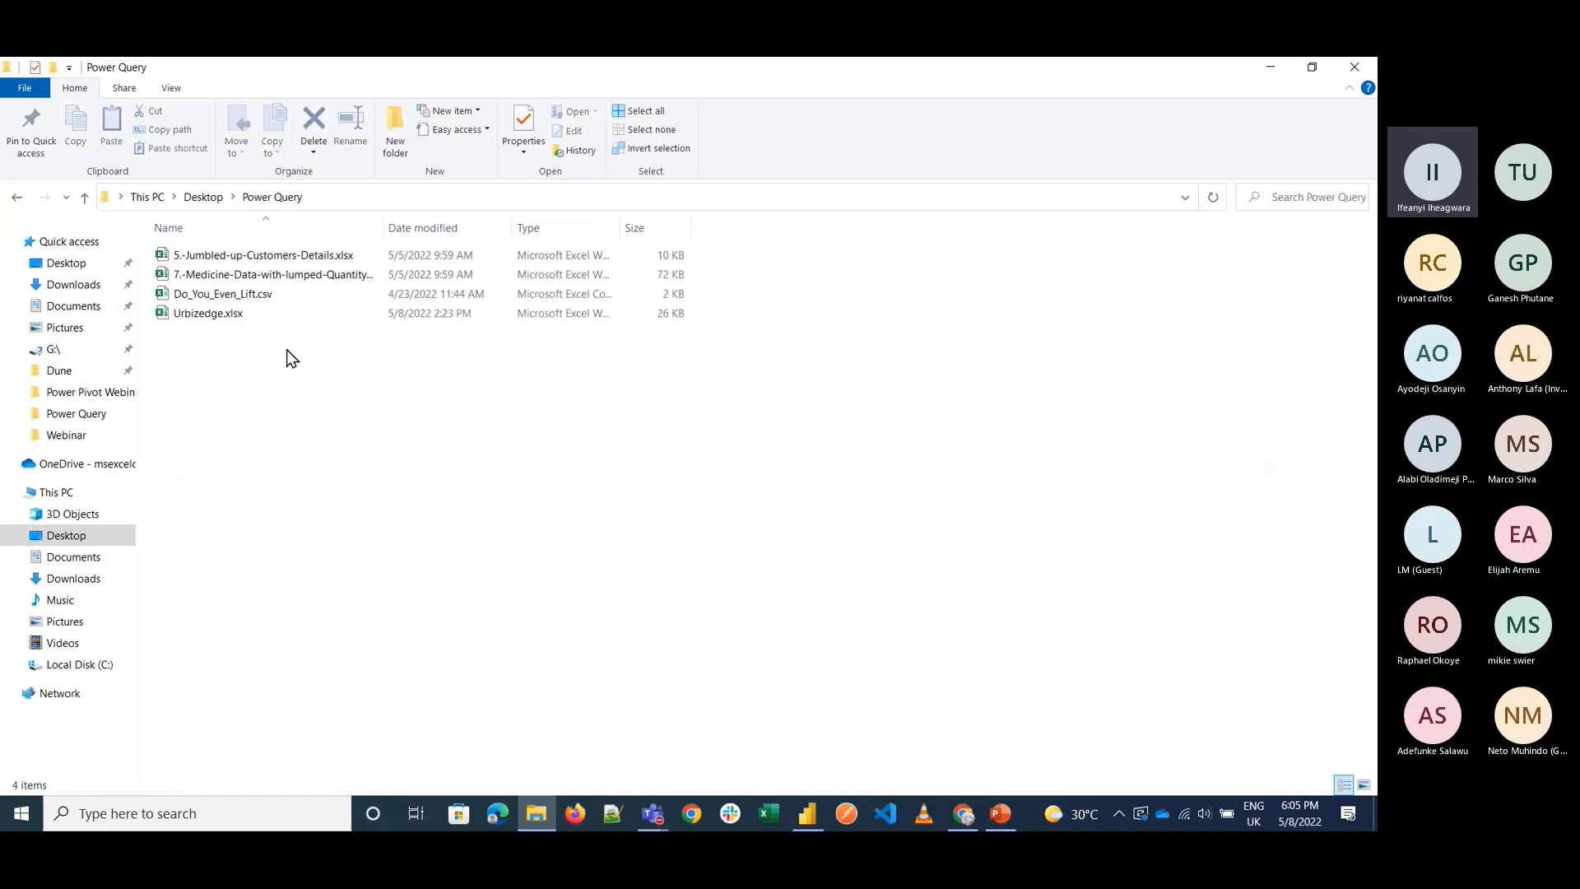
Look over the Urbizedge.xlsx and Do_You_Even_Lift.csv files in the Power Query folder and return to Power BI Desktop.
left_click(236, 321)
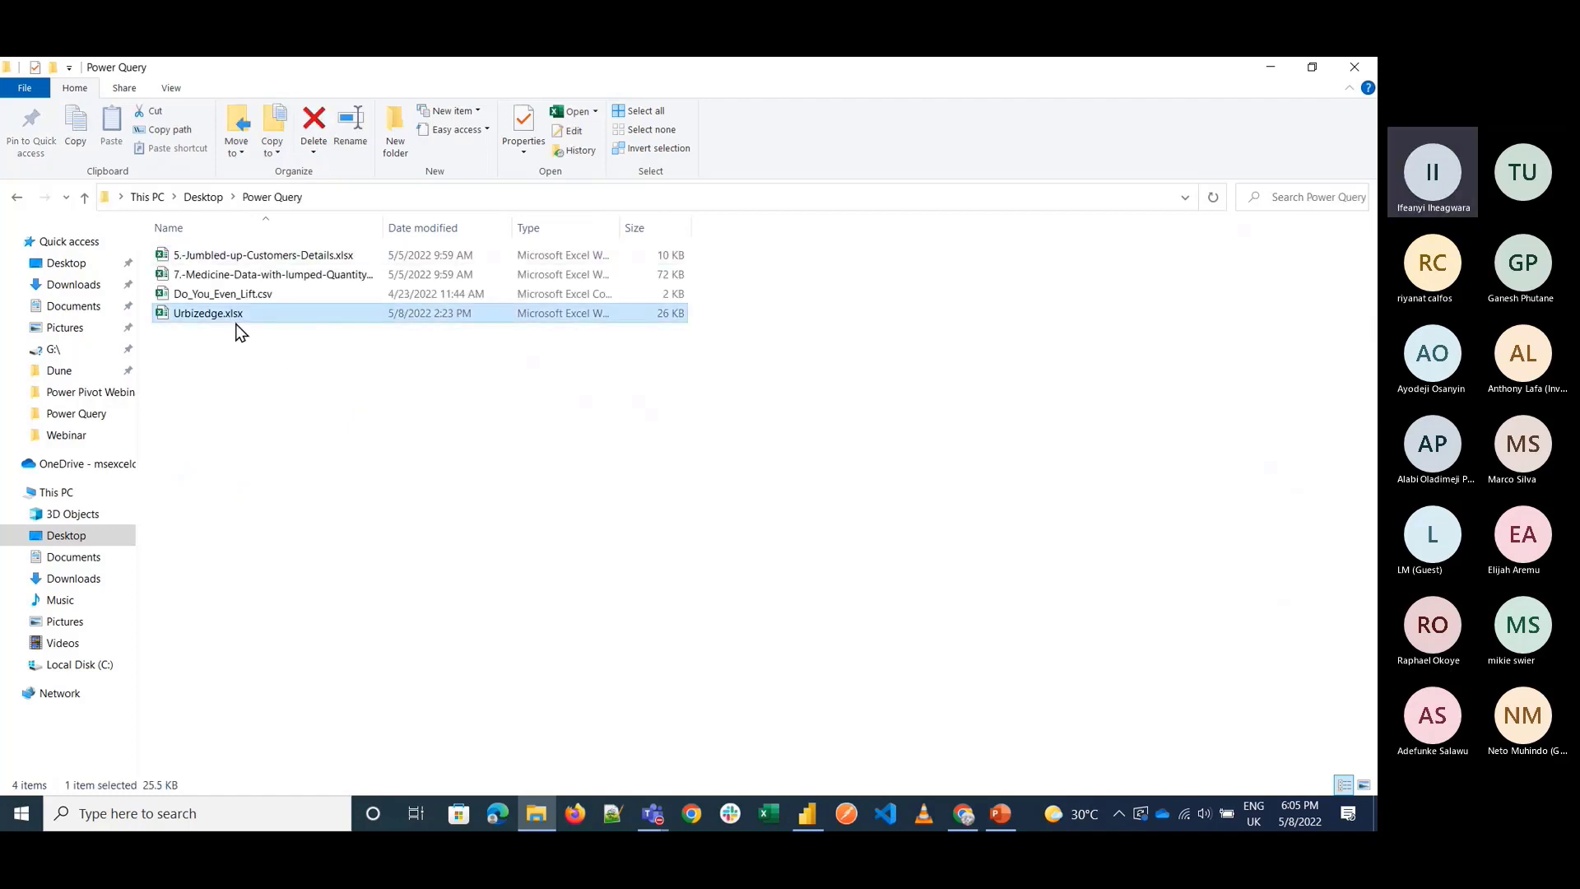
key("Home")
key("Down")
key("Down")
key("Down")
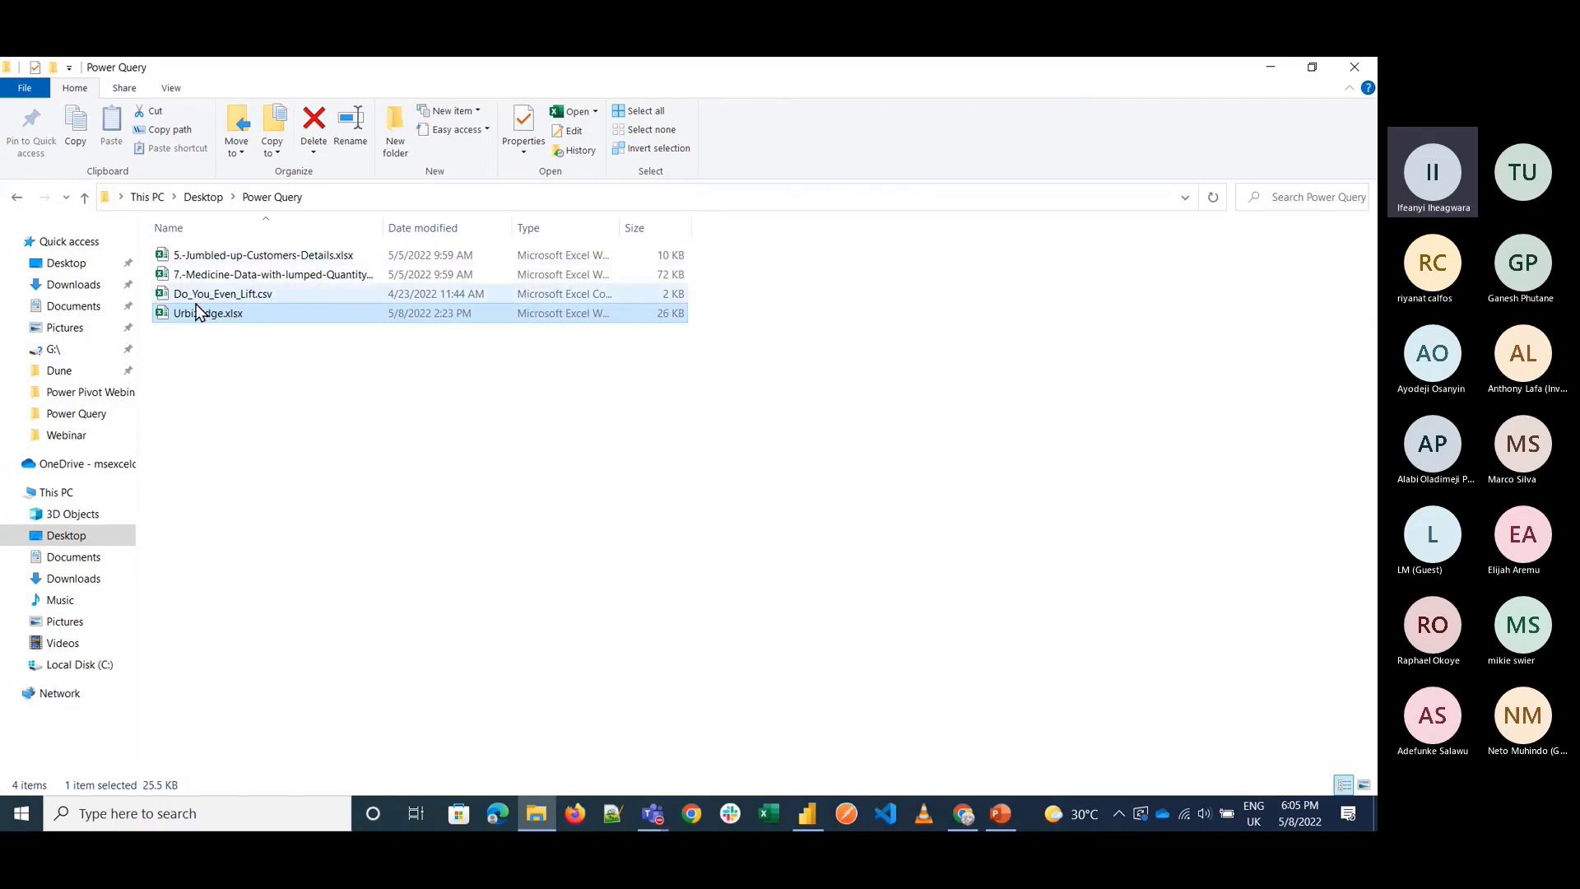
left_click(218, 295)
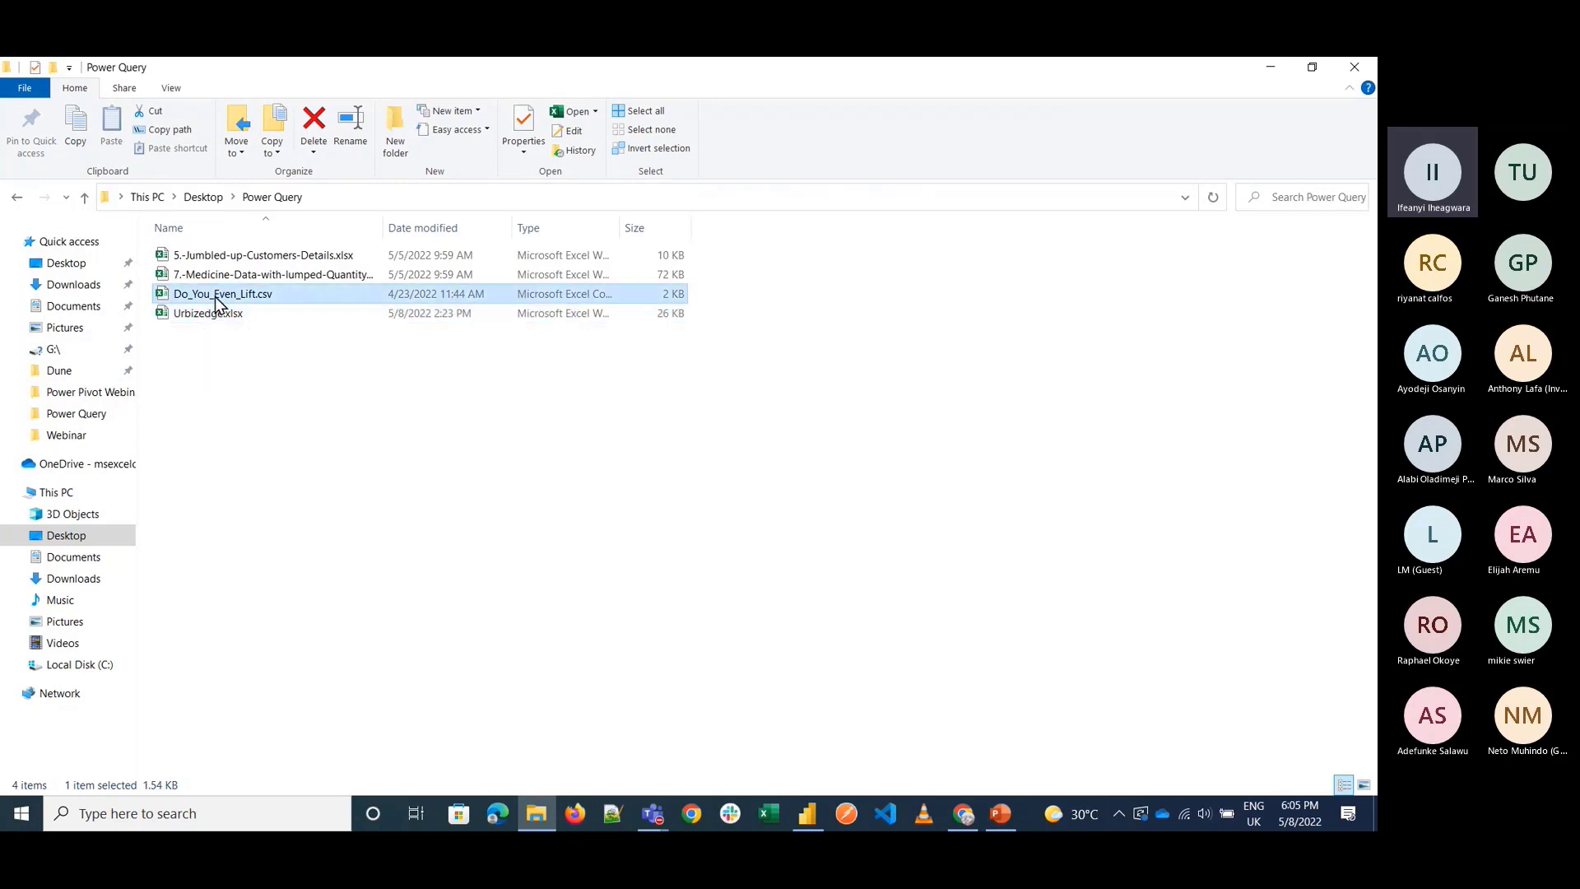
left_click(1272, 63)
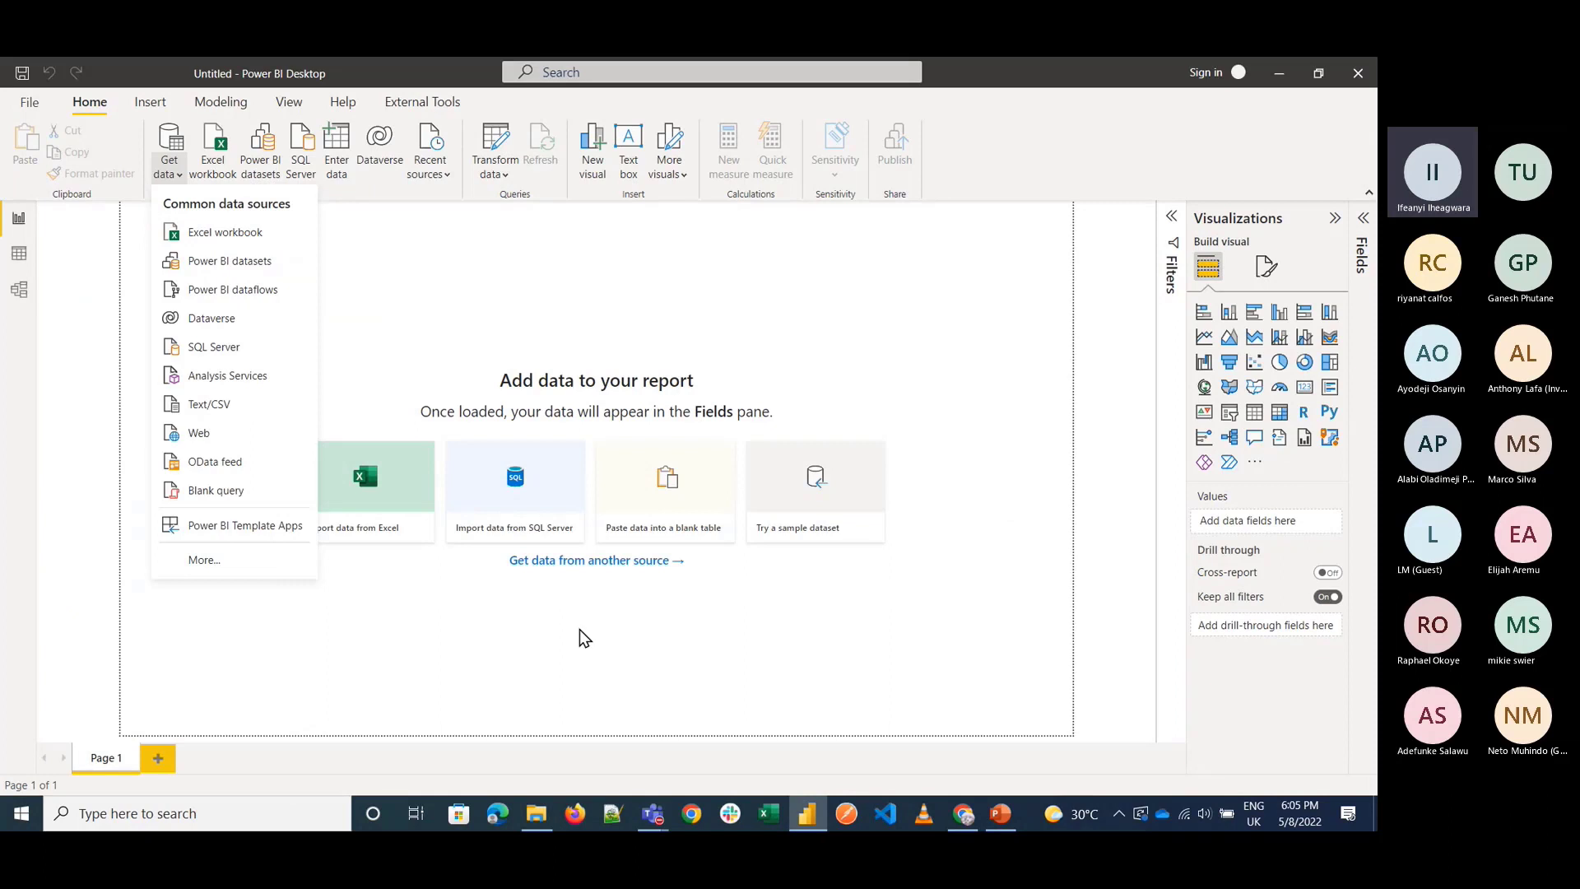
Connect to the Excel workbook Urbizedge.xlsx in the Power Query folder on the Desktop.
left_click(205, 234)
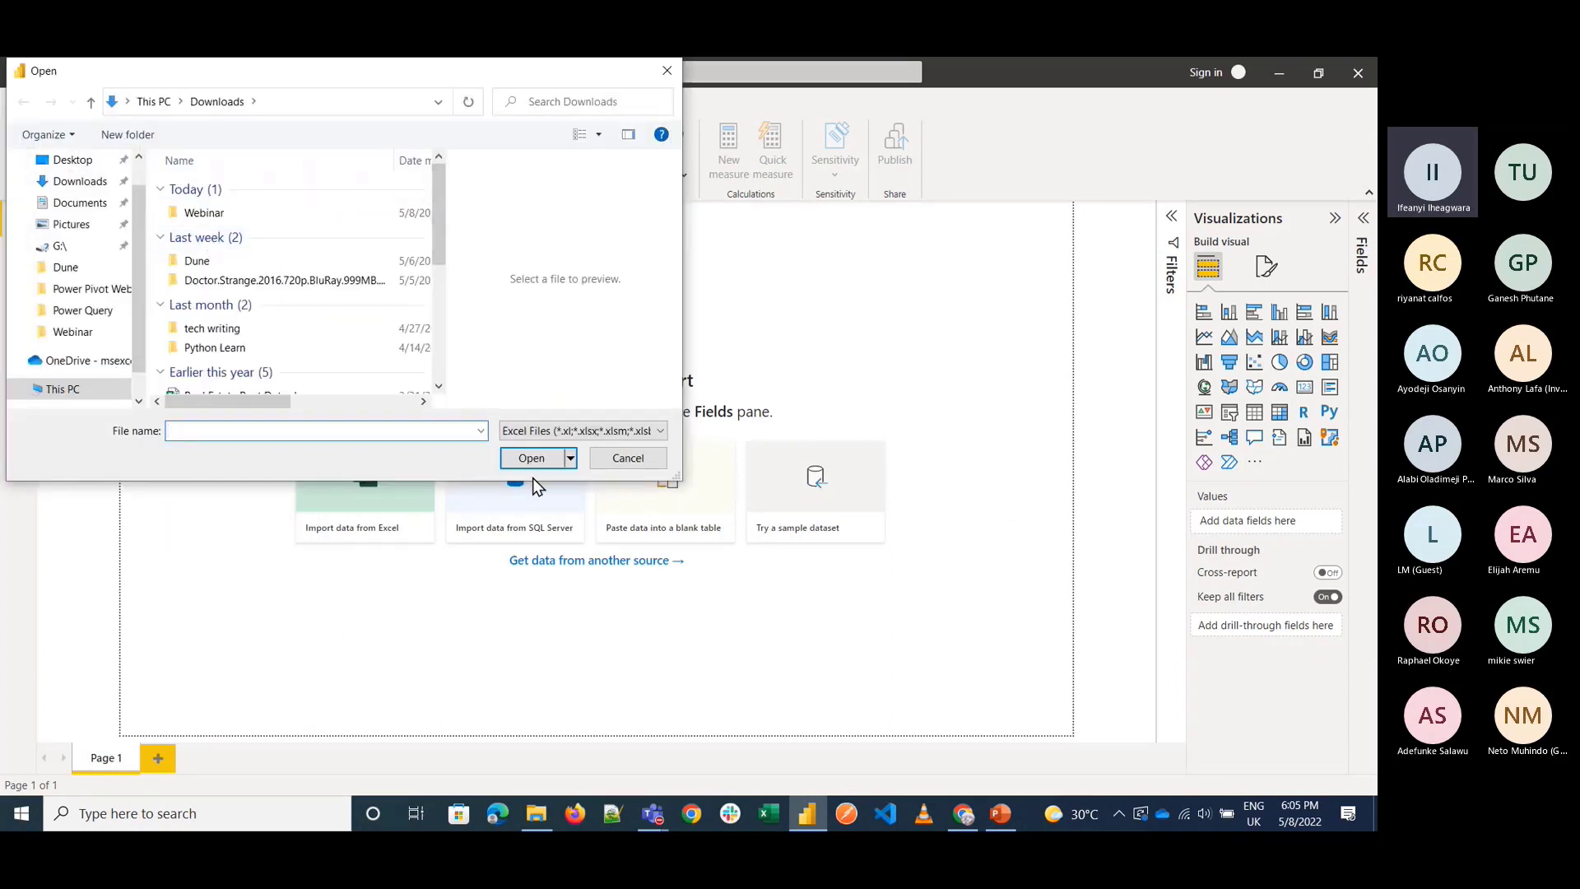
left_click(632, 458)
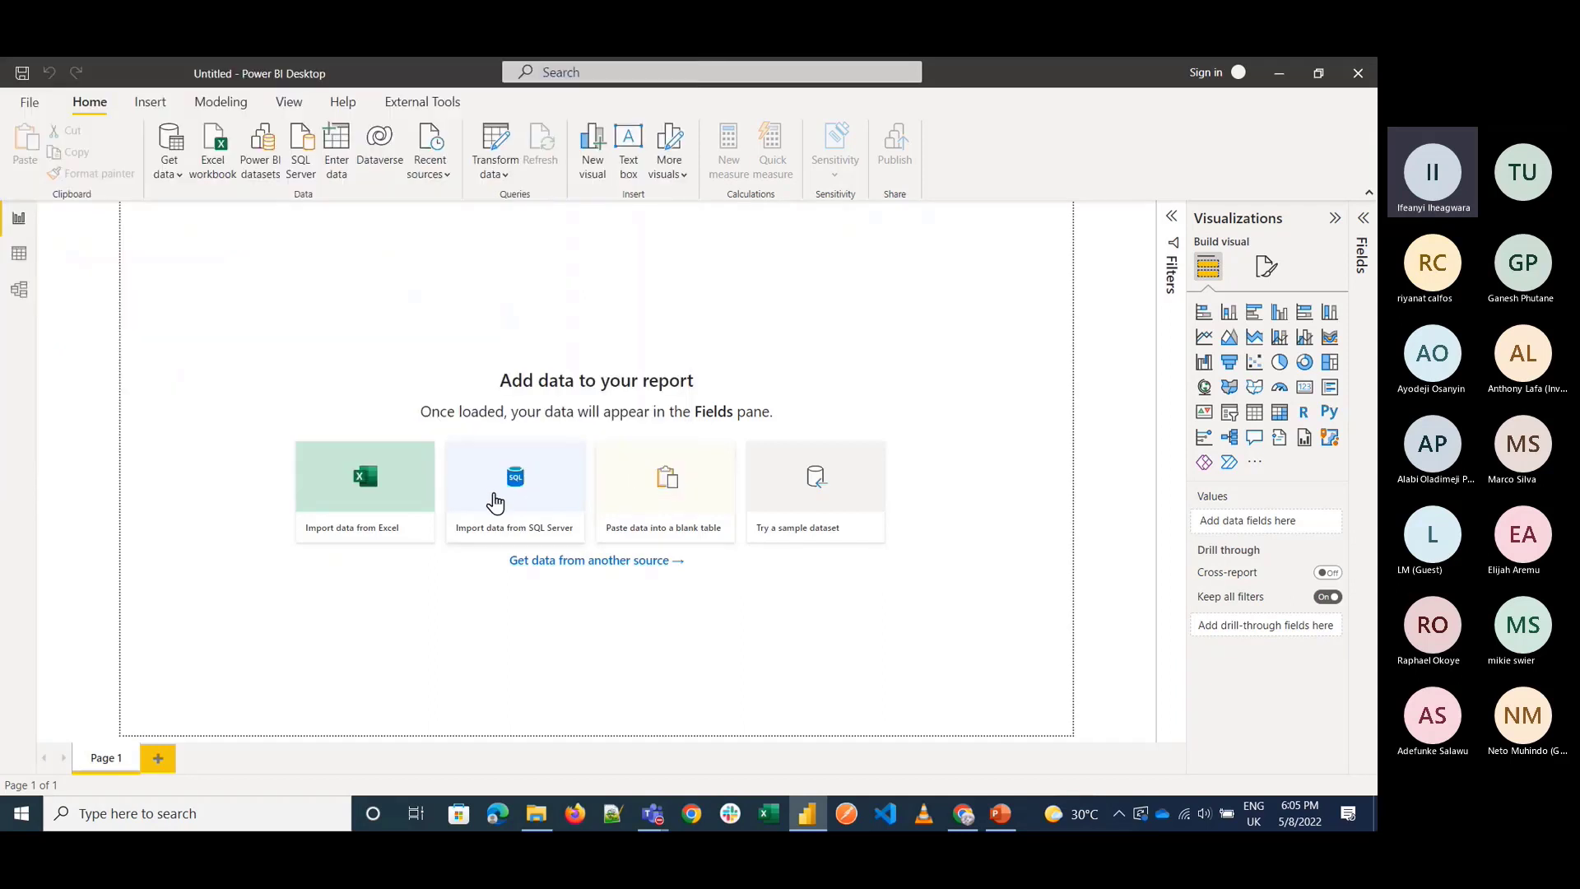
left_click(337, 539)
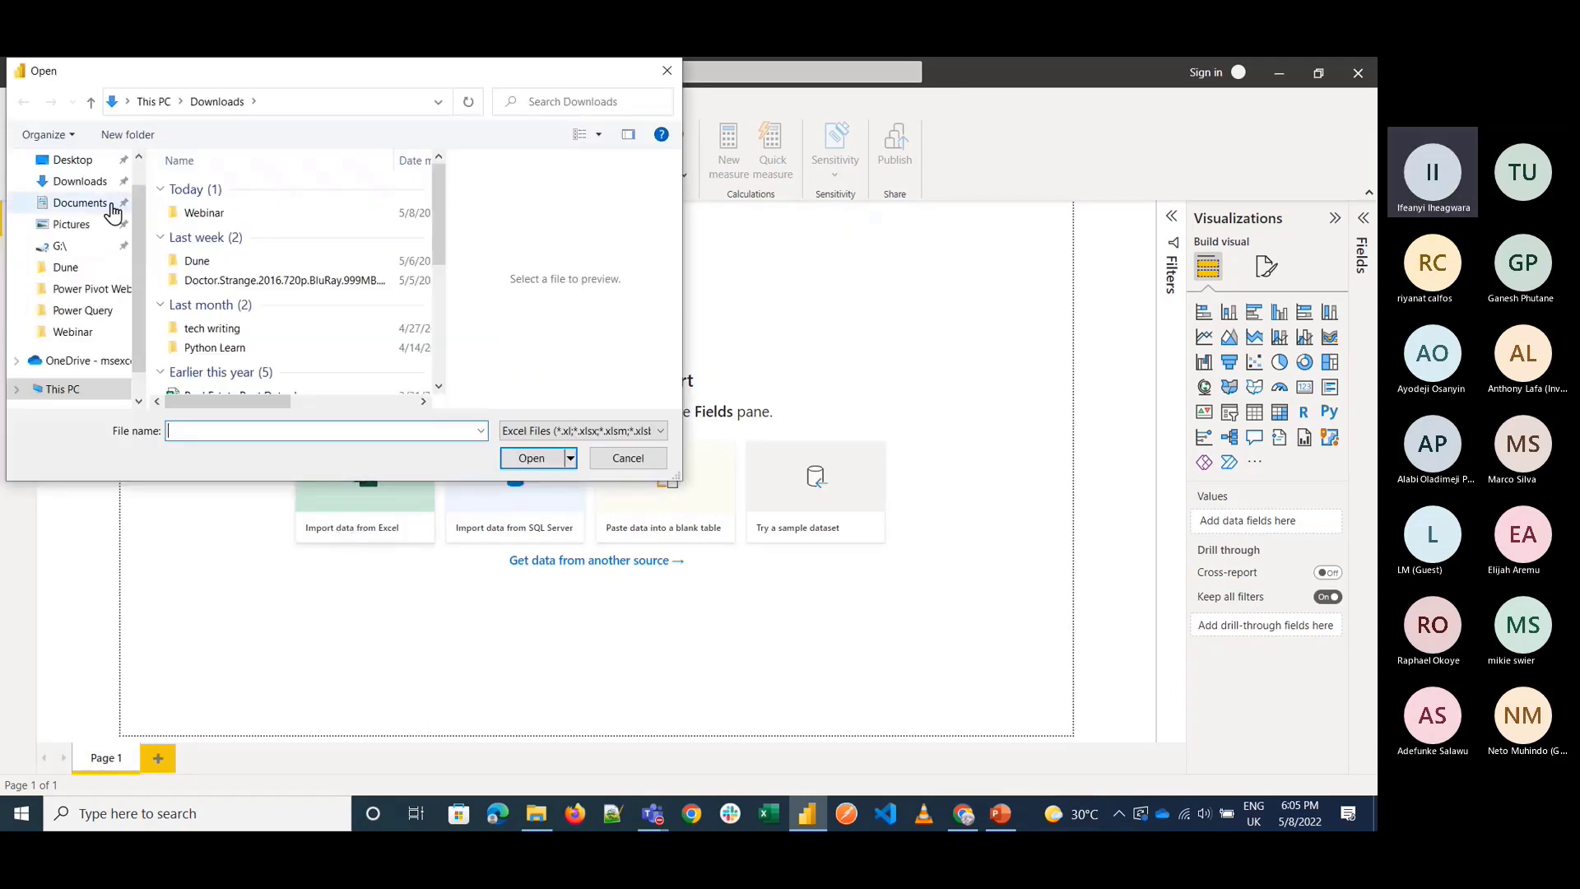
left_click(73, 164)
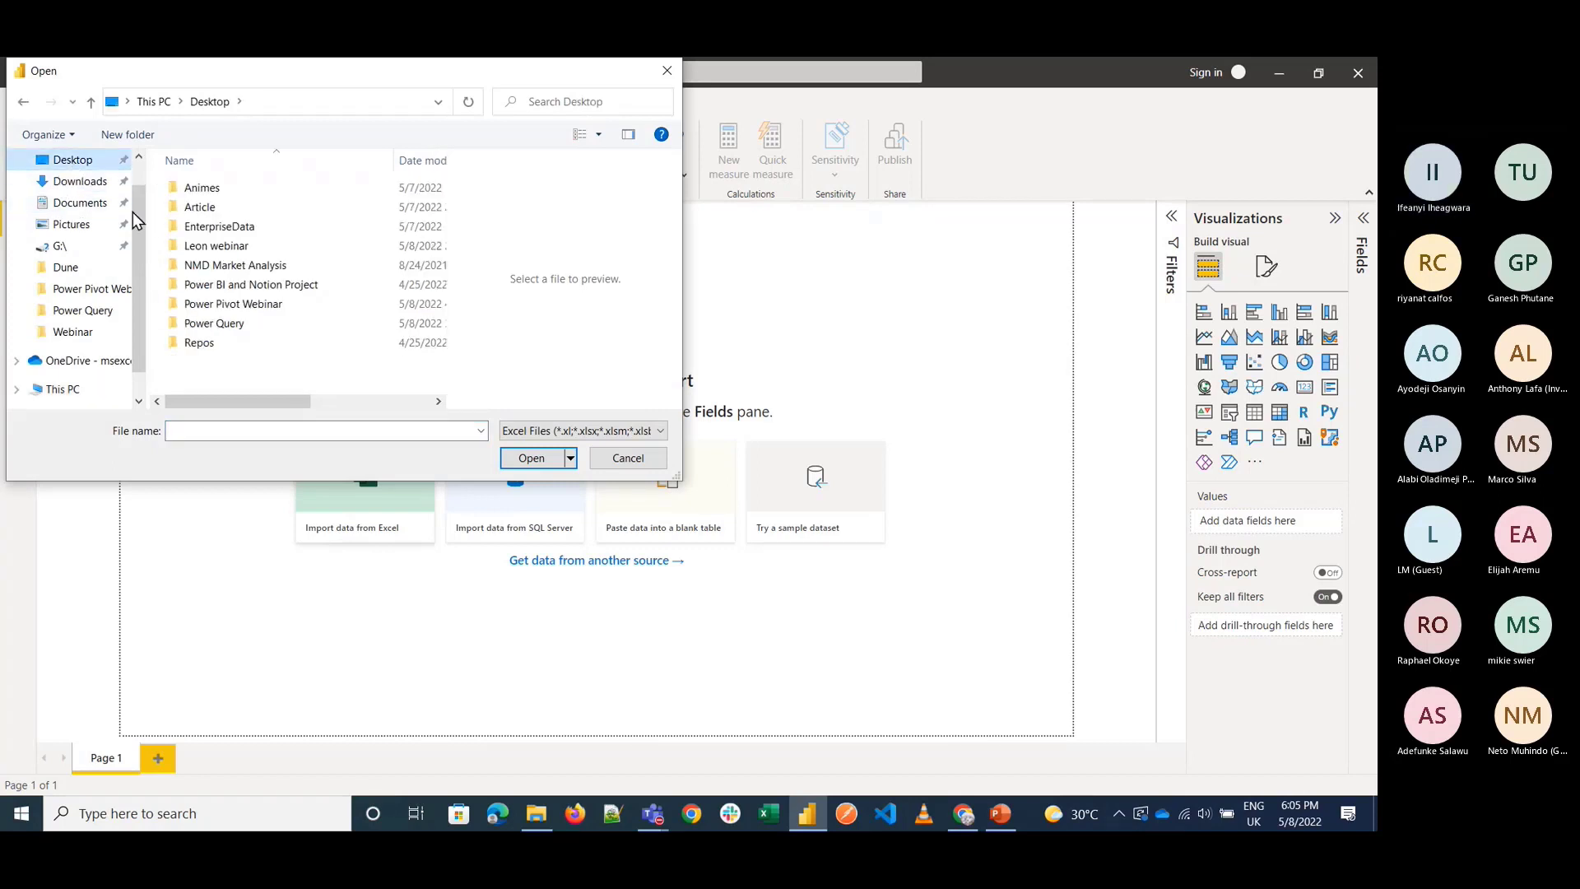
left_click(237, 326)
double_click(236, 325)
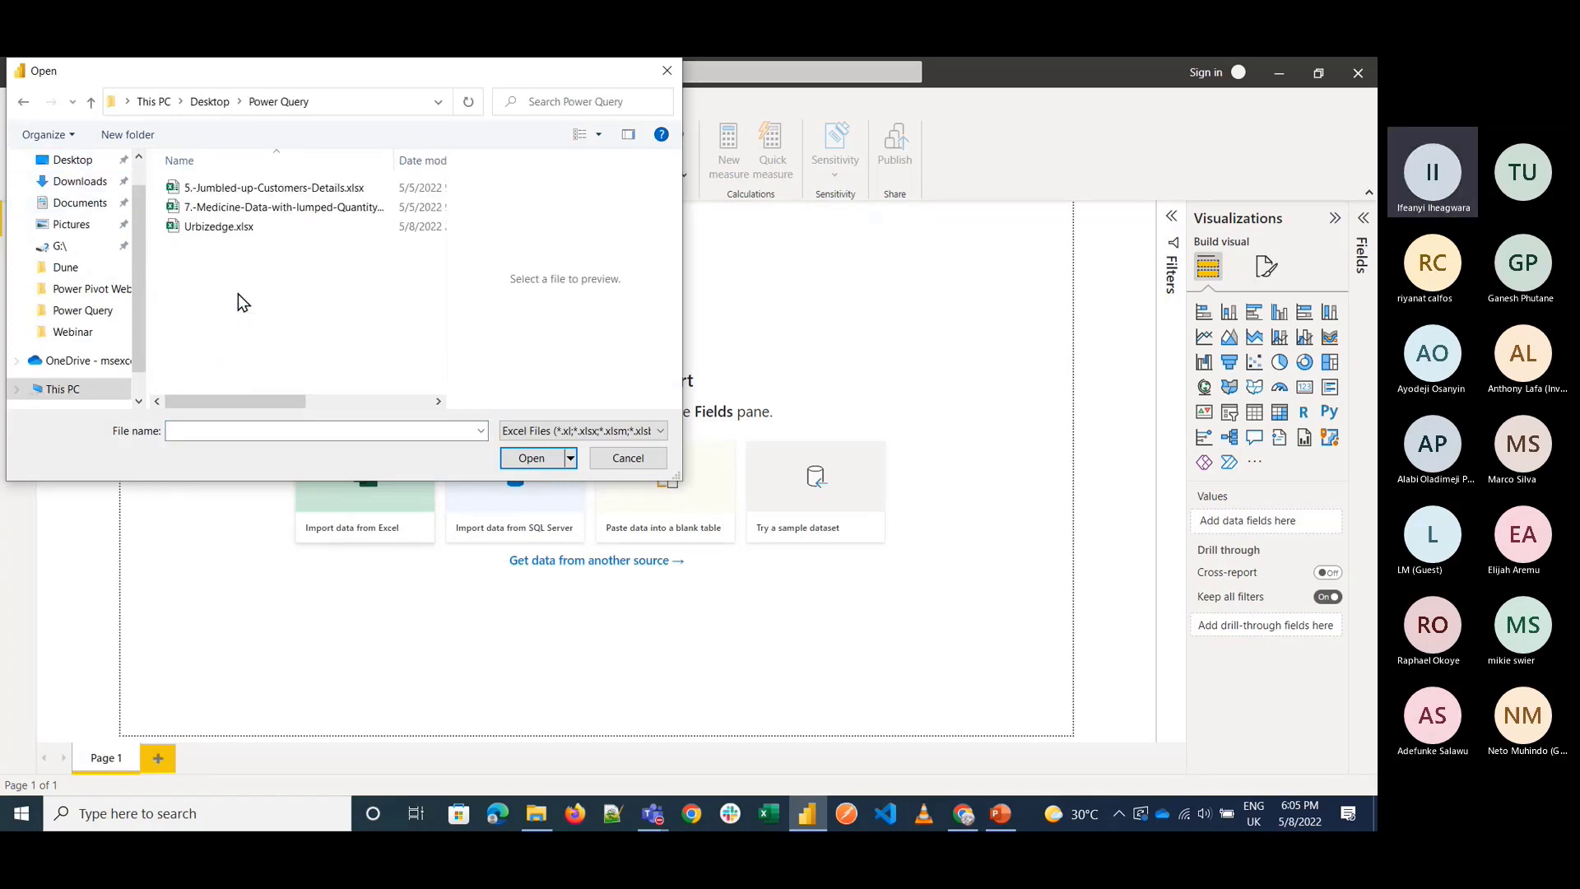
left_click(294, 230)
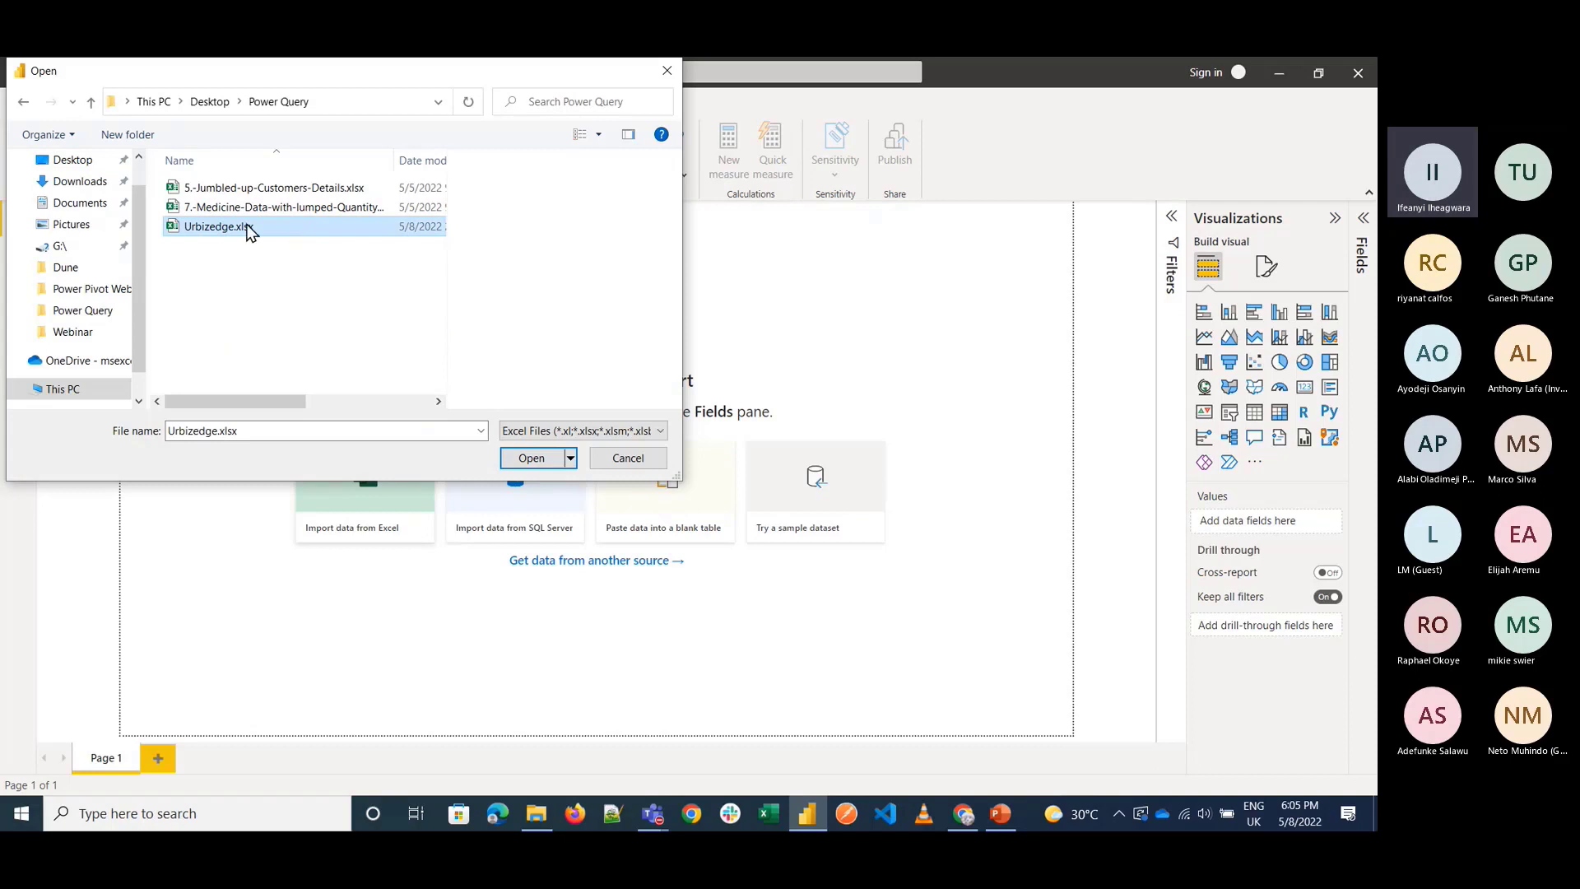
left_click(539, 459)
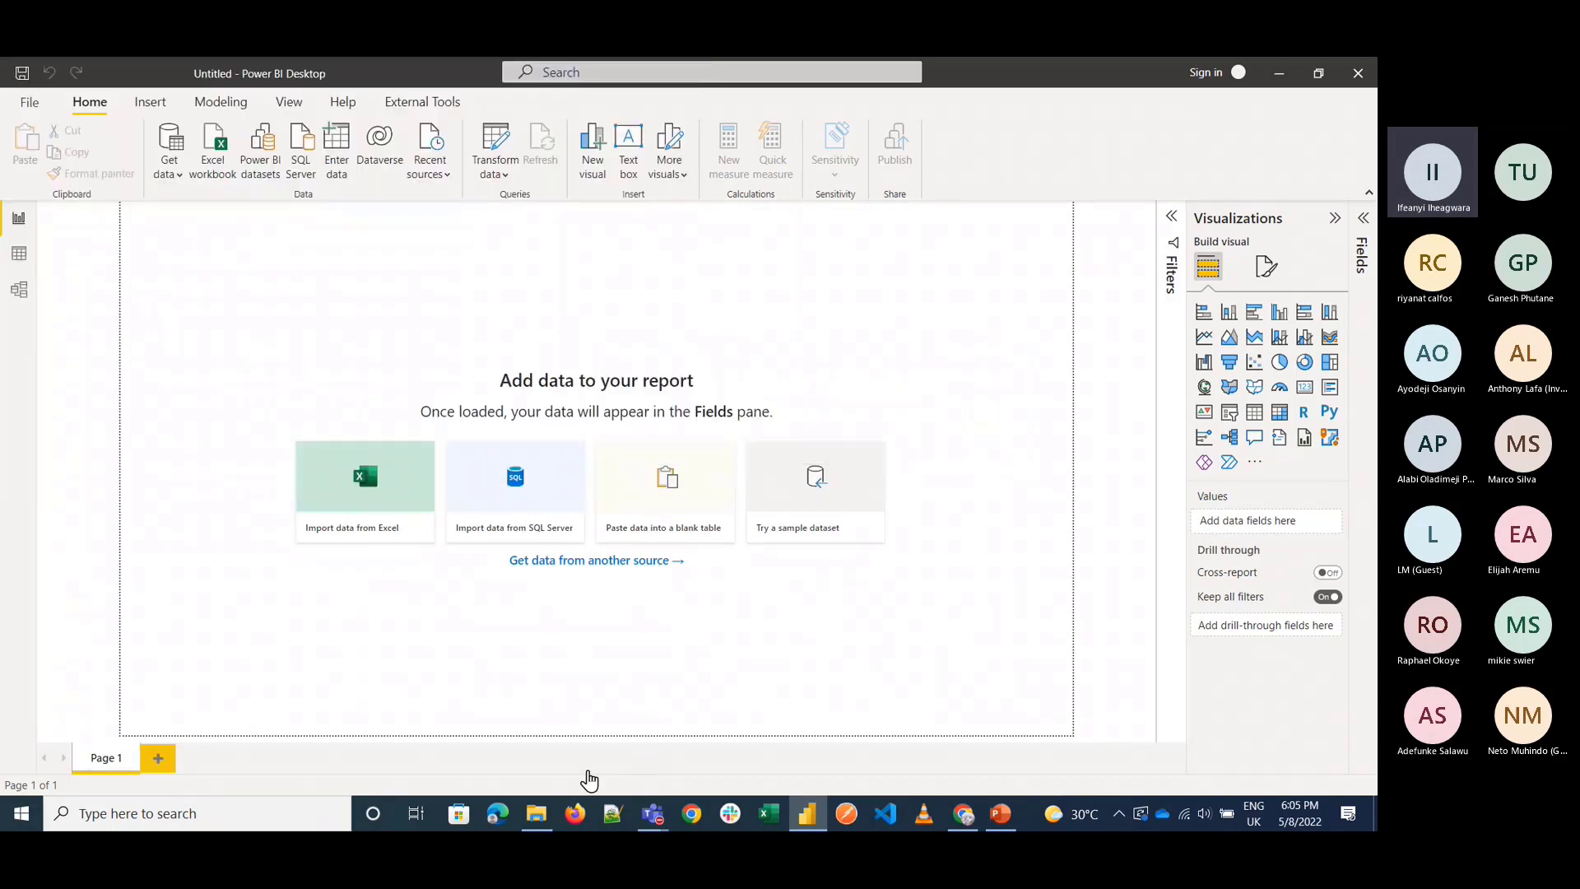
Switch to File Explorer, widen the Name and Type columns of the Power Query folder, and return to Power BI Desktop.
left_click(536, 814)
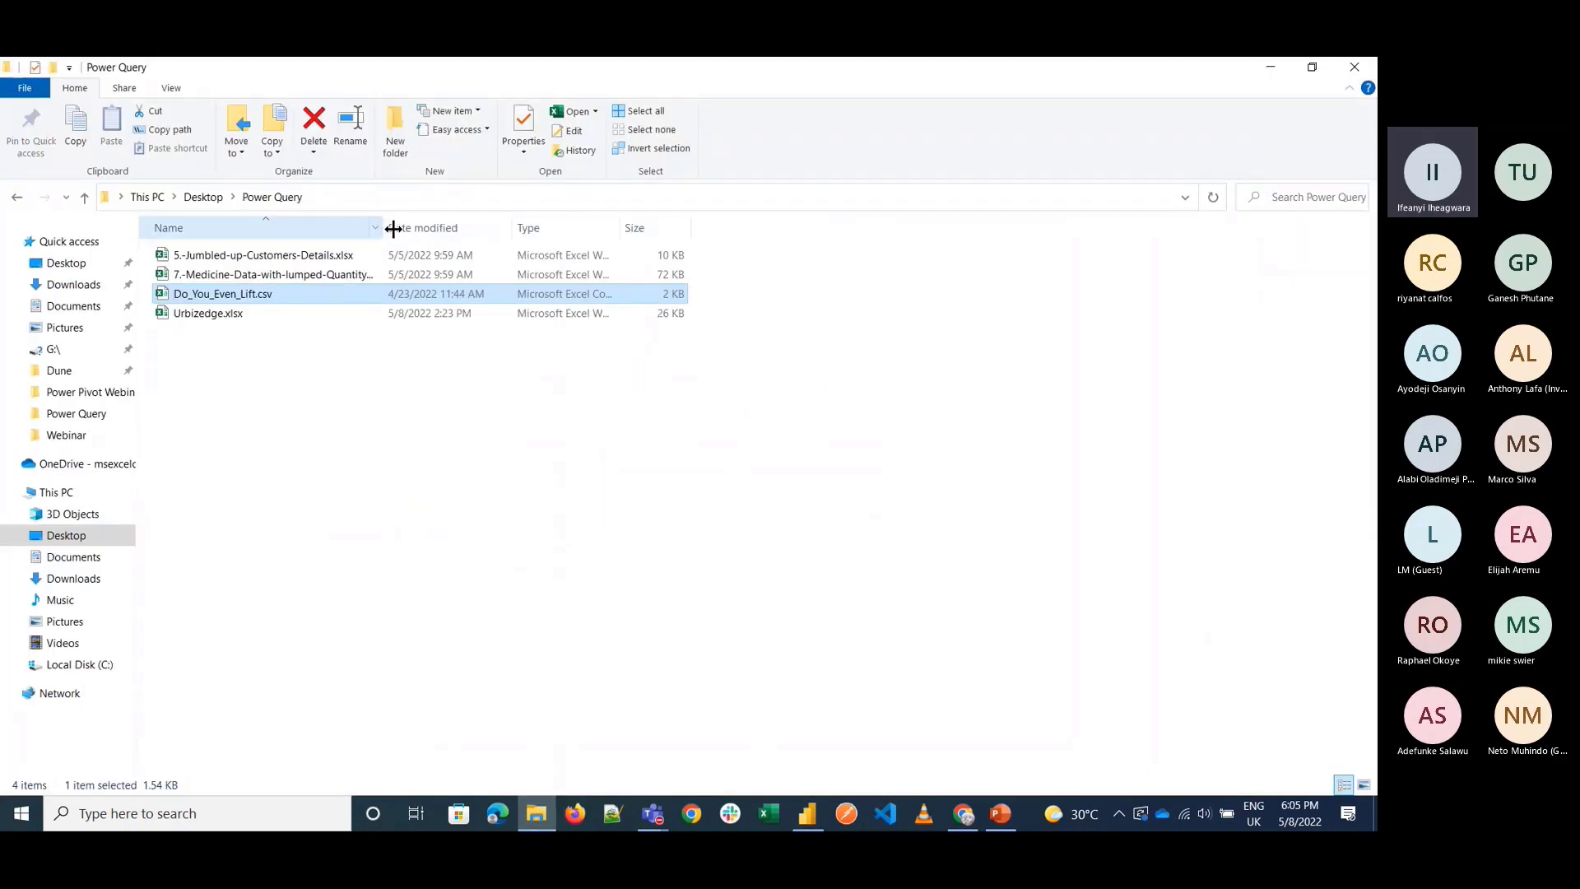
left_click_drag(384, 227, 477, 224)
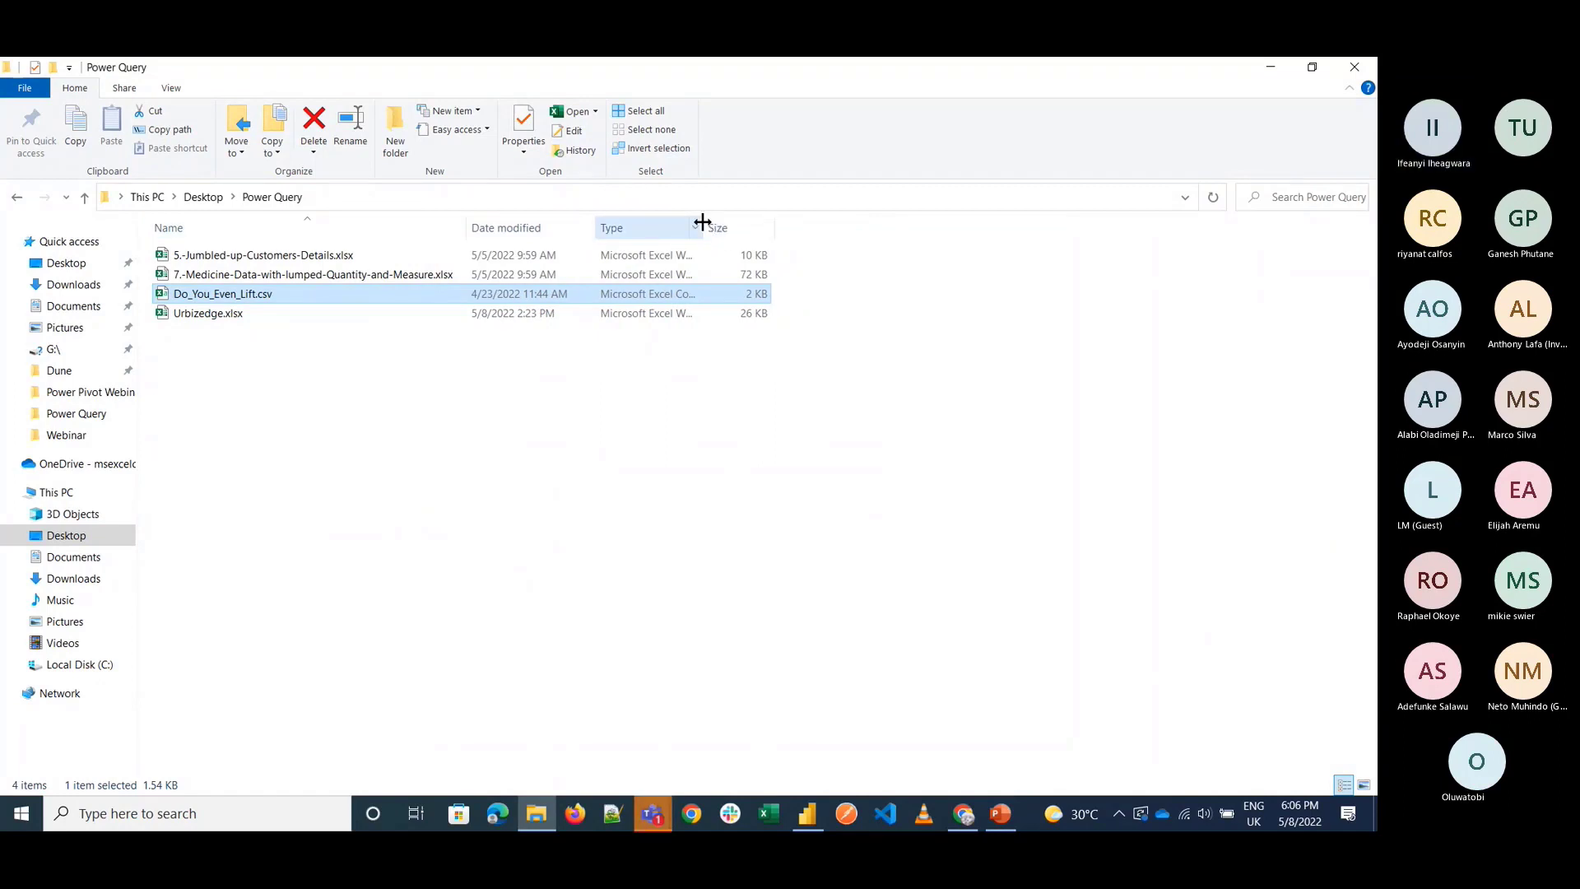
left_click_drag(702, 222, 895, 230)
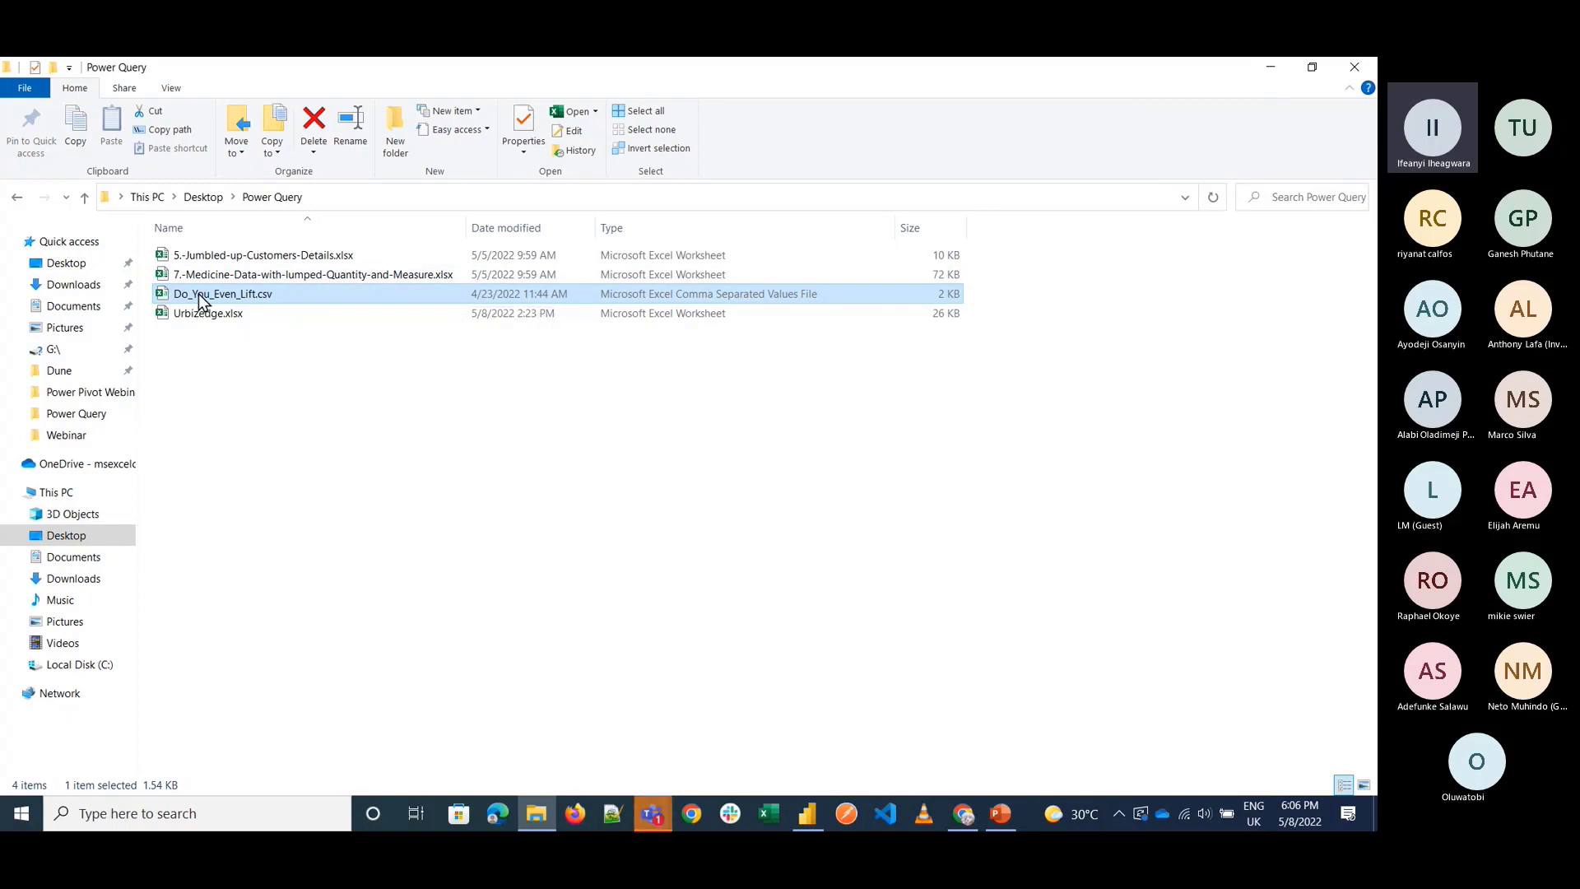
left_click(1263, 60)
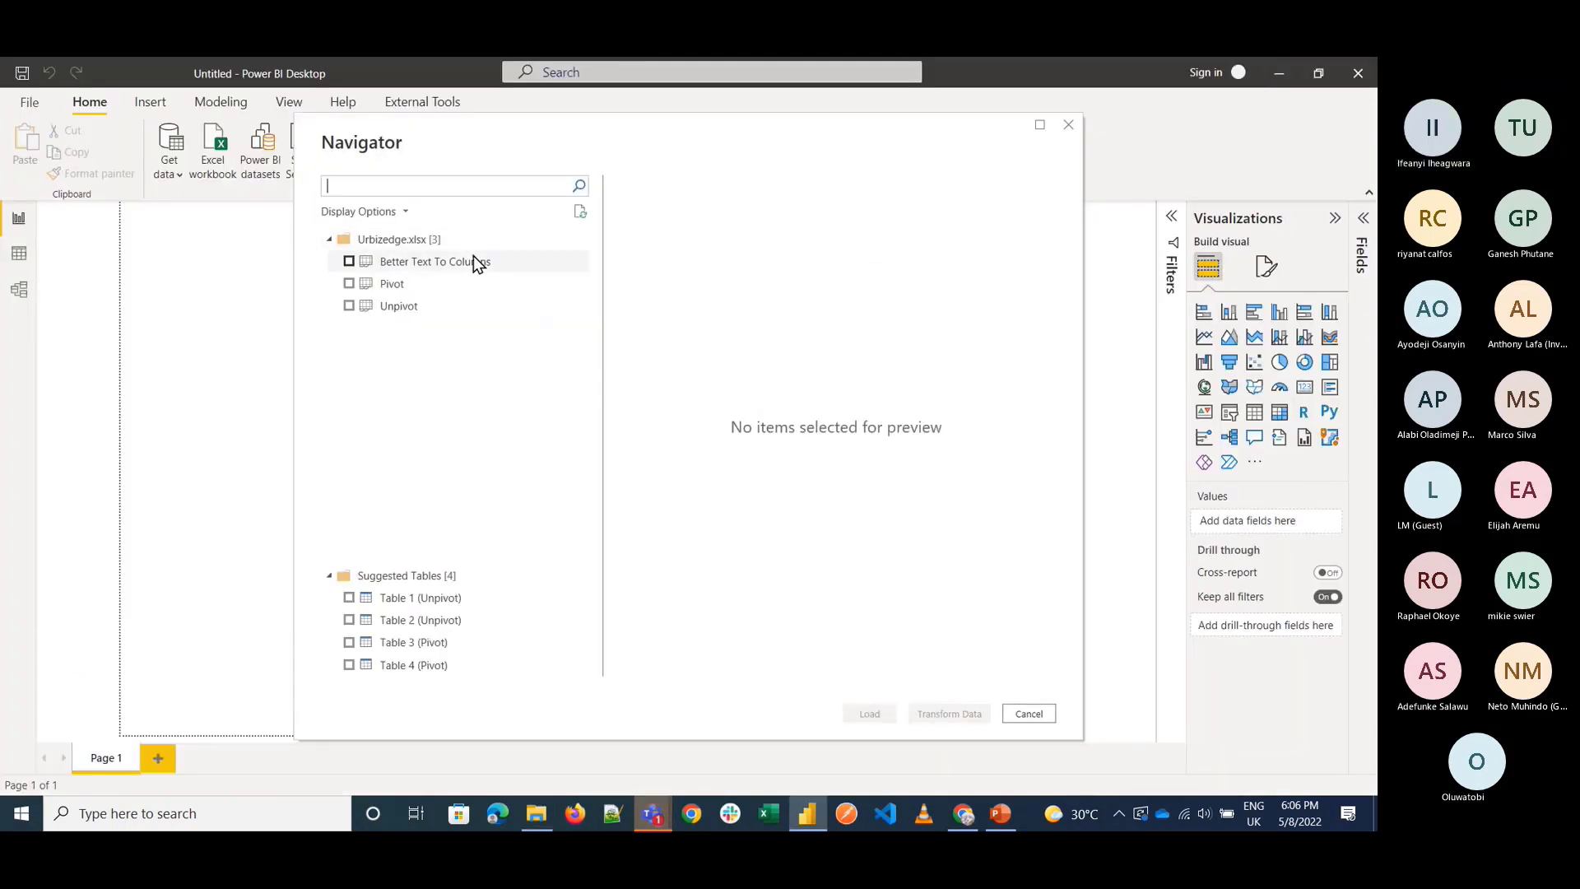
Include the Better Text To Columns sheet and preview the Pivot sheet, cancelling the workbook import without loading anything.
left_click(349, 261)
left_click(375, 285)
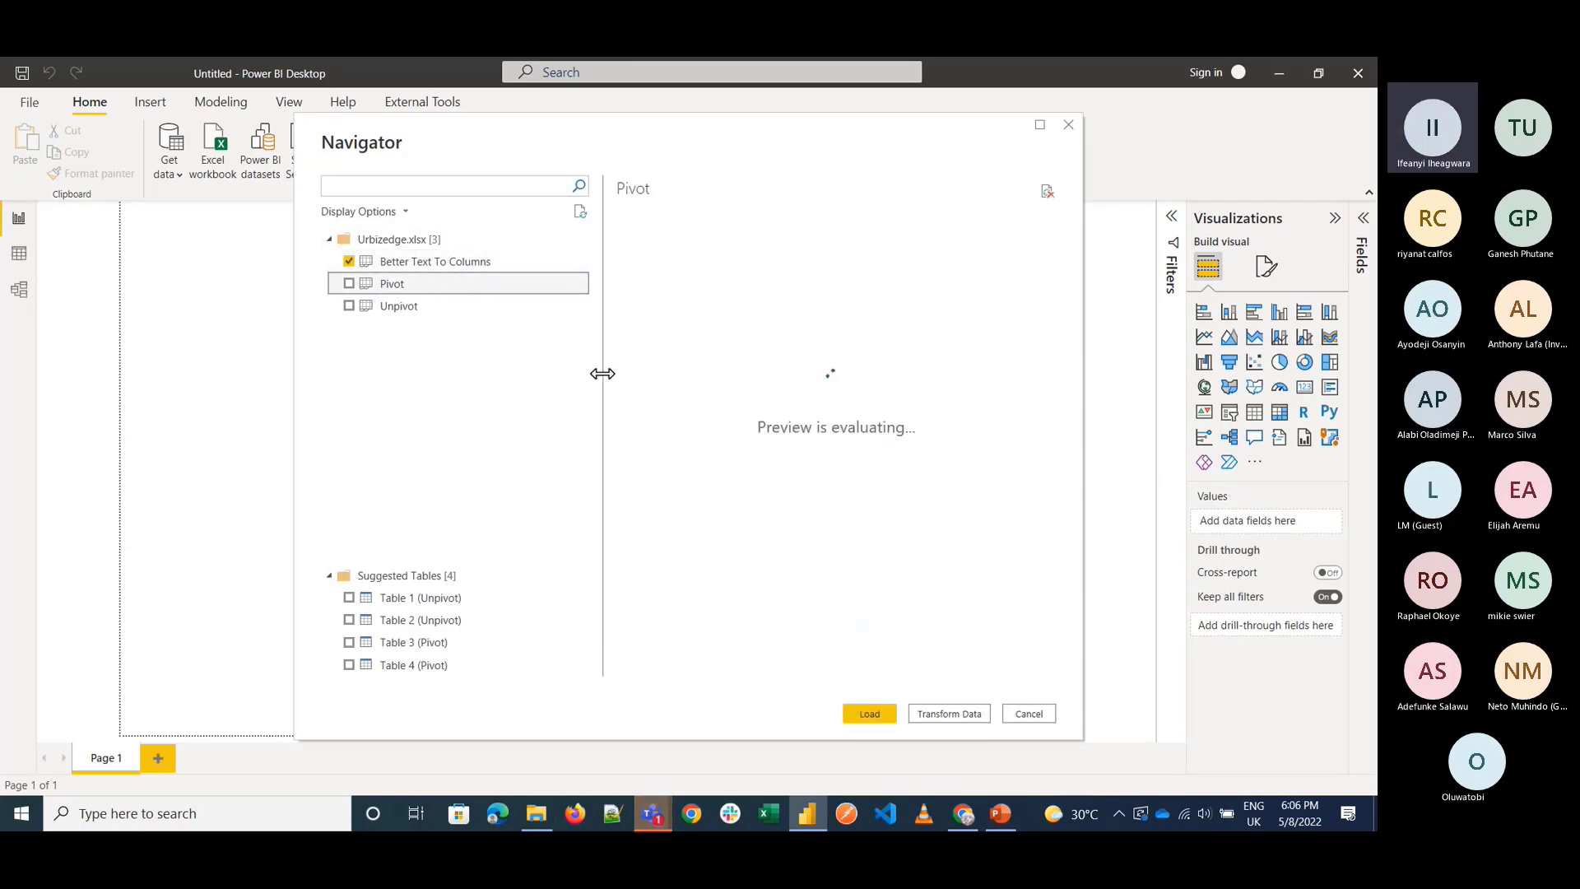
left_click(1029, 712)
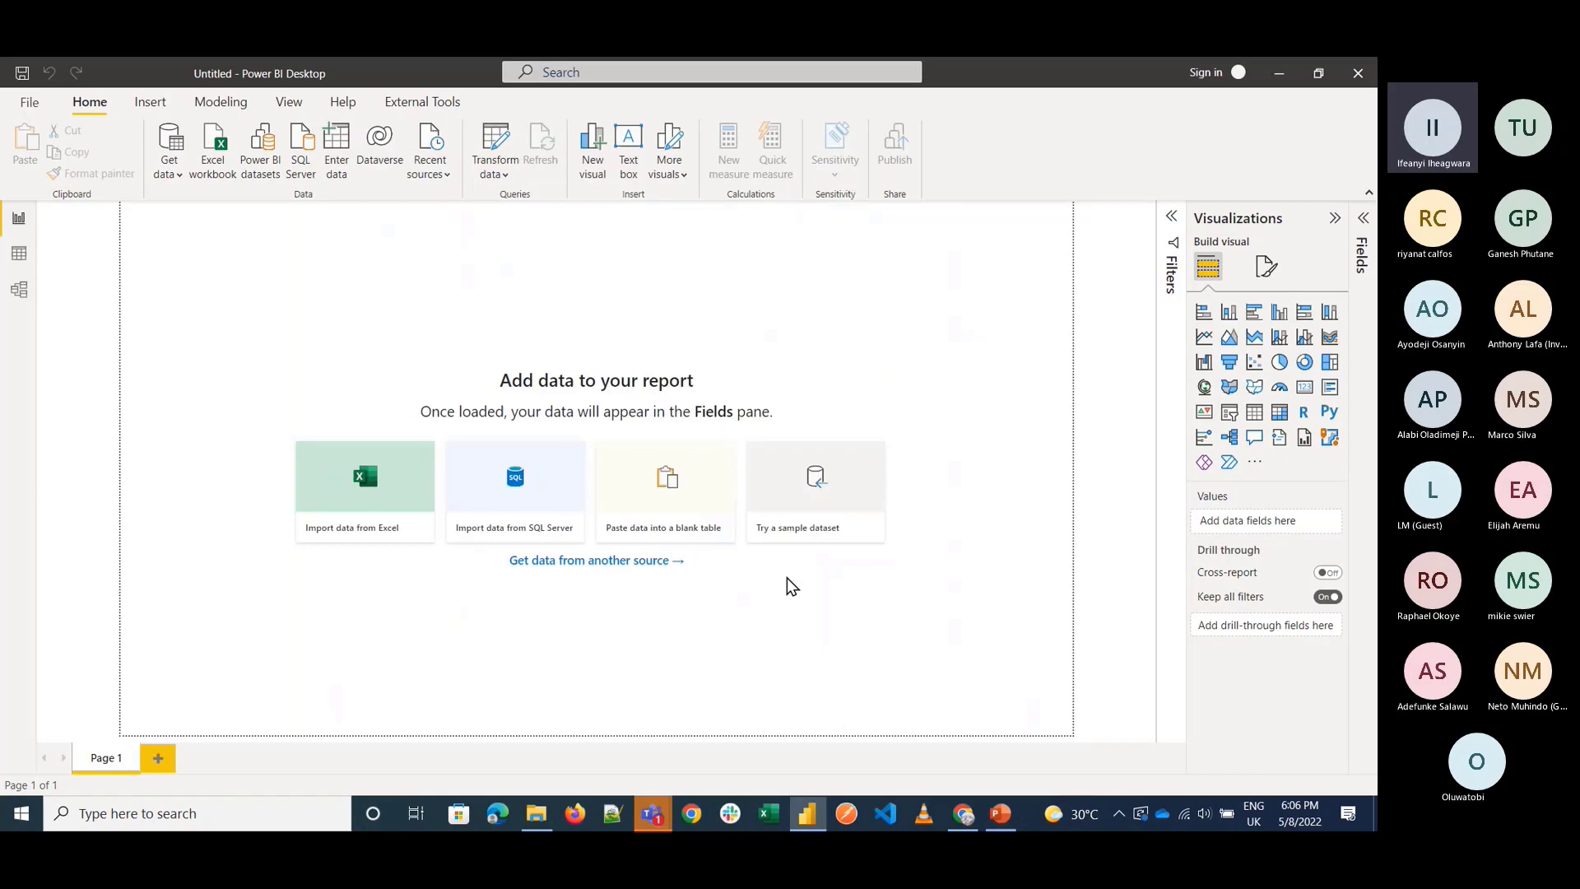
Open the full list of data sources for Get Data.
left_click(170, 176)
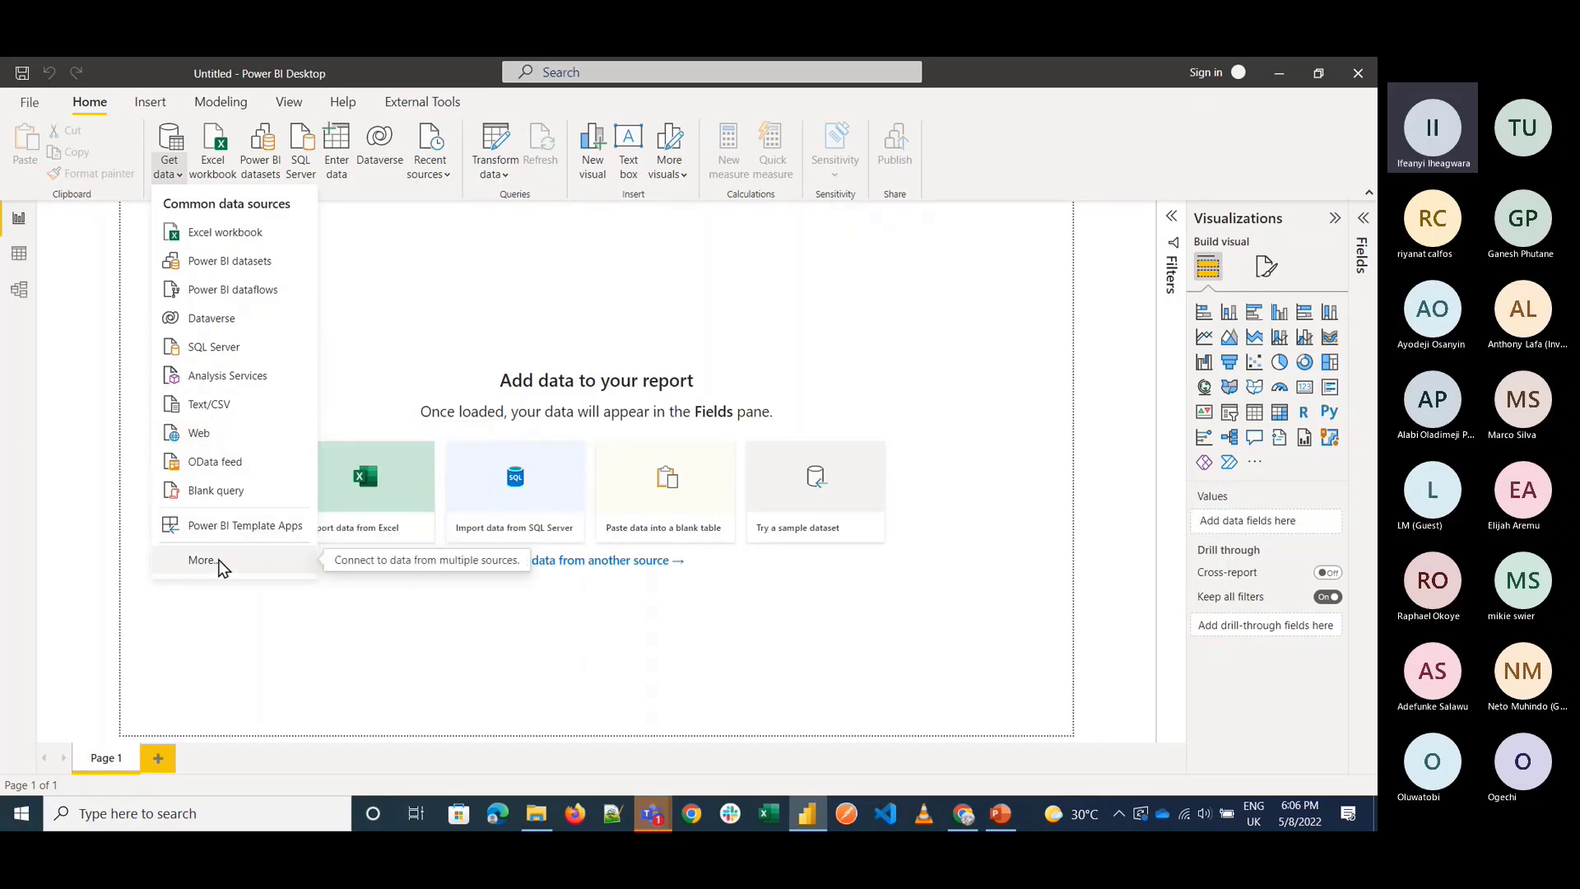
left_click(220, 565)
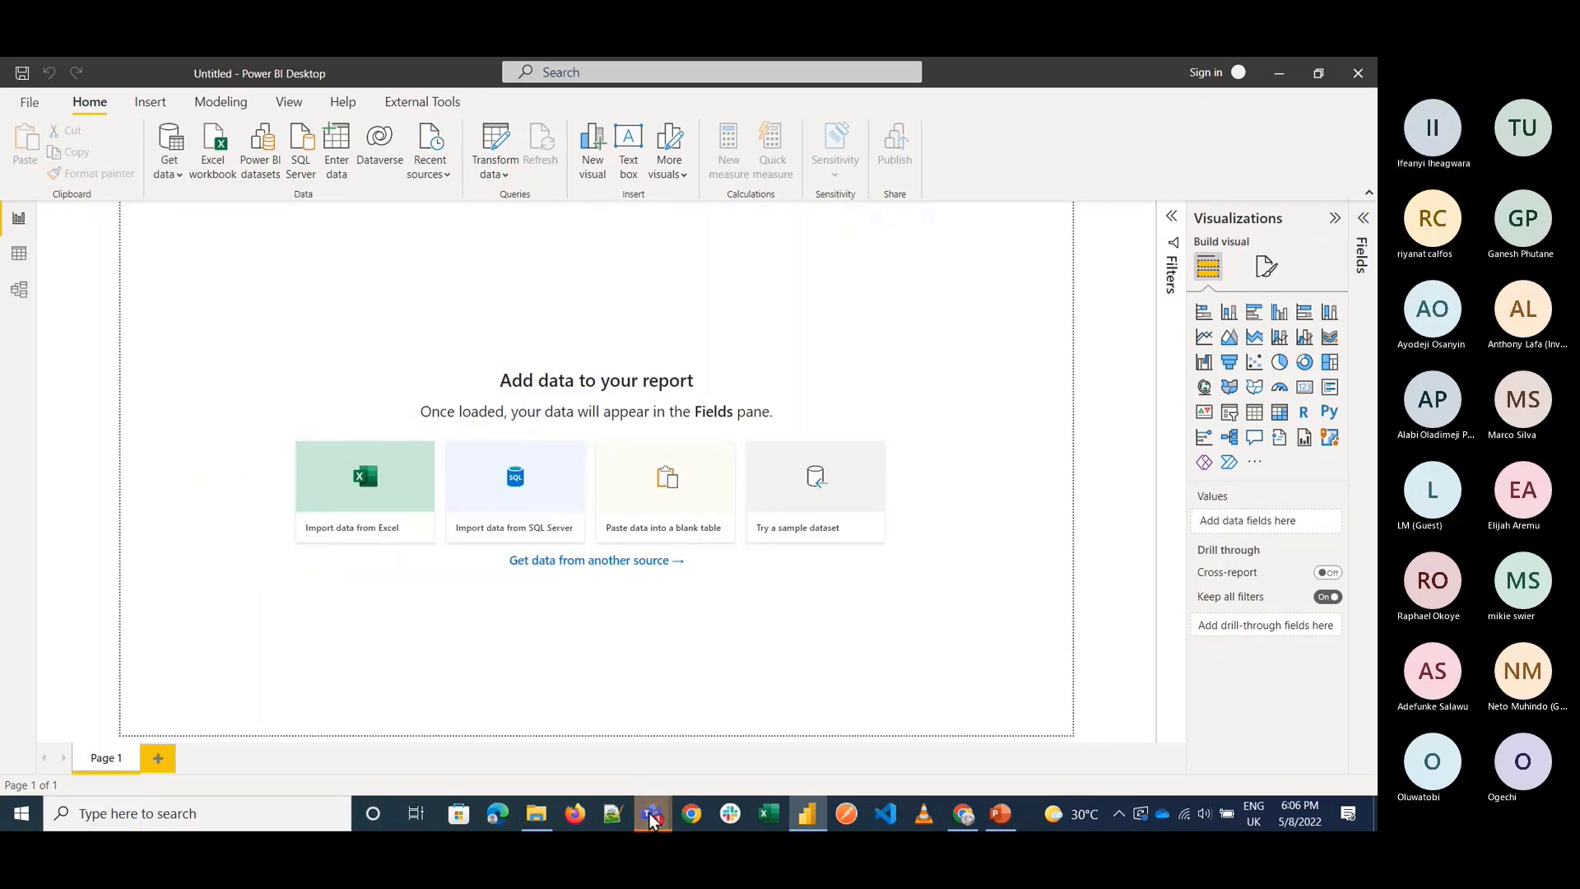
Switch to the Power BI Office Hour meeting in Teams and send "clear now?" in its chat, minimizing the meeting window.
mouse_move(650, 819)
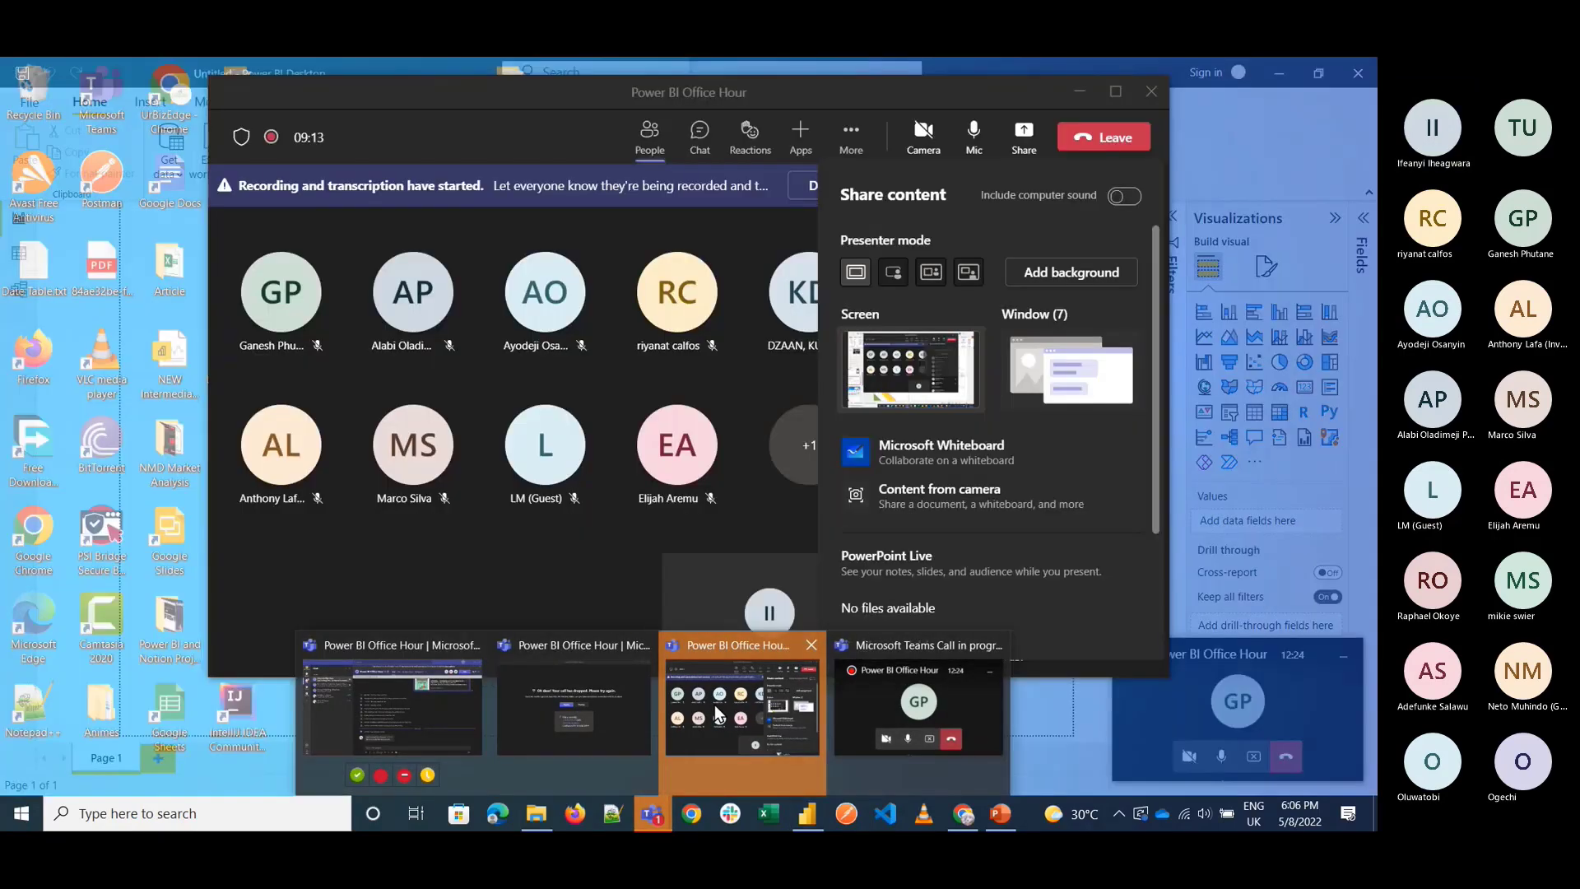
left_click(718, 714)
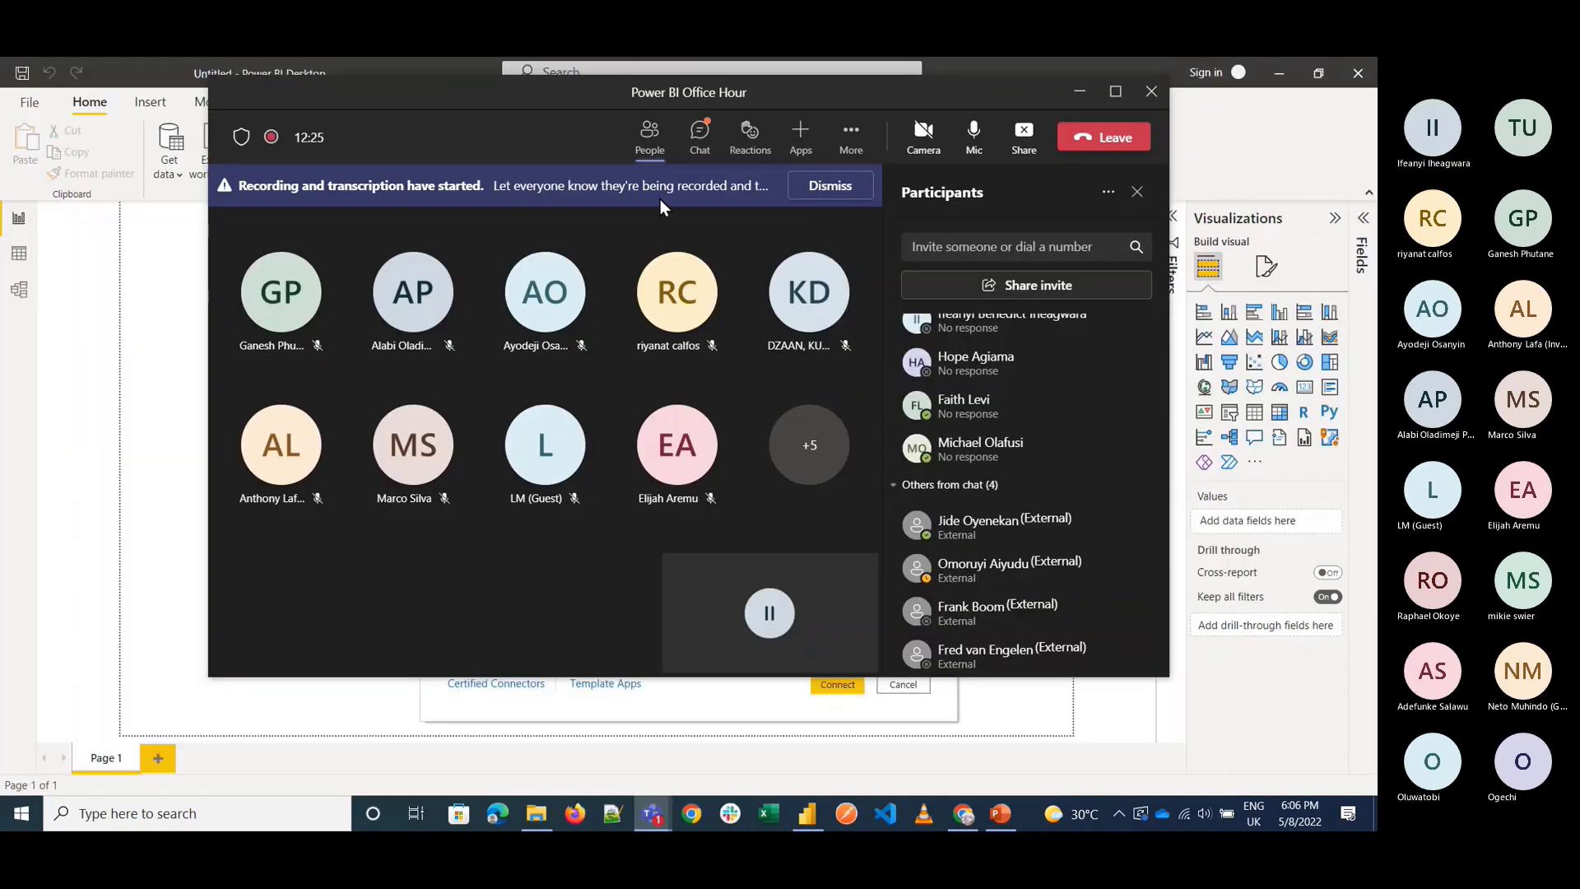
left_click(699, 136)
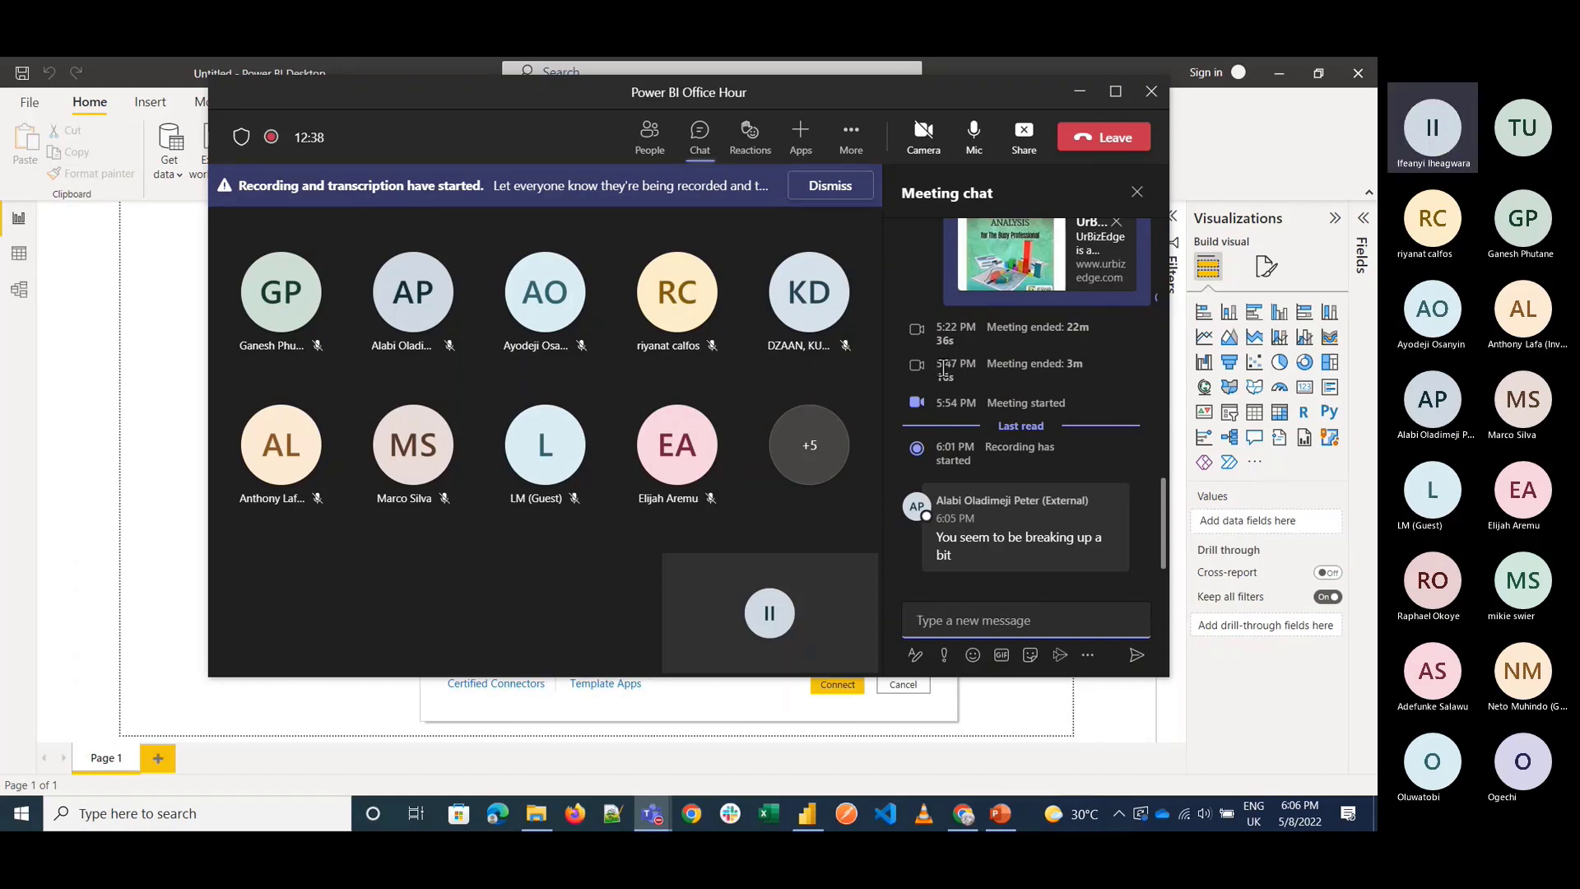
type("cle")
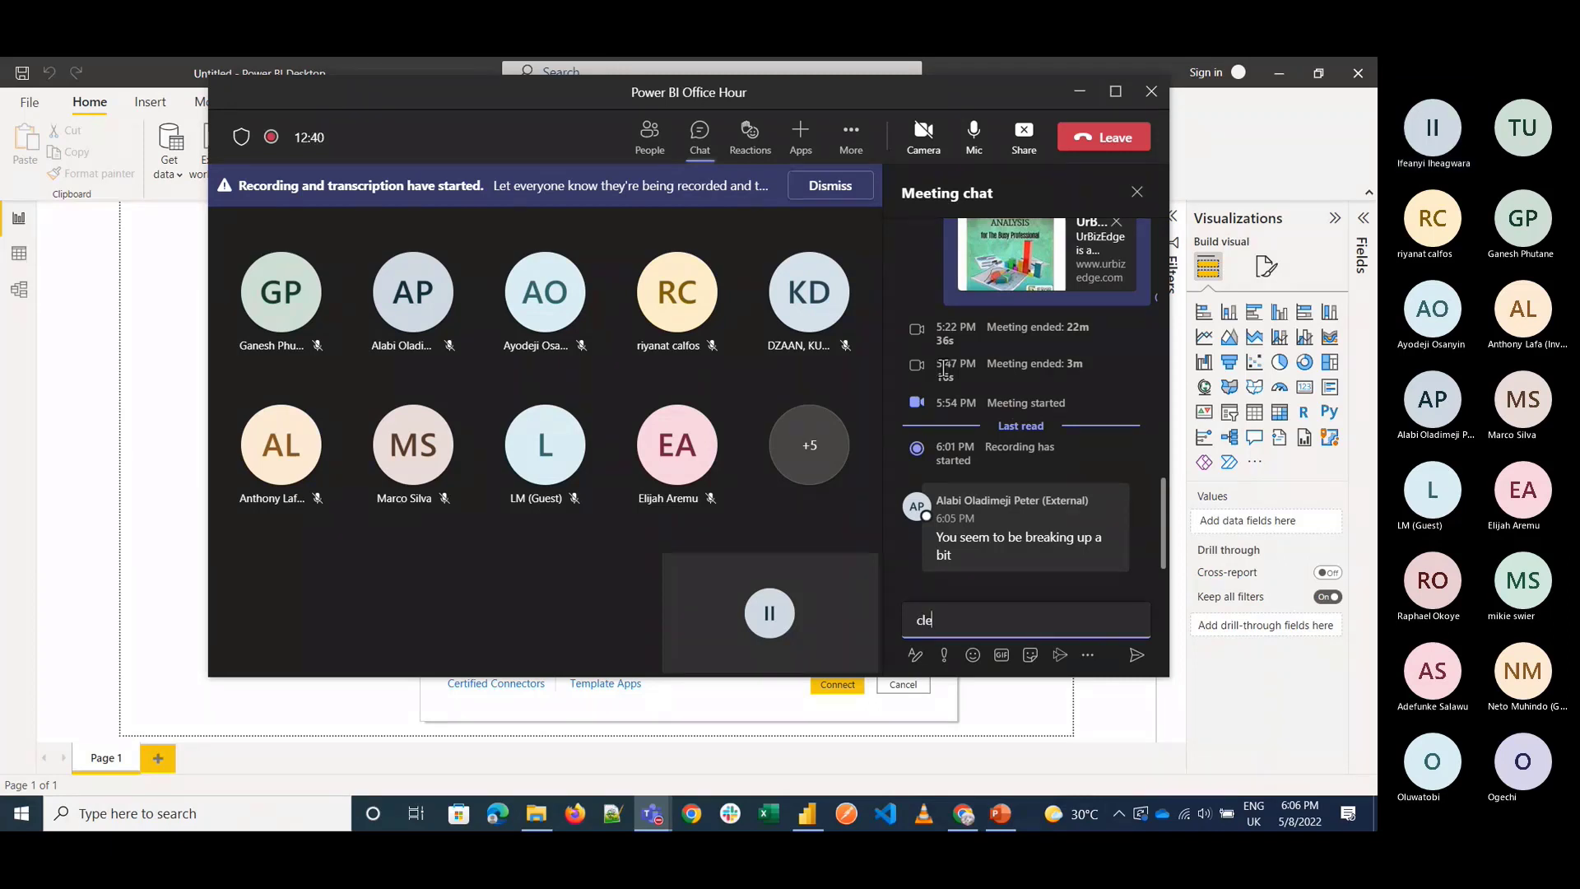
type("ar now?")
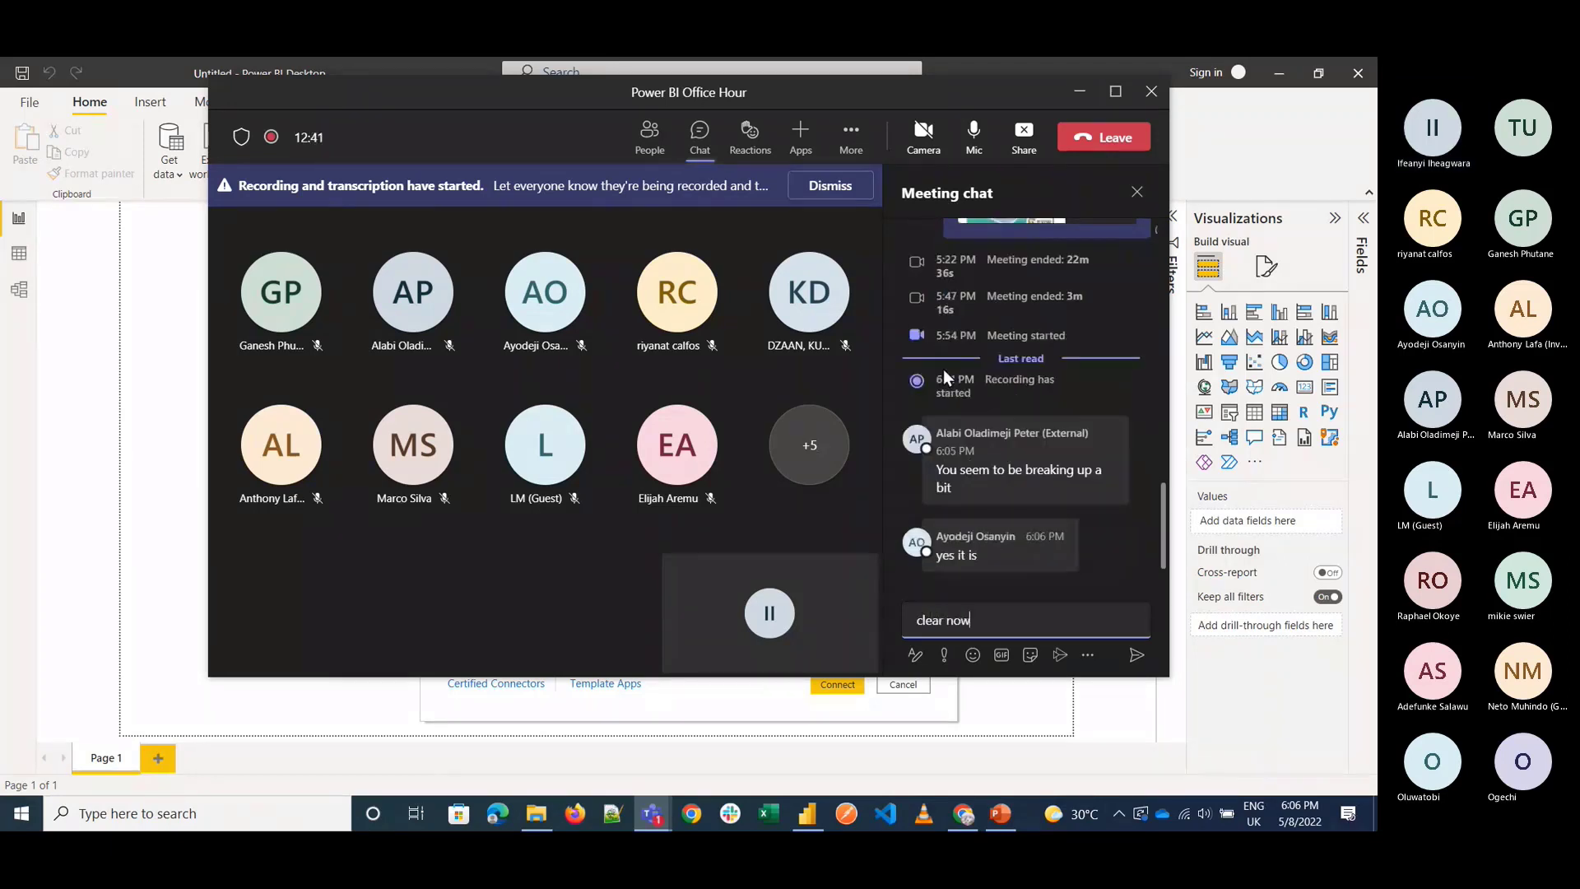
key("Return")
mouse_move(942, 368)
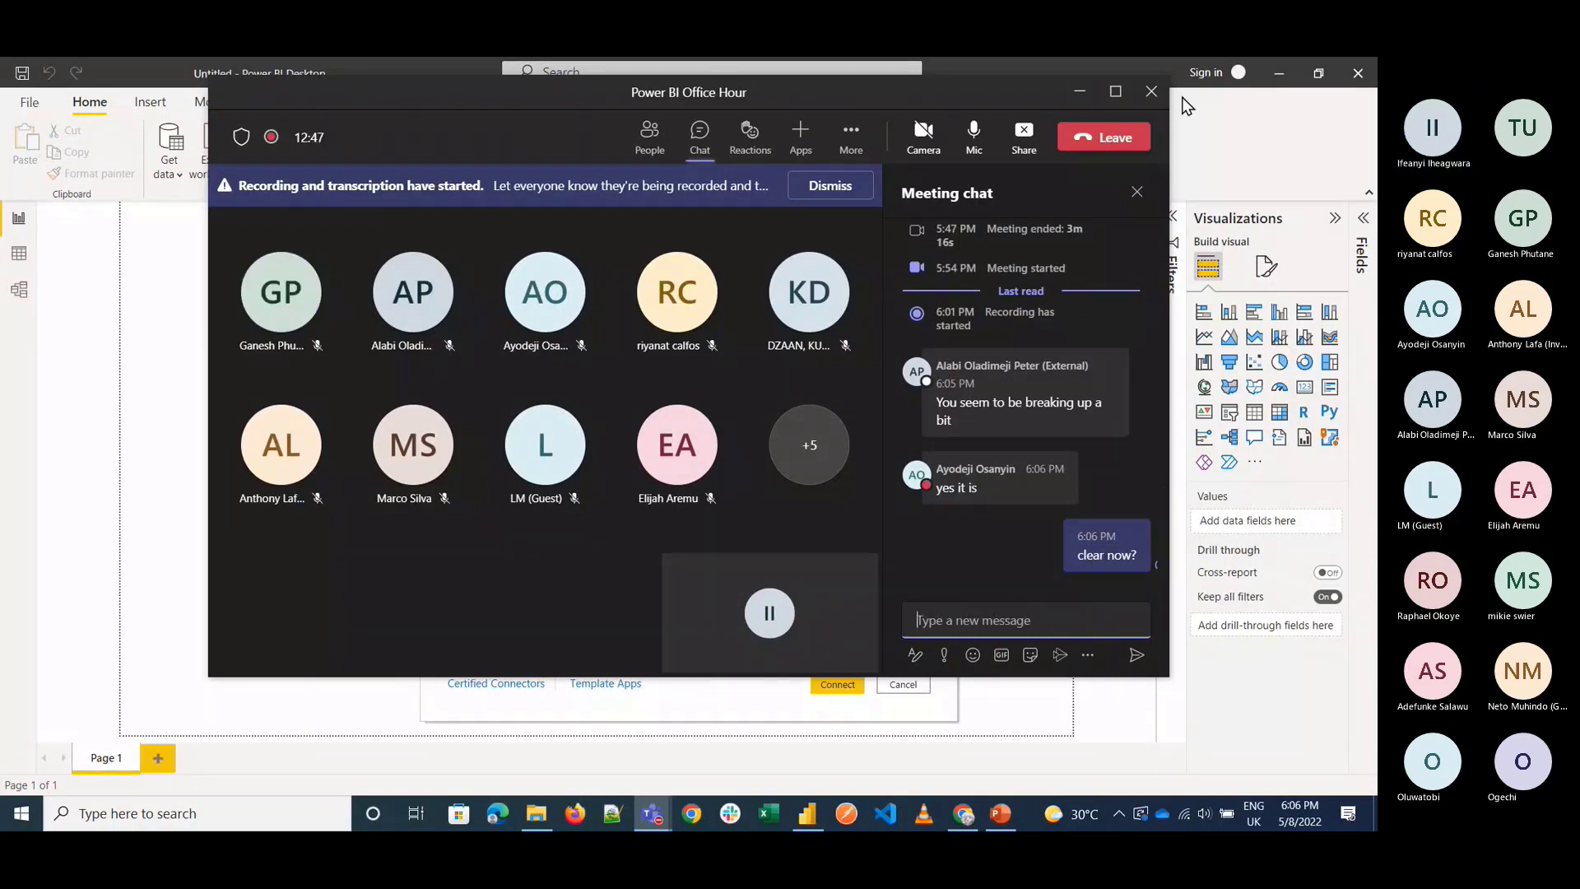
left_click(1080, 90)
Close the Get Data window and reopen it with the complete set of data sources.
left_click(912, 686)
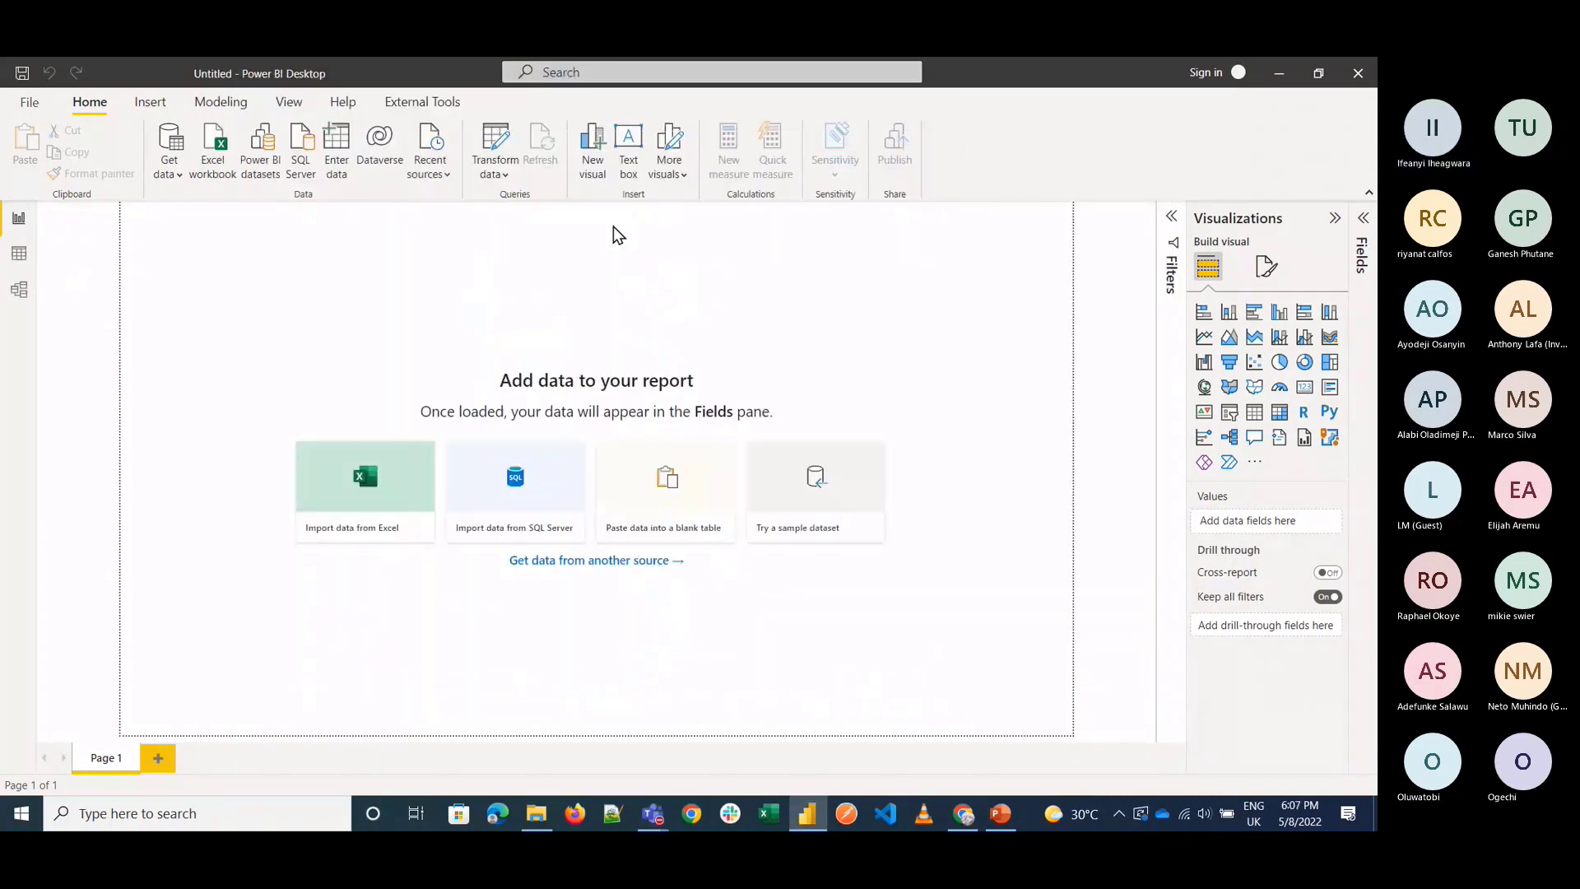
left_click(182, 175)
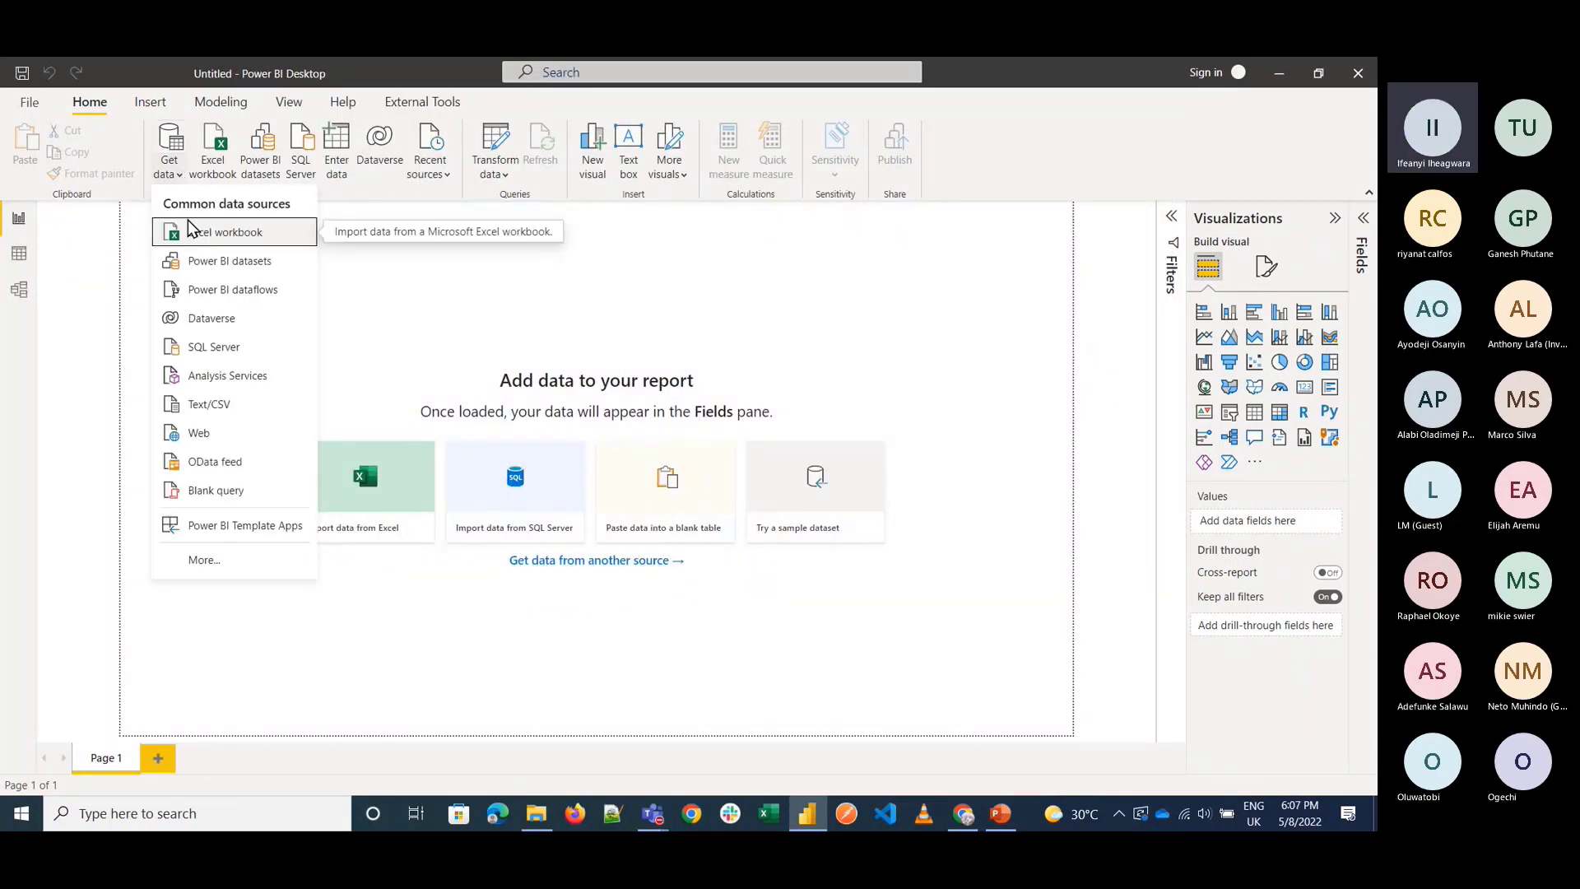
left_click(226, 562)
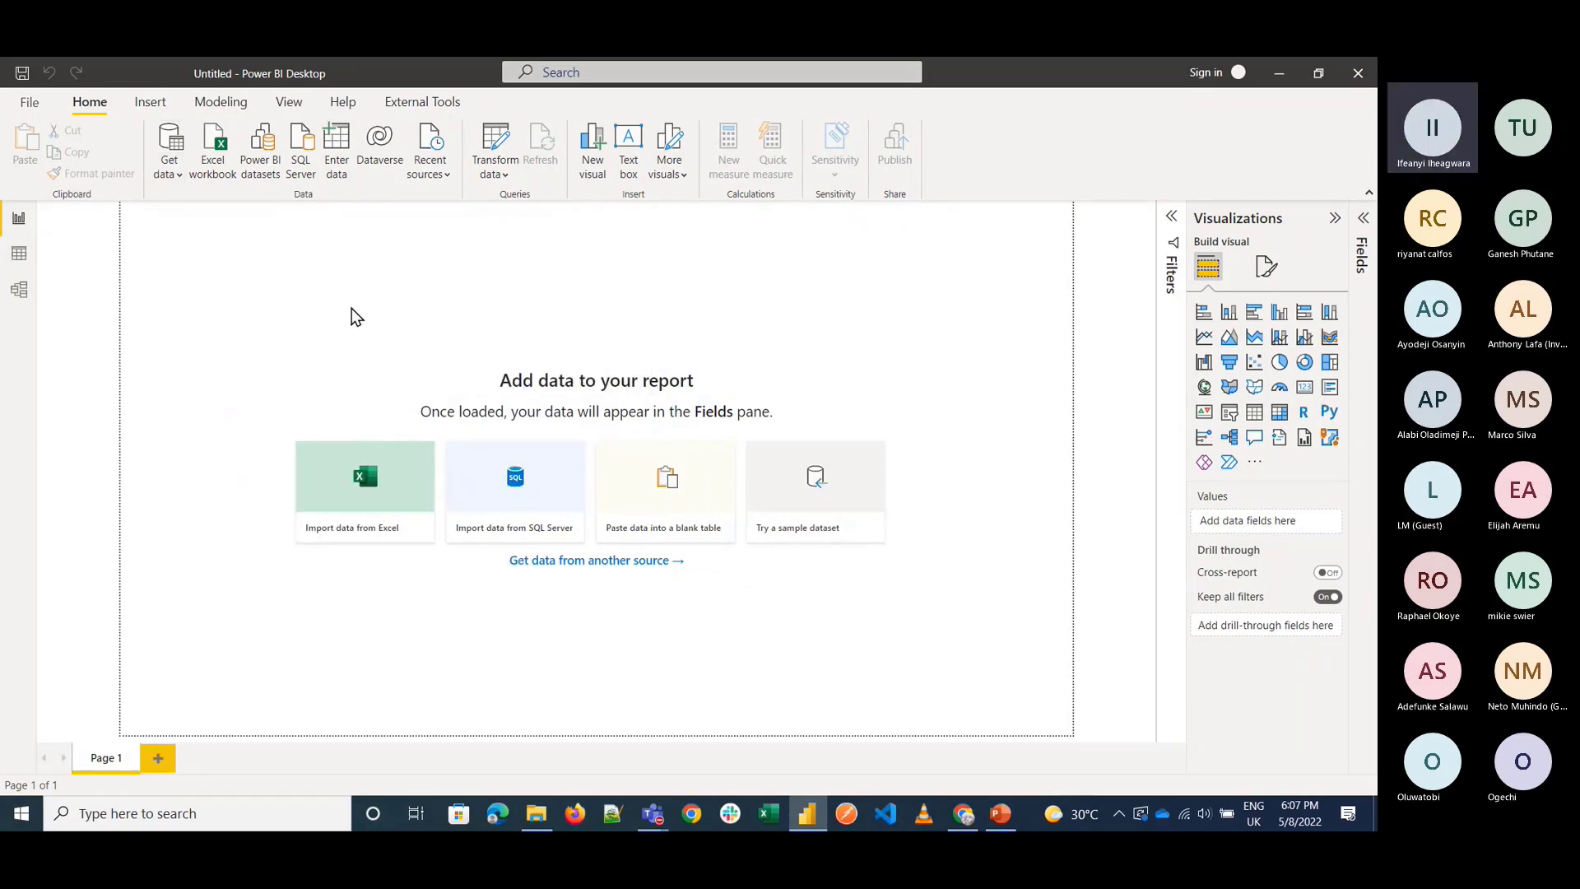
Check the Power BI Office Hour meeting window in Teams and return to Power BI Desktop.
right_click(652, 813)
left_click(653, 813)
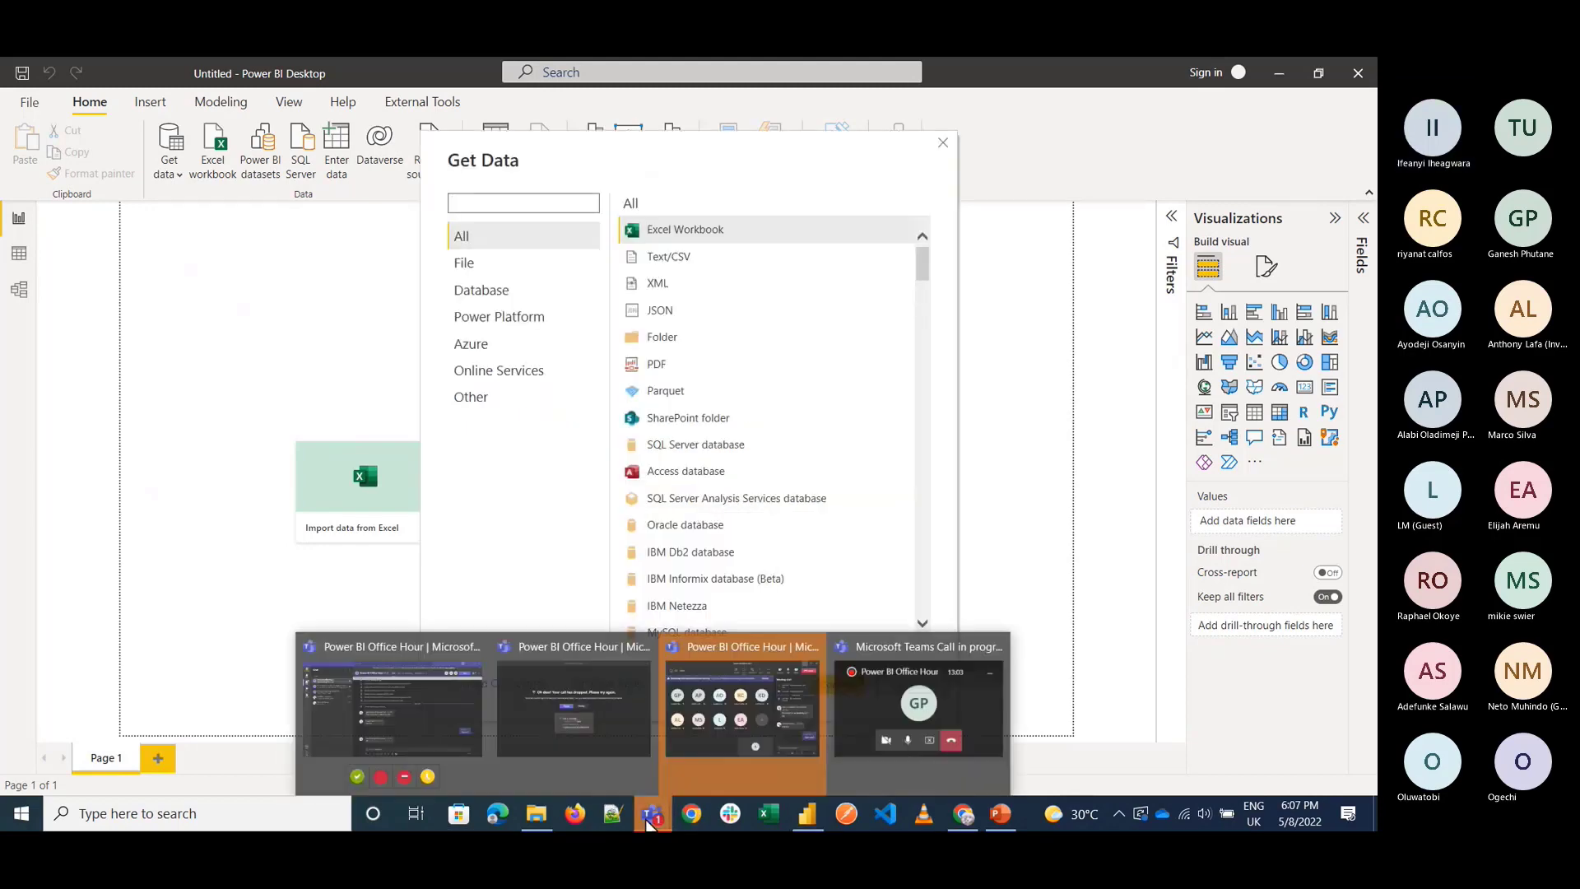
left_click(713, 717)
left_click(473, 720)
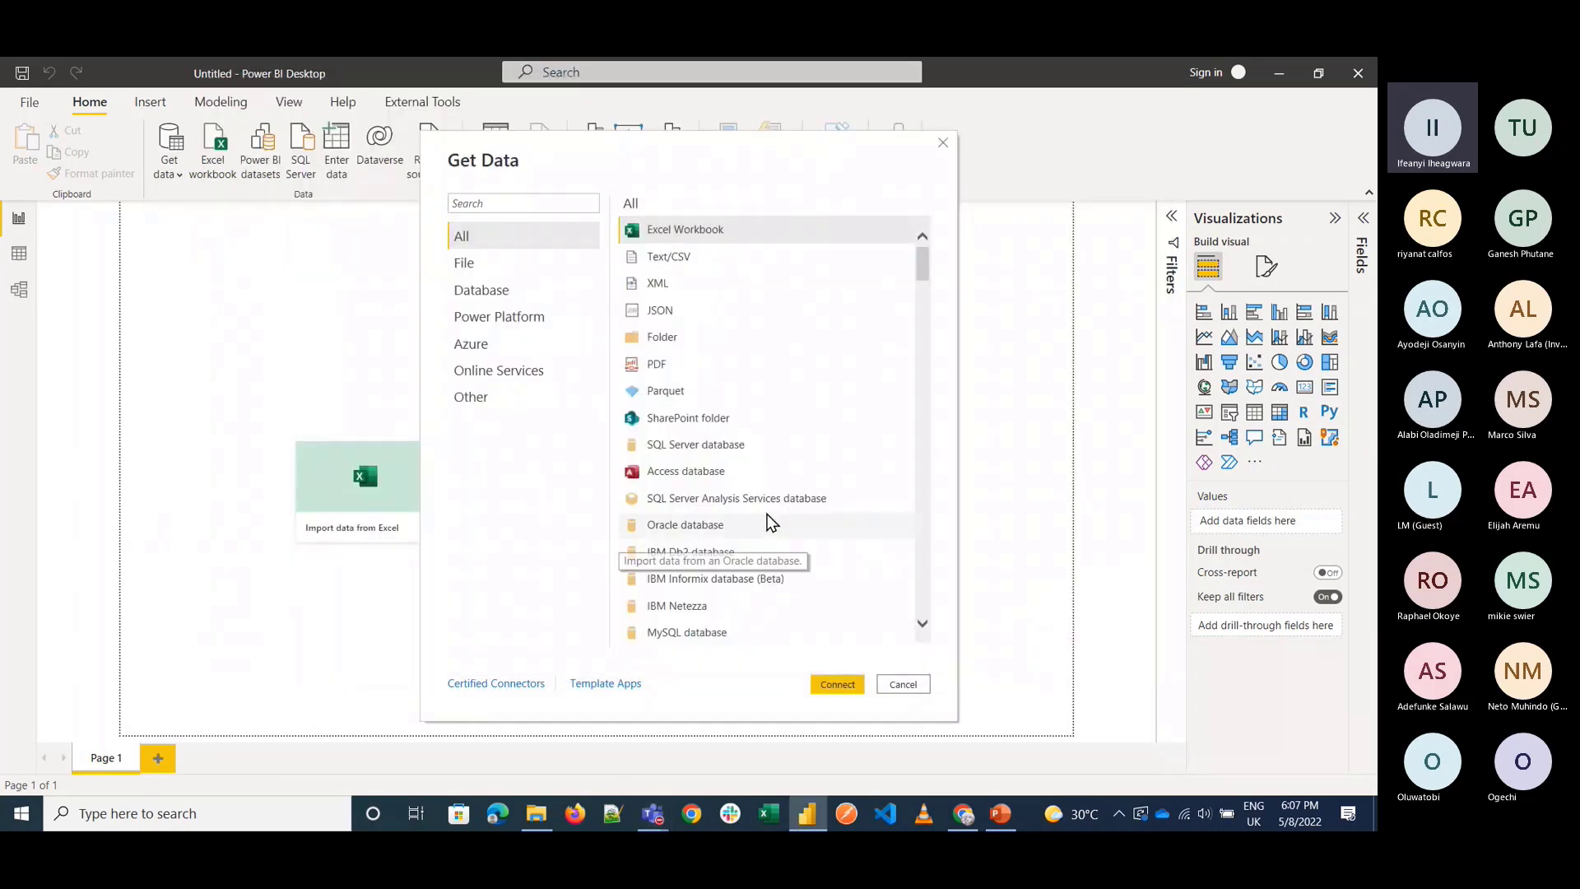
Browse the list of all data connectors, including the online service and database sources.
scroll(767, 520, "down", 20)
scroll(767, 521, "up", 20)
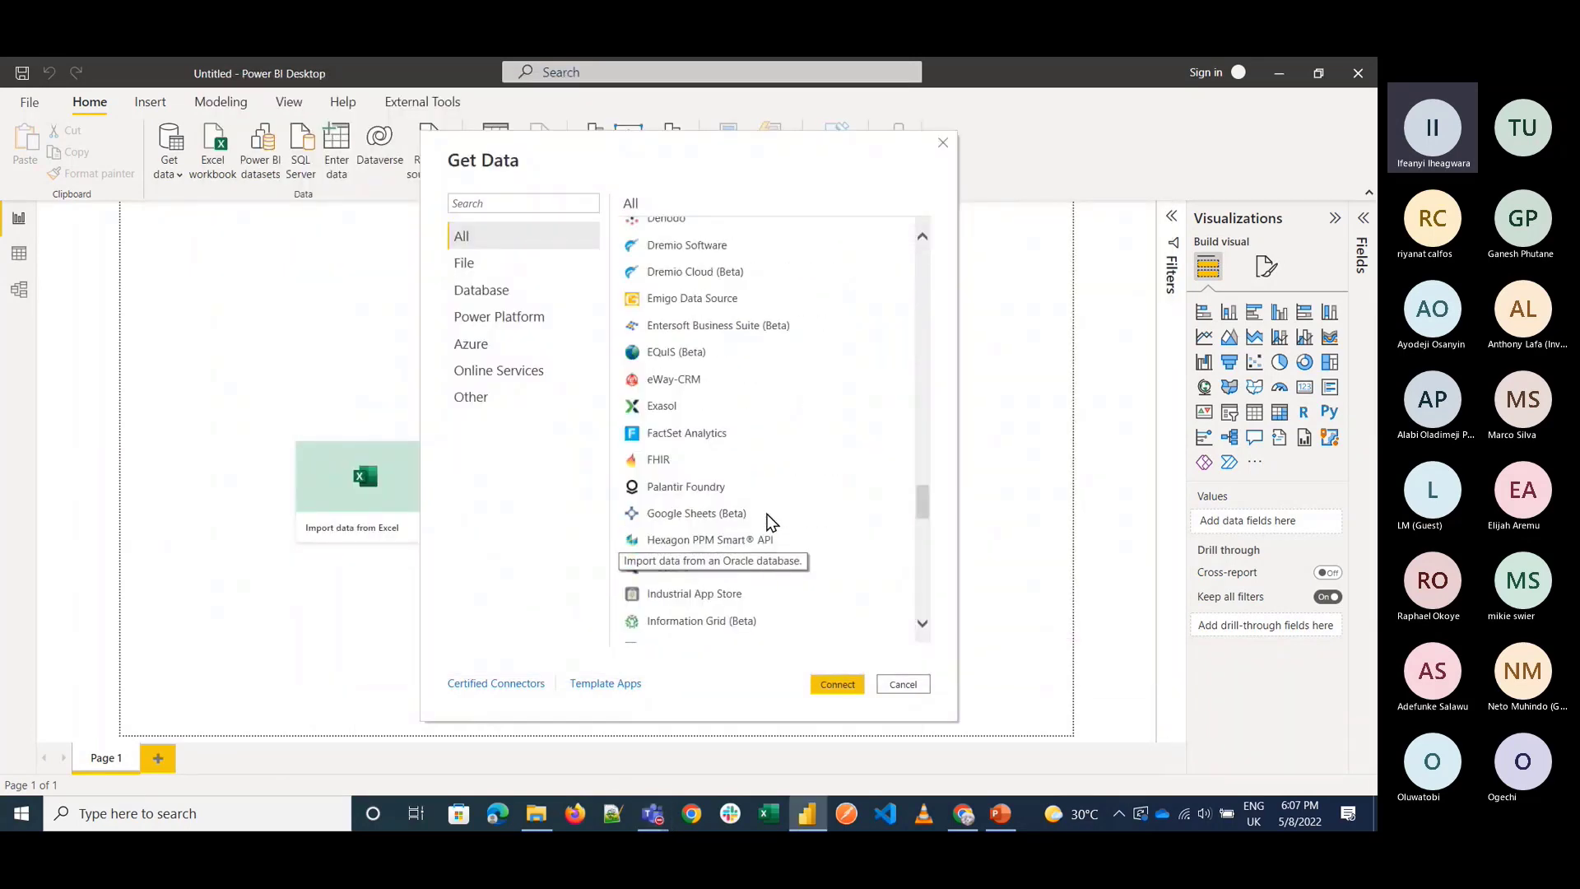
scroll(767, 520, "down", 10)
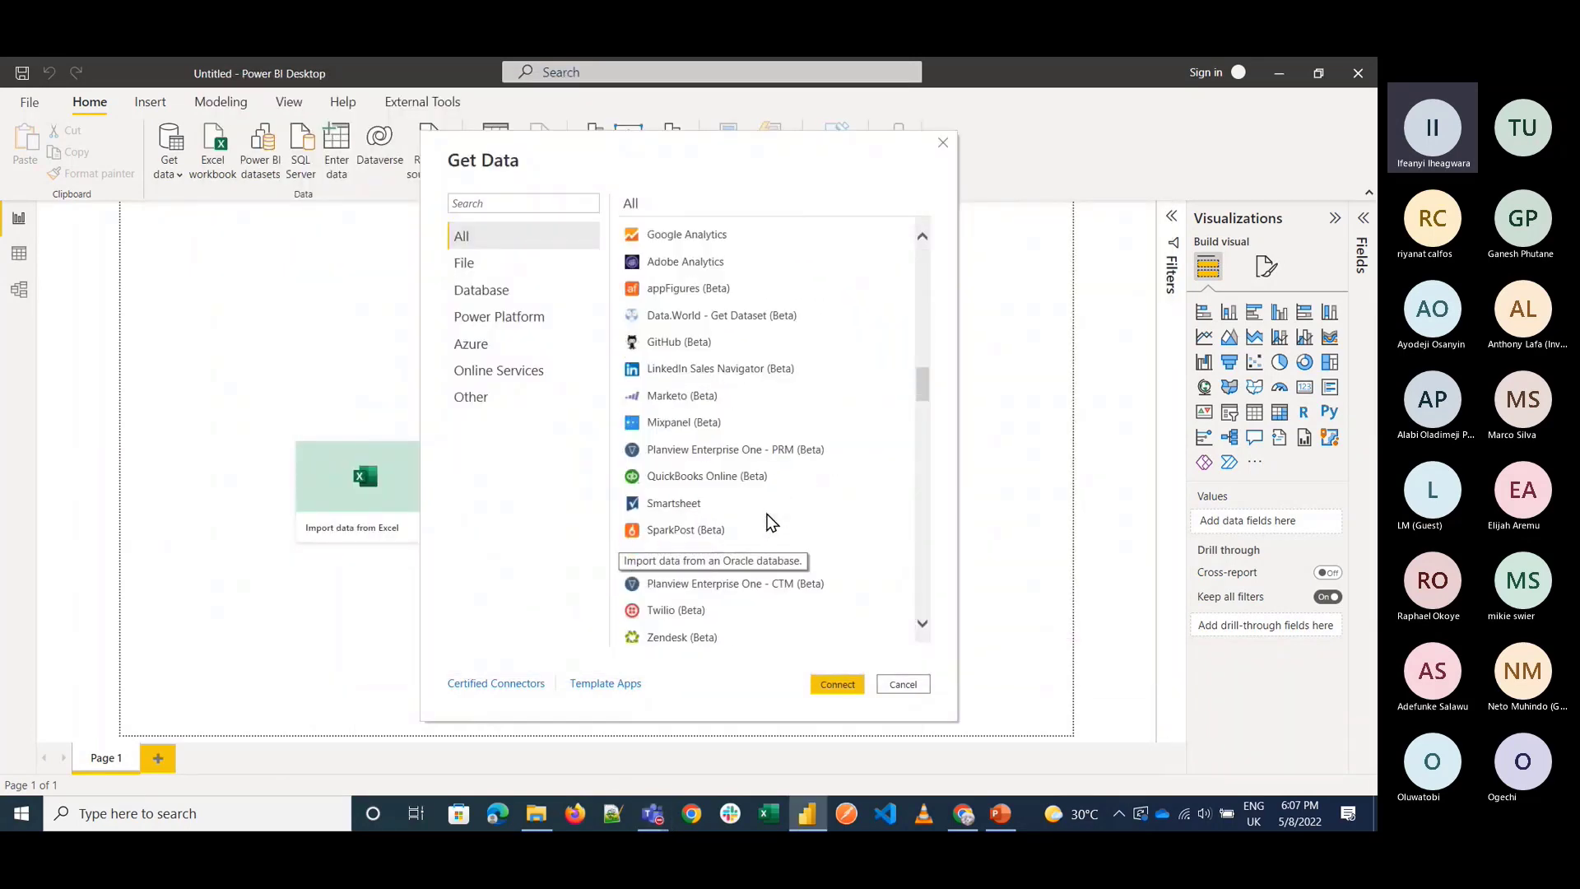
scroll(766, 520, "down", 5)
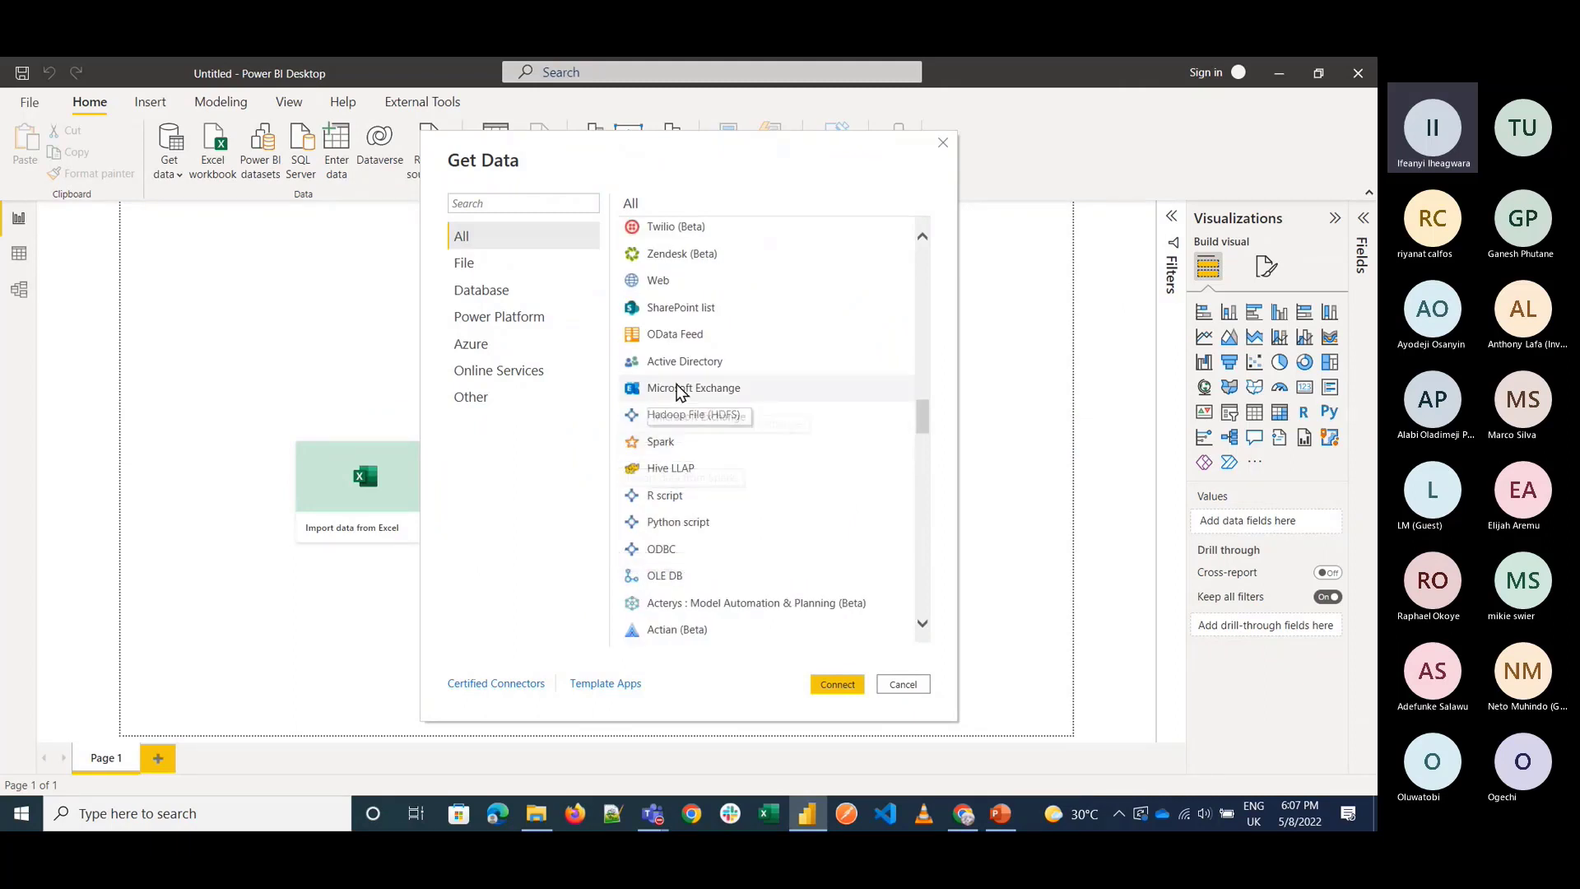
scroll(694, 362, "down", 5)
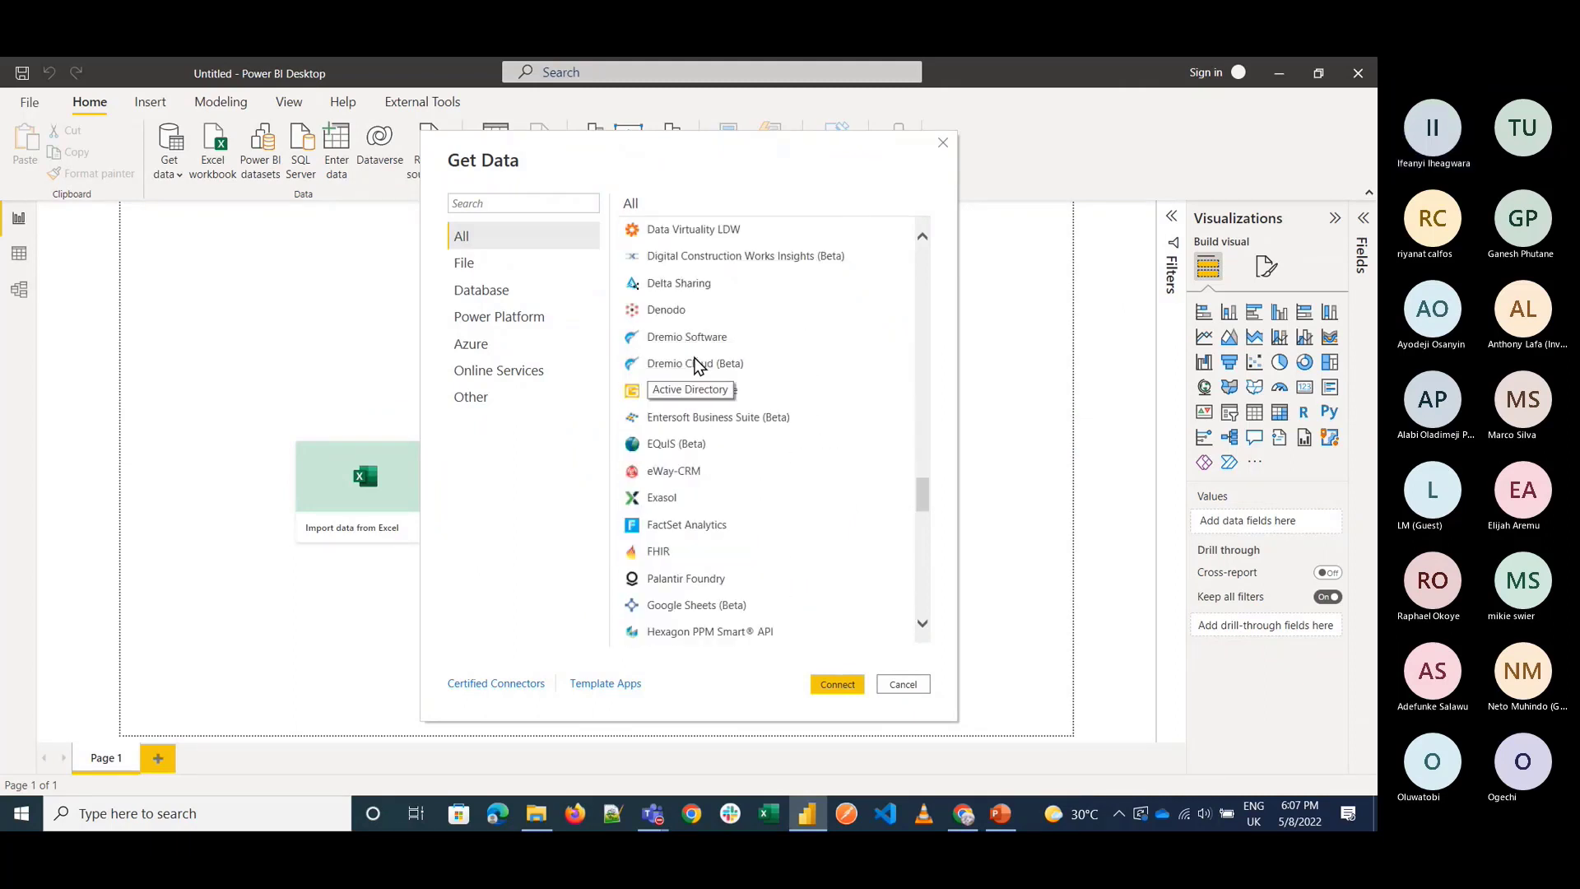
scroll(694, 362, "down", 3)
Connect to the Urbizedge.xlsx workbook in the Power Query folder using the Excel Workbook file connector.
left_click(497, 200)
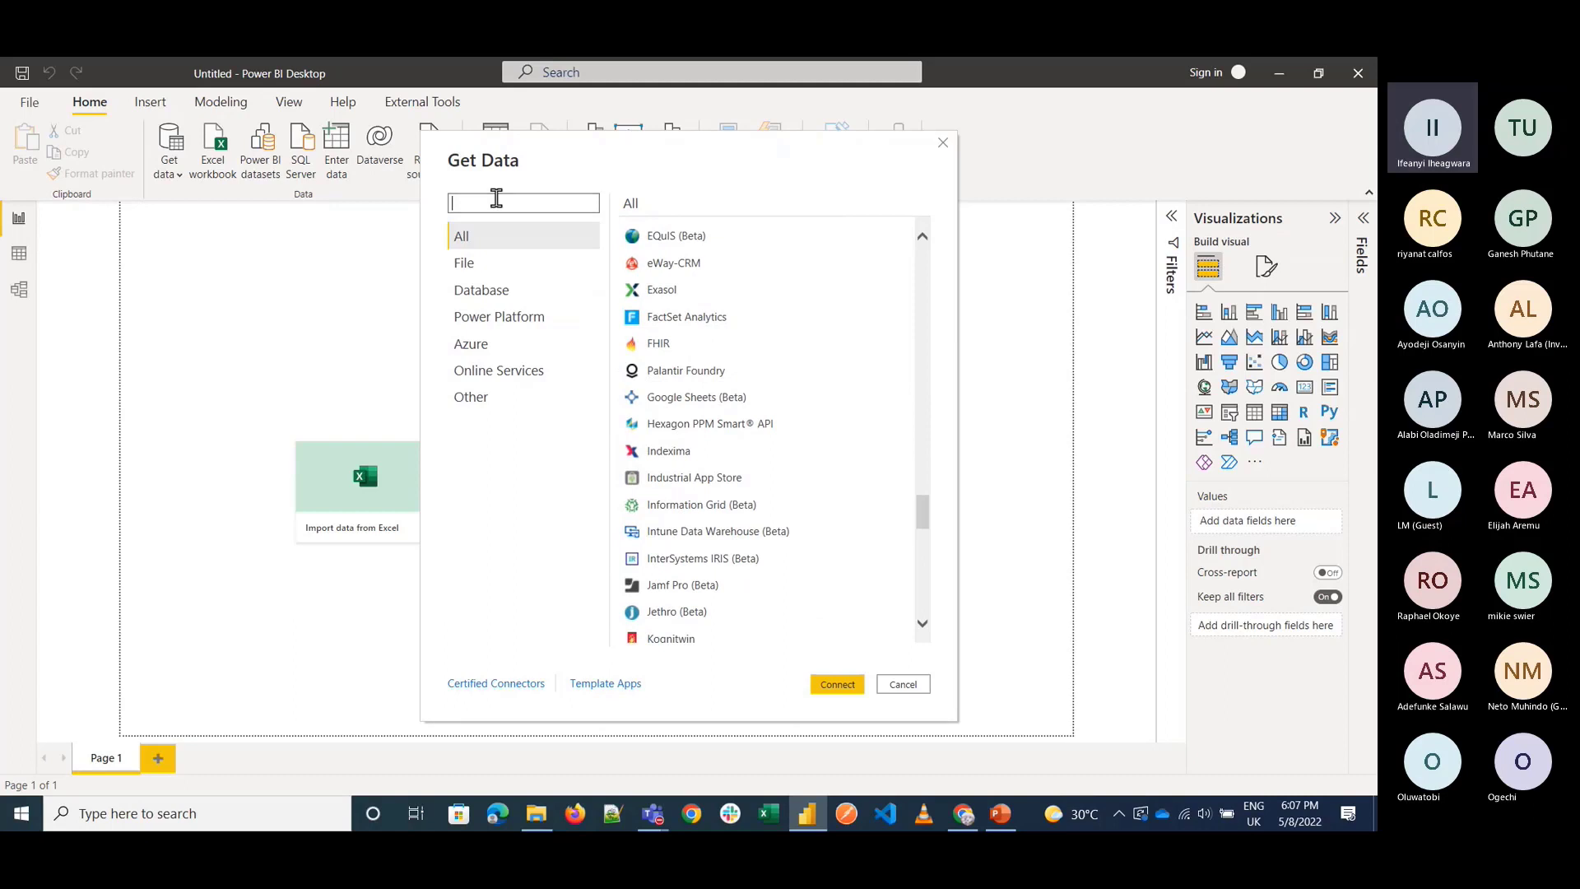
scroll(658, 494, "down", 10)
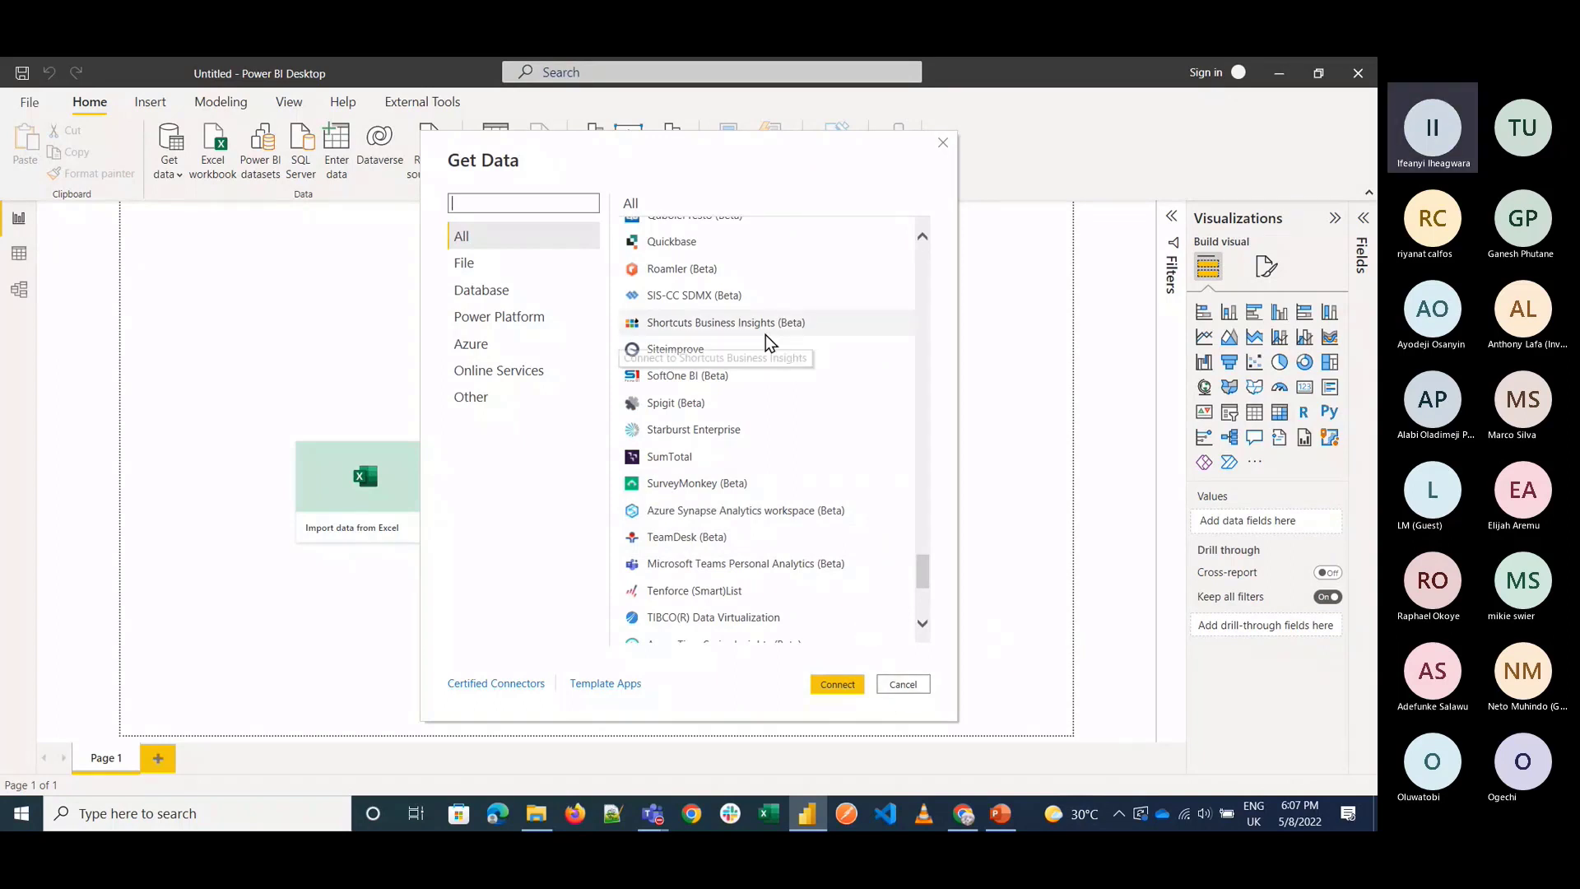
scroll(765, 335, "up", 20)
left_click(499, 265)
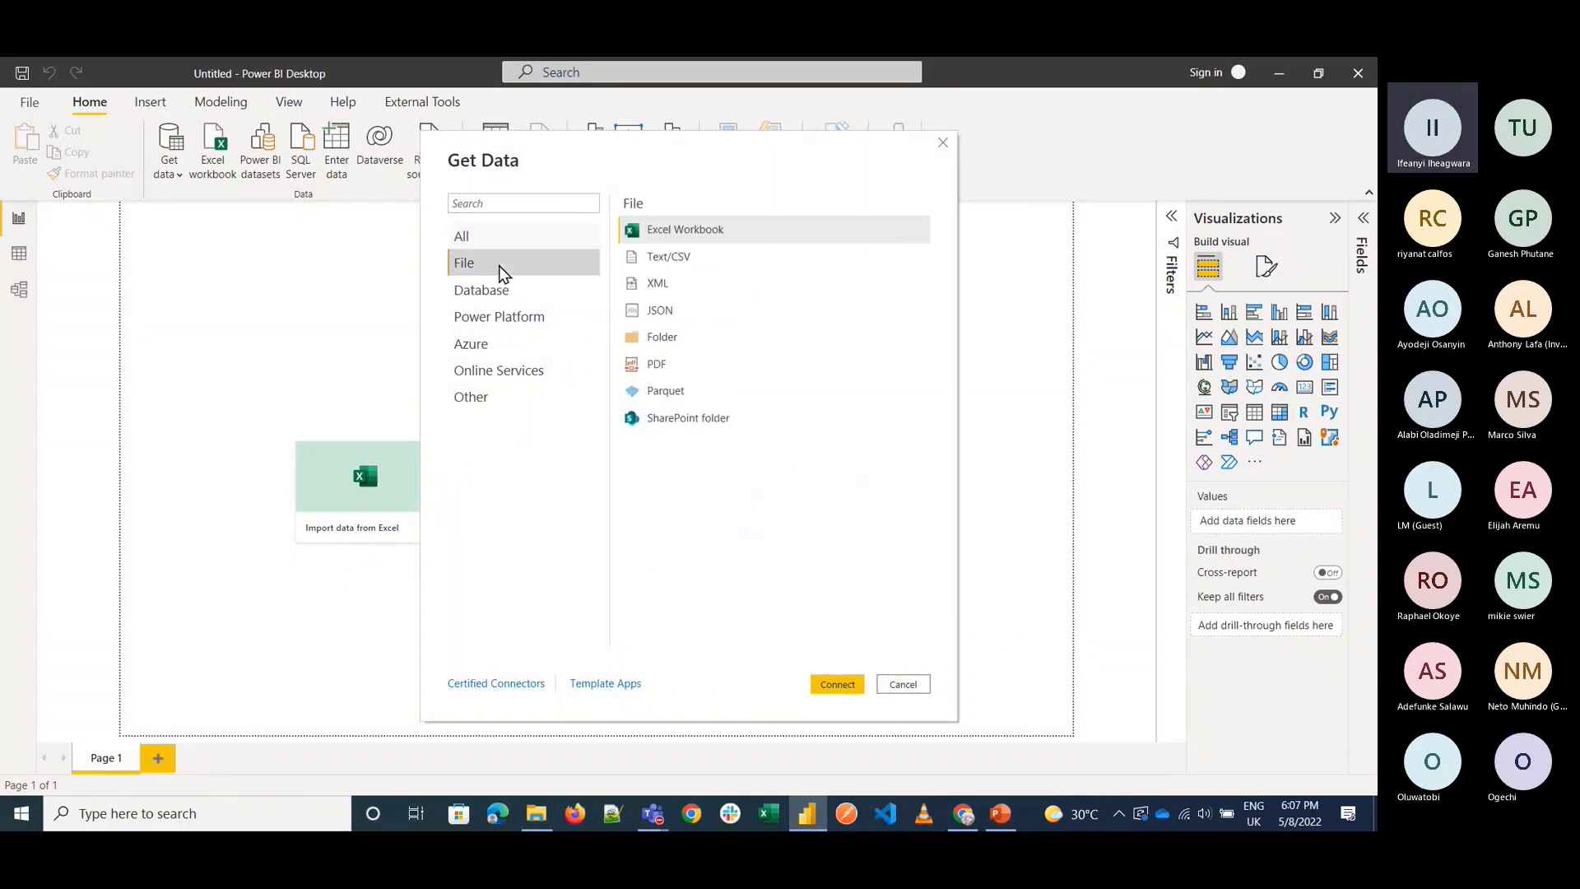
left_click(825, 690)
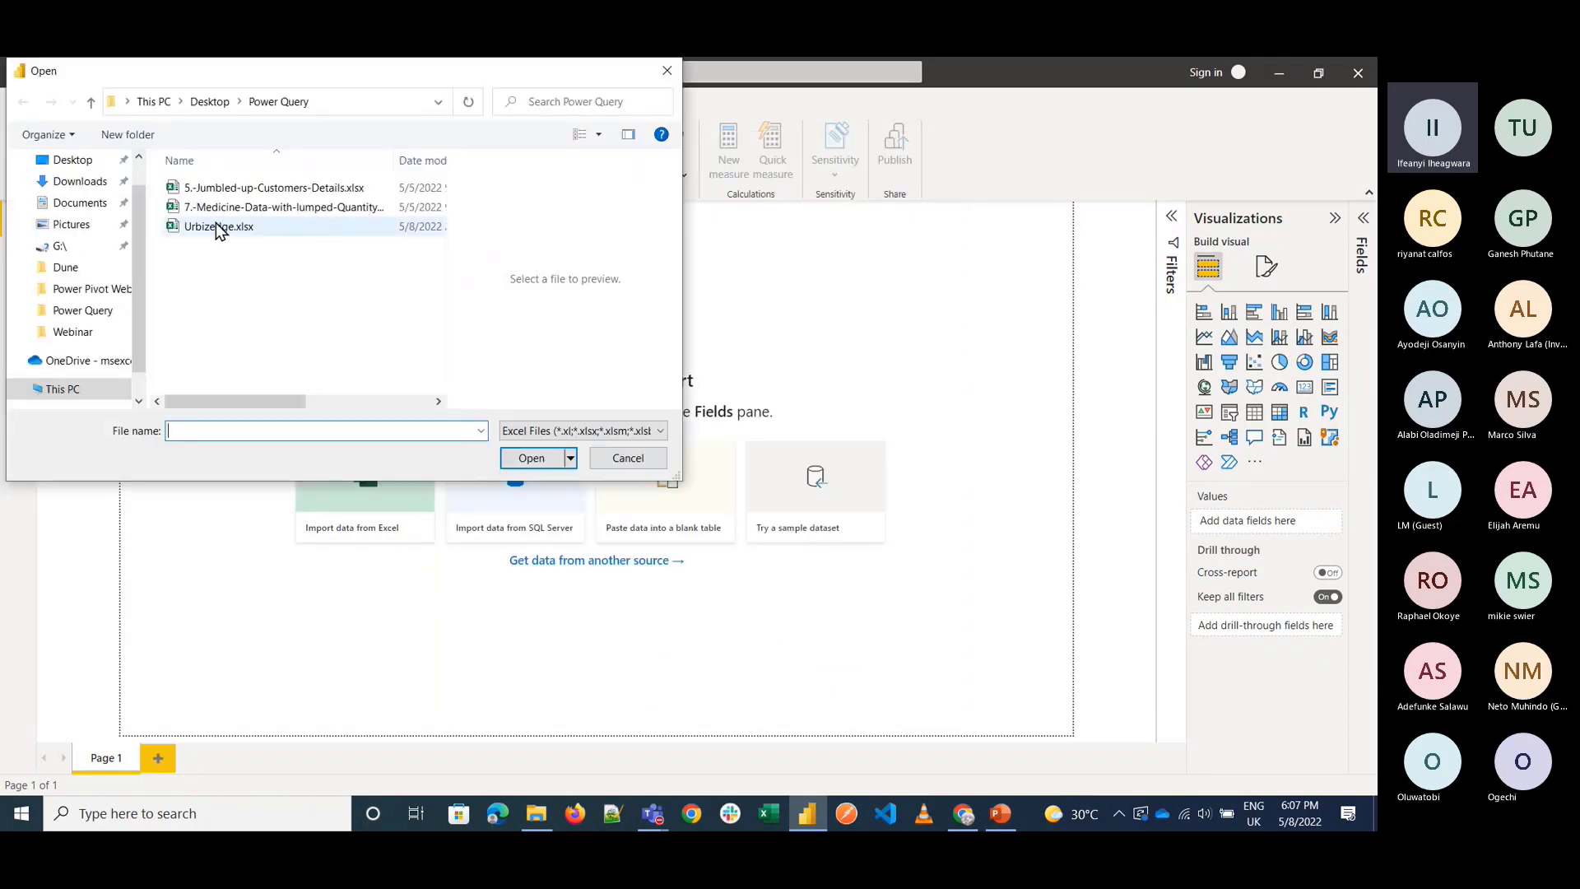
left_click(235, 226)
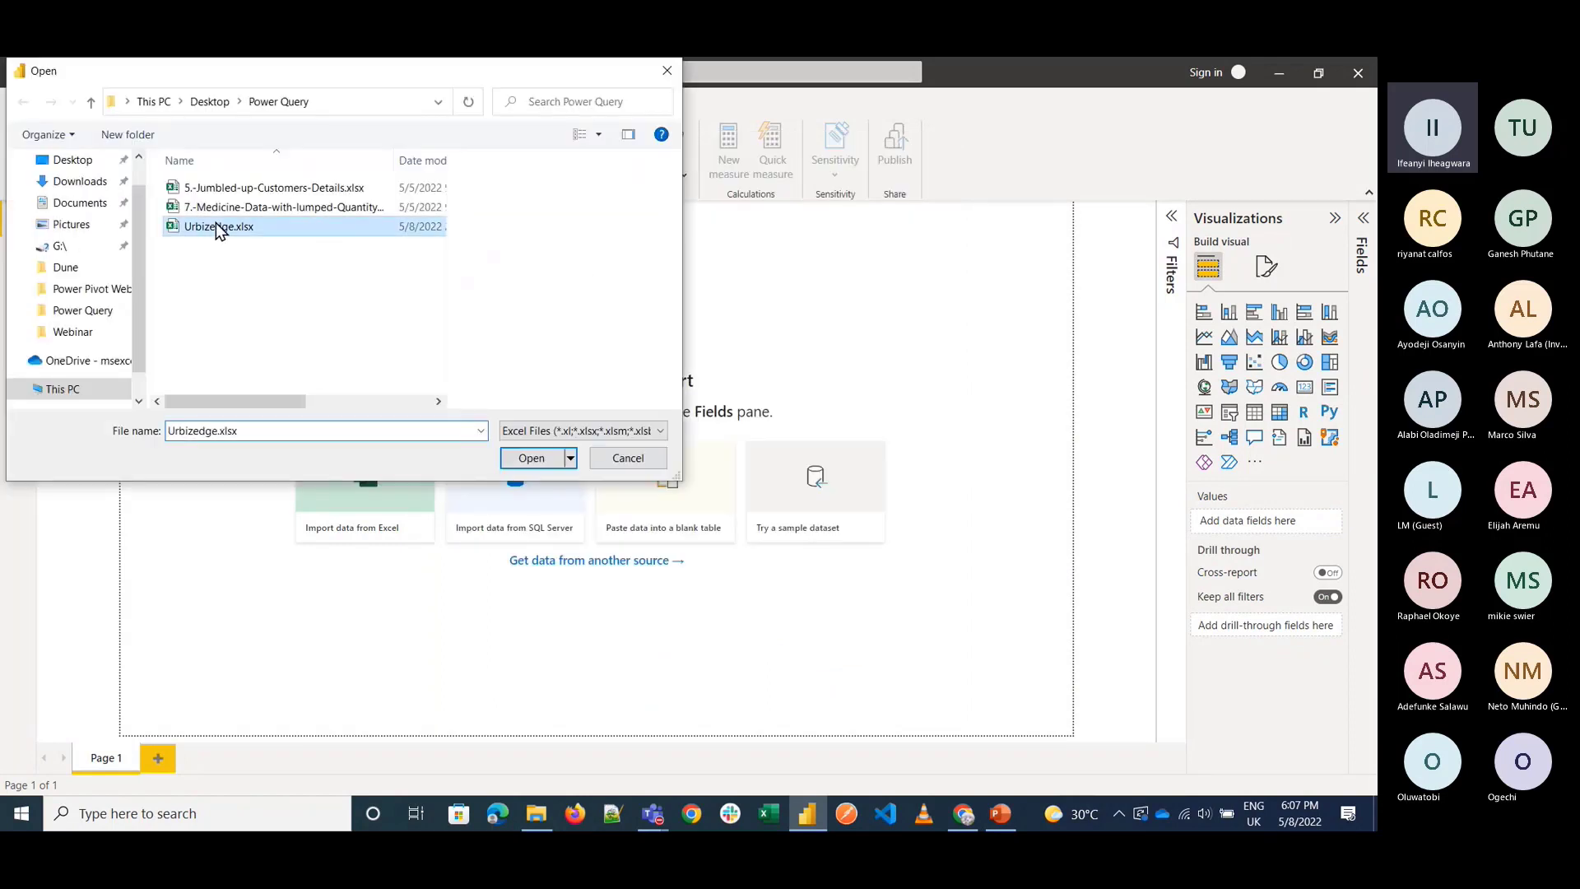
left_click(531, 457)
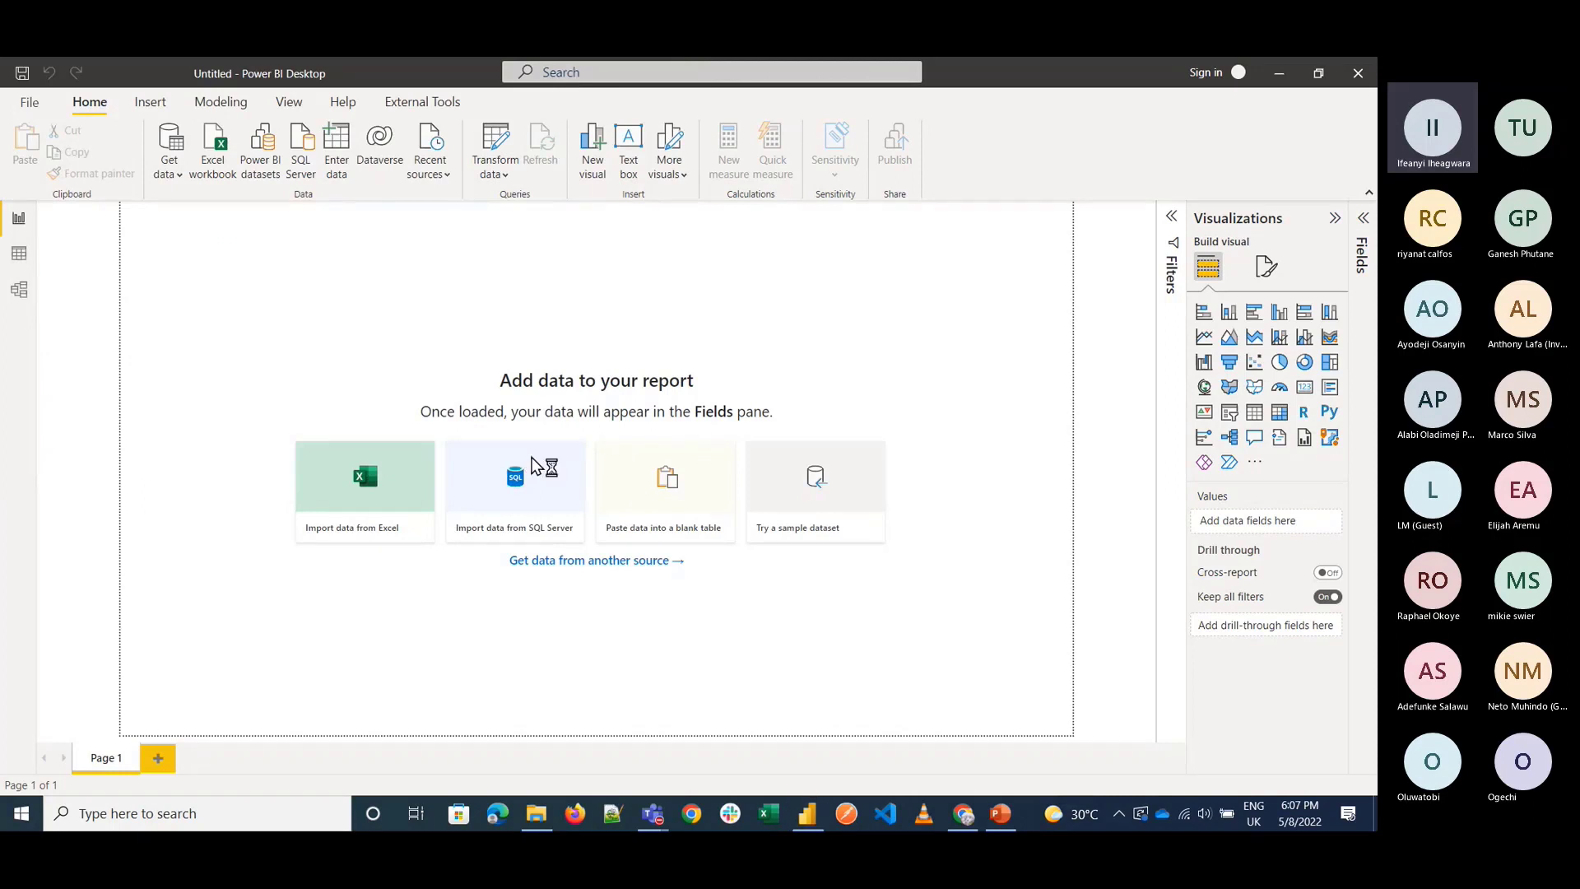
Open Urbizedge.xlsx from File Explorer in Excel, examine its Unpivot, Pivot and Better Text To Columns sheets, and minimize the workbook.
left_click(537, 813)
left_click(243, 316)
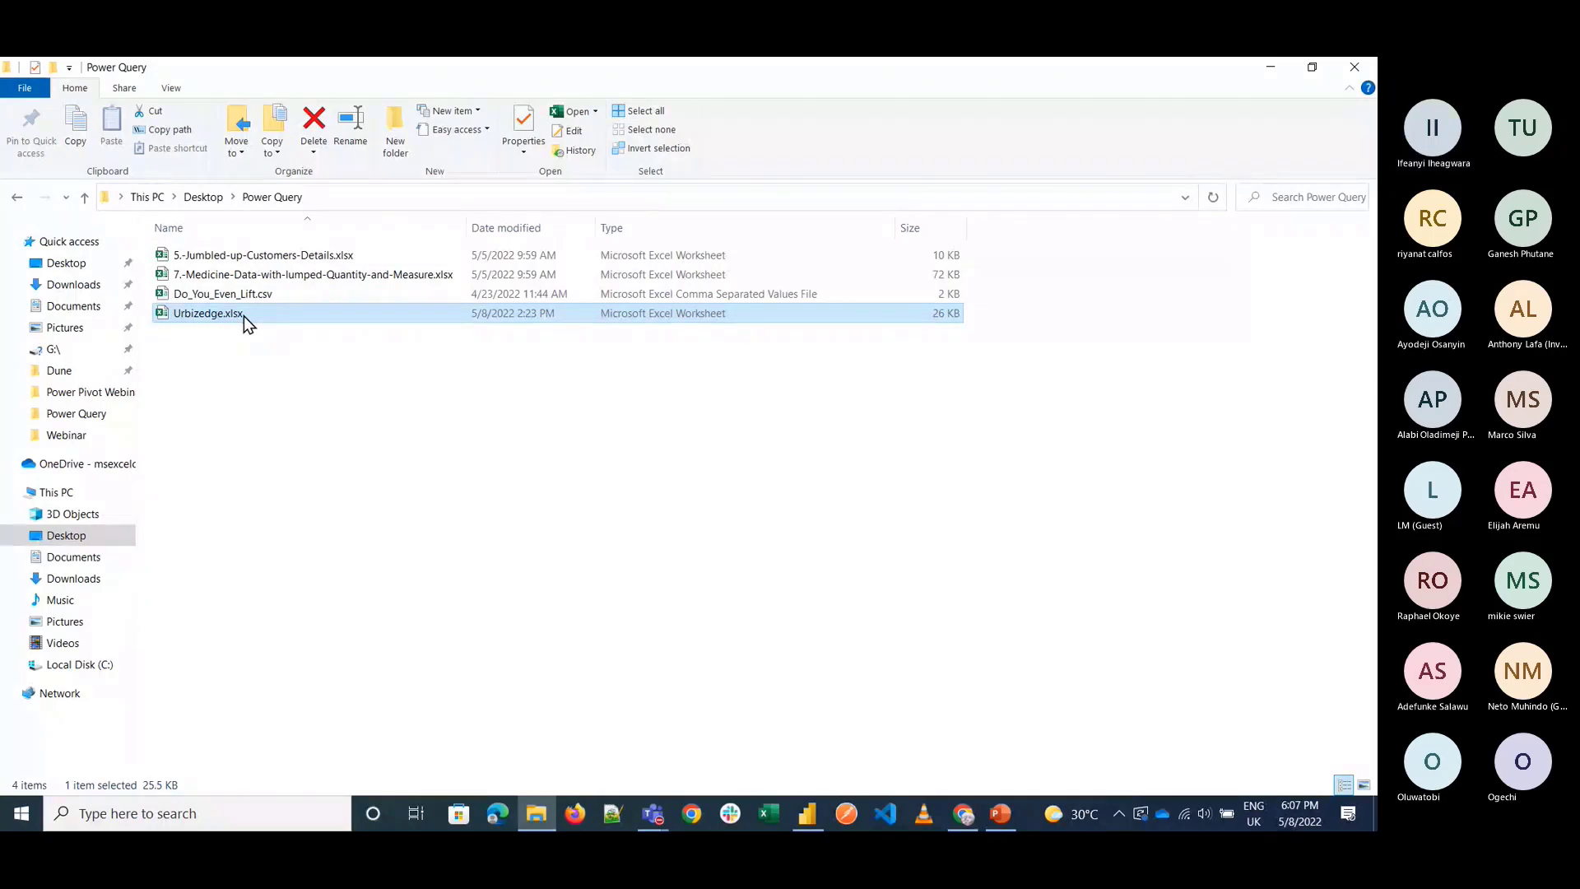
double_click(243, 316)
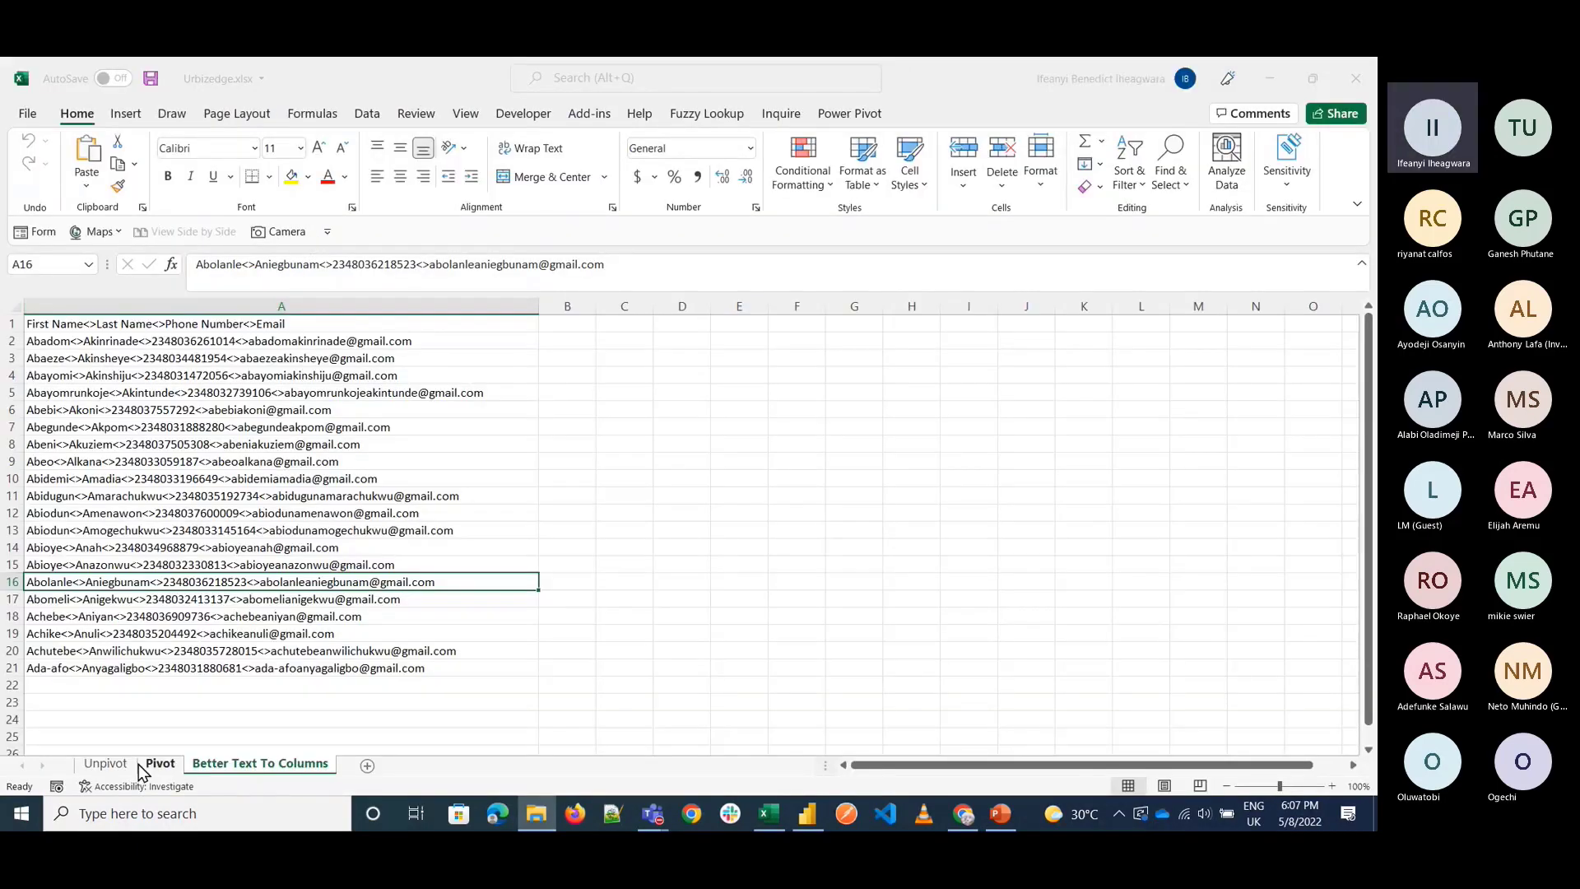
left_click(102, 766)
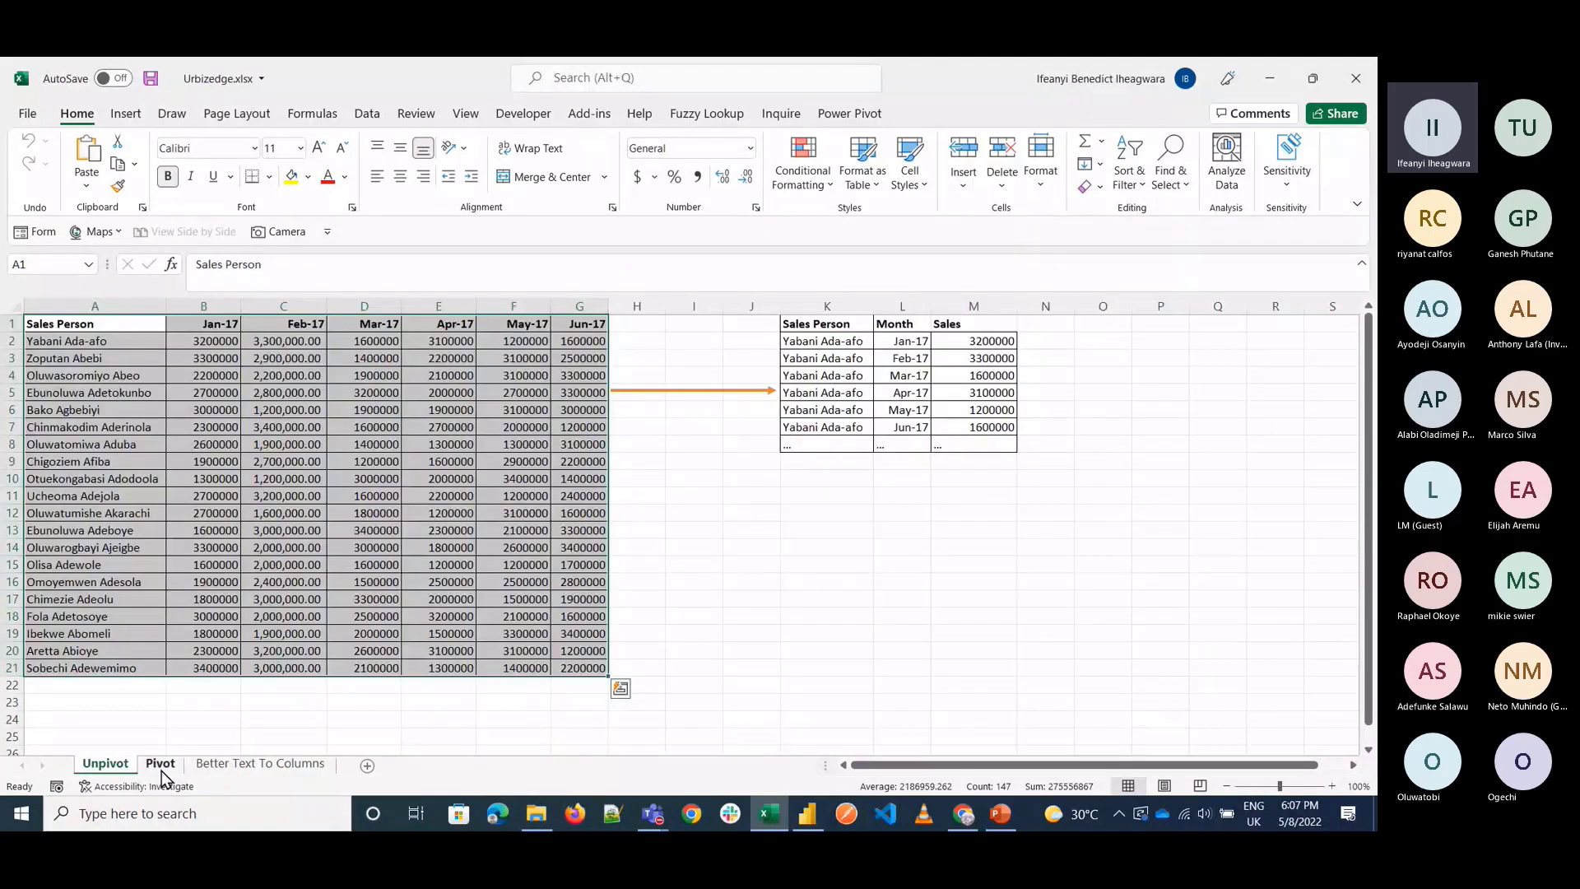
left_click(160, 764)
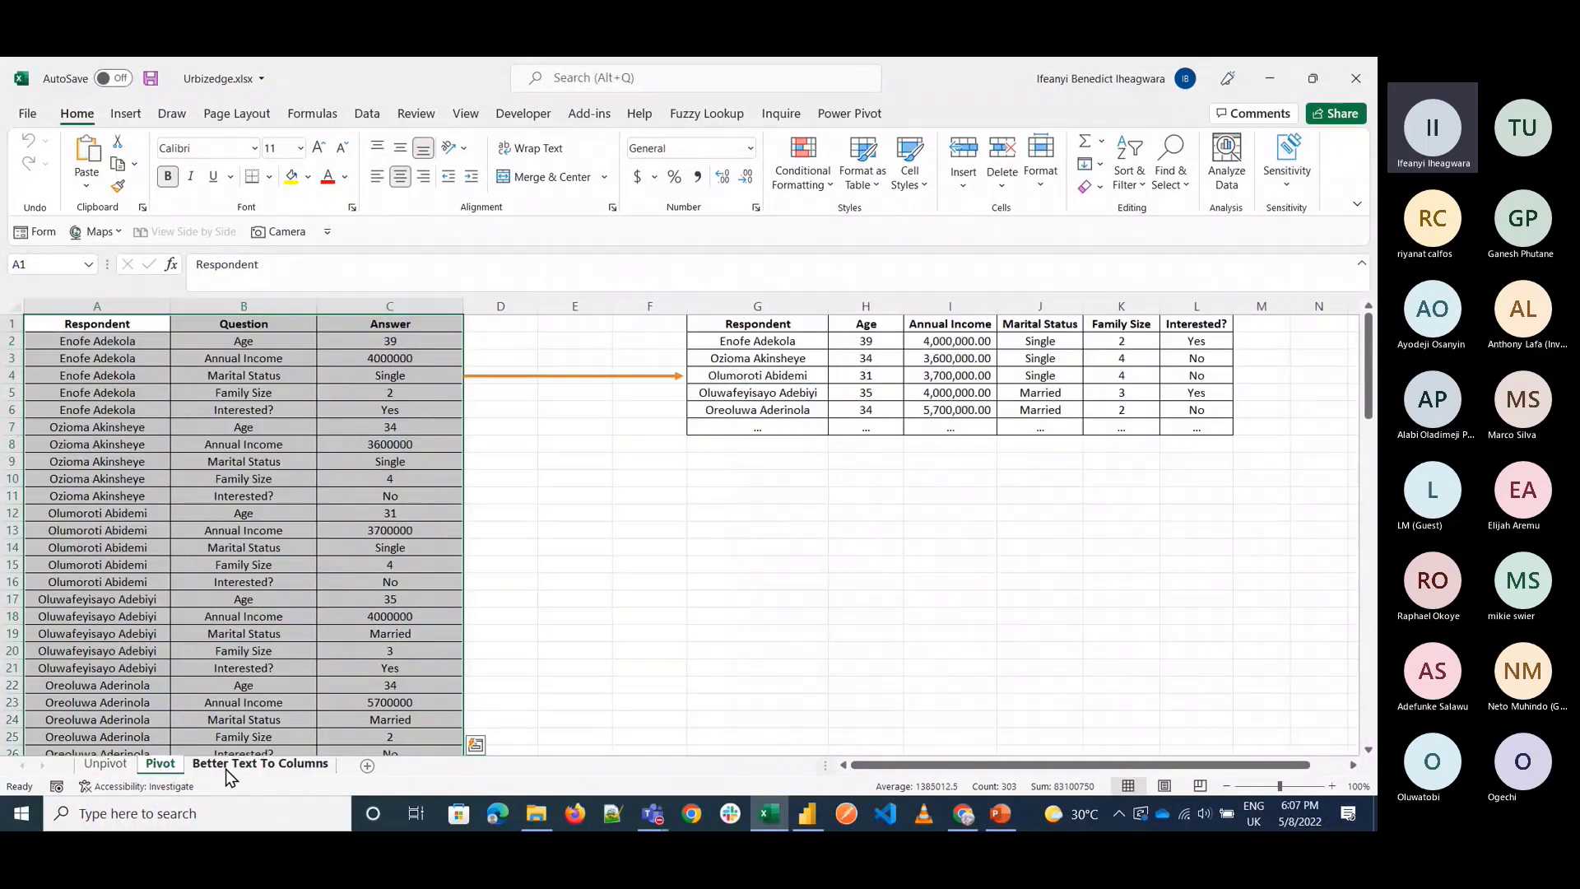
left_click(107, 765)
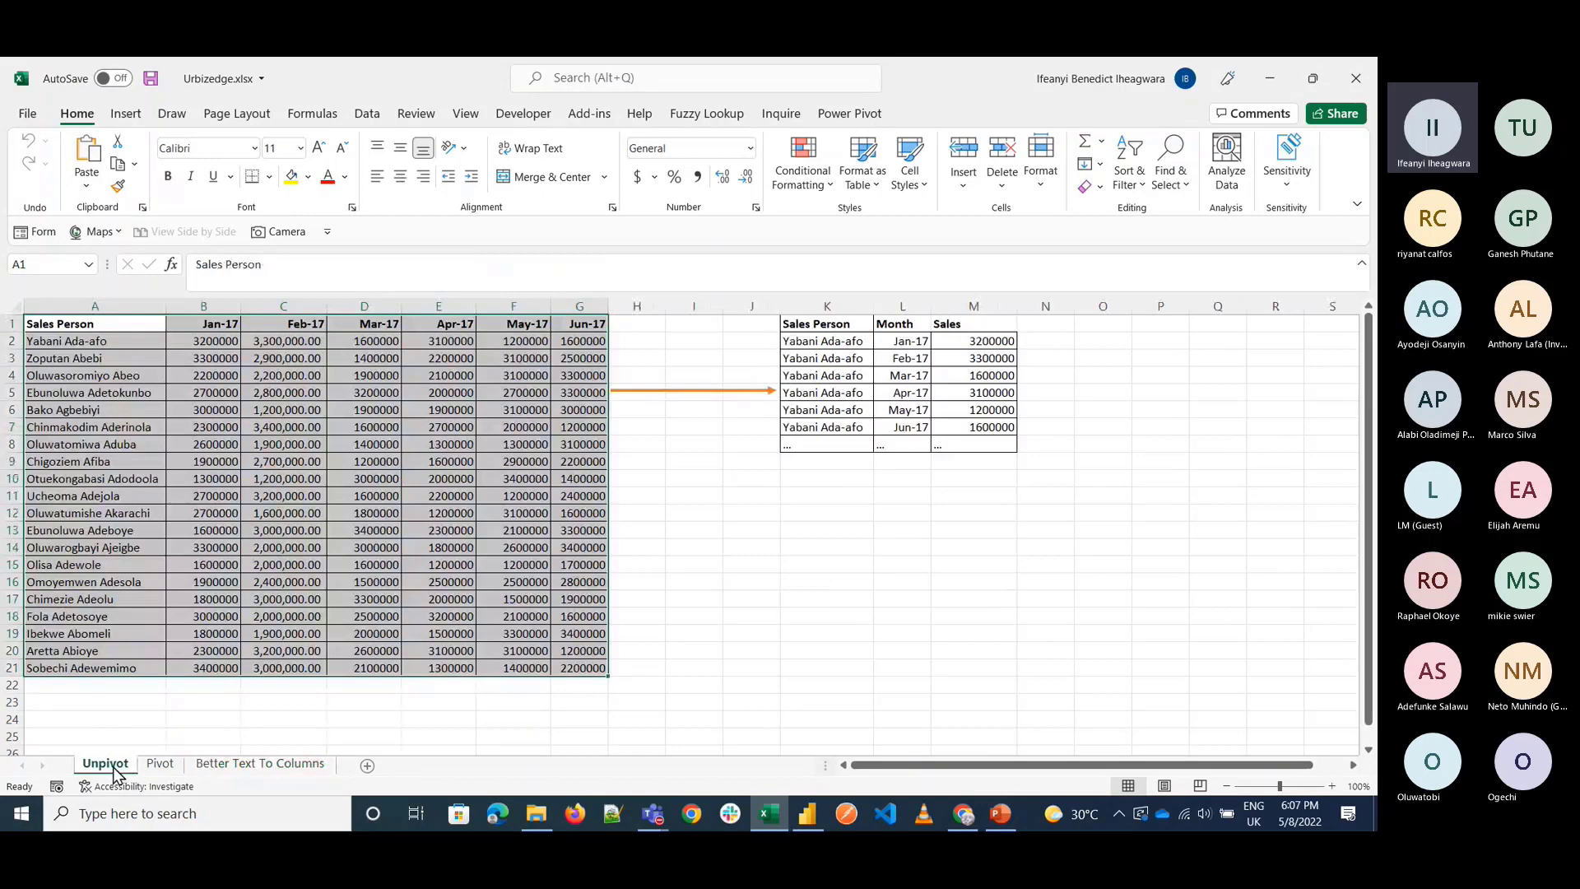
left_click(260, 763)
left_click(1269, 78)
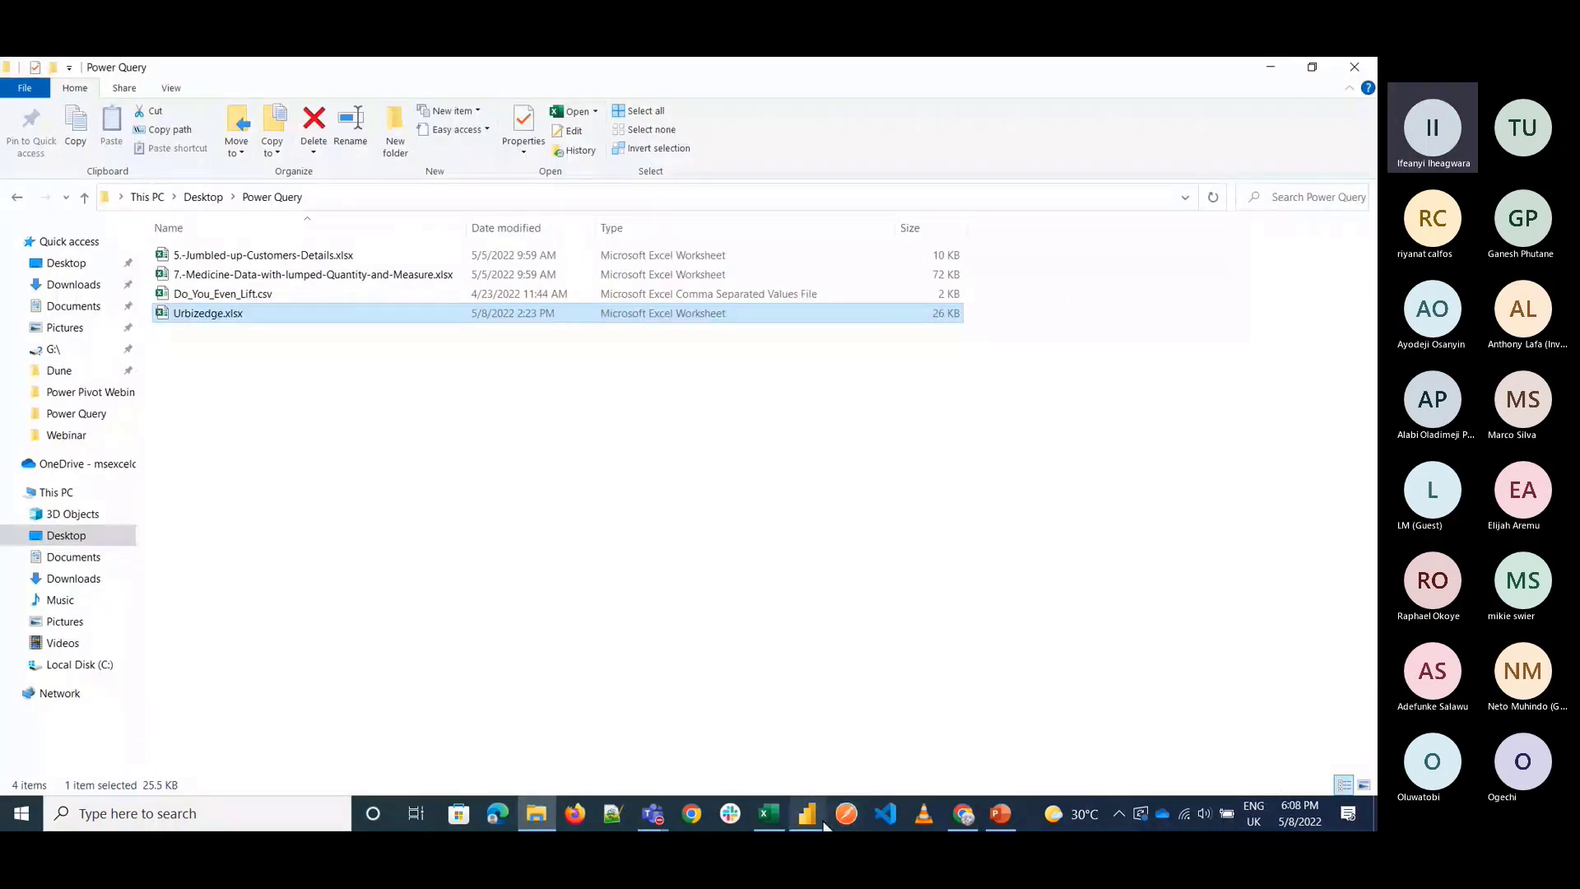
Switch back to Power BI Desktop, preview the workbook's three sheets in the Navigator, and mark Better Text To Columns for import.
mouse_move(825, 825)
left_click(821, 748)
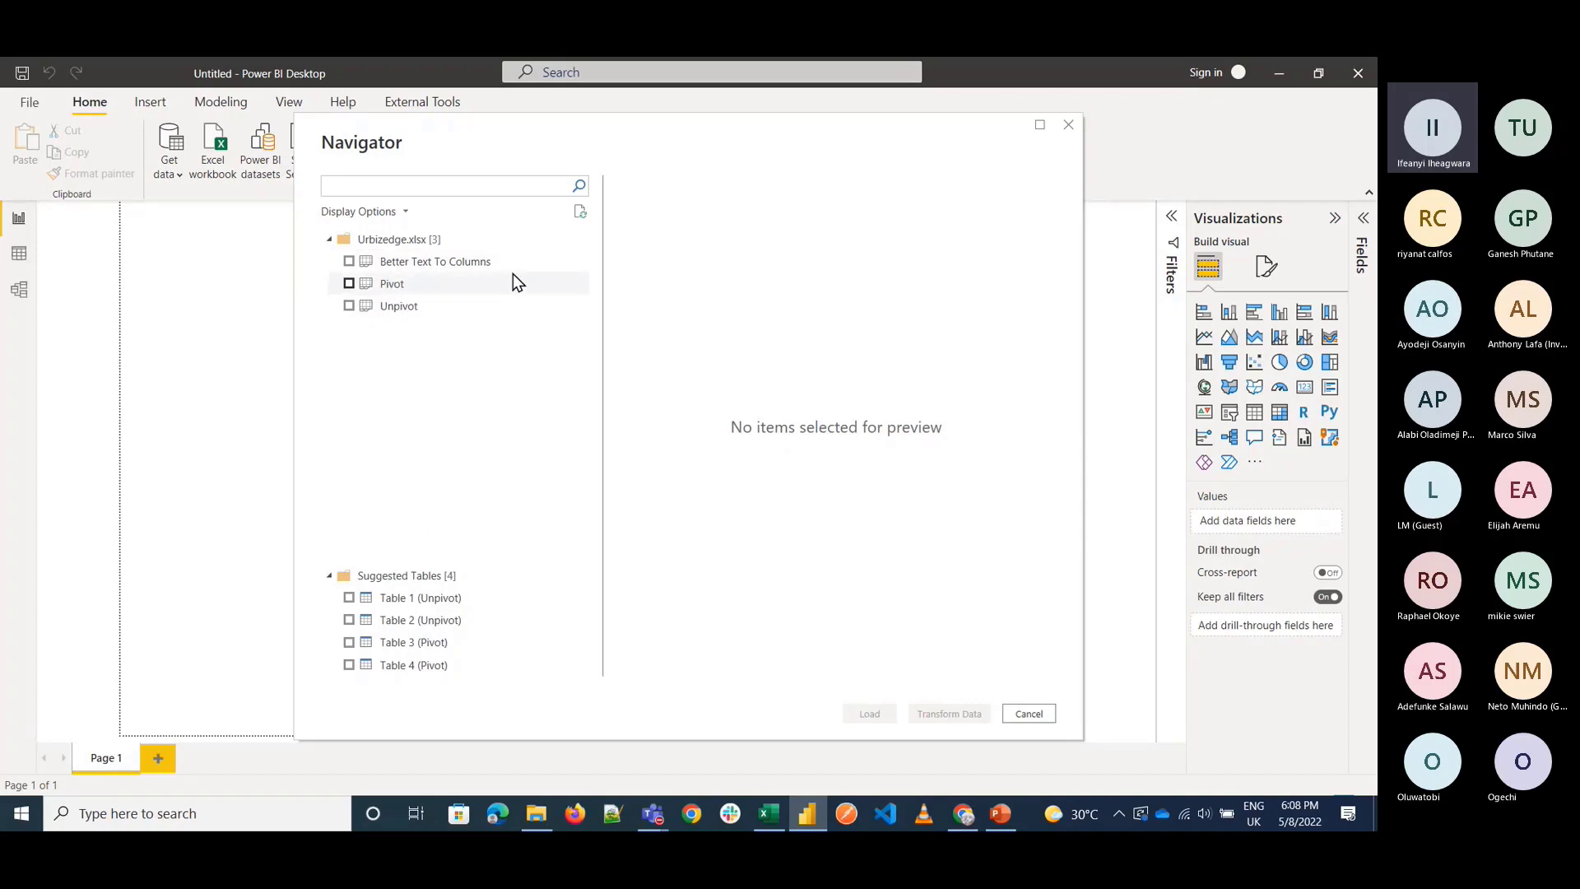
left_click(445, 269)
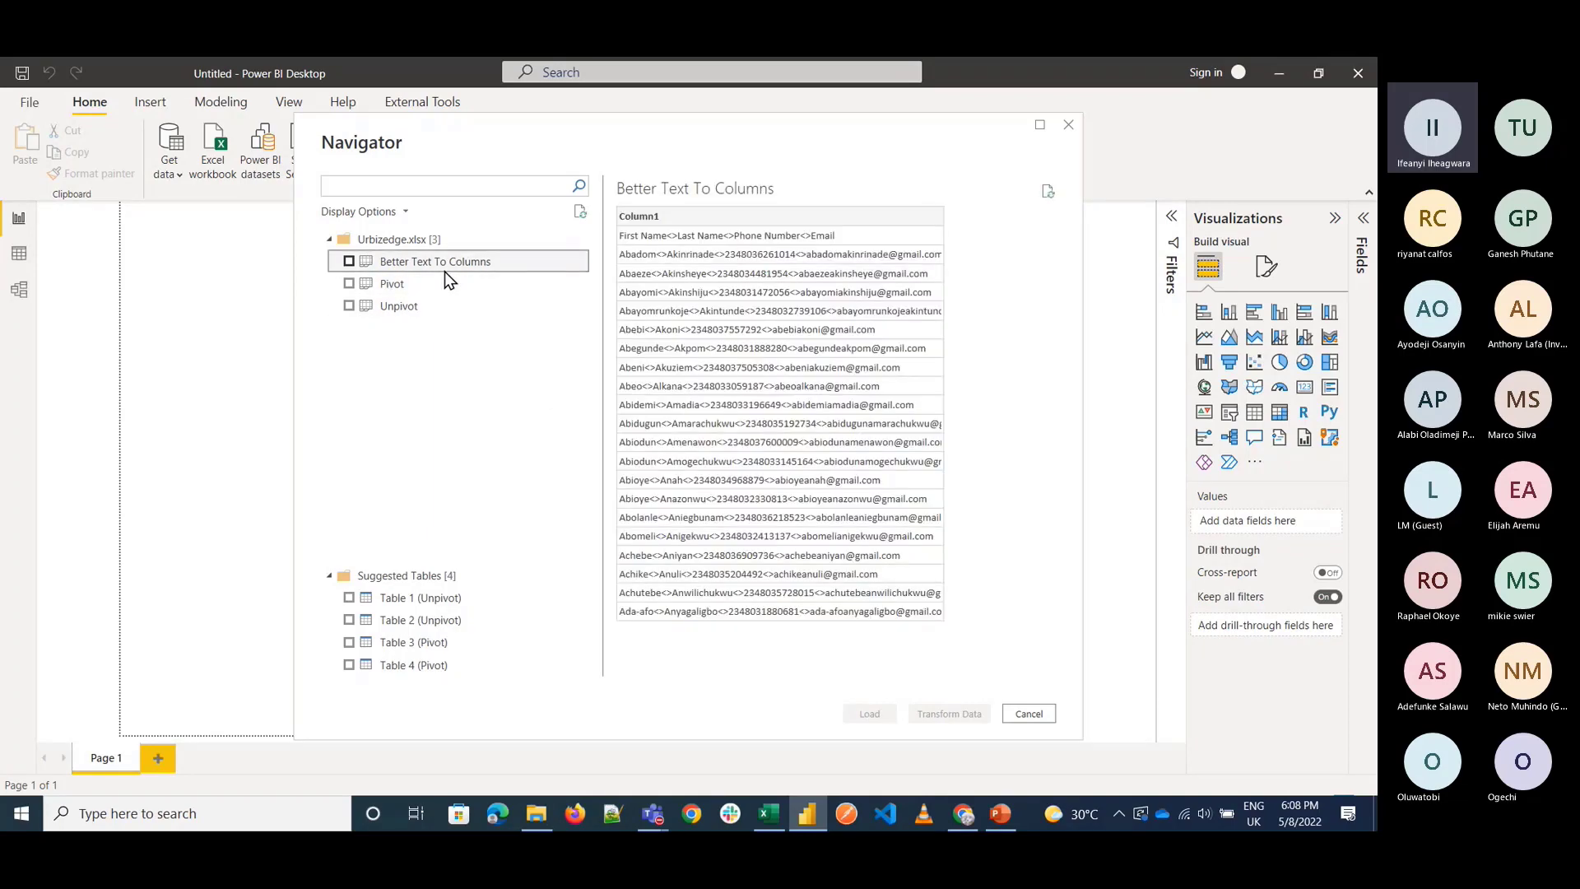
left_click(441, 287)
left_click(440, 306)
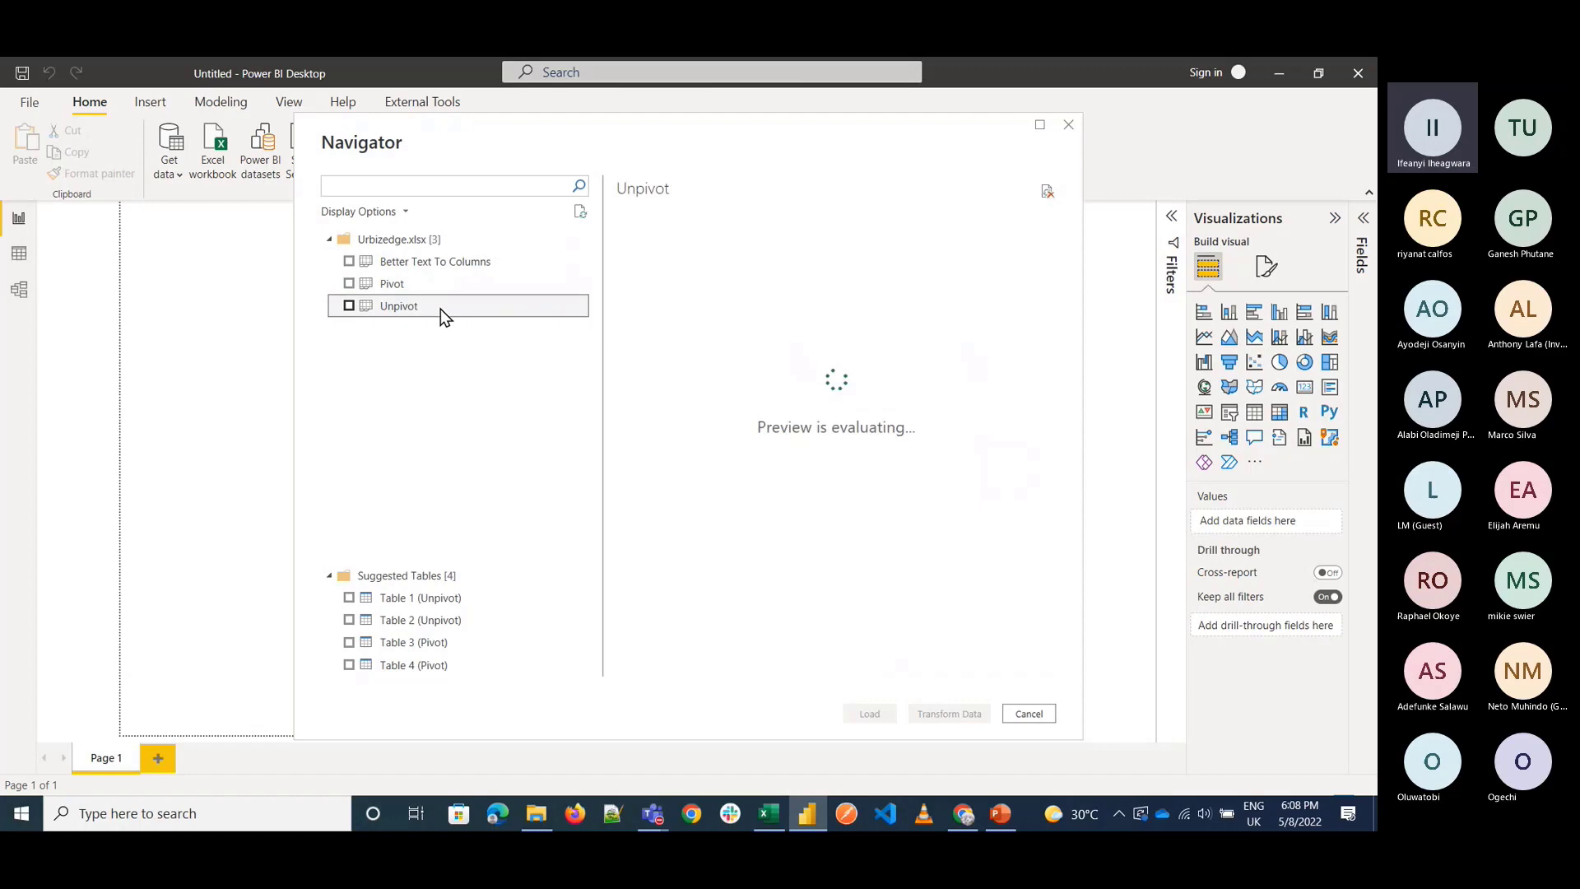
left_click(421, 272)
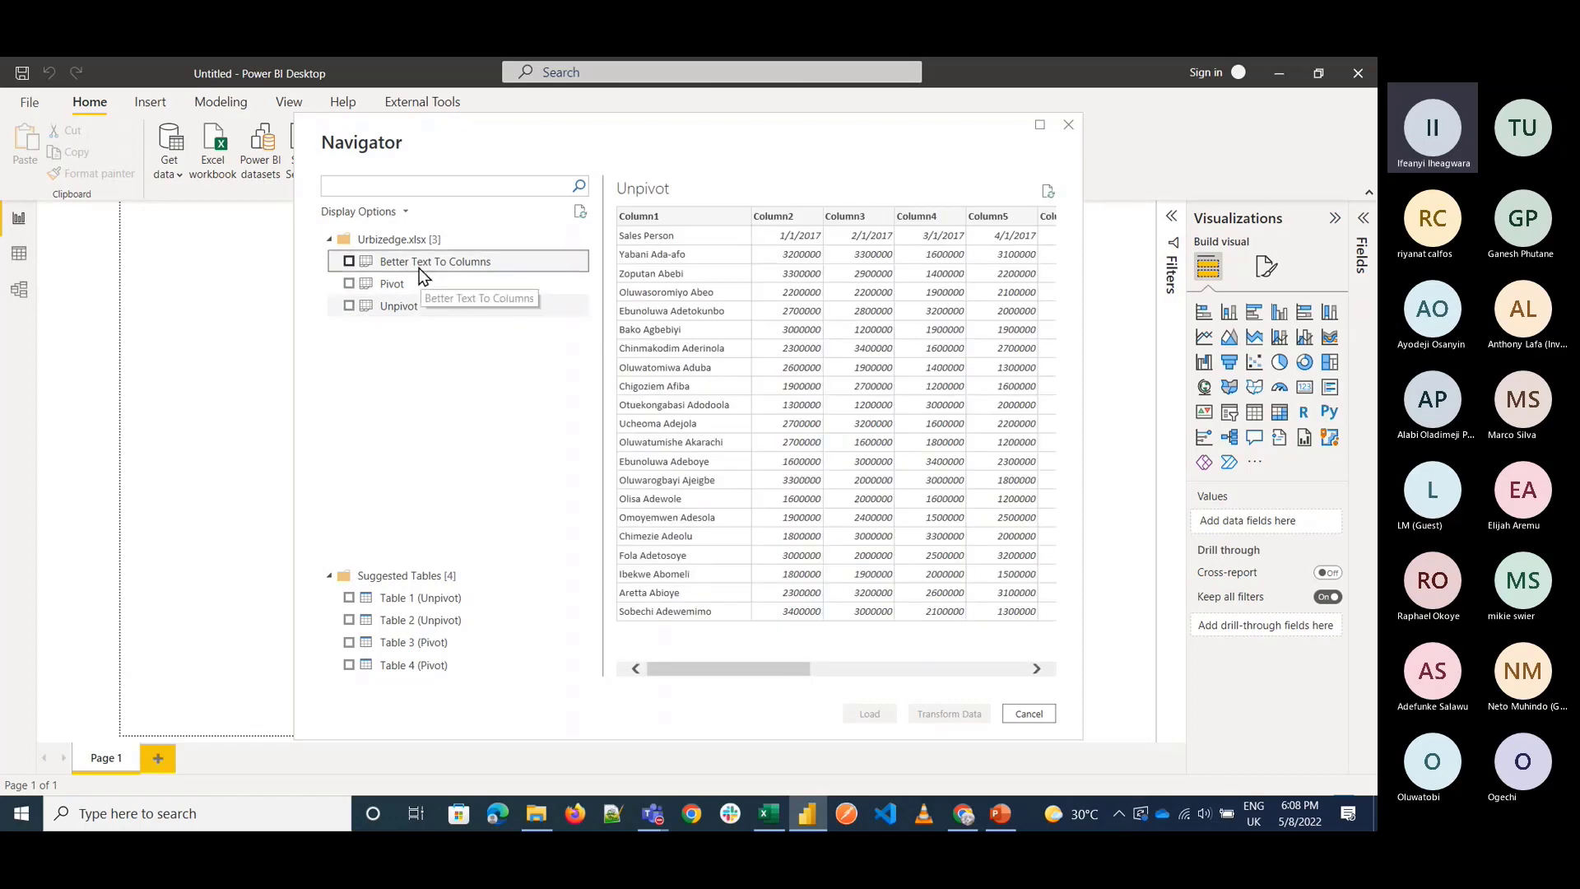
left_click(350, 262)
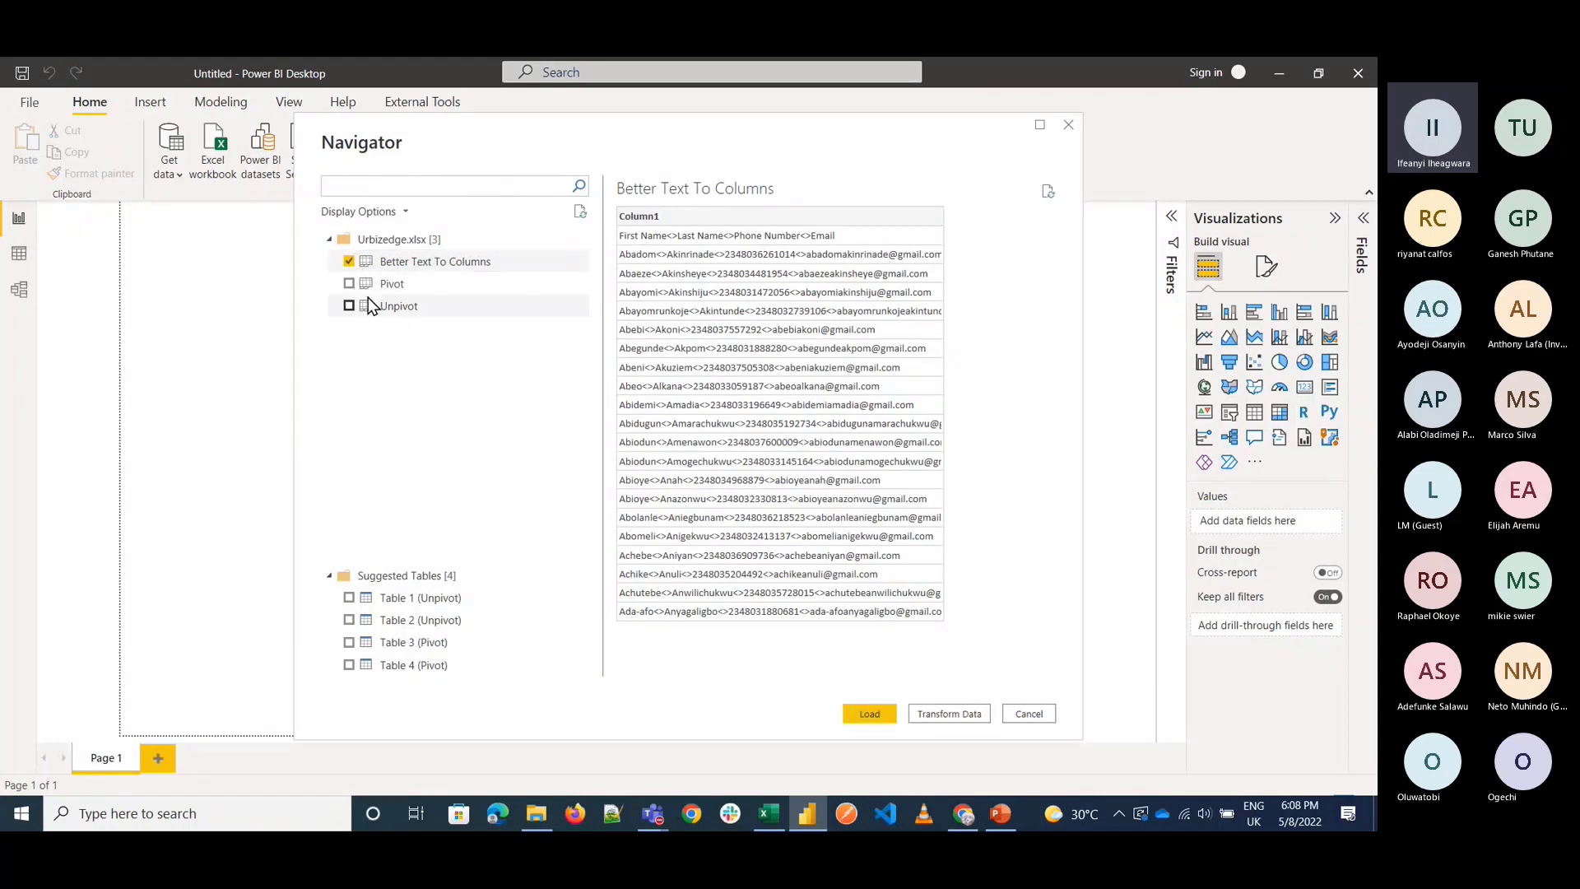
Preview the suggested Unpivot and Pivot tables in the Navigator and compare them with the Better Text To Columns sheet.
left_click(434, 599)
left_click(441, 621)
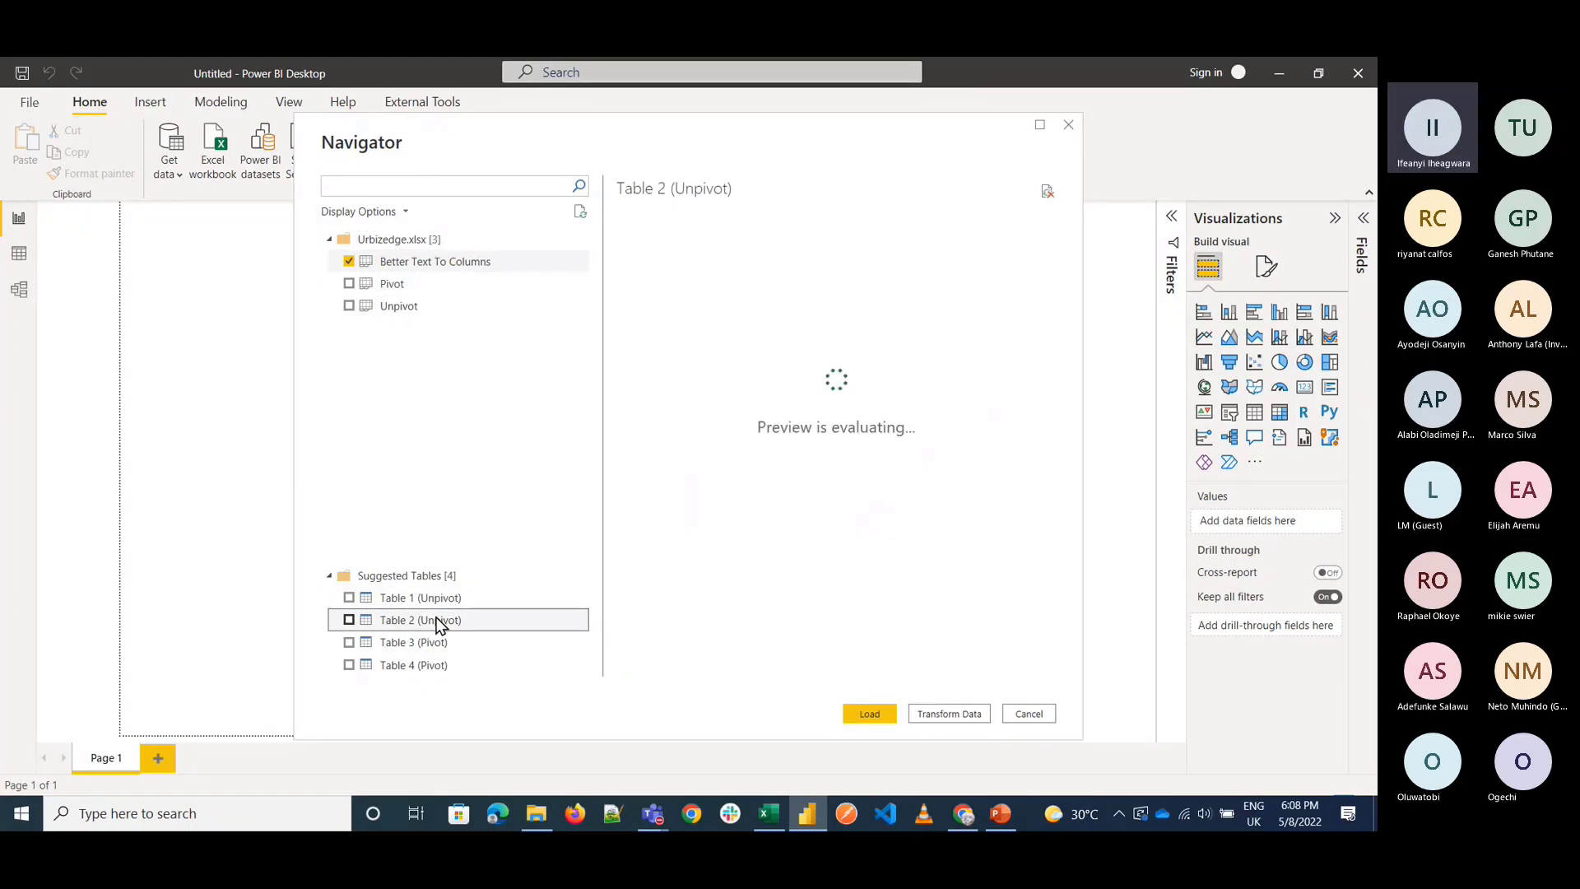
left_click(443, 632)
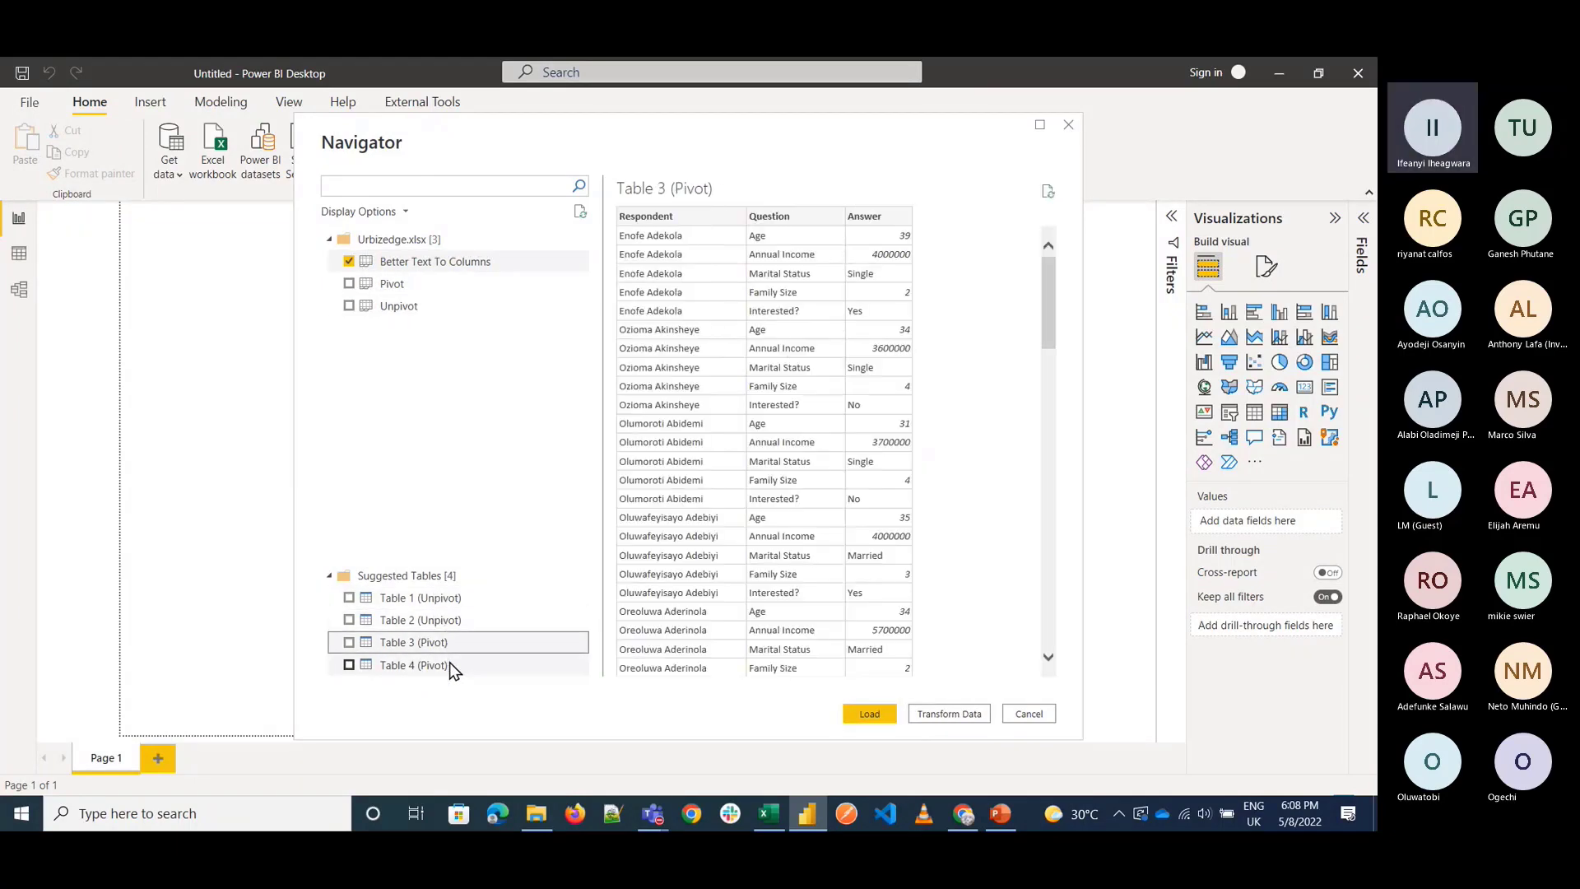
key("Down")
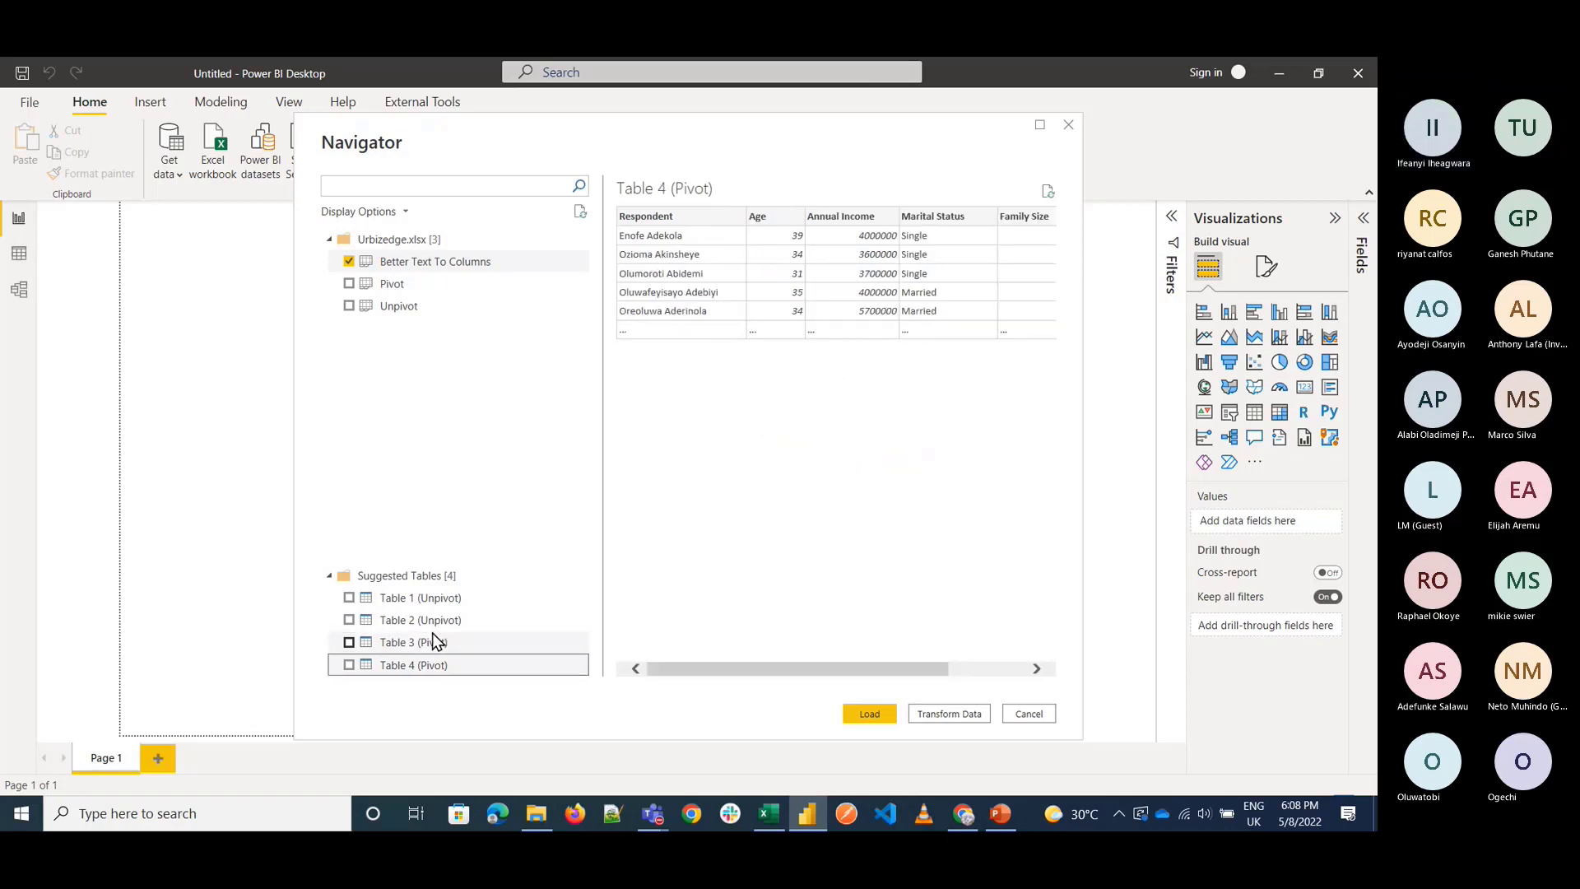
left_click(393, 263)
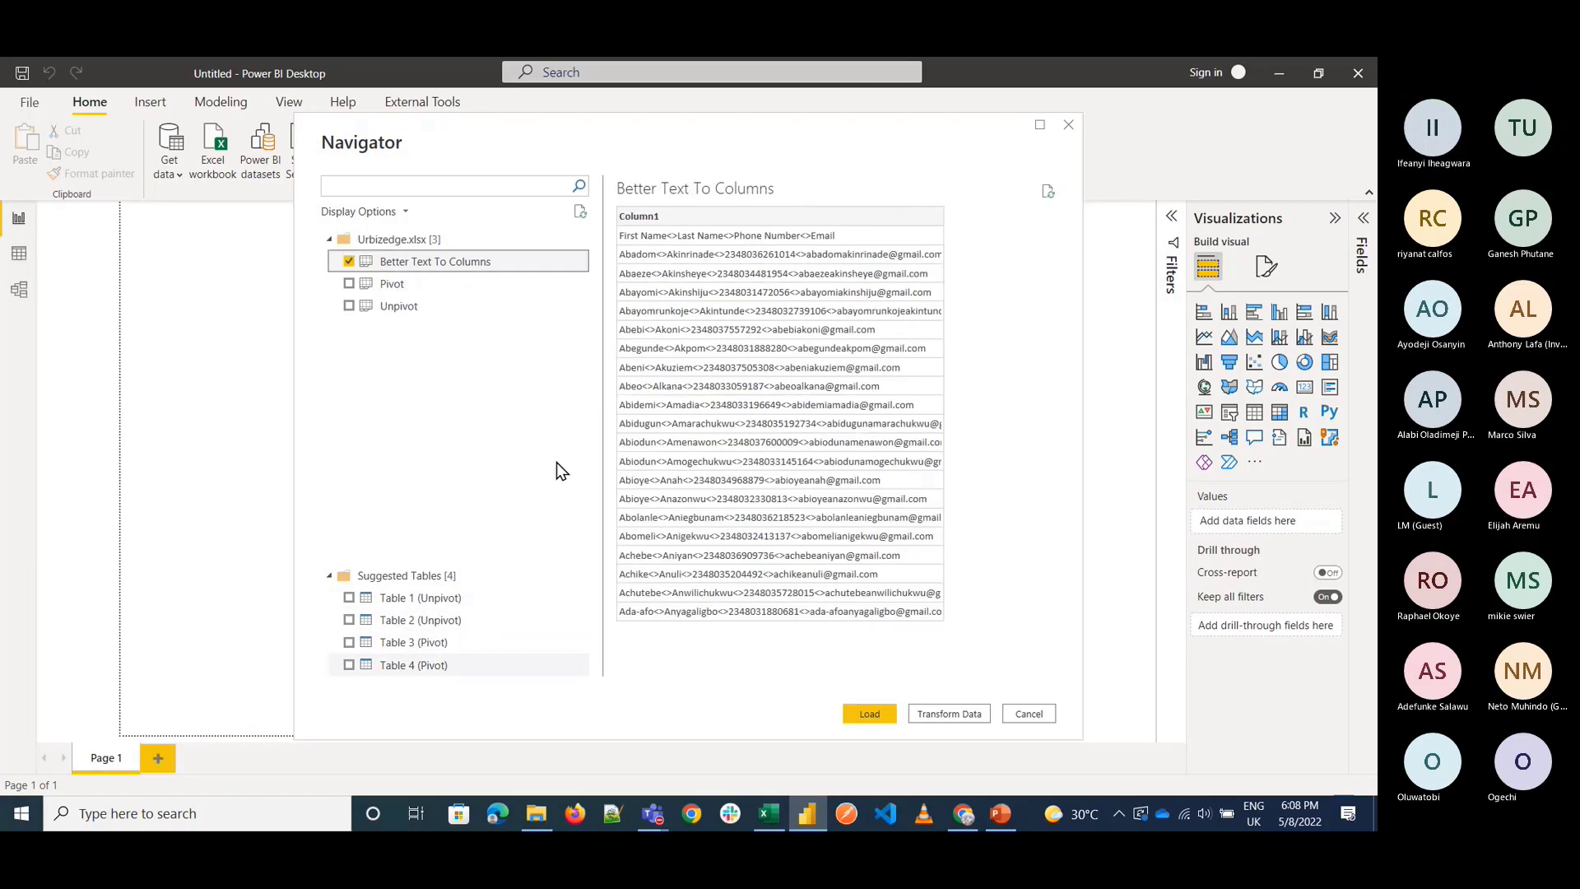
left_click(445, 596)
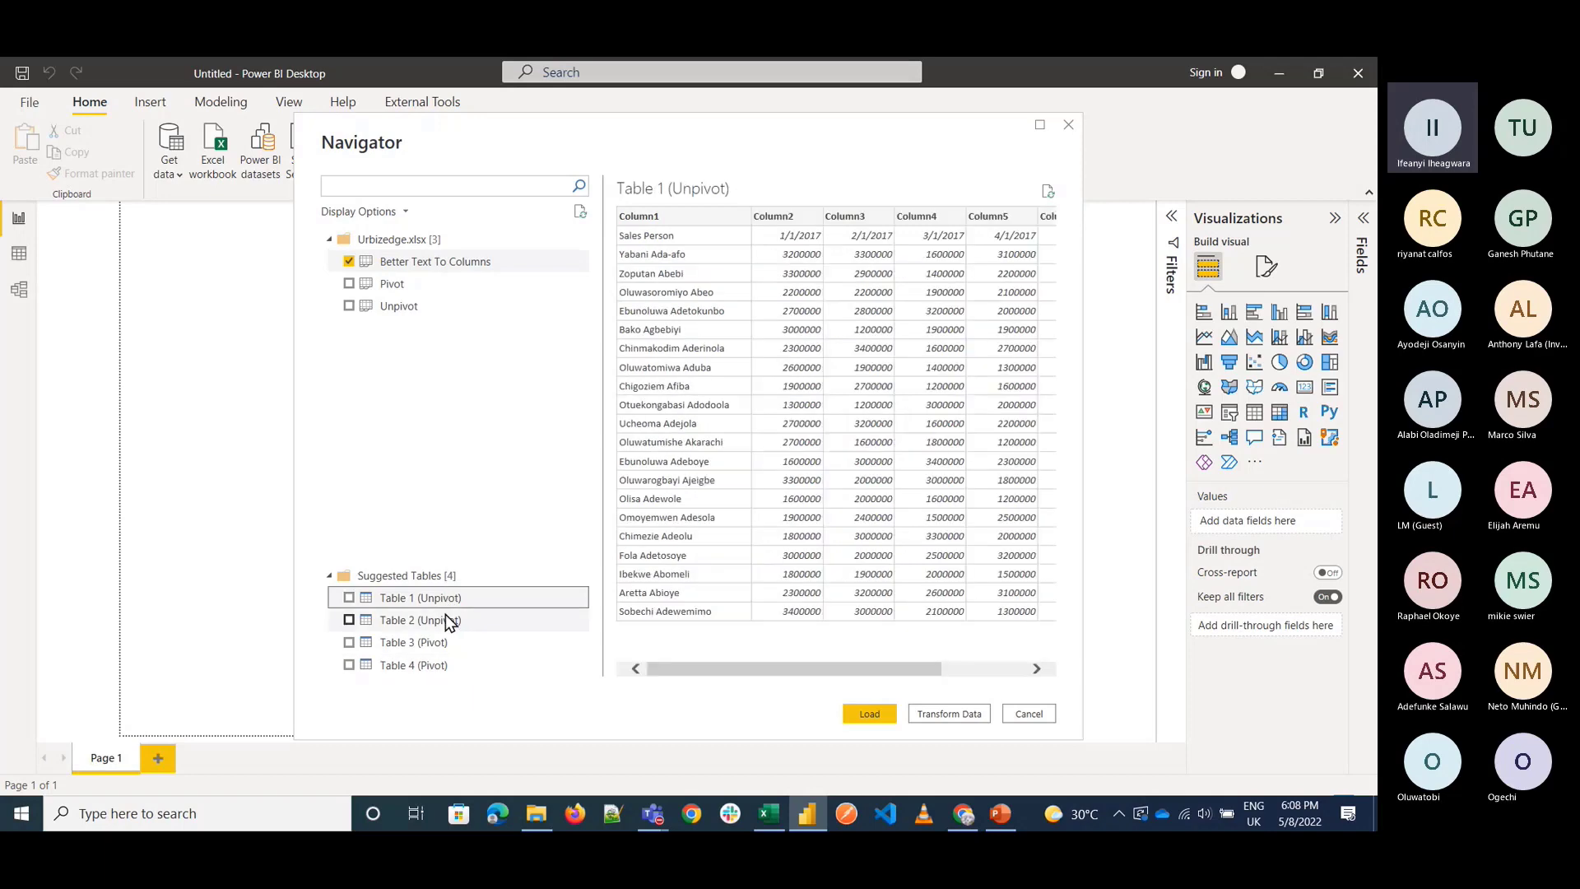
left_click(447, 619)
left_click(457, 645)
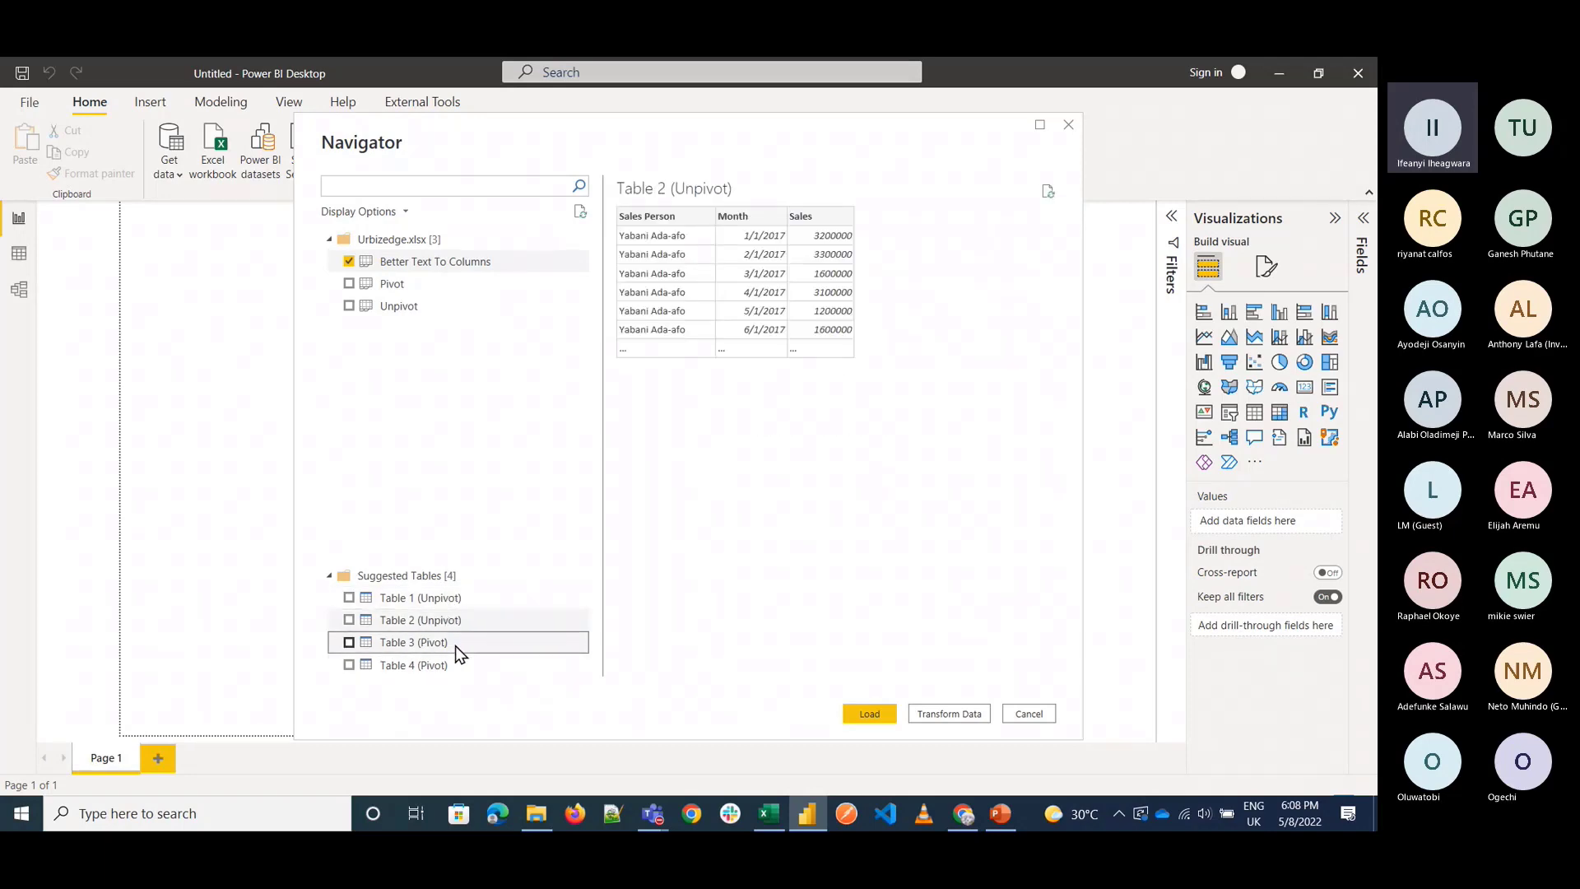
left_click(458, 663)
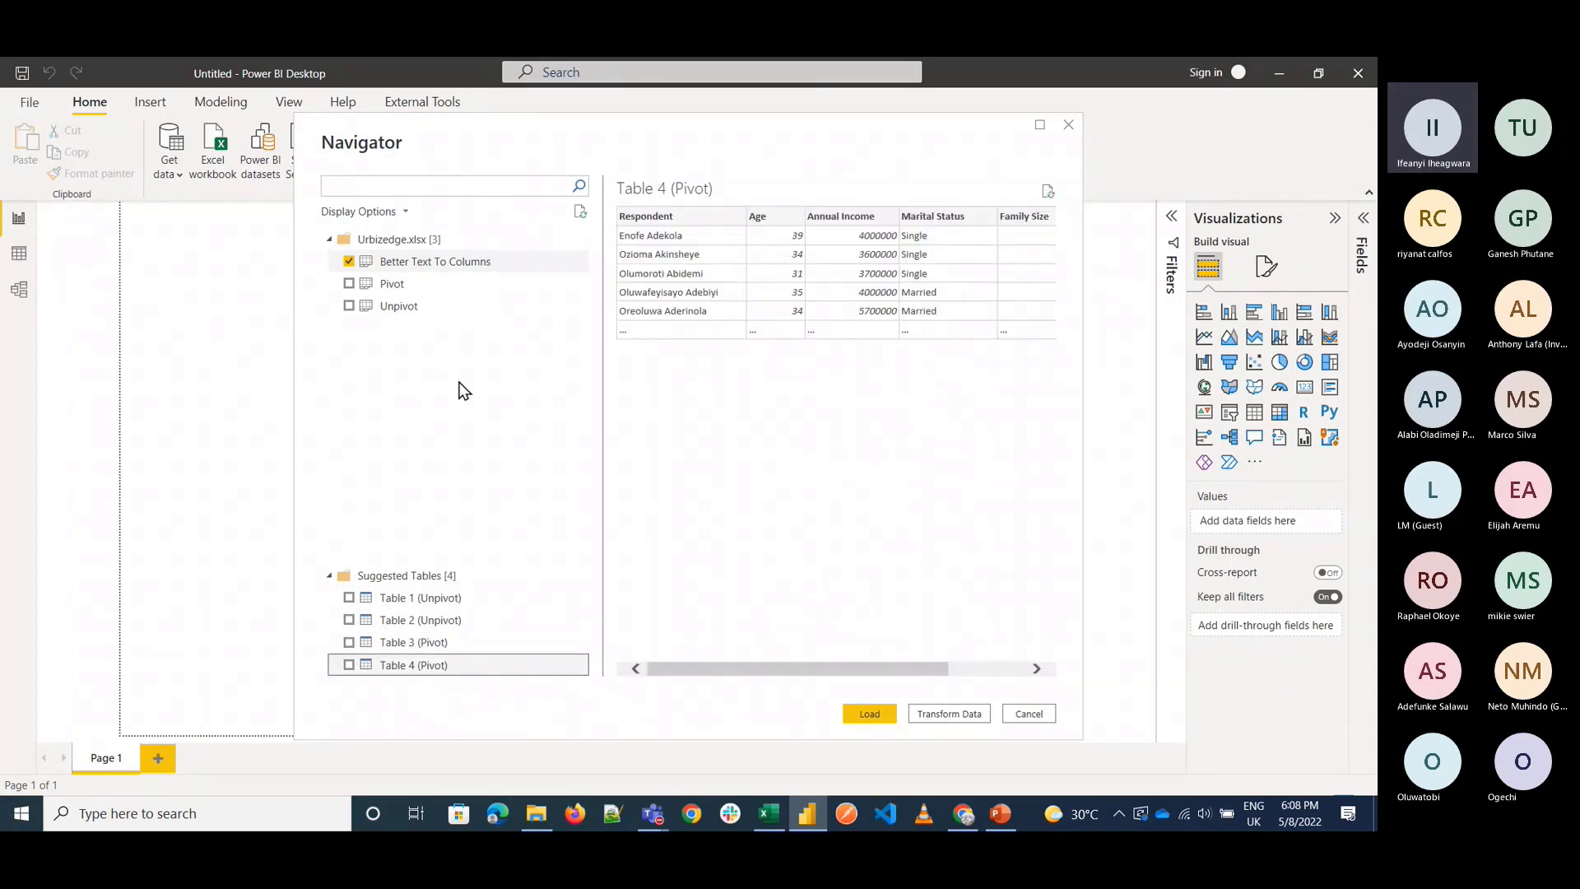
Open the Better Text To Columns sheet in Power Query Editor for transformation.
left_click(403, 271)
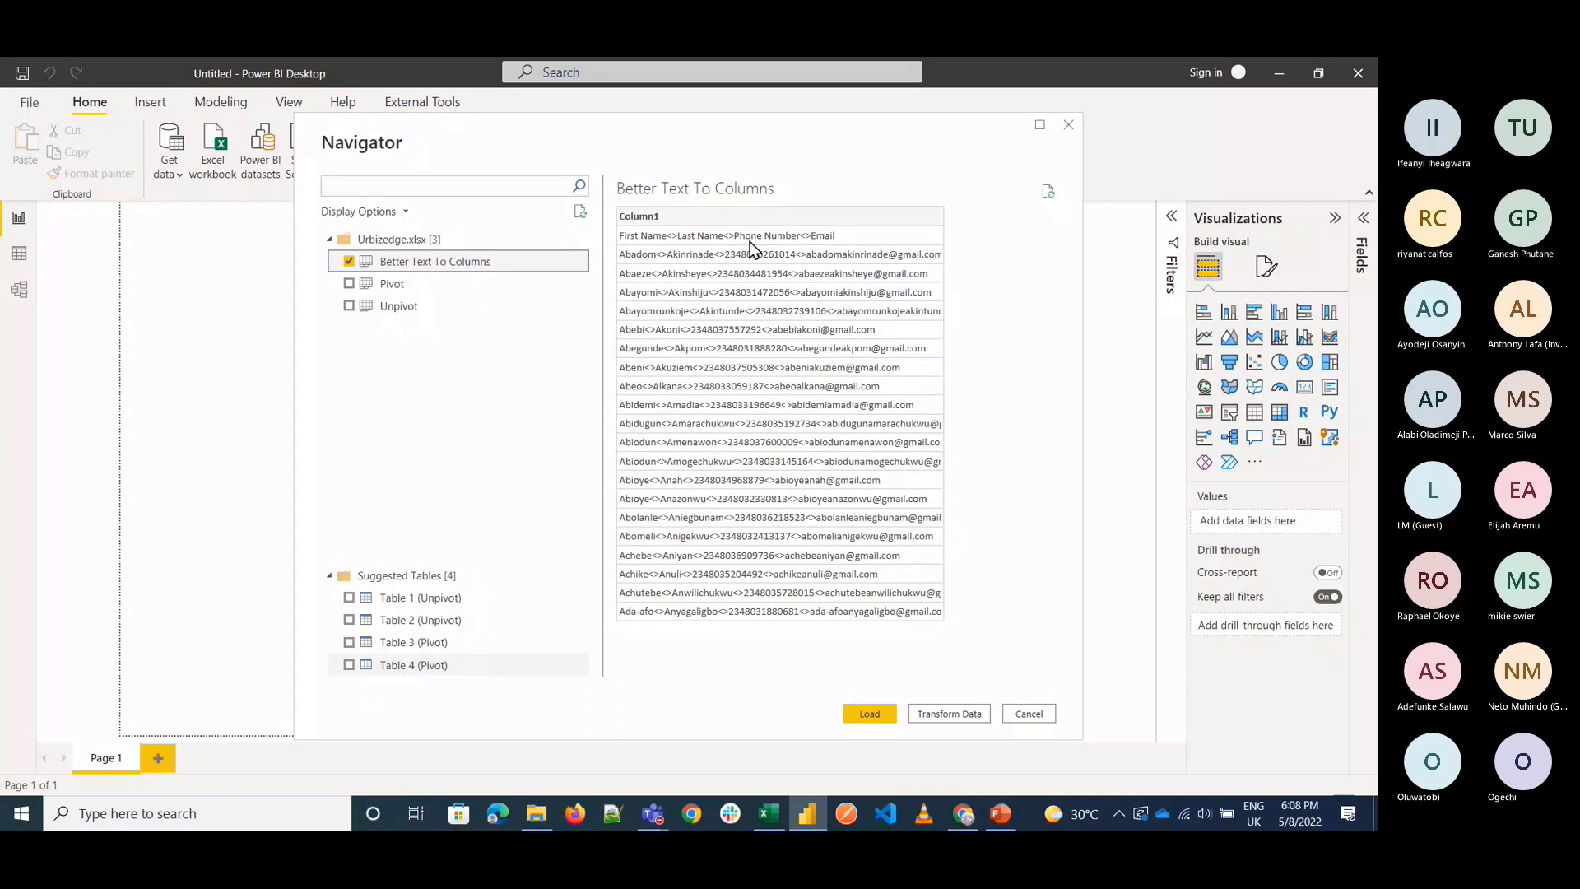
left_click(943, 717)
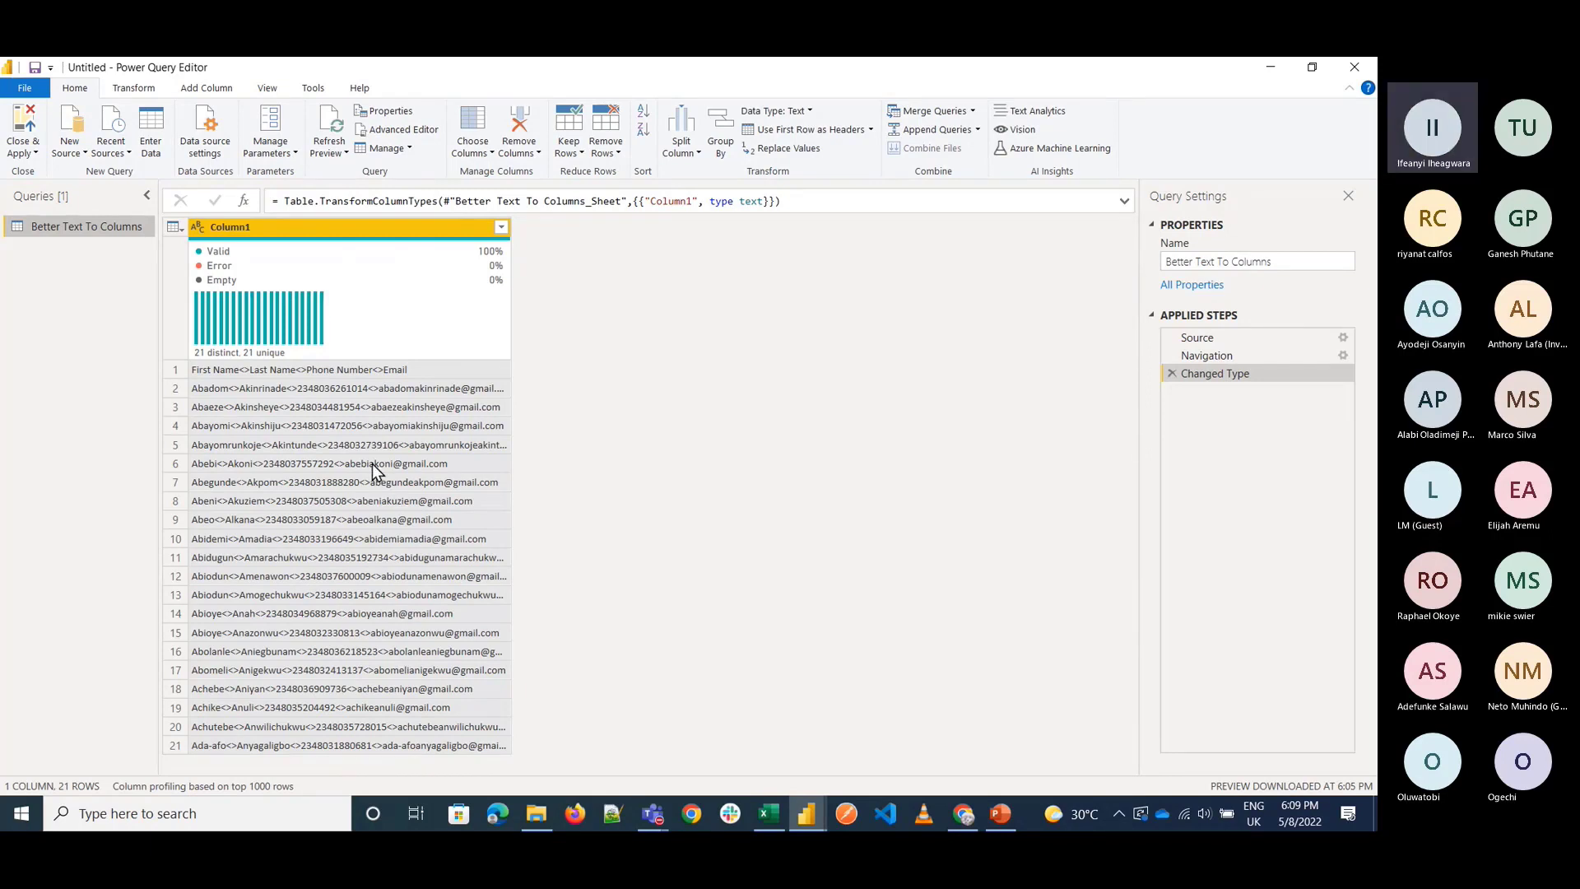
Look over the Help and Tools commands, and turn off the Column quality and Column distribution displays.
left_click(358, 88)
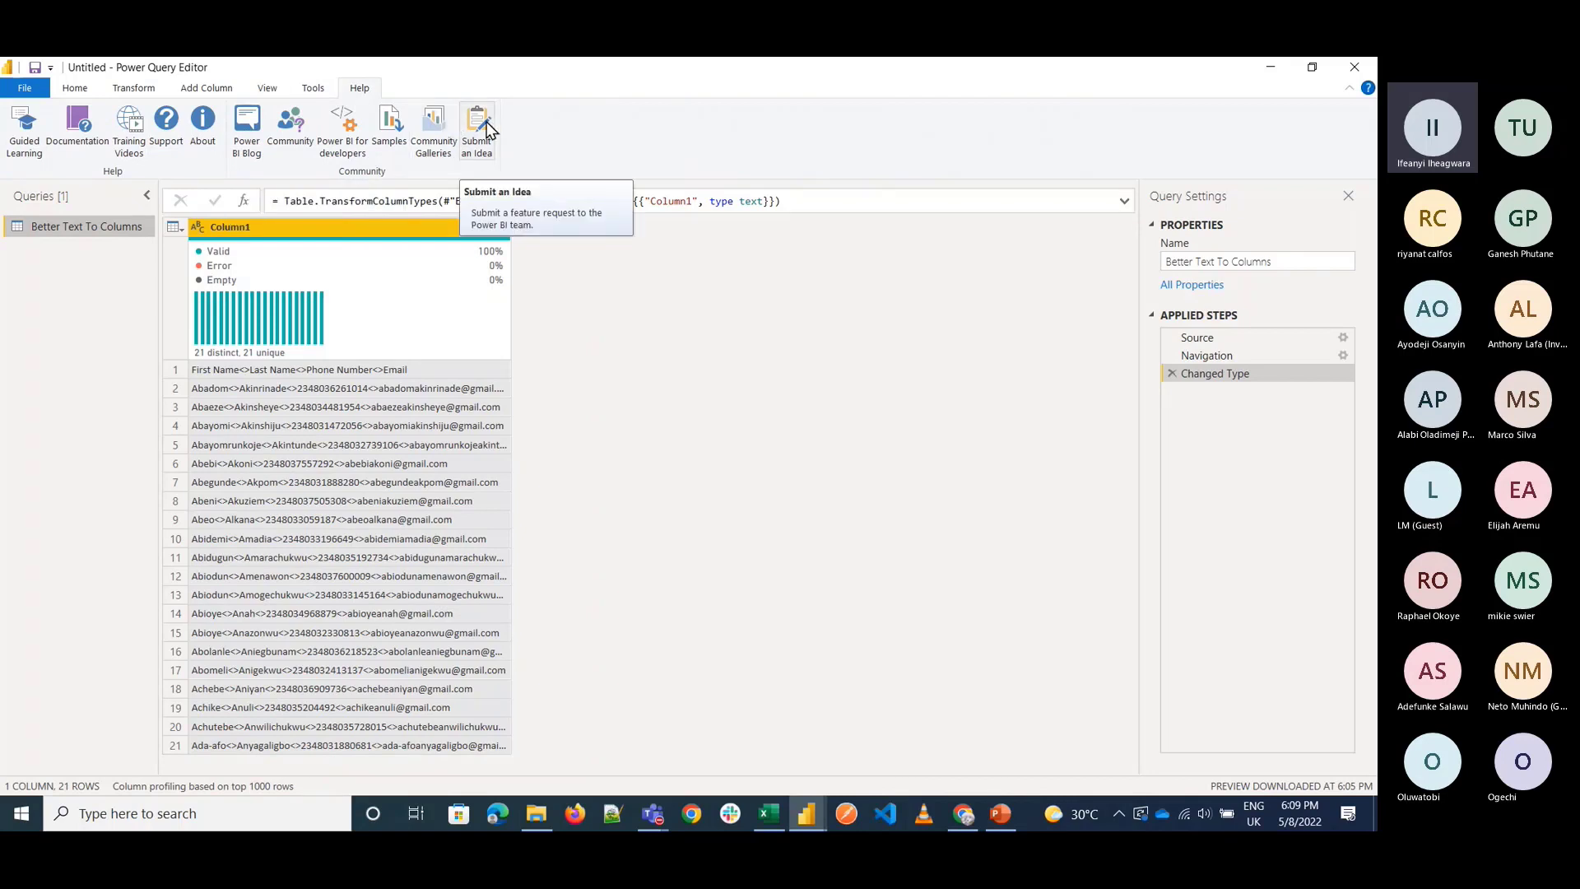
left_click(317, 89)
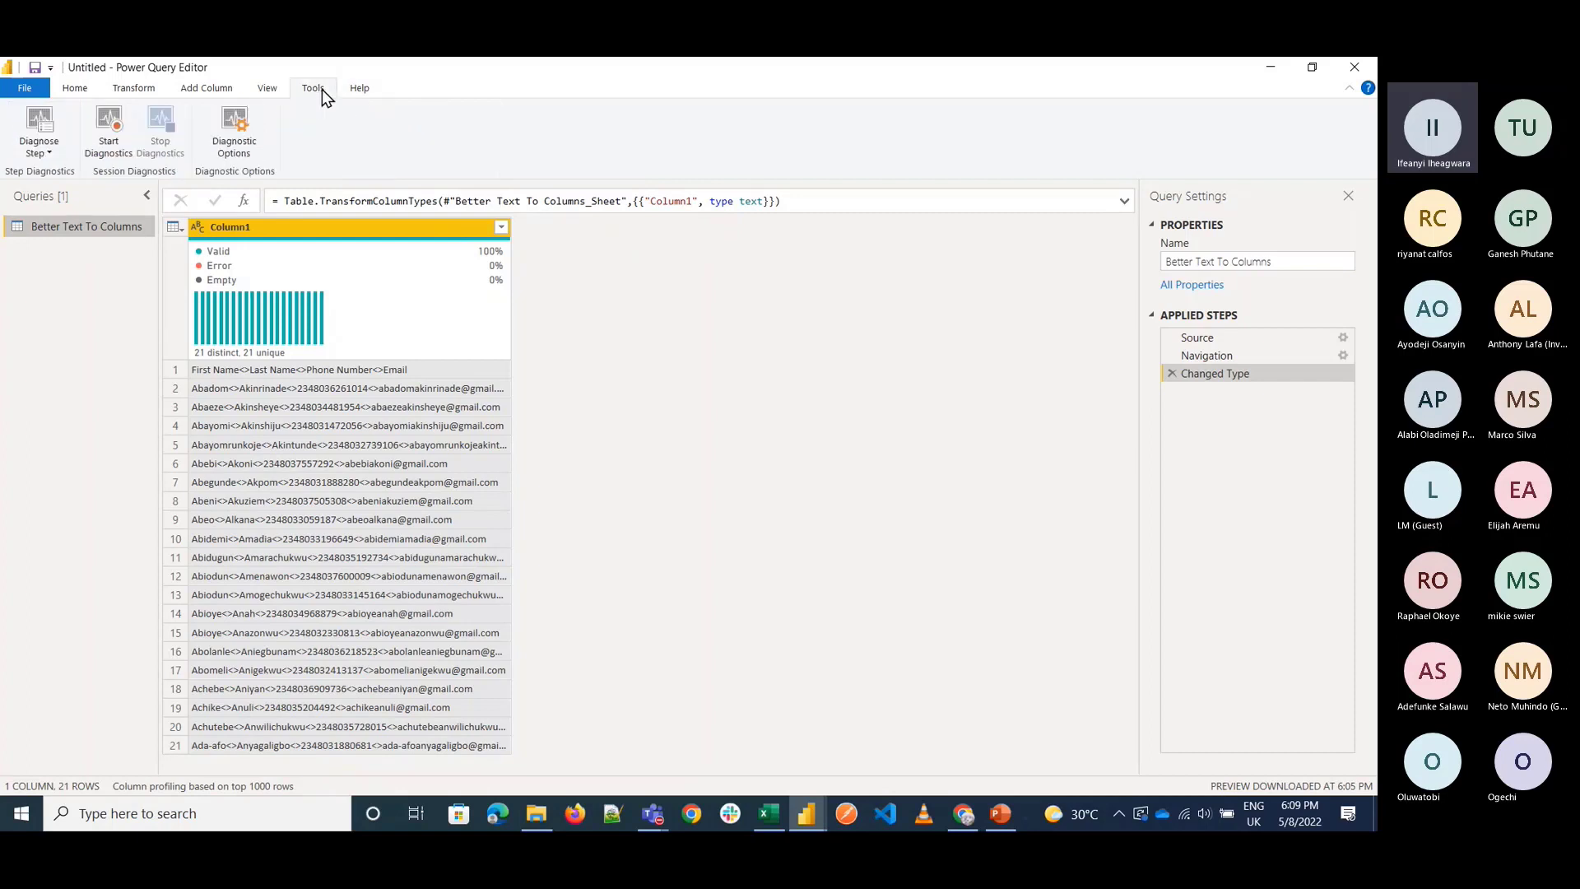
left_click(261, 88)
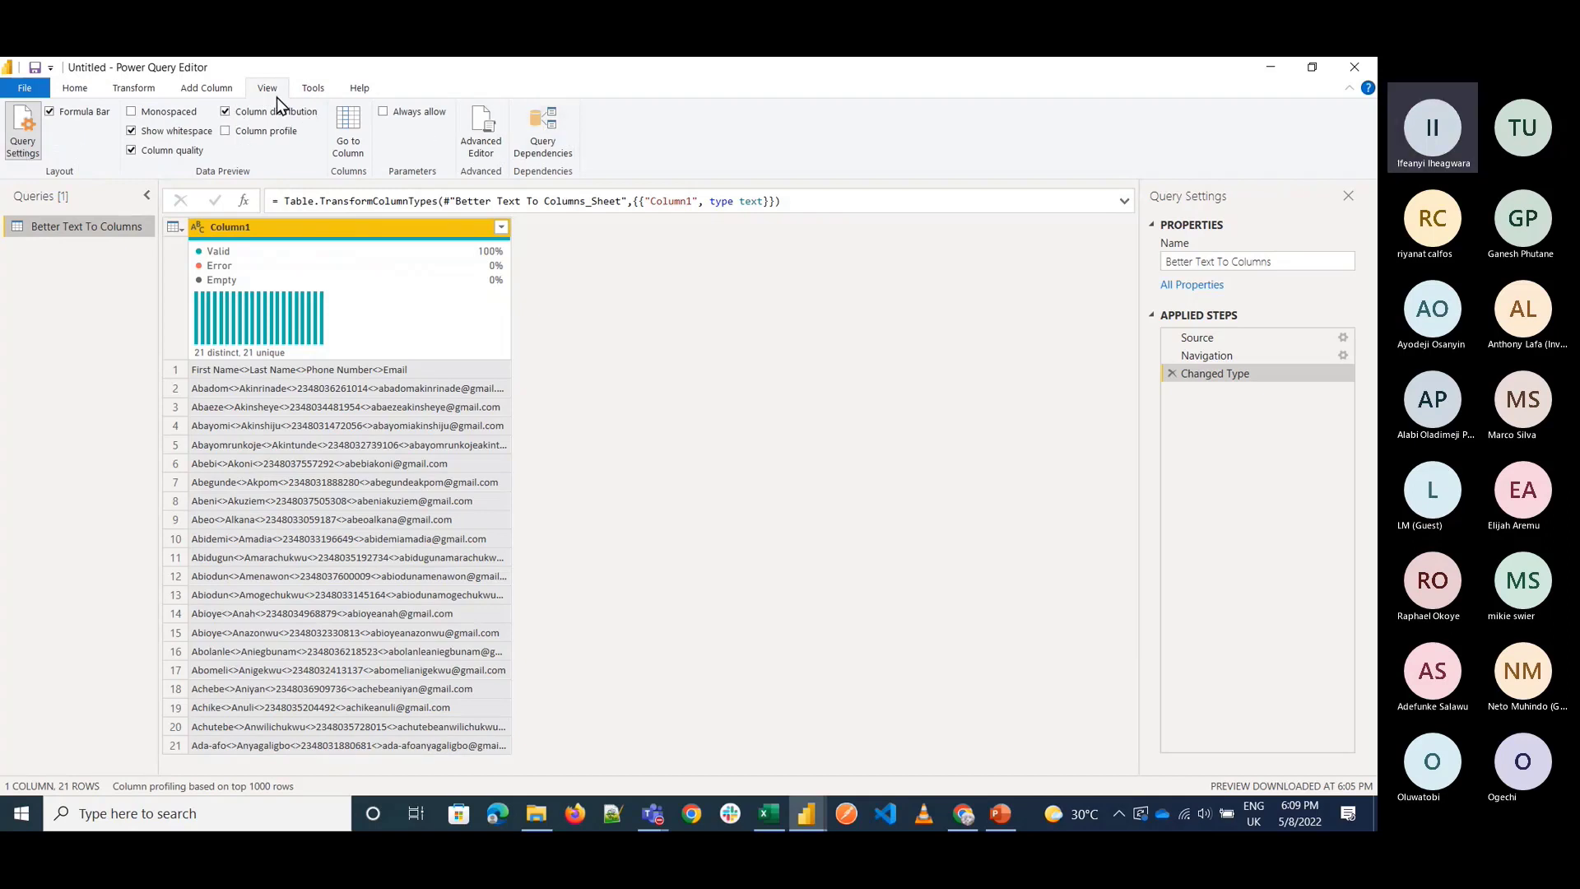
left_click(164, 150)
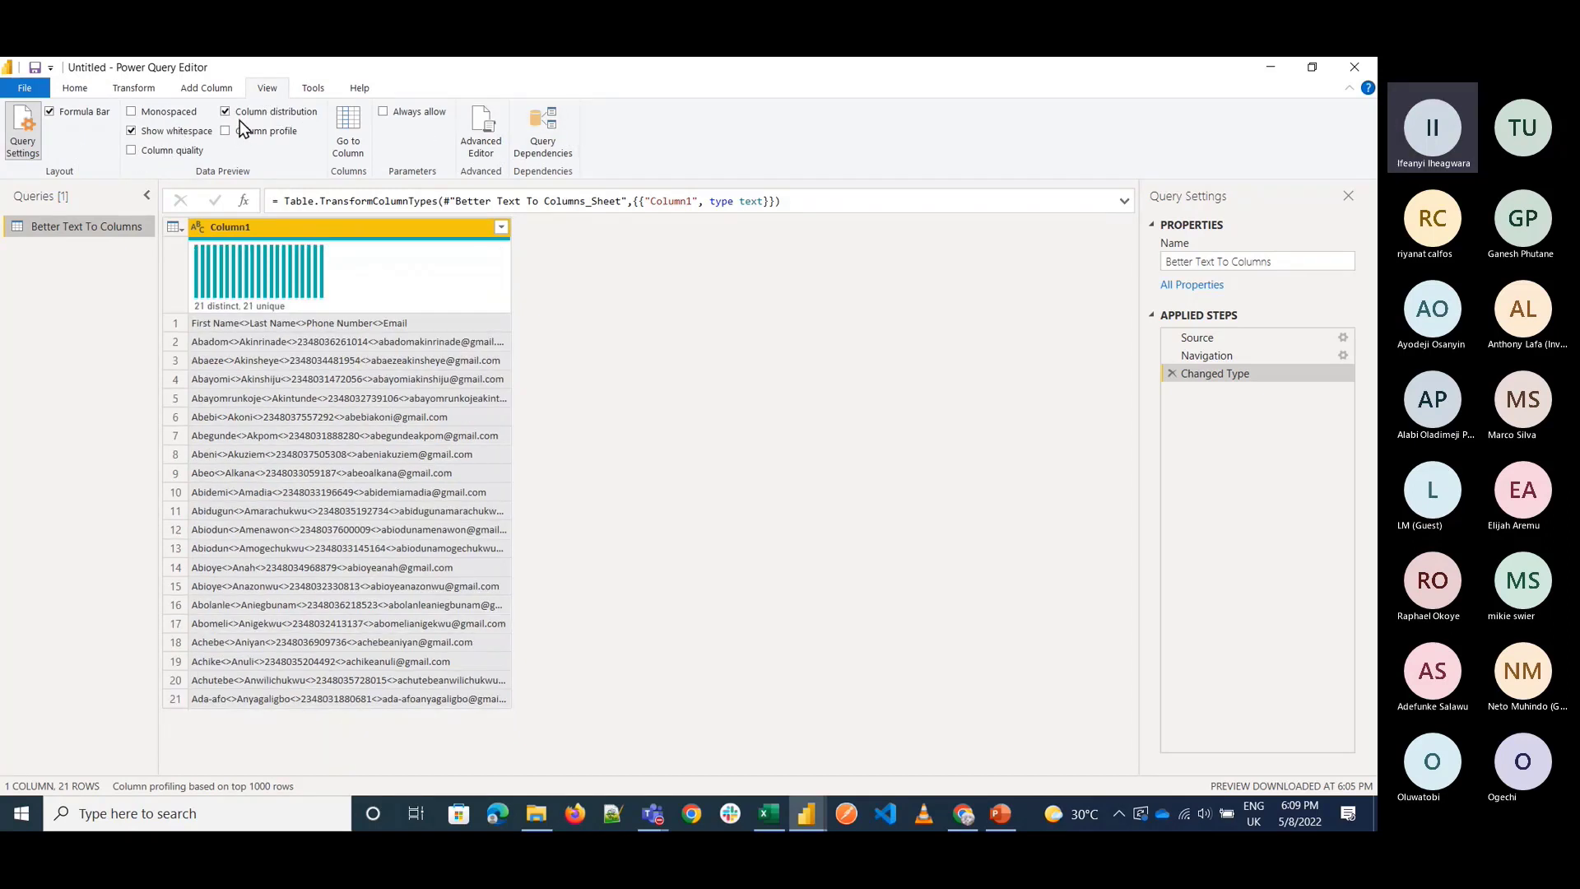
left_click(247, 119)
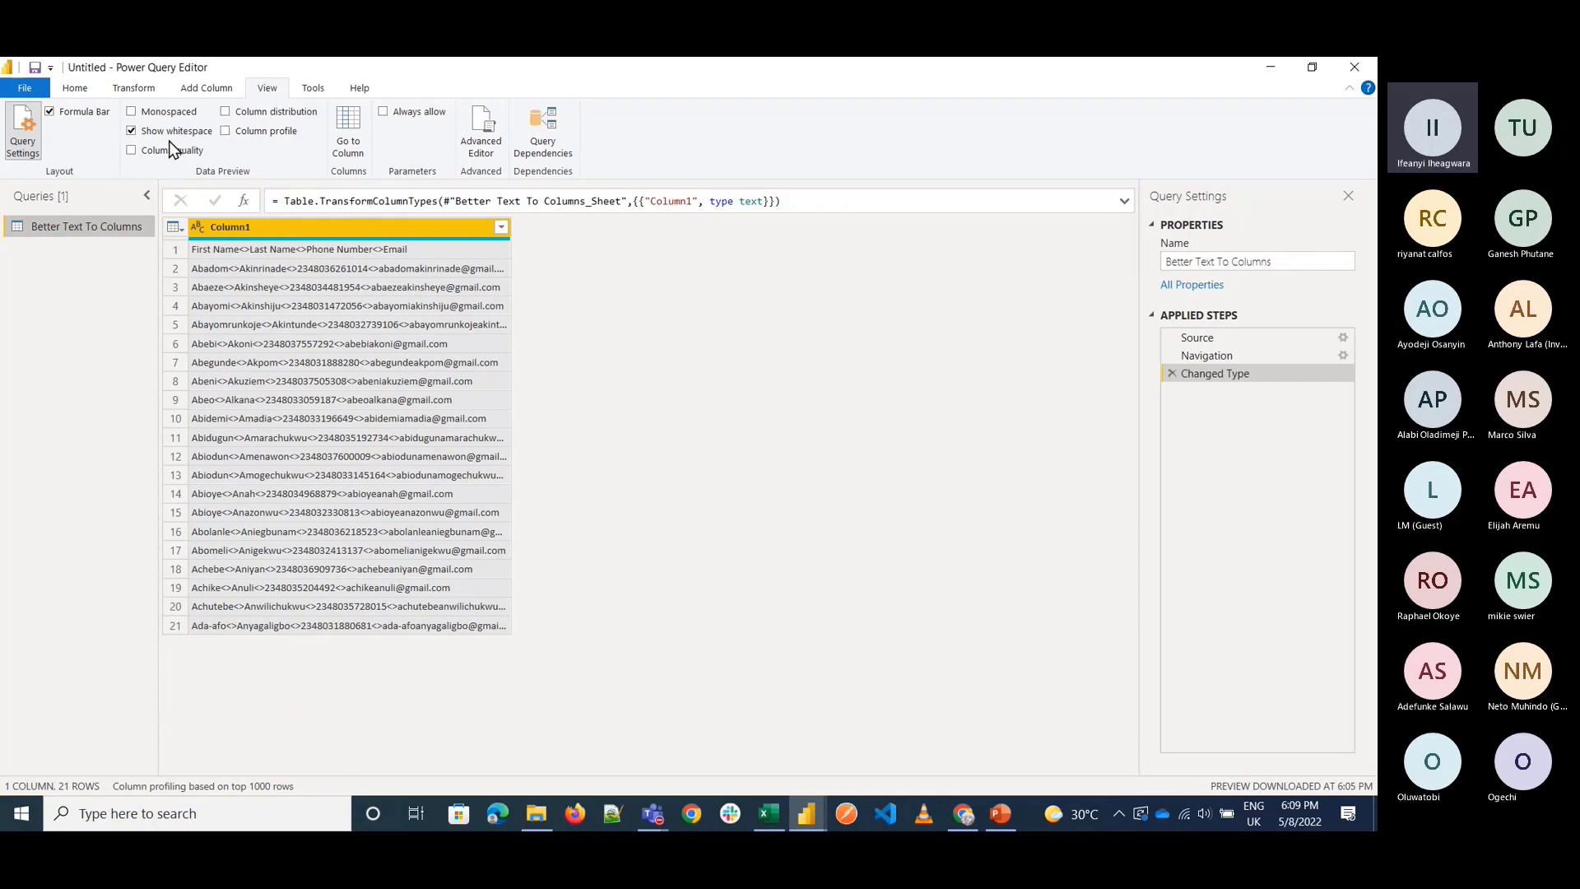
Hide the formula bar and show it again.
left_click(50, 112)
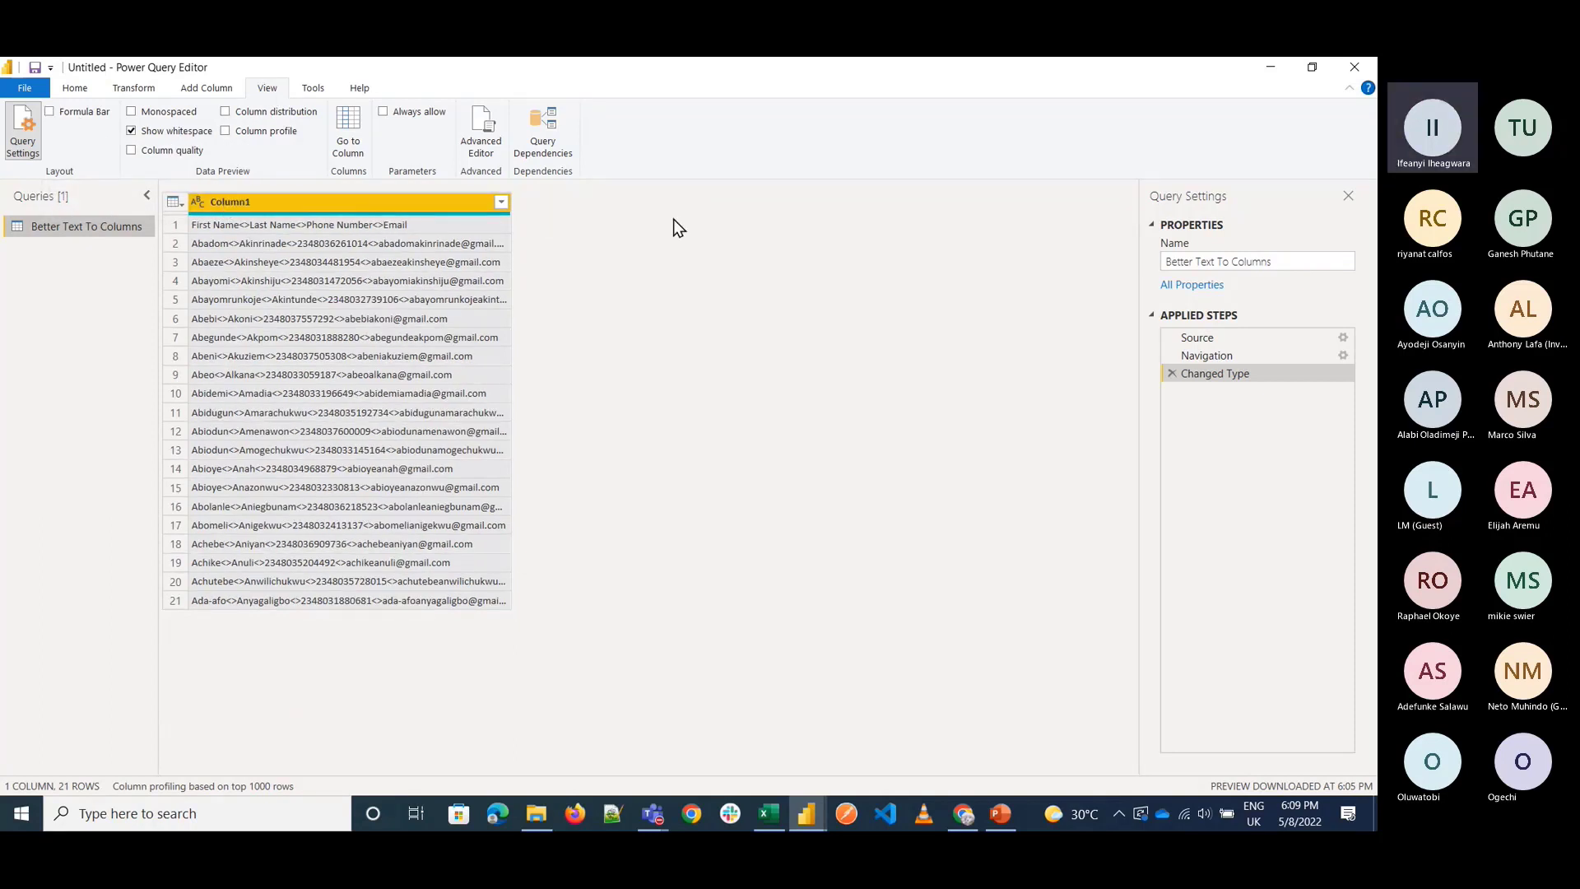
left_click(66, 113)
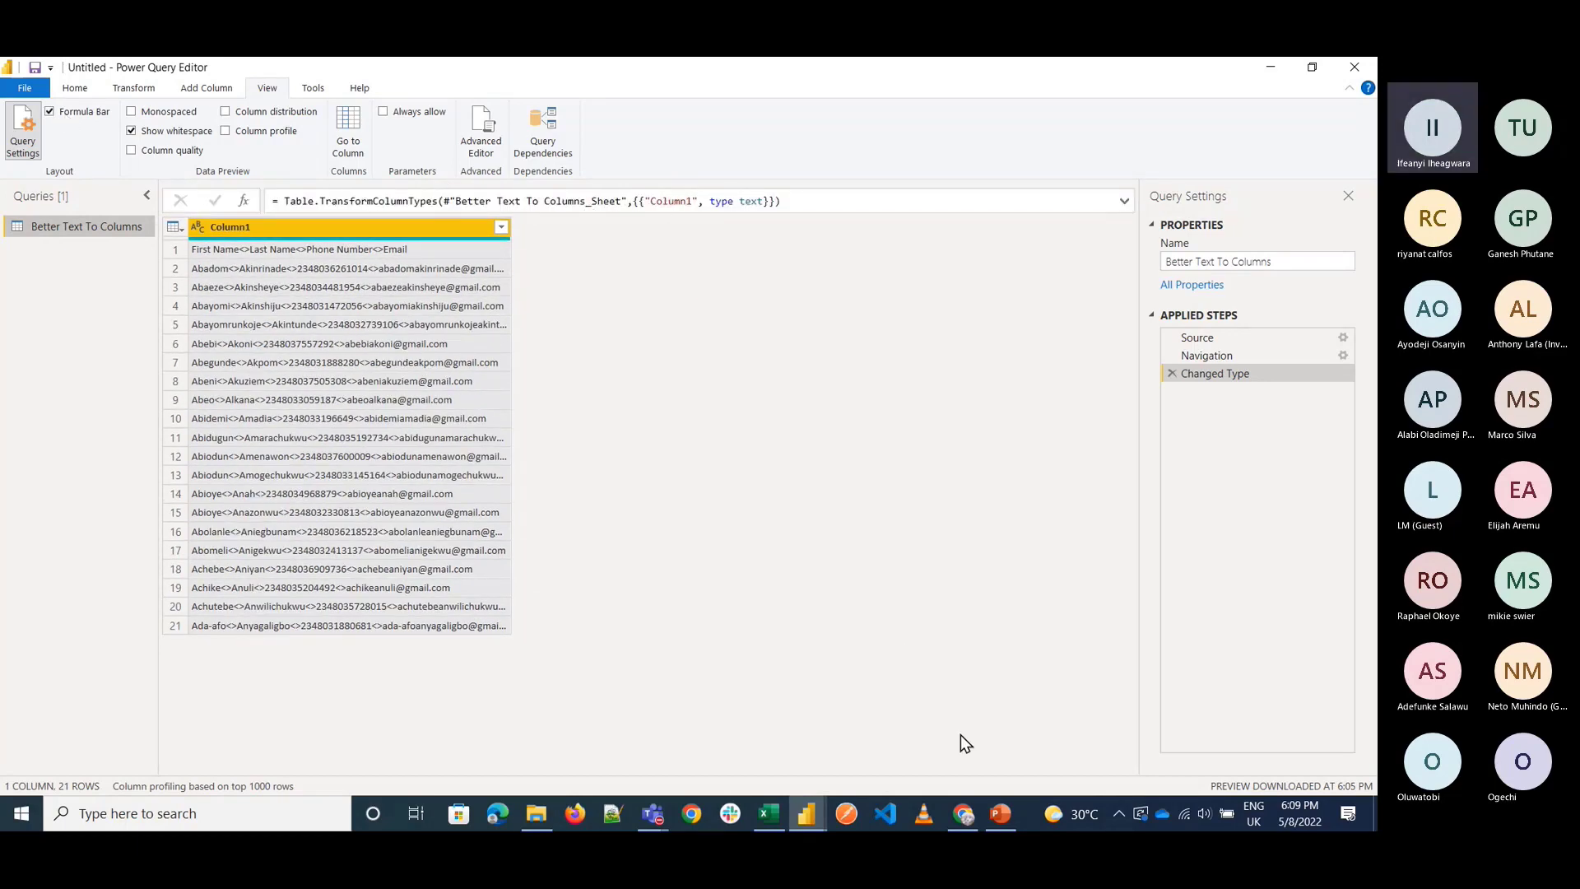
Switch to the Webinar.pptx presentation in PowerPoint and select the "M formula language" bullet on the Power Query slide.
left_click(1001, 813)
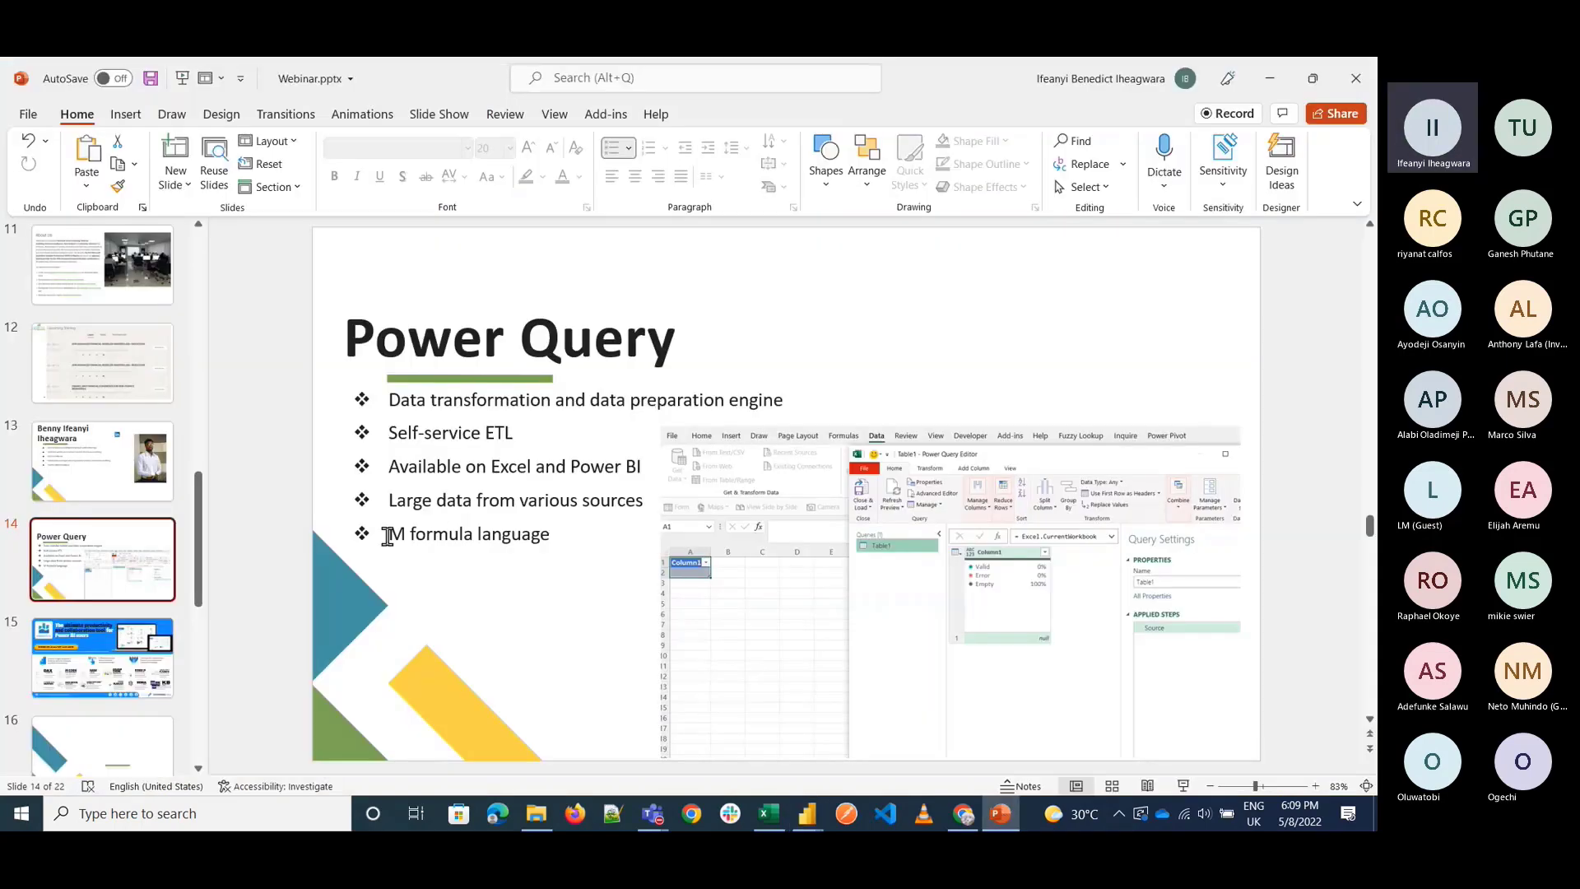
left_click_drag(384, 536, 567, 533)
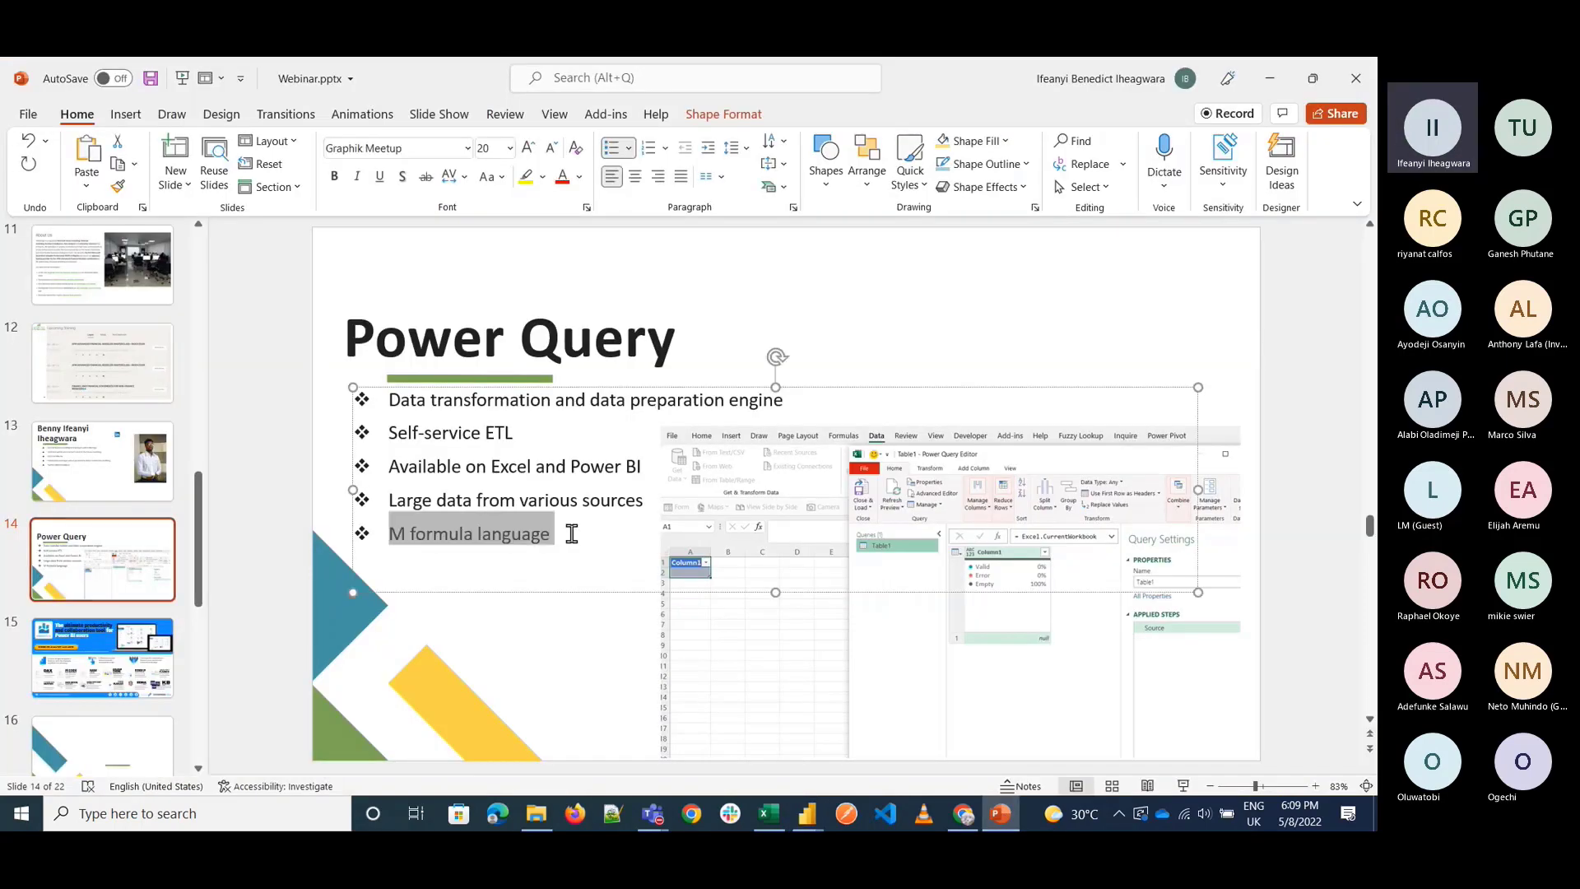
Return to Power Query Editor and turn on the Column quality and Column distribution displays for Column1.
left_click(1270, 81)
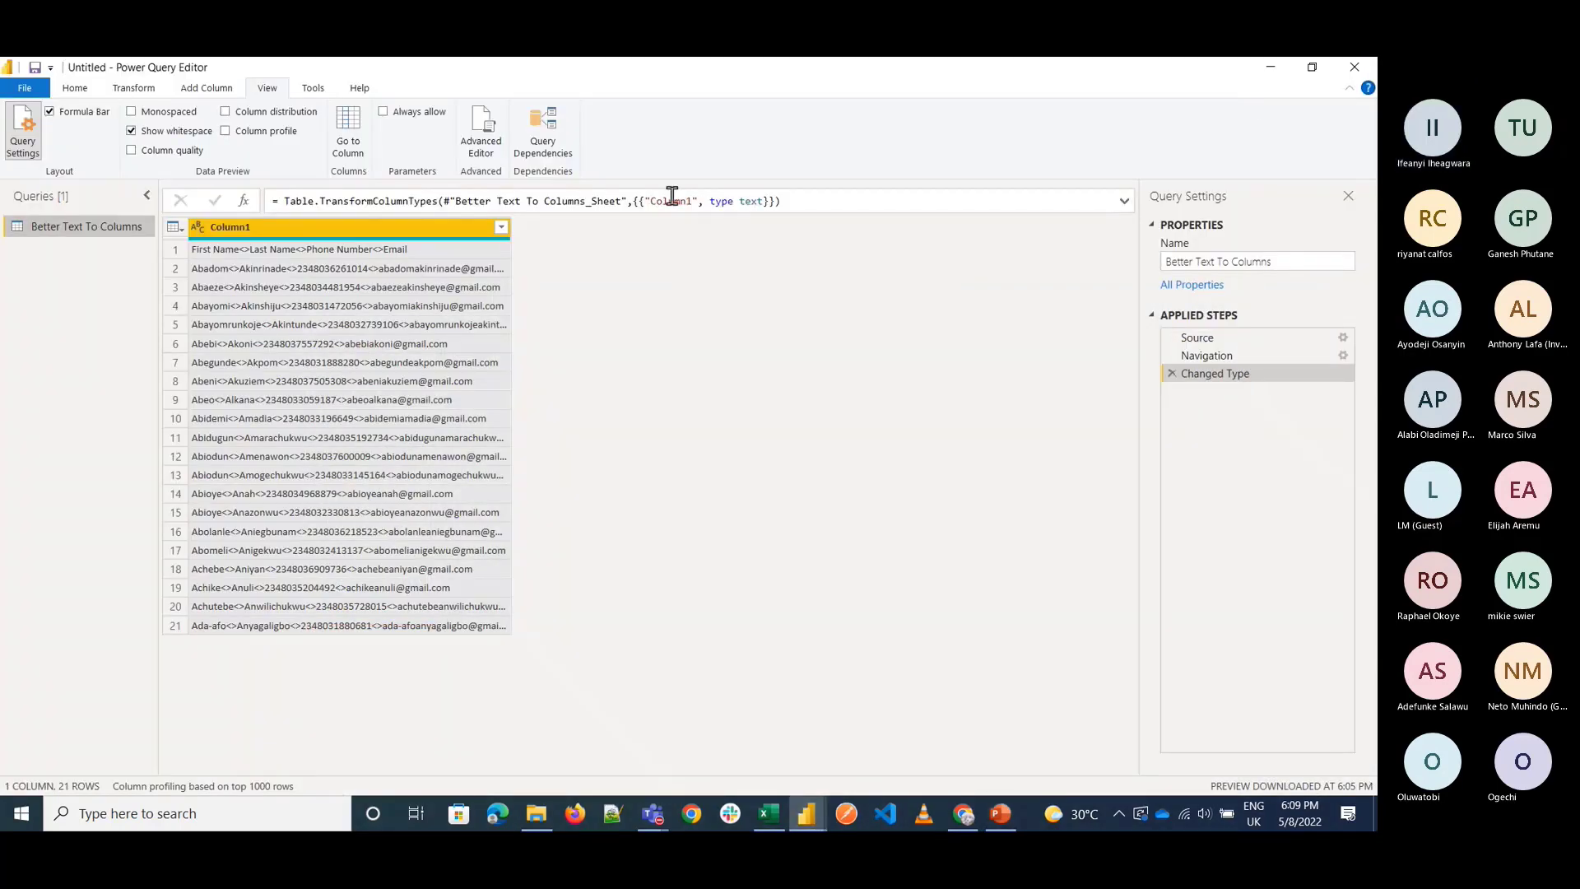
left_click(150, 155)
mouse_move(292, 284)
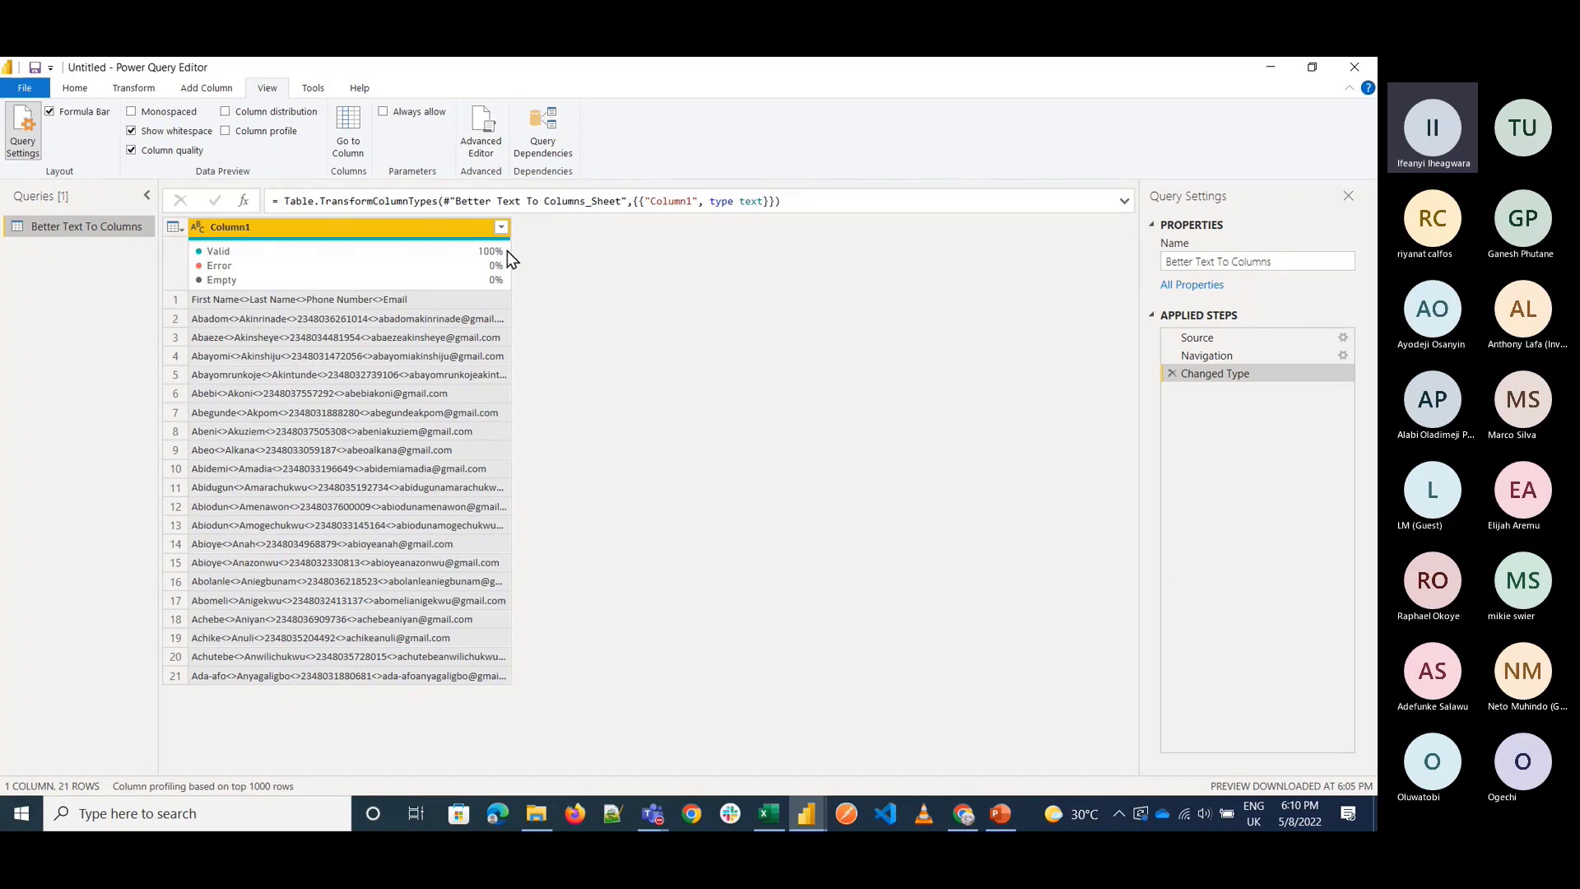
mouse_move(484, 255)
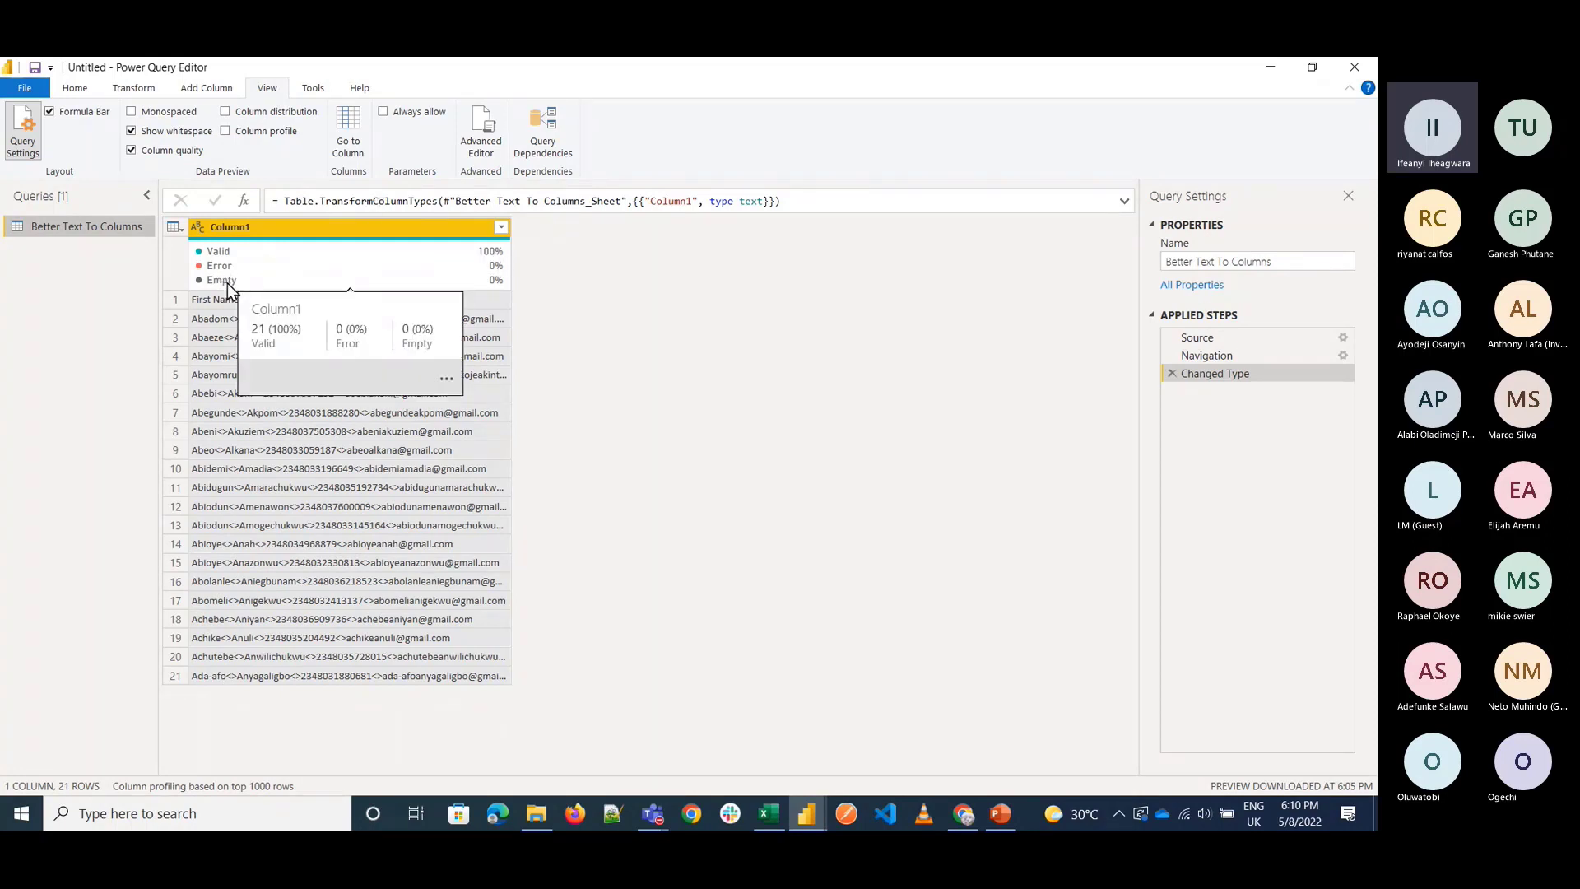
left_click(242, 115)
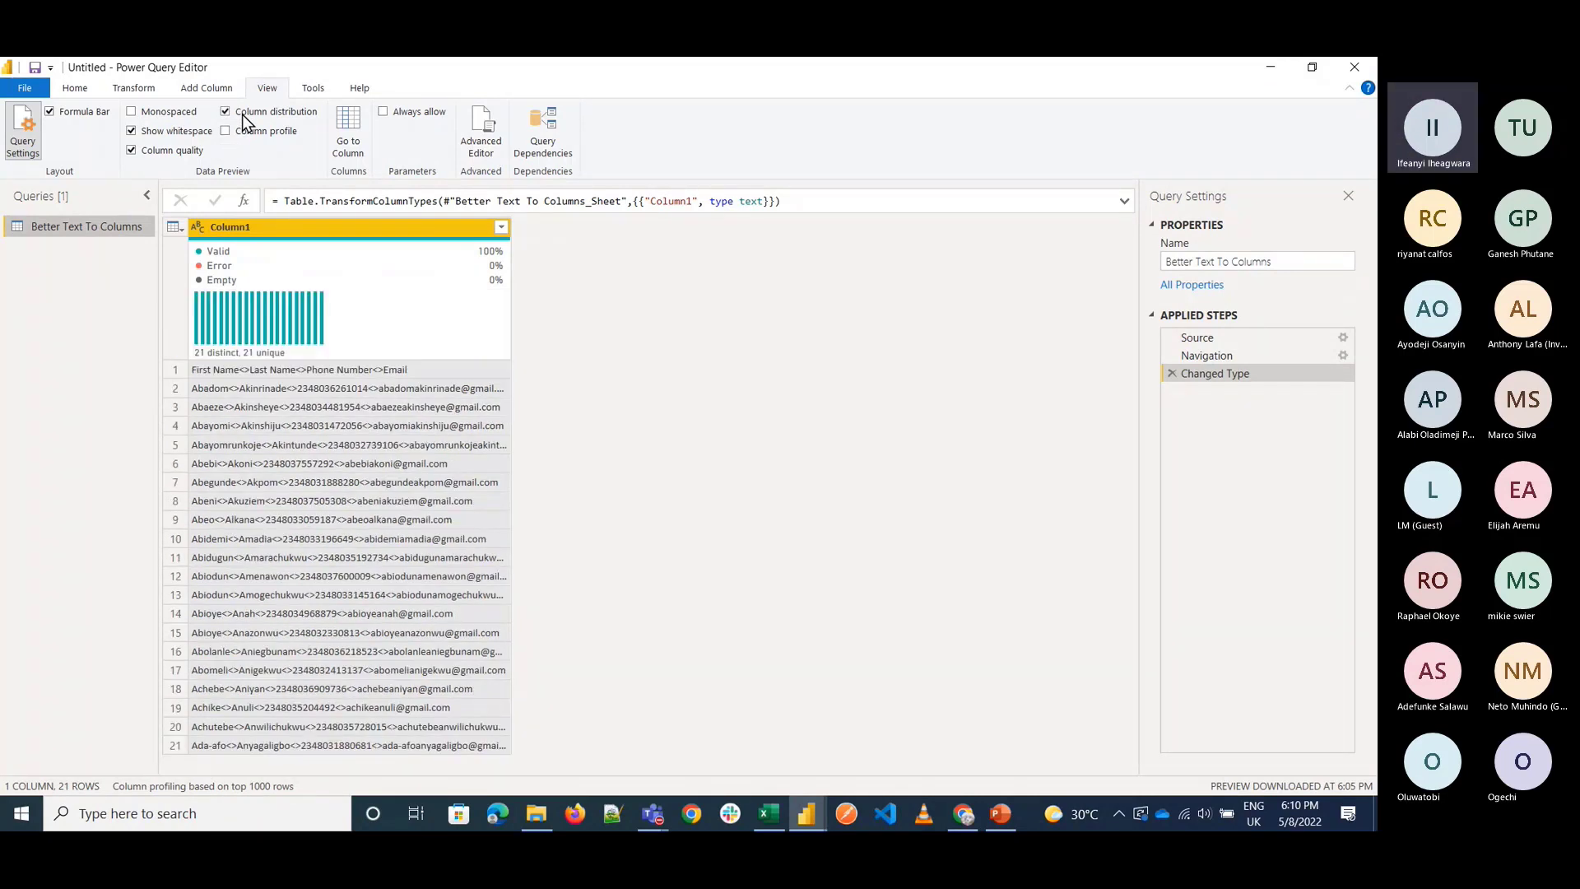
mouse_move(203, 311)
mouse_move(222, 352)
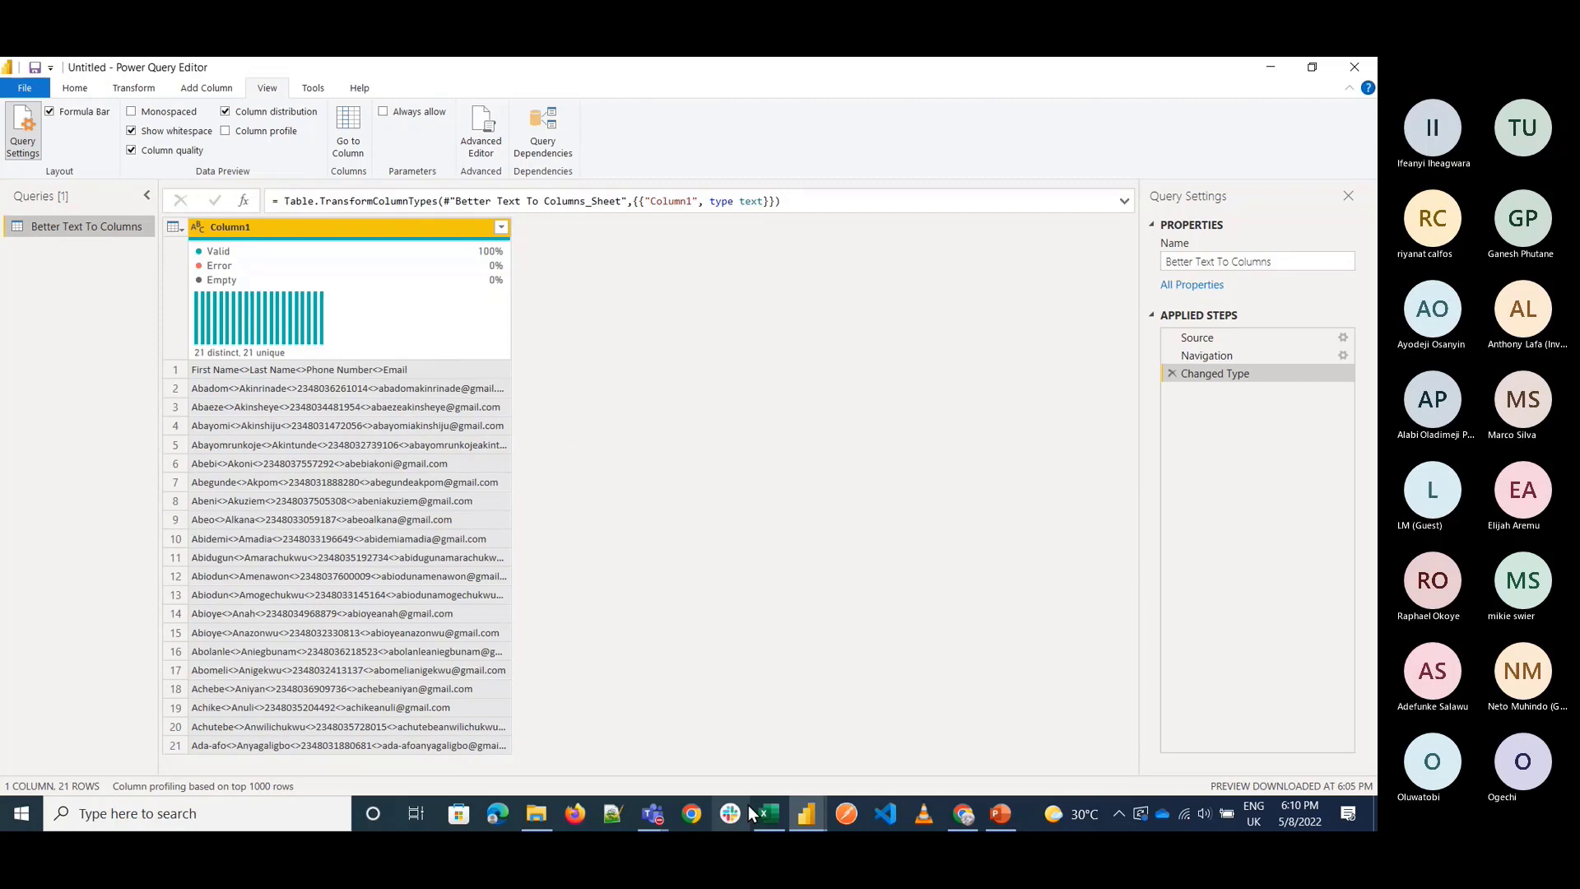
Switch to Microsoft Teams and close the extra Power BI Office Hour window.
left_click(654, 819)
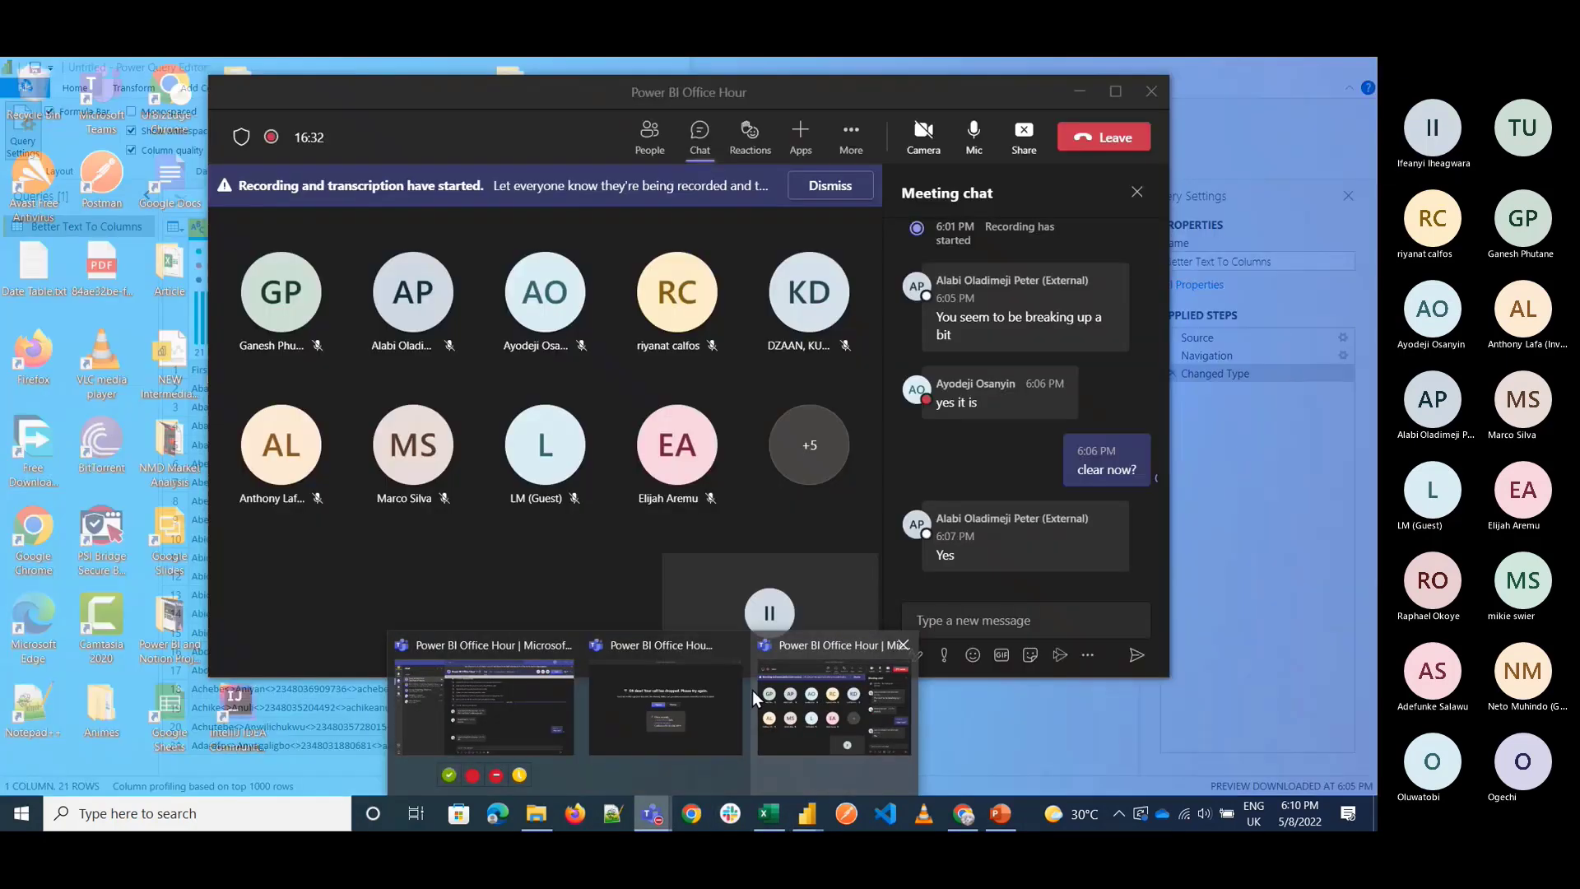
left_click(716, 687)
left_click(1148, 91)
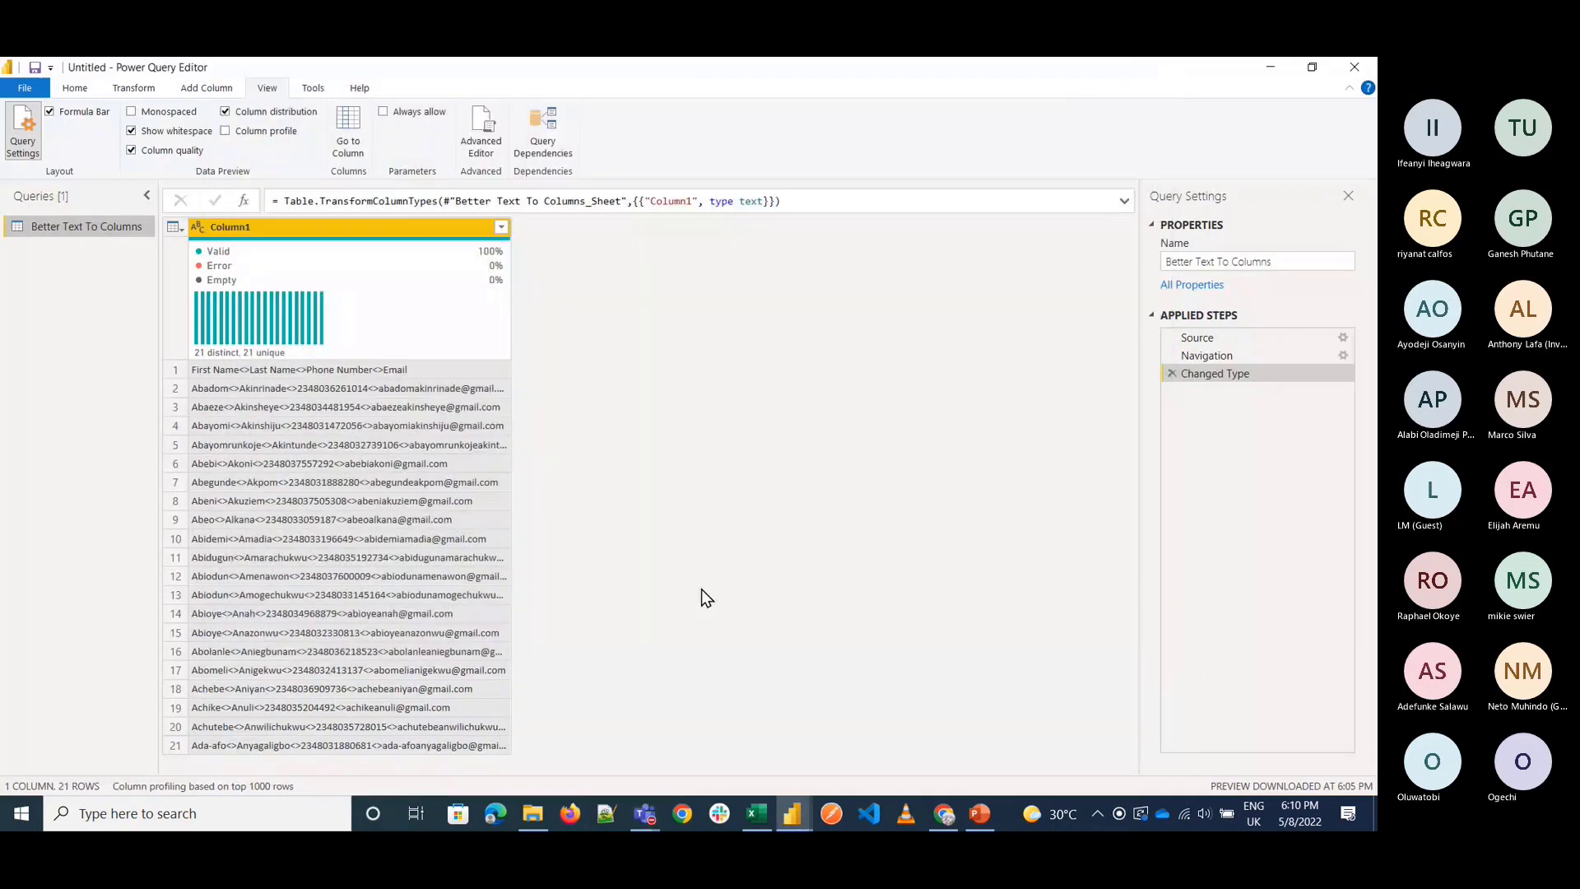
Check the meeting chat and participants of the Power BI Office Hour call in Teams, and return to Power Query Editor.
left_click(644, 813)
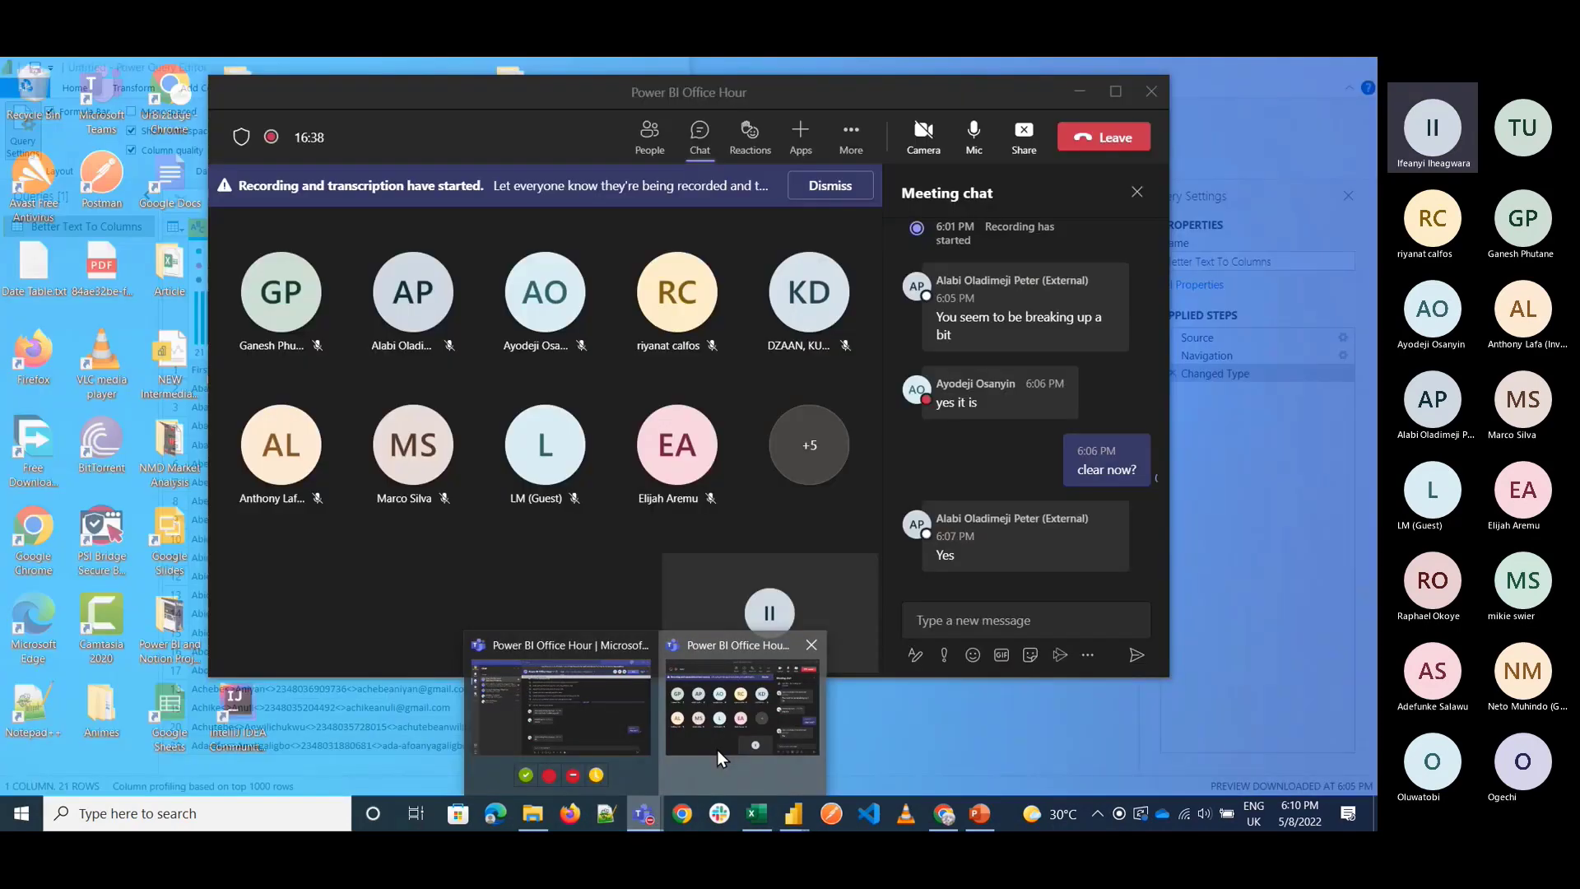
left_click(718, 749)
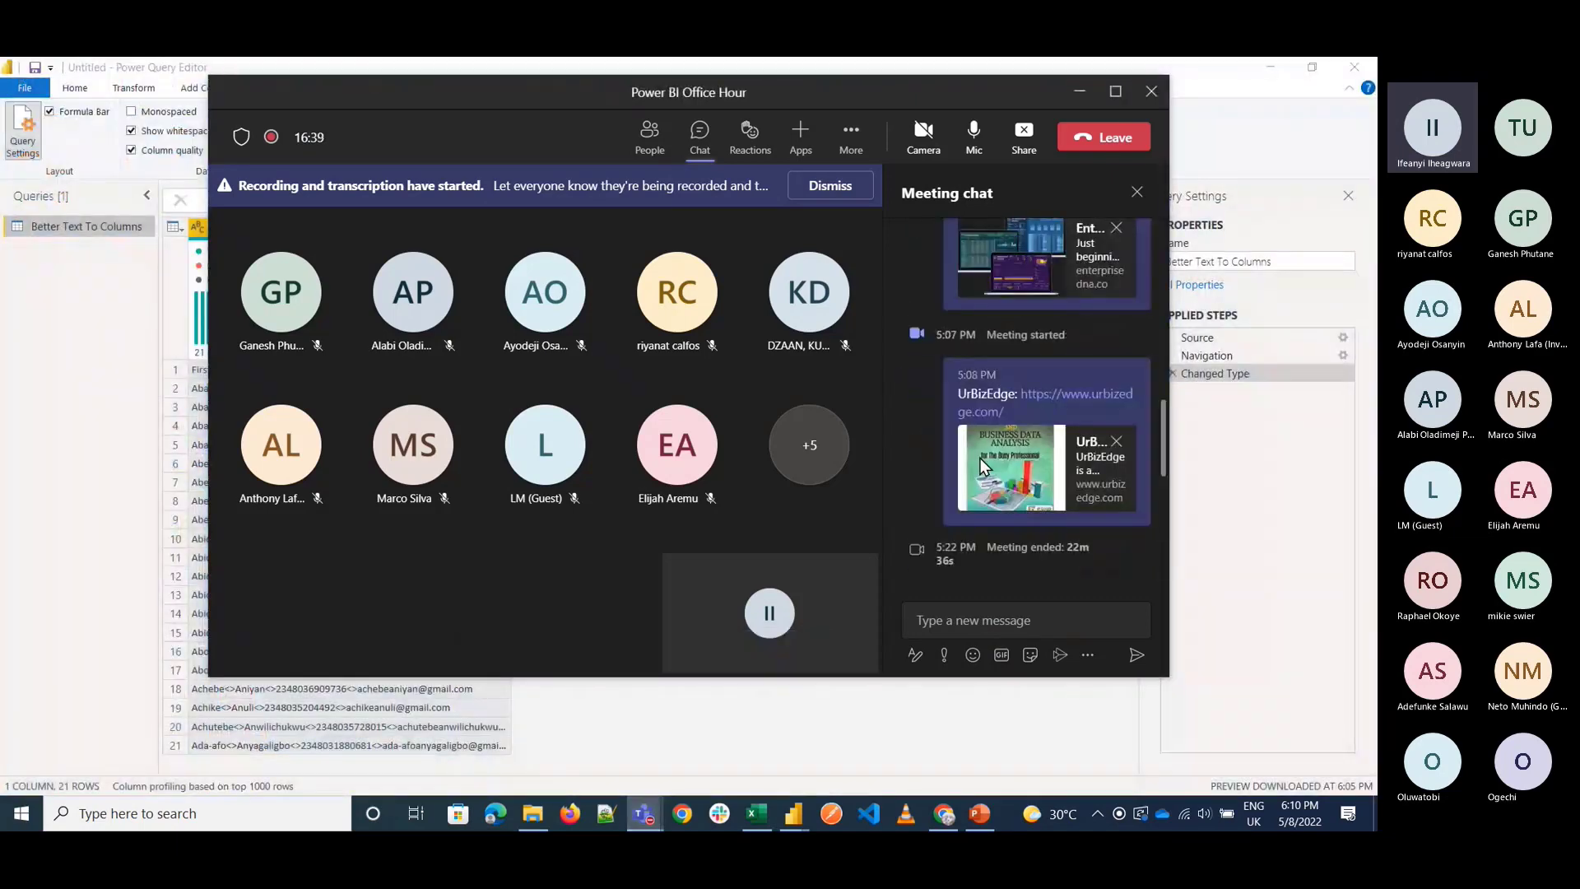
left_click(661, 146)
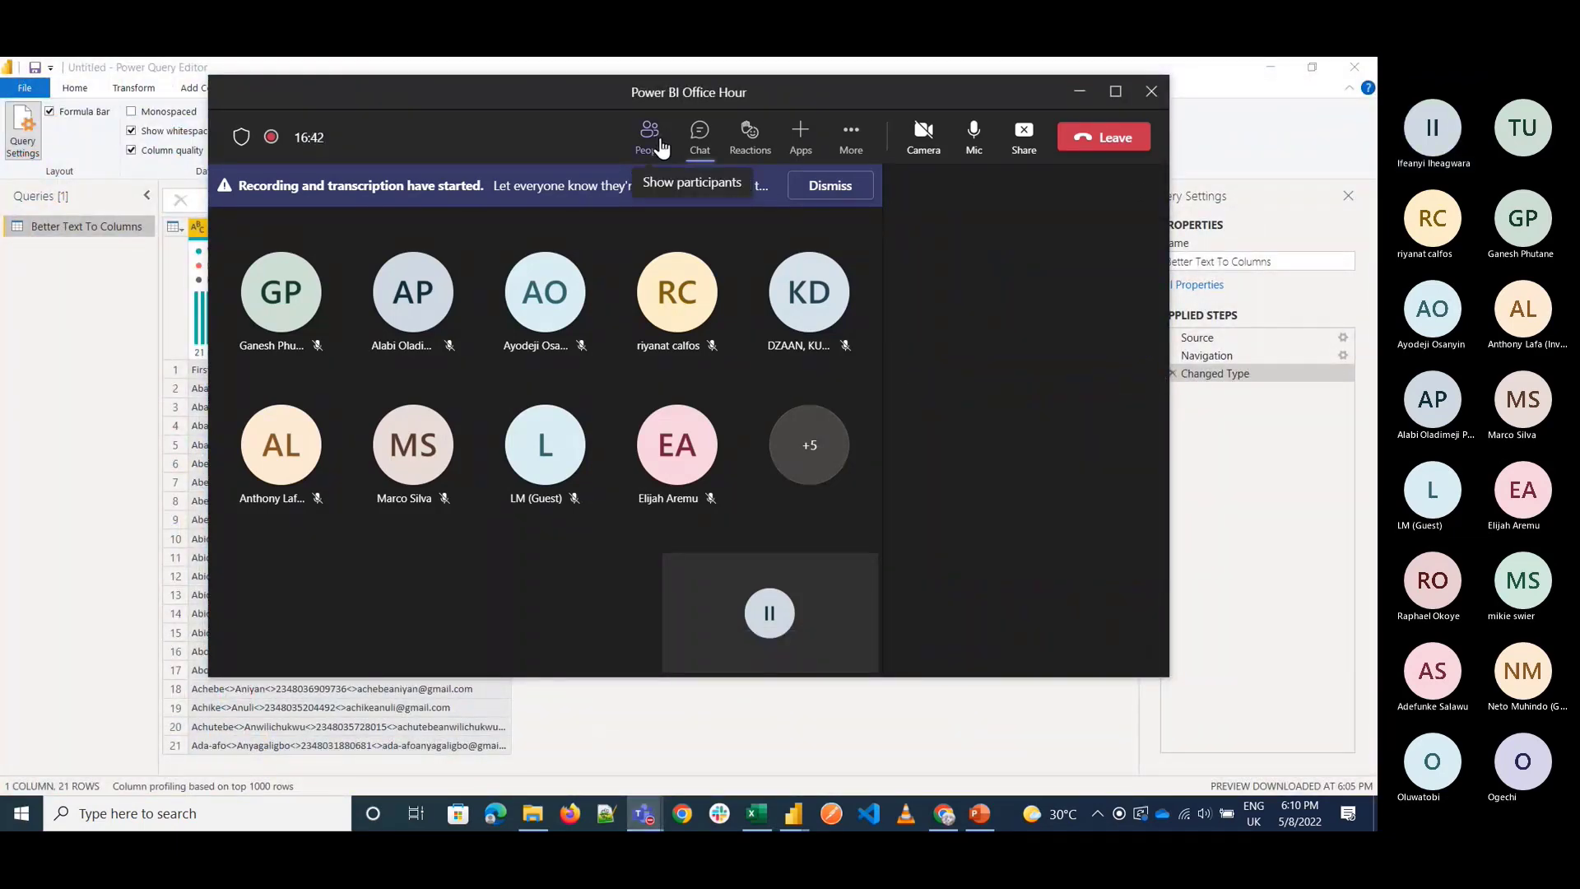
scroll(1011, 420, "down", 3)
left_click(981, 698)
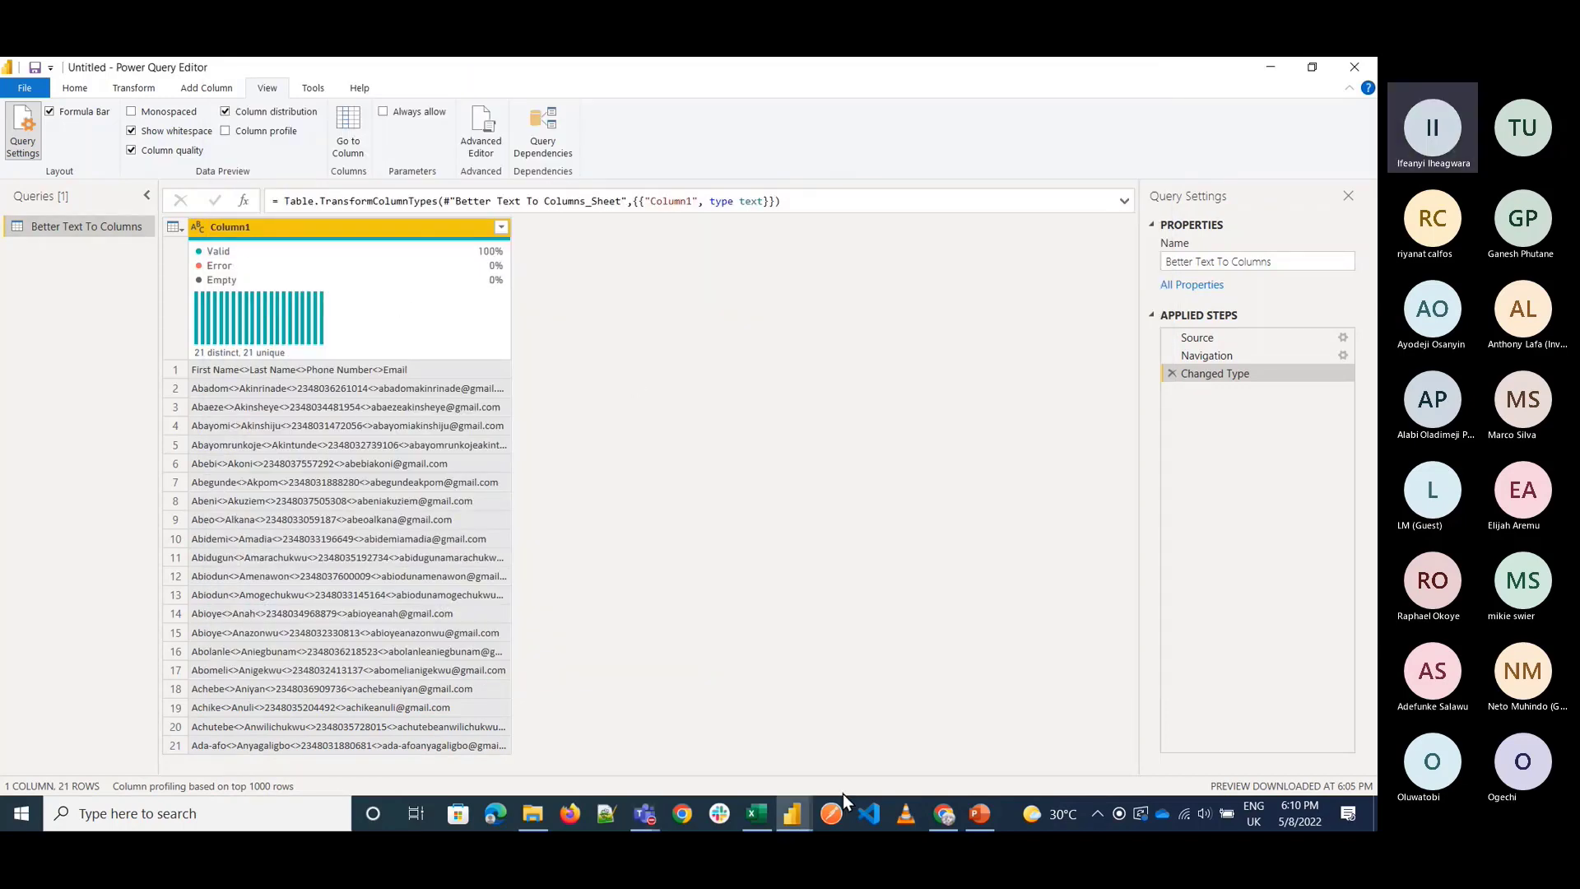
Switch to Excel and create a new blank workbook.
left_click(756, 814)
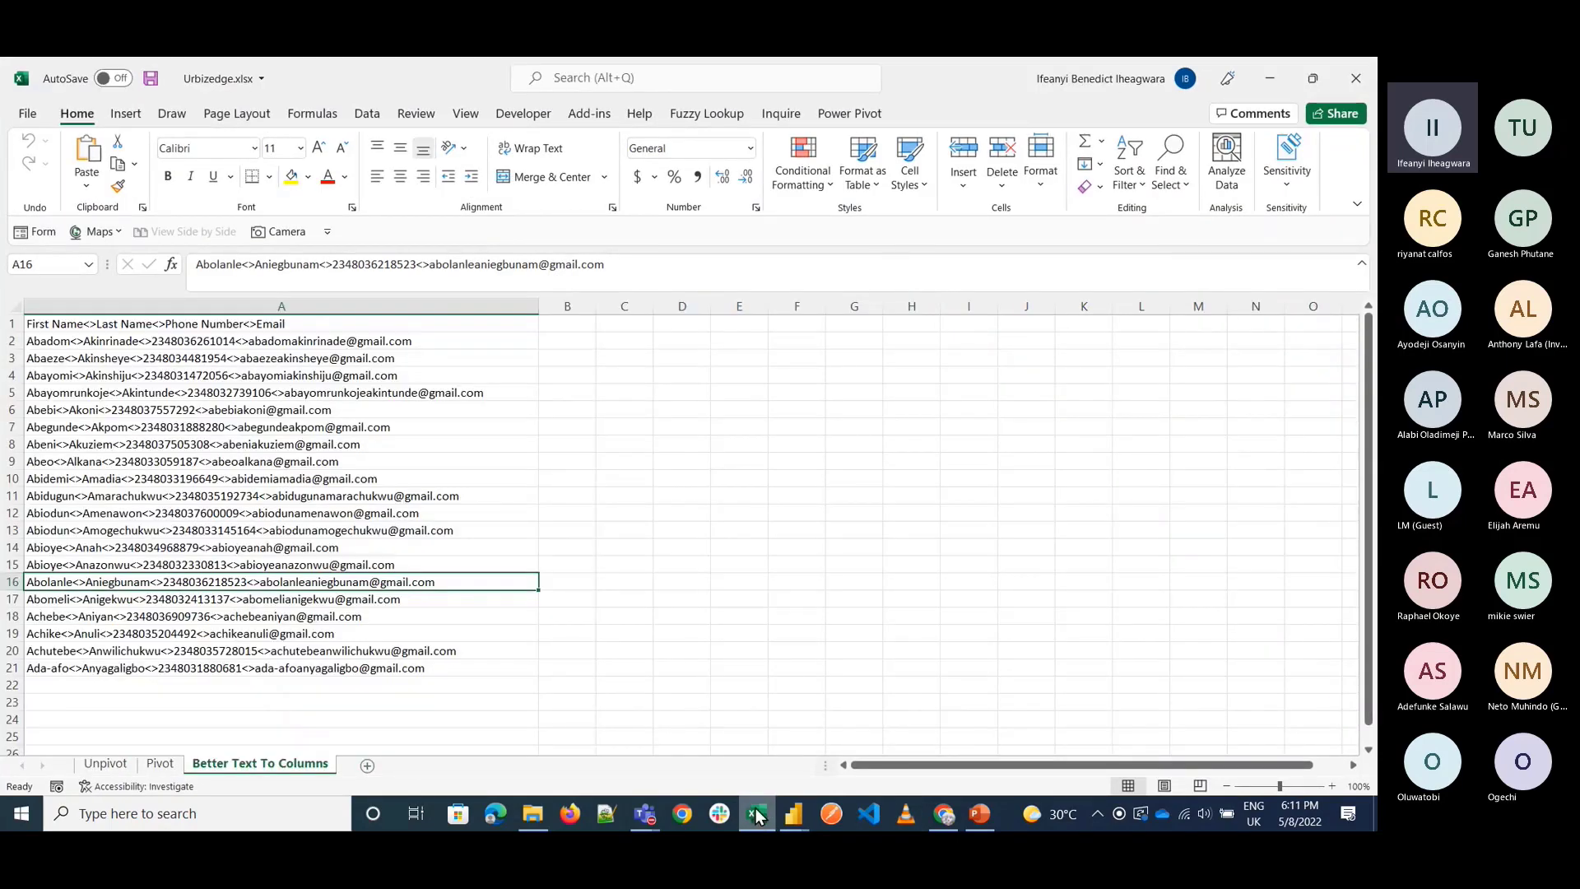
right_click(755, 815)
left_click(712, 724)
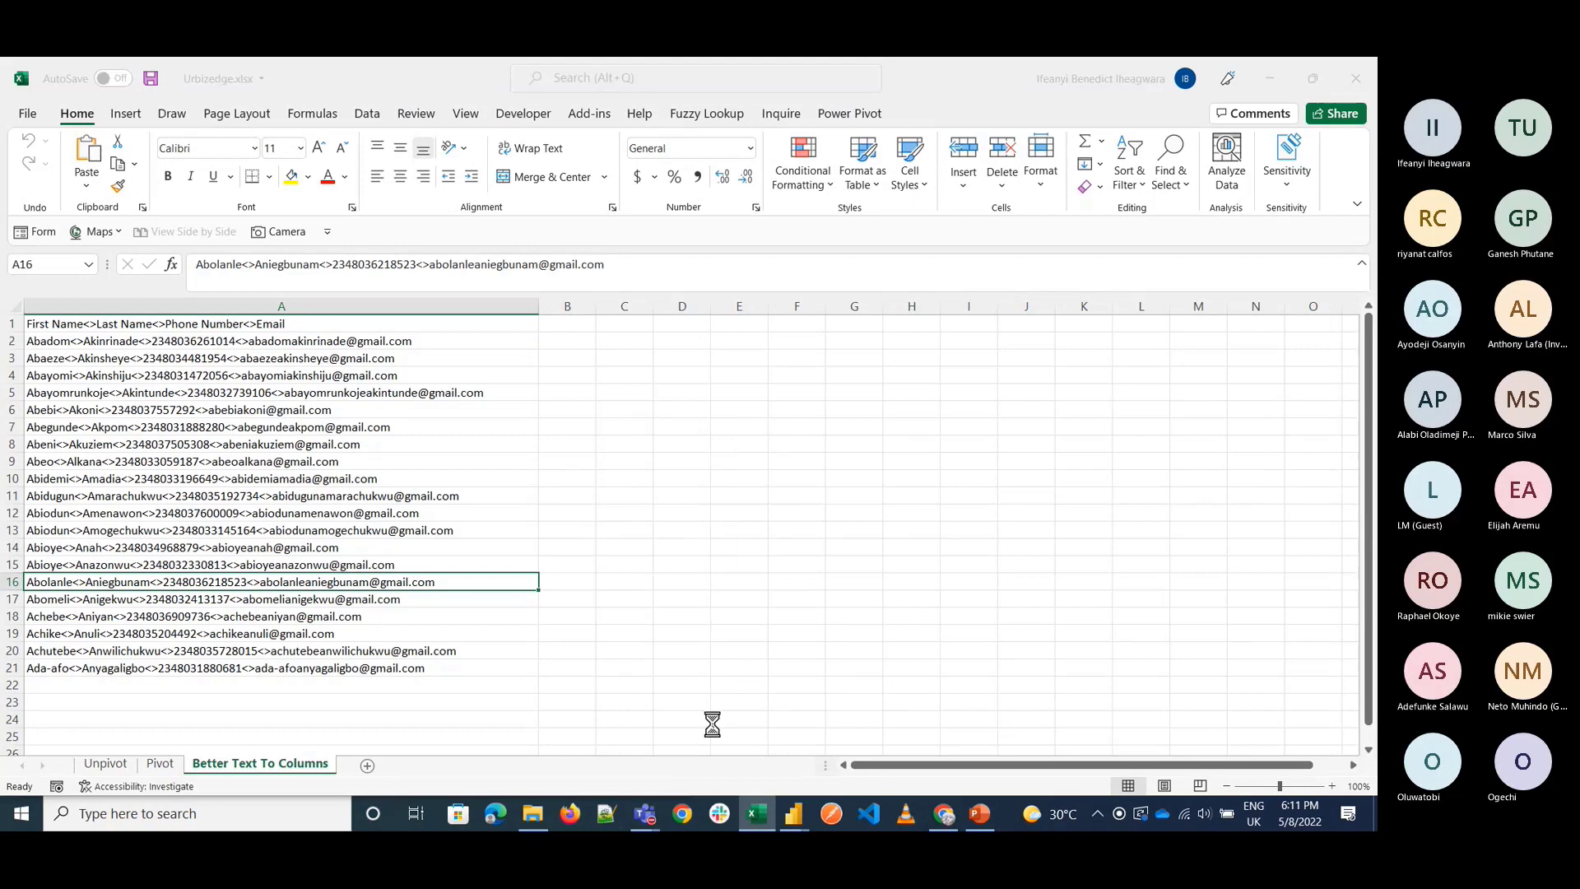
left_click(1332, 786)
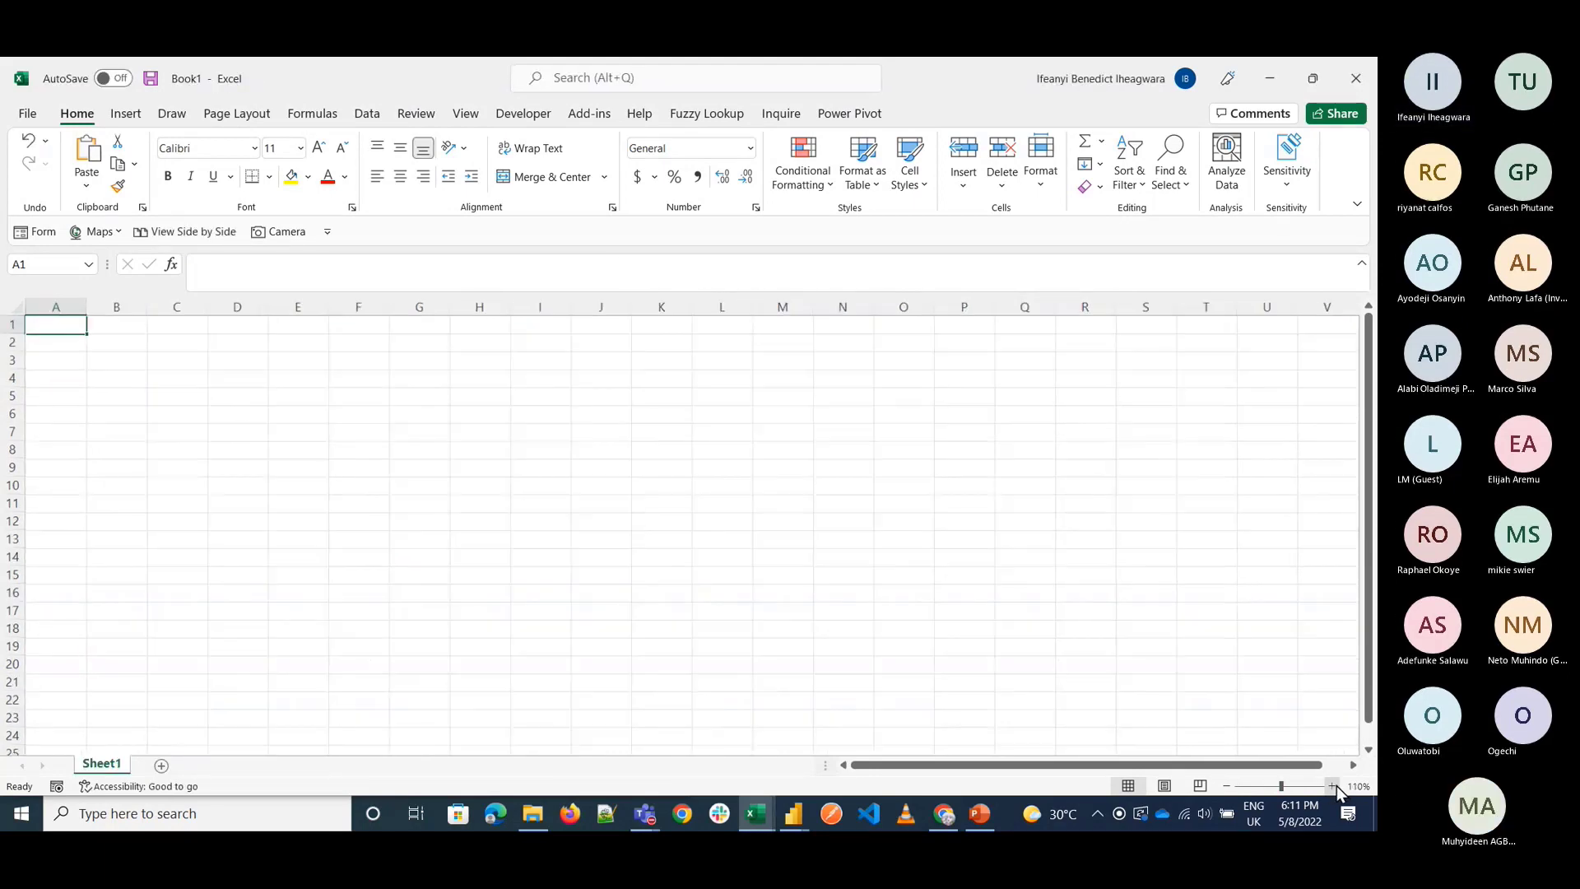
left_click(1332, 786)
left_click(1332, 785)
left_click(1332, 786)
Enter the fruit list Oranges, Oranges, Mango, Apple, Apple and Paw paw in cells E4 to E9.
left_click(388, 412)
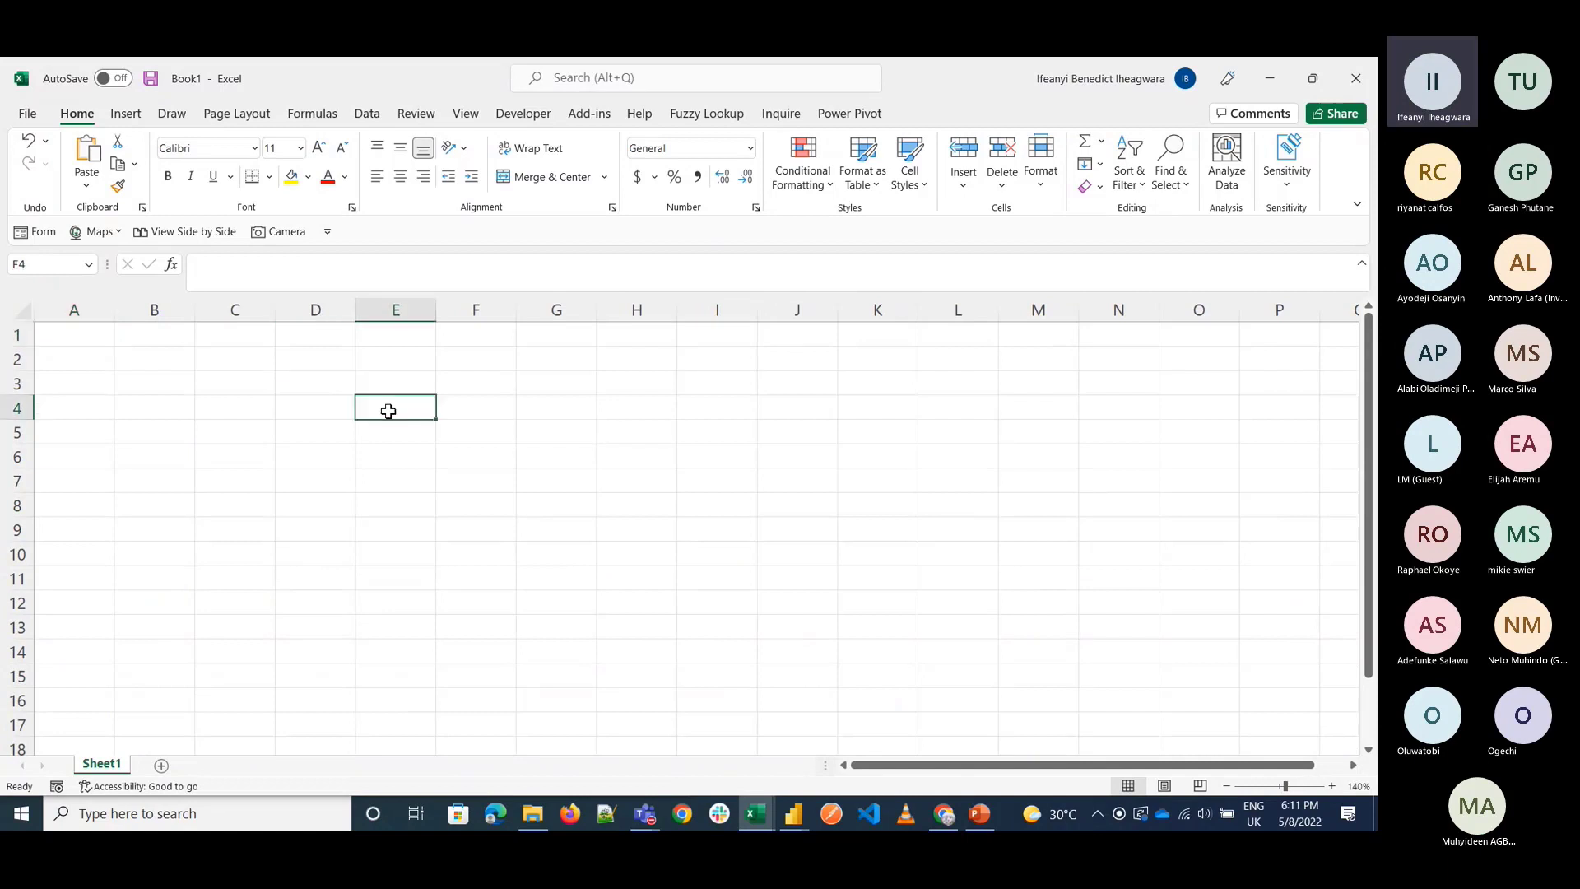
type("Orag")
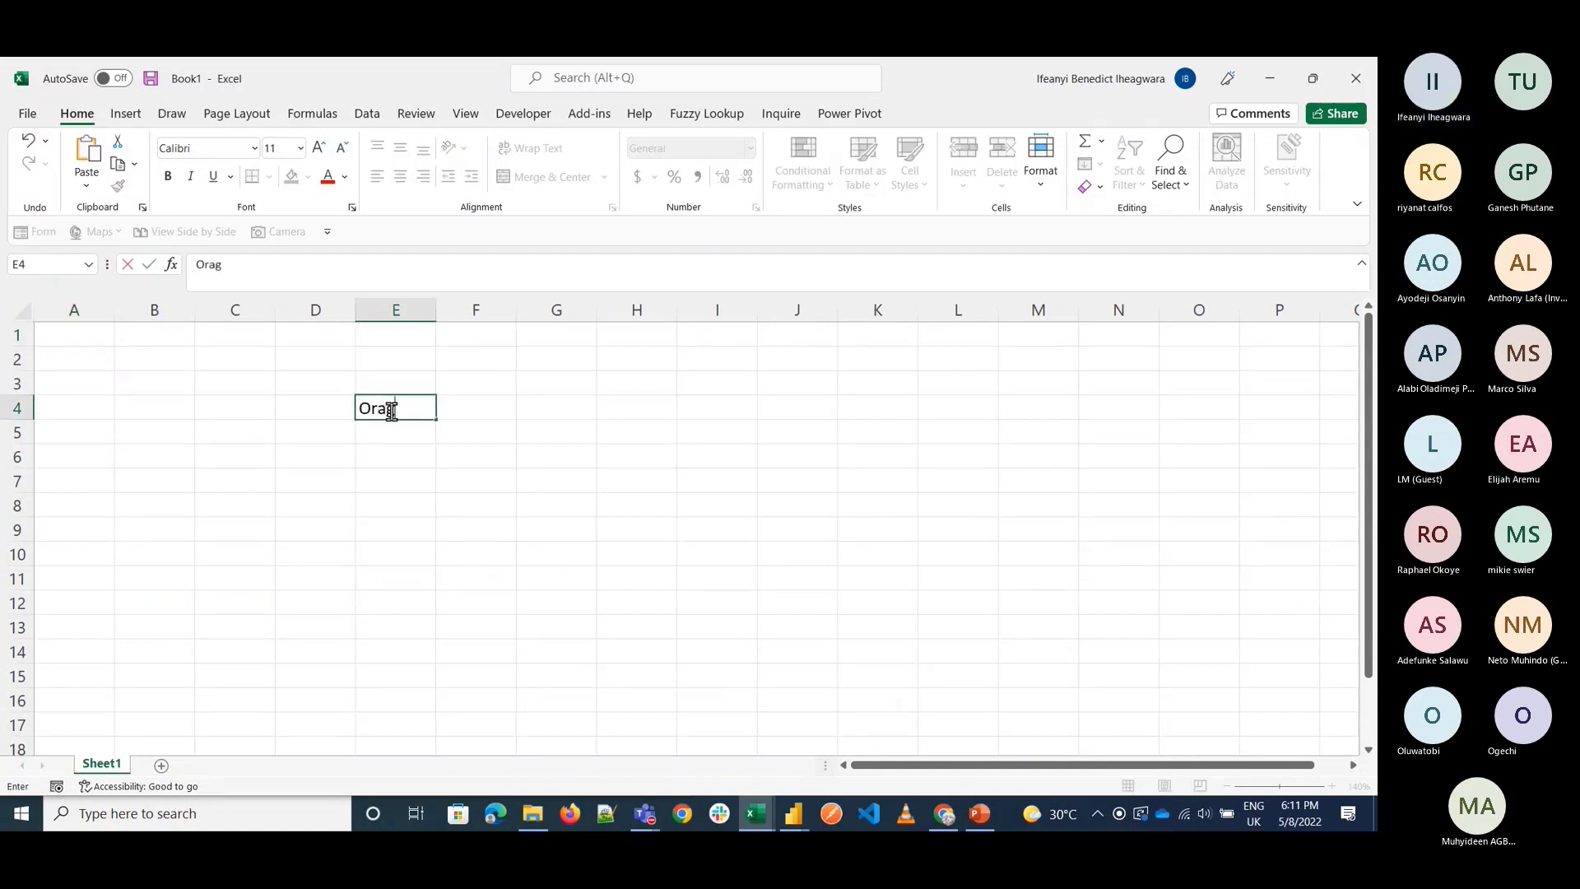
key("BackSpace")
type("nges")
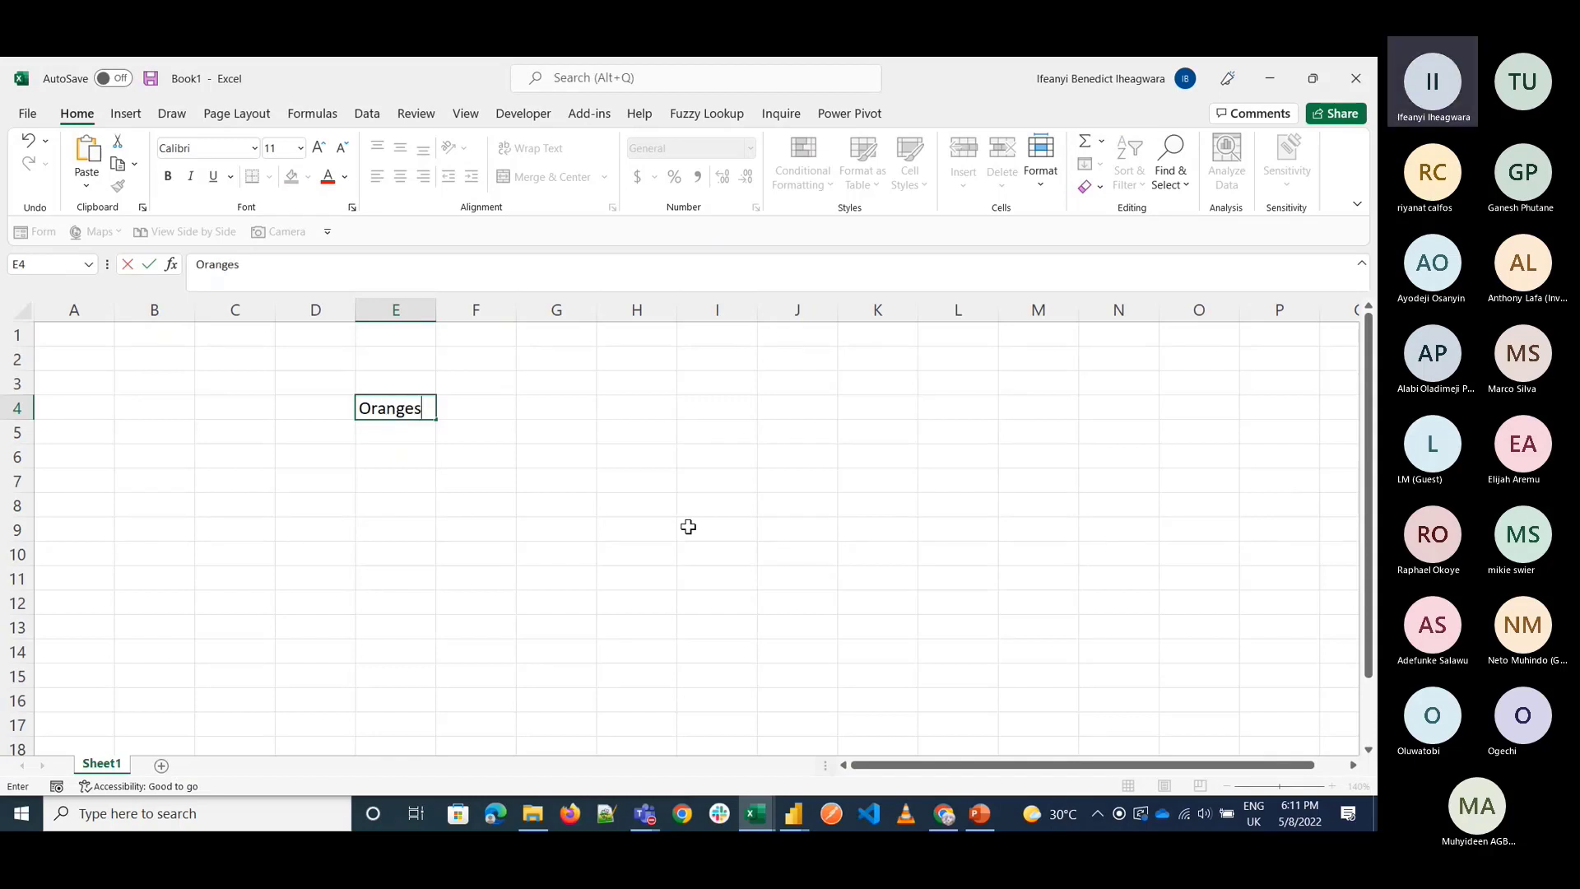
key("Return")
type("Oranges")
key("Return")
type("M")
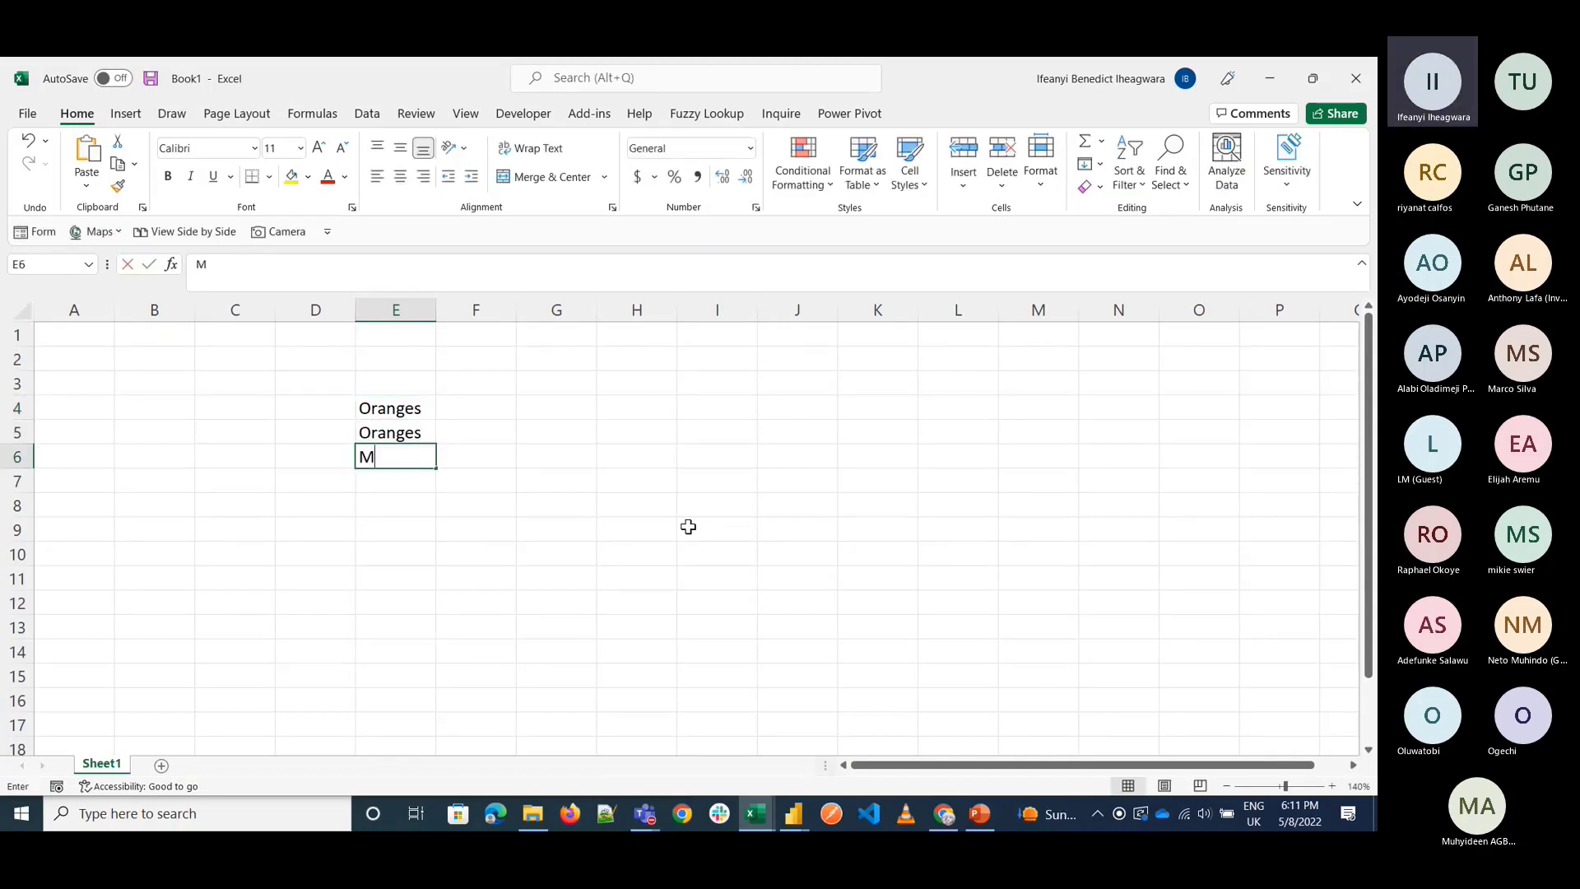
type("ango")
key("Return")
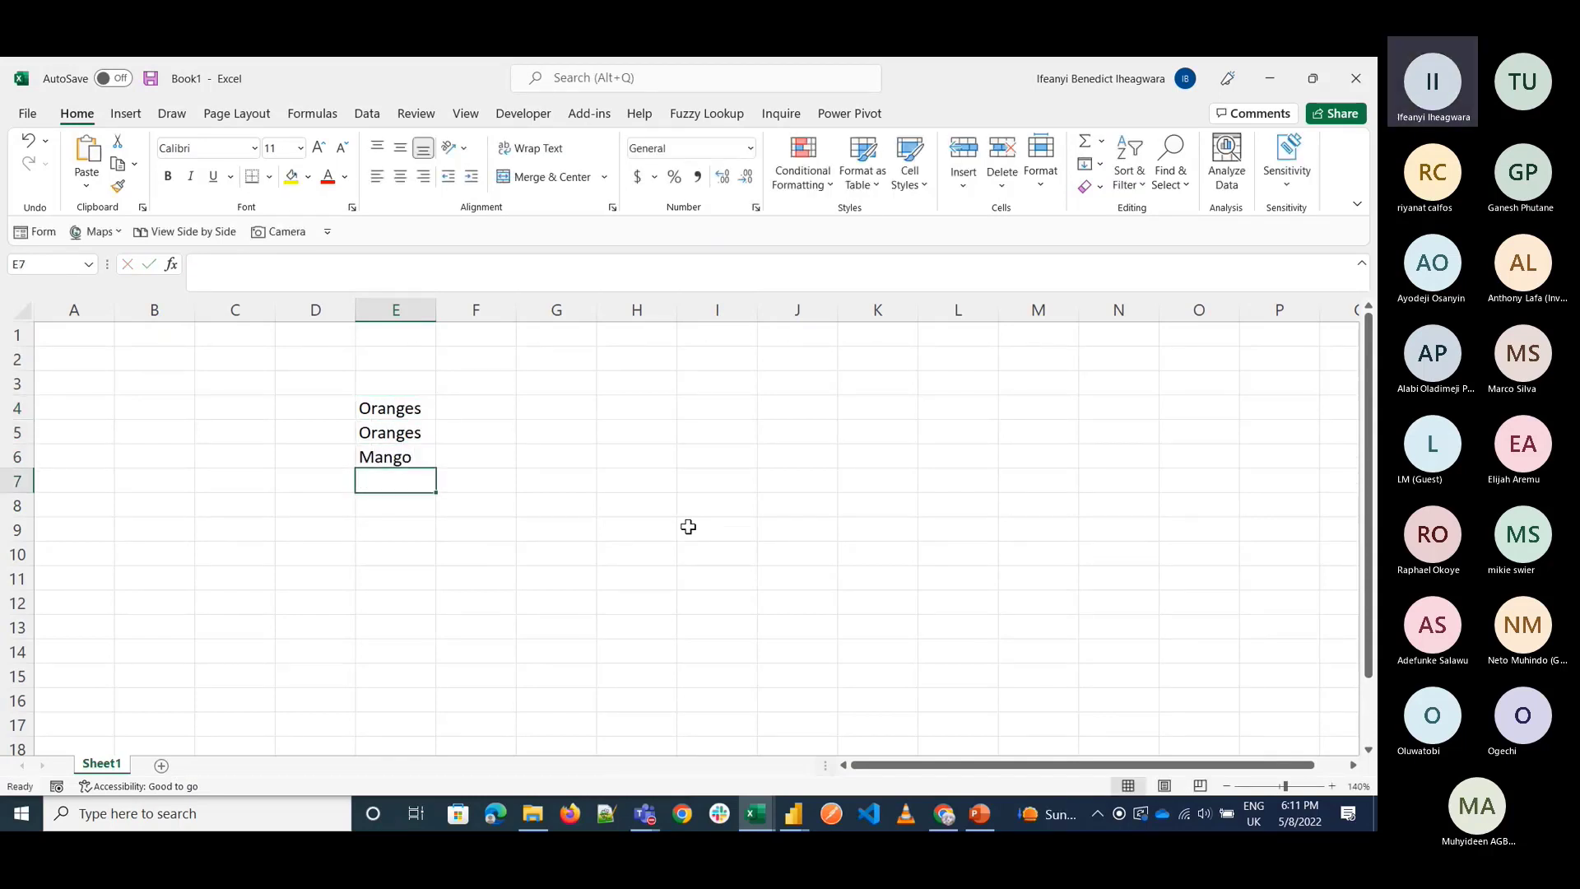
type("Apple")
key("Return")
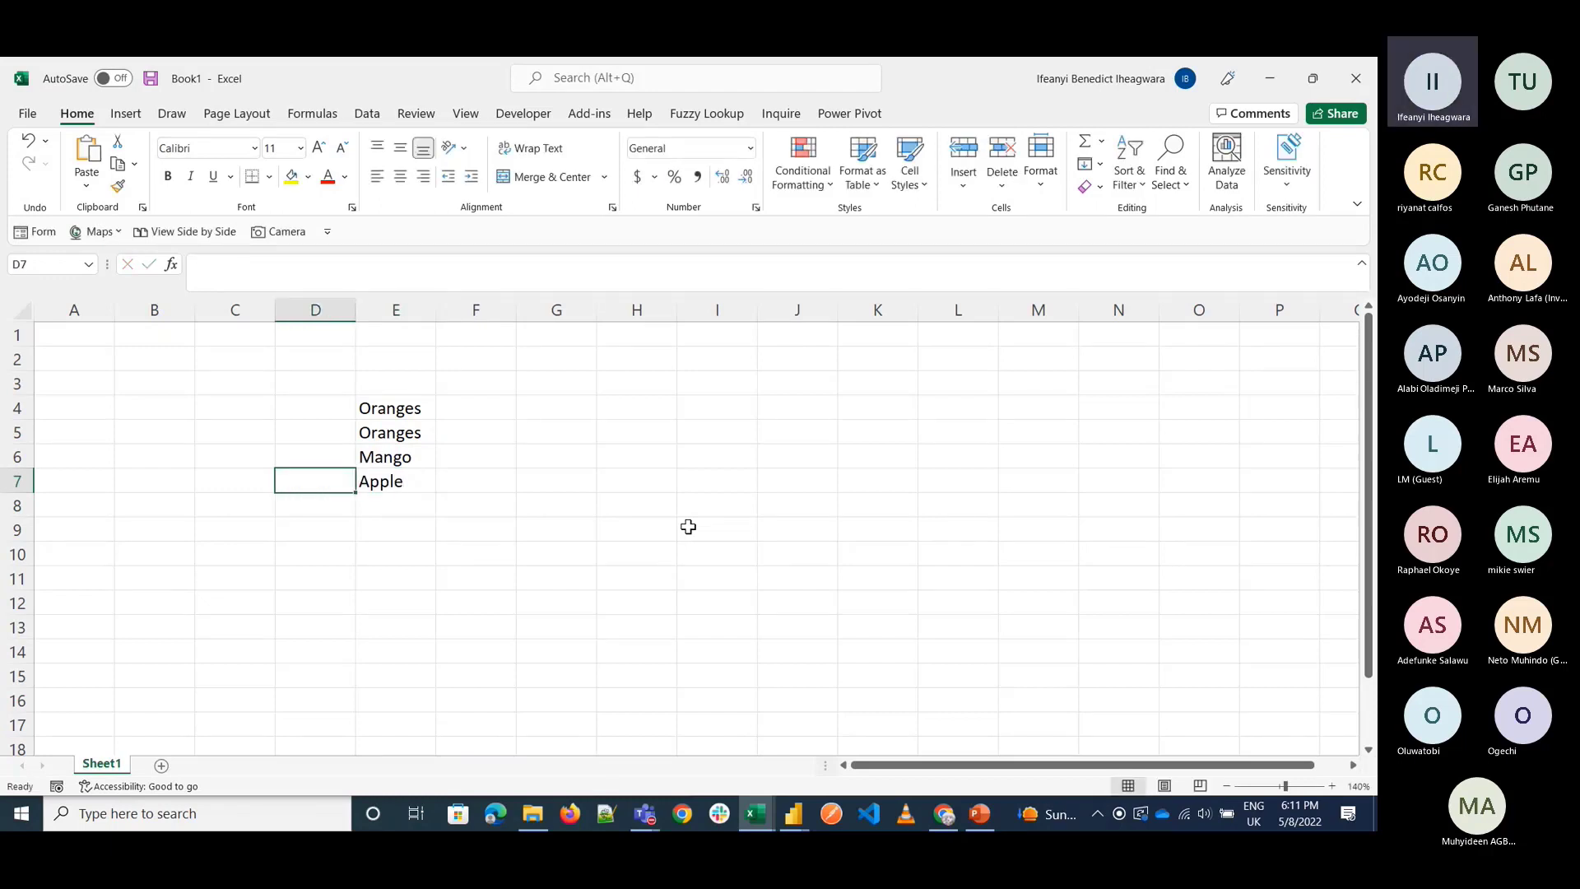
type("Apple")
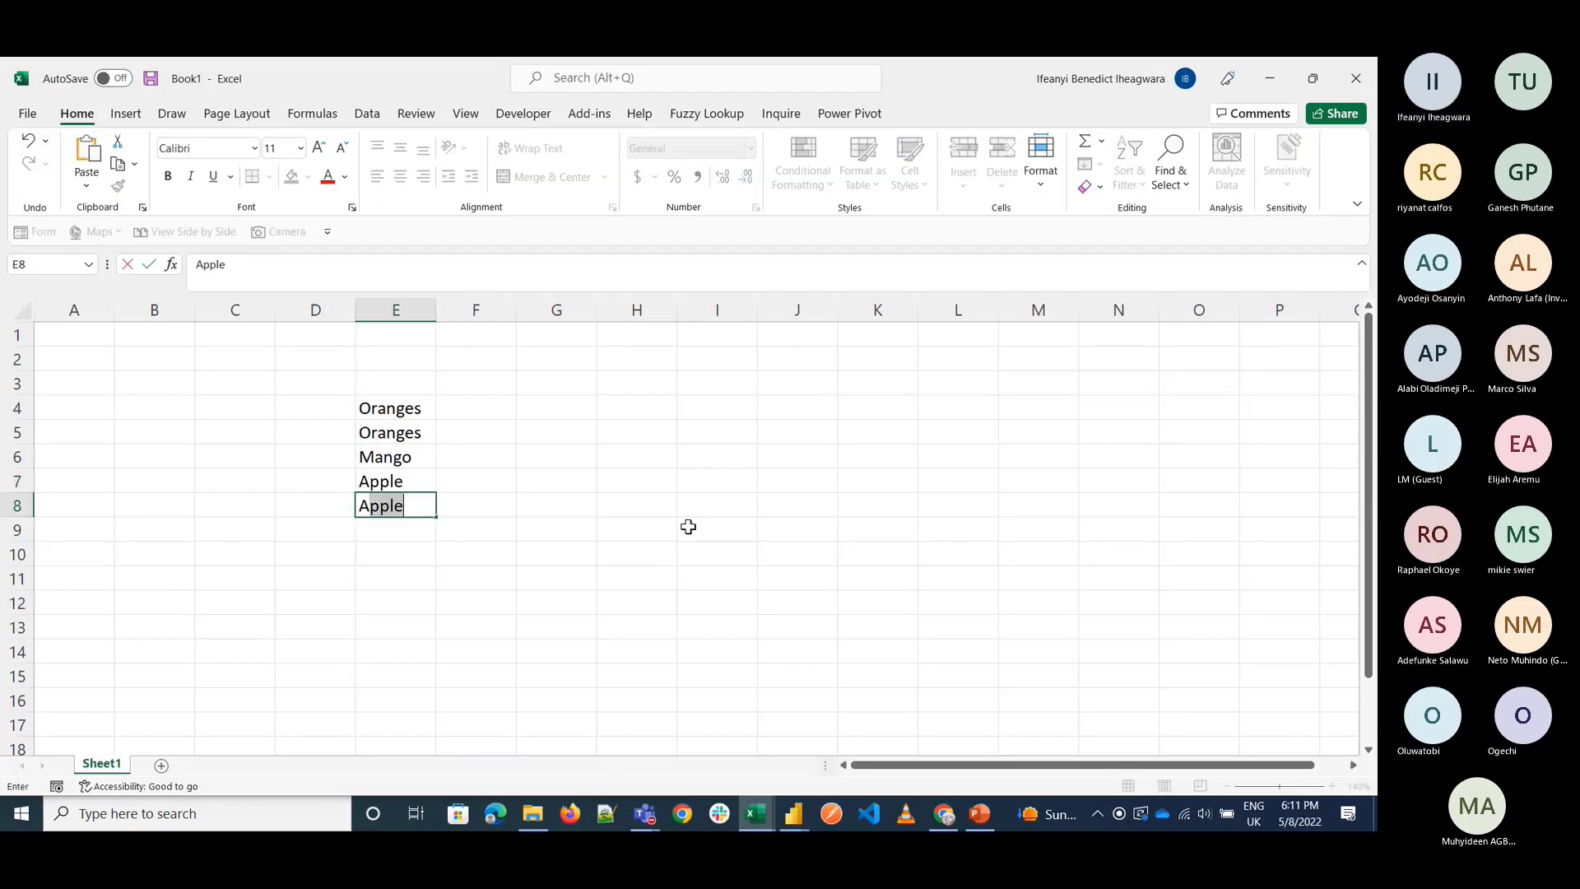
key("Return")
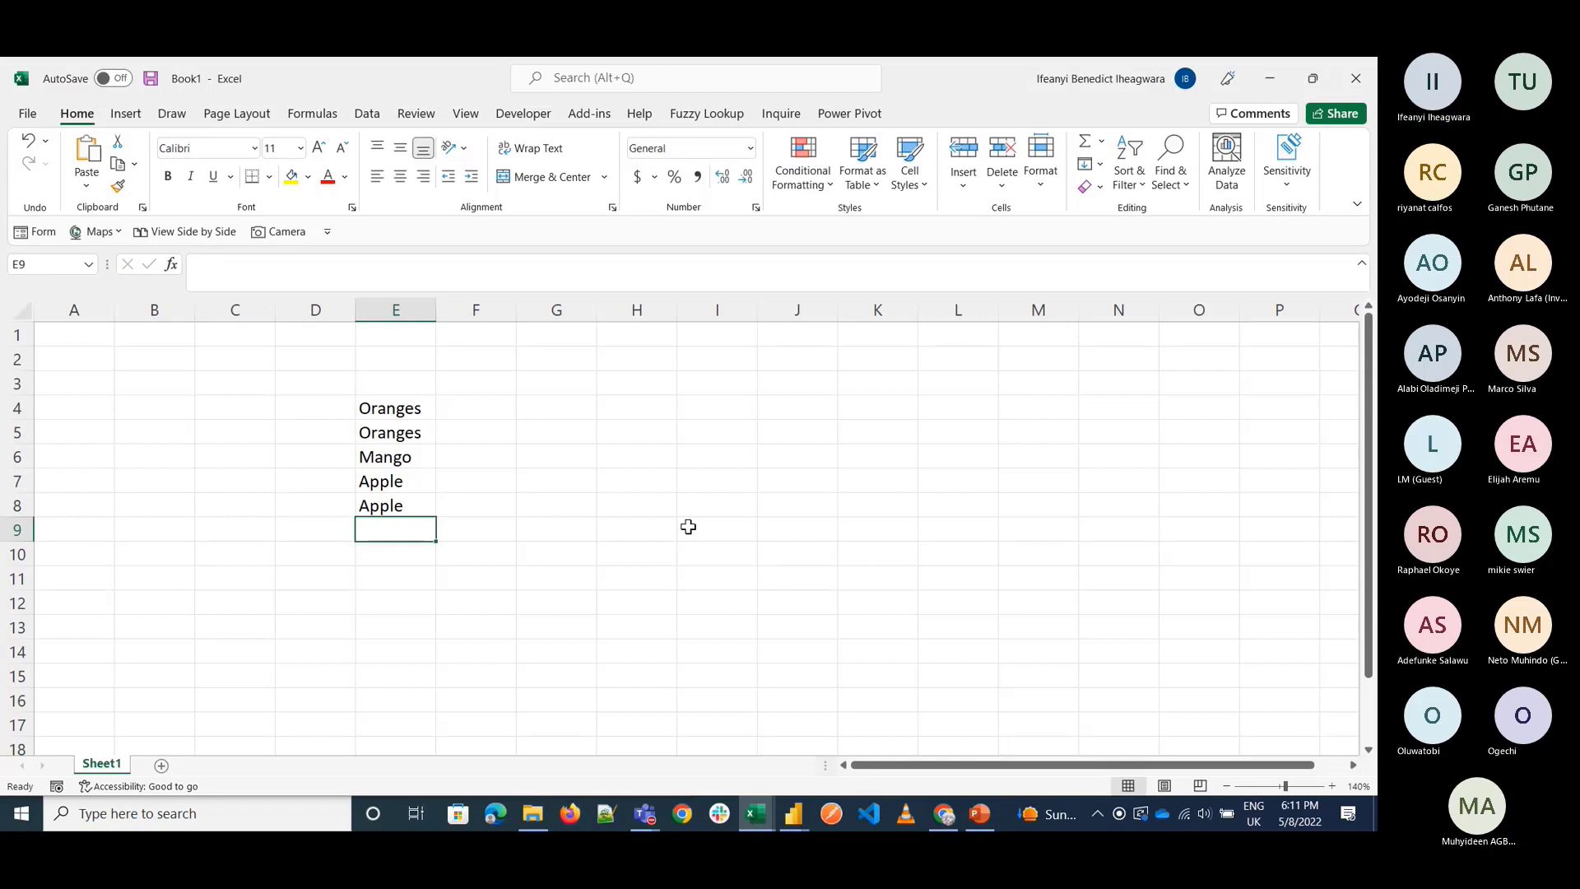
type("Paw paw")
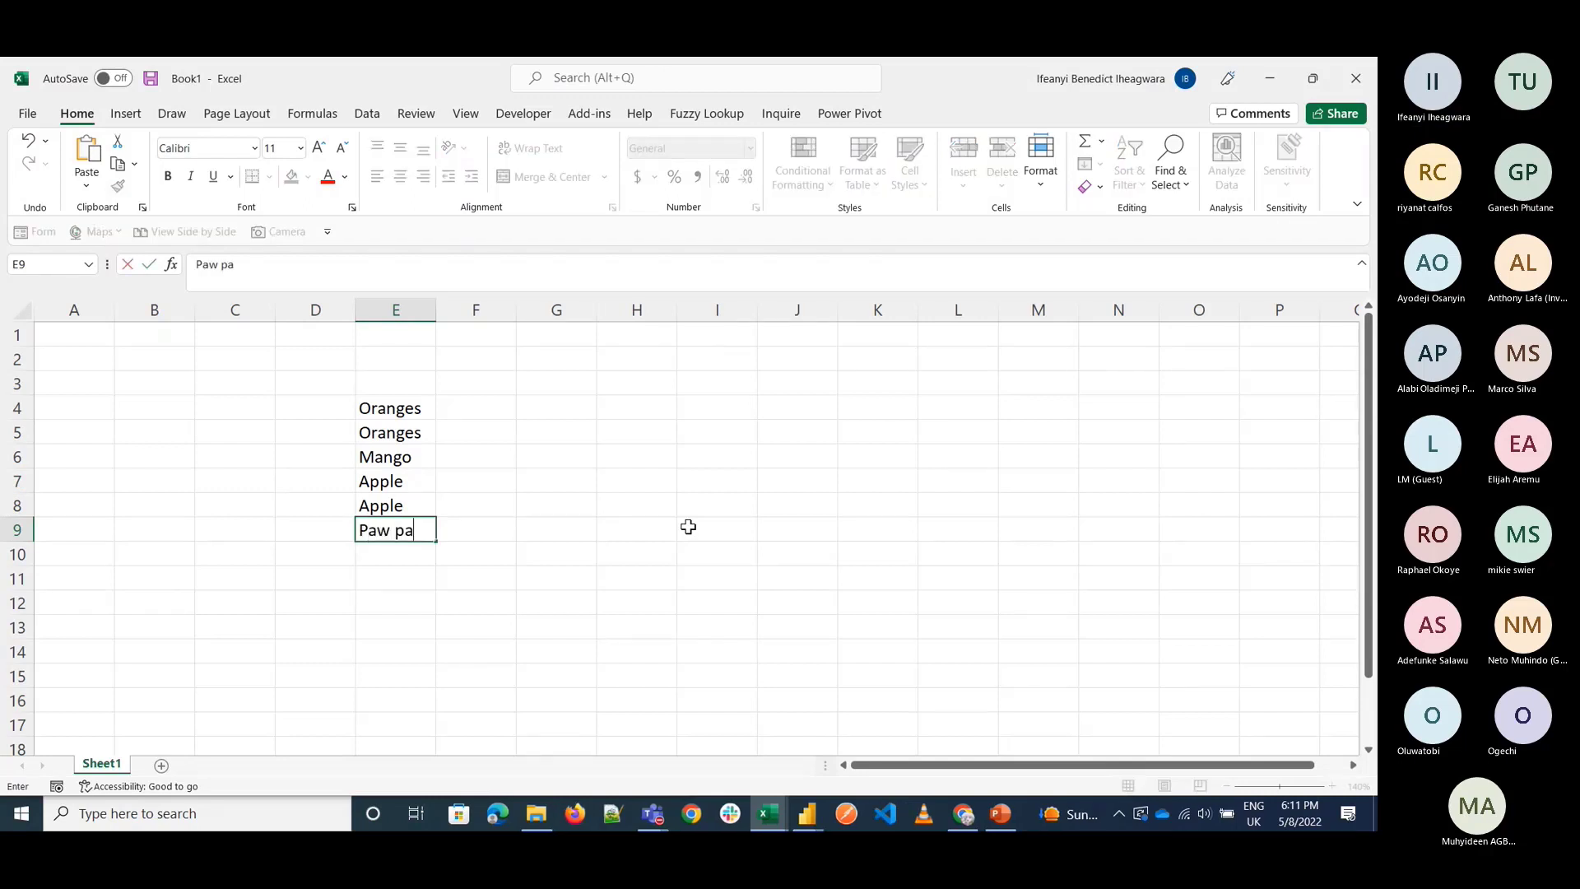
key("Return")
Enter the labels Count, Distinct and Unique in cells G5 to G7.
key("Up")
key("Up")
key("Right")
key("Up")
key("Up")
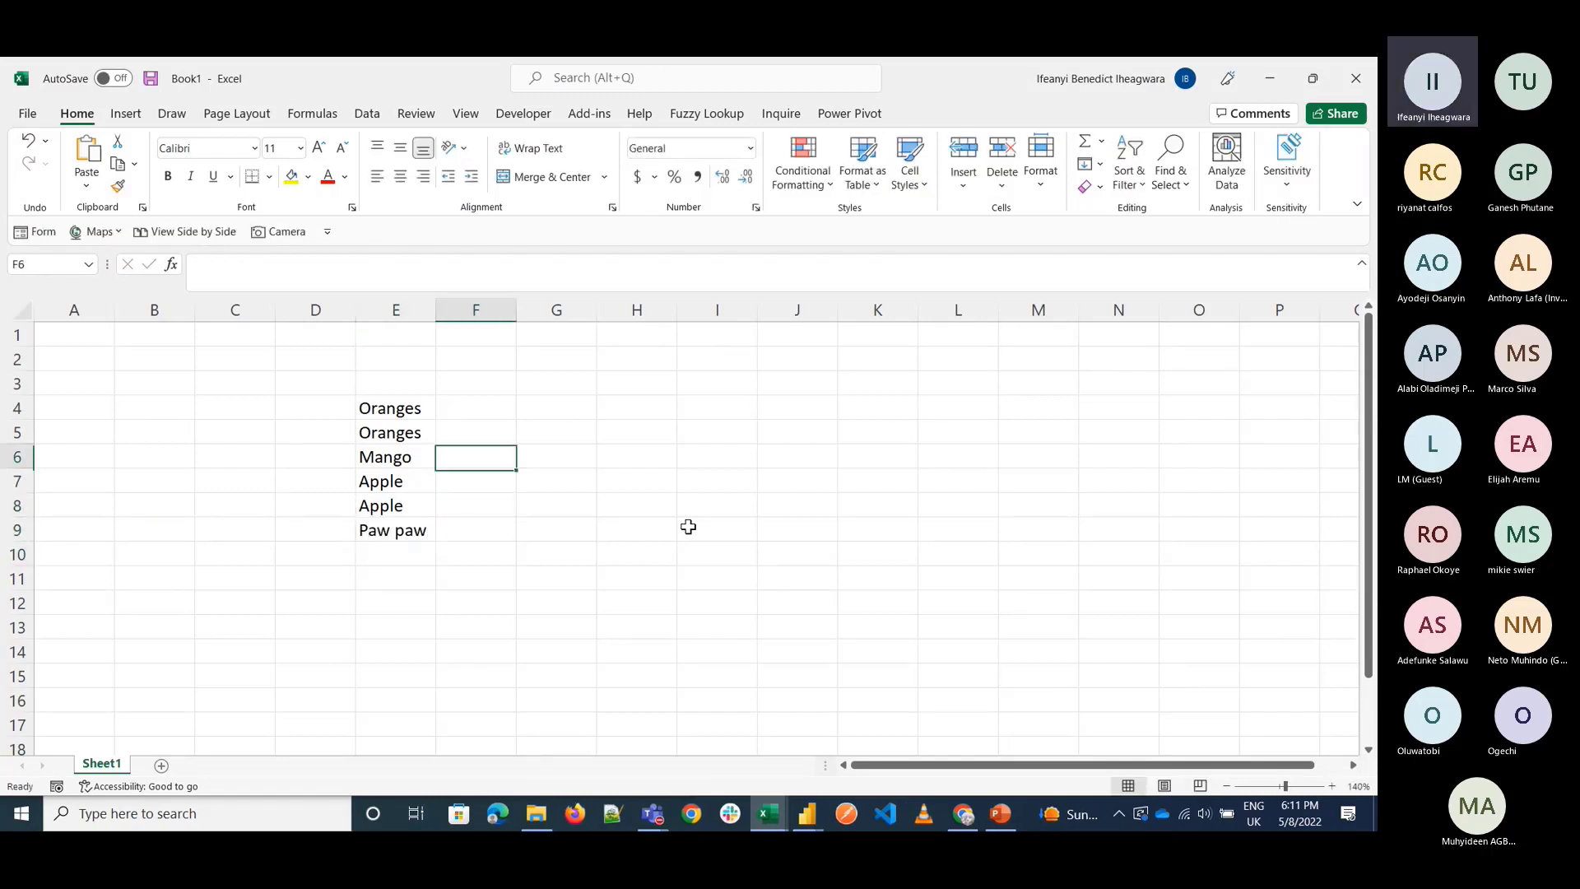
key("Up")
key("Right")
type("C")
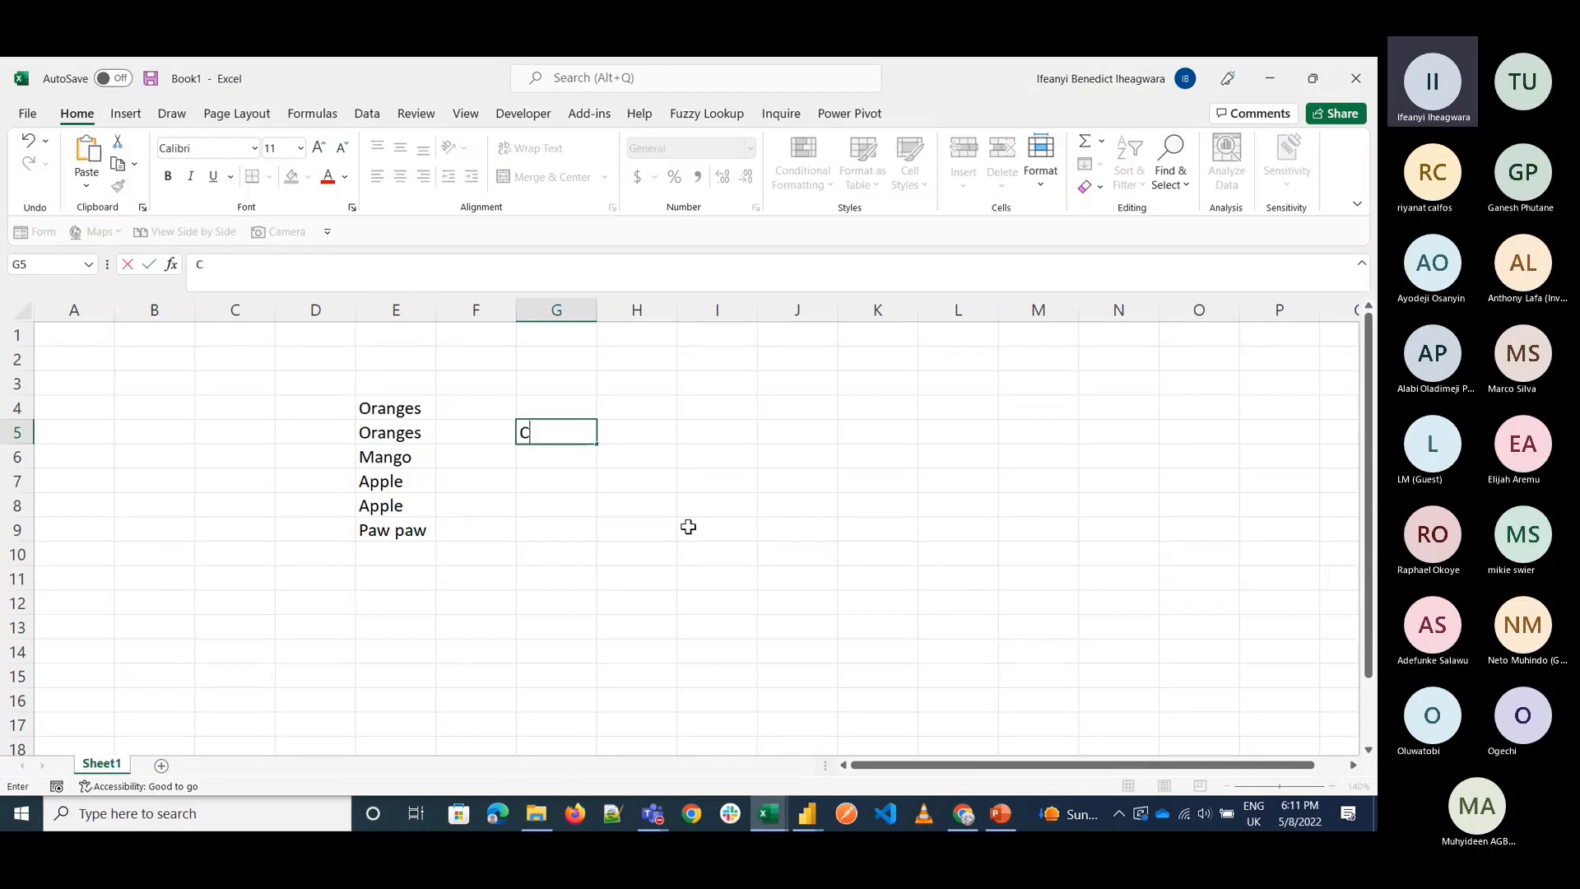
type("ount")
key("Return")
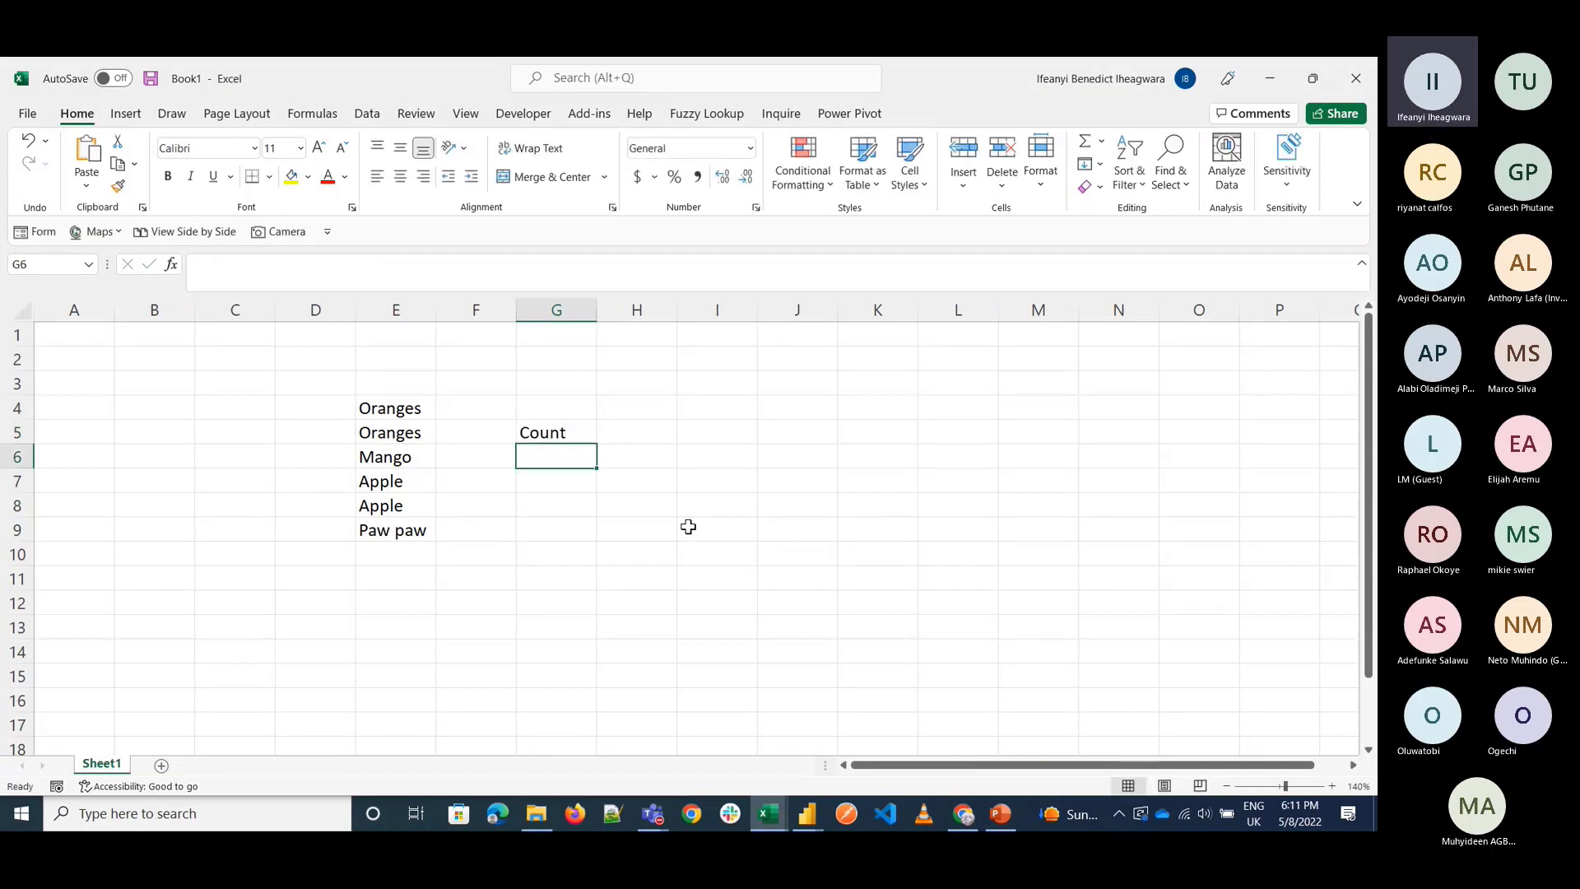
type("Unique")
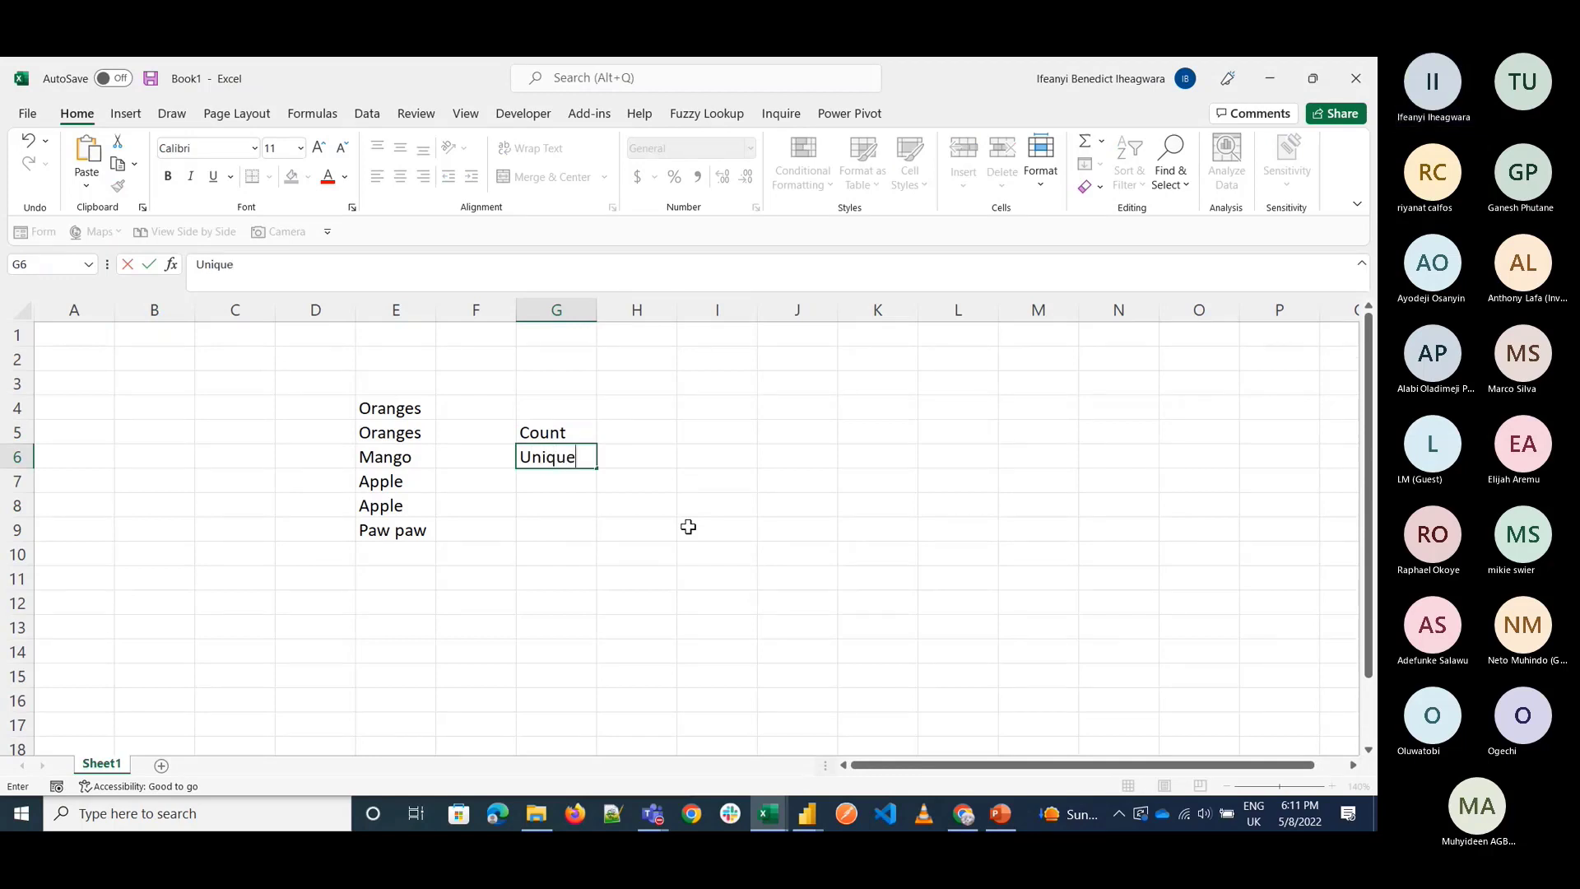
key("ctrl+Return")
type("D")
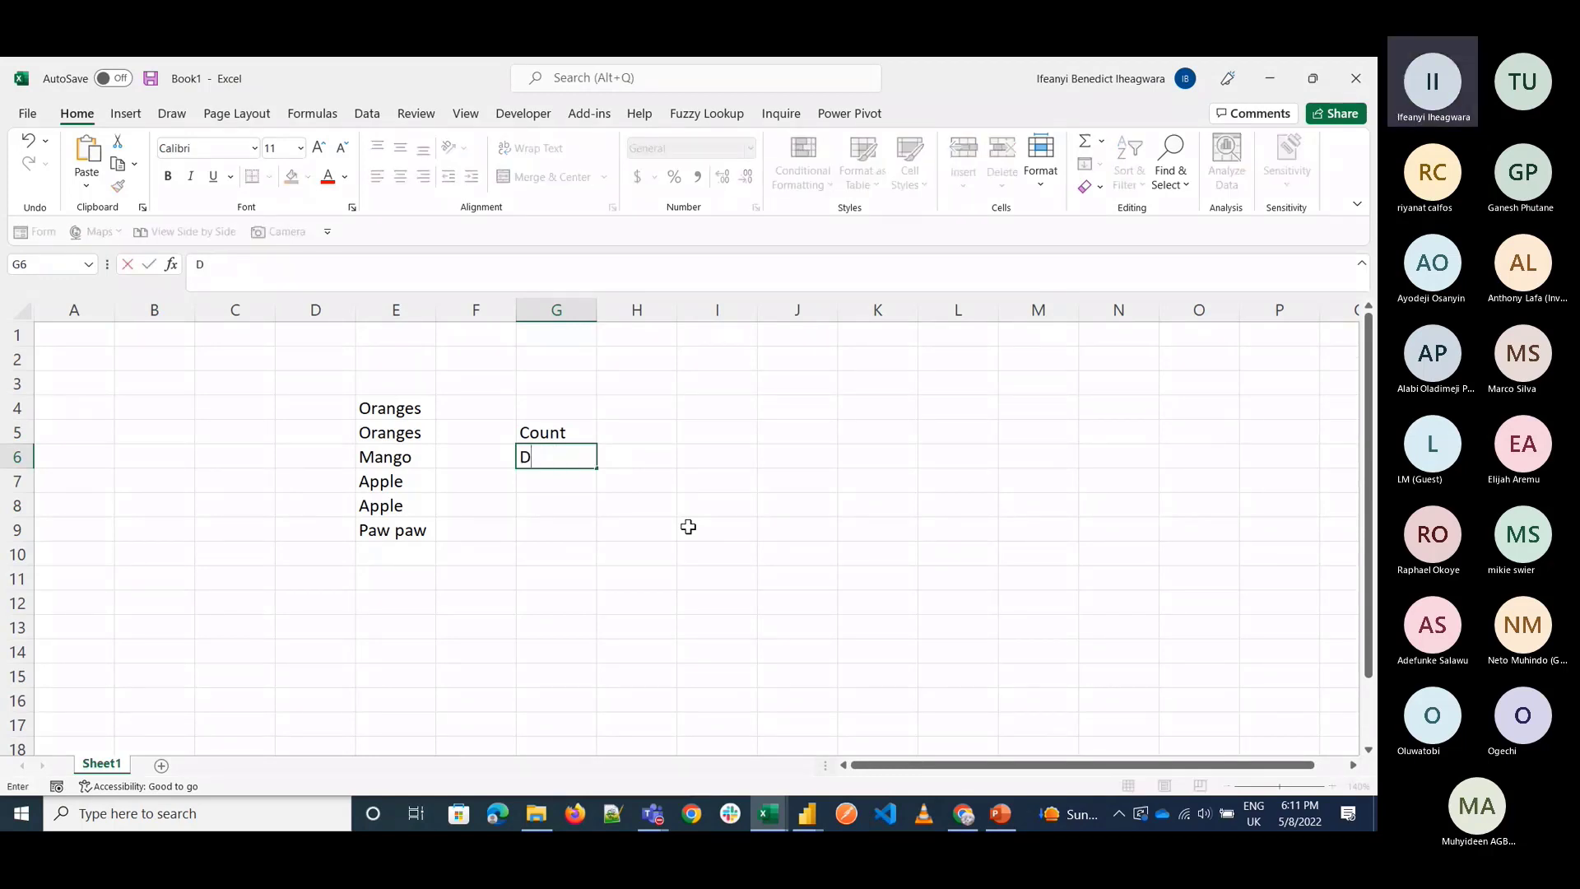
type("istinct")
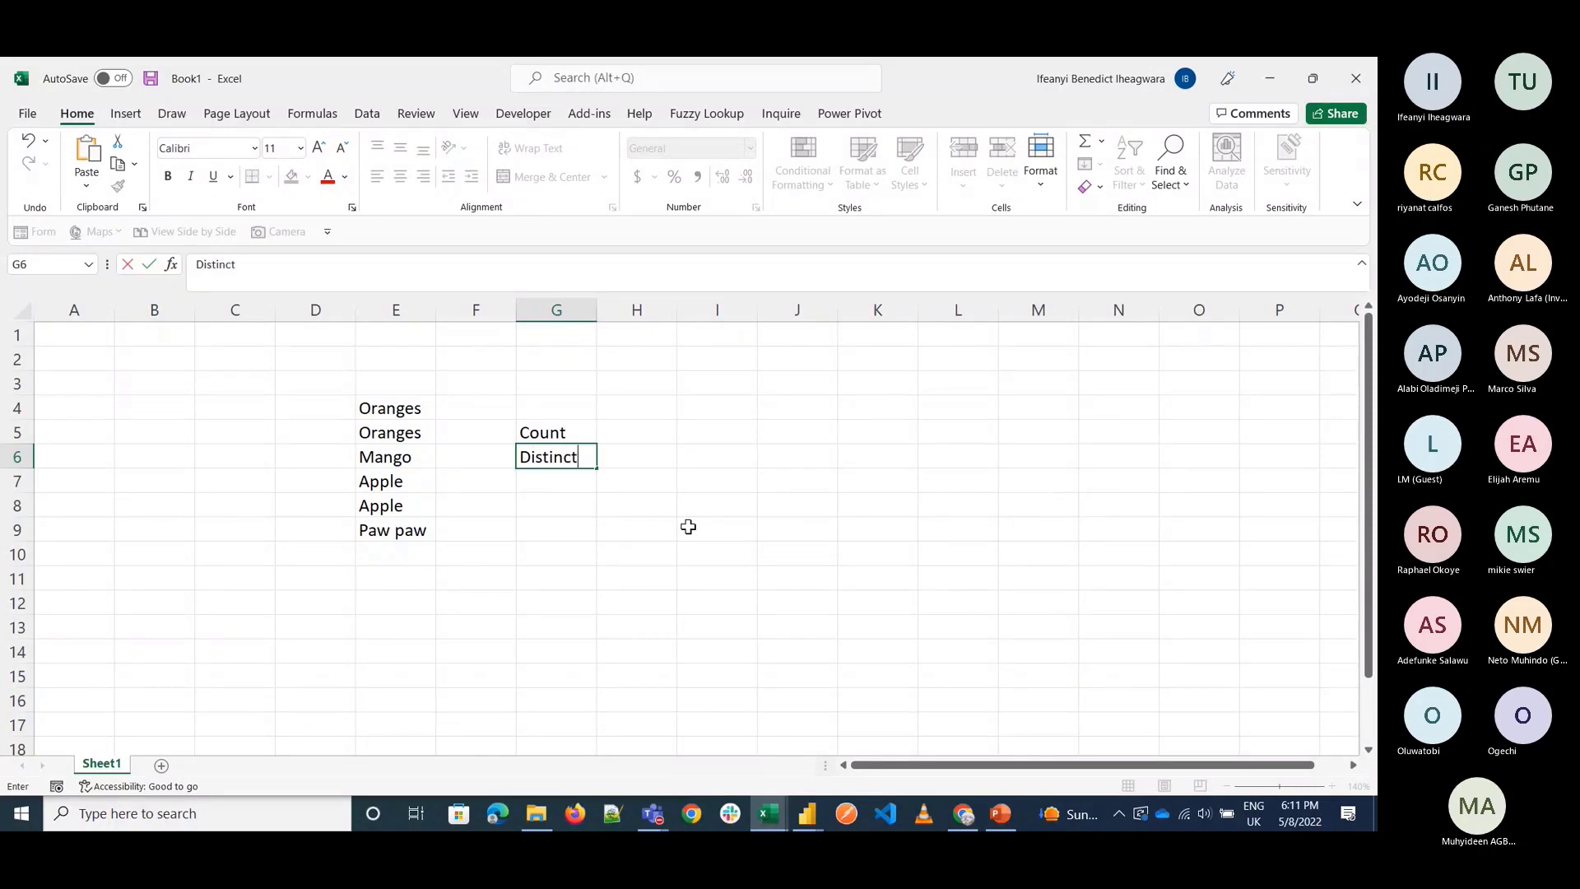
key("Return")
type("Unique")
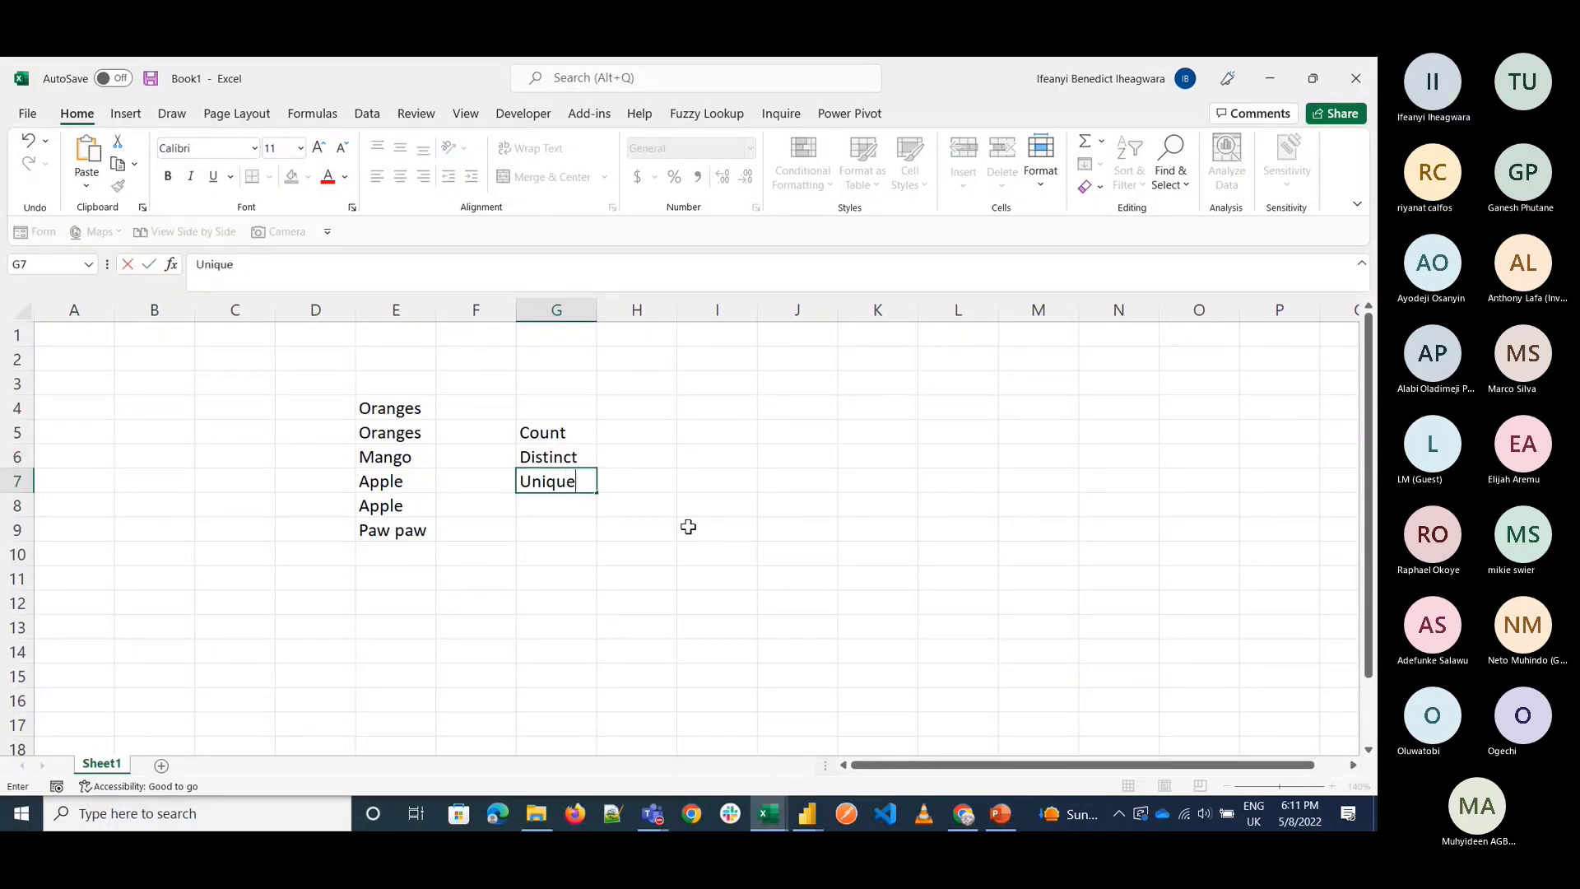
key("Up")
key("Up")
key("Right")
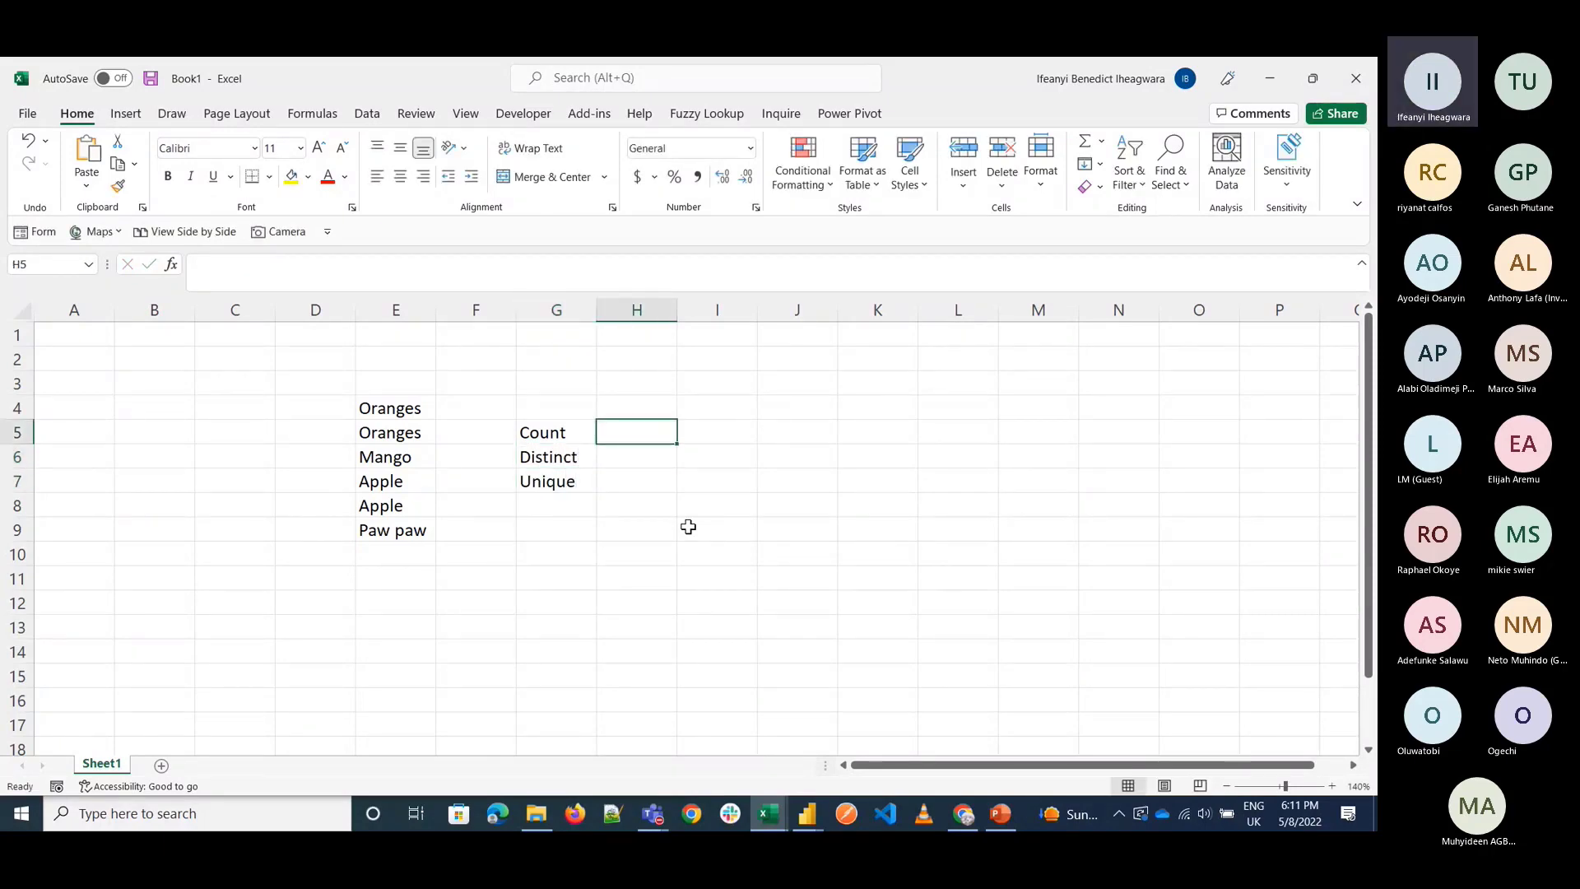
type("=c")
key("BackSpace")
key("BackSpace")
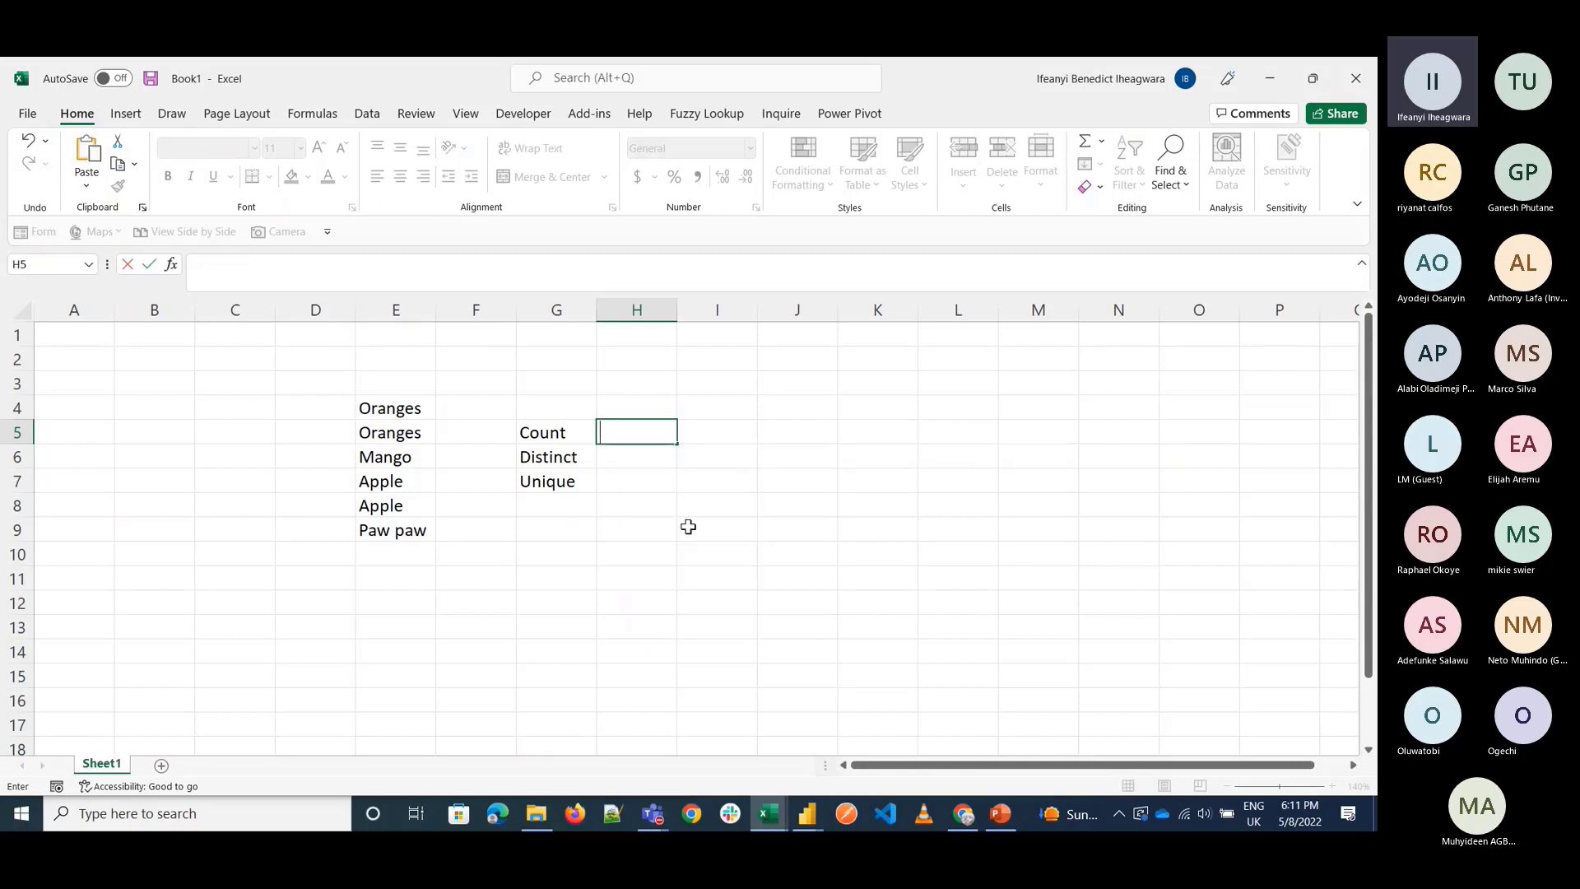
key("Return")
Number the fruit rows from 1 to 6 in cells D4 to D9 by filling the series down from 1 and 2.
left_click(312, 410)
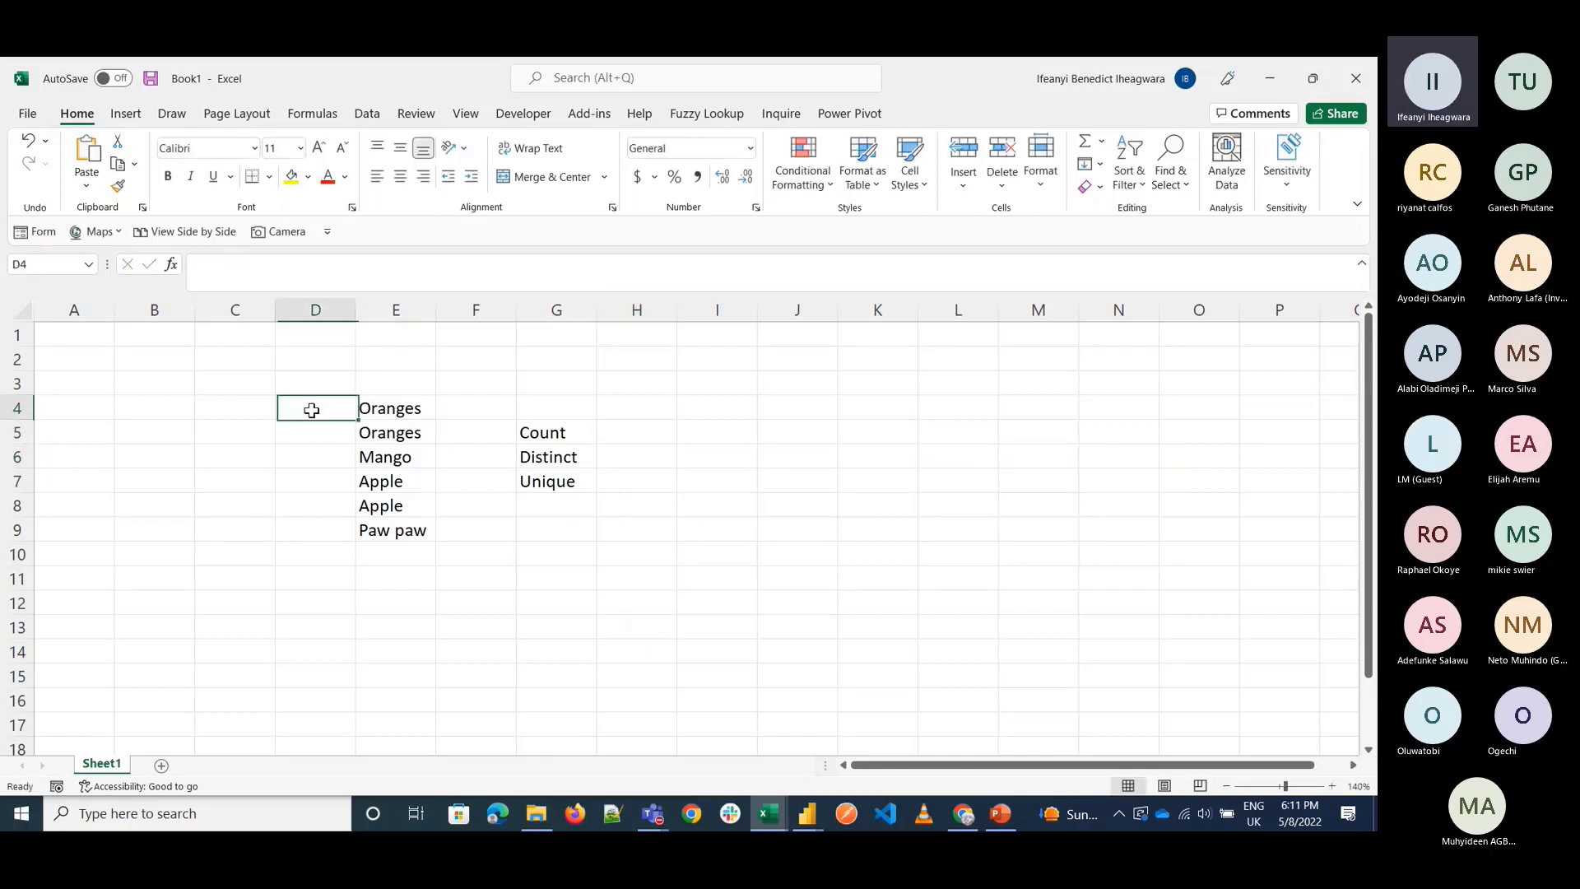
type("1")
key("Return")
type("2")
left_click(312, 410)
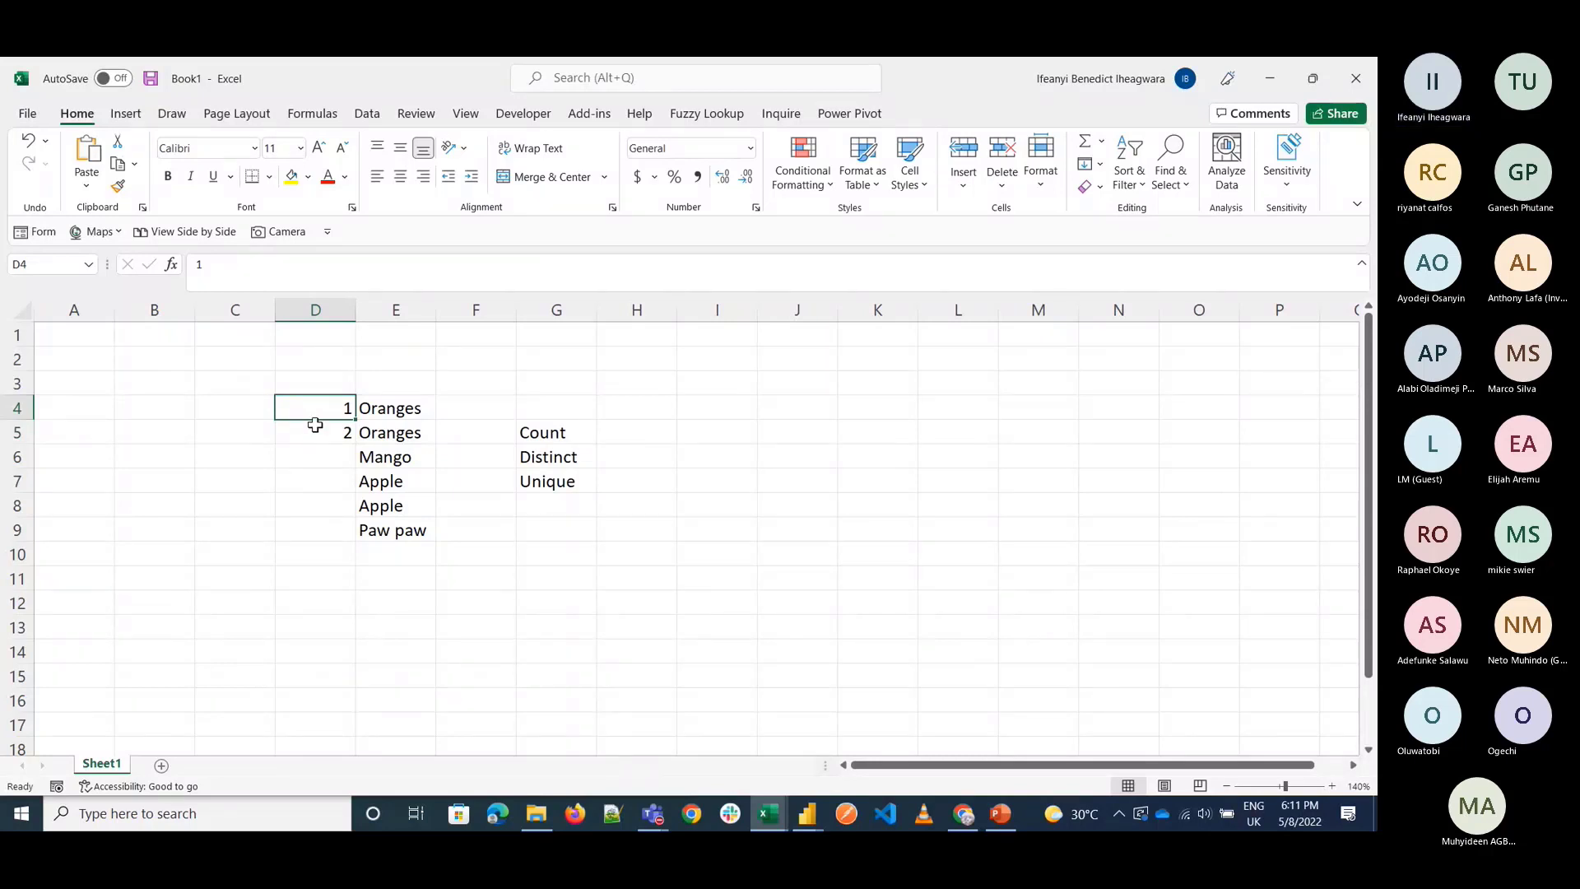
left_click_drag(315, 425, 354, 537)
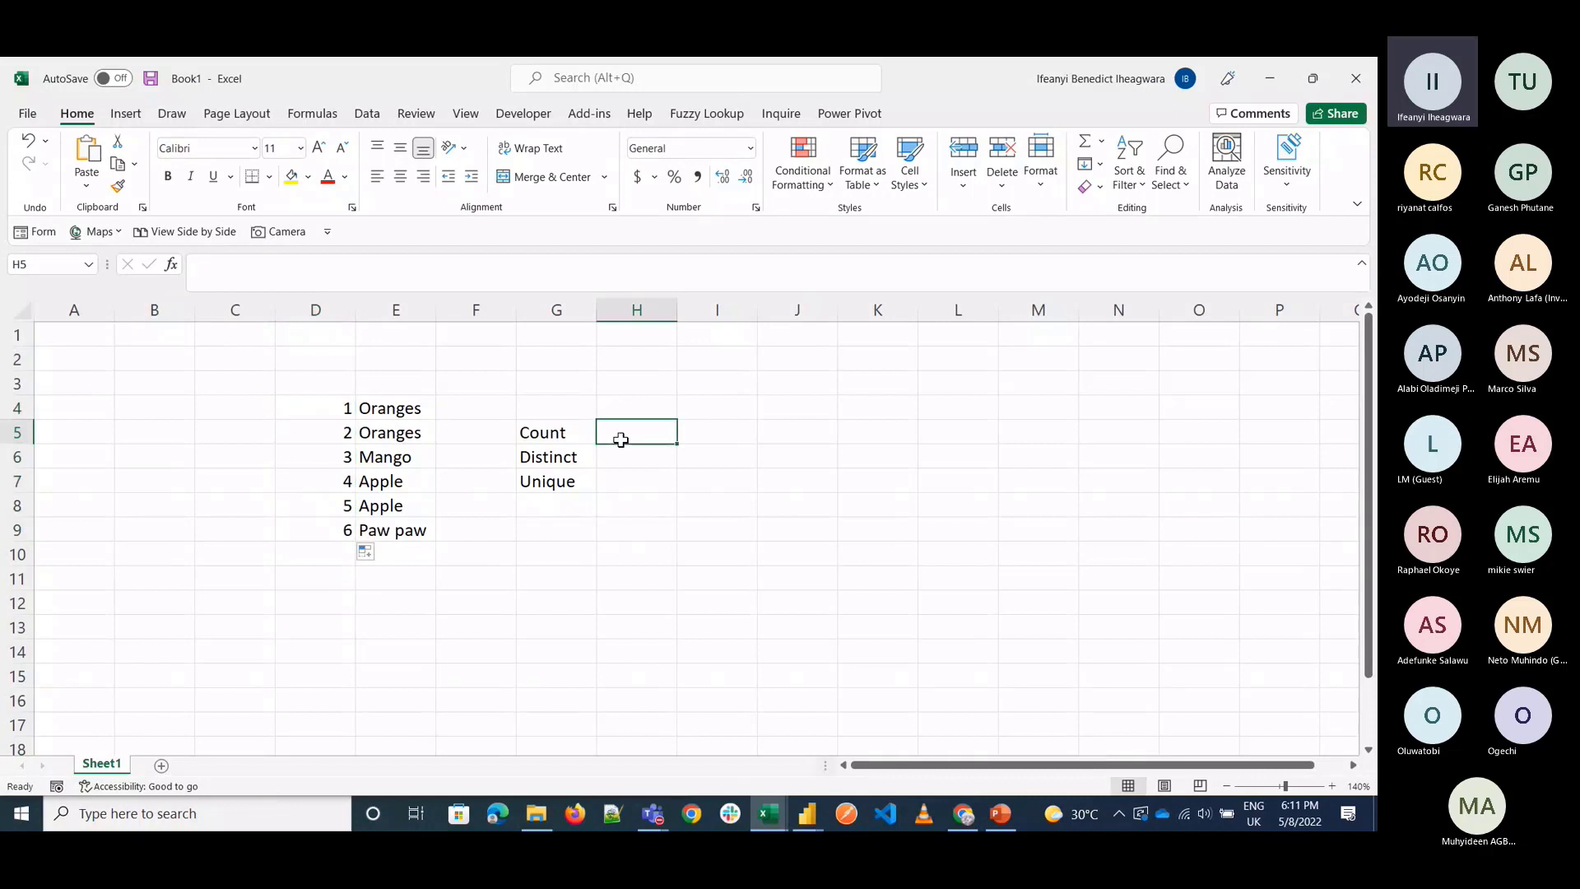
Enter 6 as the Count value in cell H5.
type("6")
key("Return")
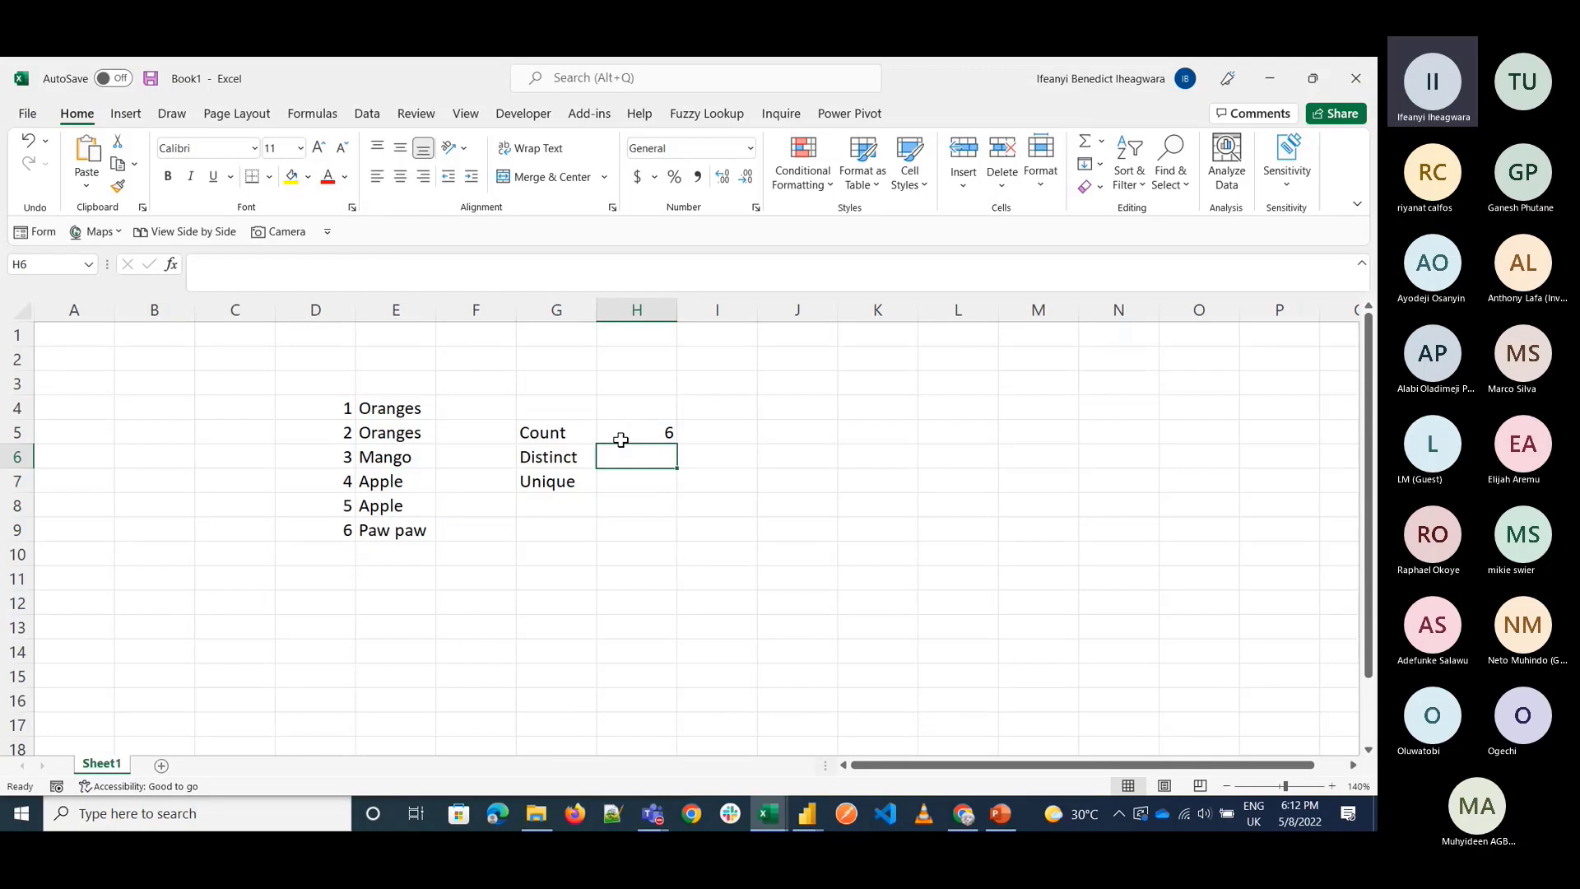
type("oraa")
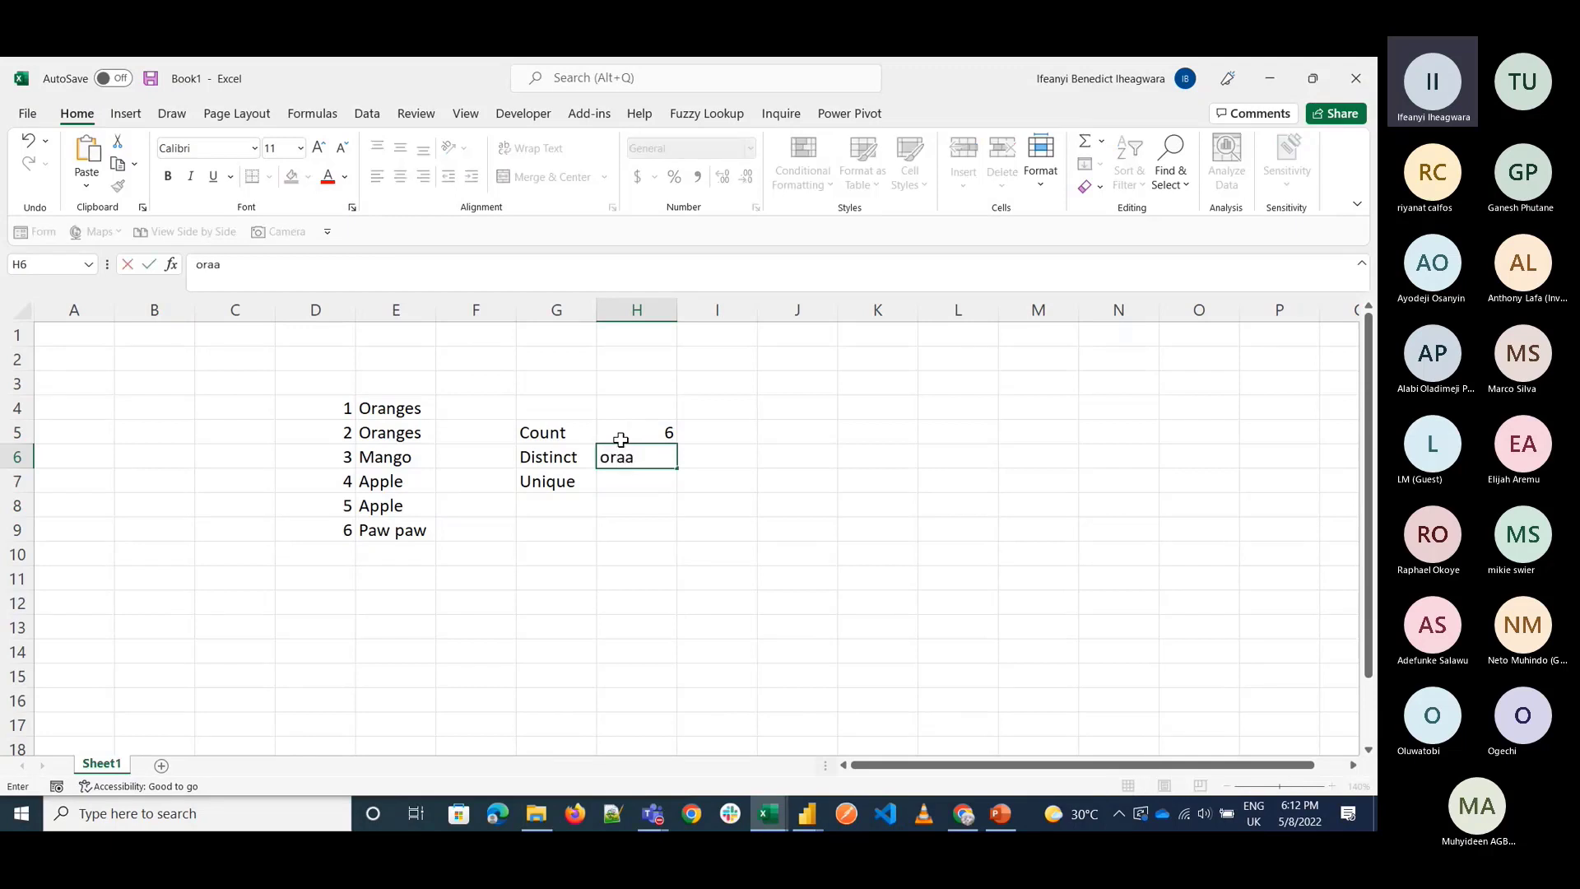
key("BackSpace")
key("BackSpace")
key("BackSpace")
key("BackSpace")
key("Return")
List the distinct fruits oranges, mango, apple and paw paw across cells I6 to L6.
key("Up")
key("Right")
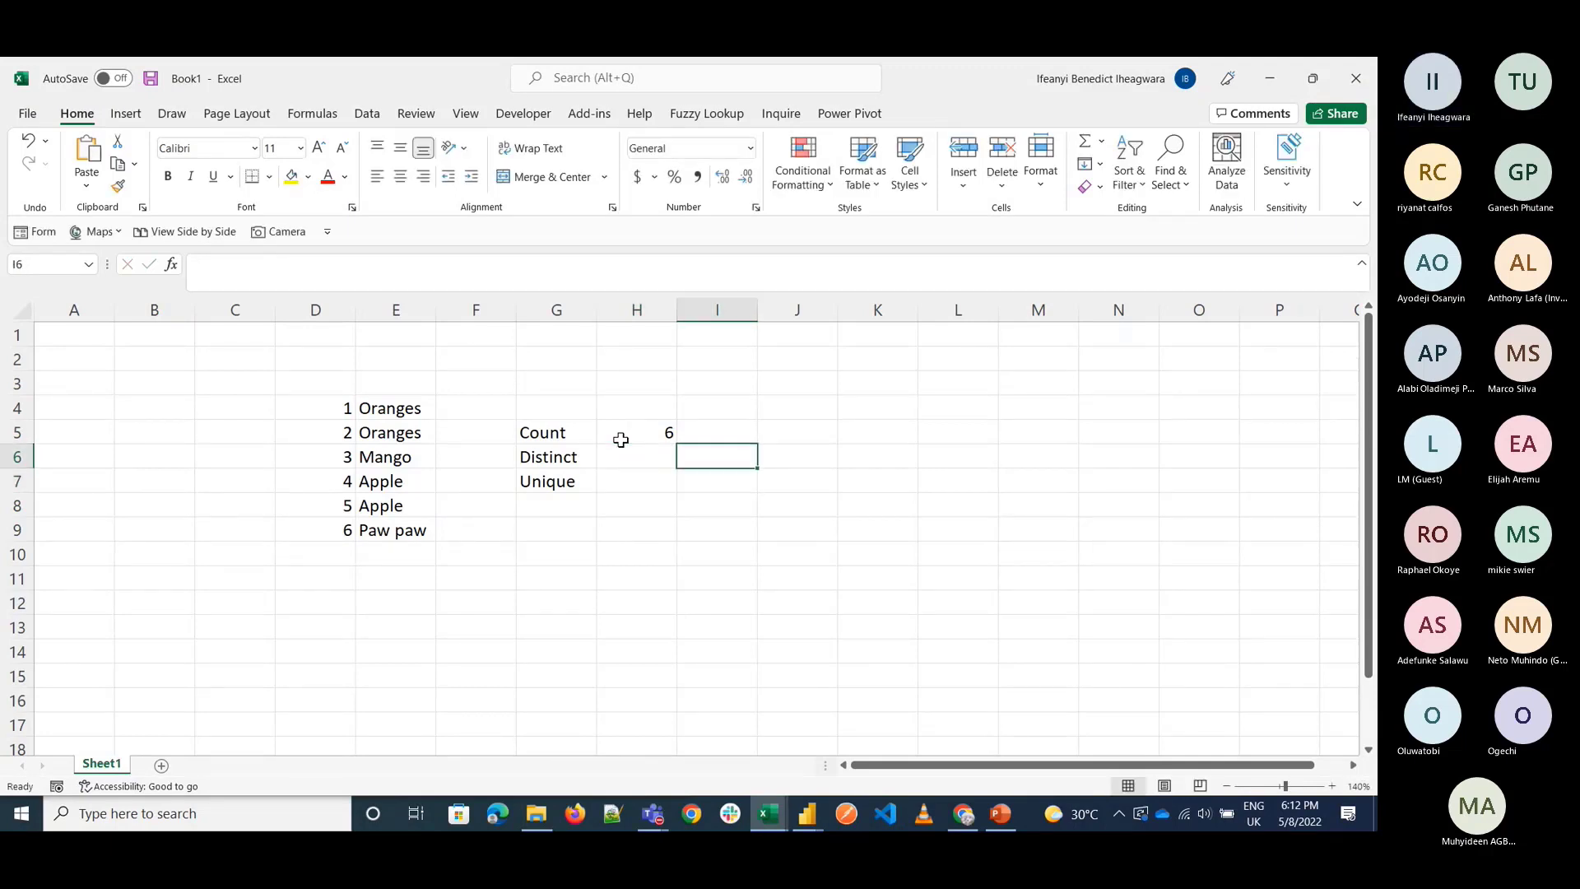
type("oranges")
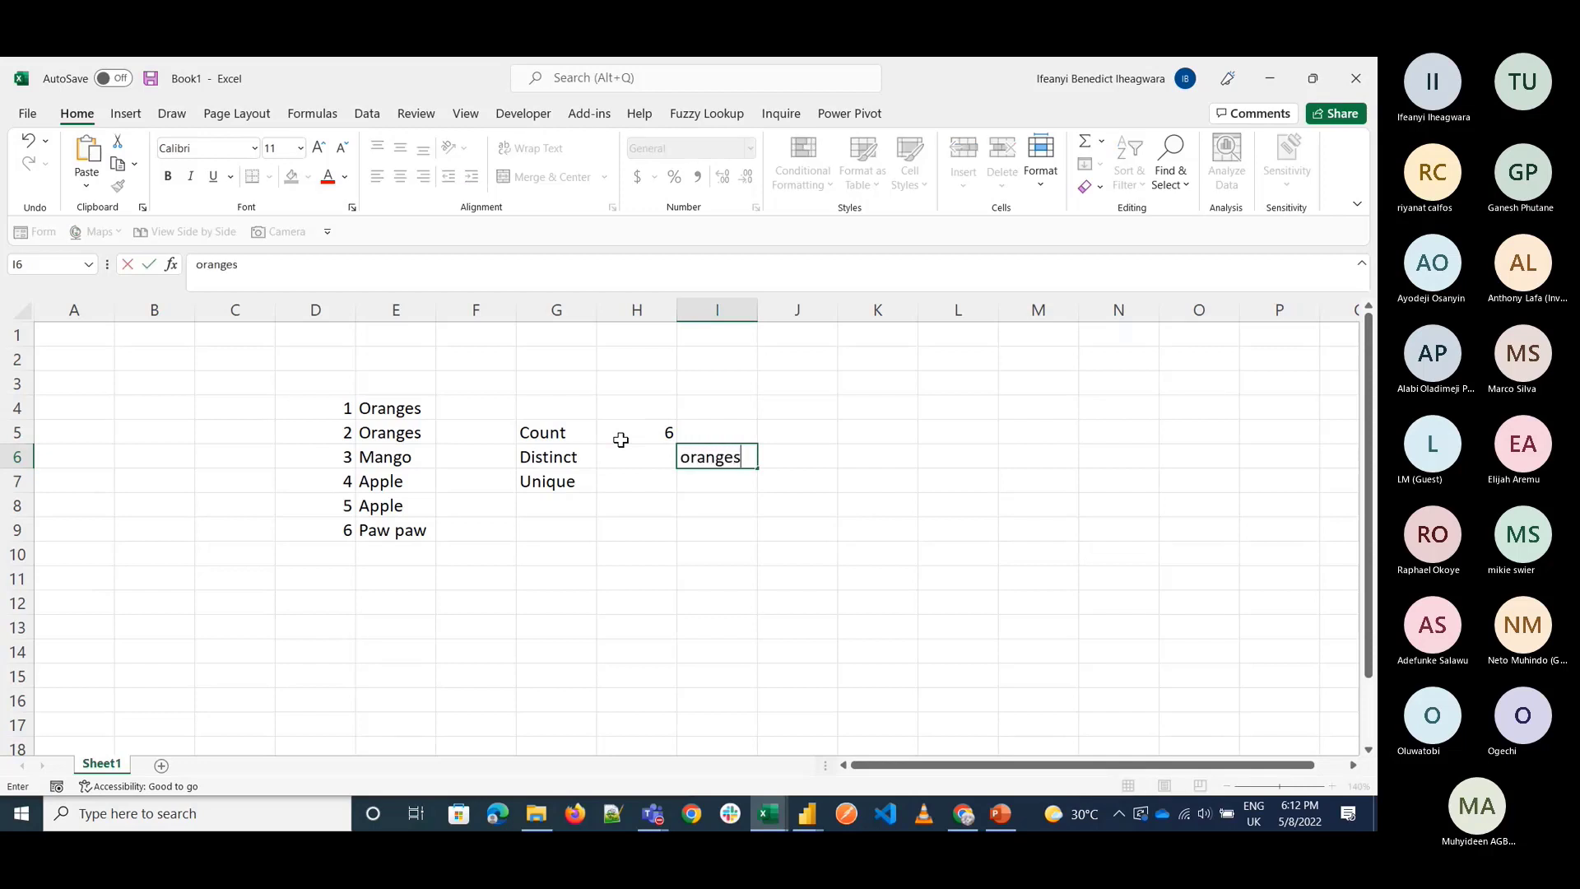
key("Tab")
type("man")
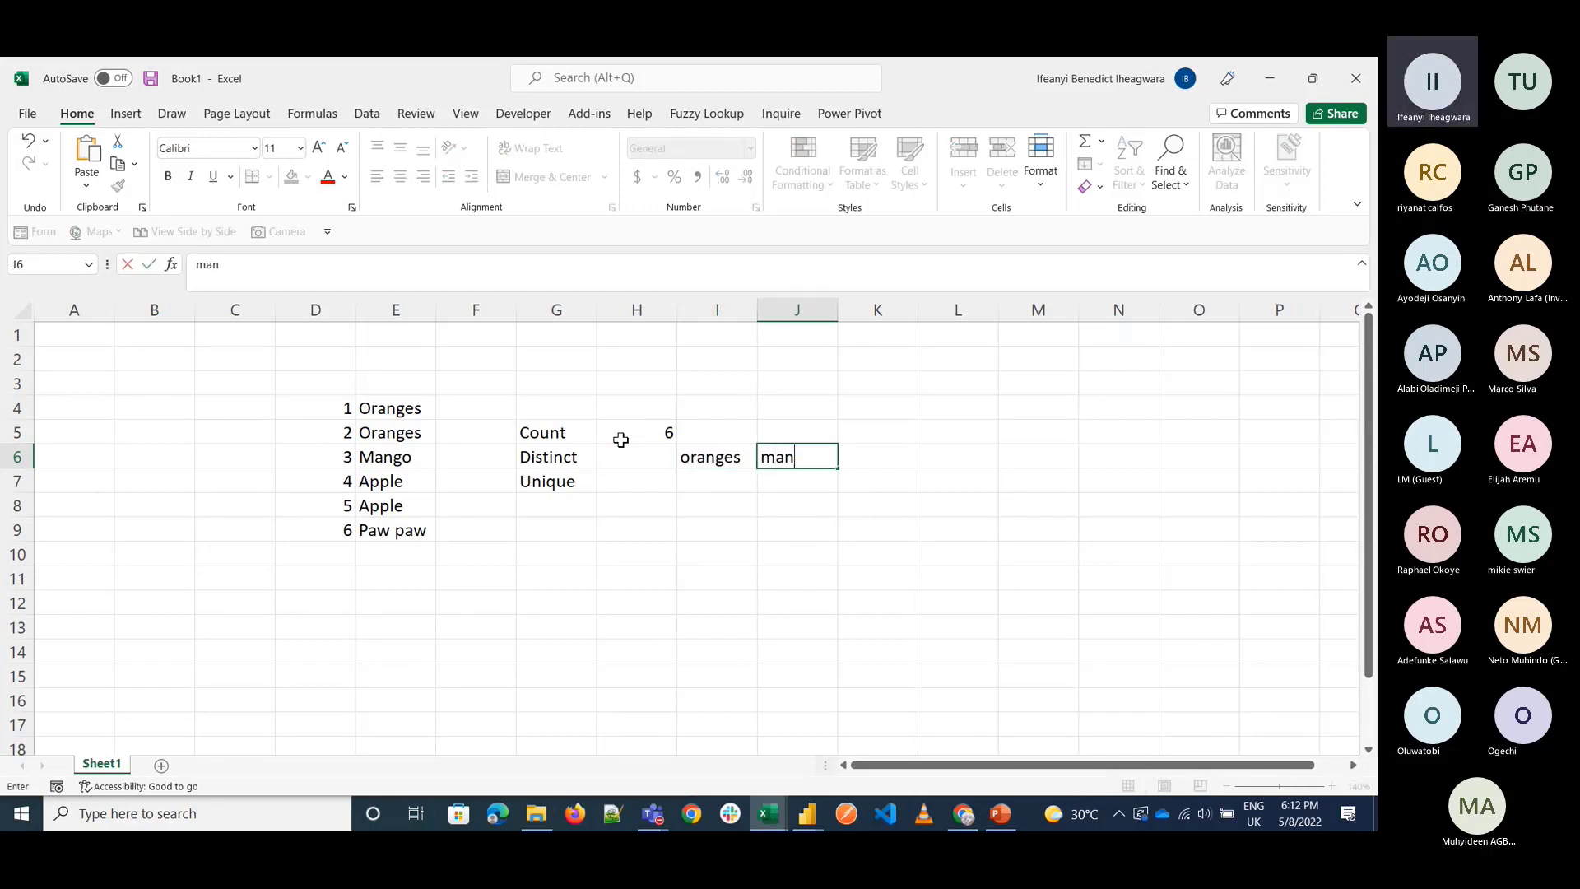
type("go")
key("Tab")
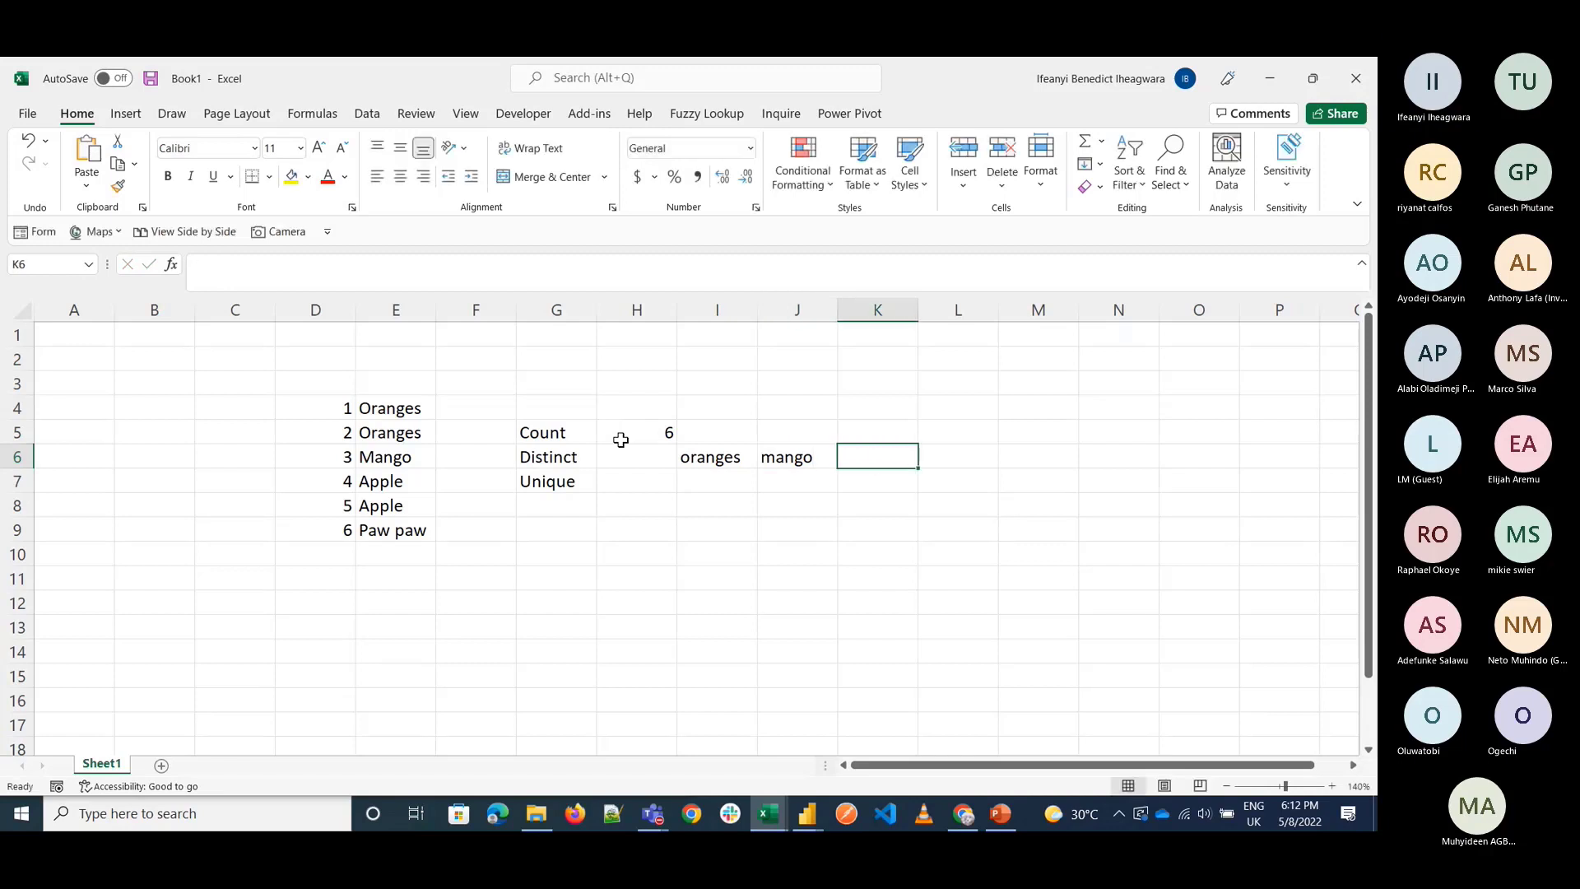
type("apple")
key("Tab")
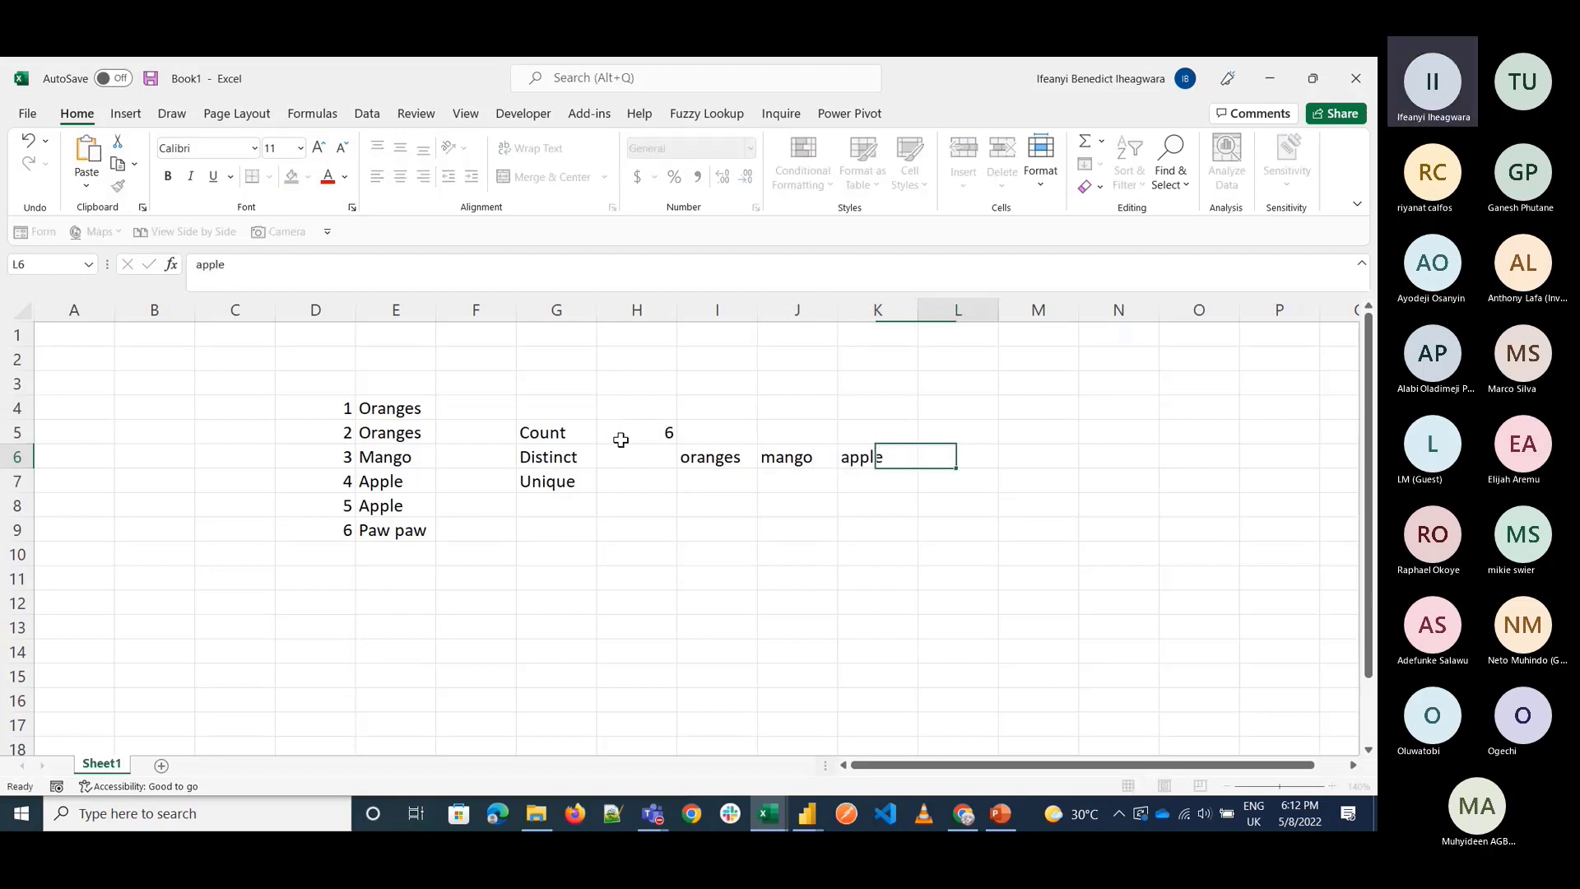
type("paw")
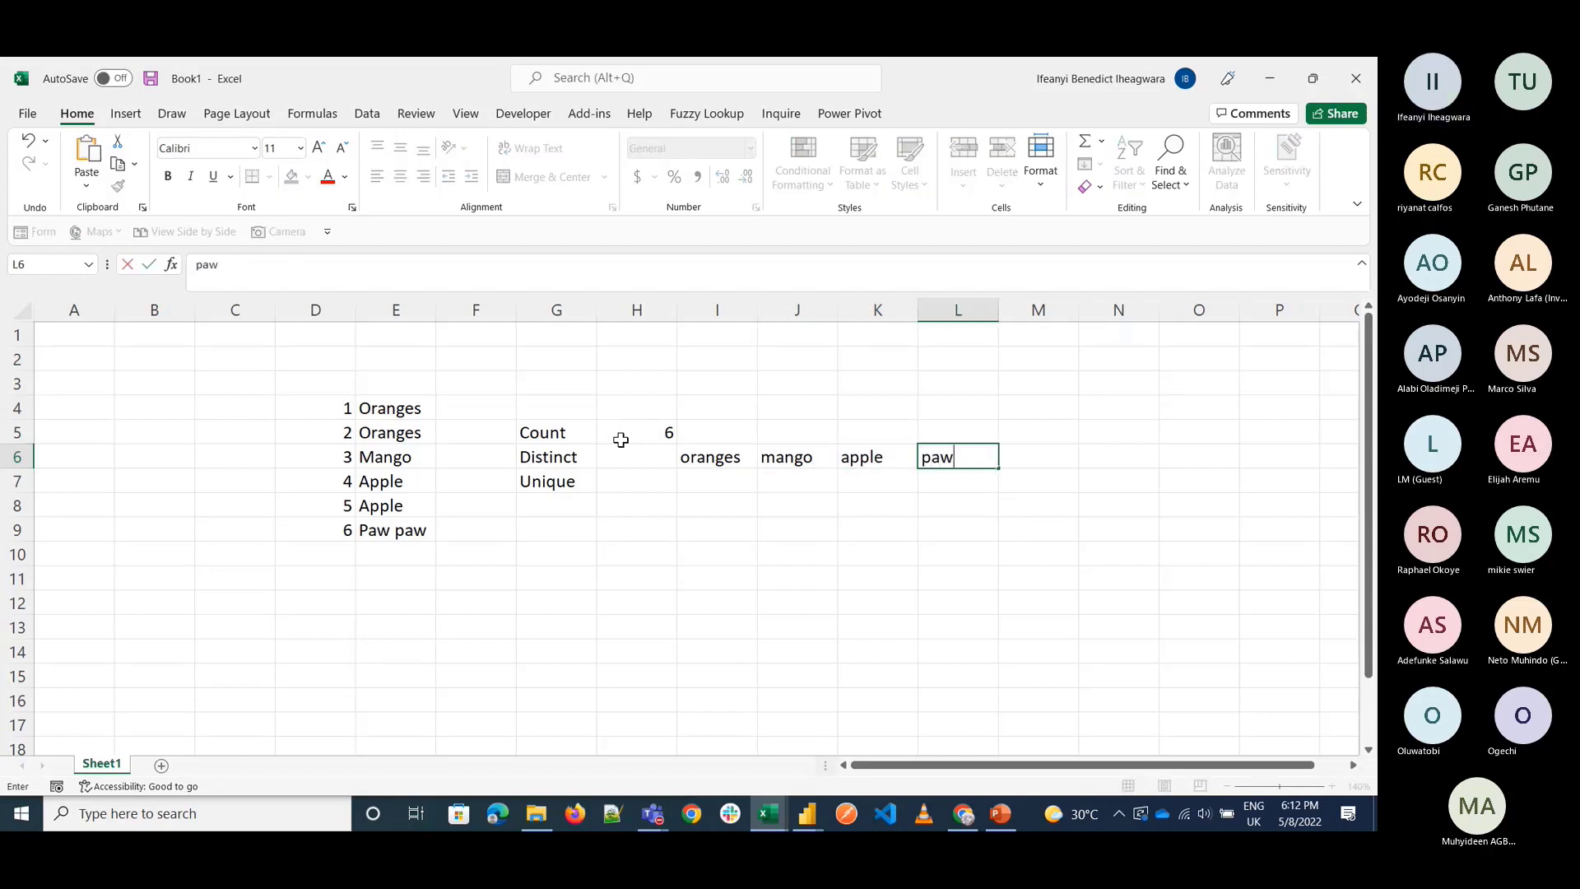
type(" paw")
Enter 4 as the Distinct value in cell H6.
left_click(621, 442)
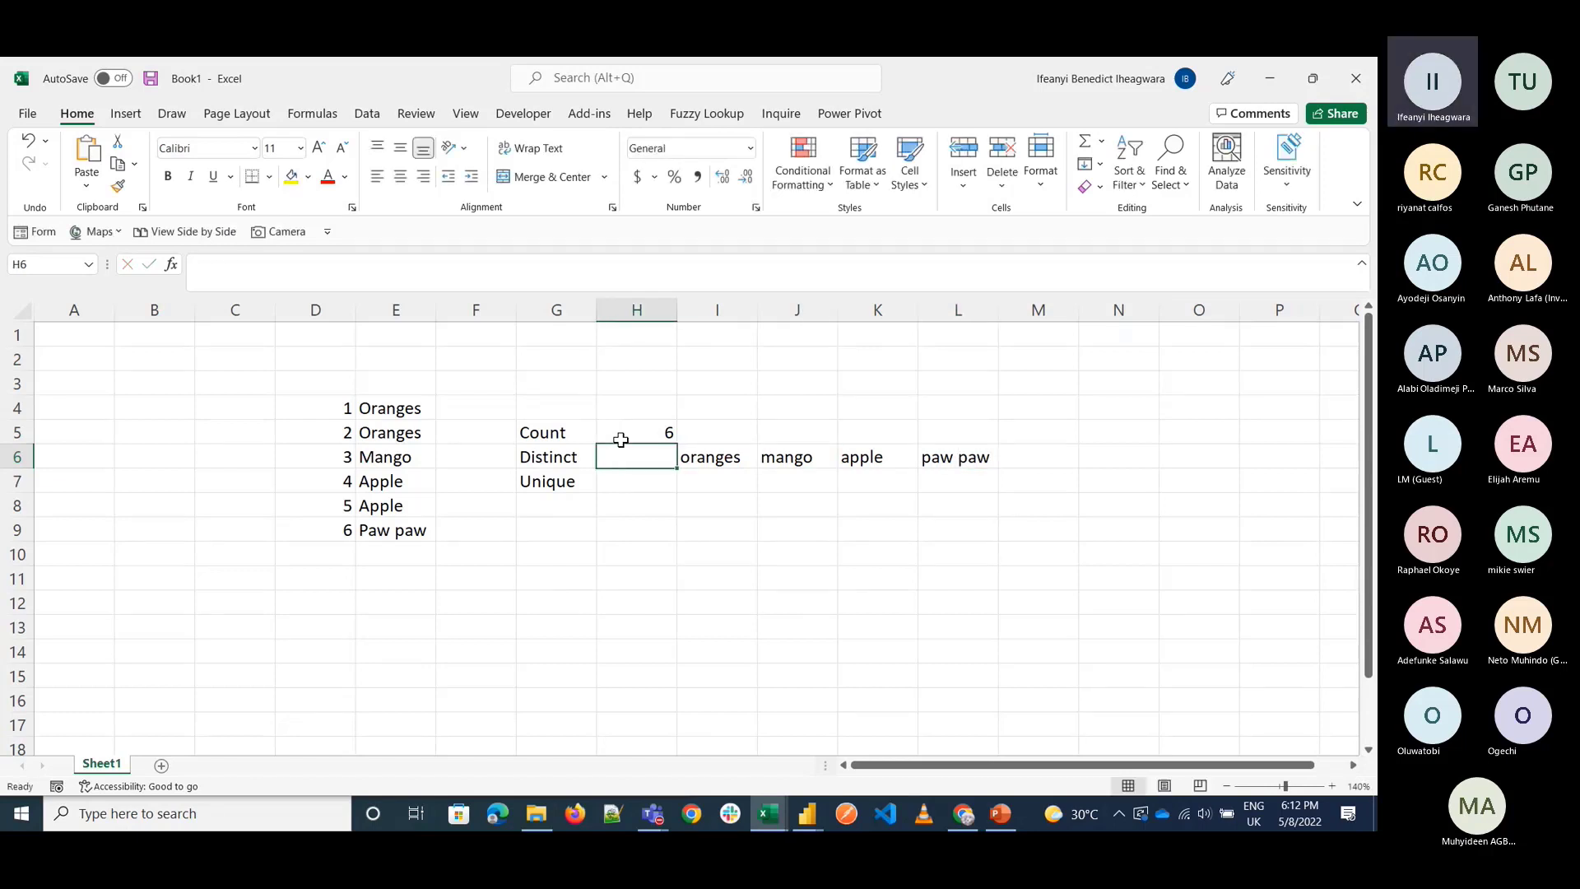
type("4")
key("Return")
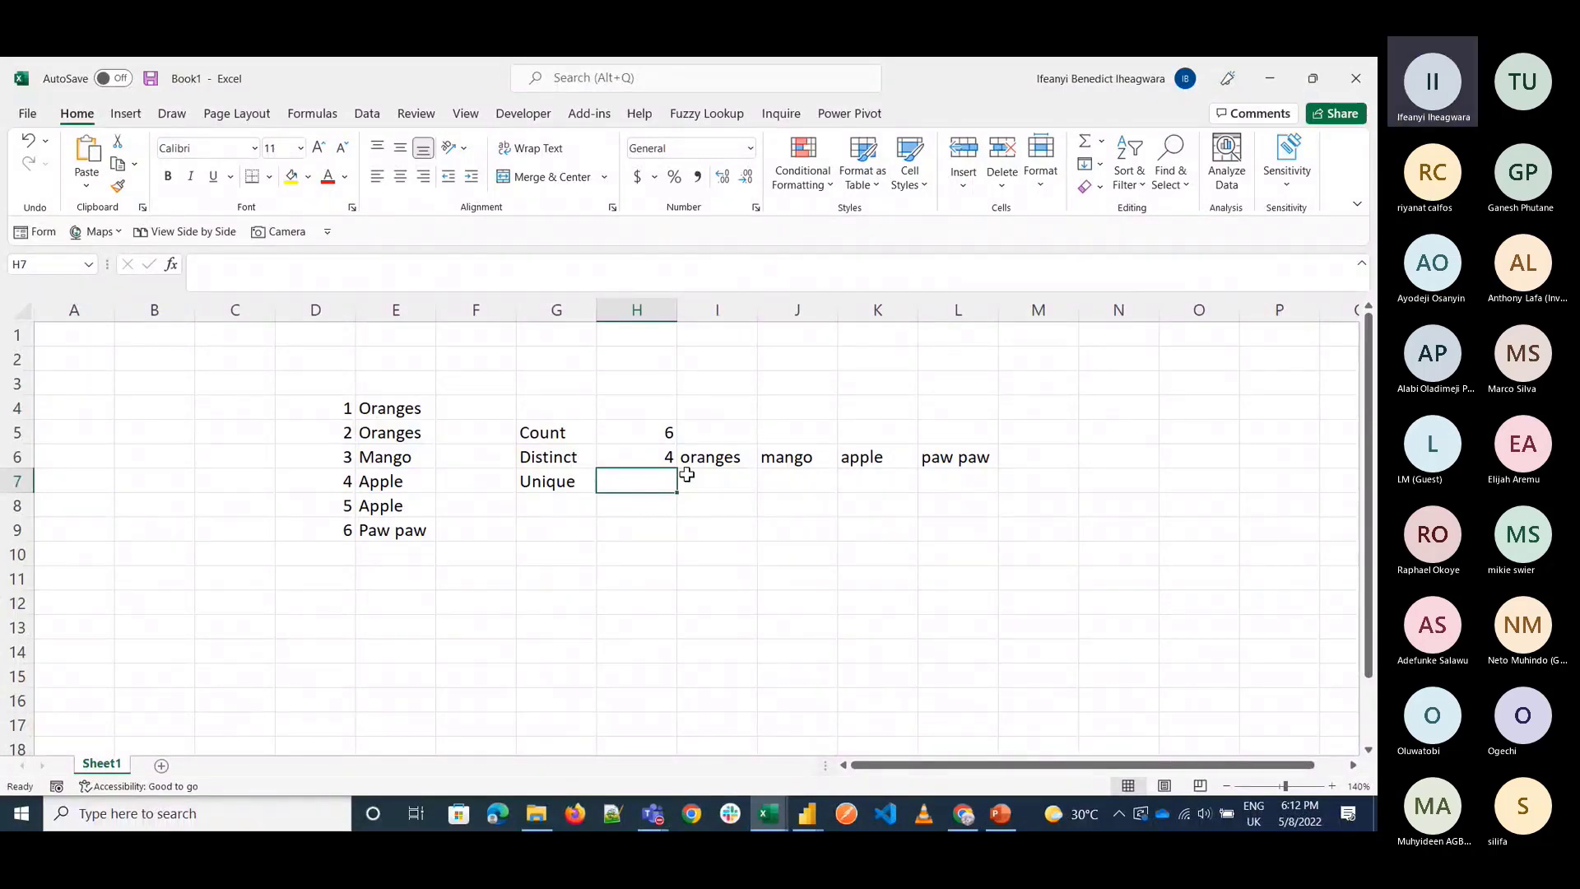
Enter 2 as the Unique value in cell H7 and paw paw beside it in cell I7.
type("3")
key("BackSpace")
type("2")
key("Tab")
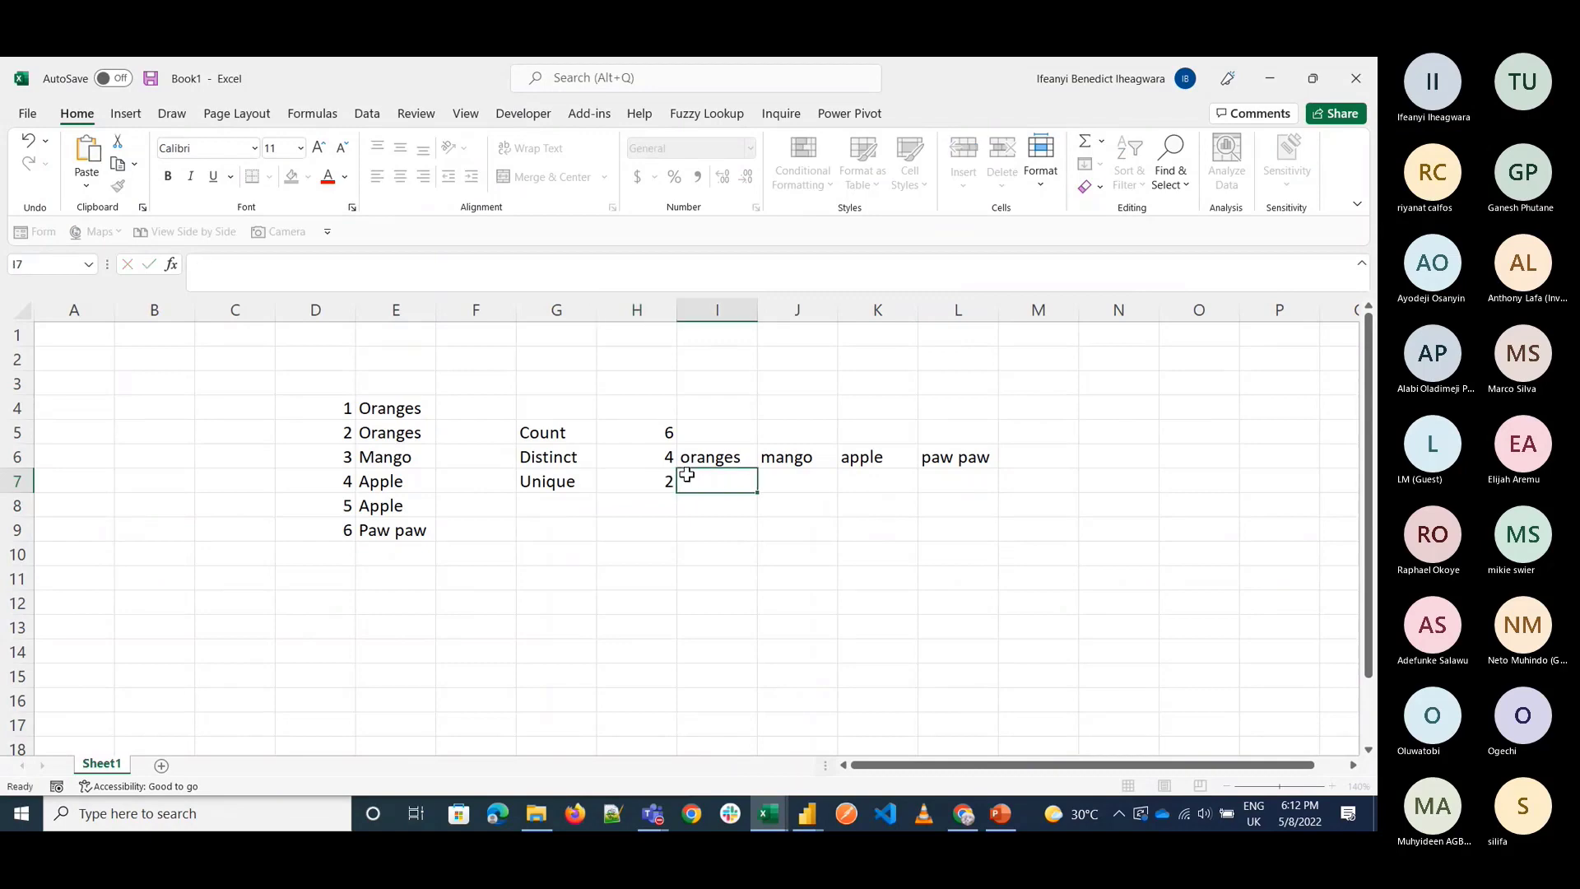
type("pa")
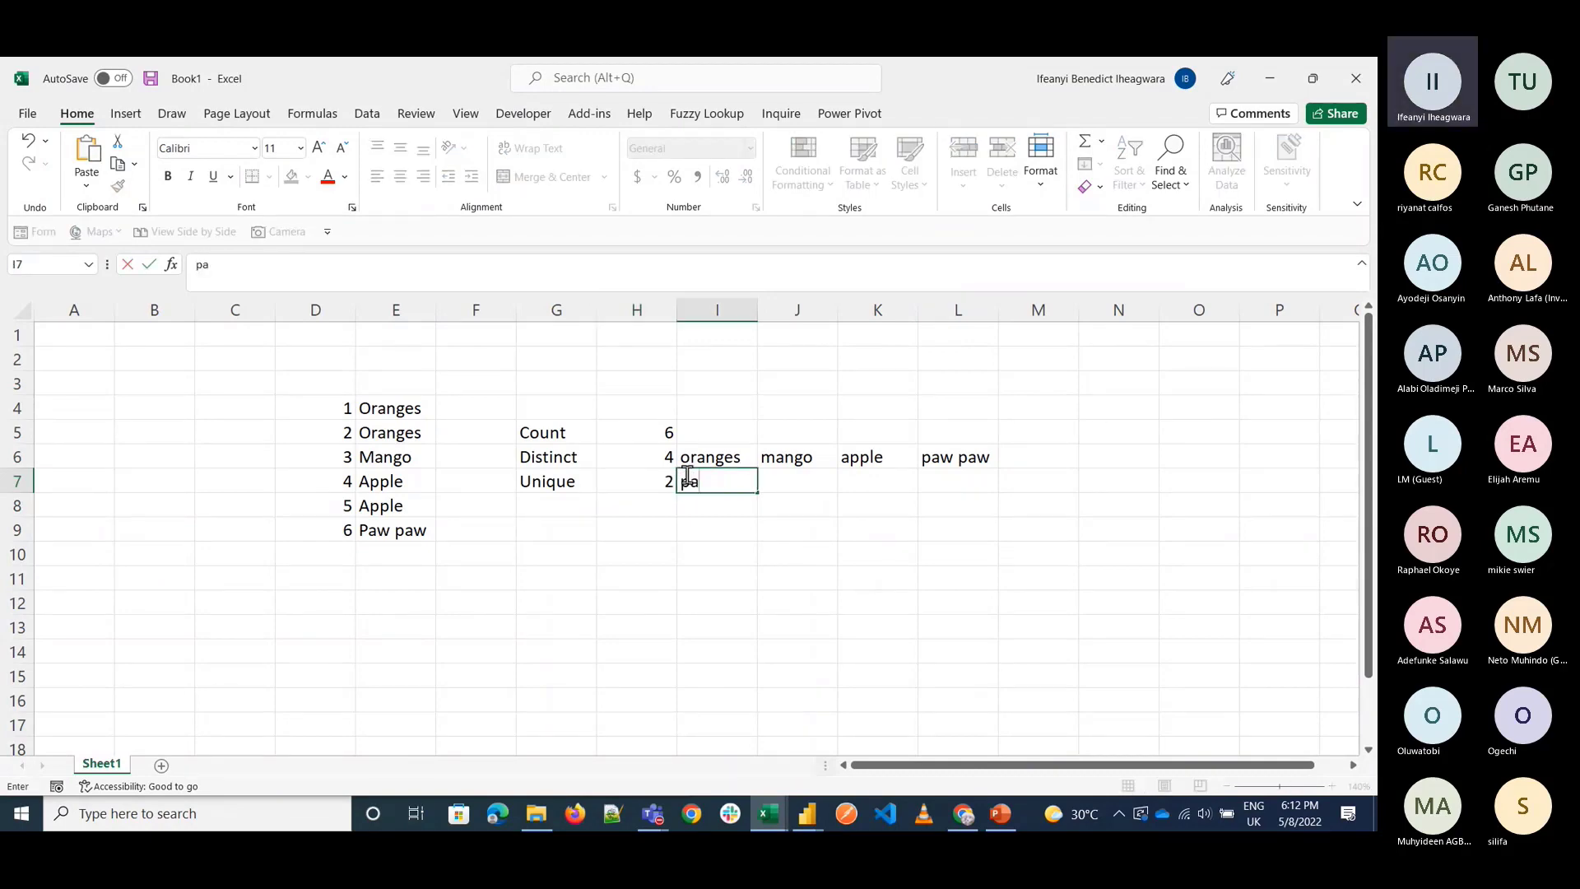
type("w paw")
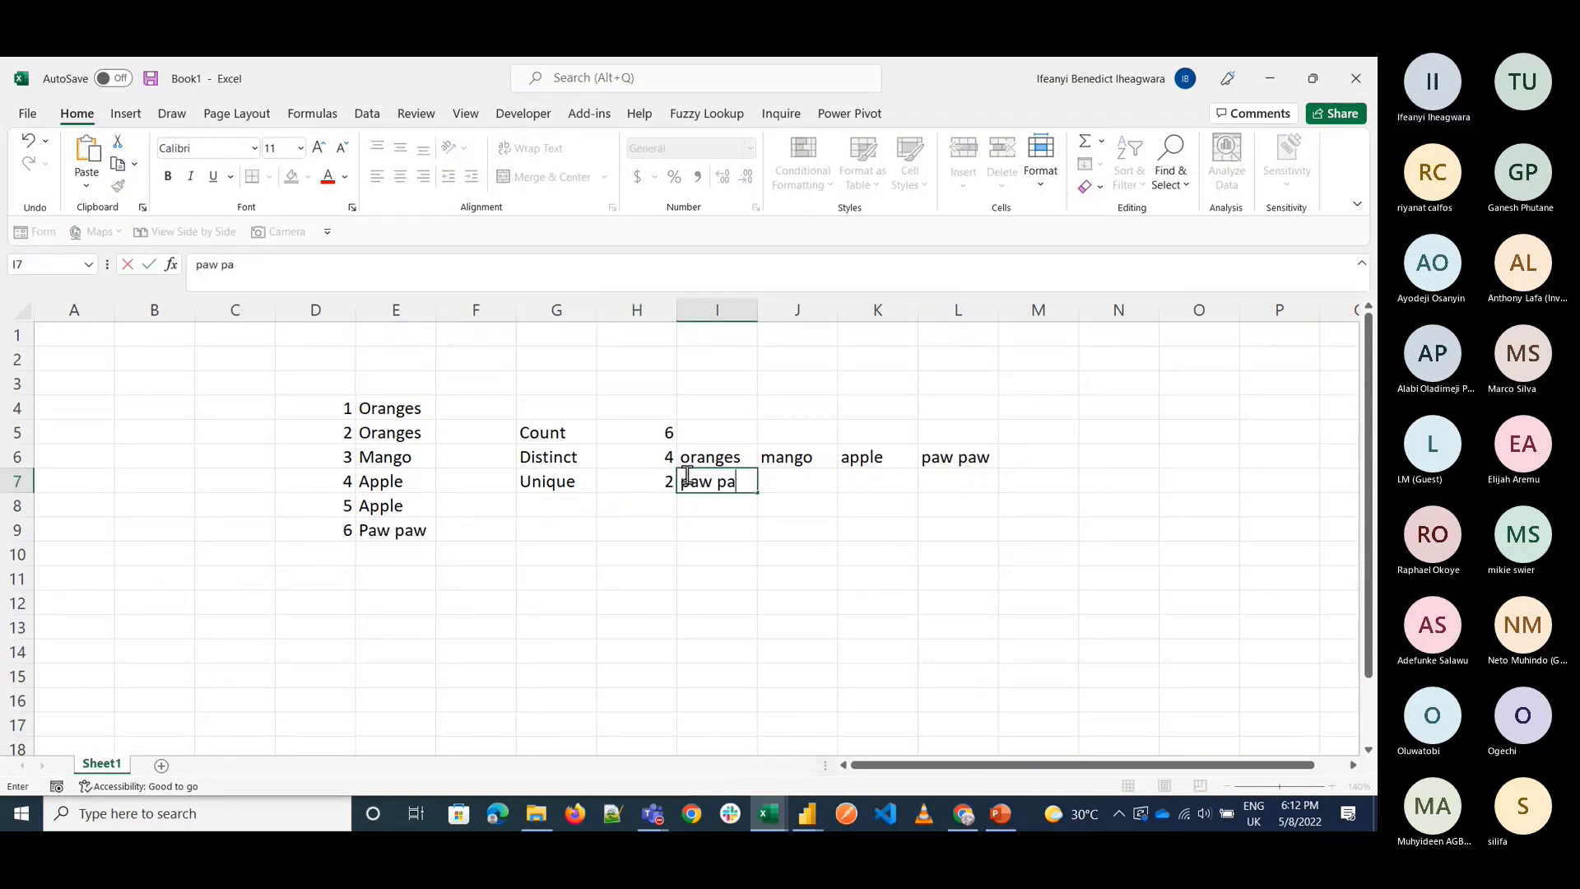
key("ctrl+Return")
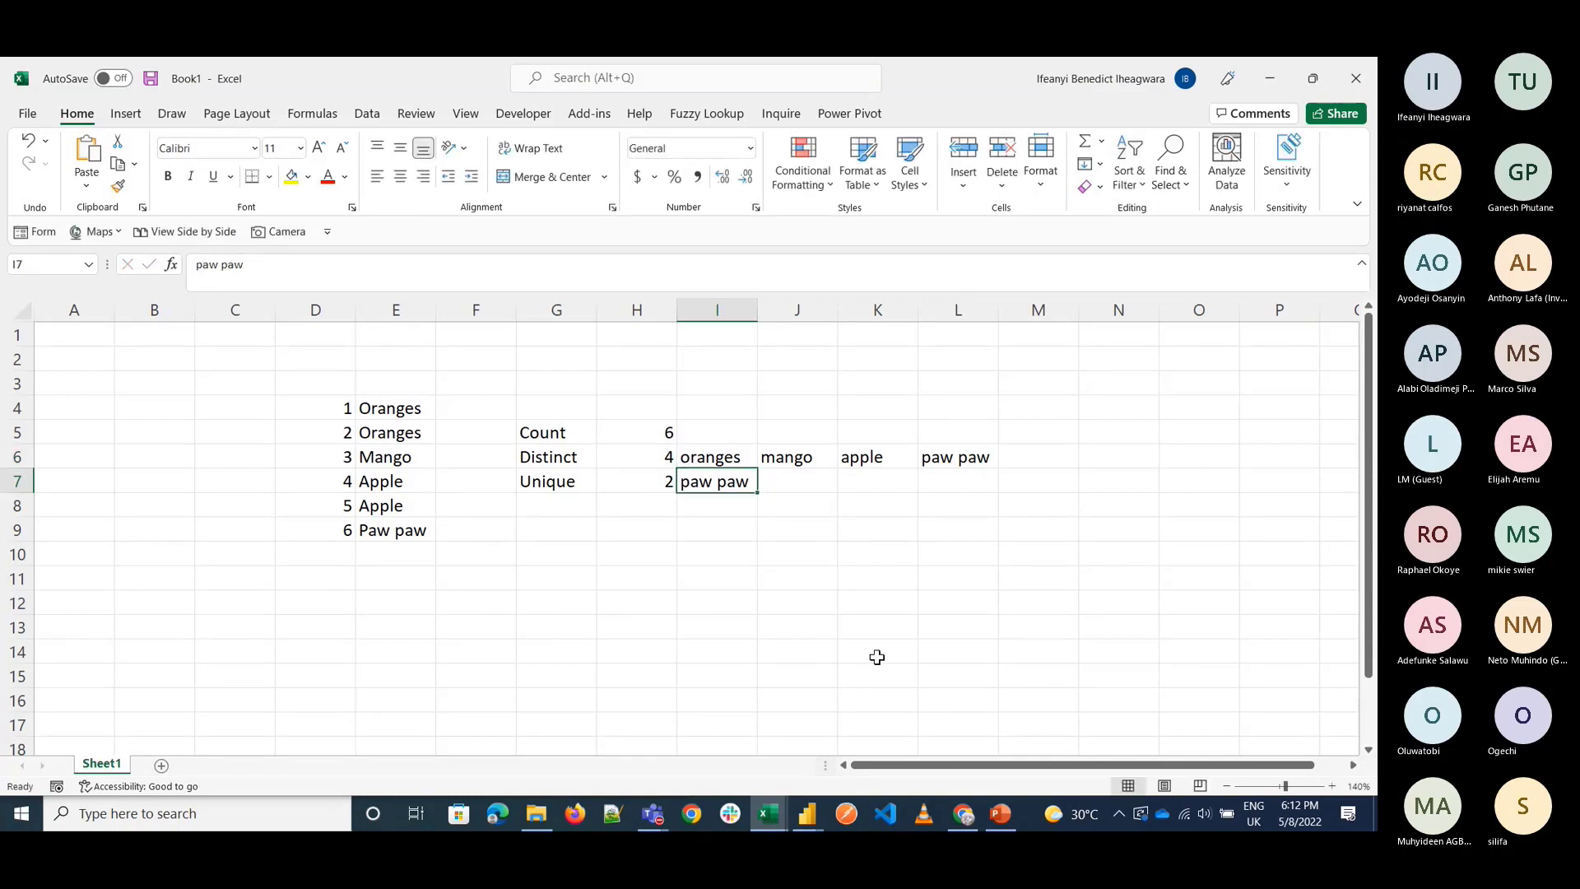
Switch to the Teams meeting window, unmute the microphone and return to the Excel workbook.
mouse_move(650, 814)
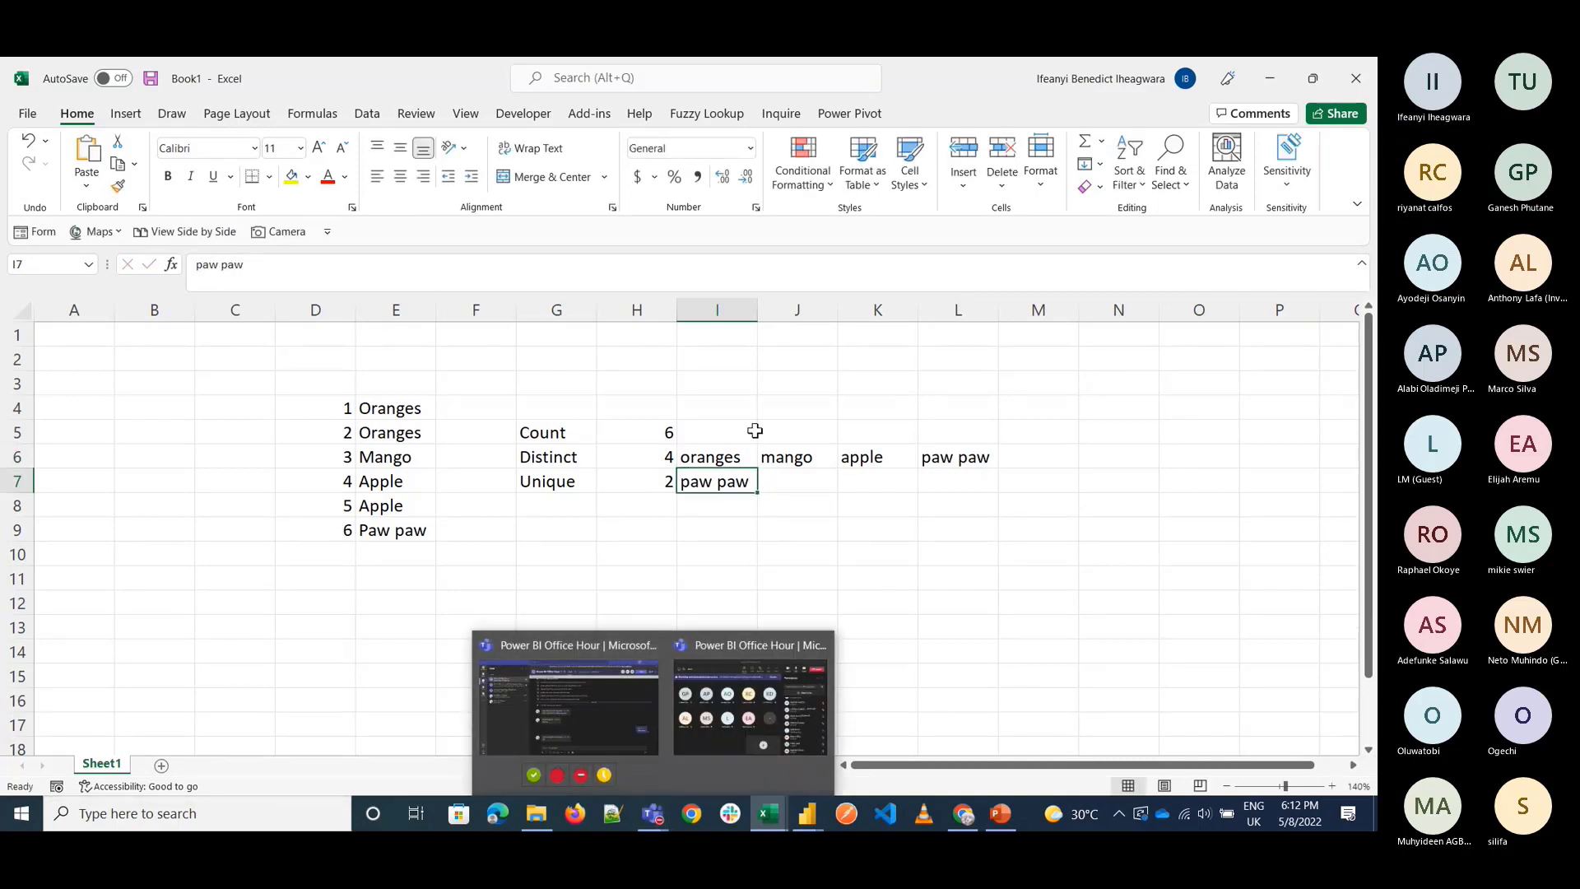
left_click(744, 725)
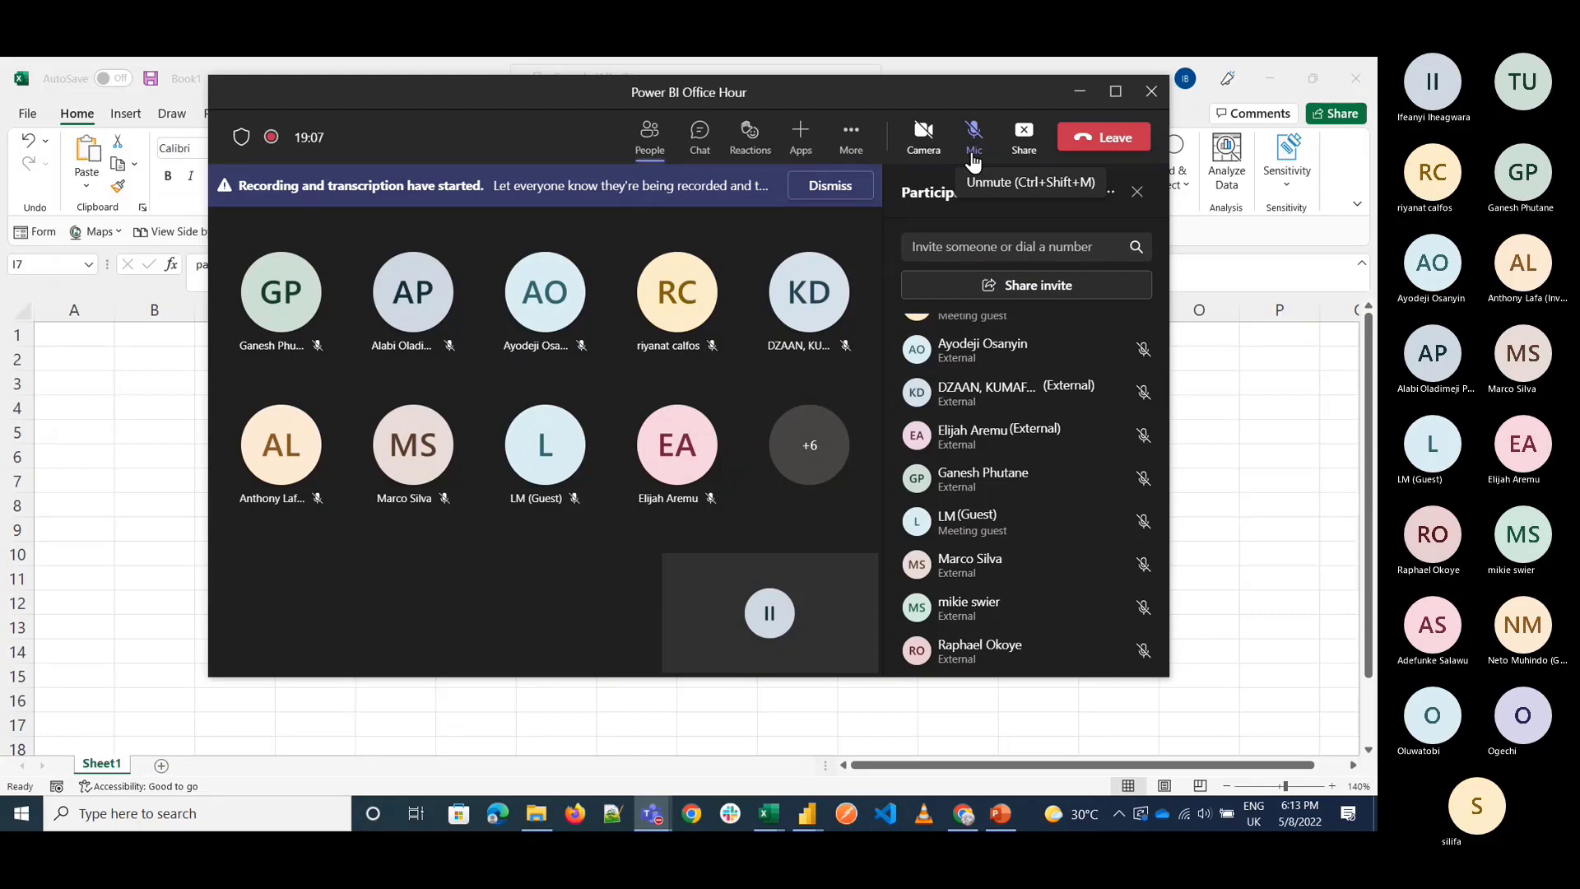
left_click(973, 157)
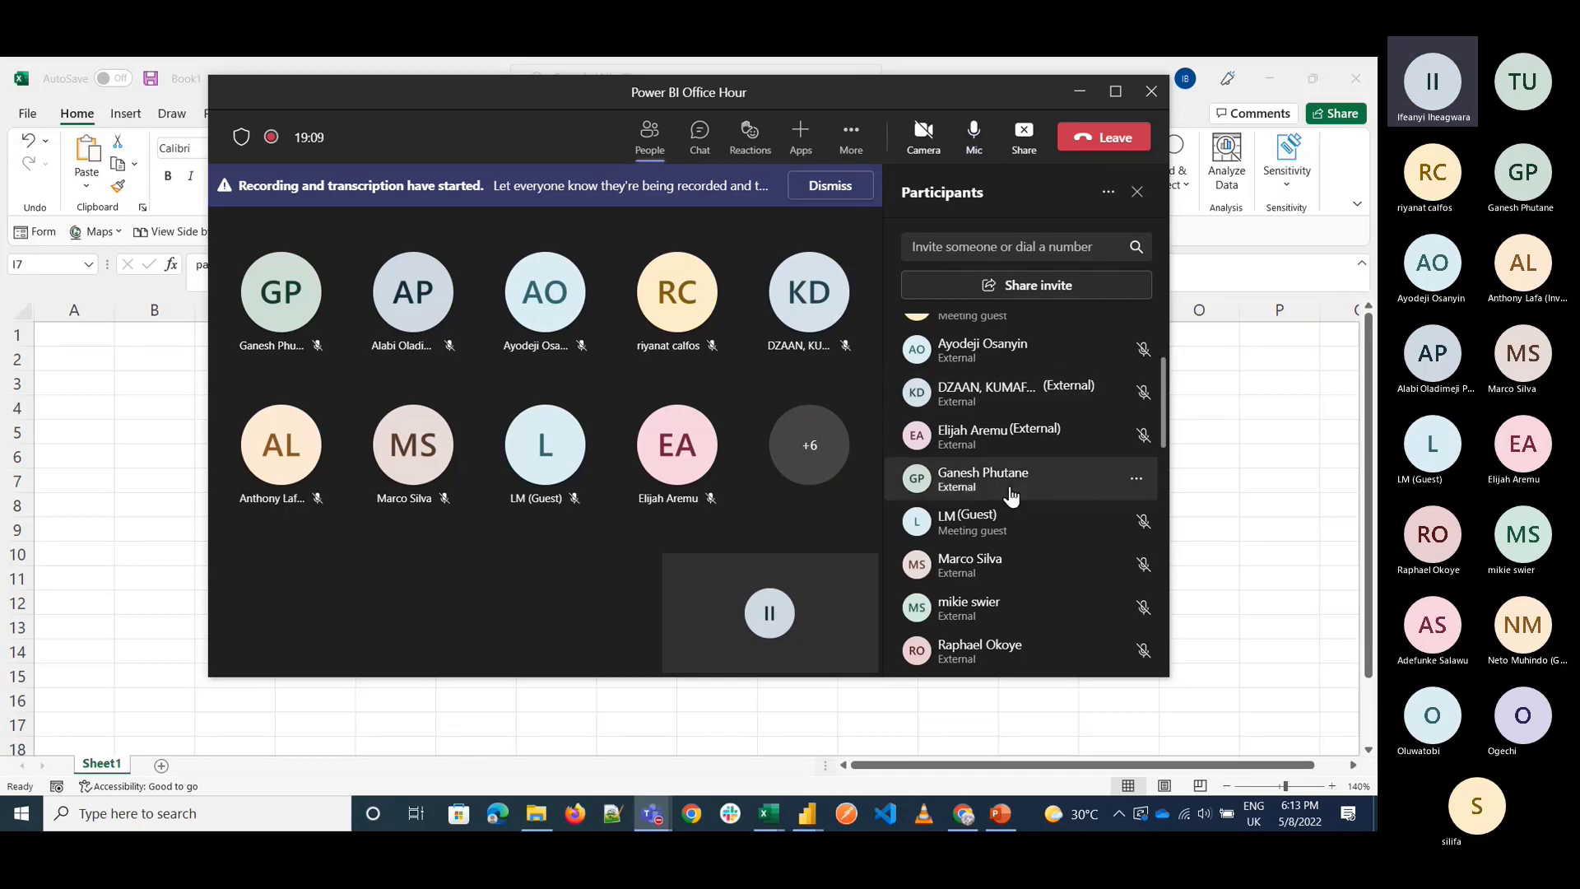
left_click(1175, 552)
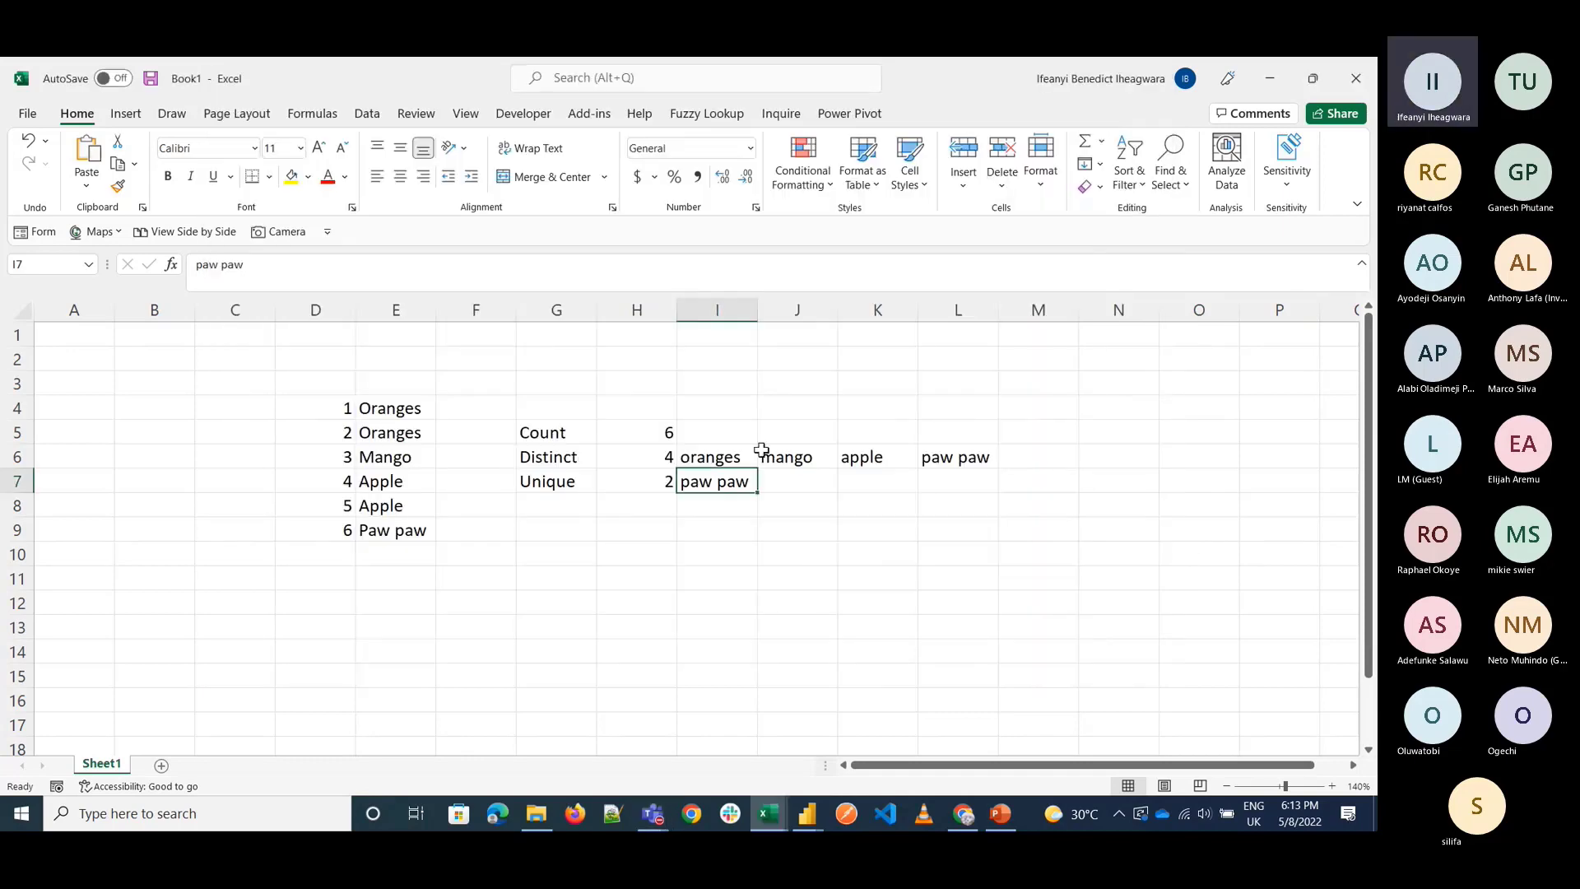
Add mango as the second unique fruit in cell J7.
left_click(640, 471)
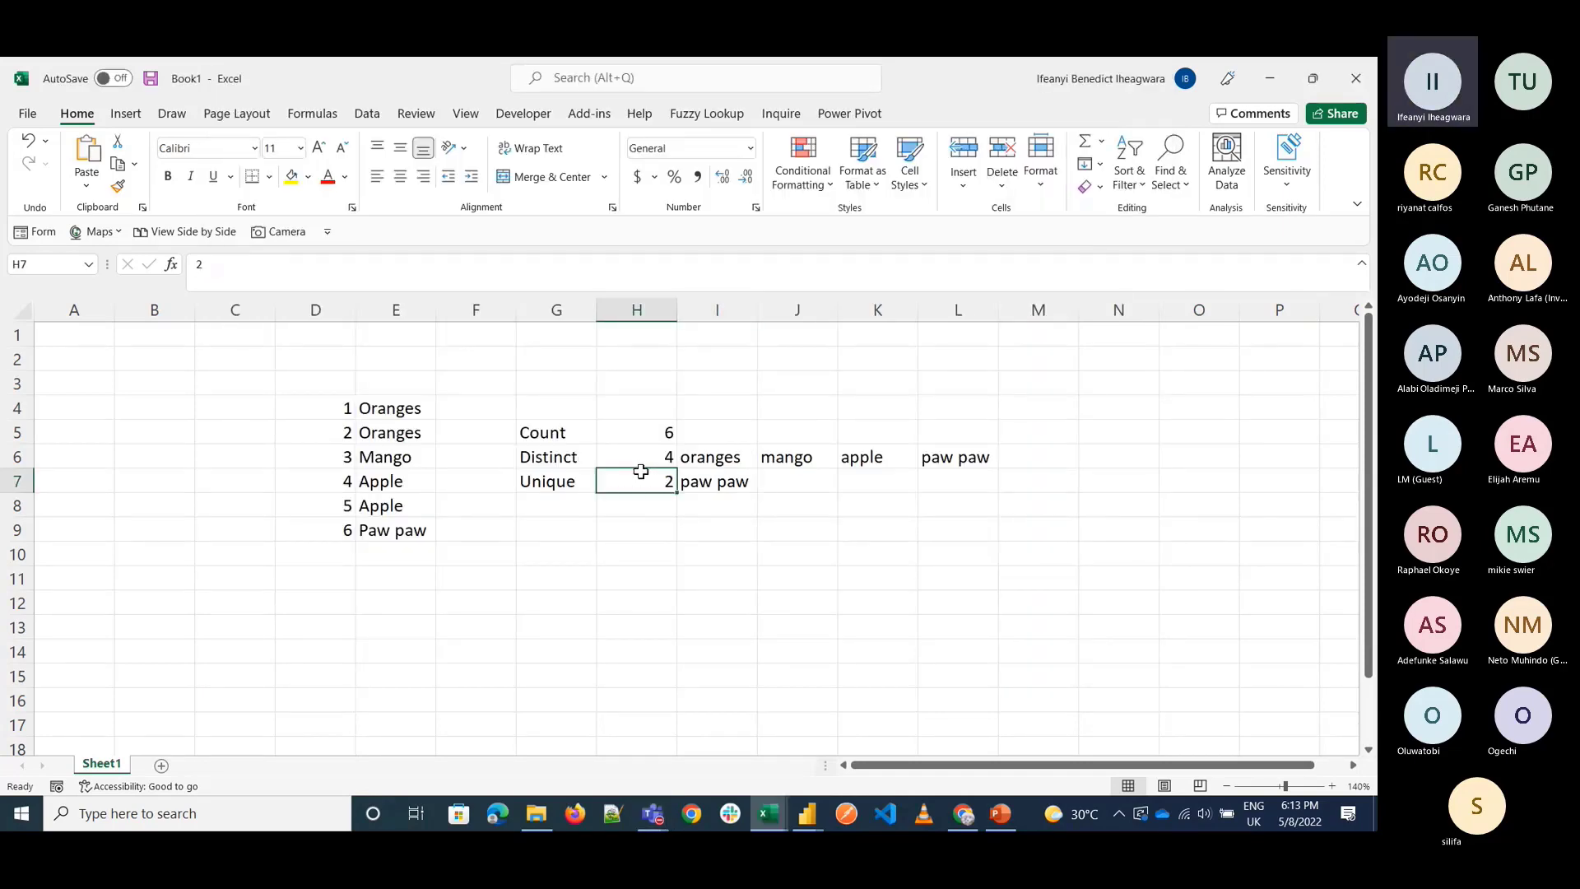
key("Right")
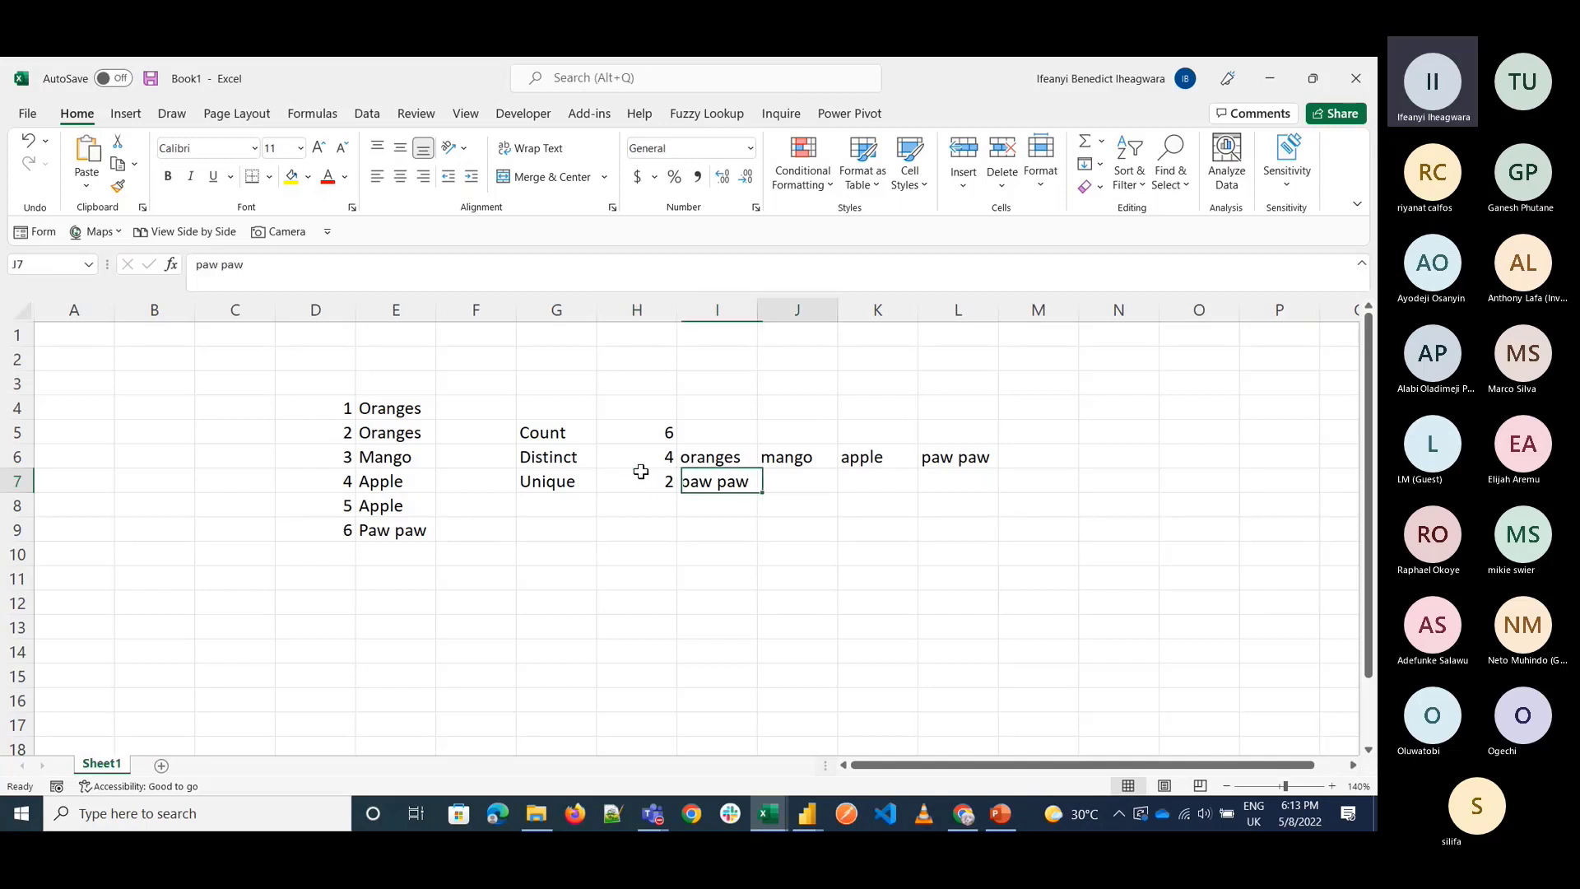
key("Right")
type("man")
key("Up")
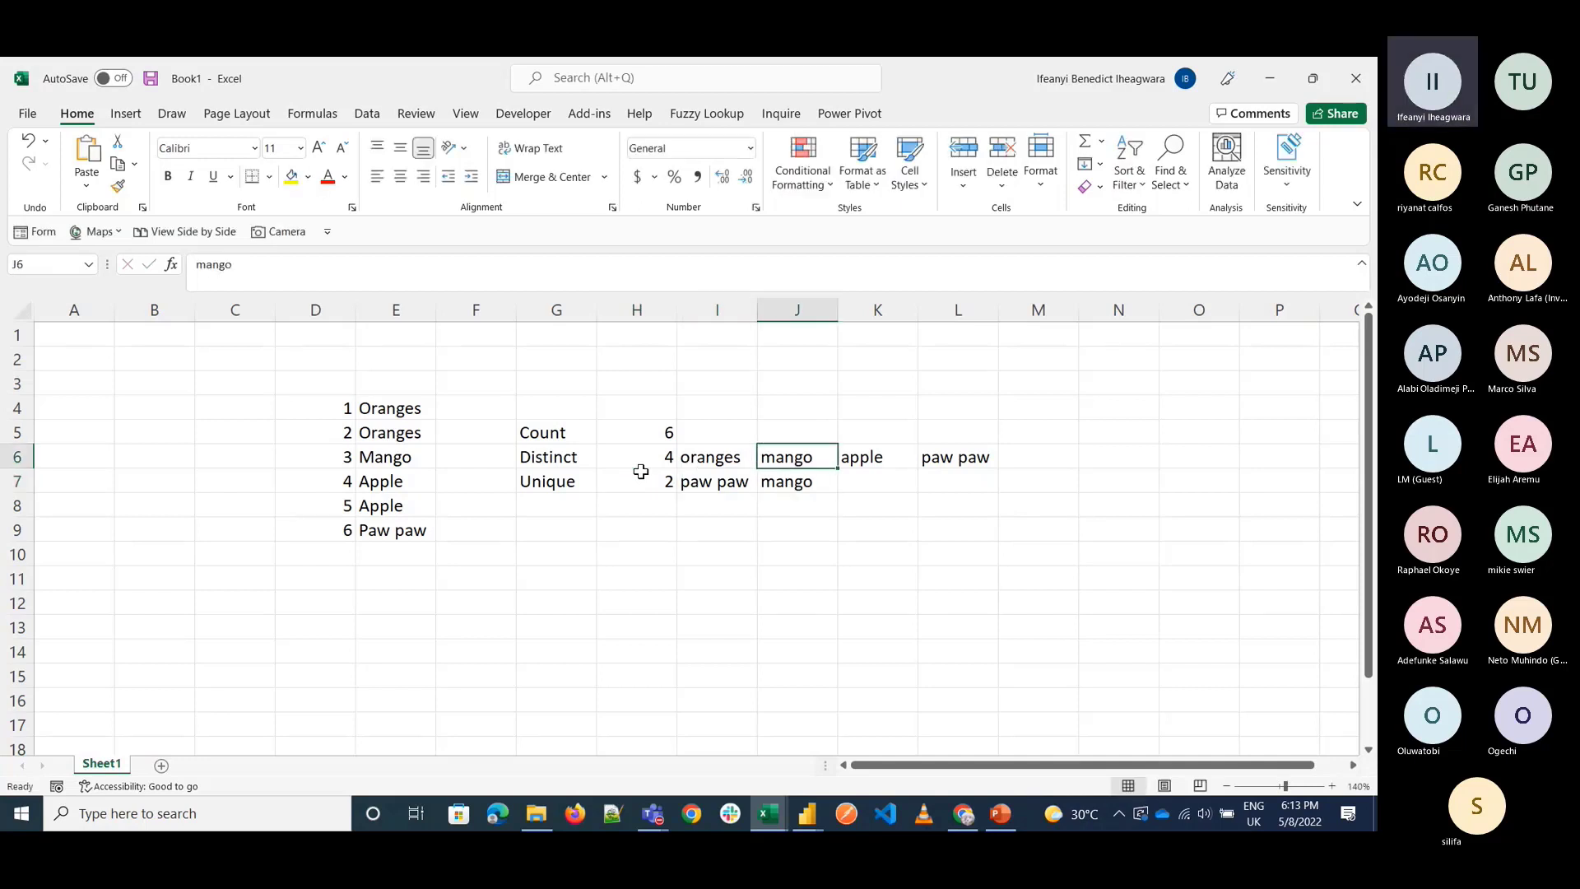
key("Down")
Compare the unique fruits in I7 and J7 with the Mango and Paw paw entries in the fruit list.
key("shift+Left")
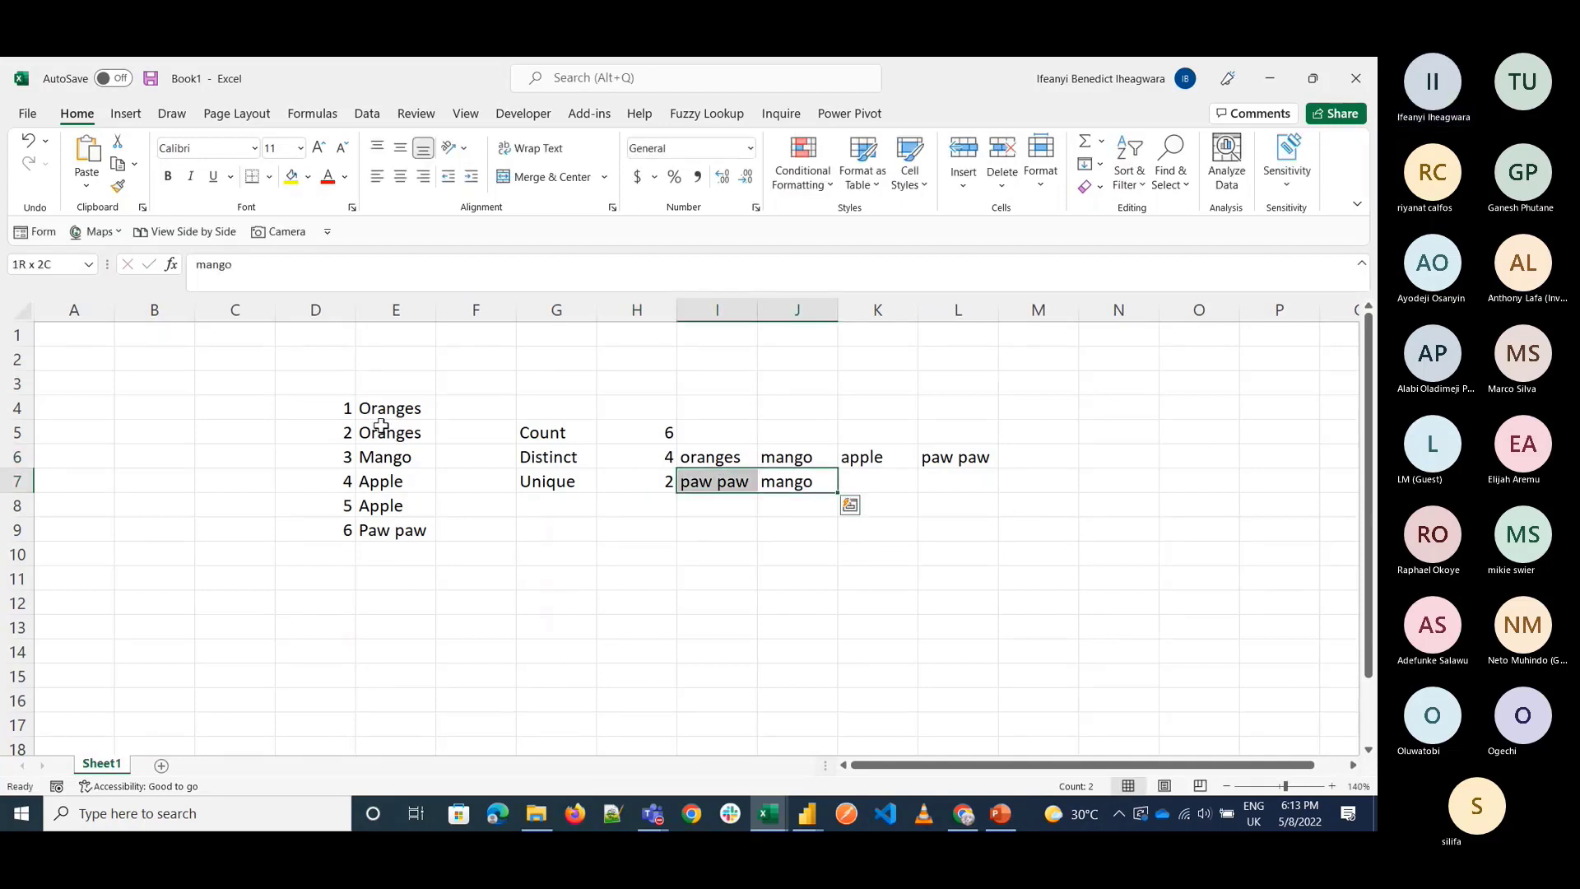
left_click_drag(379, 411, 376, 539)
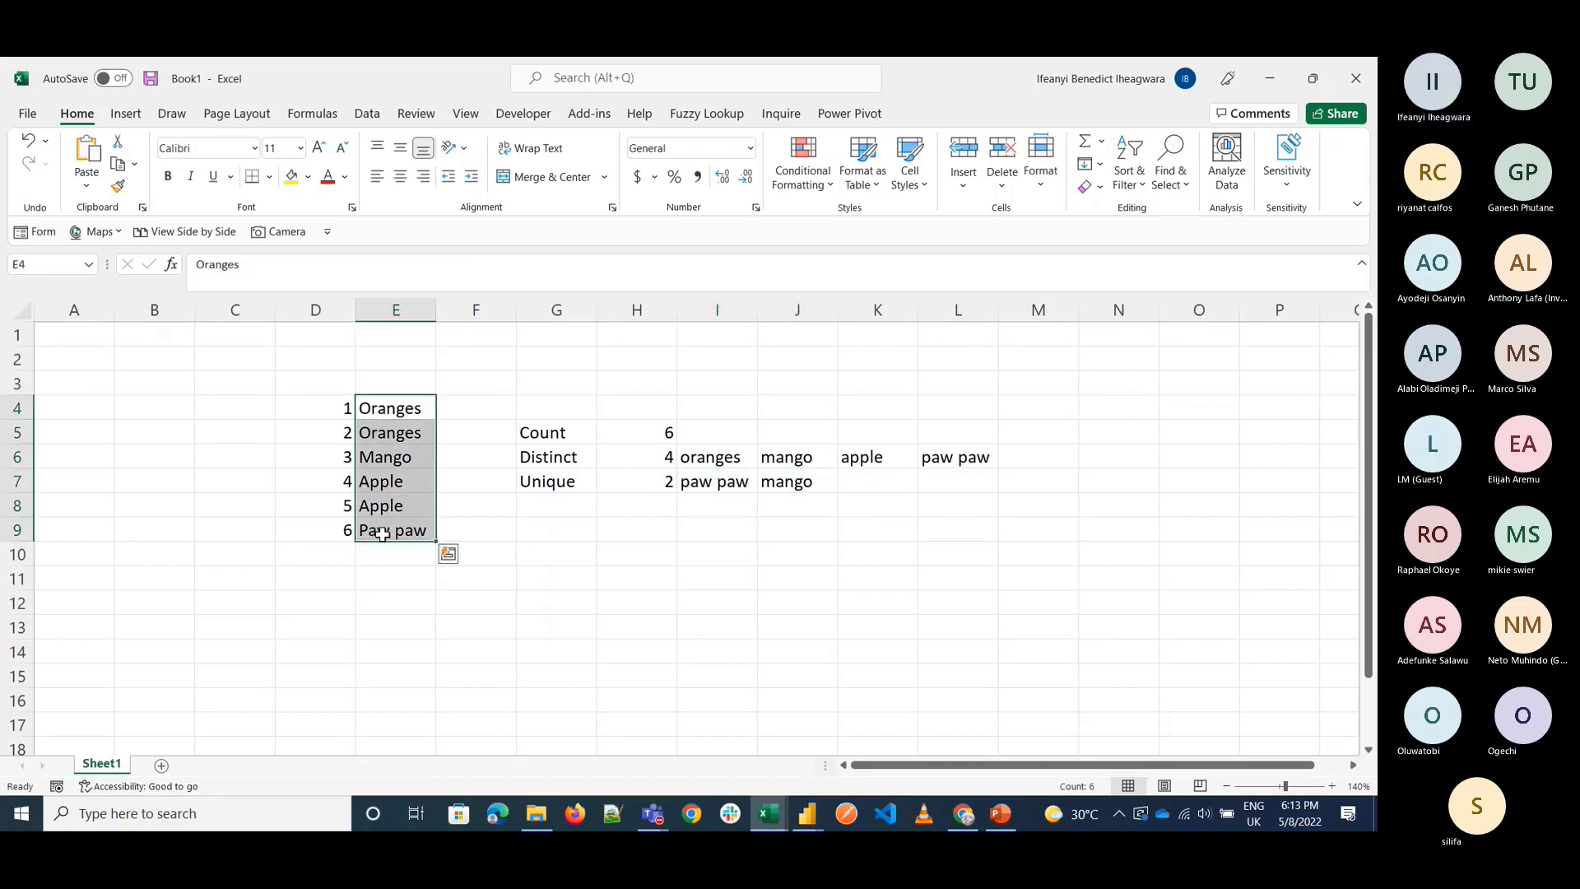
left_click(390, 456)
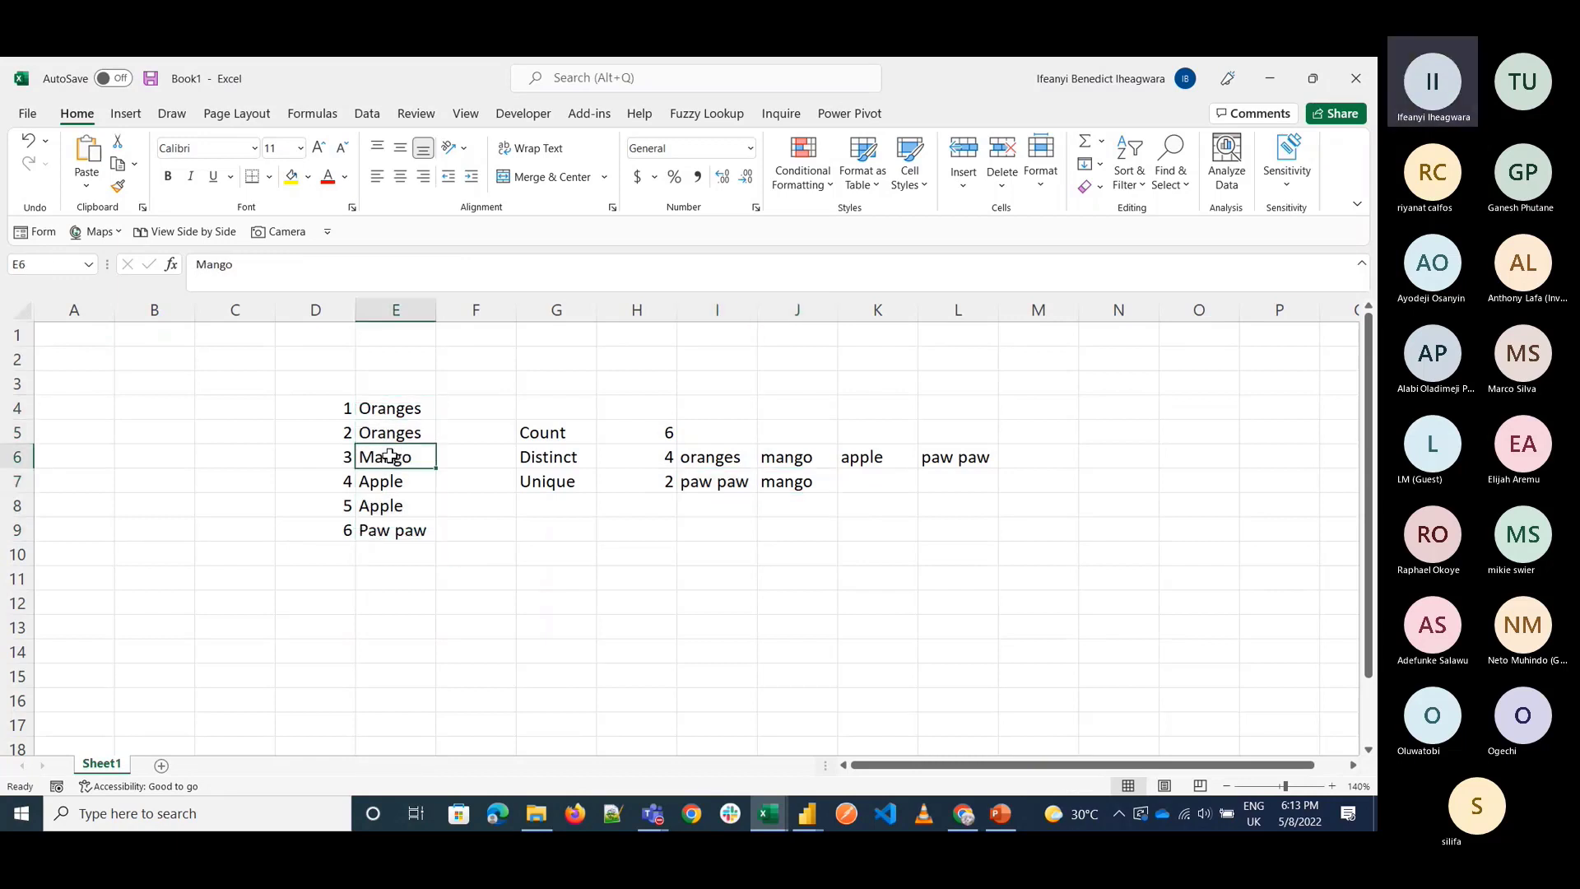
left_click(385, 530)
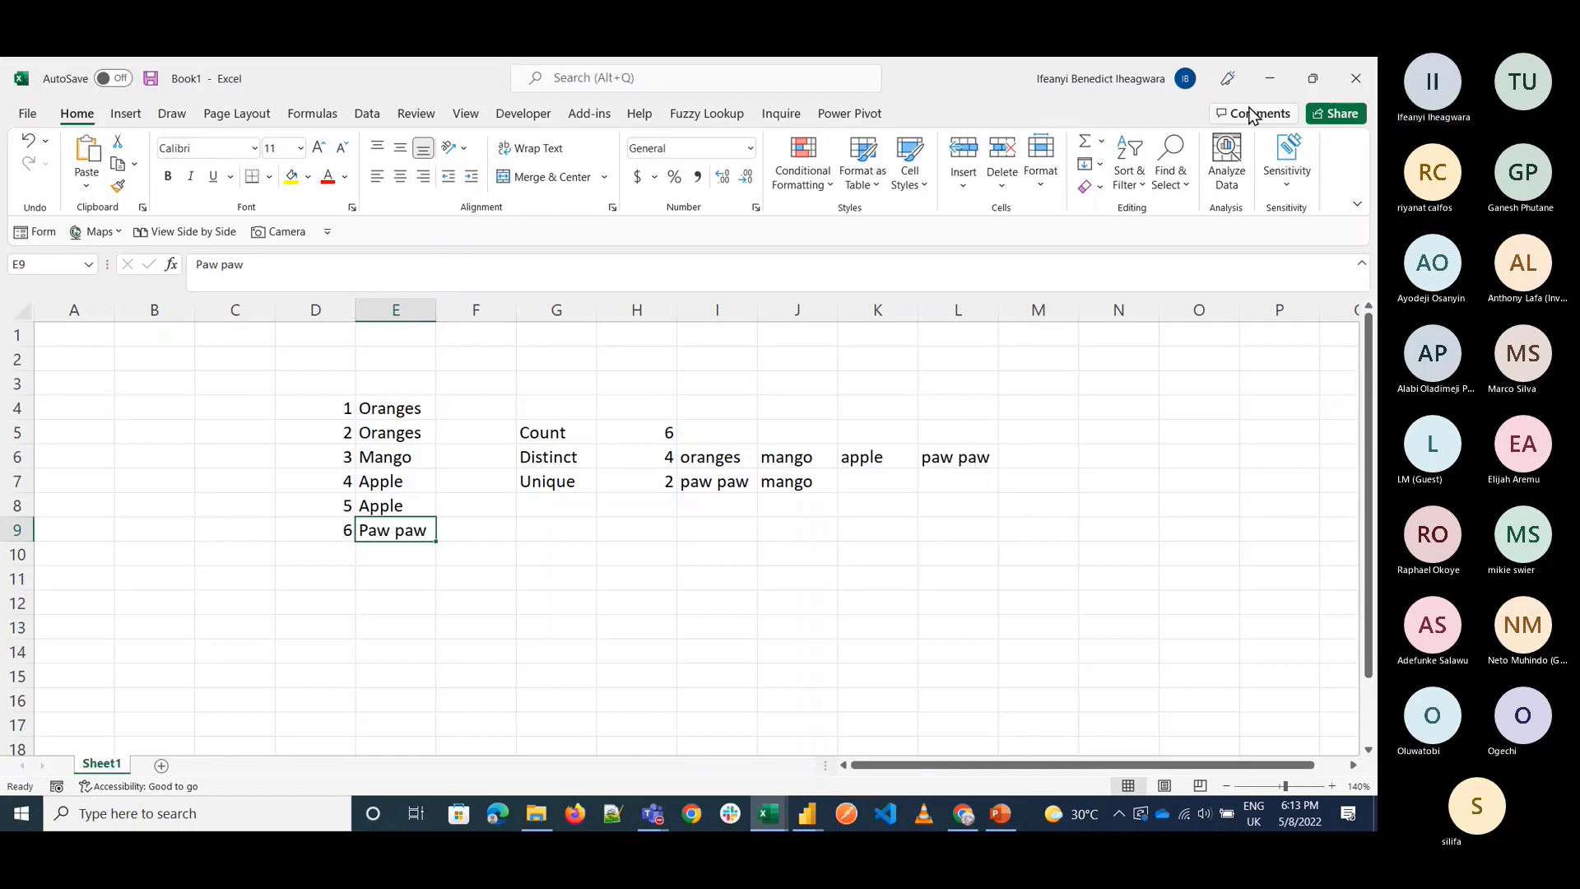
Minimize the example workbook and switch to Power Query Editor.
left_click(1272, 79)
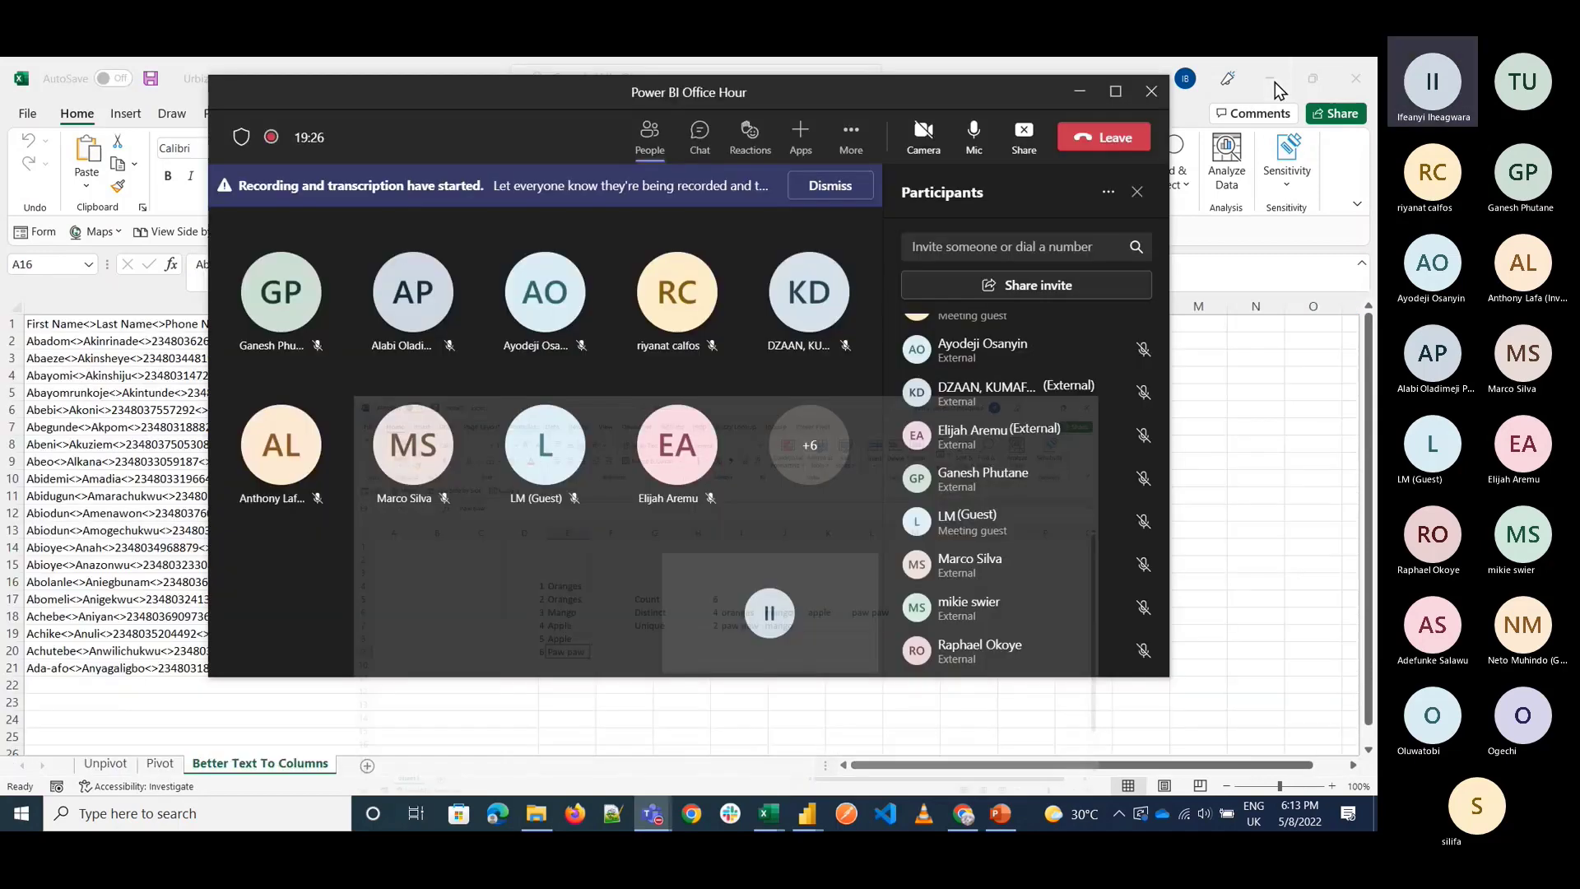
mouse_move(825, 774)
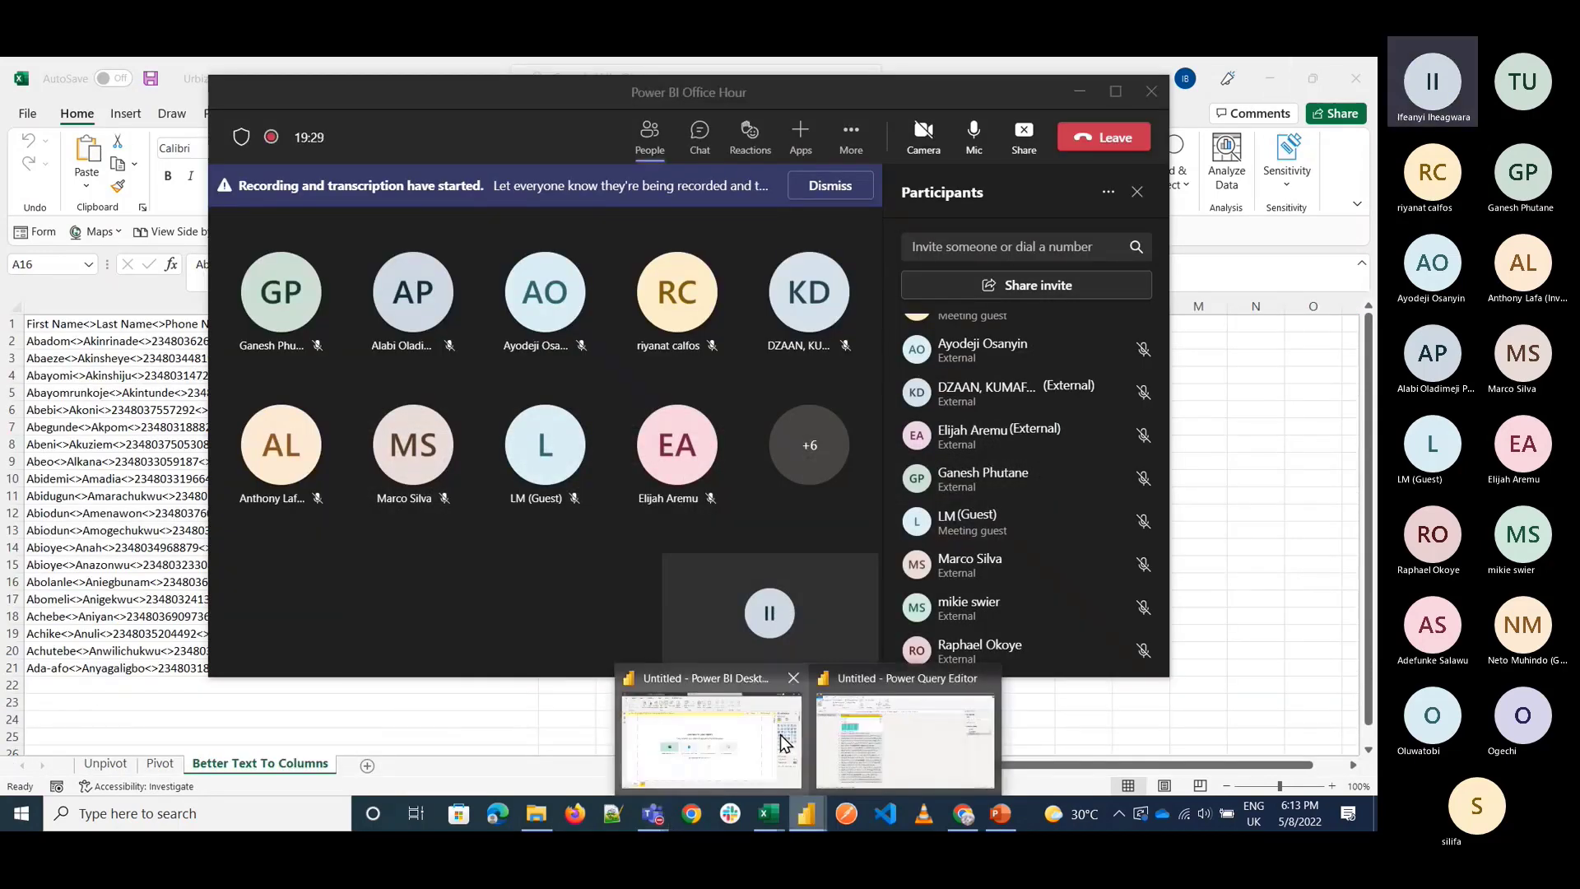
left_click(915, 747)
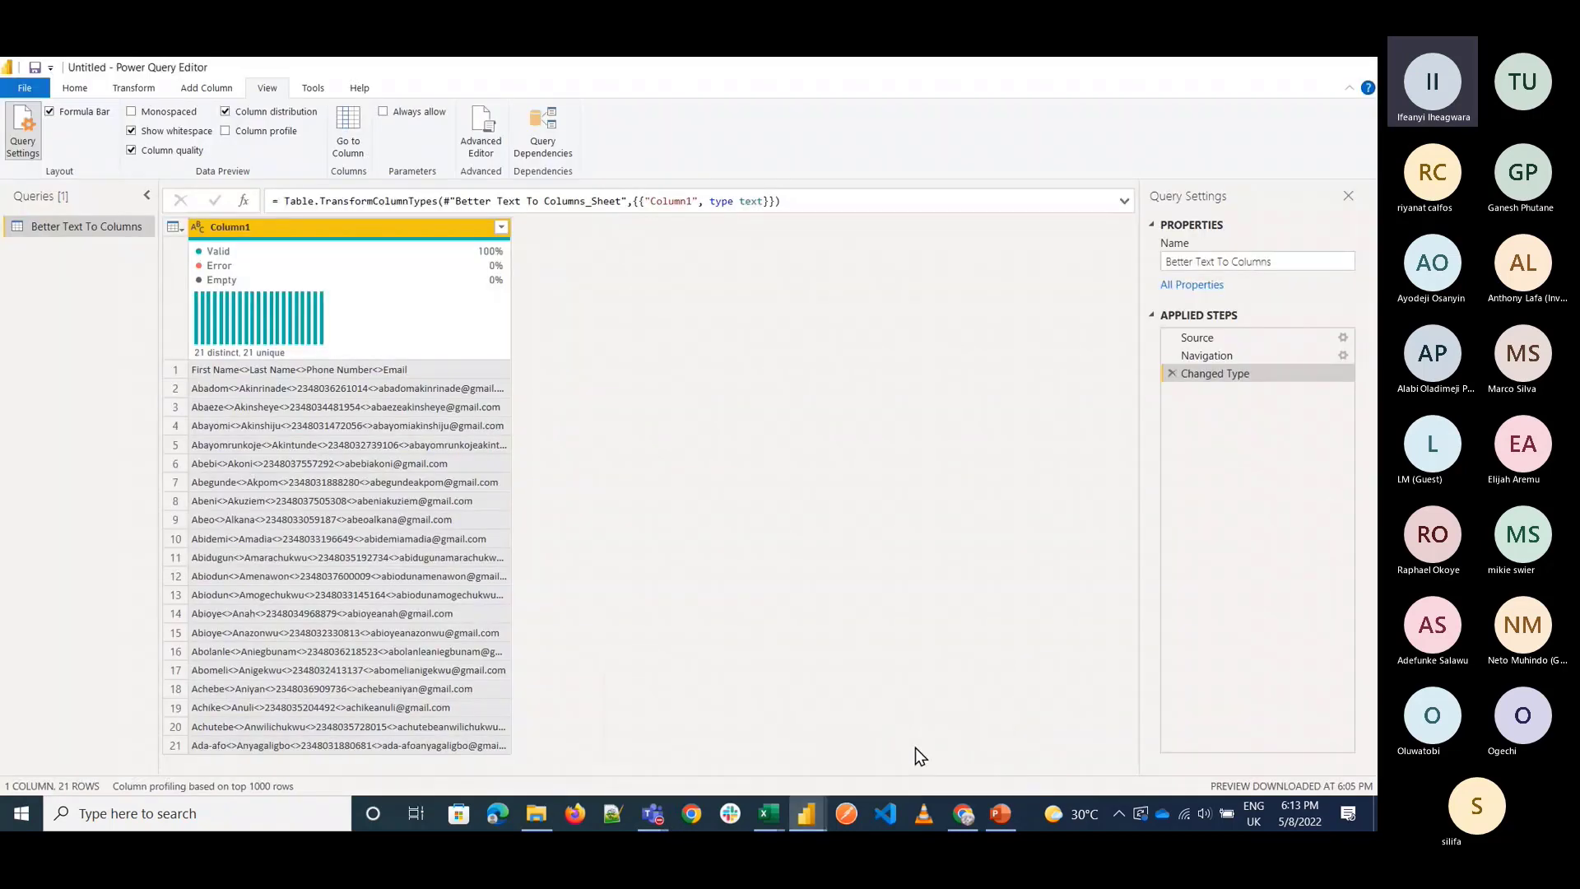
Turn on Column profile to examine the column statistics and value distribution of Column1, and turn it off again.
mouse_move(209, 352)
left_click(227, 132)
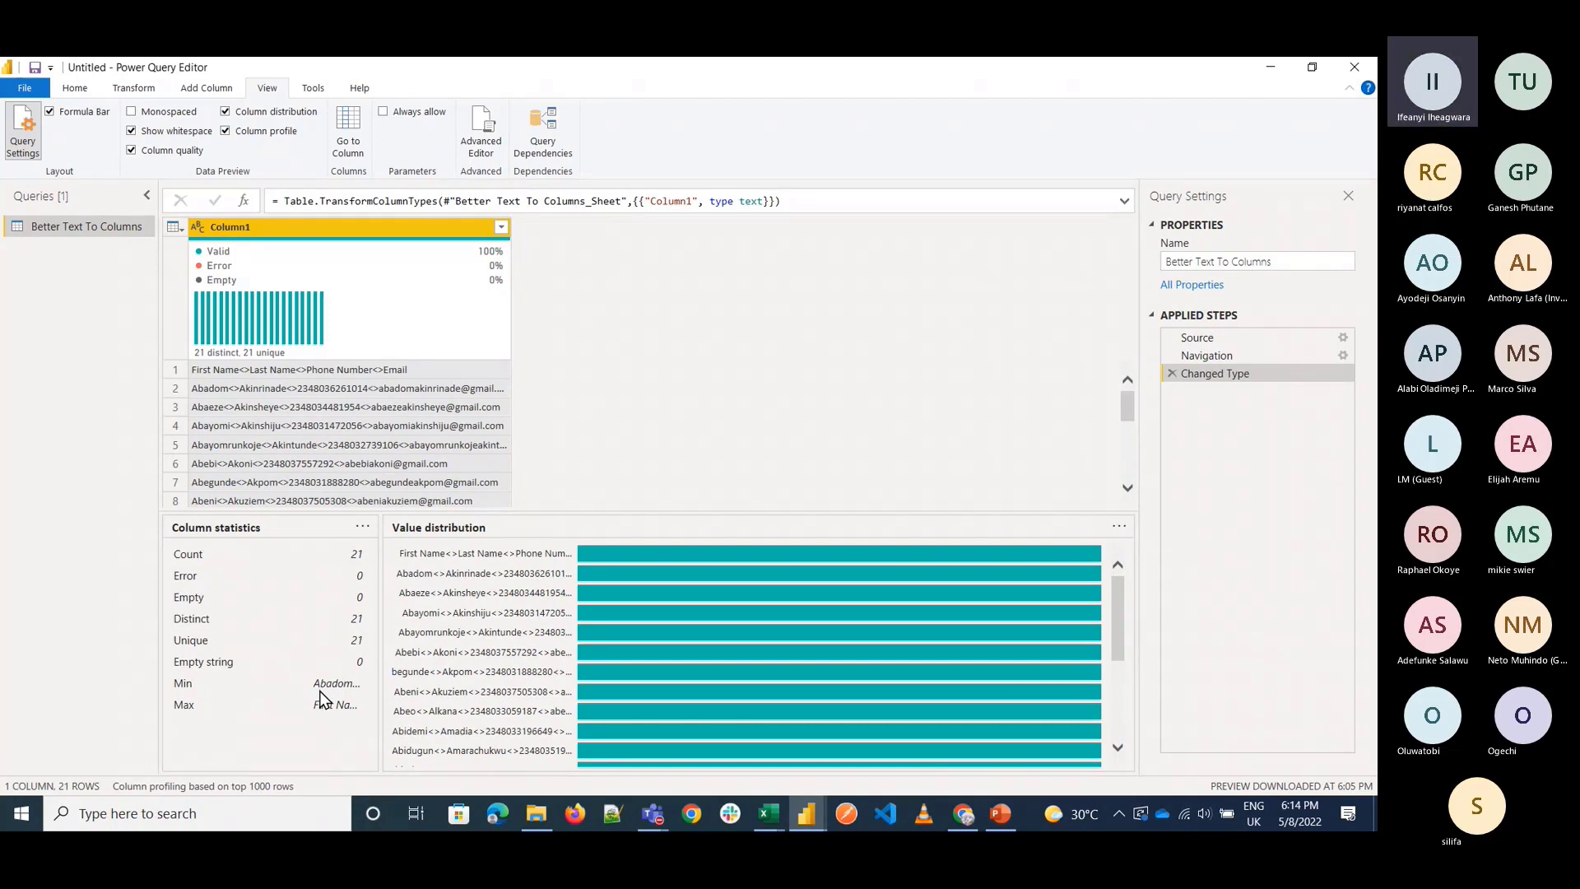
left_click(237, 134)
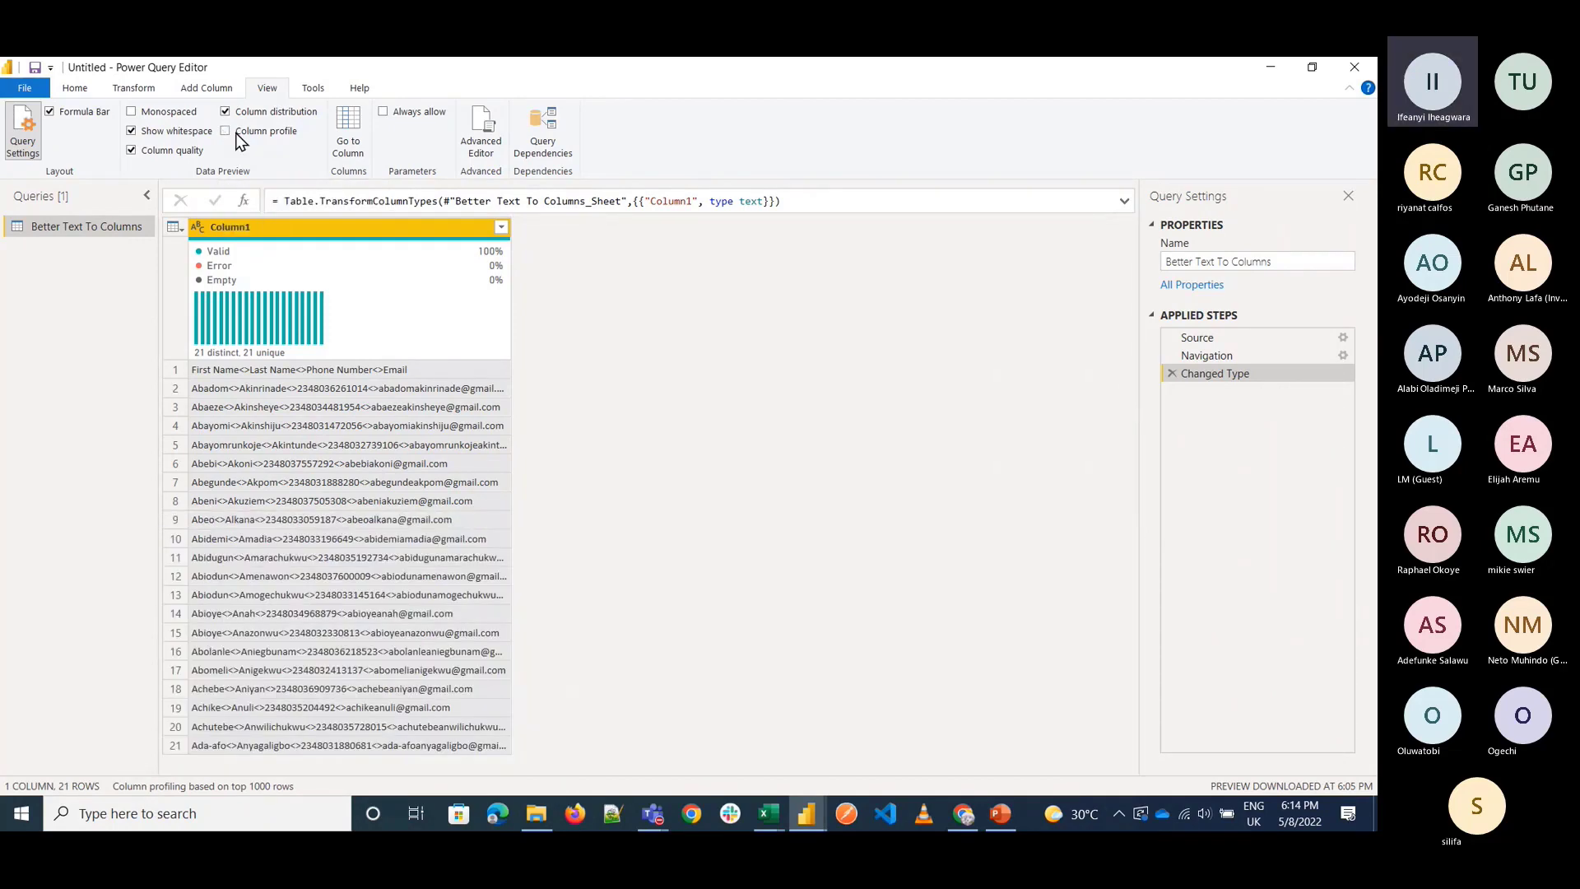
left_click(237, 133)
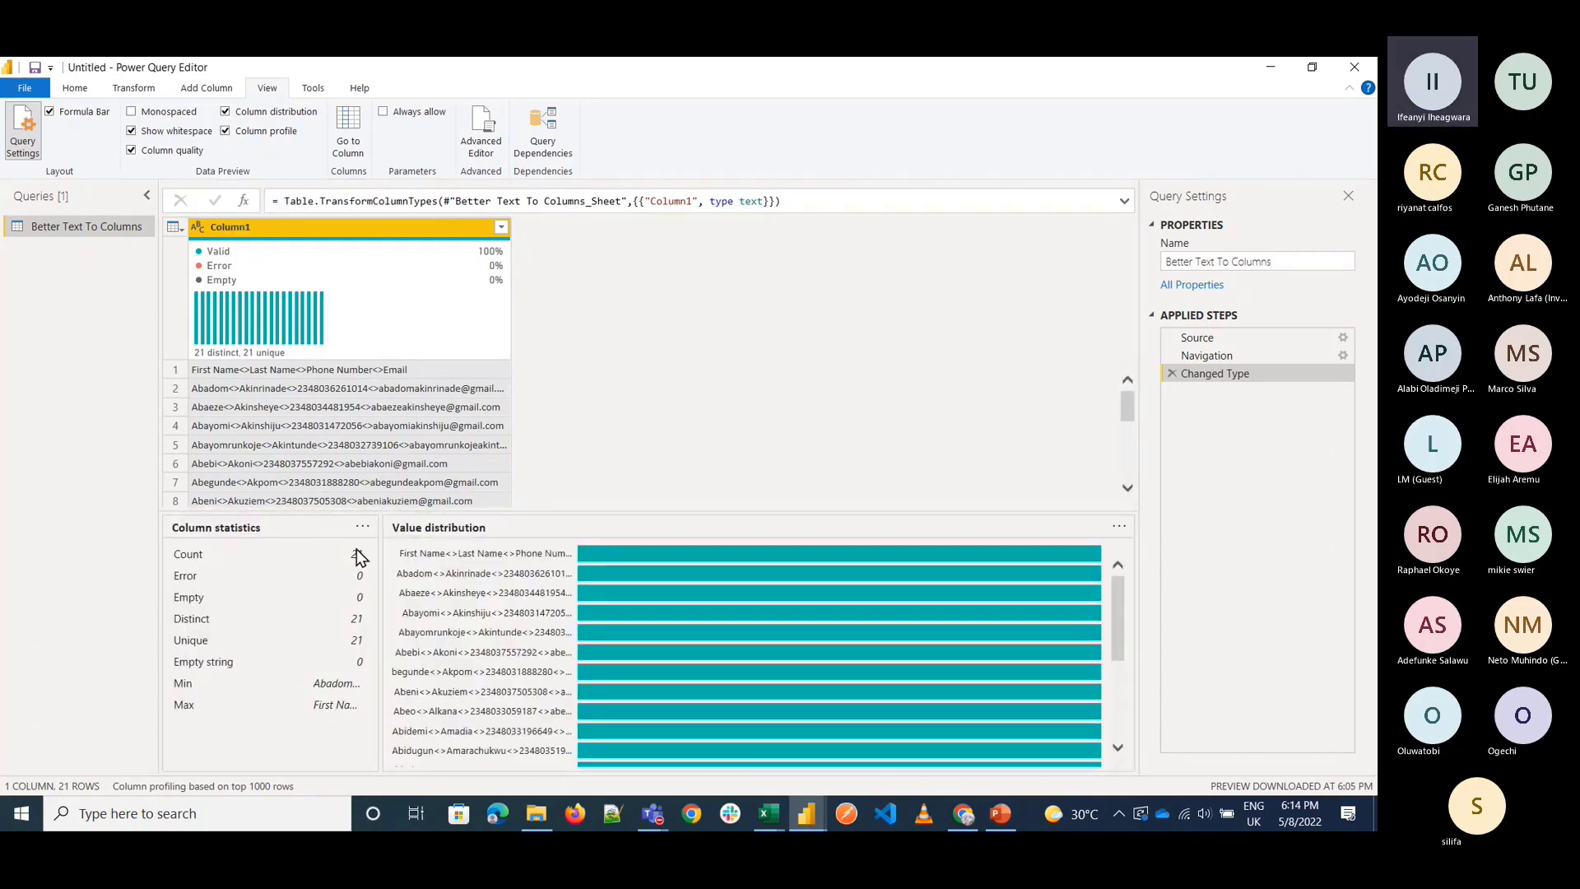
left_click(241, 133)
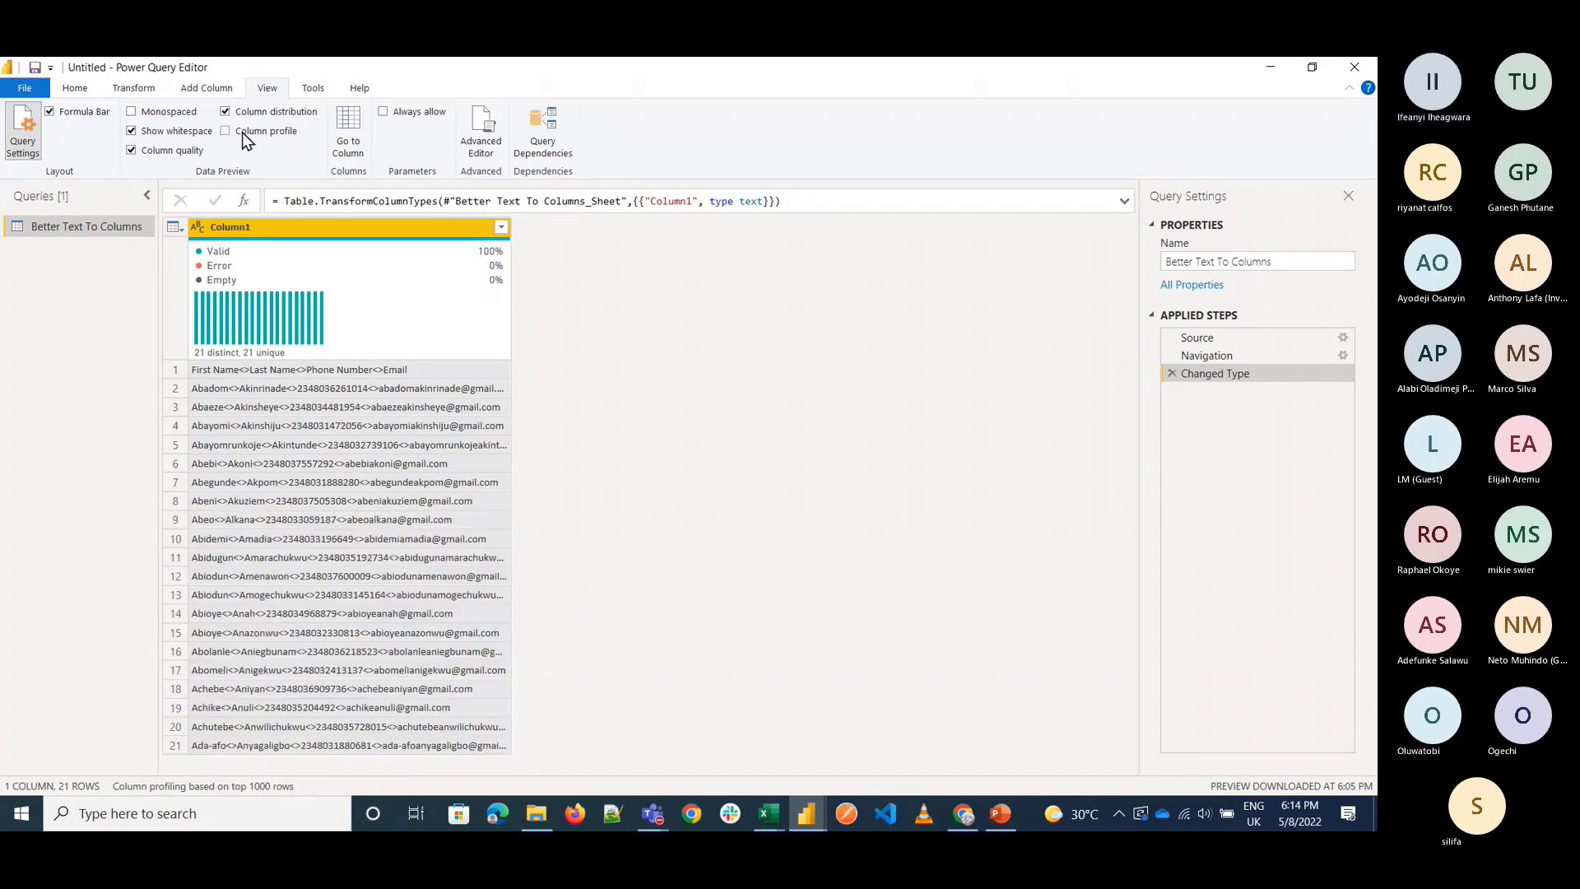
left_click(203, 95)
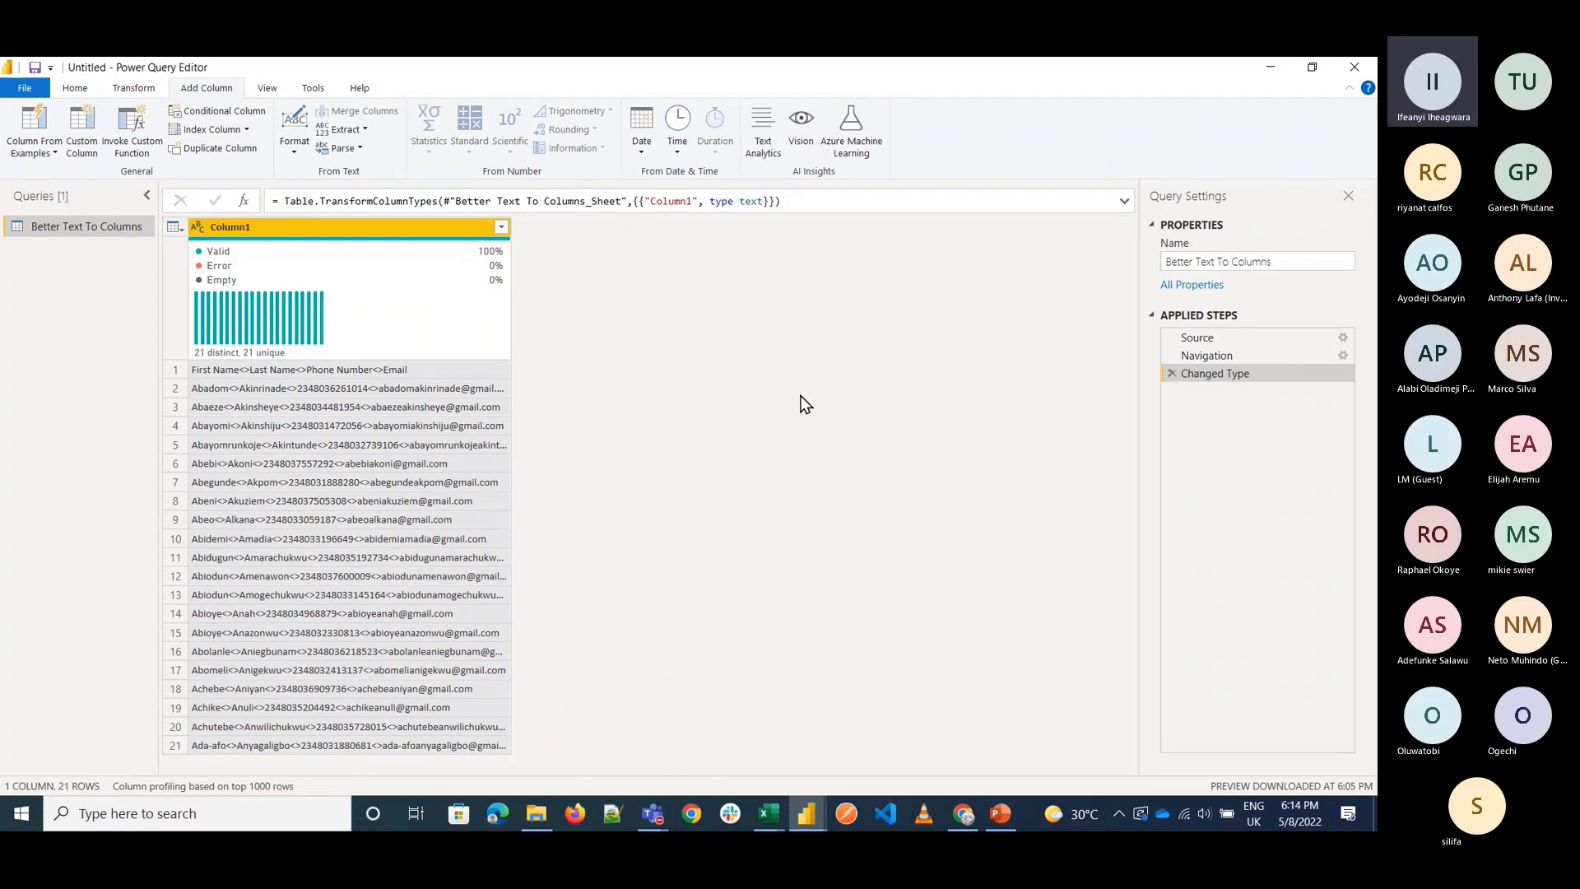
left_click(129, 155)
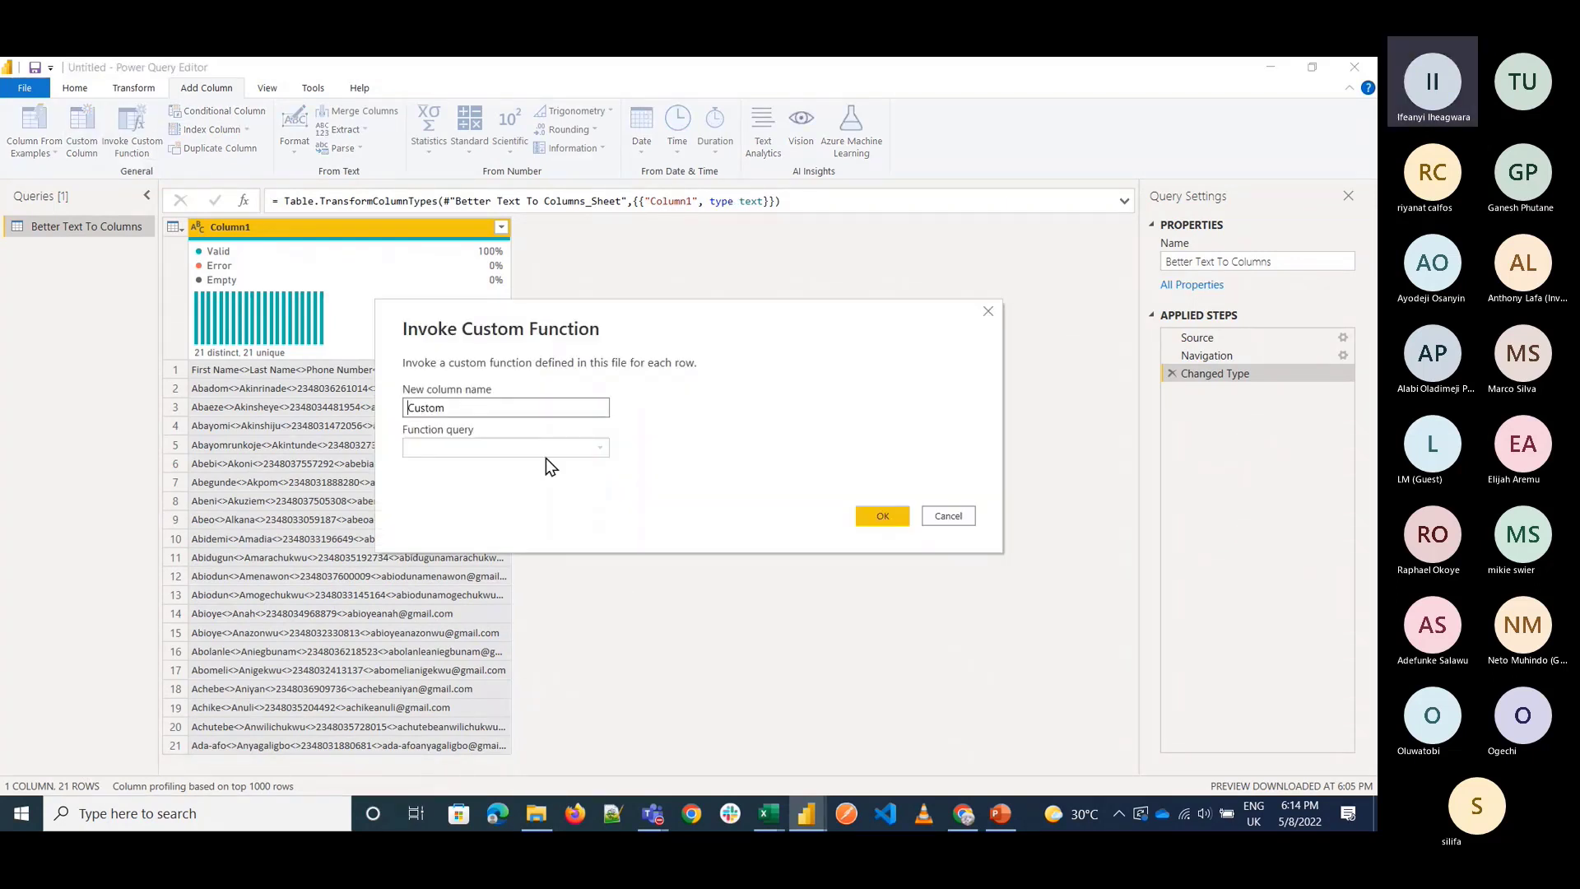
left_click(947, 518)
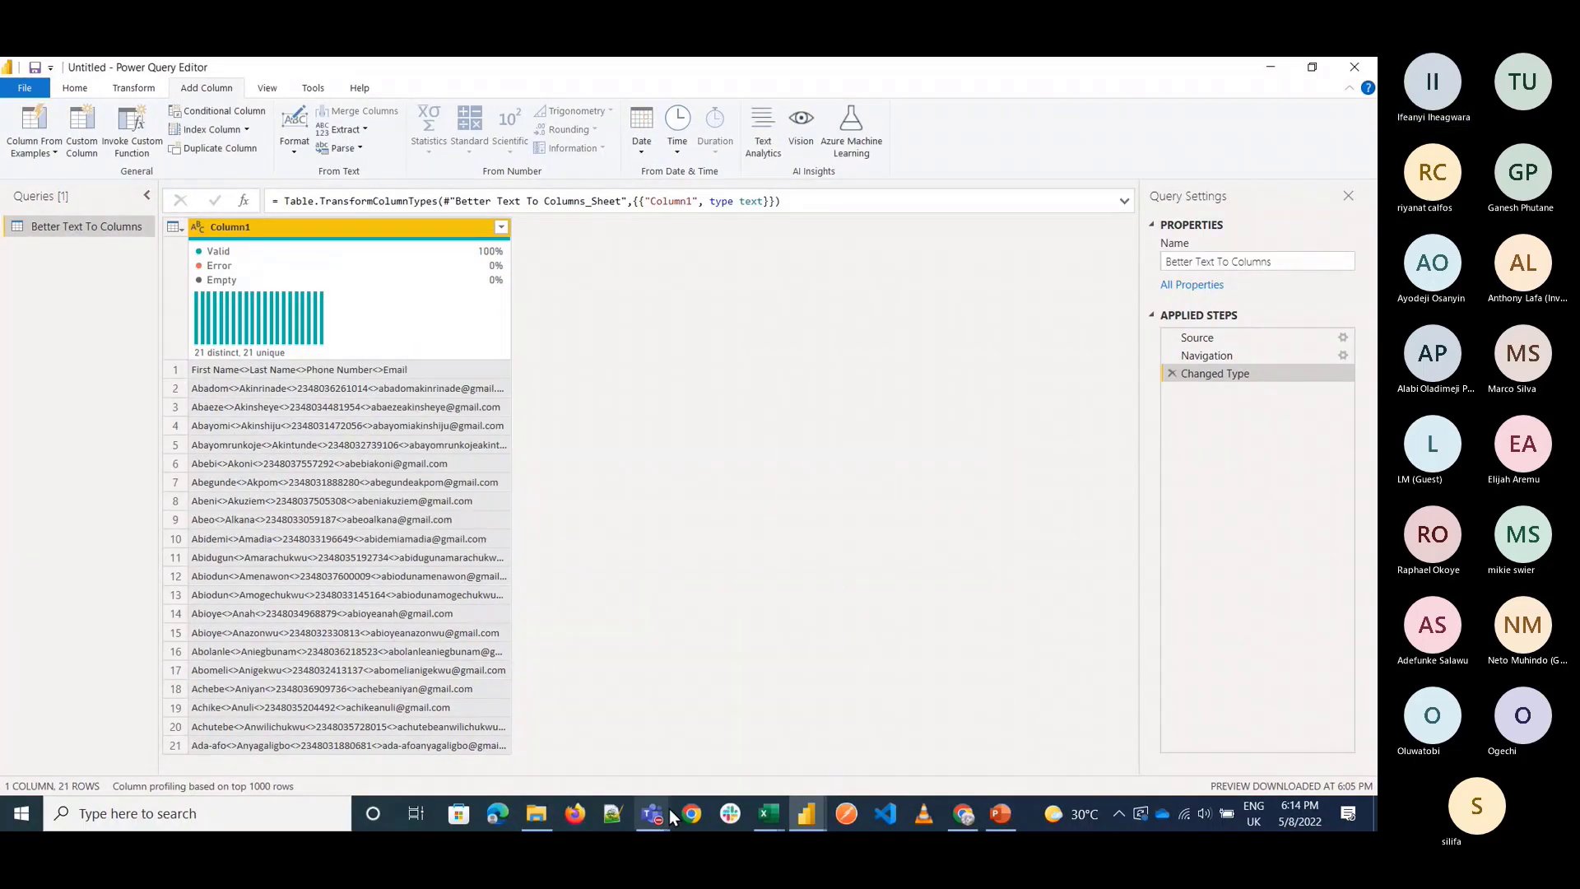
Show the Conditional Column settings with Column1 and the equals operator chosen, and cancel without adding a column.
mouse_move(671, 815)
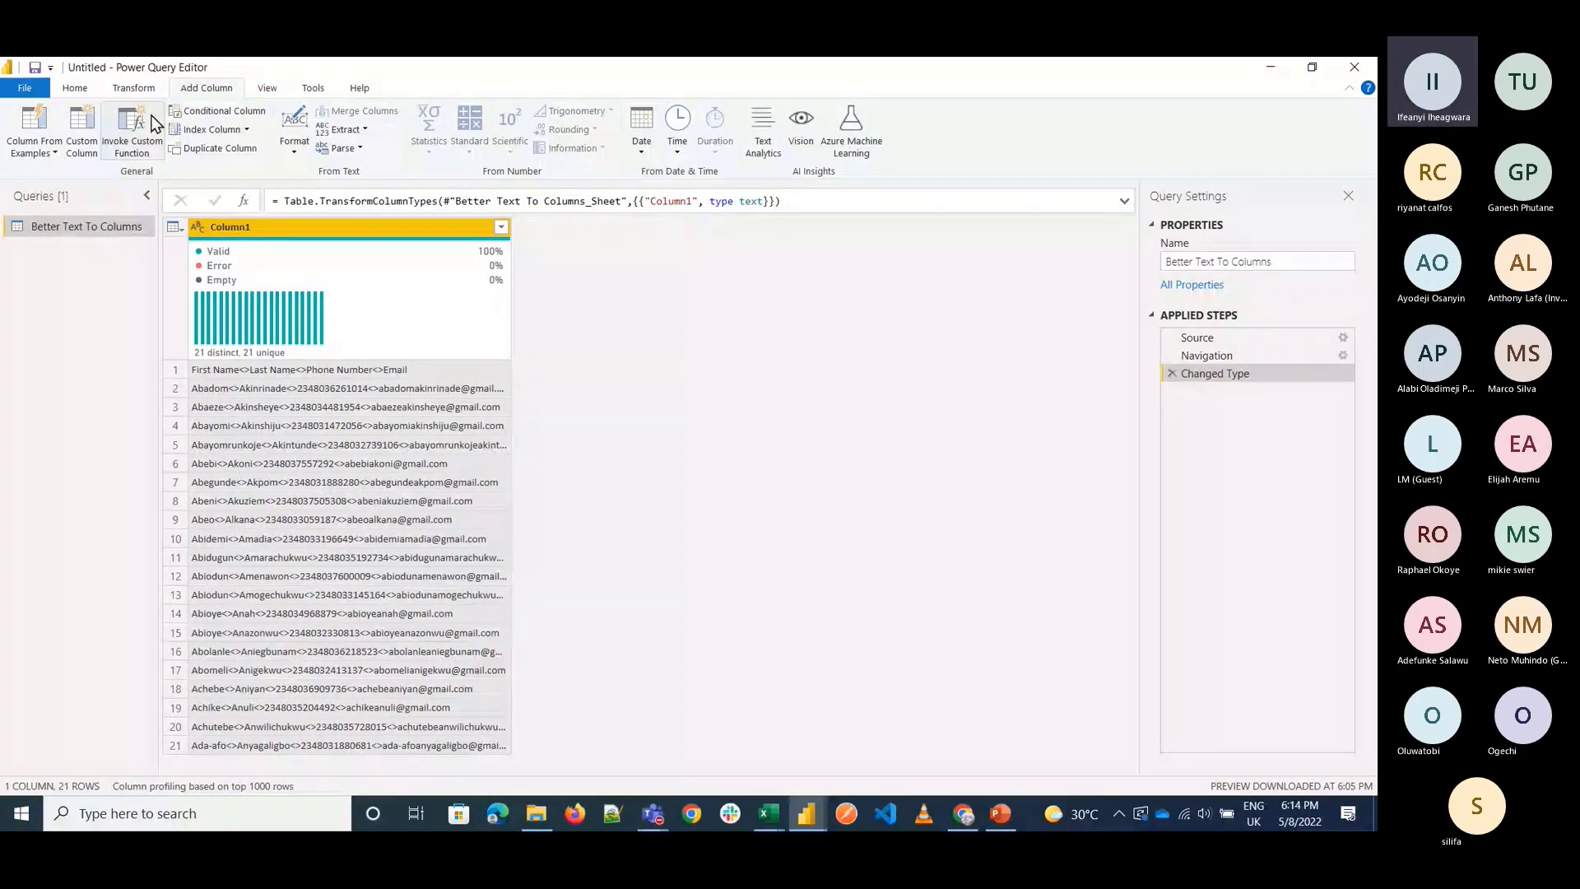
left_click(217, 111)
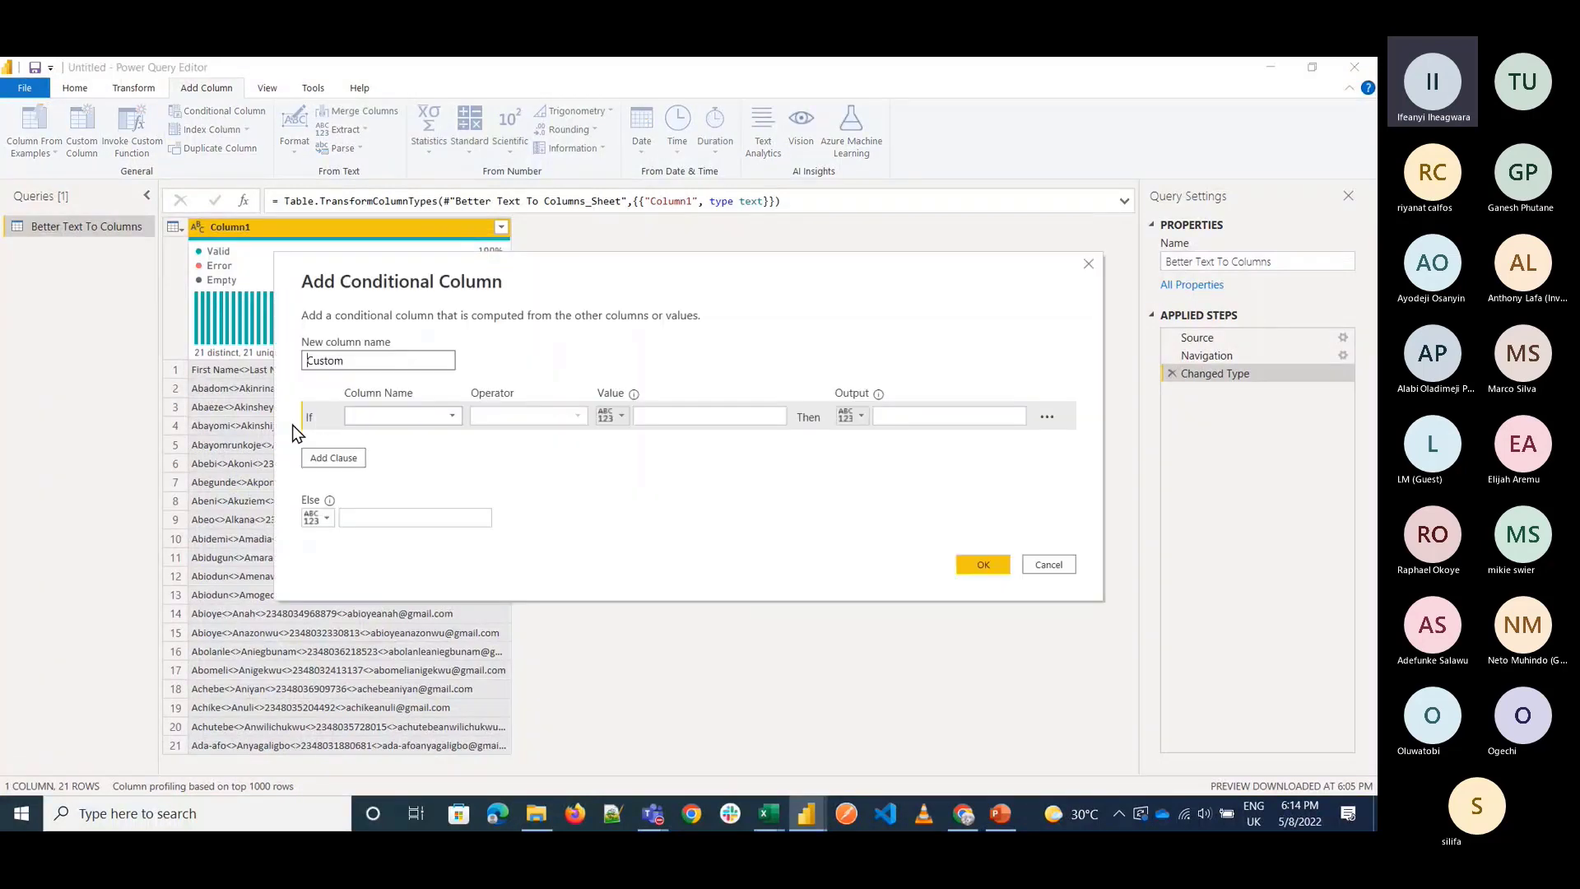
left_click(449, 416)
left_click(443, 437)
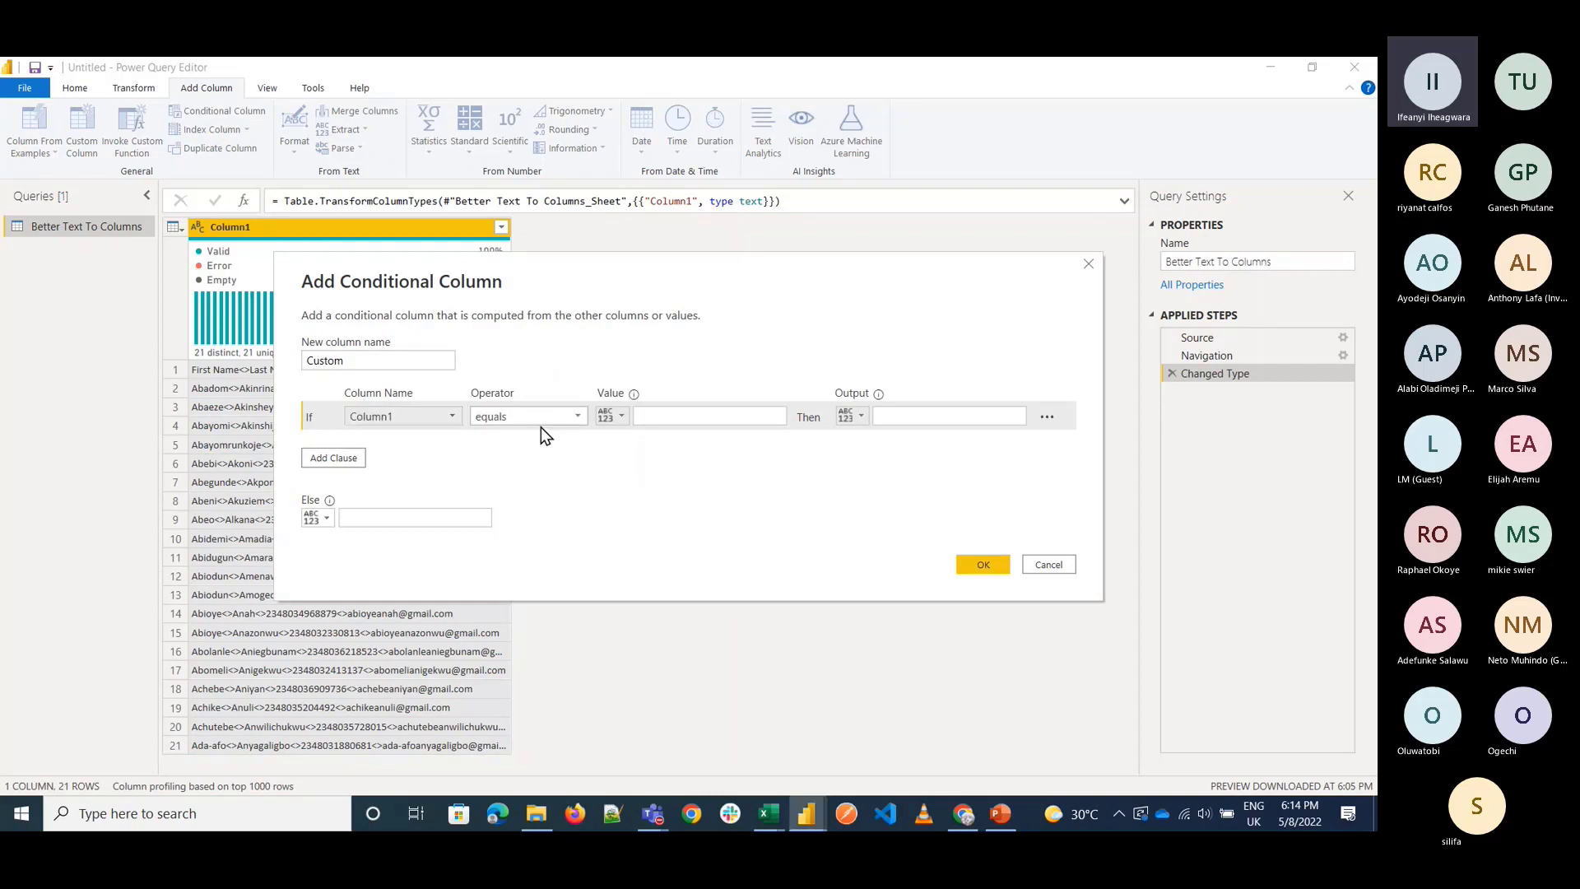
left_click(708, 417)
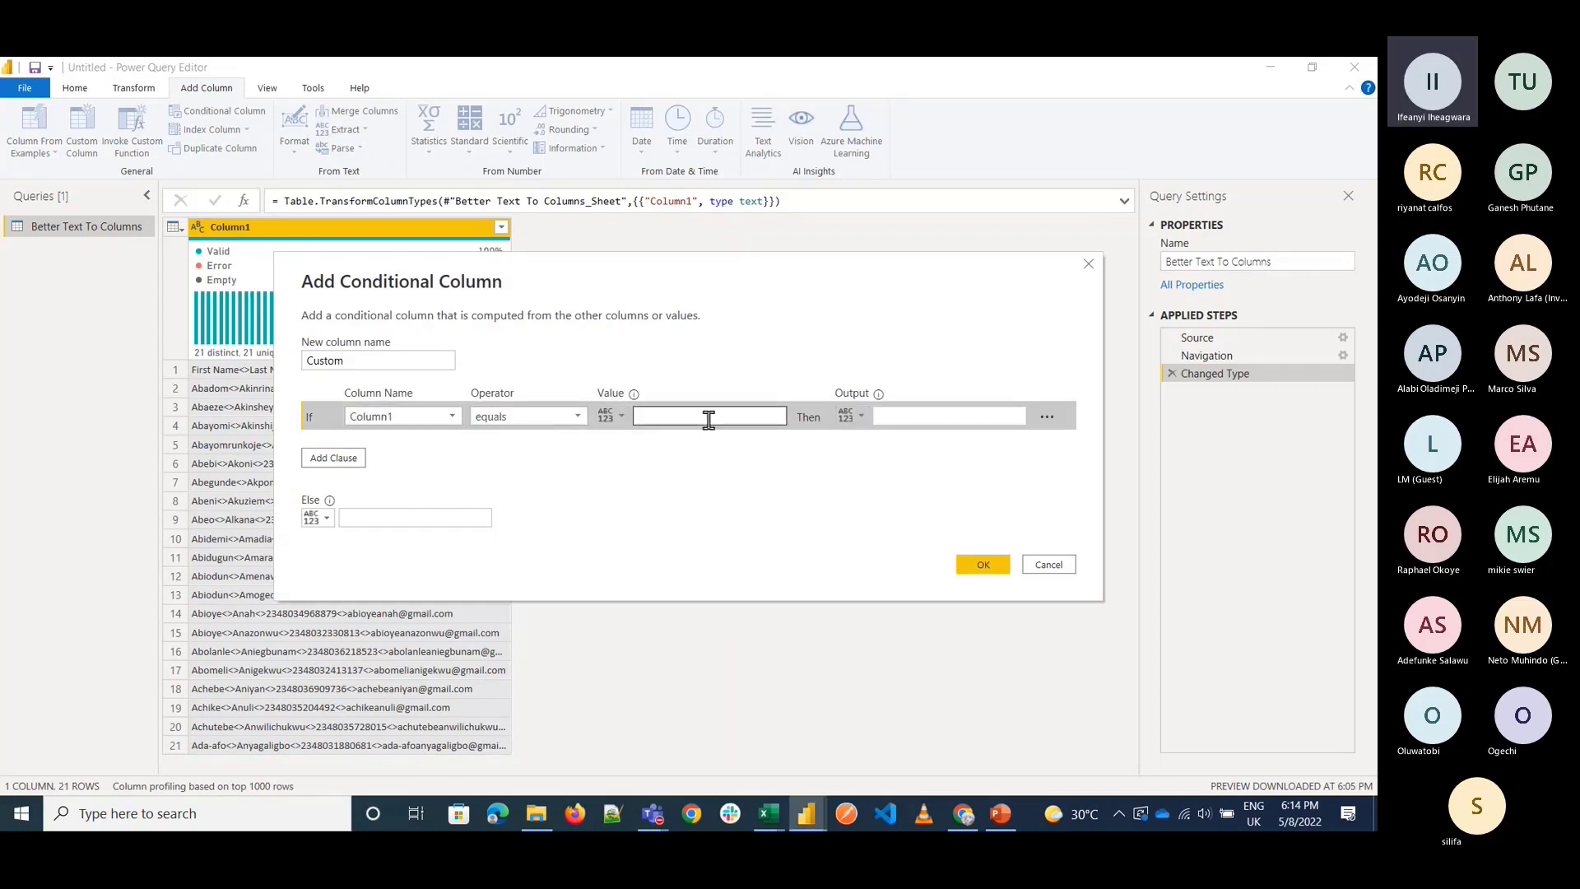
left_click(906, 414)
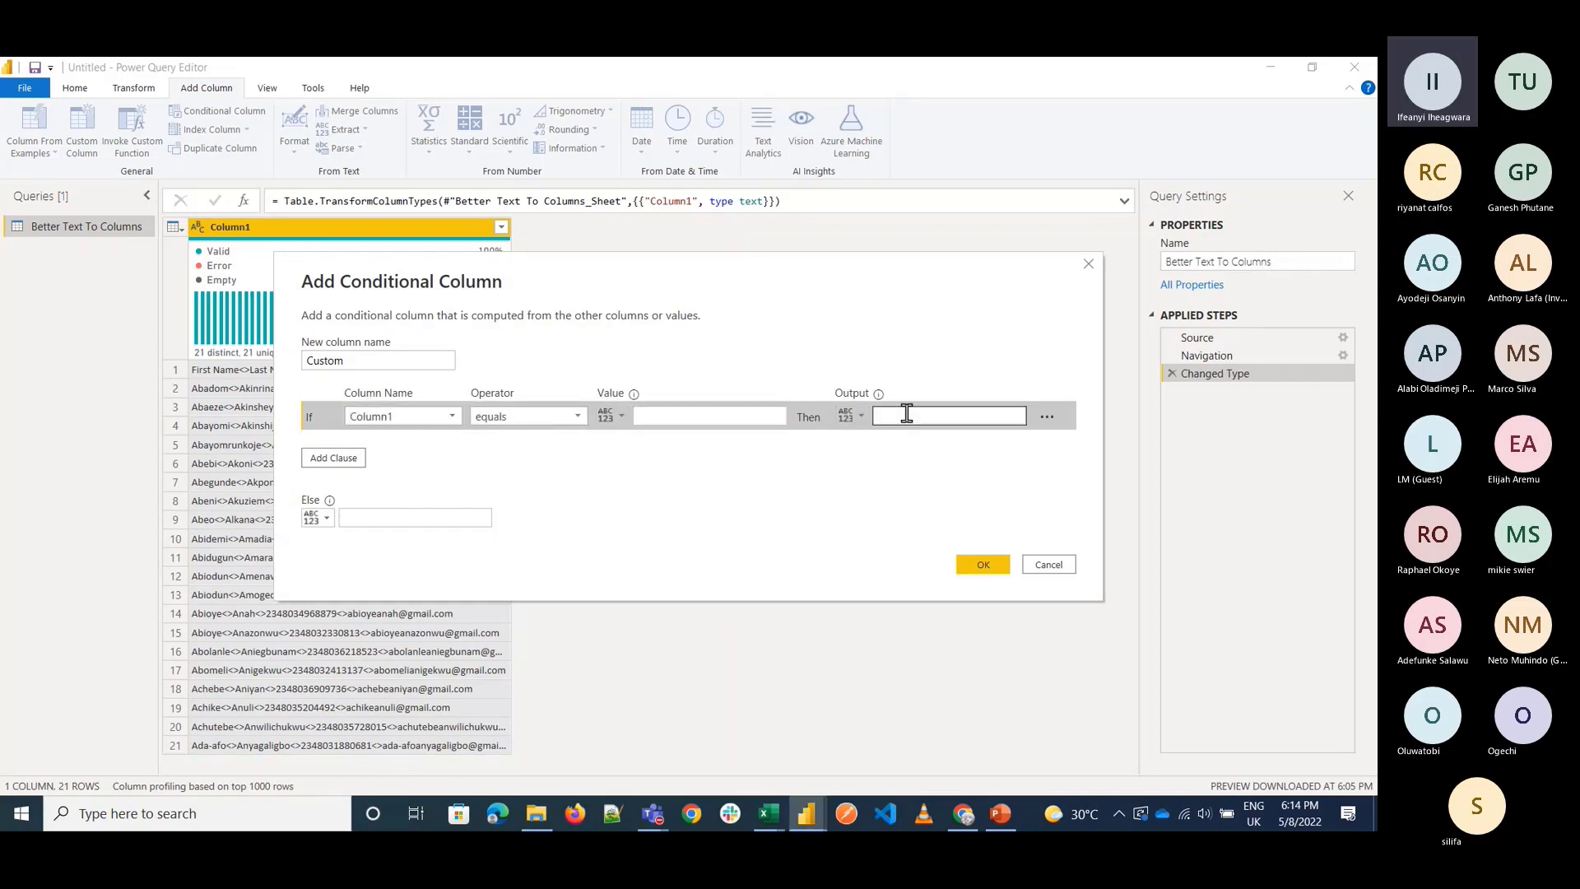
left_click(1060, 569)
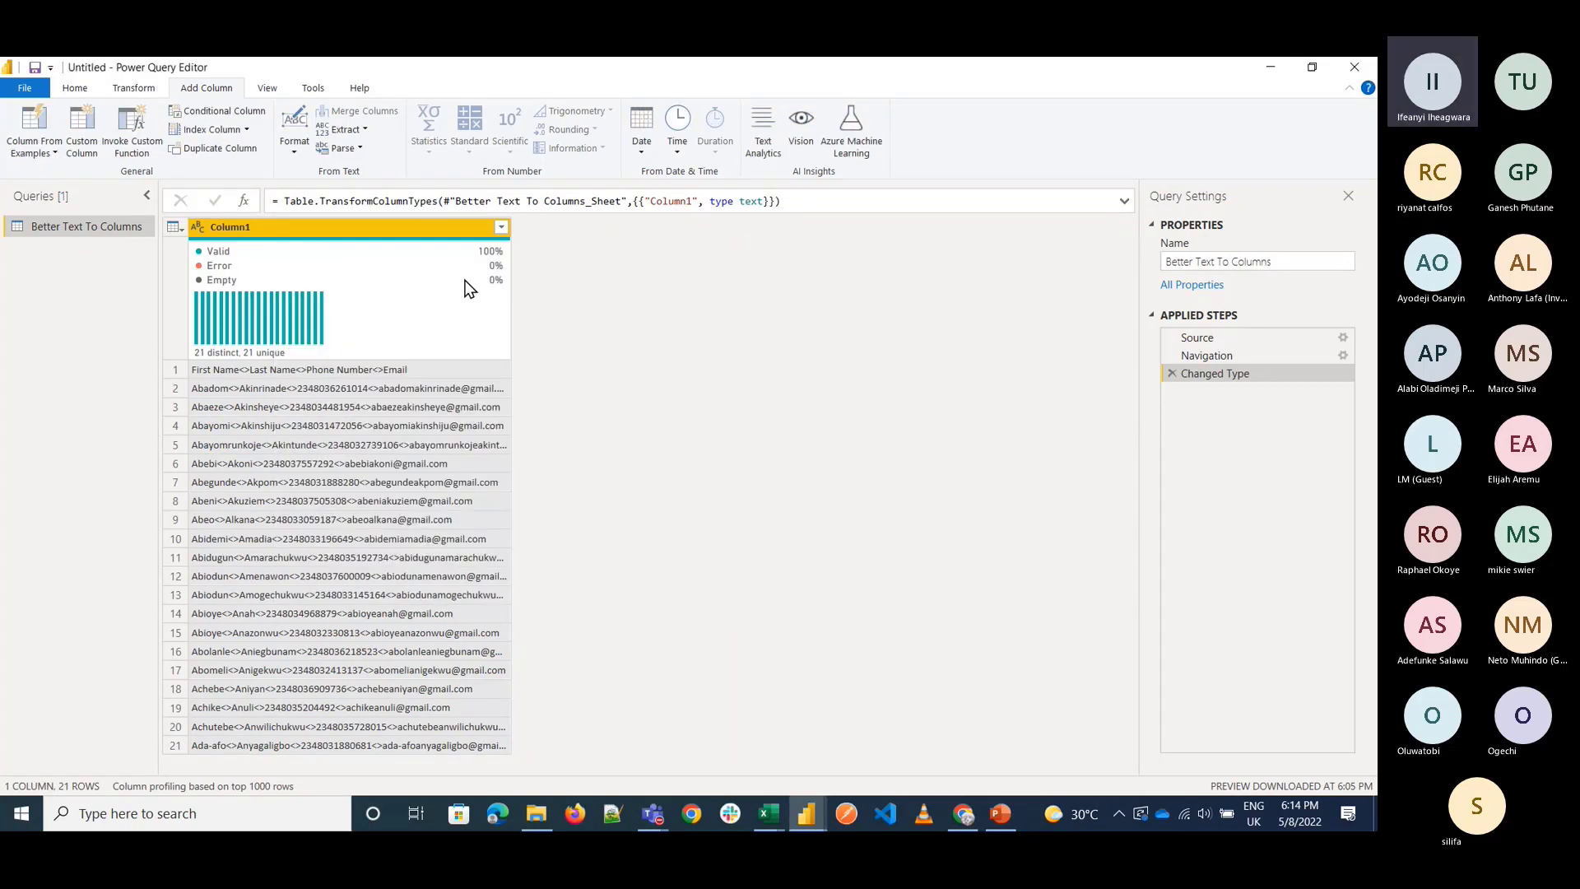
left_click(147, 89)
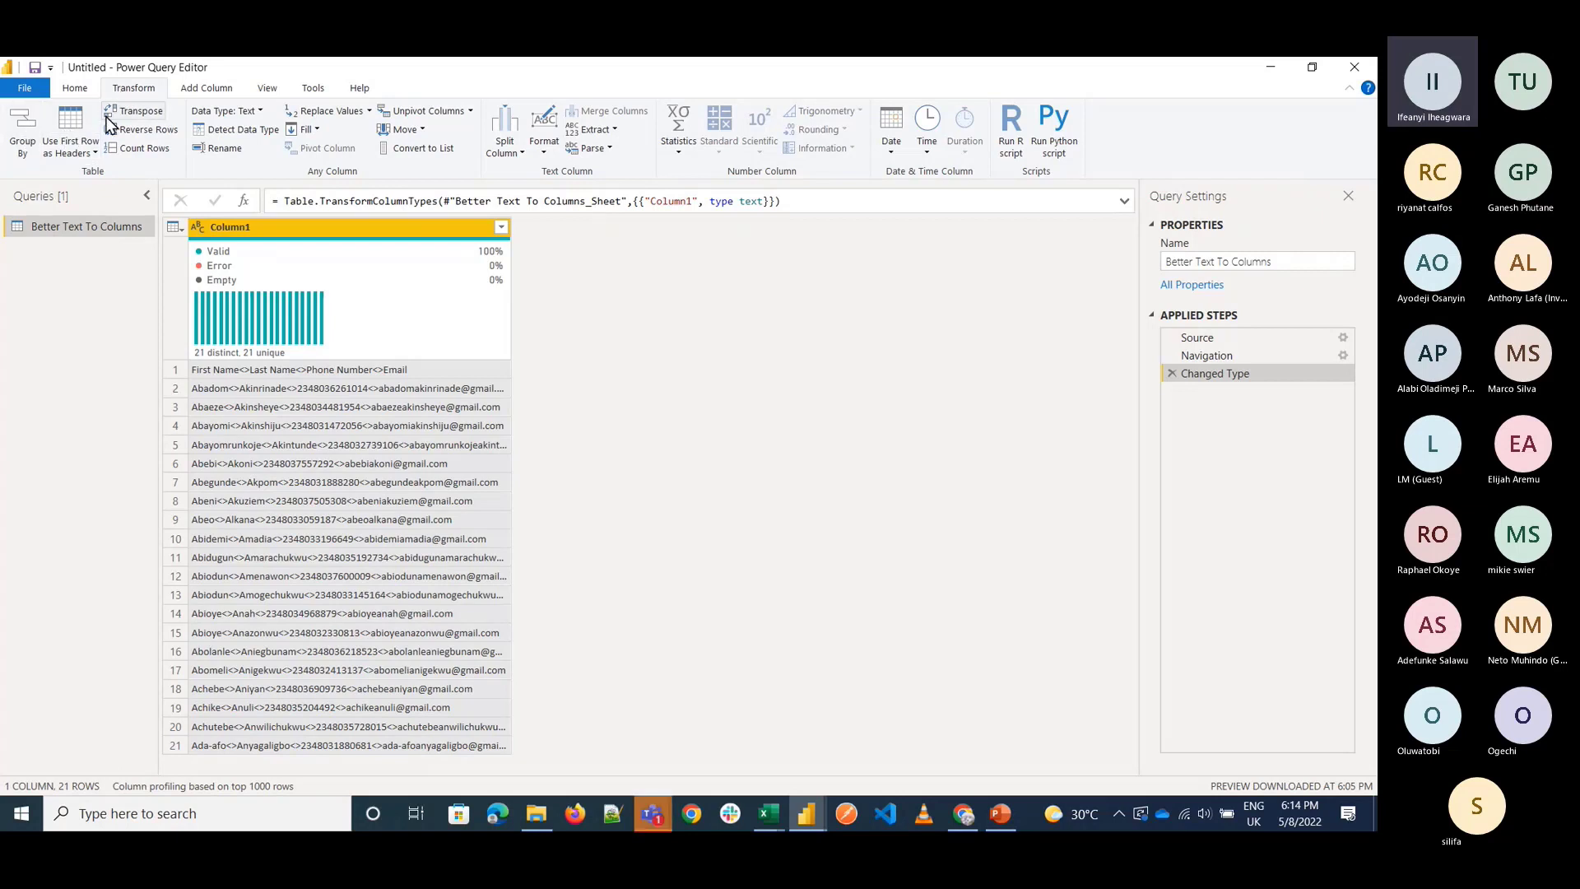
left_click(76, 88)
left_click(147, 86)
Switch to the Teams meeting chat, enlarge the screenshot shared by a guest, and close the image.
left_click(643, 815)
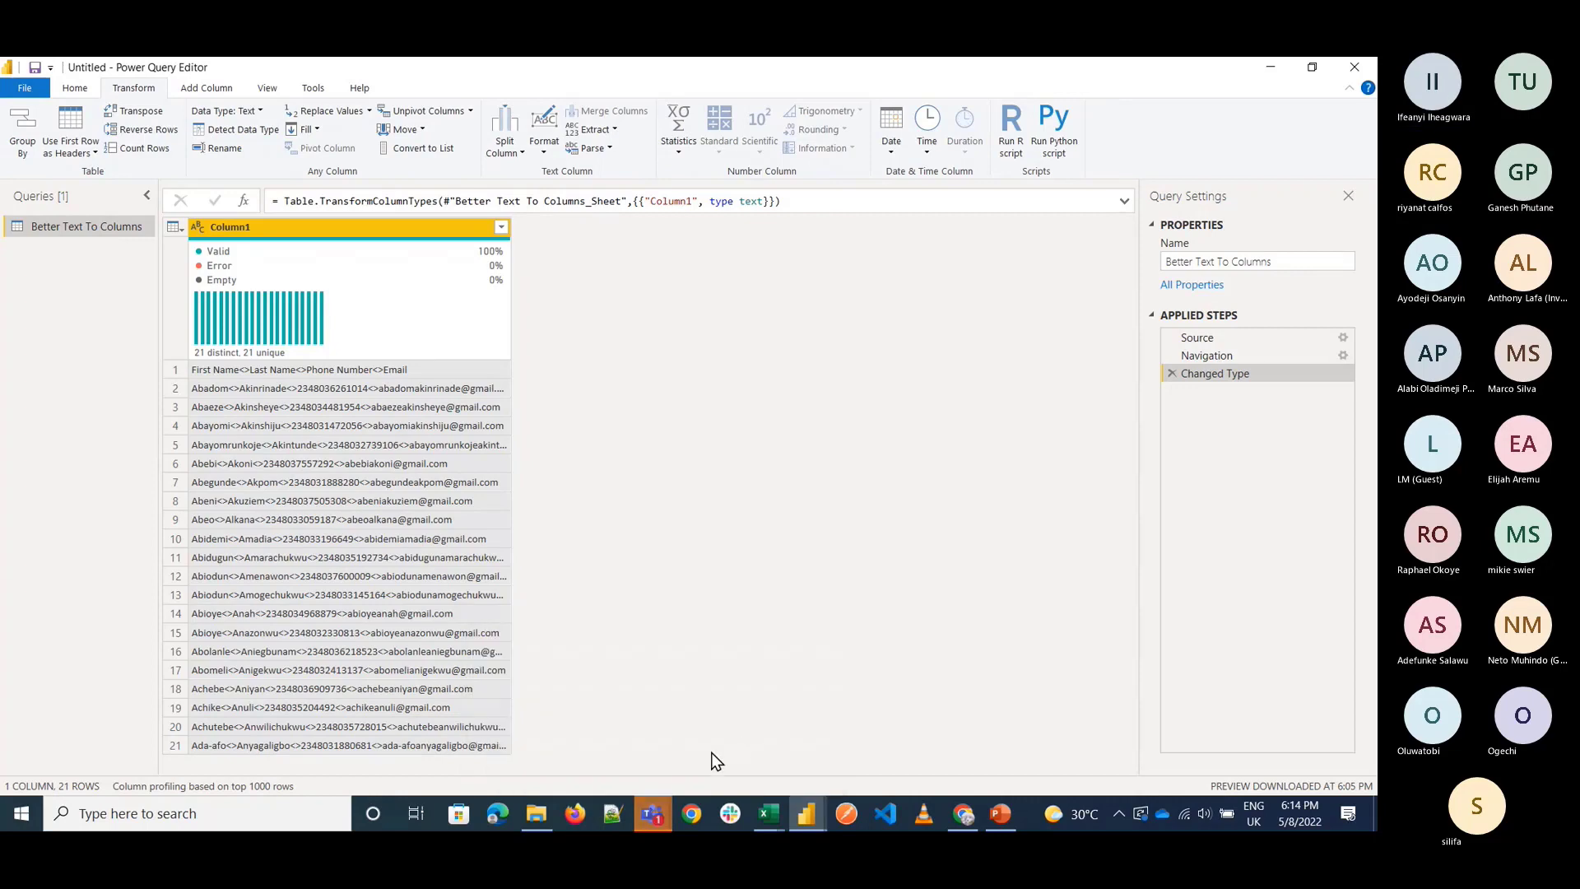
left_click(656, 812)
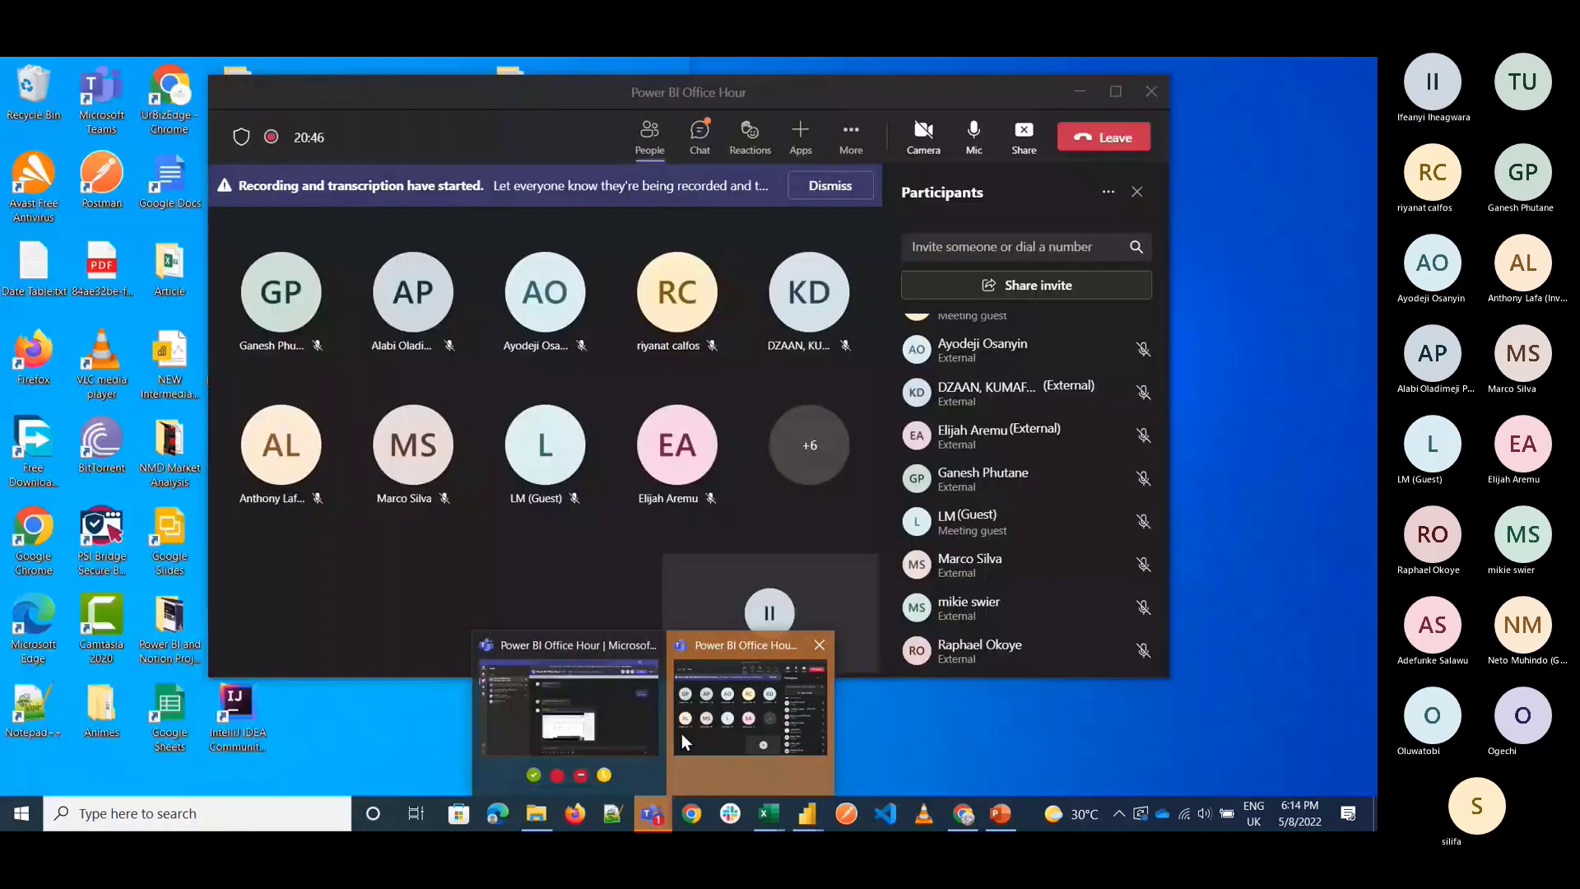
left_click(681, 733)
left_click(700, 133)
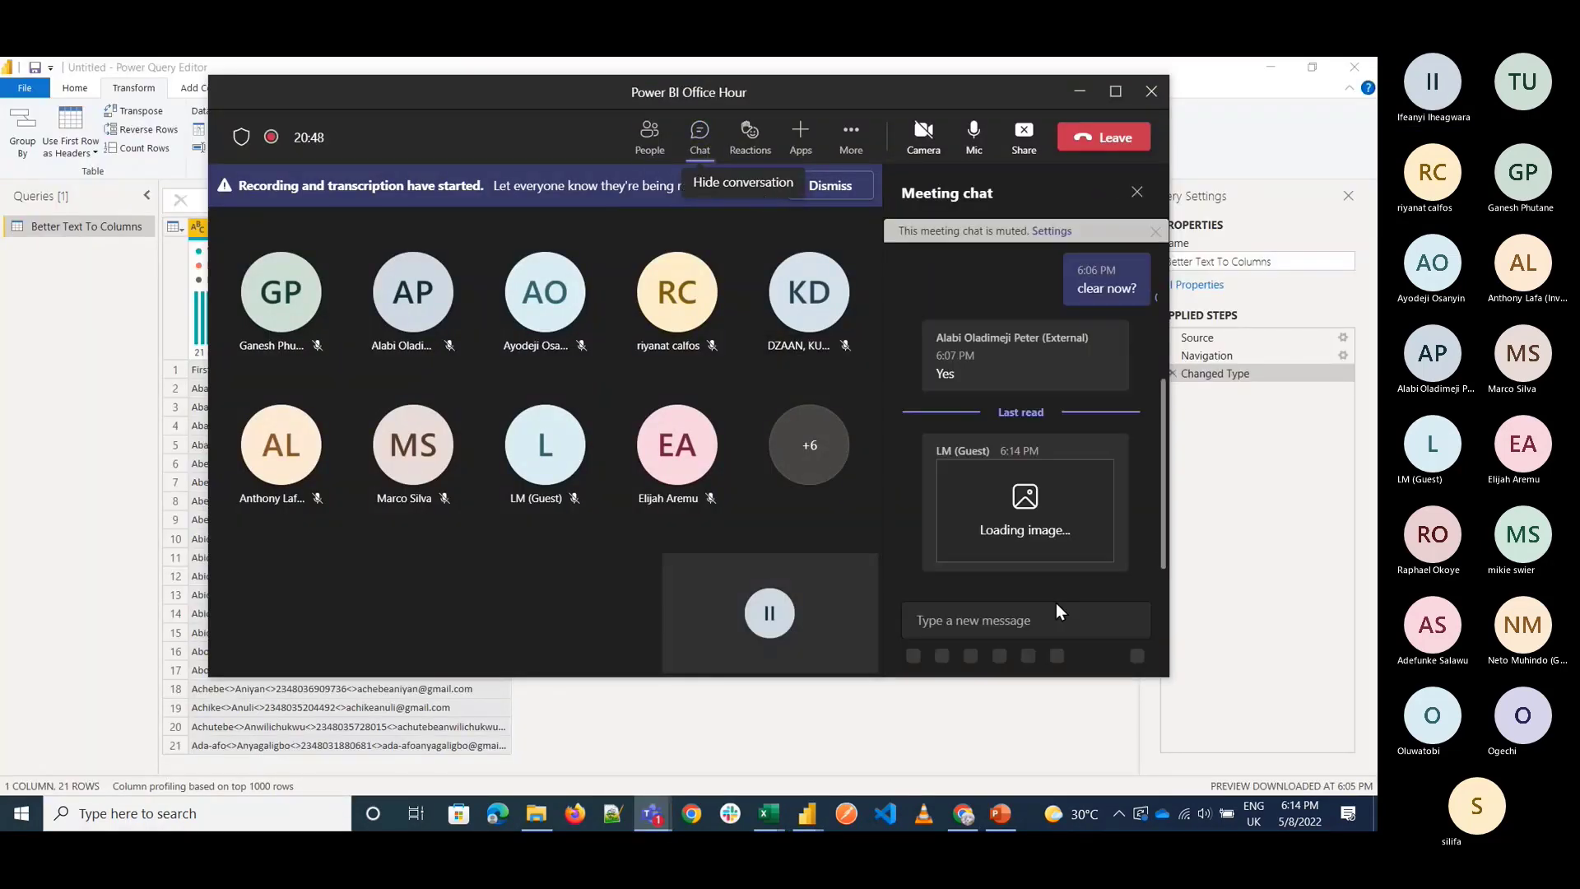
left_click(1020, 521)
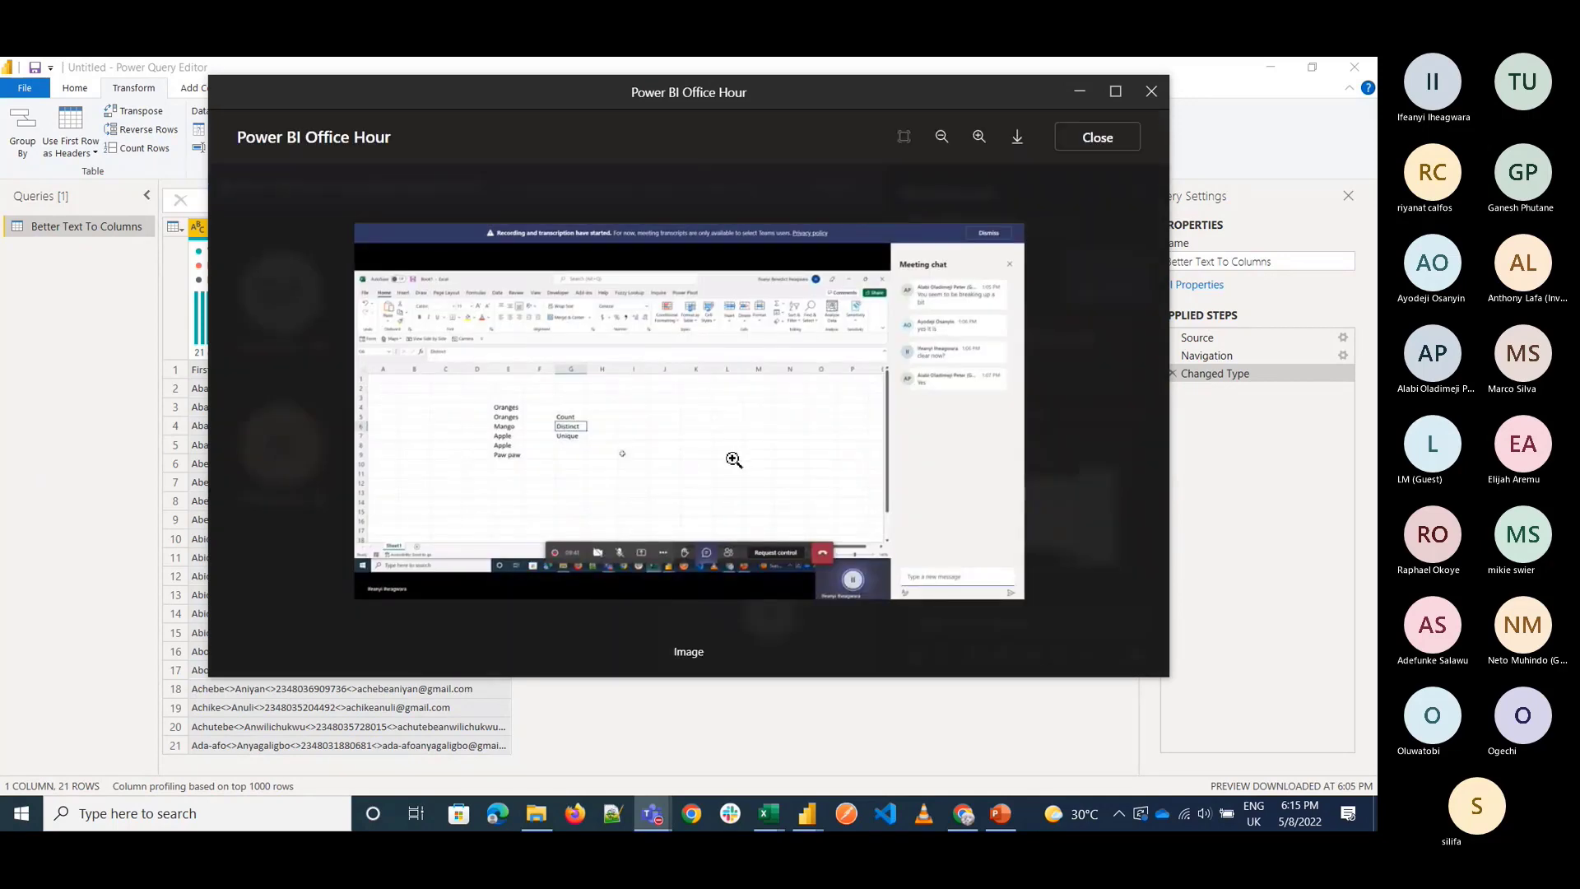
left_click(1114, 244)
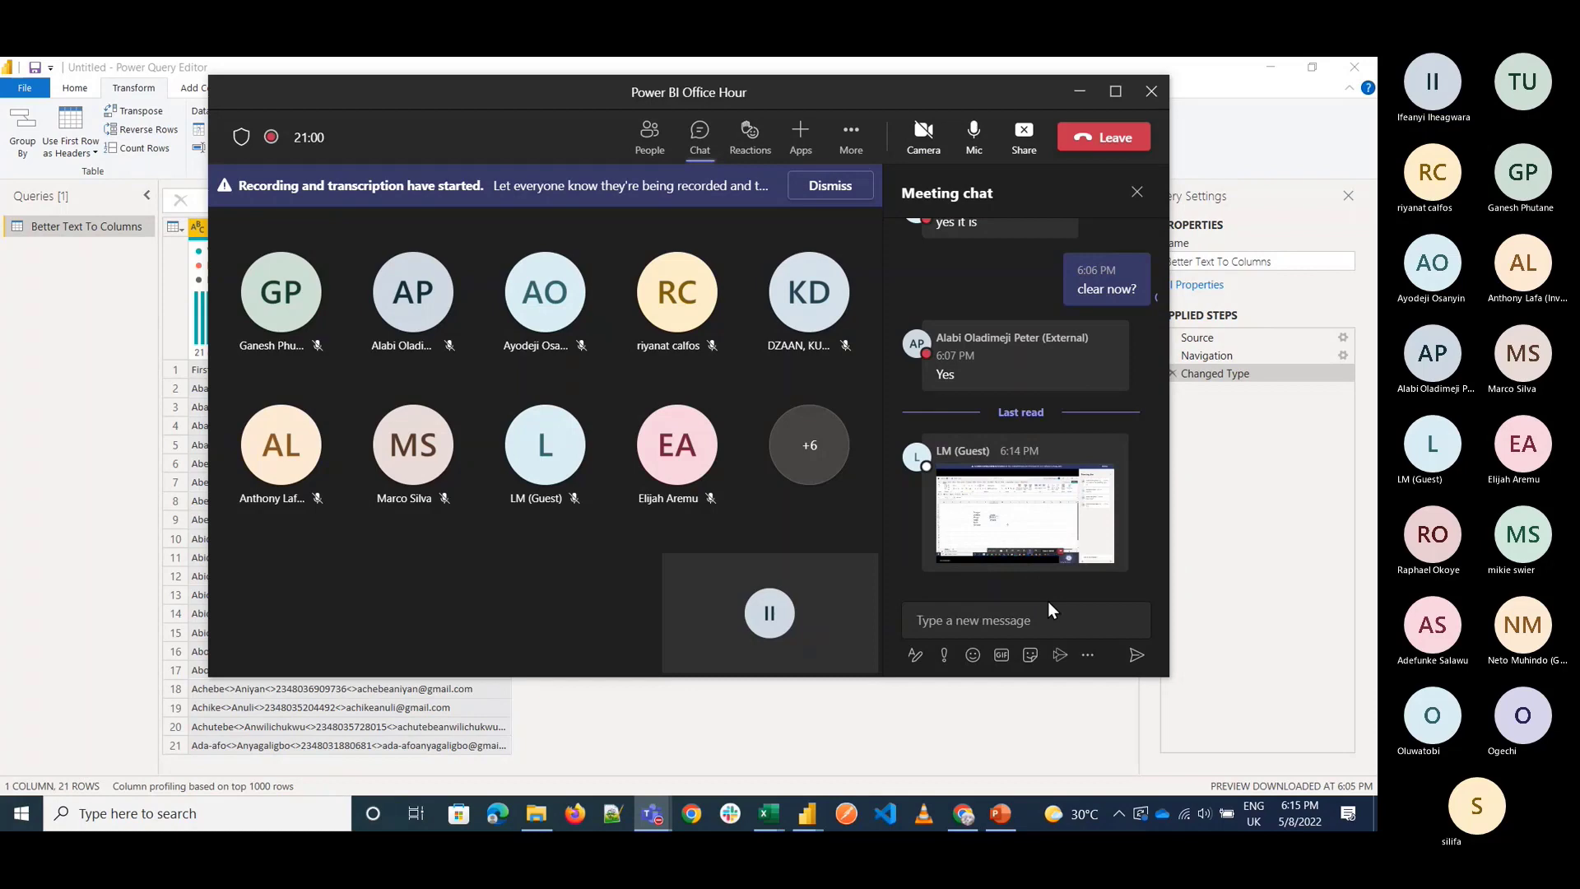
Send the message "is the screen frozen?" in the meeting chat.
left_click(1027, 615)
type("i")
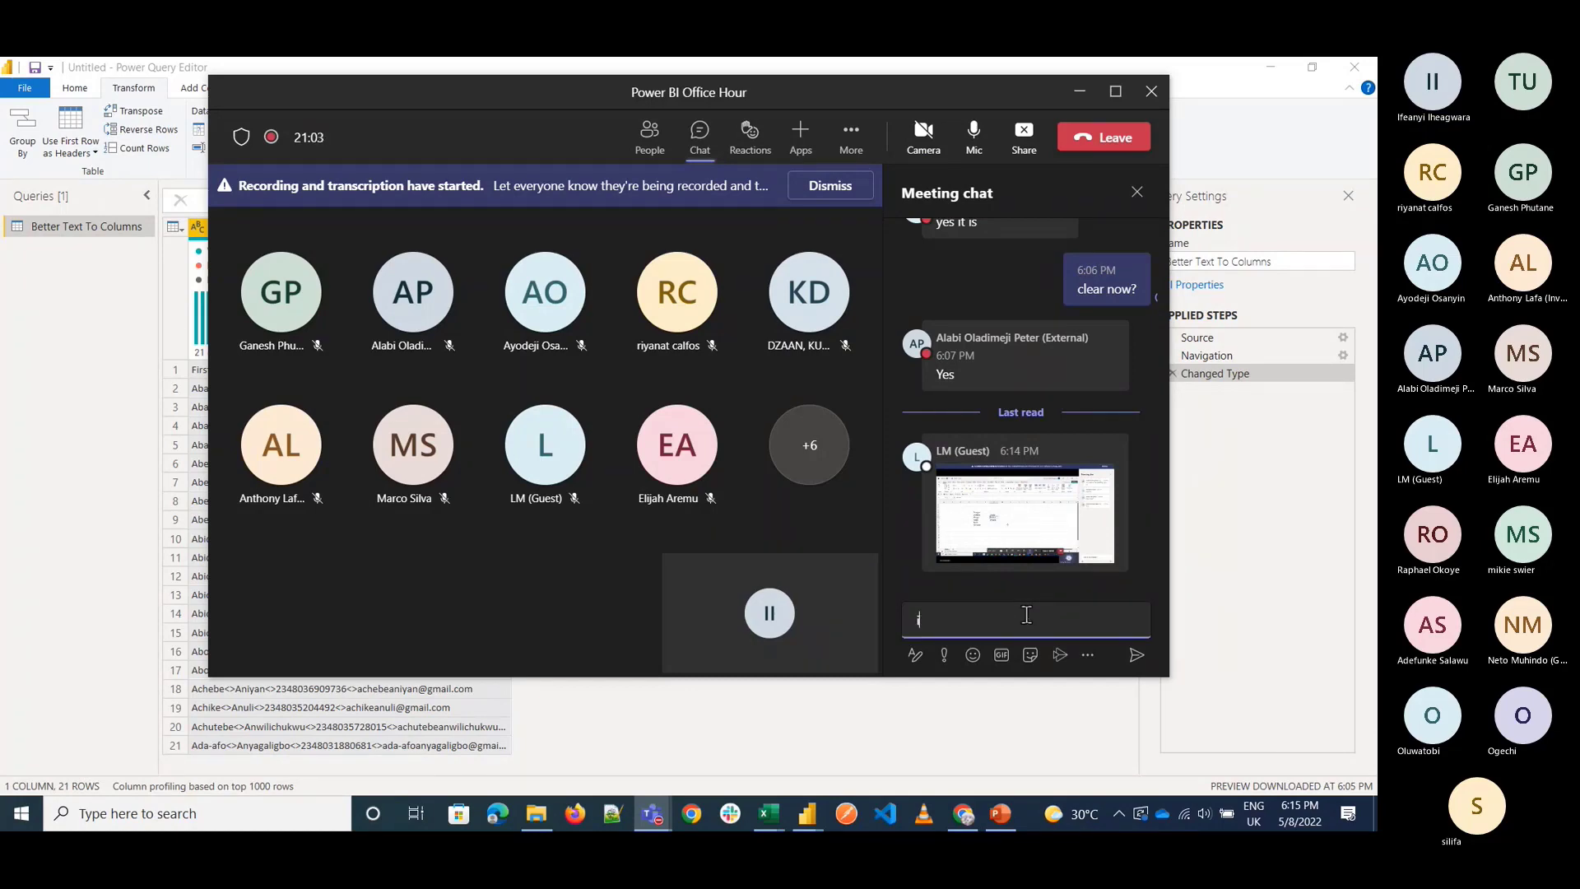
type("s the cr")
key("BackSpace")
key("BackSpace")
type("scre")
type("frozen?")
key("Return")
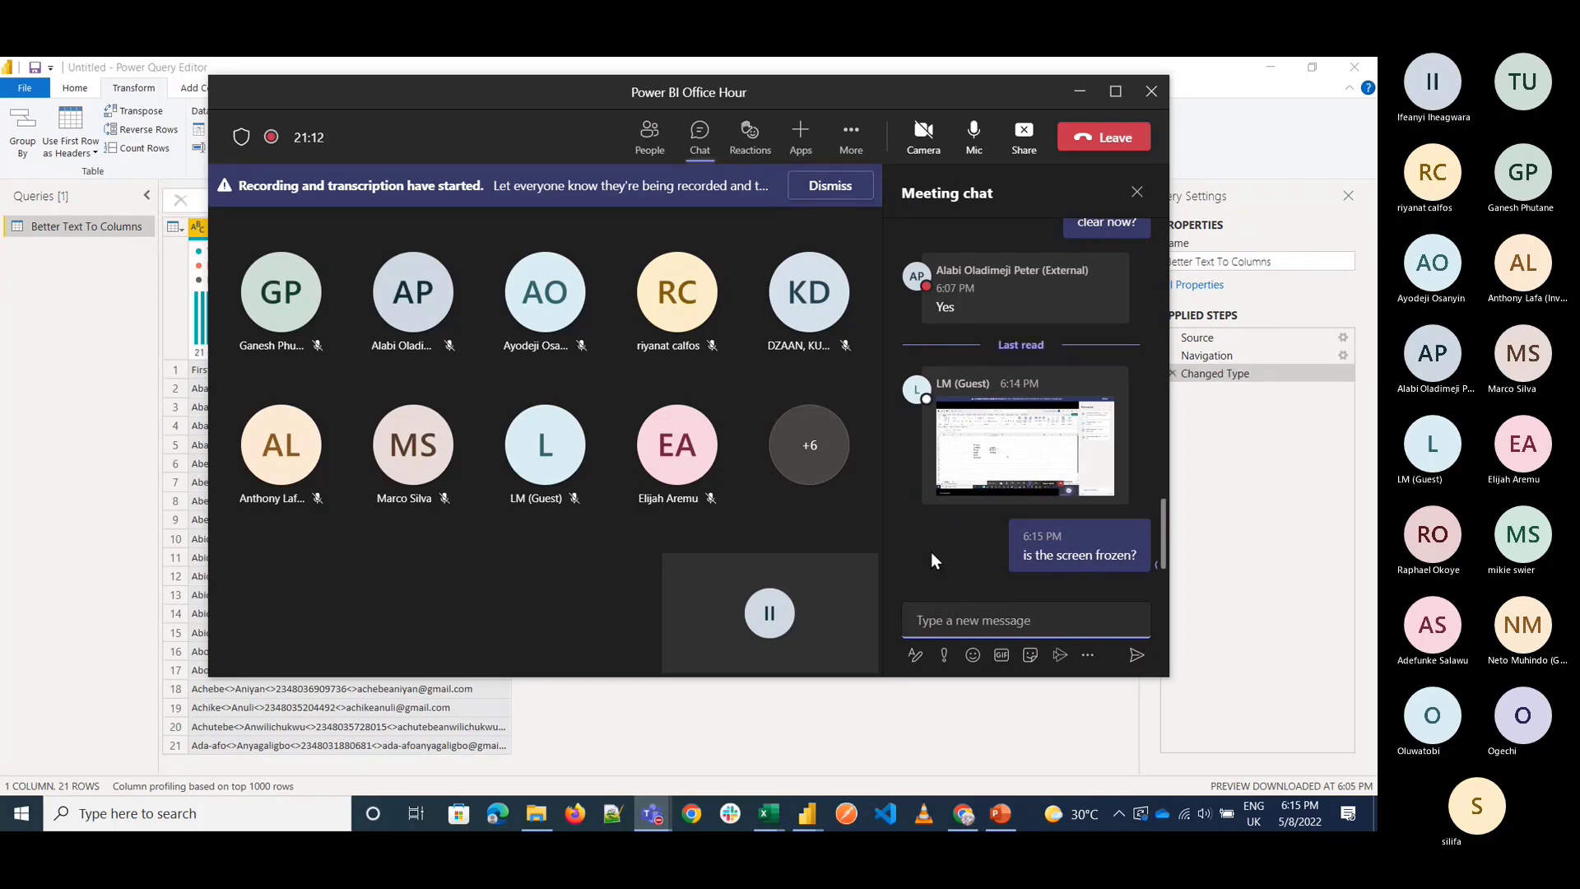
Check the meeting's participant list and the chat for replies, and return to Power Query Editor.
left_click(641, 144)
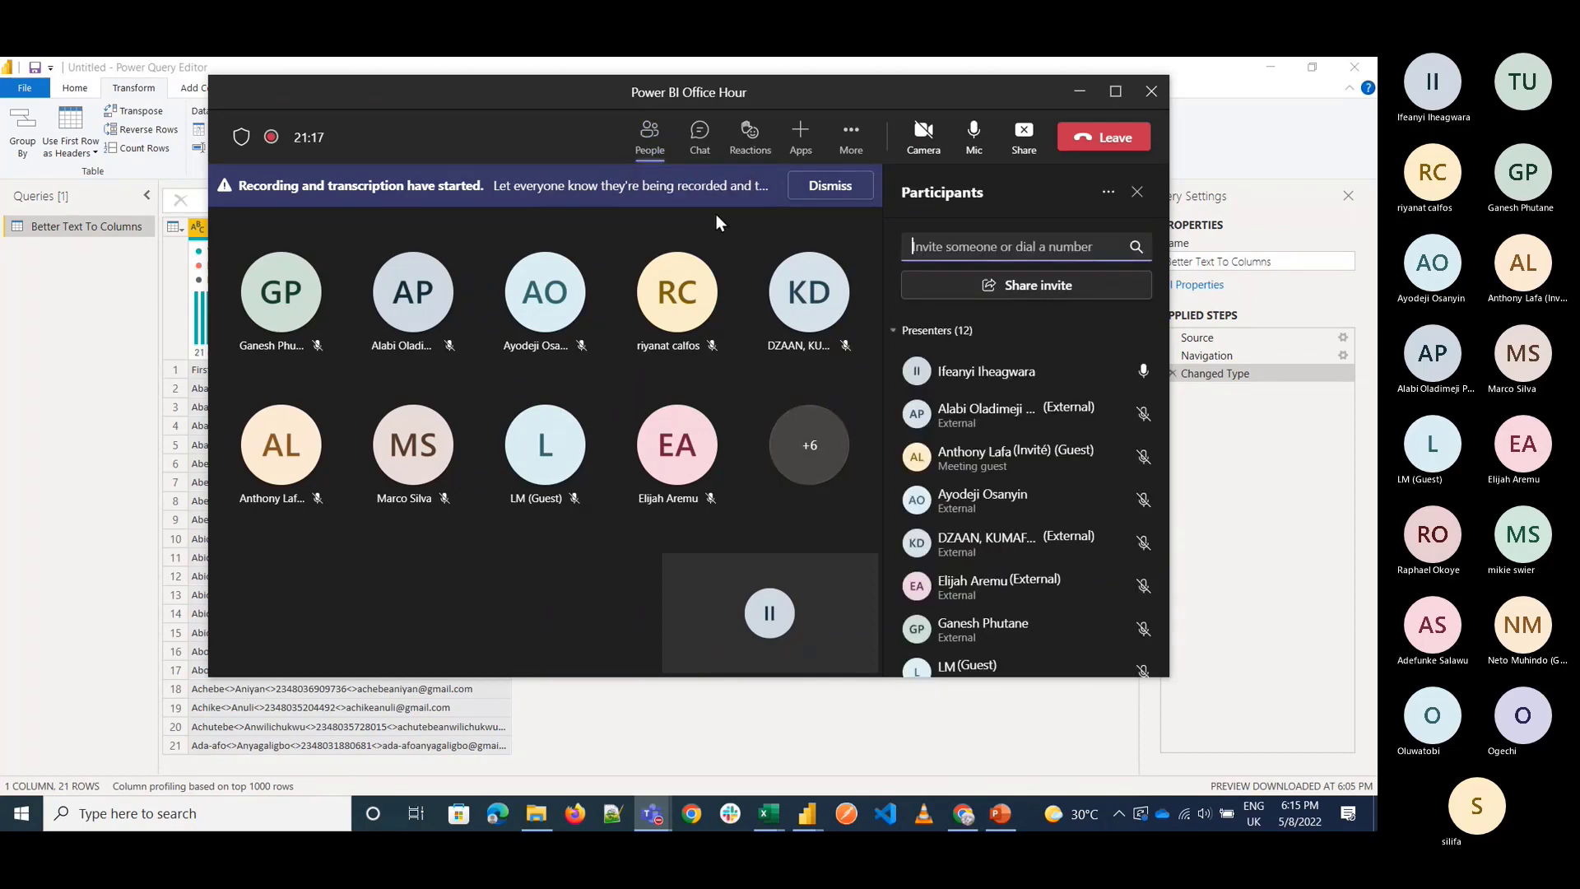
left_click(700, 133)
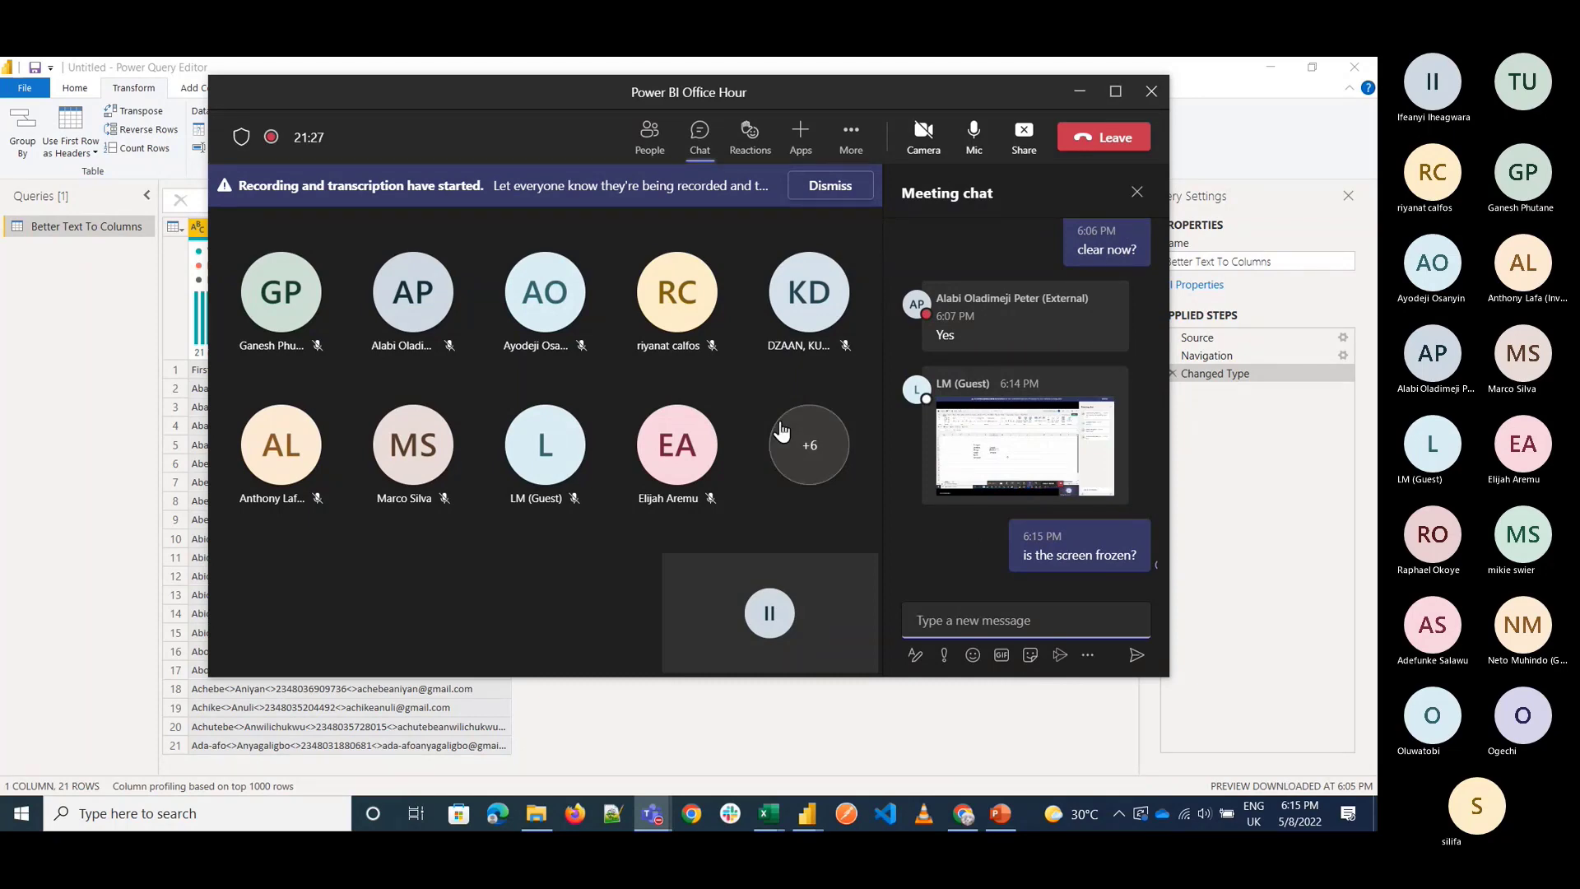
left_click(658, 702)
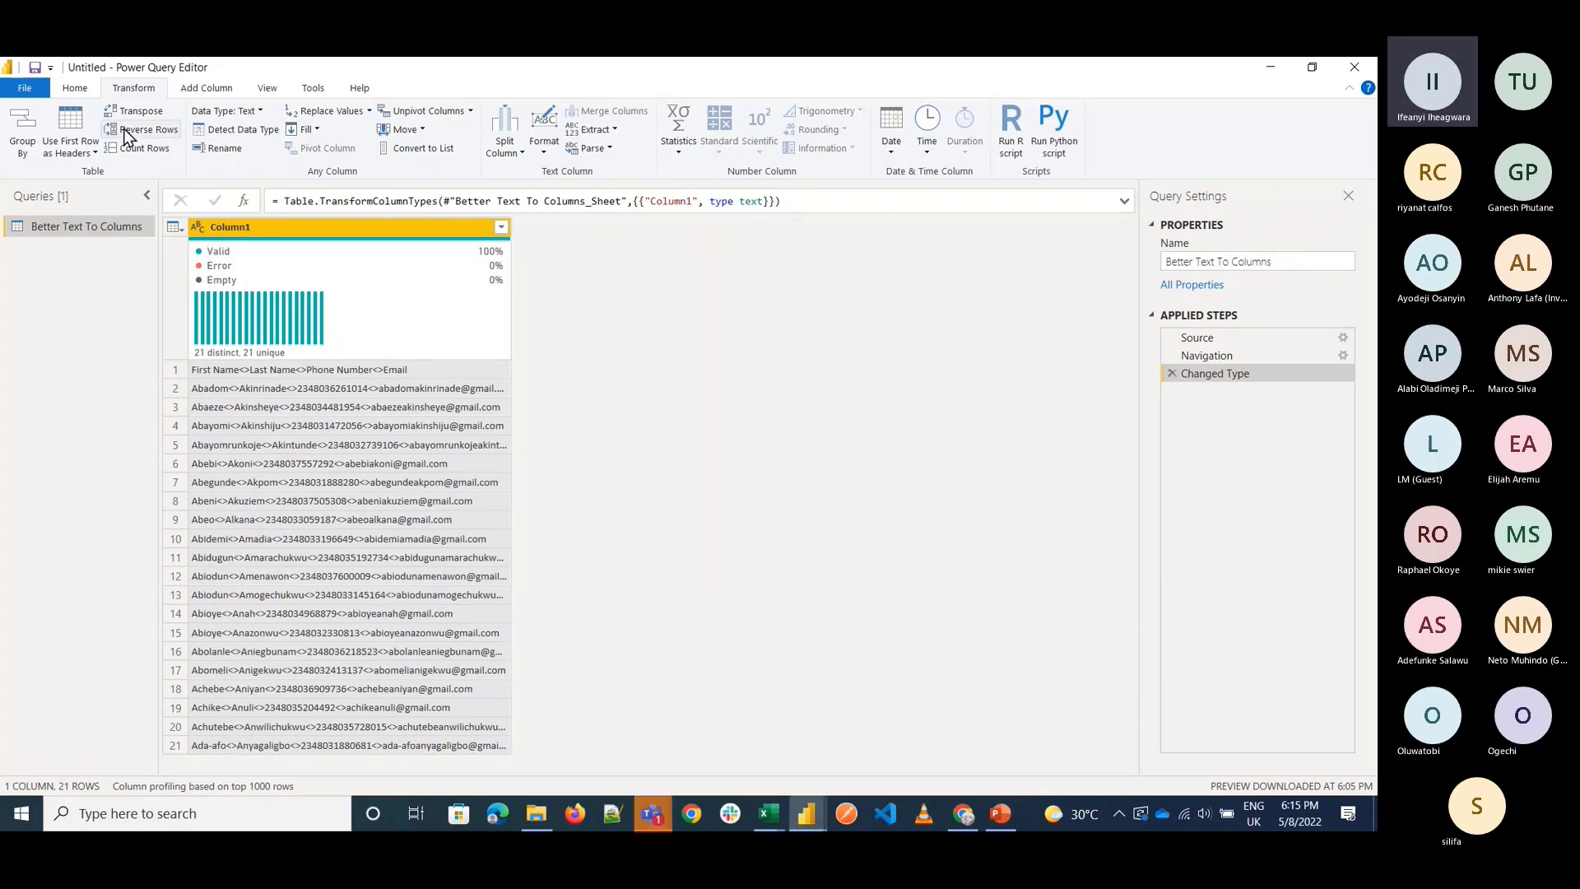
left_click(81, 93)
left_click(135, 91)
Go back to the Teams meeting chat, react with a thumbs-up to "u can go on", and return to Power Query Editor.
mouse_move(660, 817)
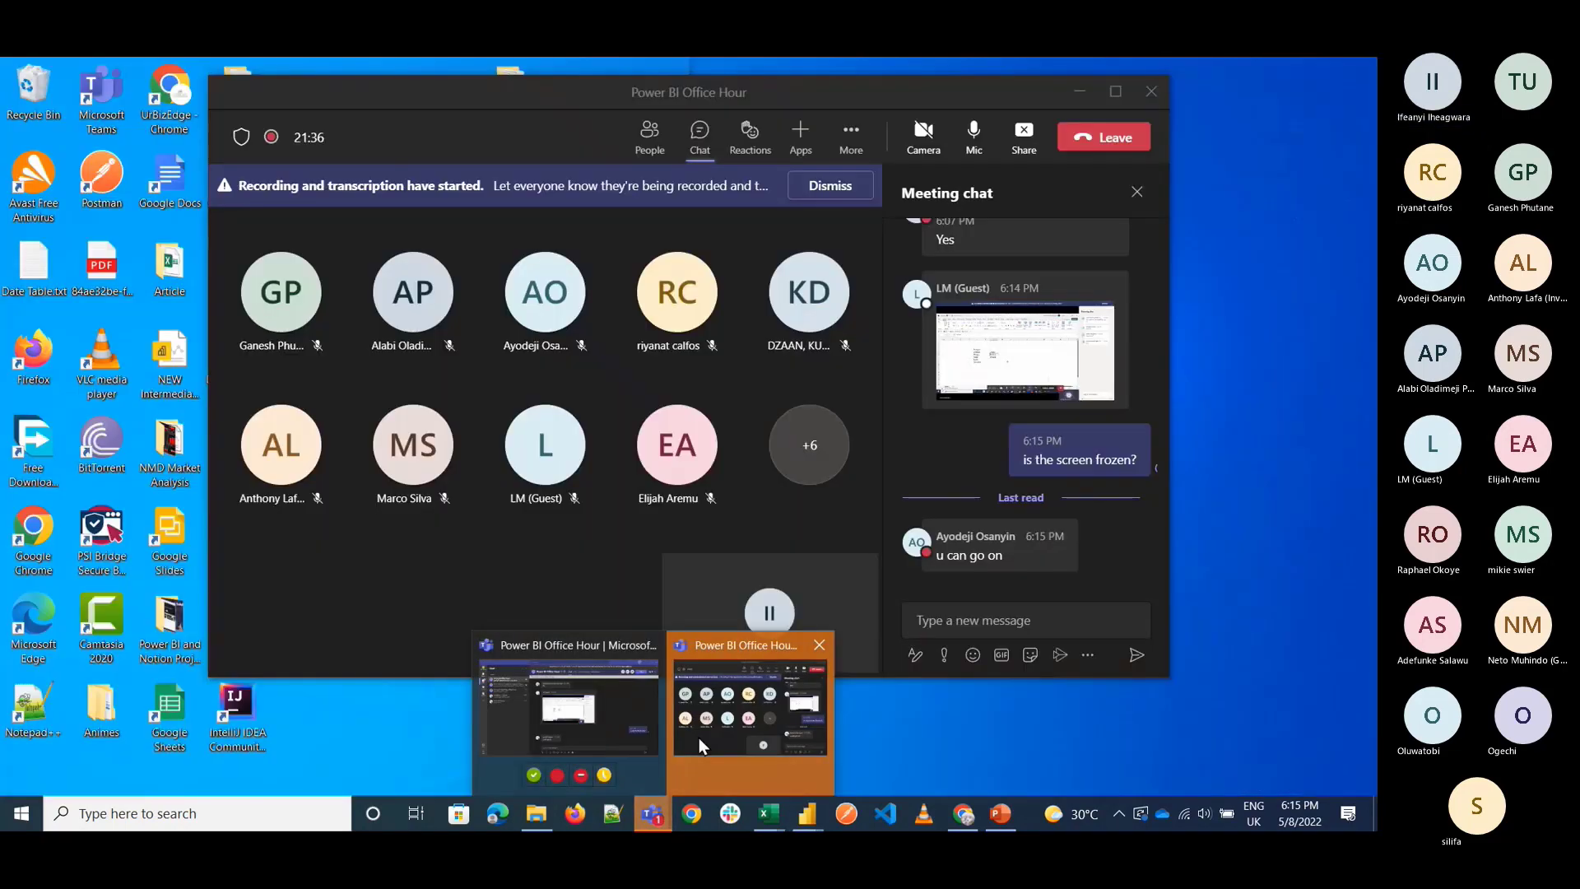
left_click(698, 737)
mouse_move(1009, 552)
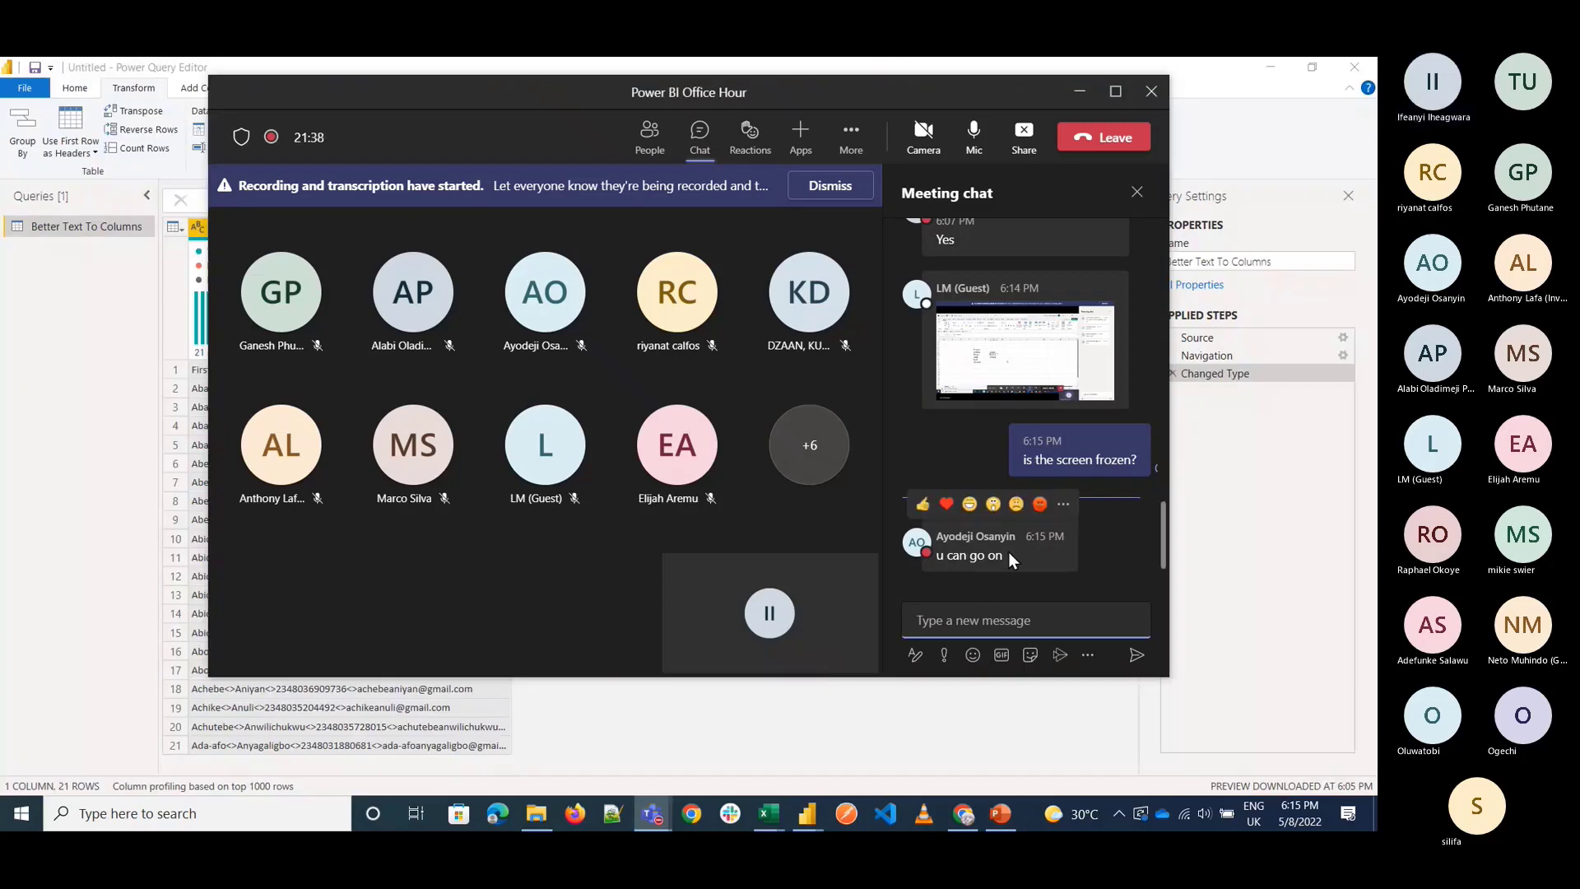
left_click(923, 511)
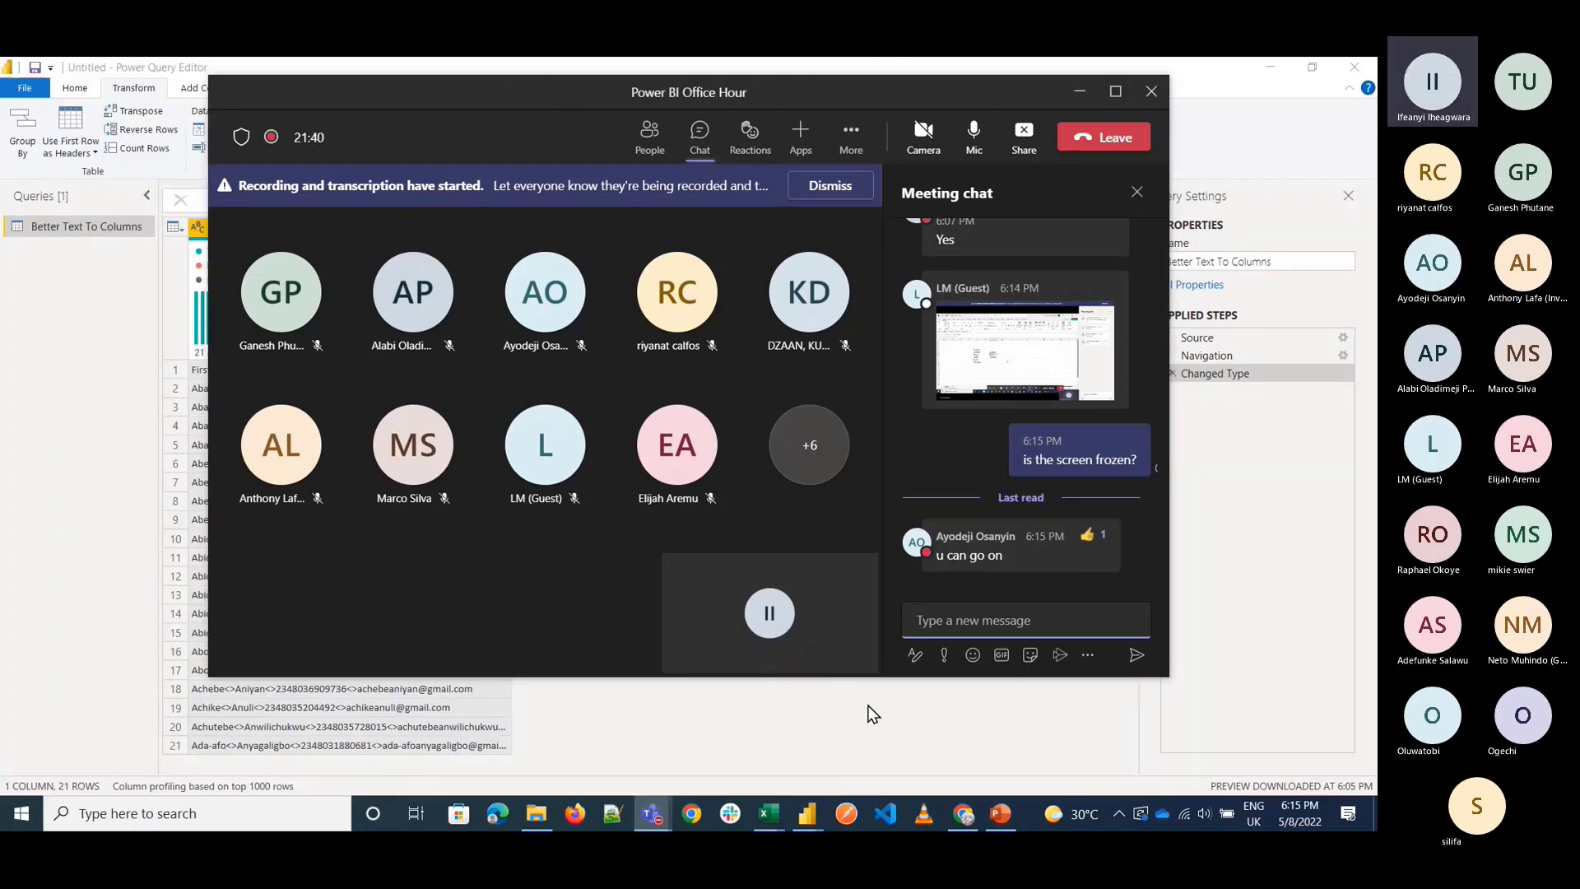
left_click(872, 715)
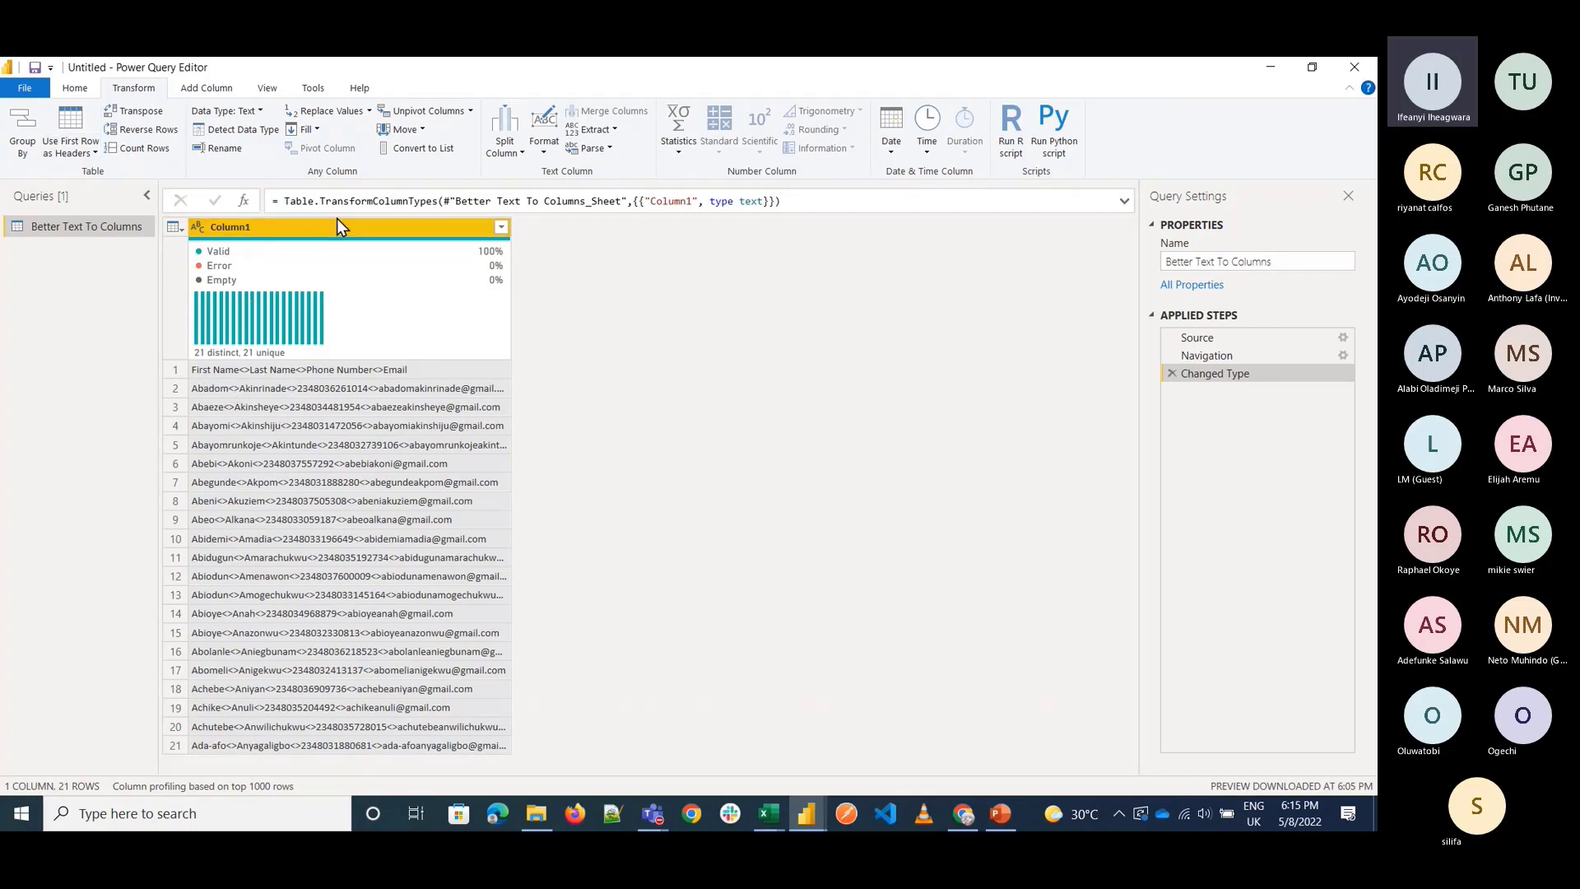
mouse_move(391, 262)
left_click(219, 91)
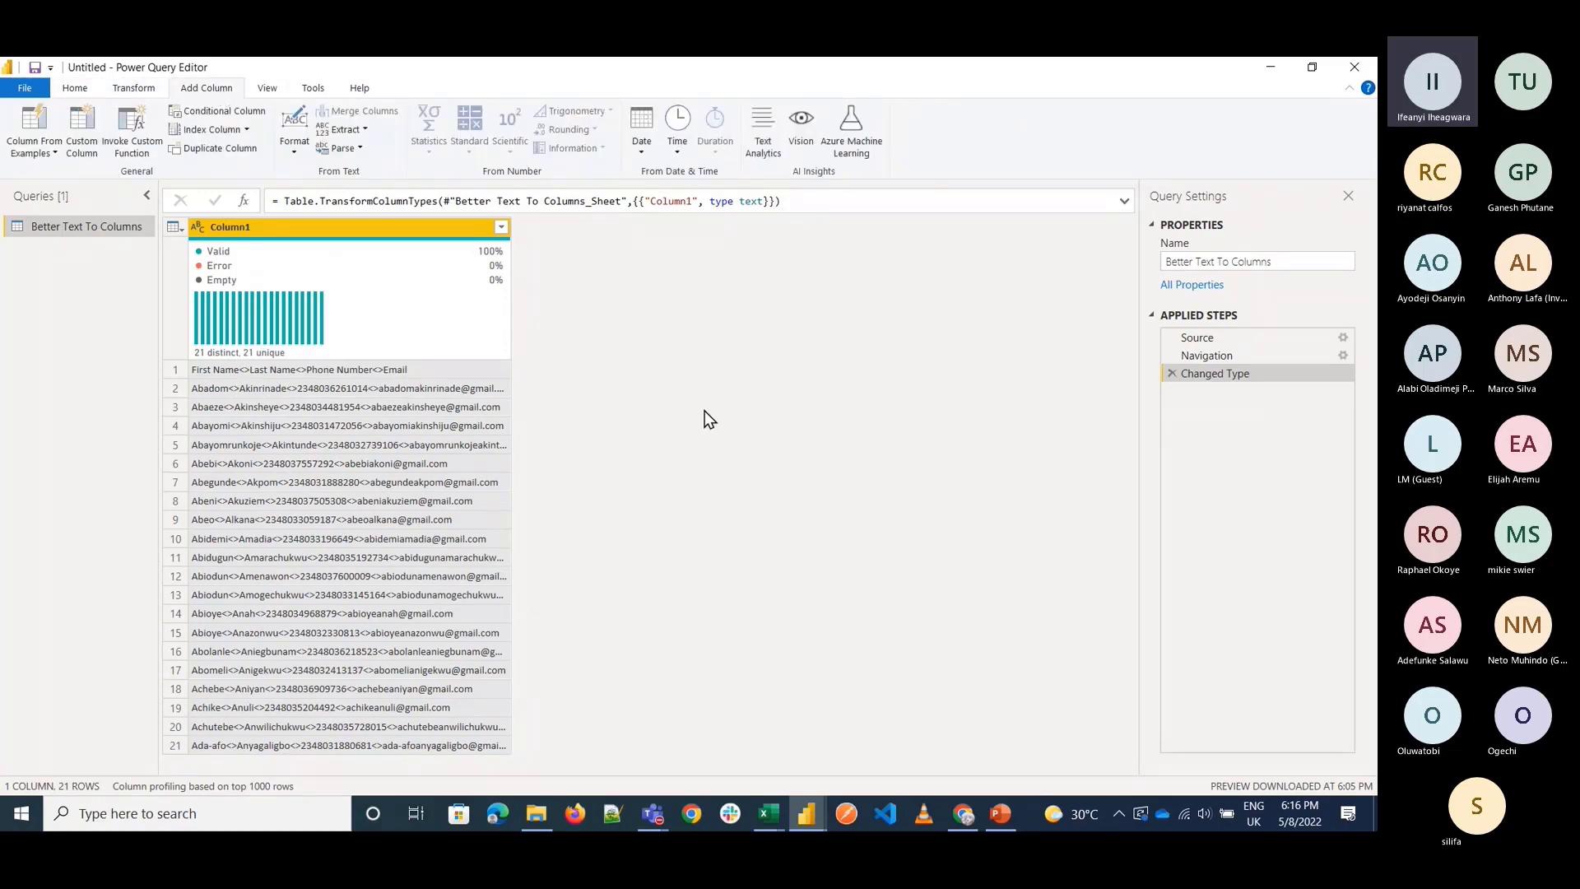
left_click(269, 88)
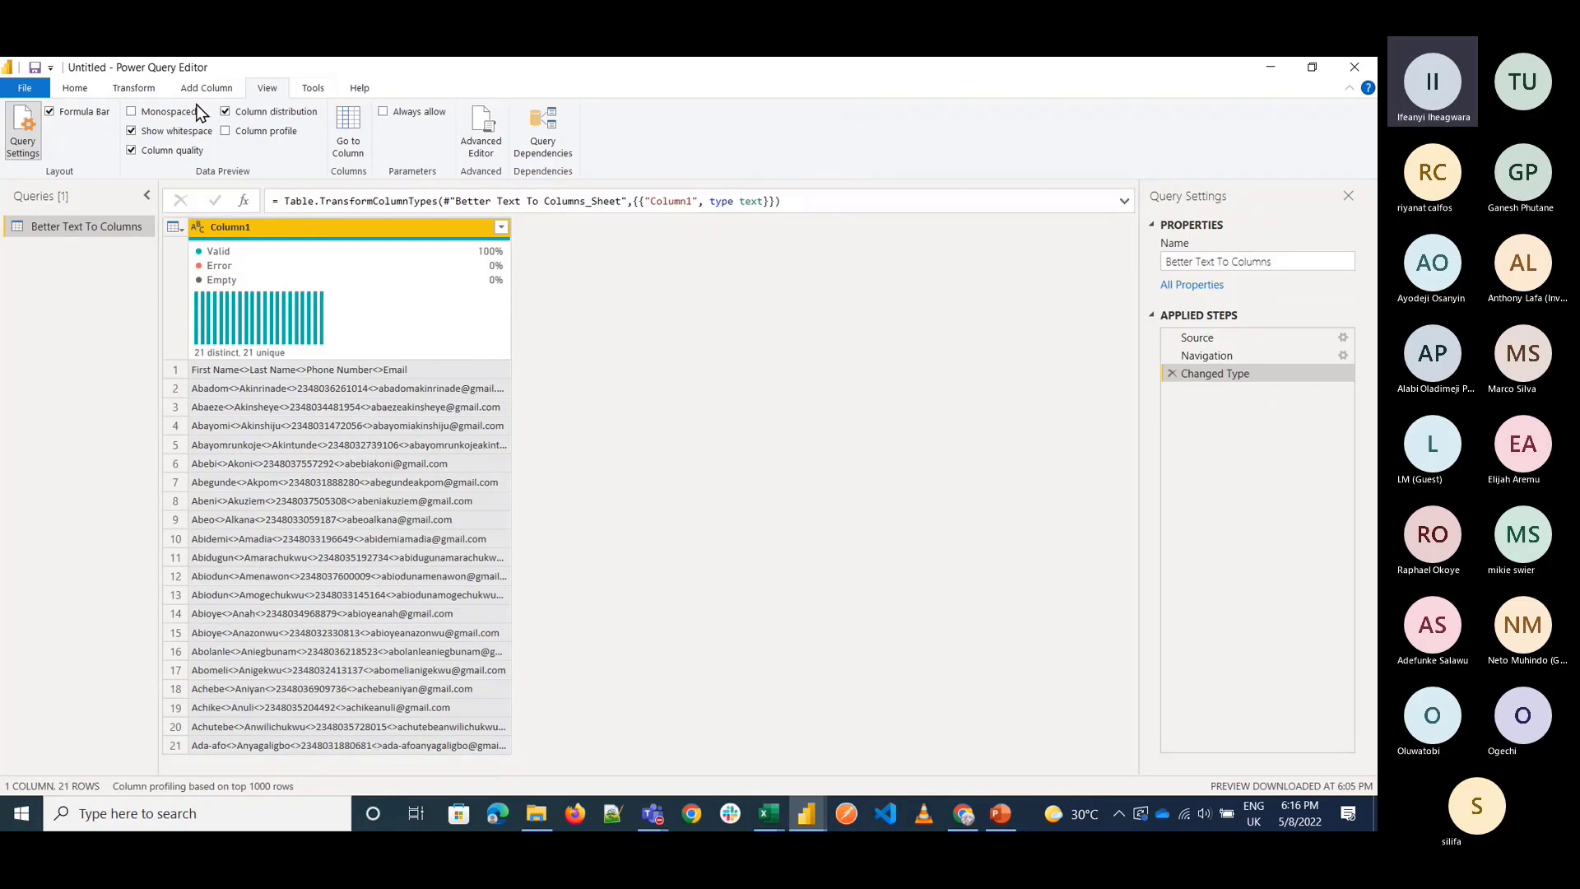
left_click(133, 88)
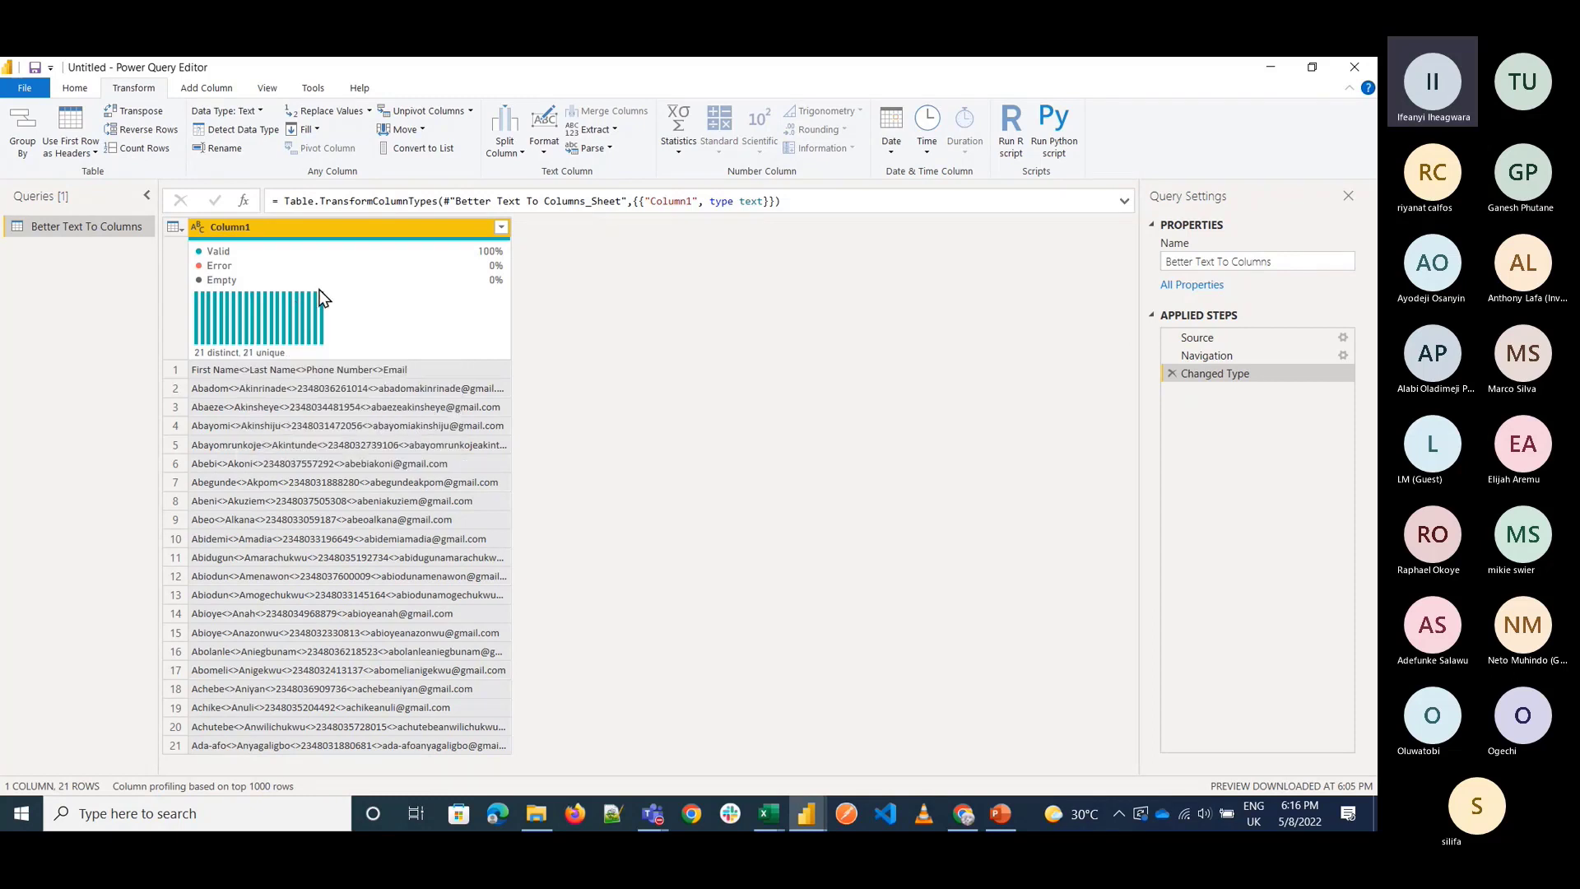
Switch to the Urbizedge.xlsx workbook in Excel and point out column A of the Better Text To Columns sheet.
left_click(769, 815)
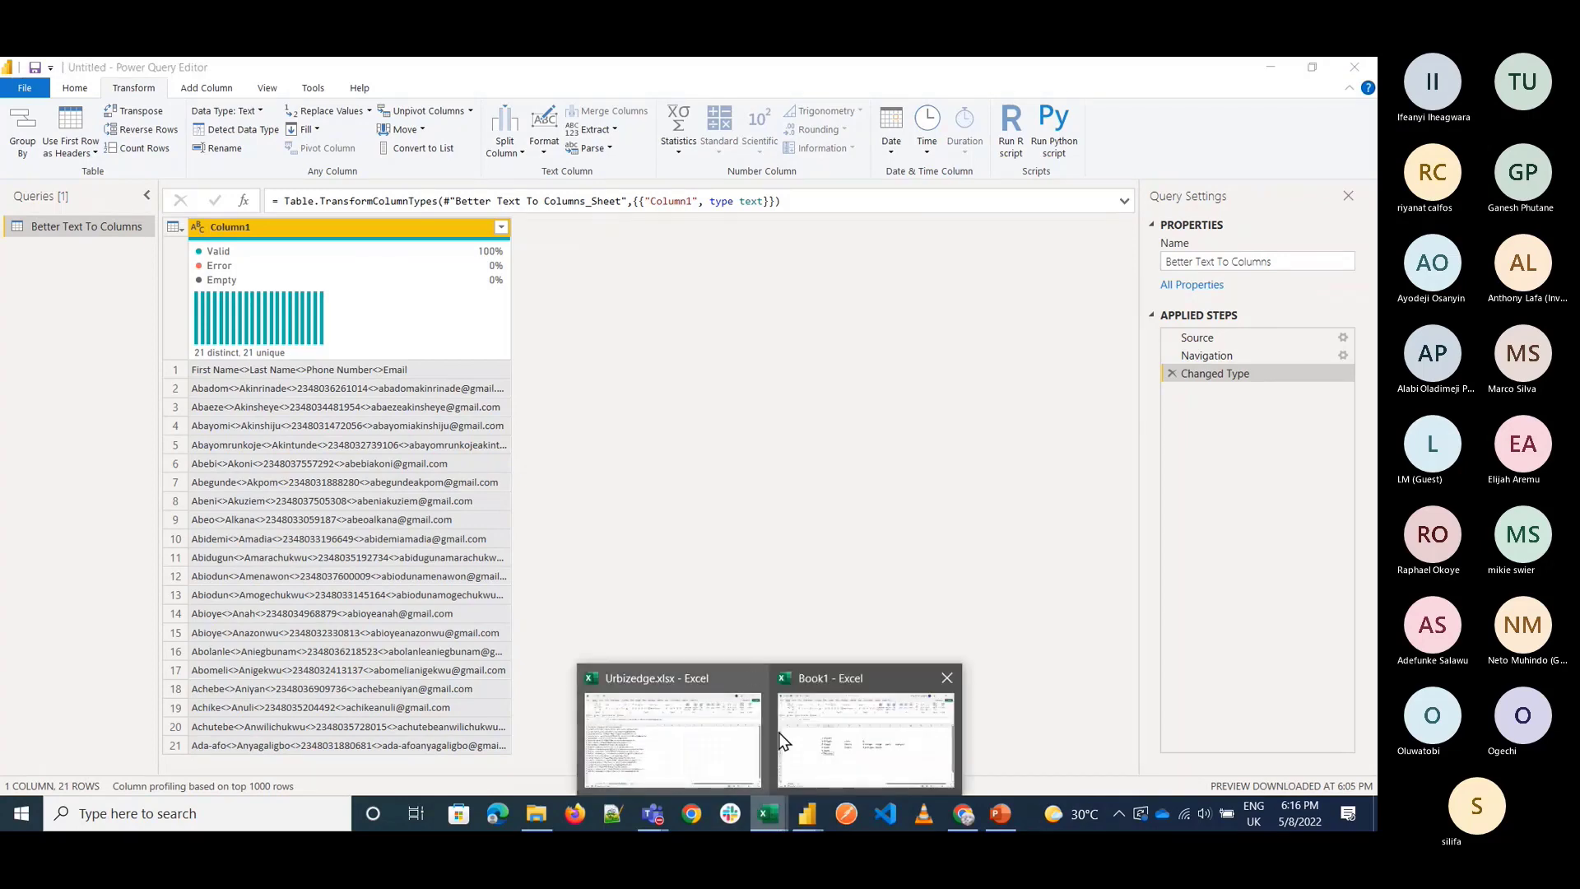
left_click(675, 712)
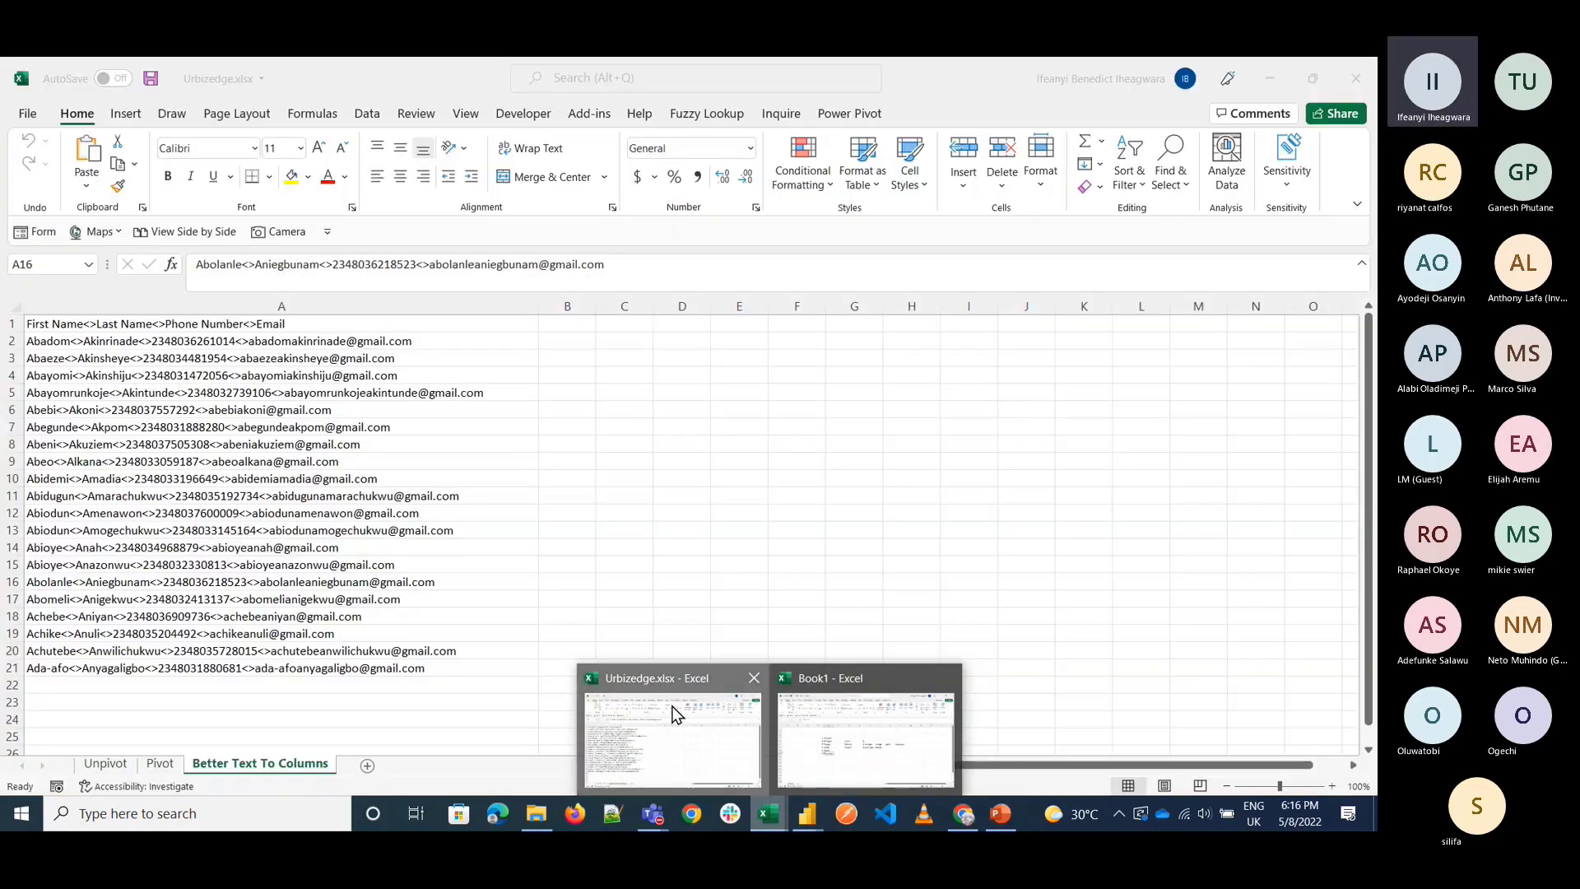
left_click(152, 307)
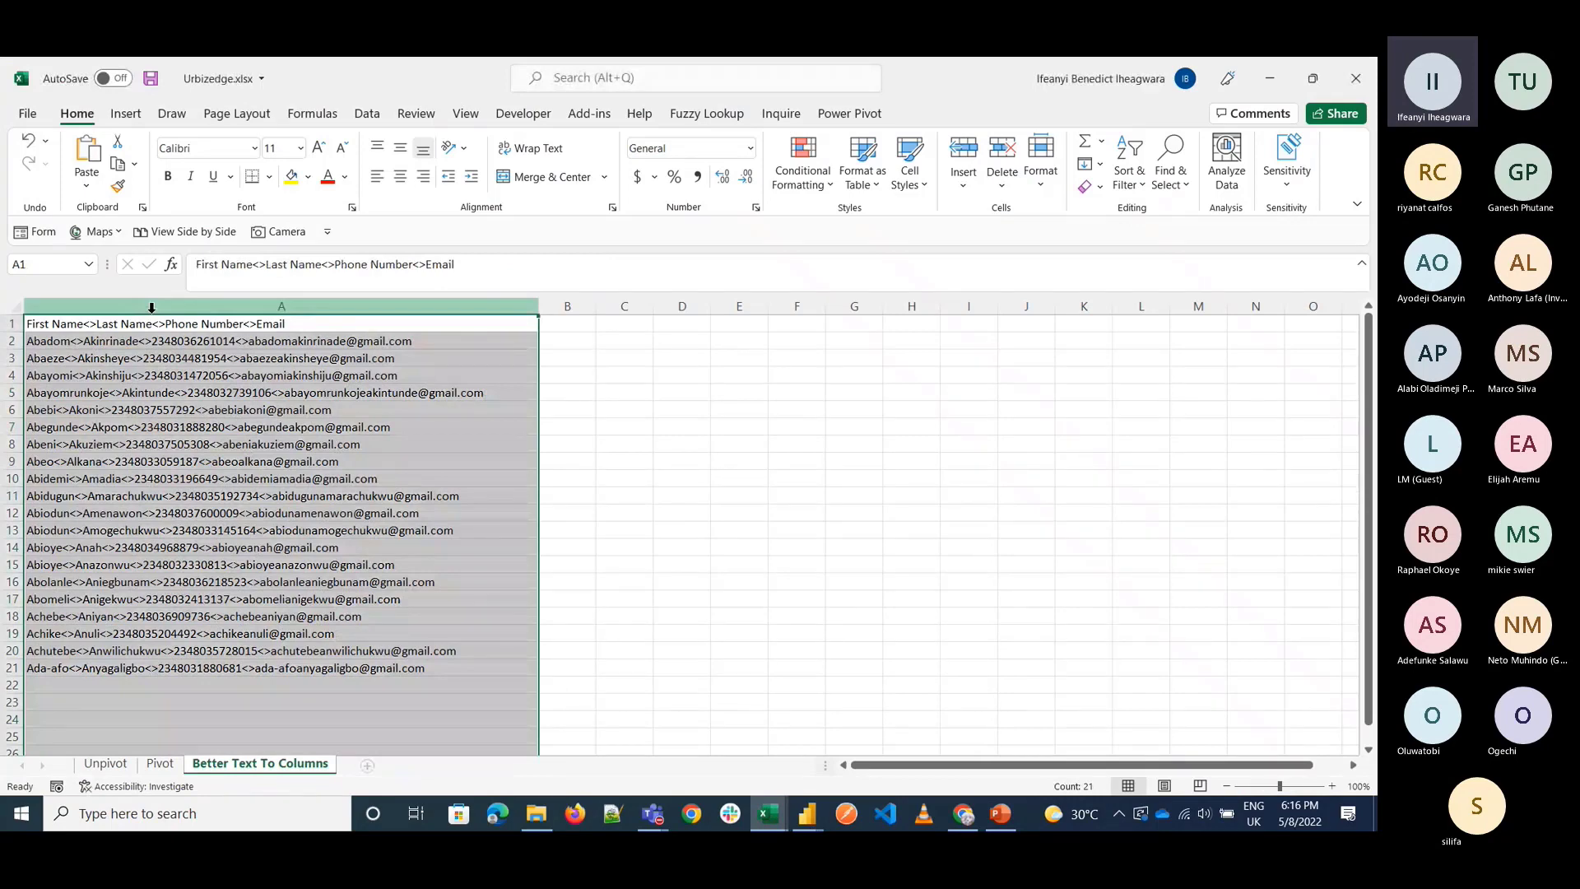
left_click(572, 329)
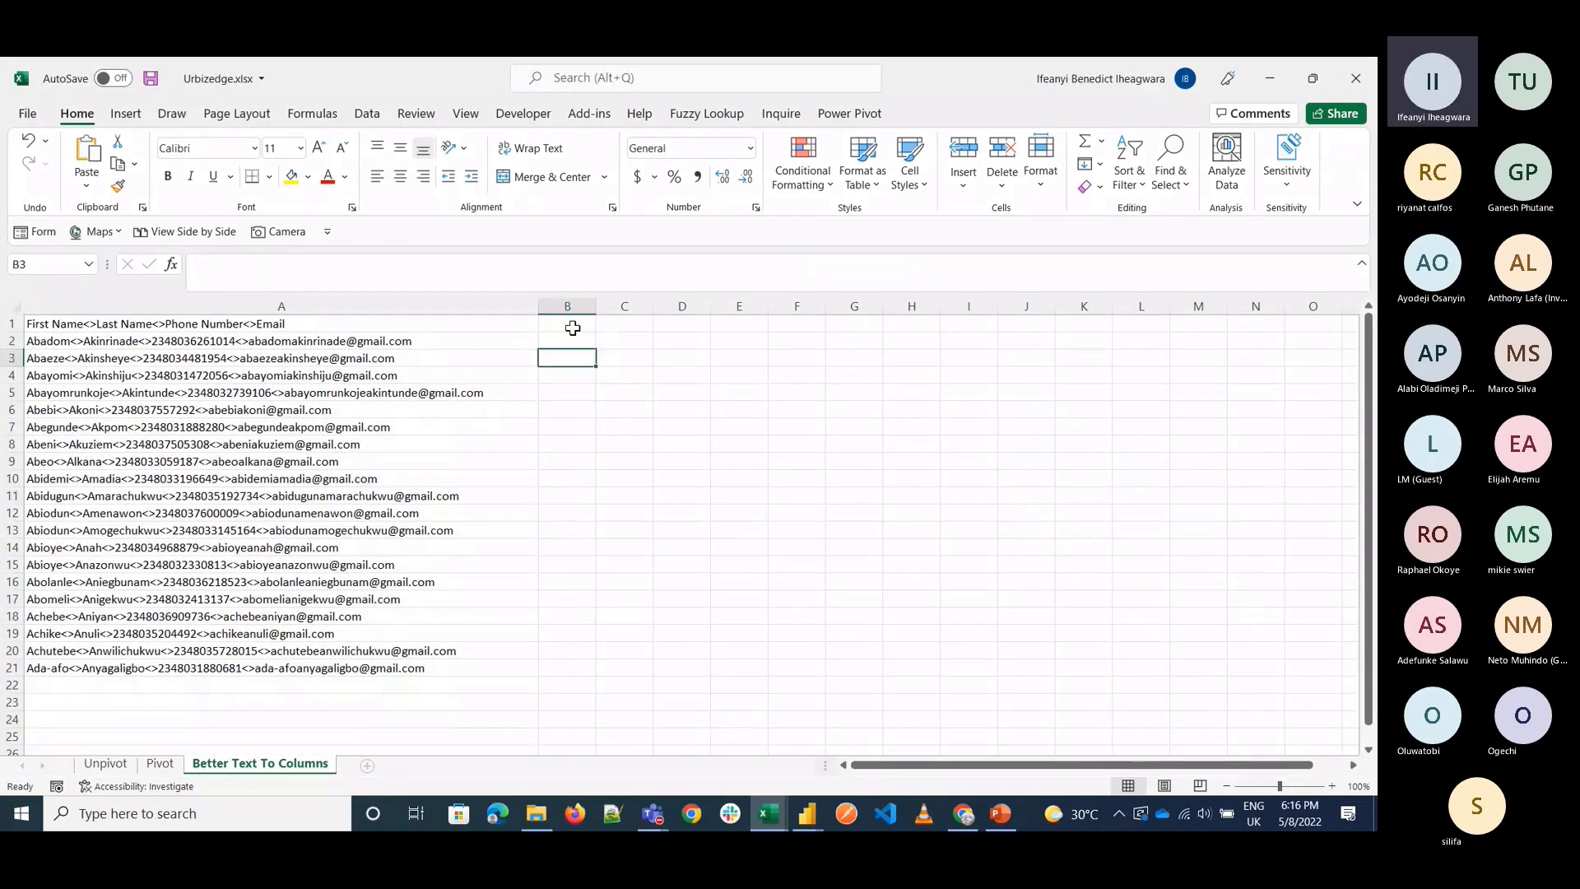
Replace every "<>" delimiter in column A with a comma and close Find and Replace.
left_click(348, 307)
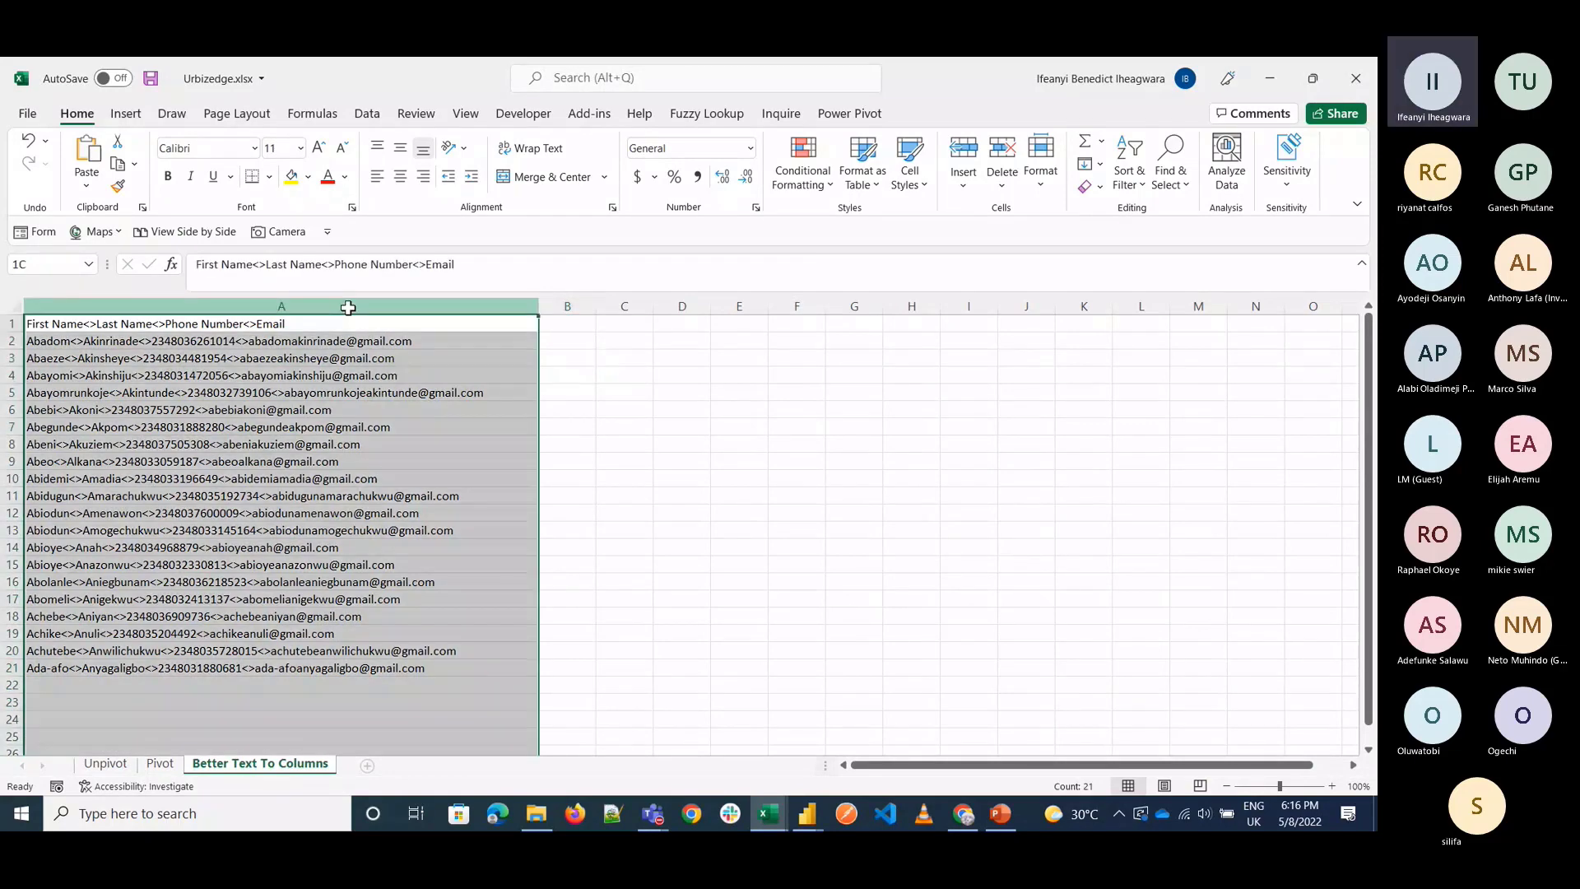
left_click(1171, 174)
left_click(1197, 236)
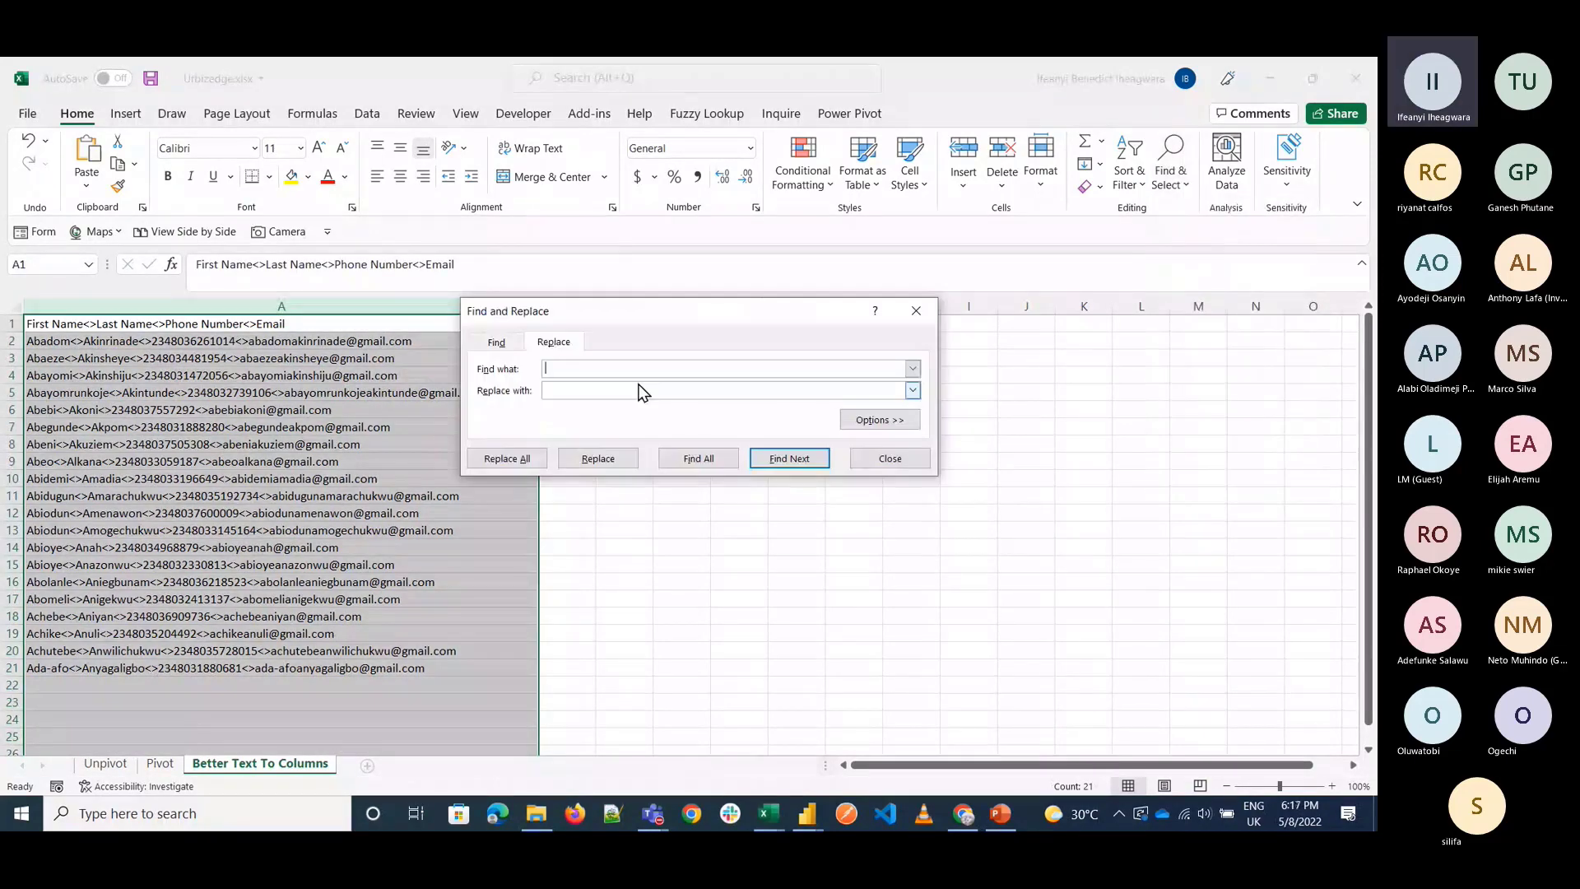
type("<>")
left_click(372, 115)
left_click(369, 113)
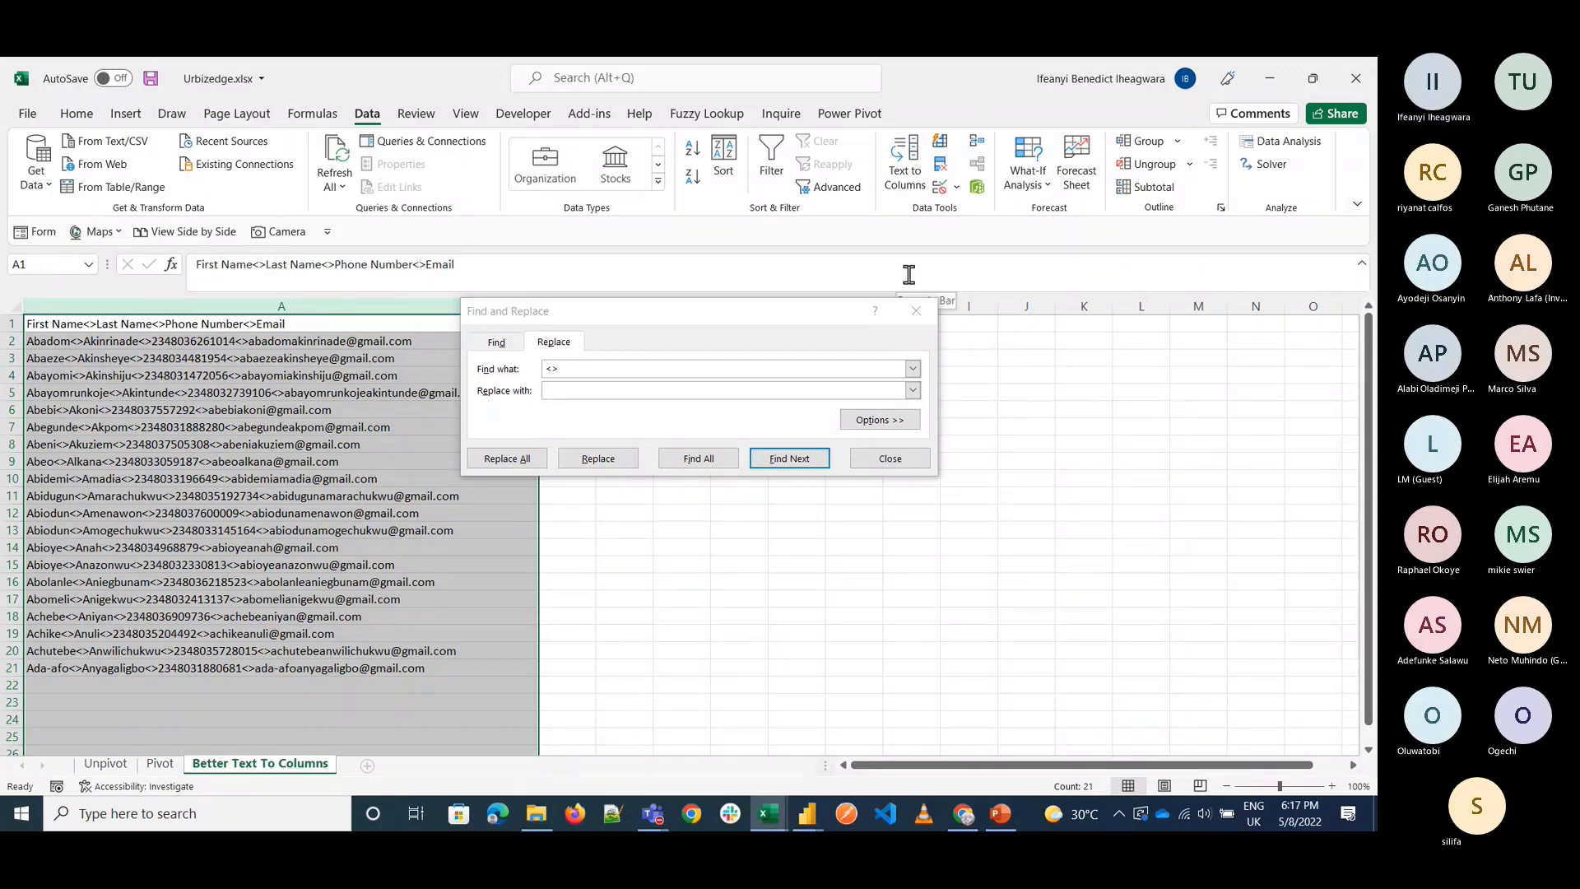
left_click(581, 392)
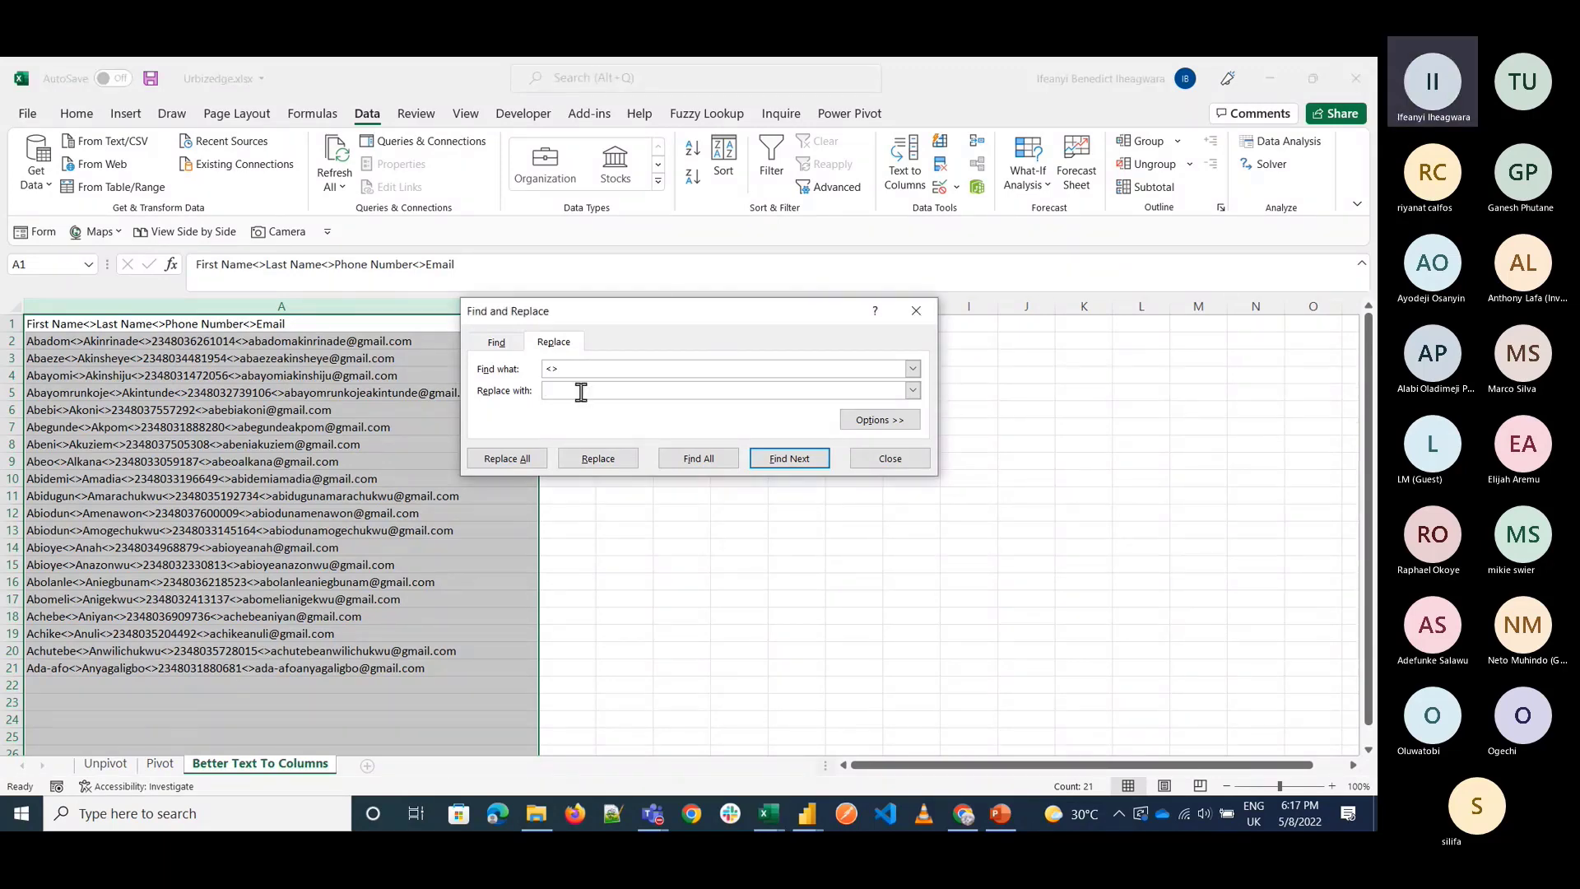
type(",")
left_click(518, 459)
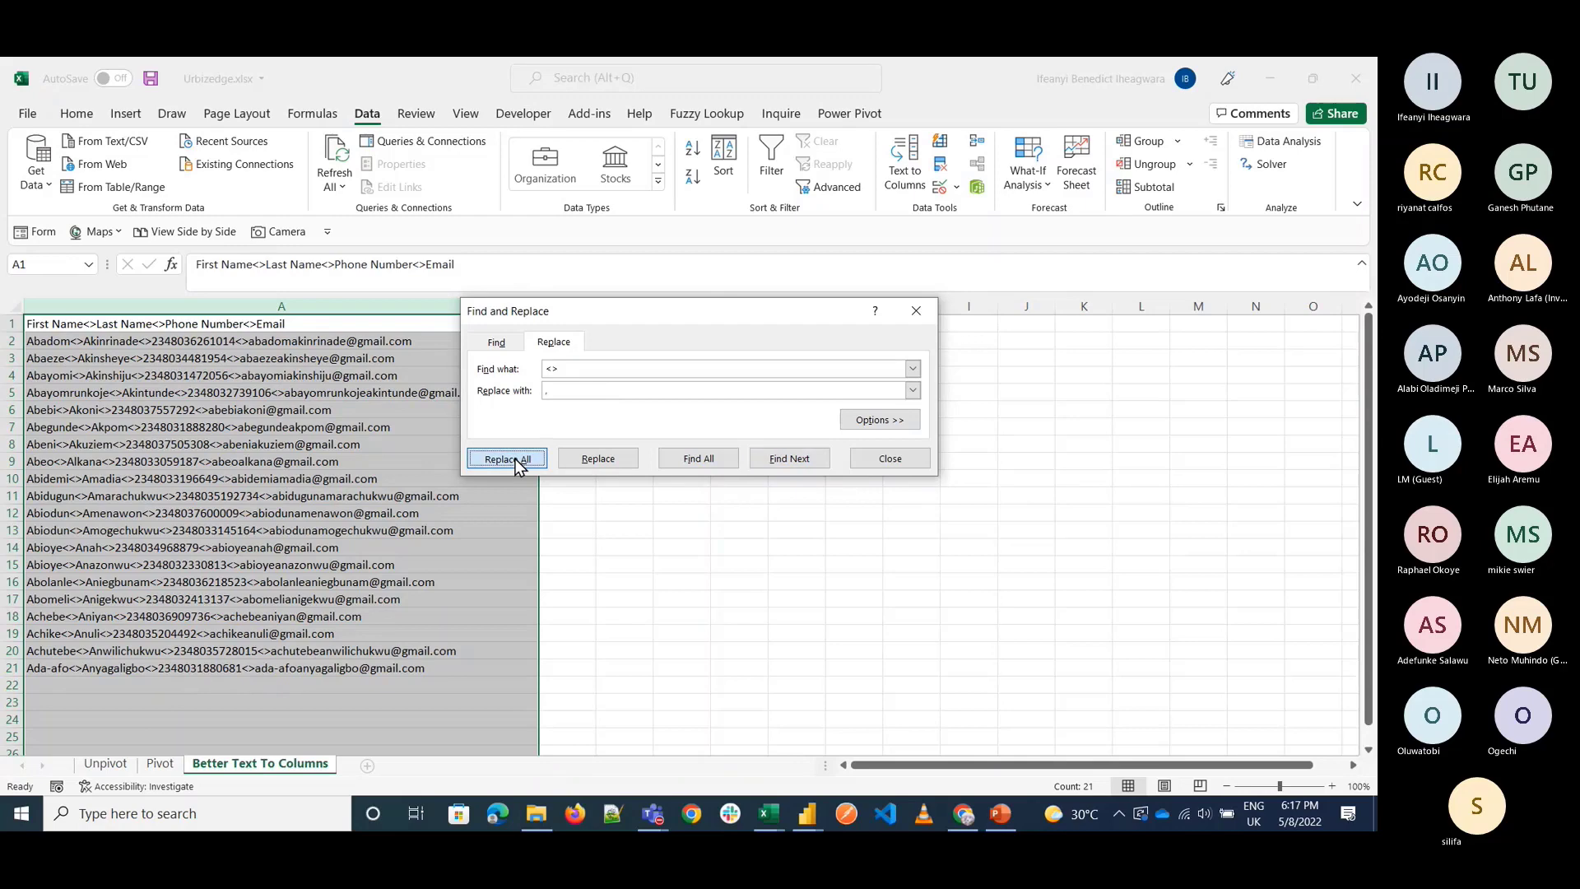
left_click(696, 487)
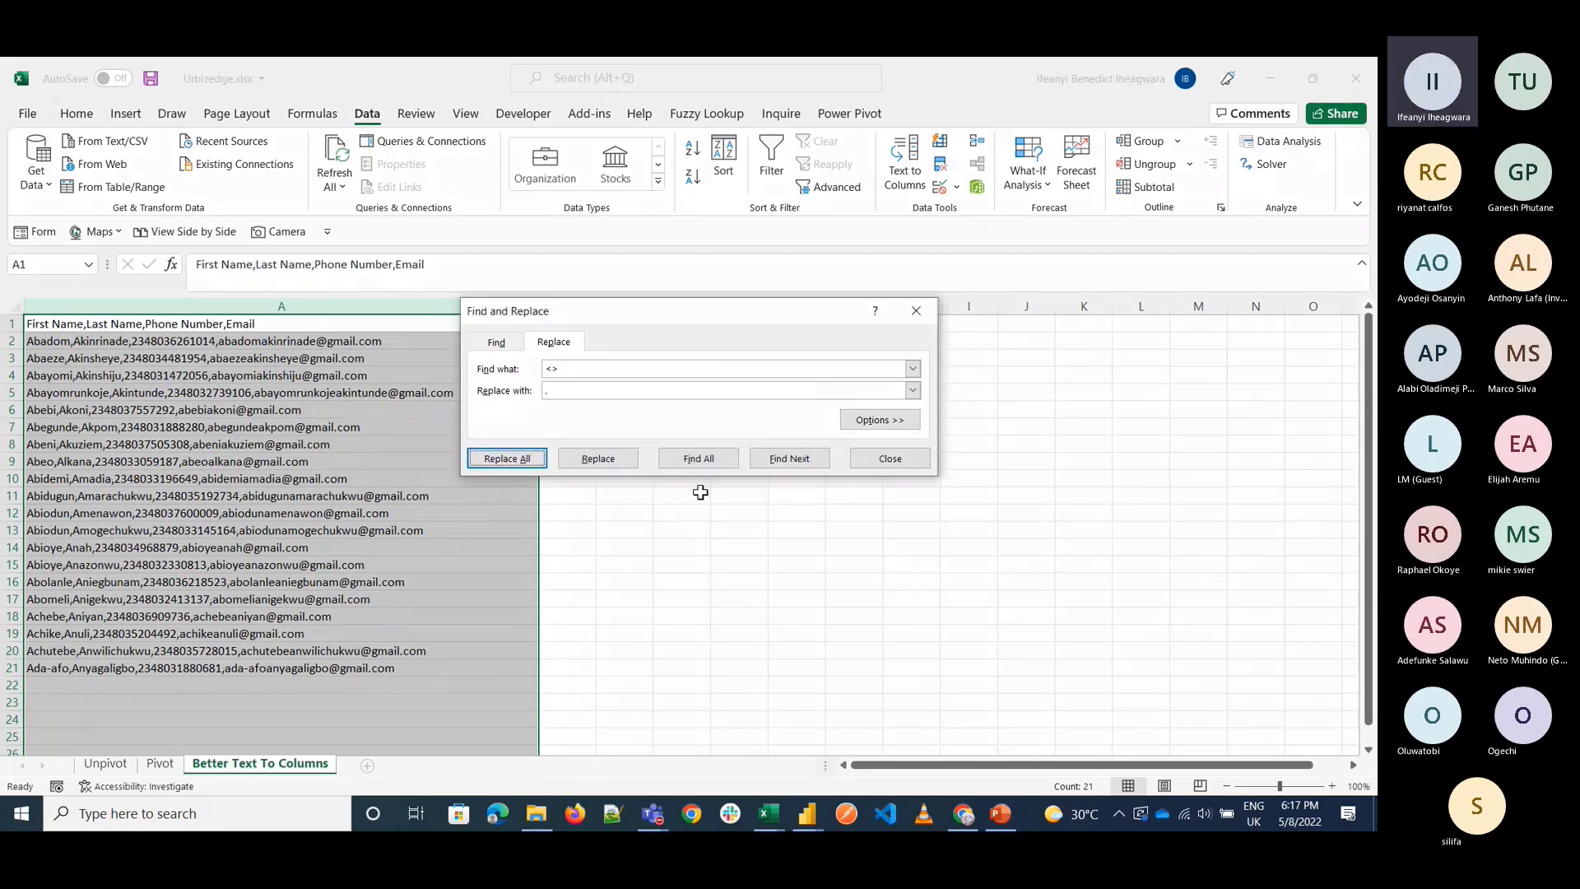
left_click(890, 458)
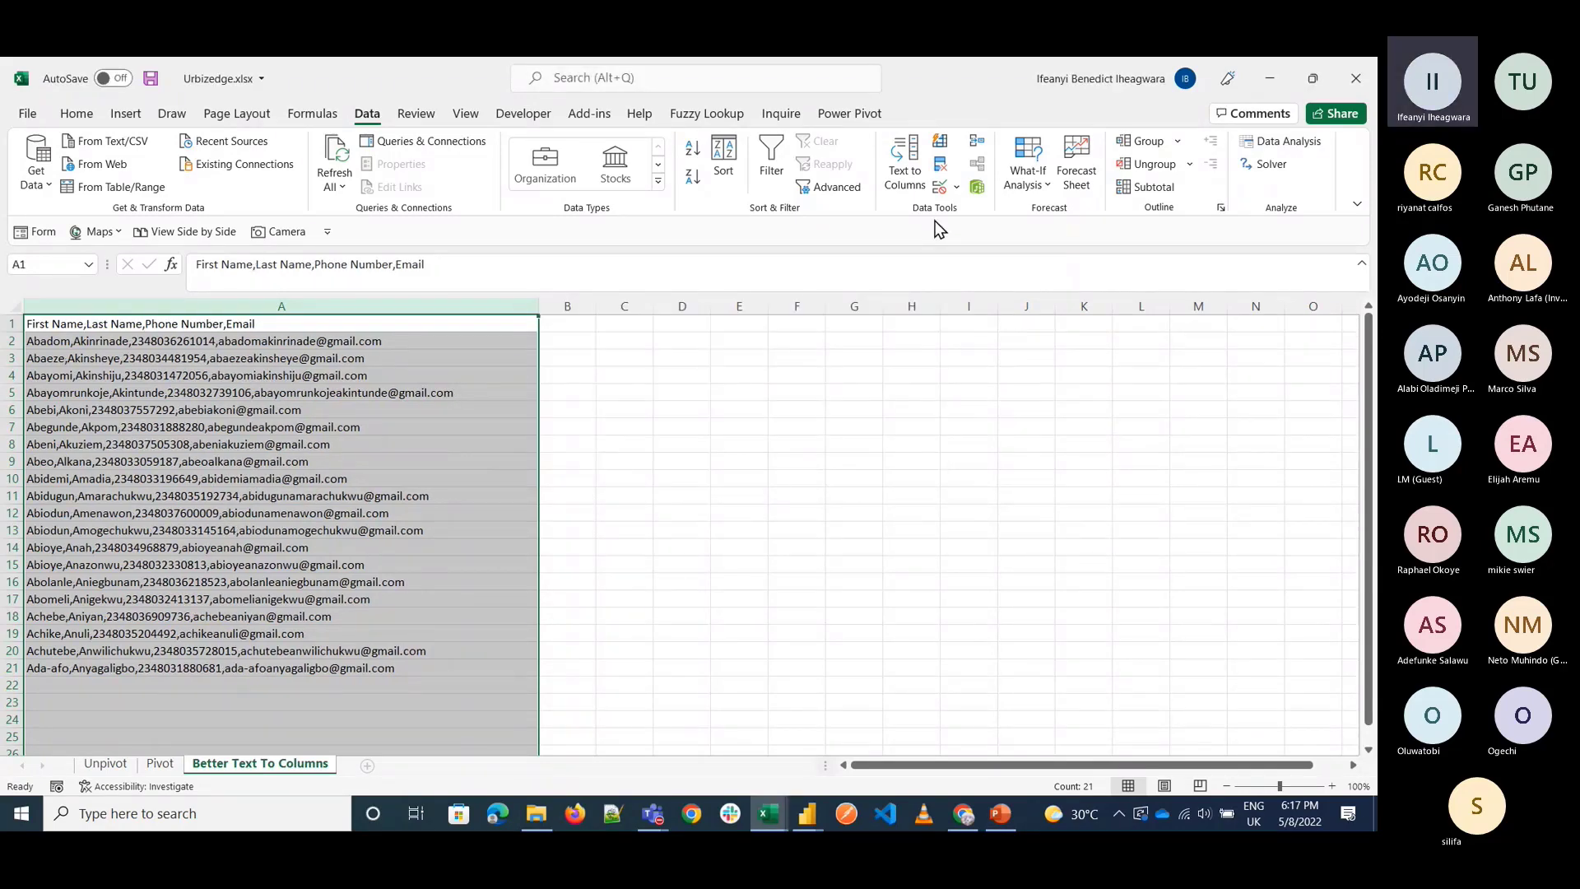
Try splitting column A at its commas with Text to Columns and autofitting the Phone Number column, and undo both changes.
left_click(898, 176)
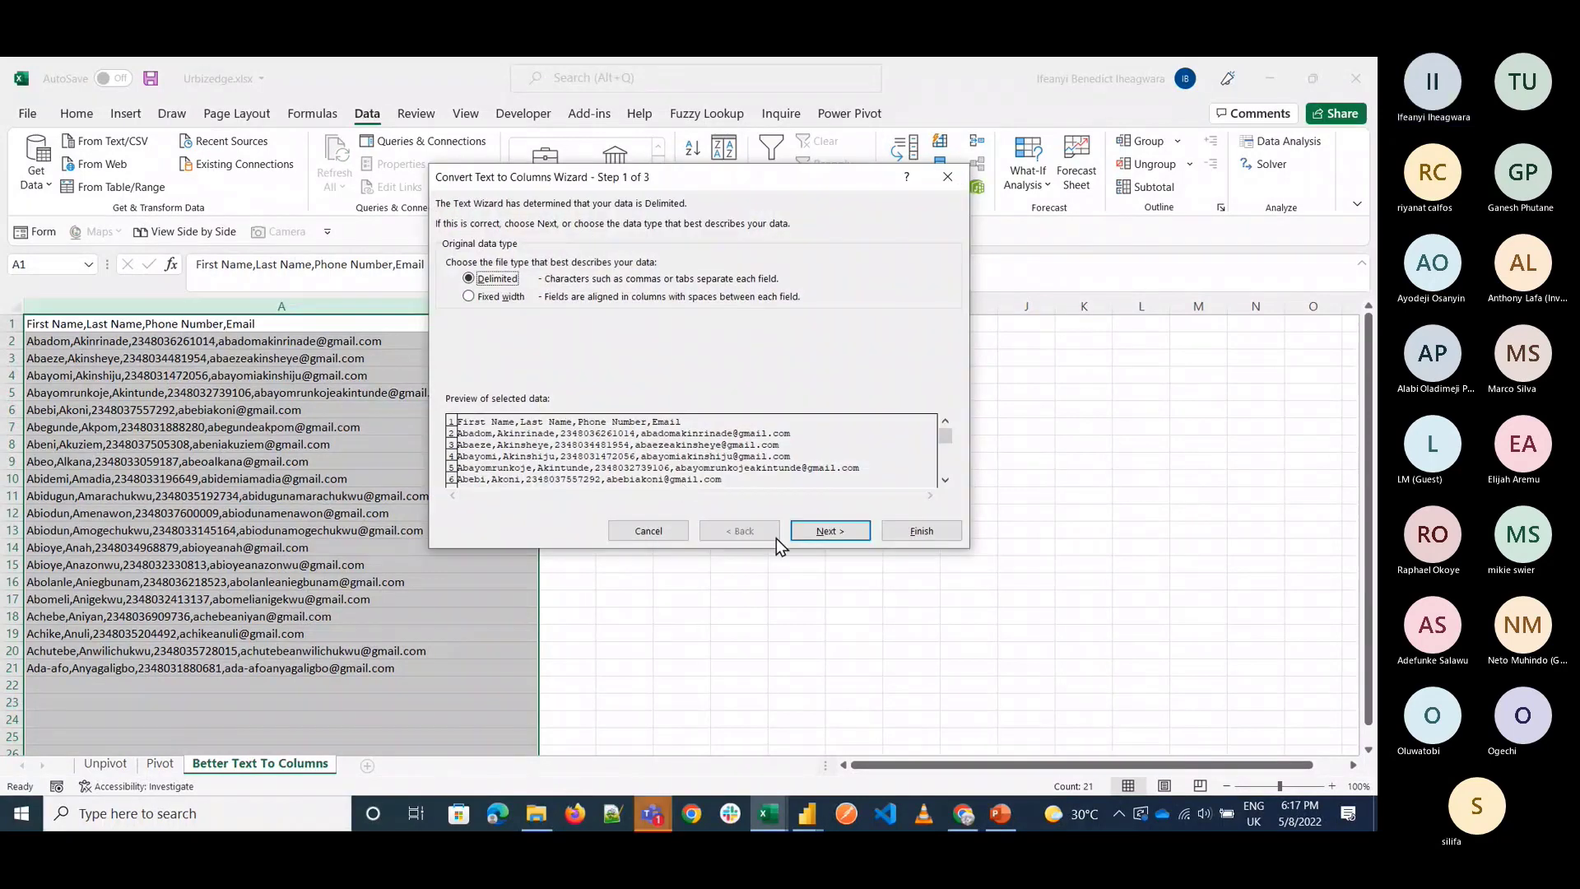
left_click(824, 529)
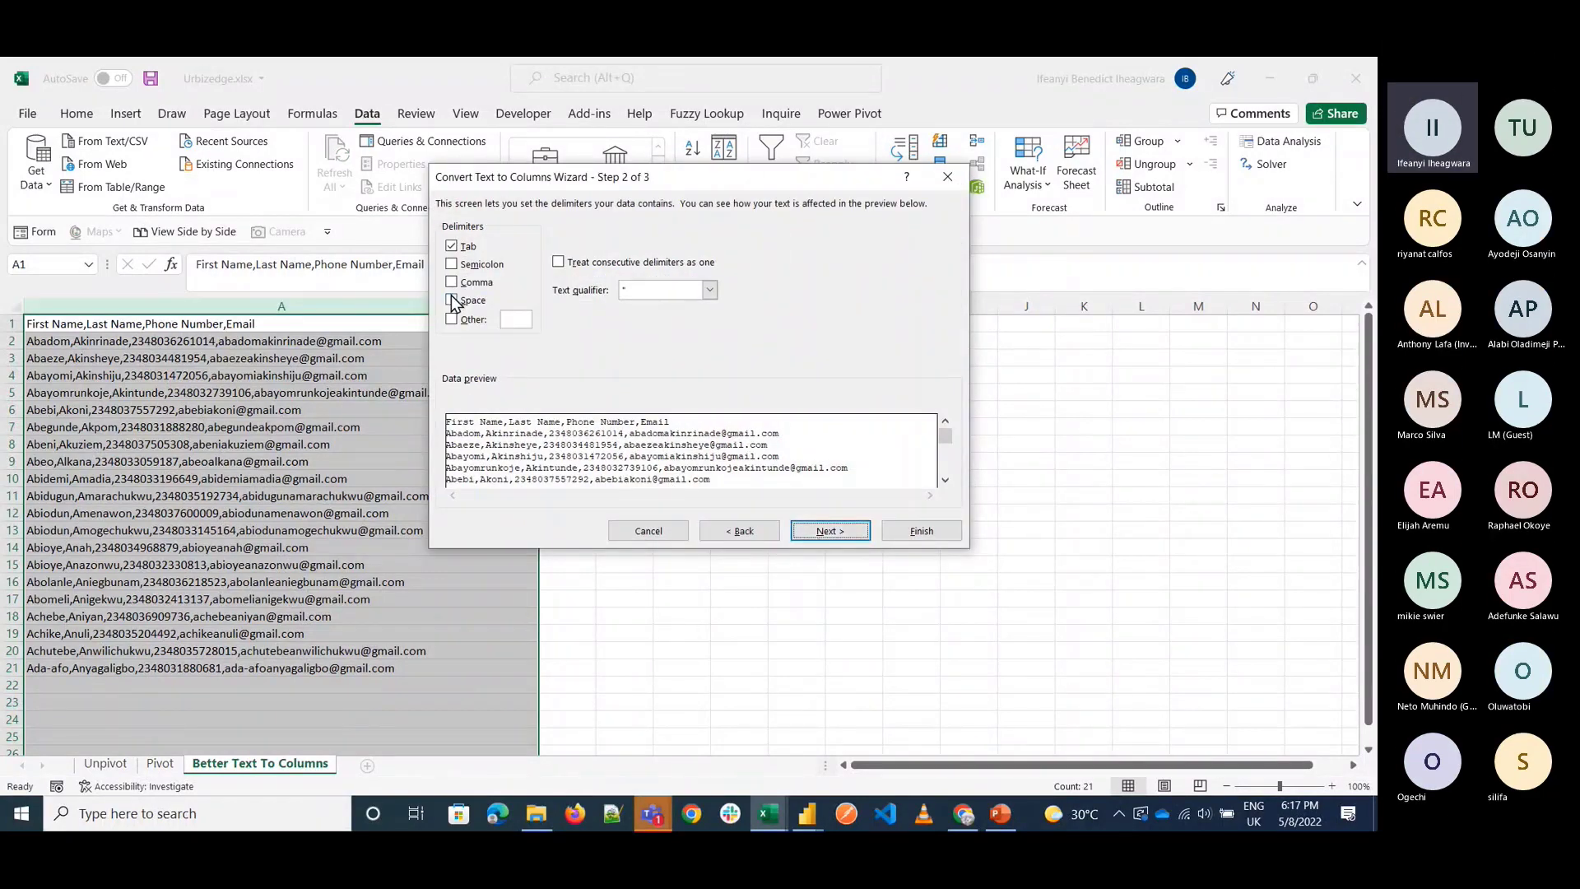
left_click(475, 282)
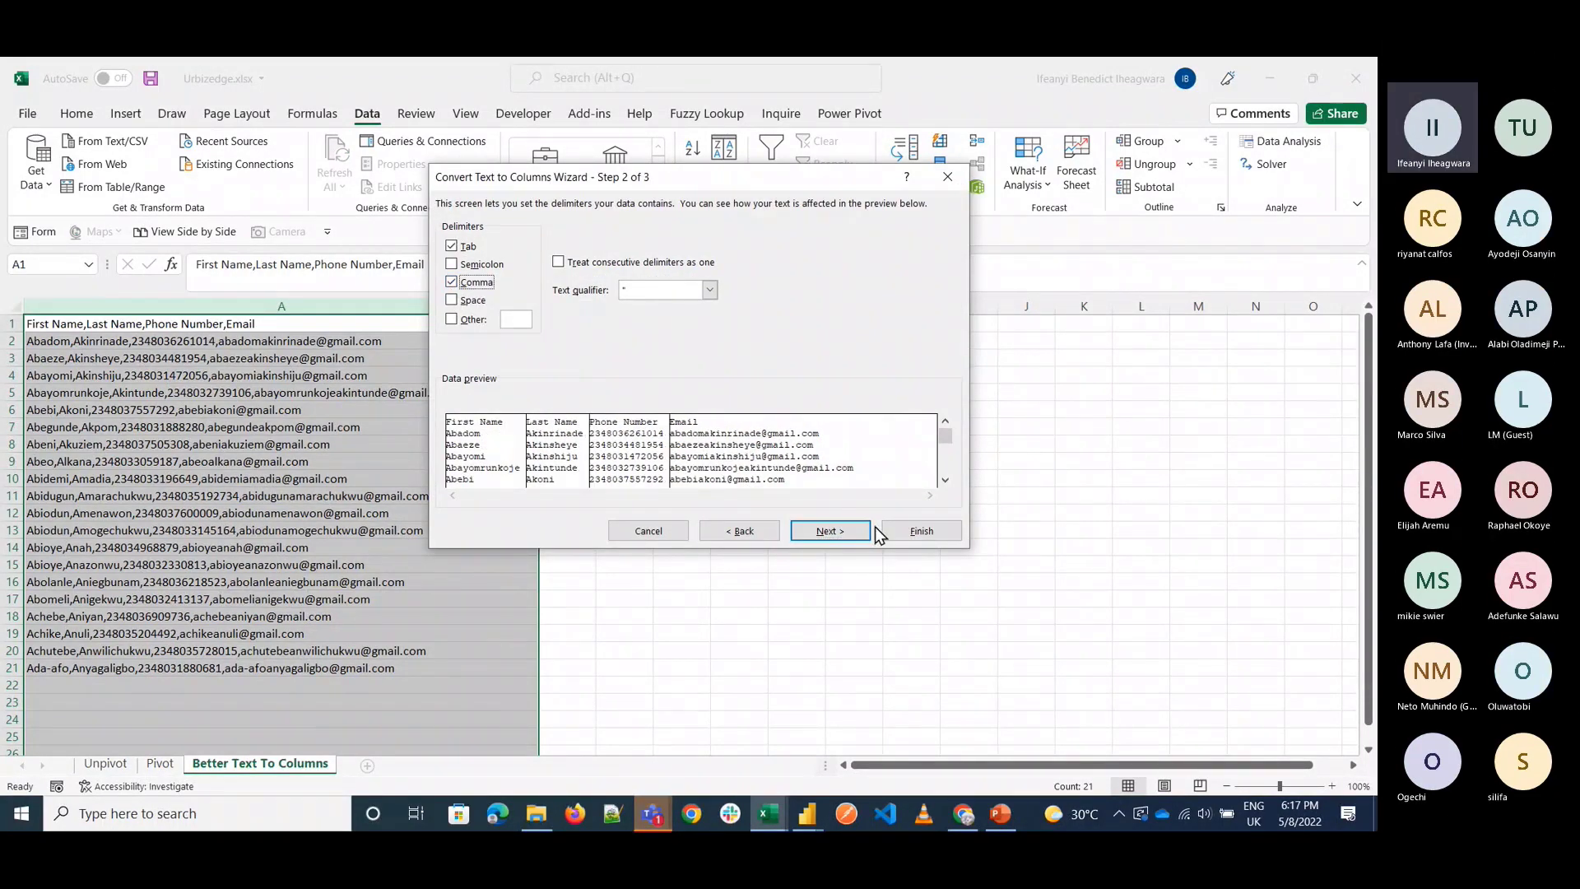
left_click(912, 531)
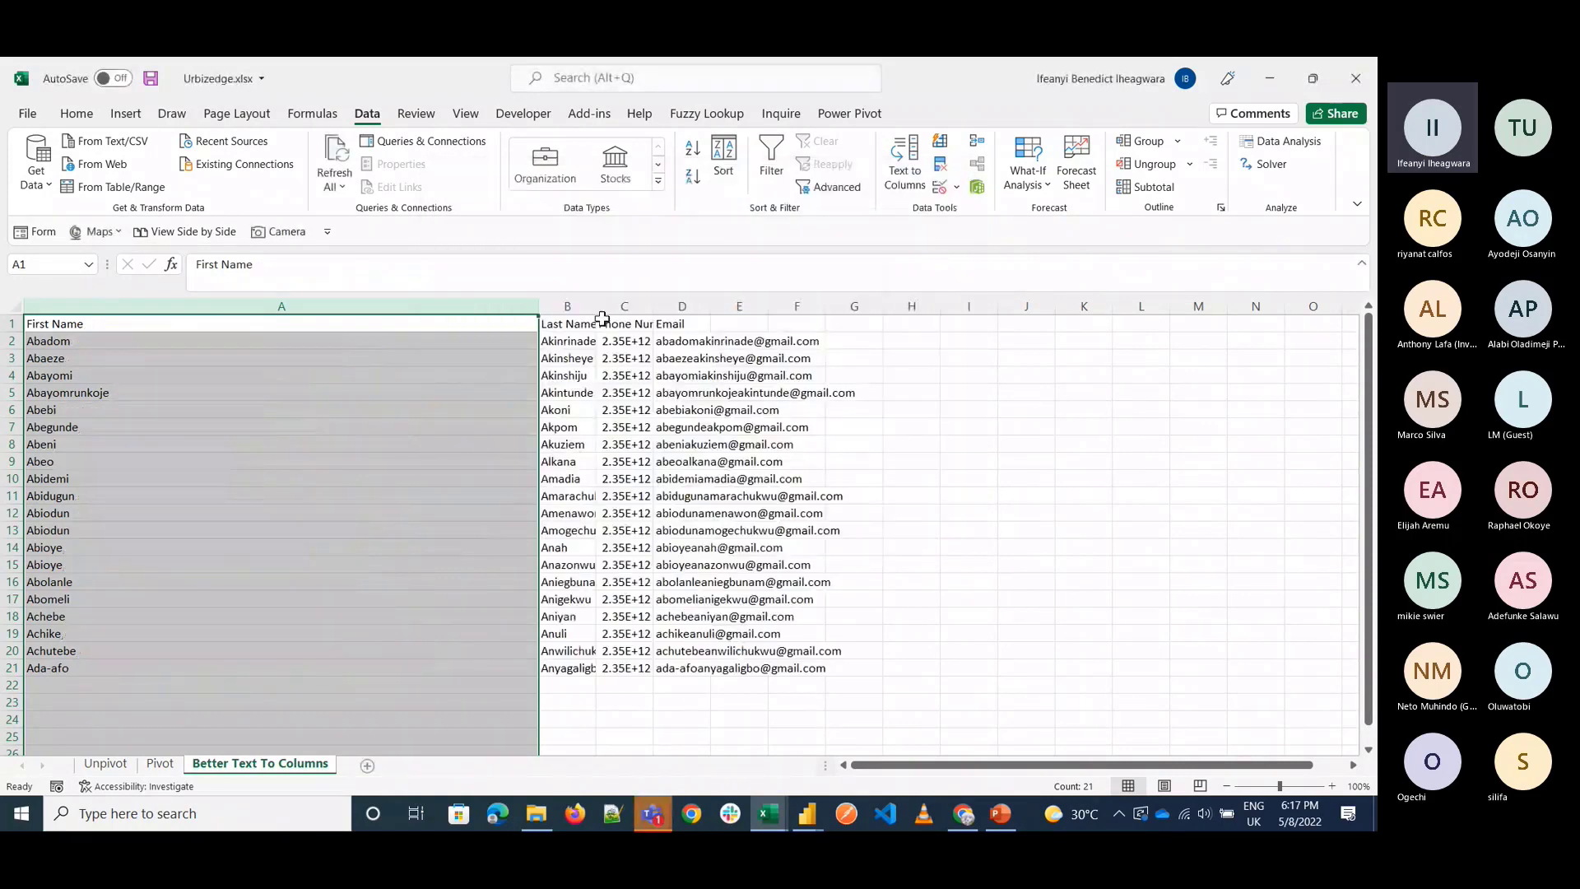
double_click(651, 311)
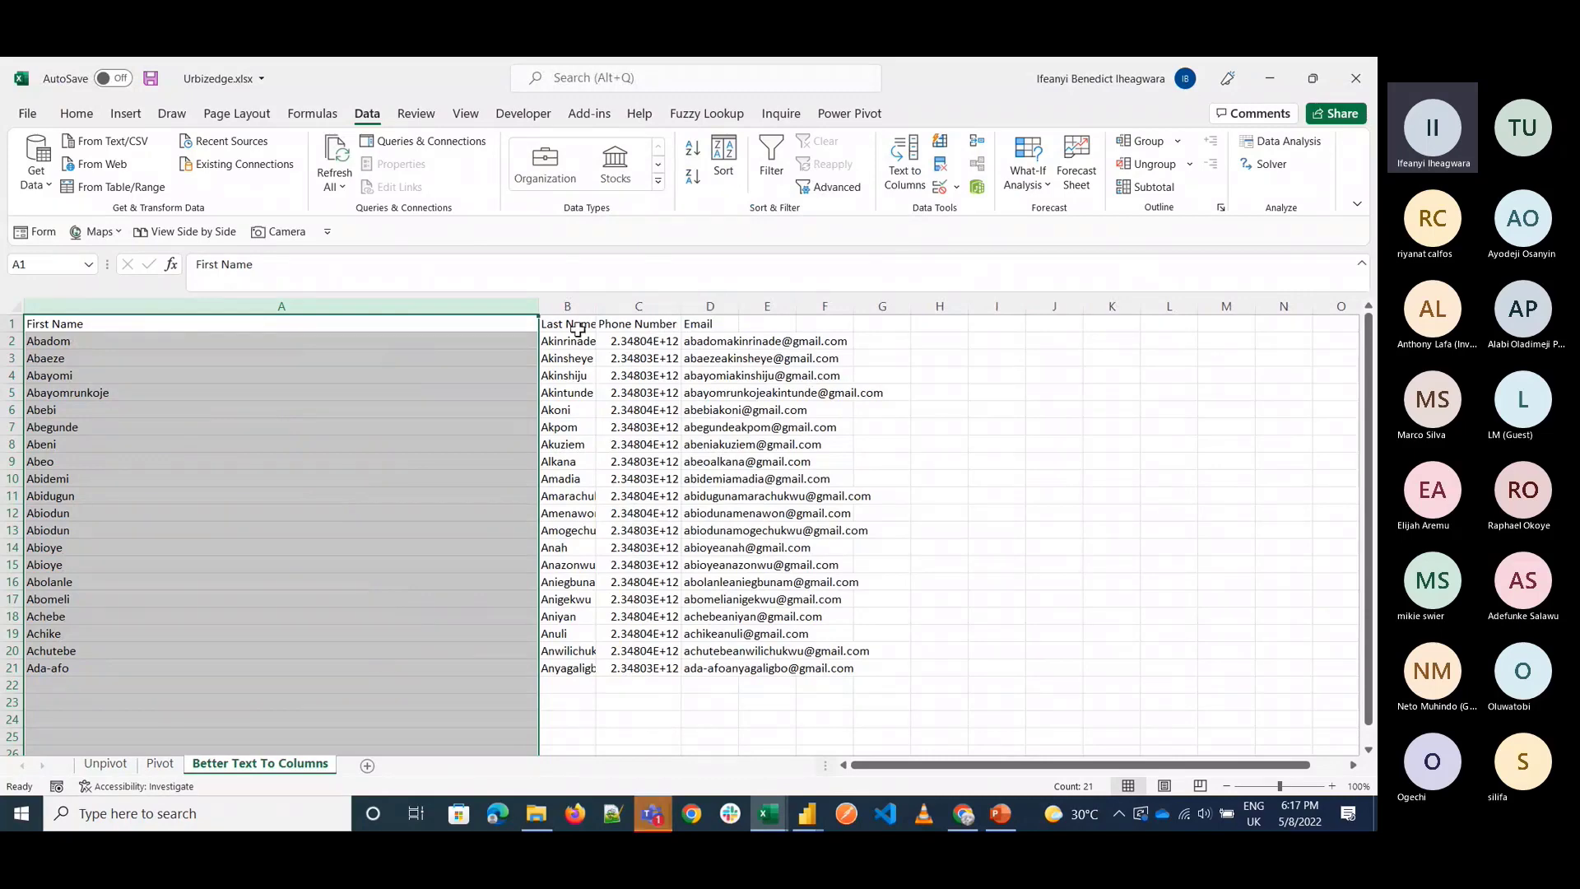
key("ctrl+z")
key("ctrl+z")
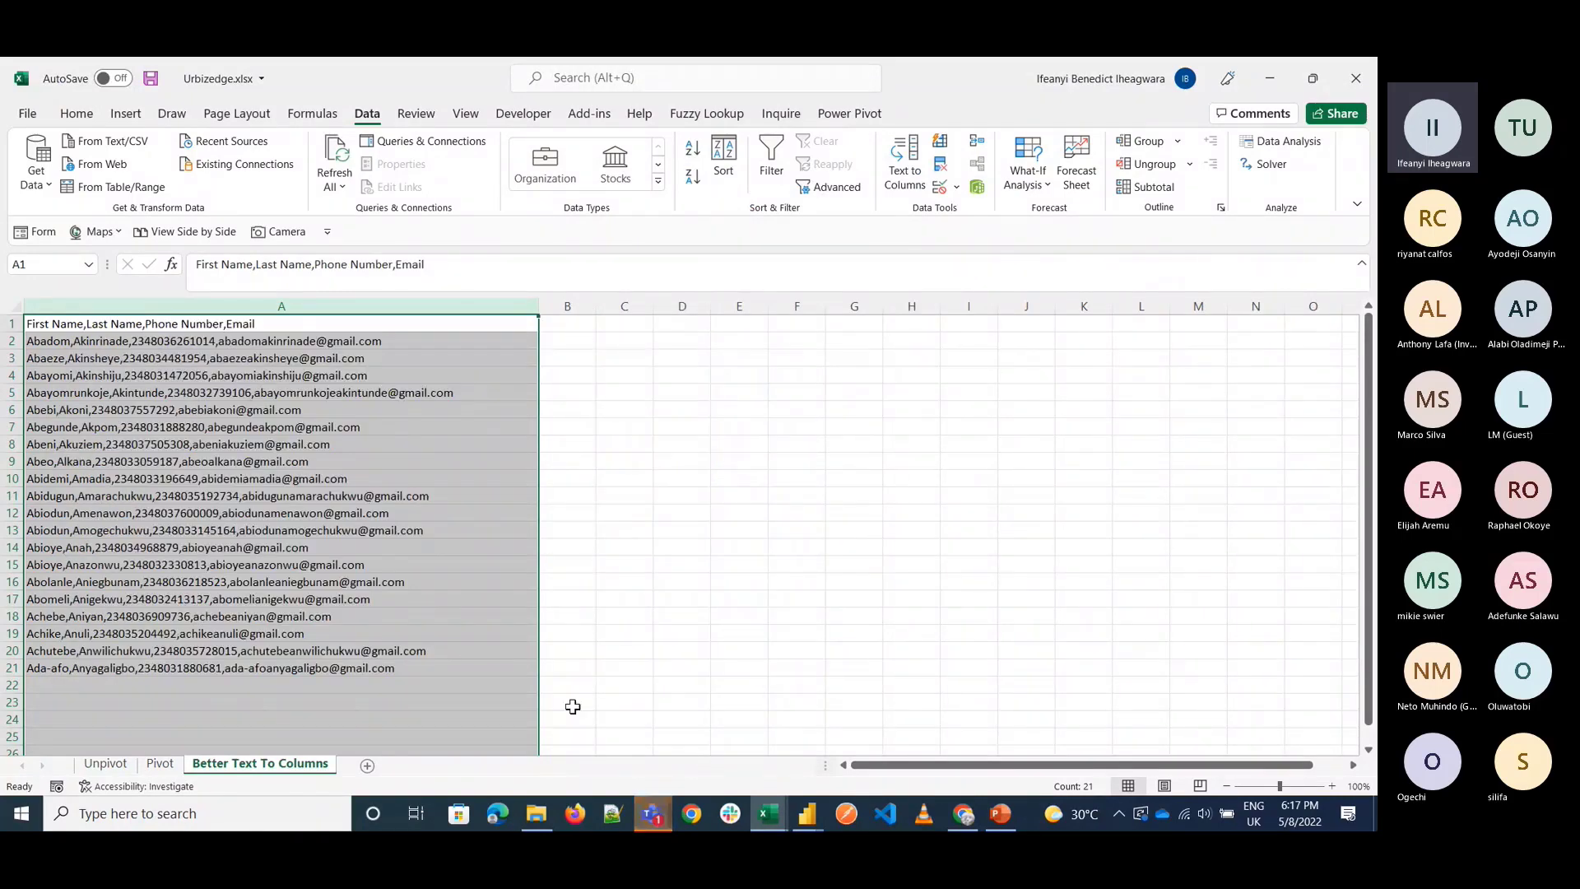
Check the new message in the Teams meeting chat, mute and unmute the microphone, and return to the Urbizedge.xlsx workbook.
left_click(649, 815)
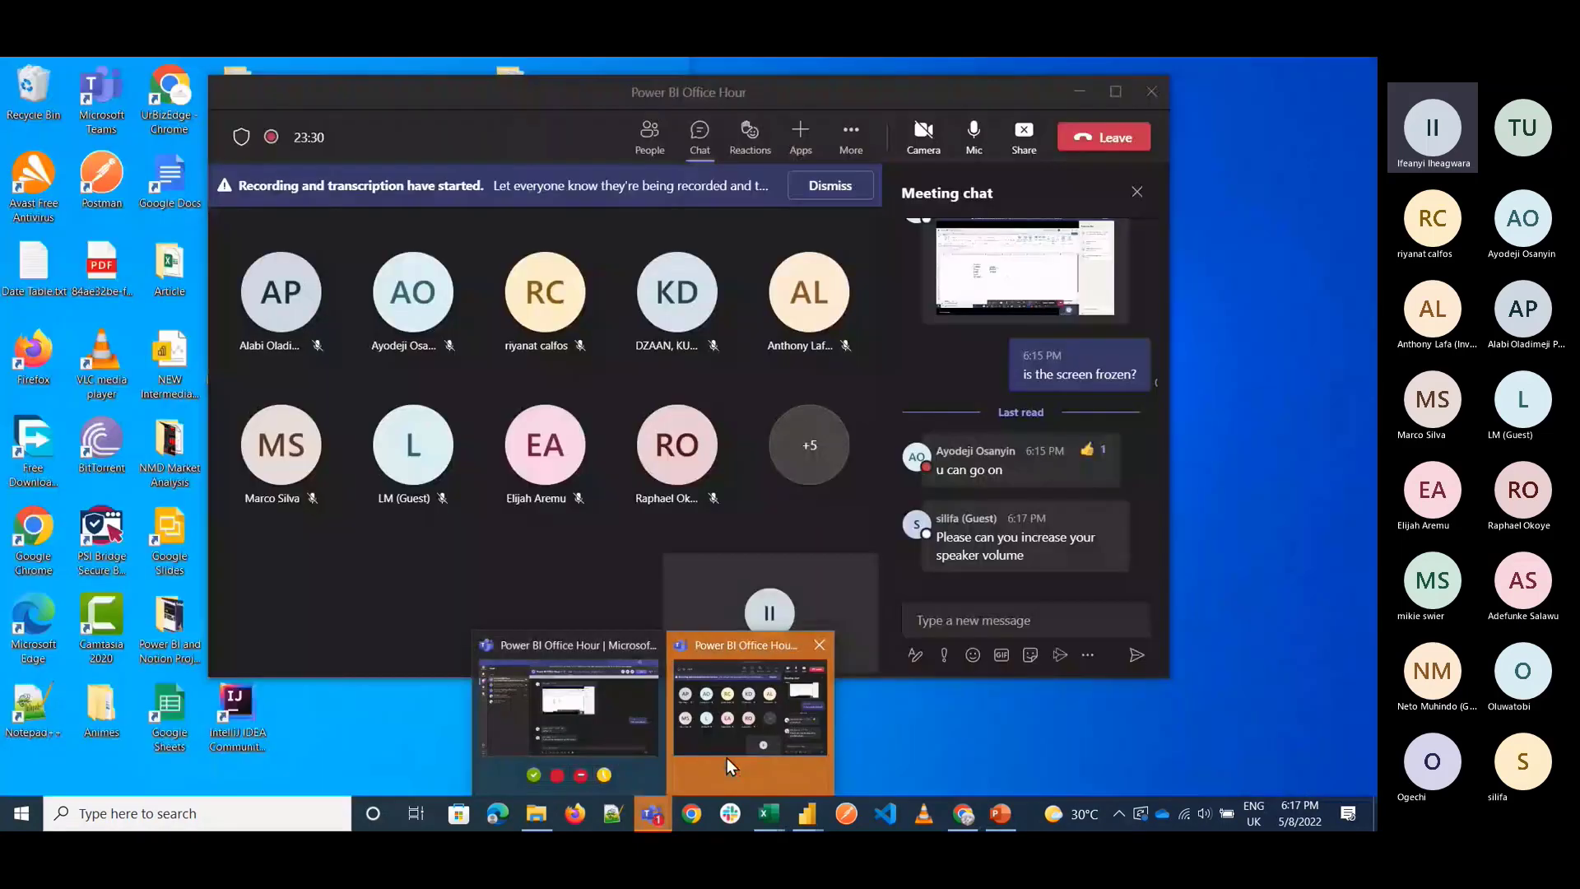
left_click(727, 758)
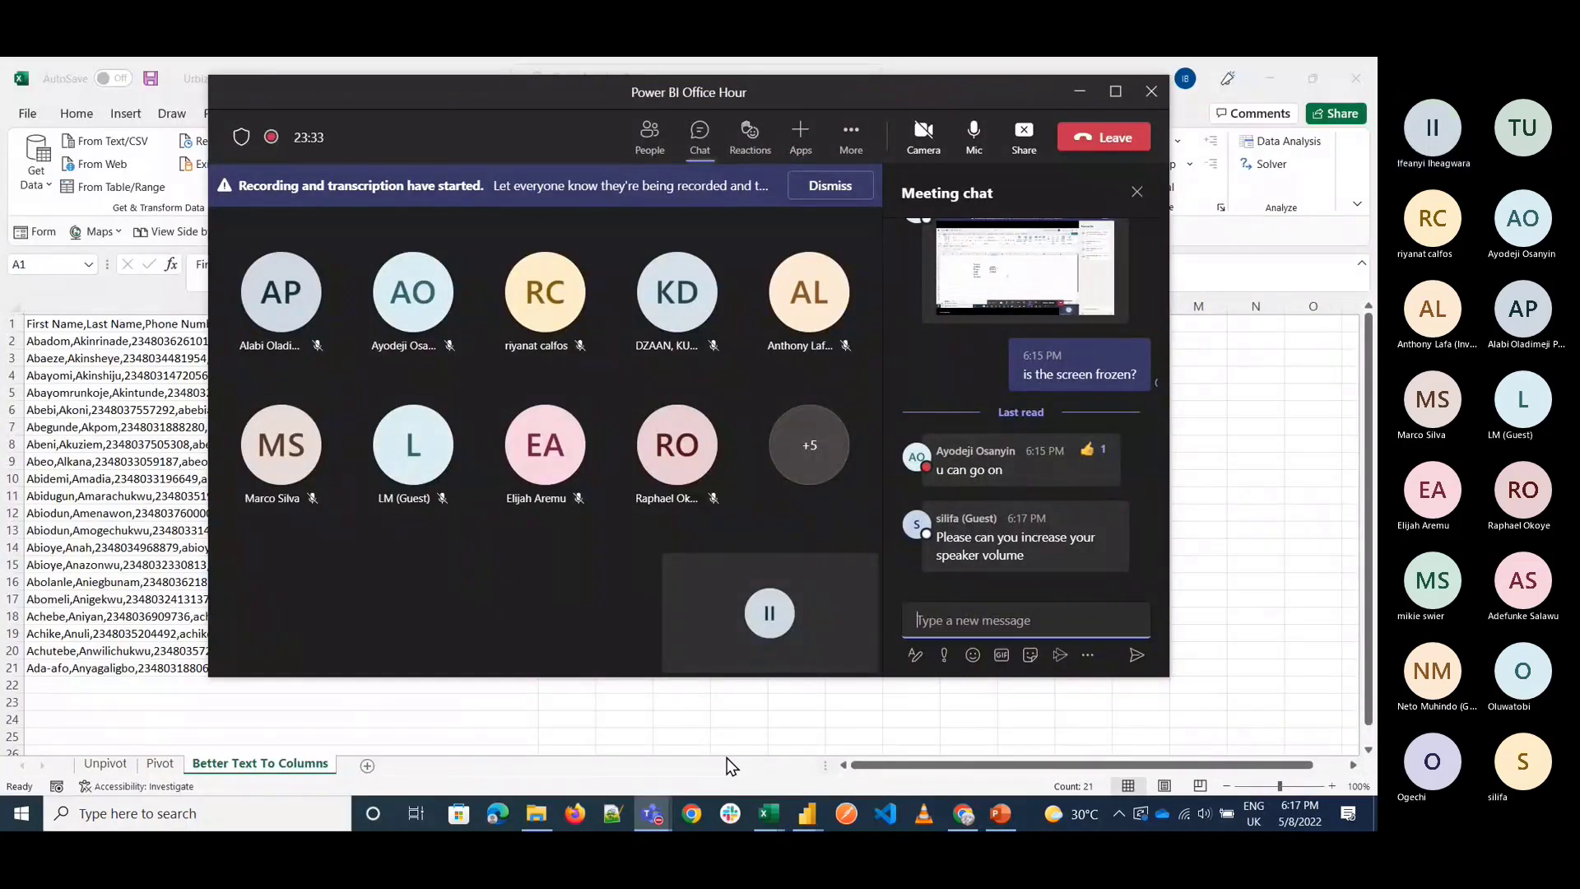
left_click(972, 134)
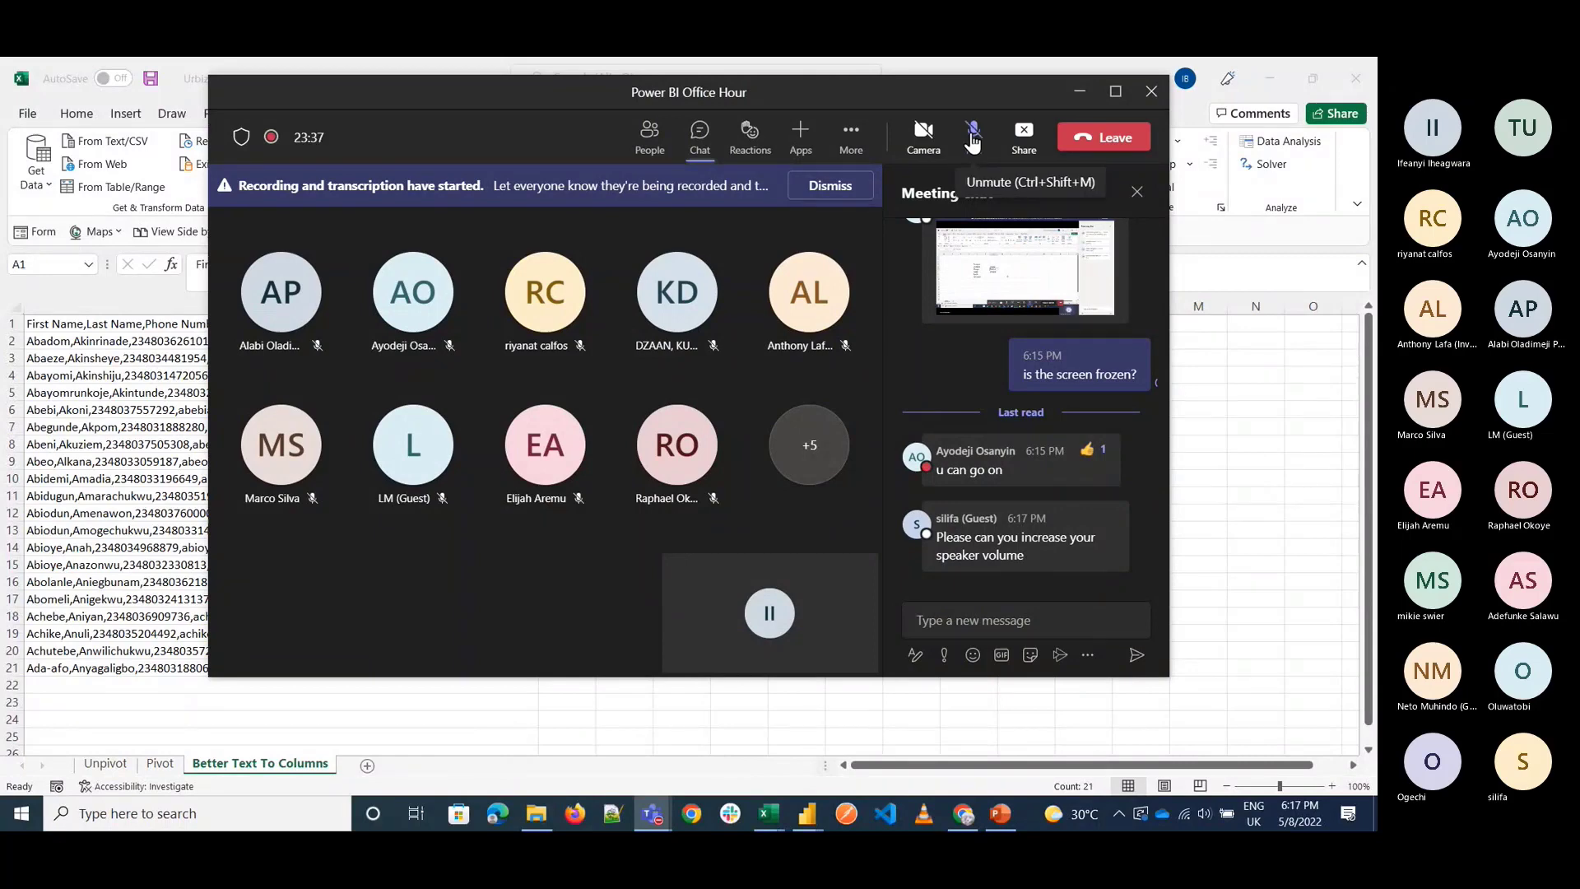
left_click(972, 135)
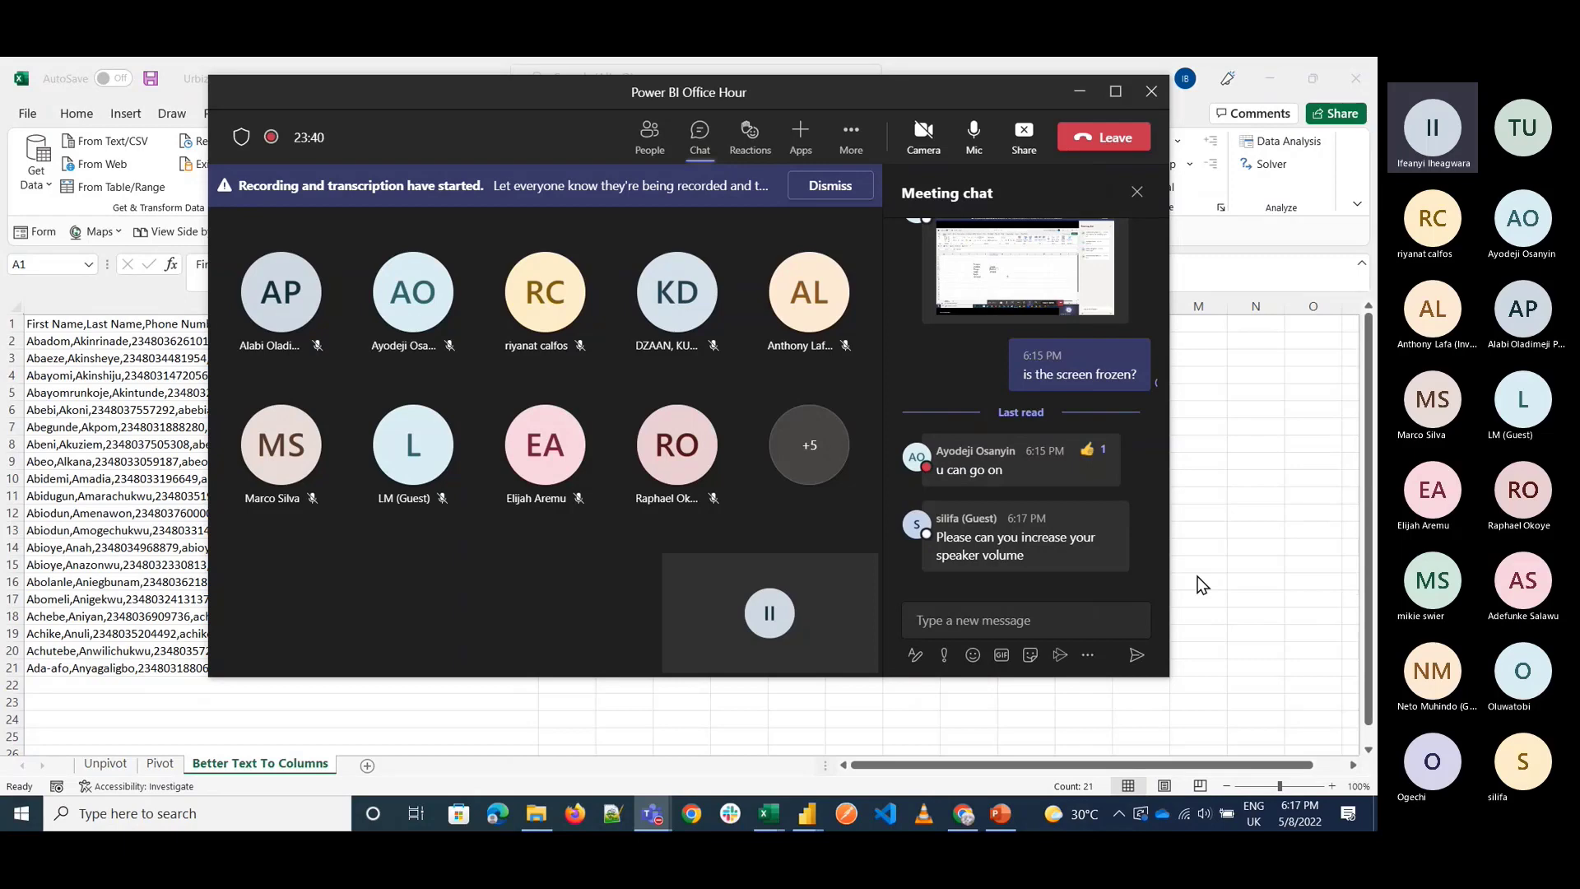
left_click(1218, 566)
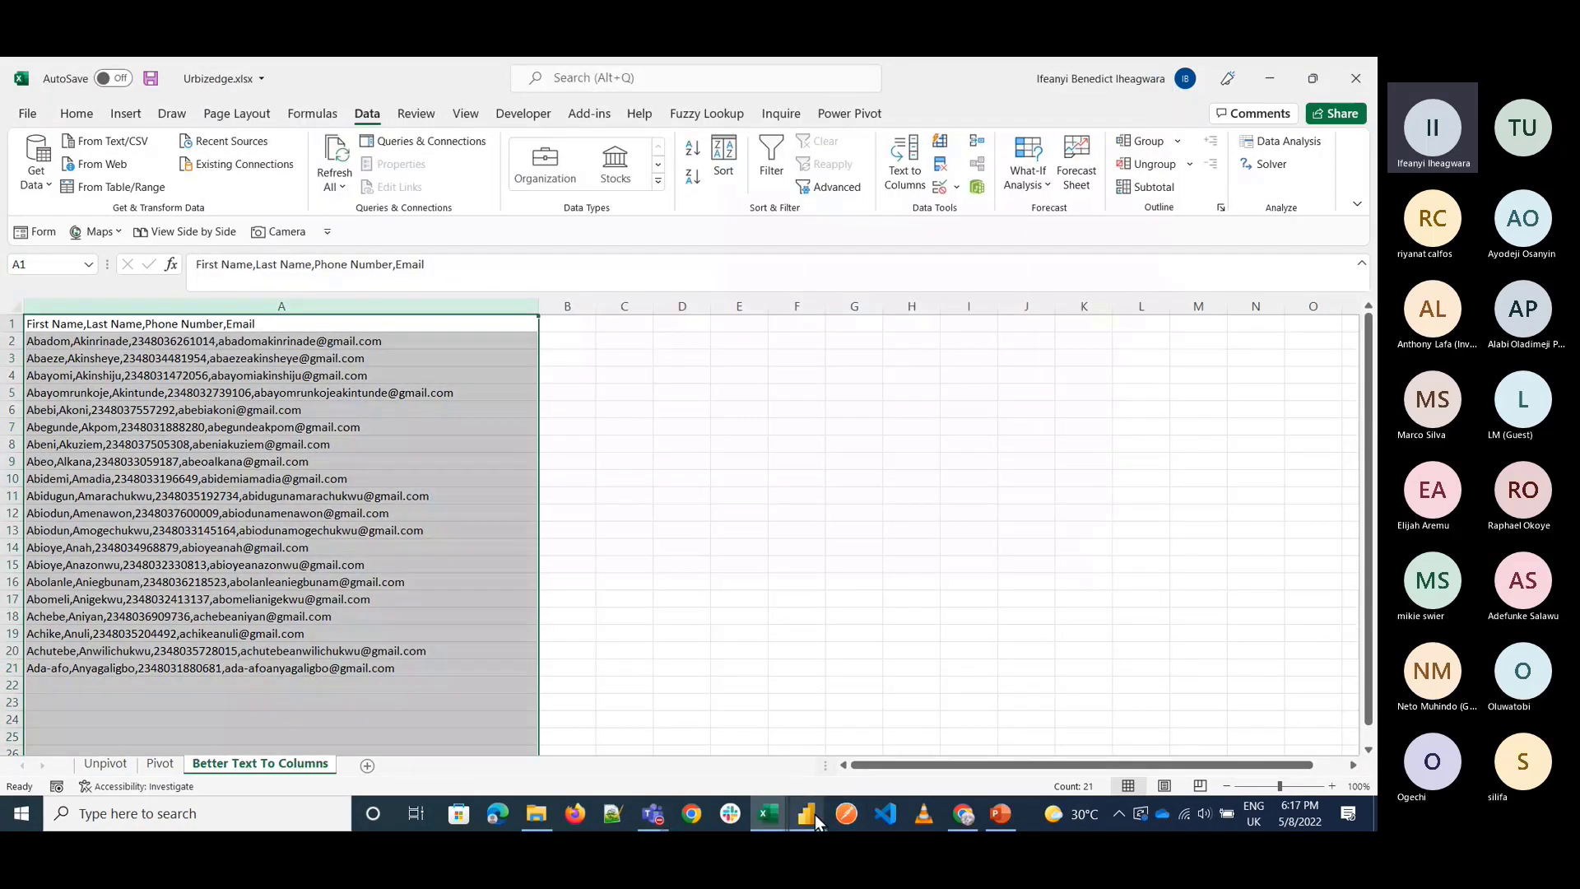
Switch to Power Query Editor and split Column1 by the custom delimiter "<>" at each occurrence of the delimiter.
mouse_move(817, 821)
left_click(889, 733)
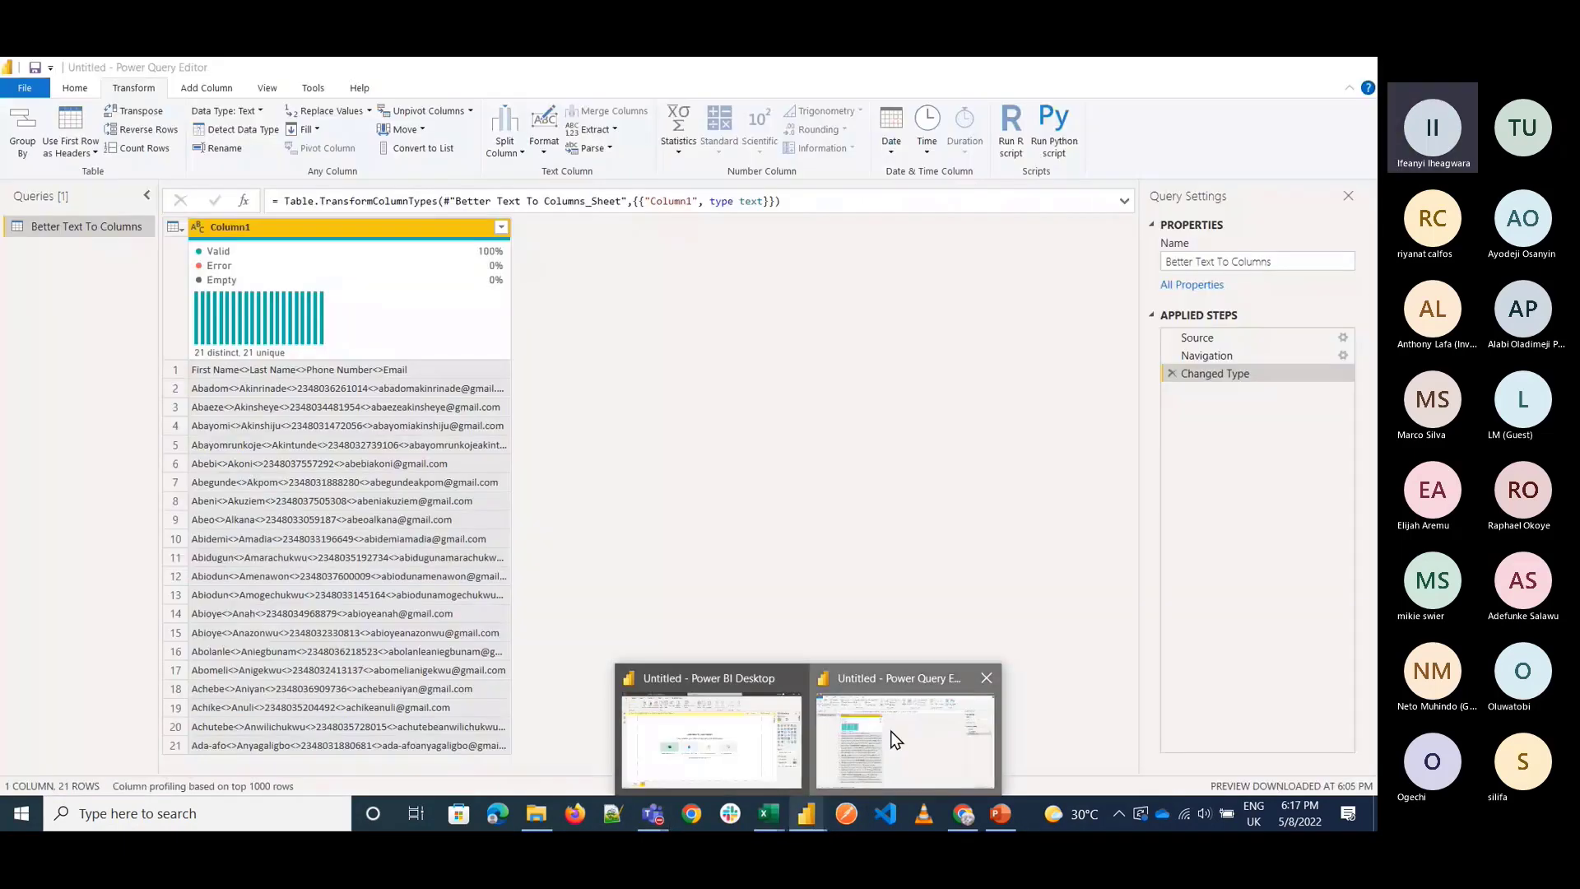
right_click(328, 232)
left_click(397, 221)
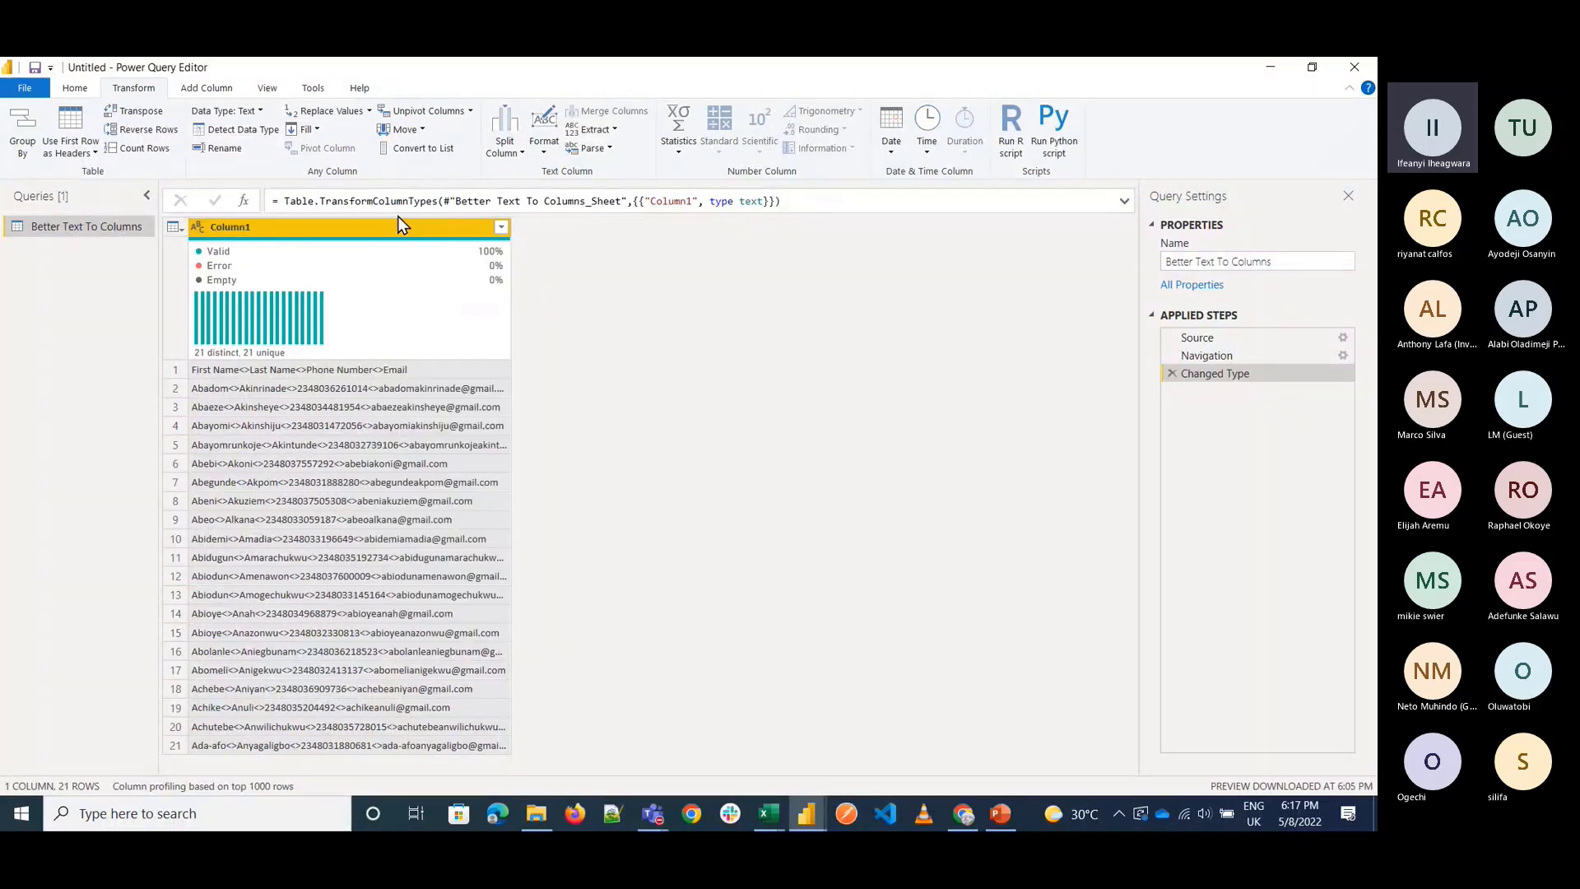
left_click(509, 150)
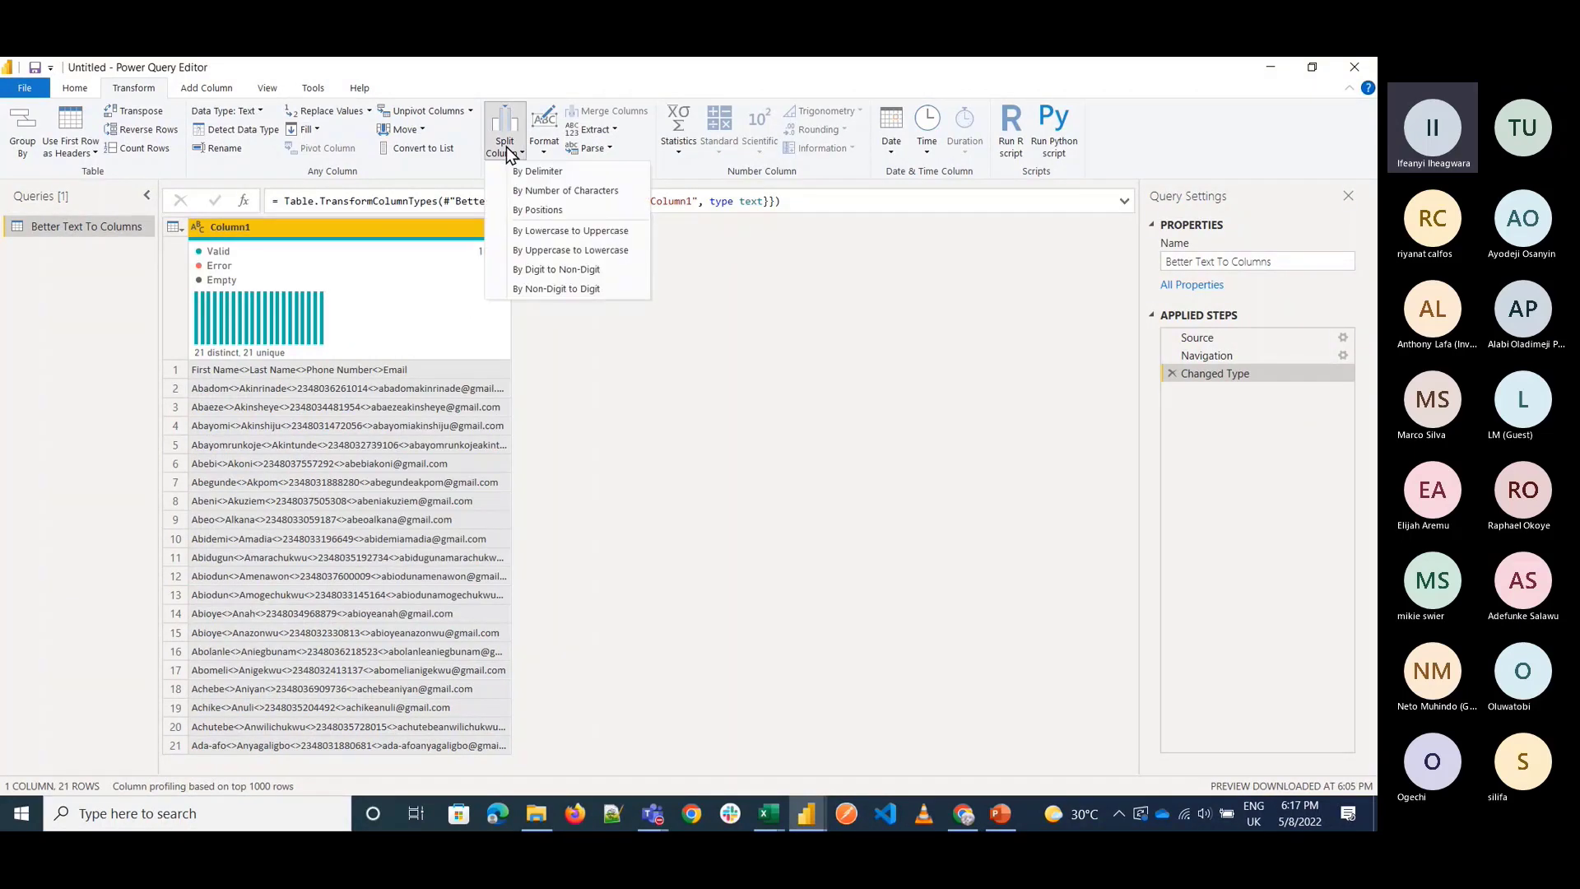
left_click(543, 172)
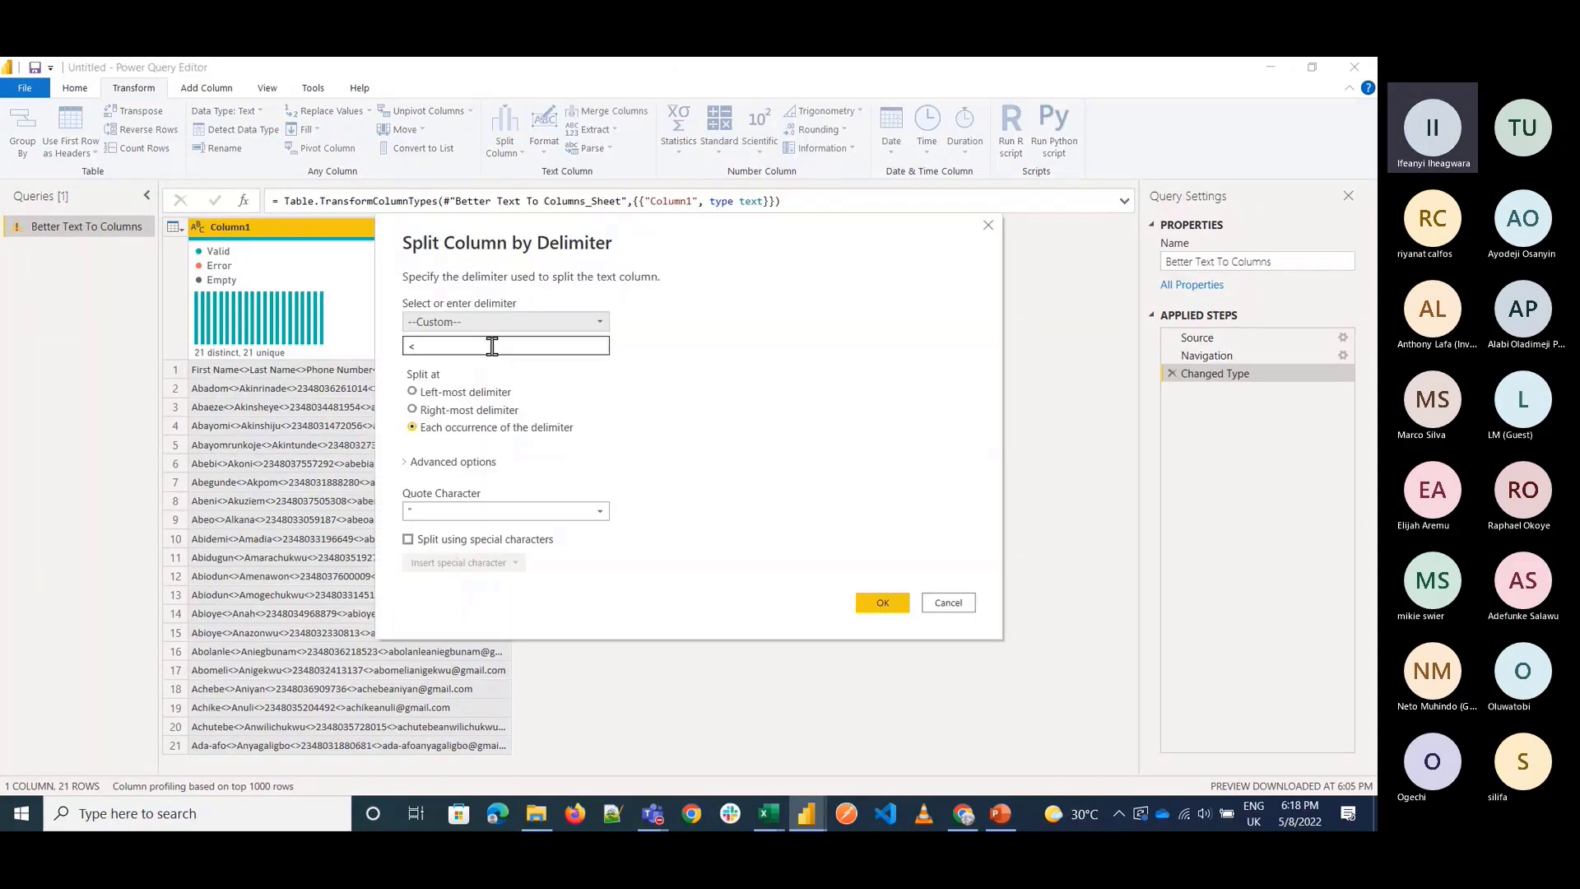
type("<>")
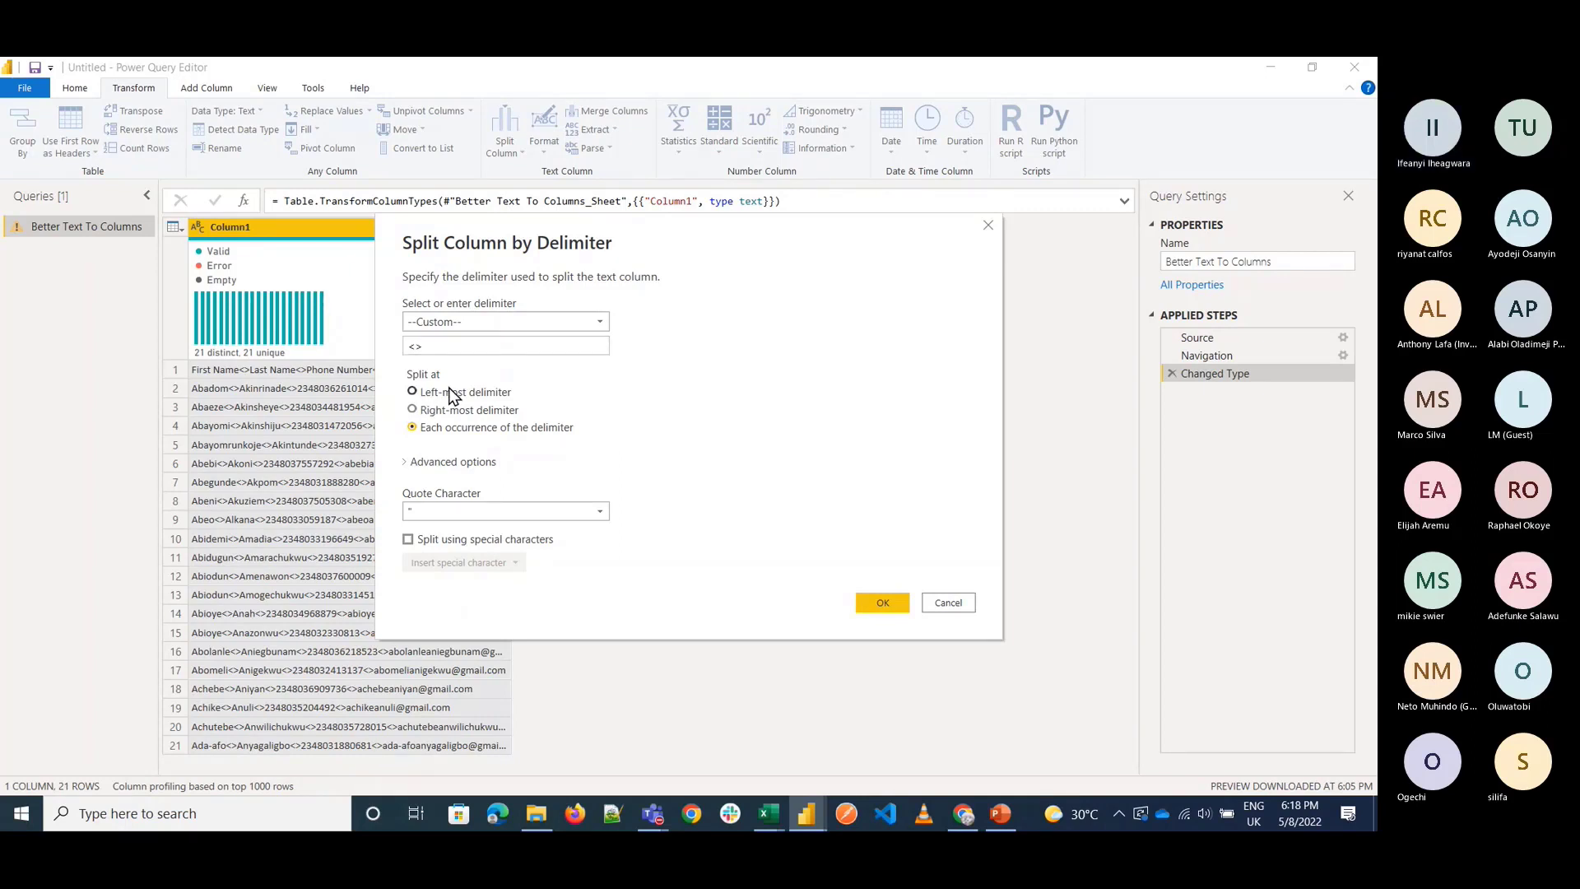
left_click(482, 395)
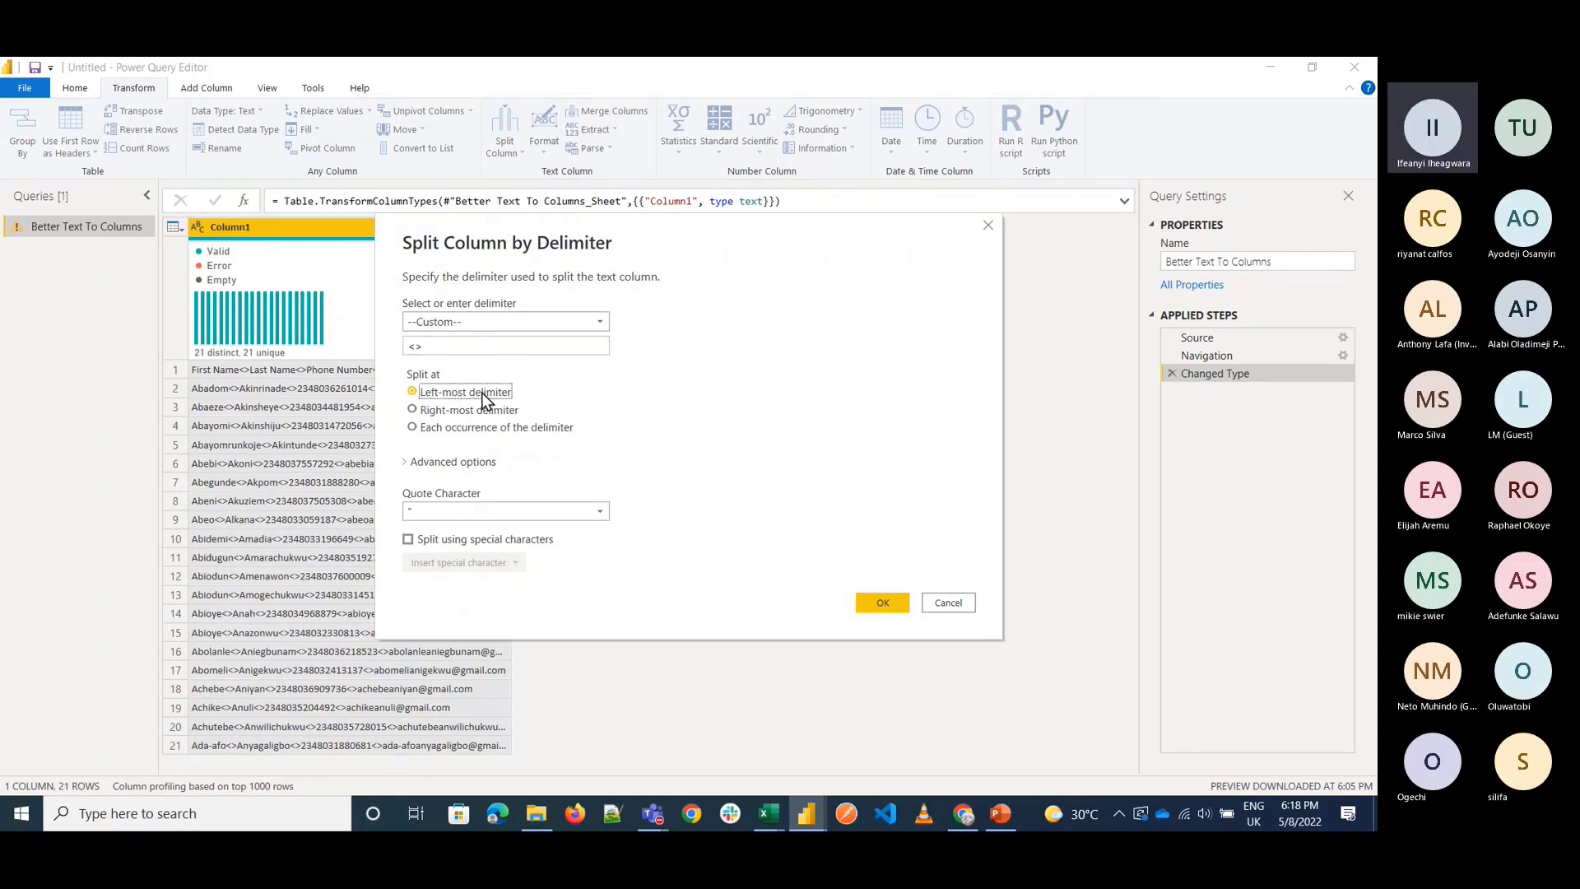
left_click(466, 410)
left_click(427, 433)
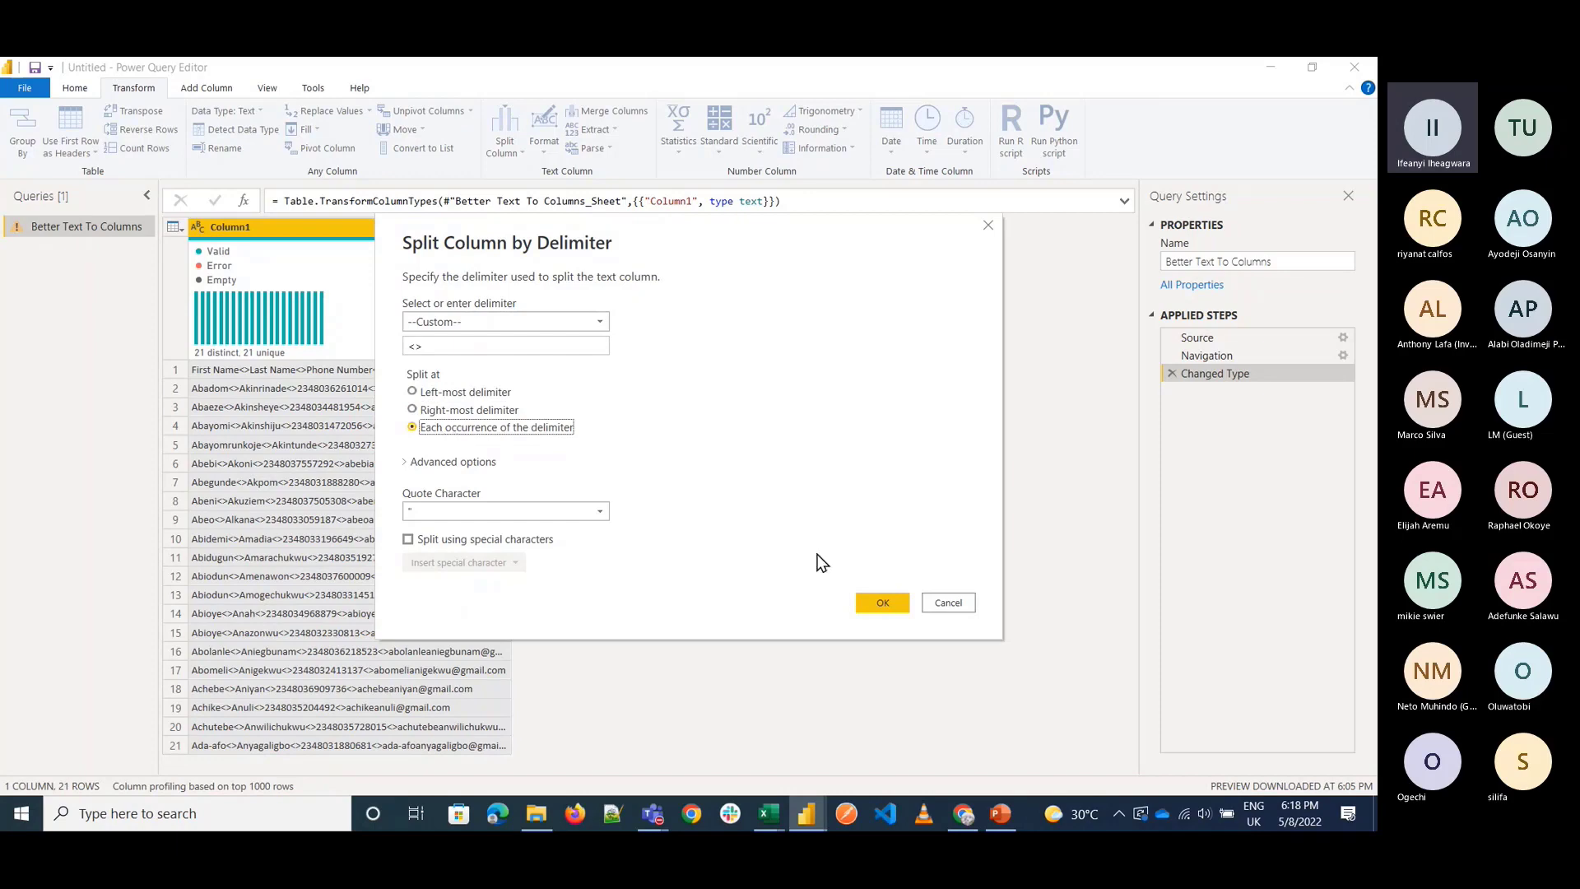
left_click(905, 605)
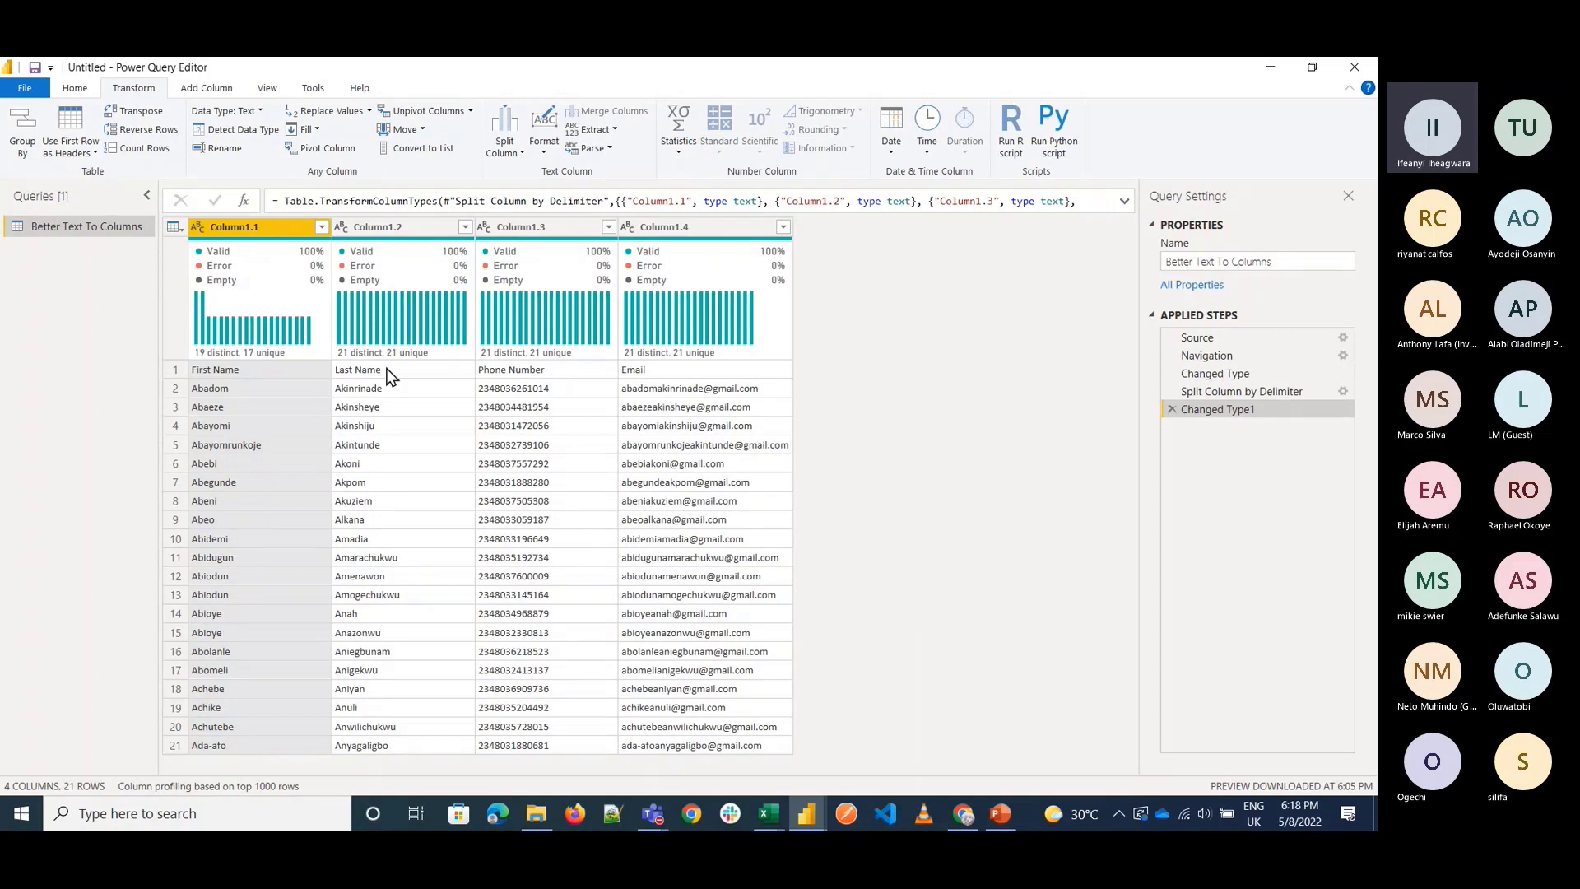
Use the first row of the split table as column headers.
left_click(247, 369)
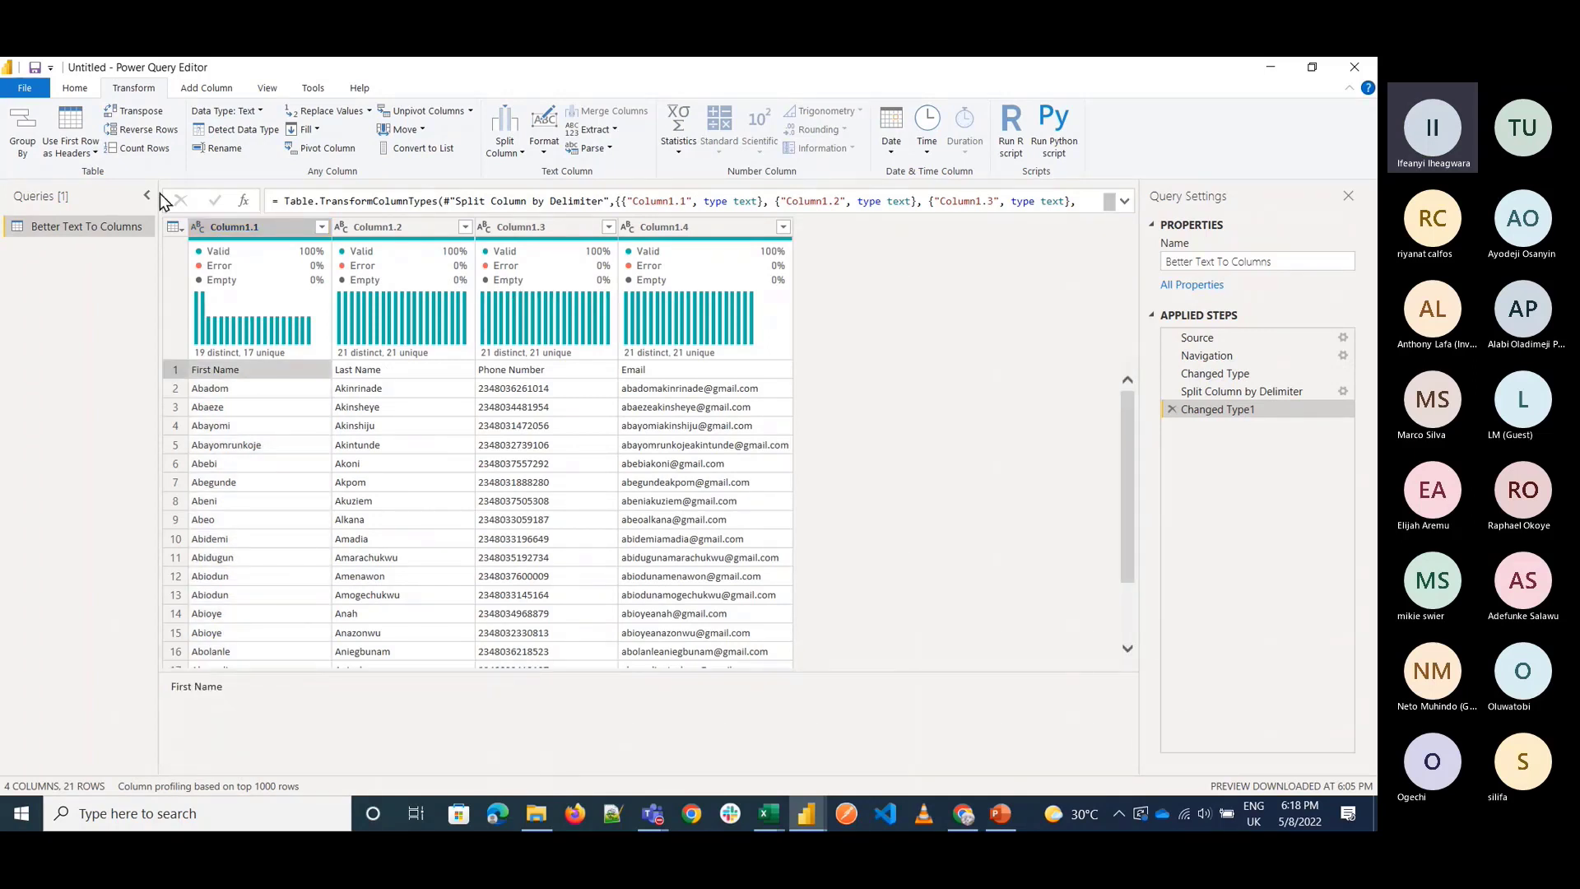
left_click(74, 88)
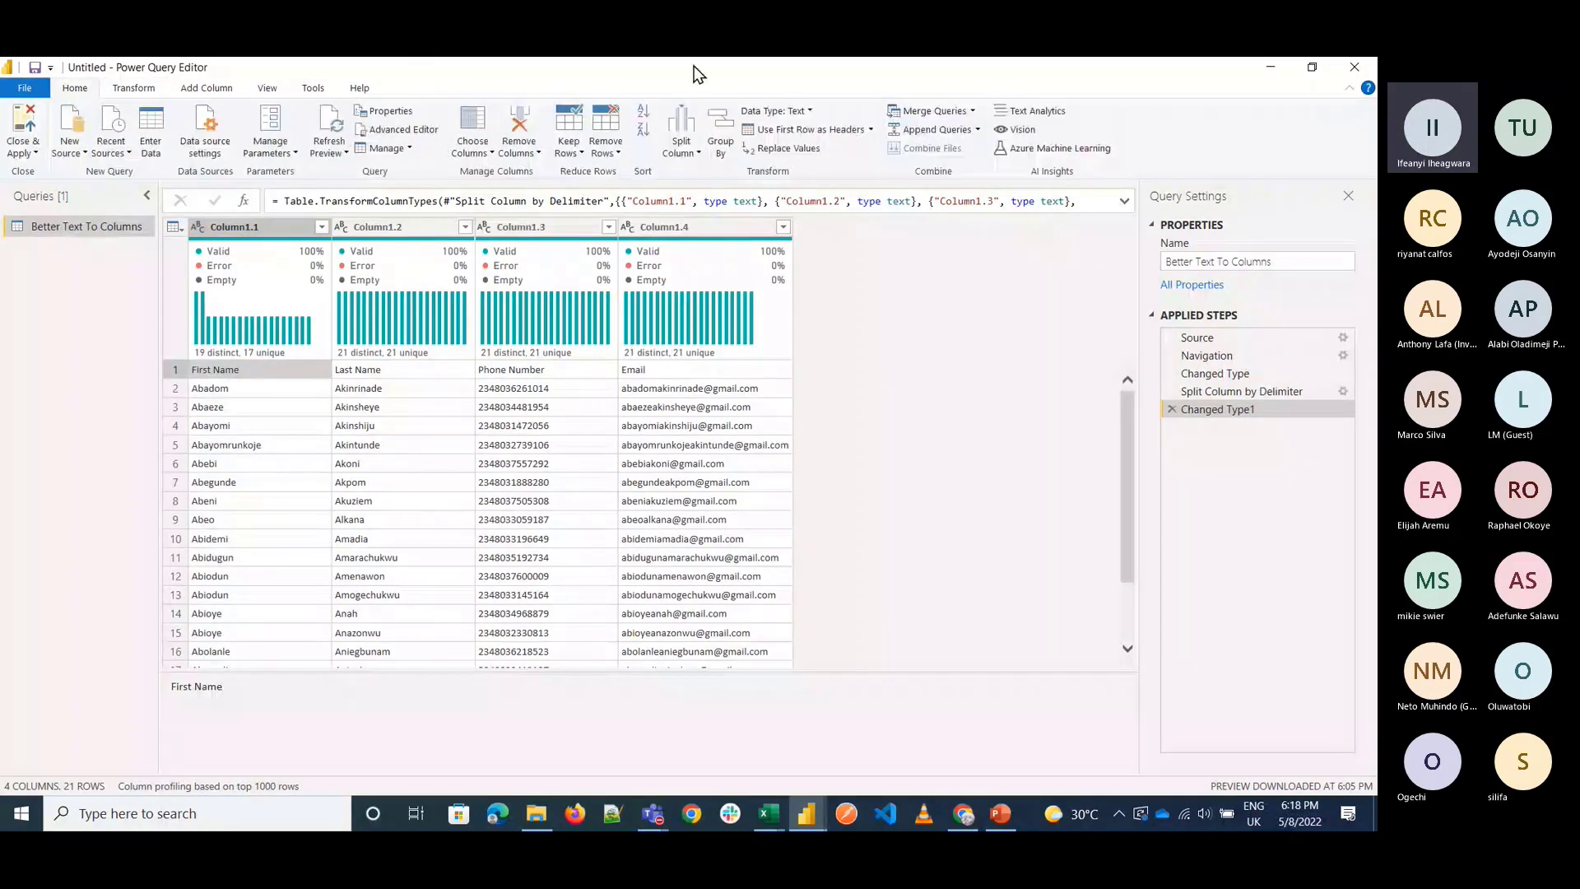
left_click(767, 130)
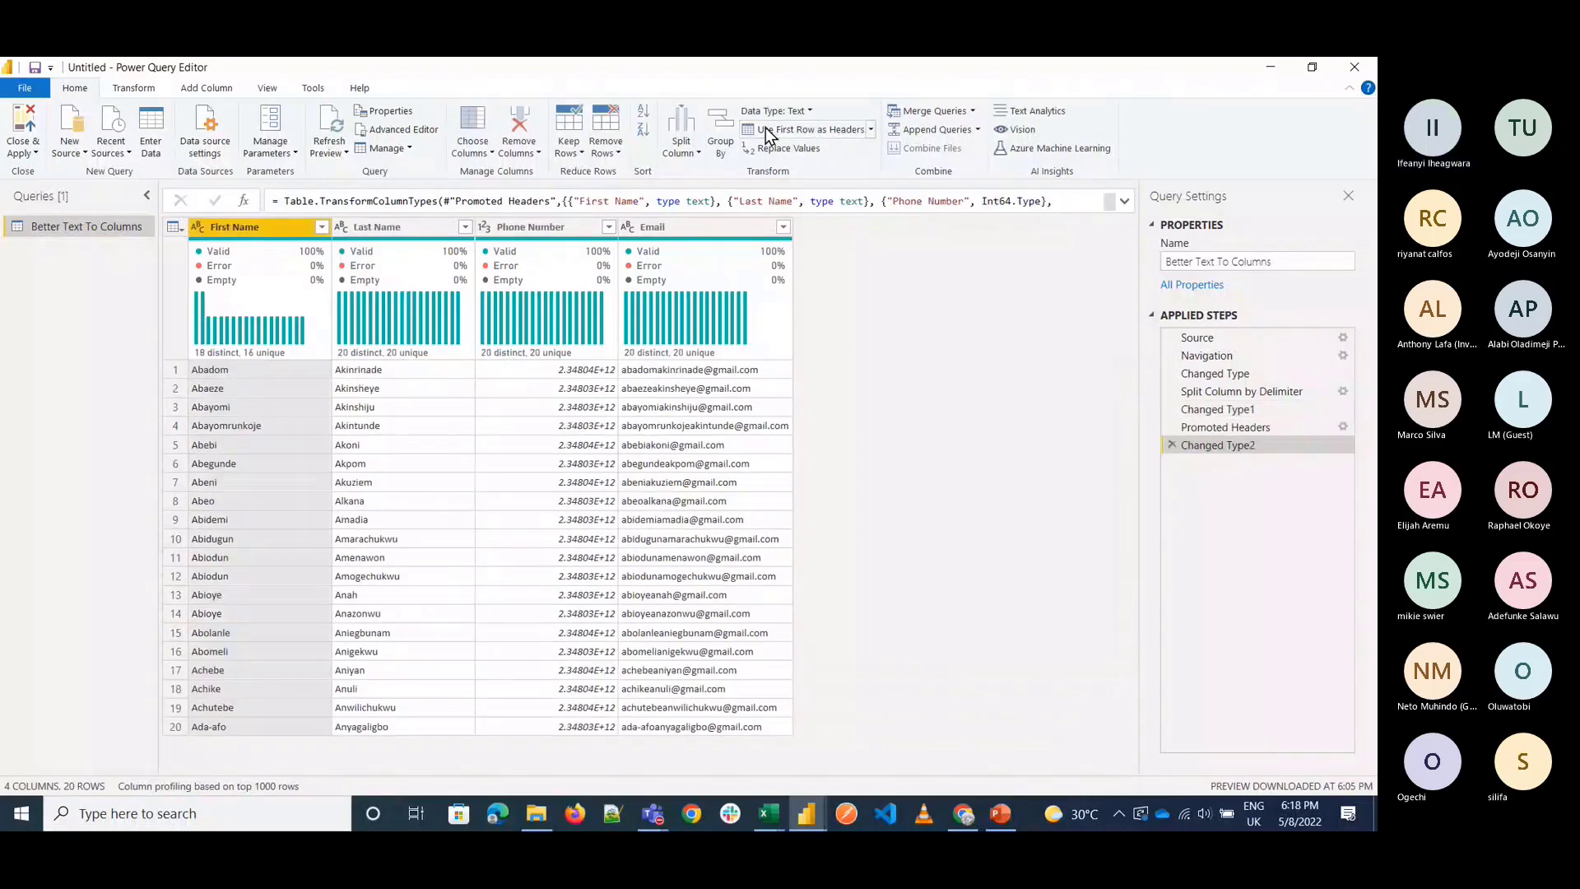
Choose the Text data type for First Name and Whole Number for Phone Number, and select the Email column.
left_click(196, 227)
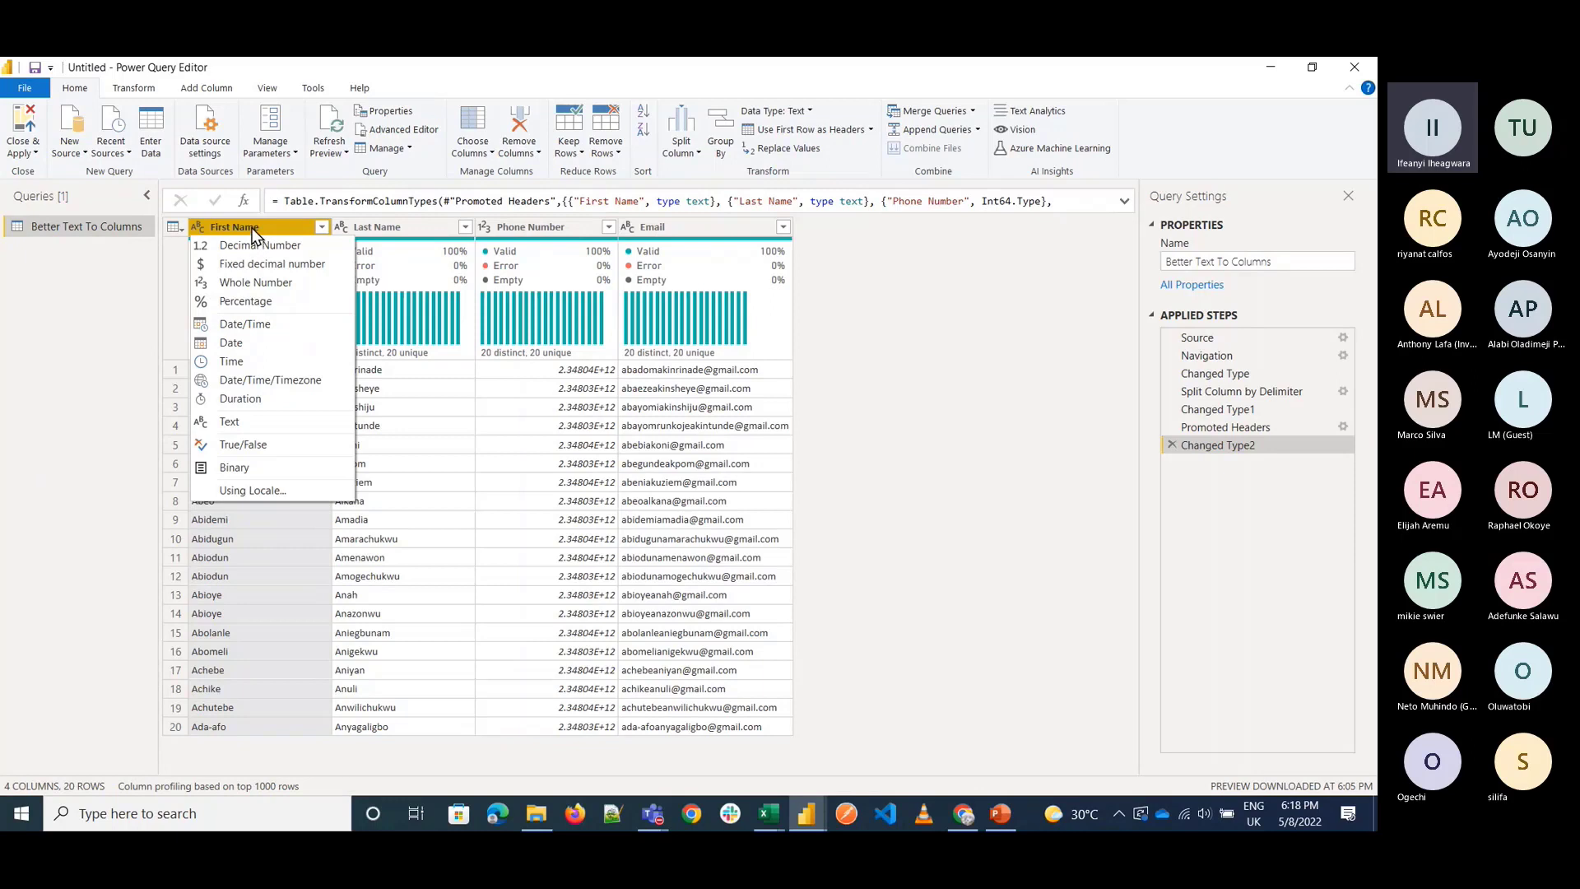
left_click(260, 421)
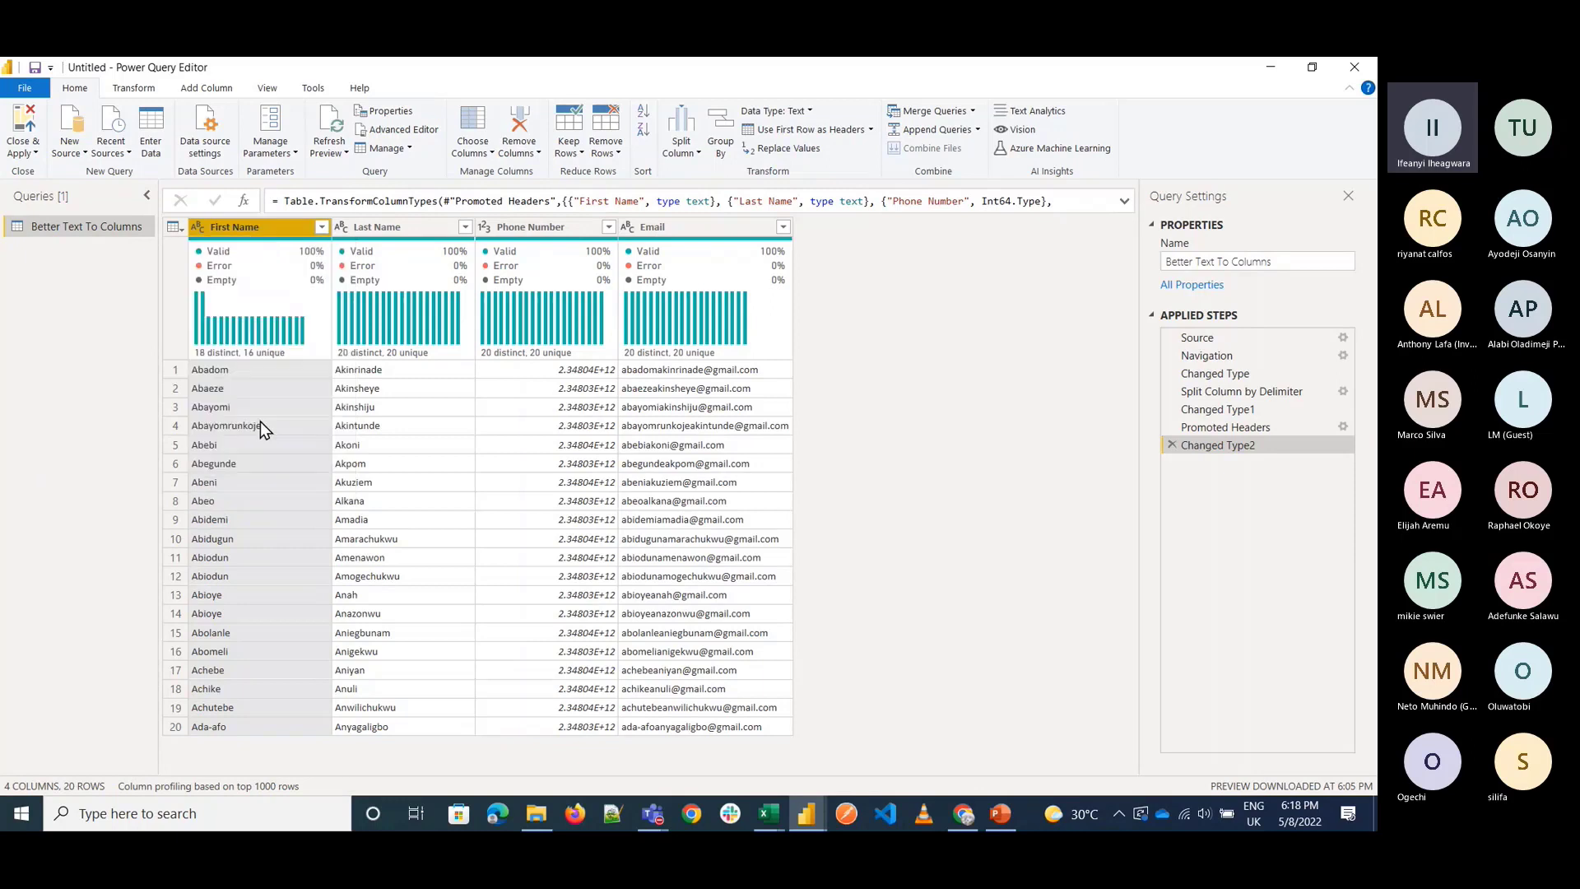
left_click(402, 236)
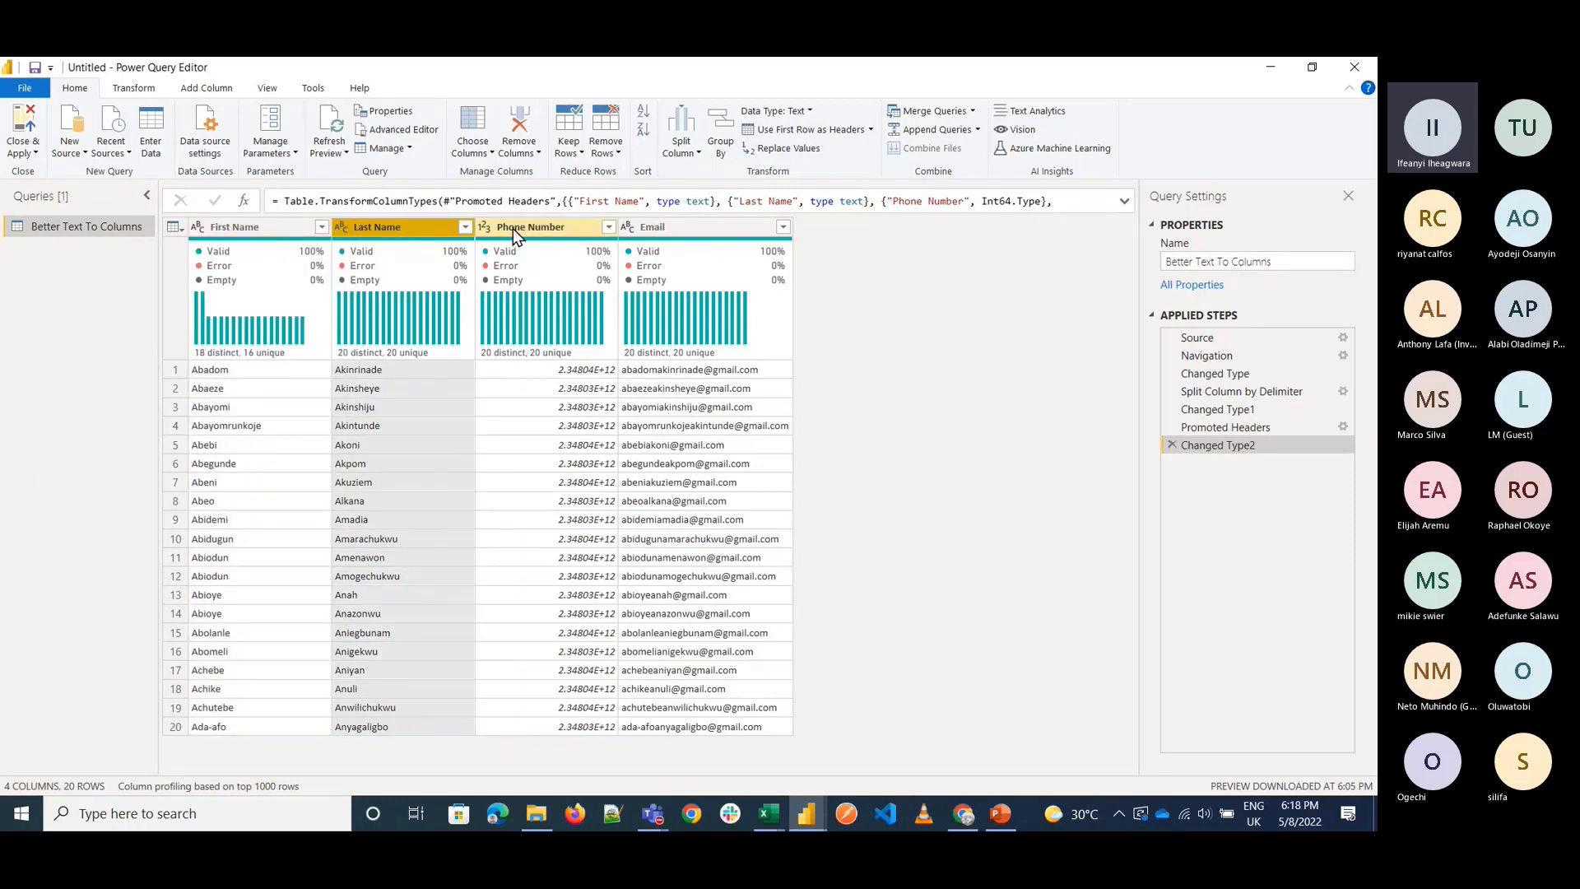
left_click(484, 227)
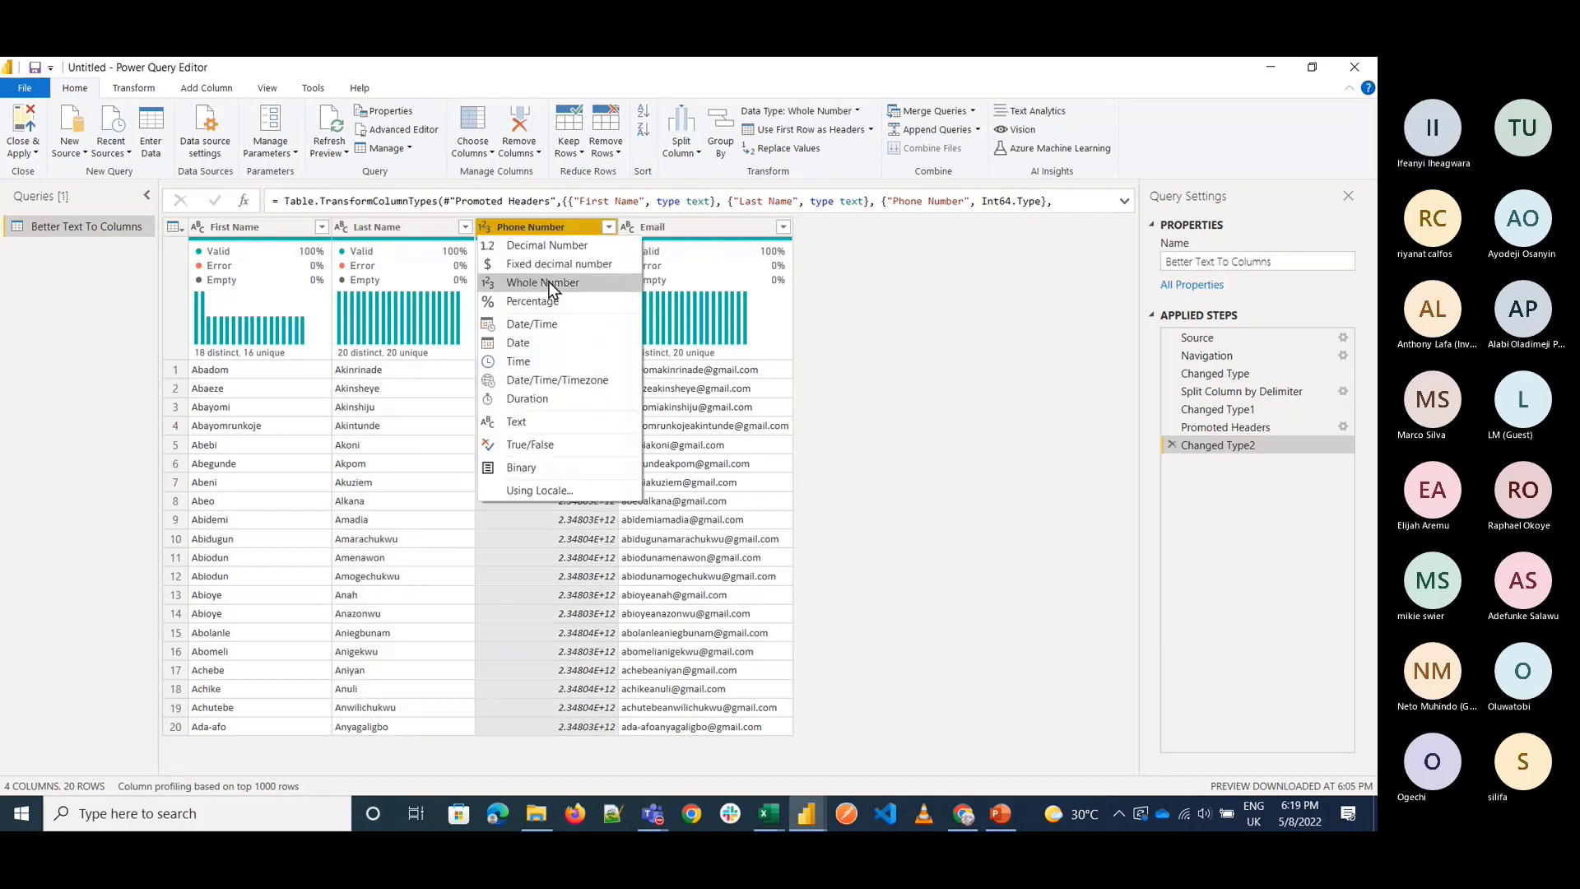
left_click(550, 282)
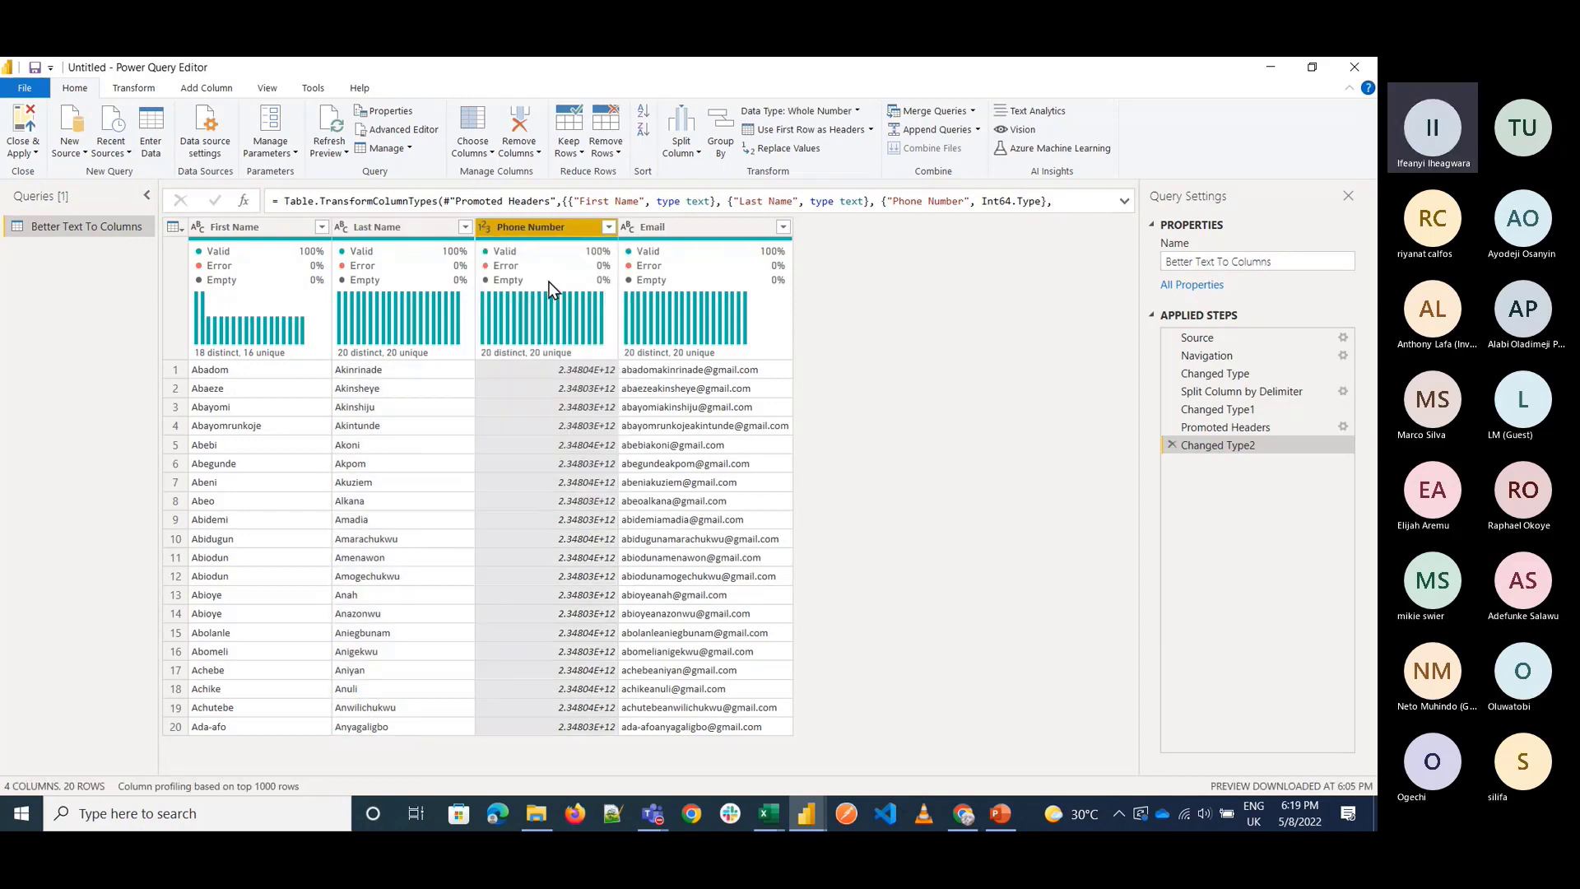
left_click(630, 233)
Close the query editor applying the changes, and expand the Better Text To Columns table to show its fields in Power BI Desktop.
left_click(23, 151)
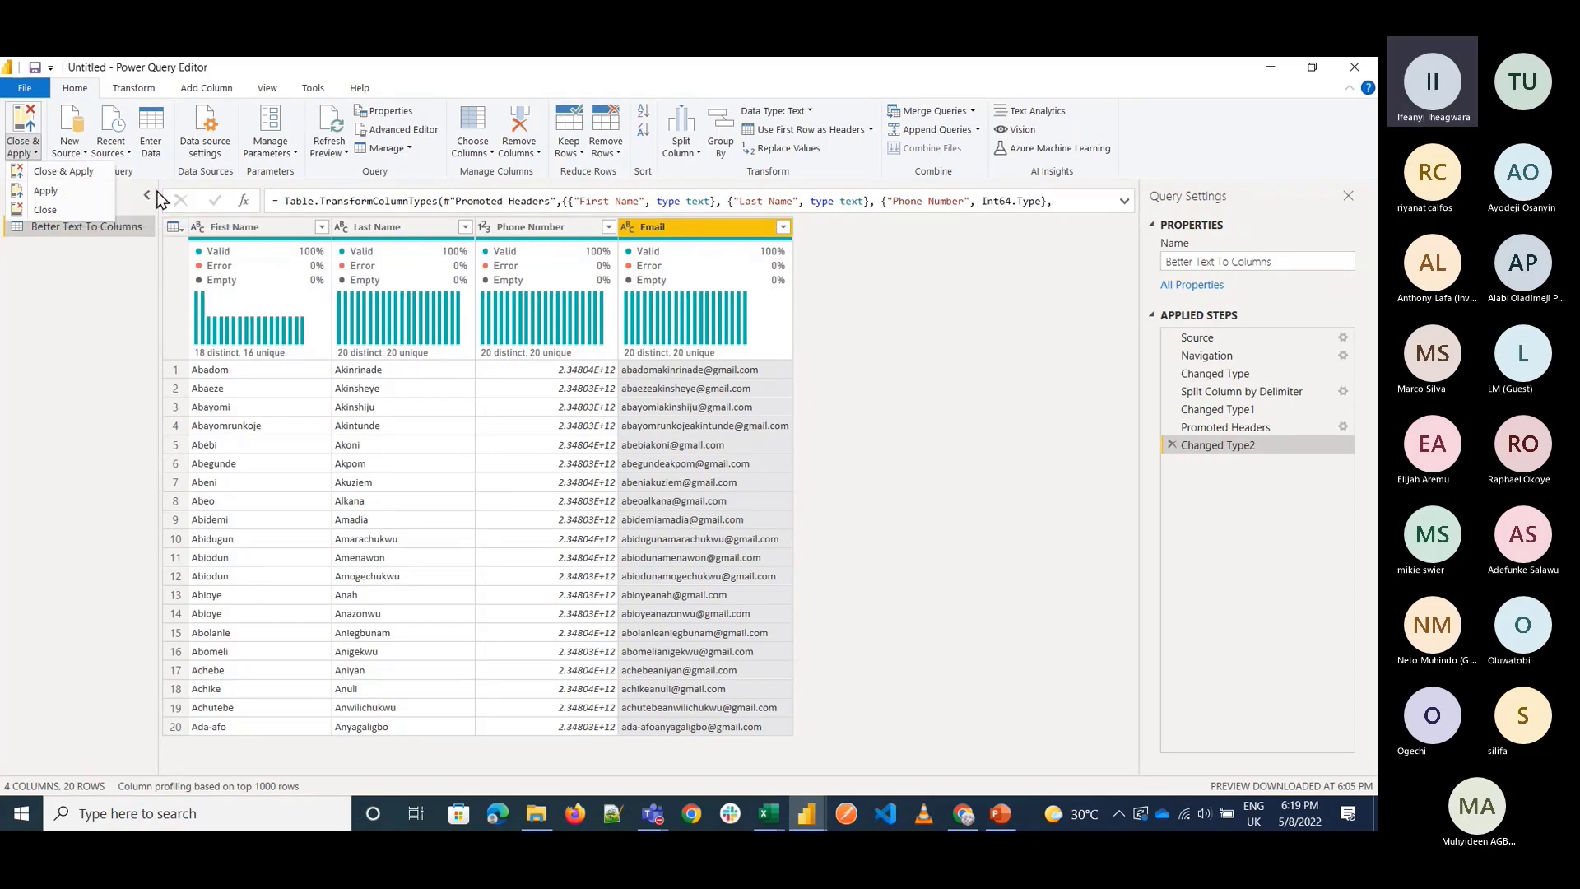
left_click(77, 171)
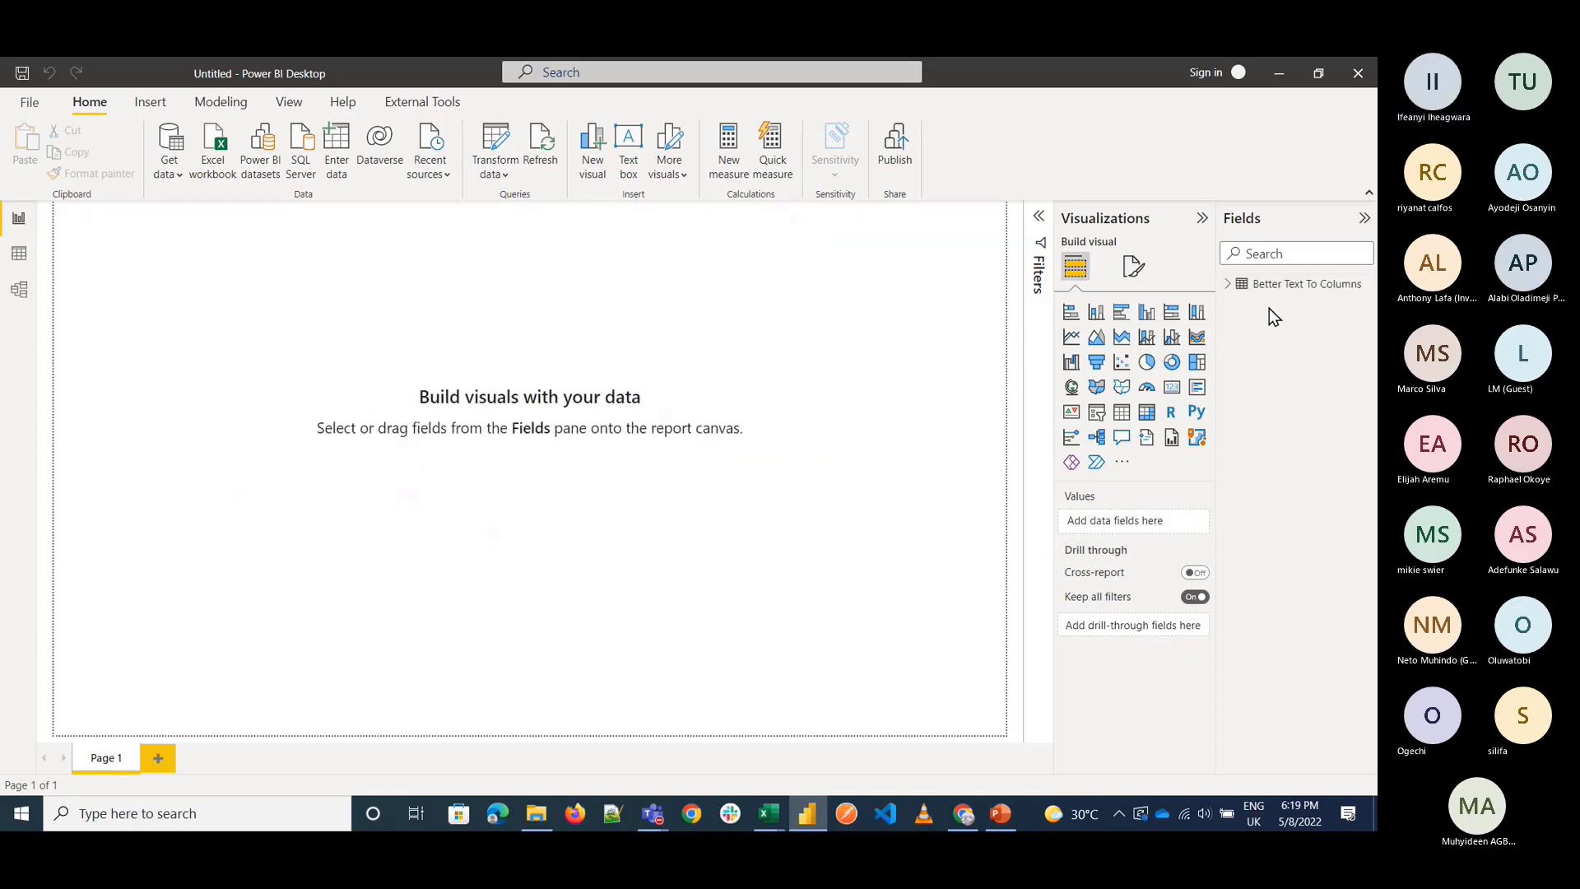
left_click(1227, 286)
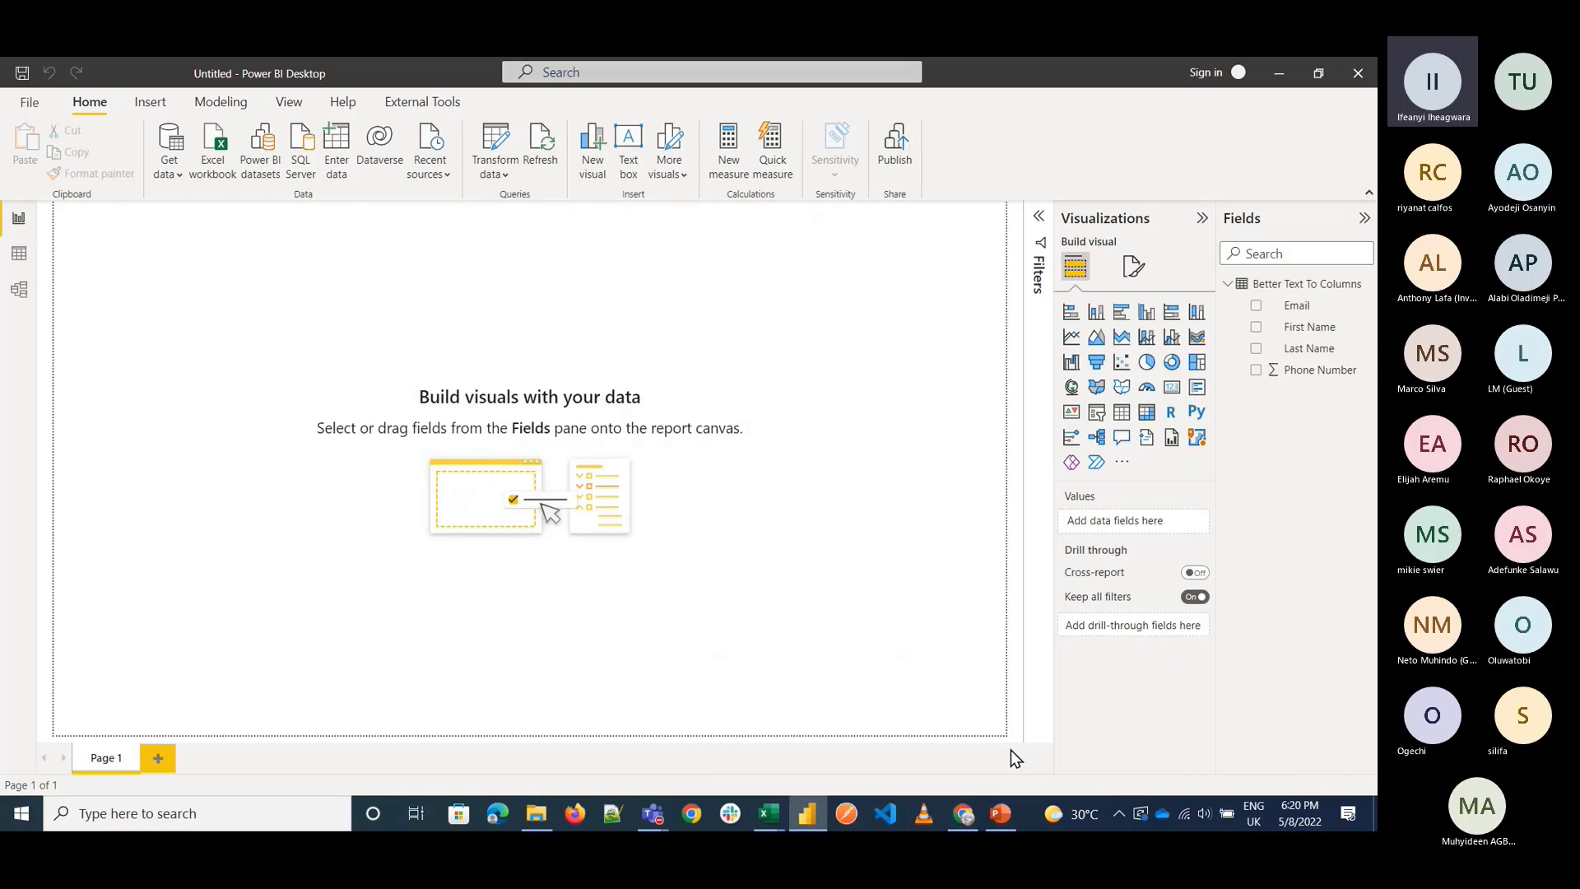
Switch to the Book1 workbook in Excel and close it, returning to Urbizedge.xlsx.
key("alt+Tab")
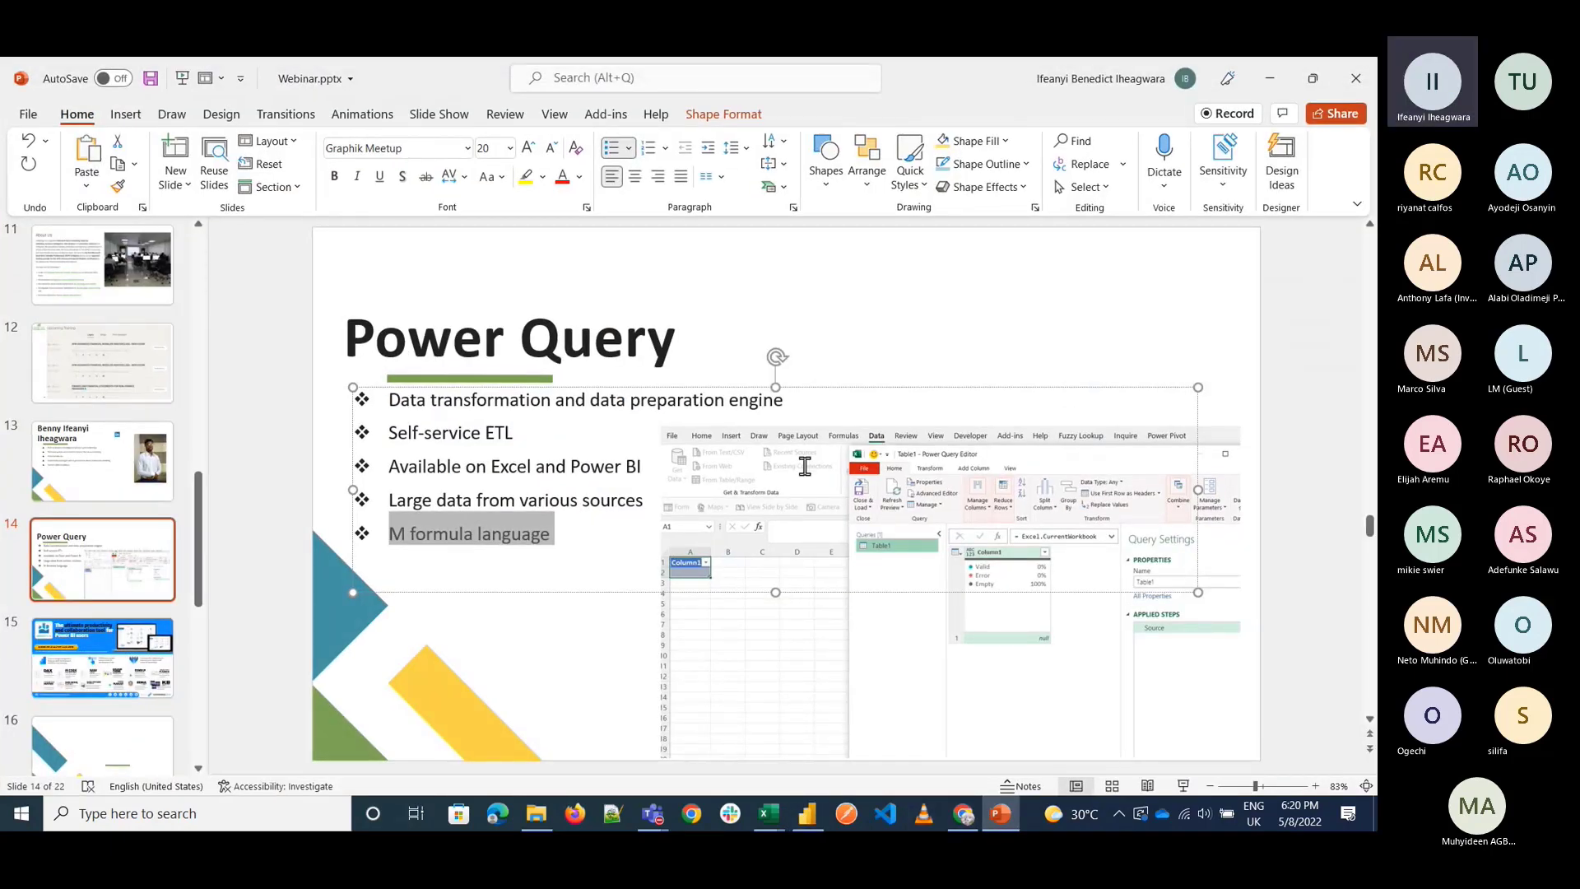
left_click(806, 817)
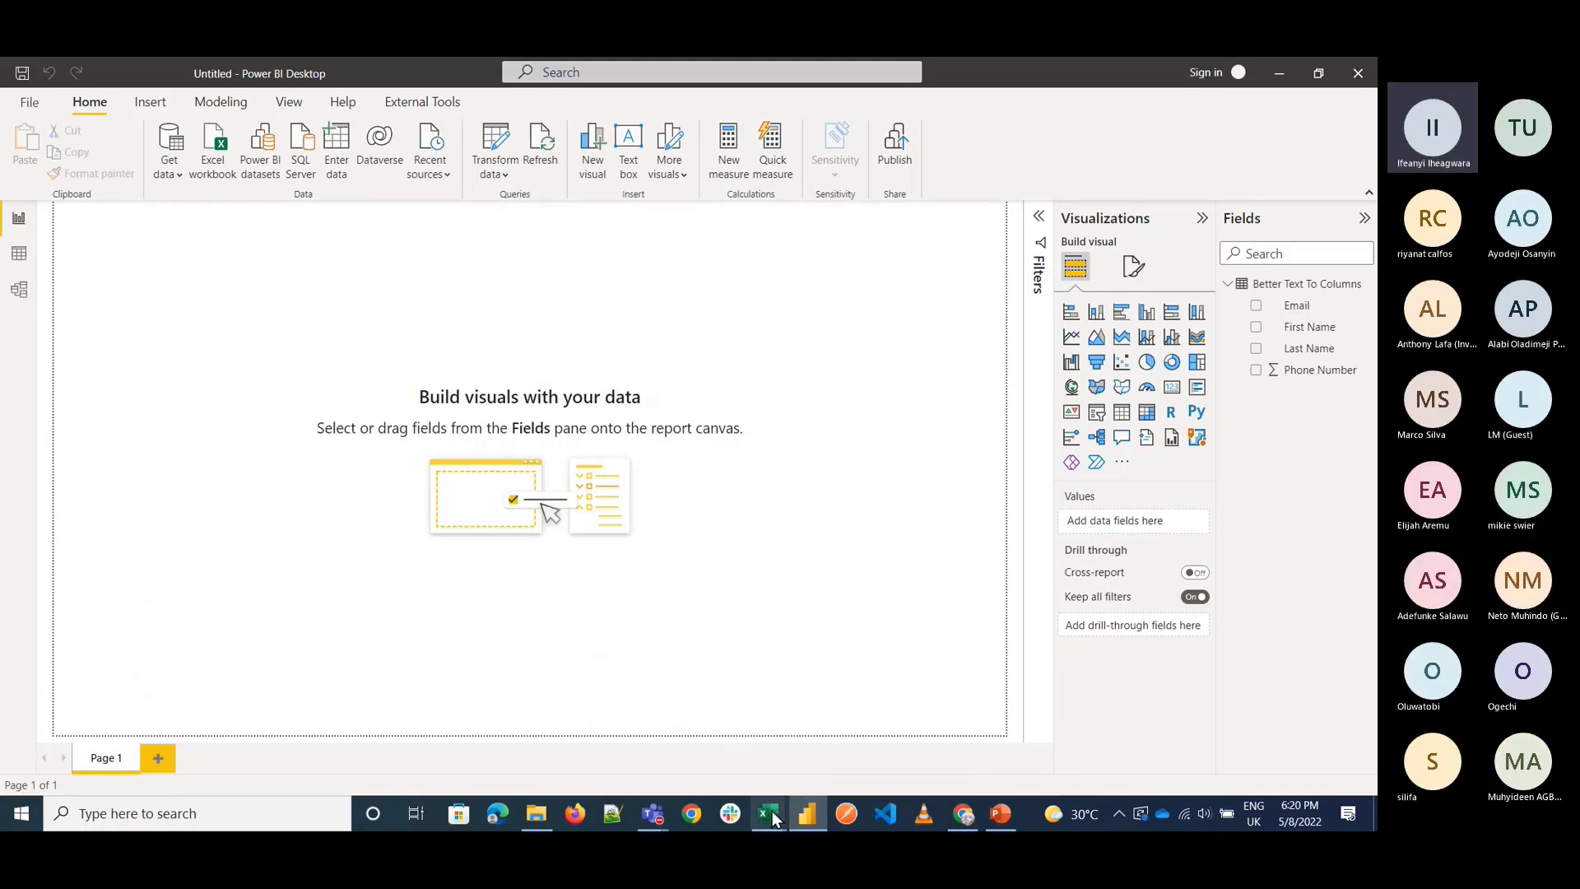
mouse_move(768, 815)
left_click(831, 729)
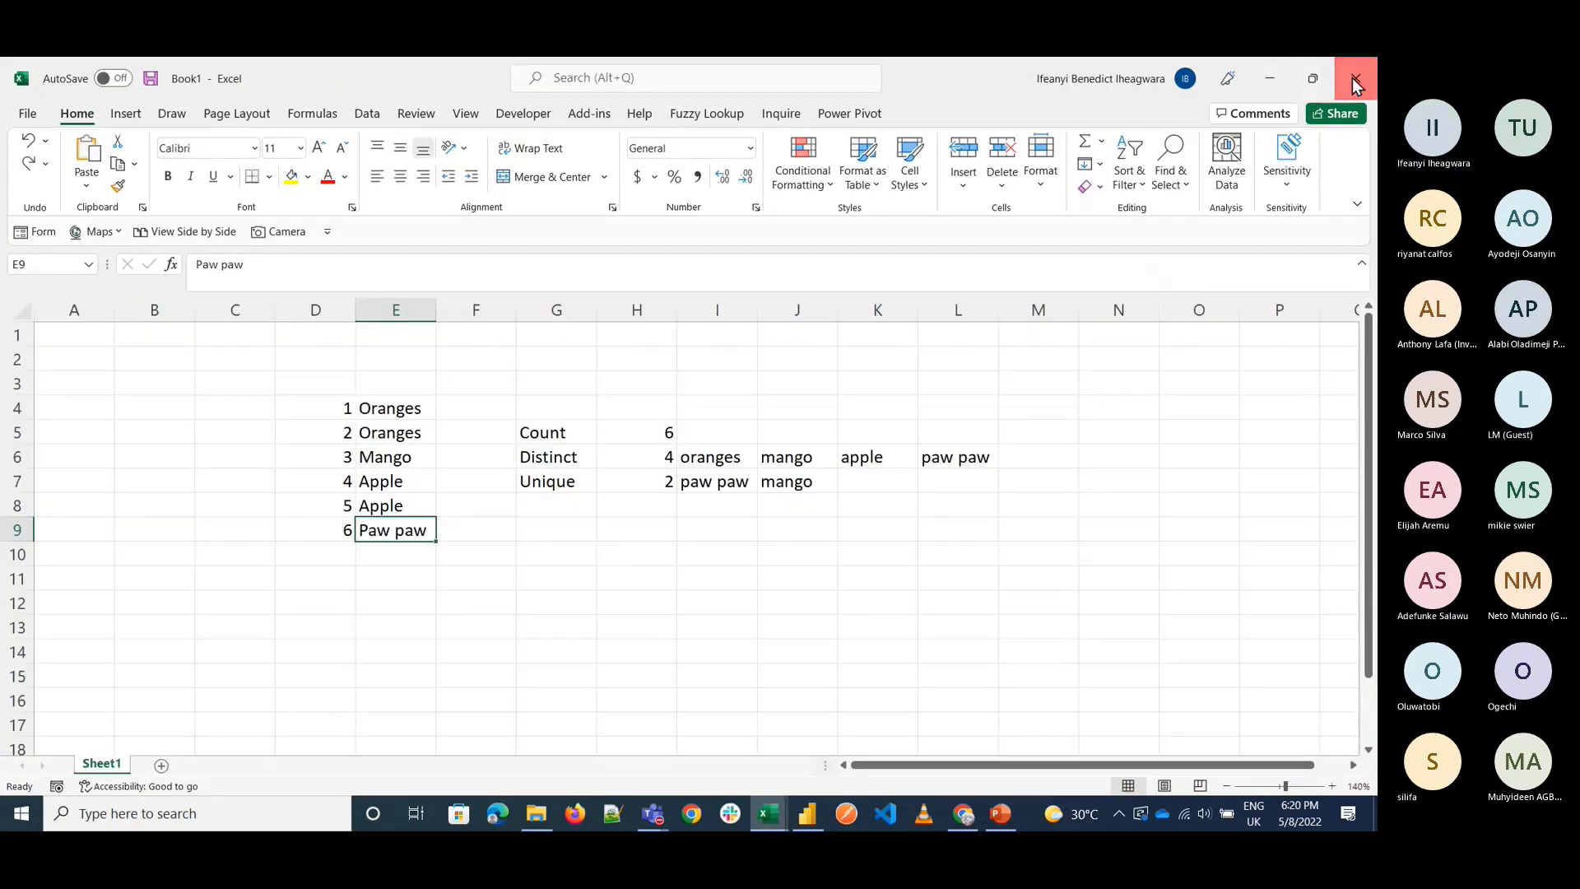
left_click(1354, 80)
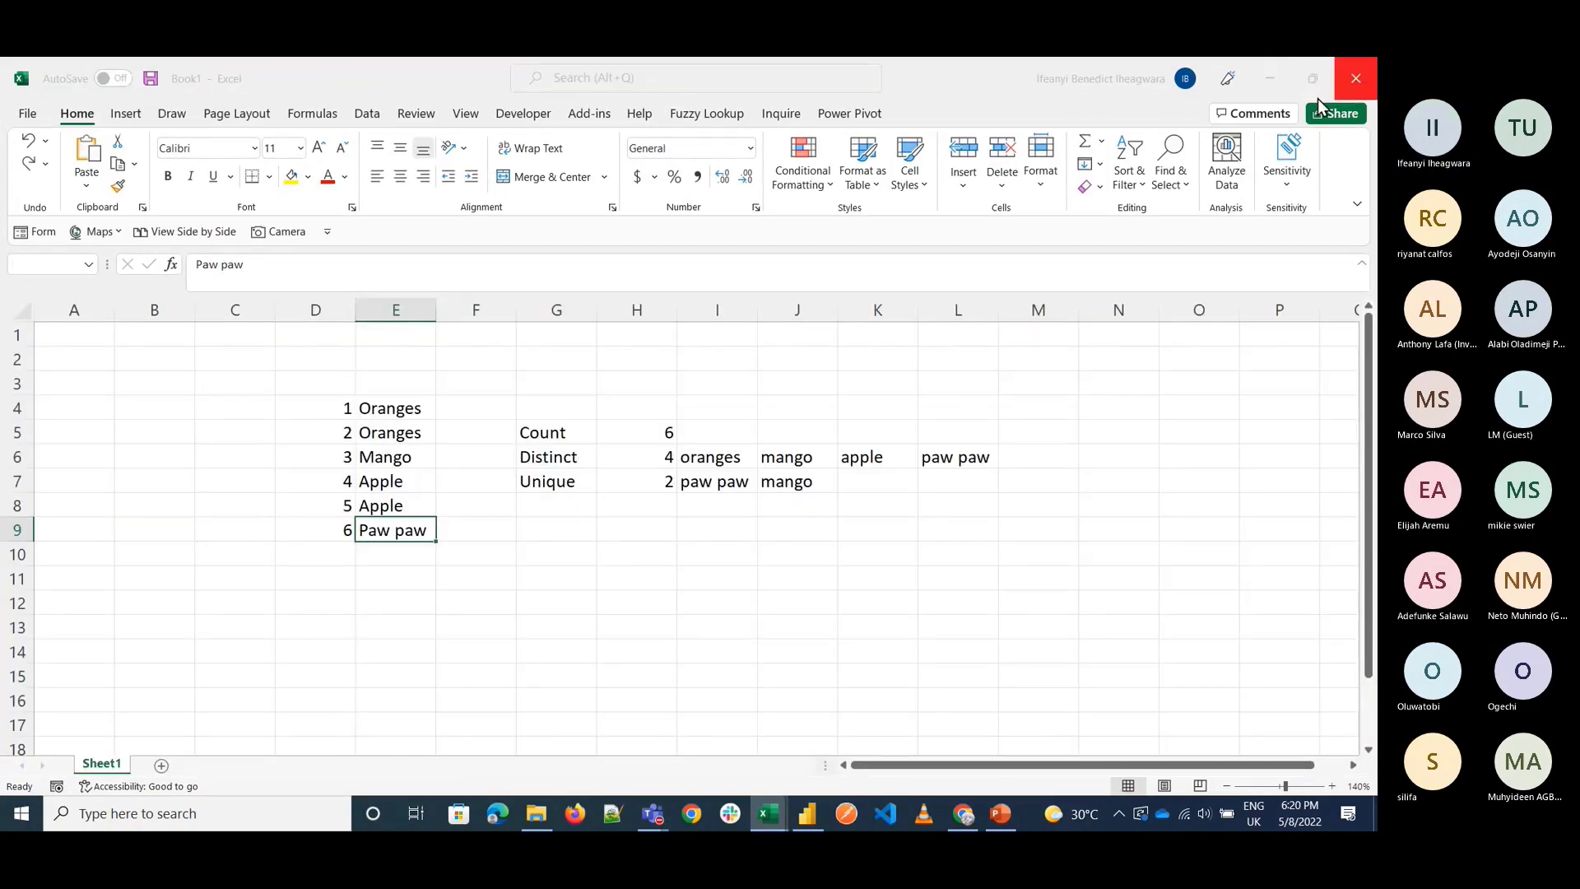
left_click(901, 530)
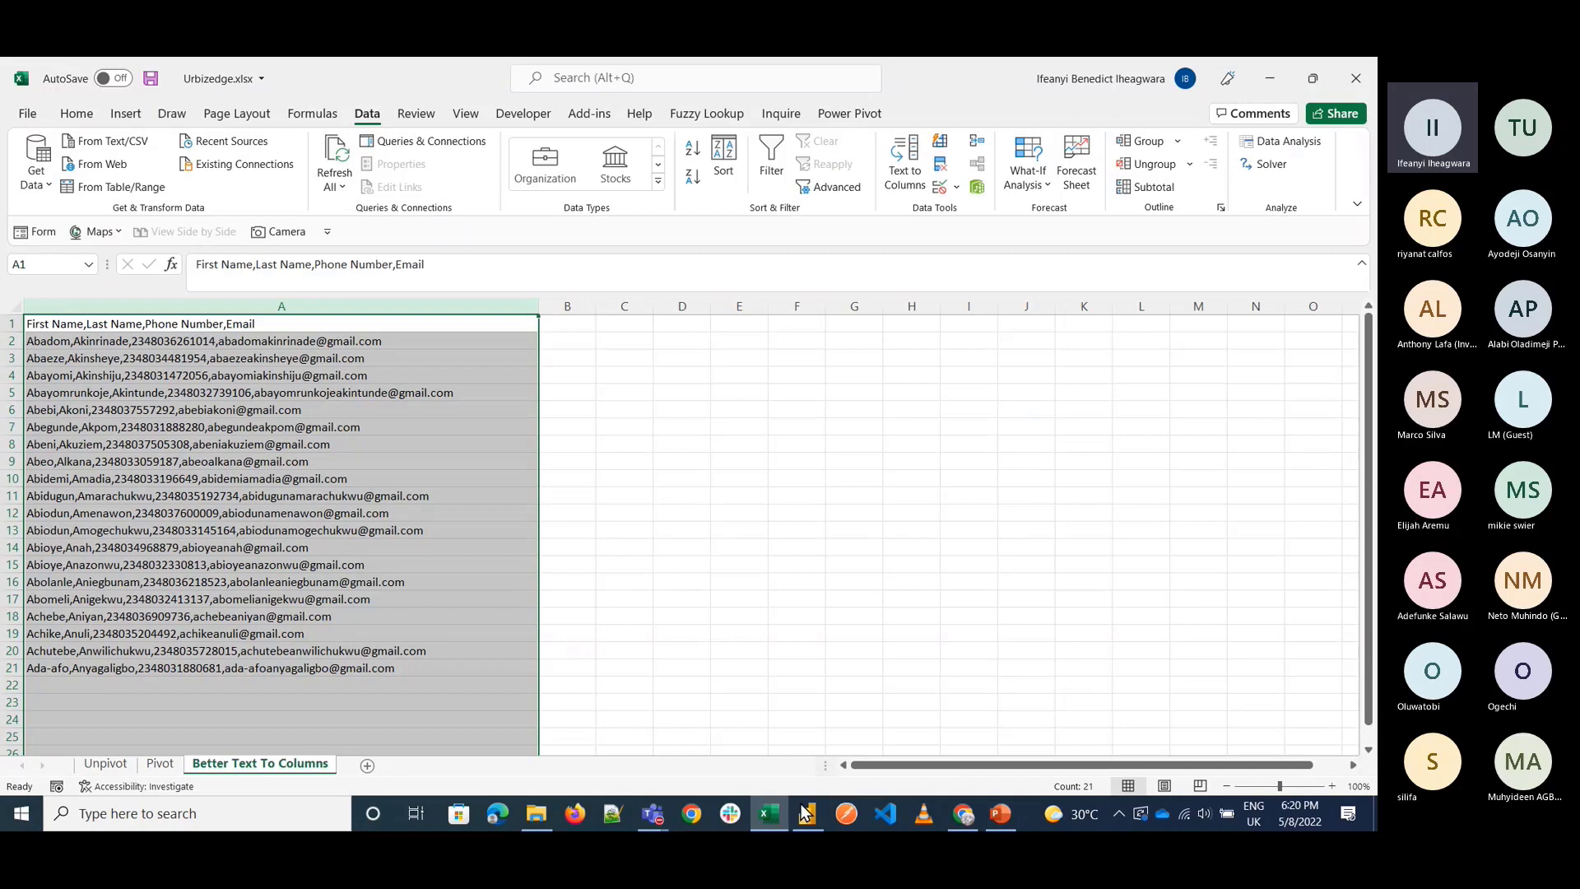
Open the Unpivot sheet and examine its monthly sales table alongside the Sales Person, Month and Sales example layout.
left_click(106, 763)
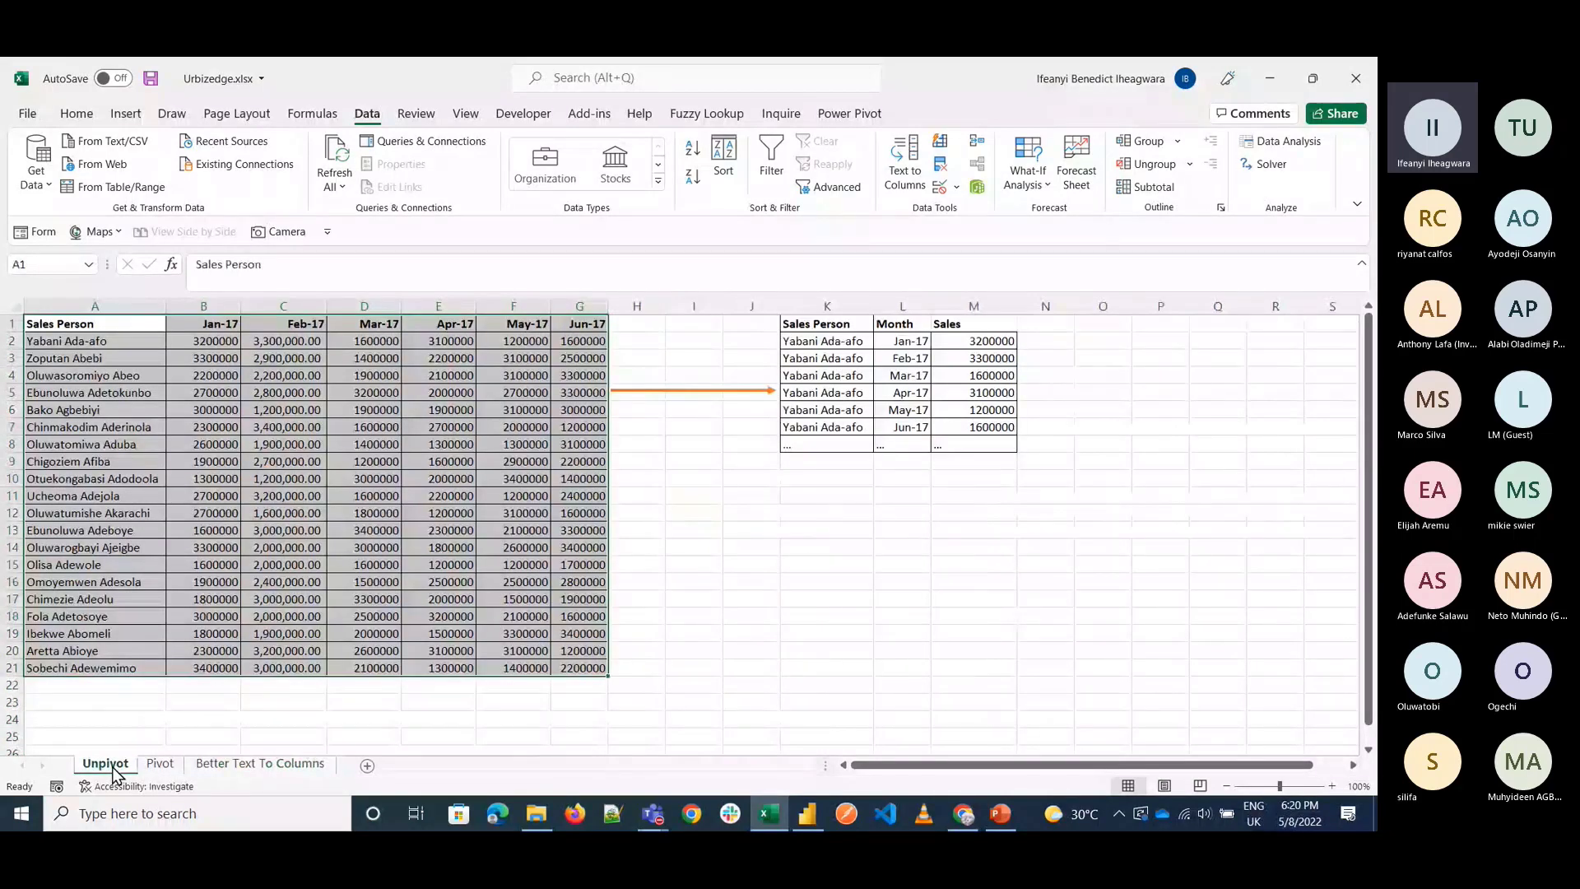
left_click(268, 421)
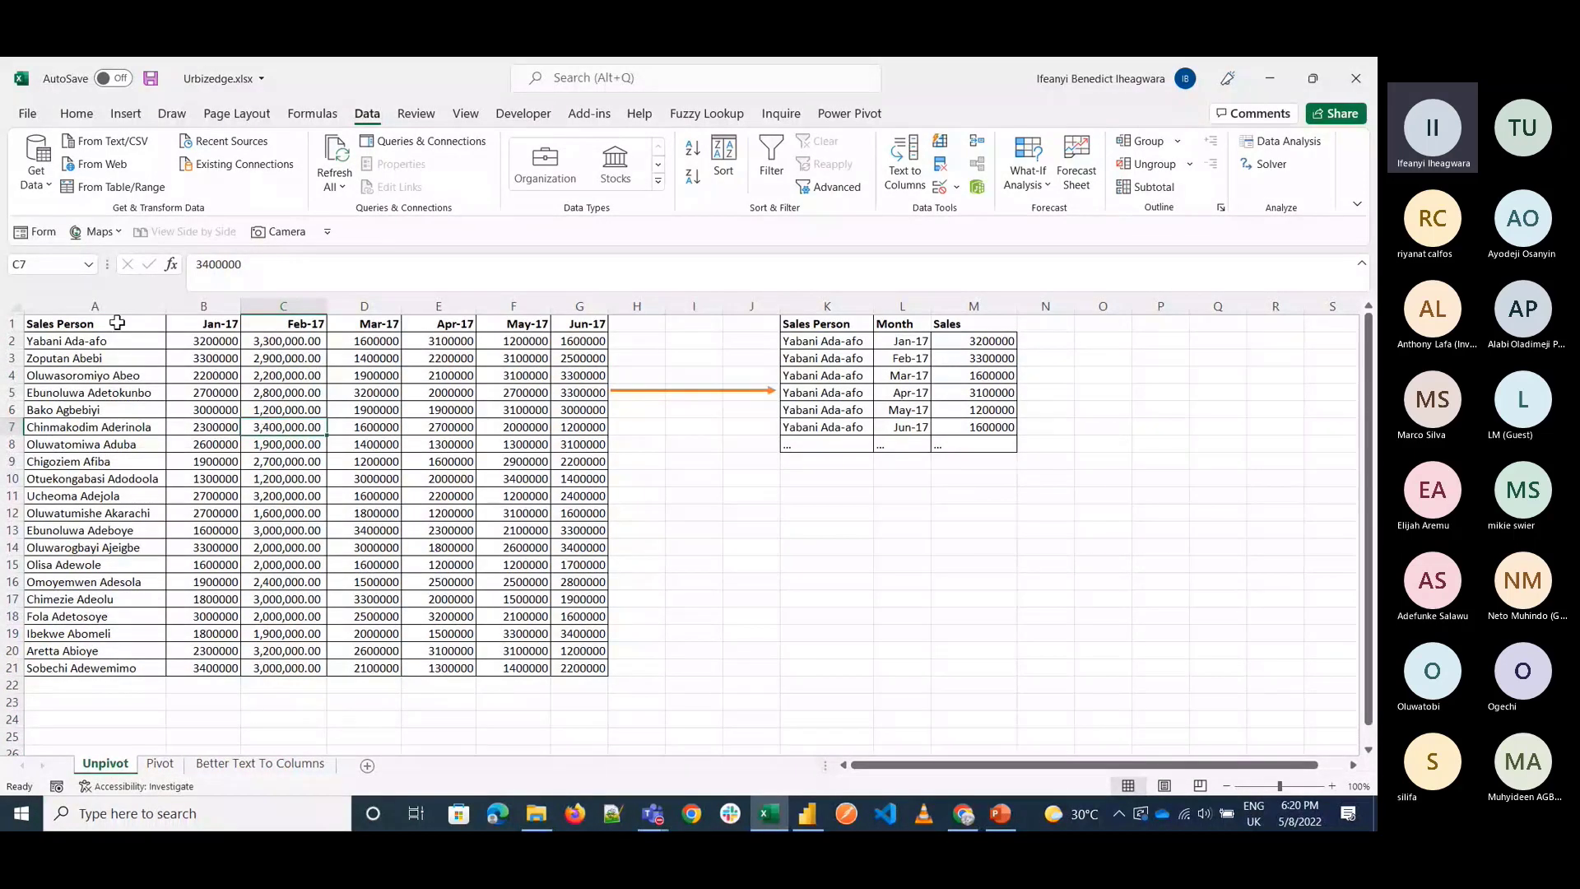
left_click_drag(116, 322, 557, 668)
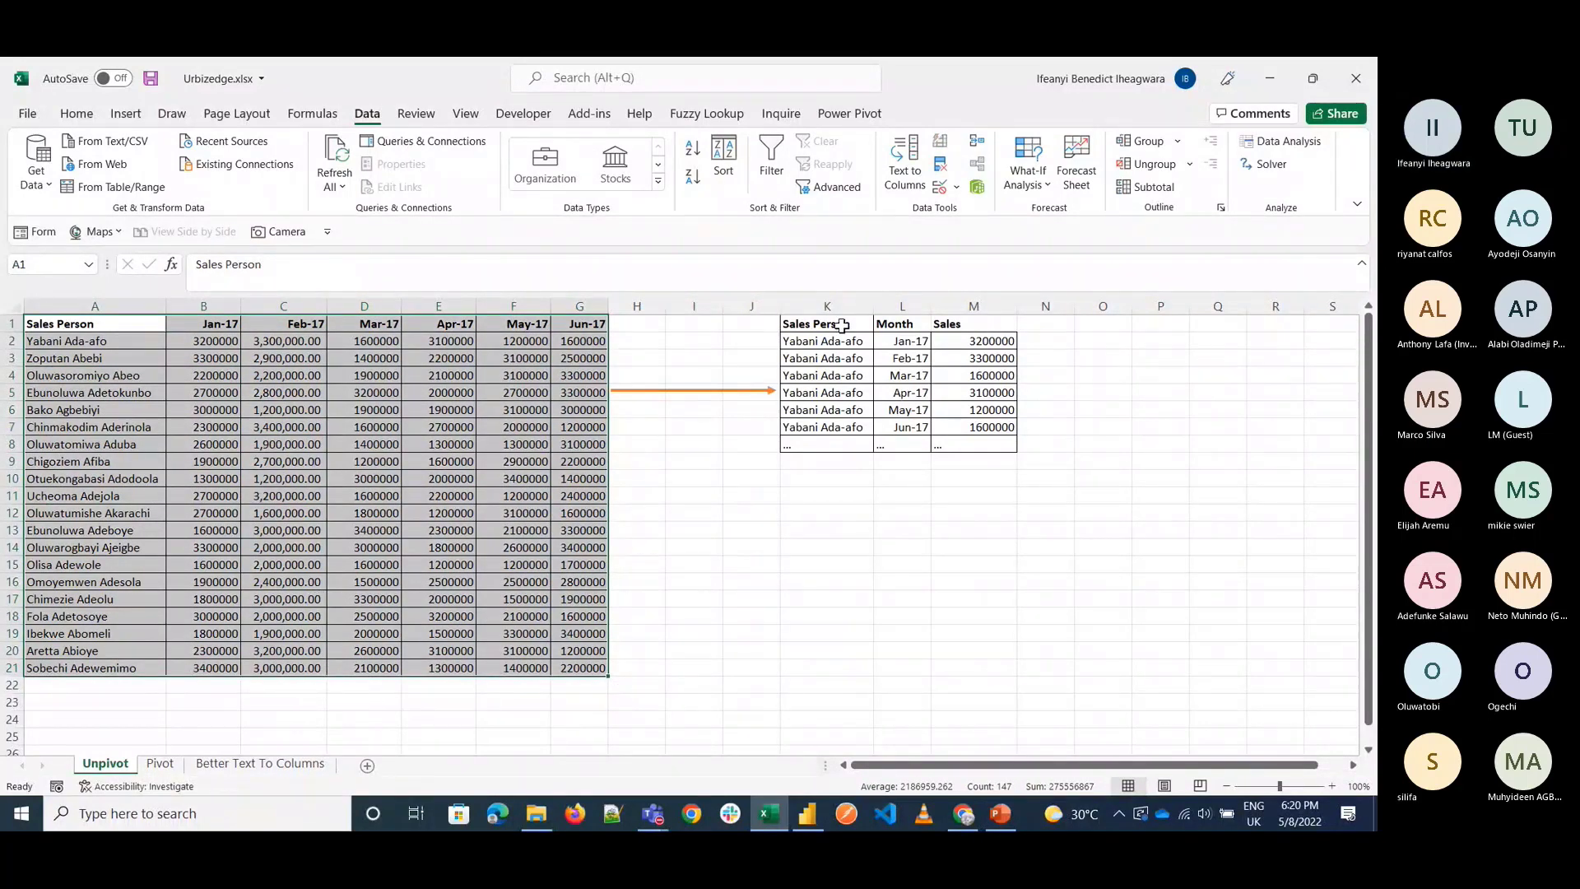
left_click_drag(841, 325, 988, 444)
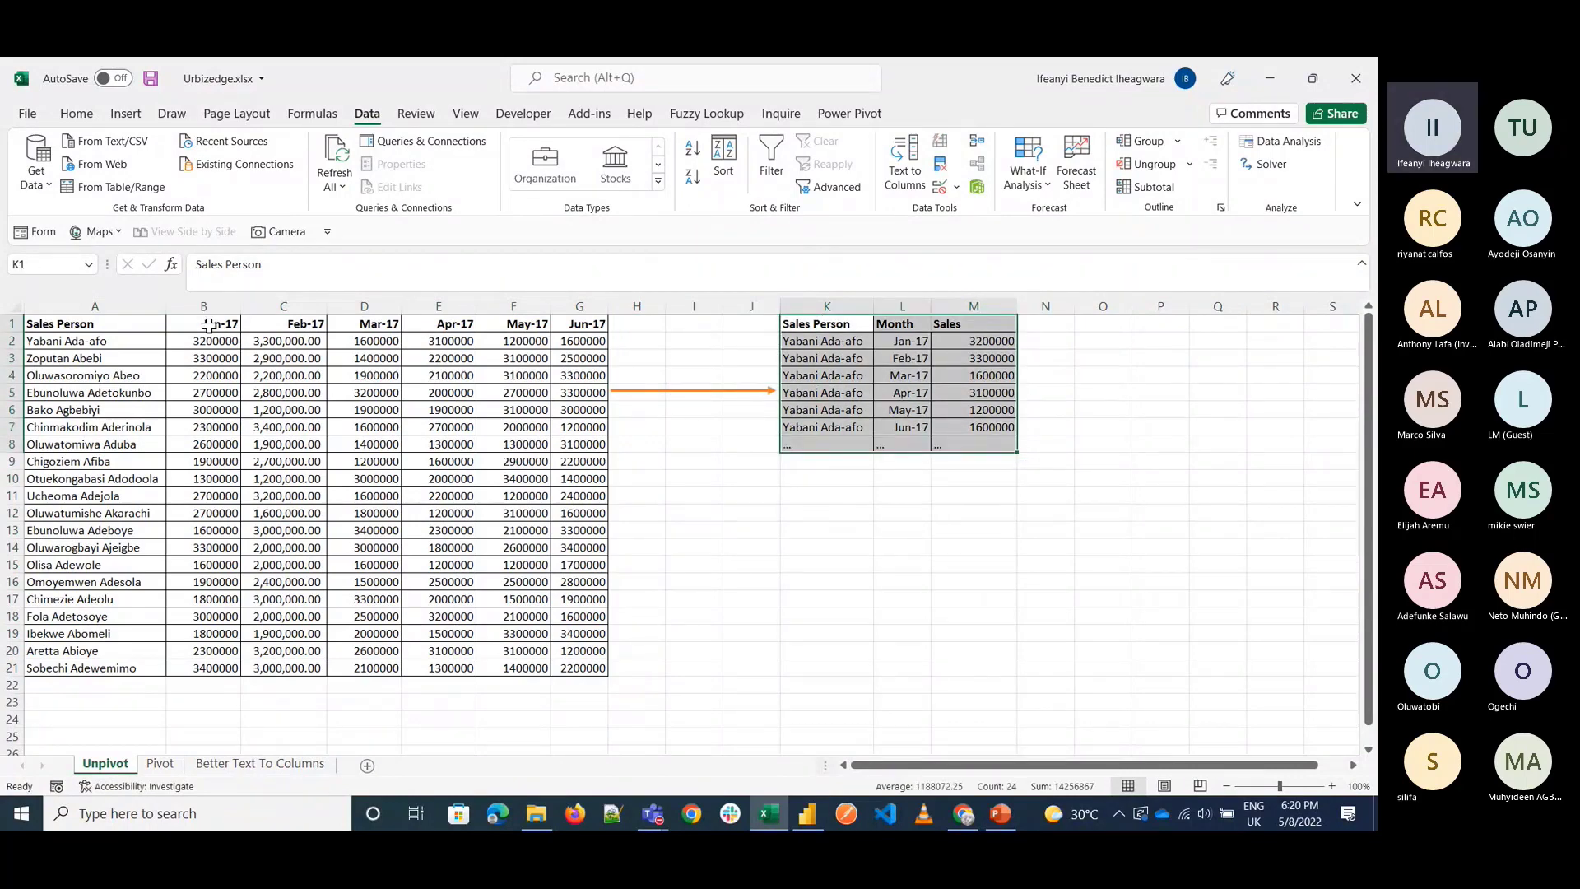
left_click_drag(209, 326, 581, 329)
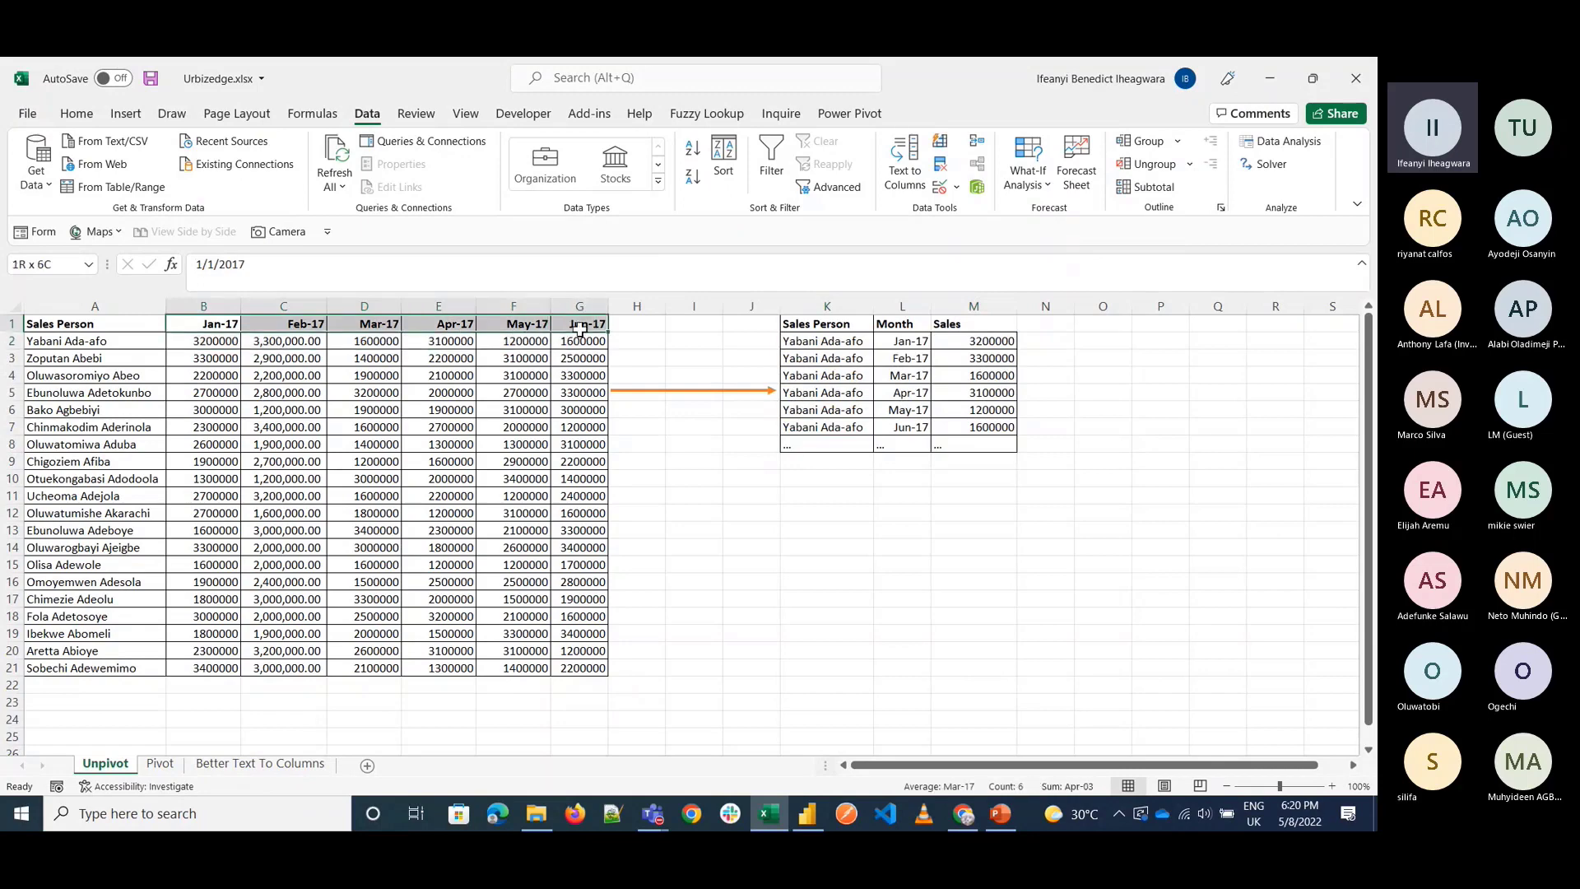
left_click(211, 333)
left_click_drag(211, 333, 212, 650)
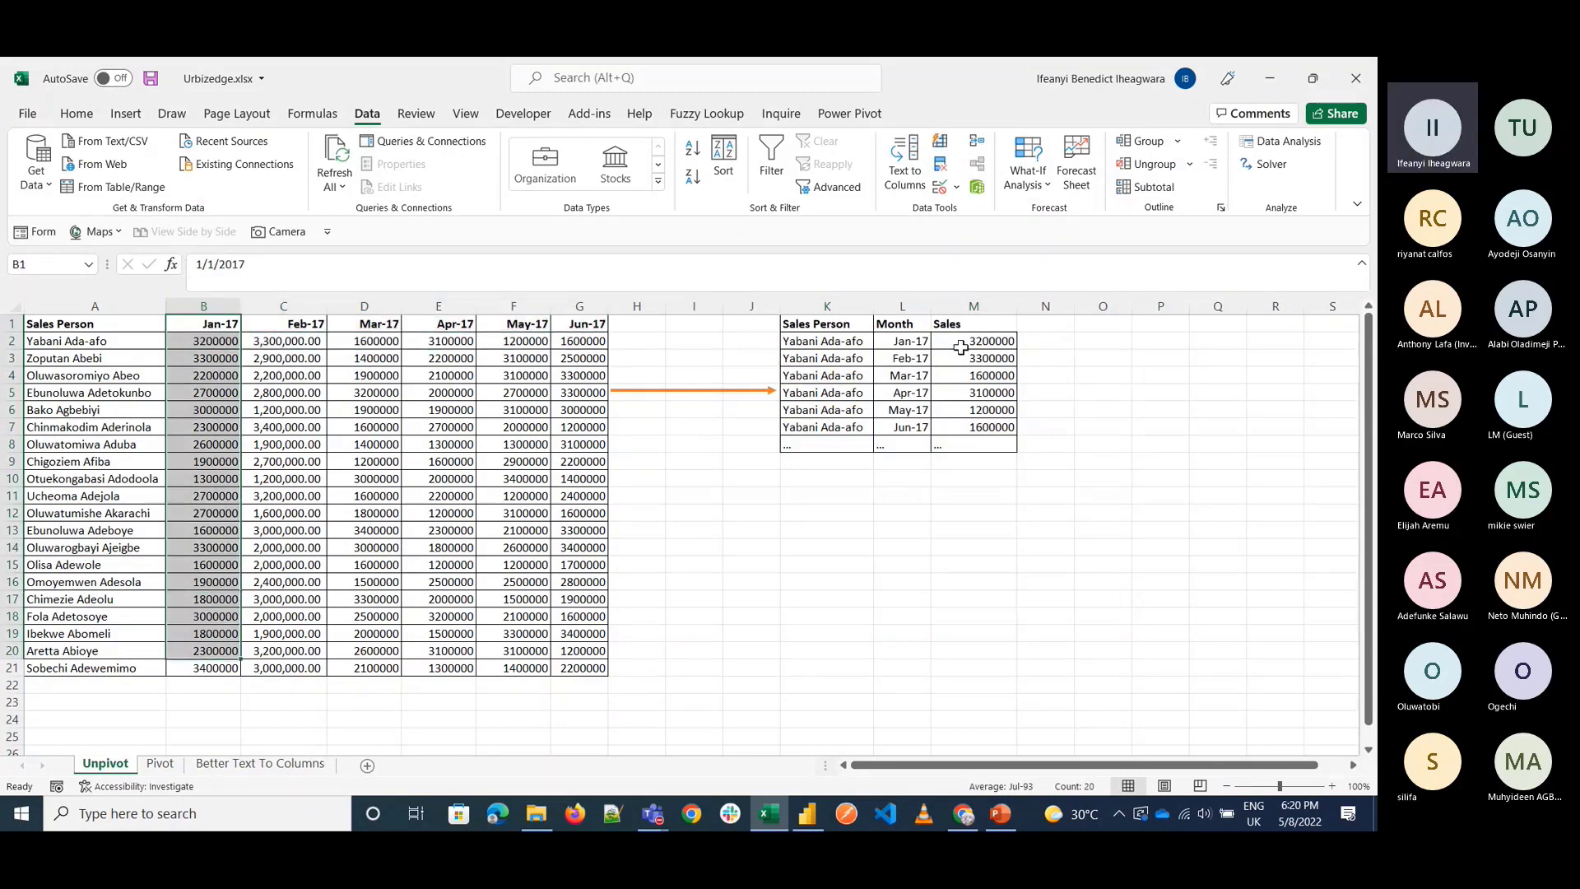
left_click_drag(212, 343, 595, 688)
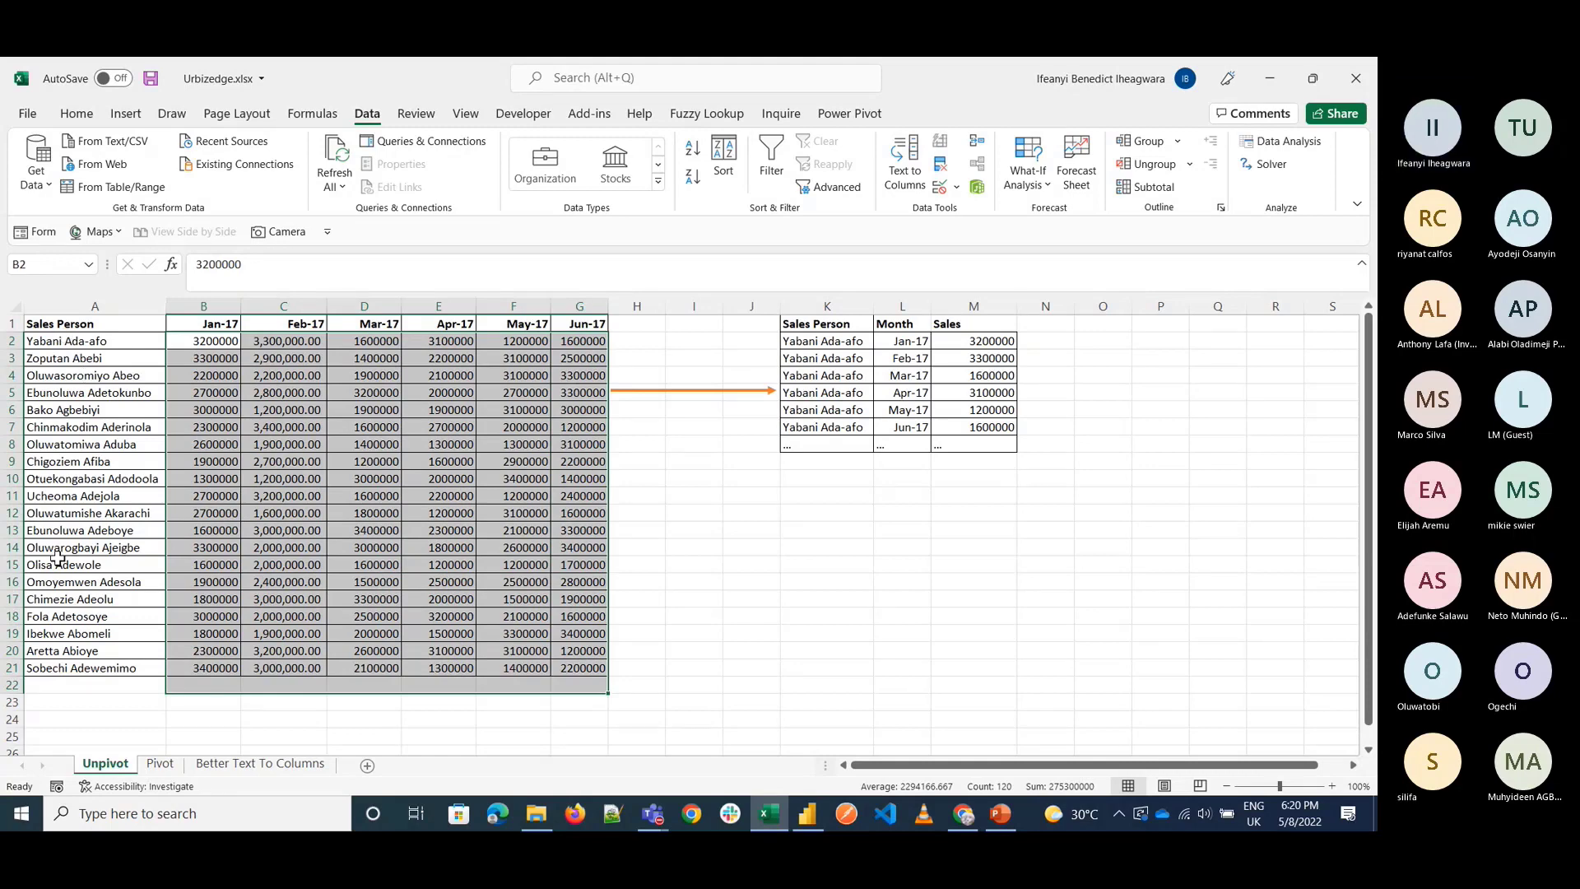
Examine how the first salesperson's monthly sales map to separate rows in the example layout in columns K to M.
left_click(868, 328)
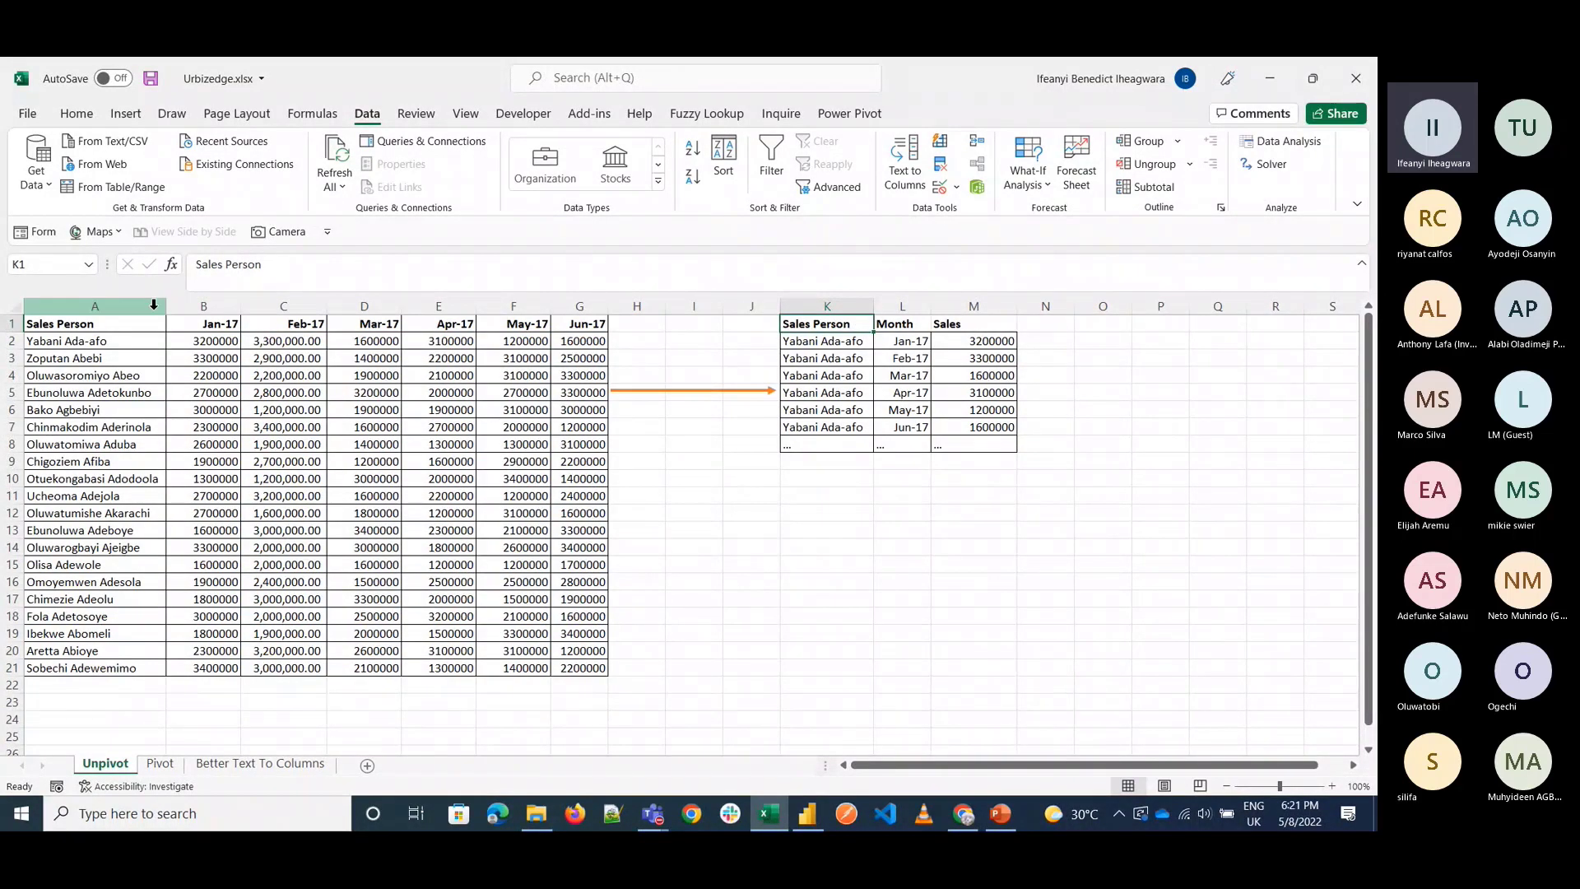
left_click(96, 344)
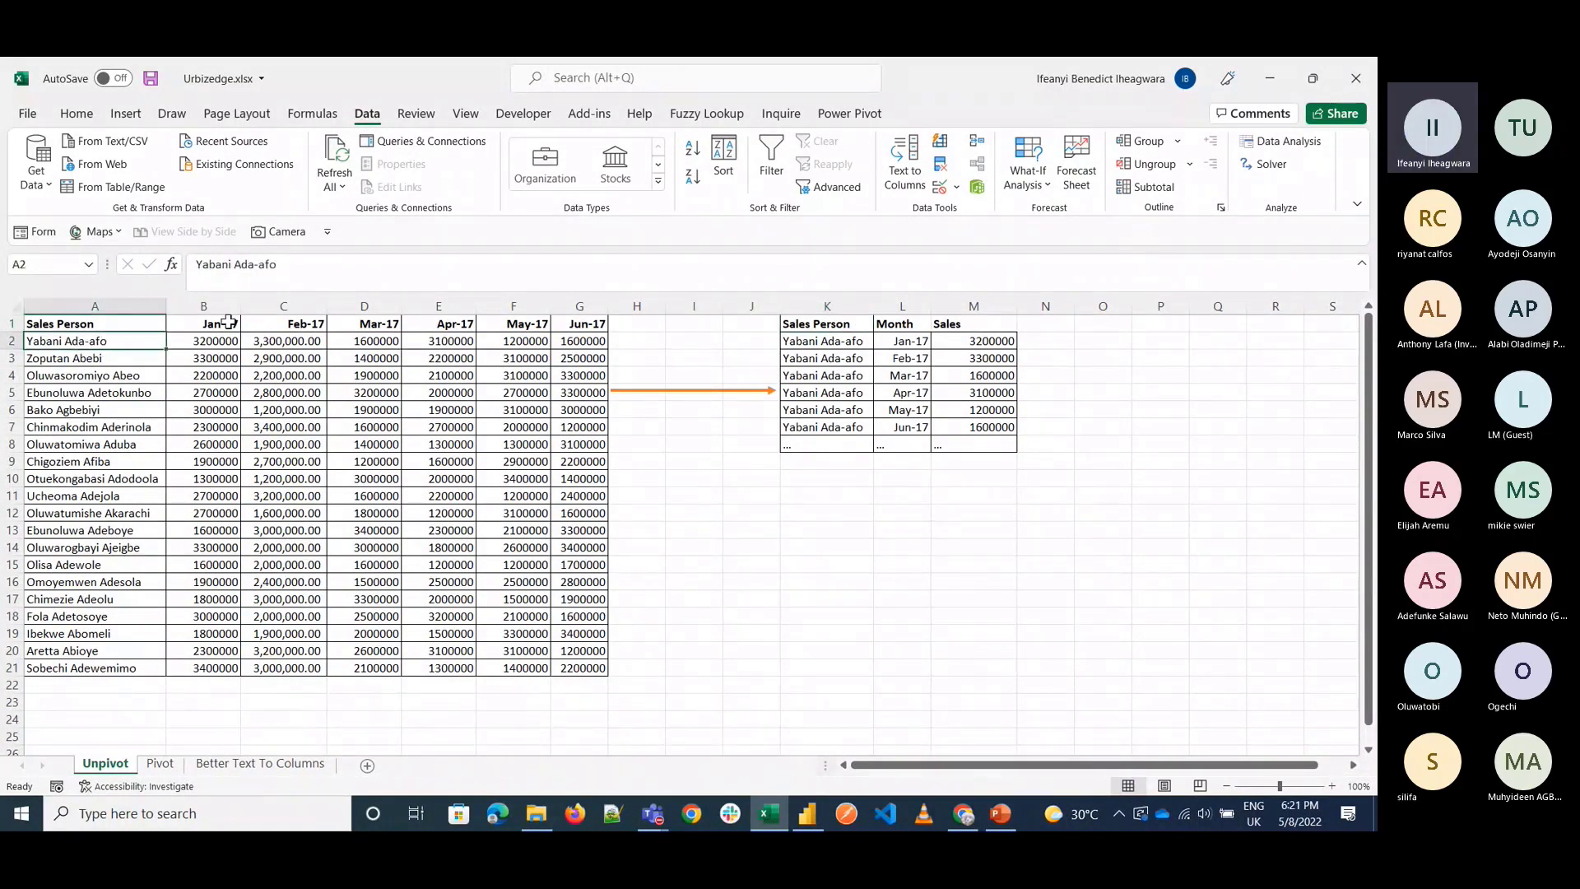
left_click(817, 338)
key("shift+Right")
key("Right")
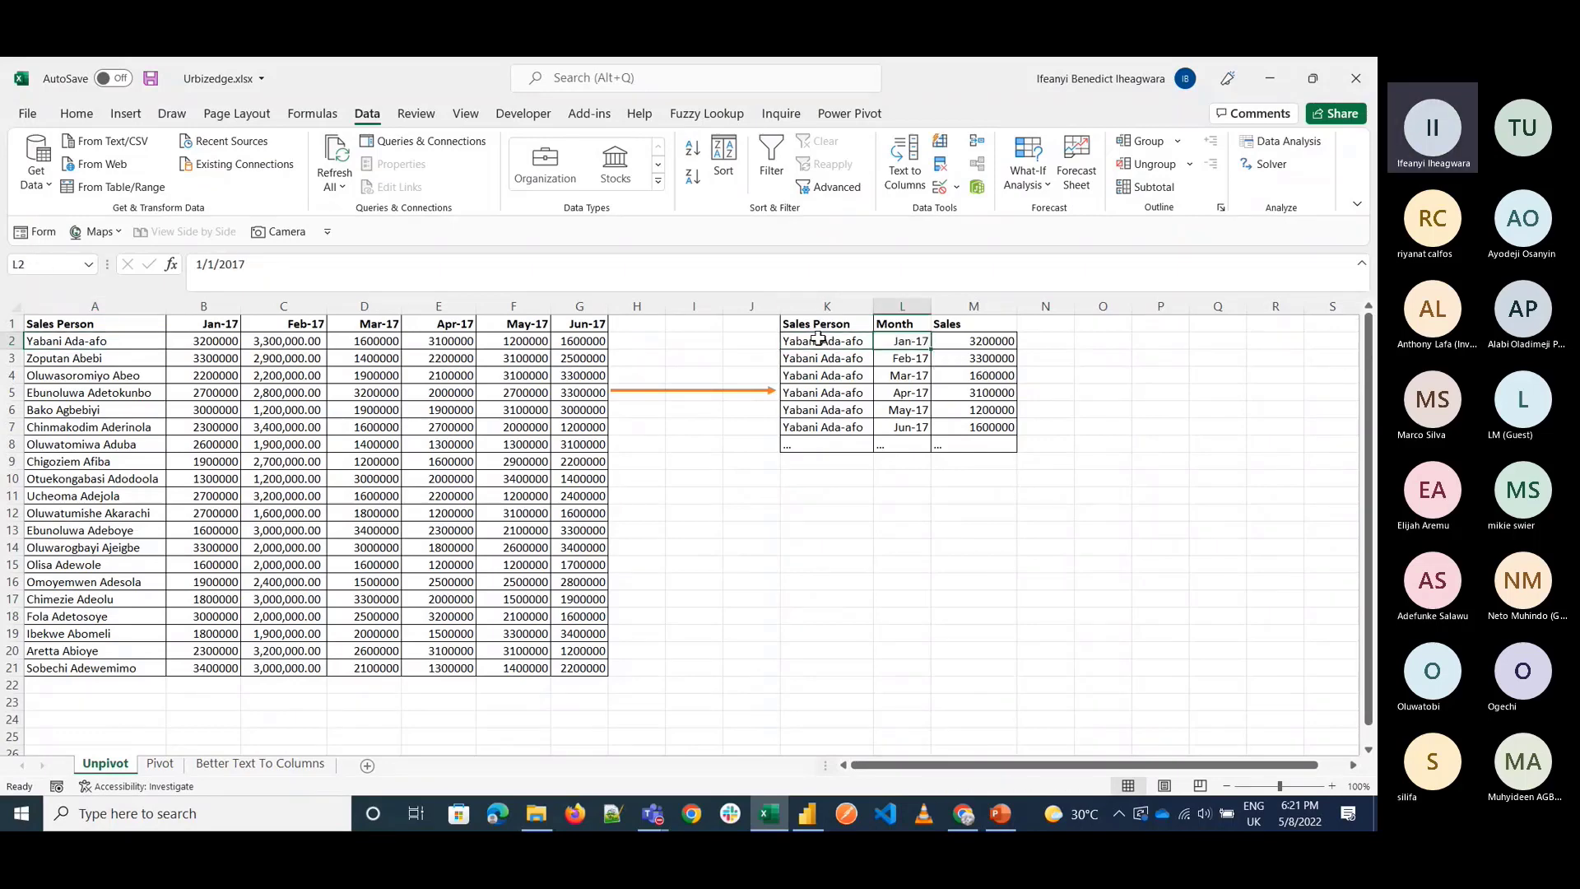
key("Right")
key("Left")
key("Left")
key("Down")
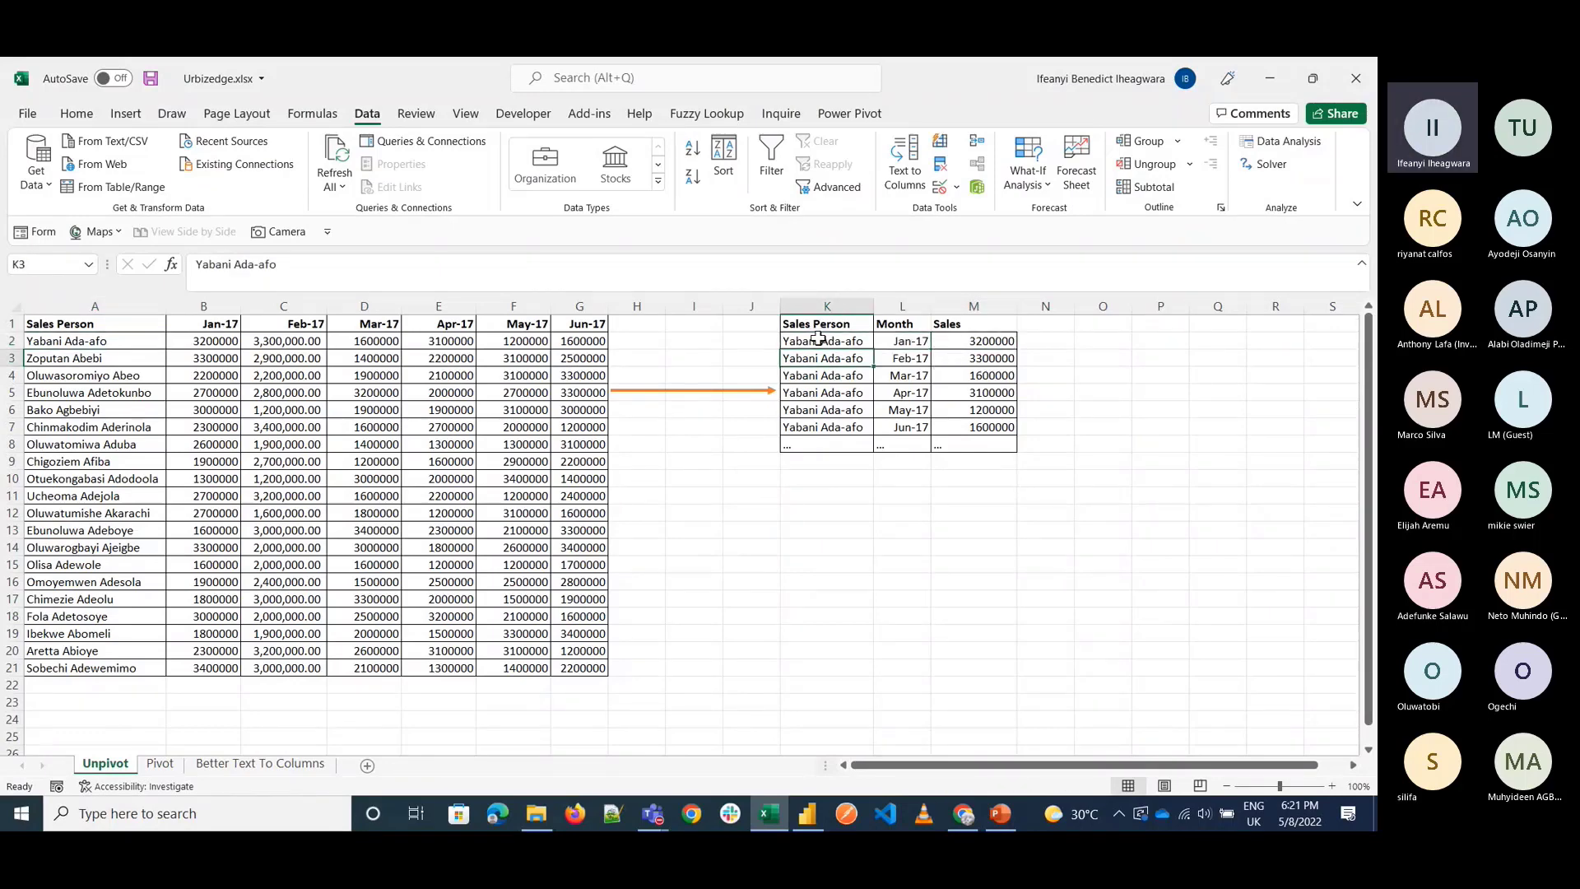
key("shift+Right")
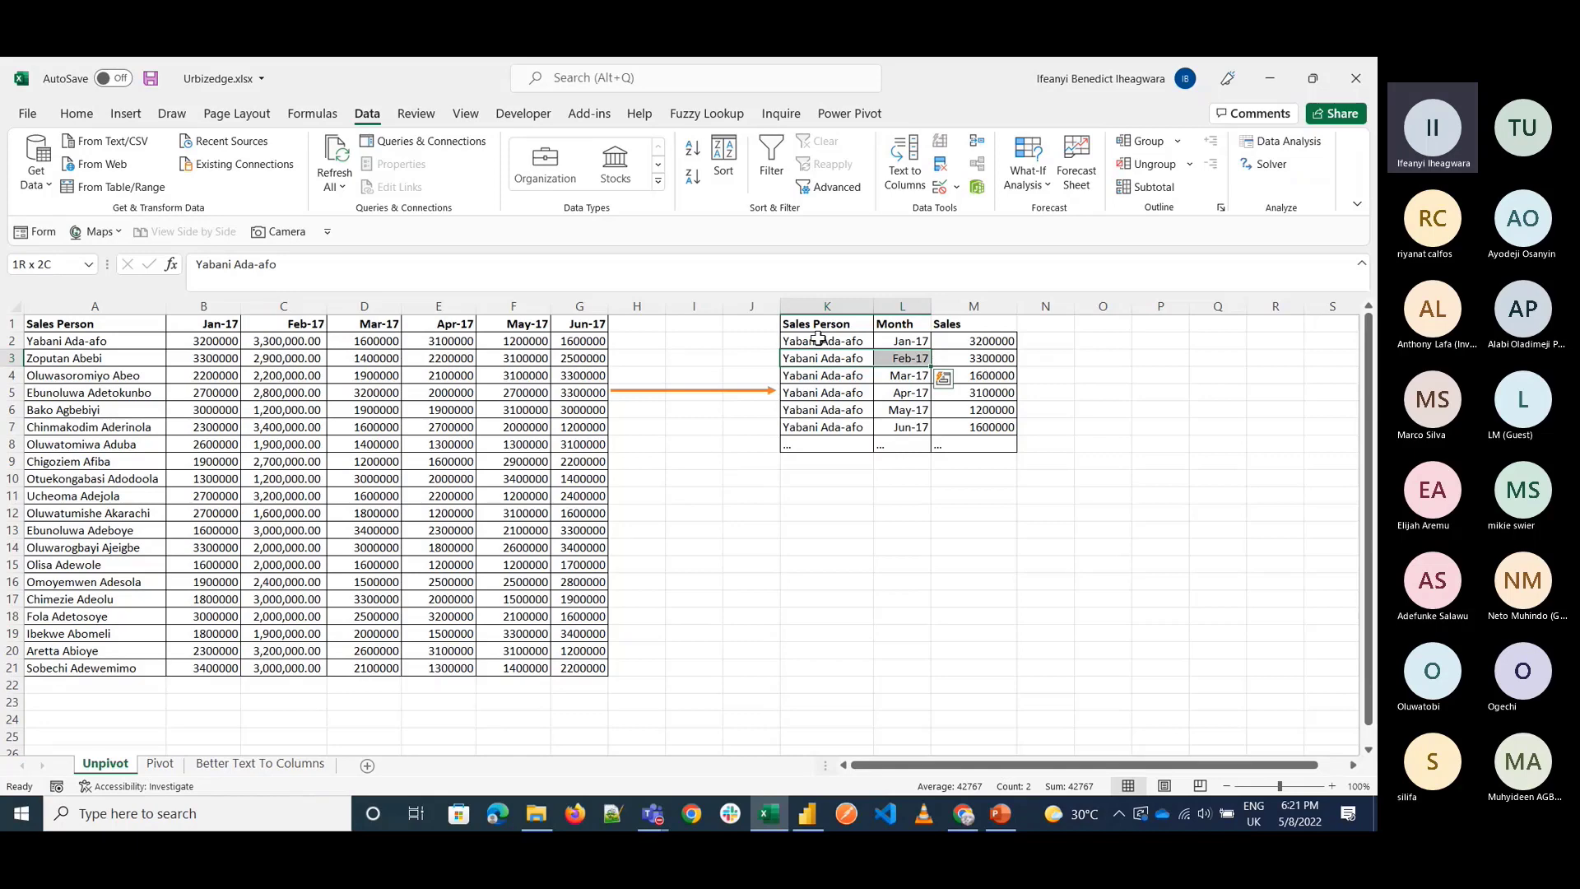
key("Down")
key("Down")
key("Down")
key("Down")
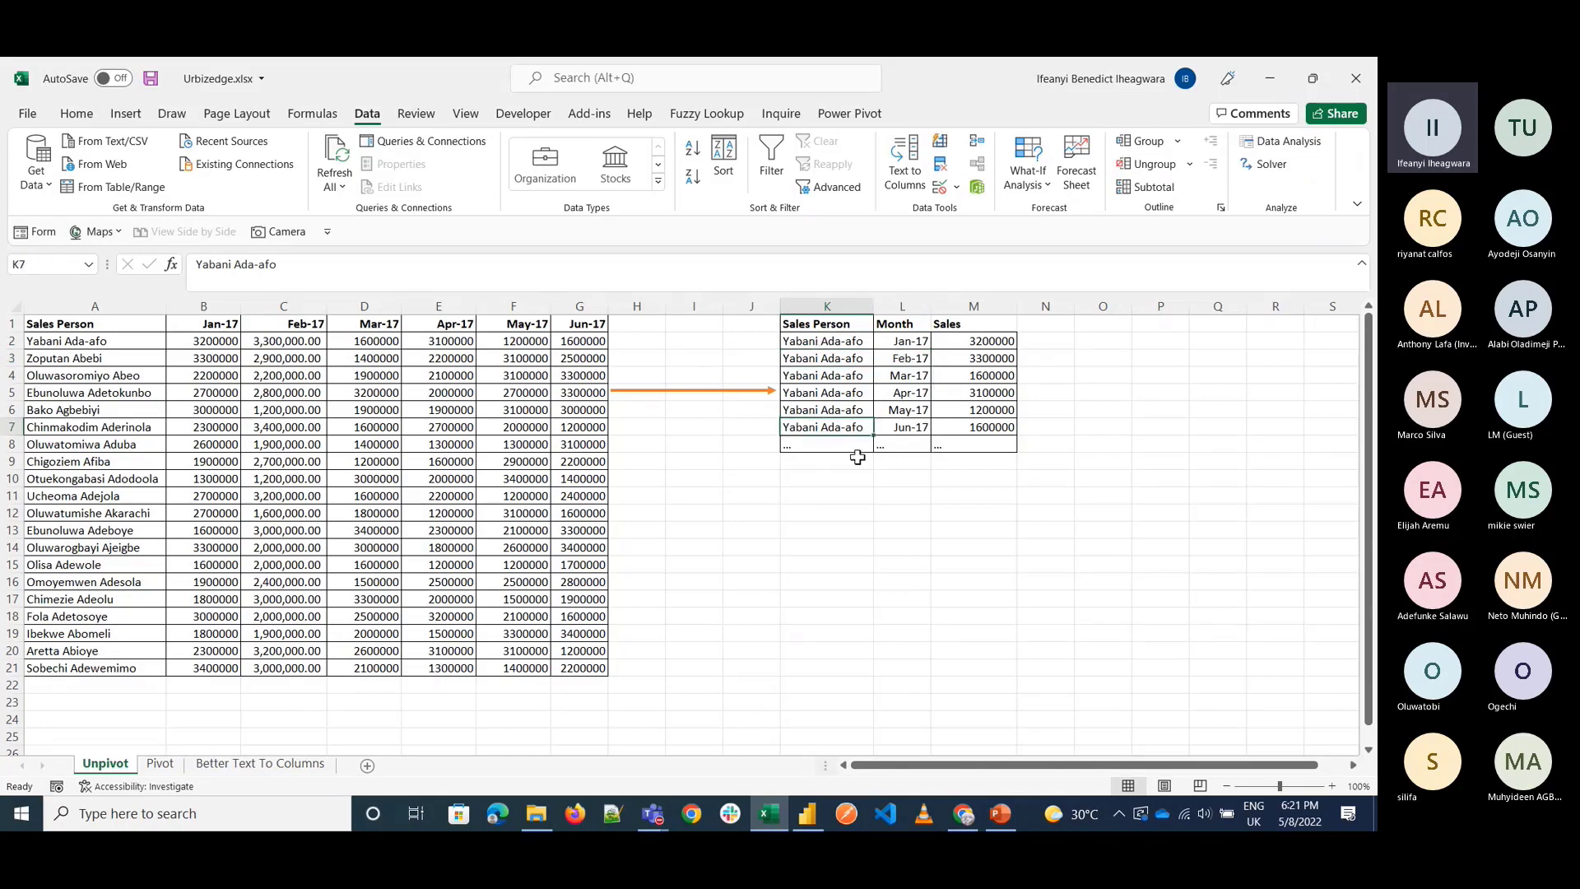
key("Down")
key("Down")
Copy the second salesperson's name from A3 into K8 and enter jan-17 as the month in L8.
left_click(132, 362)
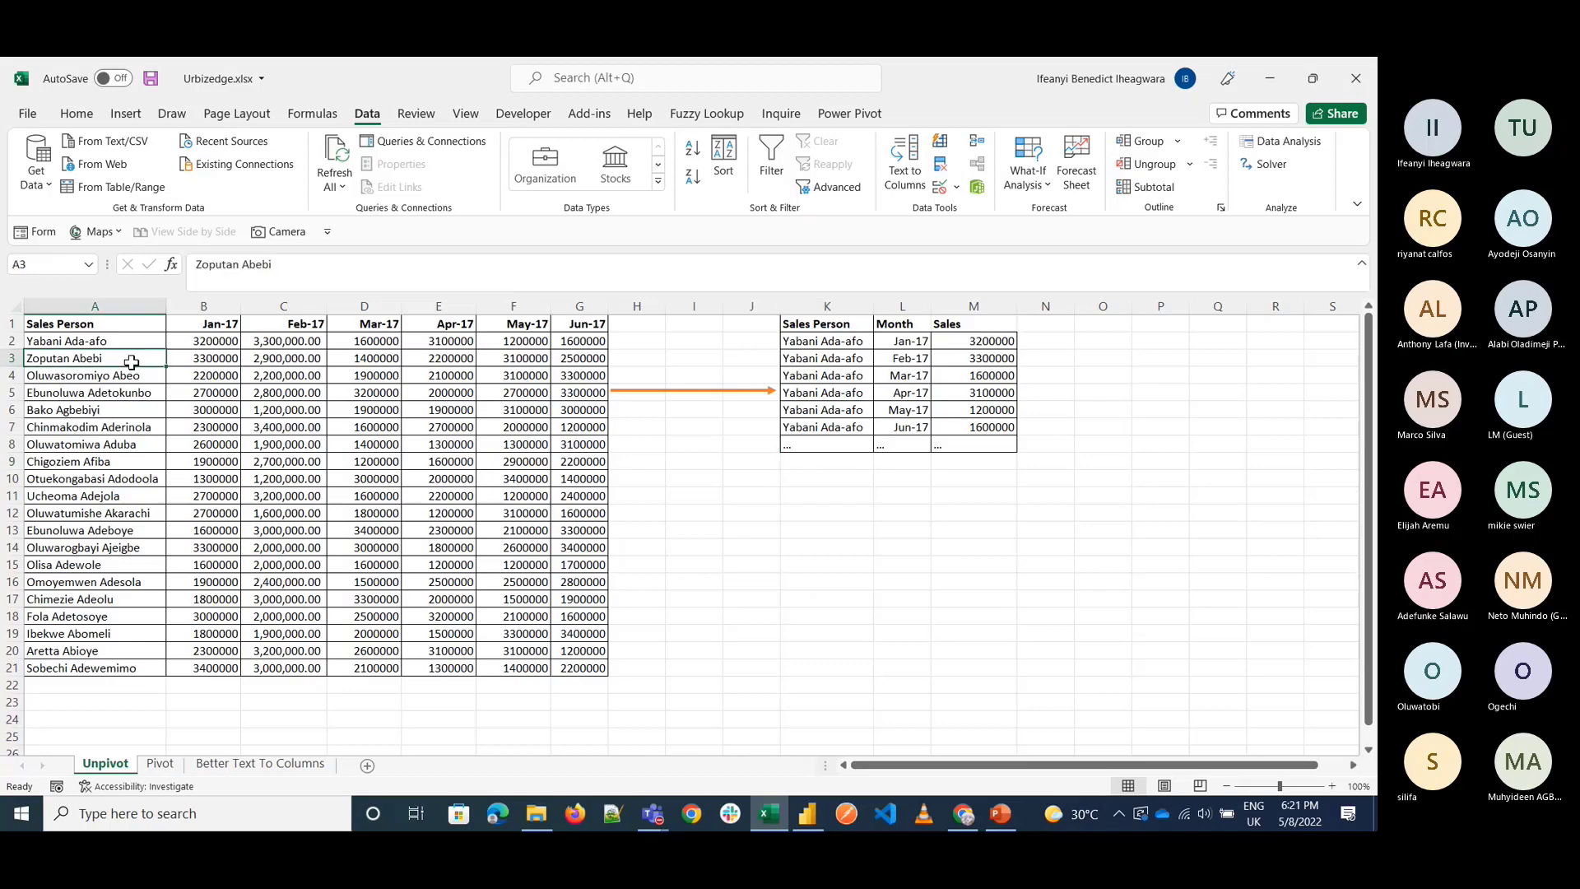
key("ctrl+c")
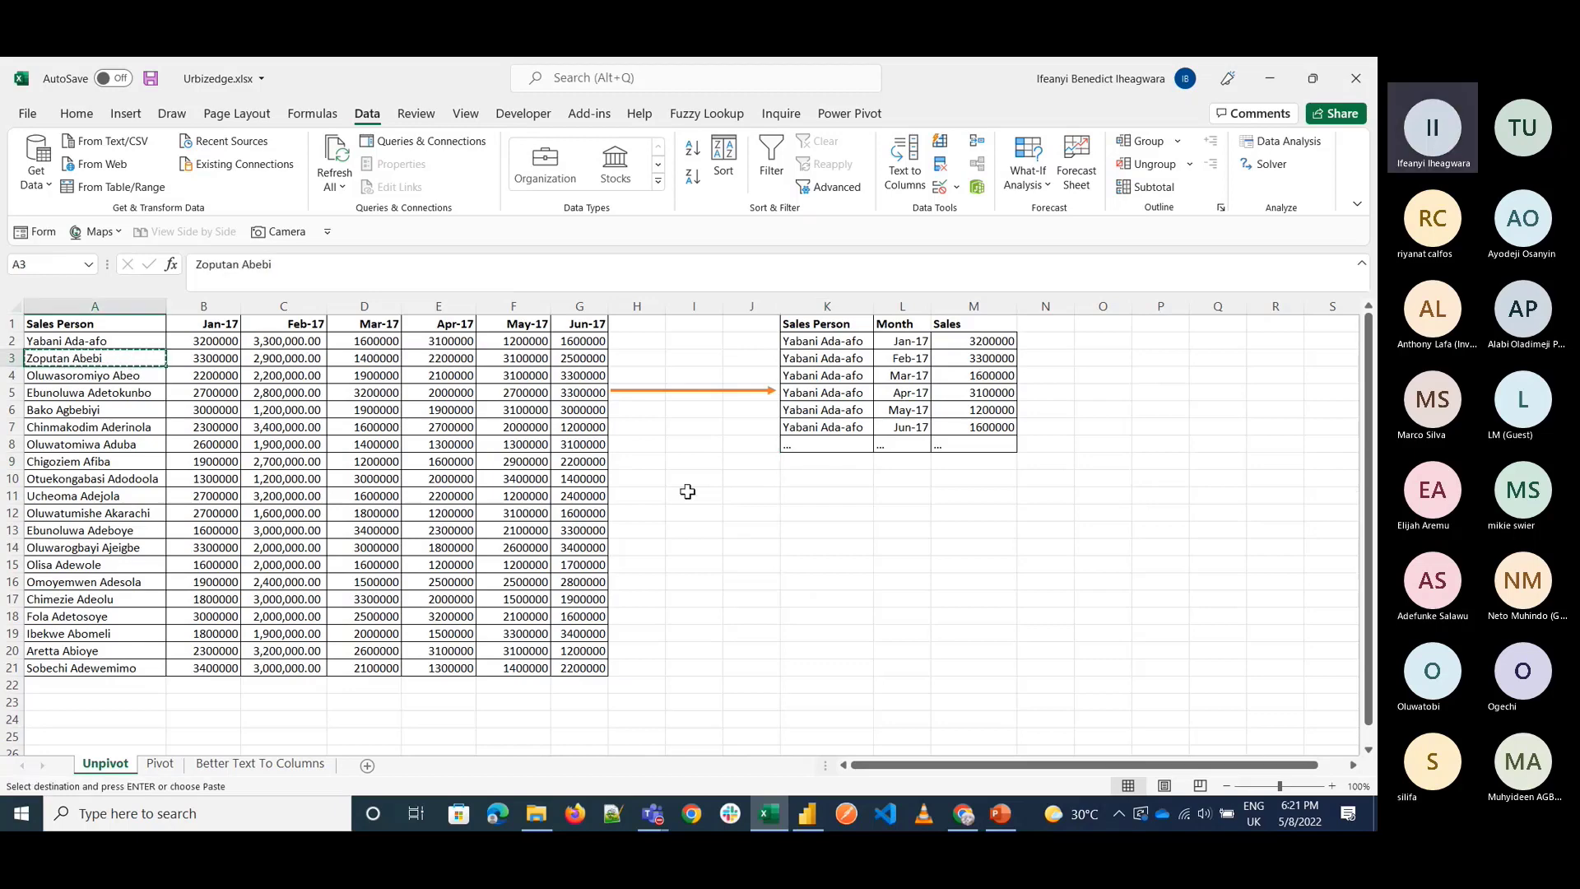
left_click(830, 444)
key("ctrl+v")
left_click(897, 446)
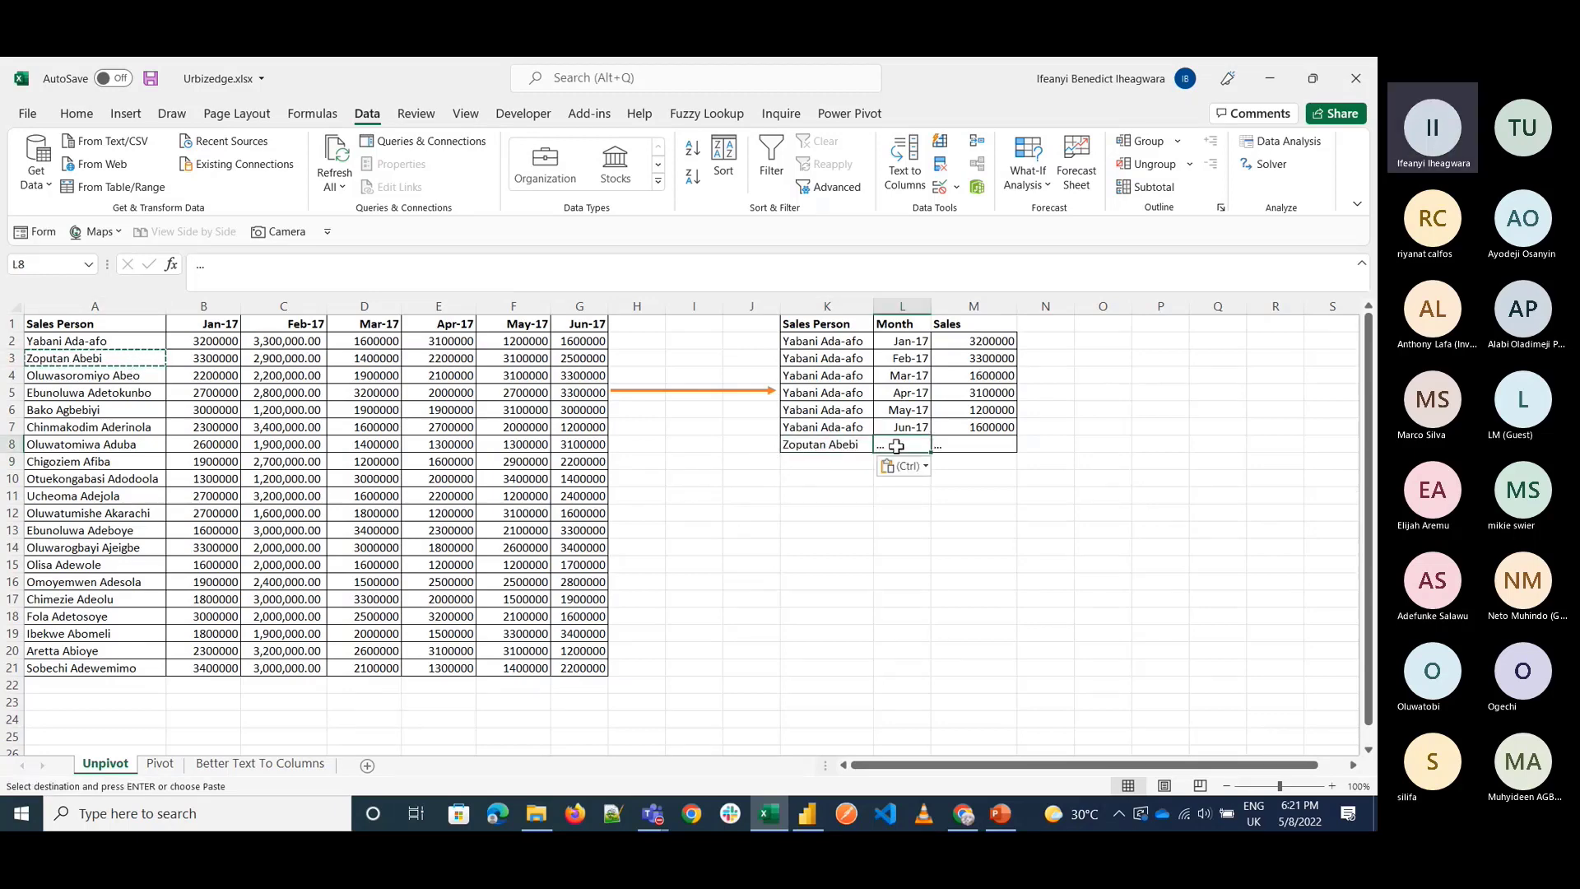
type("jan-")
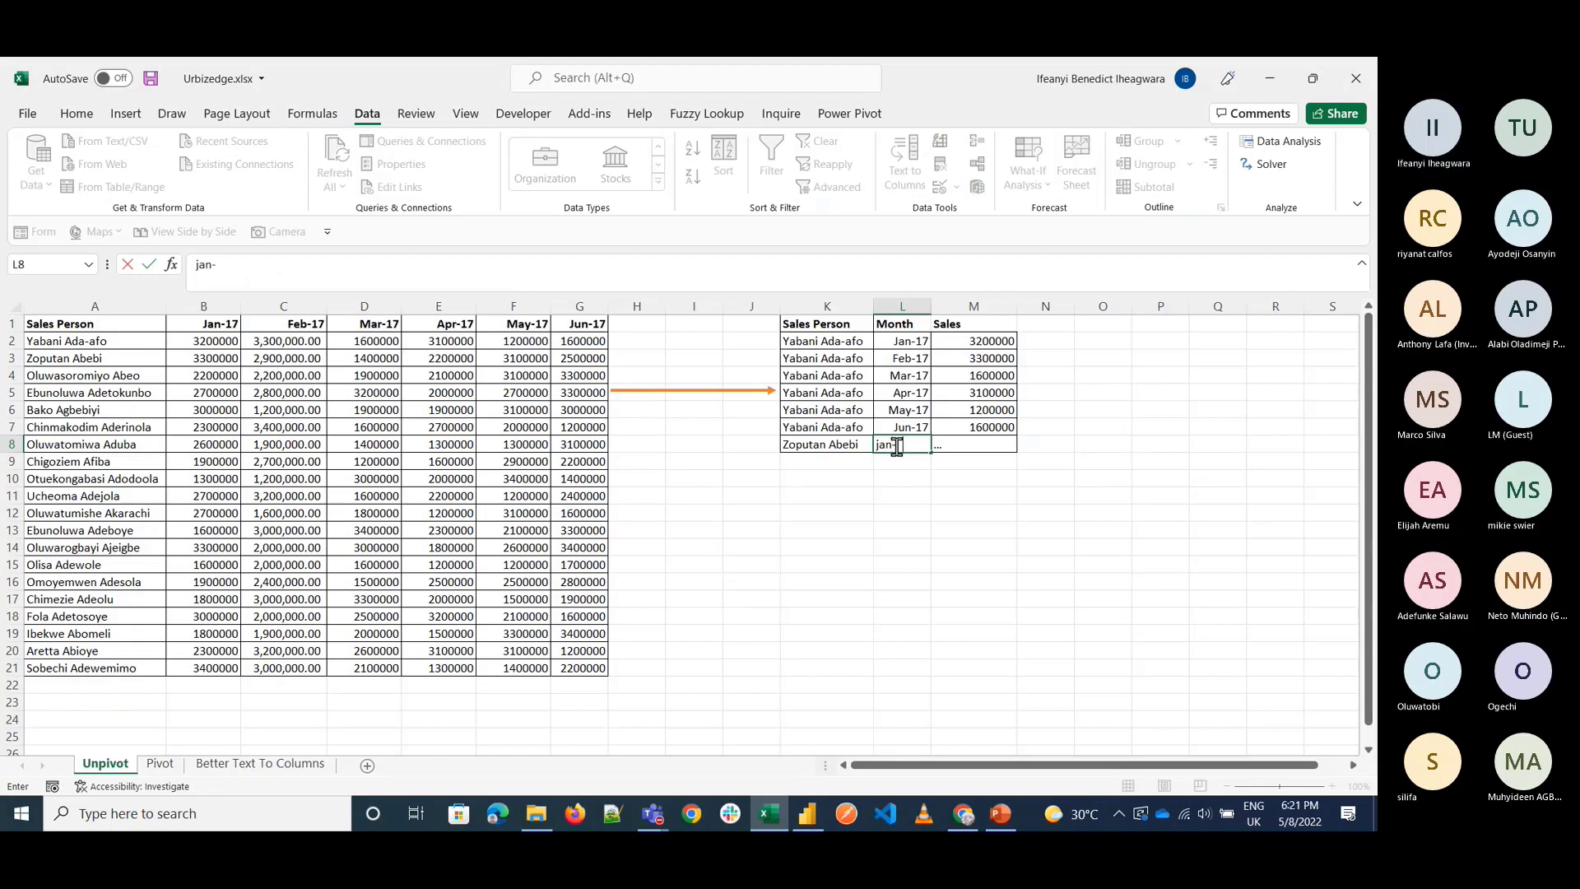
type("17")
key("Tab")
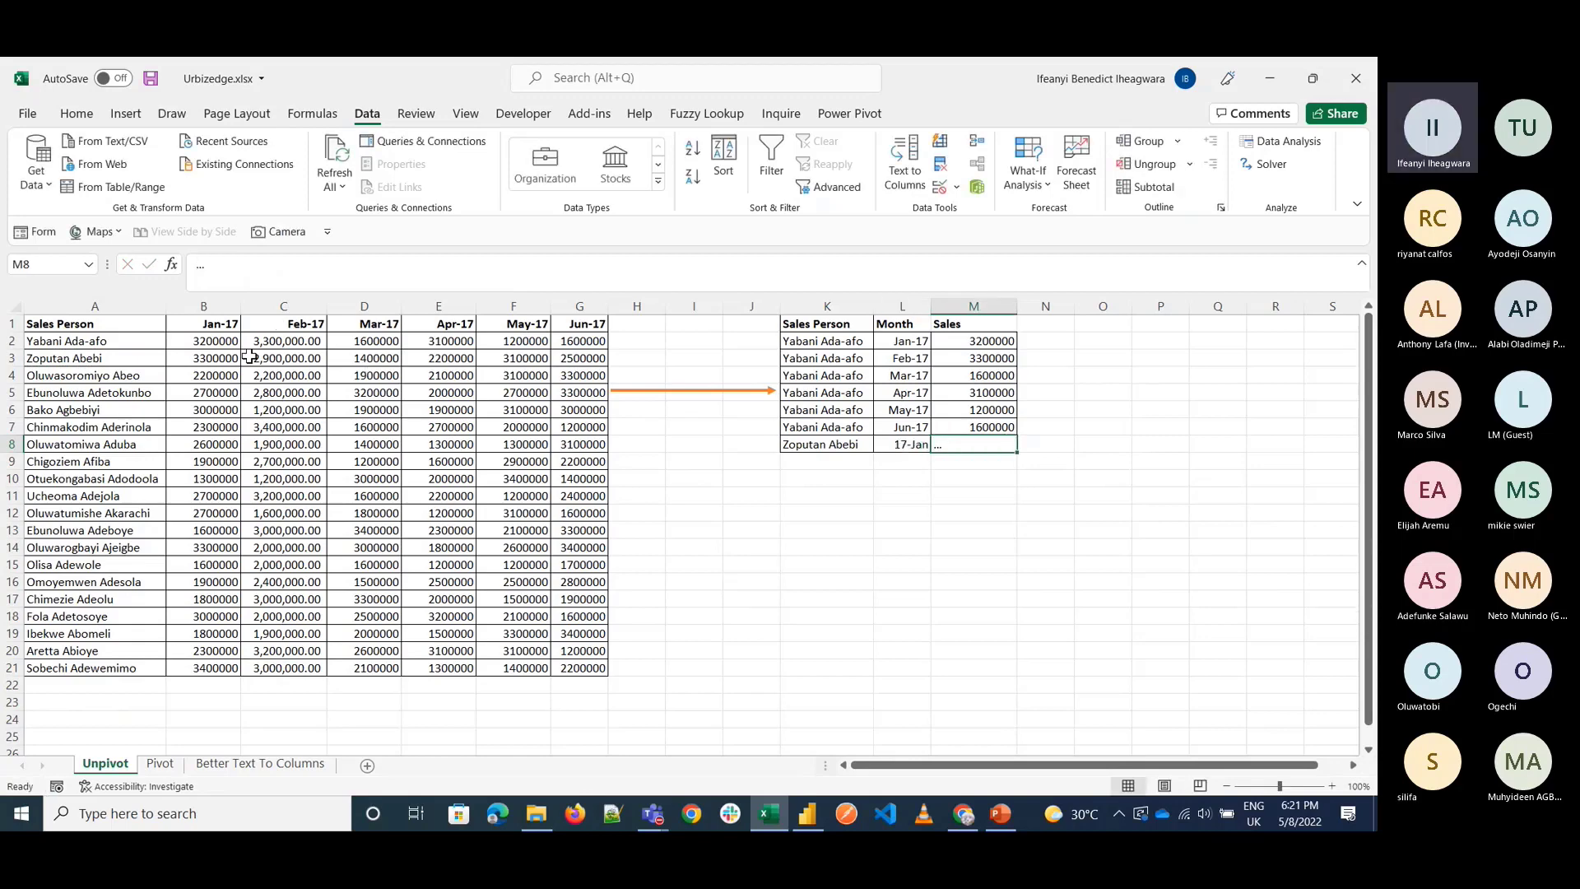
Copy the second salesperson's Jan-17 sales figure from B3 into the Sales cell M8.
left_click(223, 360)
key("ctrl+c")
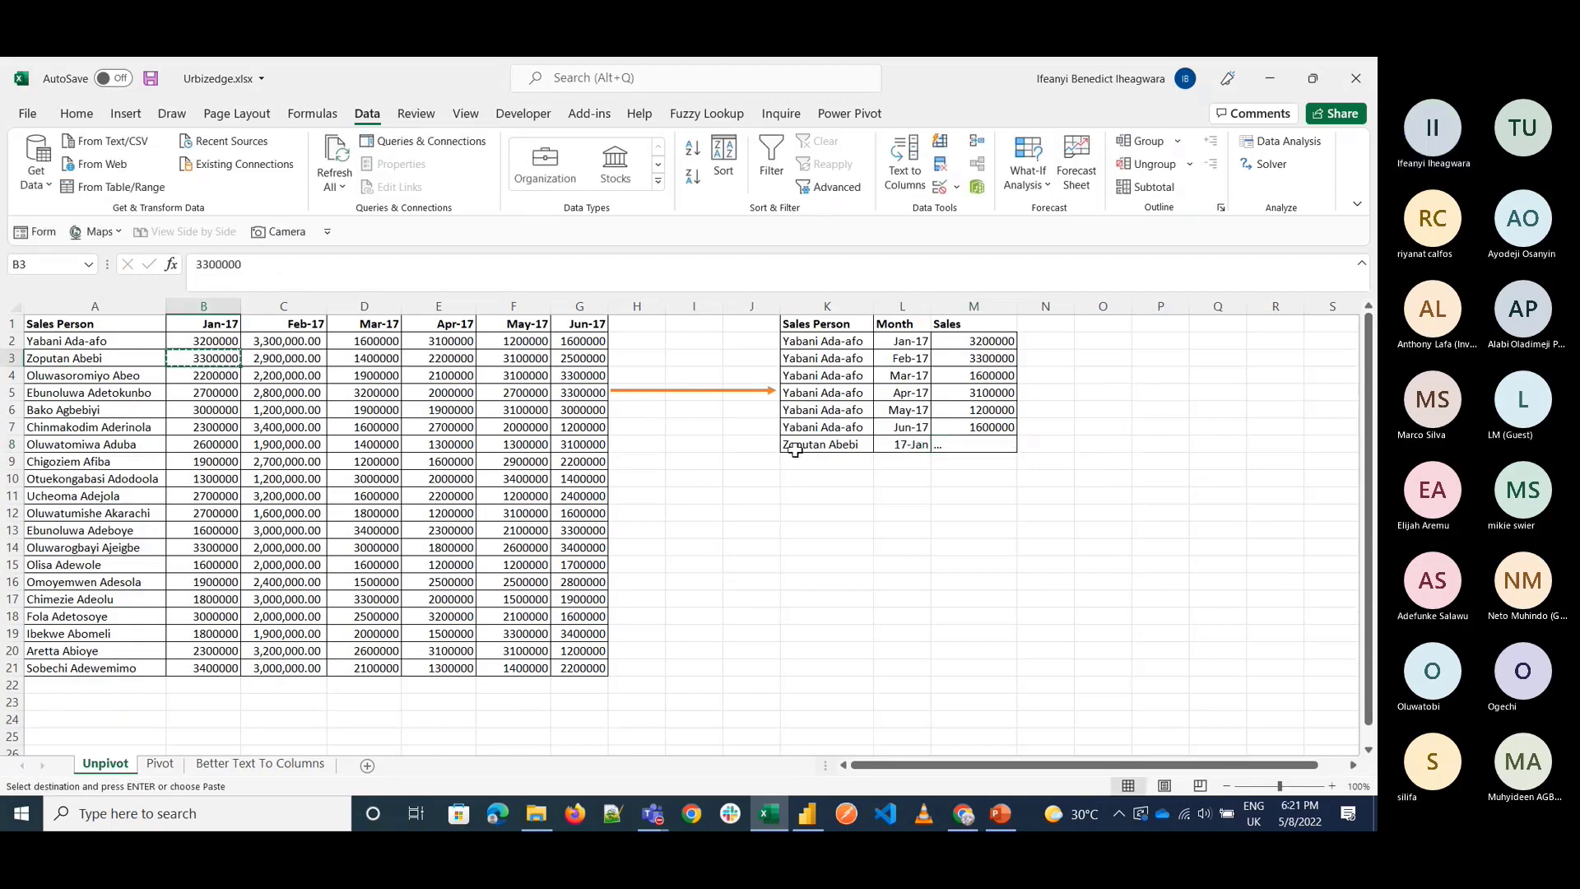
left_click(980, 446)
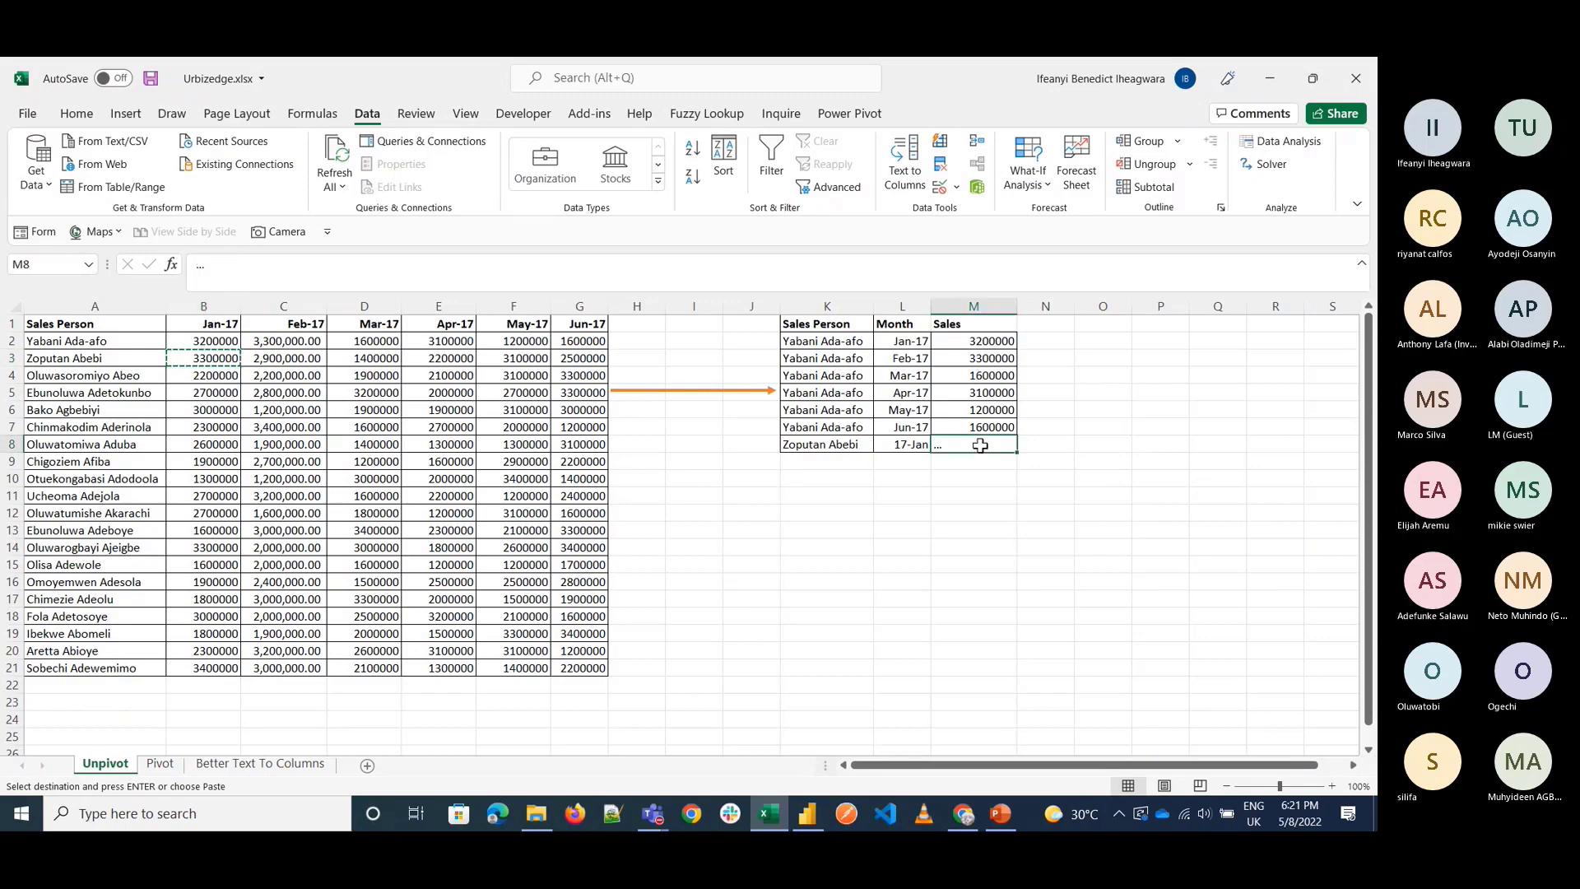
key("ctrl+c")
left_click(221, 355)
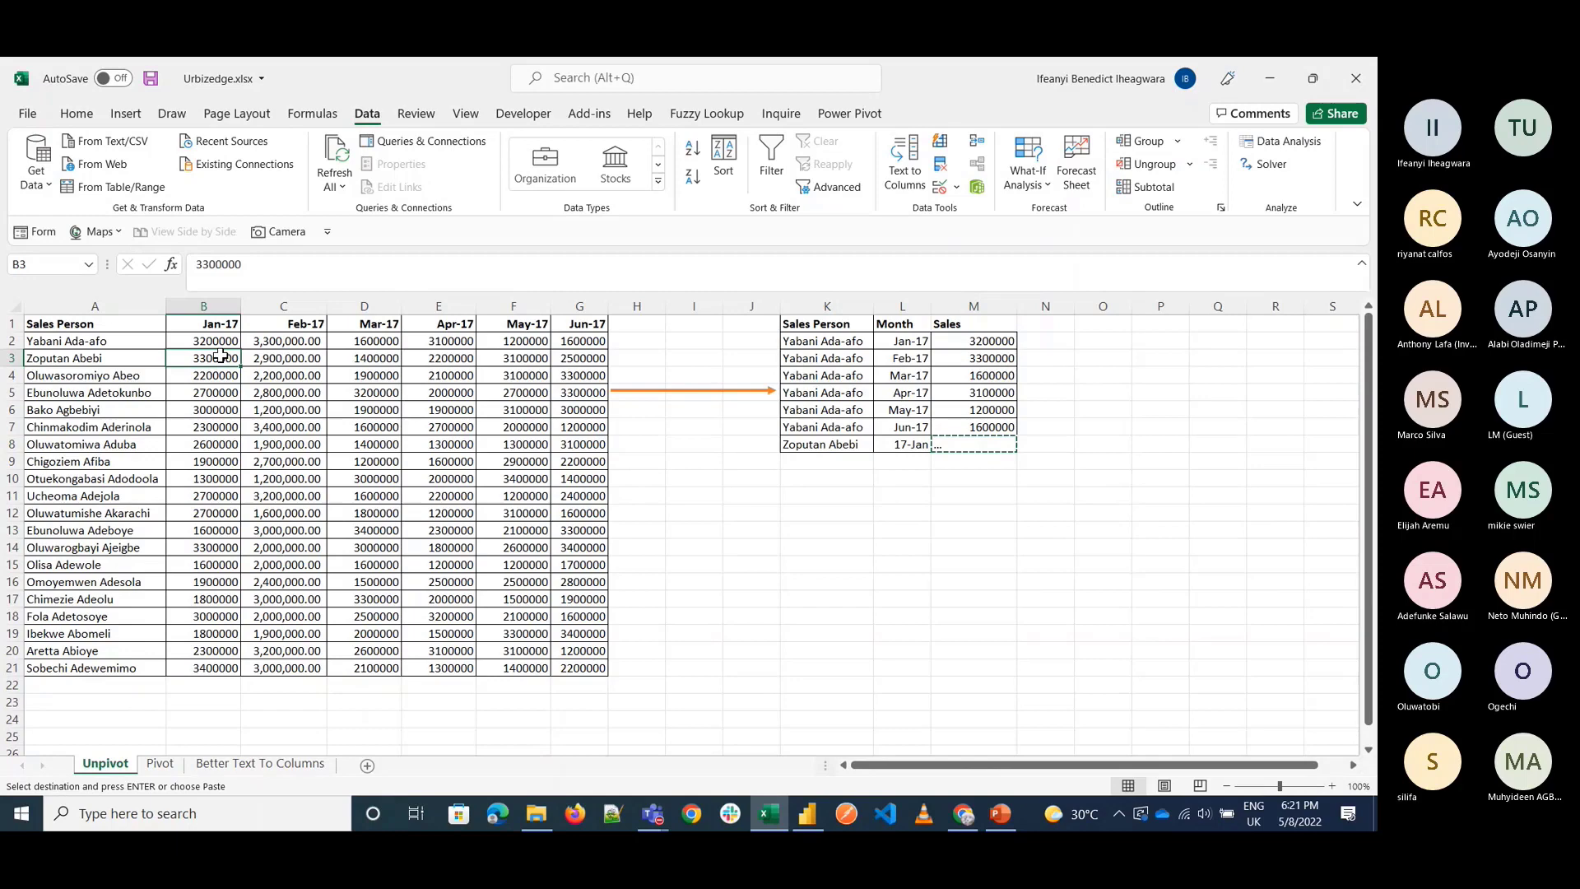
key("ctrl+c")
left_click(988, 446)
key("ctrl+v")
key("Down")
key("Left")
key("Left")
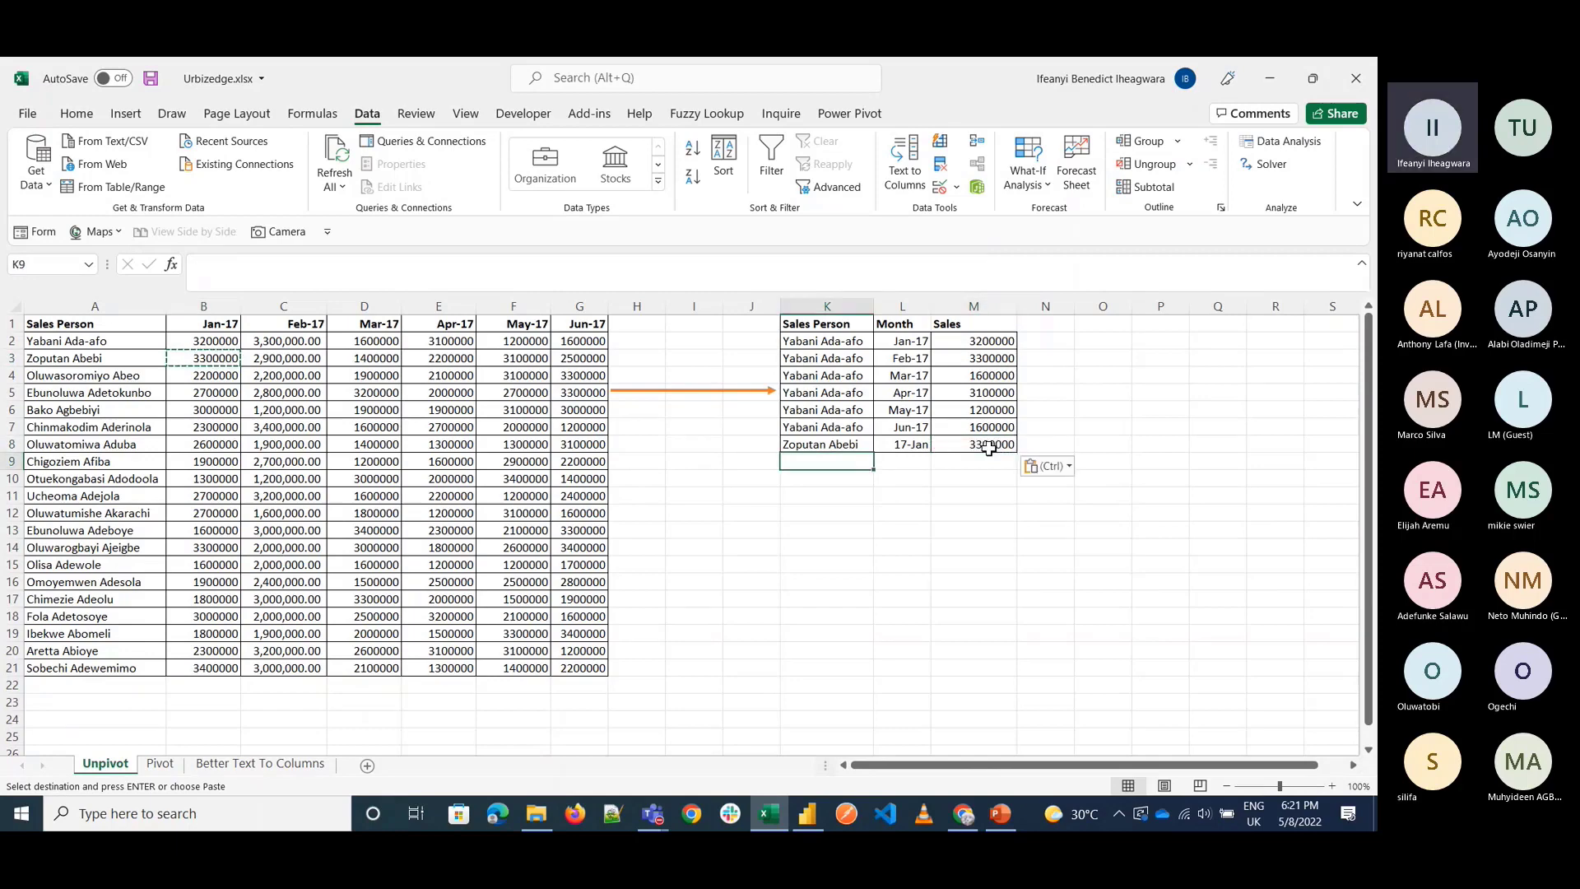
Fill the salesperson name in K8 and the month in L8 down through row 13.
left_click(861, 445)
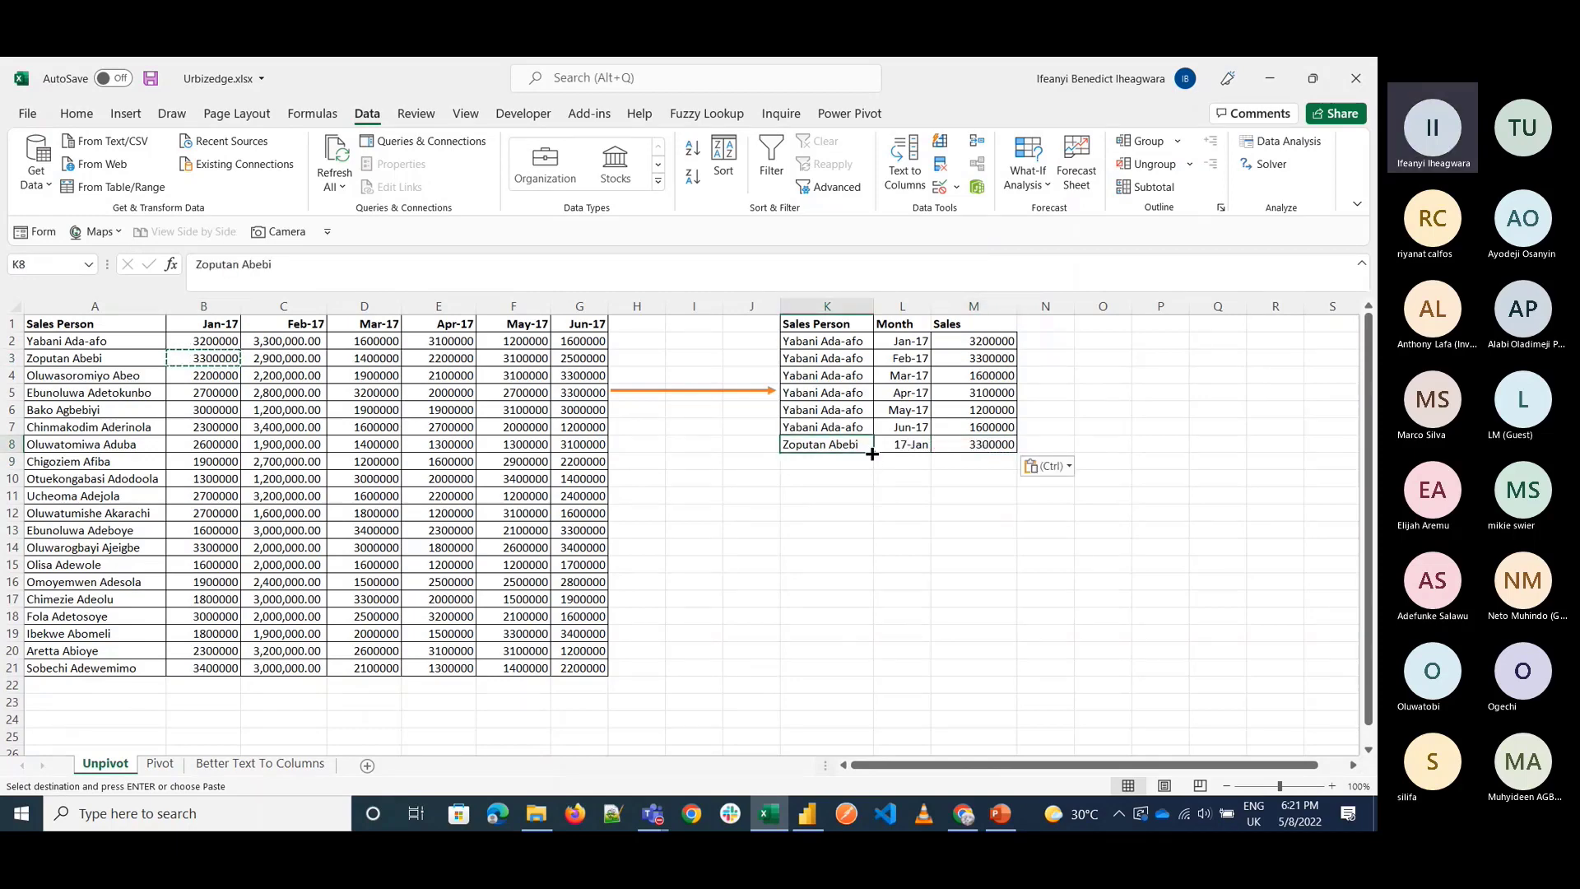
left_click_drag(873, 452, 869, 539)
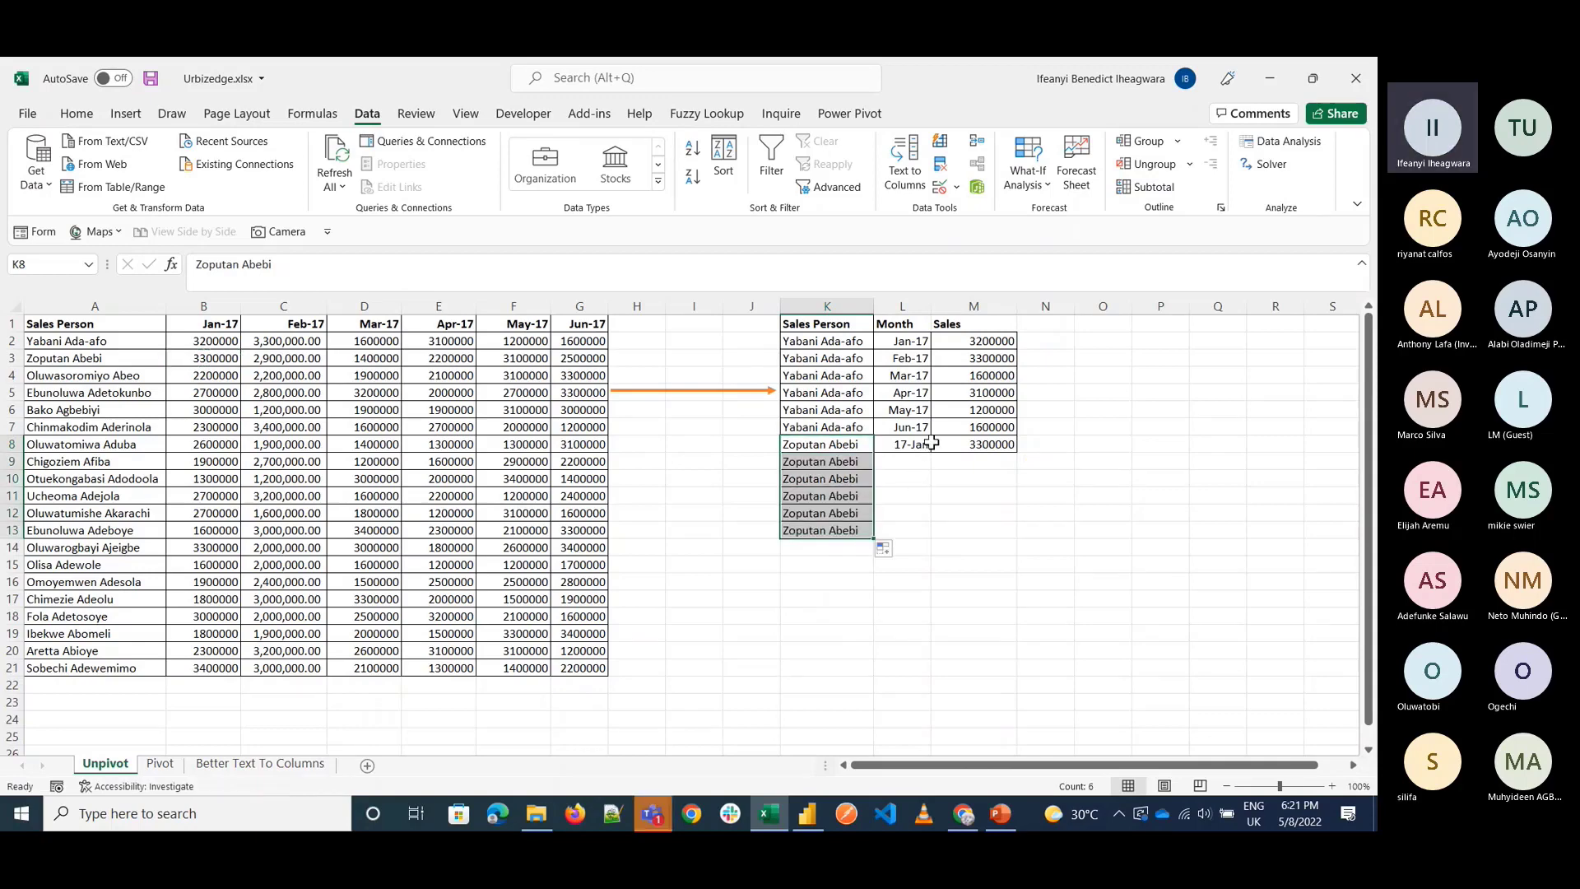
left_click(915, 445)
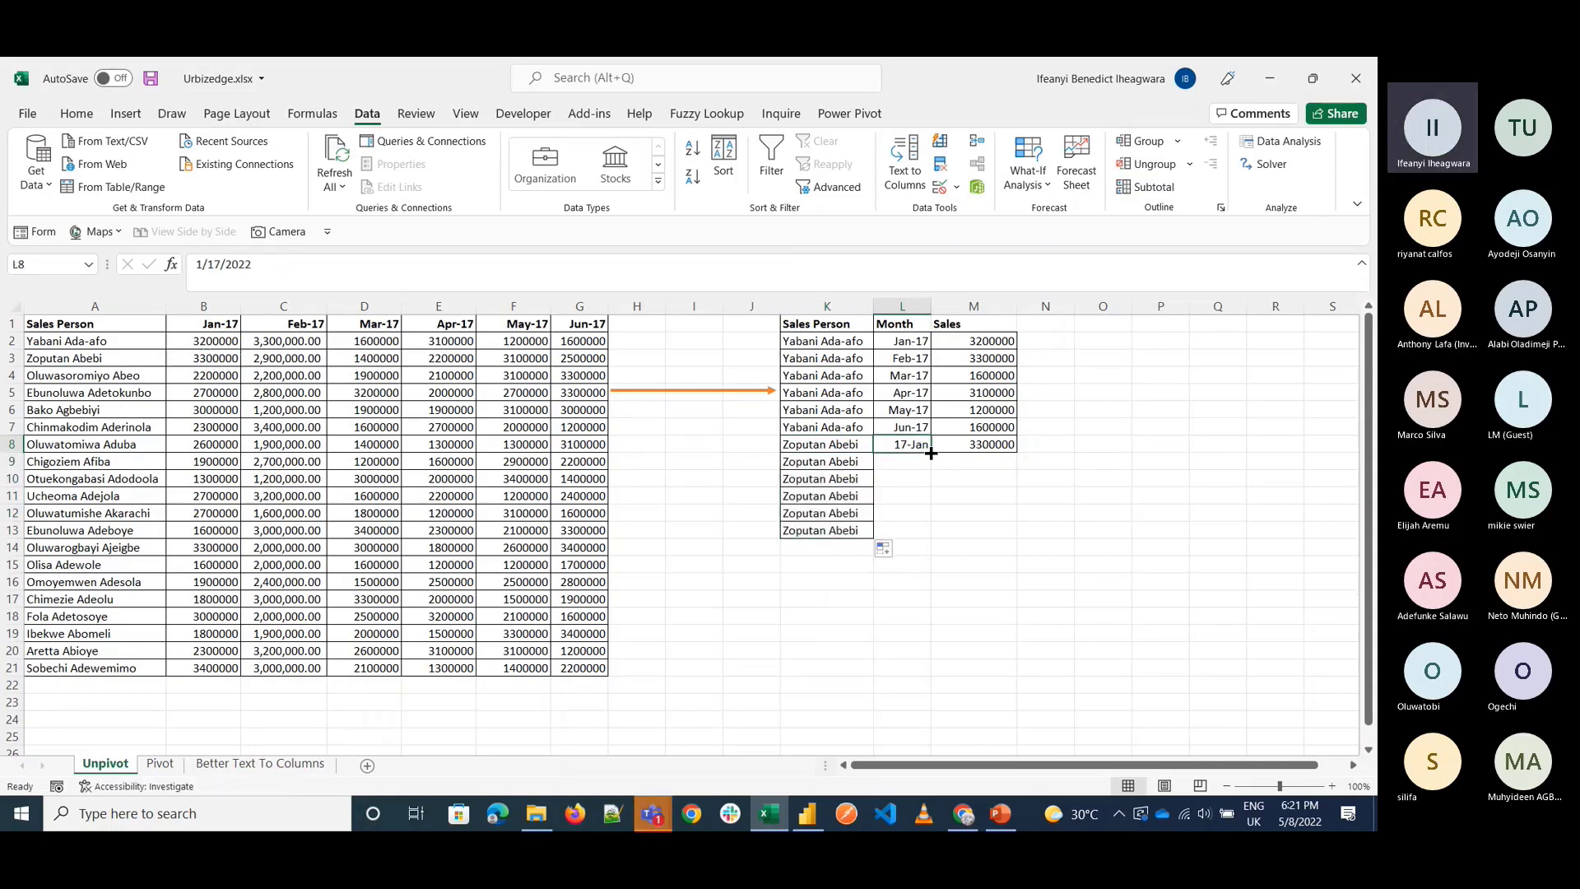
left_click_drag(931, 453, 931, 541)
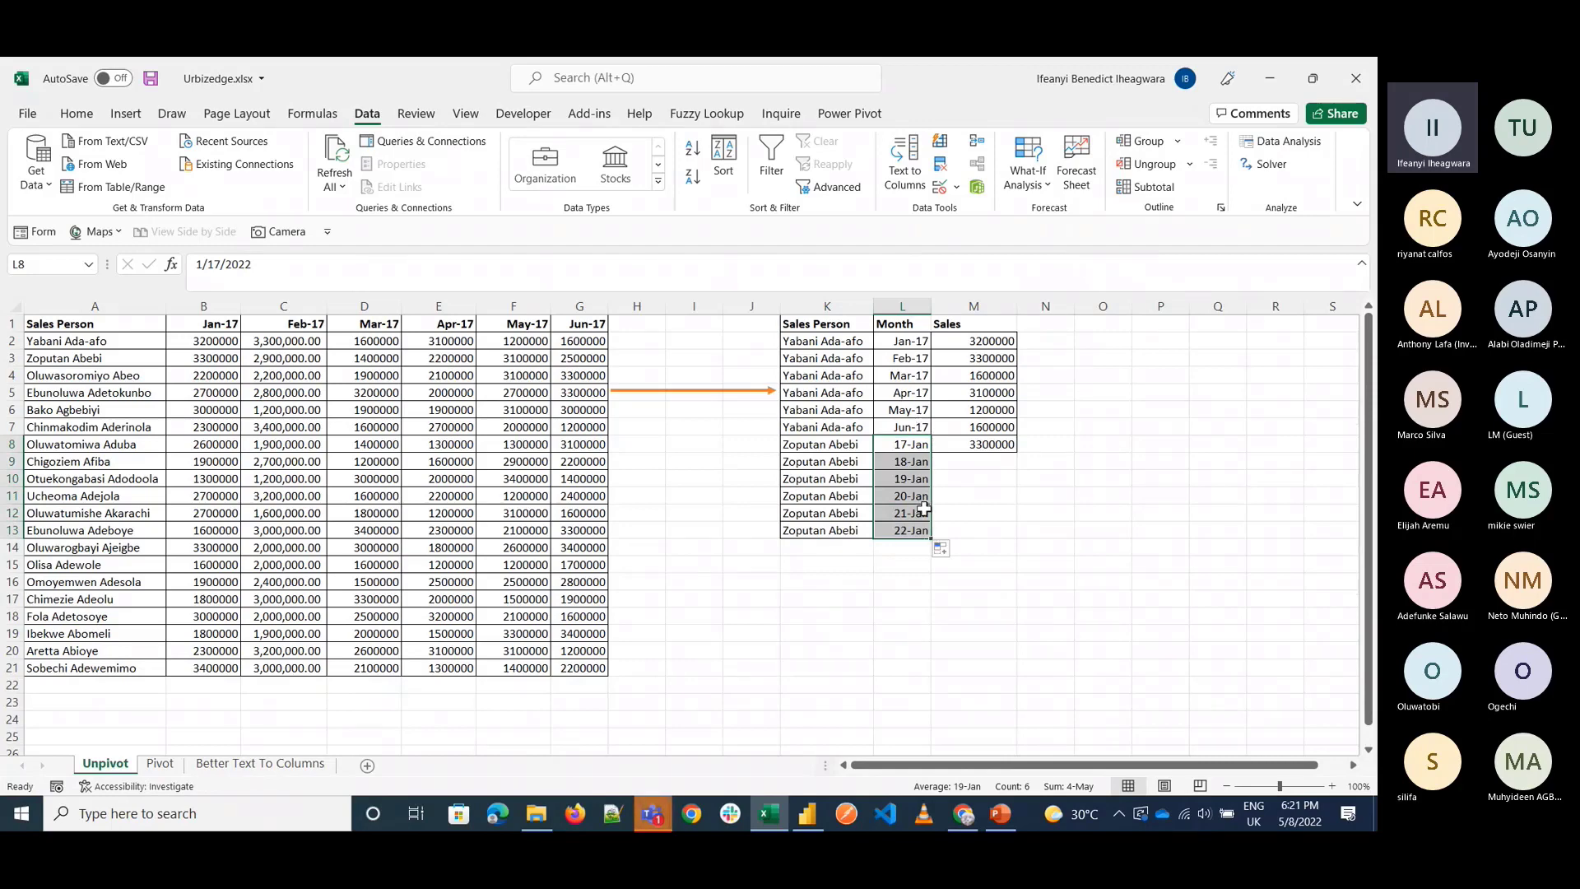
Undo the manual entries and fills made from row 8 downward in the example layout.
key("ctrl+z")
key("ctrl+z")
key("ctrl+z")
key("ctrl+z")
key("ctrl+z")
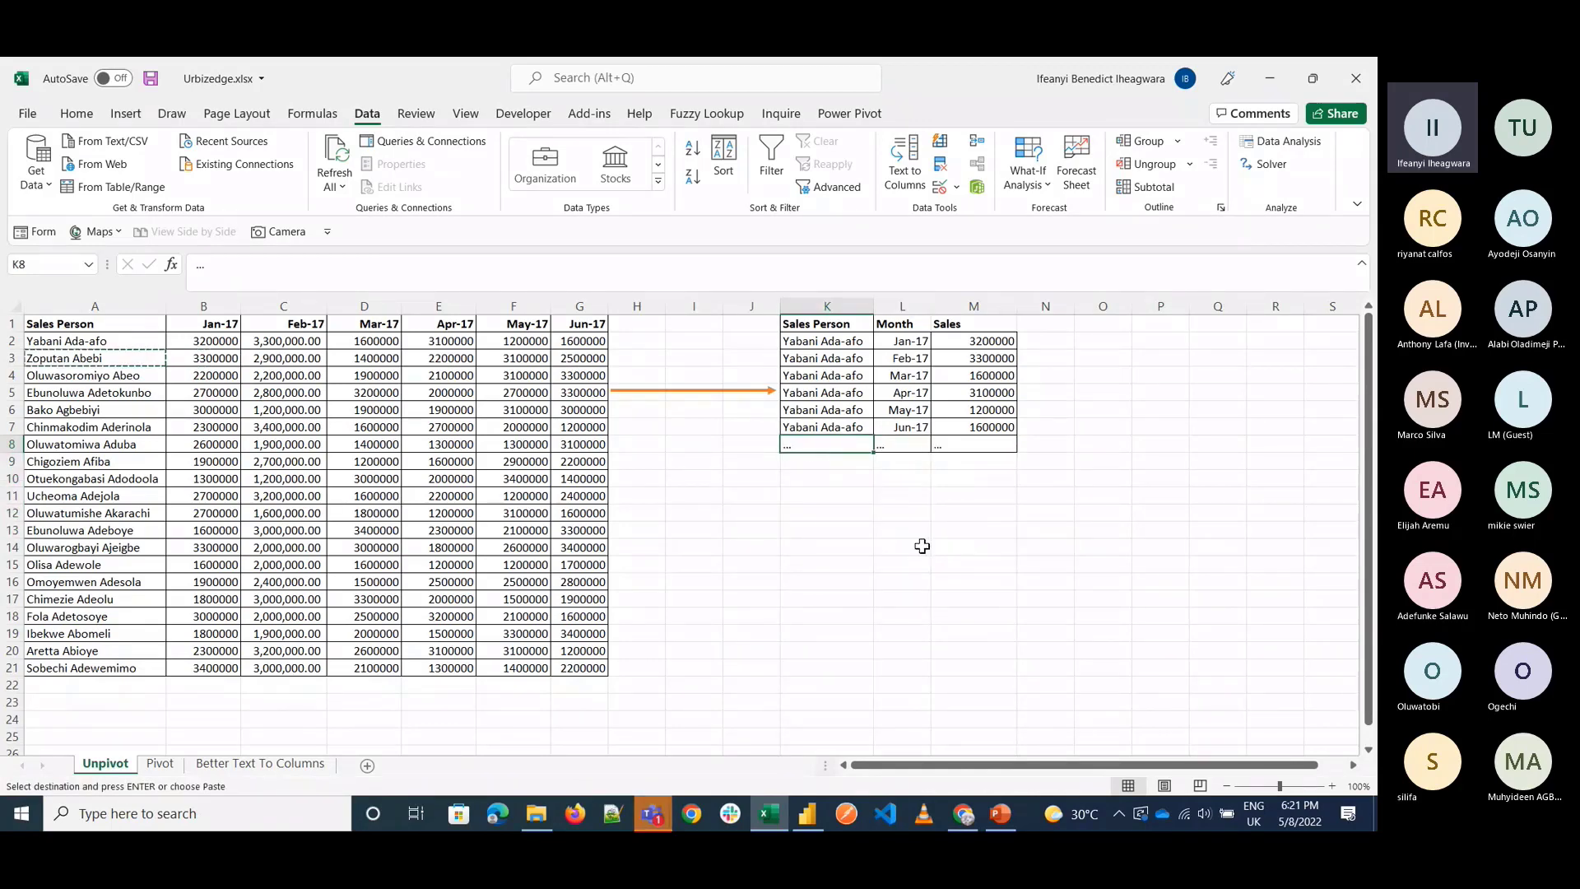
Switch to Microsoft Teams and read the latest messages in the Power BI Office Hour chat.
left_click(653, 813)
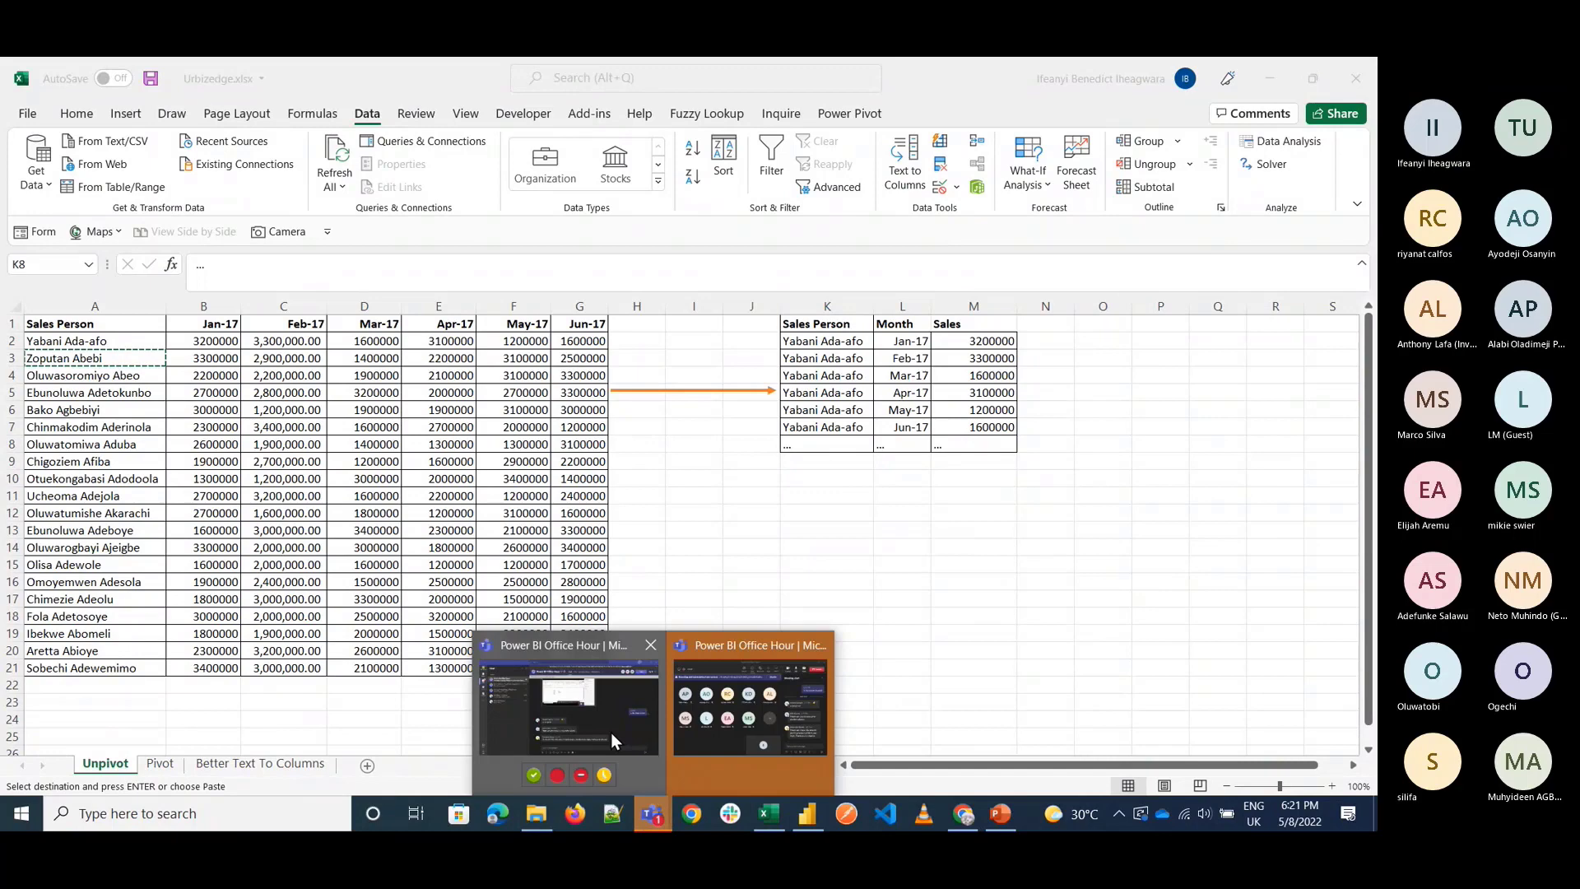
left_click(611, 733)
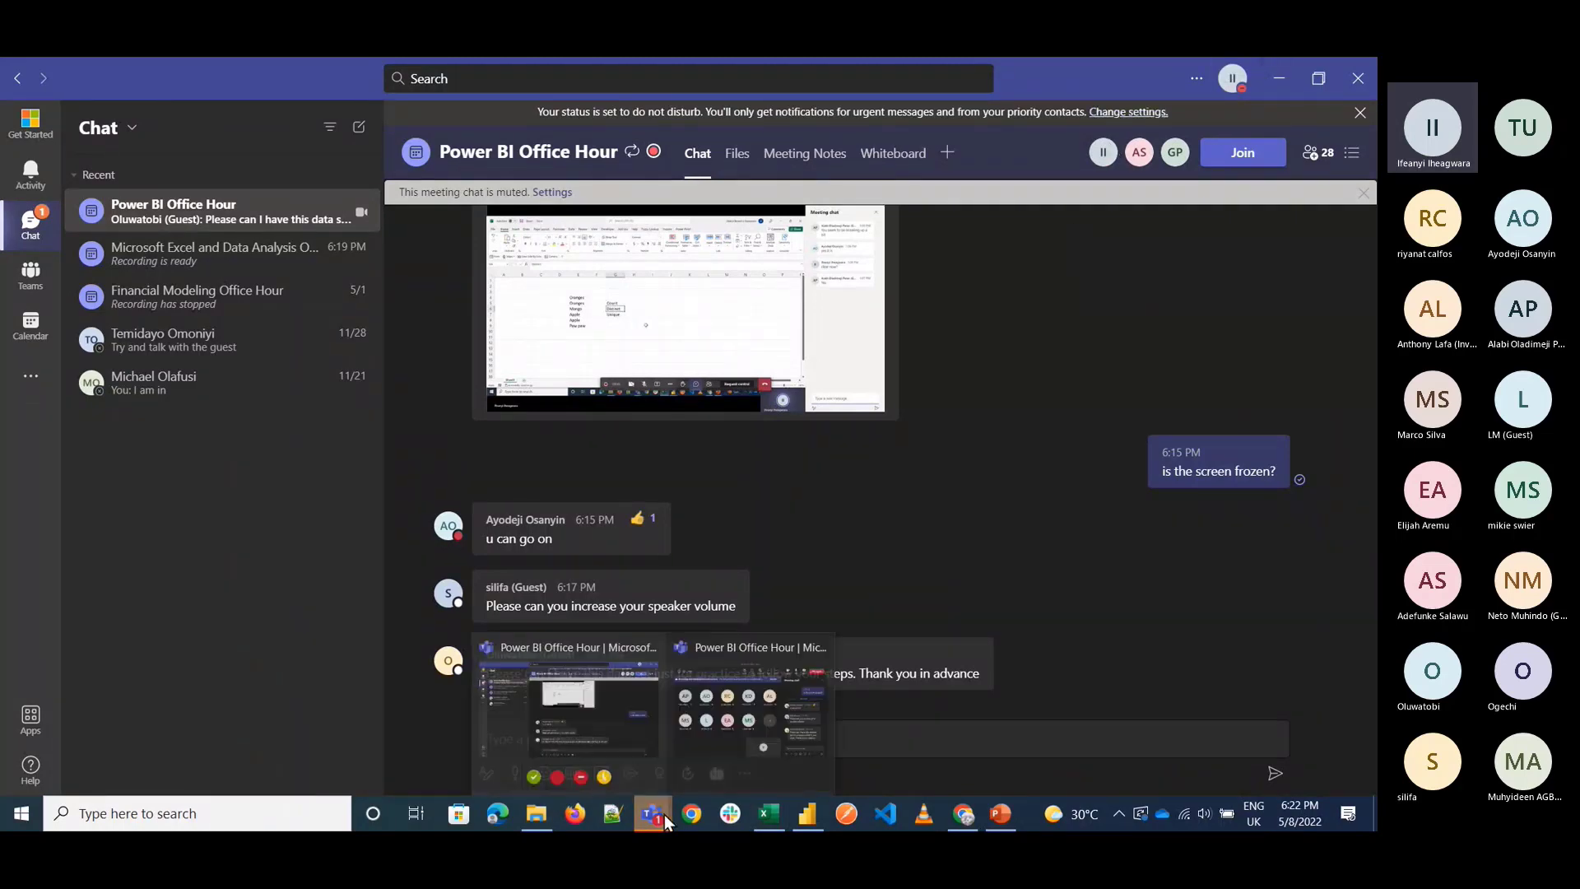
left_click(600, 740)
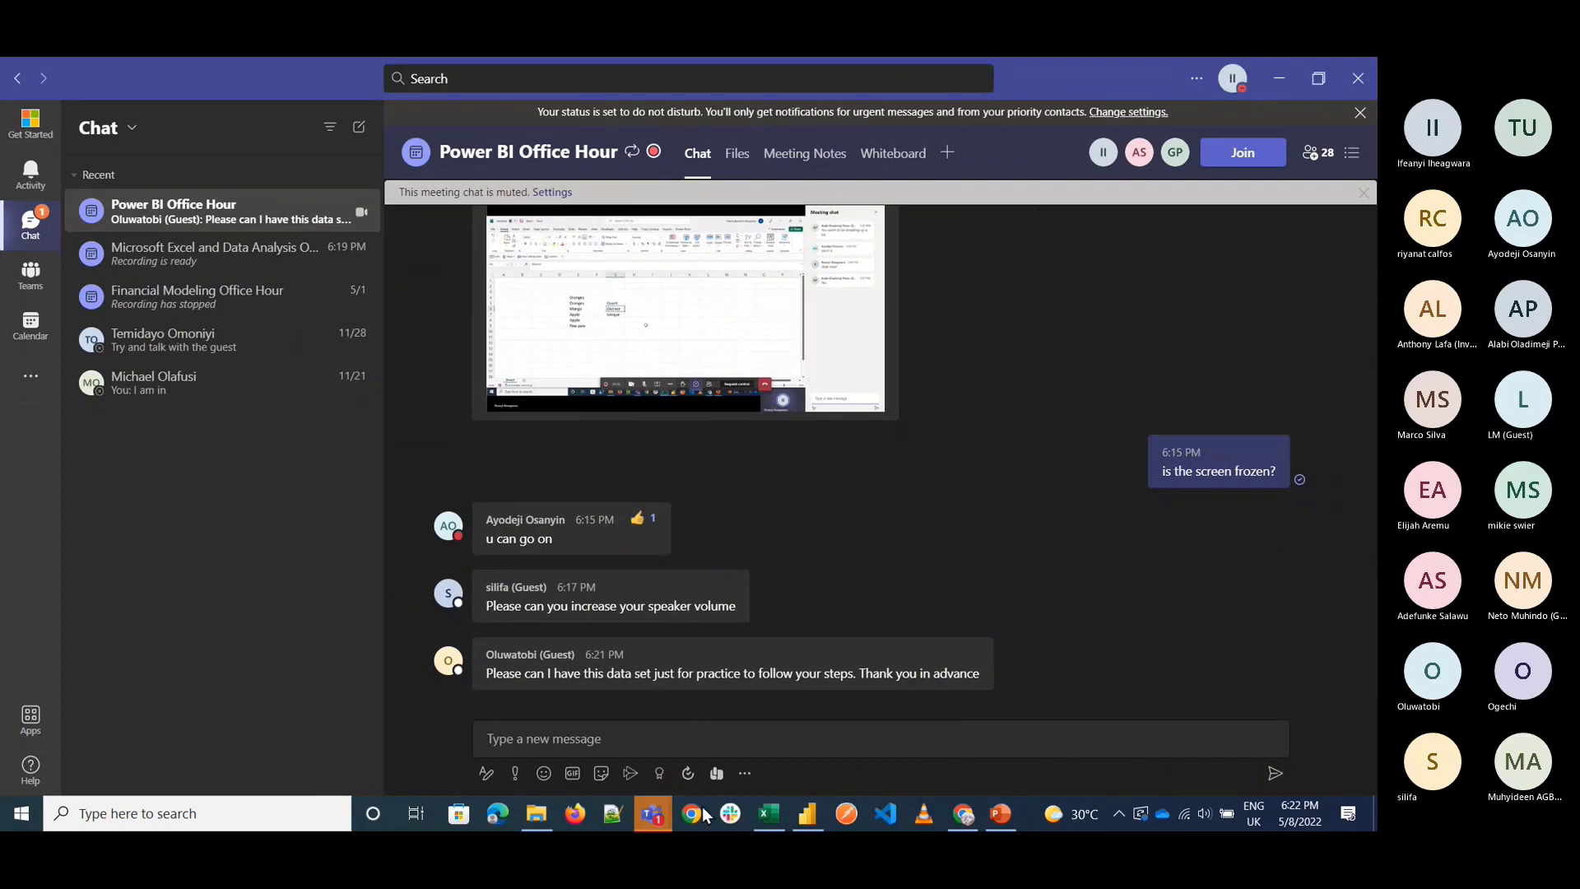
Stop sharing the screen from the Power BI Office Hour meeting window, and bring the Teams chat window back in front.
mouse_move(653, 813)
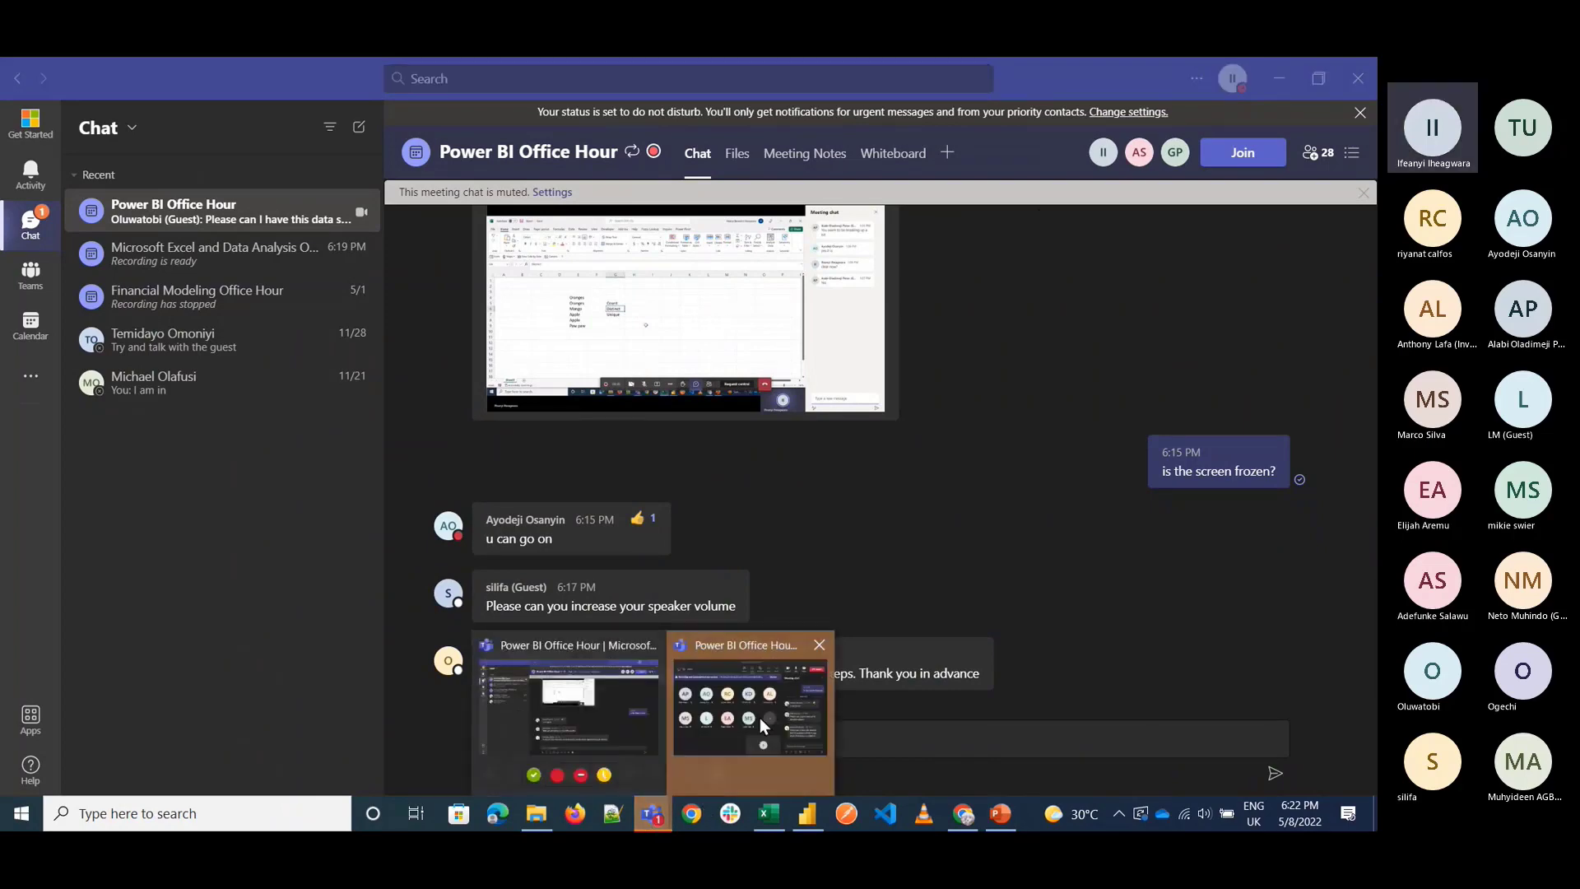
left_click(758, 717)
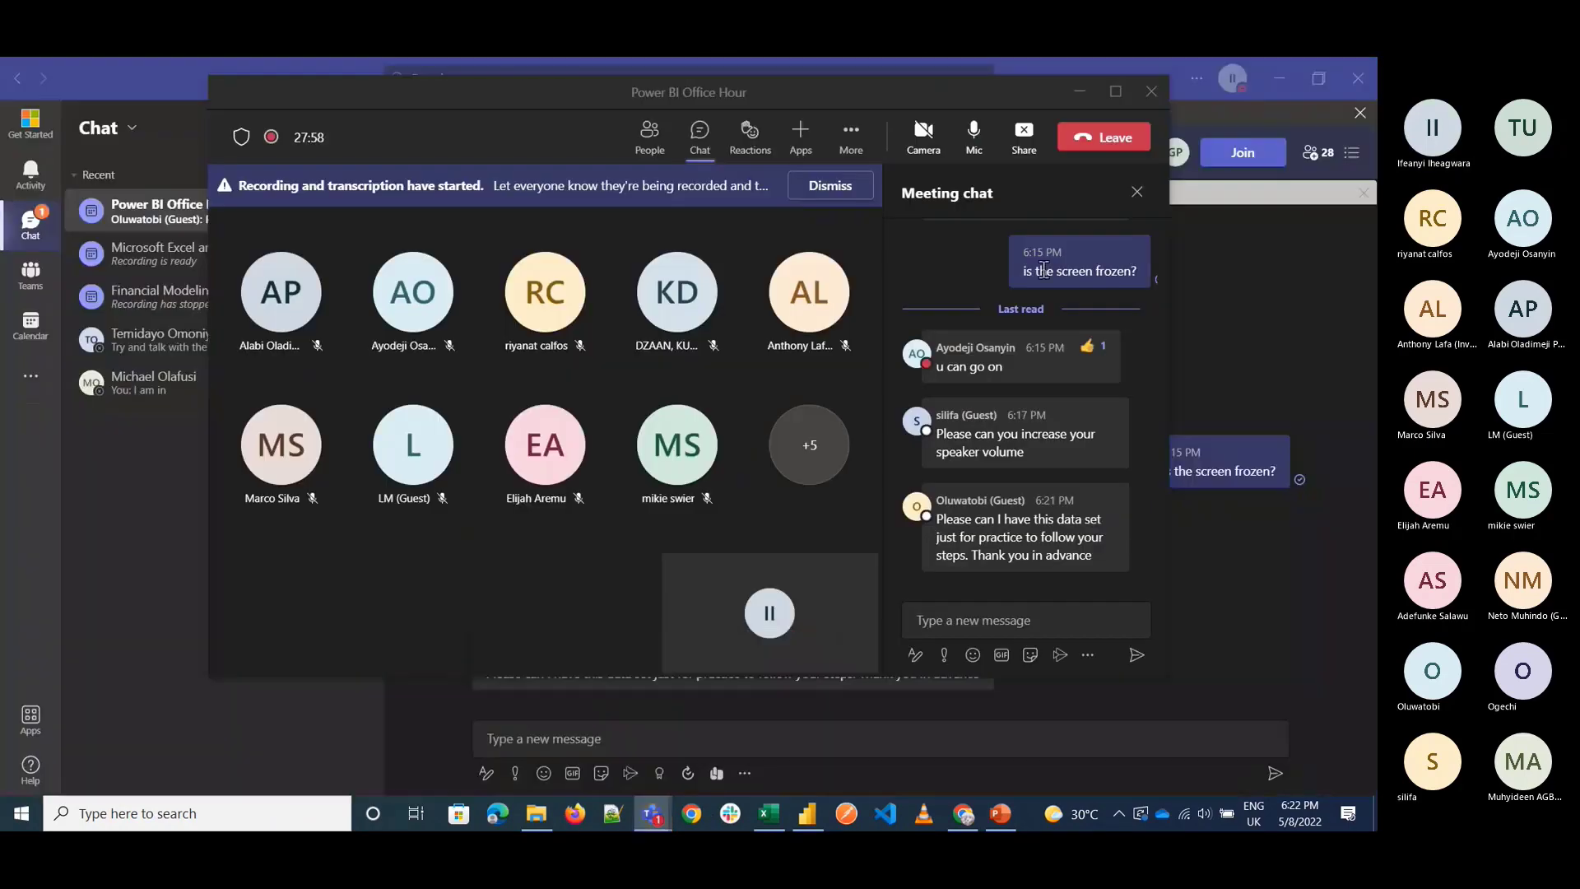
left_click(1023, 148)
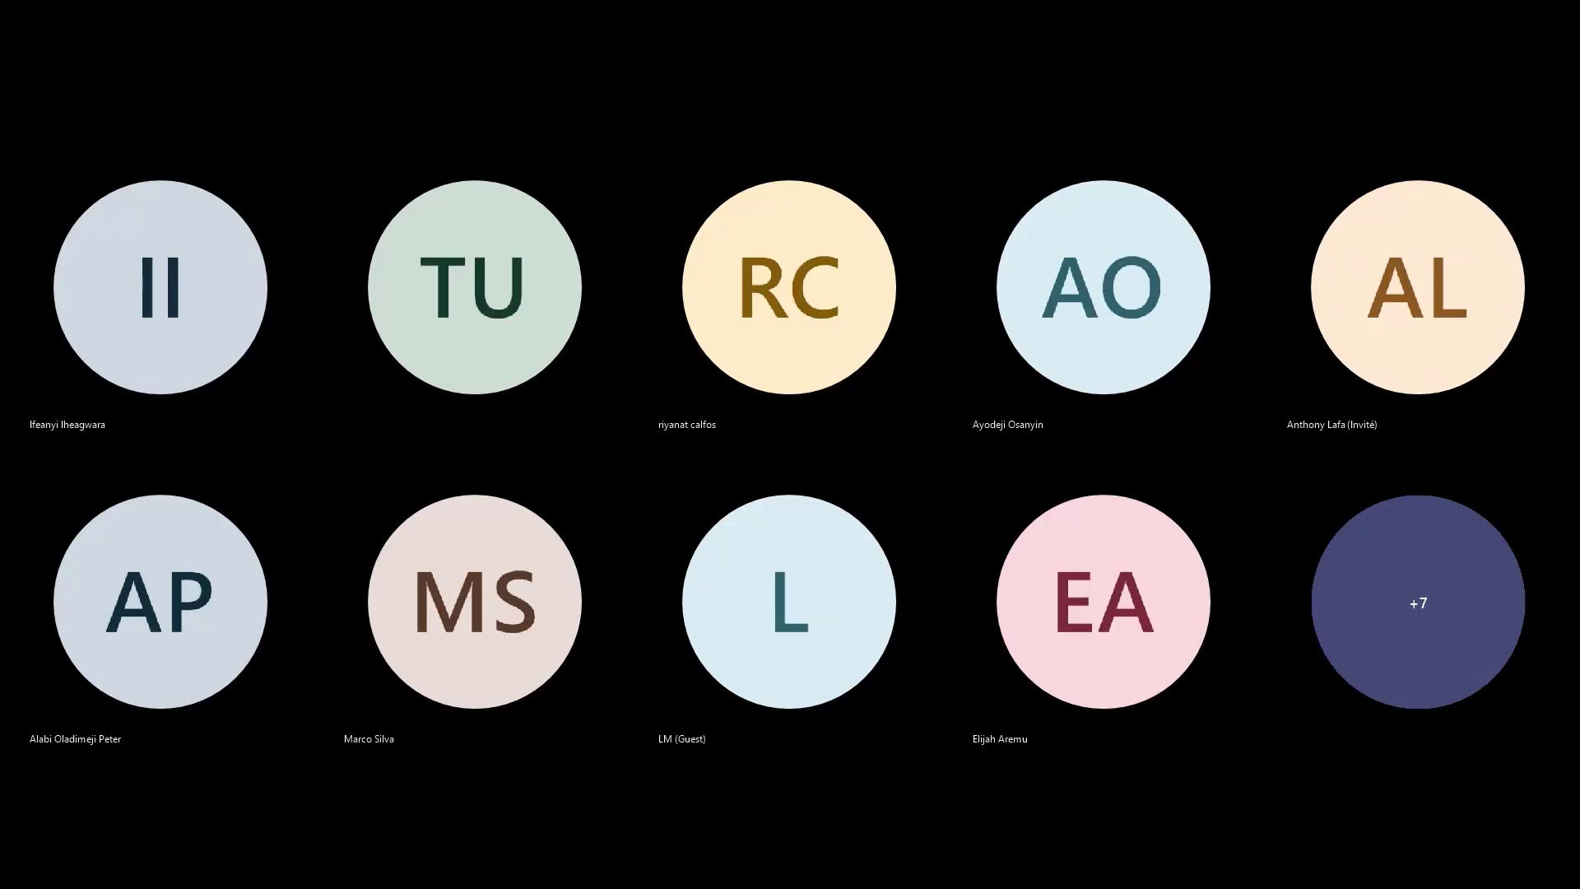
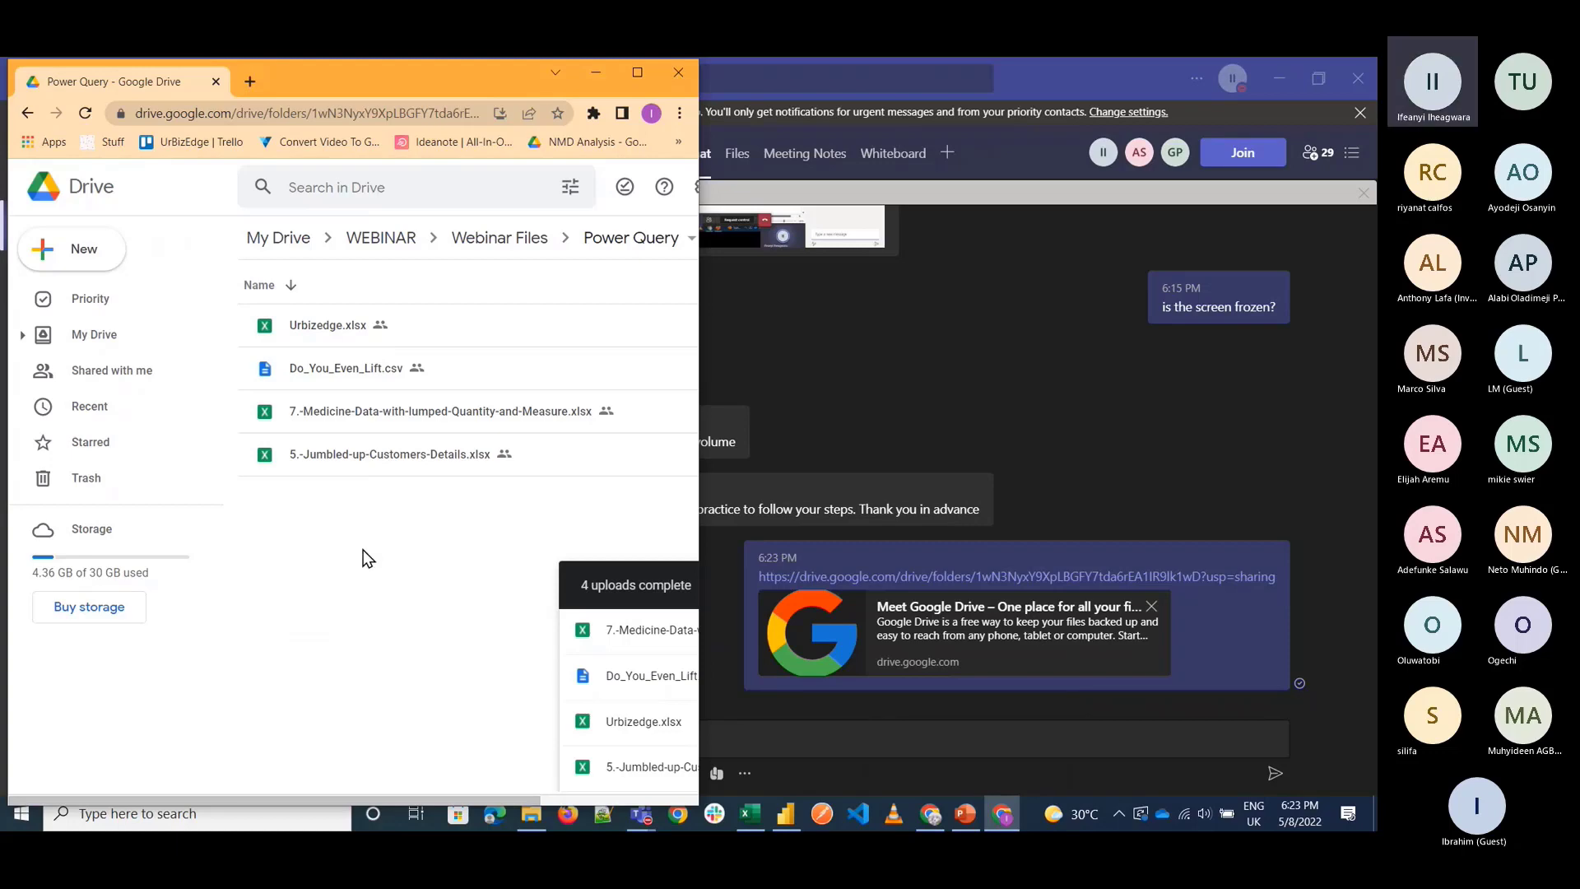
left_click(877, 349)
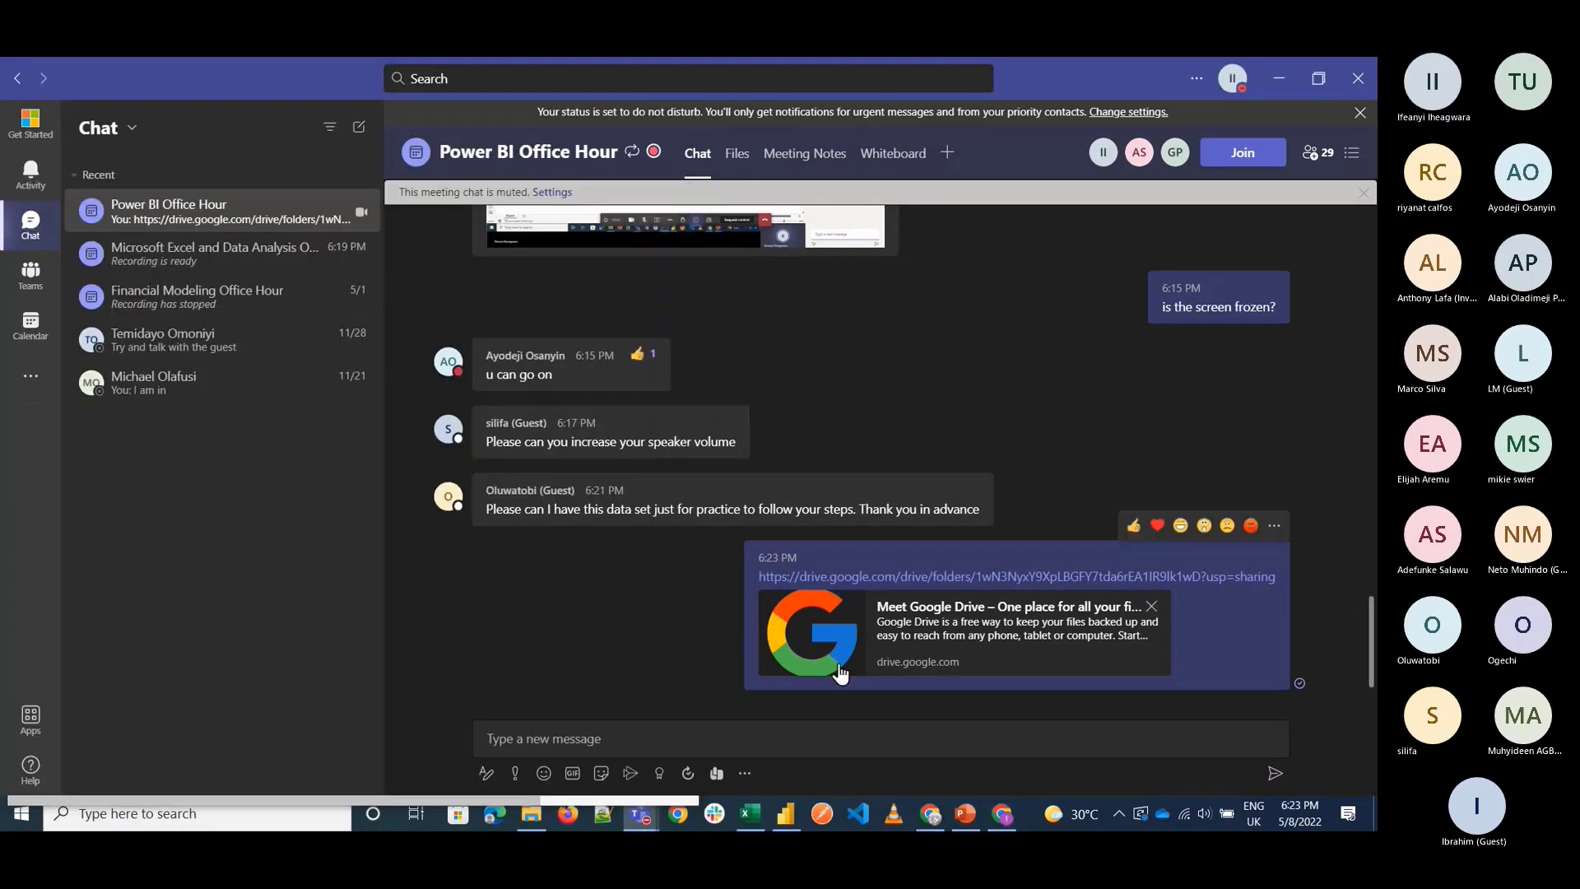
Minimise the Teams window, switch back to the Urbizedge workbook in Excel and select the whole monthly sales table on the Unpivot sheet.
left_click(1295, 79)
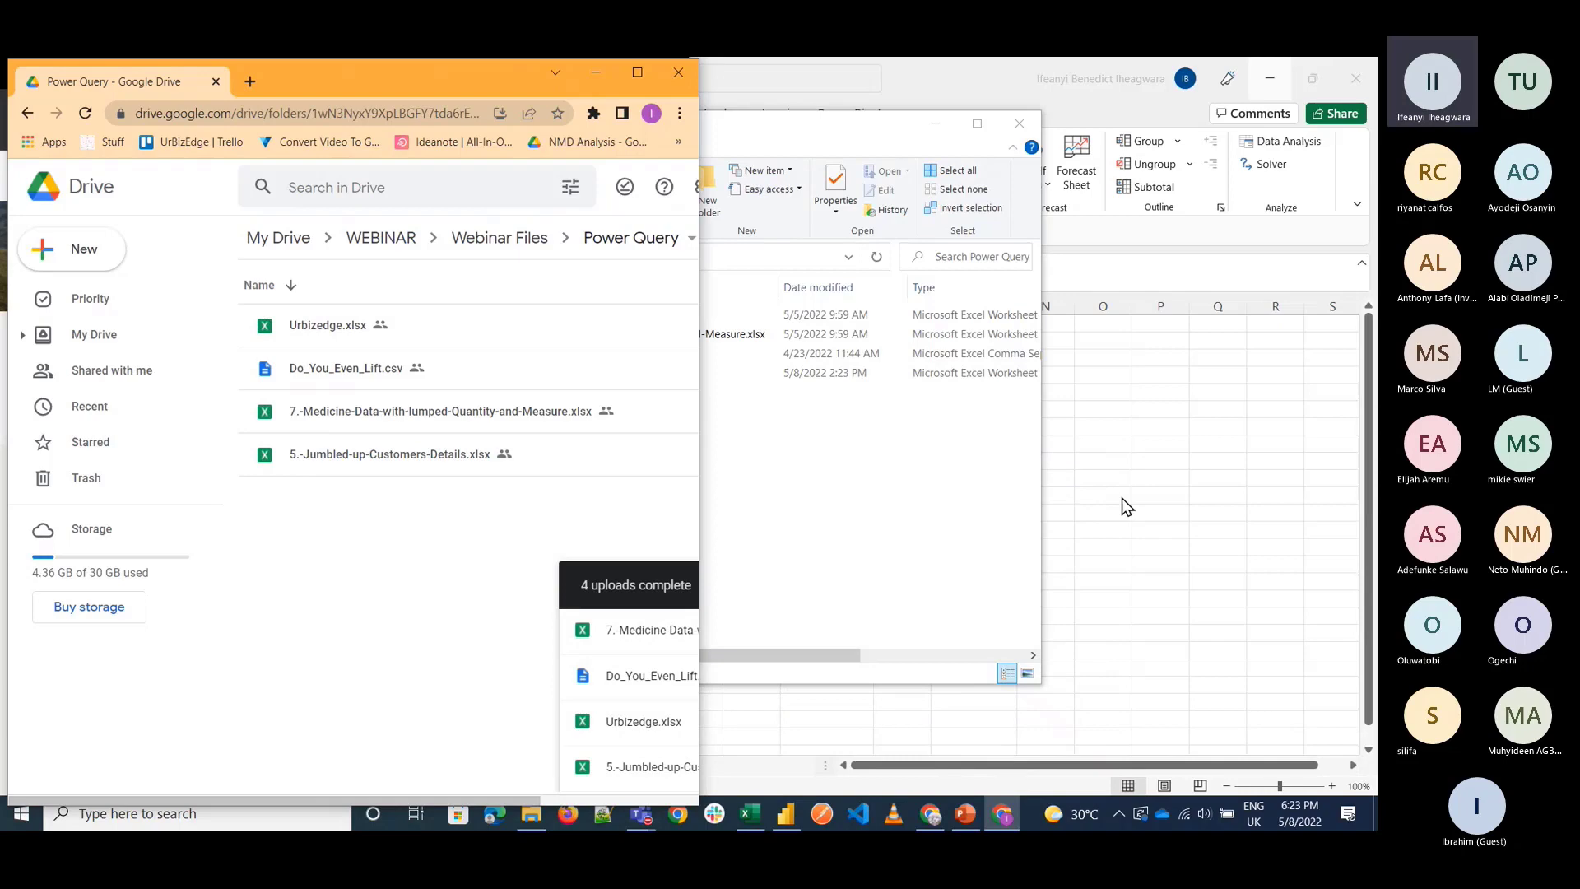
left_click(1122, 497)
key("Left")
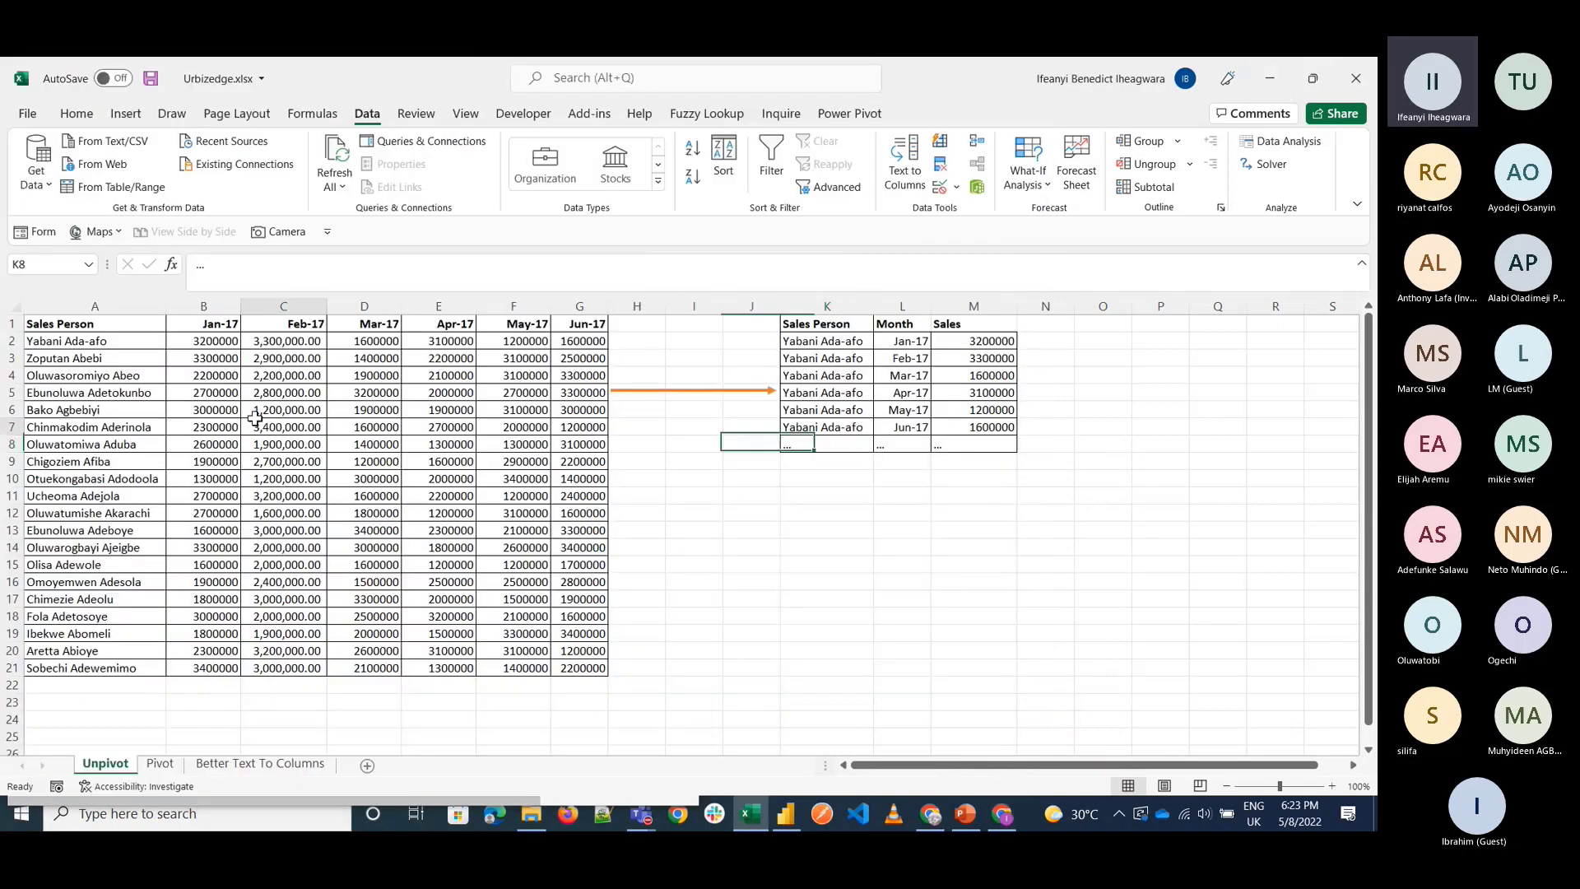
left_click(256, 421)
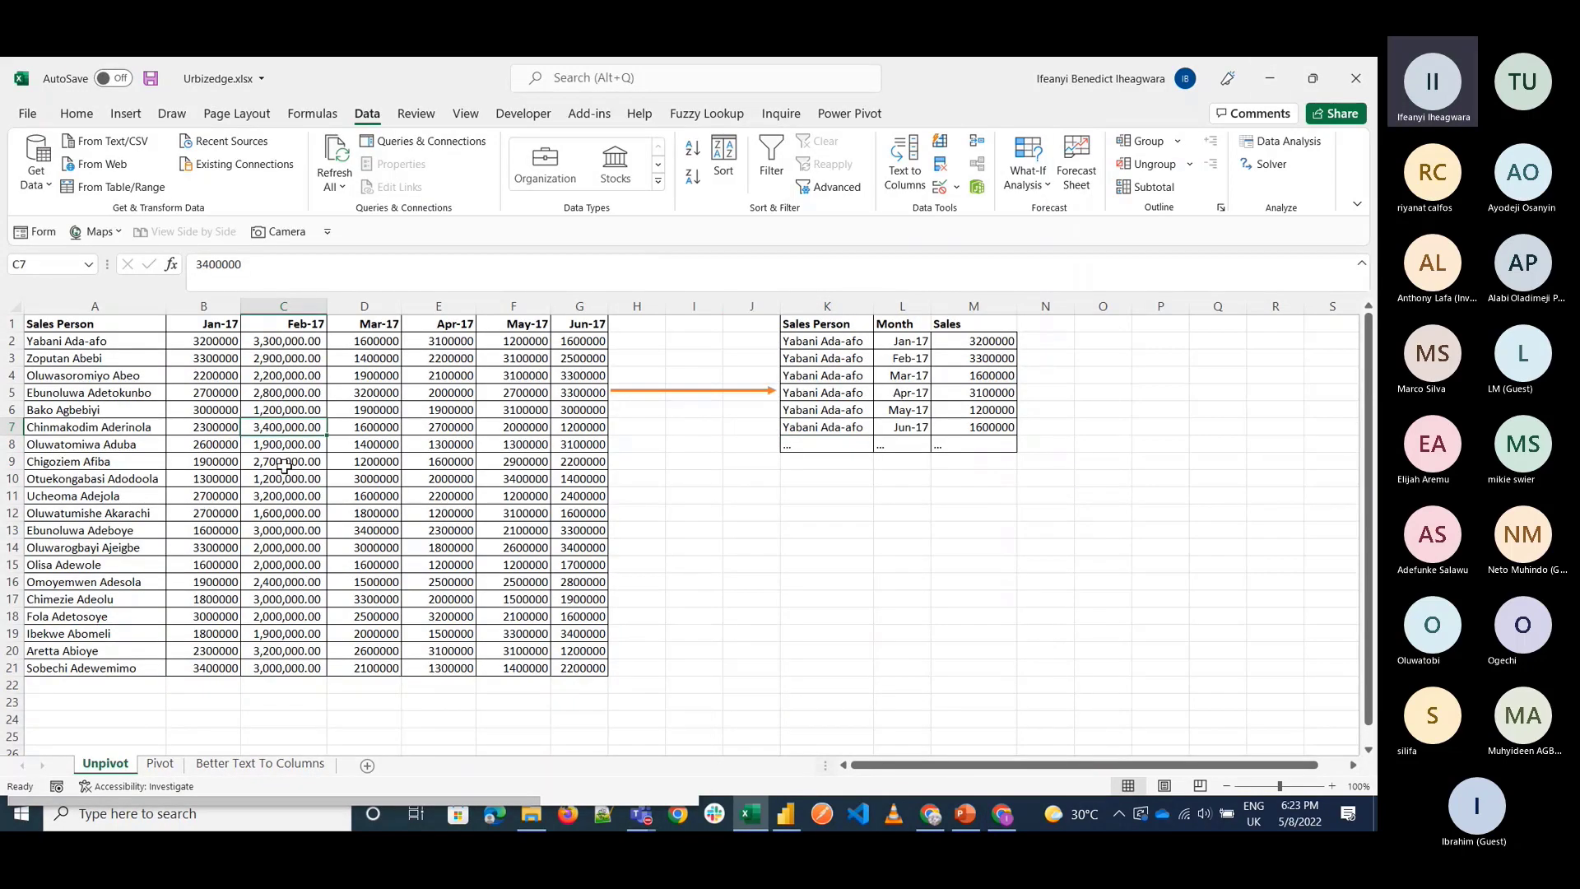
key("ctrl+a")
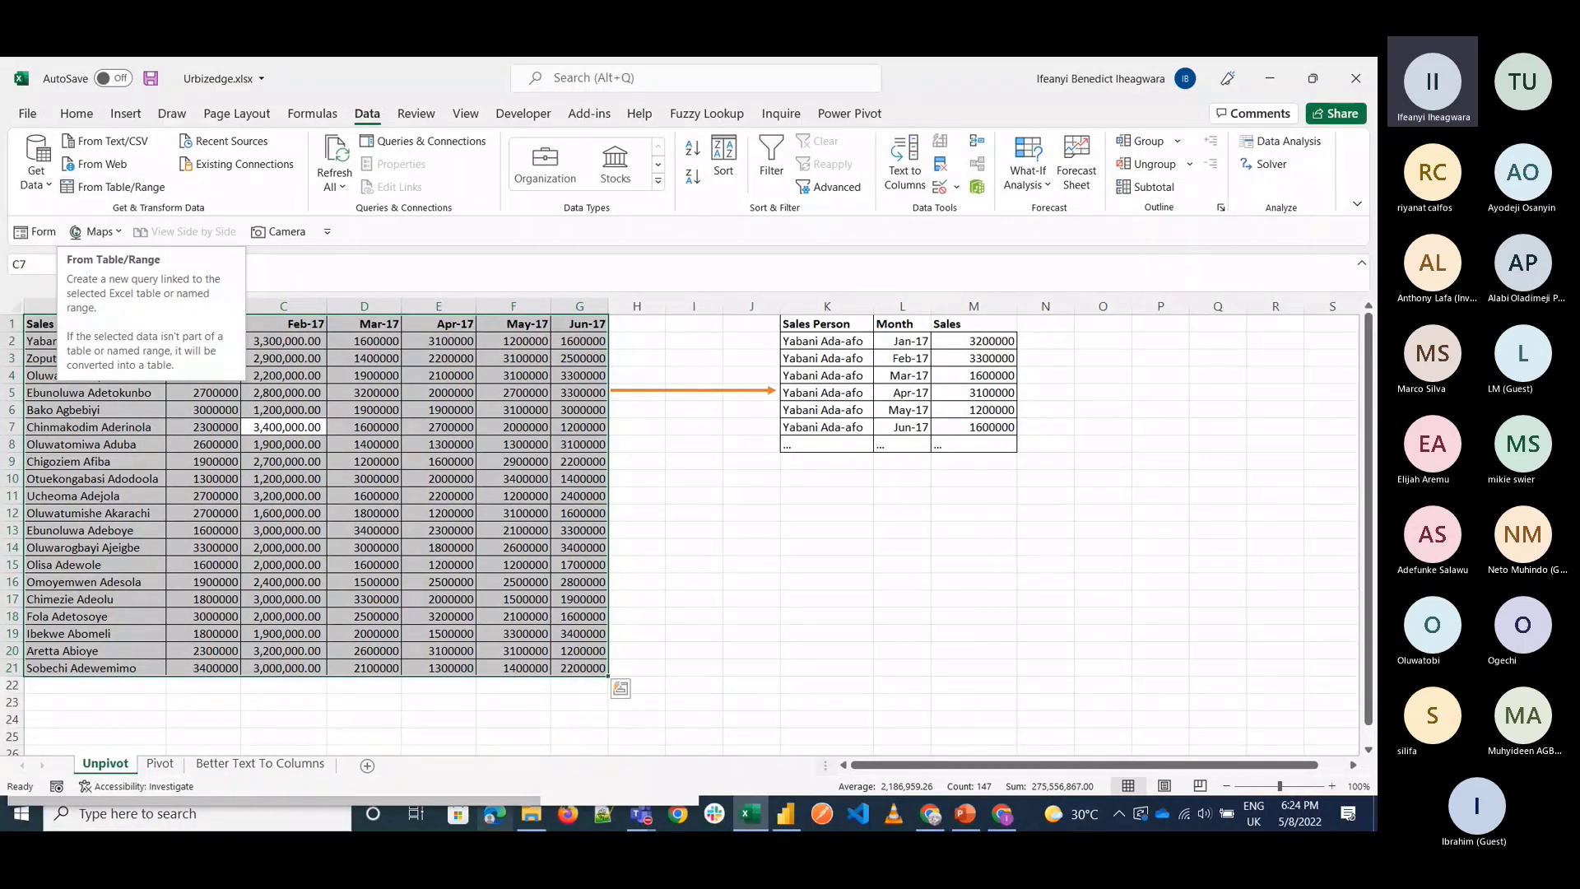
mouse_move(531, 813)
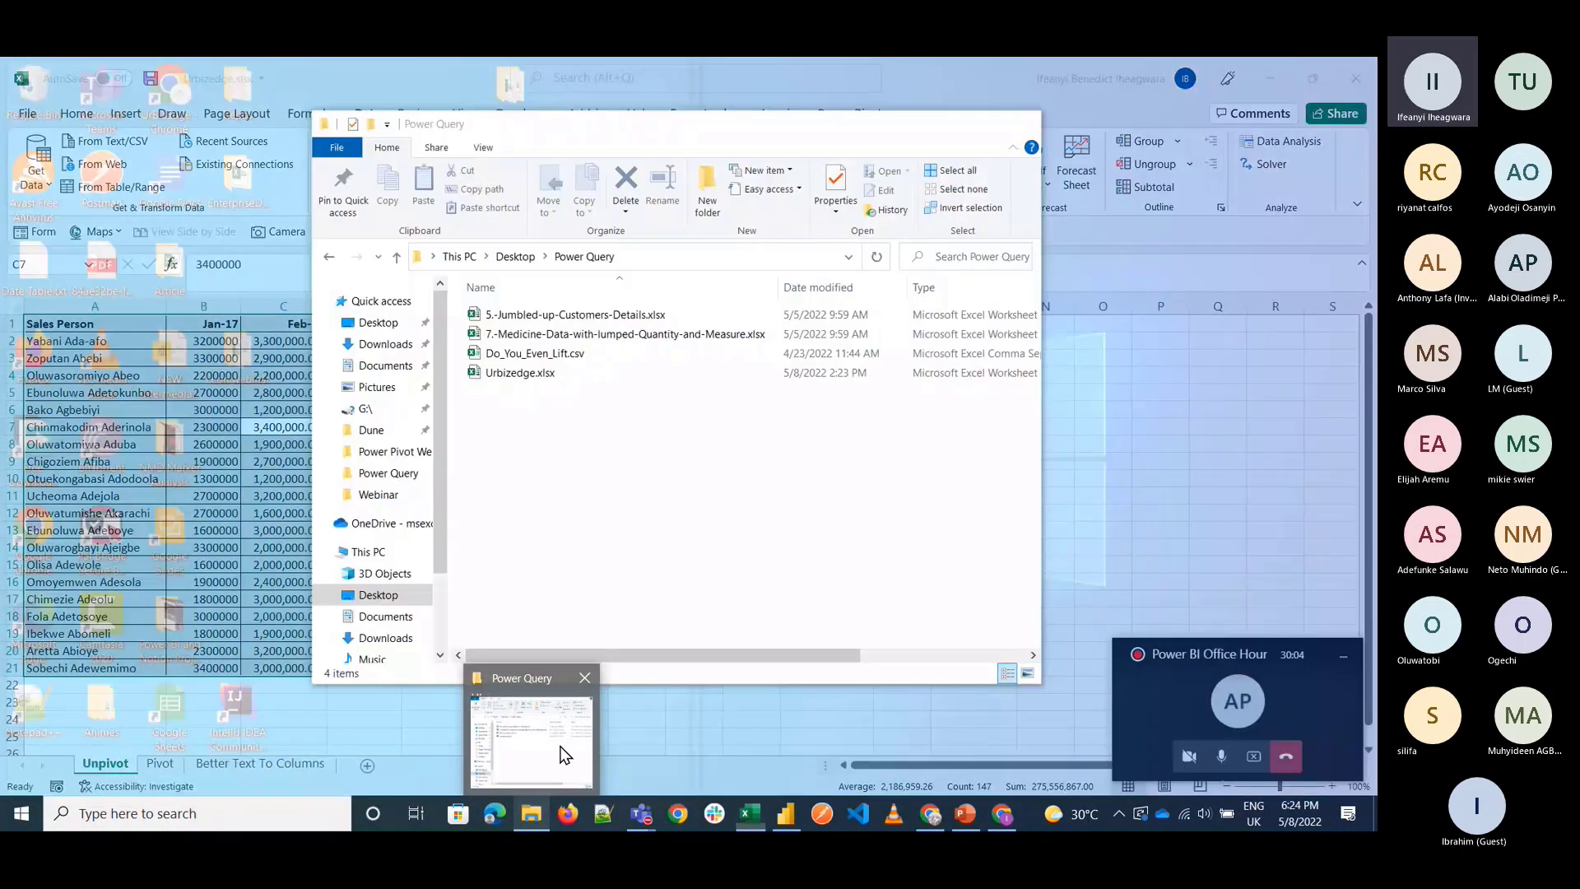
left_click(559, 754)
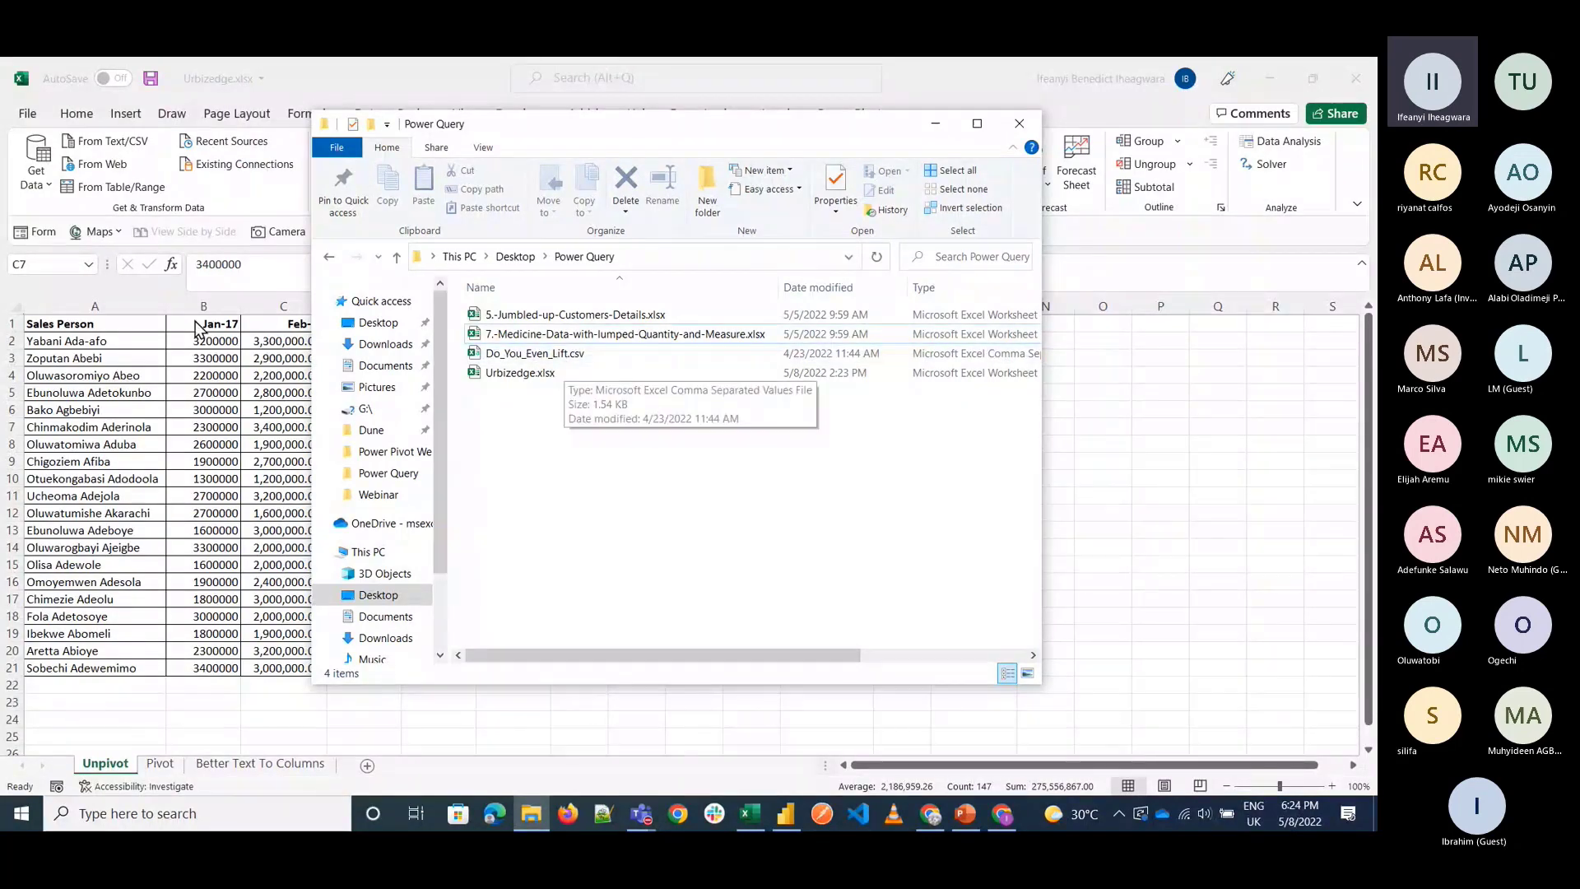
left_click(39, 174)
left_click(38, 177)
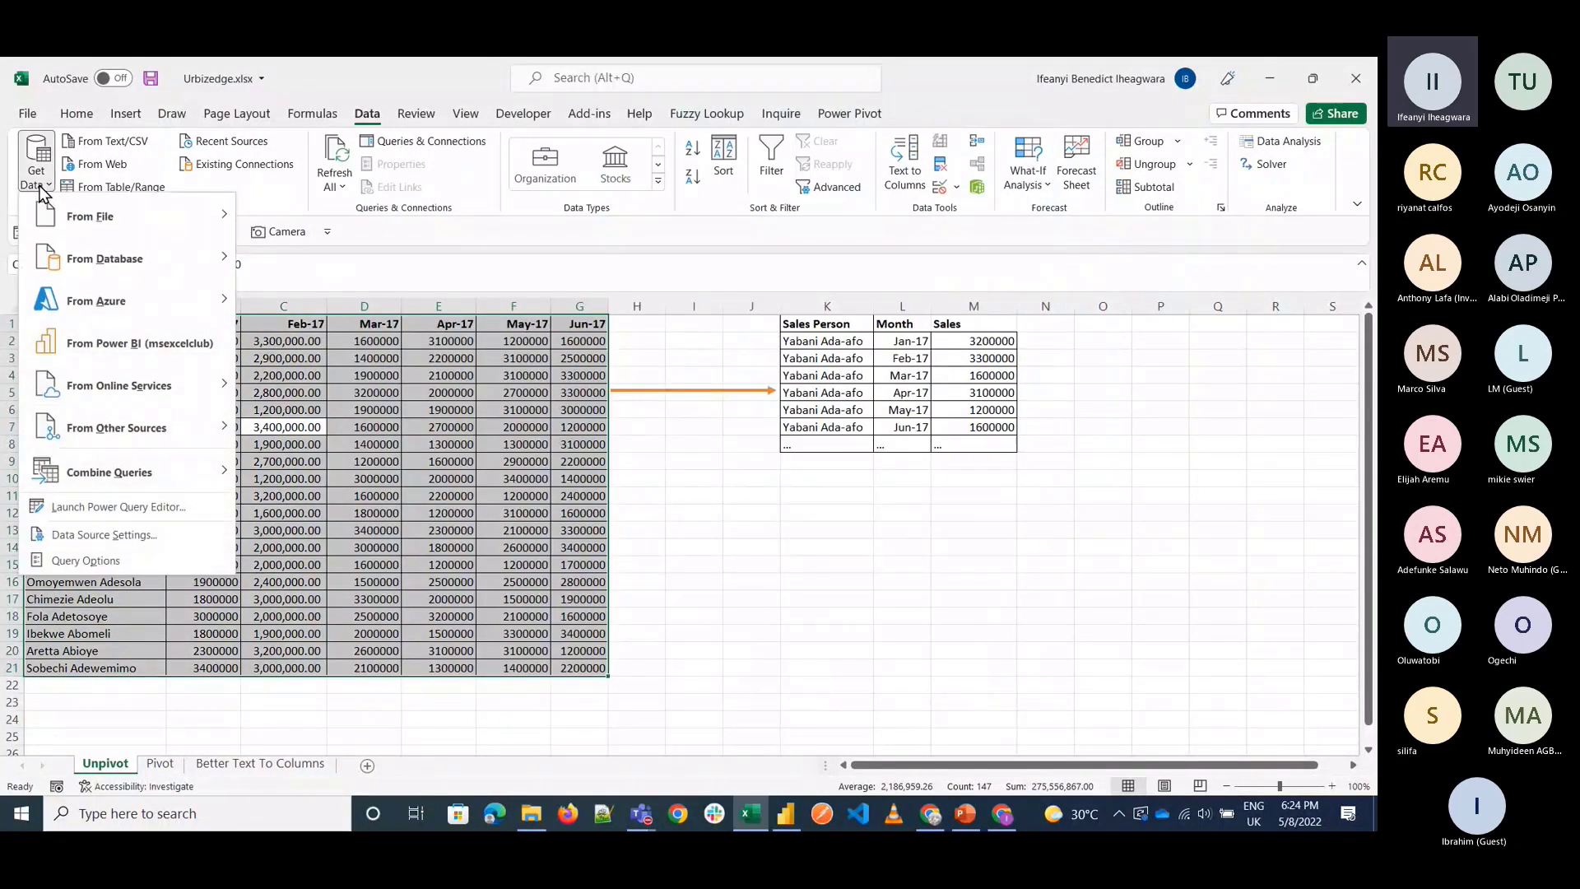
mouse_move(107, 218)
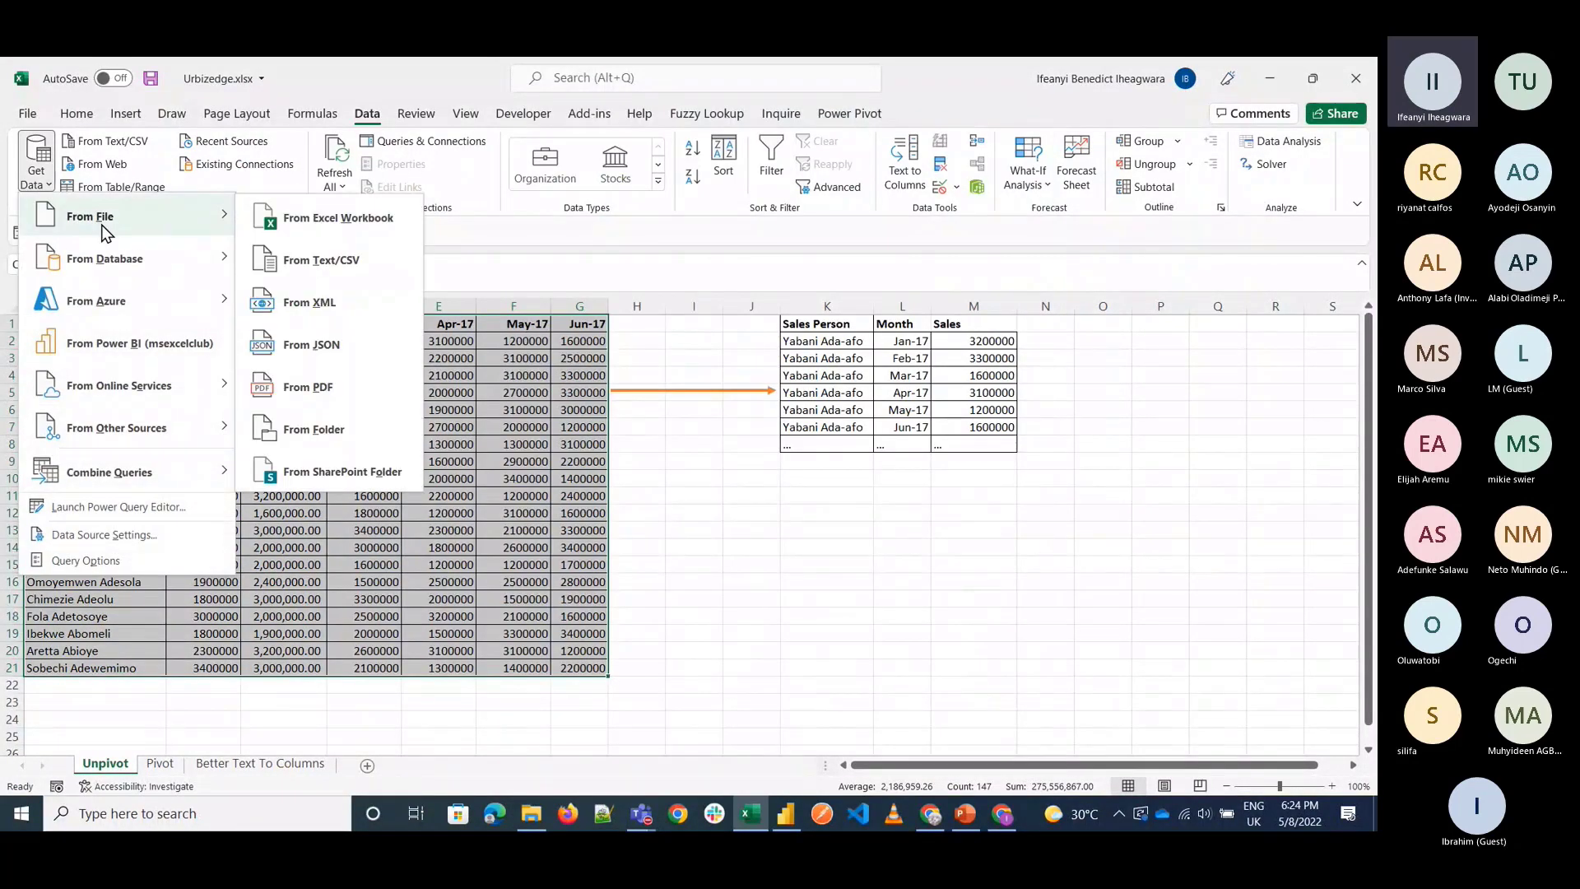
left_click(289, 222)
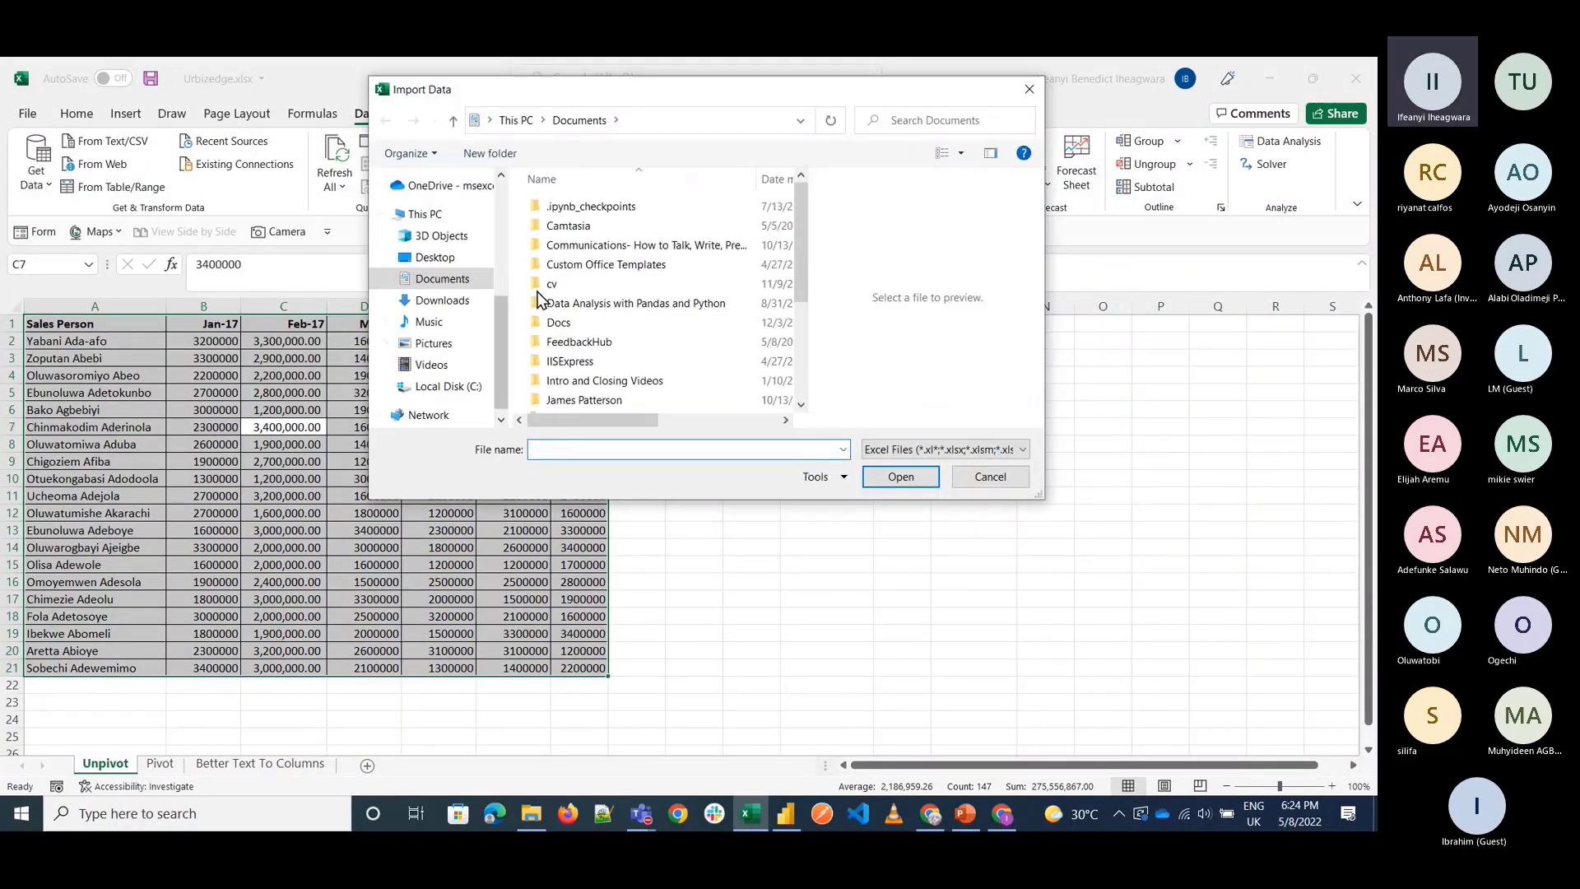
left_click(451, 256)
double_click(573, 341)
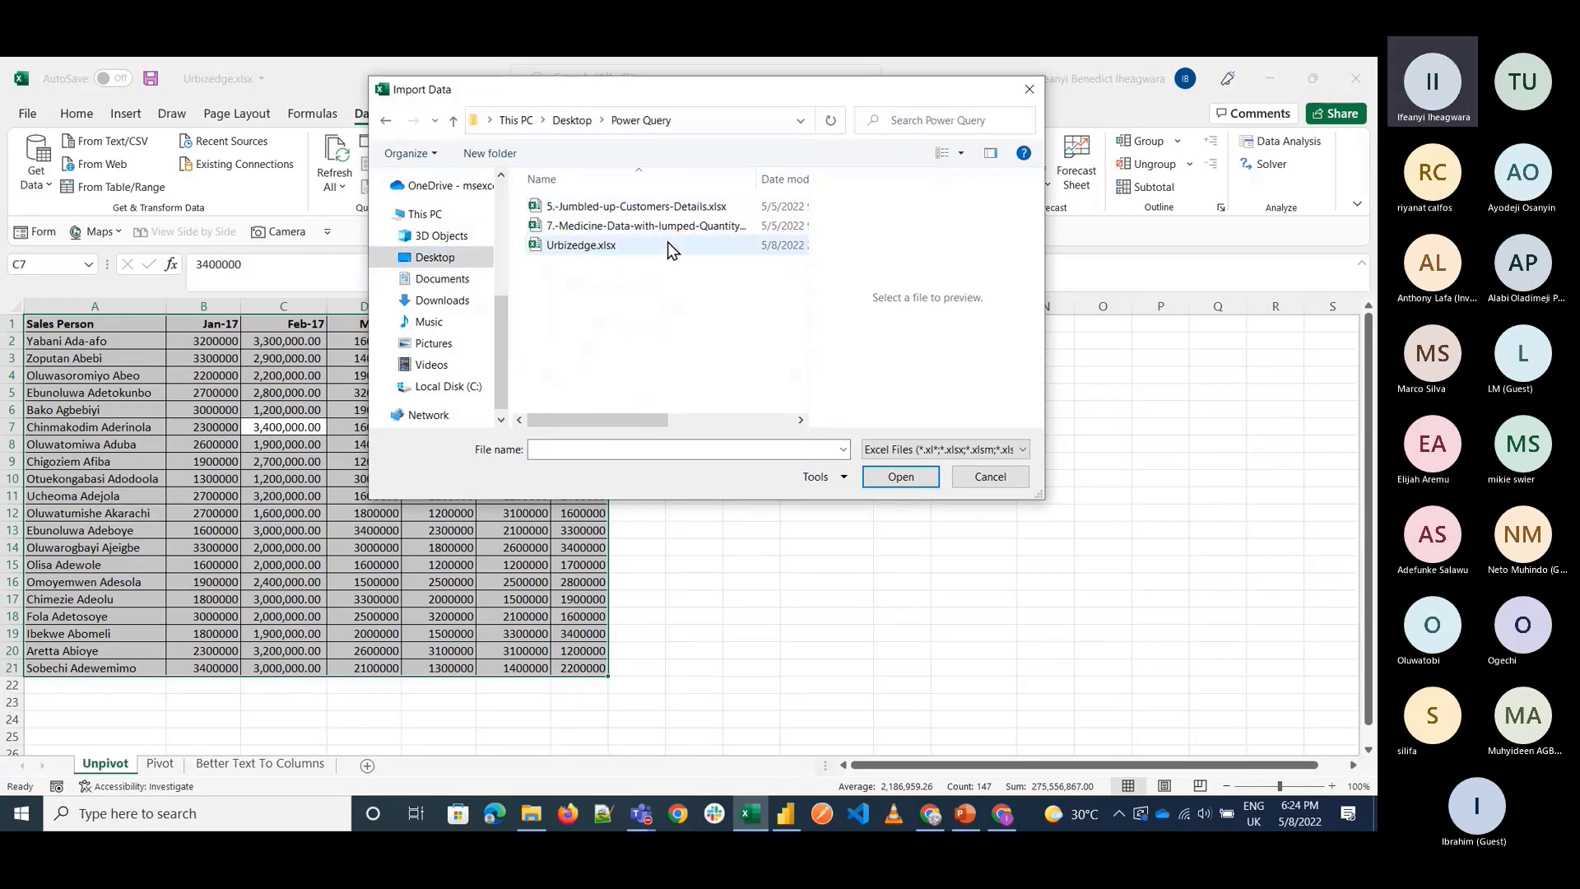
left_click(1000, 482)
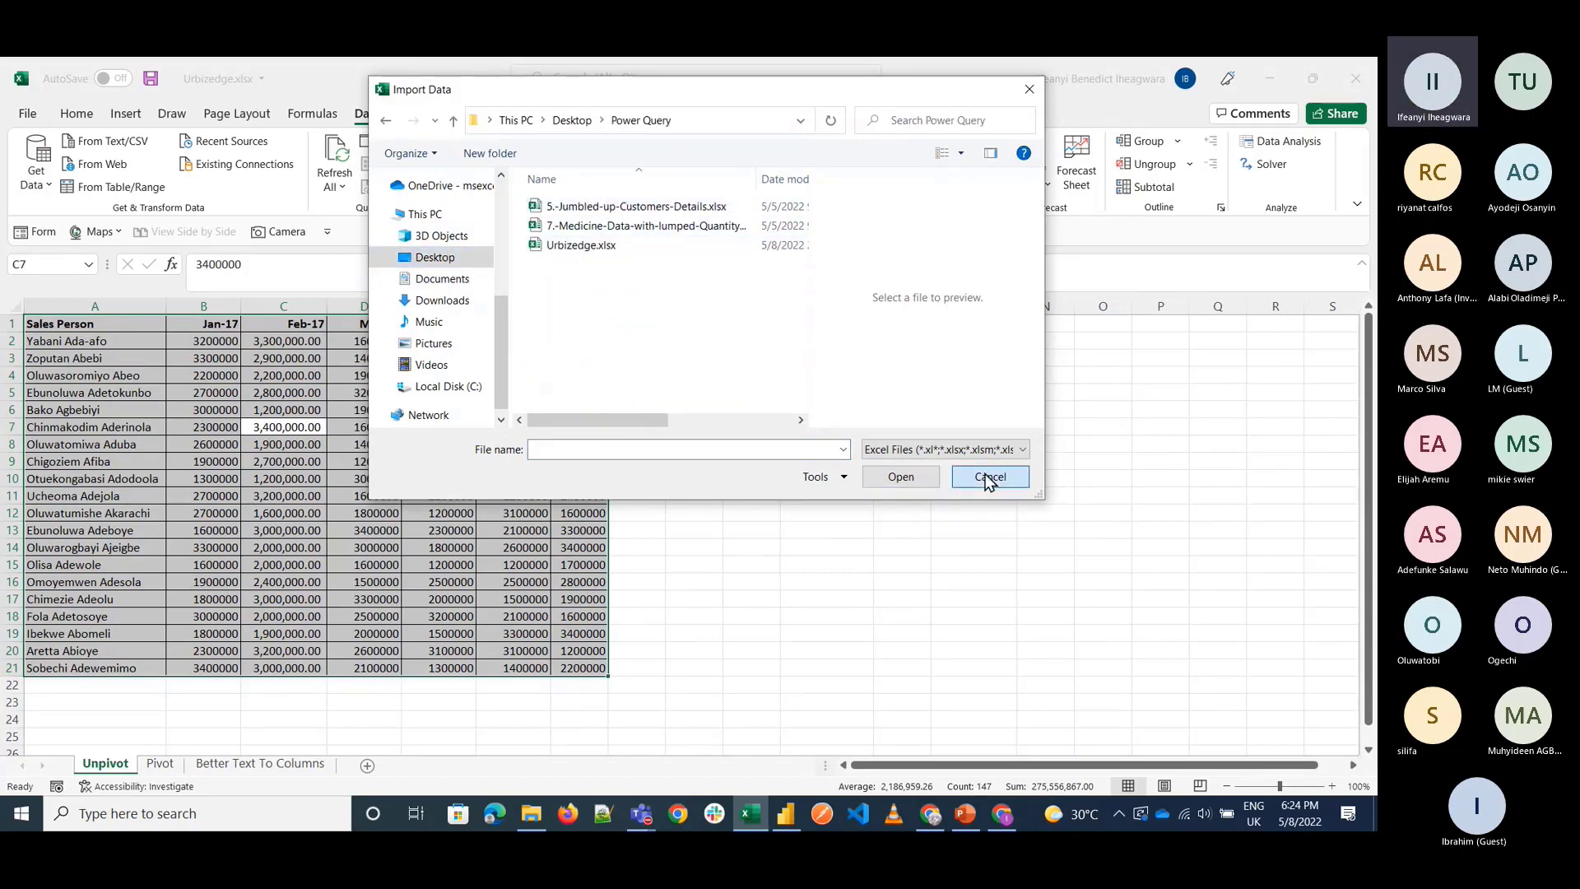
Import Do_You_Even_Lift.csv into the Power Query Editor, then close the editor and keep the query so its data loads to a new sheet.
left_click(122, 148)
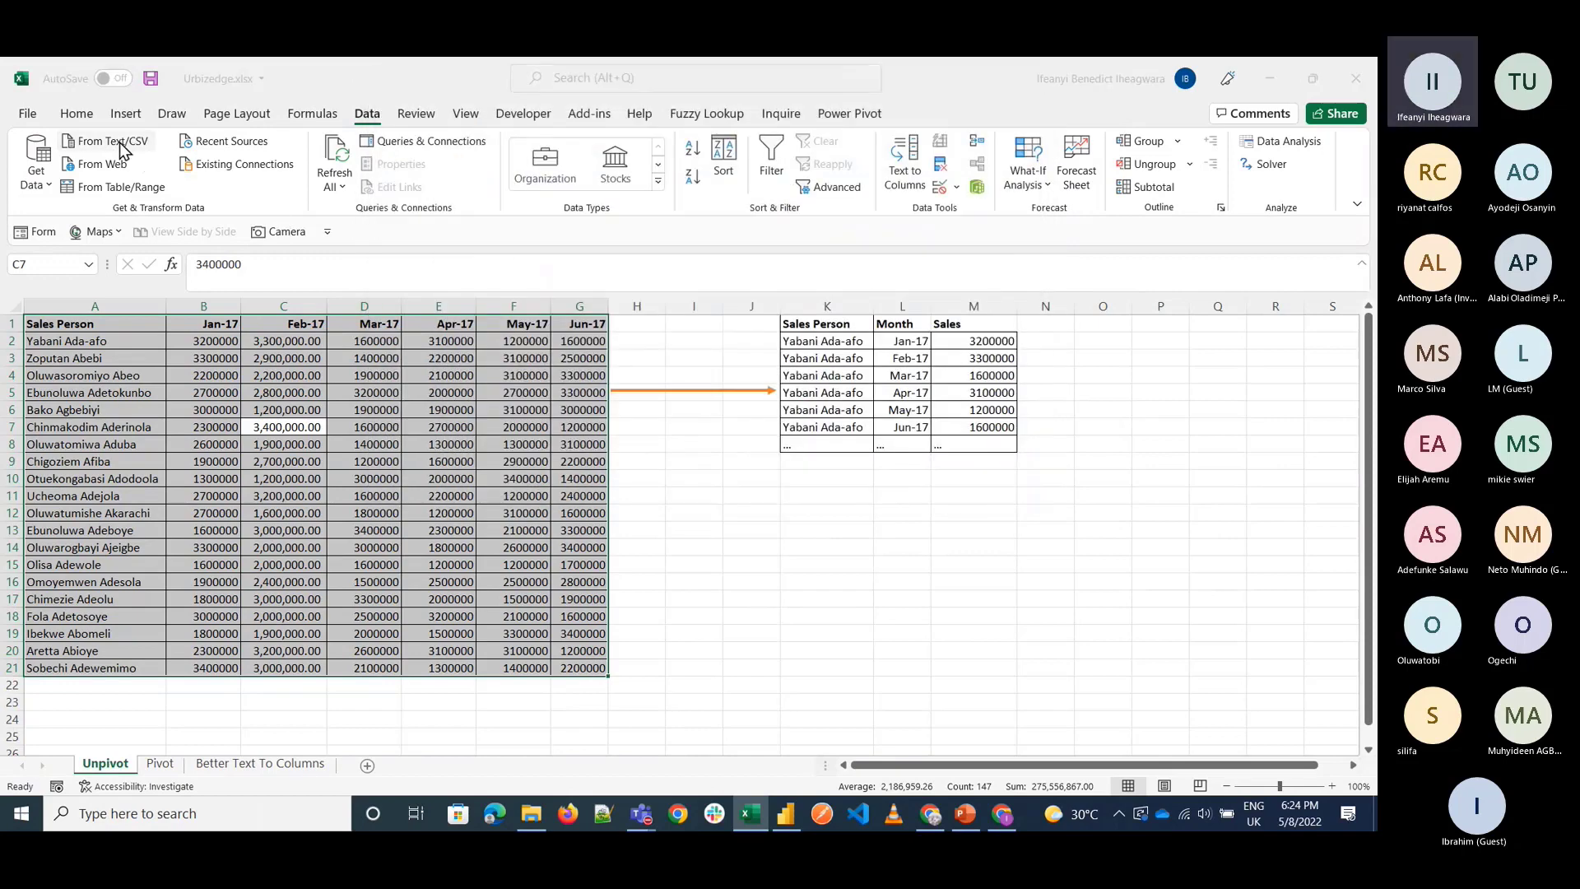
left_click(595, 210)
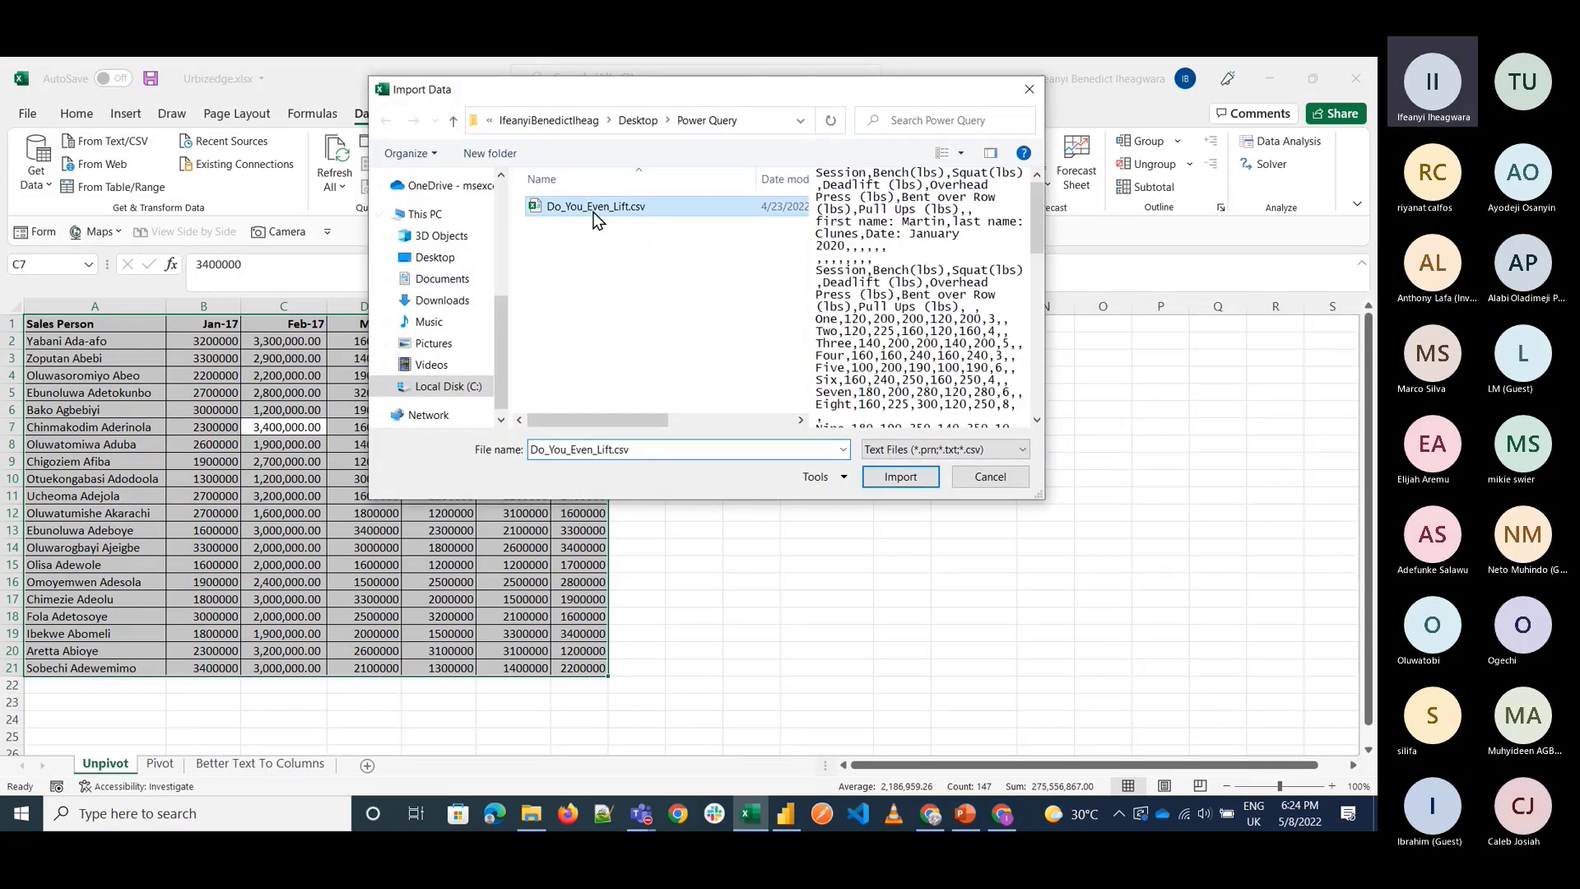
left_click(906, 478)
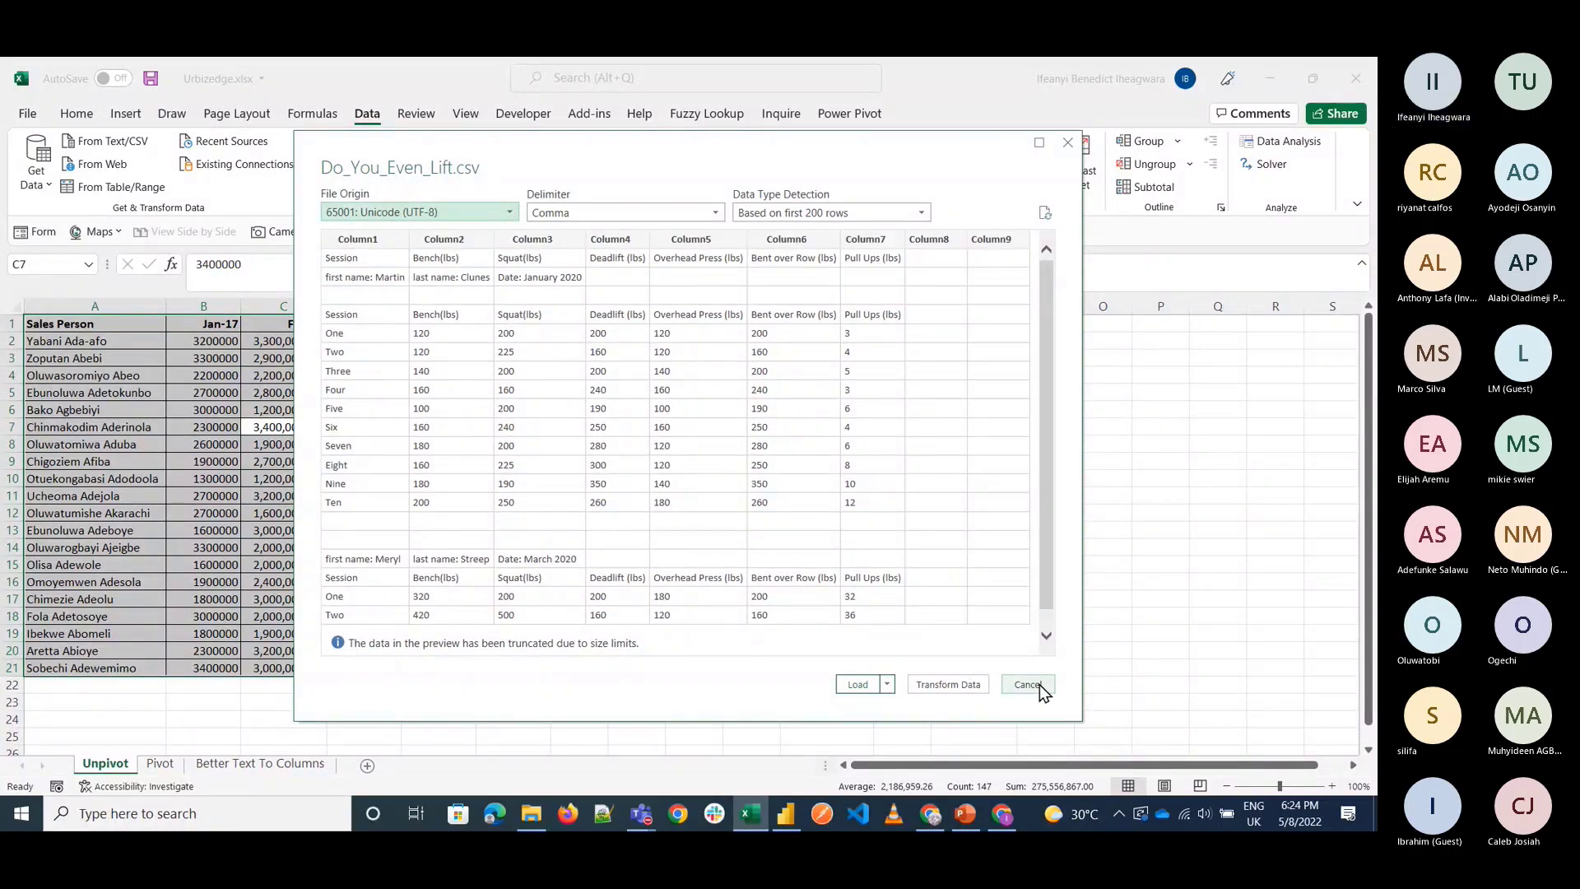
left_click(966, 685)
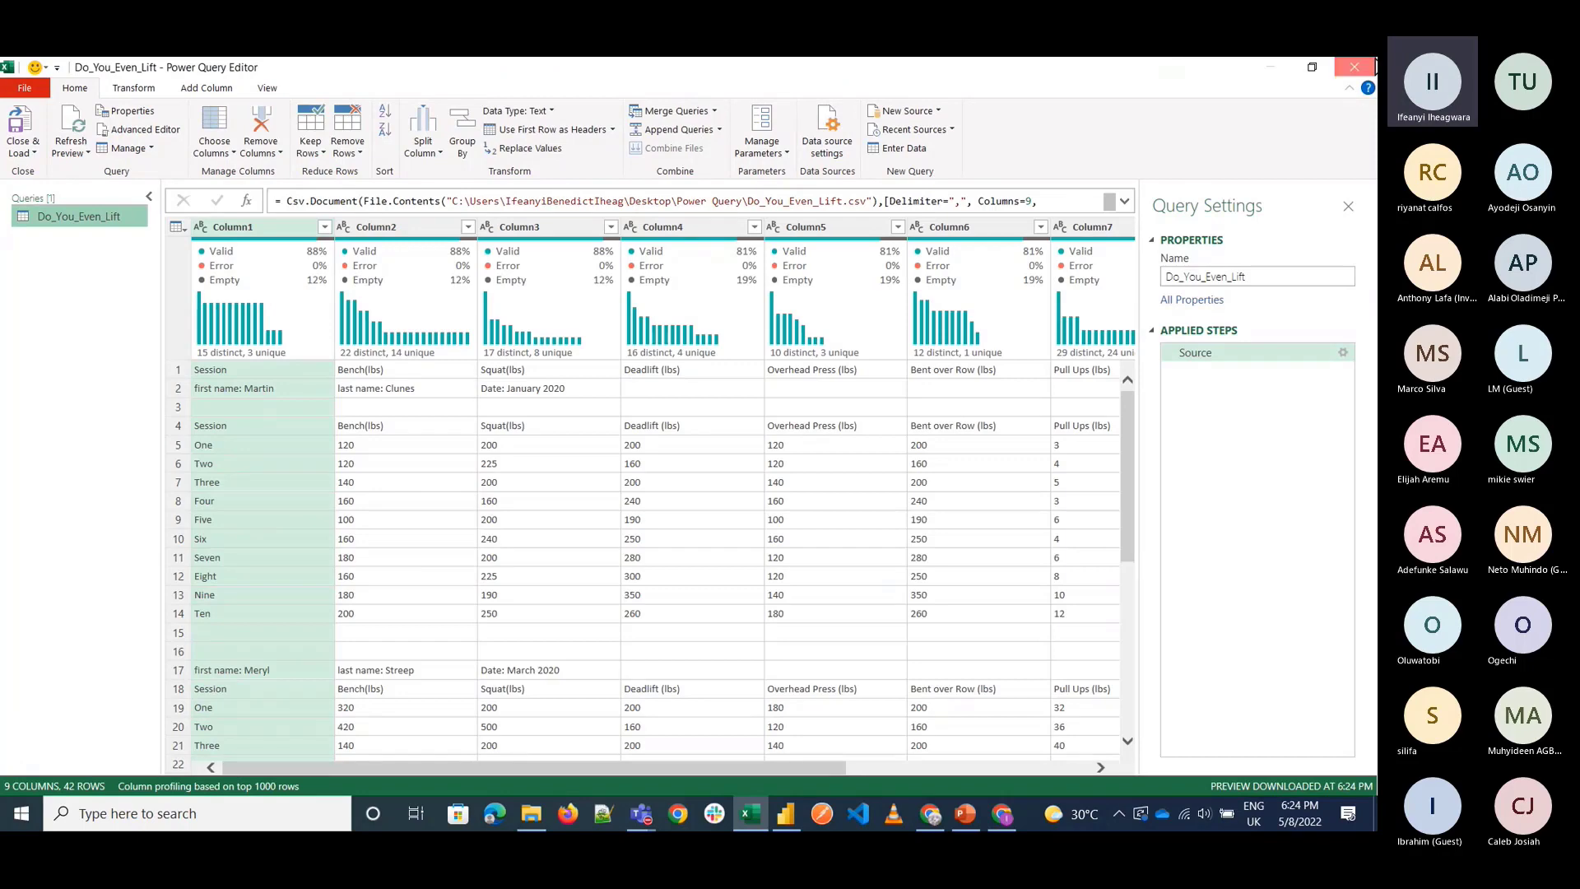
left_click(1373, 67)
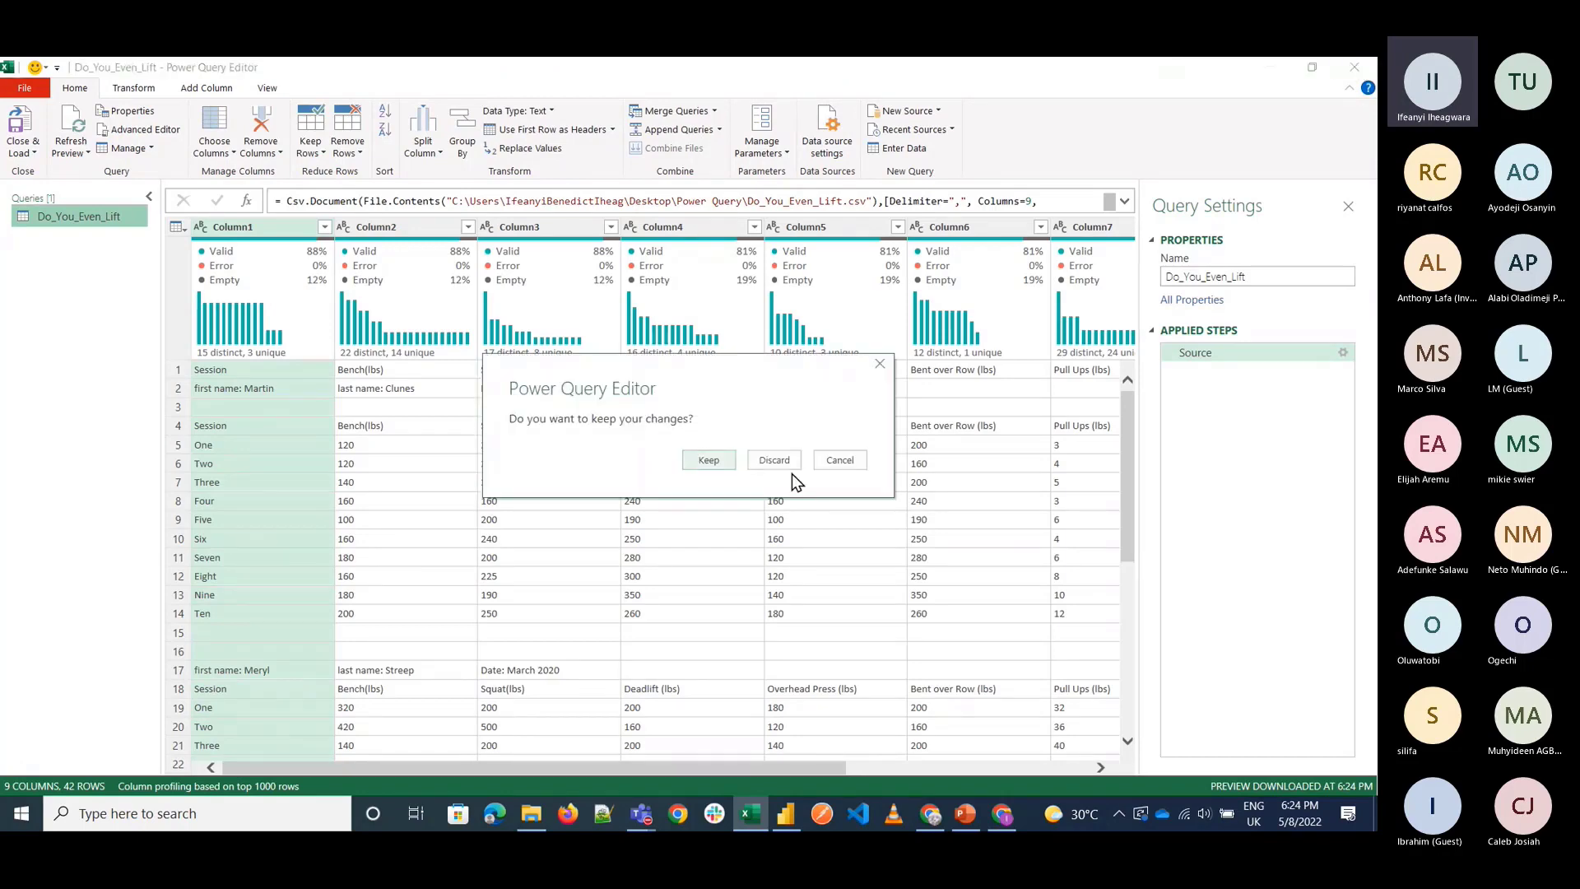
left_click(730, 467)
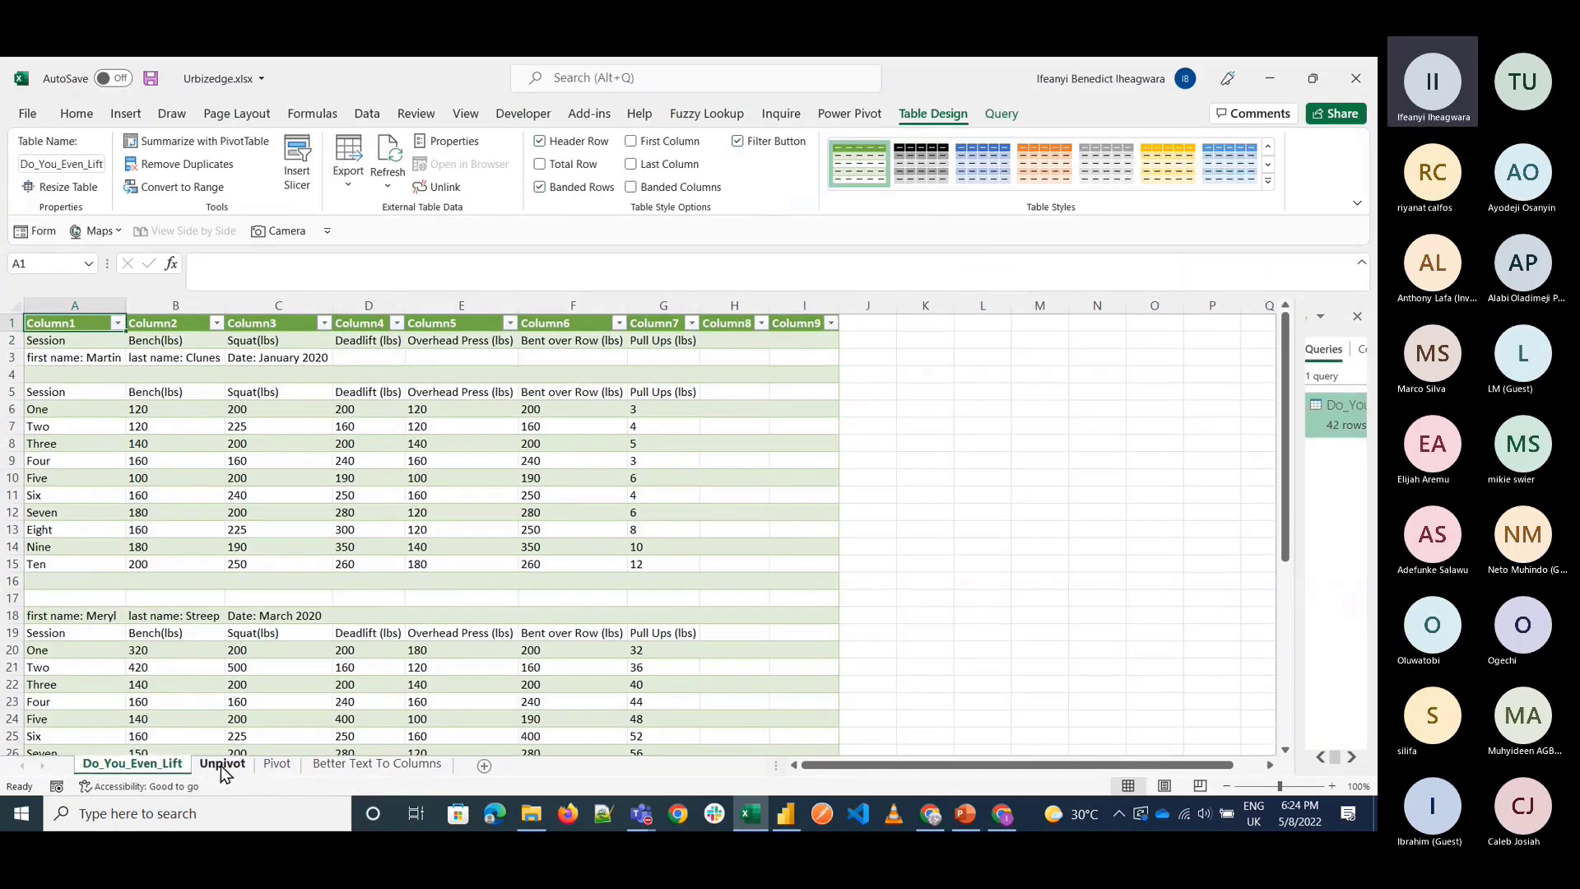
Return to the Unpivot sheet, widen the list of workbook queries and delete the Do_You_Even_Lift query.
left_click(221, 766)
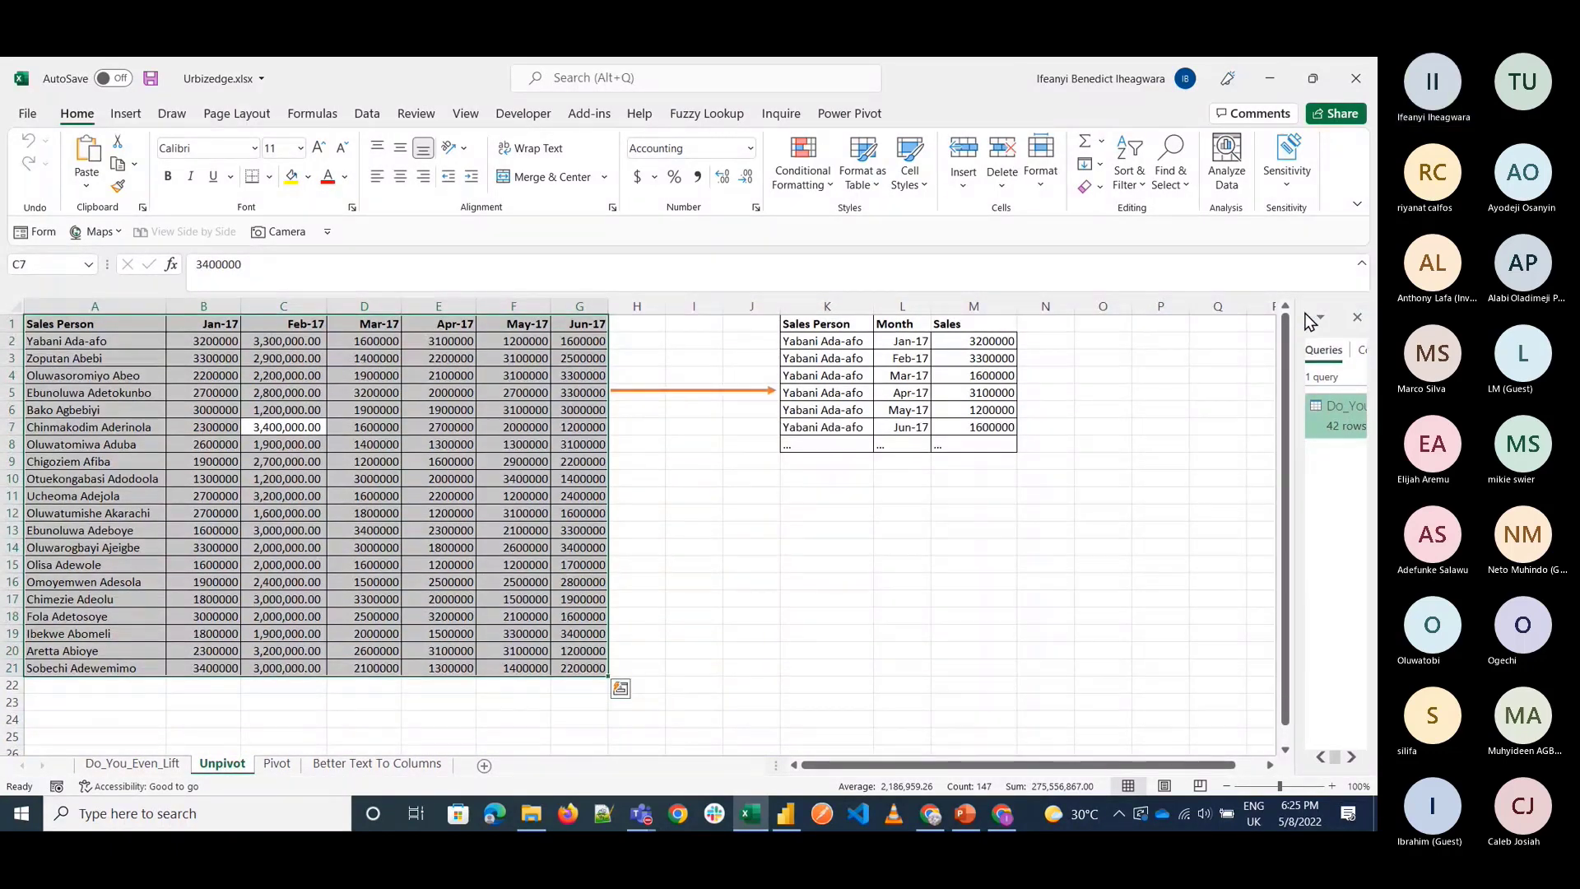
left_click_drag(1297, 312, 1087, 313)
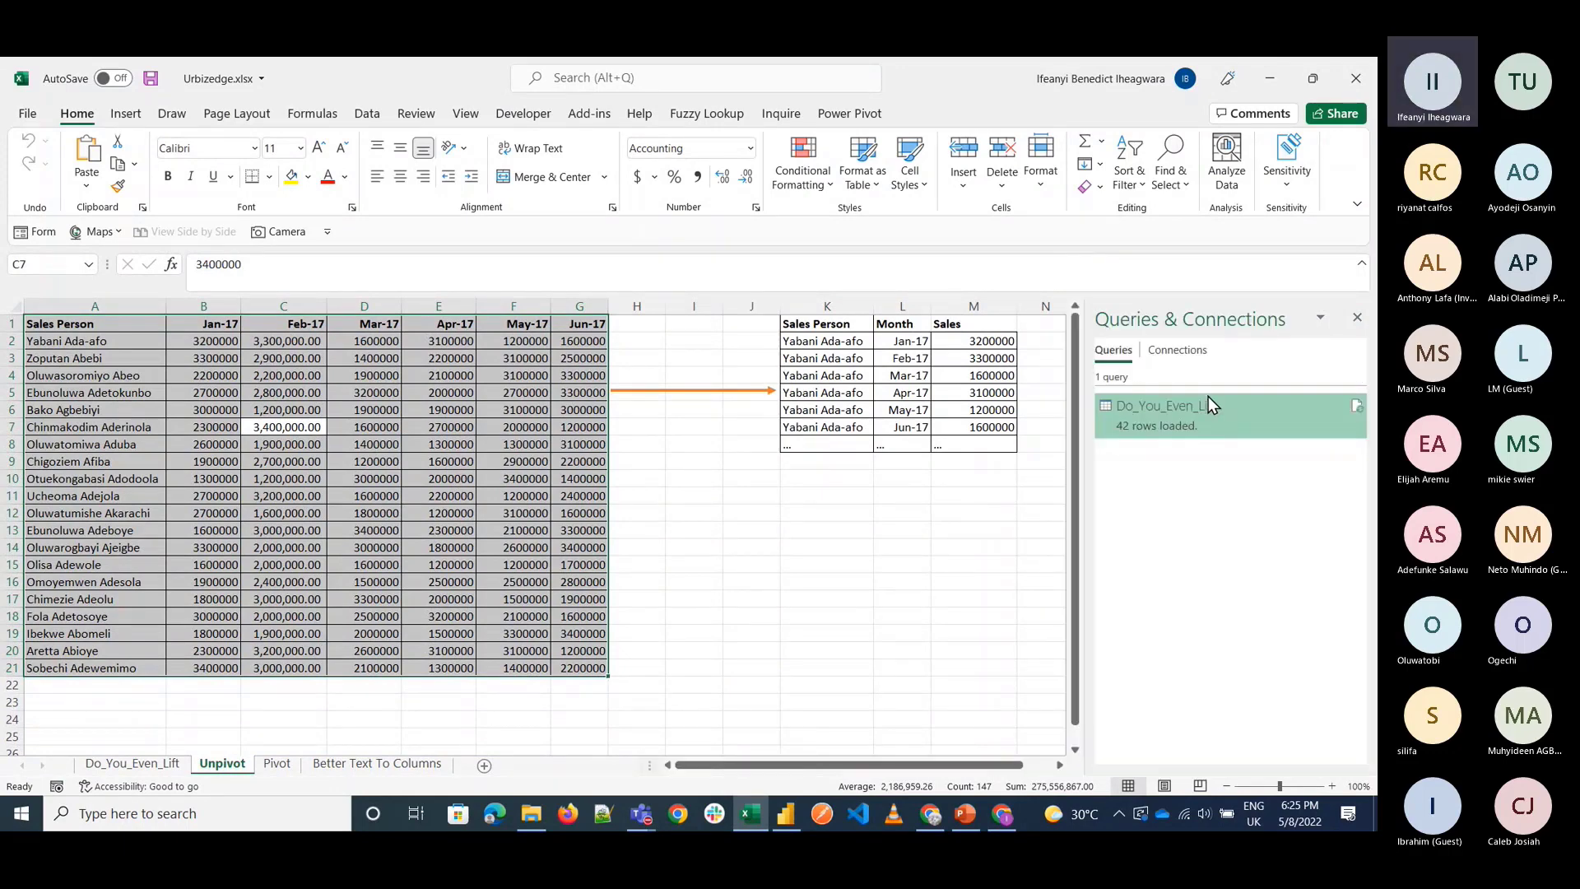
mouse_move(1208, 396)
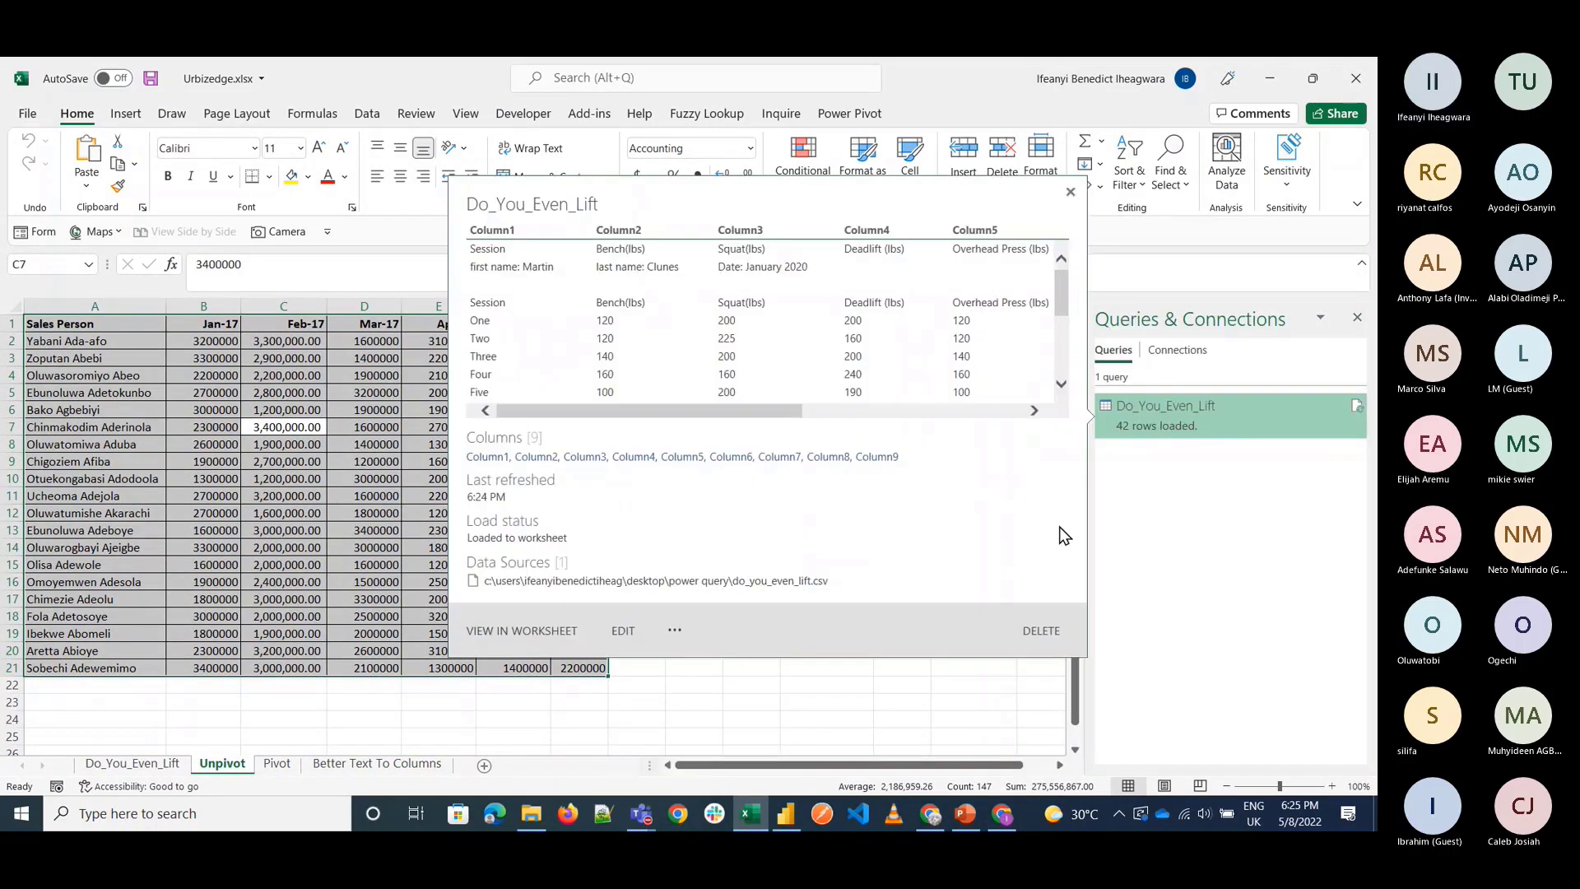
left_click(1049, 625)
left_click(1049, 632)
left_click(1039, 634)
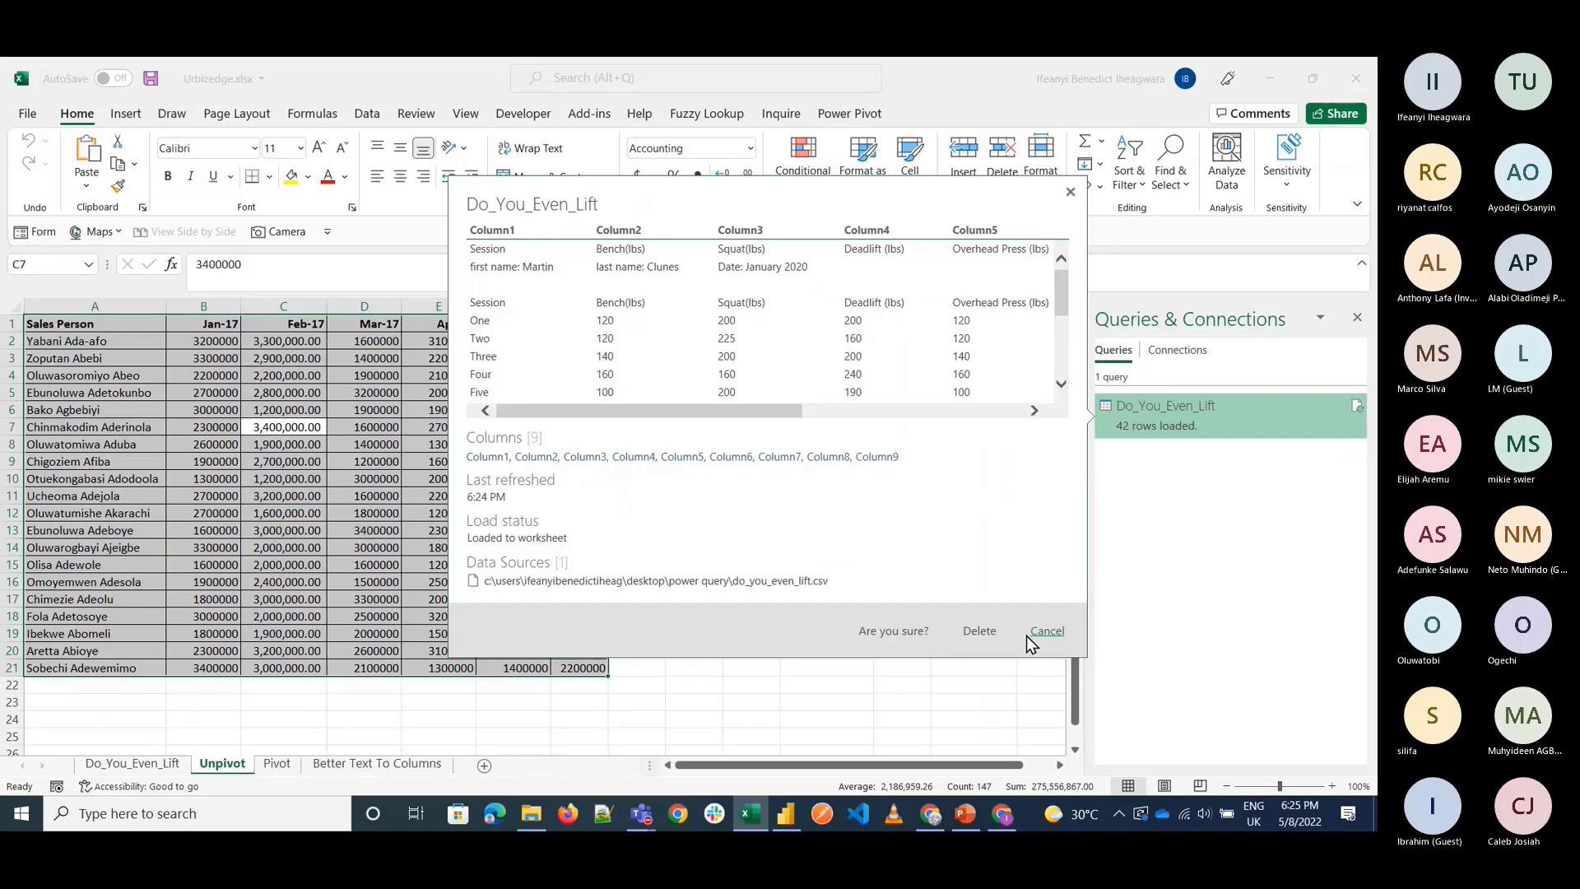
left_click(979, 631)
Load the monthly sales range A1:G21 into the Power Query Editor as a table with headers.
left_click(438, 461)
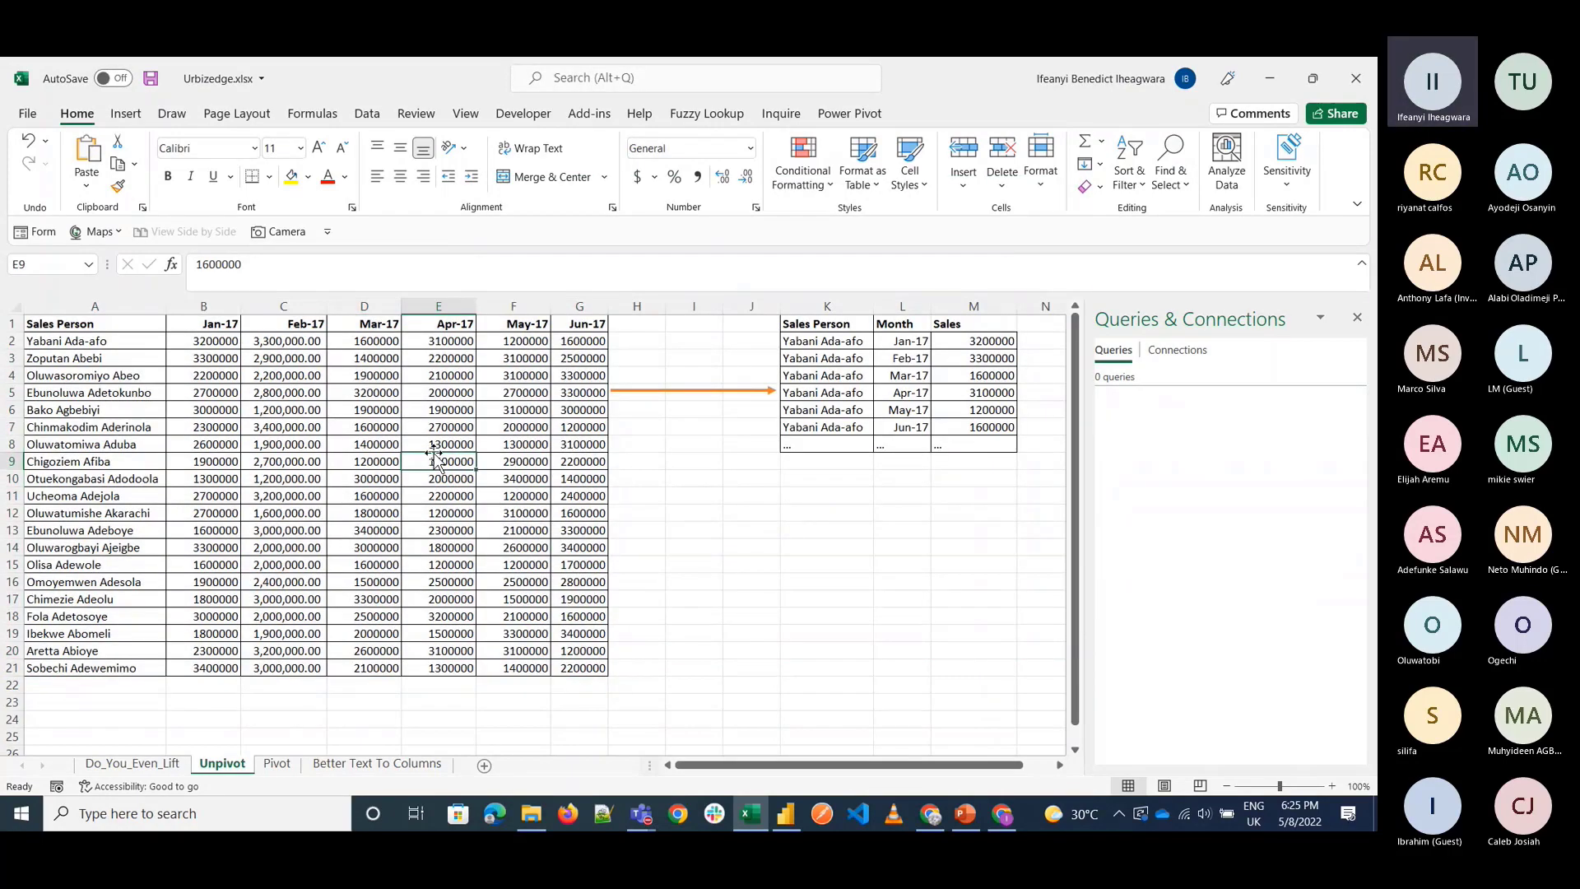
key("ctrl+a")
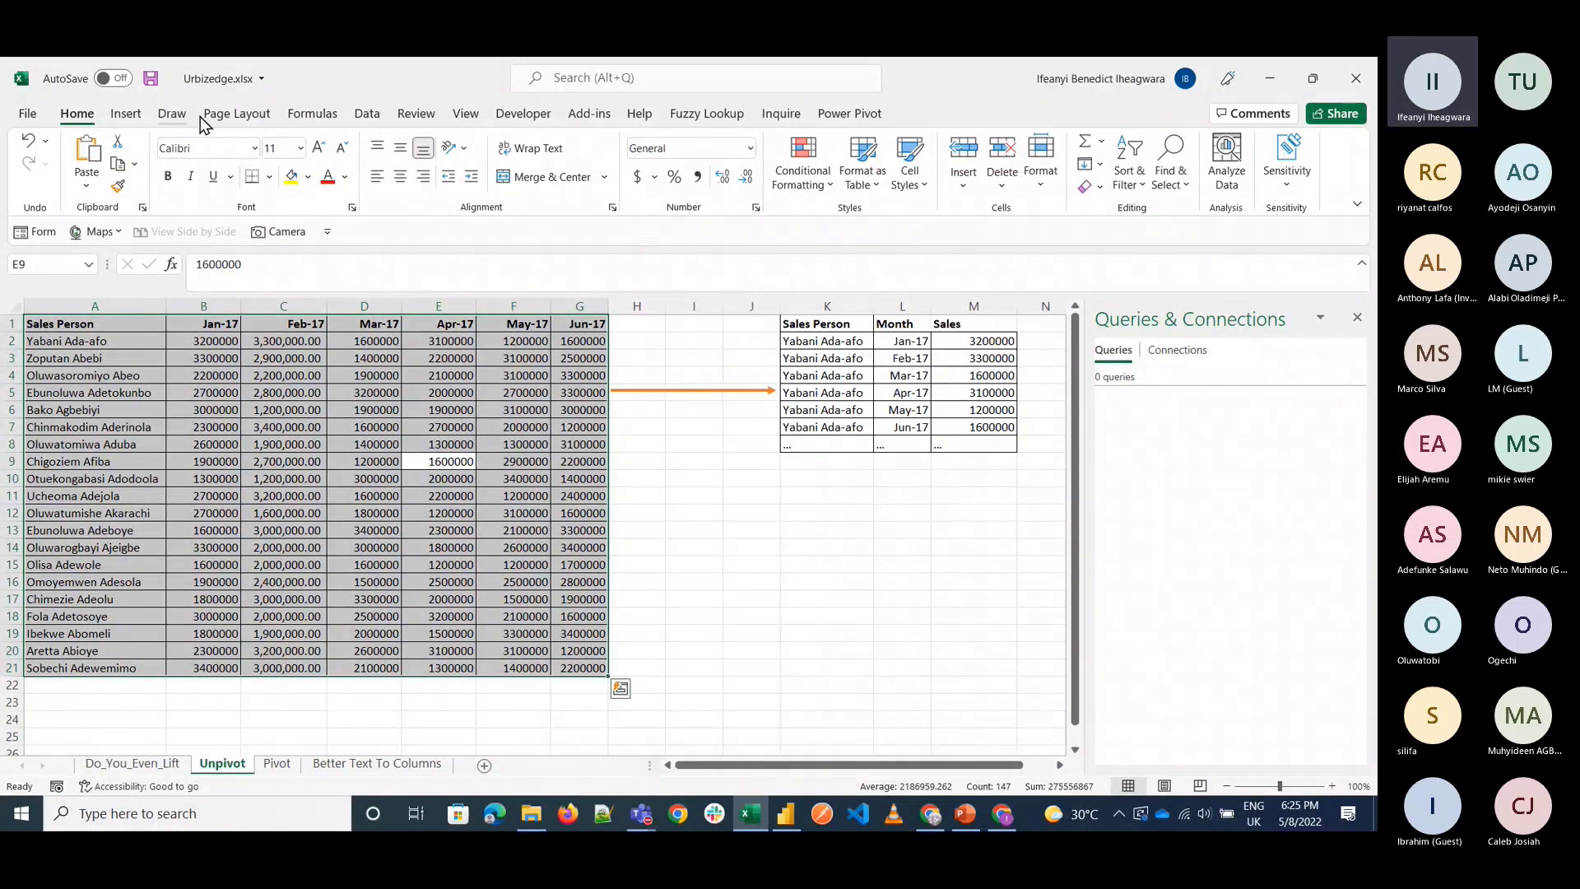
left_click(367, 116)
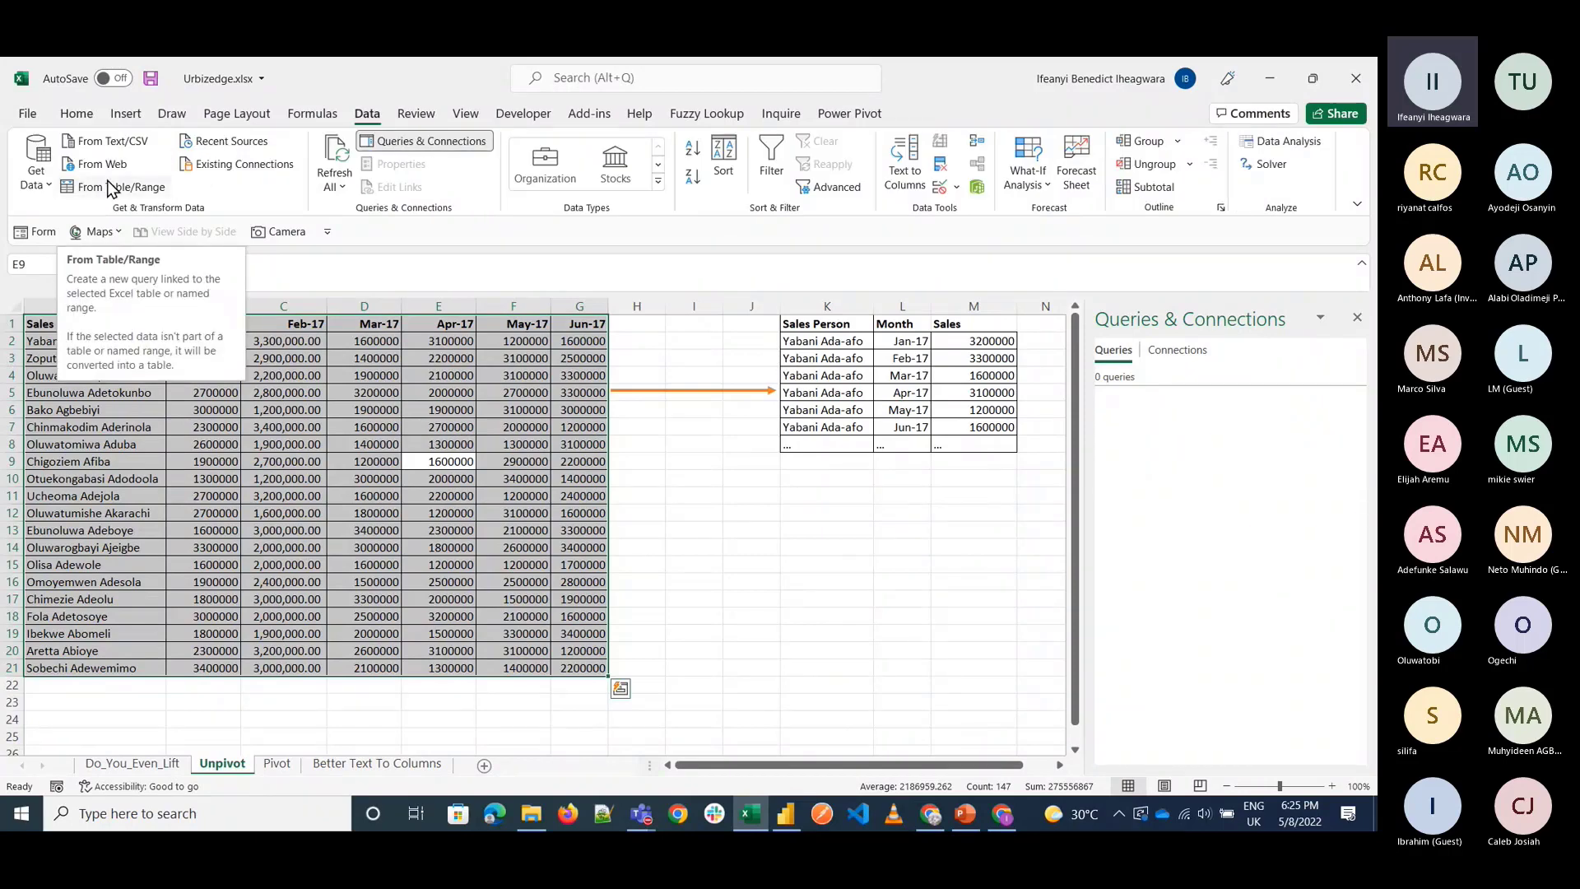
left_click(47, 184)
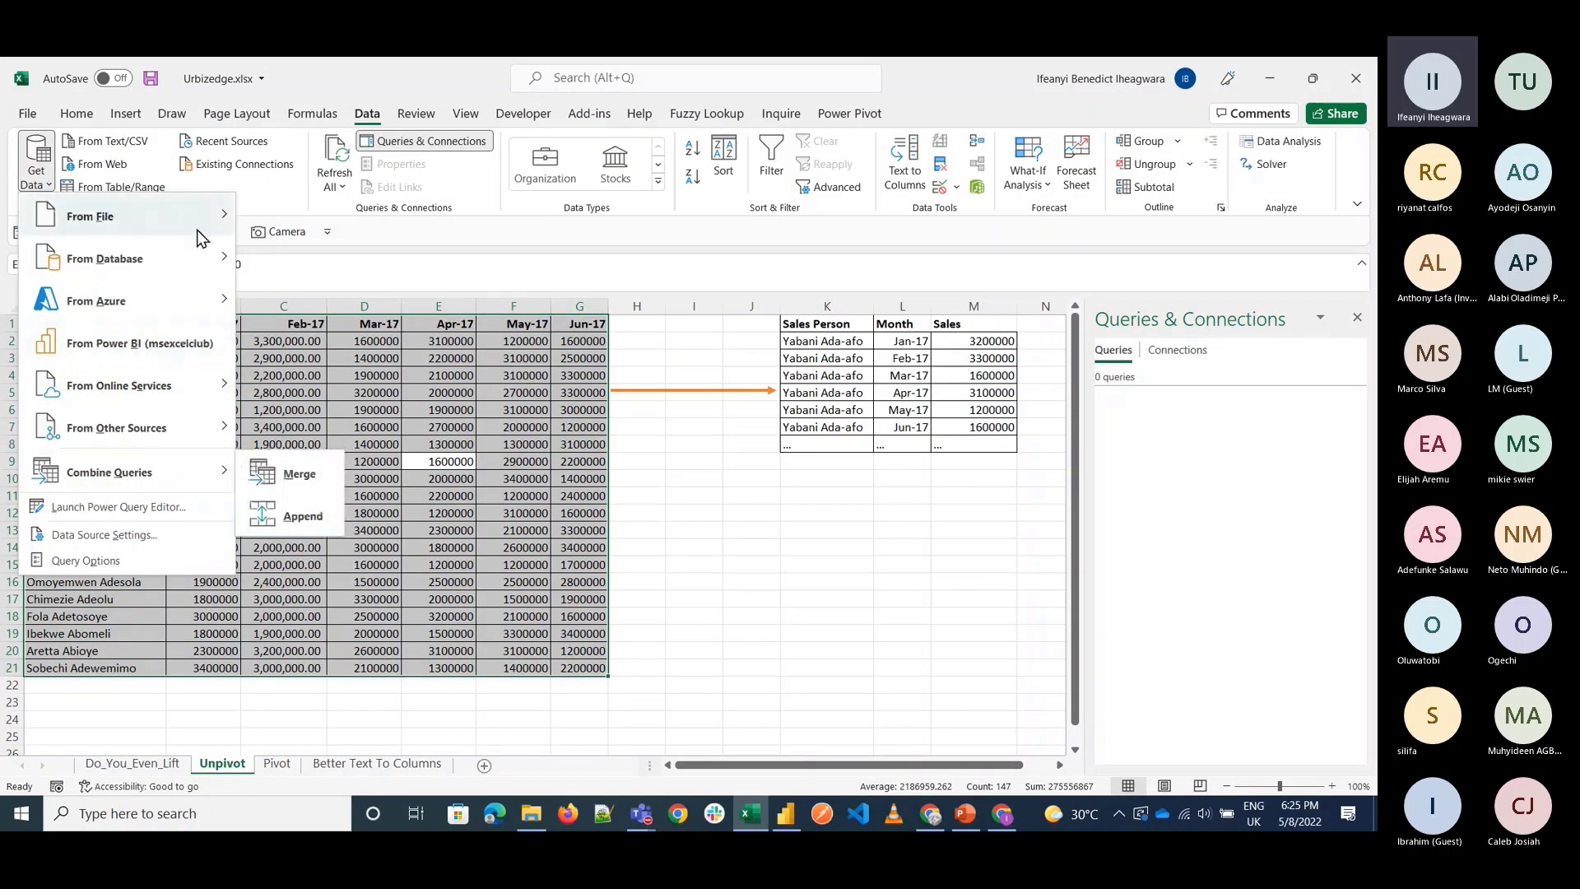
left_click(149, 188)
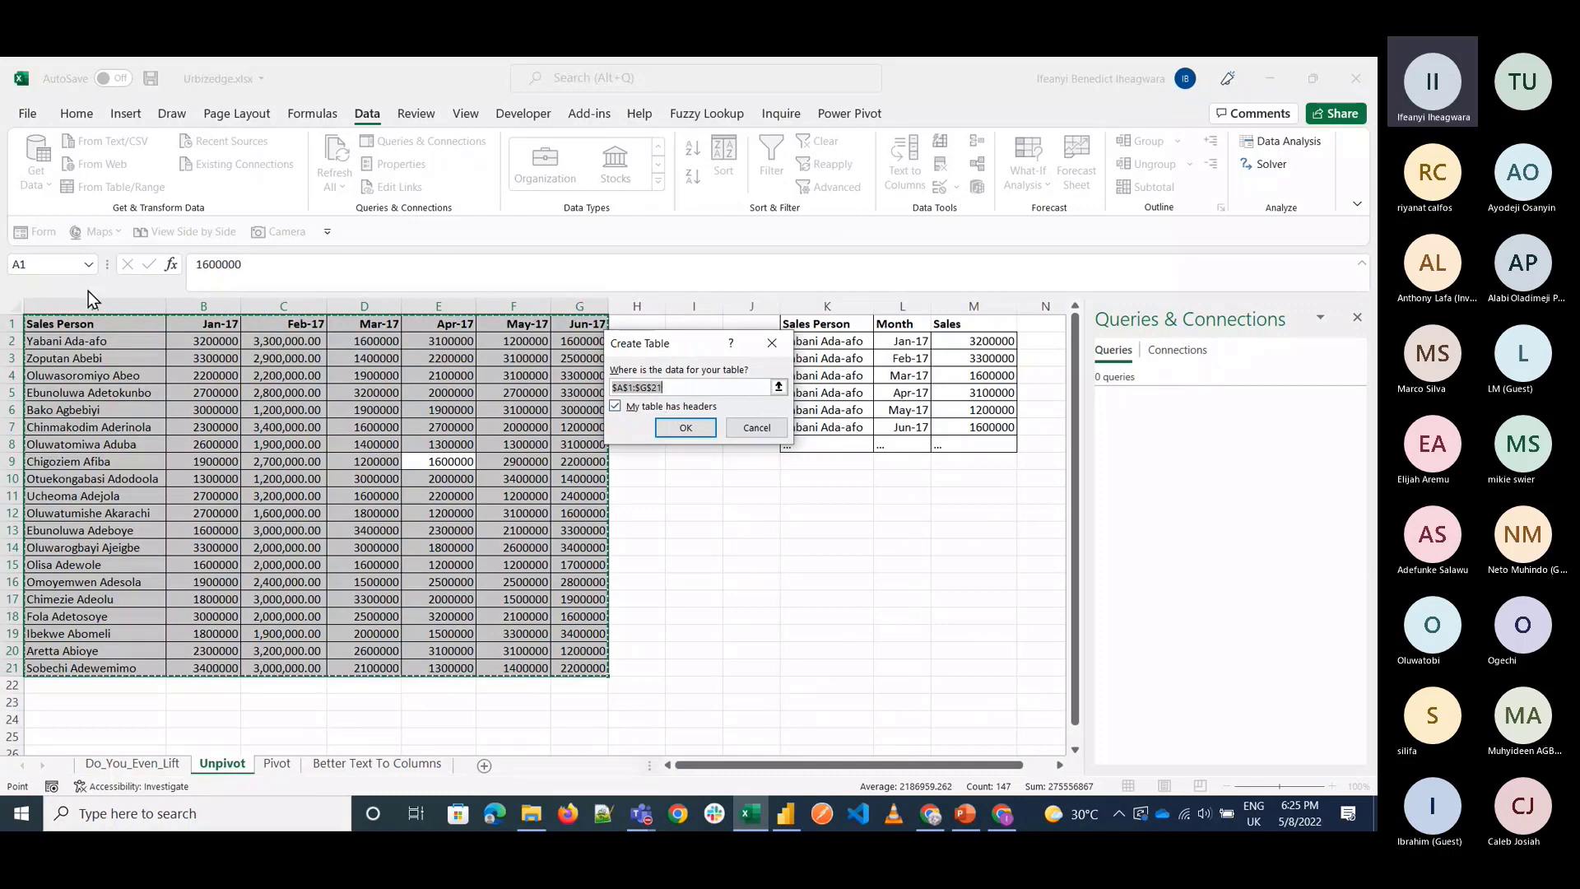
left_click(686, 428)
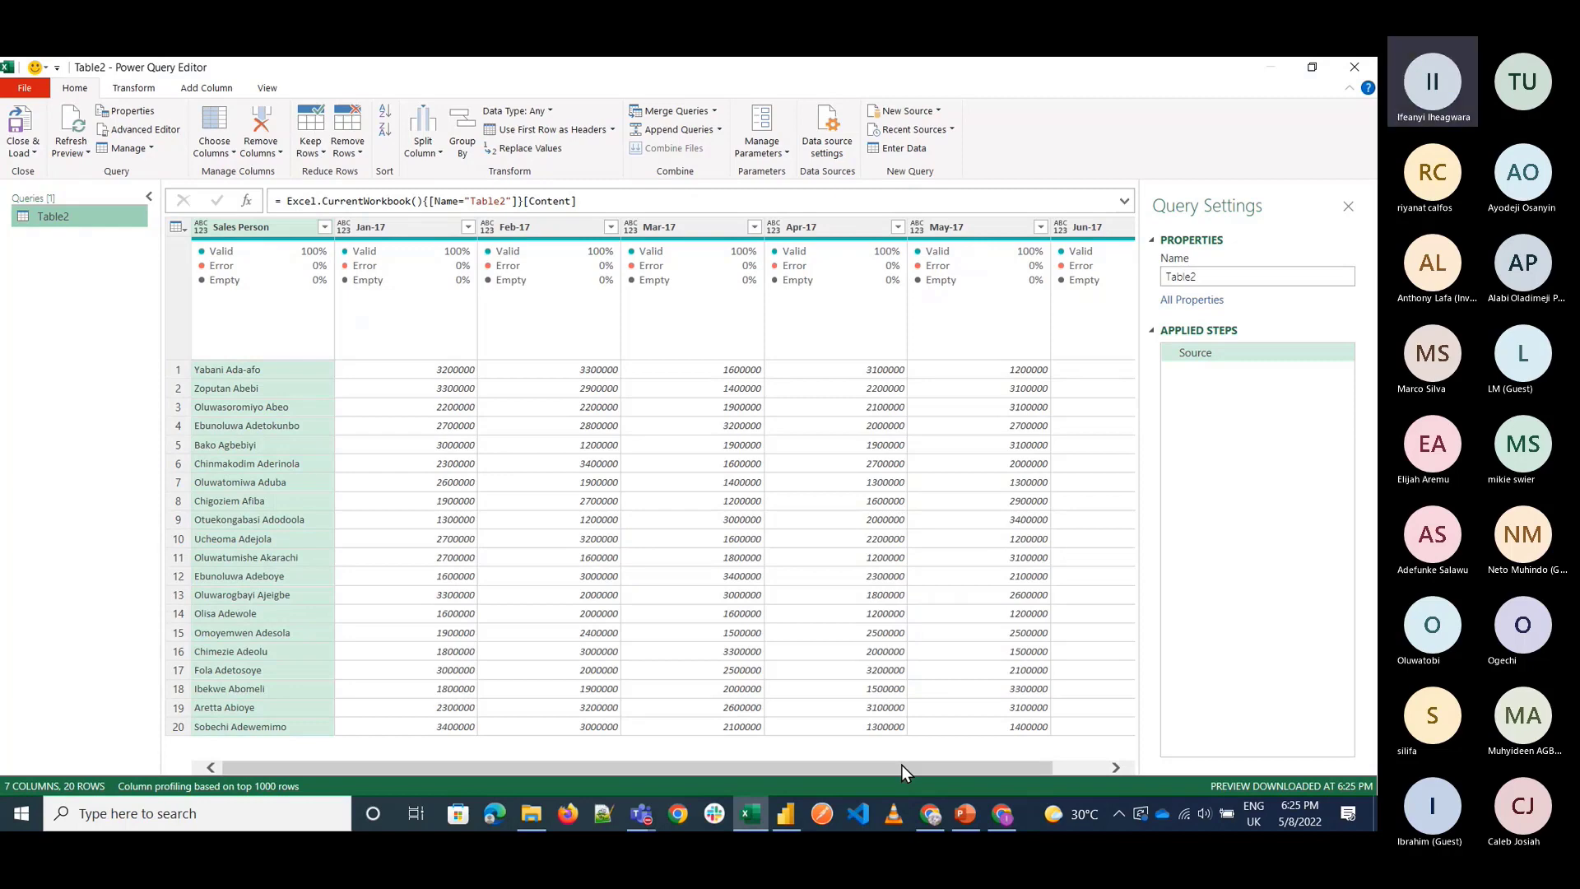
Switch to Power BI Desktop and open the Better Text To Columns query for editing in its Power Query Editor.
key("alt+Tab")
right_click(1277, 290)
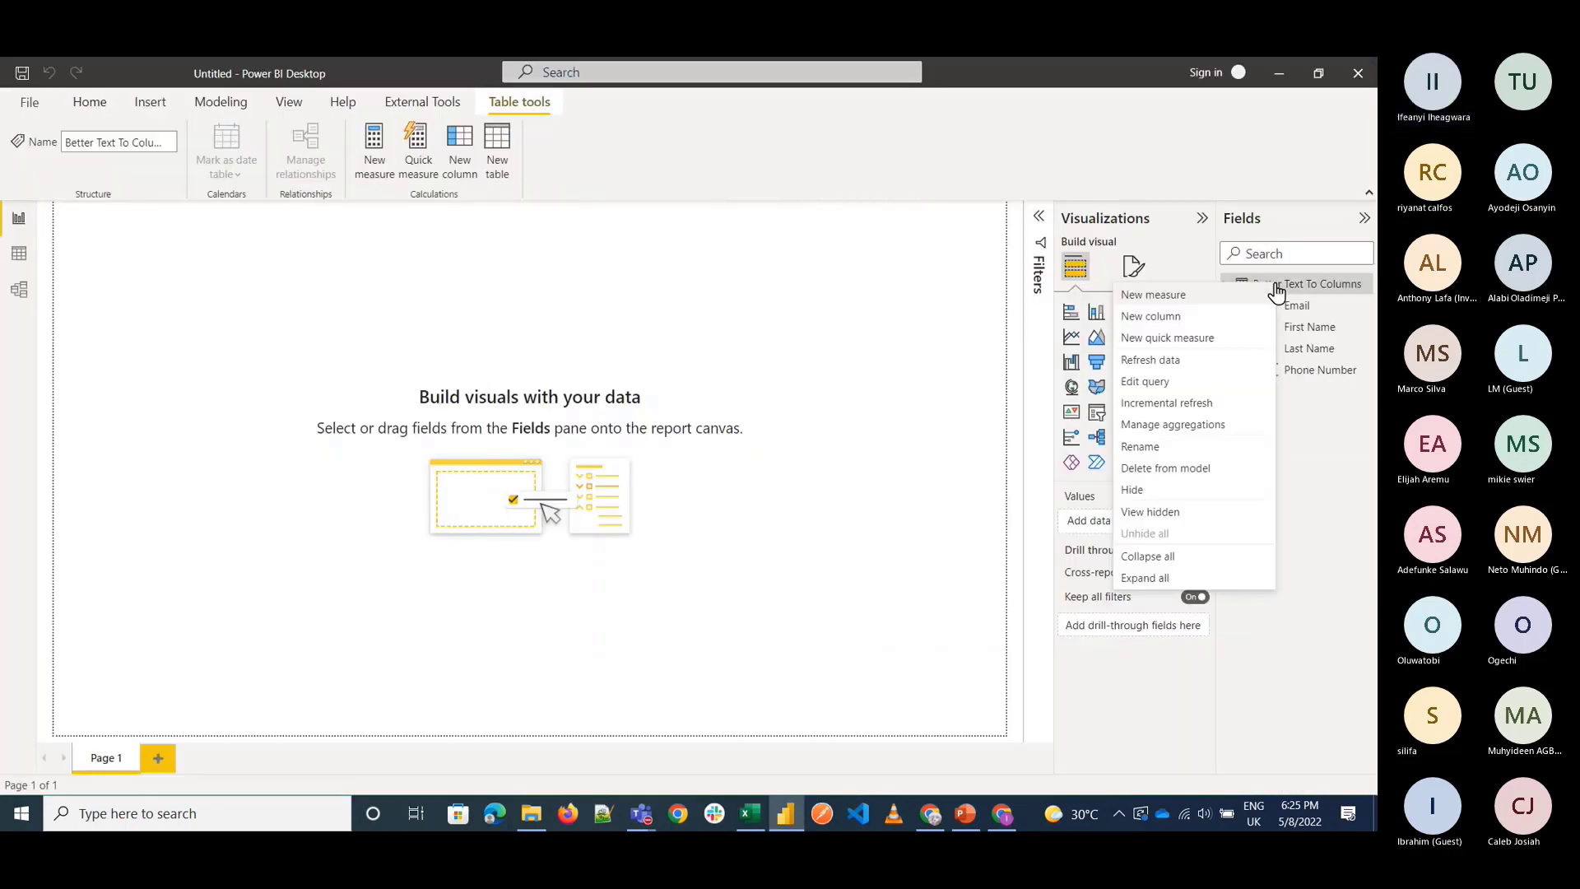
left_click(1201, 393)
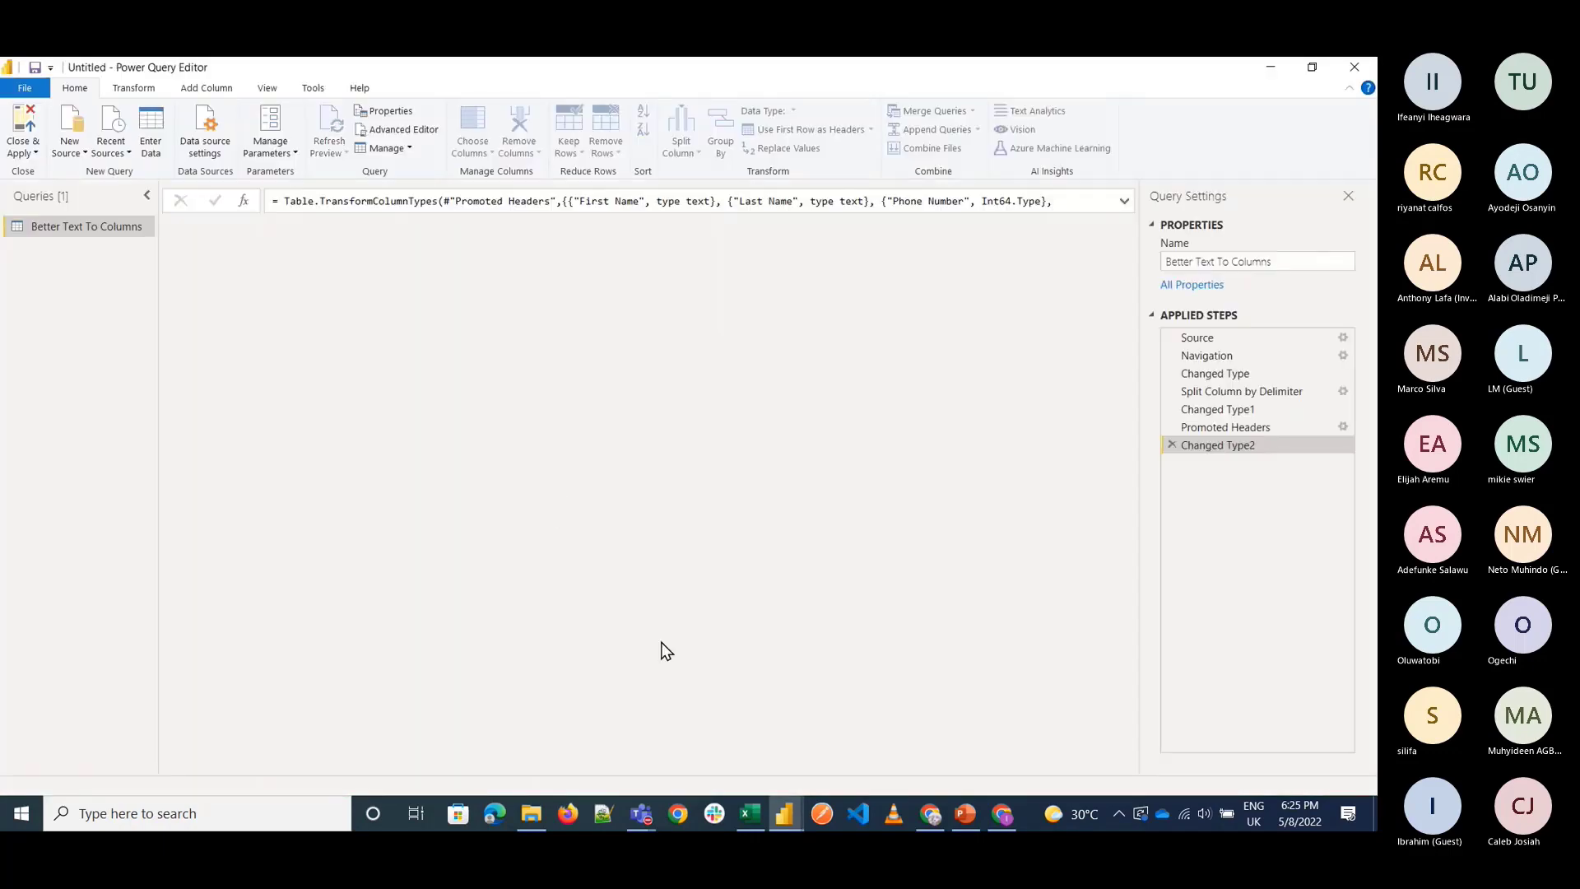
left_click(784, 813)
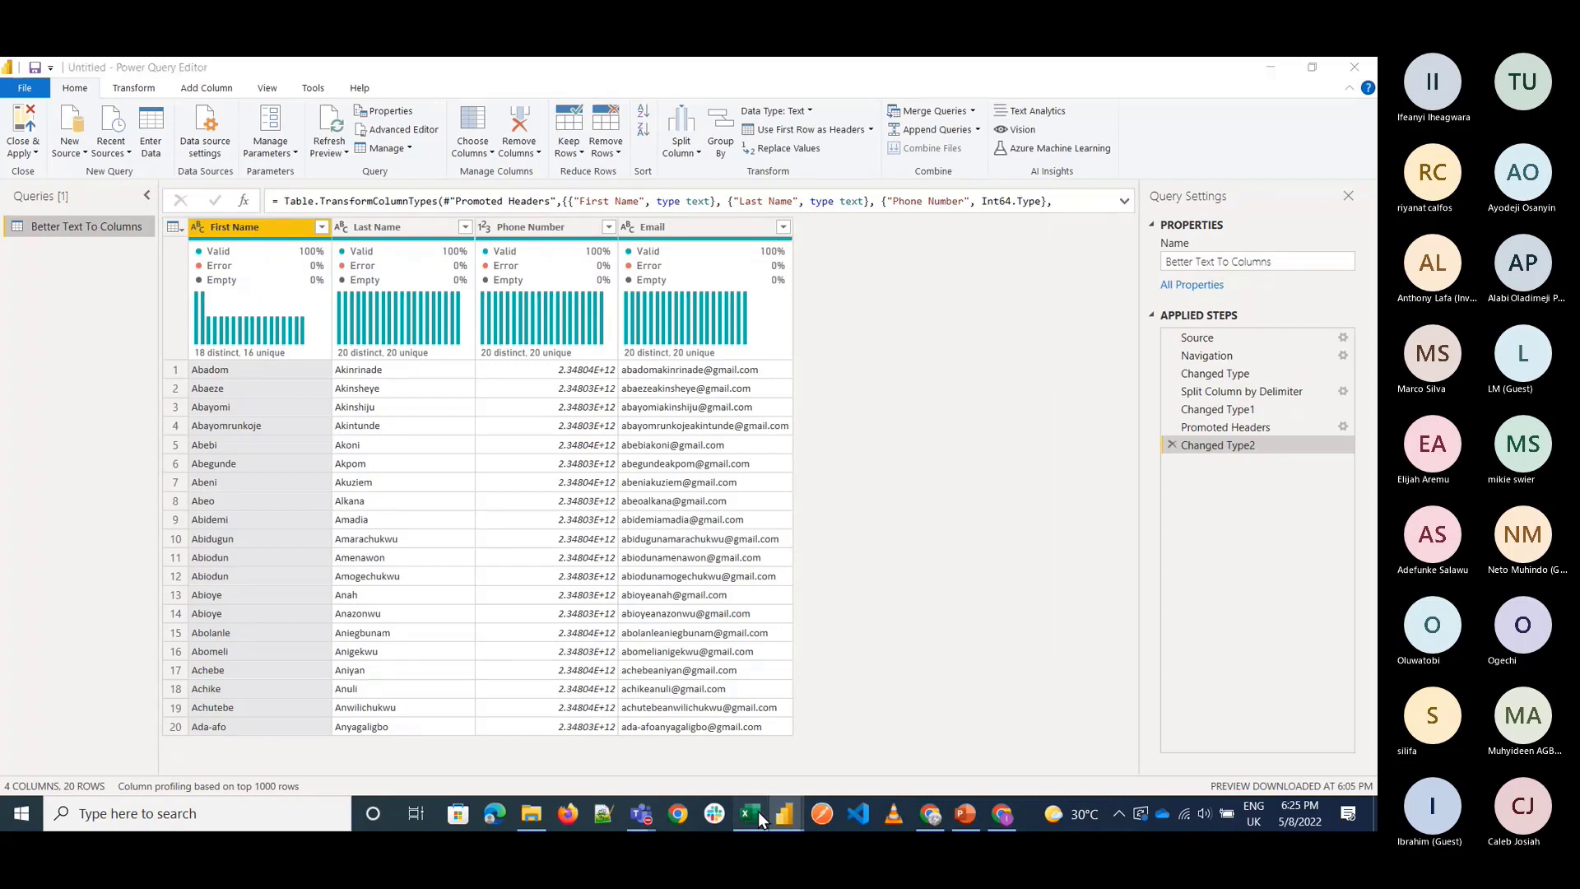
Place Excel's Table2 Power Query Editor and Power BI's Power Query Editor side by side as smaller windows for comparison.
left_click(758, 812)
left_click_drag(576, 67, 388, 182)
mouse_move(784, 813)
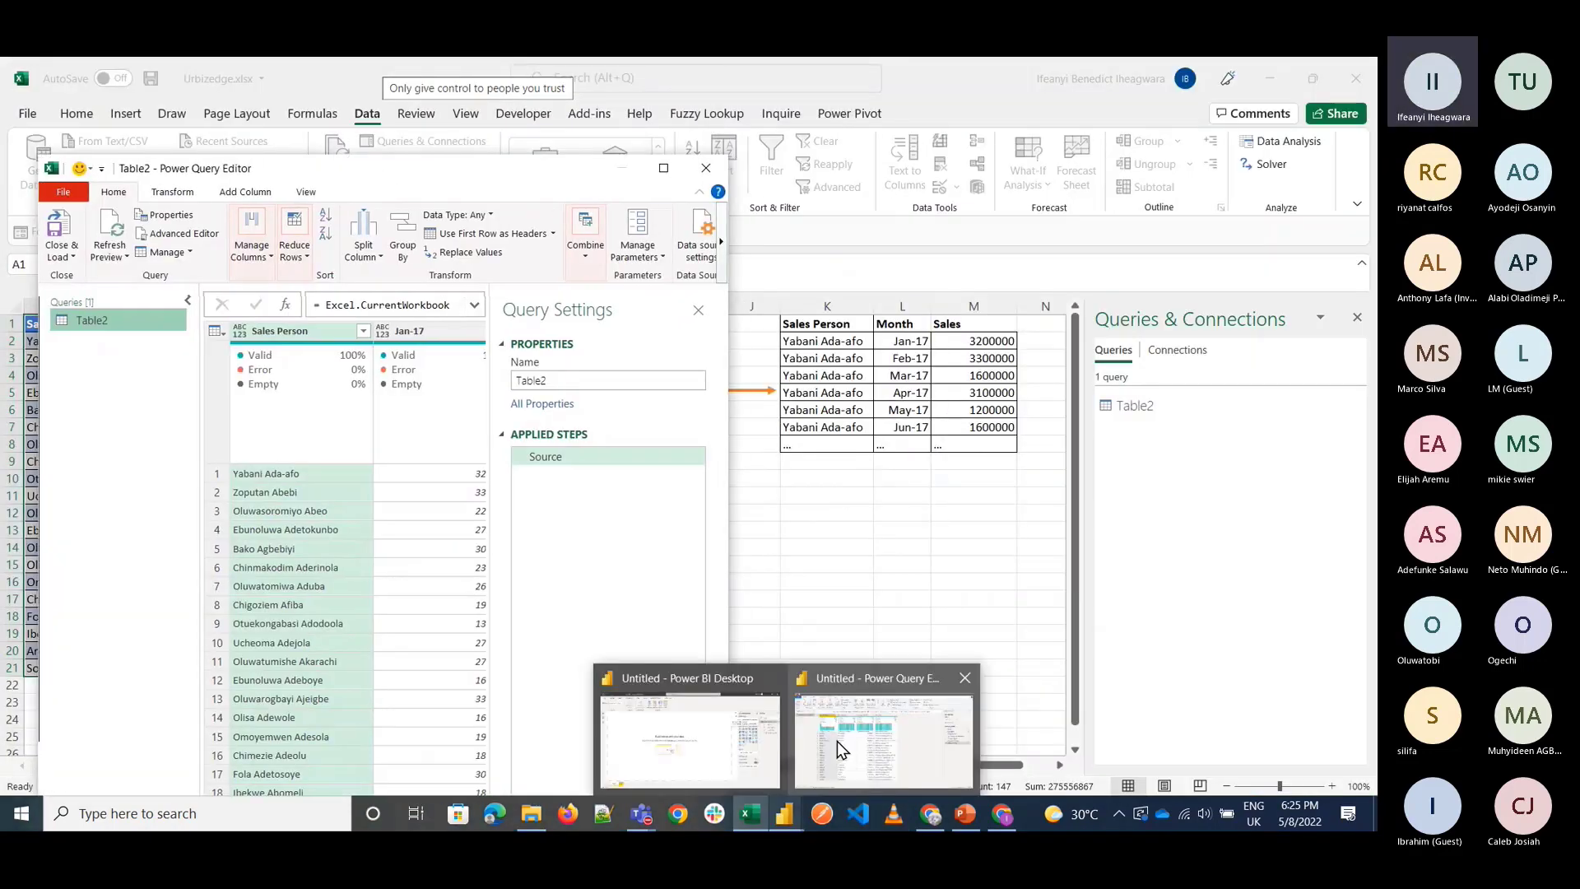
left_click(837, 741)
left_click_drag(1070, 70, 1024, 146)
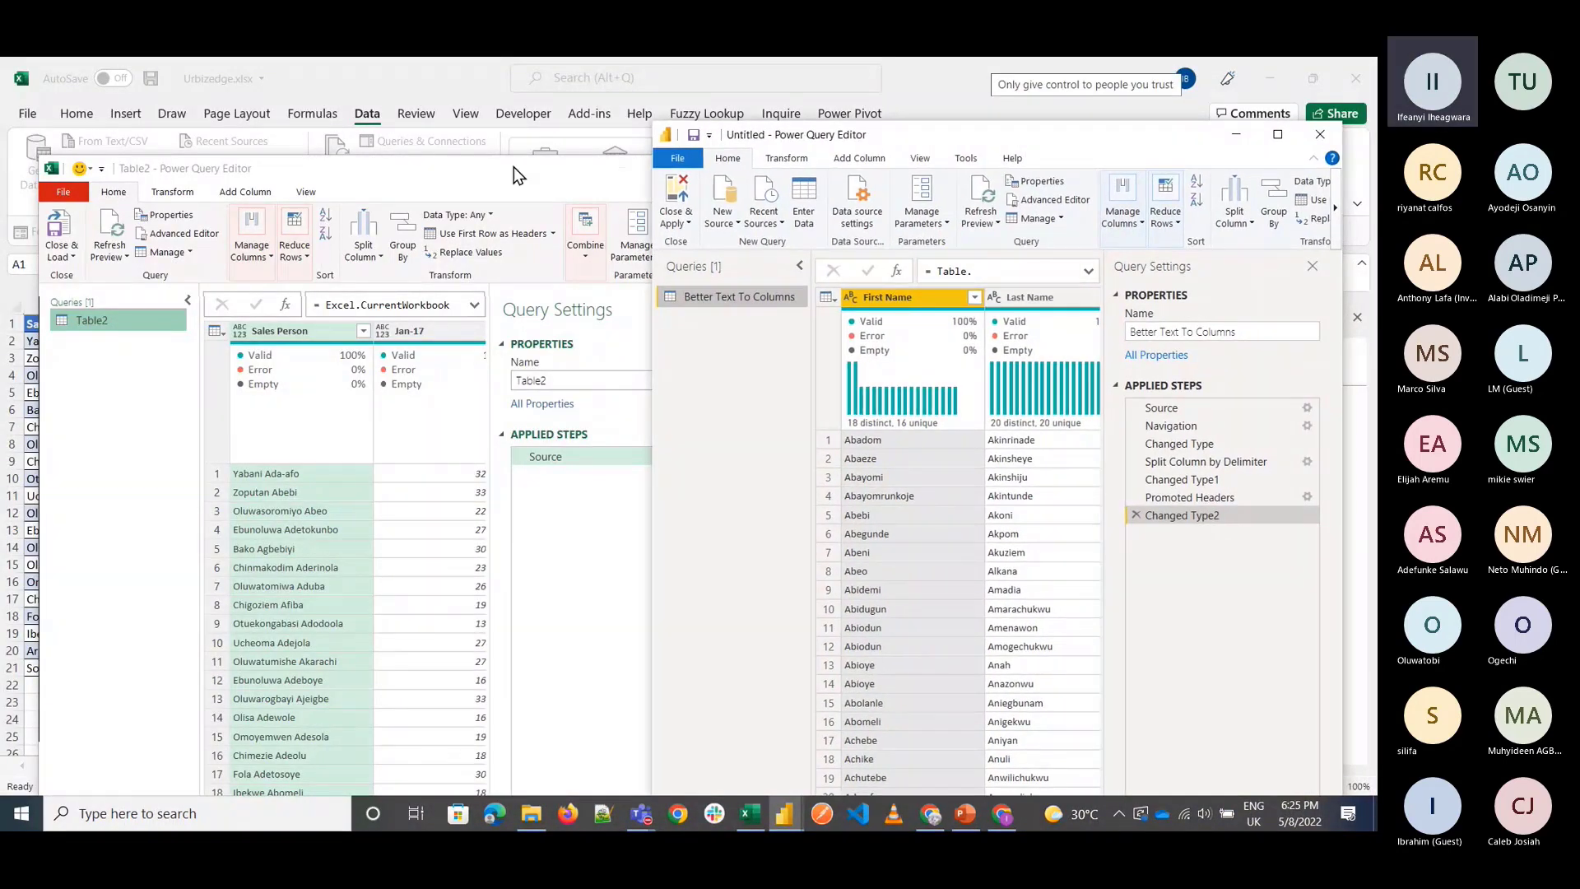
left_click_drag(514, 167, 499, 110)
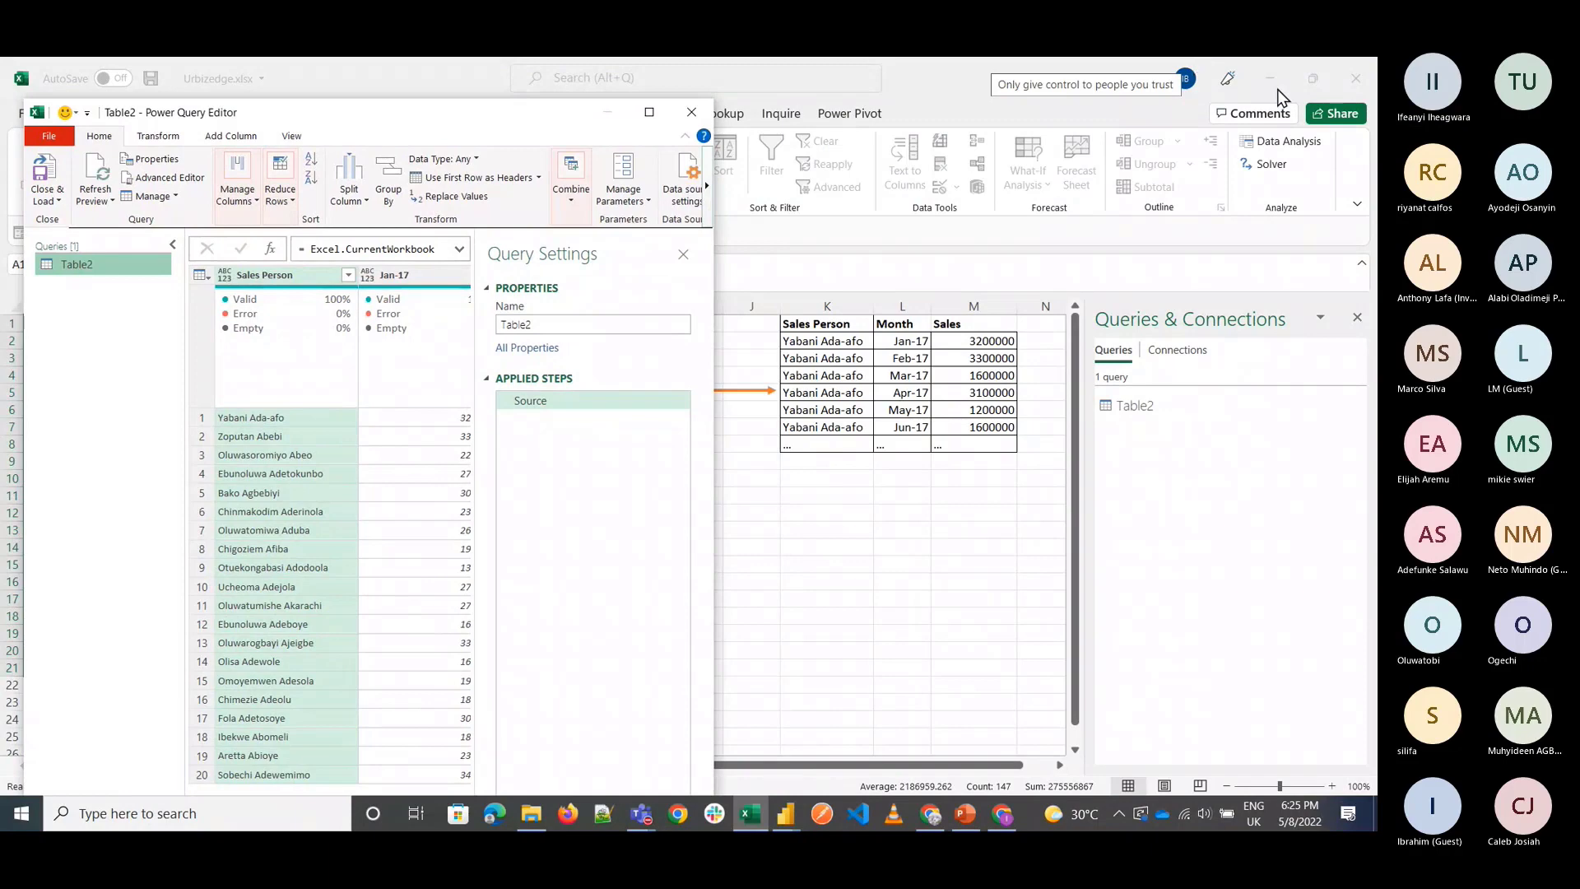
mouse_move(785, 813)
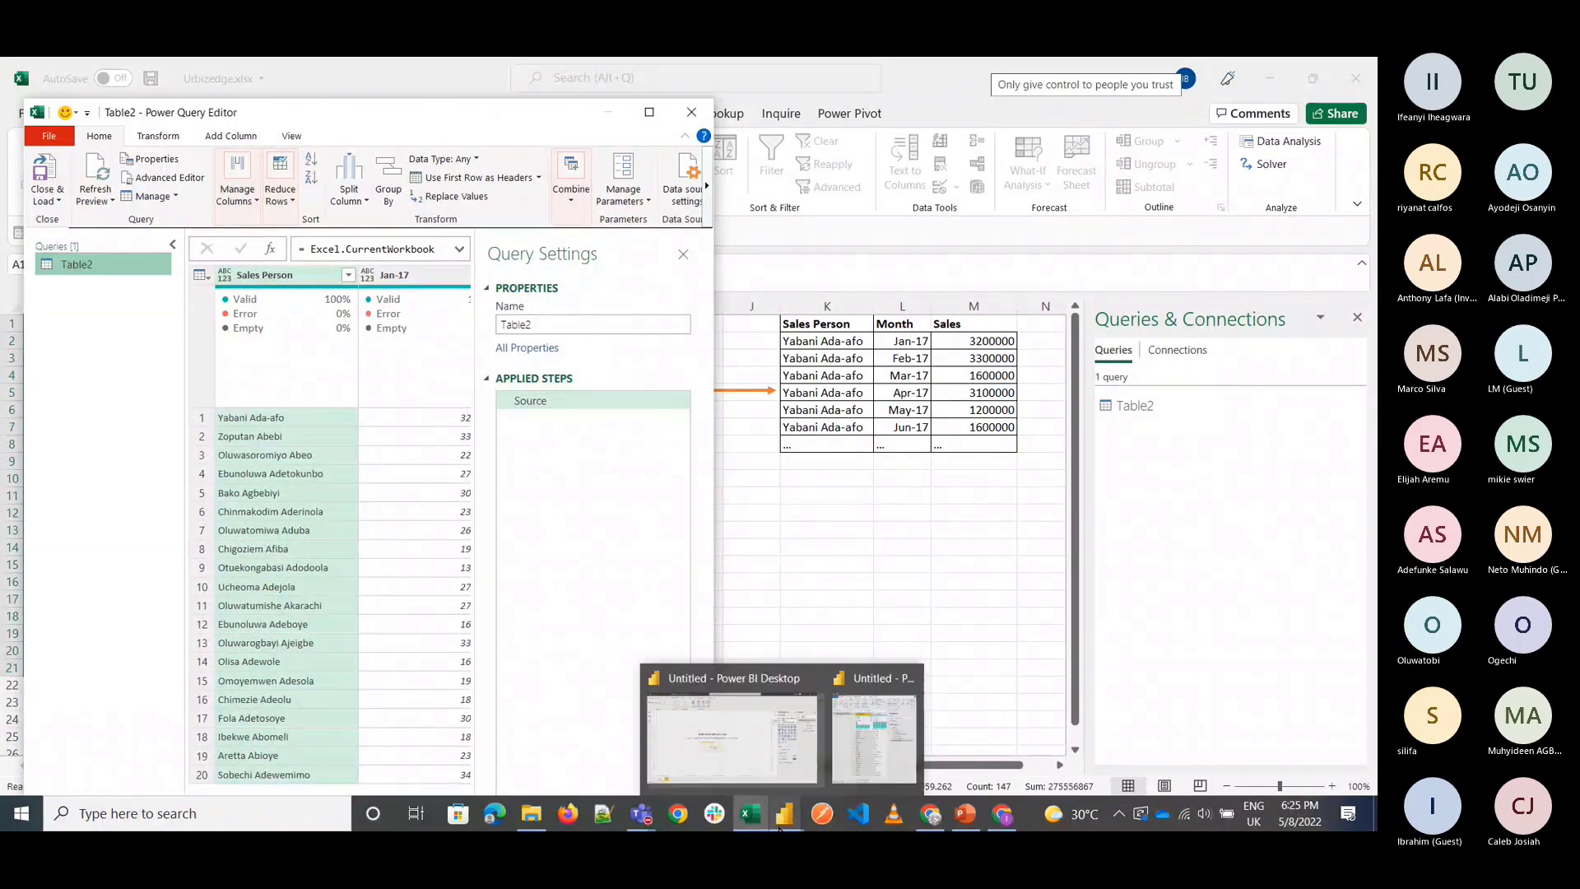
left_click(903, 743)
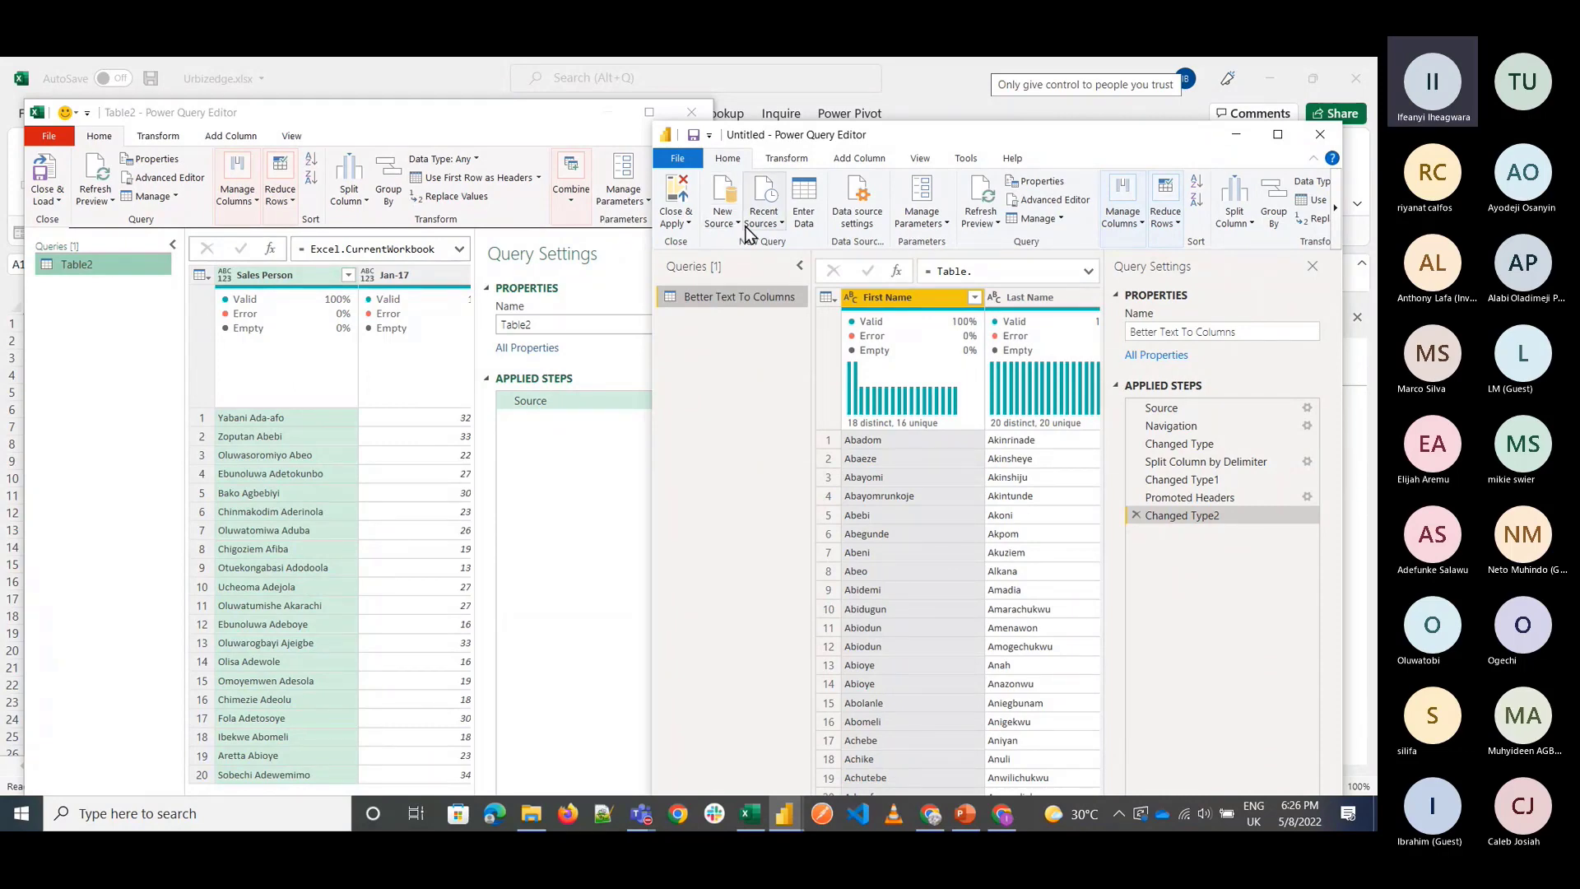
Maximize Excel's Table2 Power Query Editor and then Power BI's Power Query Editor.
left_click(145, 428)
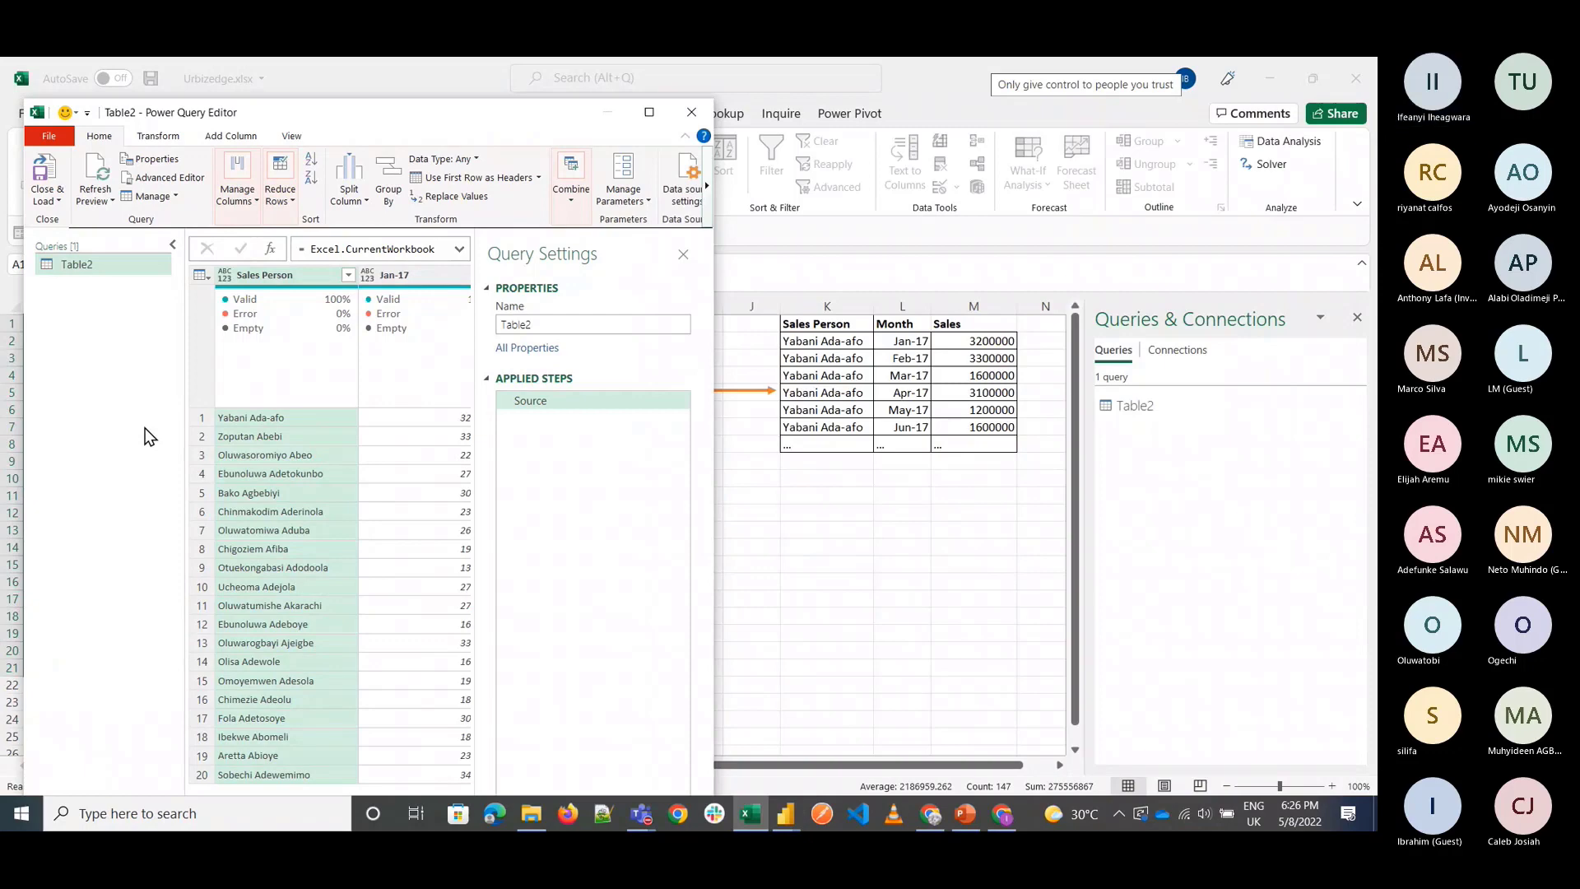
left_click(649, 113)
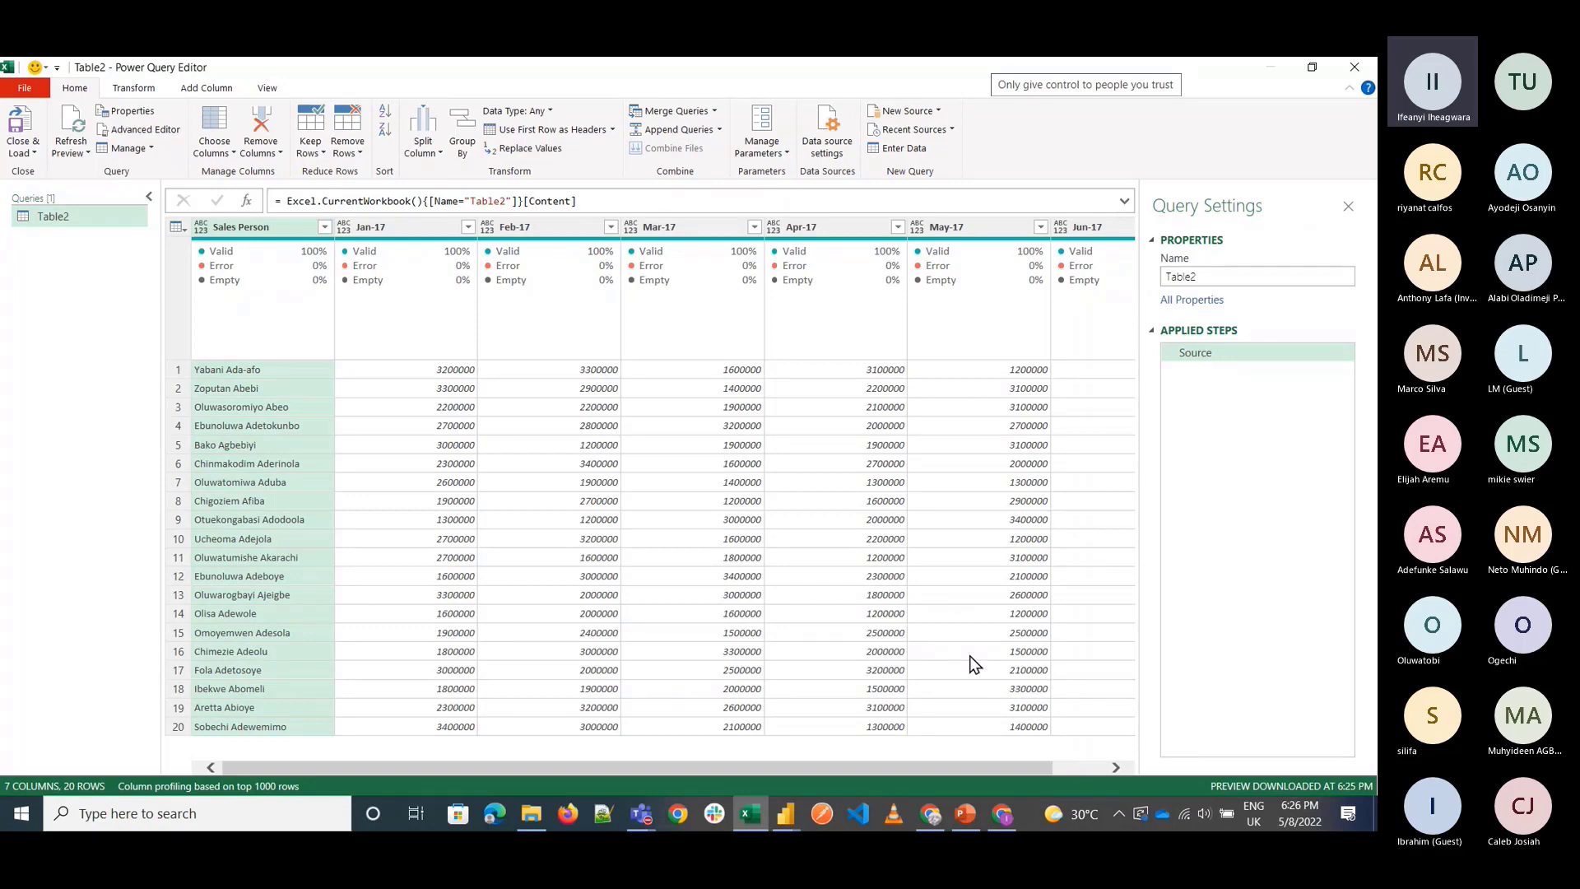
mouse_move(785, 813)
left_click(880, 744)
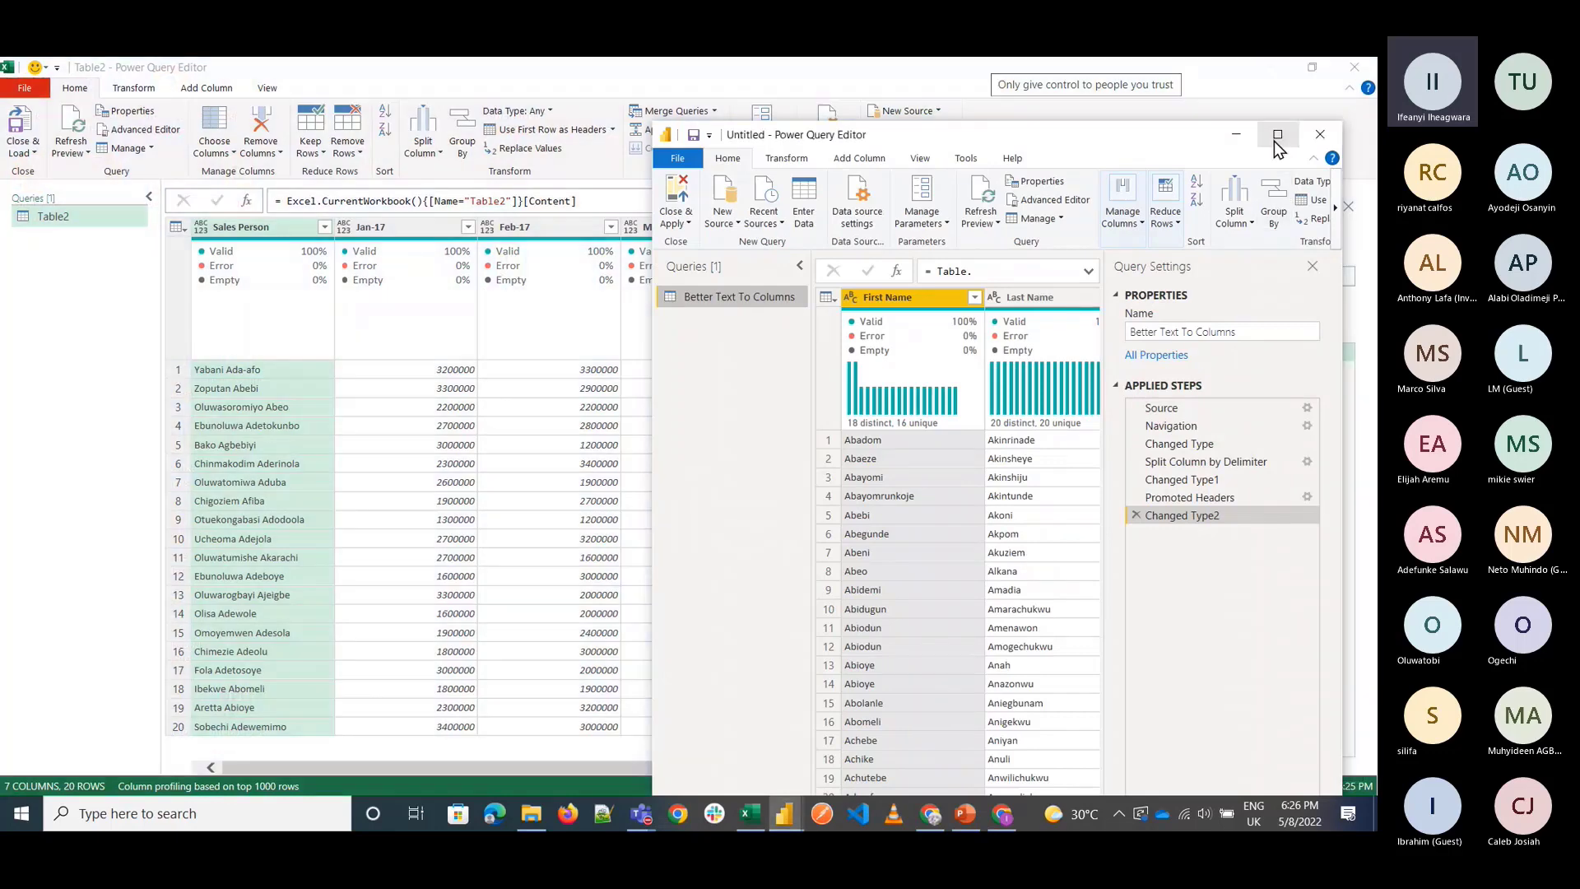
left_click(1275, 141)
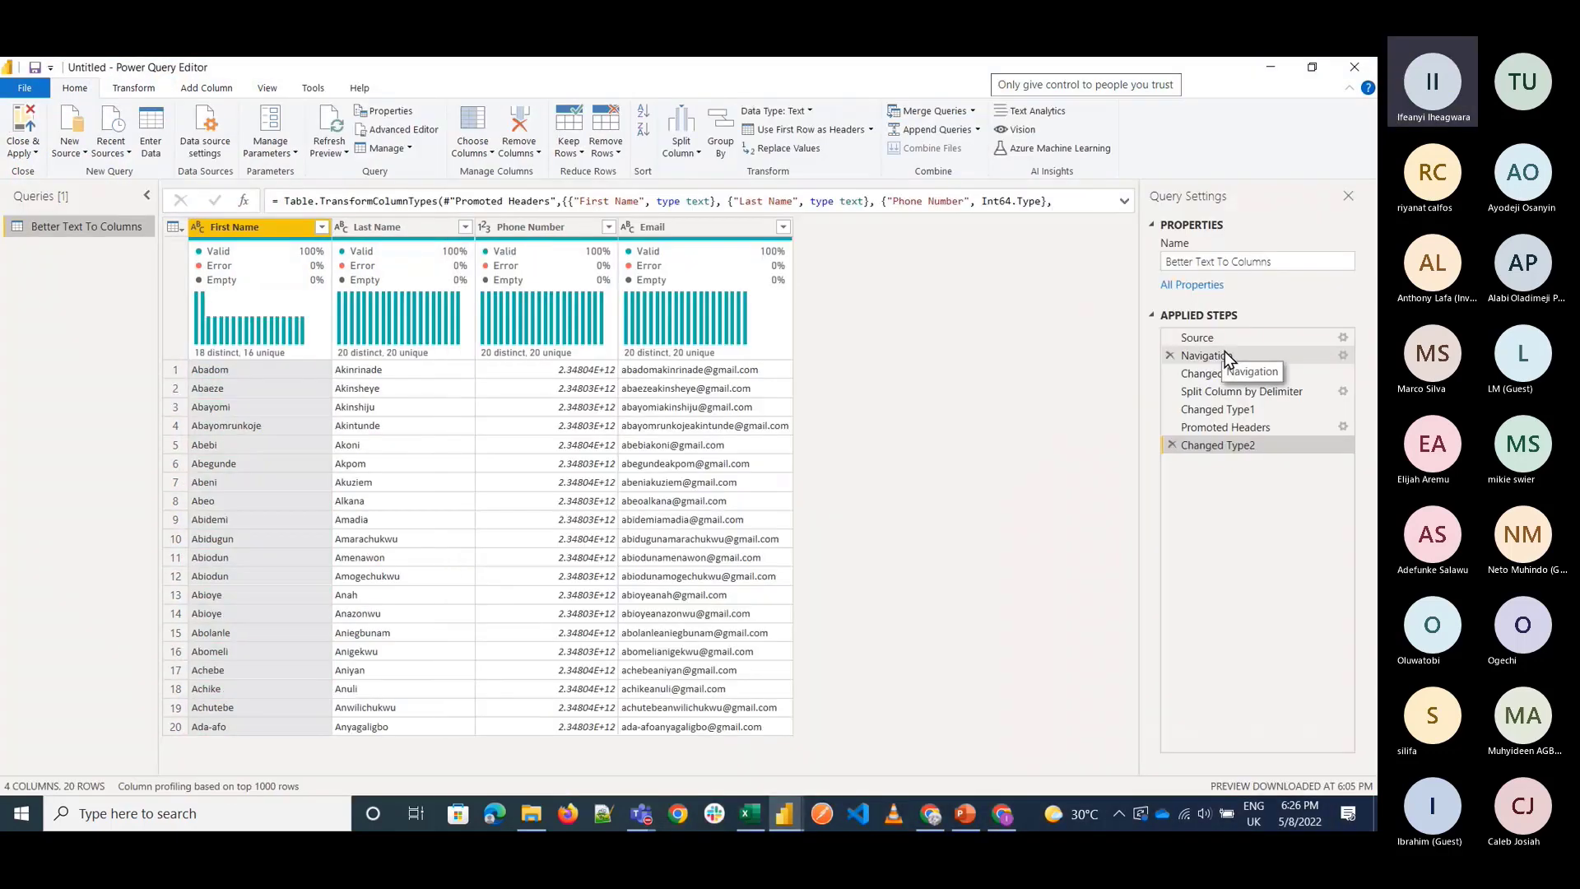
Review each applied step of the Better Text To Columns query in order, from Source through Changed Type2.
left_click(1208, 338)
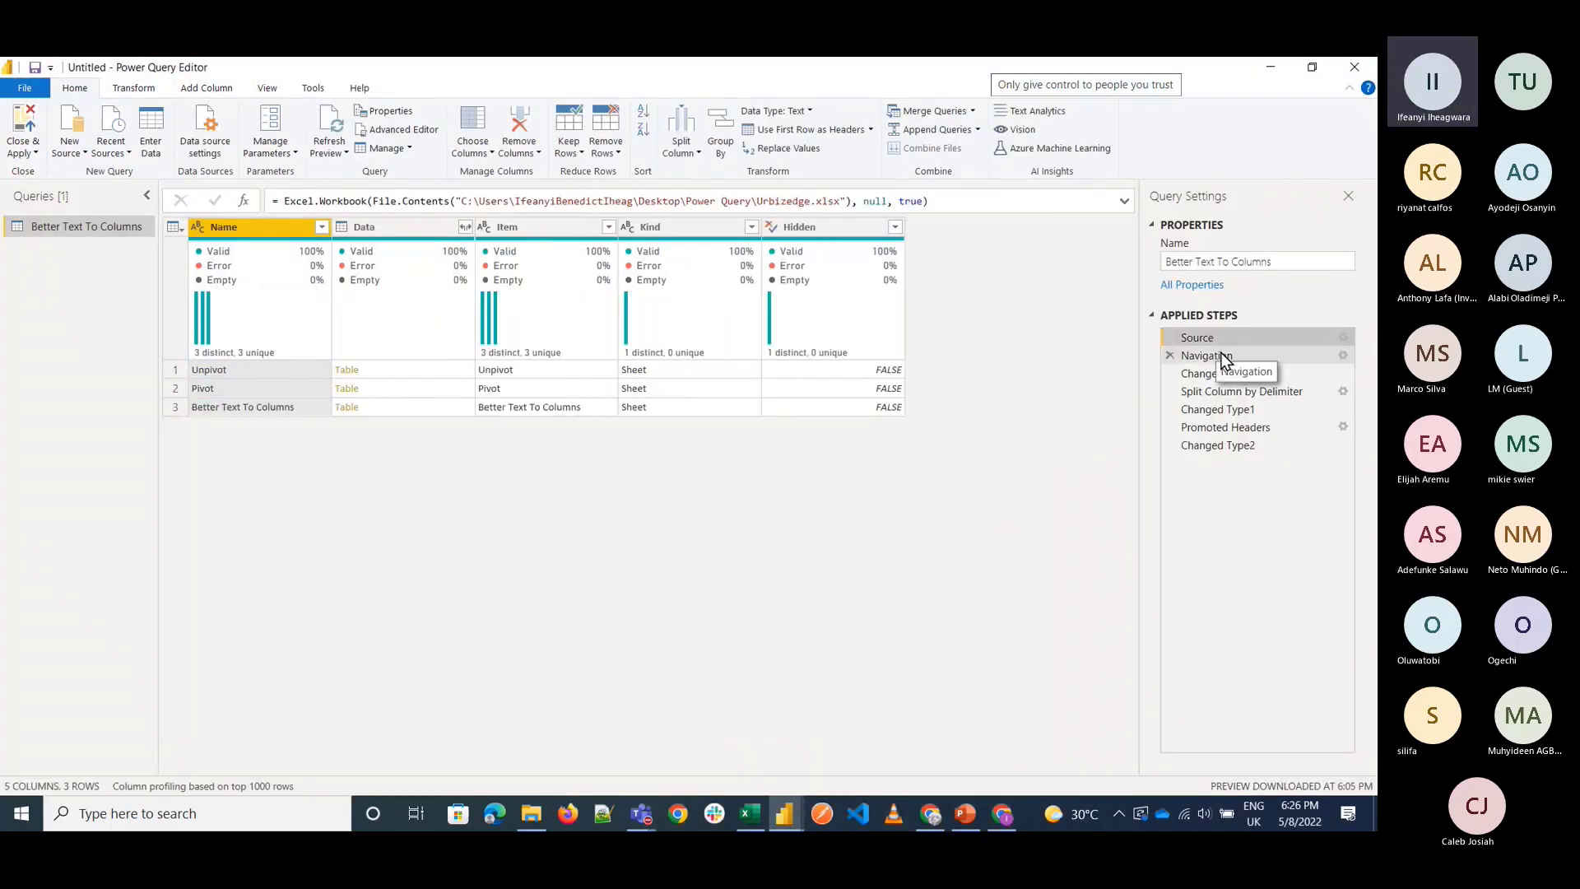
left_click(1206, 355)
left_click(1231, 375)
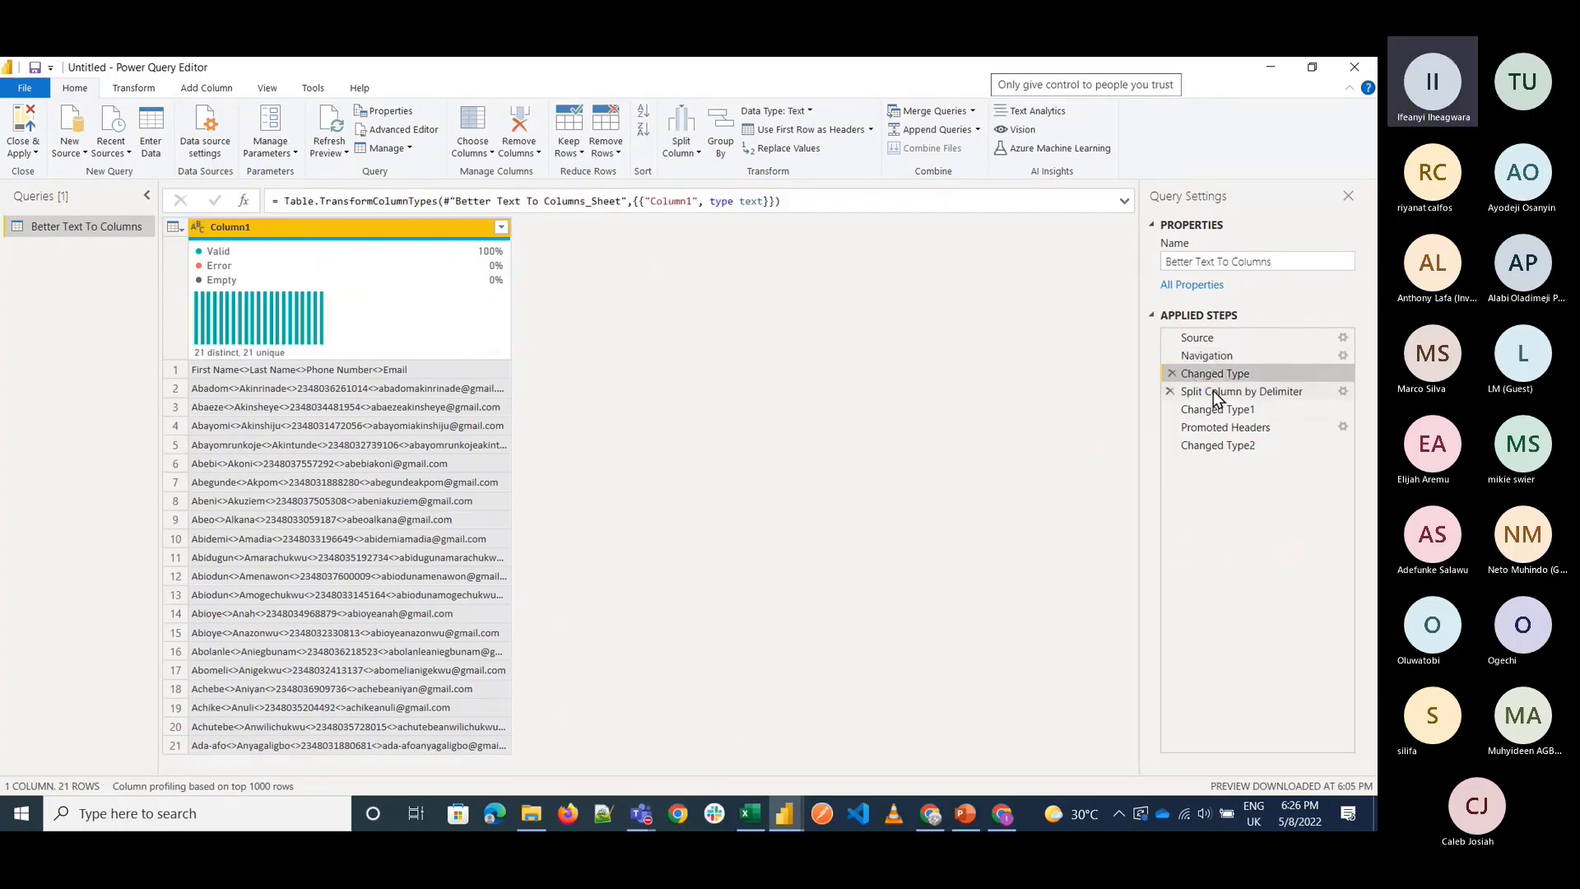
left_click(1213, 390)
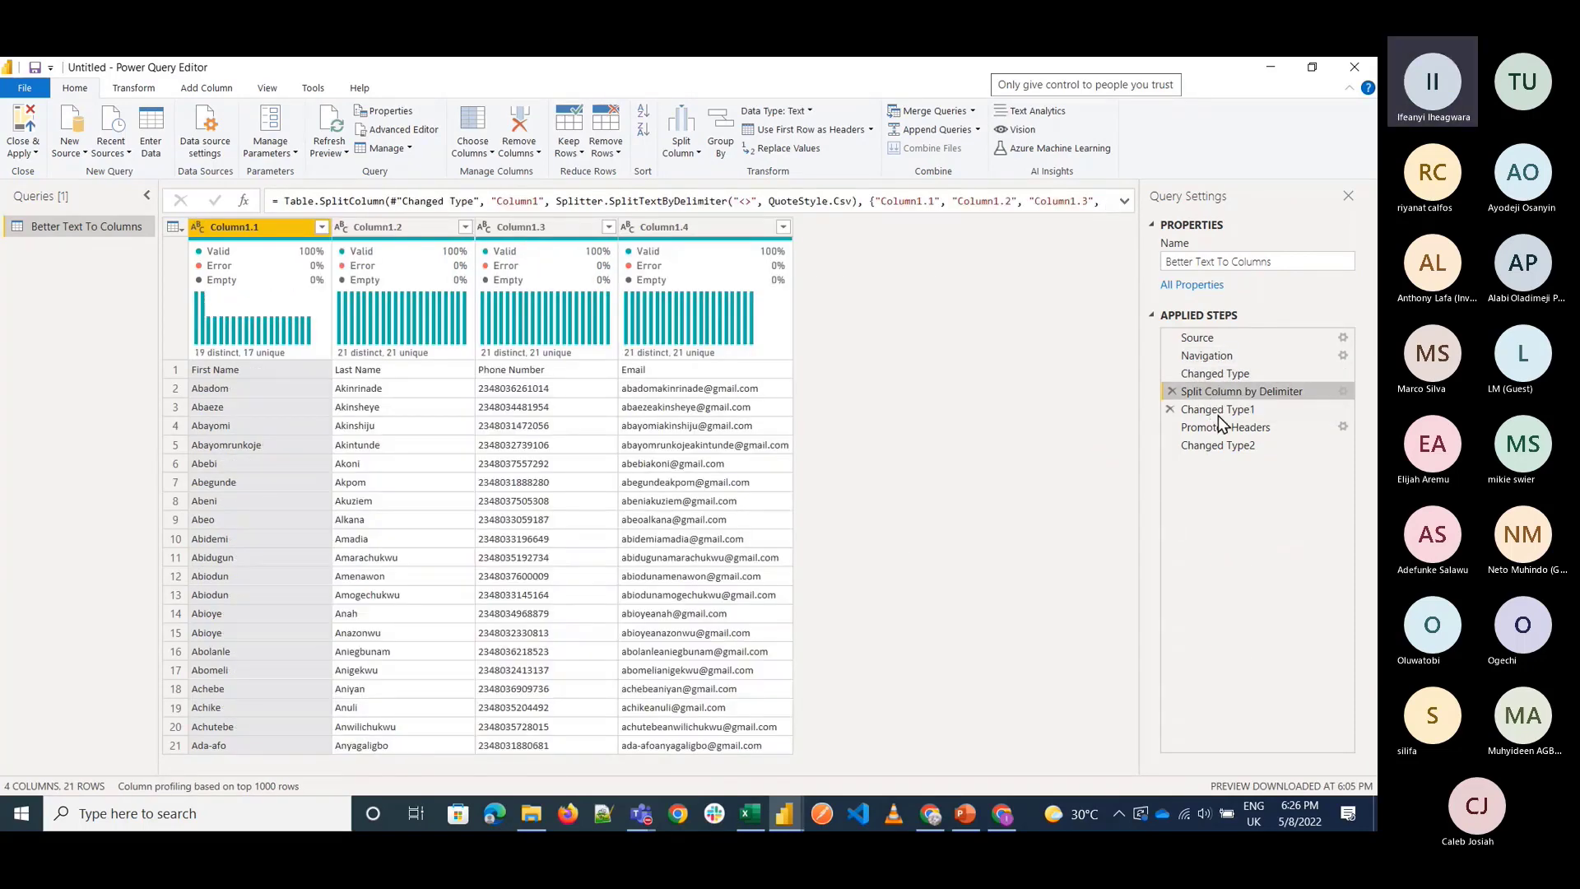
left_click(1230, 415)
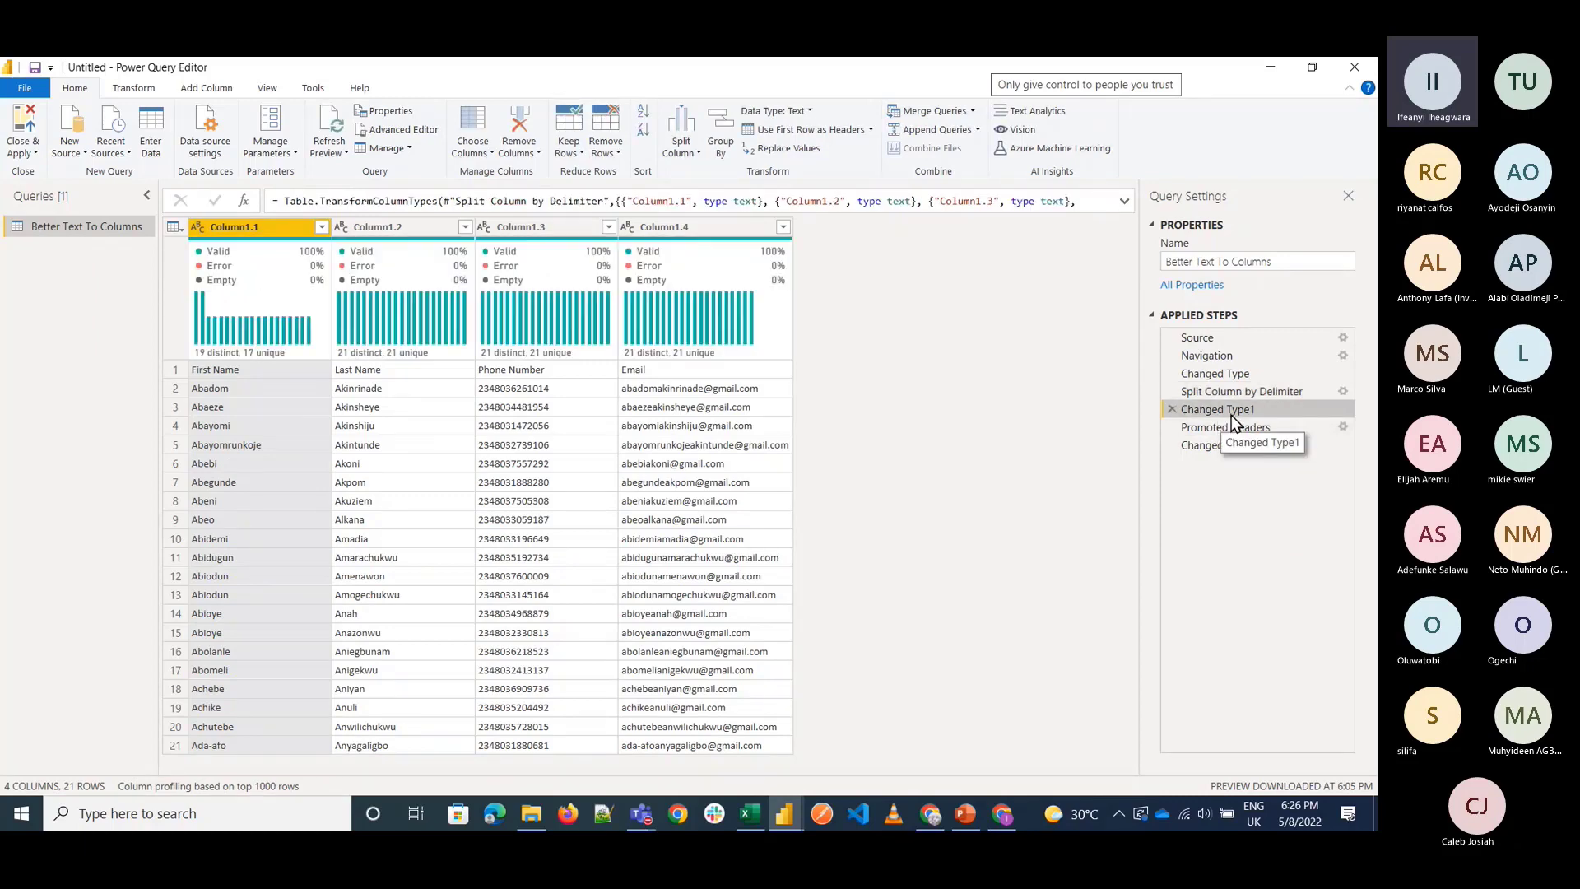
left_click(1231, 432)
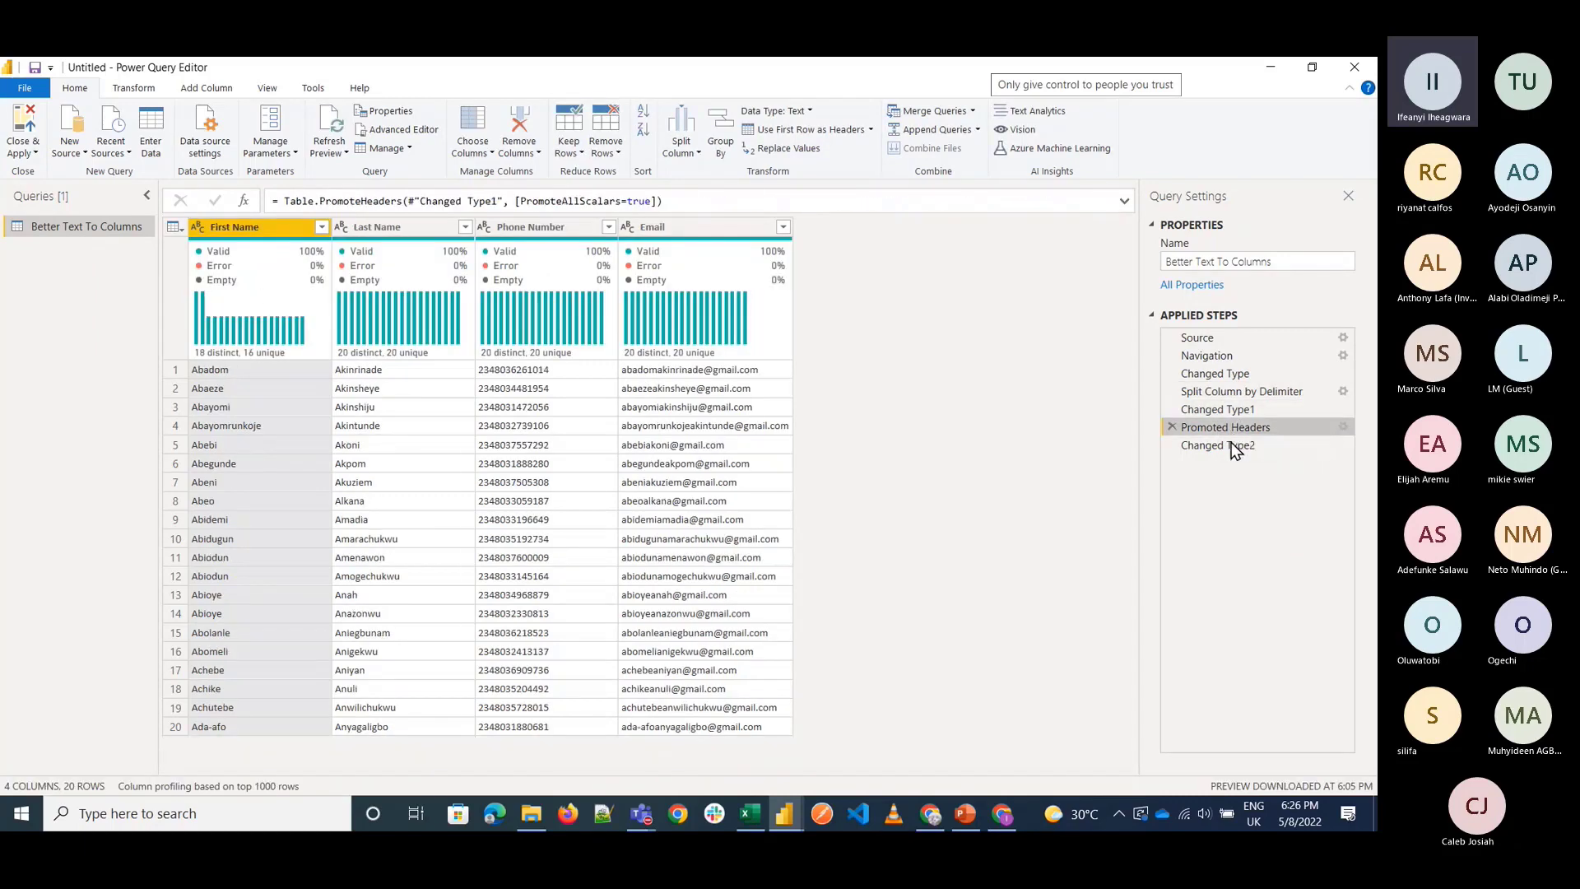
left_click(1231, 447)
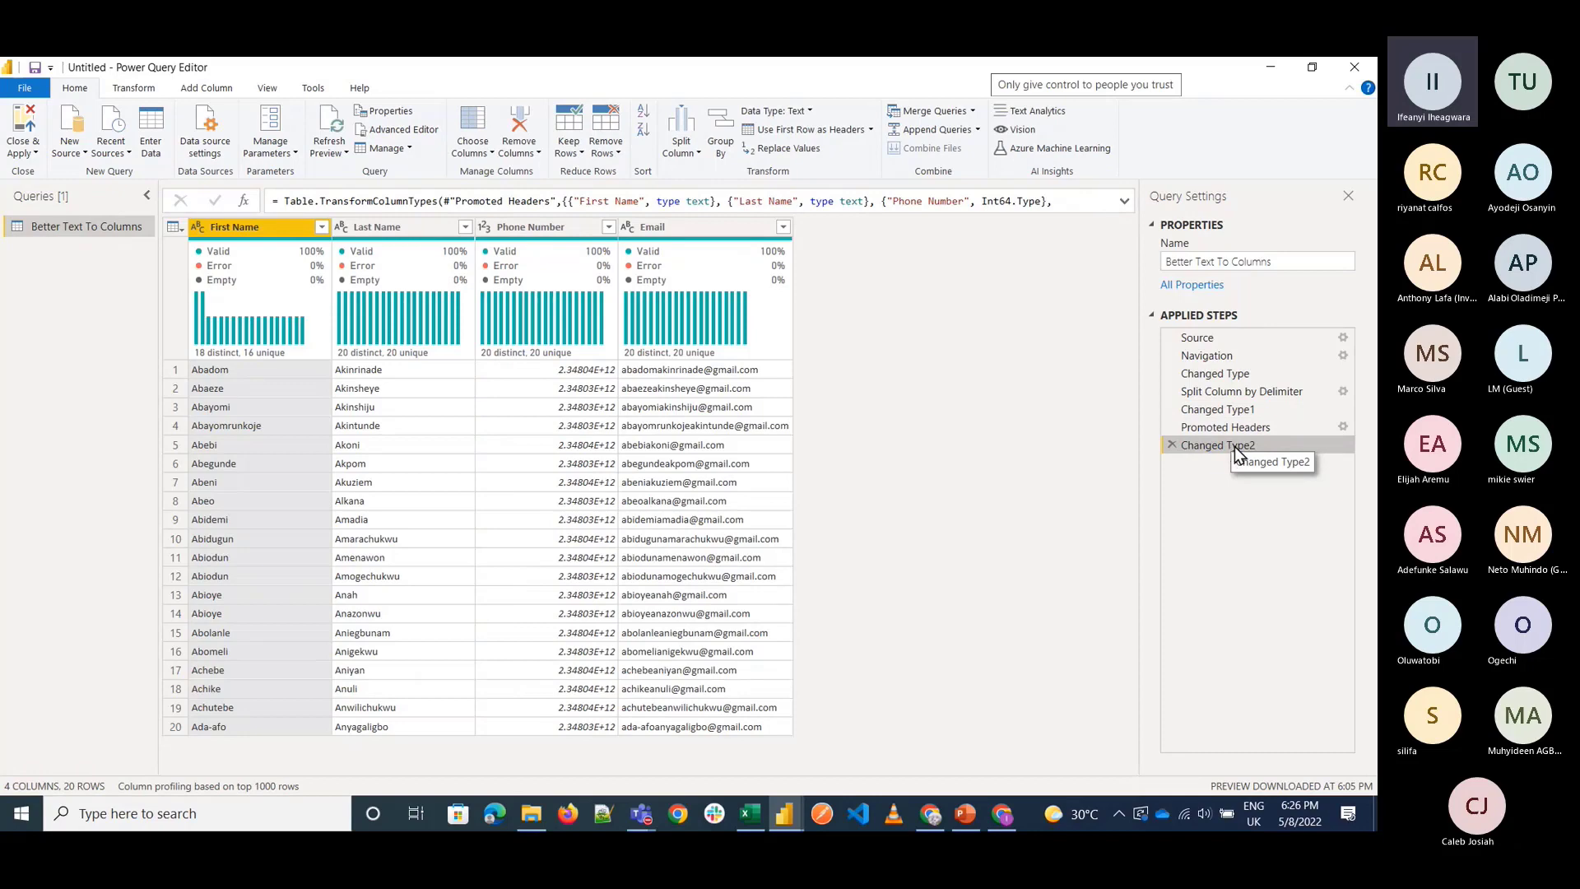
Delete the Promoted Headers and Changed Type2 steps, and close Power BI's Power Query Editor without applying the changes now.
left_click(1171, 444)
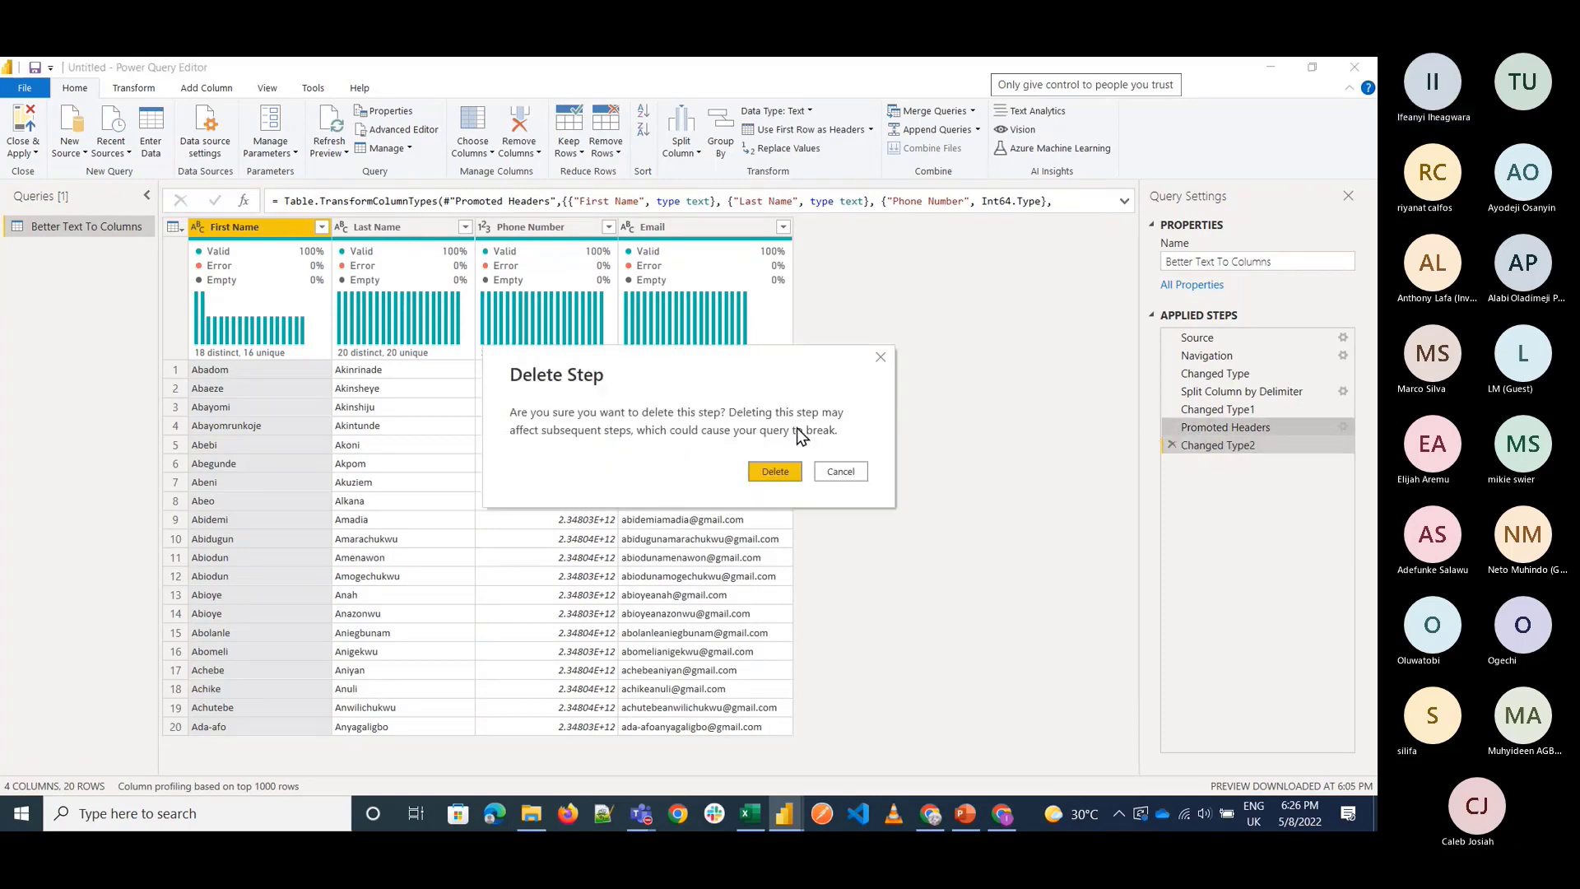
left_click(771, 472)
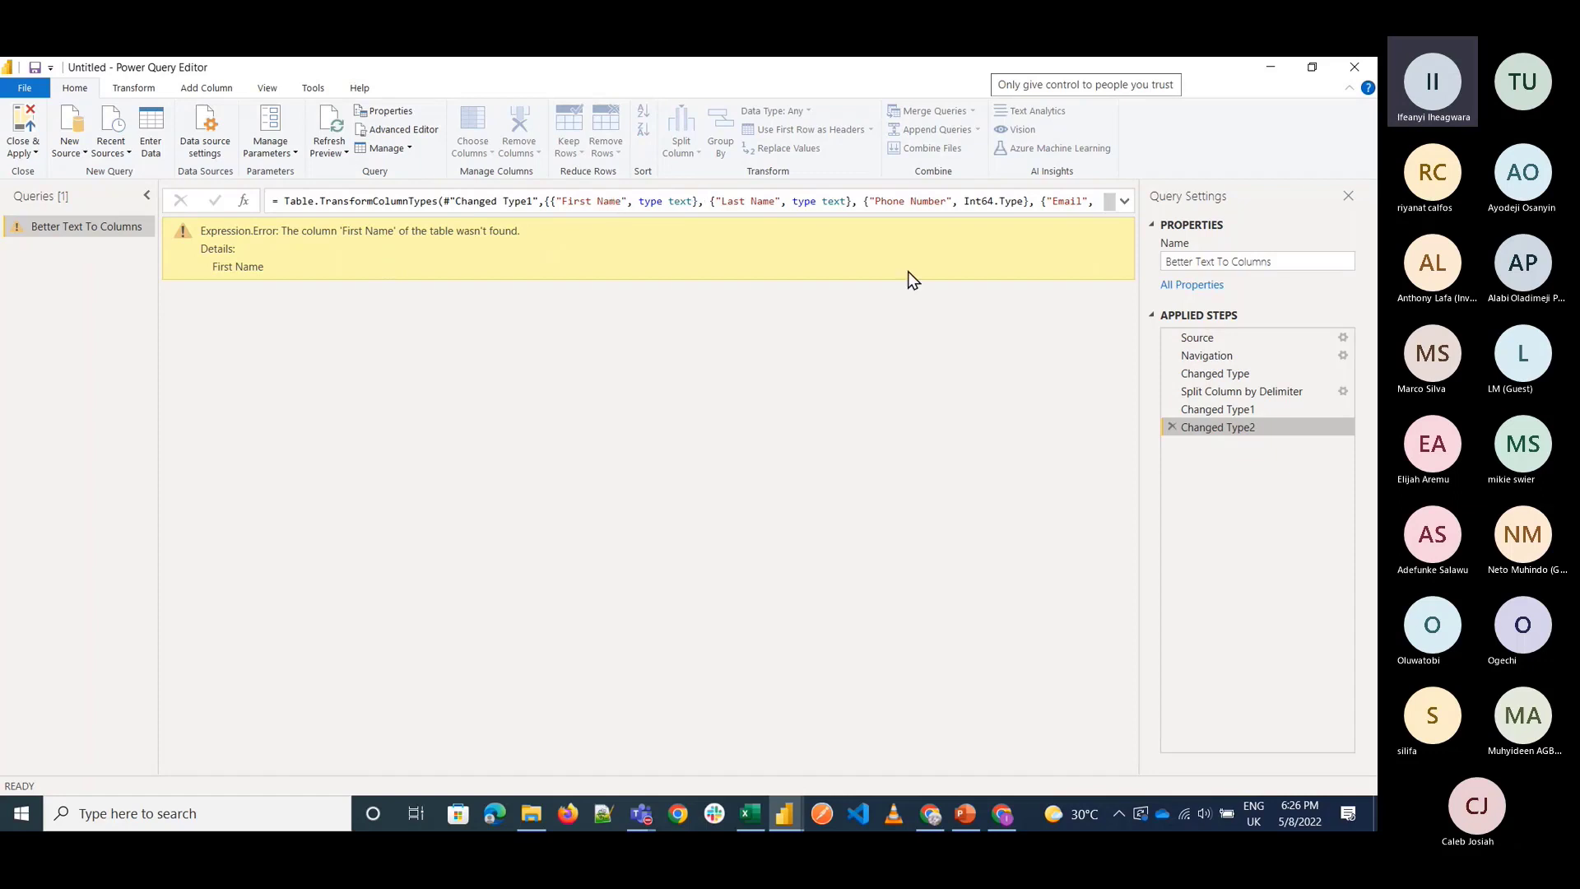
left_click(1171, 428)
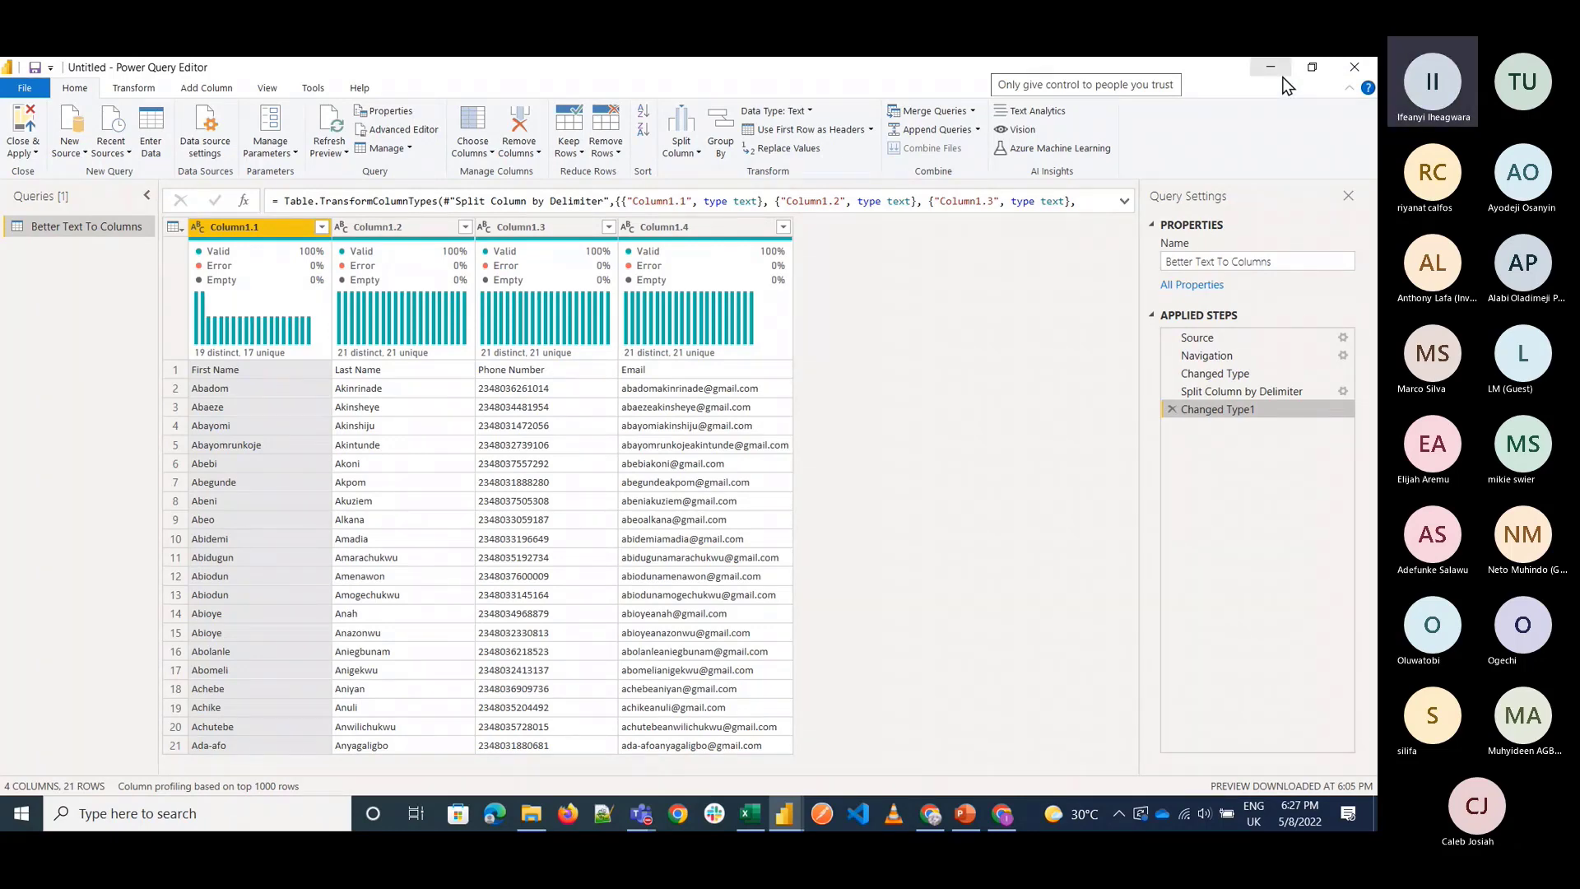
left_click(1353, 67)
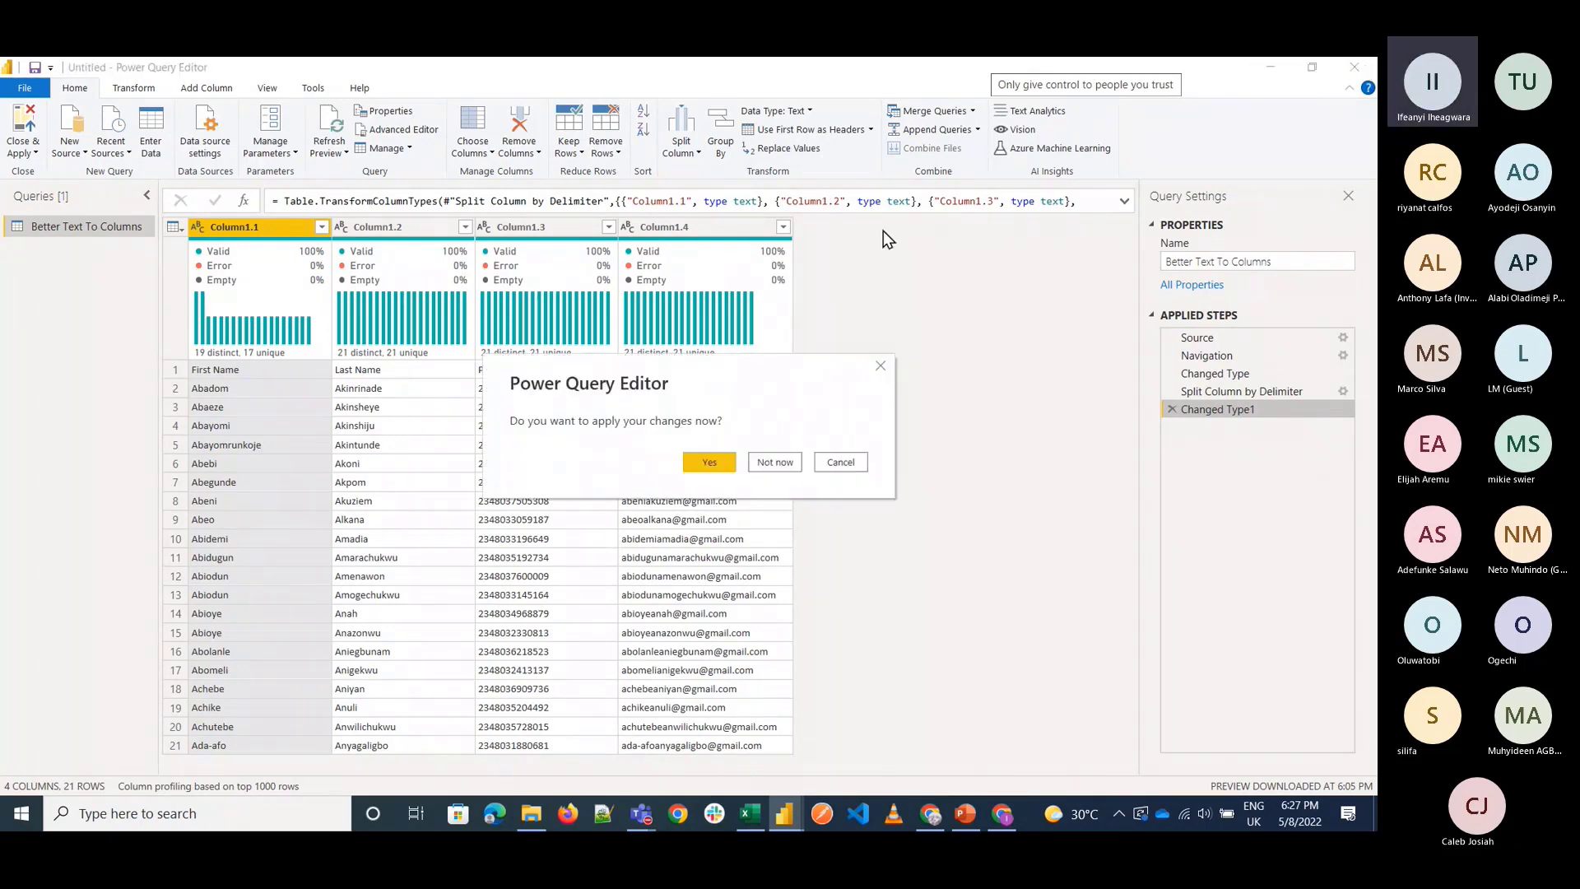
left_click(774, 463)
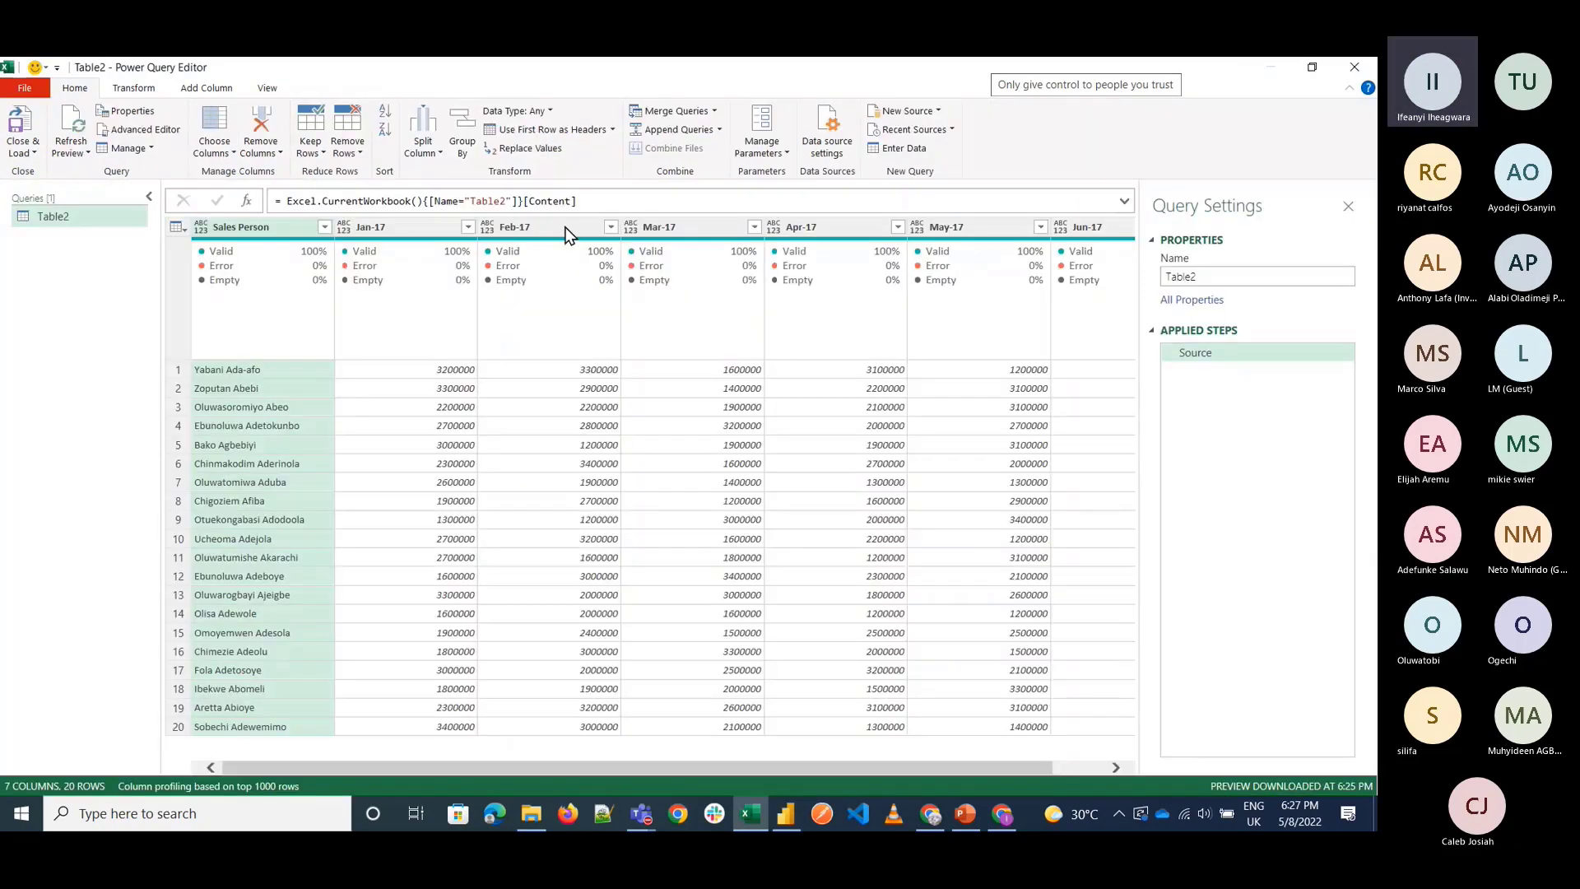
In Excel's Table2 query, examine the available Unpivot Columns options with the Sales Person column selected.
left_click(401, 227)
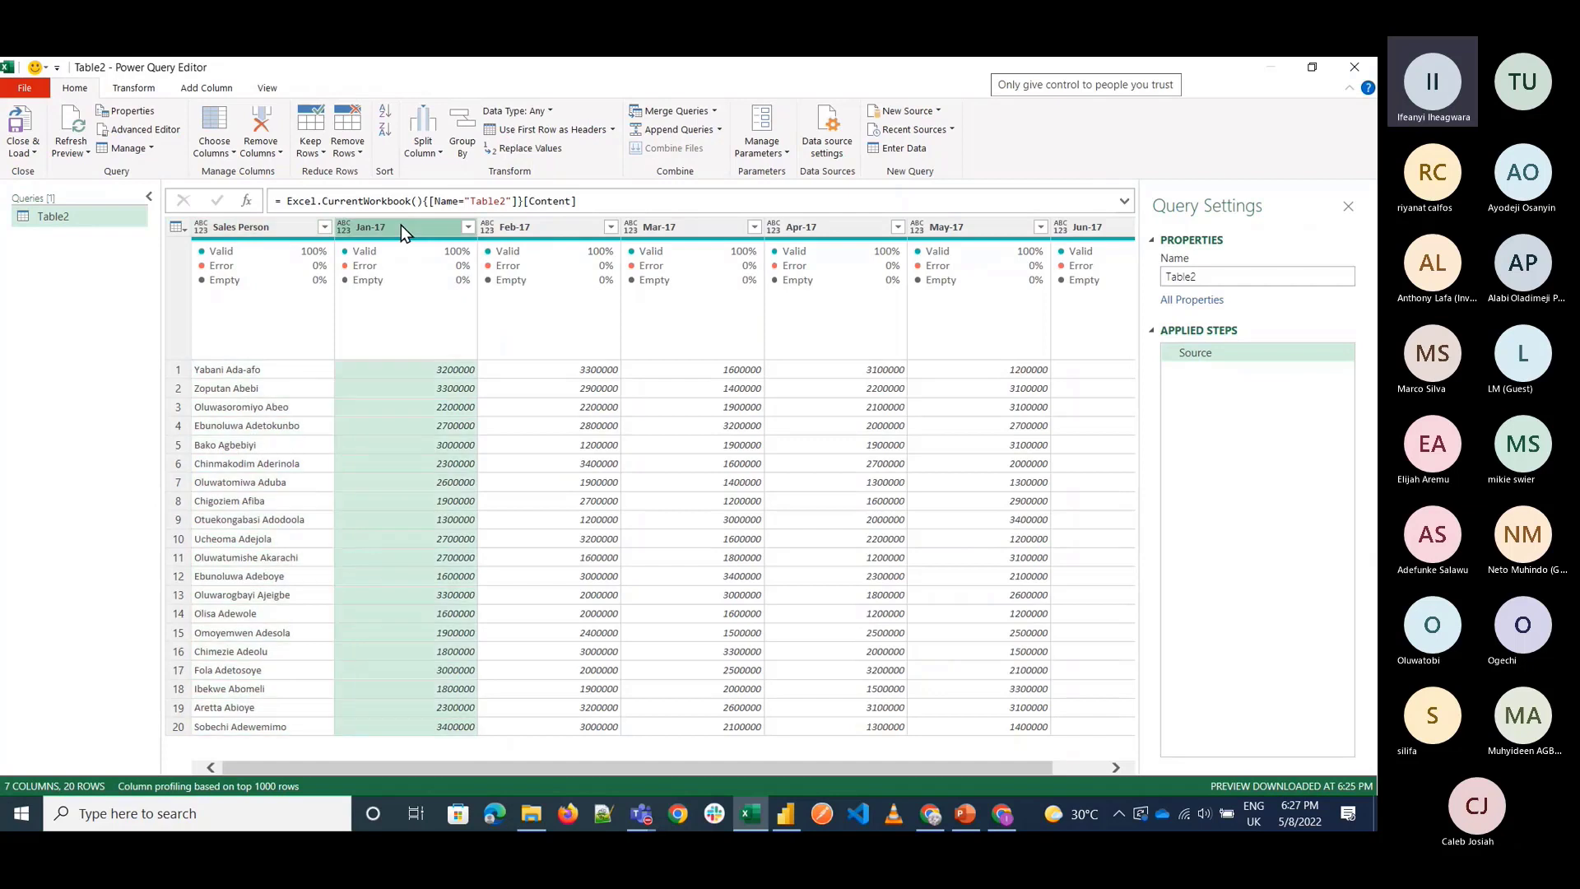
left_click(127, 89)
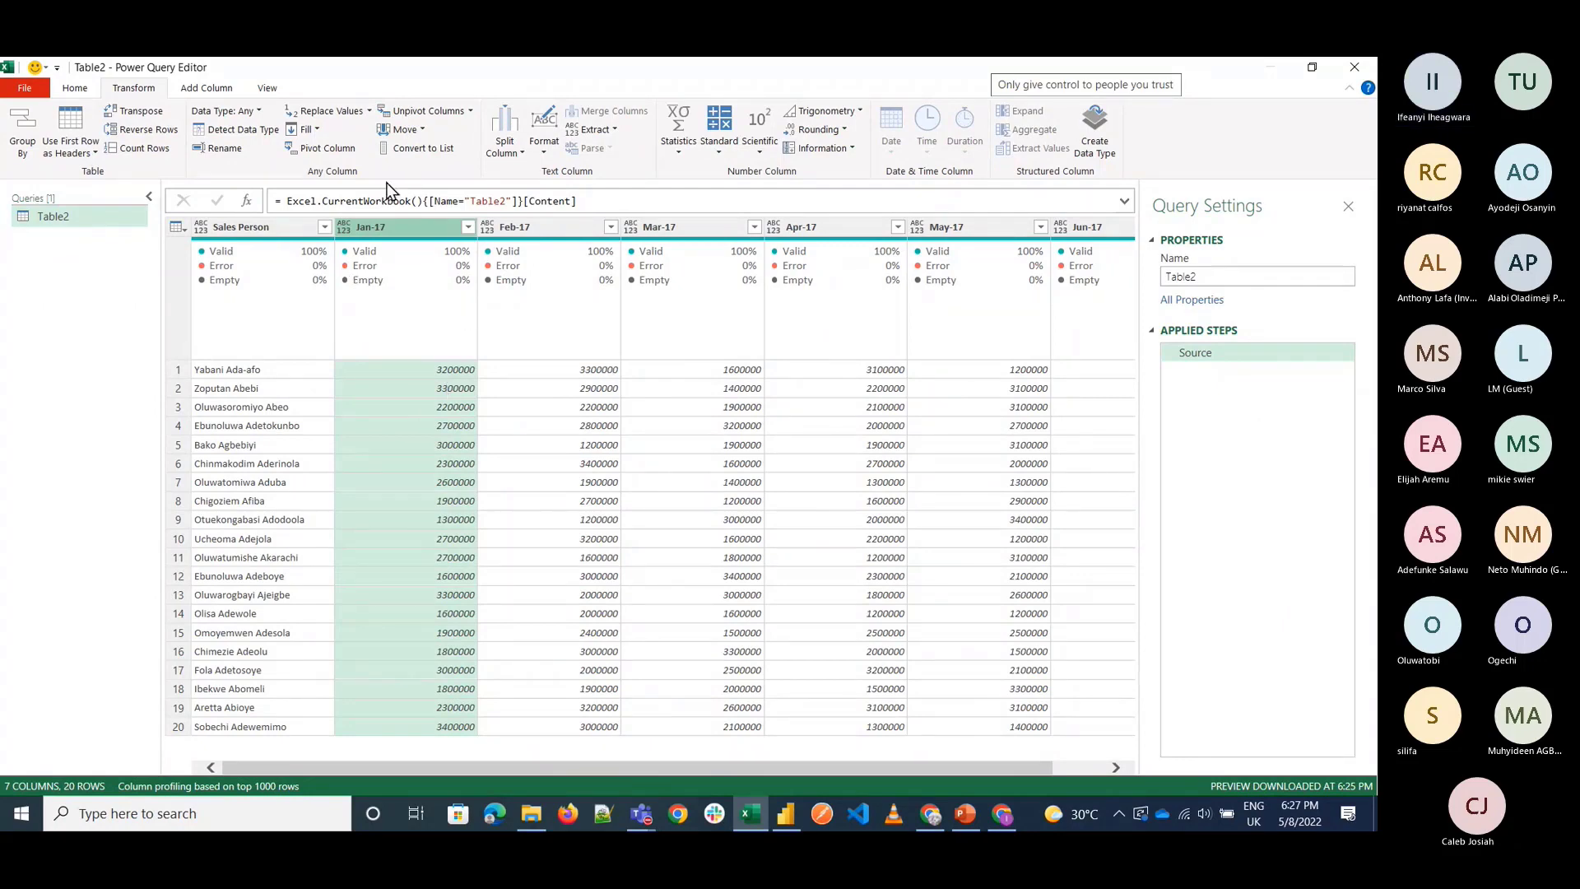
left_click(259, 226)
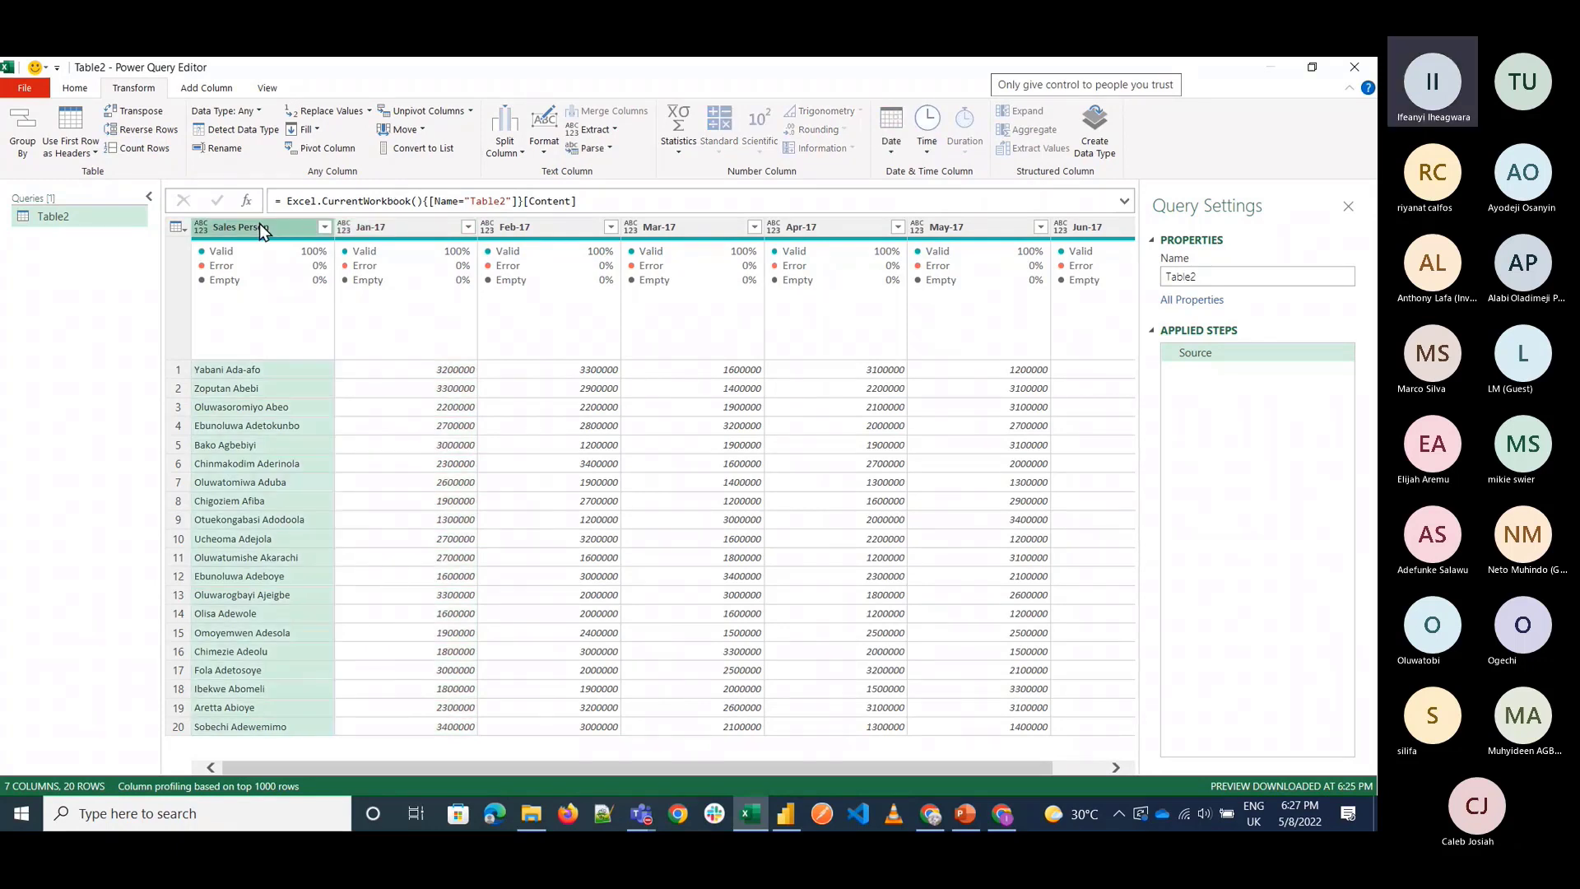
left_click(471, 111)
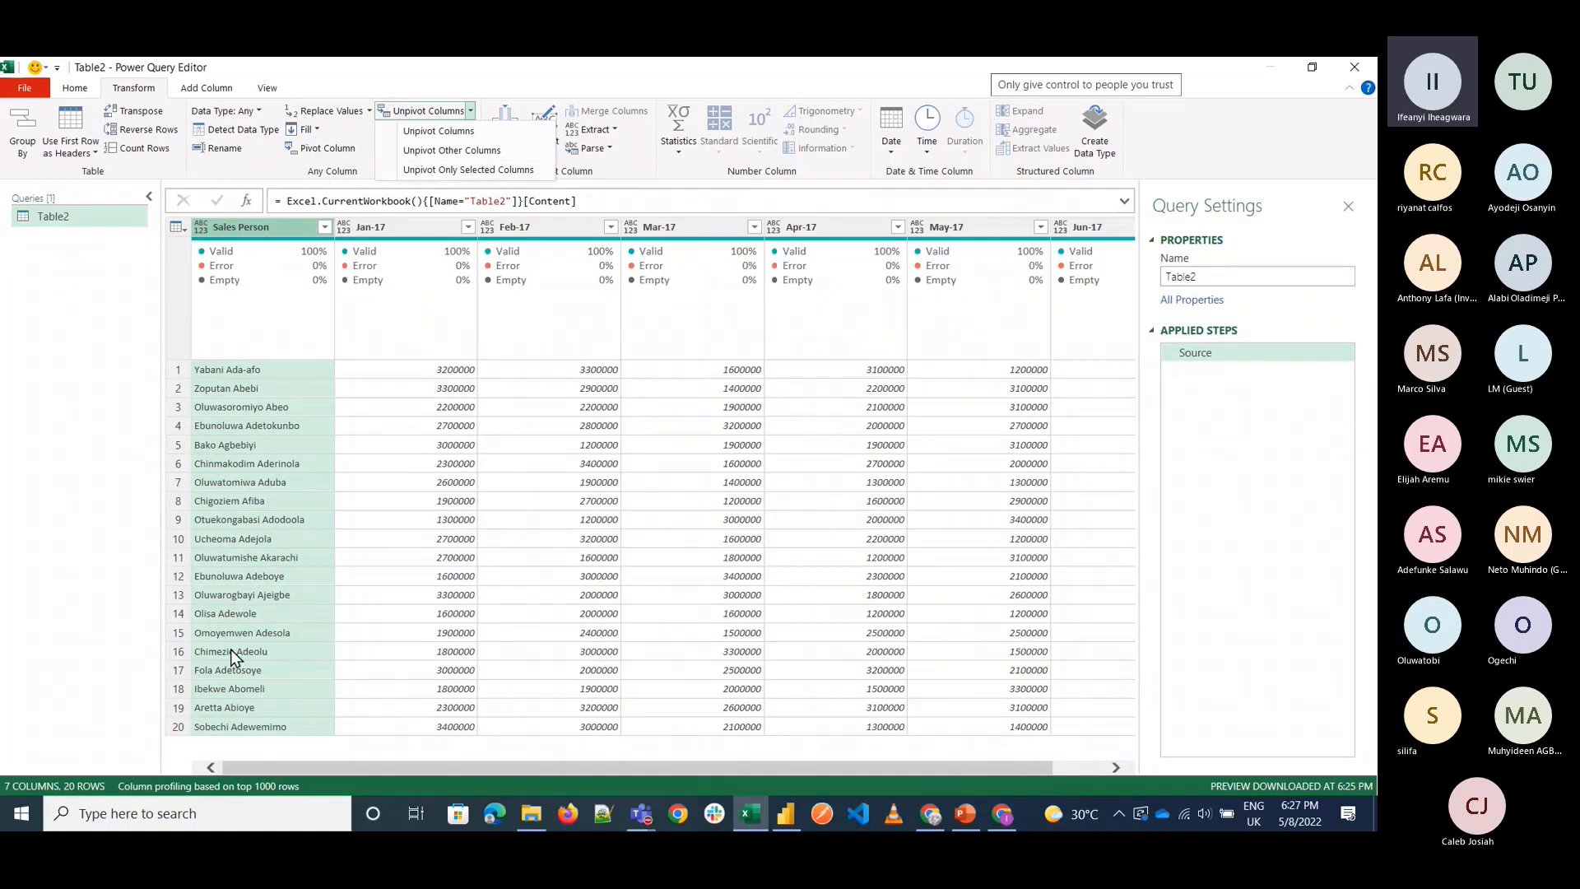
left_click(396, 227)
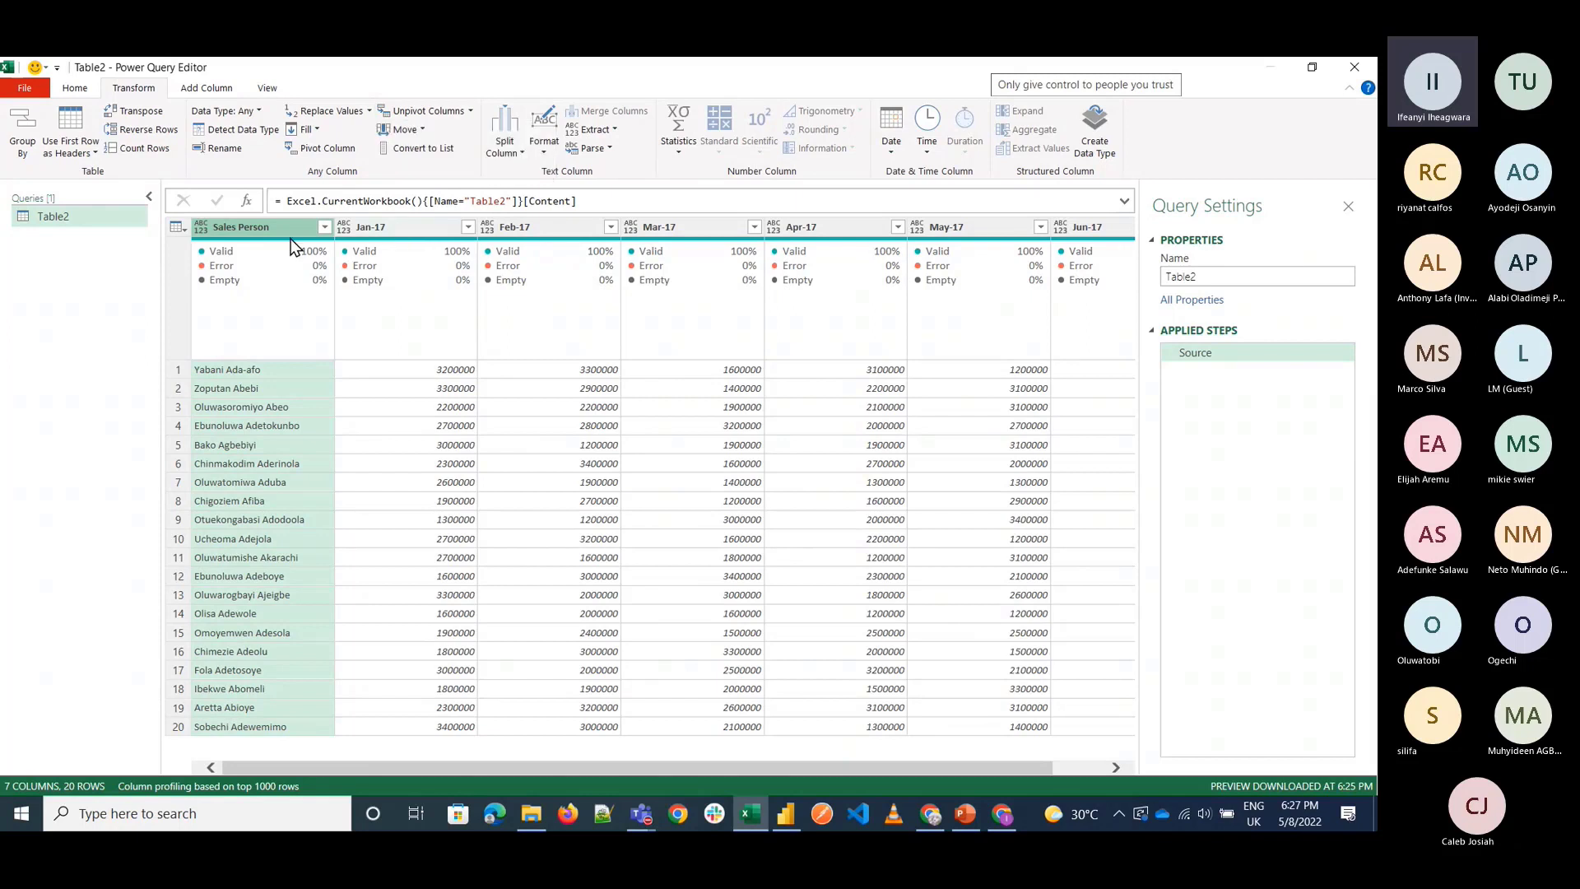
left_click(470, 113)
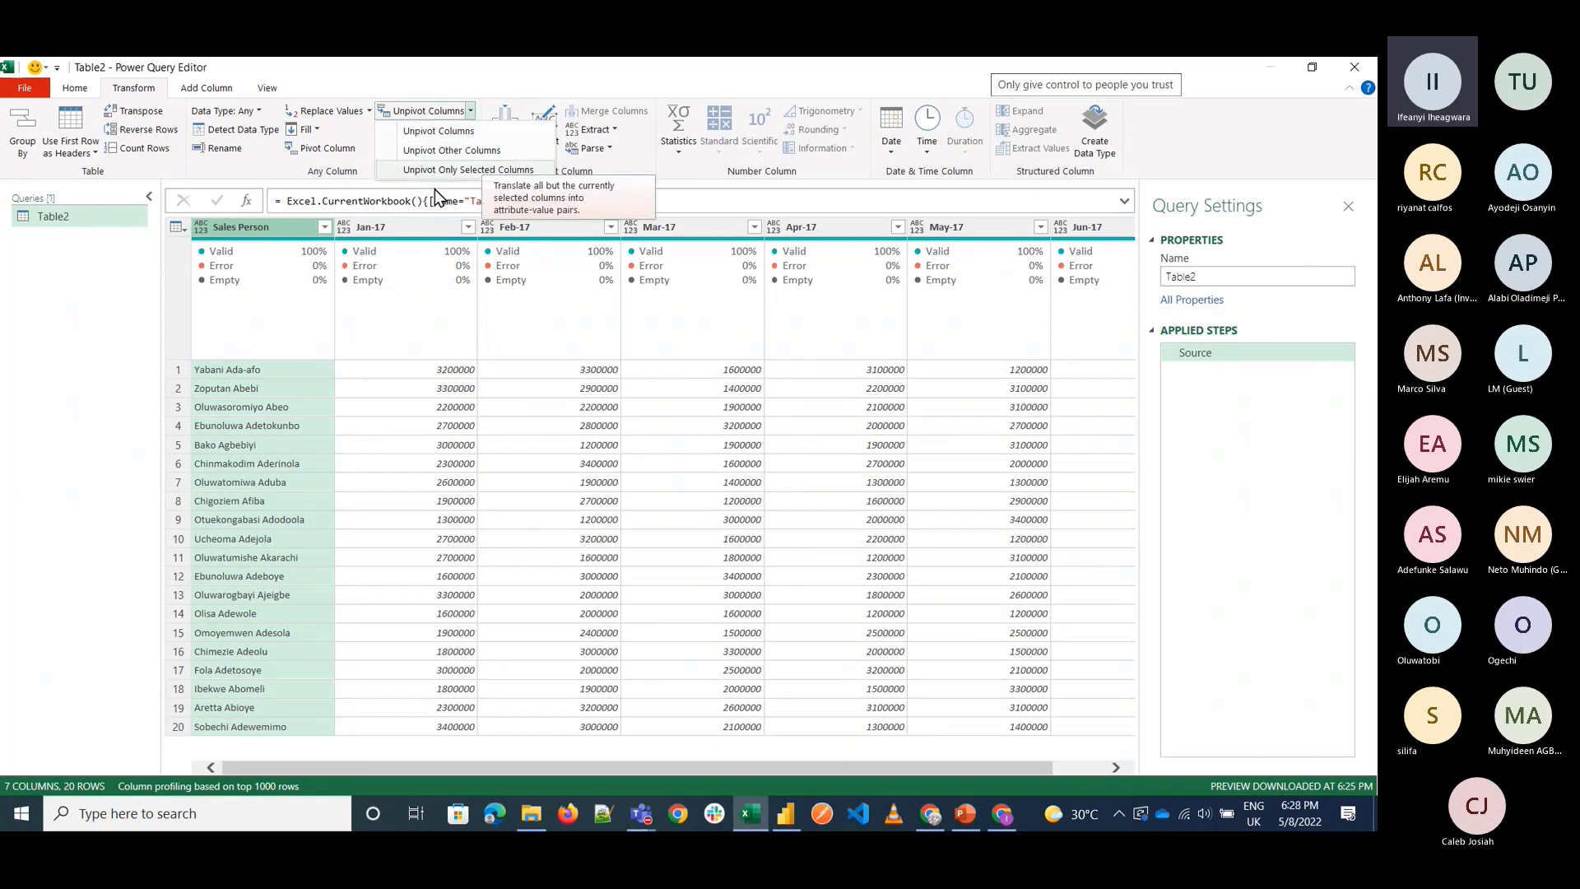
Unpivot the month columns Jan-17 through Jun-17 into attribute-value pairs.
left_click(382, 223)
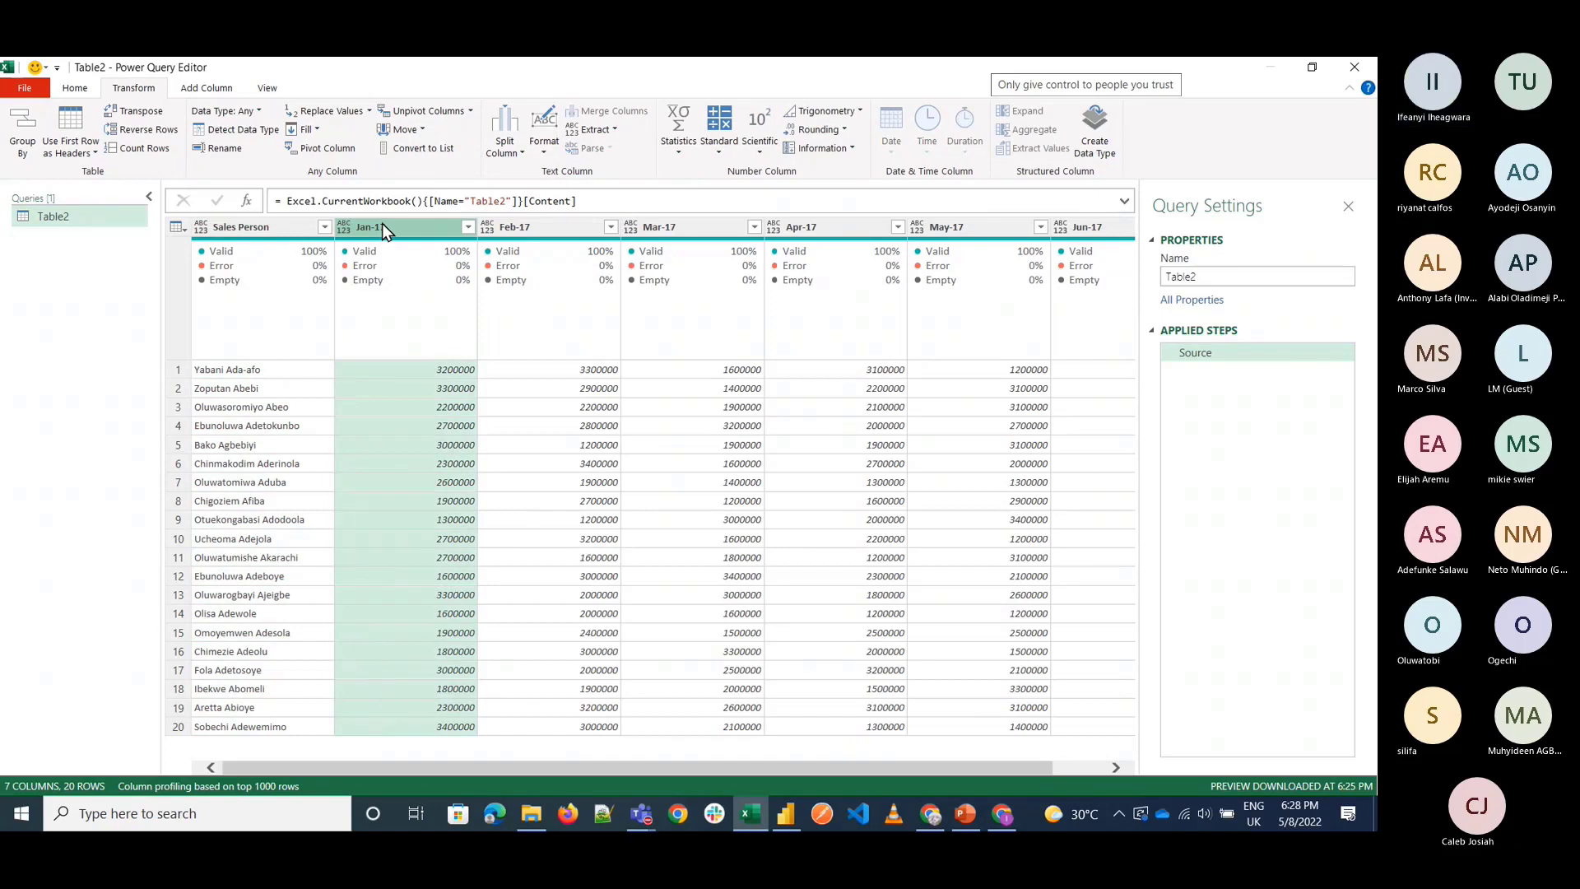
key("shift+Right")
key("shift+Right")
key("shift+Right")
key("shift+Right")
key("shift+Right")
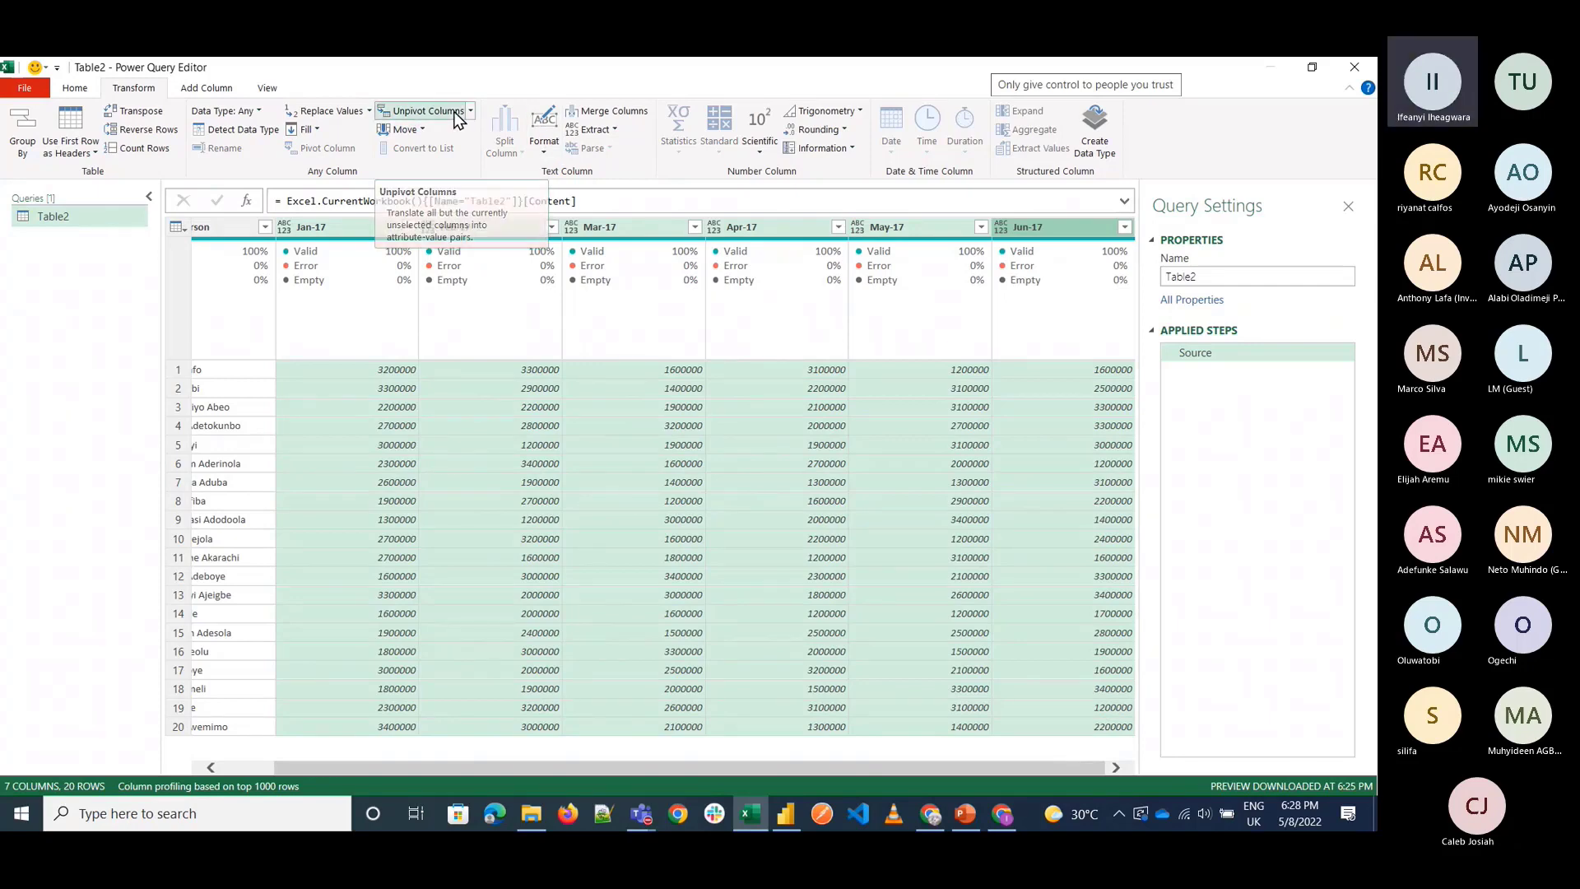
left_click(428, 111)
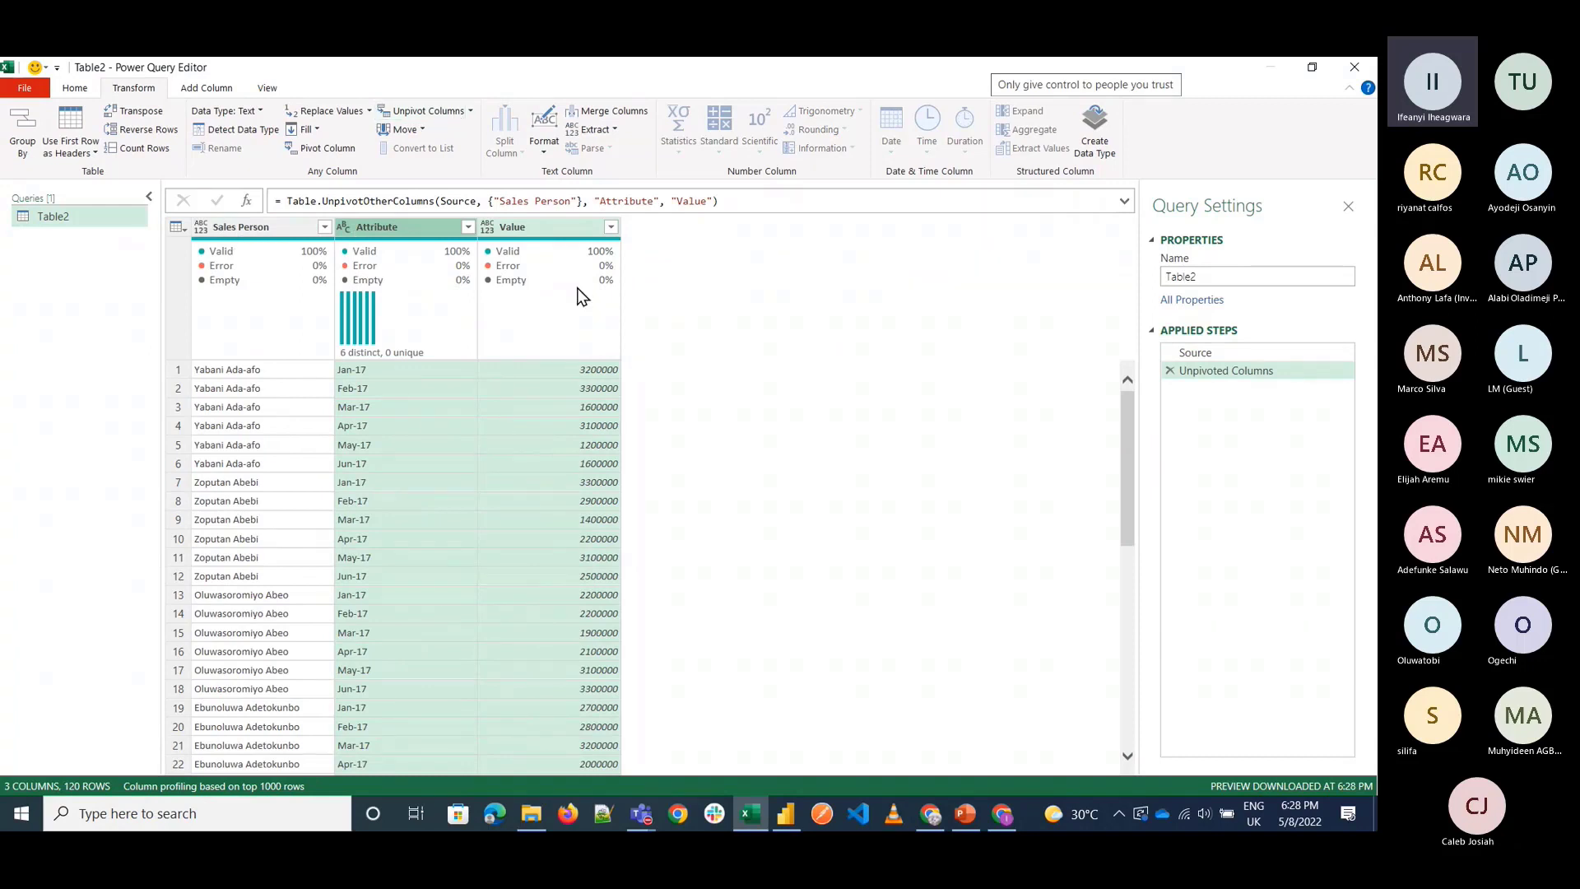
Rename the Attribute column to Date and the Value column to Amount.
double_click(380, 226)
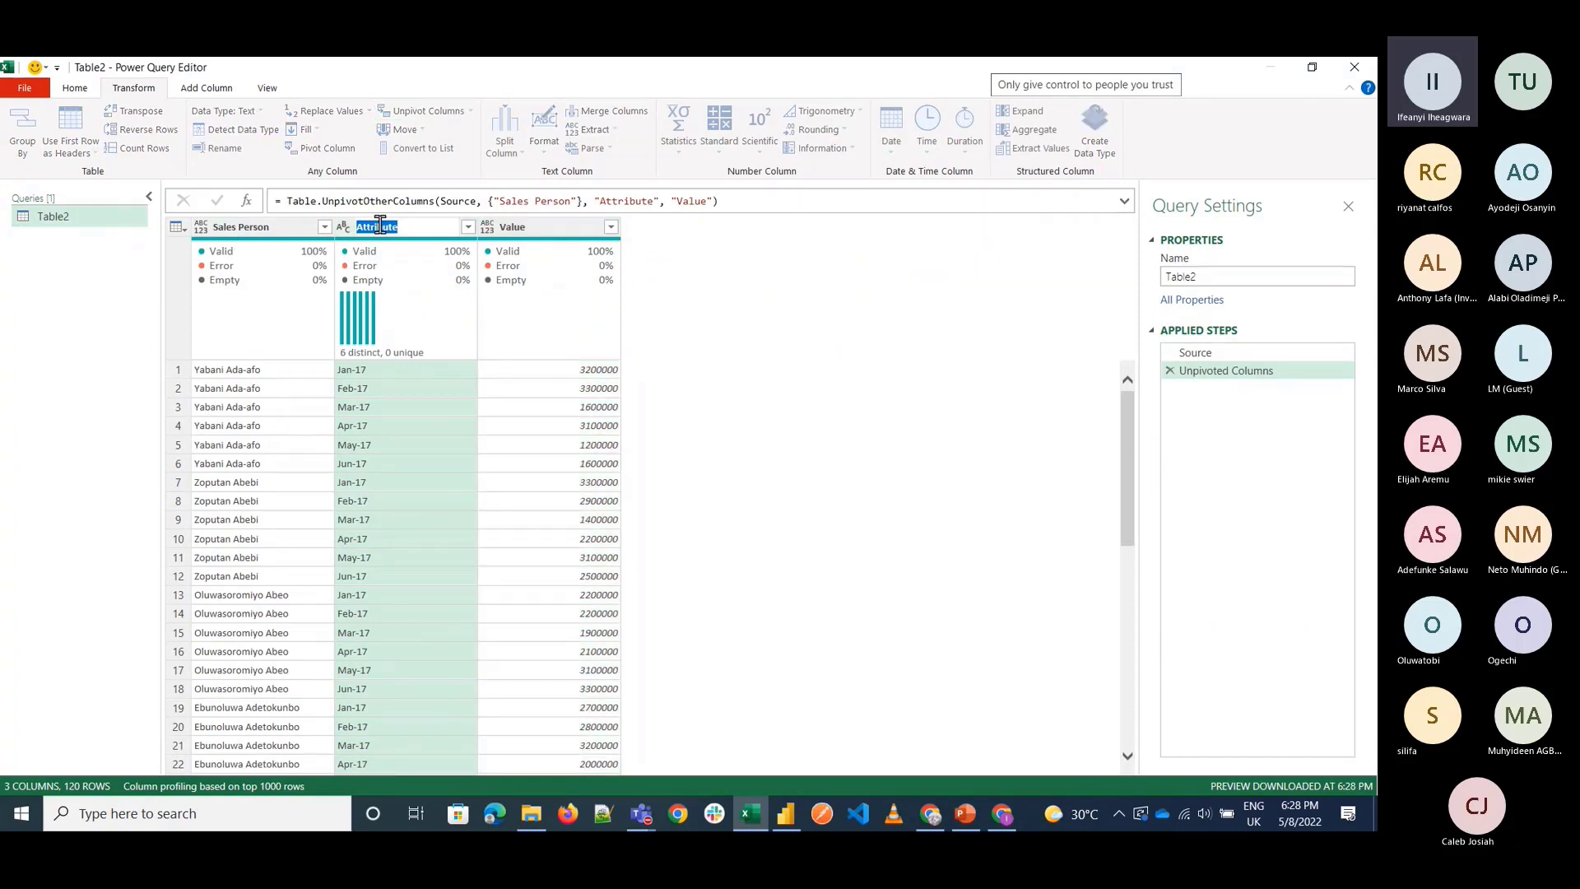
type("Date")
key("Return")
double_click(531, 228)
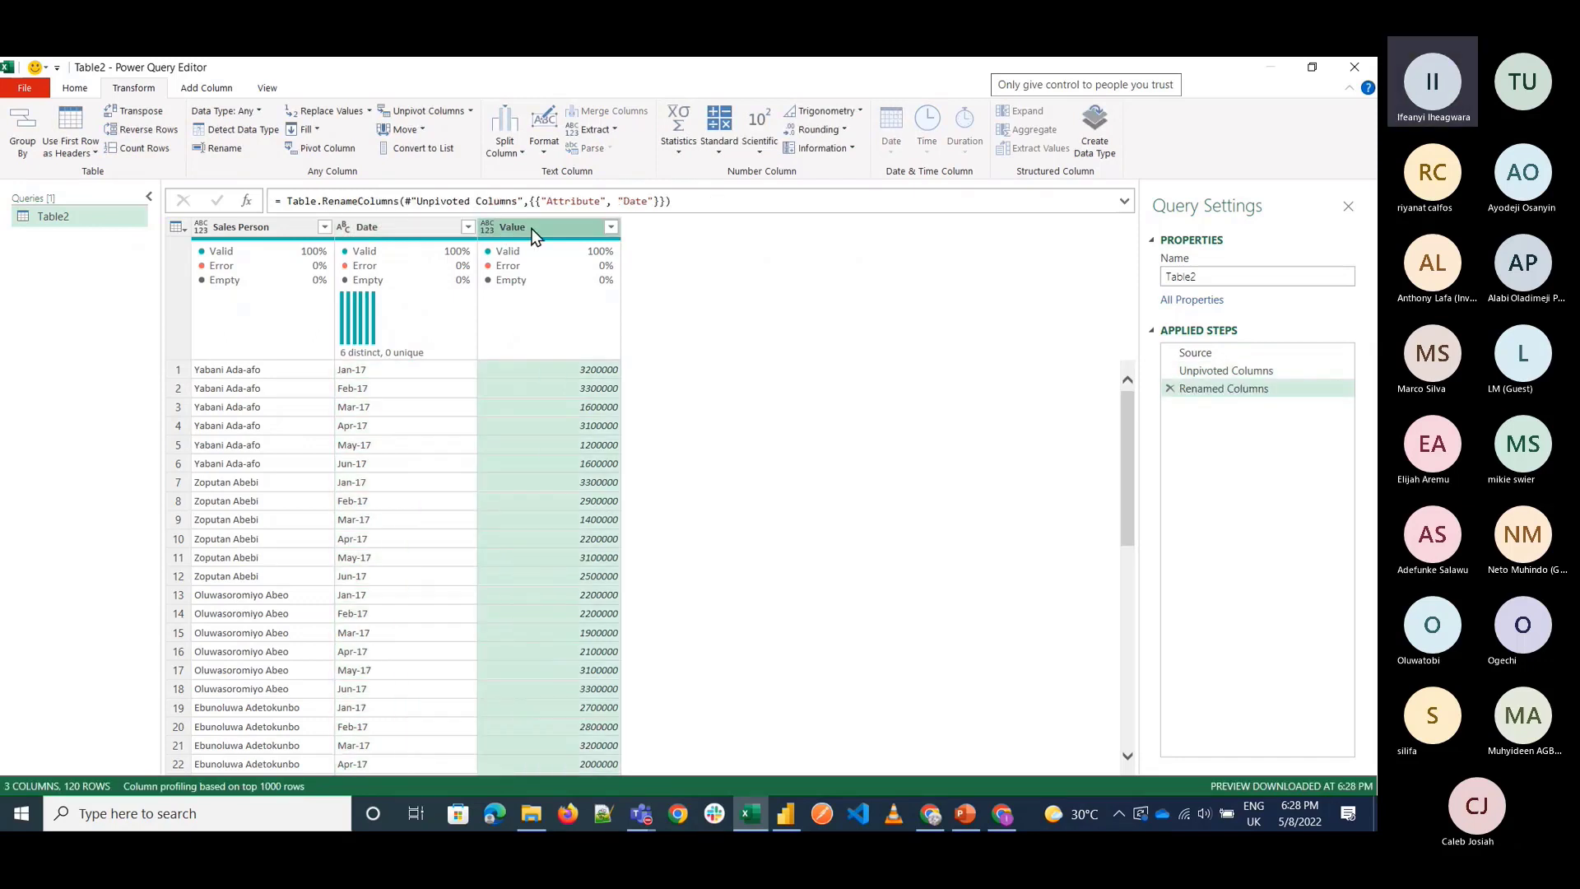
type("Amount")
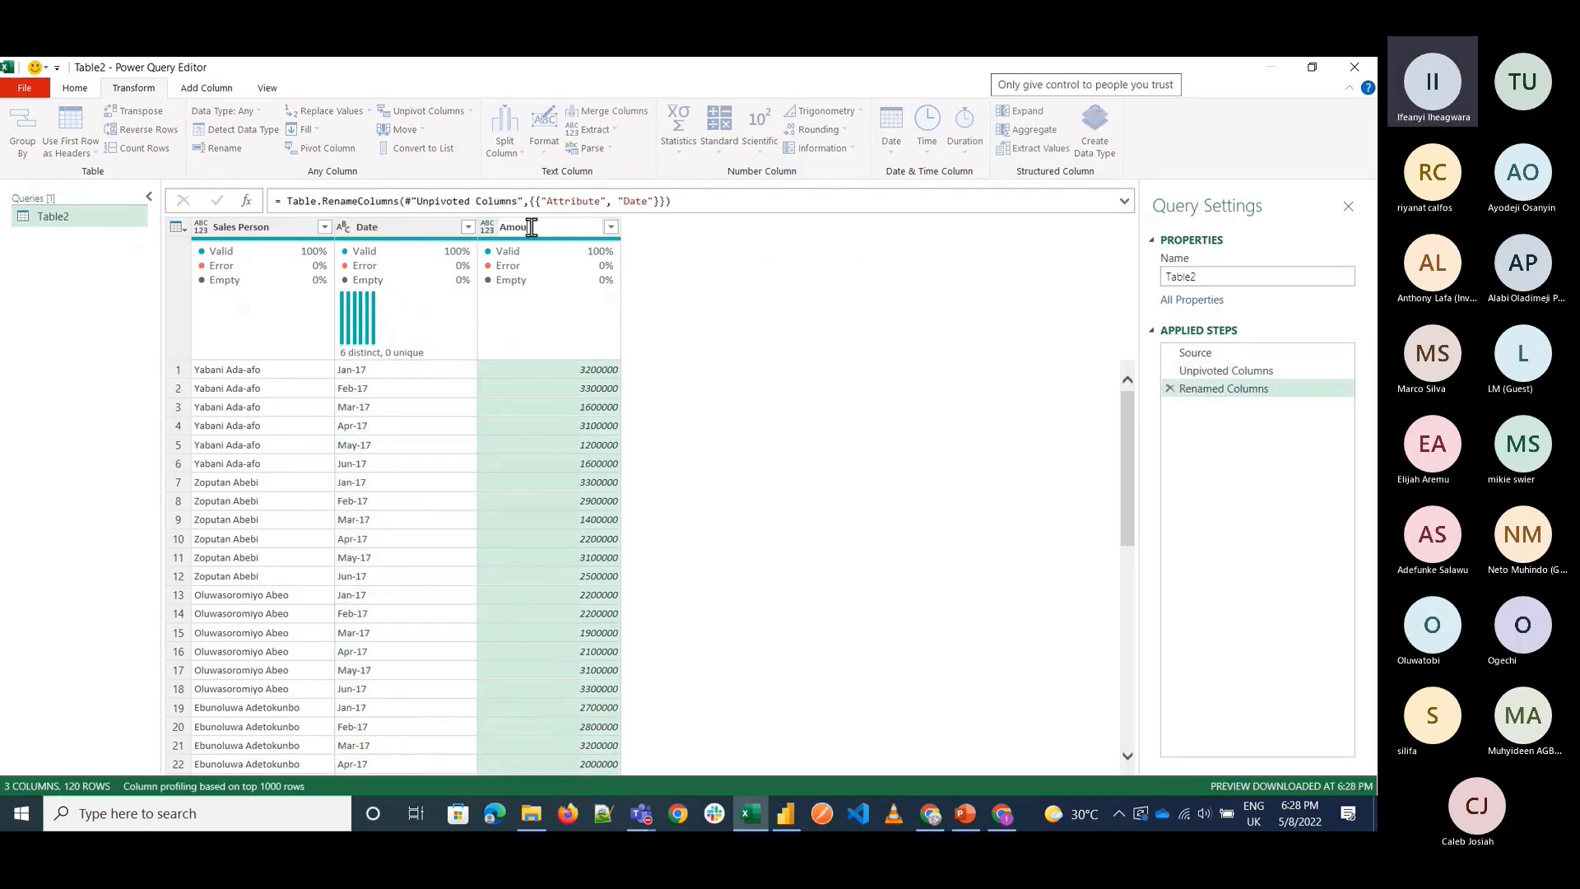
key("Return")
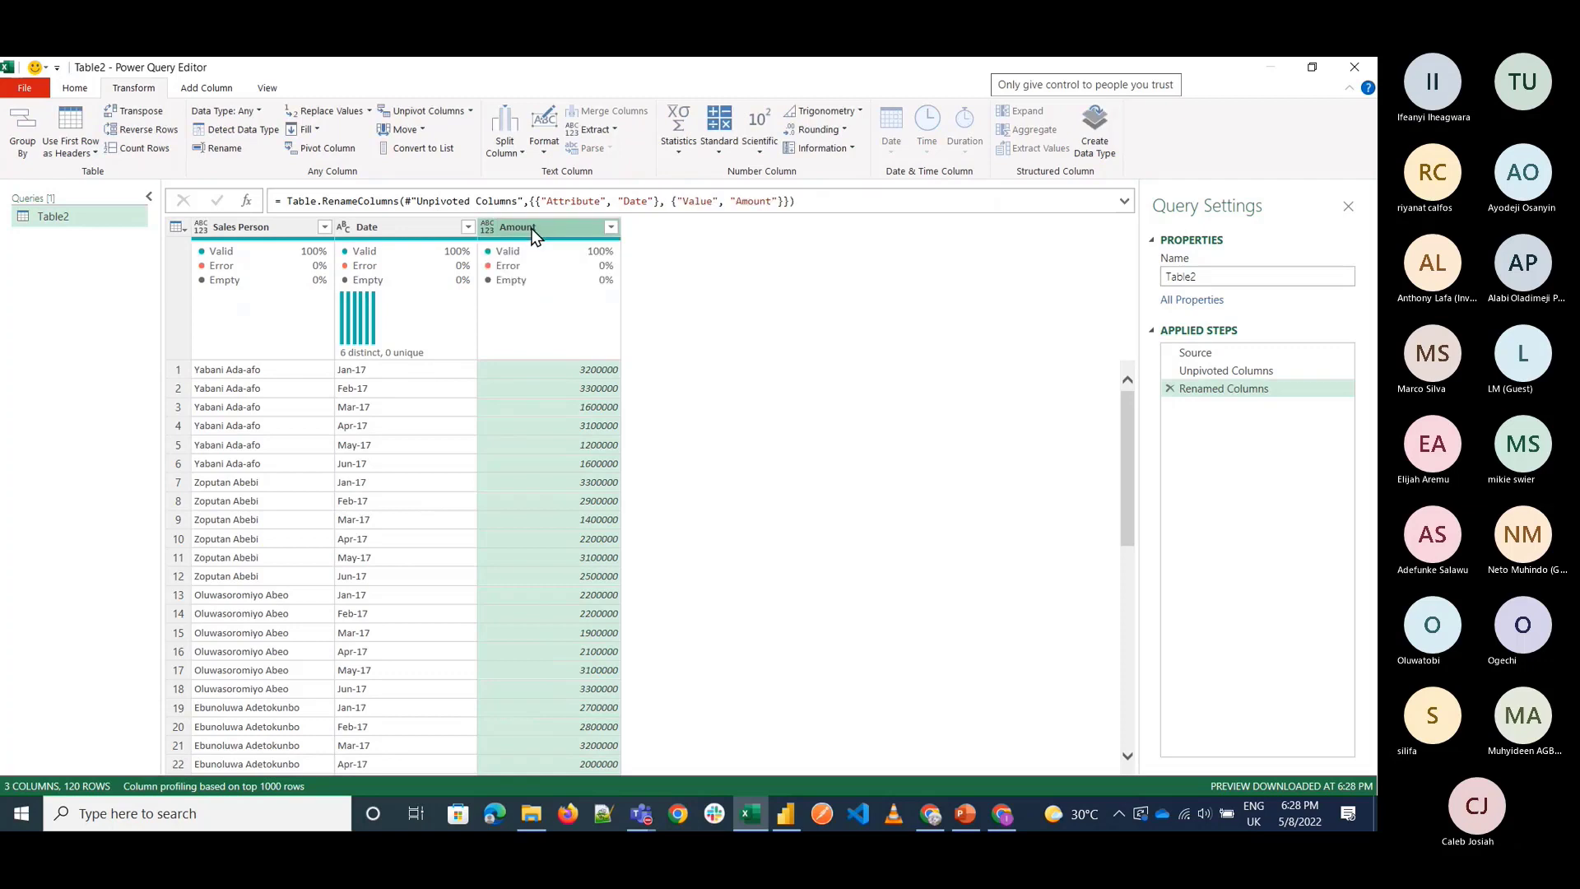
Close the Power Query Editor and load the unpivoted Table2 query into the workbook with Close & Load.
left_click(267, 88)
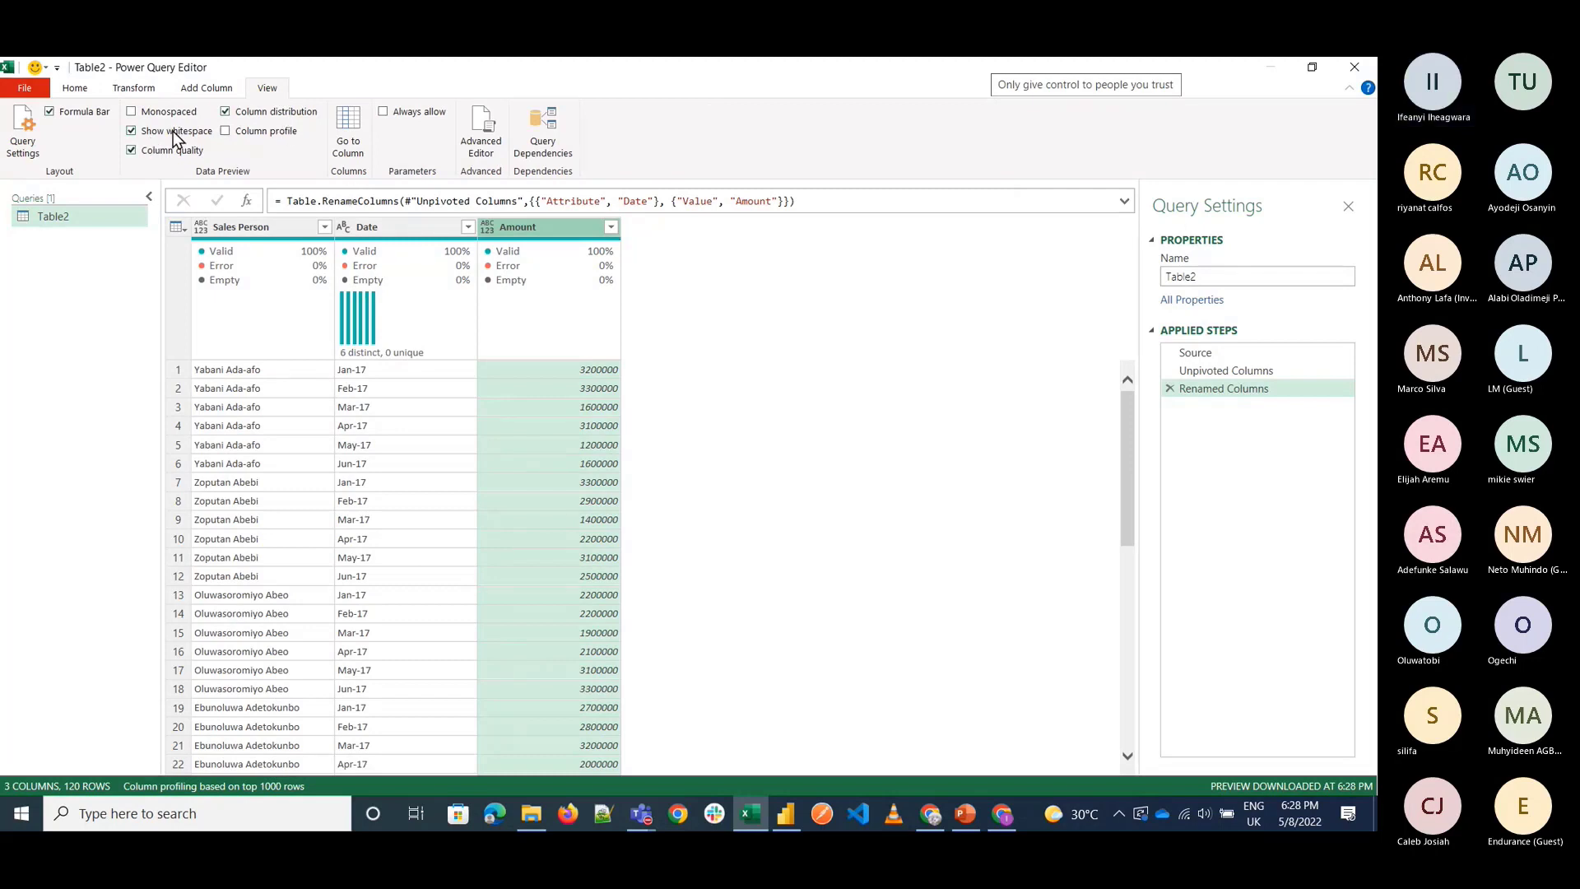
left_click(85, 87)
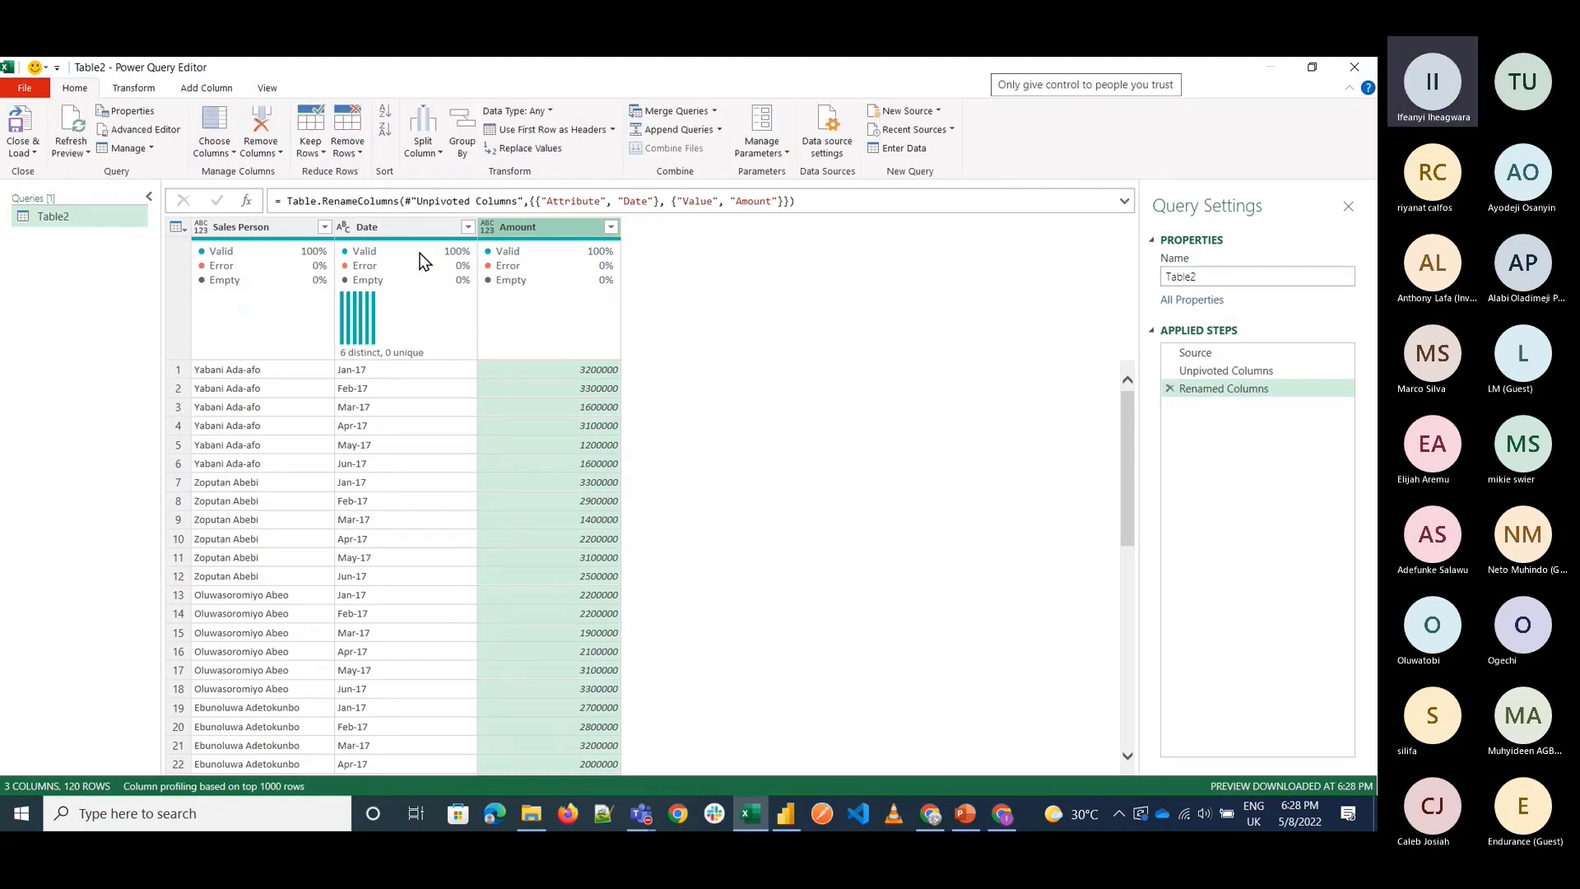
mouse_move(452, 274)
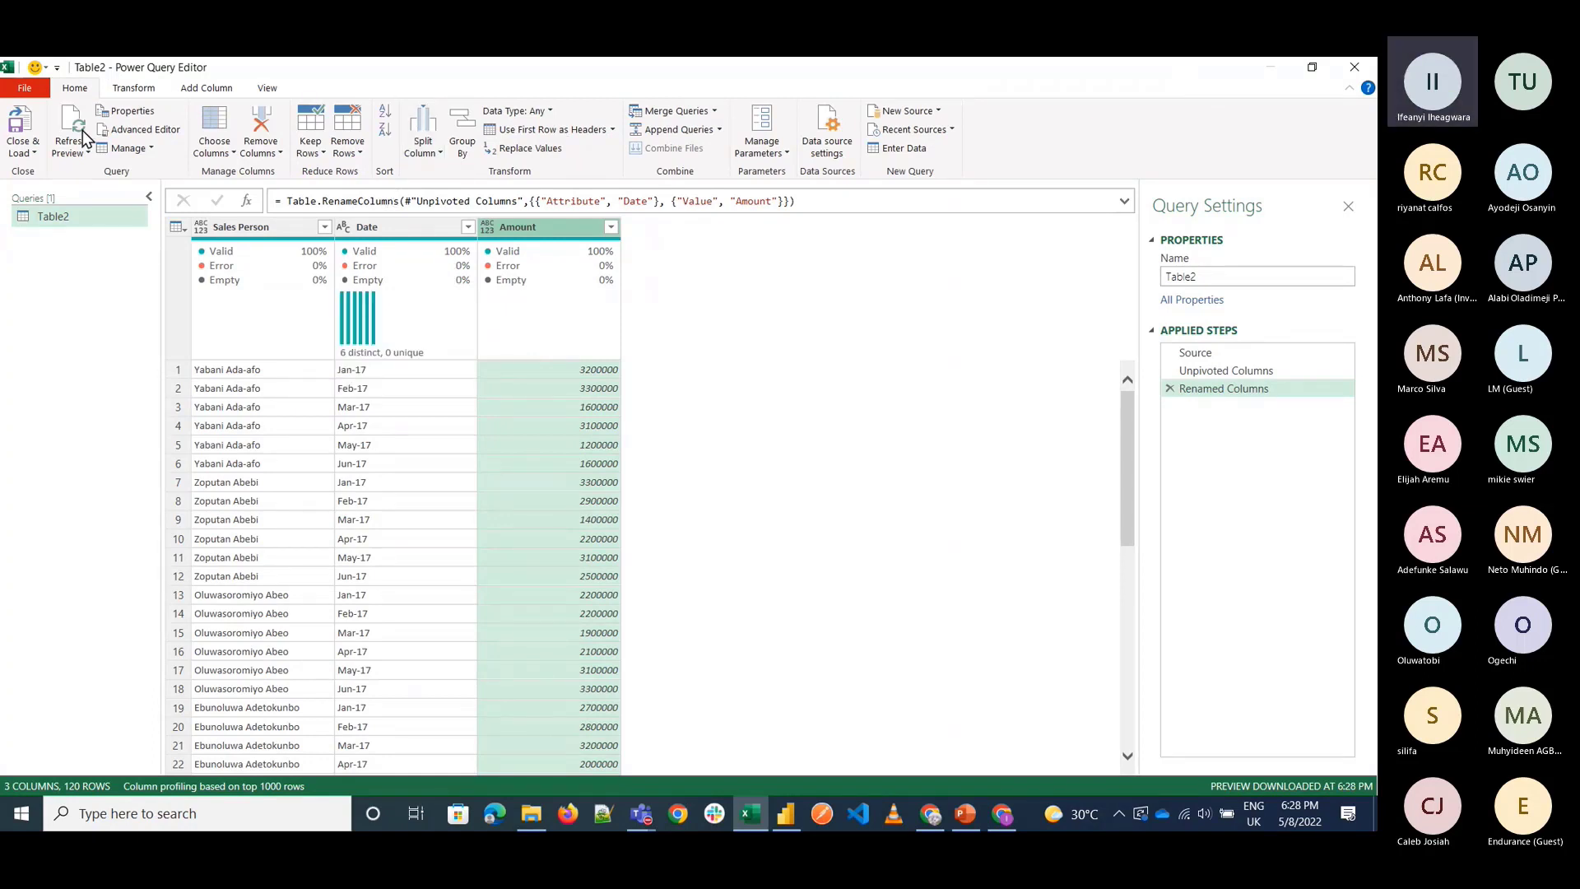
left_click(23, 152)
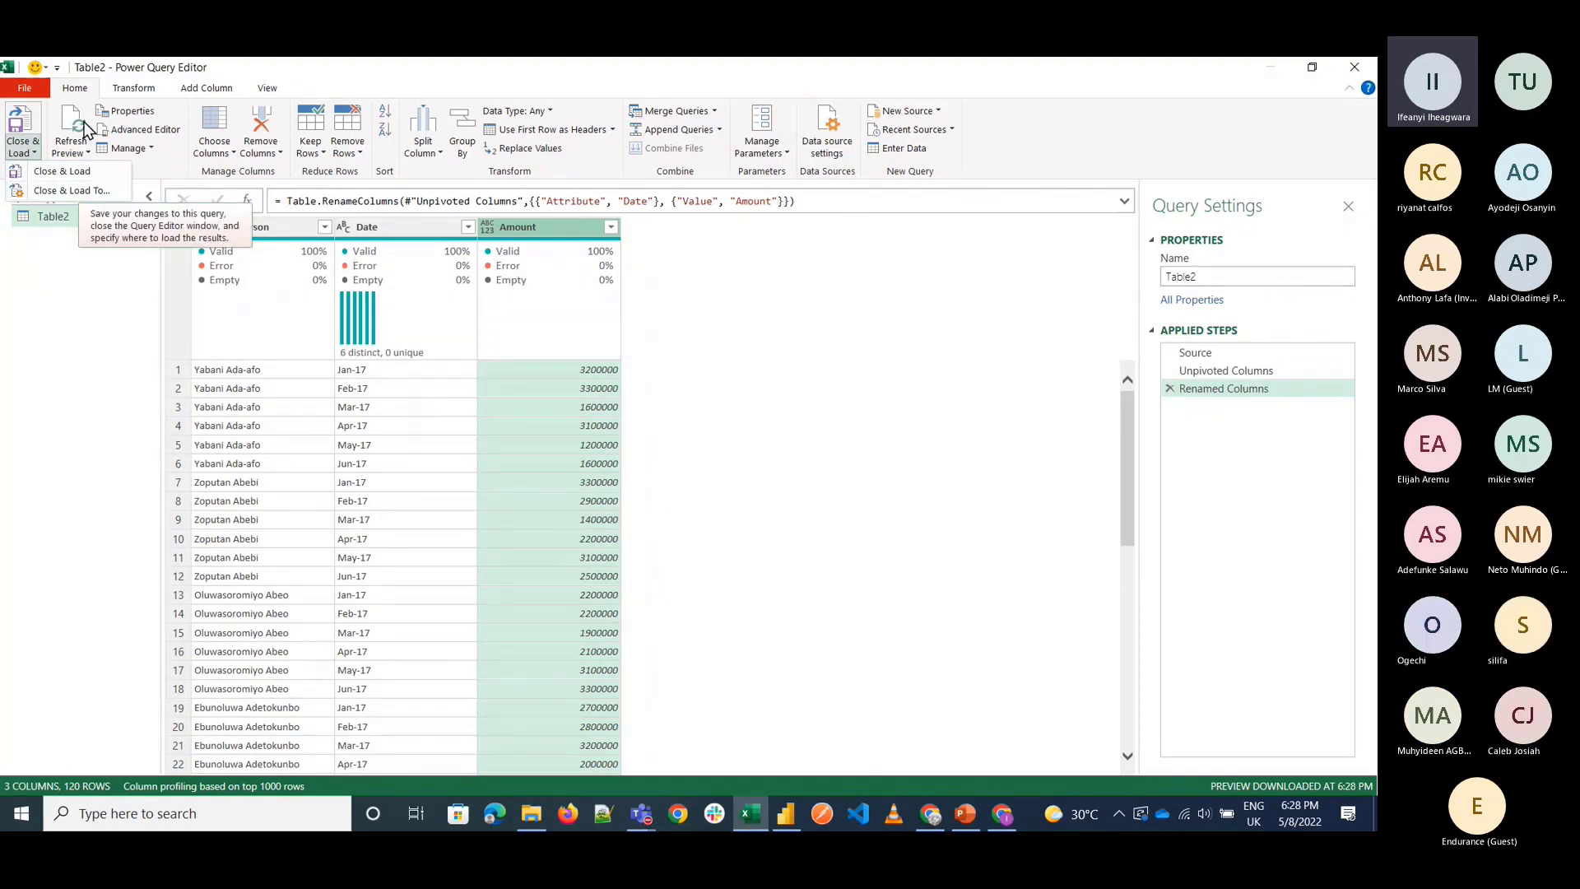
left_click(29, 161)
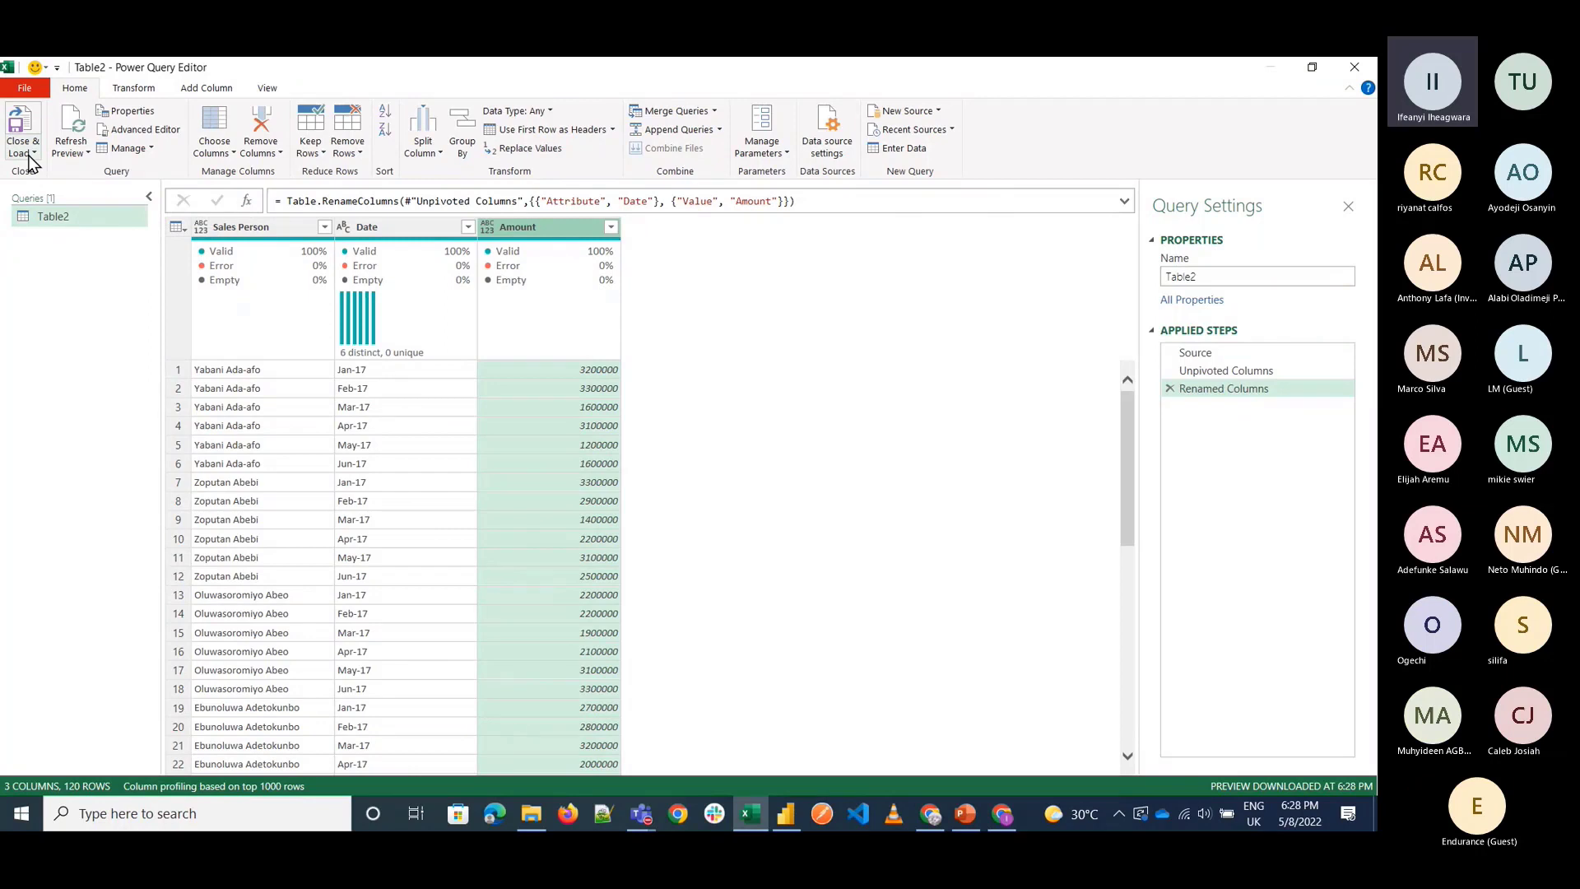
left_click(30, 156)
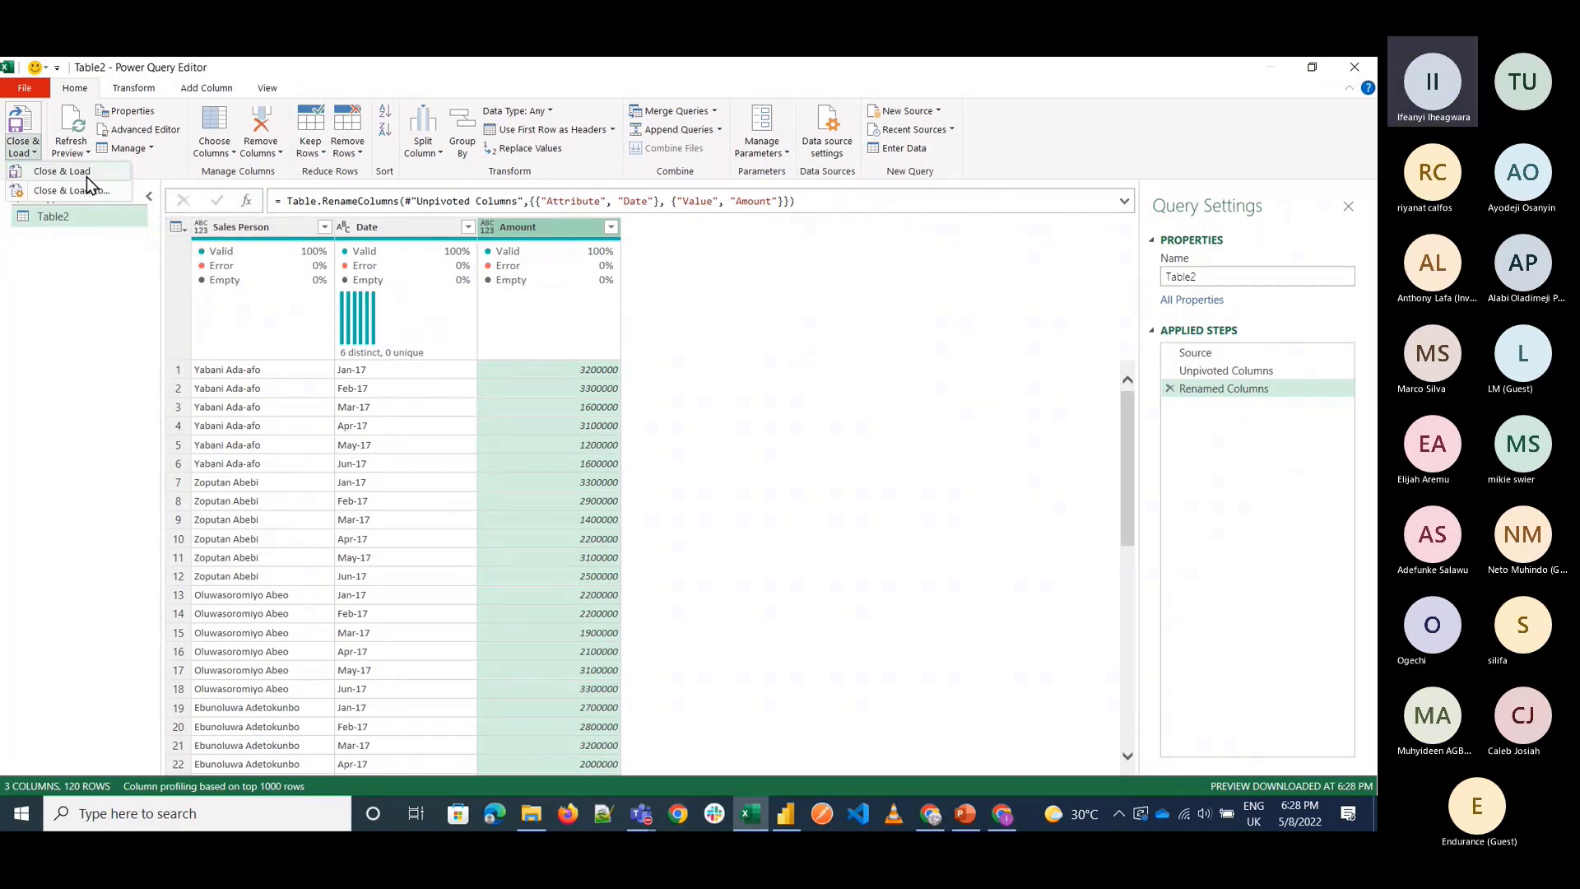
left_click(86, 174)
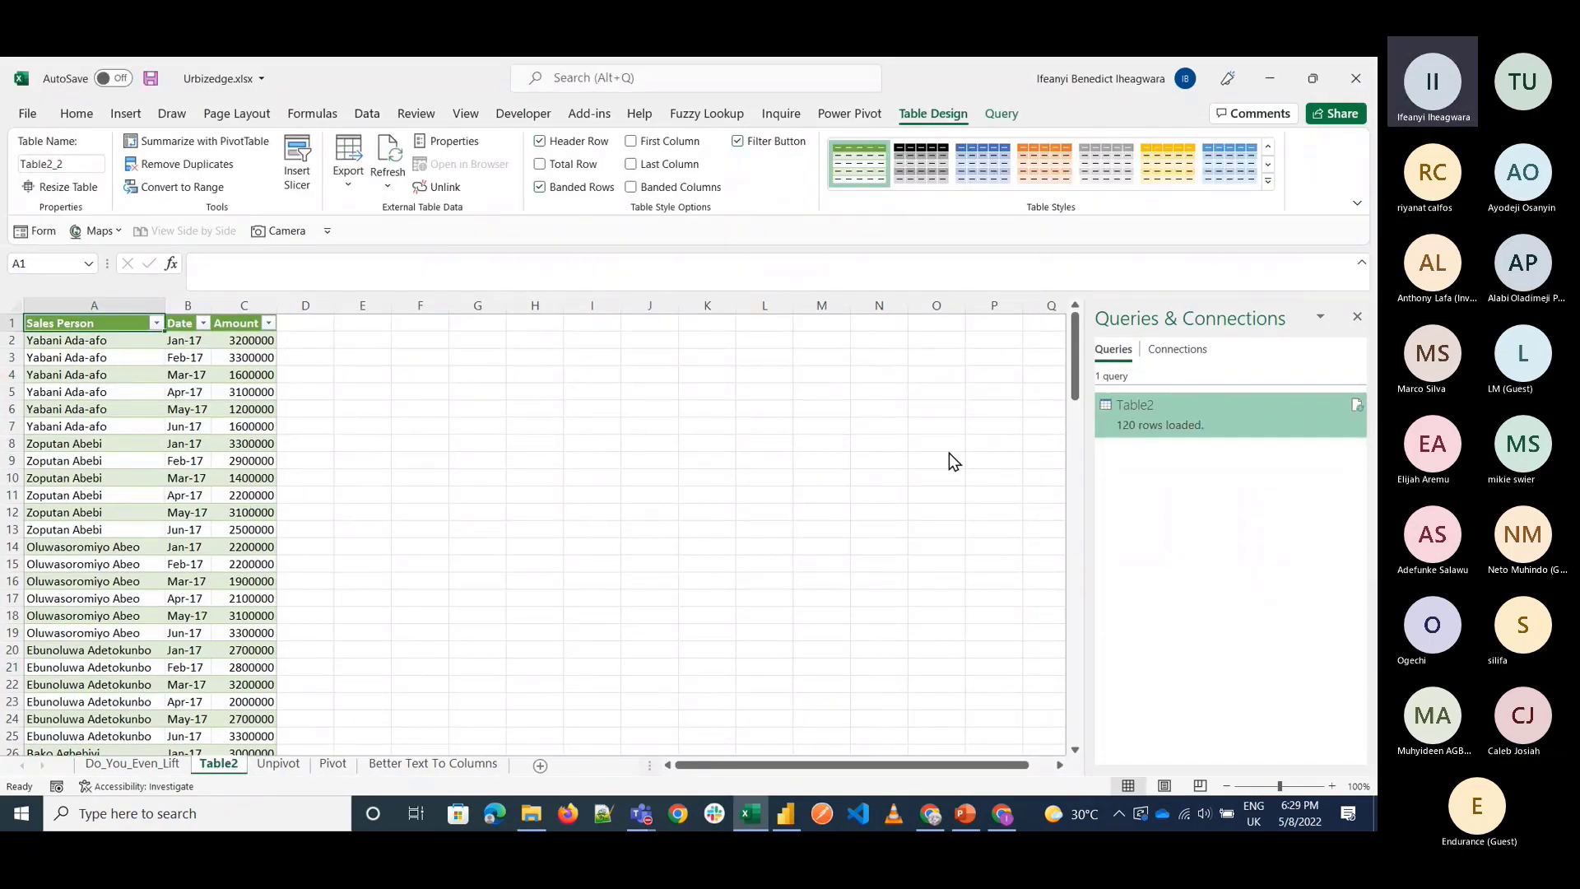
Open the Pivot worksheet and close the Queries & Connections pane to show the survey data beside its pivoted example.
left_click(345, 766)
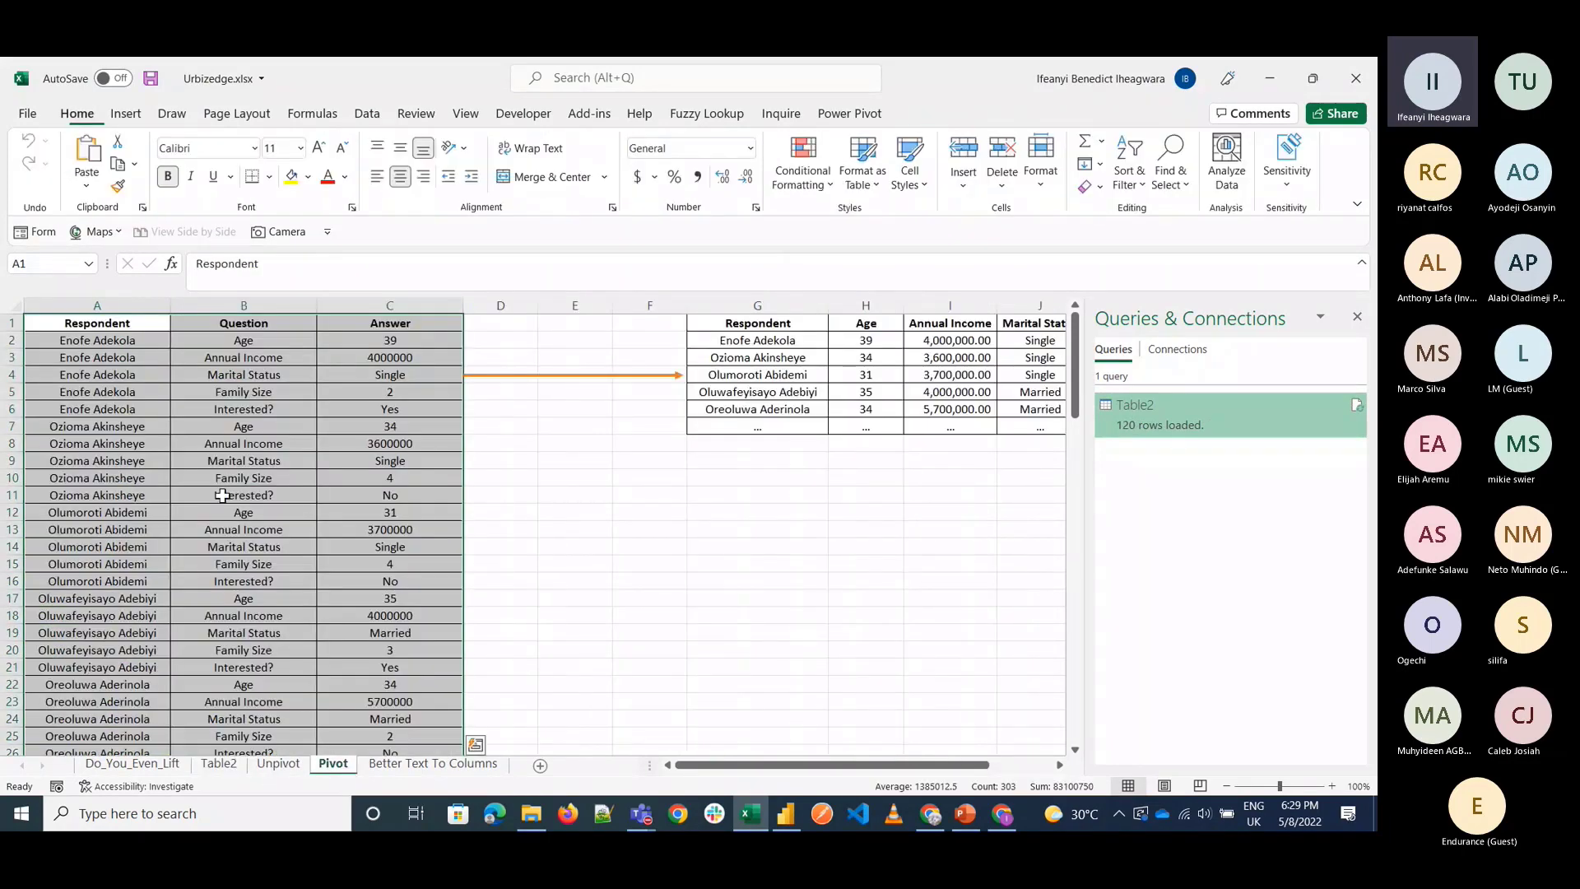
left_click(526, 444)
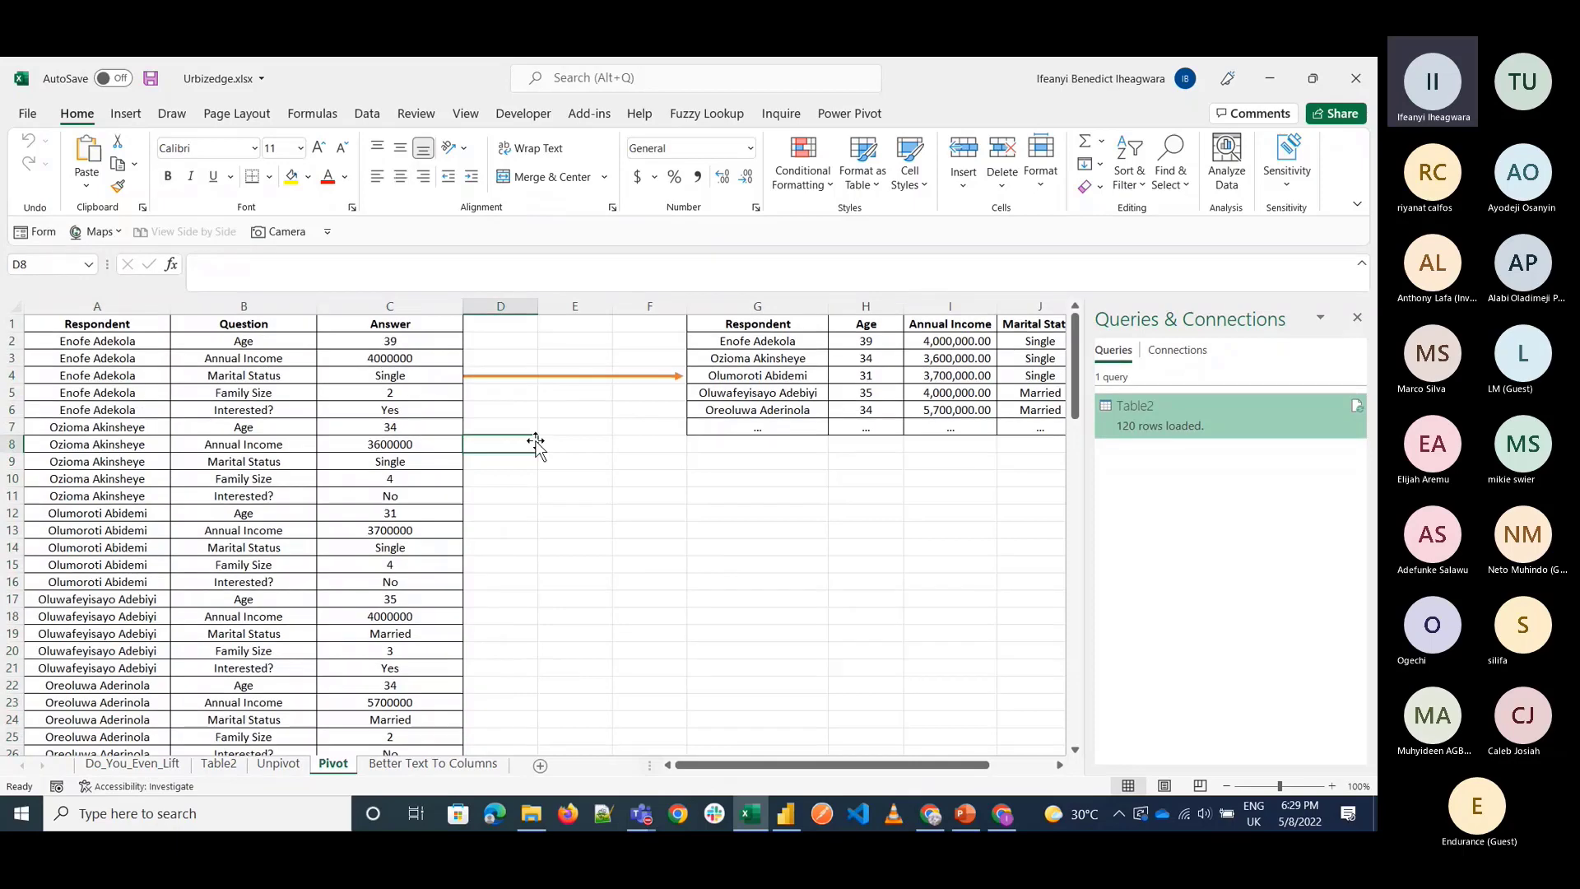
left_click(1357, 317)
scroll(237, 427, "down", 1)
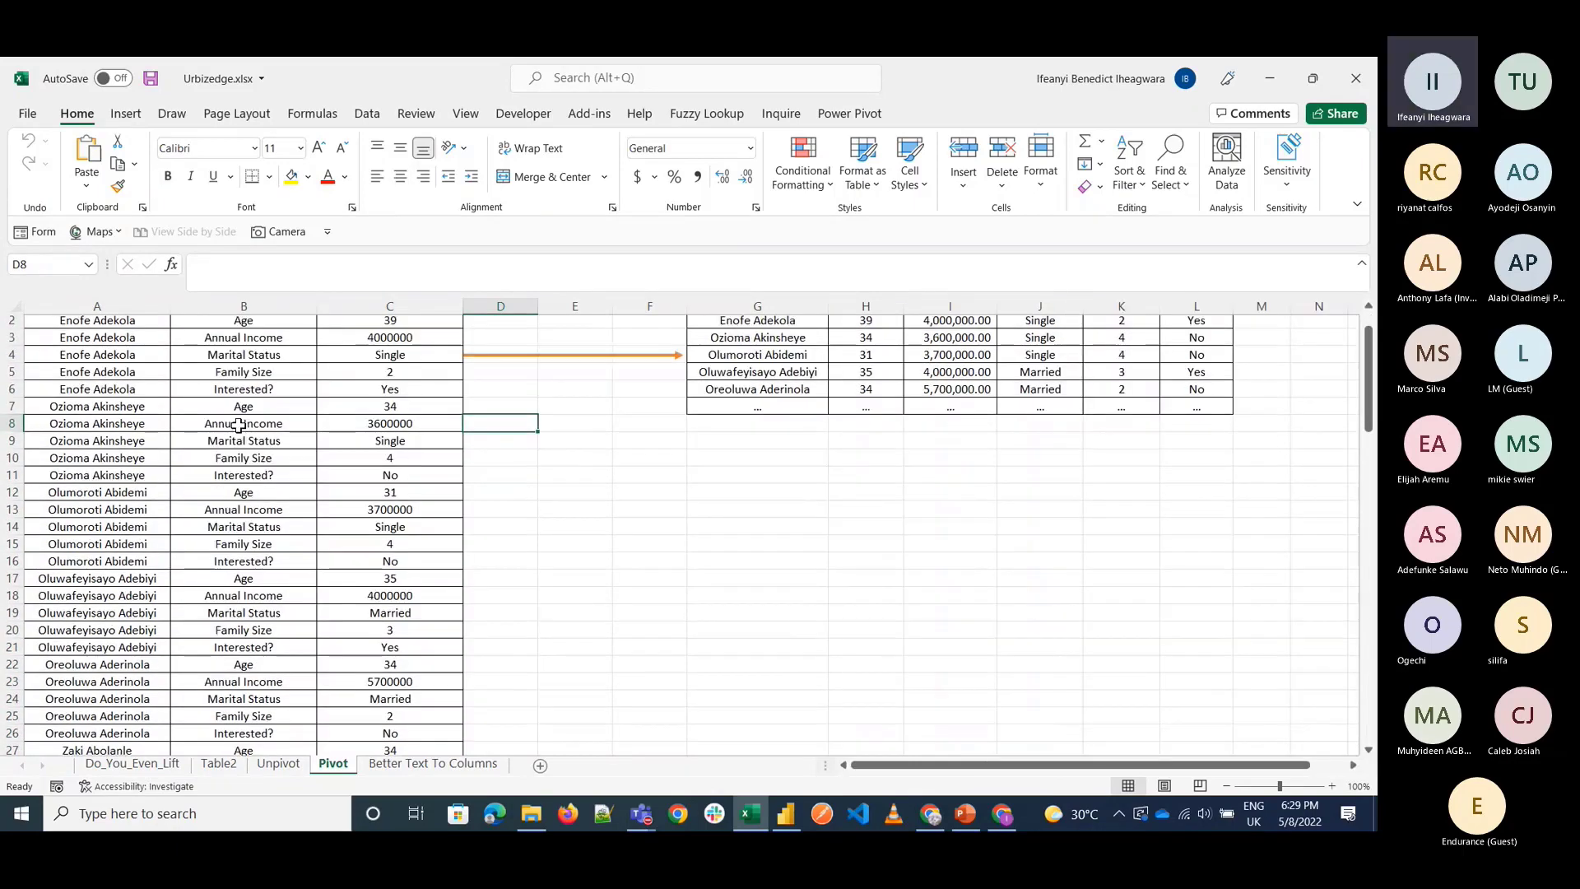
scroll(237, 426, "up", 1)
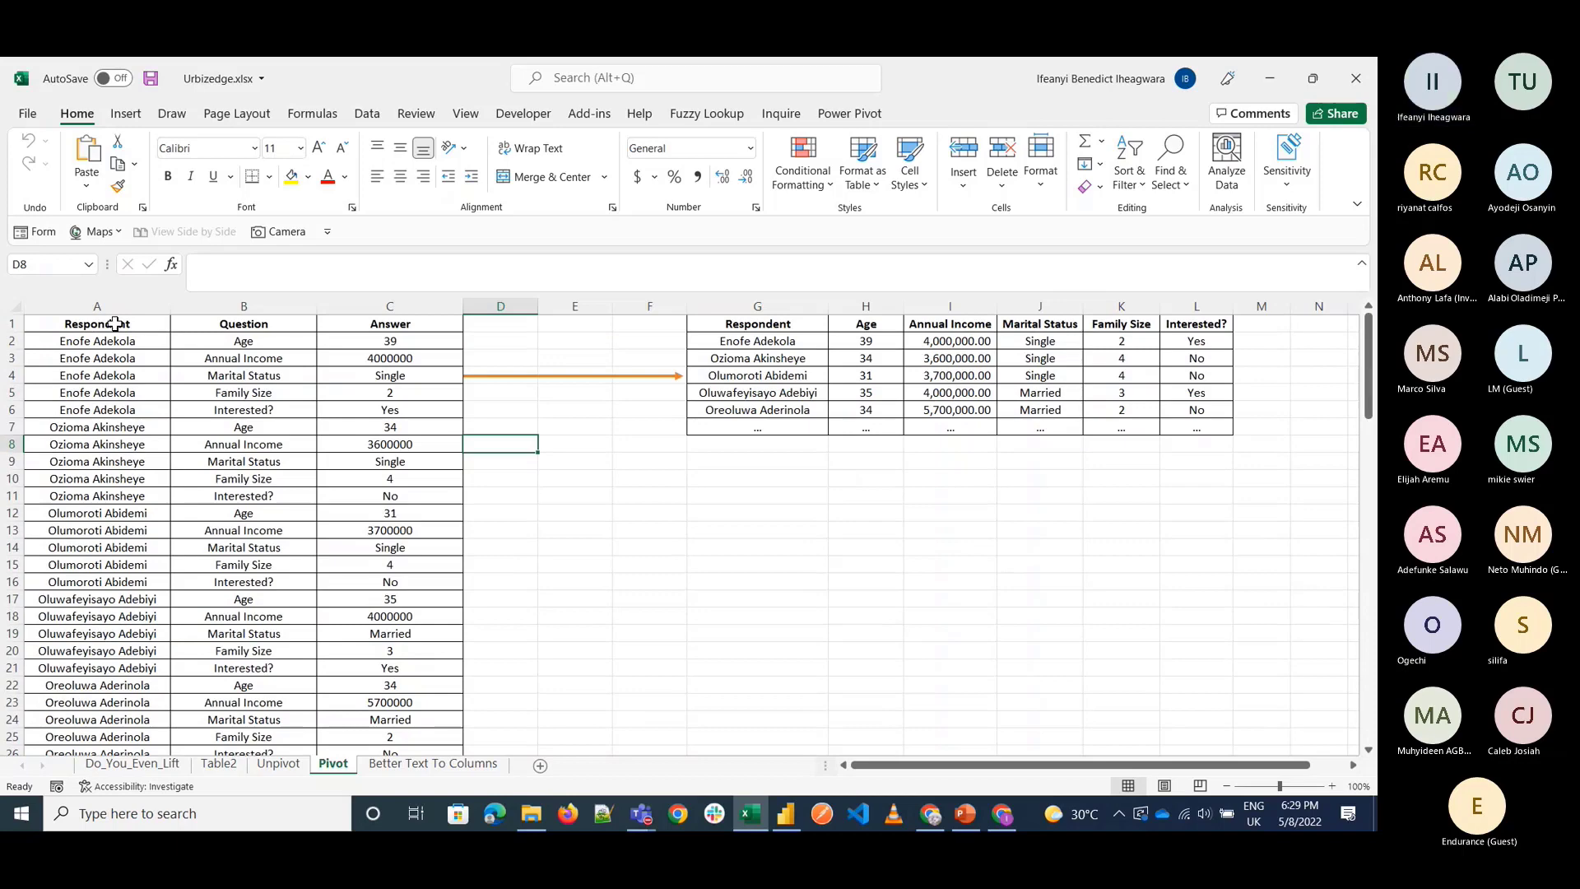
Highlight the first respondent's question and answer rows, A2:C6, with a yellow fill.
left_click(115, 323)
left_click_drag(118, 338, 113, 677)
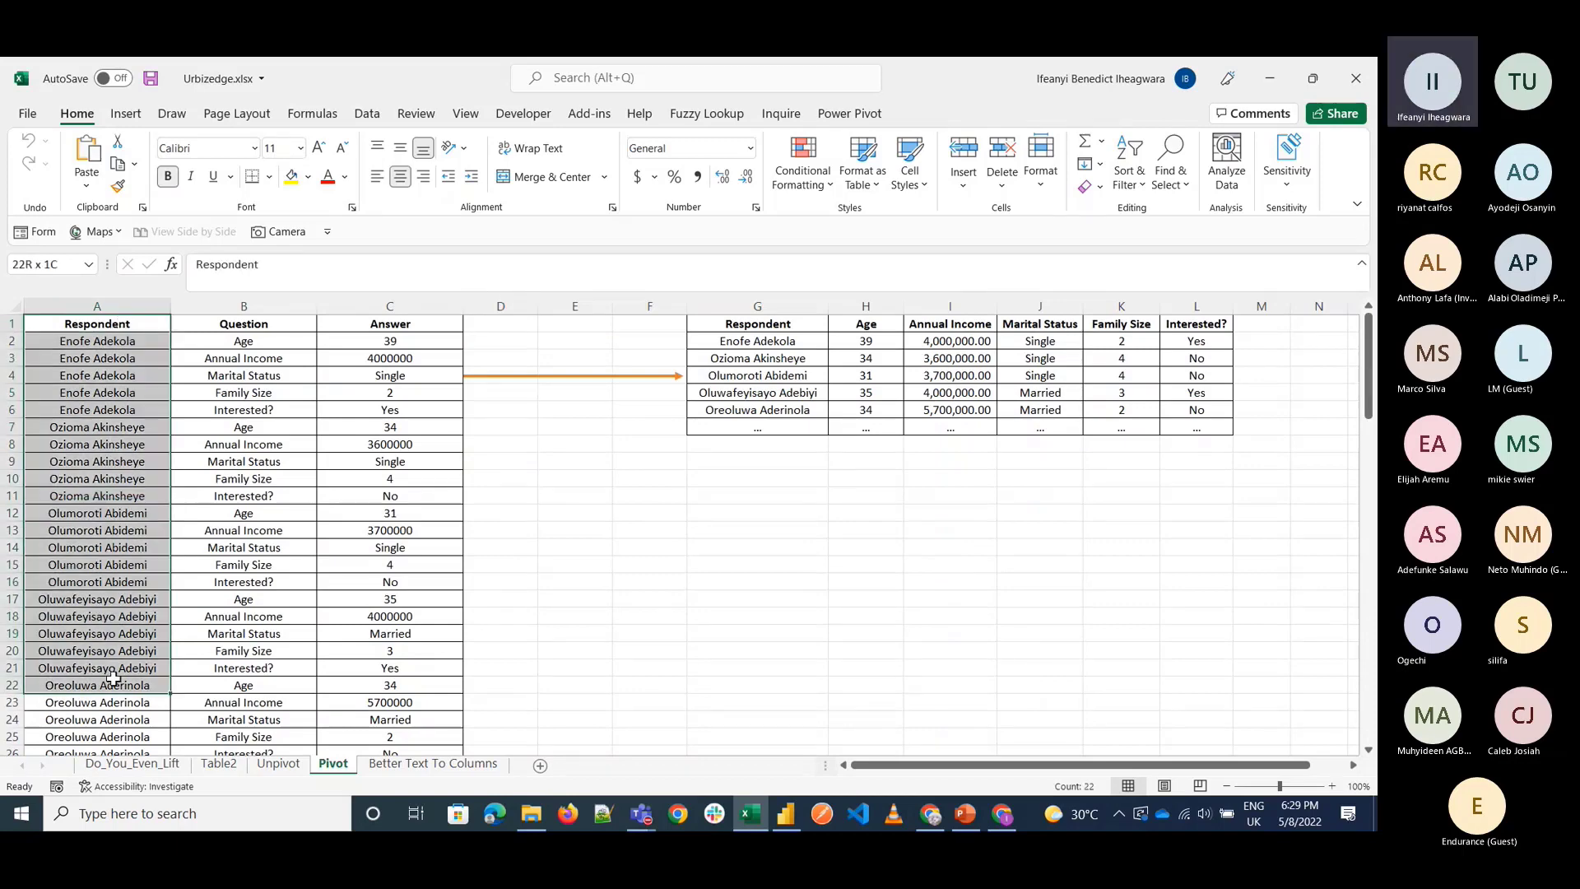
left_click_drag(244, 323, 274, 357)
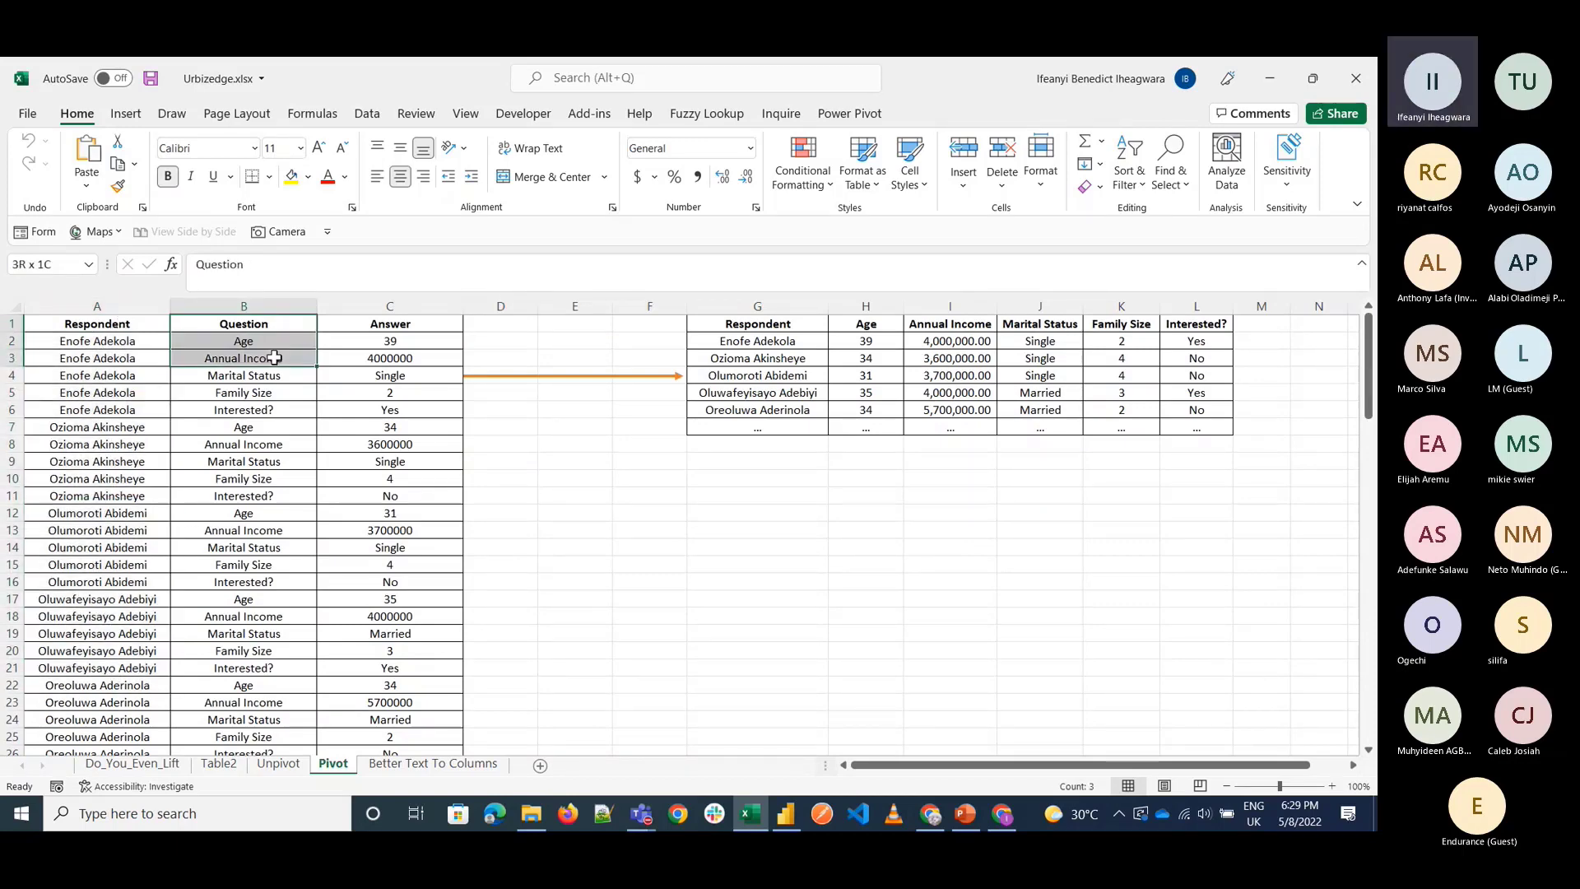
left_click_drag(149, 343, 444, 412)
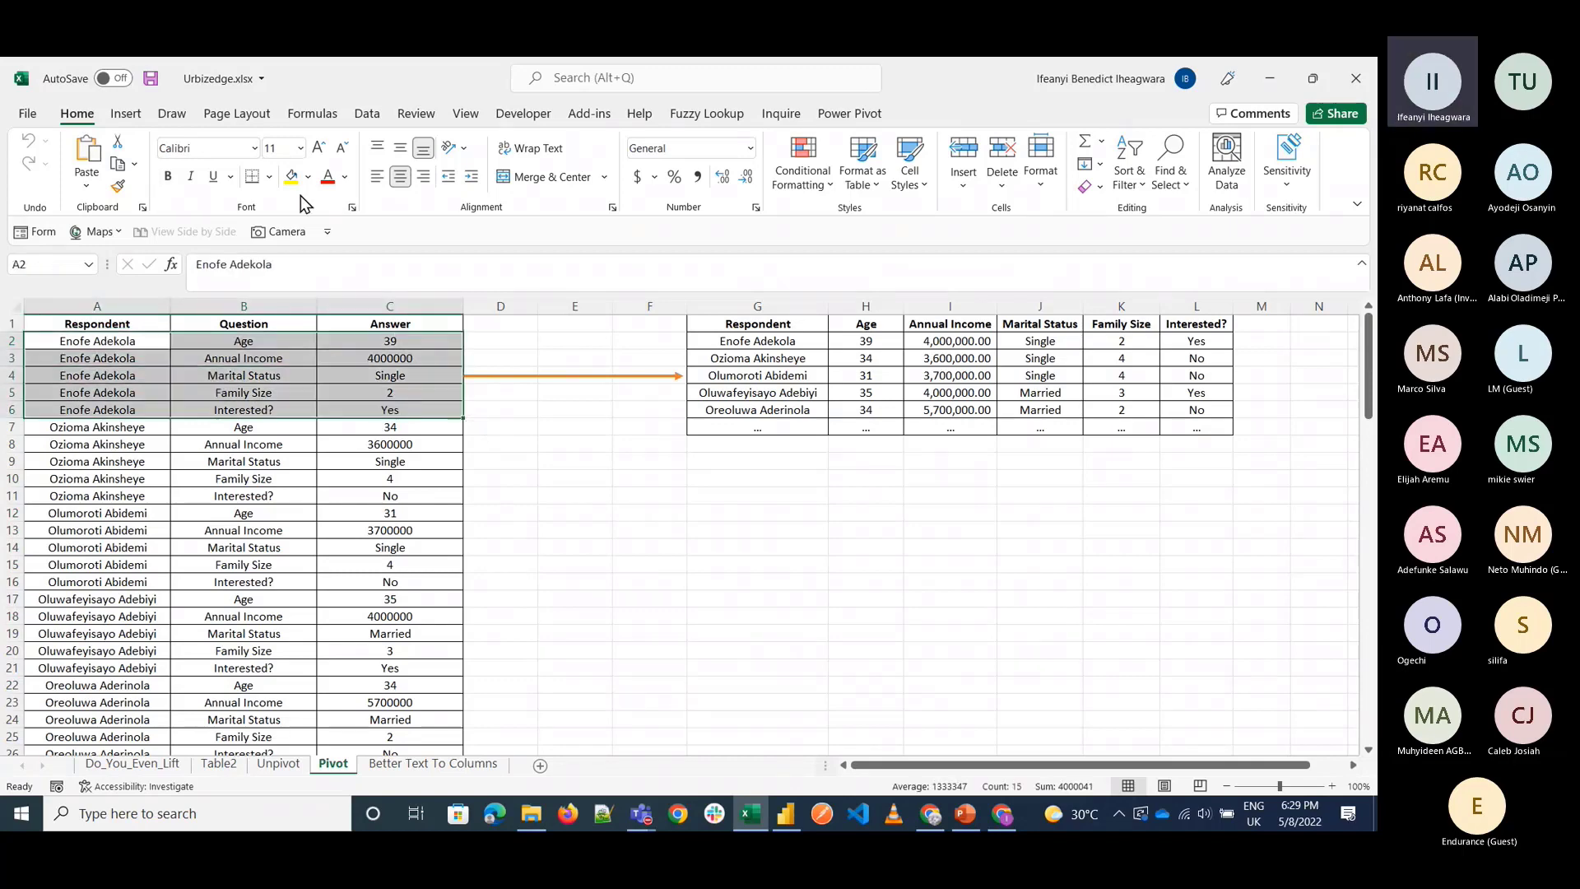
left_click(292, 176)
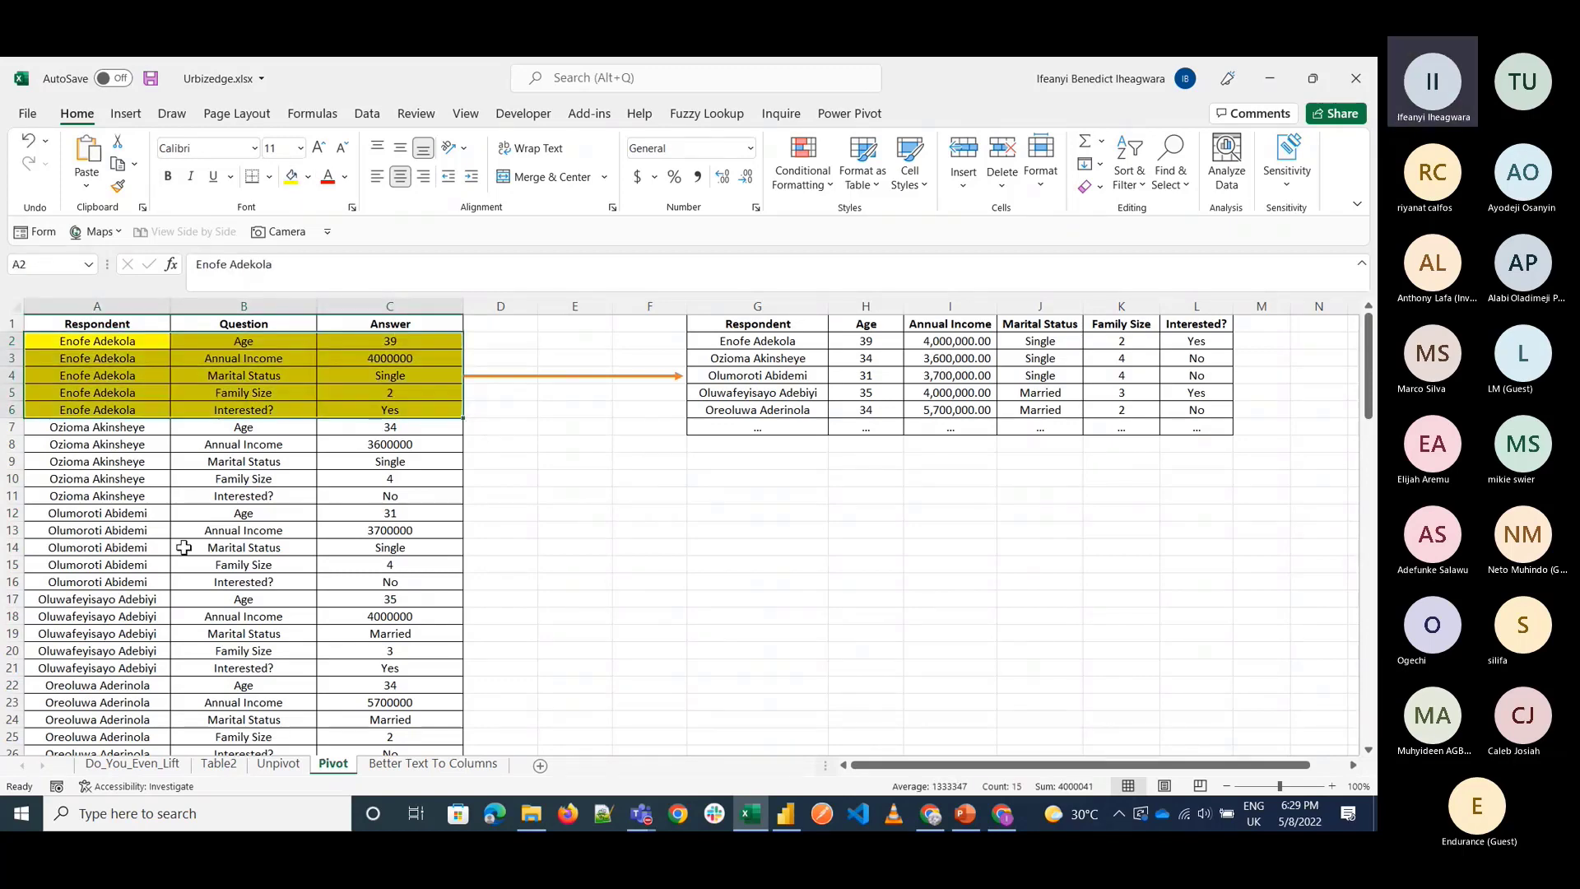
Highlight the second respondent's rows, A7:C11, with a light blue-gray fill.
left_click(107, 427)
left_click_drag(107, 427, 372, 496)
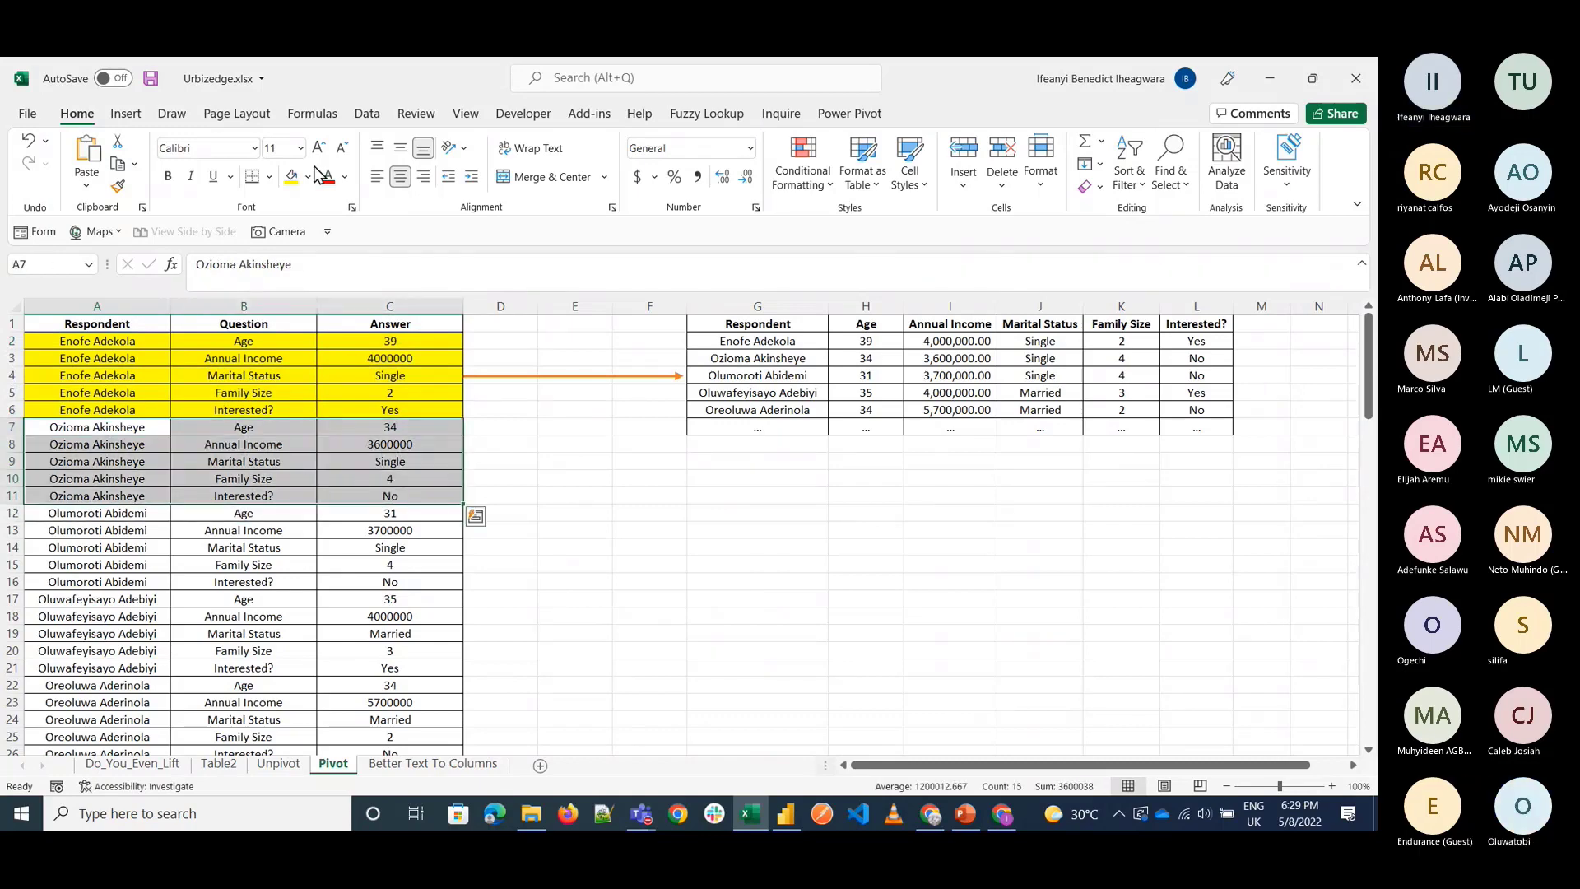
left_click(307, 176)
left_click(333, 251)
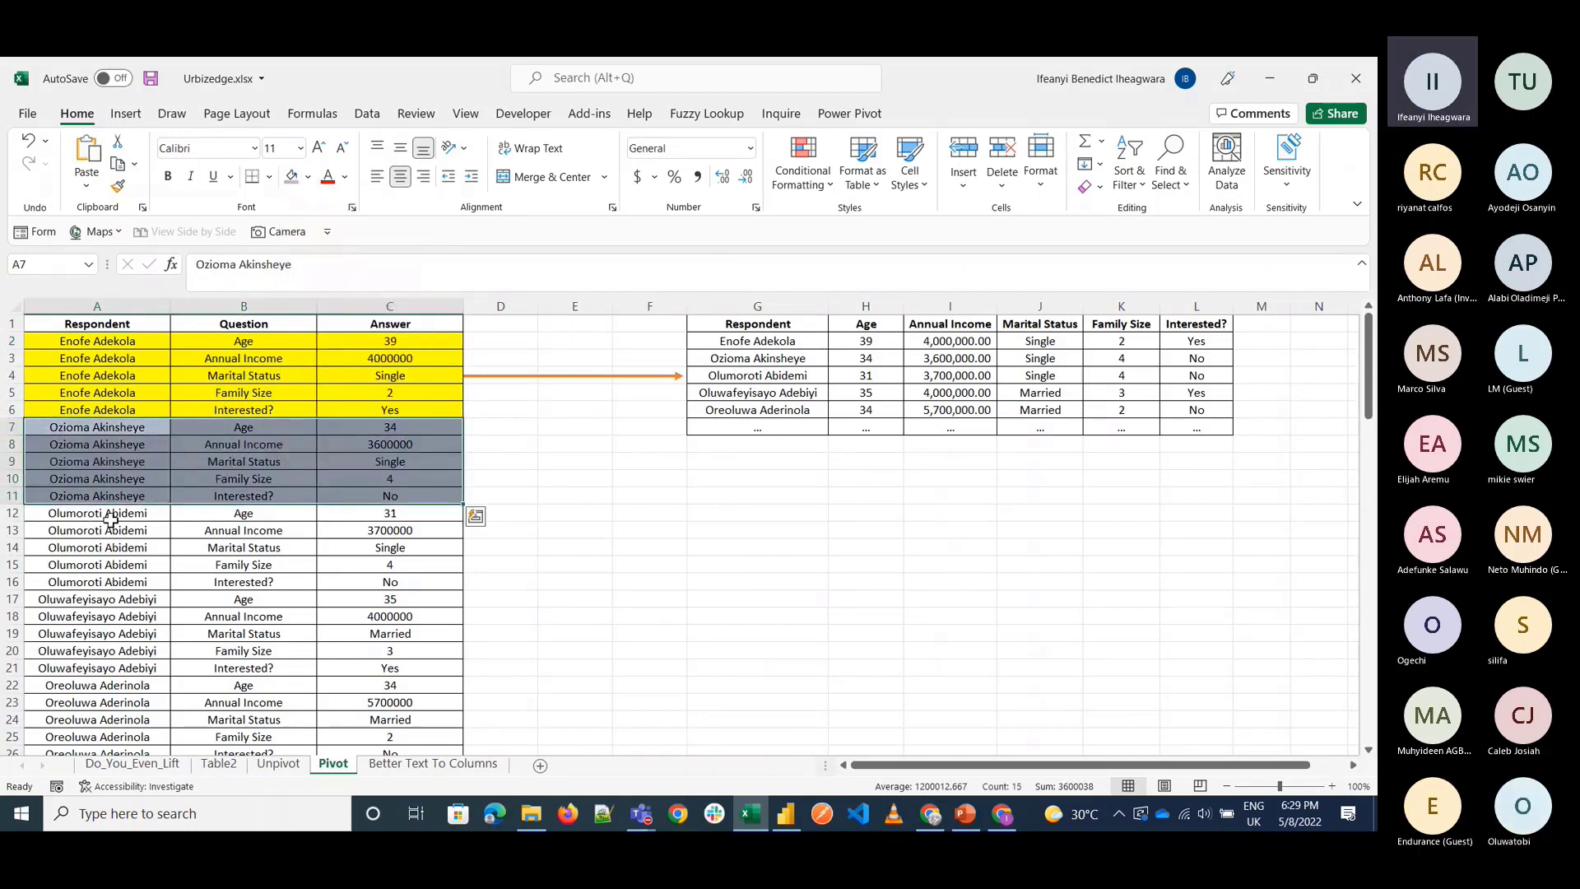
Highlight the third respondent's rows, A12:C16, with a light orange fill.
left_click_drag(110, 517, 353, 580)
left_click(308, 176)
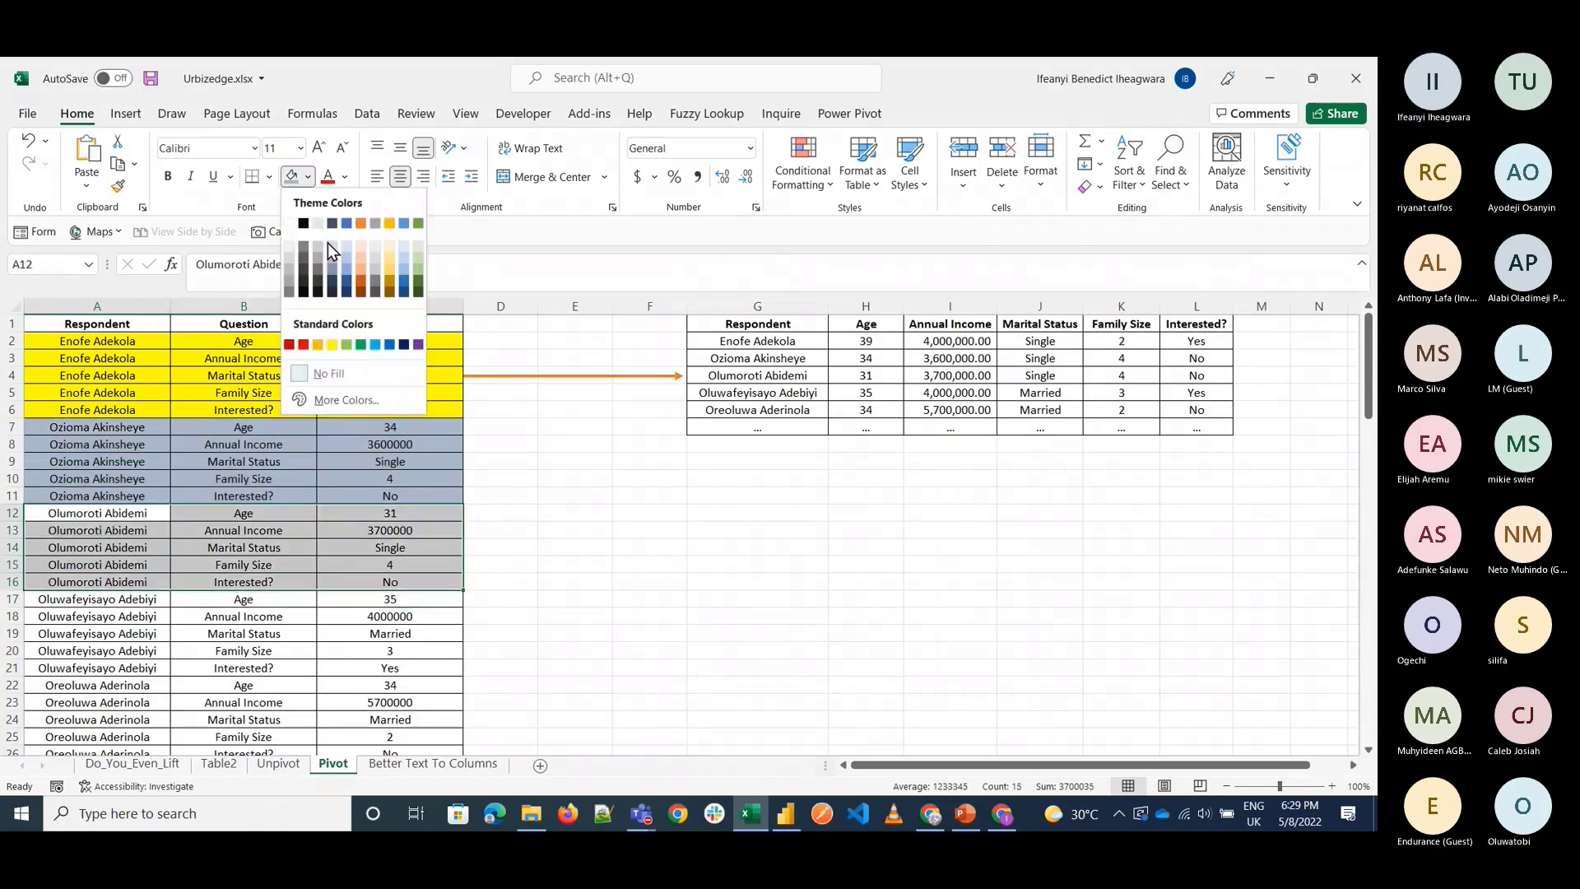
left_click(328, 243)
left_click(522, 532)
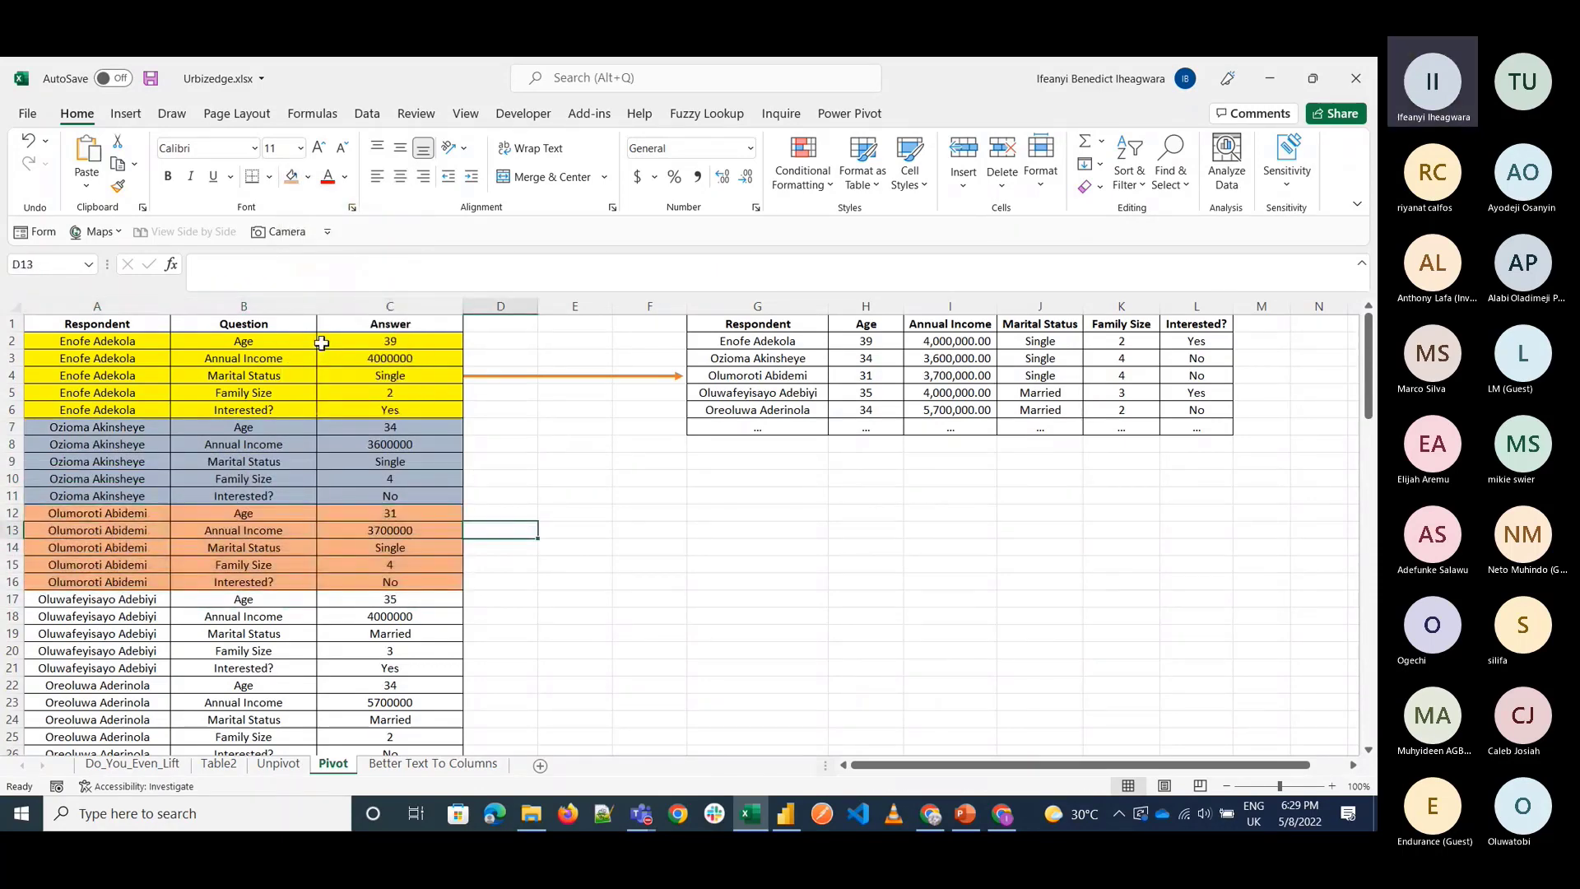
Examine the example pivoted table, starting from its Respondent header in G1.
left_click(767, 324)
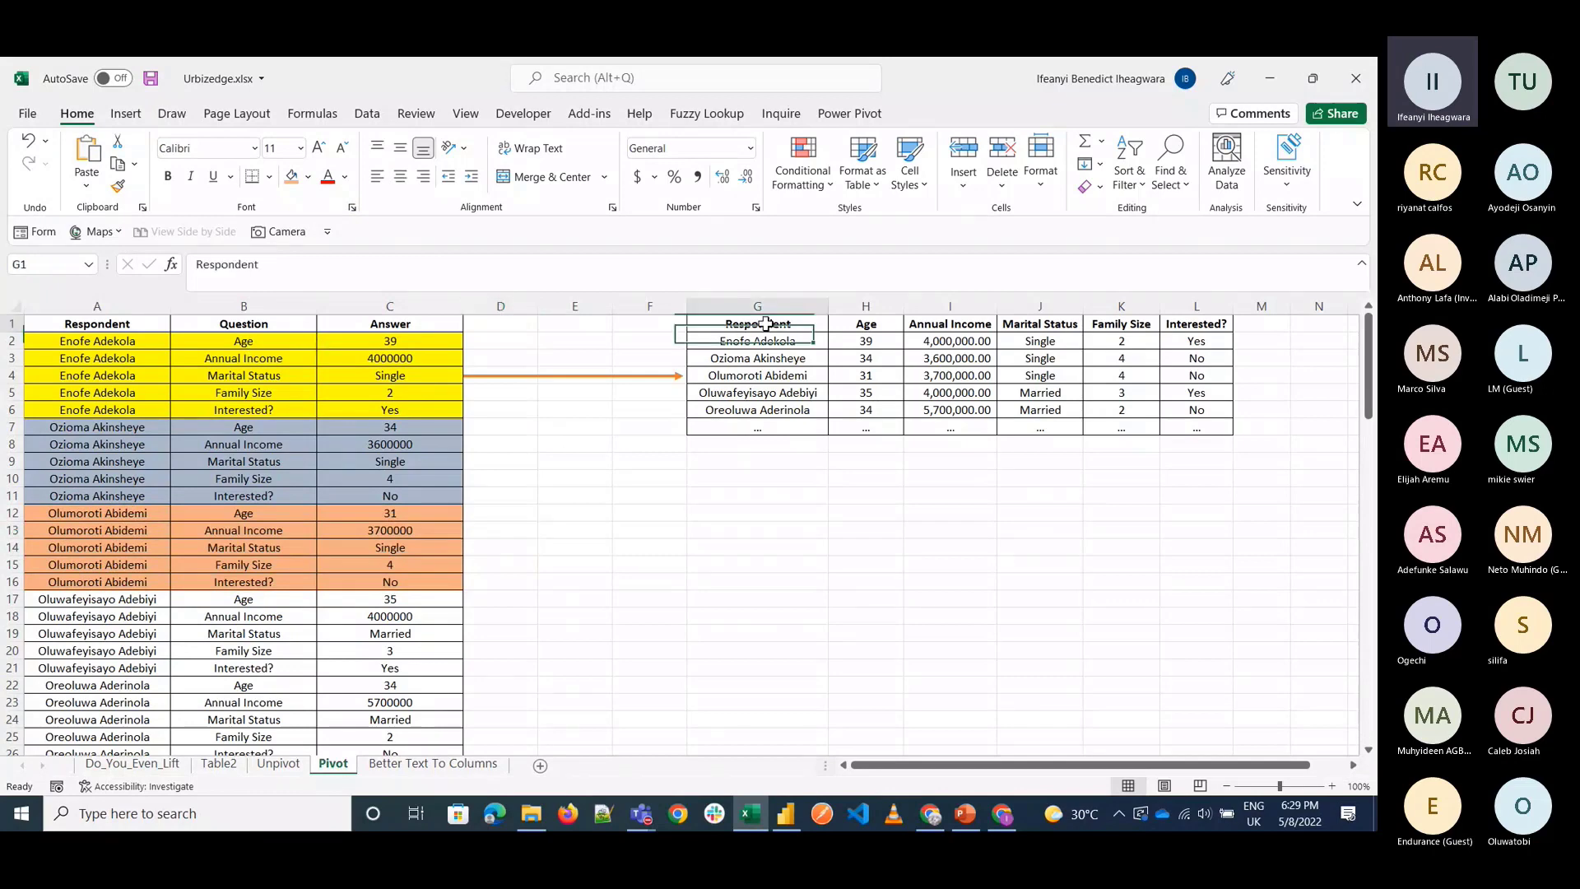
left_click_drag(766, 324, 765, 411)
left_click_drag(864, 324, 864, 469)
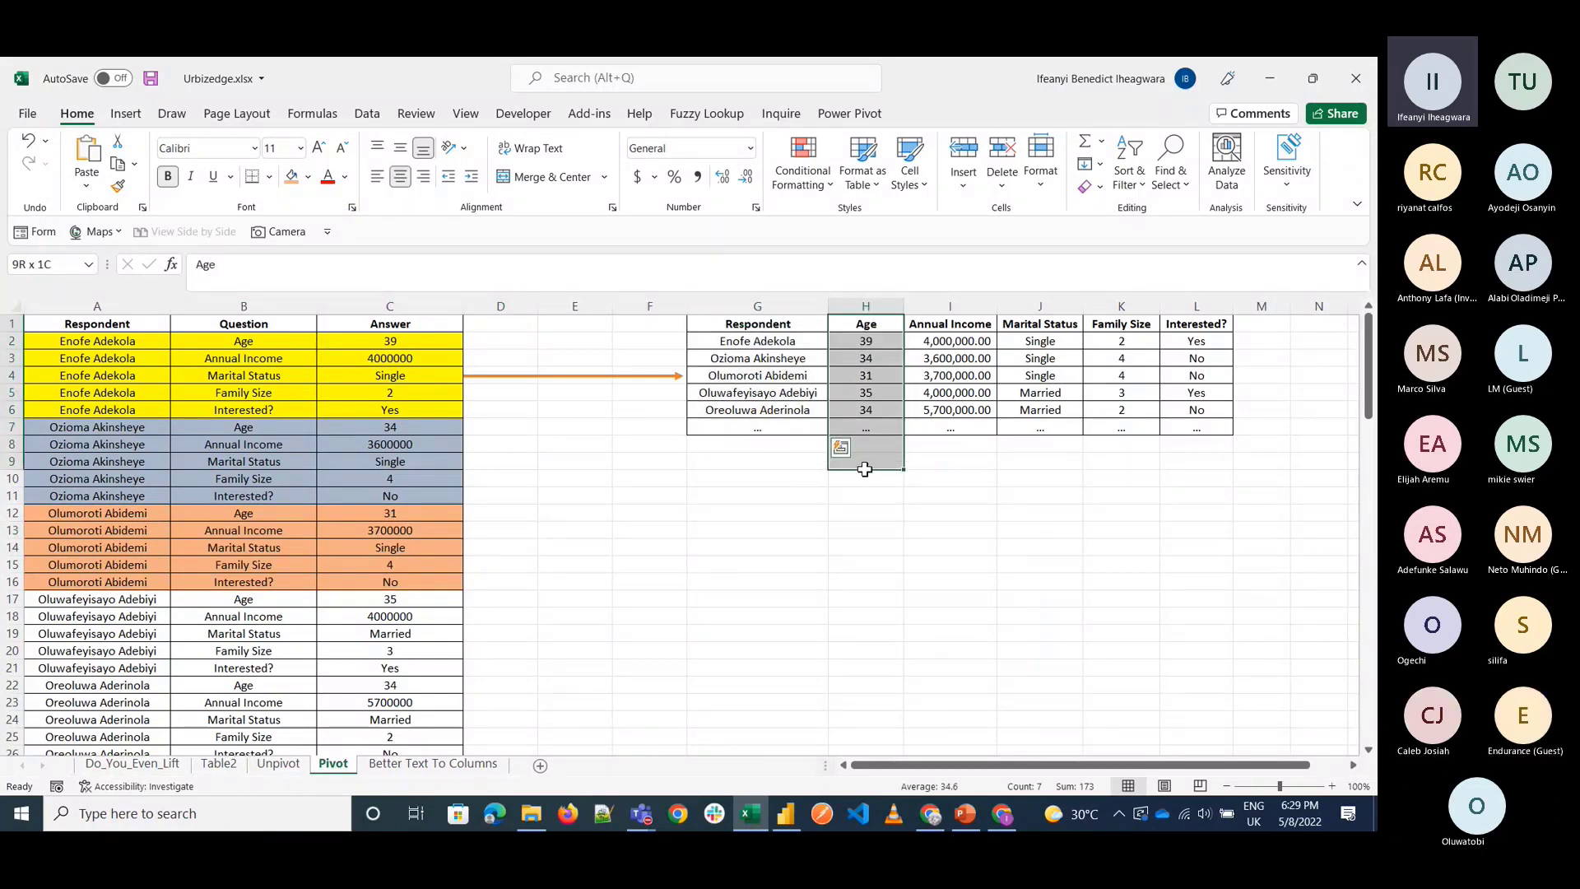
left_click(646, 814)
left_click(647, 815)
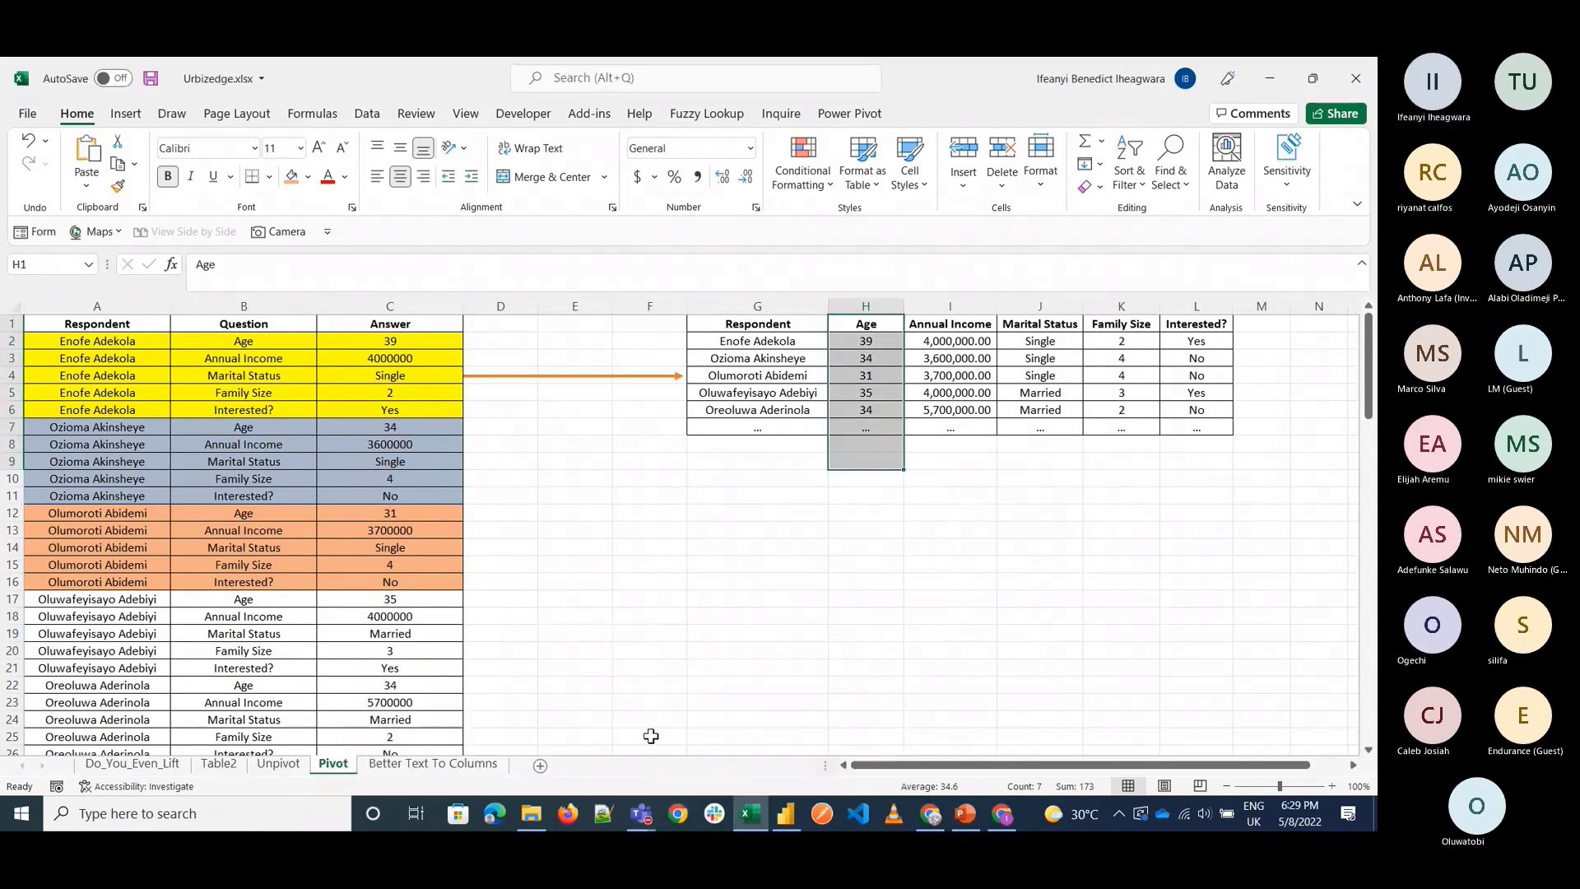
left_click(645, 798)
left_click(641, 813)
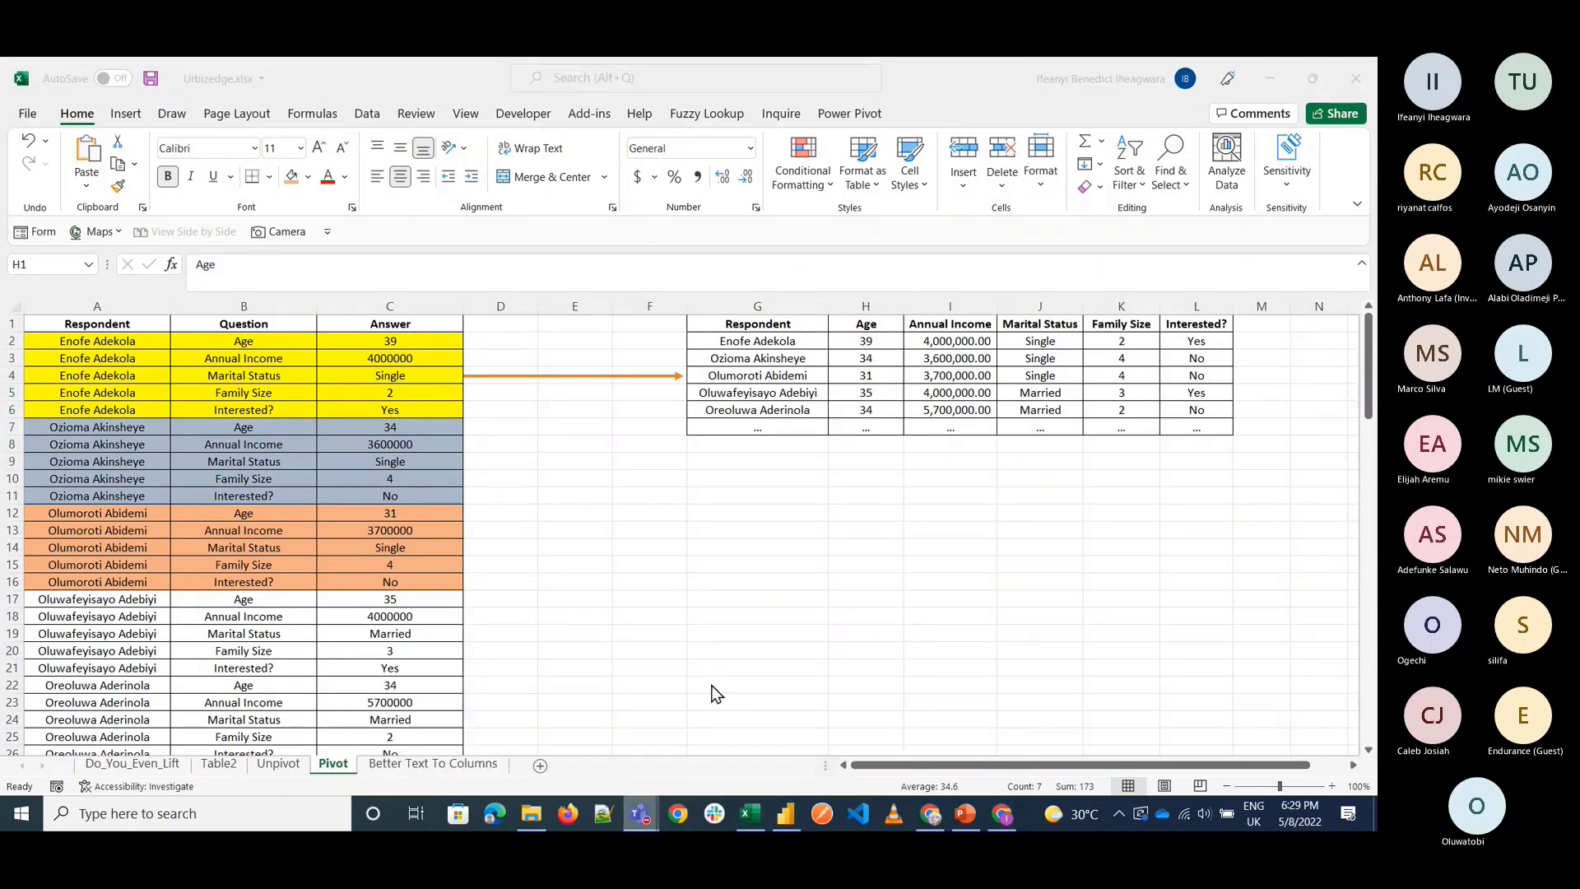
left_click(1269, 76)
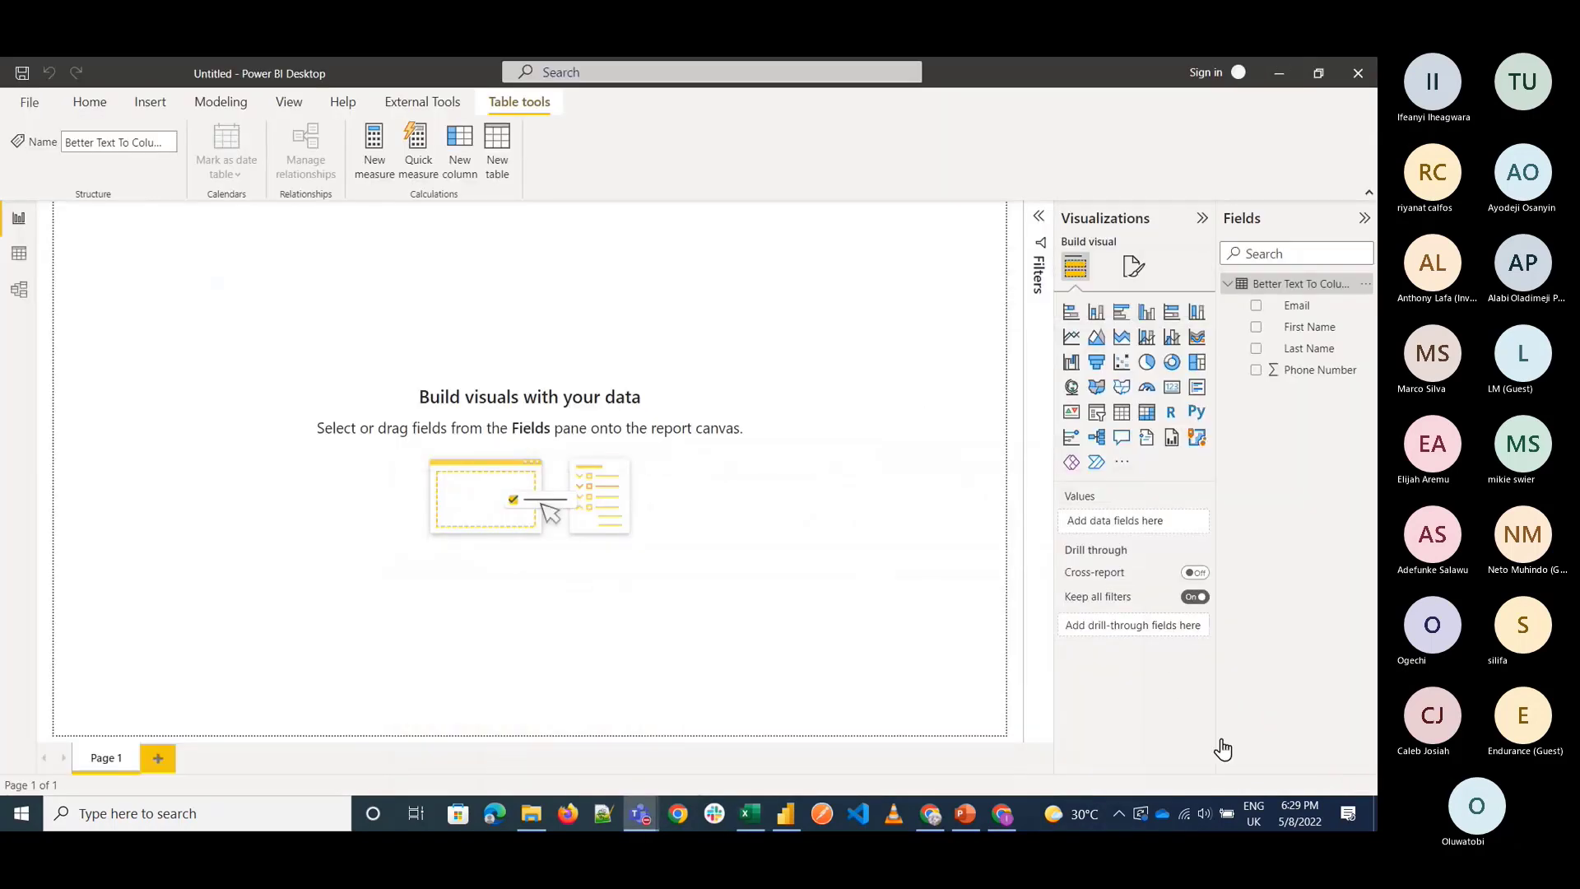
left_click(857, 586)
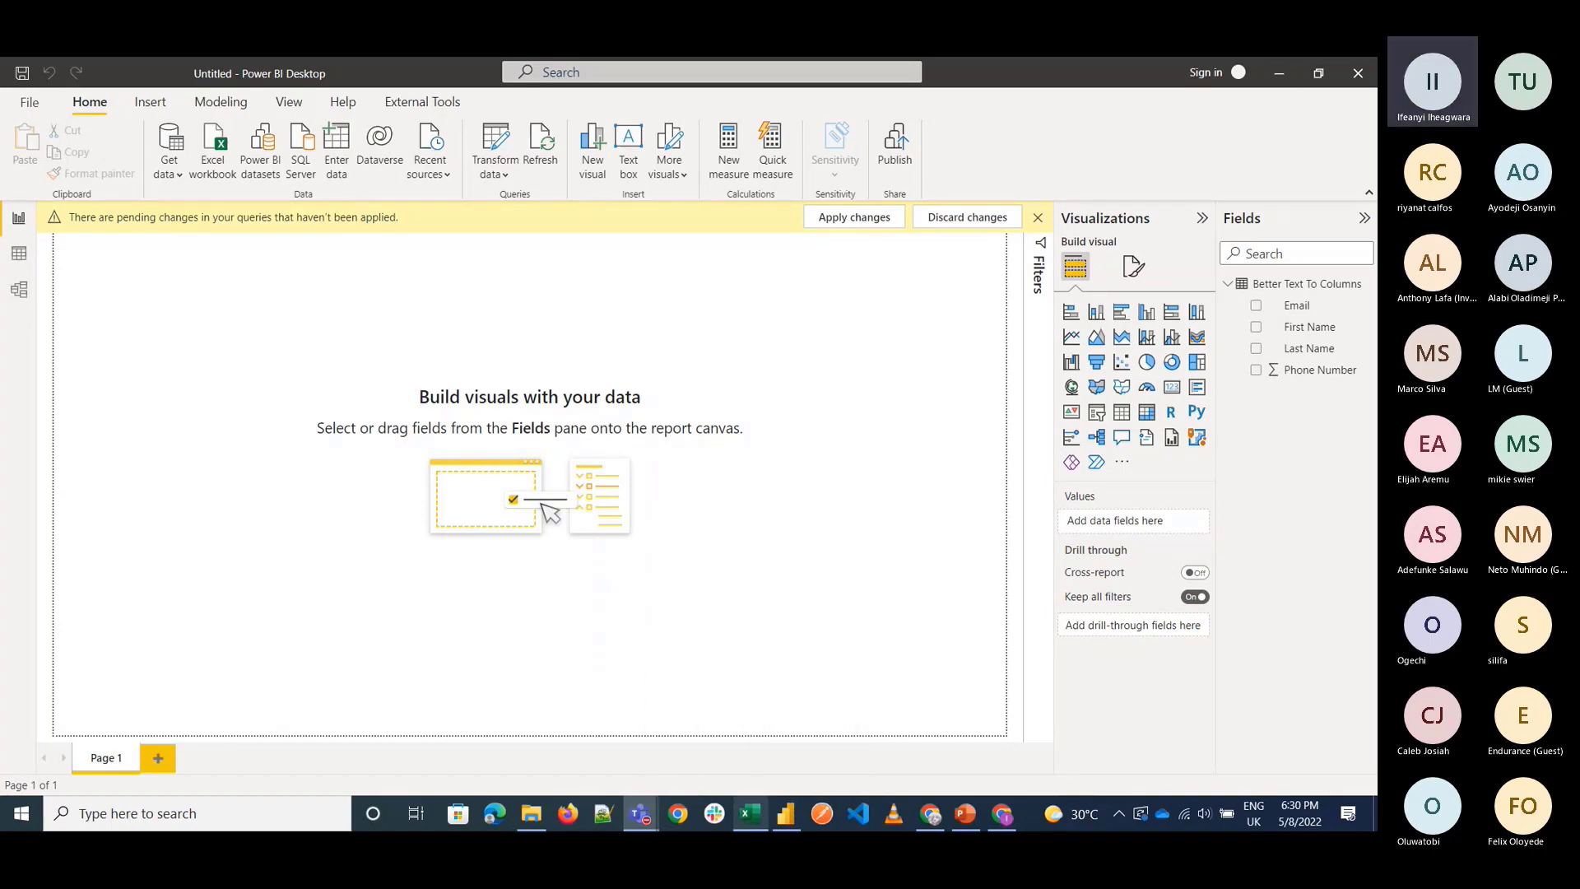
Return to the Excel workbook and compare the target layout's columns, Age through Interested?, with the first respondent's entries in the Question column.
left_click(749, 813)
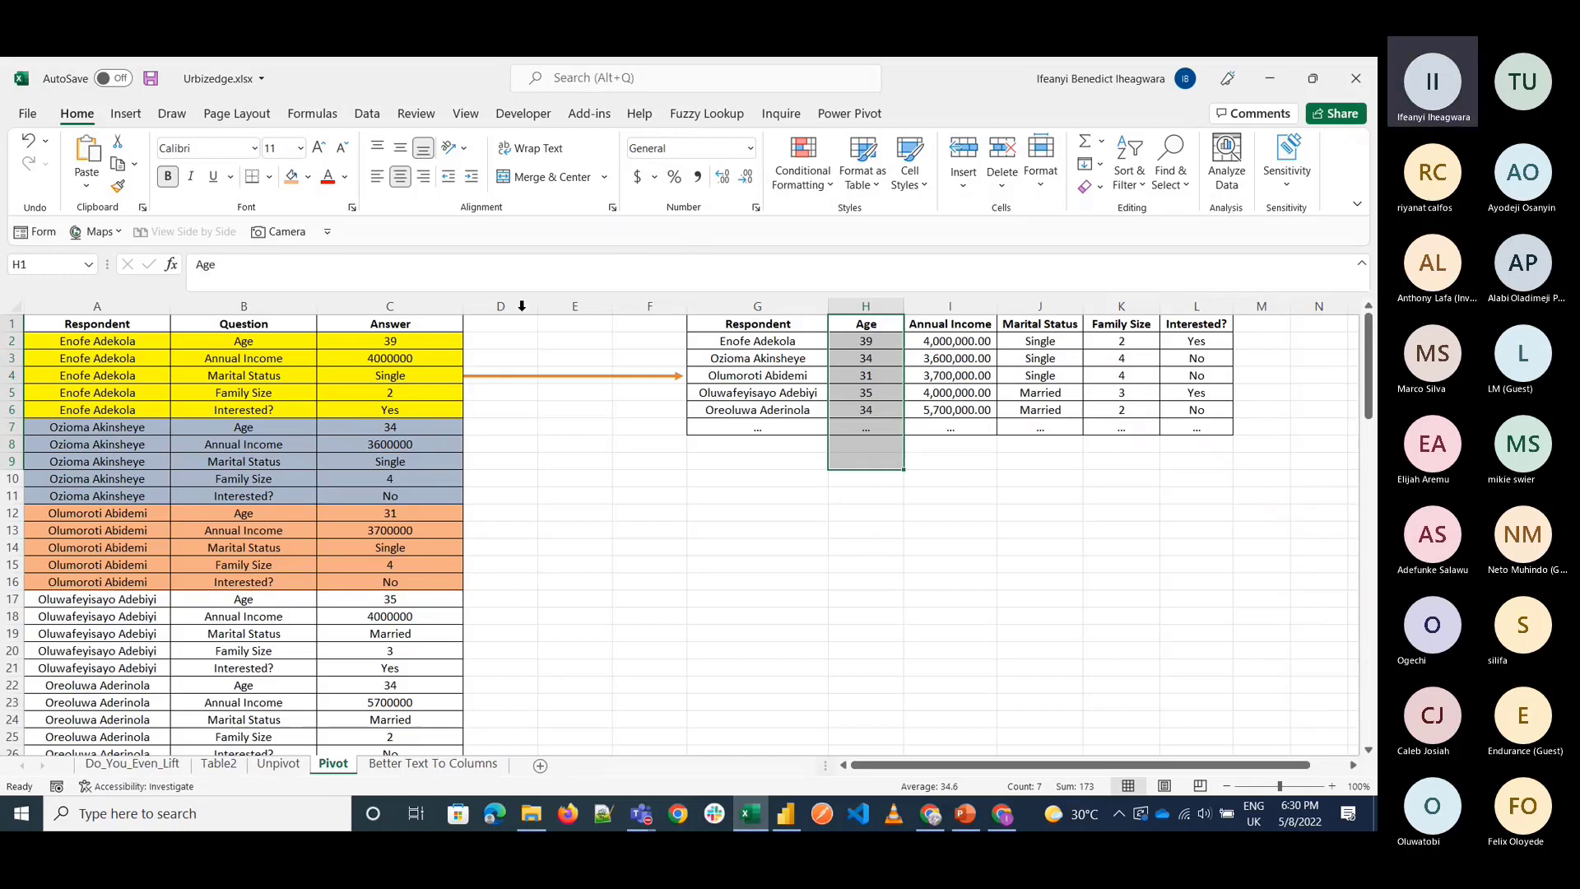
left_click_drag(758, 324, 765, 445)
left_click_drag(868, 324, 866, 517)
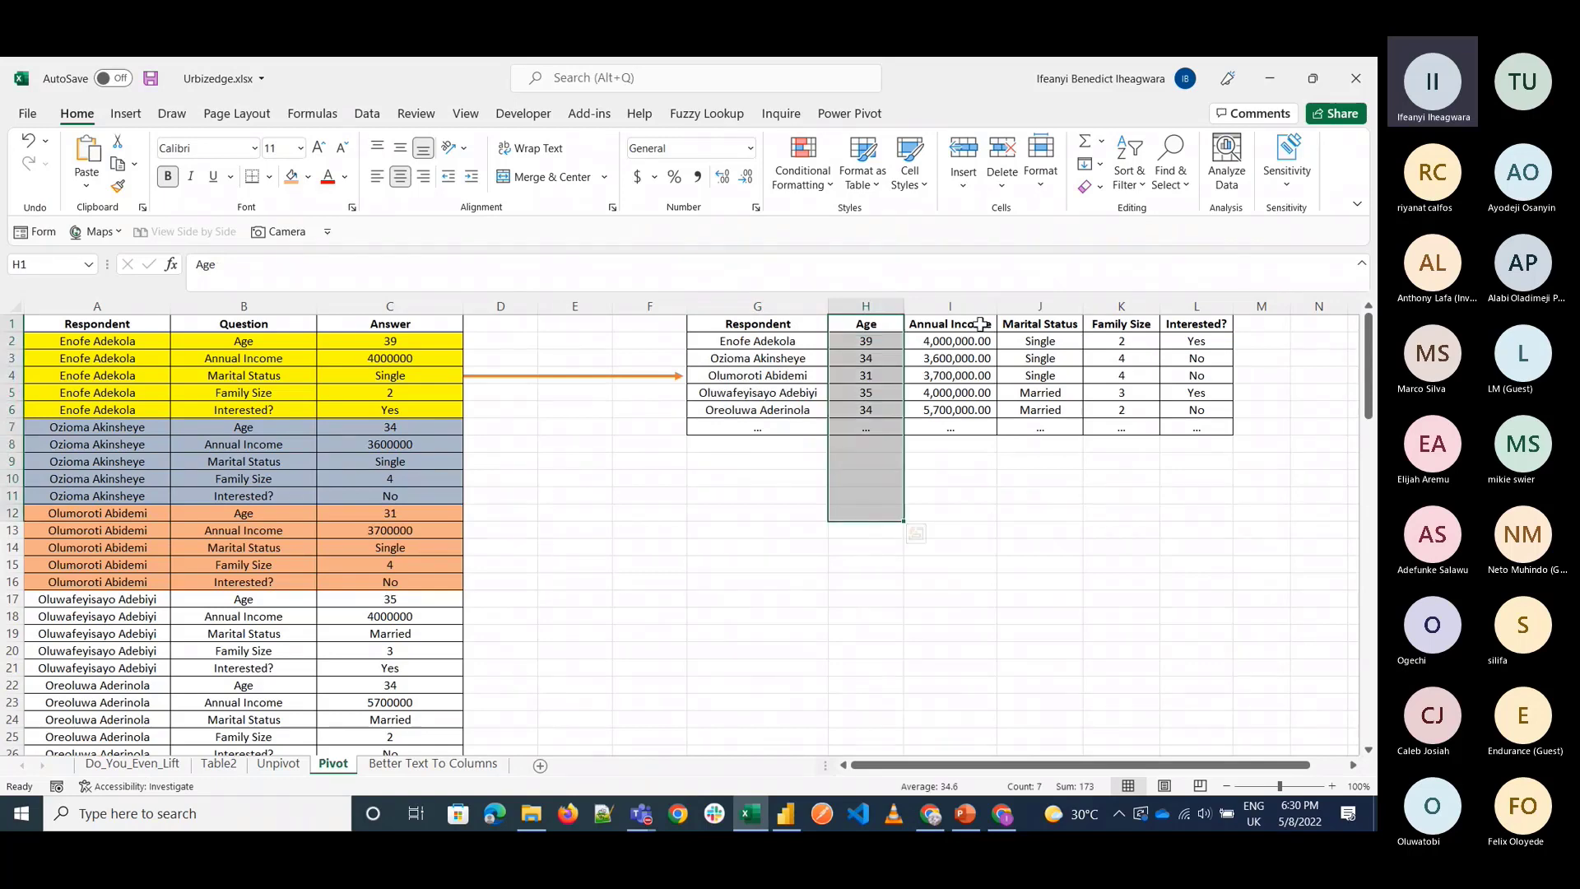
left_click(979, 323)
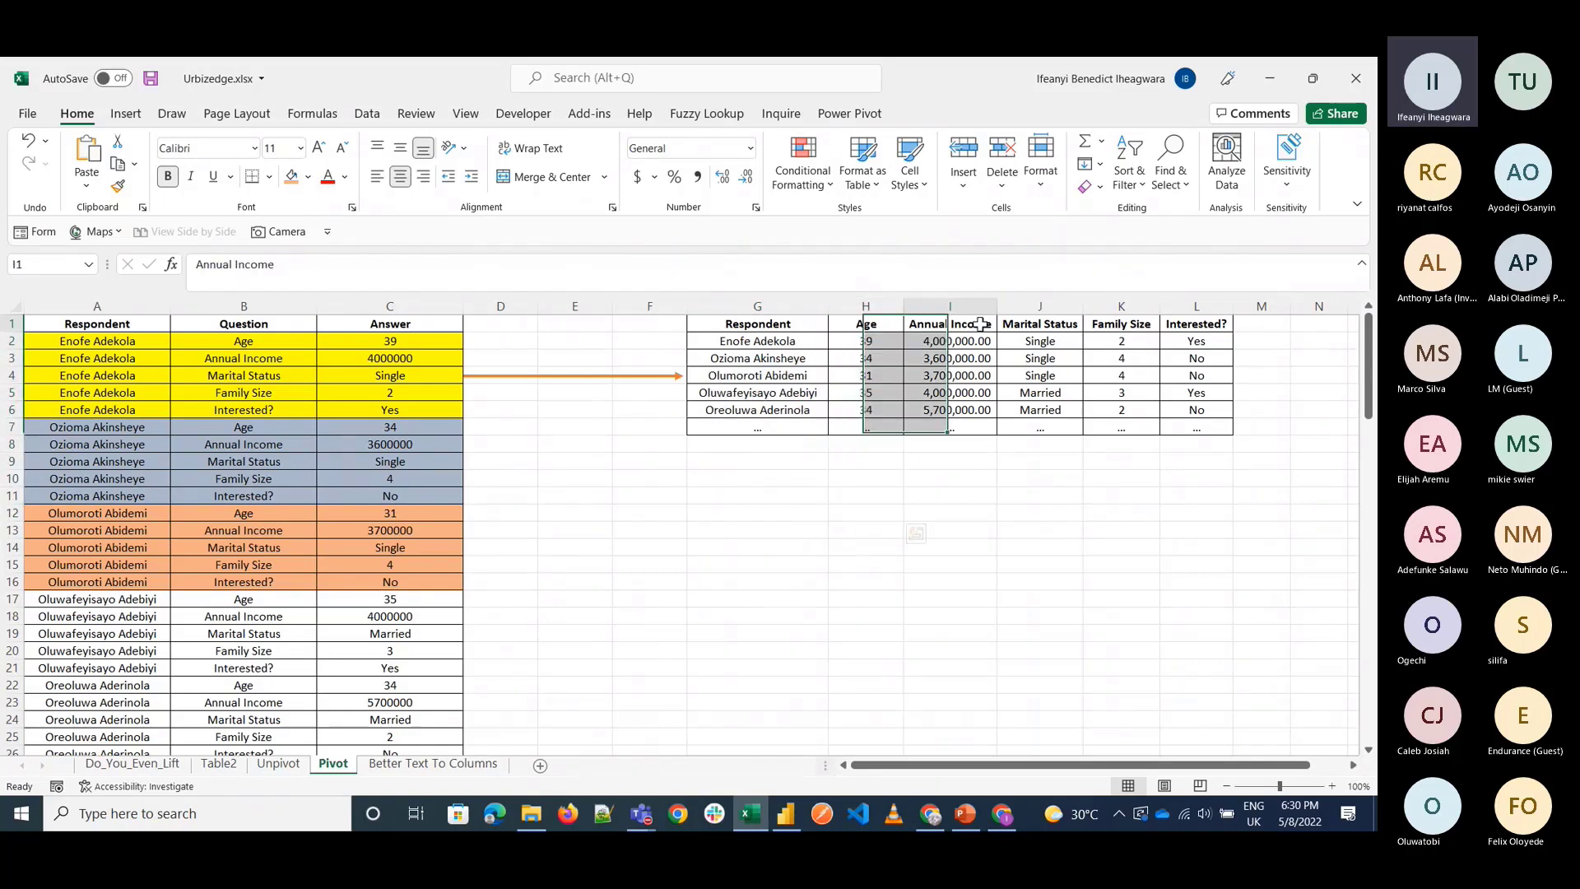
left_click_drag(980, 325, 971, 445)
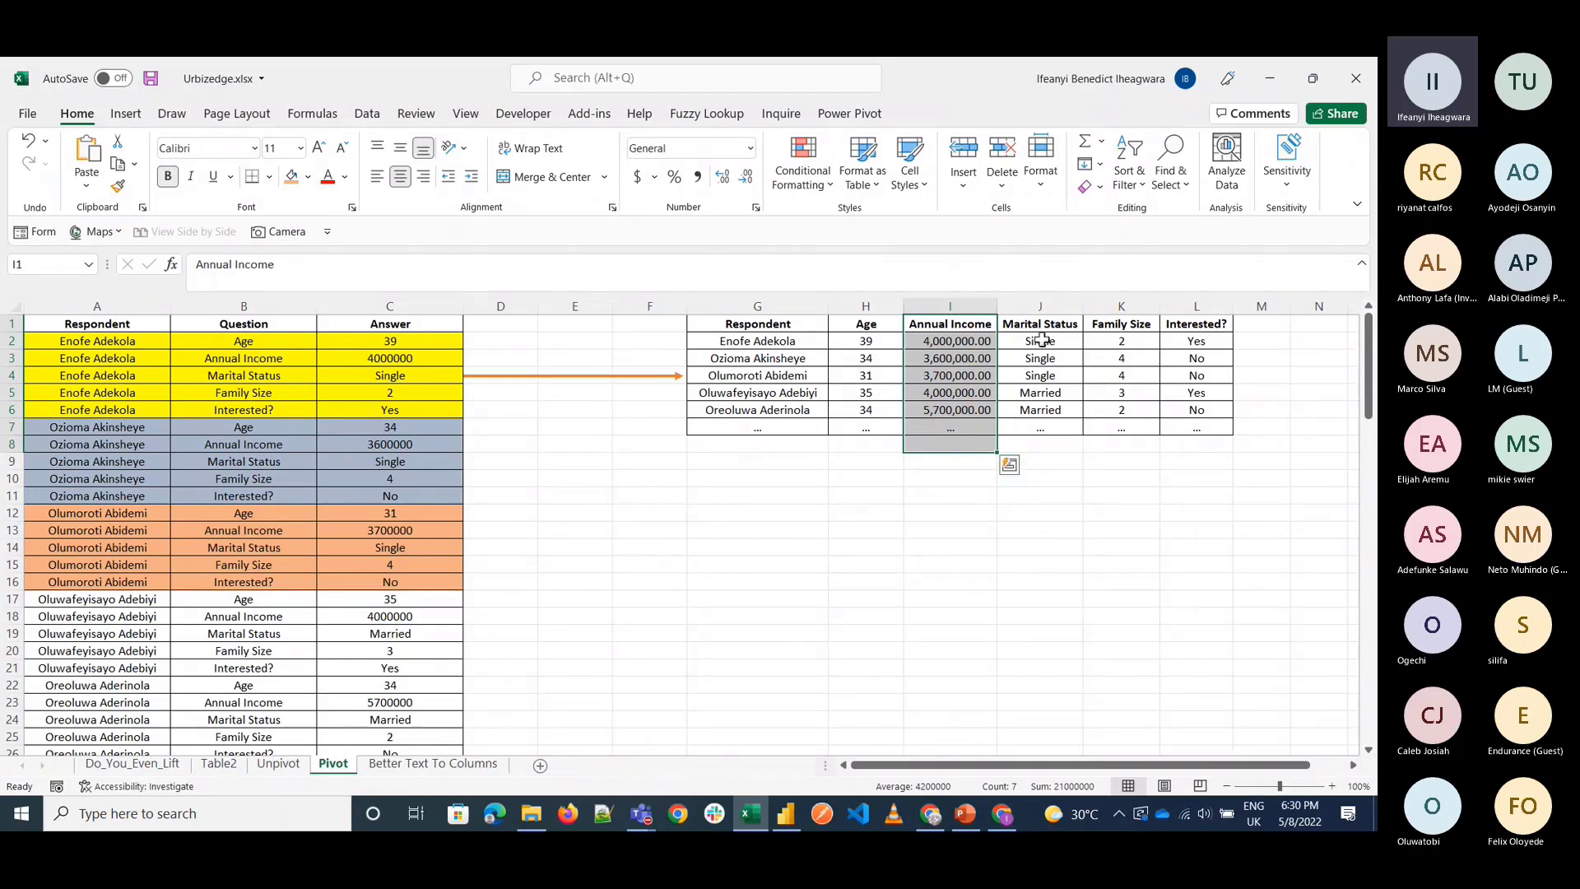
left_click_drag(1033, 325, 1040, 495)
left_click_drag(1132, 325, 1129, 547)
left_click_drag(1197, 328, 1197, 461)
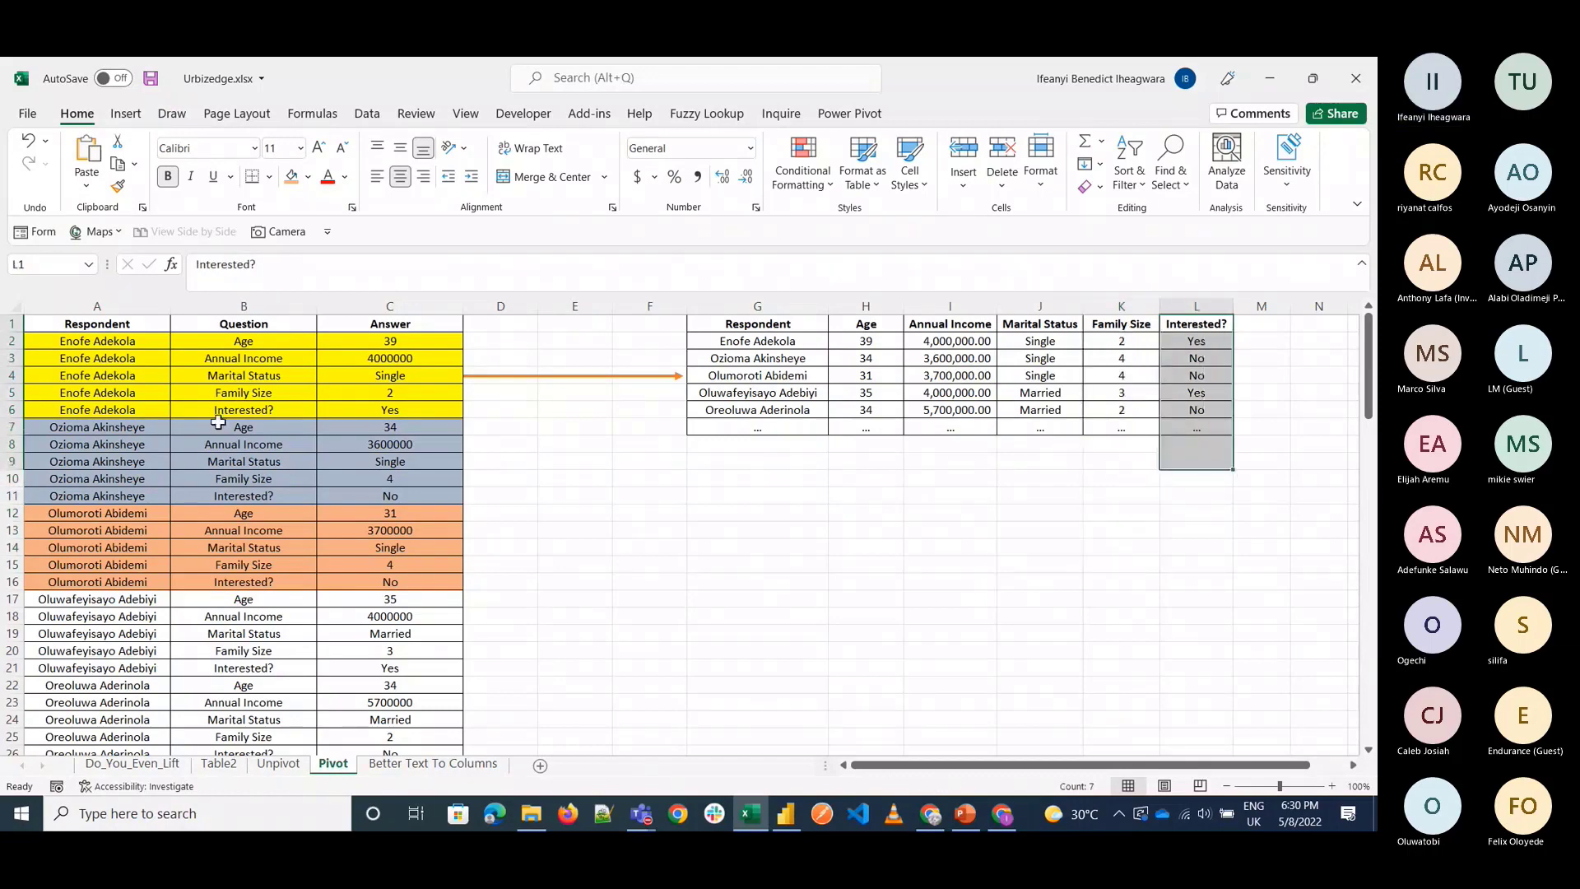
left_click_drag(260, 341, 271, 405)
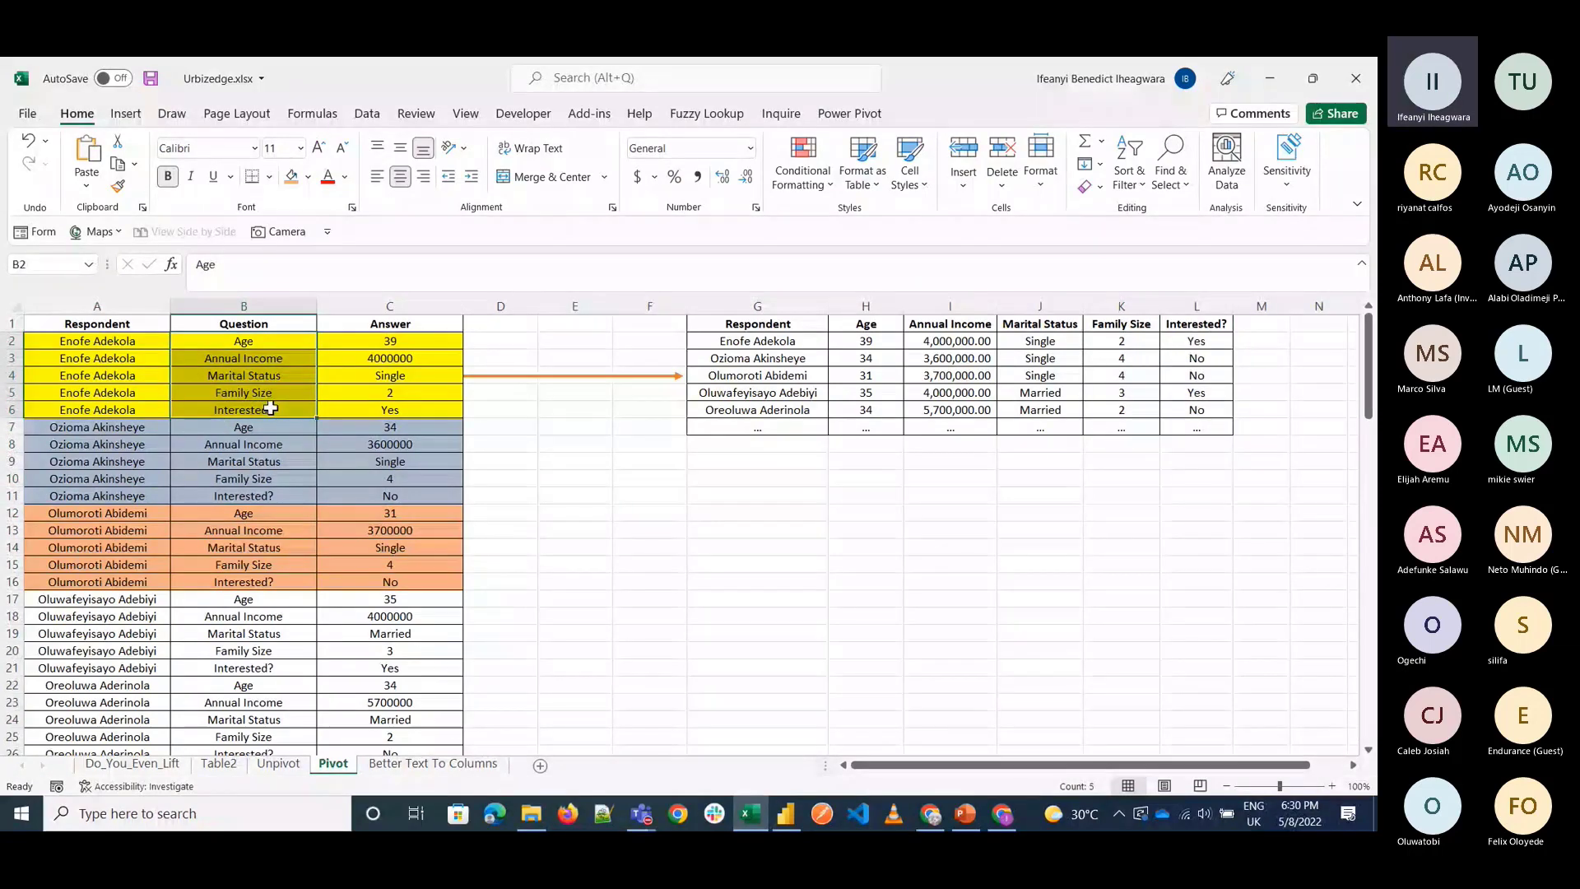
Load the Respondent, Question and Answer data in A1:C101 into Power Query as a table with headers.
left_click(176, 593)
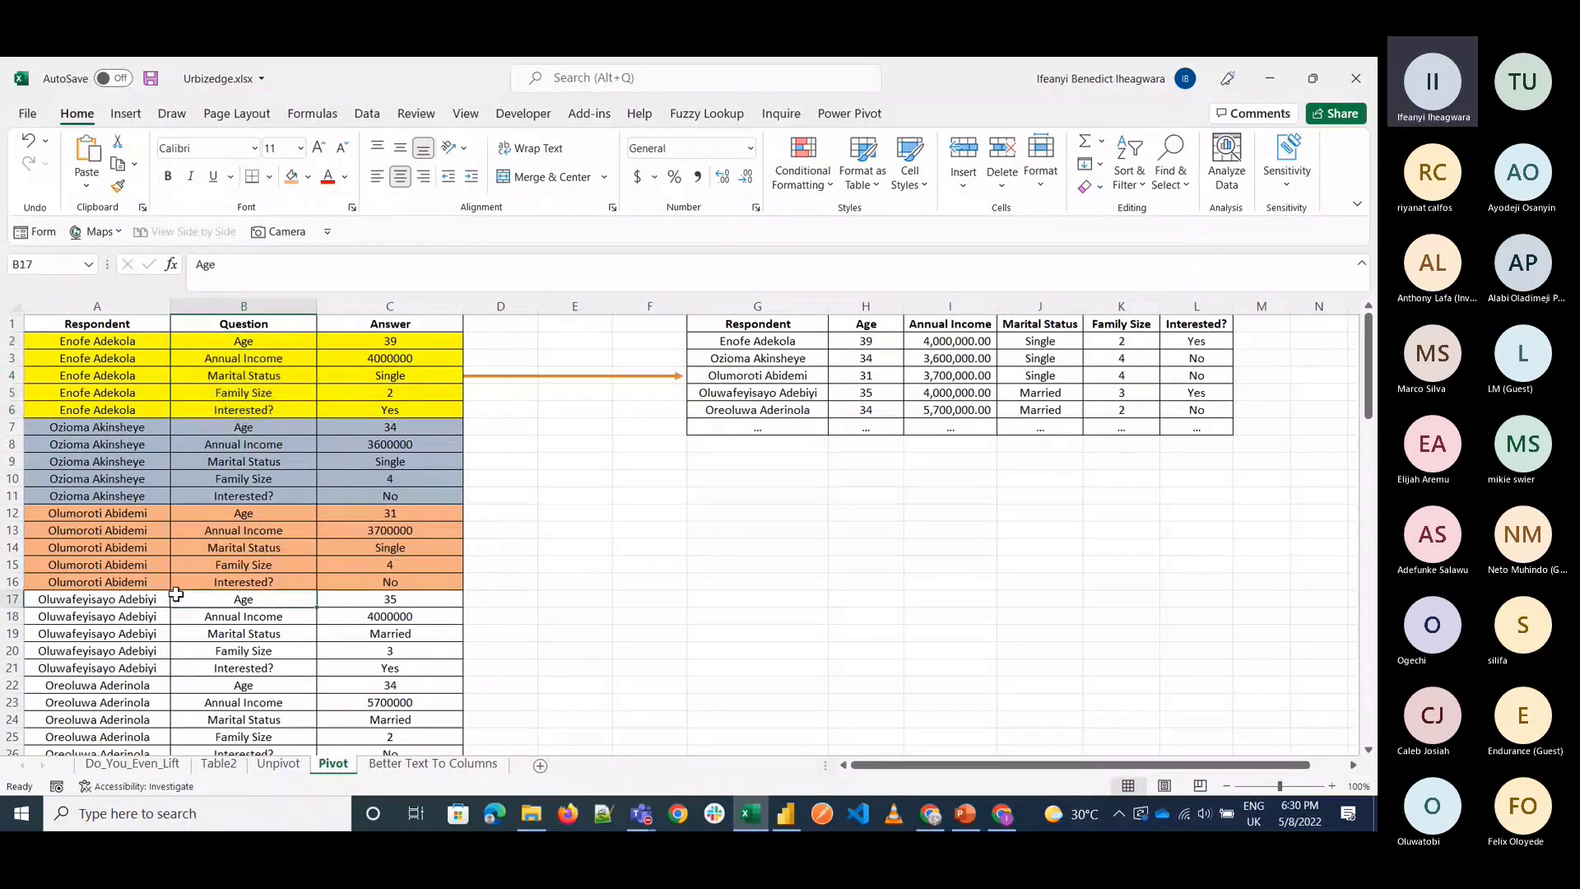
key("ctrl+a")
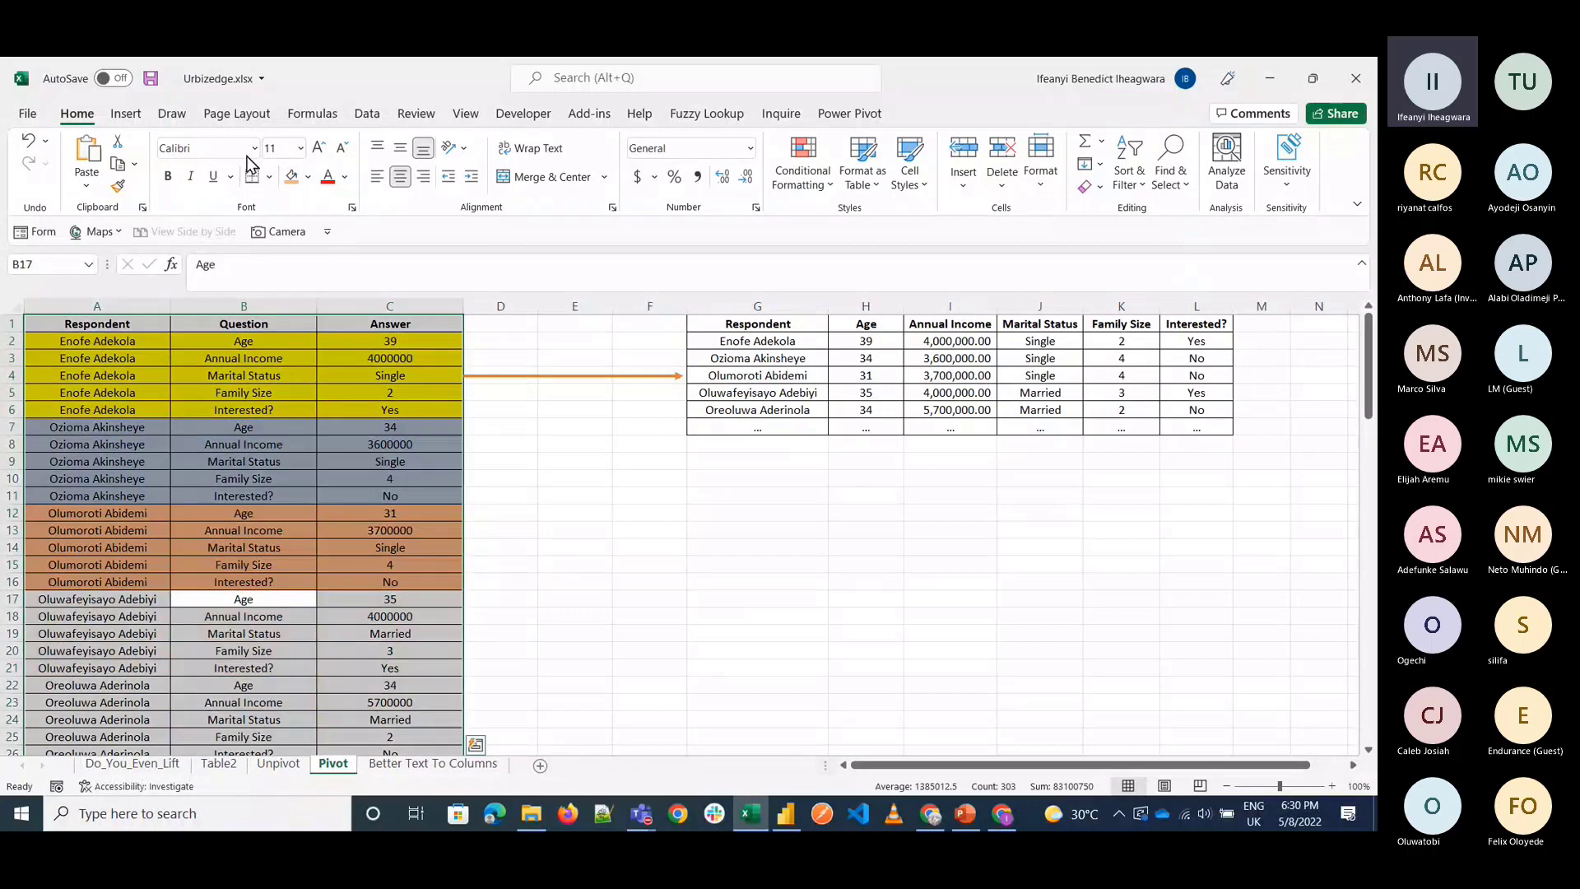
left_click(367, 113)
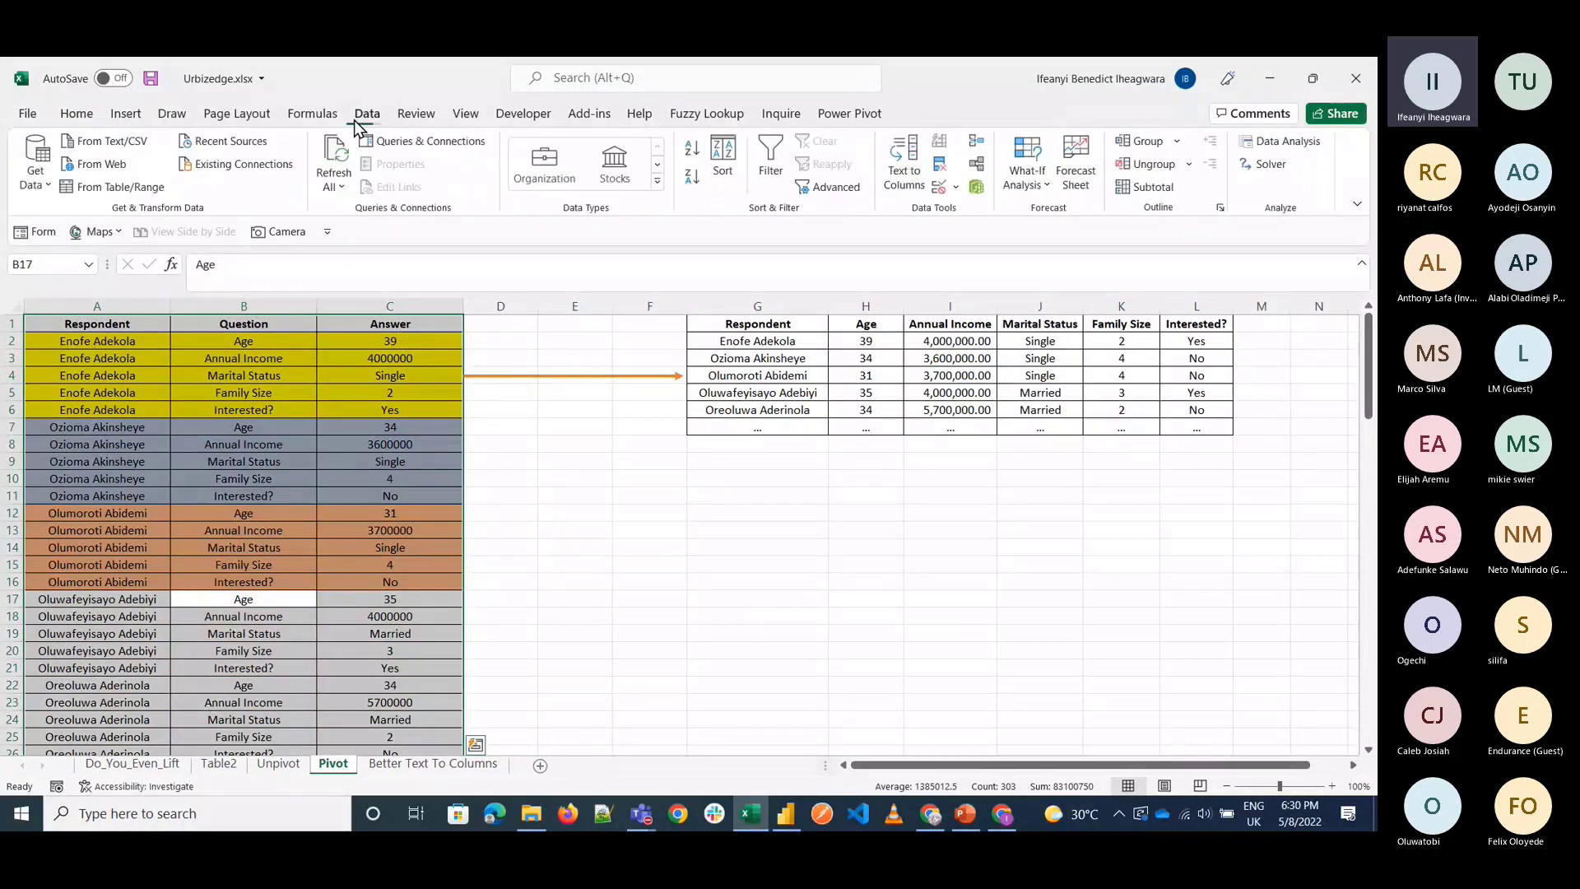
left_click(116, 189)
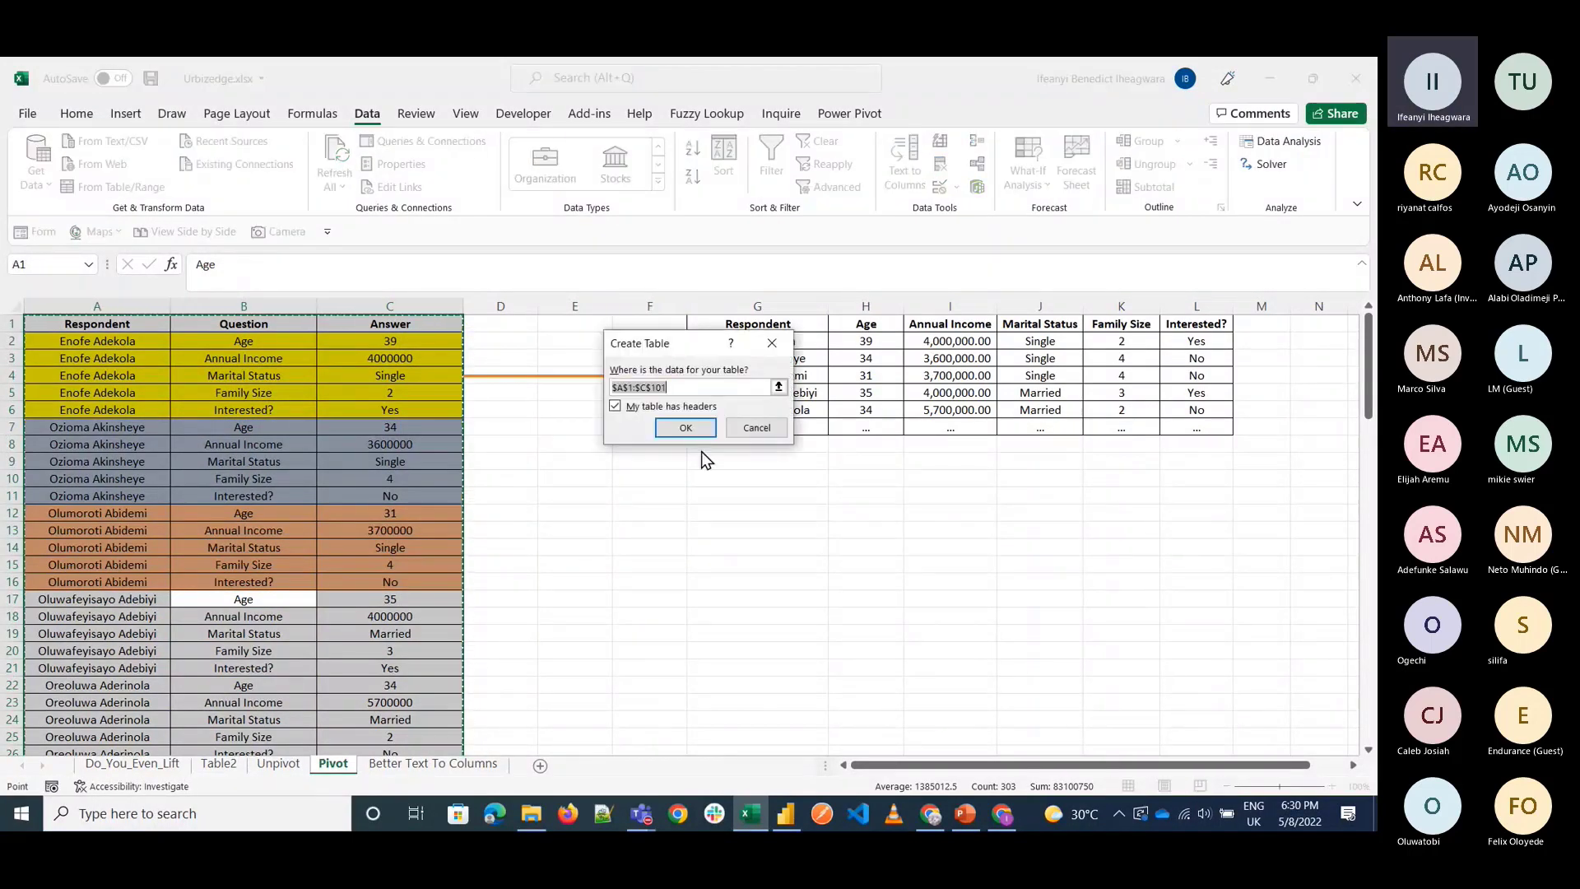
left_click(685, 428)
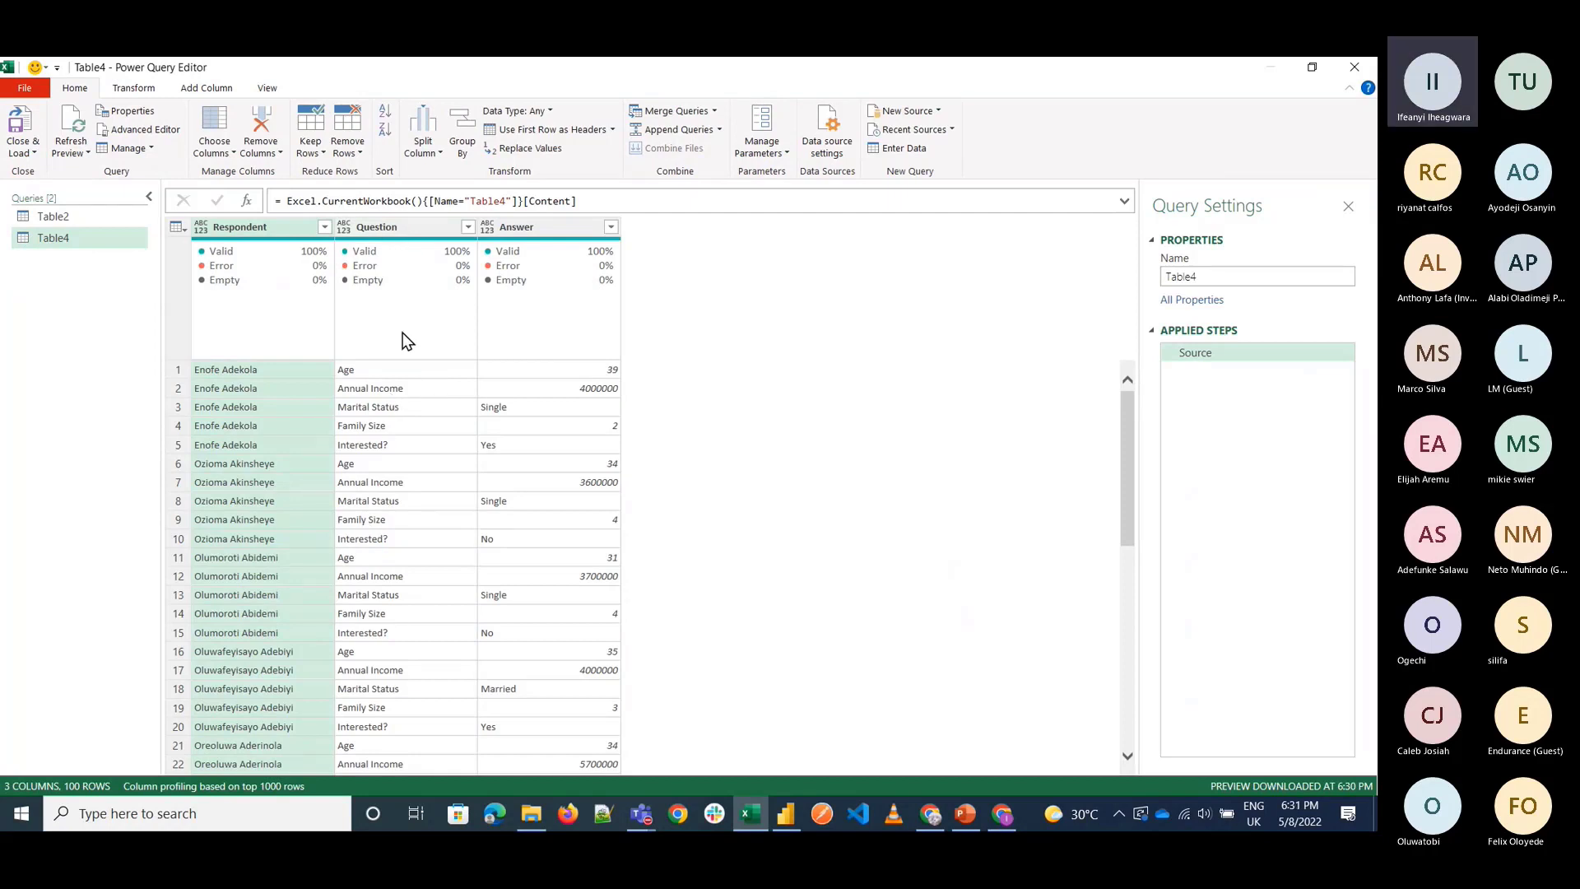
Try pivoting the Respondent column with Question as the values column, and delete the resulting pivot step.
left_click(395, 425)
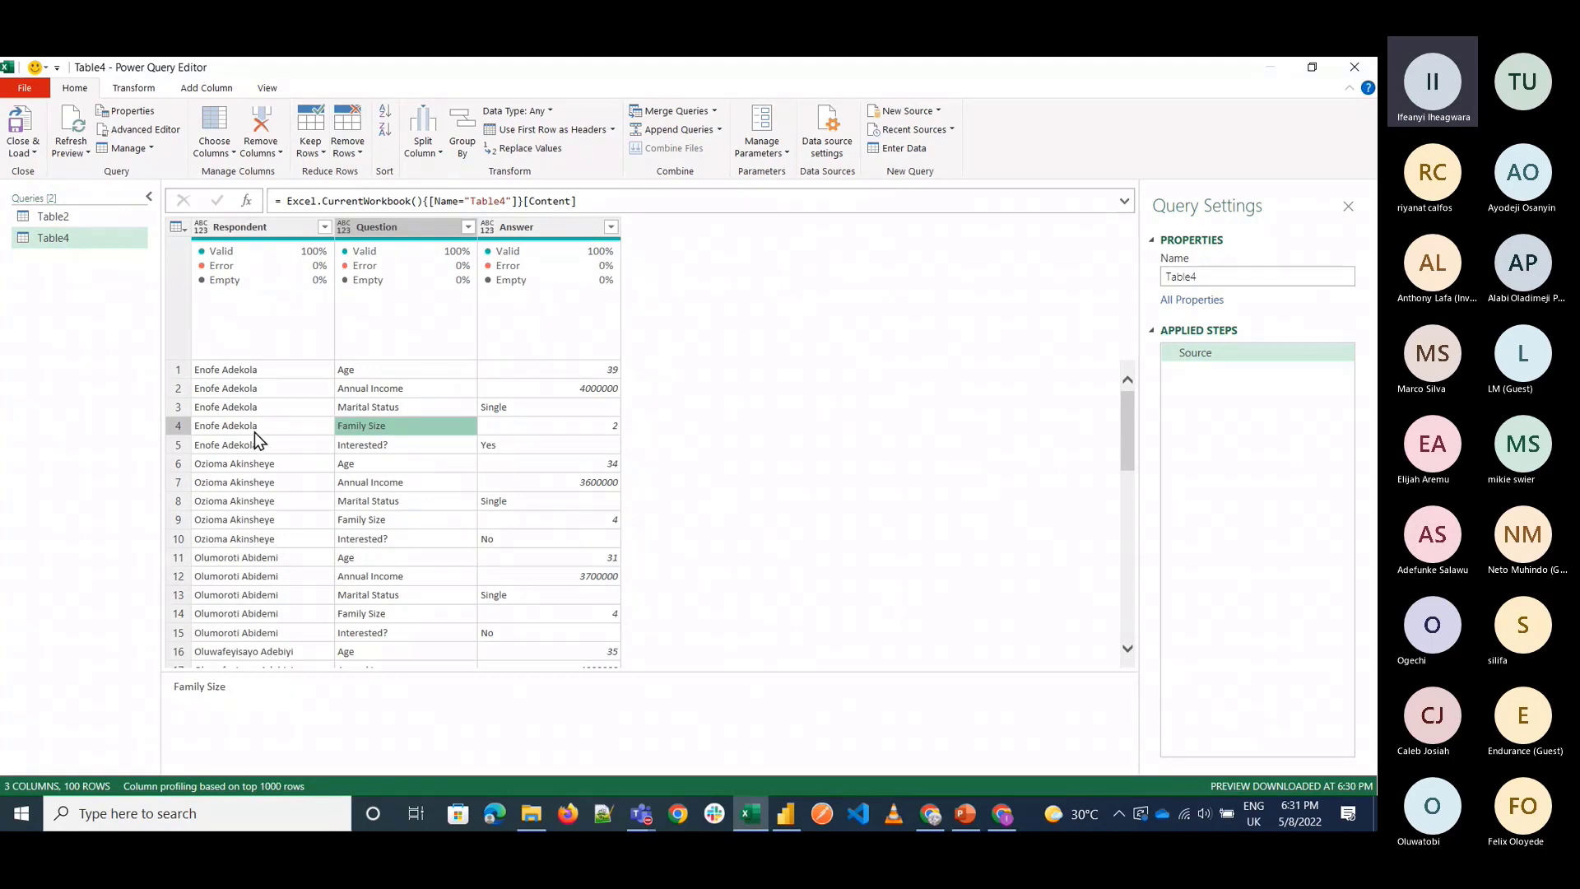
left_click(137, 90)
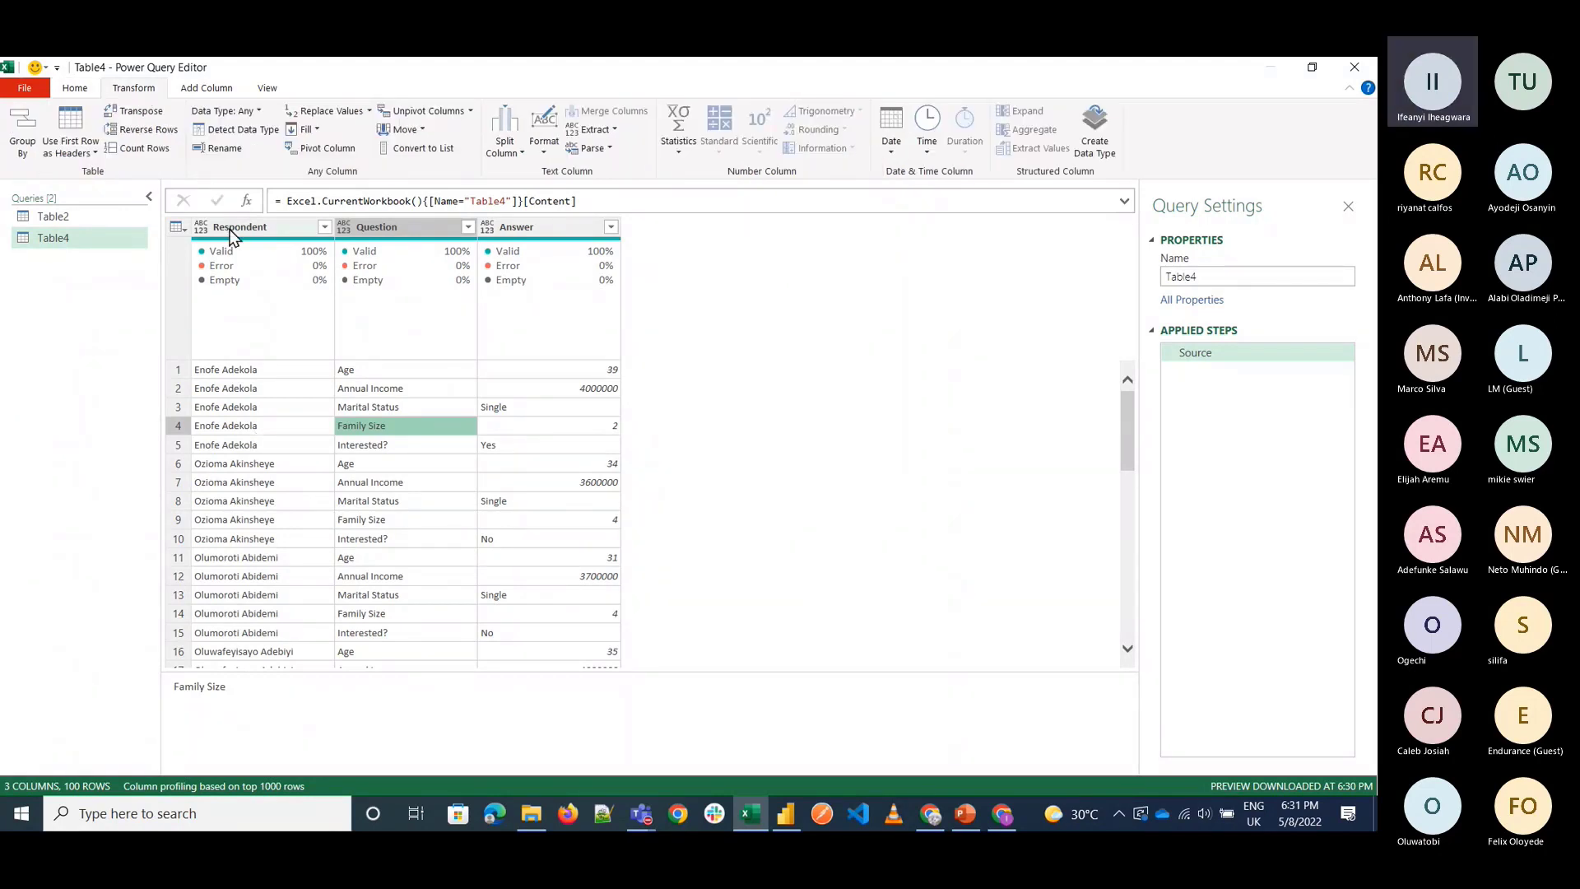
left_click(230, 232)
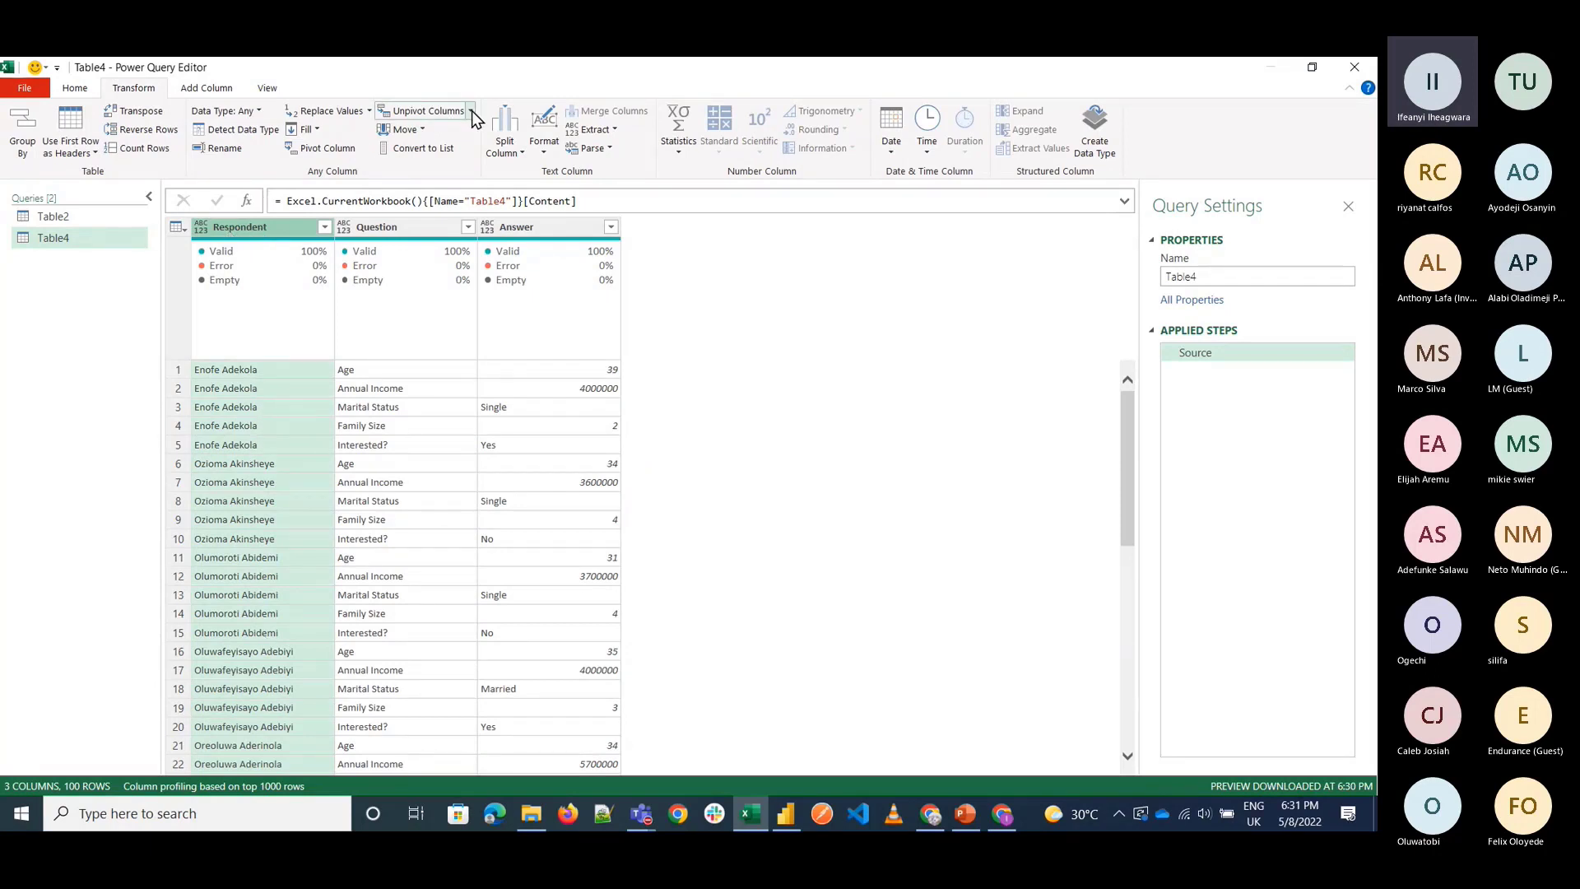
left_click(327, 149)
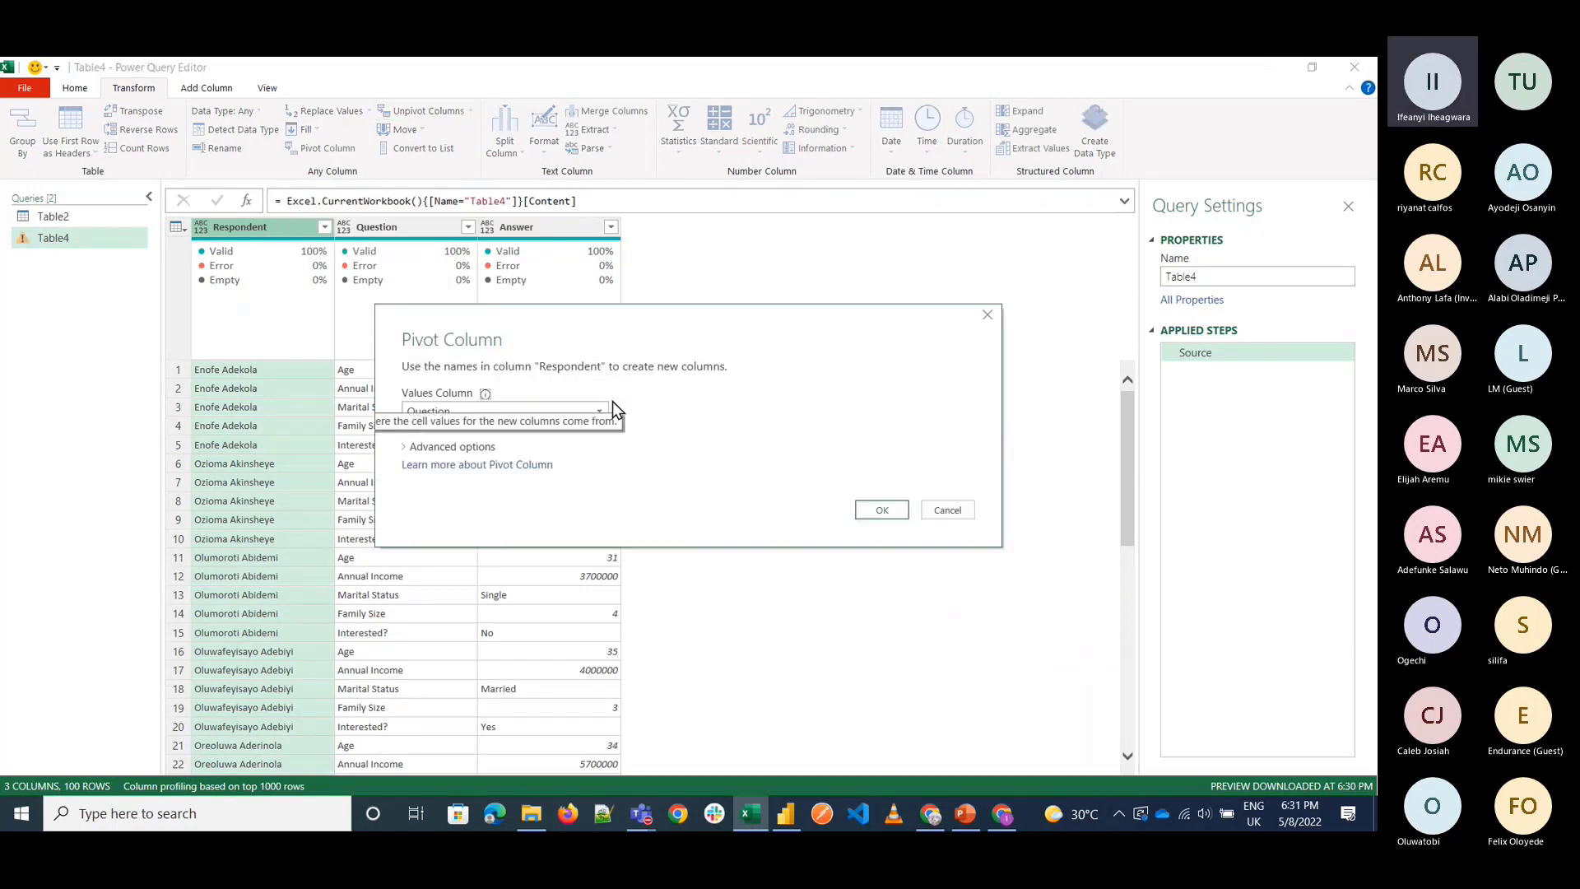
left_click(601, 411)
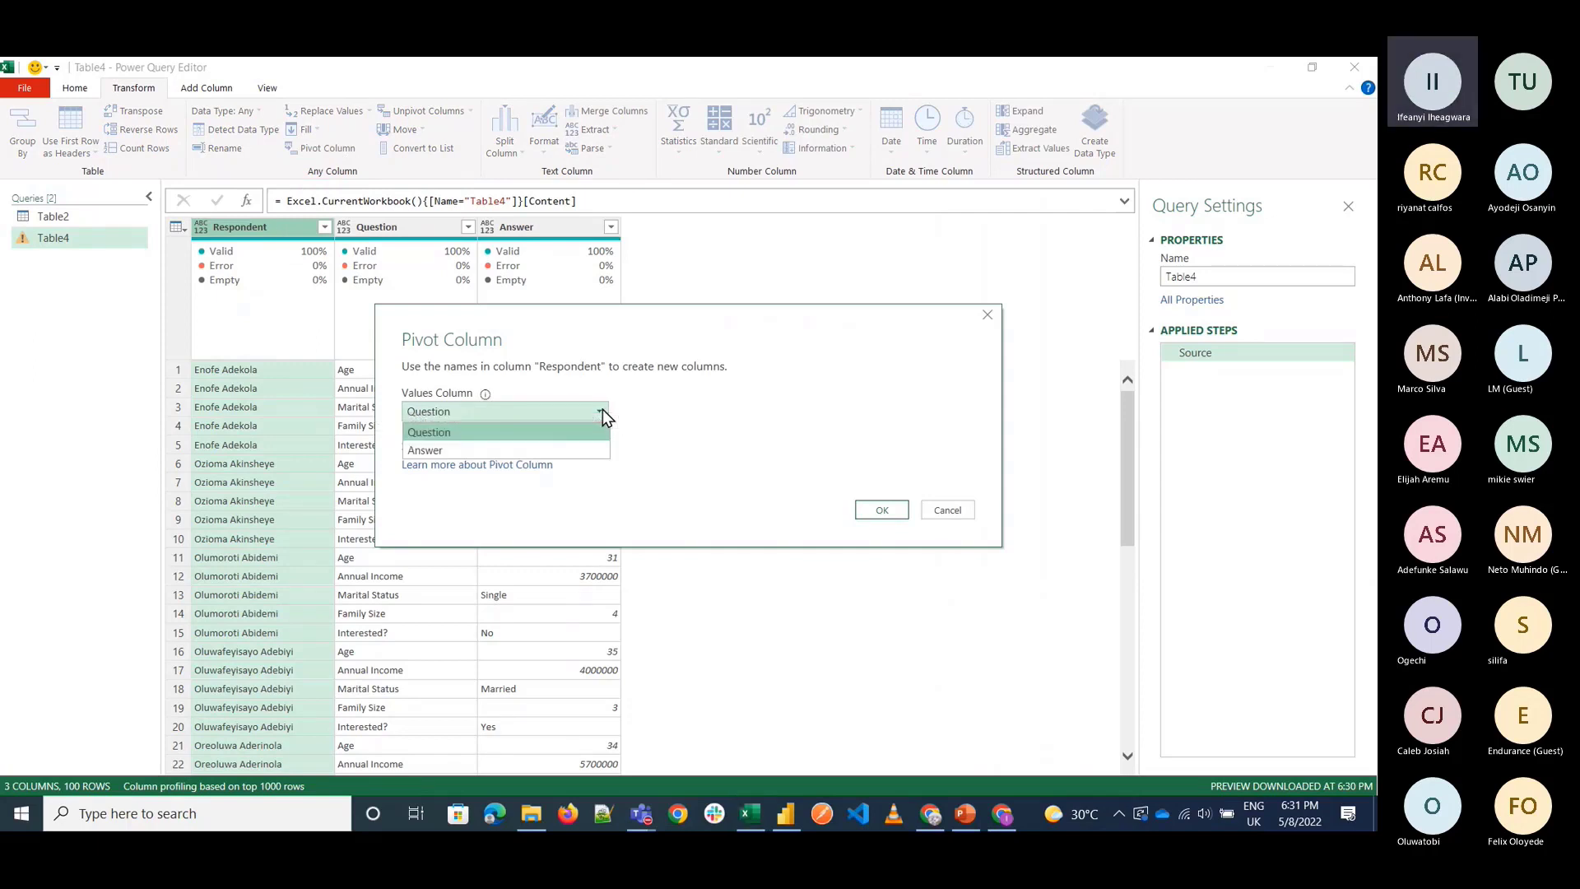
left_click(728, 452)
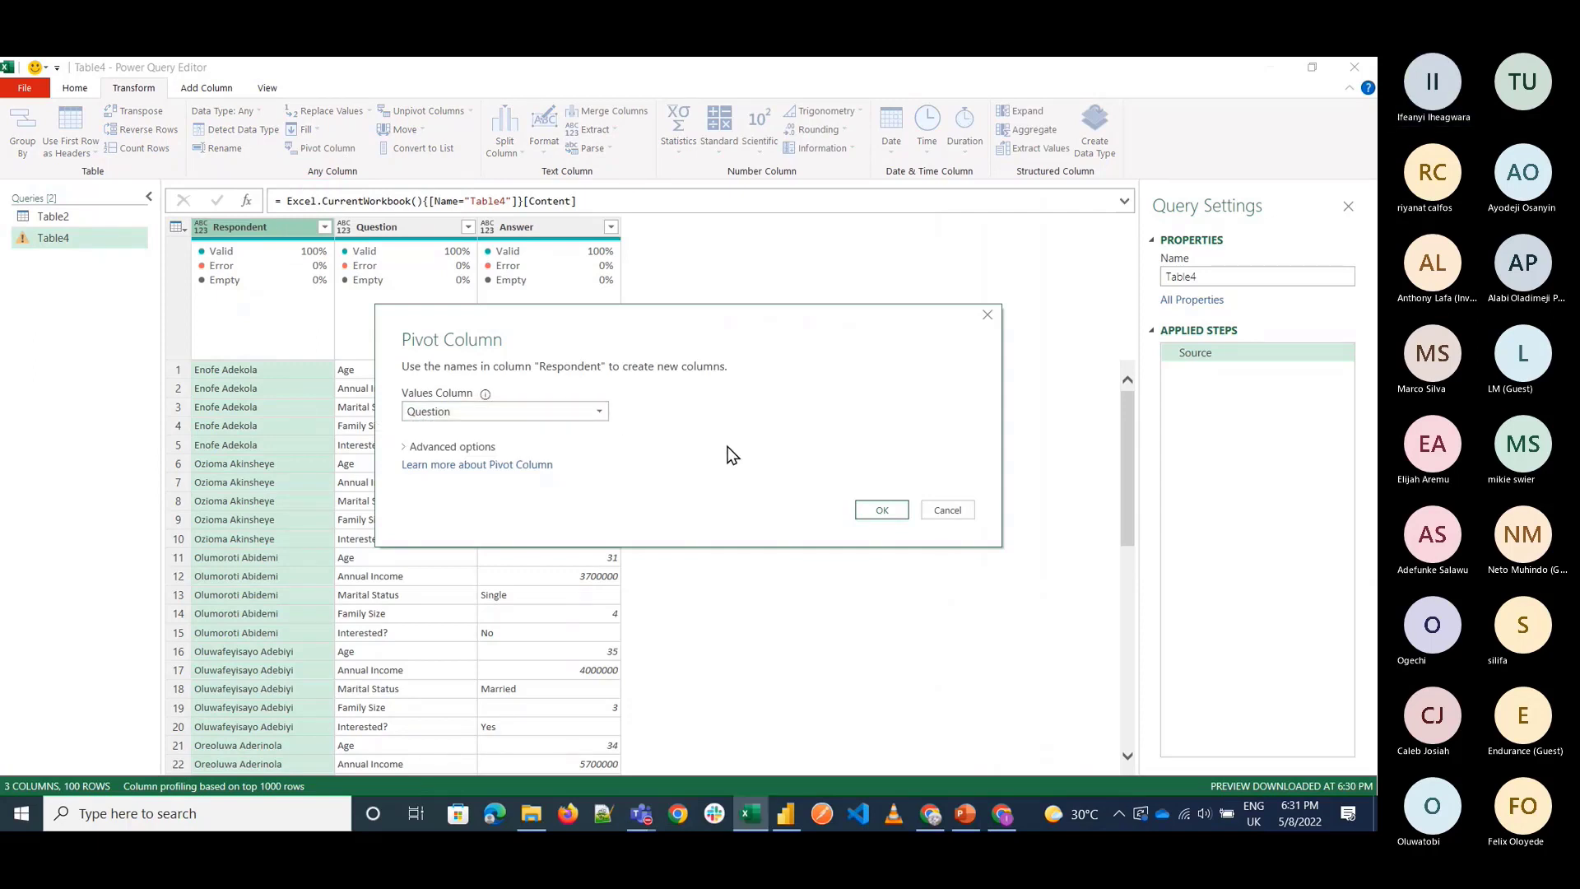
left_click(895, 512)
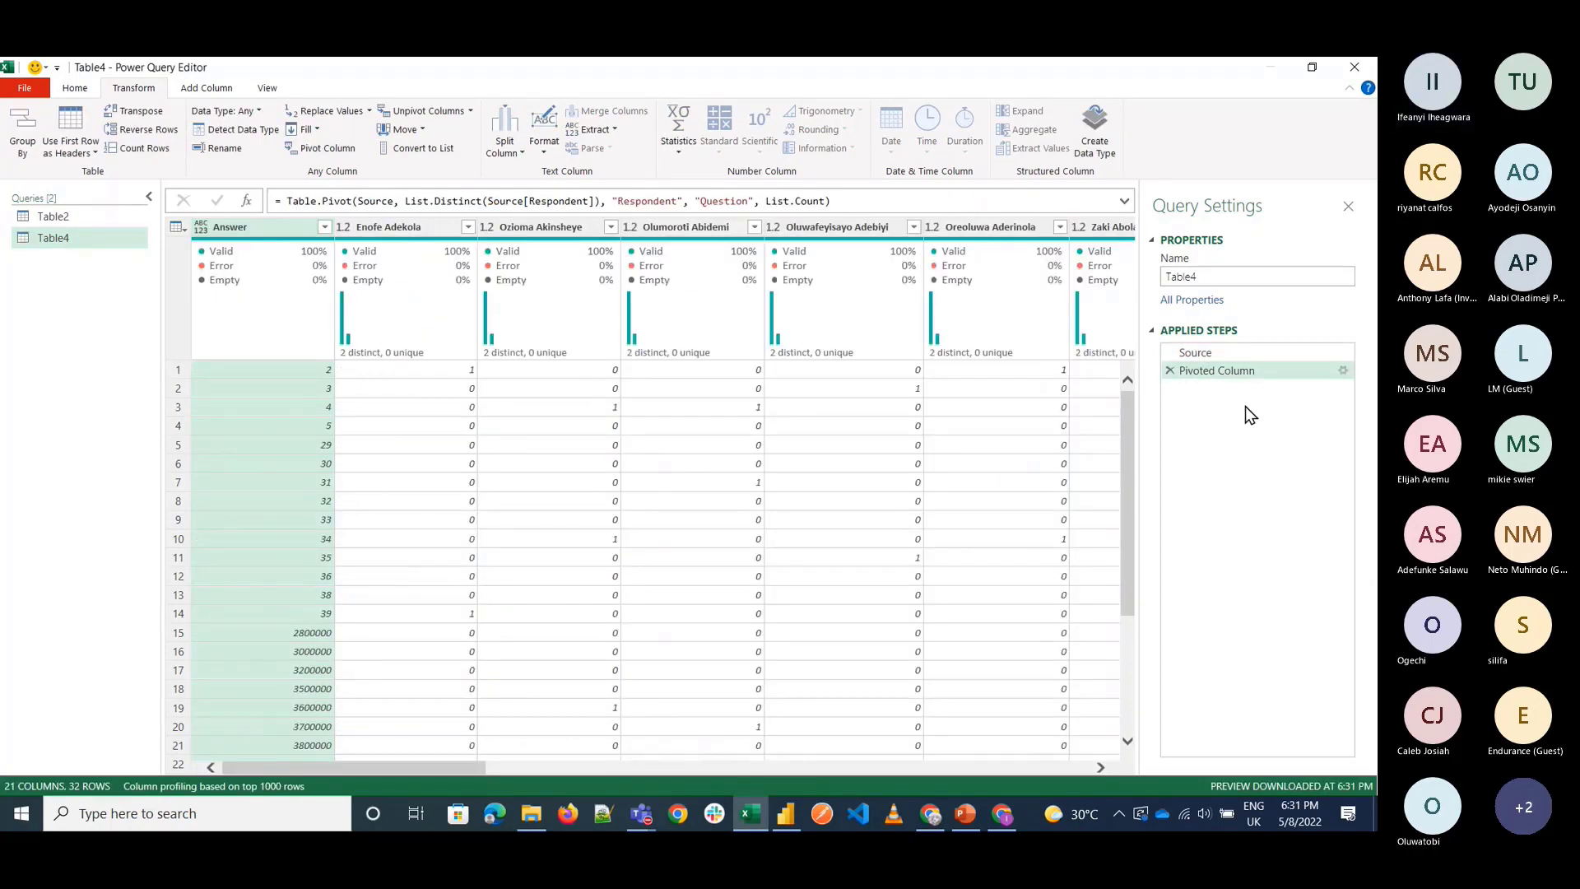
left_click(1169, 371)
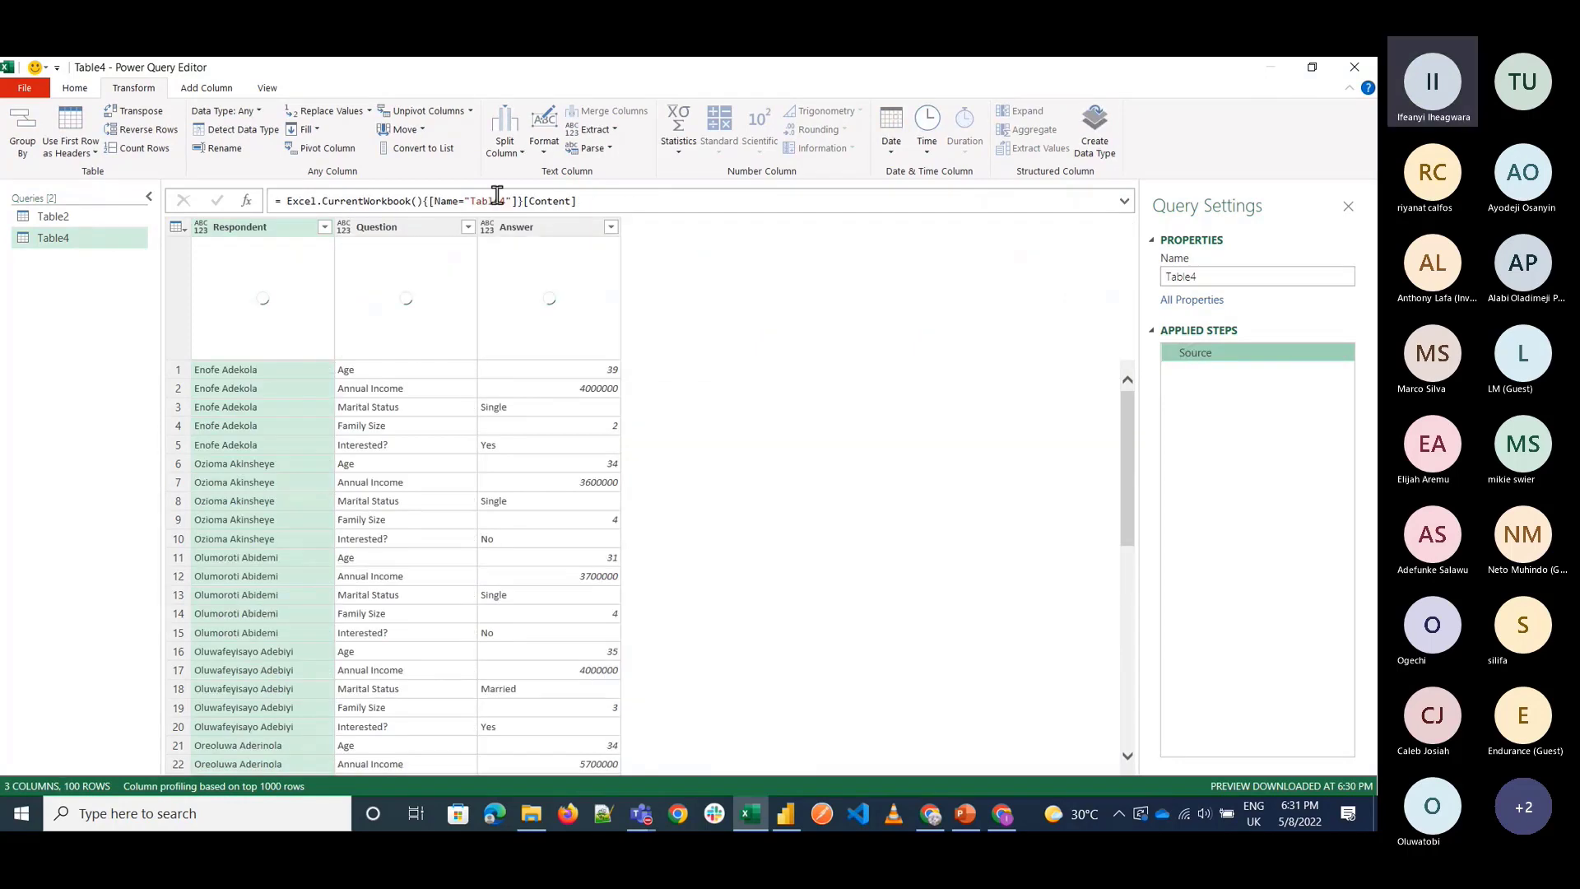
Try pivoting the Question column with Answer as the values column, and delete the resulting pivot step.
left_click(383, 232)
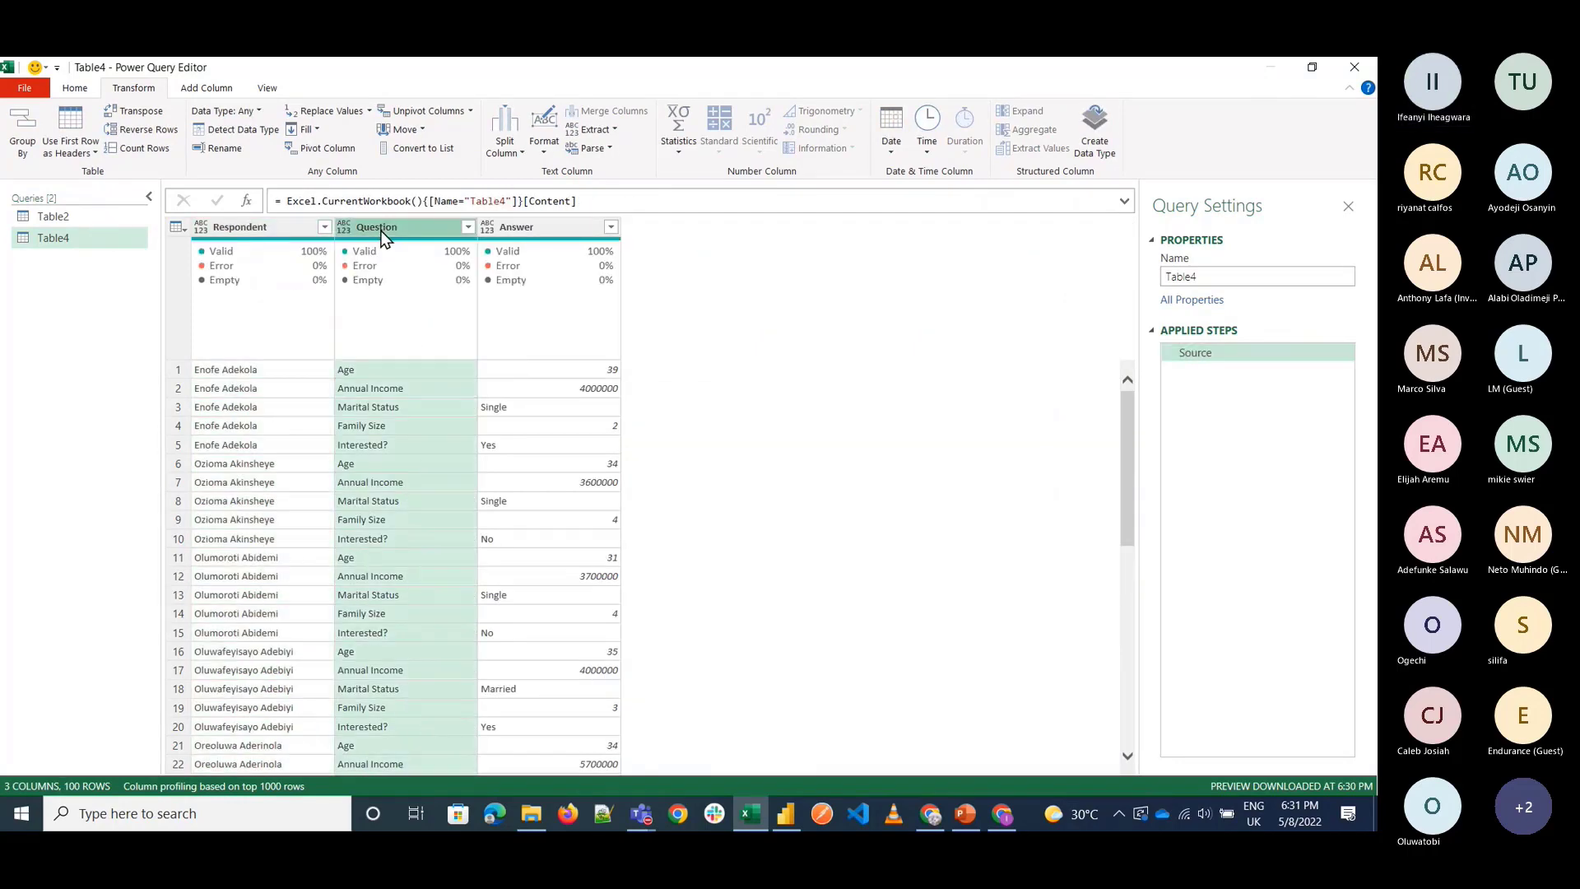
left_click(320, 148)
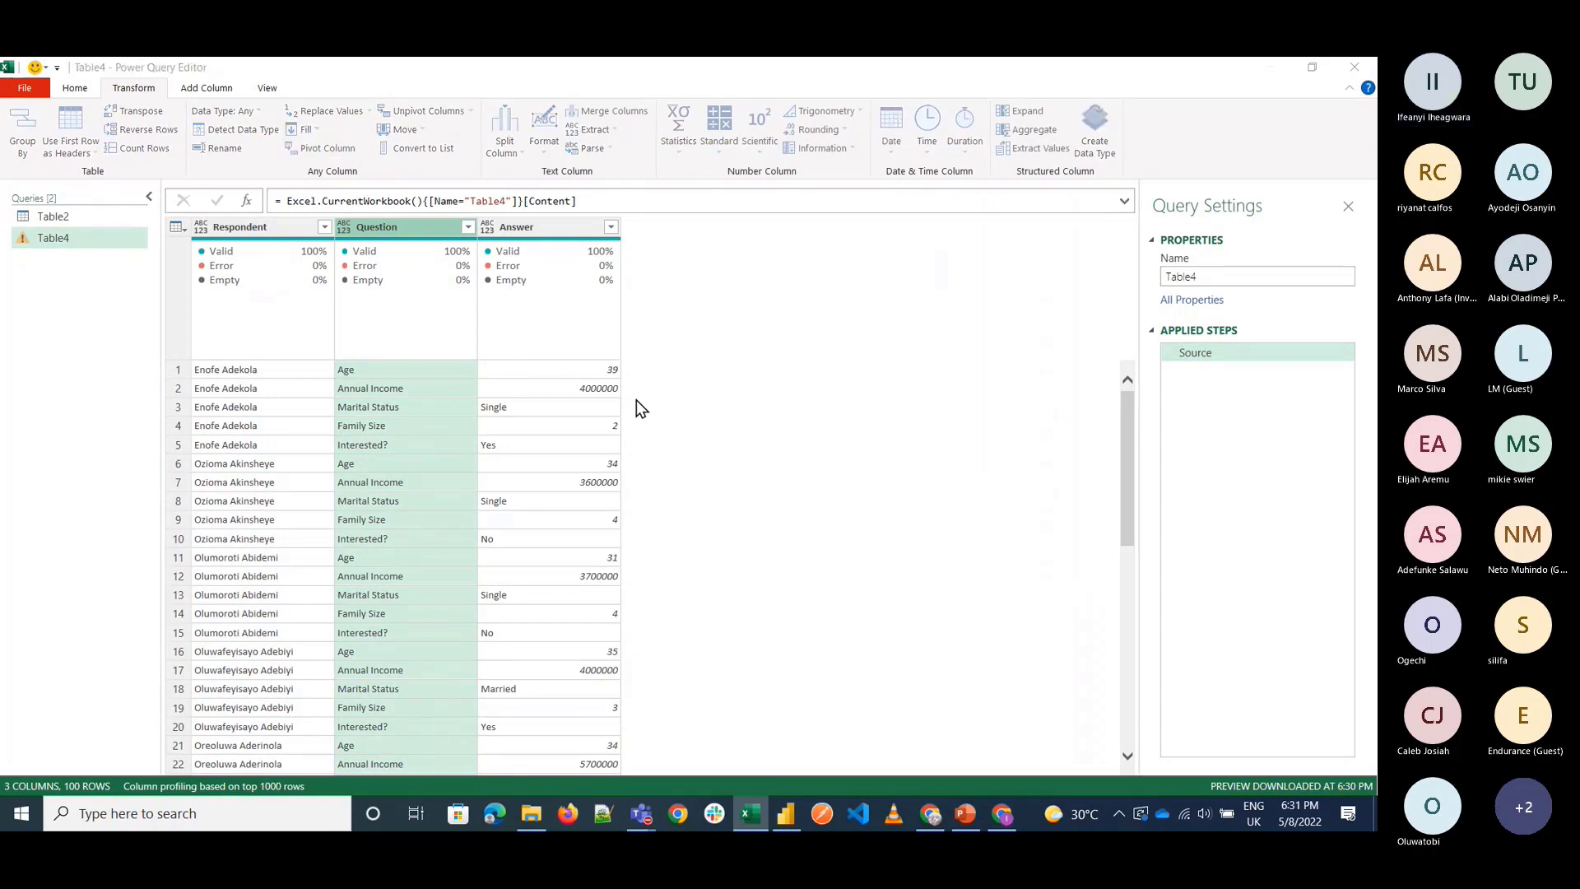
left_click(565, 409)
left_click(559, 450)
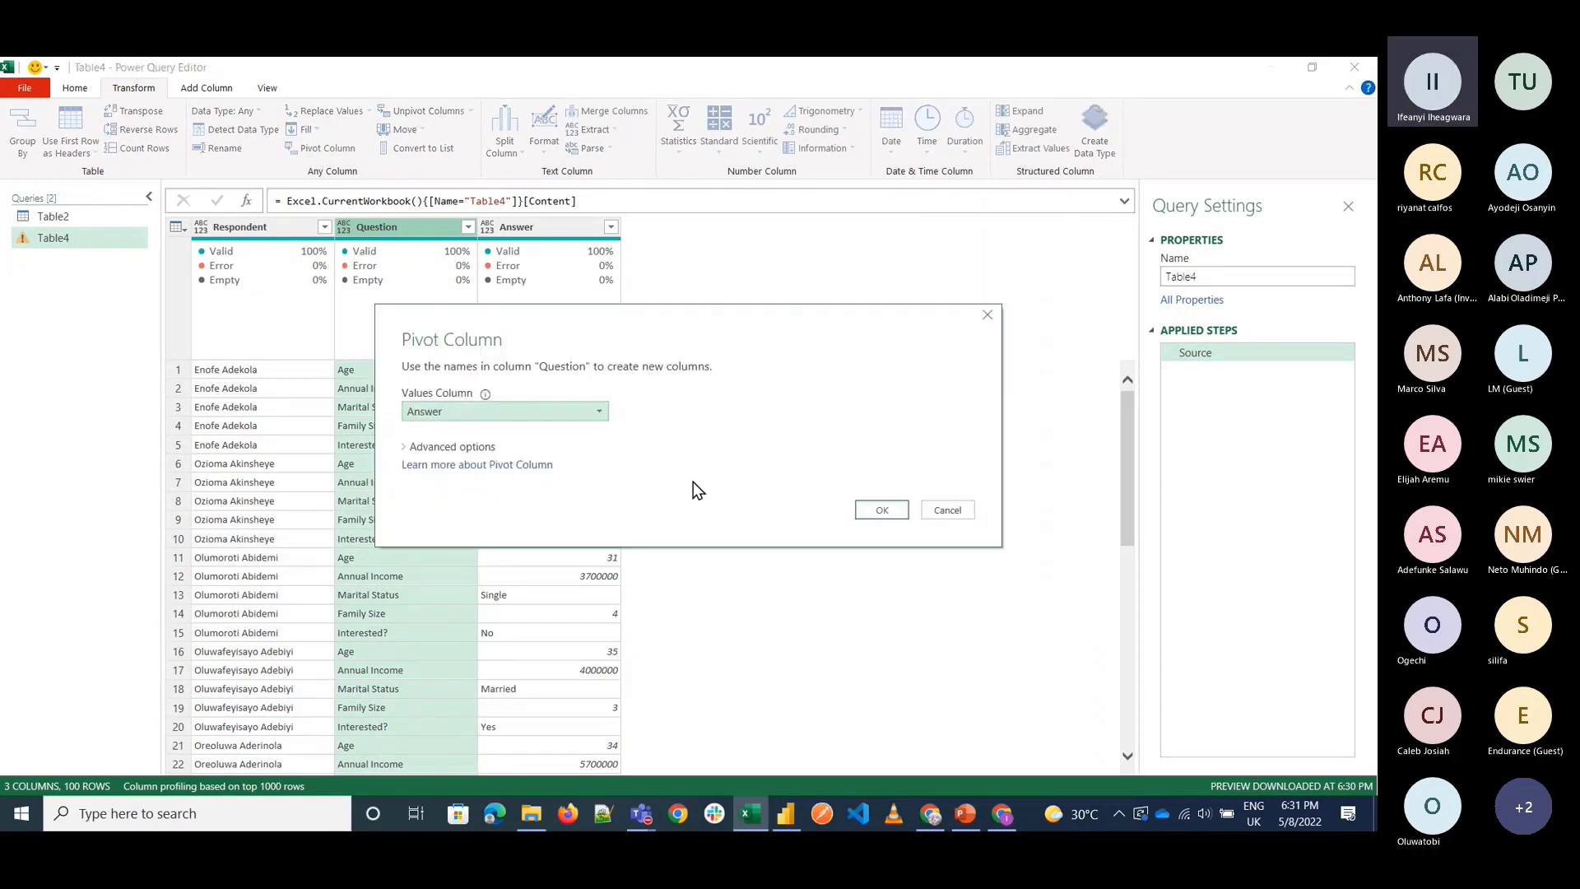
left_click(897, 520)
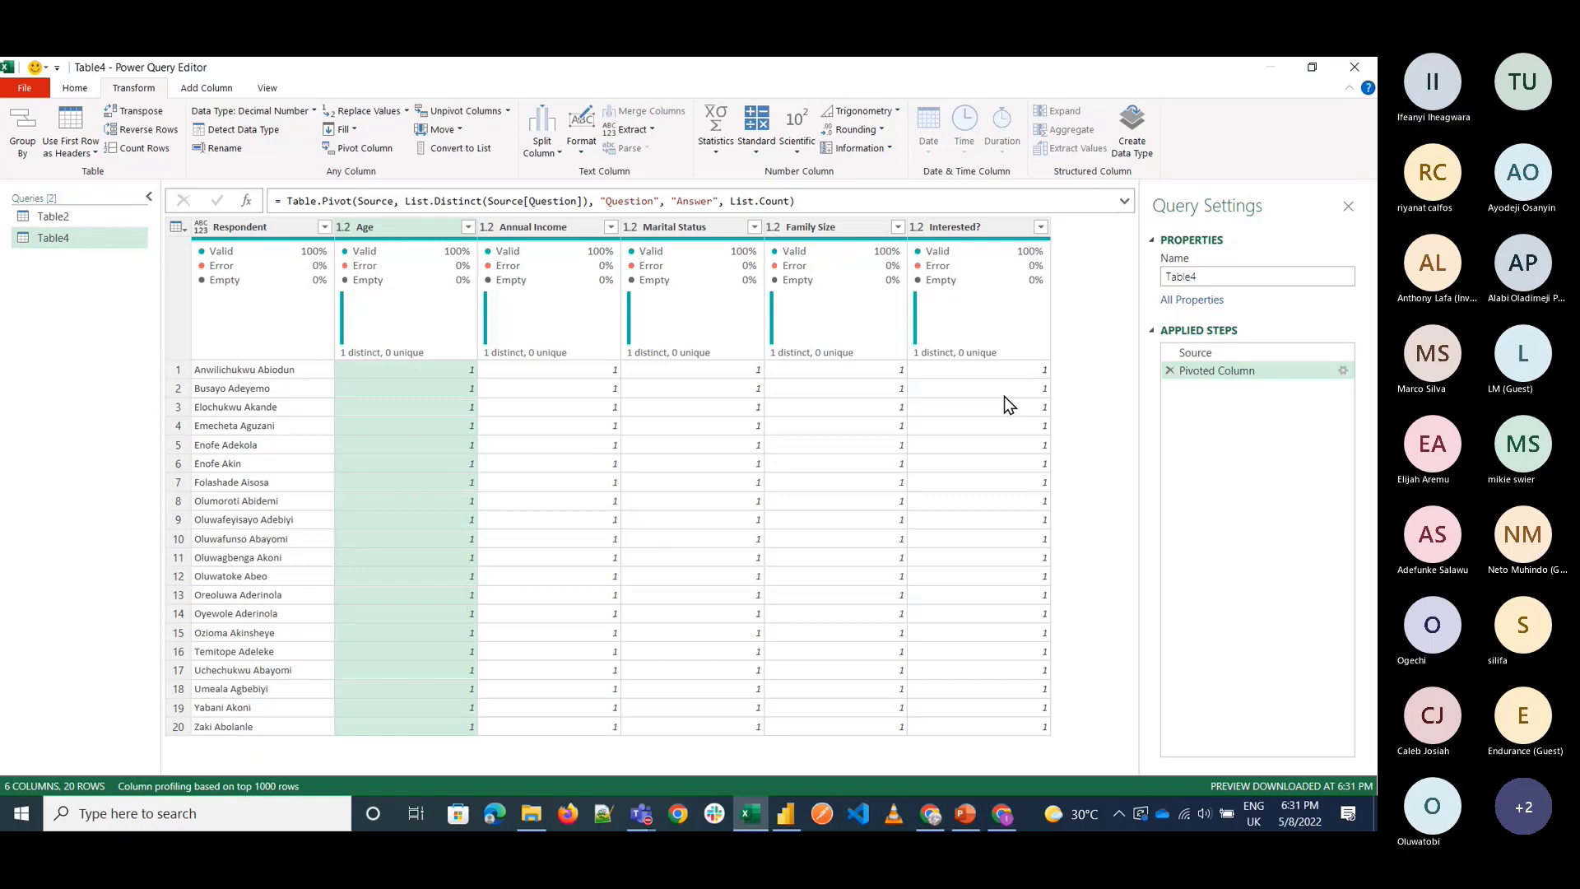
left_click(1169, 370)
Try pivoting the Question column with Respondent as the values column, review the rows, and delete the resulting pivot step.
left_click(308, 155)
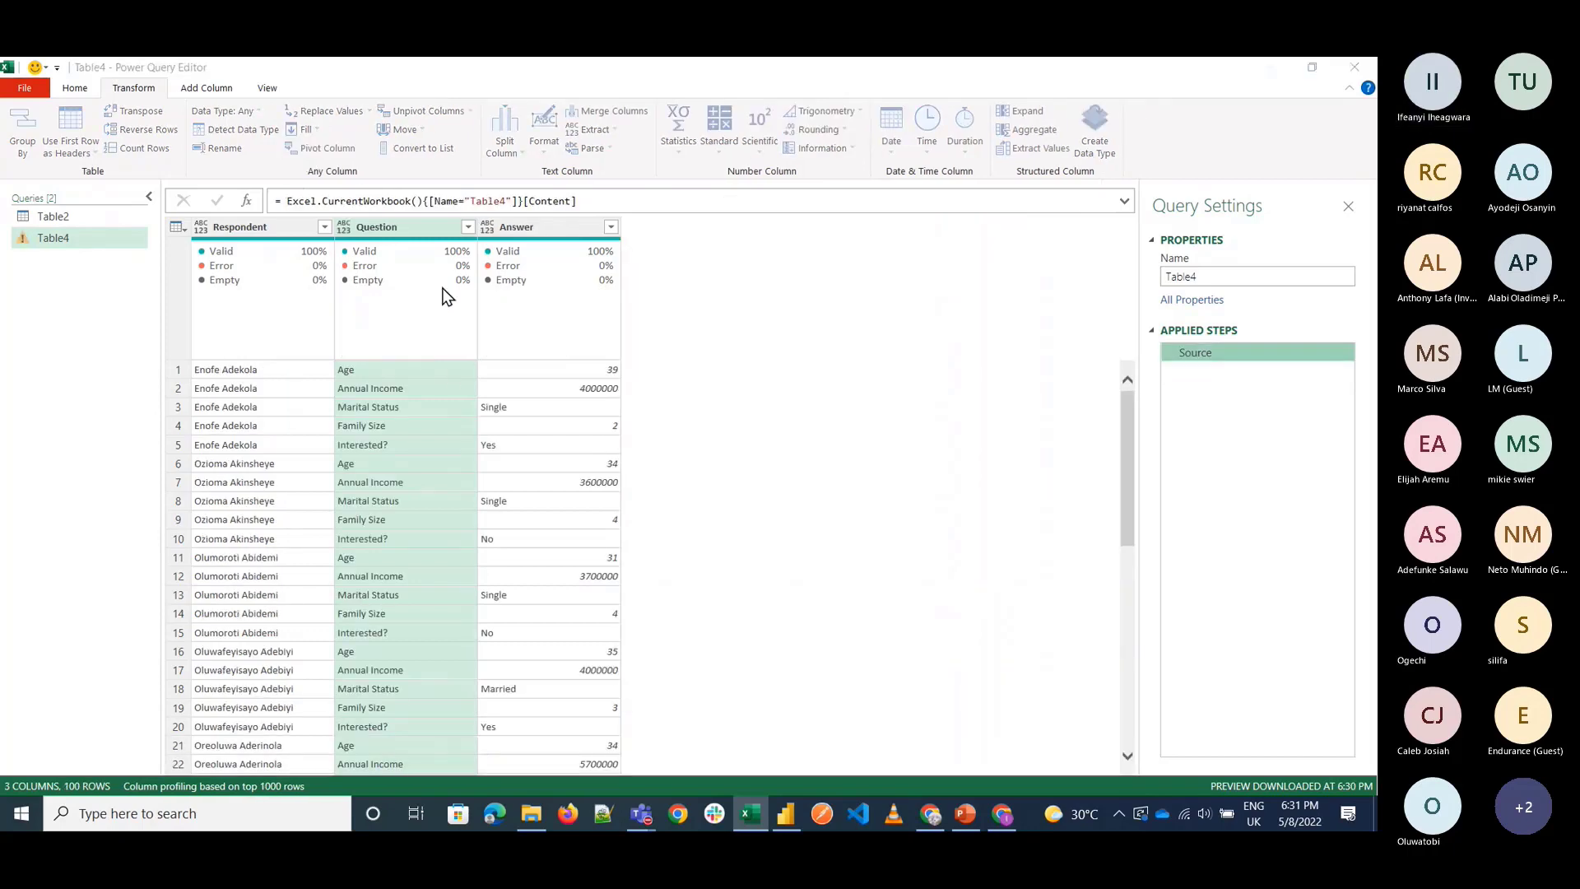
left_click(505, 411)
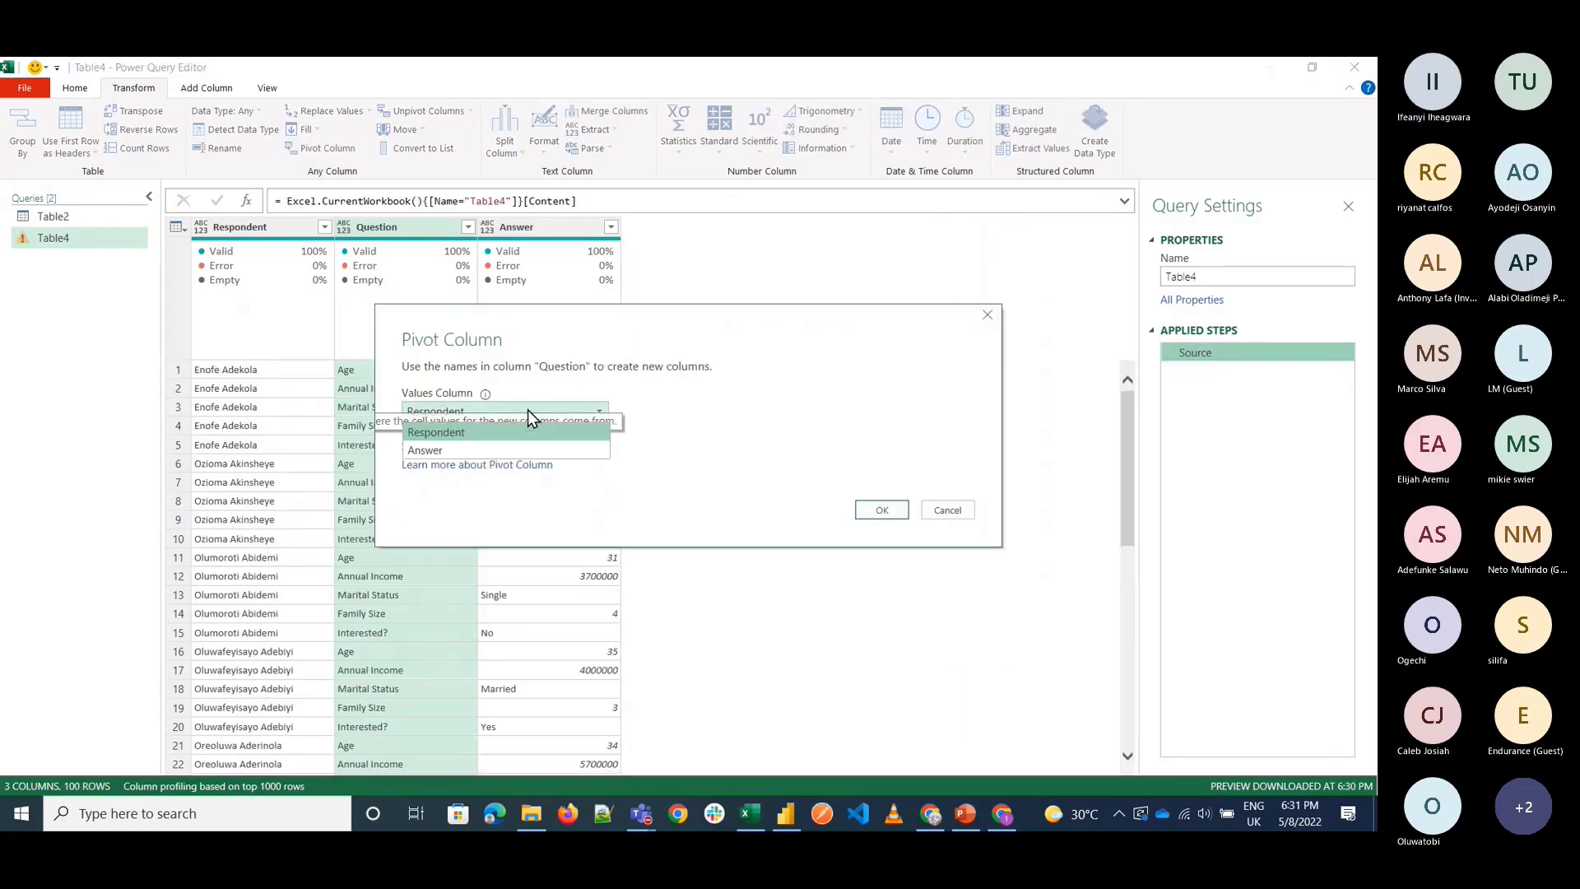
left_click(526, 423)
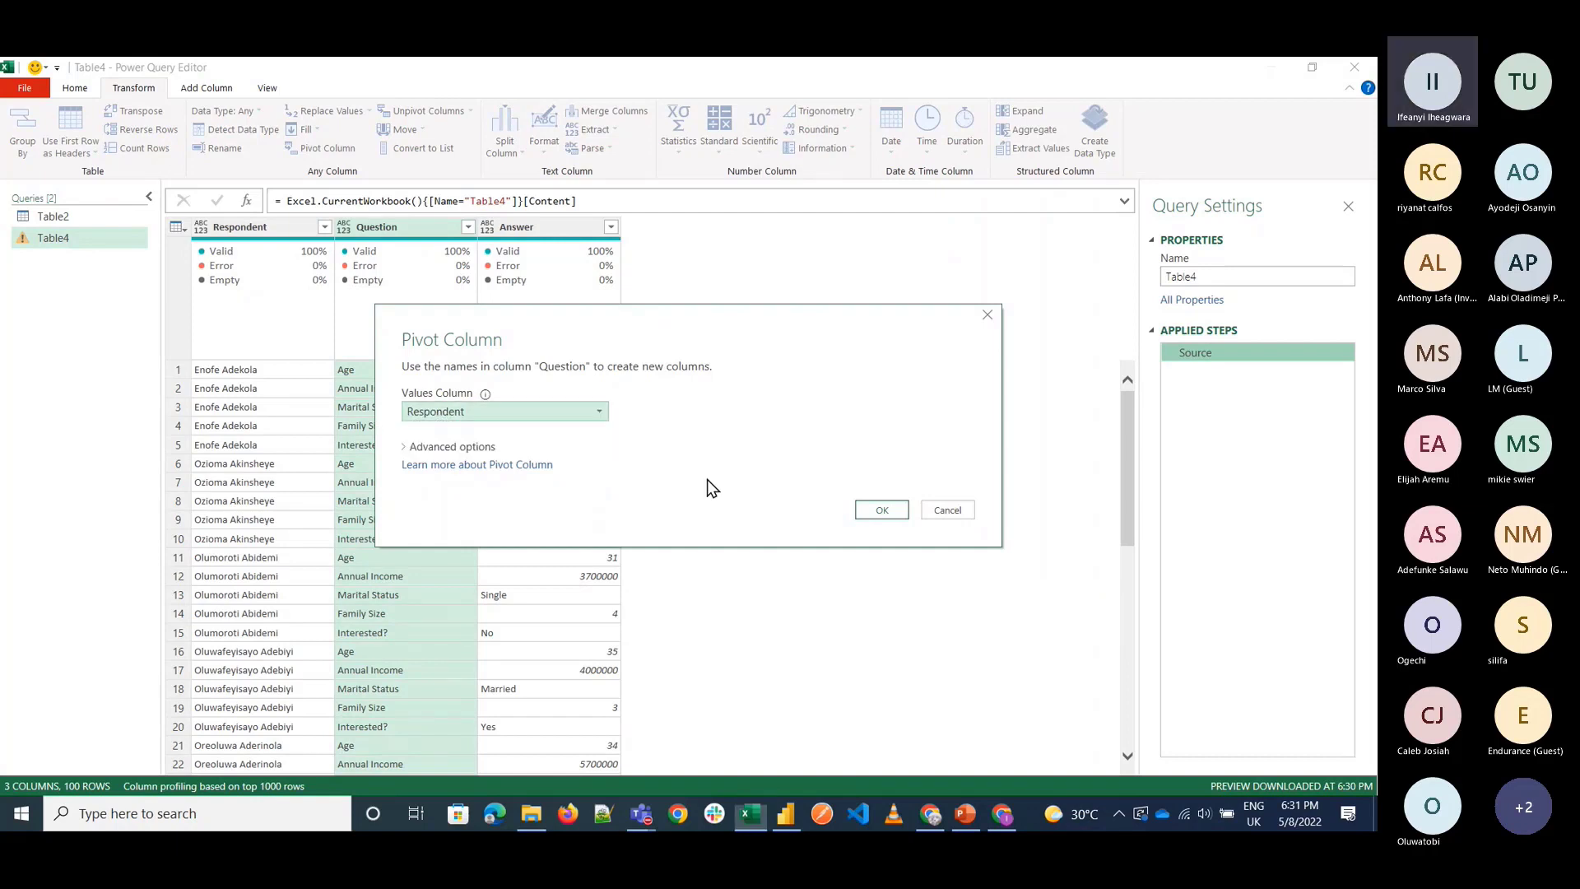
left_click(882, 511)
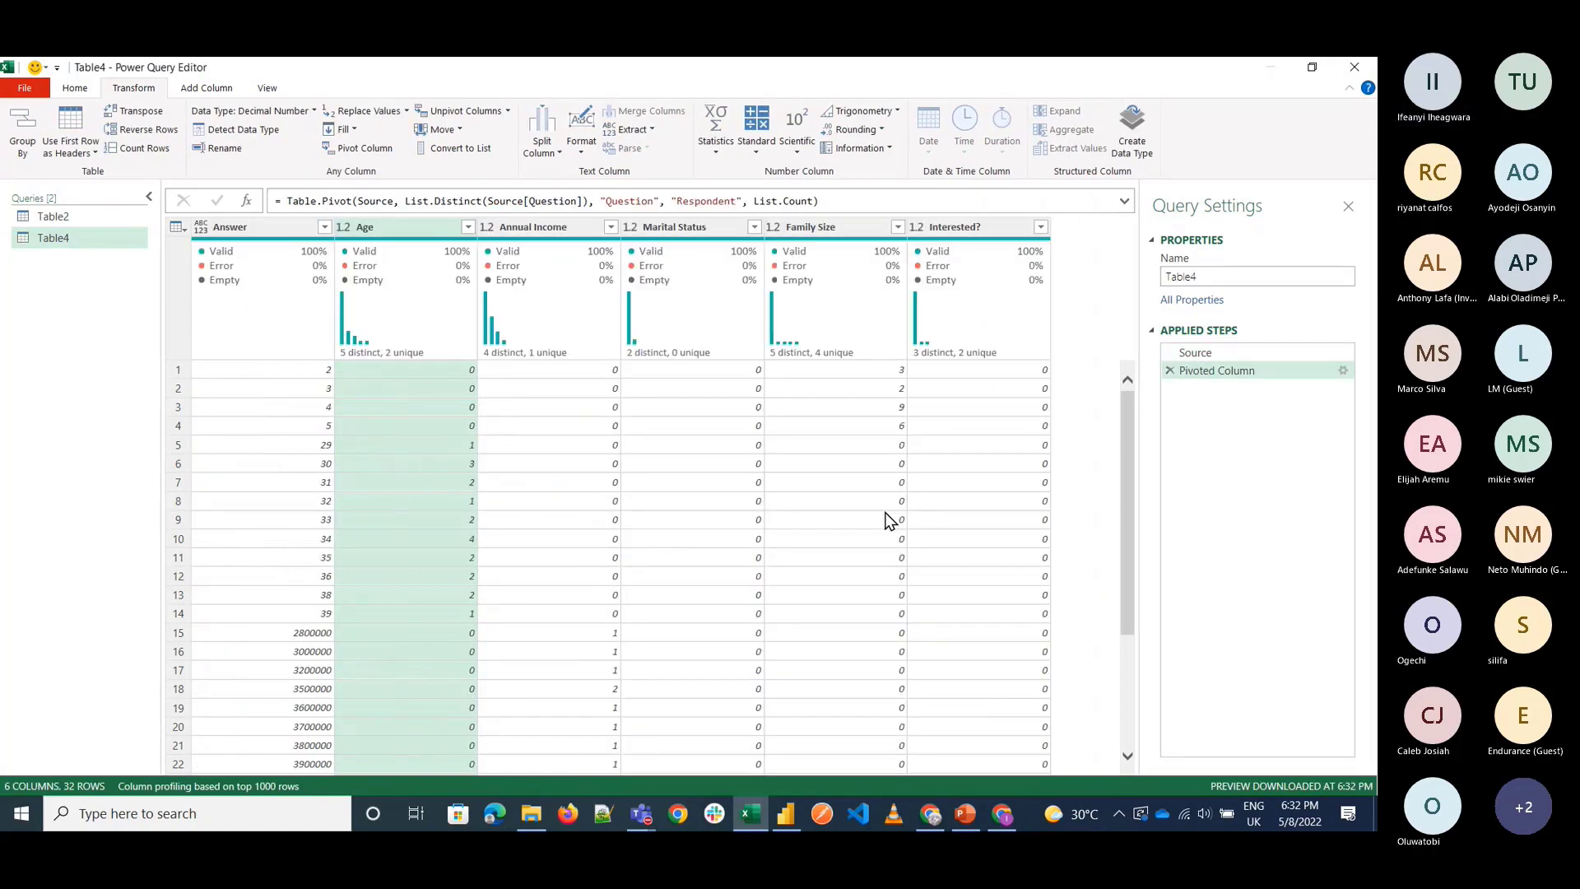
scroll(578, 536, "down", 4)
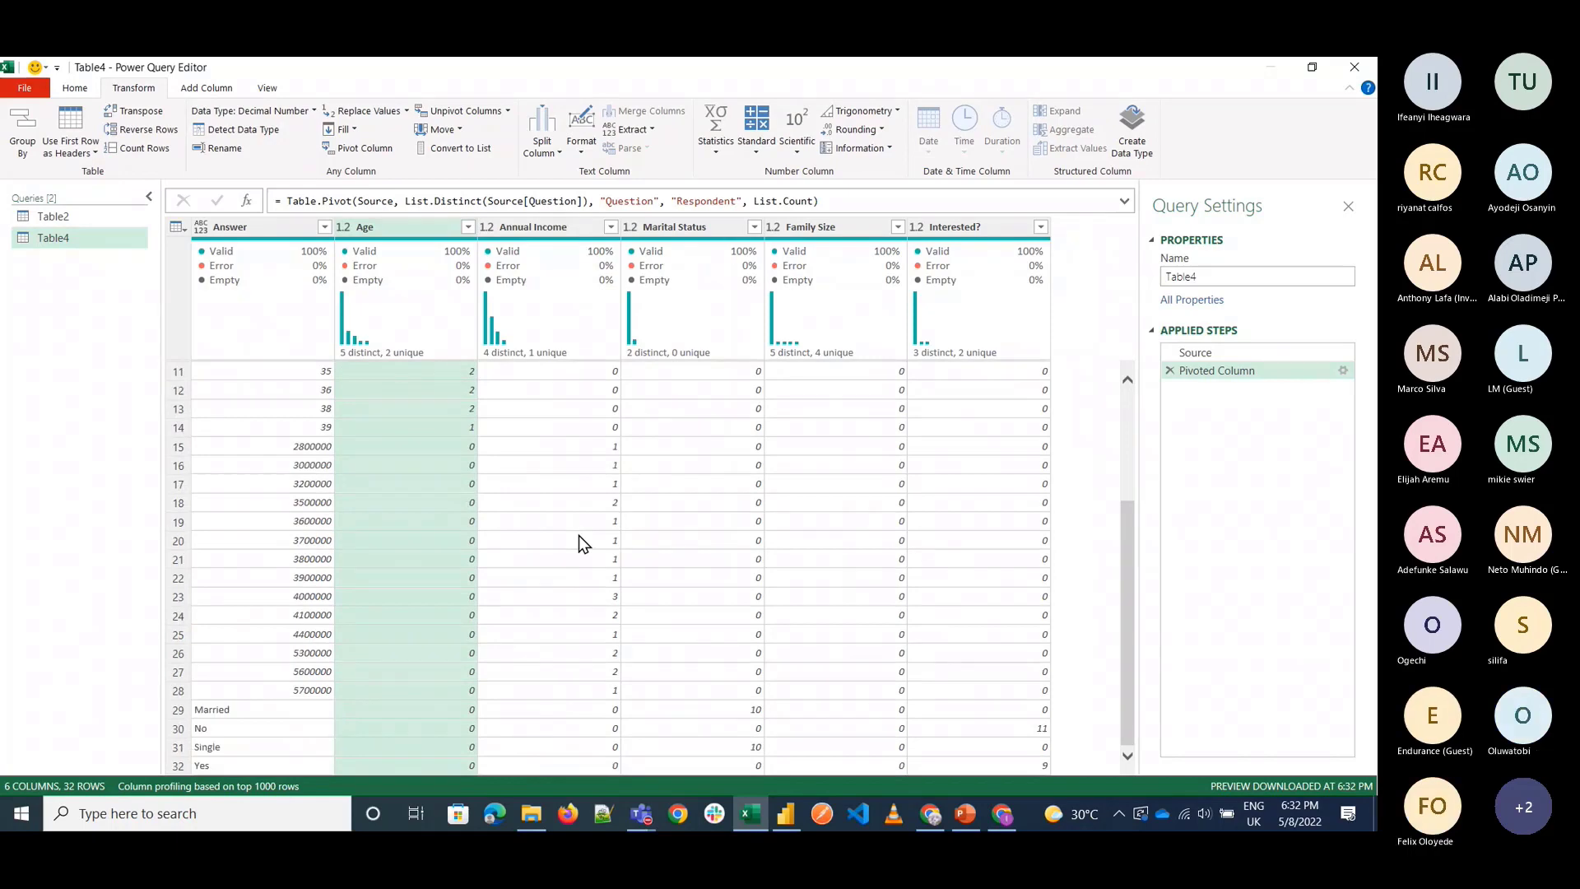
scroll(579, 534, "up", 4)
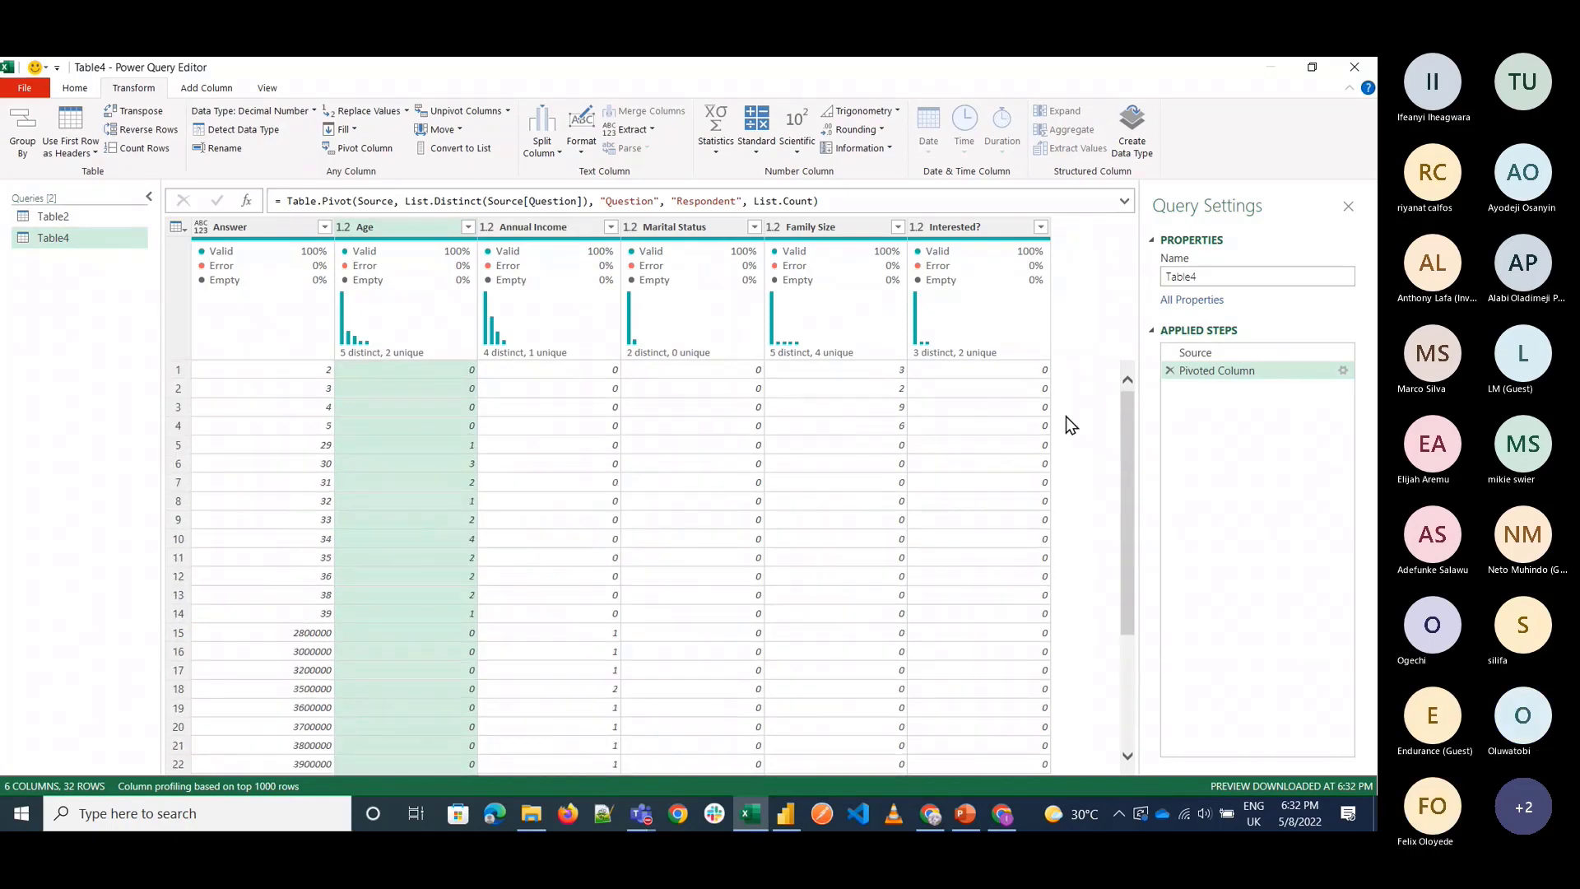
left_click(1170, 371)
left_click(255, 227)
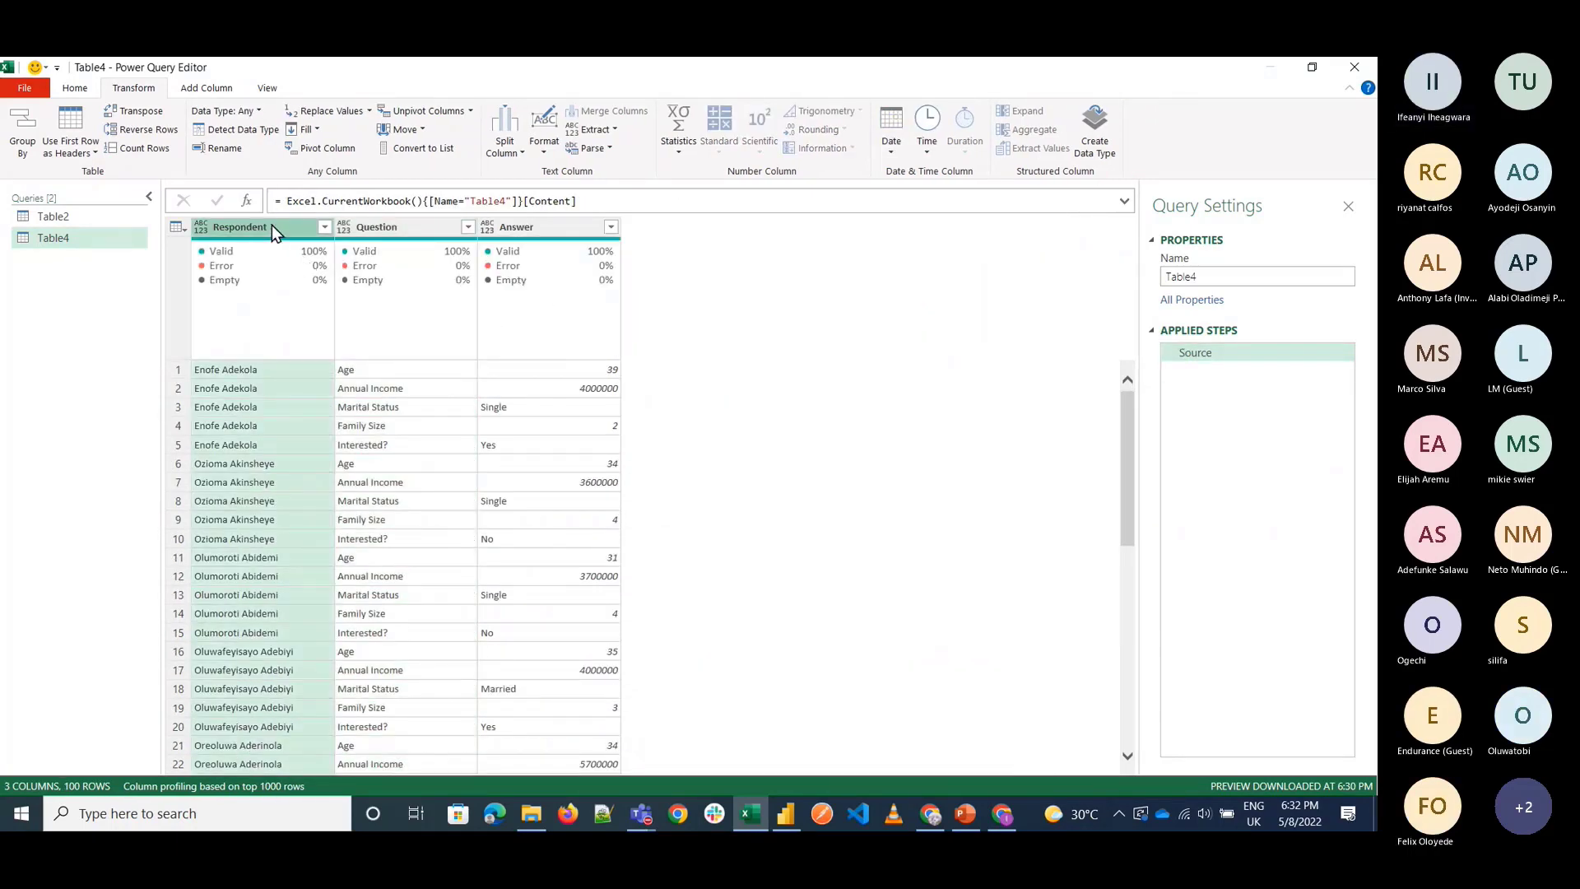
left_click(323, 148)
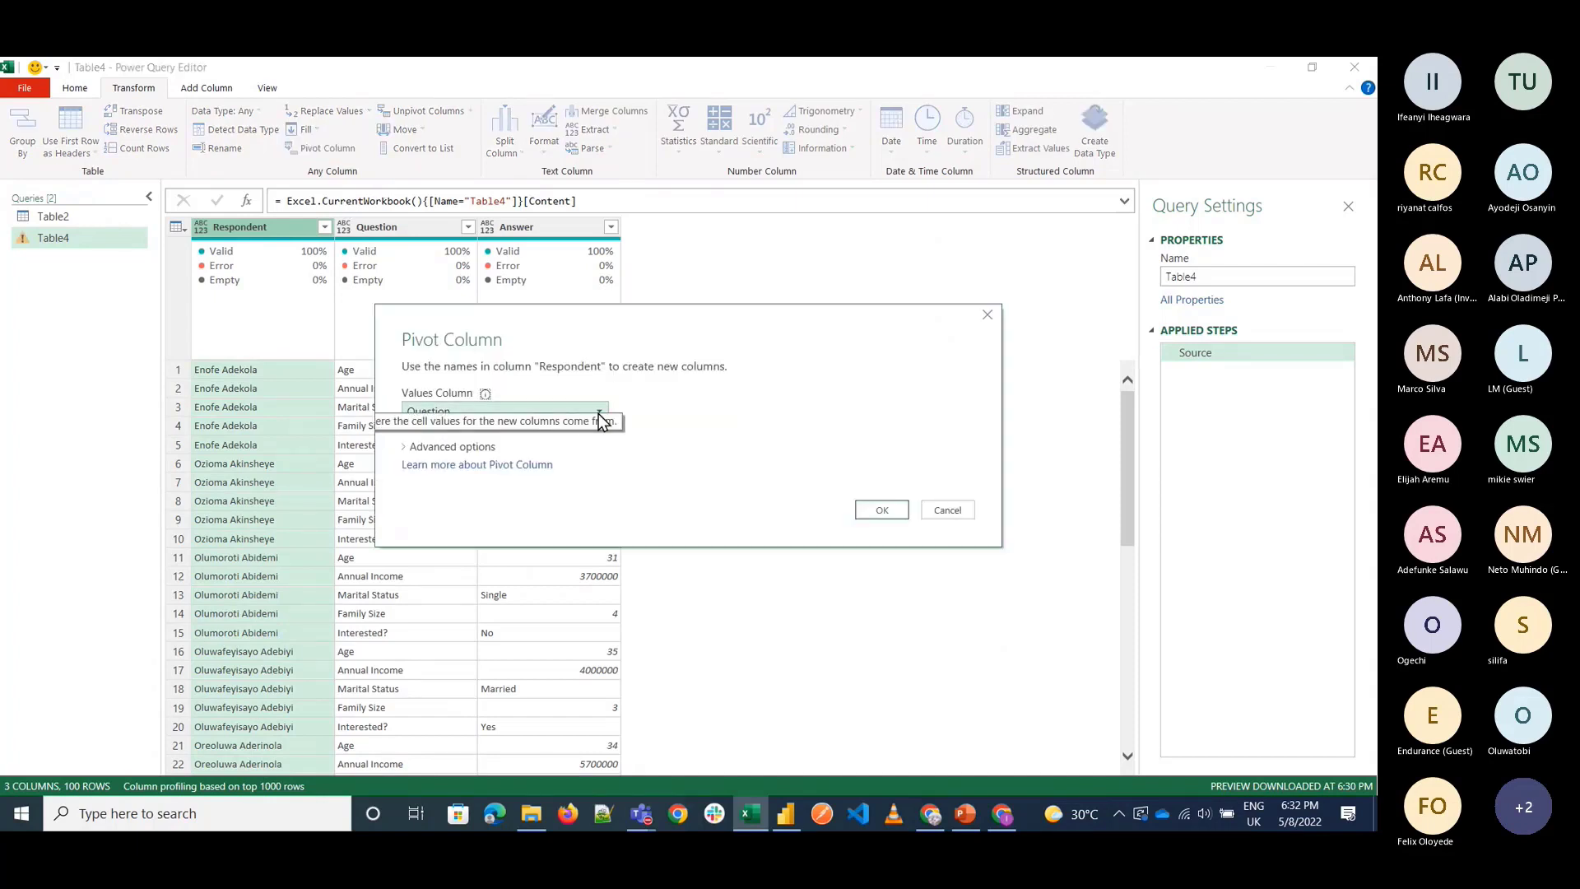
left_click(600, 414)
left_click(558, 450)
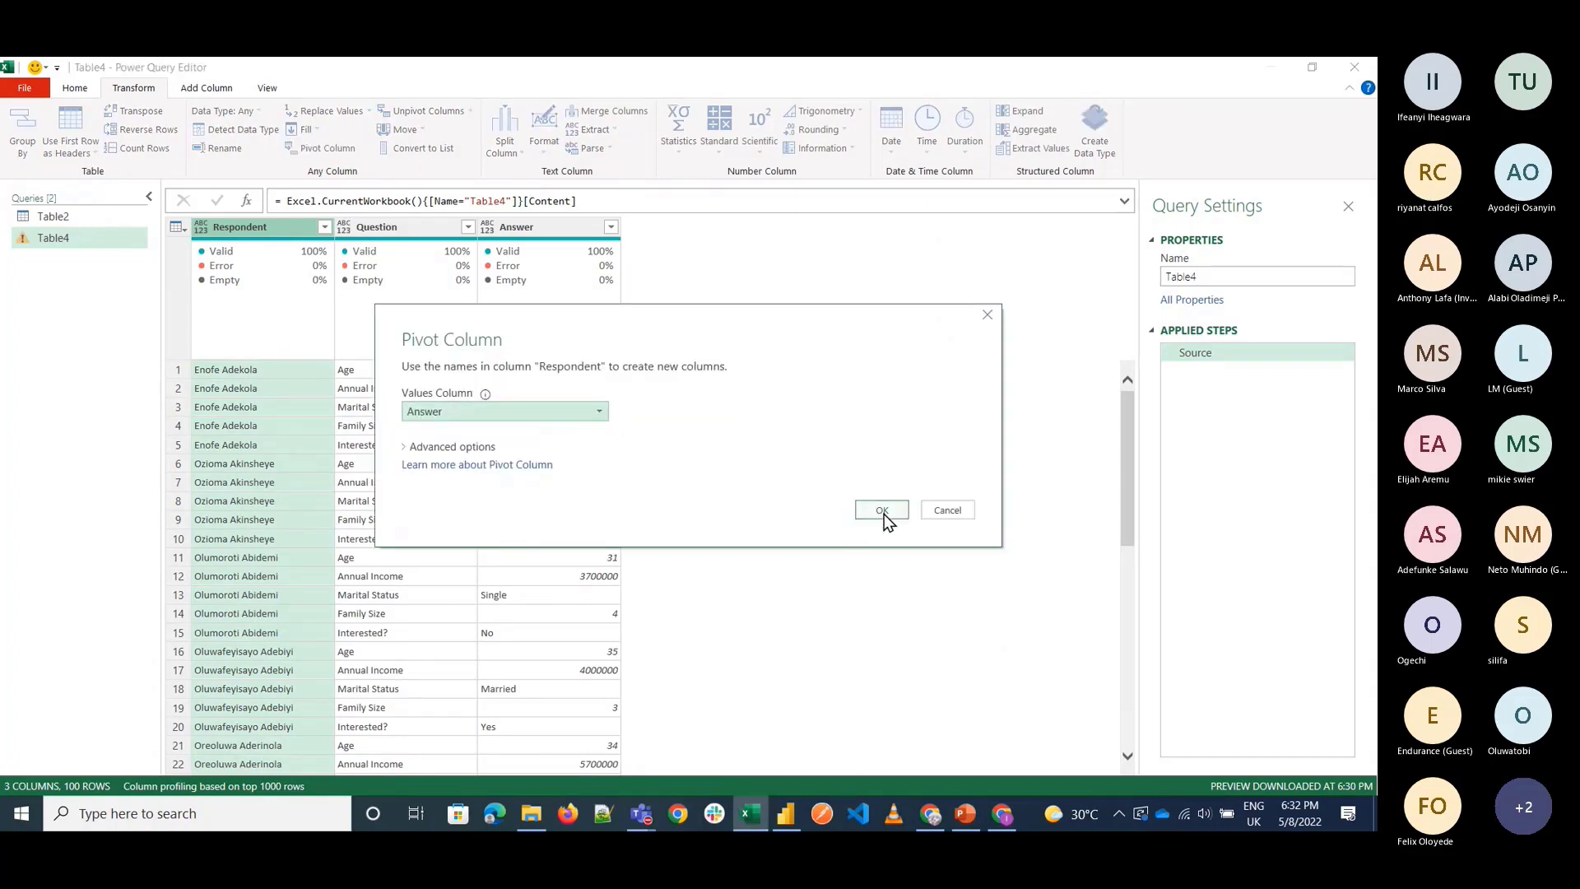
left_click(497, 411)
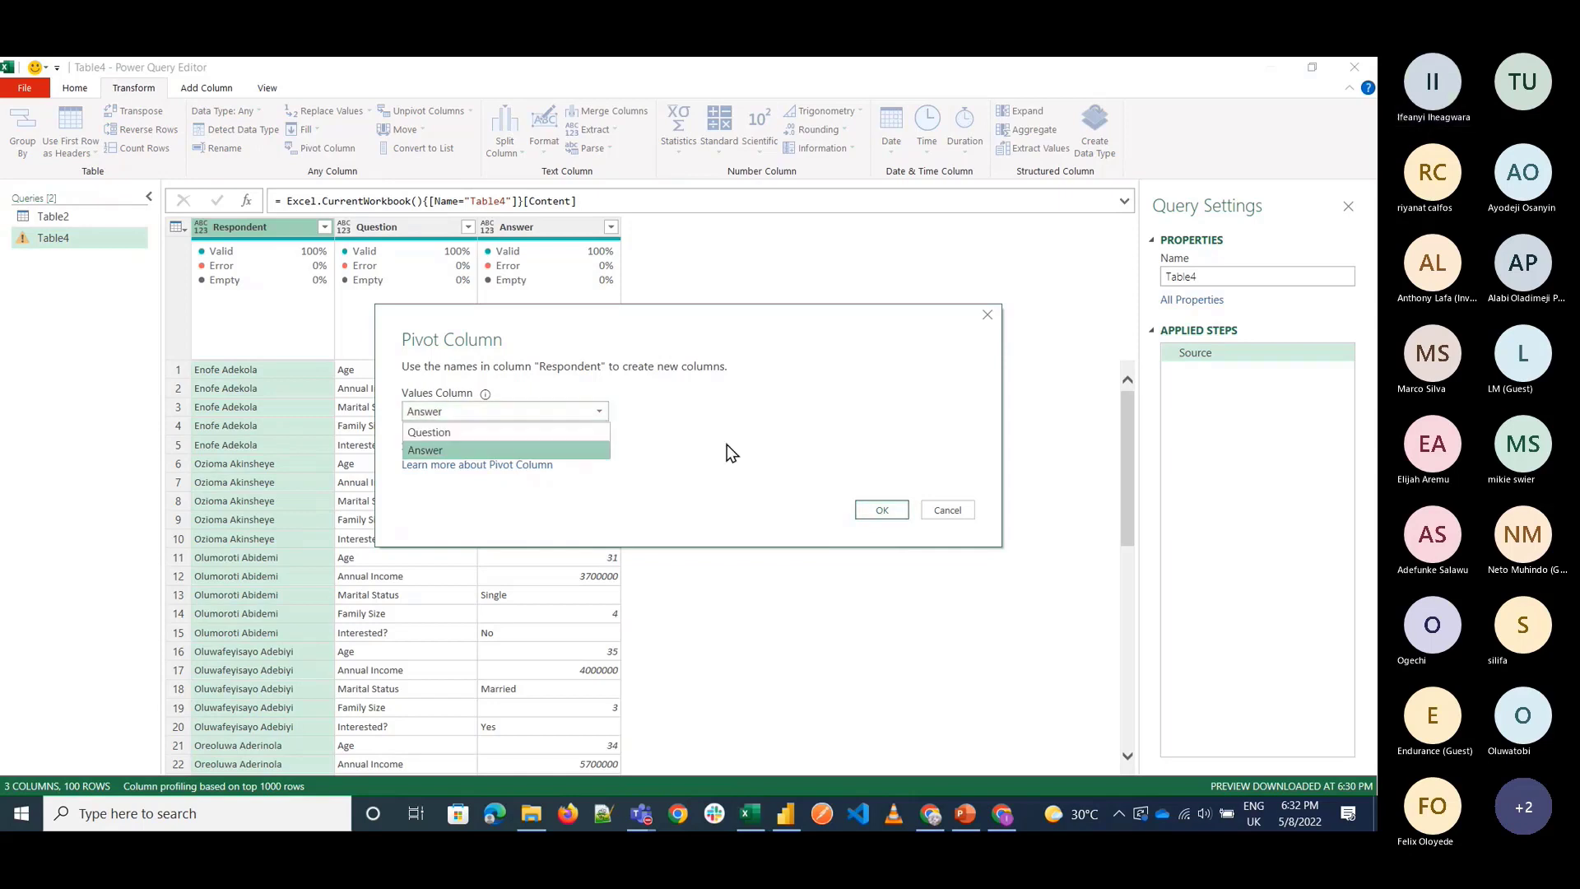
left_click(881, 510)
Pivot the Question column using Answer as the values column, with the aggregate value function set to Don't Aggregate.
left_click(373, 228)
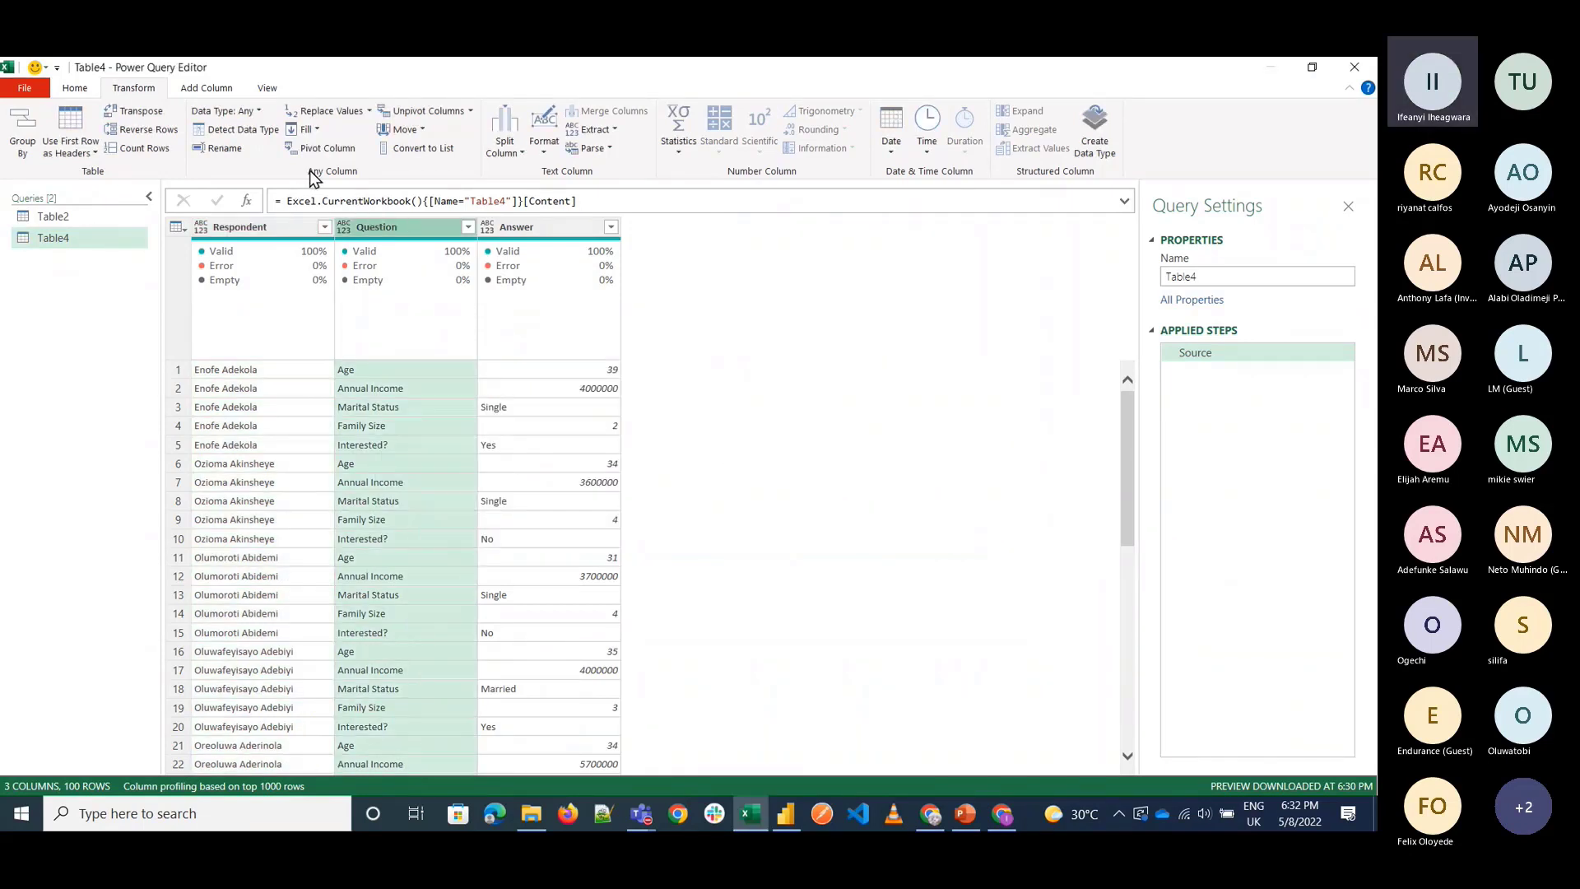
left_click(303, 149)
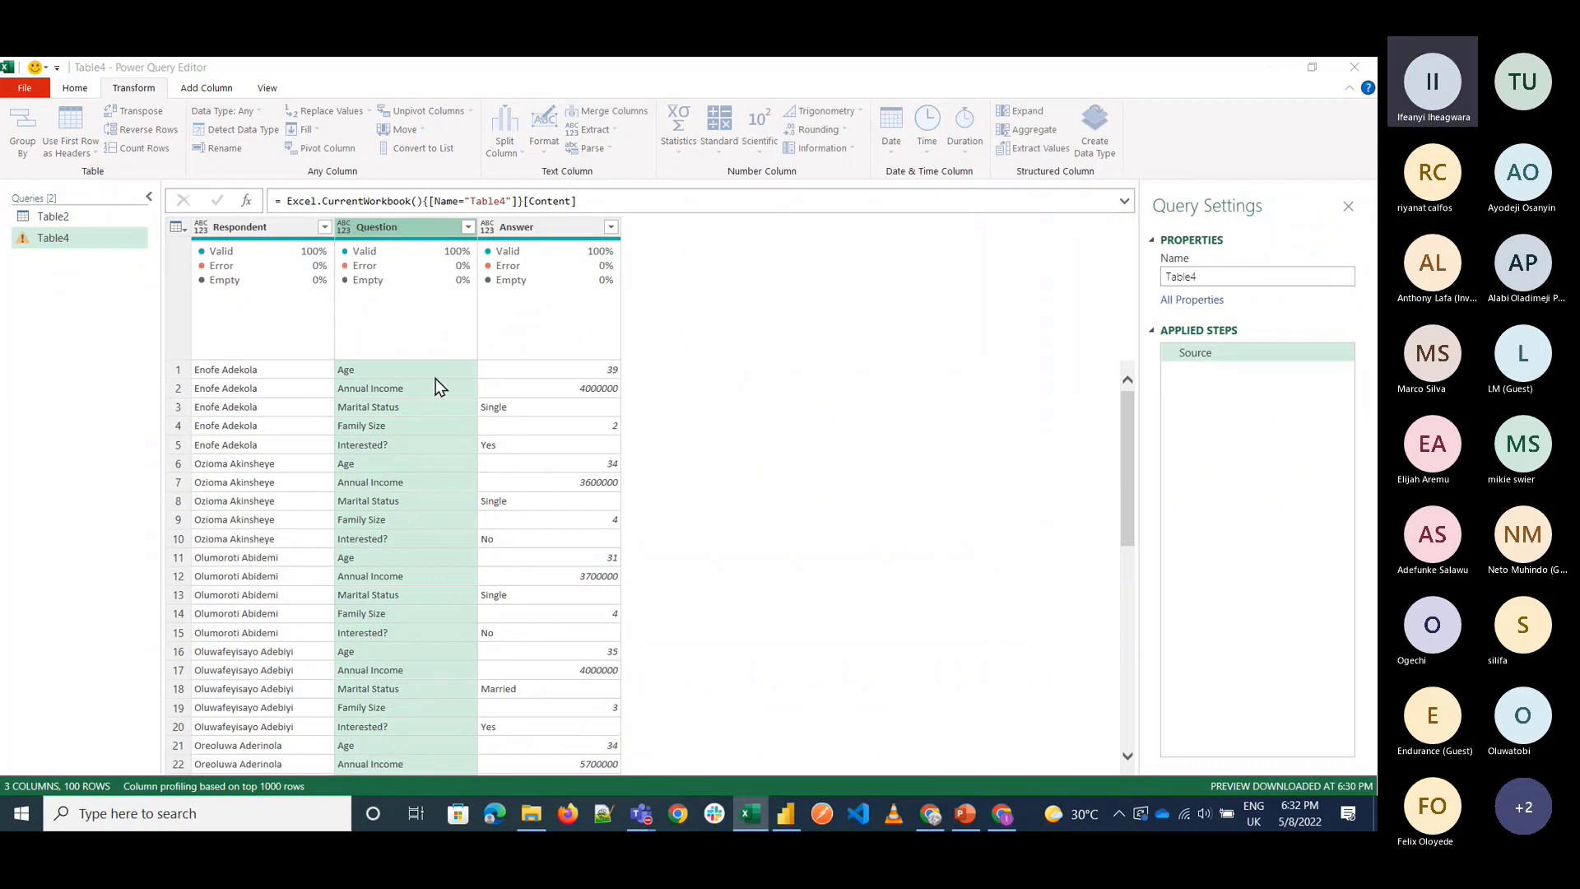
left_click(510, 413)
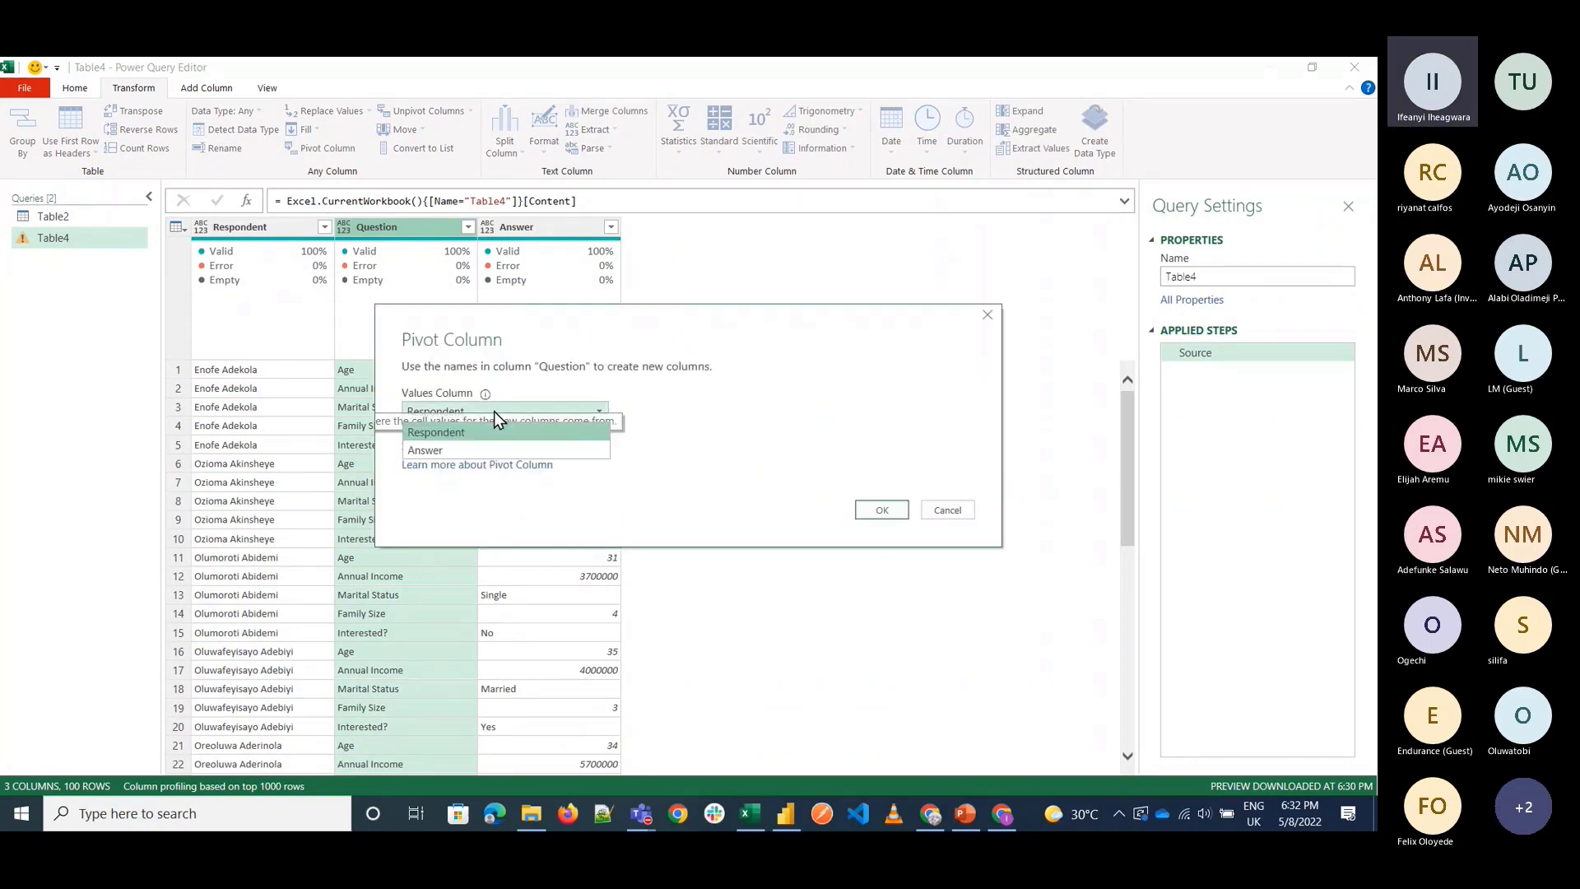
left_click(491, 448)
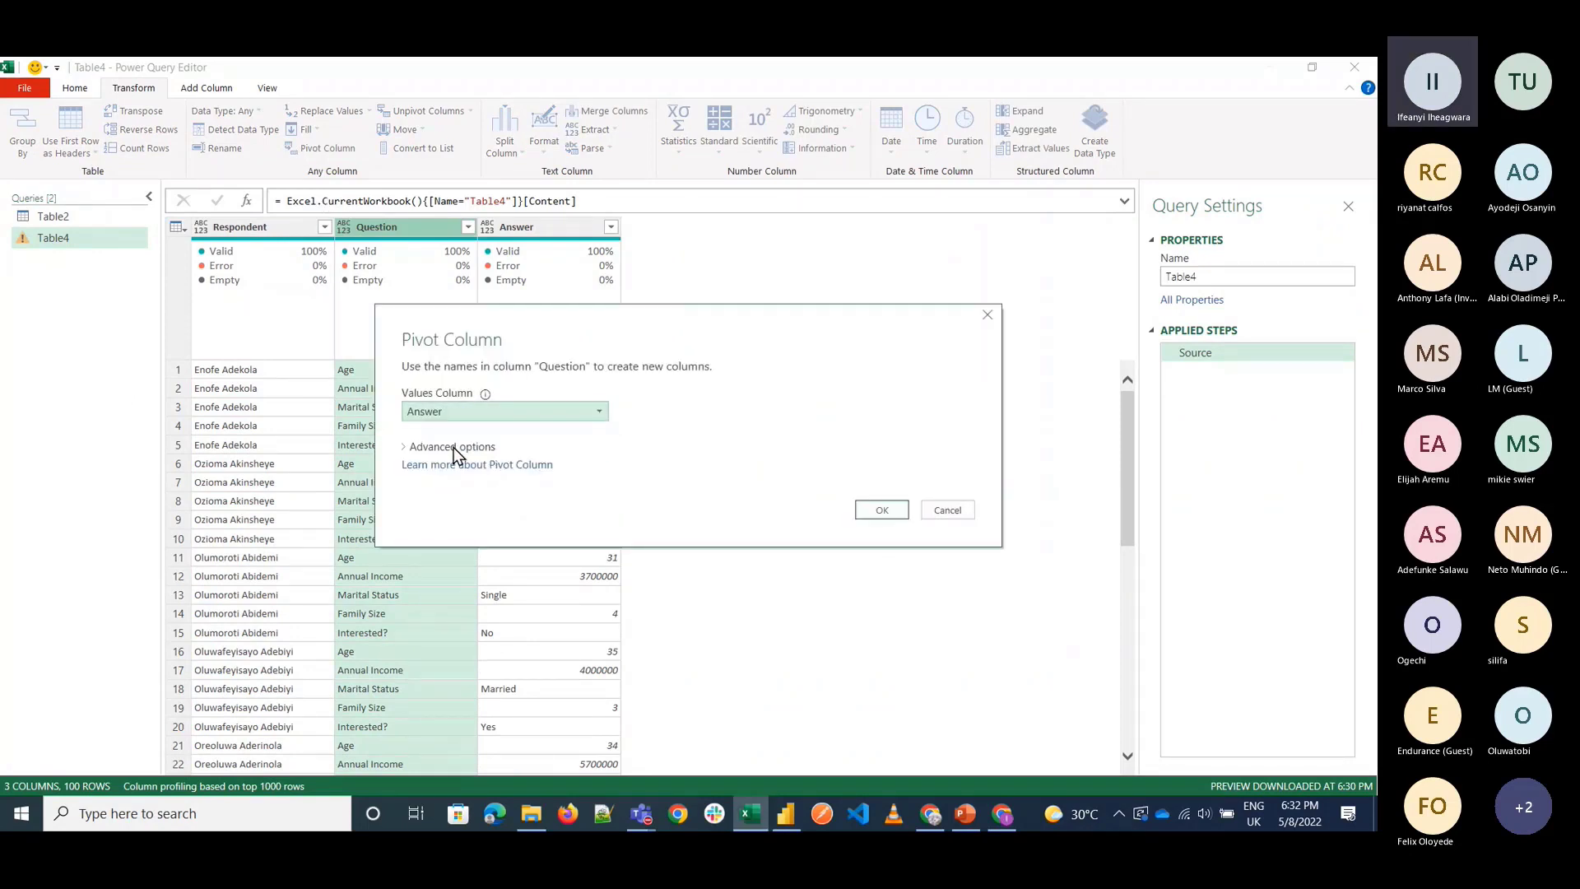
left_click(428, 451)
left_click(440, 484)
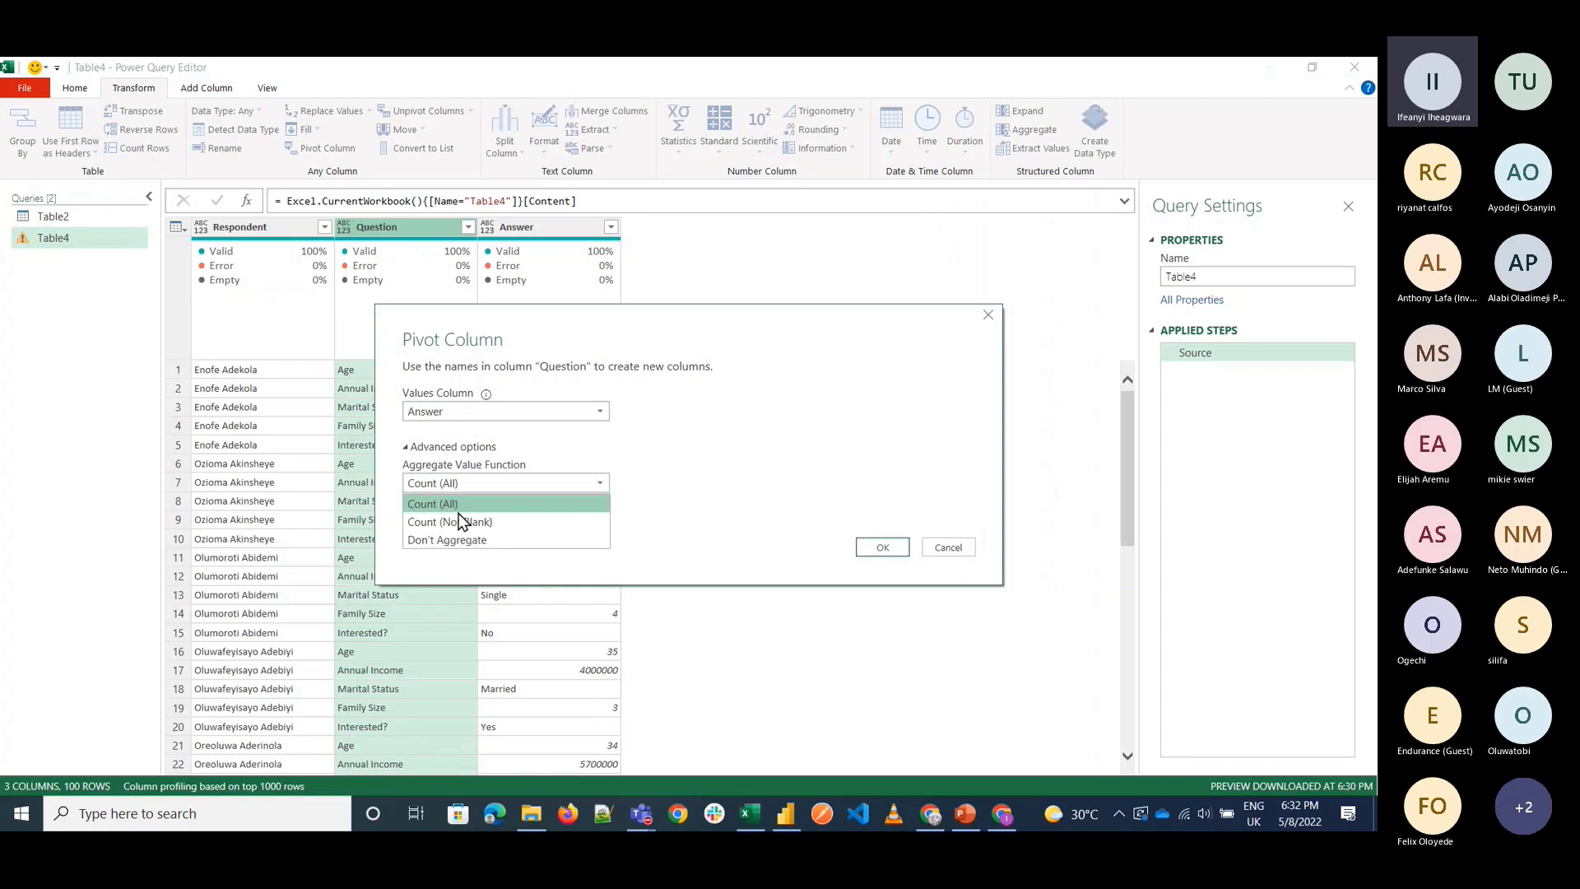
left_click(479, 540)
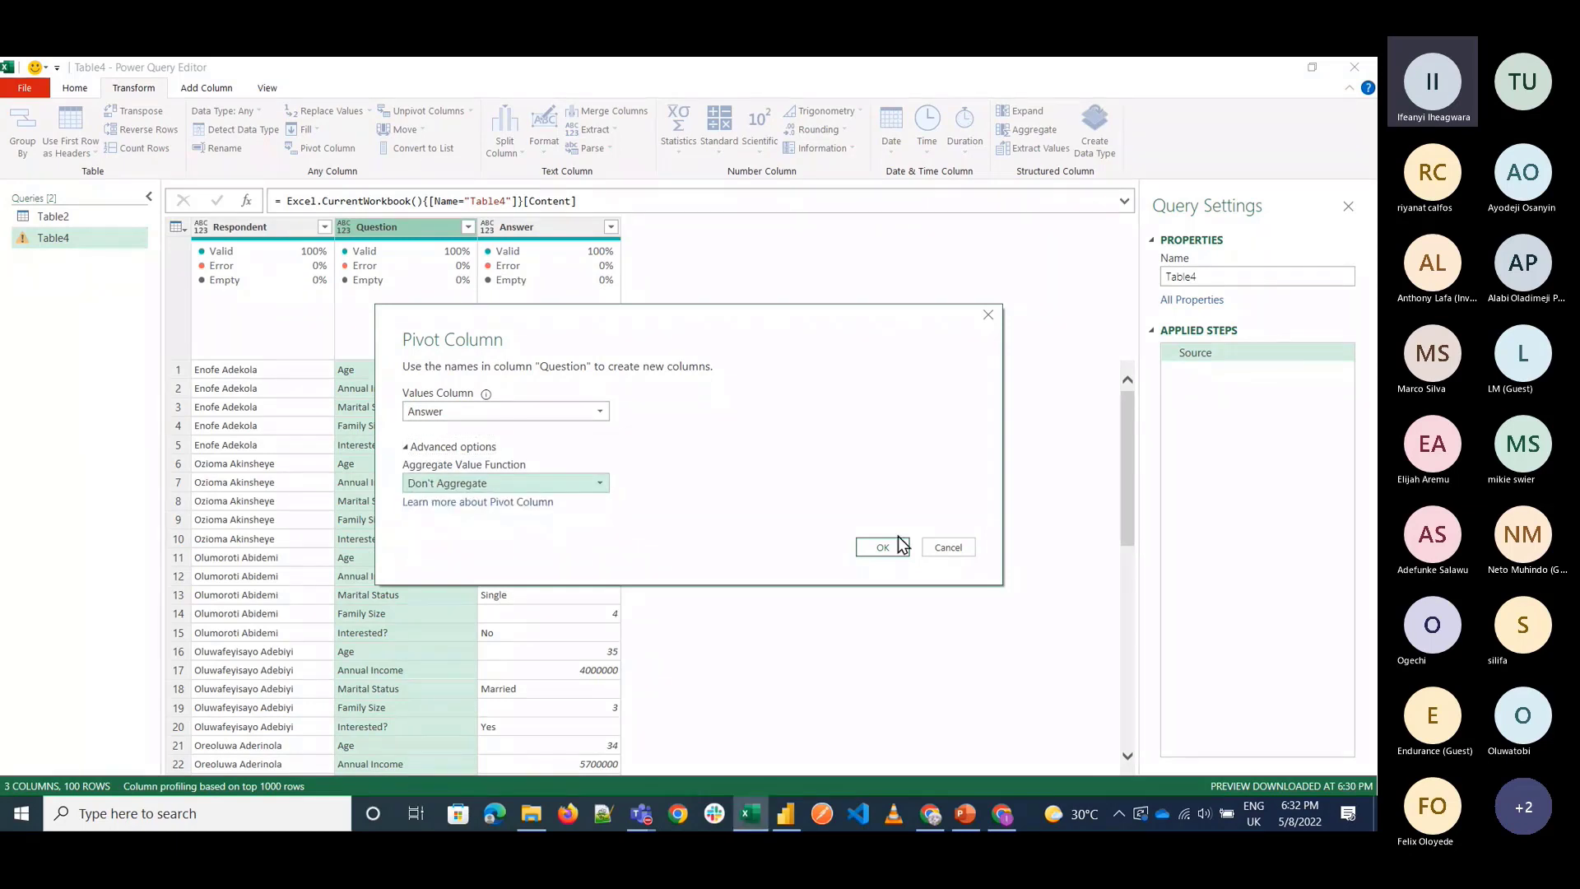
left_click(882, 547)
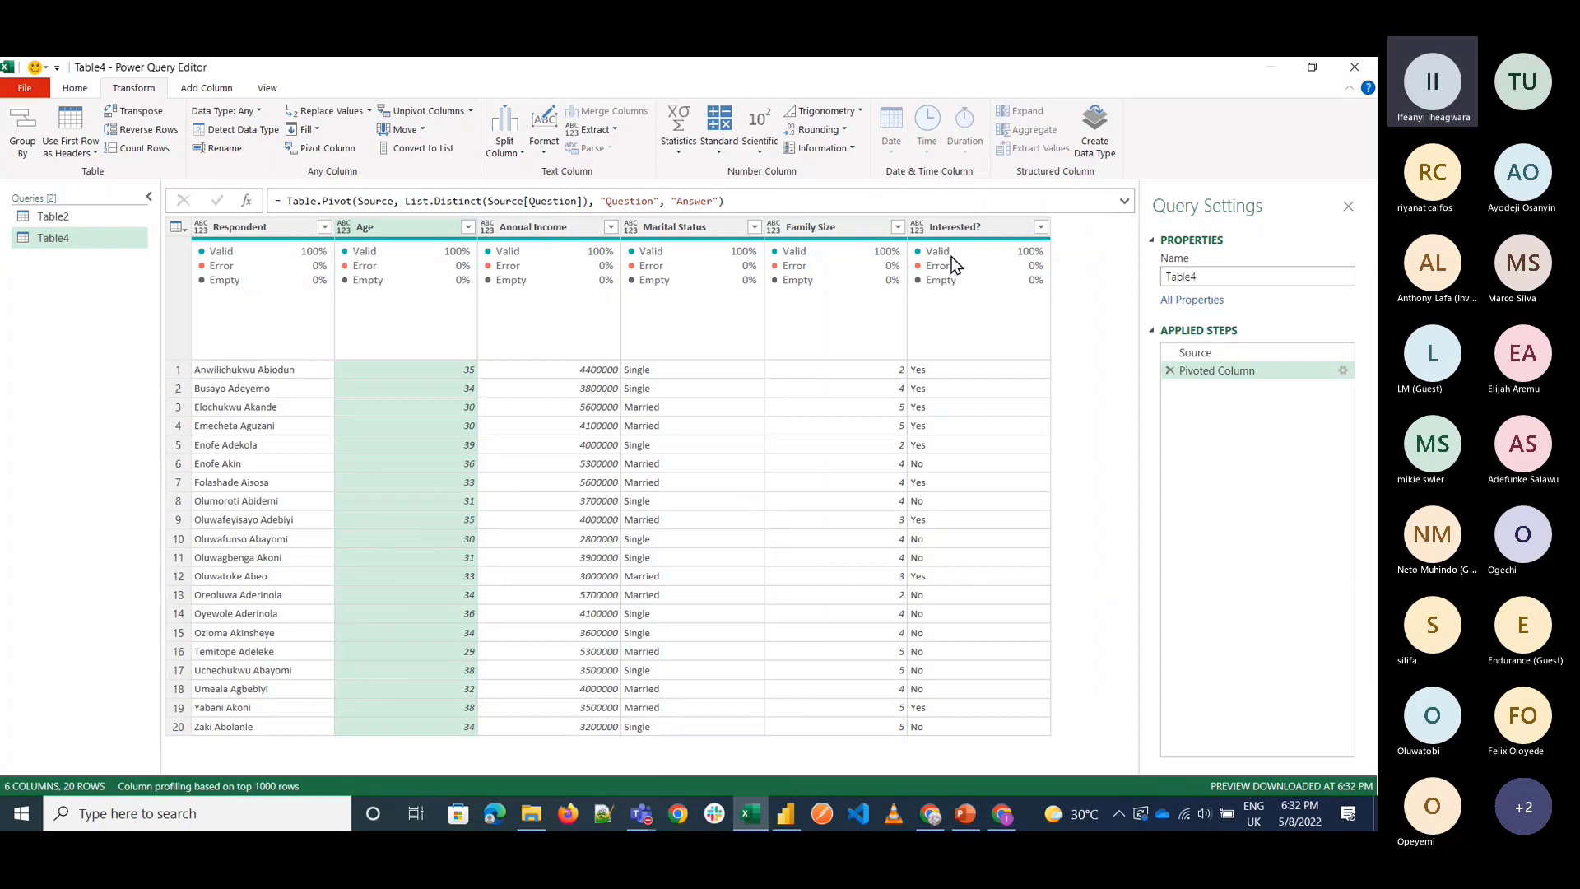
Close the Power Query Editor and load the pivoted Table4 query as a connection only.
left_click(74, 88)
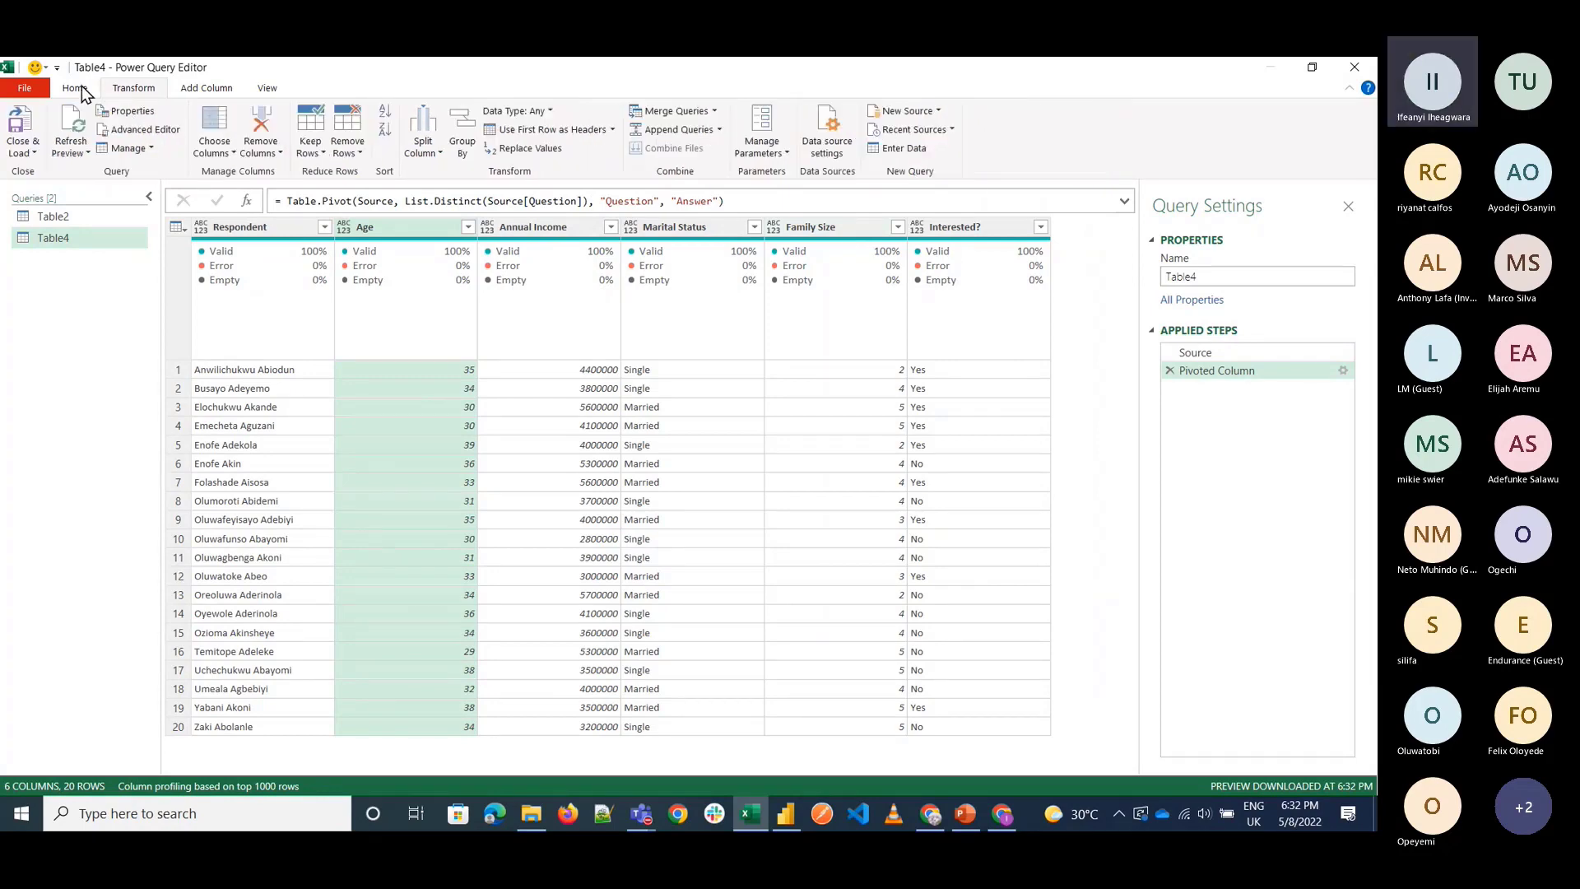
left_click(22, 156)
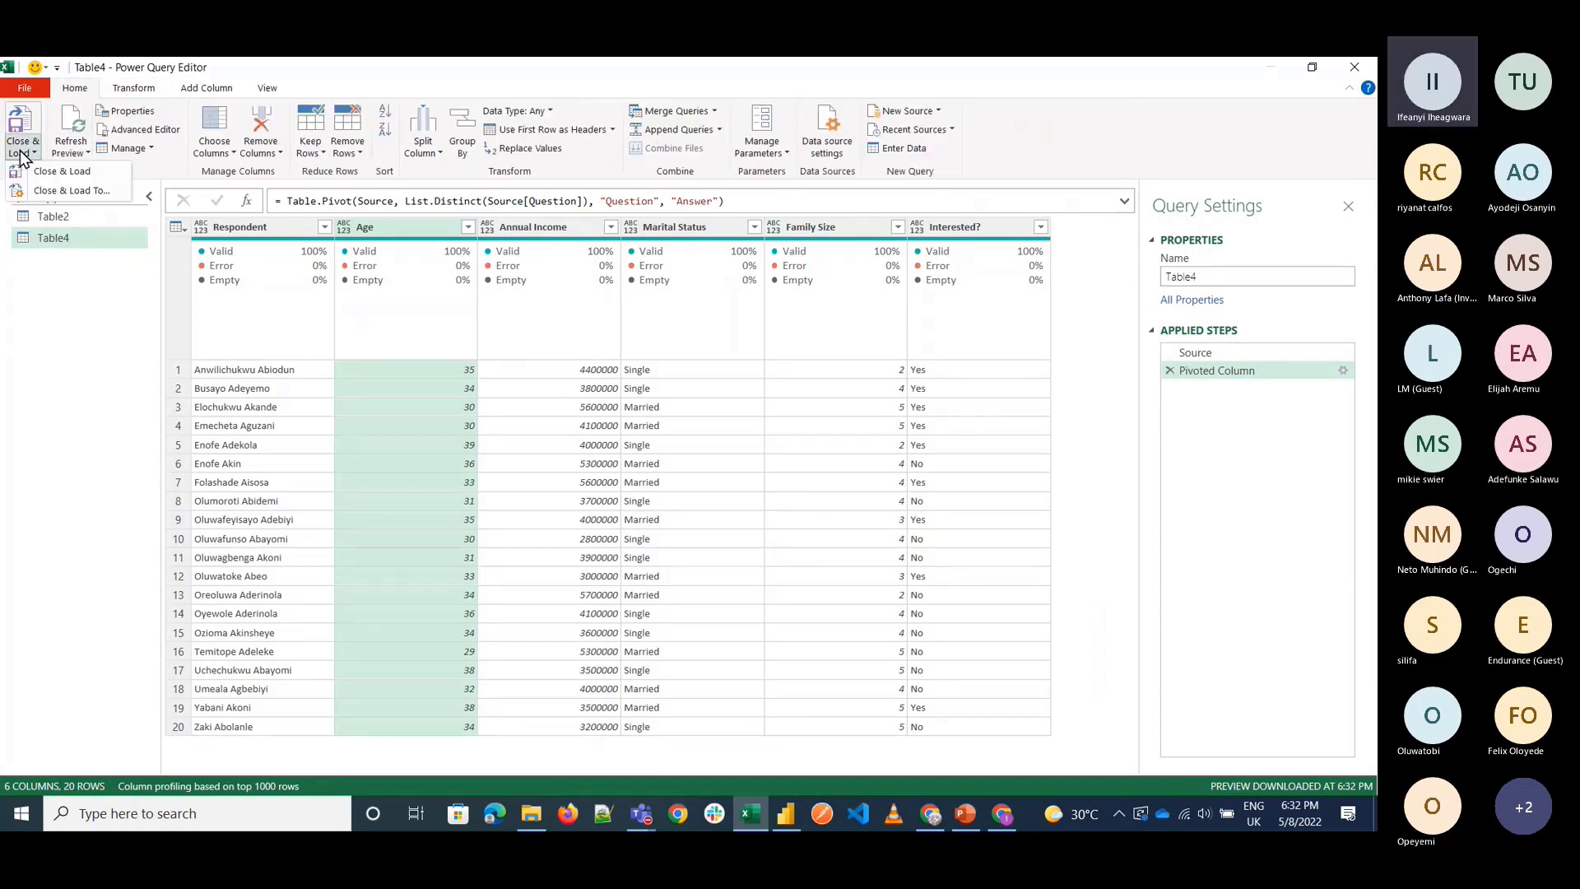
left_click(75, 191)
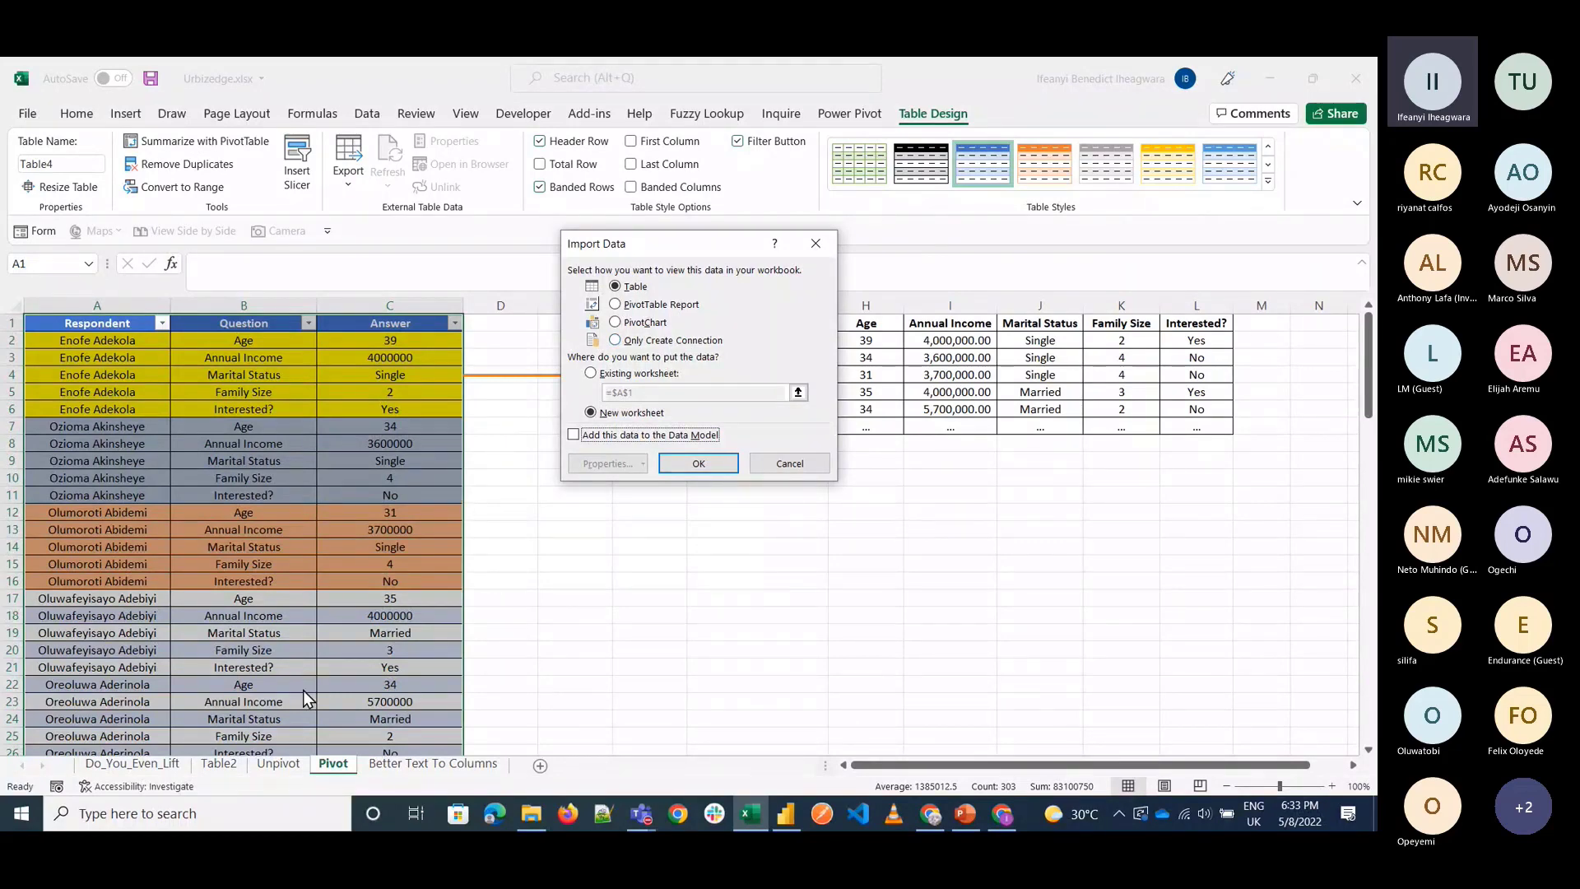
left_click(616, 304)
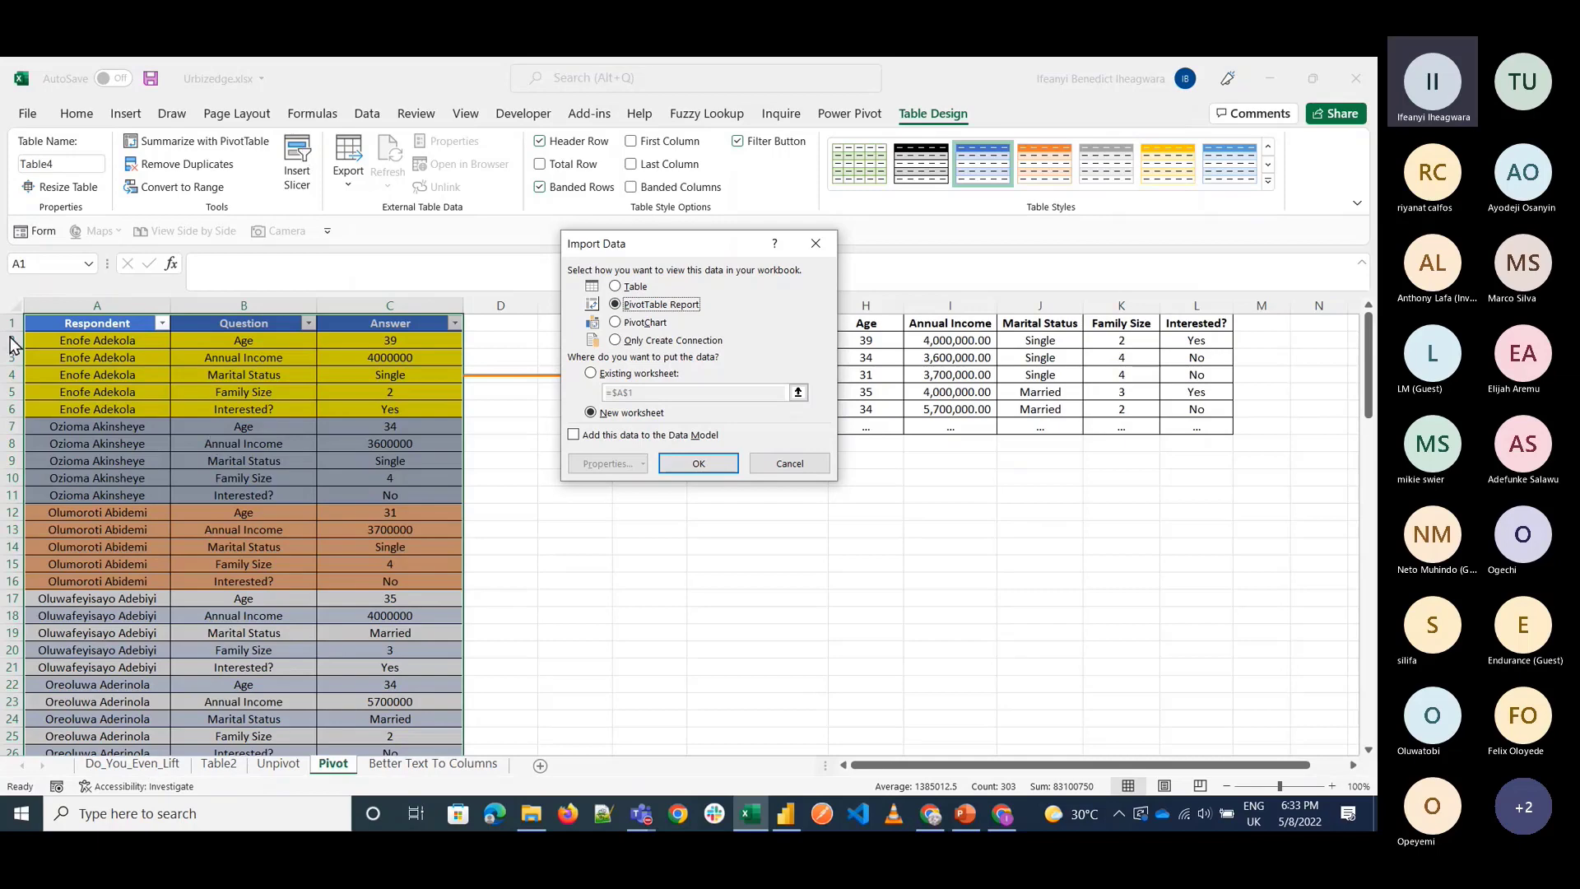
left_click(669, 342)
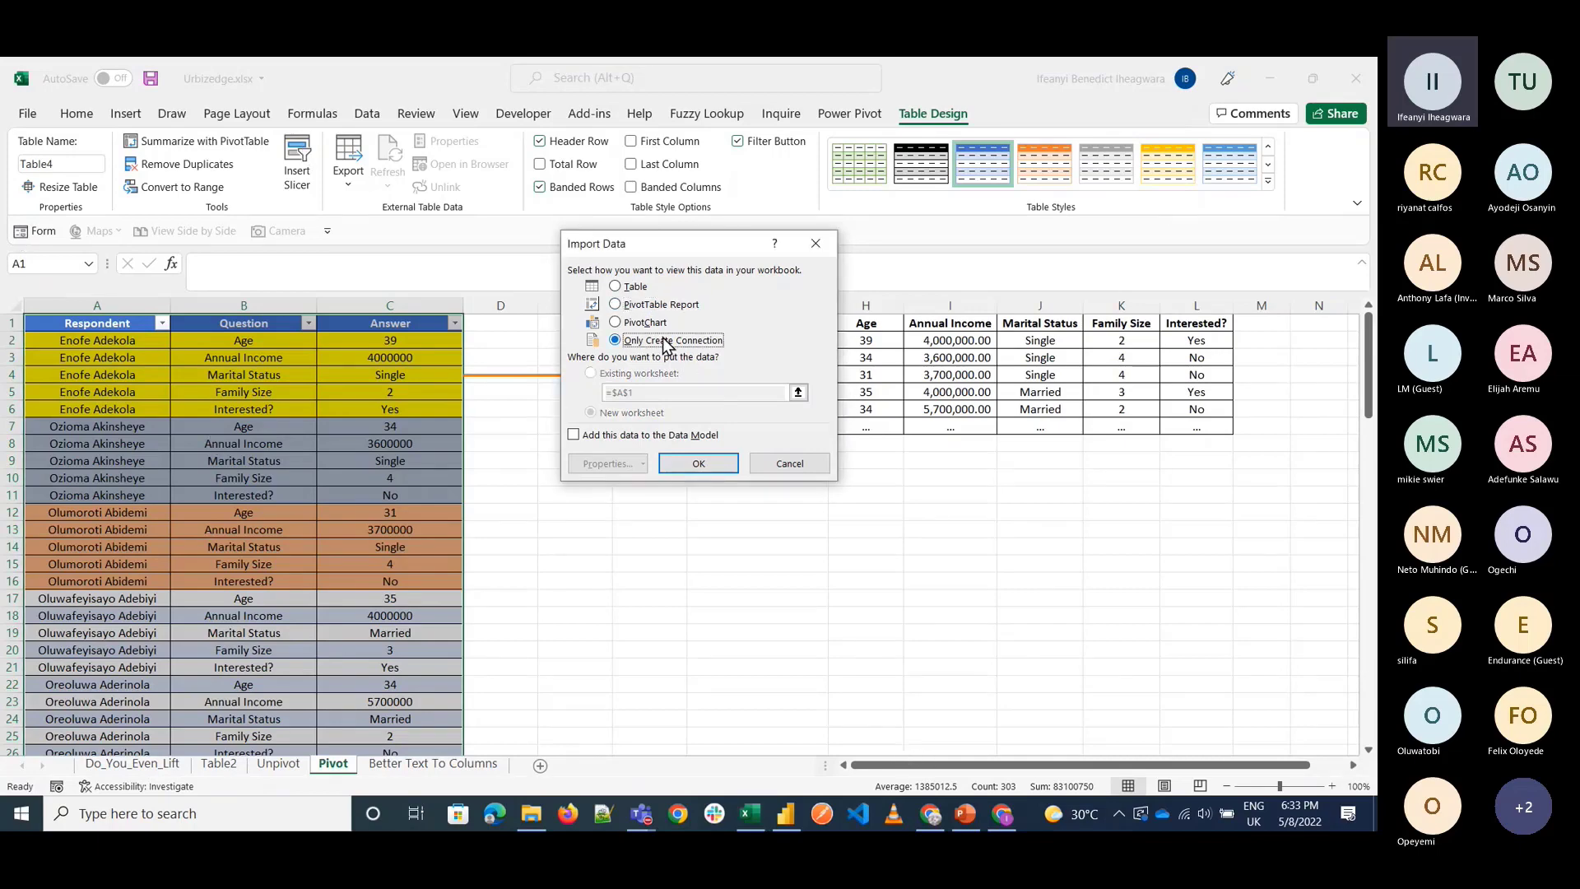
left_click(701, 464)
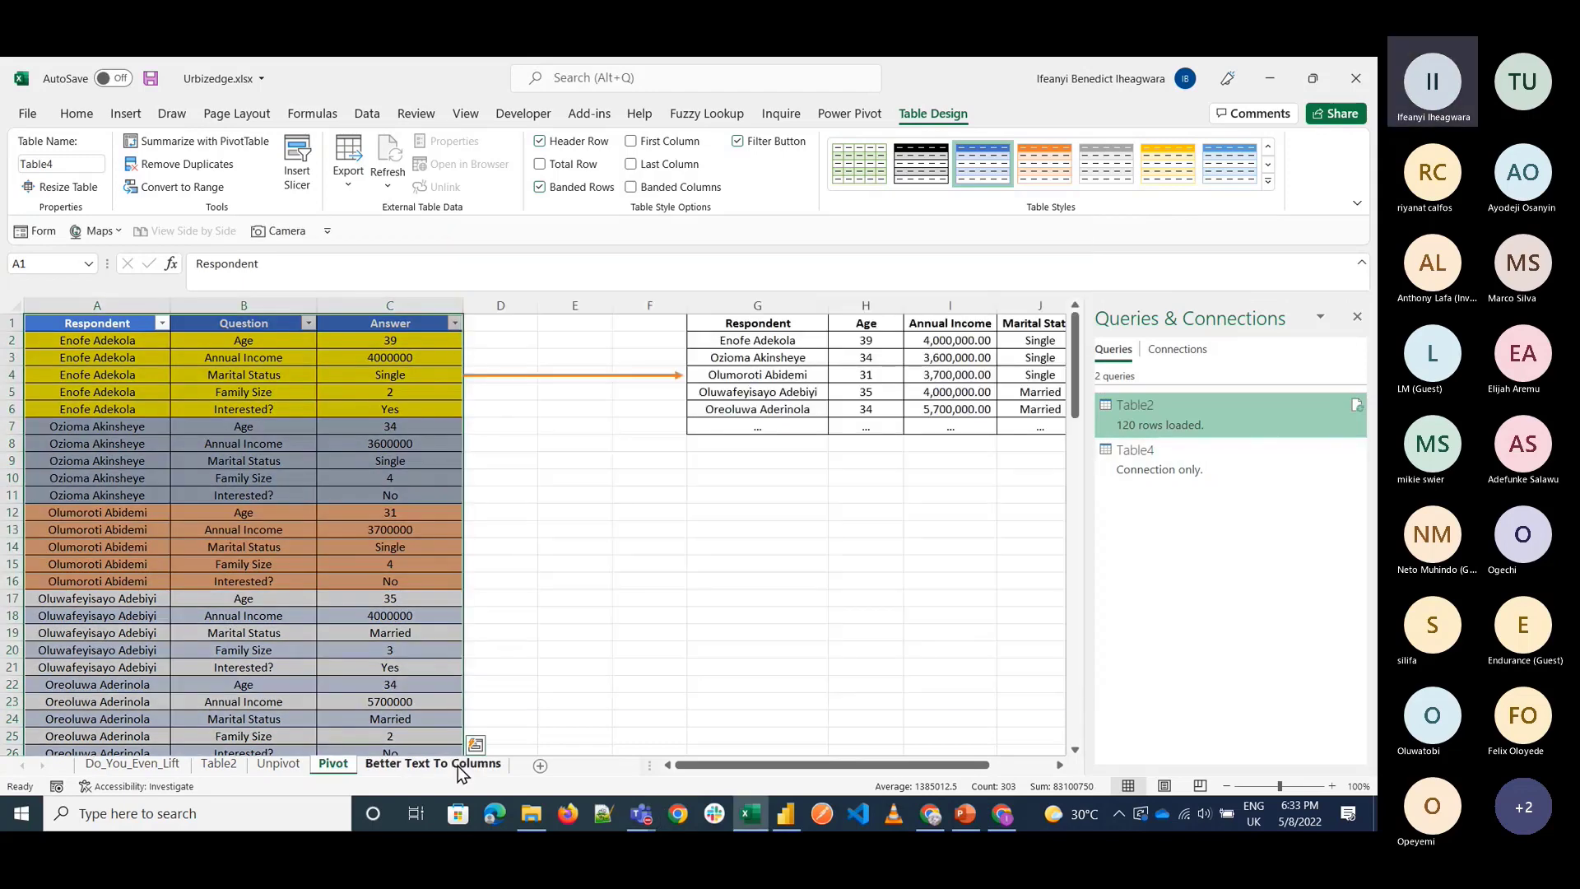
Browse the worksheets, insert a blank one, and show the actions available for the Table4 query.
left_click(458, 765)
left_click(330, 766)
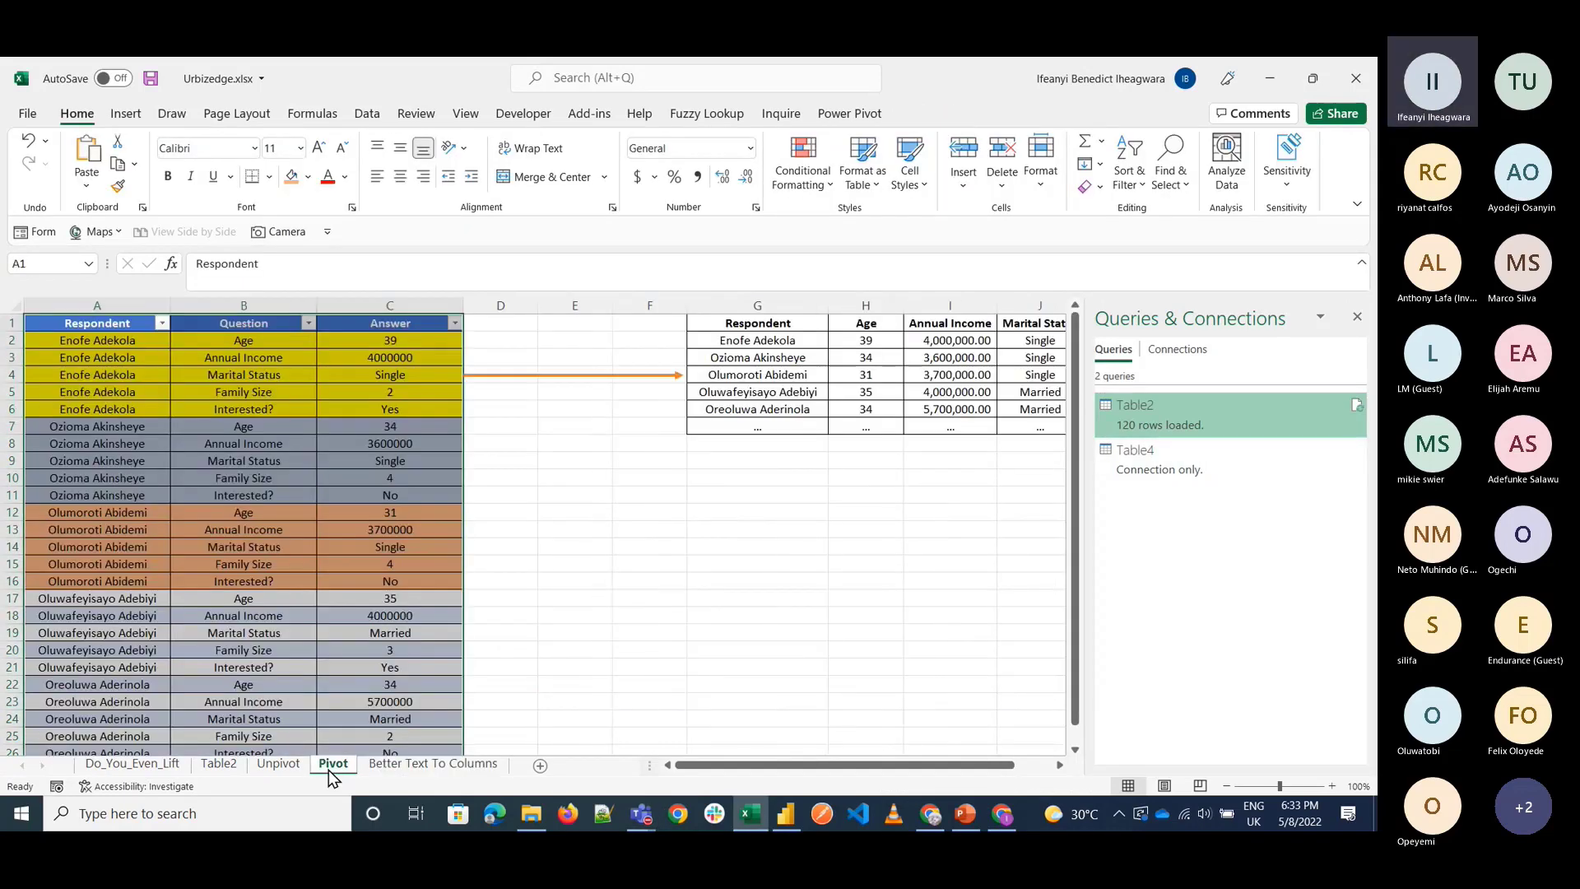
left_click(215, 765)
left_click(131, 764)
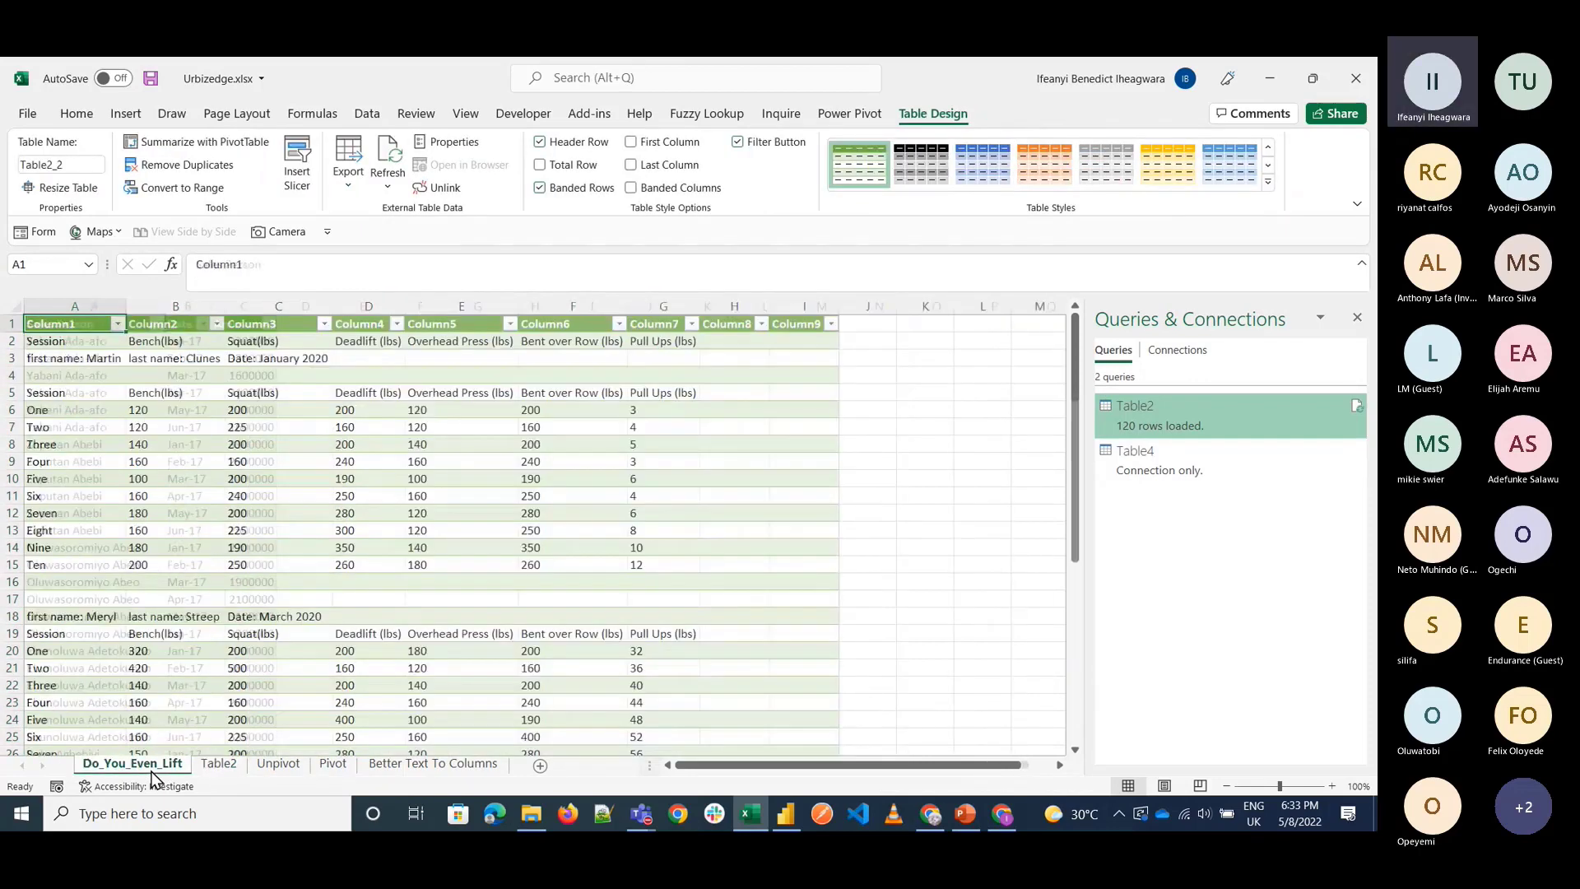
left_click(542, 767)
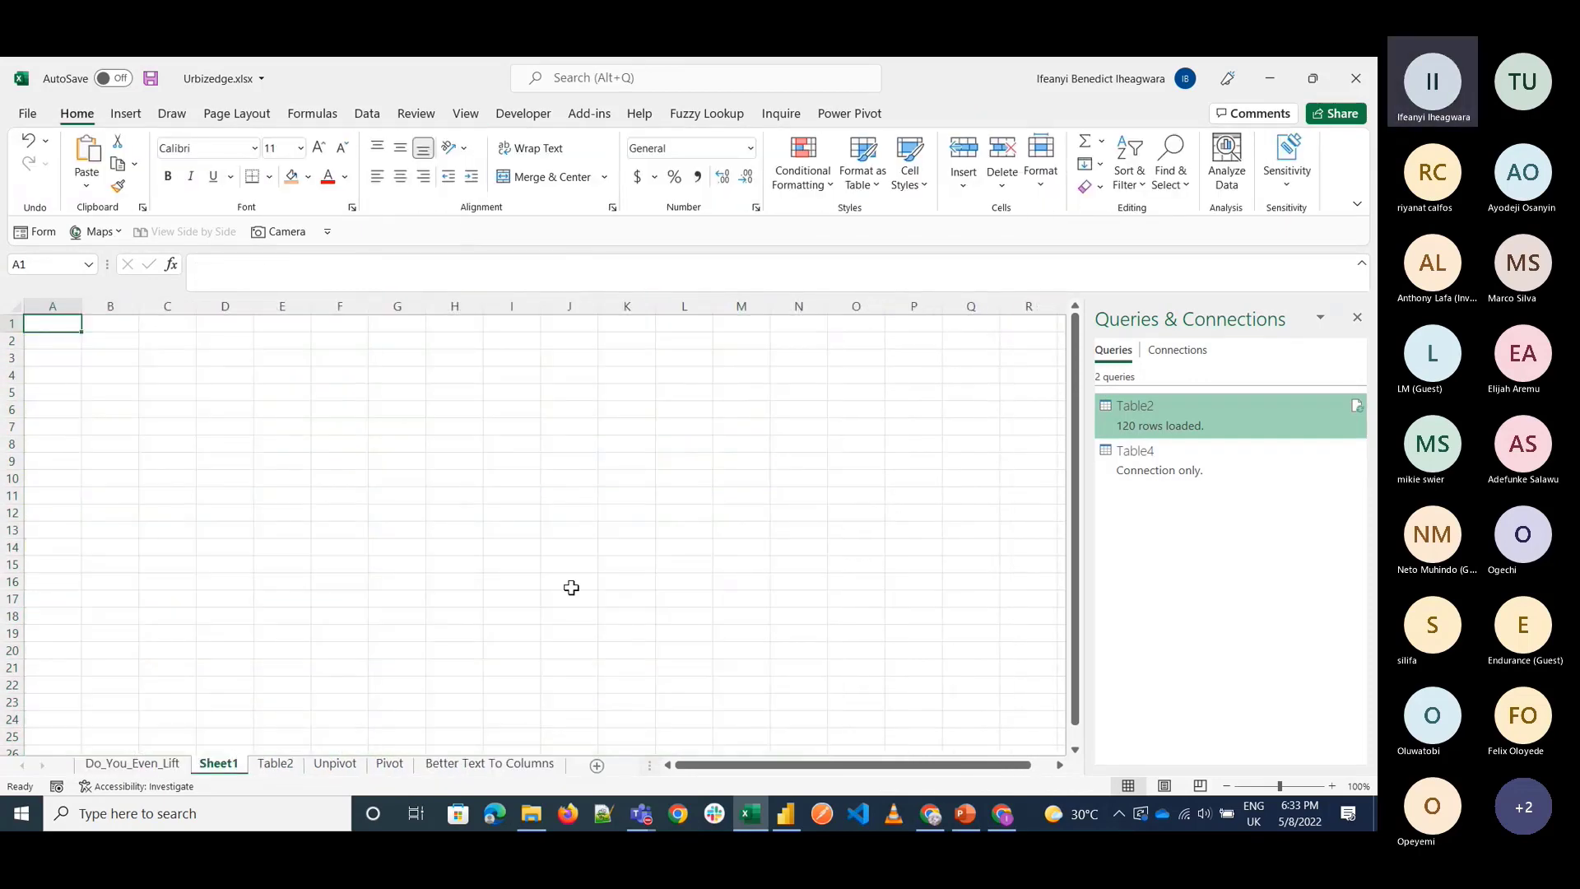
left_click(1251, 477)
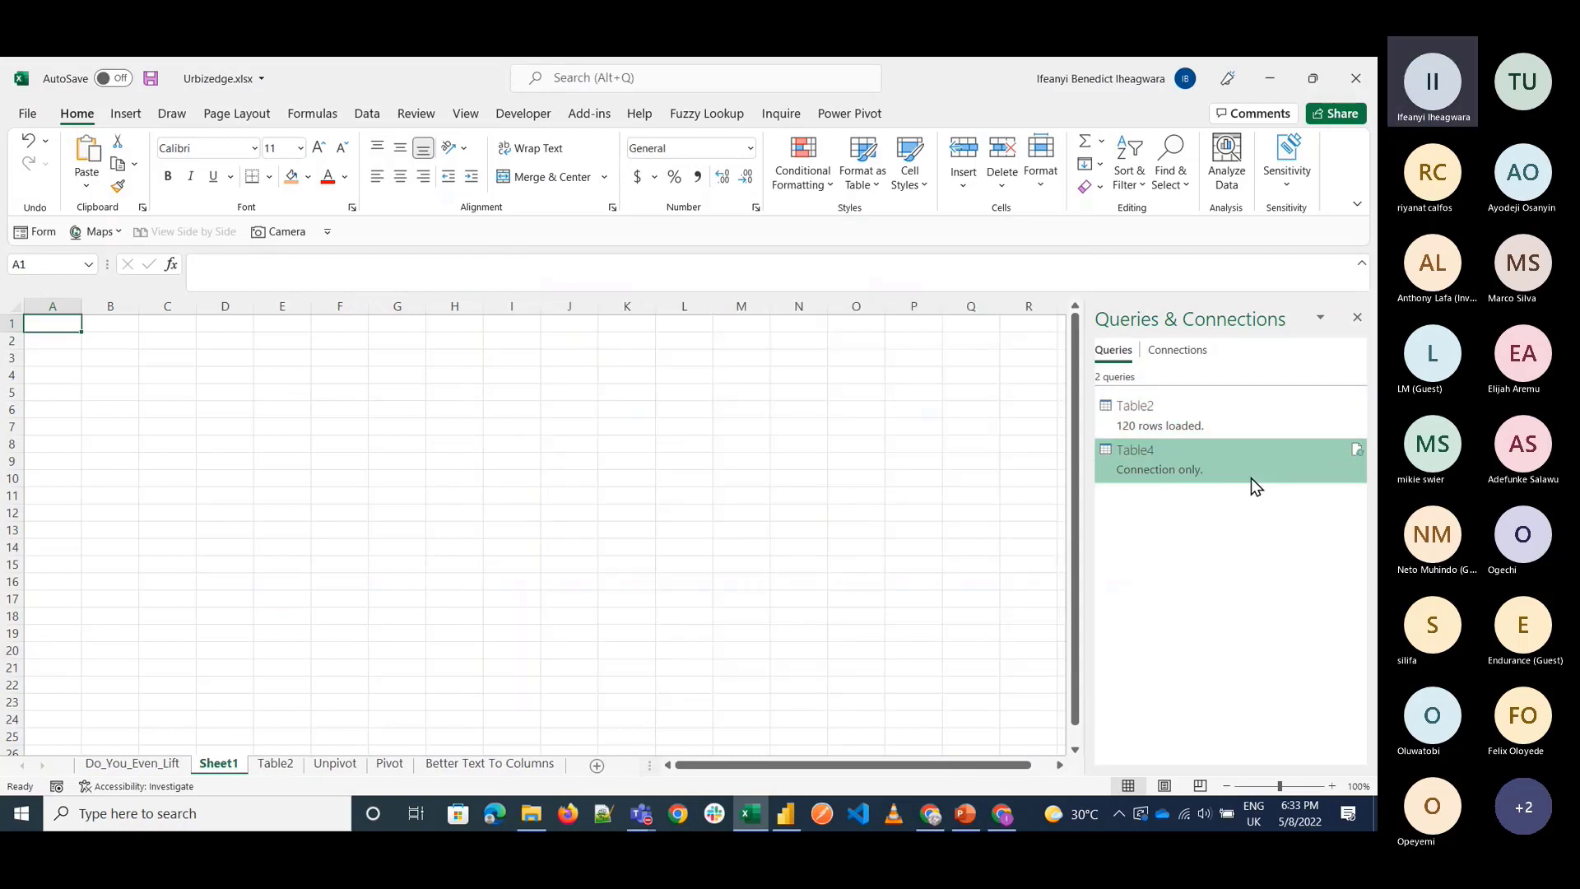
right_click(1187, 480)
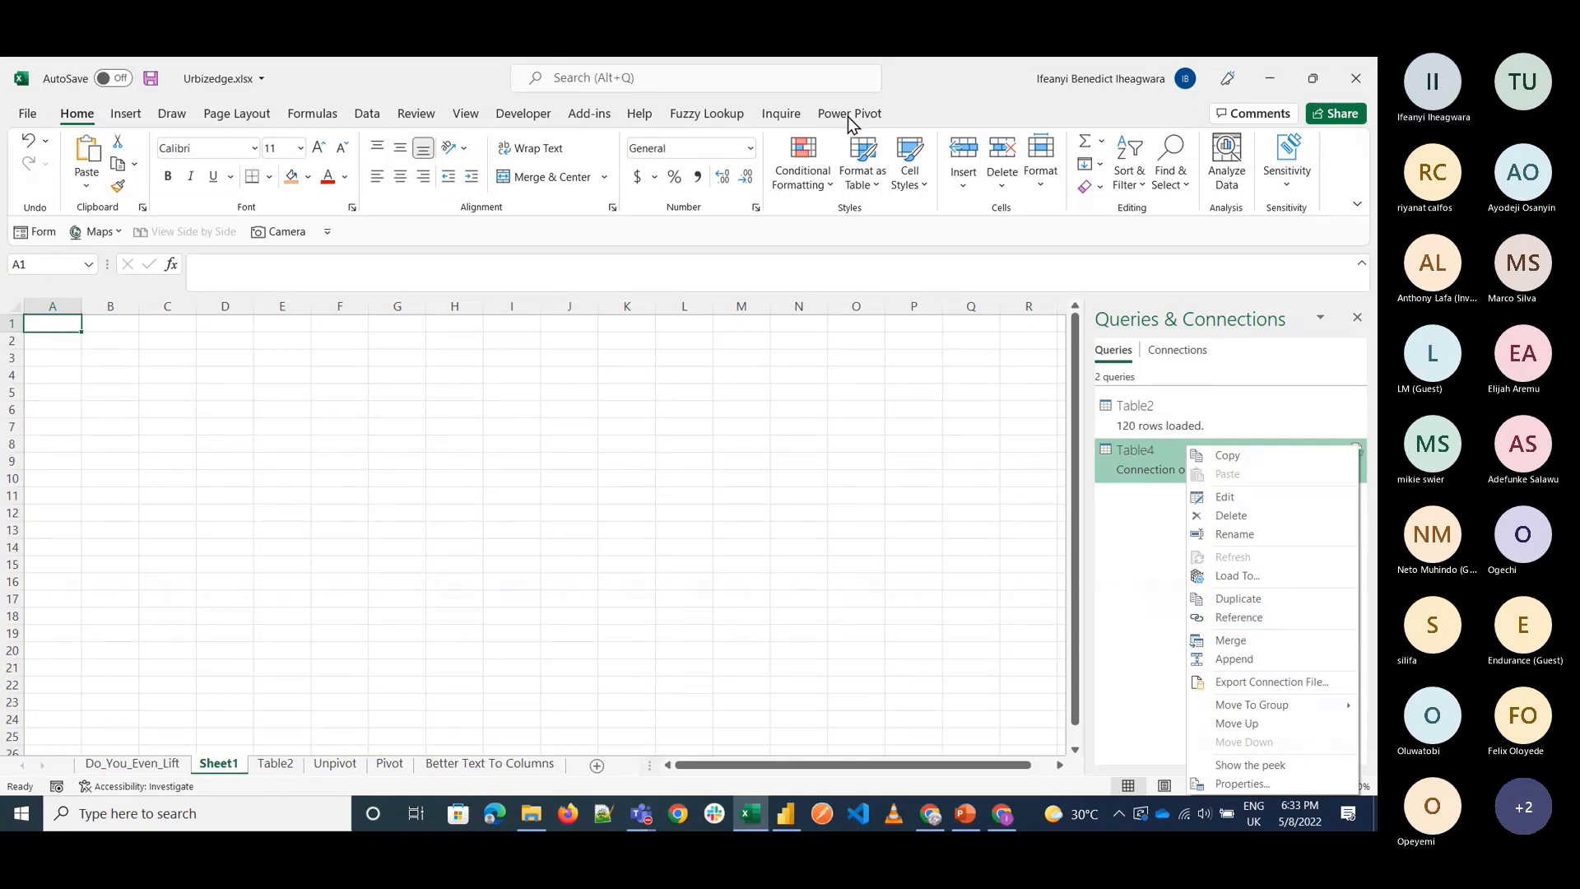
left_click(740, 461)
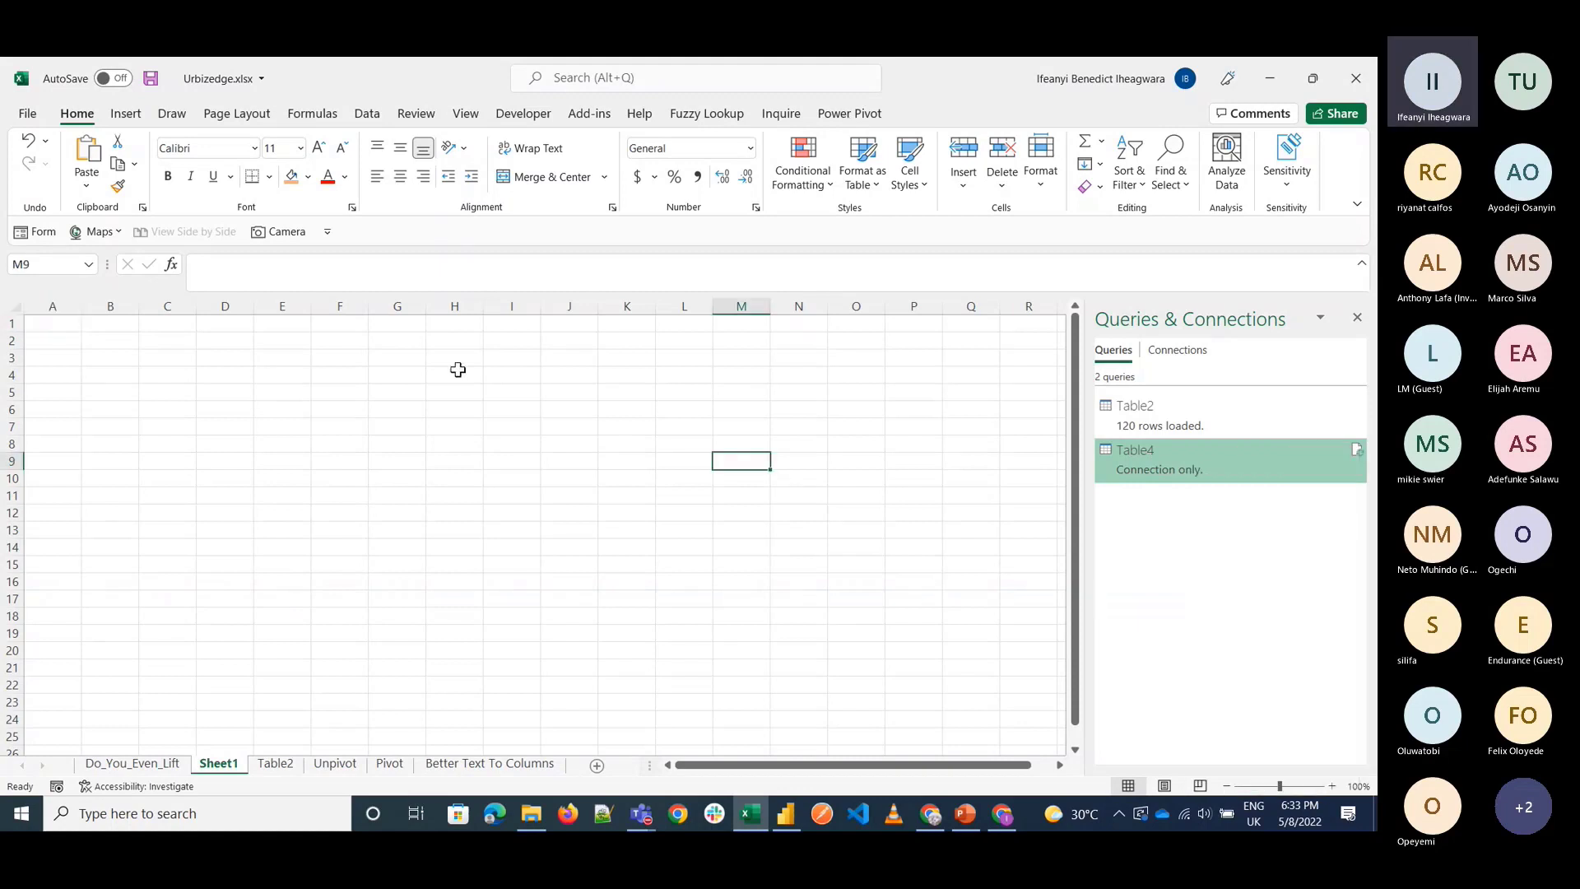
Close the Urbizedge.xlsx workbook without saving, and discard the pending Better Text To Columns query changes in Power BI Desktop.
left_click(1354, 82)
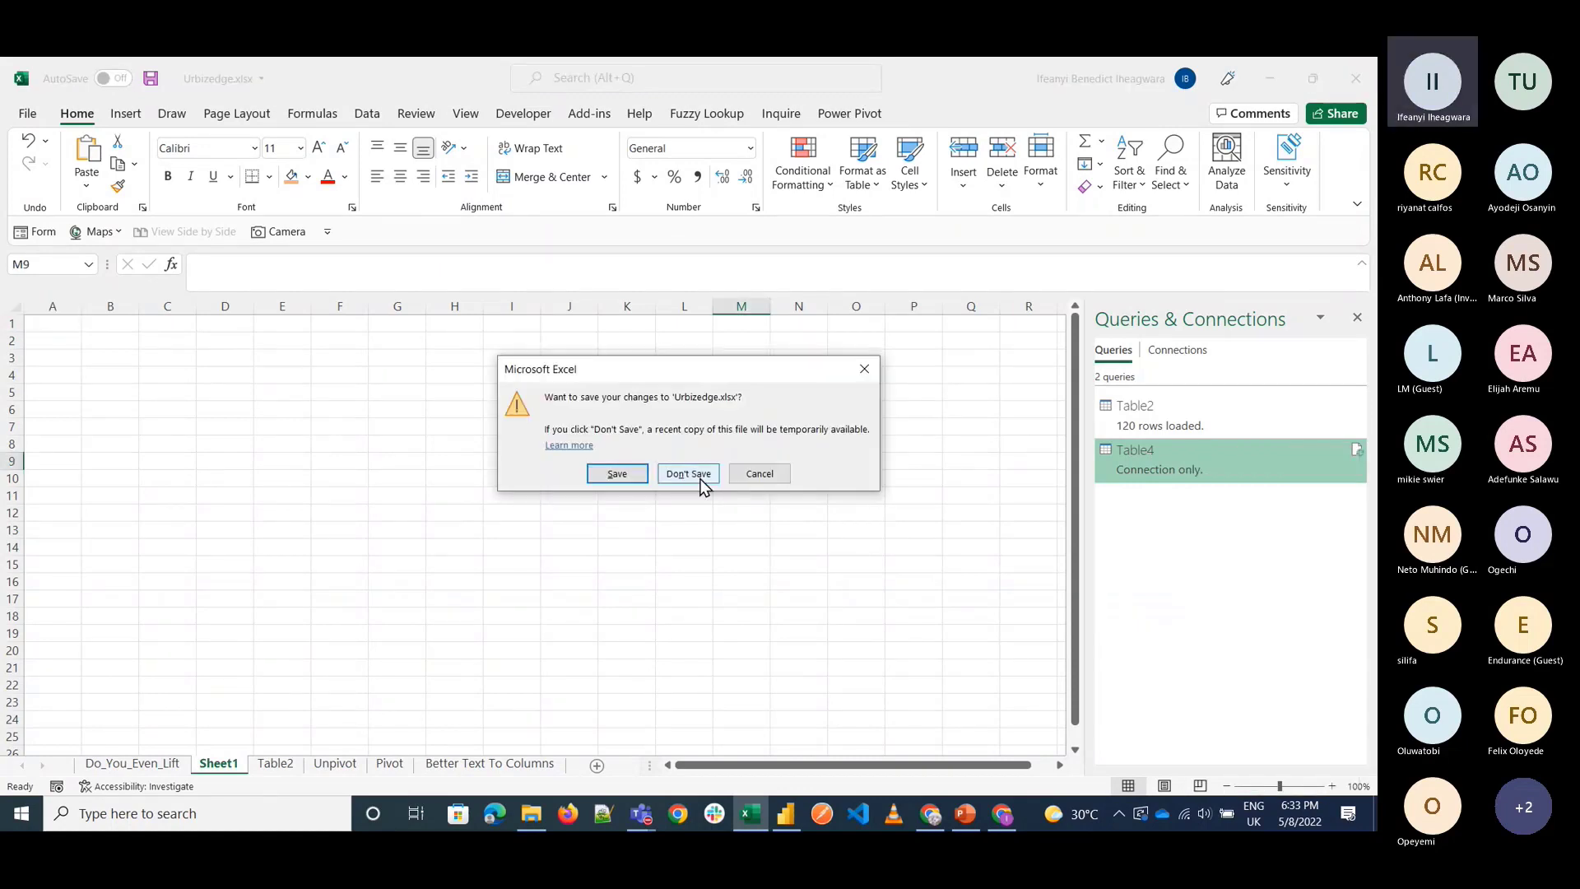
left_click(689, 474)
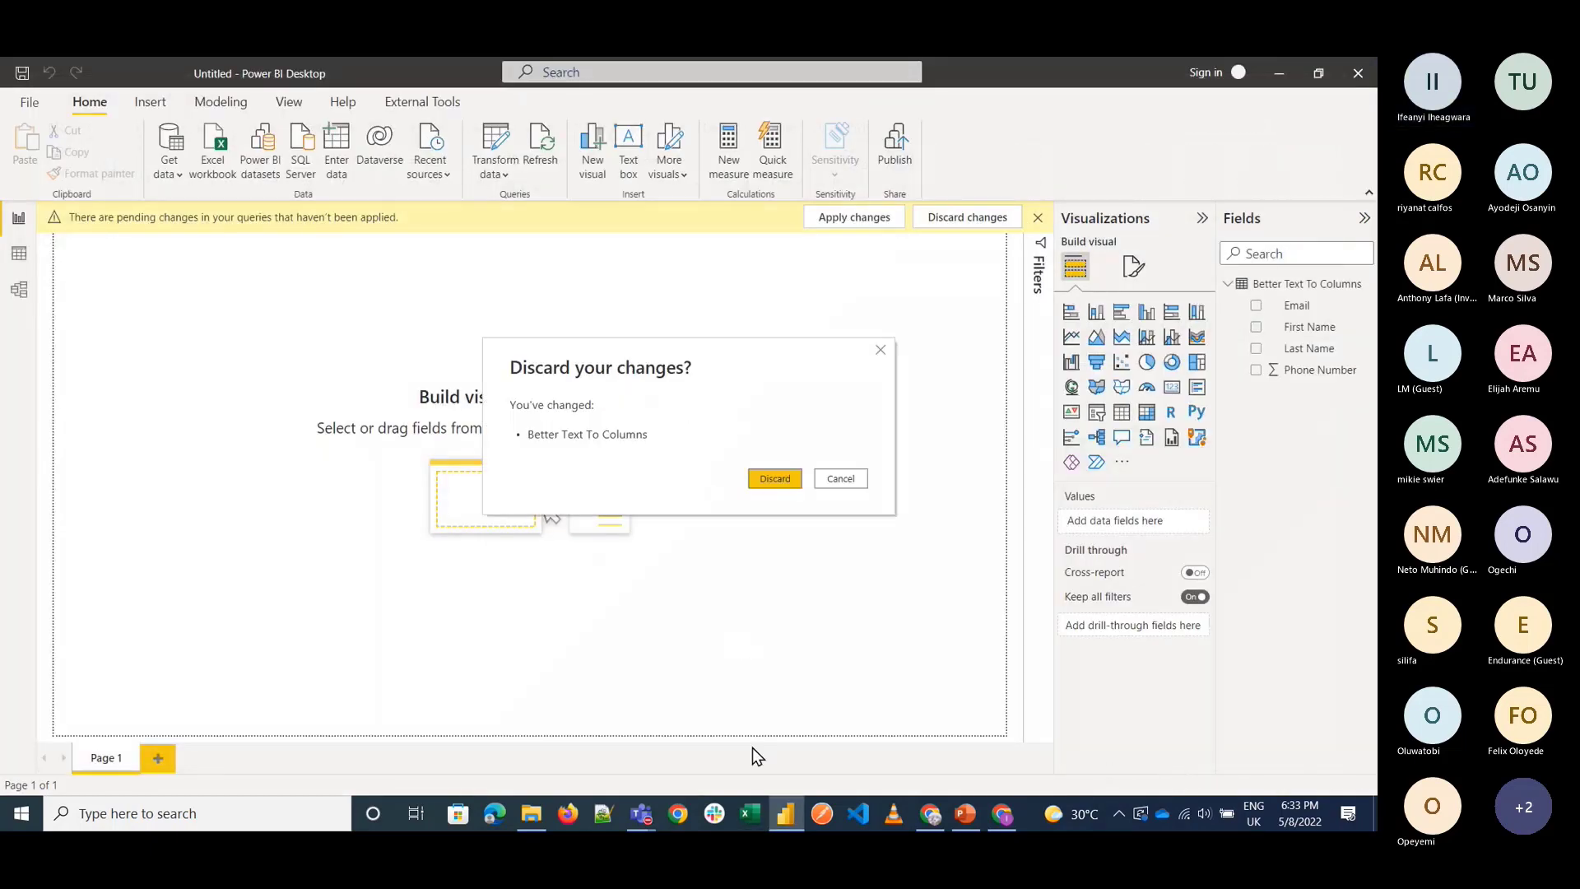
left_click(781, 481)
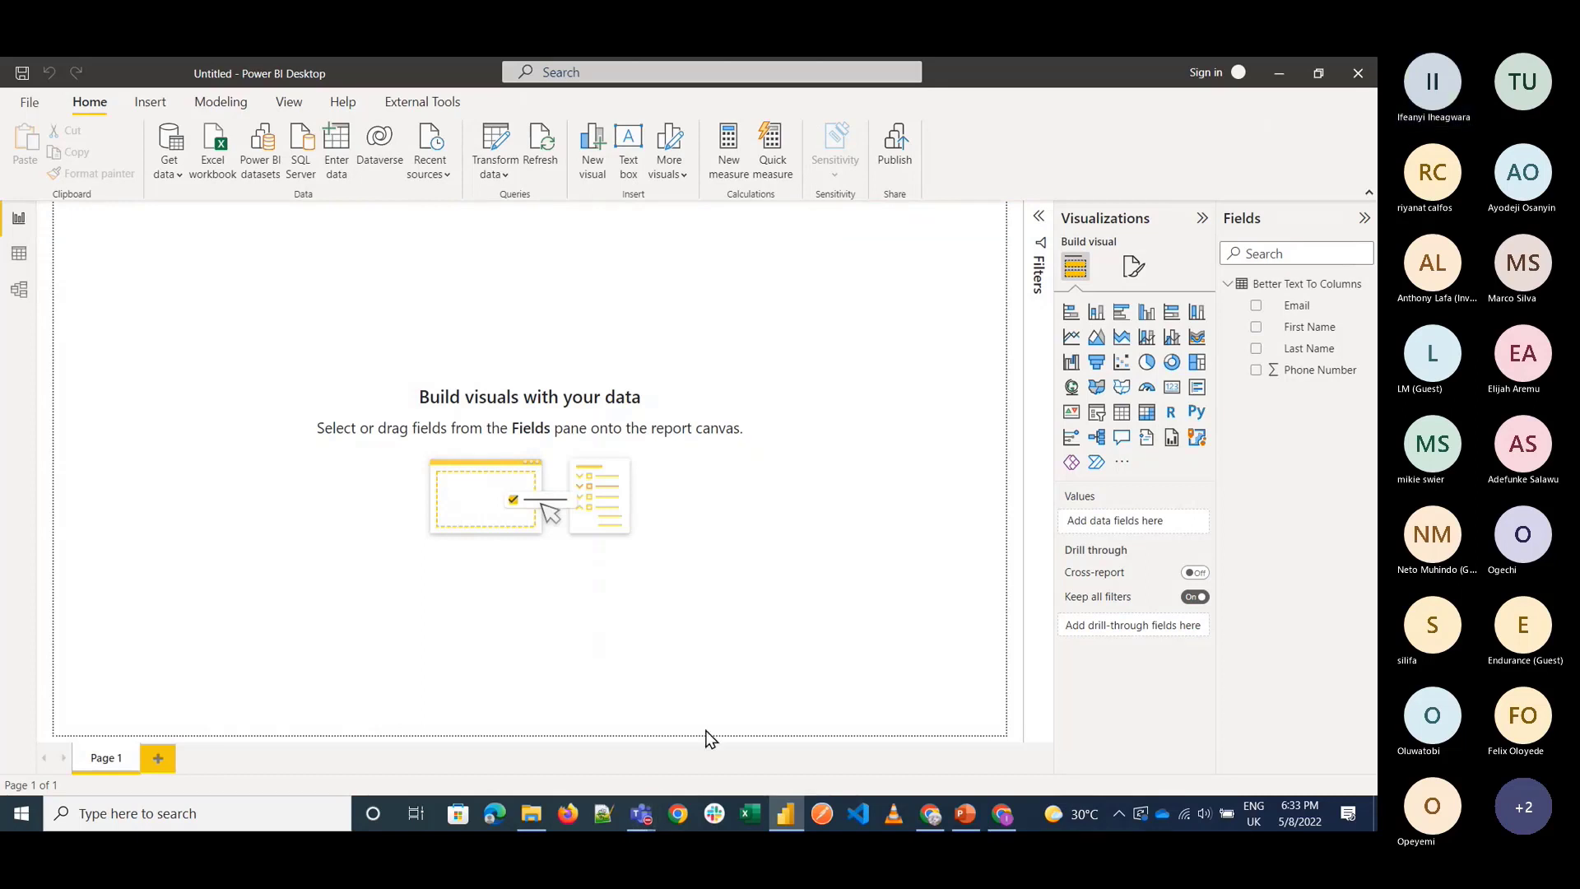
Switch to the Teams meeting window to check its chat, and minimise it again.
mouse_move(655, 820)
mouse_move(640, 816)
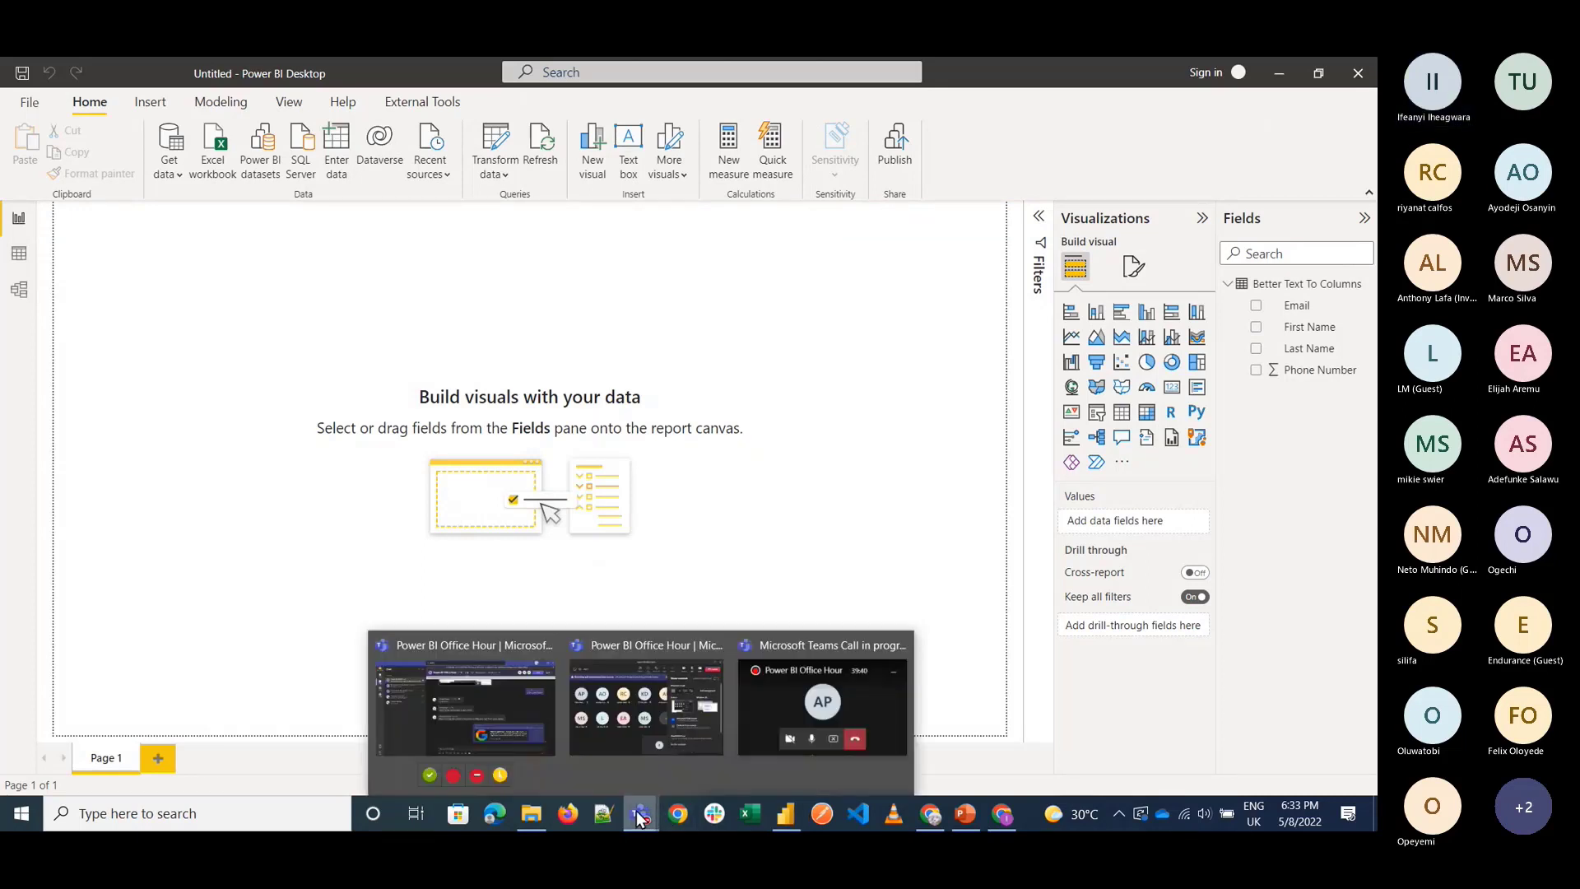
left_click(640, 817)
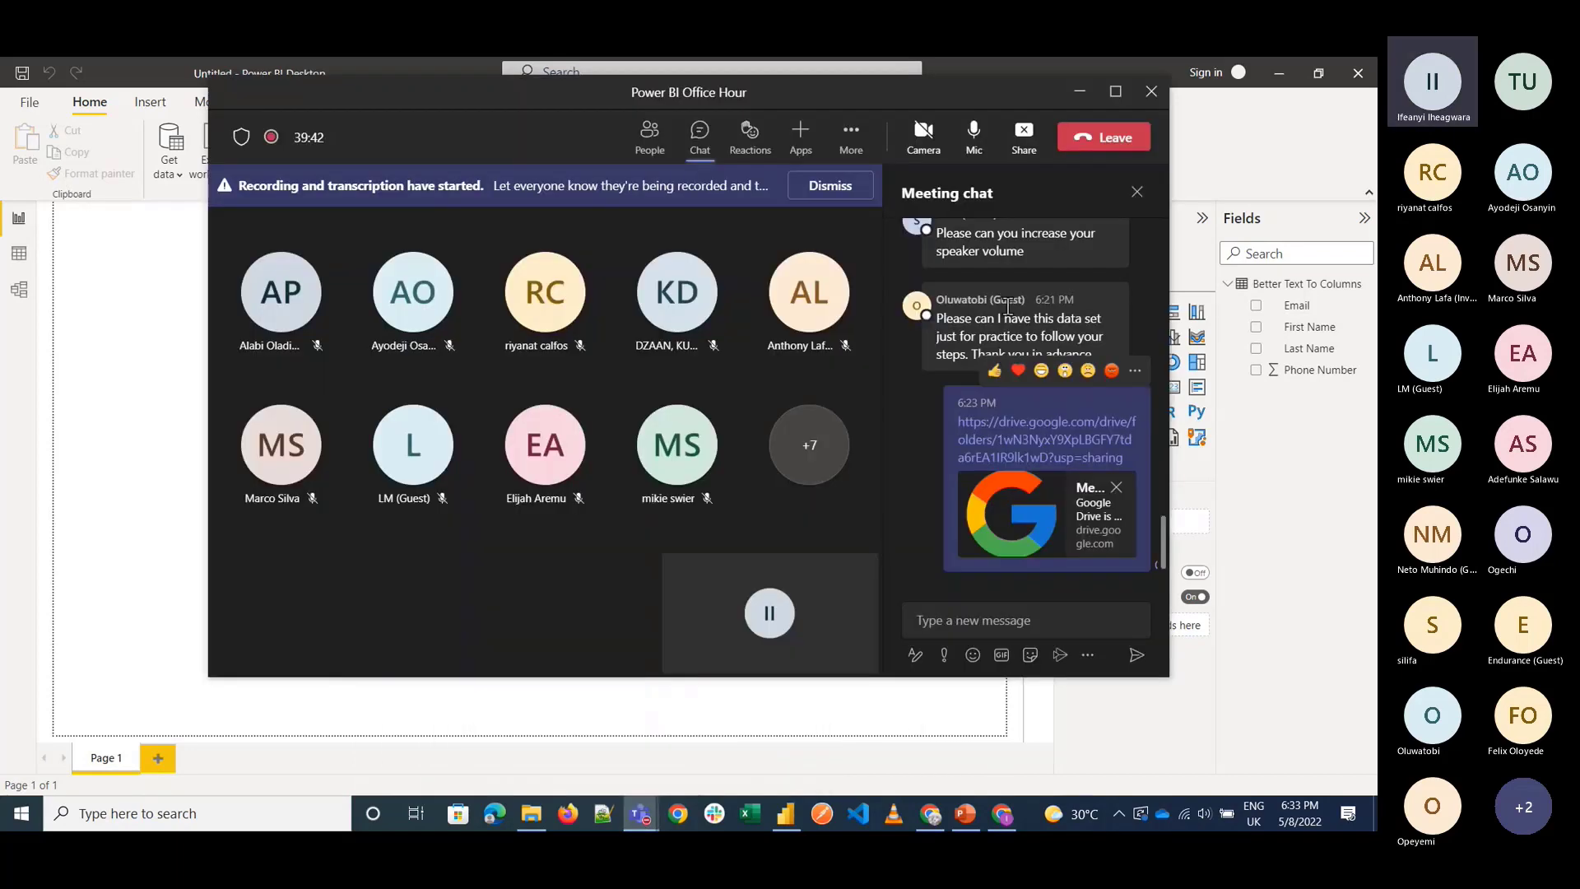
left_click(1079, 92)
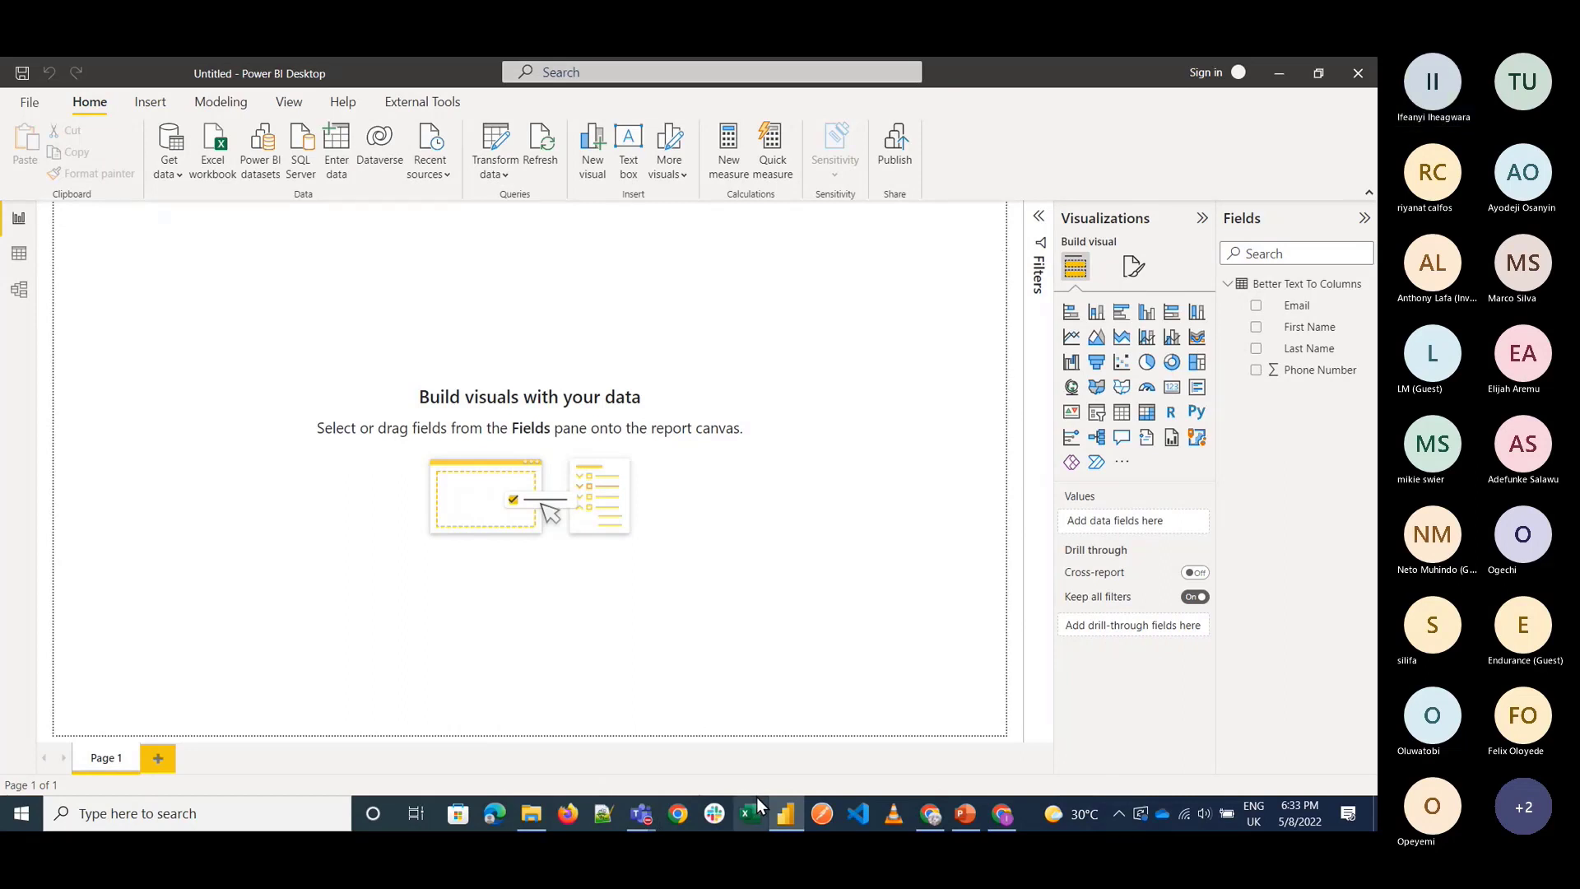
Open the Better Text To Columns query for editing from the report, and close the Power Query Editor.
left_click(1275, 288)
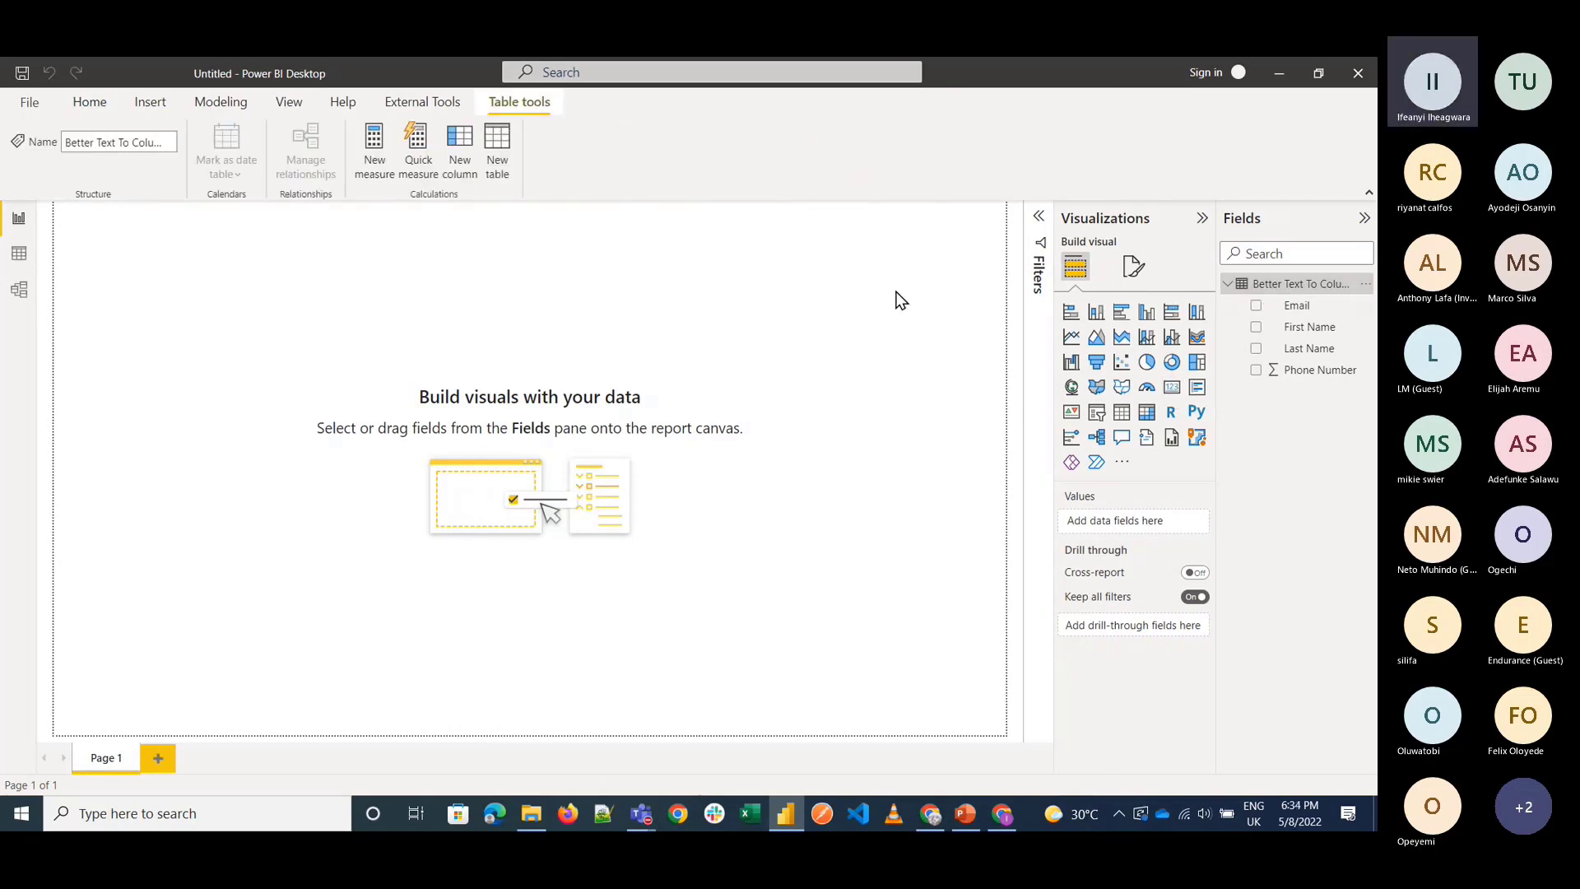
left_click(89, 102)
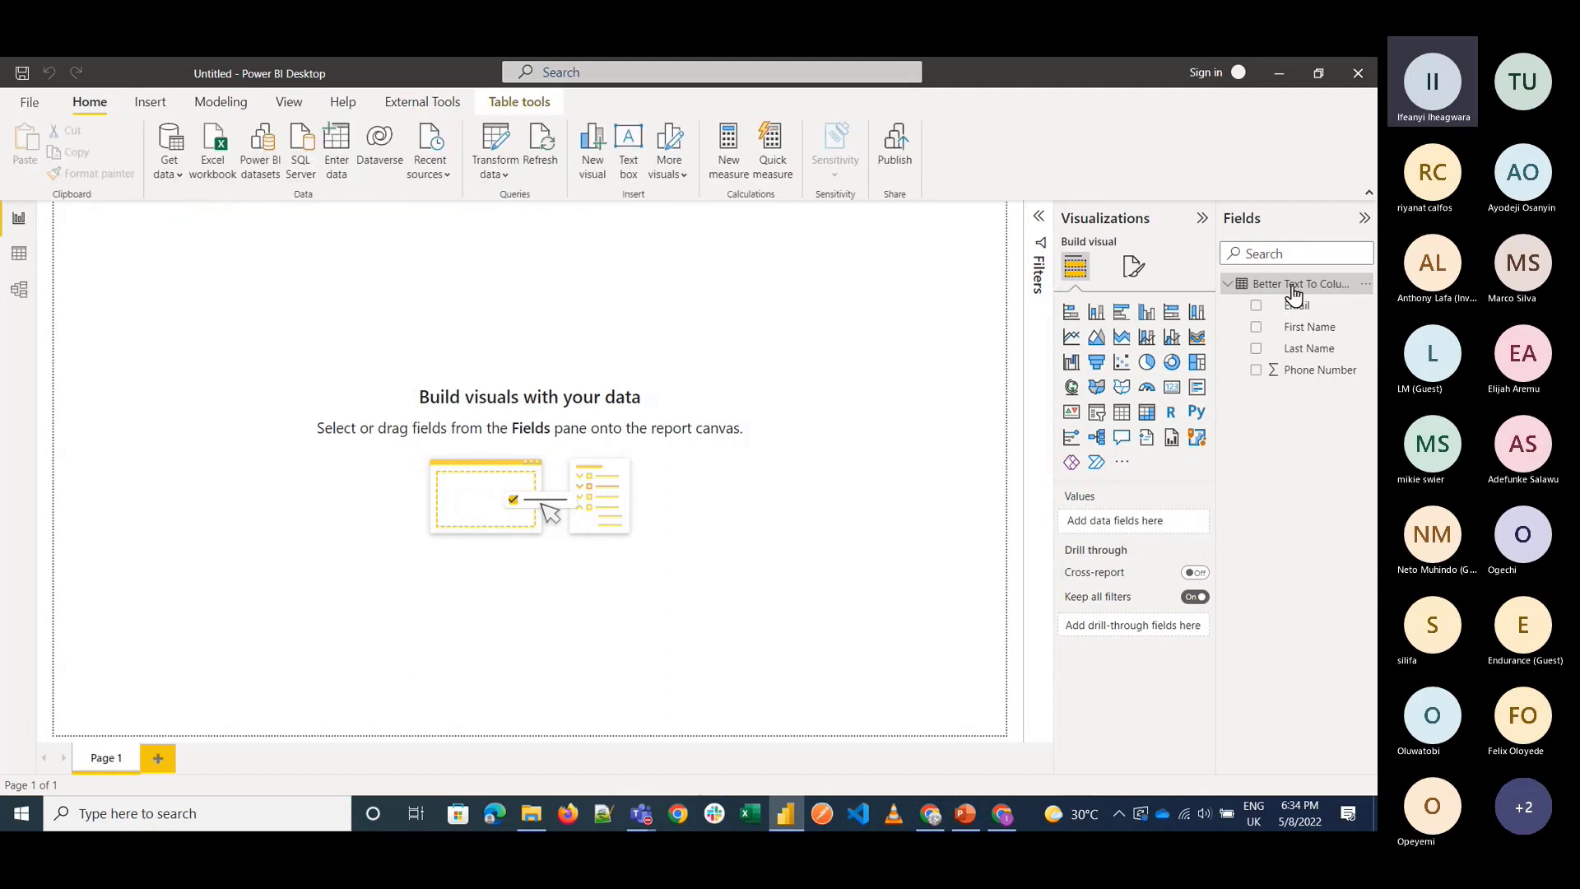
right_click(1315, 288)
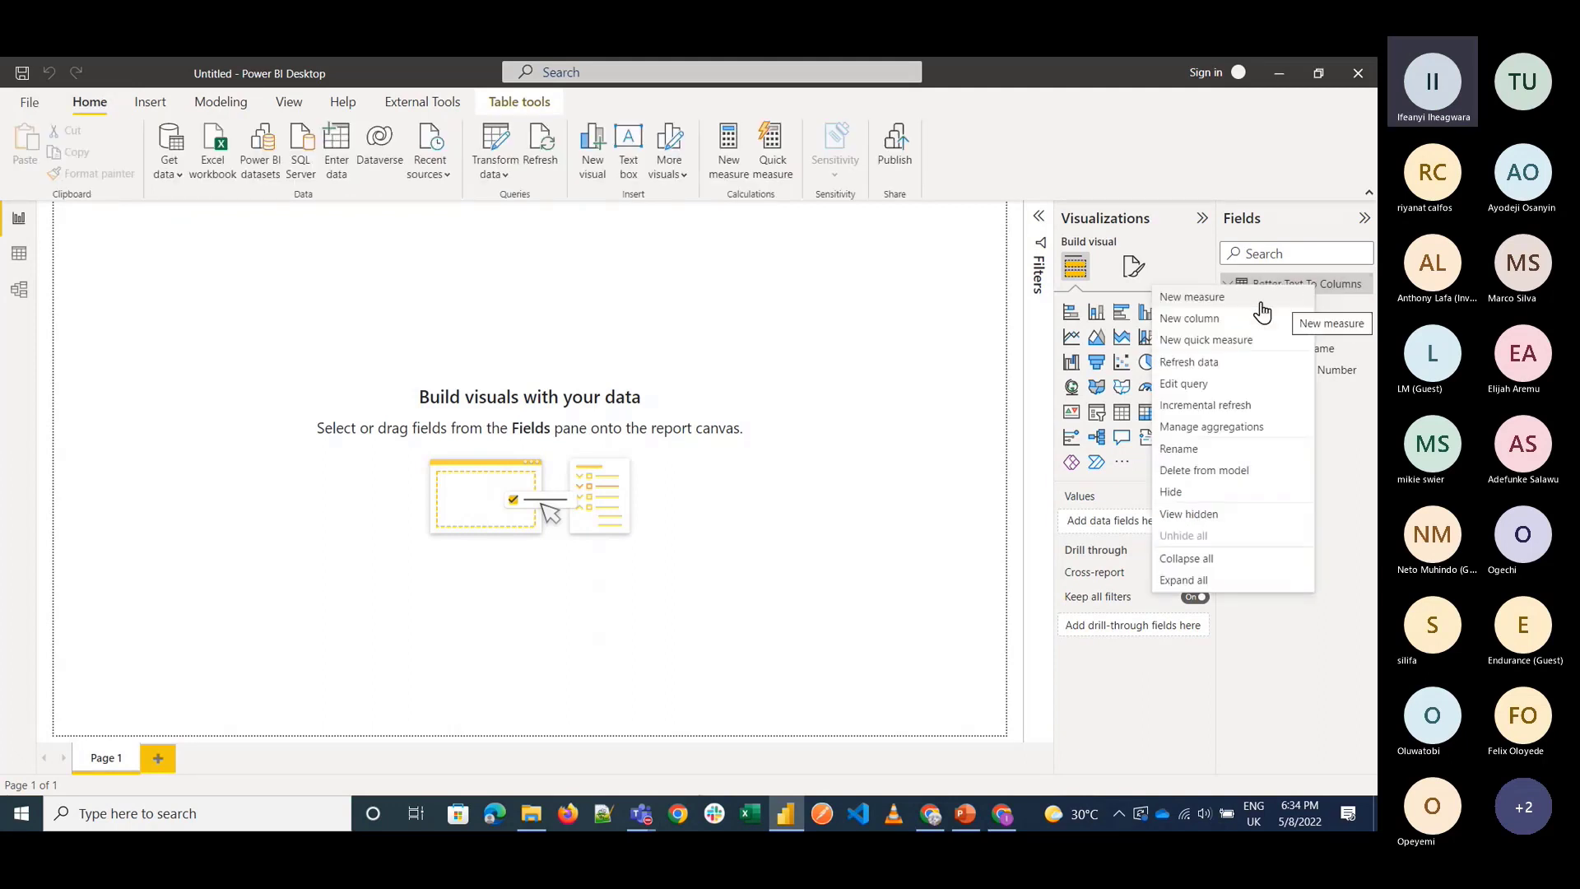
left_click(1199, 383)
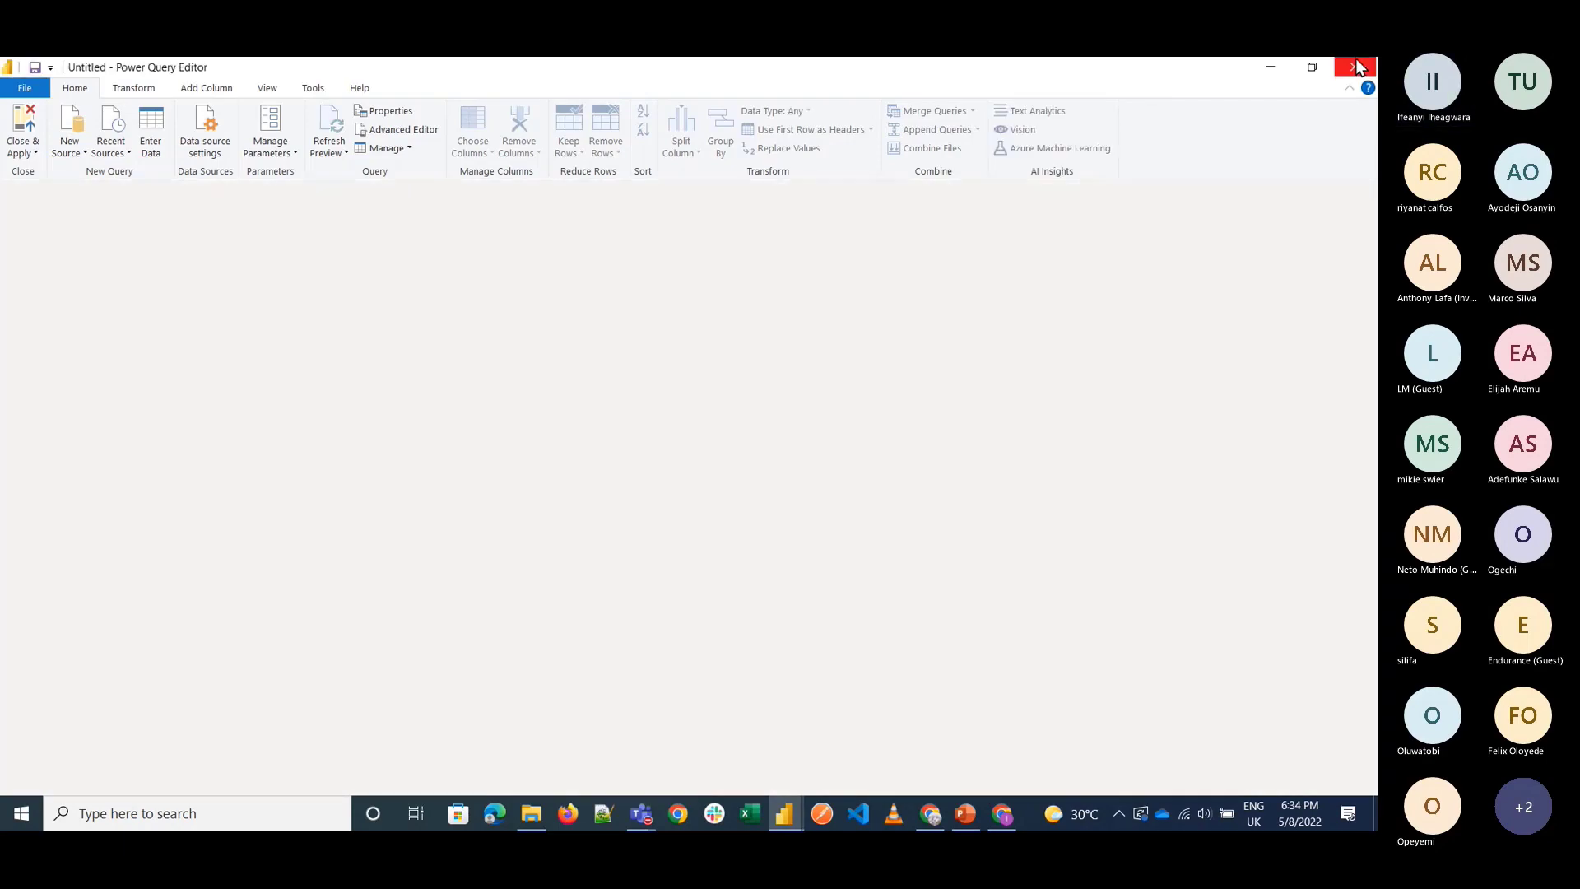
left_click(1355, 62)
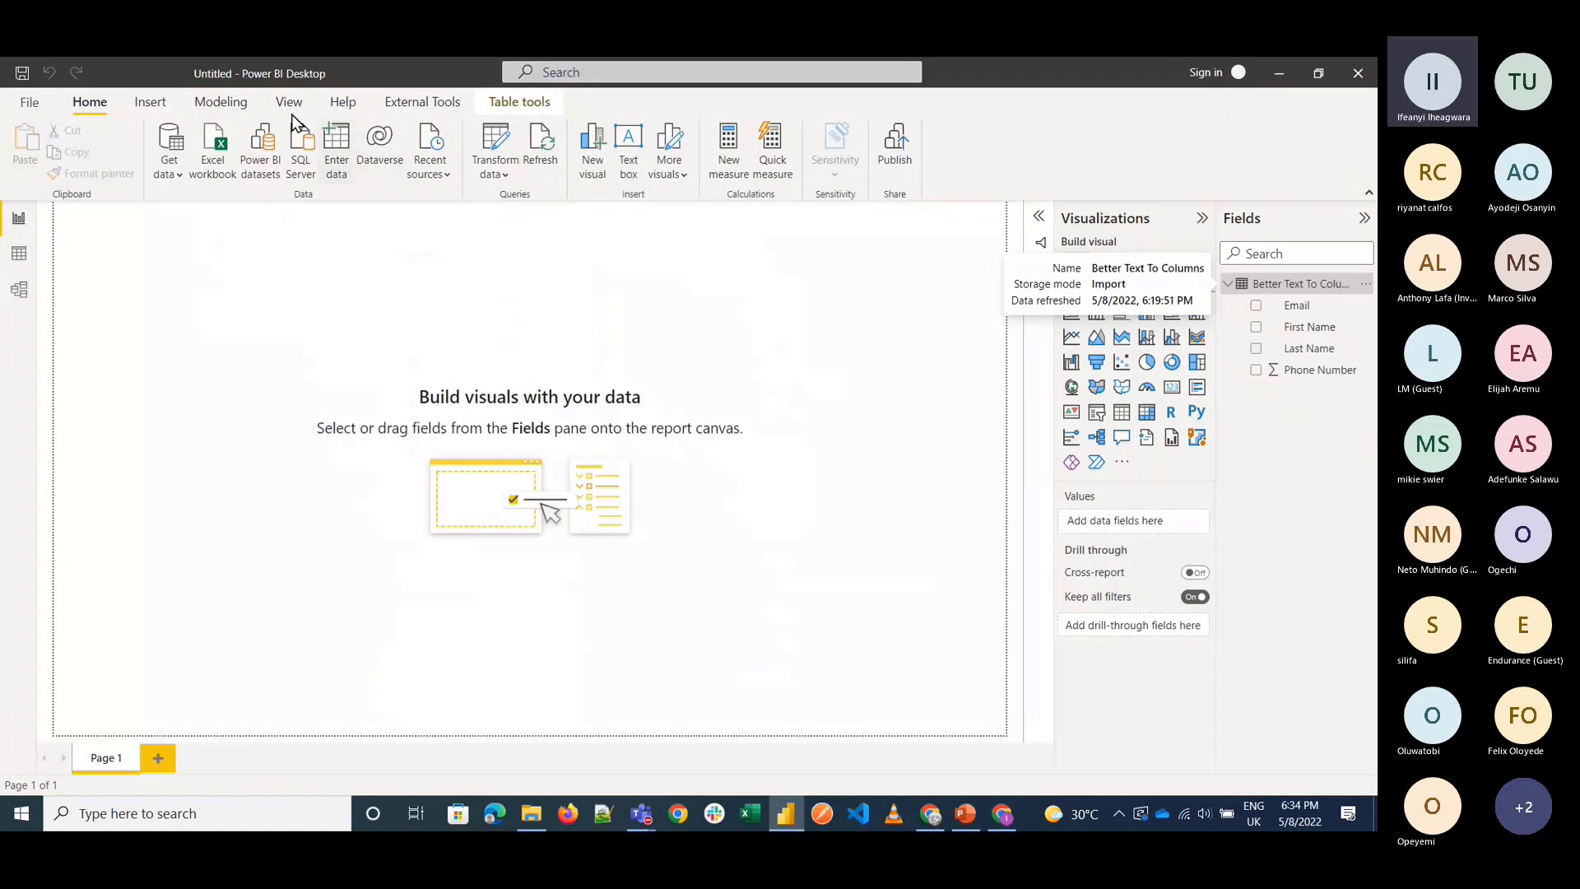
left_click(221, 101)
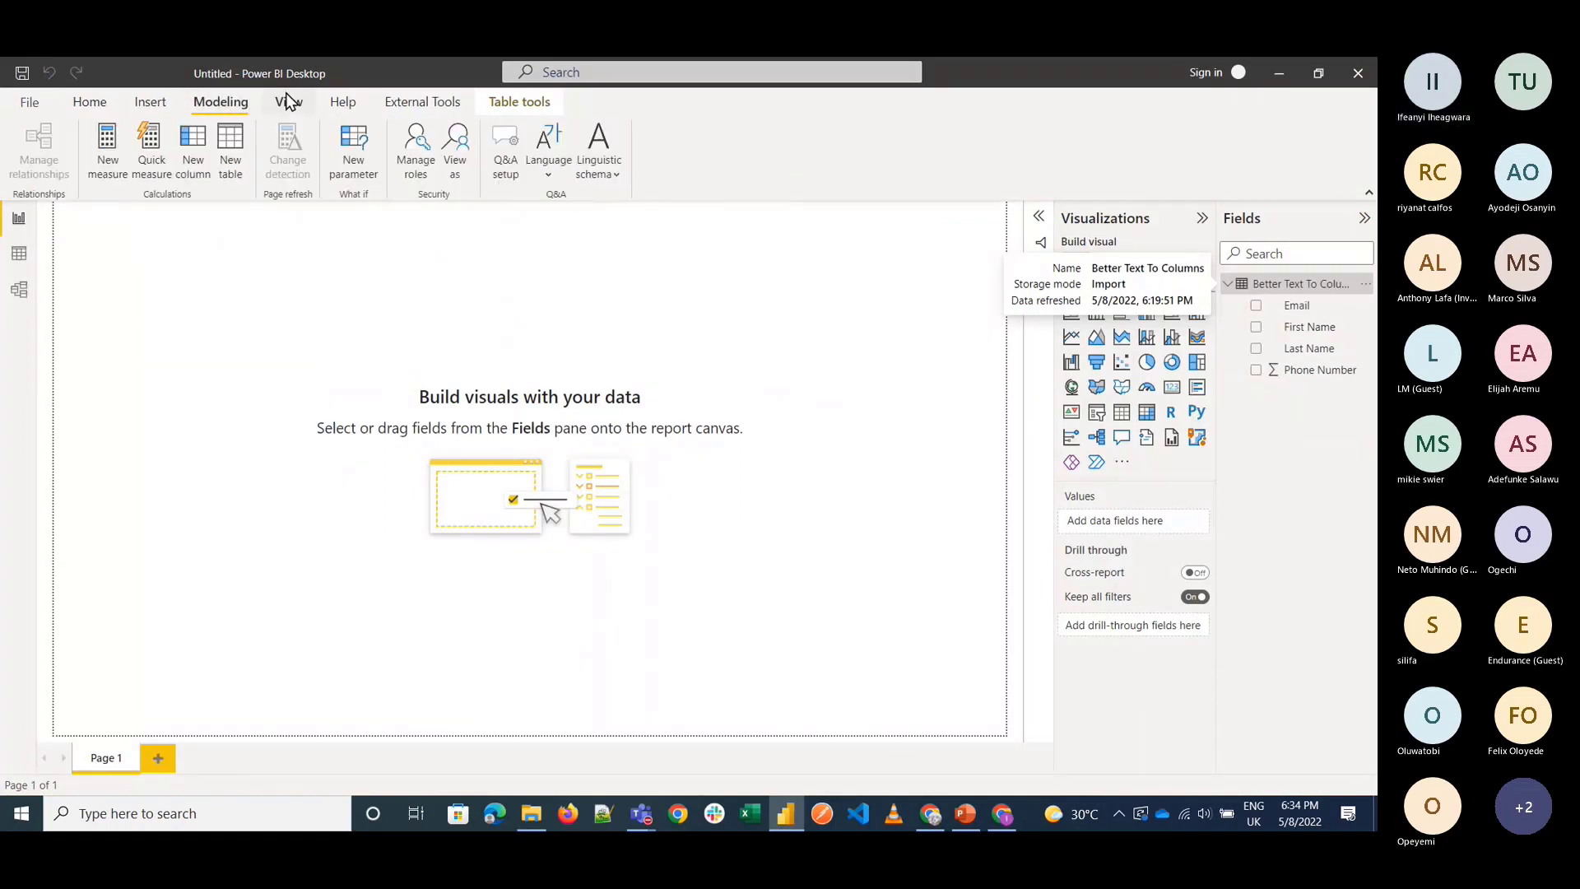
Look through the report's command groups and open the Power Query Editor to transform the data.
left_click(286, 100)
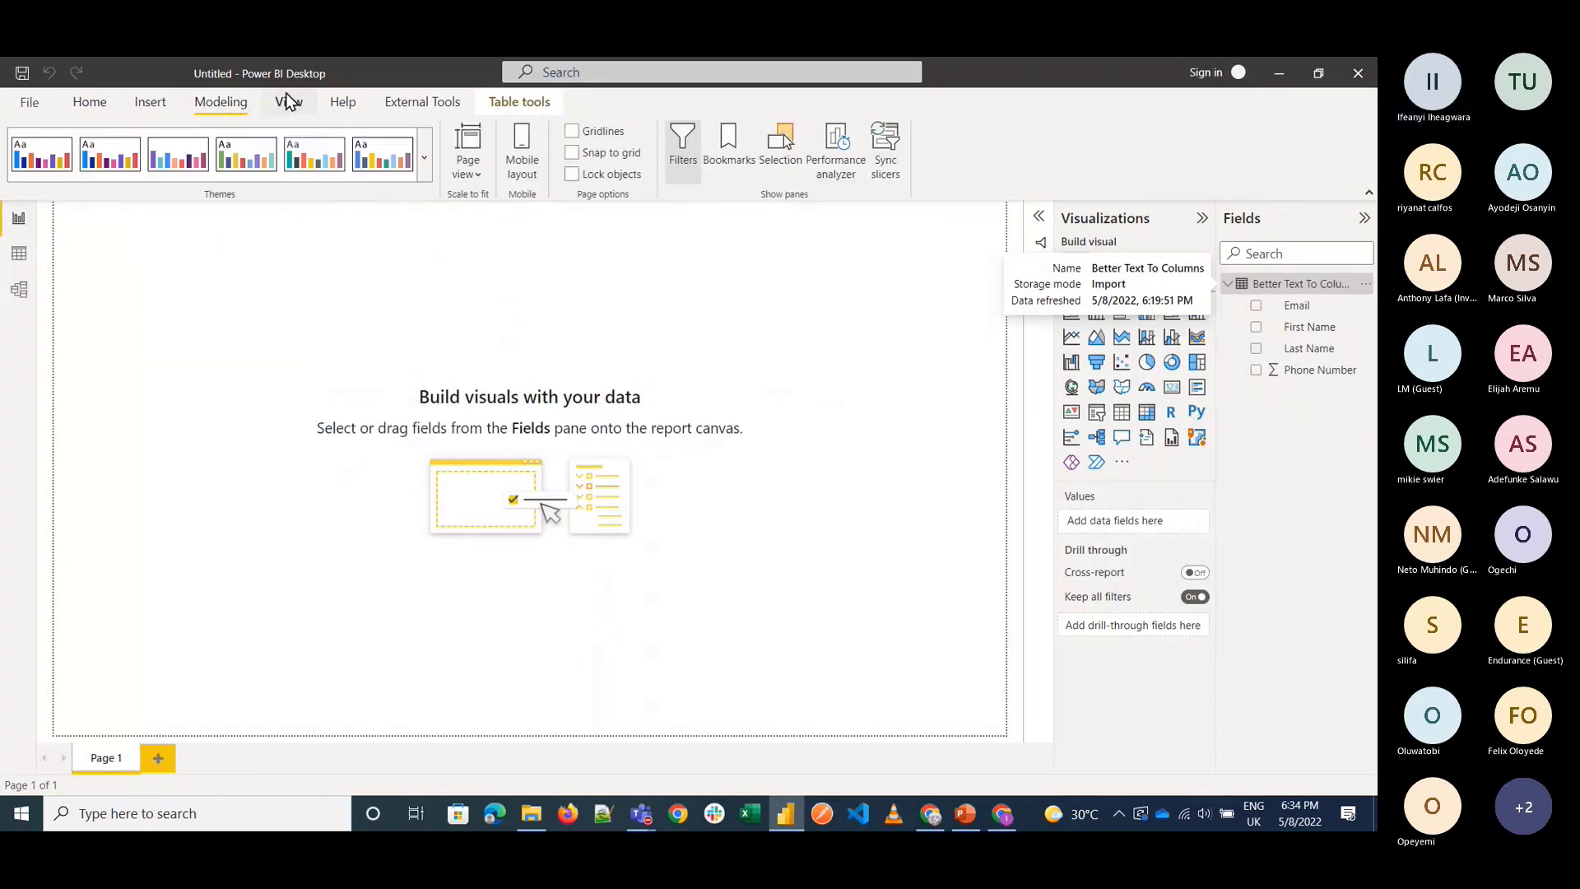
left_click(344, 102)
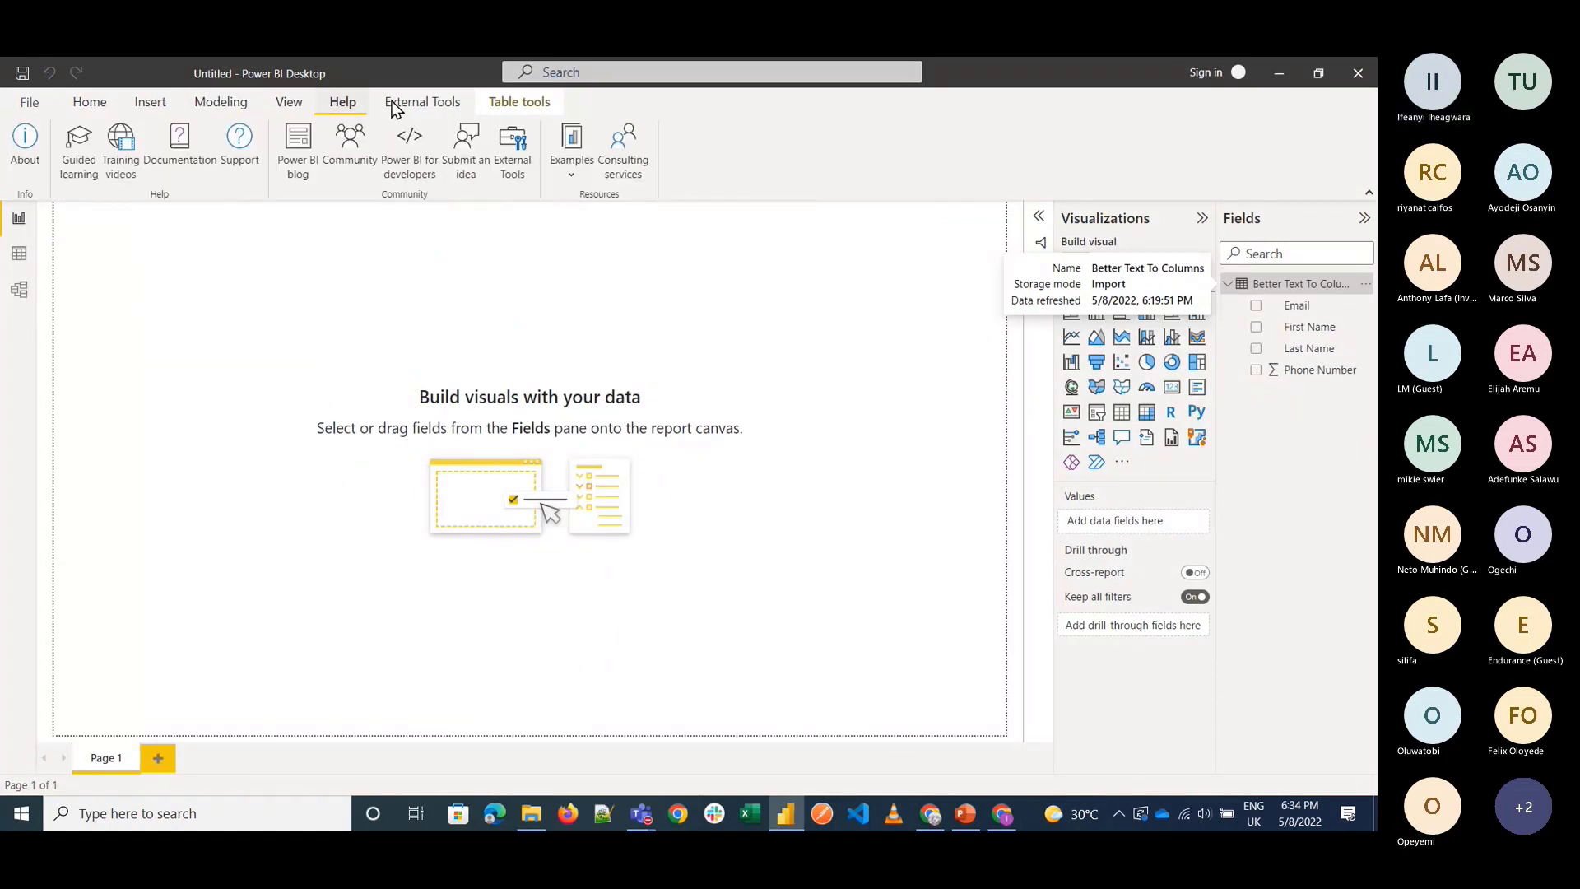
left_click(151, 106)
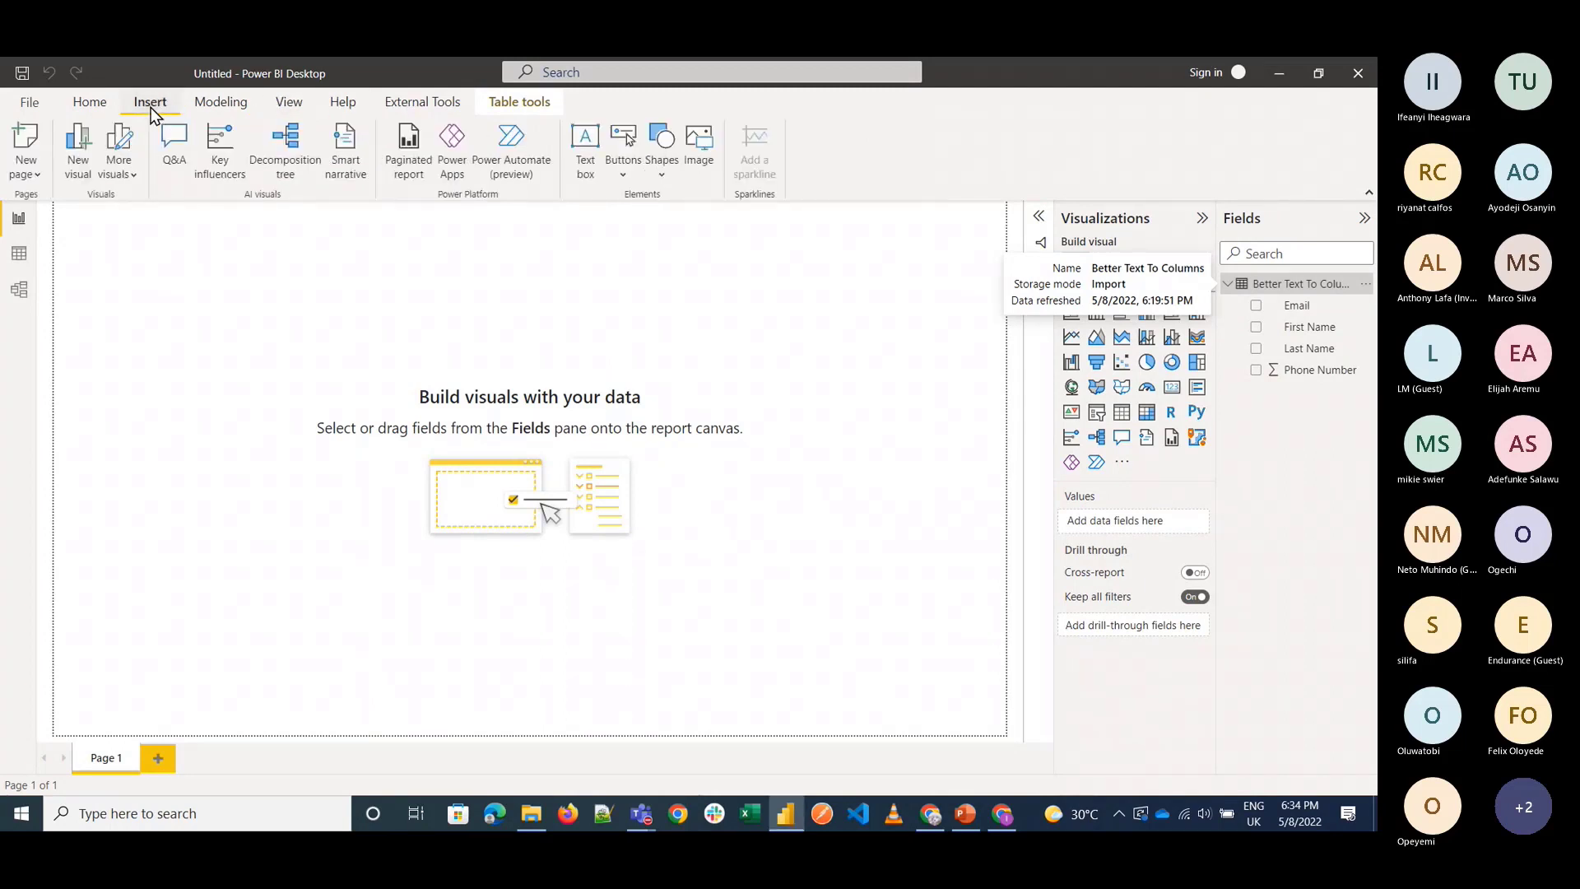
left_click(90, 103)
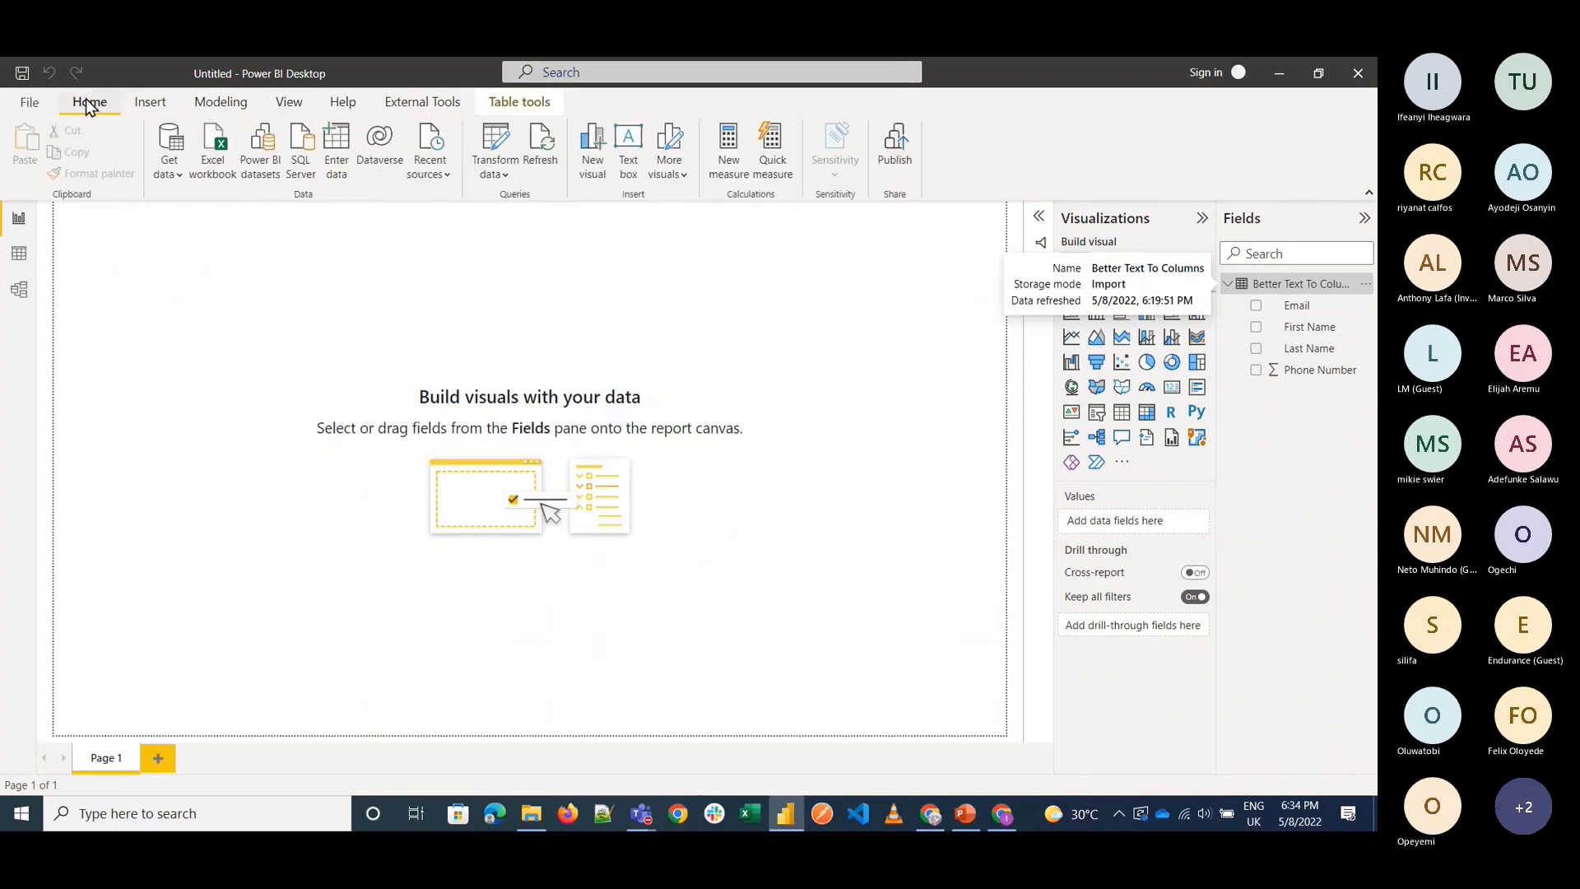
left_click(498, 174)
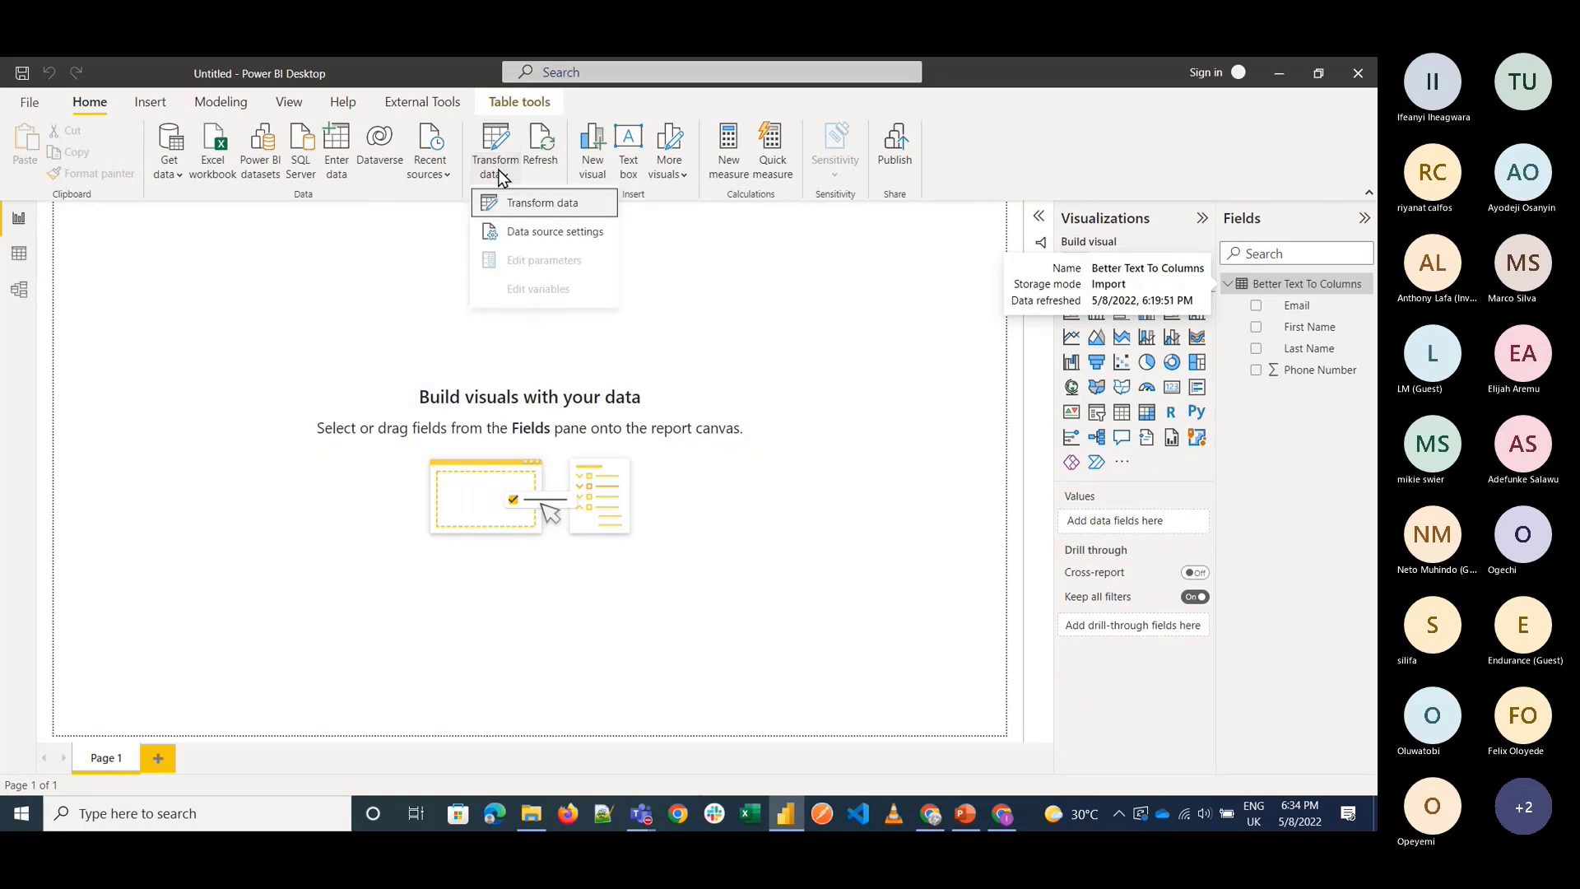
left_click(558, 206)
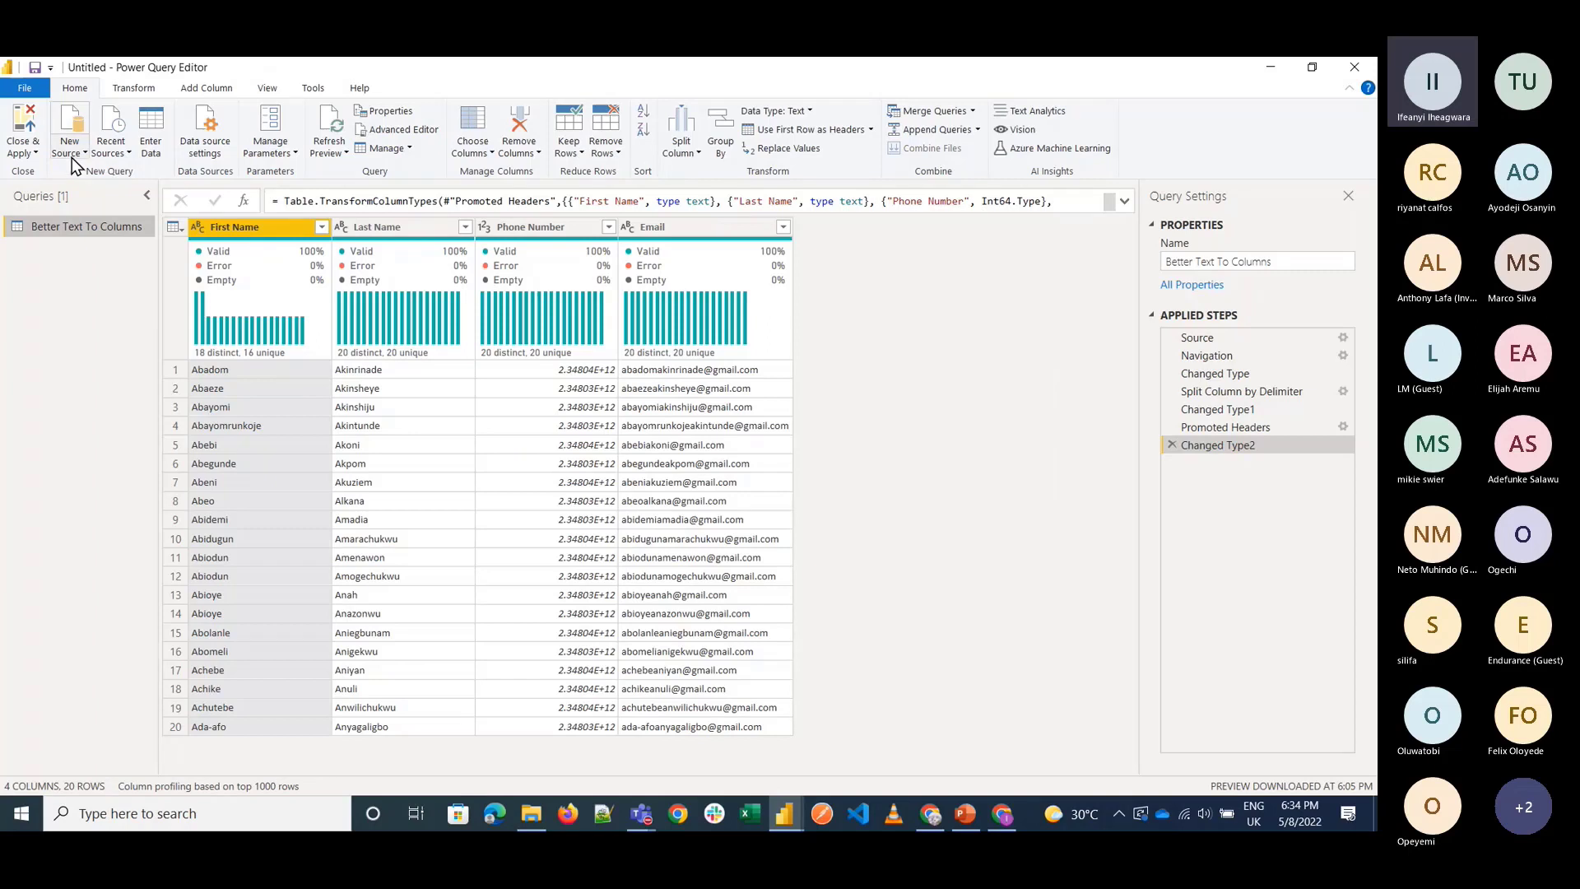
Import Do_You_Even_Lift.csv from the Power Query folder as a new Text/CSV source, keeping the comma delimiter and UTF-8 file origin.
left_click(73, 153)
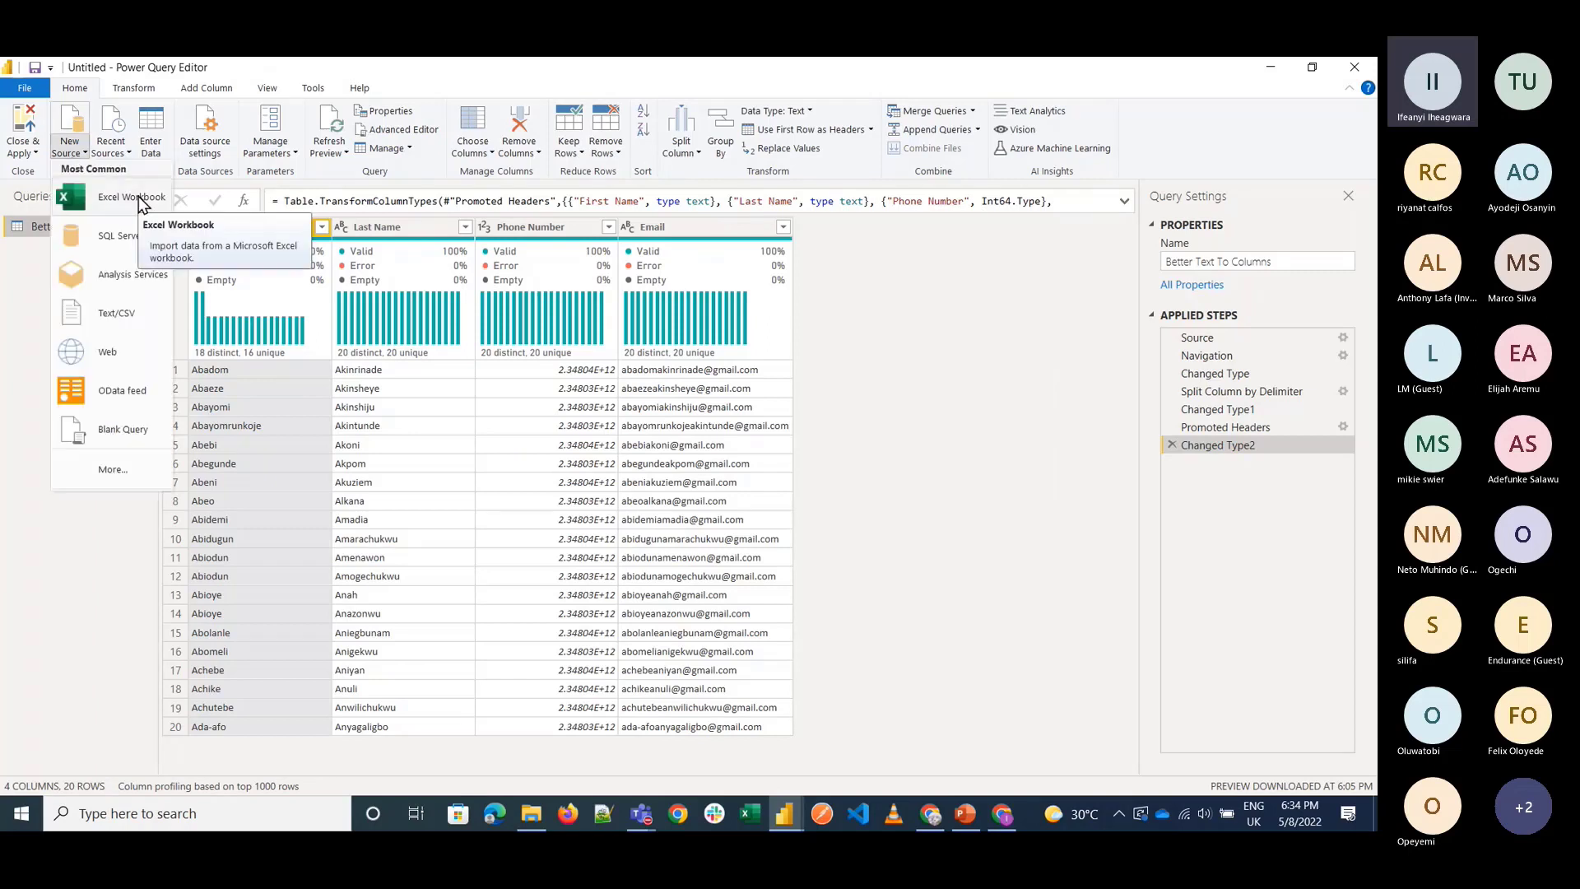
left_click(105, 320)
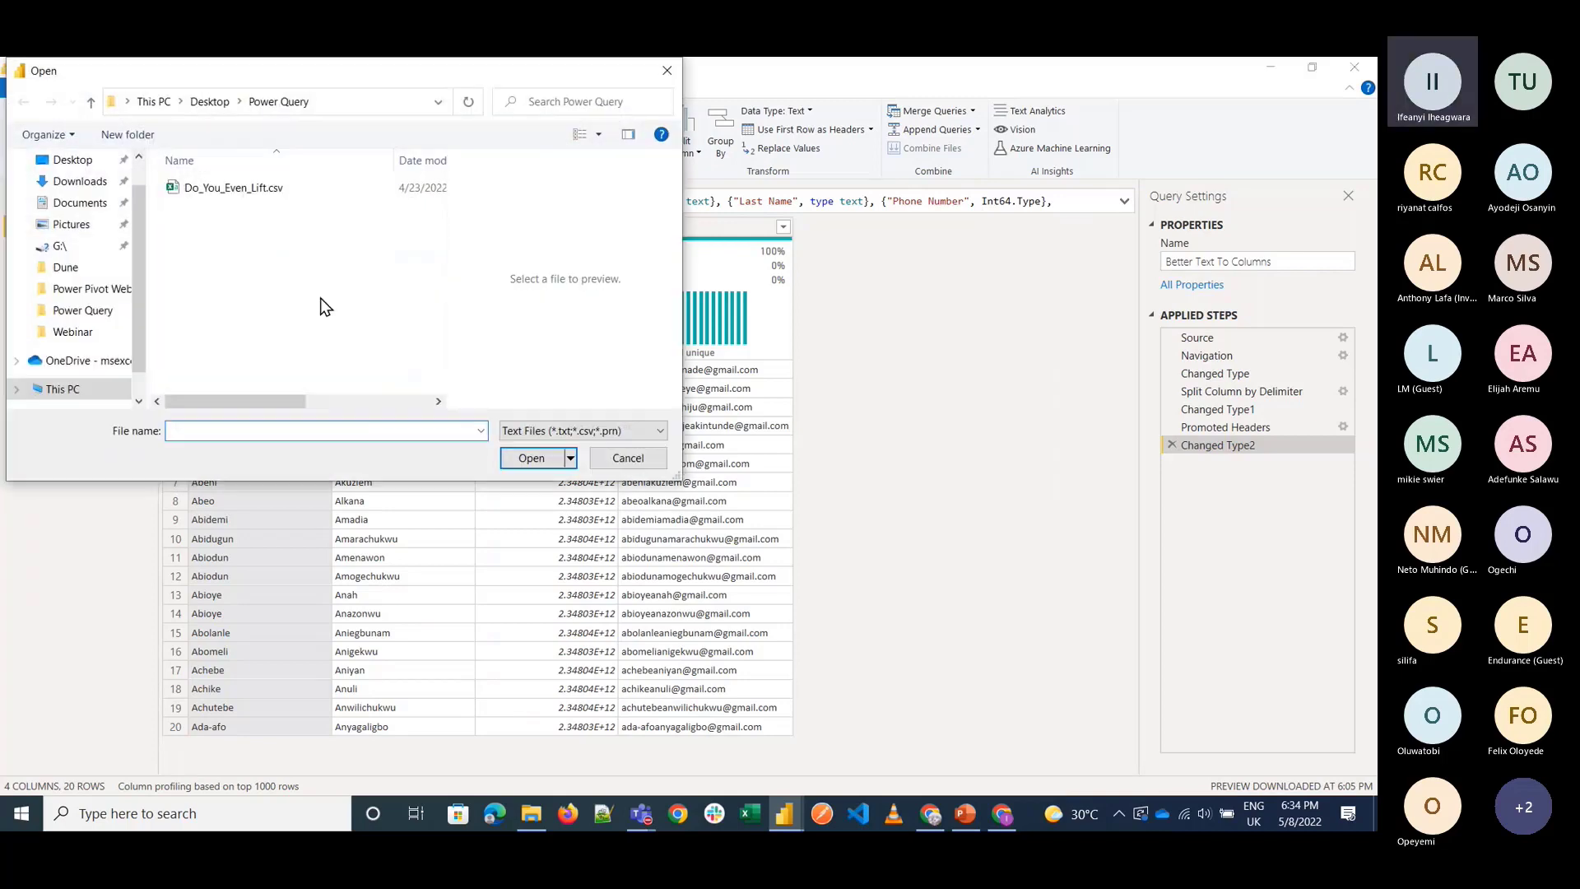
left_click(201, 190)
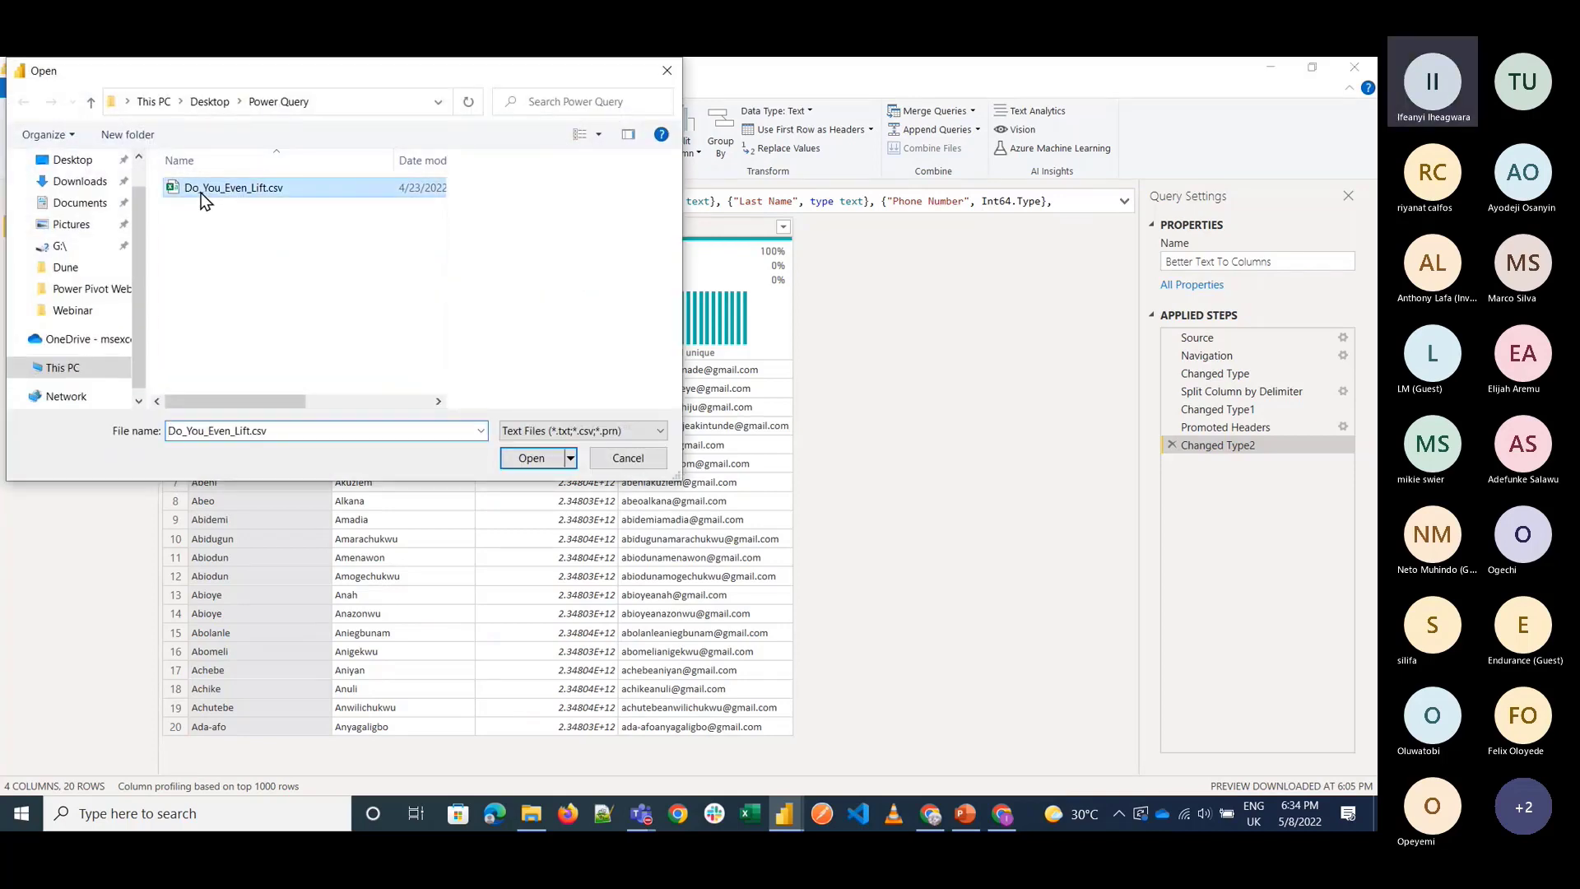
left_click(553, 461)
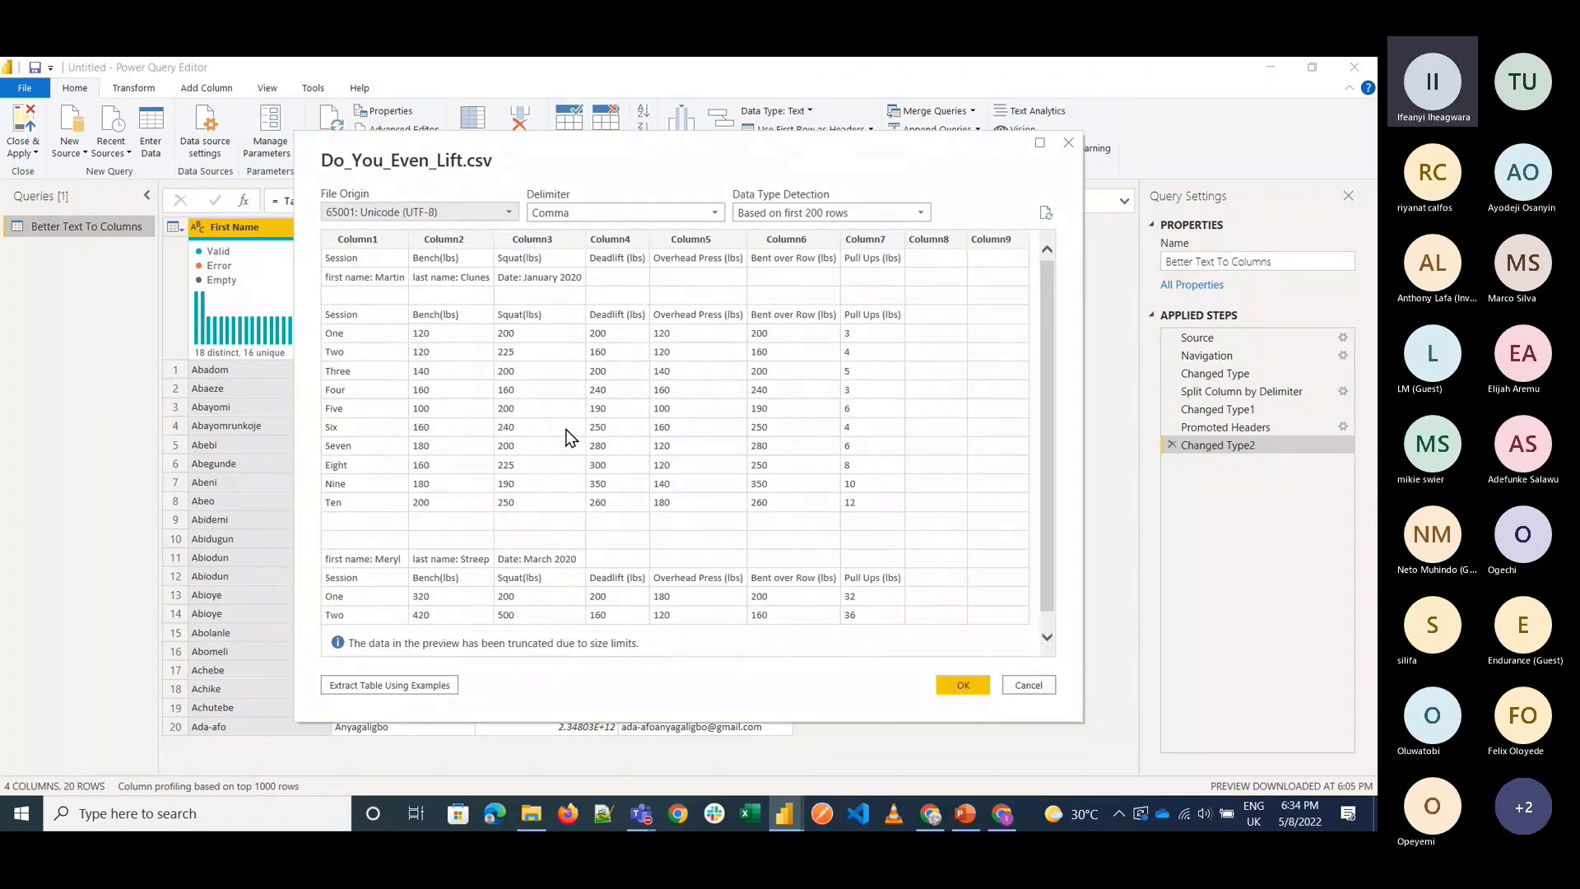
scroll(567, 436, "down", 1)
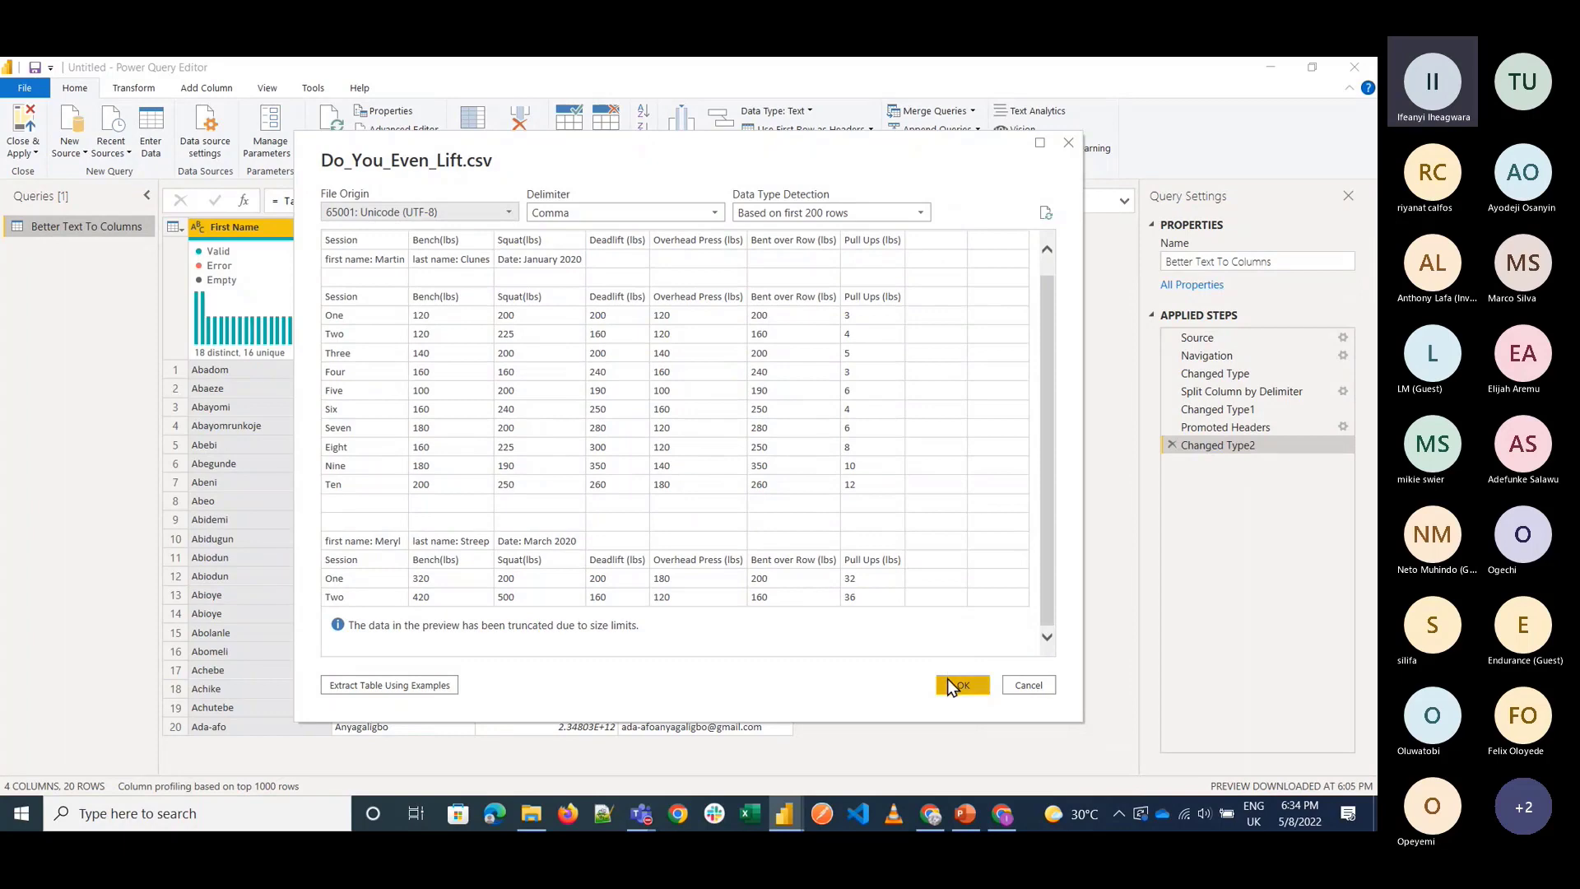
left_click(959, 685)
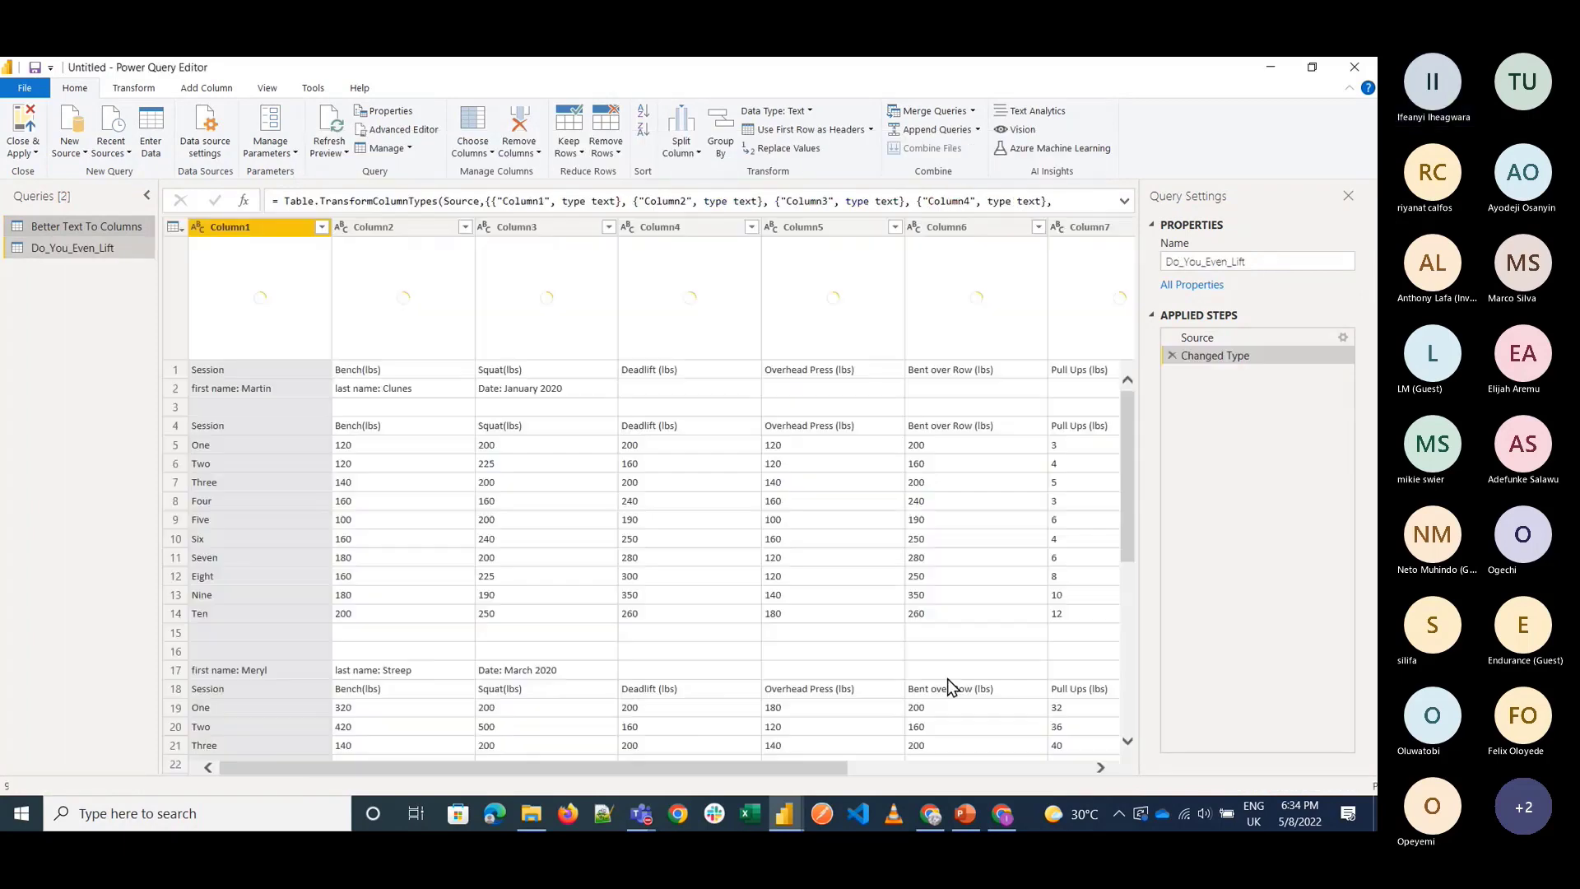
Examine the layout of the Do_You_Even_Lift query, focusing on the person details, repeated header row and session rows in its first block.
scroll(646, 599, "down", 3)
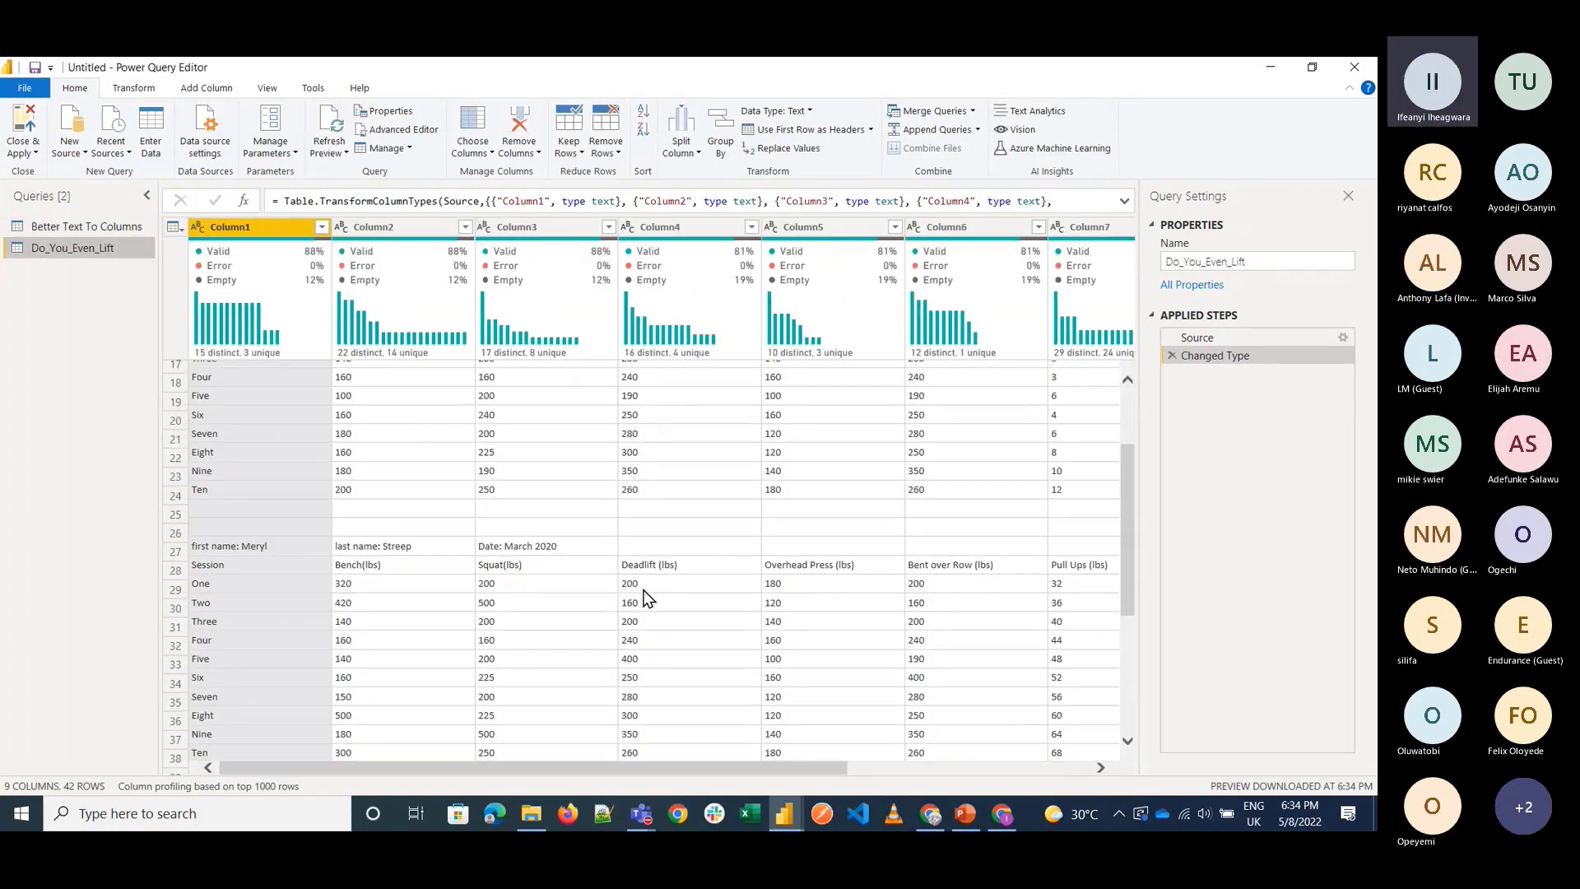
scroll(646, 599, "up", 5)
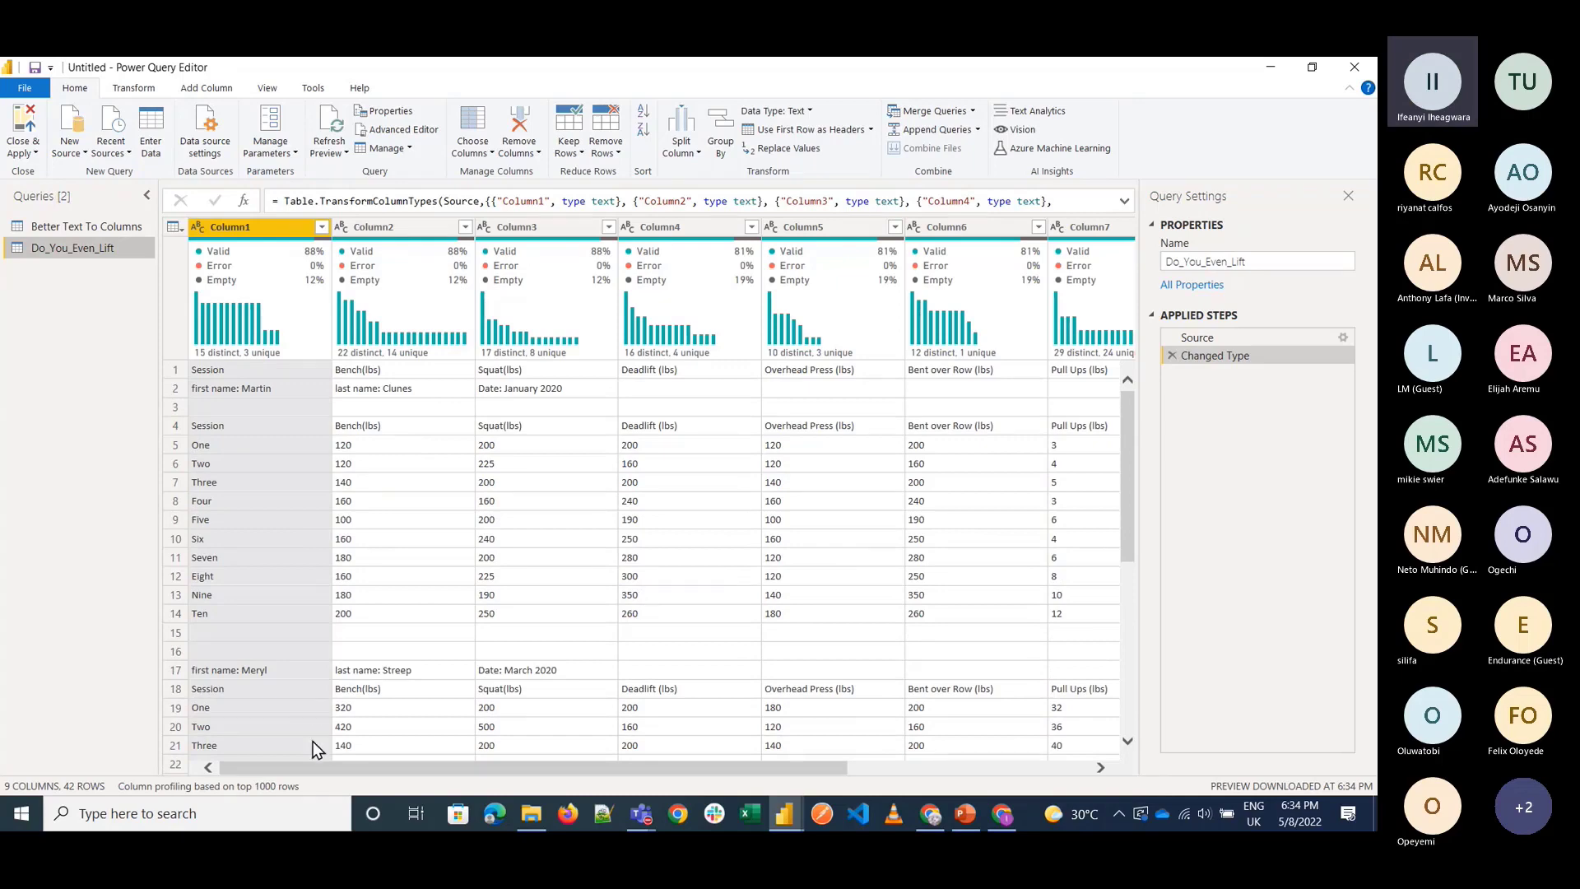
mouse_move(334, 767)
left_mouse_down()
mouse_move(576, 761)
mouse_move(329, 763)
left_mouse_up()
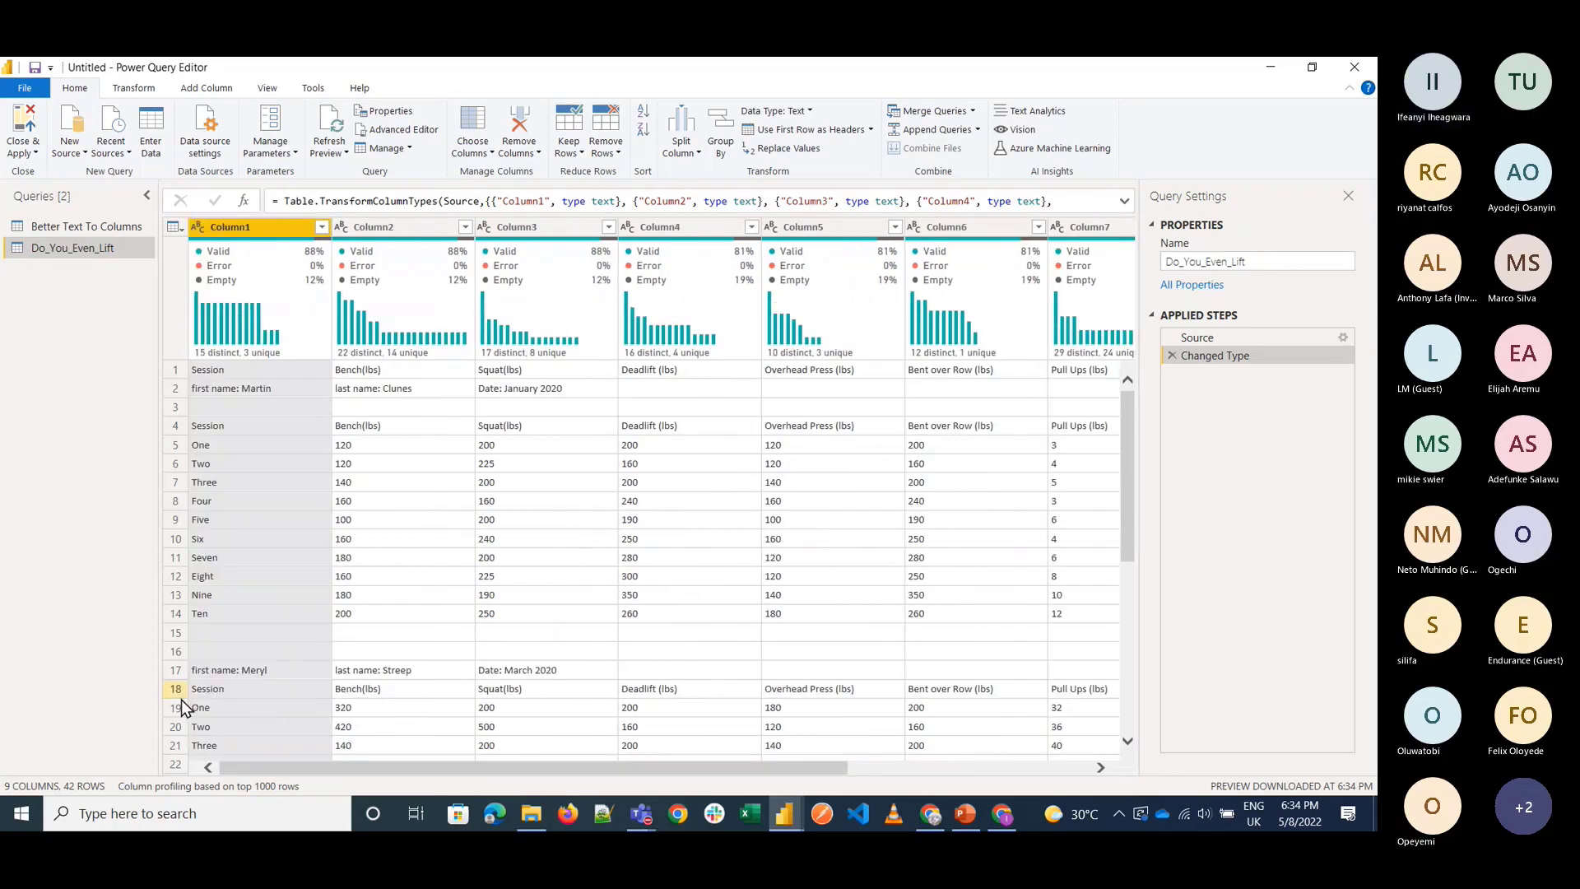
scroll(254, 694, "down", 5)
scroll(254, 701, "up", 5)
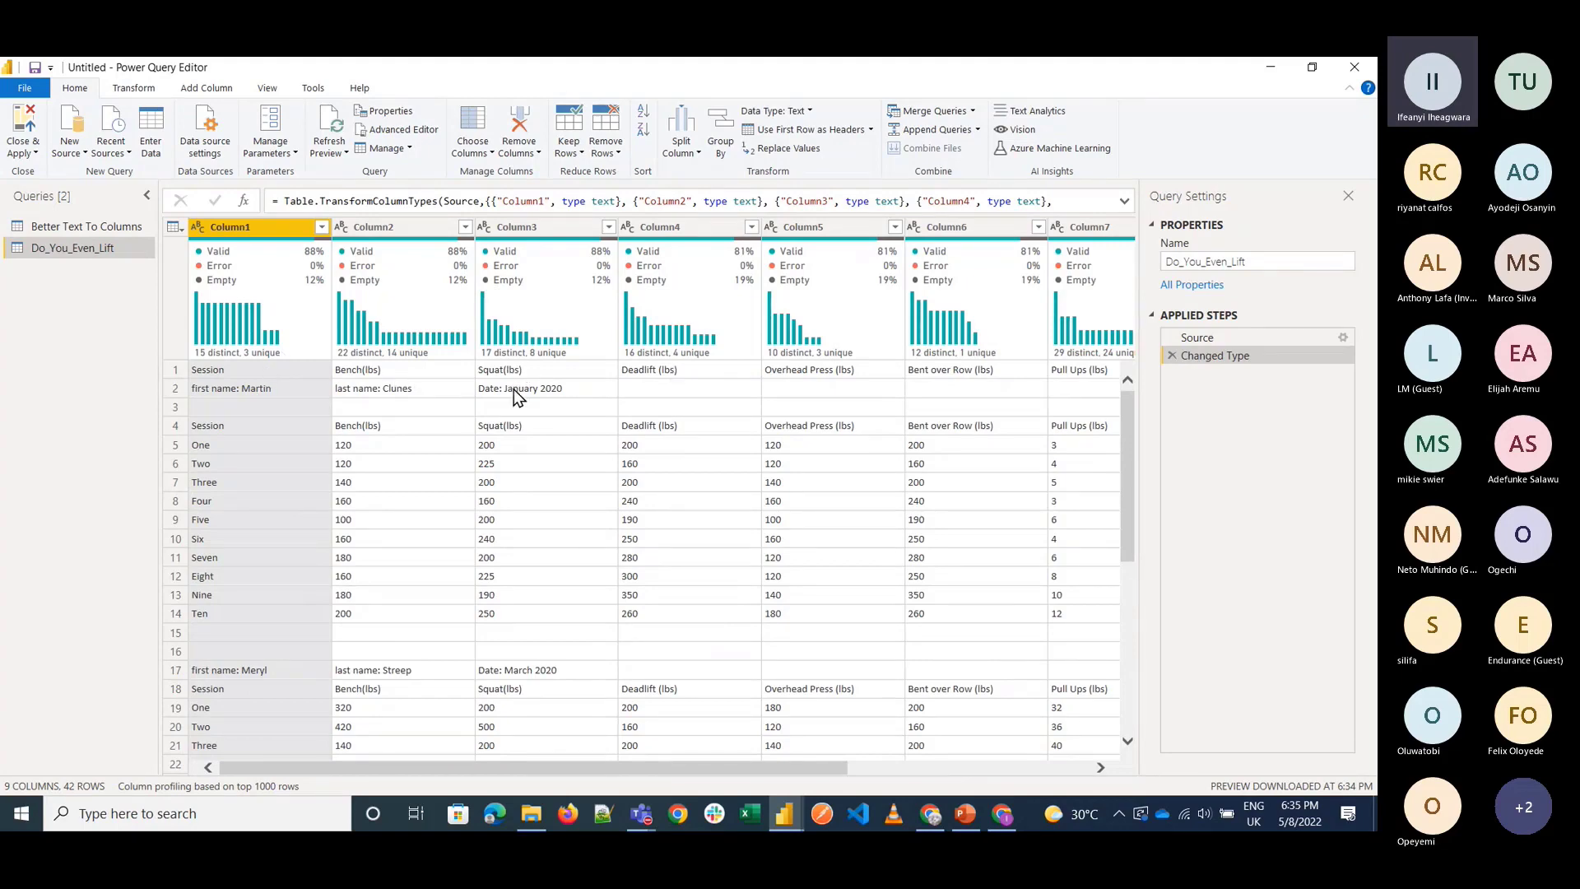
left_click(272, 427)
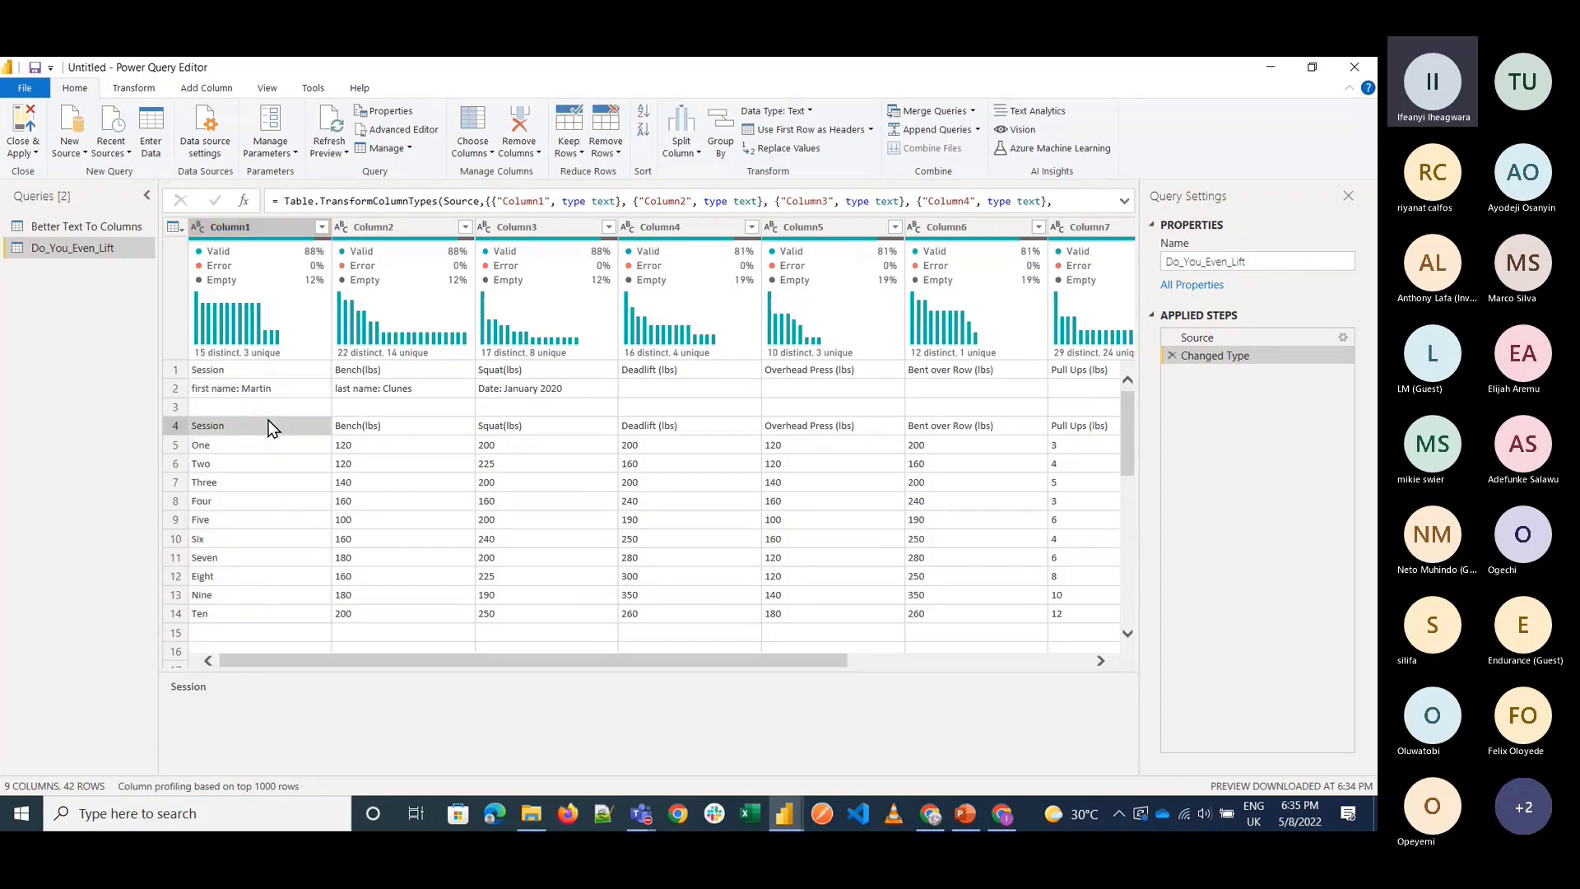
key("Down")
key("Down")
key("Down")
key("Down")
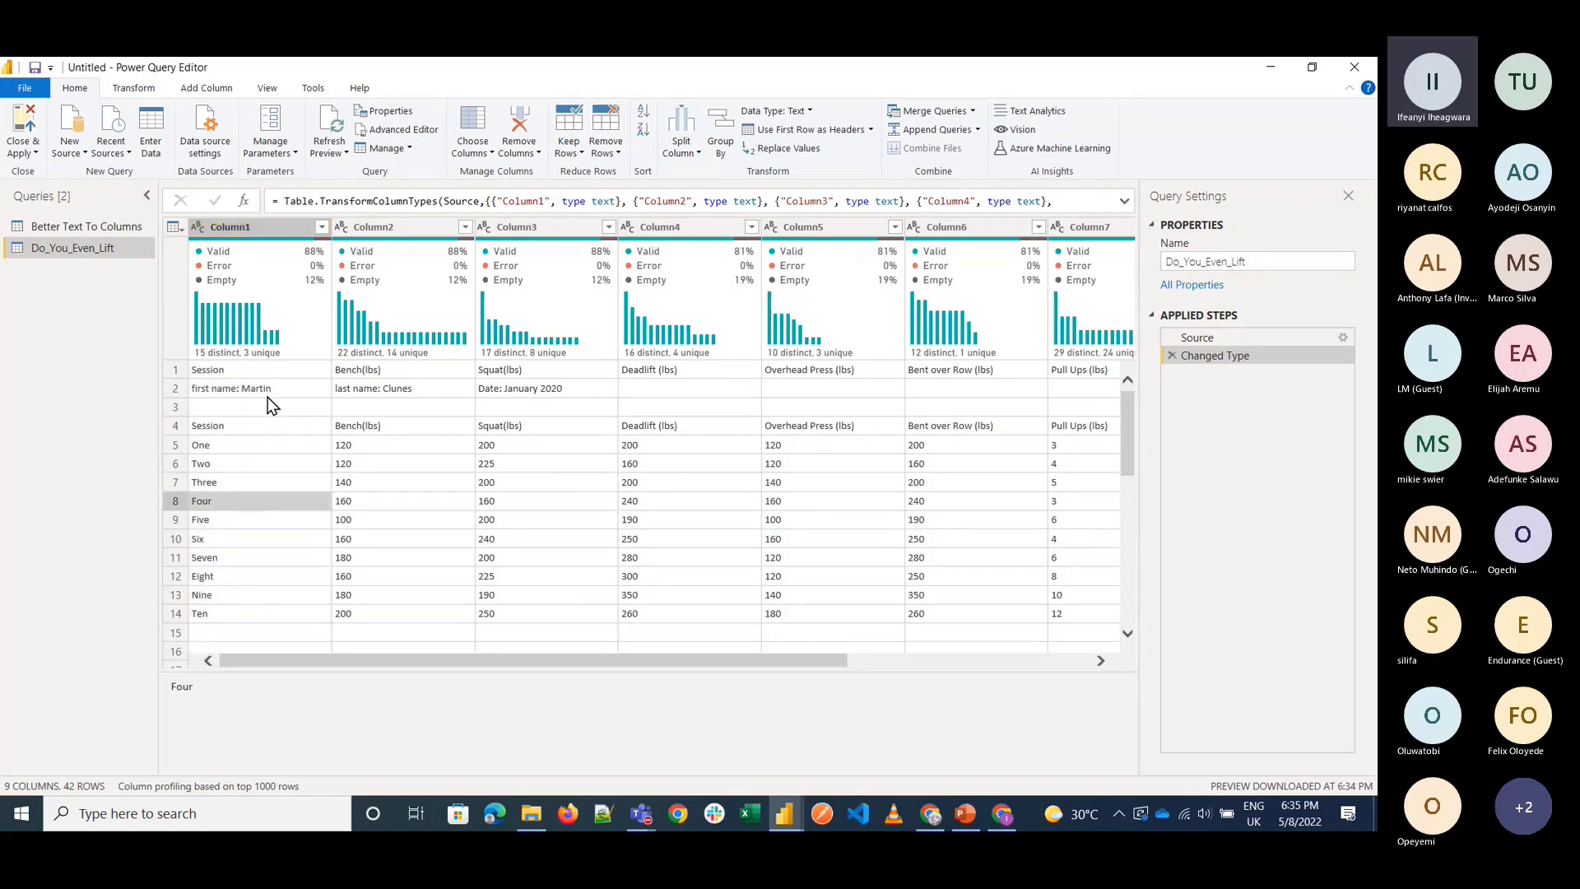
left_click(268, 397)
left_click(272, 229)
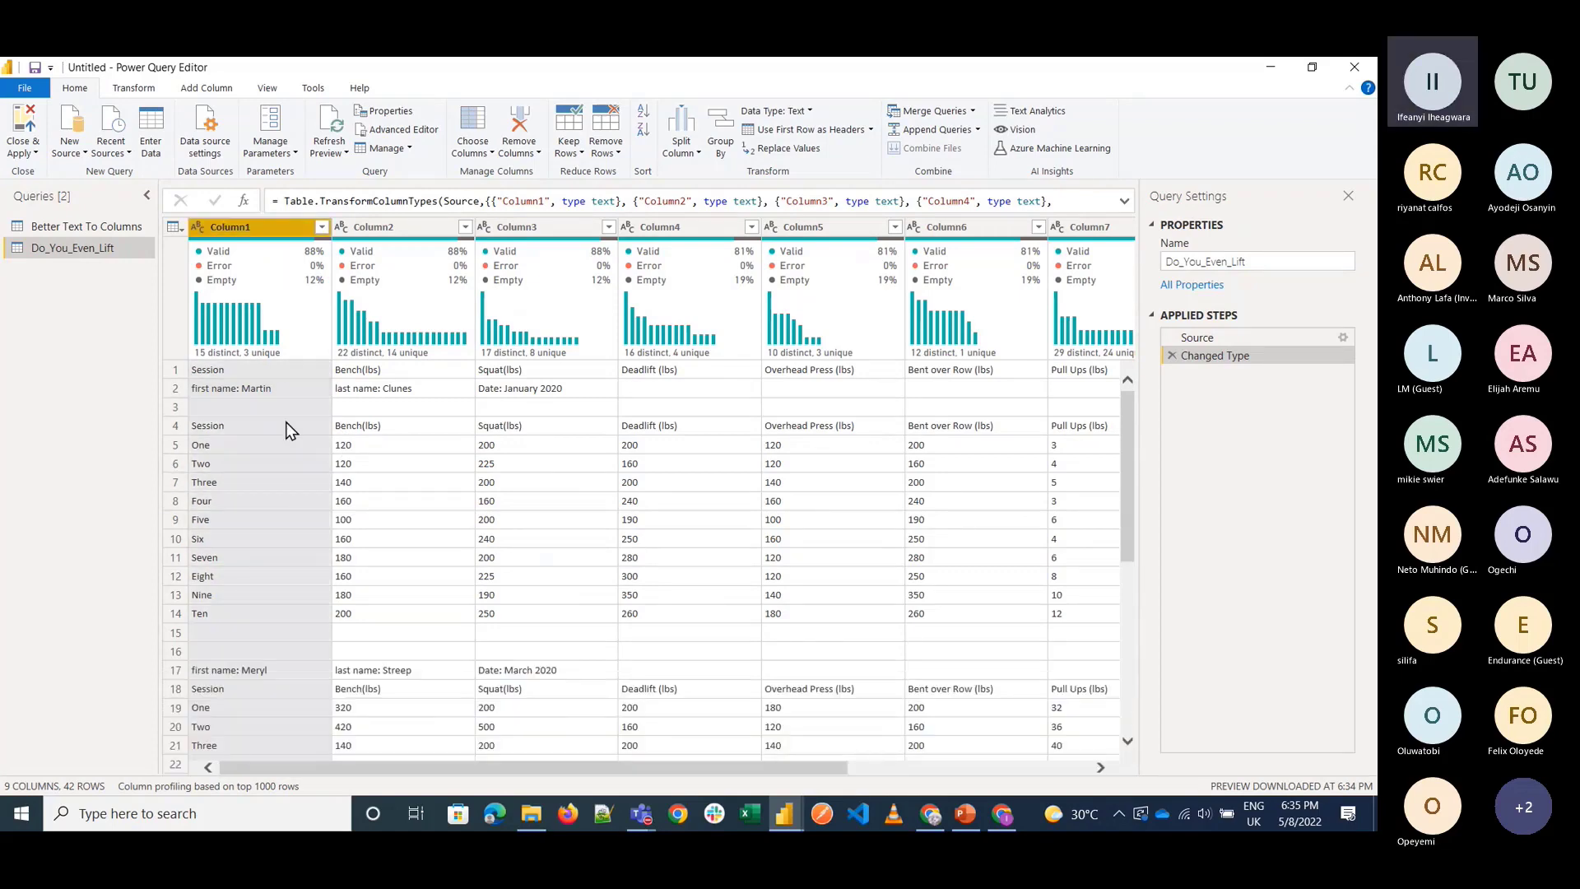
Compare the second and third blocks of session rows with the first one in the Do_You_Even_Lift query.
scroll(288, 436, "down", 3)
left_click(287, 492)
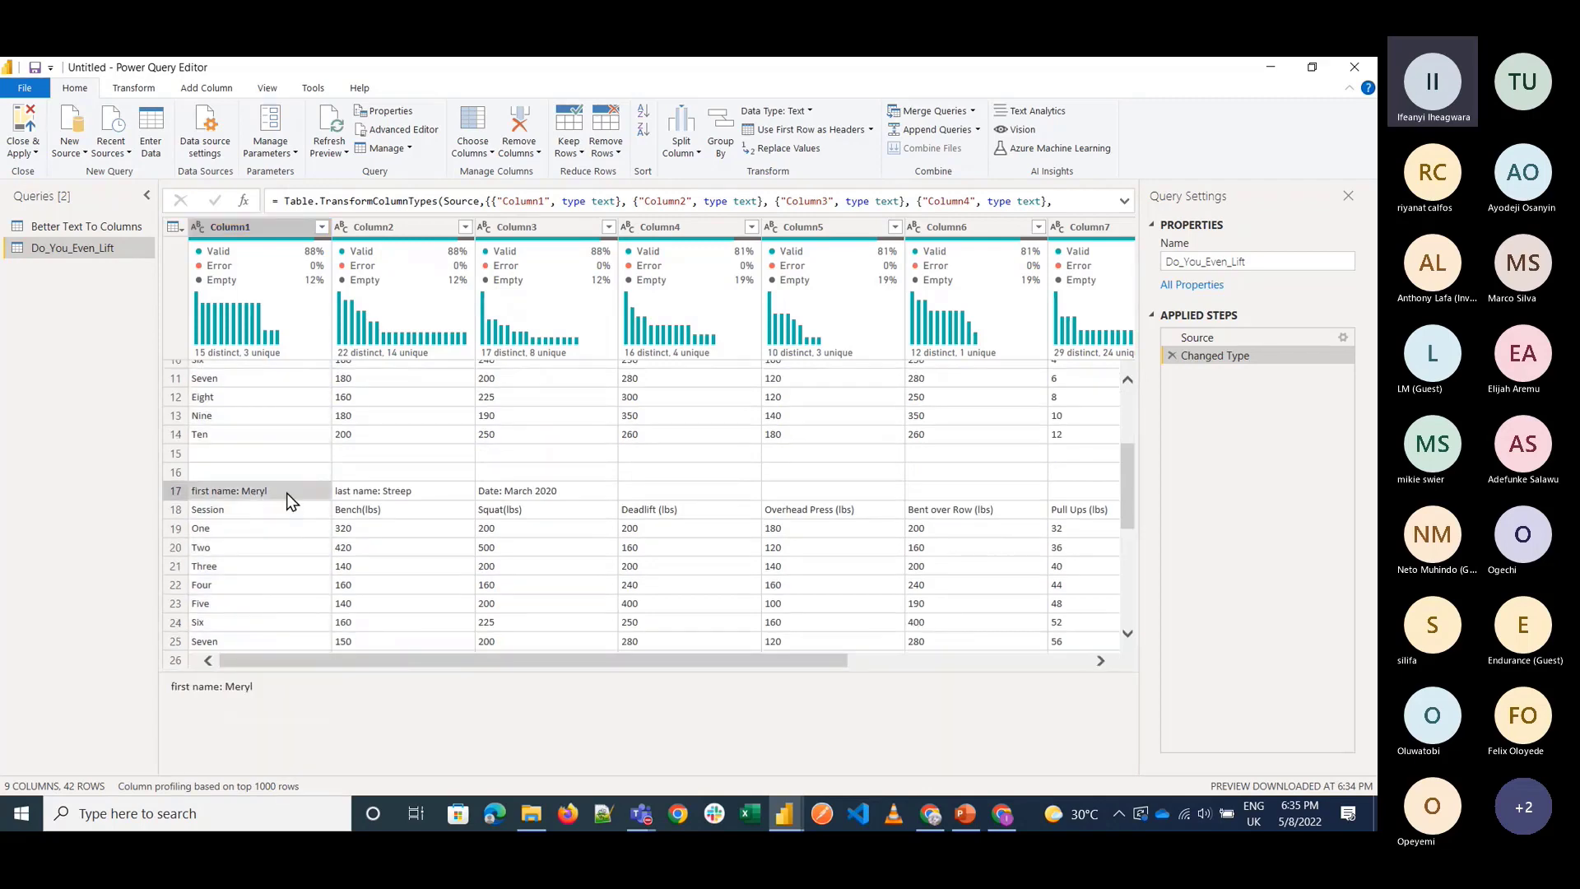
scroll(265, 578, "down", 5)
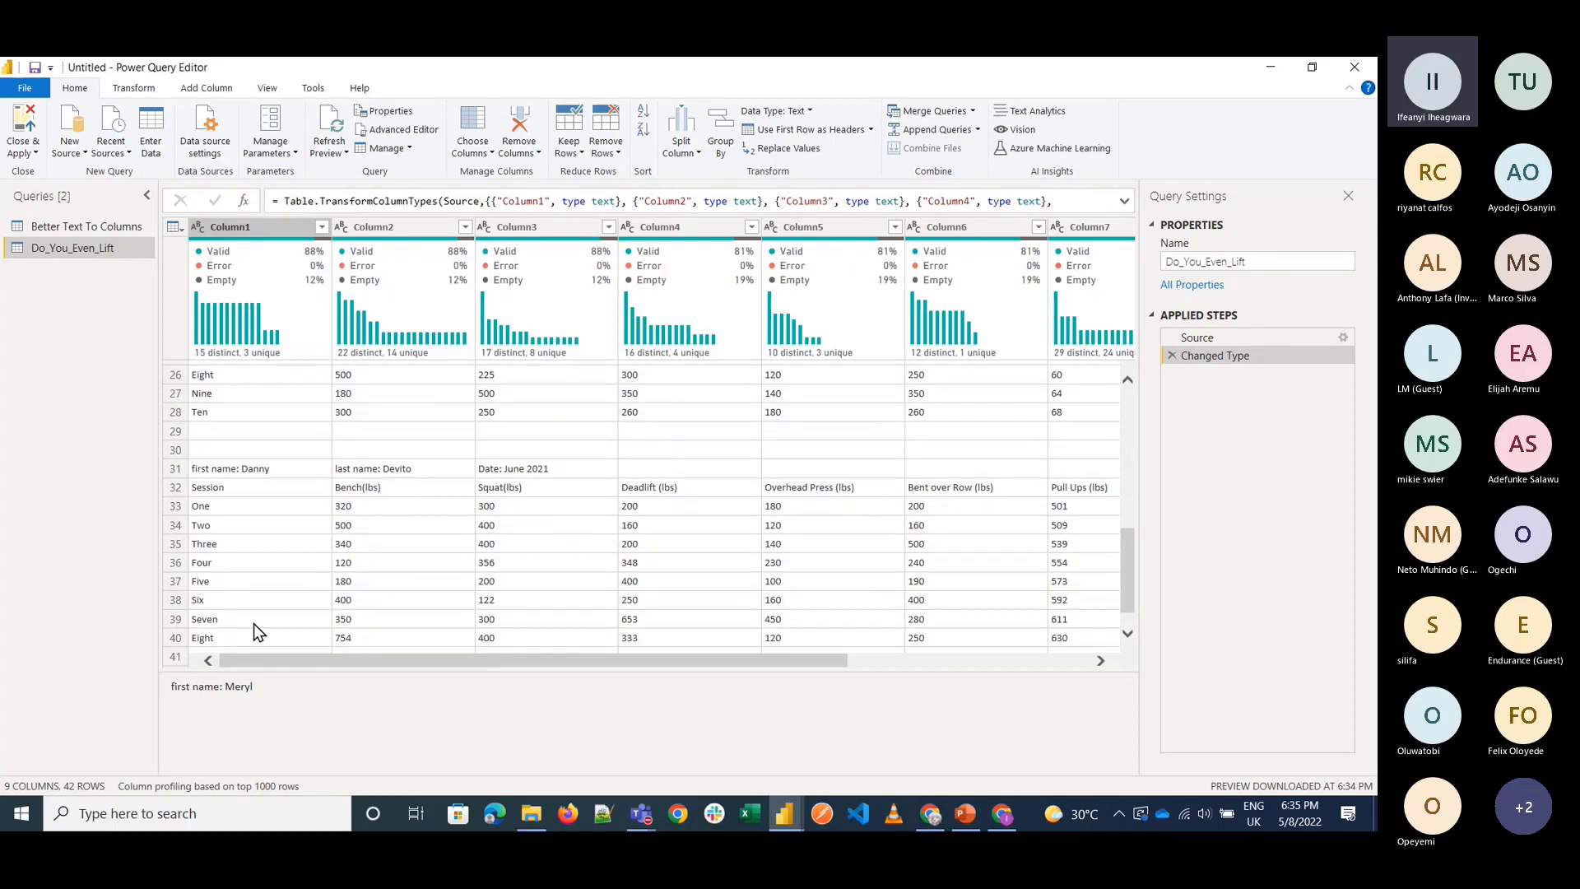
scroll(254, 627, "up", 8)
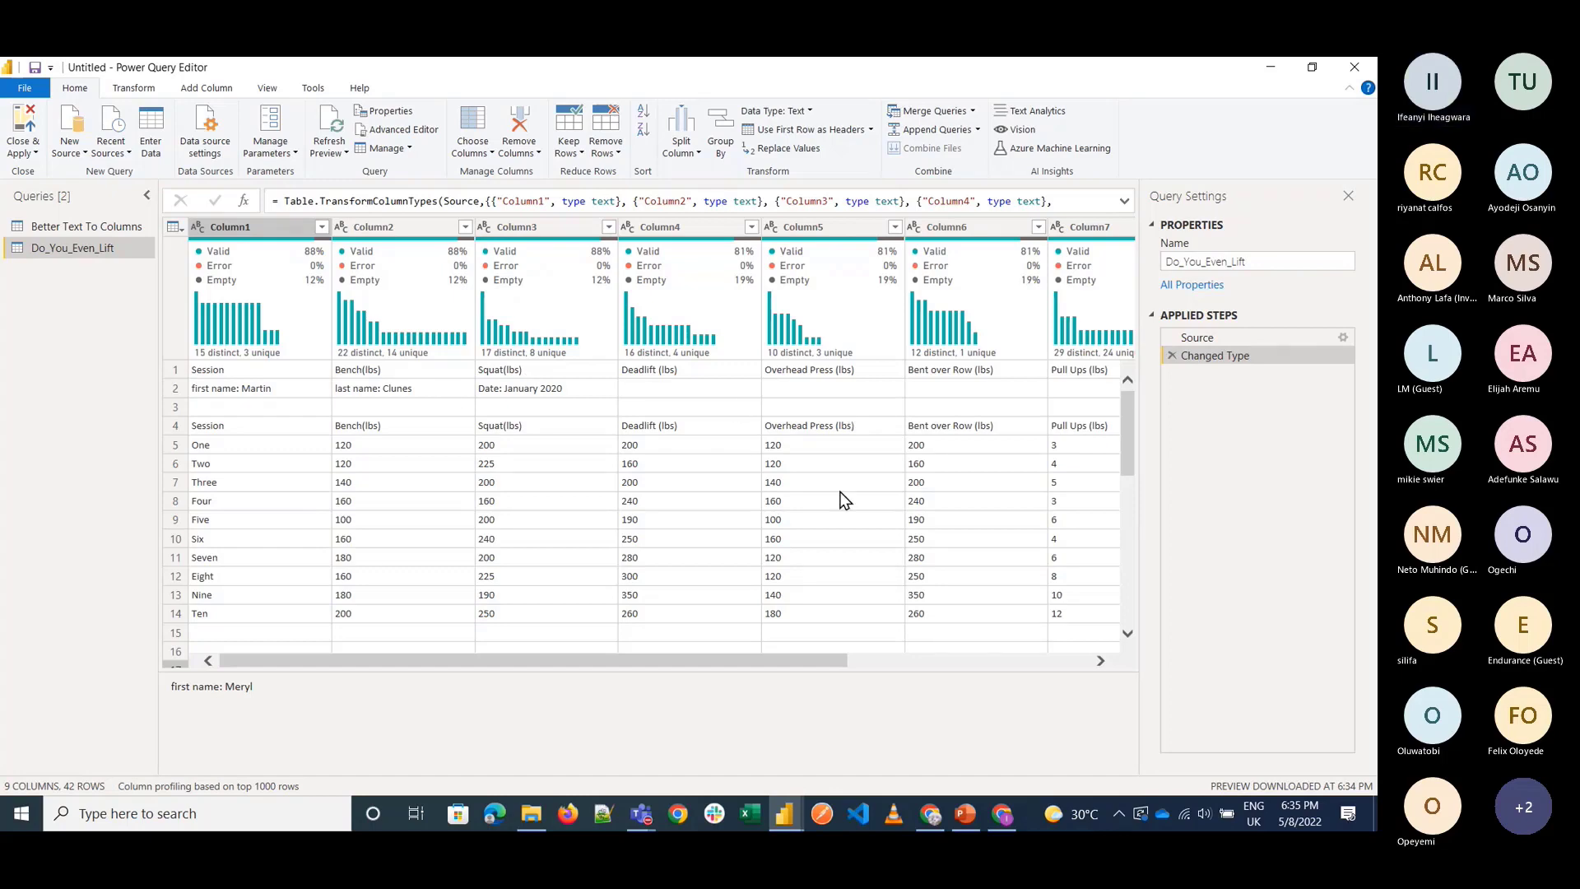
scroll(841, 498, "down", 9)
scroll(841, 498, "up", 9)
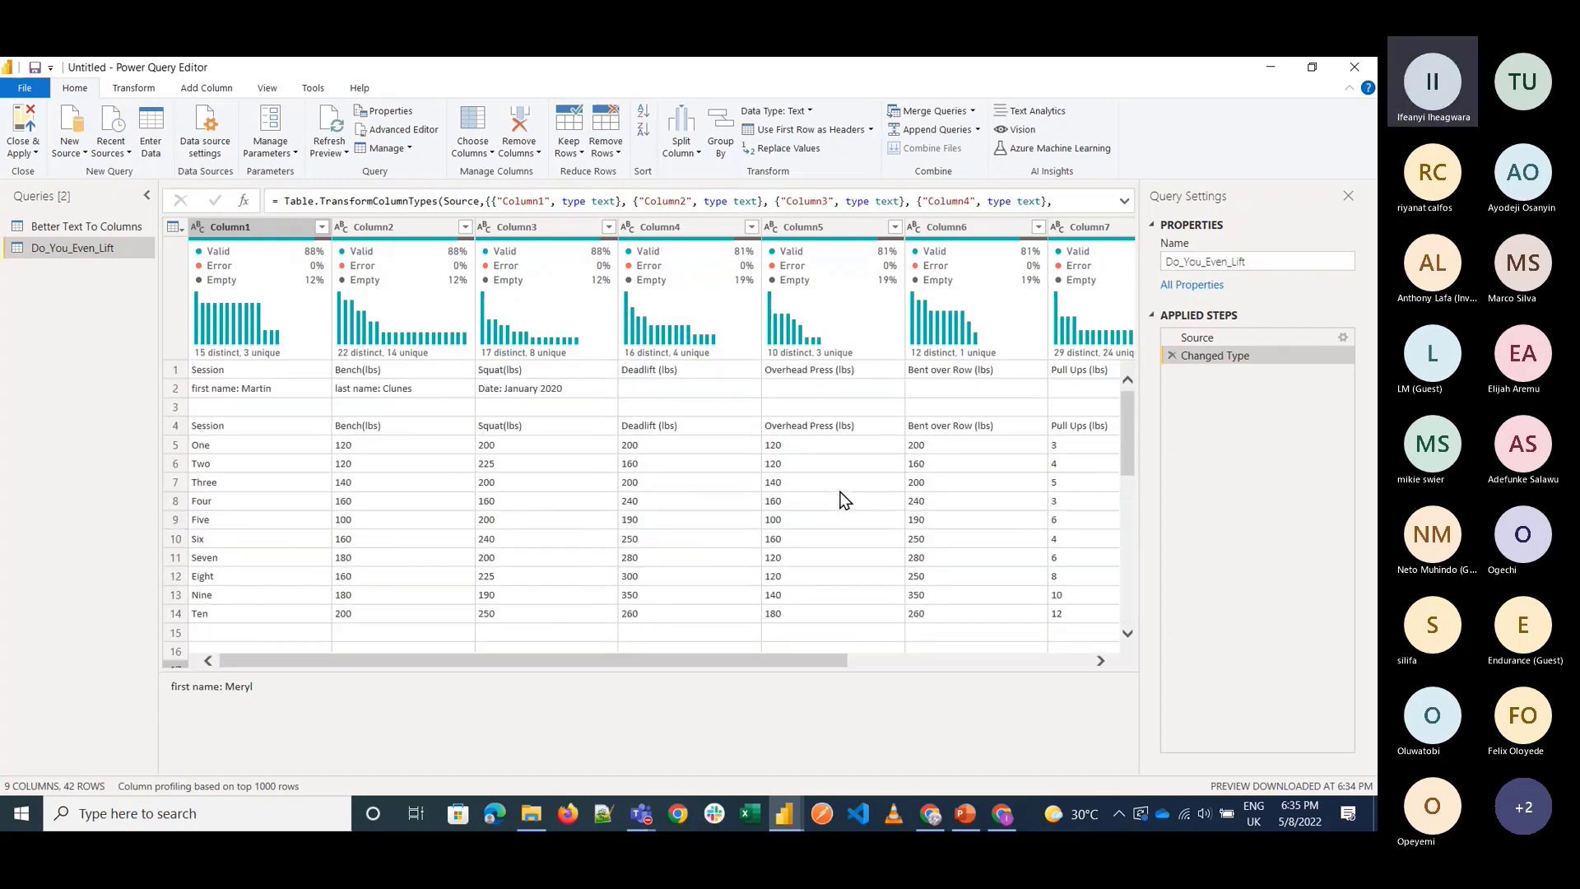
scroll(841, 498, "down", 2)
scroll(841, 498, "up", 2)
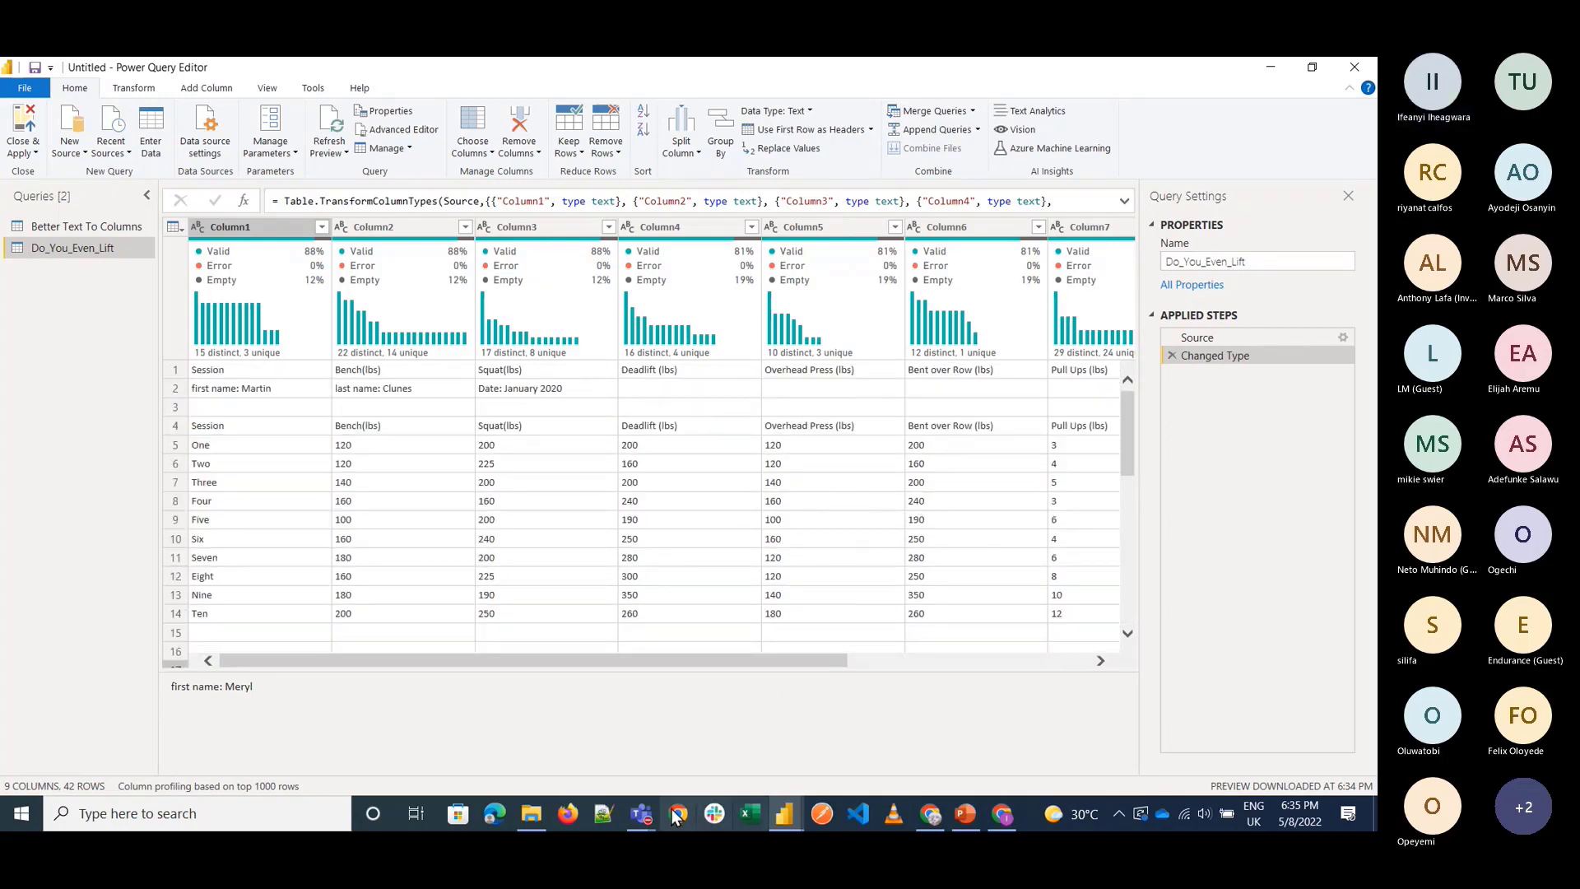
Switch to the Teams meeting window, show the participants and make a guest attendee a presenter.
mouse_move(644, 808)
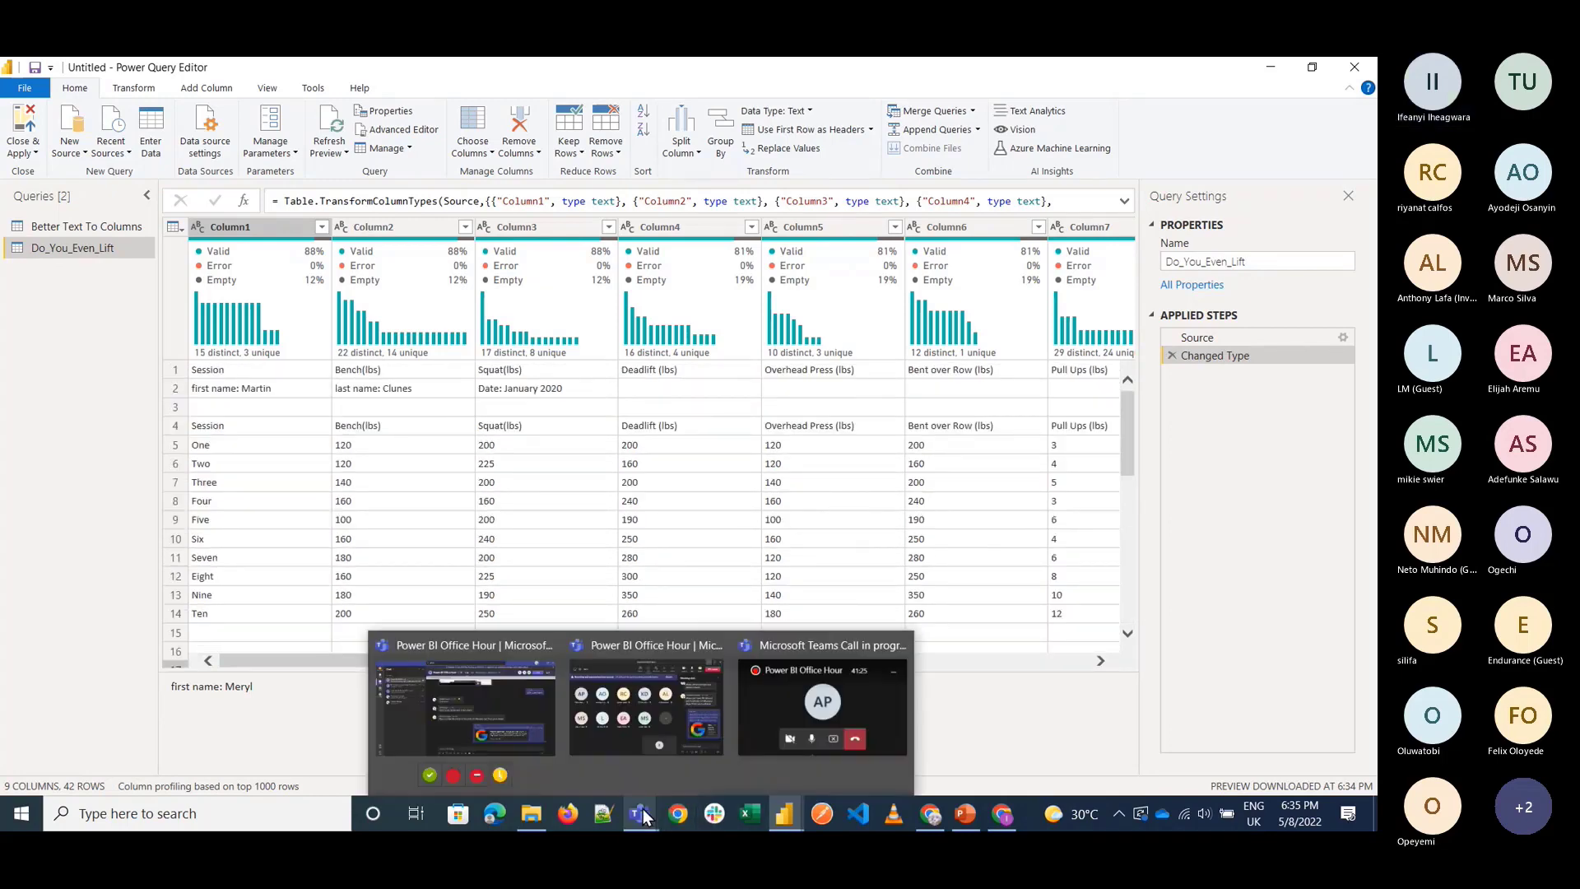
left_click(665, 719)
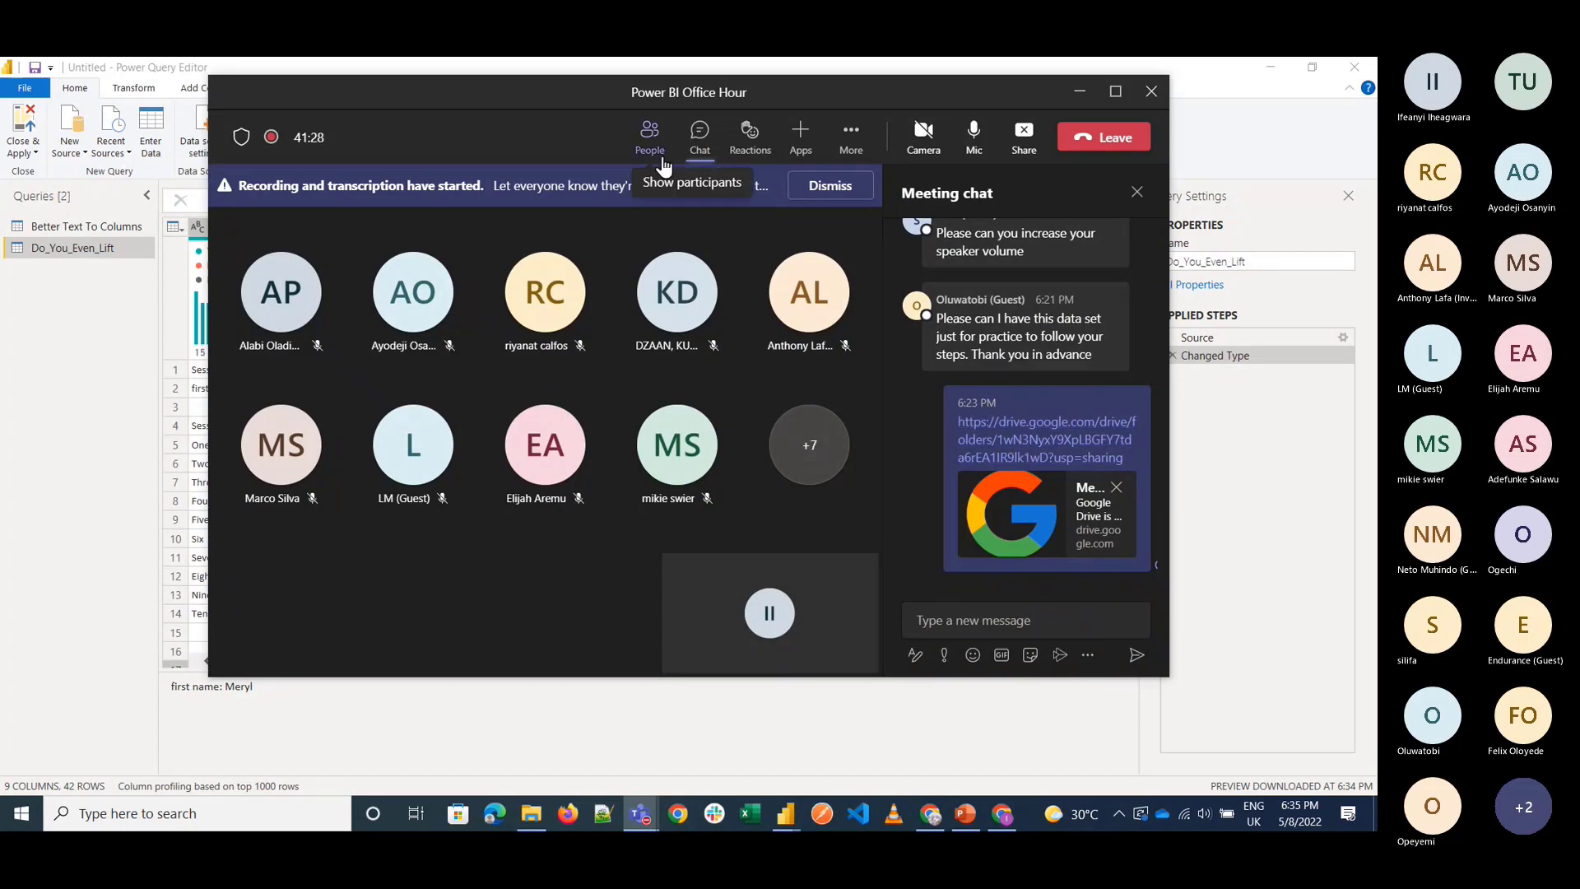
left_click(649, 133)
scroll(987, 487, "down", 8)
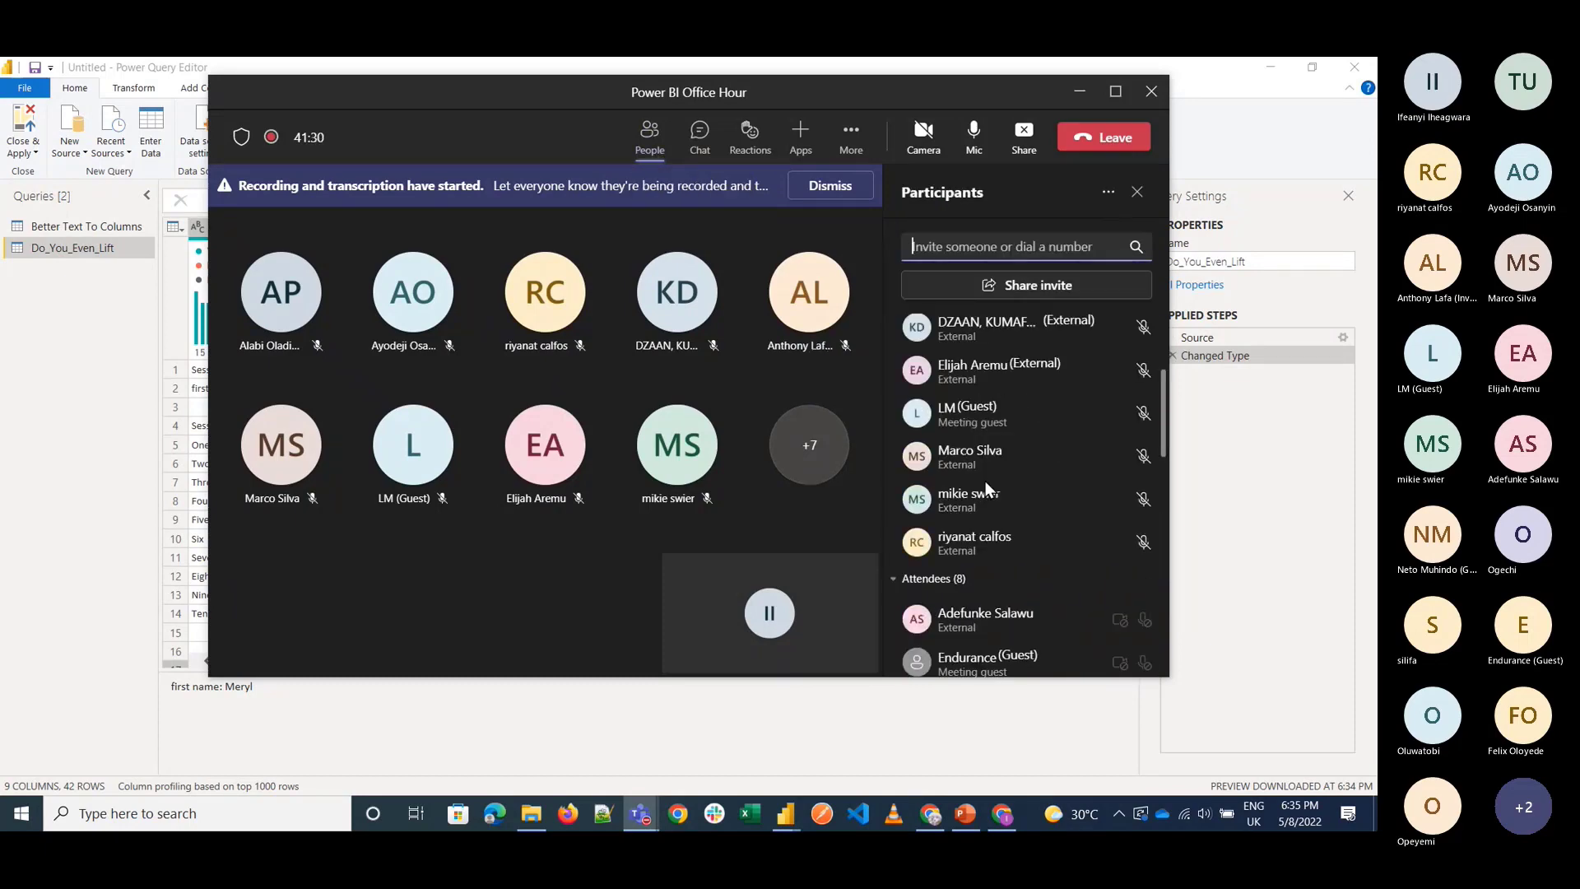
scroll(1000, 535, "down", 3)
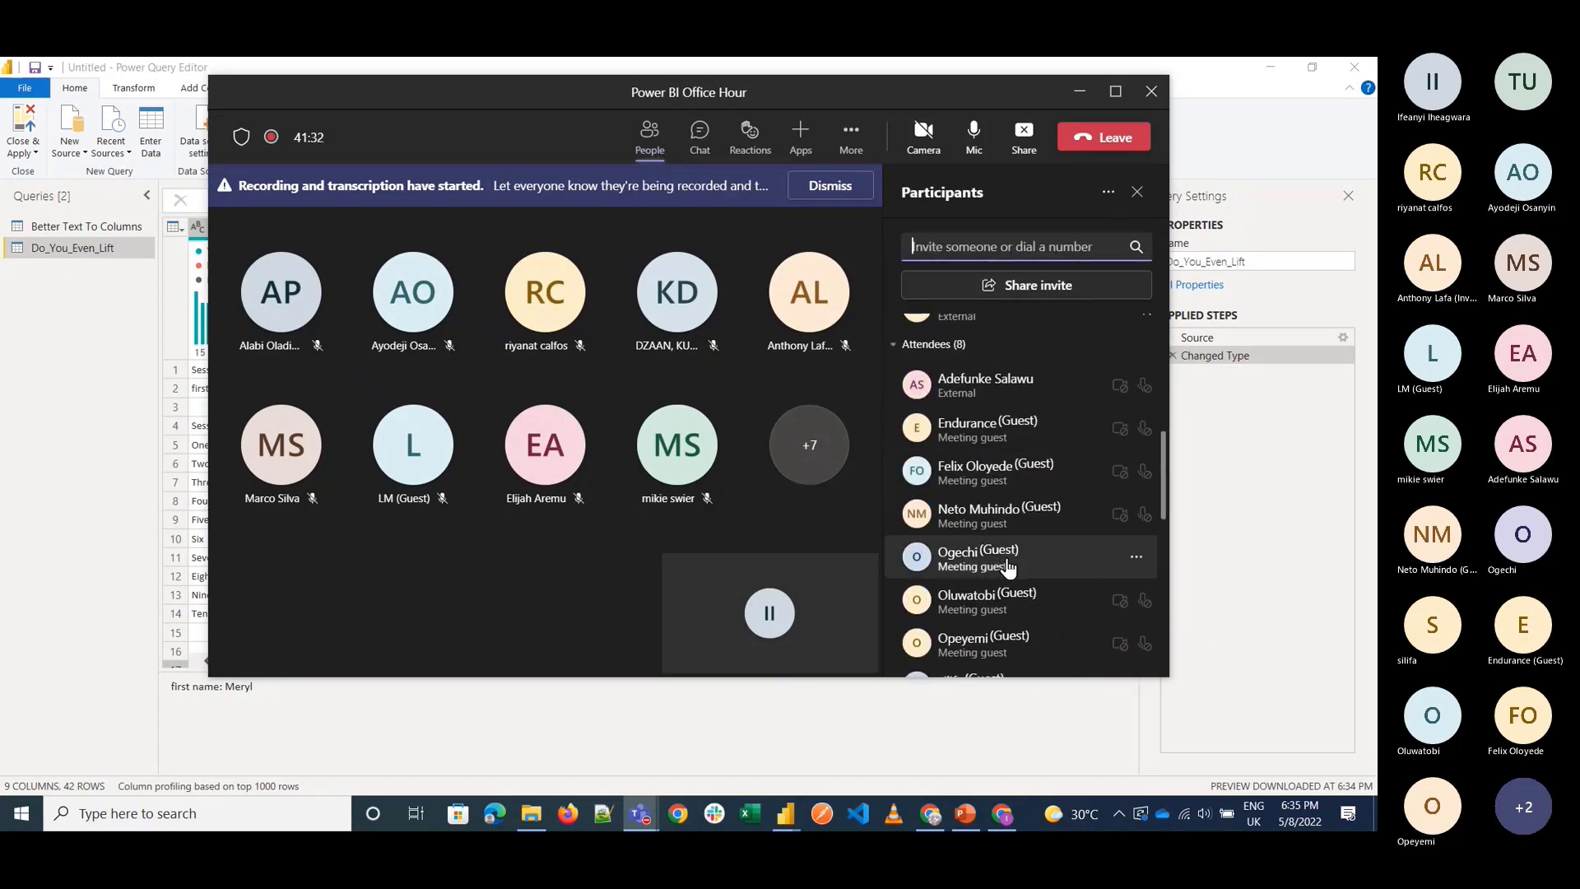
right_click(955, 512)
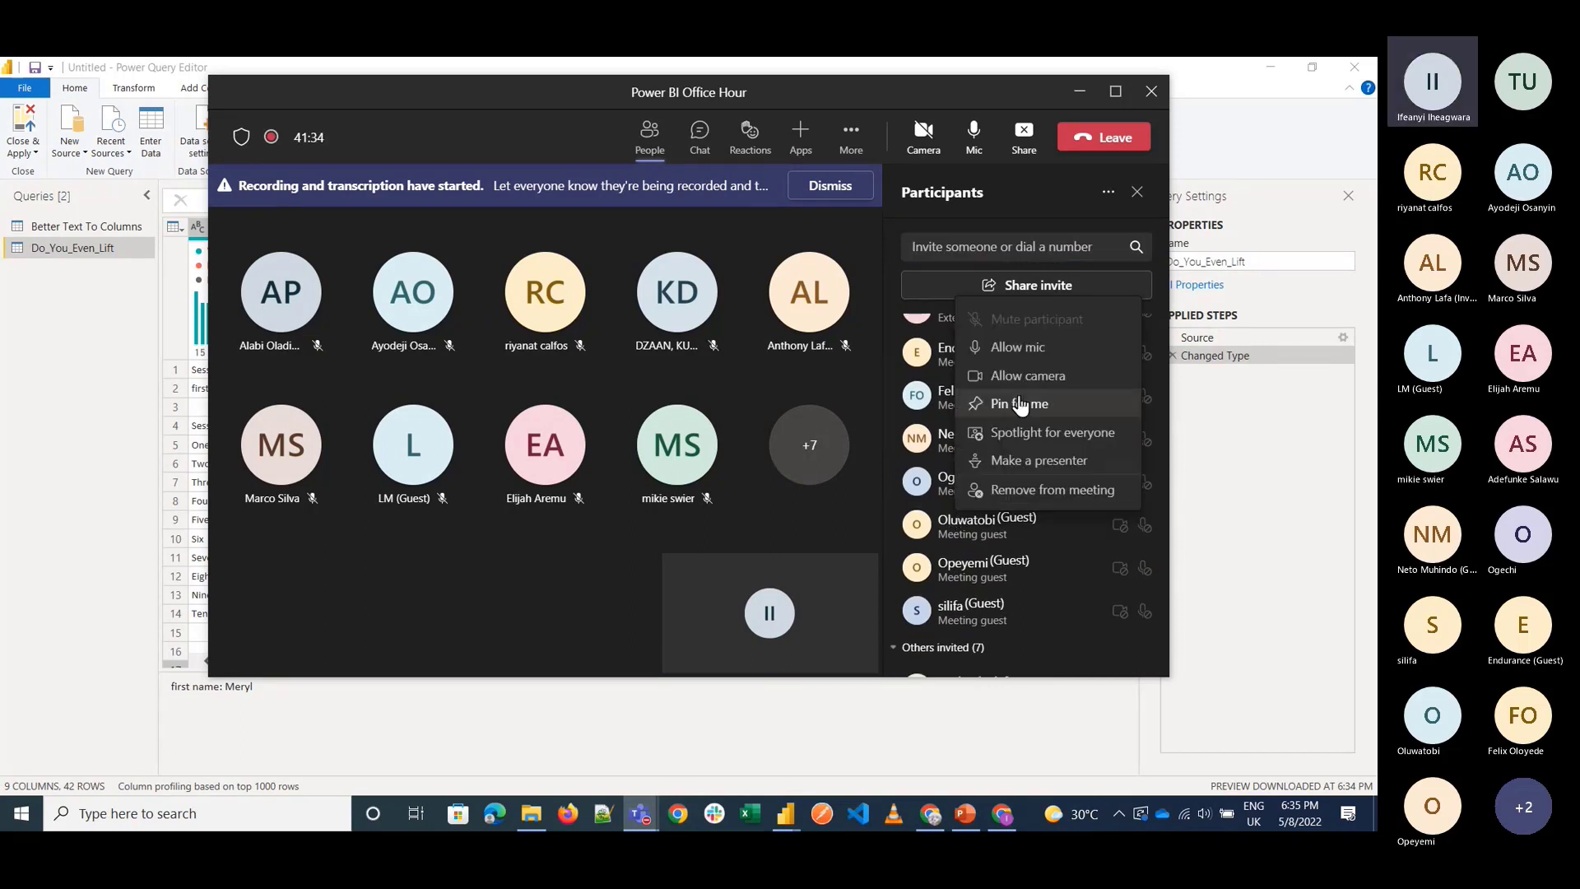
left_click(1053, 463)
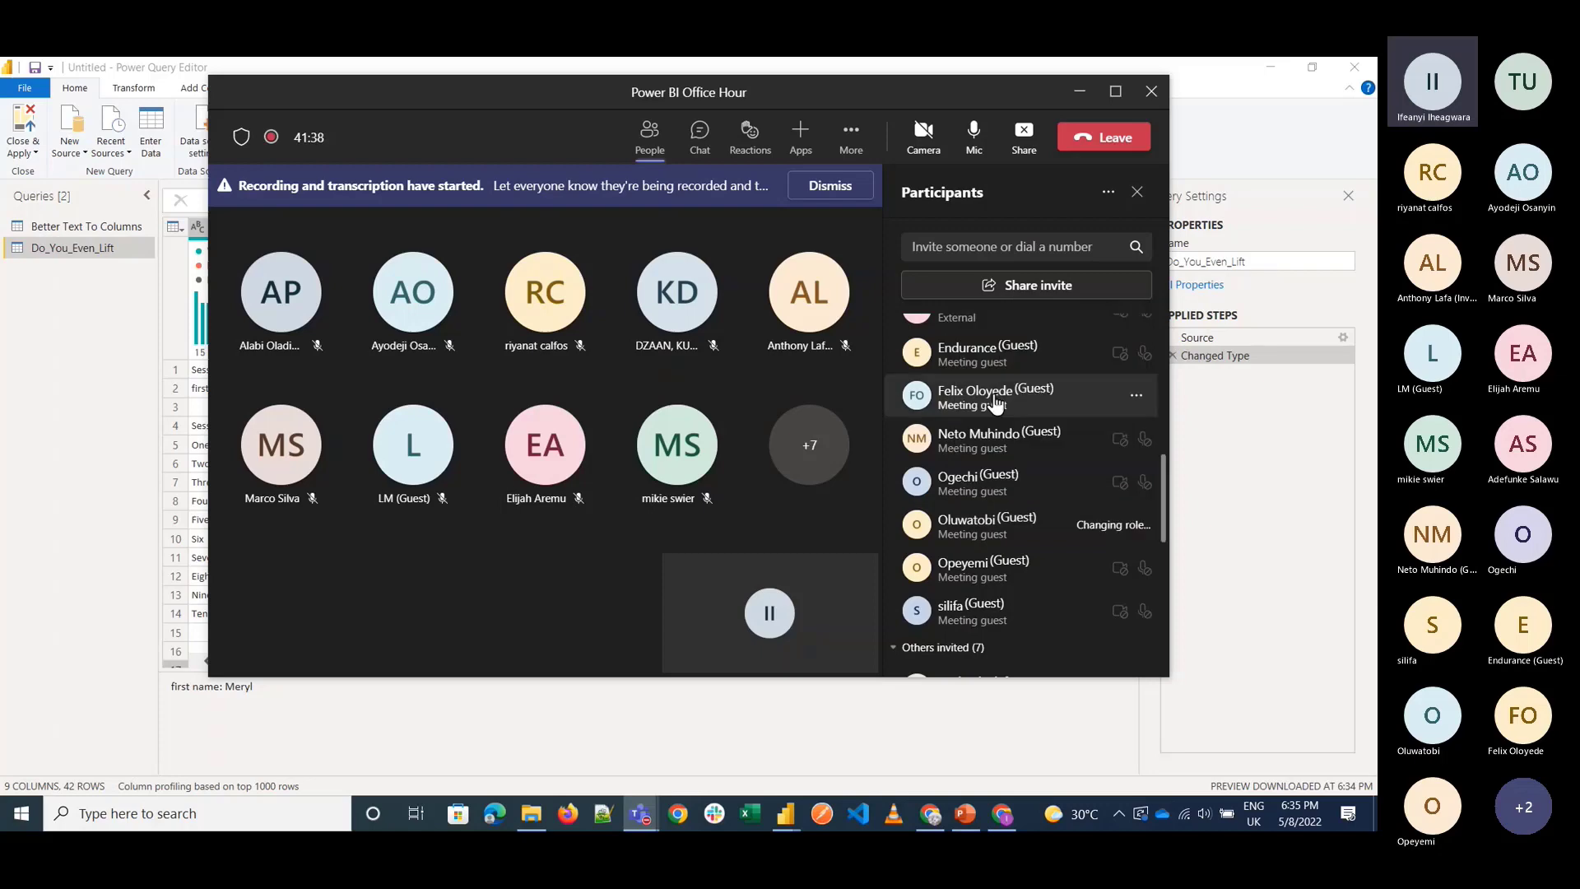
Make the next three listed meeting attendees presenters, changing the role of each one.
right_click(996, 403)
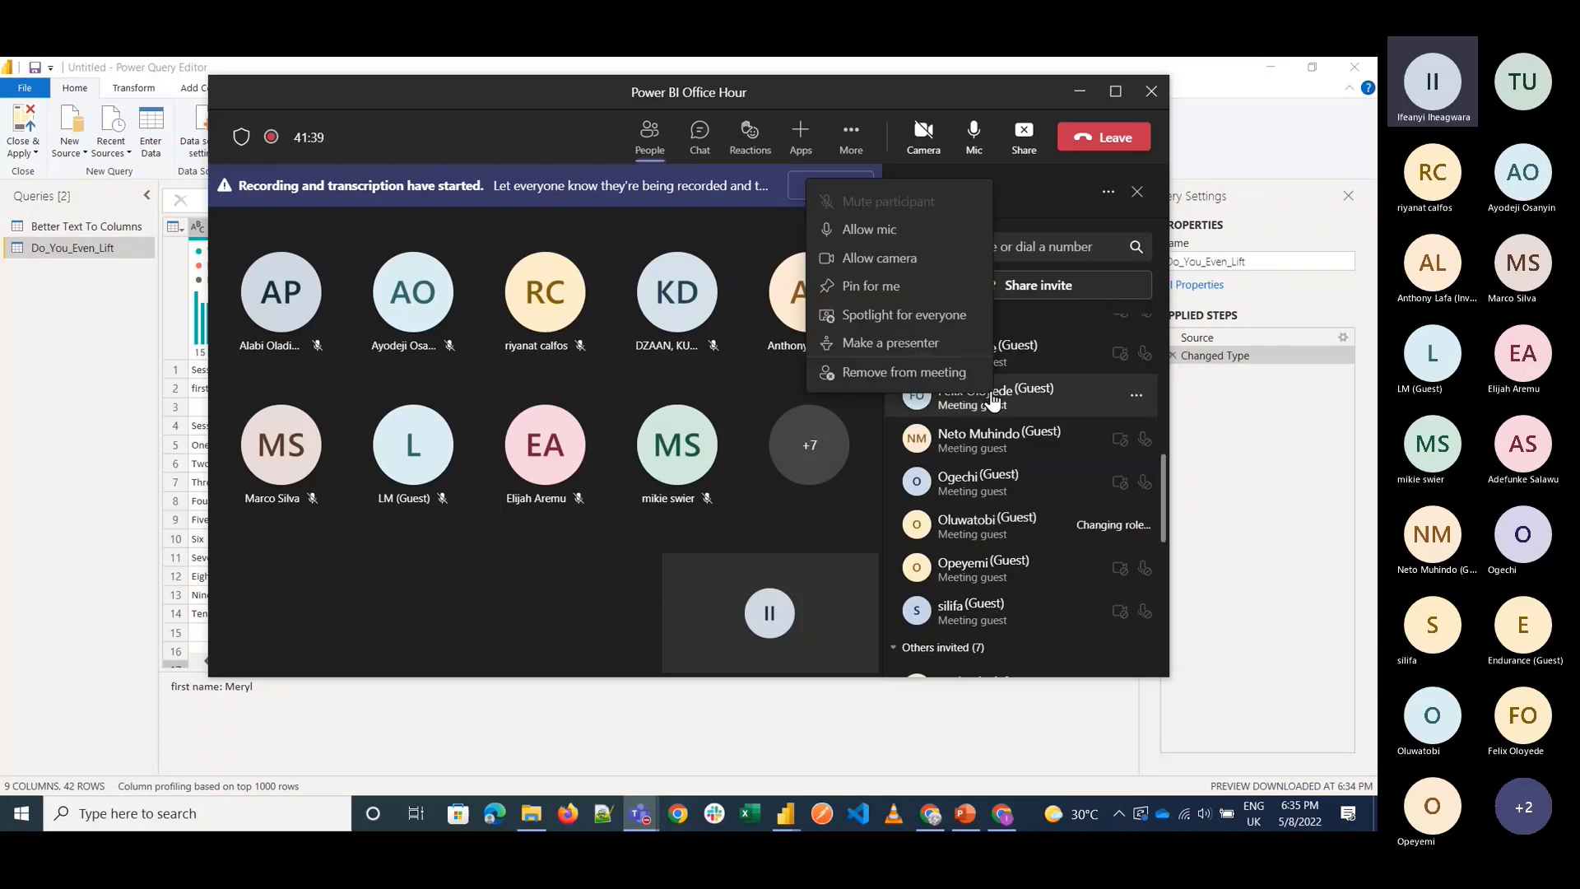
left_click(905, 339)
left_click(886, 416)
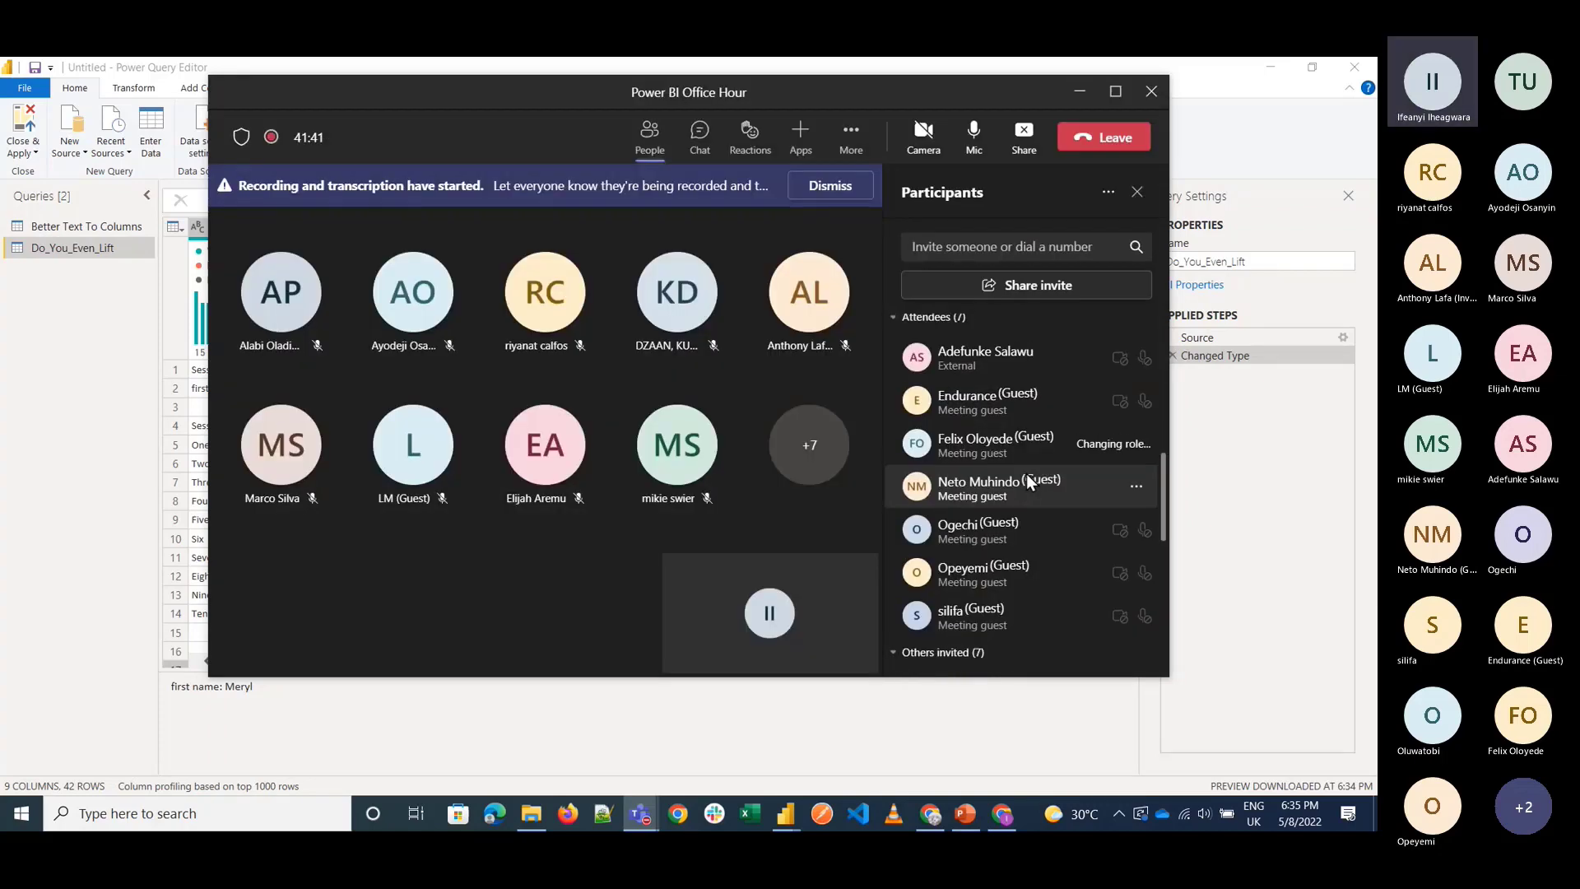
right_click(991, 436)
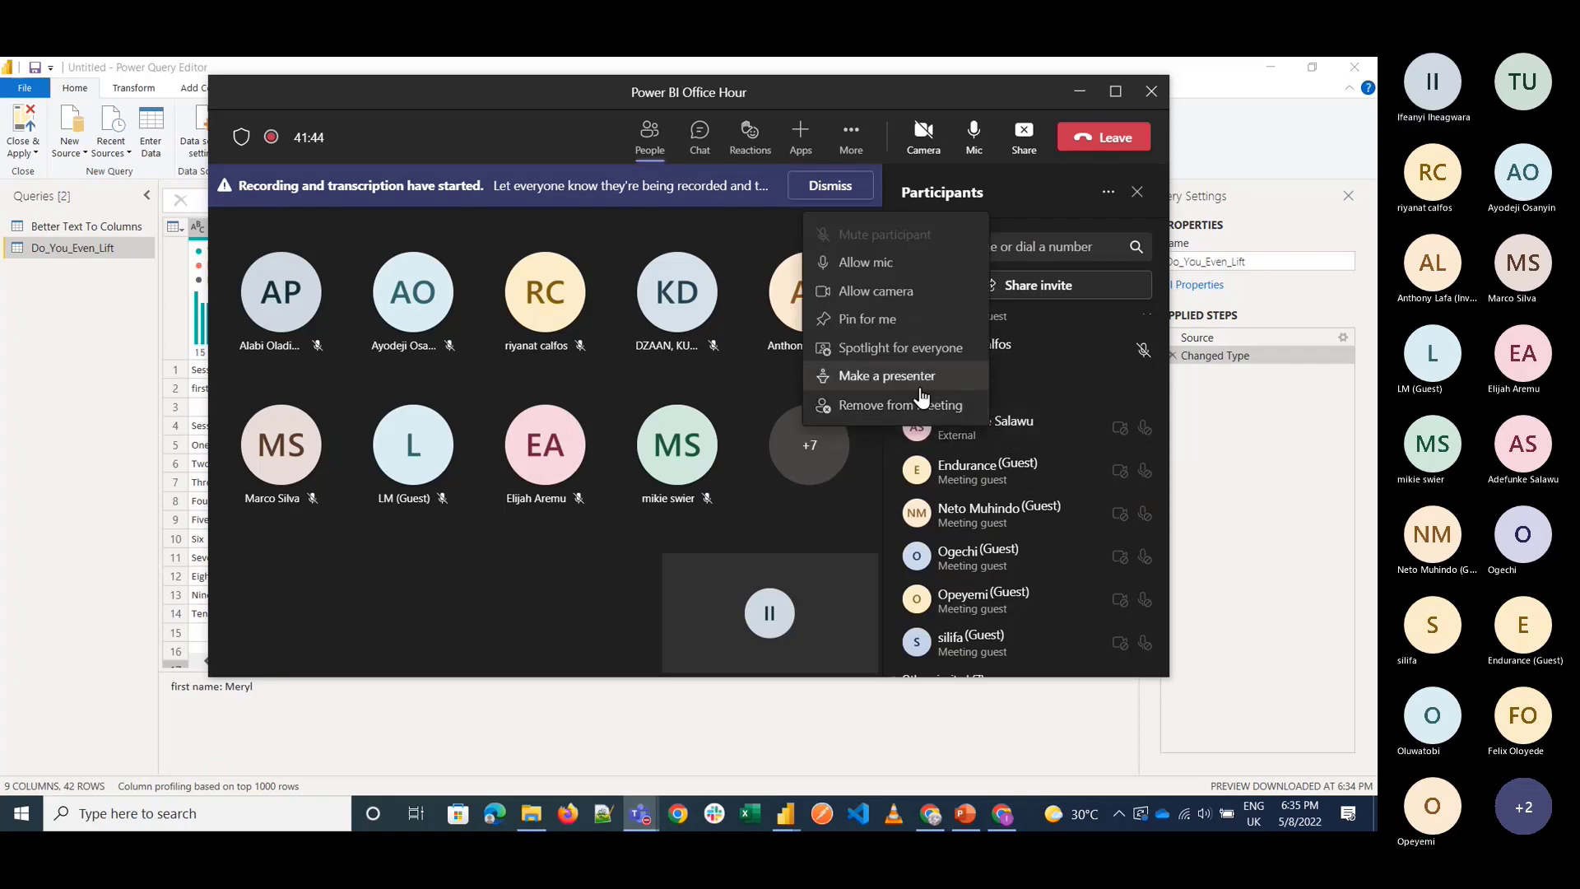
left_click(922, 375)
left_click(883, 416)
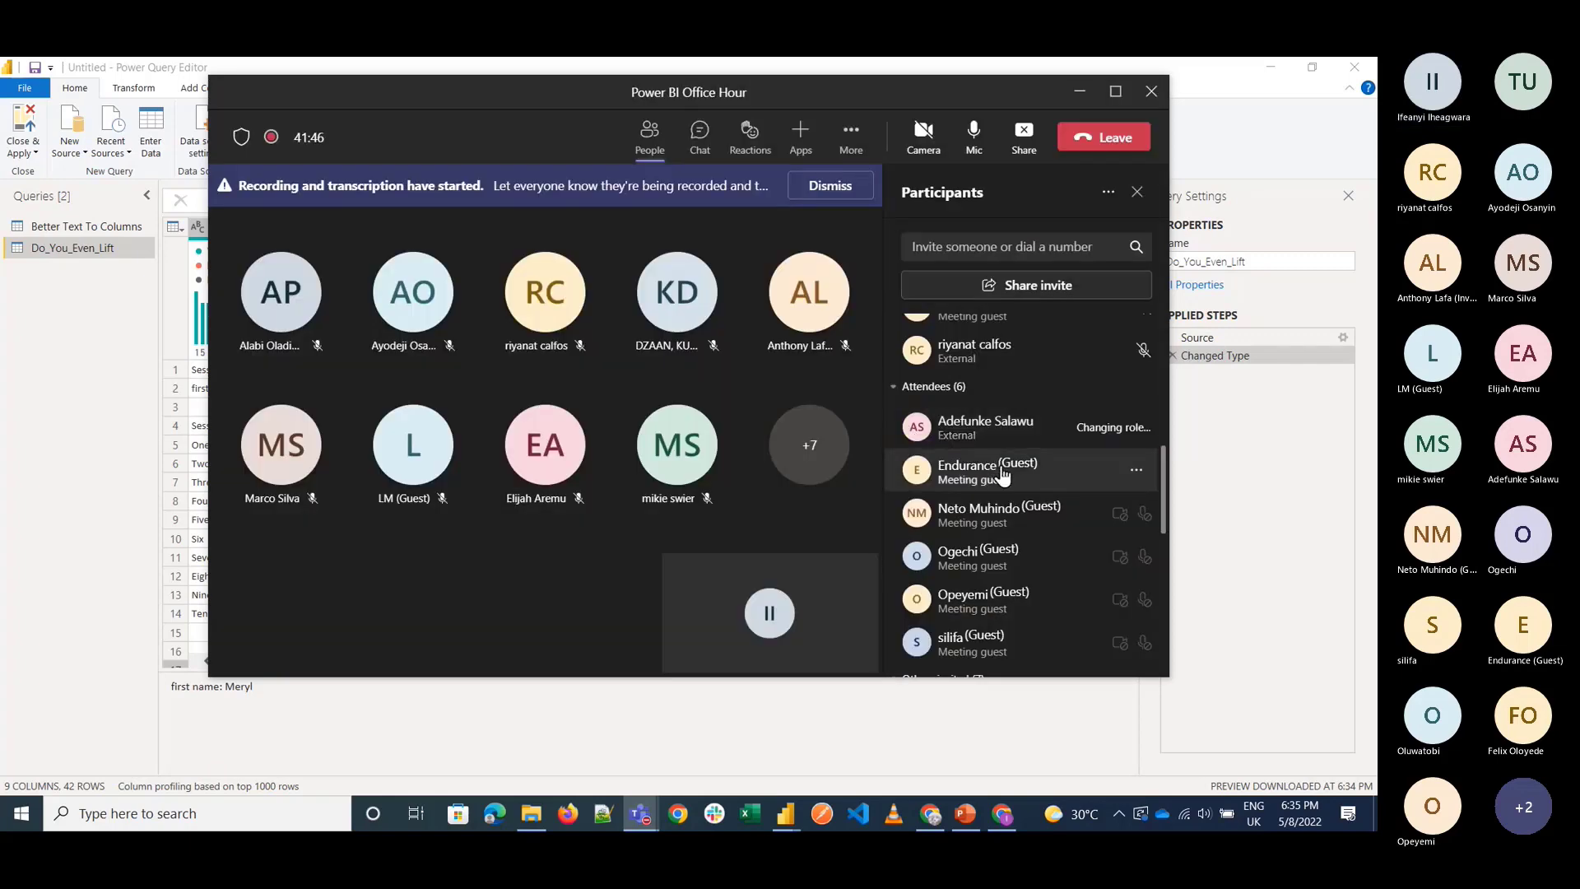
right_click(1002, 475)
left_click(941, 421)
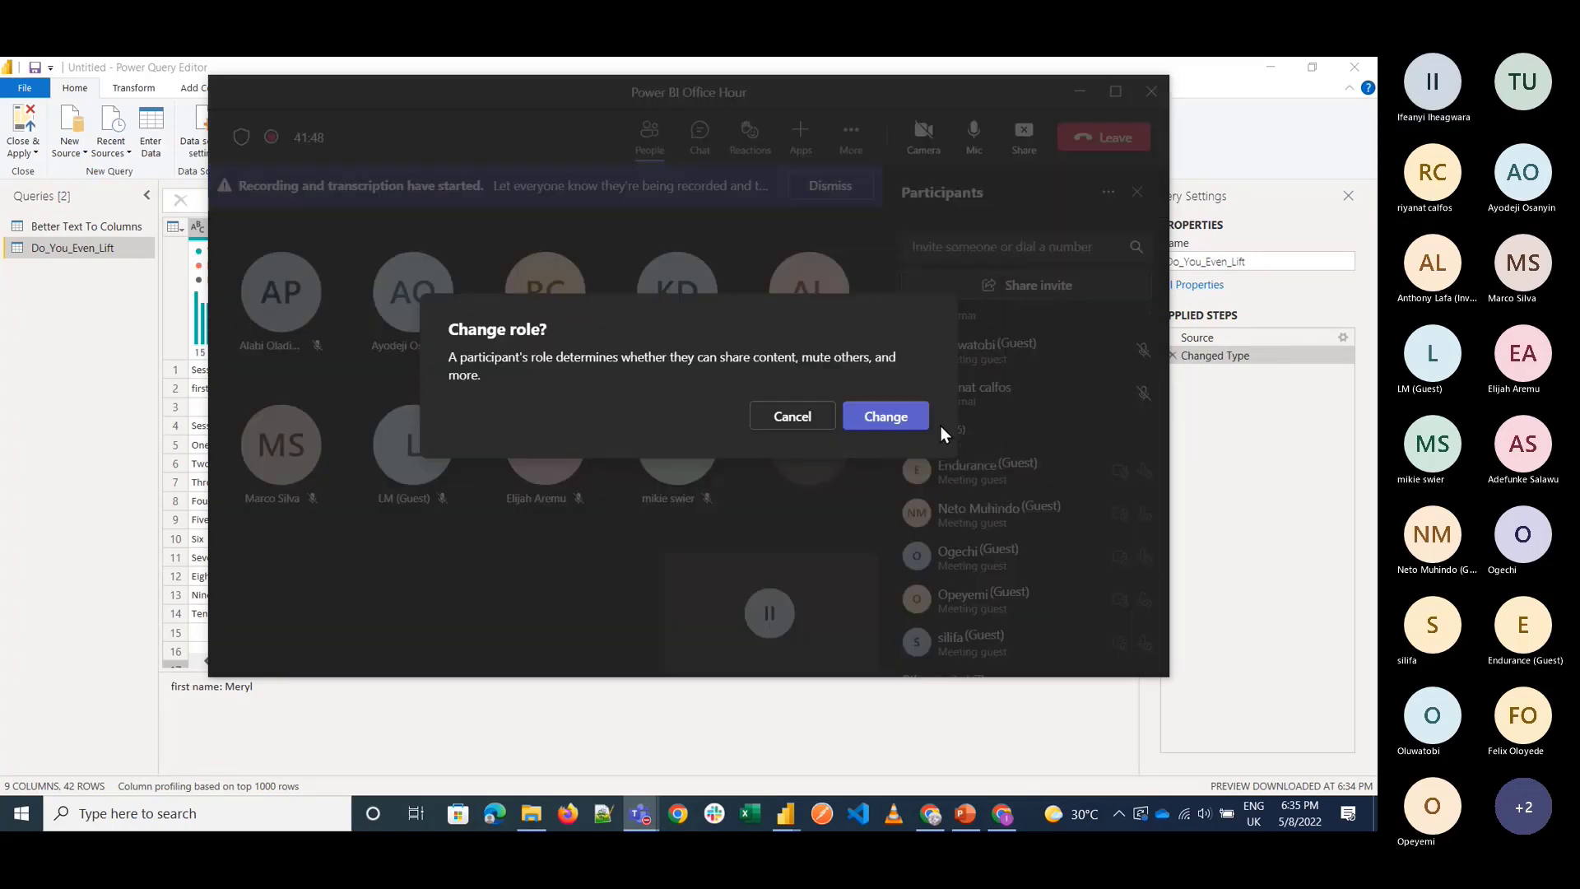
left_click(903, 420)
Make the four remaining meeting attendees presenters so that nobody keeps the attendee role.
right_click(990, 514)
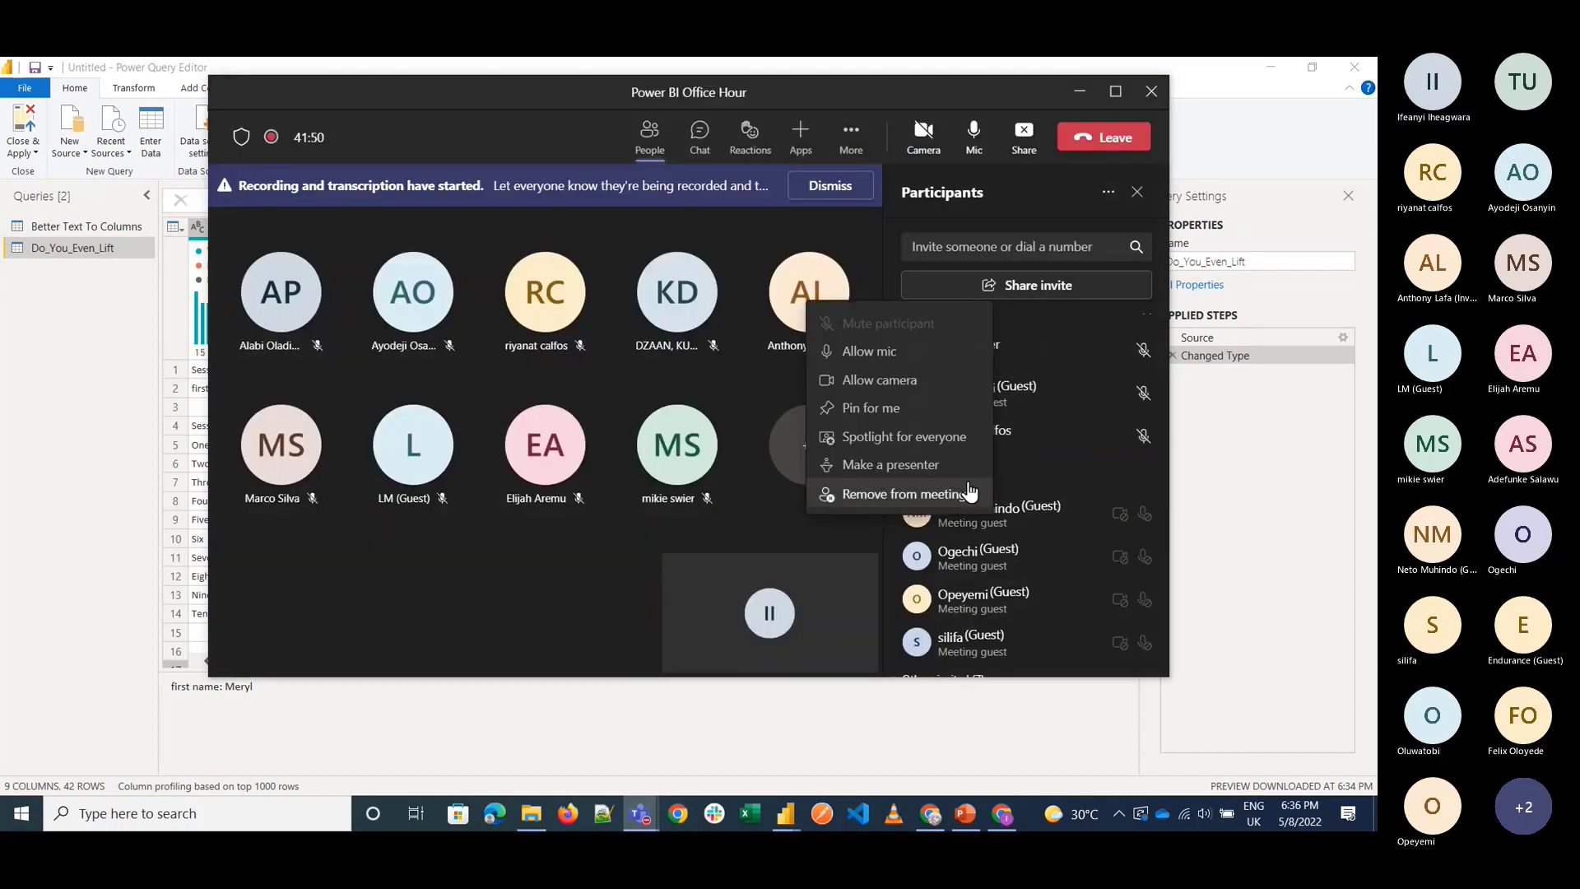
left_click(938, 465)
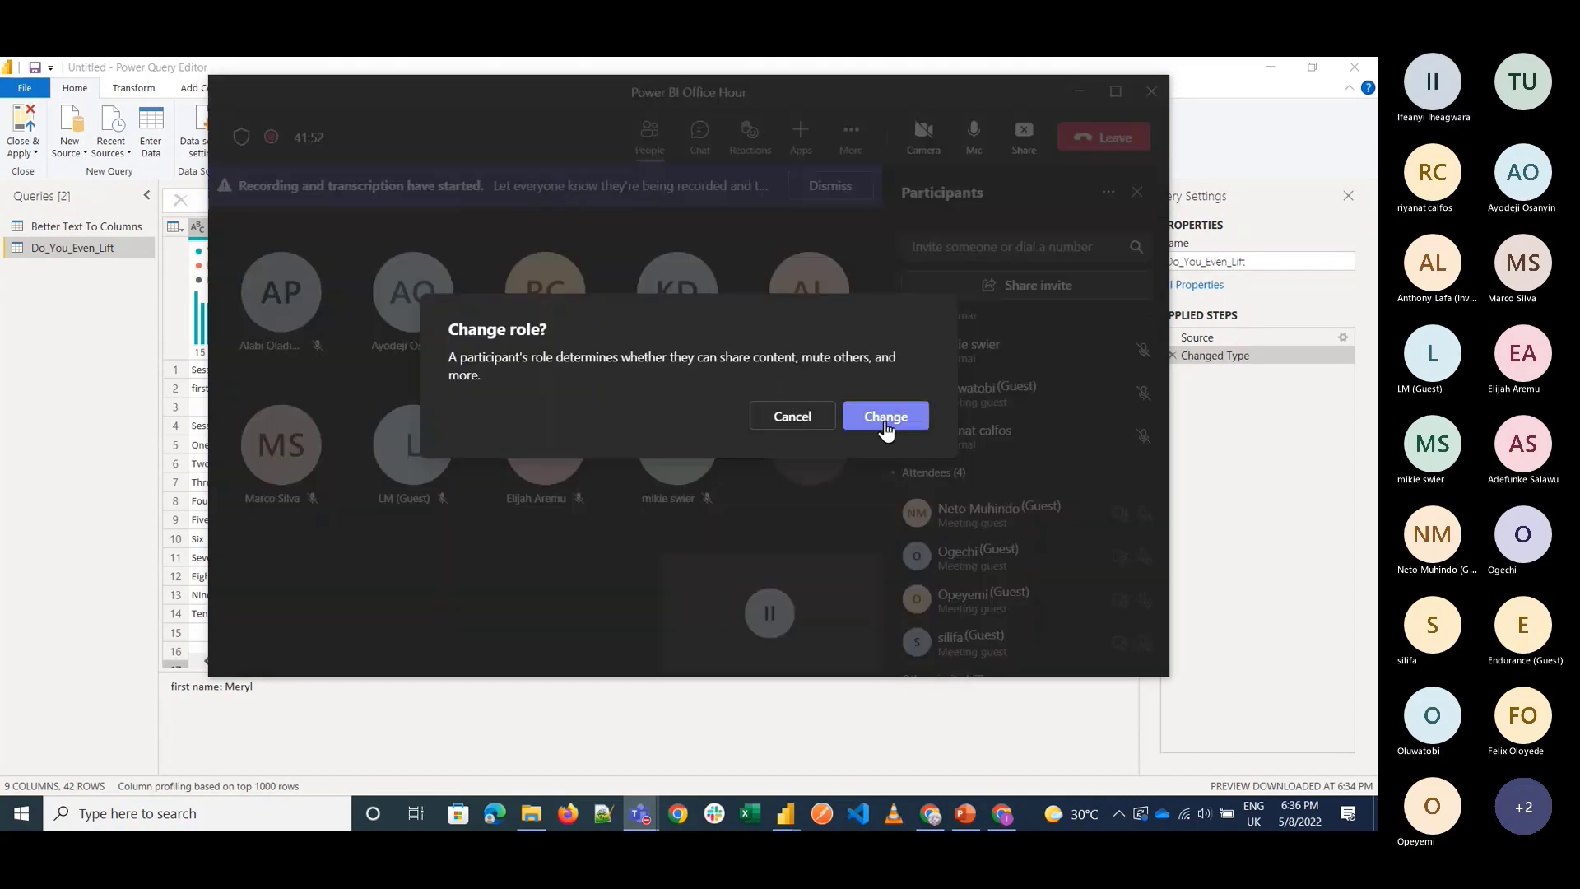
left_click(884, 423)
right_click(969, 570)
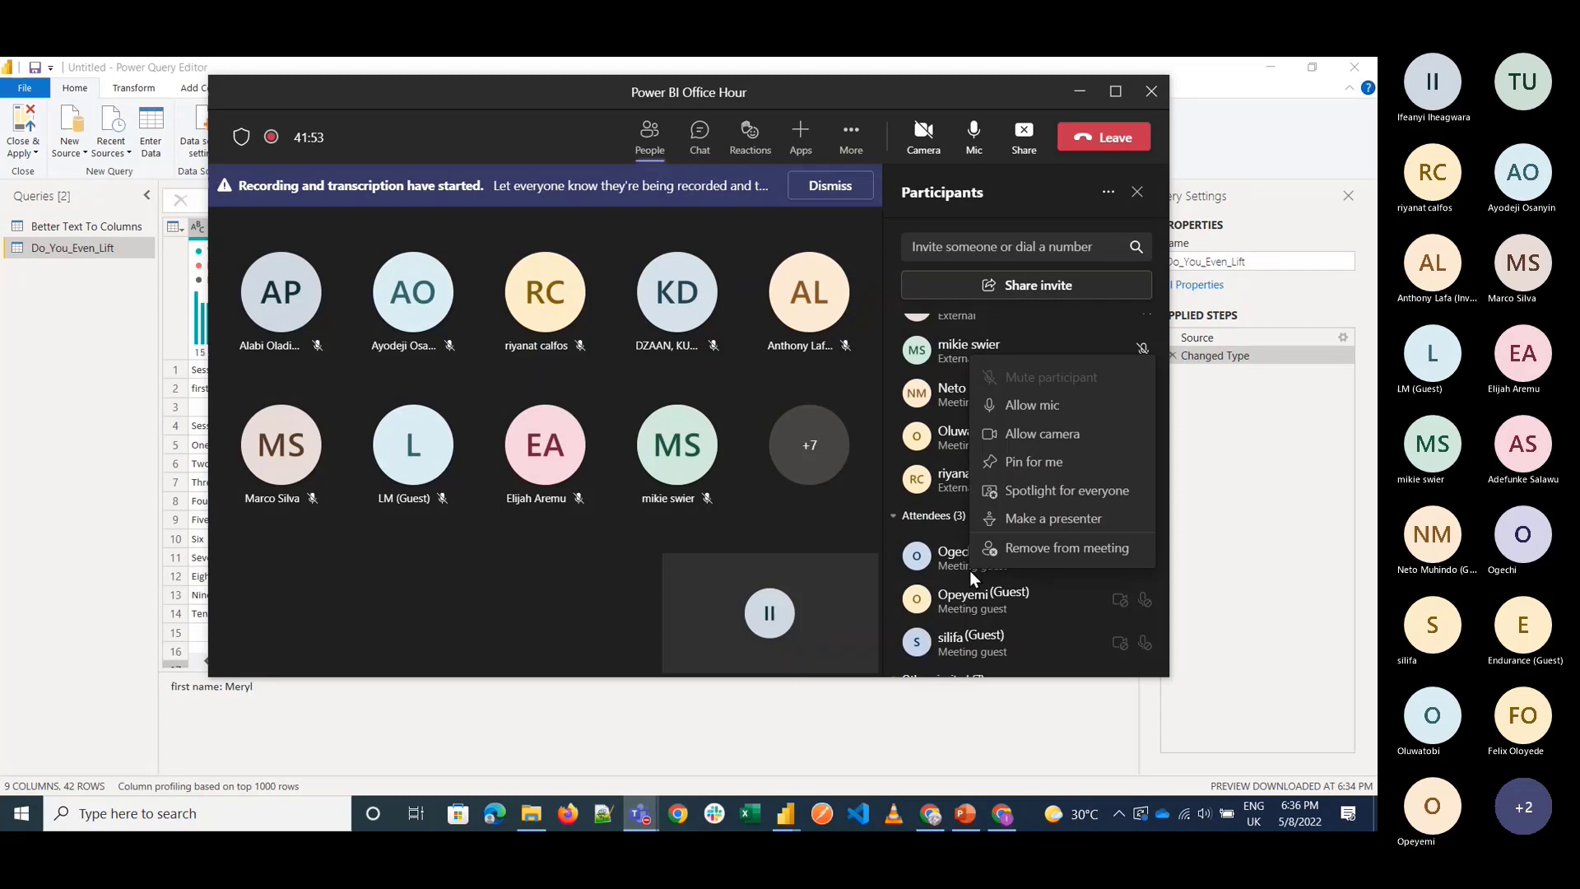
left_click(1002, 517)
left_click(886, 421)
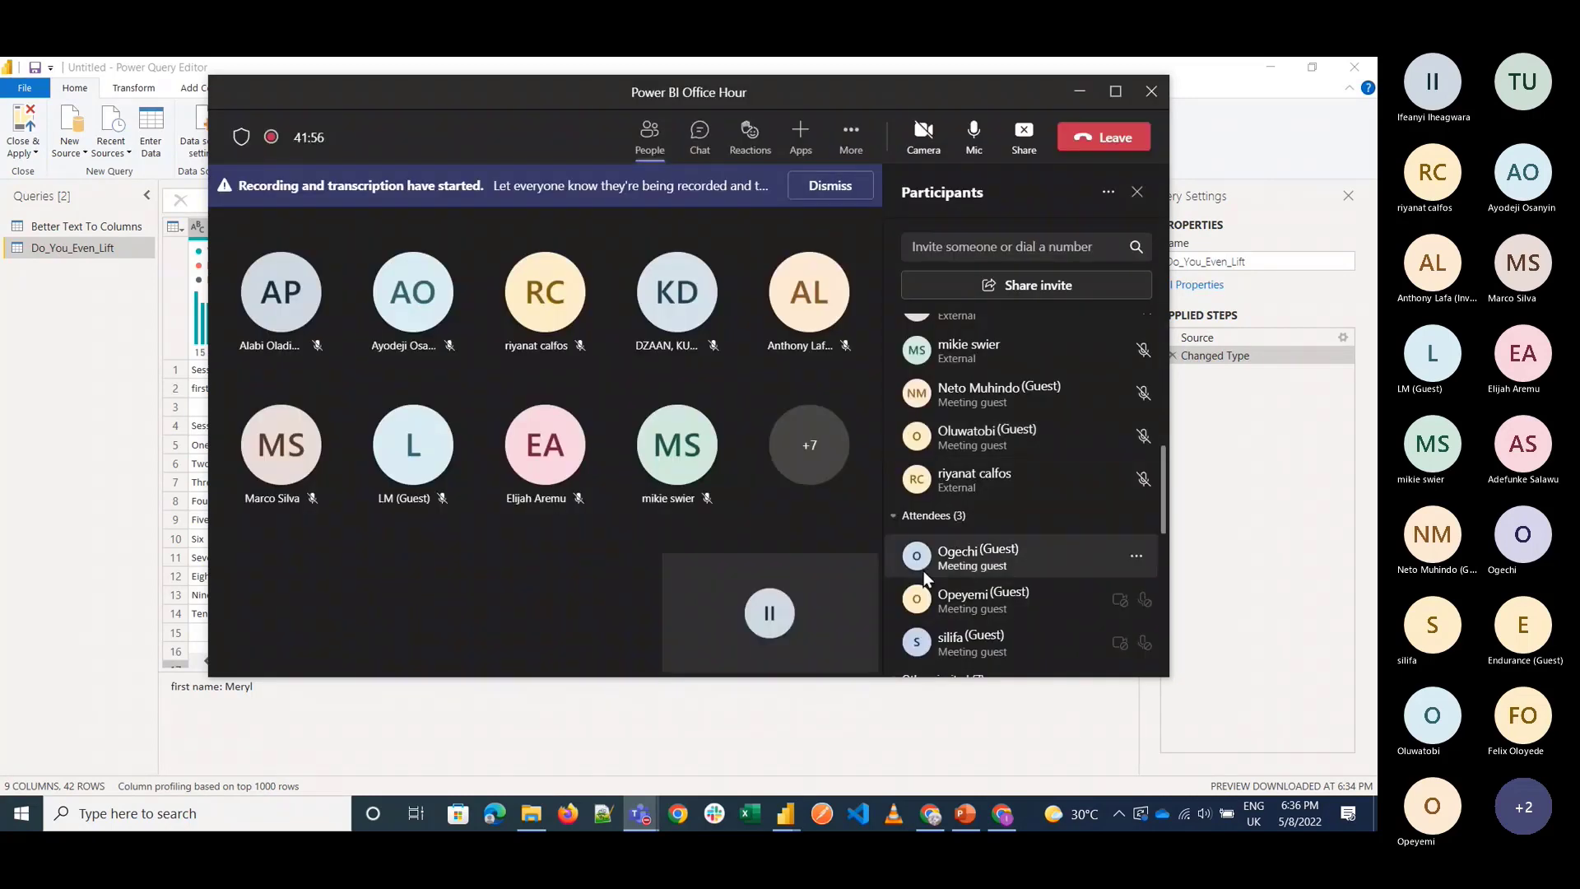
right_click(955, 481)
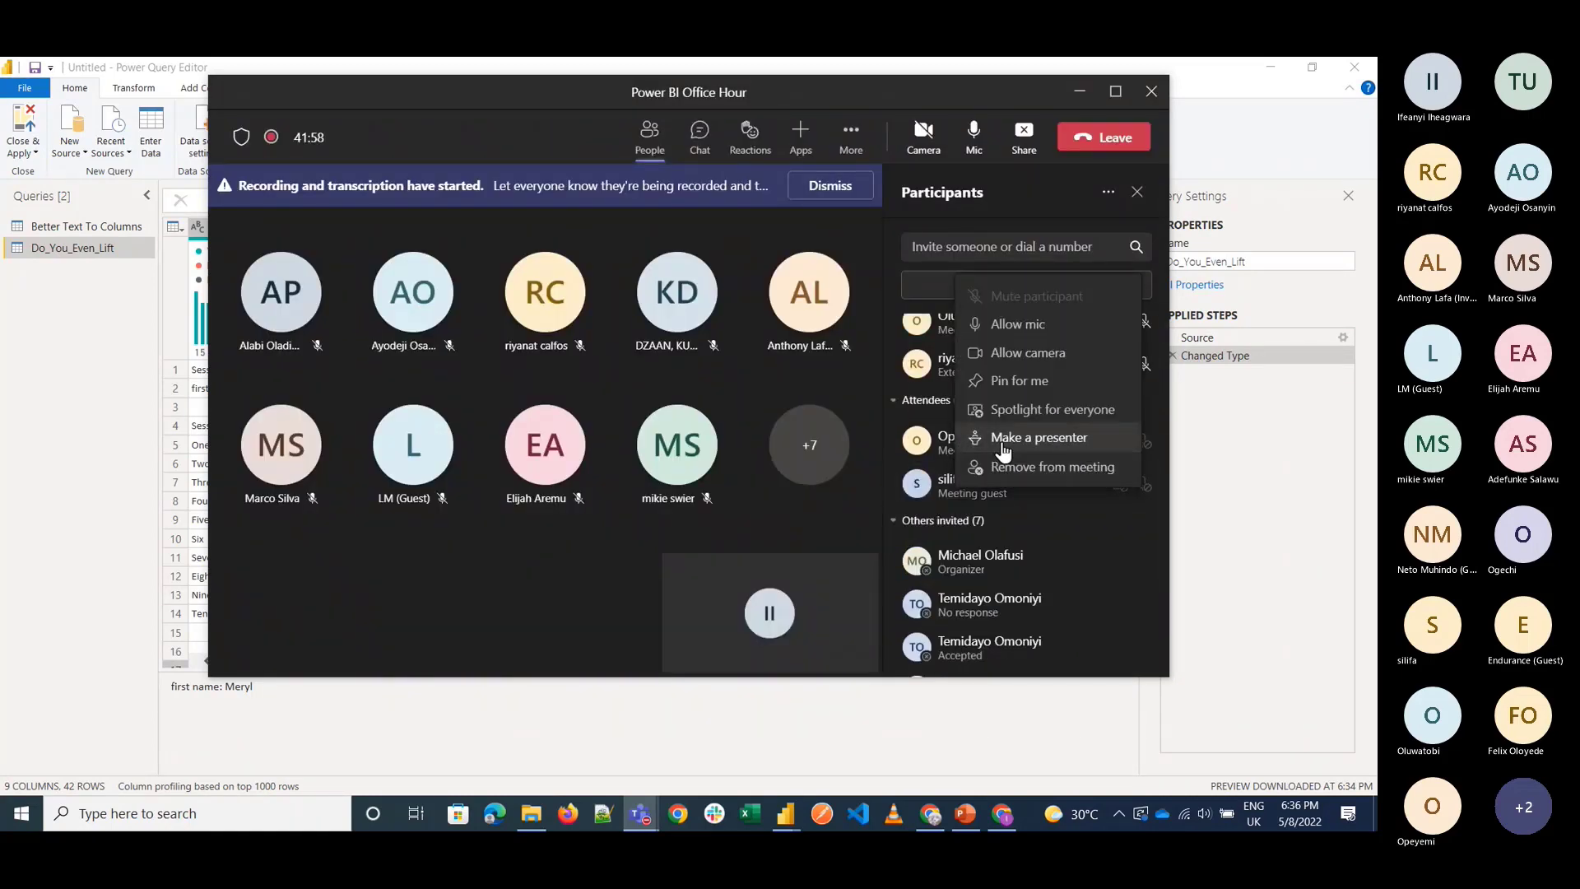
left_click(1002, 443)
left_click(887, 416)
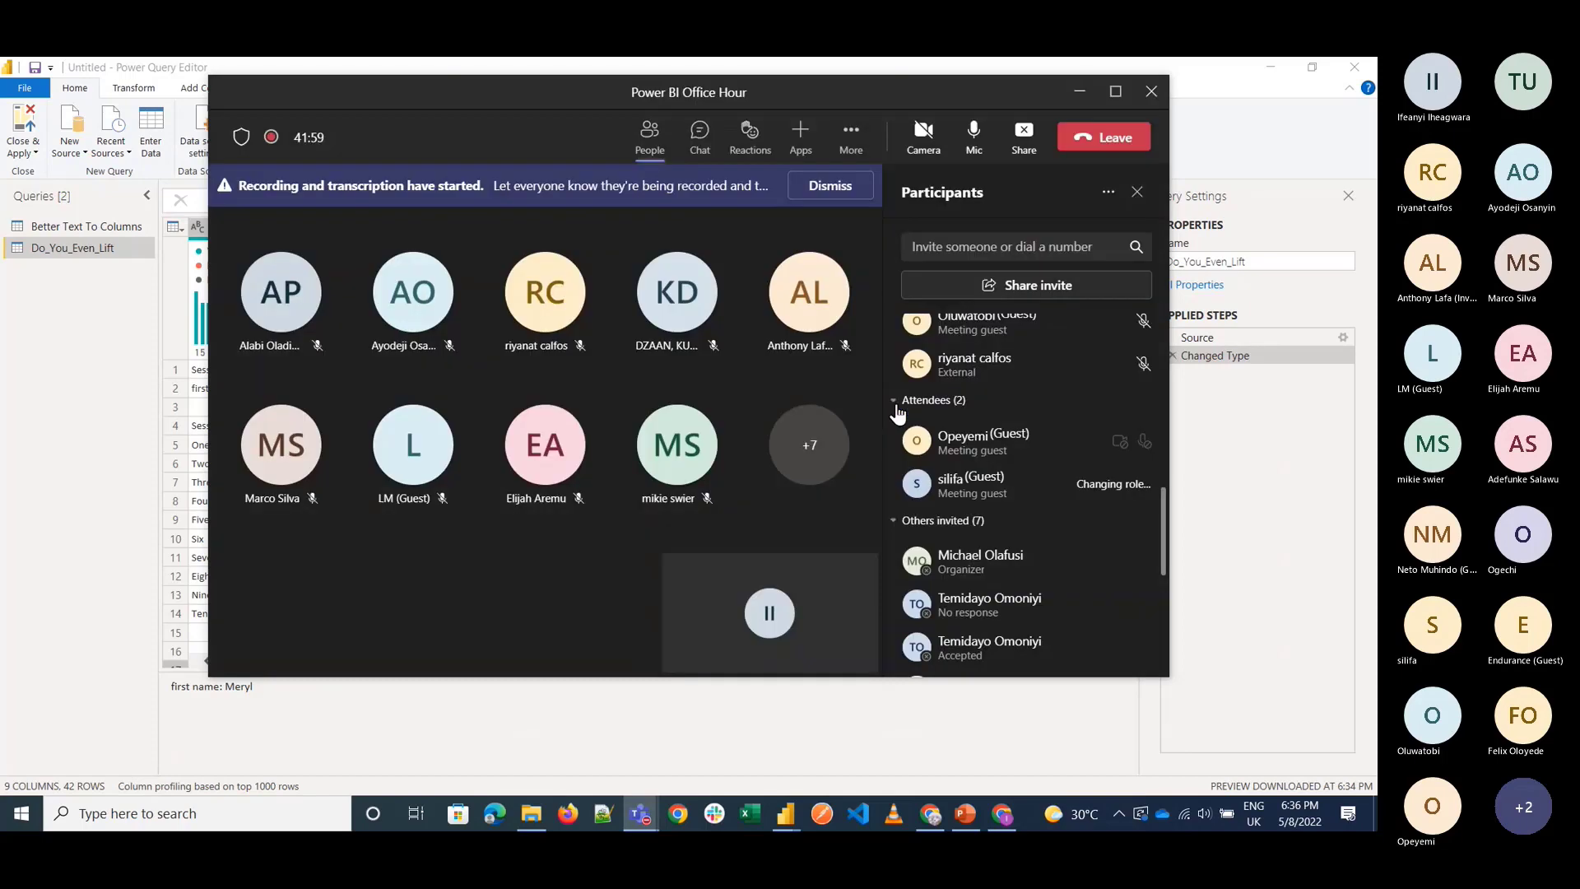
right_click(1002, 465)
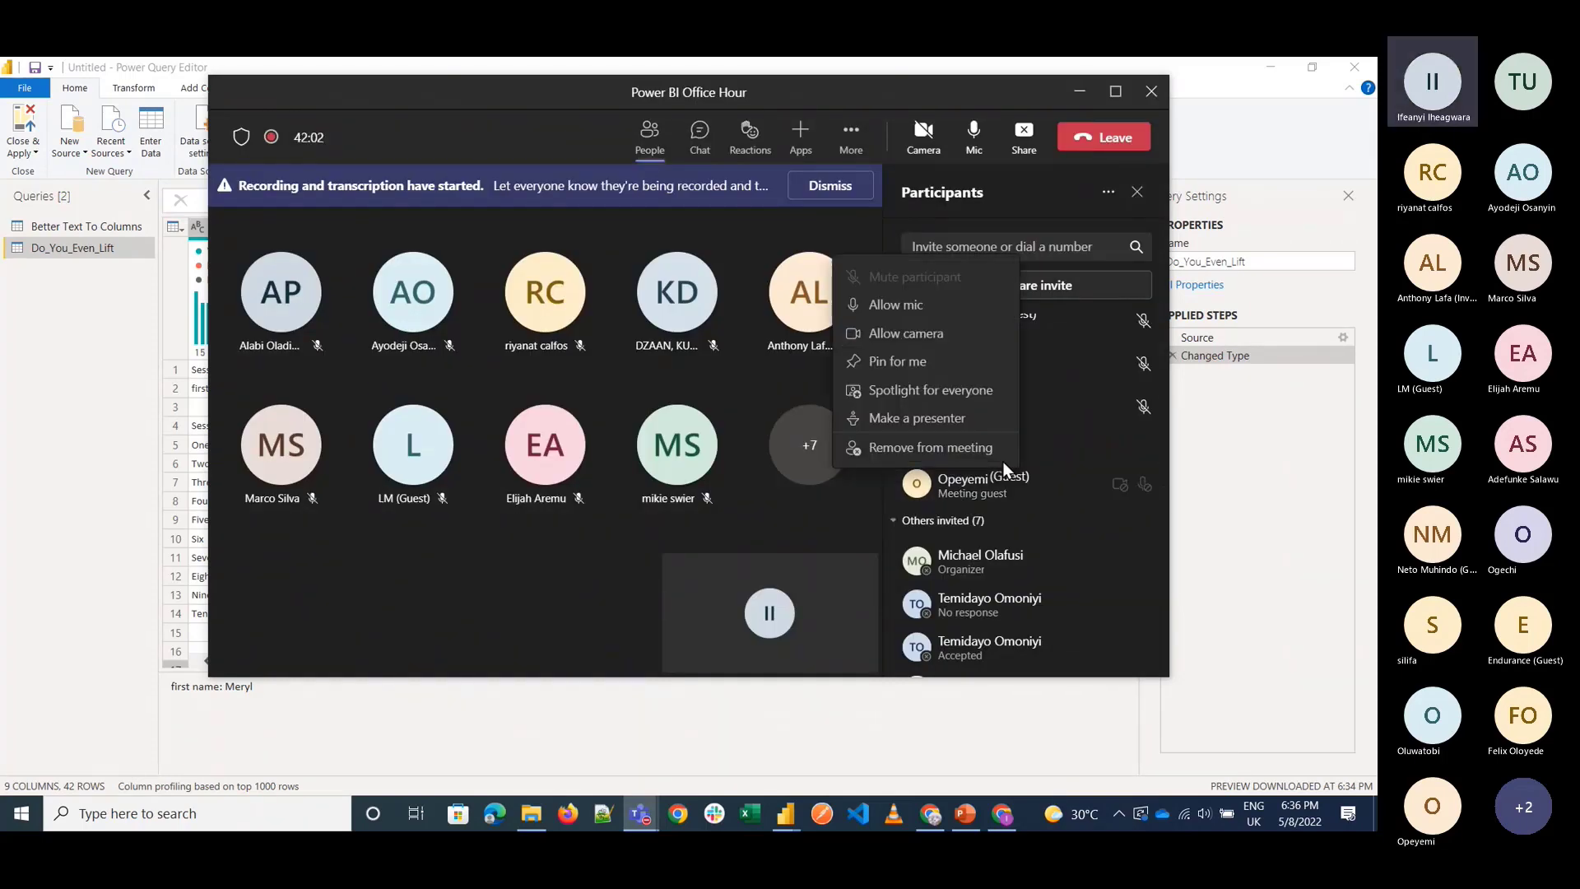
left_click(959, 421)
left_click(884, 415)
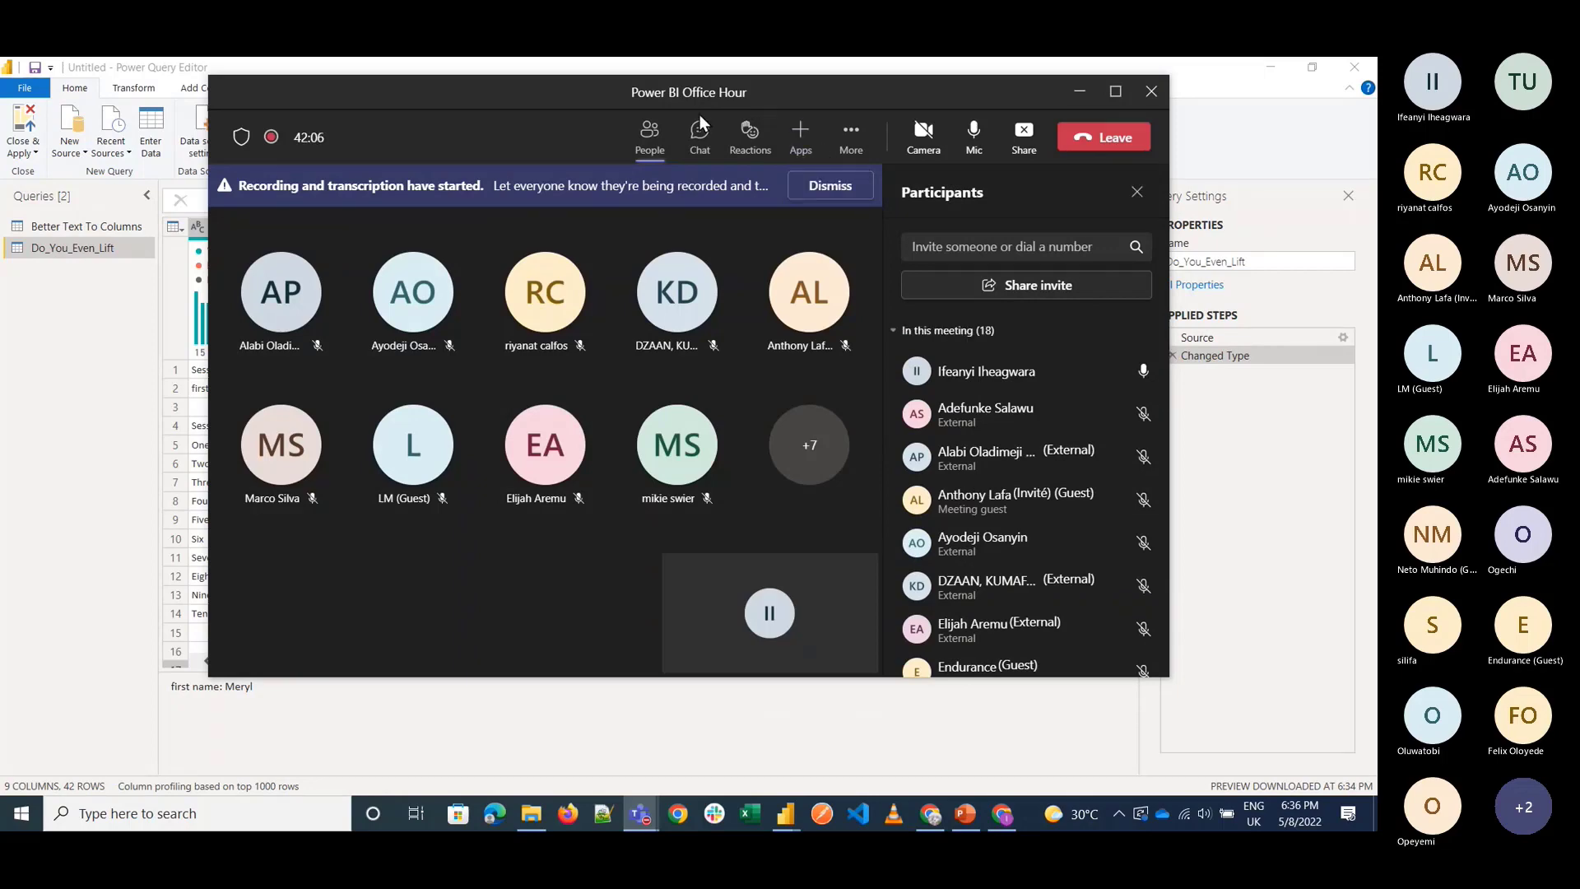
Check the Teams meeting chat and return to the Do_You_Even_Lift query in Power Query Editor.
left_click(702, 146)
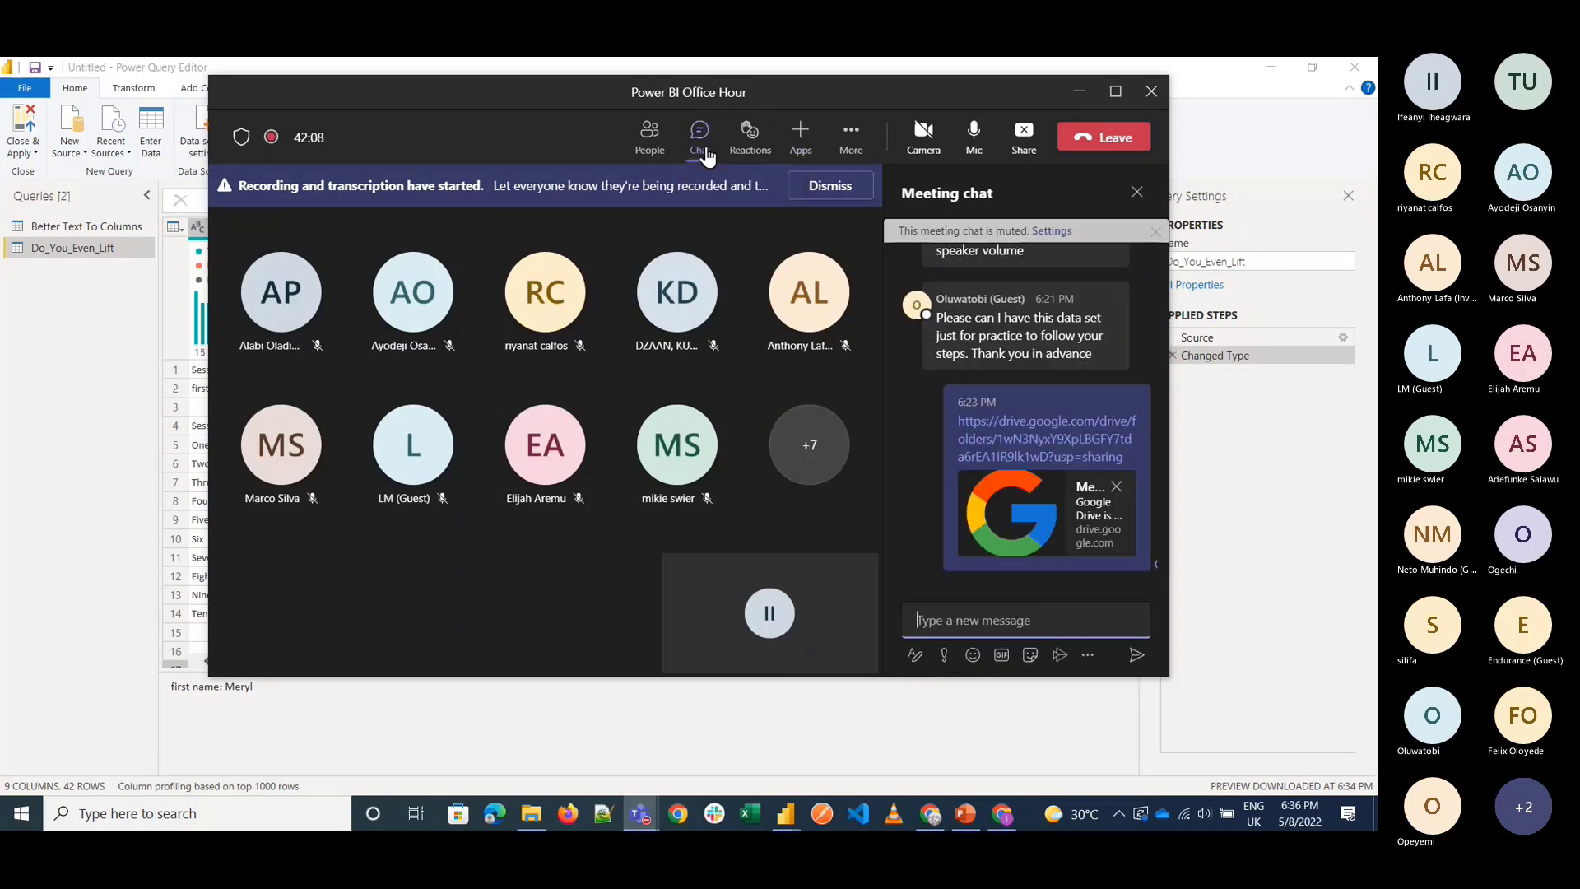
left_click(841, 61)
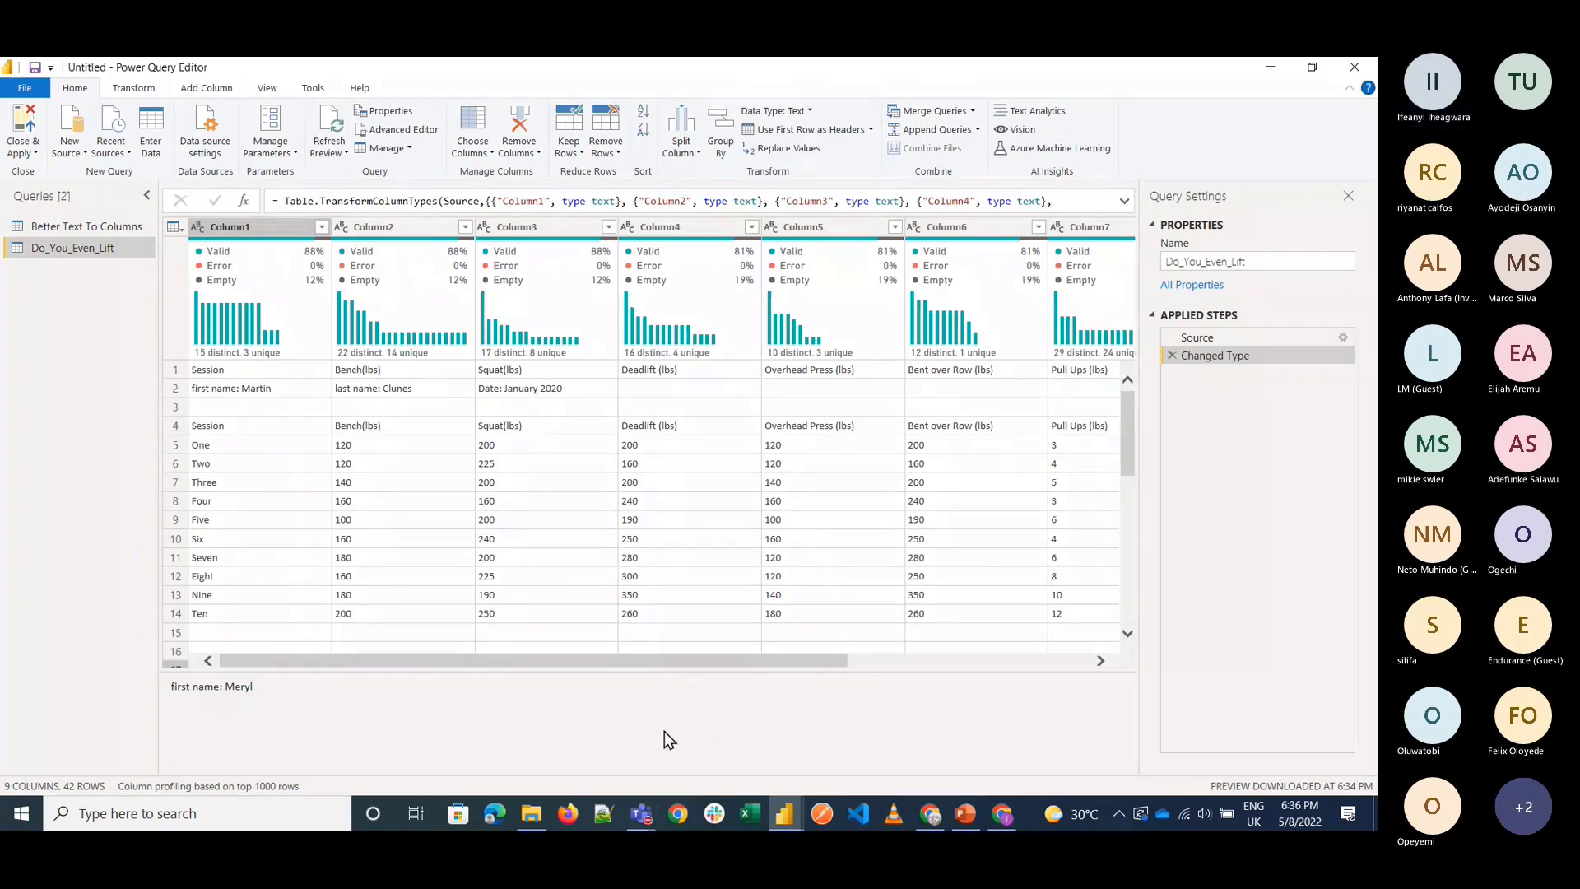
left_click(641, 813)
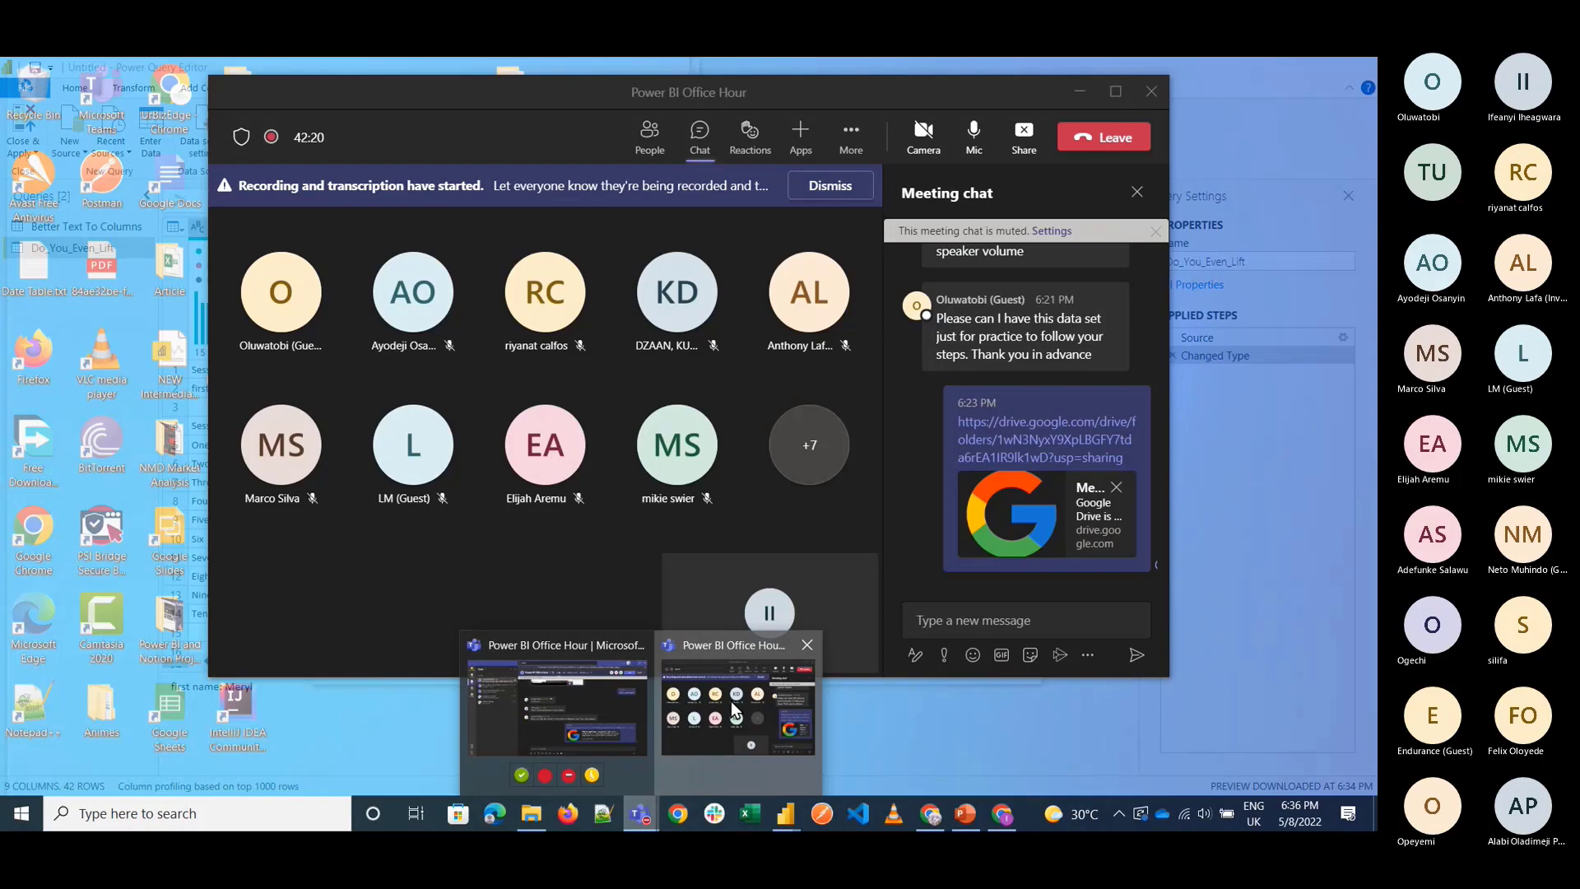
left_click(735, 710)
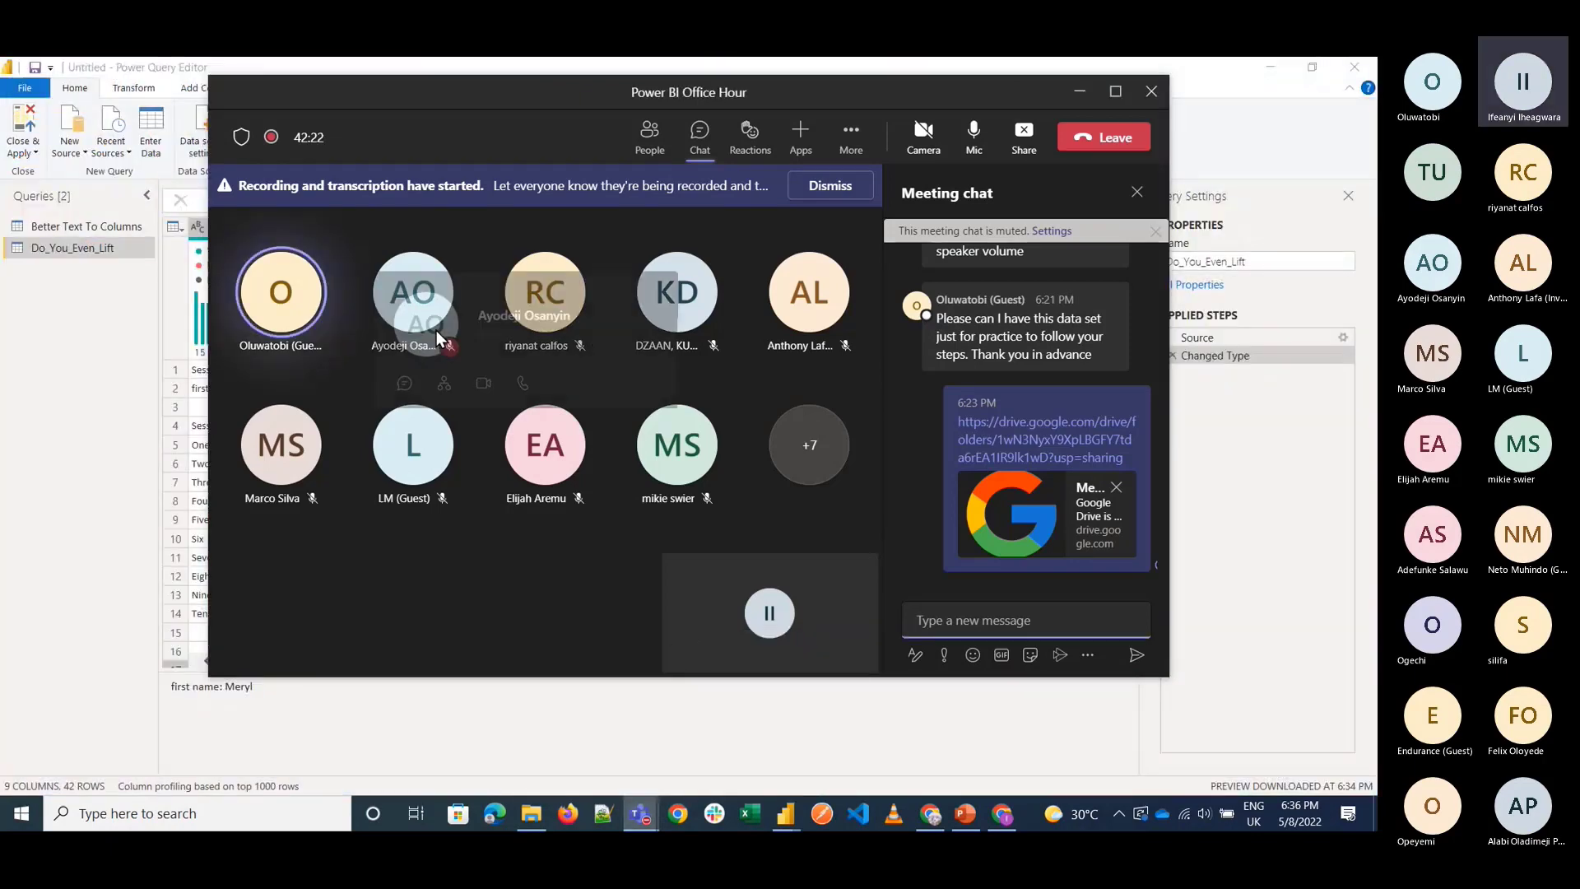
left_click(202, 406)
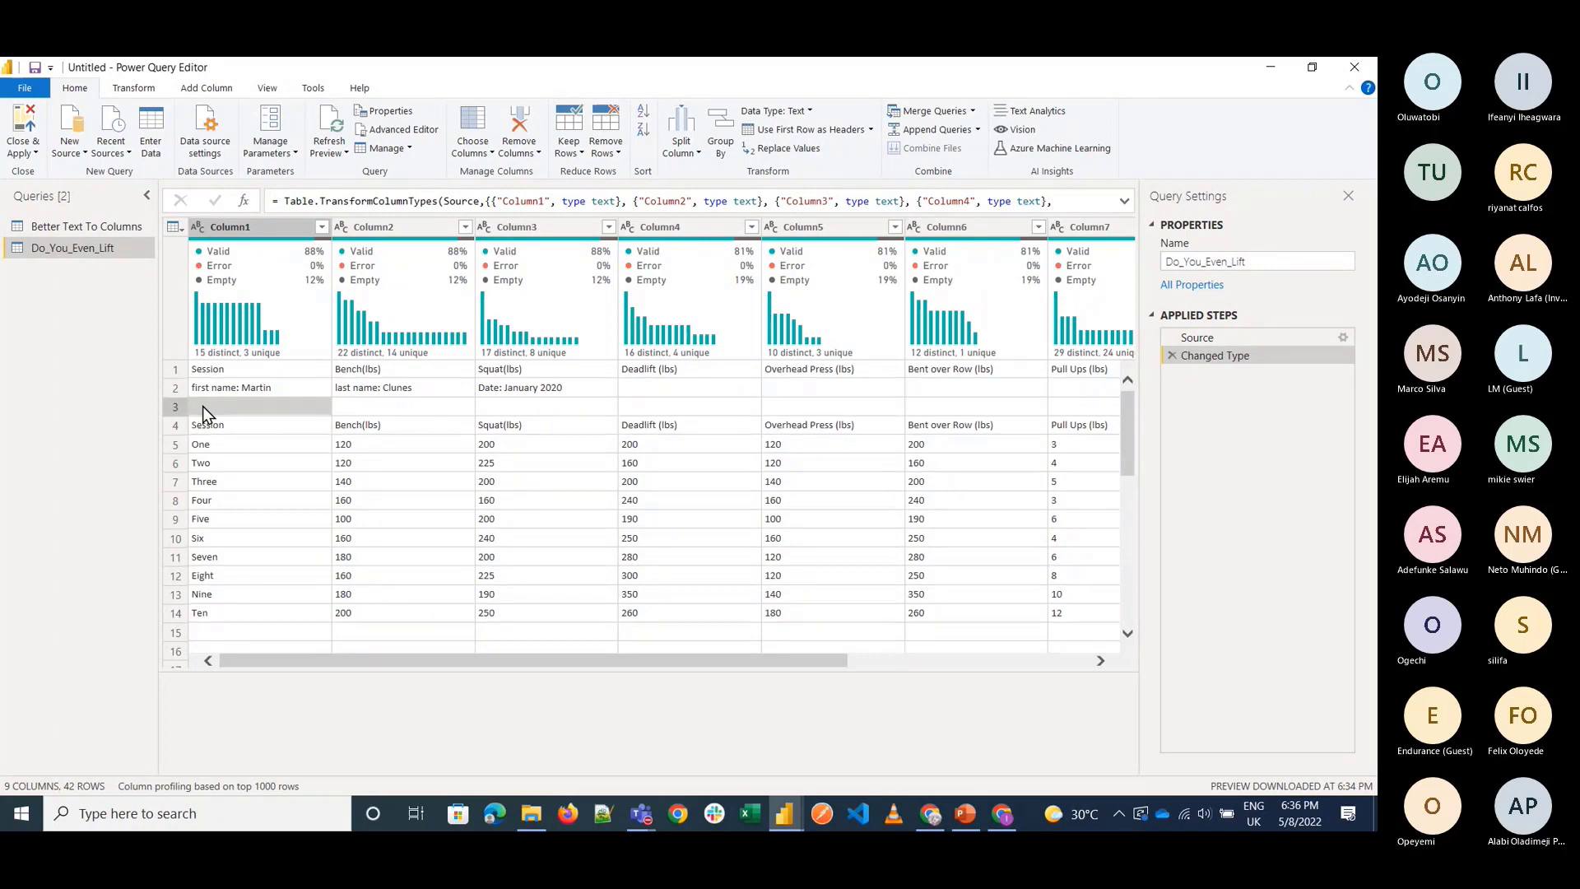
Examine Column1 of the Do_You_Even_Lift query for the header, name and blank rows separating the session blocks.
scroll(203, 406, "down", 1)
scroll(212, 374, "up", 1)
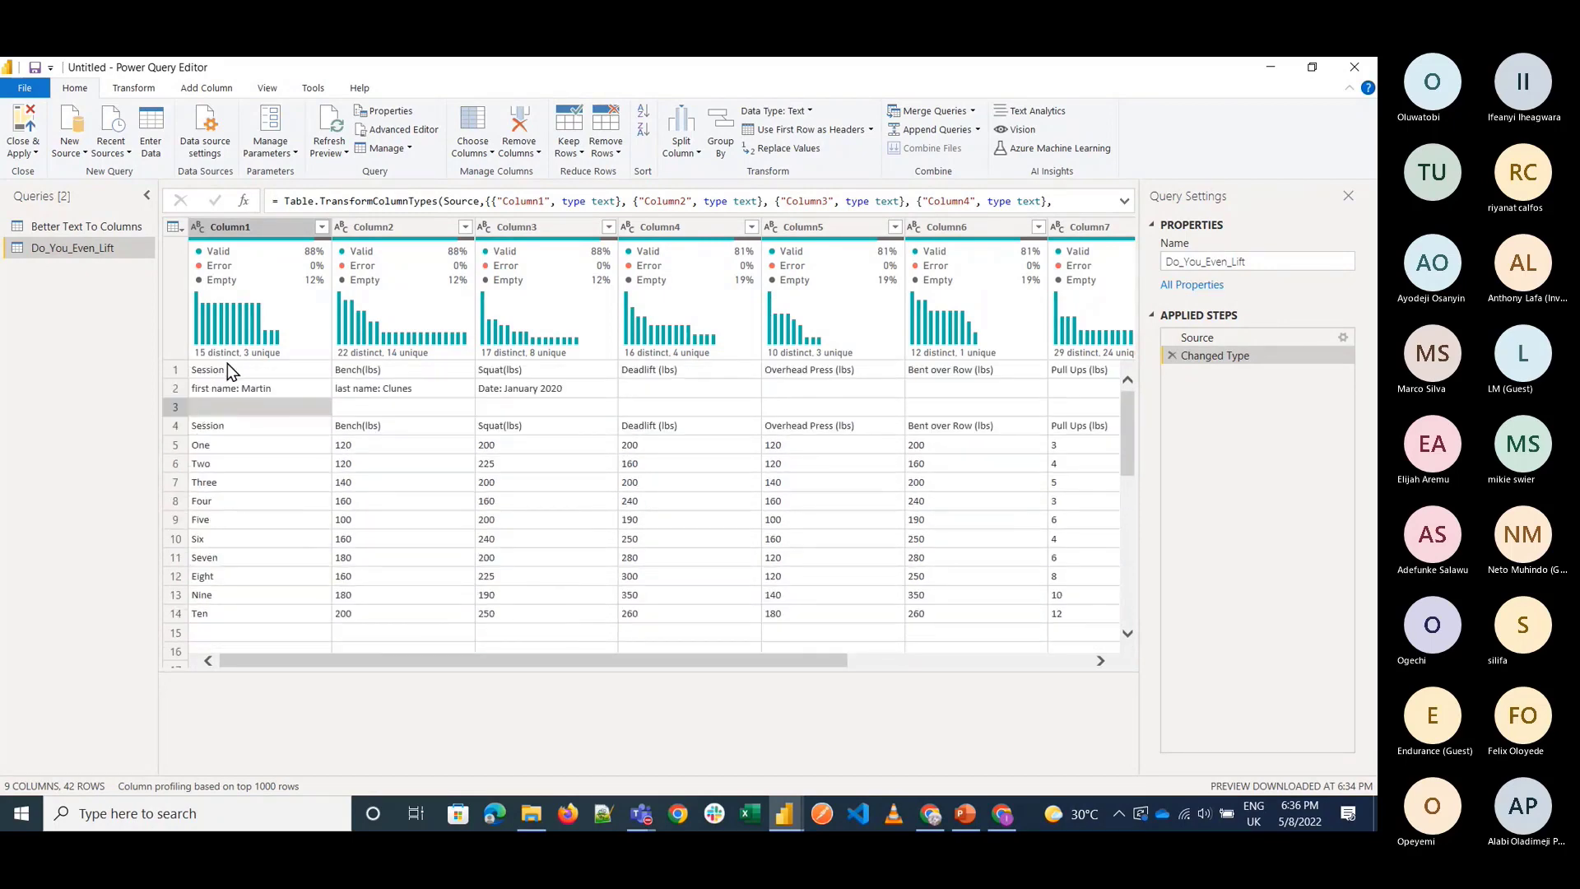
left_click(228, 367)
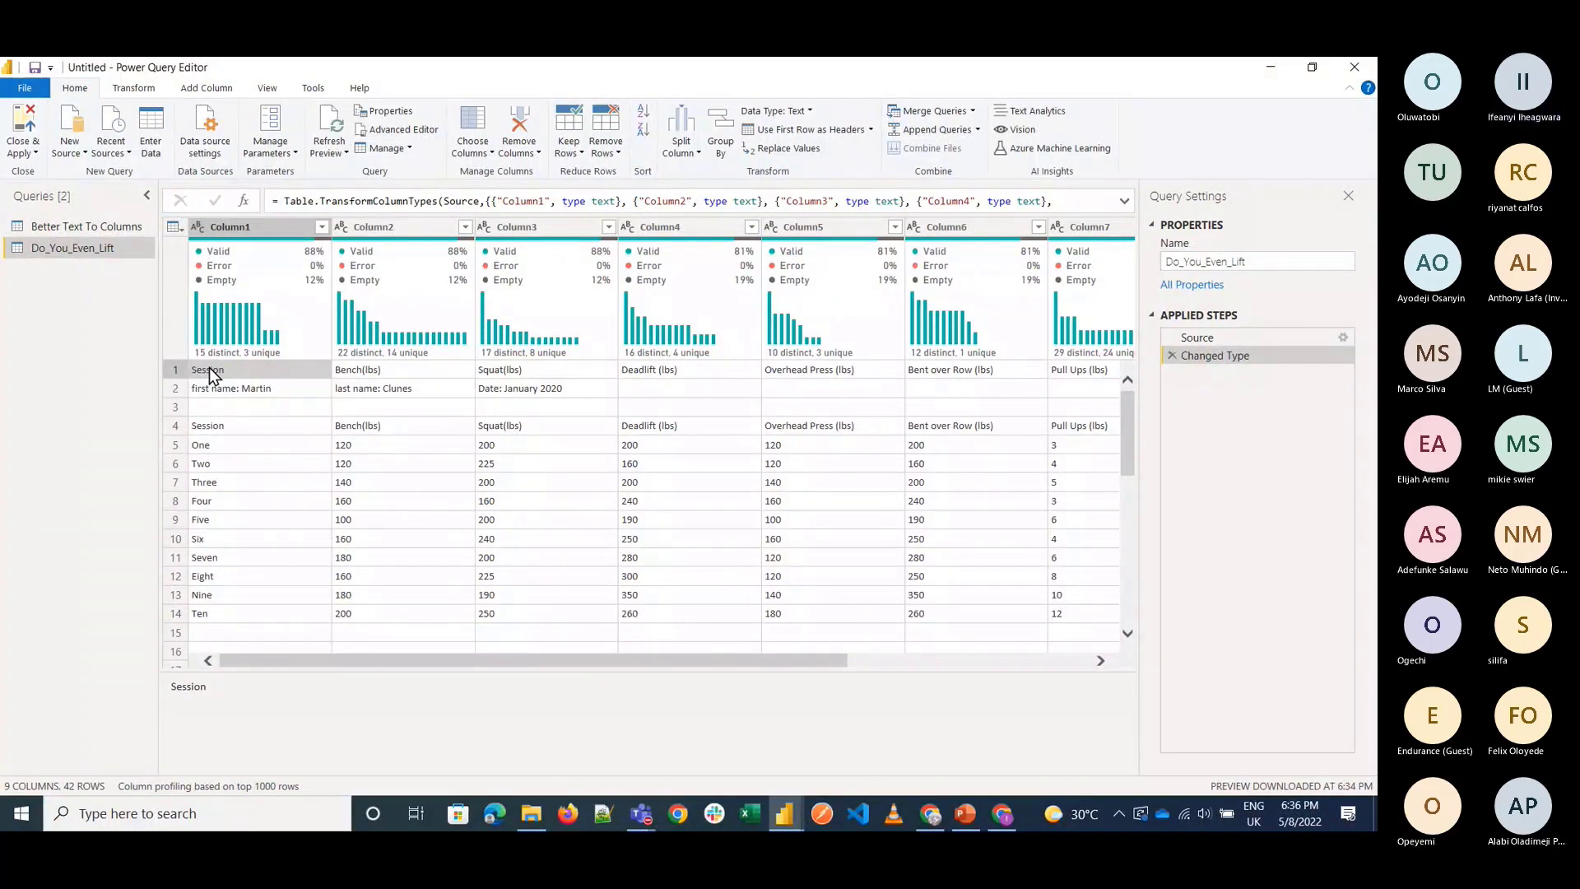
right_click(210, 372)
key("Escape")
left_click(270, 231)
scroll(299, 455, "down", 4)
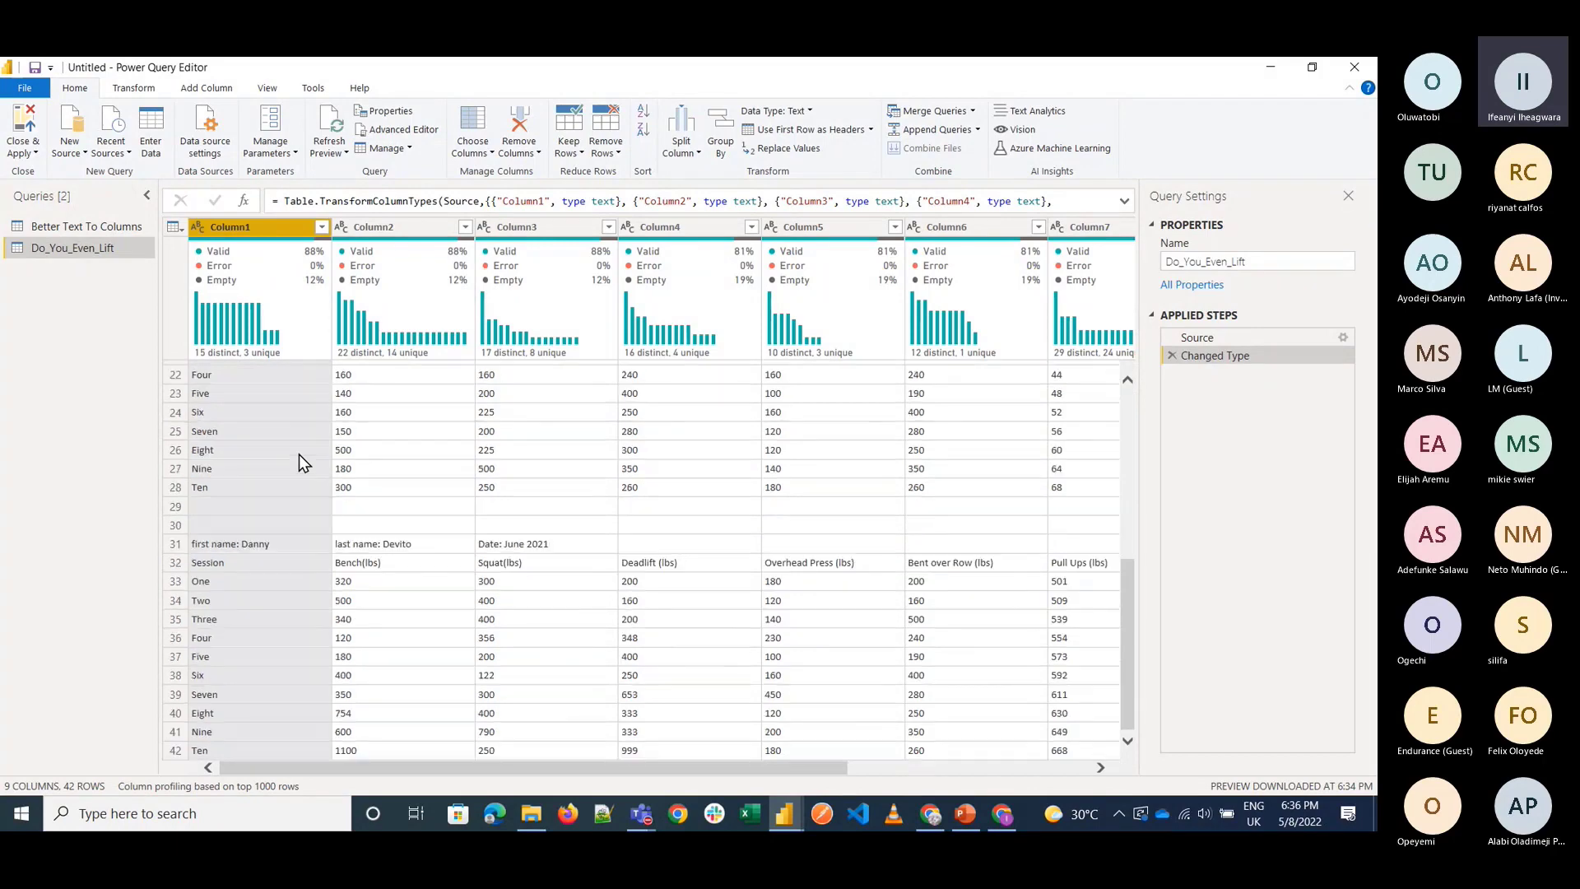
scroll(298, 454, "up", 4)
Duplicate the Do_You_Even_Lift query and filter the (blank) rows out of Column1 in the copy.
right_click(95, 252)
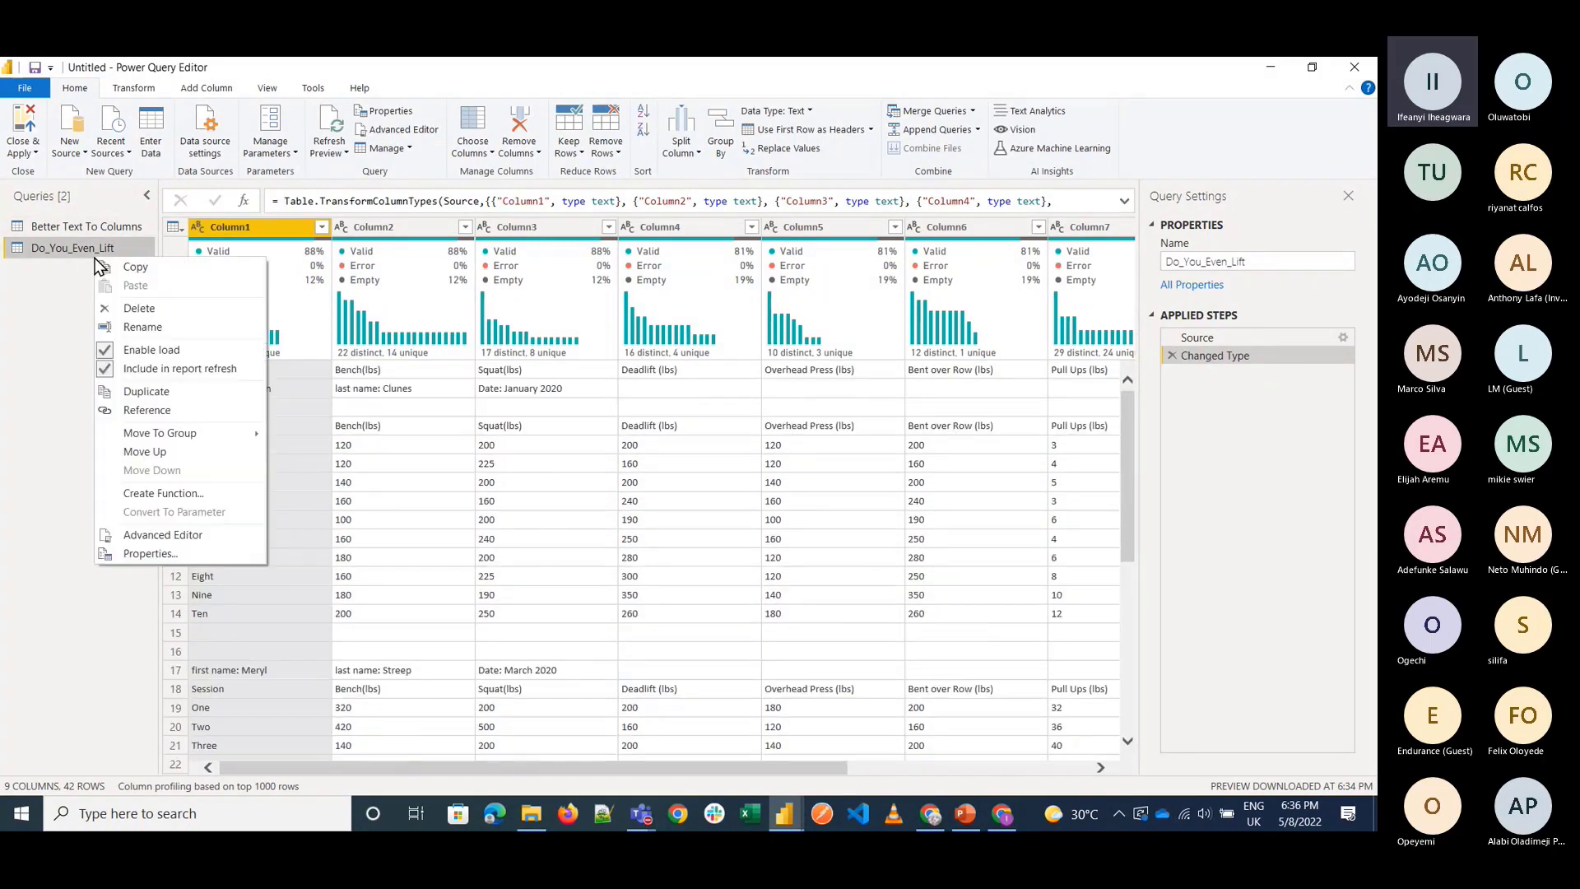
left_click(158, 393)
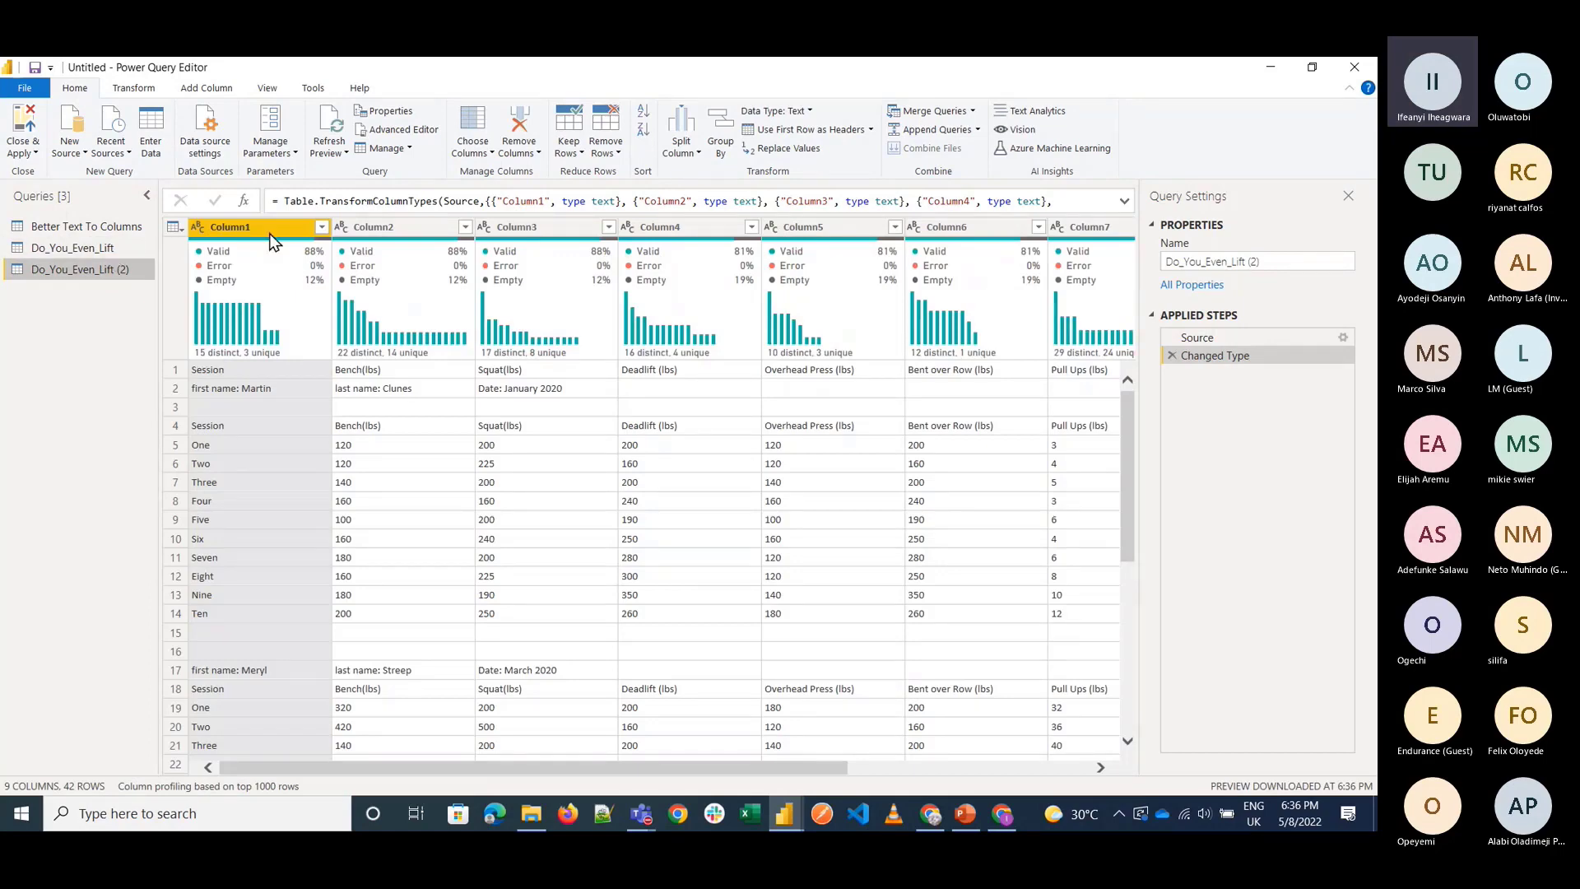
right_click(260, 226)
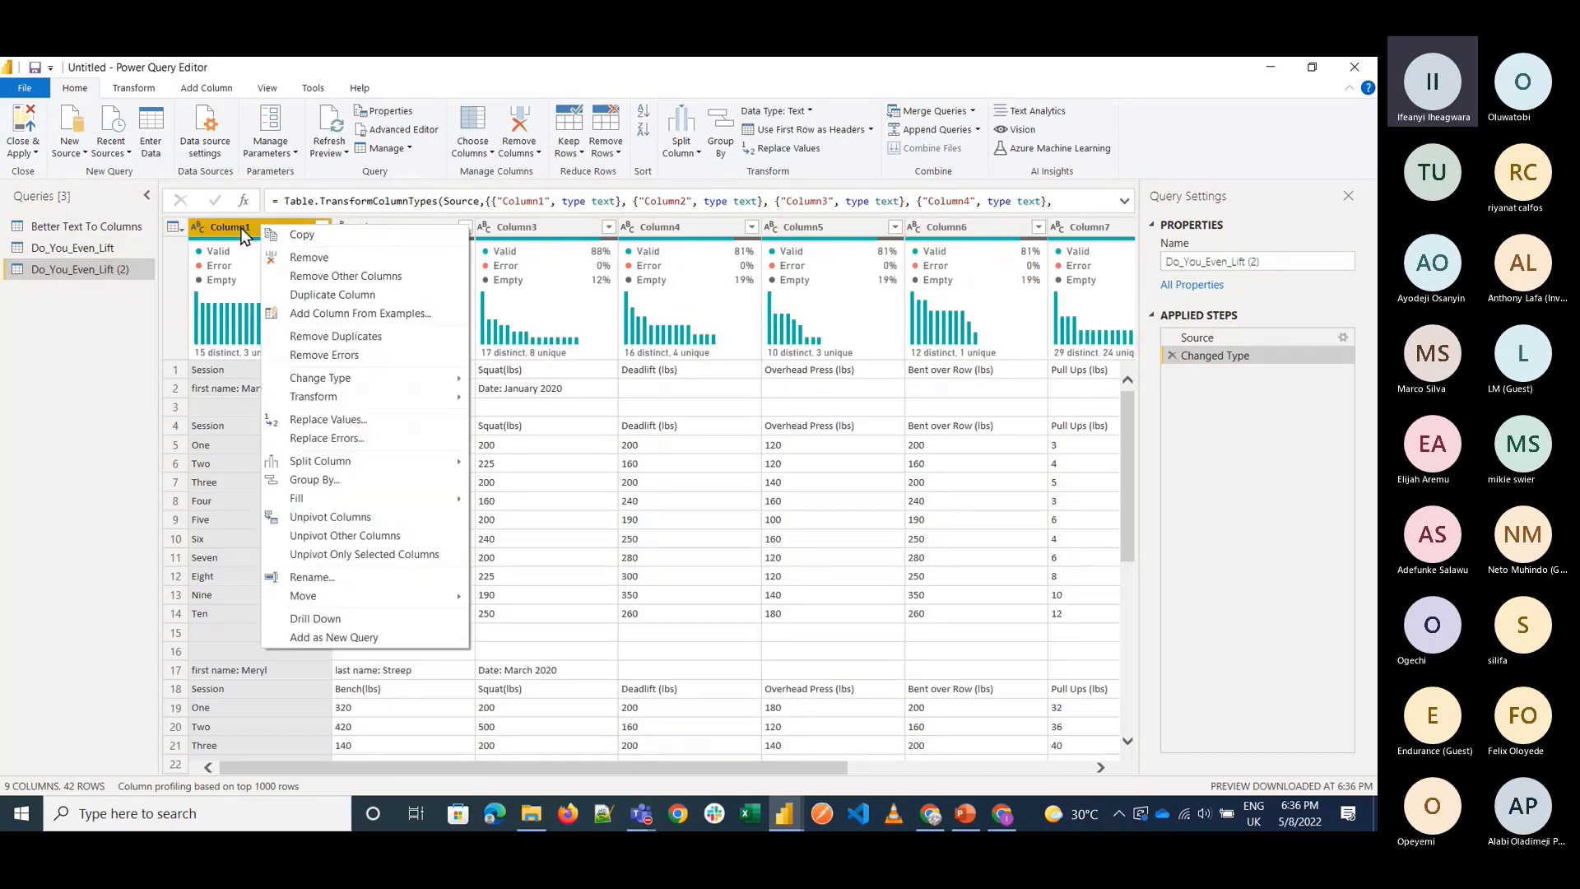
right_click(241, 231)
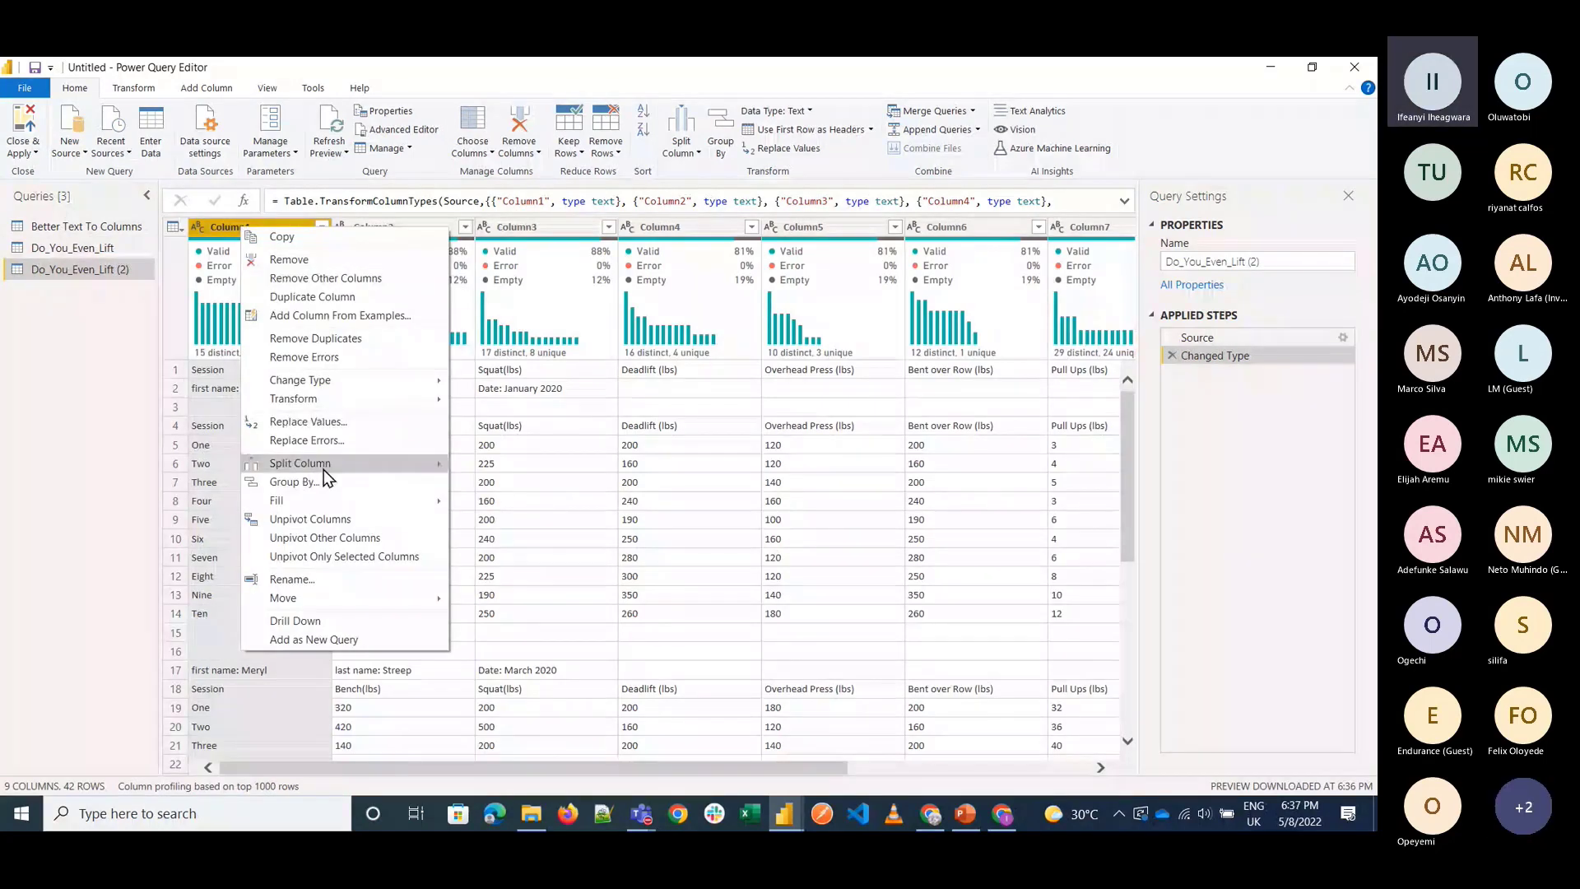
mouse_move(329, 504)
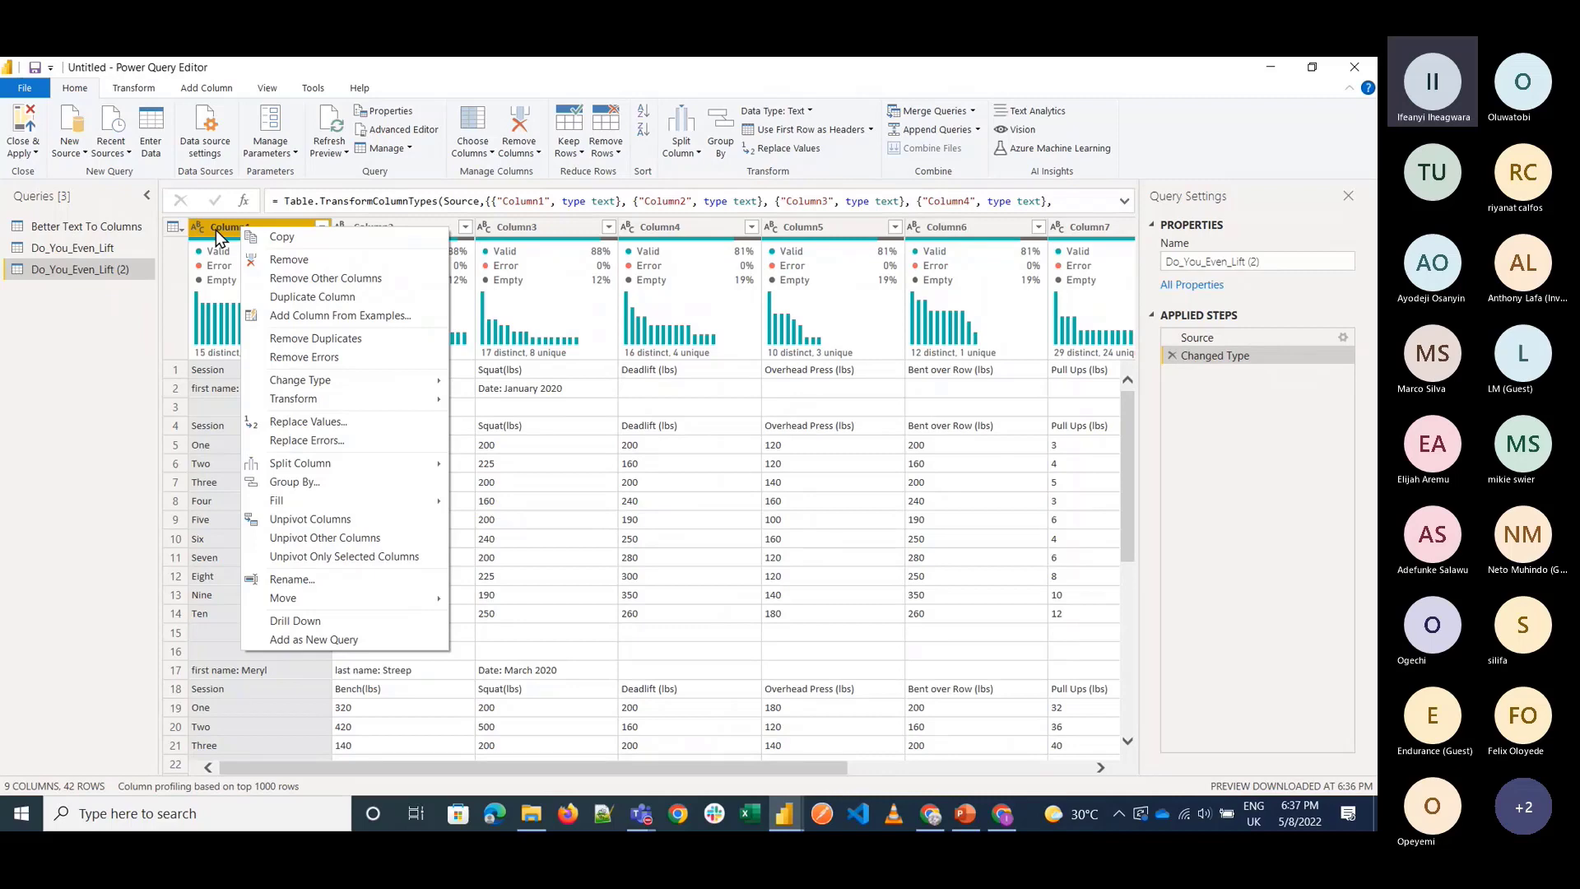
left_click(321, 226)
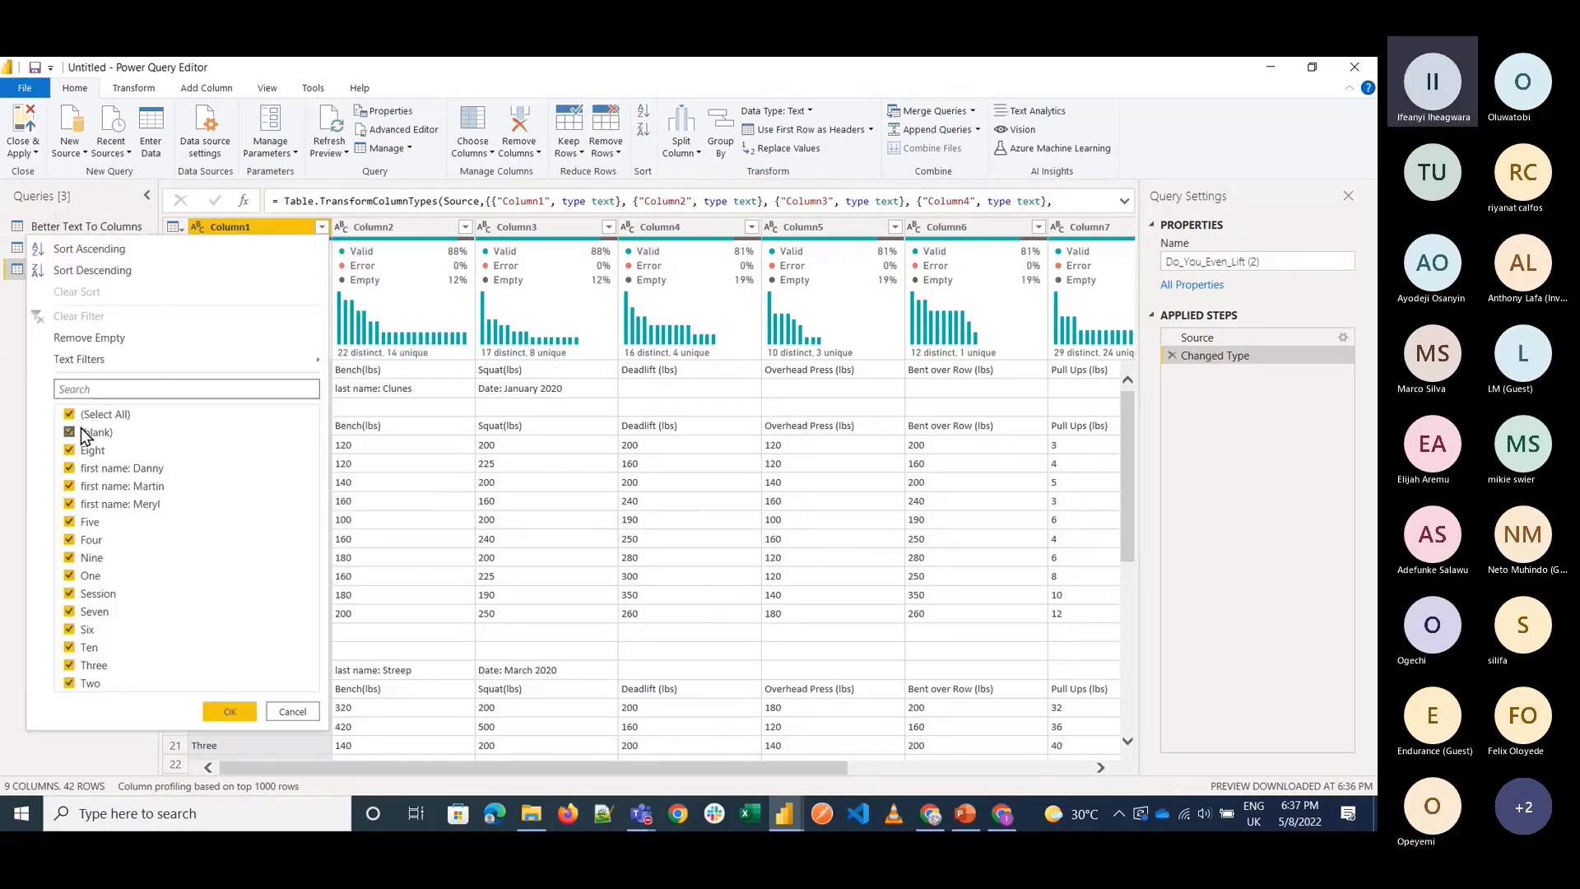
left_click(230, 711)
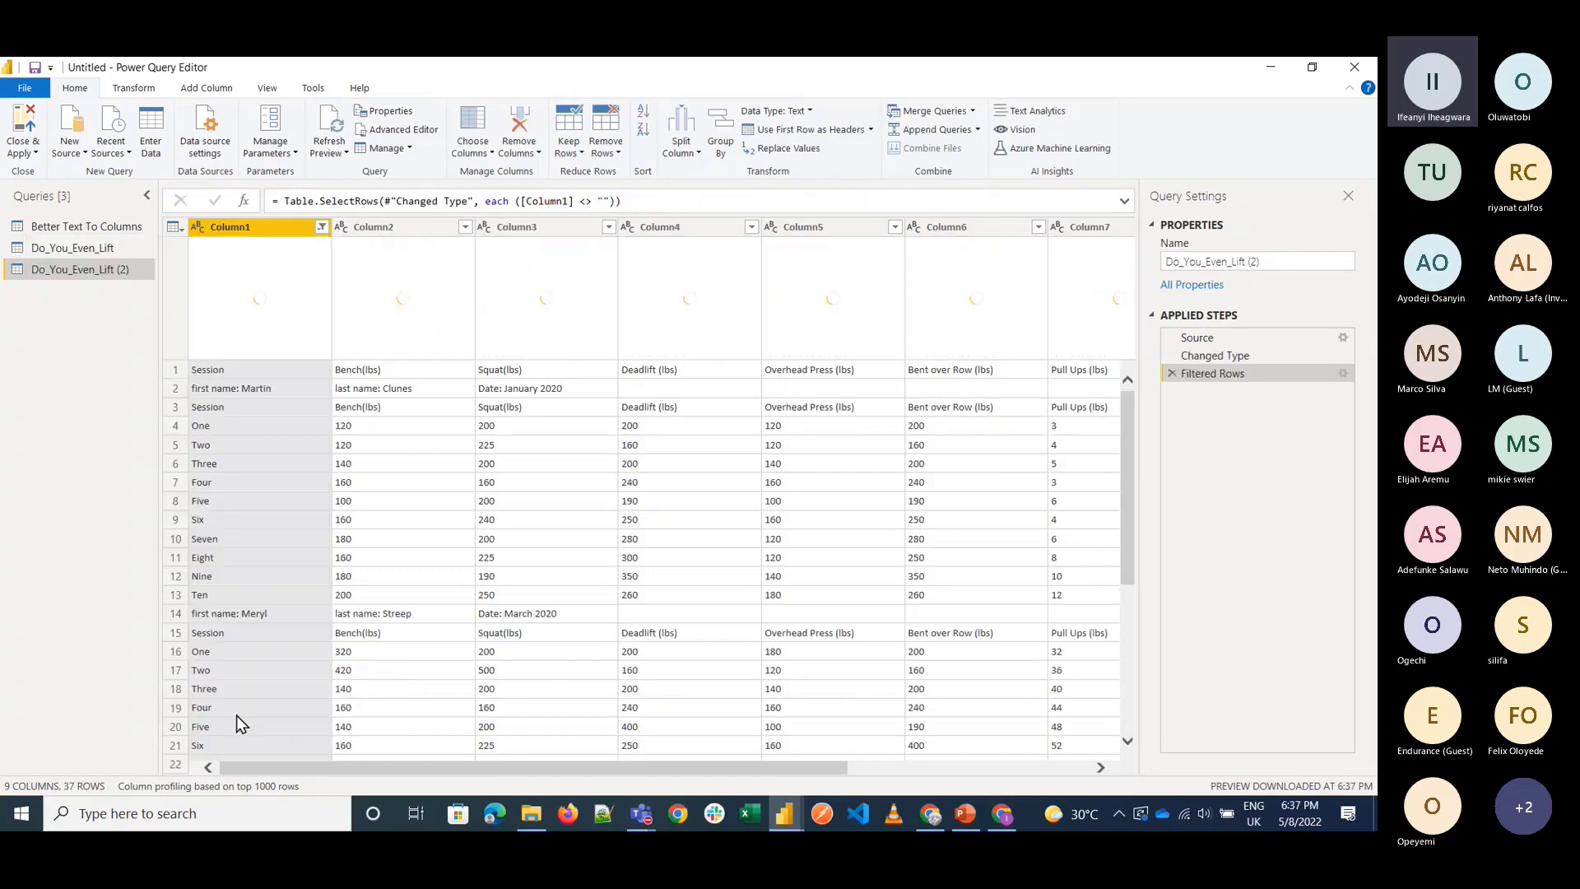
scroll(337, 578, "down", 5)
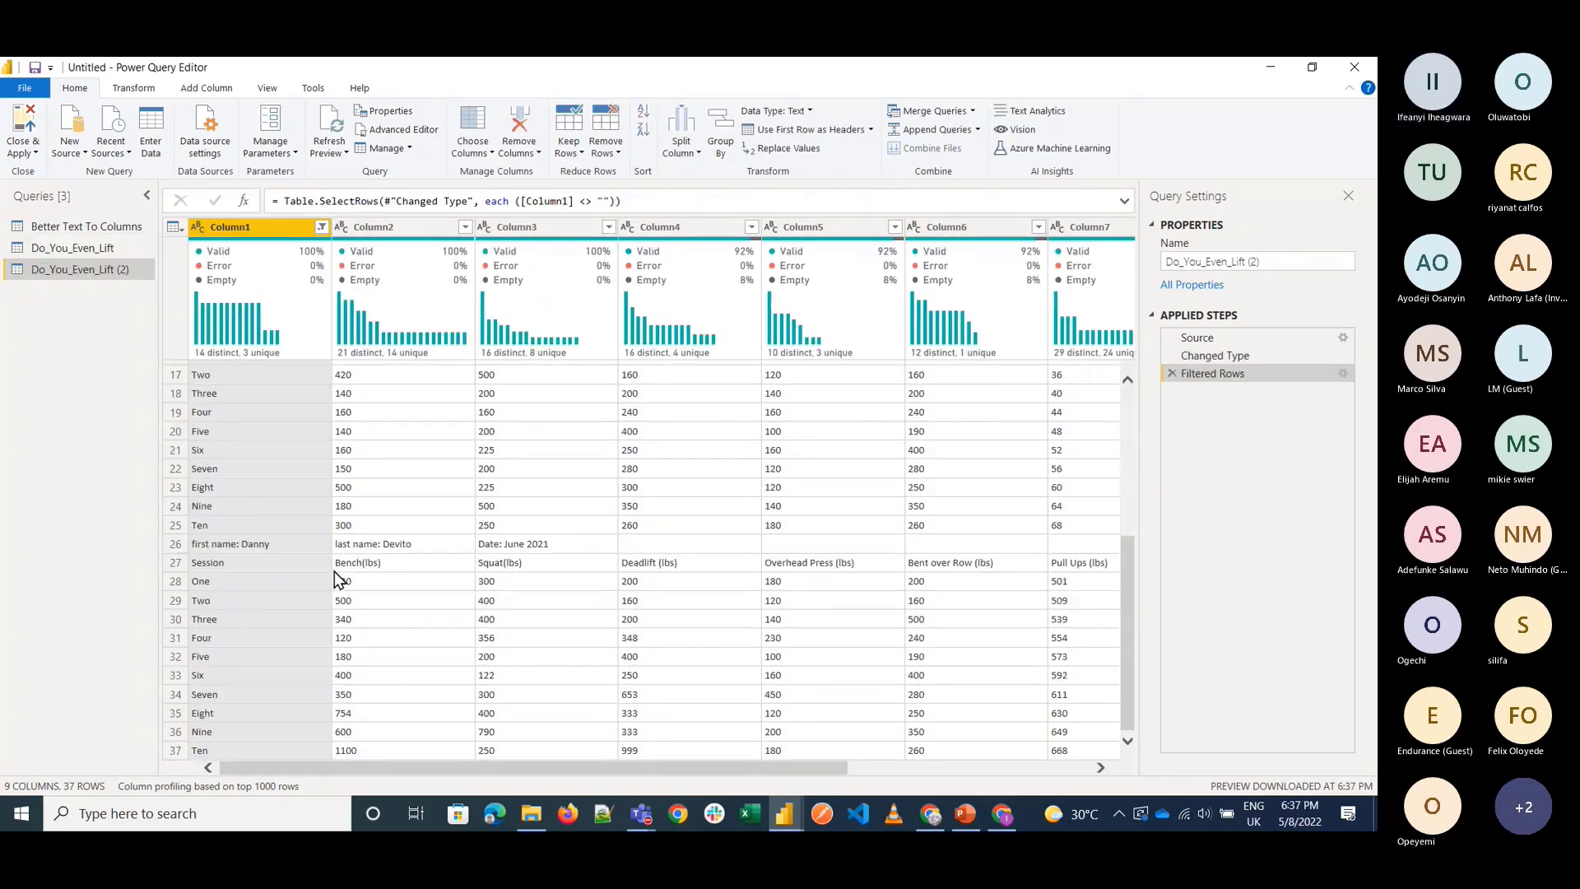
scroll(337, 578, "up", 5)
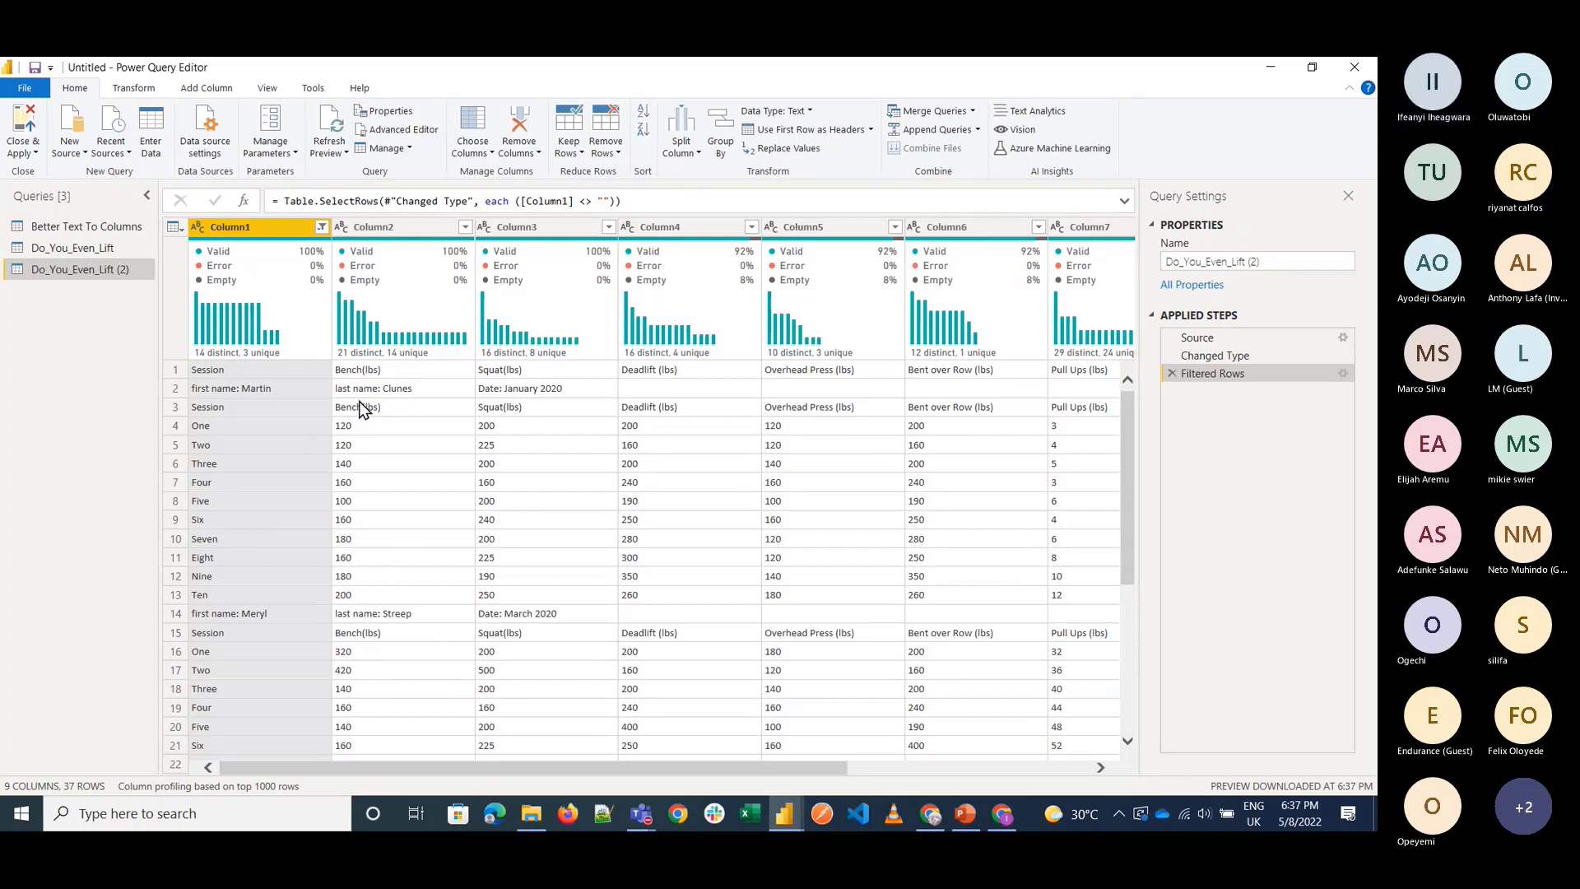
Remove the nearly empty Column8 and Column9 from the Do_You_Even_Lift (2) query.
scroll(362, 409, "down", 3)
scroll(362, 409, "up", 3)
scroll(362, 409, "right", 3)
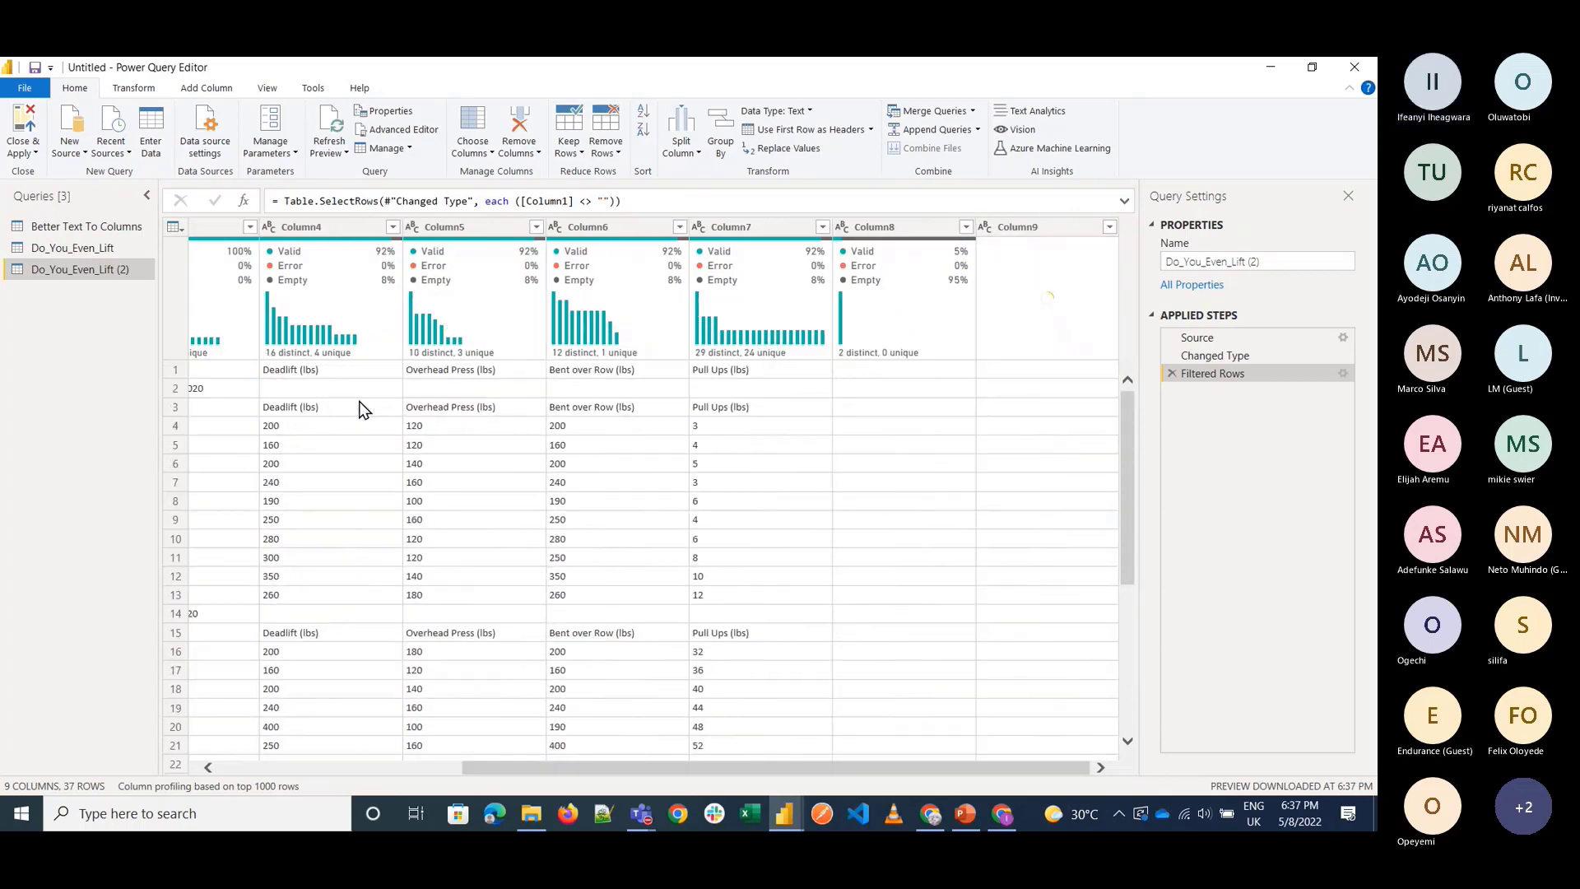
scroll(362, 409, "right", 2)
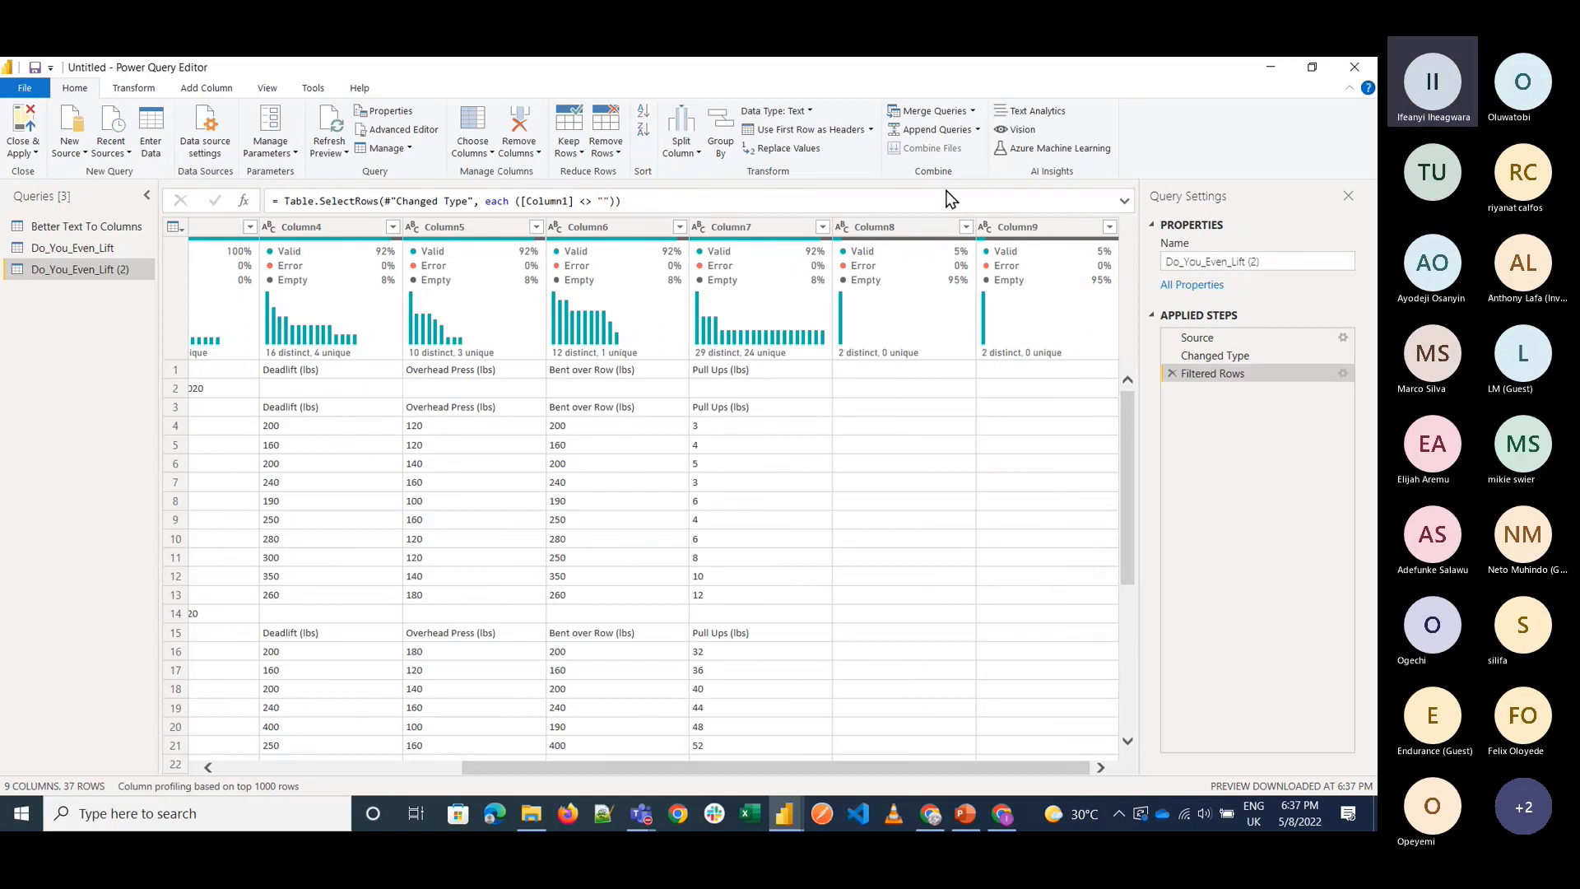
left_click(908, 227)
key("shift+Right")
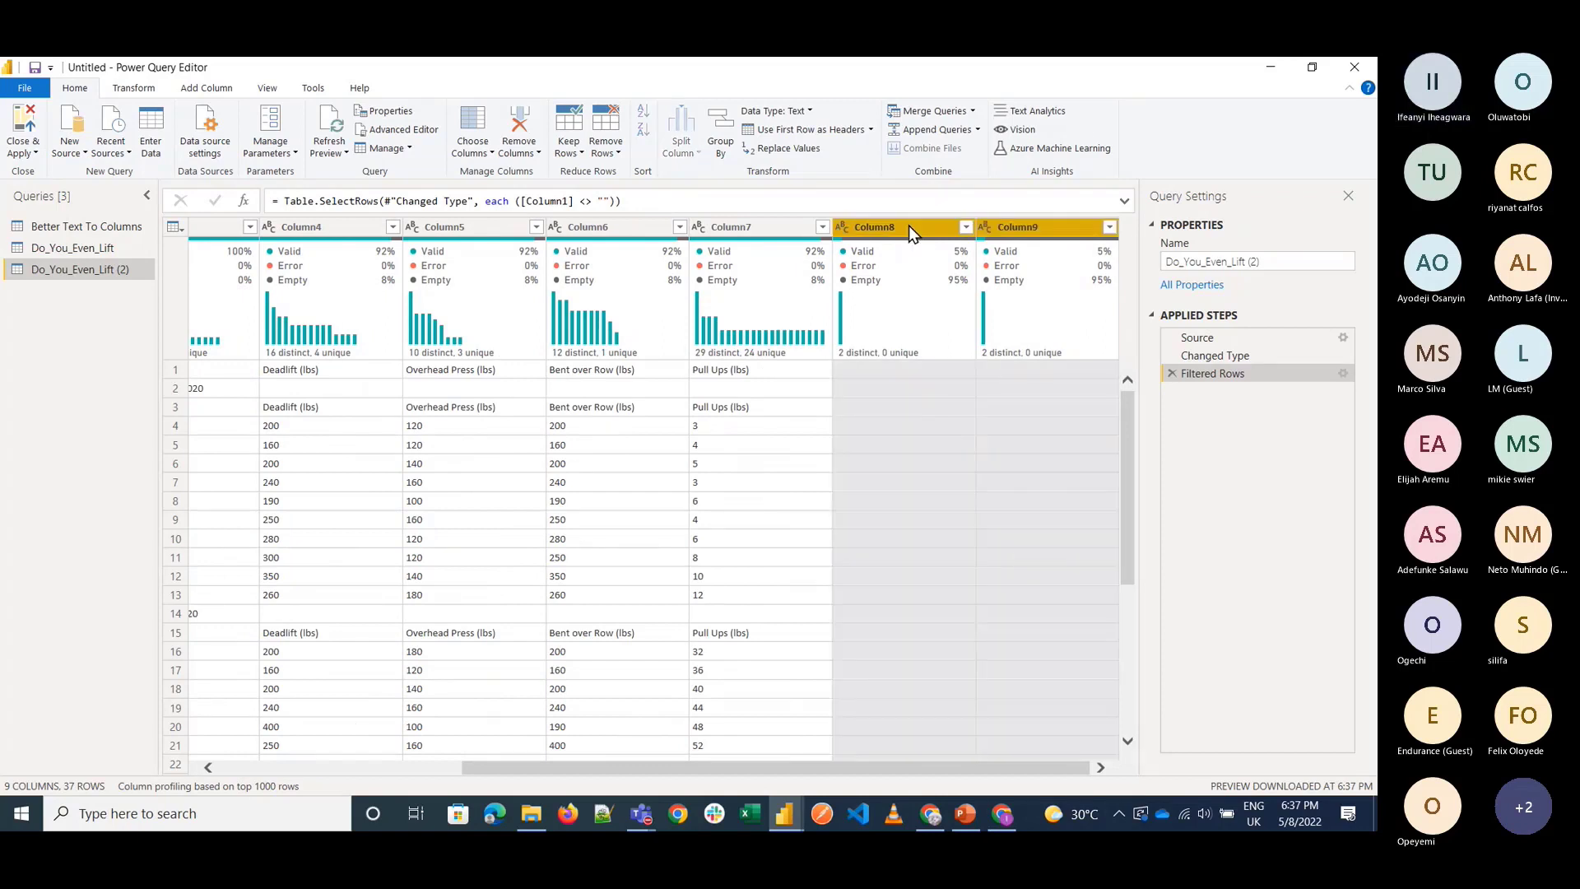
right_click(908, 226)
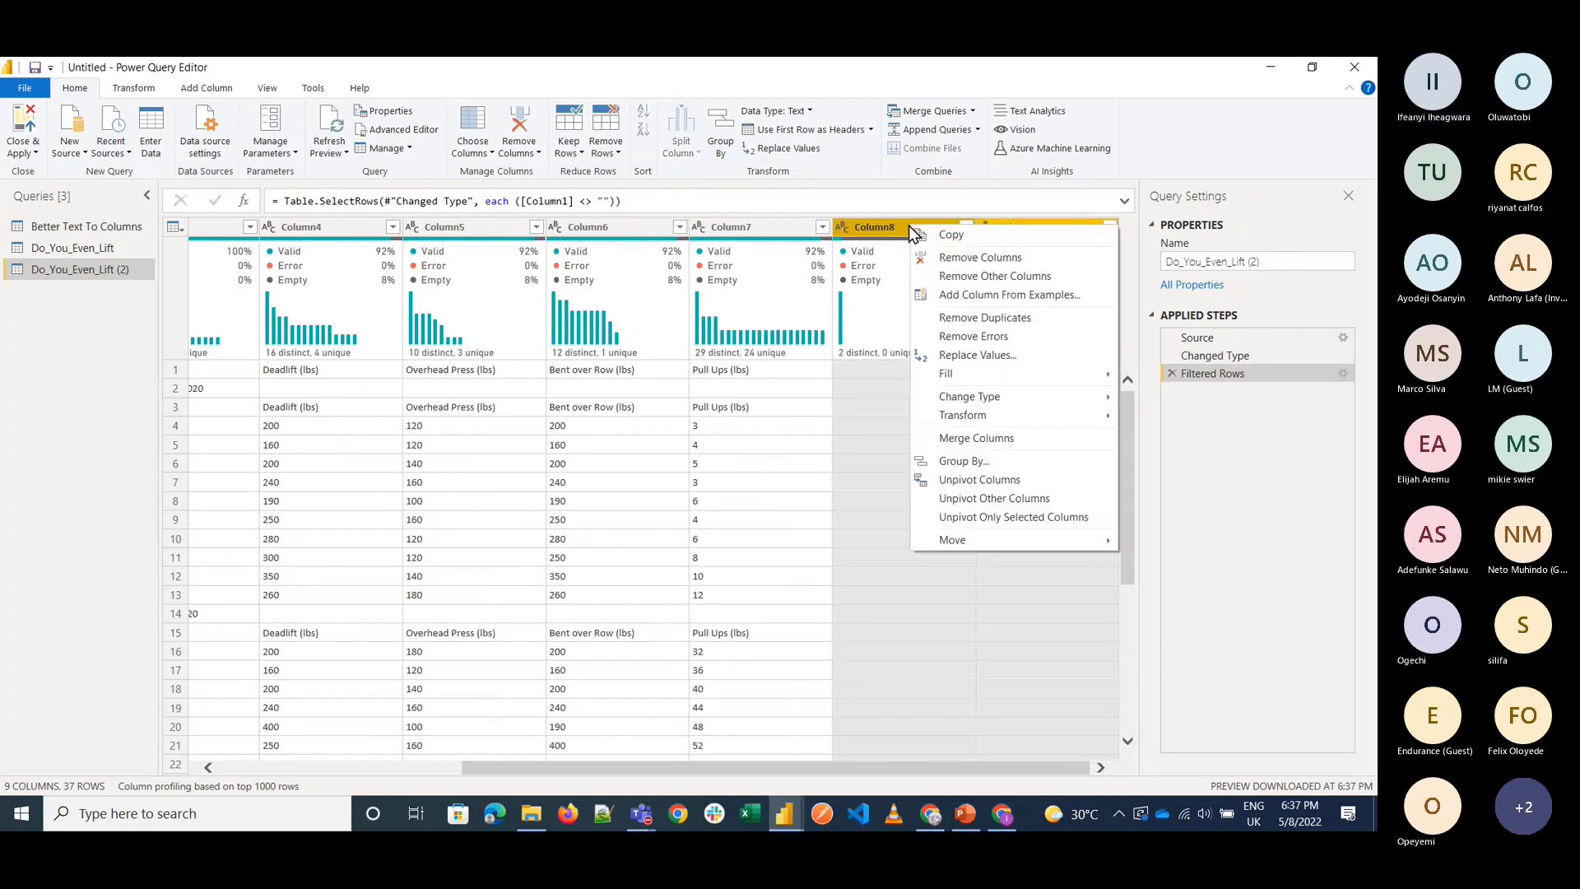
left_click(992, 258)
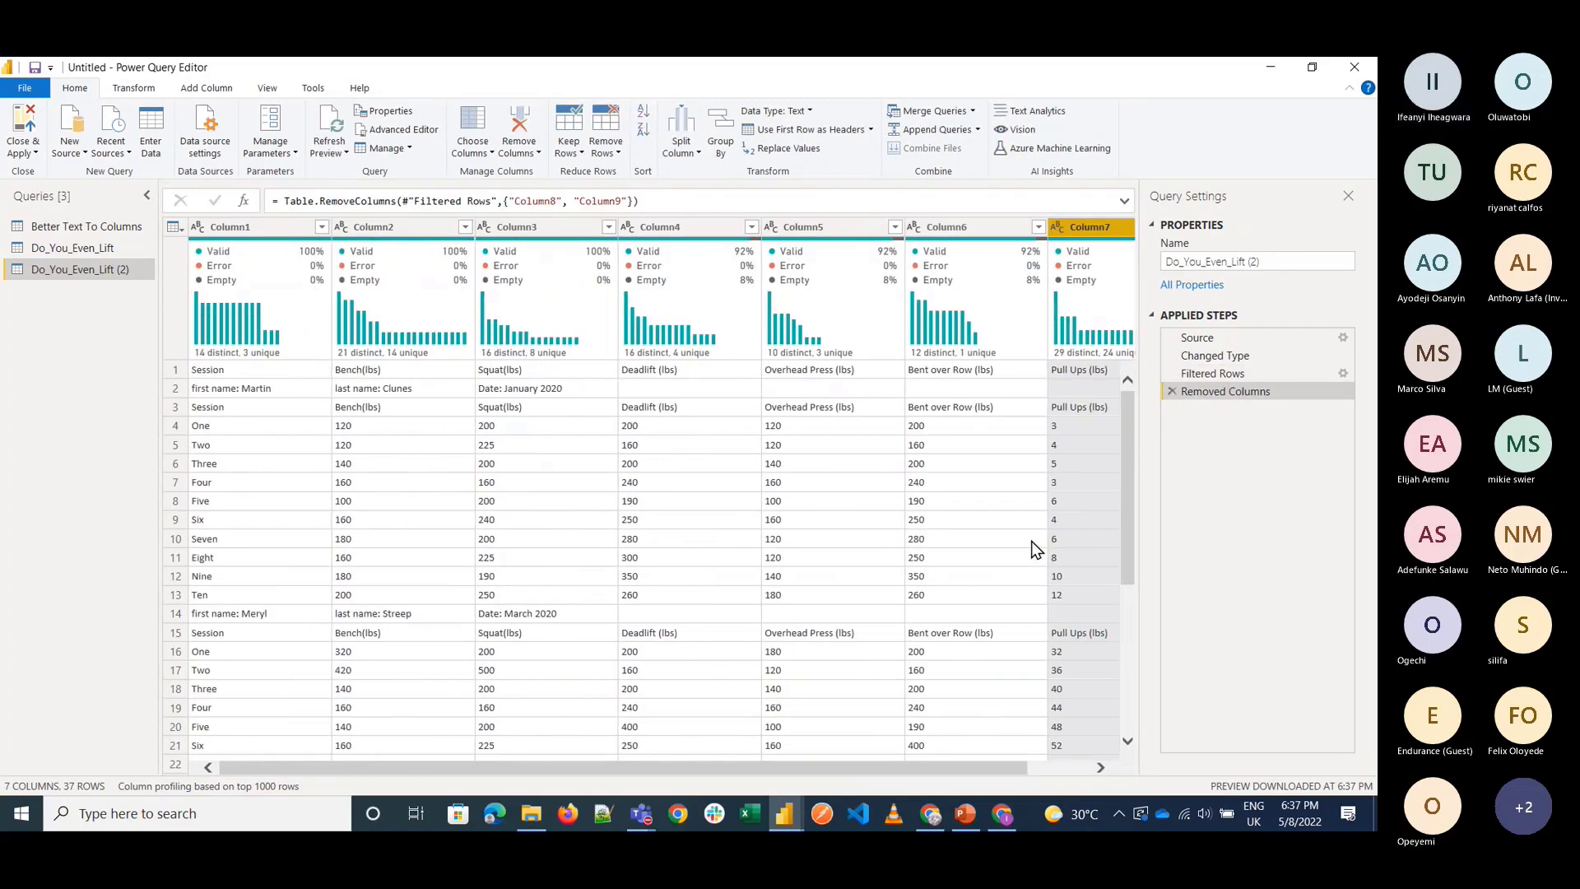
Examine the rows and columns of the Do_You_Even_Lift (2) query, and check the Teams meeting window in between.
left_click(268, 231)
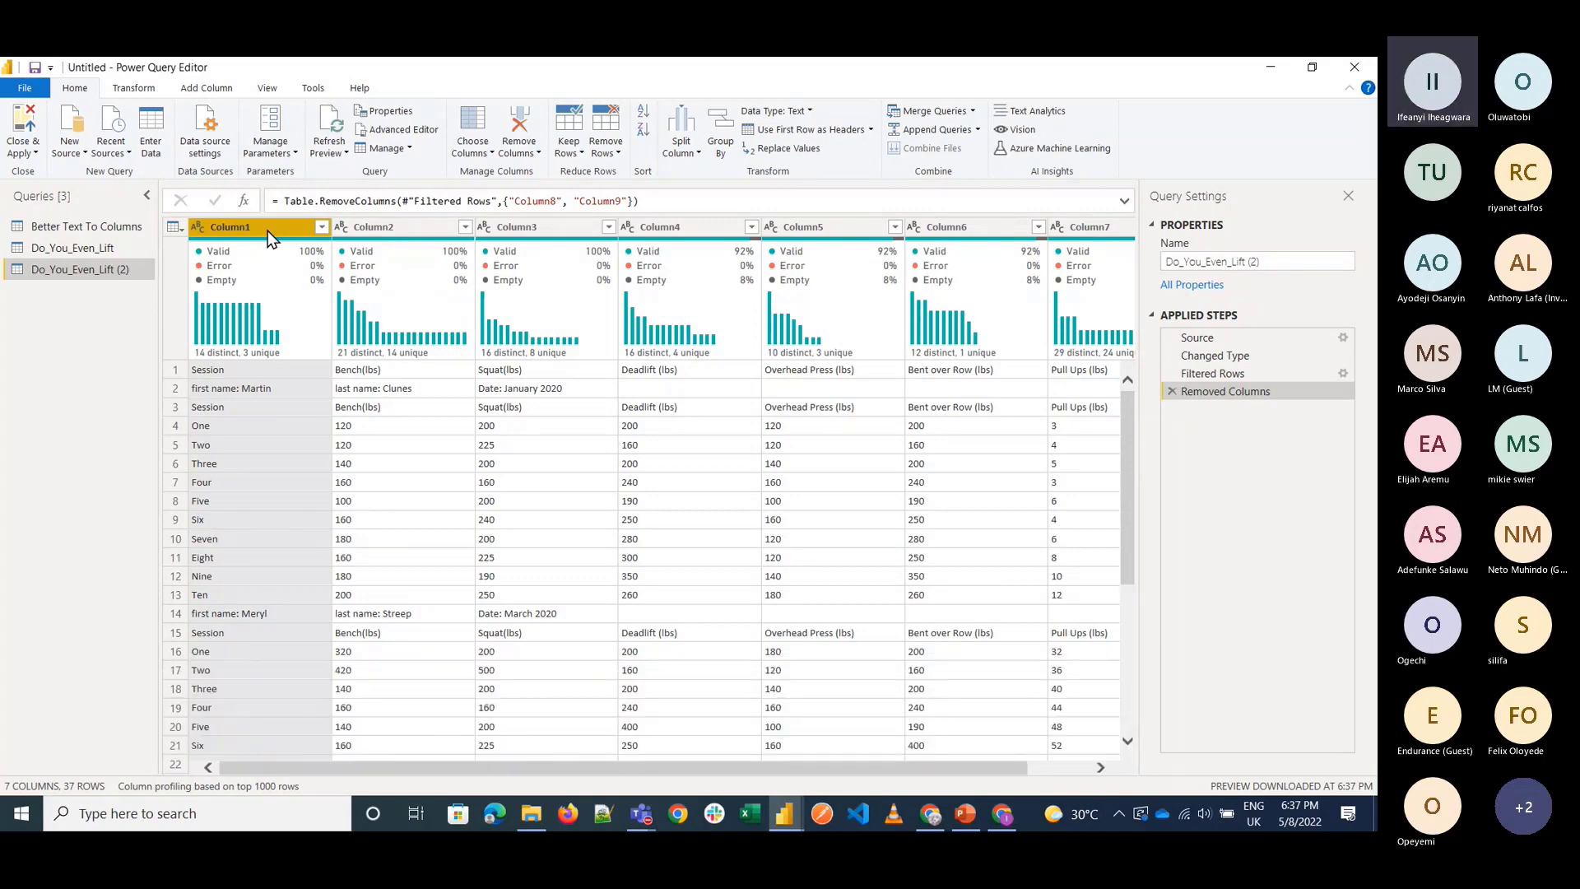
scroll(350, 554, "down", 5)
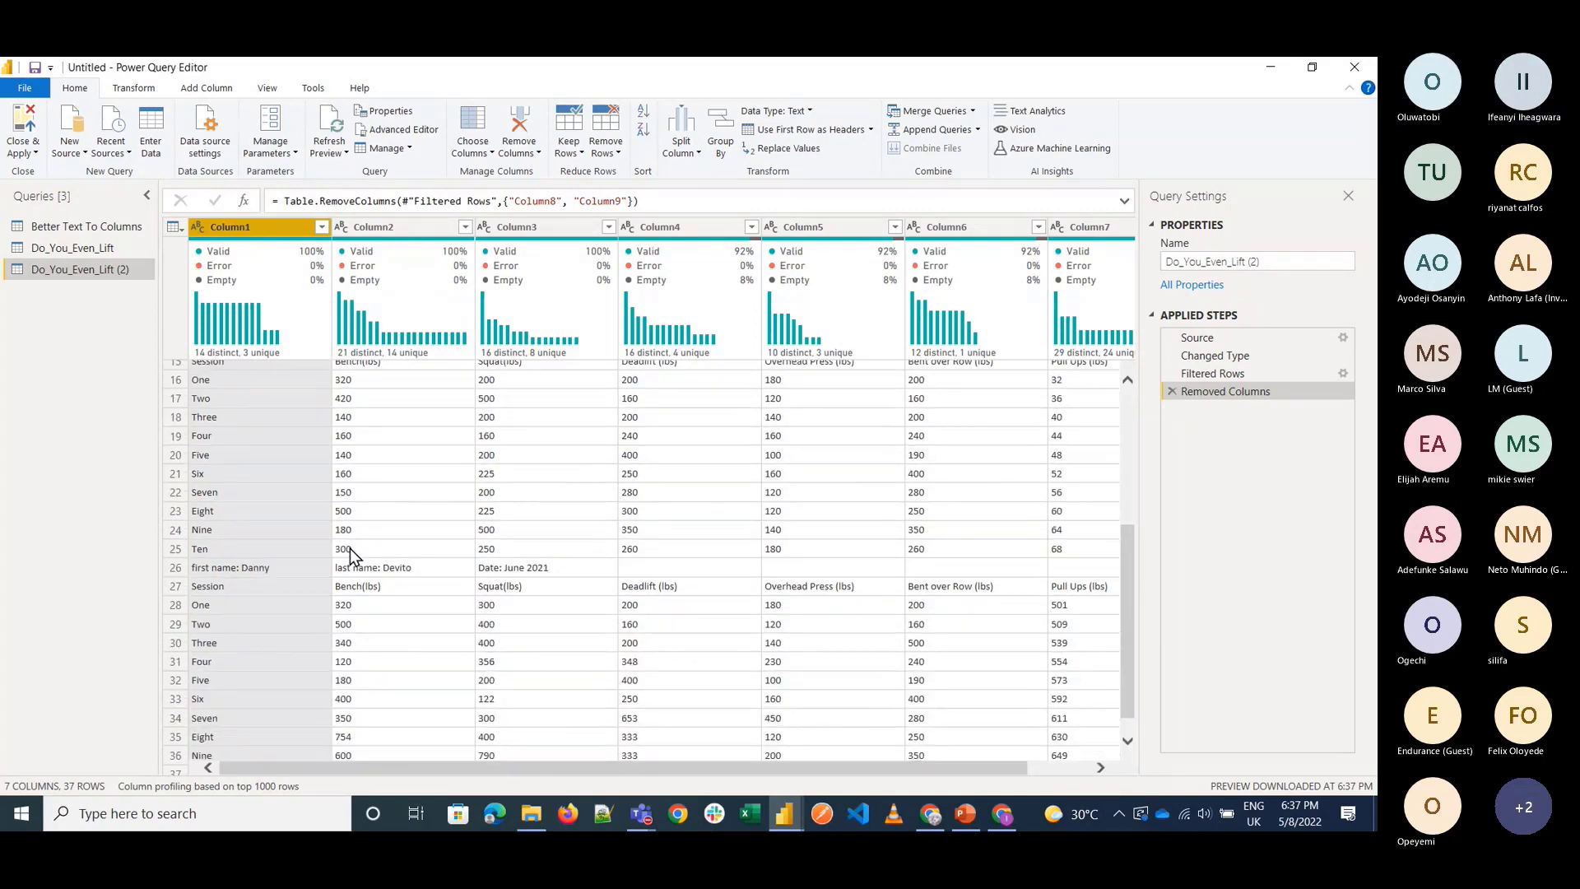
scroll(350, 554, "up", 5)
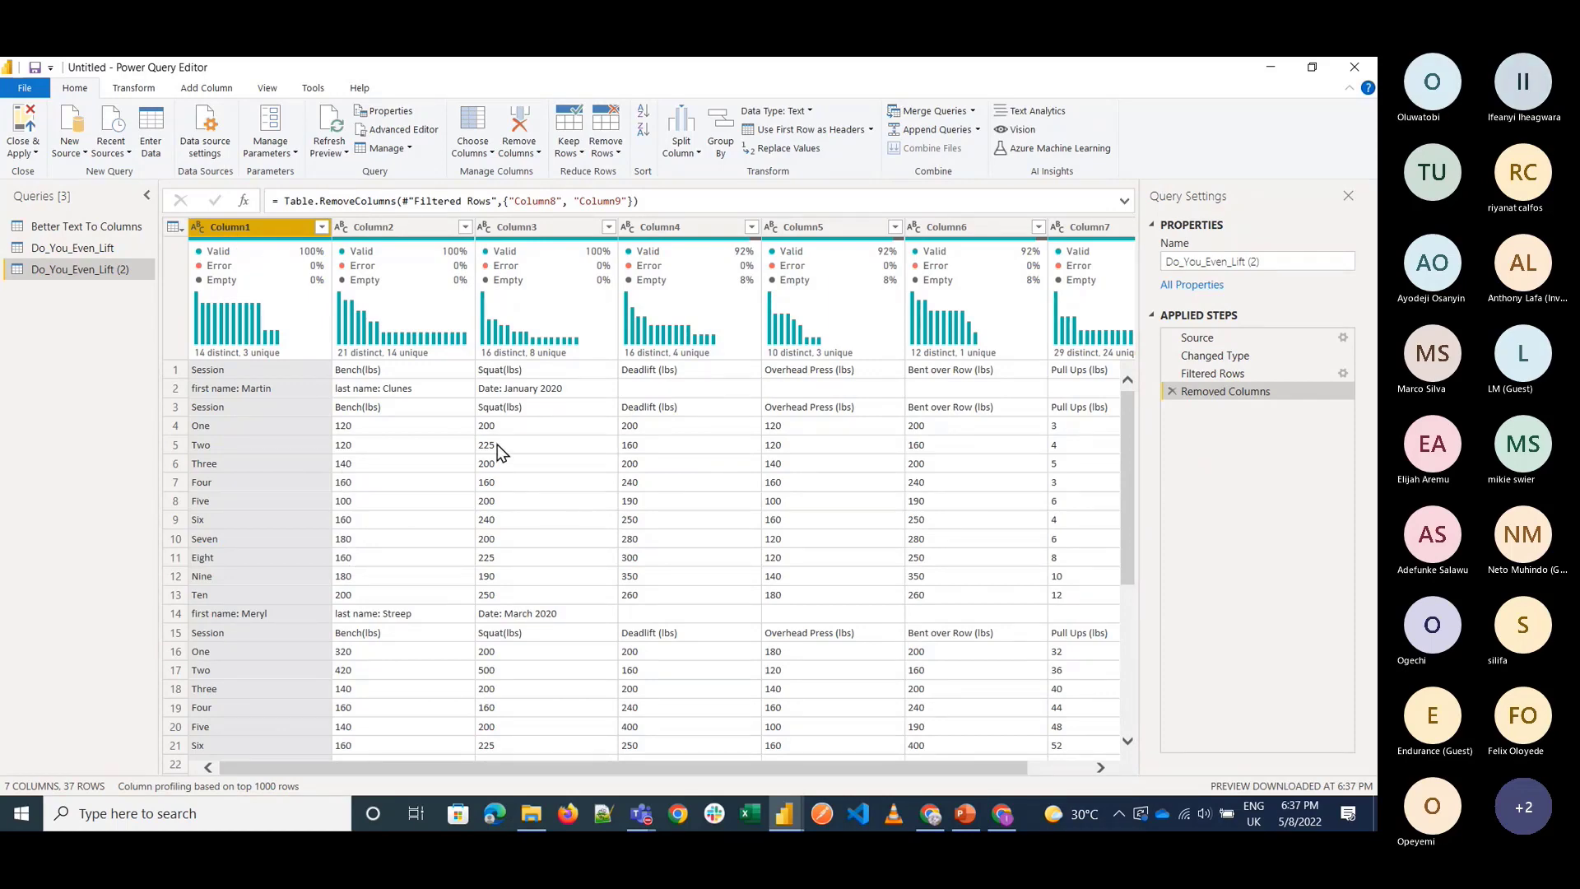
left_click(640, 814)
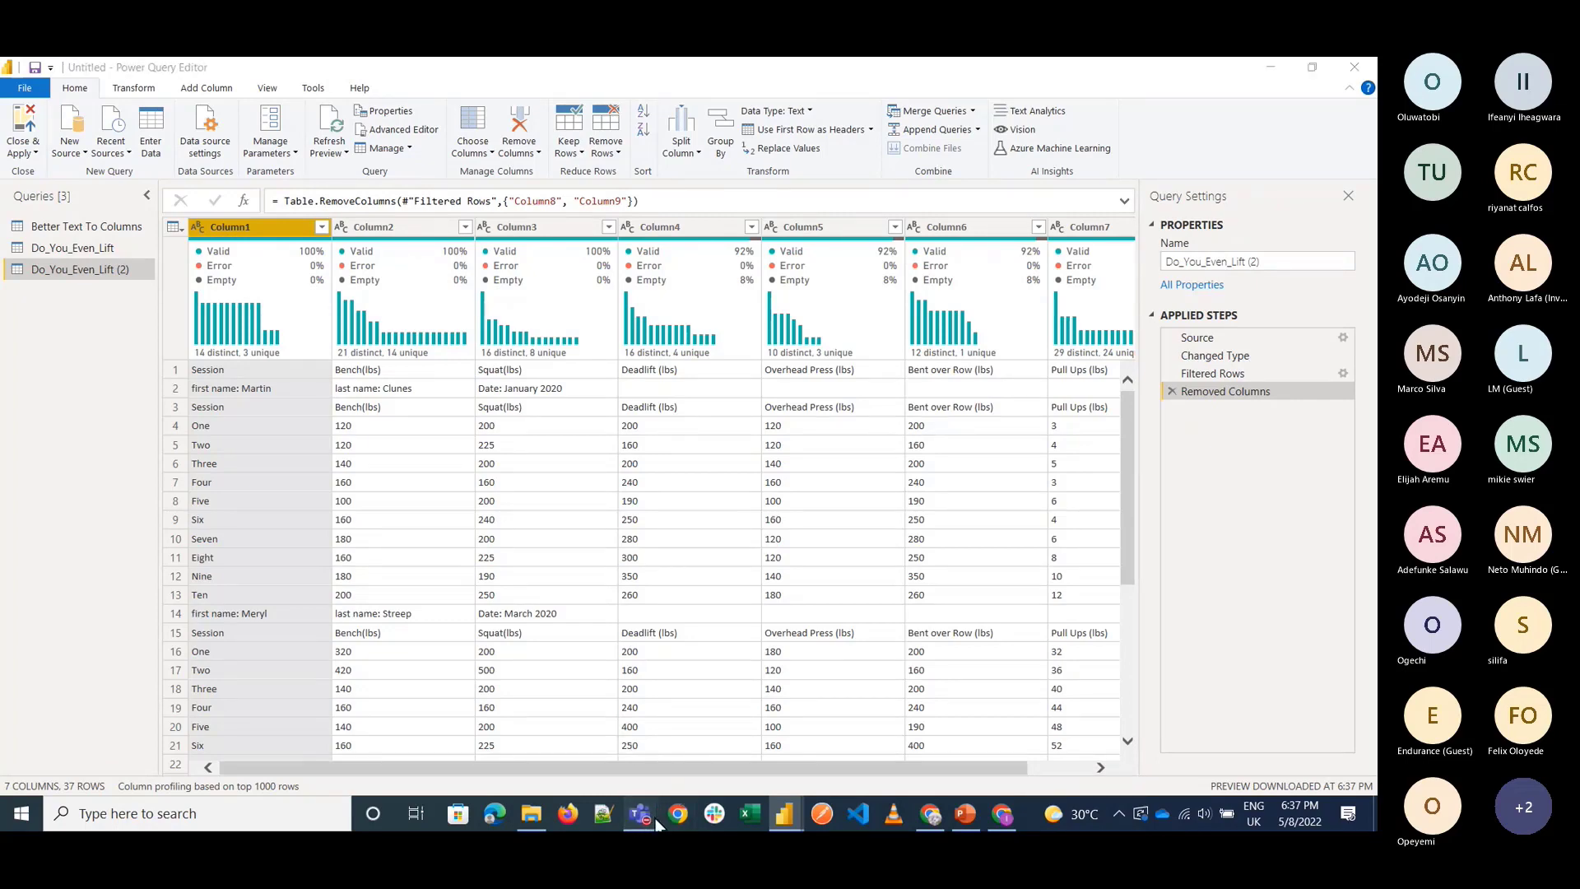
left_click(689, 742)
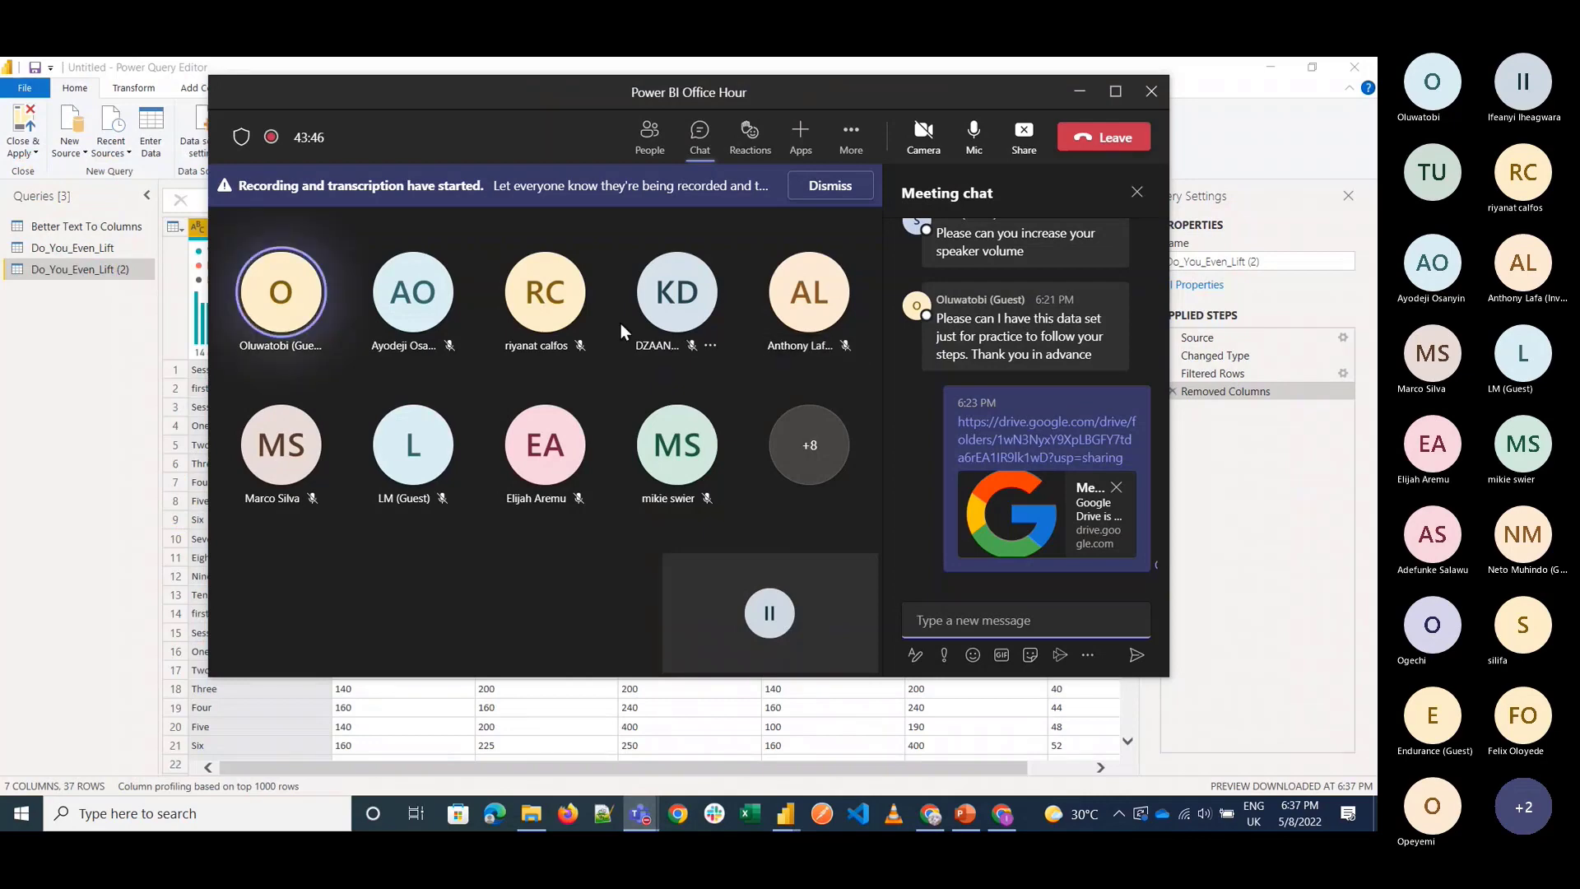
left_click(1082, 93)
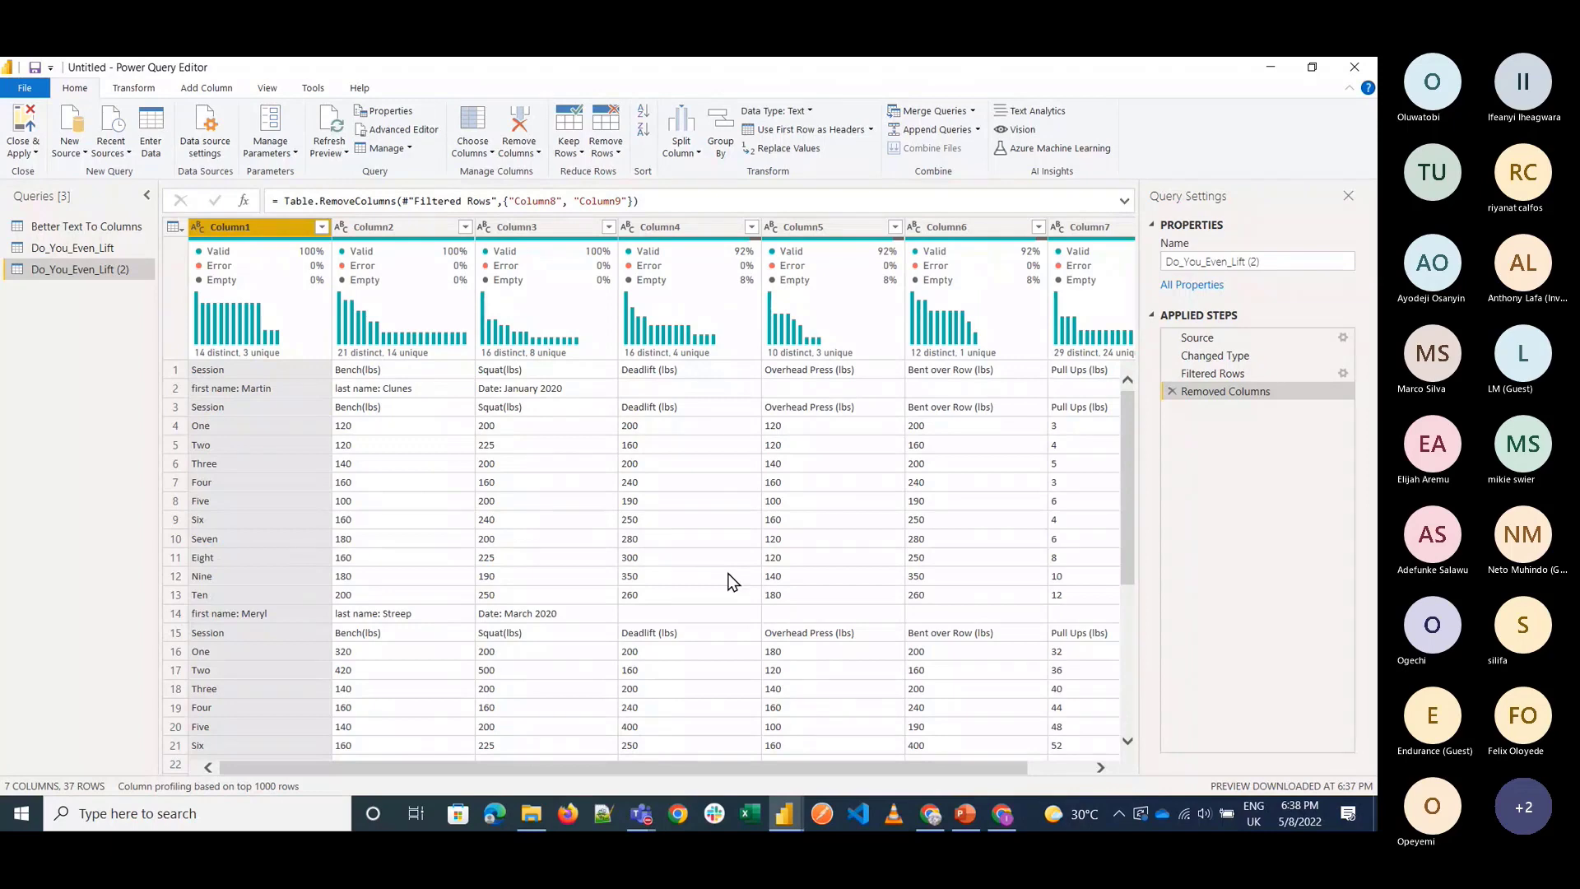
scroll(730, 582, "right", 3)
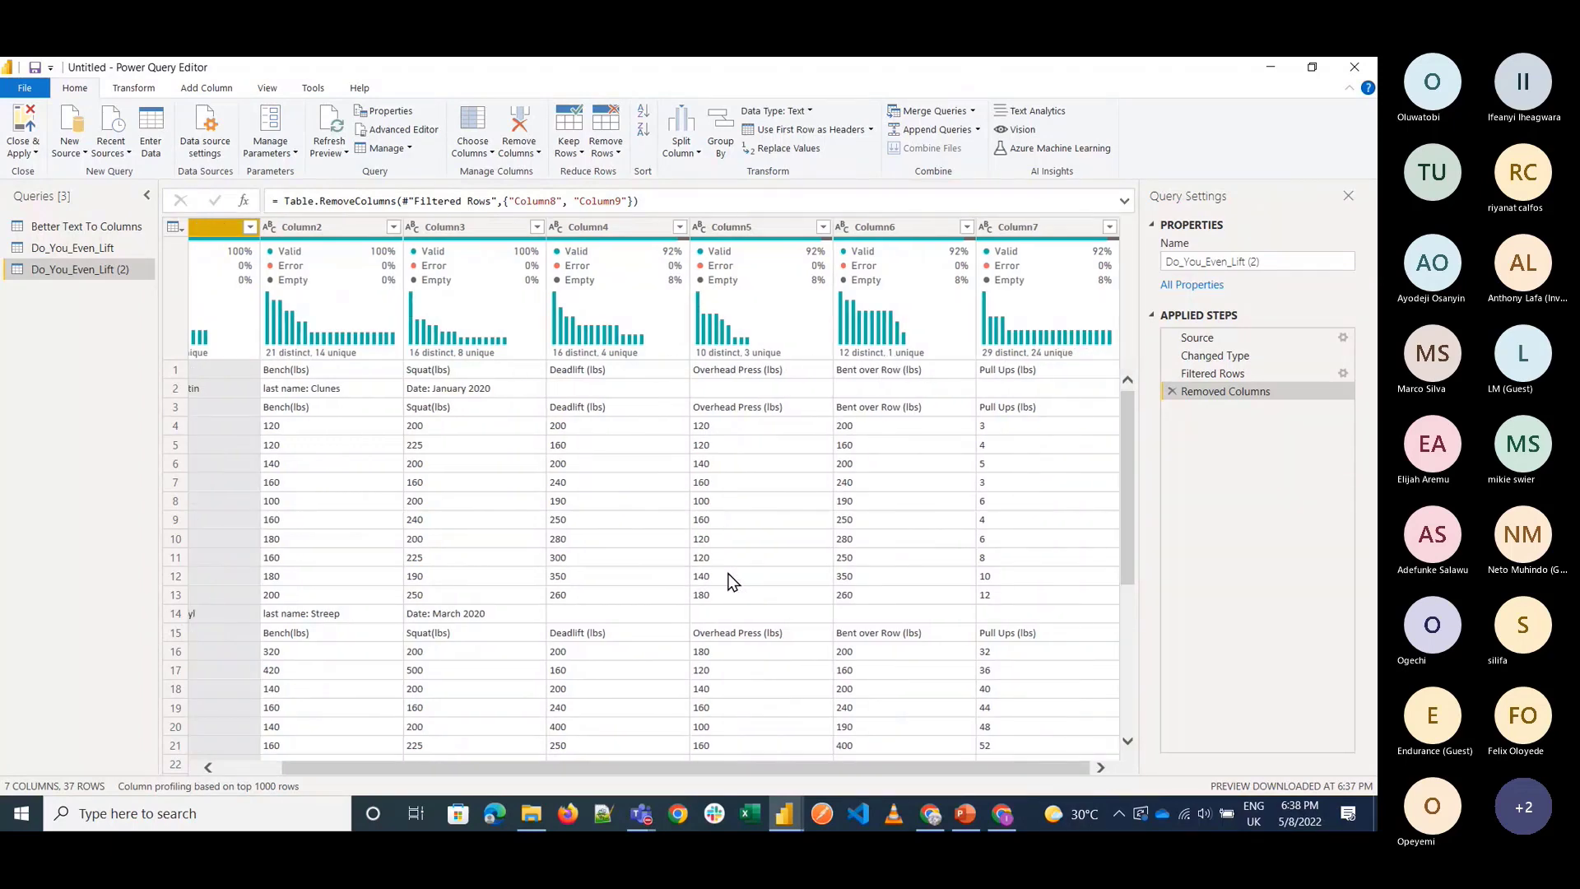
scroll(730, 582, "left", 3)
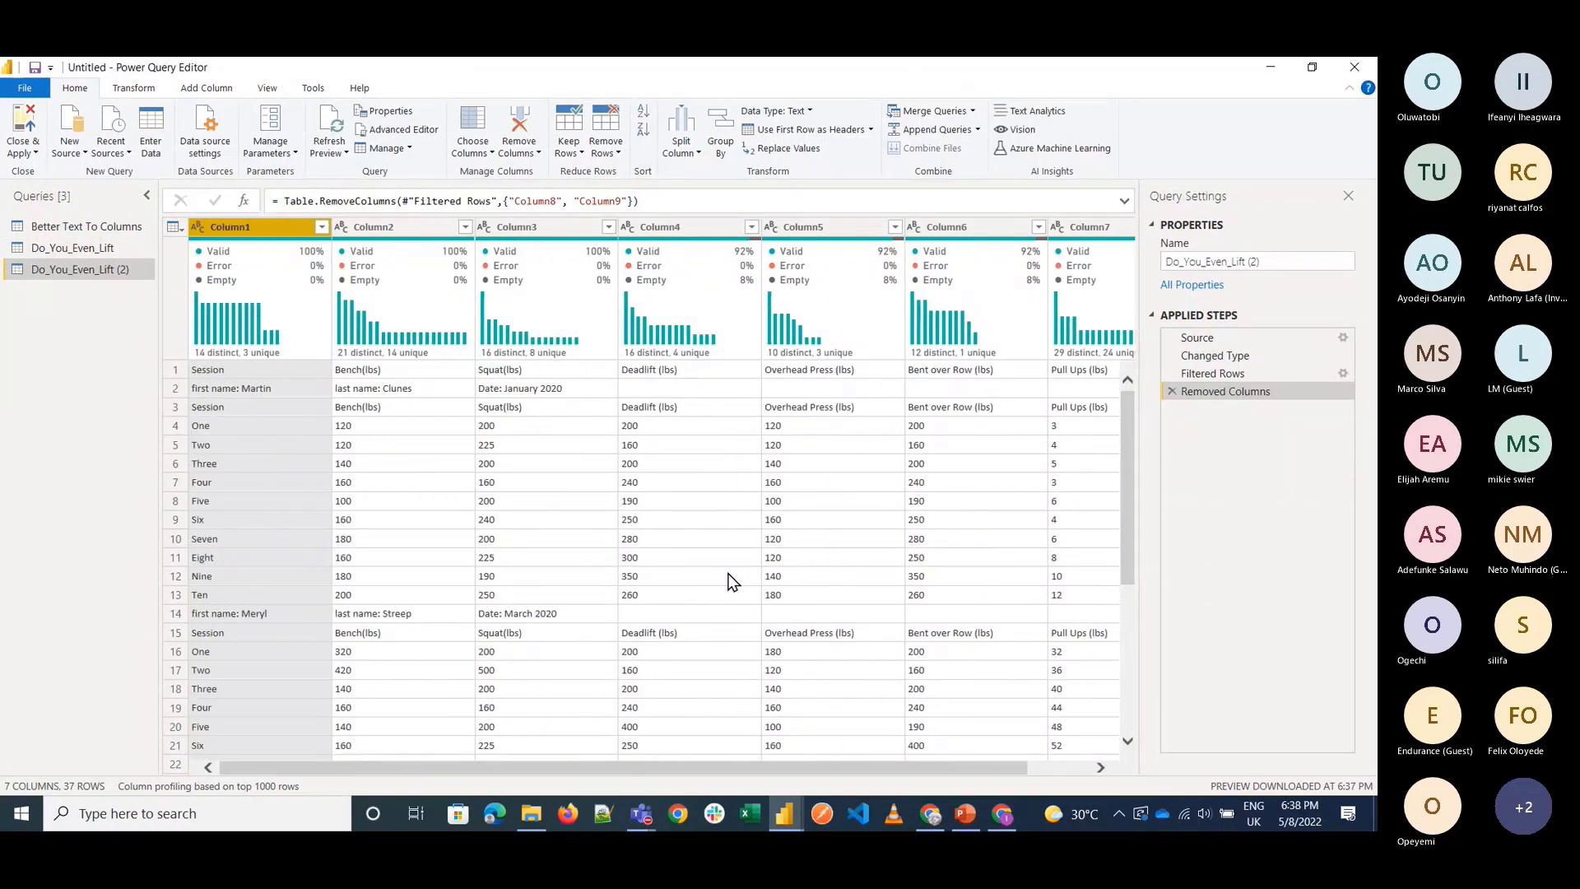
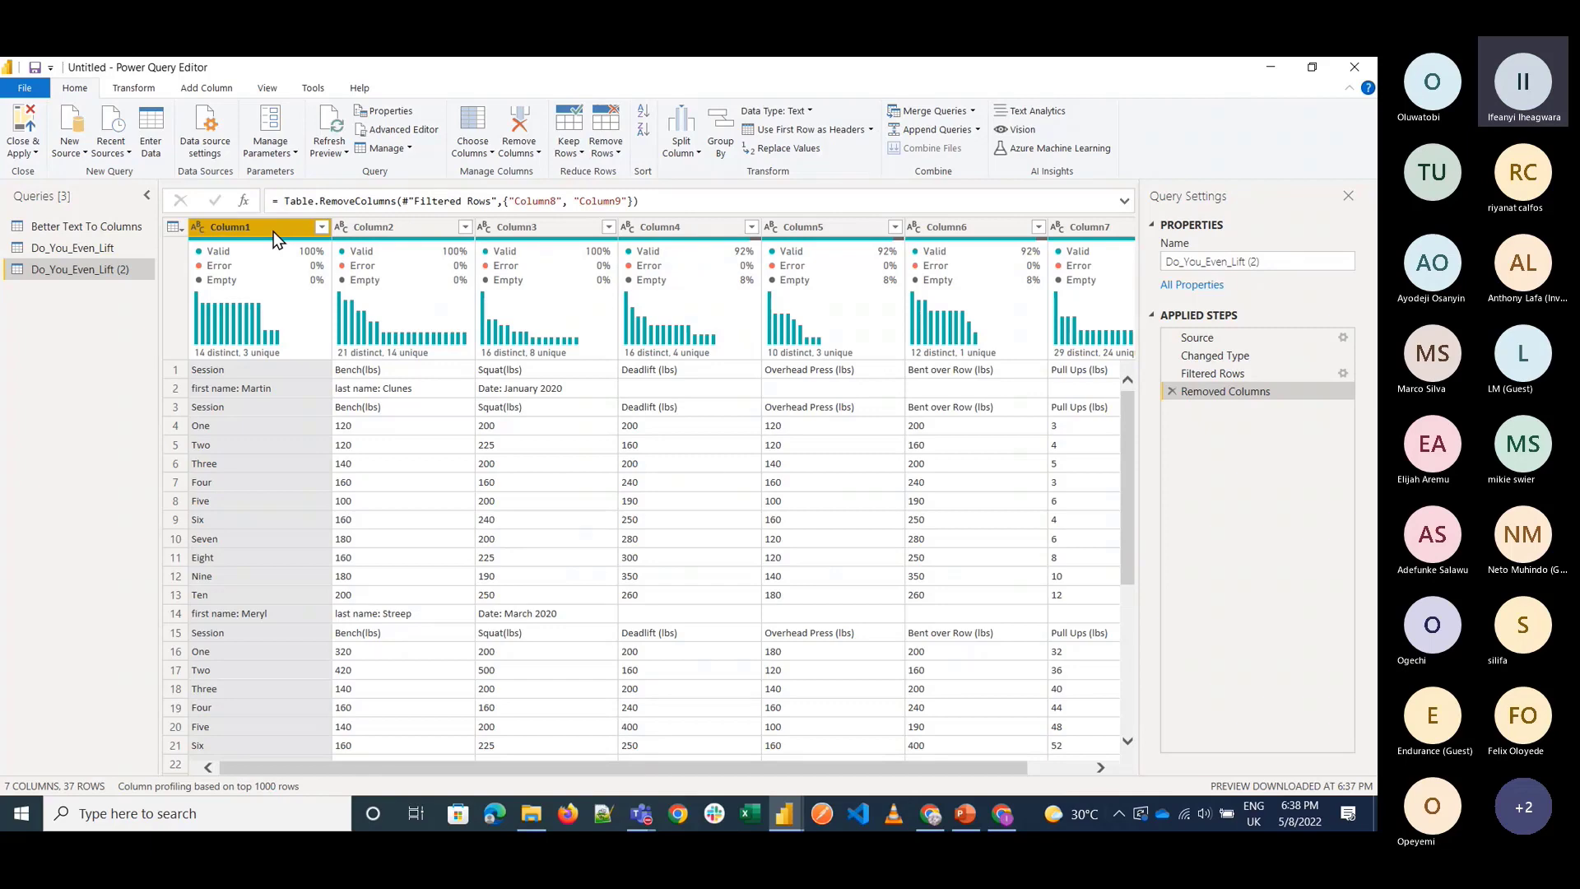
Duplicate Column1 in the Do_You_Even_Lift (2) query and move the copy to the beginning of the table.
right_click(274, 230)
left_click(222, 372)
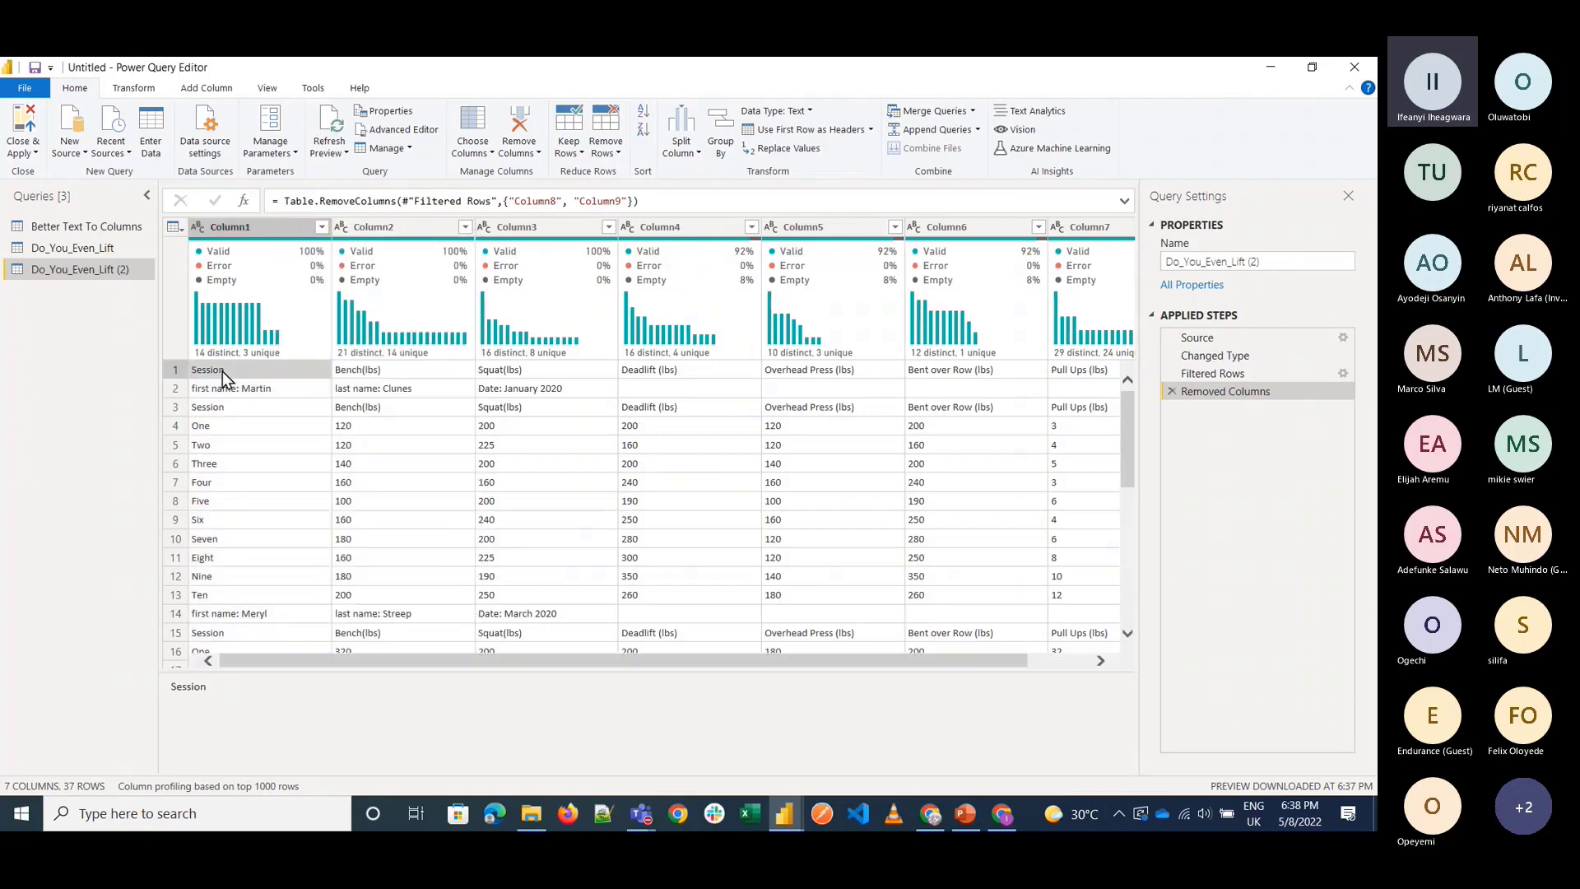
left_click(288, 234)
right_click(288, 235)
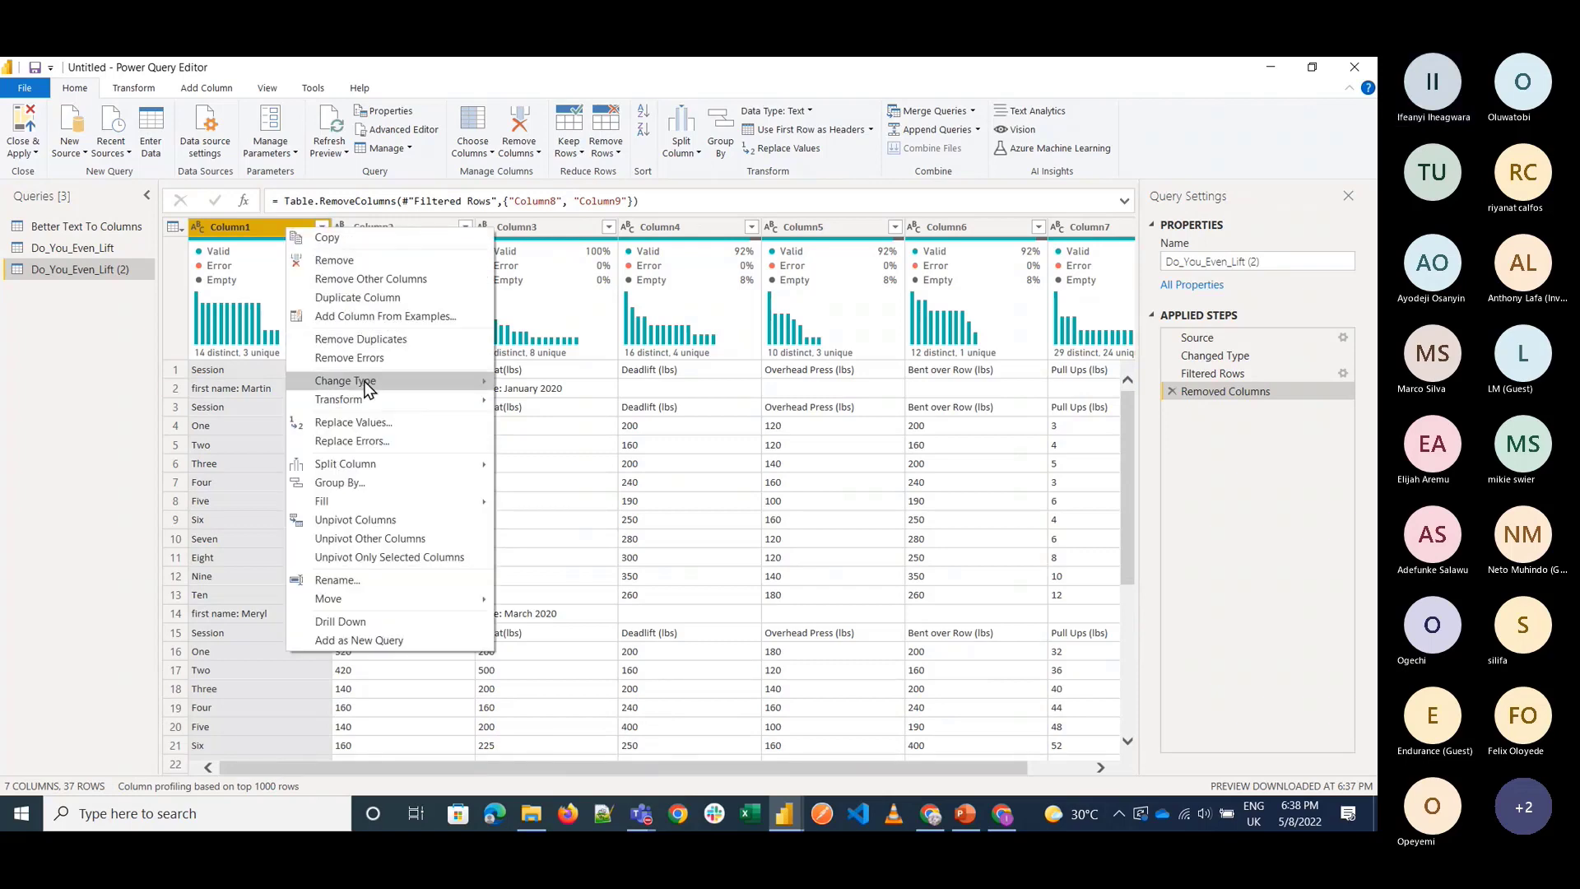
left_click(394, 298)
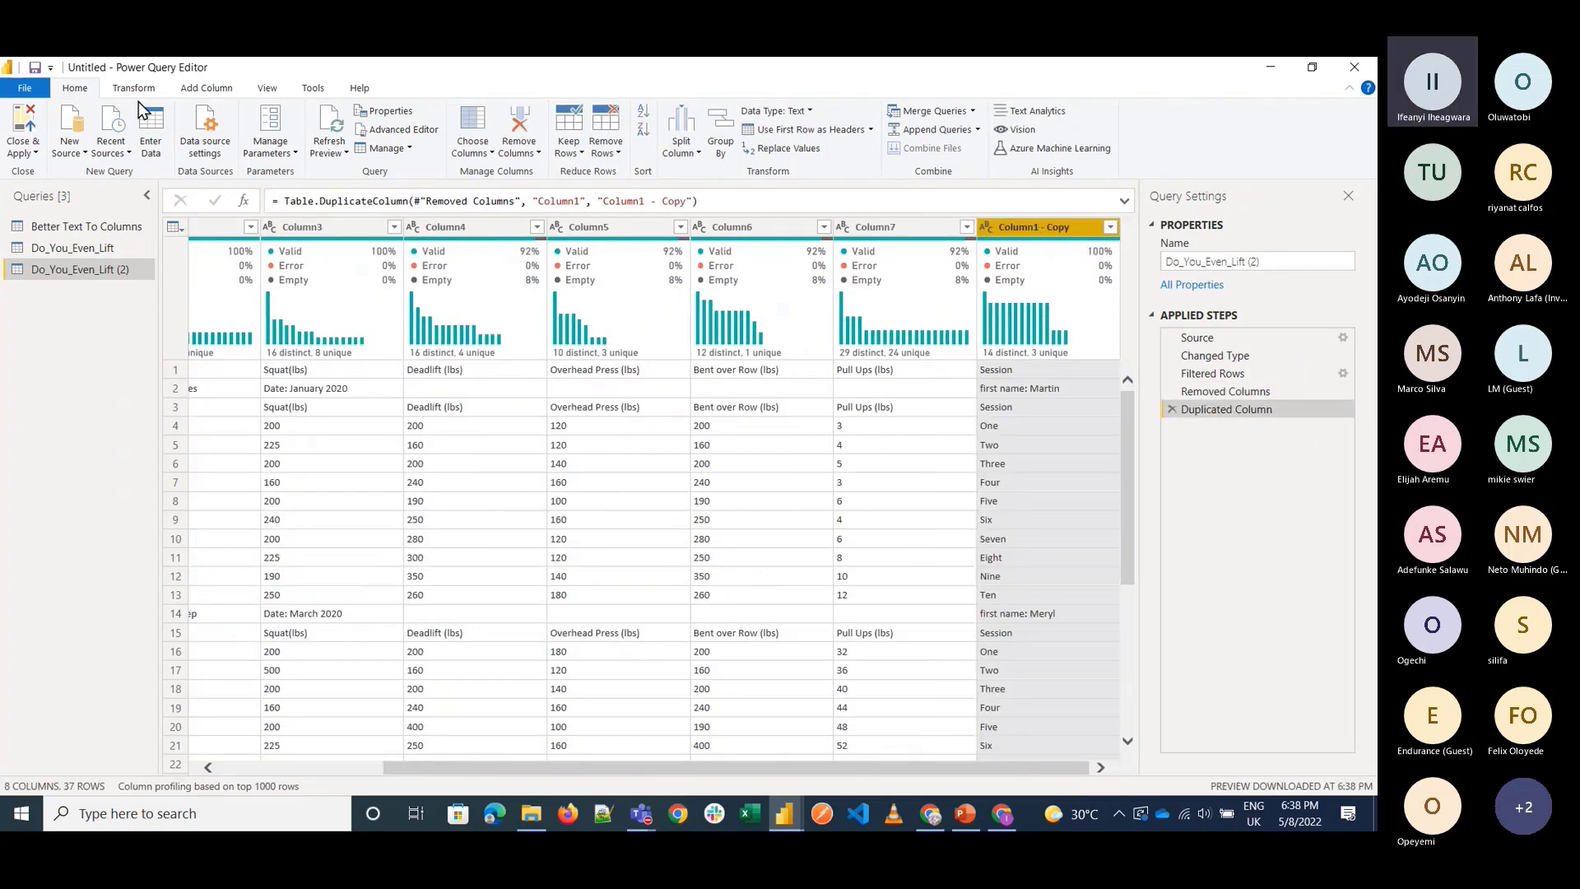
left_click(132, 90)
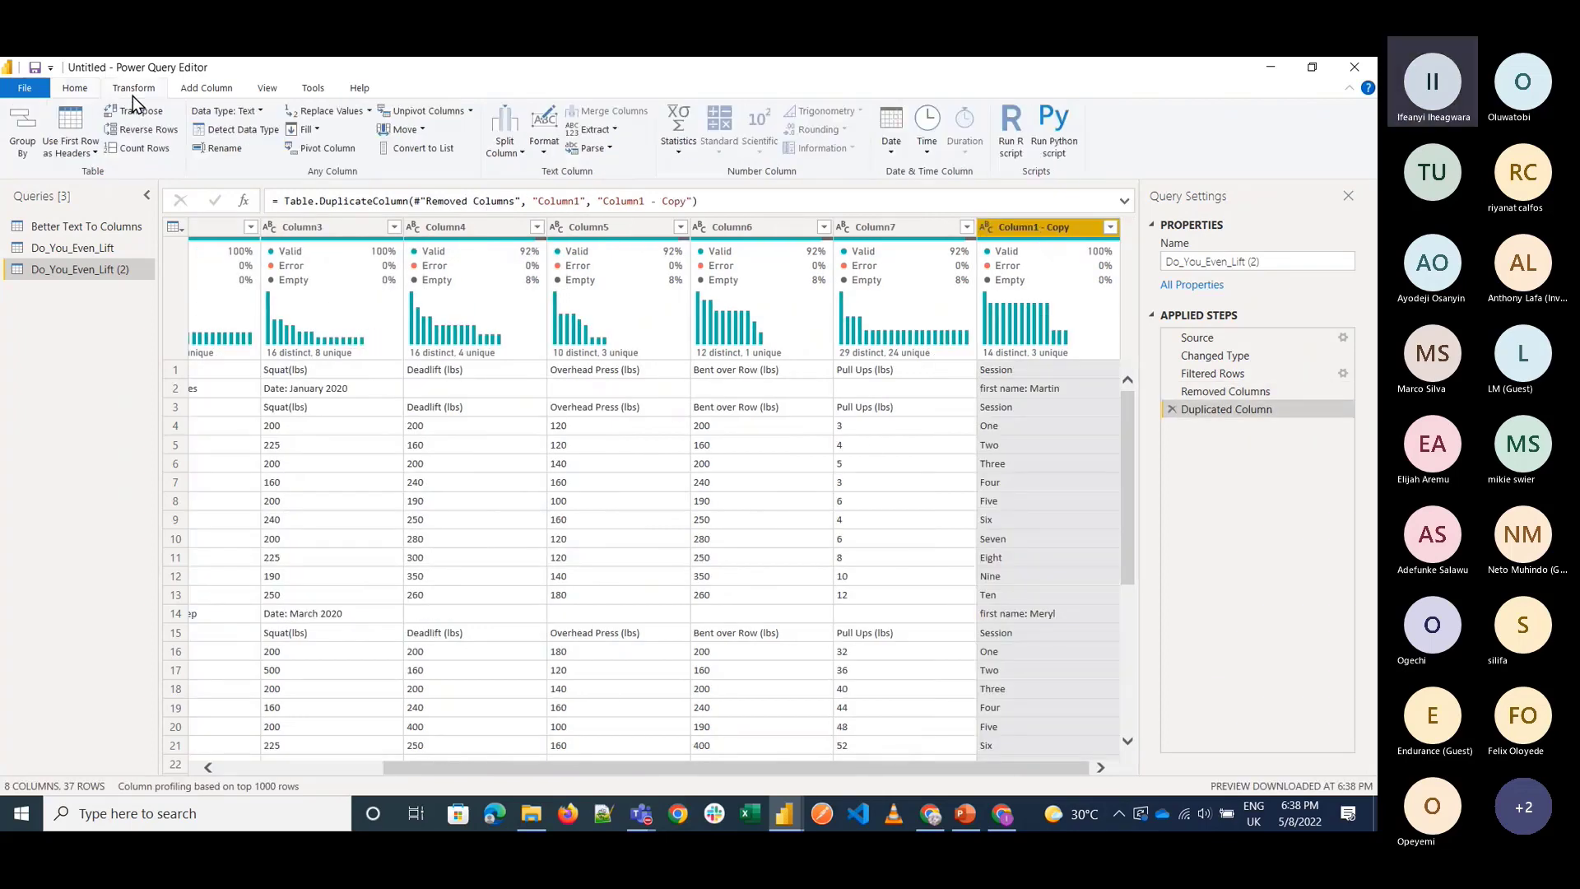
left_click(426, 131)
left_click(432, 186)
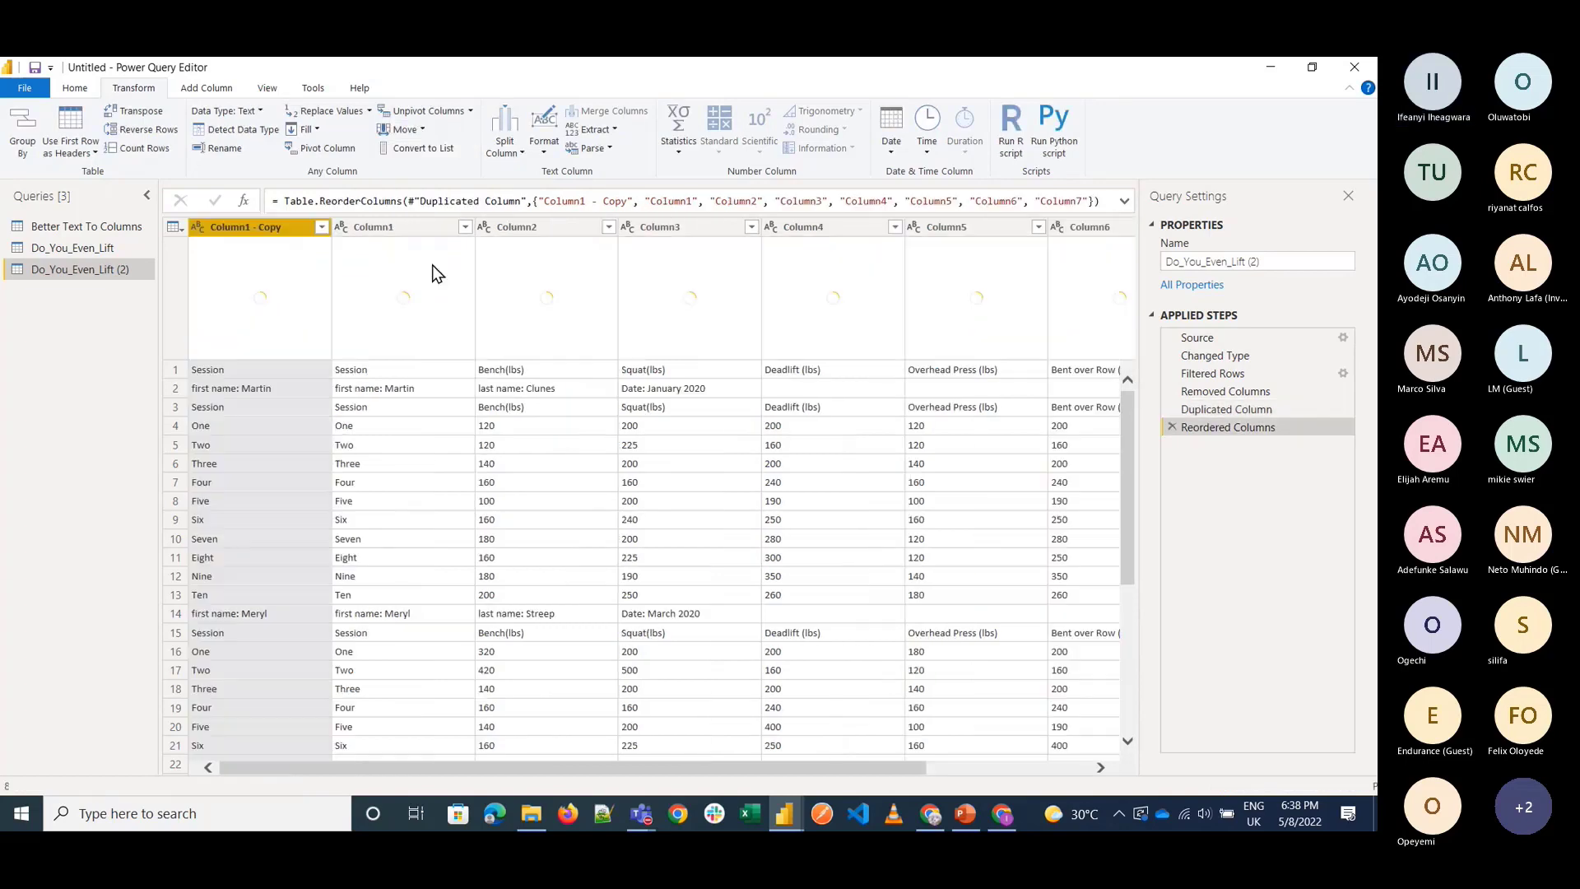
left_click(507, 228)
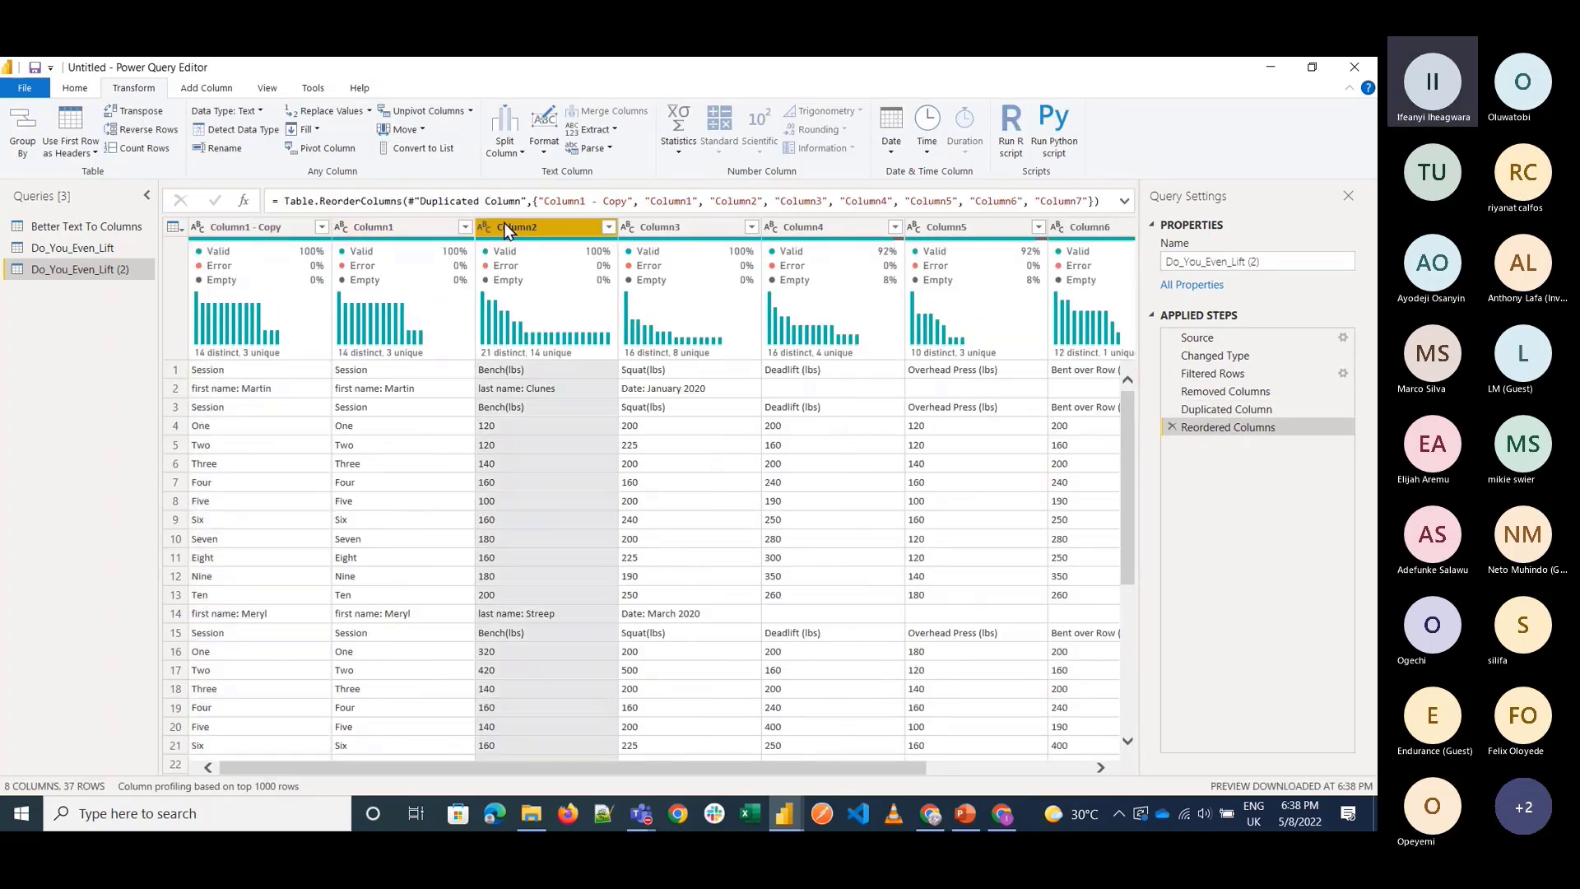
right_click(506, 229)
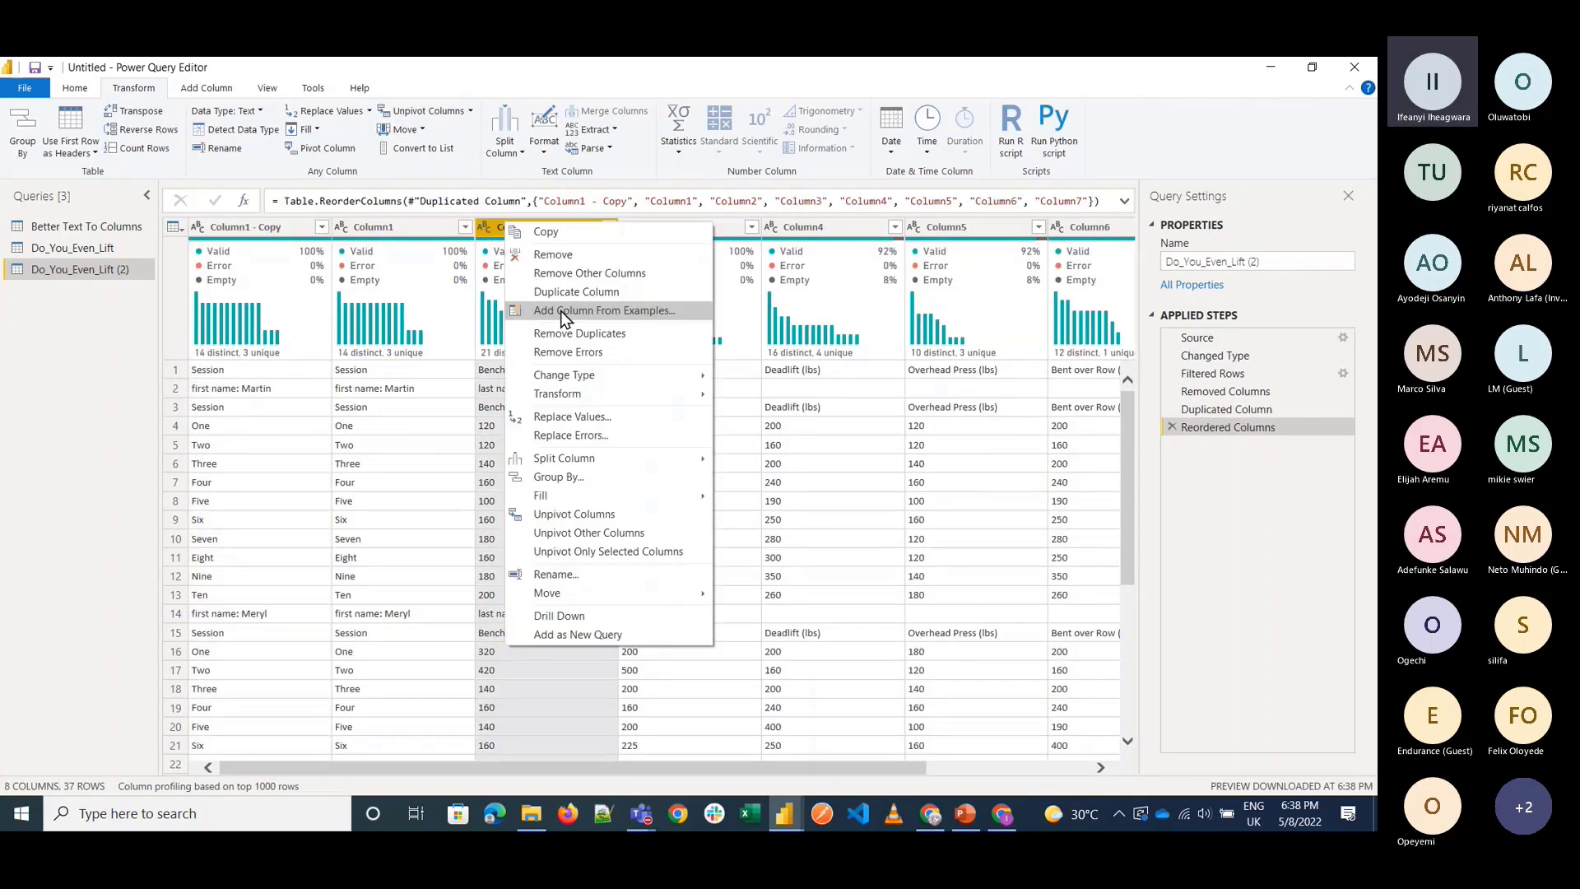
key("Escape")
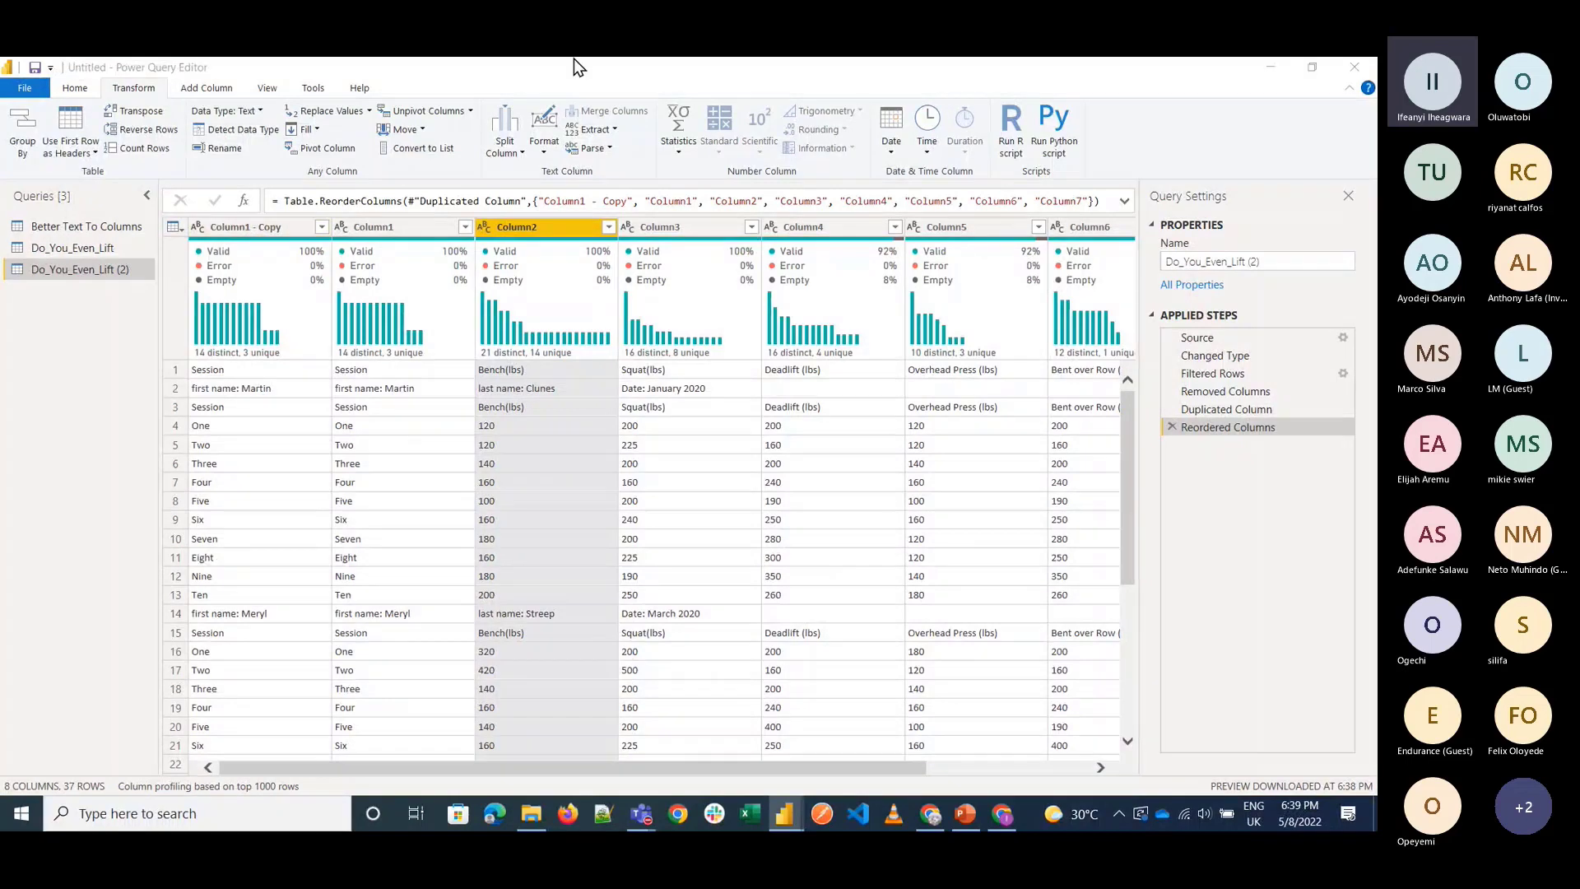
left_click(617, 140)
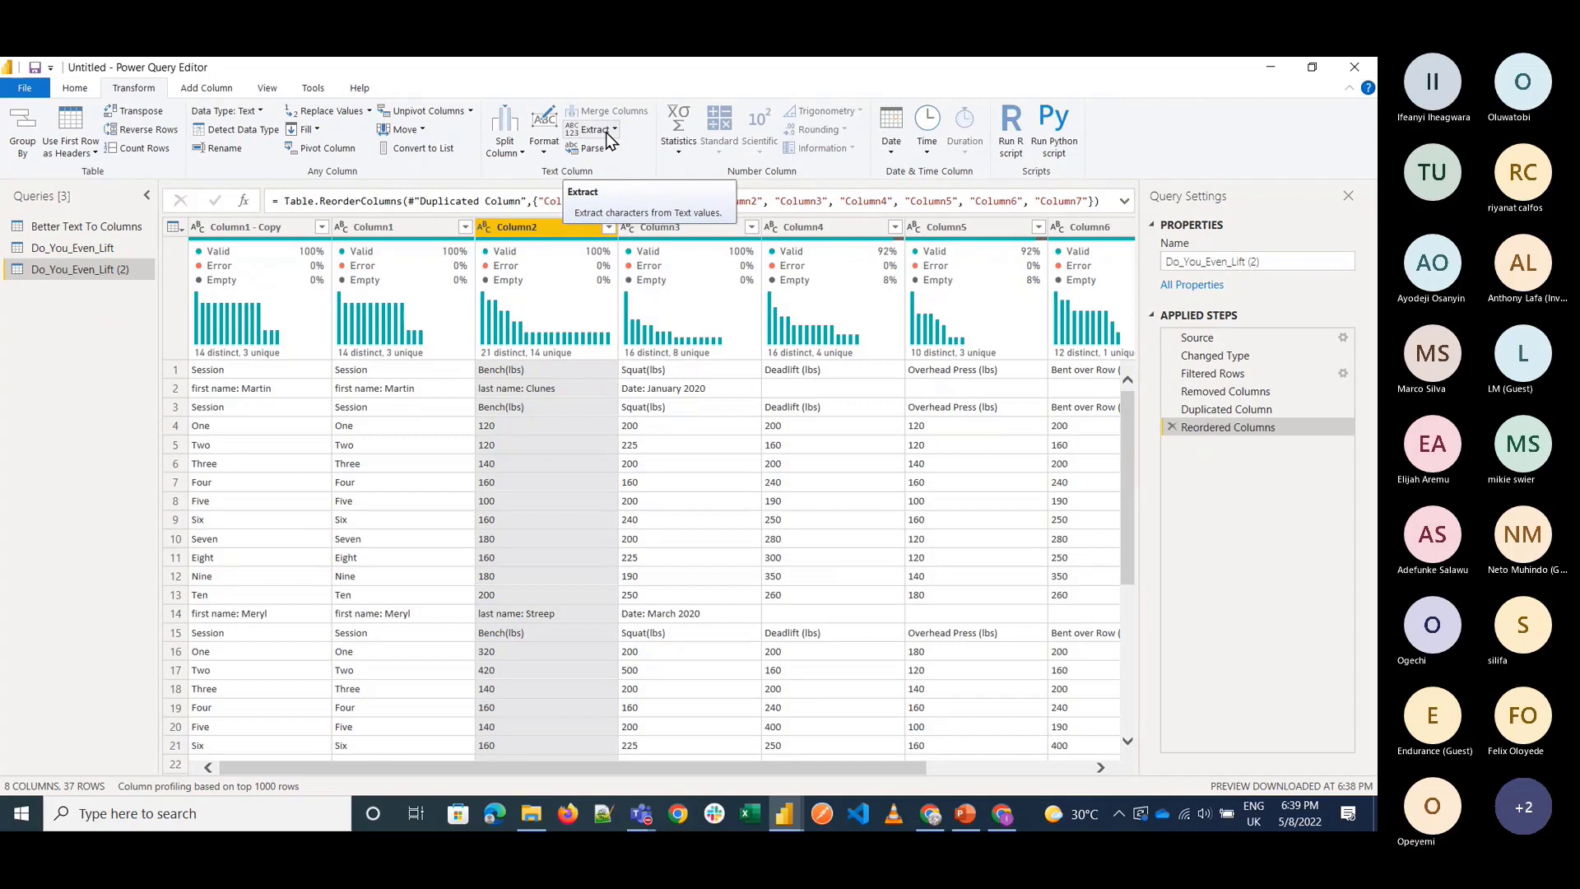
left_click(594, 130)
left_click(416, 132)
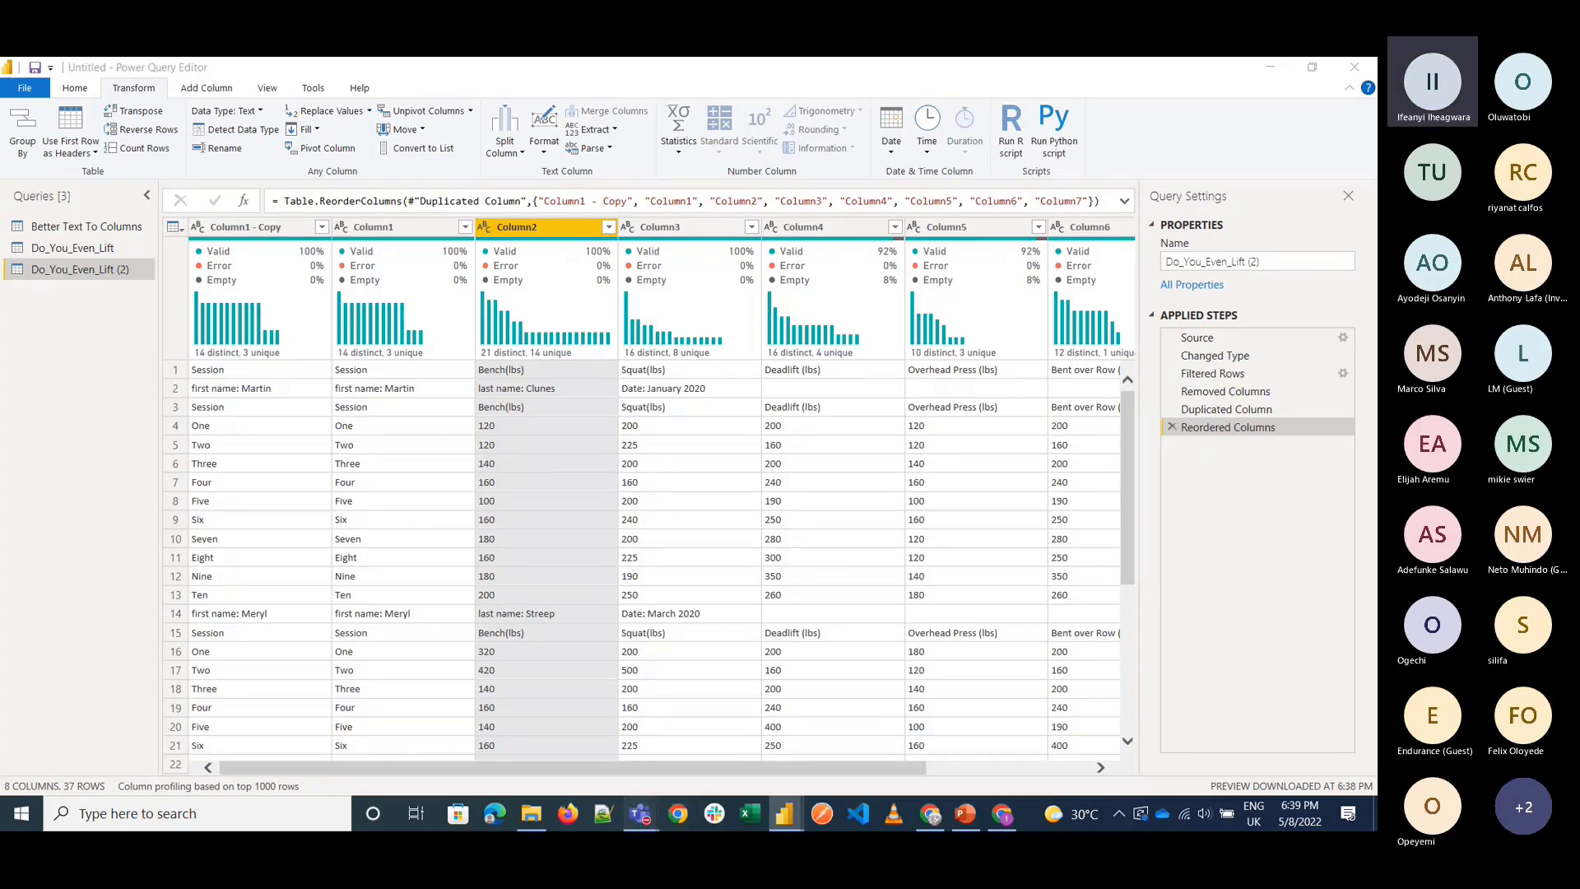
Check the Teams meeting window and return to the Do_You_Even_Lift (2) query in Power Query Editor.
mouse_move(640, 819)
left_click(647, 723)
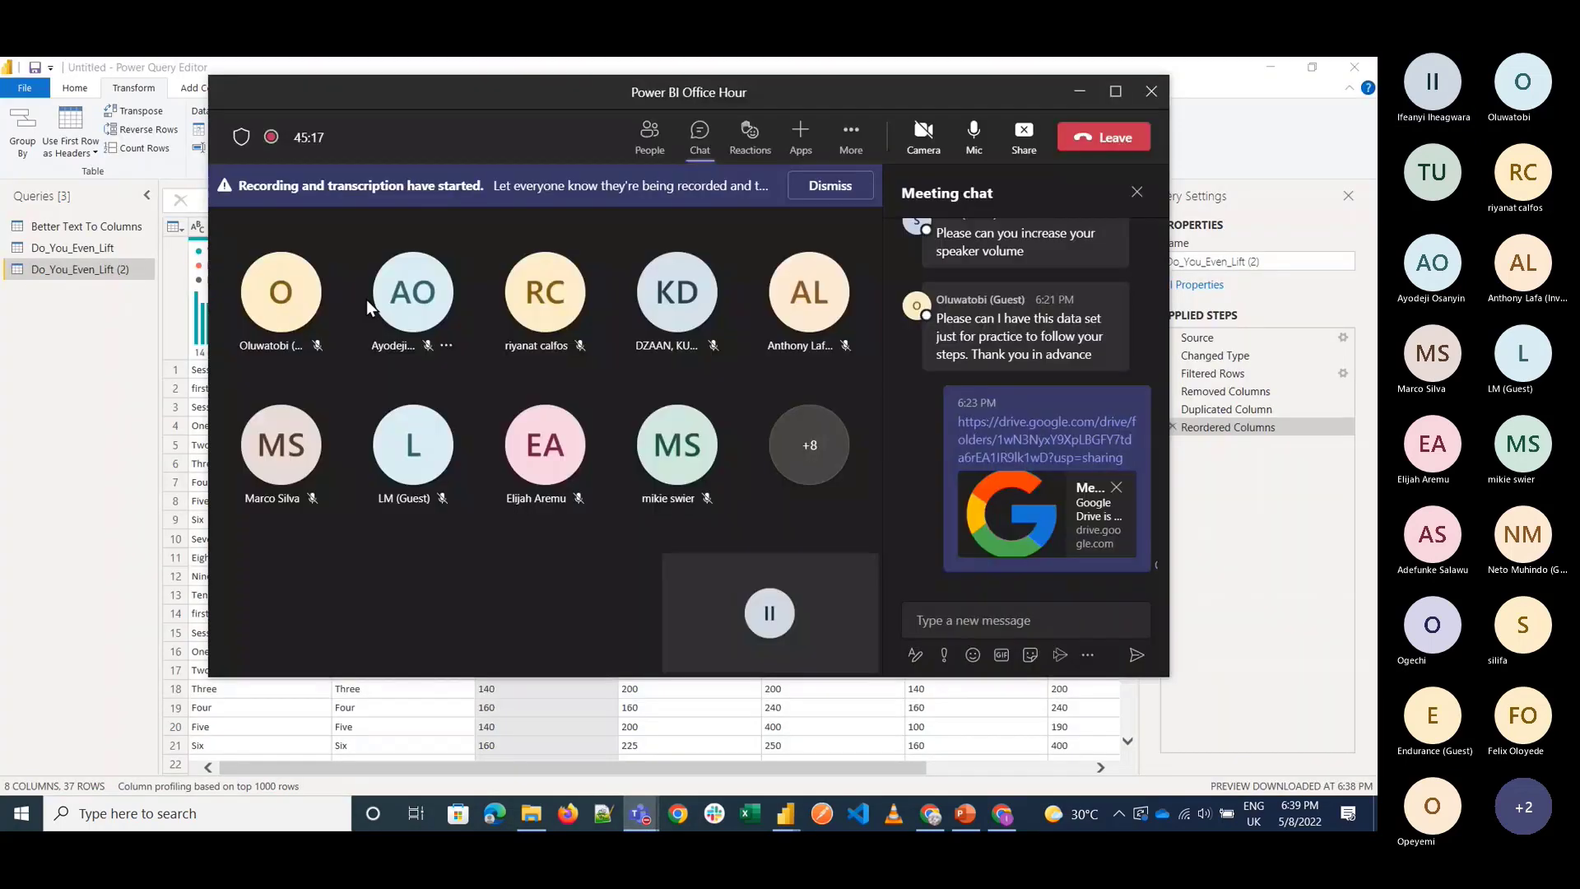
left_click(187, 415)
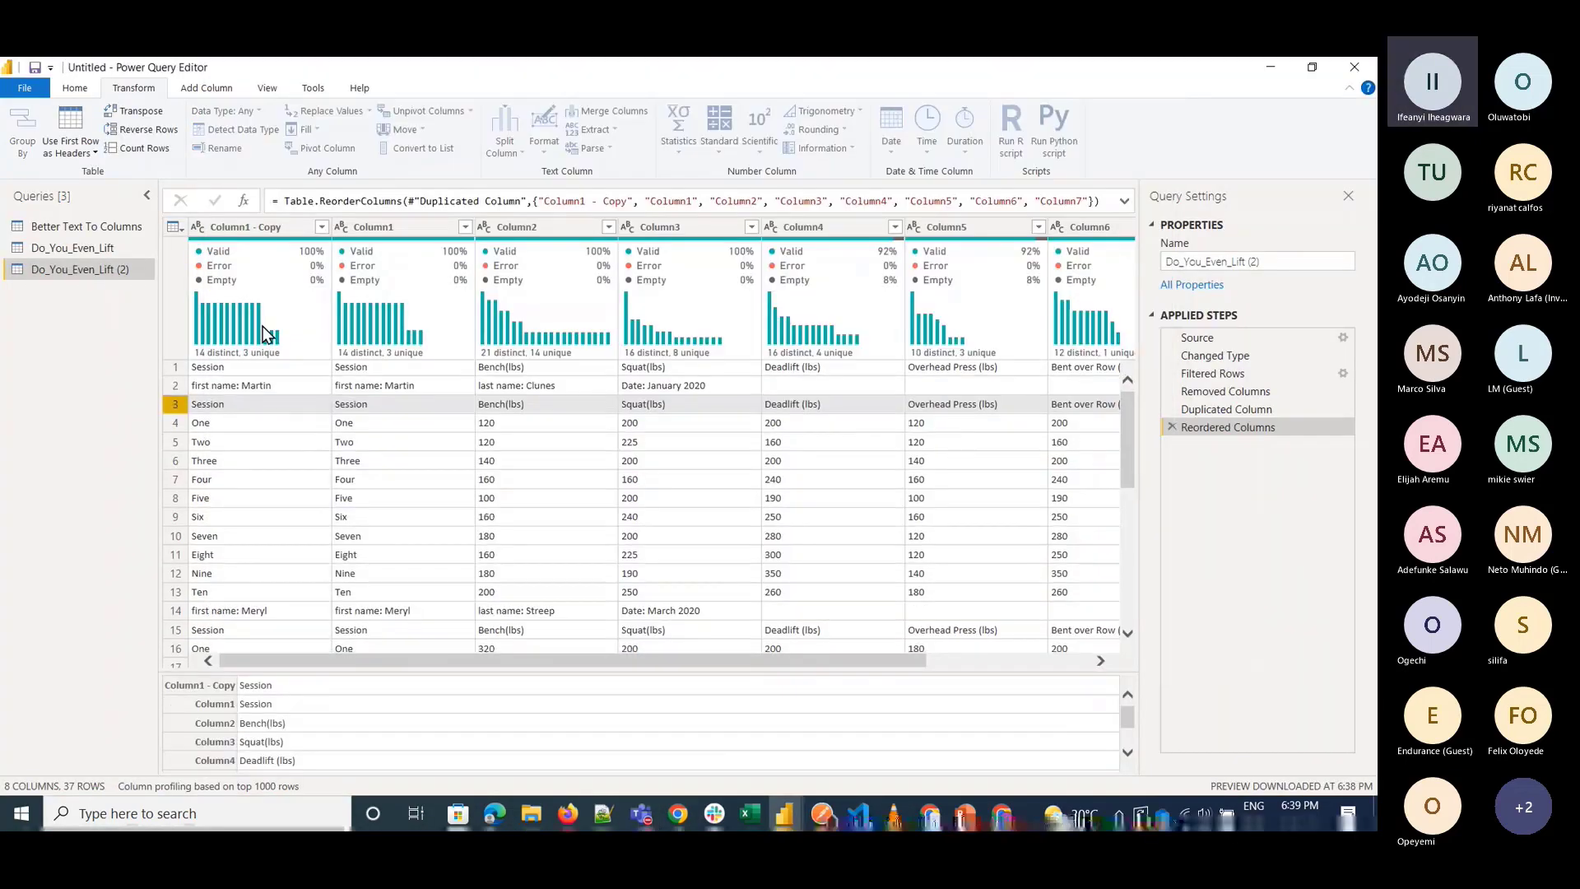
Promote the first row of the Do_You_Even_Lift (2) query to column headers.
left_click(240, 229)
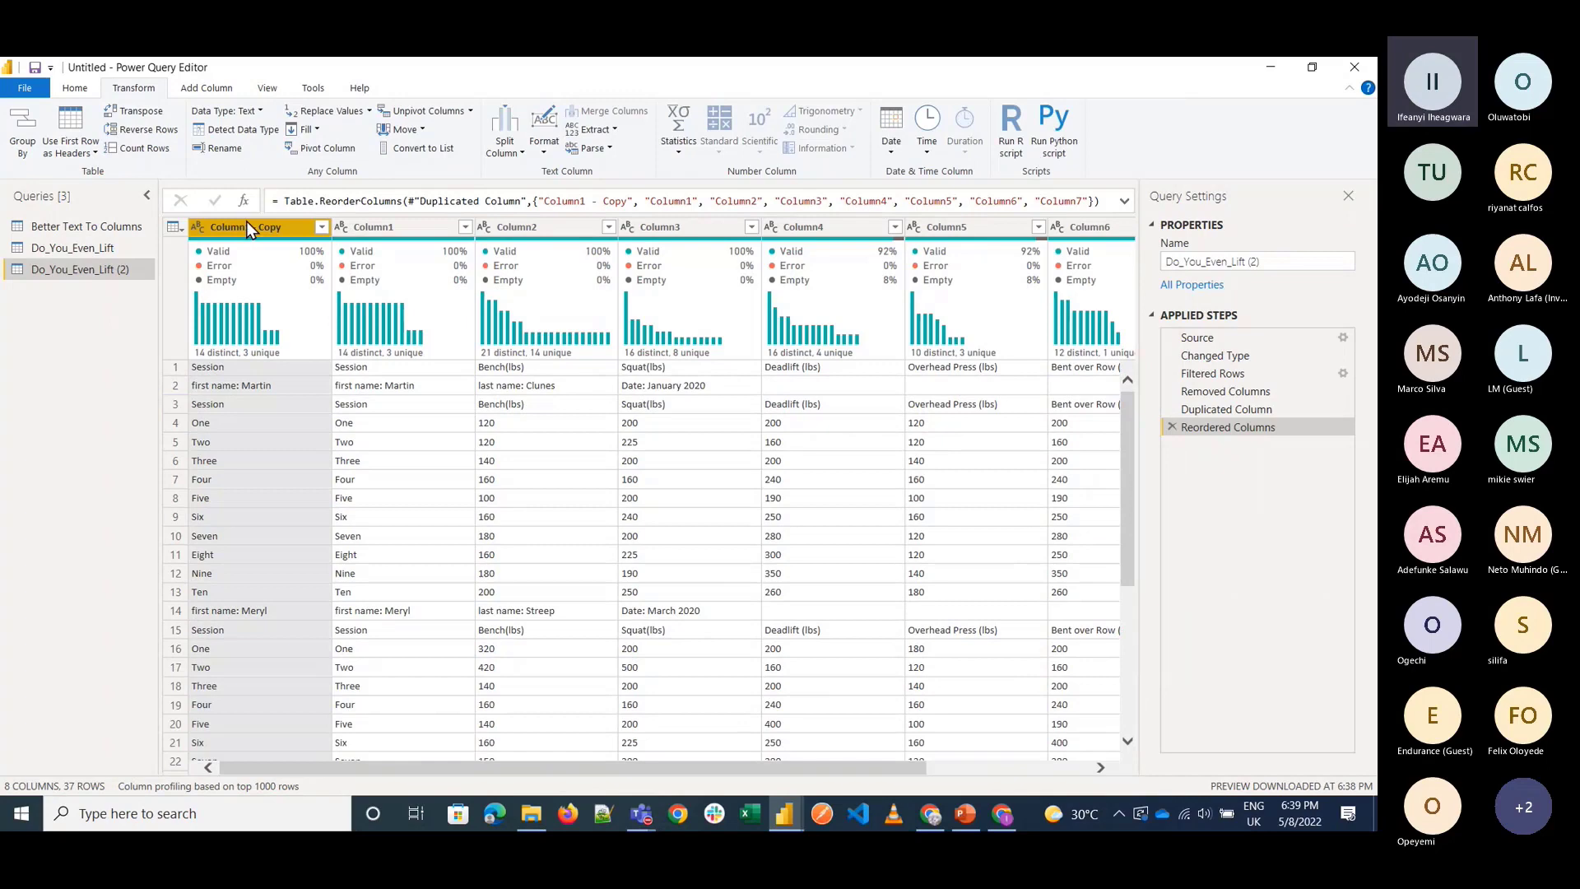
right_click(238, 236)
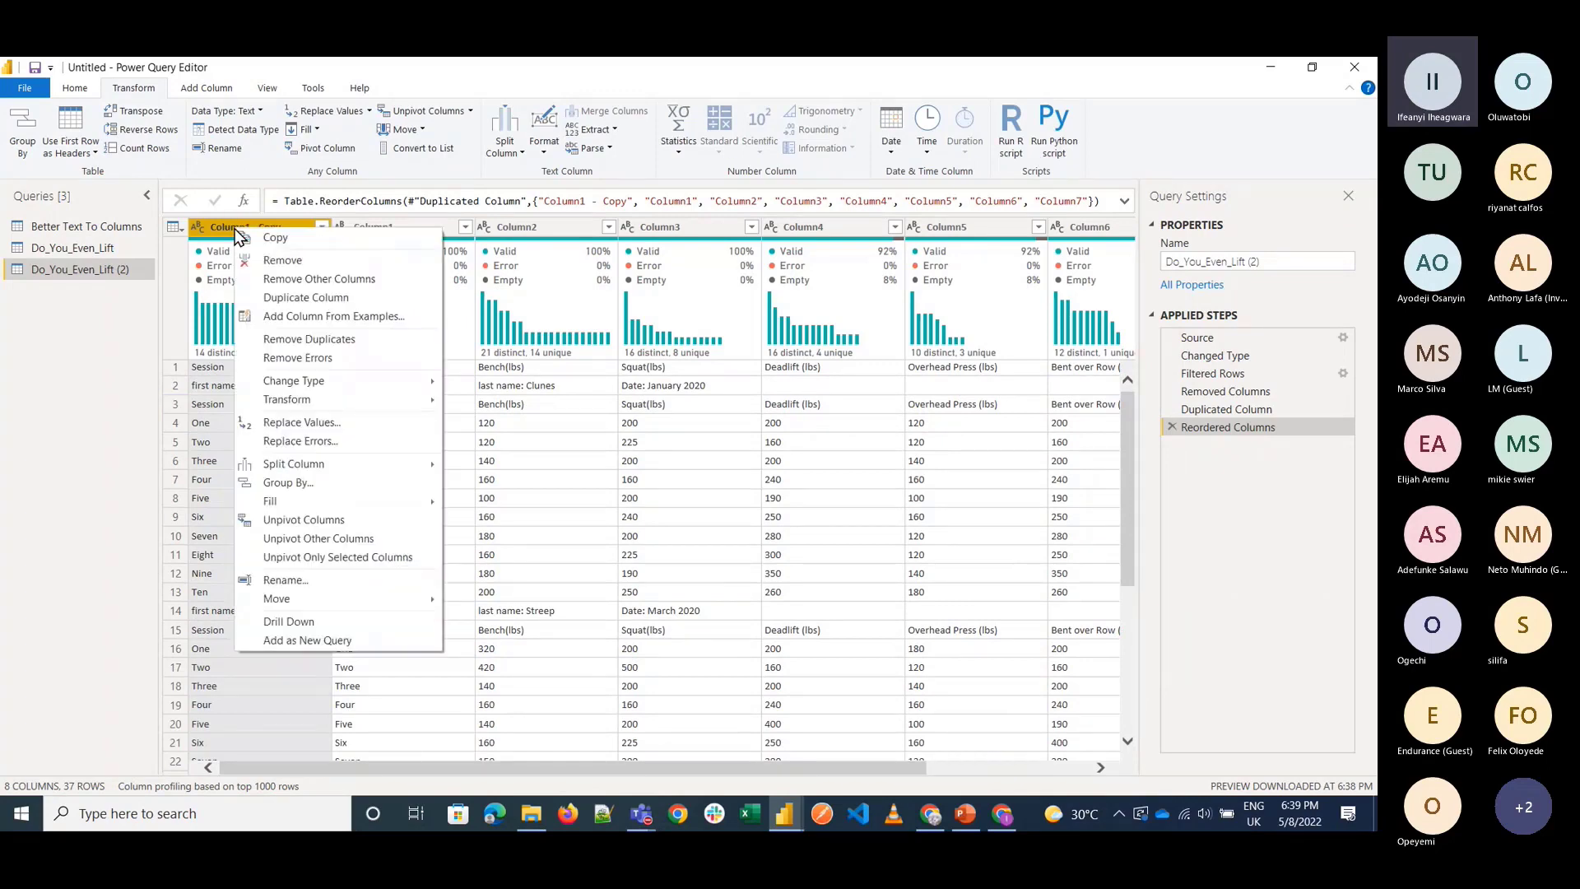
left_click(451, 263)
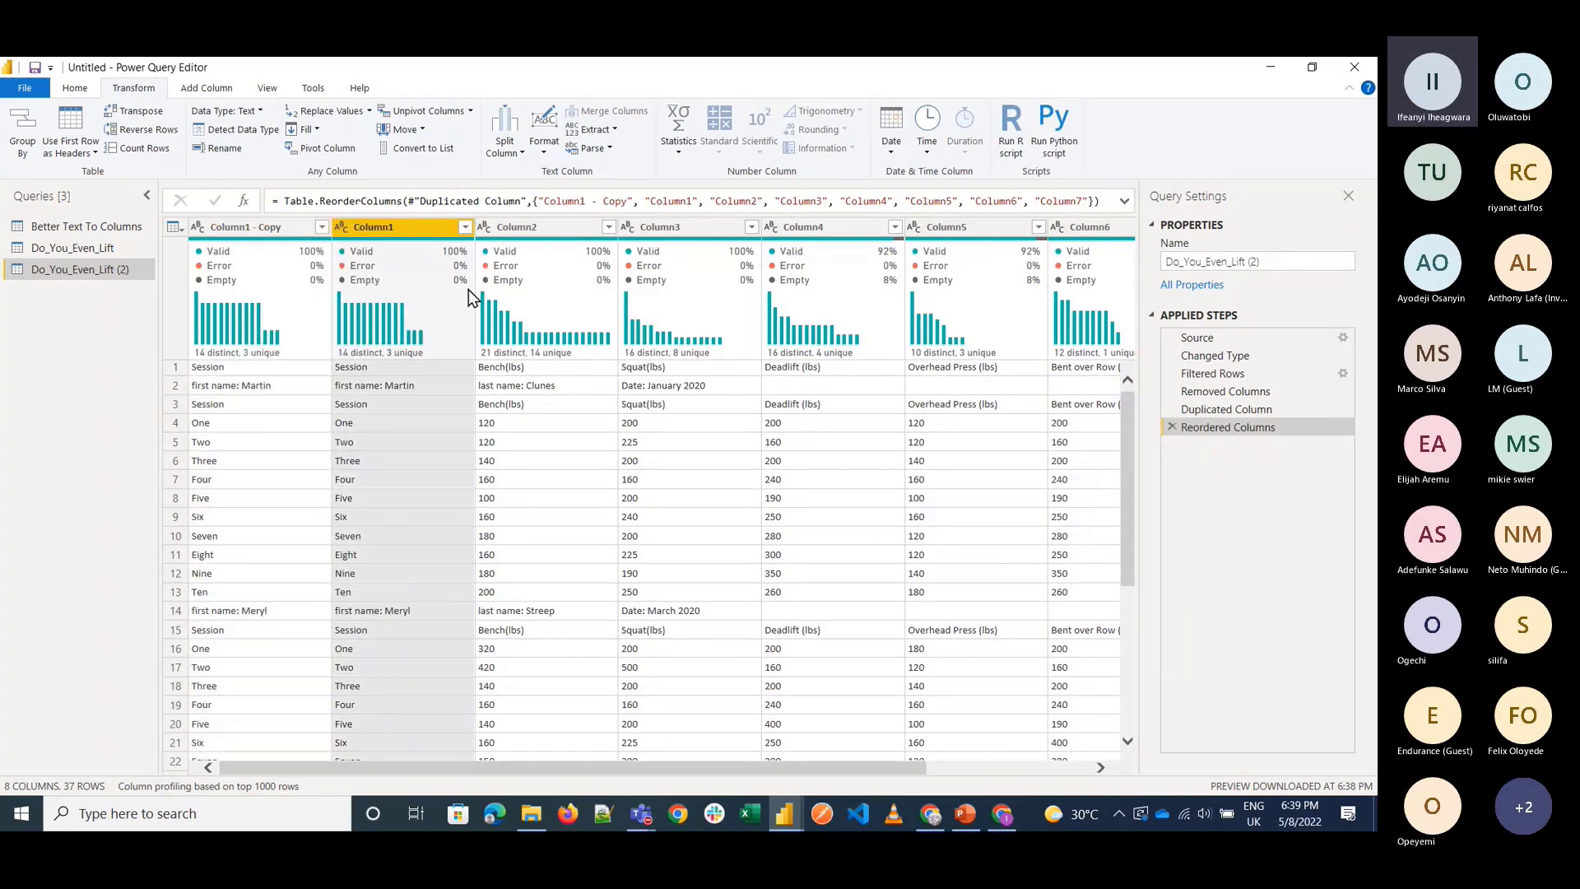
left_click(244, 234)
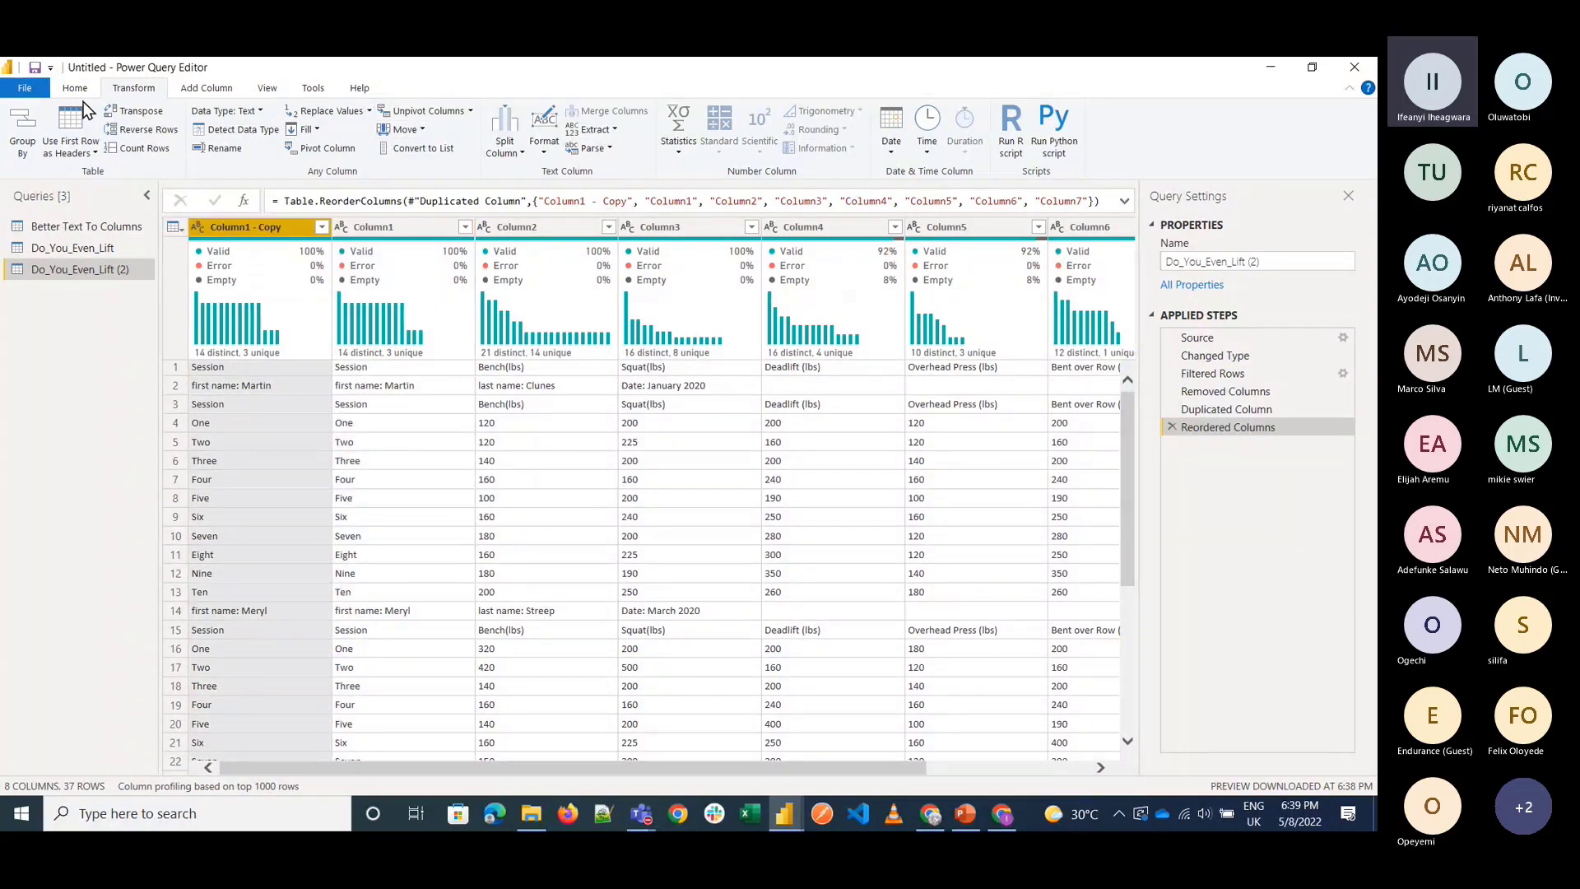
left_click(66, 126)
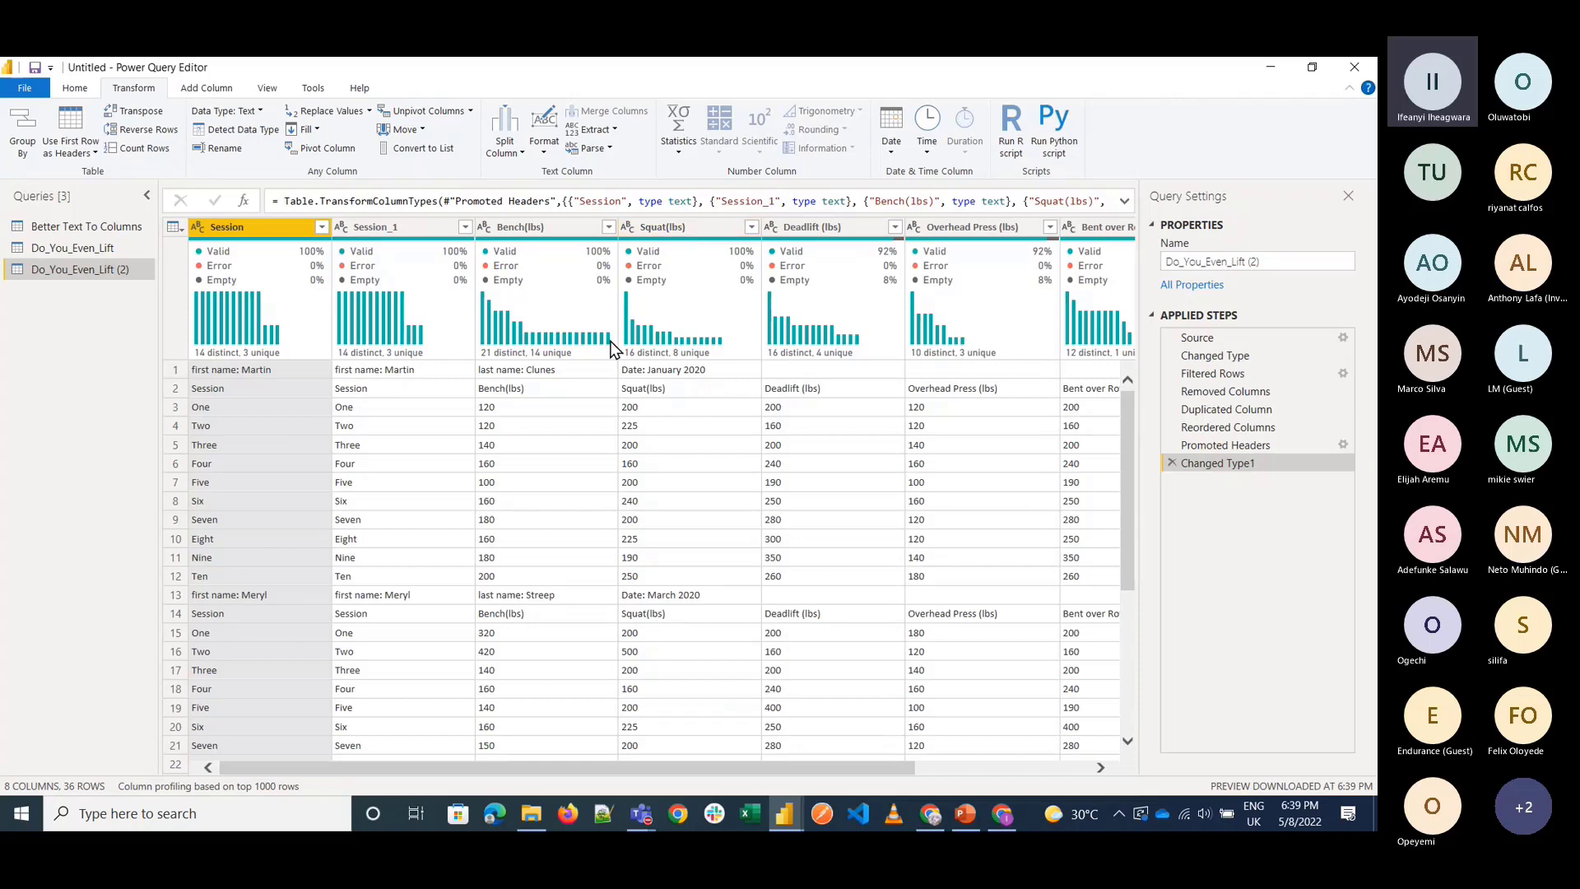
Filter the repeated header rows with the value Session out of the first Session column.
left_click(250, 388)
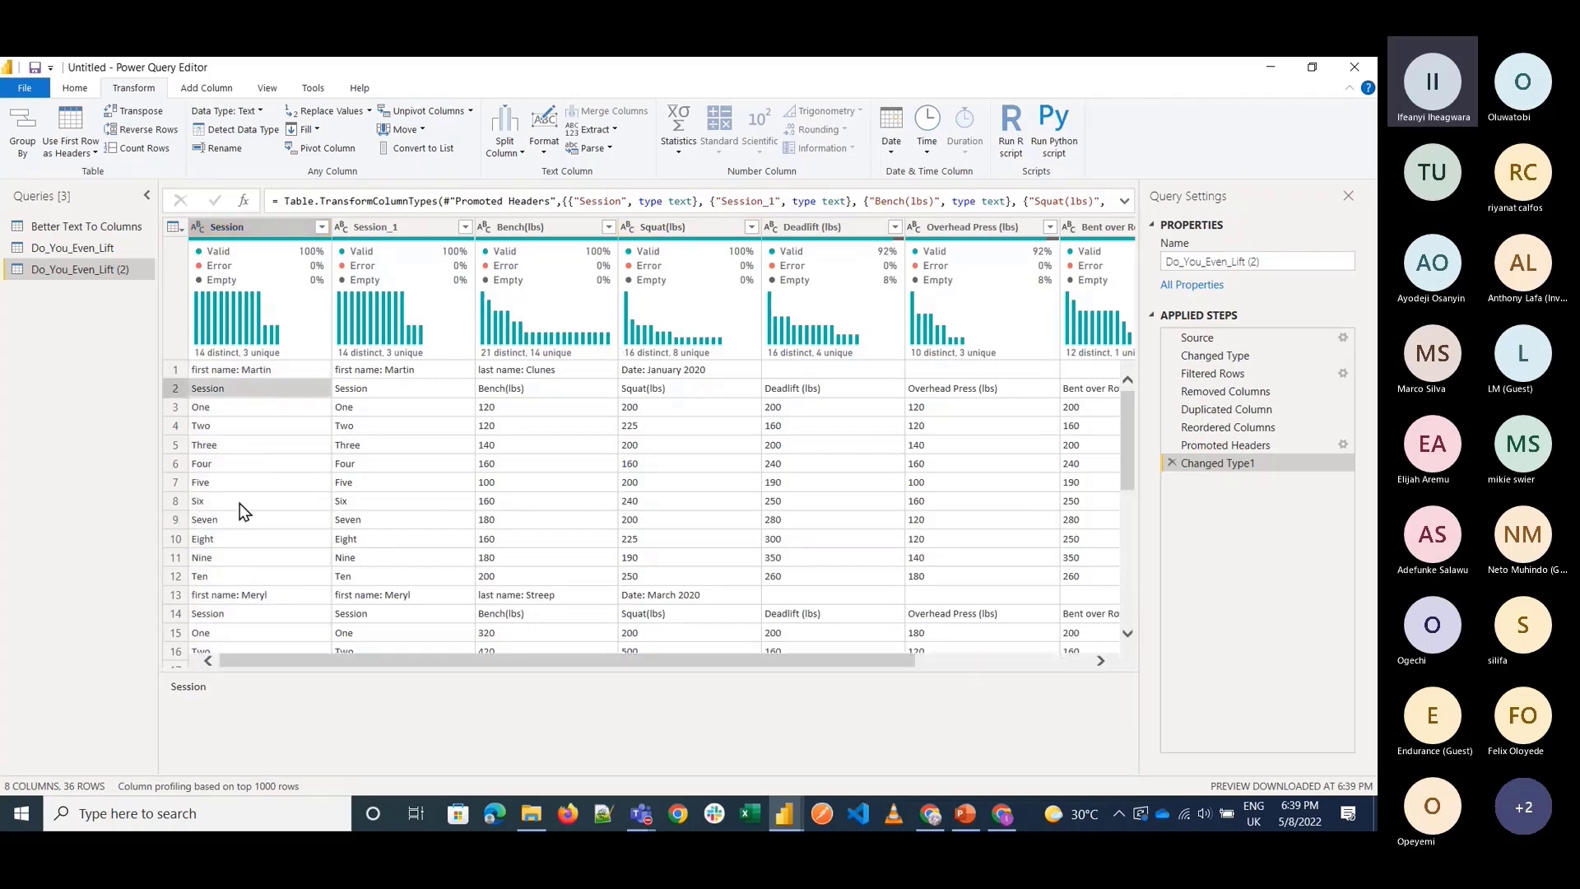
left_click(256, 614)
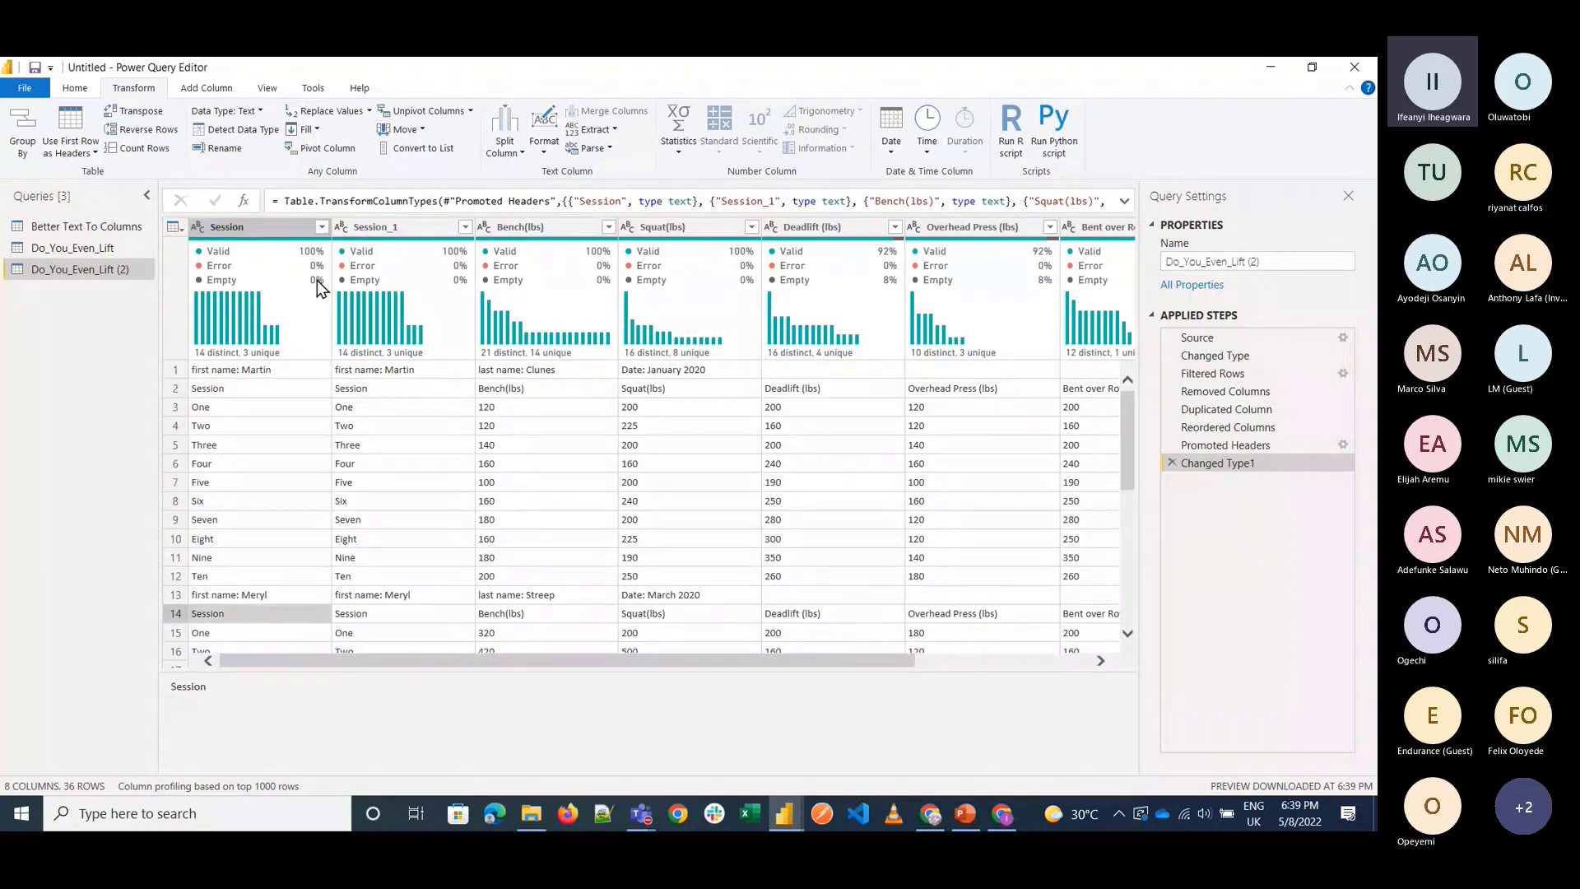
left_click(321, 227)
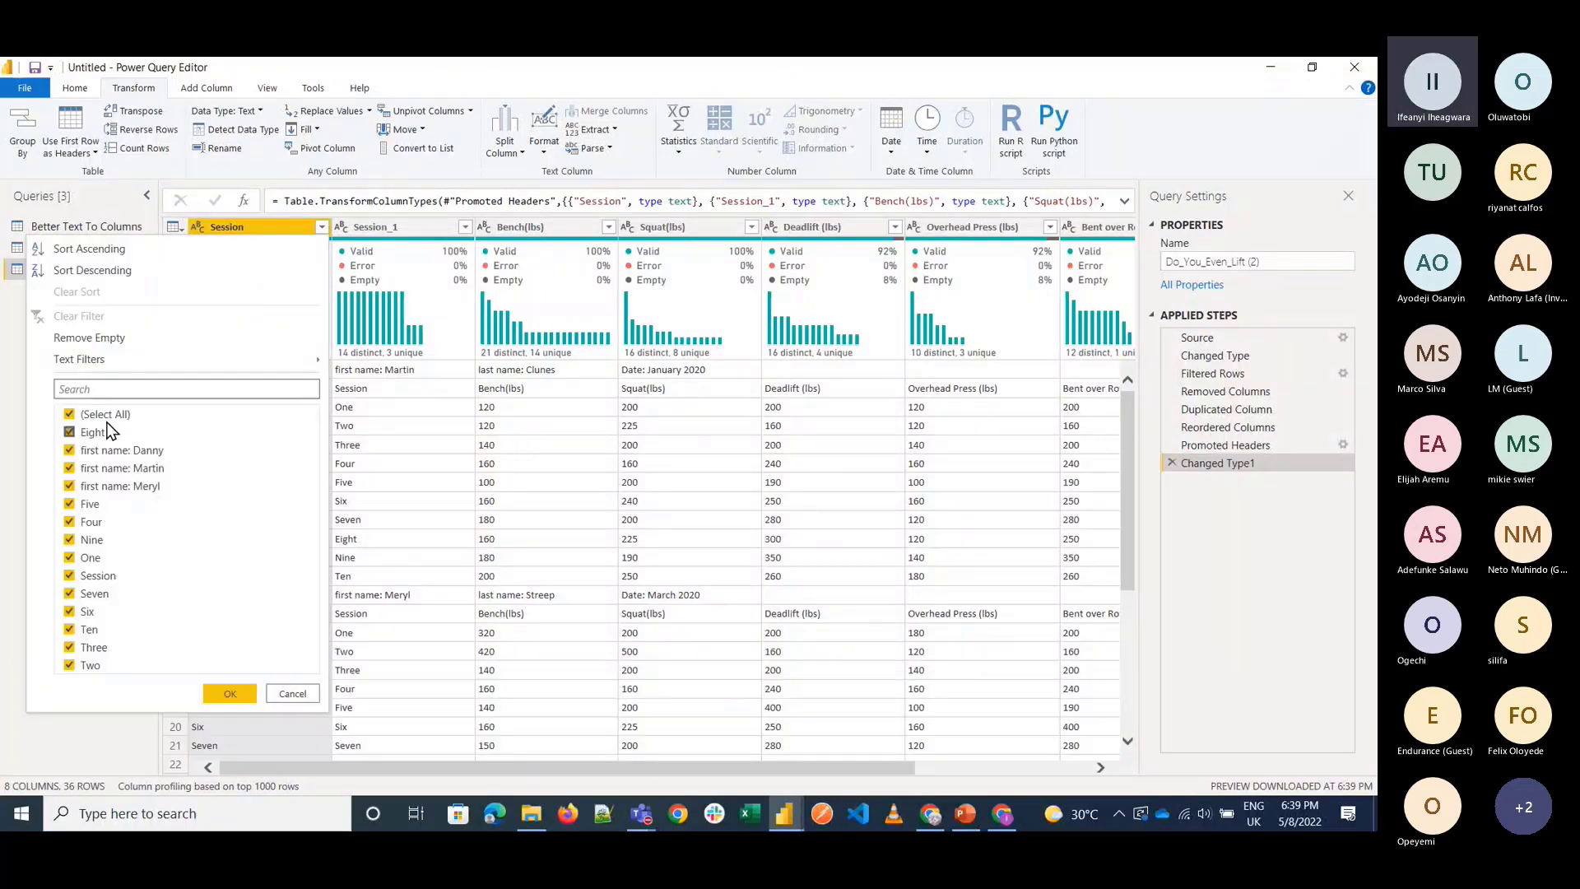
left_click(98, 577)
left_click(221, 692)
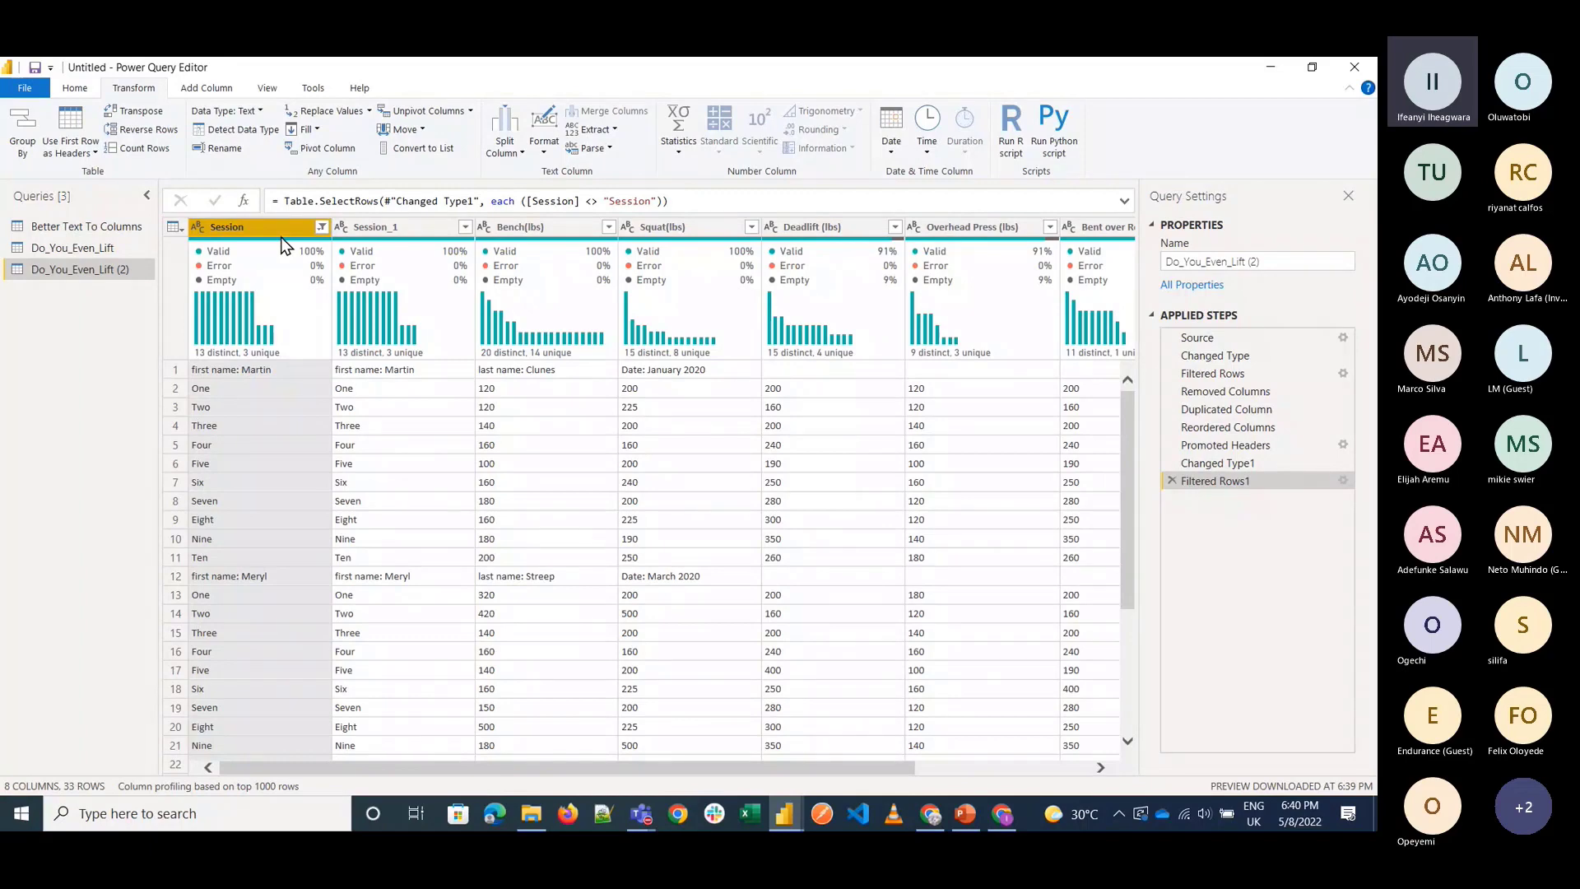
Split the first Session column by the Colon delimiter at each occurrence of the delimiter.
left_click(503, 149)
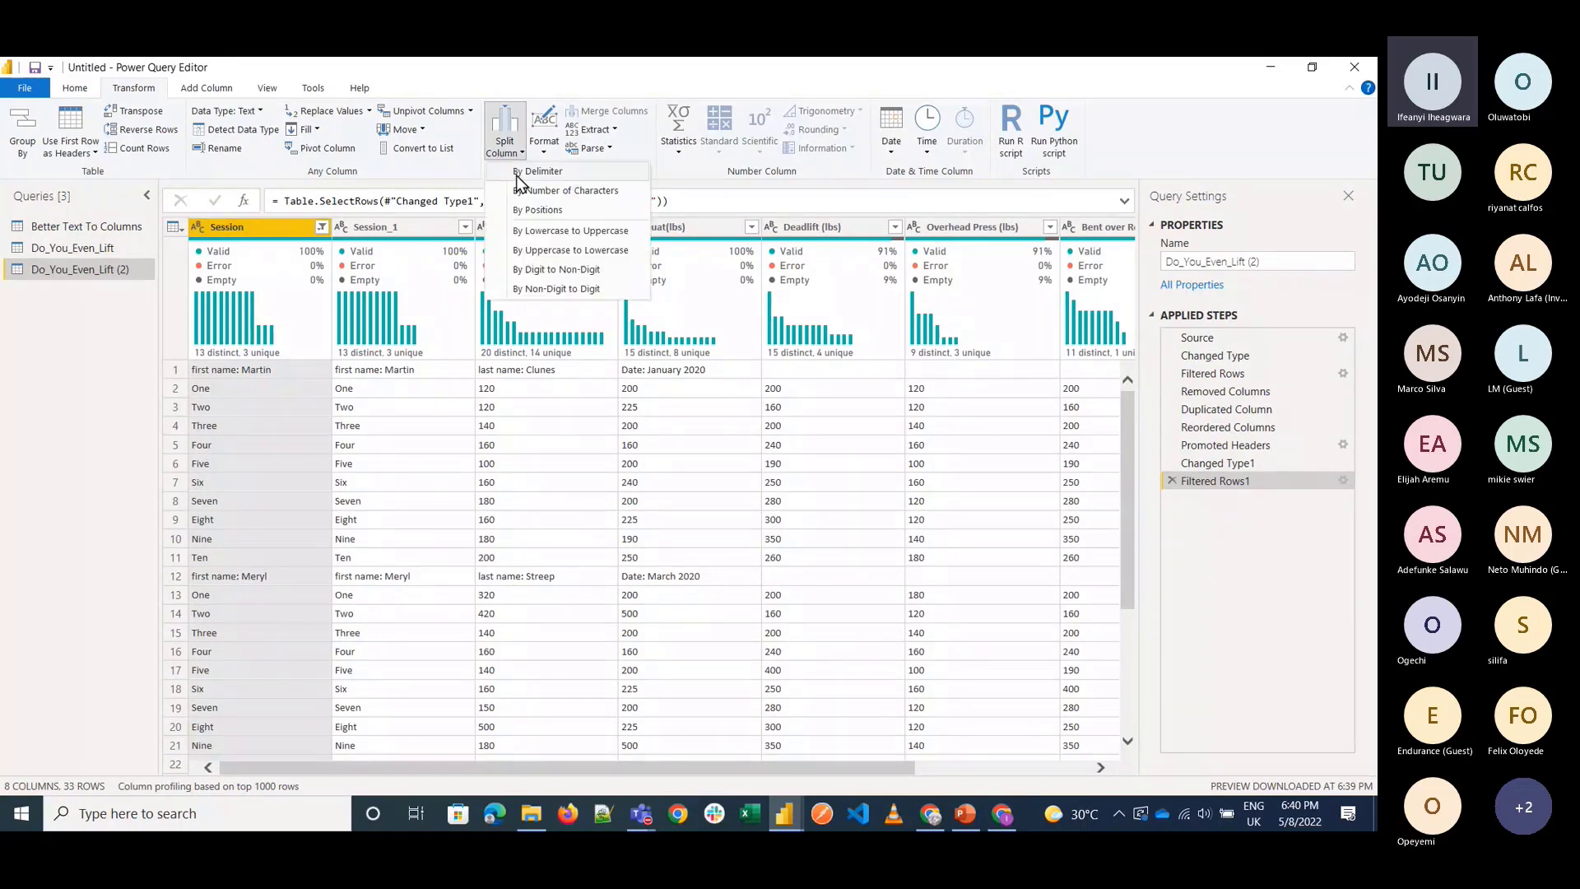
left_click(517, 172)
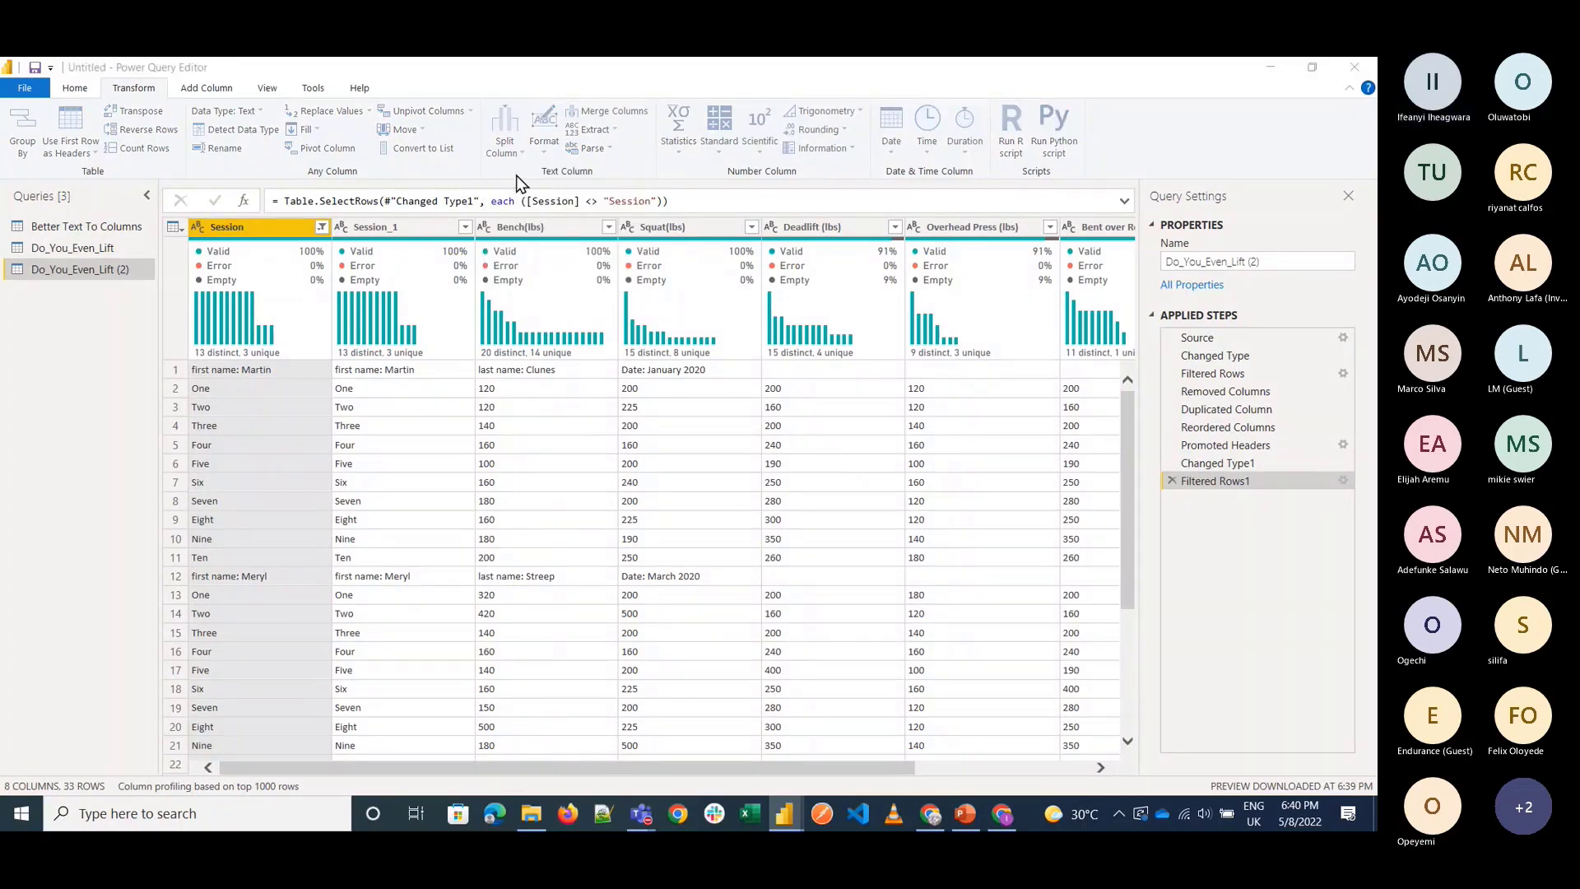
left_click(461, 337)
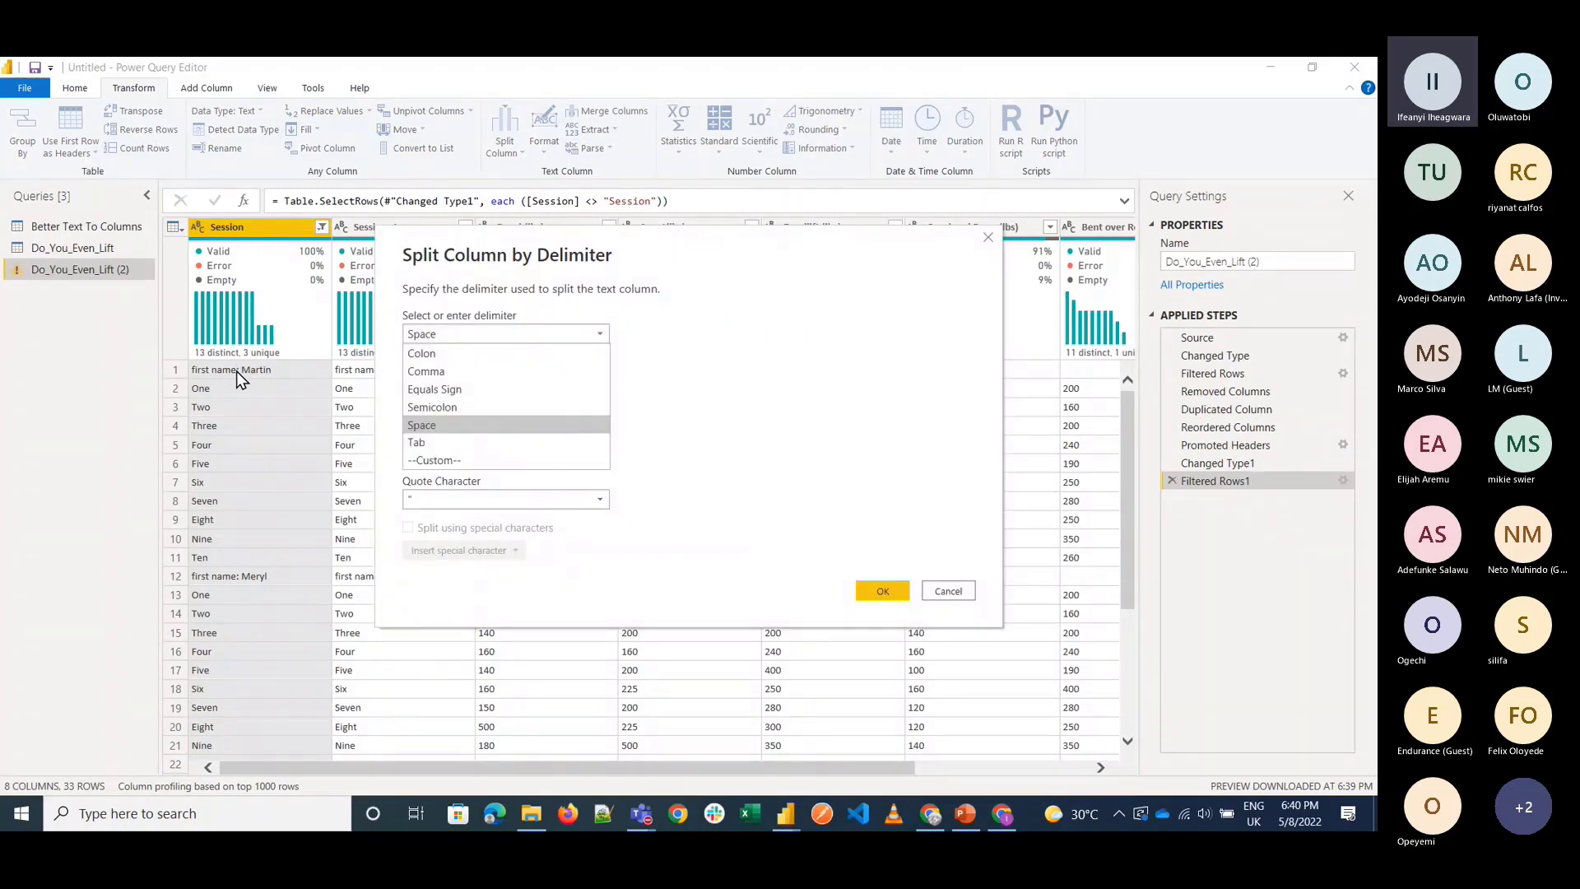
left_click(422, 354)
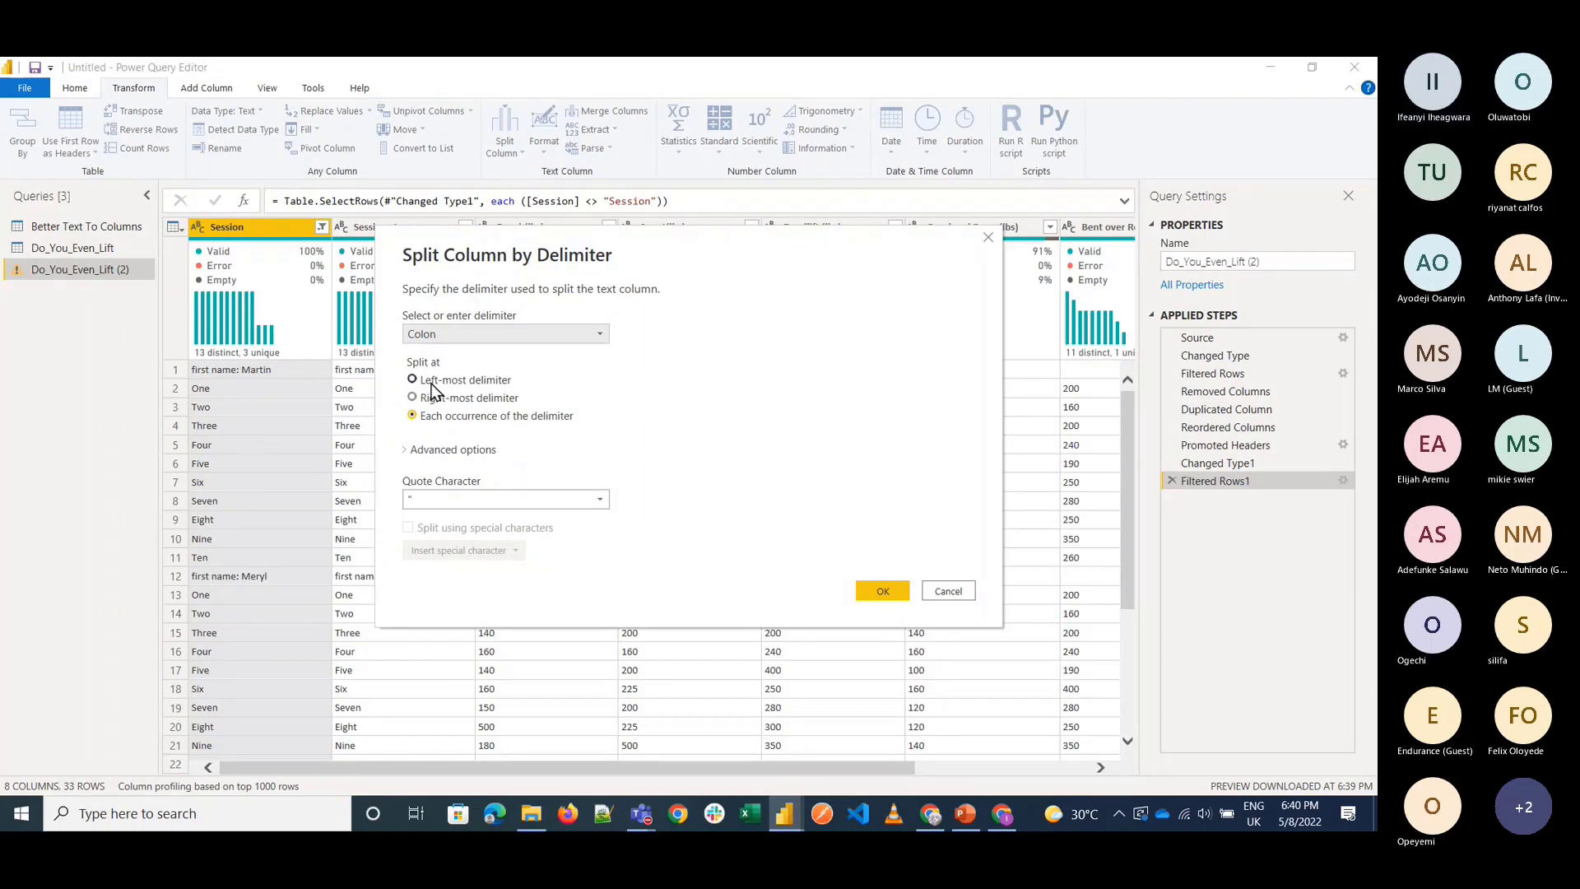
left_click(892, 584)
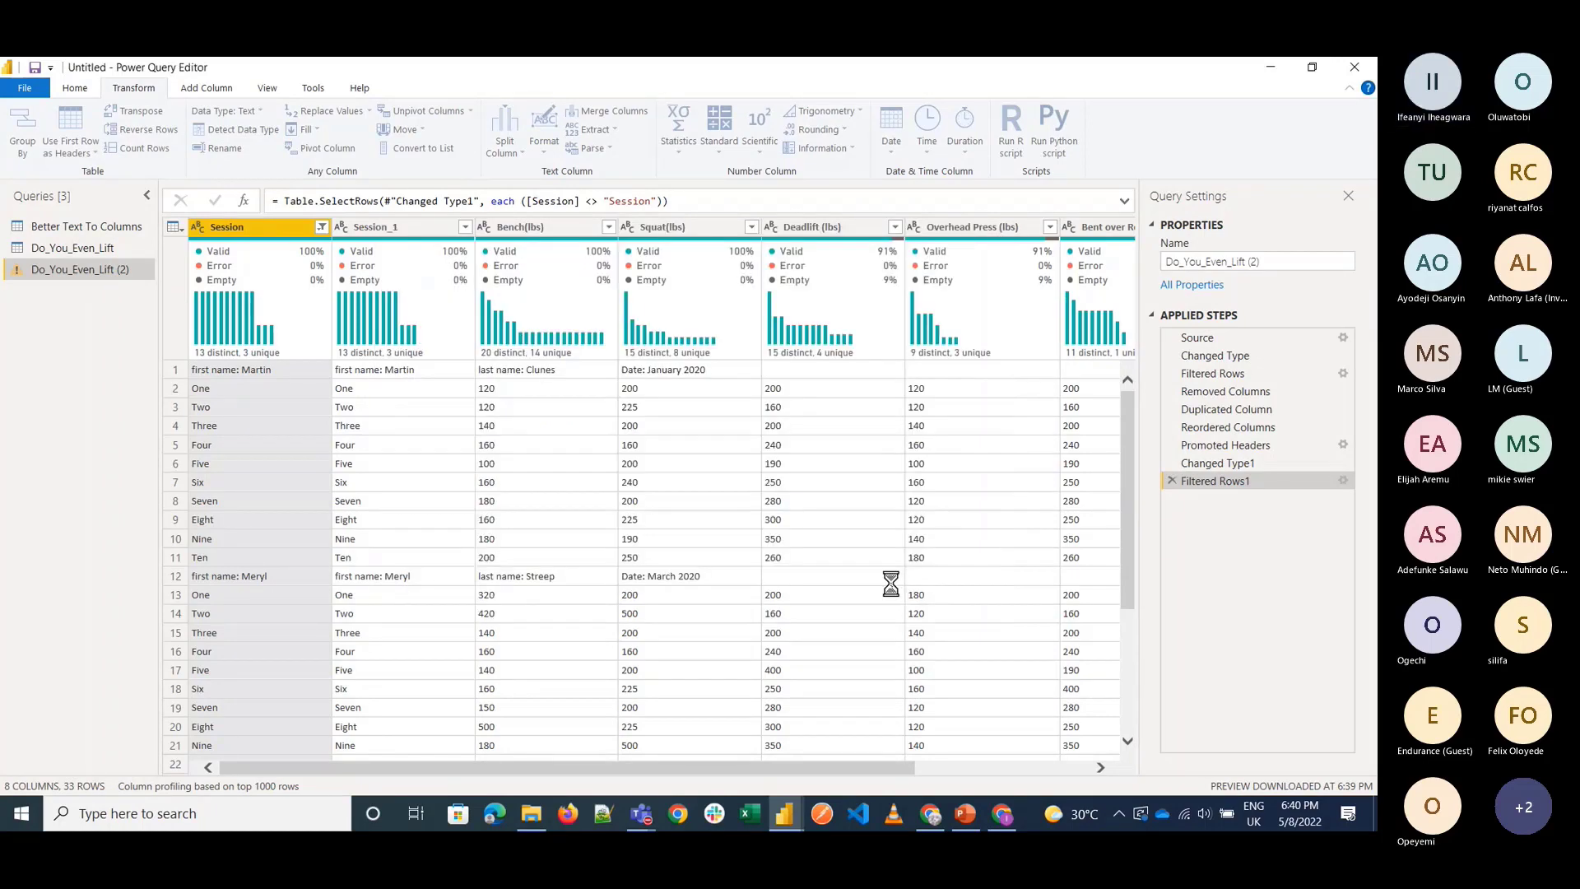
Remove the Session.1 column and fill the first names in Session.2 down over the empty rows.
right_click(266, 220)
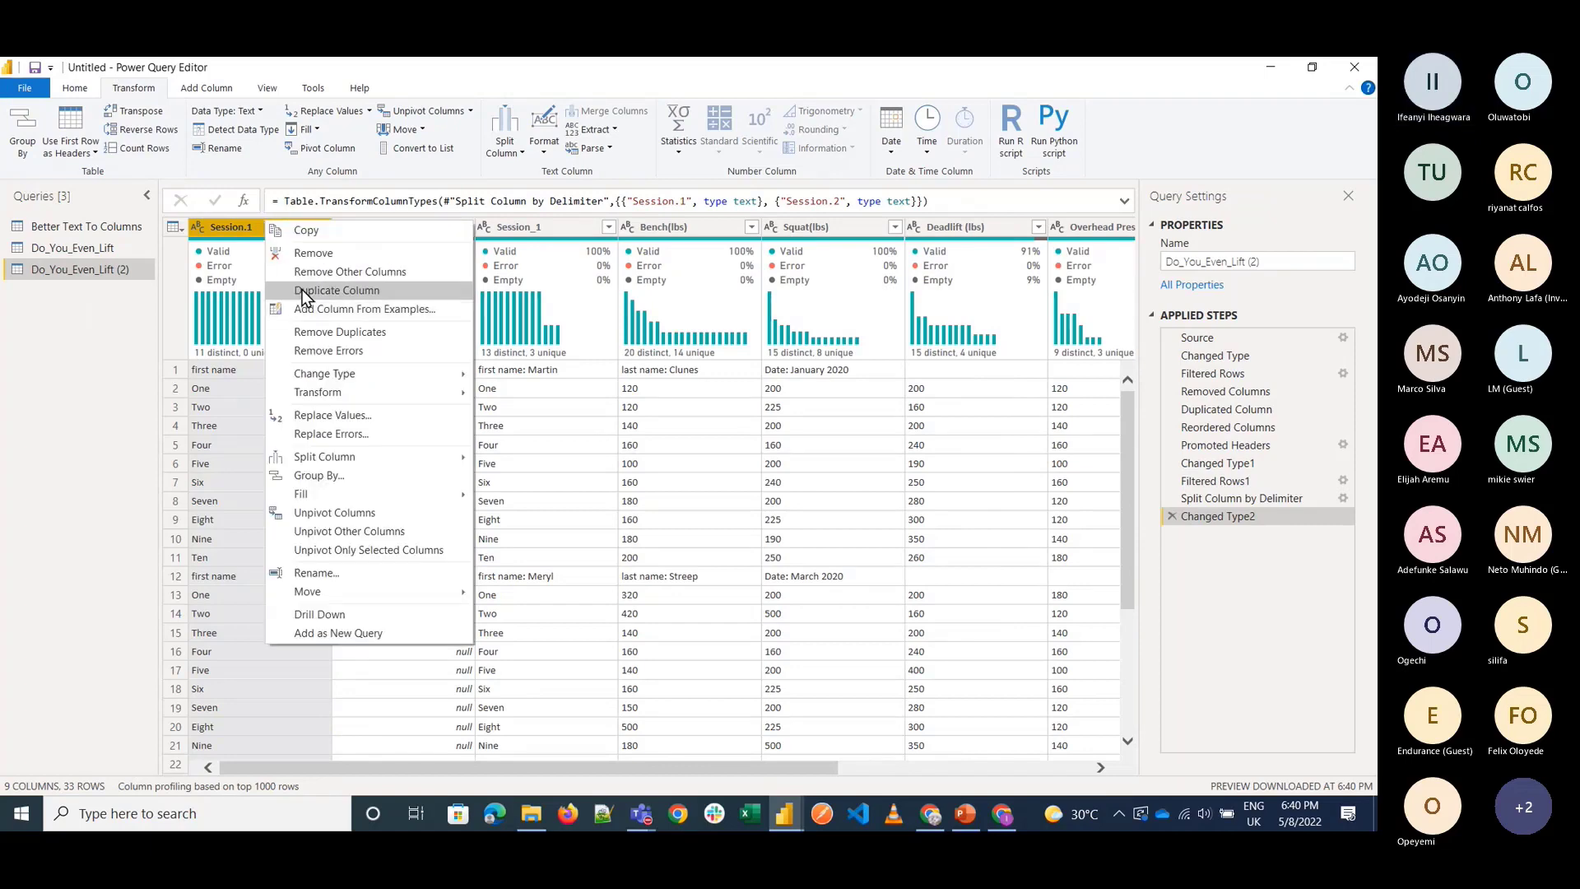
left_click(321, 253)
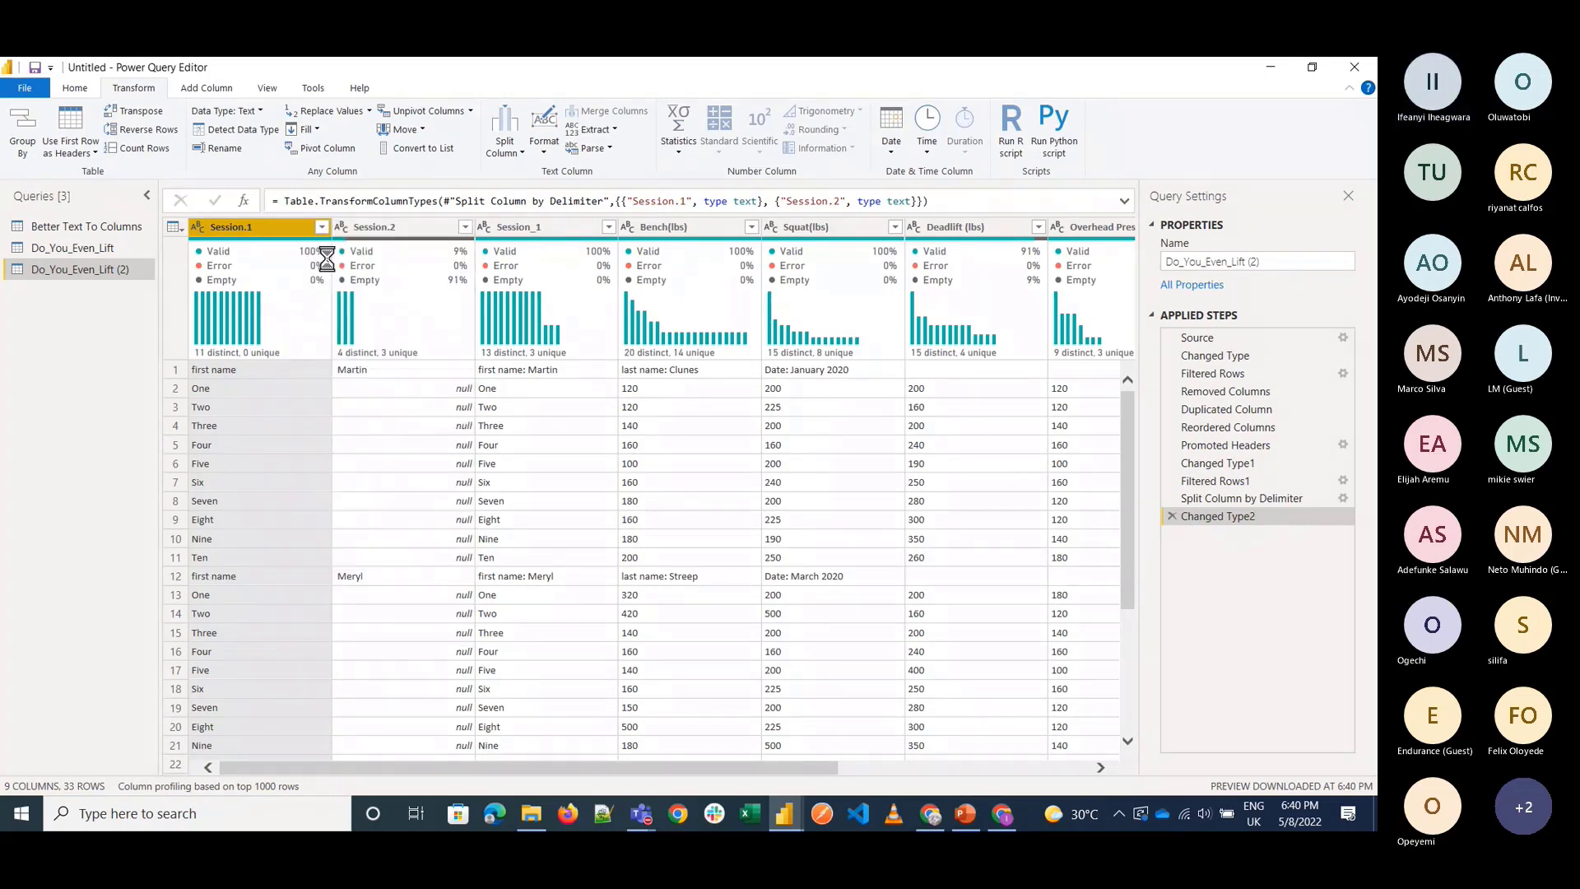
left_click(311, 130)
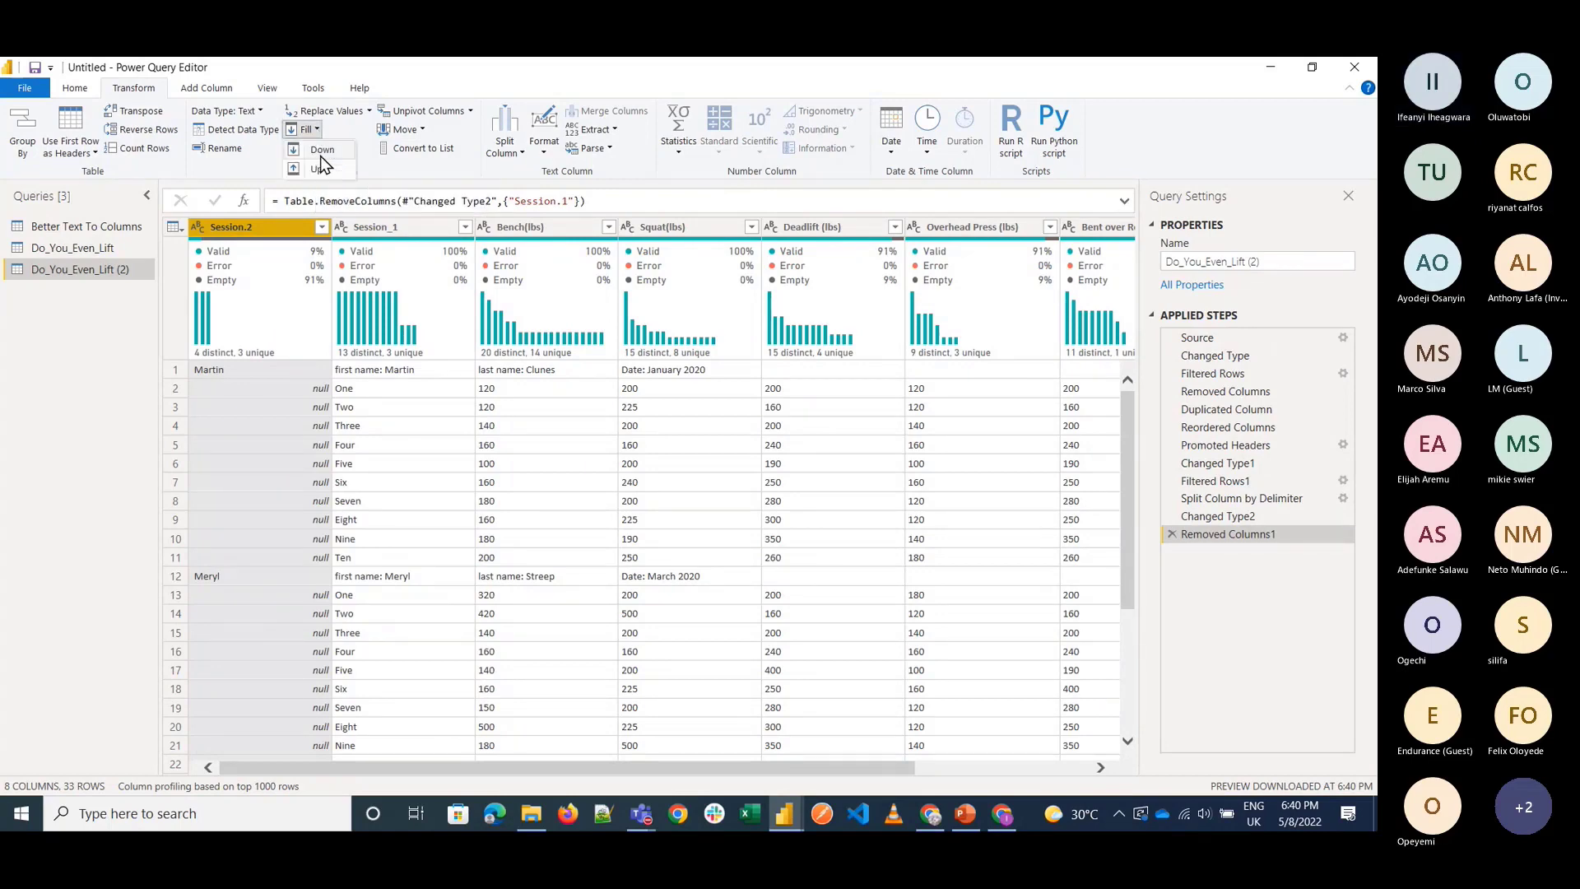
left_click(322, 153)
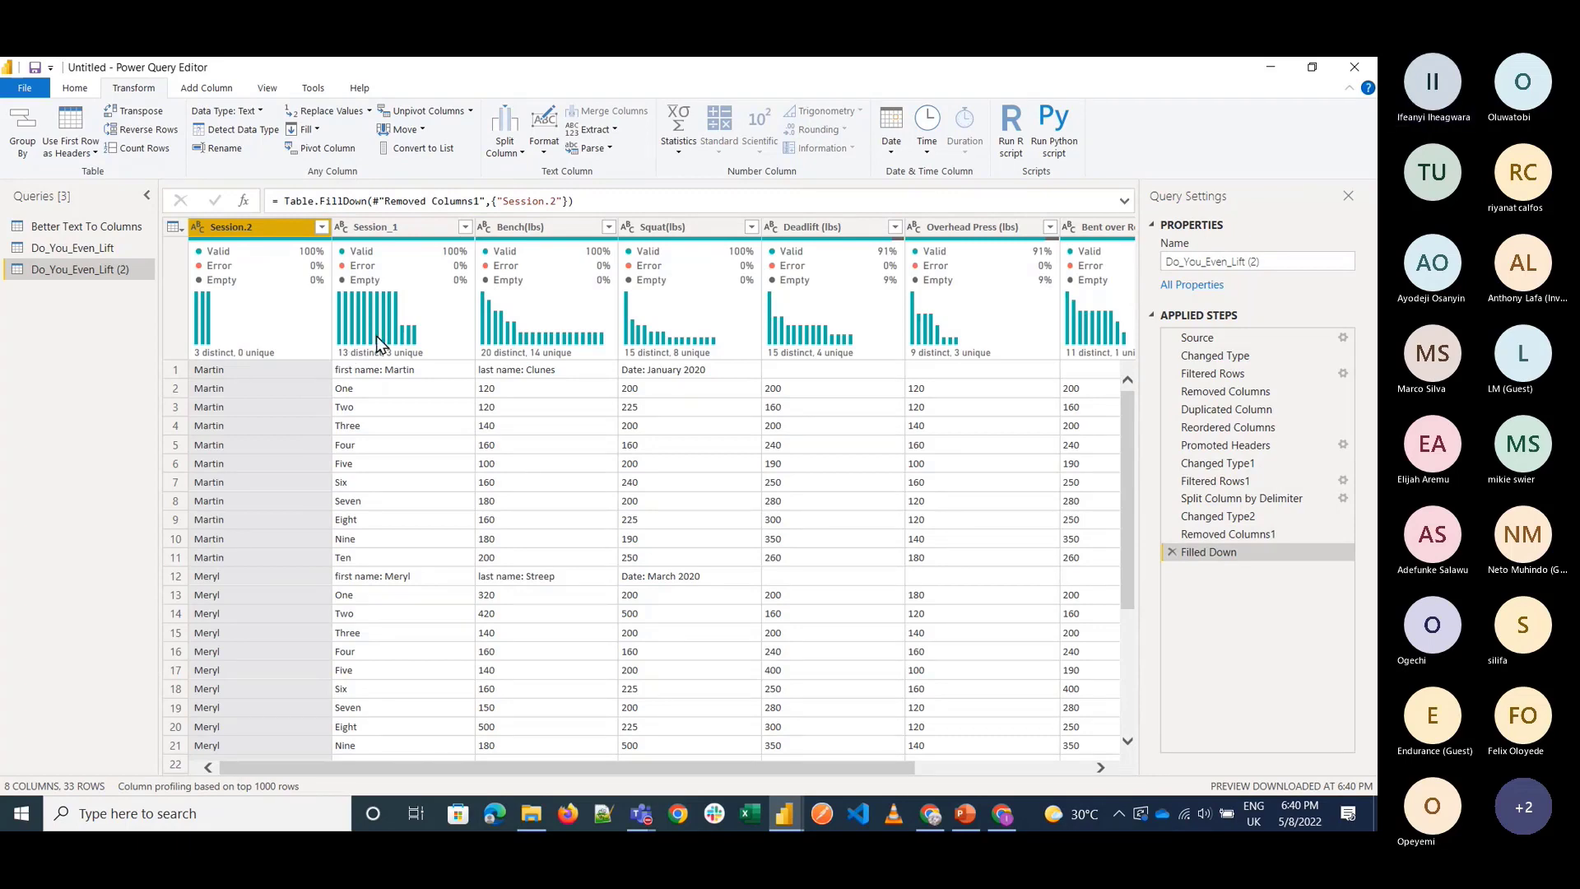
Duplicate the Bench(lbs) column and place the copy directly after Session.2 at the start of the table.
left_click(530, 234)
right_click(531, 234)
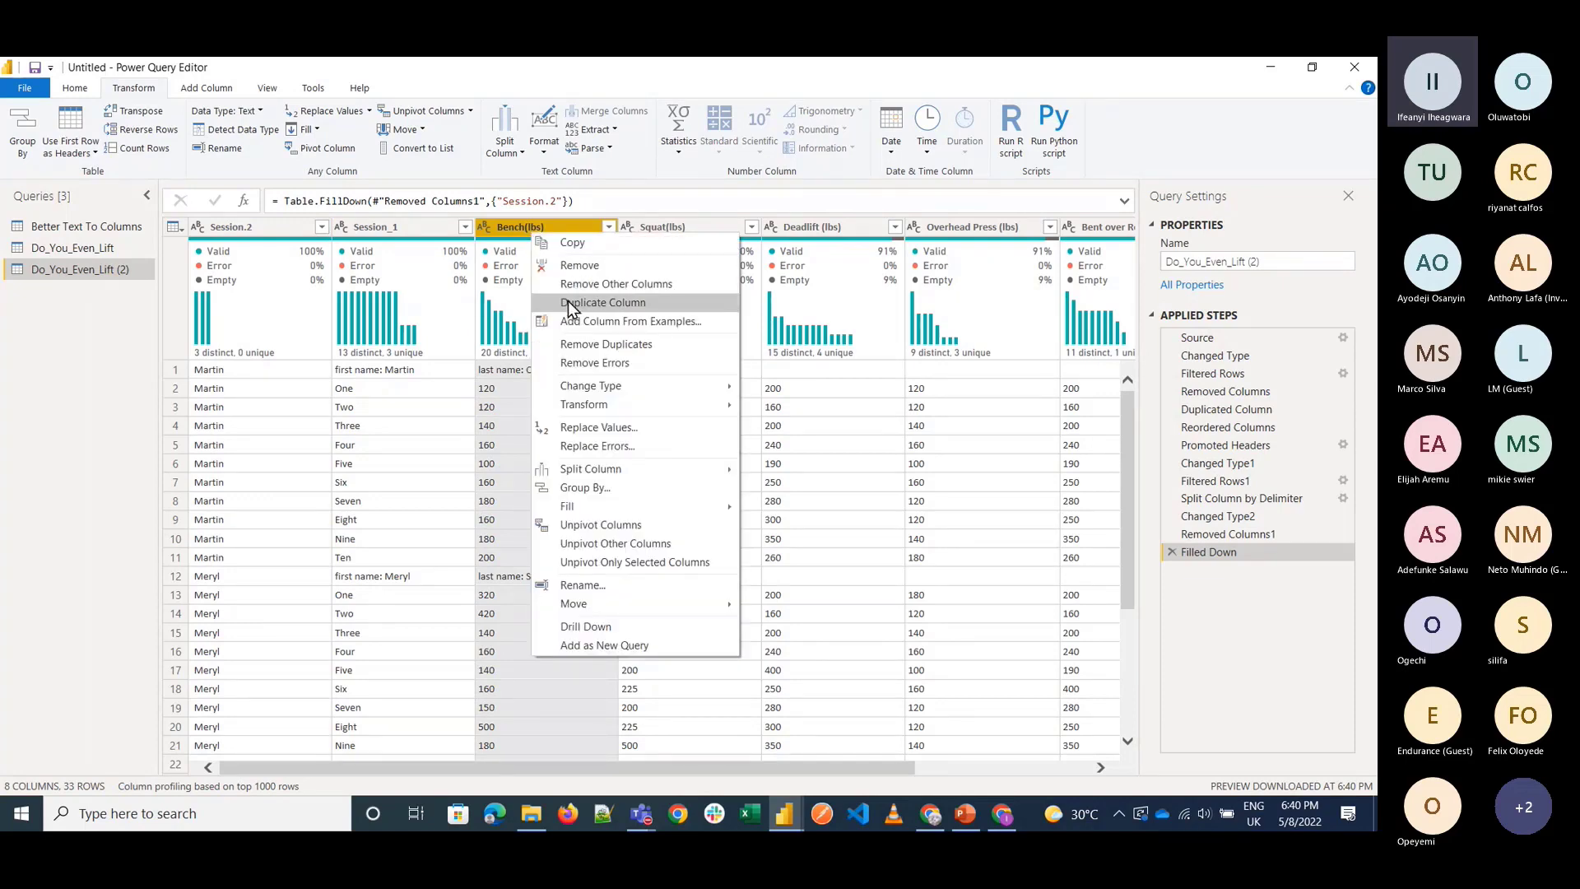
left_click(570, 304)
left_click(407, 132)
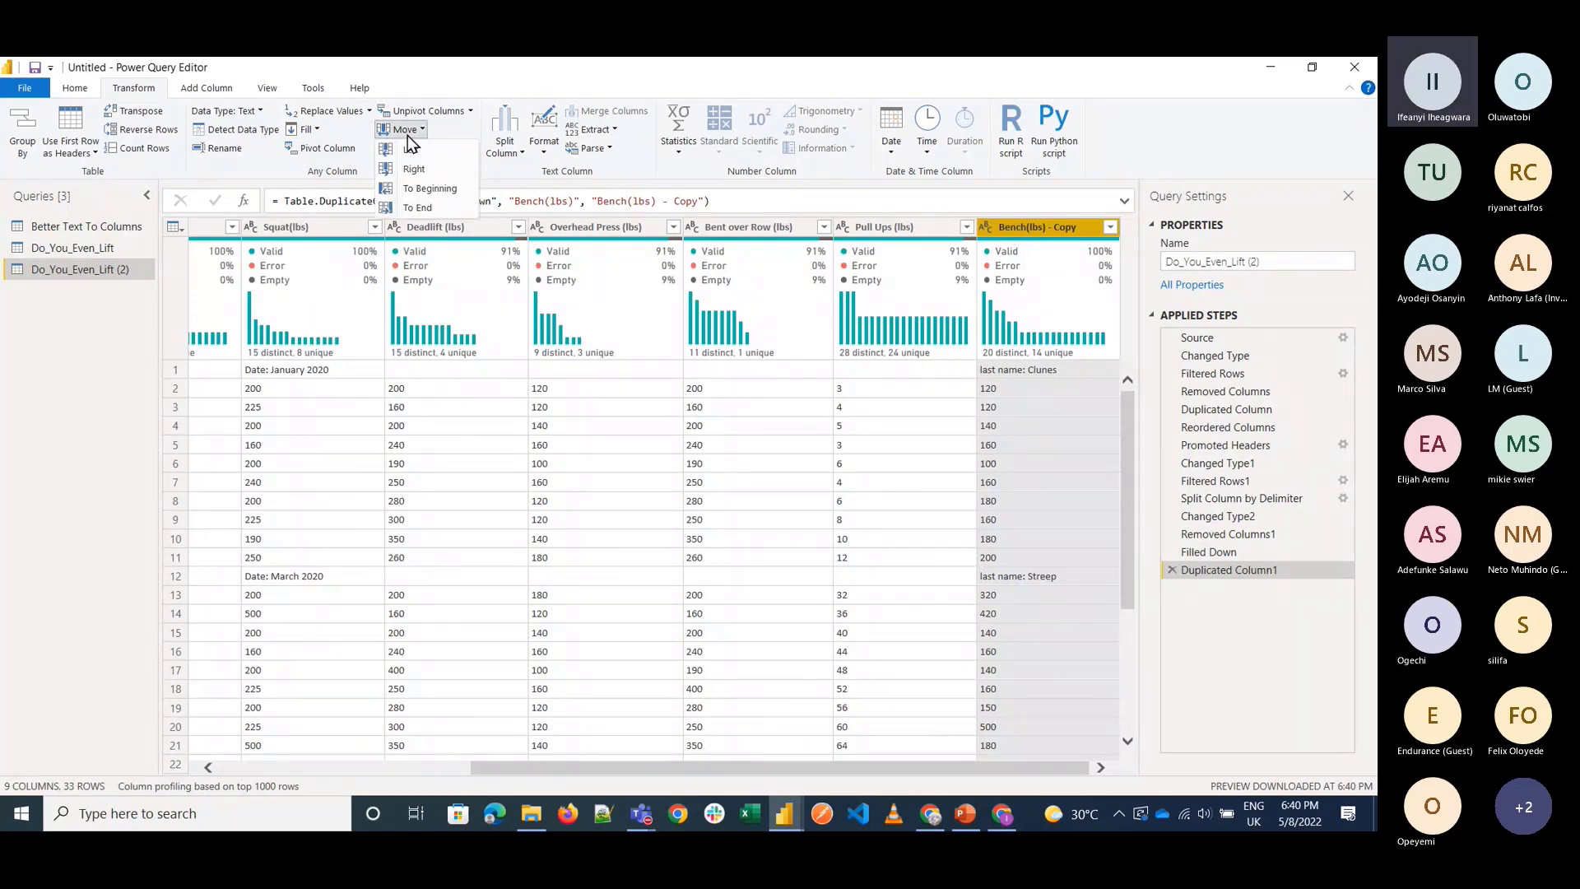
left_click(416, 187)
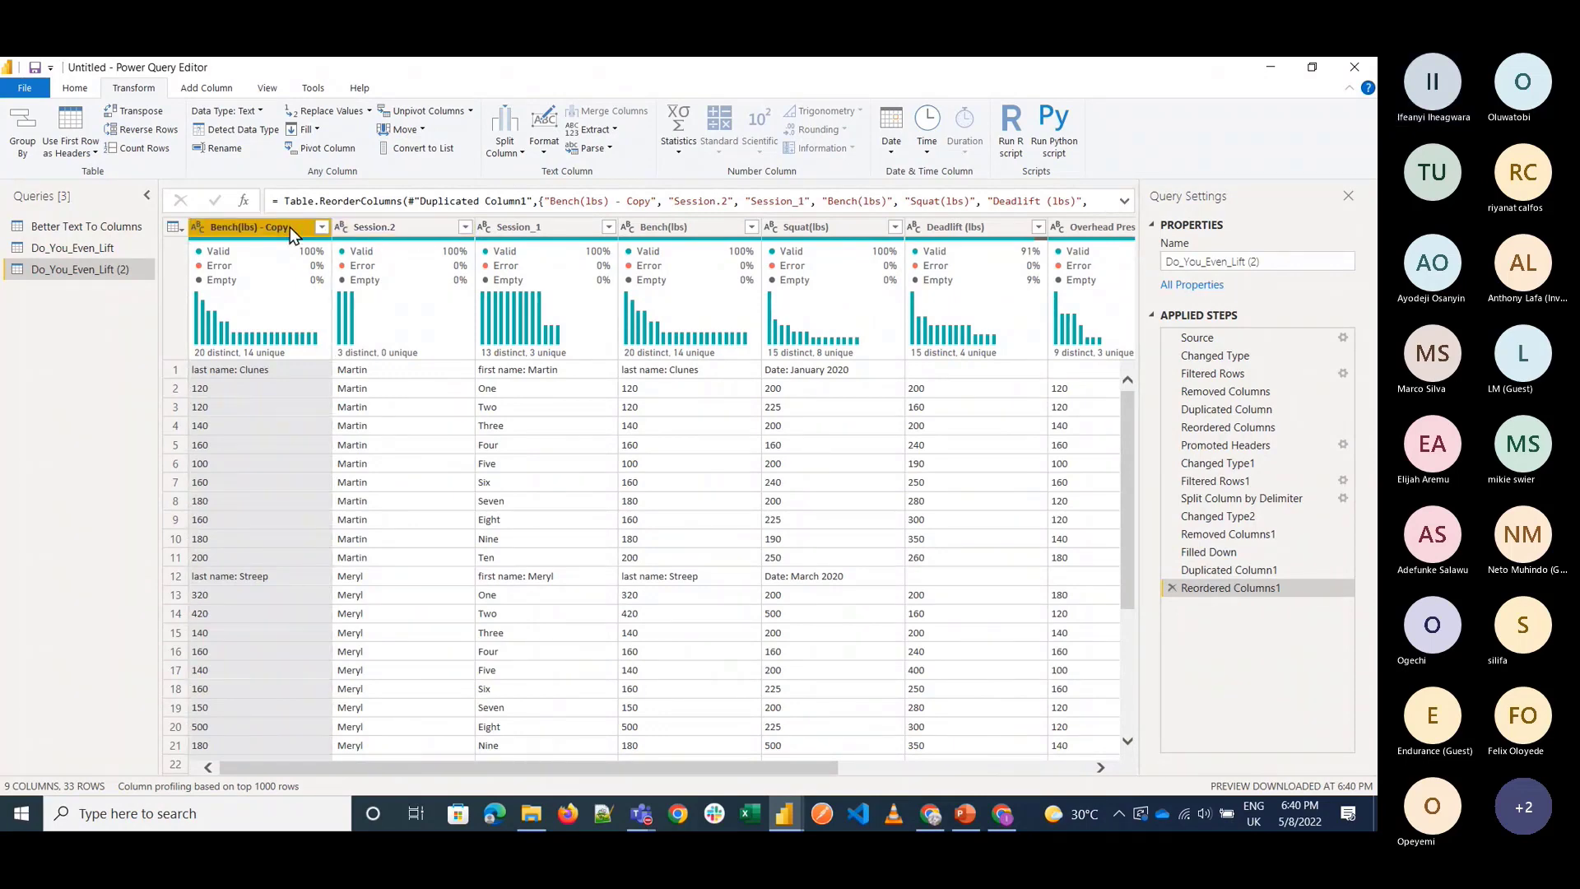
left_click_drag(390, 221, 245, 234)
Rename the Session.2 column to First name and the Bench(lbs) - Copy column to Last name.
double_click(245, 228)
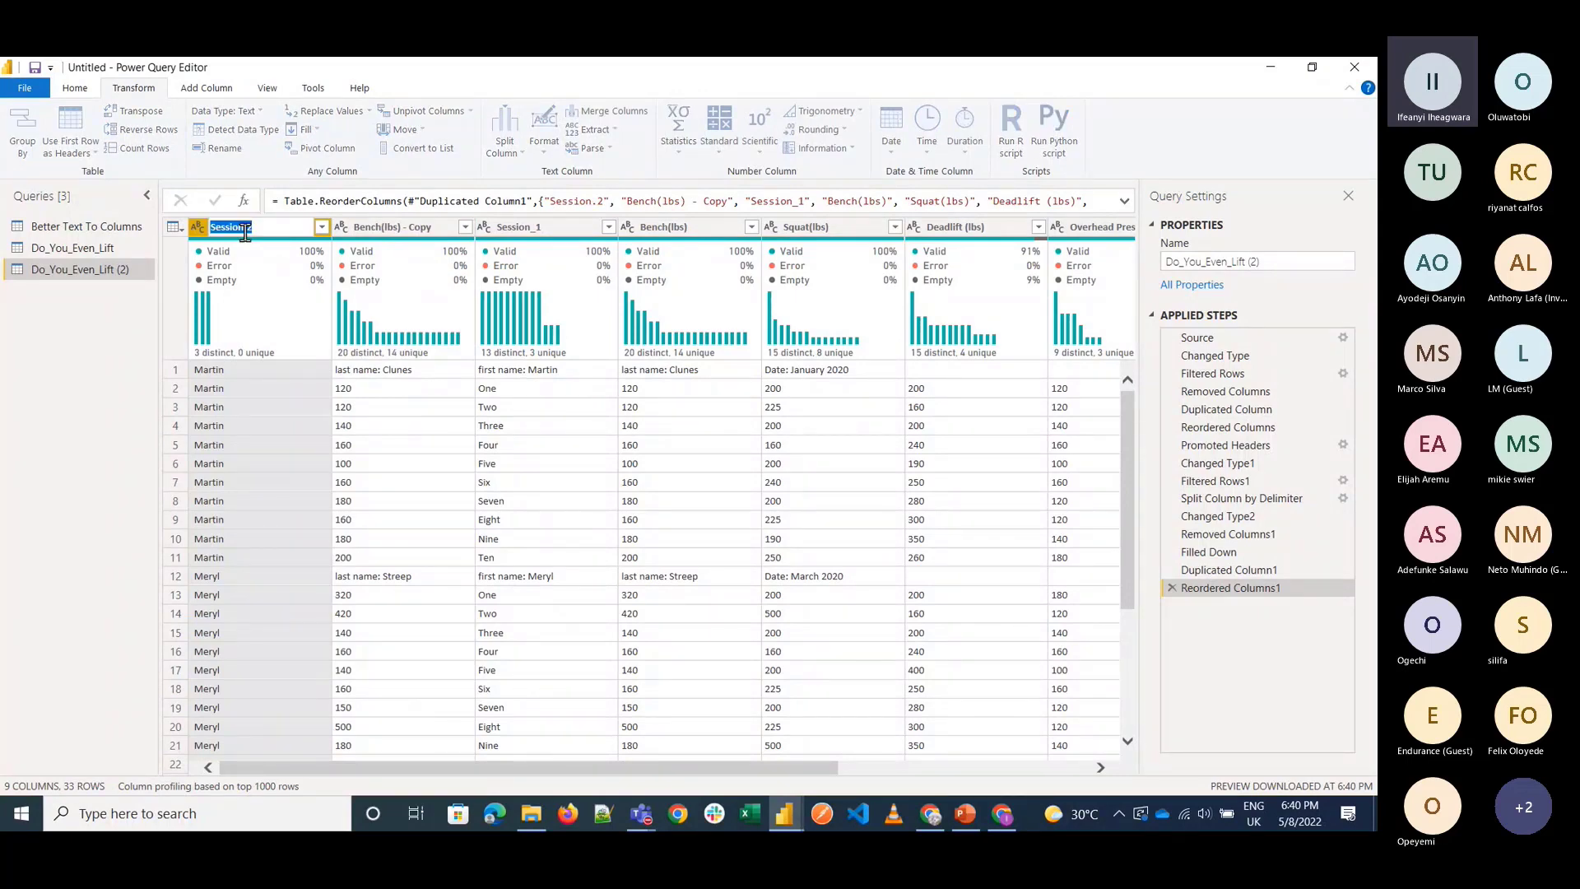
type("Firs")
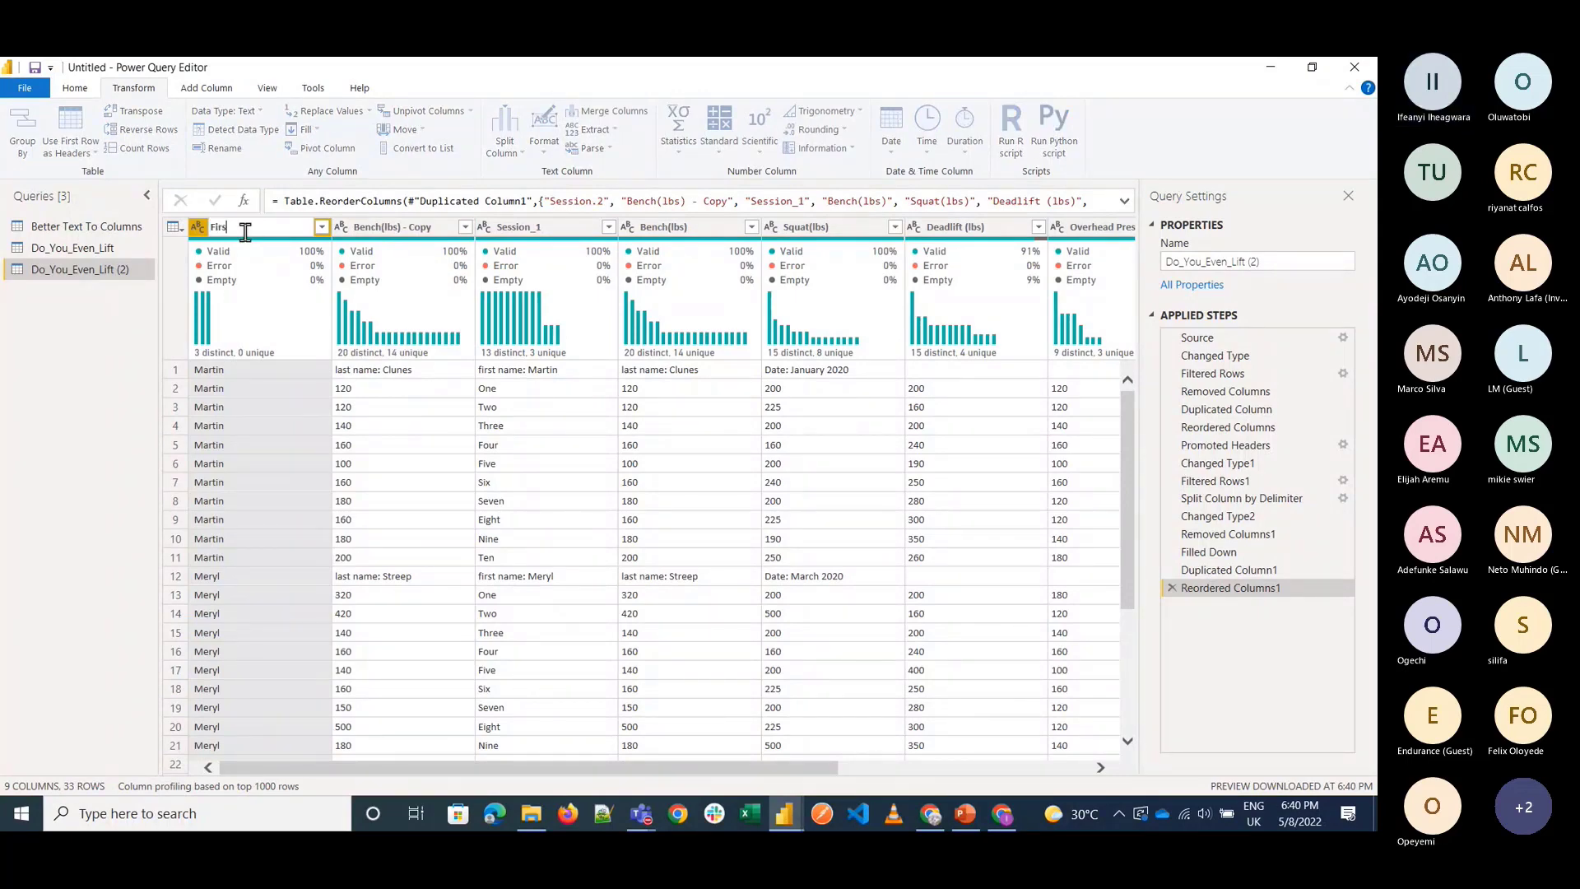
type("t name")
key("Return")
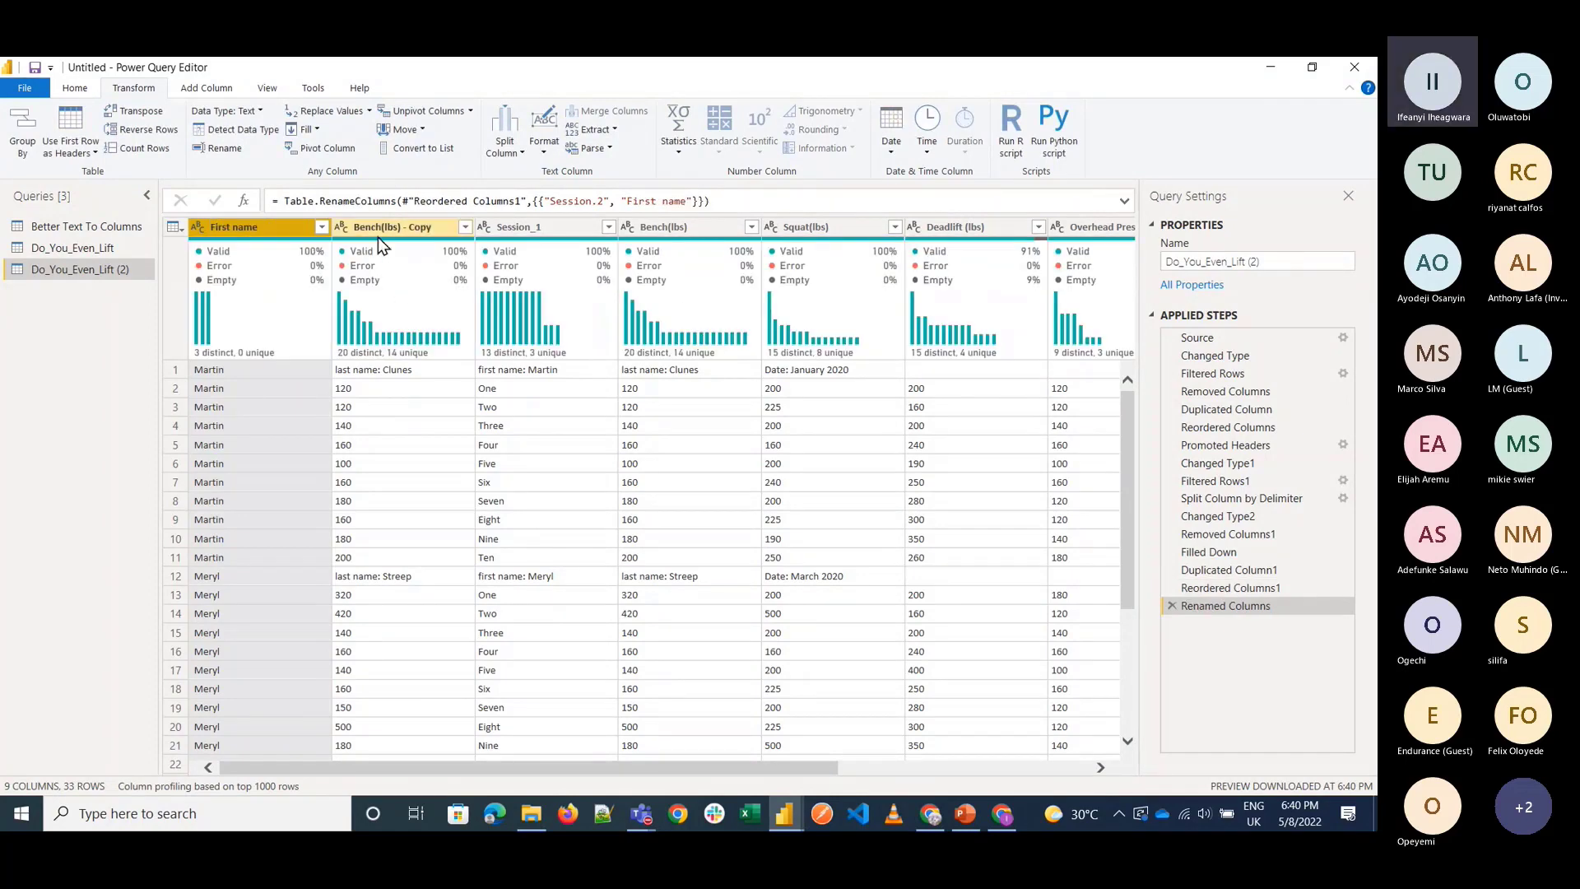
double_click(377, 227)
type("Last")
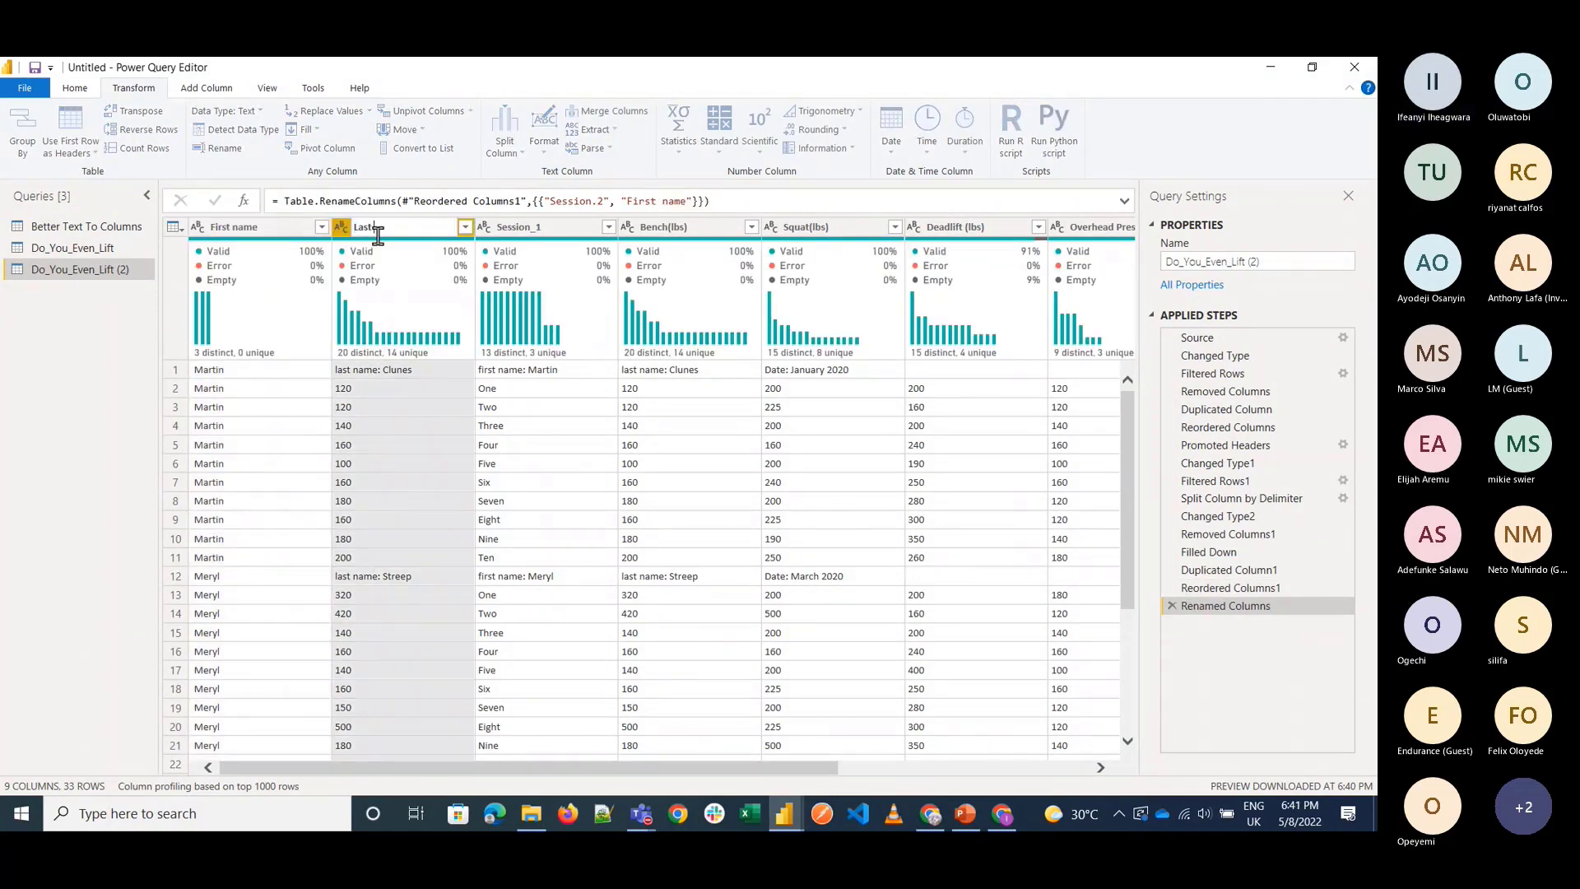
type(" name")
key("Return")
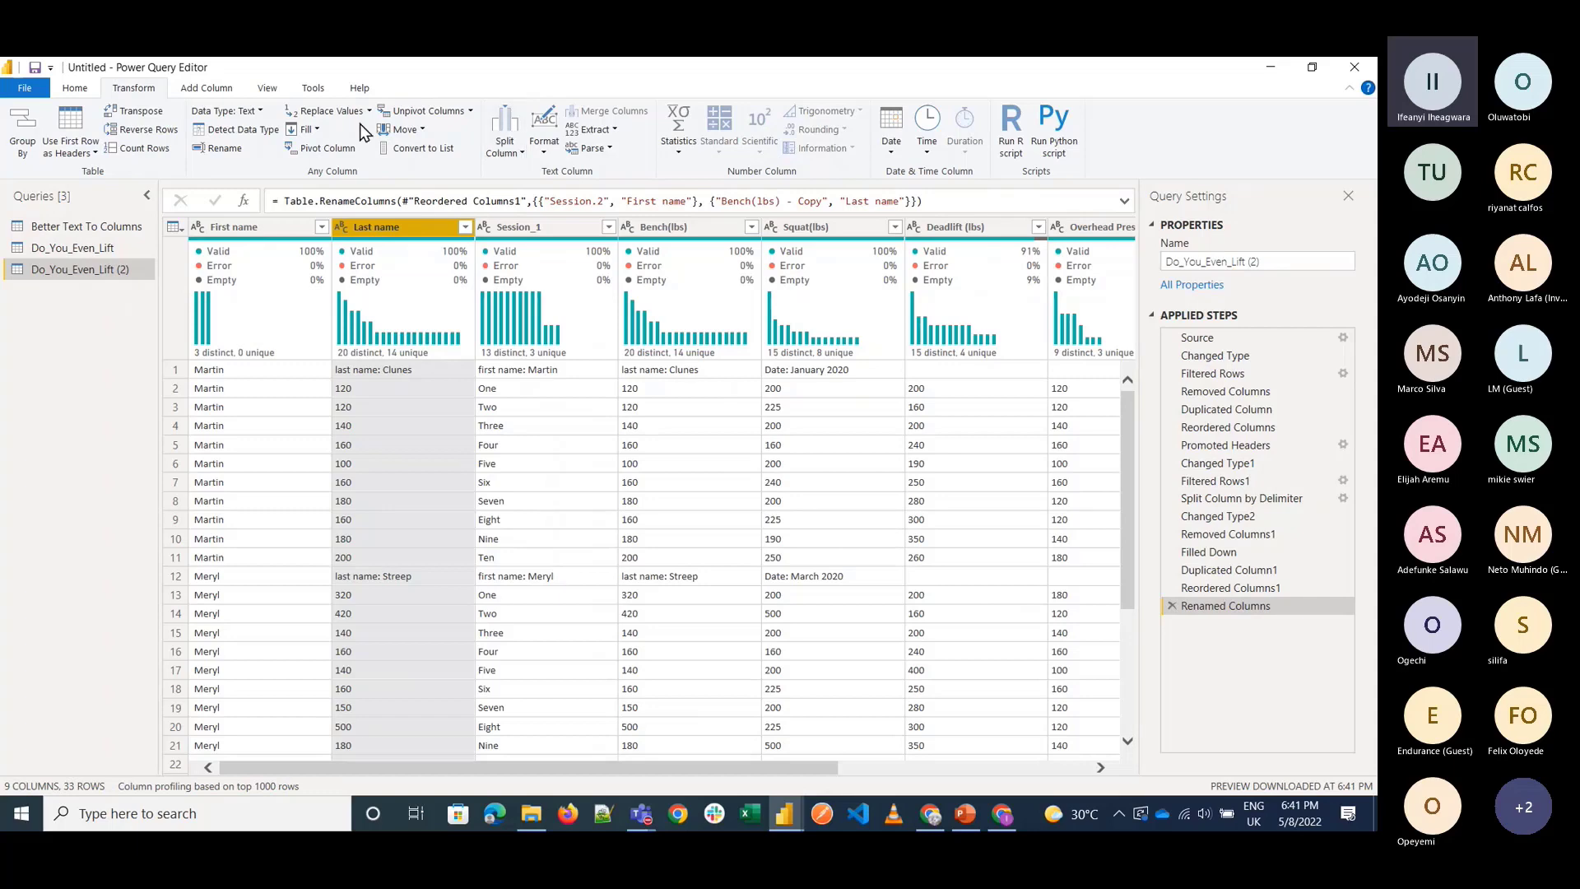
Split the Last name column by the Colon delimiter at each occurrence of the delimiter.
left_click(505, 144)
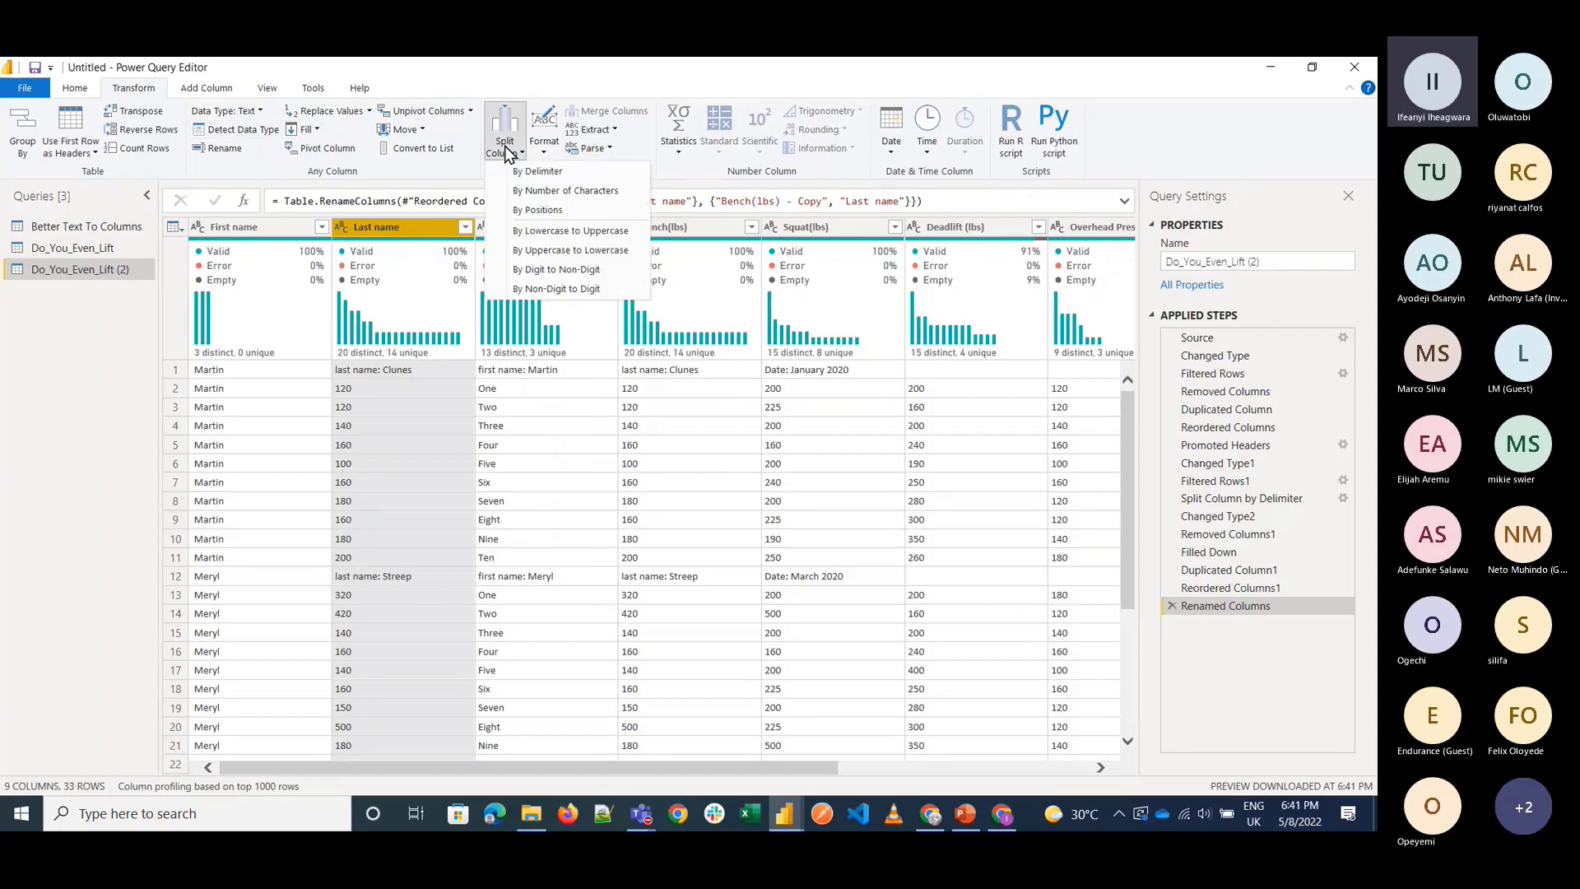
left_click(539, 171)
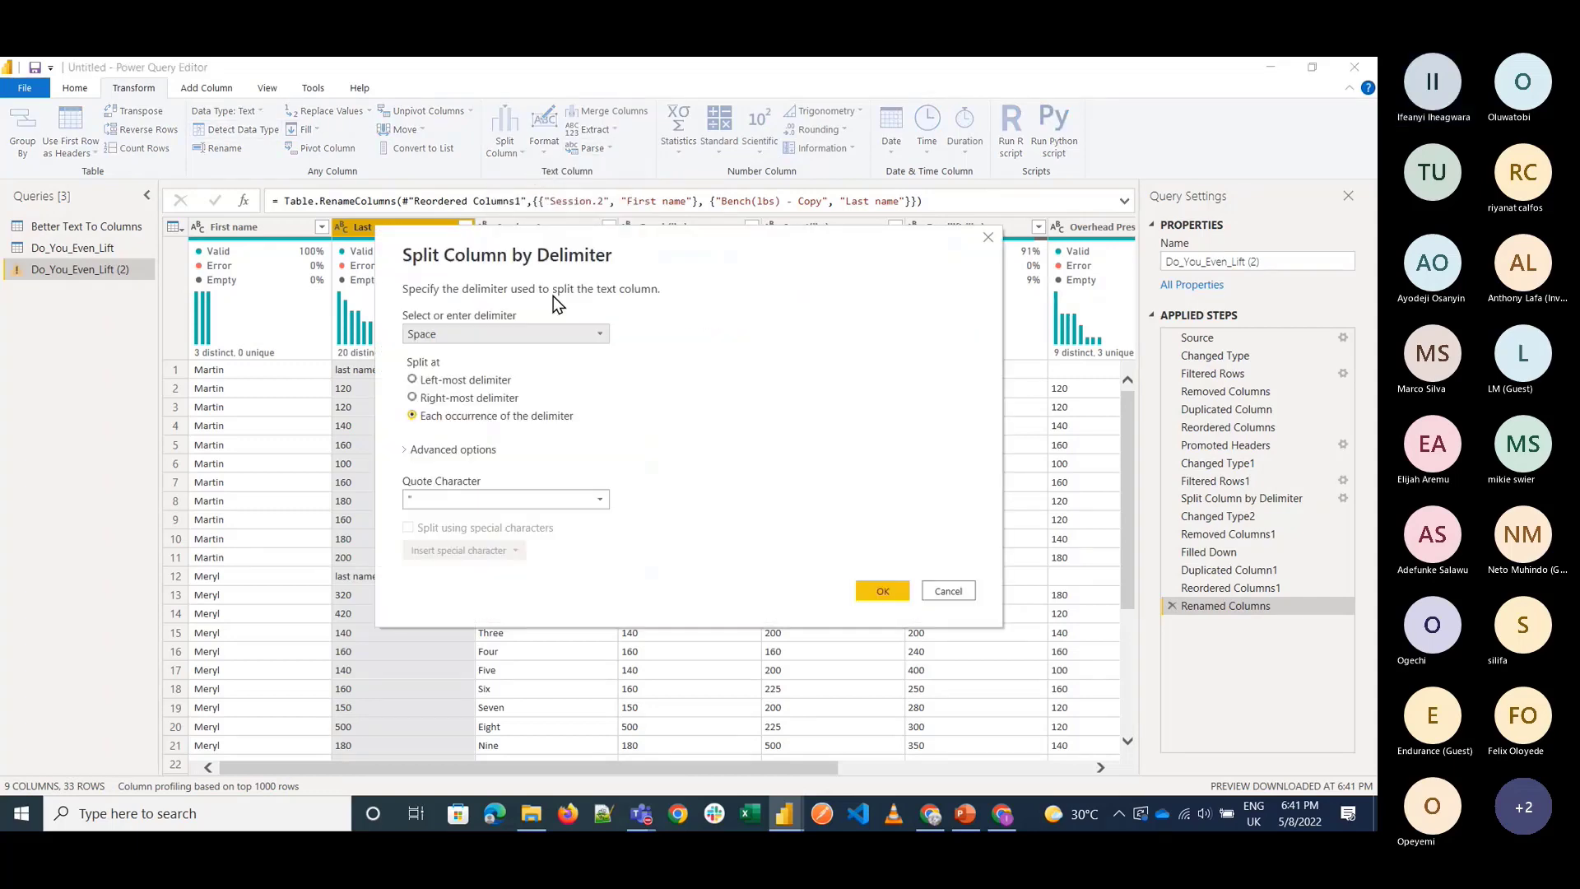
left_click(502, 333)
left_click(462, 357)
left_click(880, 590)
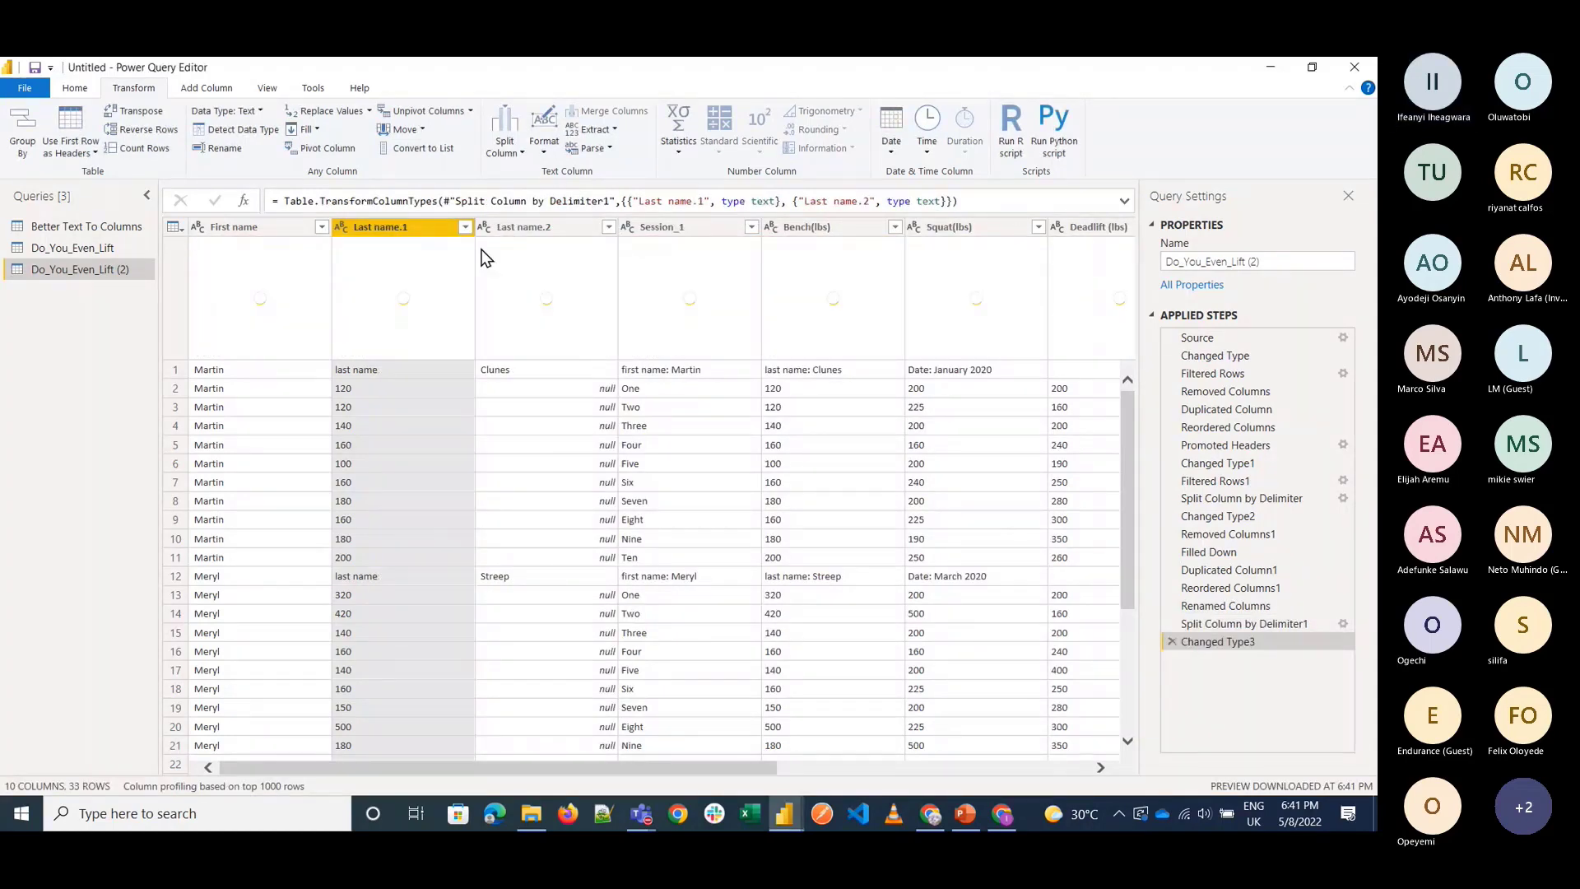
Rename the Last name.2 column to Last name.
left_click(564, 229)
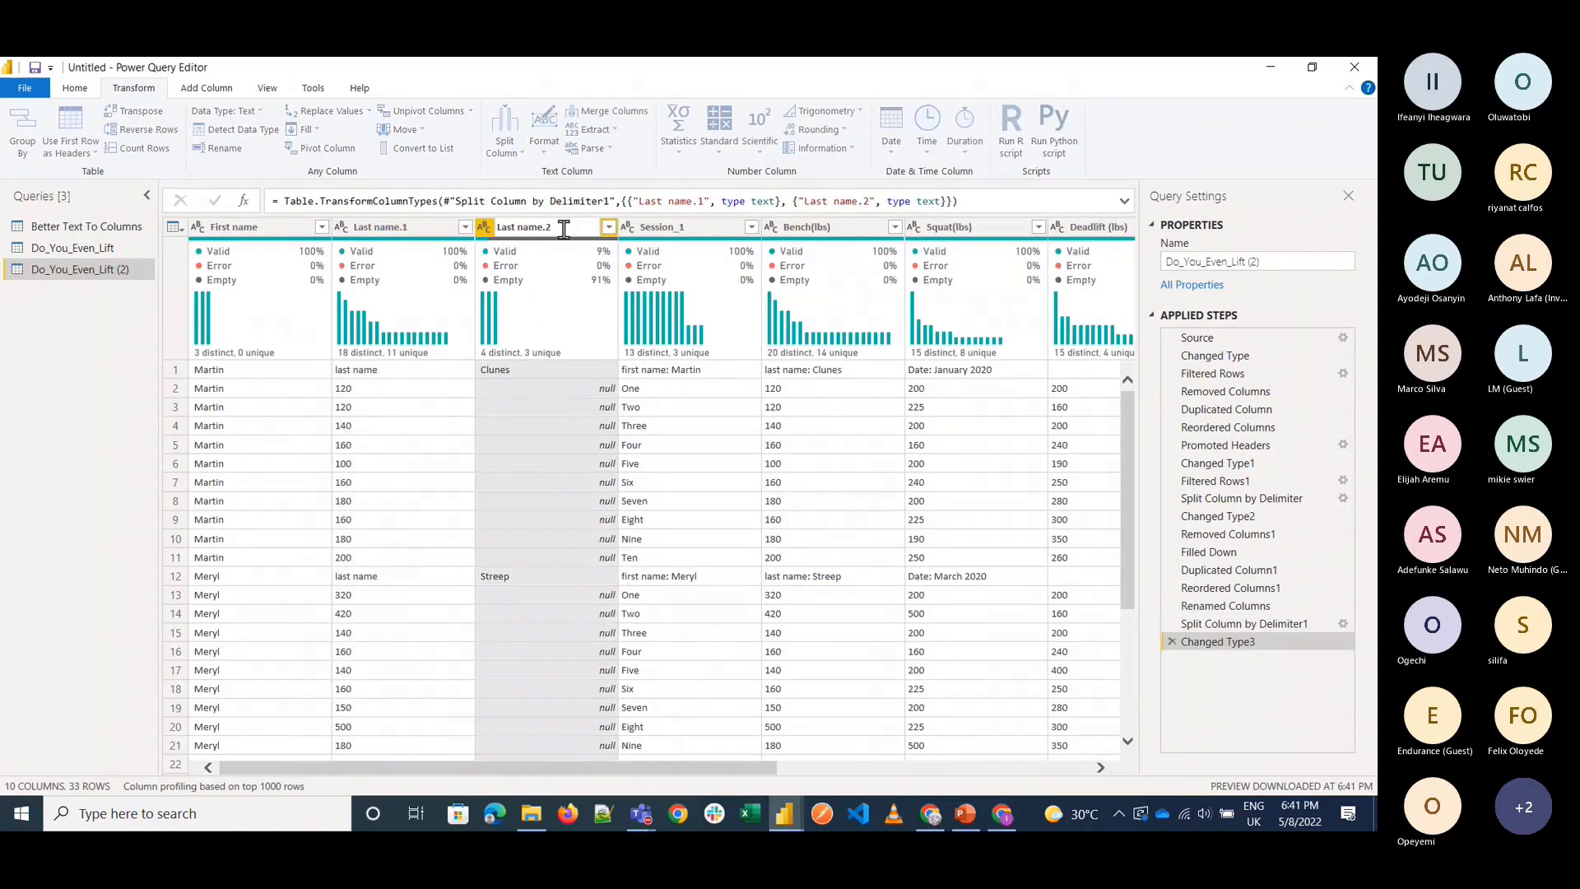
key("BackSpace")
key("BackSpace")
key("Return")
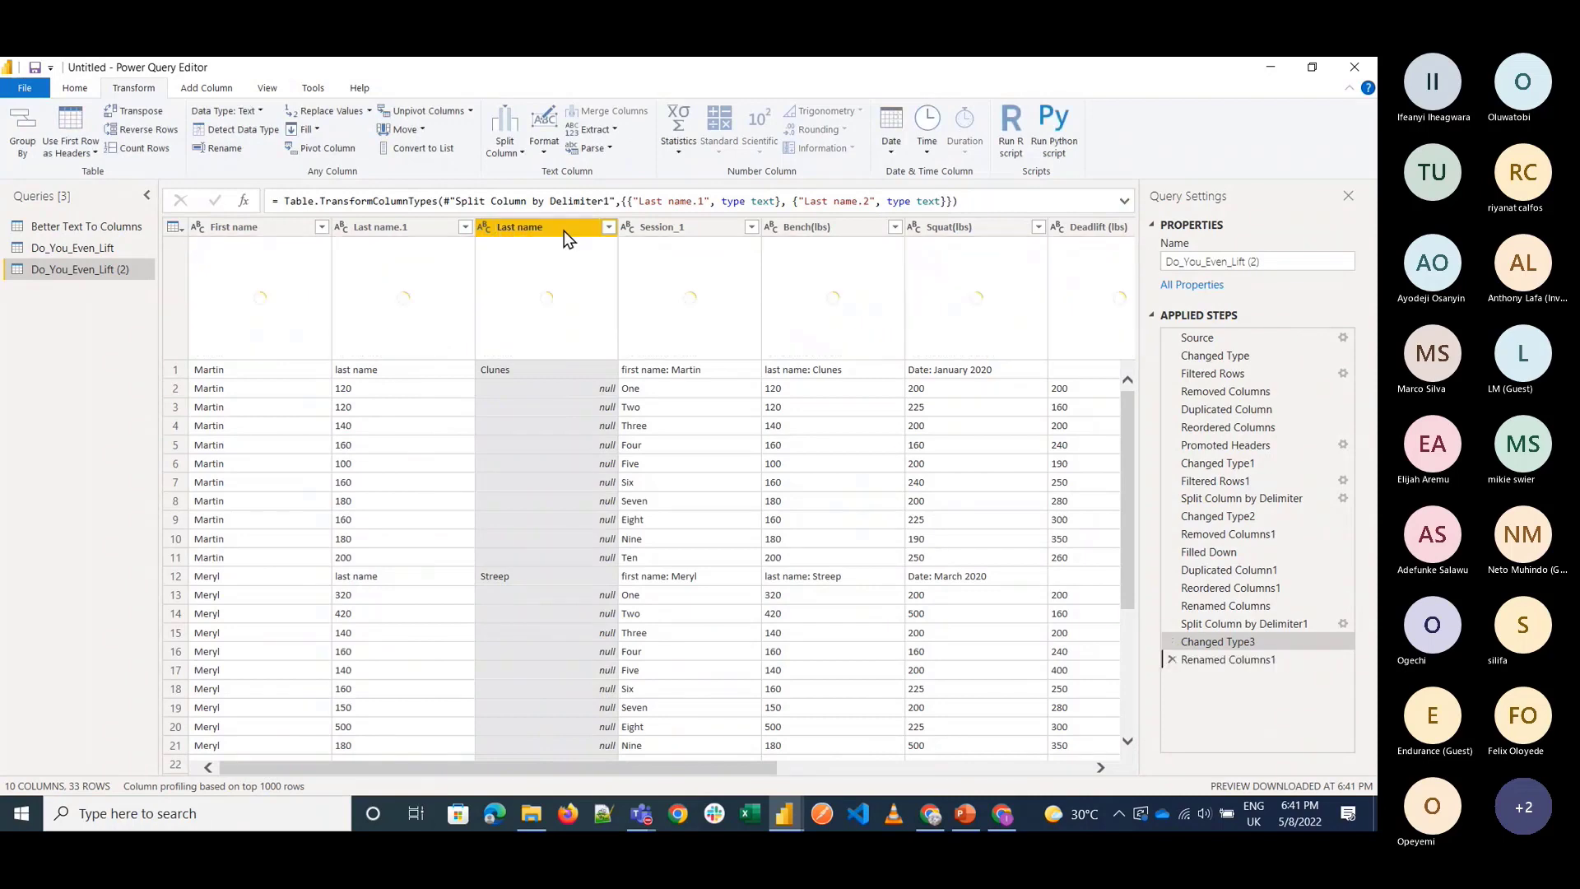
Remove the Last name.1 column and fill the values of the Last name column down.
left_click(418, 231)
right_click(418, 230)
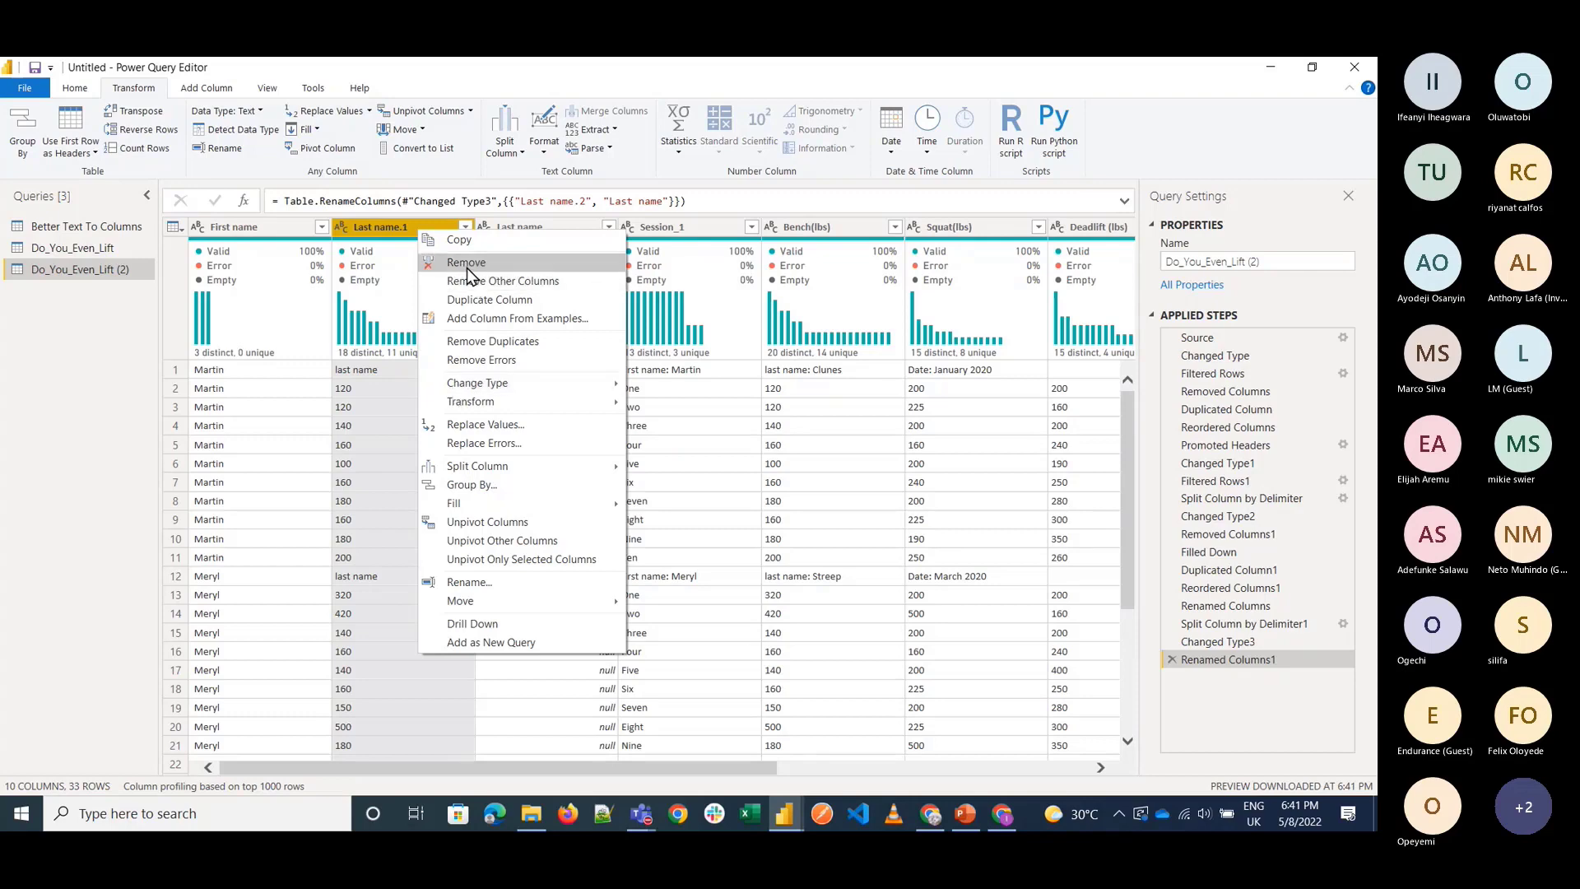
left_click(467, 265)
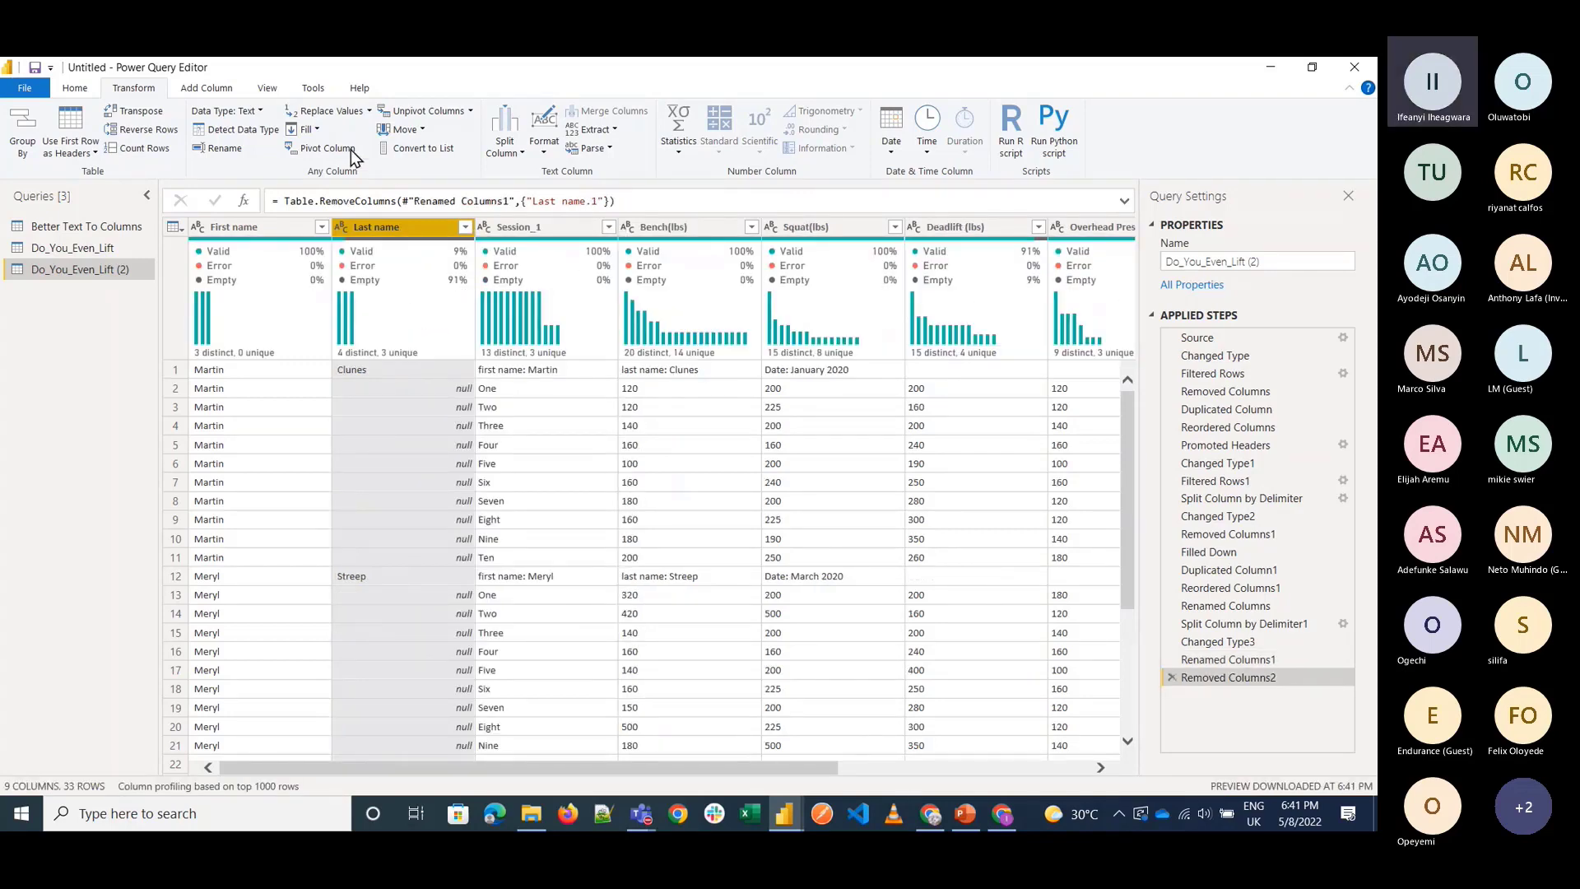
left_click(320, 150)
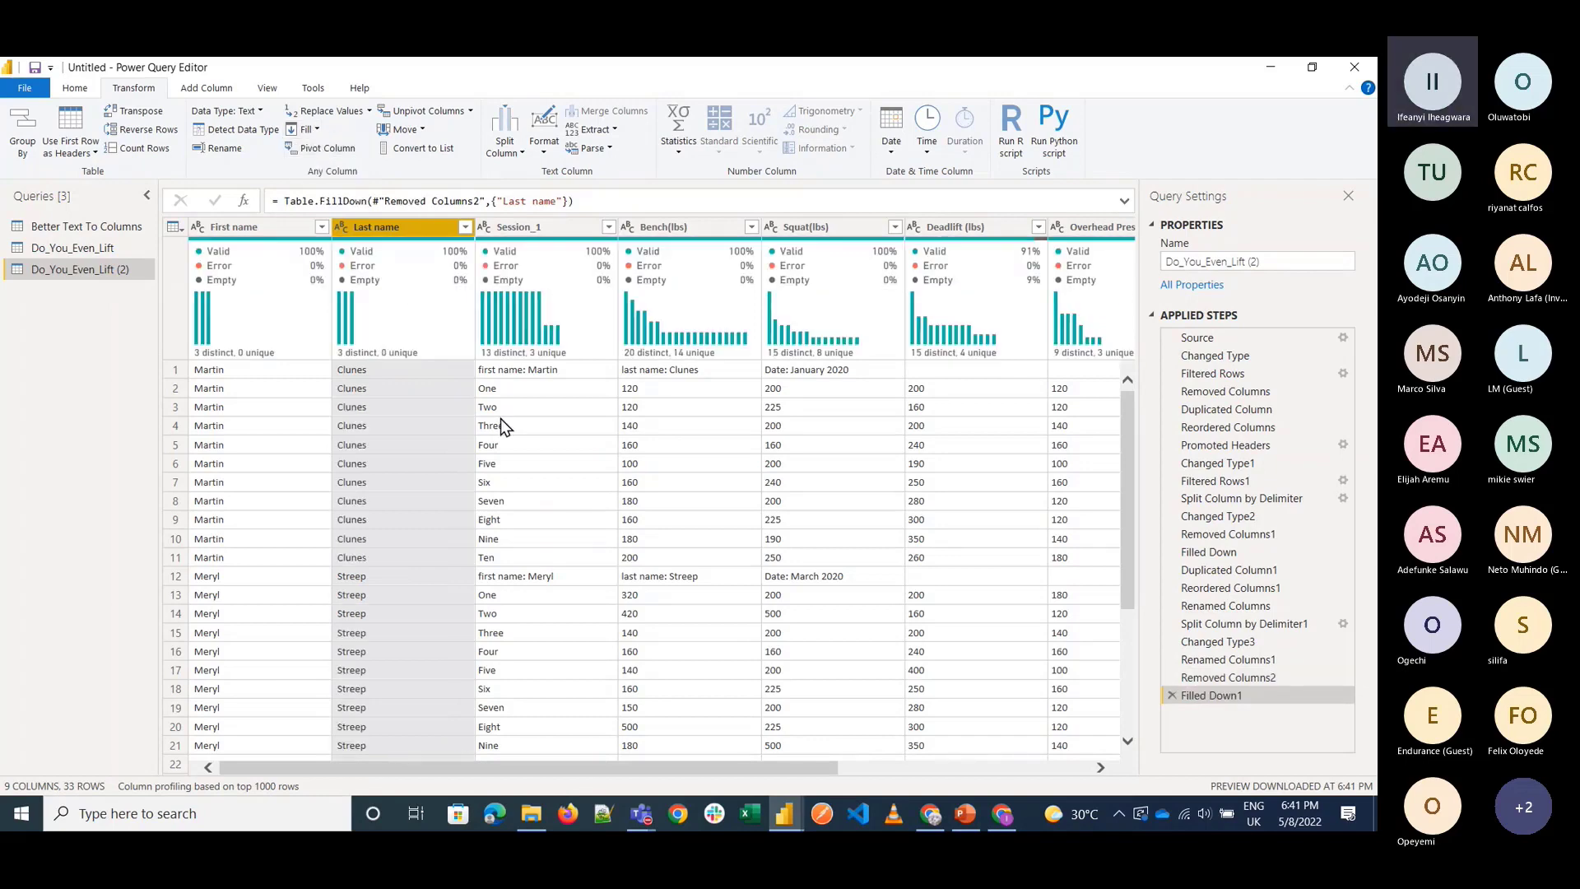
Duplicate the Squat(lbs) column and place the copy between the Last name and Session_1 columns.
left_click(828, 228)
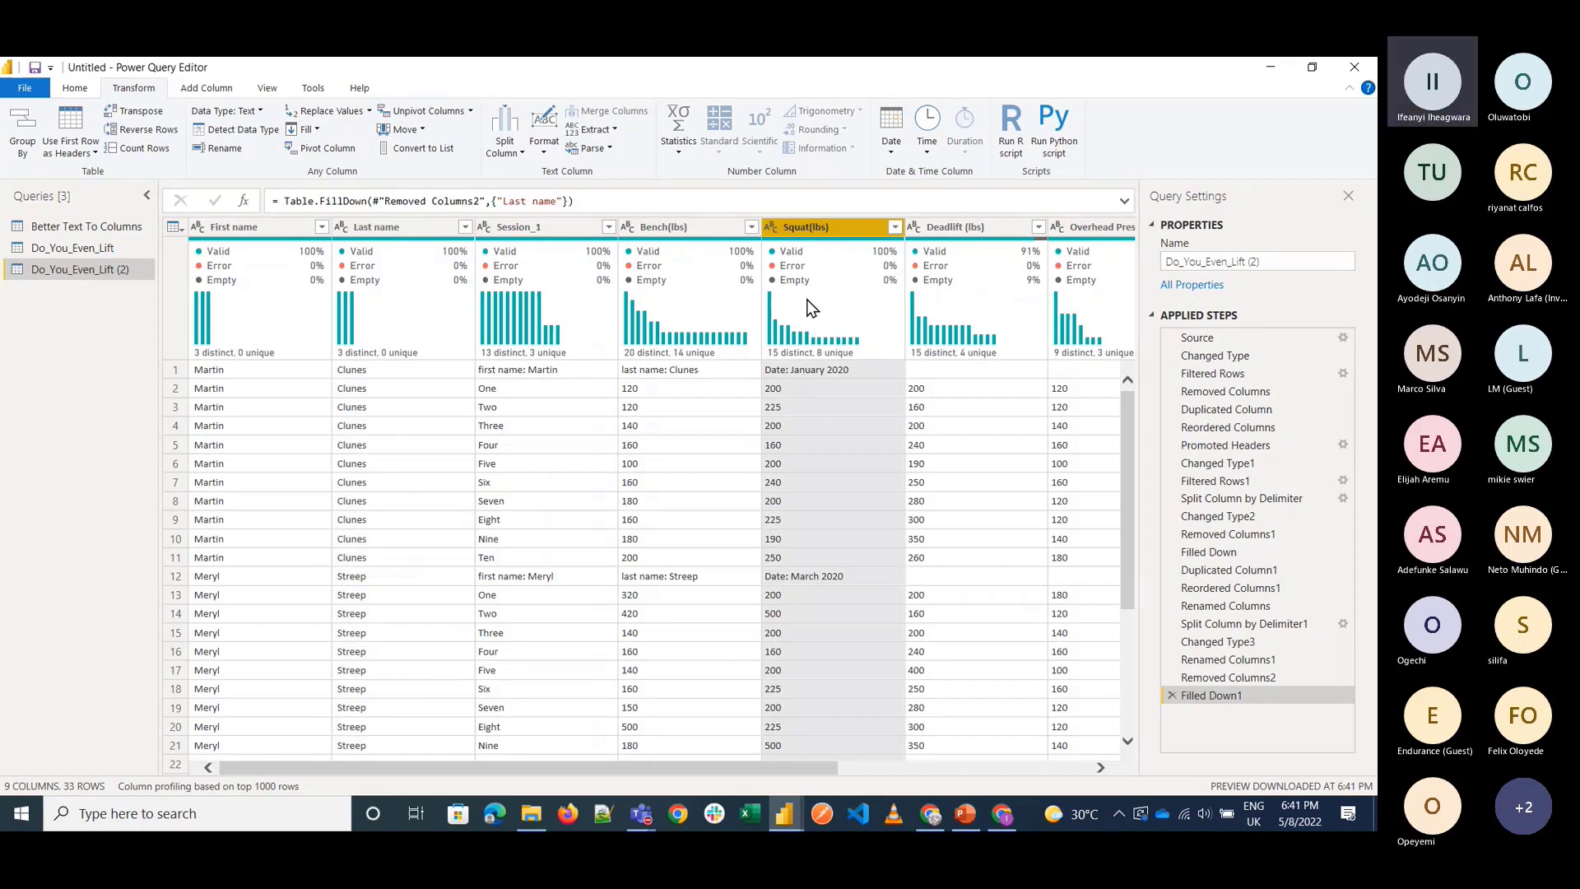
right_click(814, 235)
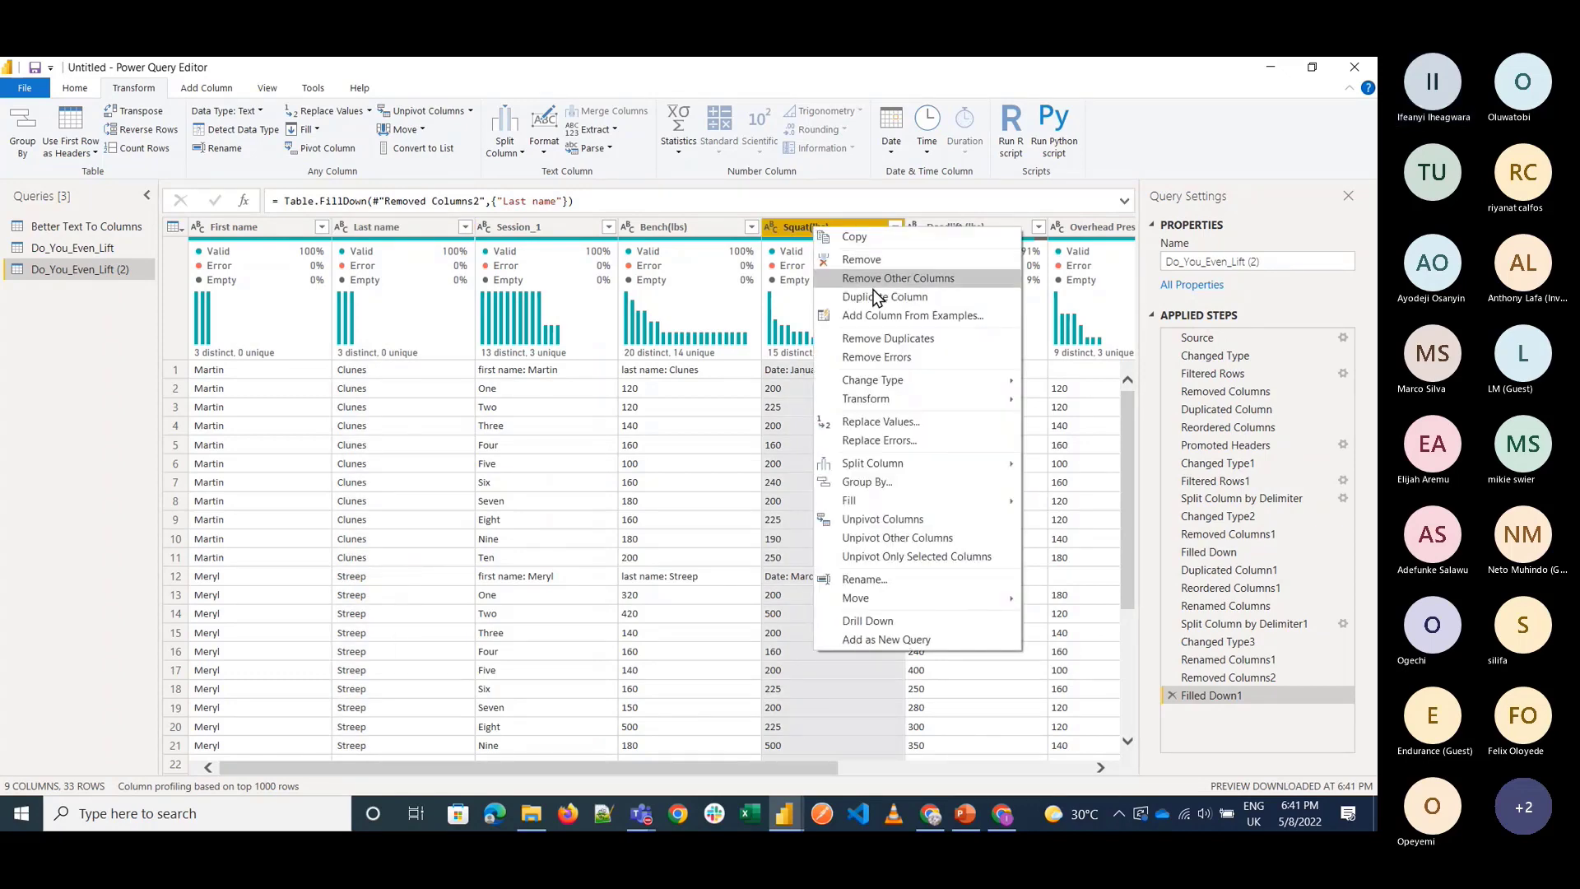
left_click(876, 298)
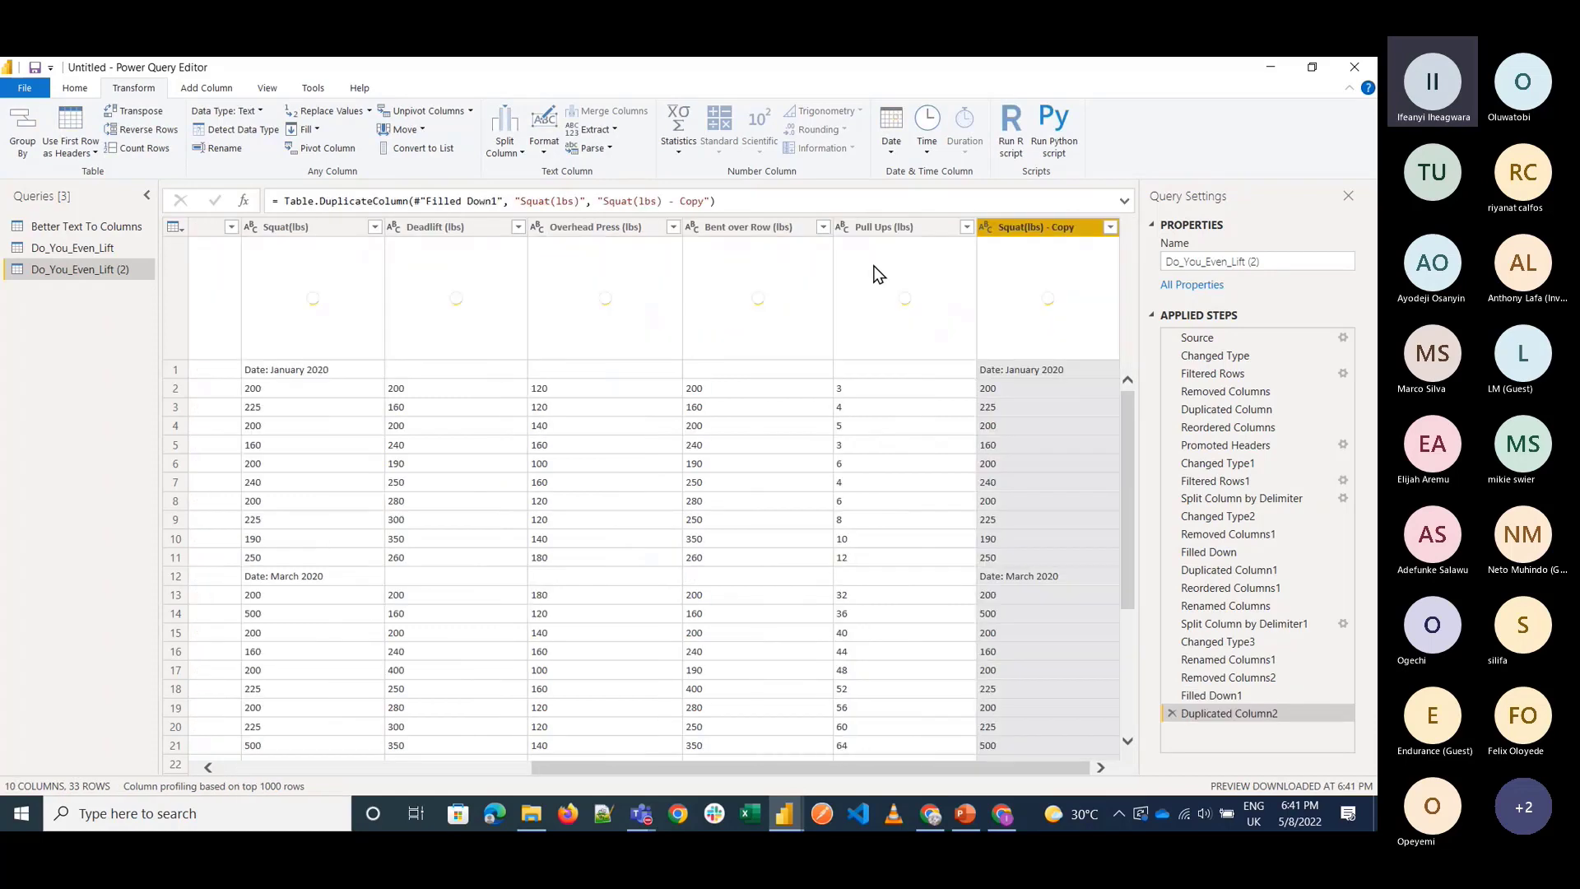
left_click(400, 129)
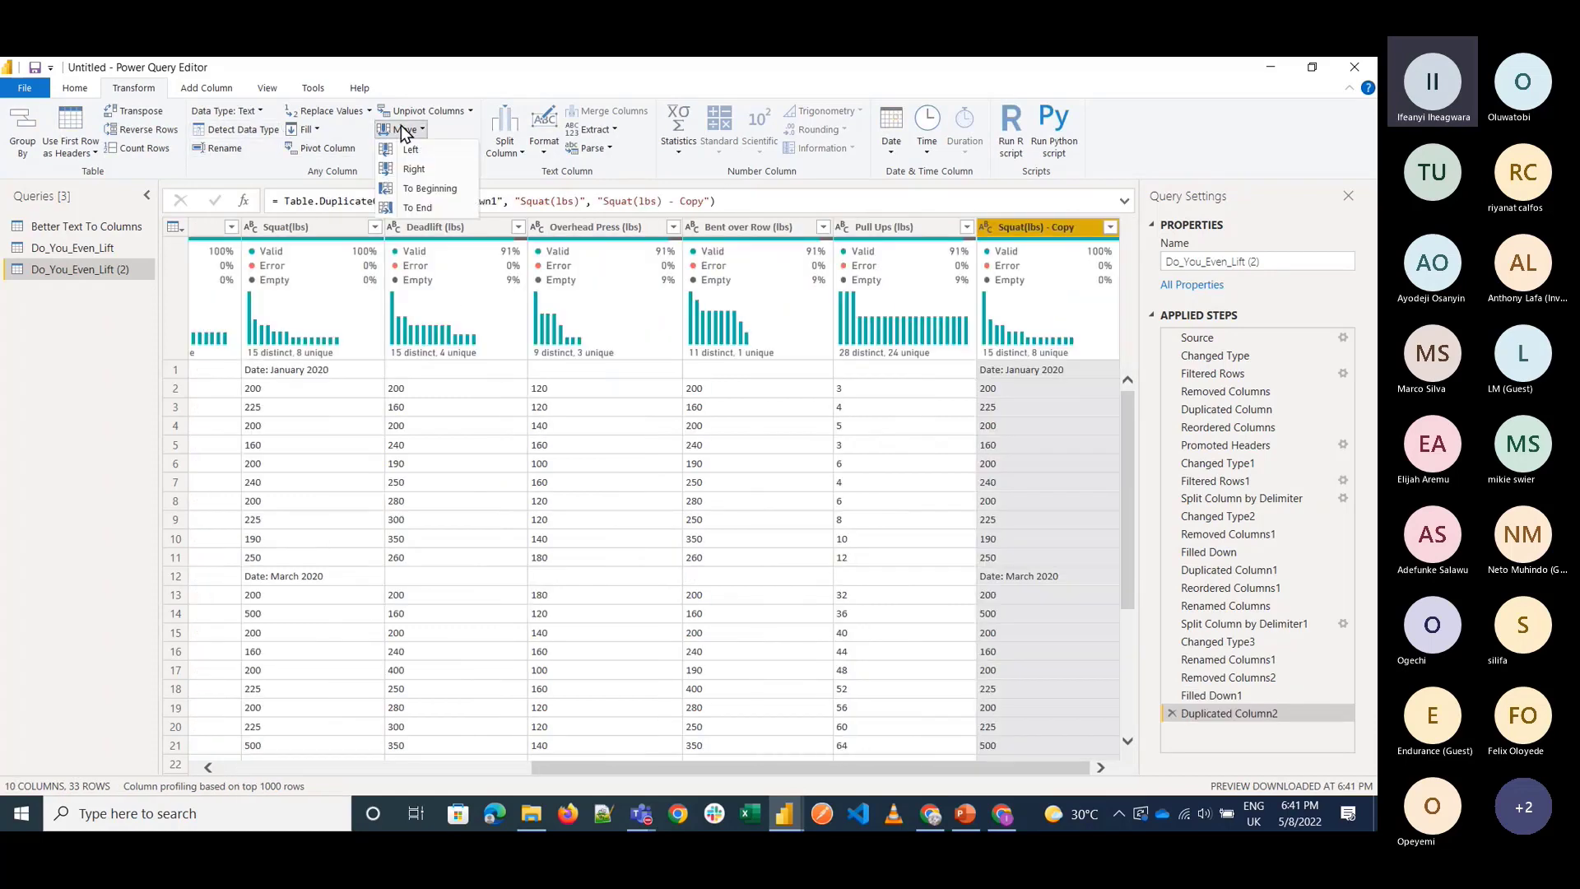
left_click(1048, 230)
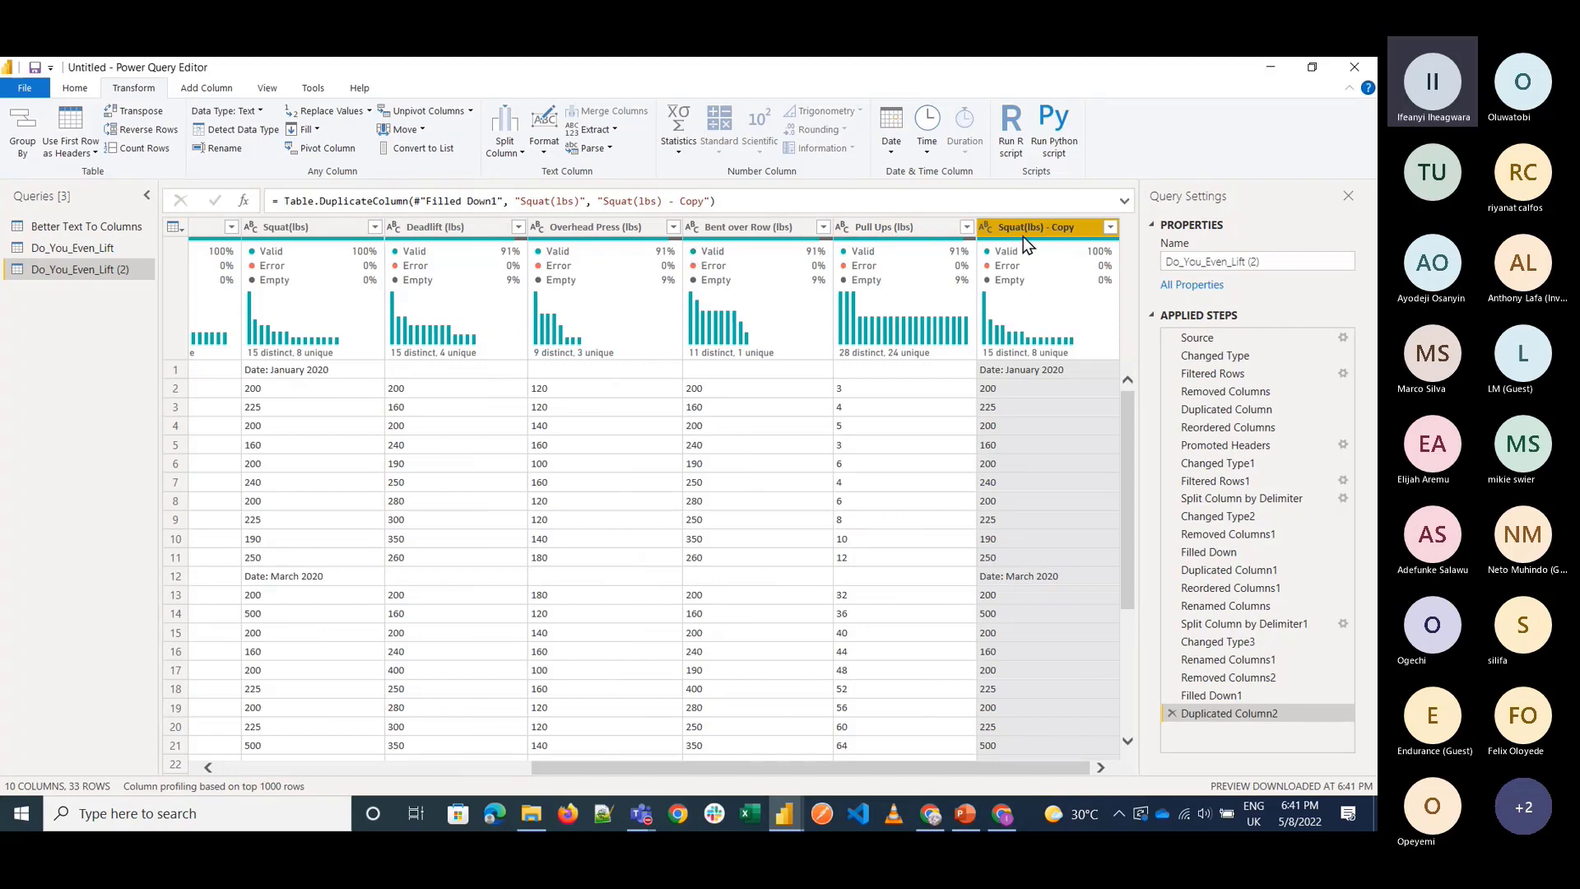
left_click_drag(1017, 235, 420, 238)
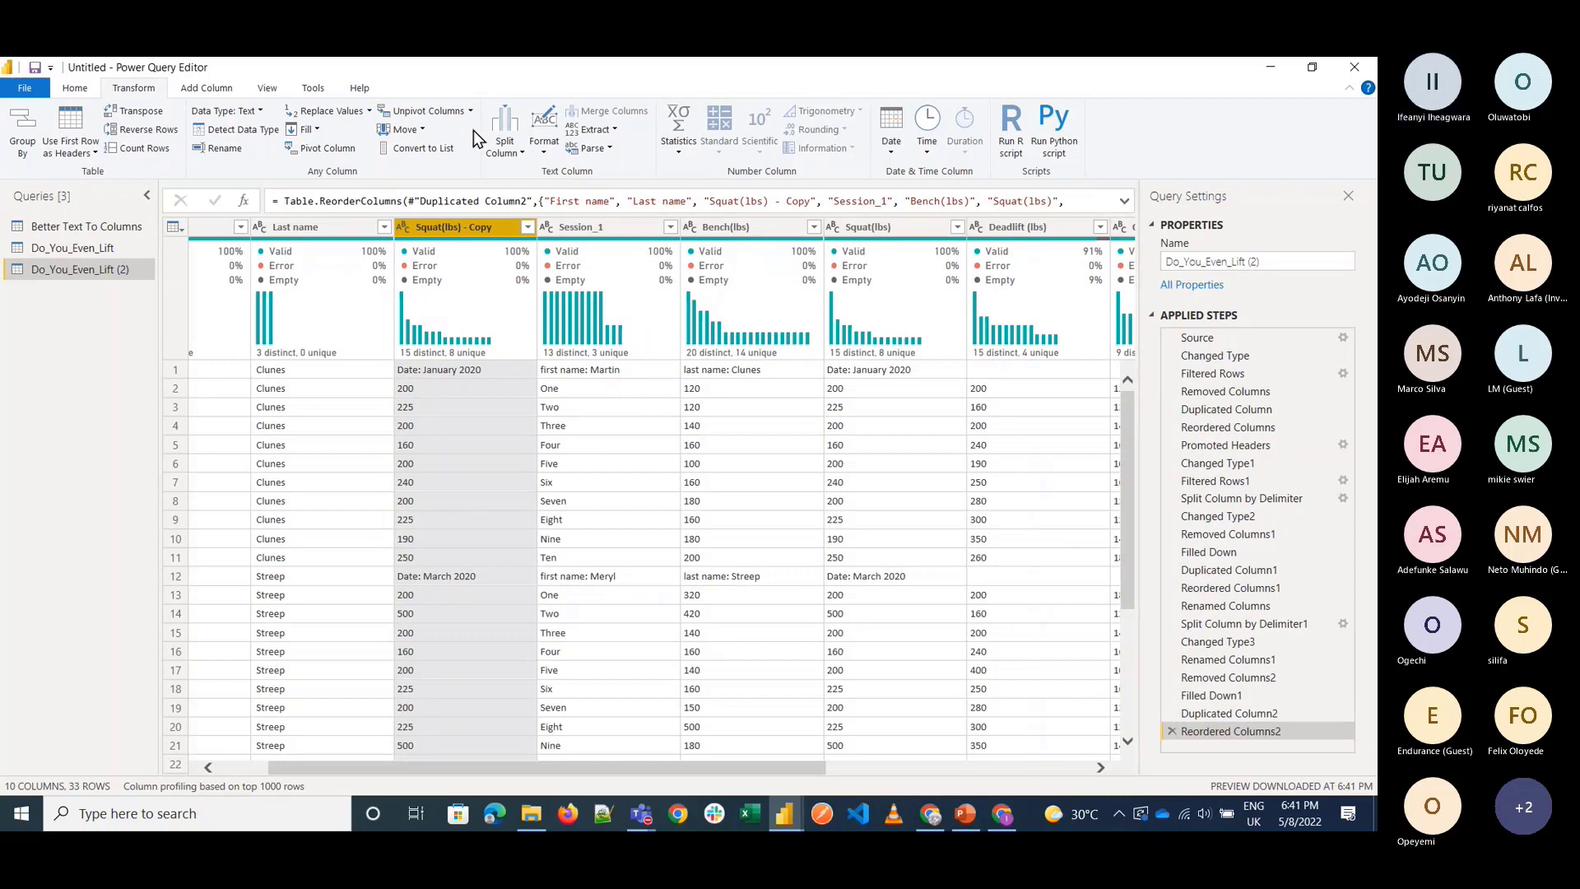
Split the Squat(lbs) - Copy column by the Colon delimiter and remove the resulting Squat(lbs) - Copy.1 column.
left_click(523, 146)
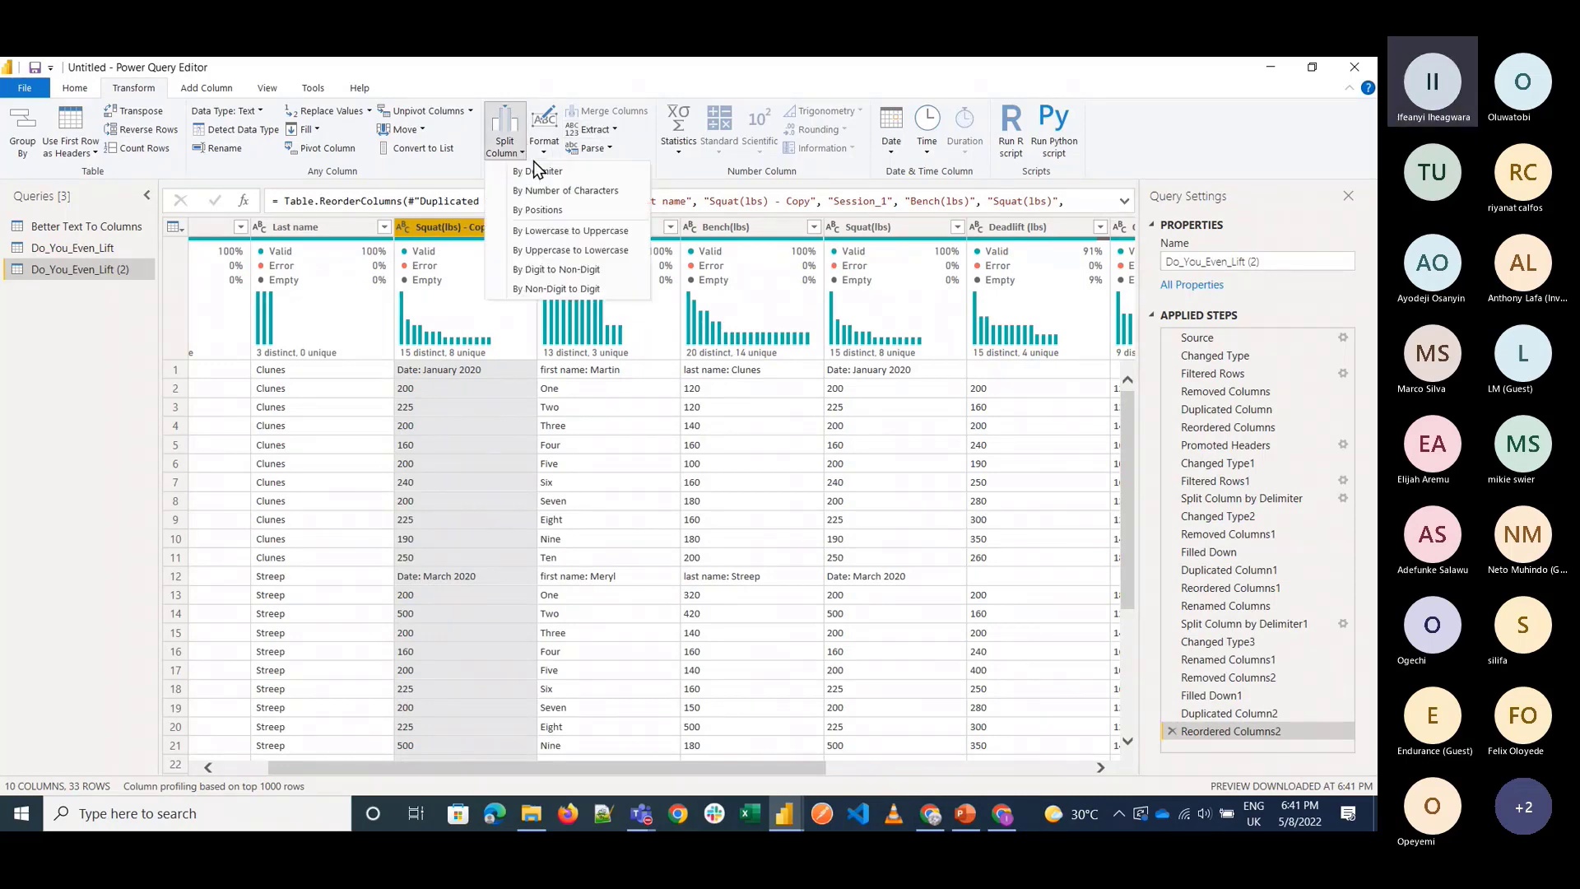
left_click(539, 166)
left_click(516, 333)
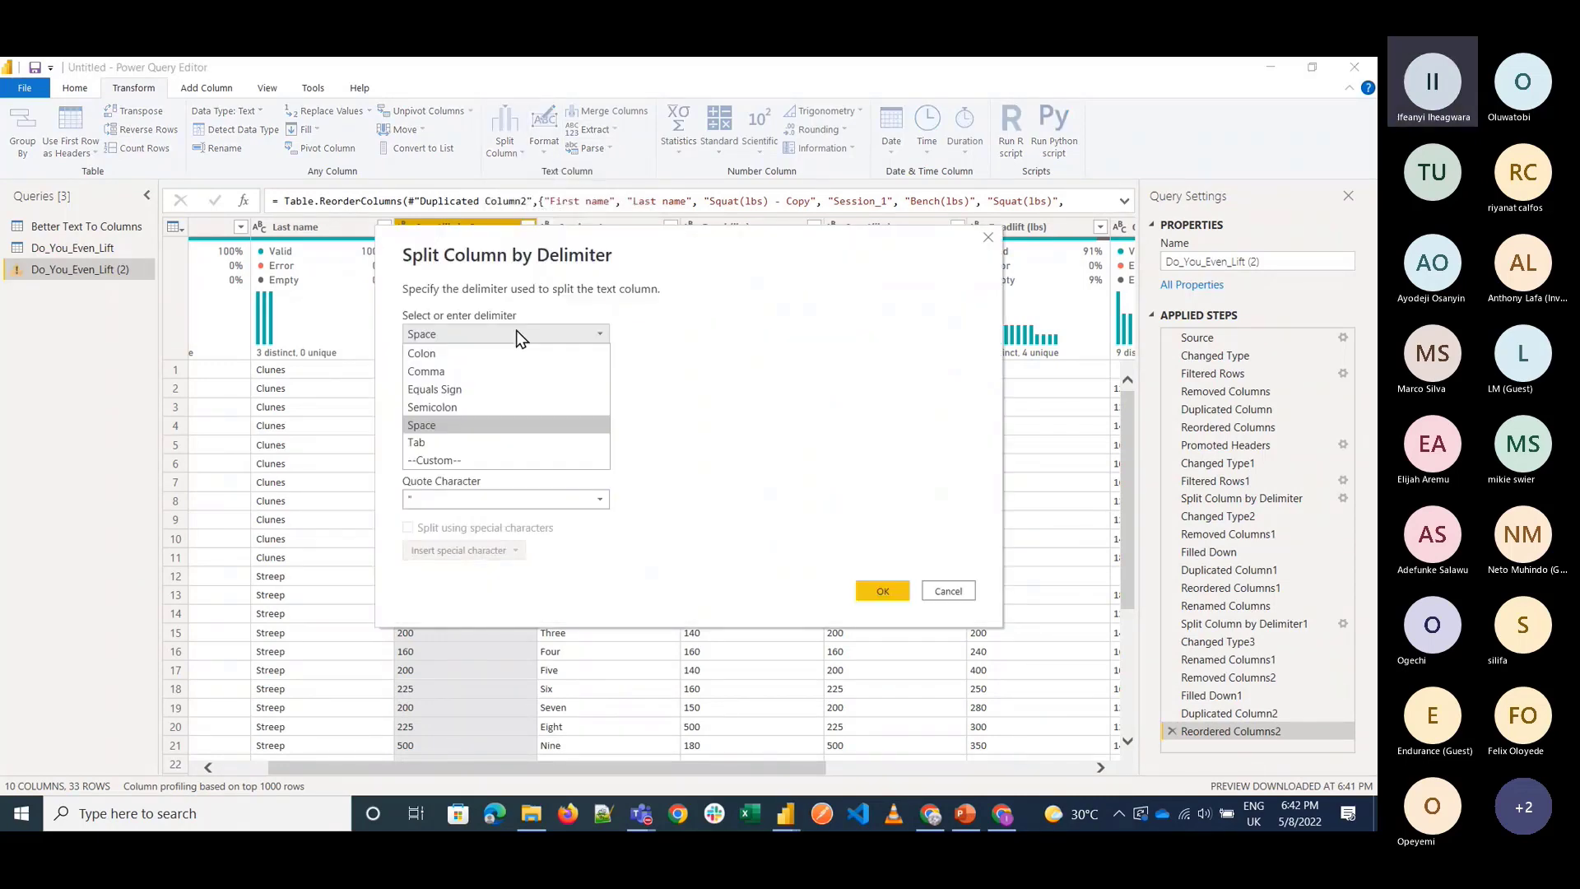
left_click(444, 354)
left_click(876, 597)
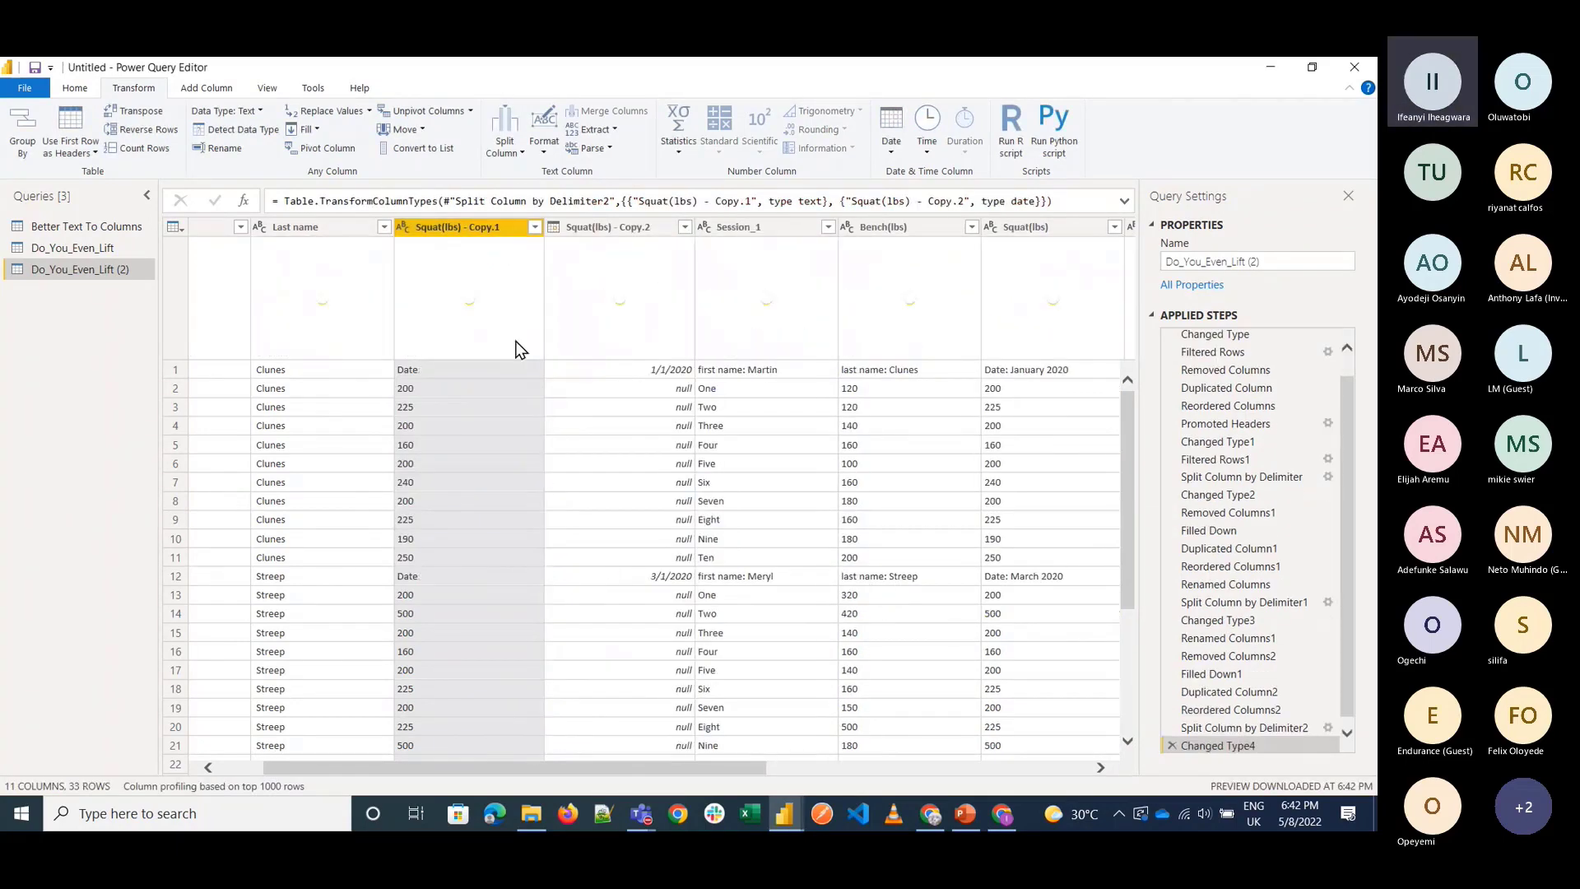
right_click(481, 231)
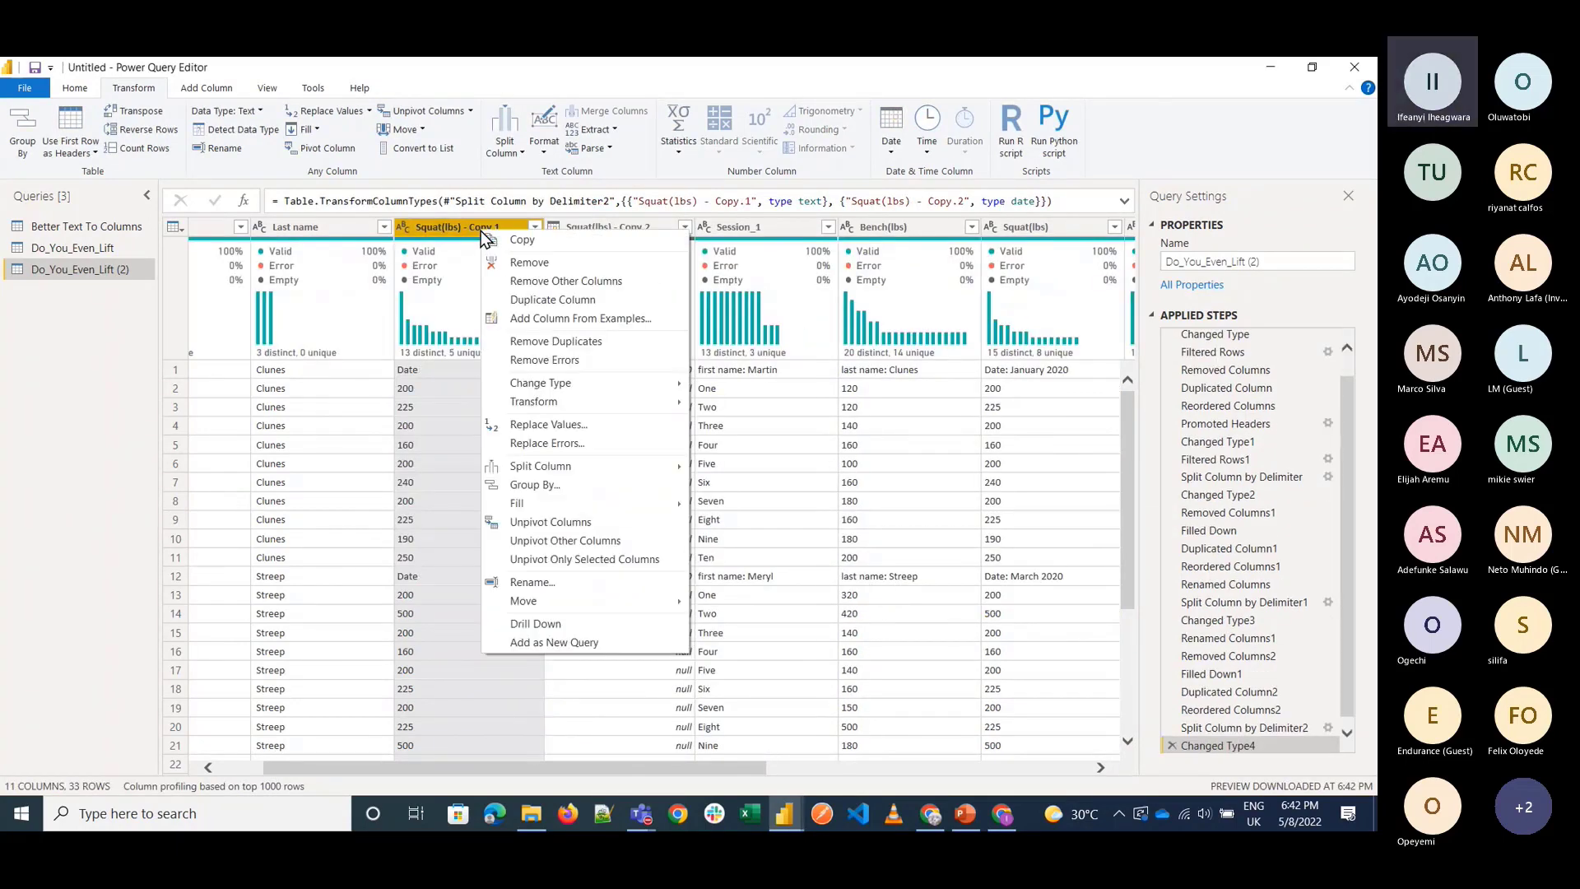
left_click(527, 262)
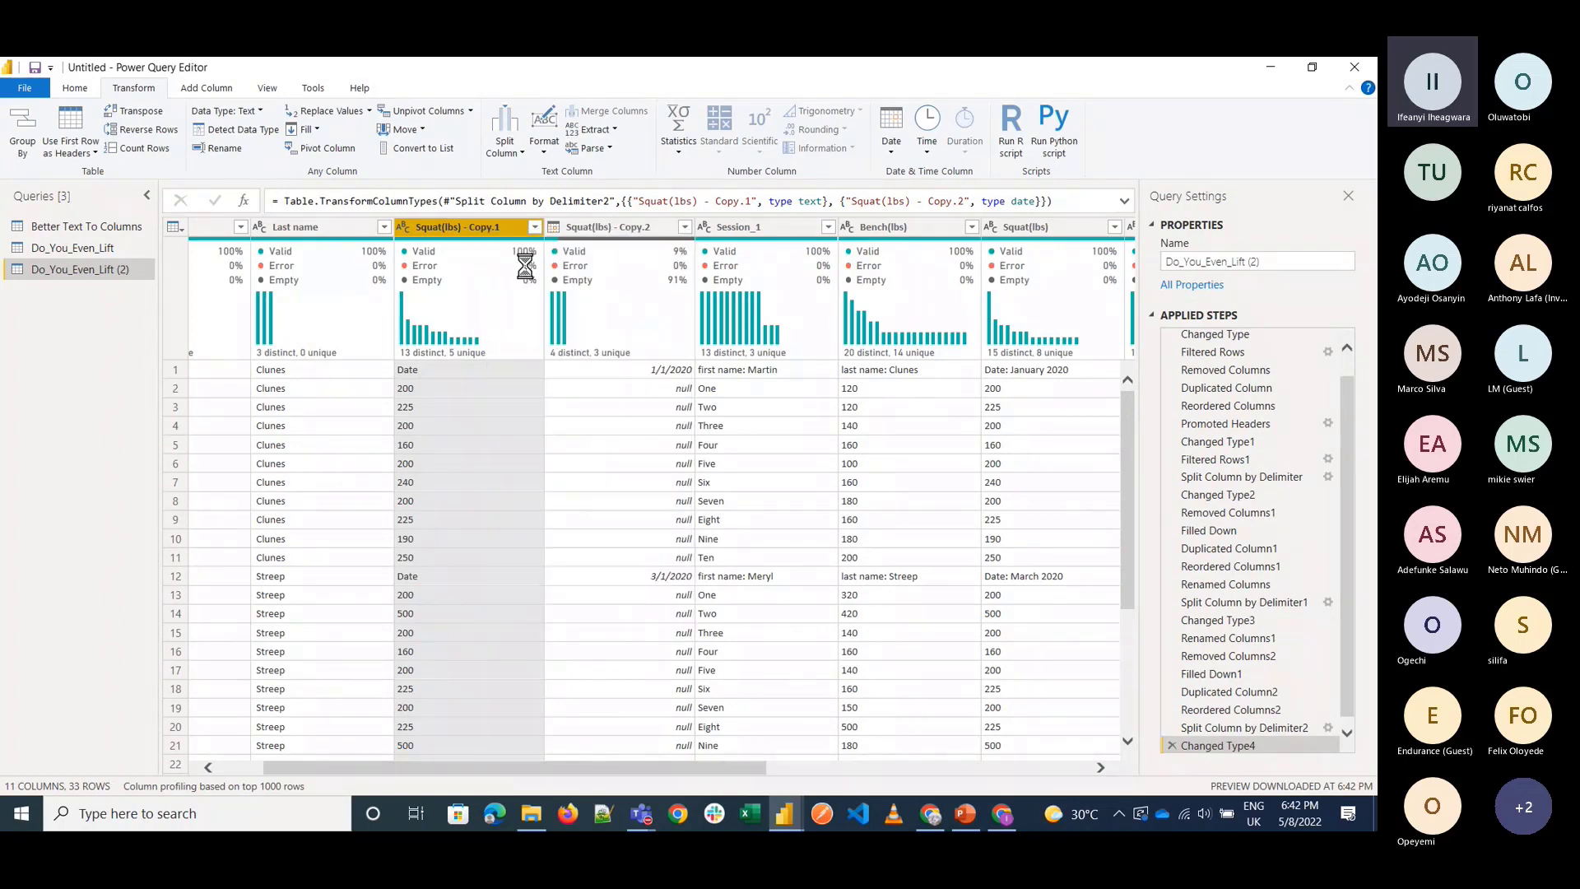
Rename the Squat(lbs) - Copy.2 column to Date and fill its values down.
double_click(458, 230)
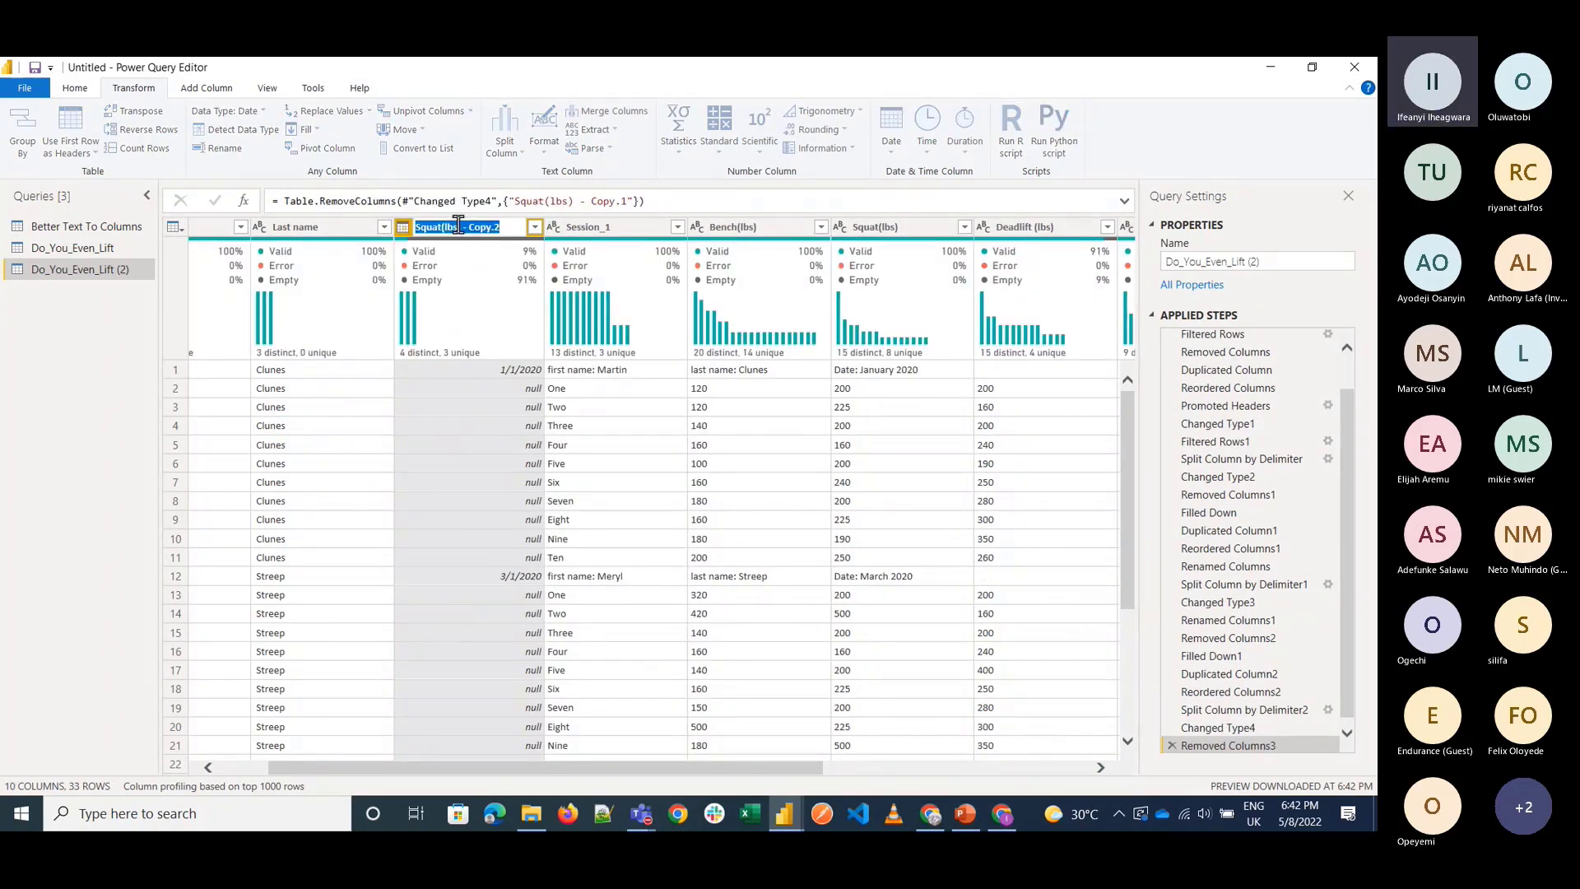
type("Date")
key("Return")
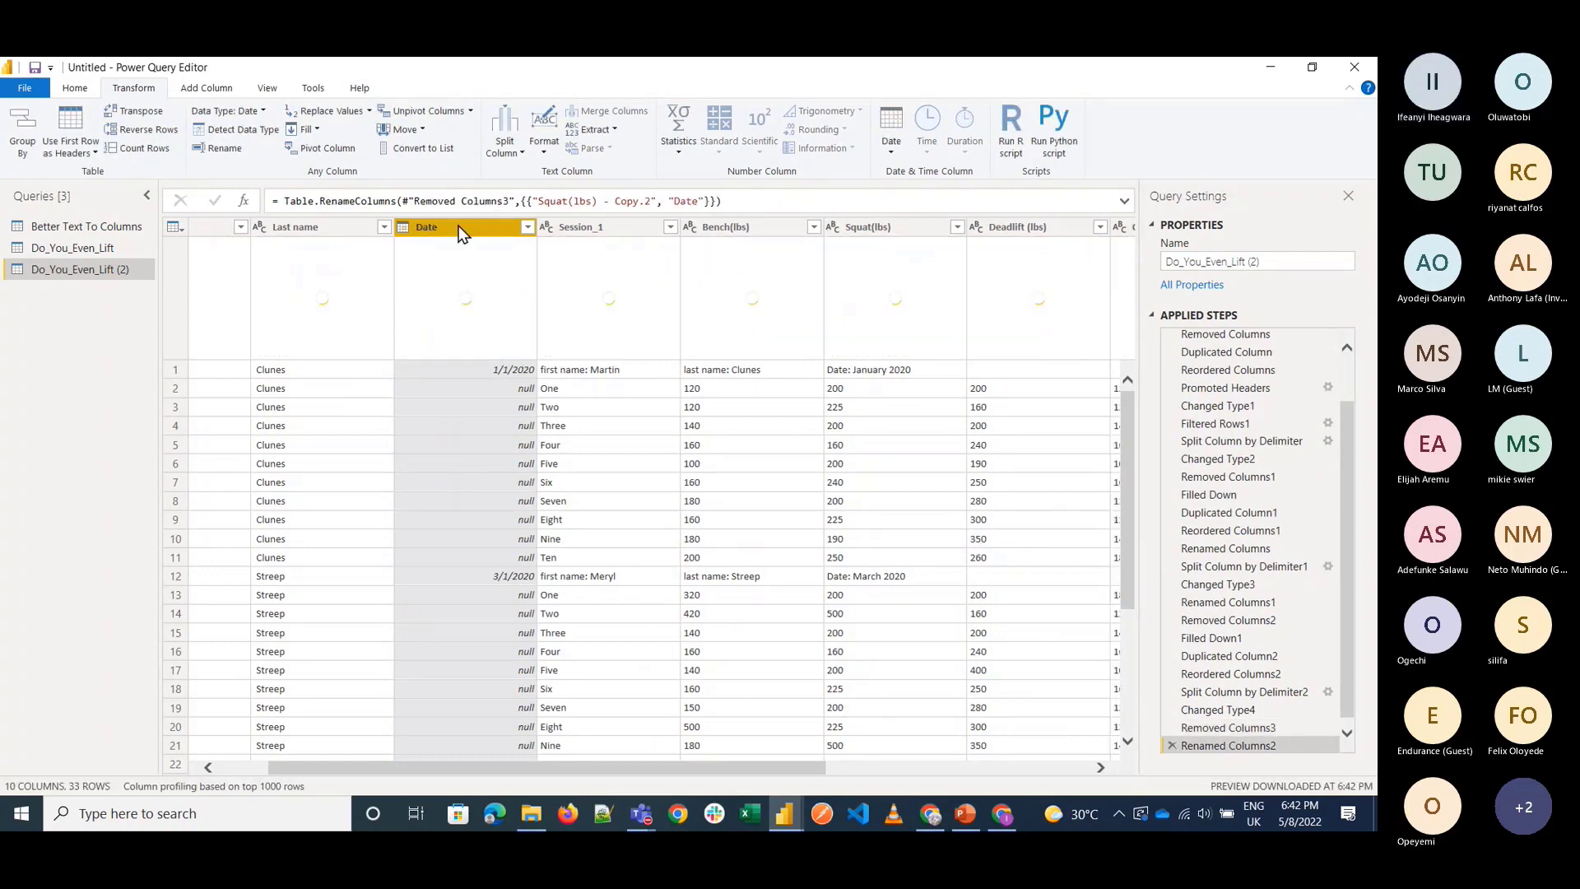
left_click(307, 130)
left_click(311, 149)
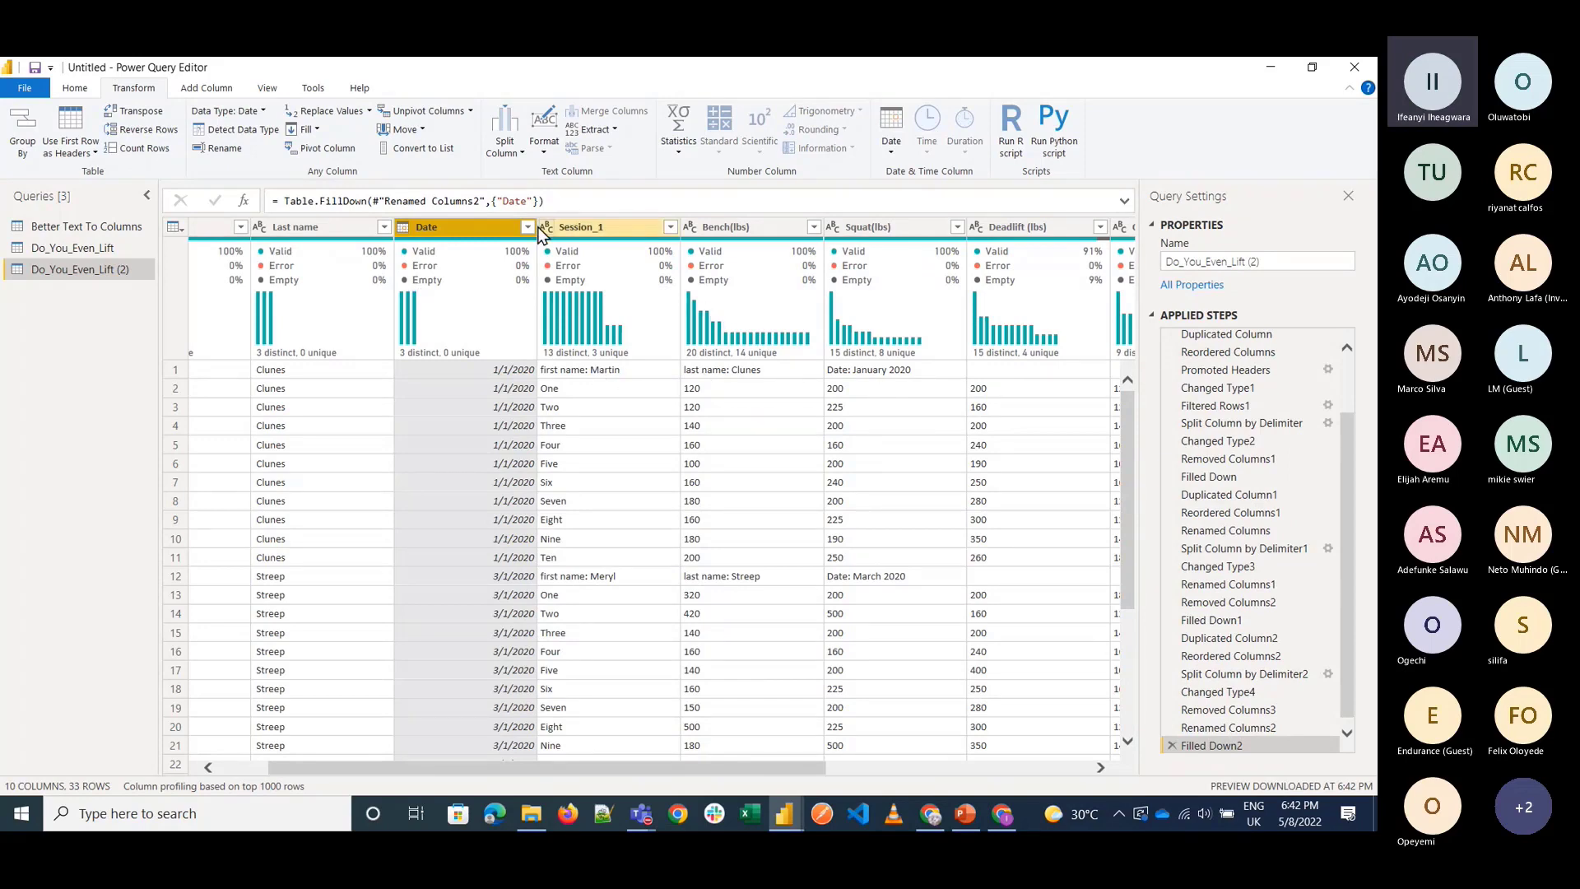
left_click(1098, 229)
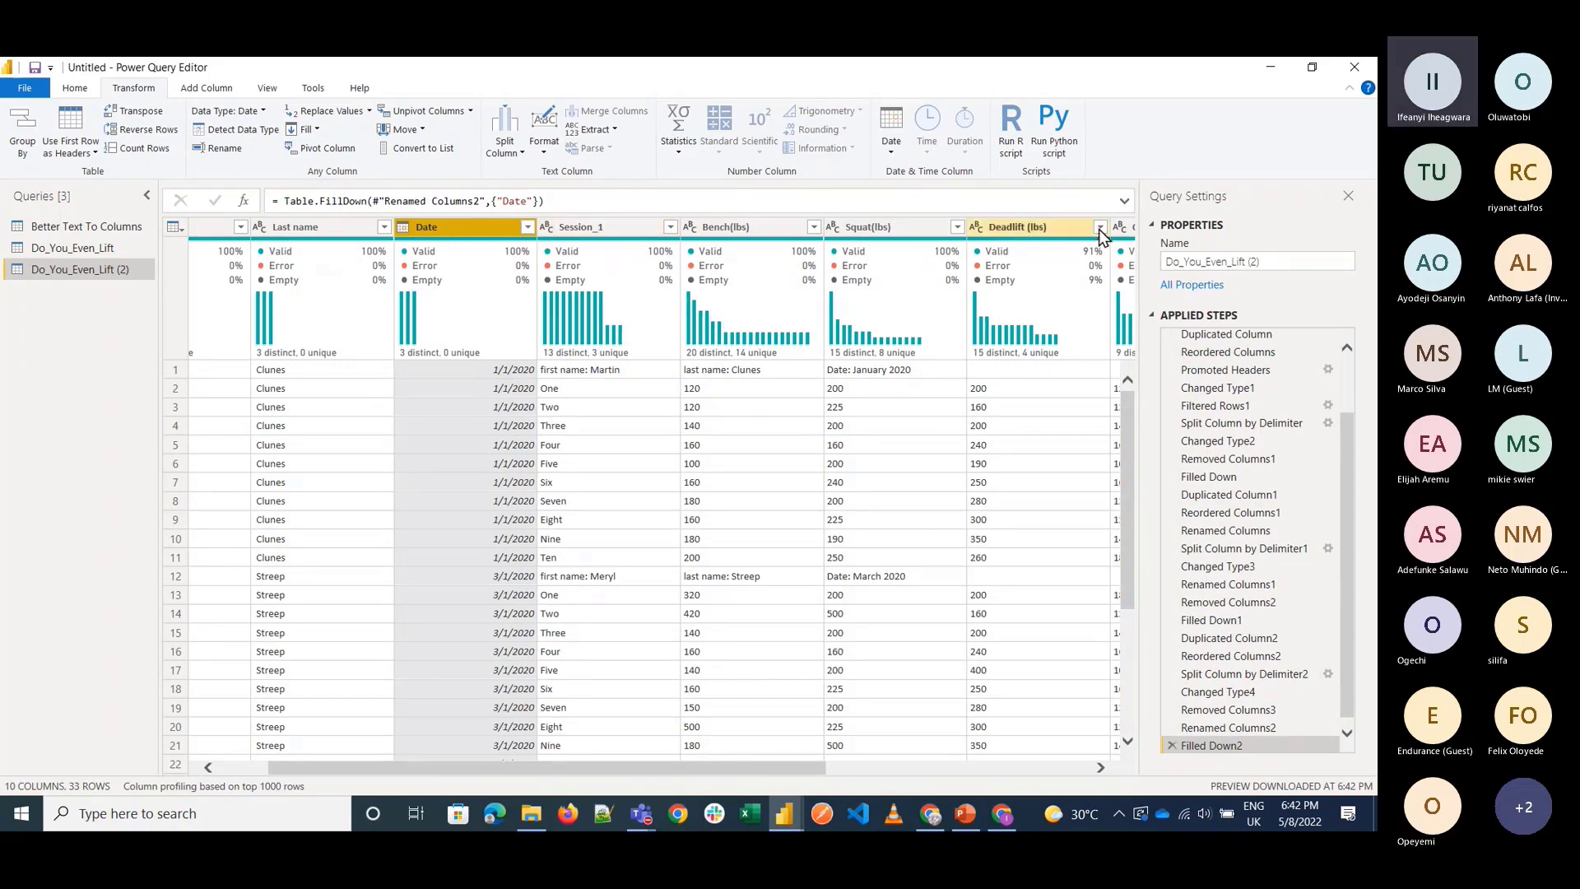
left_click(879, 435)
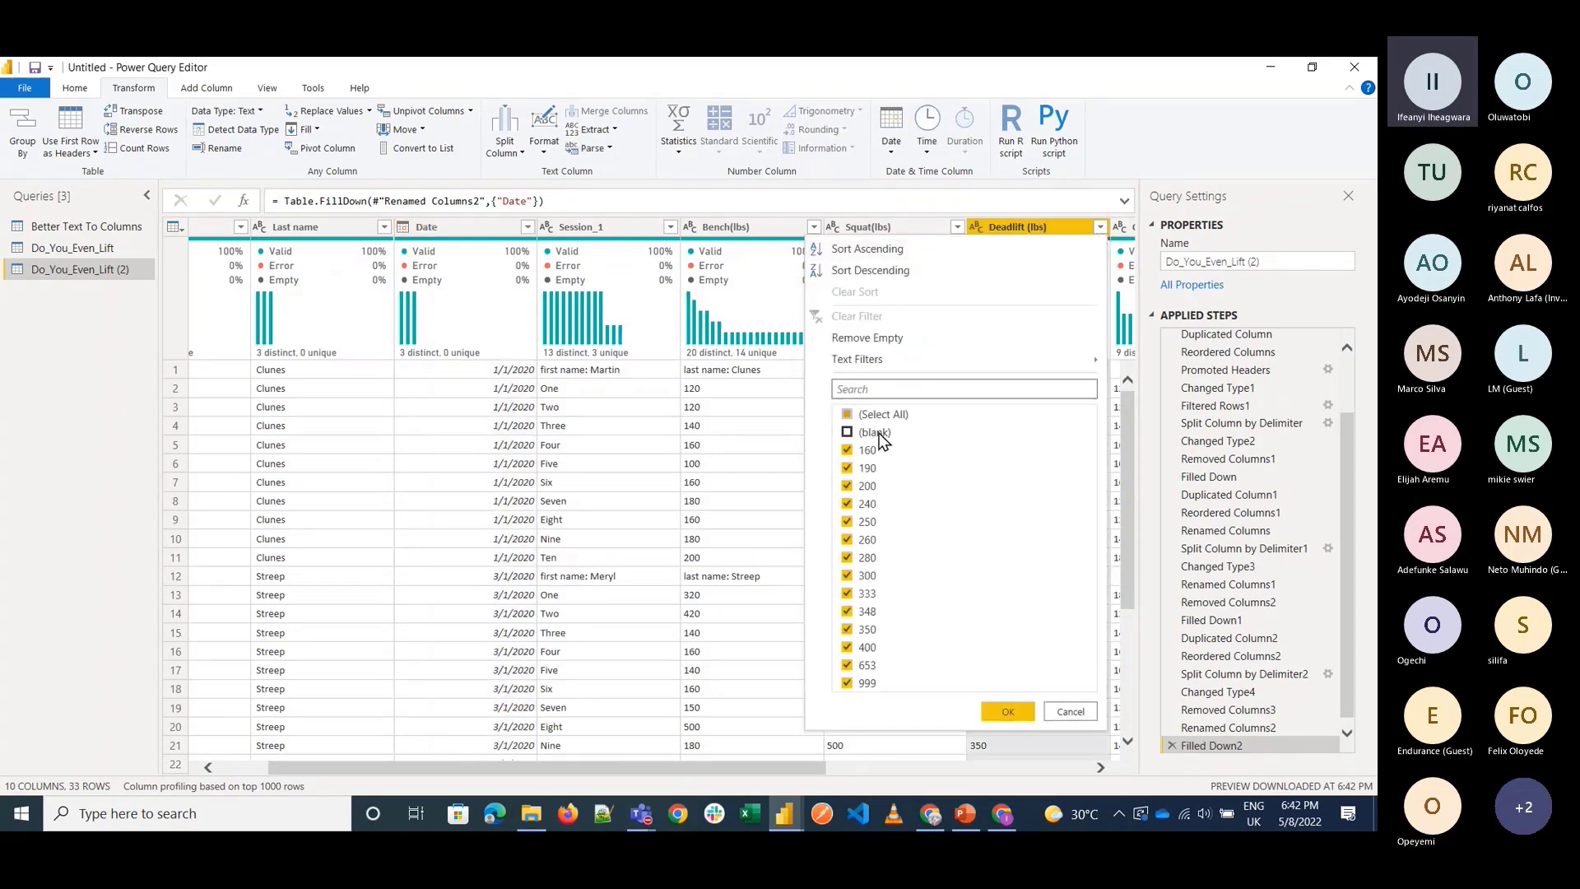
left_click(723, 346)
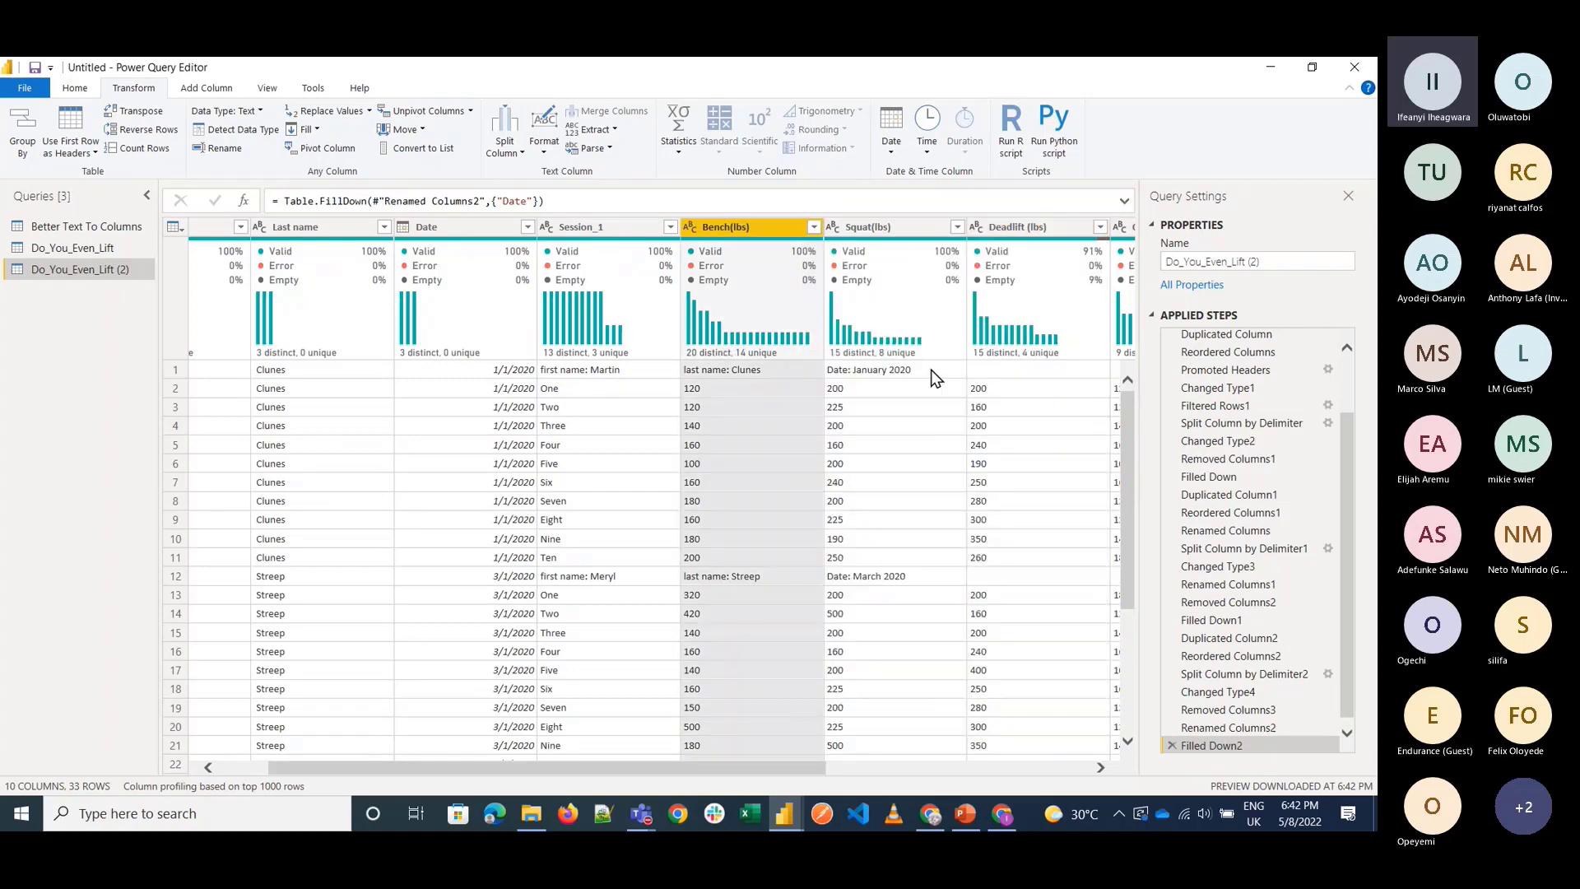
Filter the blank values out of the Deadlift (lbs) column.
left_click(1093, 230)
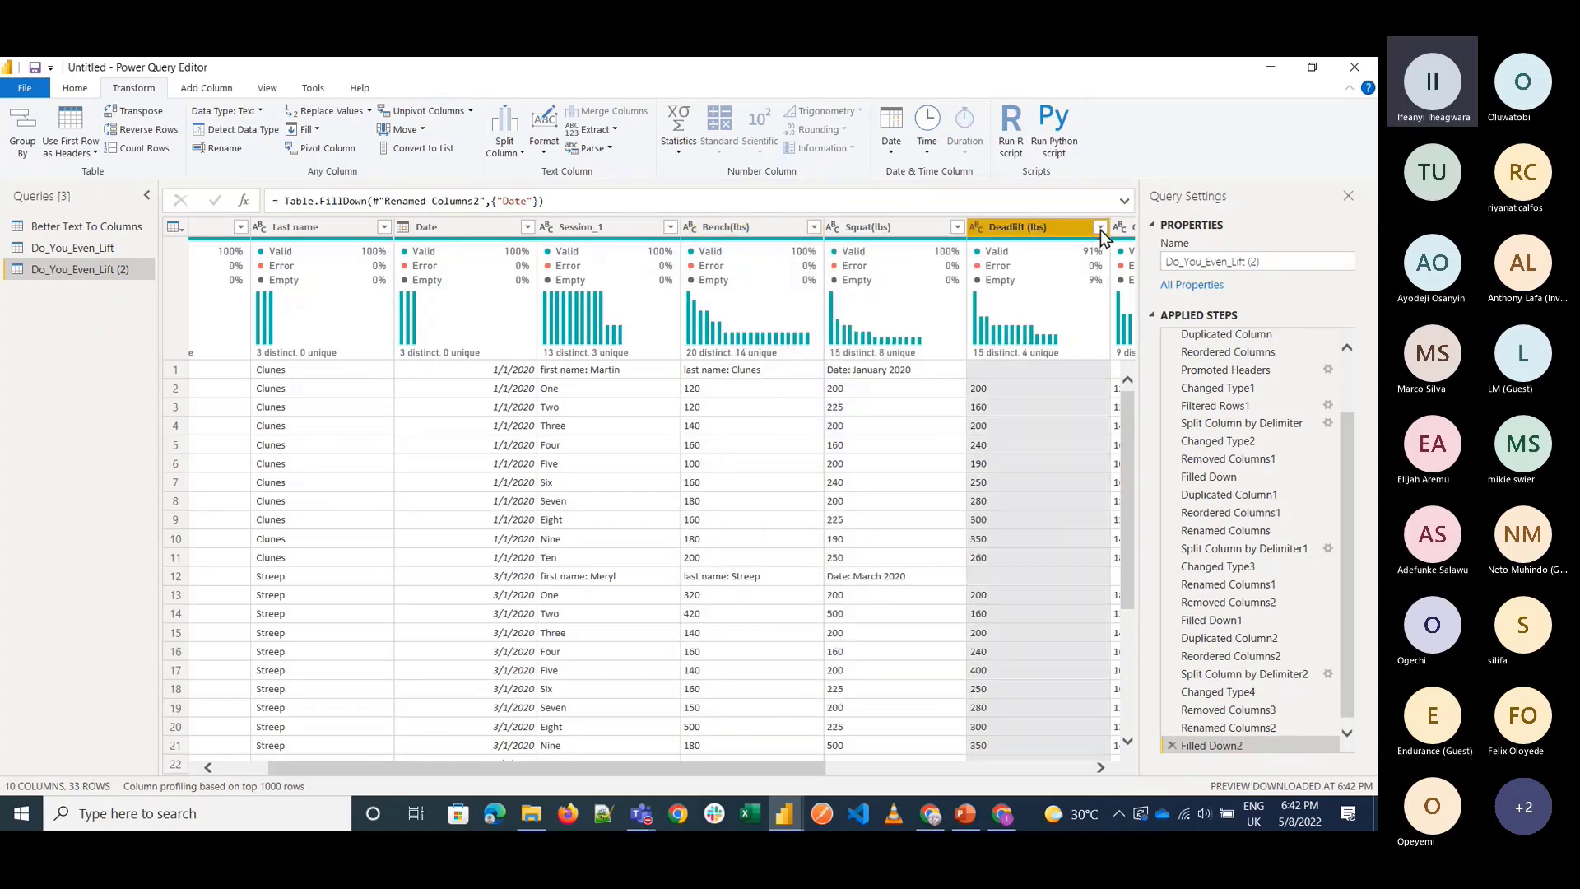
left_click(1099, 229)
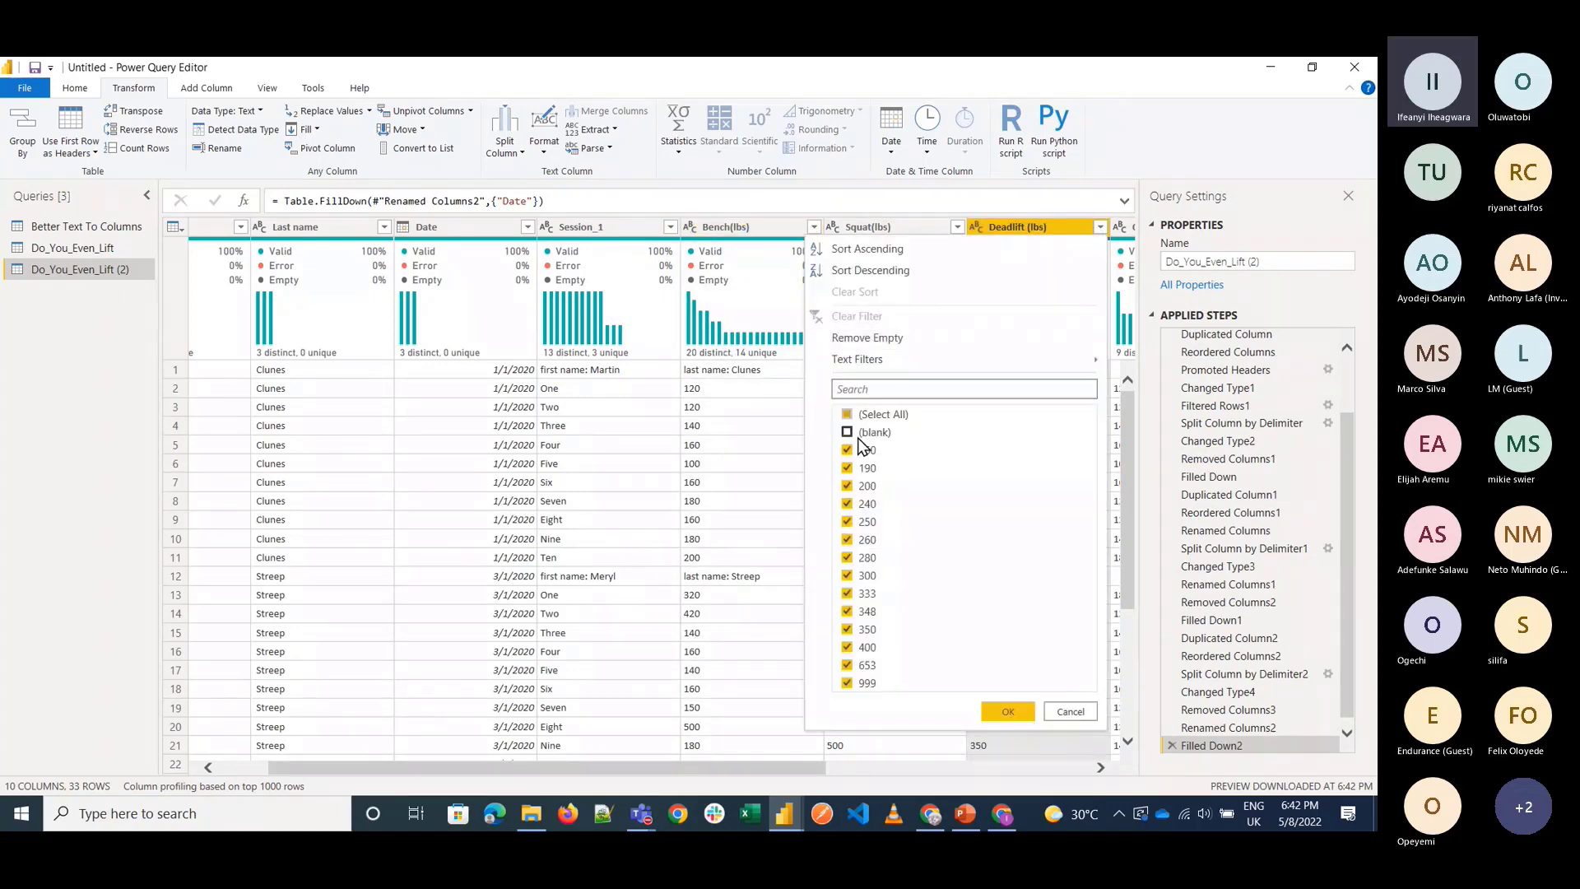
left_click(1009, 711)
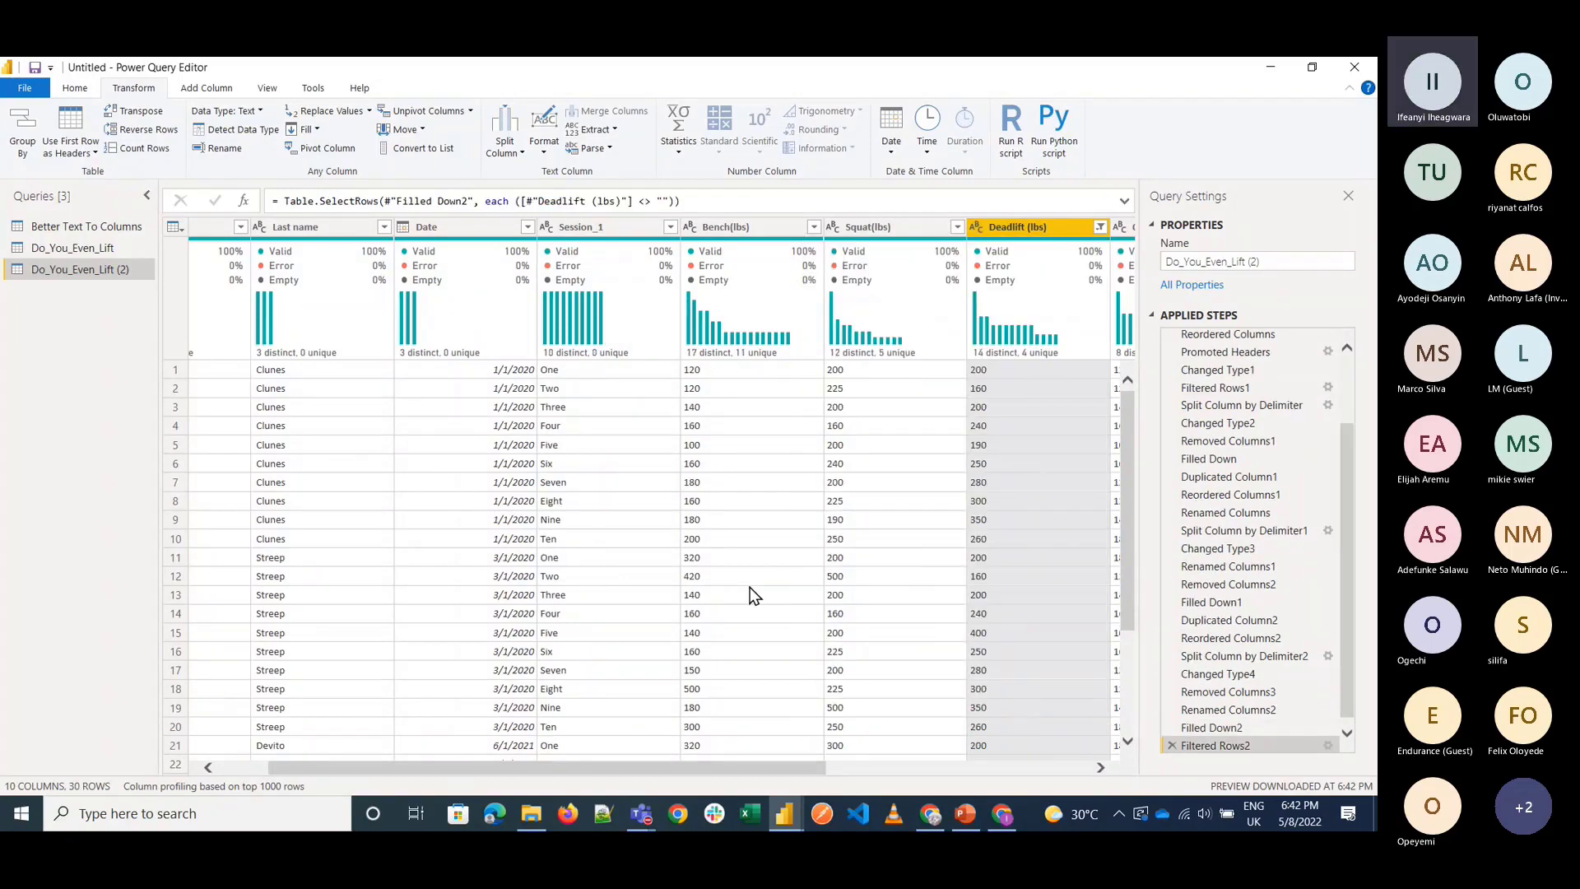
Examine the filtered Do_You_Even_Lift (2) table across all its columns and compare it with the original Do_You_Even_Lift query.
scroll(755, 594, "left", 1)
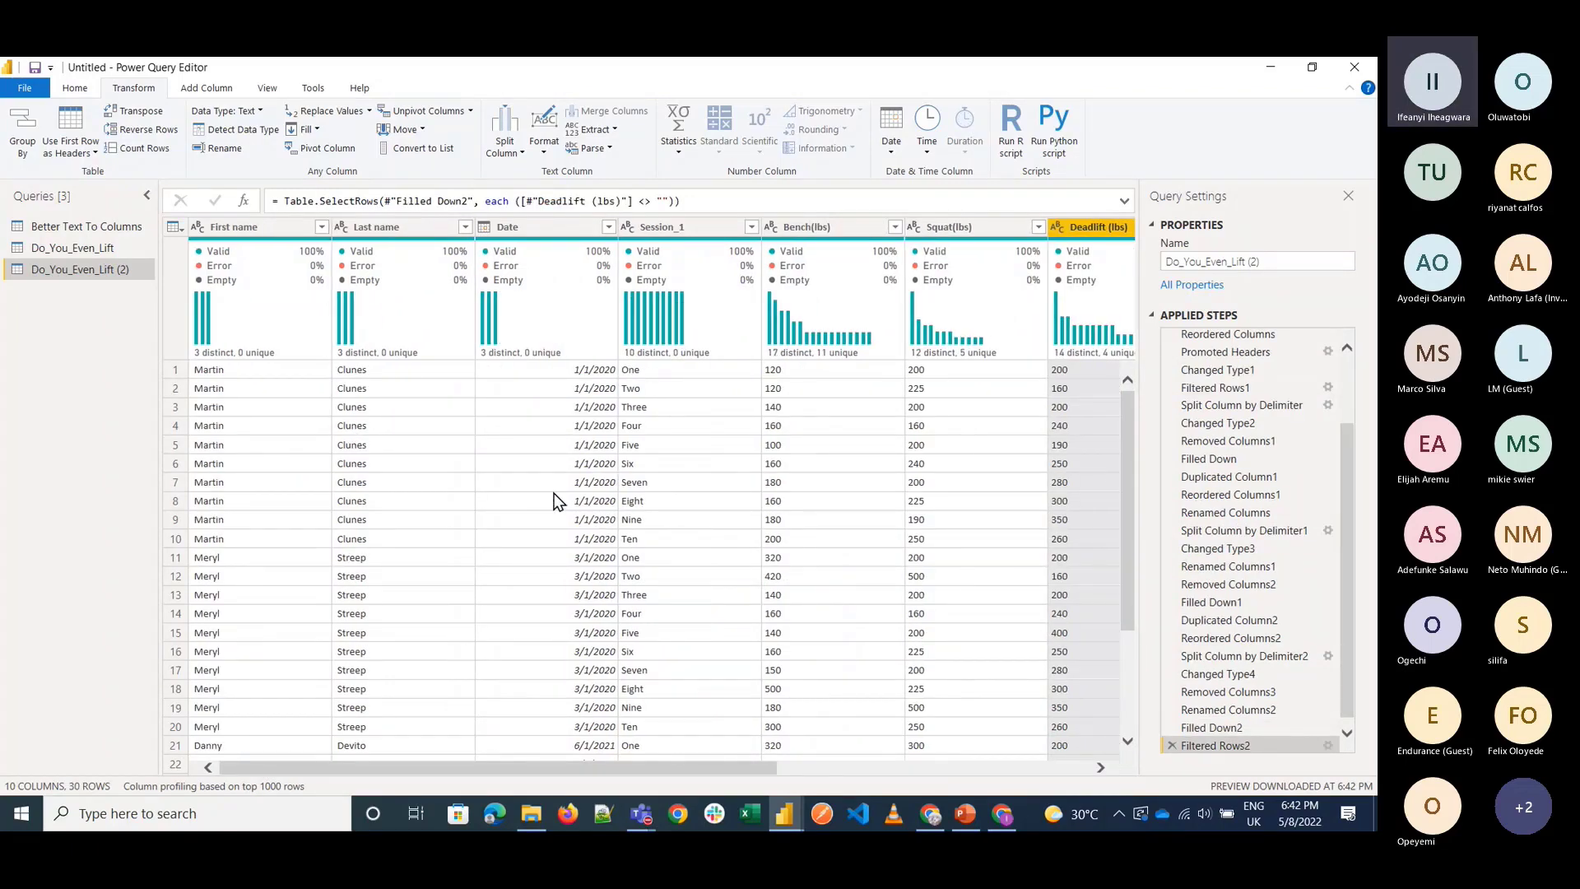
scroll(554, 501, "right", 4)
scroll(467, 476, "left", 4)
scroll(674, 546, "right", 1)
scroll(674, 547, "right", 3)
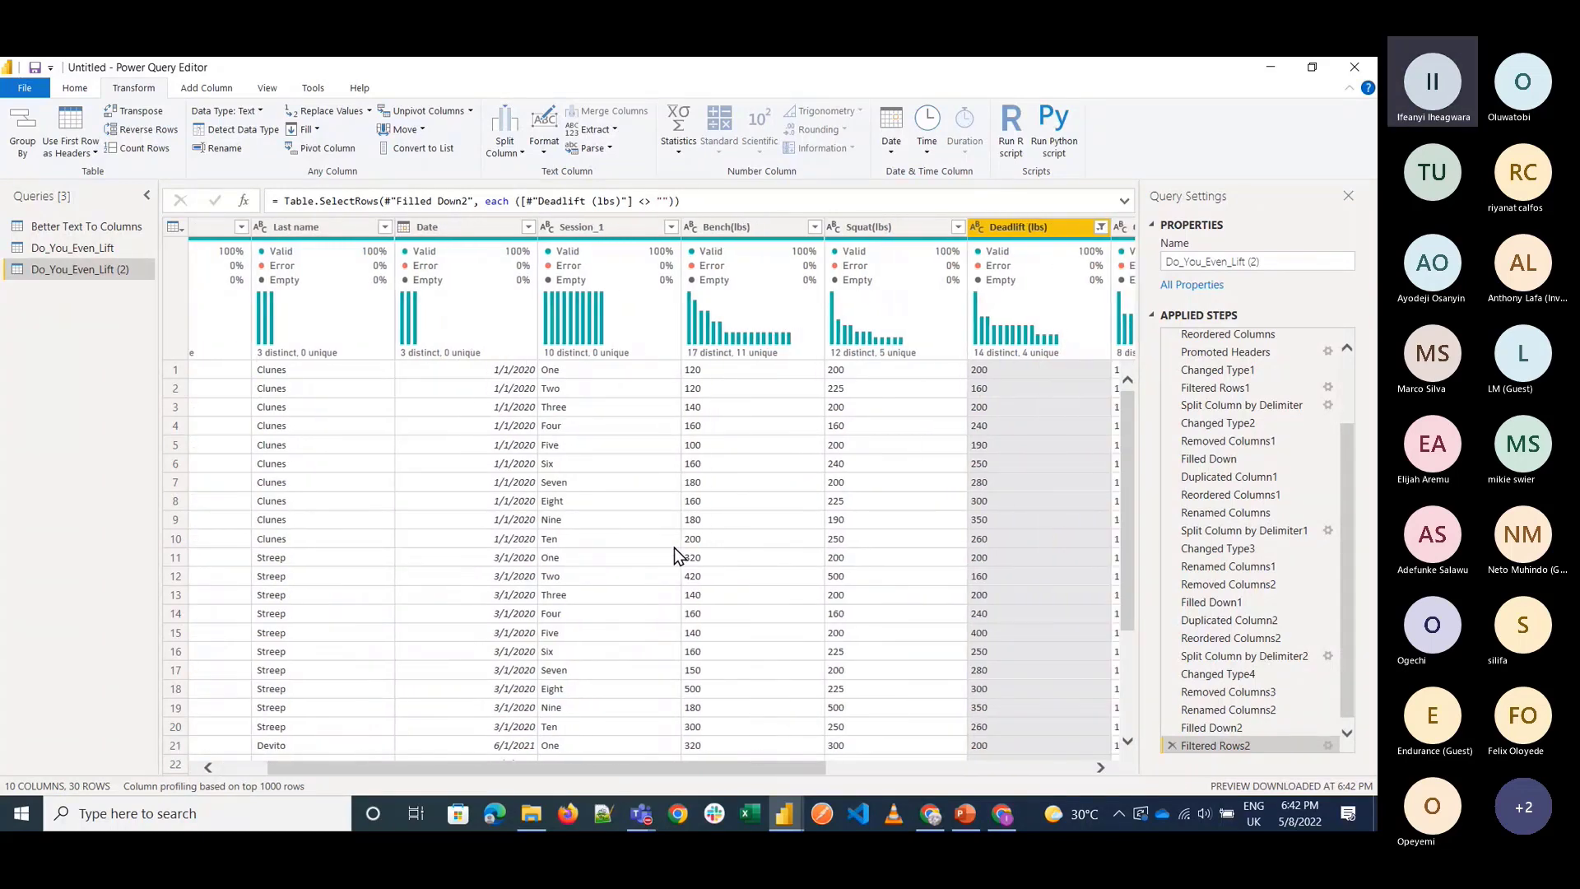
scroll(674, 557, "right", 3)
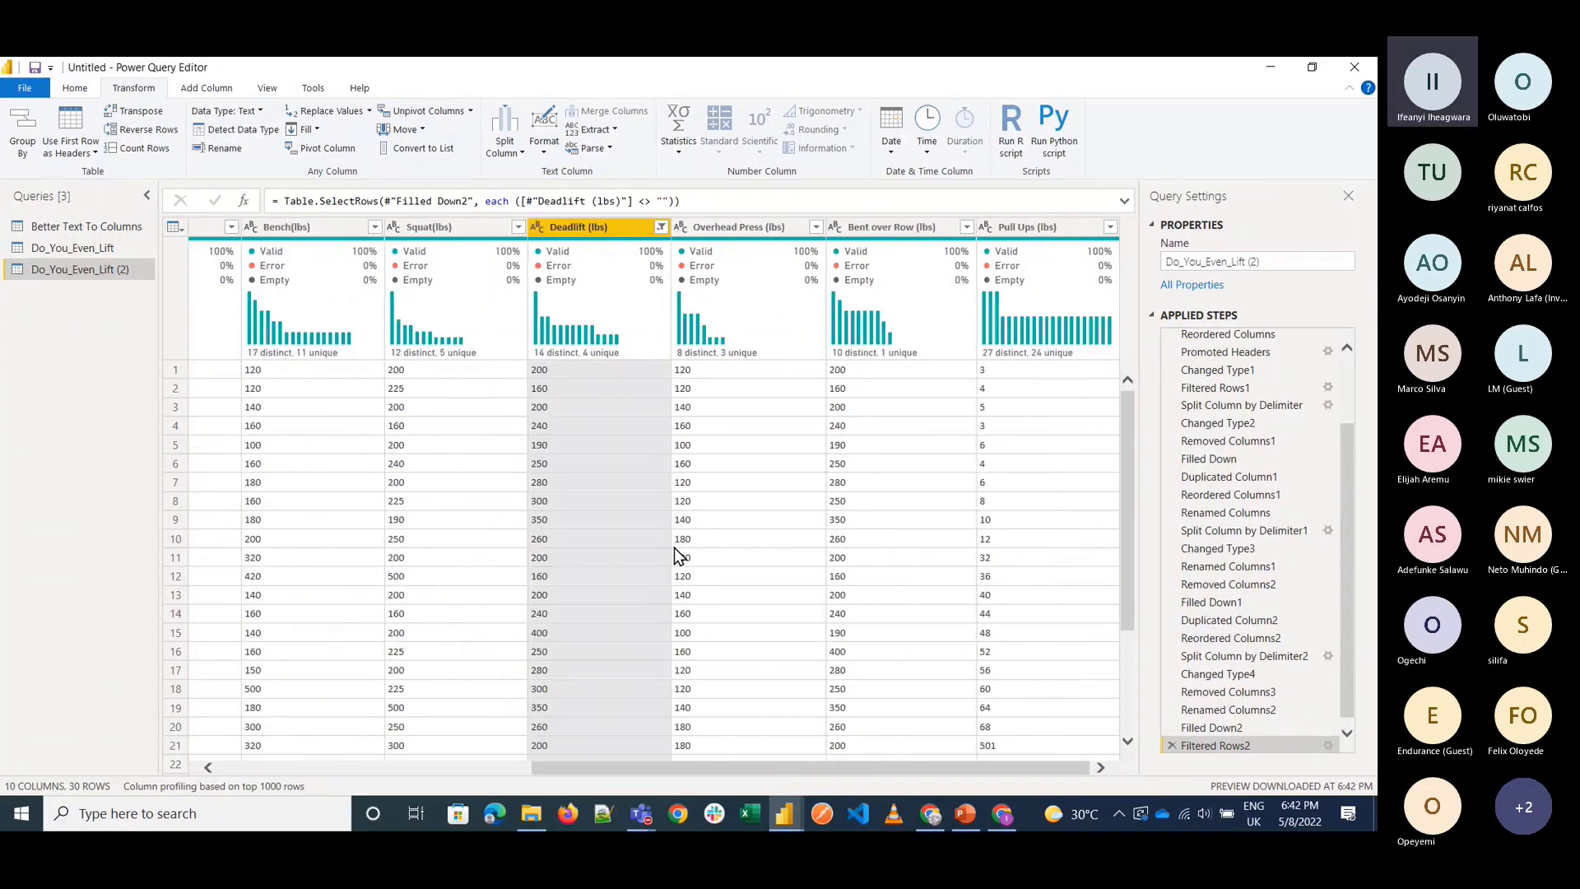
scroll(674, 555, "left", 7)
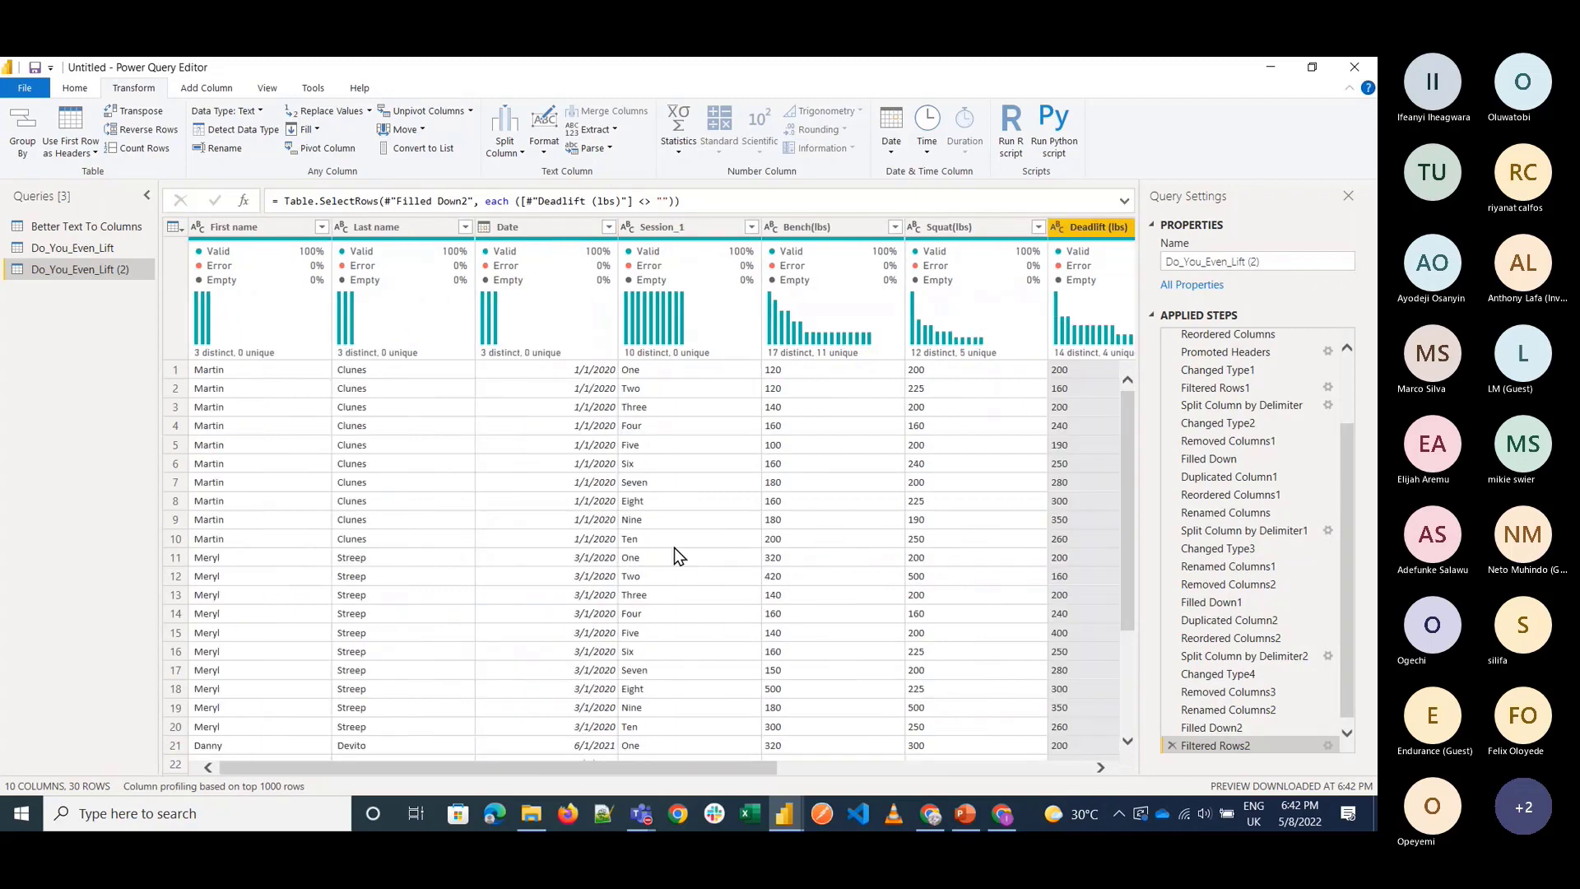
left_click(674, 546)
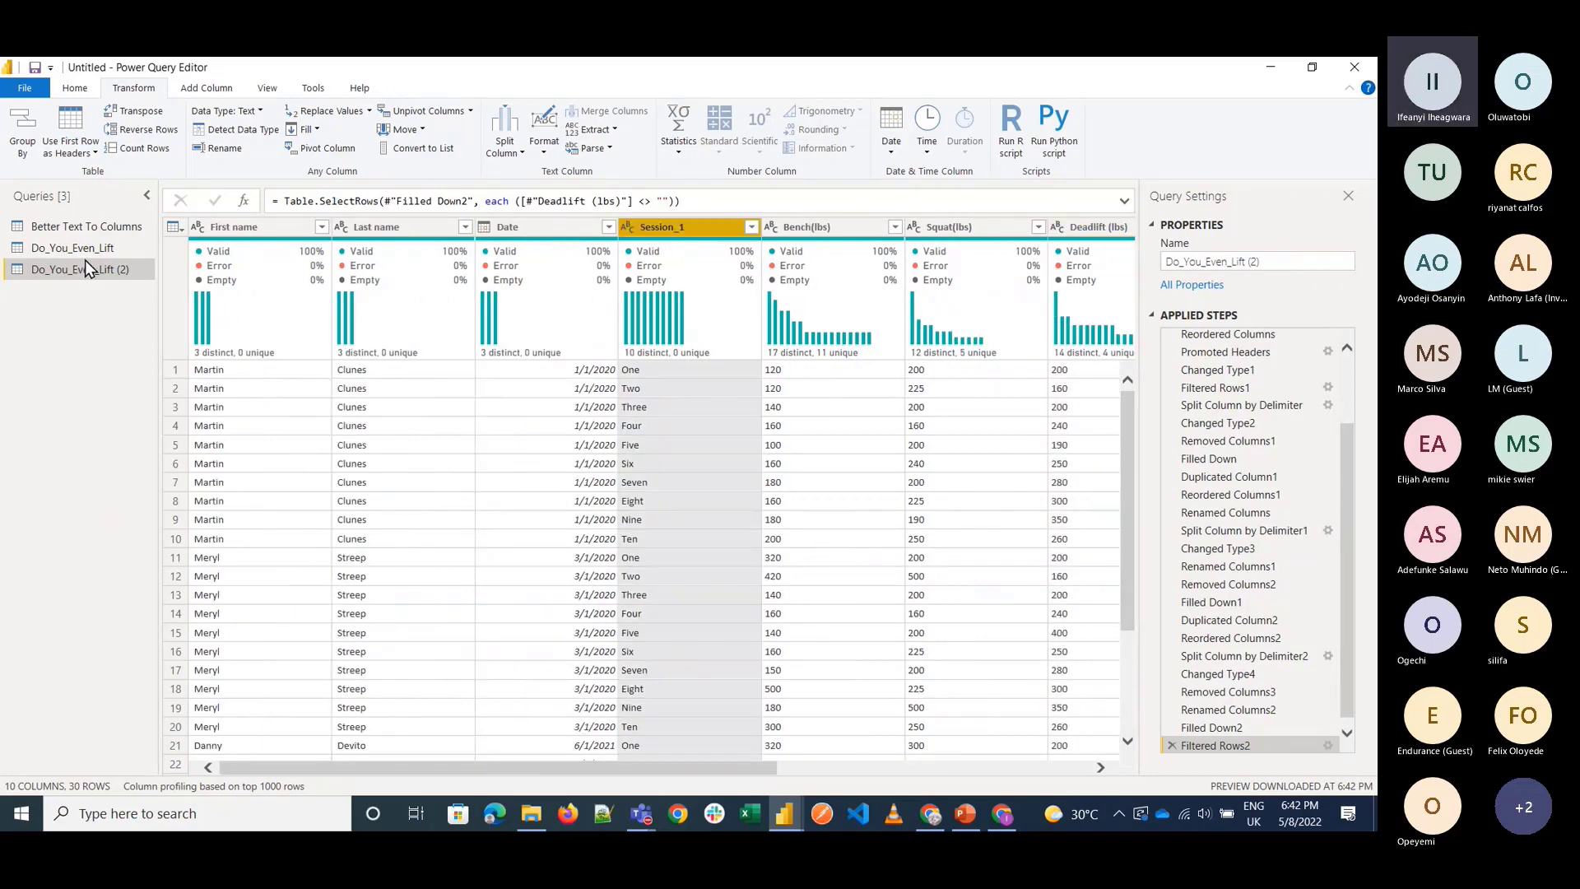
left_click(92, 255)
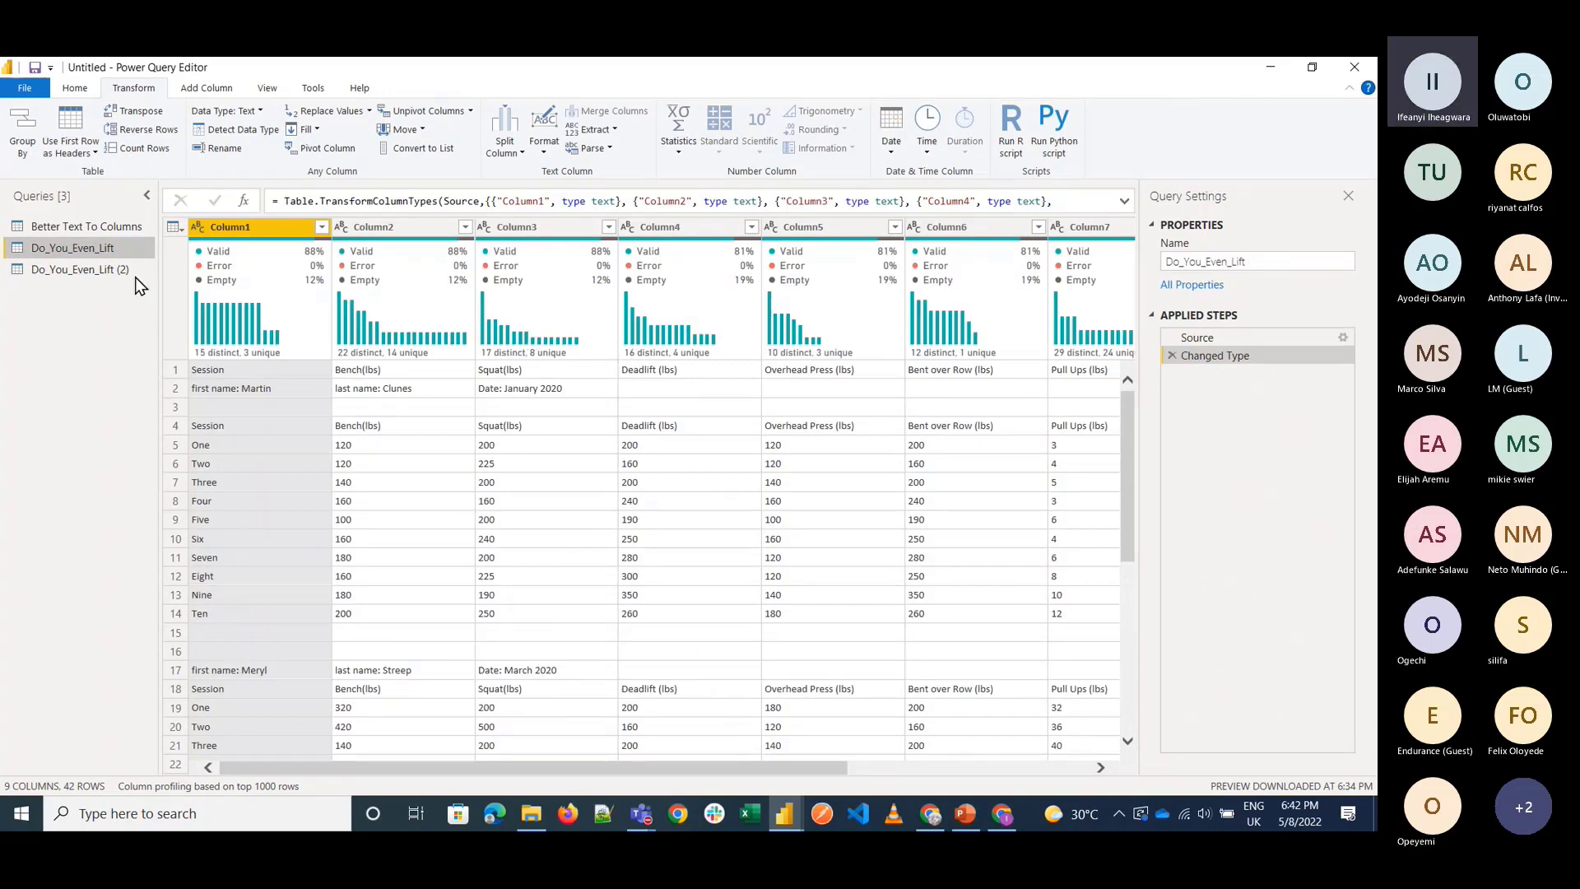
left_click(86, 274)
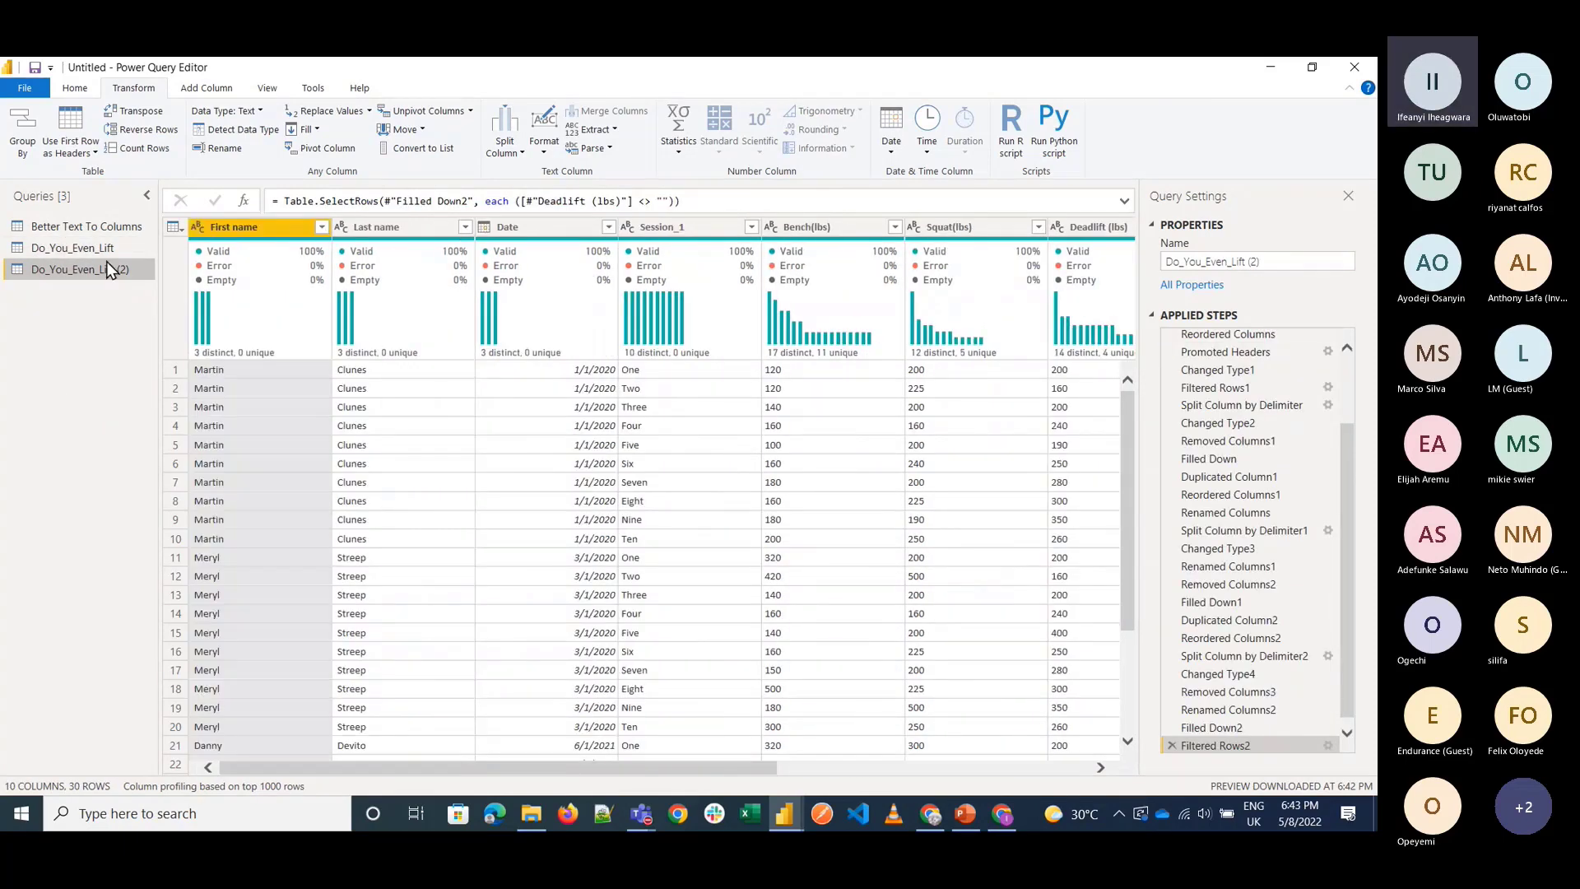
Apply the query changes and close the Power Query Editor to return to Power BI Desktop.
left_click(83, 88)
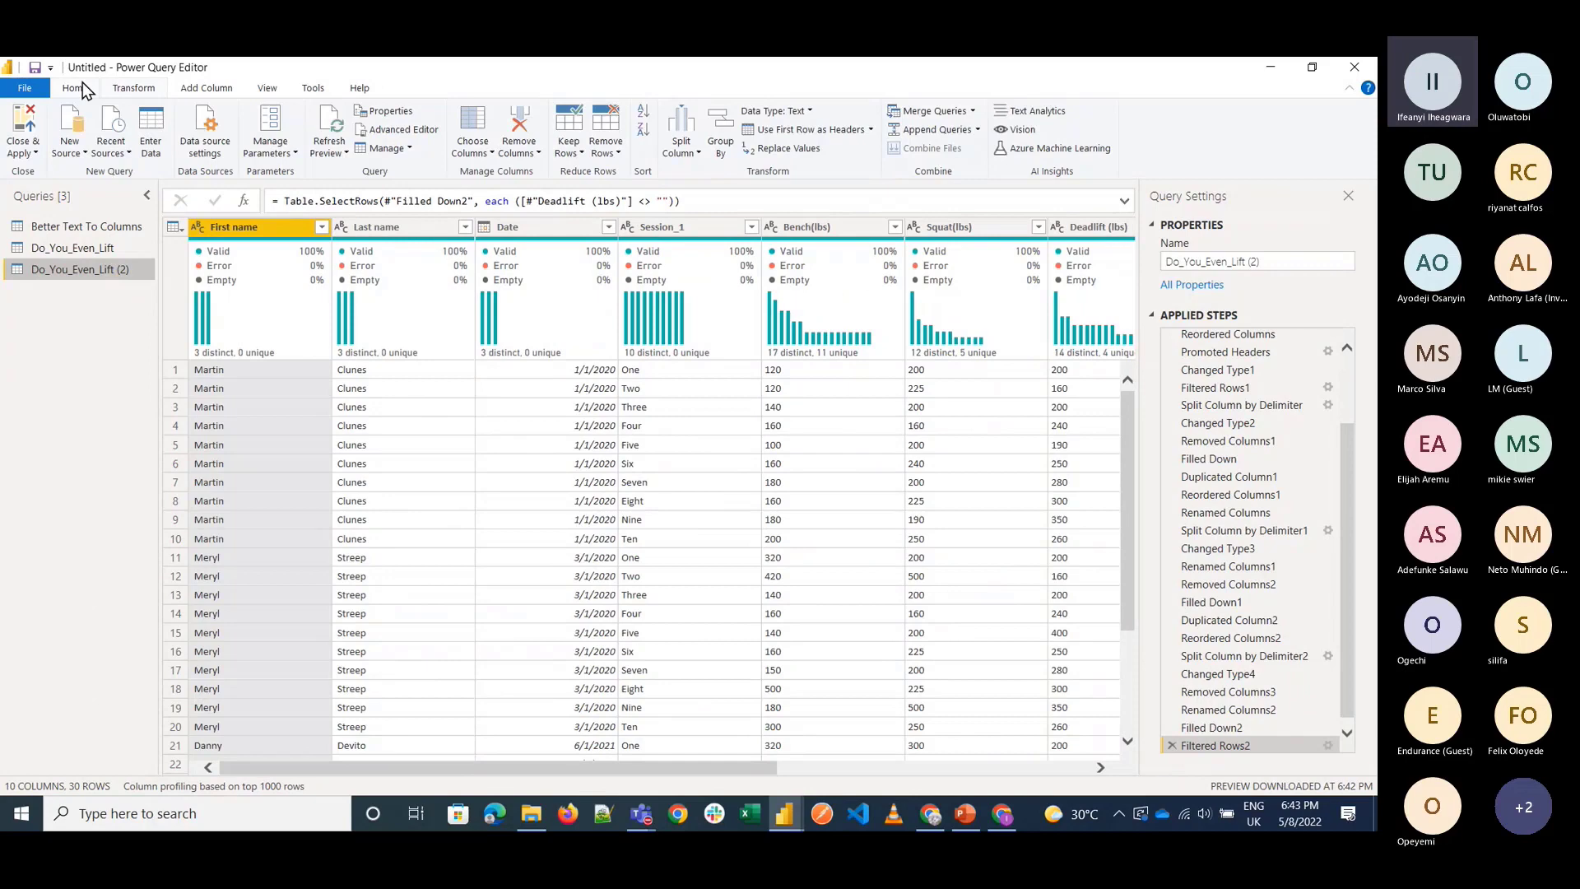
left_click(33, 153)
left_click(86, 171)
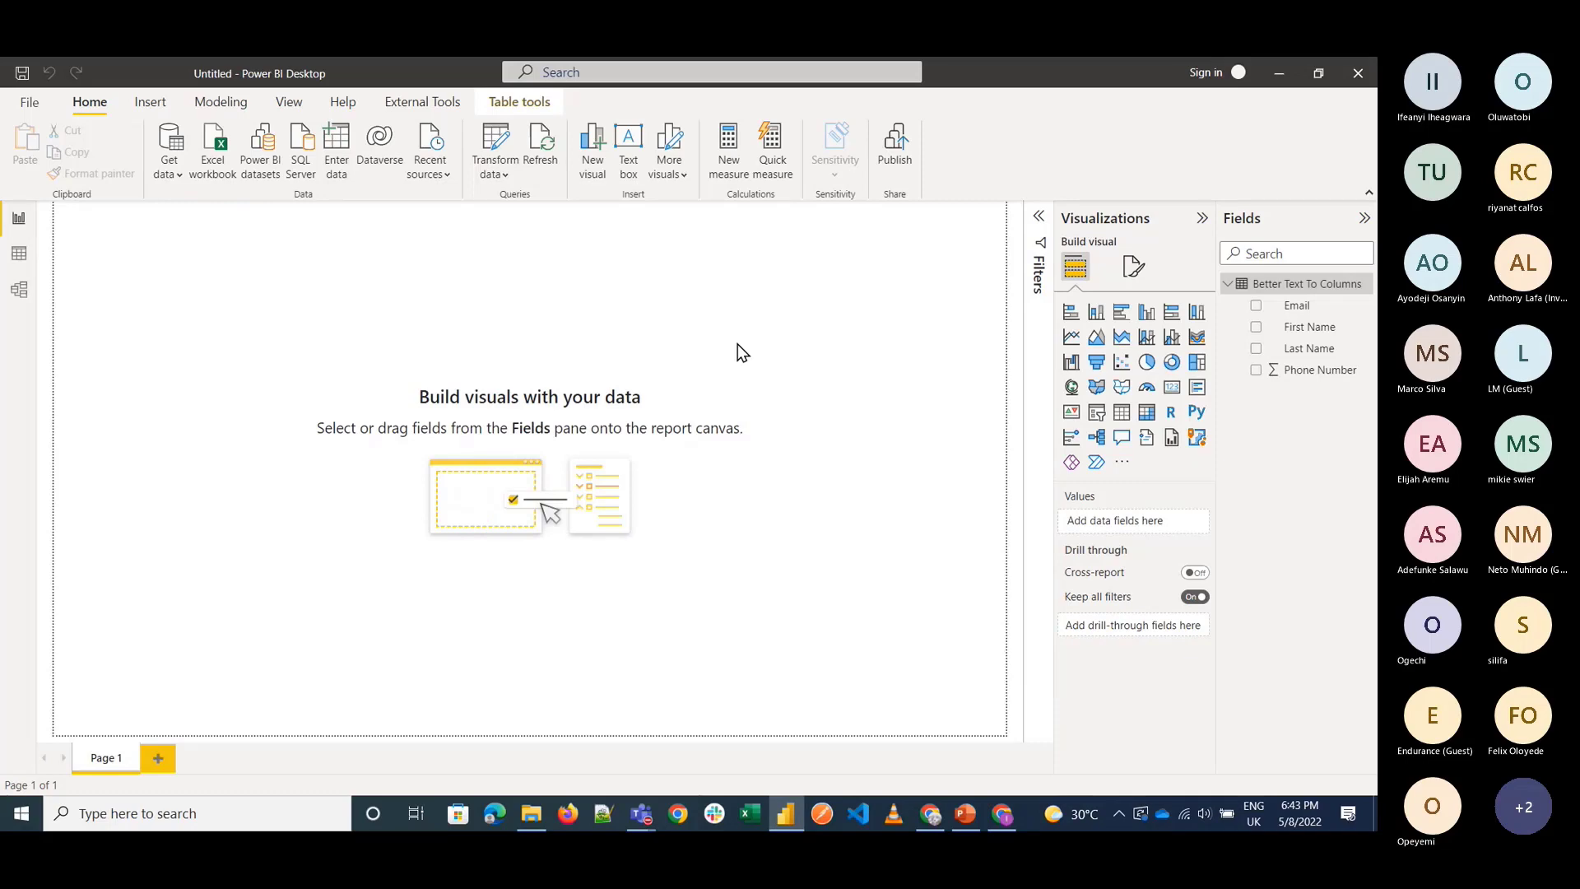
View the loaded Do_You_Even_Lift (2) table in the data view and look through its rows.
left_click(15, 254)
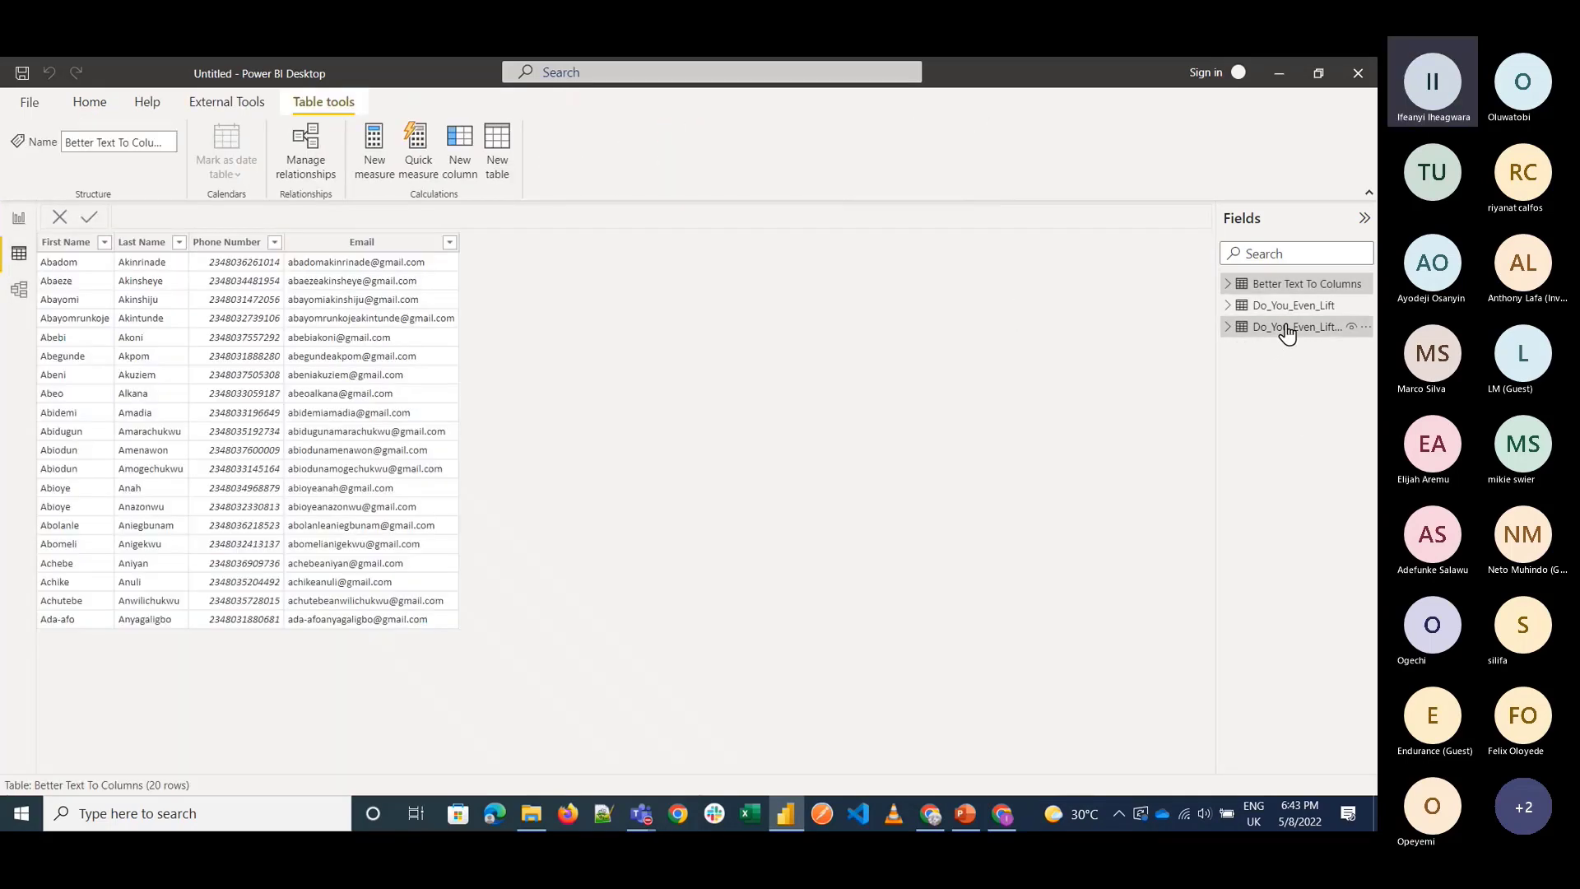
left_click(1287, 329)
scroll(476, 567, "down", 2)
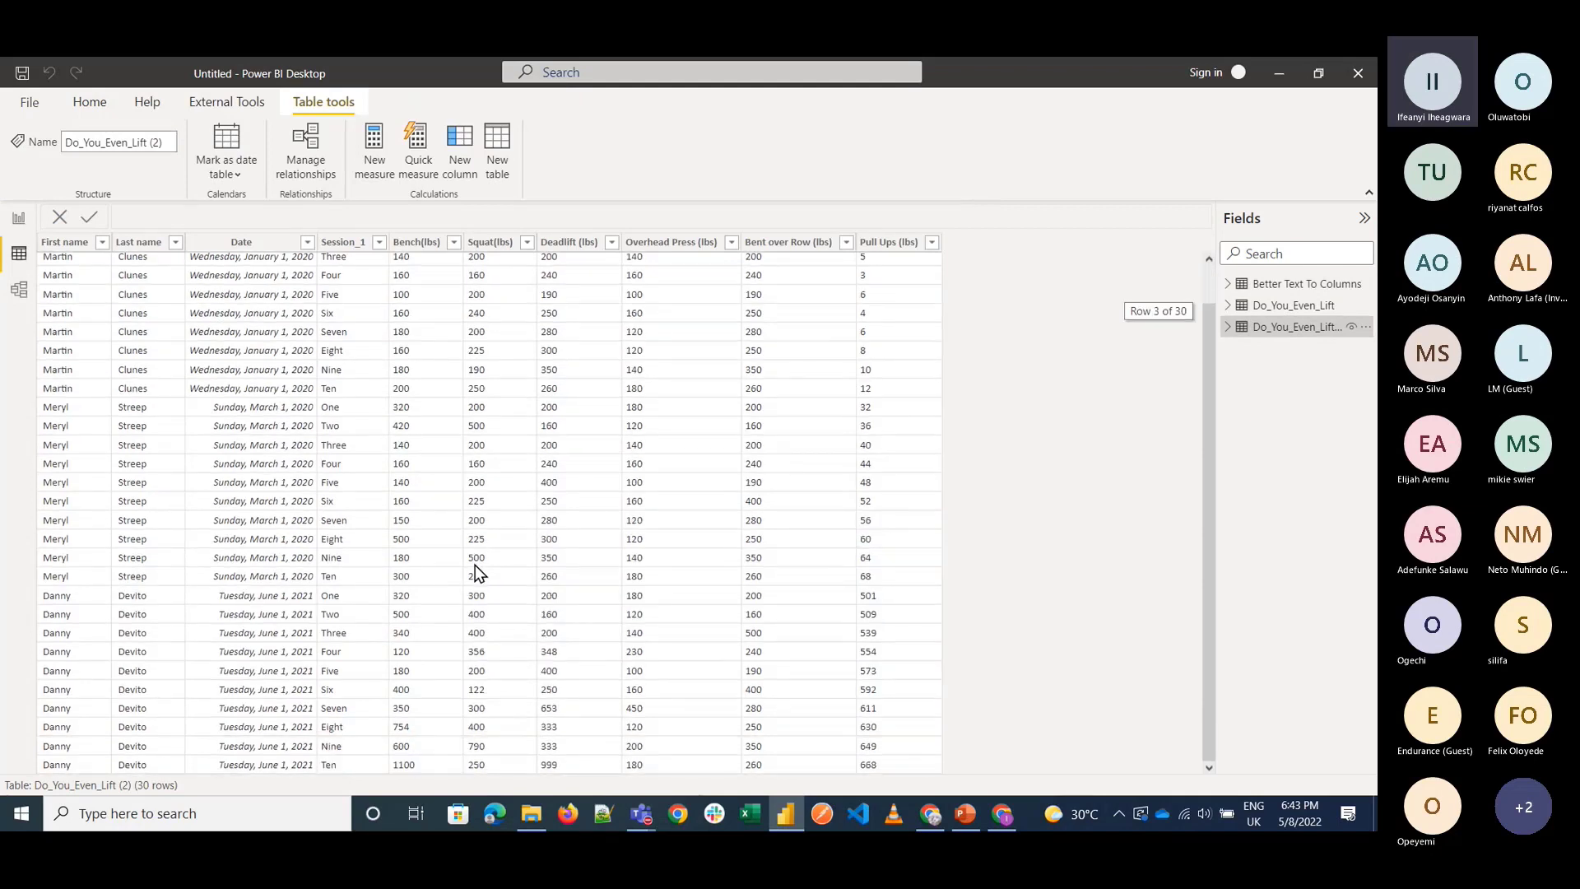
scroll(475, 566, "up", 1)
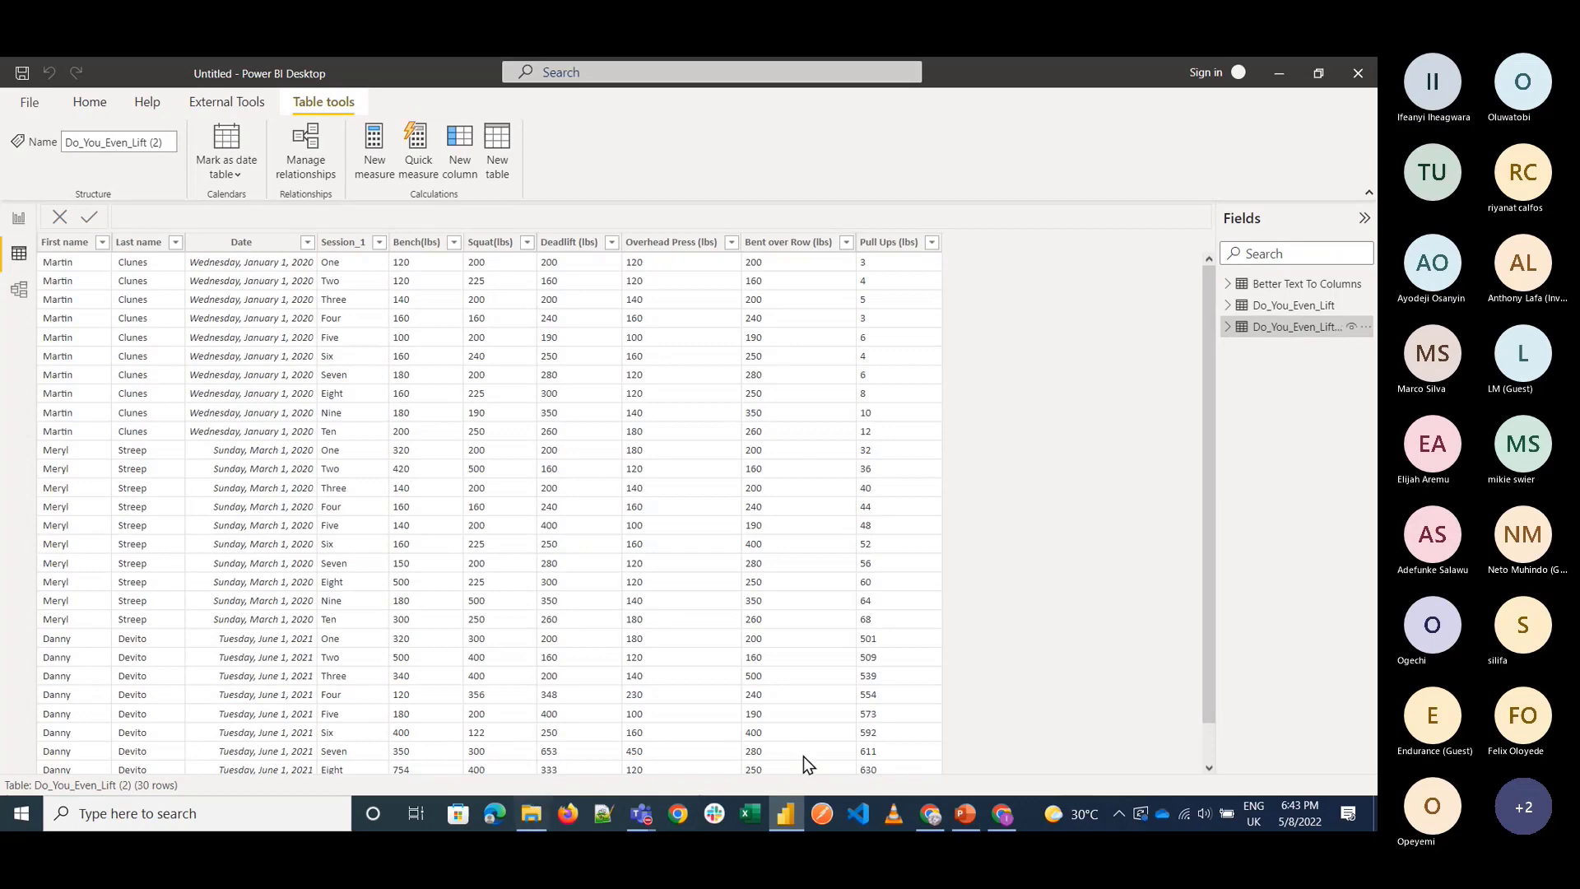
Reopen the Do_You_Even_Lift (2) query in the Power Query Editor and review the Split Column, data type and Append Queries options.
right_click(1310, 334)
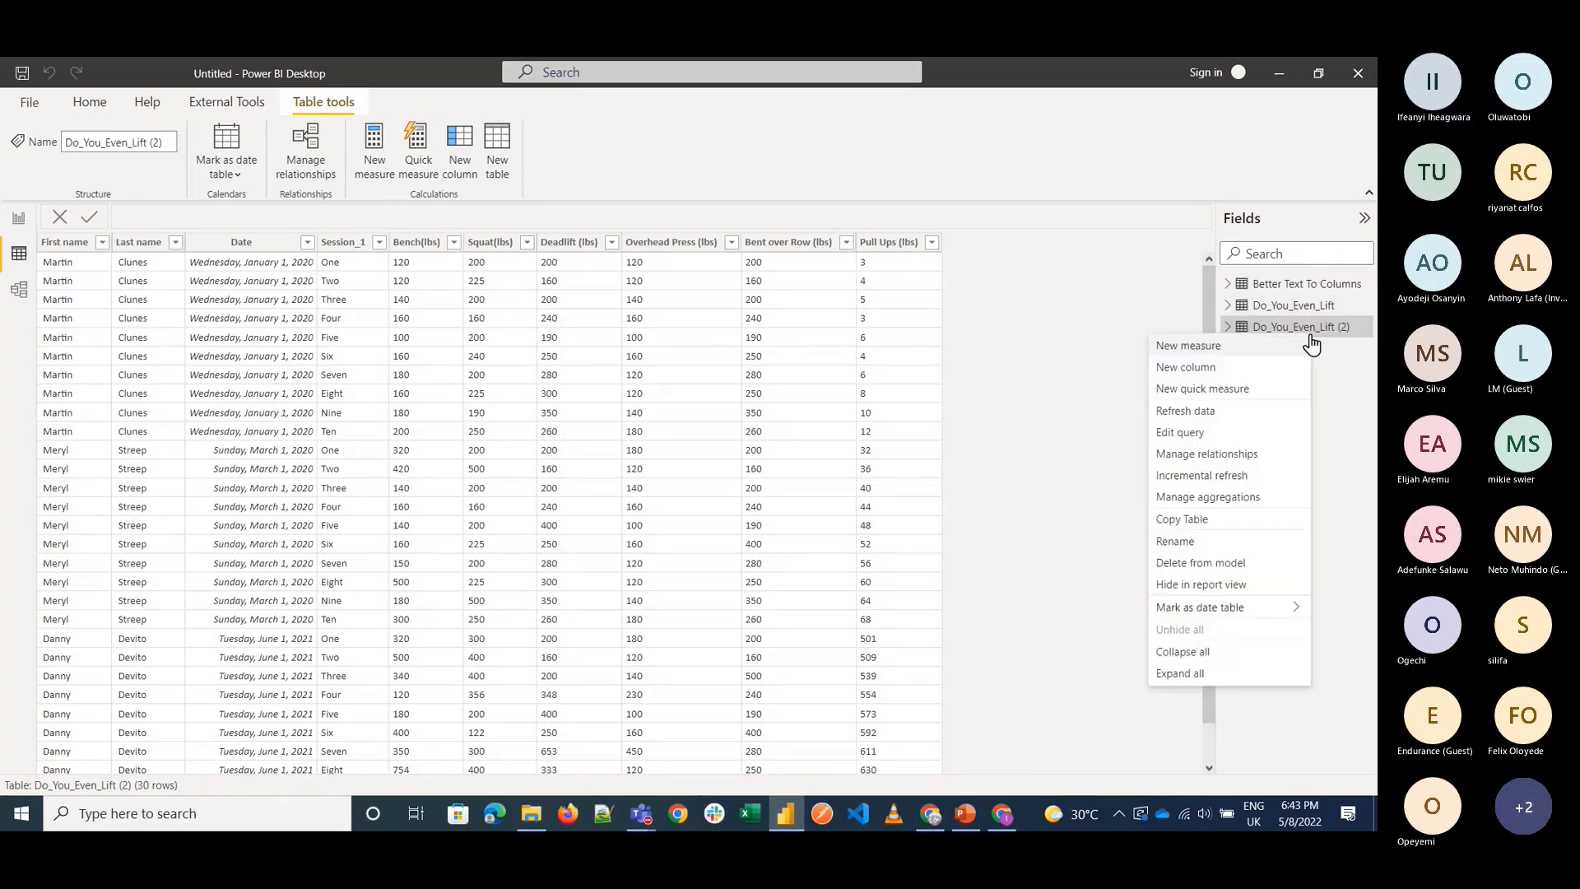
left_click(1206, 436)
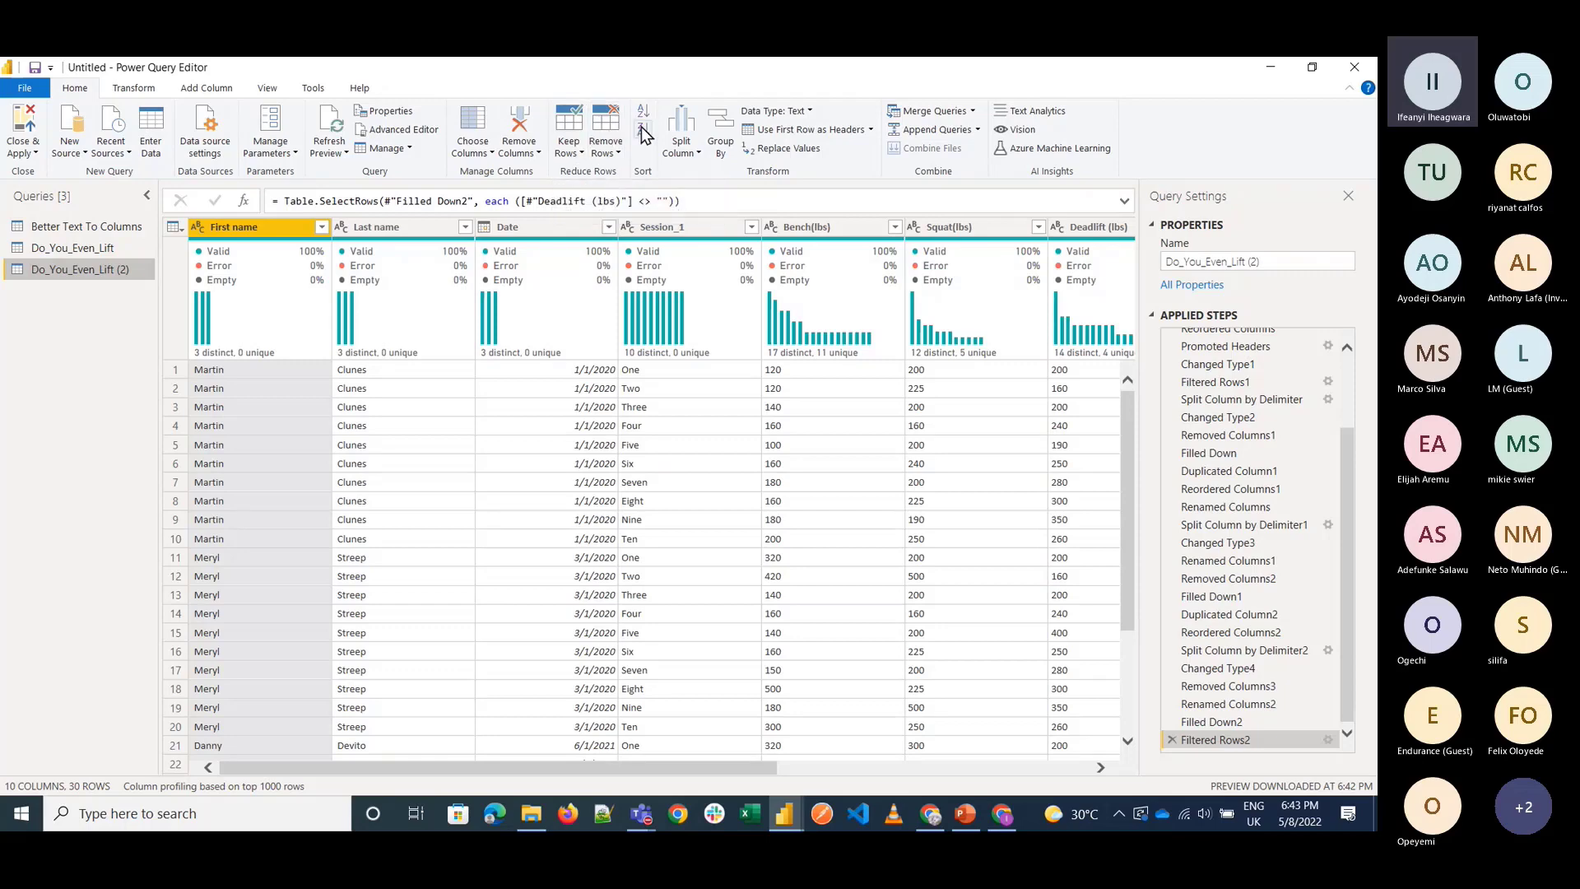
left_click(683, 131)
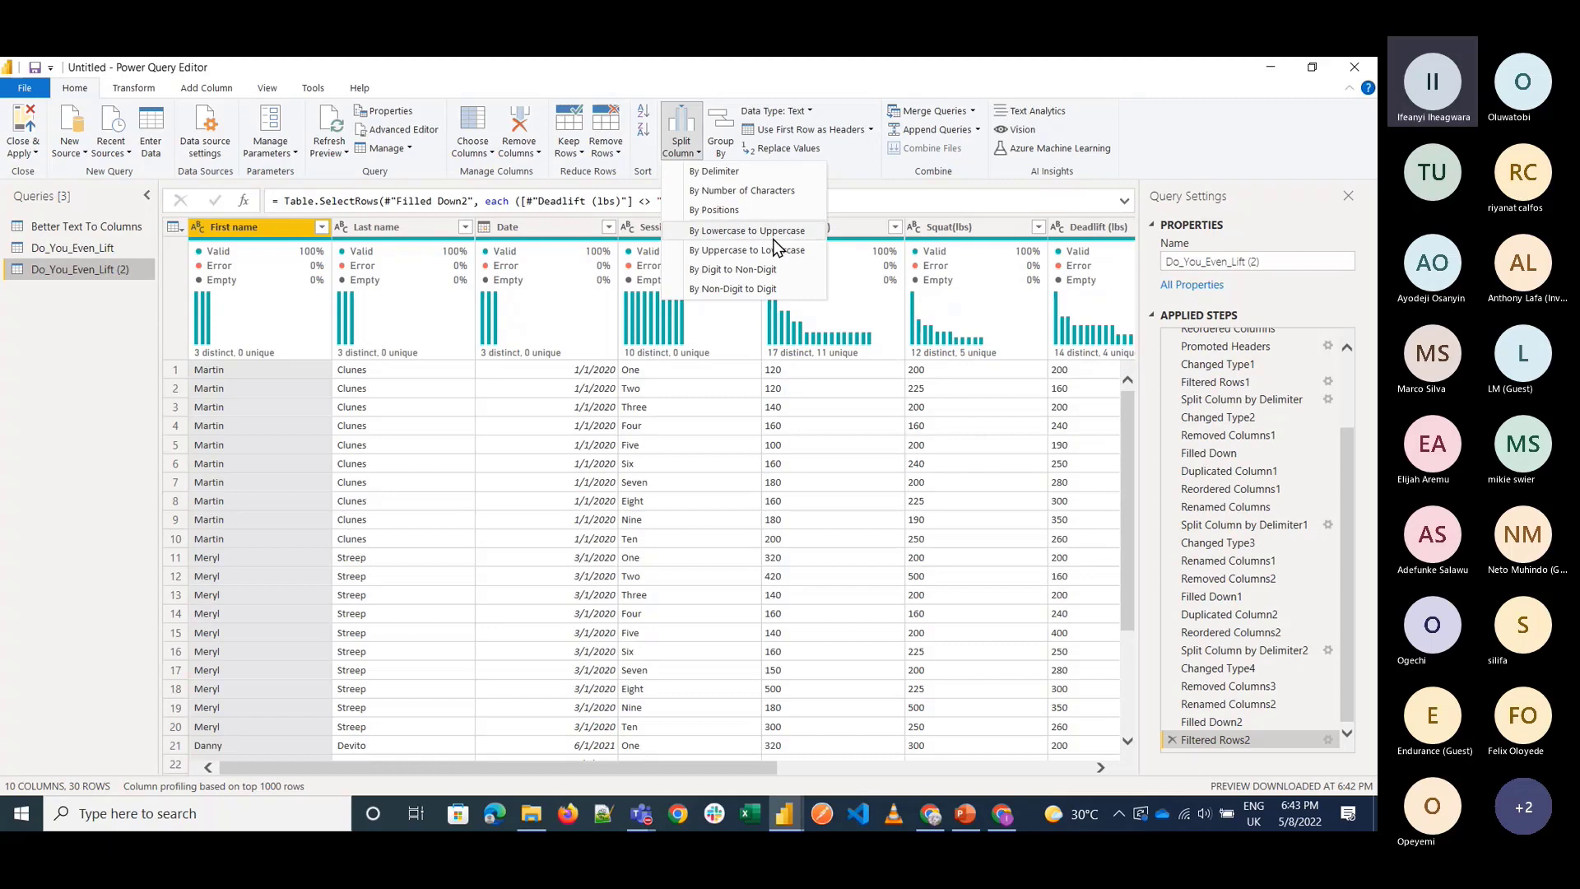
left_click(805, 110)
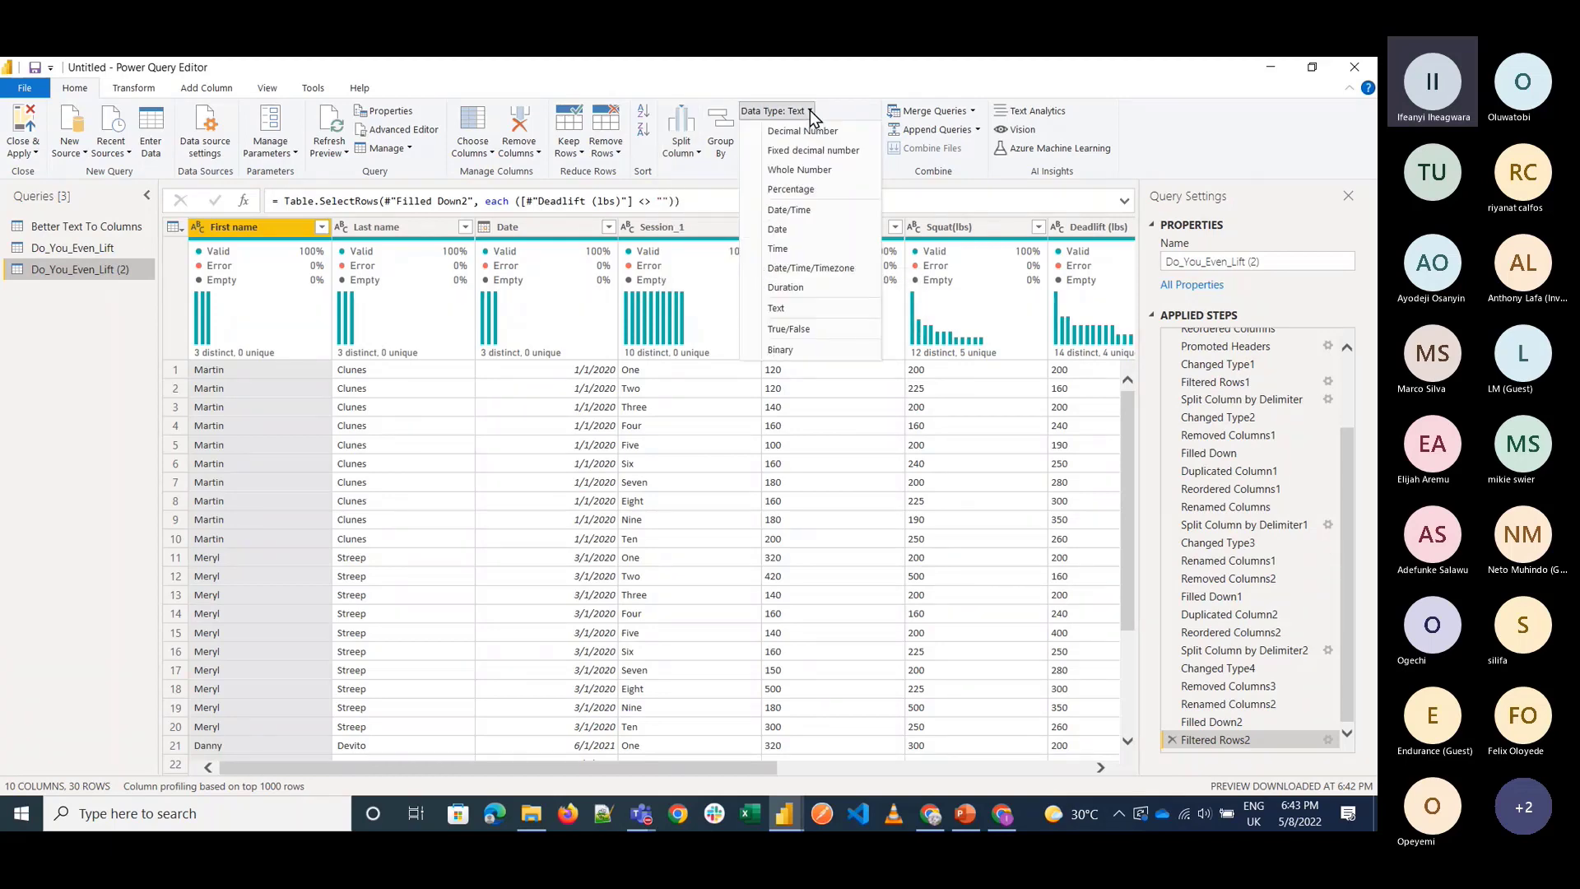
left_click(852, 92)
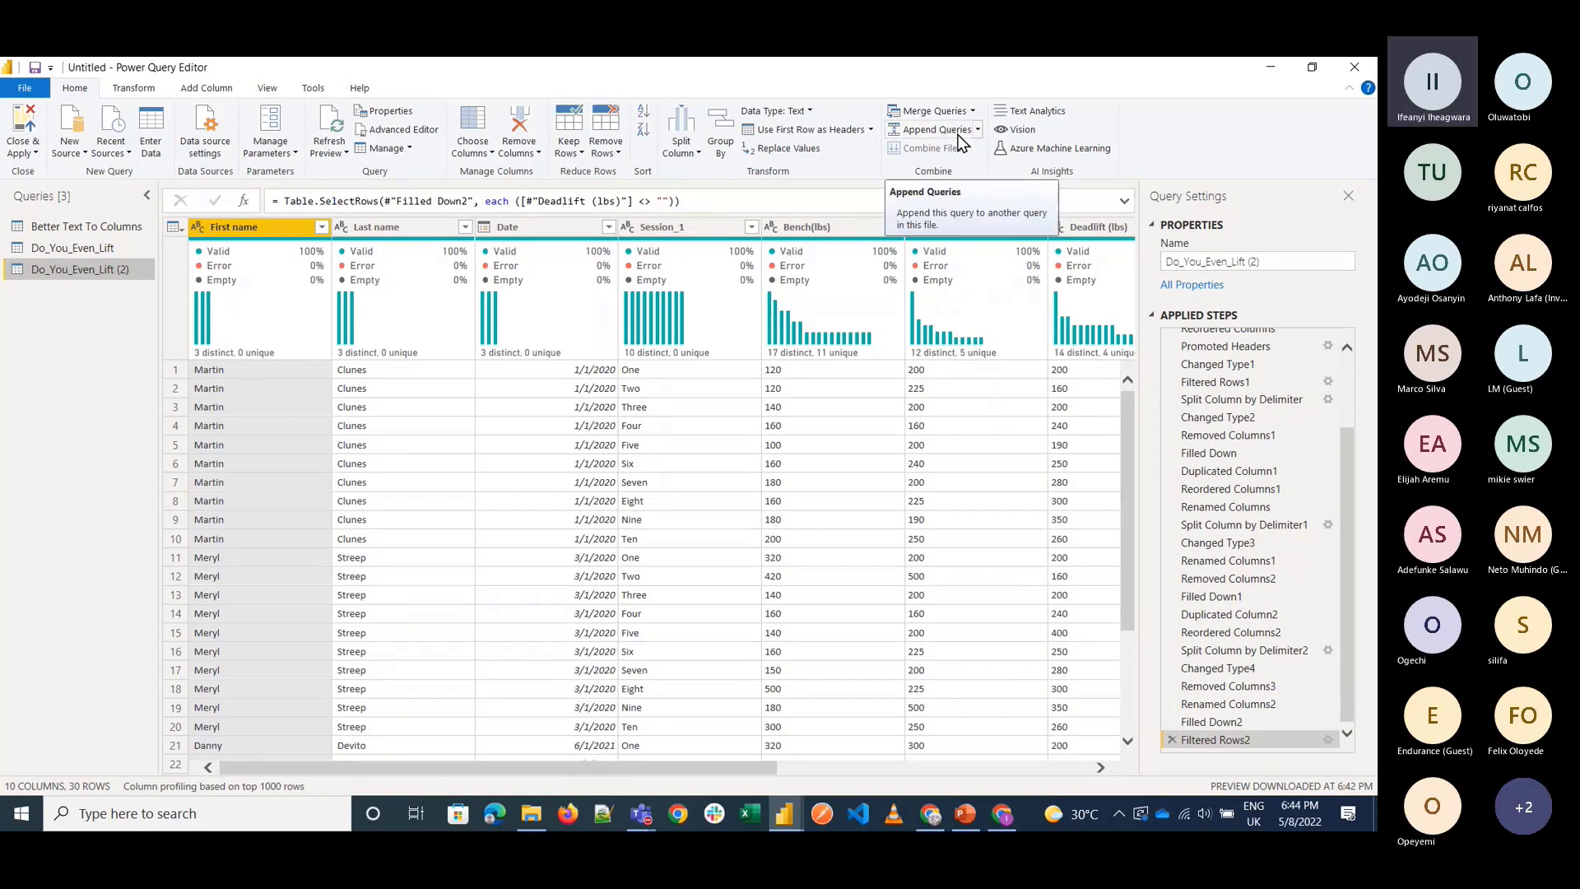
mouse_move(1094, 342)
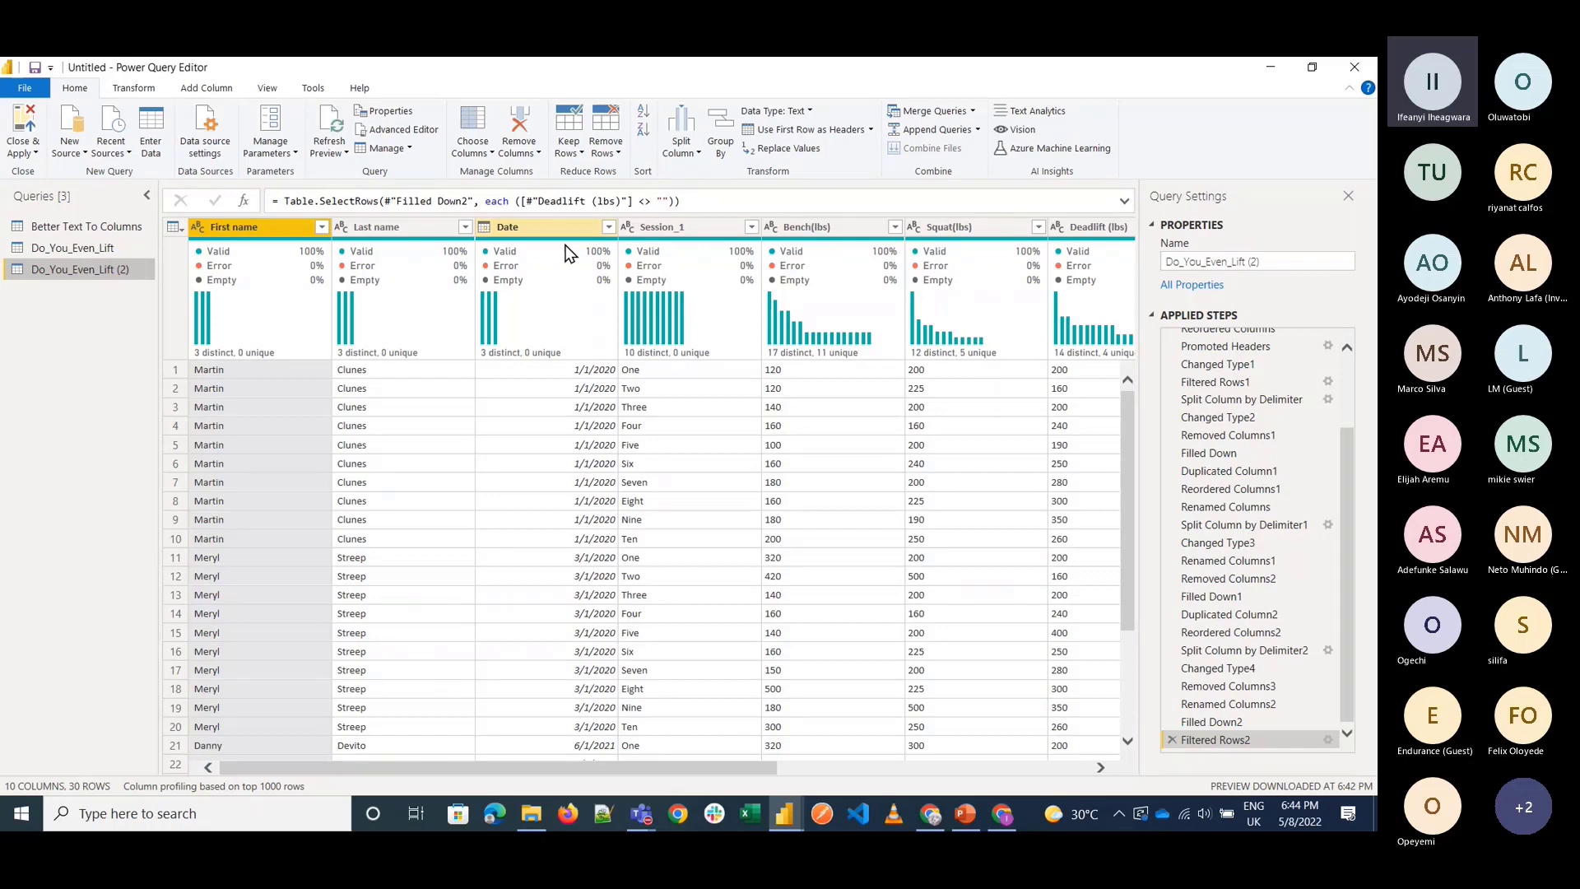
Inspect the Date, First name and Last name columns and look through the table's remaining rows and columns.
left_click(550, 342)
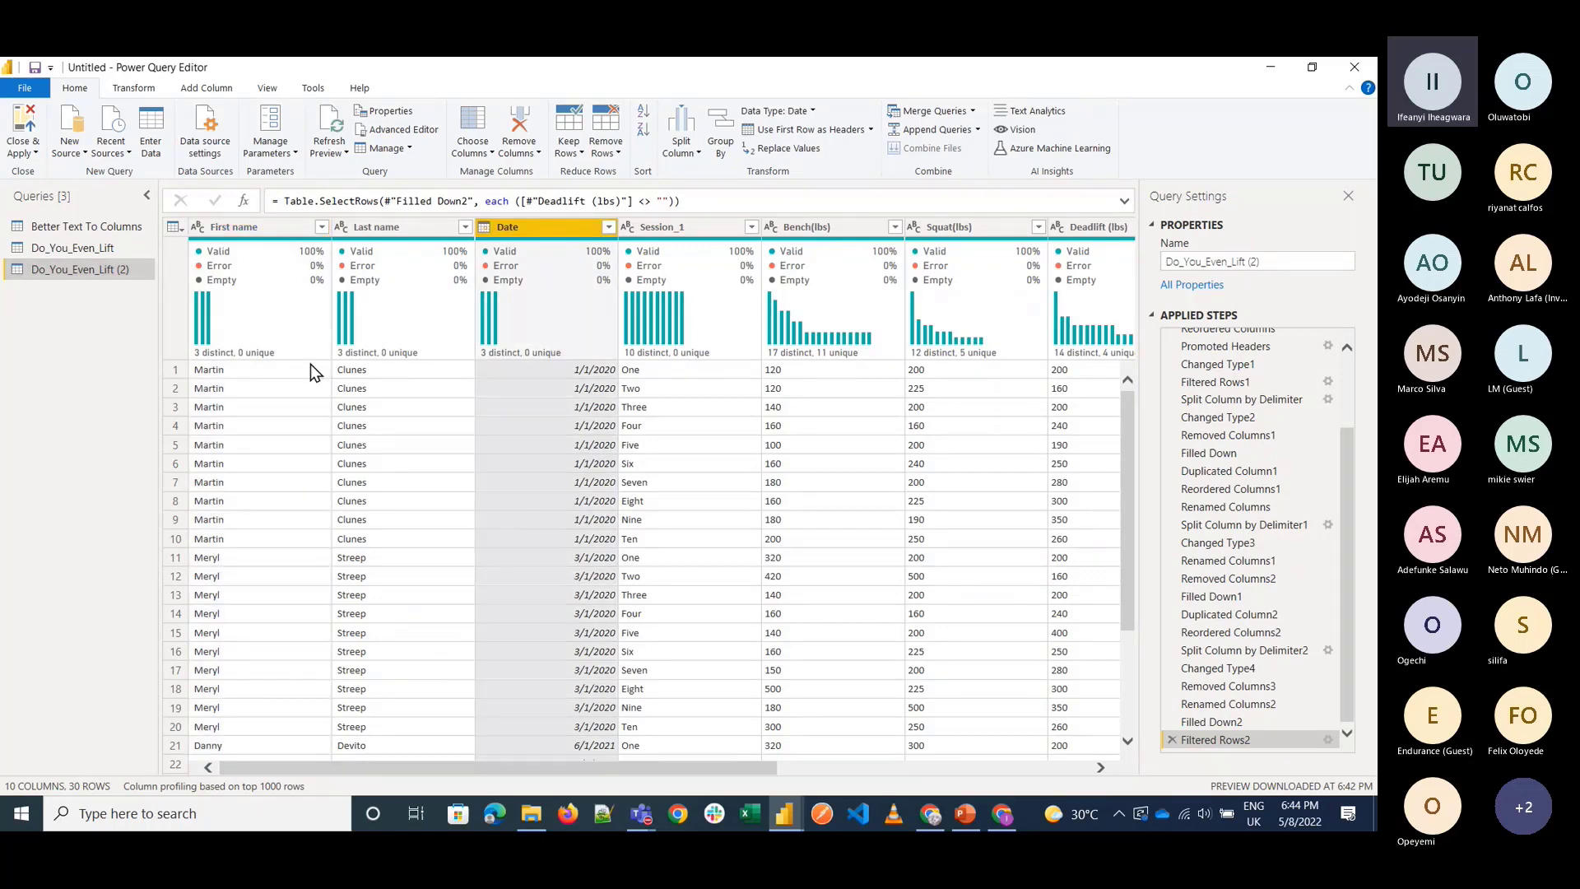
left_click(244, 372)
left_click(401, 371)
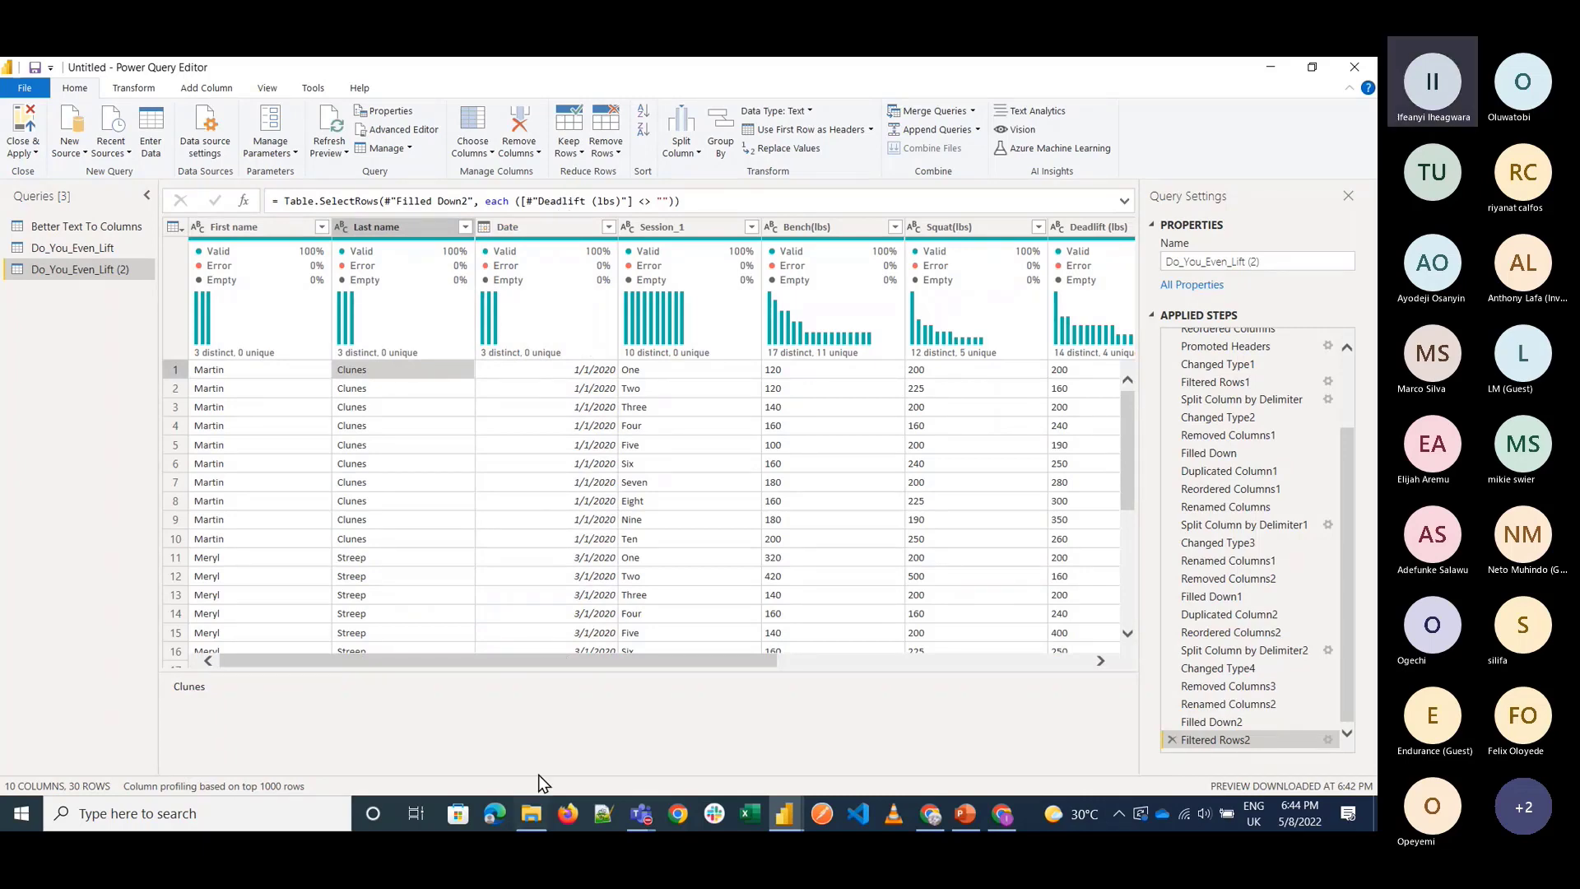
scroll(466, 451, "down", 5)
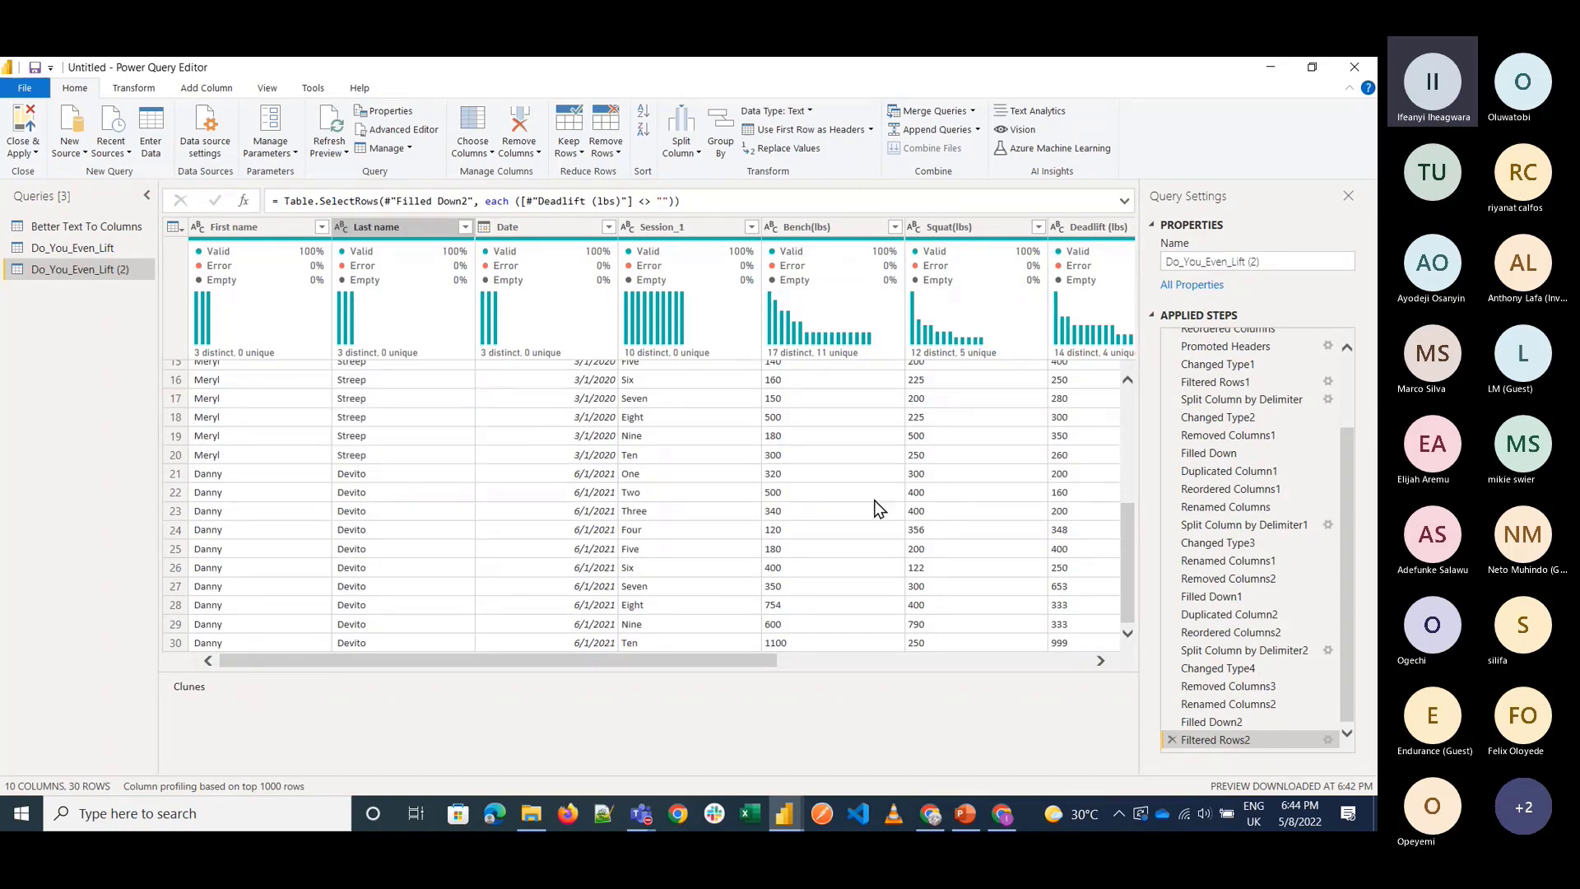
scroll(582, 505, "right", 5)
scroll(582, 505, "left", 5)
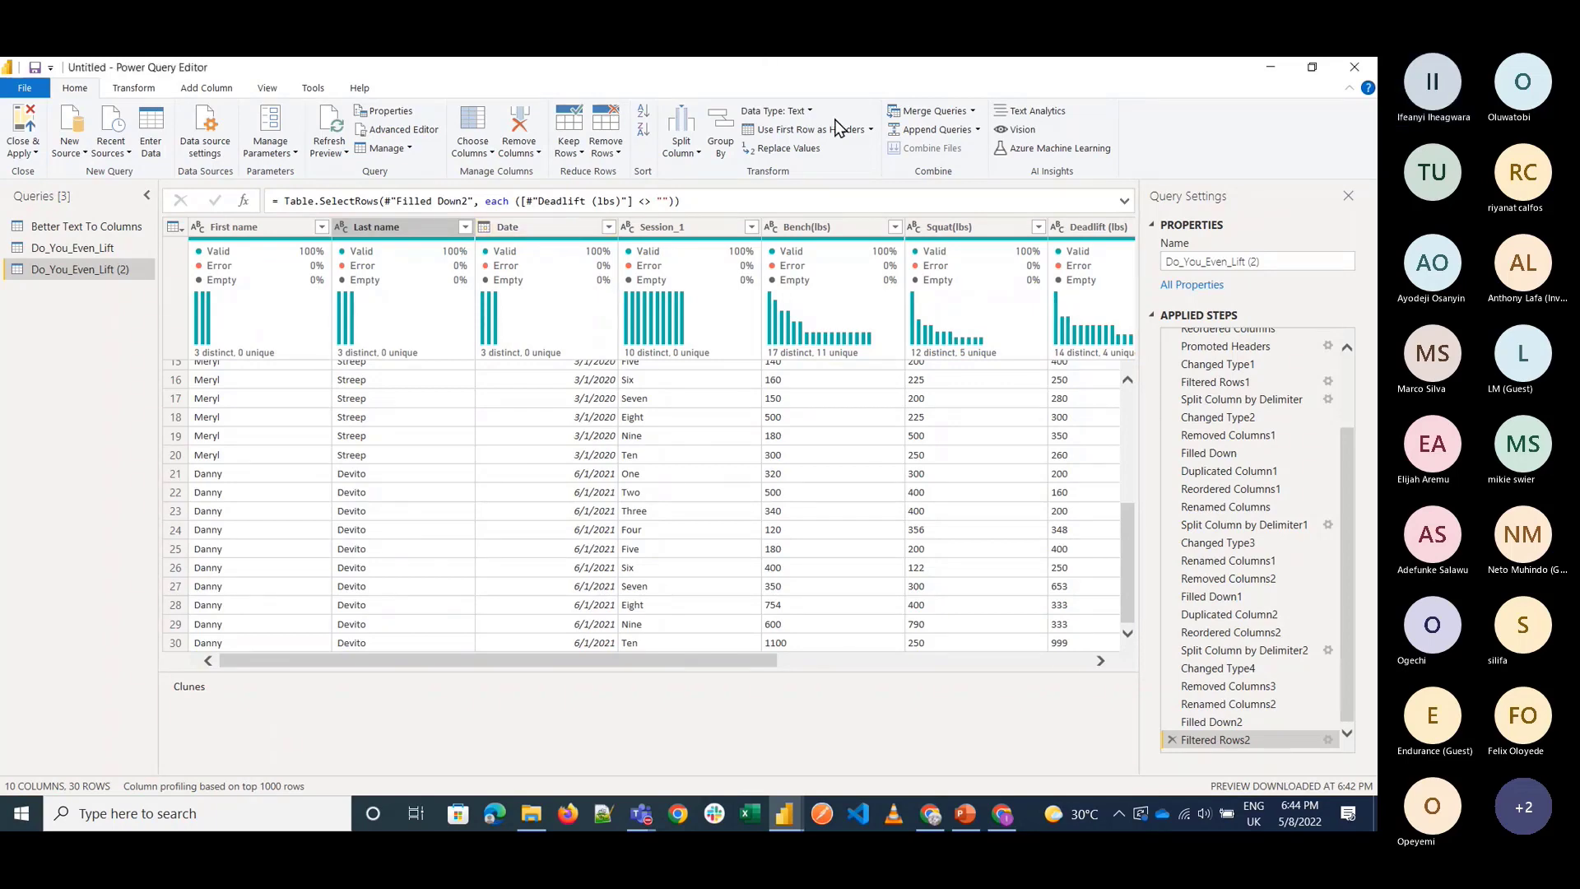
Open the Last name and First name column headers for renaming and leave them without entering new names.
left_click(115, 90)
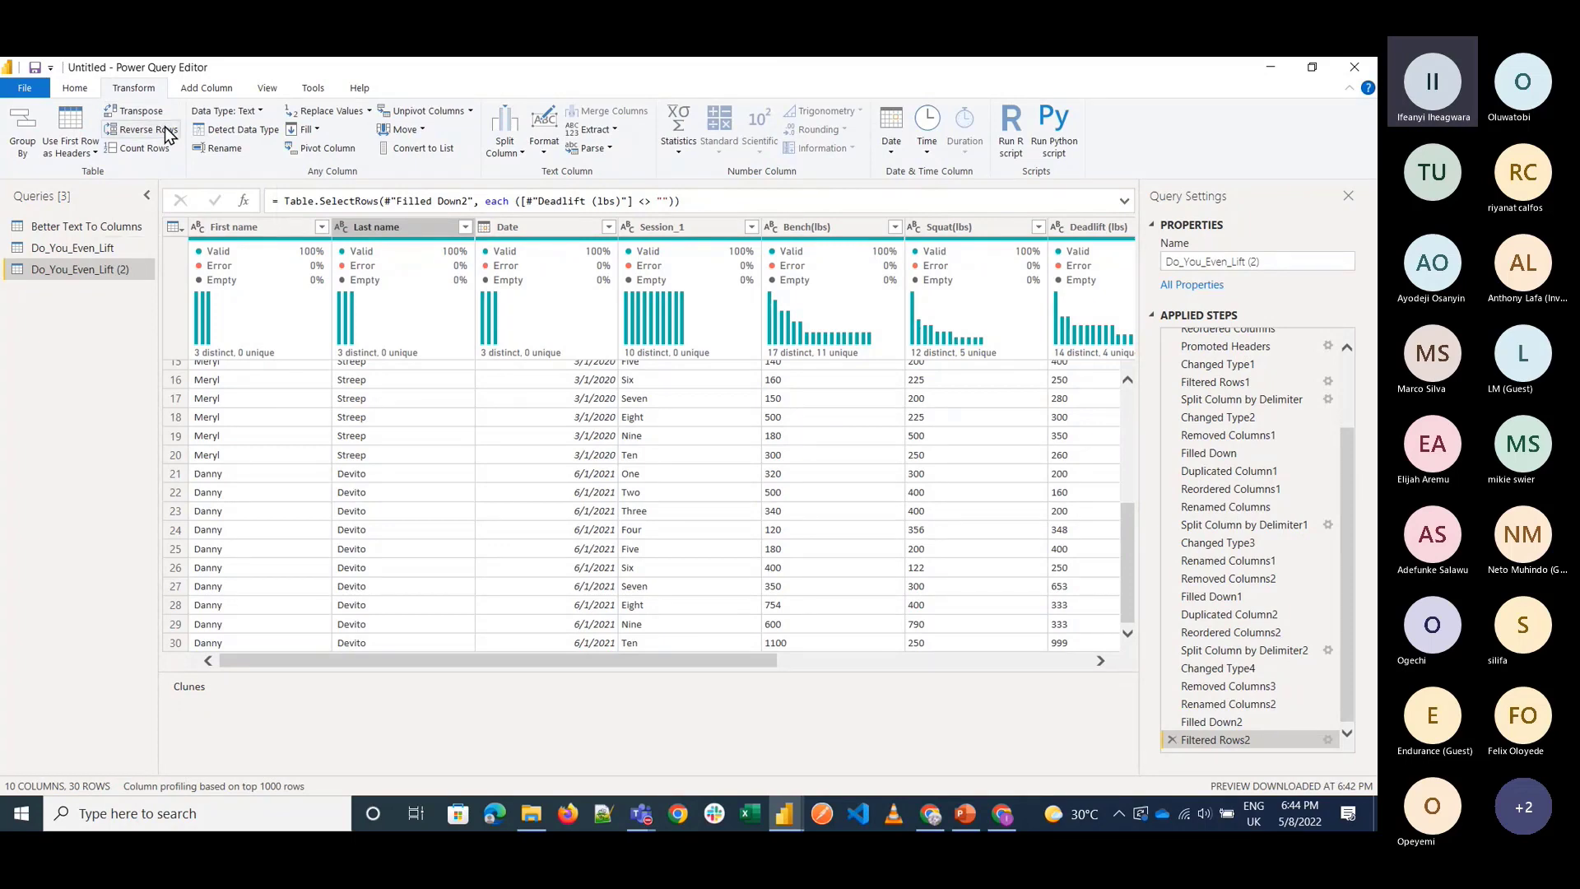
left_click(209, 151)
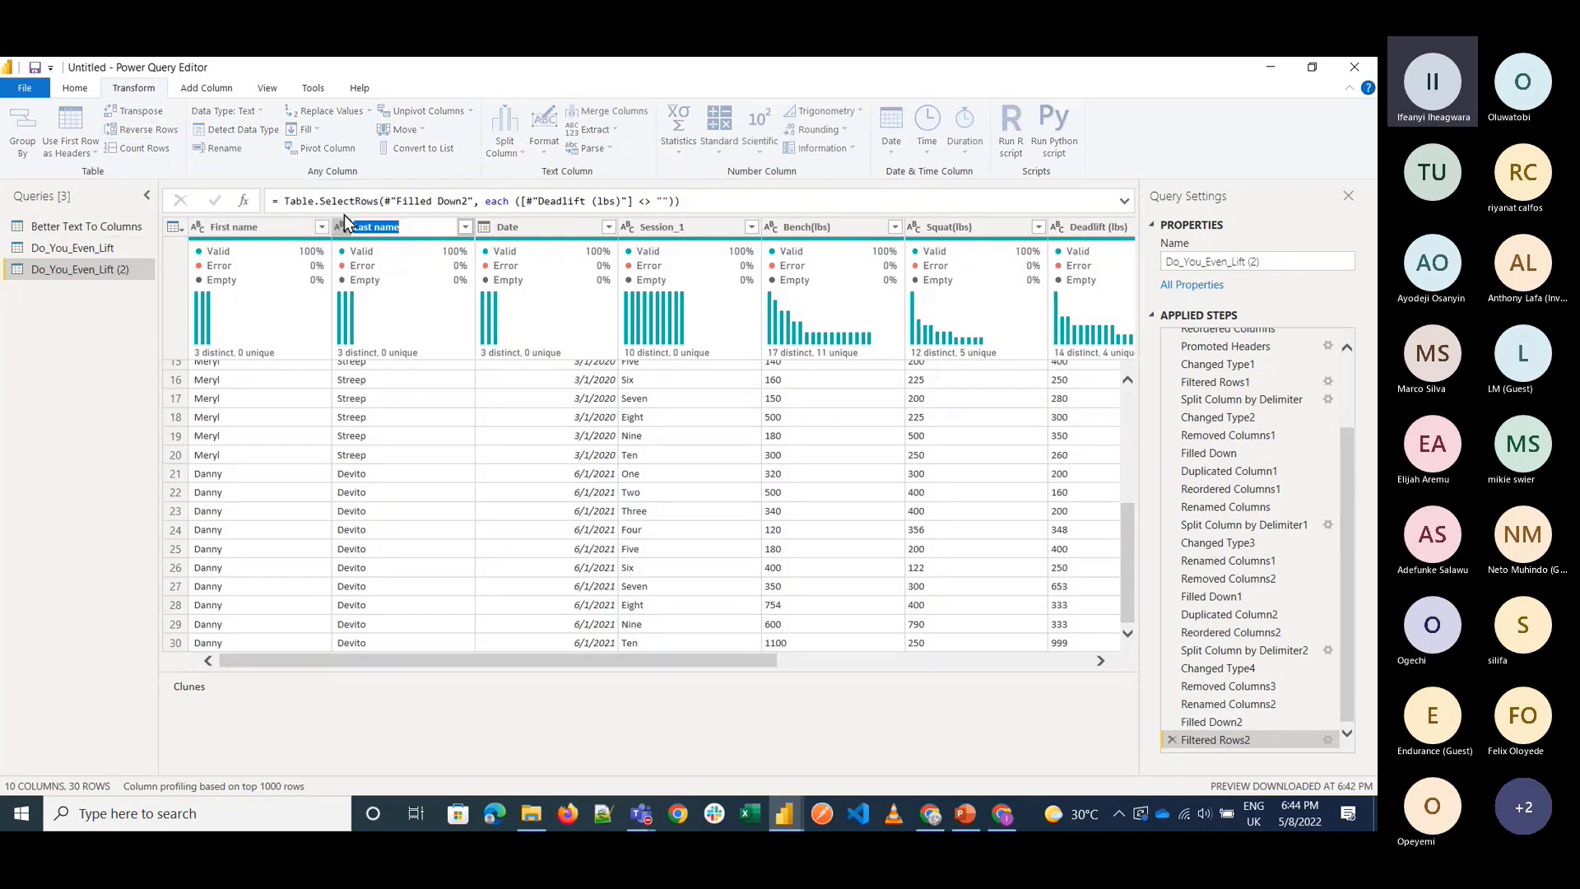
left_click(240, 227)
left_click(239, 225)
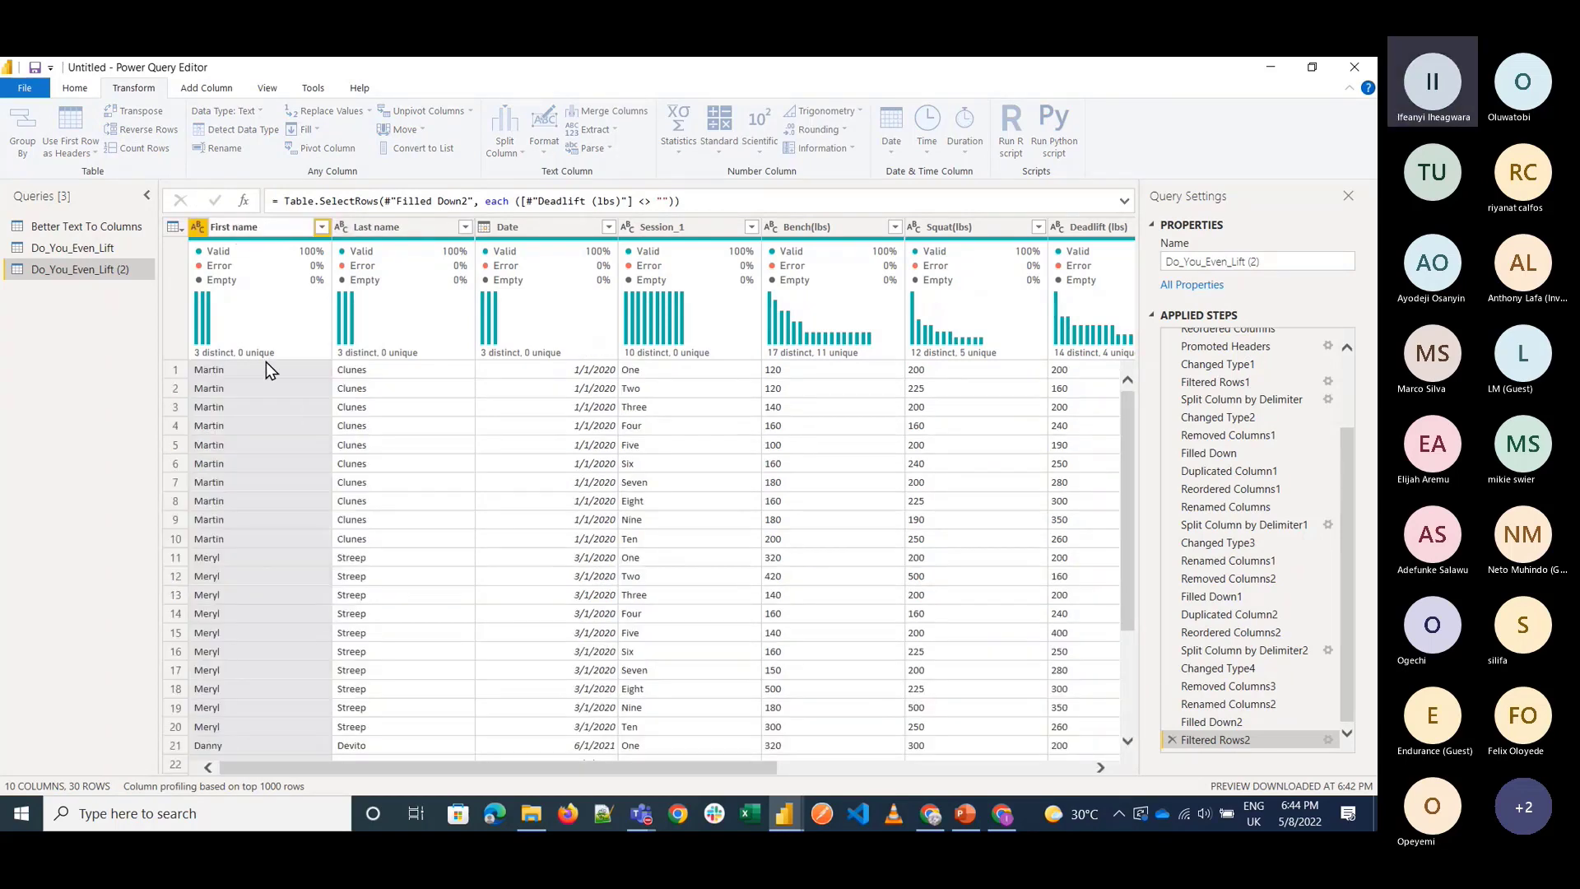
left_click(238, 318)
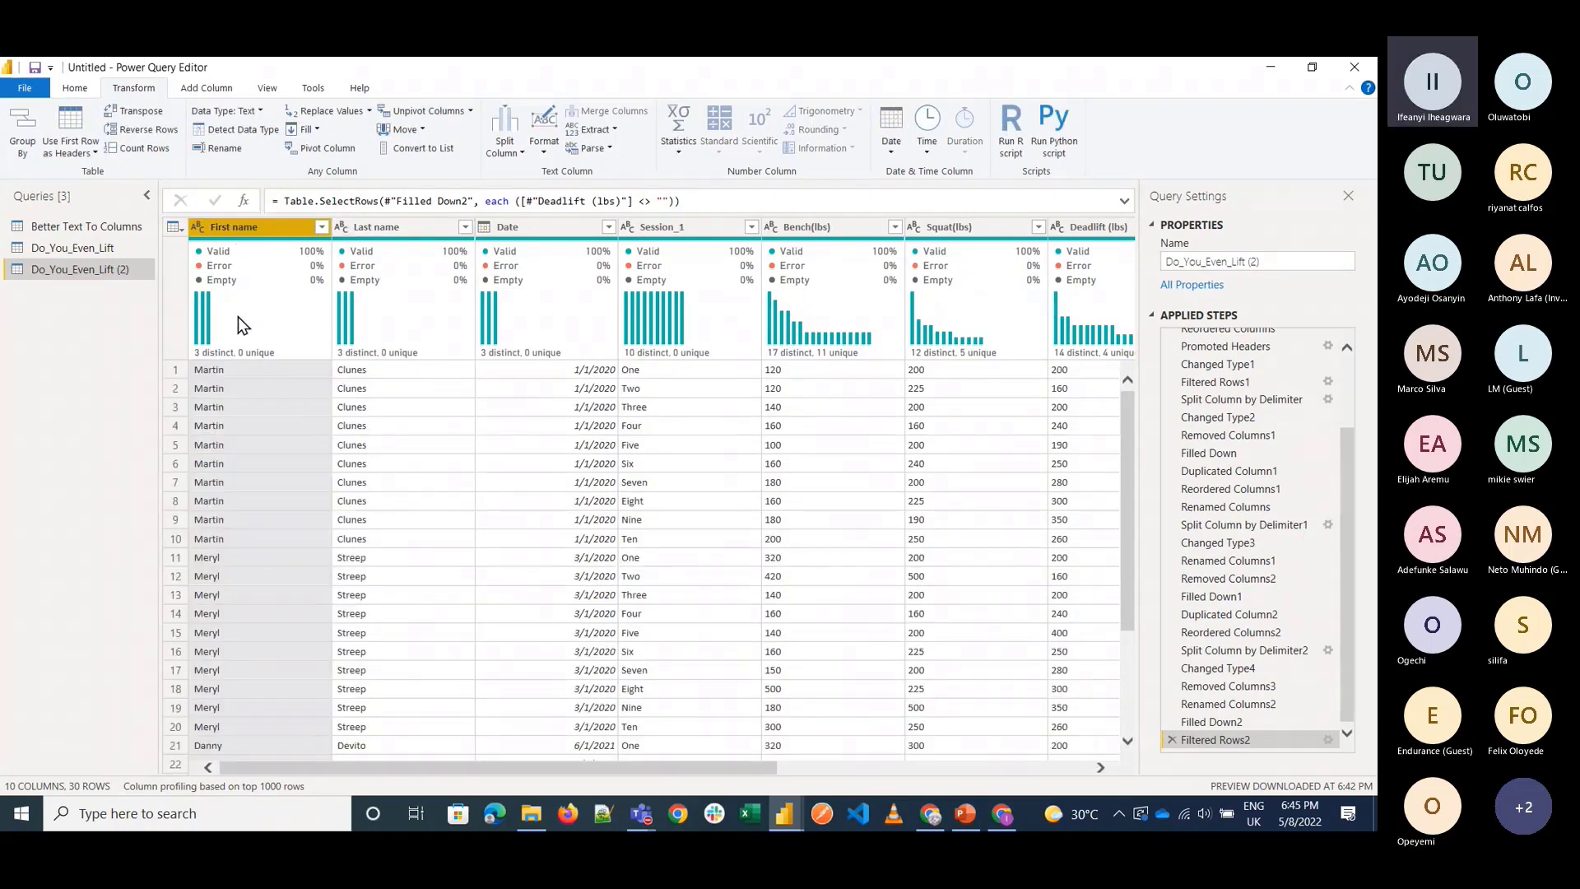
View the data type choices available for the First name column without selecting one.
left_click(258, 119)
left_click(258, 119)
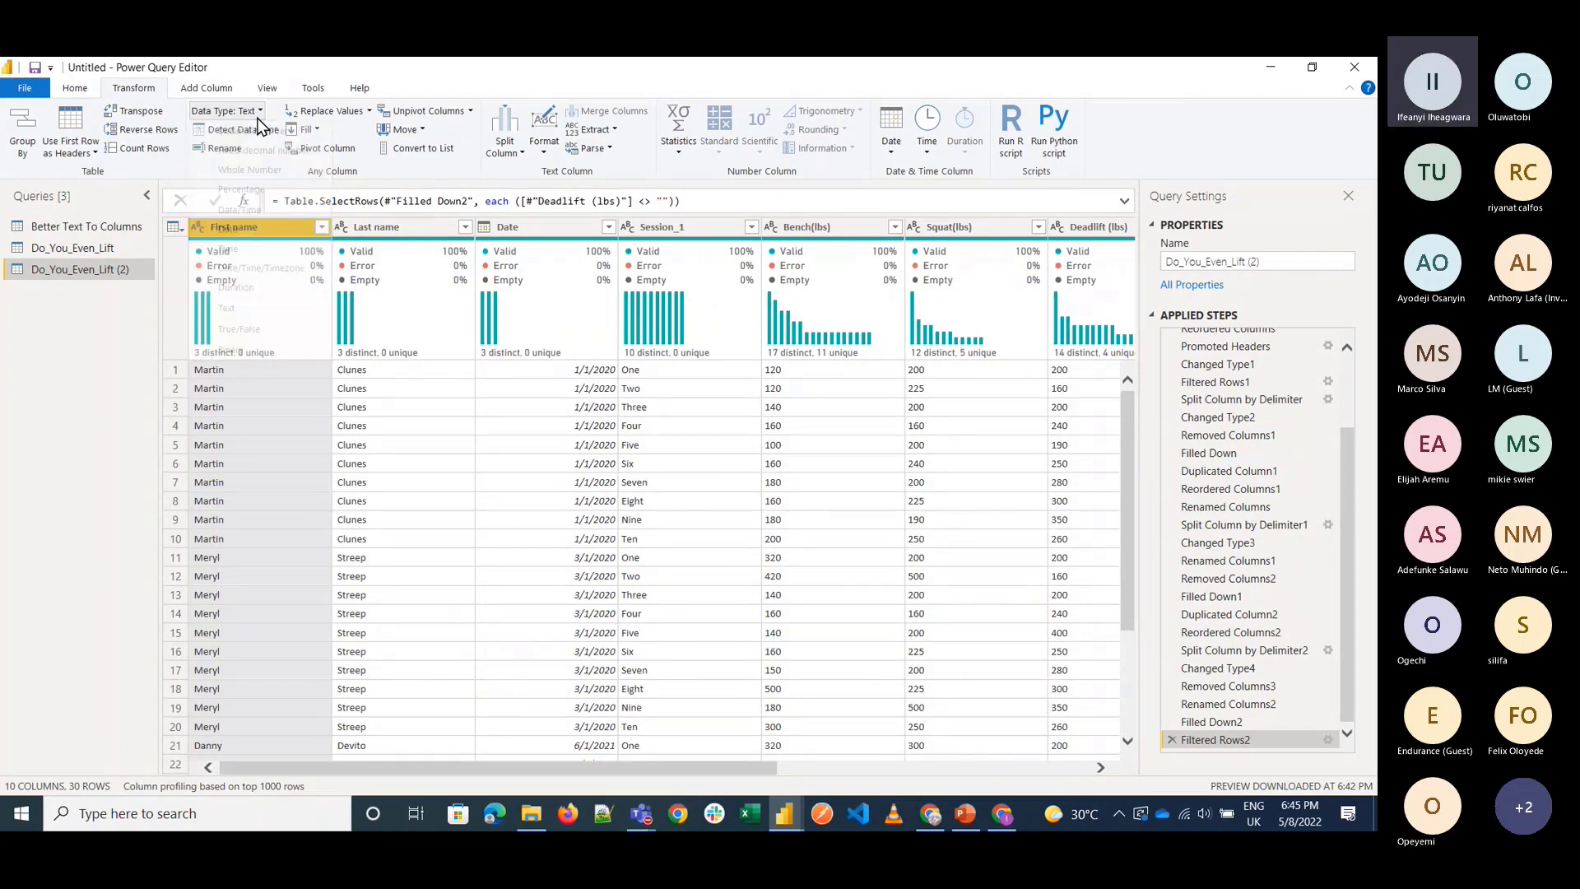
left_click(195, 225)
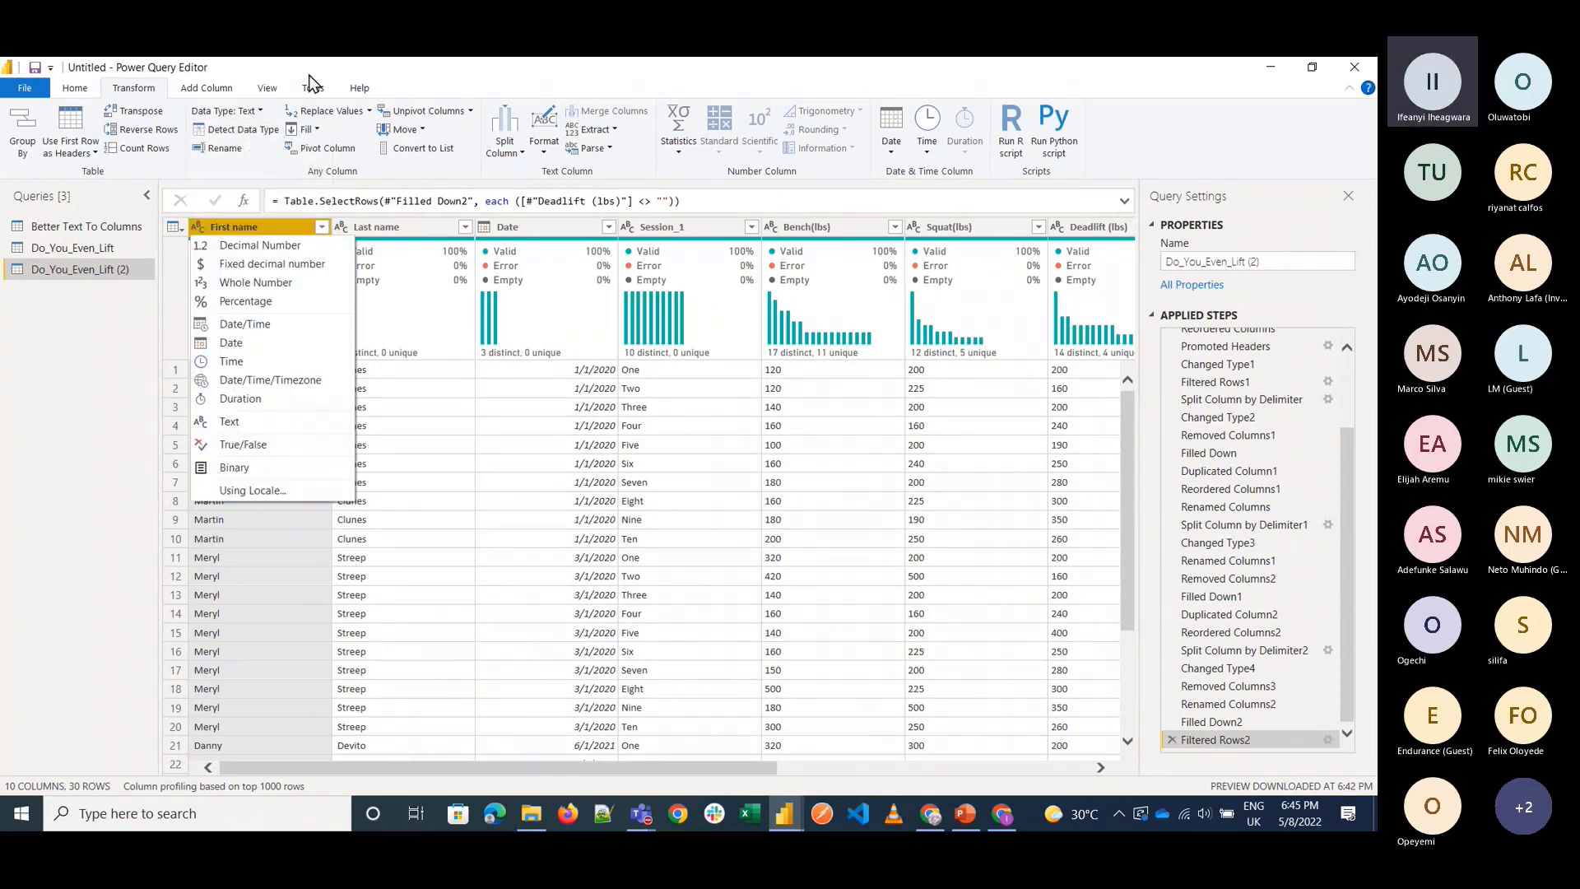
left_click(310, 76)
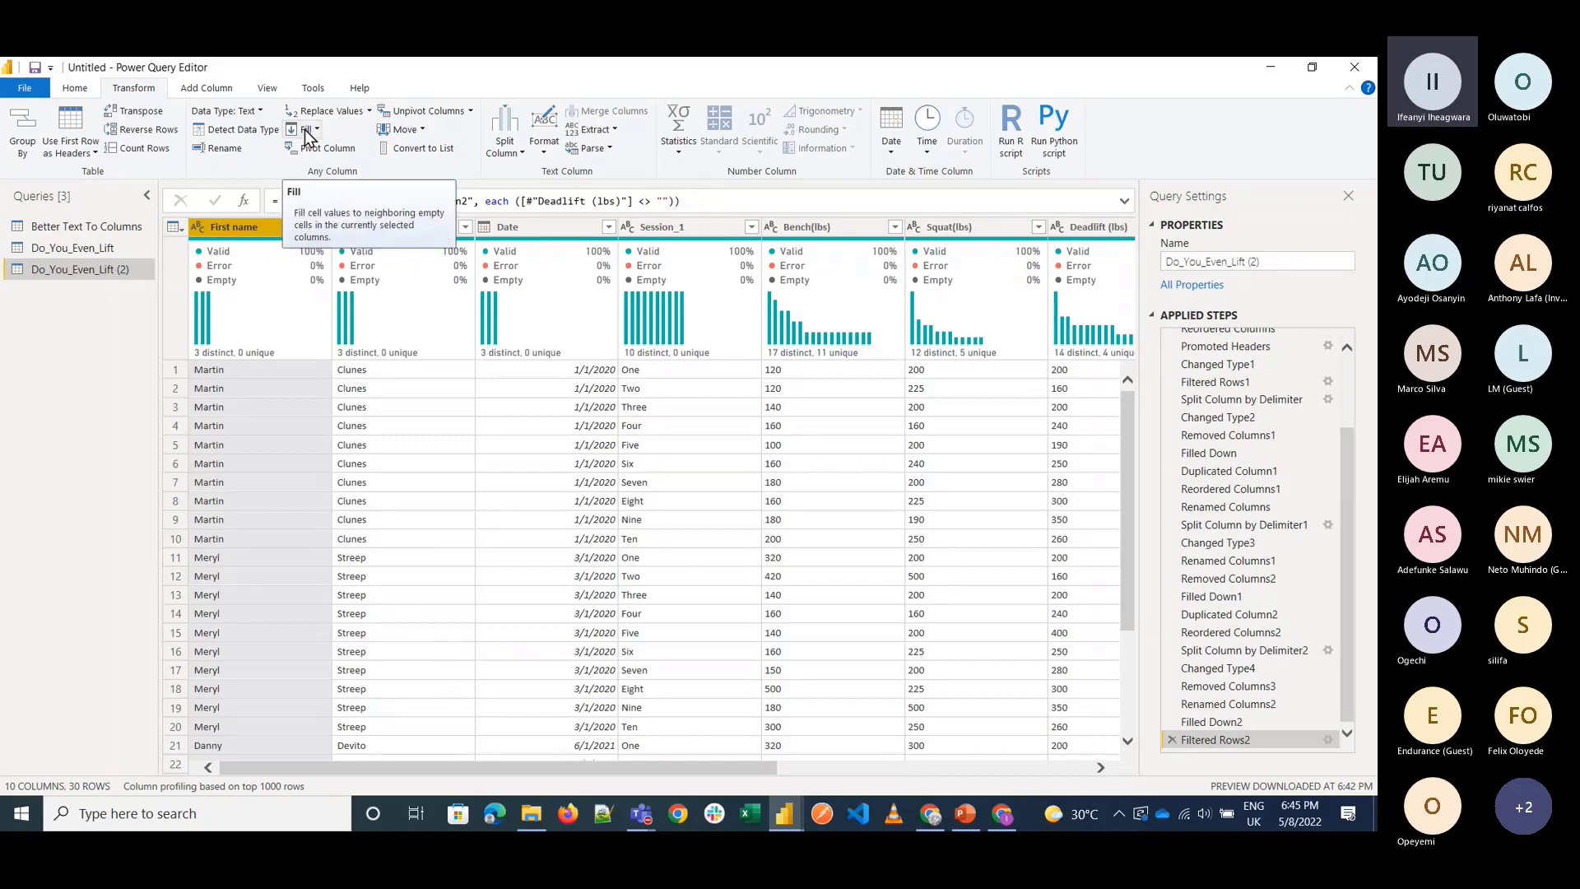
Compare the Removed Columns1 and Filled Down applied steps to review the fill-down effect, then return to Filtered Rows2.
left_click(1222, 437)
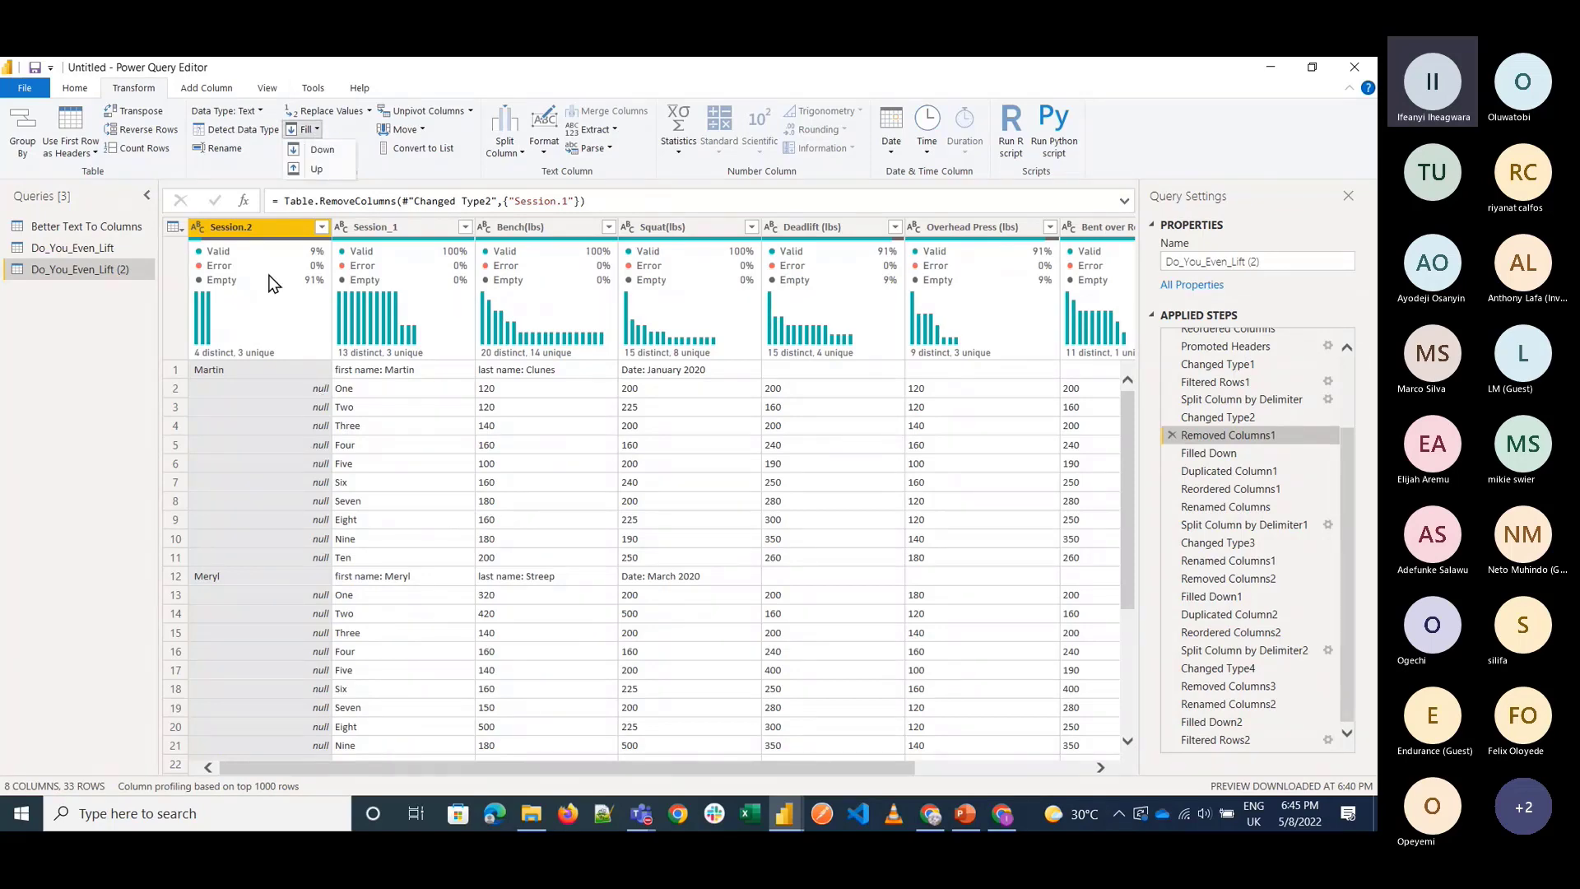
left_click(262, 368)
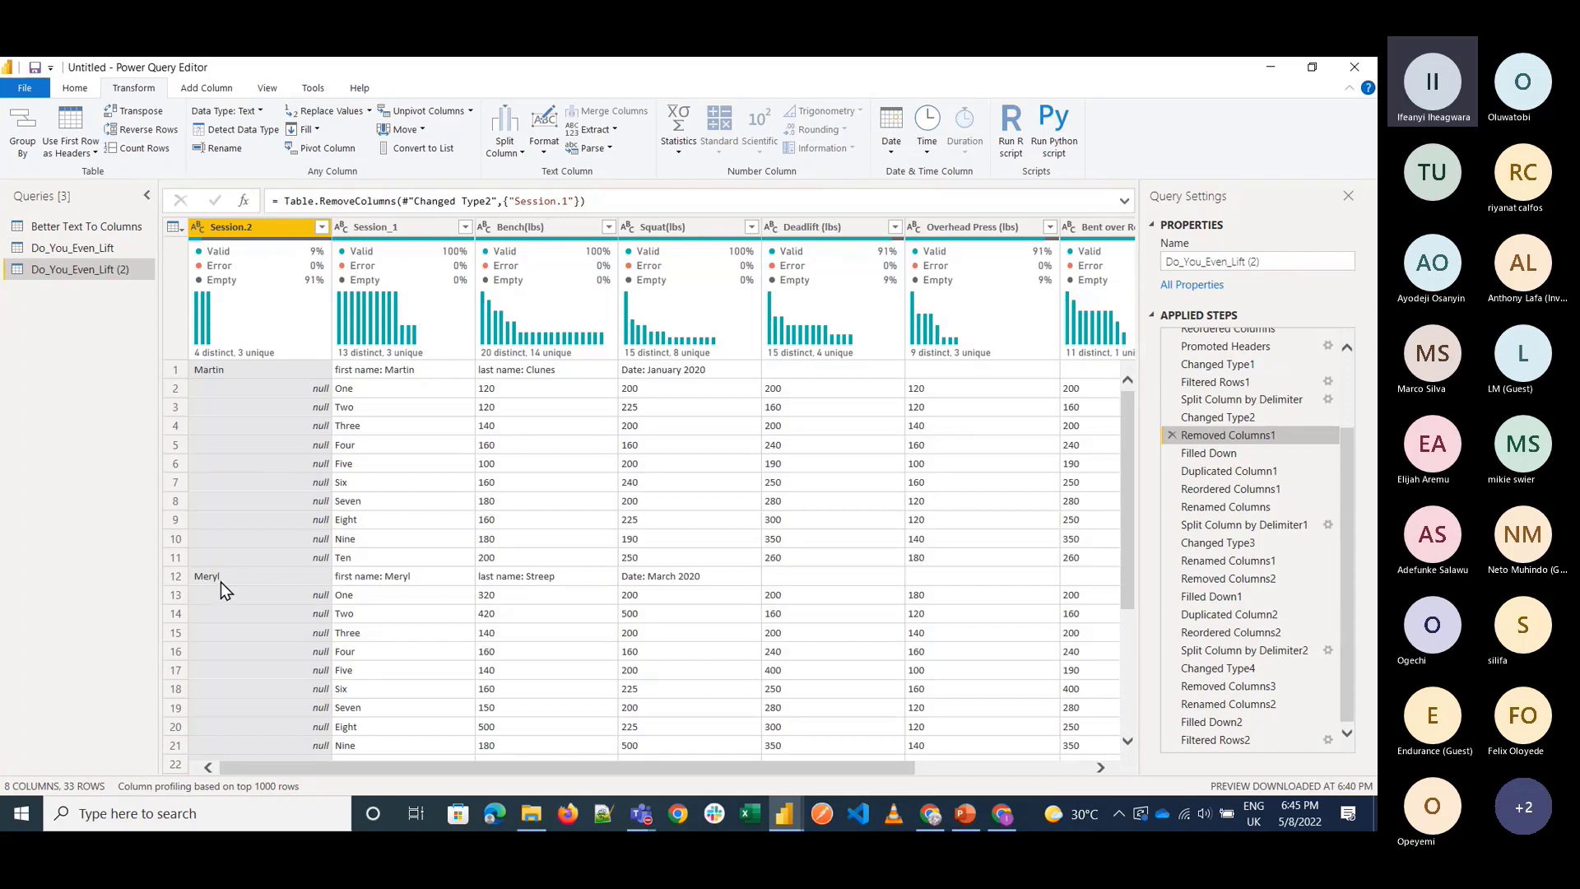
left_click(1217, 454)
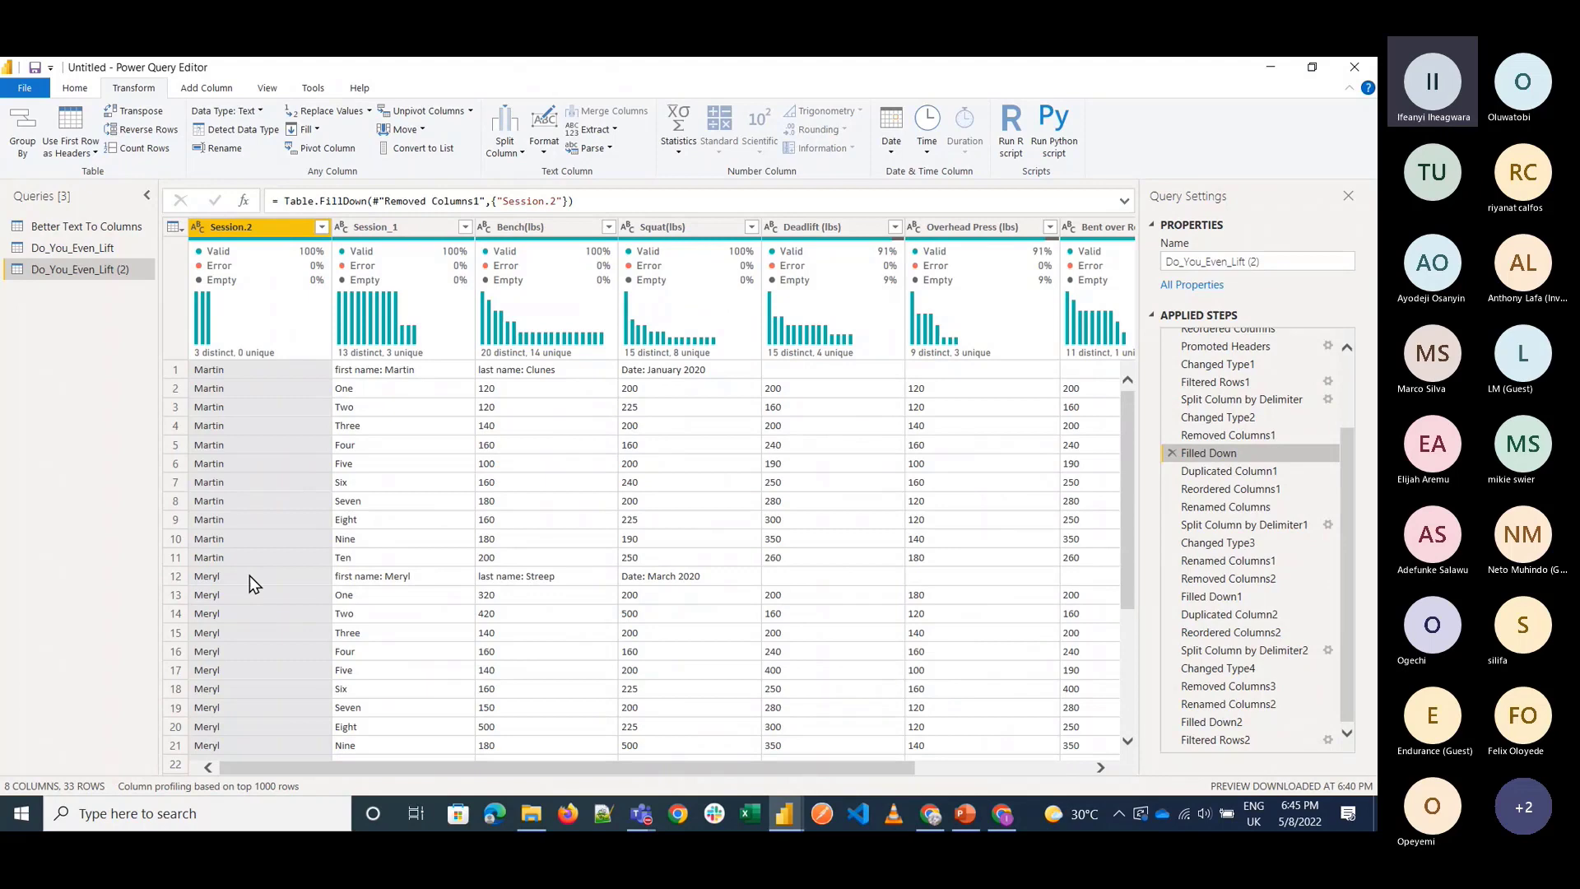
scroll(856, 431, "down", 3)
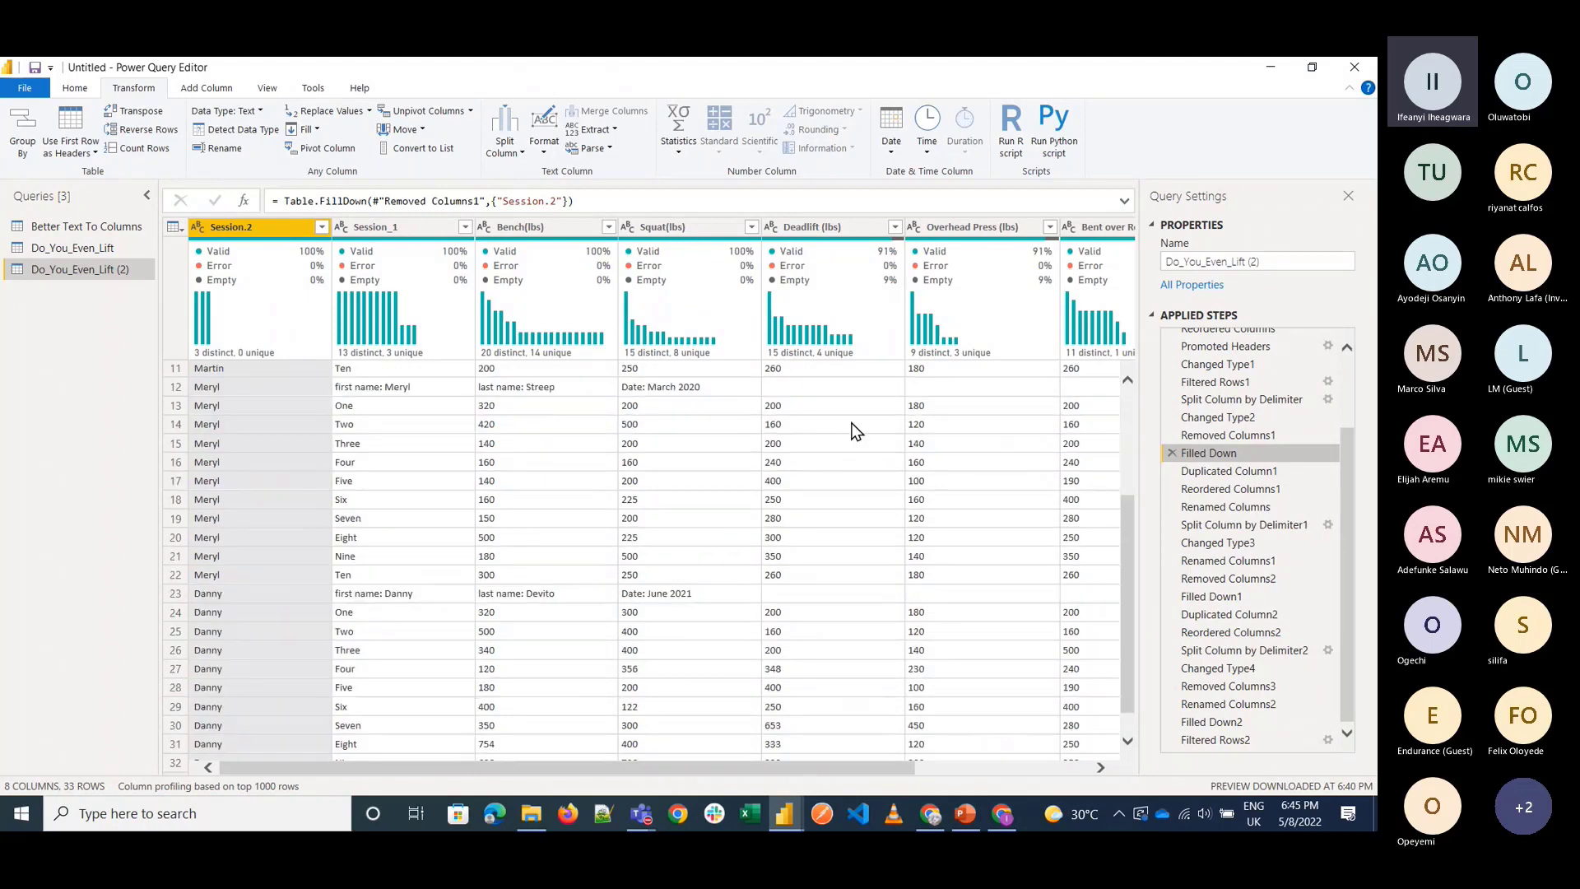
left_click(1224, 744)
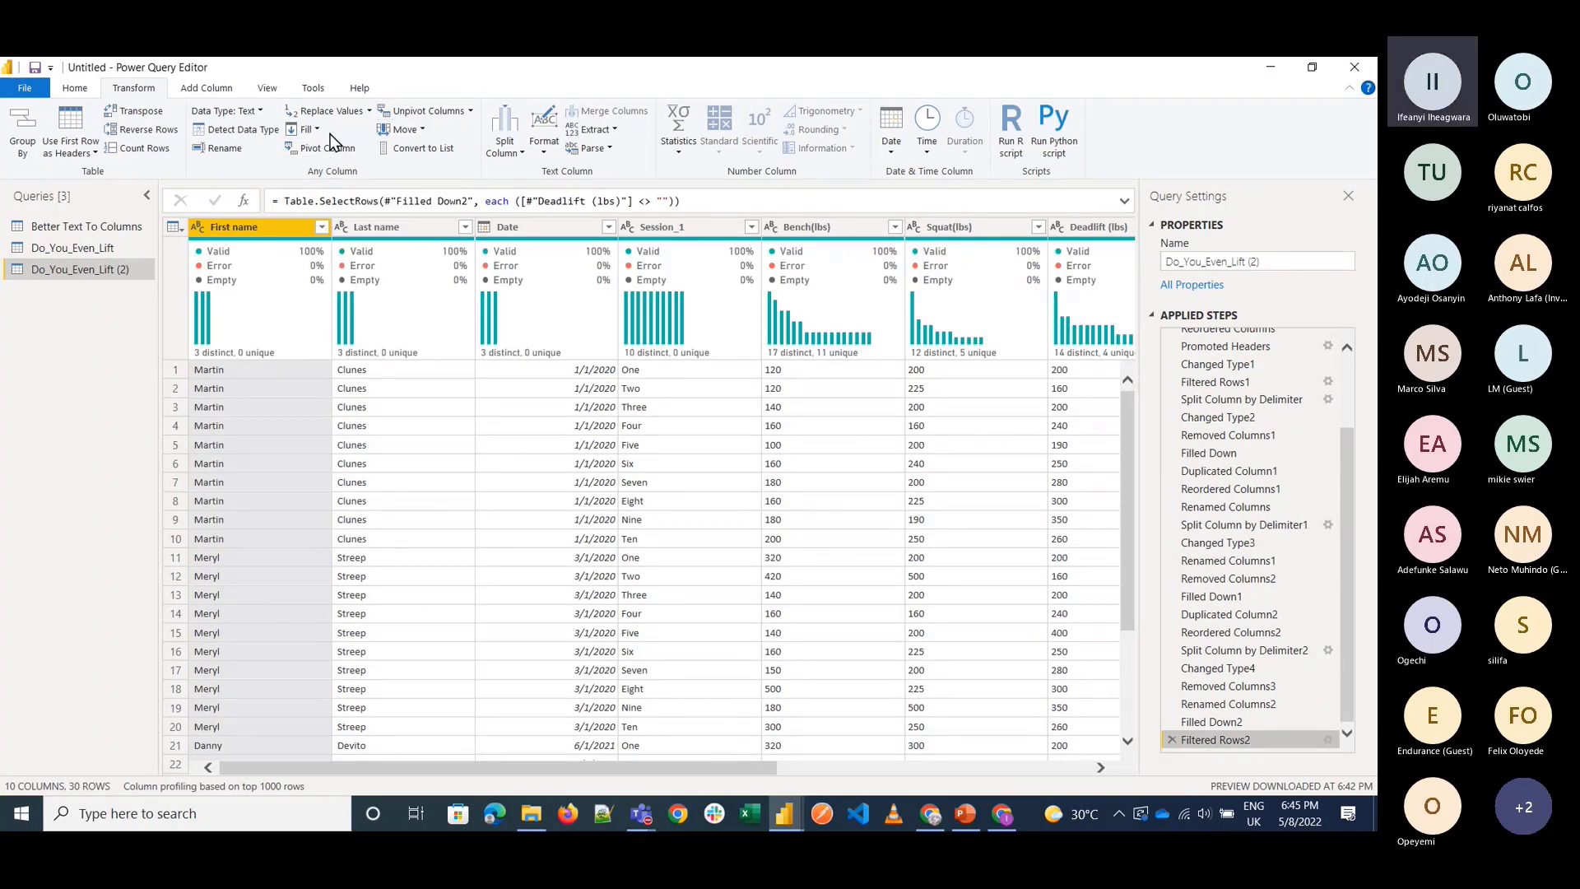
Move the First name column directly after Last name and convert its text to UPPERCASE.
left_click(407, 129)
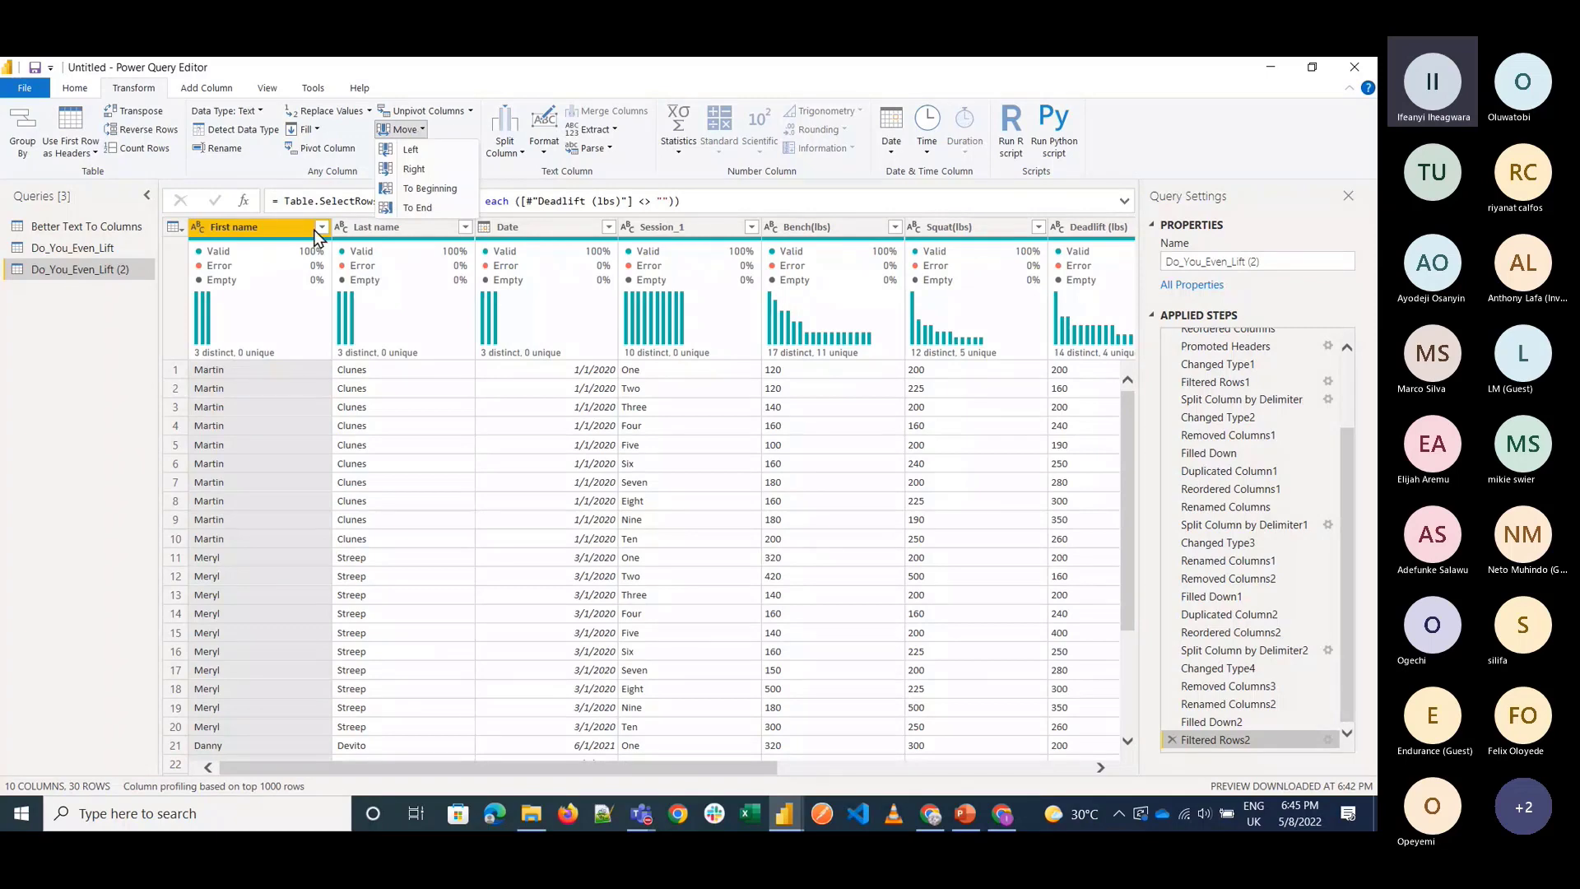
left_click(272, 229)
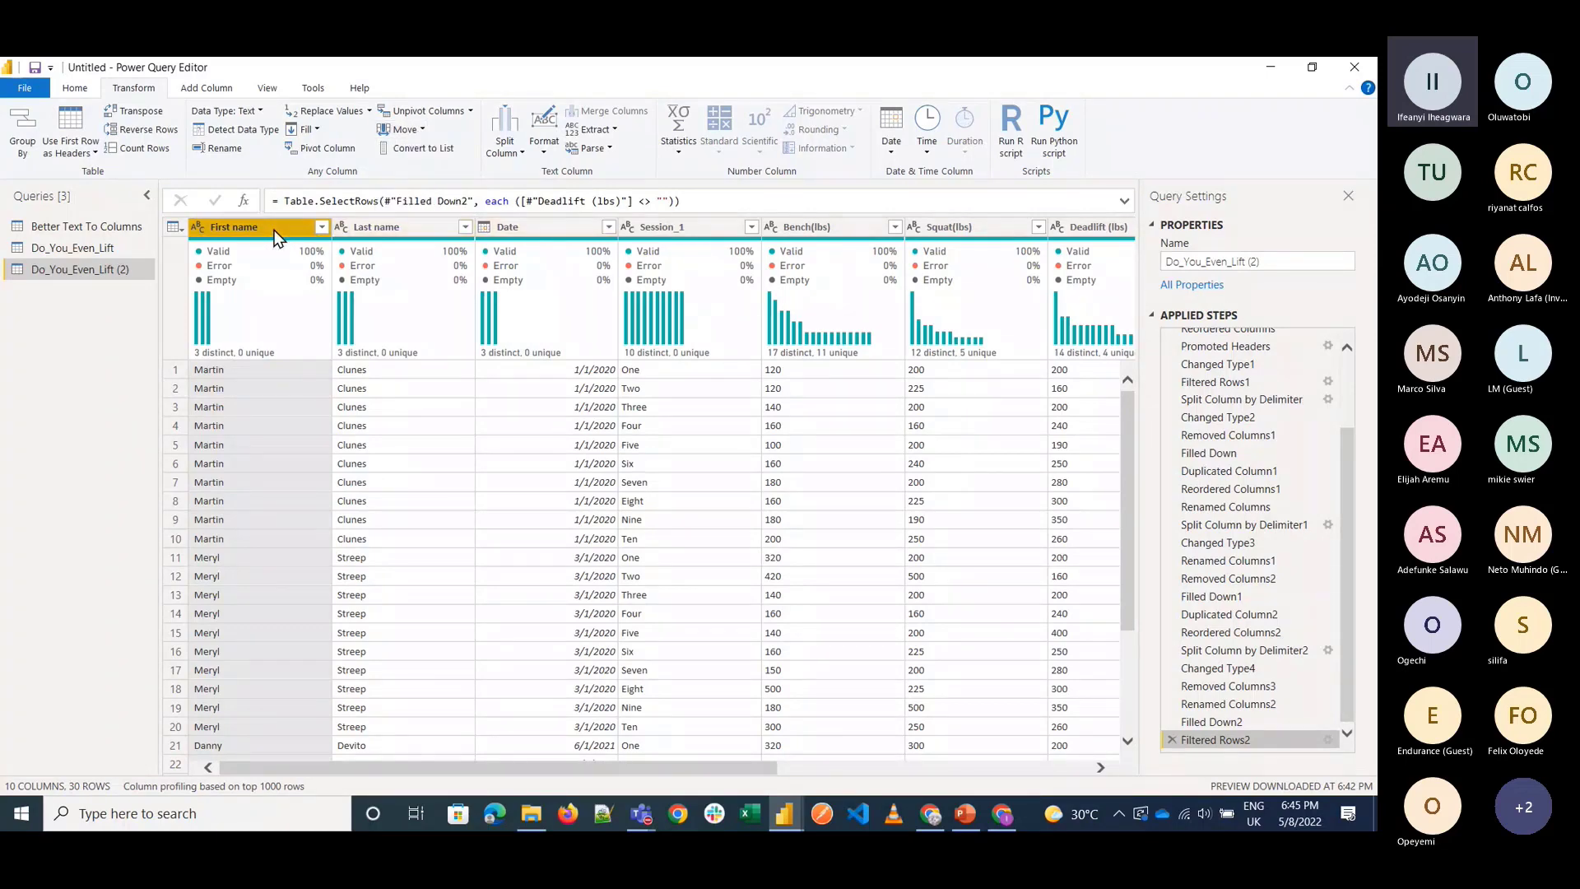
left_click_drag(276, 236, 496, 247)
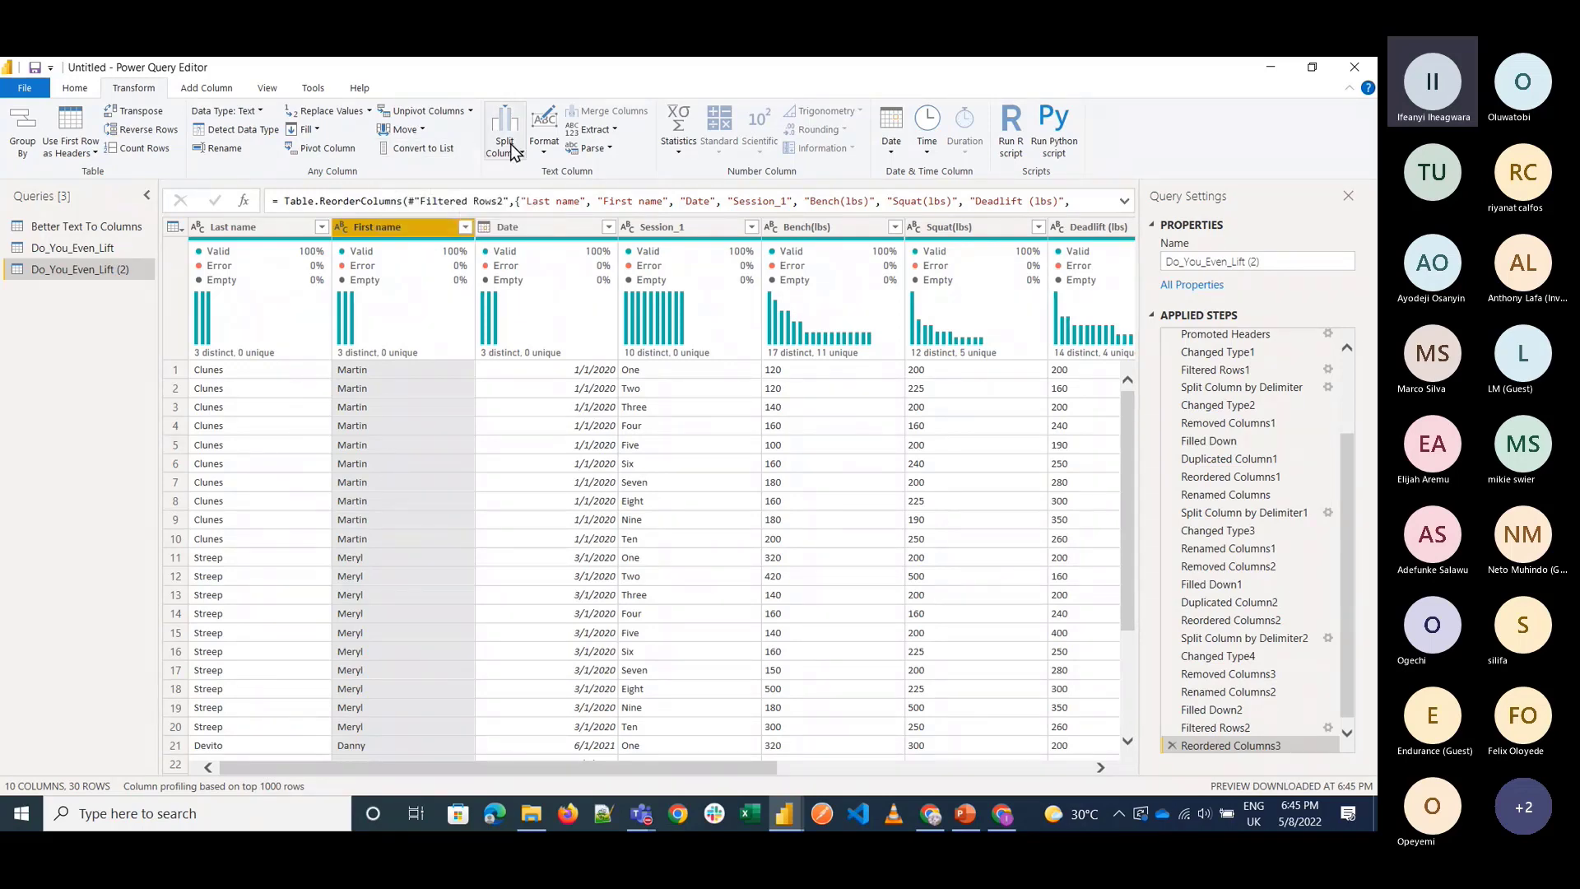
left_click(546, 153)
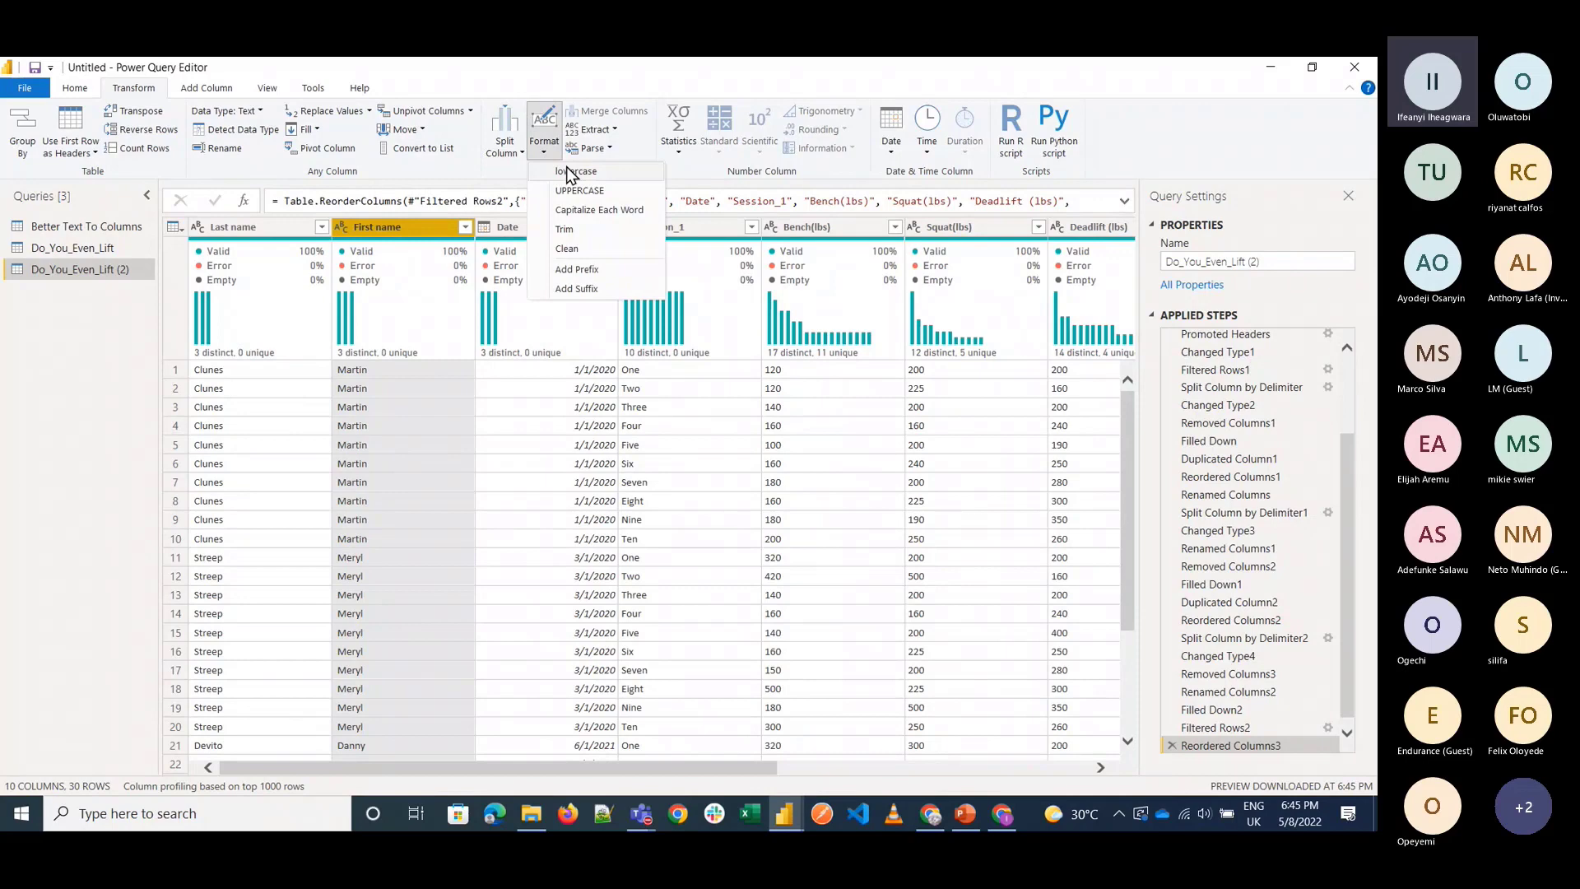
left_click(576, 191)
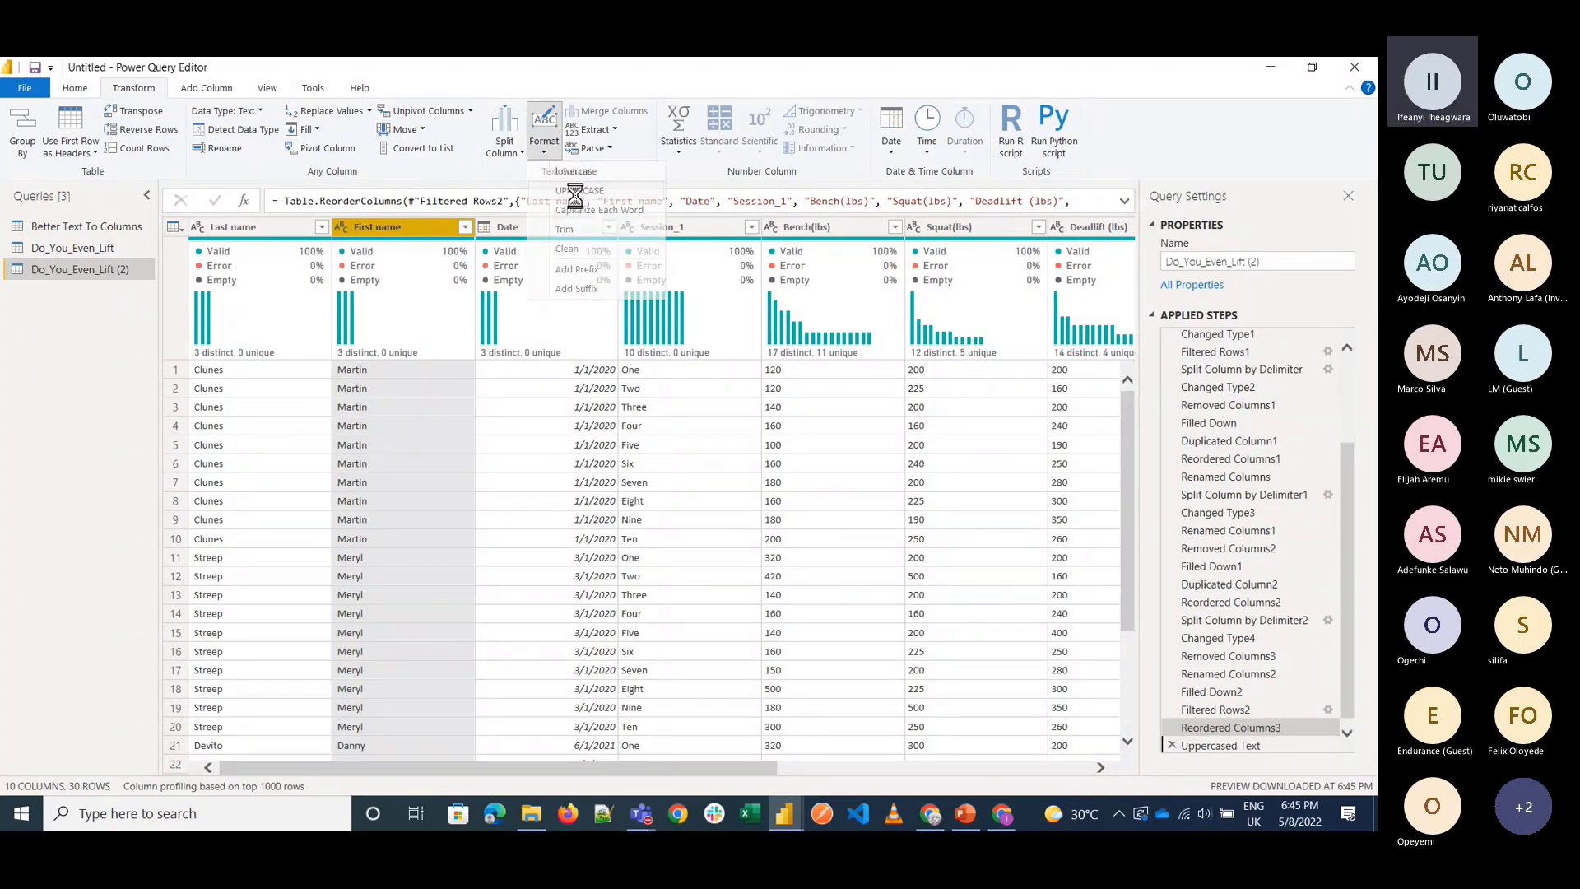
Review the Format, Extract and Statistics options and inspect the Split Column by Delimiter2 step before returning to Uppercased Text.
left_click(545, 150)
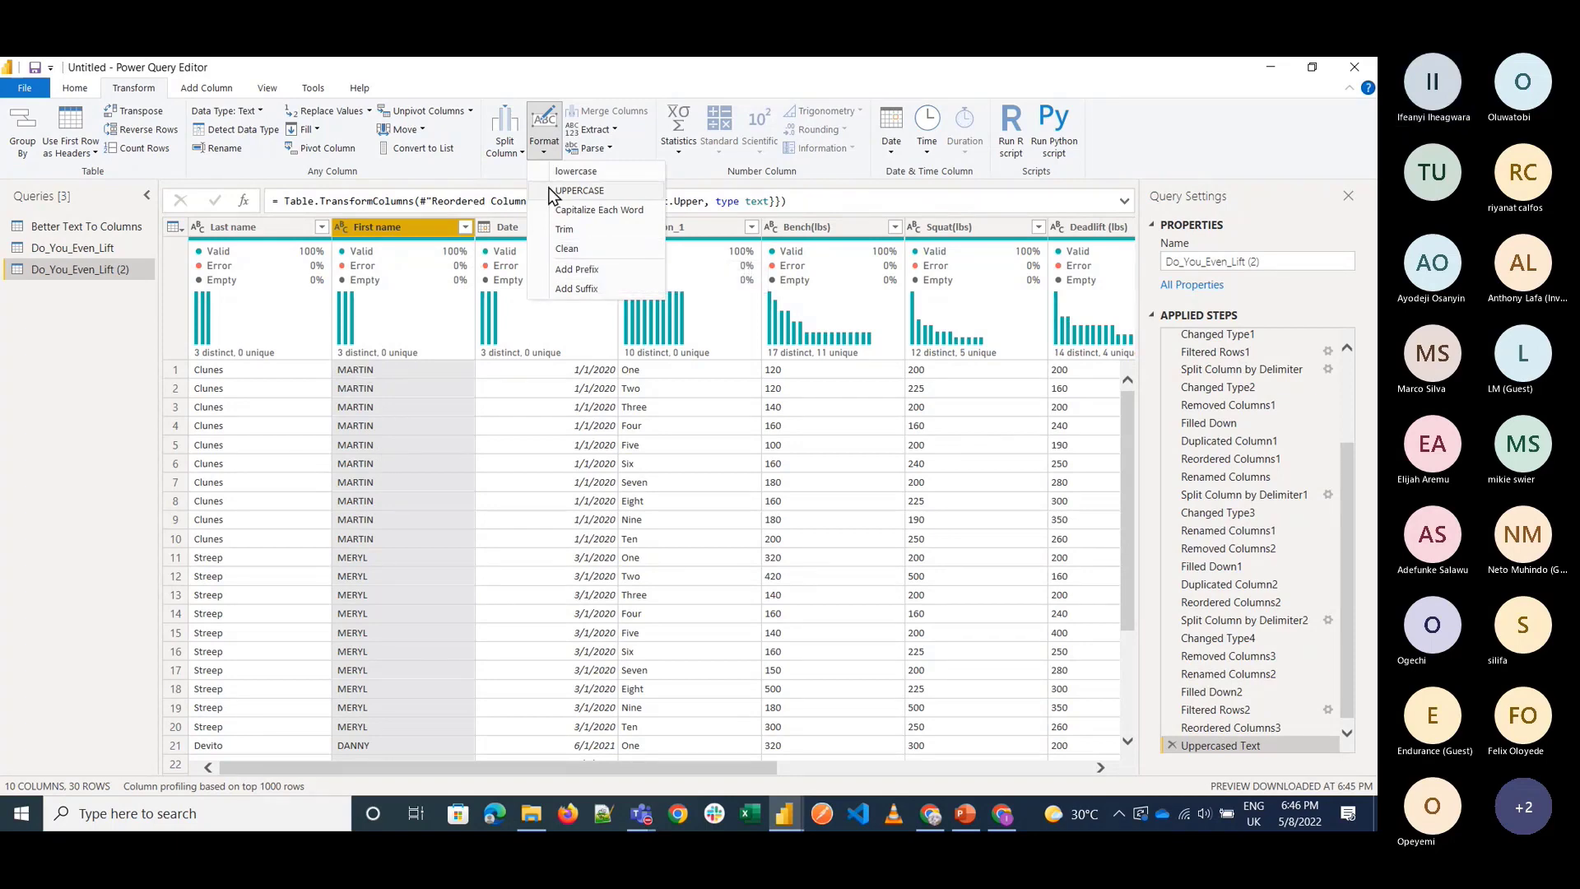
left_click(610, 135)
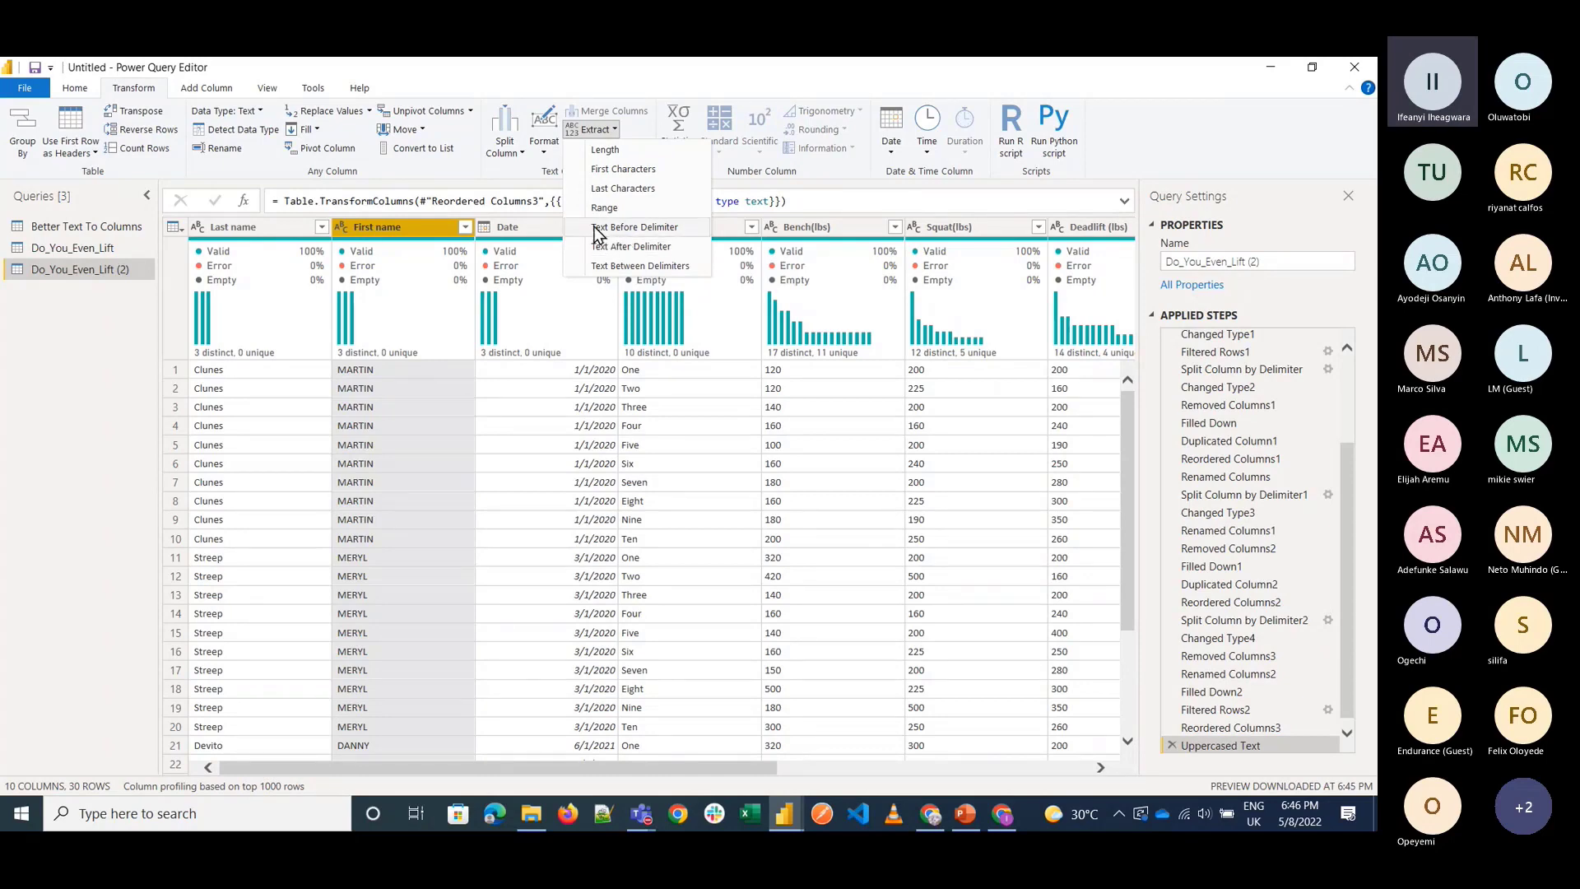
scroll(1234, 576, "down", 1)
left_click(1212, 613)
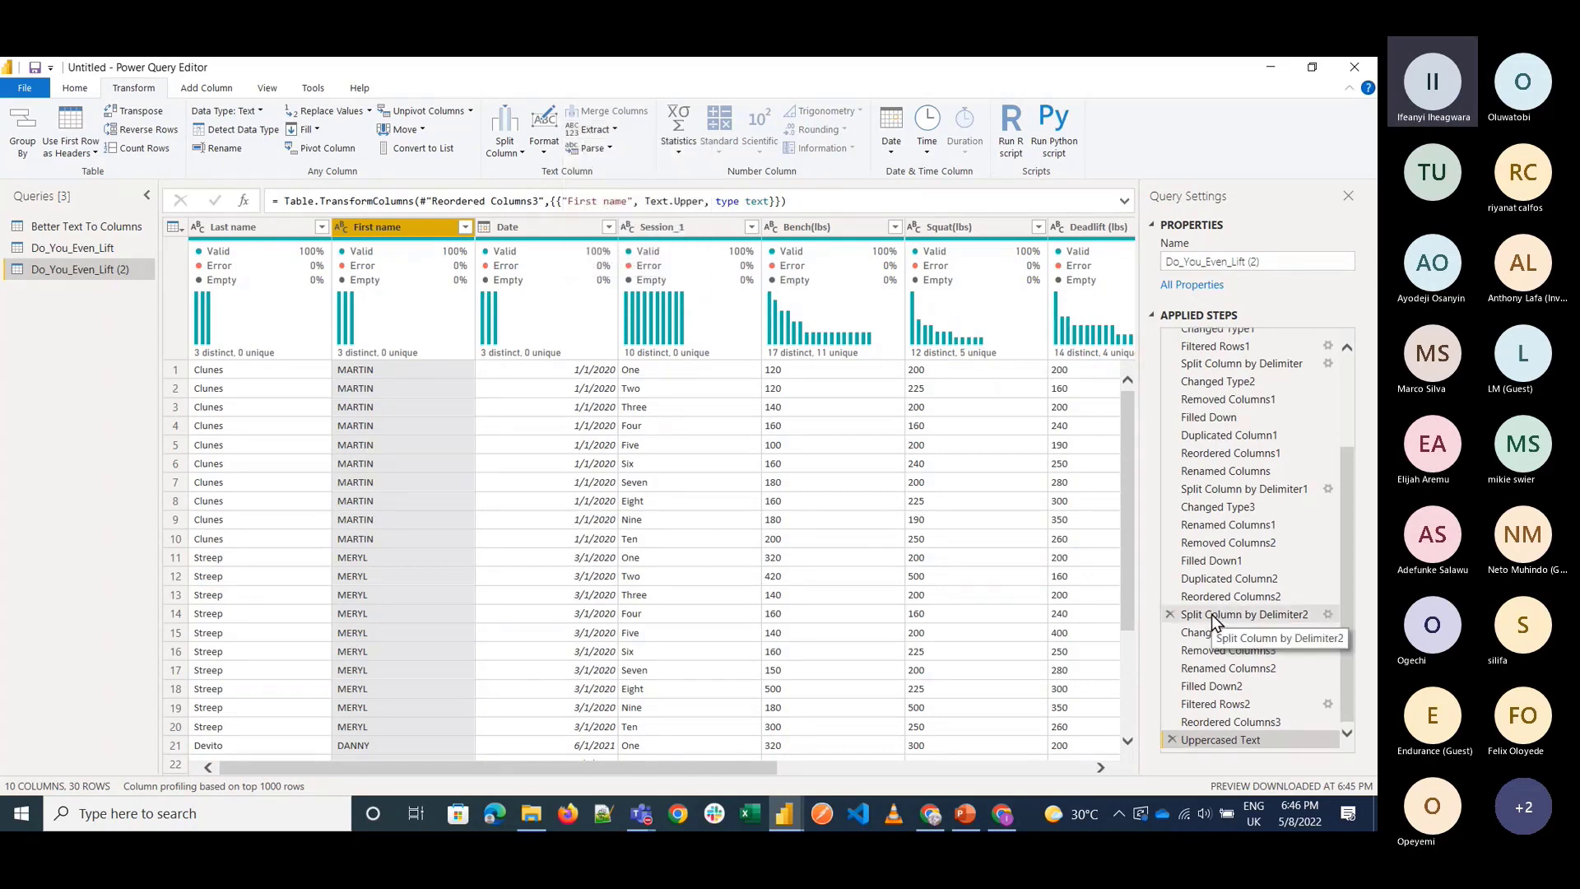
left_click(1211, 614)
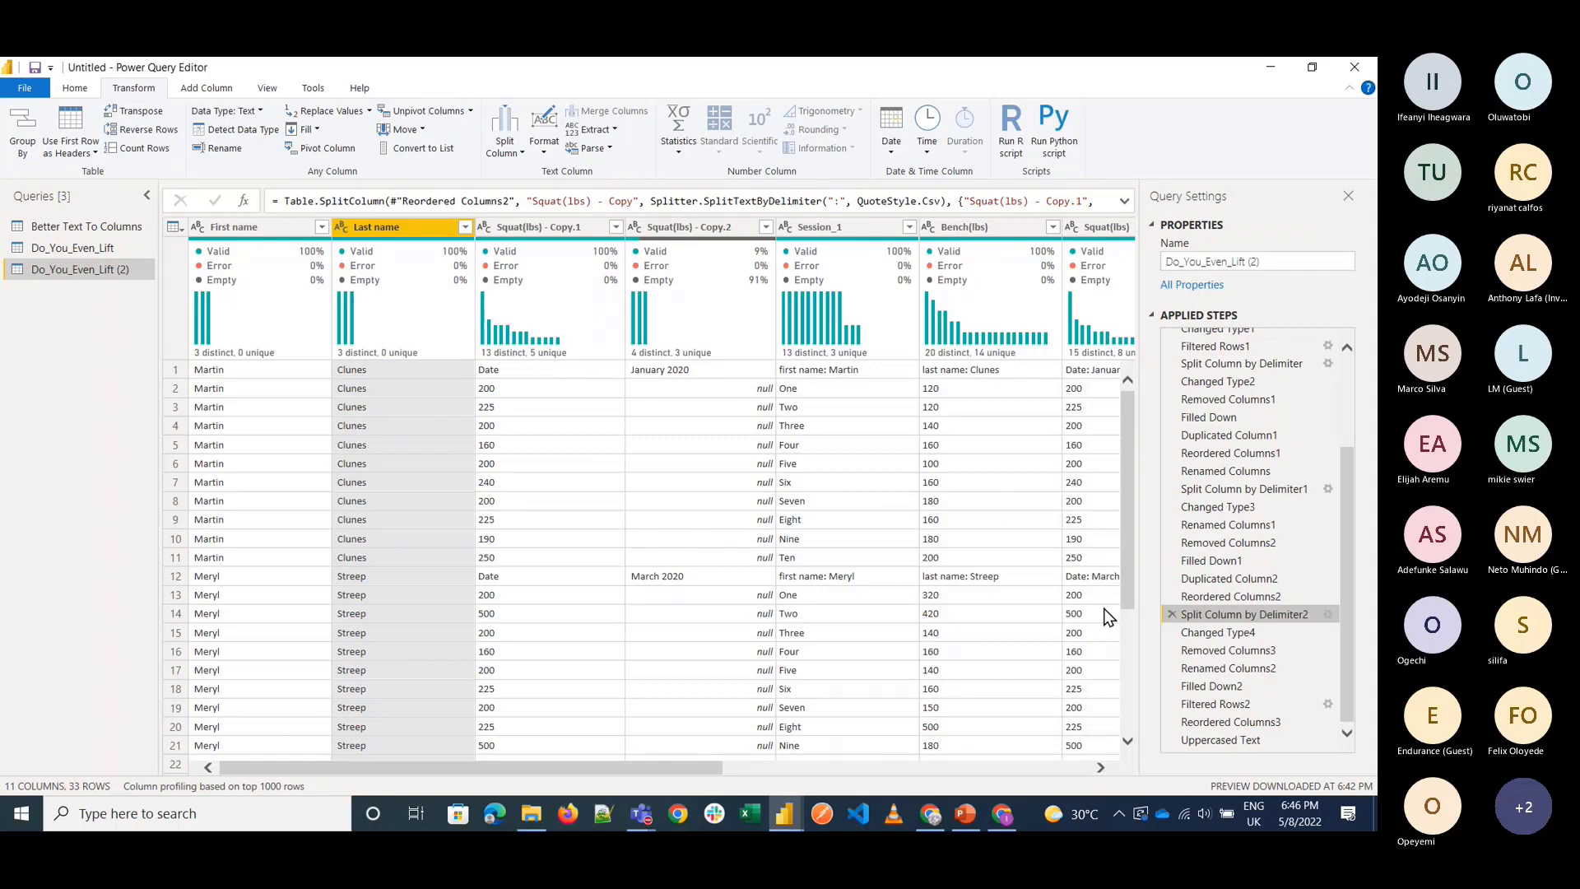
left_click(1220, 739)
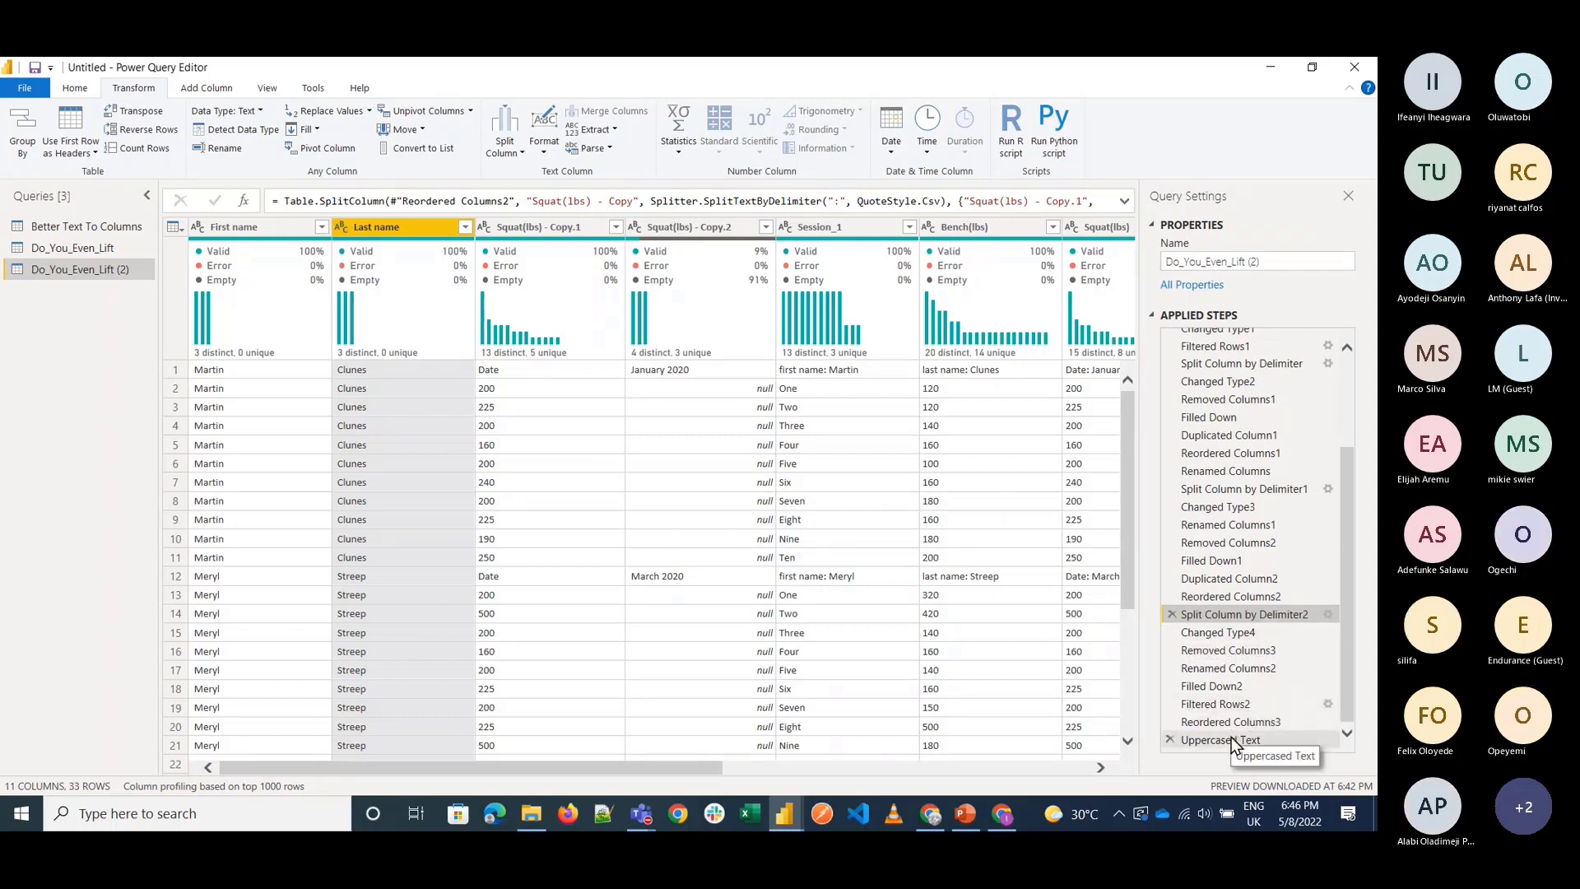
left_click(678, 136)
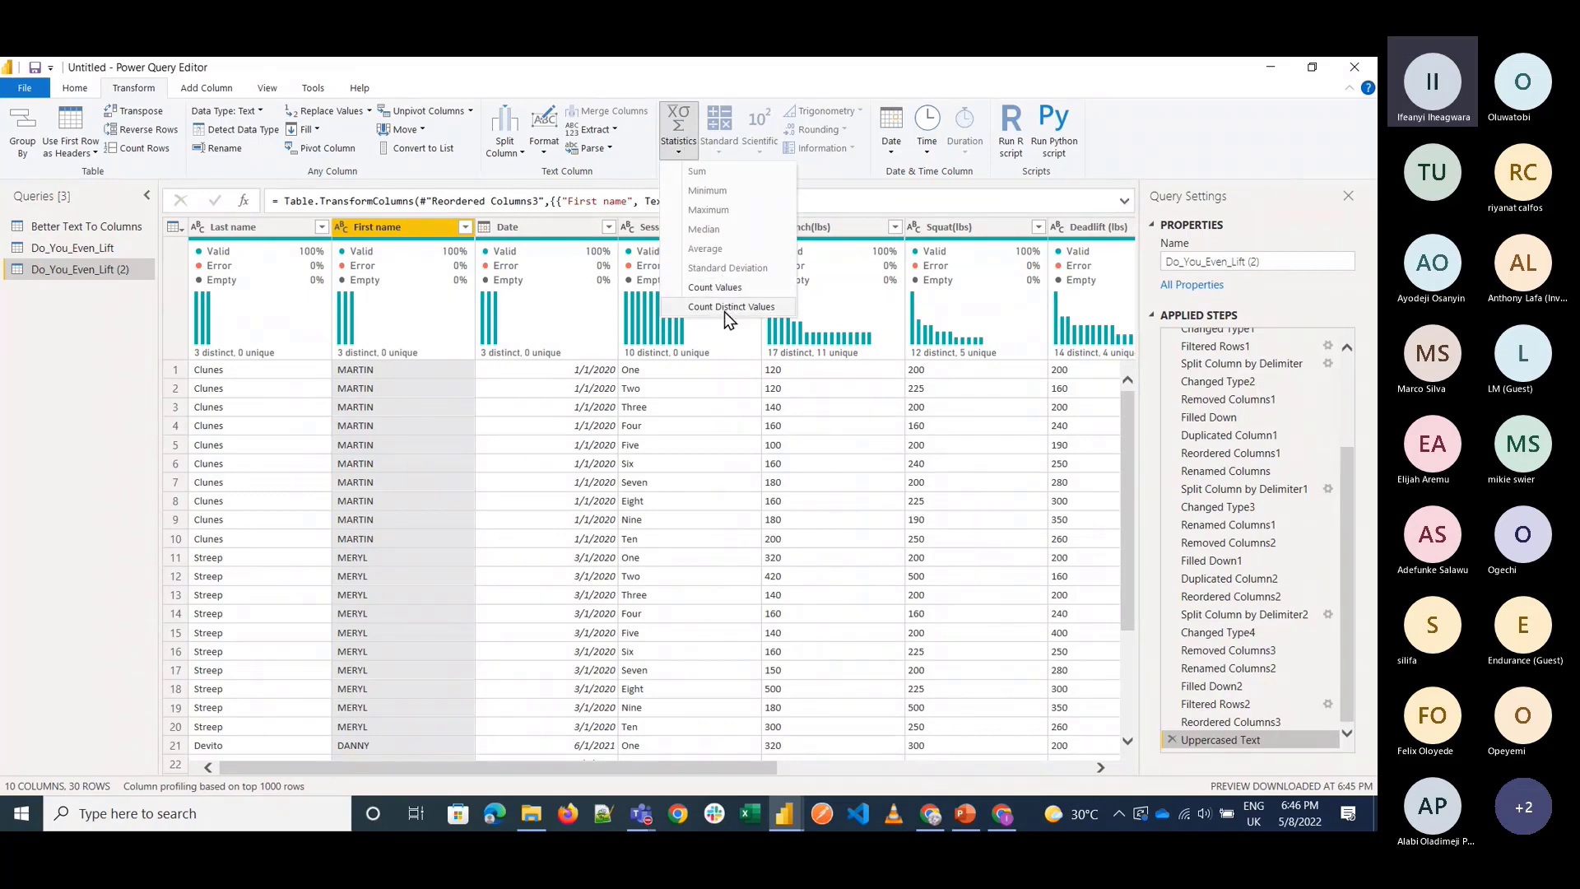
left_click(706, 498)
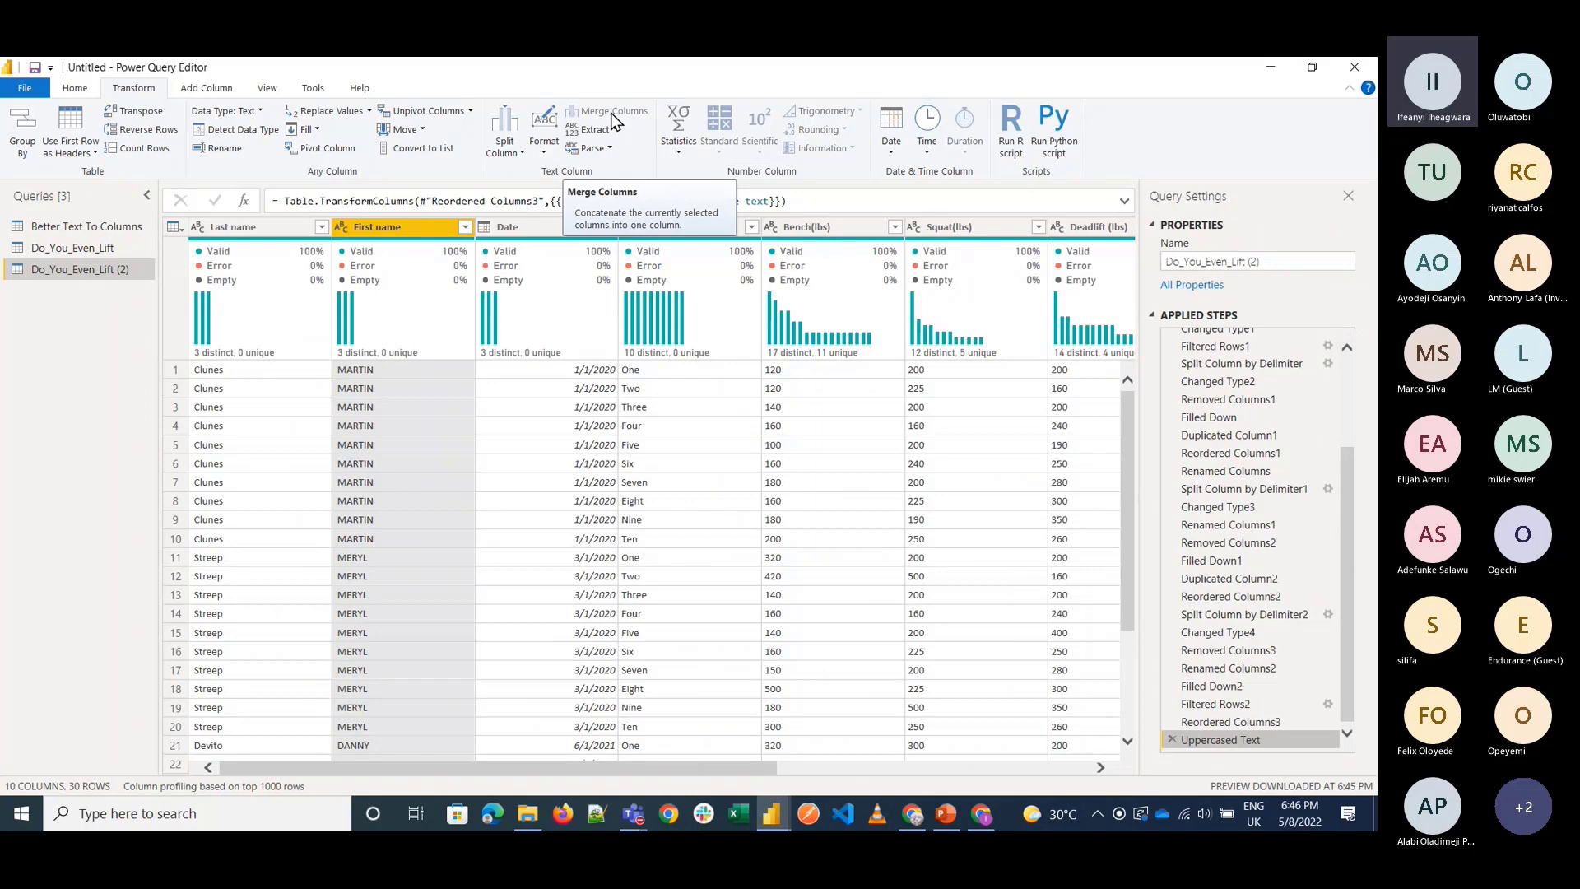
Merge the Last name and First name columns, in that order, with a Space separator into a new column called Name.
left_click(251, 227)
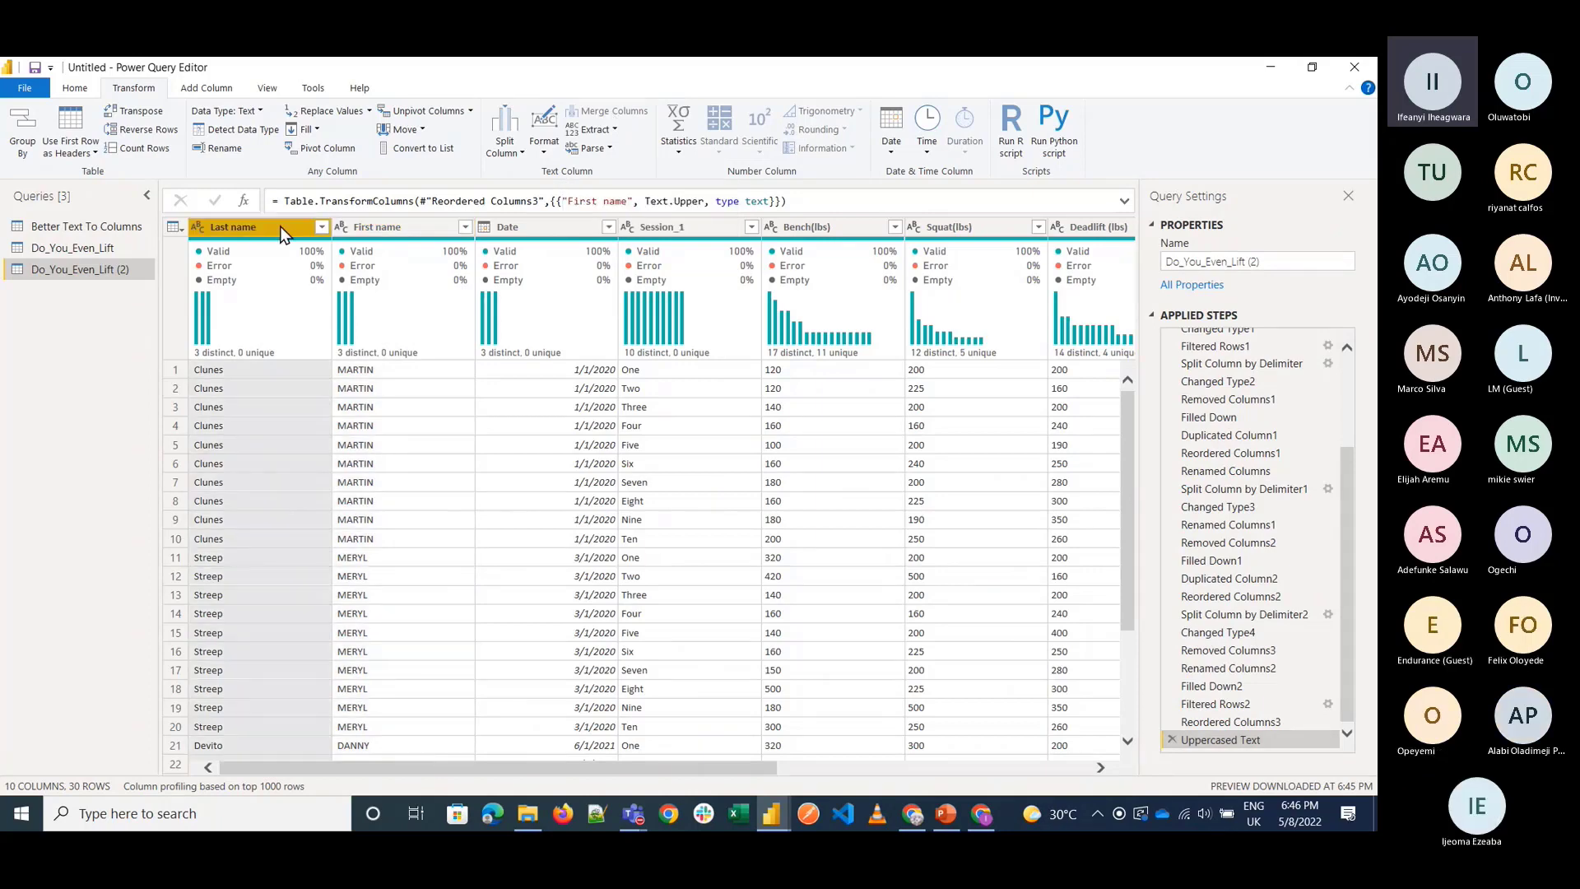
left_click(374, 228)
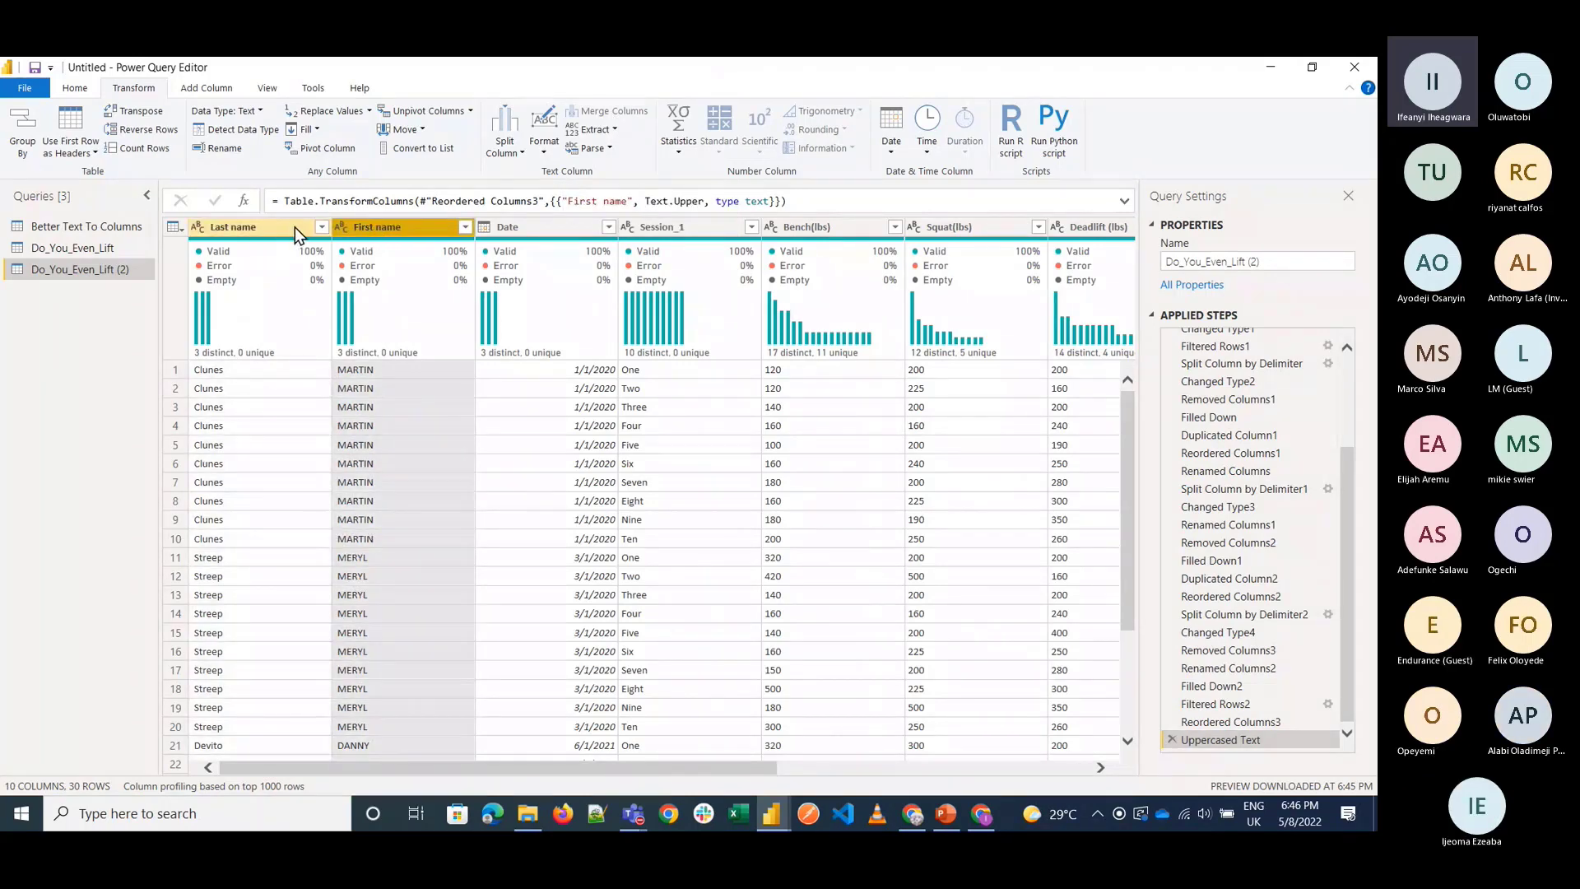
left_click(294, 227)
left_click(354, 227, "ctrl")
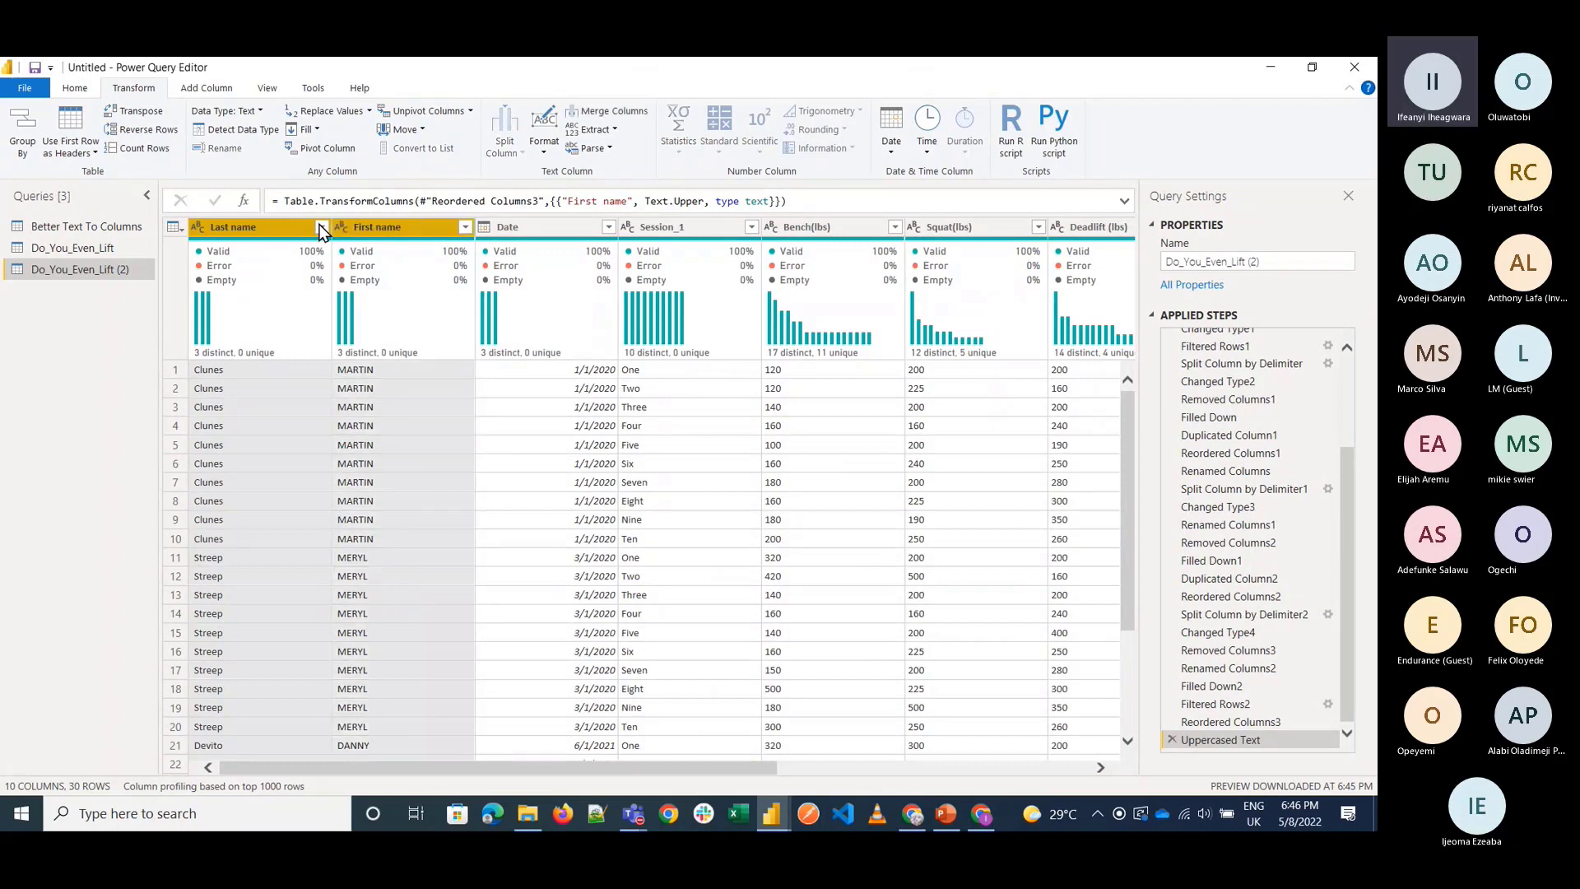
left_click(591, 115)
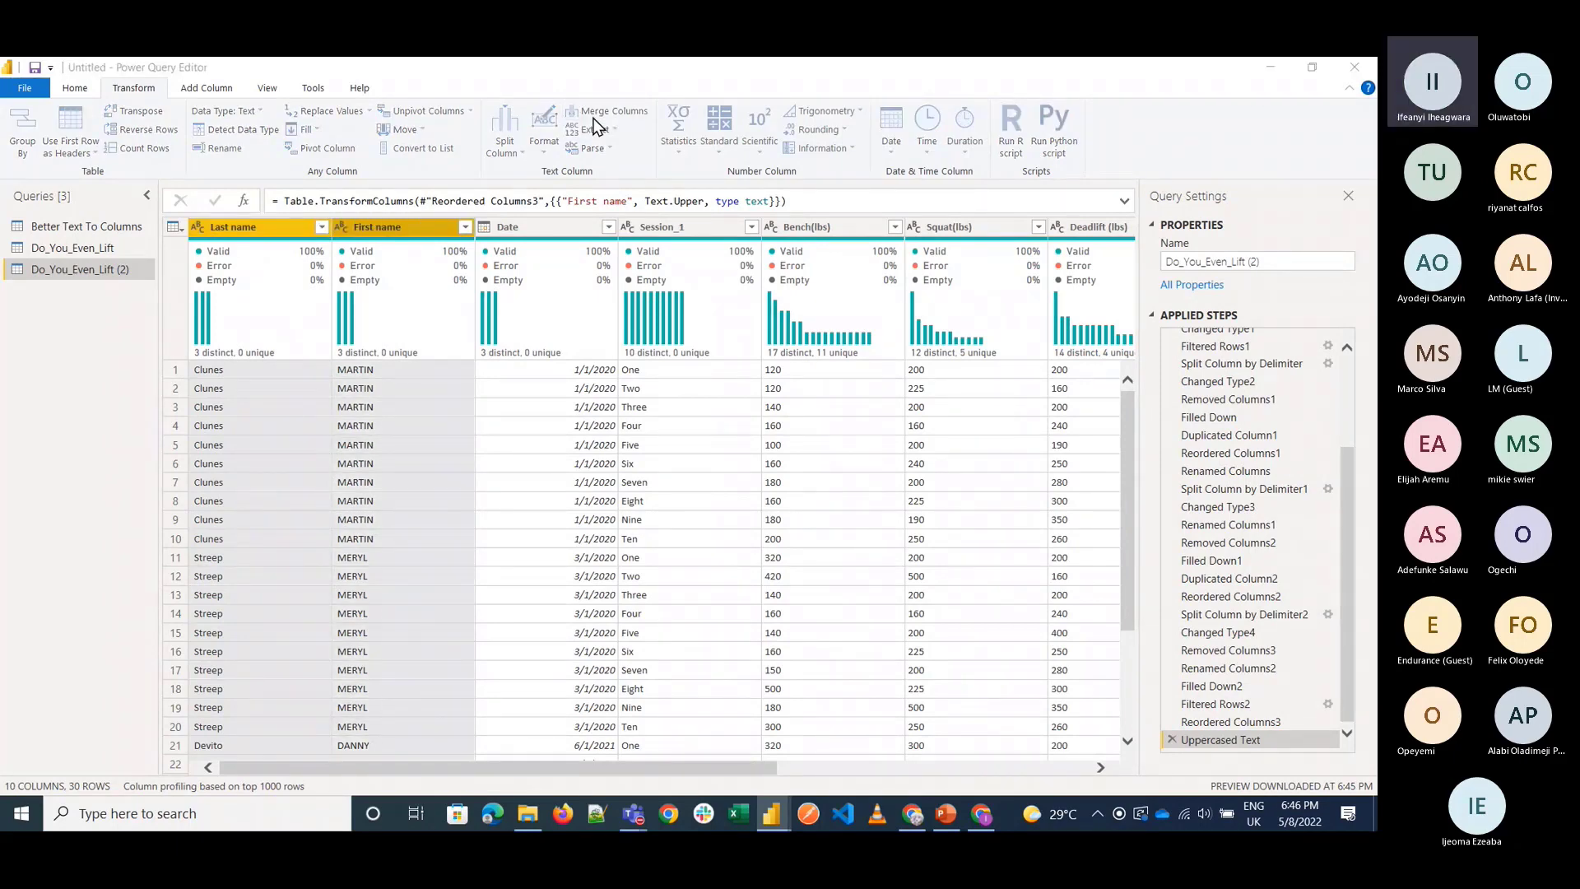
left_click(502, 418)
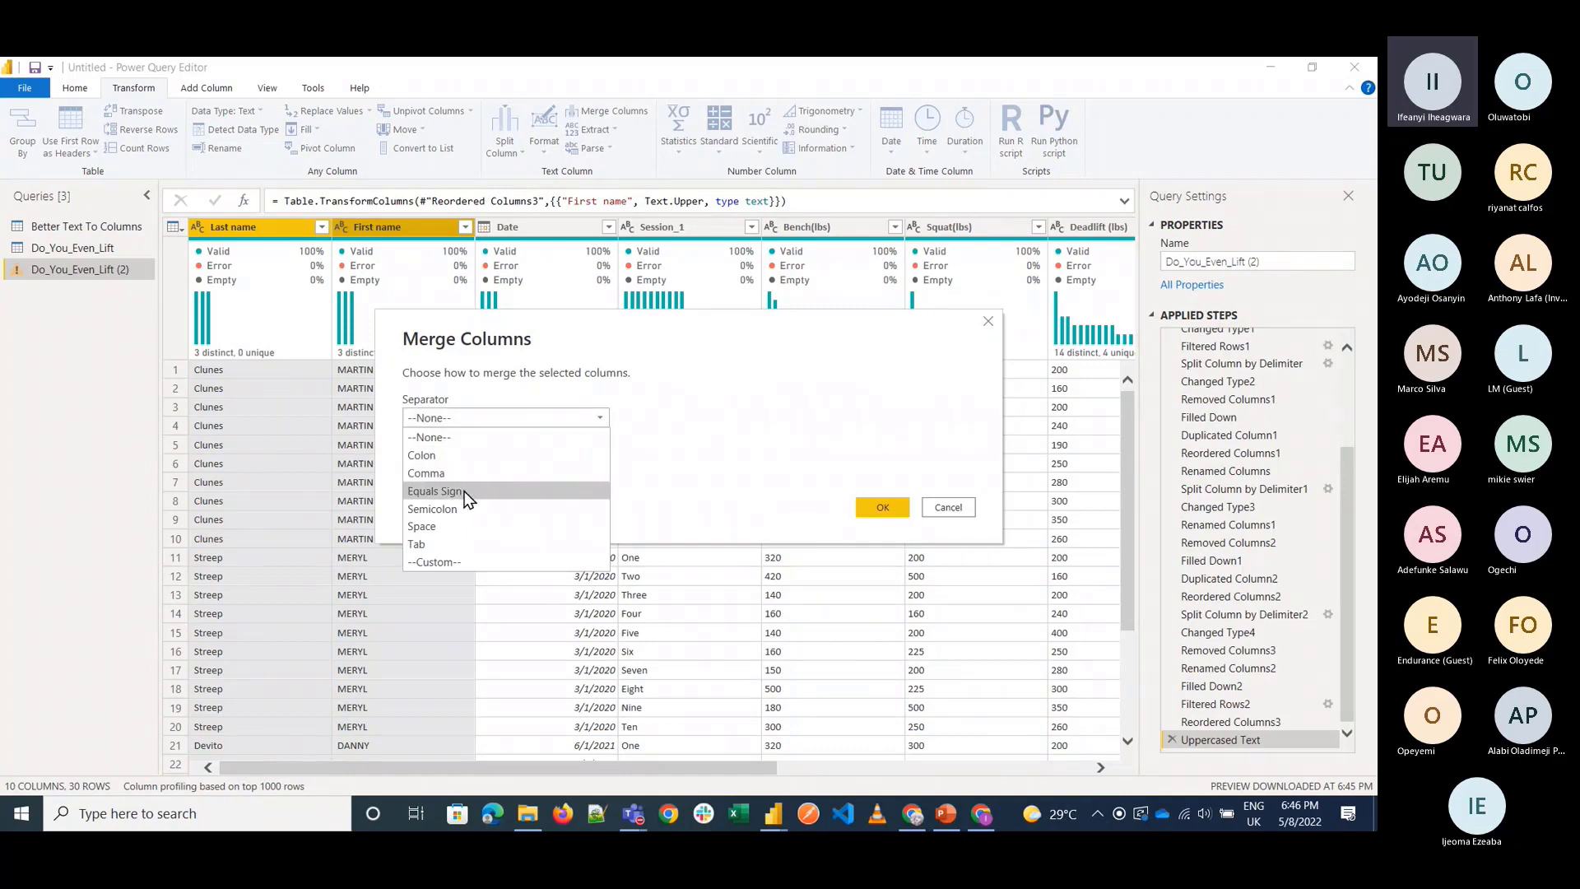
left_click(445, 527)
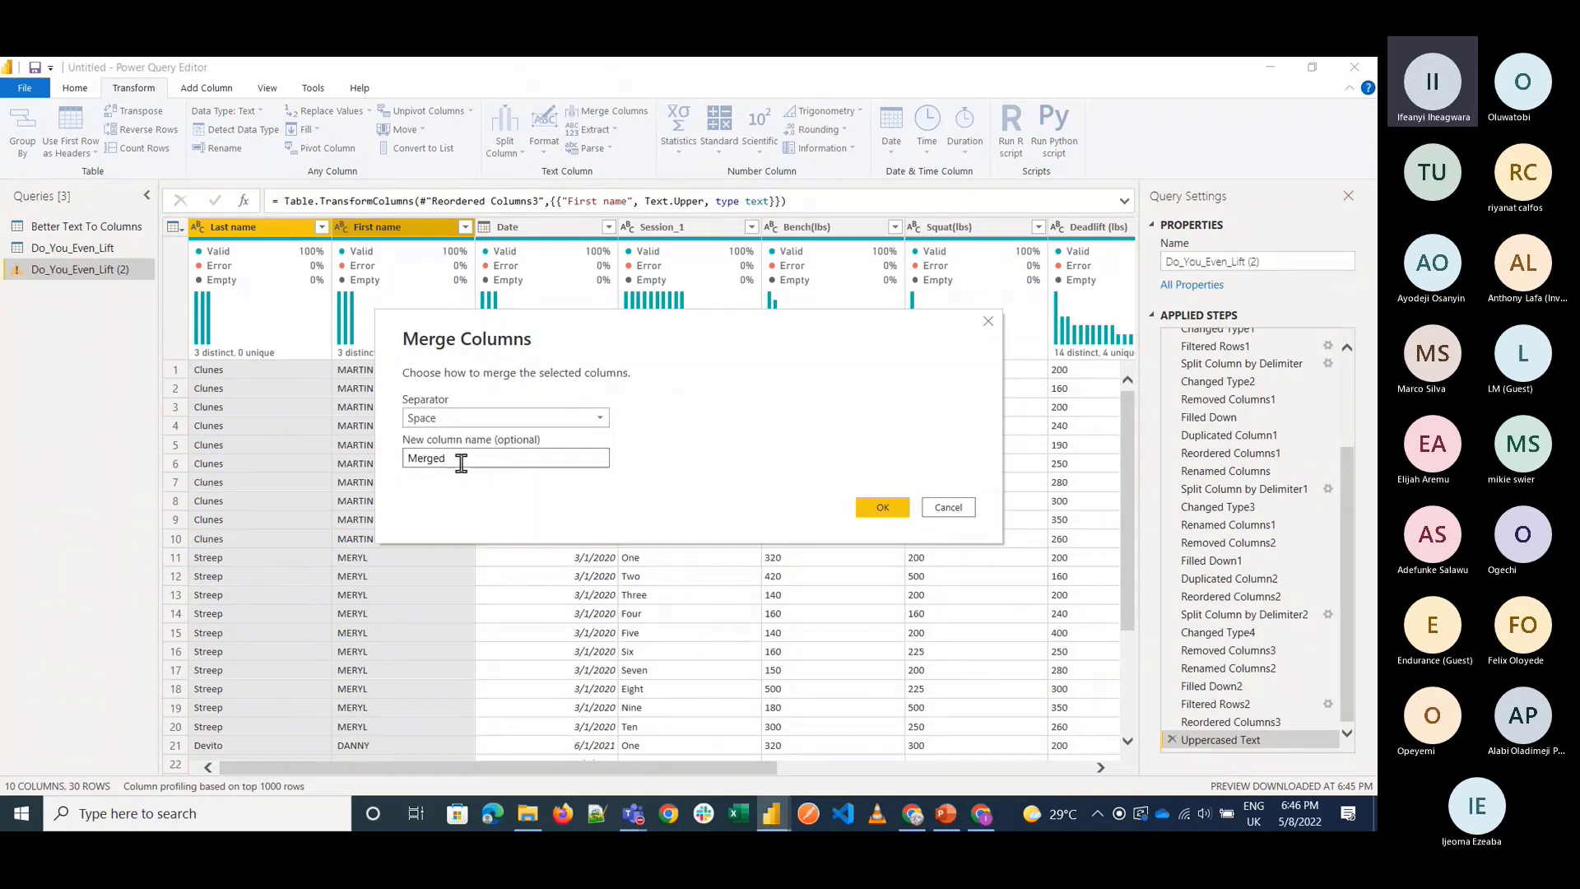
double_click(462, 463)
type("Name")
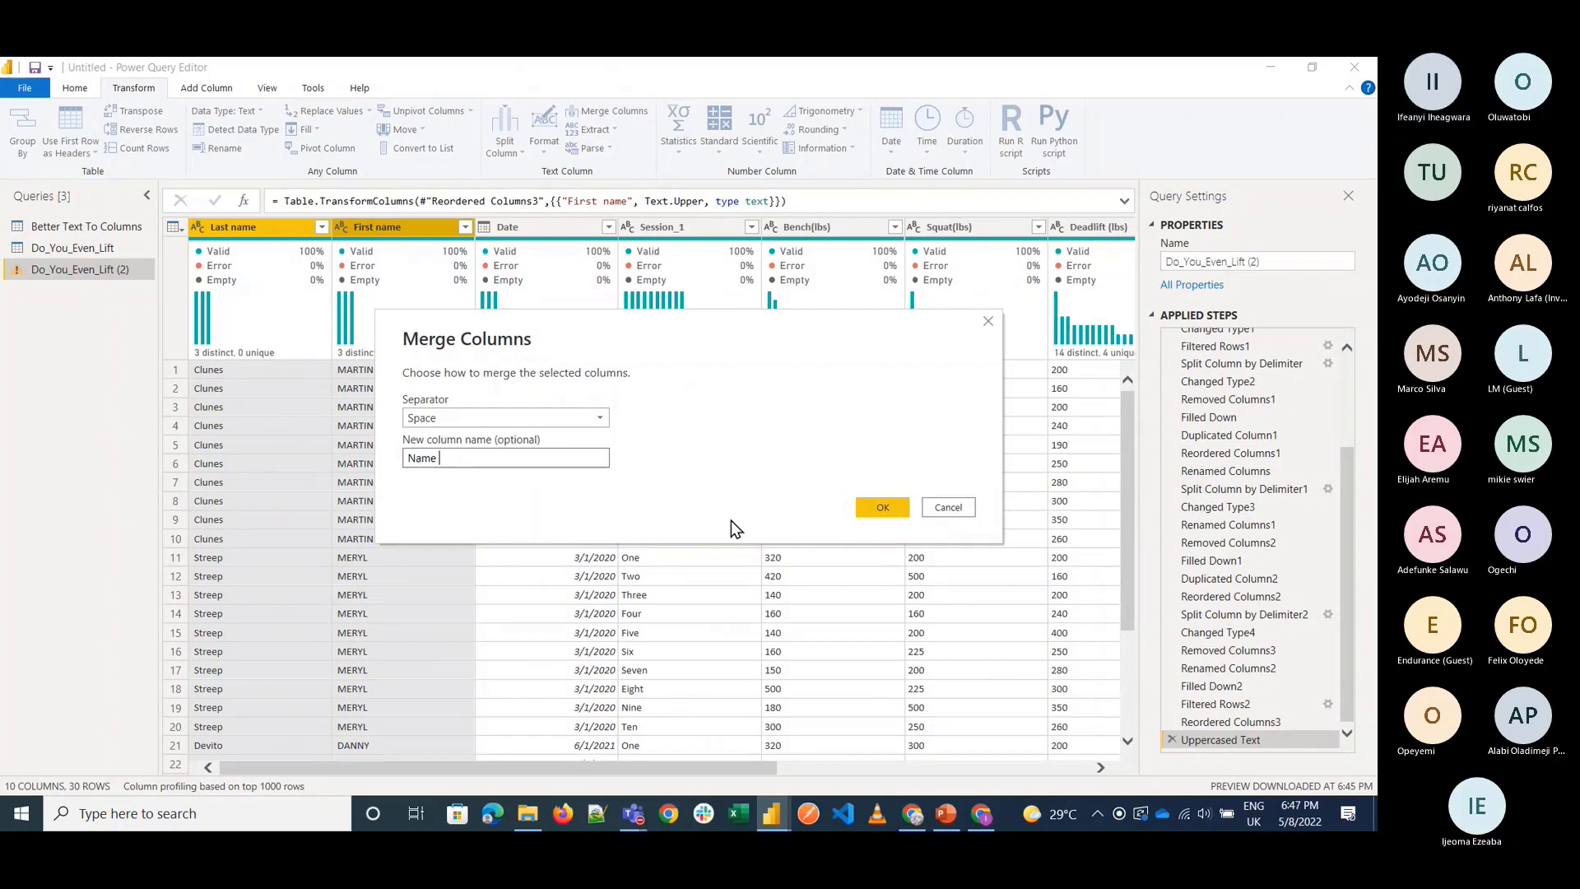
left_click(876, 510)
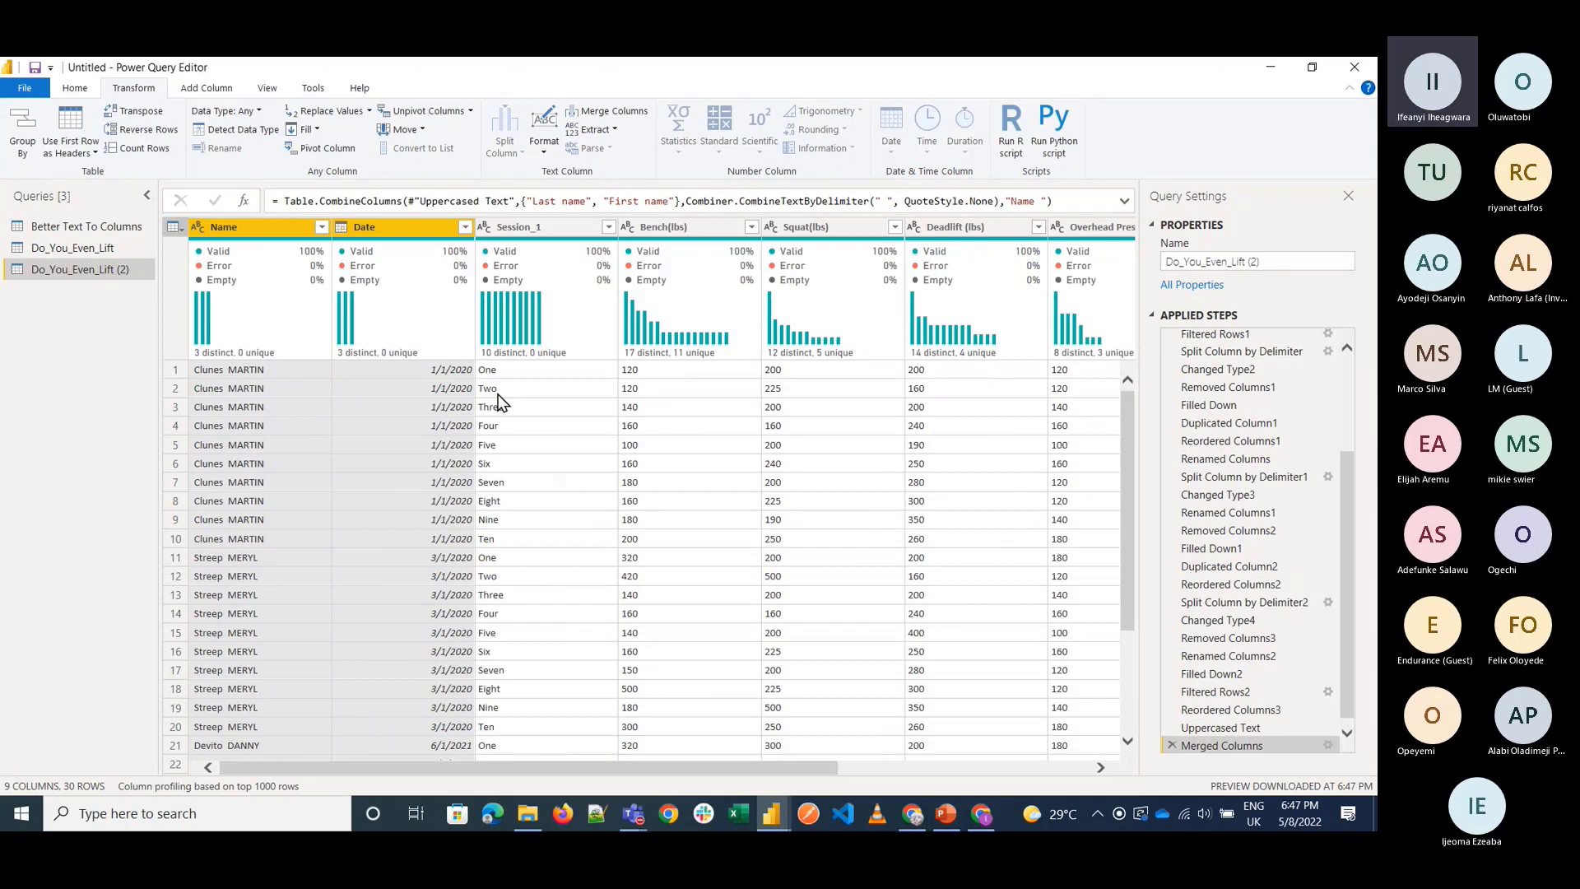
Review the date transformations available for the Date column, including the Month, Quarter, Week and Day options.
left_click(347, 453)
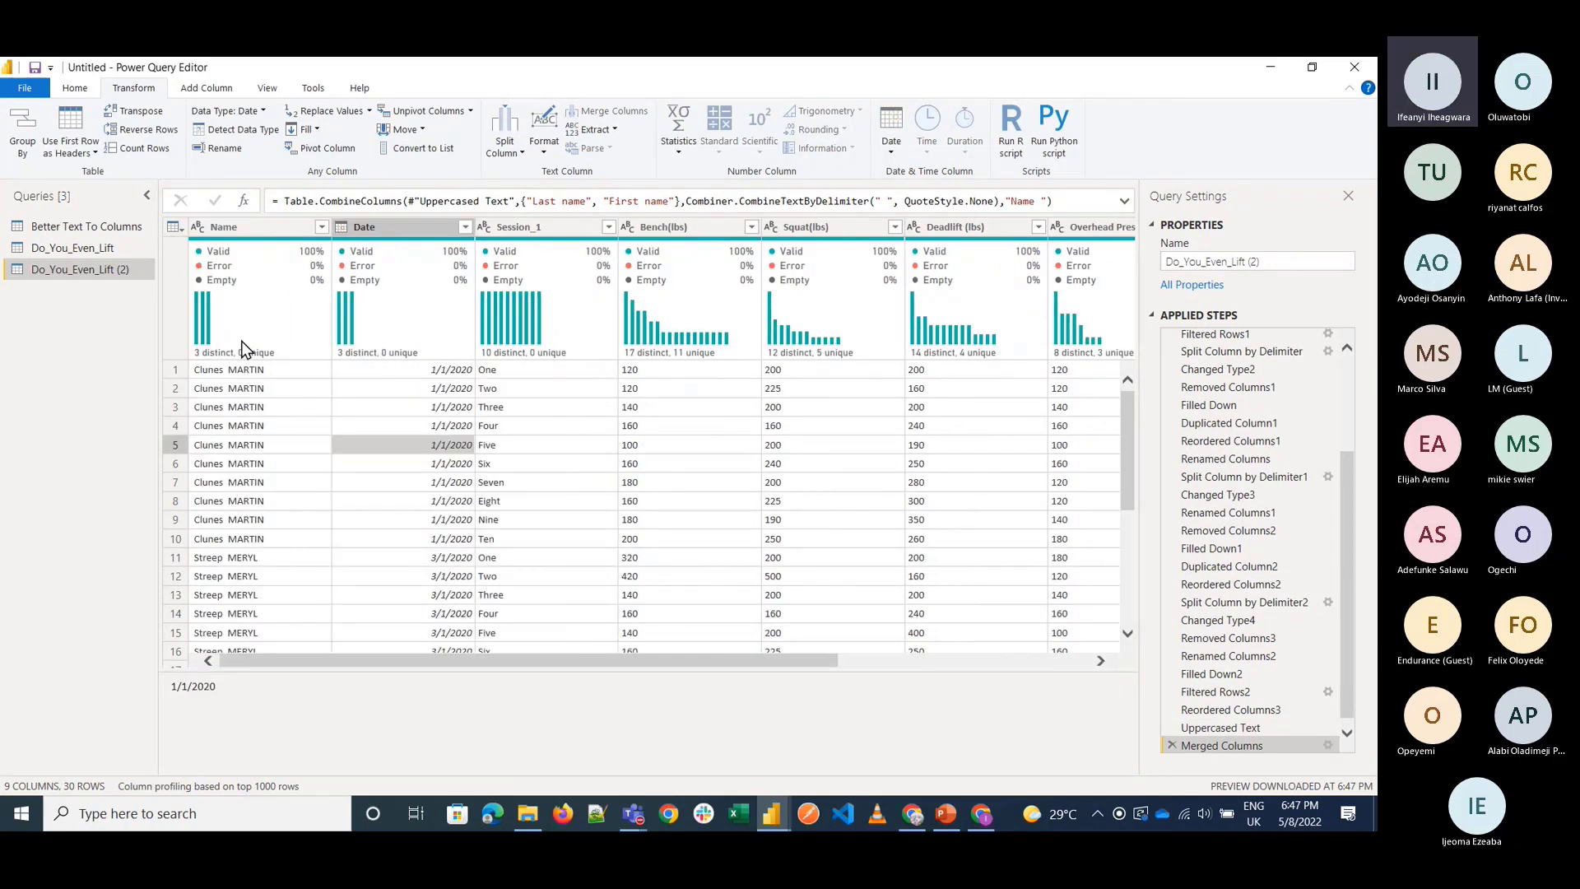
mouse_move(244, 338)
left_click(395, 227)
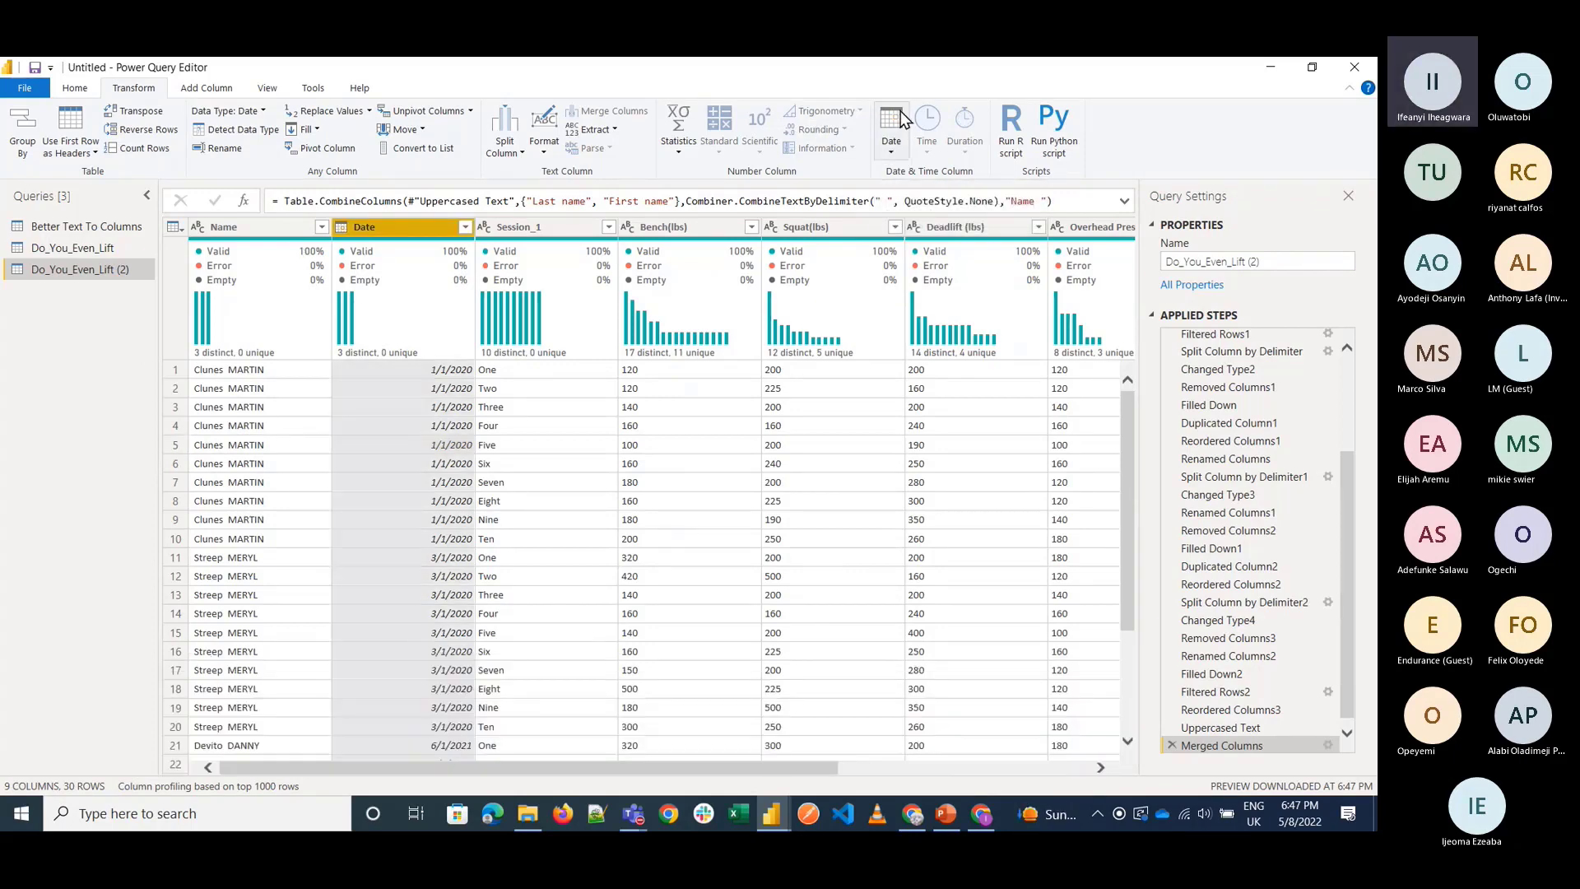
left_click(889, 151)
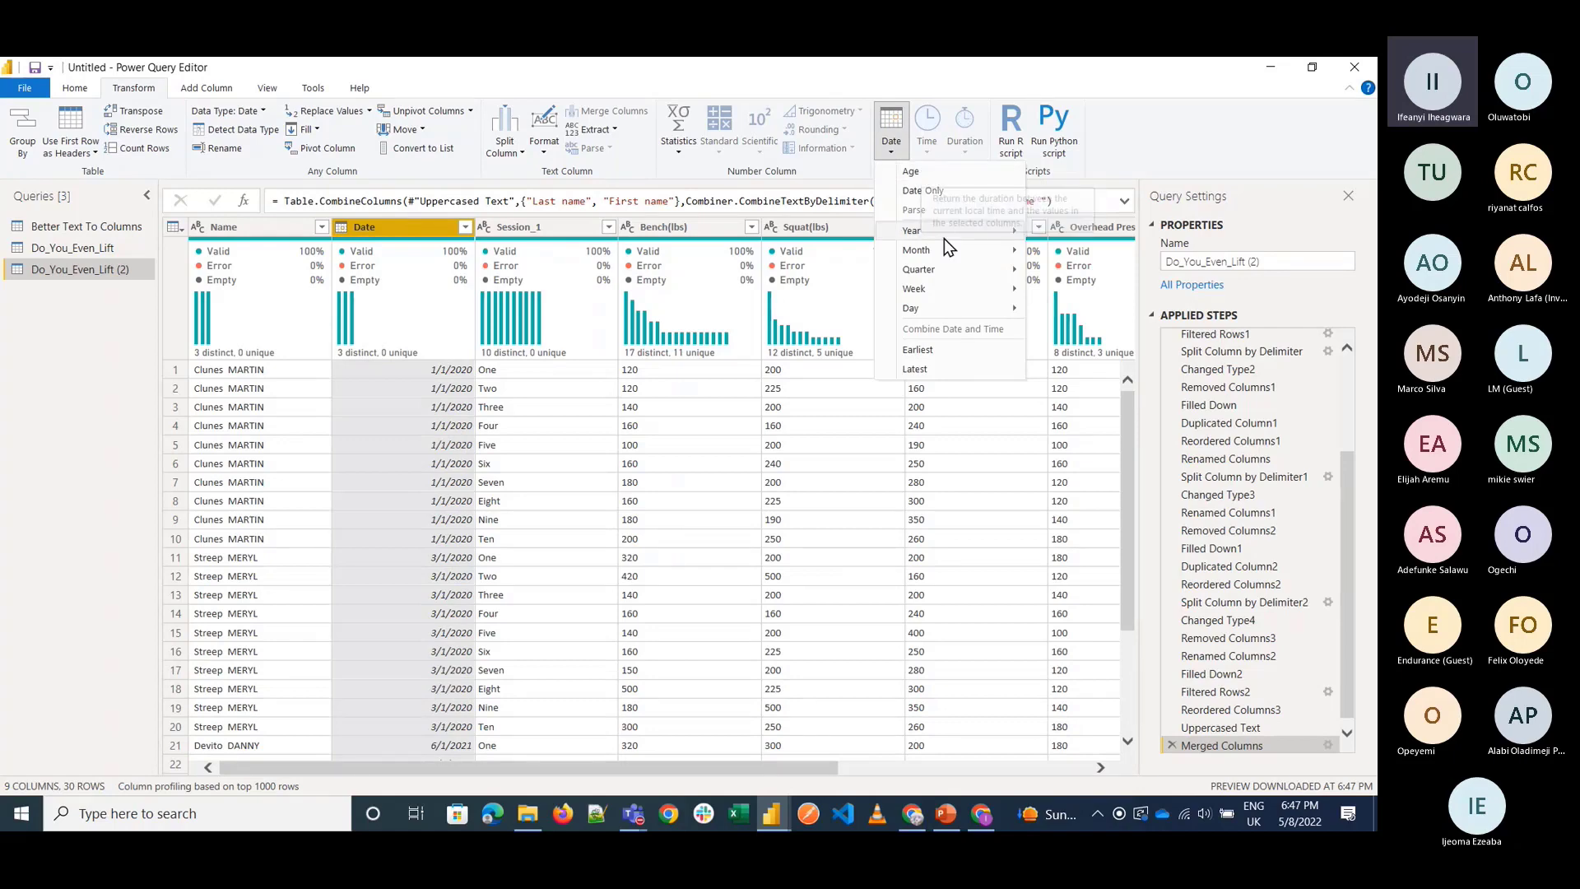
mouse_move(946, 251)
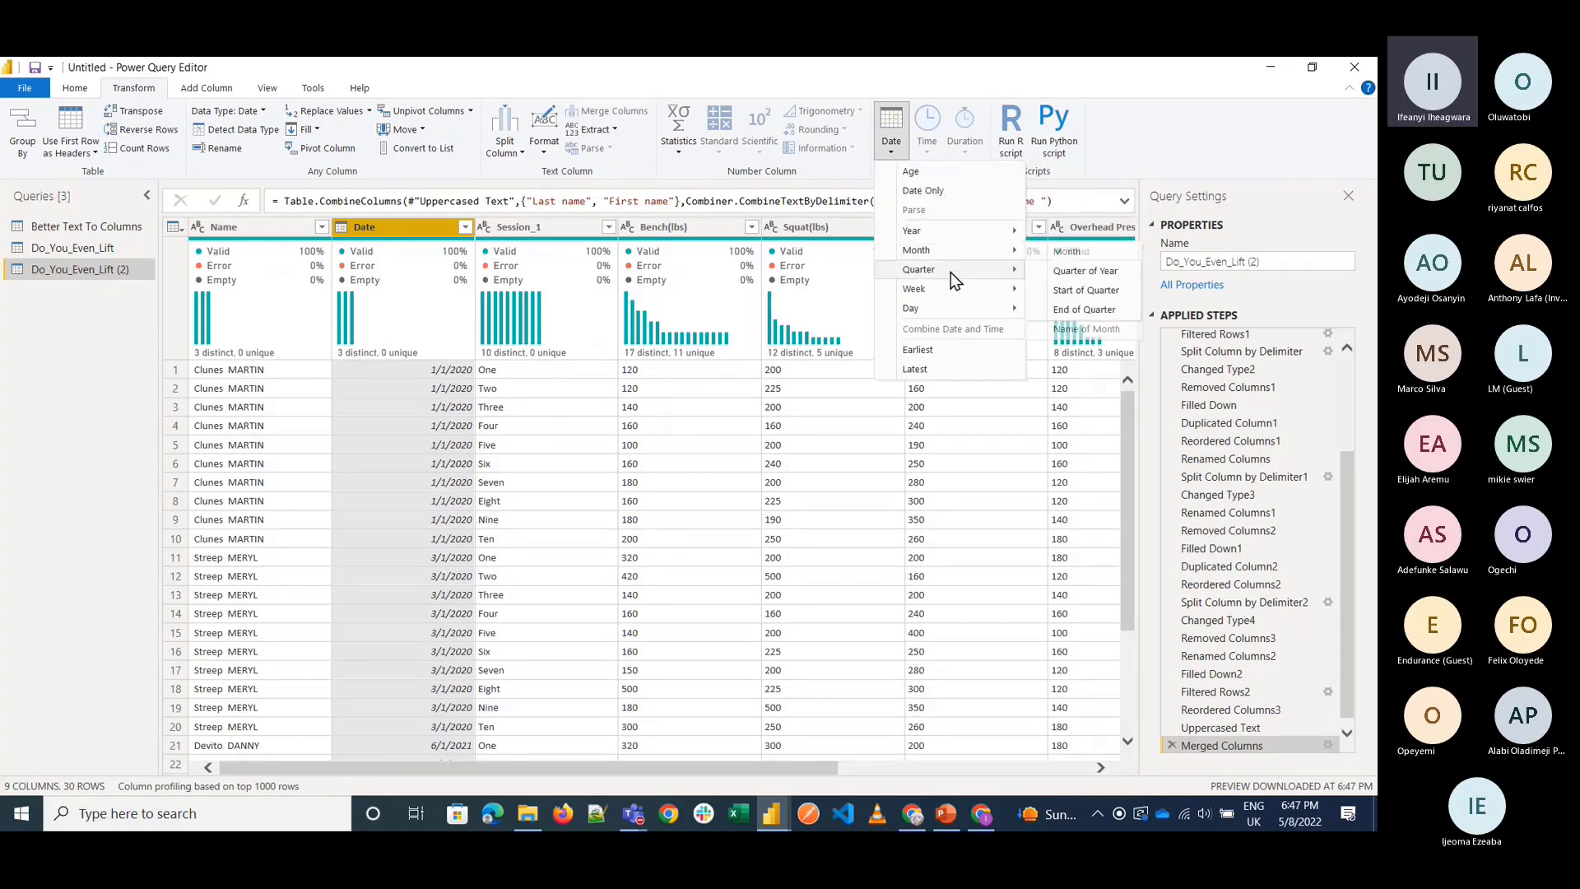
mouse_move(954, 303)
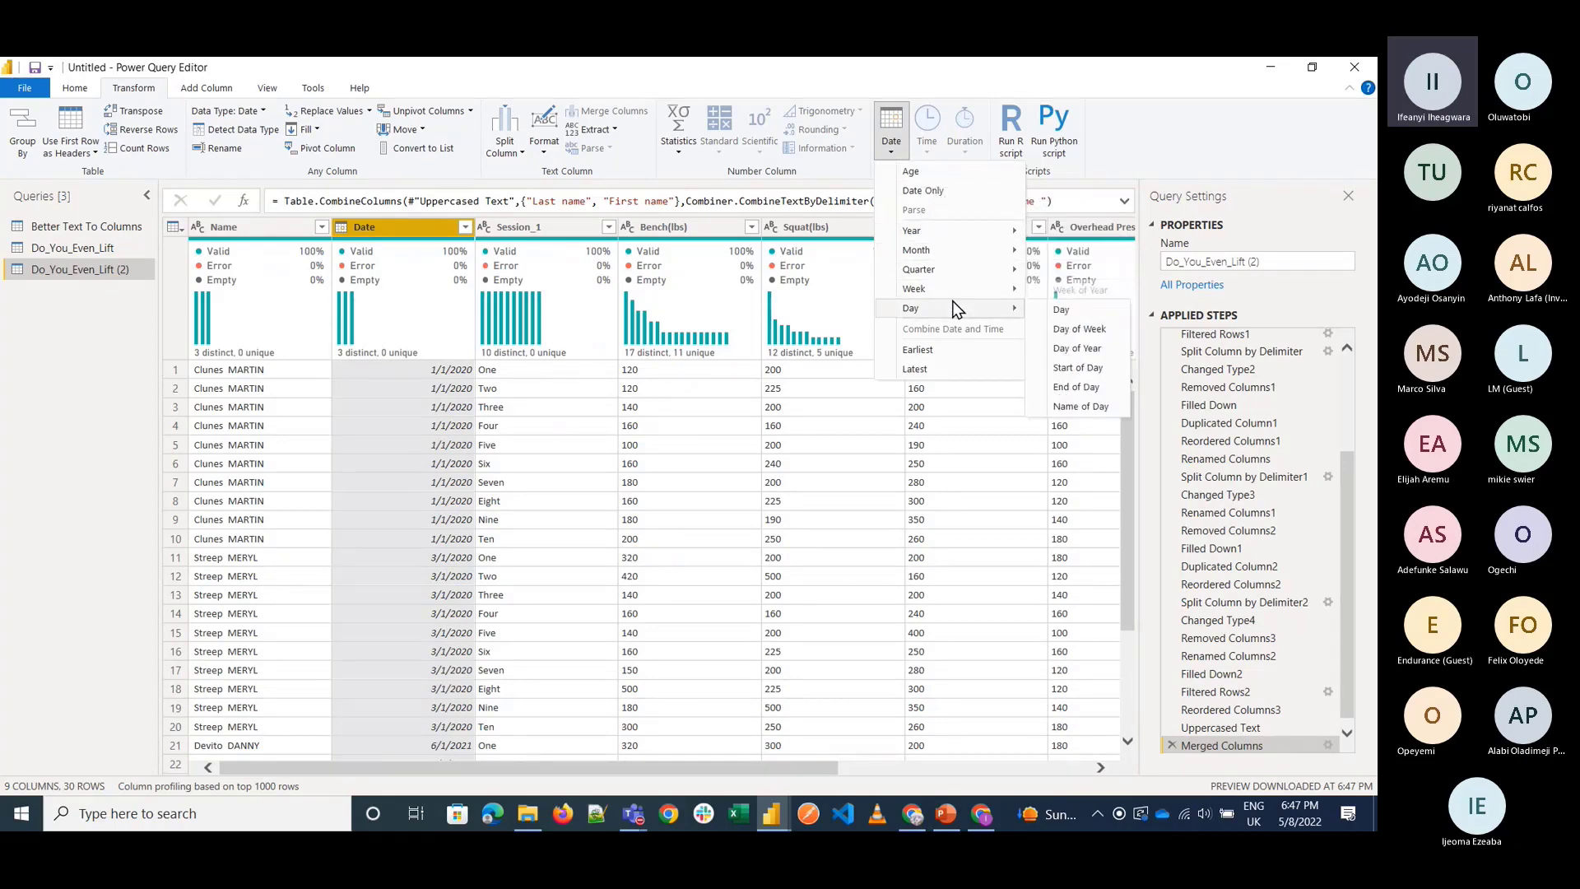
Apply the query changes and close the Power Query Editor.
left_click(75, 87)
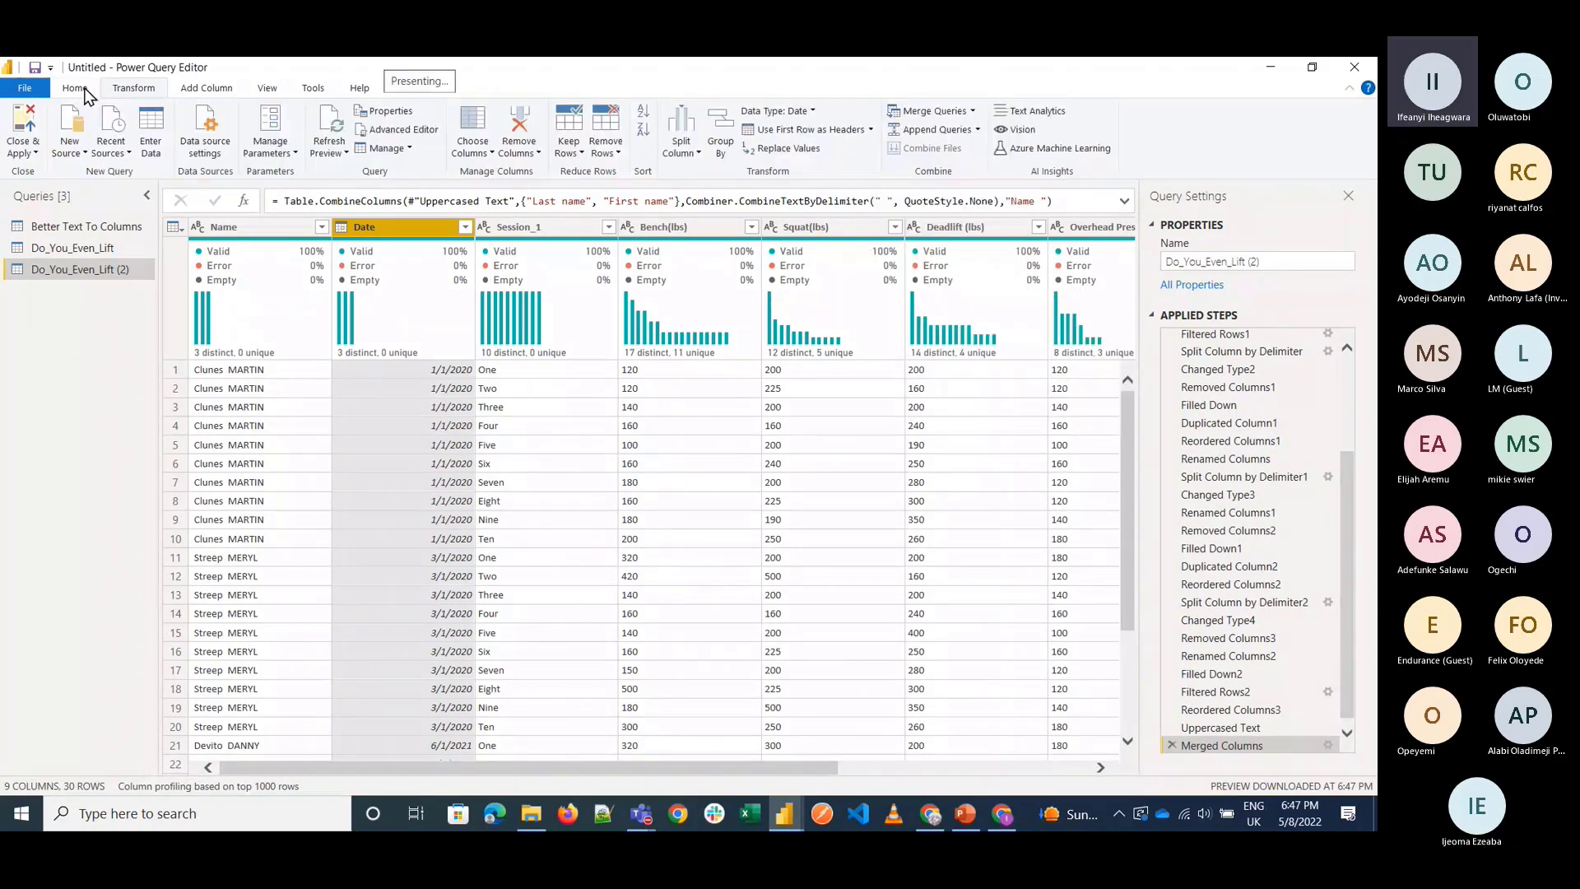
left_click(30, 153)
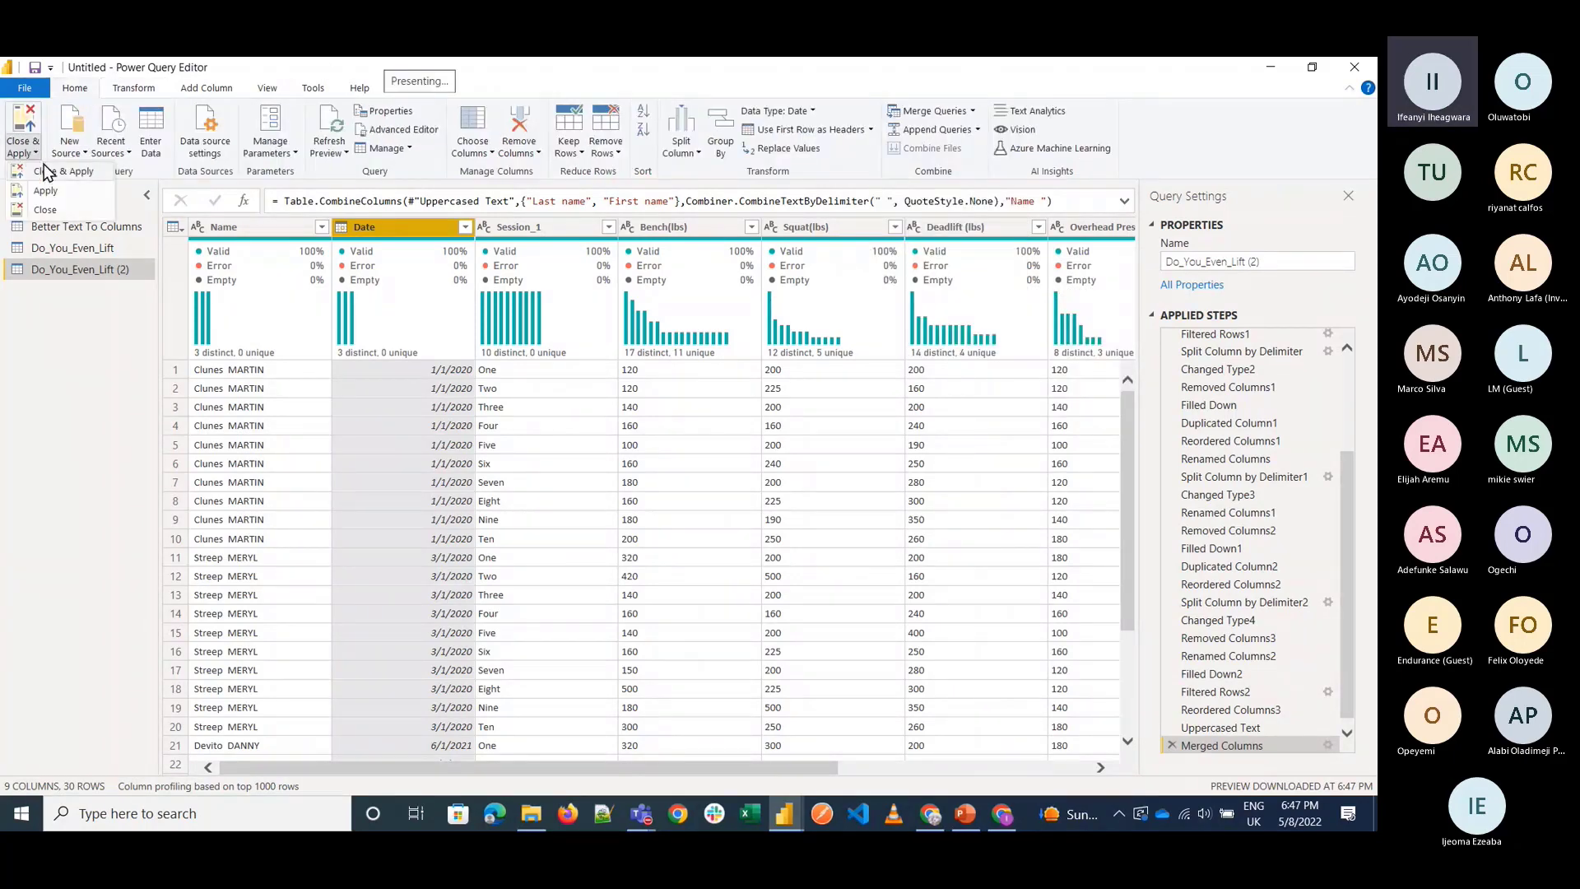
left_click(46, 171)
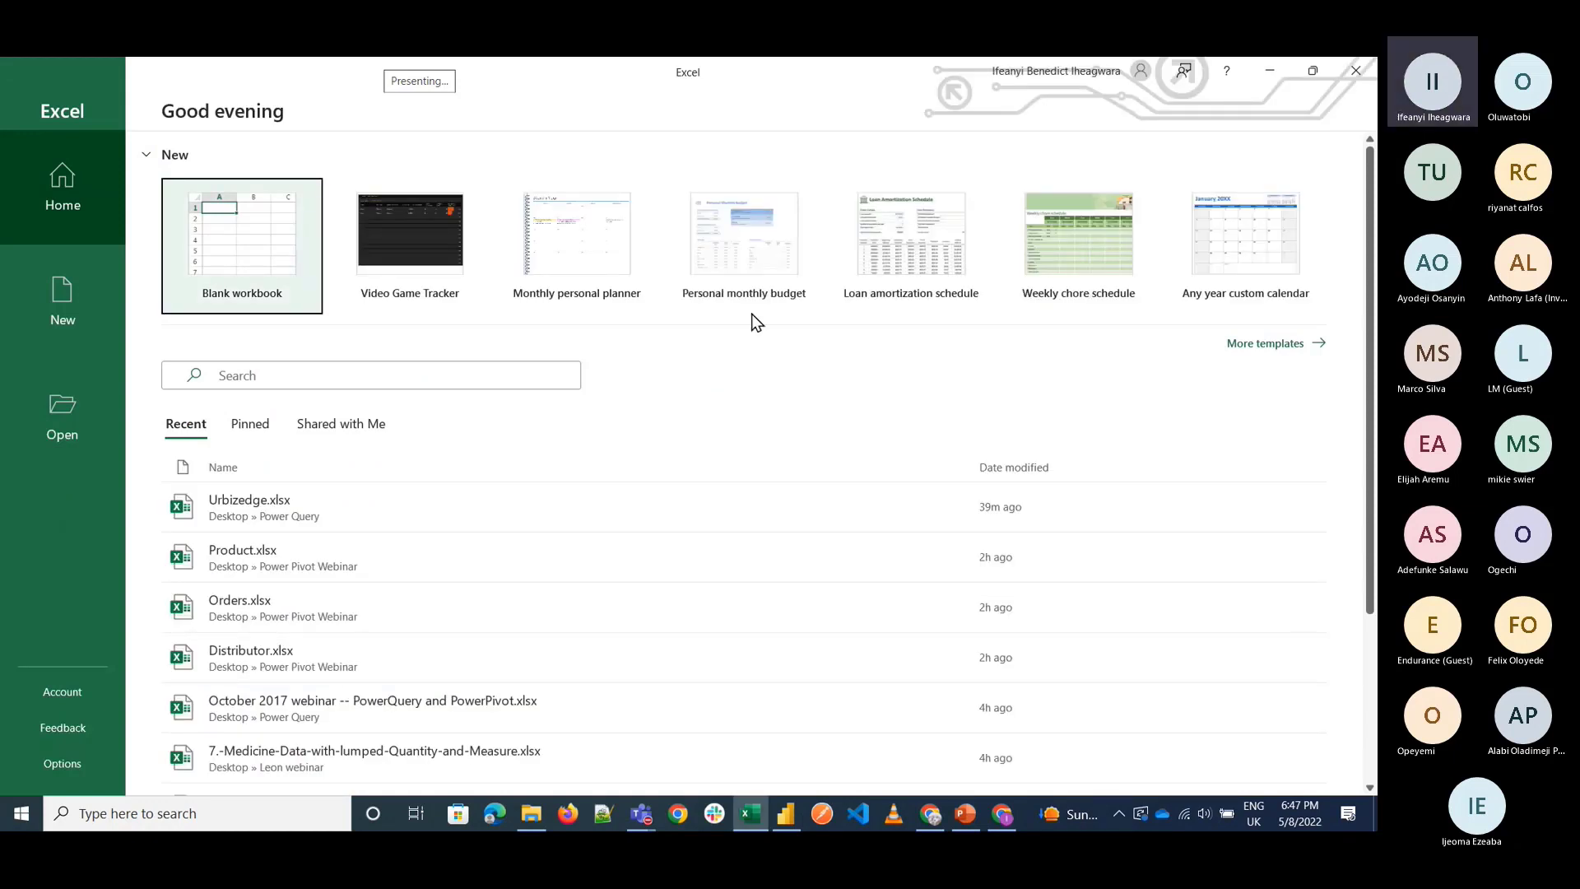
Create a blank workbook in Excel and display its data import commands.
left_click(255, 211)
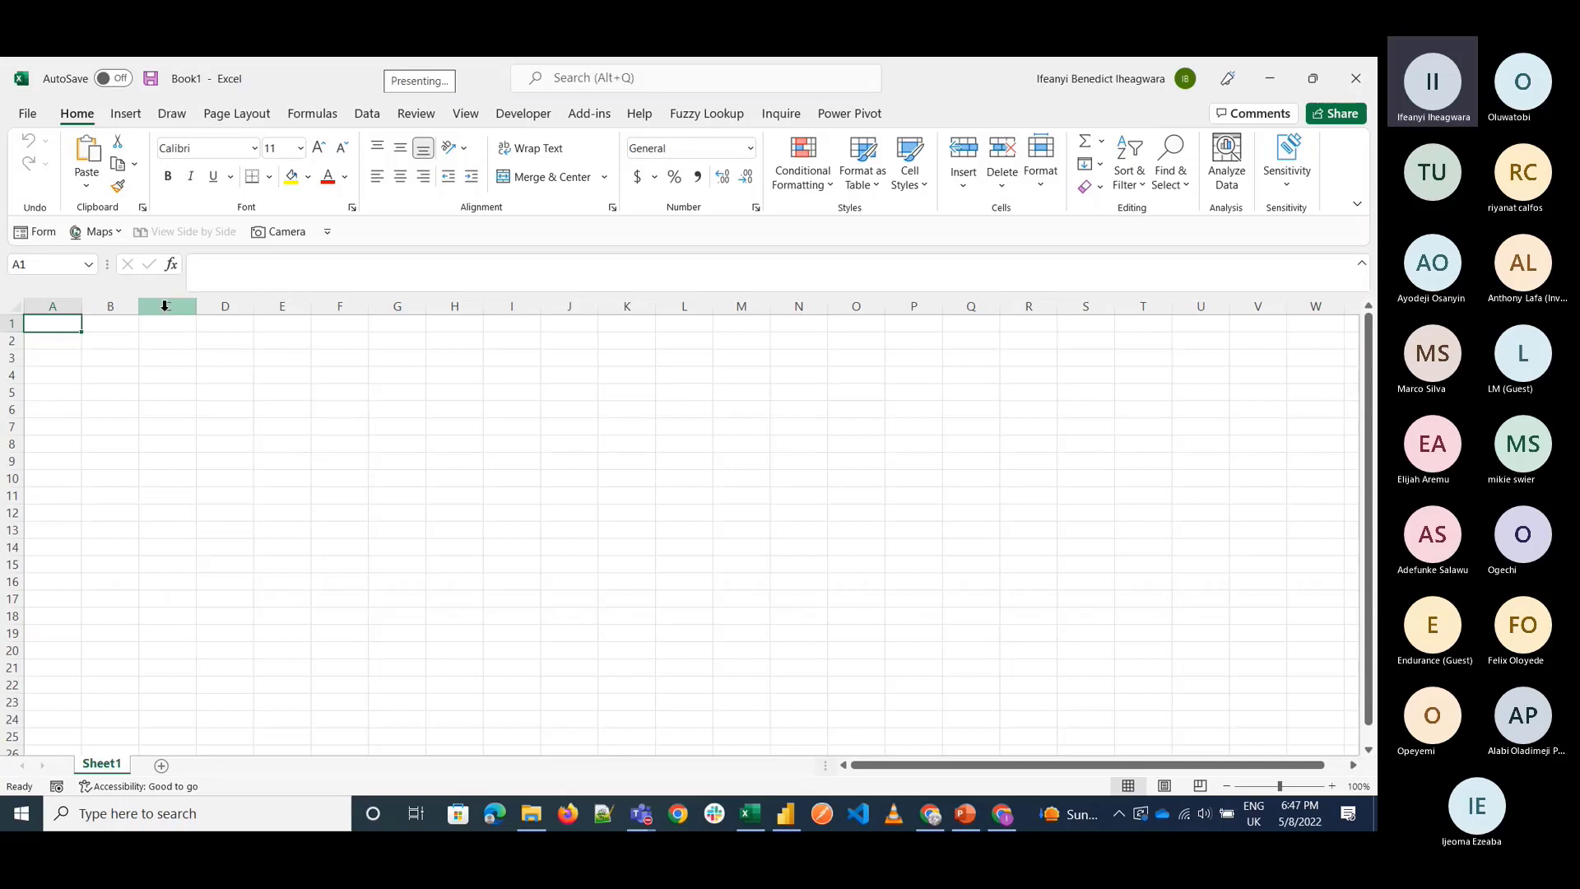
left_click(380, 111)
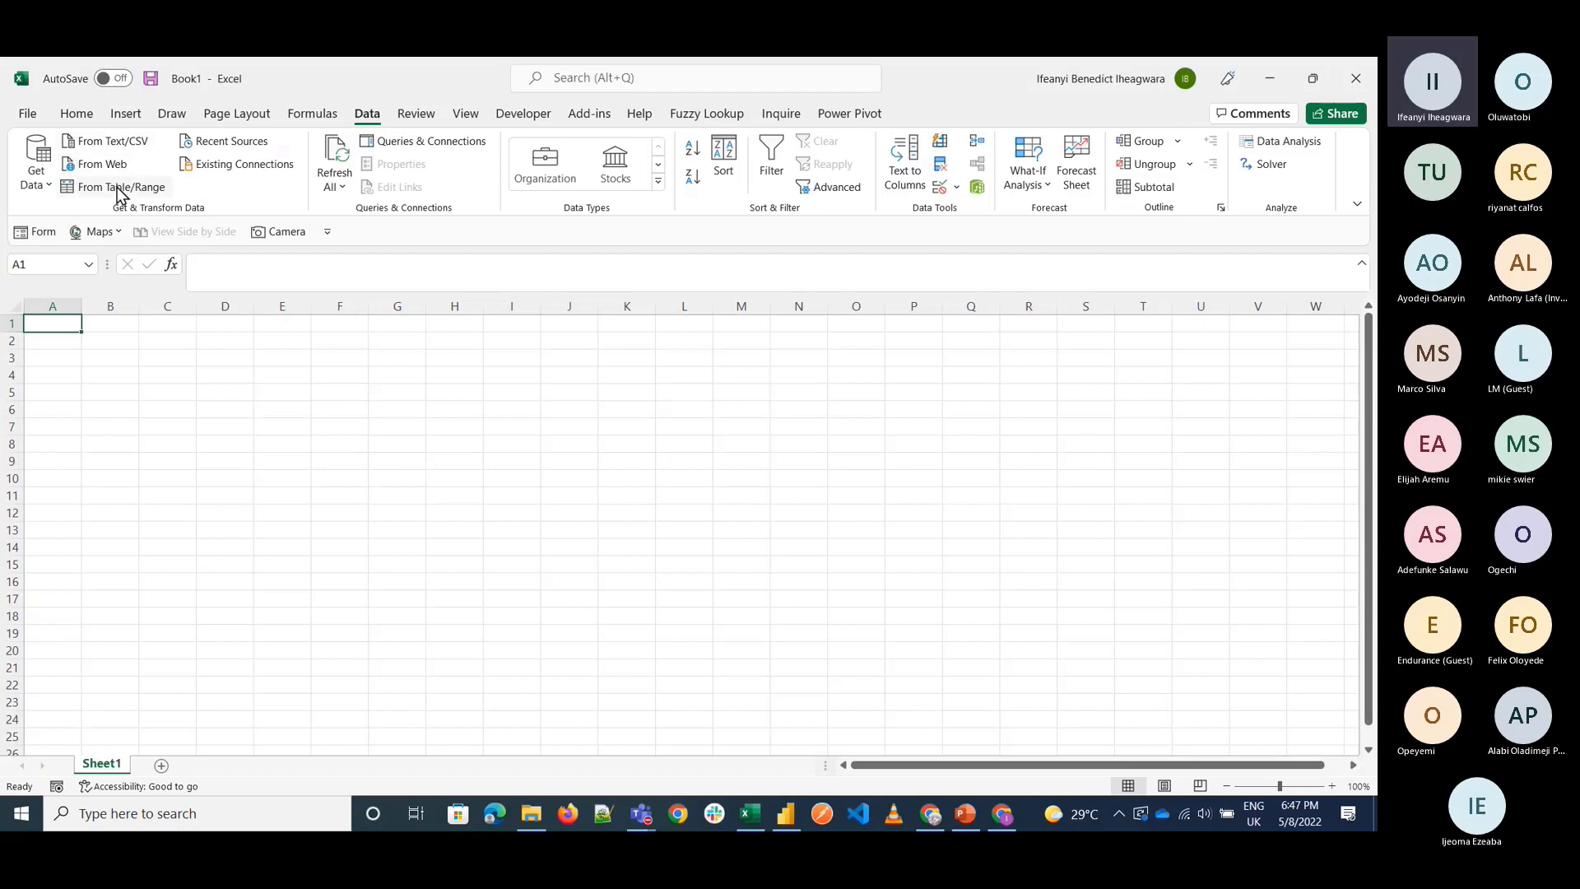
Preview the Dirty 5 and Clean 5 sheets of 5.-Jumbled-up-Customers-Details.xlsx from the Desktop's Power Query folder, and cancel the import.
left_click(48, 186)
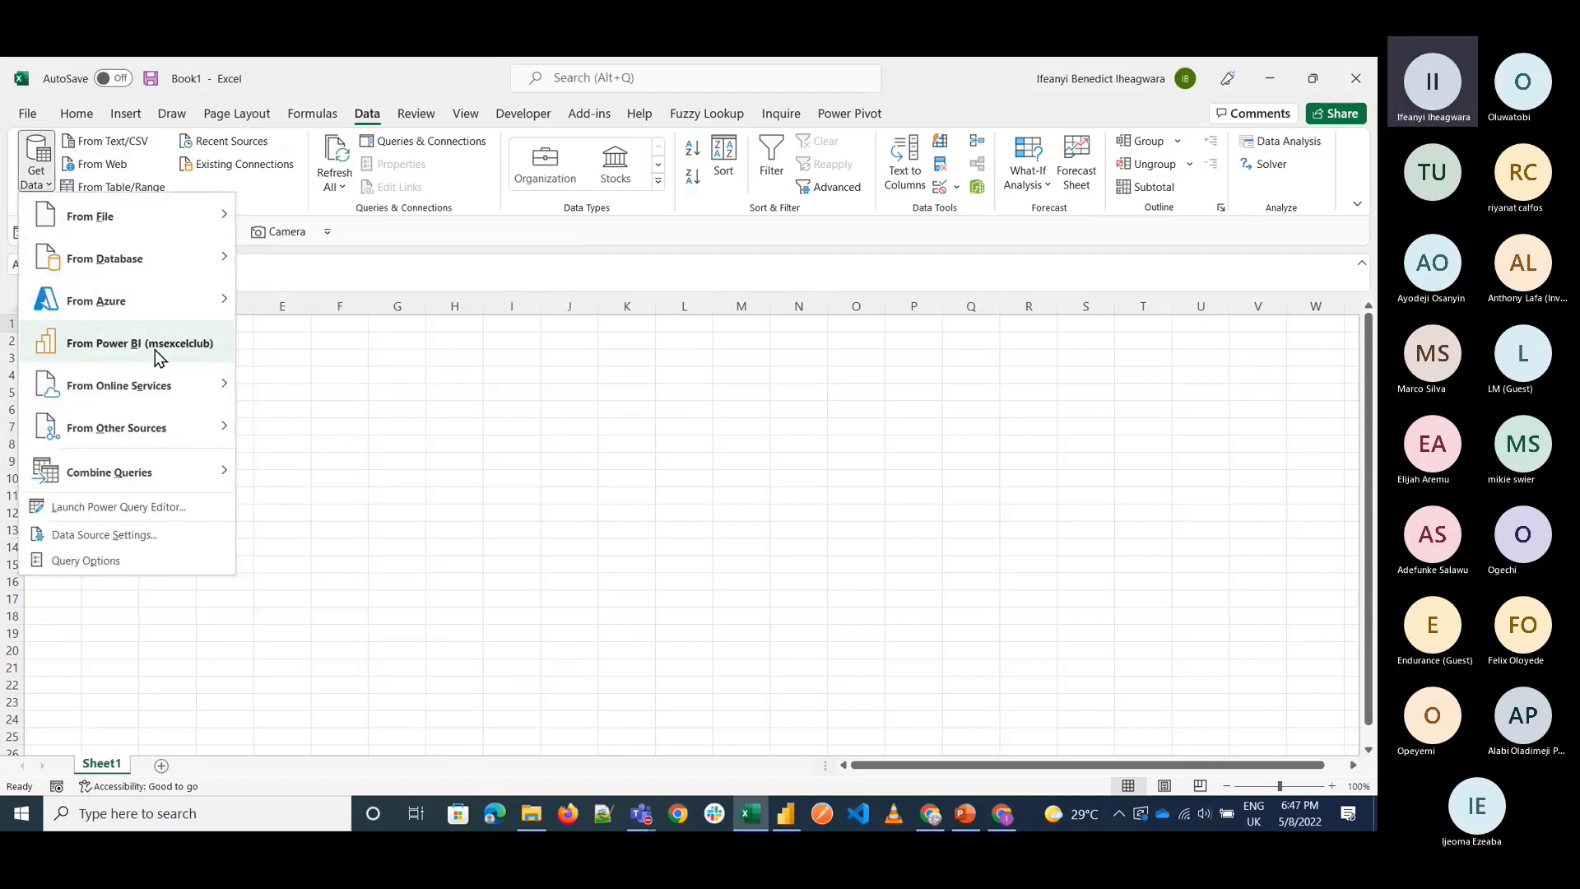
mouse_move(185, 219)
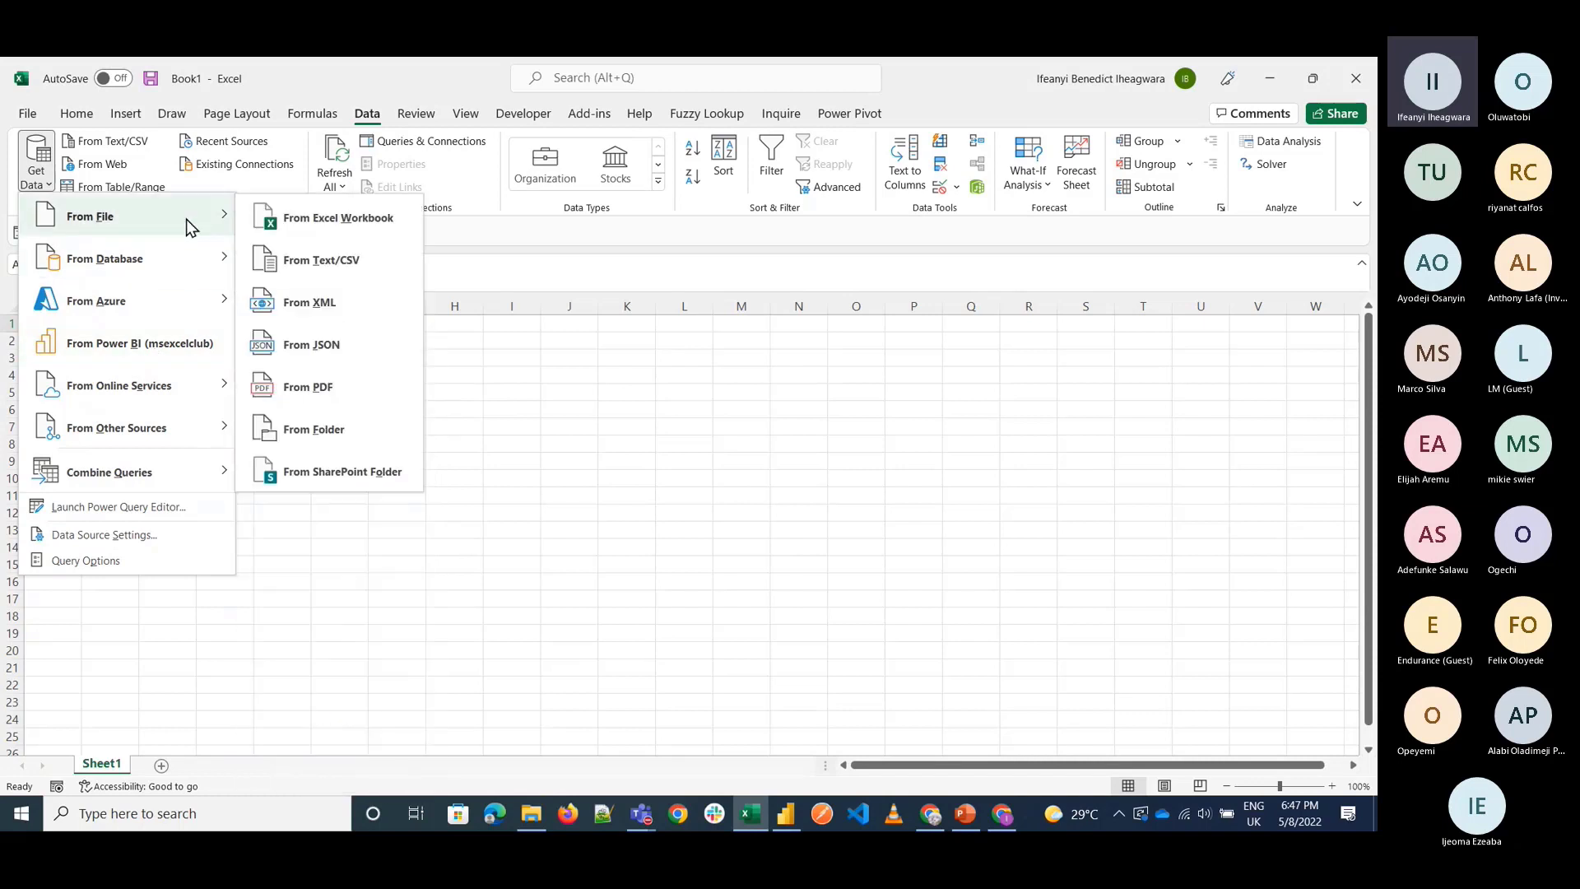
left_click(299, 219)
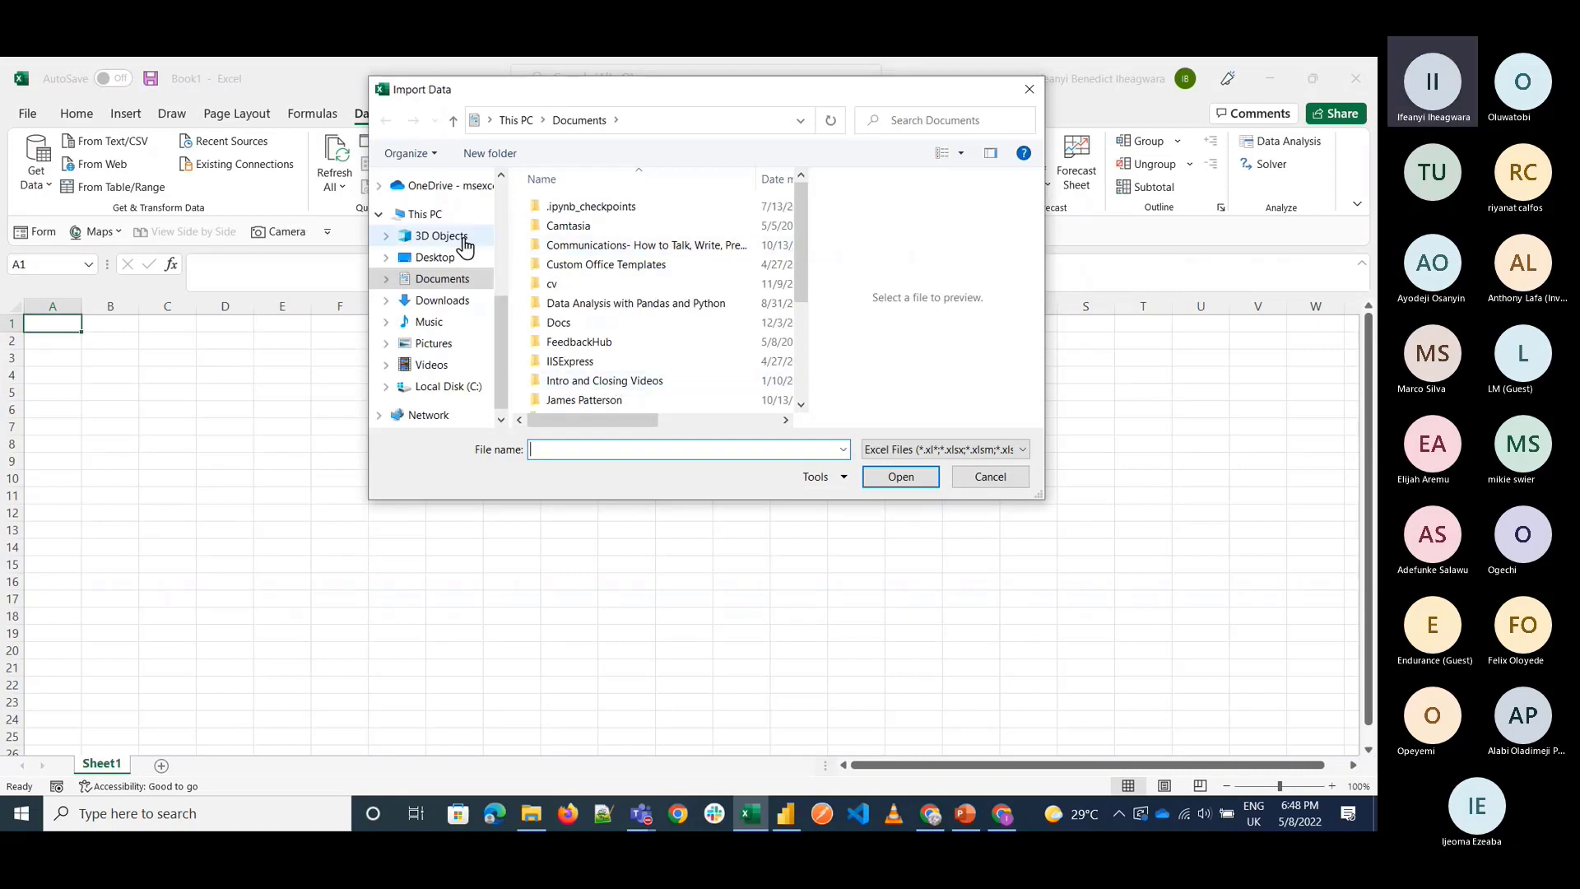
left_click(443, 256)
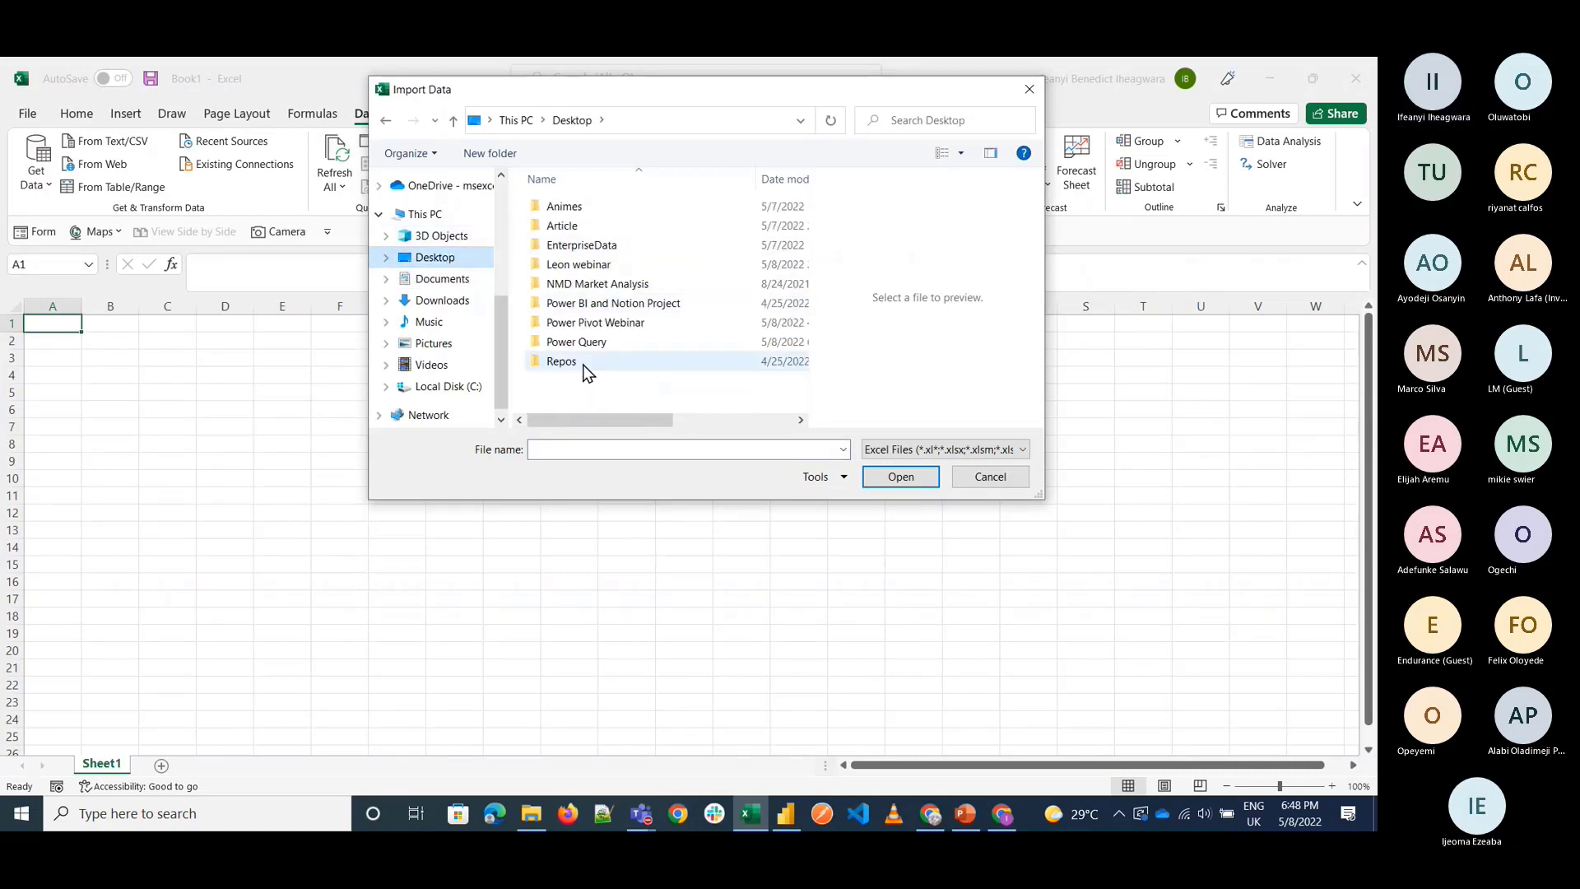
double_click(619, 341)
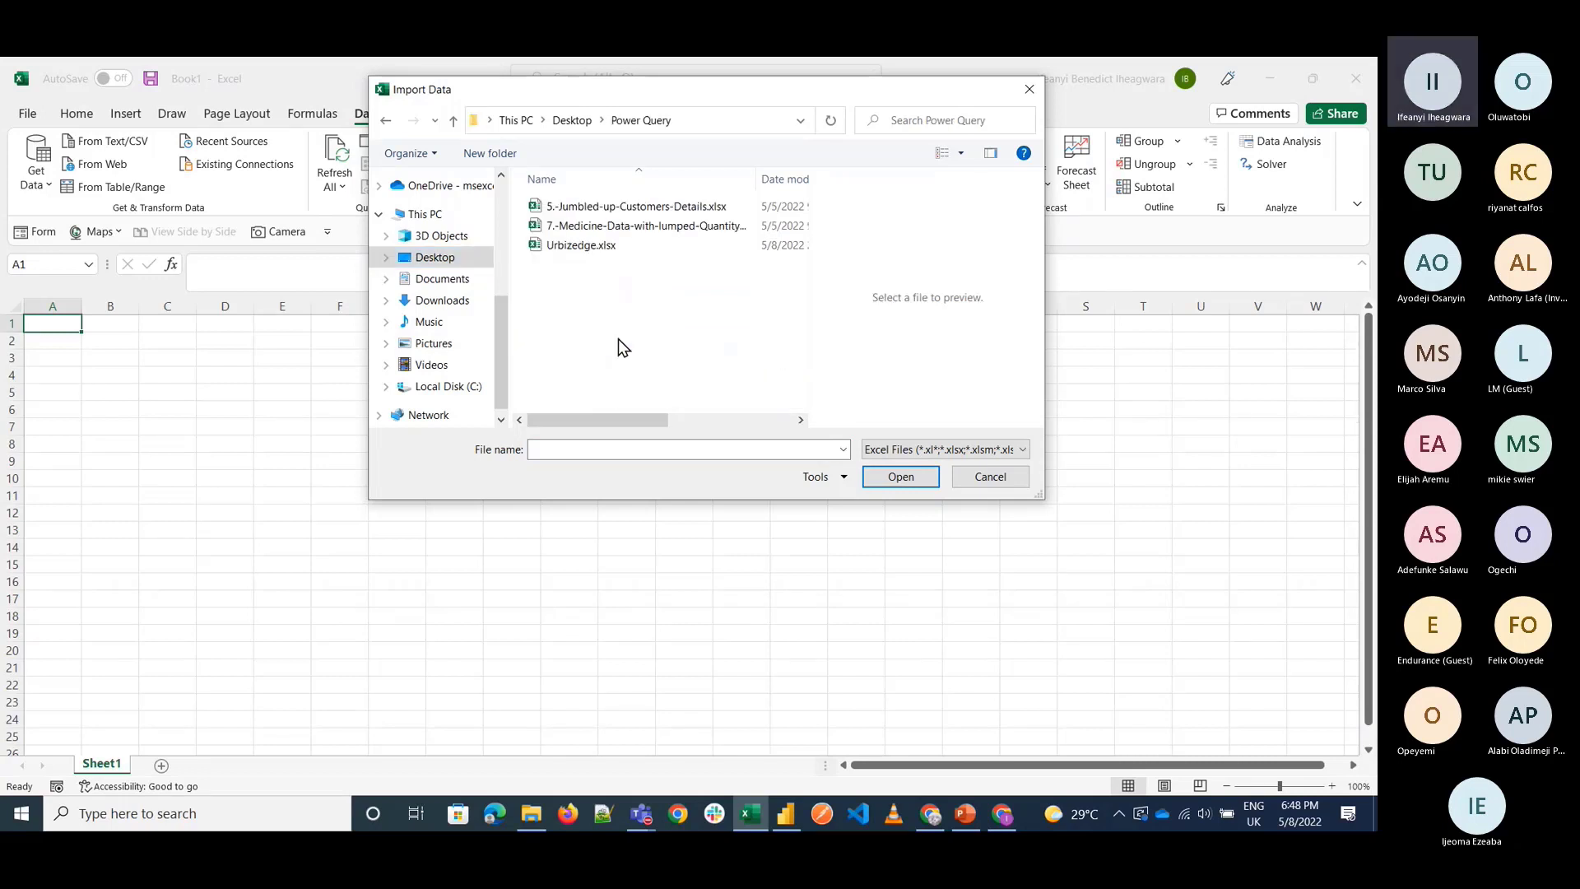
left_click(640, 213)
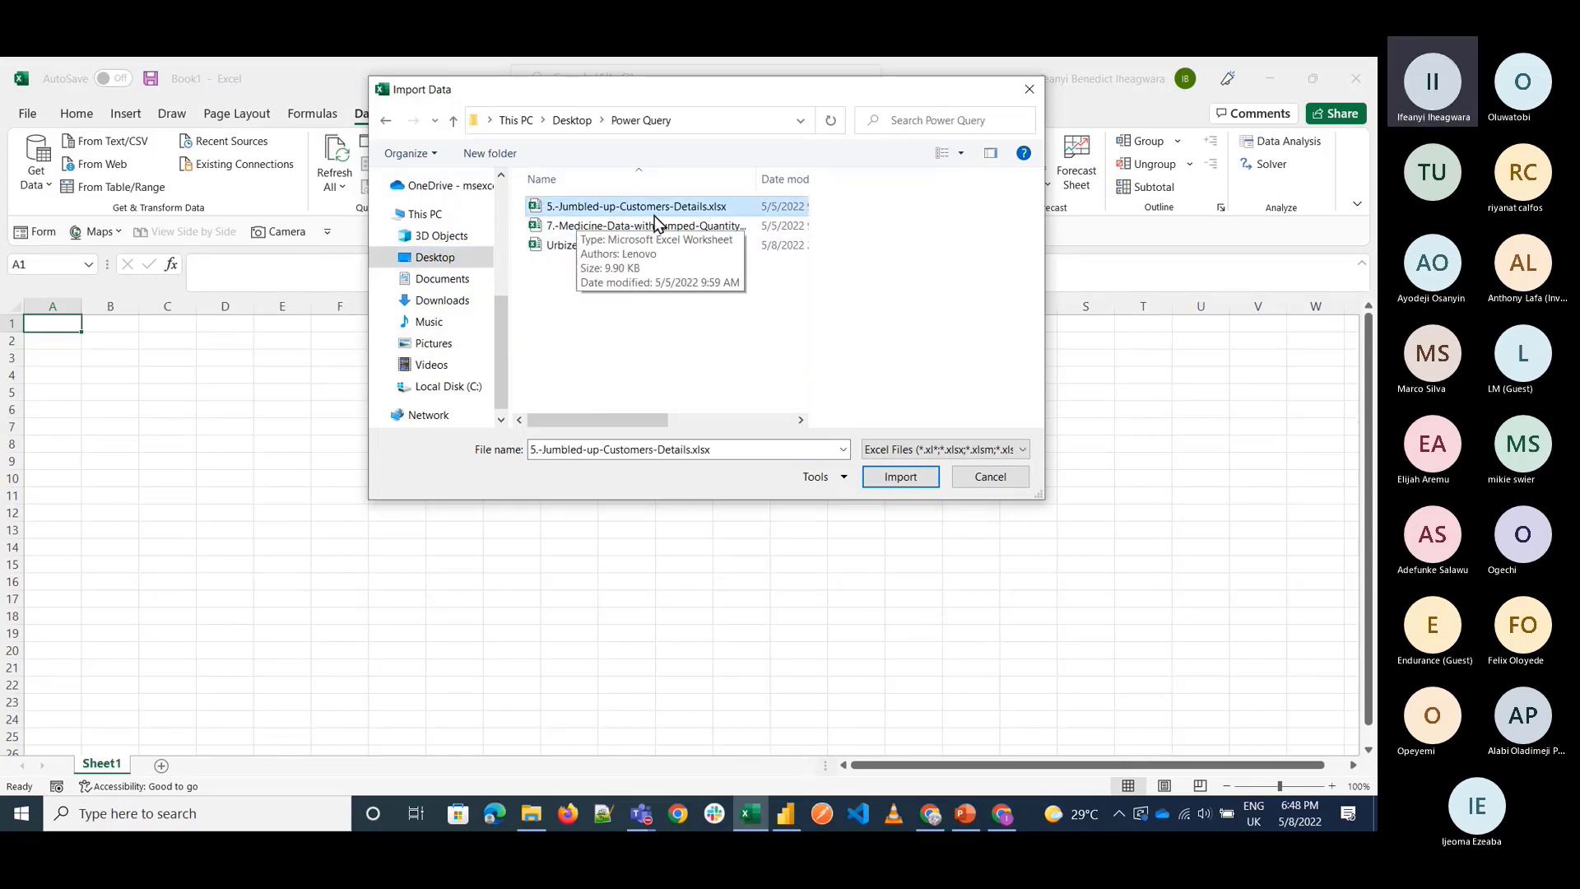
left_click(900, 477)
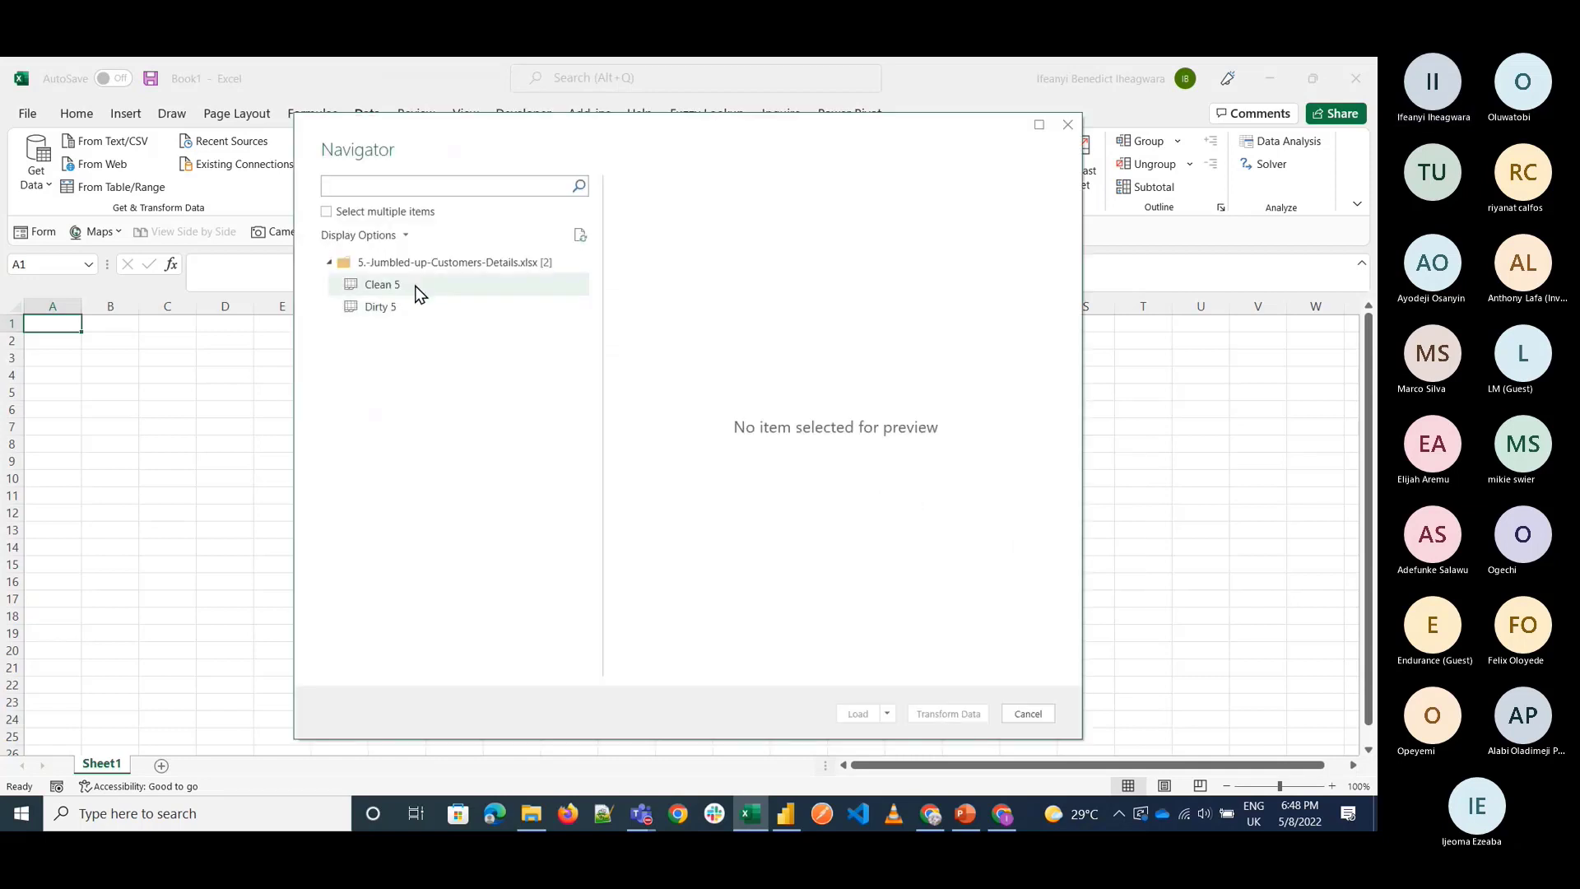
left_click(418, 290)
left_click(423, 315)
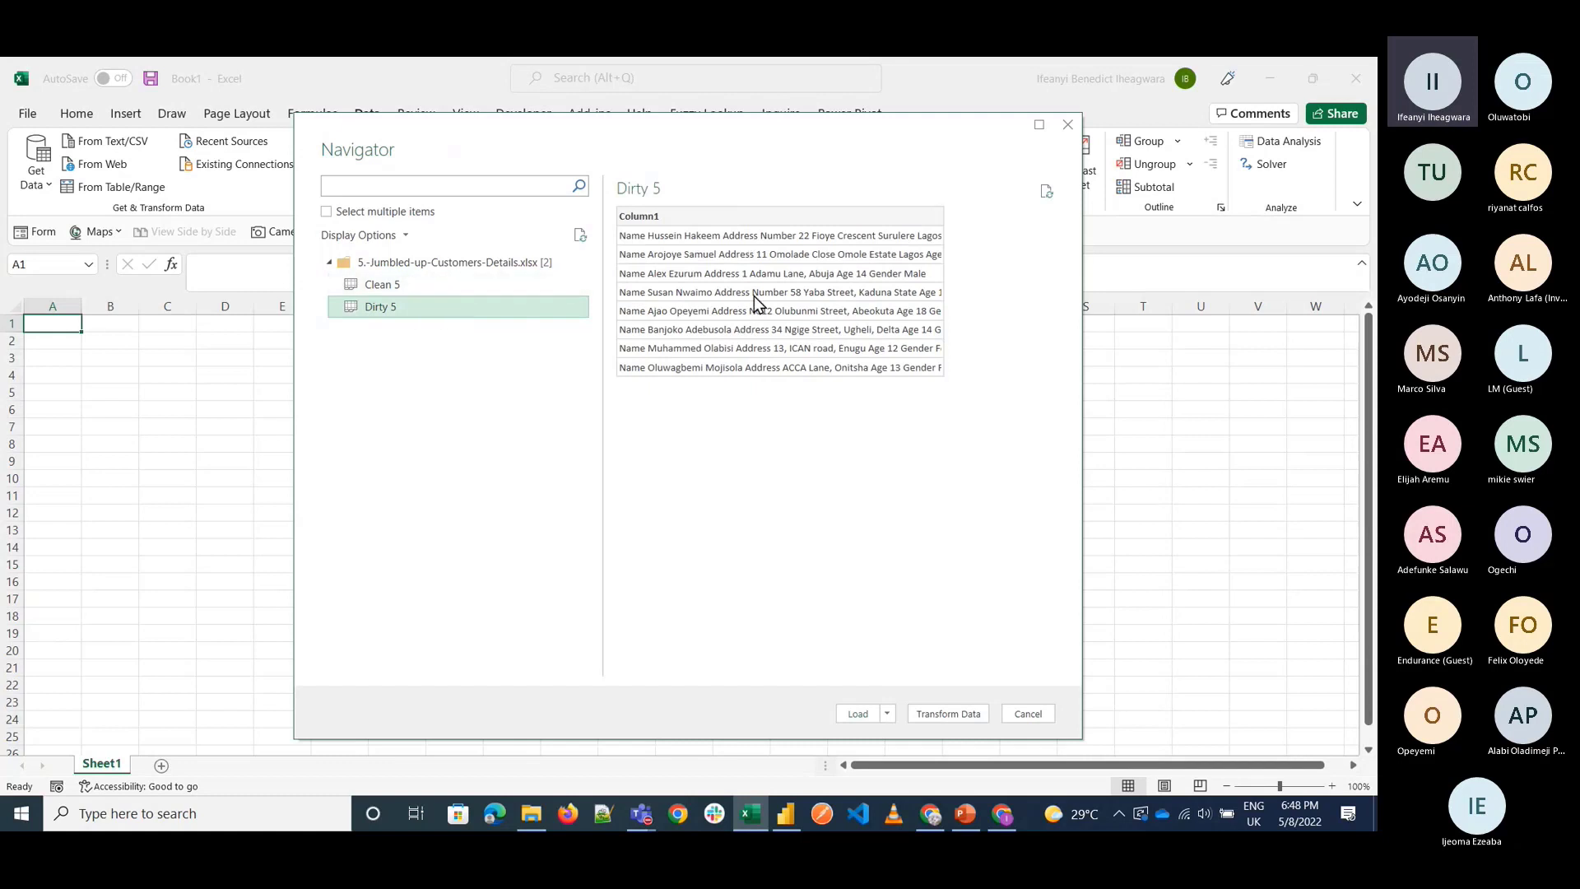
left_click(418, 293)
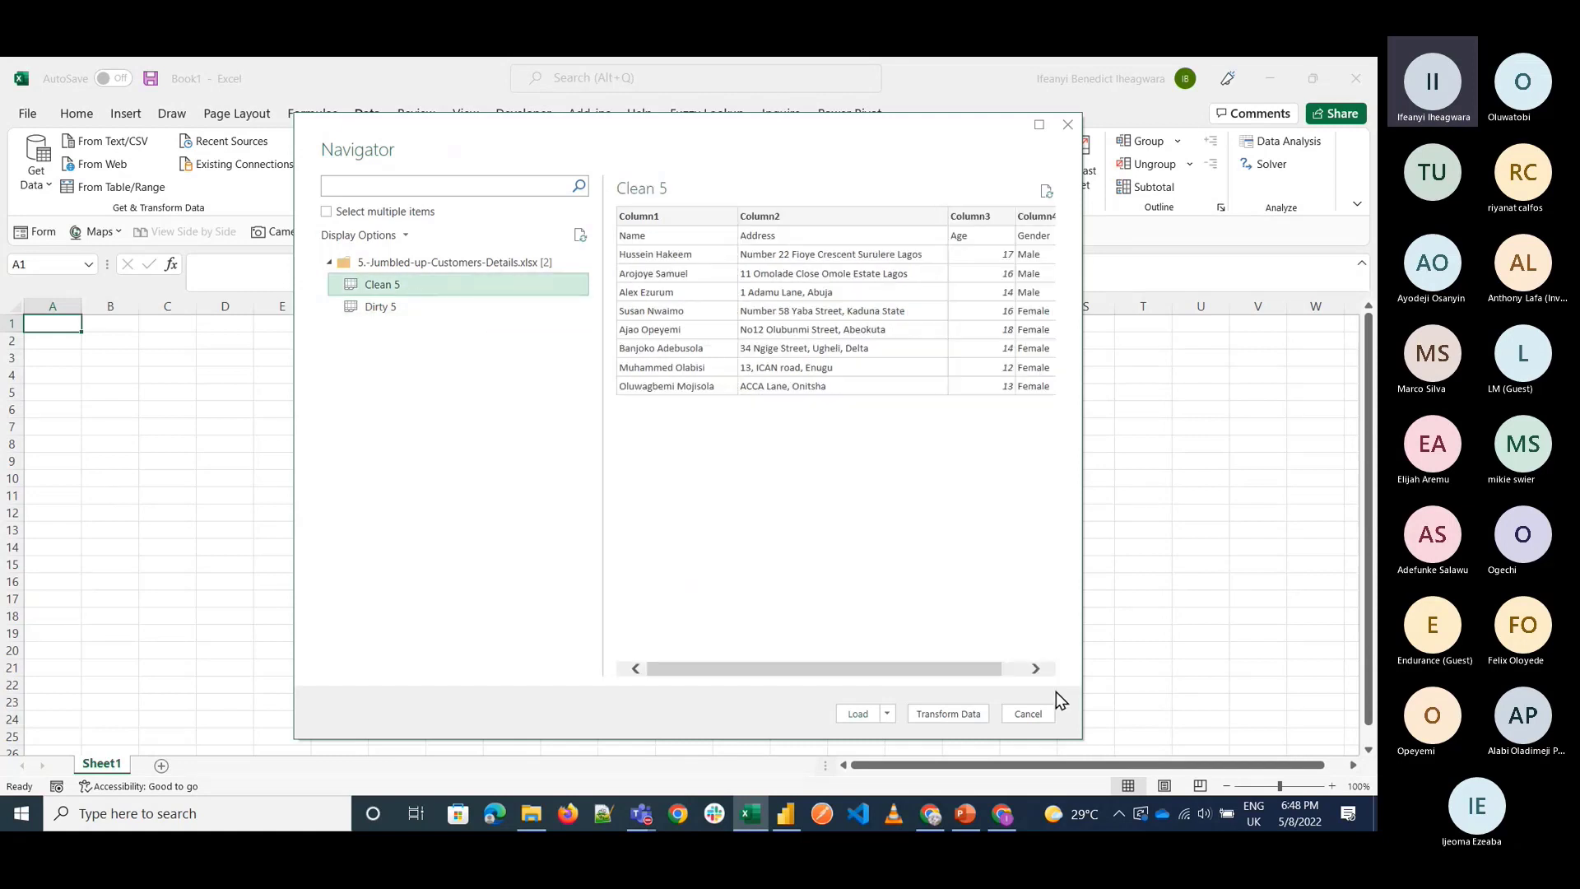
left_click(1035, 713)
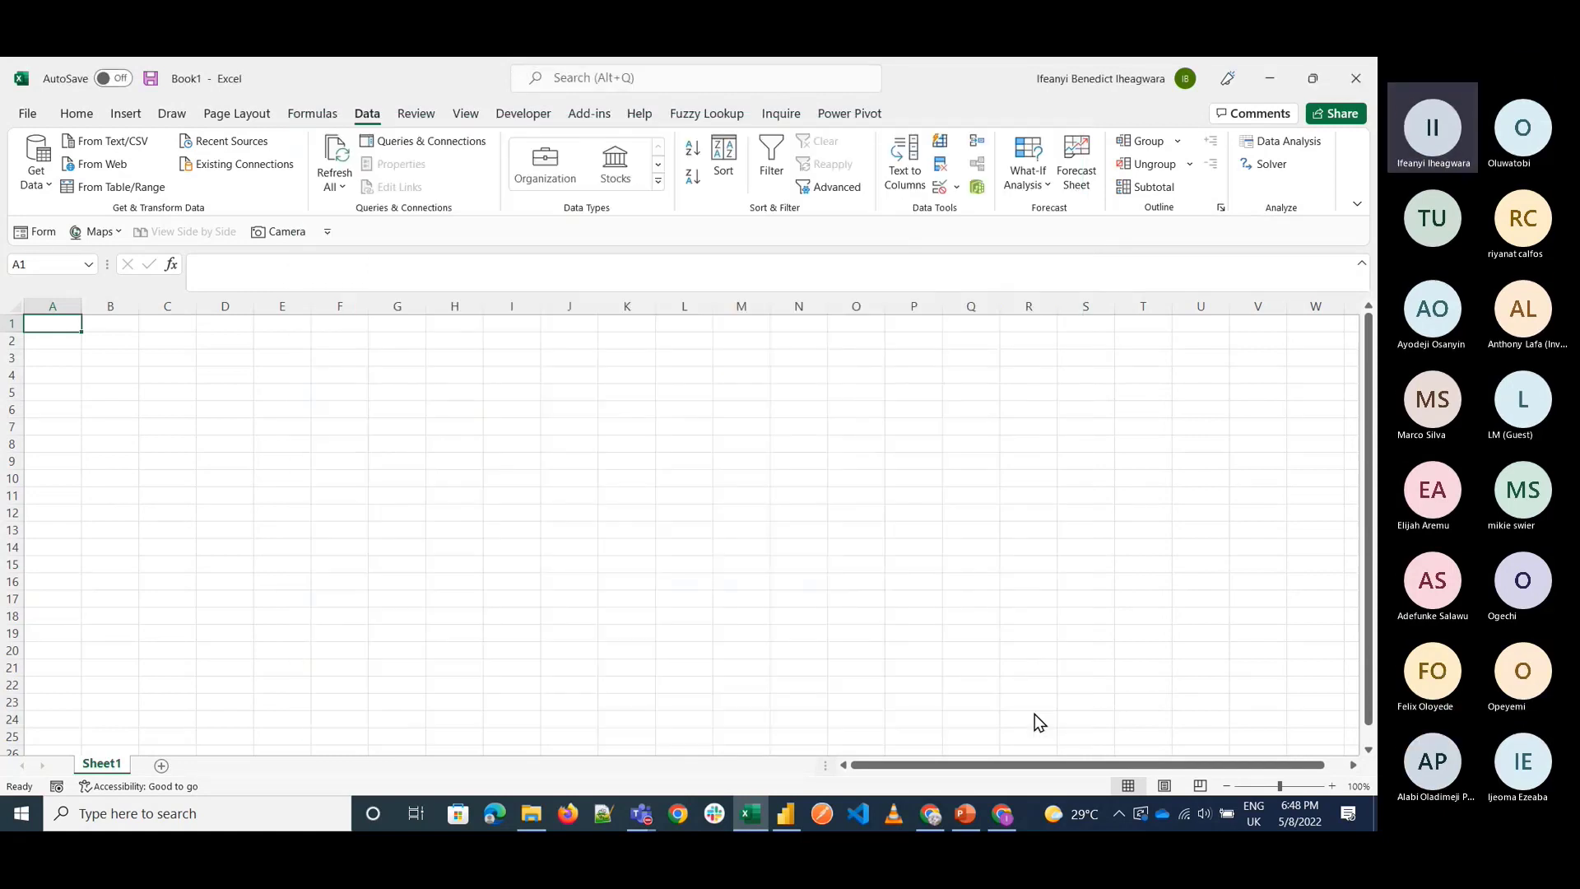
Launch the Power Query Editor and import the Dirty 5 sheet of 5.-Jumbled-up-Customers-Details.xlsx as a new Excel Workbook source.
left_click(43, 186)
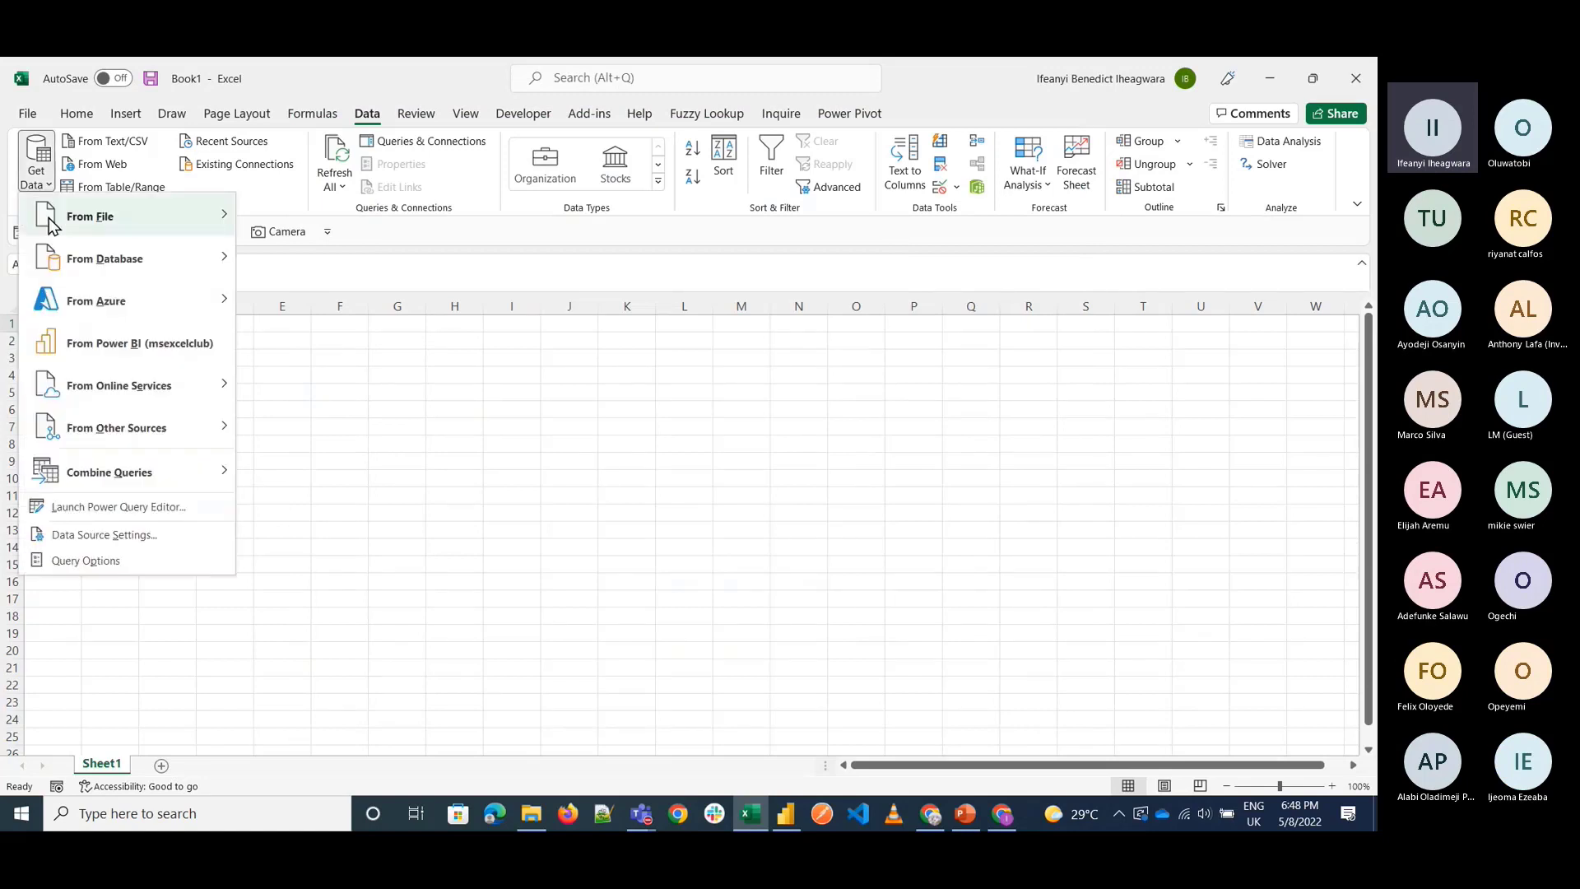
left_click(109, 512)
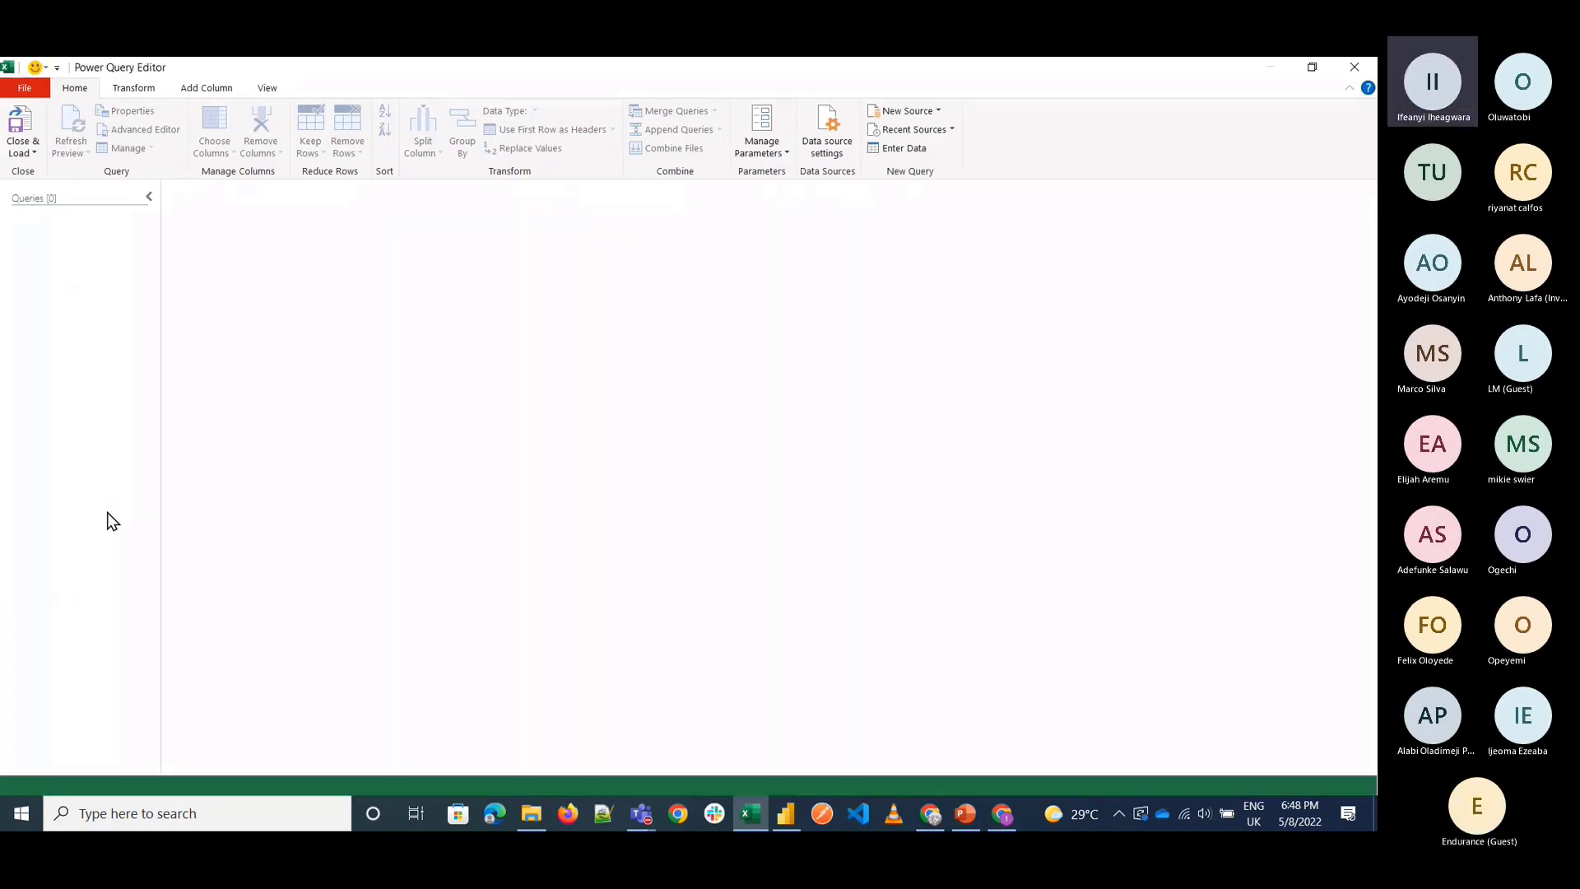
left_click(927, 114)
mouse_move(932, 134)
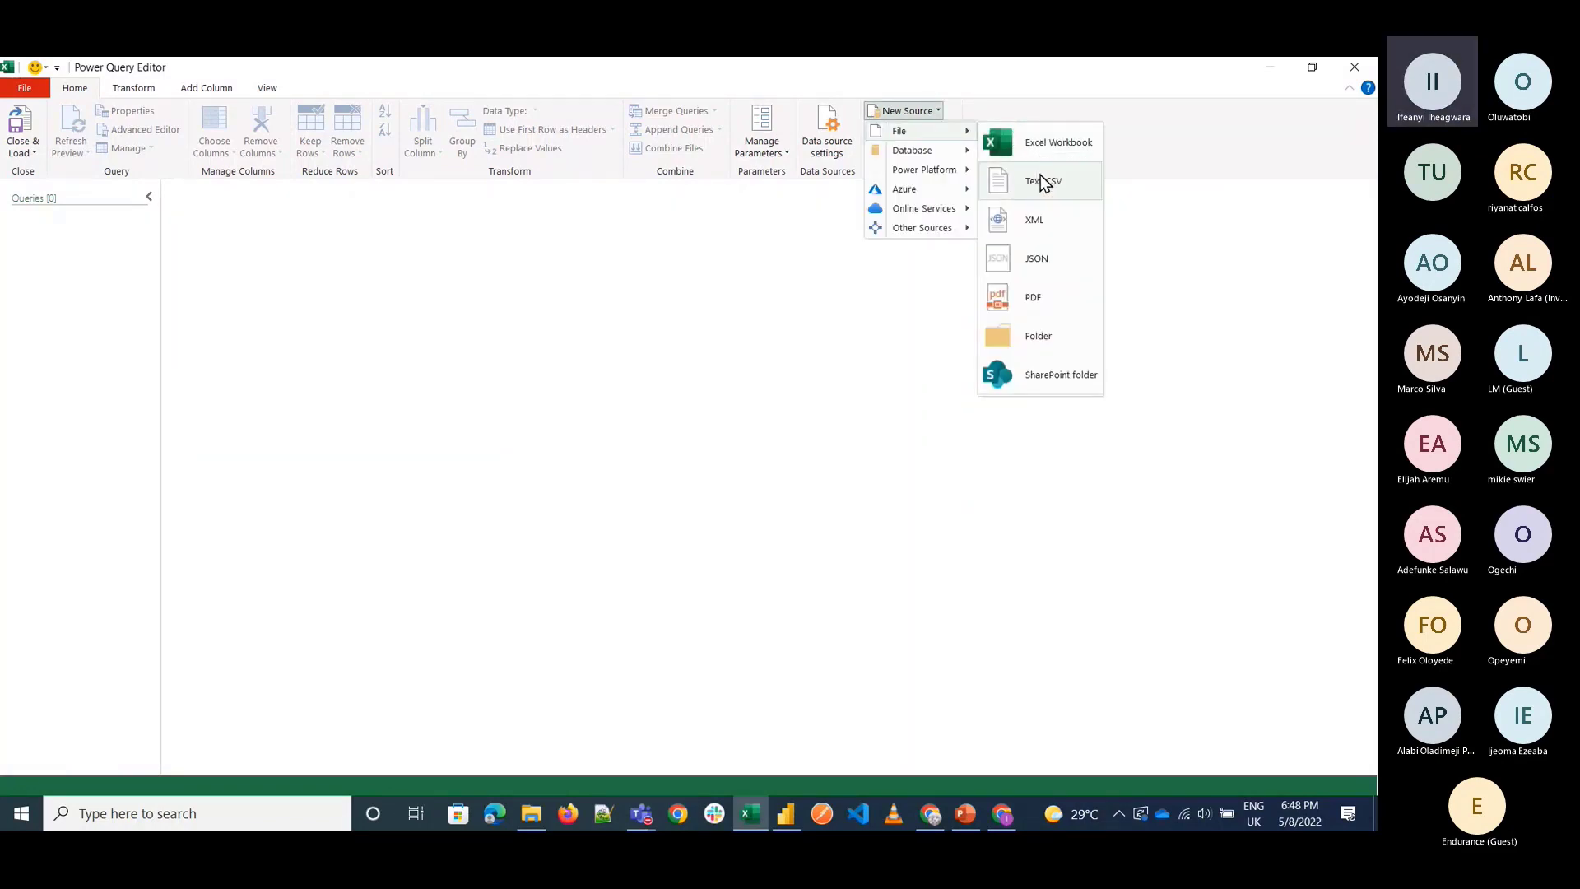
left_click(1059, 156)
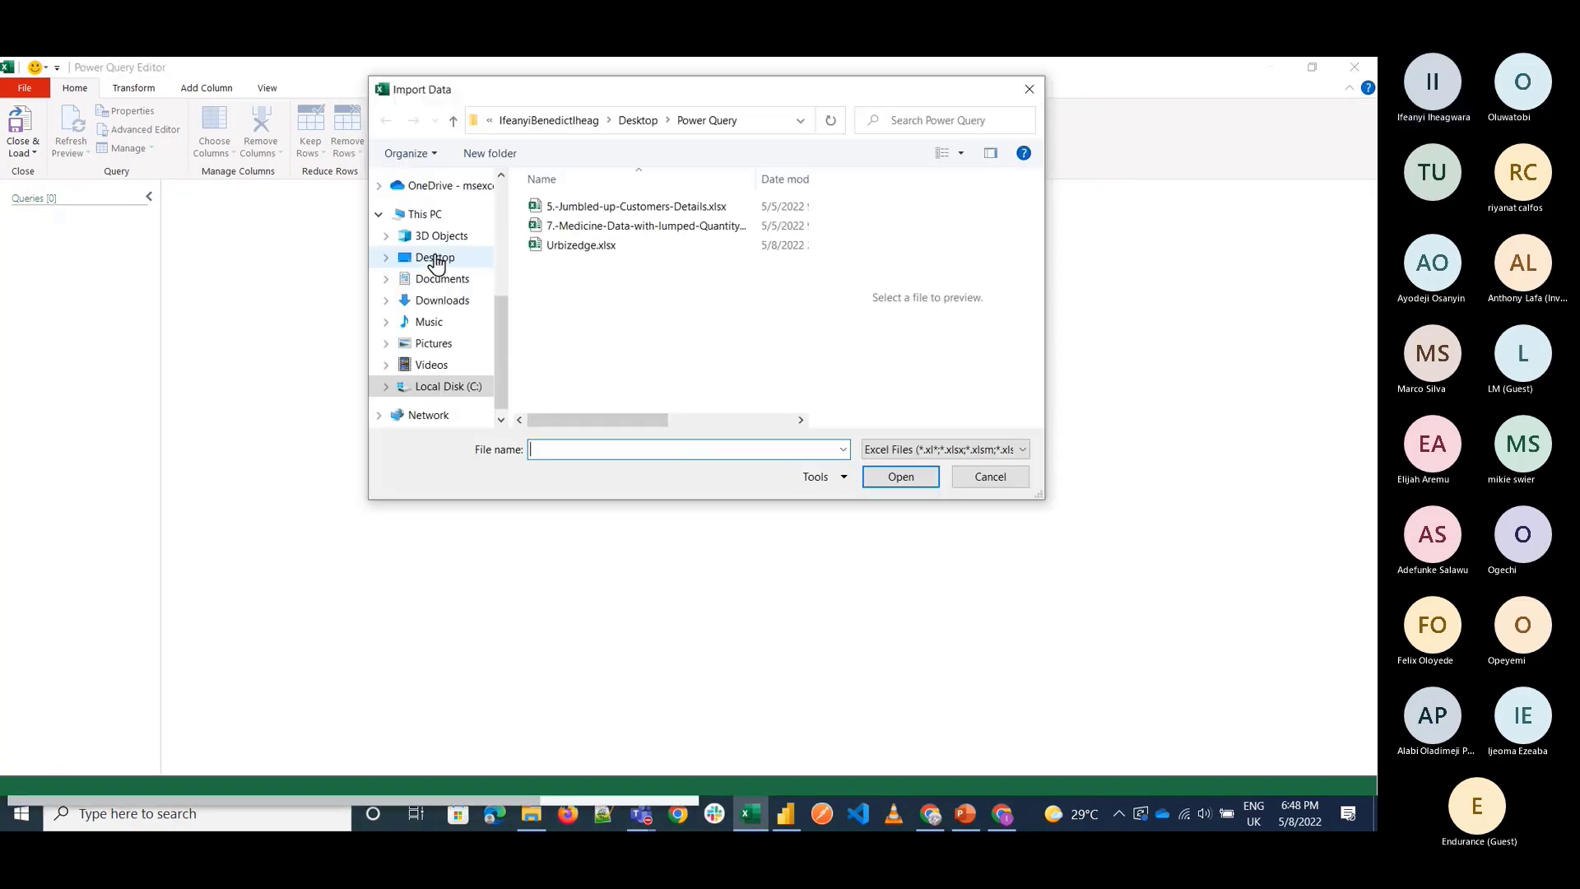
left_click(643, 206)
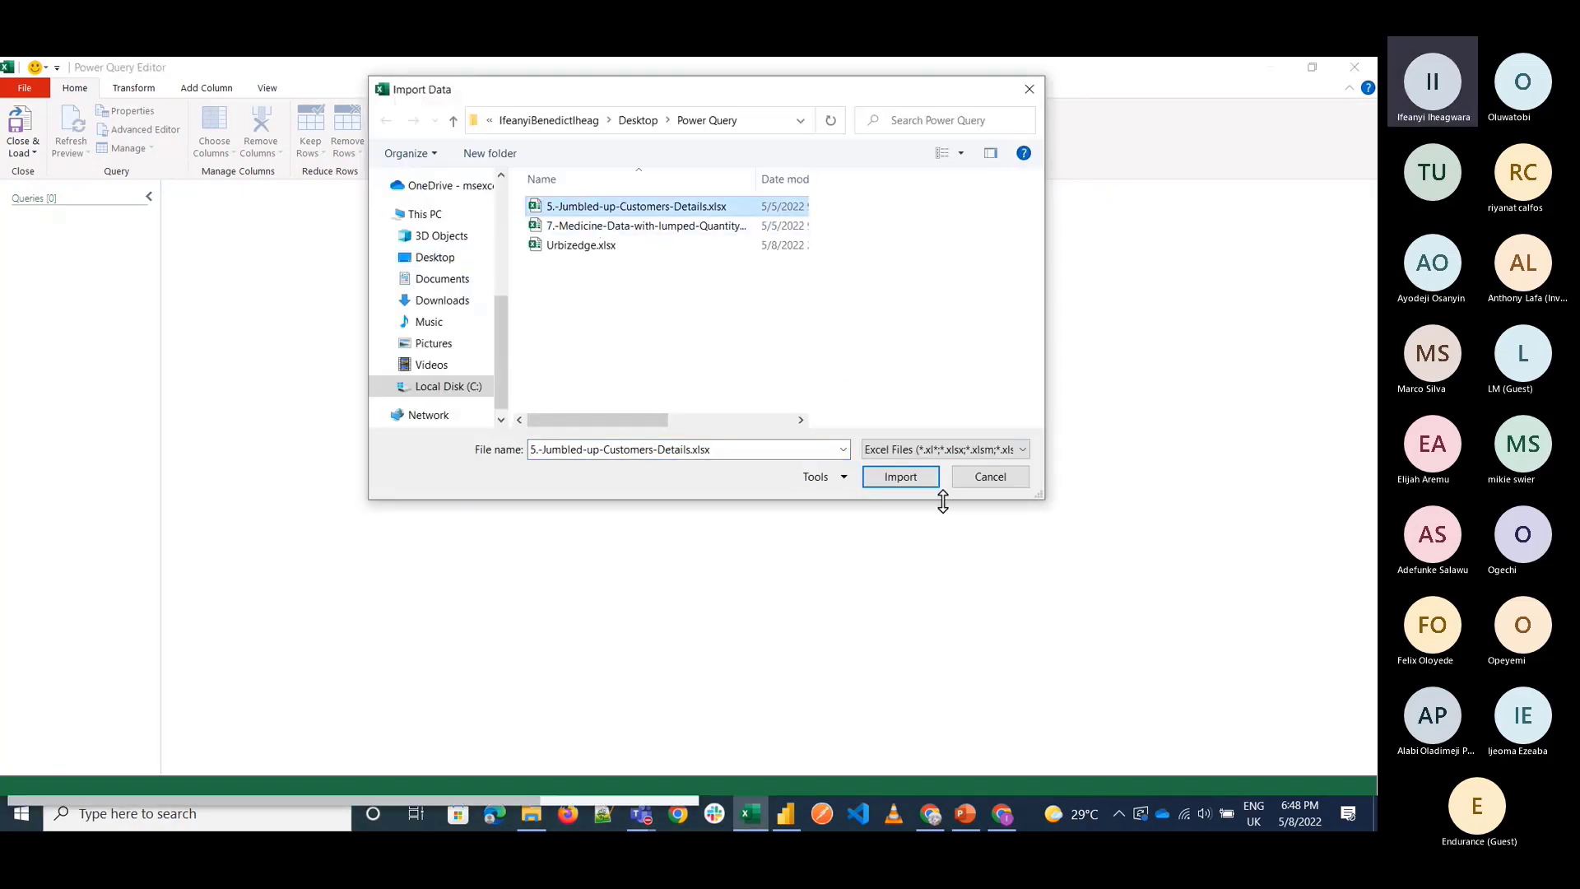
left_click(907, 481)
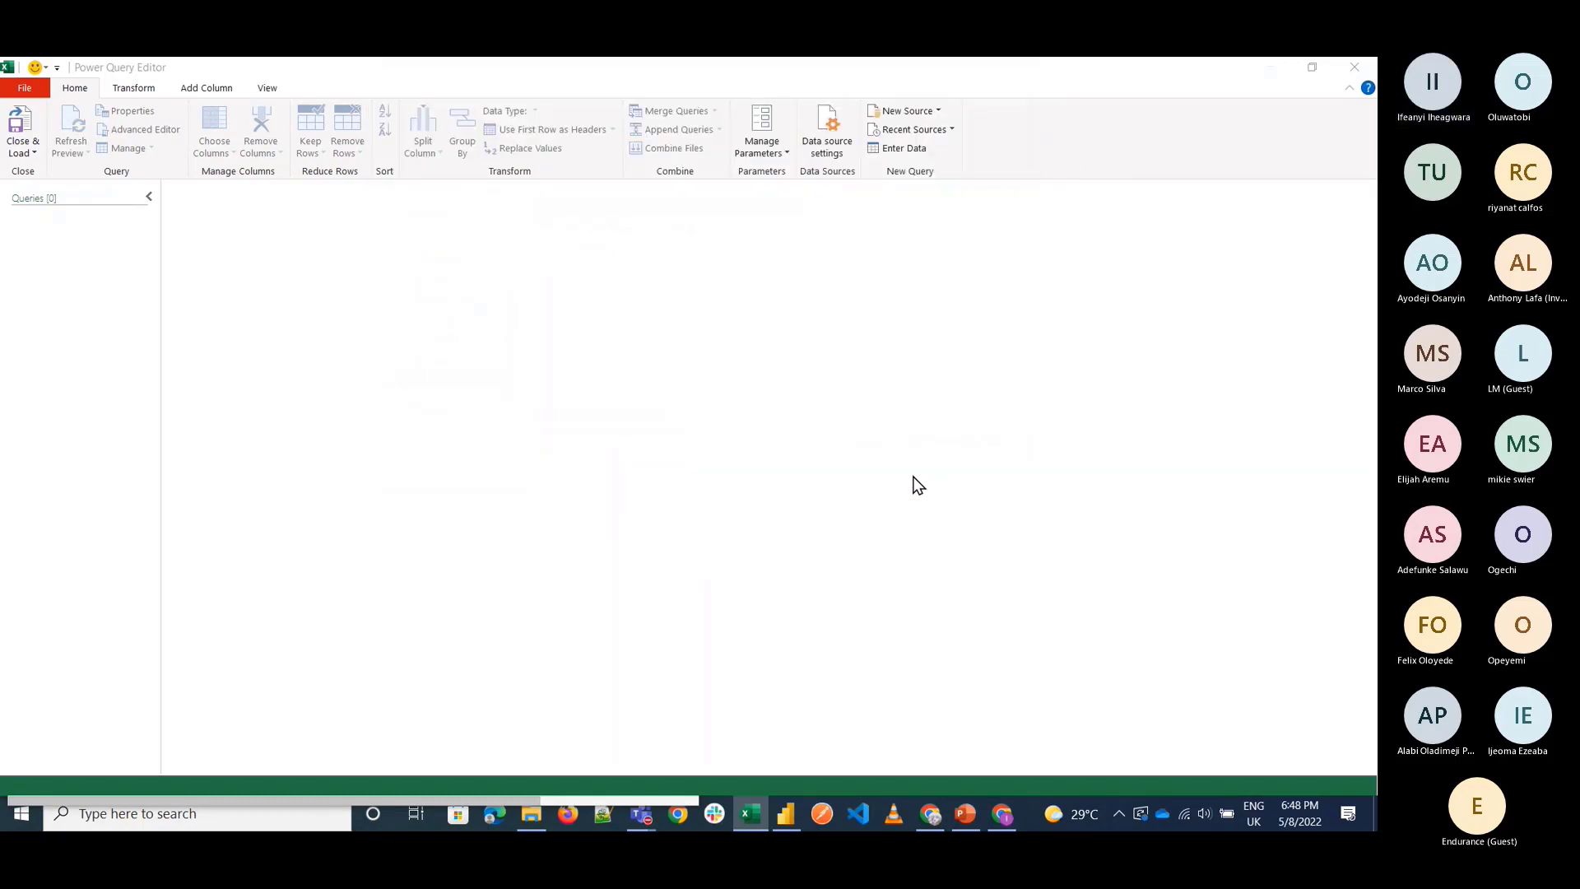
left_click(381, 313)
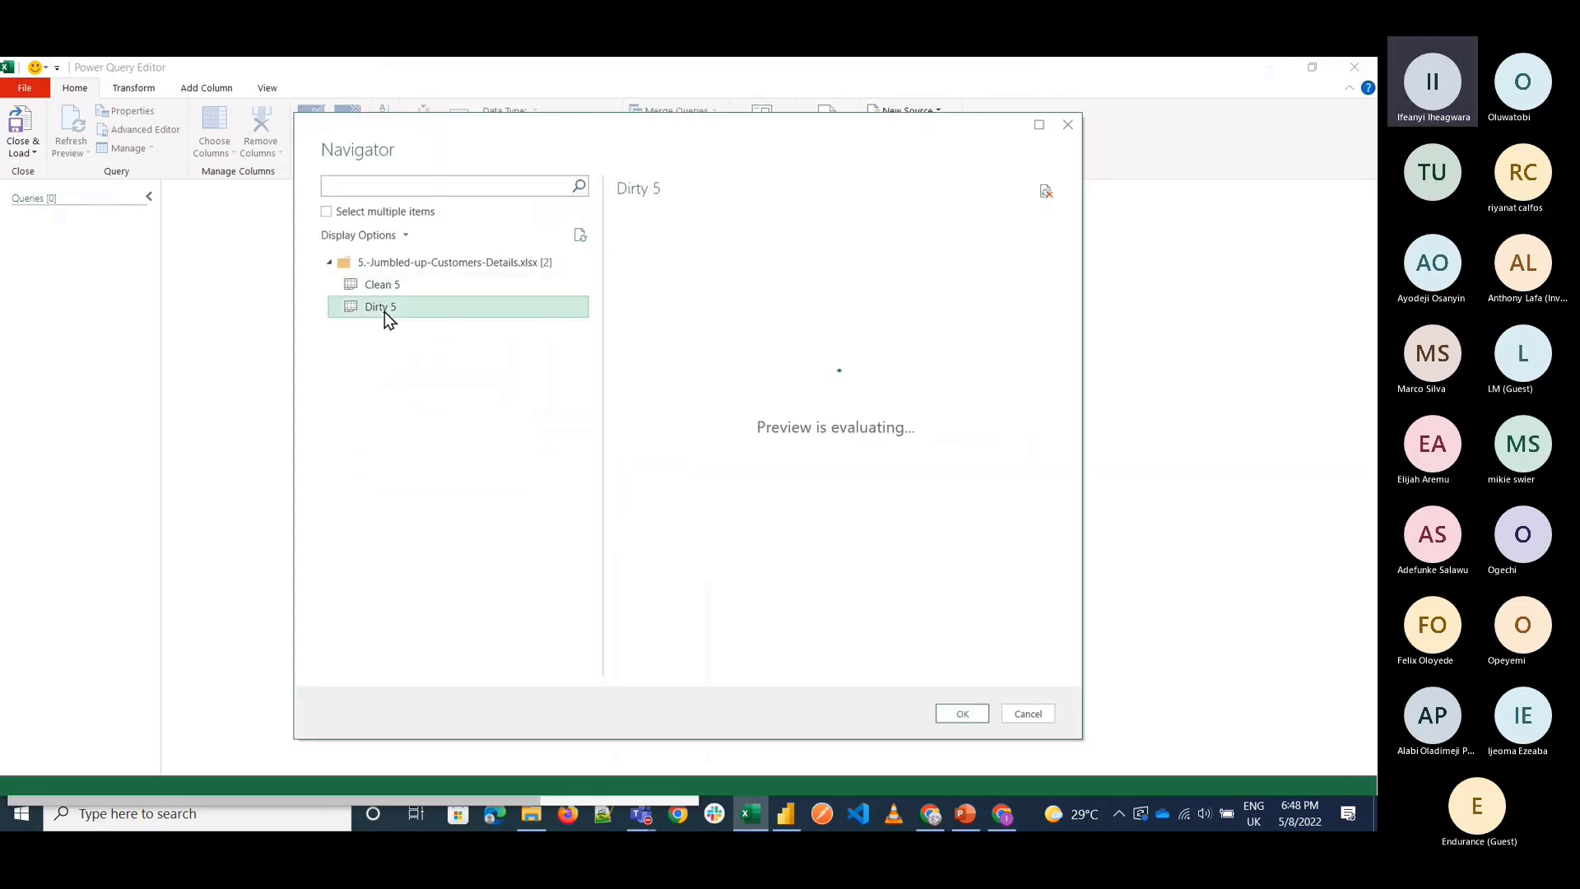
left_click(962, 713)
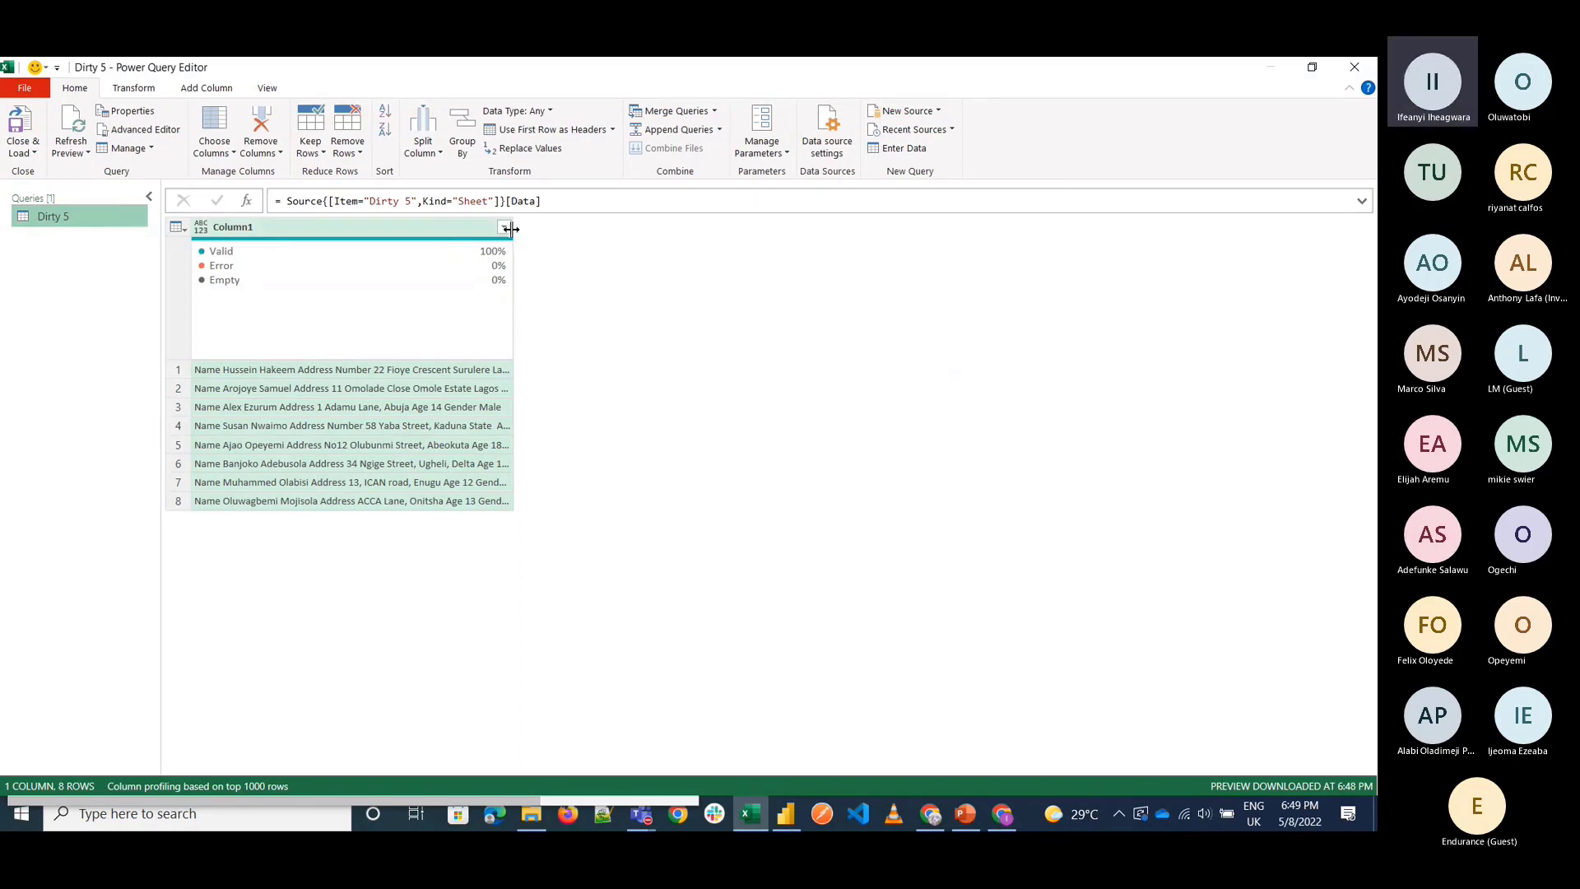
Widen Column1 to show its full text and split it by the Space delimiter at each occurrence.
left_click_drag(511, 227, 826, 227)
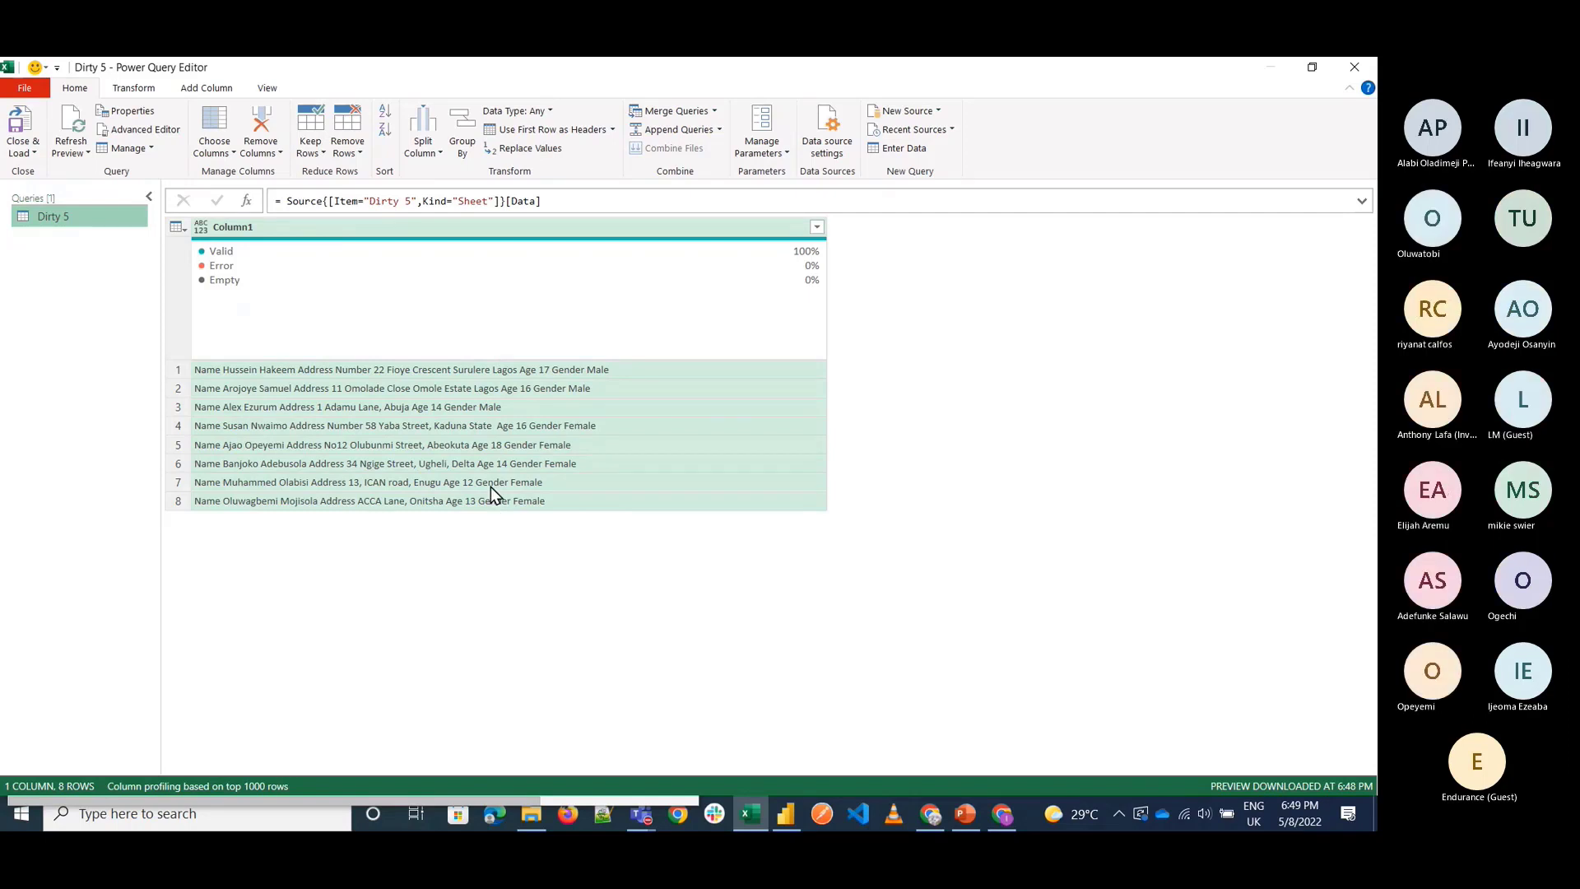
left_click(435, 154)
left_click(475, 175)
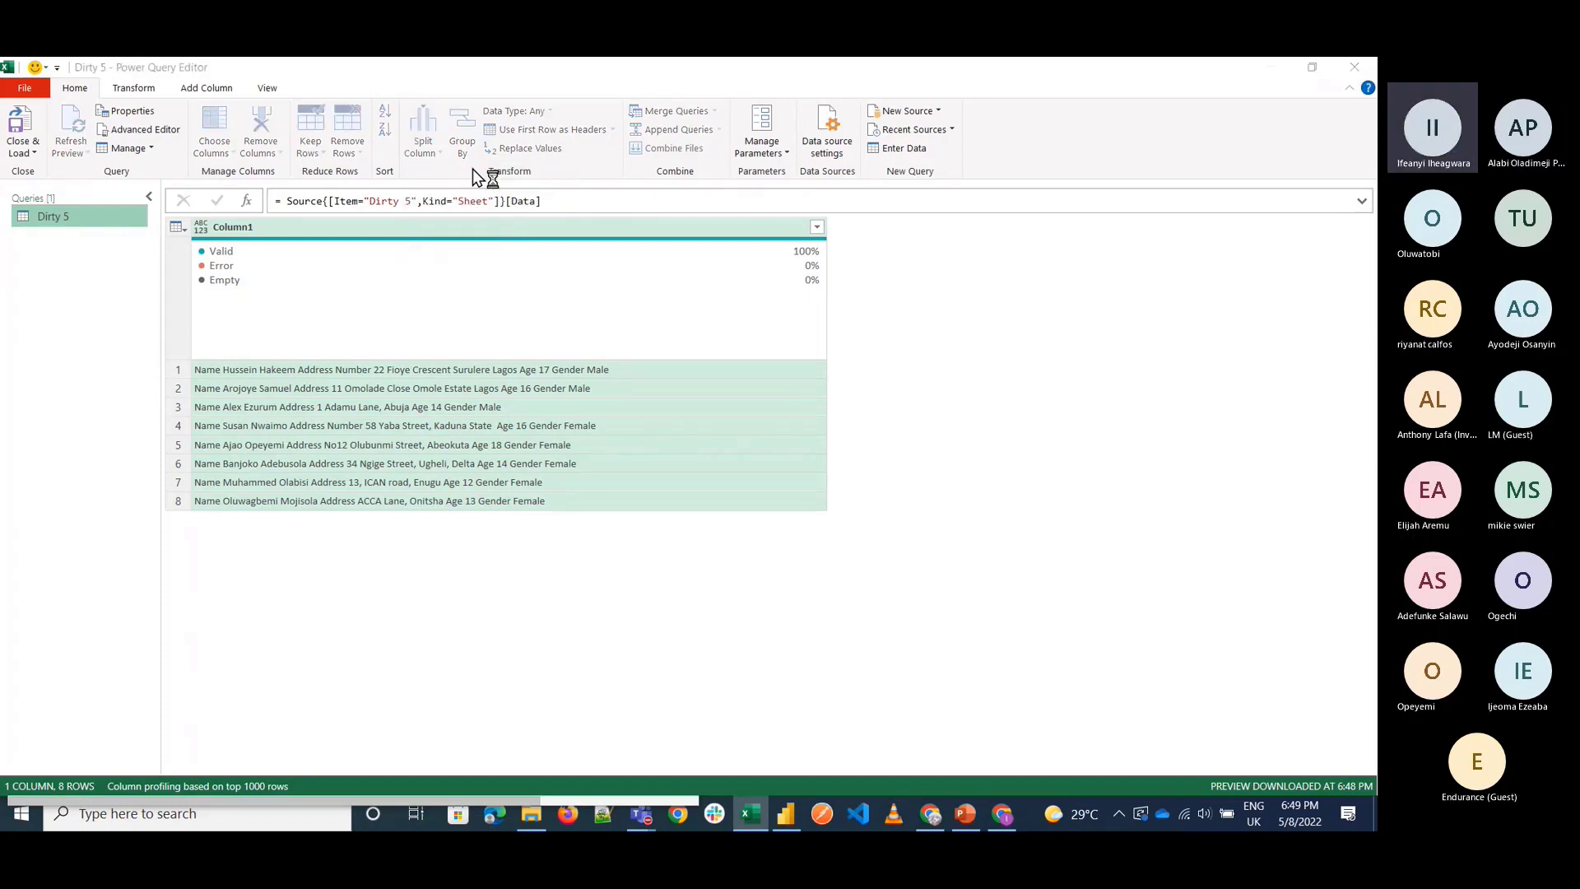
left_click(490, 334)
left_click(472, 428)
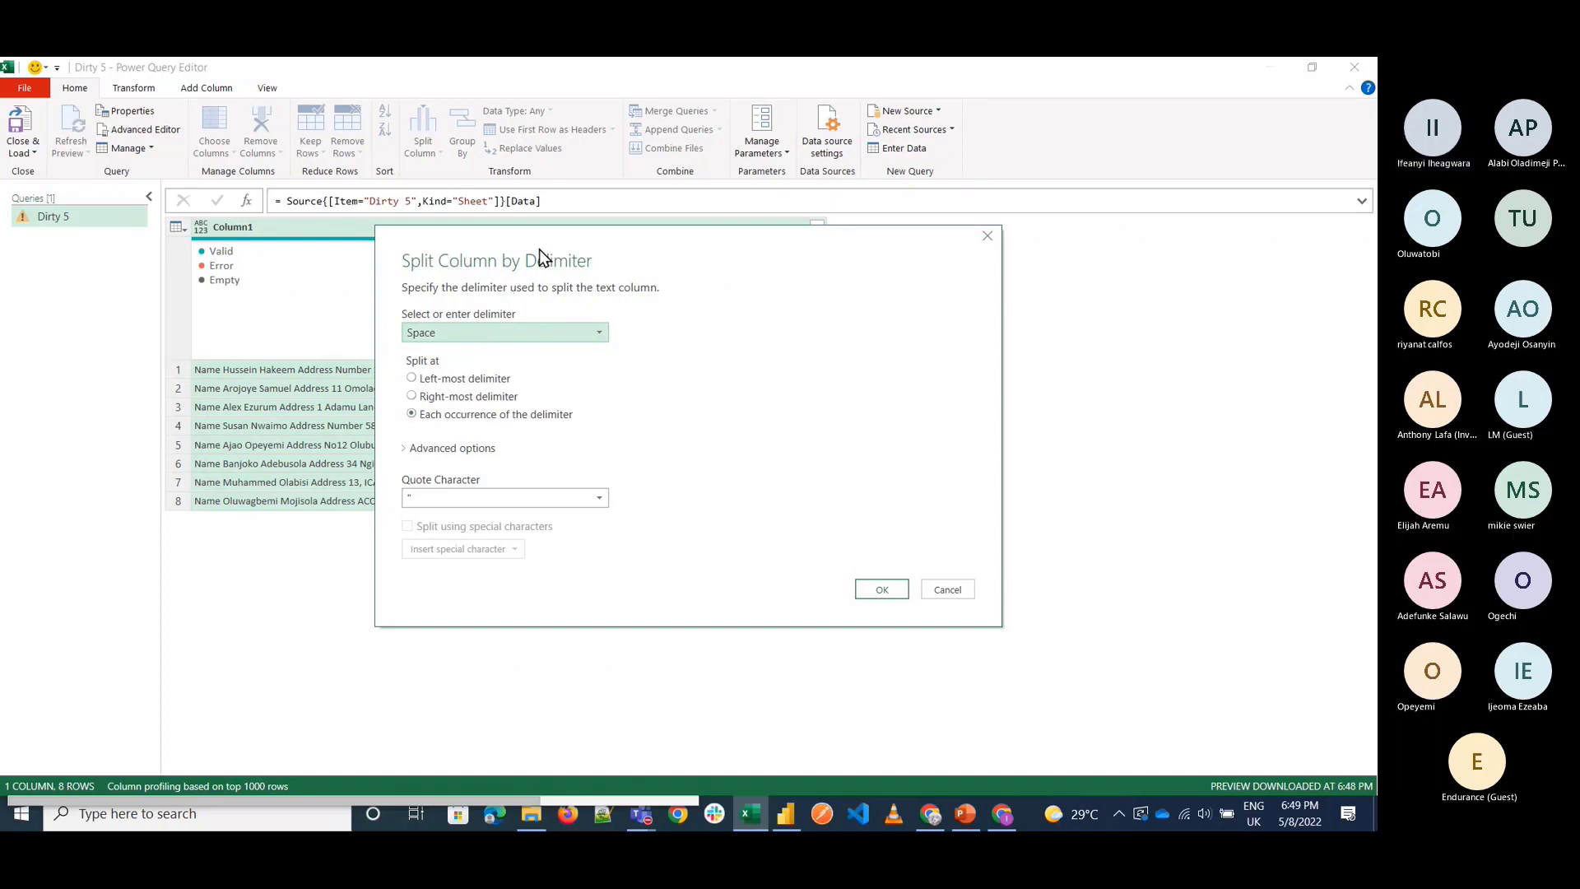
left_click(881, 589)
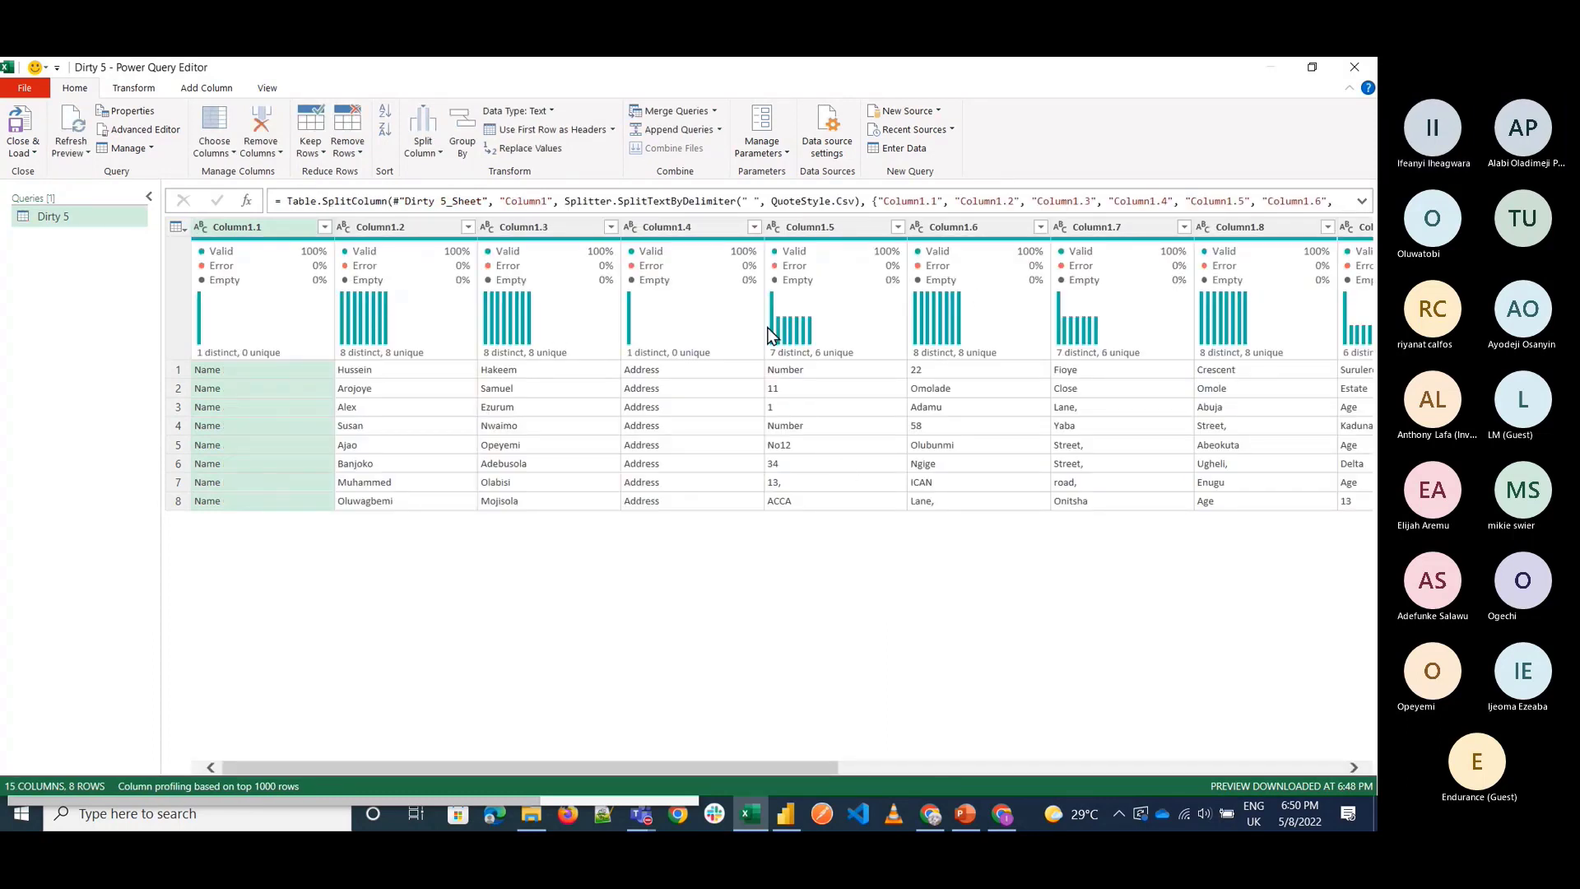
Examine how the text was distributed across the split columns from Column1.4 to Column1.14, and return to Column1.1.
left_click(684, 230)
key("Right")
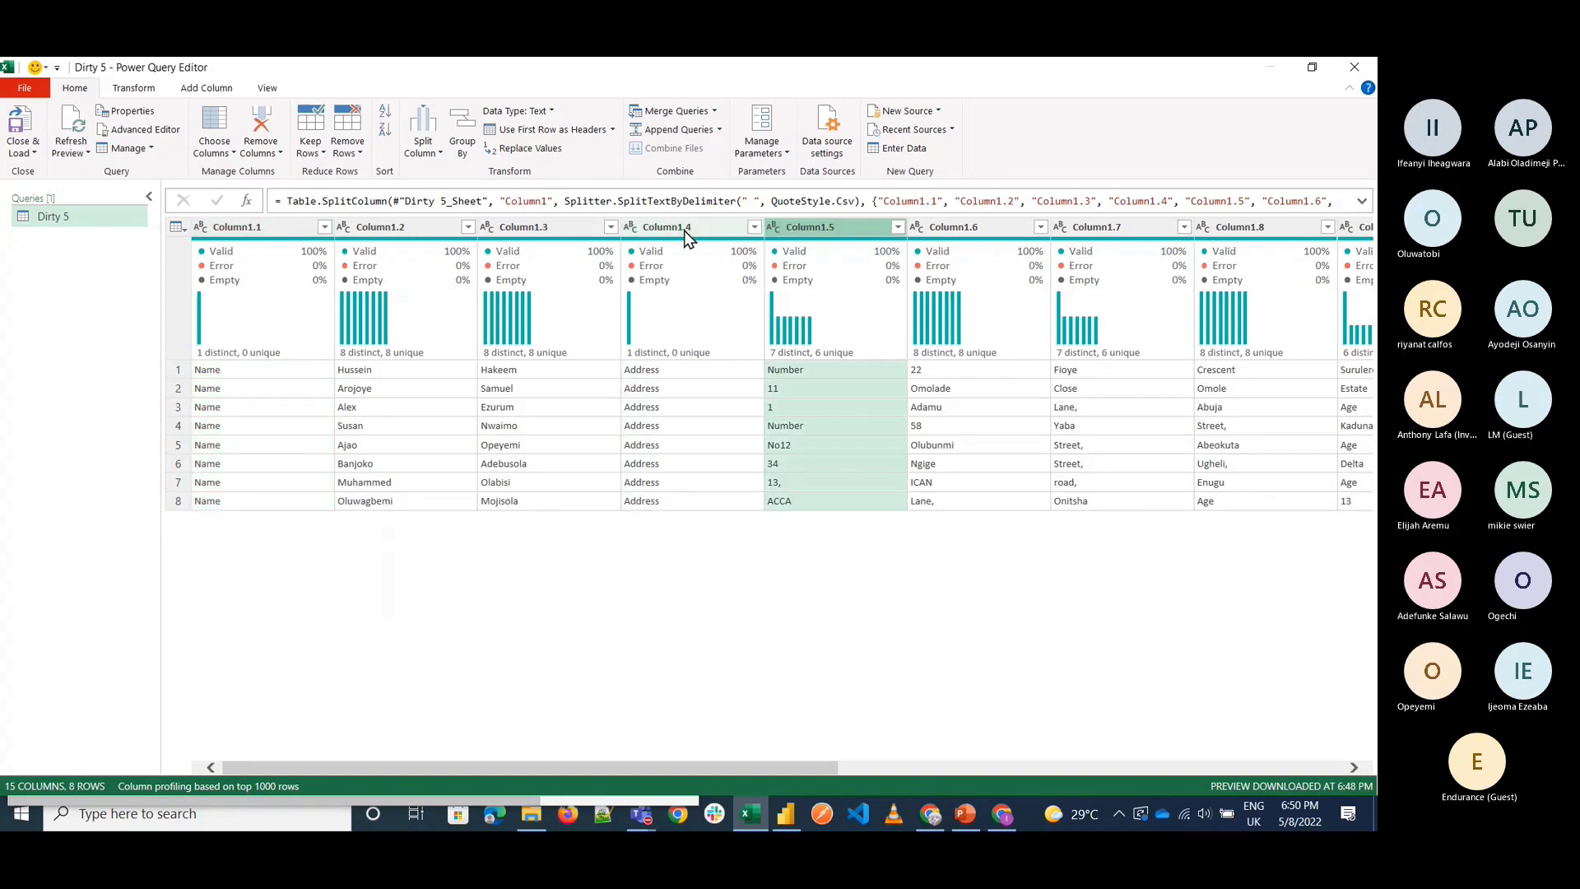
key("Right")
key("Right")
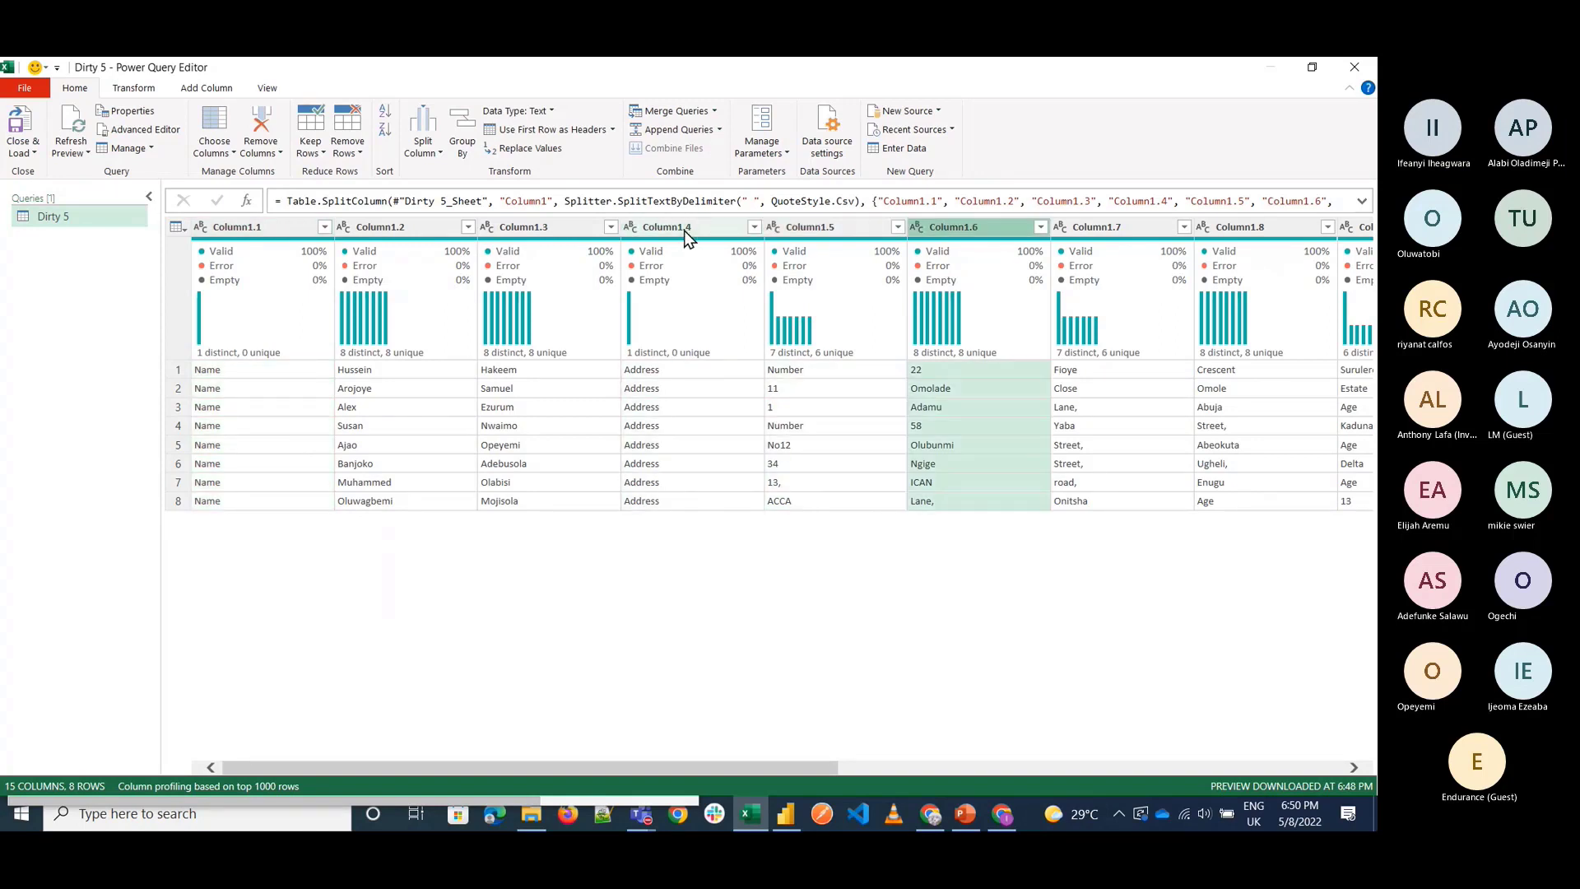
key("Right")
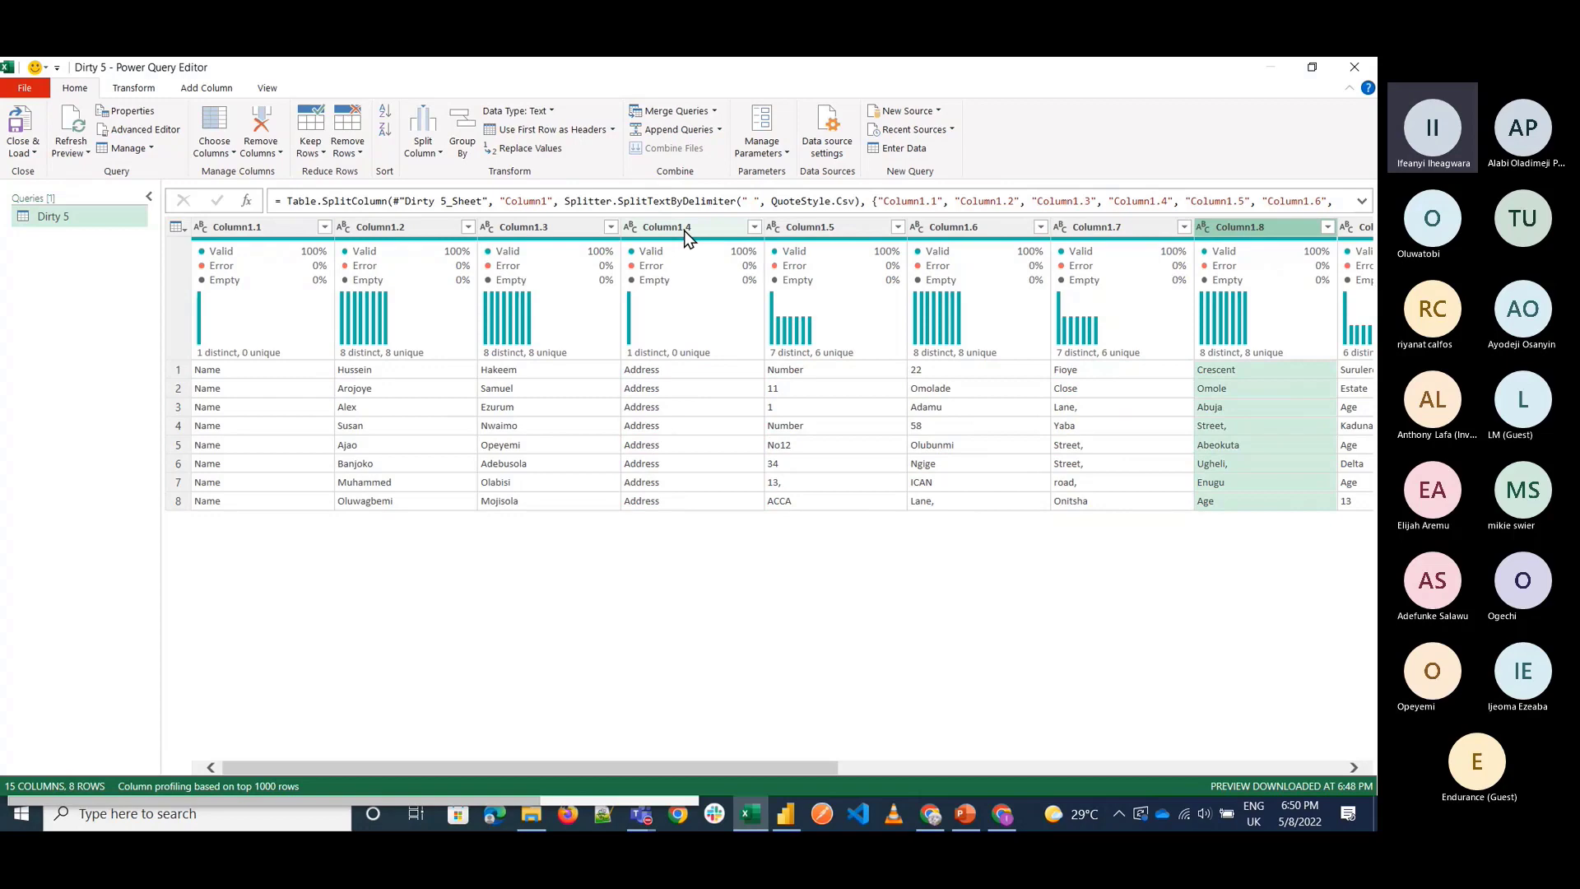
key("Right")
key("Right")
key("Right")
key("Right")
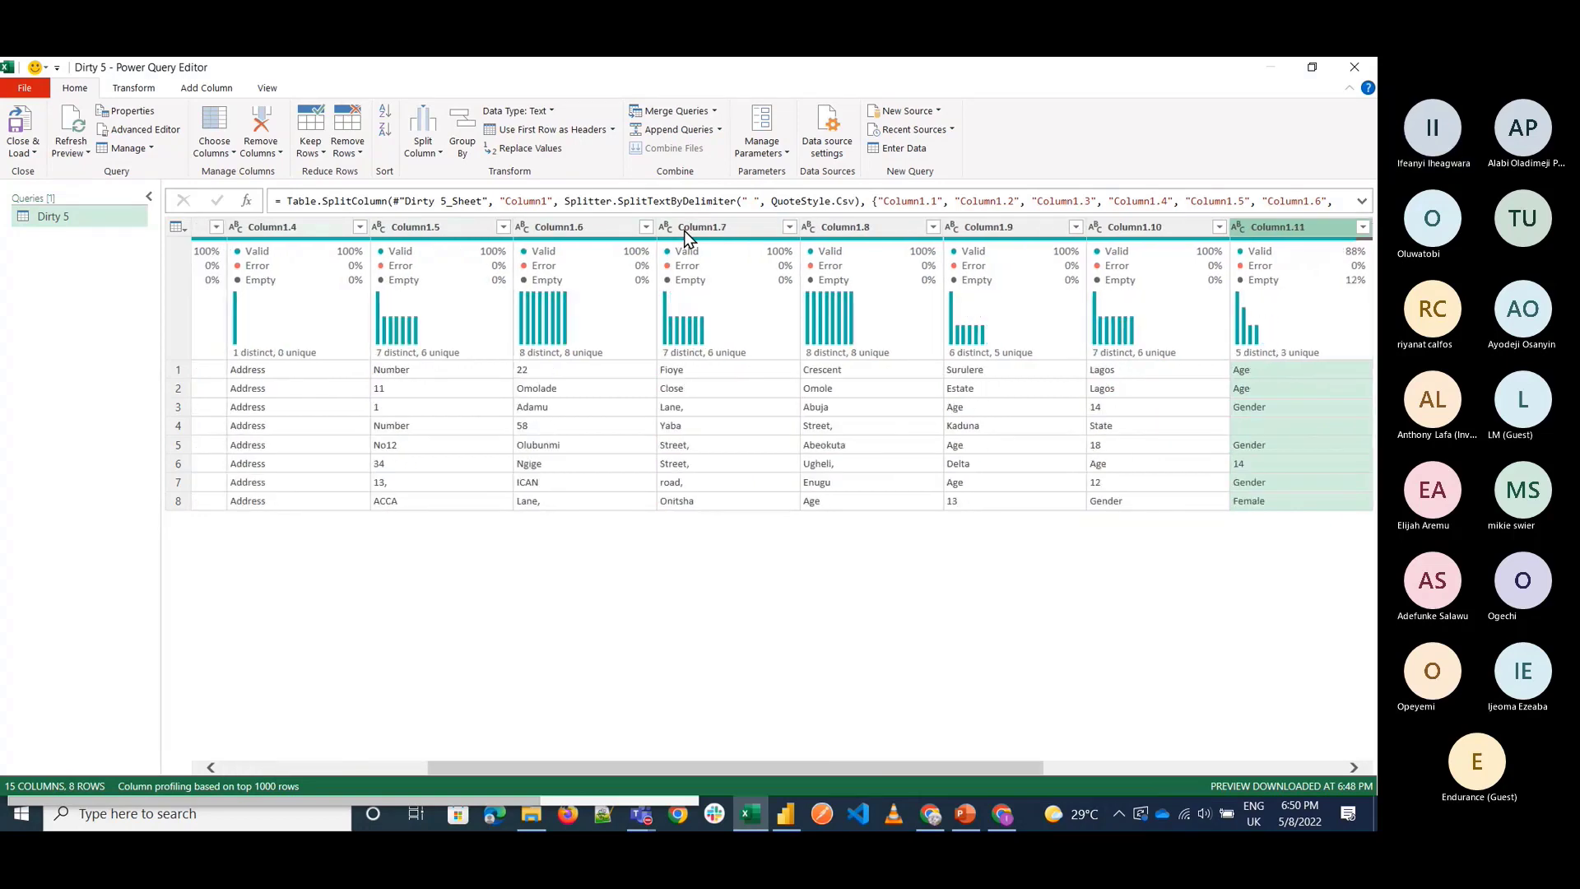
key("Right")
key("Right")
key("Right")
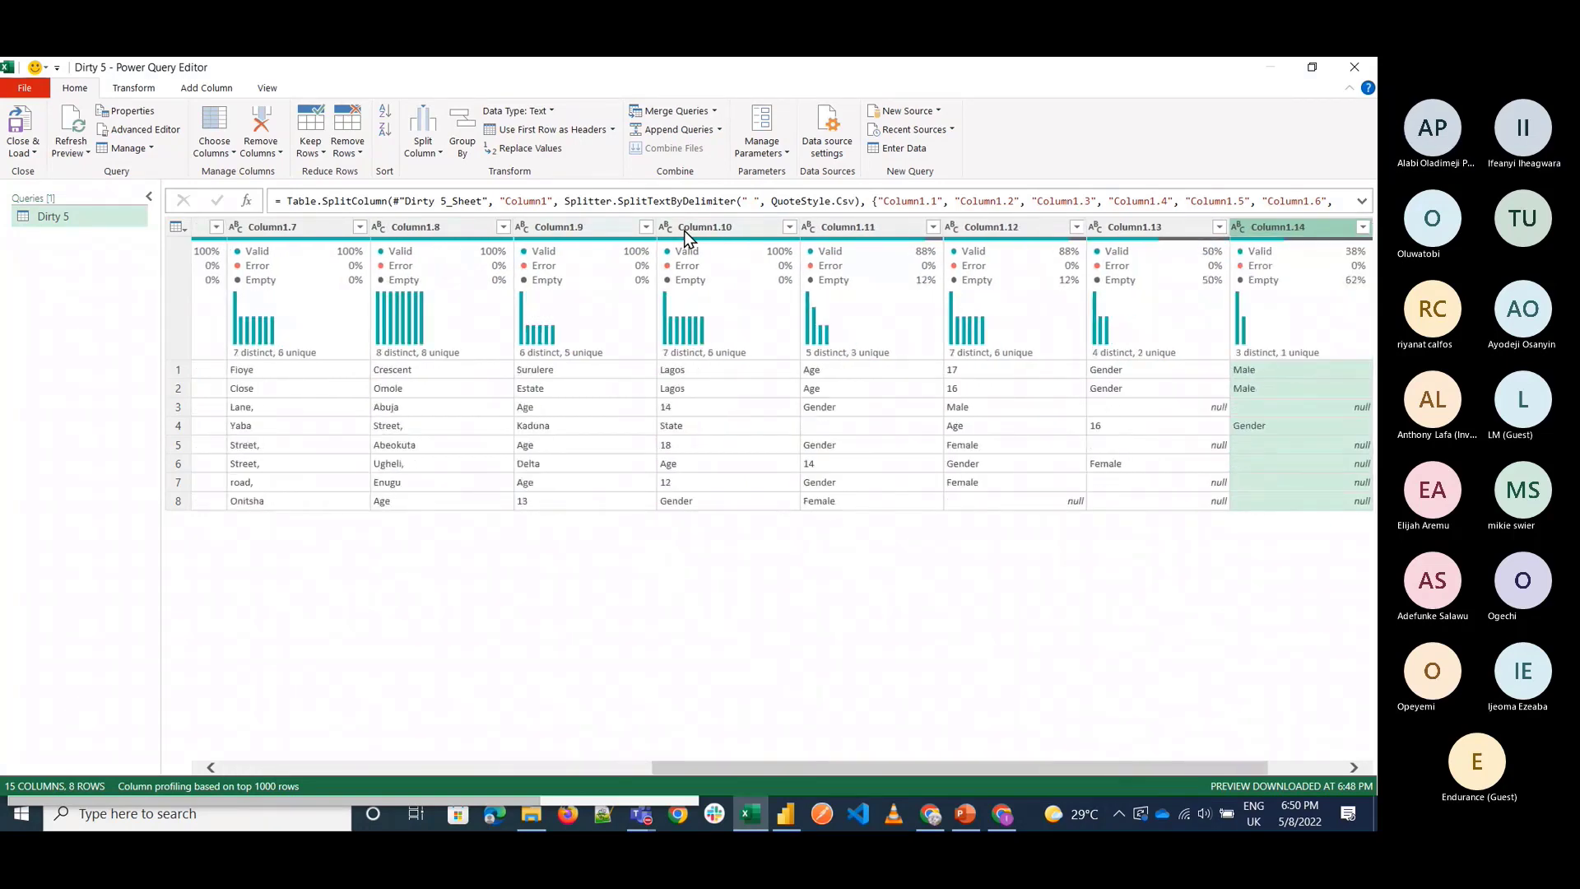
key("Left")
key("Left")
key("Left")
key("Left")
key("Left")
key("Left")
key("Left")
key("Left")
key("Left")
key("Left")
key("Left")
key("Left")
key("Left")
key("Left")
key("Left")
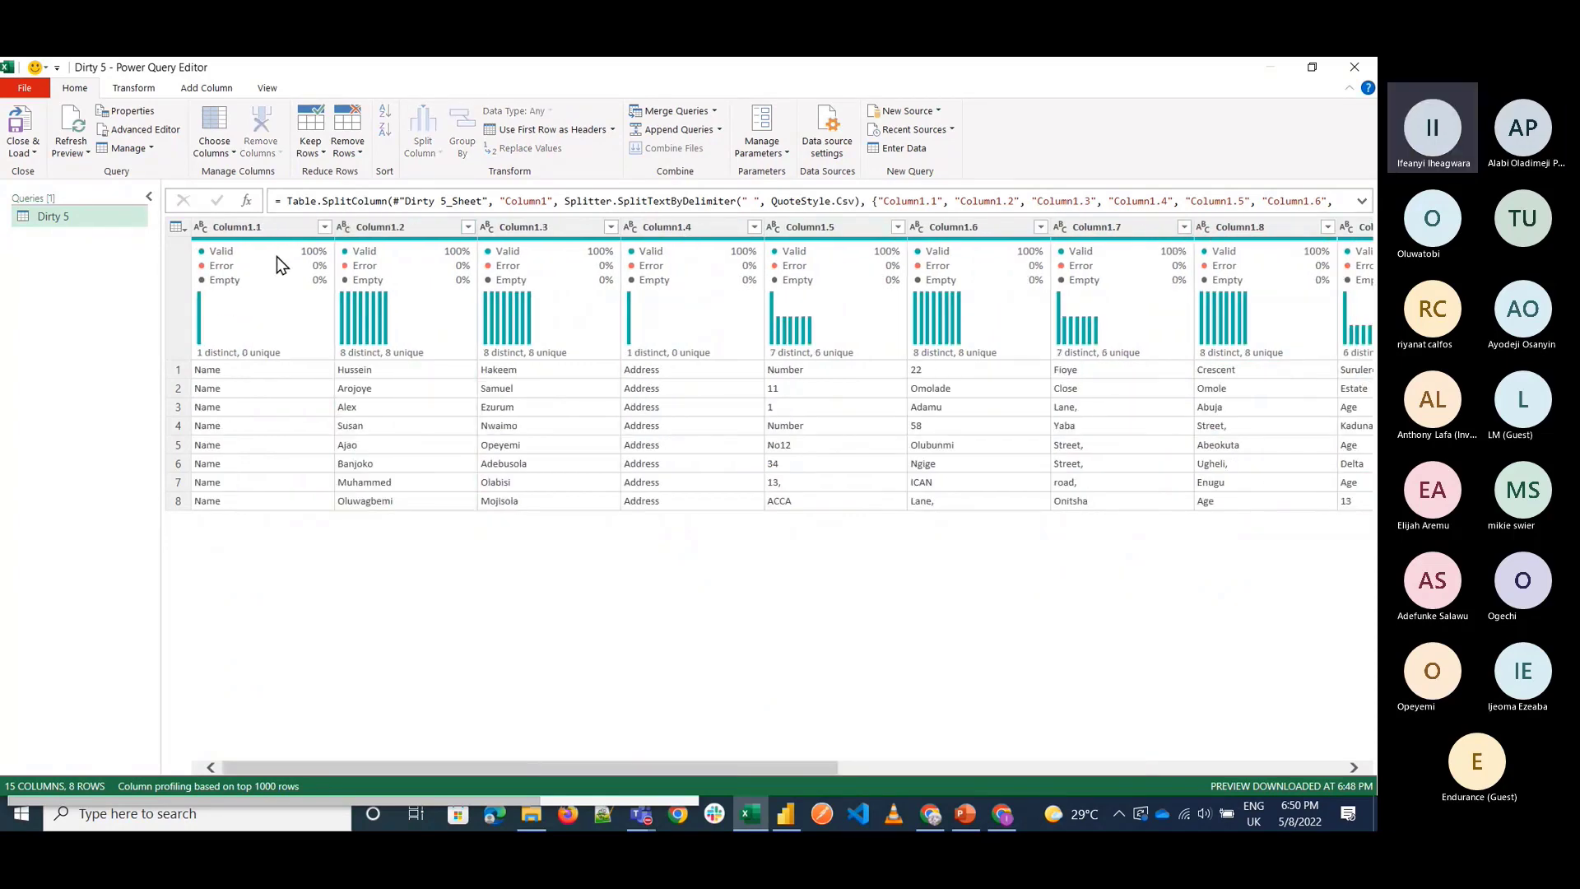
left_click(294, 236)
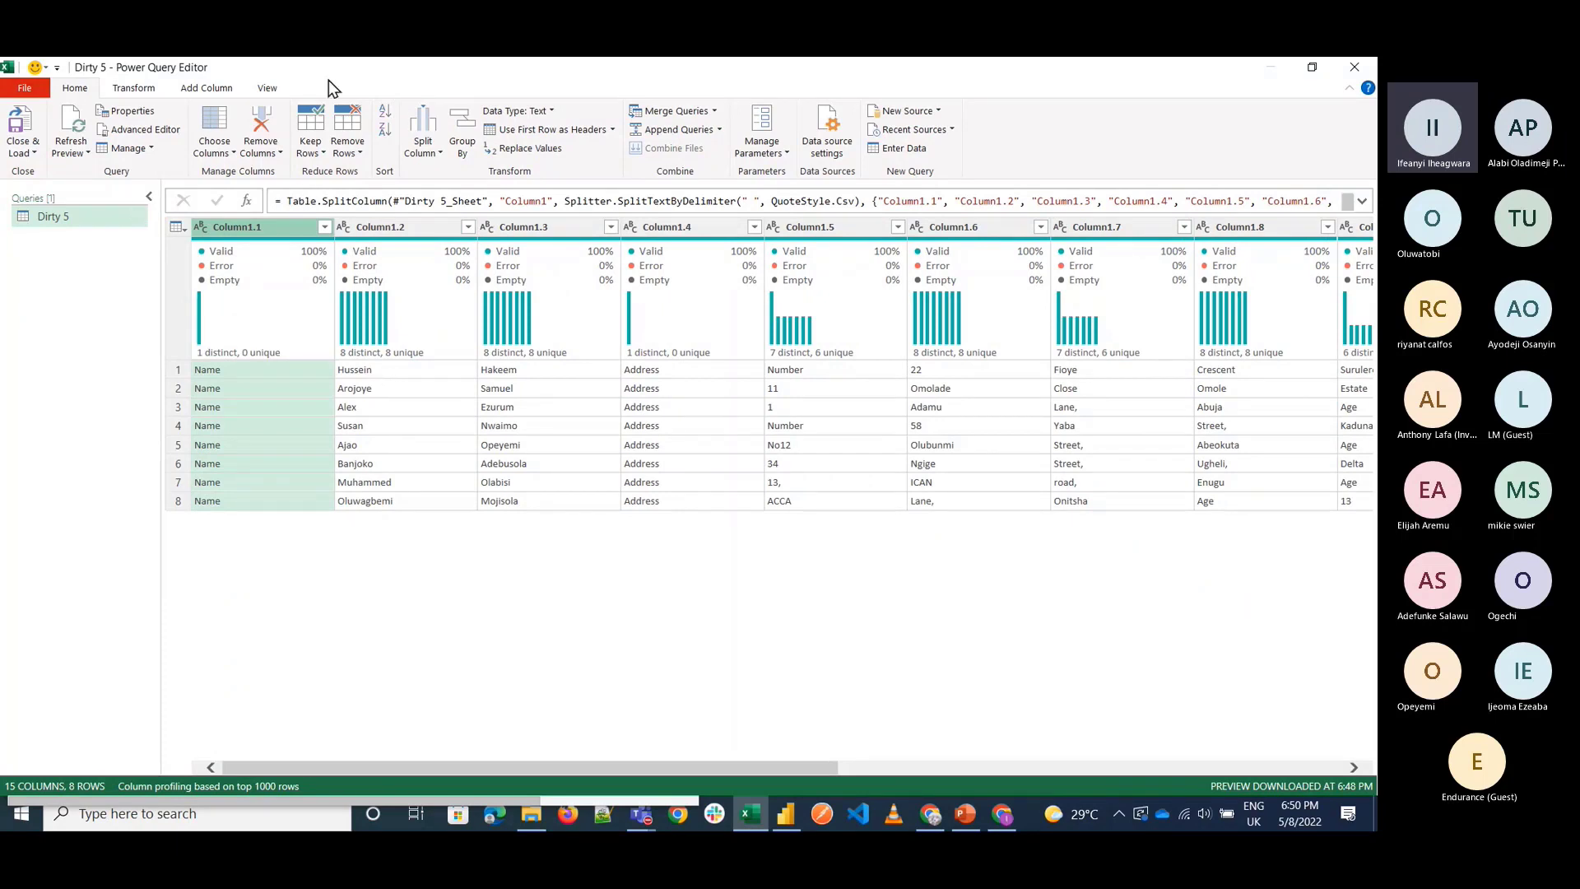
Show the Query Settings and compare the Navigation step with the Split Column by Delimiter step.
left_click(267, 88)
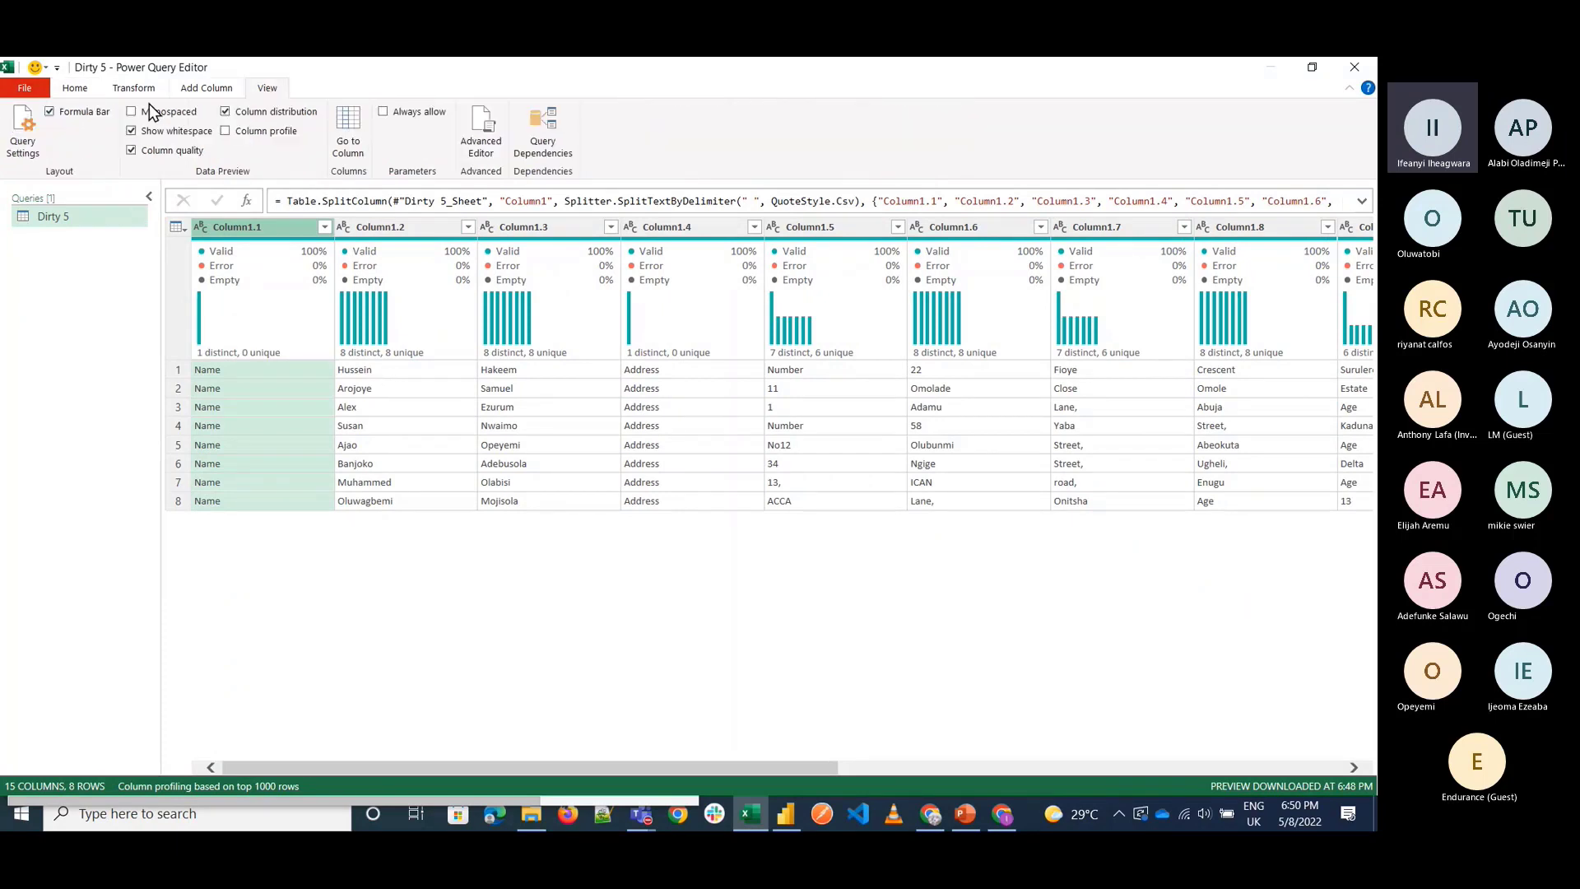
left_click(23, 132)
left_click(1202, 304)
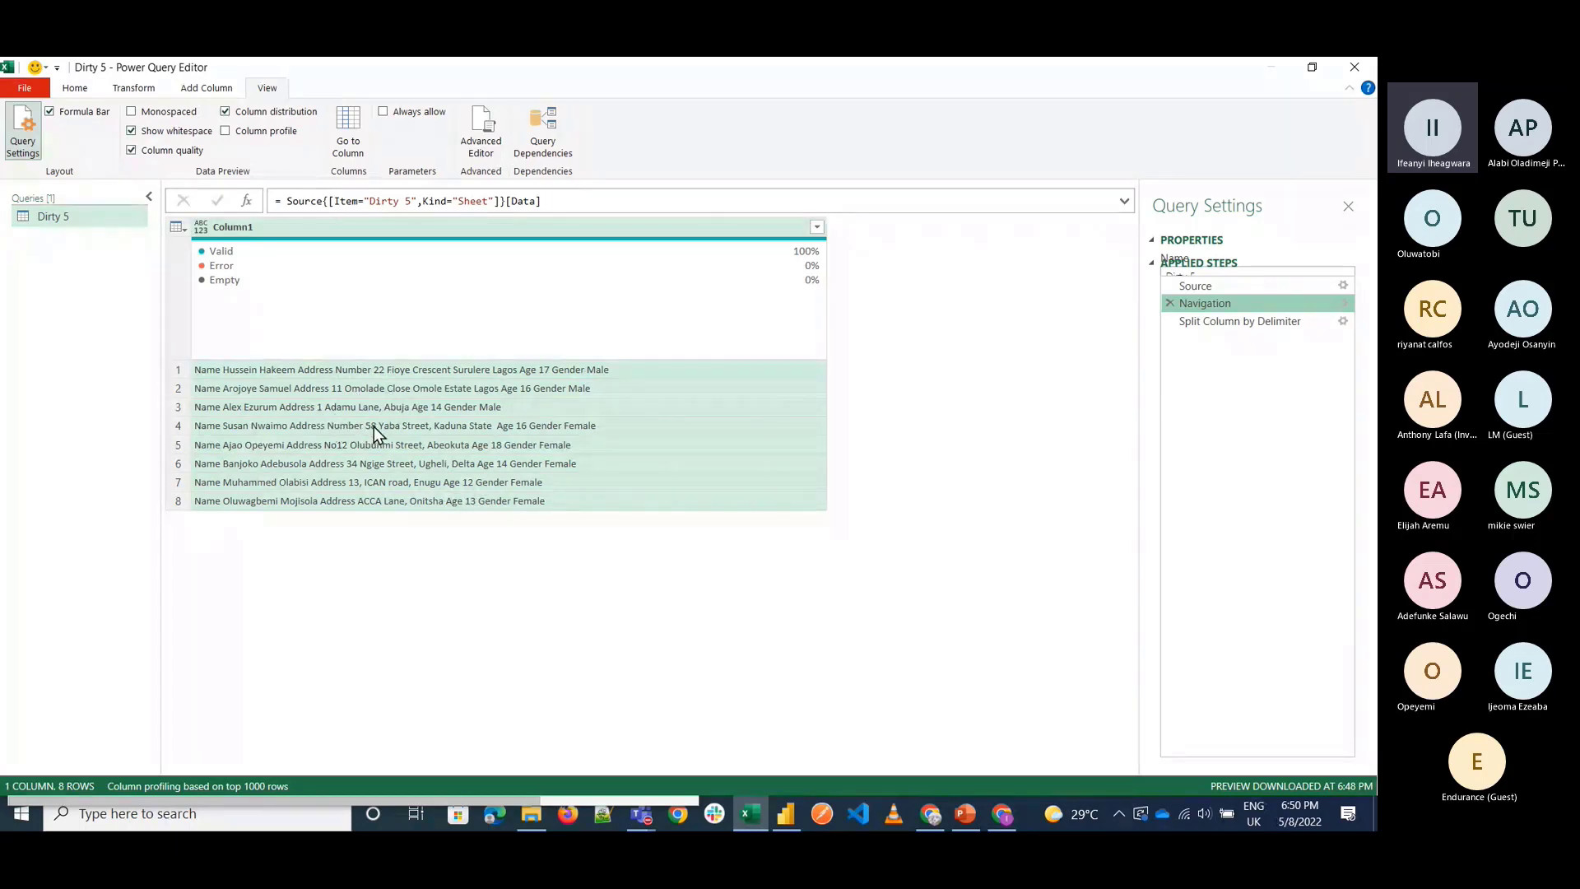
left_click(1304, 327)
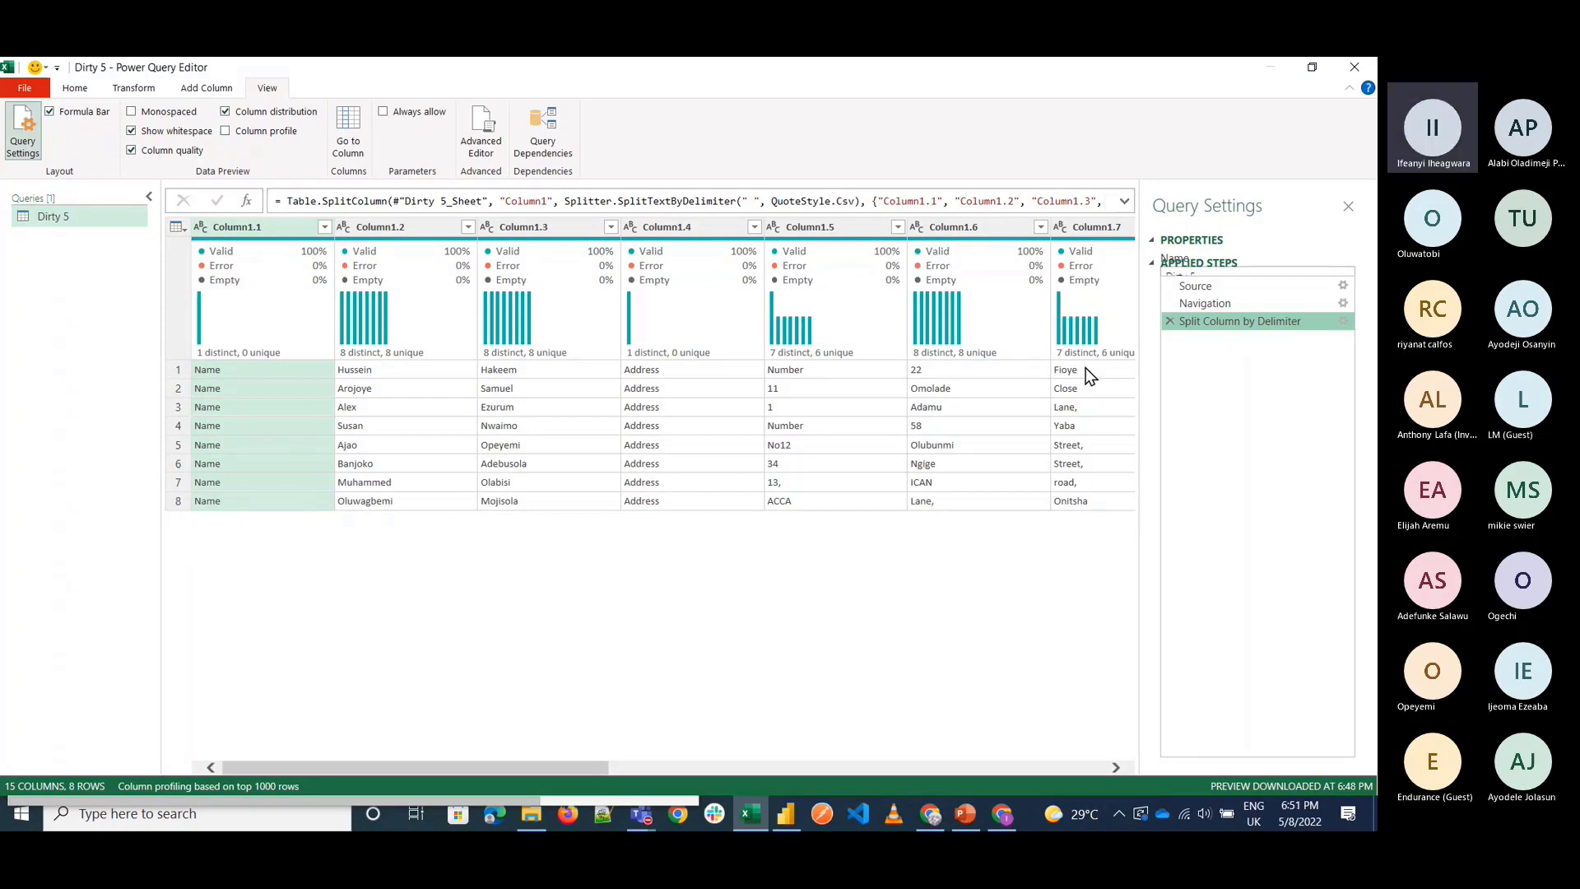
Select the address parts from Column1.5 through Column1.9, and view the unsplit data at the Navigation step.
left_click(848, 231)
key("shift+Right")
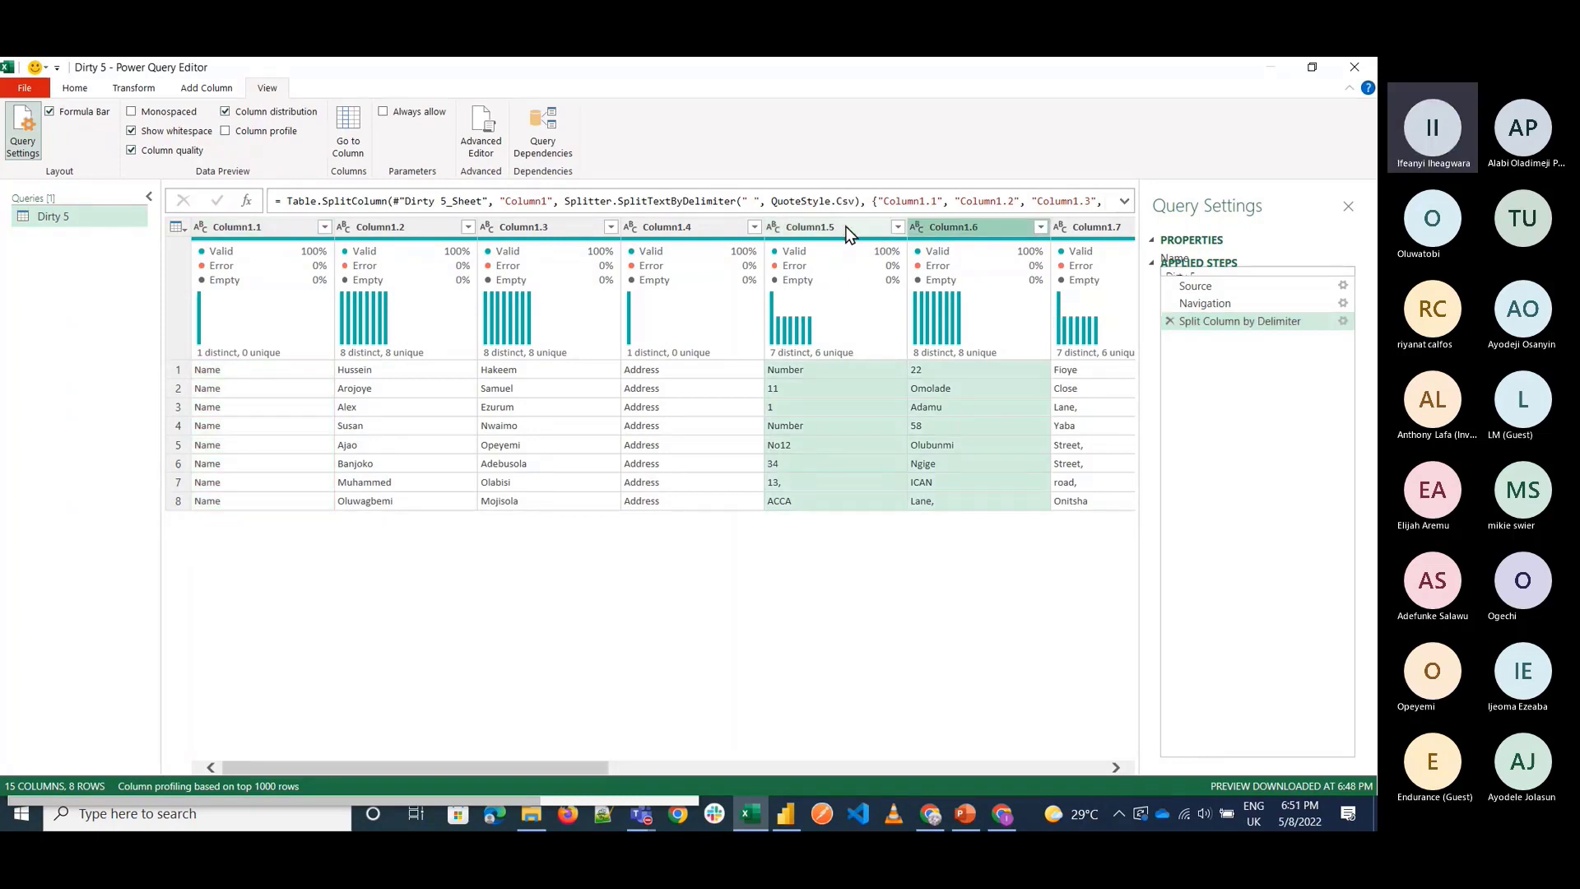
key("shift+Right")
key("shift+Right")
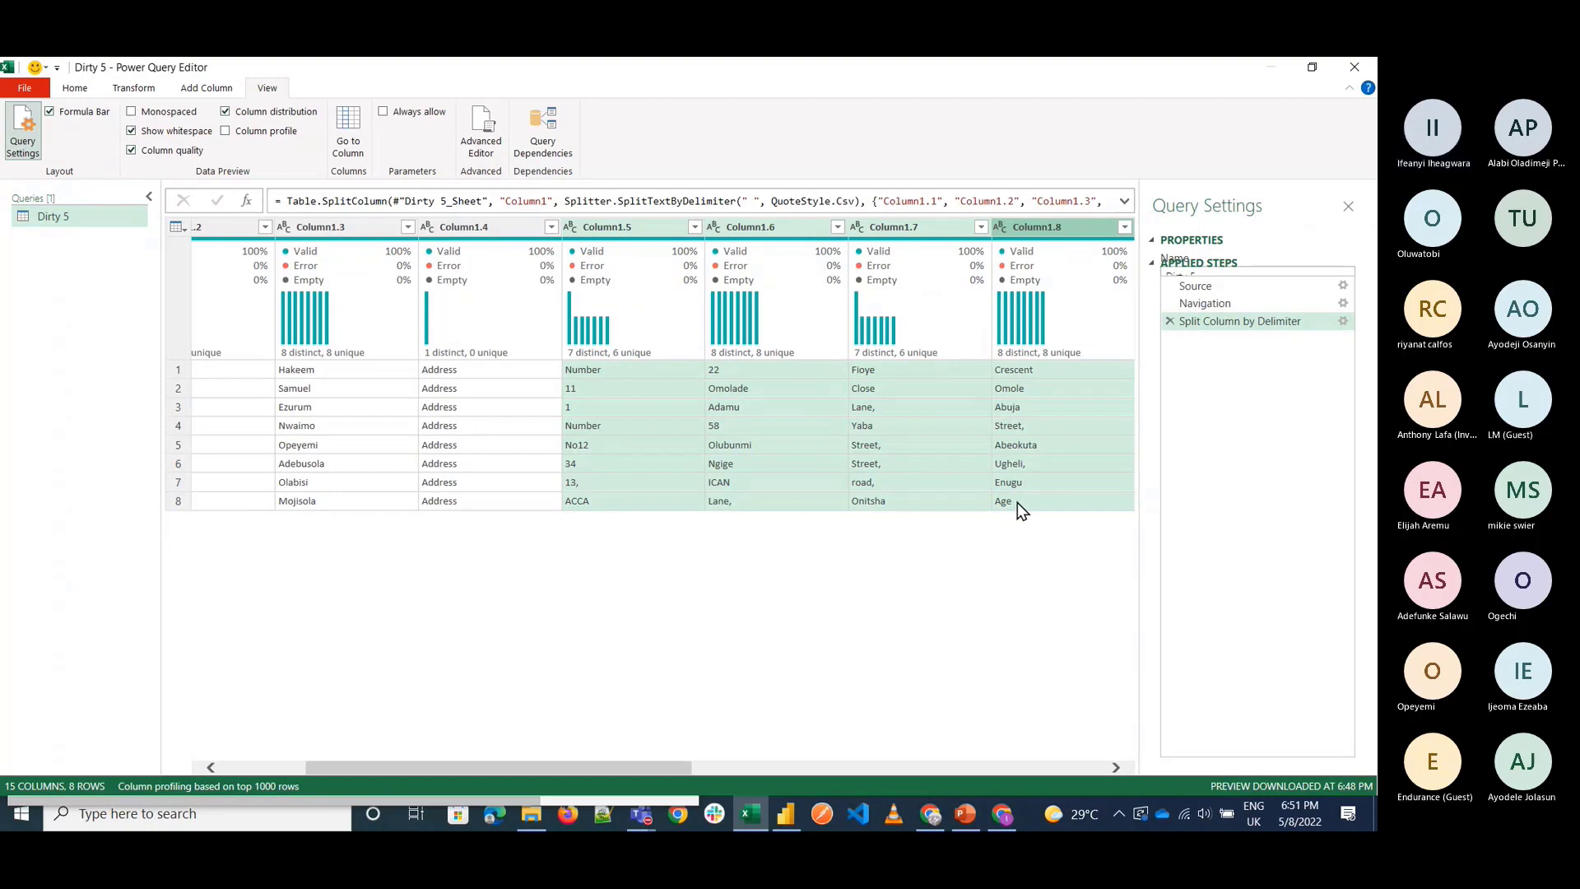
scroll(1016, 500, "right", 1)
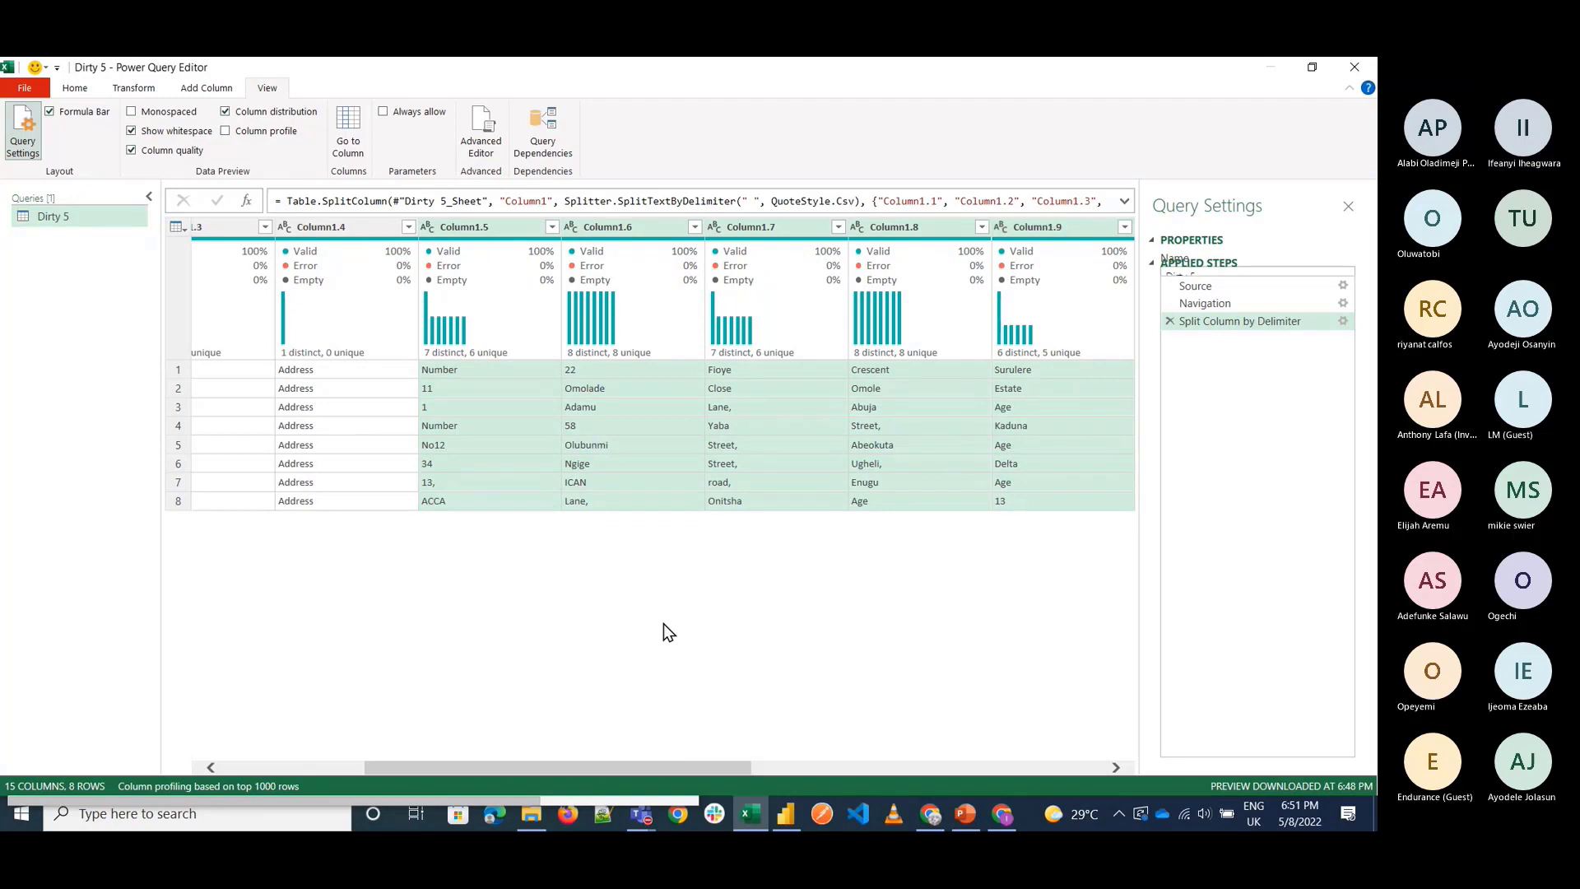
left_click(76, 87)
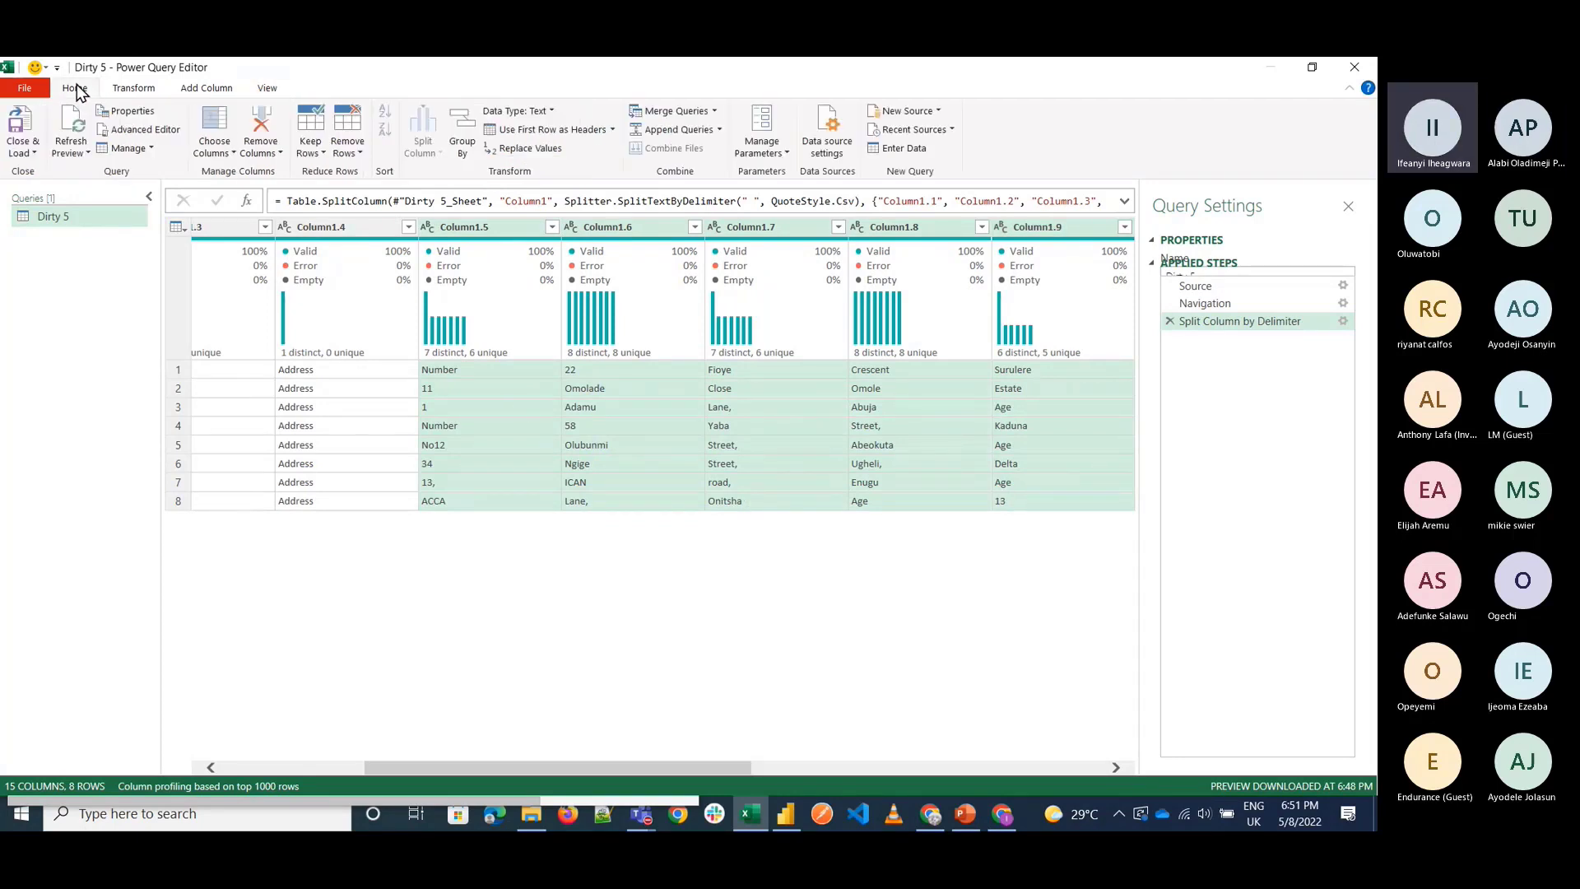
left_click(1208, 301)
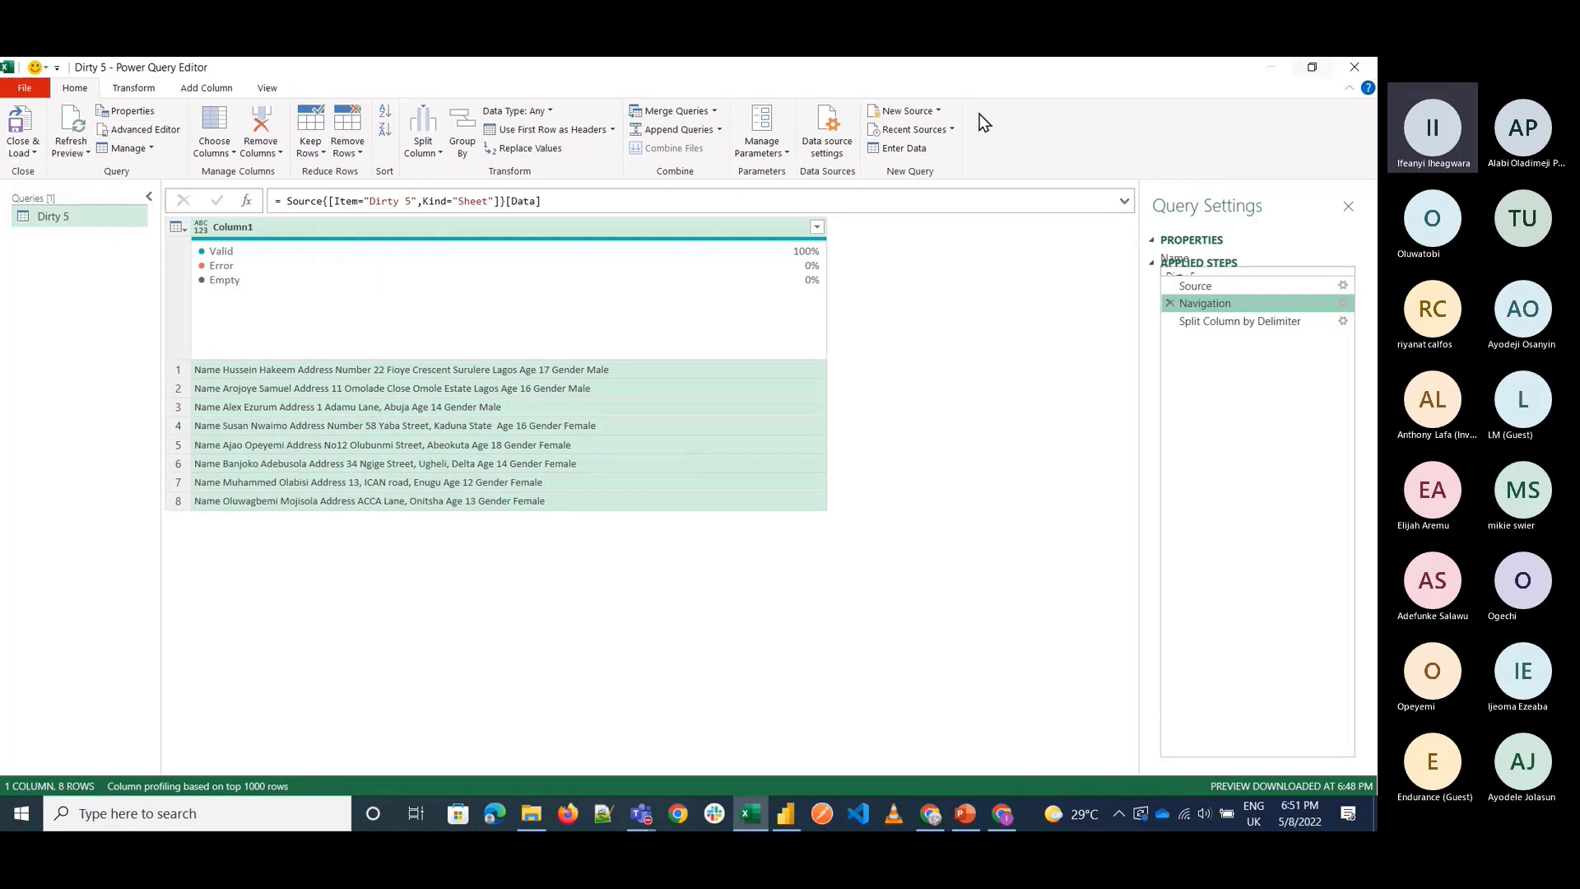
Import the Dirty 6 sheet of 7.-Medicine-Data-with-lumped-Quantity-and-Measure.xlsx as a new Excel Workbook source.
left_click(908, 111)
mouse_move(944, 131)
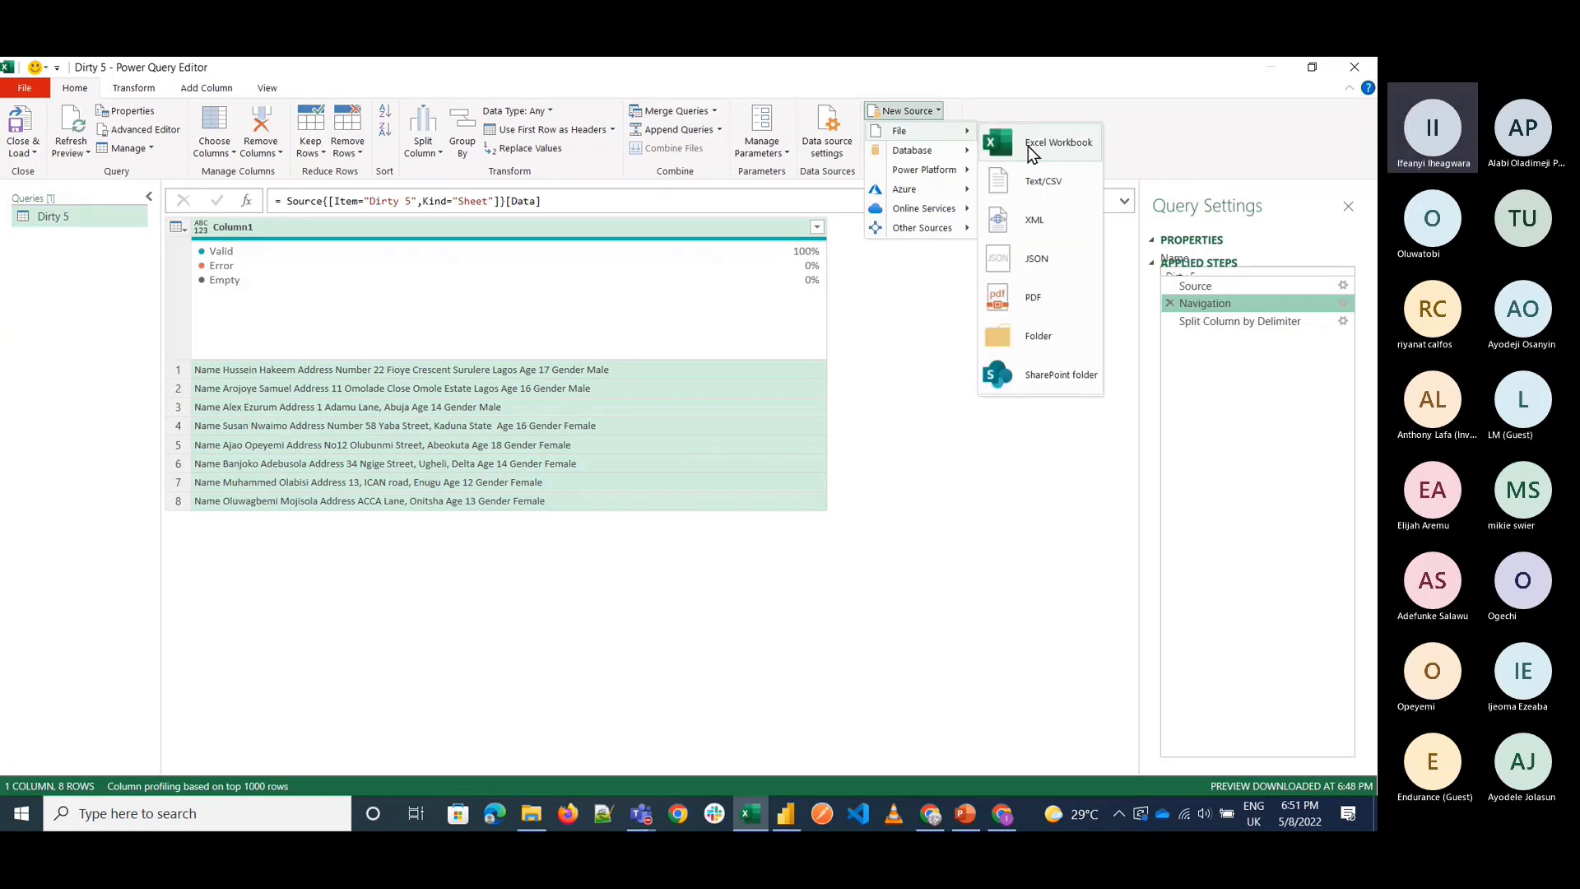
left_click(1028, 146)
left_click(619, 229)
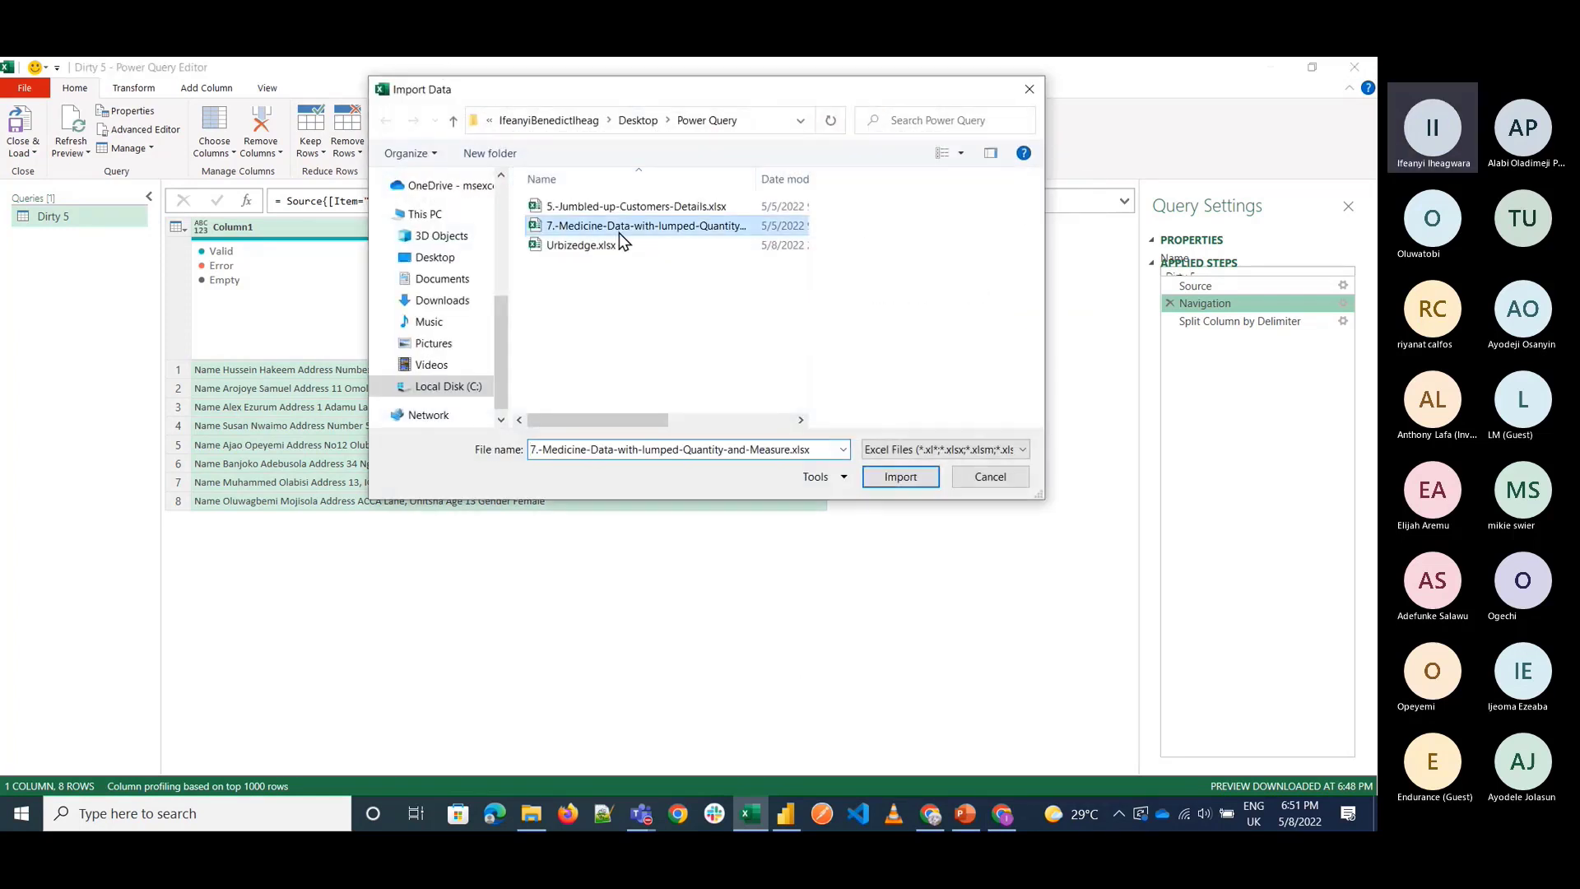
double_click(619, 234)
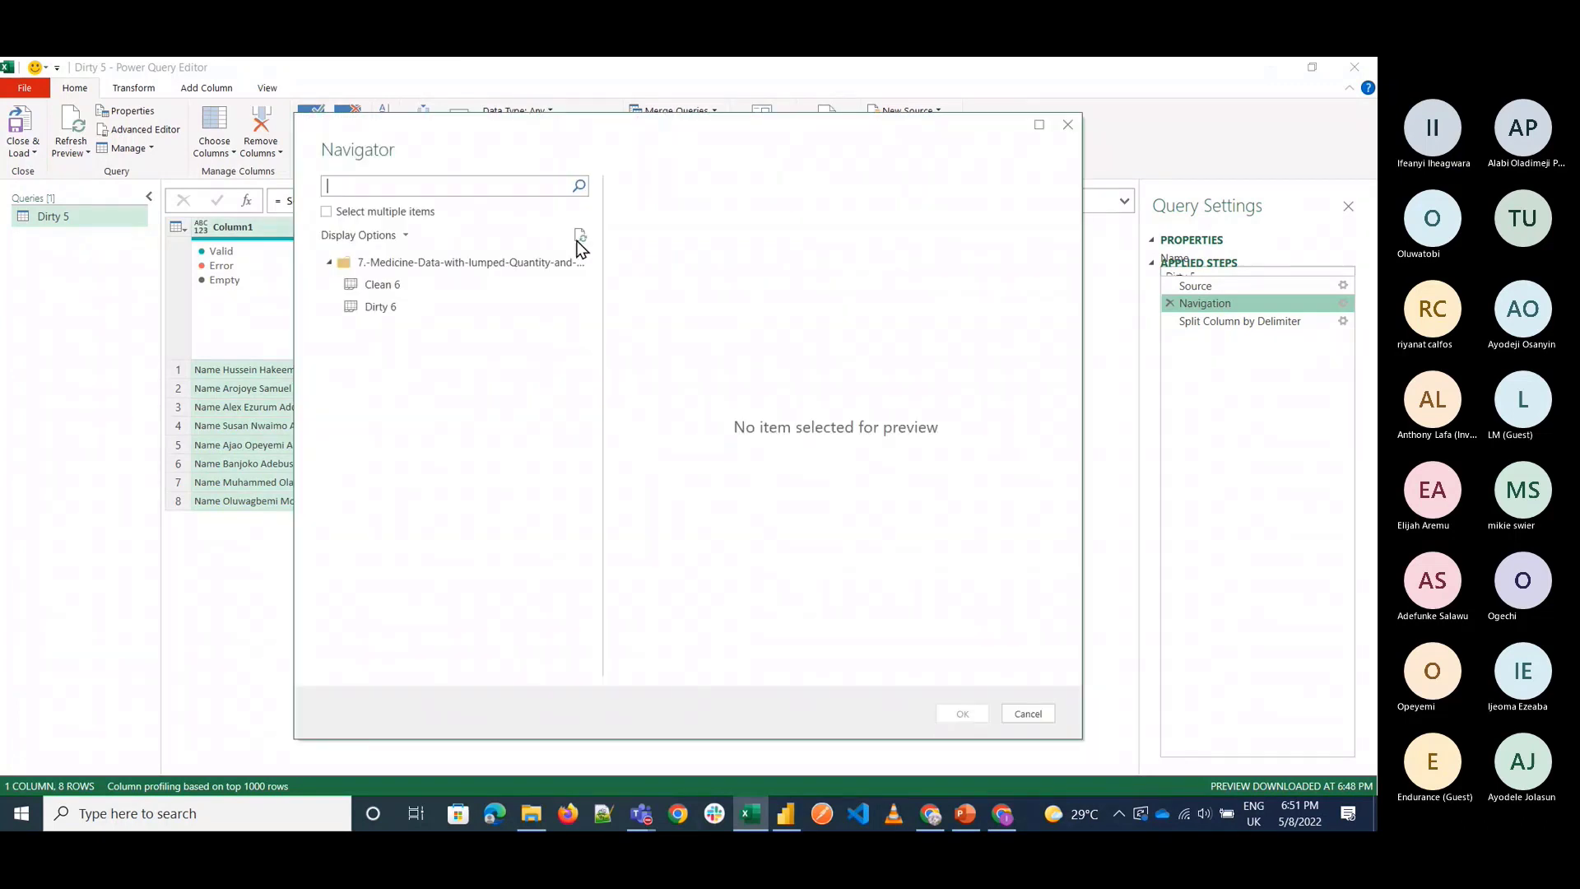
left_click(403, 285)
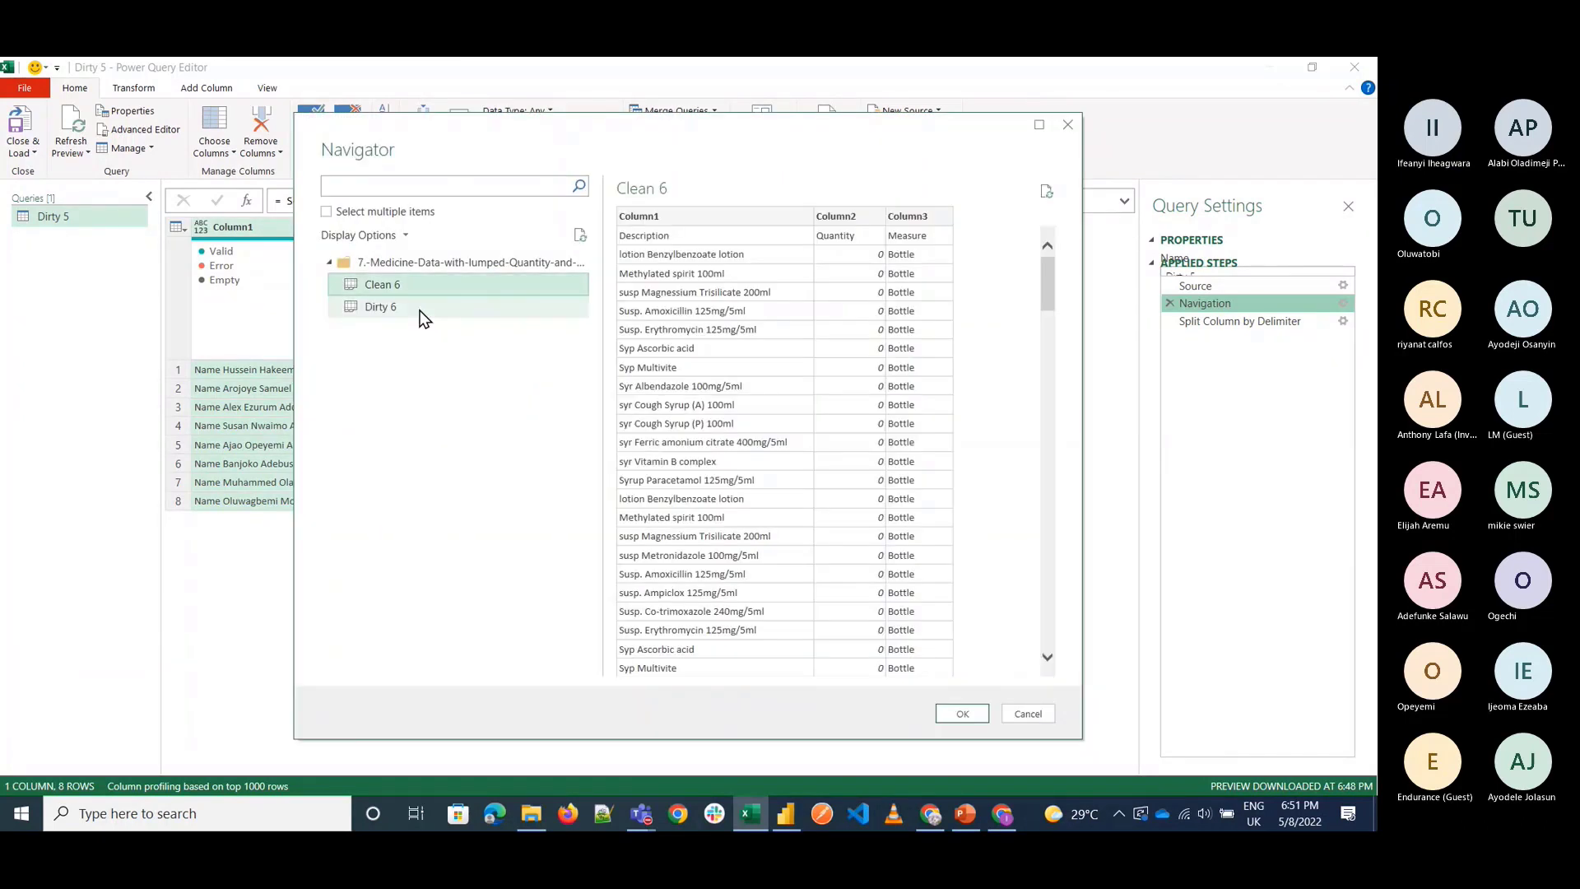
left_click(421, 310)
left_click(961, 712)
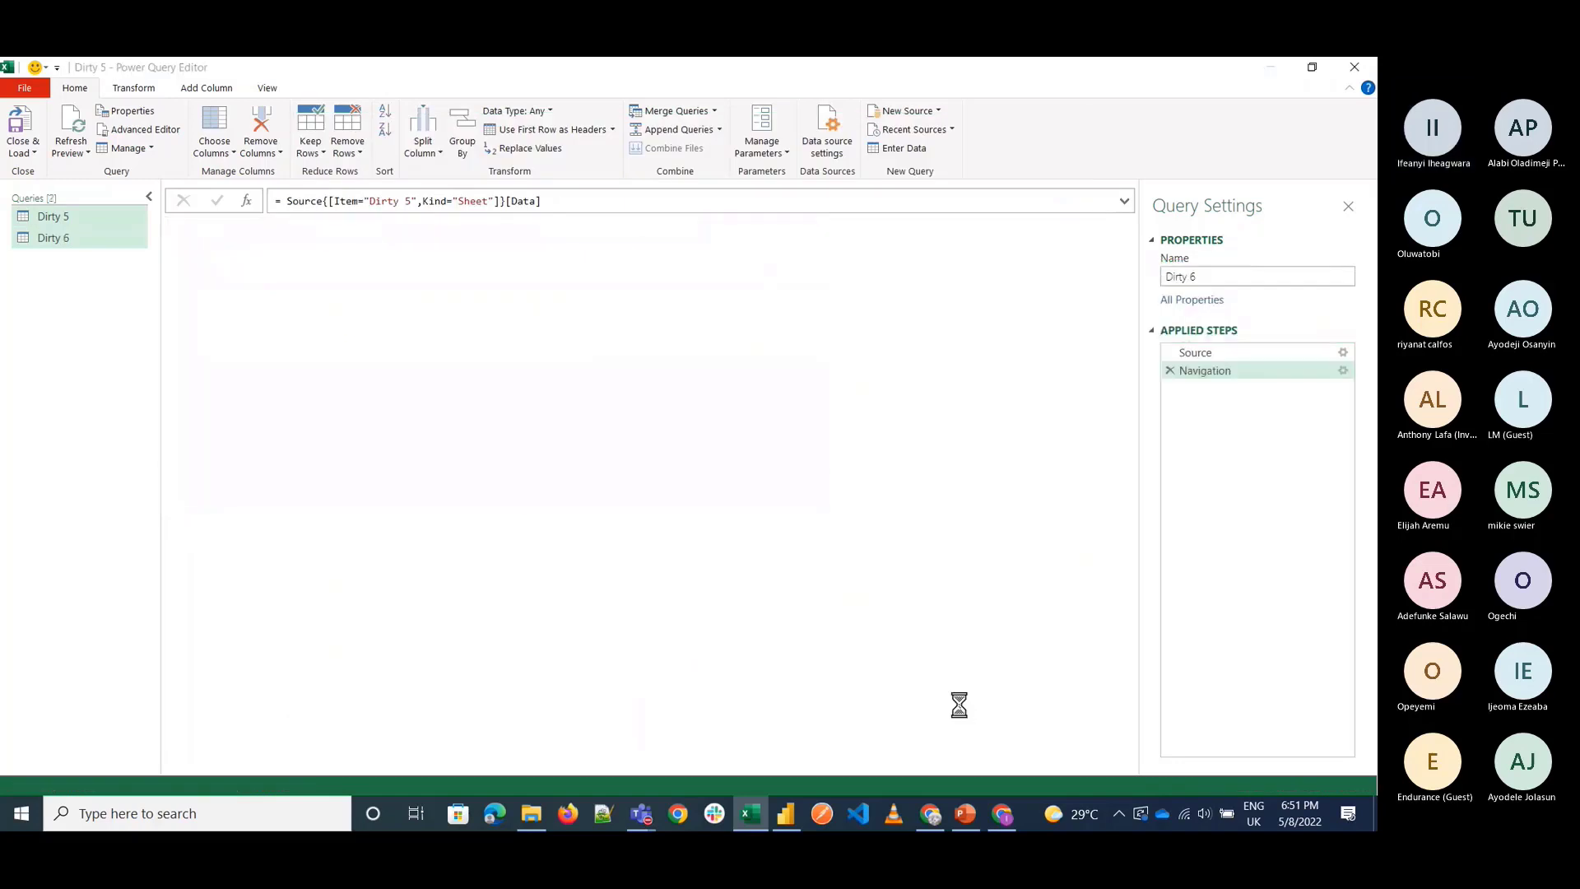
Look through the Dirty 6 rows and promote the first row to column headers.
scroll(446, 465, "down", 5)
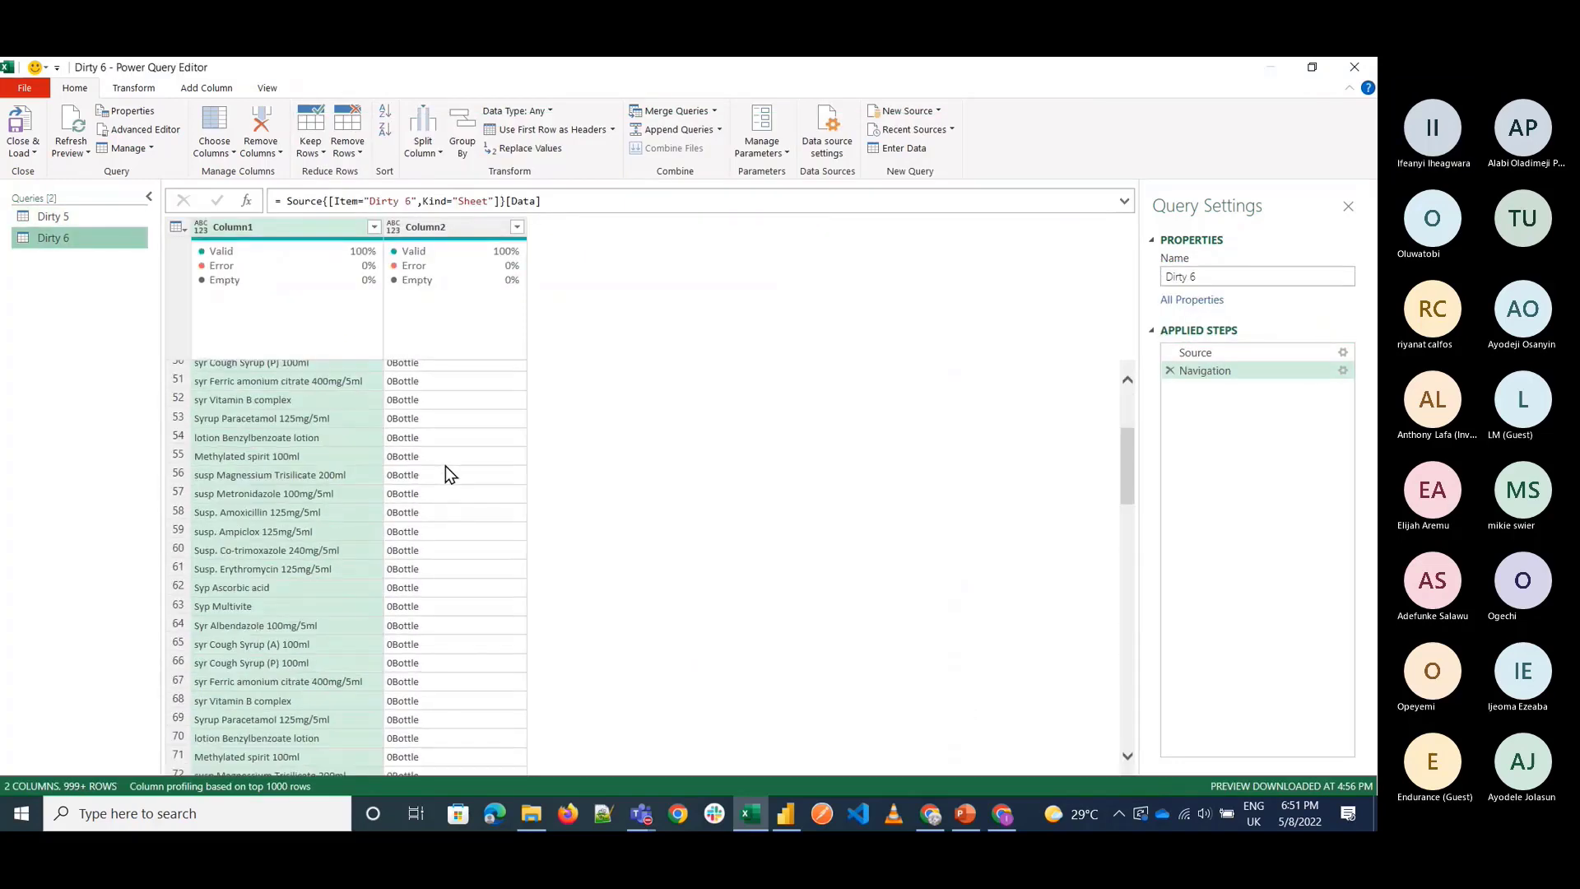
scroll(446, 466, "up", 5)
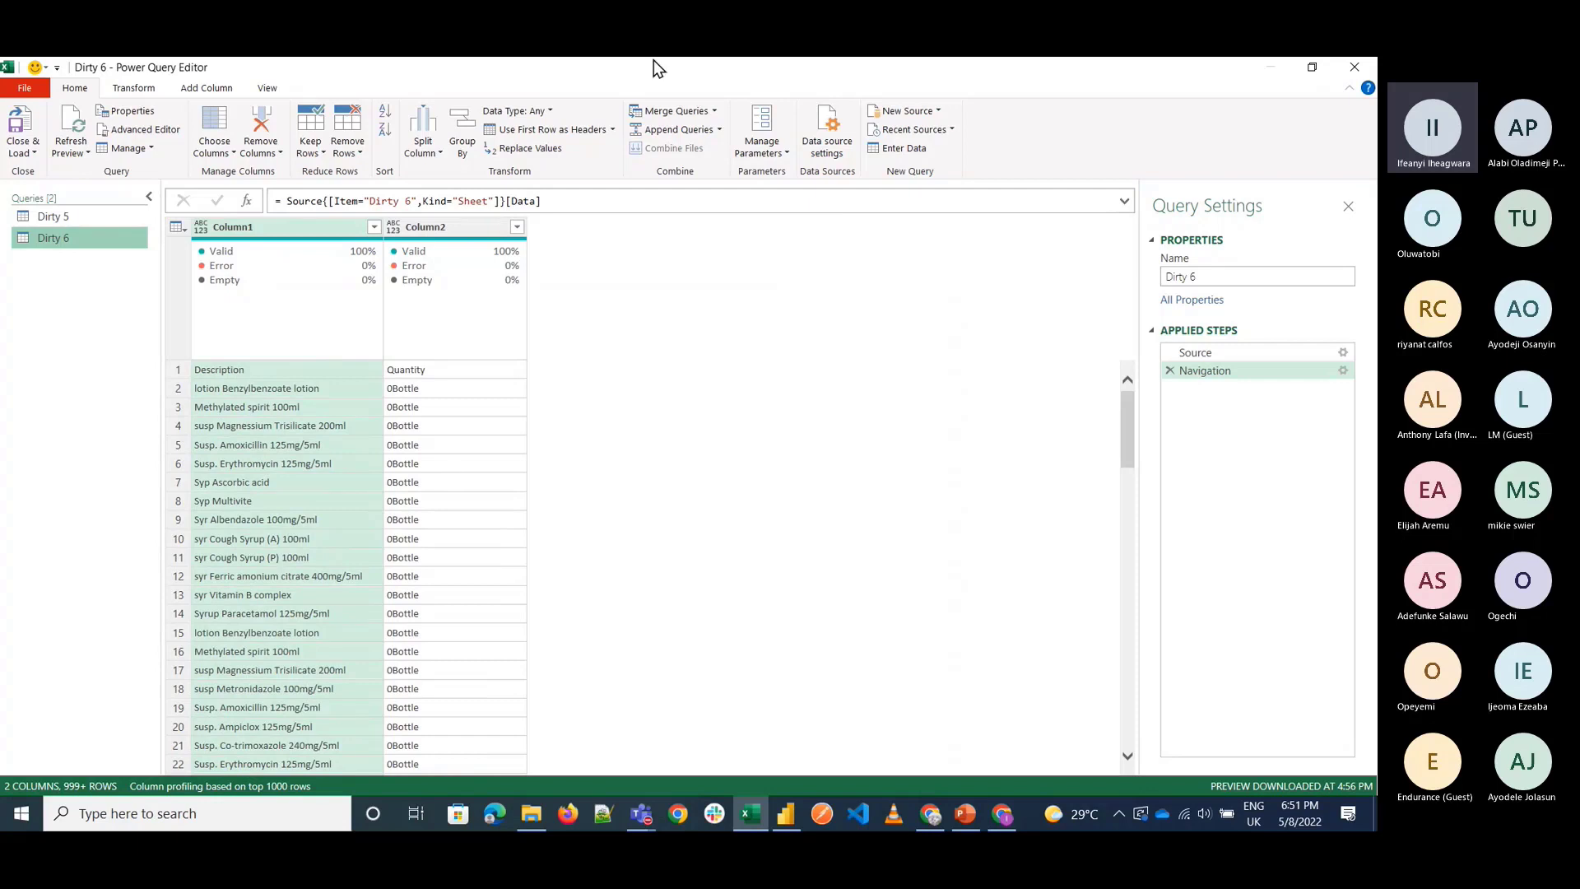
left_click(531, 130)
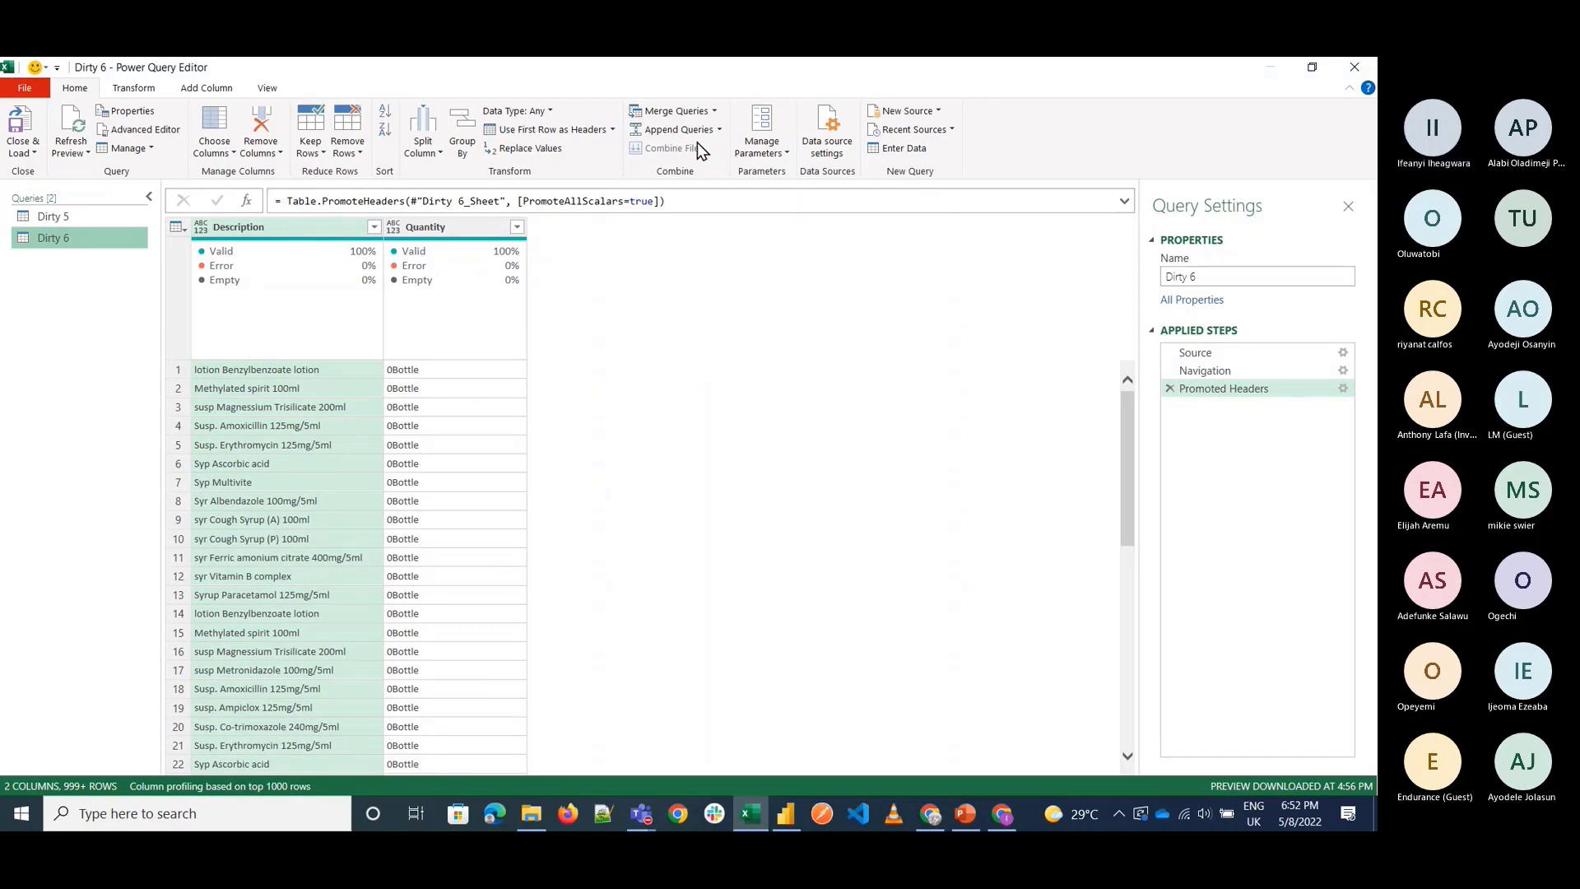
Examine the Description and Quantity rows of Dirty 6 and compare the query with Dirty 5.
scroll(763, 465, "down", 20)
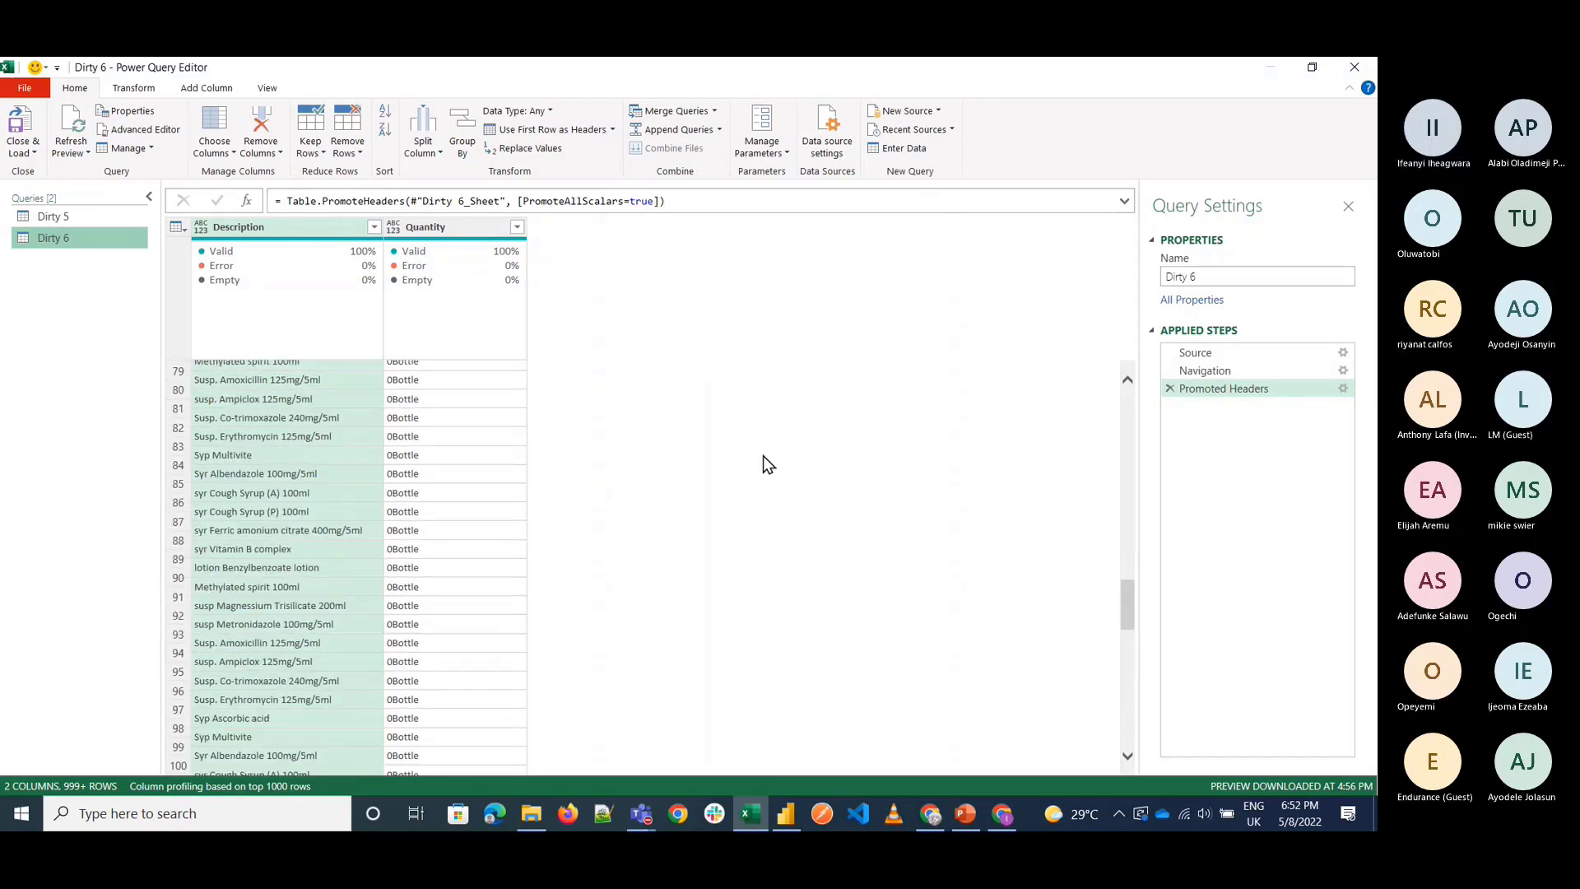
scroll(763, 465, "up", 20)
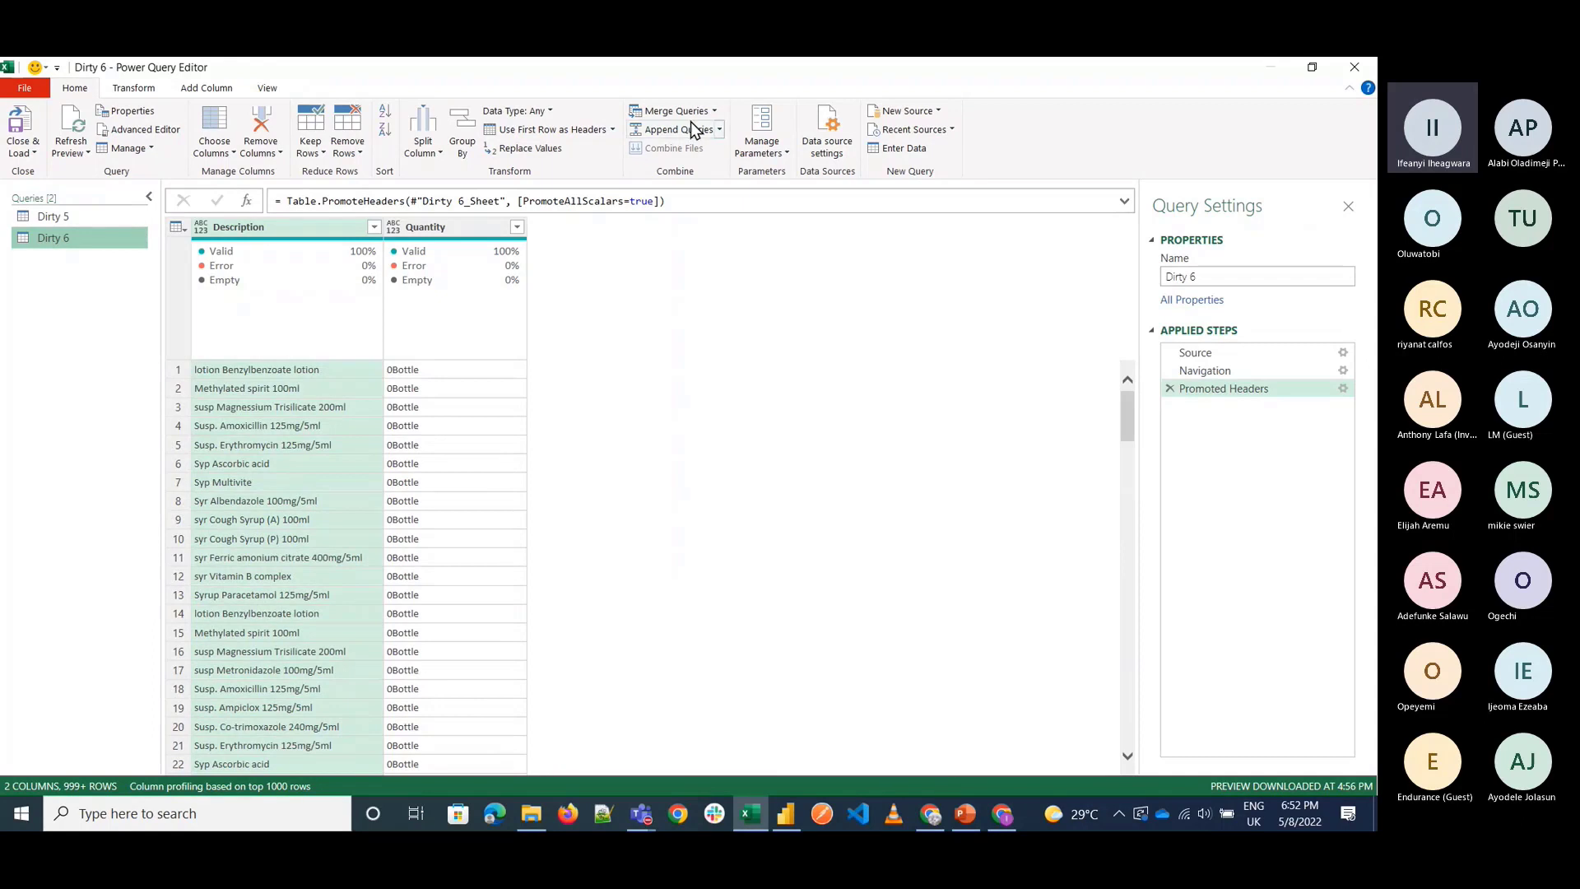
left_click(117, 221)
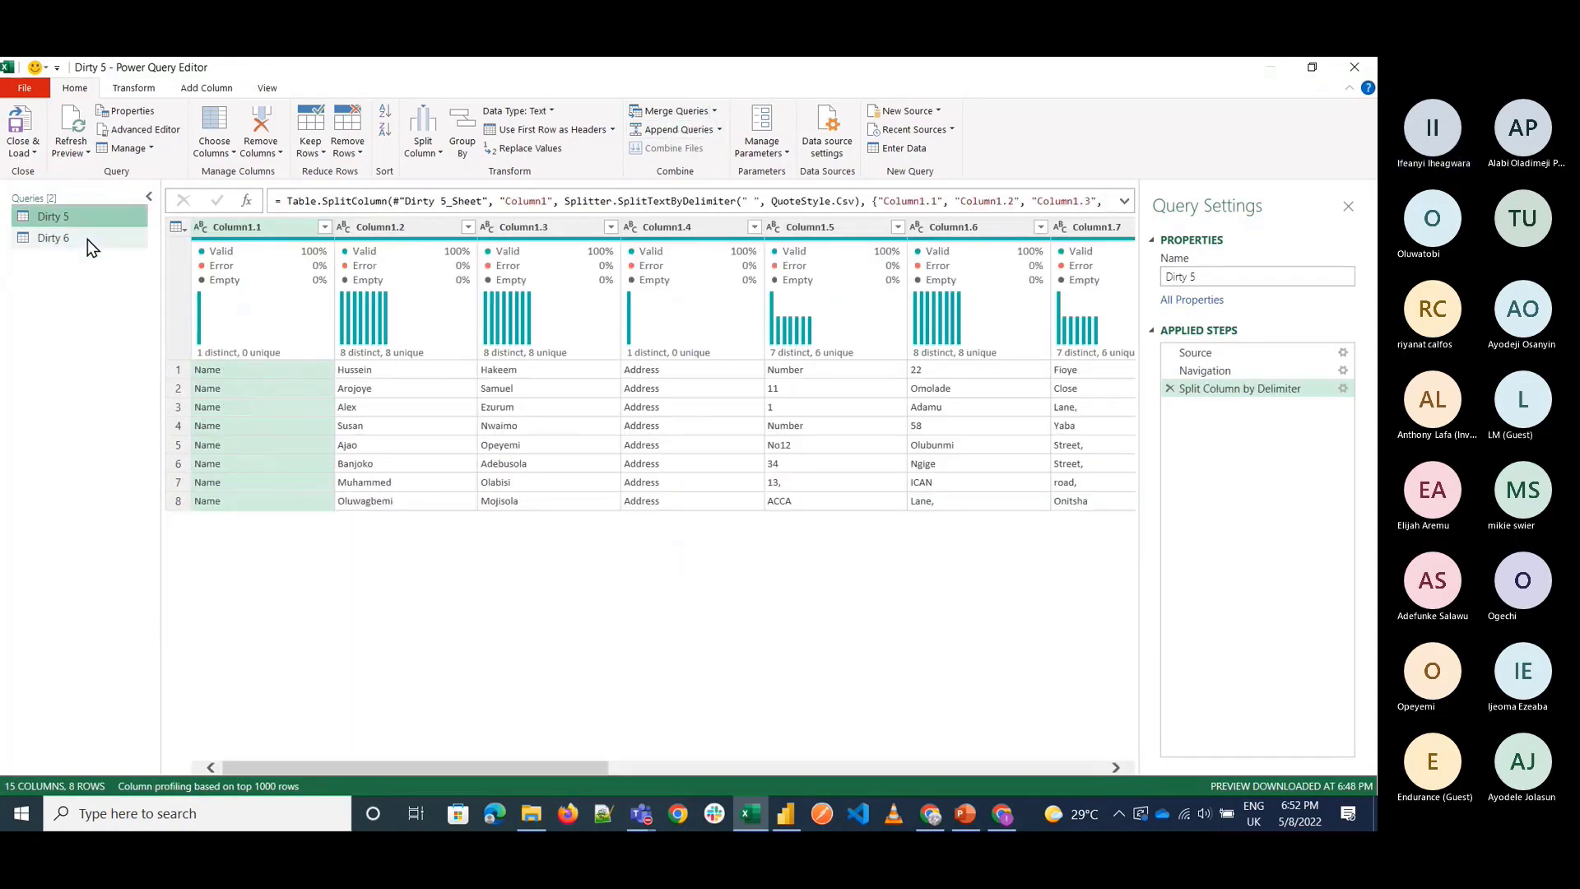
left_click(88, 238)
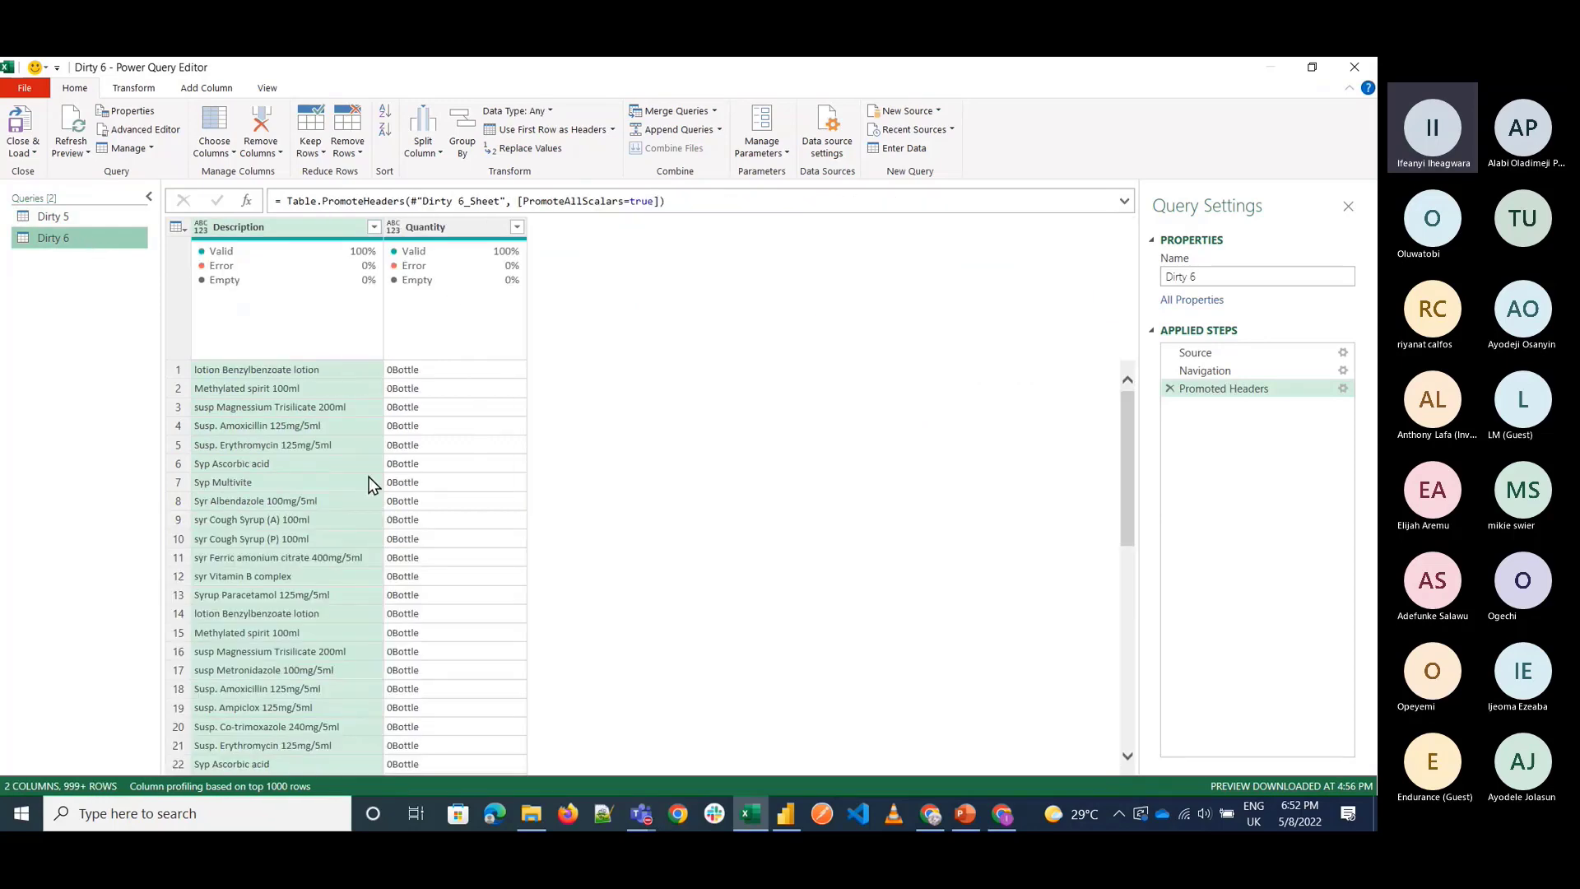
scroll(369, 476, "down", 8)
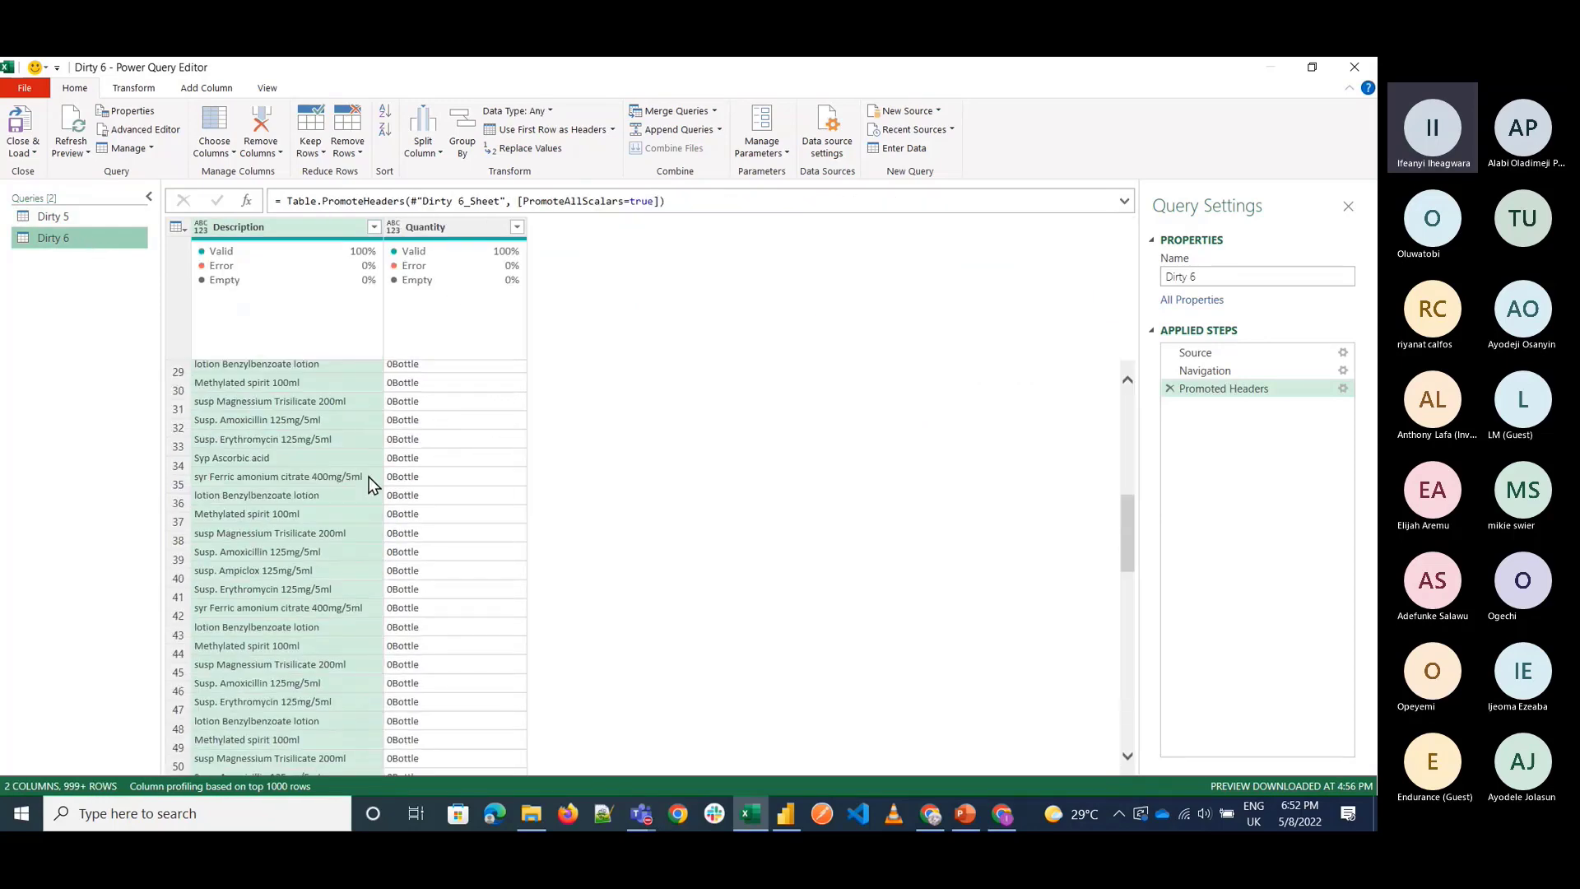
left_click(92, 219)
left_click(90, 236)
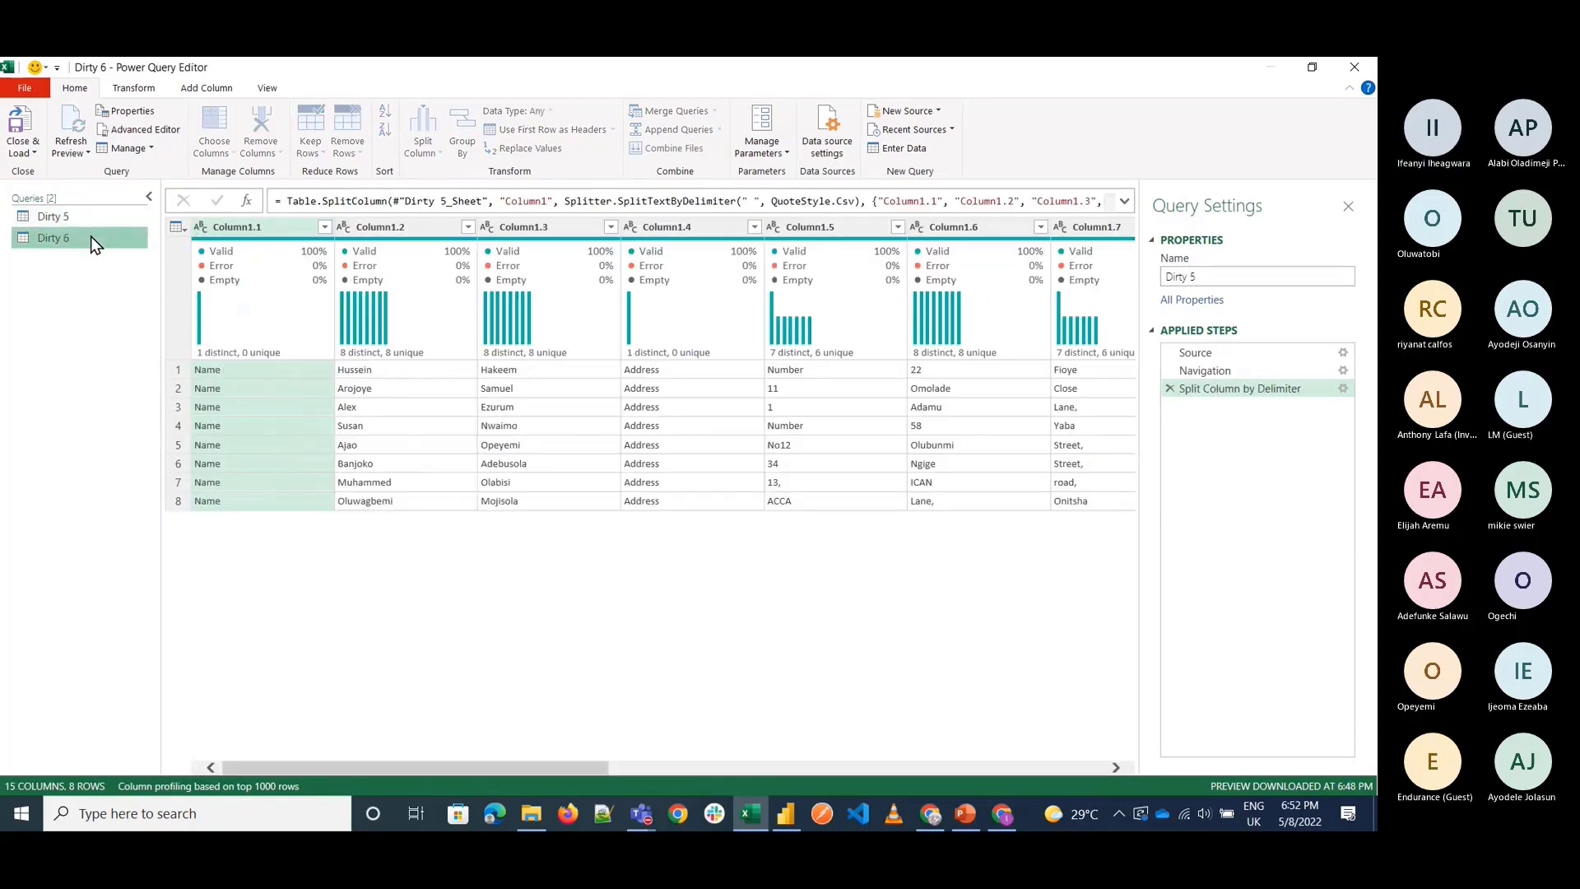
Delete the Dirty 5 query and confirm its removal.
left_click(70, 218)
right_click(70, 218)
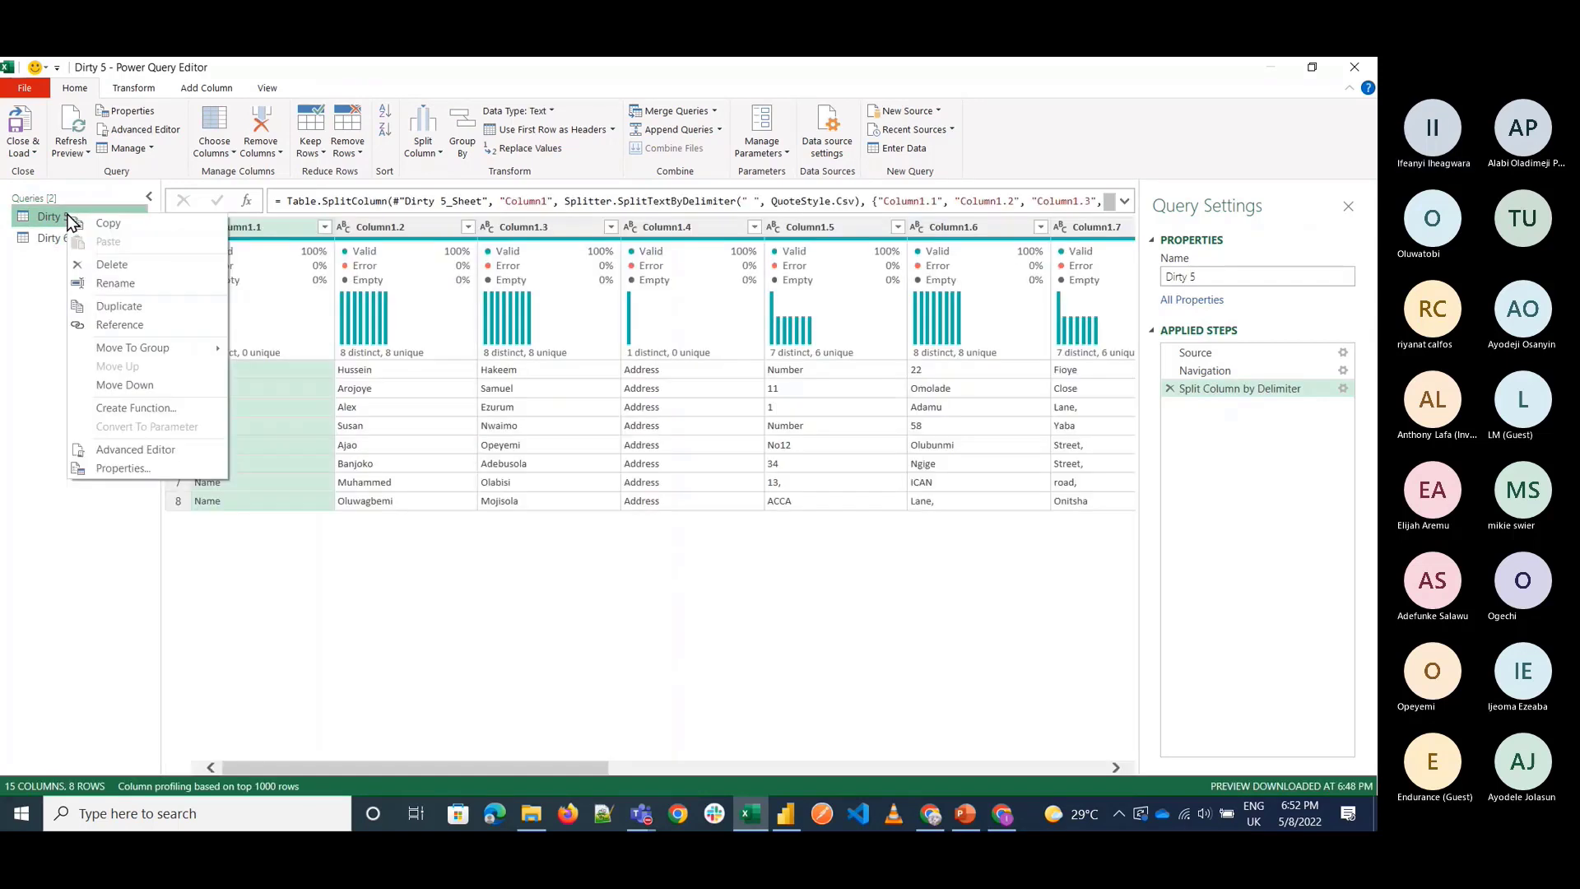
left_click(112, 265)
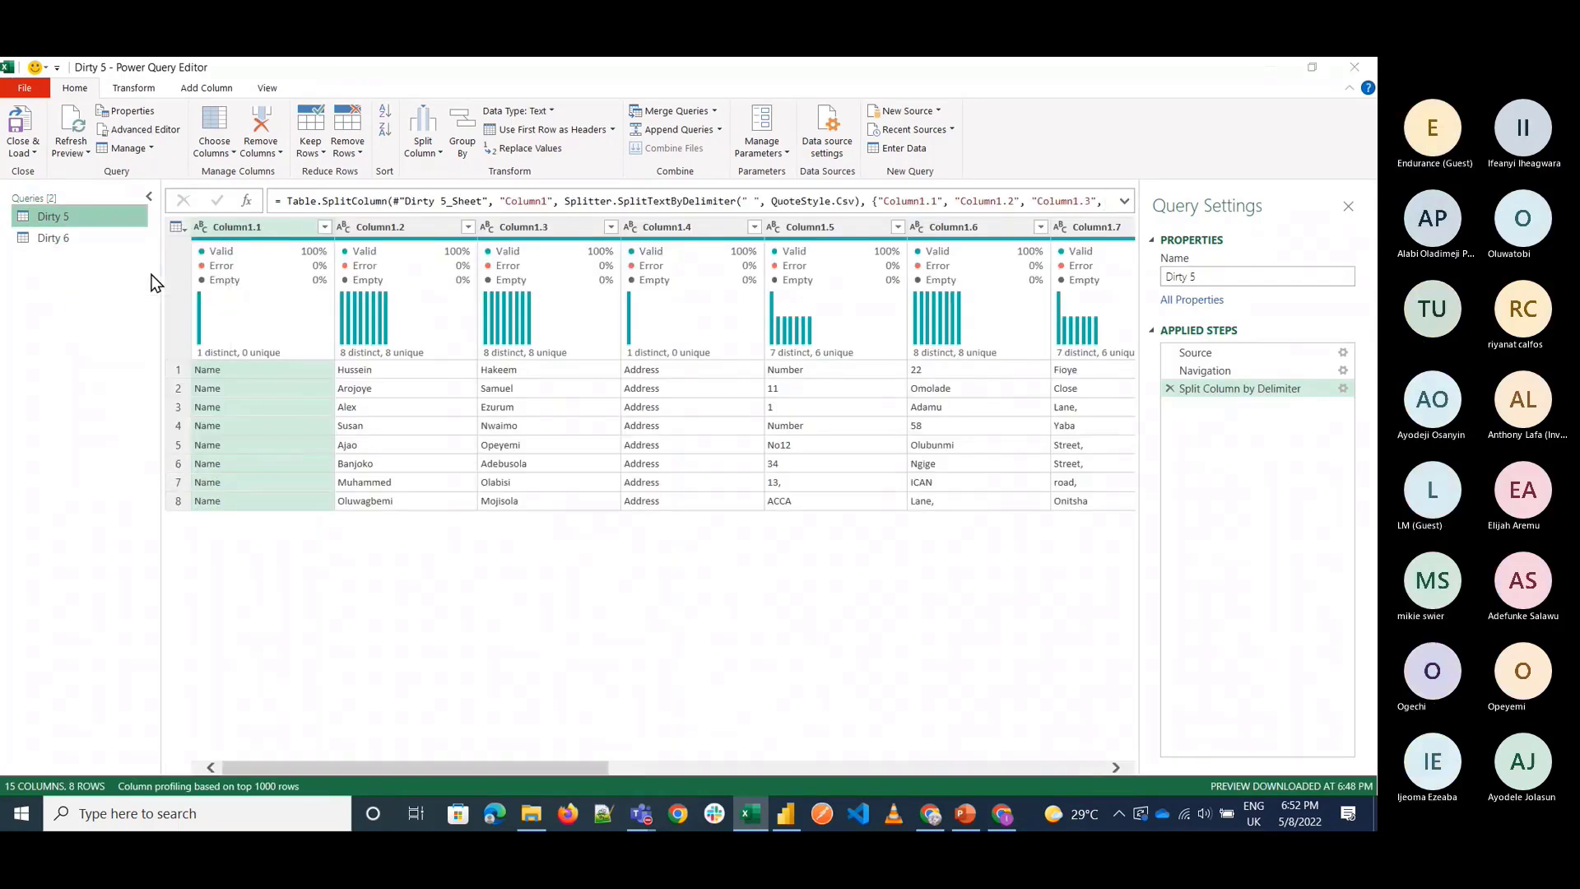
left_click(771, 460)
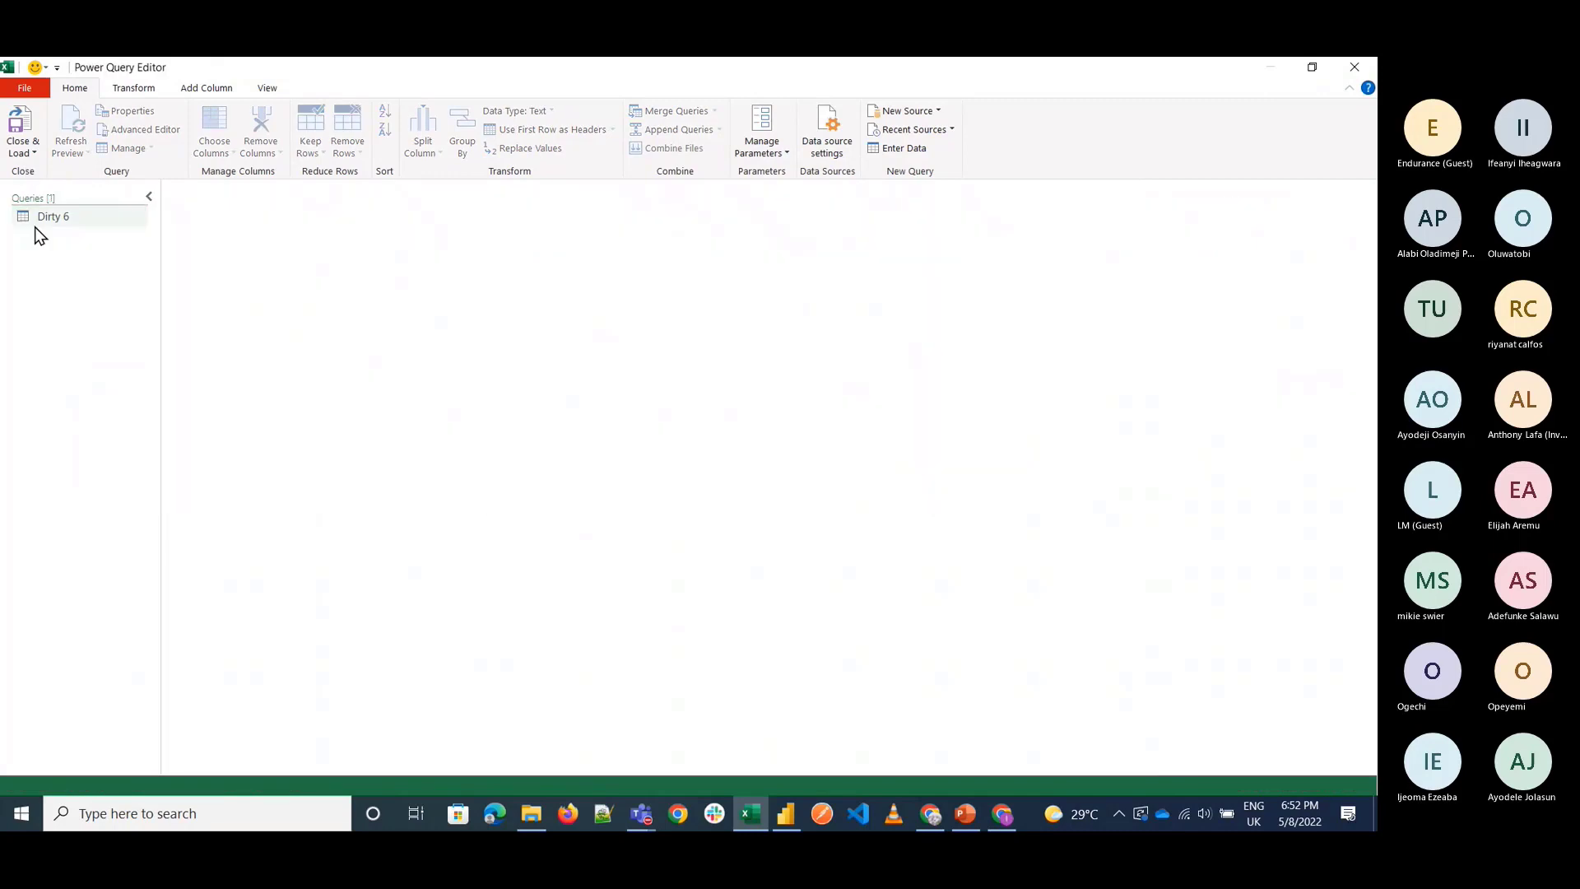
Select the Dirty 6 query and bring up its available query commands.
left_click(65, 217)
right_click(64, 218)
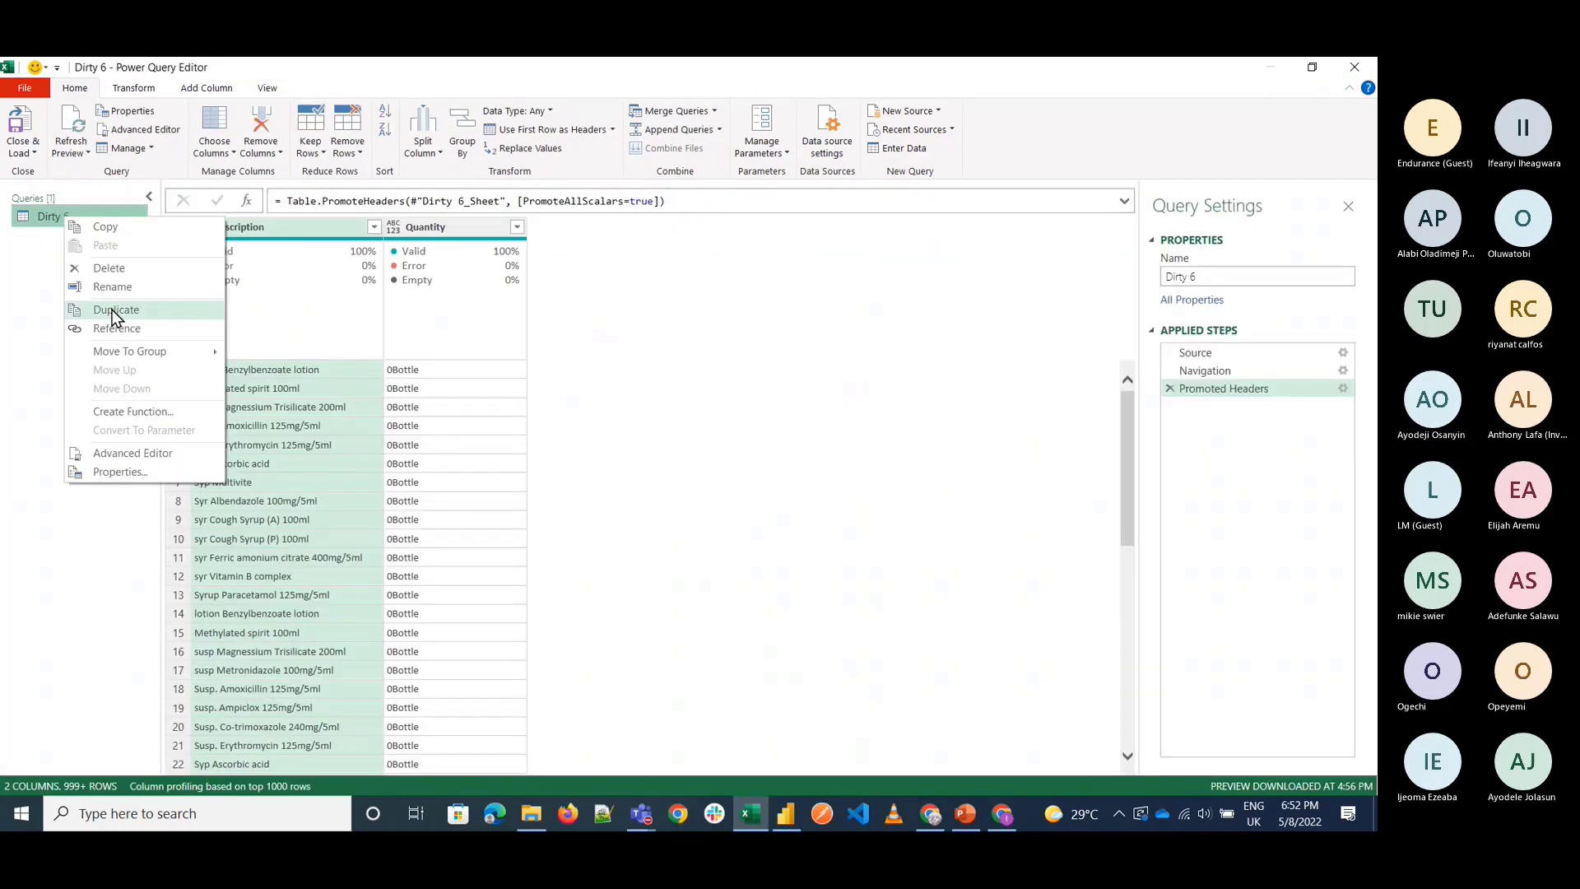
Delete the Dirty 6 query and confirm its removal.
left_click(95, 270)
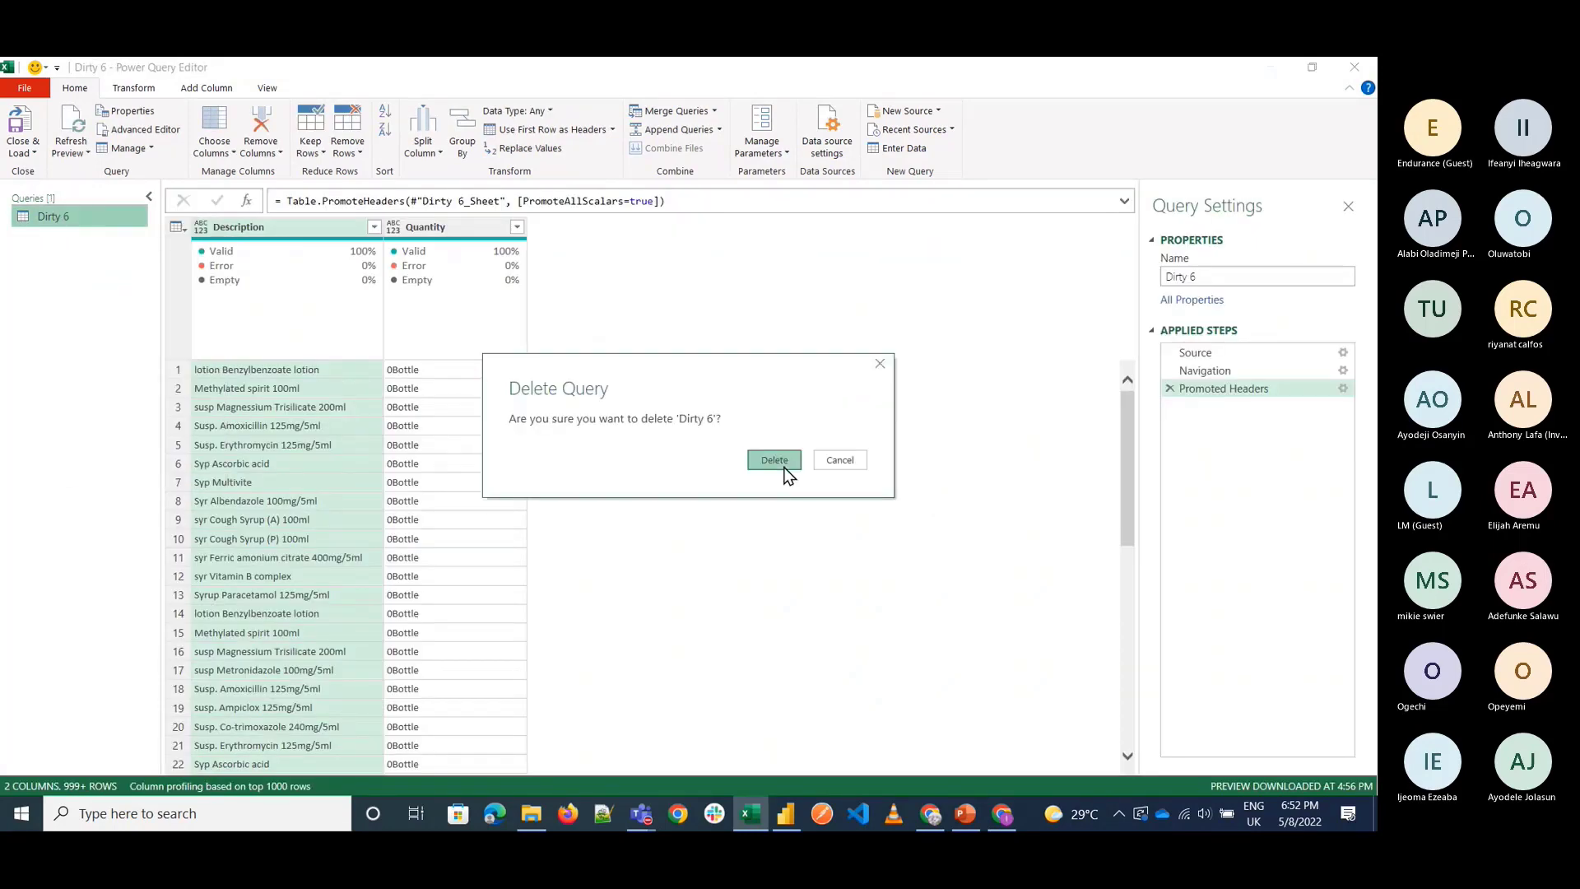
left_click(786, 466)
left_click(936, 117)
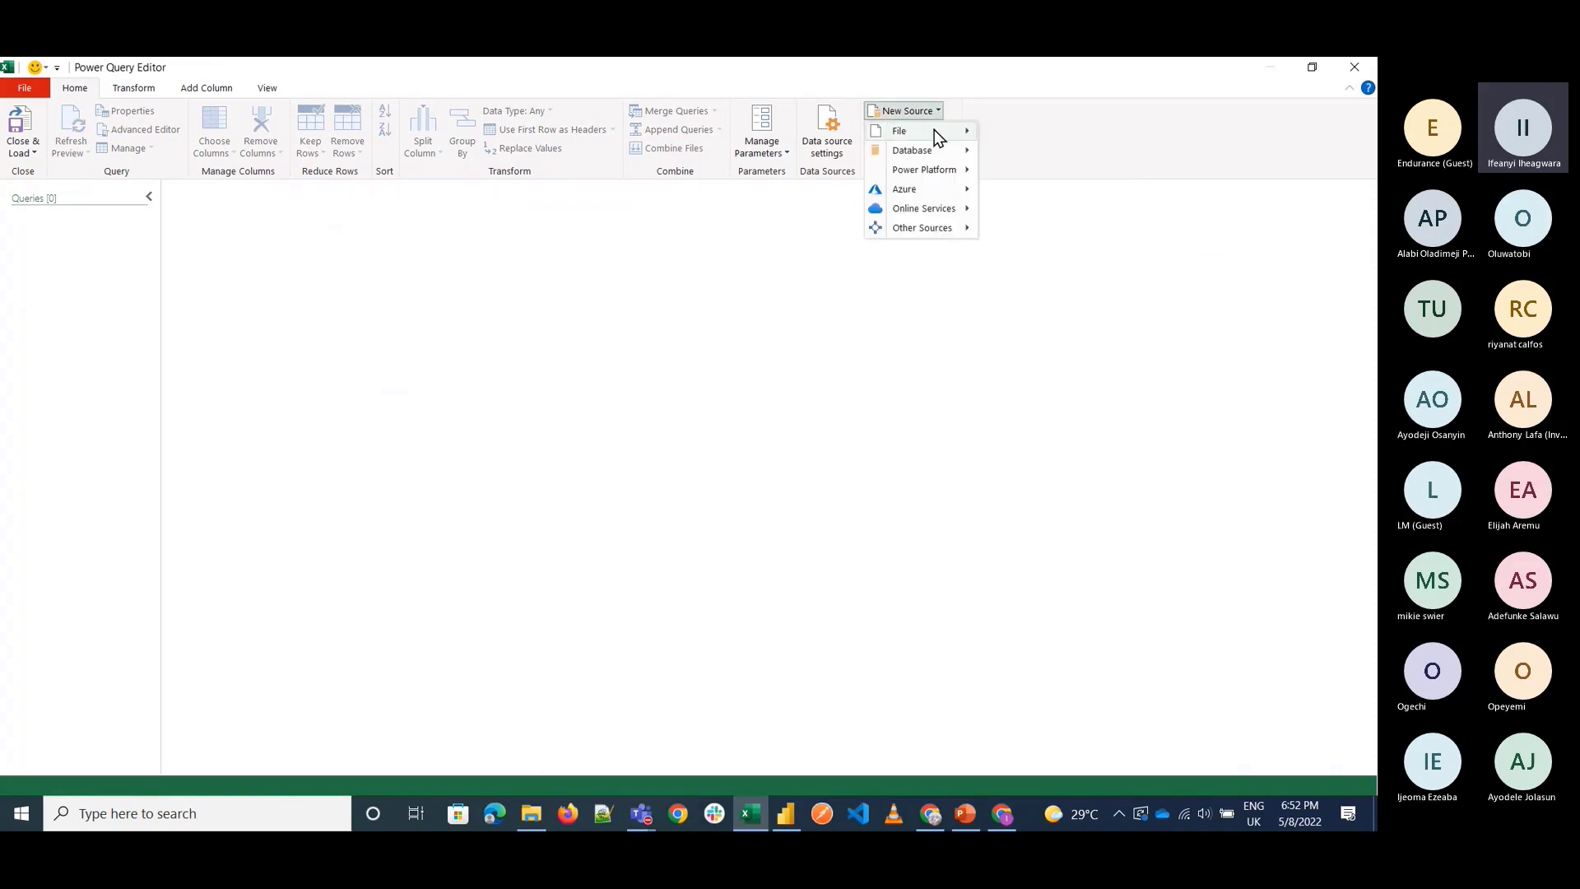
mouse_move(935, 132)
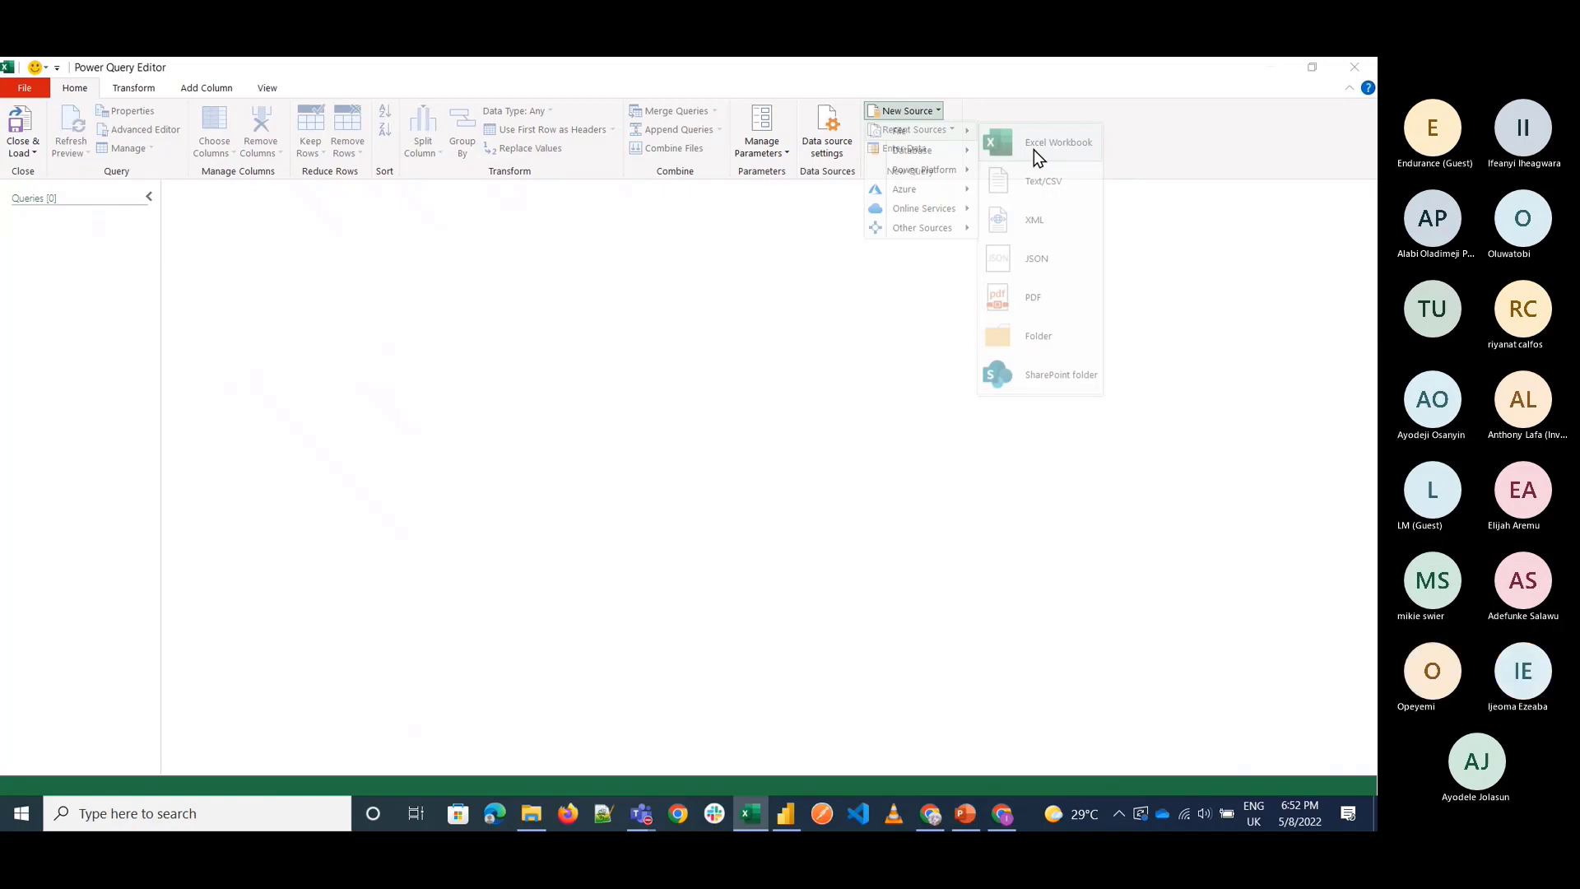
left_click(1033, 150)
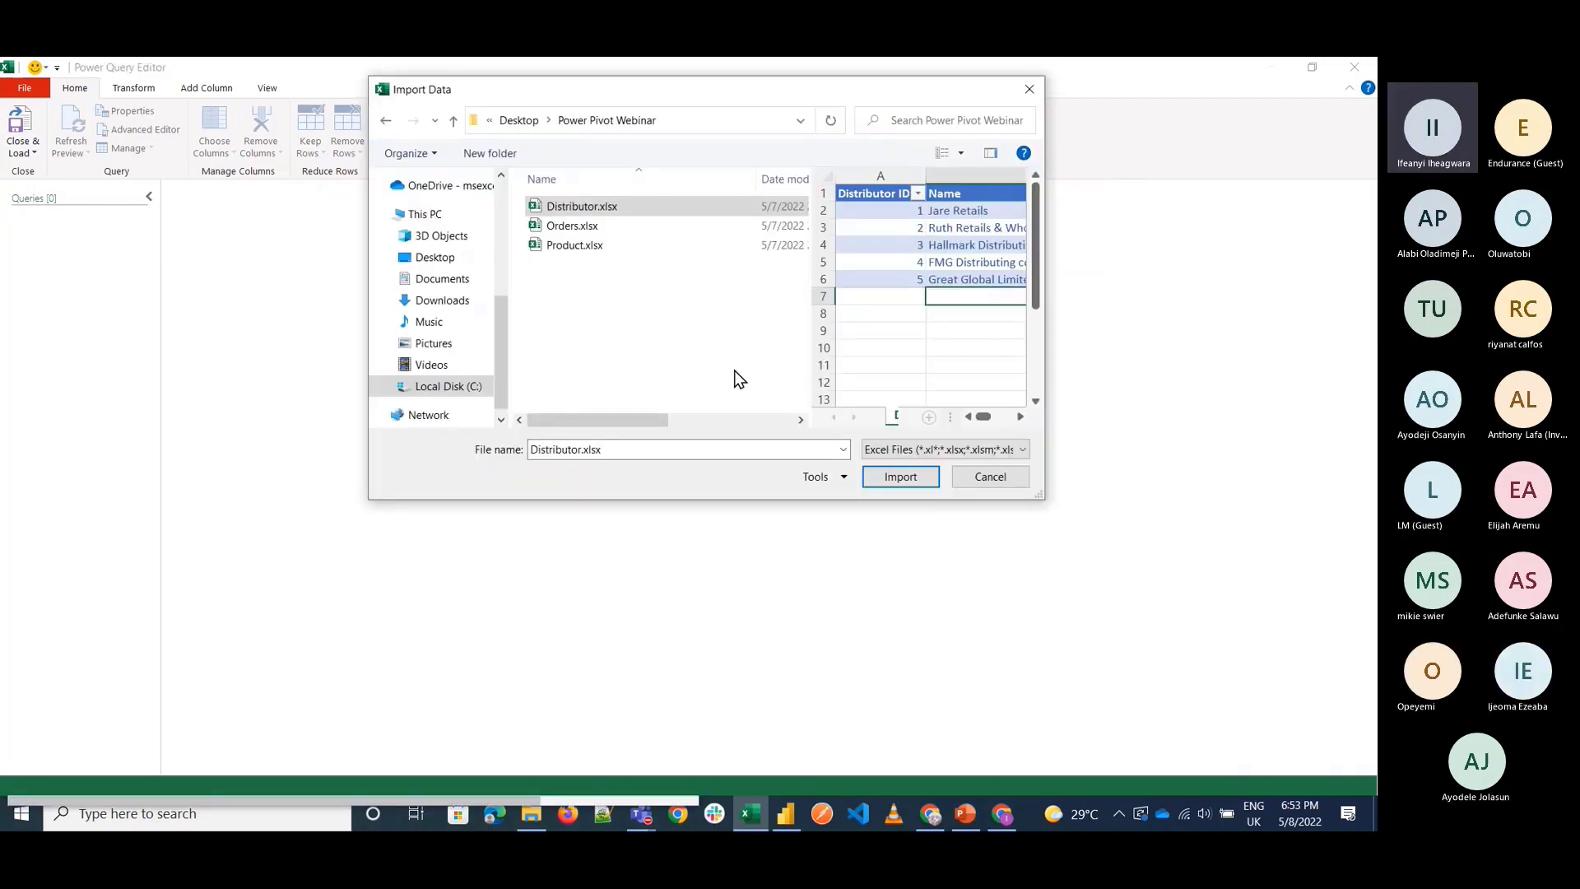
left_click(978, 484)
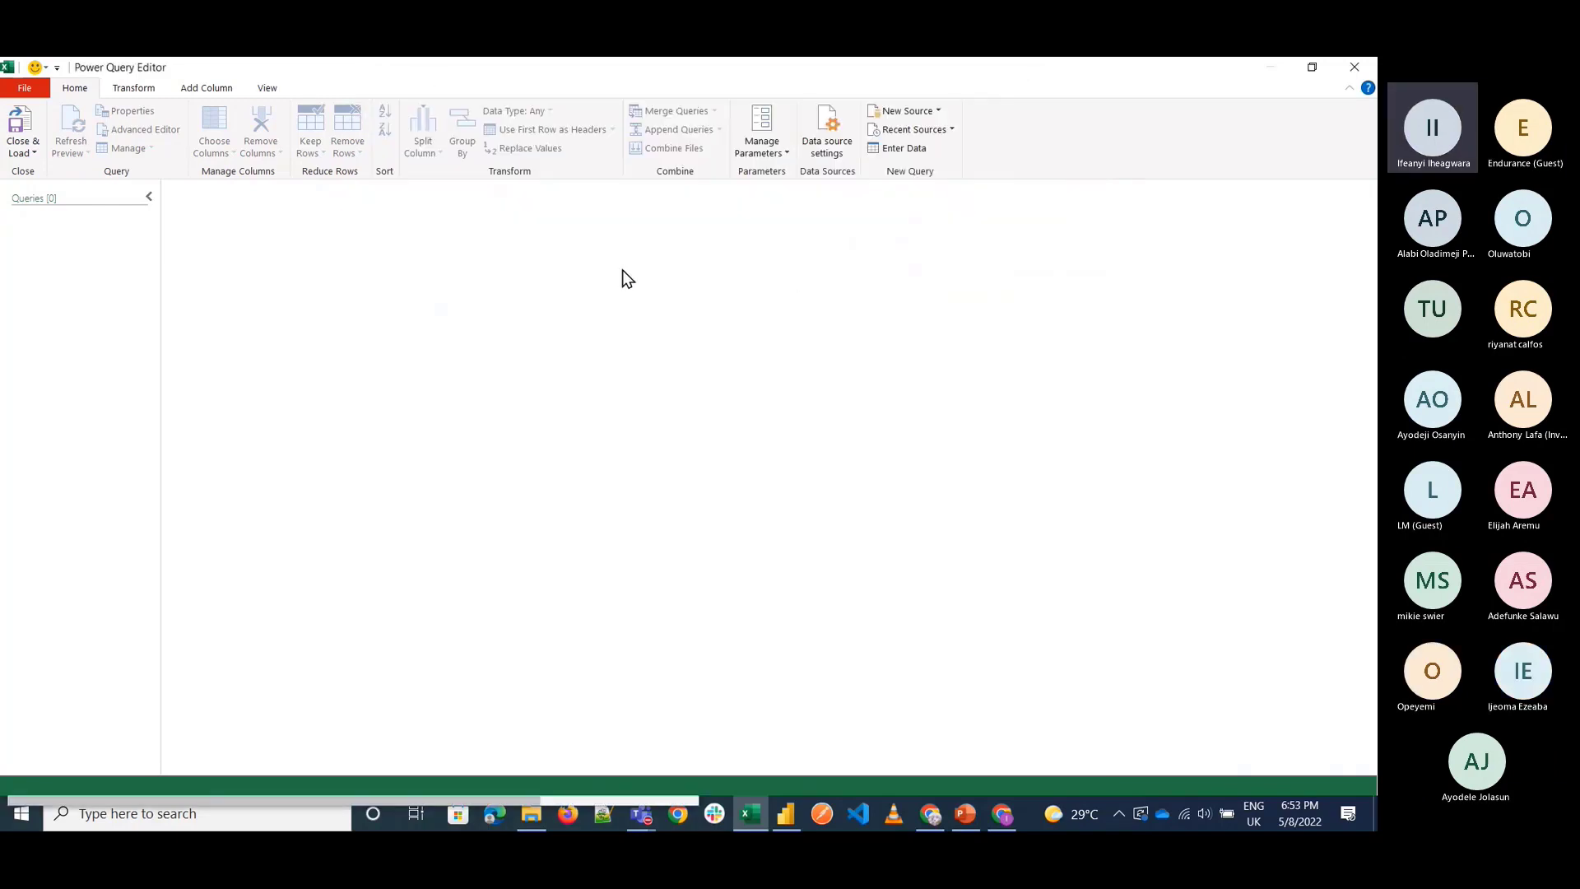
Import Table1 from the Distributor.xlsx workbook as a new query, previewing the Distributor sheet for comparison.
left_click(915, 114)
mouse_move(951, 136)
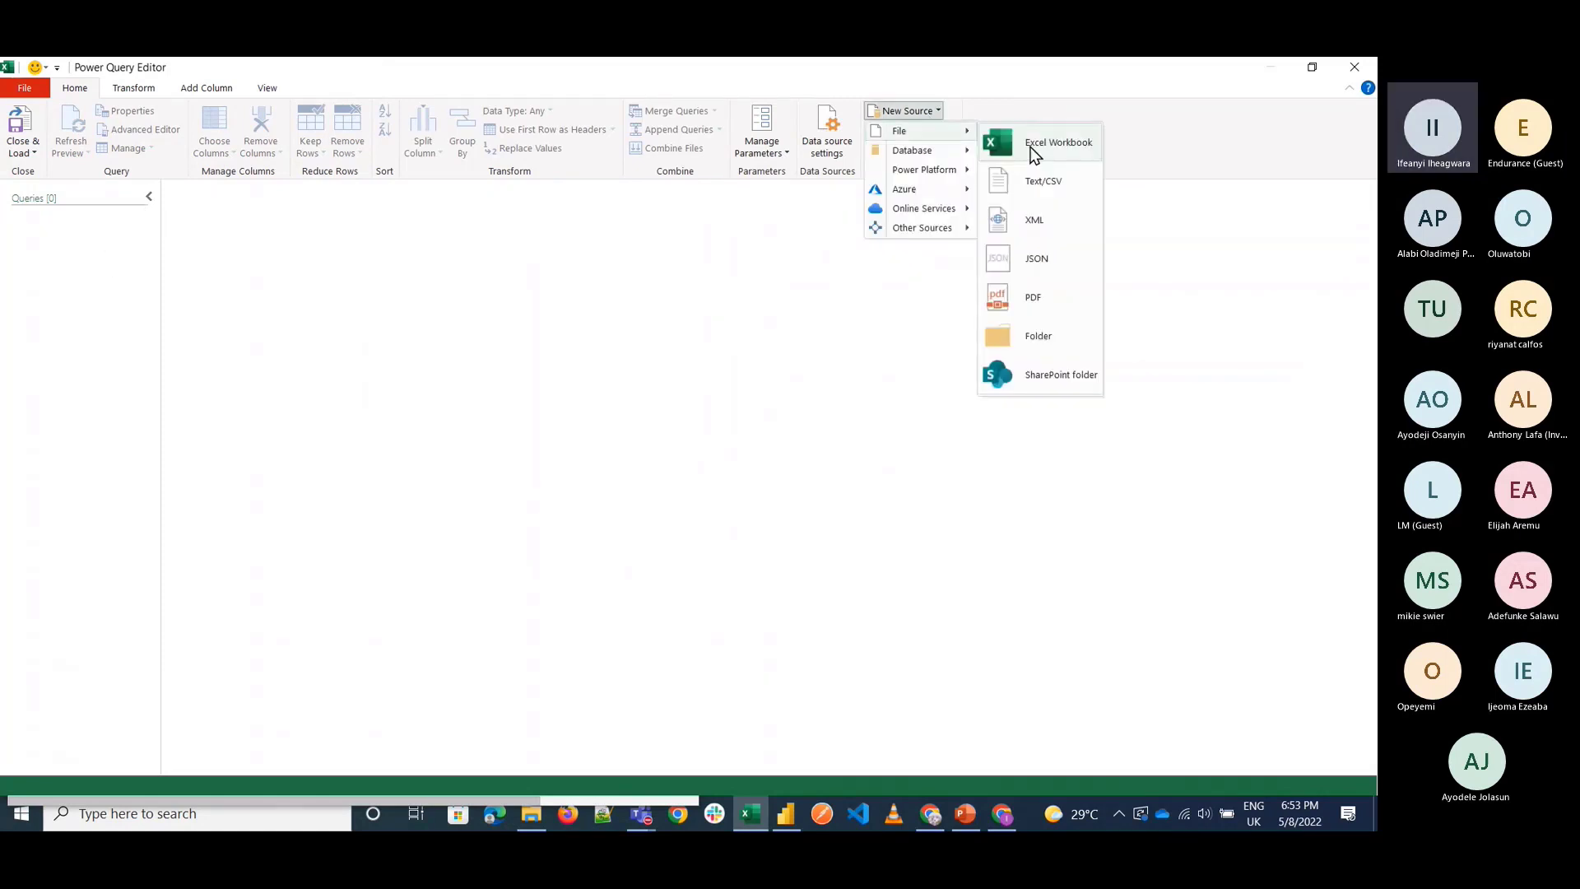
left_click(1029, 150)
left_click(564, 208)
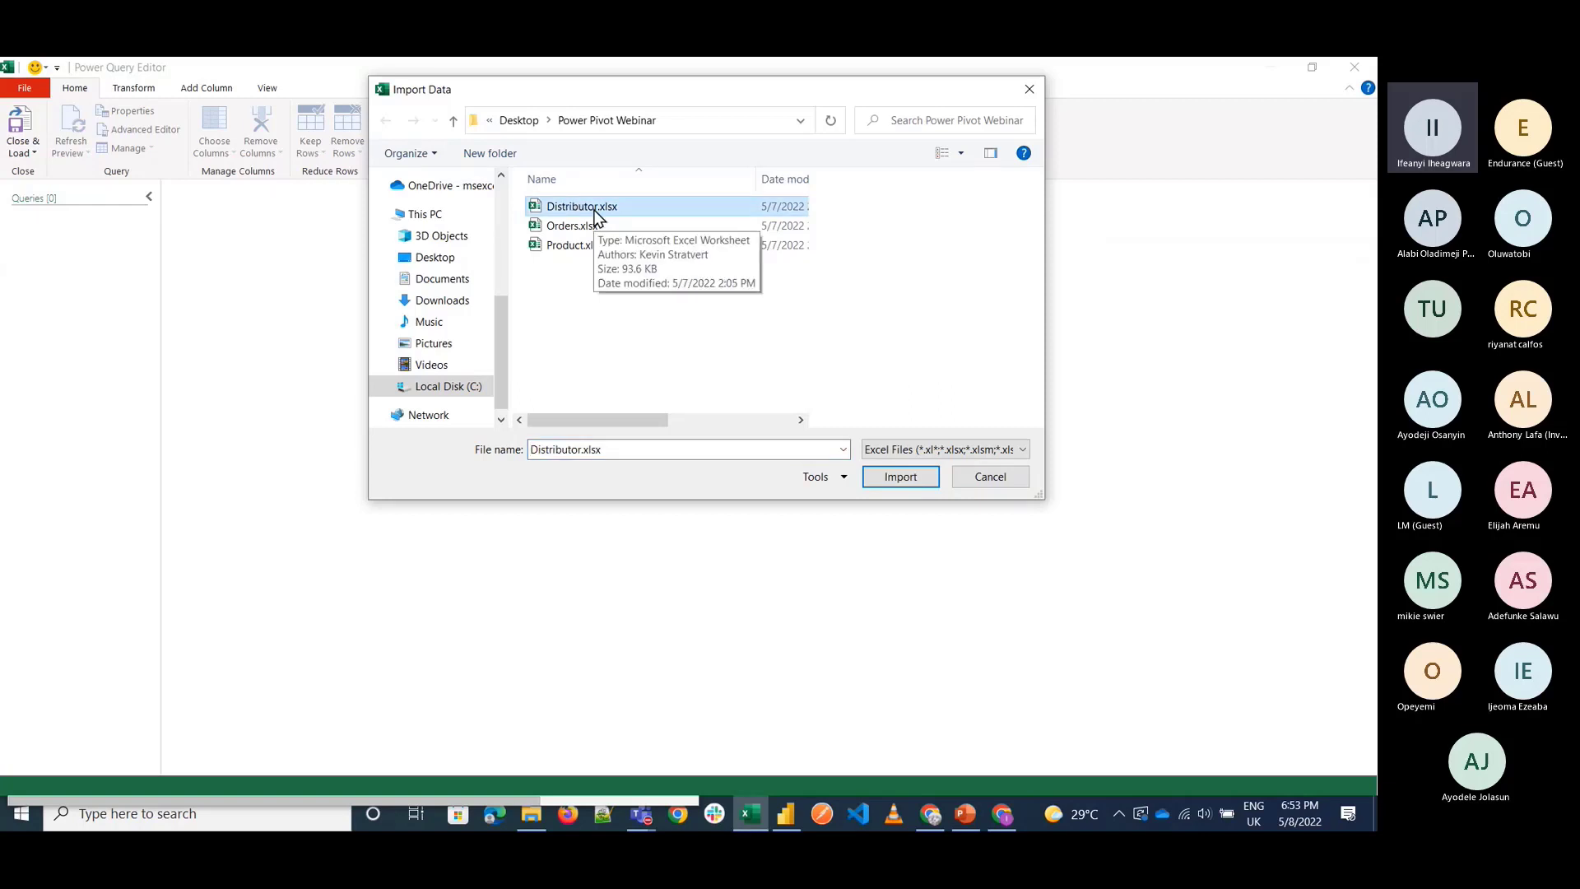
left_click(891, 477)
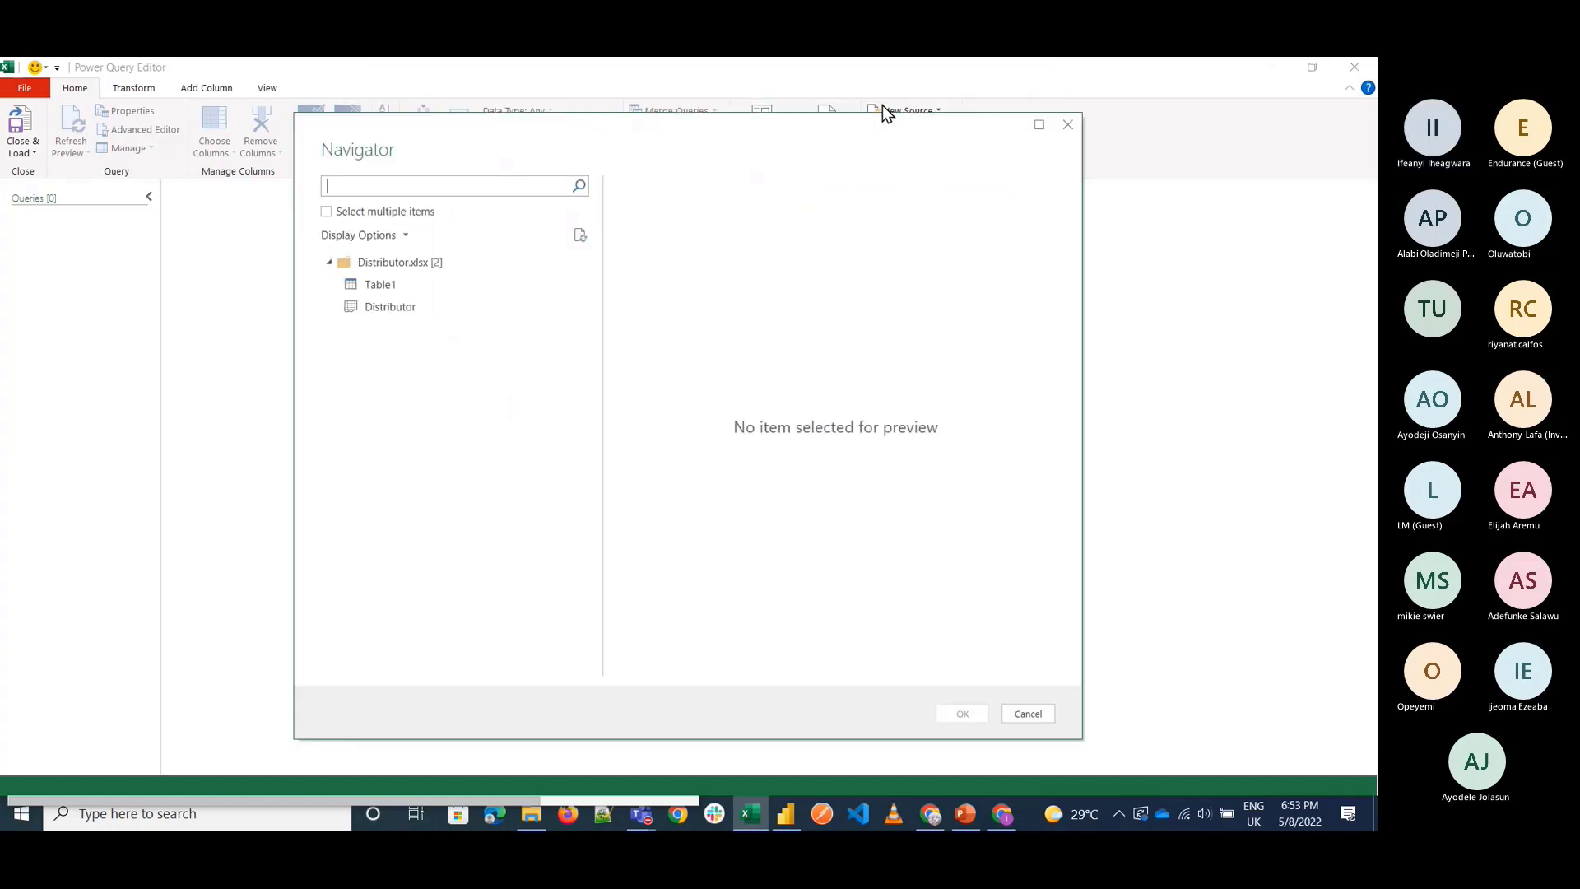
left_click(430, 286)
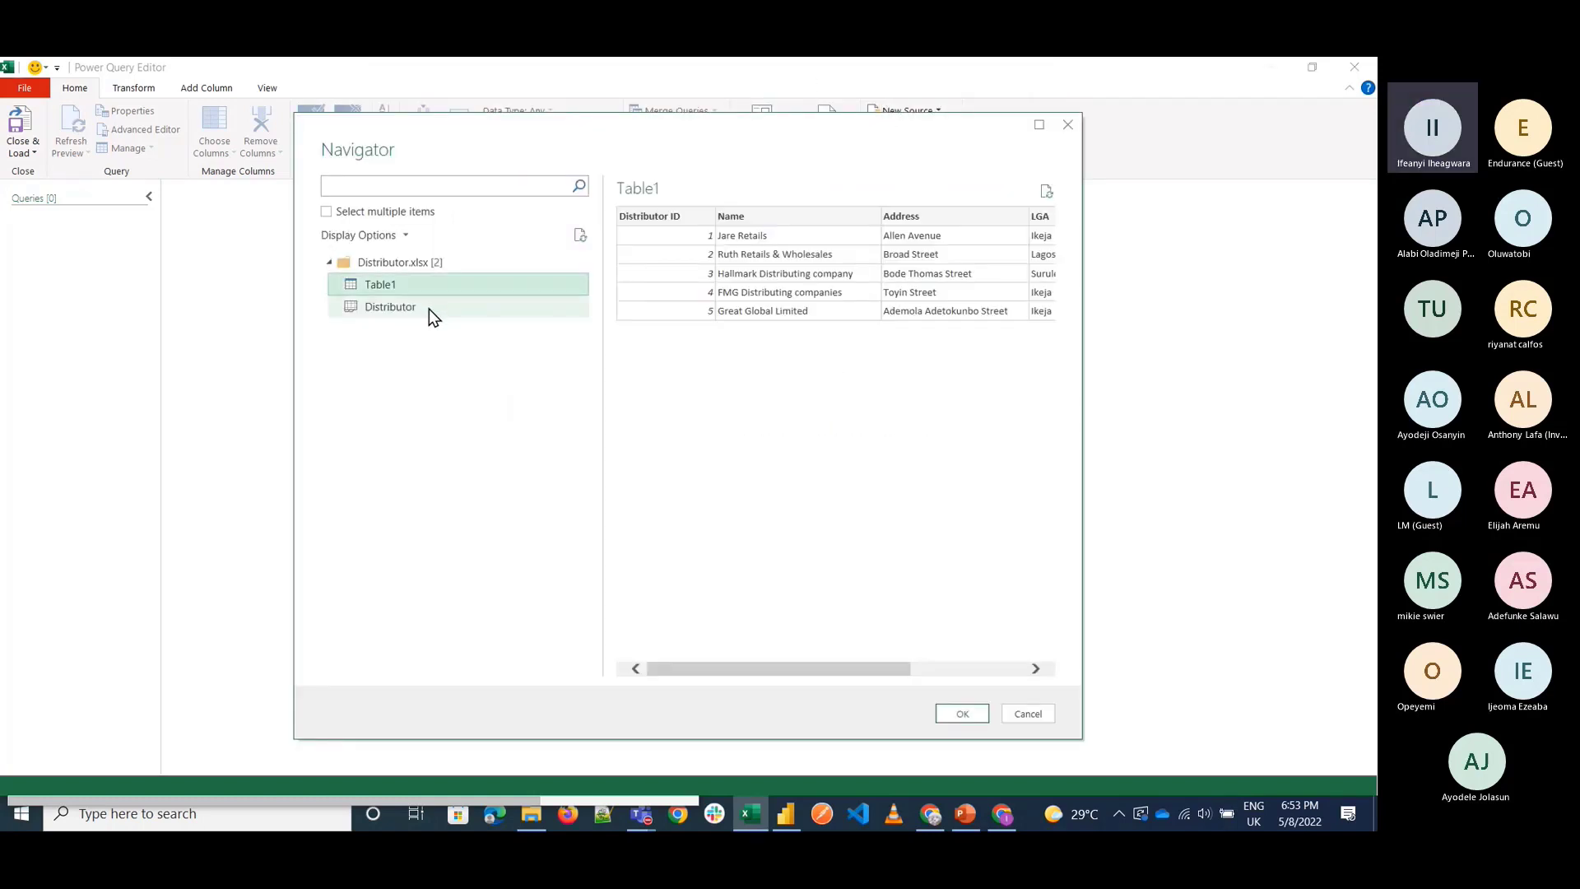
left_click(409, 306)
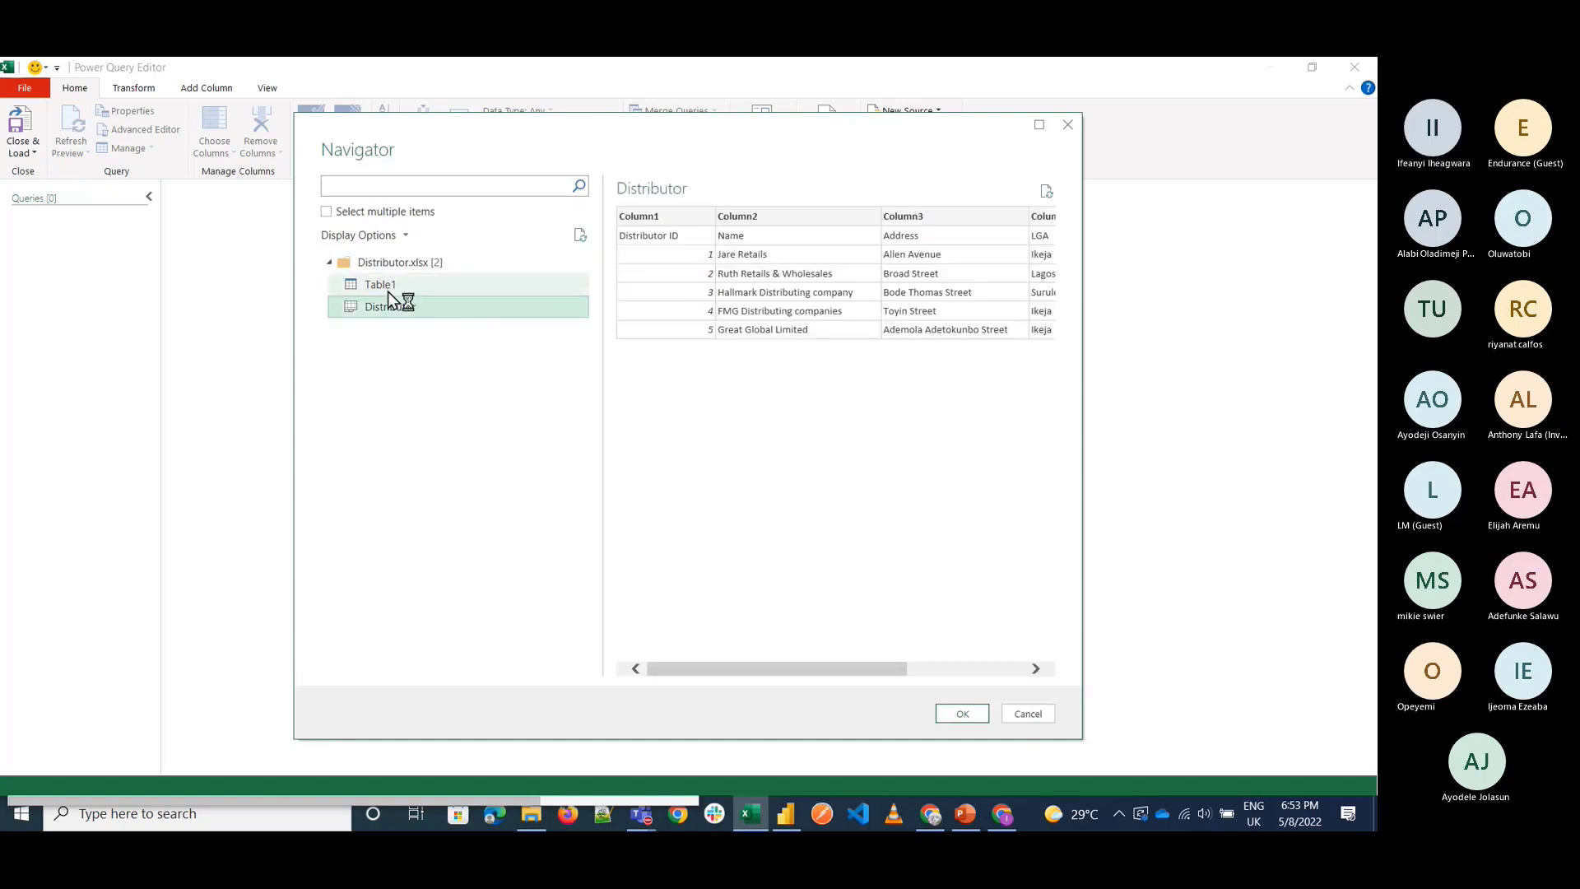
left_click(388, 288)
left_click(963, 714)
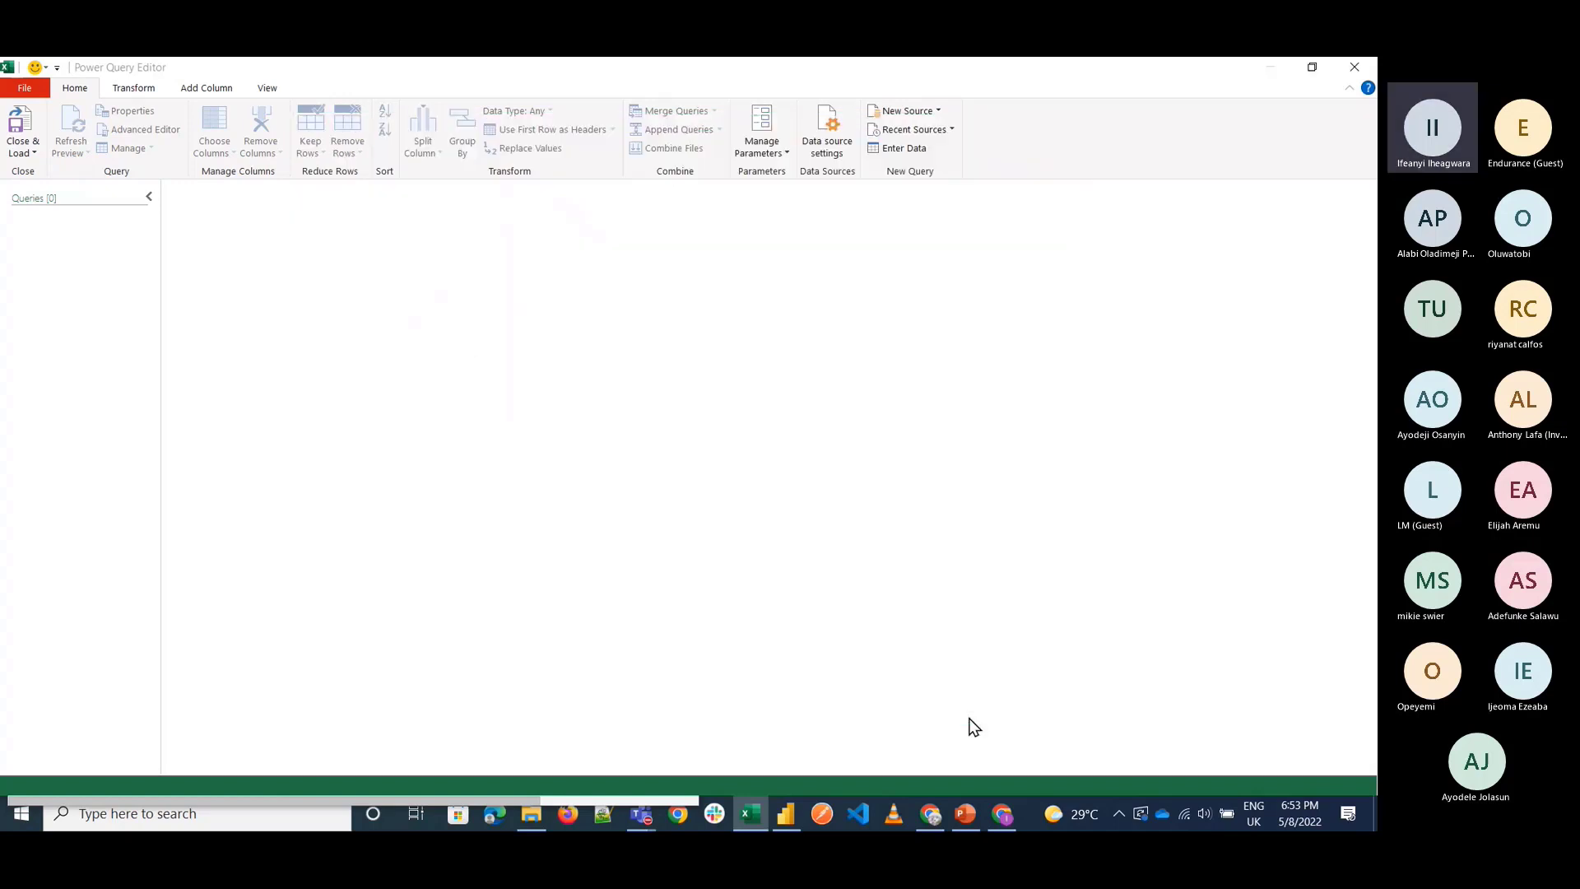
Import Table4 from the Orders.xlsx workbook as another new query.
left_click(921, 112)
mouse_move(905, 131)
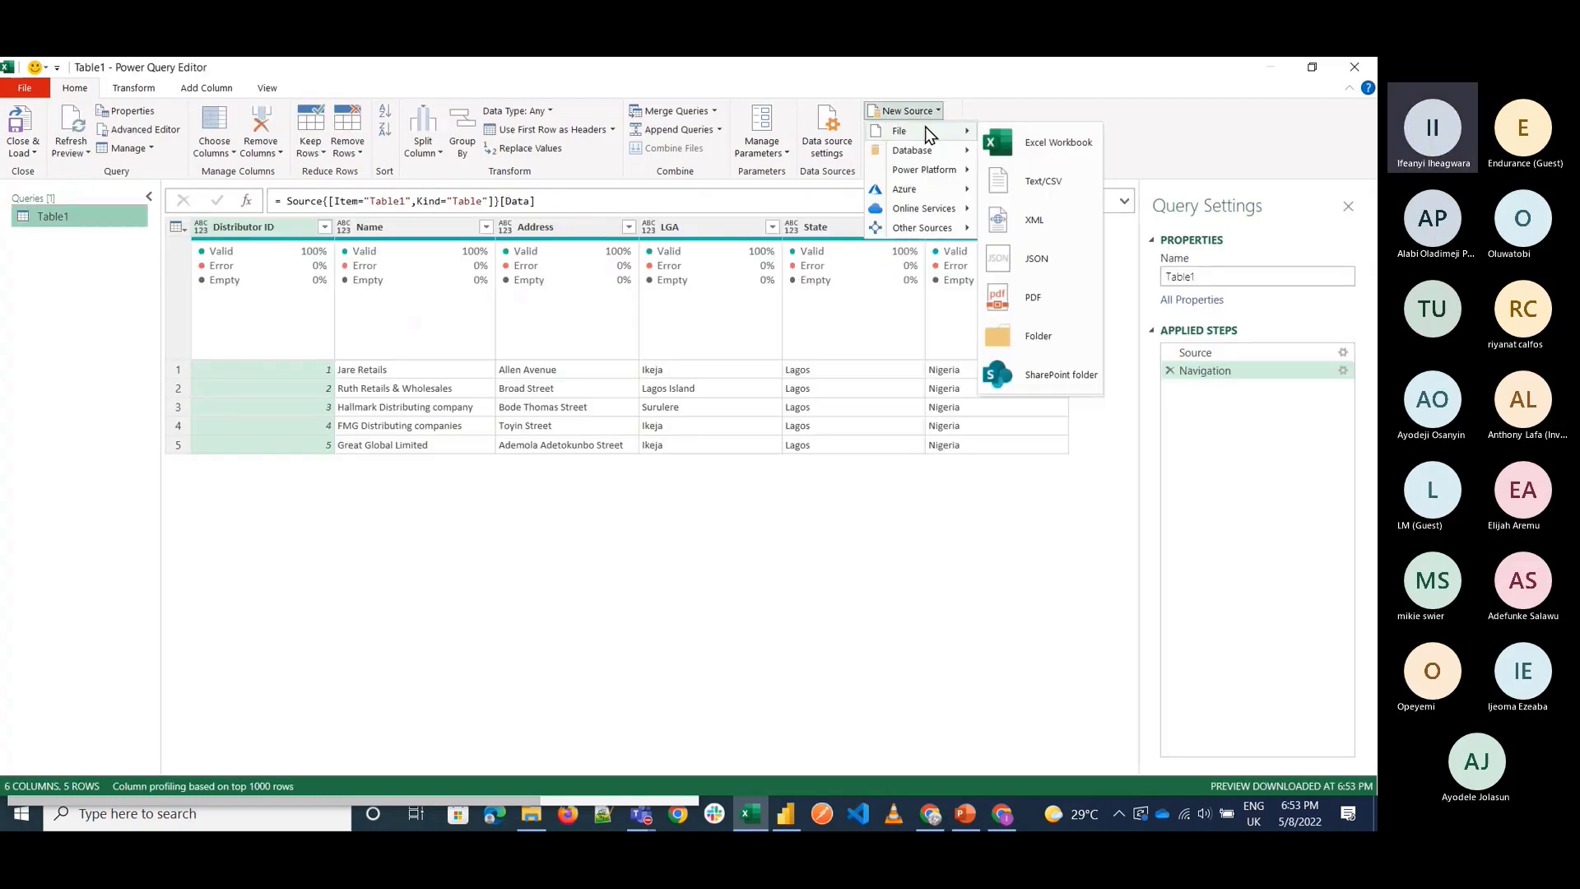
left_click(1023, 144)
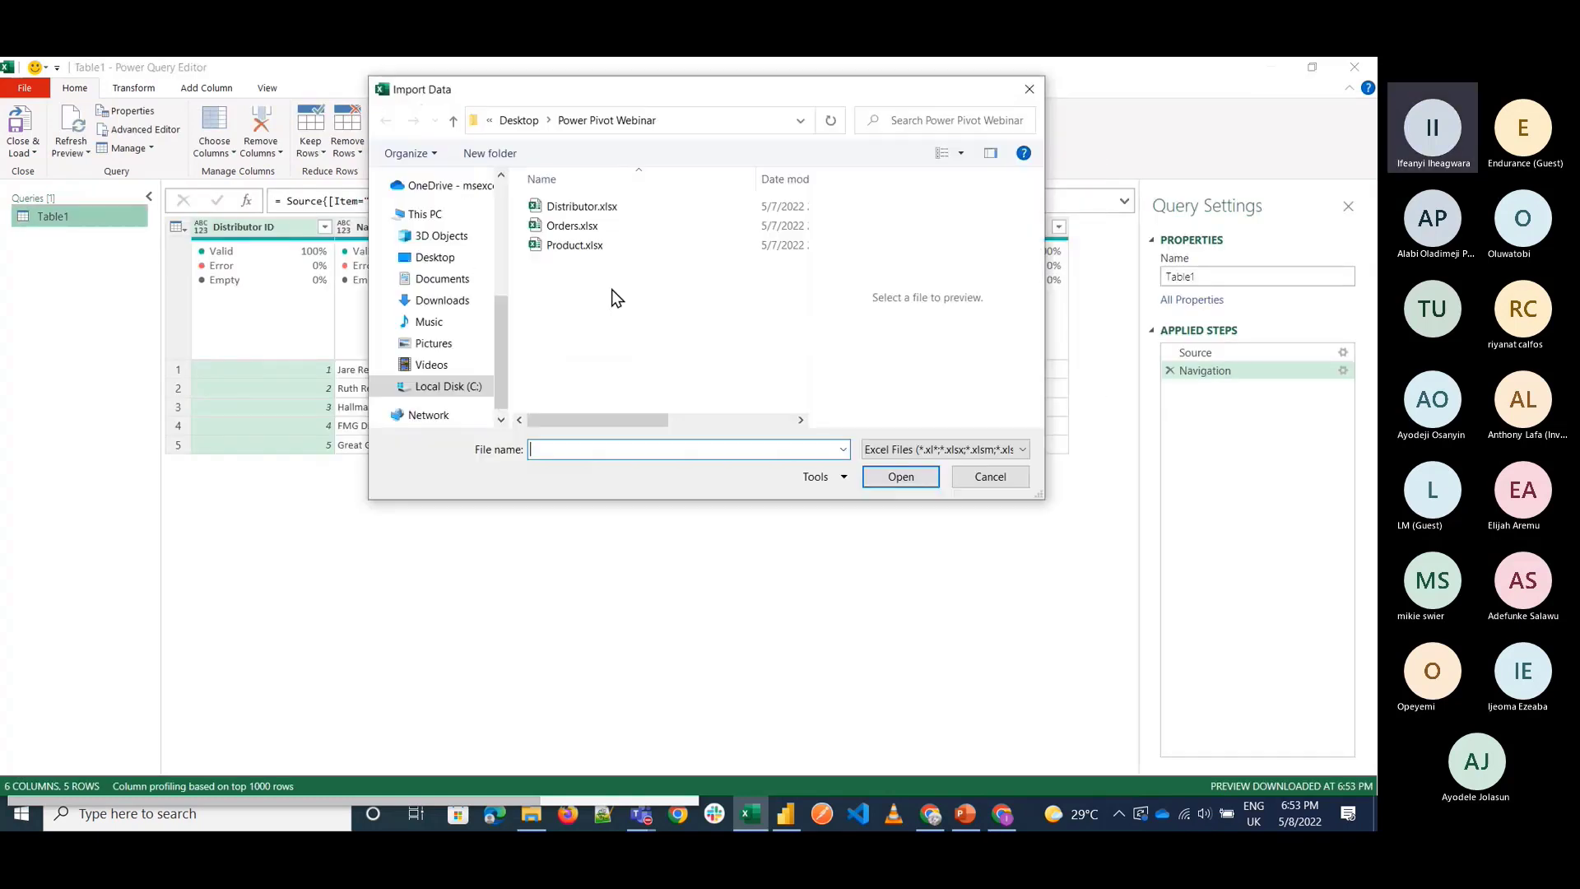
left_click(566, 226)
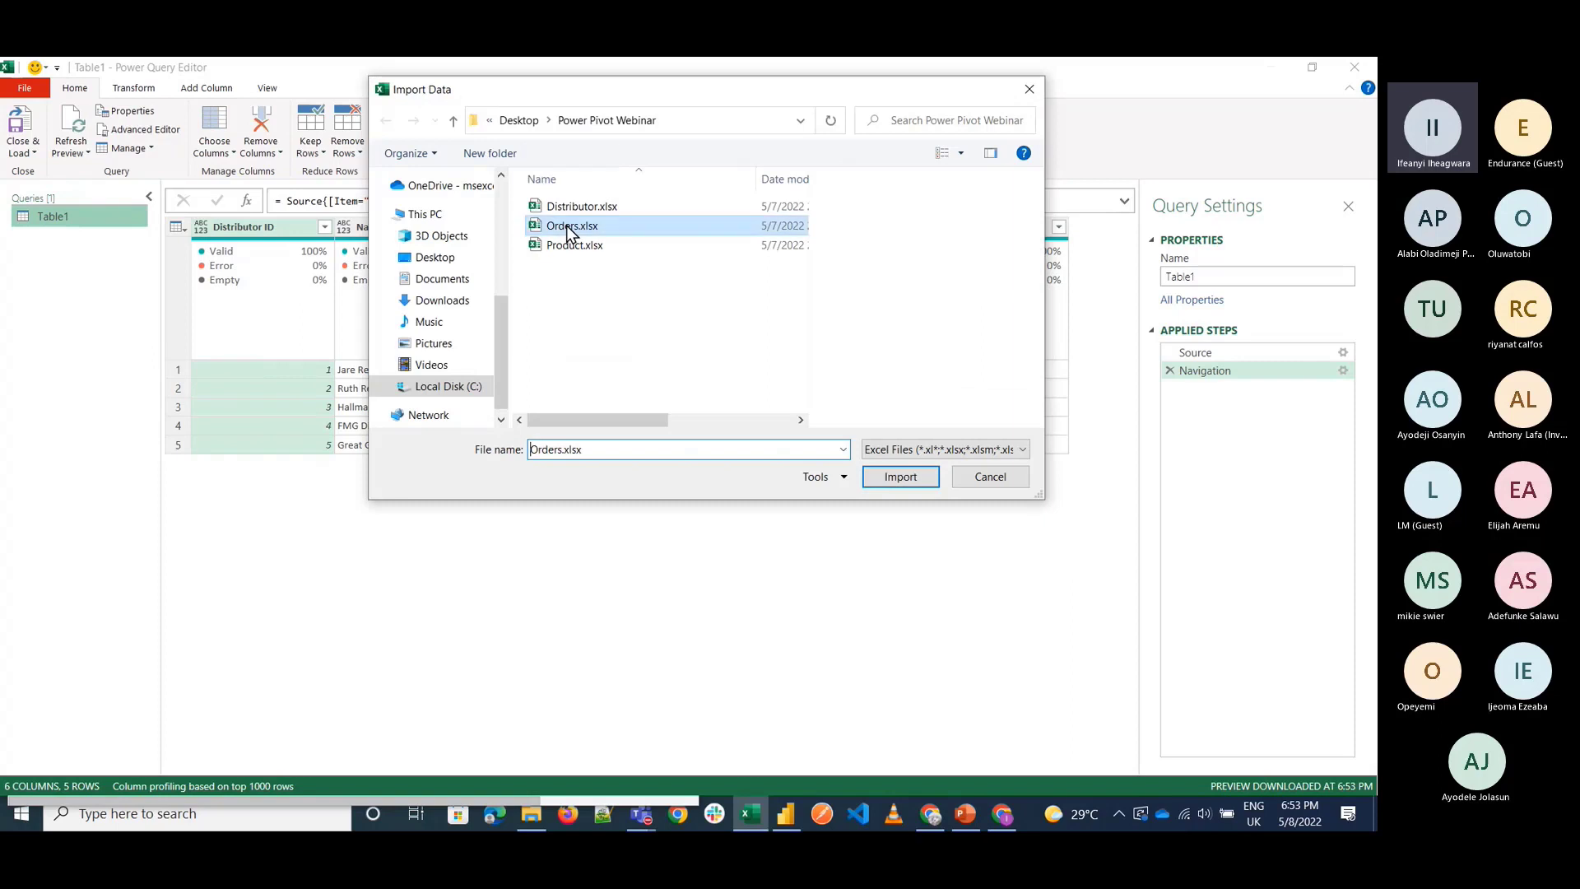
left_click(900, 476)
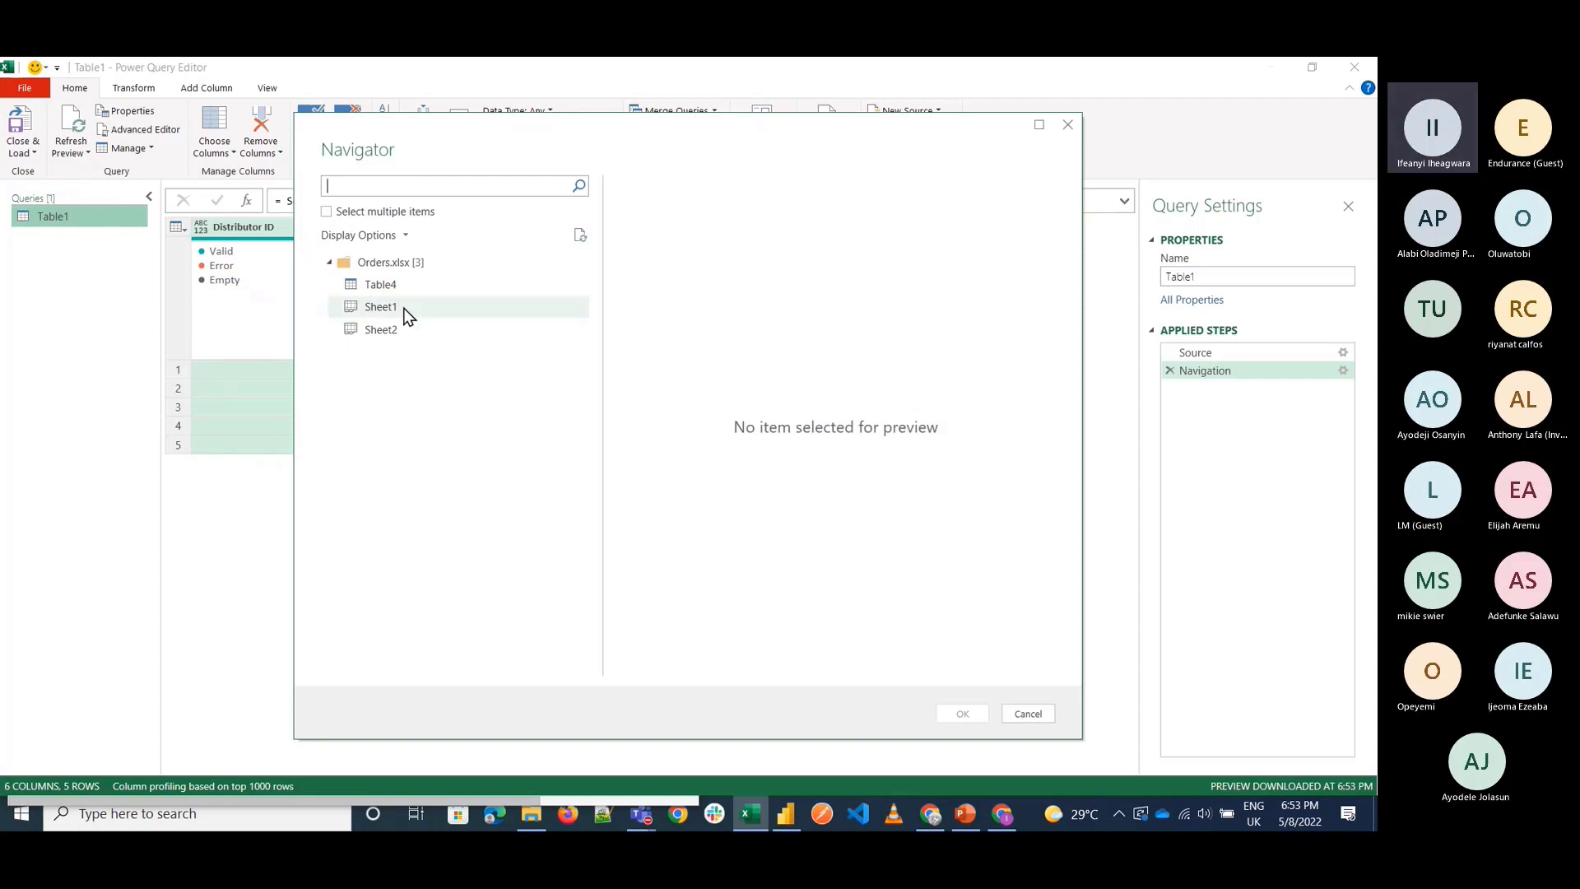
left_click(381, 284)
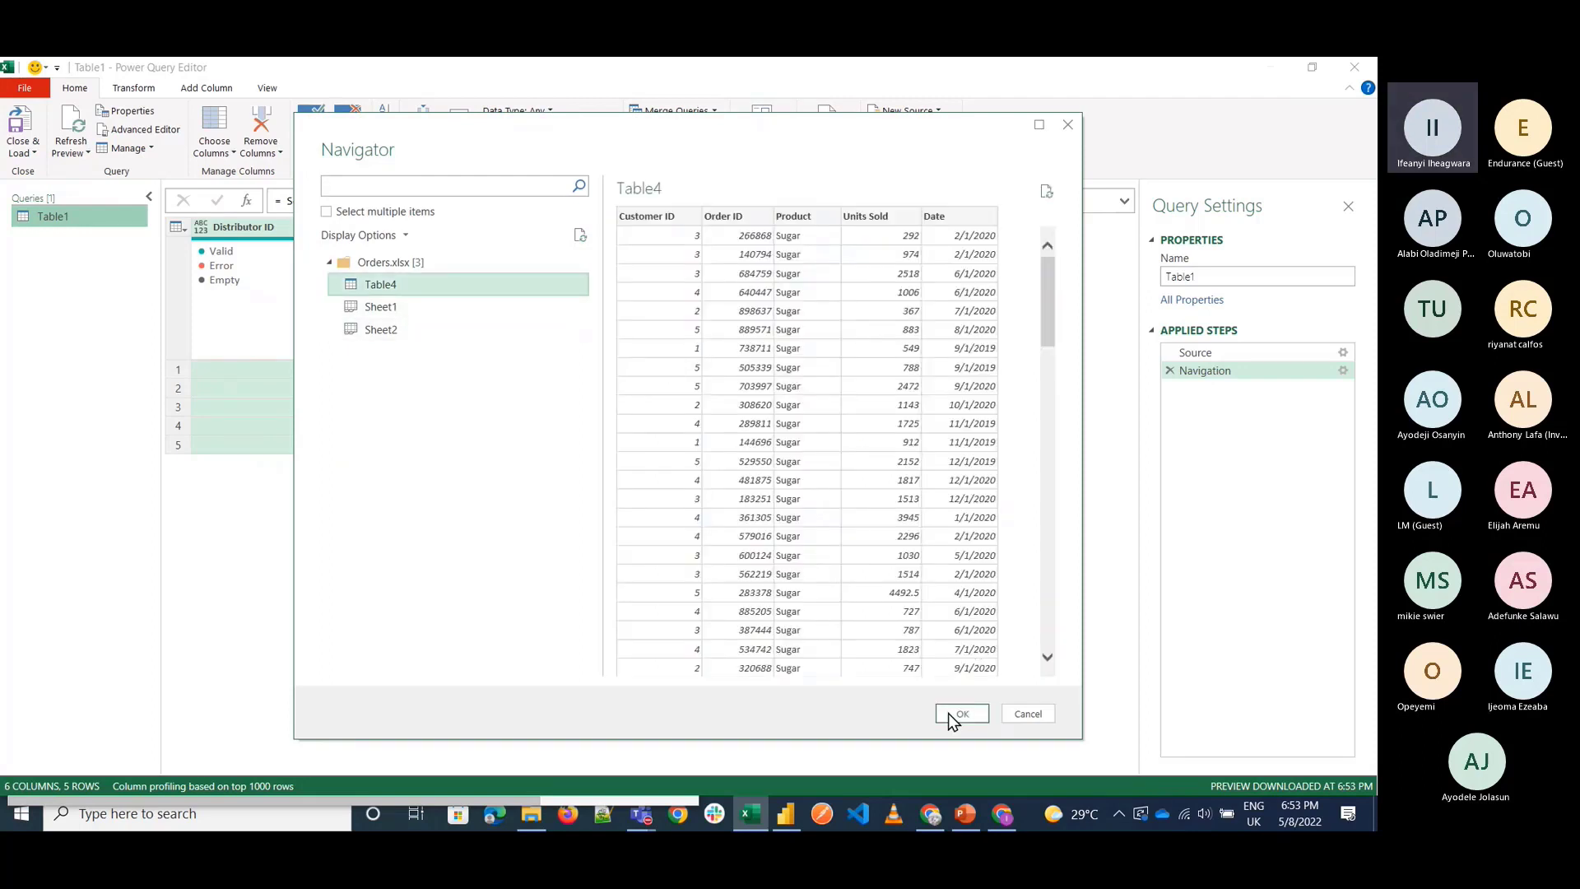
left_click(955, 715)
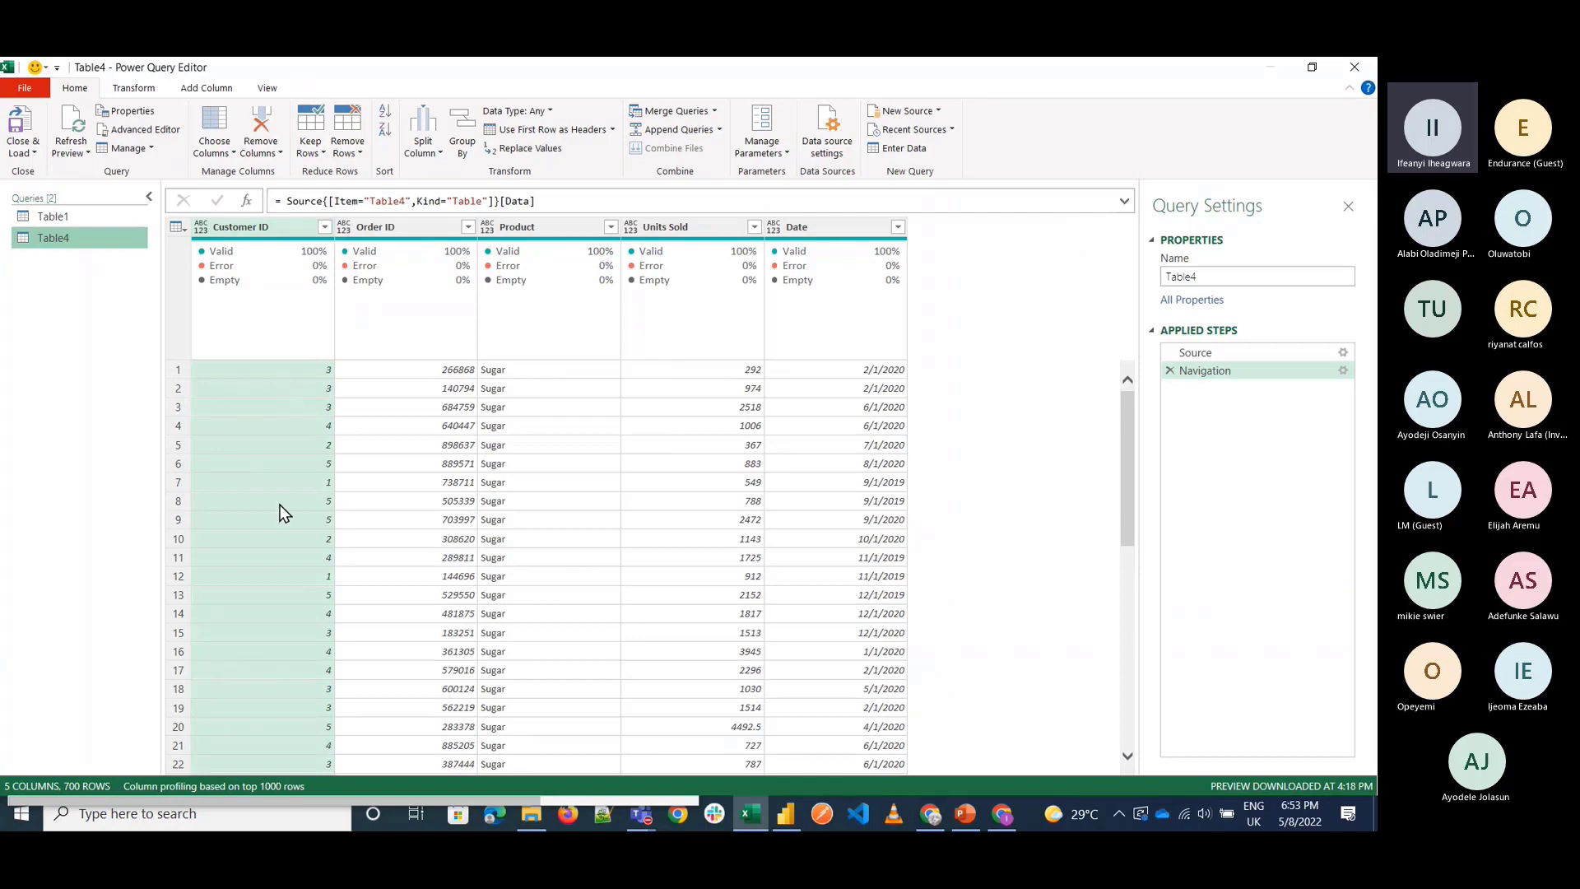
left_click(61, 216)
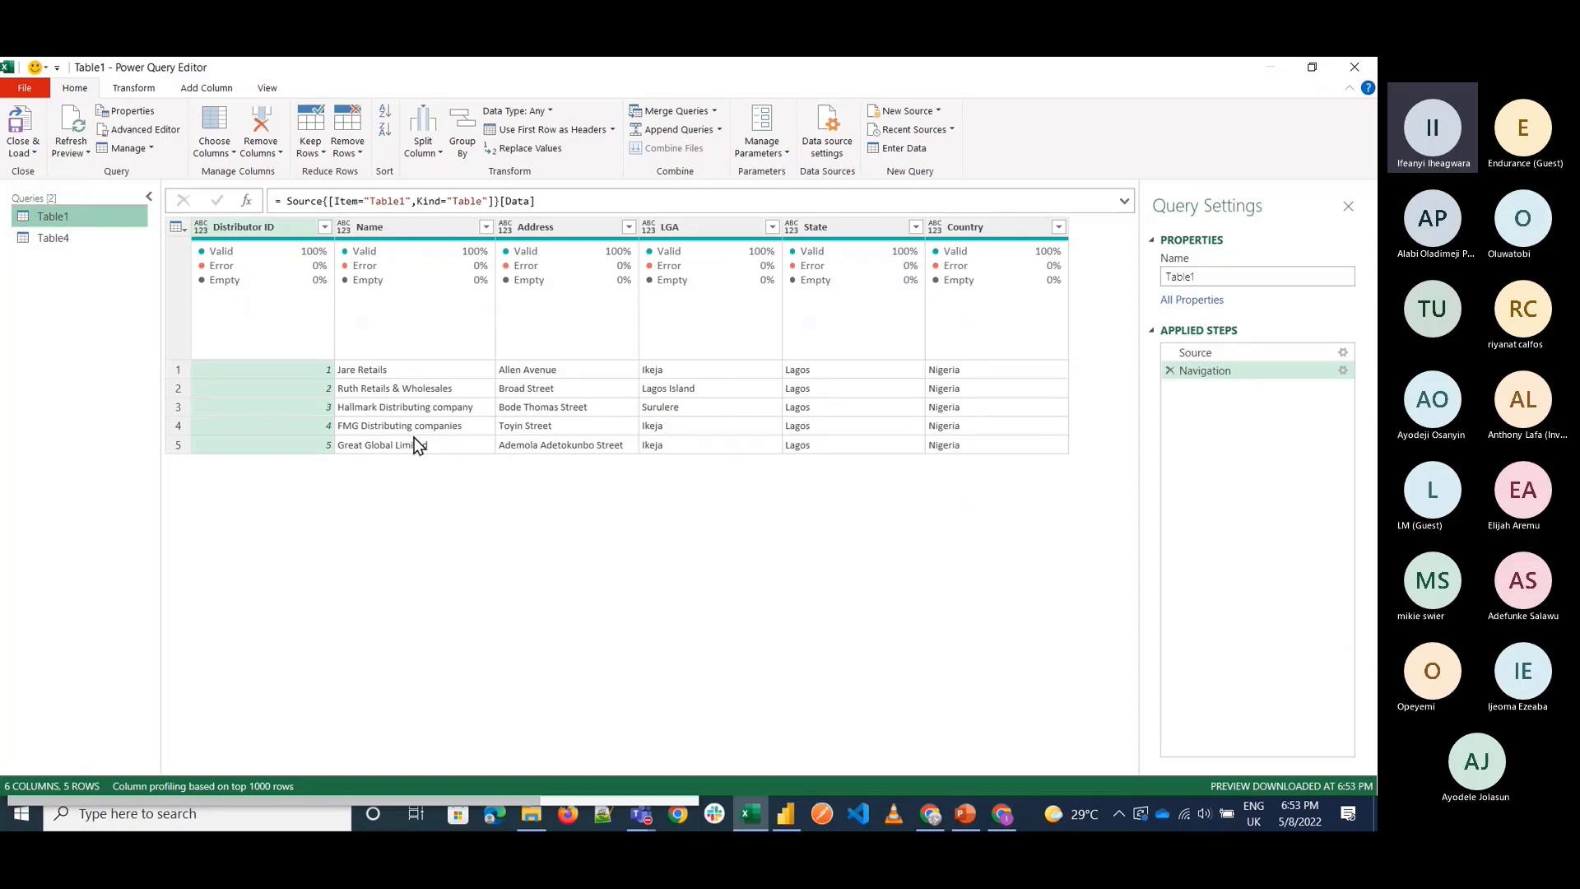
left_click(53, 238)
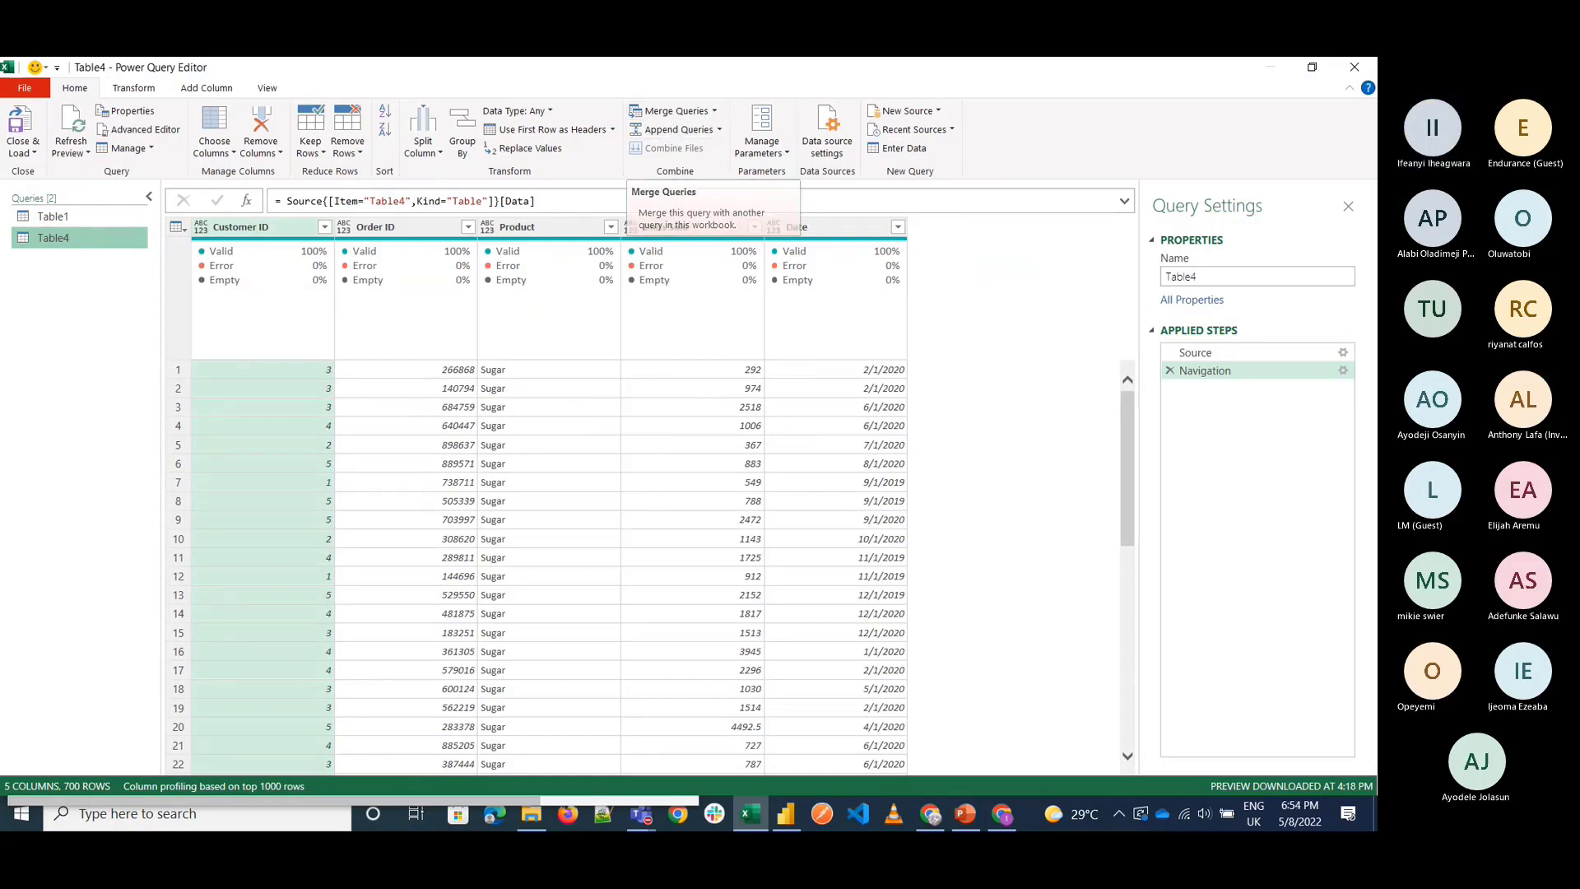
mouse_move(627, 813)
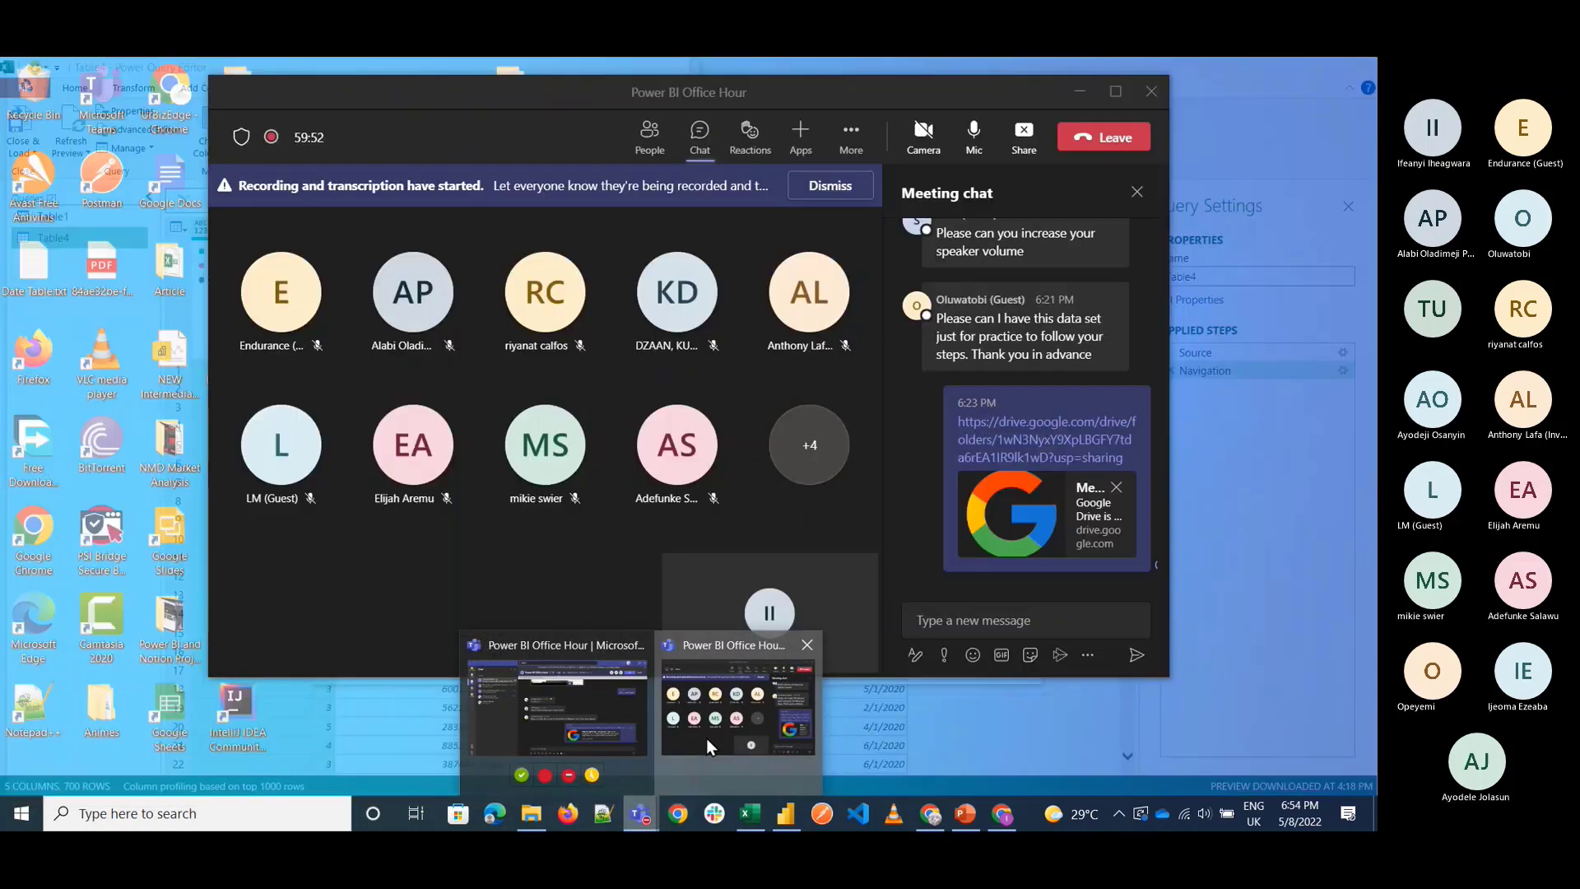
left_click(706, 738)
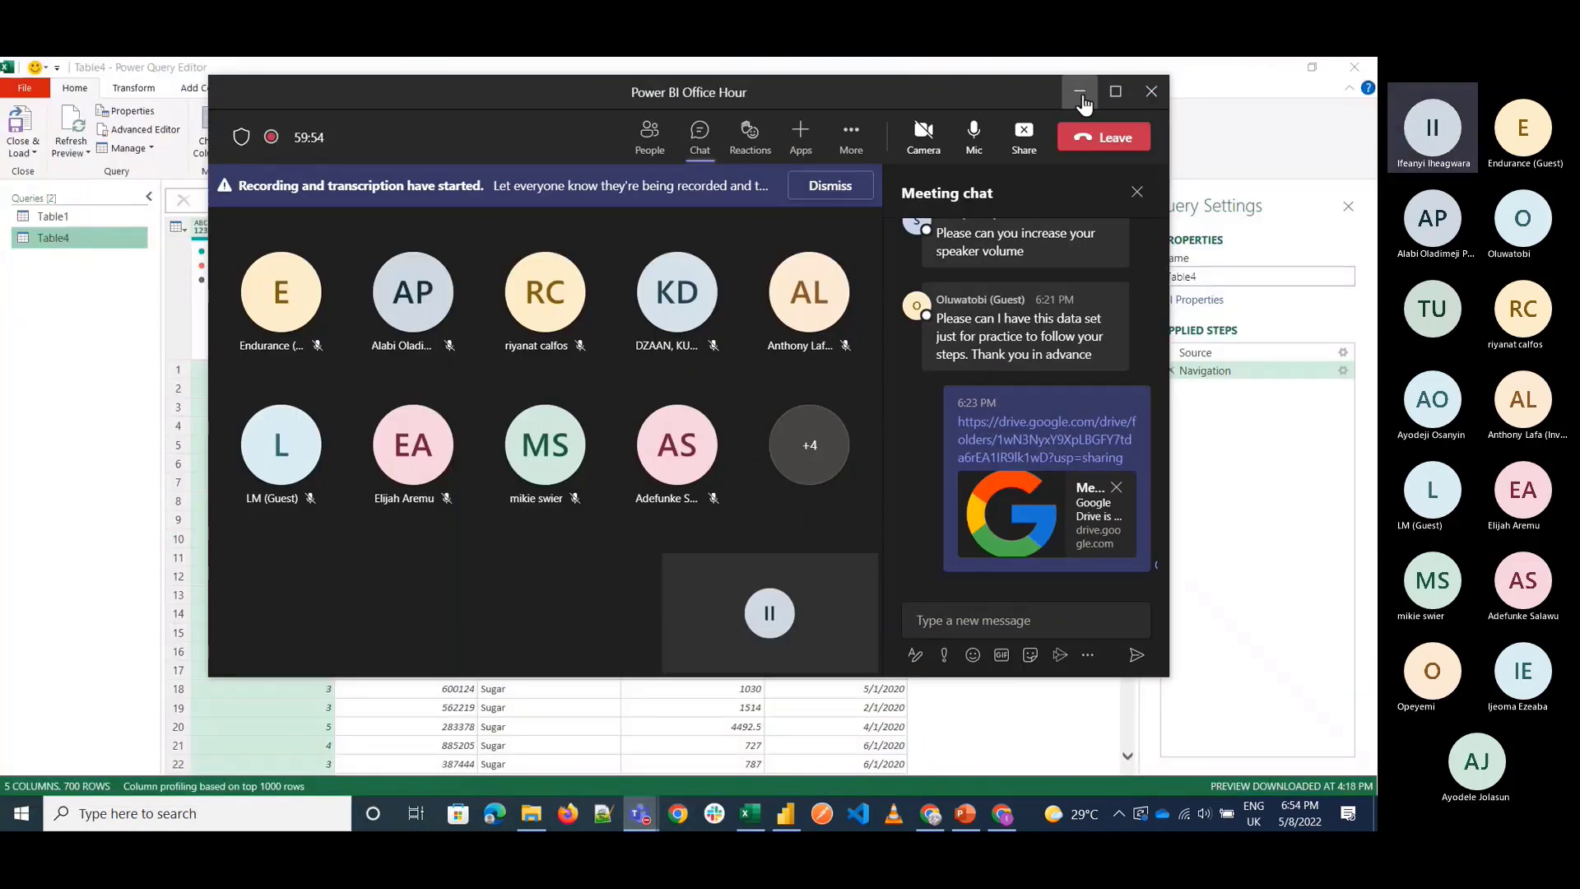
left_click(1080, 92)
left_click(680, 111)
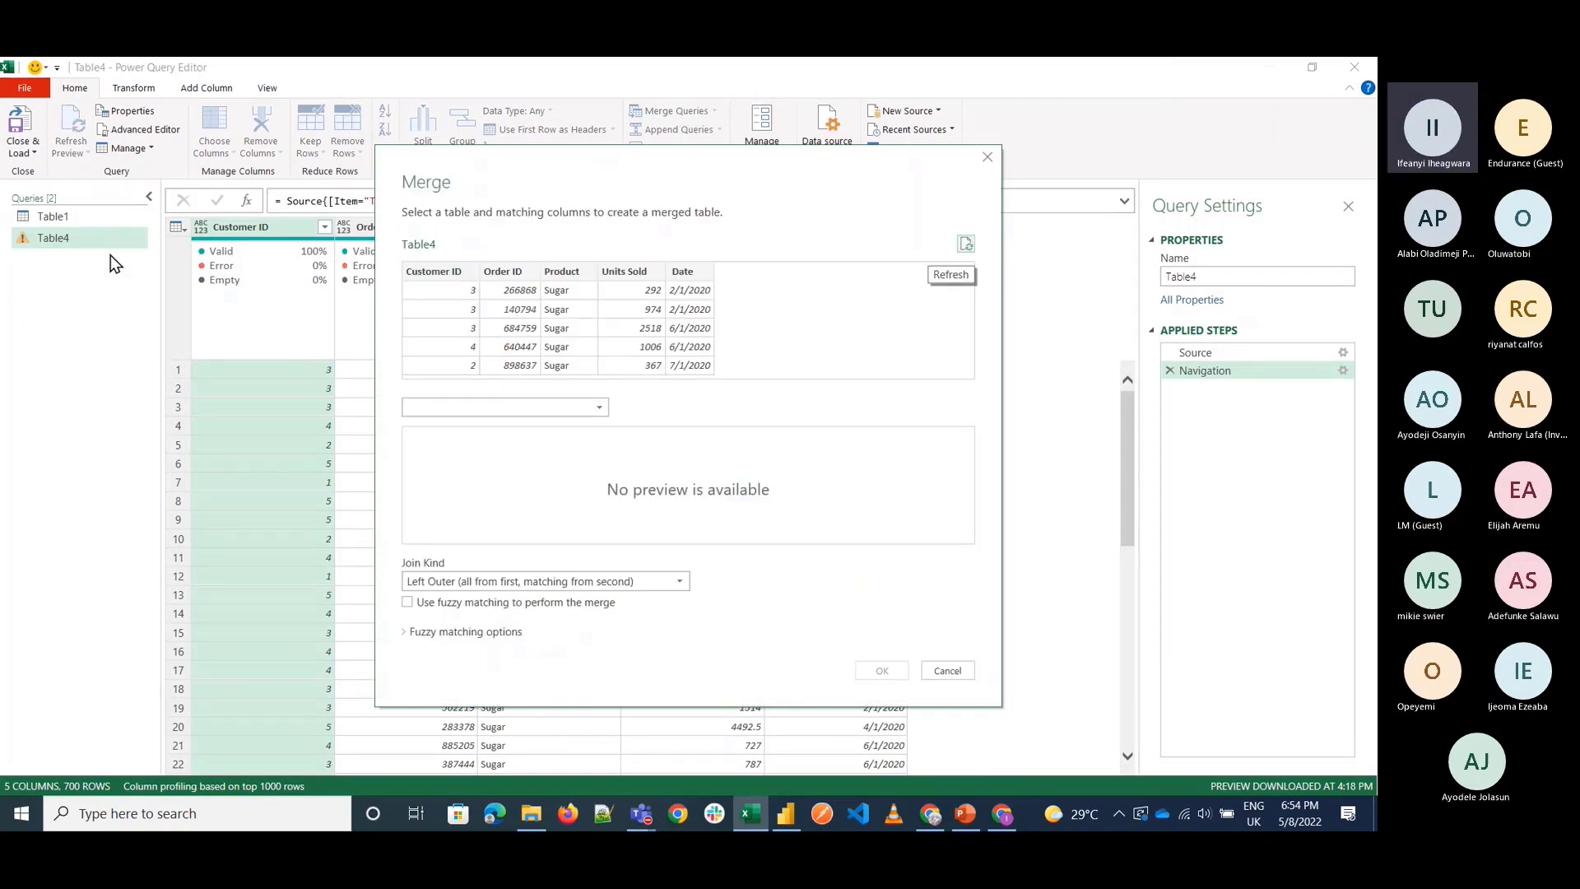
left_click(989, 157)
Rename the Table4 query as Orders.
left_click(1284, 279)
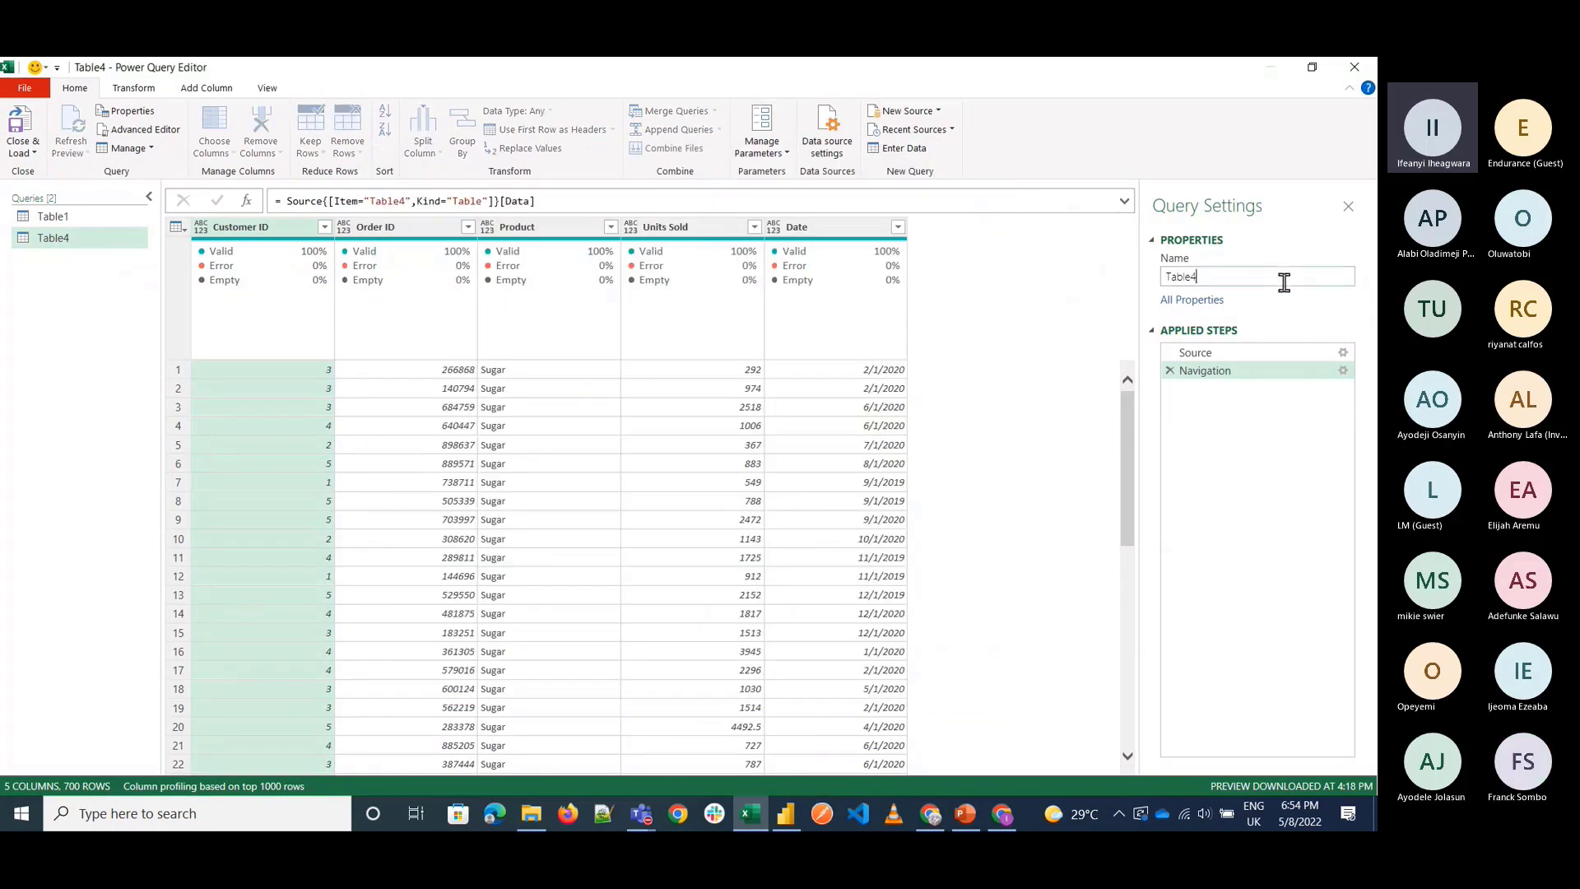
key("BackSpace")
key("BackSpace")
key("BackSpace")
key("BackSpace")
key("BackSpace")
key("BackSpace")
type("O")
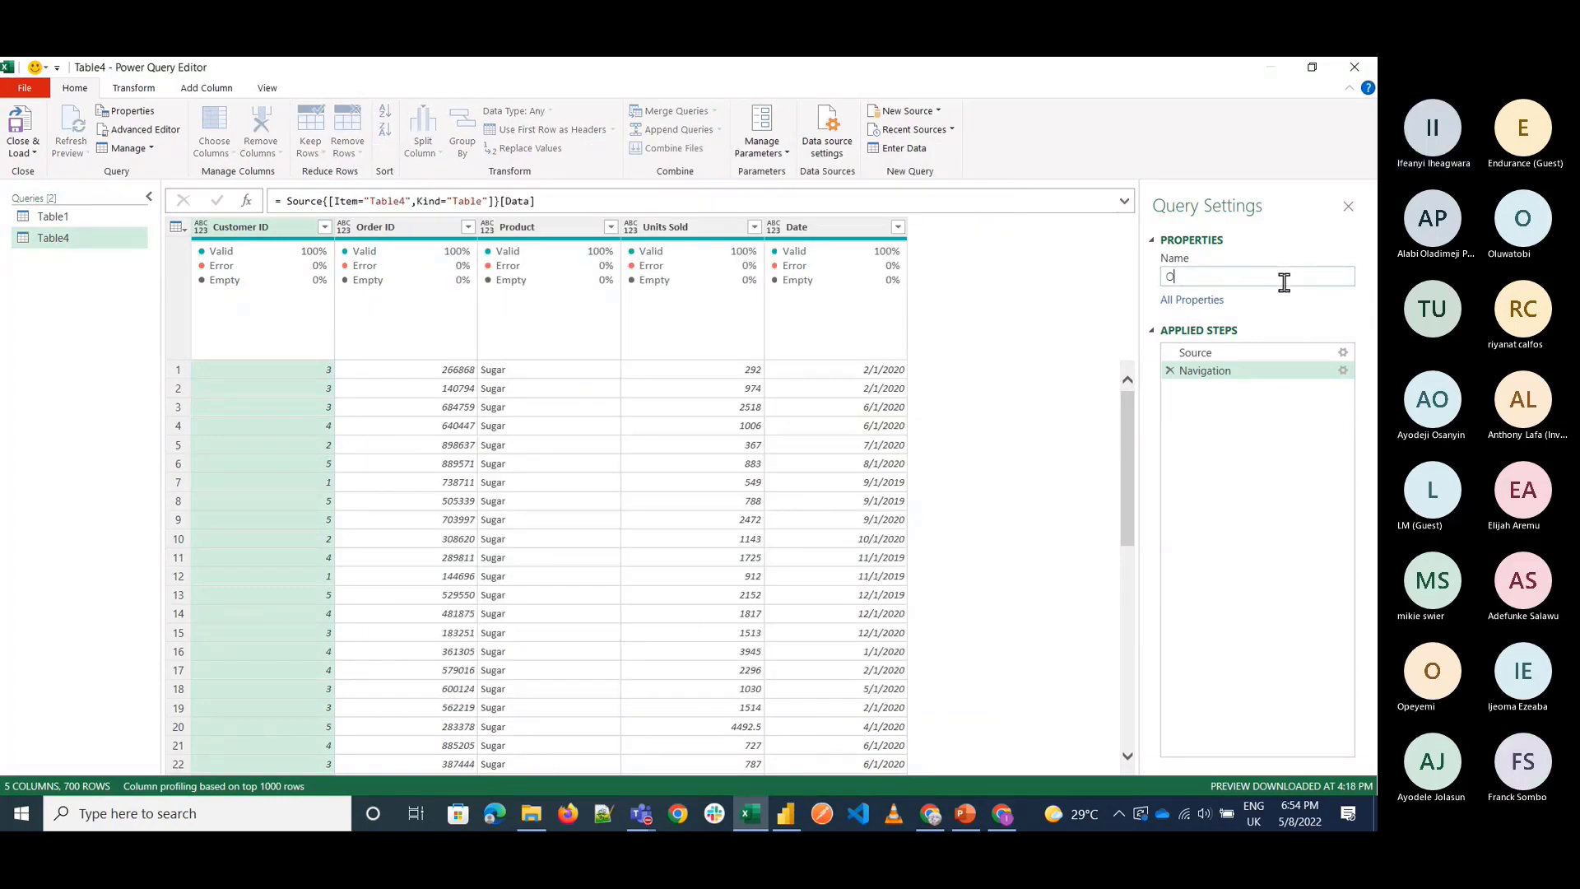
type("rders")
key("Return")
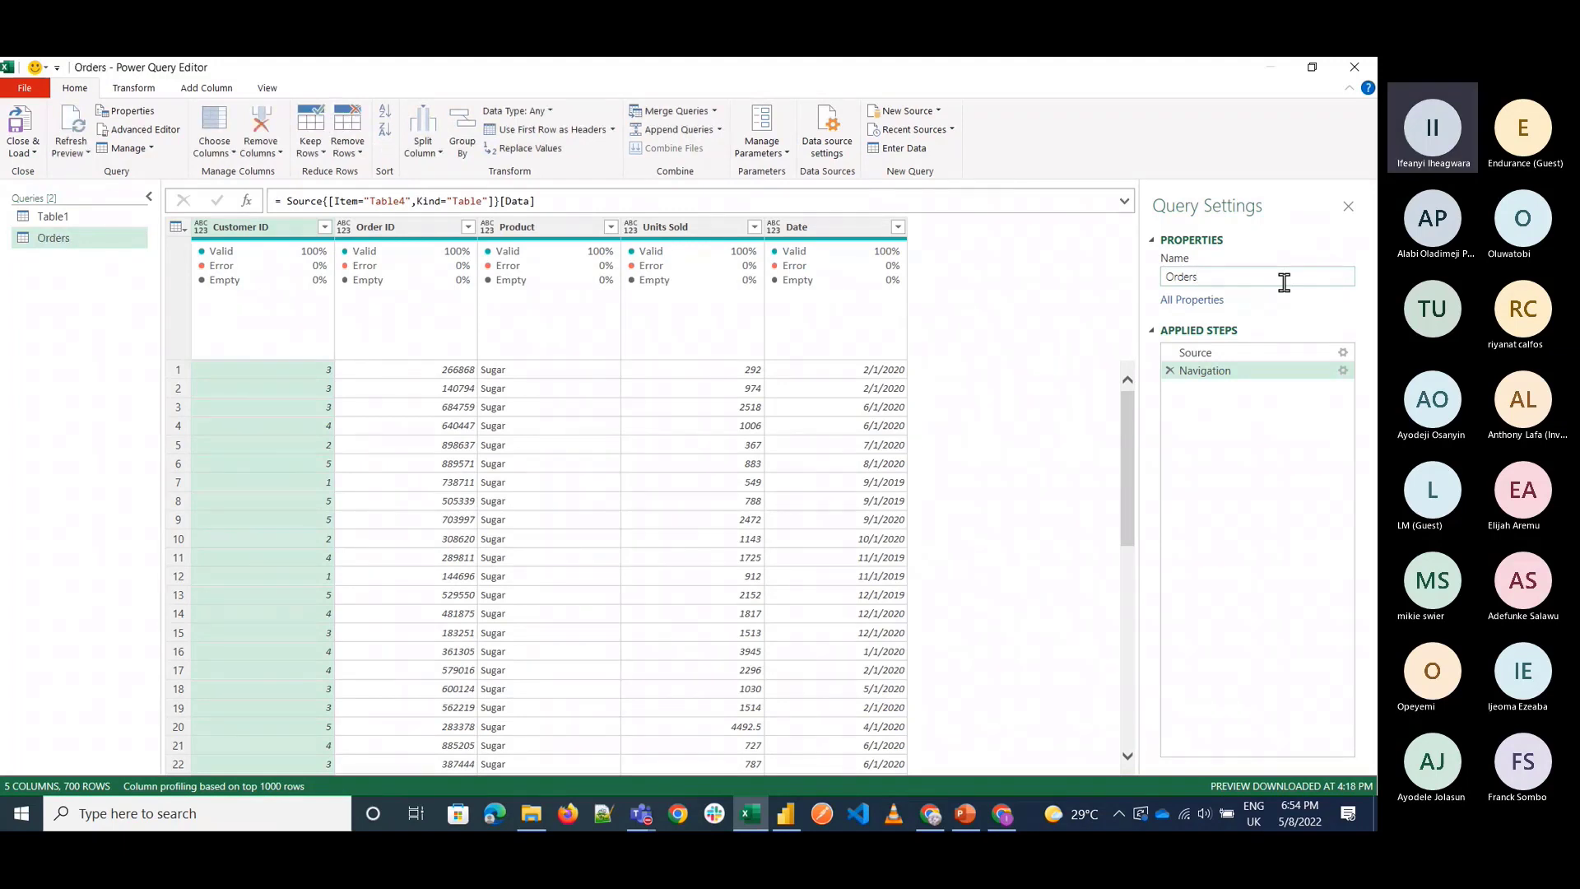
Rename the Table1 query as Distributors.
left_click(82, 215)
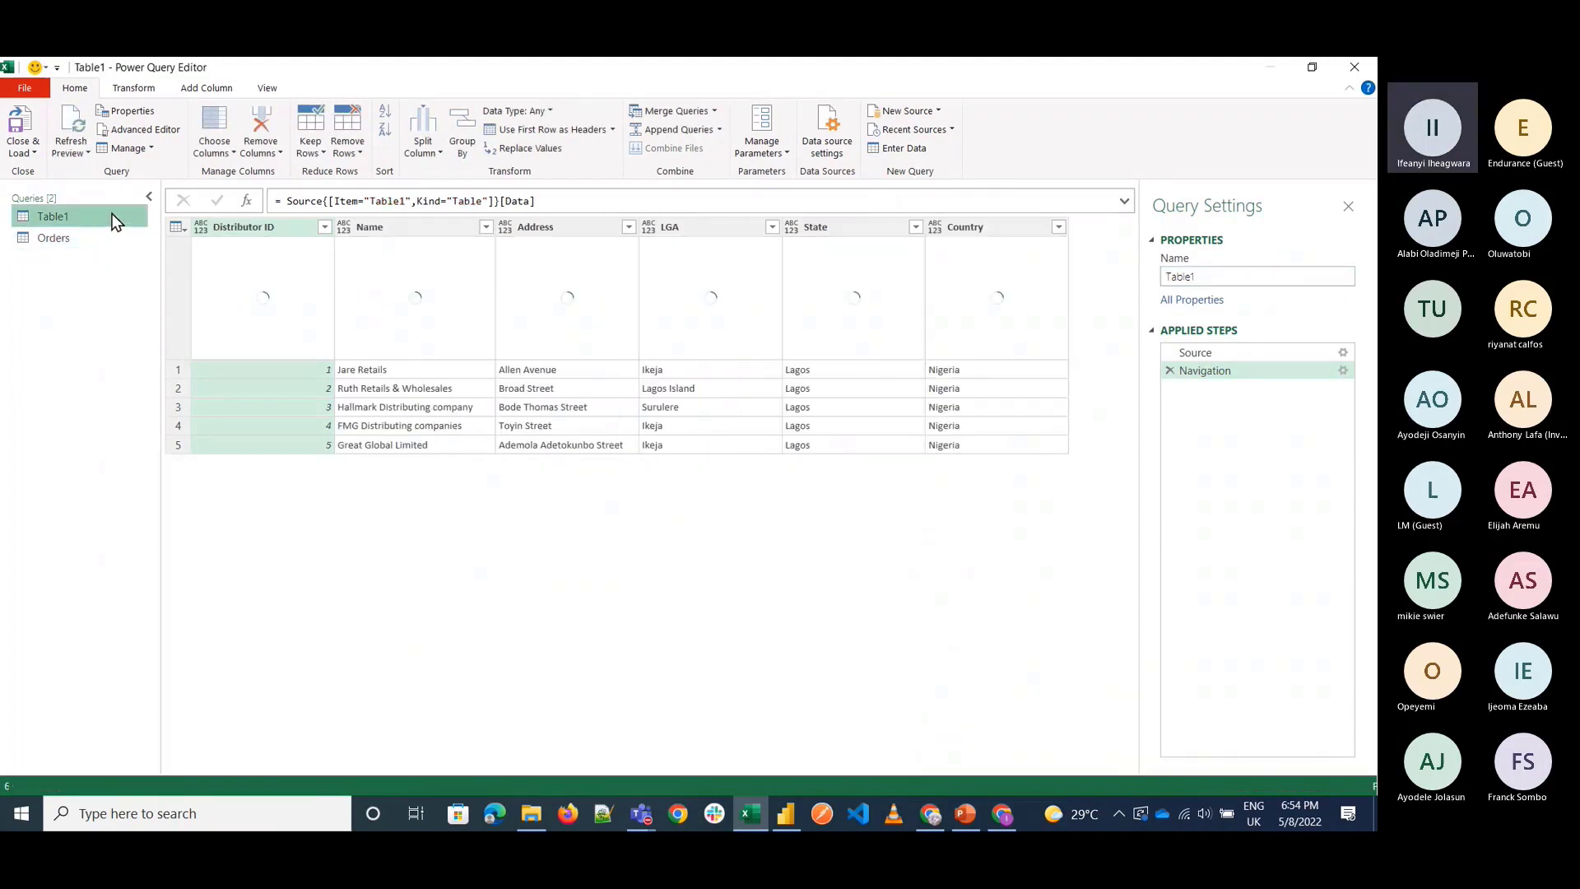
left_click(1216, 277)
key("BackSpace")
key("BackSpace")
key("BackSpace")
key("BackSpace")
key("BackSpace")
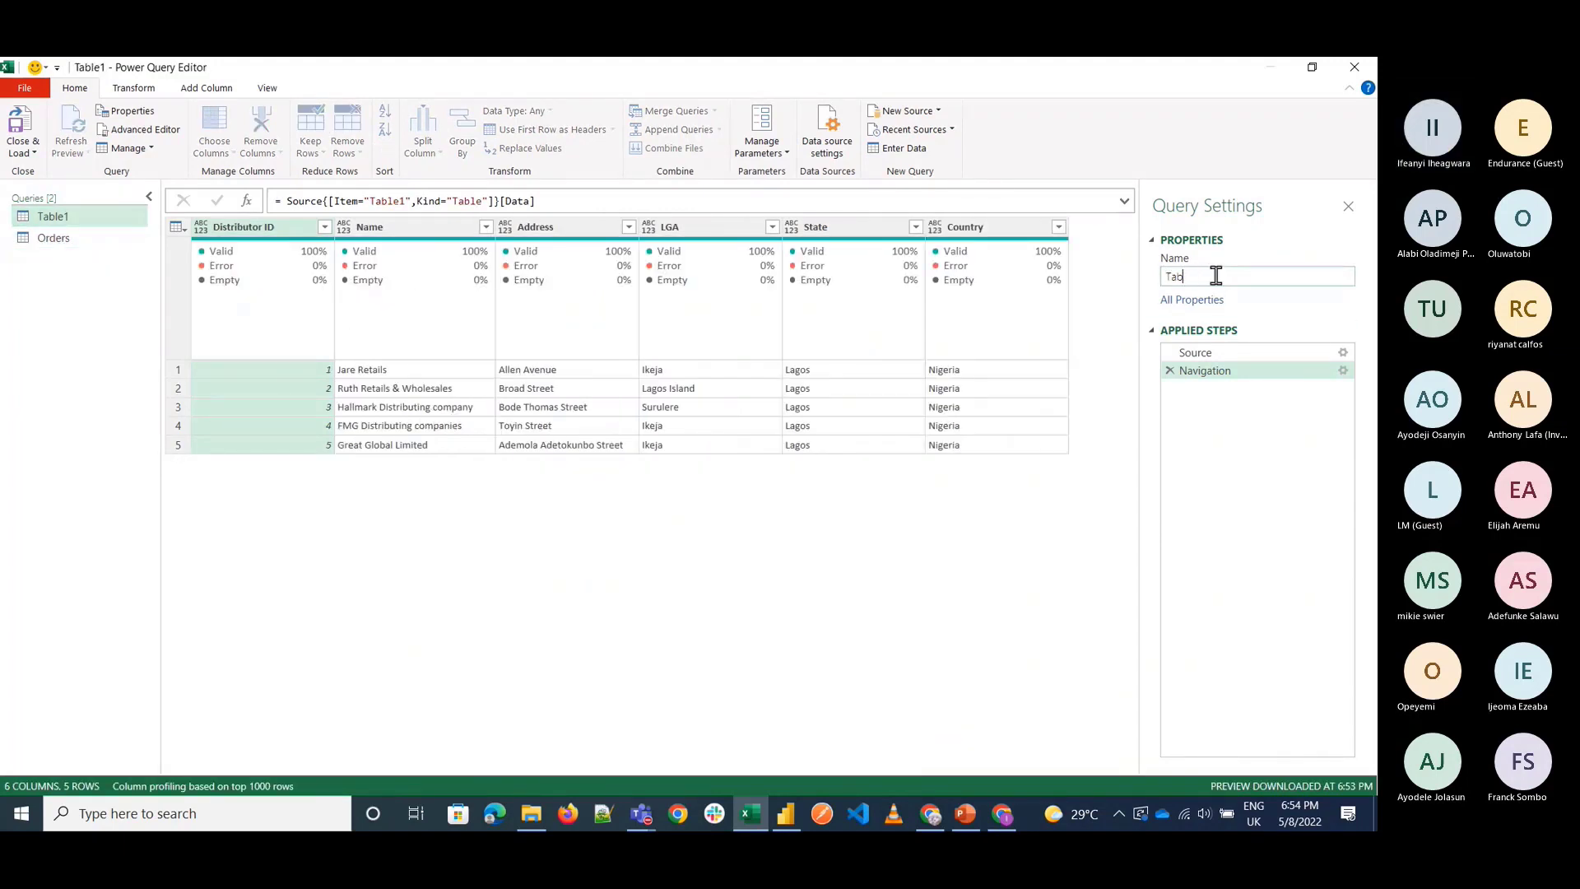
type("Dis")
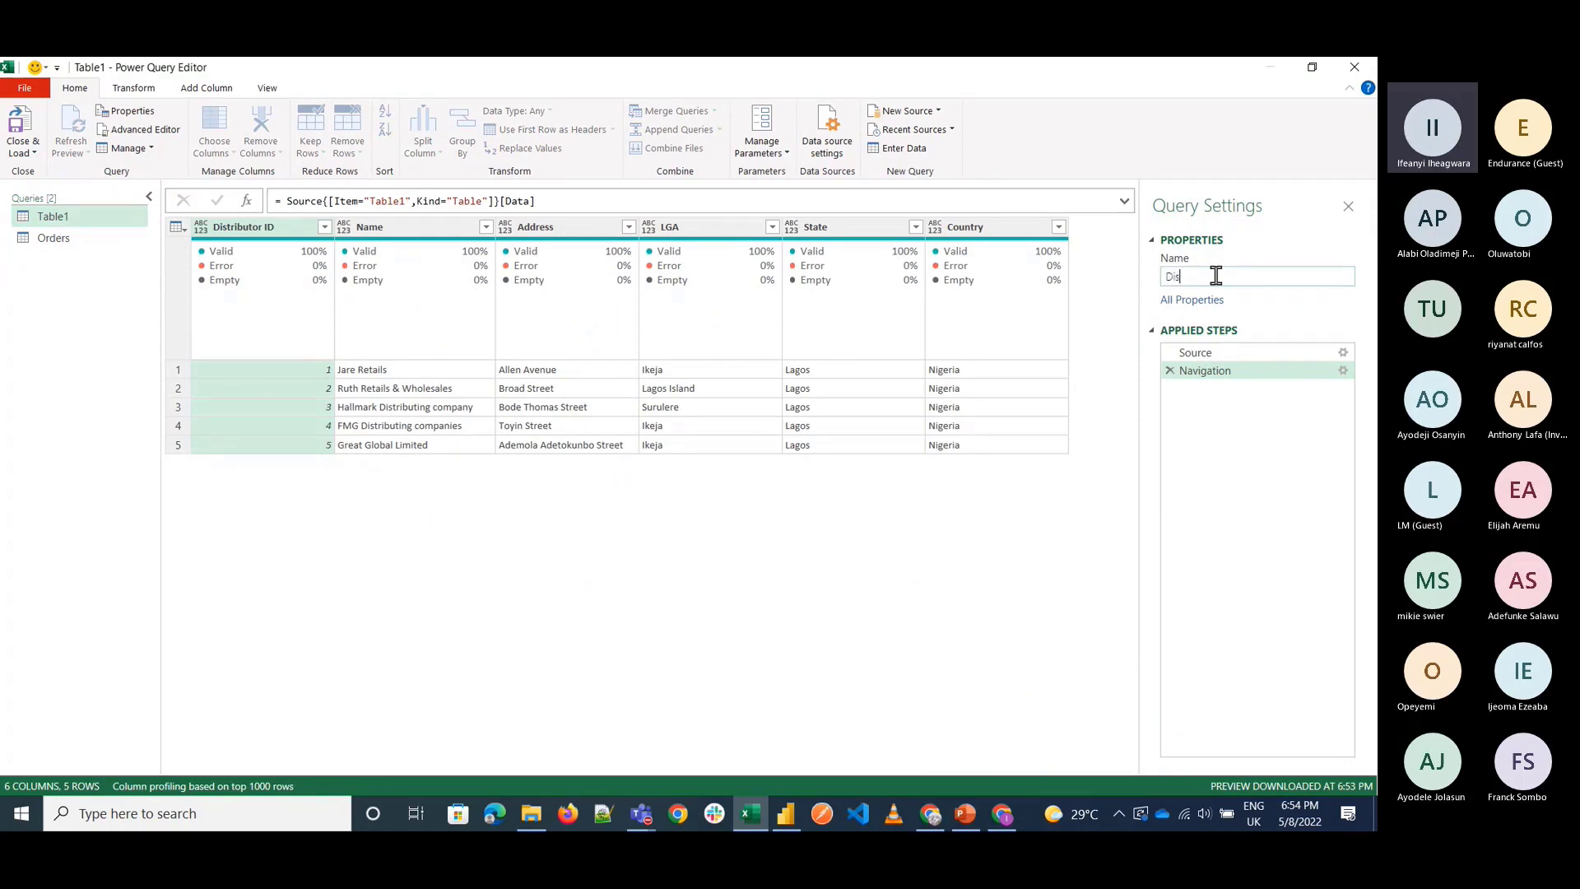
type("tributo")
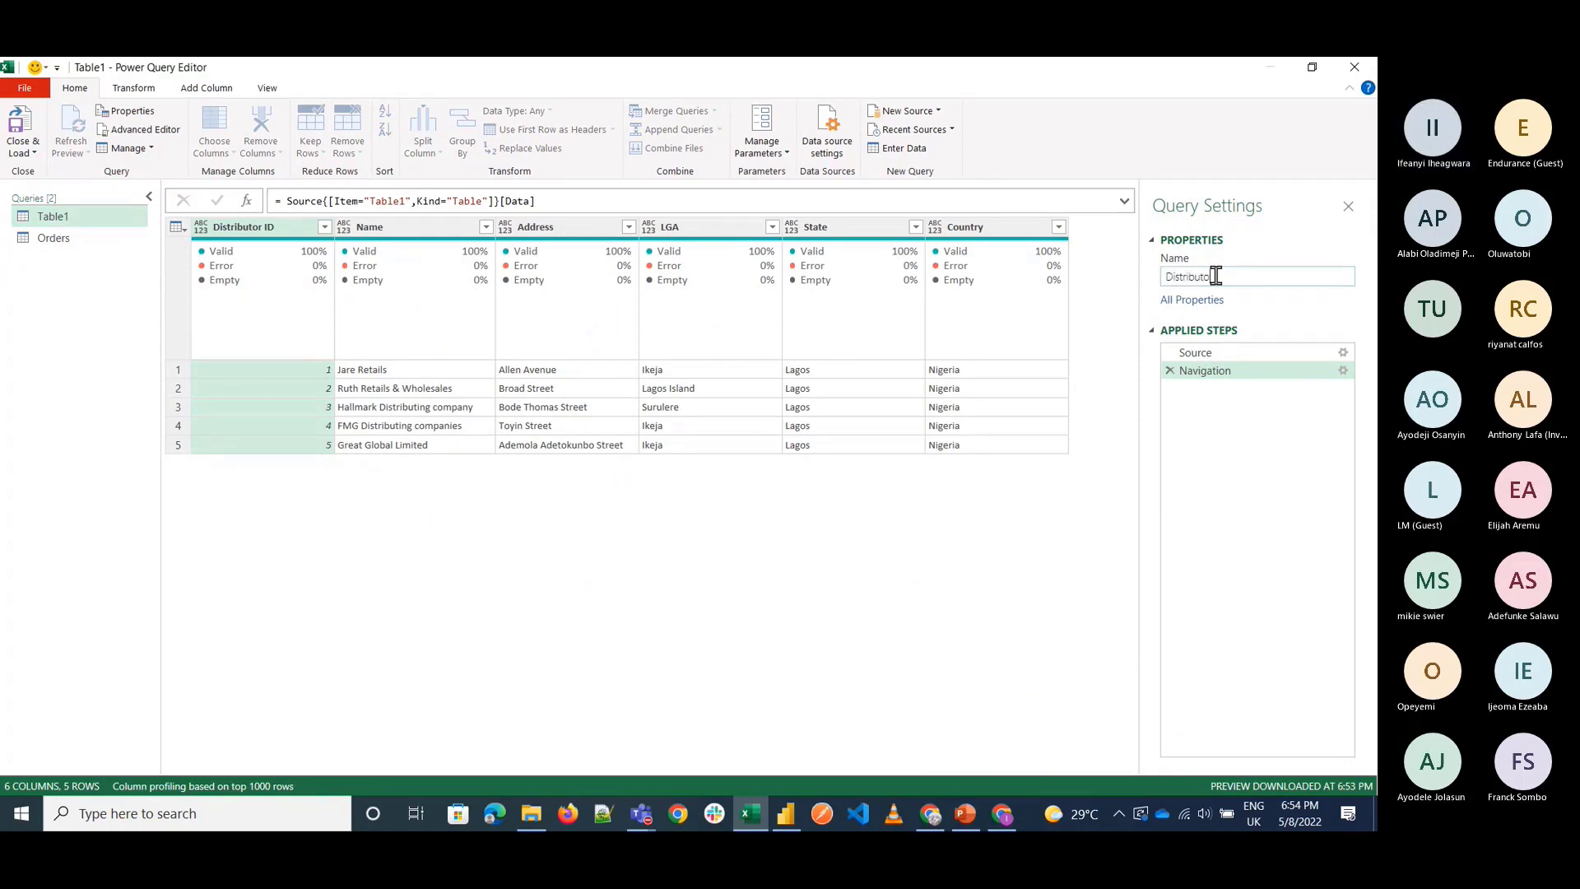
type("rs")
key("Return")
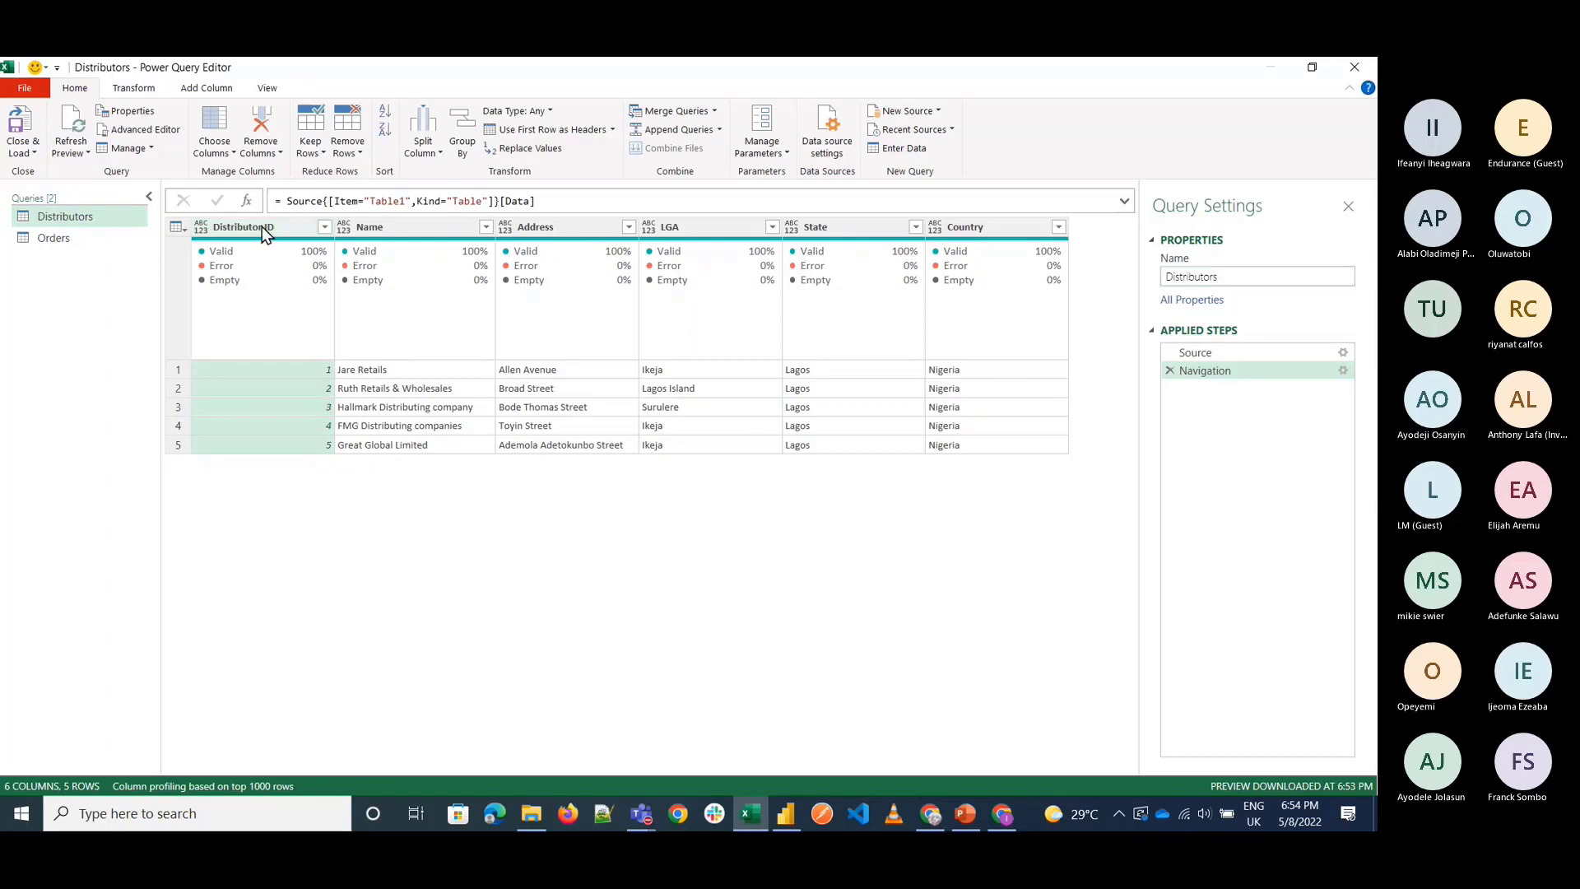
Set up a merge of the Orders query with Distributors, matching Customer ID to Distributor ID.
left_click(85, 236)
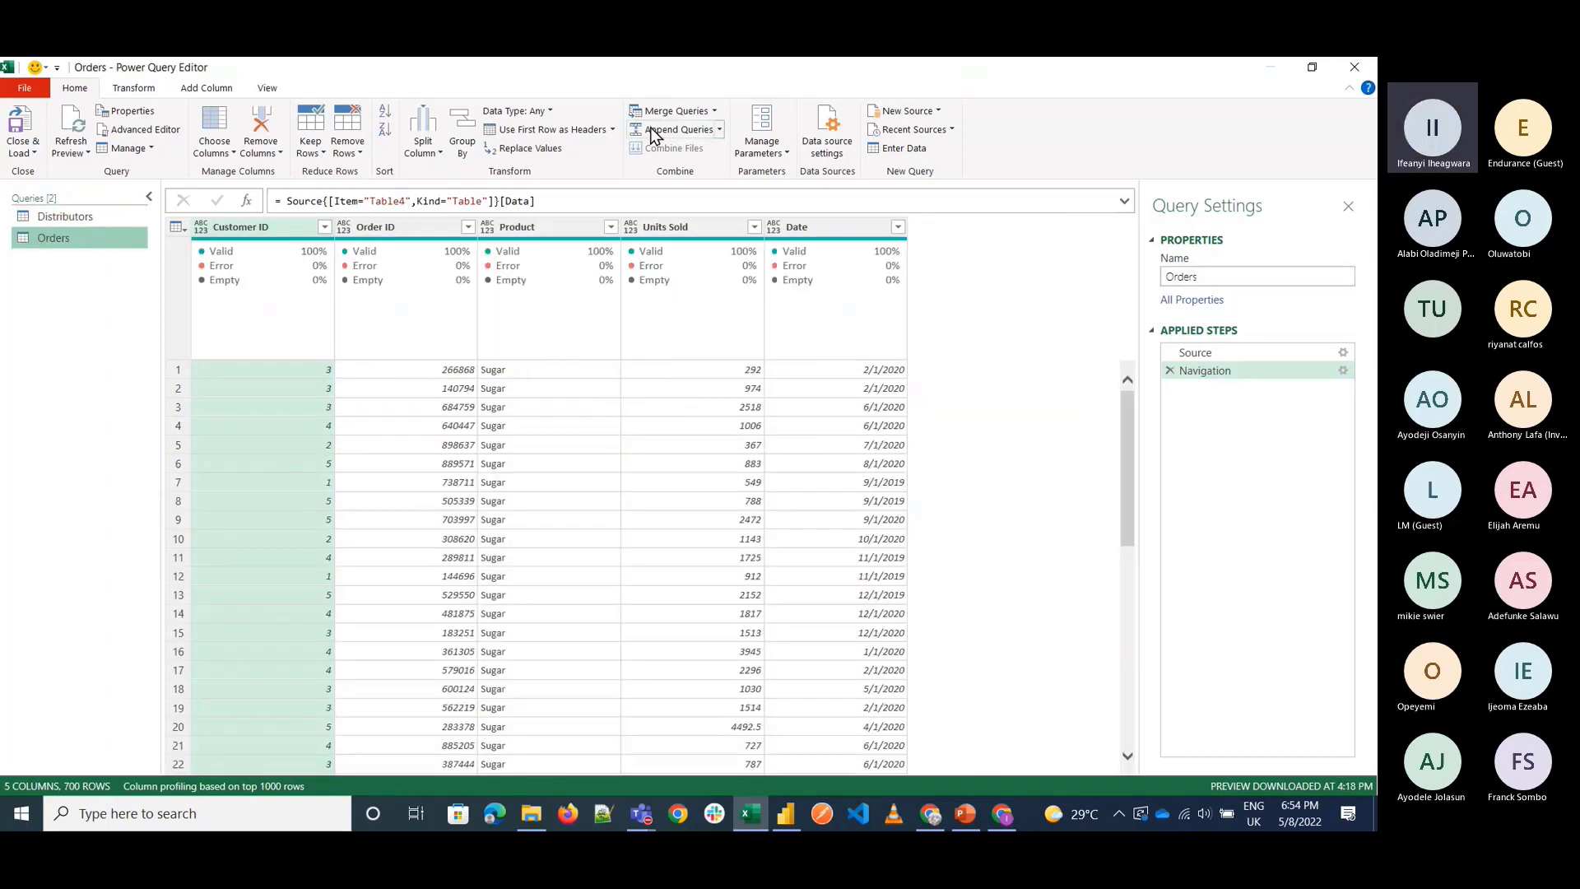
left_click(673, 120)
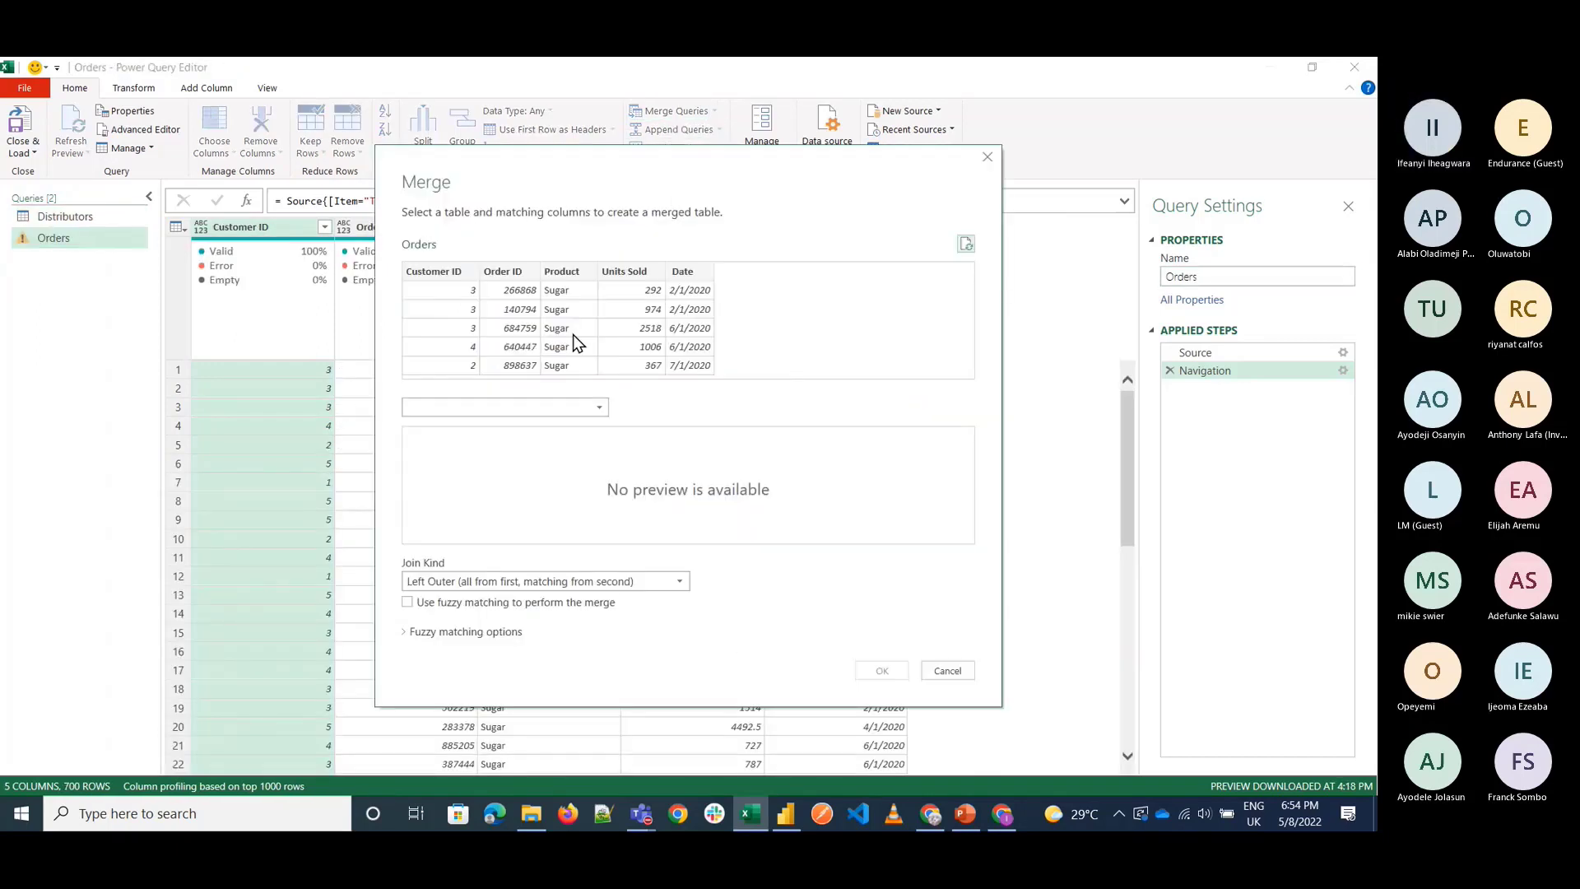
left_click(539, 402)
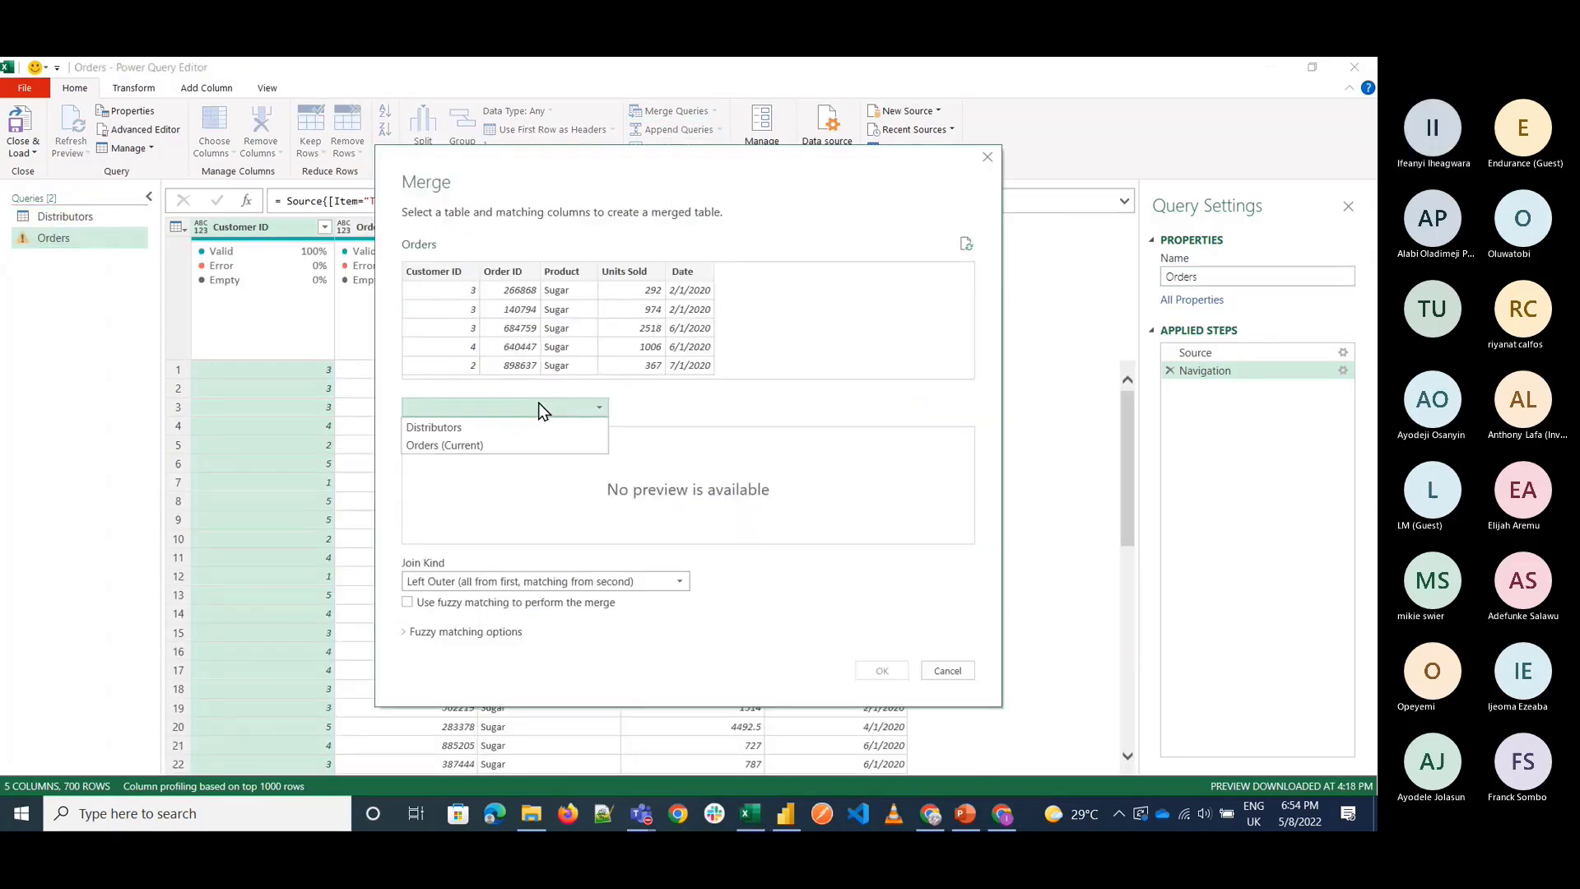
left_click(461, 428)
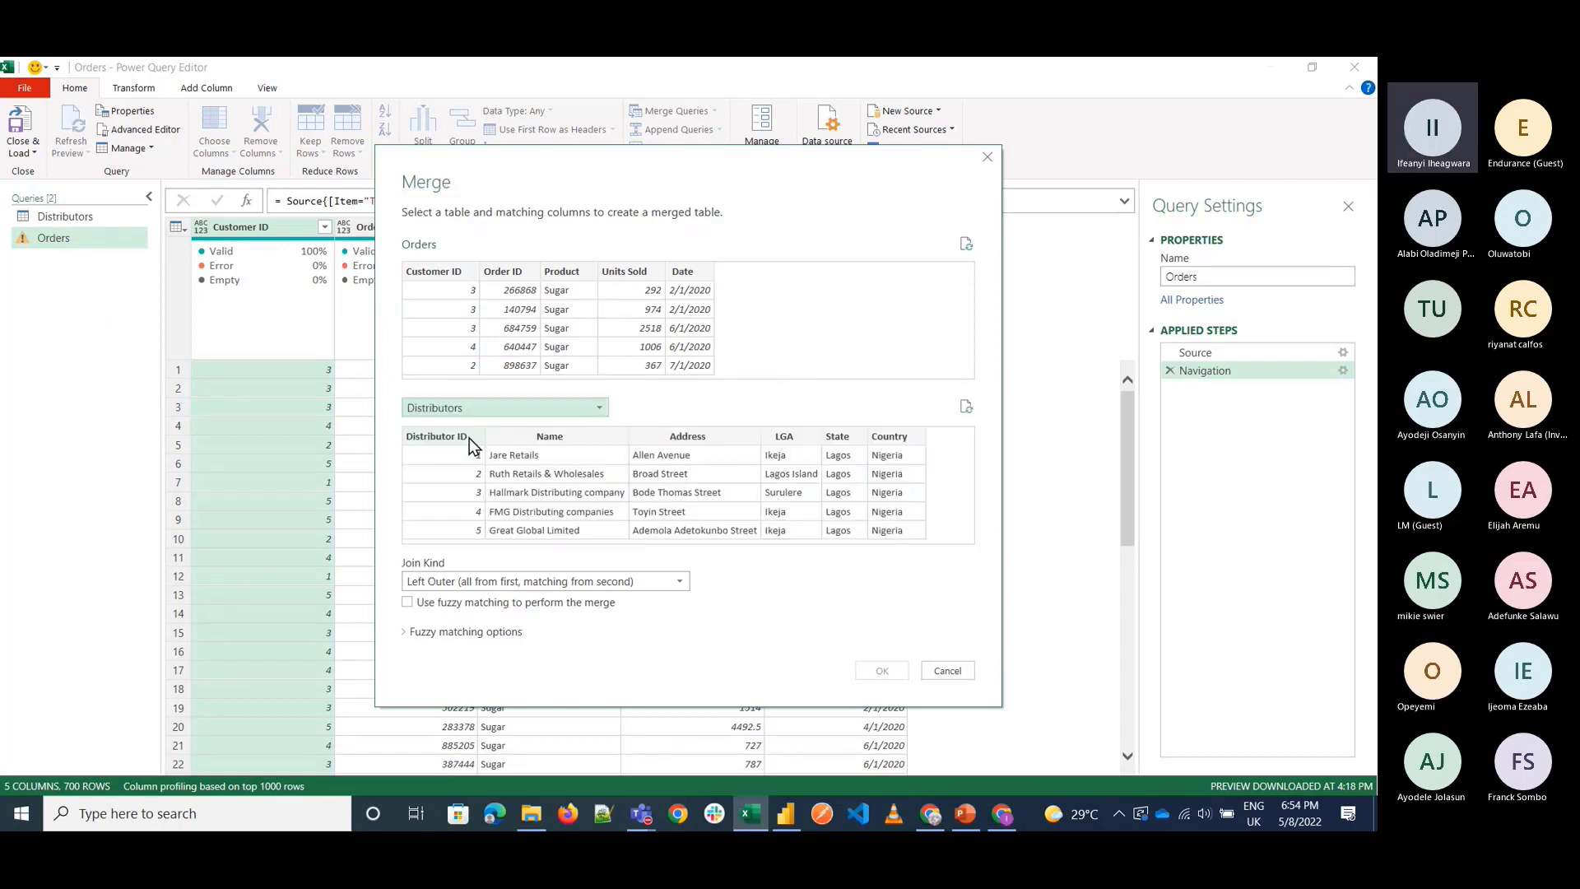
left_click(469, 438)
left_click(441, 271)
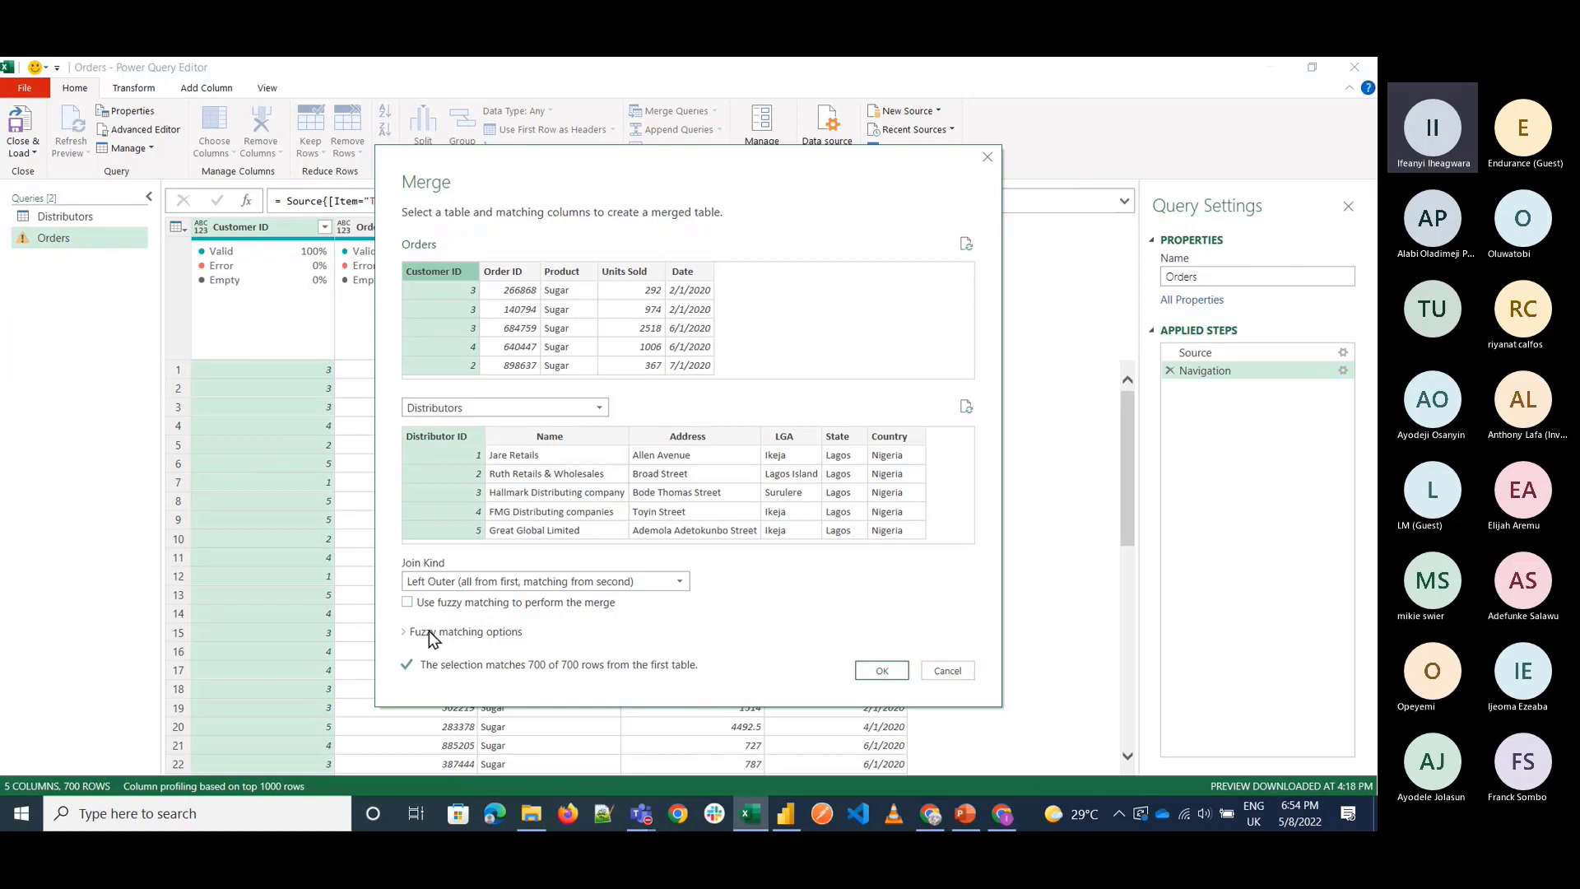
Enable fuzzy matching, explore its options including the maximum number of matches, and try Product and Name as the matching columns.
left_click(406, 603)
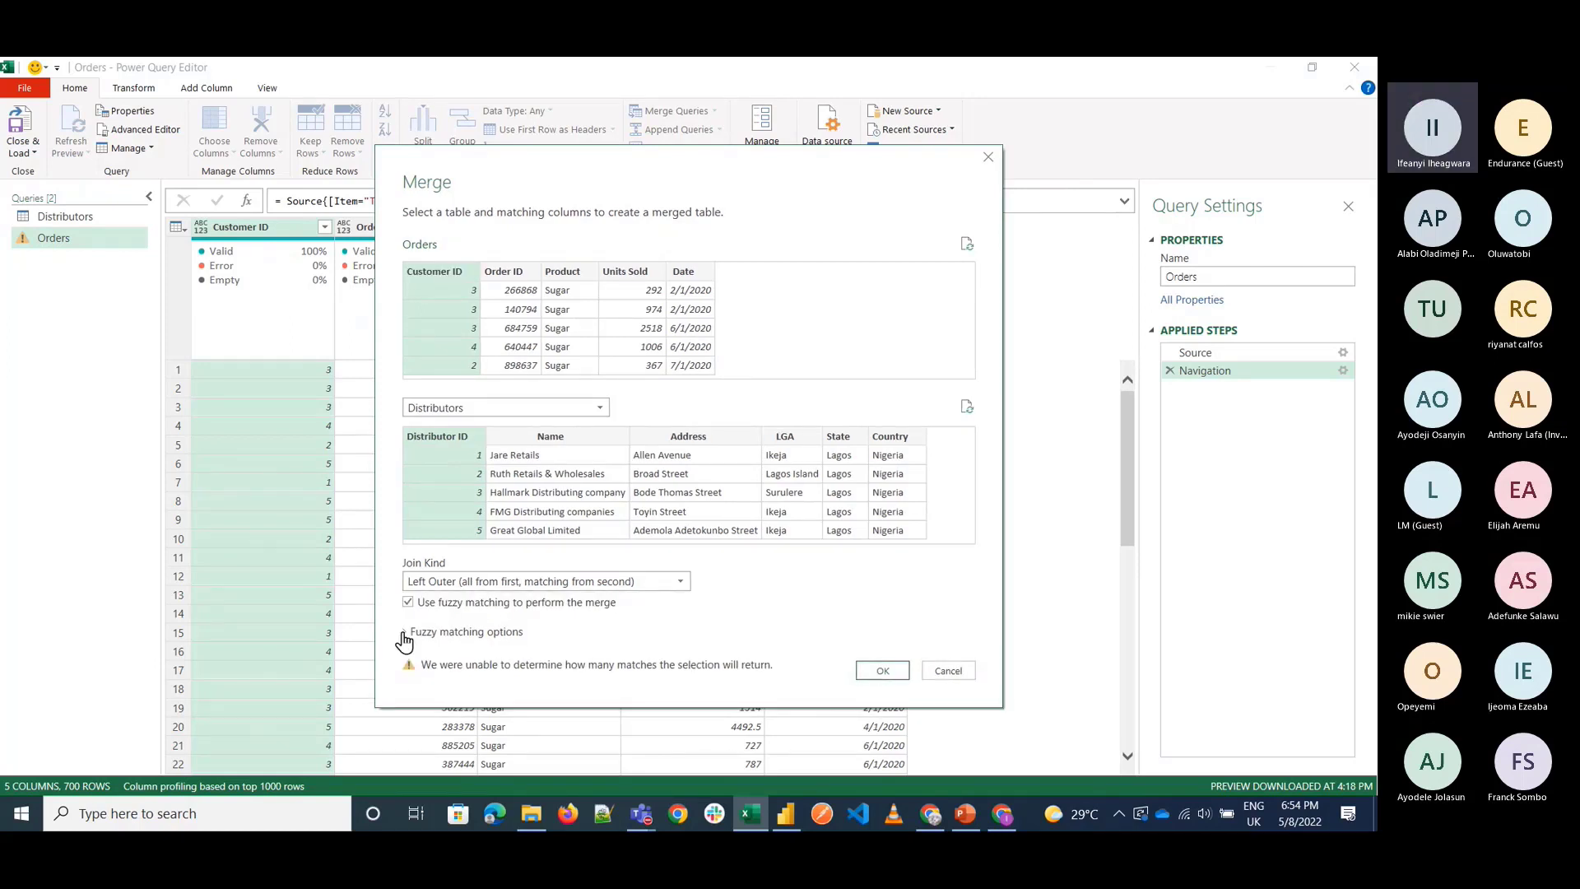
left_click(403, 635)
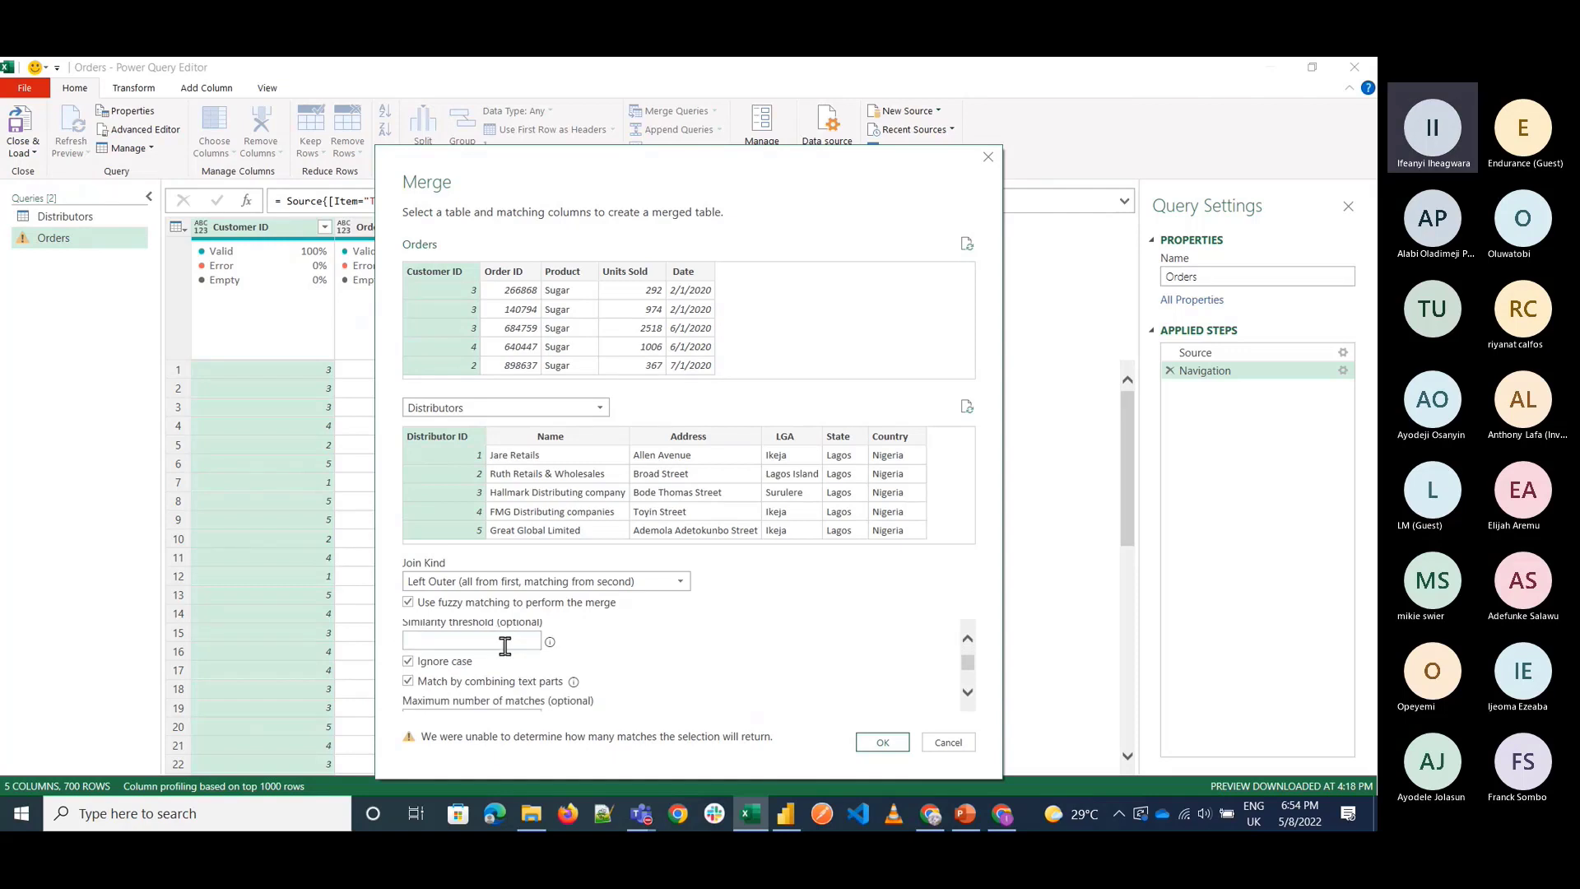
scroll(565, 656, "down", 1)
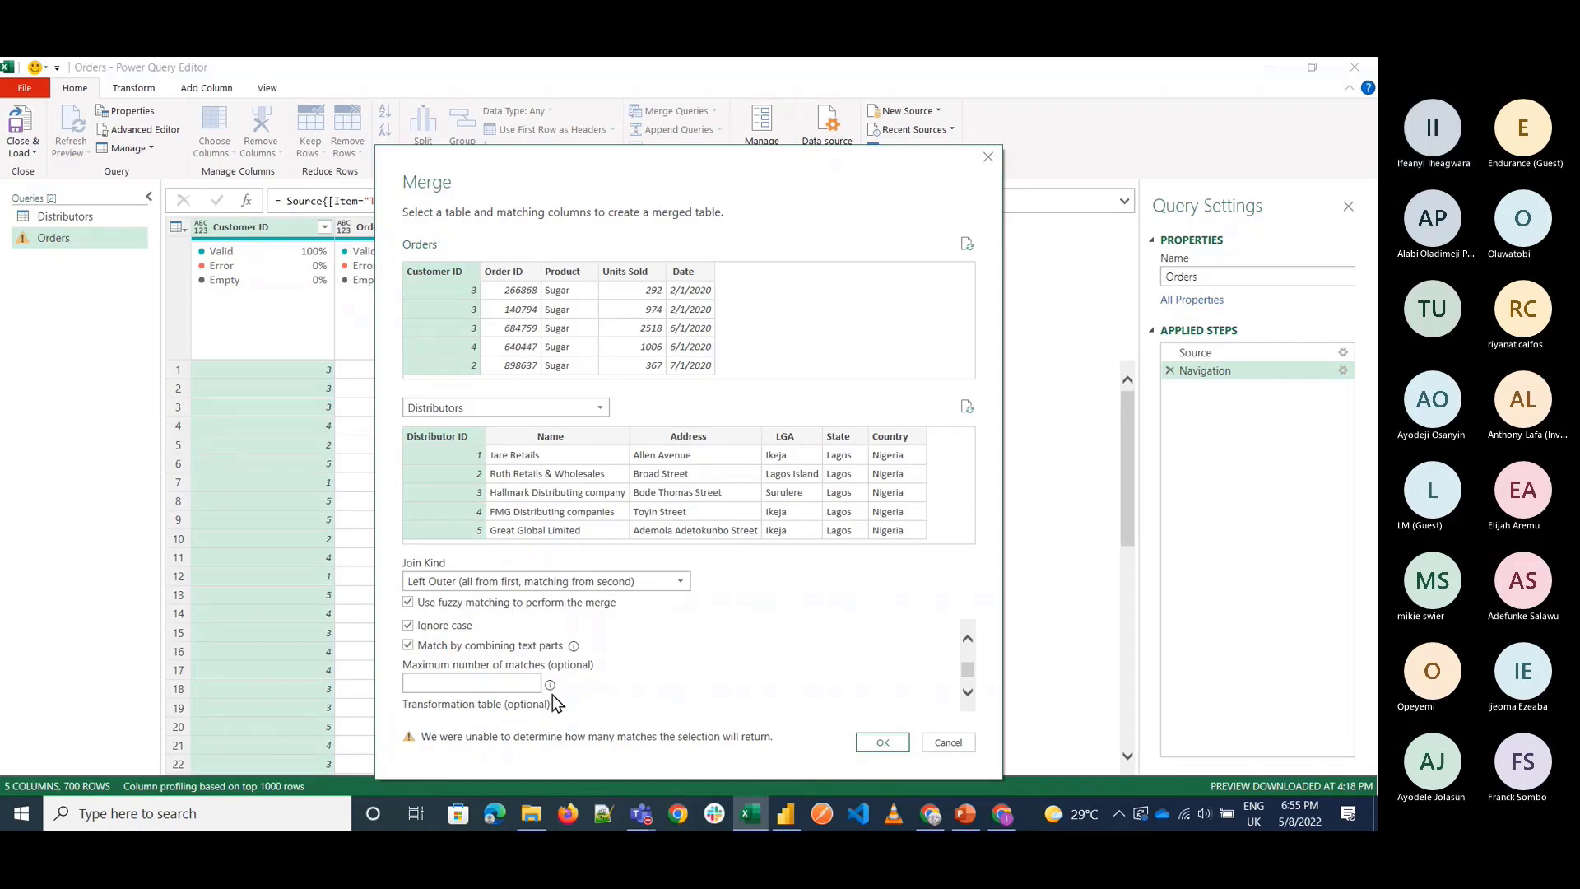
left_click(510, 683)
type("0")
key("BackSpace")
left_click(562, 280)
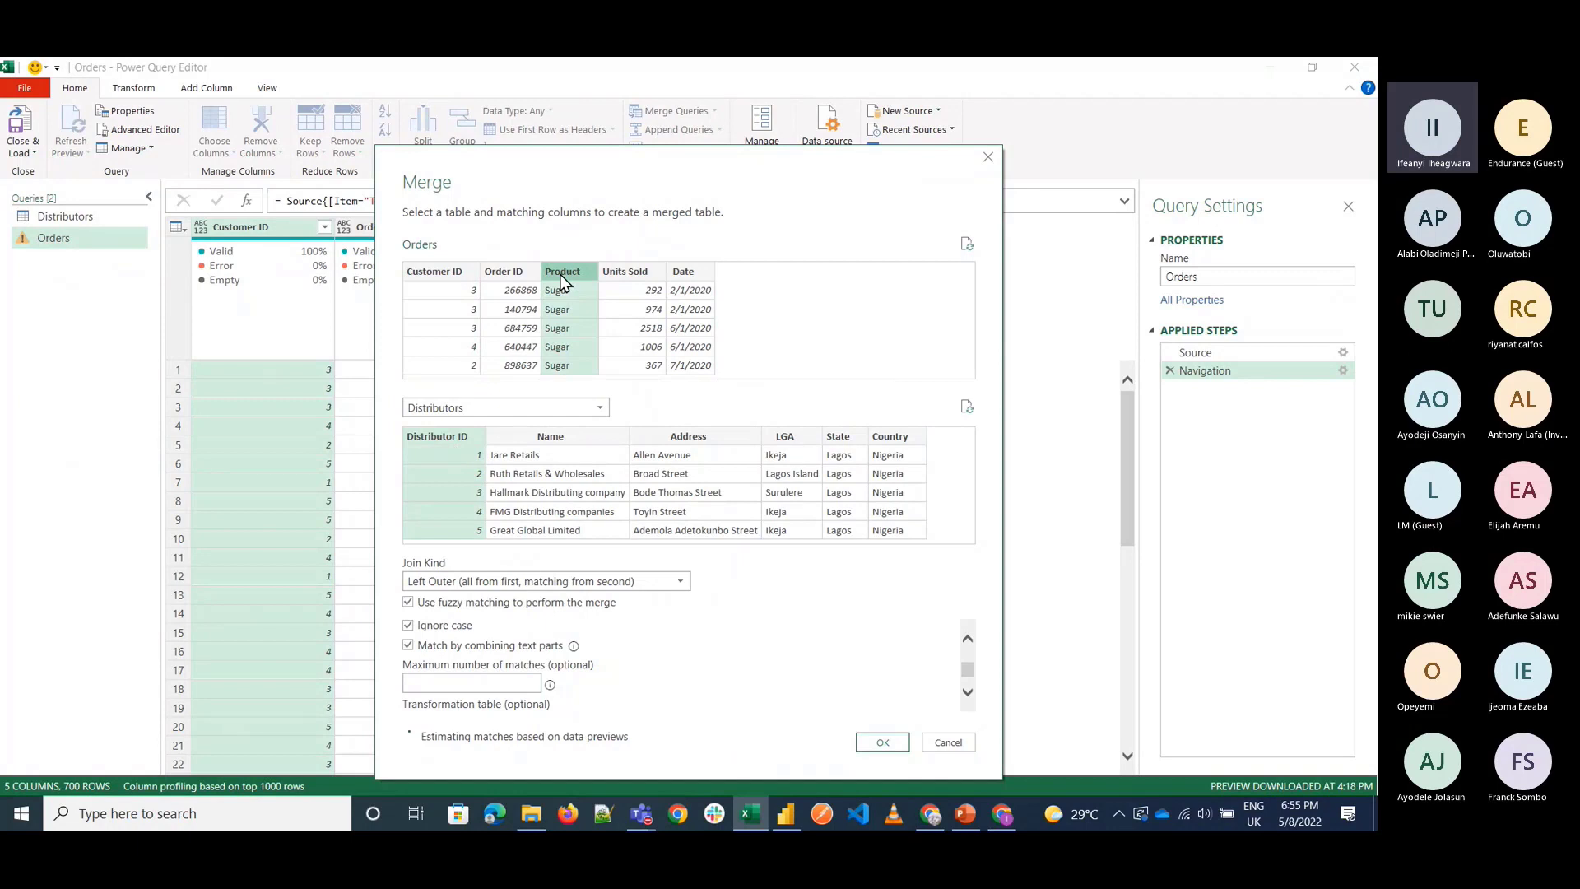
left_click(558, 448)
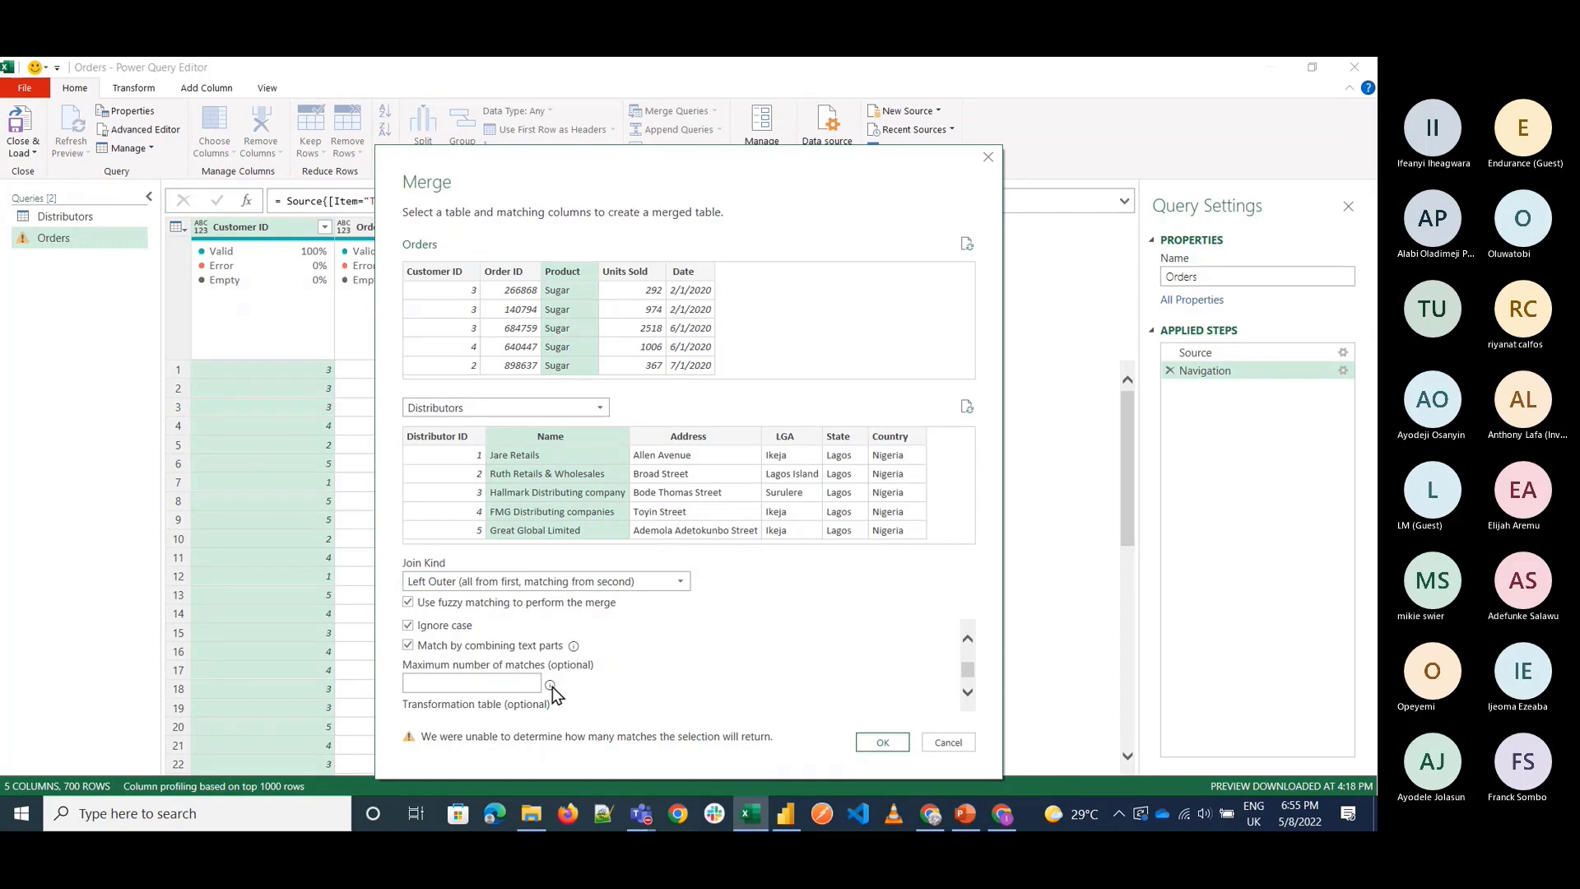
Complete the Left Outer merge on Distributor ID and Customer ID with fuzzy matching turned off.
left_click(440, 437)
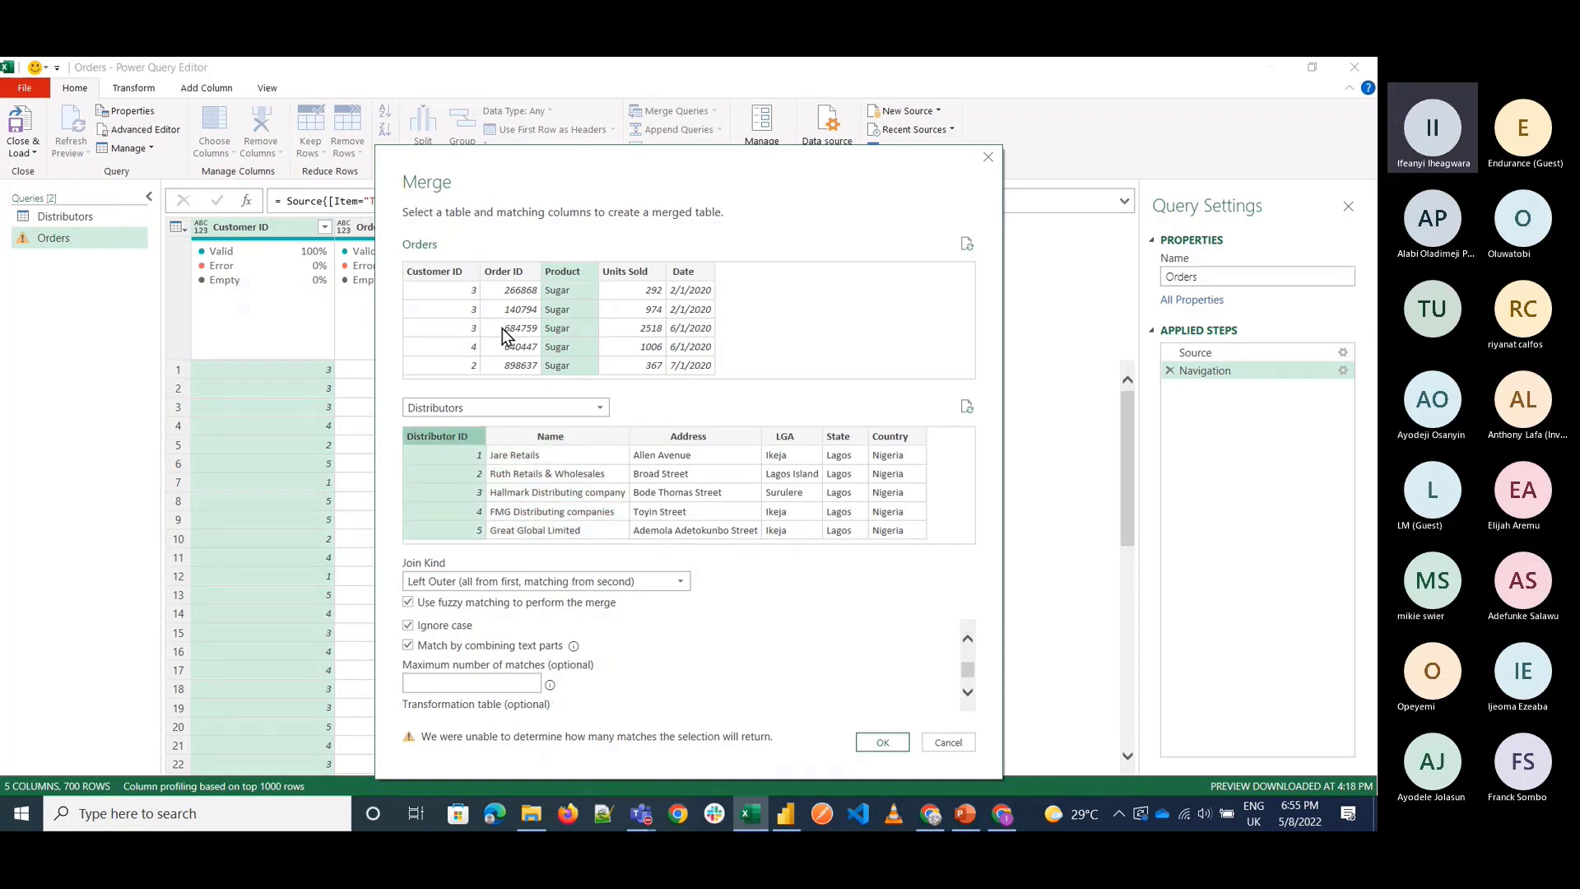
left_click(429, 276)
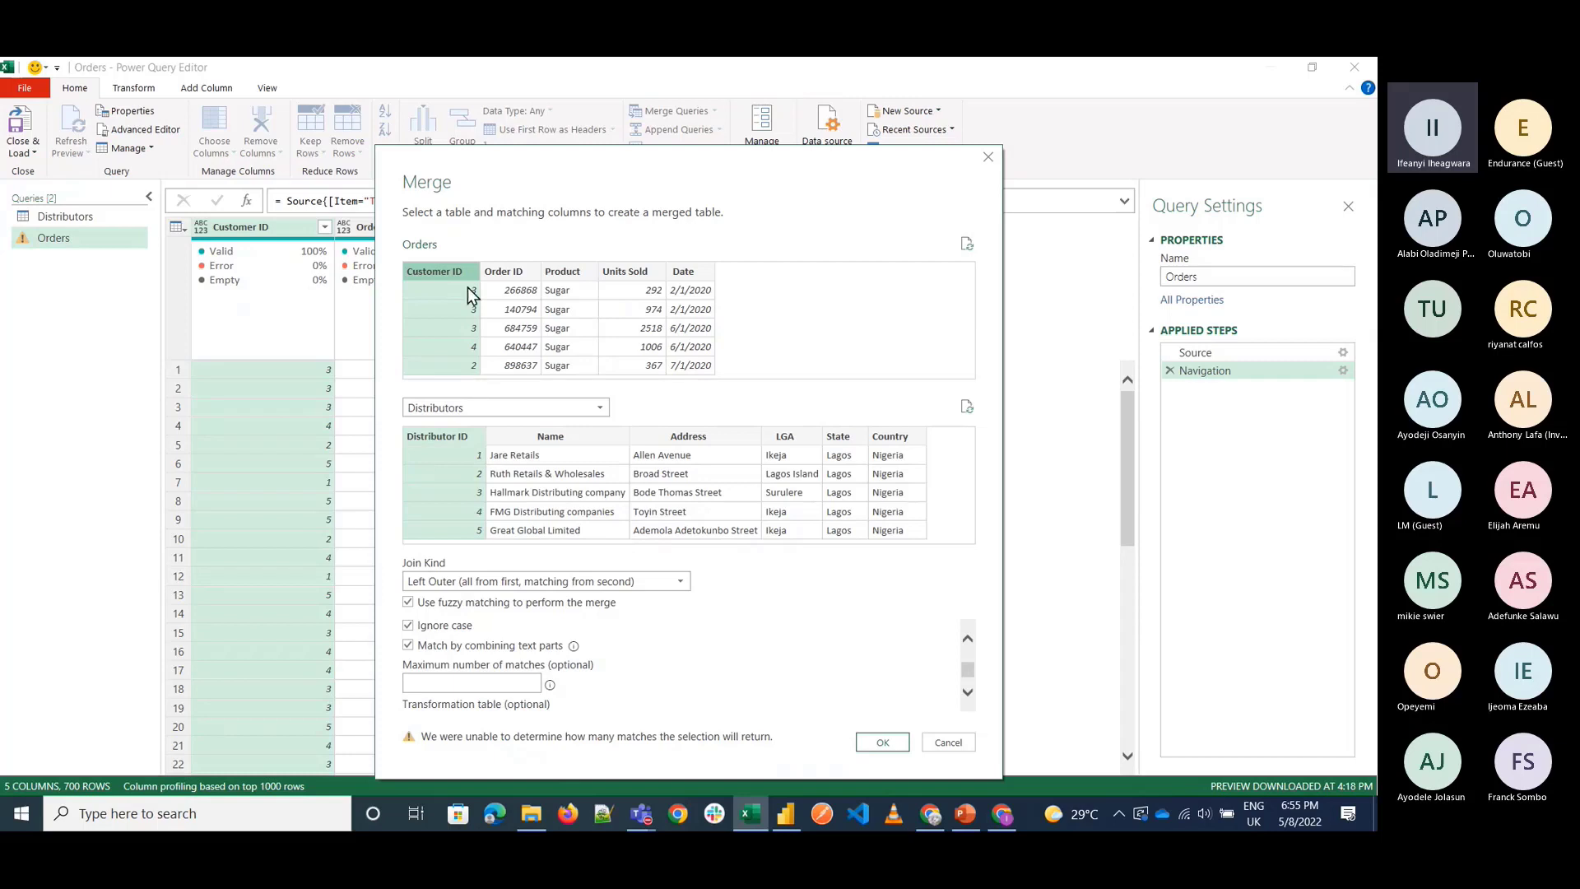
left_click(425, 604)
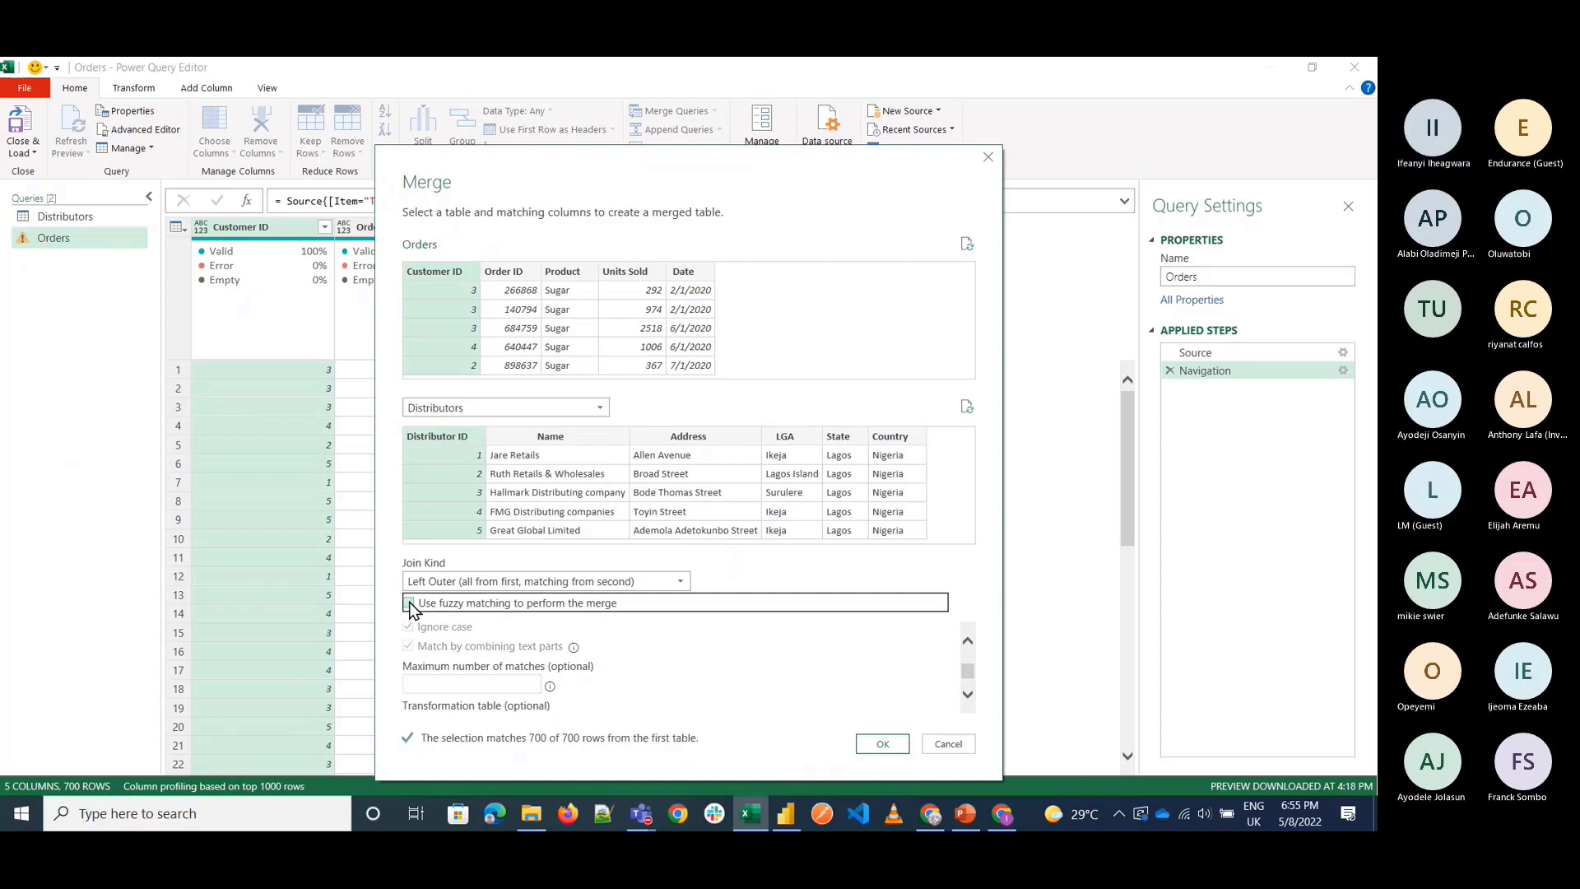
left_click(887, 747)
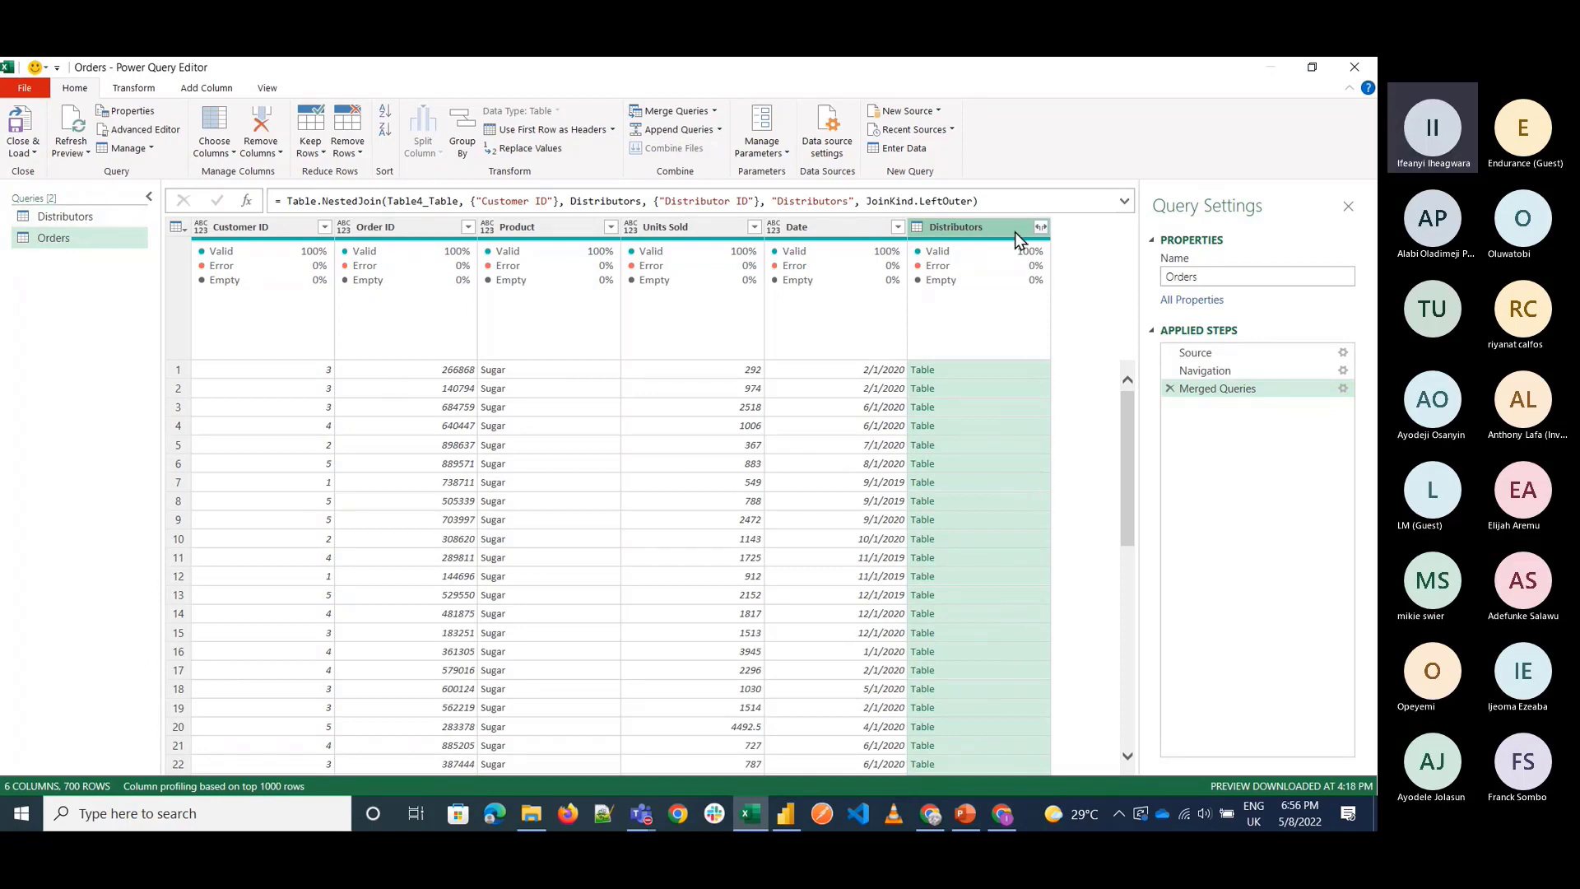
Expand the merged Distributors column to only the Name field, after checking the columns in the Distributors query.
left_click(1041, 228)
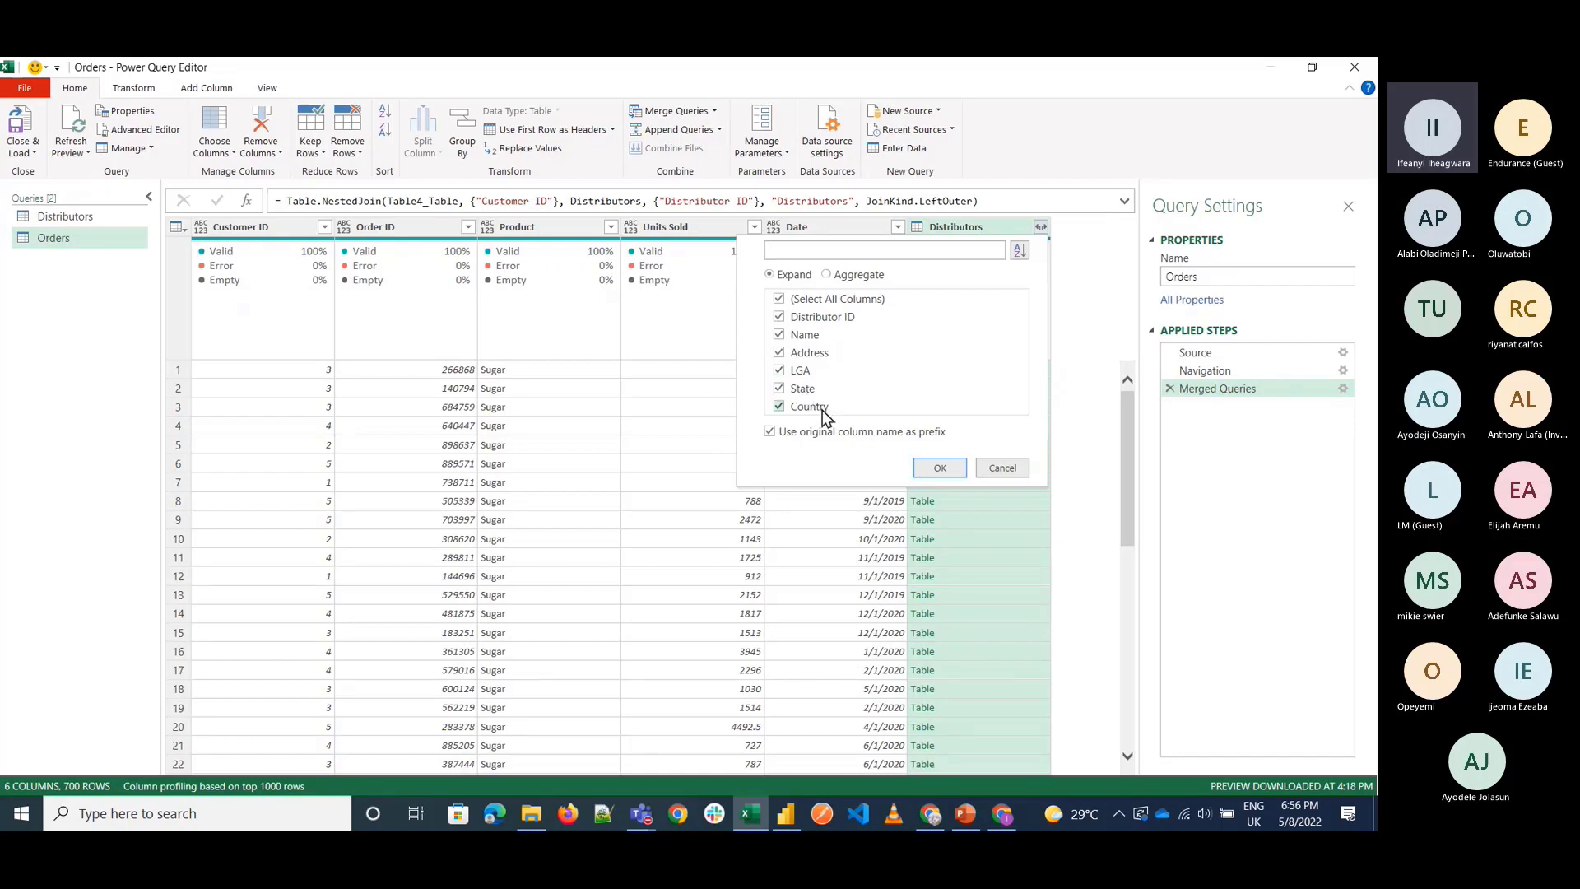
left_click(65, 216)
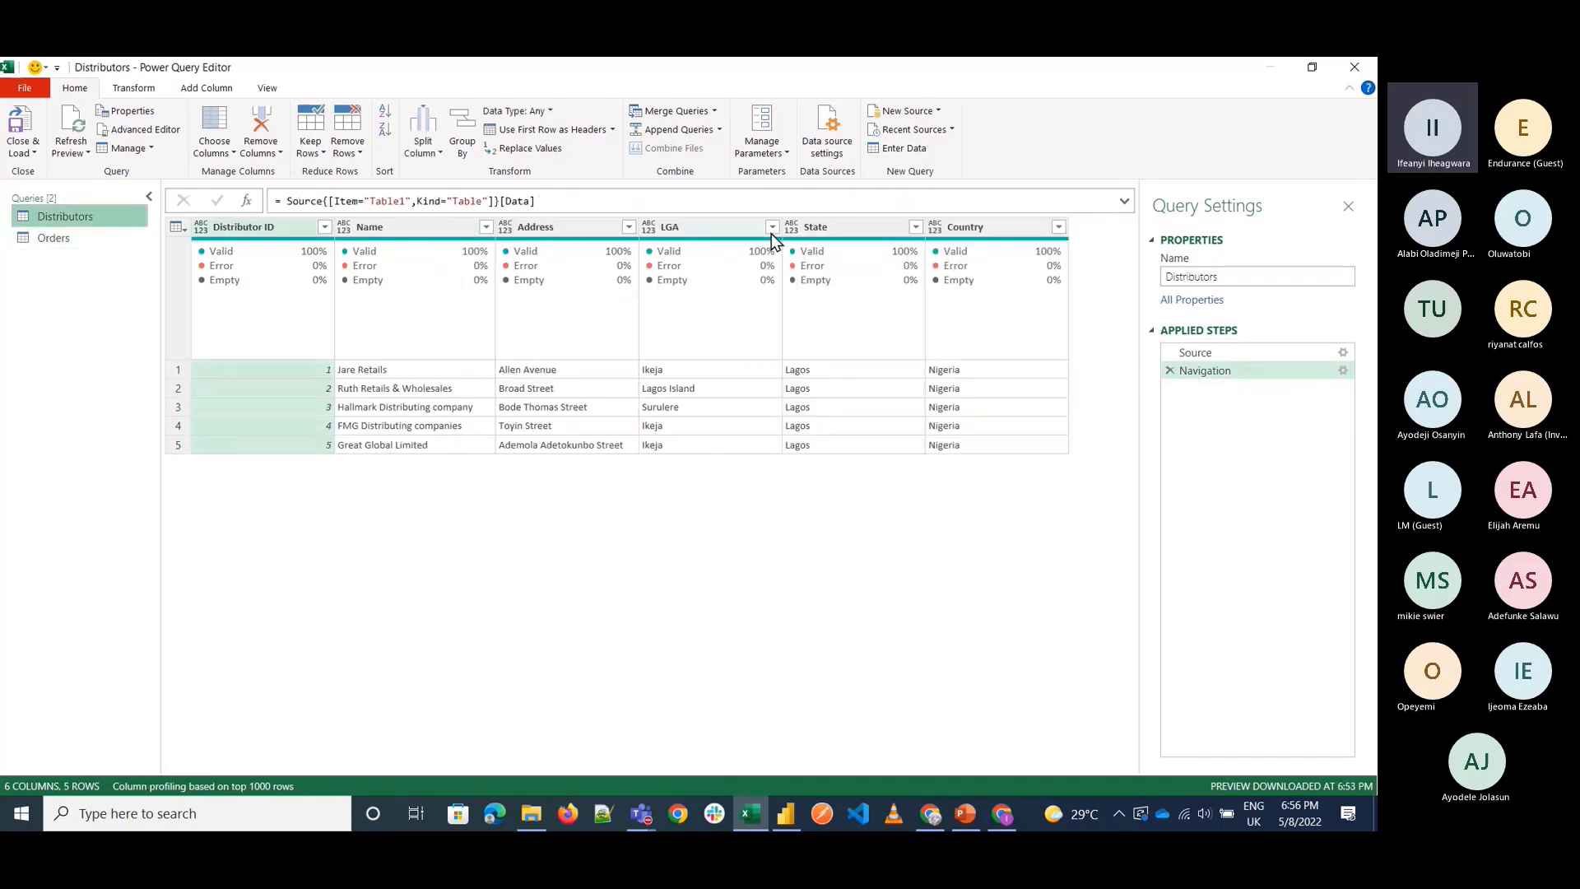
left_click(73, 239)
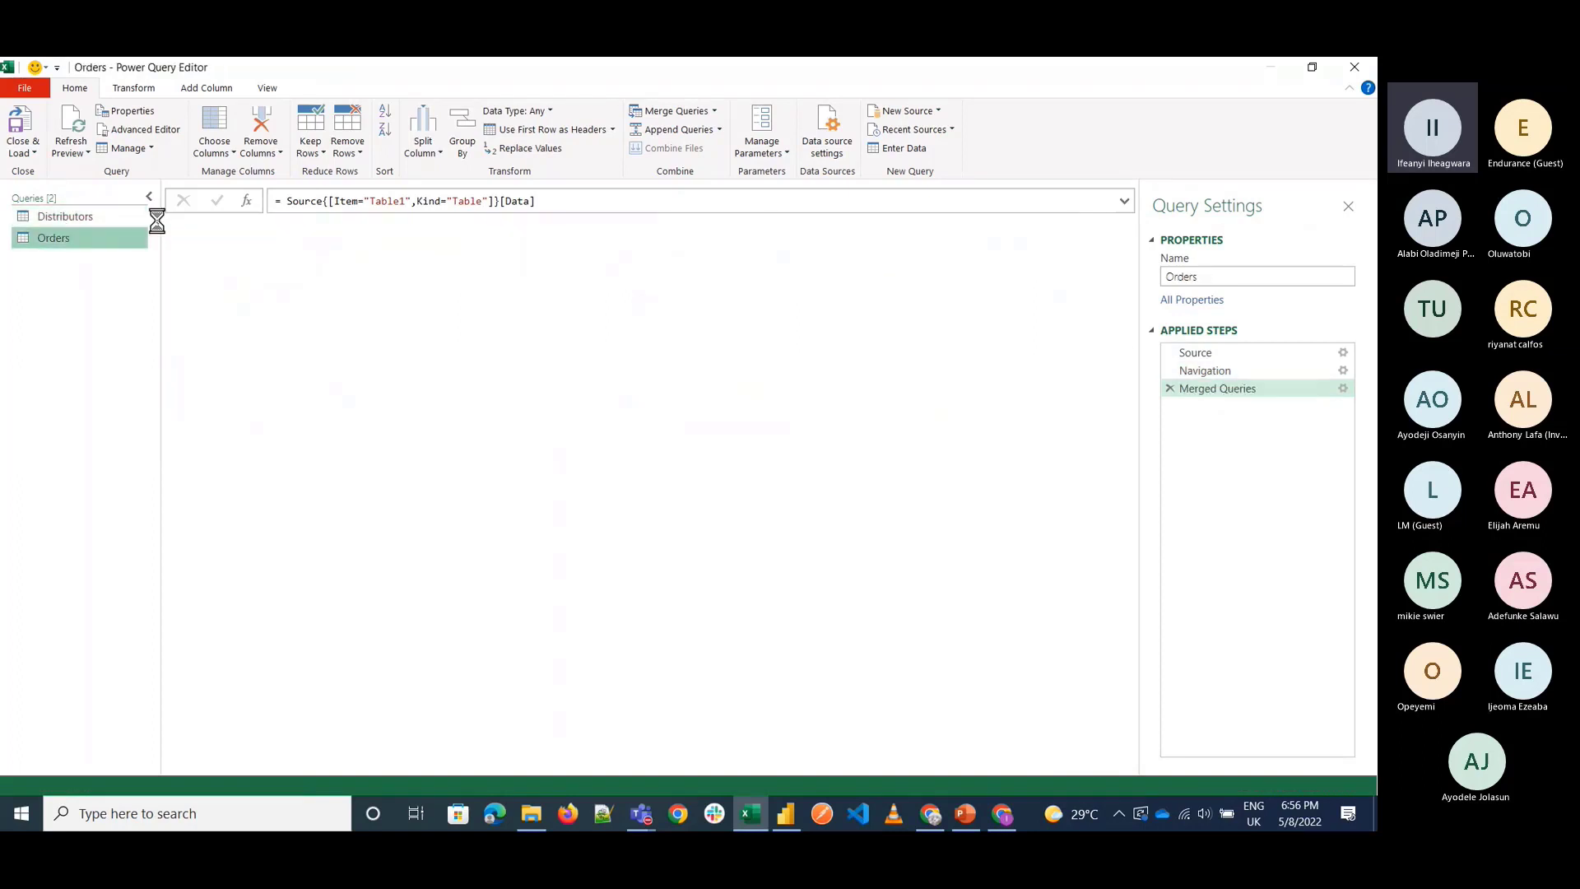
left_click(1041, 227)
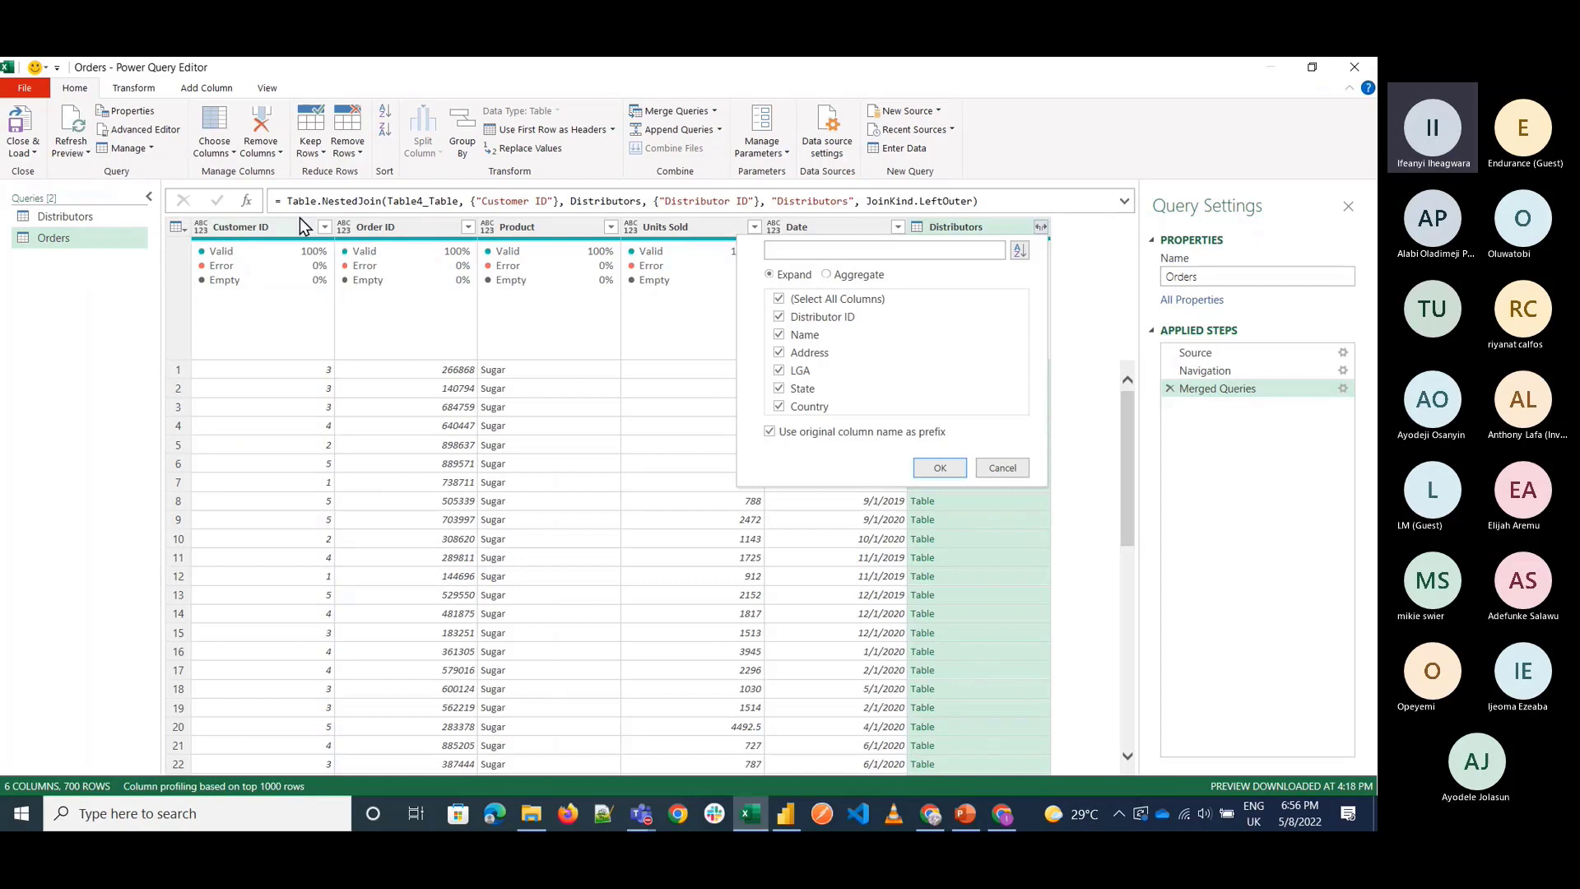
left_click(806, 301)
left_click(804, 338)
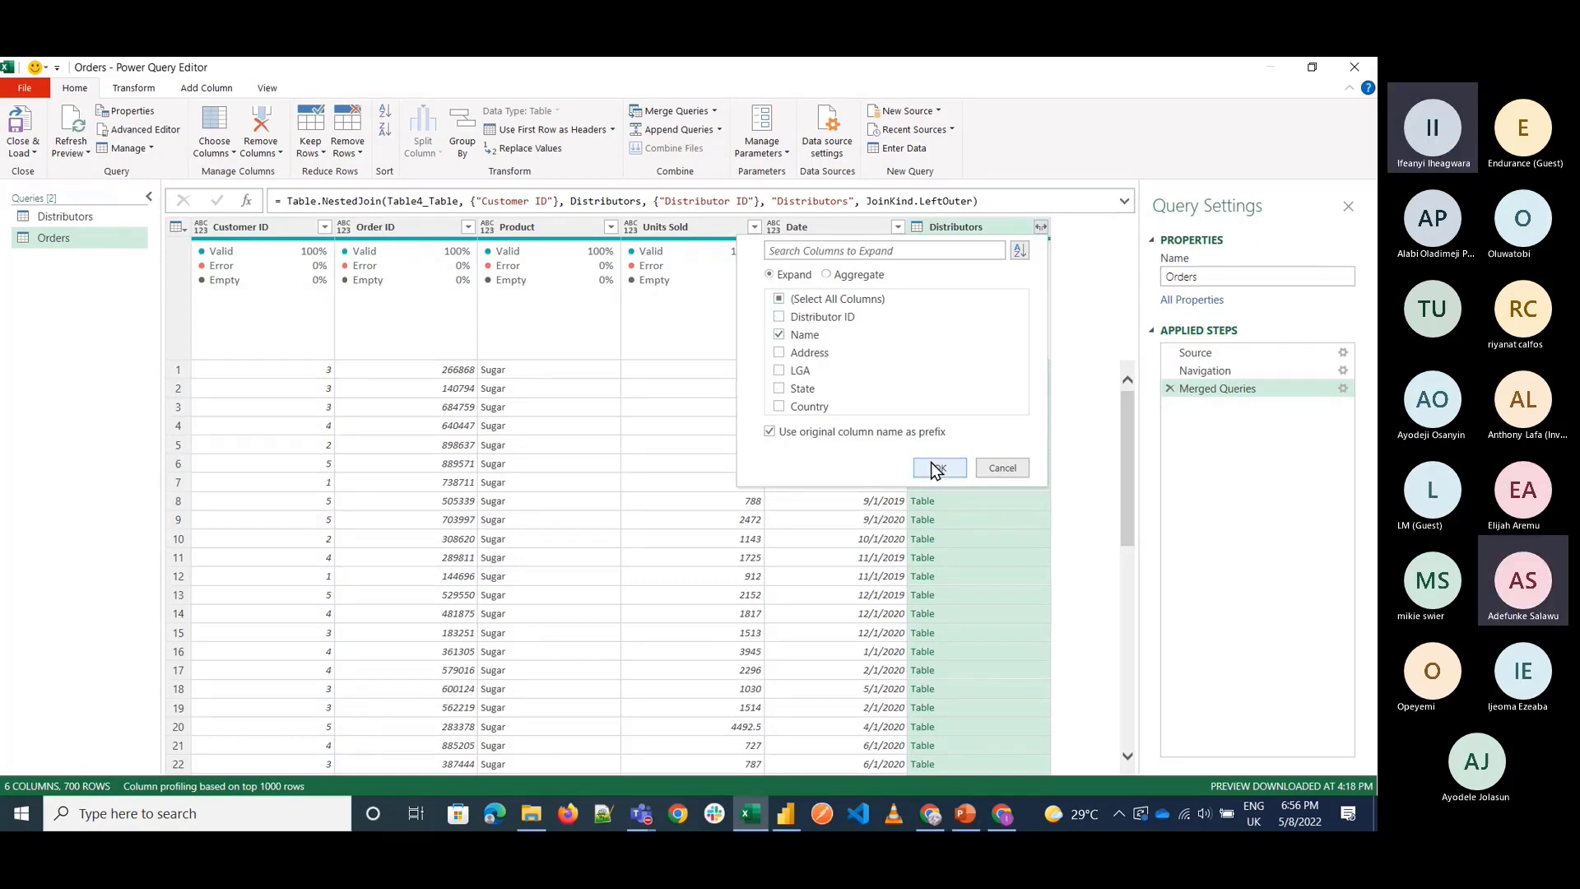
left_click(937, 469)
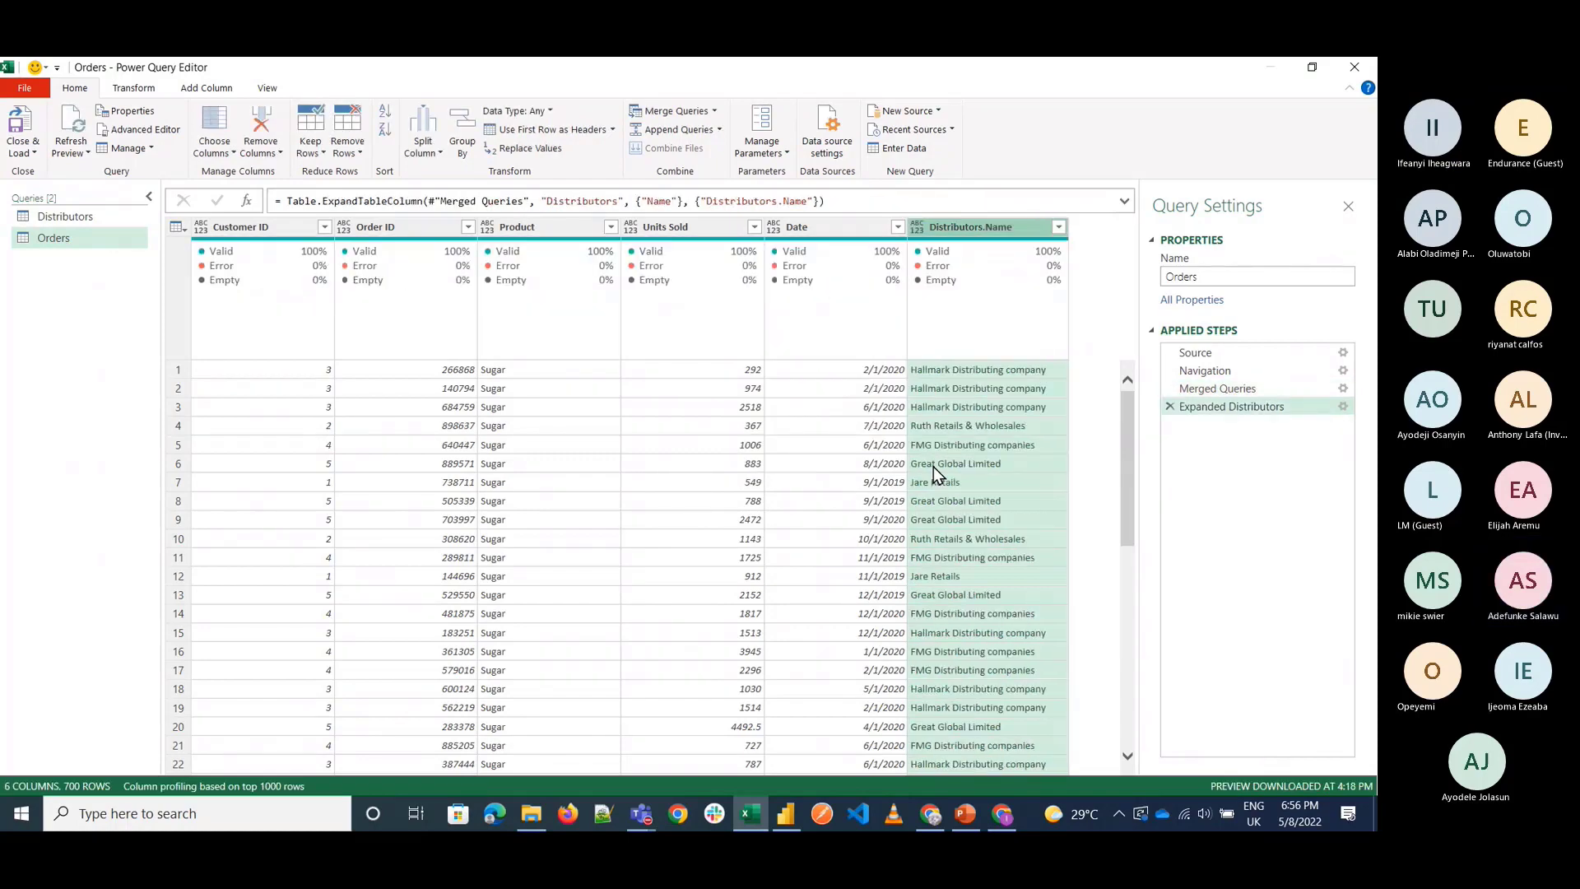
Move the Distributors.Name column directly after Customer ID and rename it Distributors Name.
left_click_drag(959, 231, 386, 211)
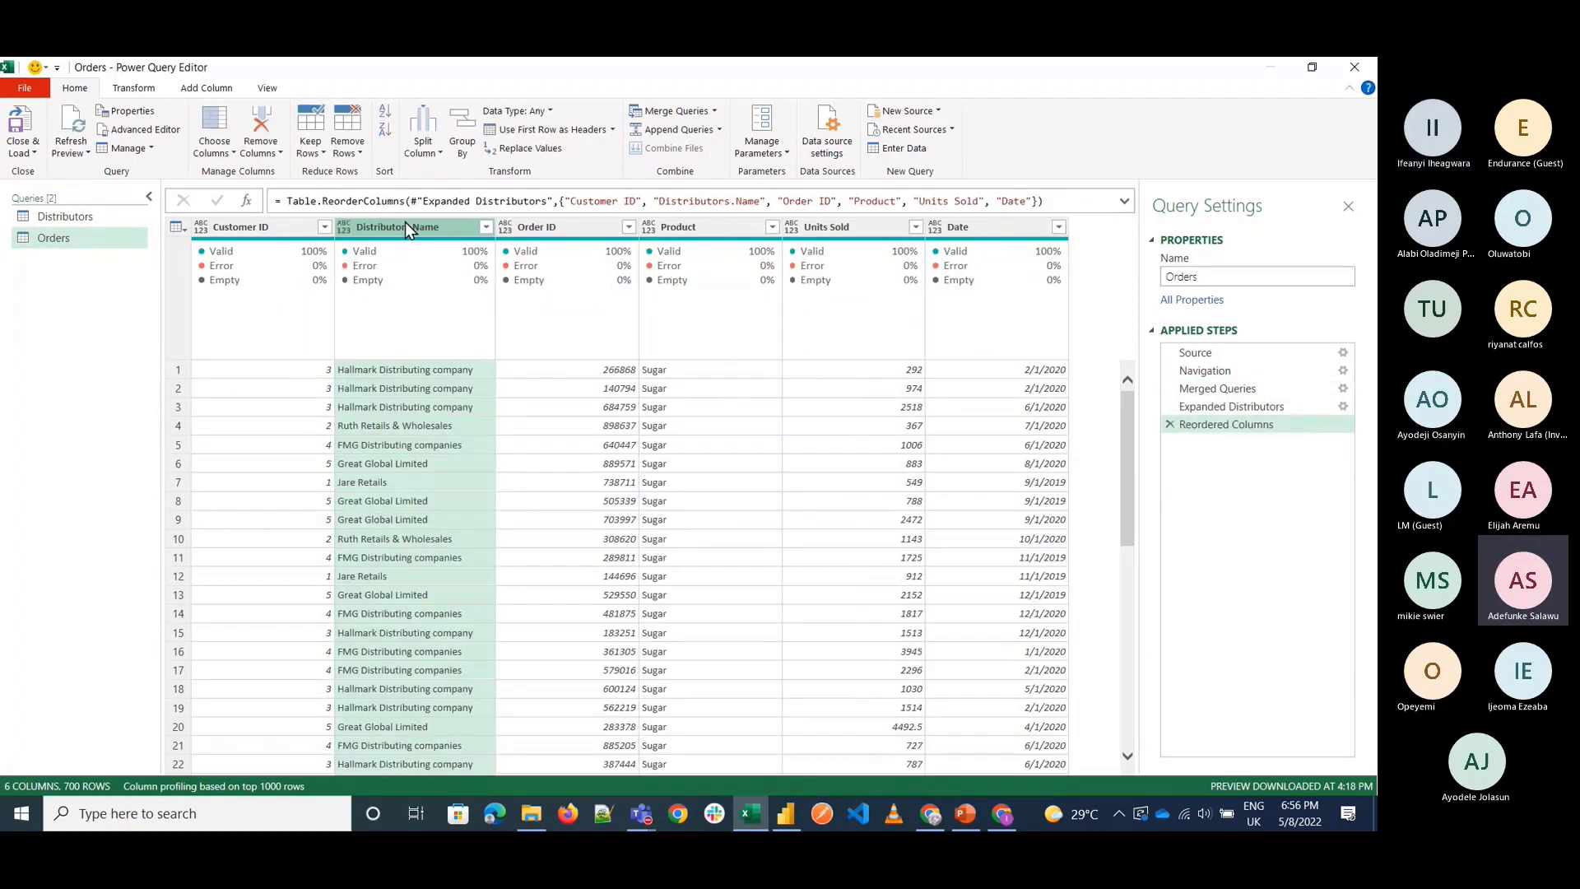
double_click(404, 227)
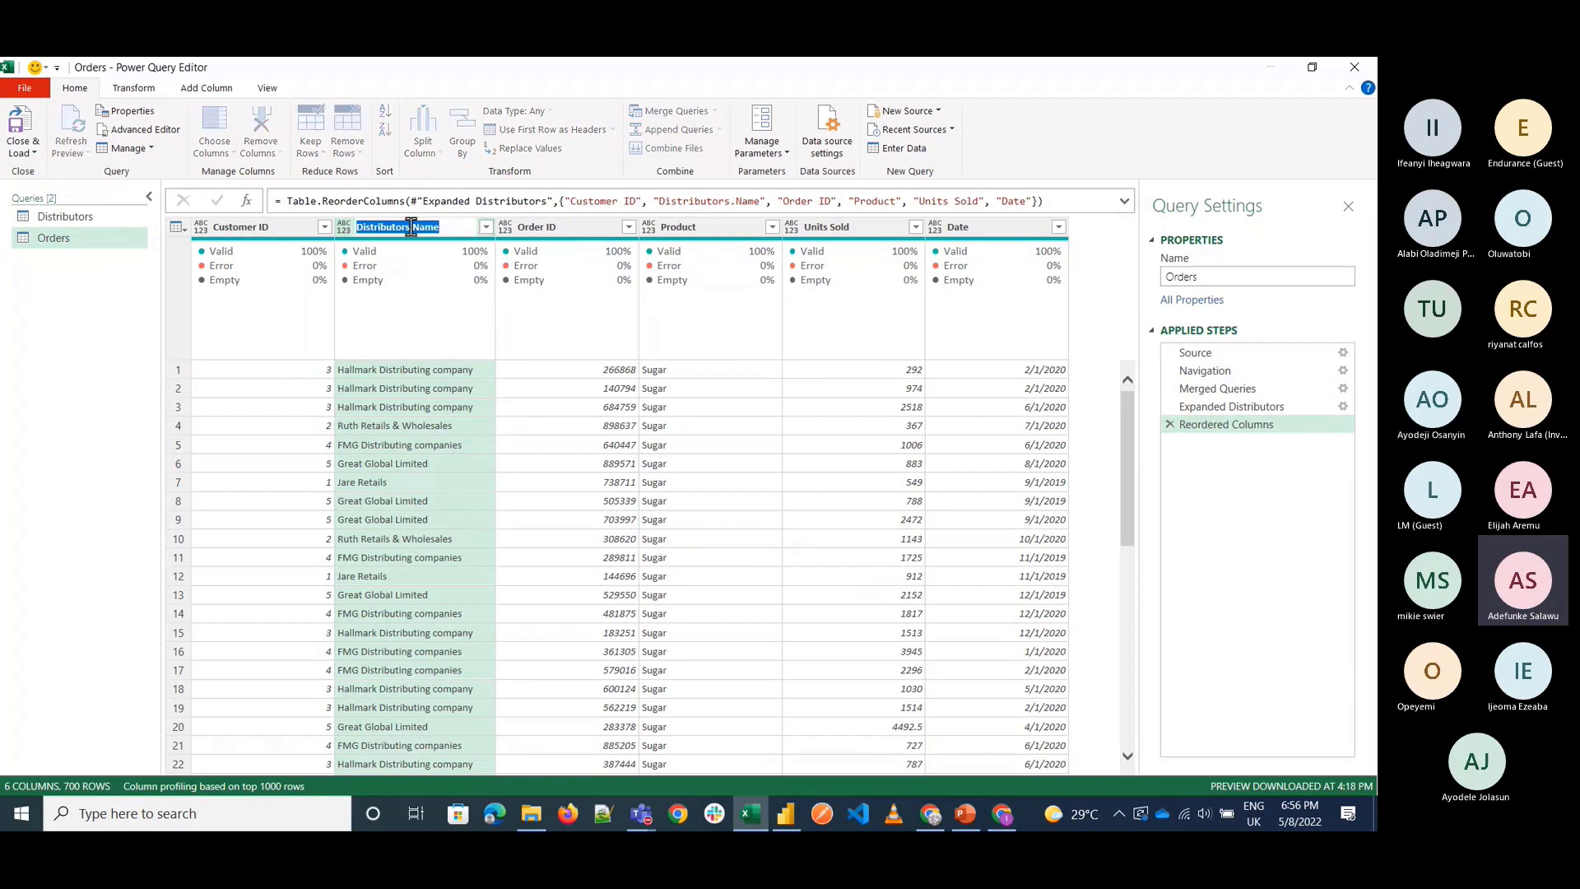
left_click(408, 228)
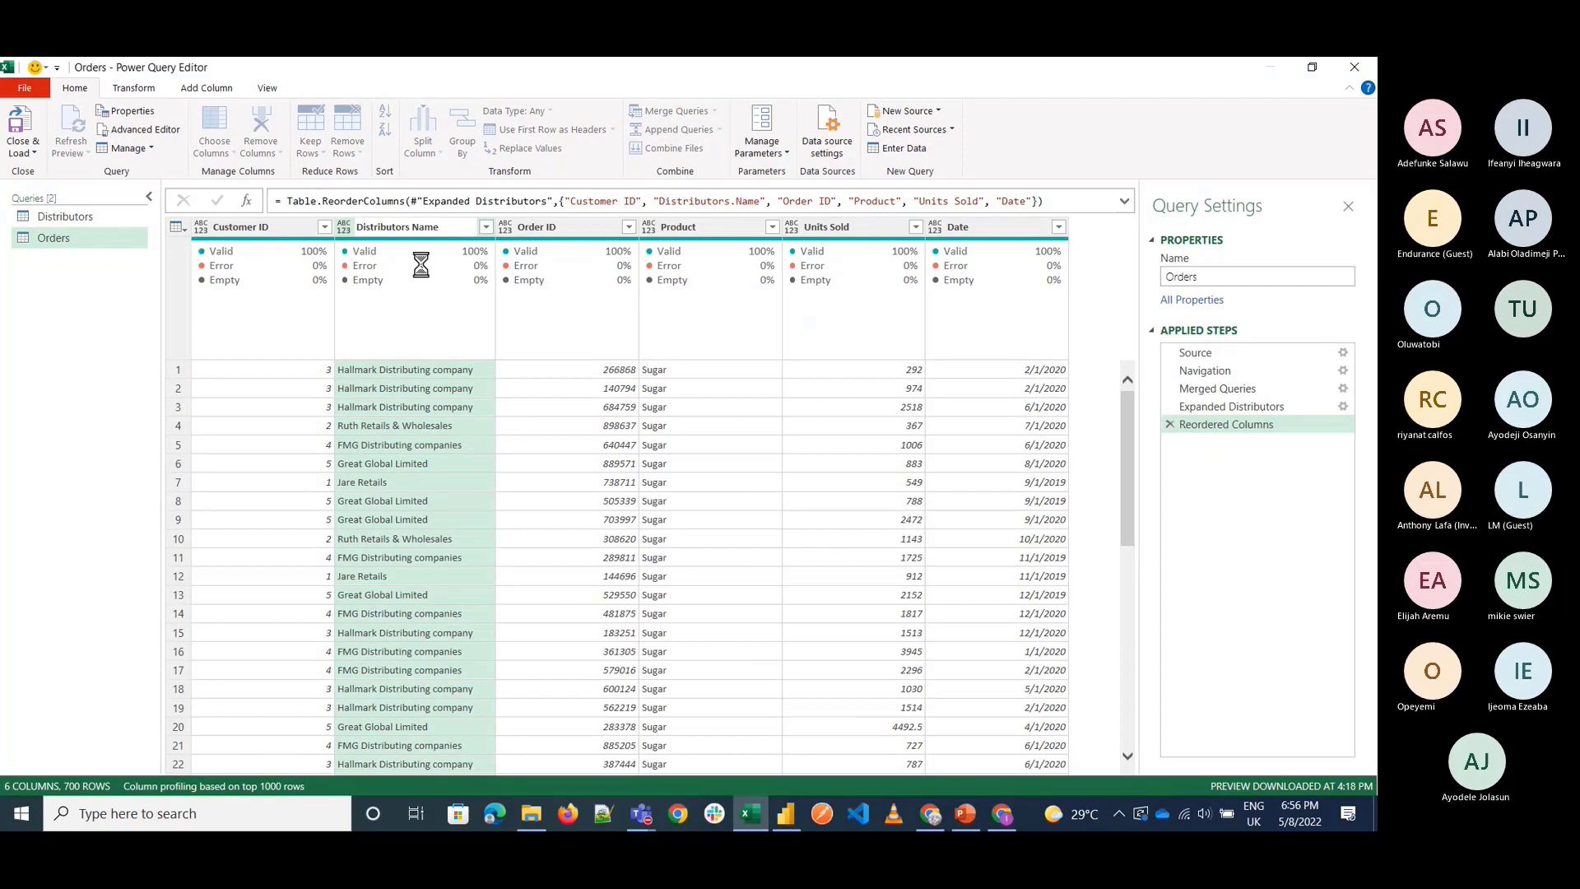
key("Return")
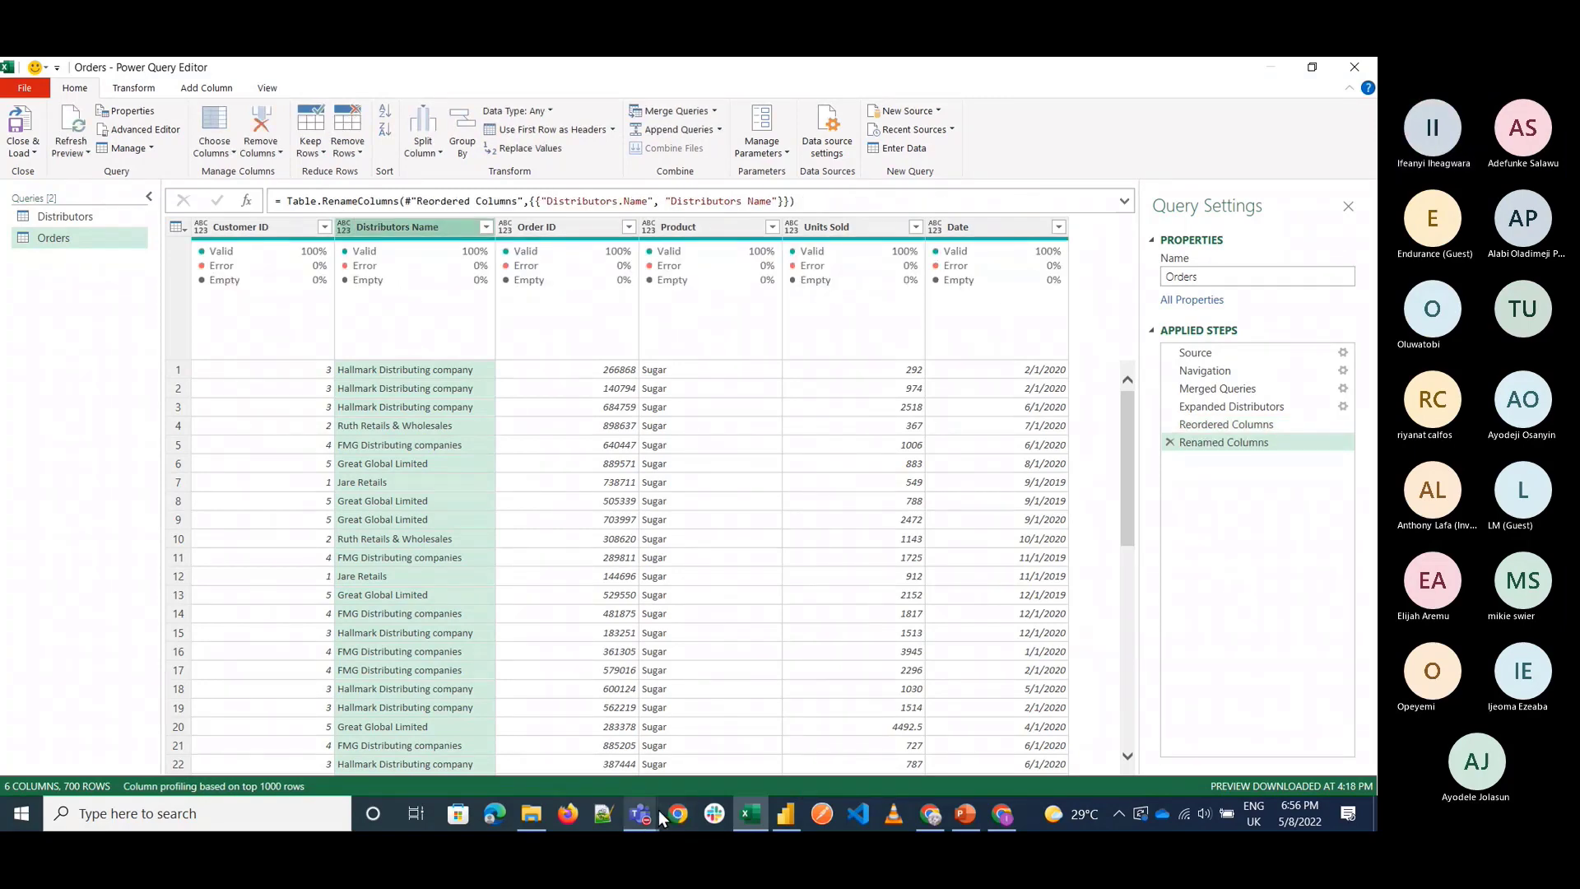
Switch to the Power BI Office Hour meeting in Microsoft Teams and show the participants list.
mouse_move(658, 815)
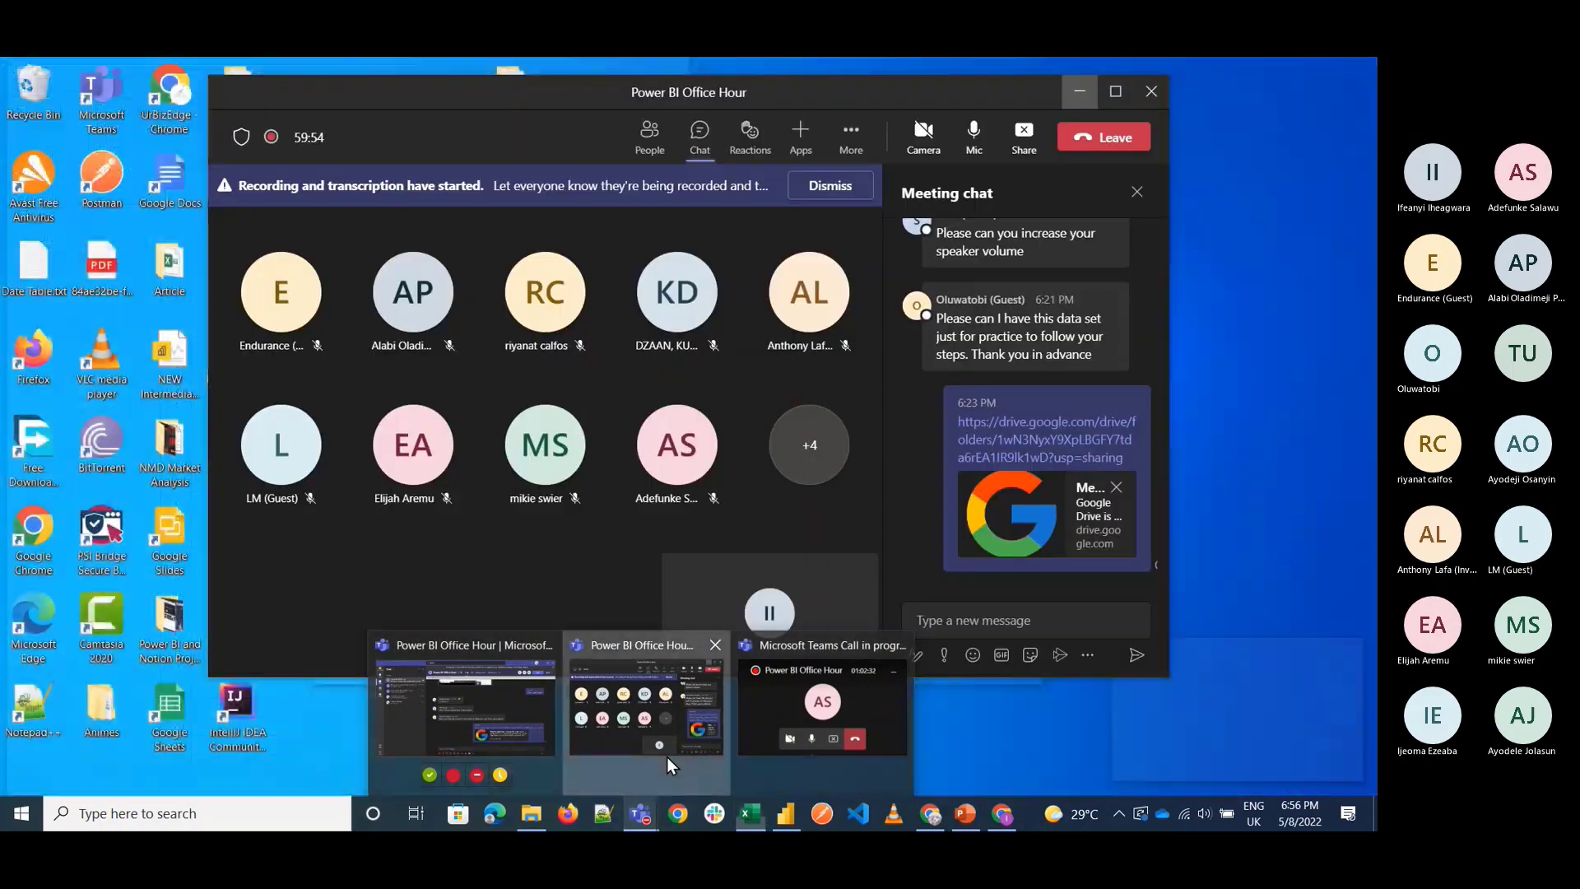
left_click(667, 757)
left_click(650, 134)
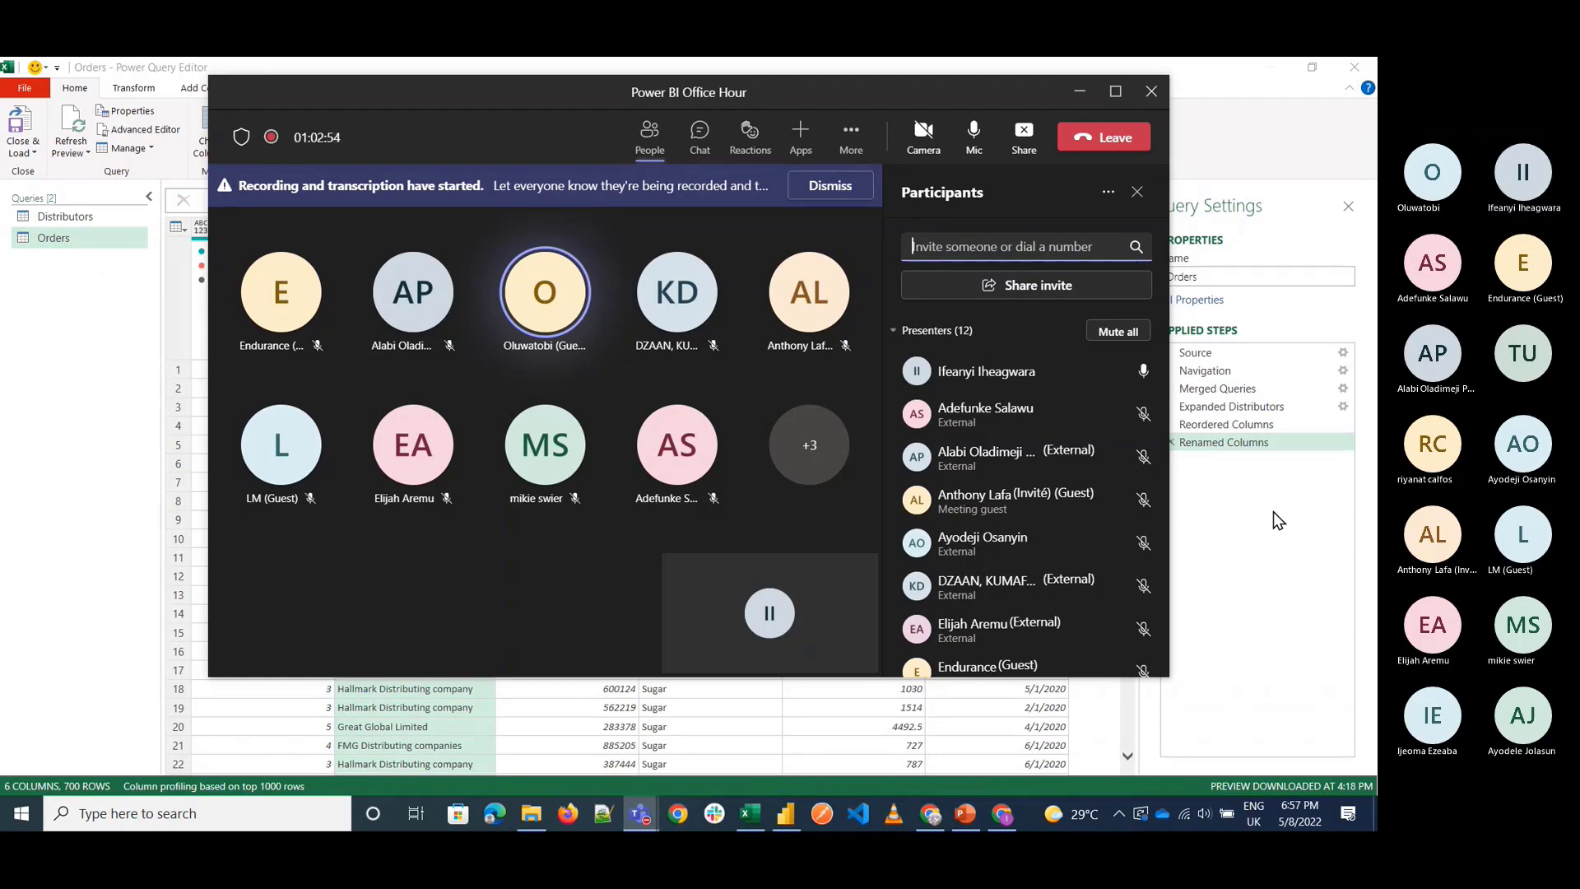
Return to Power Query Editor and delete the renaming, reordering, expansion and merge steps from the Orders query.
left_click(1172, 446)
left_click(1169, 440)
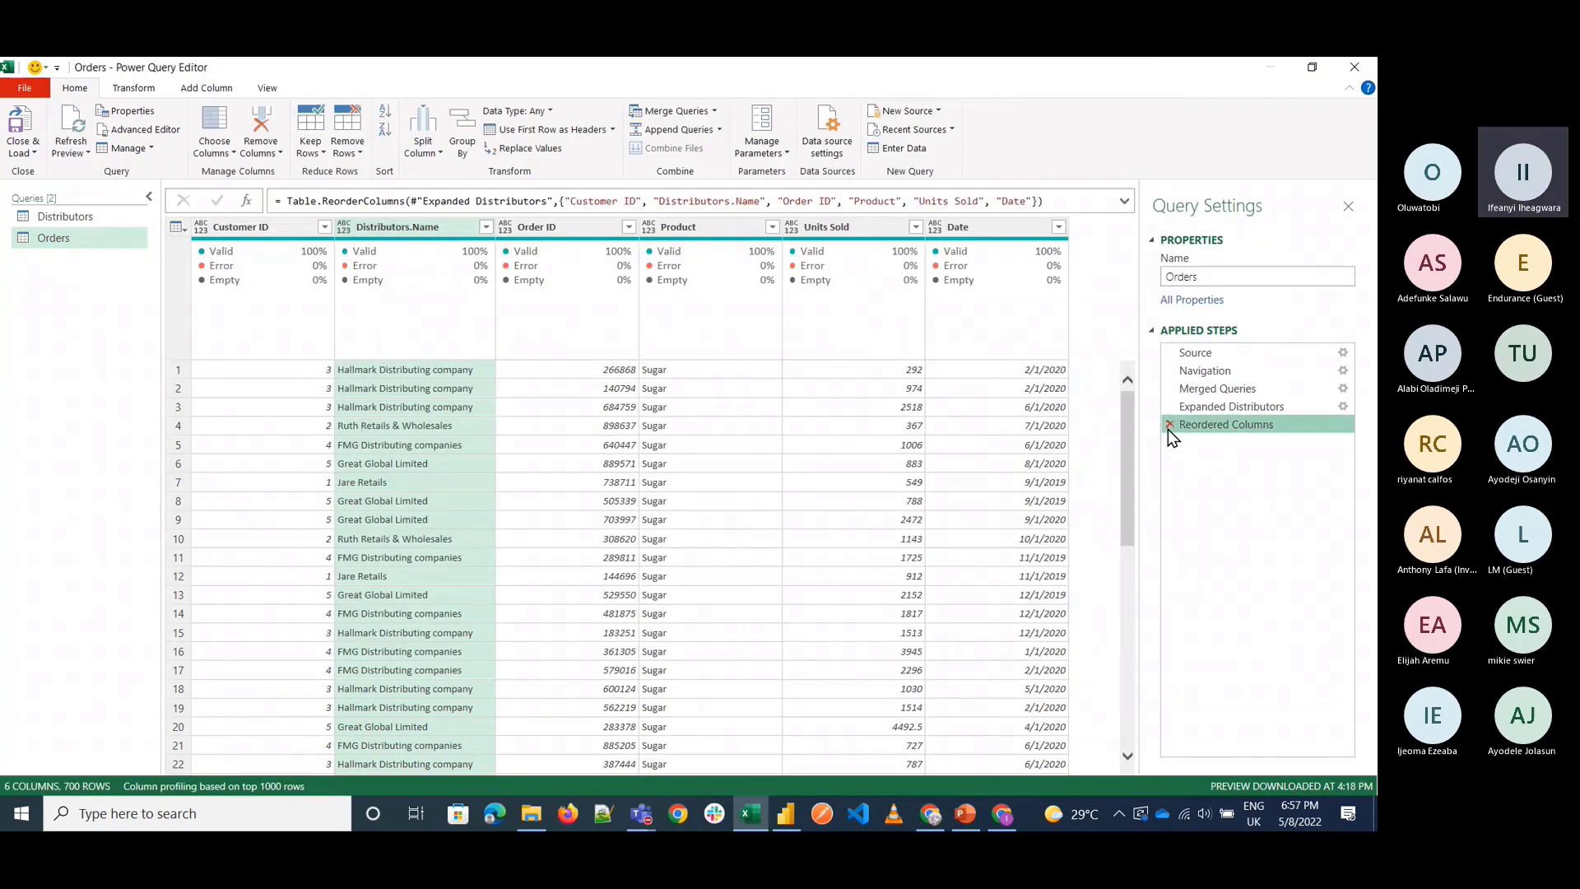
left_click(1168, 425)
left_click(1169, 407)
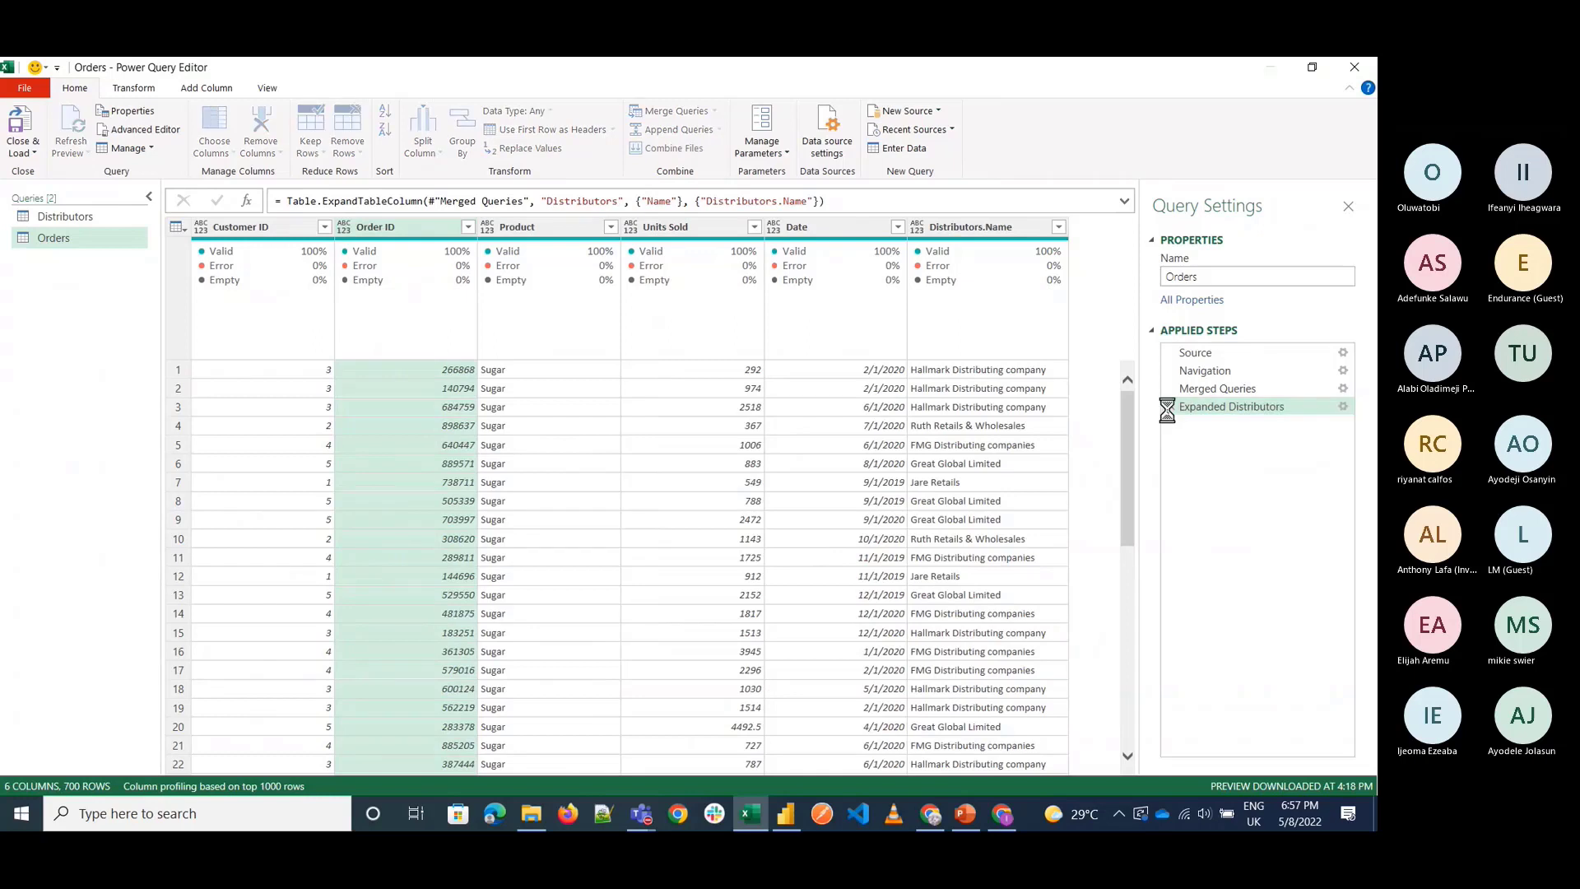
left_click(1170, 388)
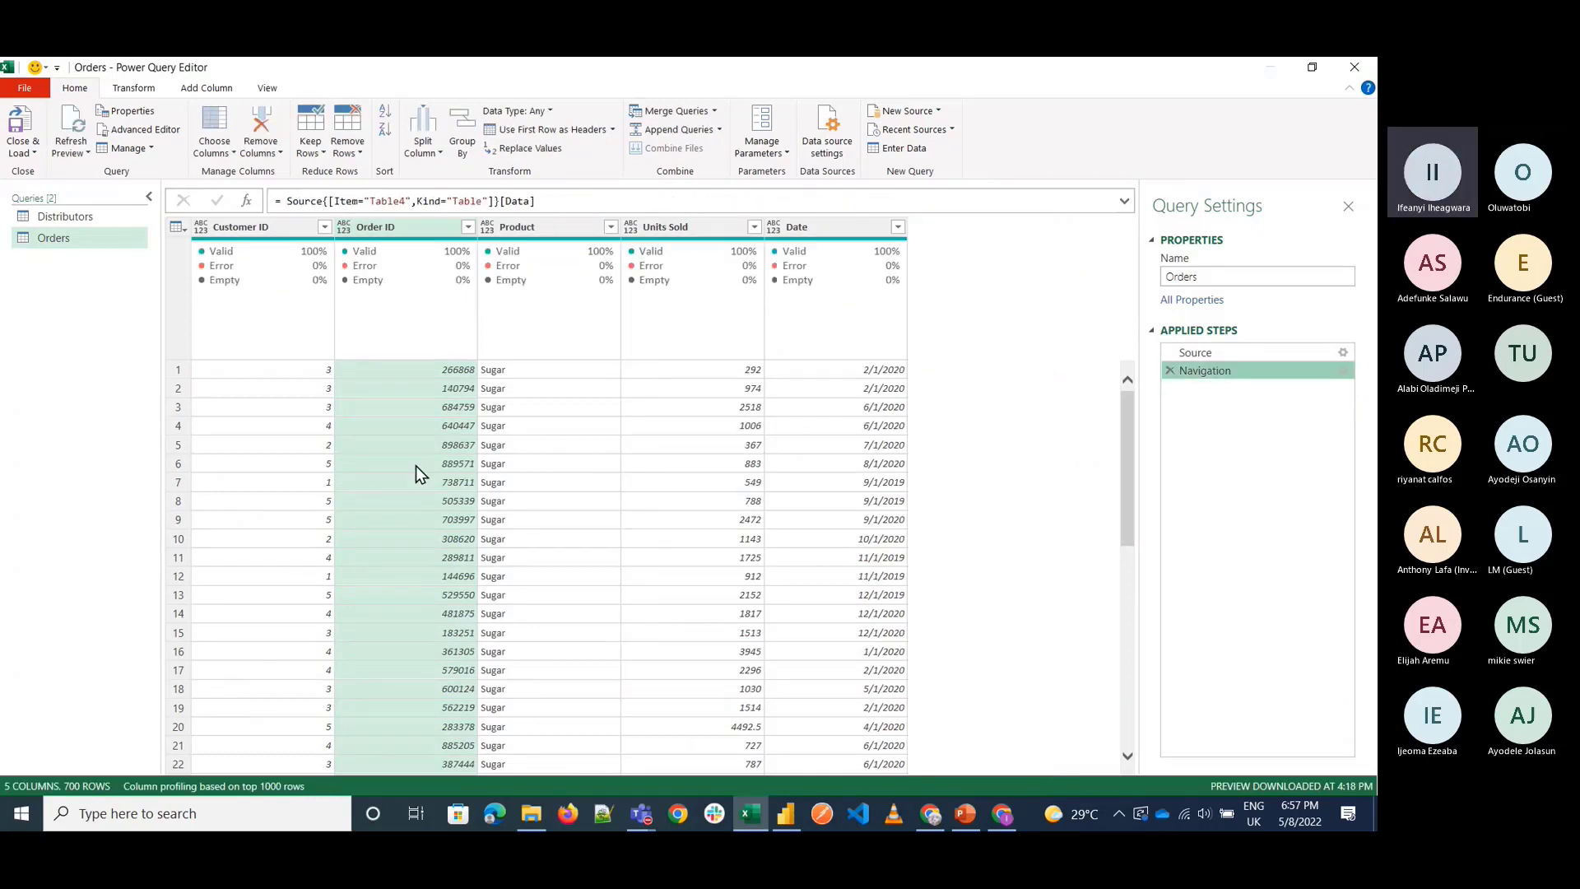
Merge Orders with Distributors using a Left Outer join that matches Customer ID to Distributor ID.
left_click(685, 112)
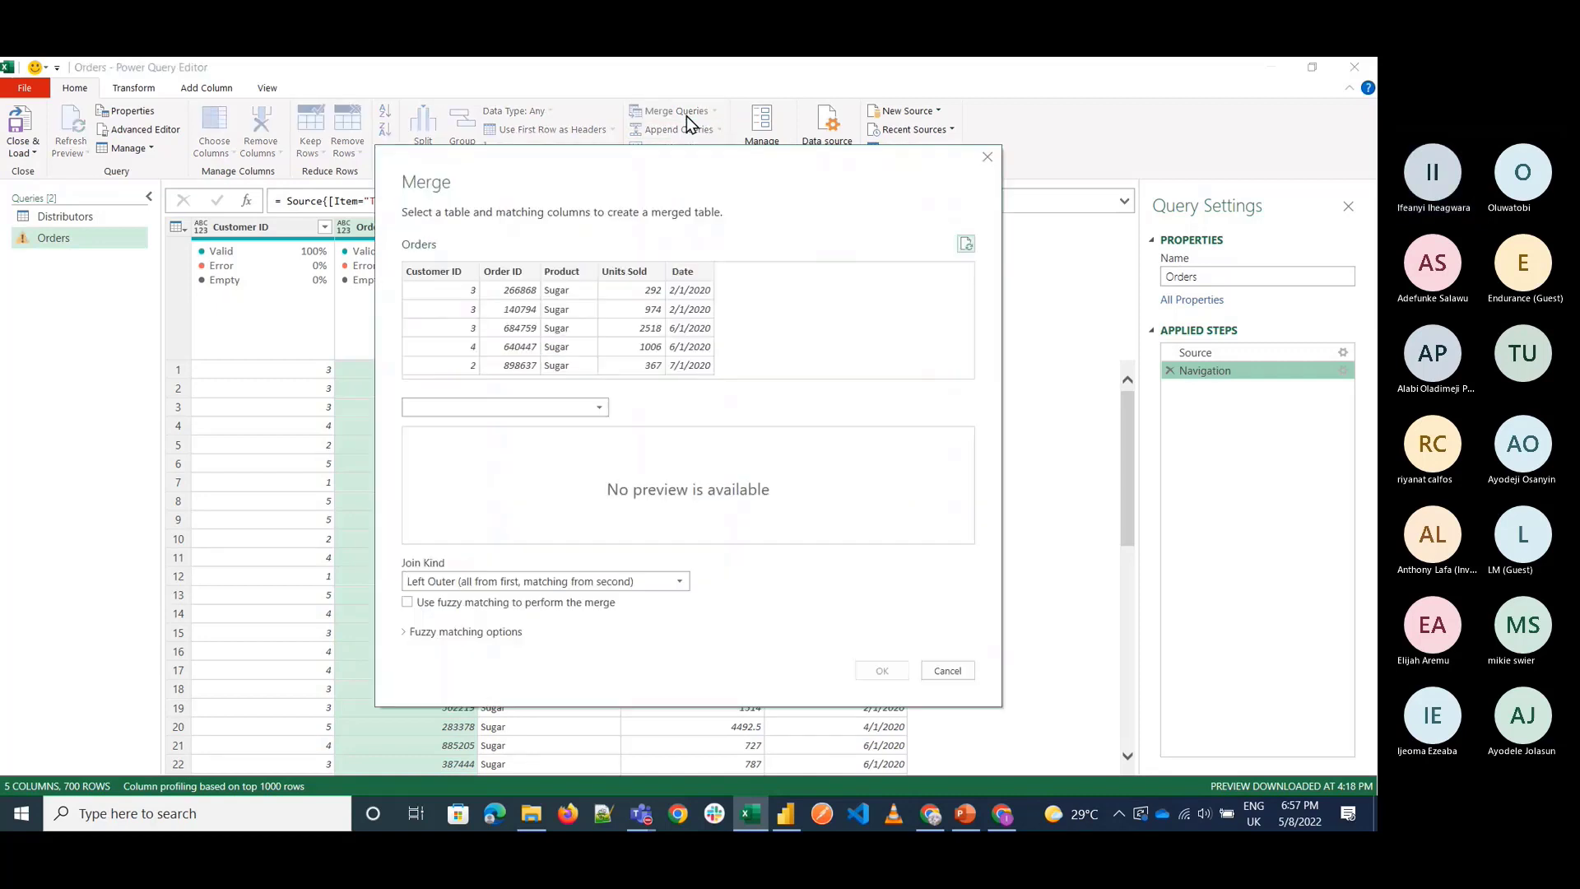
left_click(546, 409)
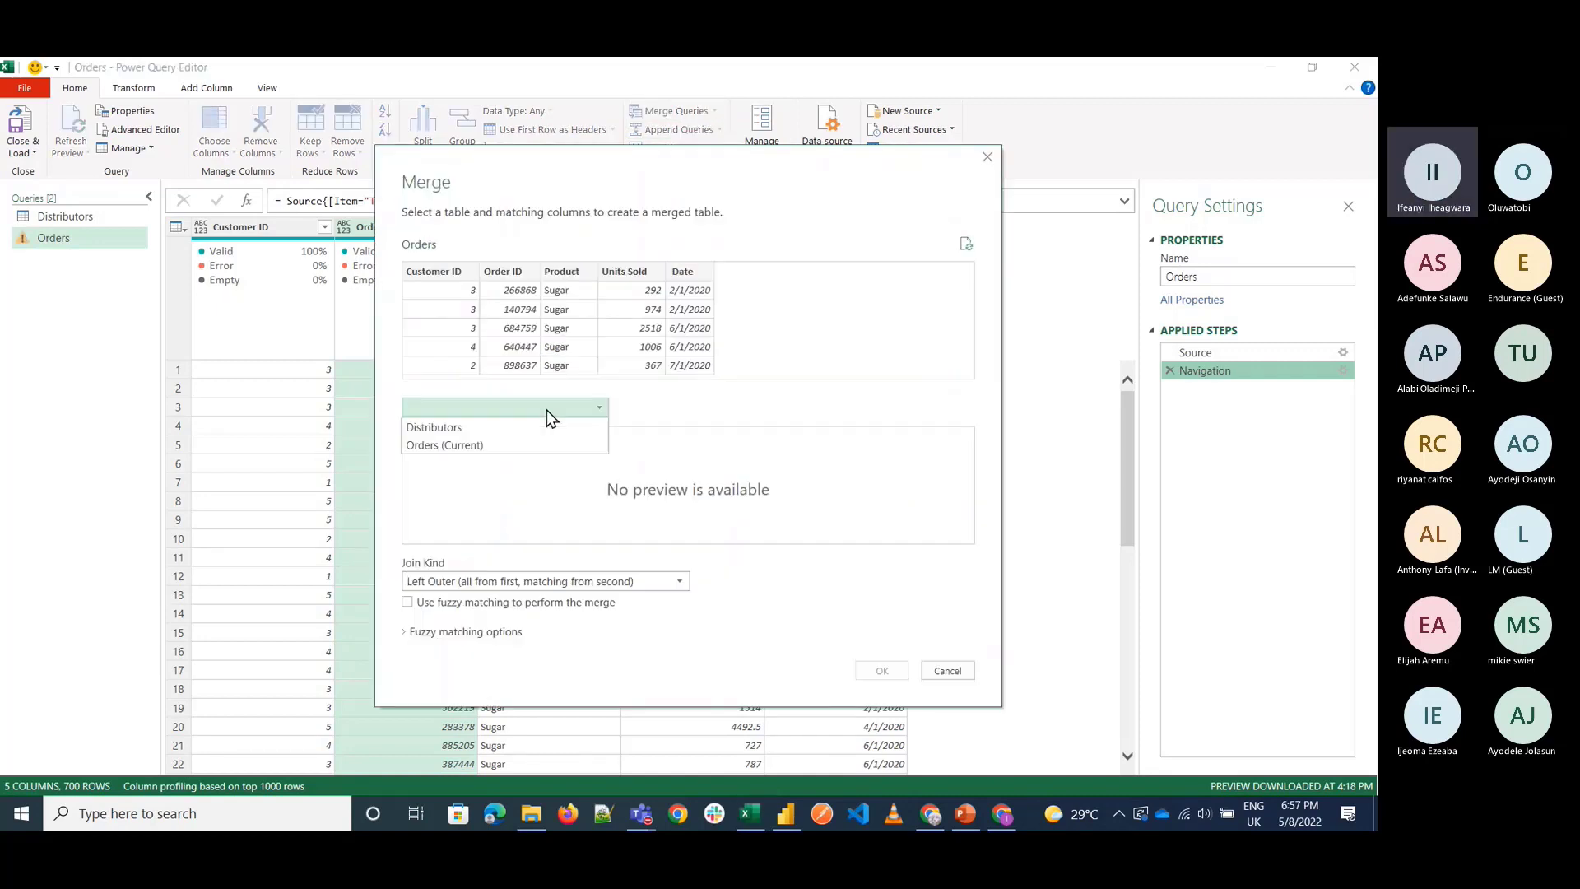
left_click(481, 423)
left_click(446, 273)
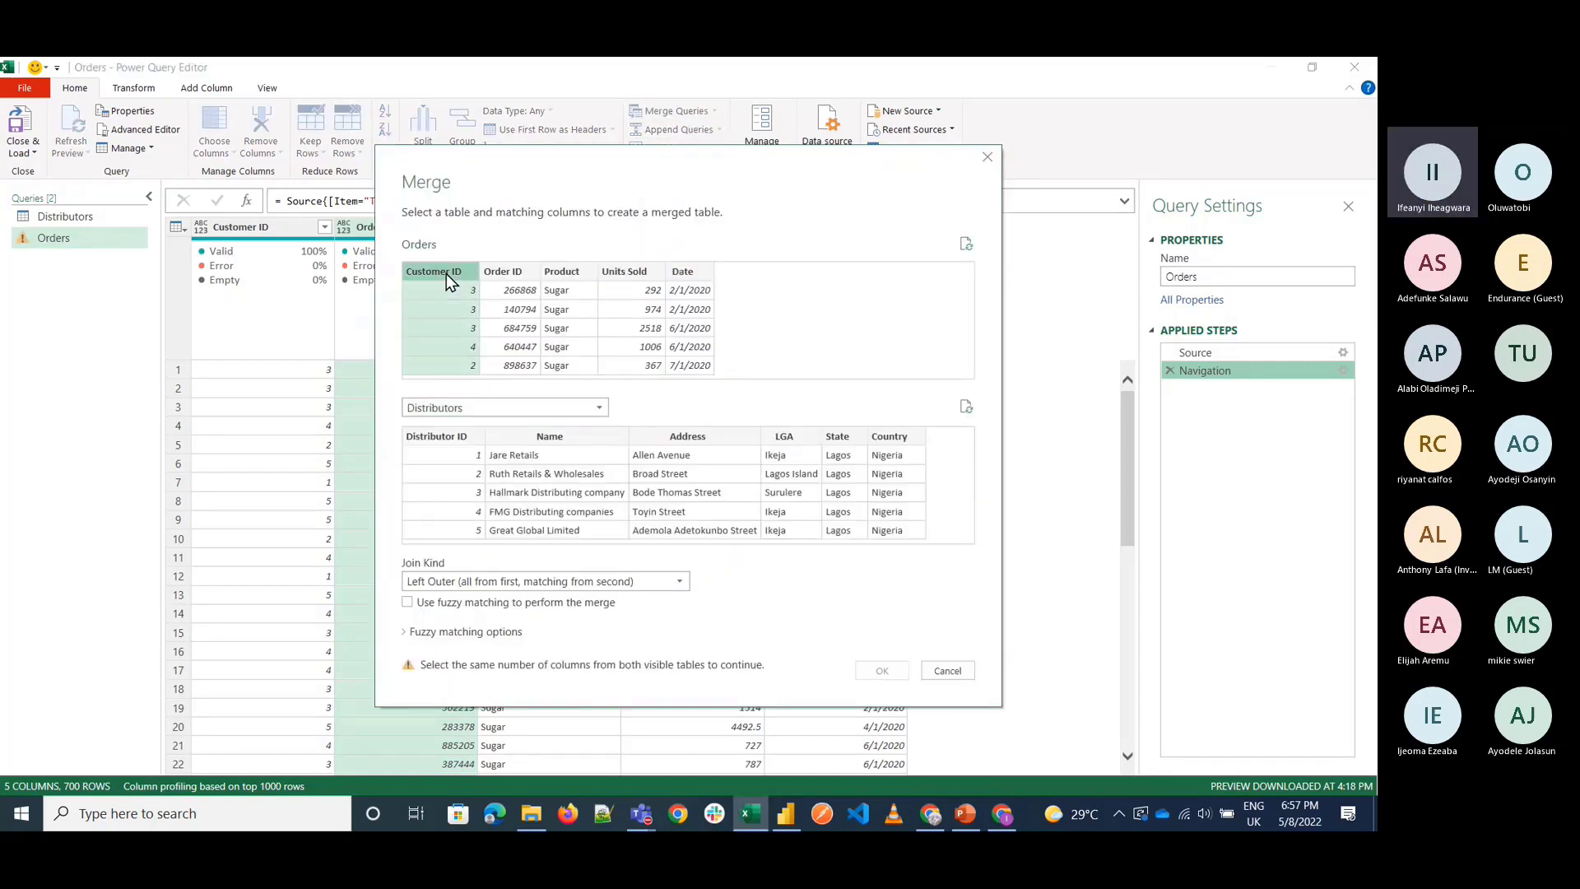
left_click(449, 440)
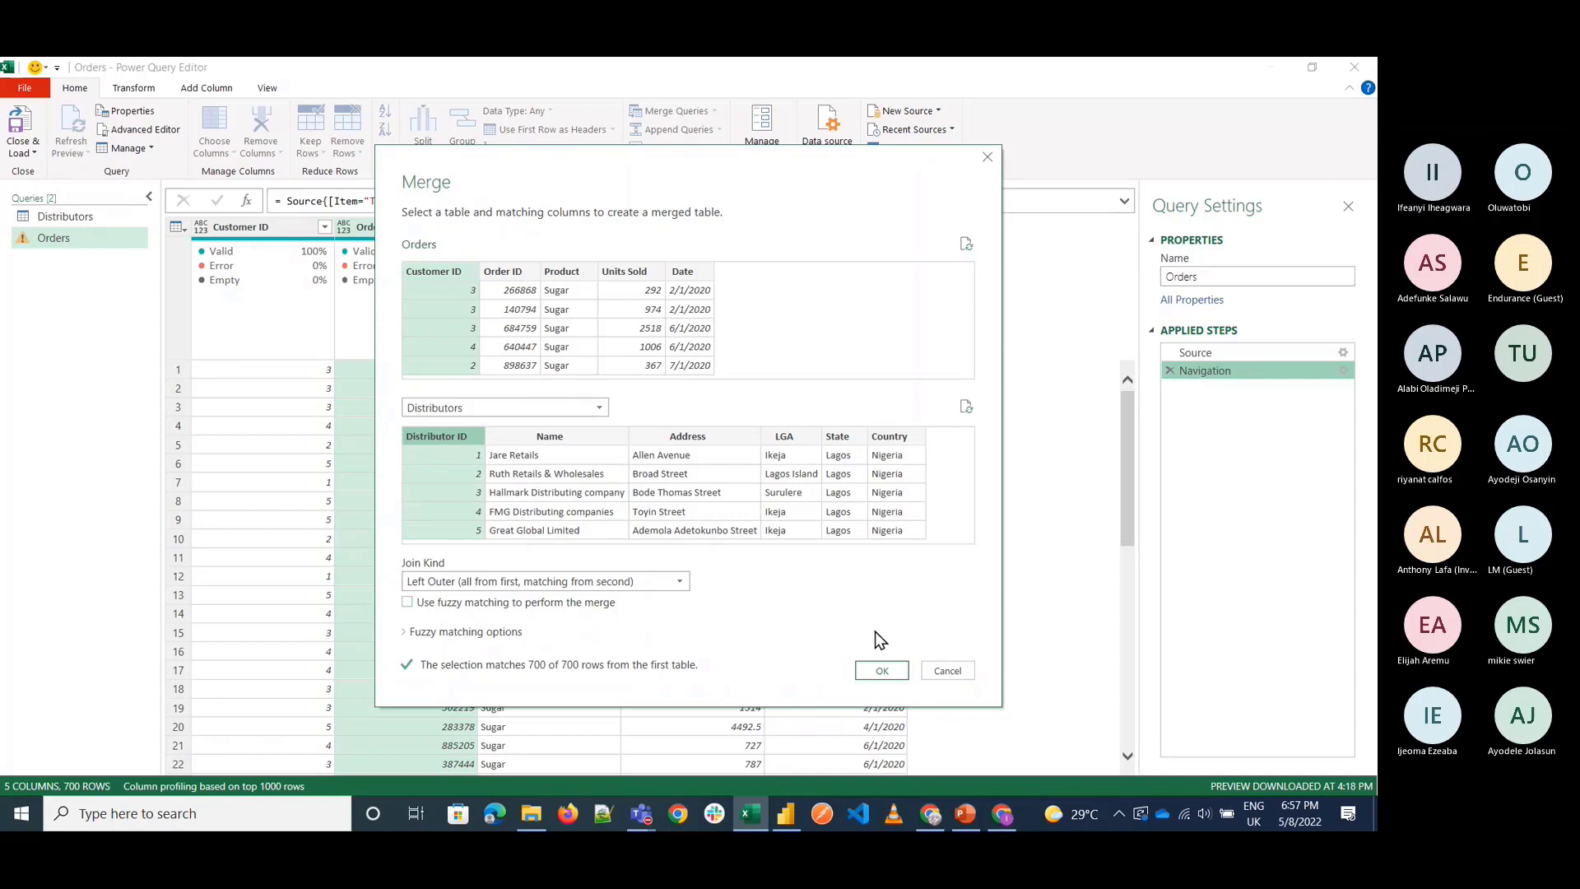
left_click(903, 675)
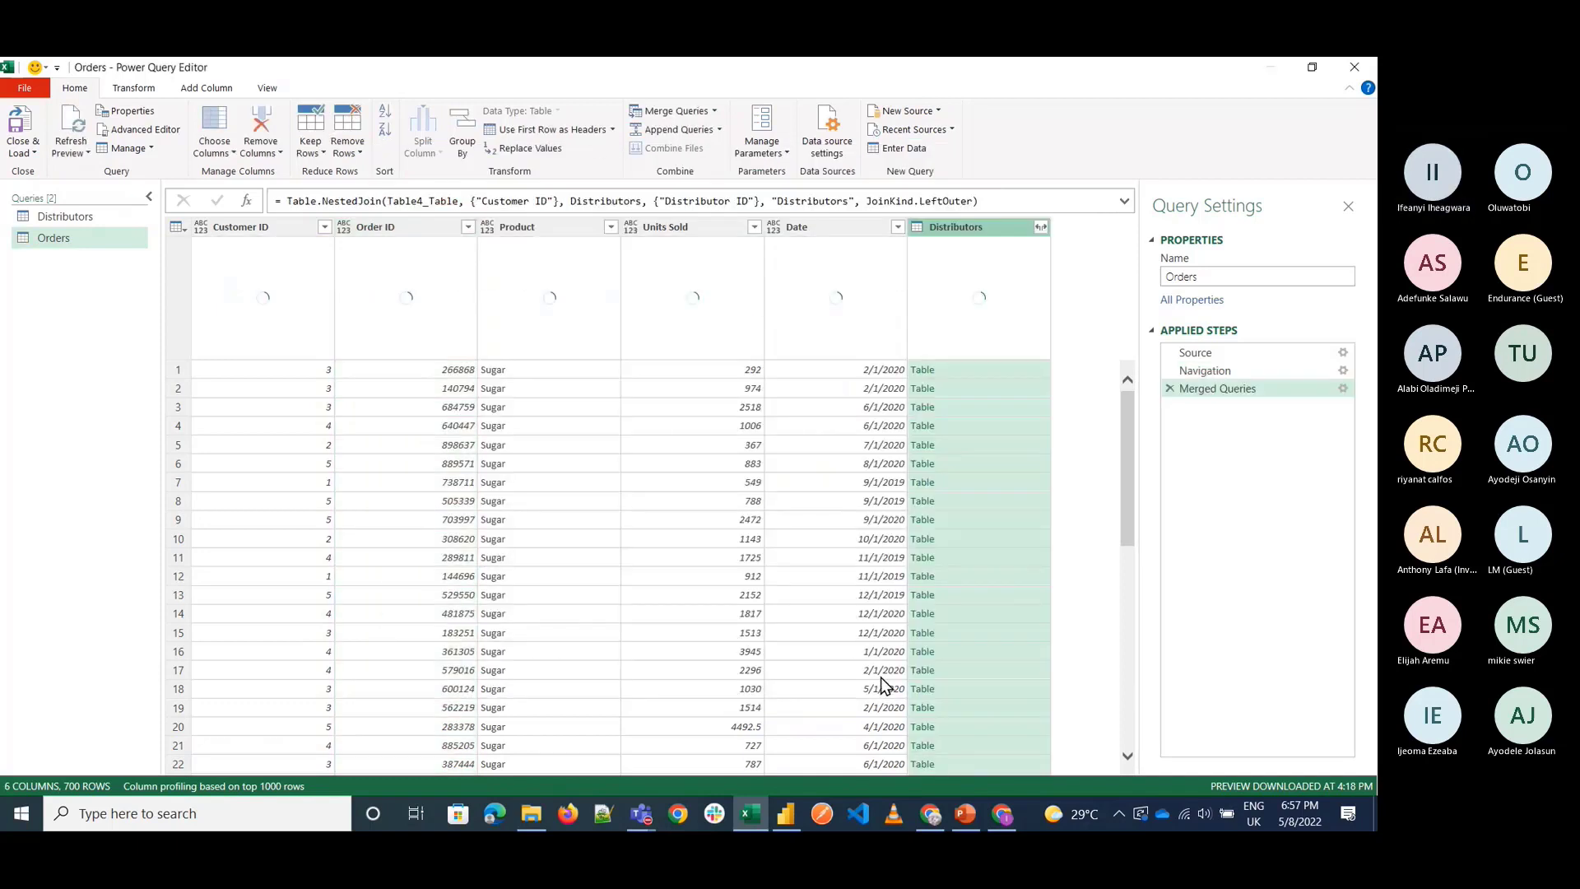
left_click(1040, 227)
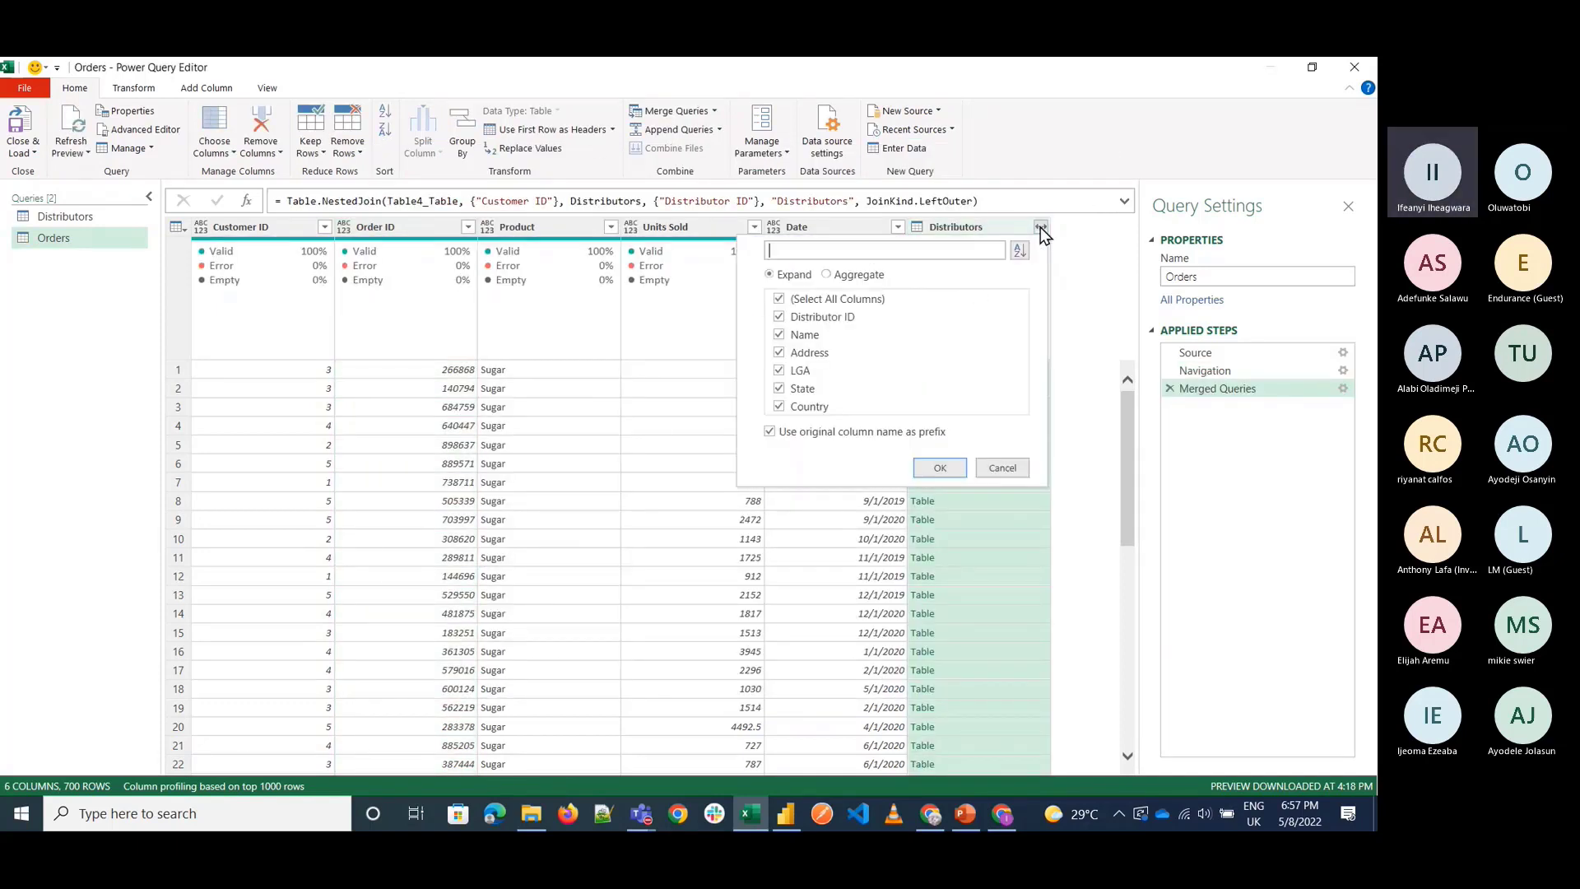
left_click(803, 323)
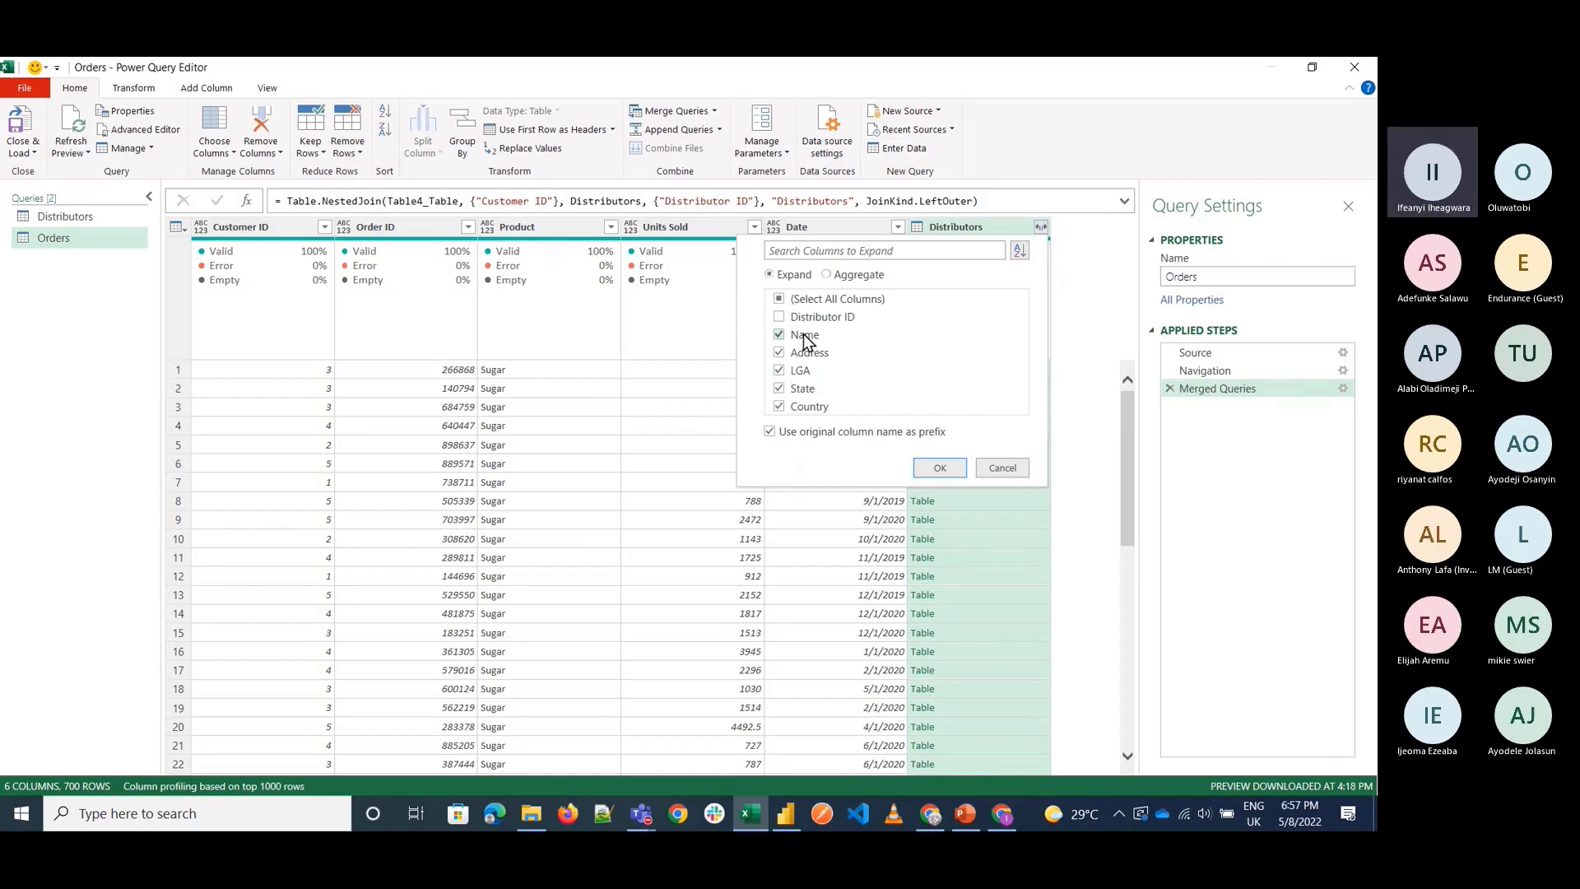
left_click(781, 300)
left_click(796, 336)
left_click(805, 371)
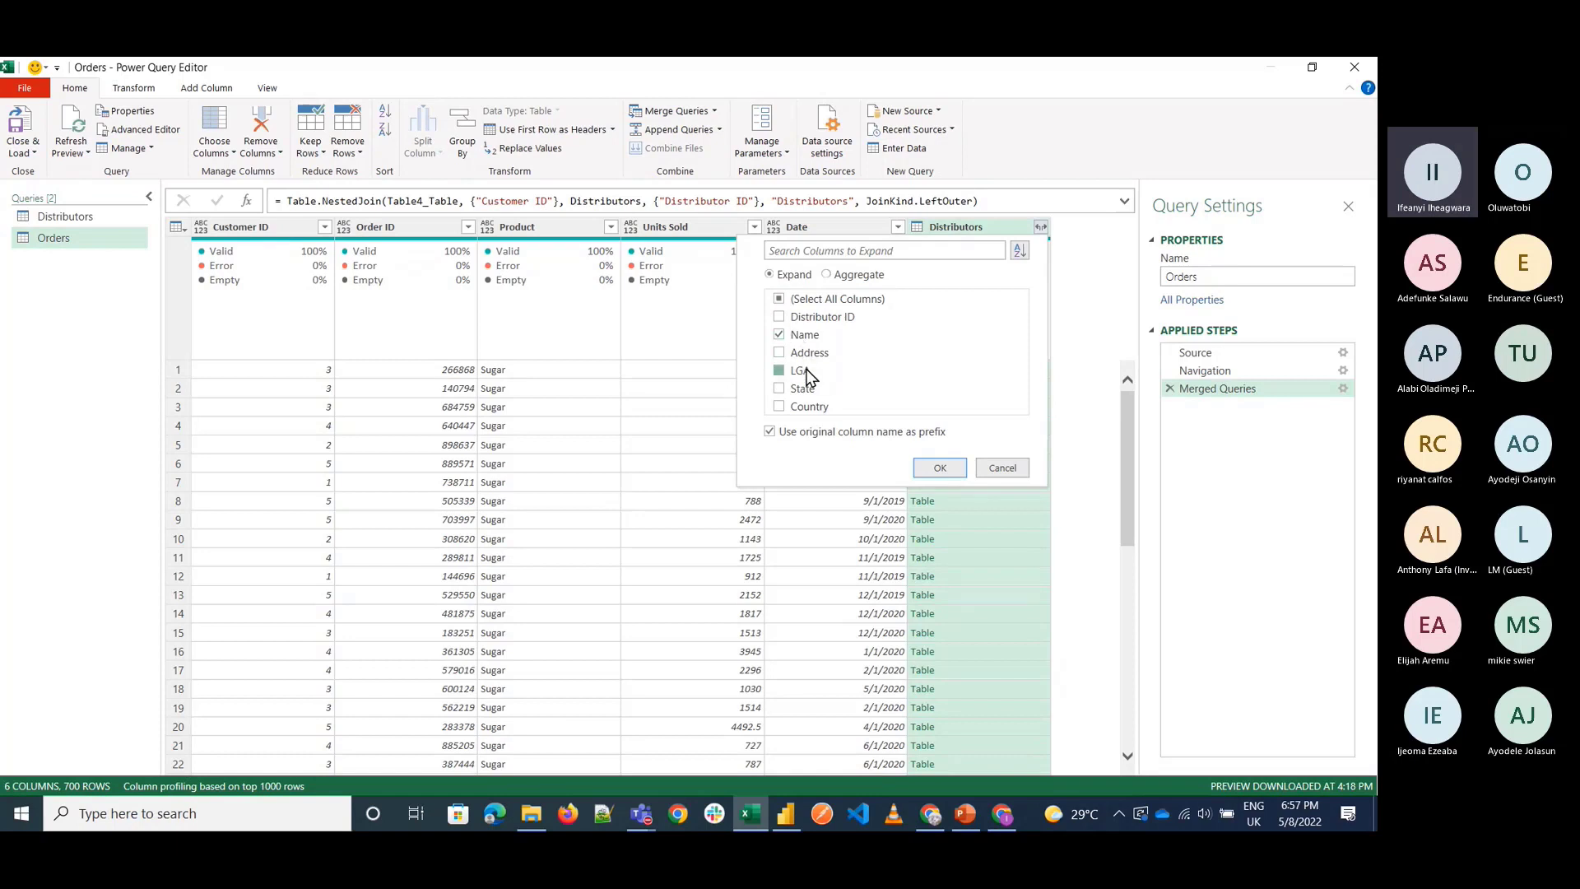
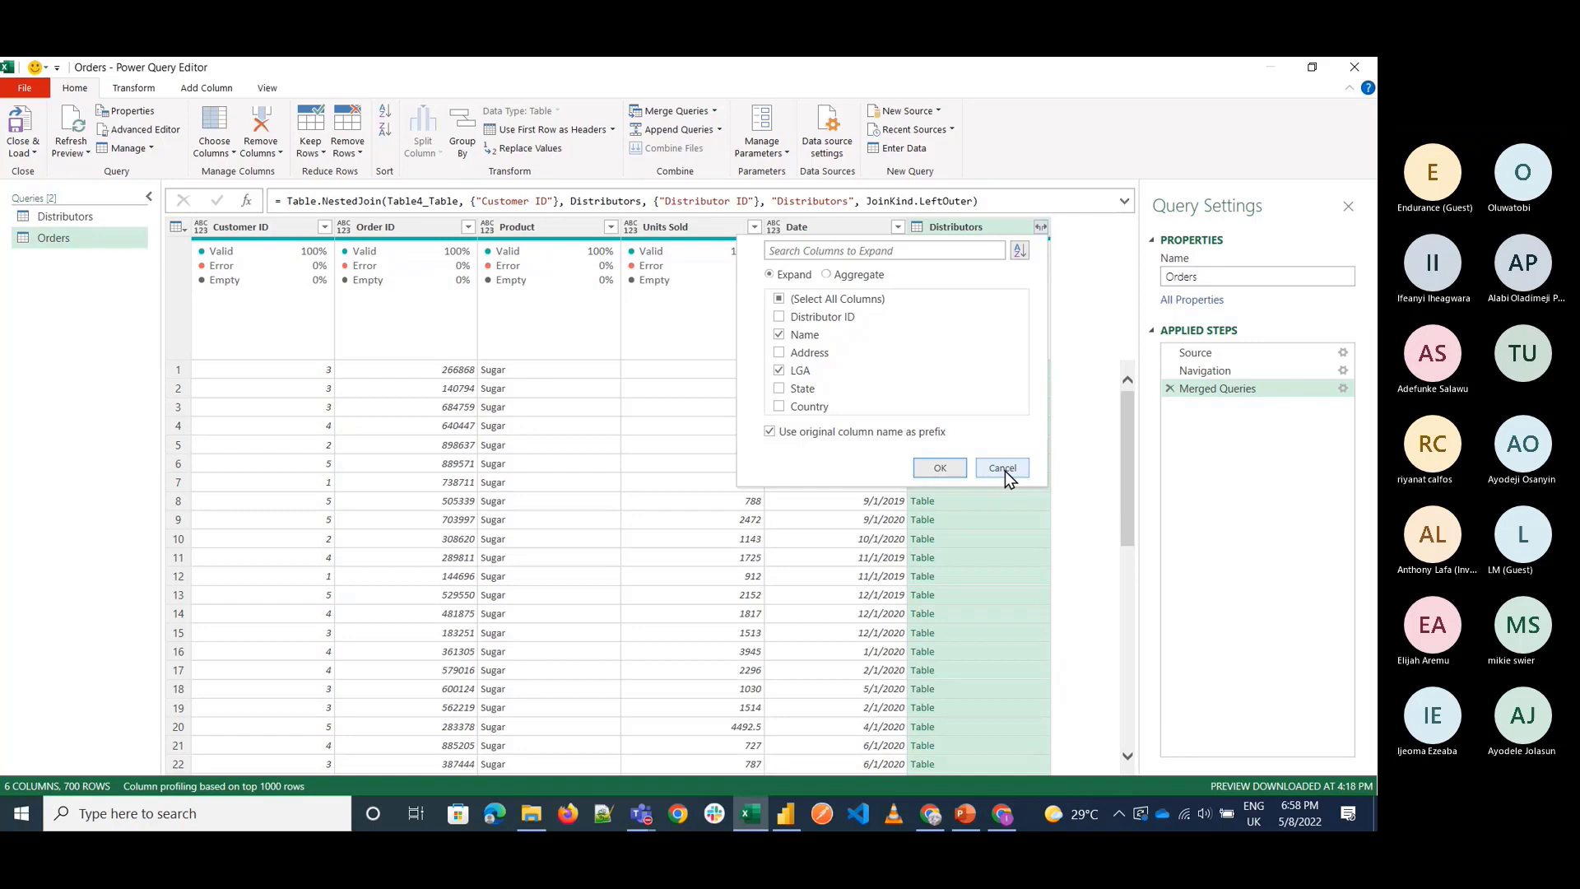
left_click(1184, 813)
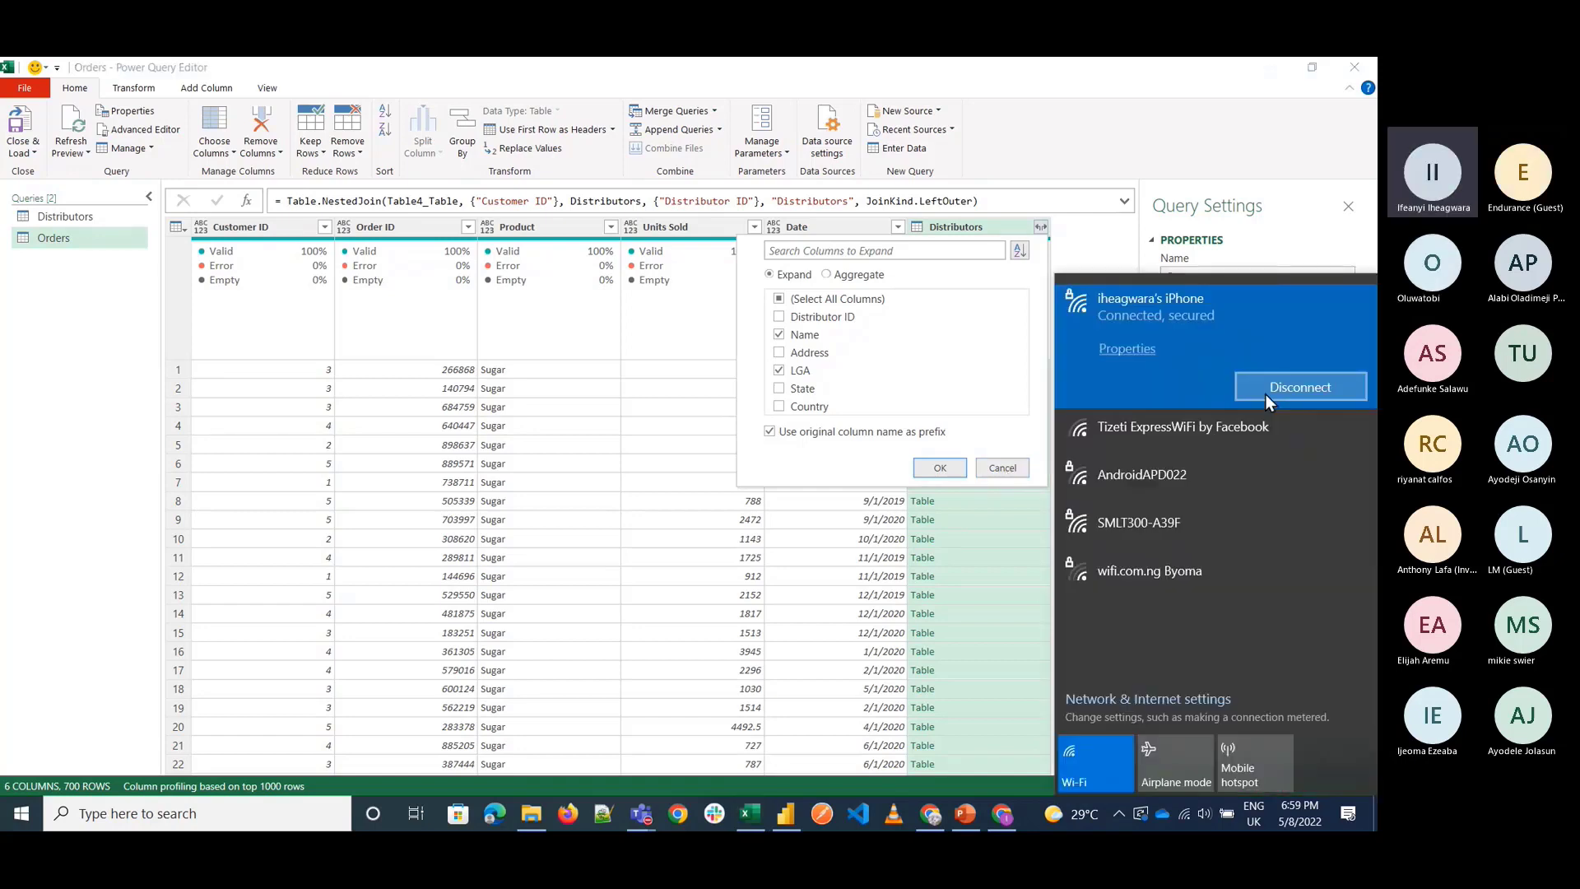
left_click(959, 329)
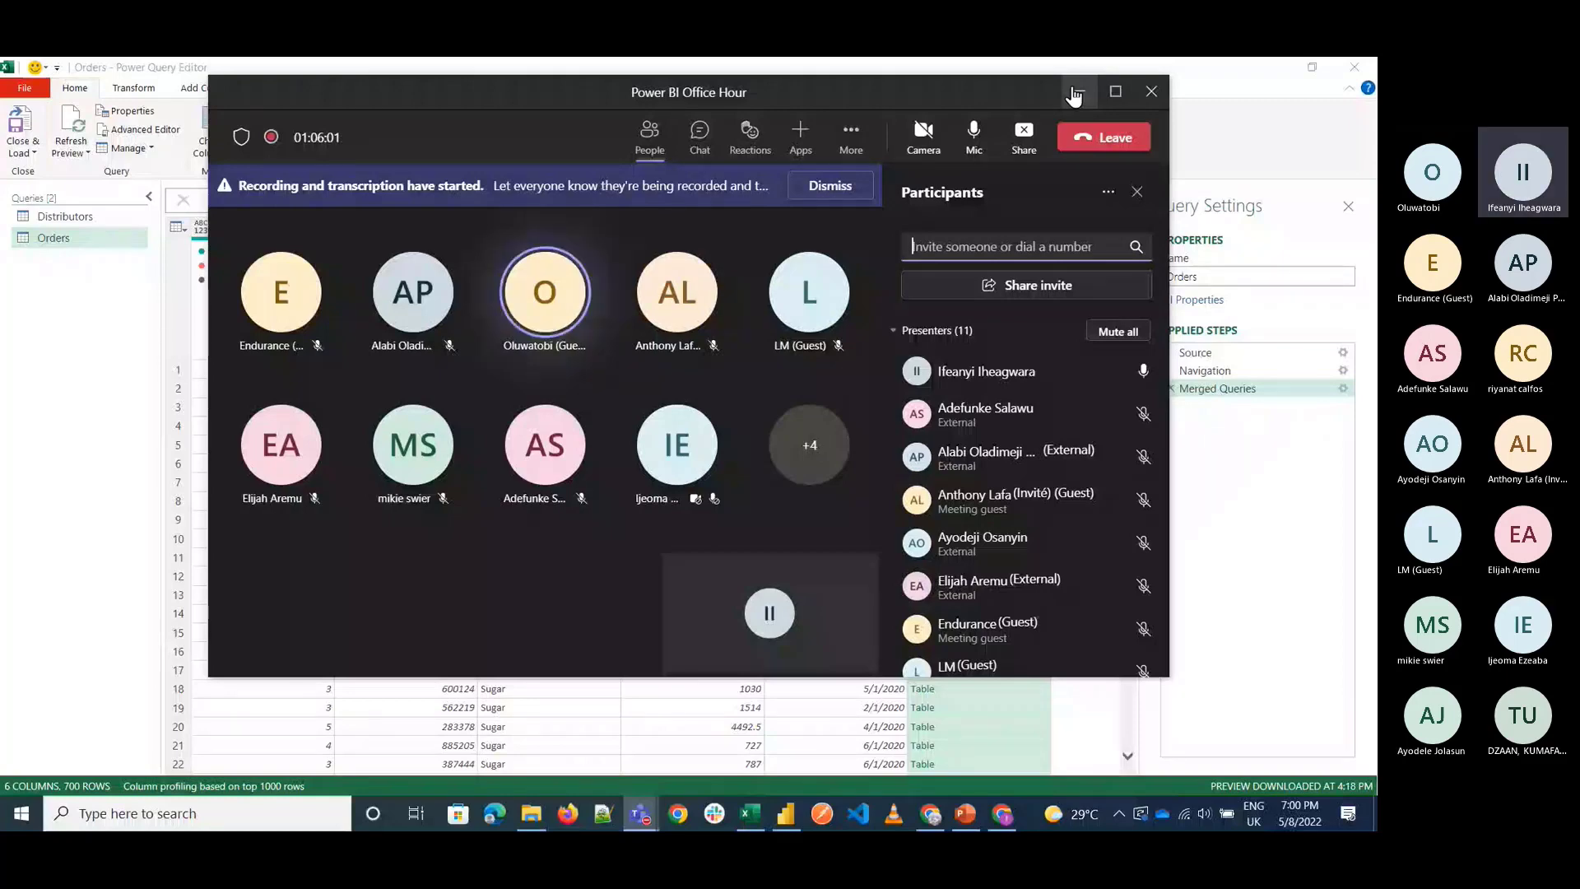
Return from the Teams meeting to Power Query Editor and delete the Merged Queries step from the Orders query.
left_click(1074, 92)
left_click(1171, 388)
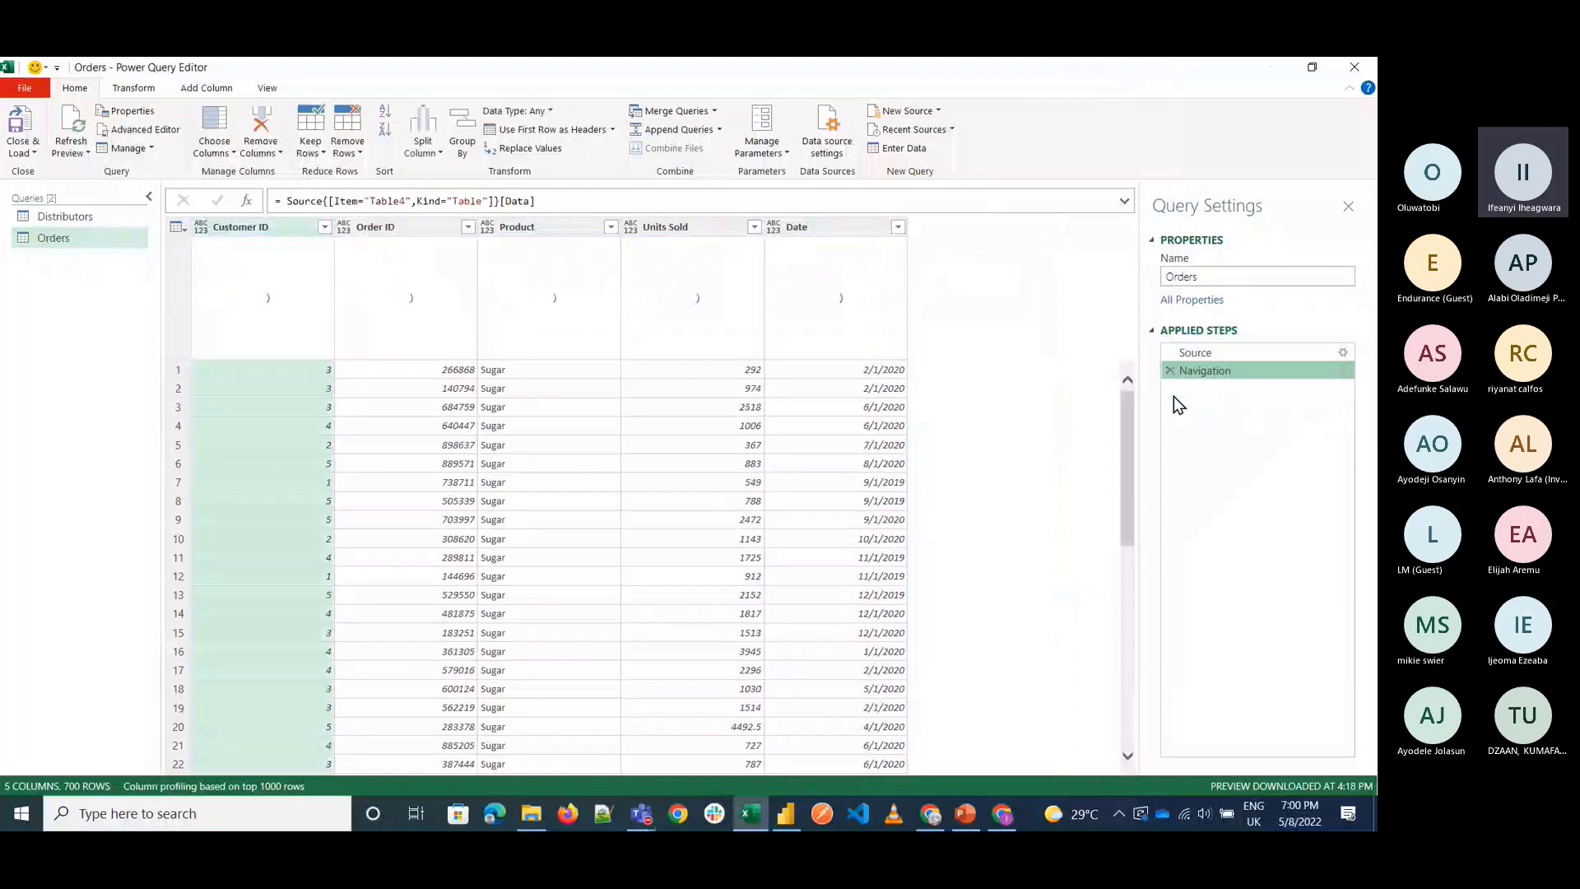
Merge Orders with Distributors again, matching Customer ID to Distributor ID with a Left Outer join.
left_click(679, 118)
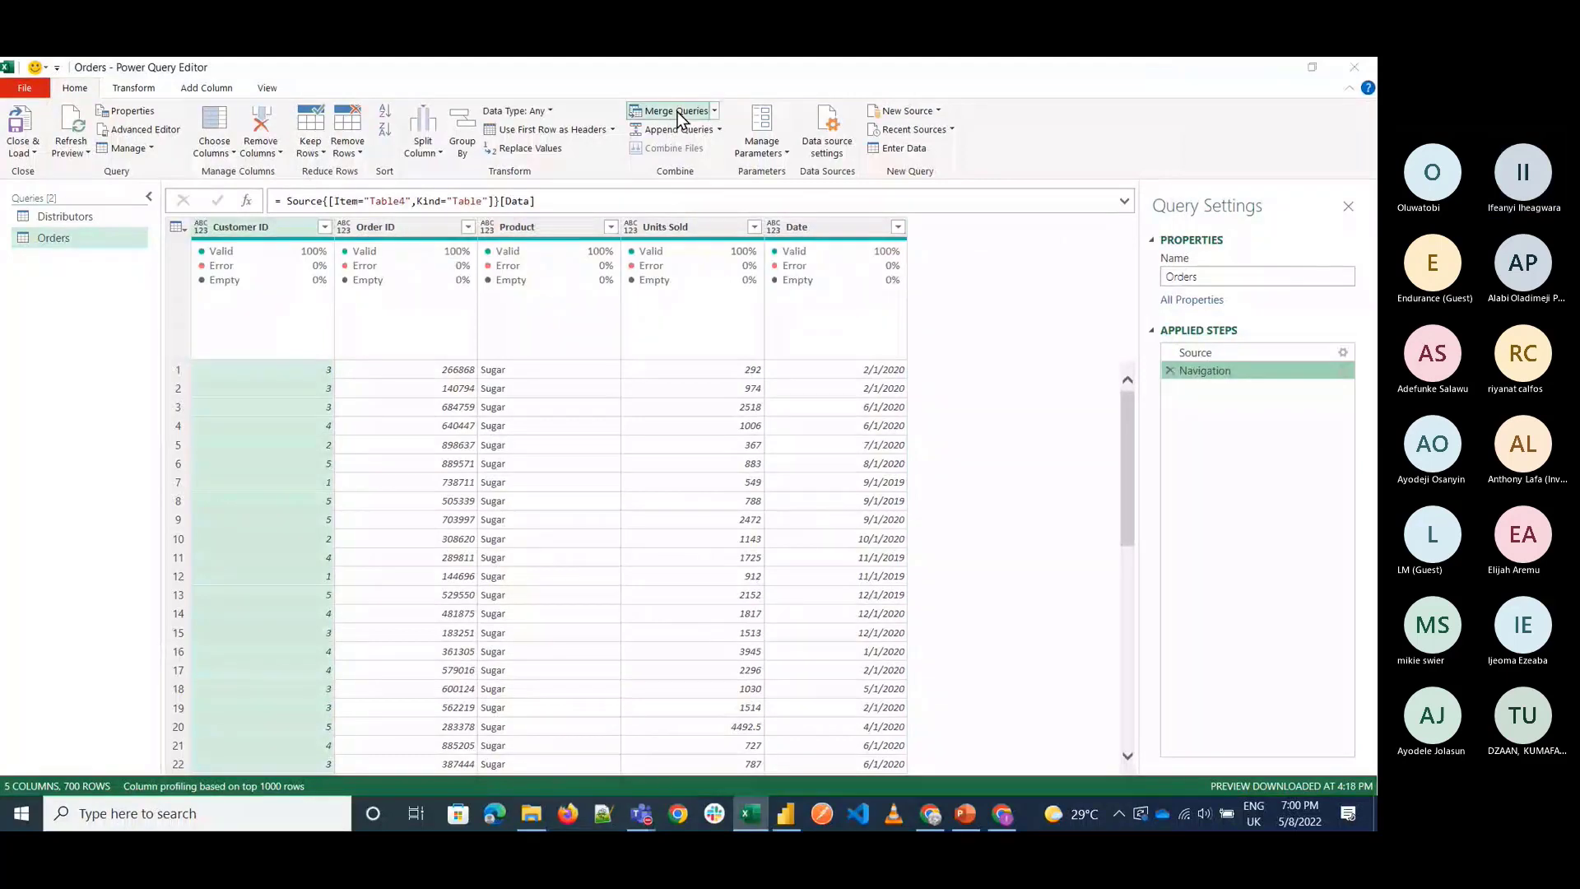
left_click(504, 407)
left_click(500, 431)
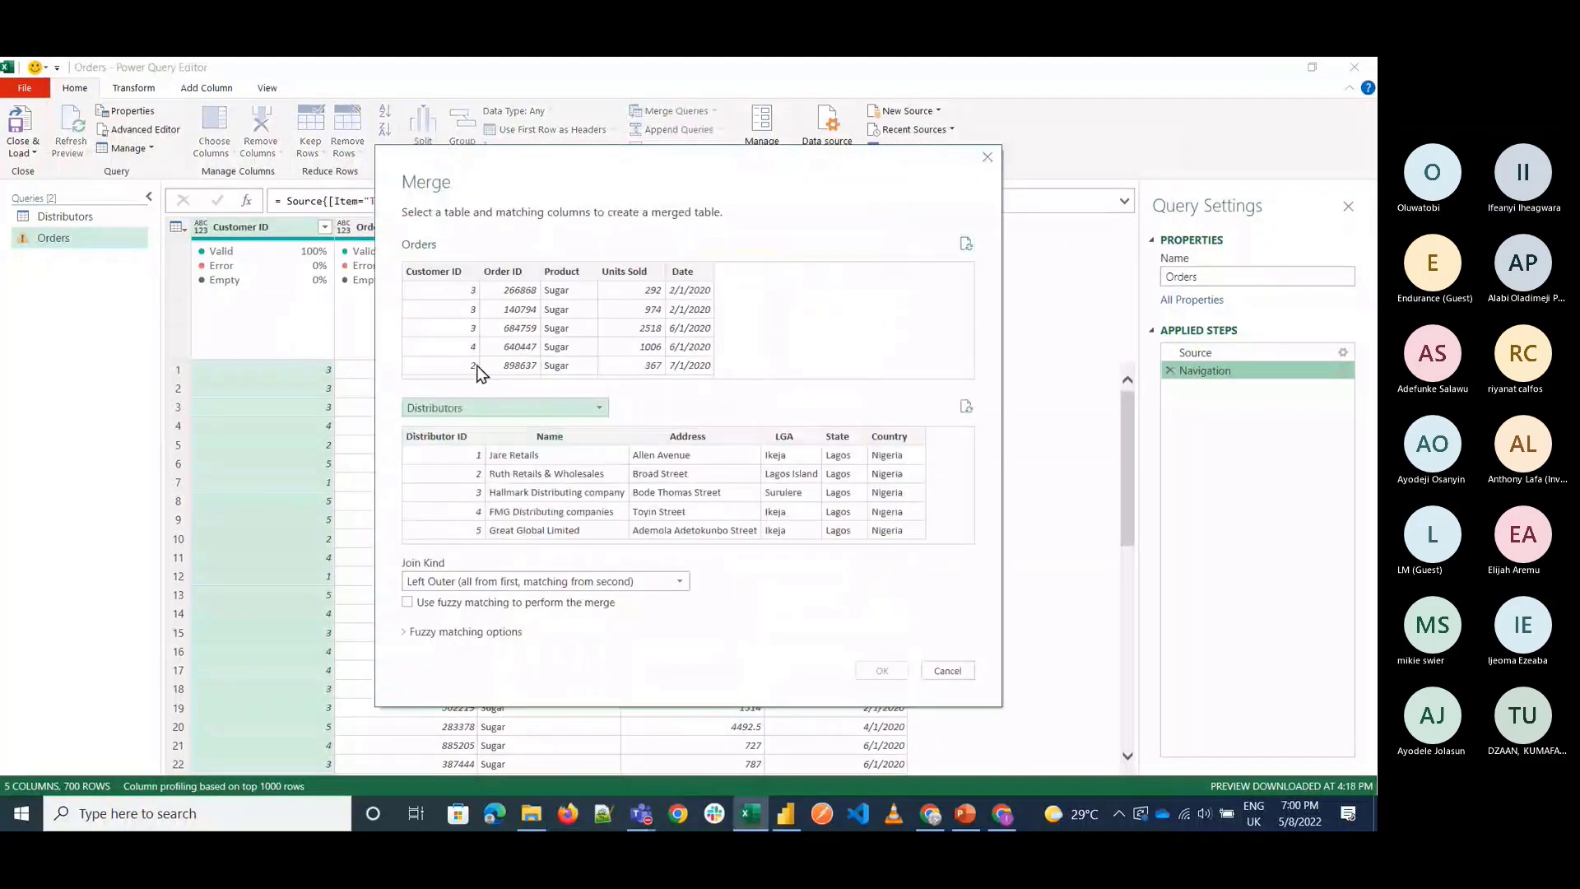
left_click(451, 278)
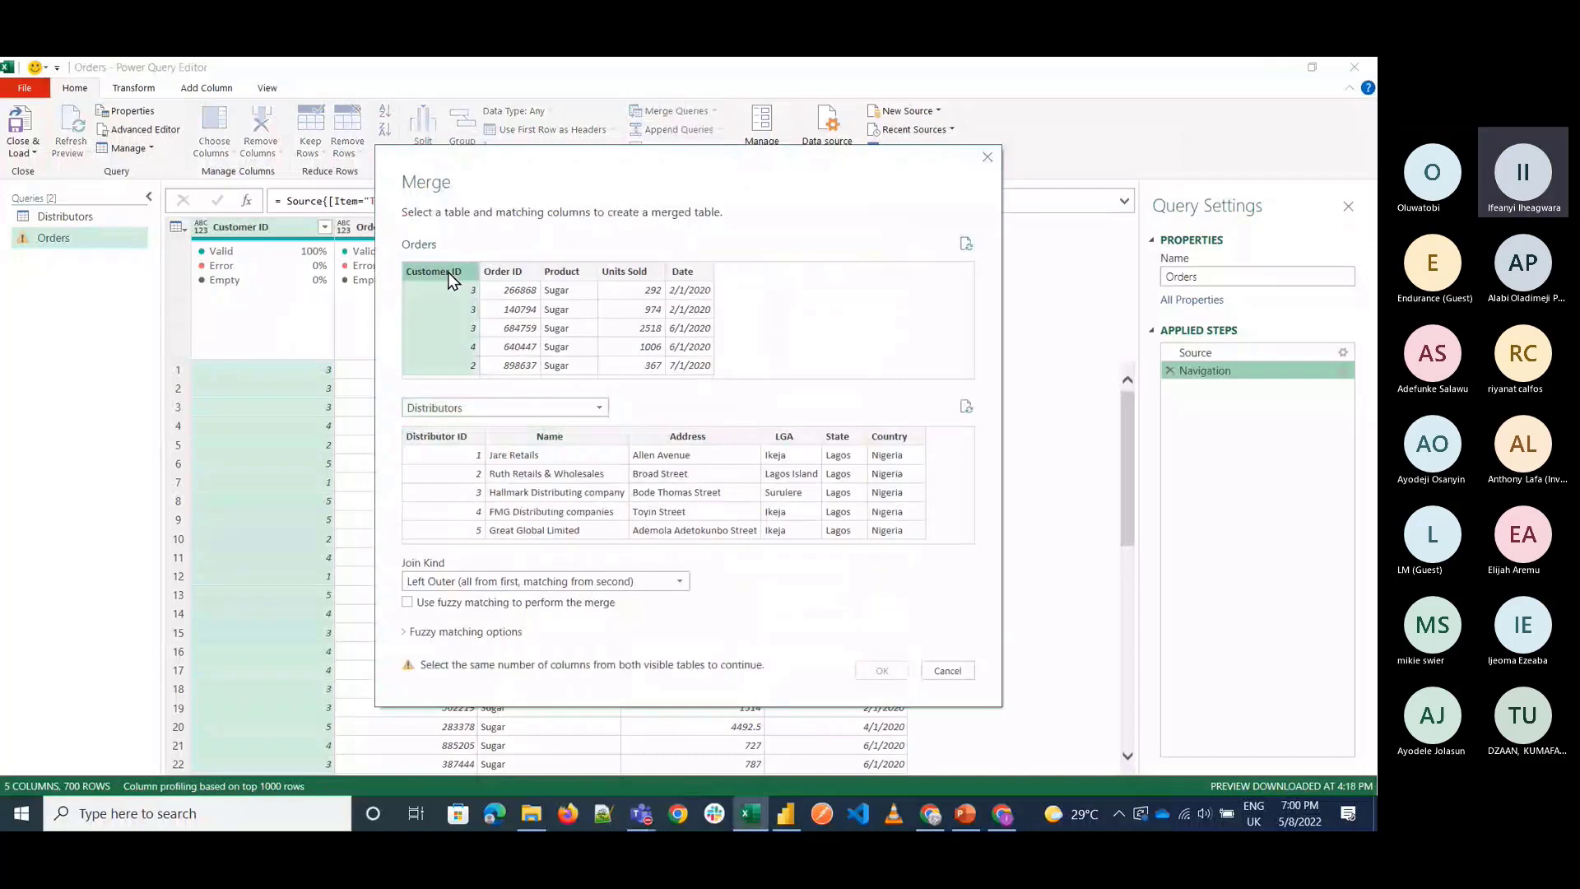
left_click(535, 443)
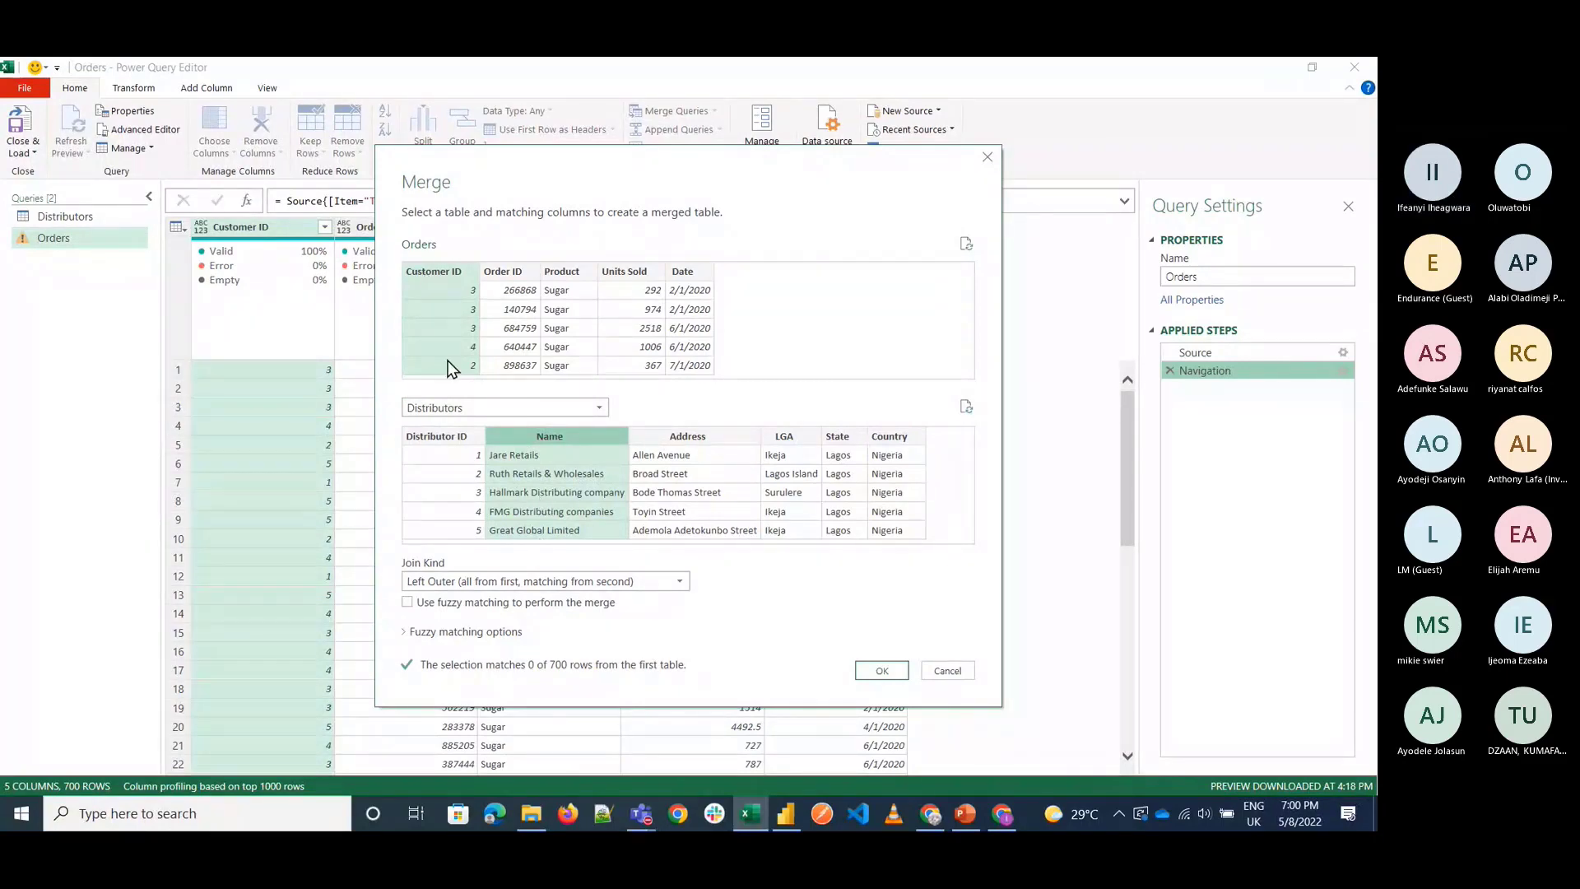
left_click(451, 518)
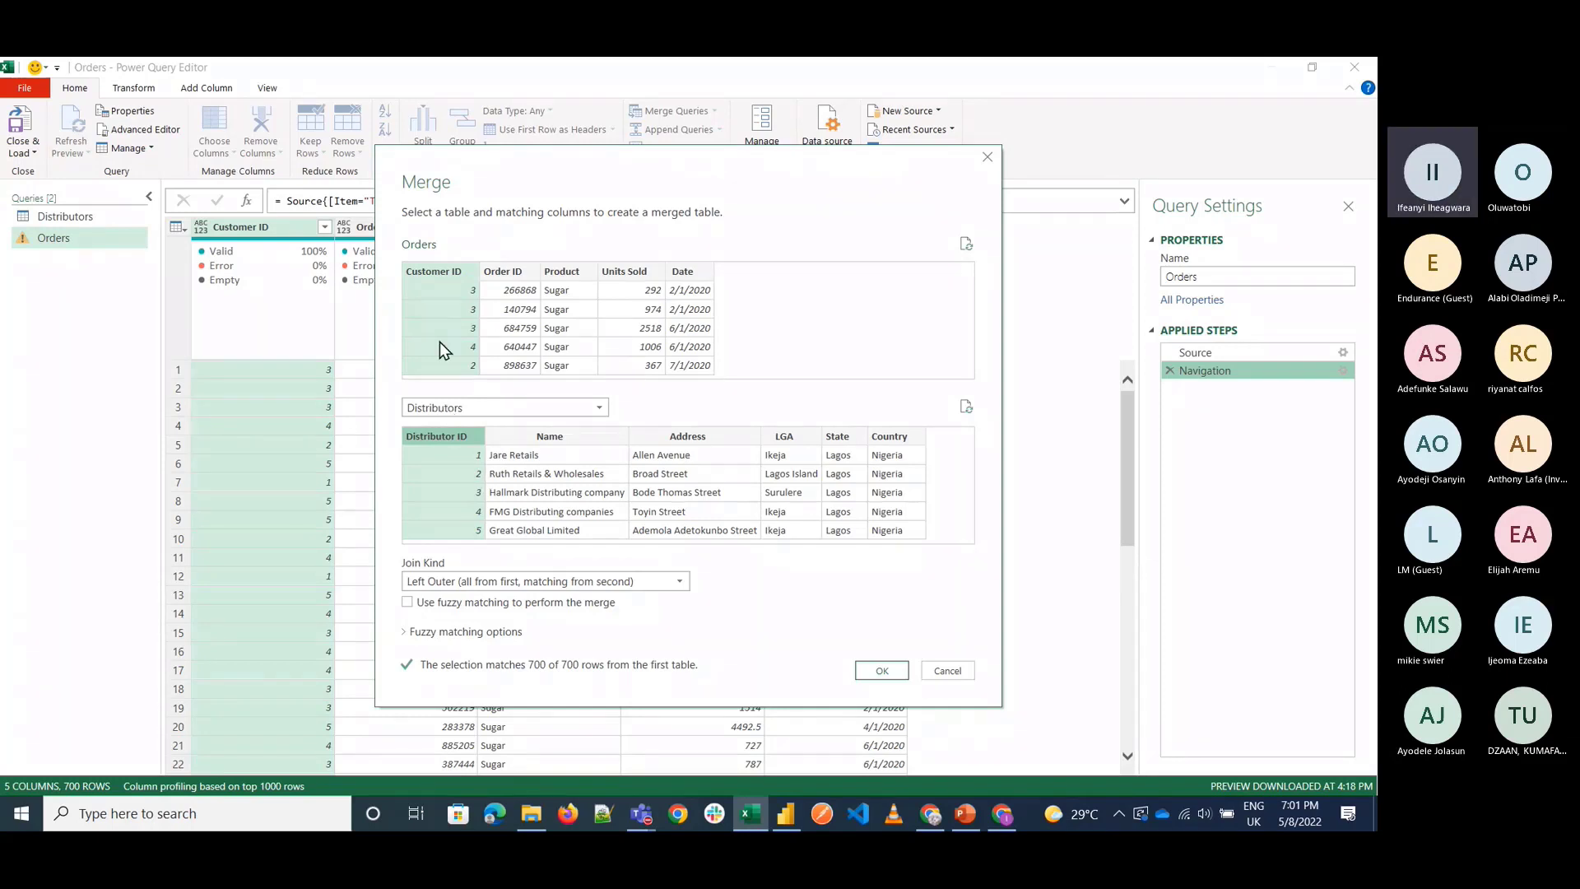
left_click(436, 272)
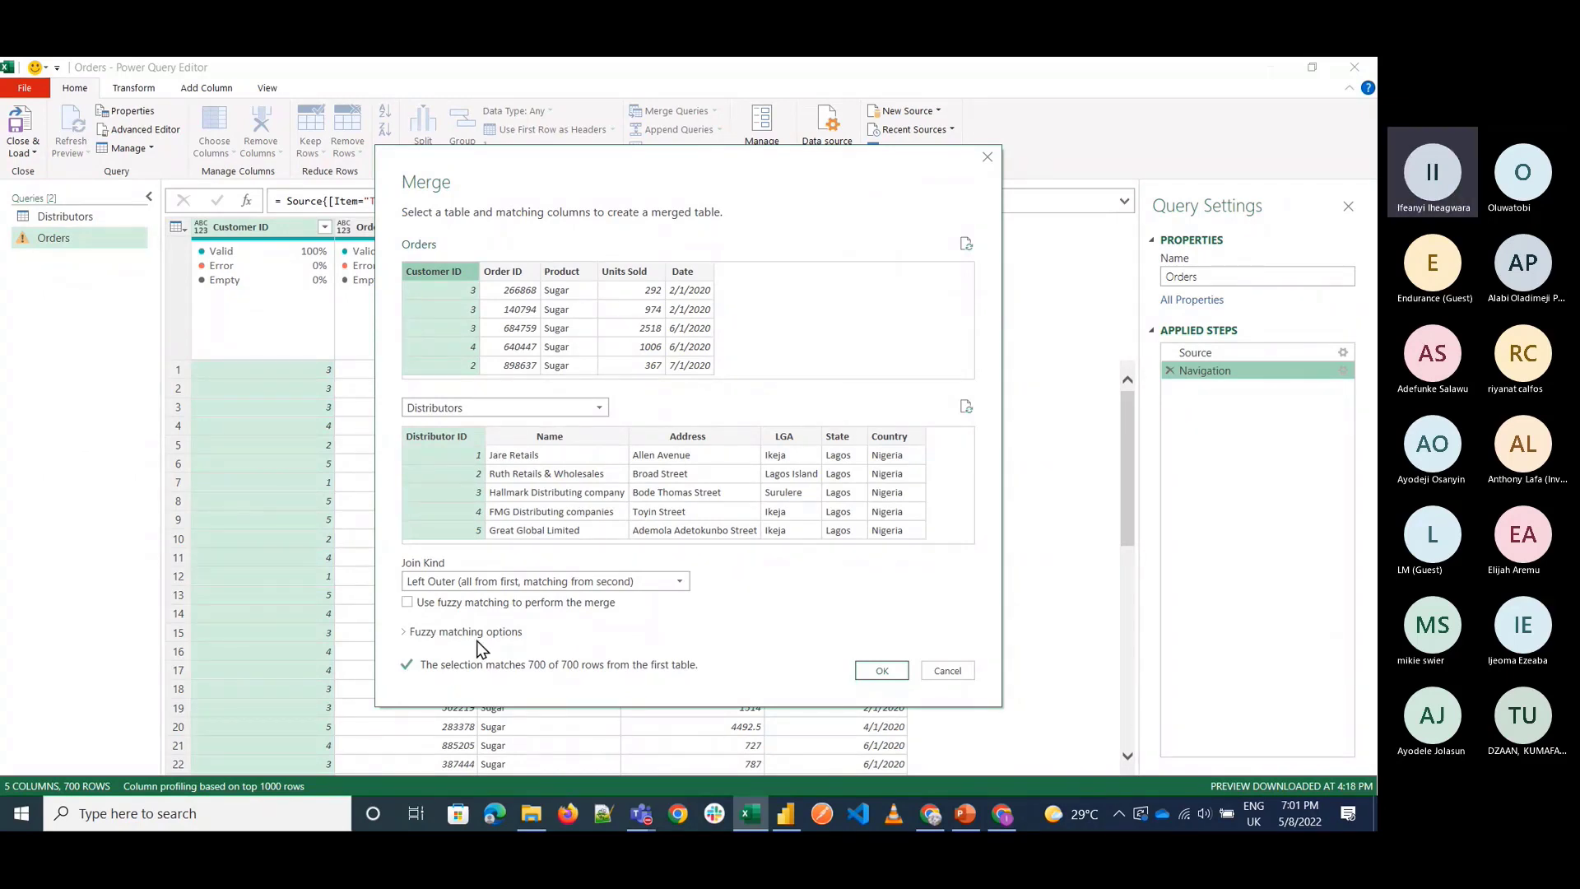
left_click(882, 670)
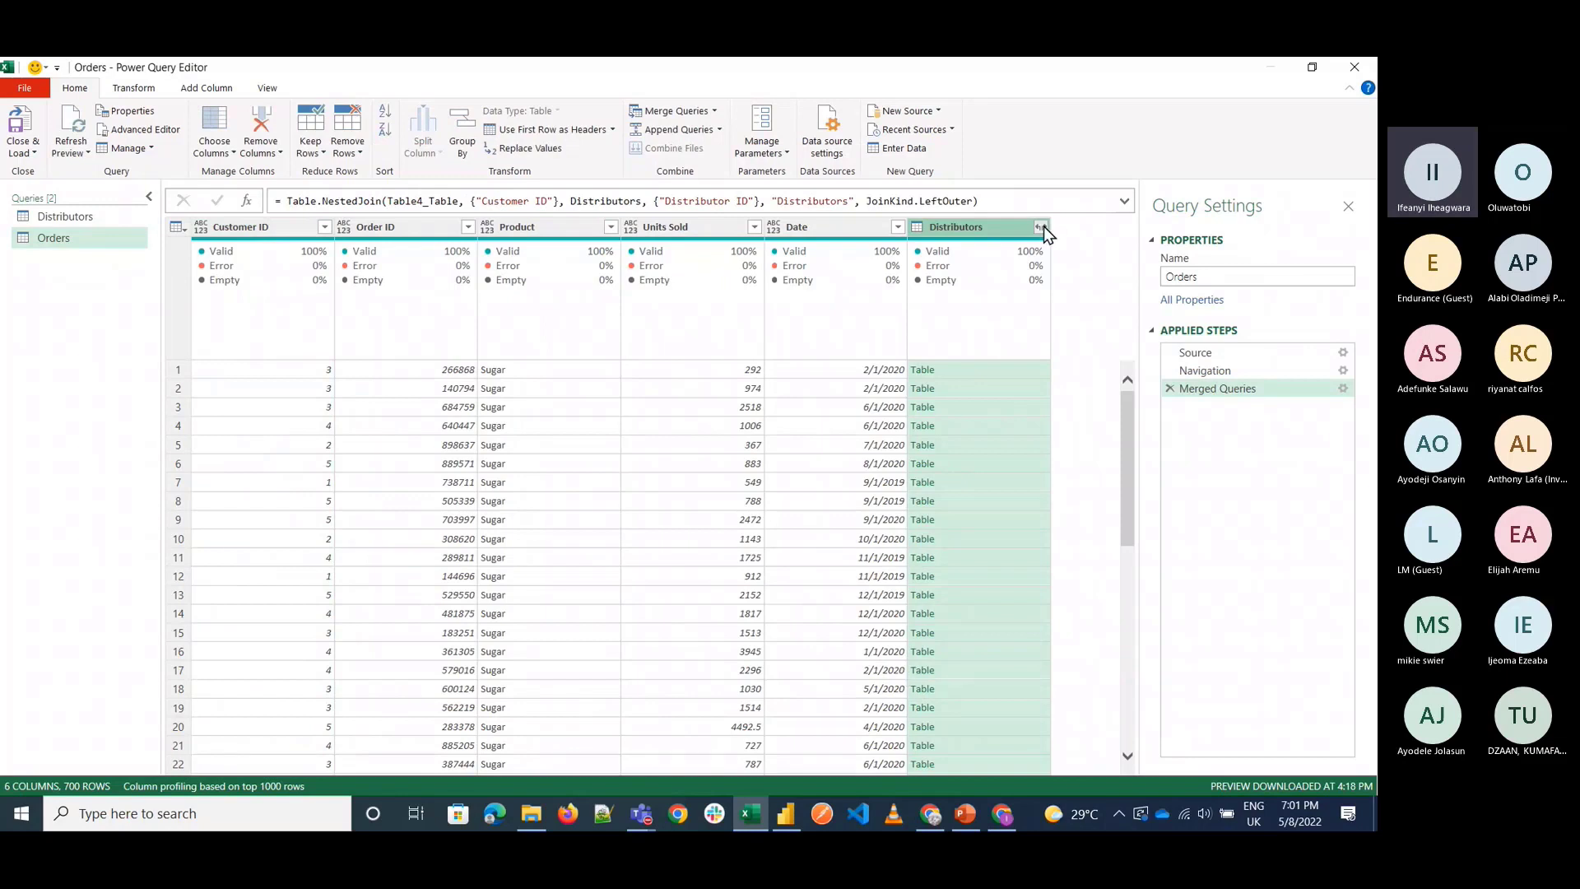
Expand the Distributors column to Distributor ID, Name, LGA and State, keeping the original column name as prefix.
left_click(1042, 227)
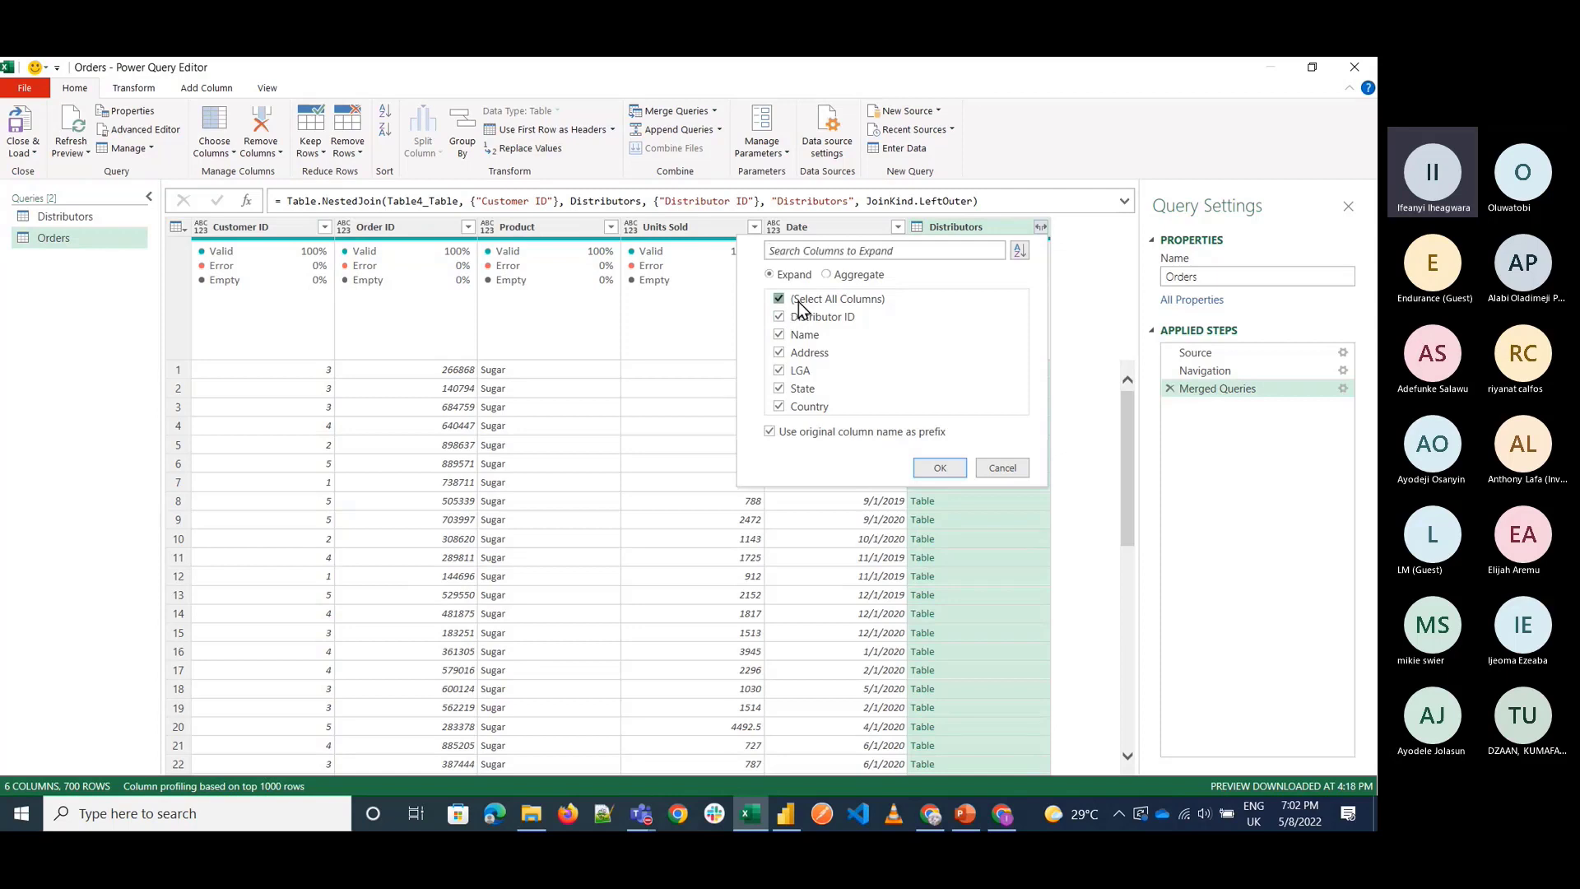
left_click(798, 301)
left_click(803, 321)
left_click(803, 335)
left_click(804, 390)
left_click(800, 372)
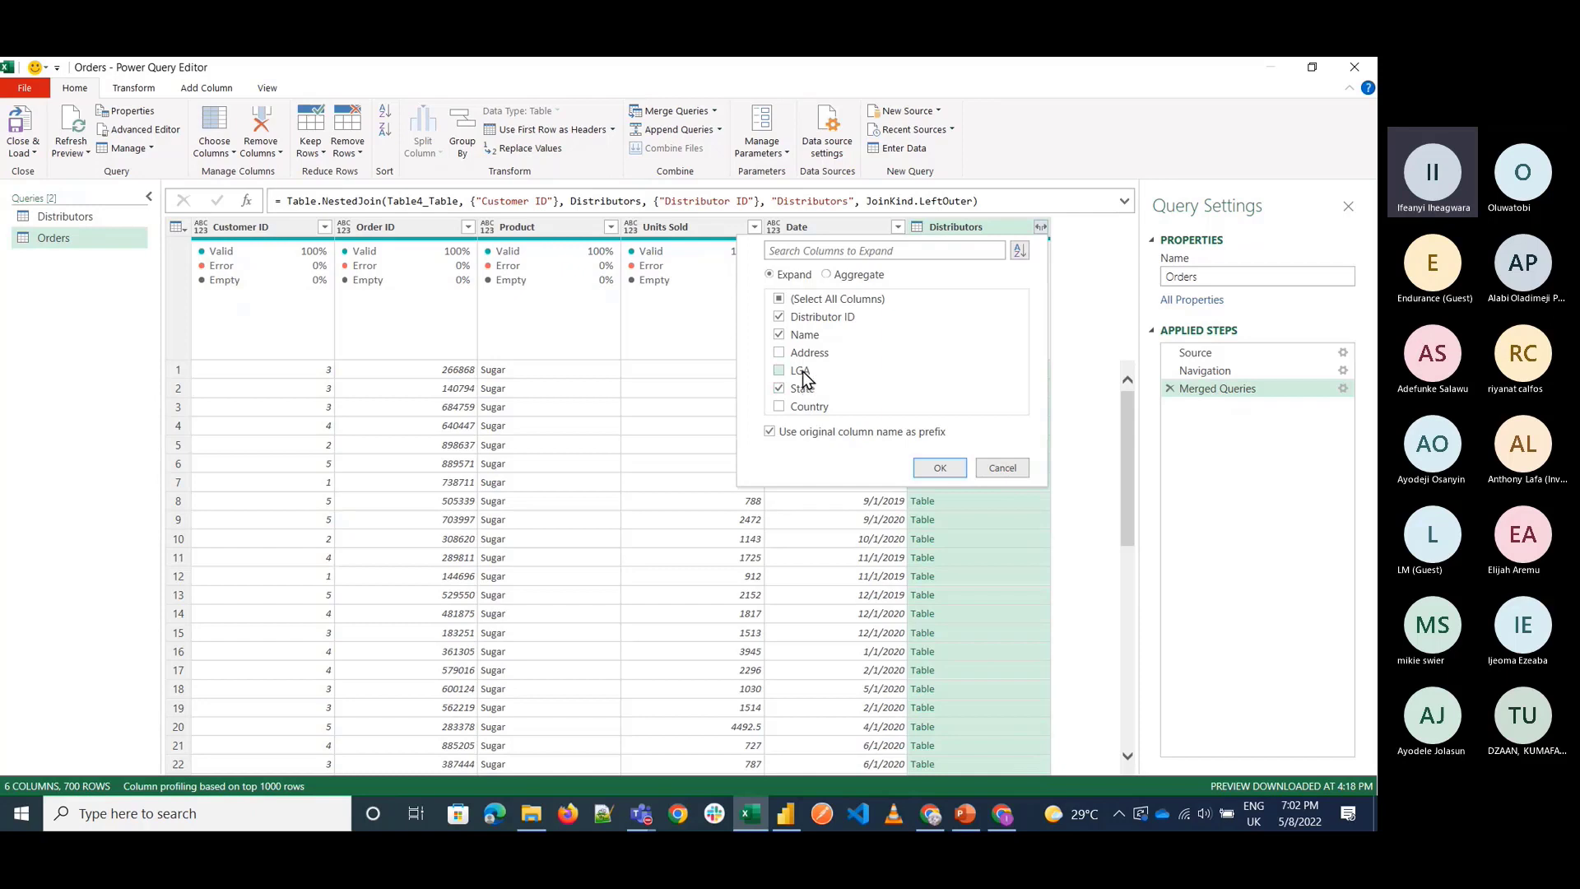
left_click(939, 471)
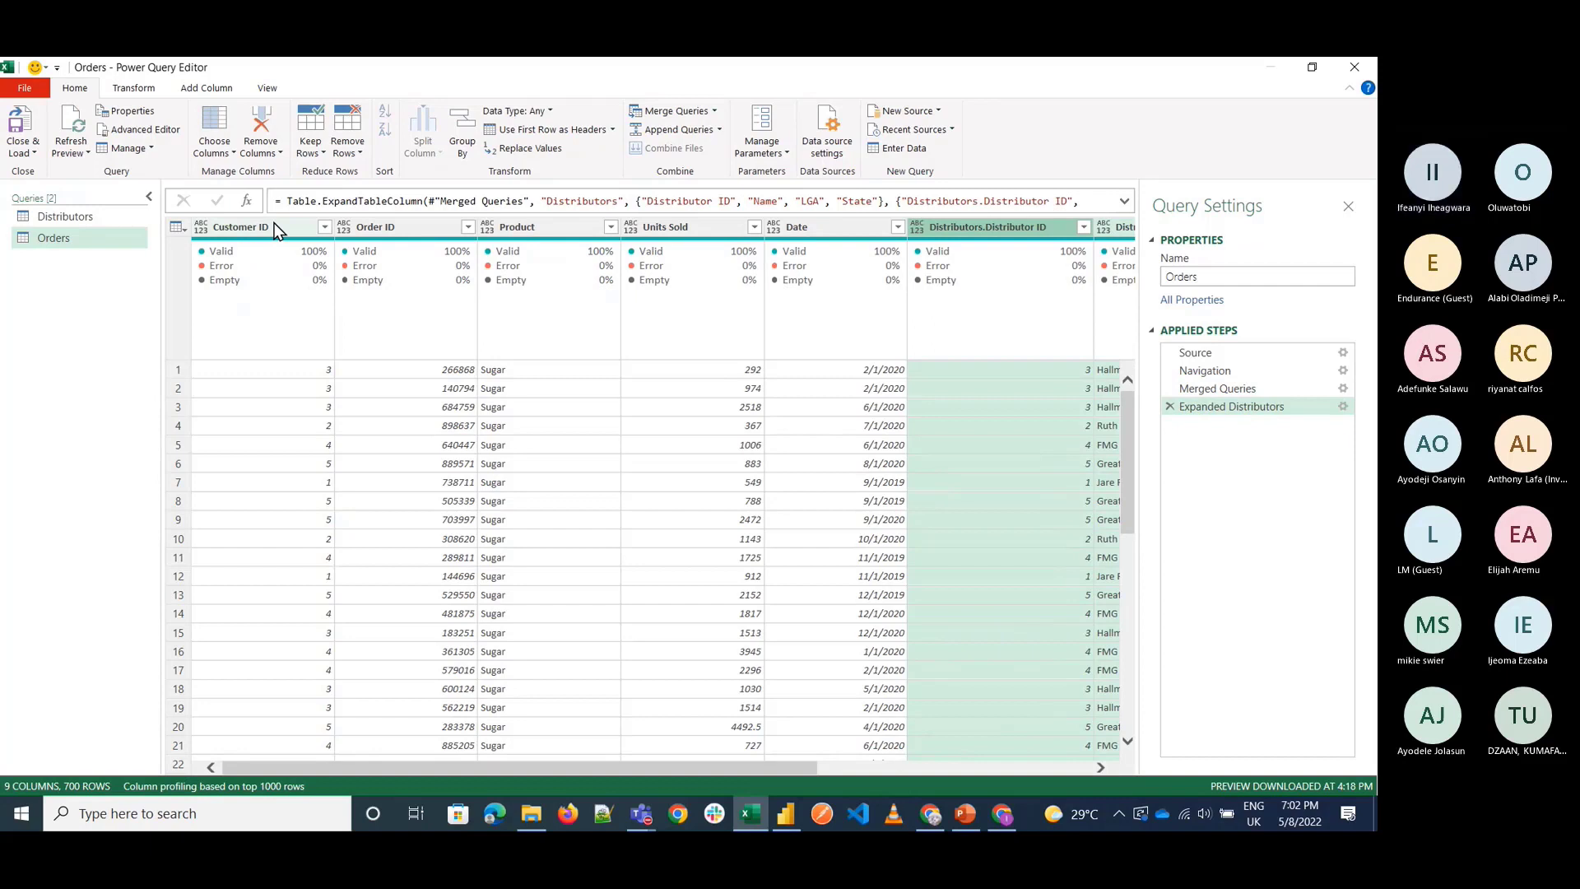
Move the Customer ID column directly before Distributors.Distributor ID and compare the two columns' values row by row.
left_click_drag(275, 230, 691, 239)
left_click(887, 372)
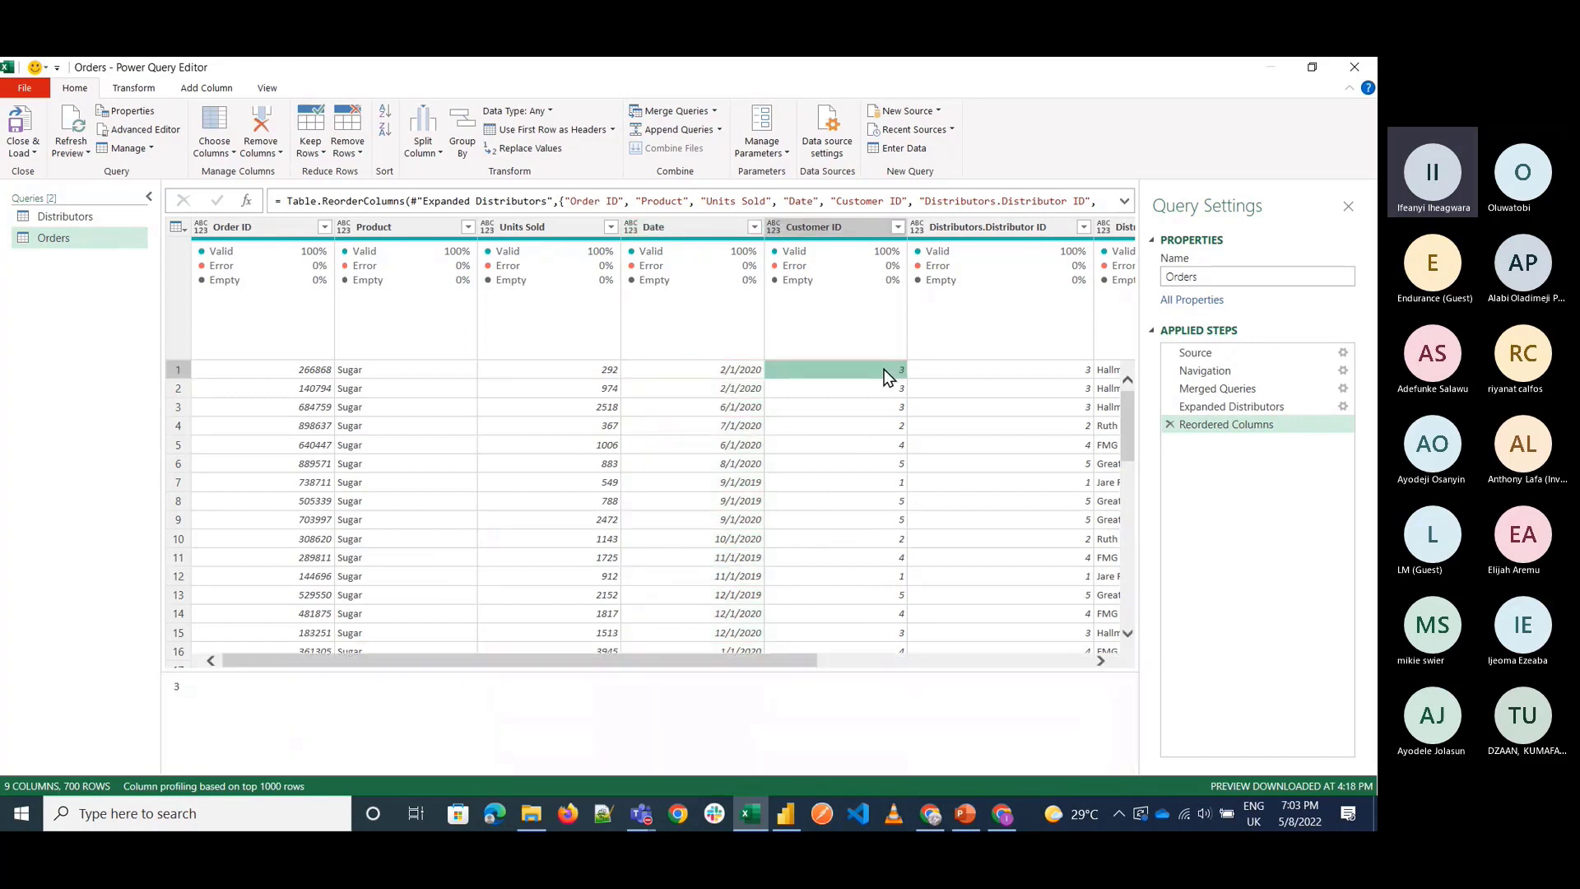
key("Right")
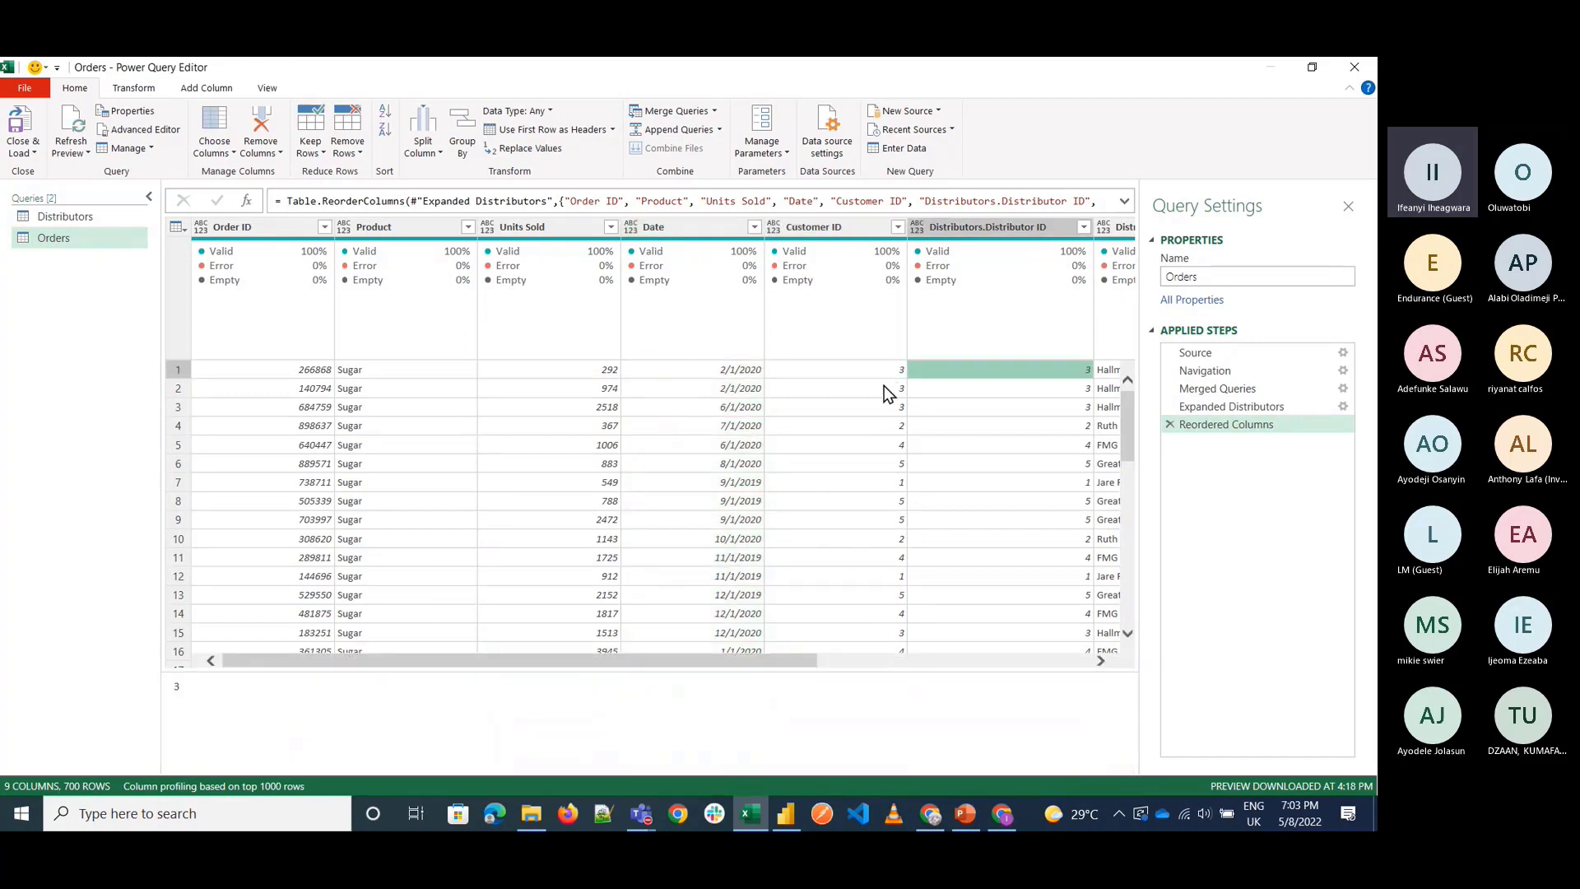
left_click(887, 390)
left_click(955, 391)
left_click(891, 449)
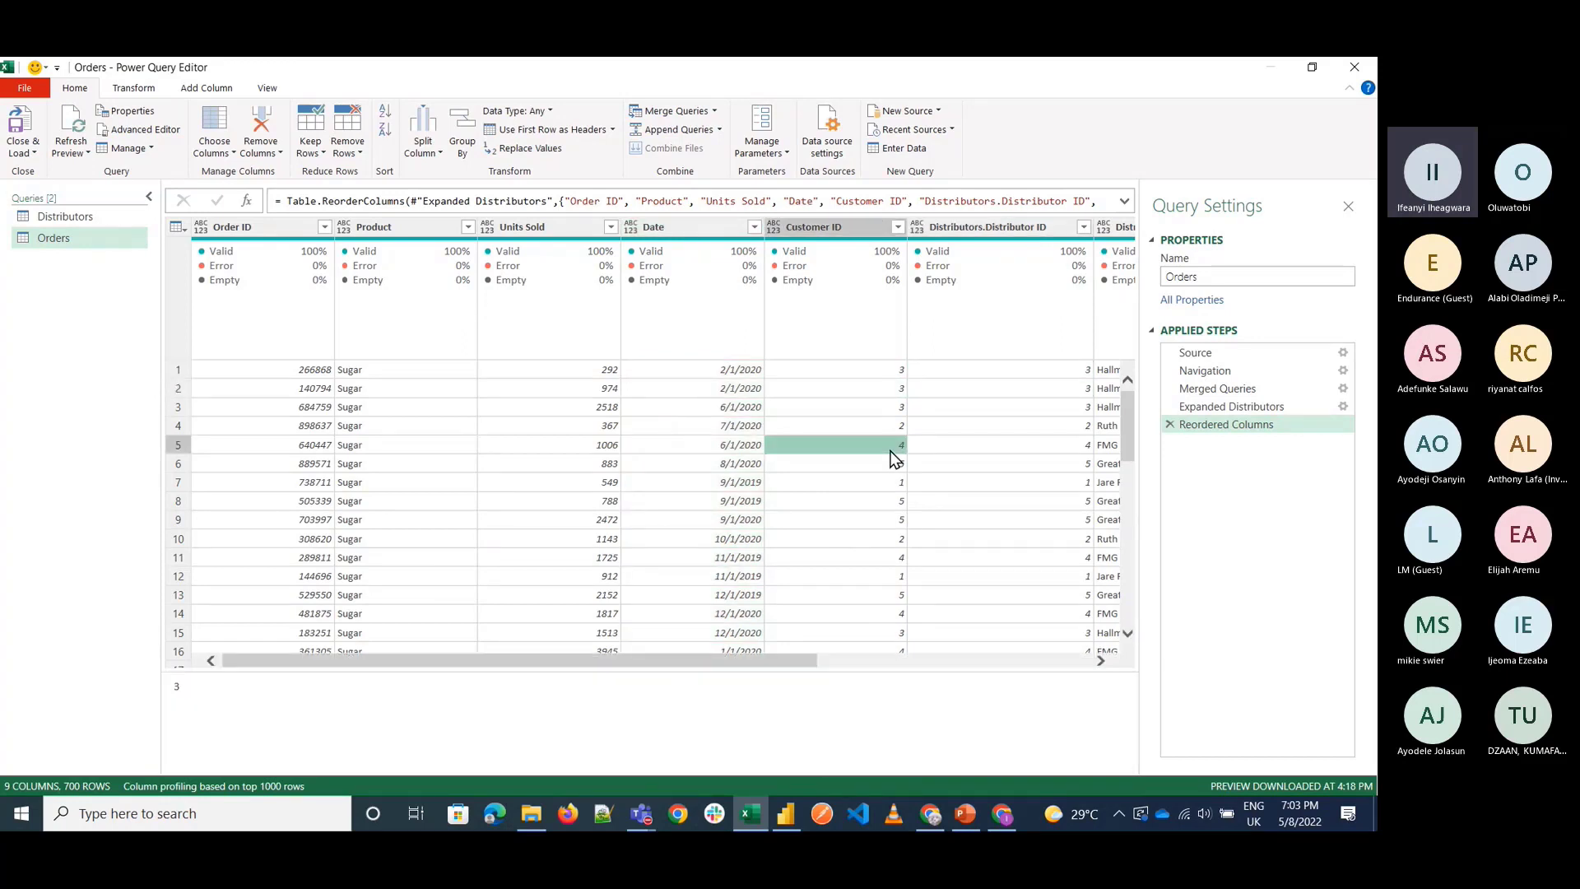
left_click(945, 449)
key("Right")
key("Right")
key("Right")
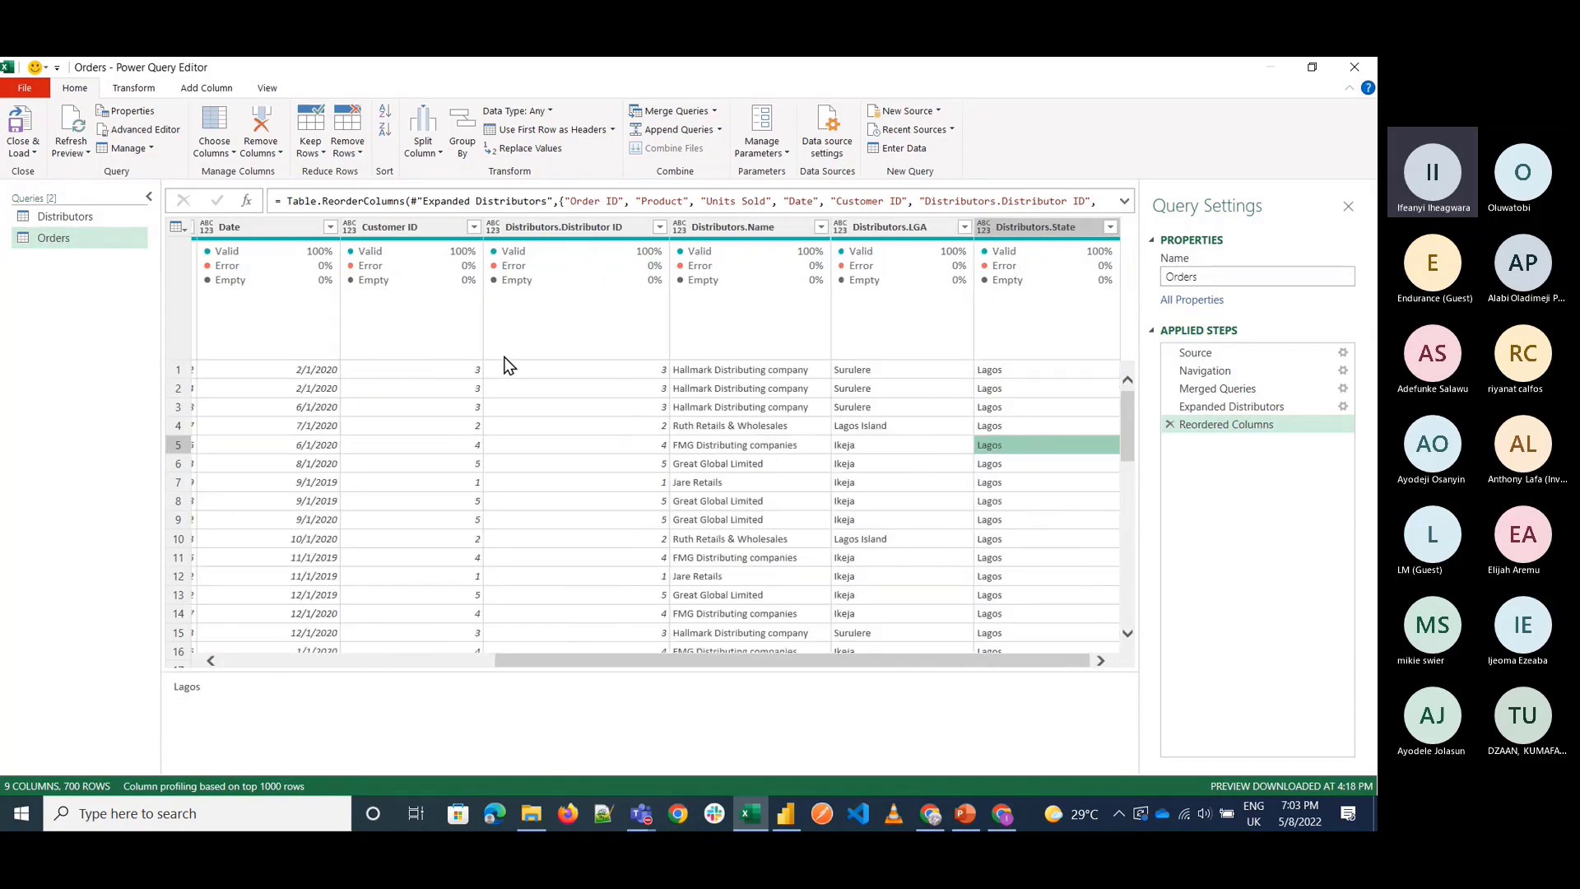
left_click(464, 369)
key("Right")
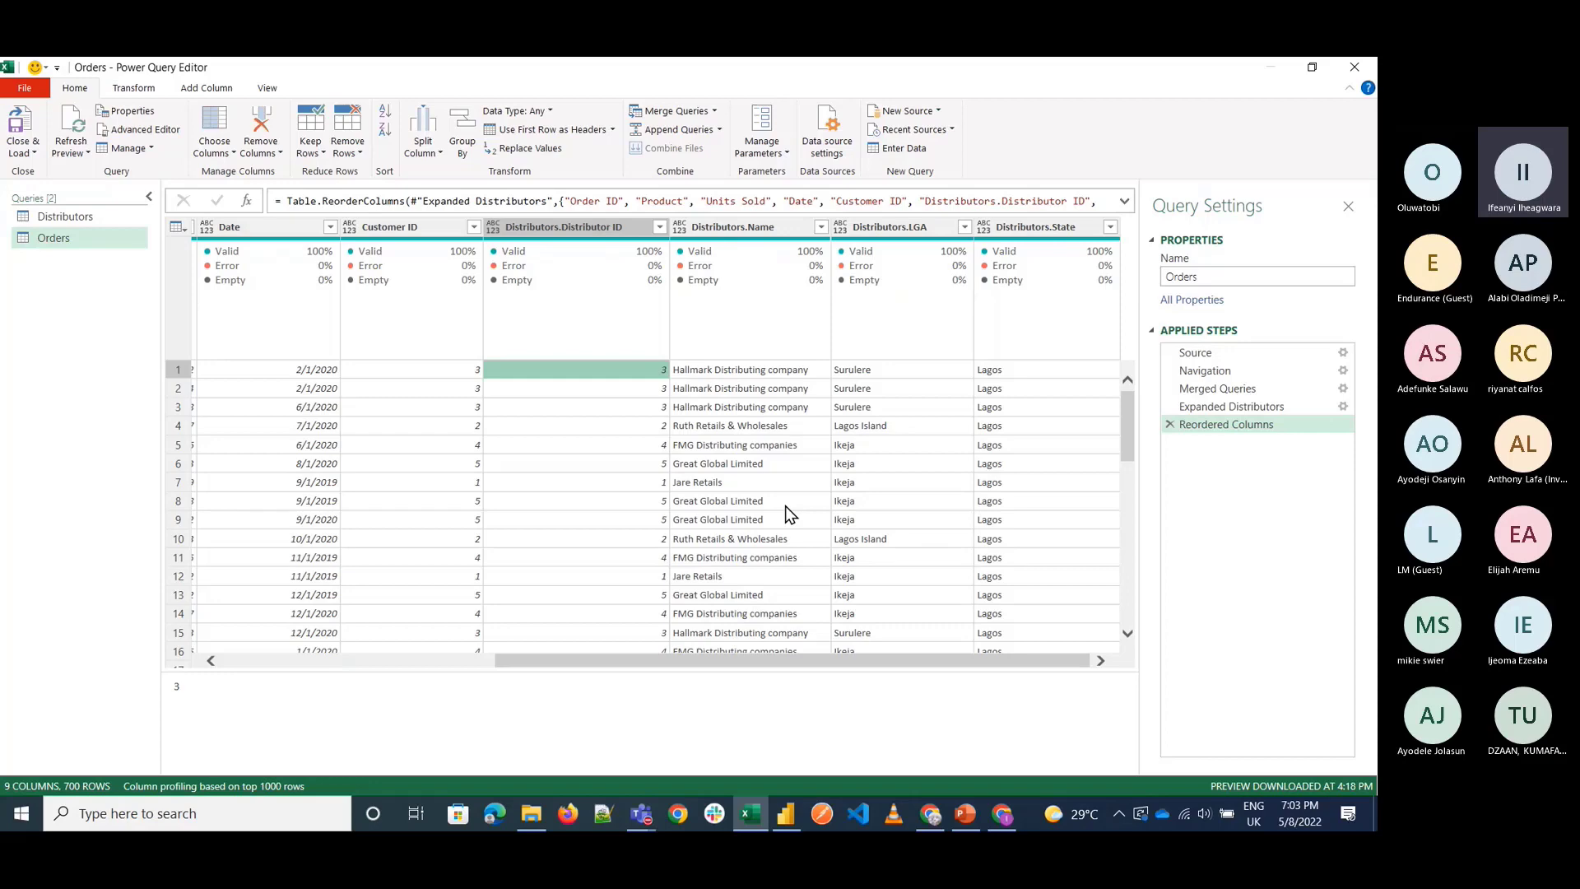
Switch to the Power BI Office Hour meeting in Microsoft Teams and make the last listed attendee a presenter.
mouse_move(640, 813)
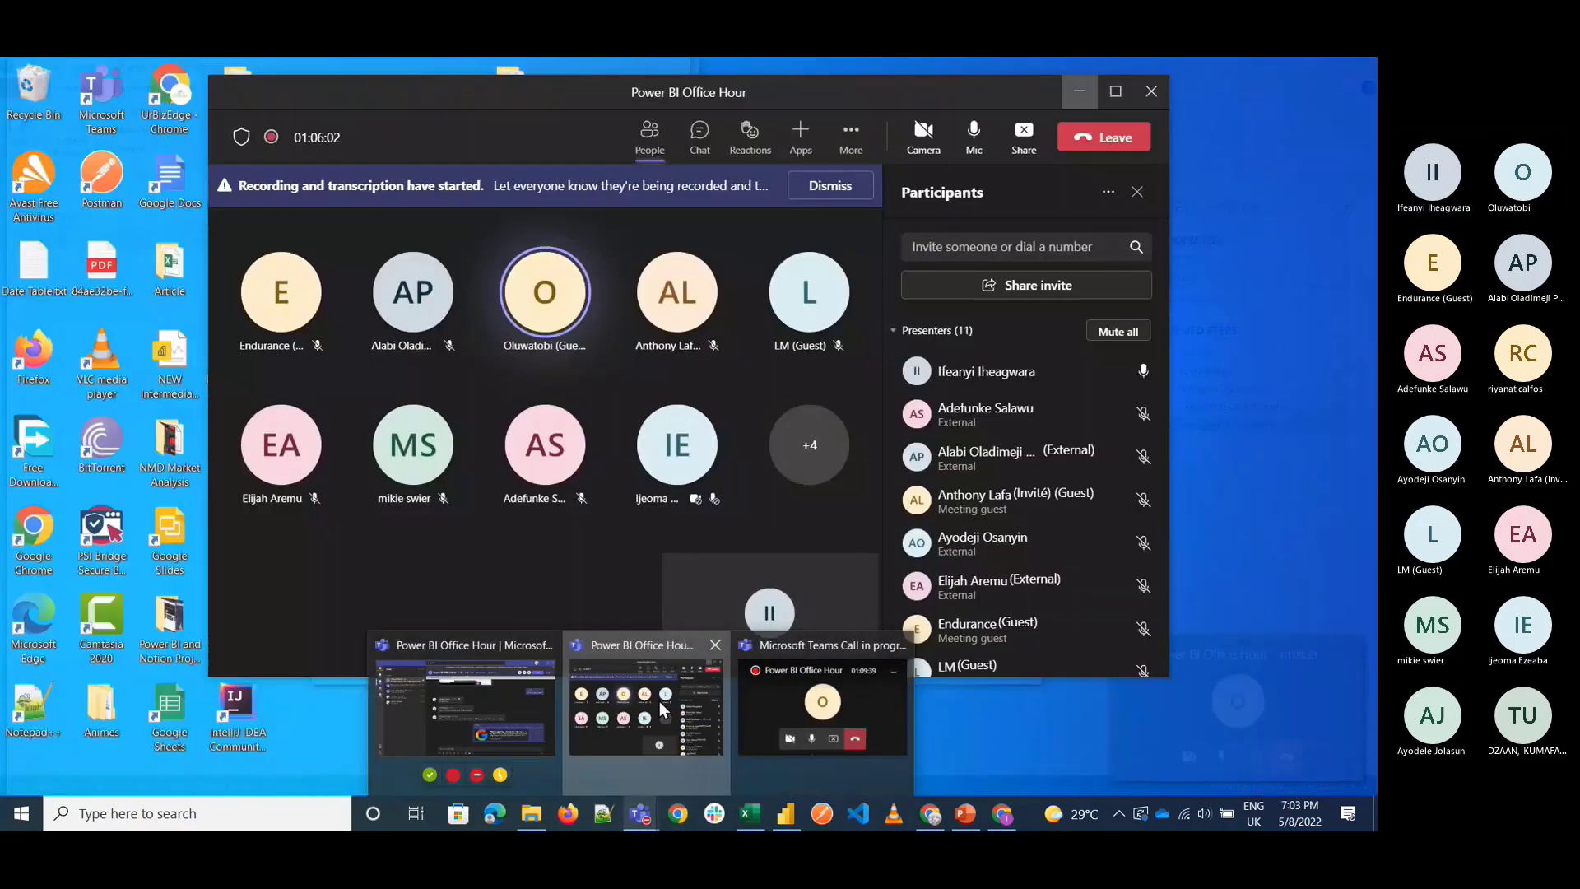
left_click(661, 706)
scroll(999, 533, "up", 5)
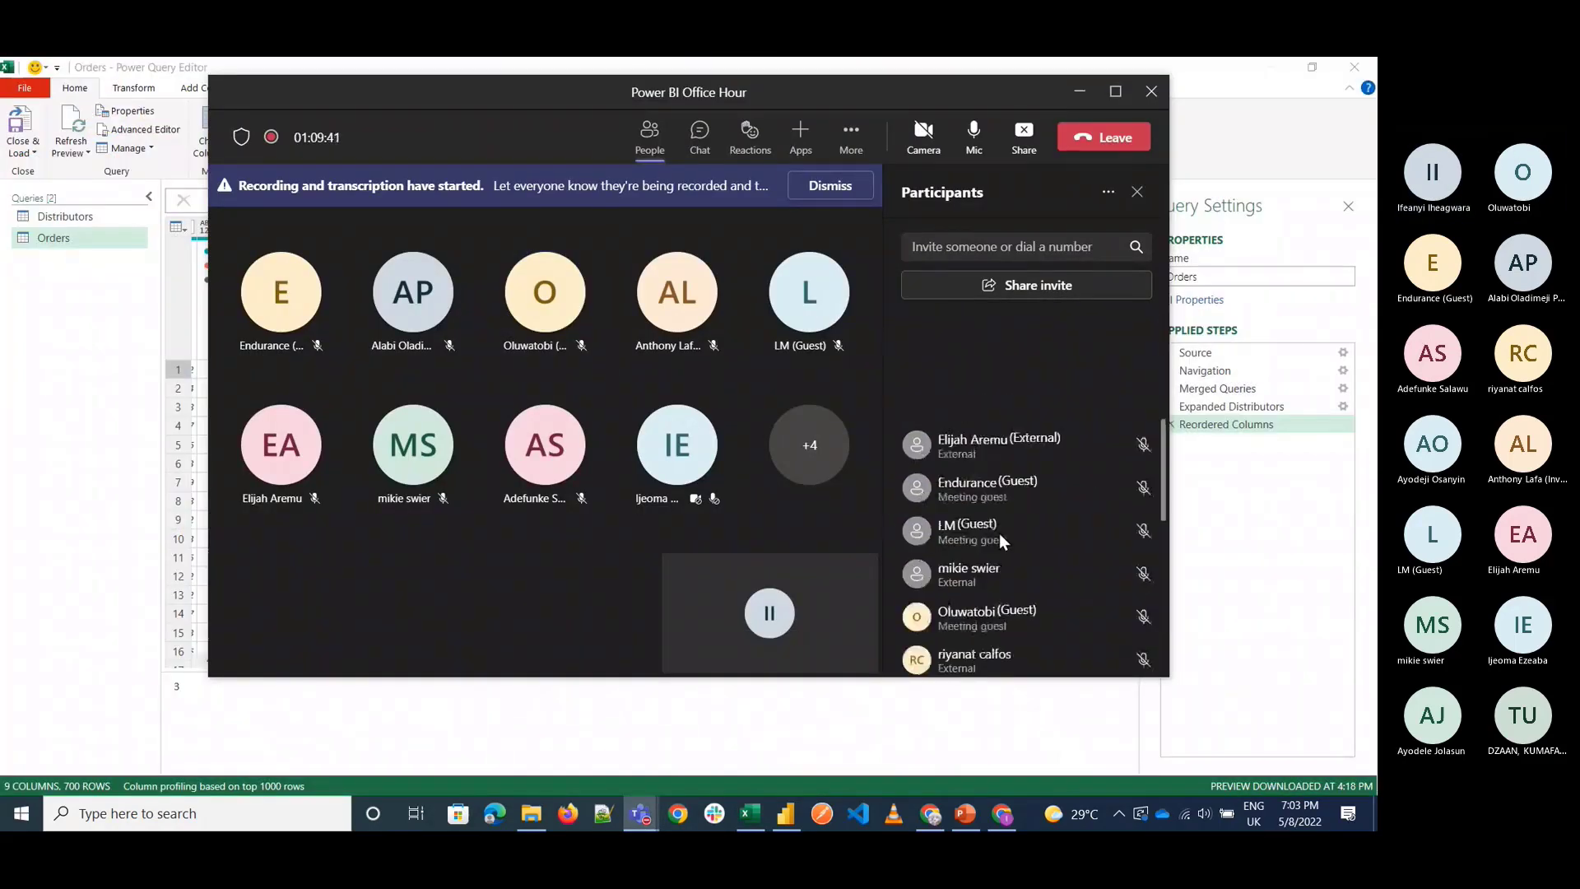
scroll(999, 533, "down", 3)
right_click(1001, 543)
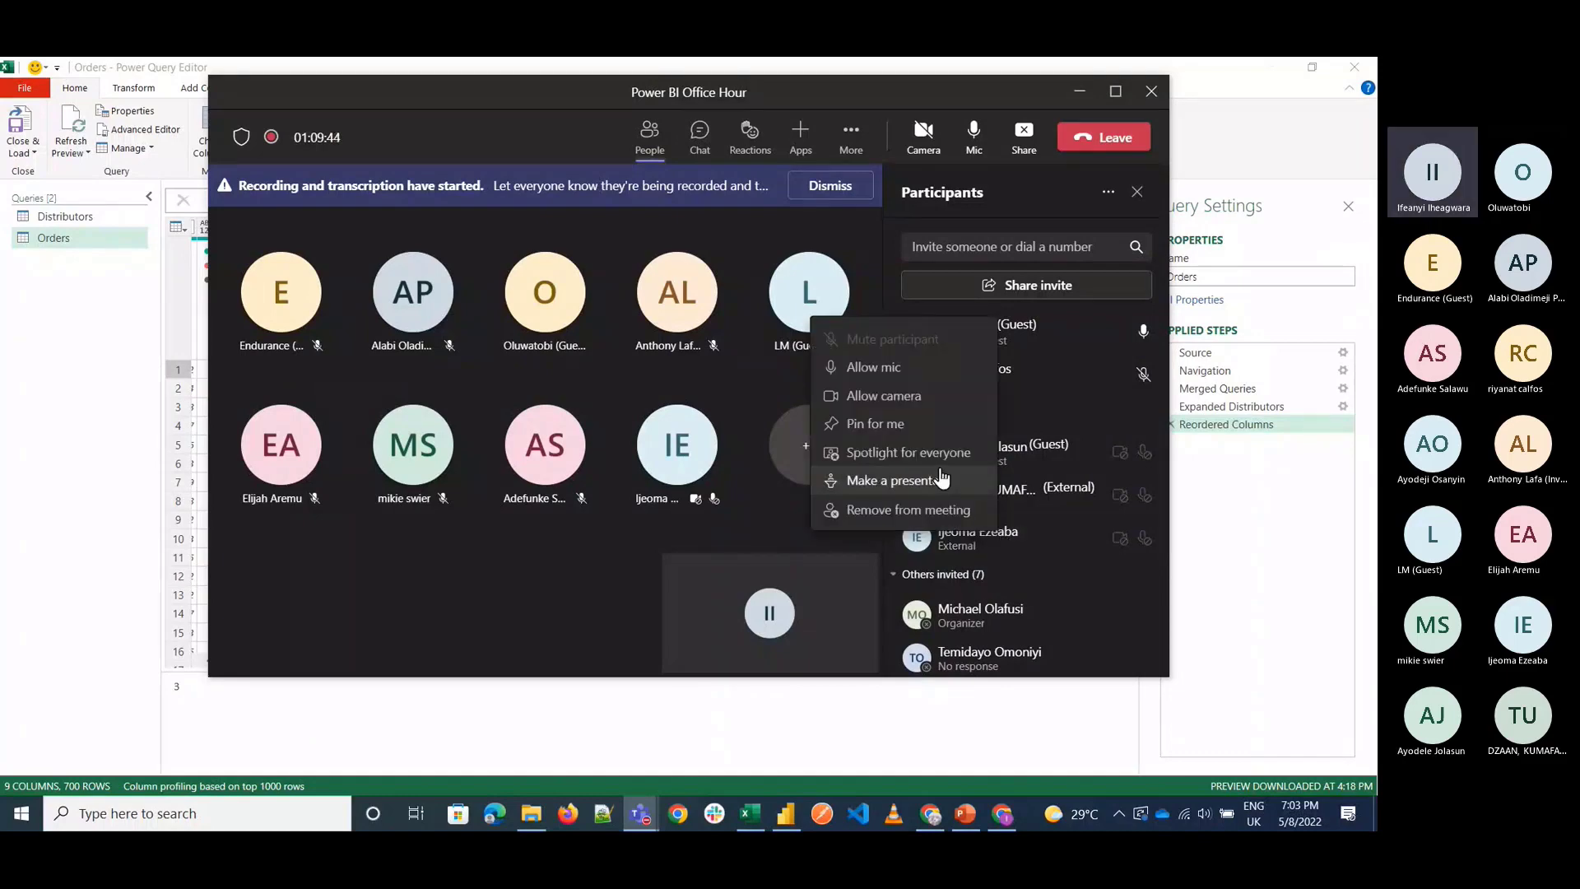
left_click(943, 480)
left_click(901, 421)
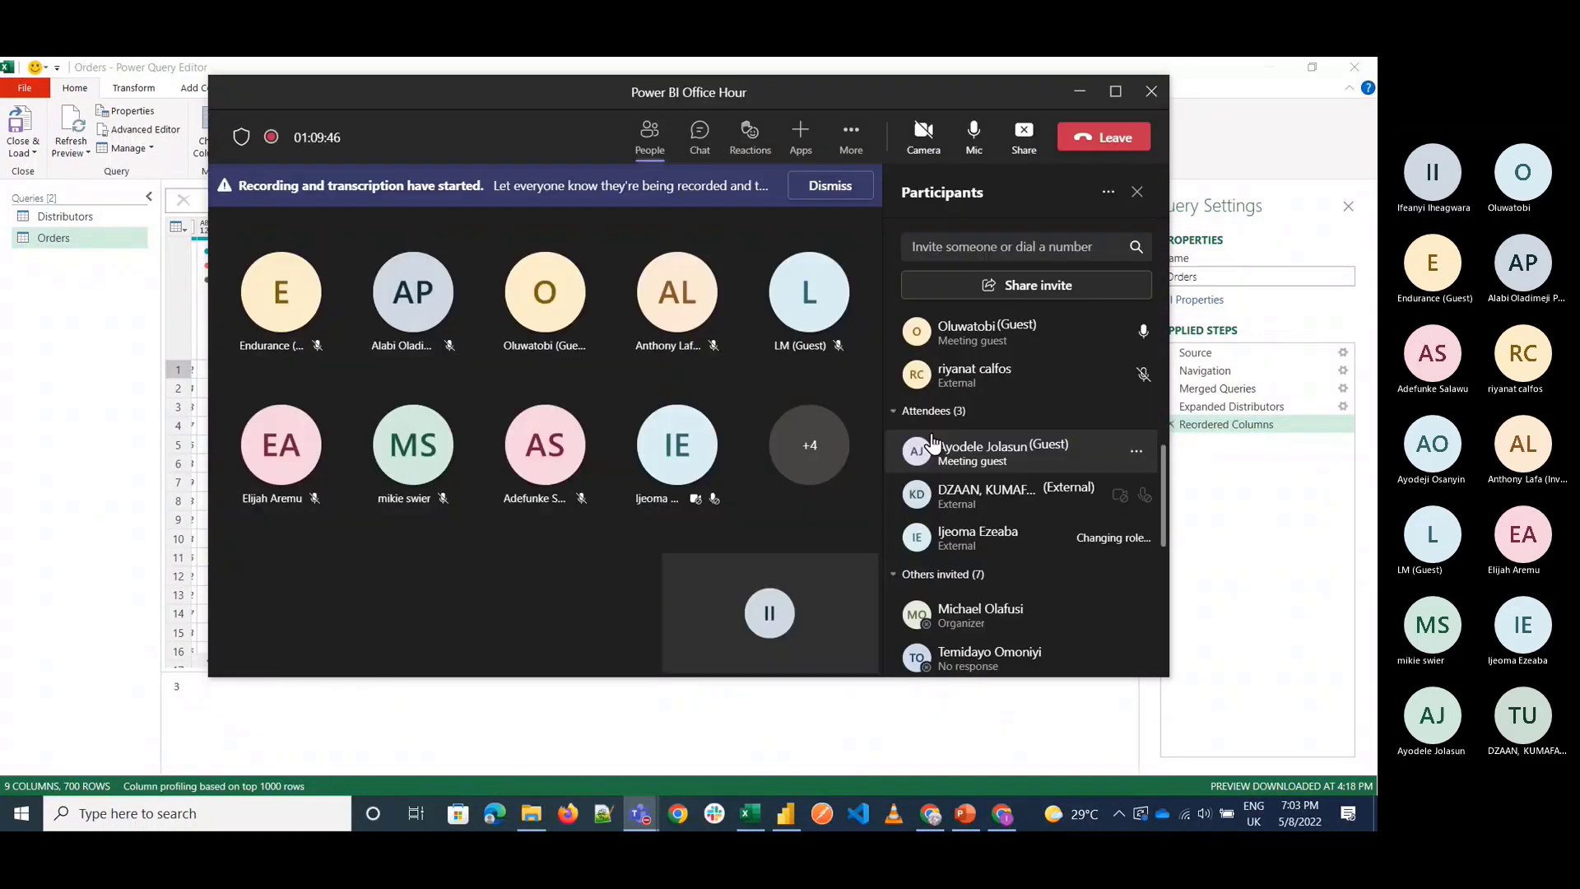
Make the two remaining attendees presenters in the meeting and return to Power Query Editor.
right_click(983, 459)
left_click(905, 403)
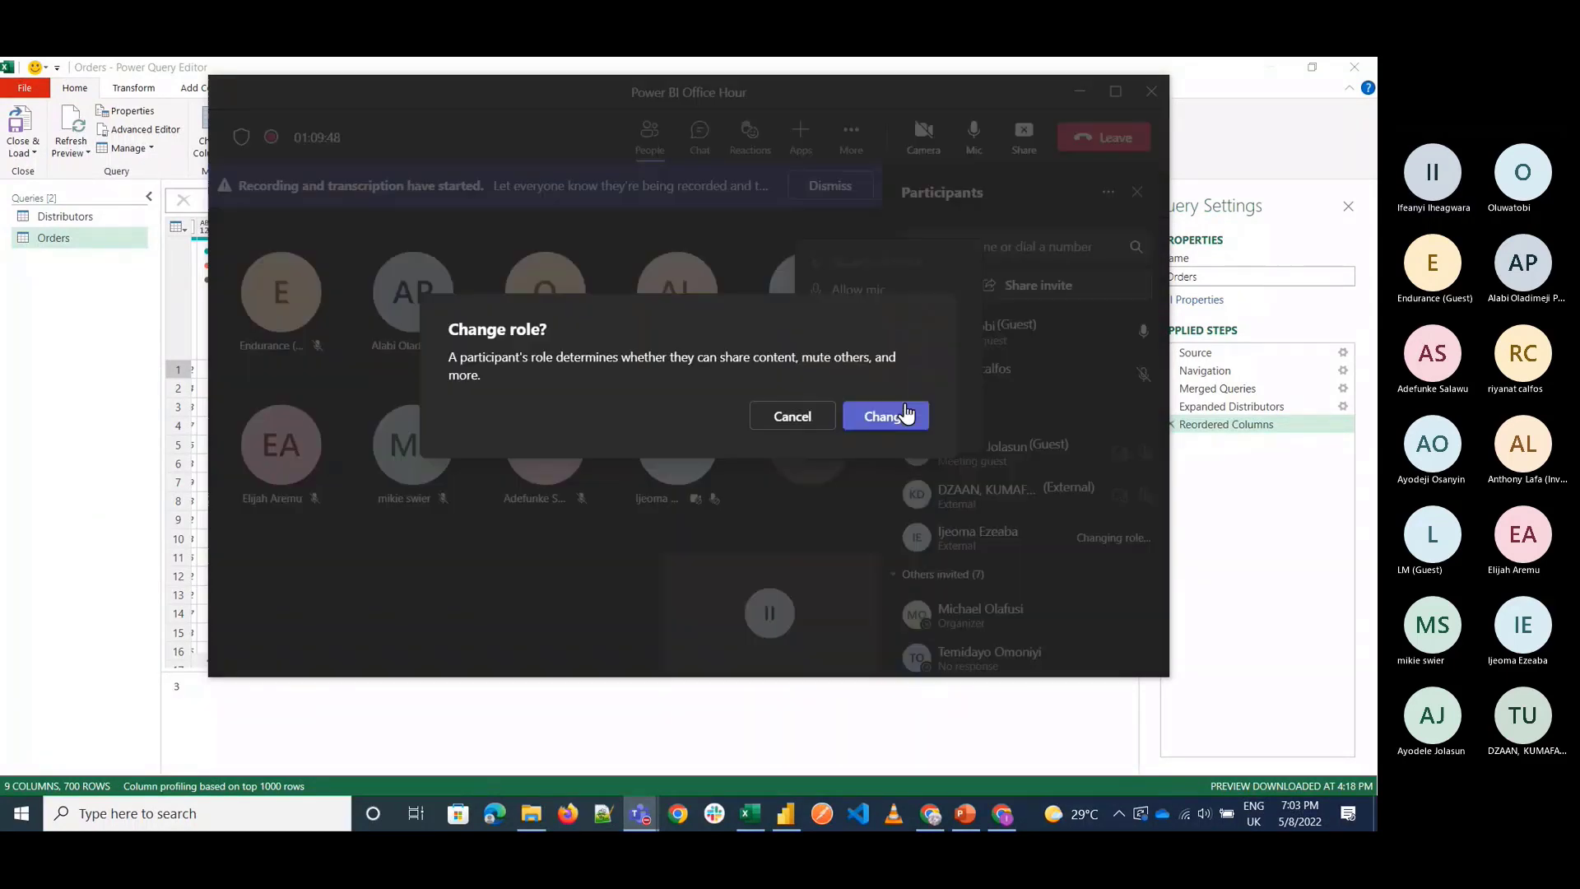
left_click(897, 422)
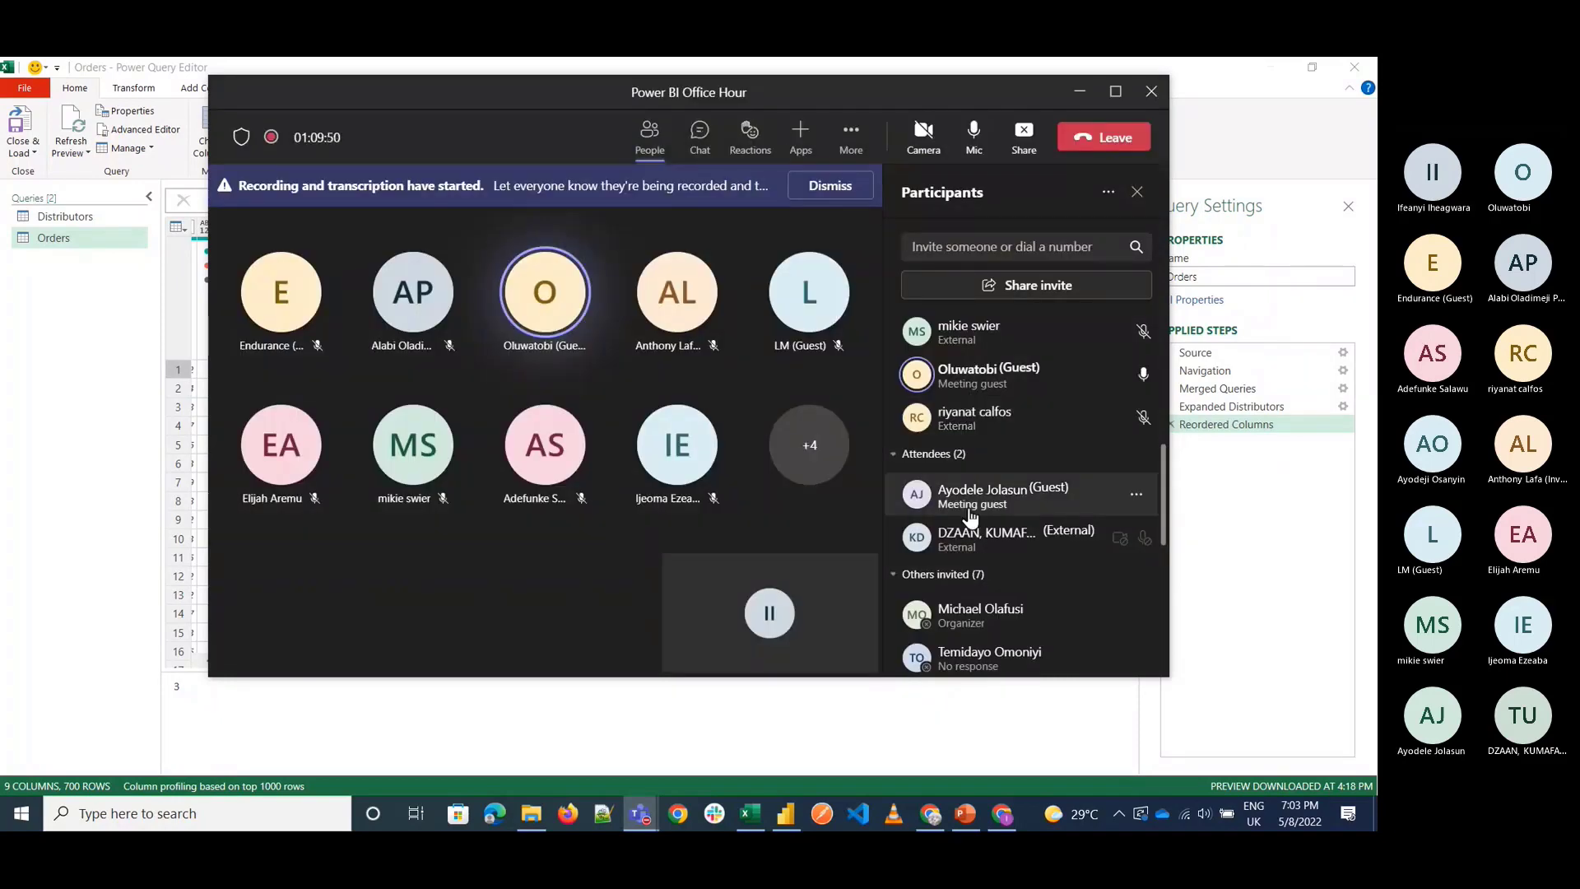
right_click(988, 539)
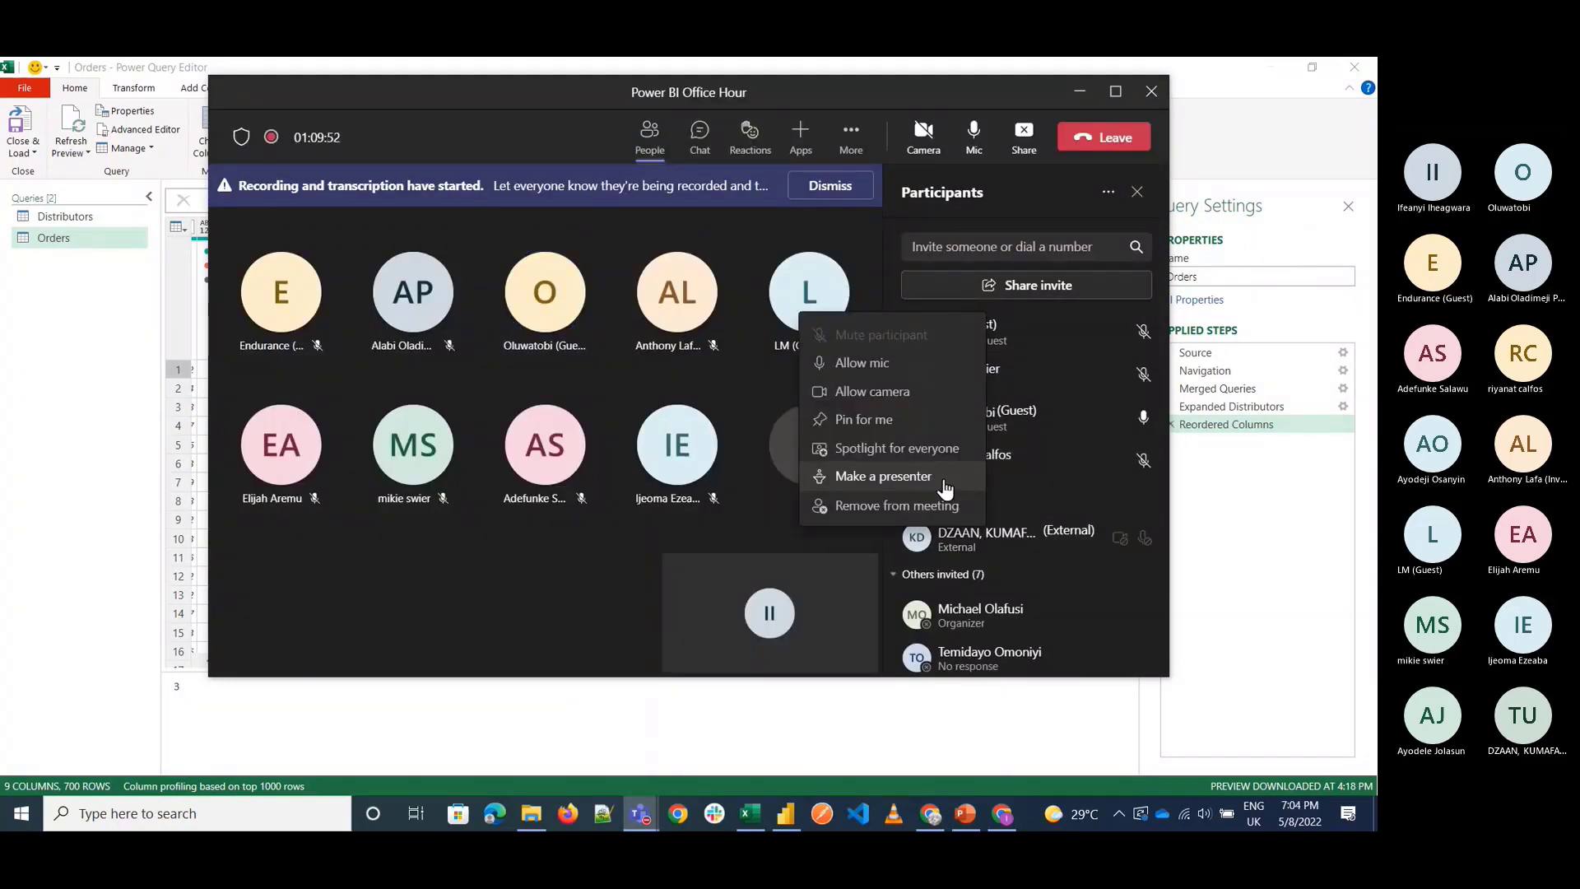
left_click(945, 484)
left_click(879, 419)
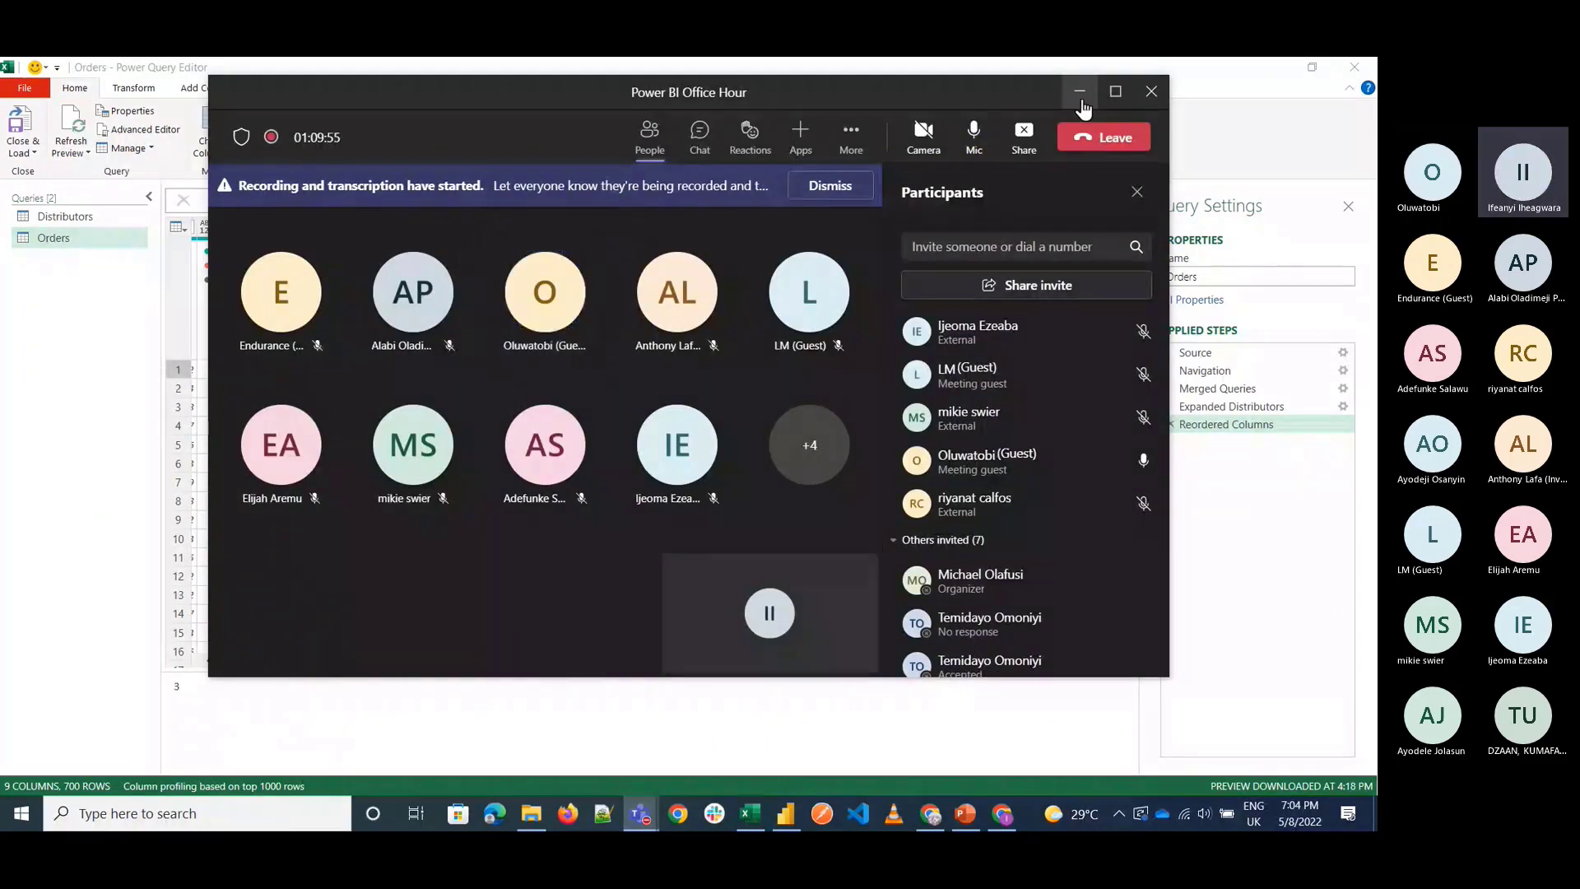
left_click(1080, 93)
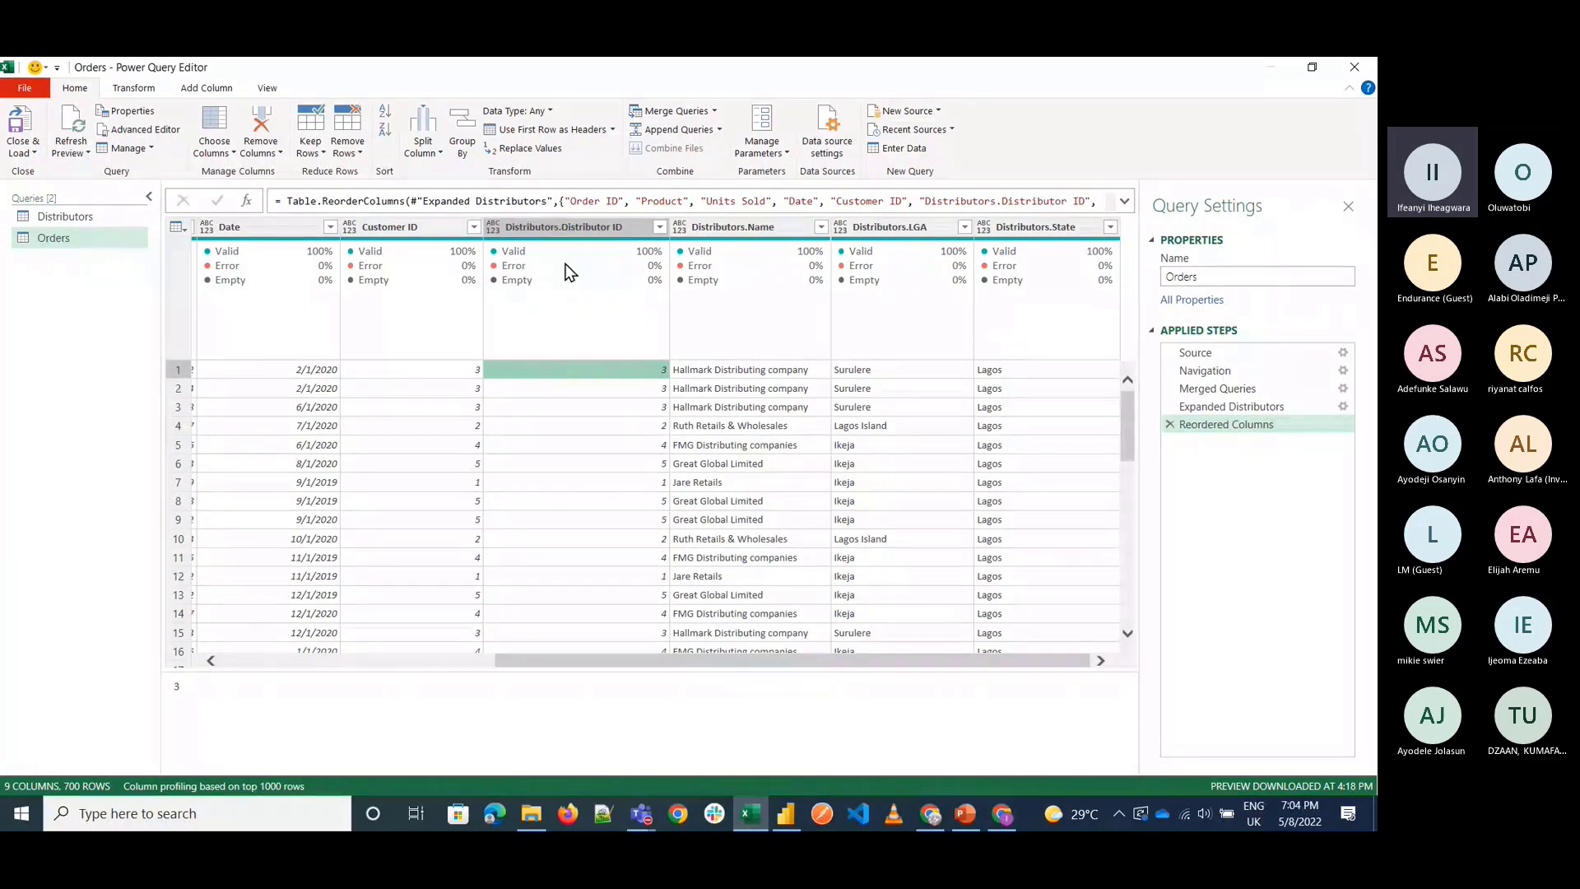
Review the Orders query at its Expanded Distributors step and at its Merged Queries step.
mouse_move(566, 273)
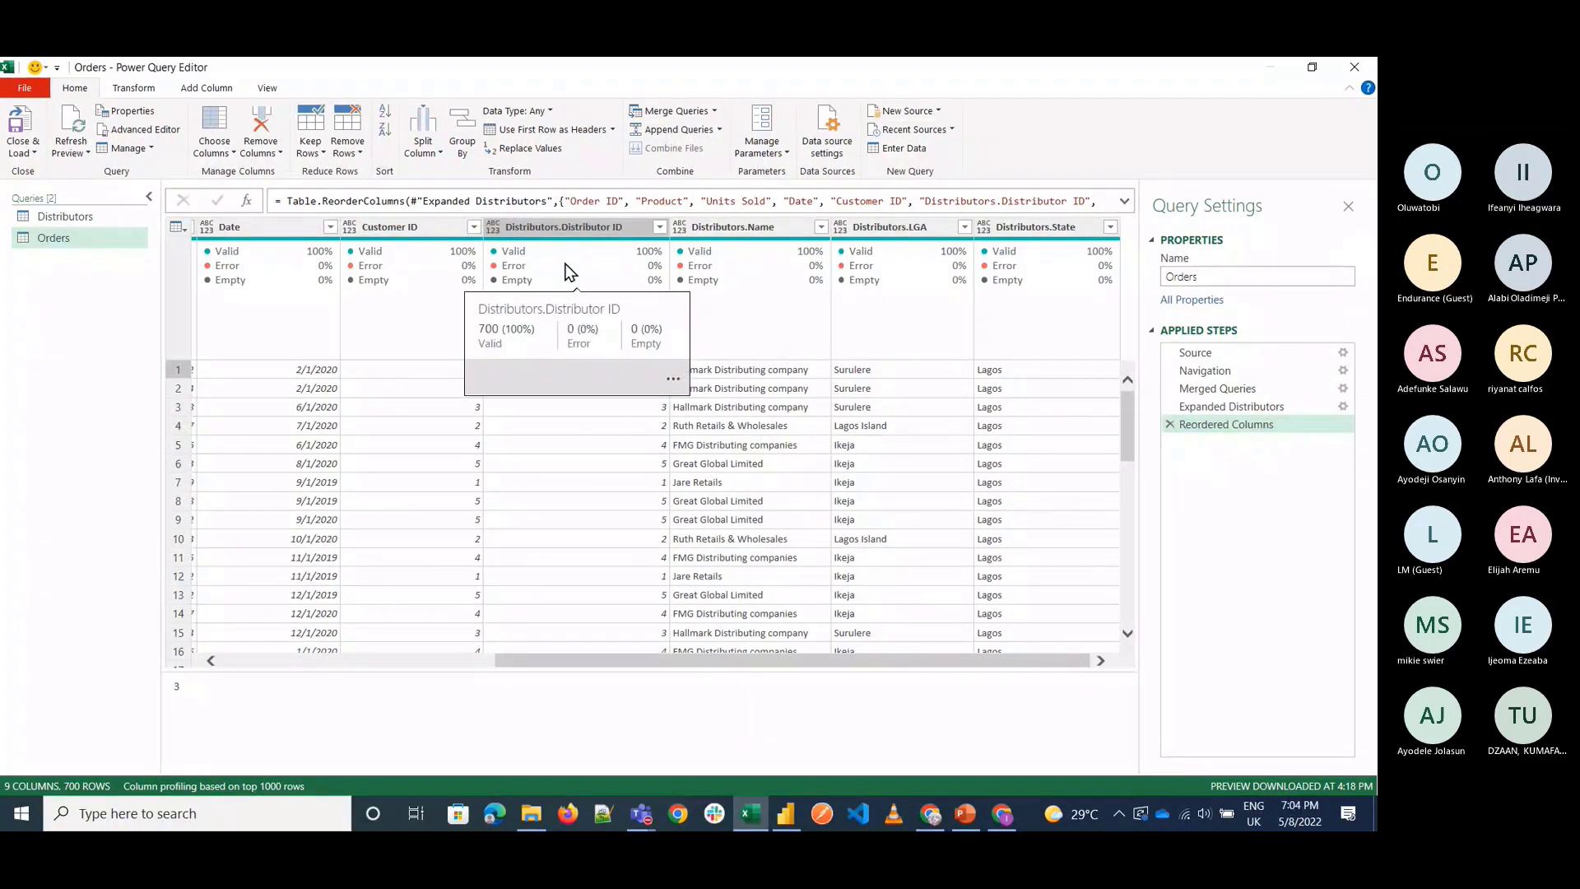
left_click(495, 407)
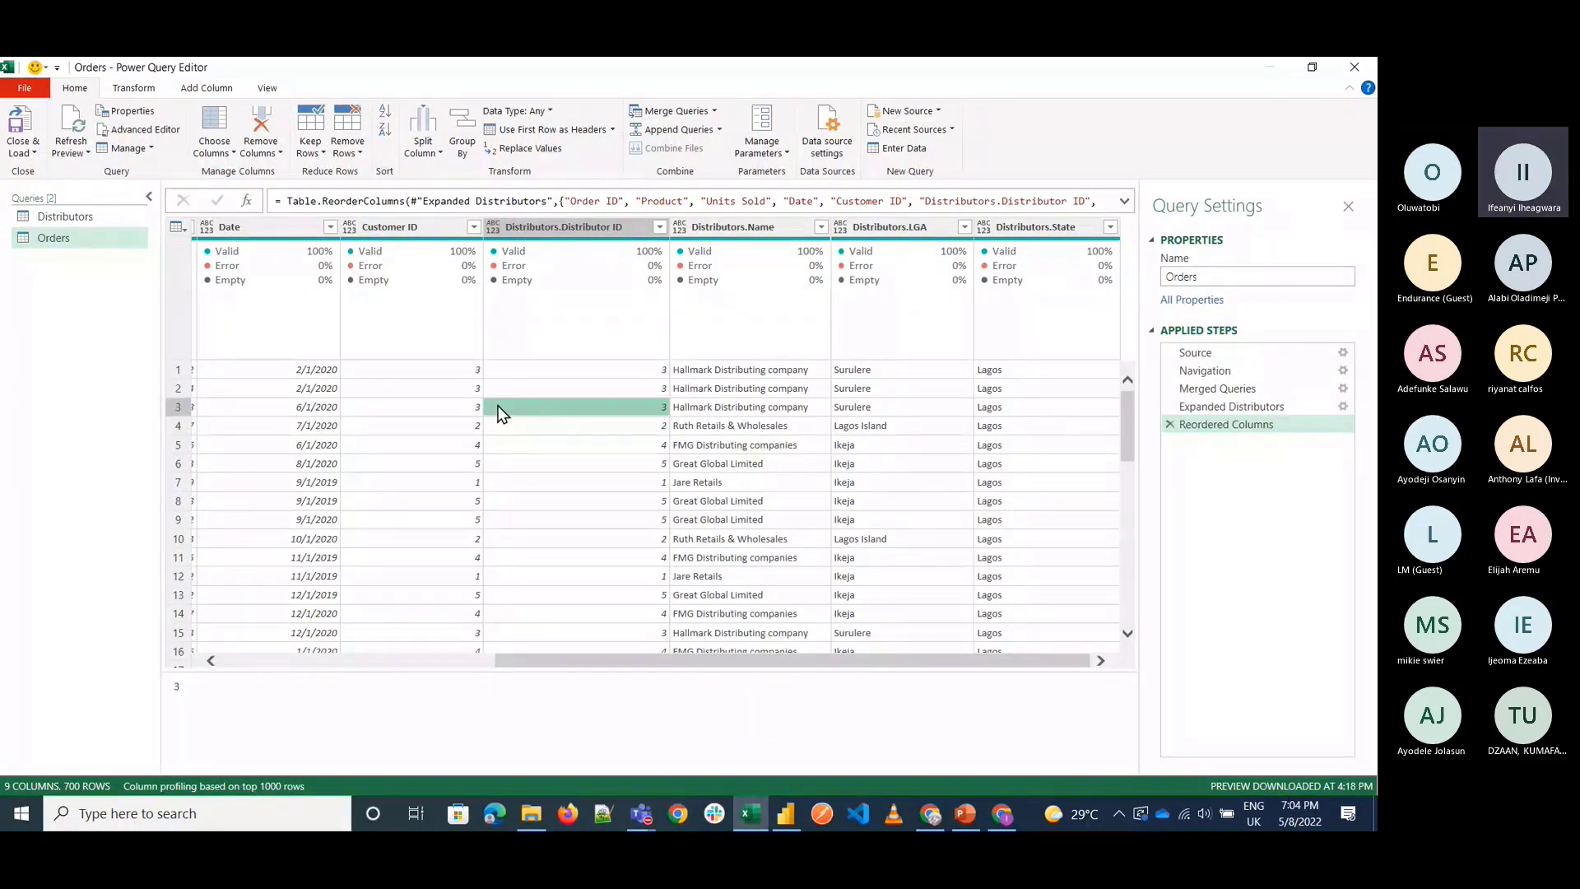
left_click(1232, 407)
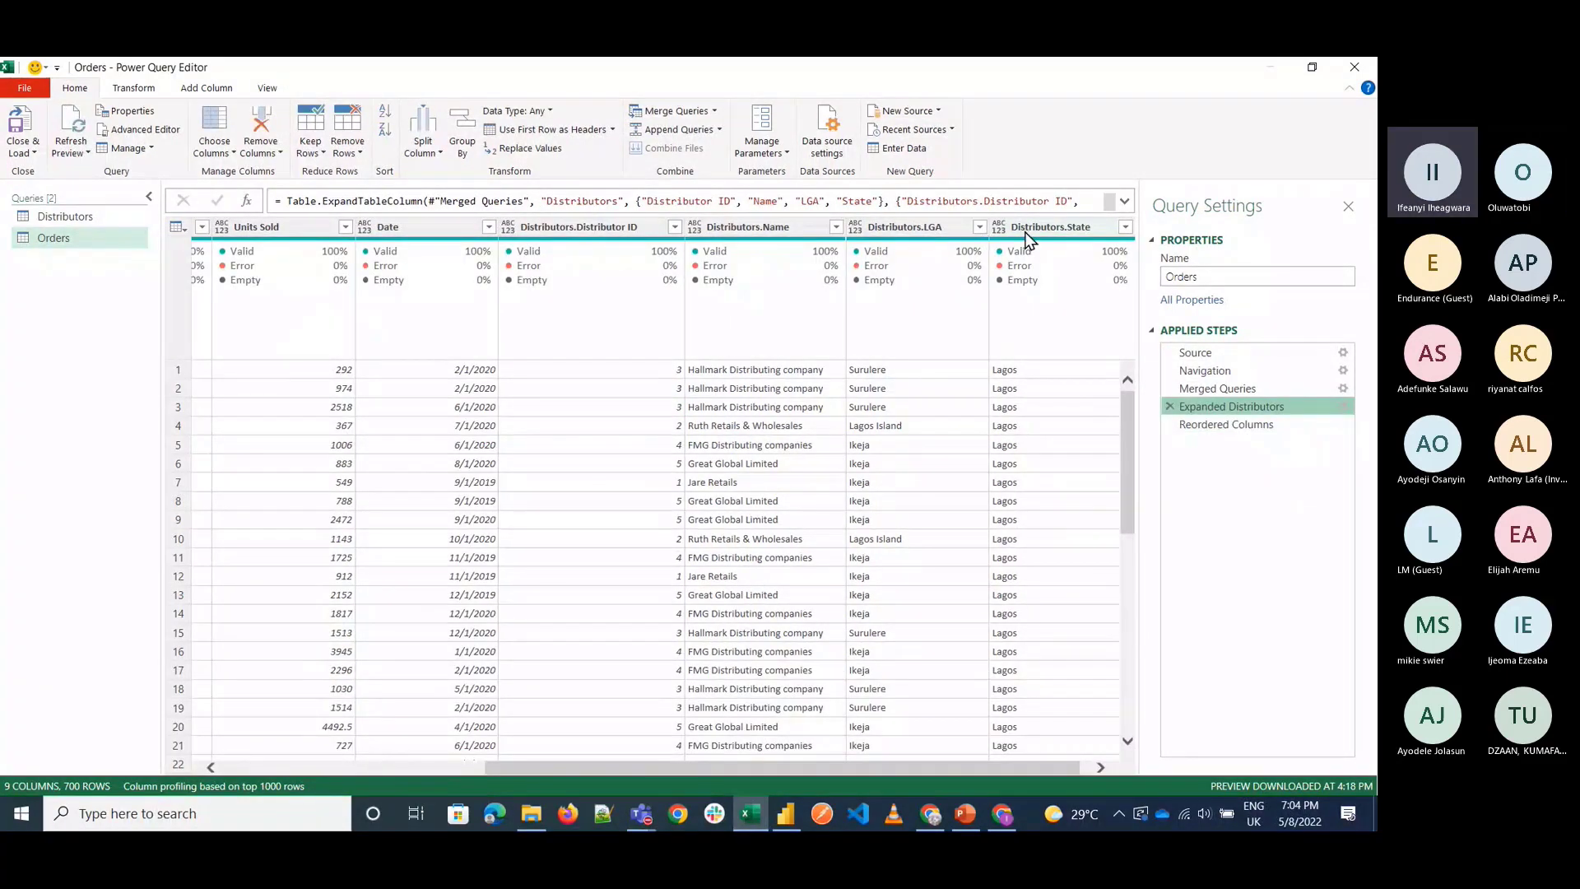
left_click(1230, 388)
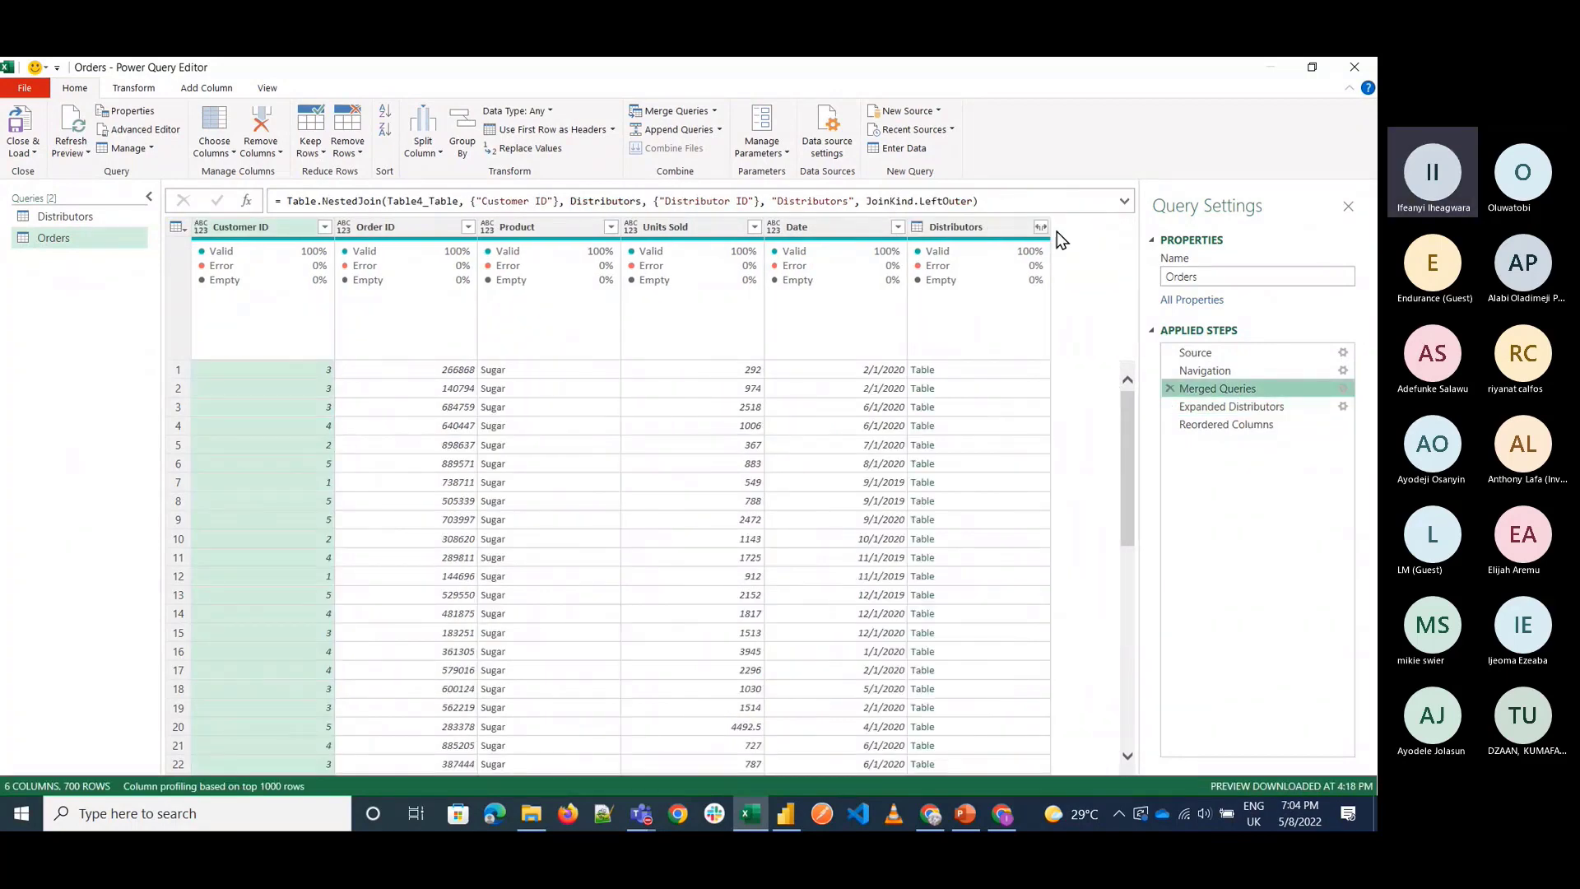
Check which fields the merged Distributors column can expand, cancel without expanding, and close and load the queries into the workbook.
left_click(1041, 227)
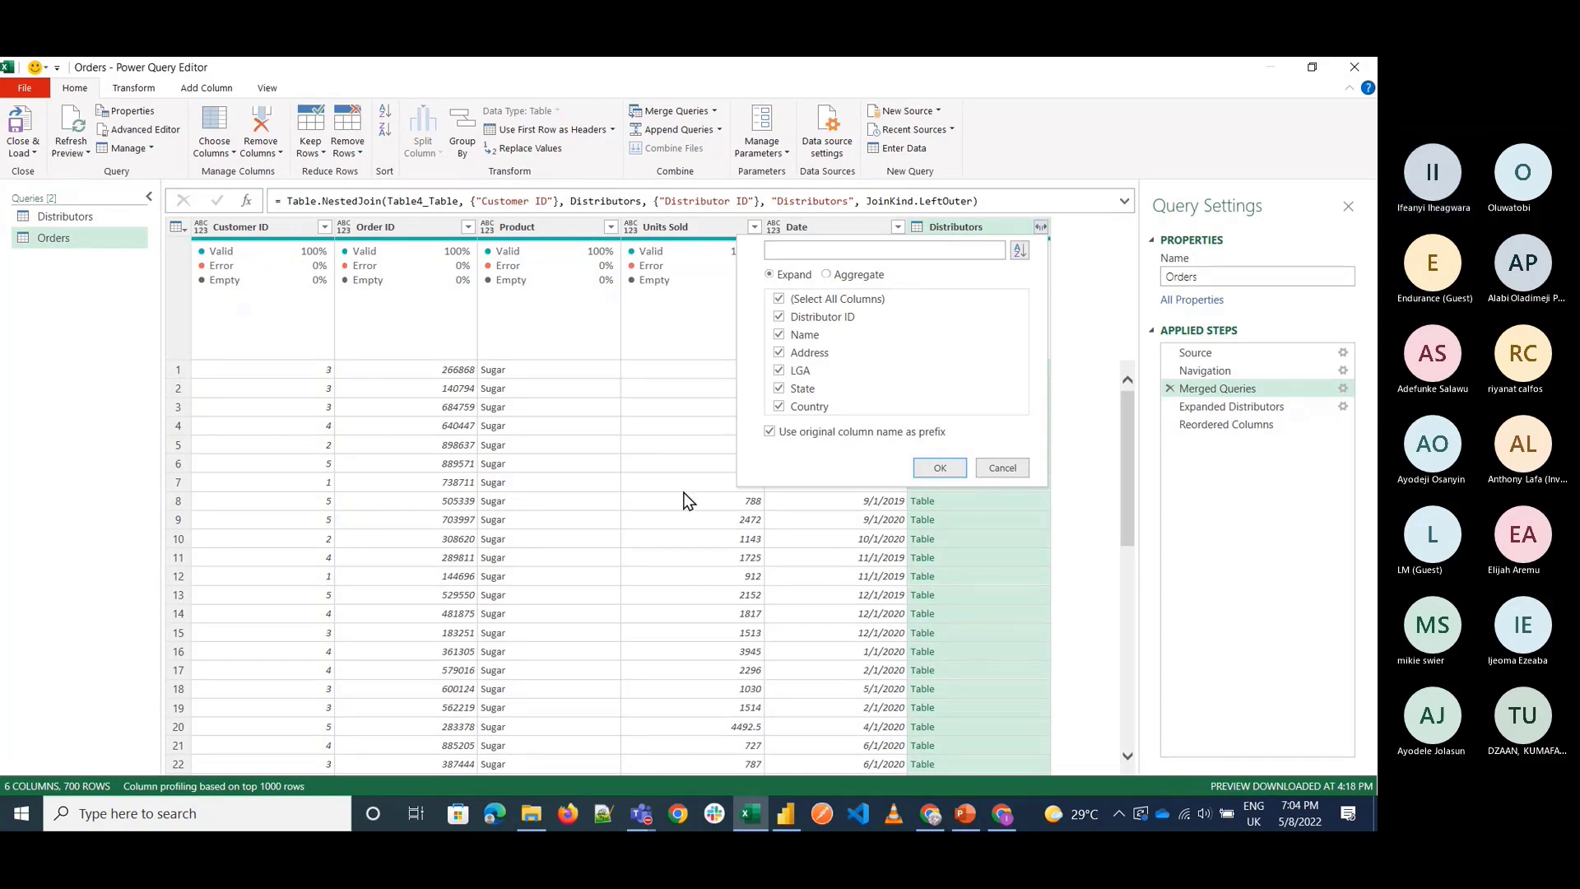
left_click(1004, 469)
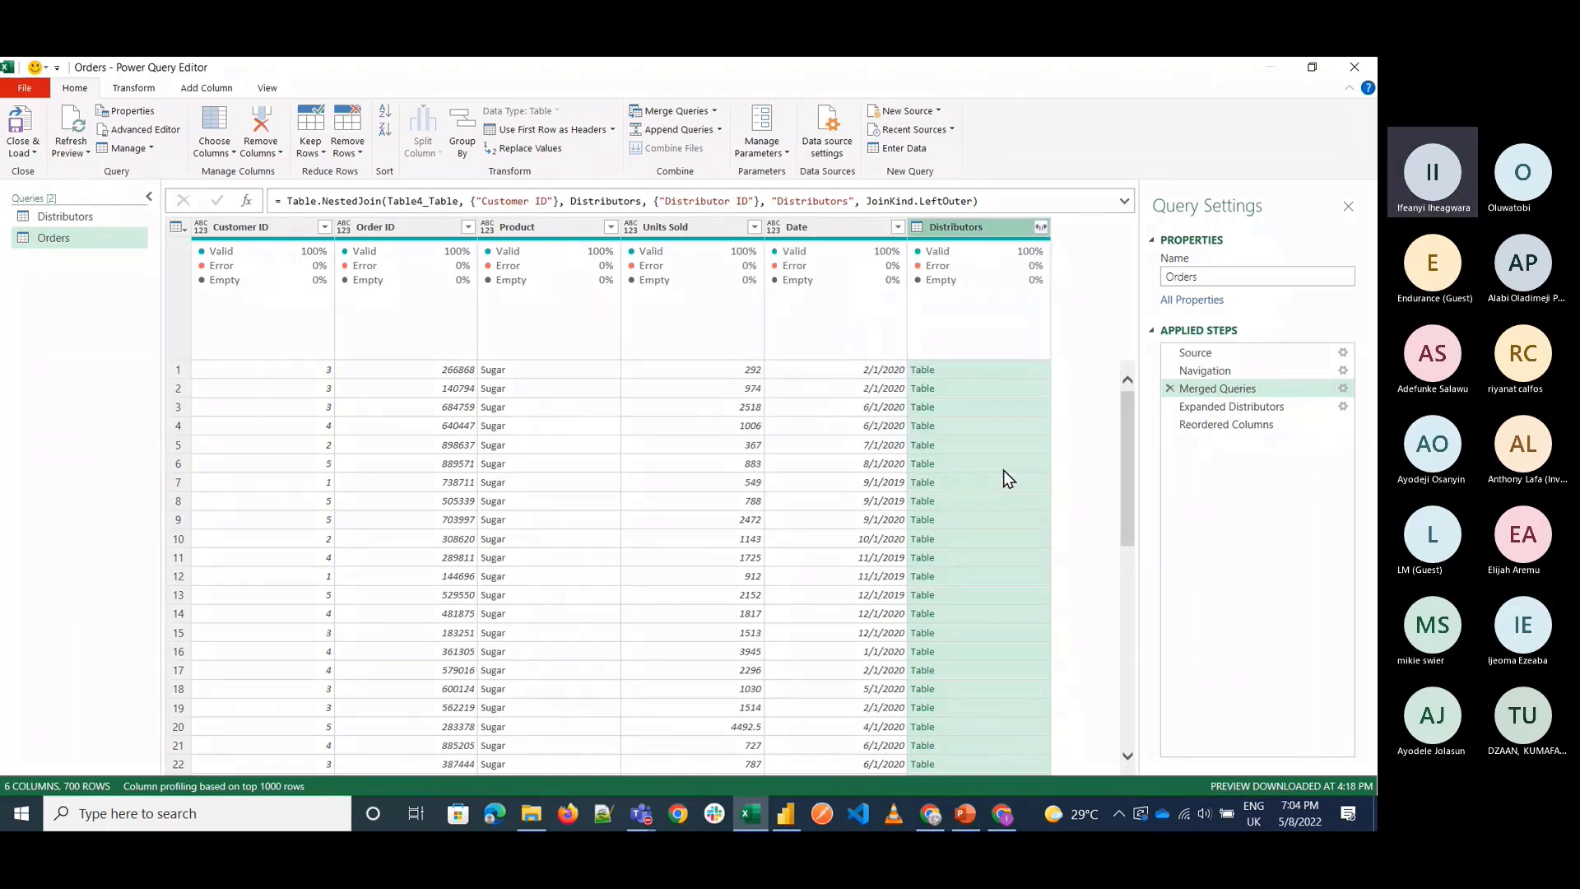
left_click(32, 128)
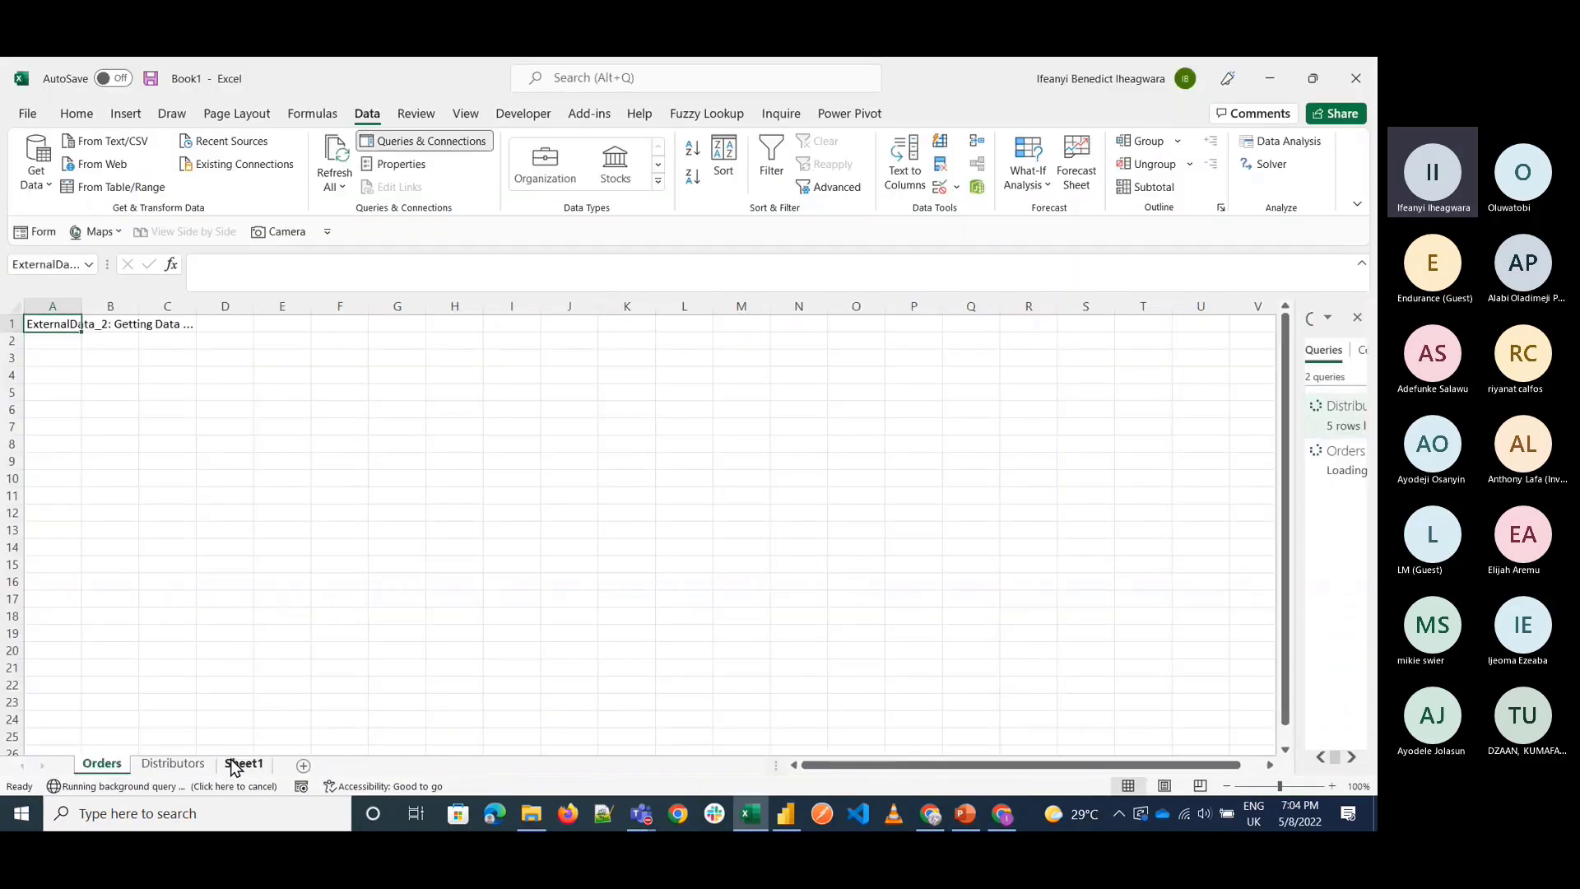
Add a new blank worksheet after Sheet1 in Book1.
left_click(235, 764)
left_click(304, 765)
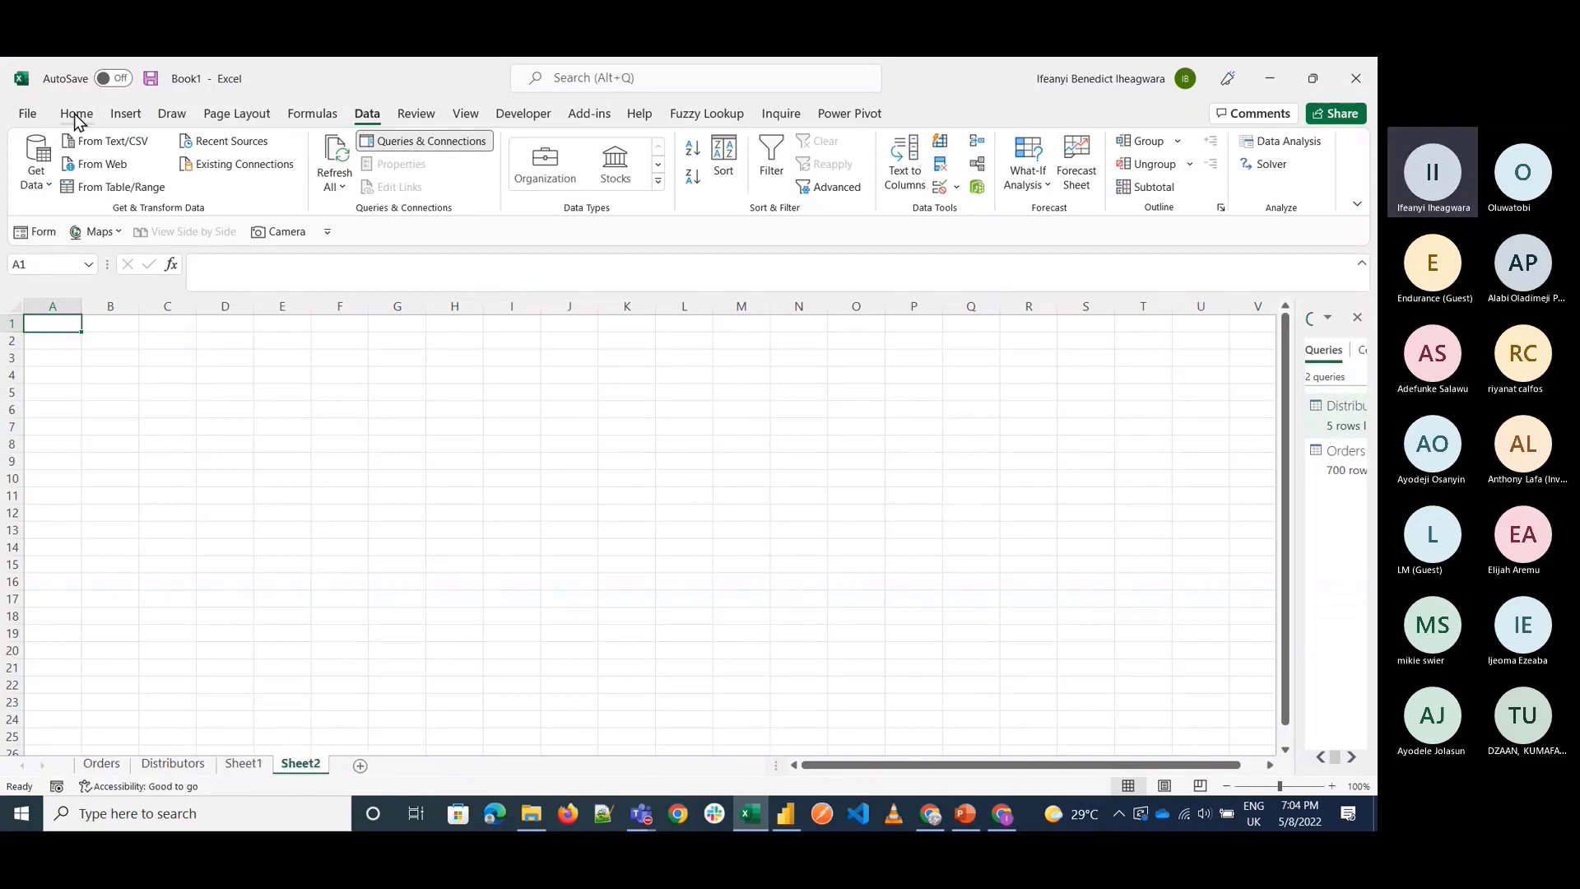
left_click(49, 184)
left_click(582, 537)
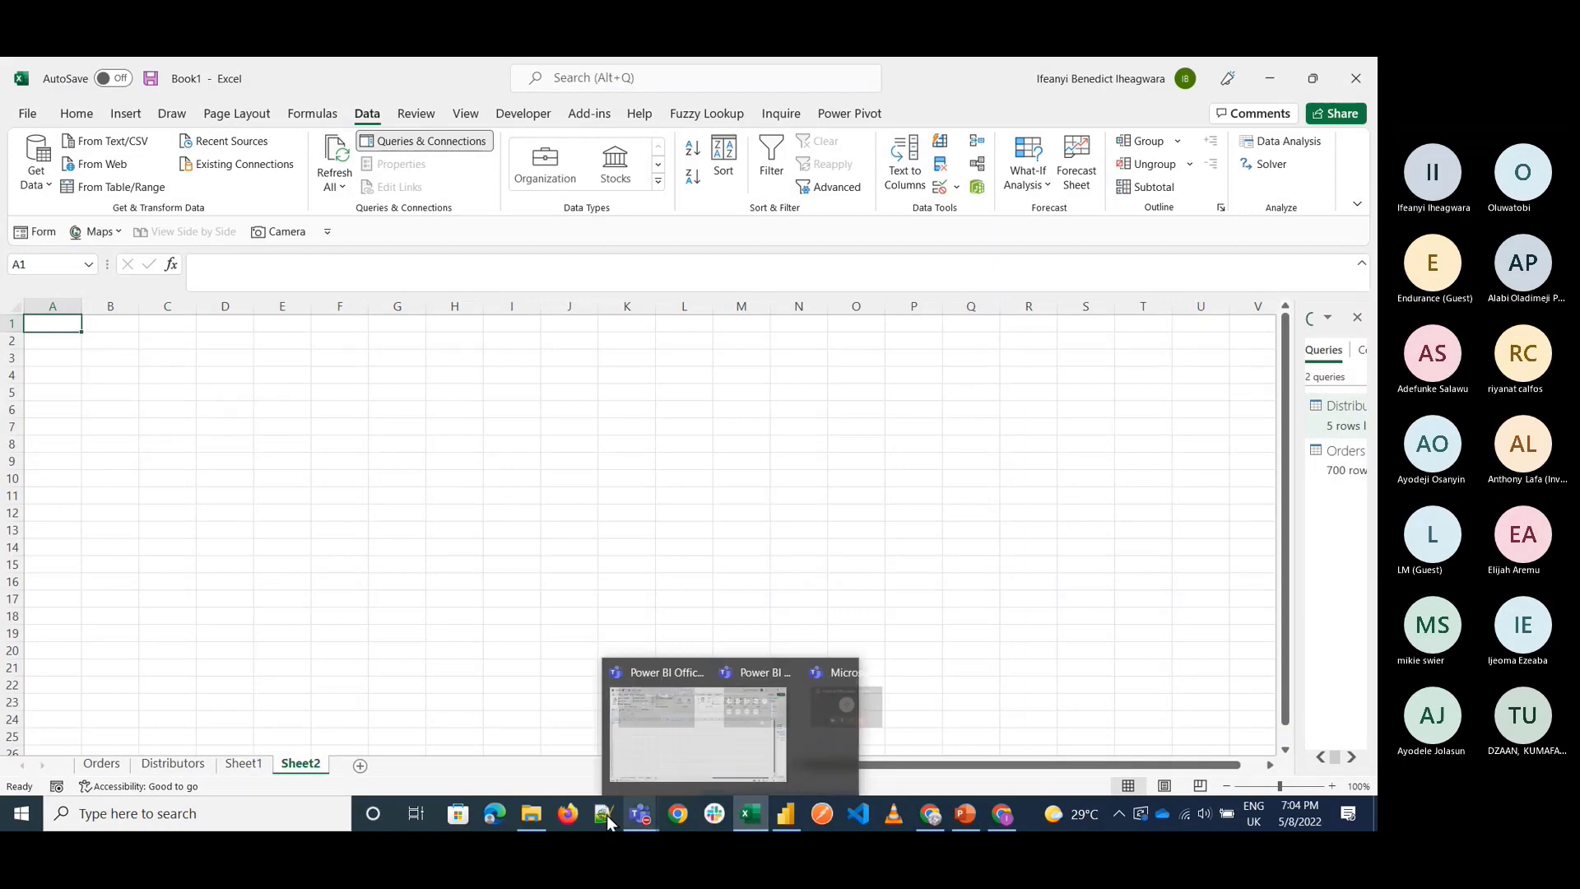
Open Urbizedge.xlsx from the Power Query folder, look at its sheets, and return to the Orders sheet in Book1.
mouse_move(531, 815)
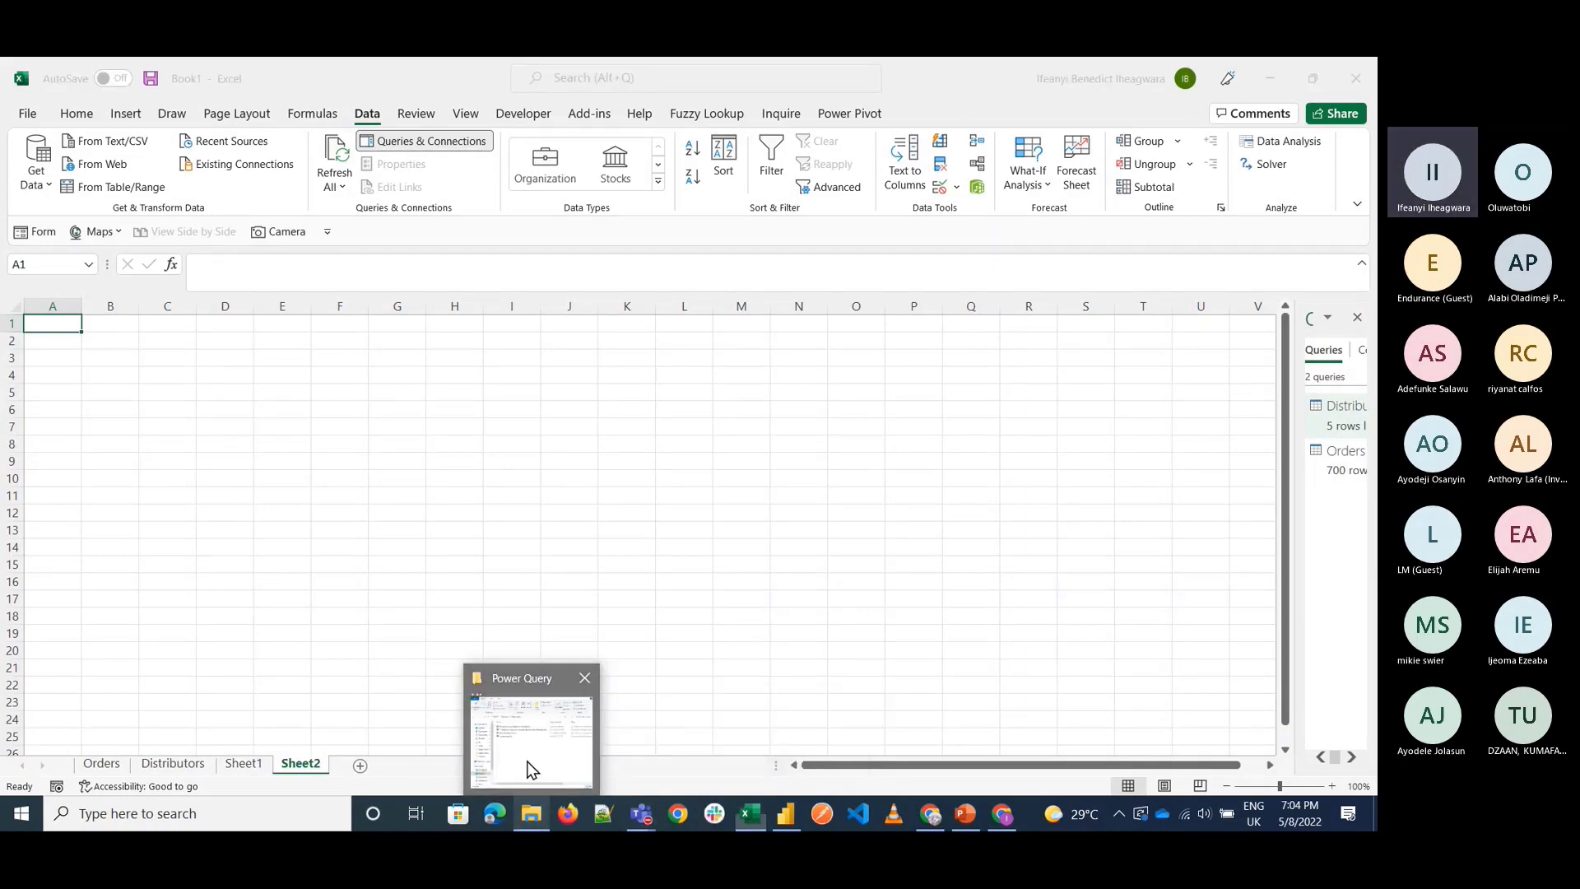
left_click(515, 717)
double_click(537, 372)
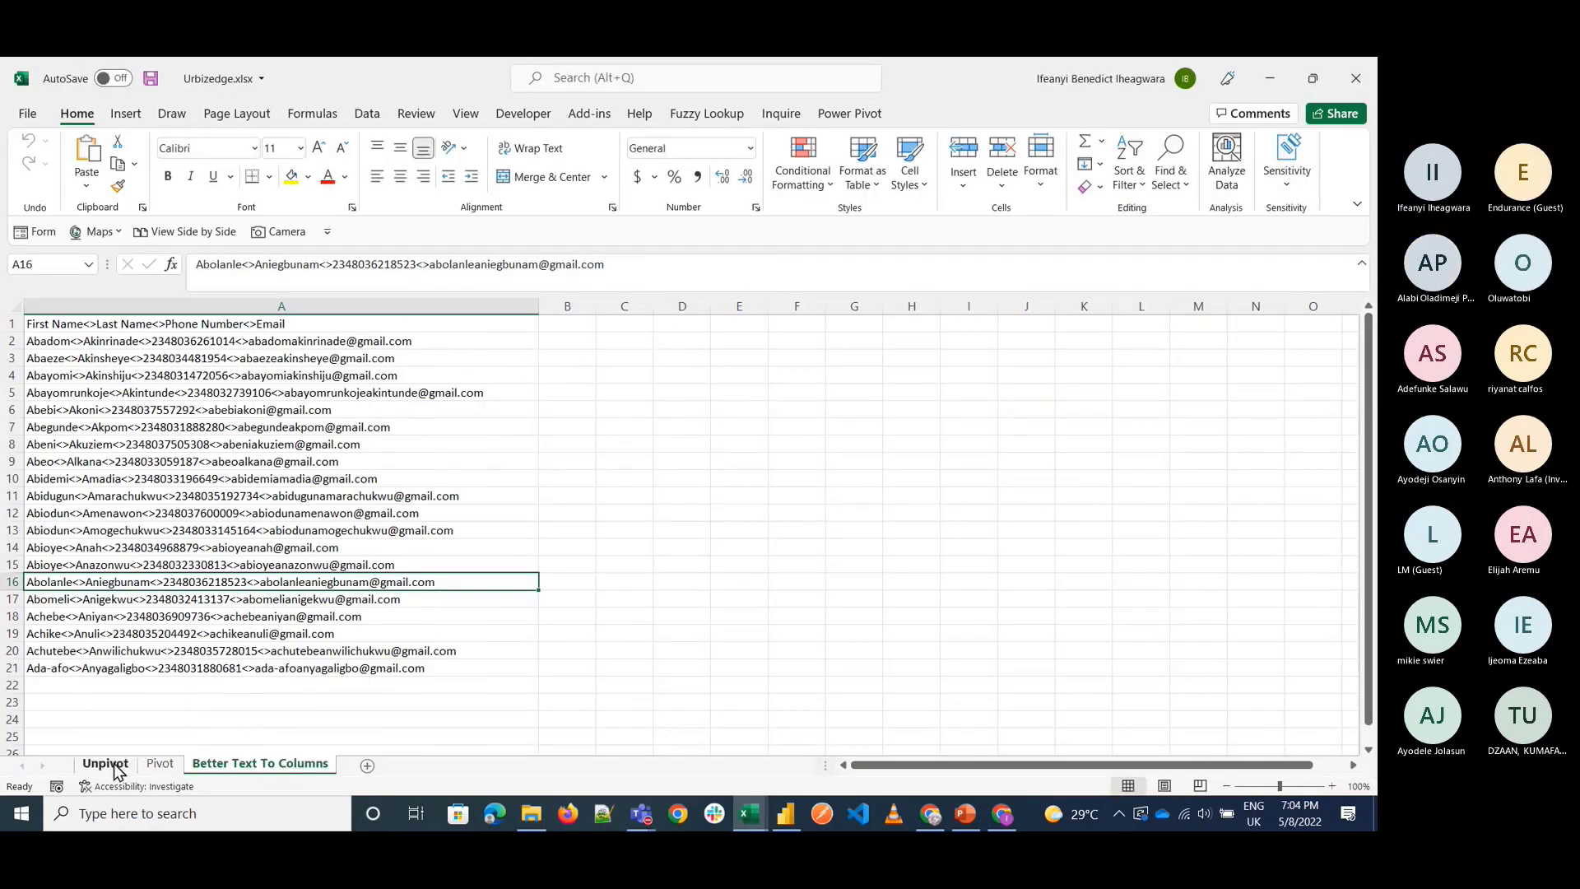
left_click(106, 762)
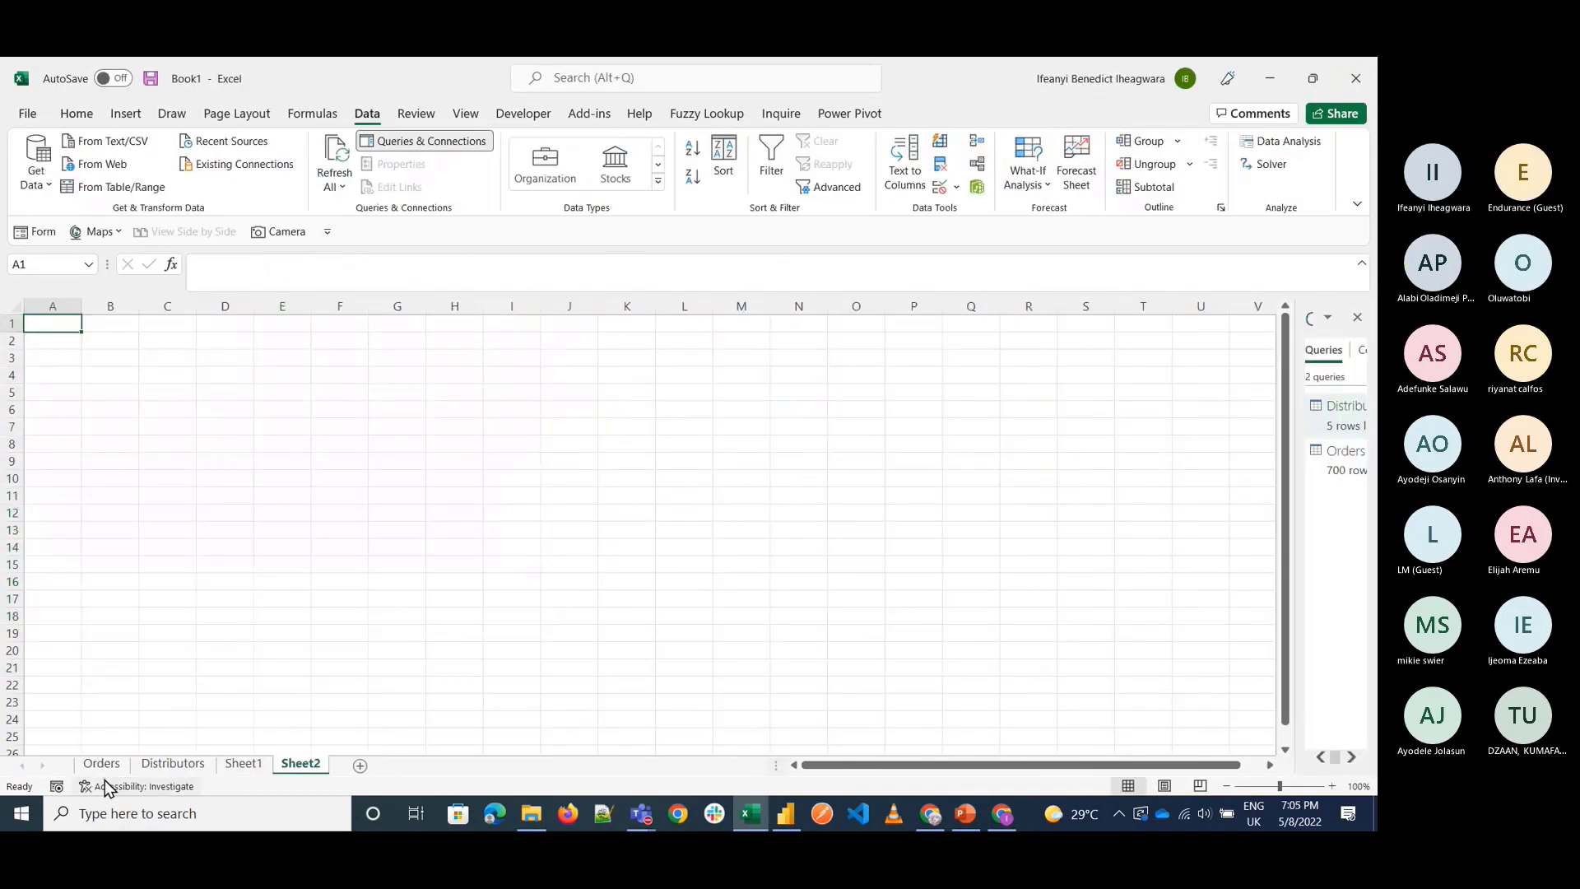
left_click(112, 768)
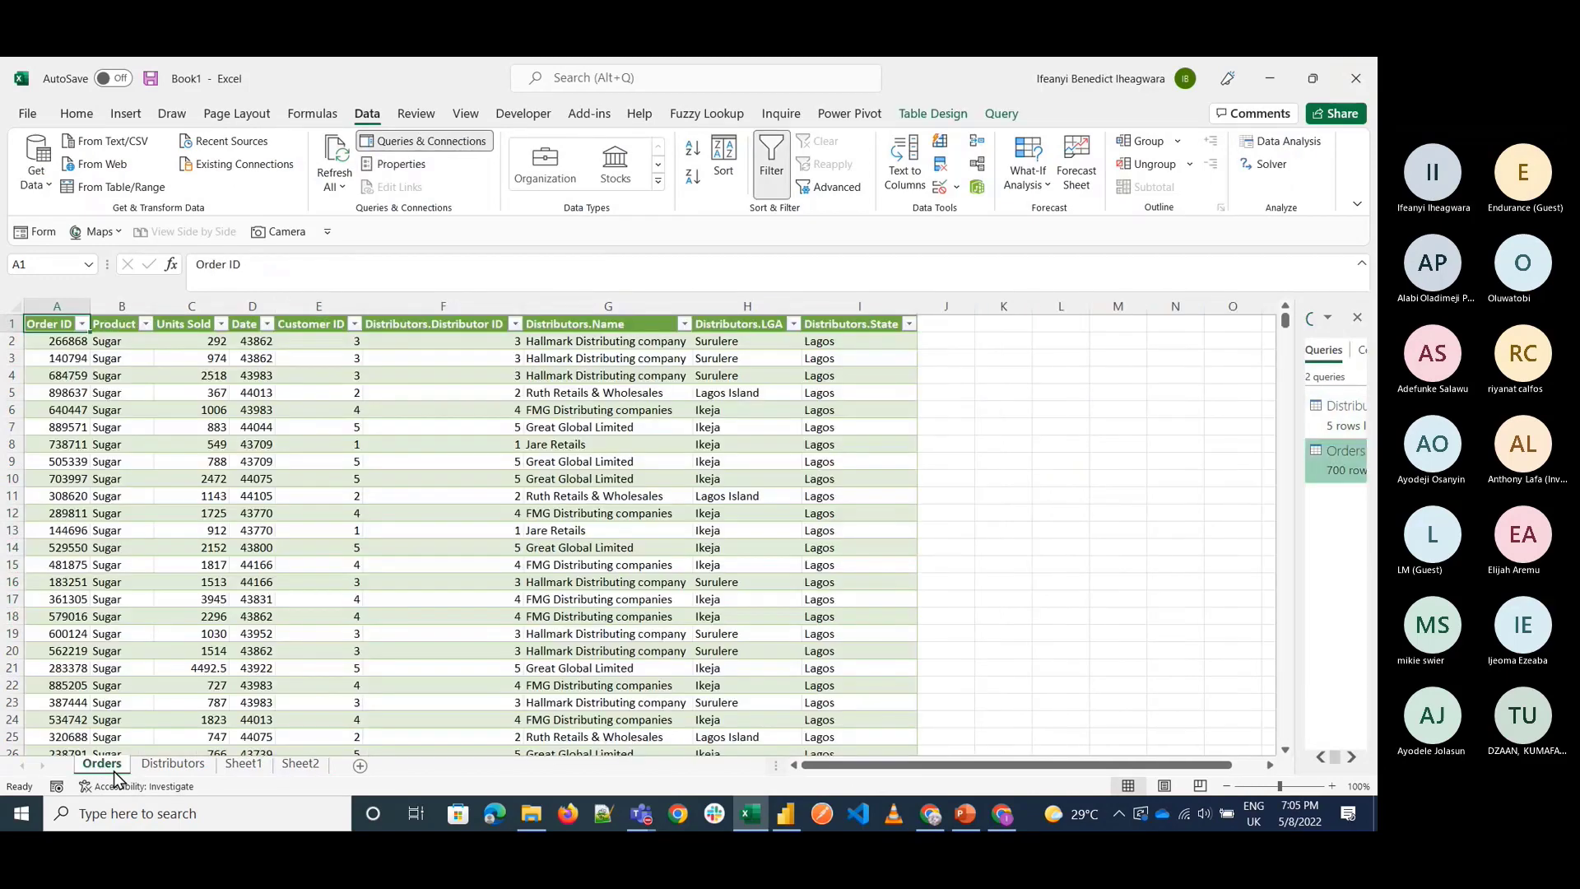
Import Table1 from Distributor.xlsx in the Power Pivot Webinar folder and load it into Book1.
left_click(272, 768)
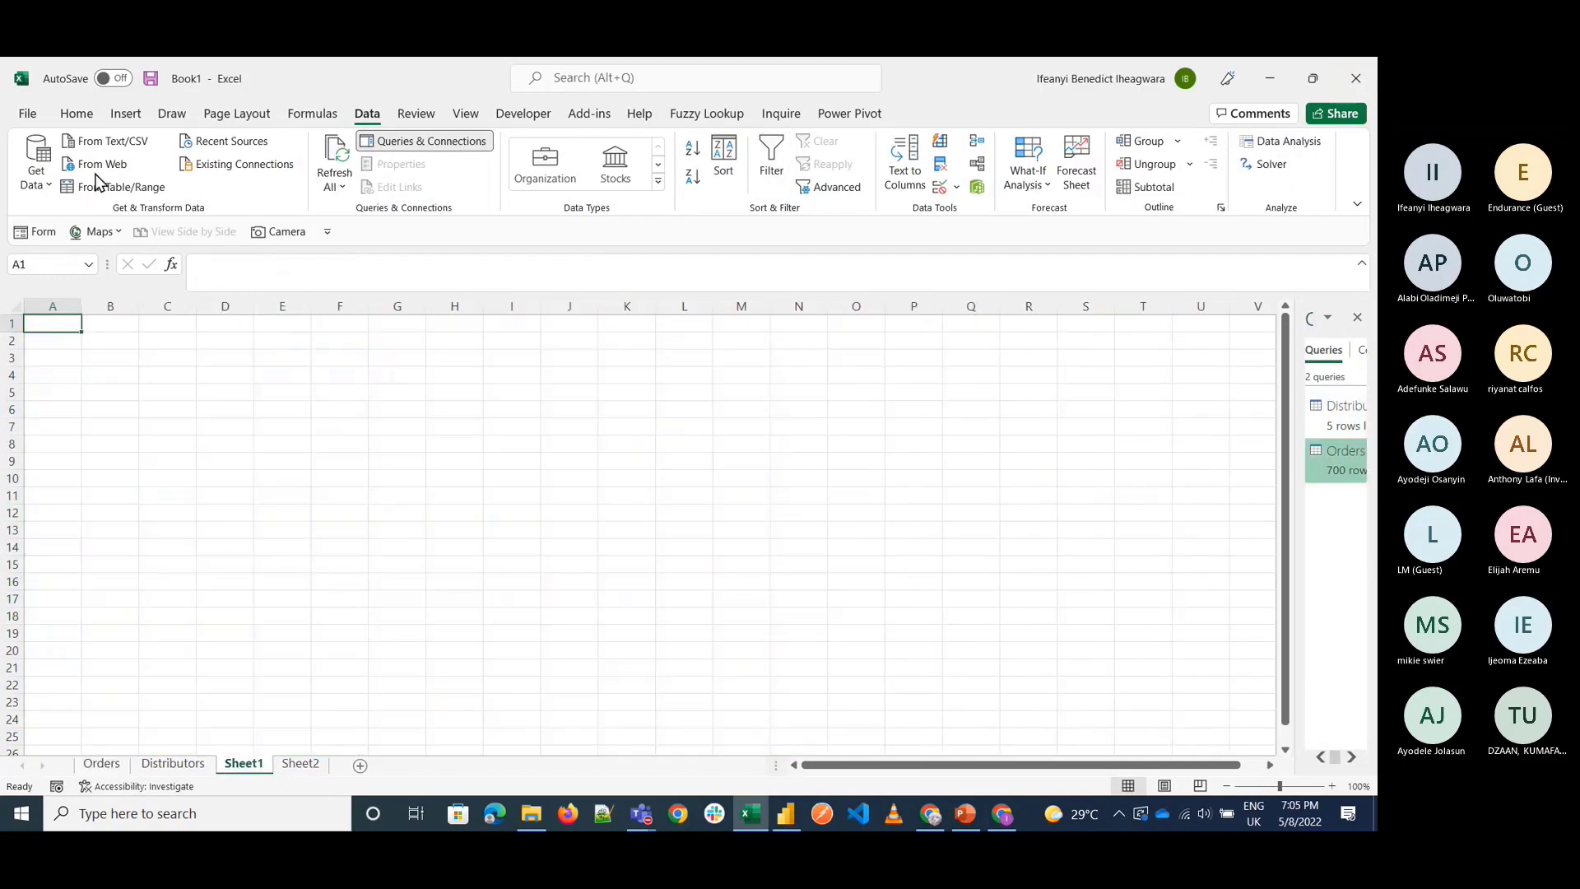
left_click(41, 183)
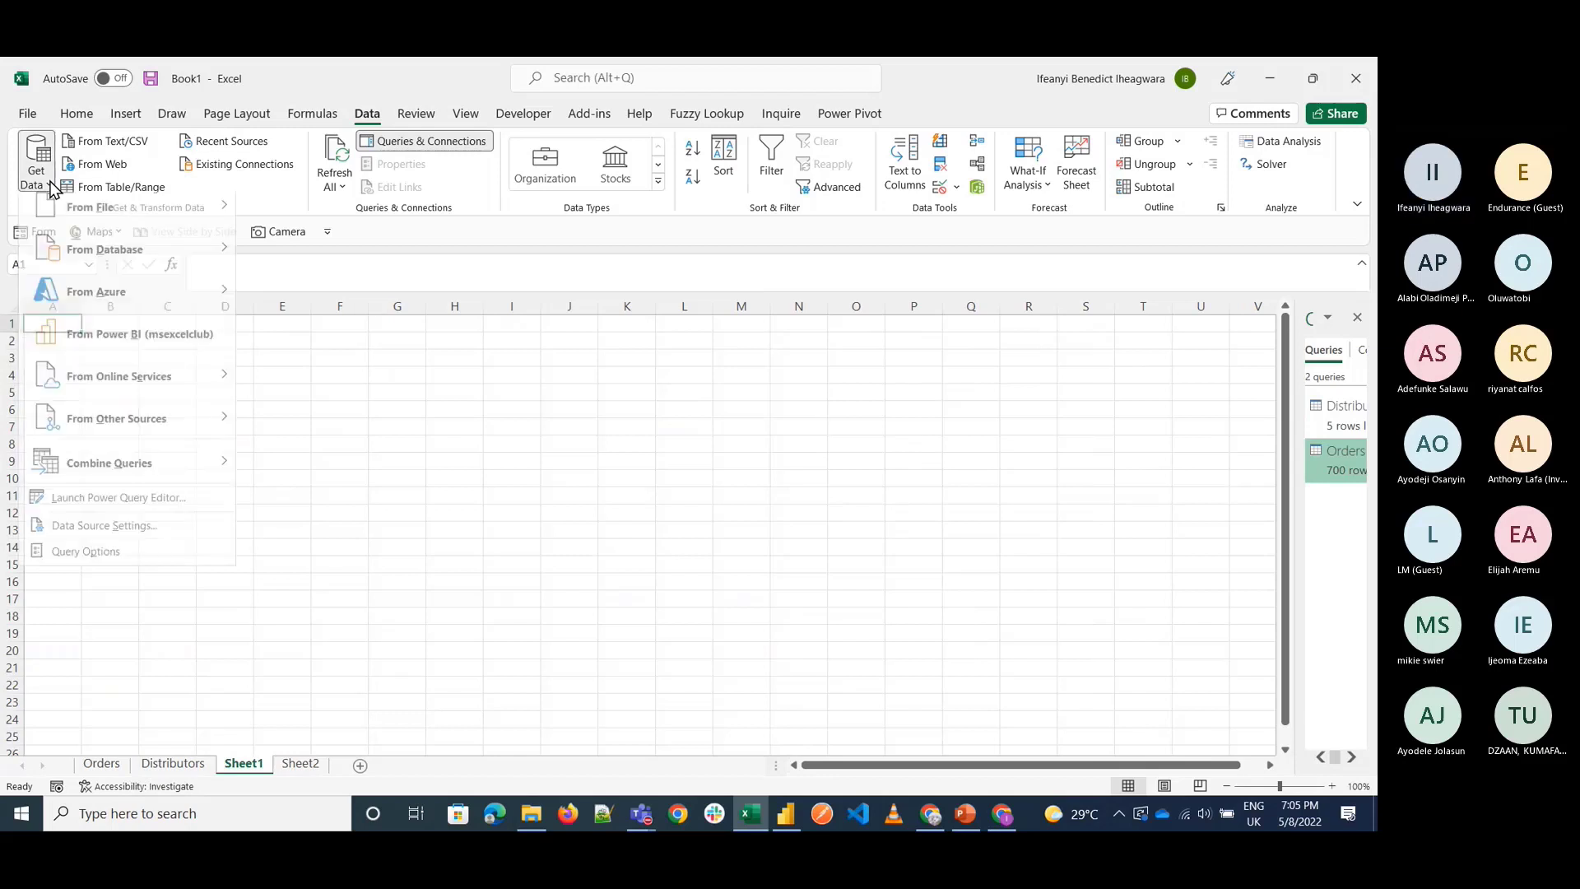
mouse_move(134, 214)
left_click(281, 224)
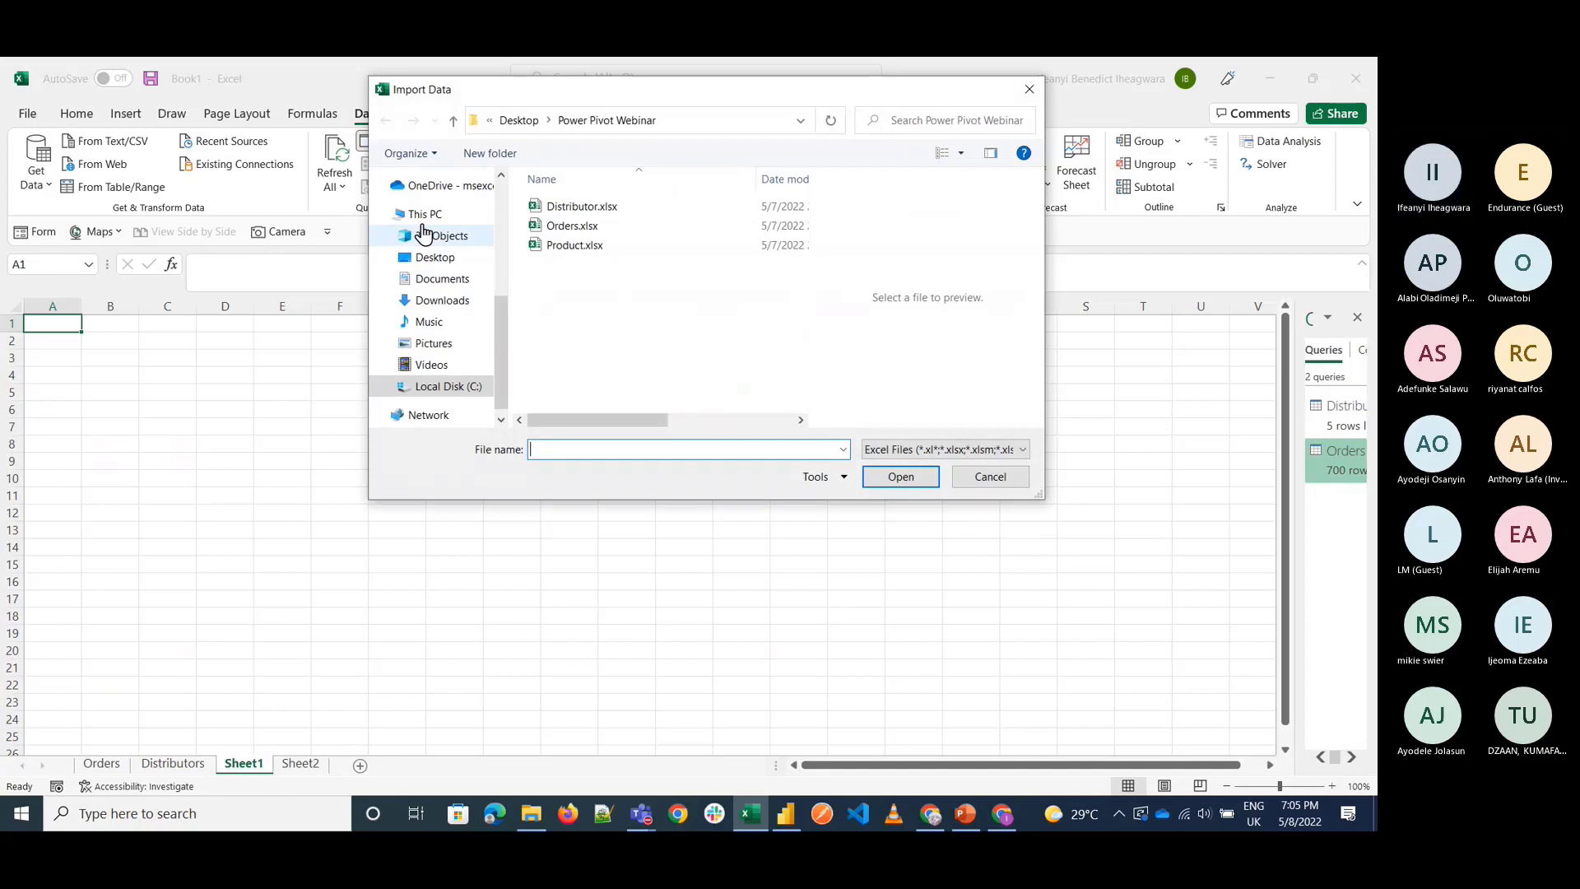
key("Escape")
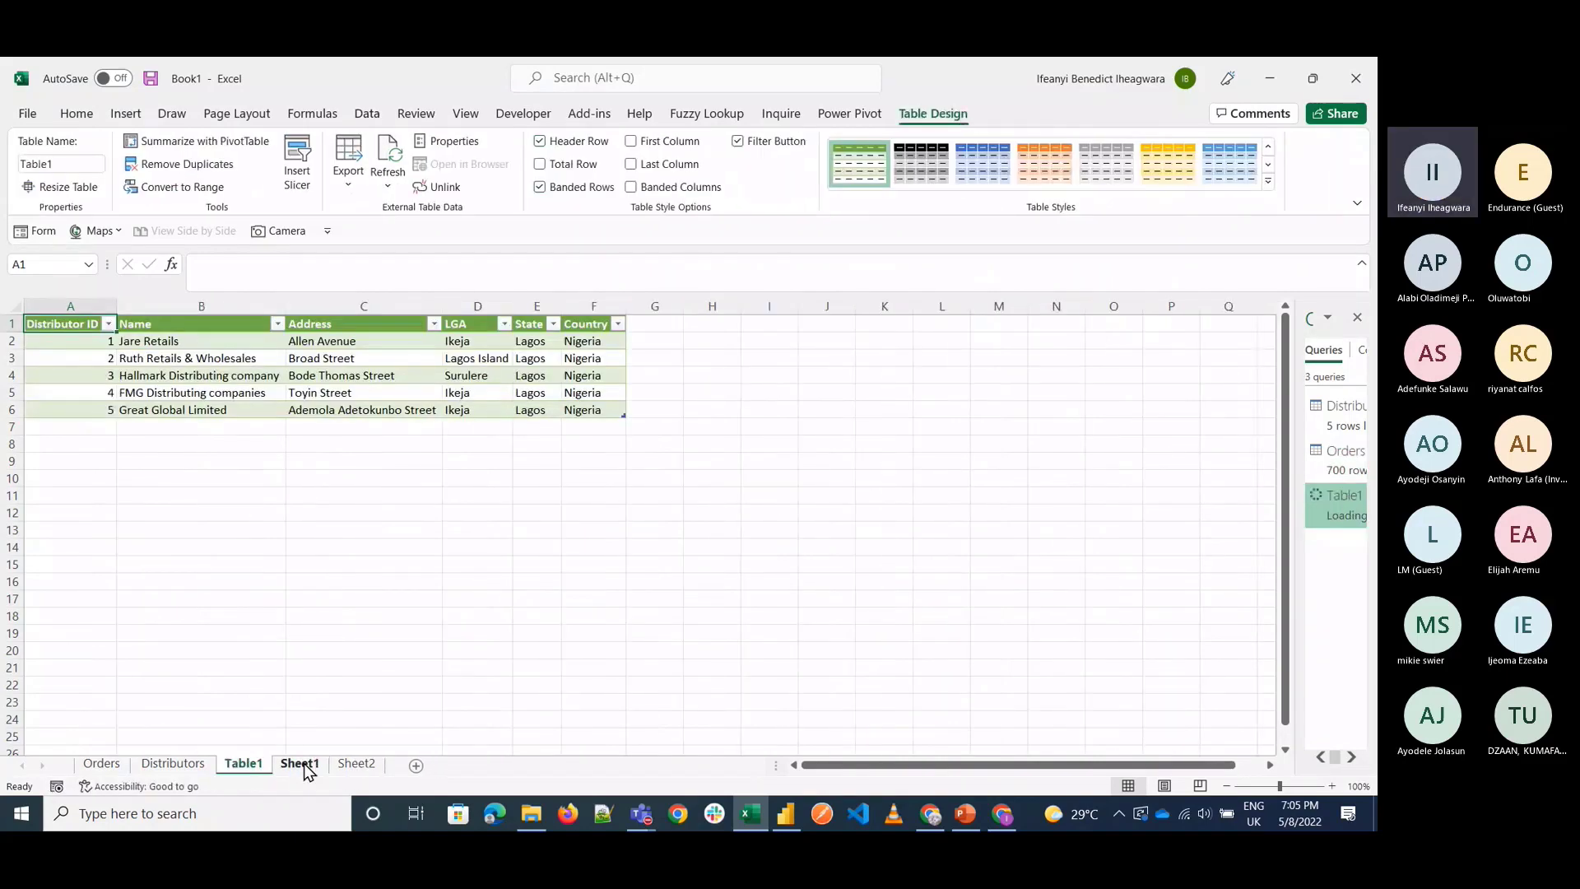
Import Table4 from Orders.xlsx in the Power Pivot Webinar folder and load it into Book1.
left_click(300, 765)
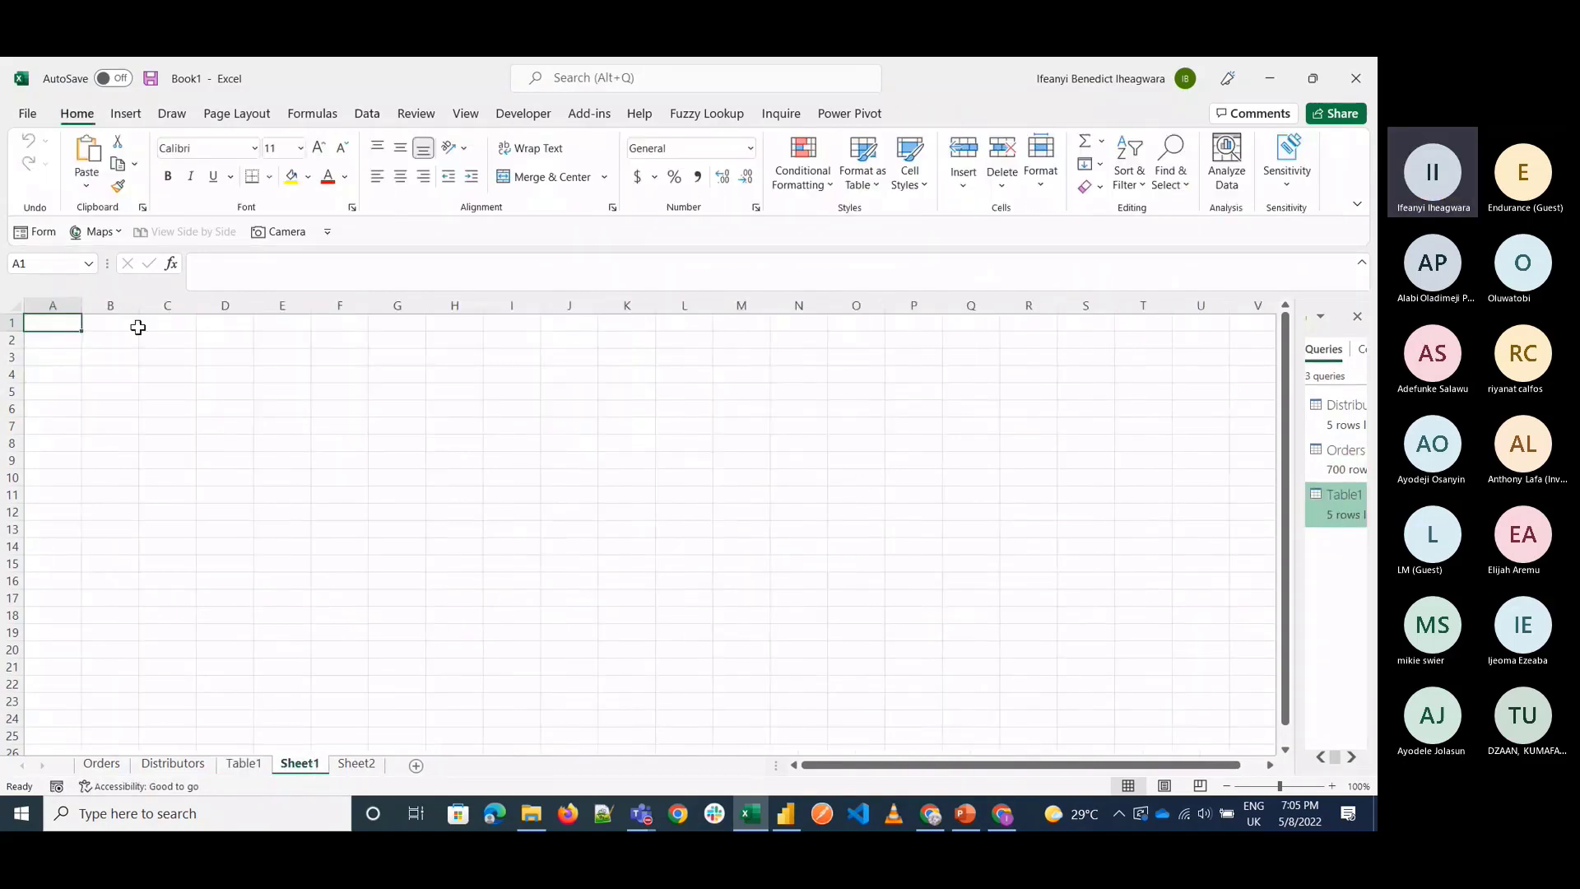
left_click(367, 114)
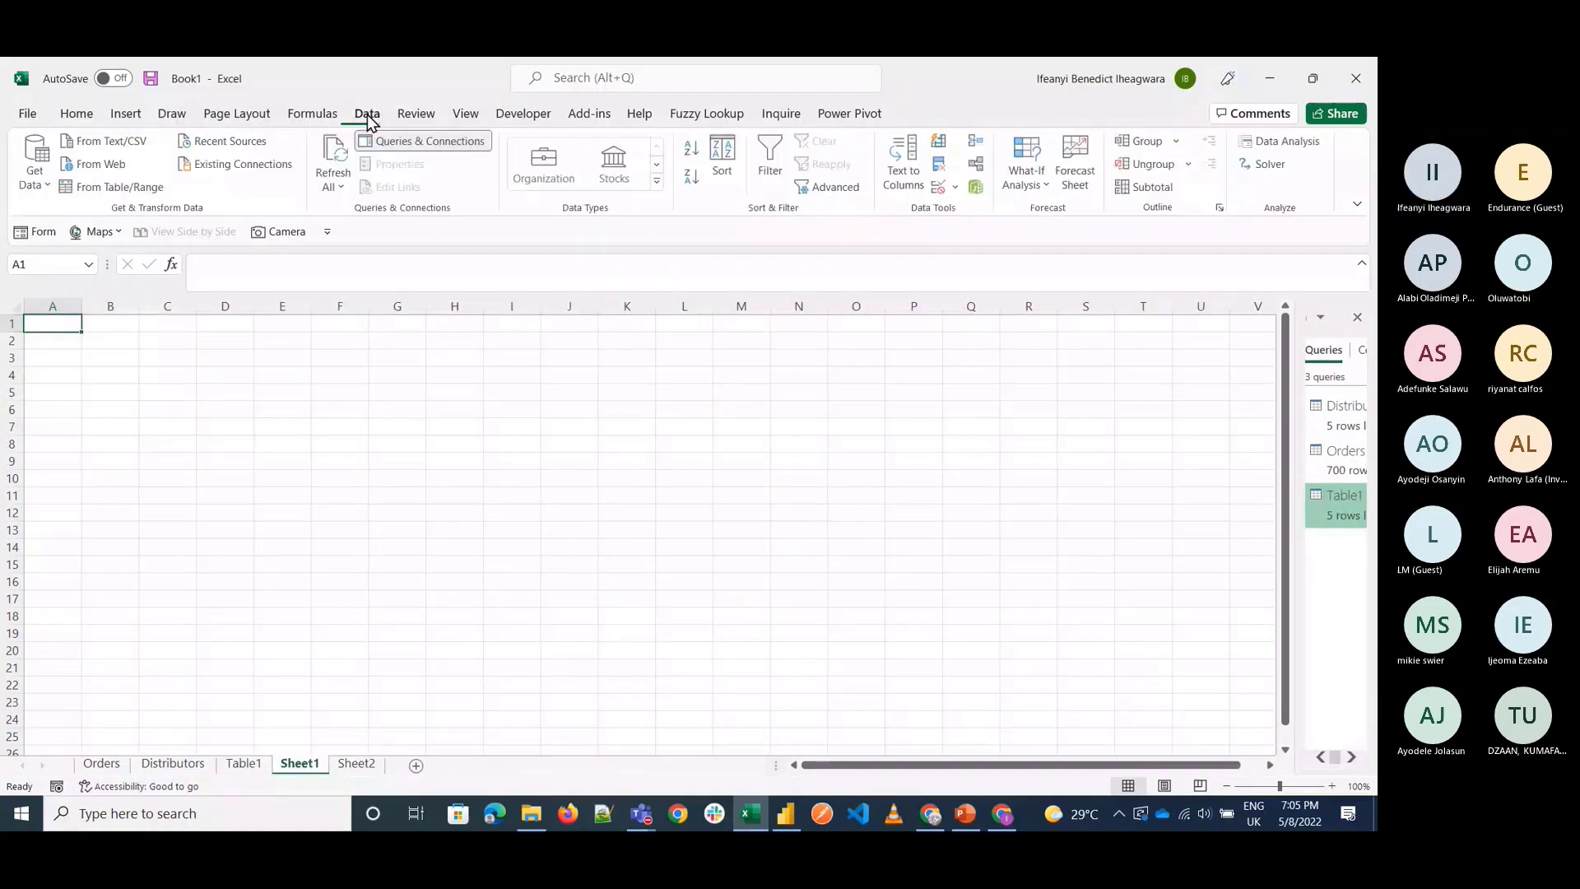
left_click(37, 193)
mouse_move(164, 217)
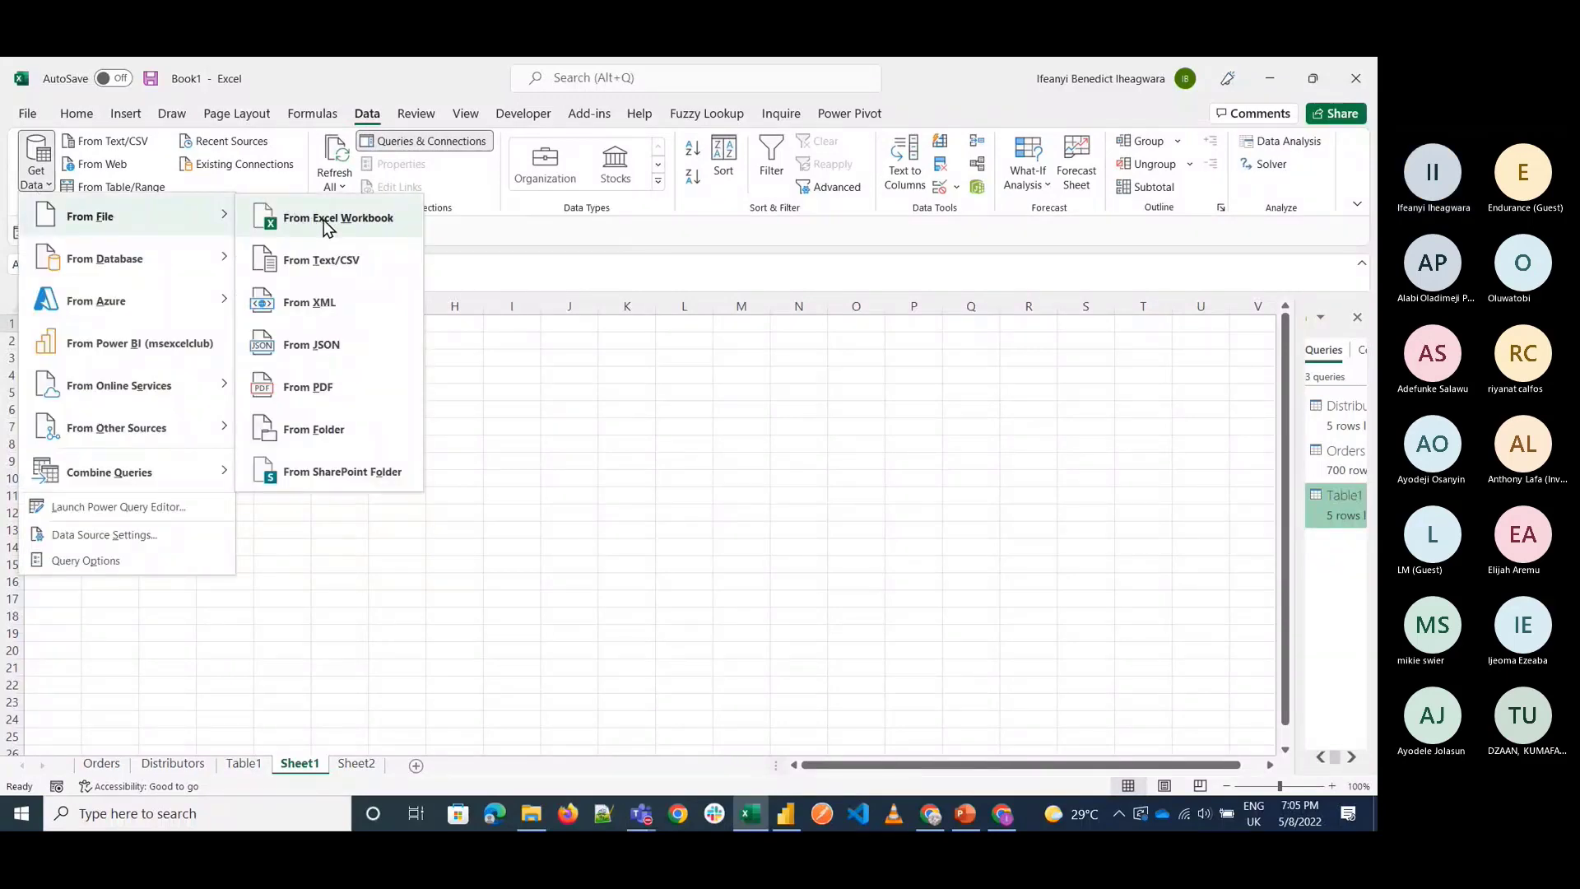
left_click(329, 228)
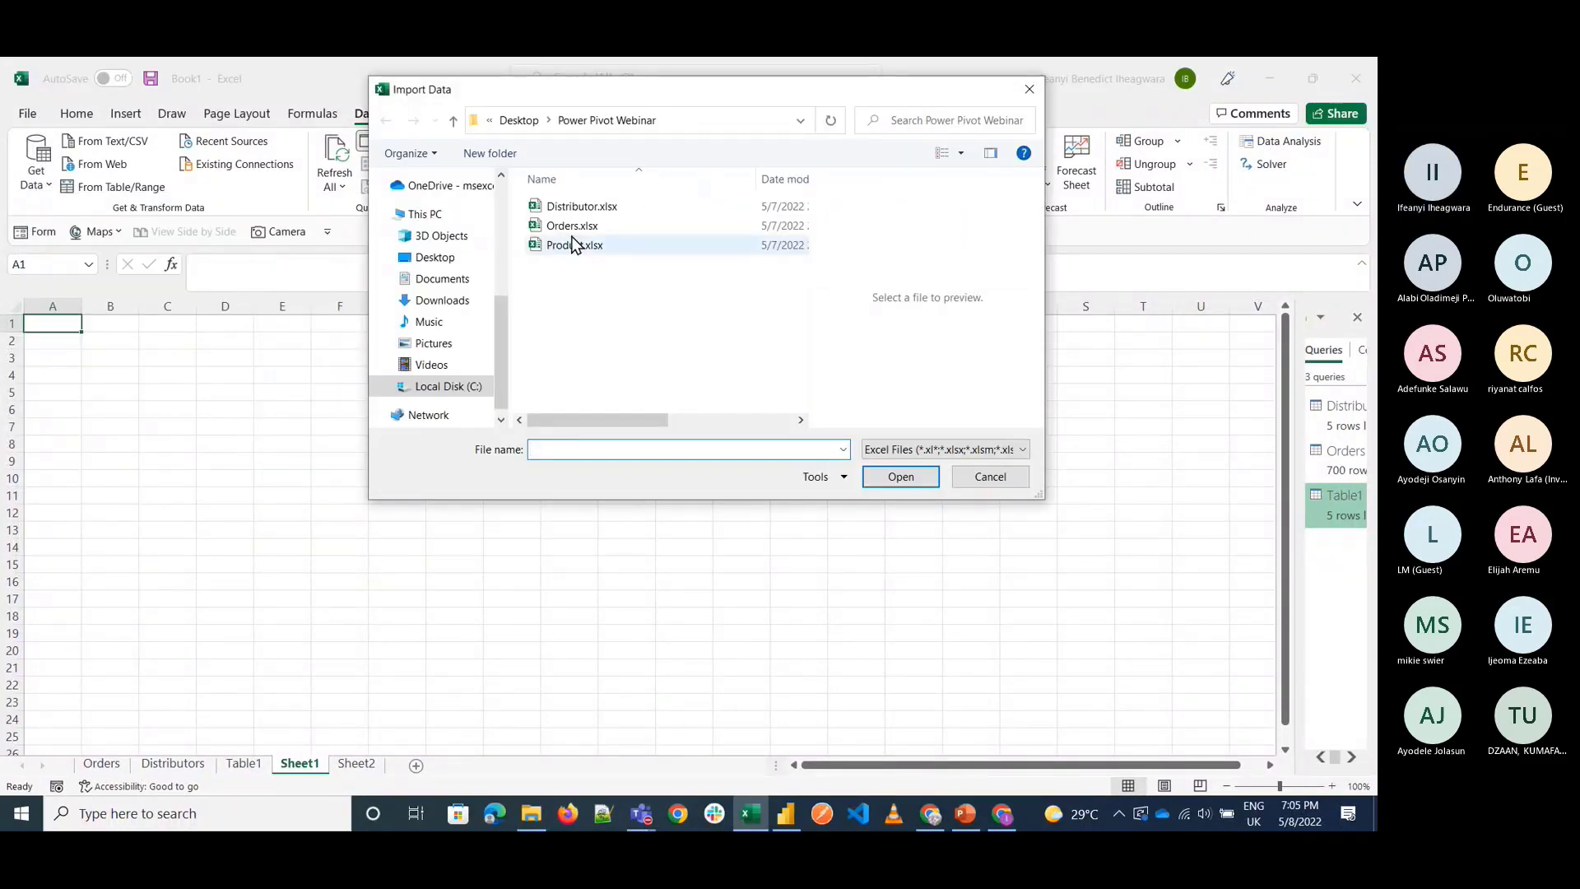
double_click(576, 227)
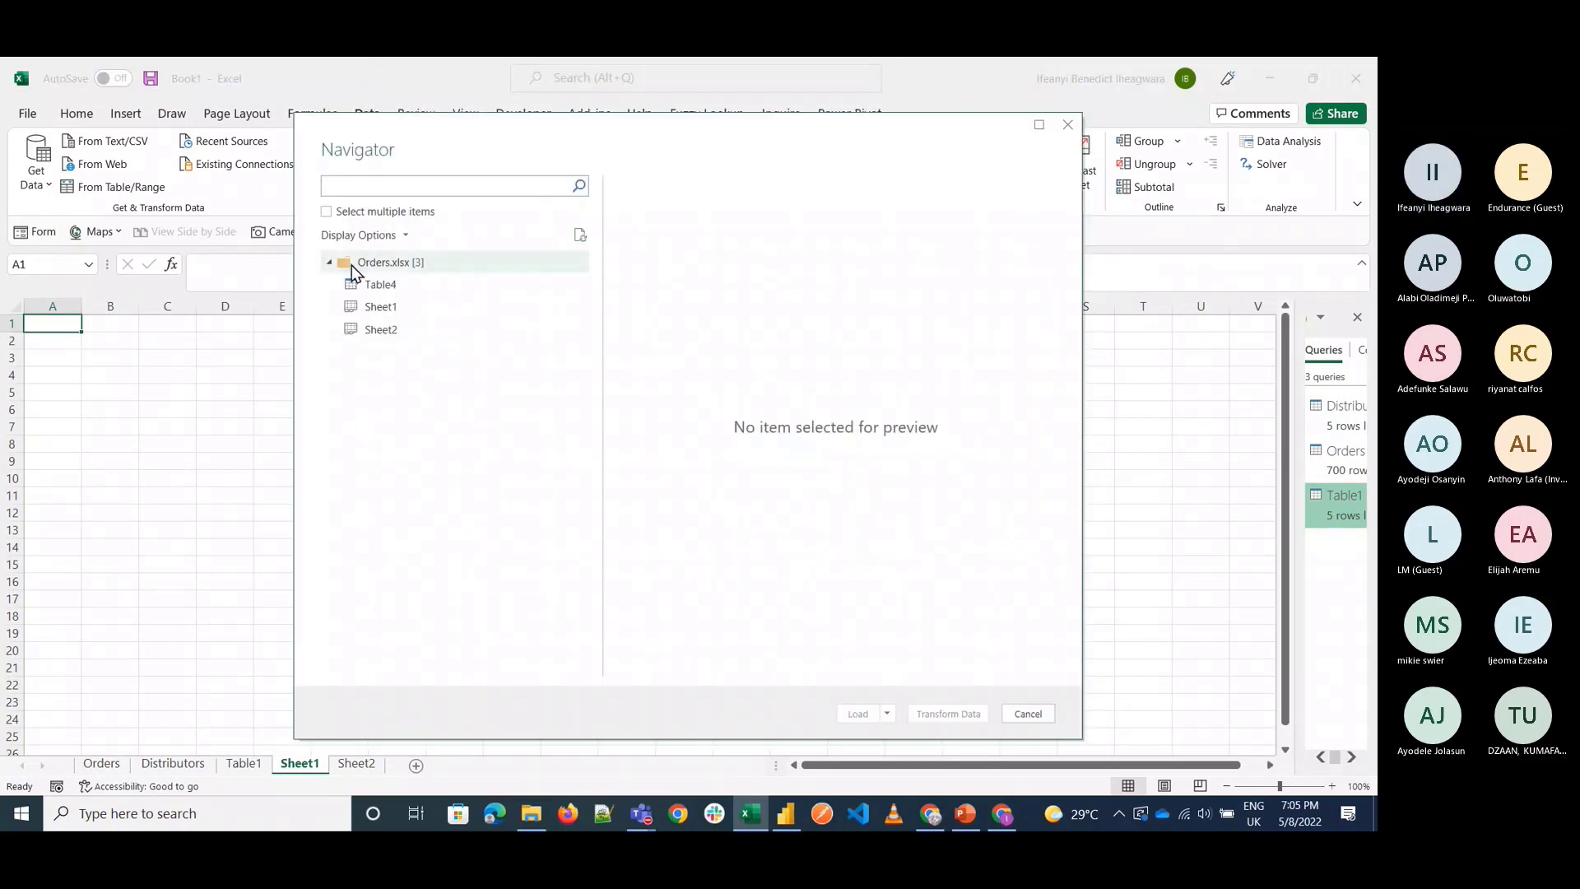
left_click(381, 284)
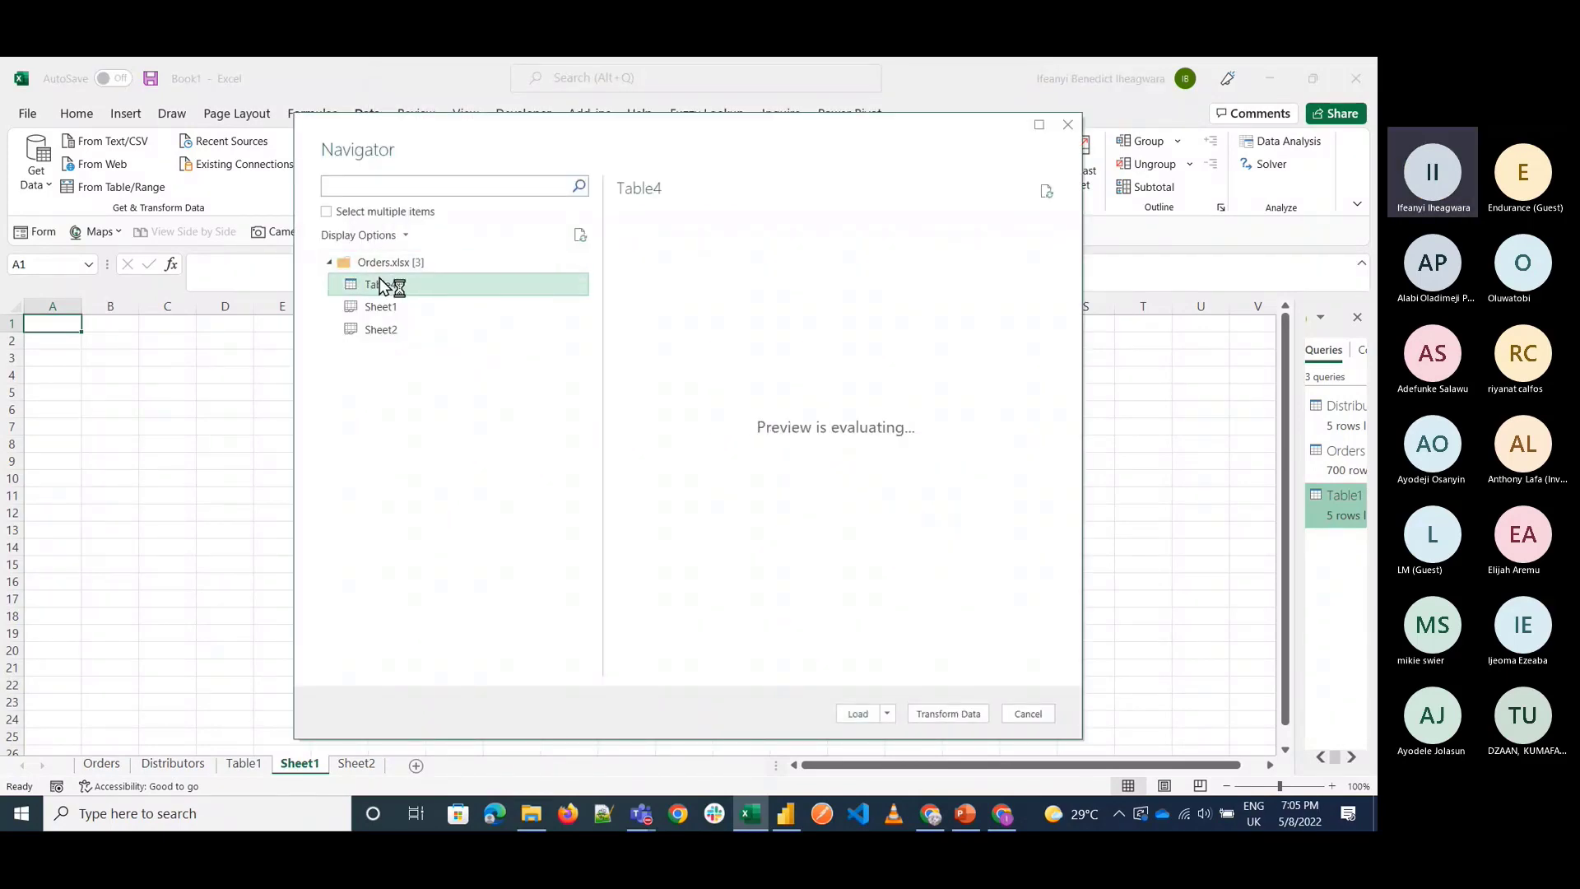
left_click(858, 713)
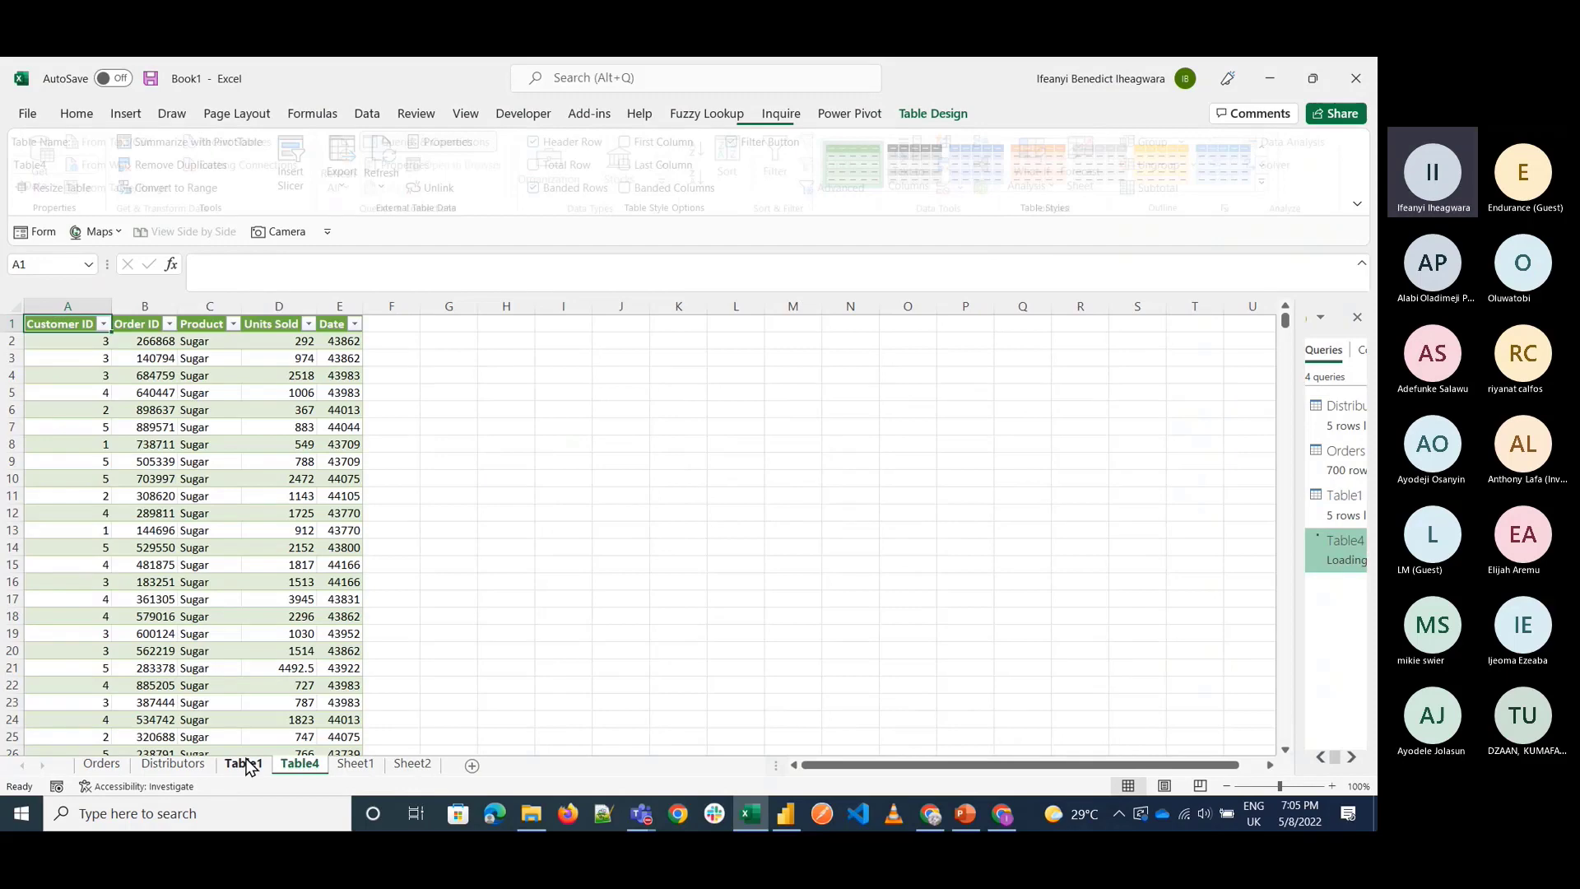
Look over the distributor data on the Table1 sheet and add a Name column in F1 of the Table4 sheet.
left_click(244, 763)
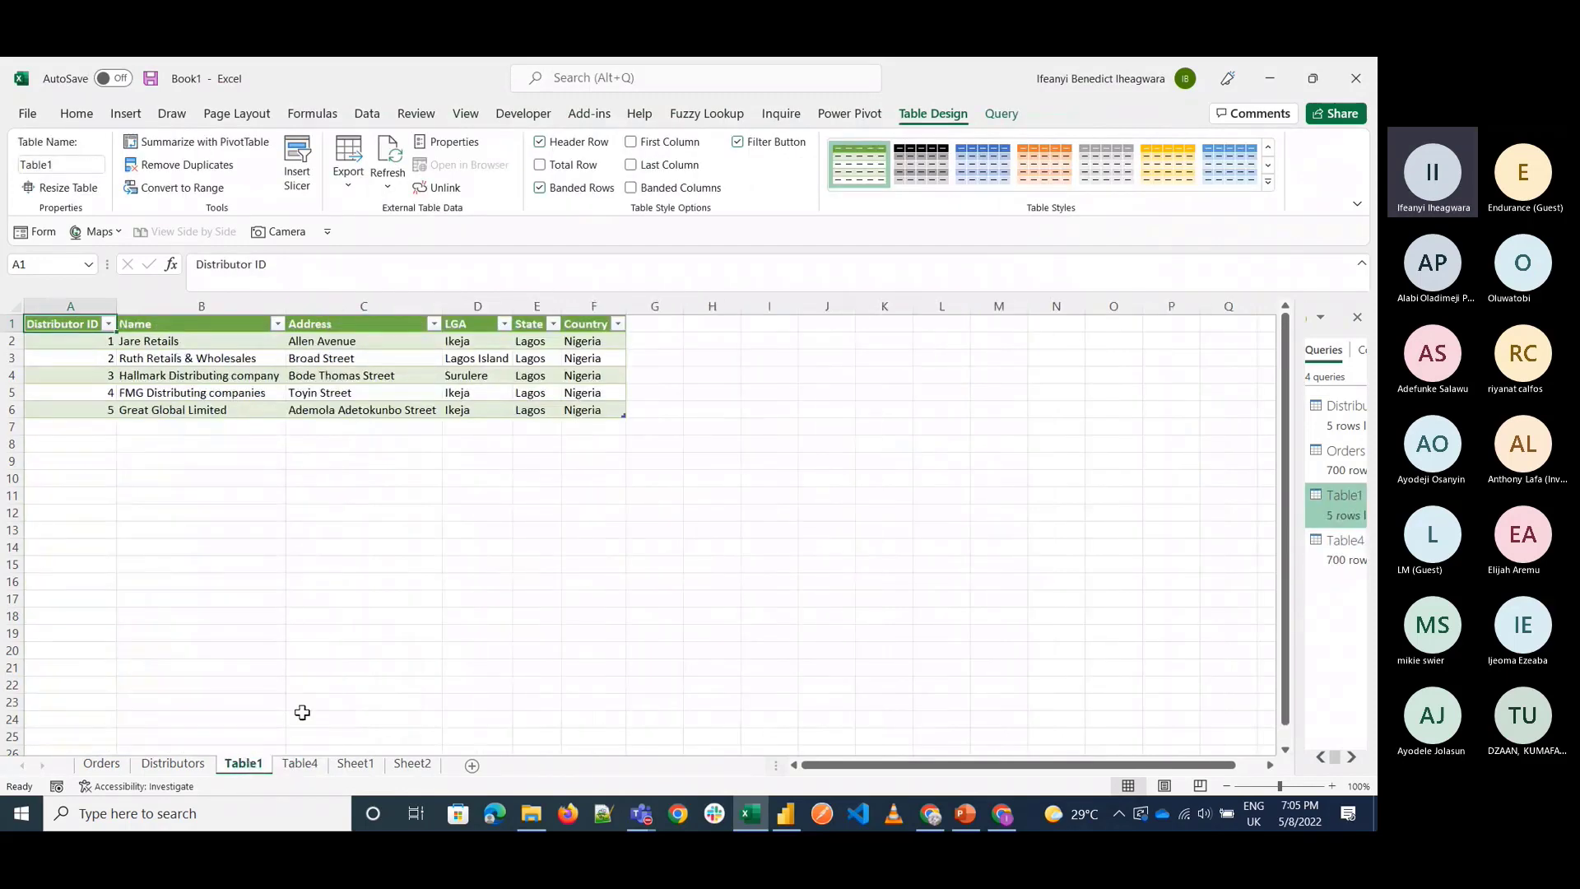
left_click(312, 767)
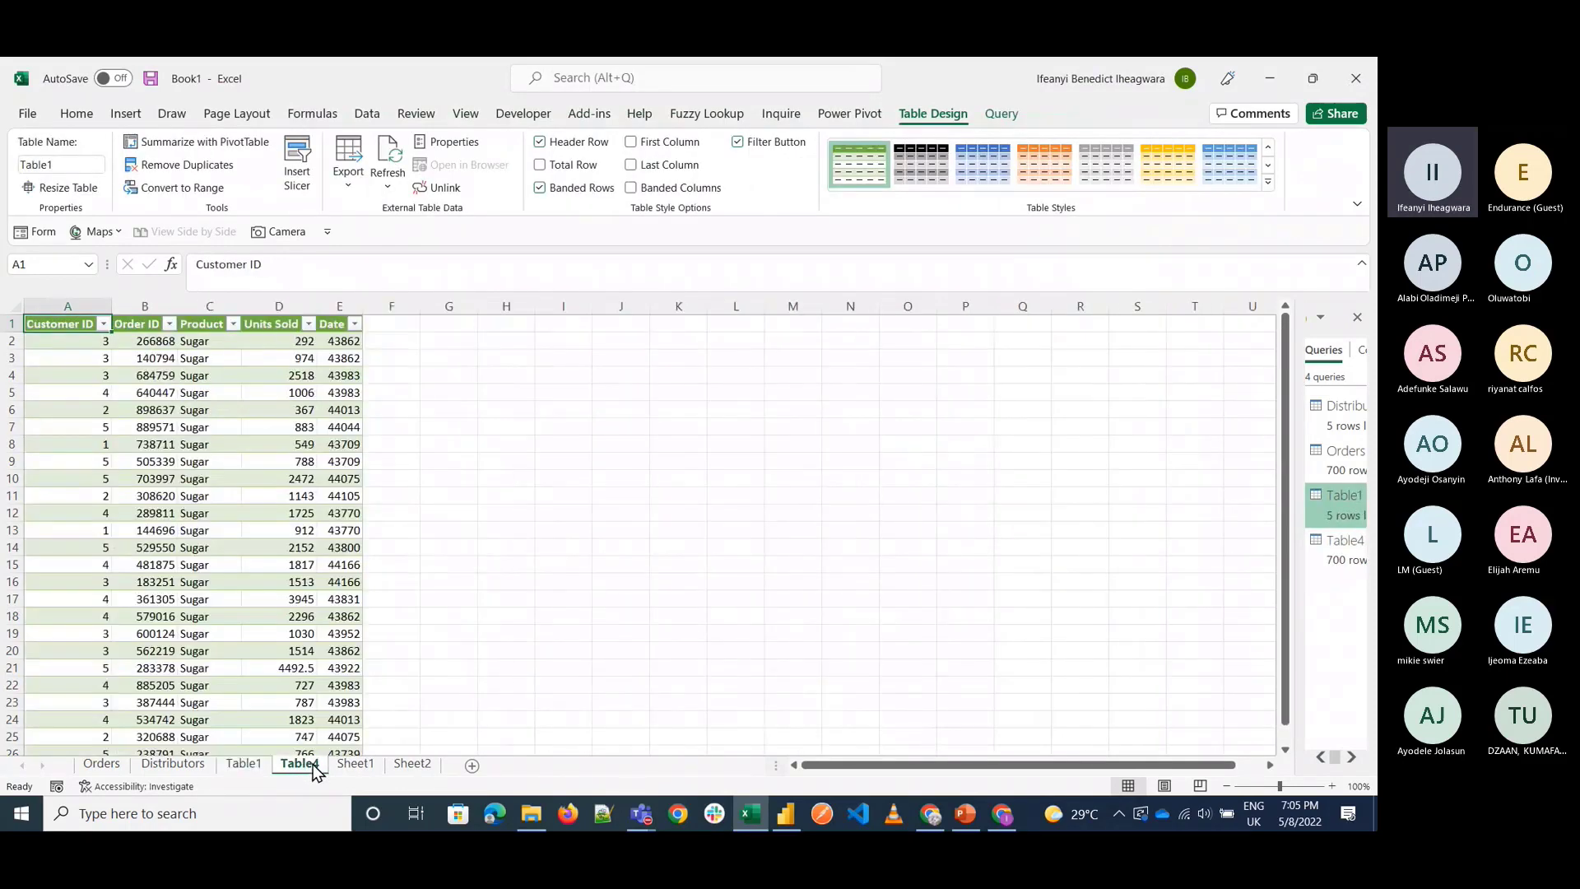
left_click(388, 328)
type("Nam")
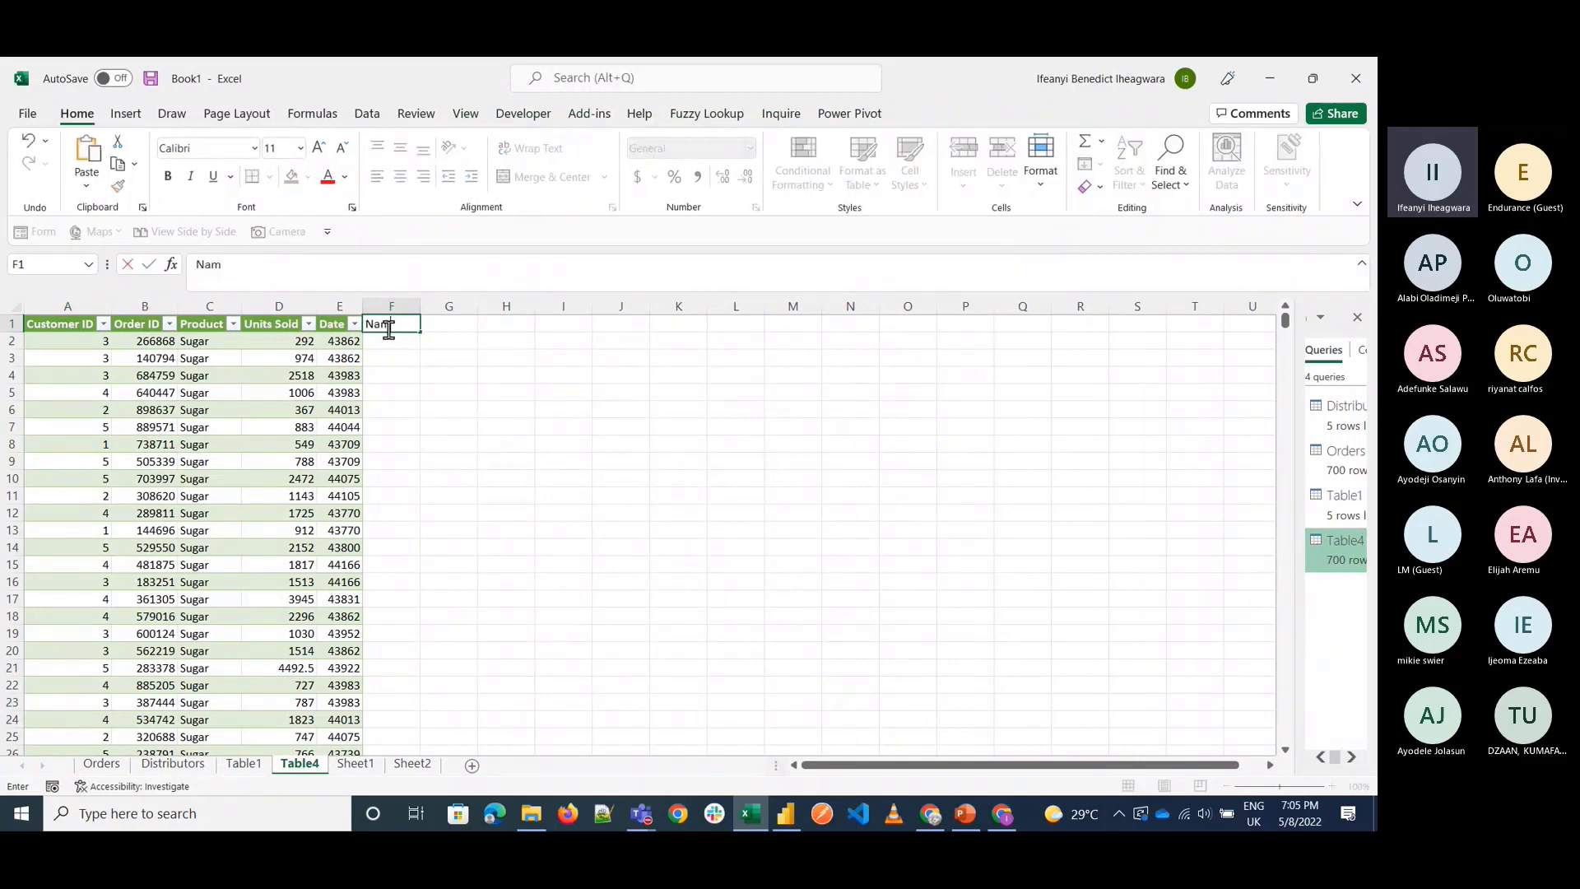
type("e")
key("Return")
Start a VLOOKUP formula in F2 of the Name column with [@[Customer ID]] as the lookup value.
type("=")
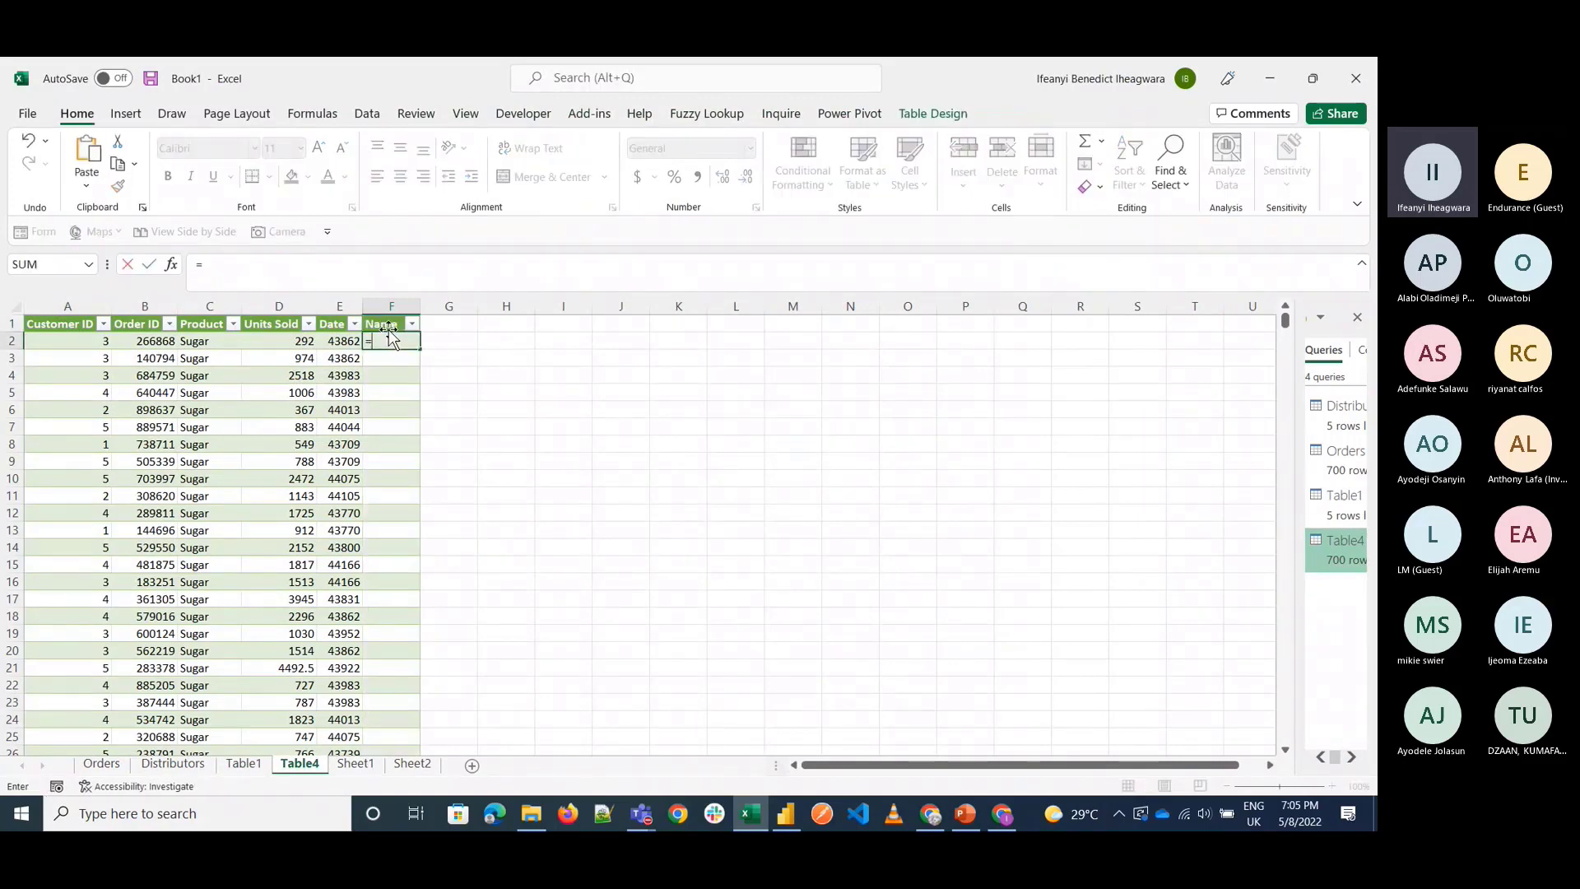
type("vloo")
key("Tab")
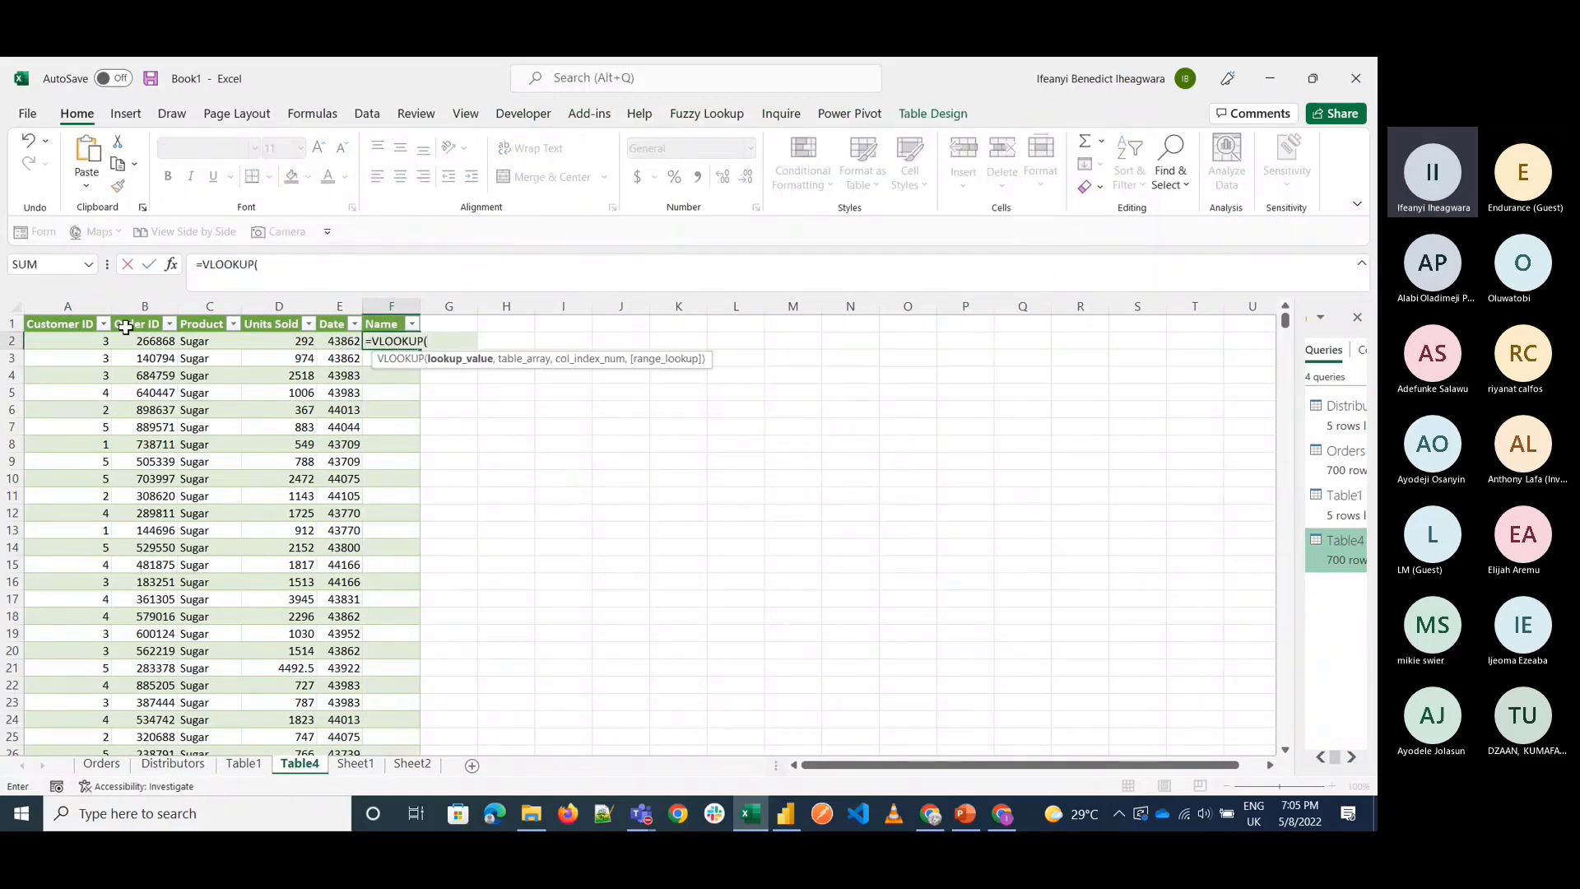
left_click(91, 339)
type(",")
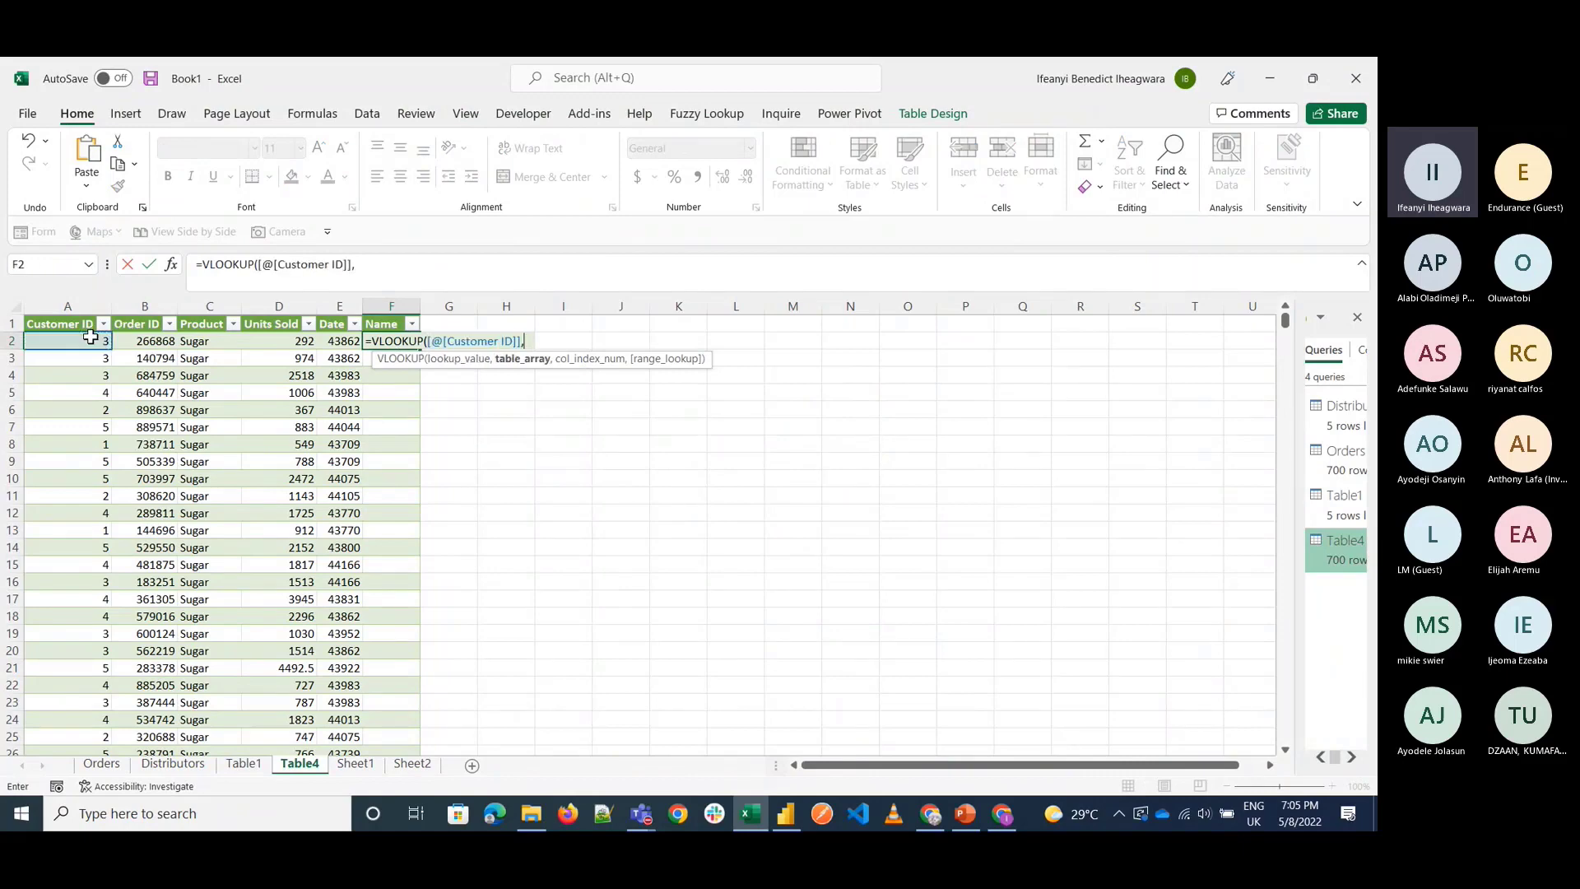
Complete the VLOOKUP with Table1[#All] as the table array, column index 2 and FALSE for exact match, and widen the Name column.
left_click(243, 763)
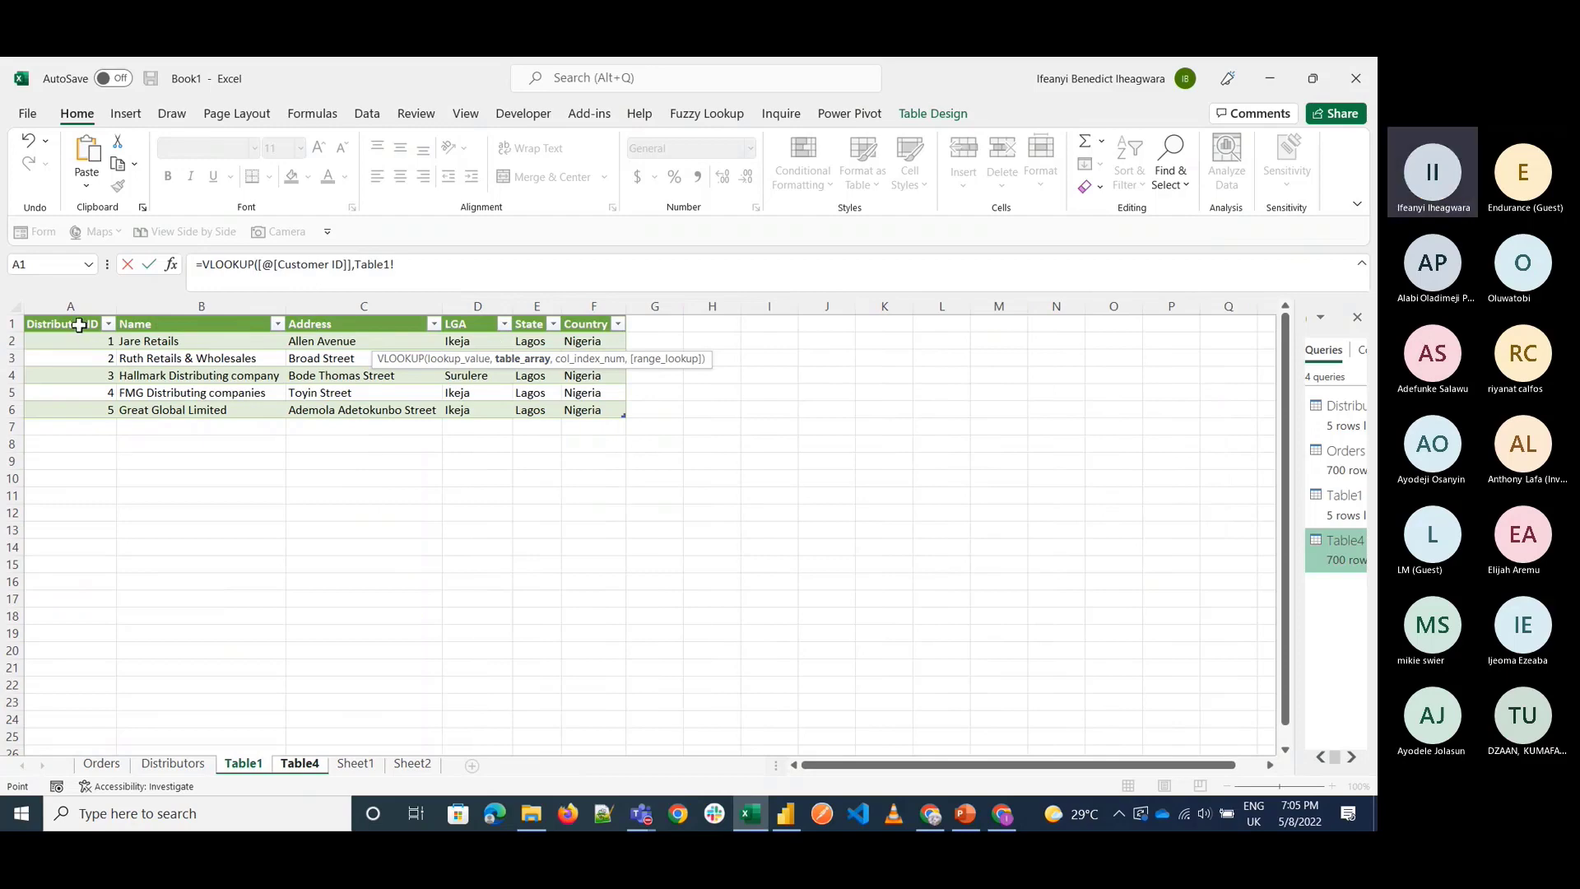
left_click_drag(80, 325, 590, 402)
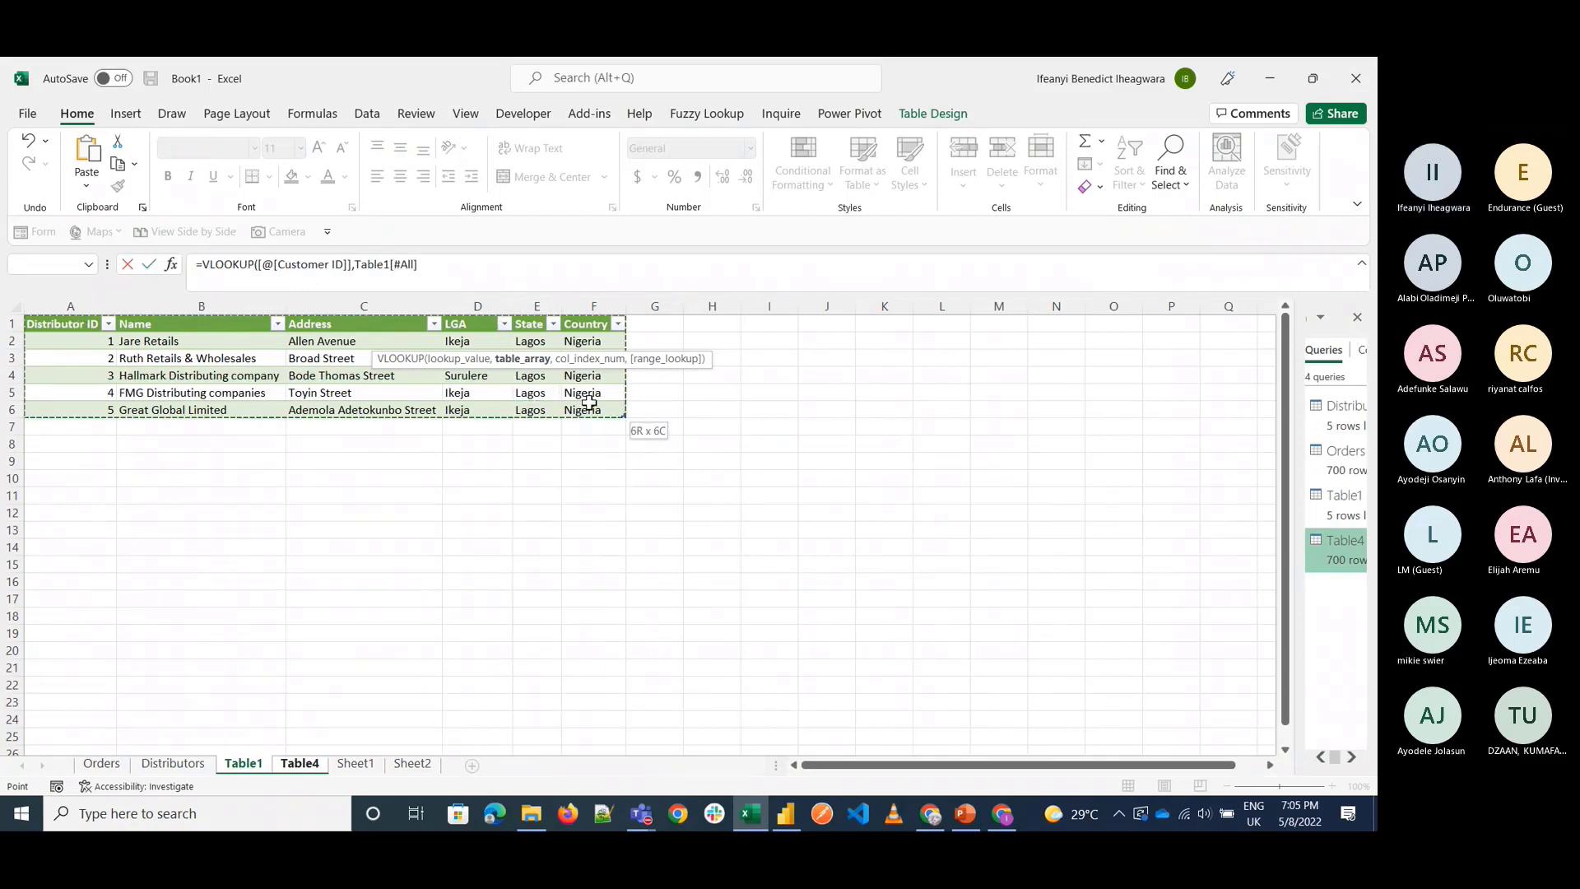
left_click(480, 272)
type(",")
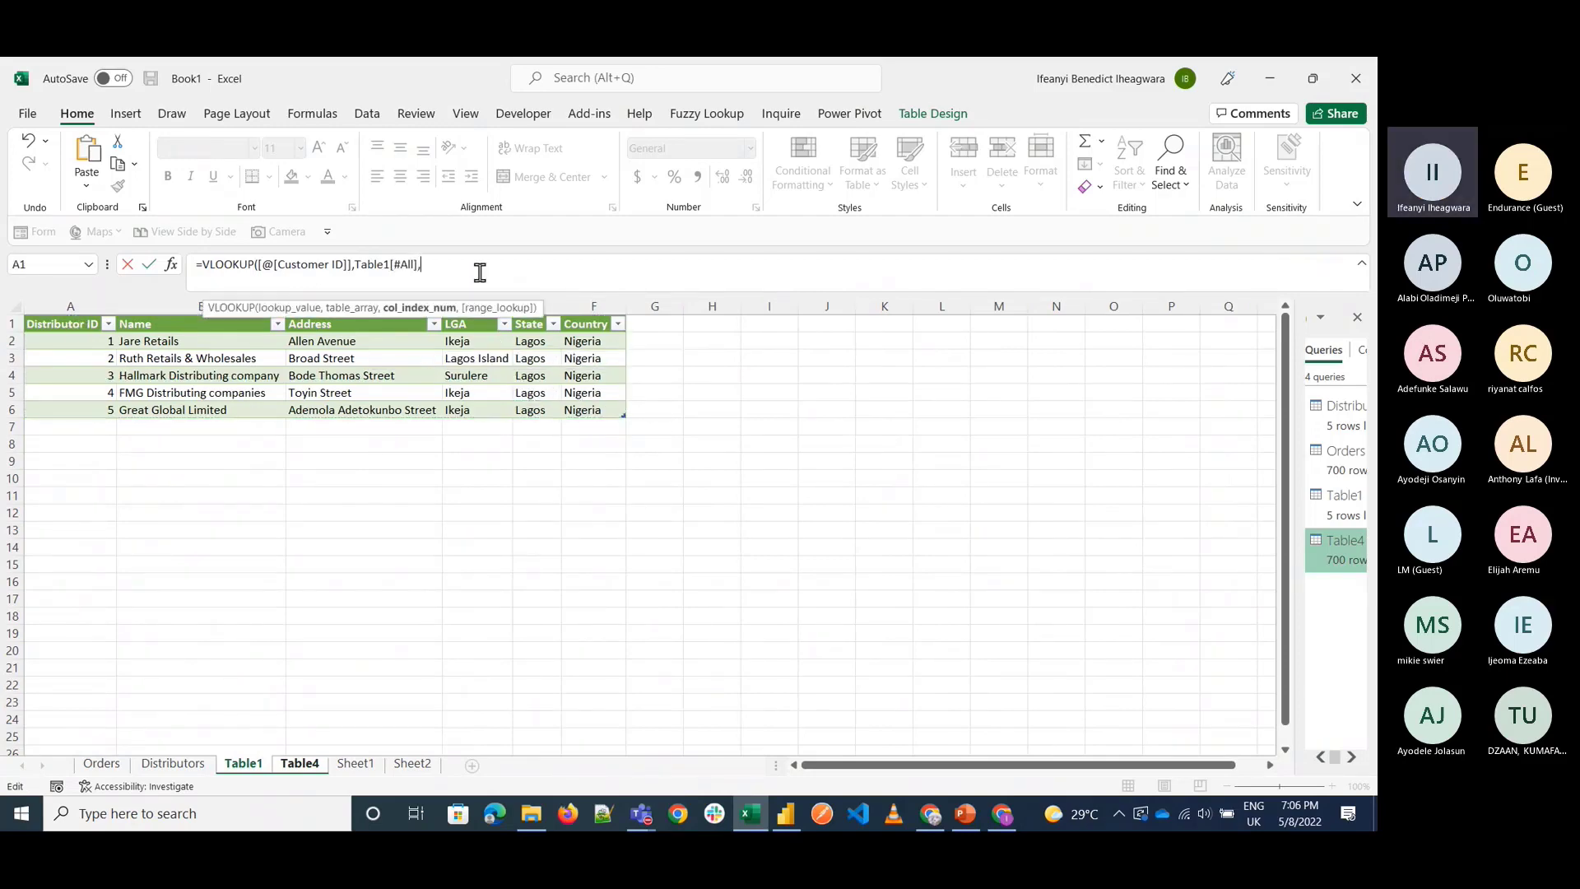
type("2,")
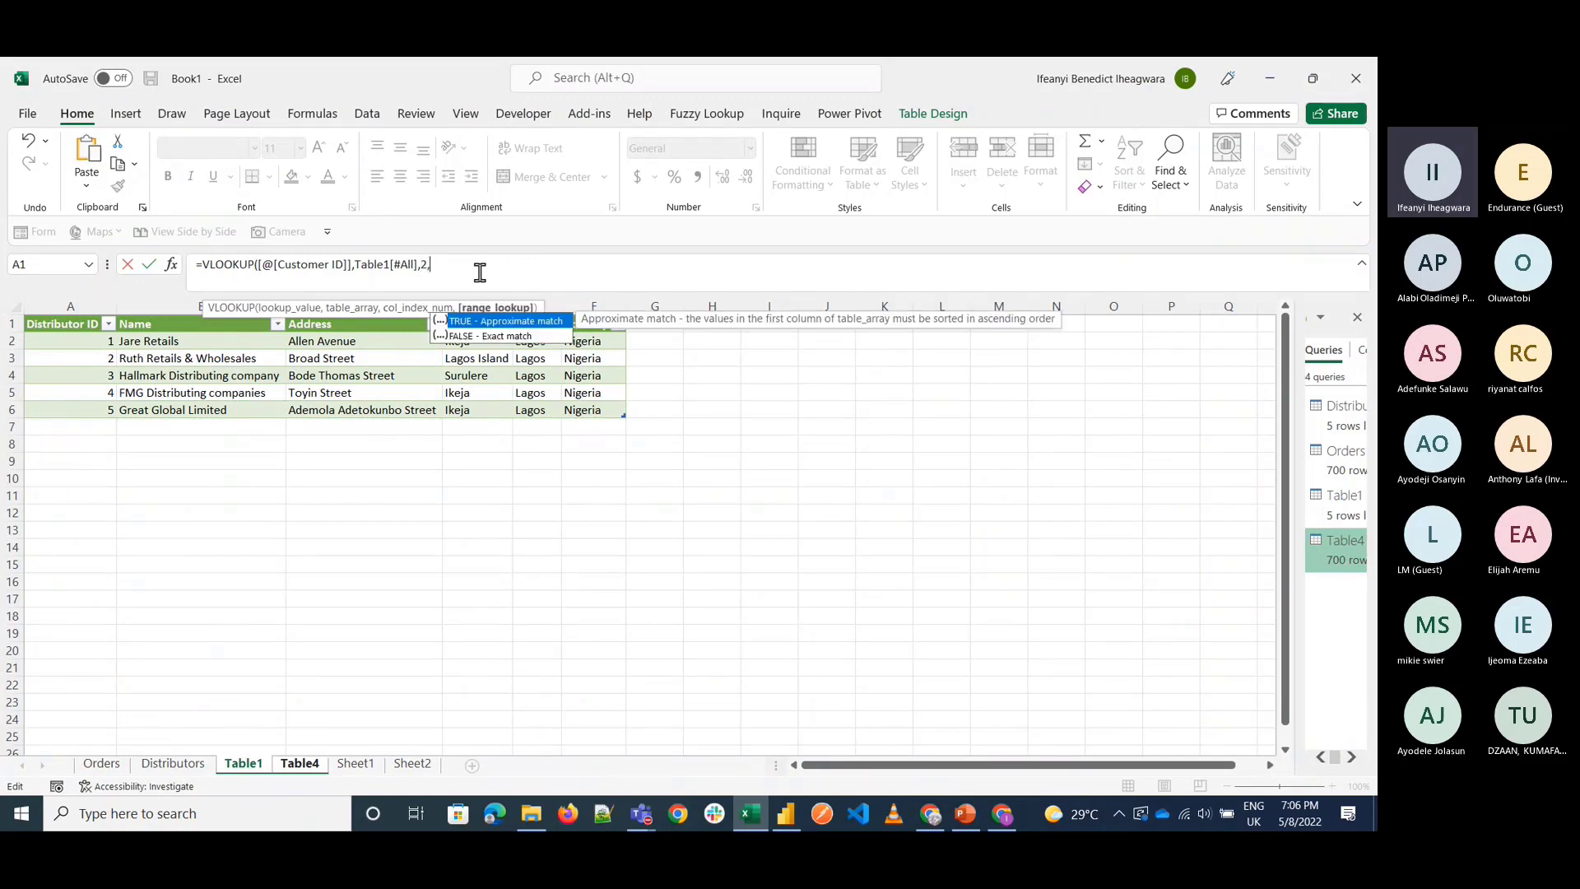
key("Down")
key("Tab")
type(")")
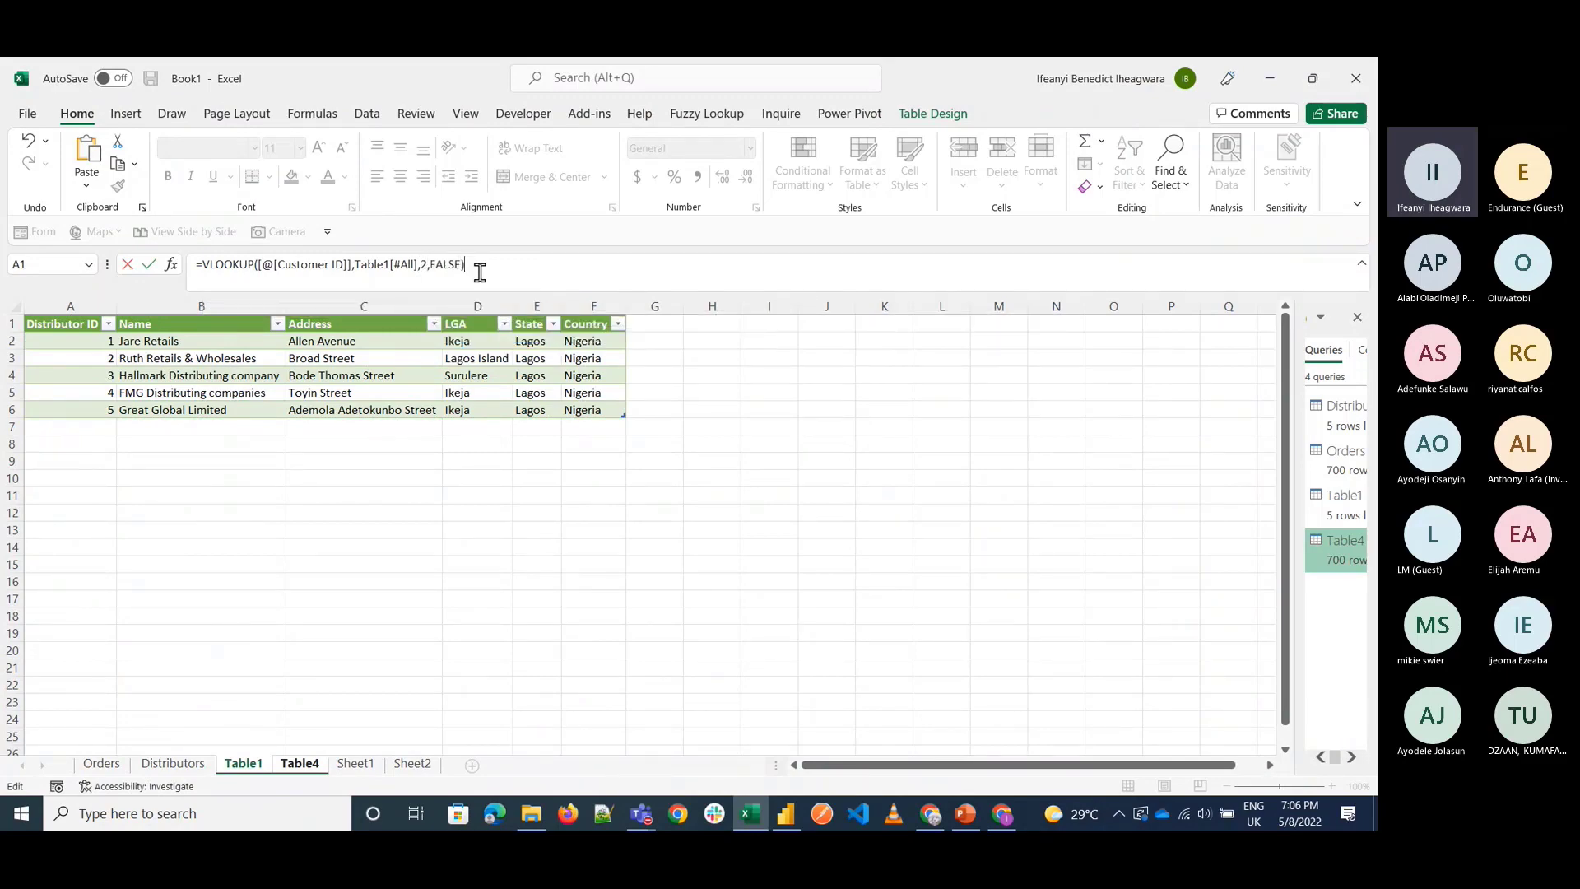
key("Return")
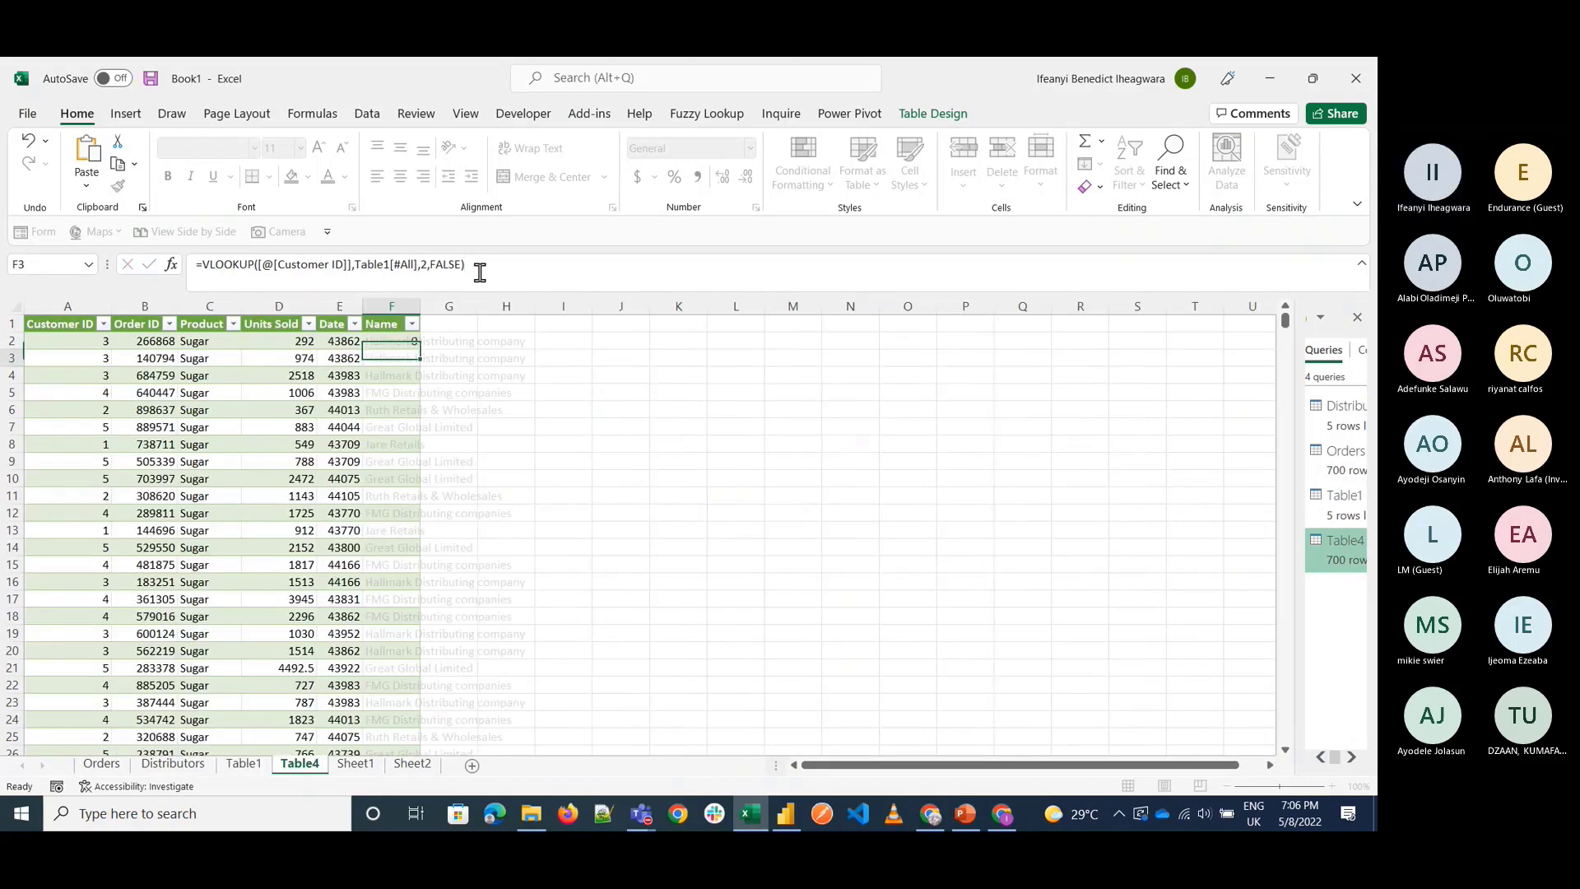
left_click_drag(421, 306, 605, 309)
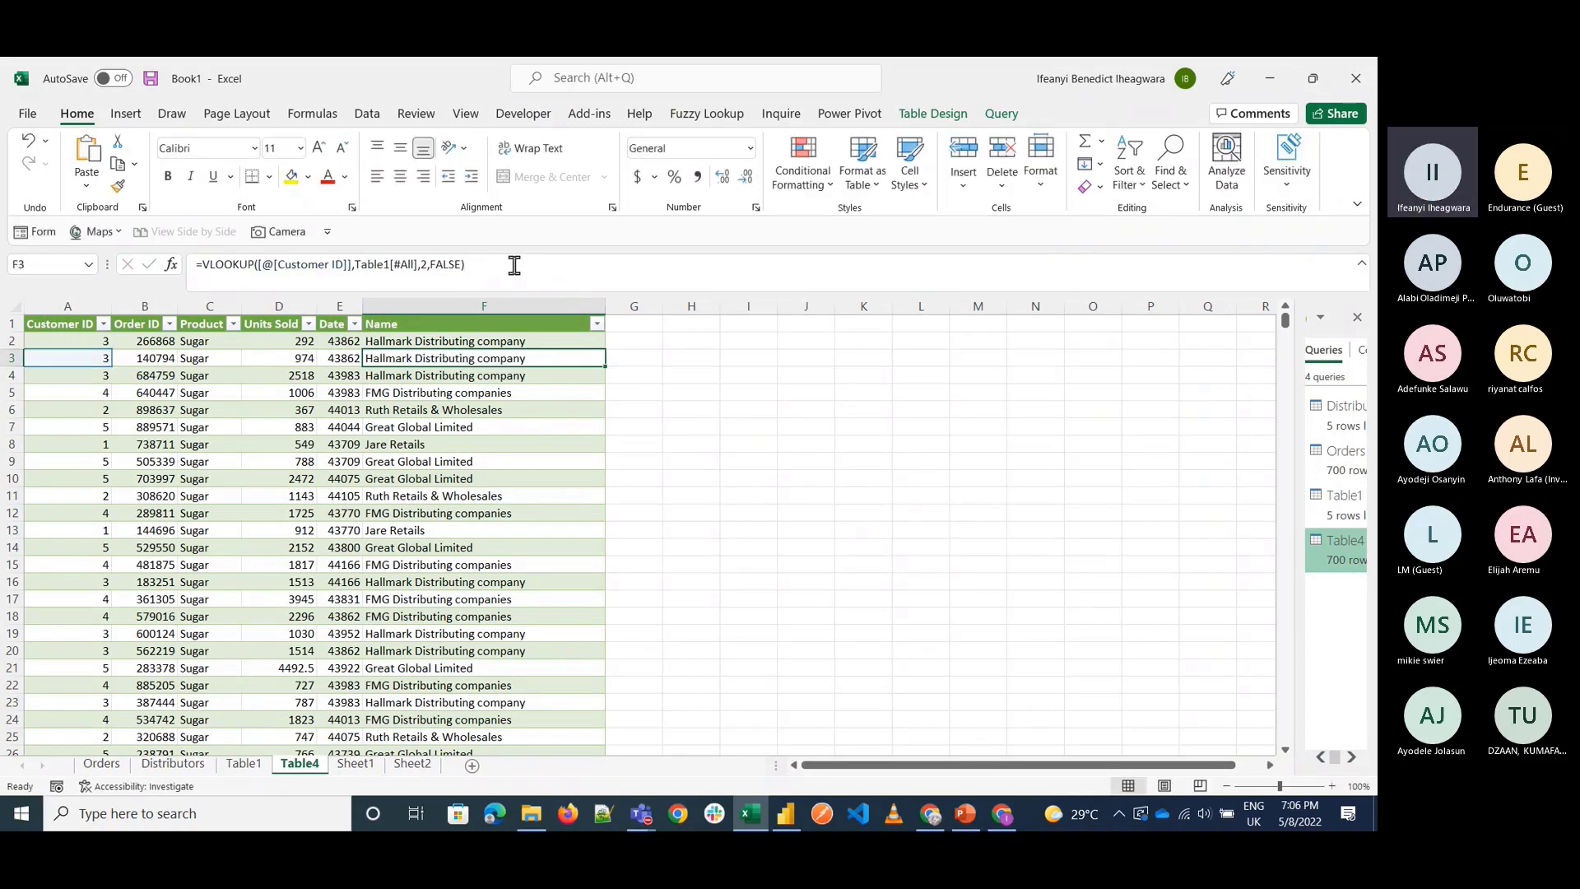
Copy the VLOOKUP formula from the Name column and add a column headed "Distributor number" in G1.
triple_click(514, 265)
key("ctrl+c")
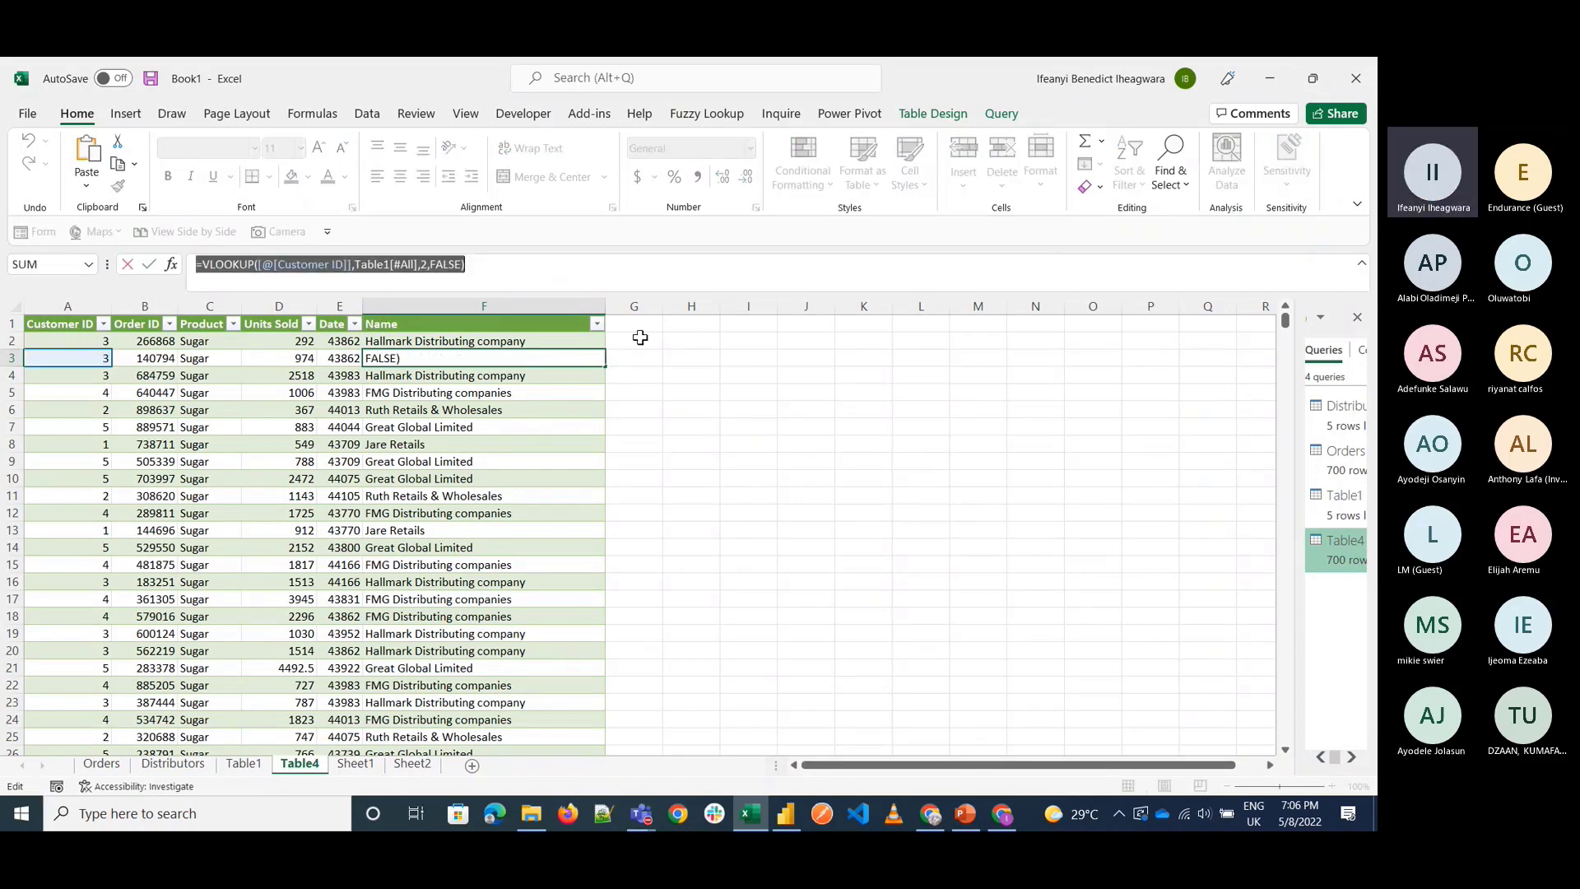
type("=")
left_click(654, 327)
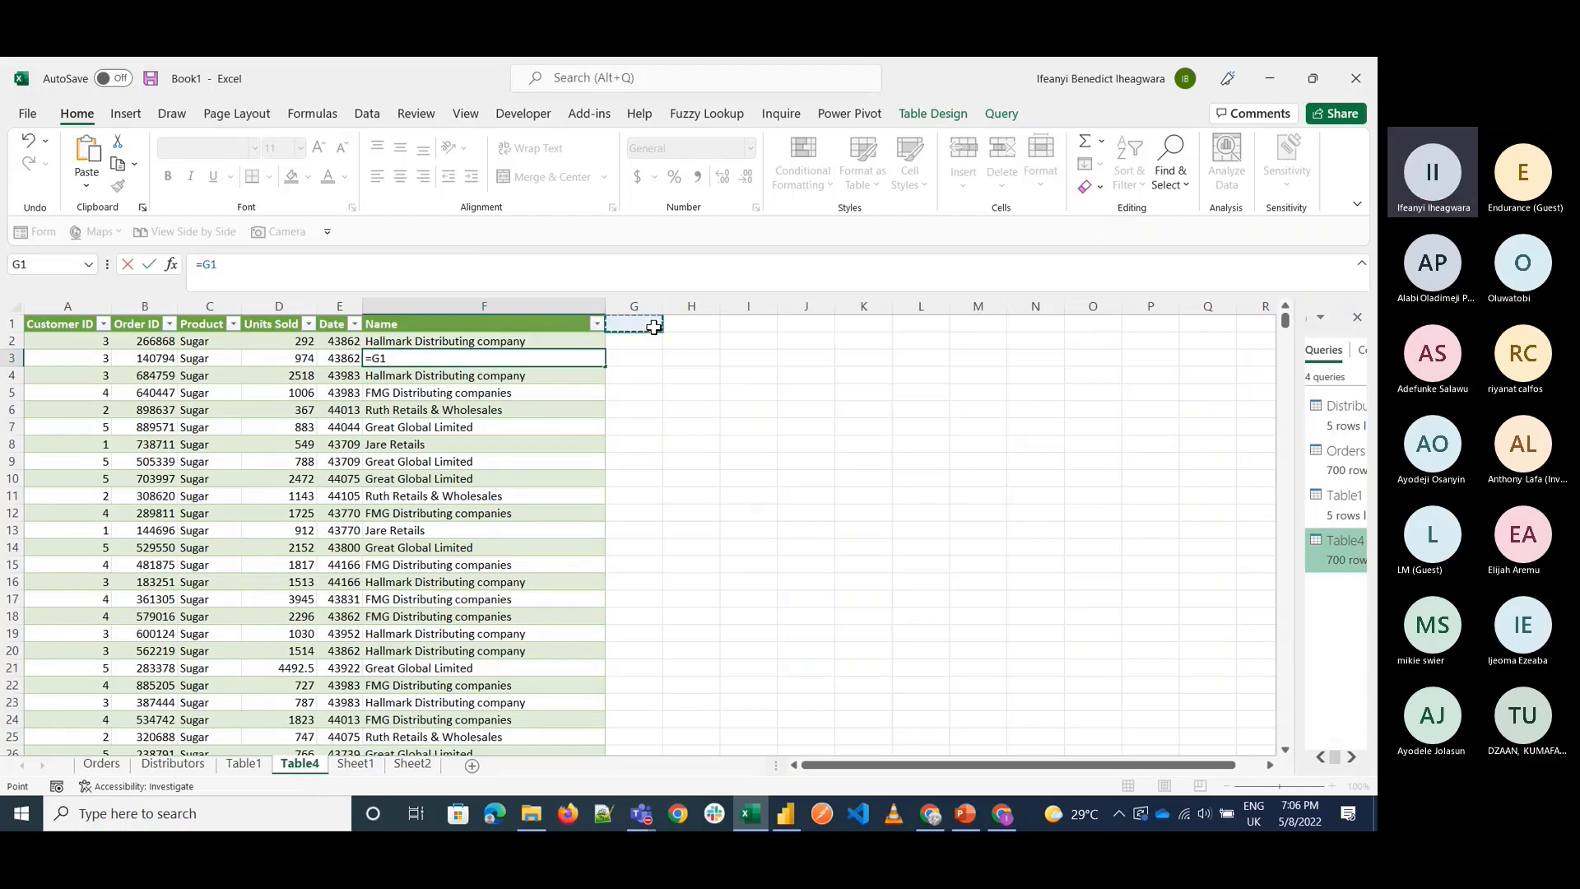
key("Escape")
left_click(653, 327)
type("Distri")
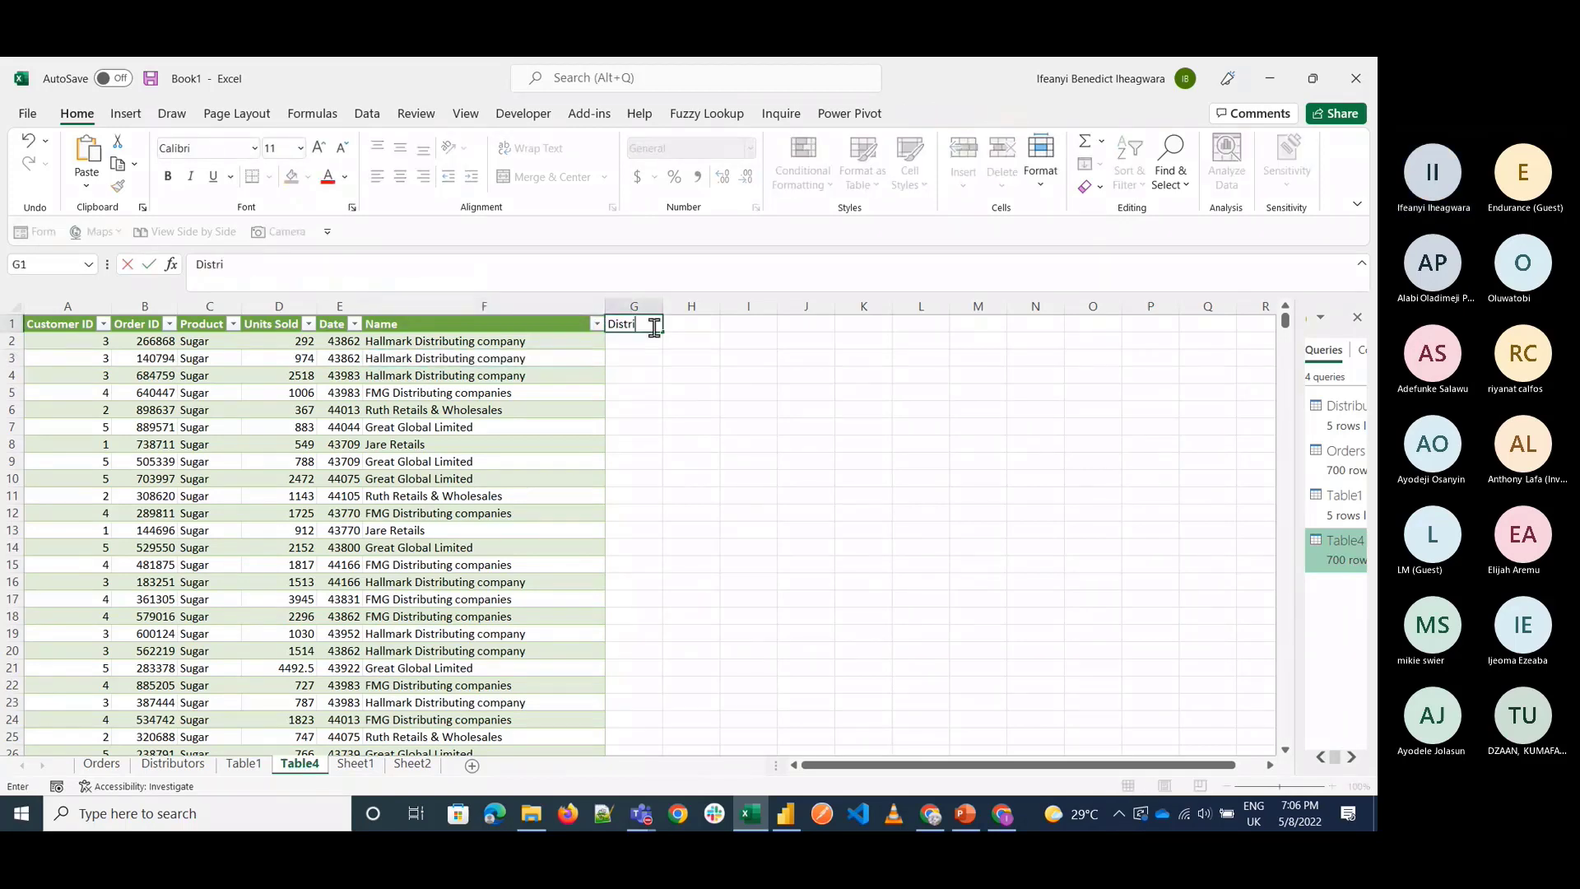
type("butor number")
key("Return")
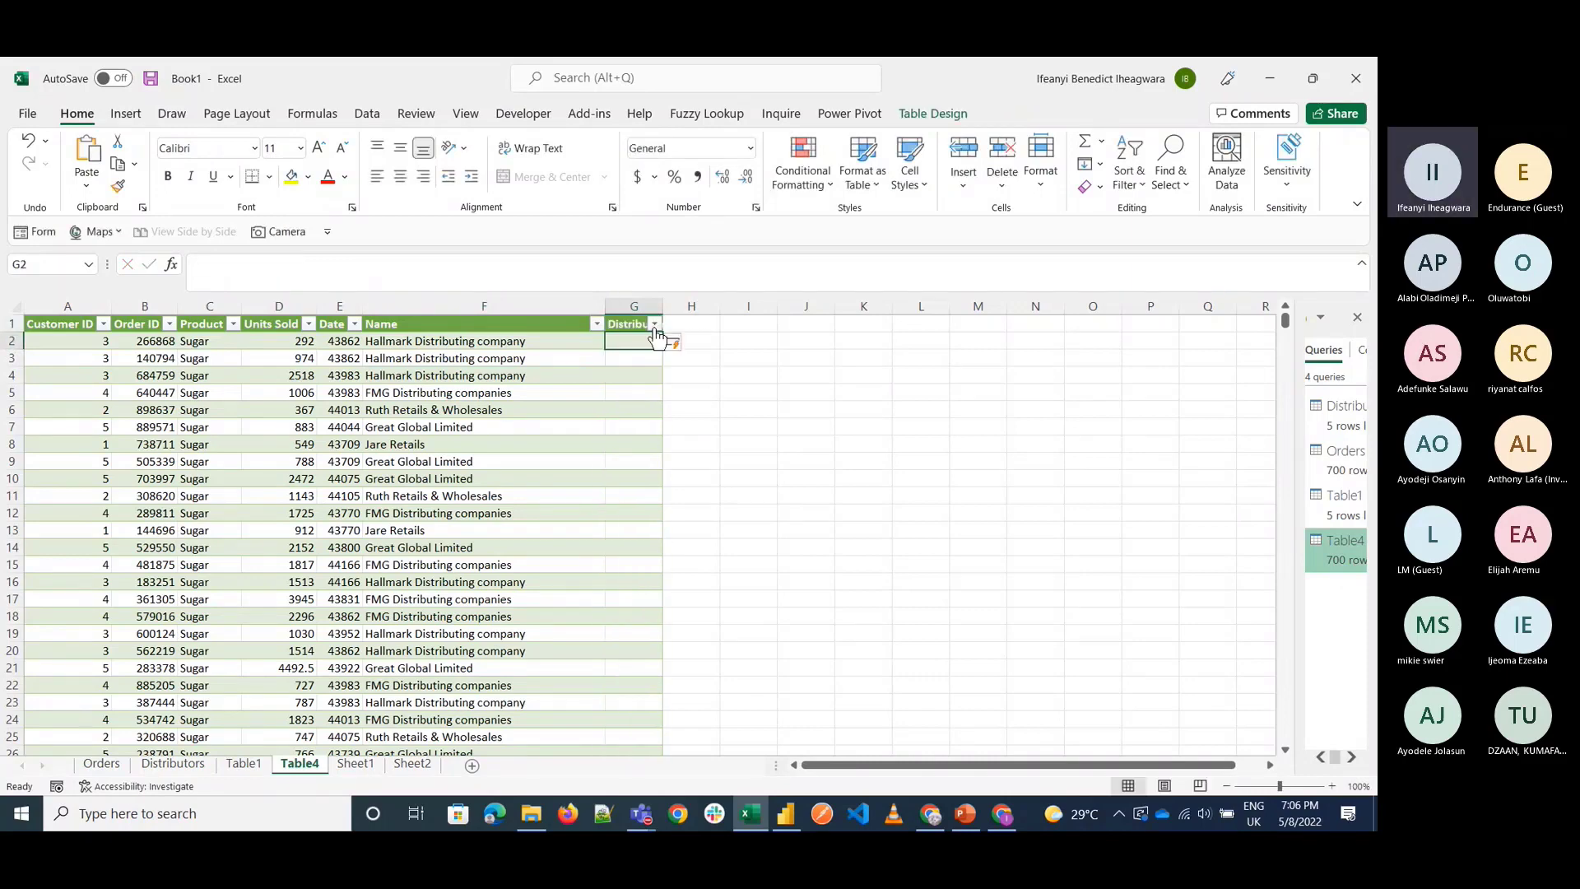
Fill the Distributor number column with the copied VLOOKUP formula, changing its column index to 1.
left_click(614, 284)
key("ctrl+v")
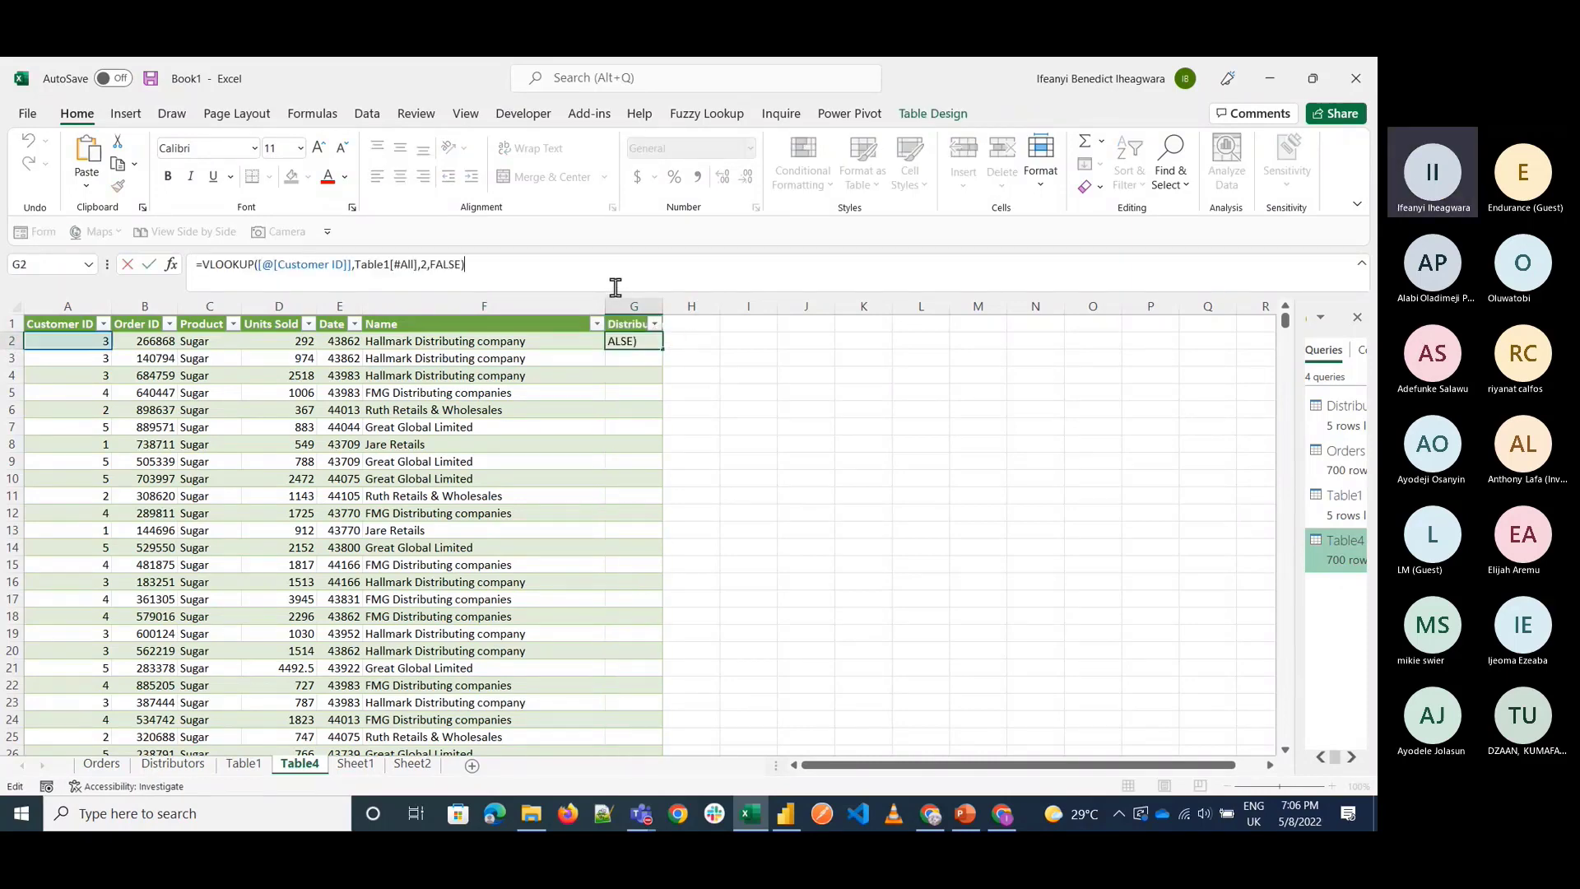
double_click(423, 269)
type("1")
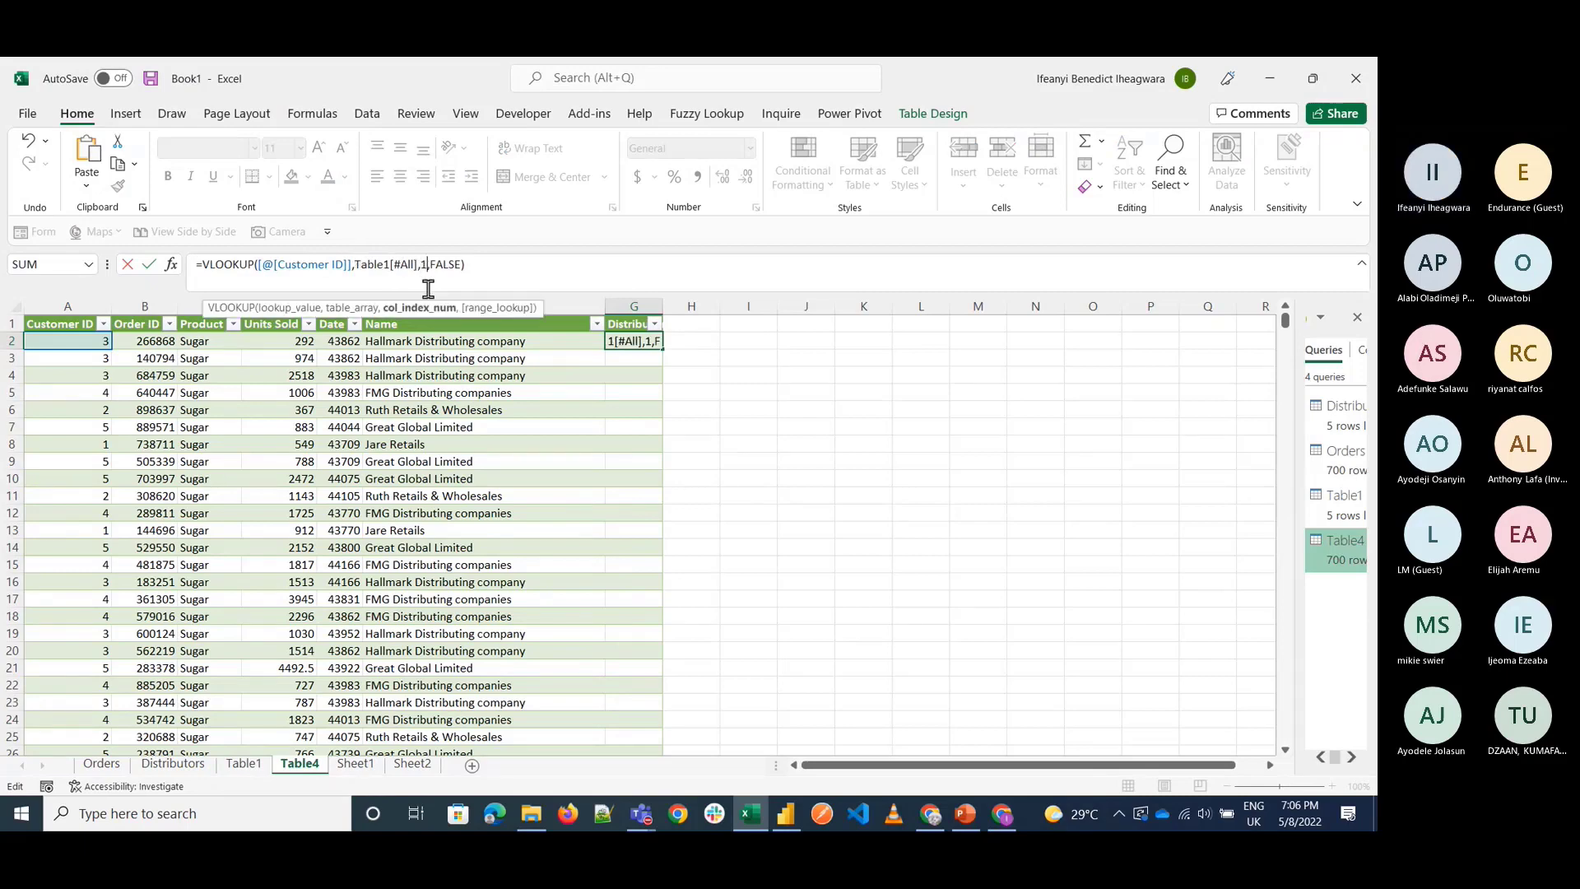
key("Return")
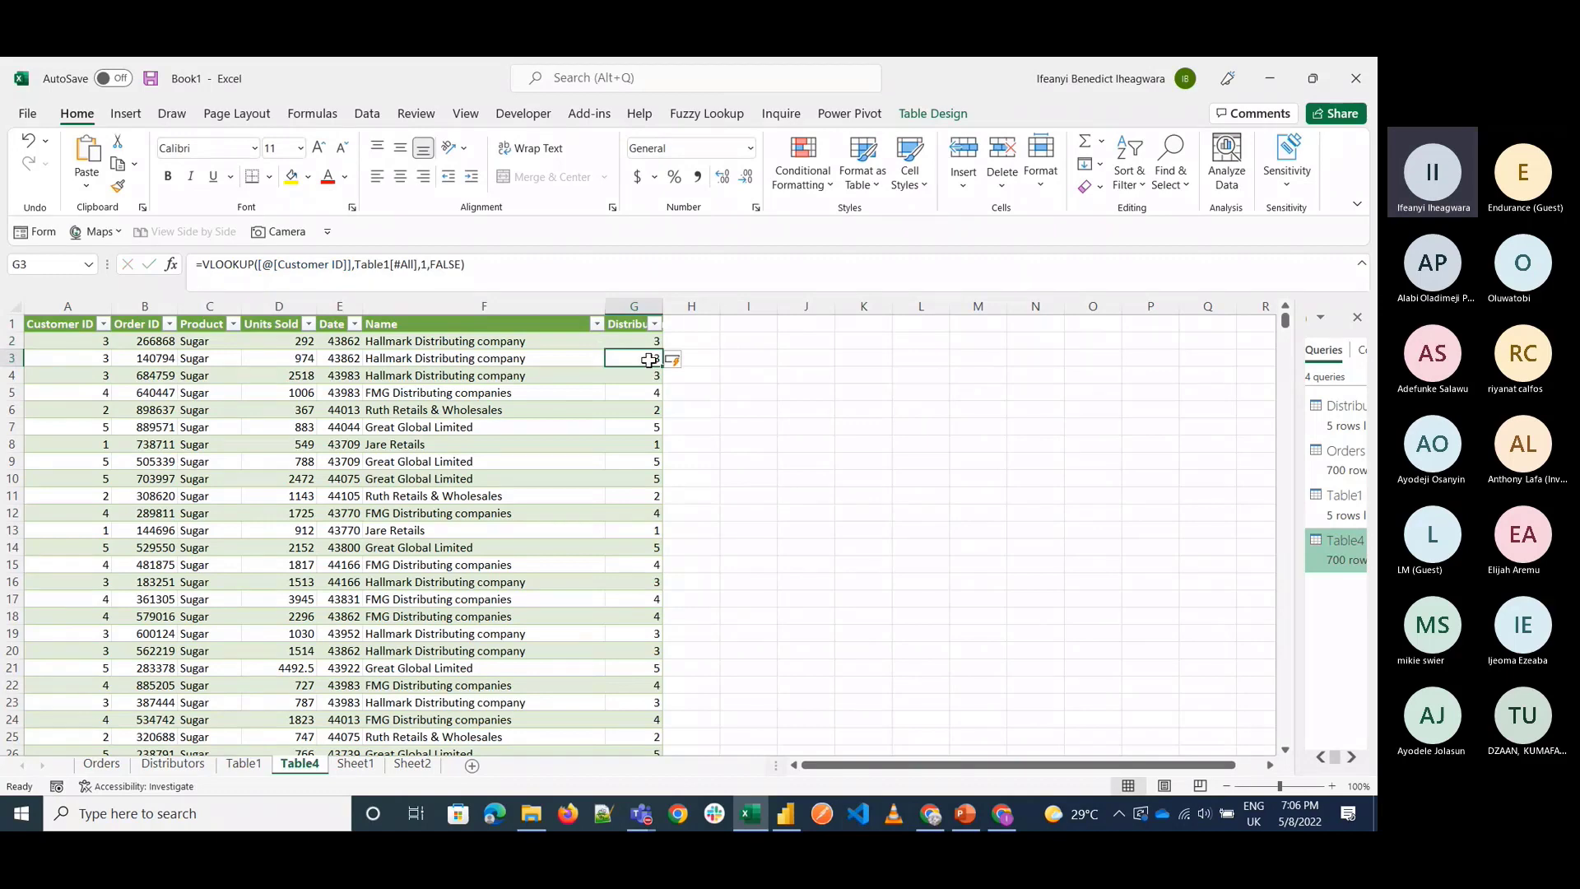
Add a formula in H2 that tests whether [@[Distributor number]] equals [@[Customer ID]].
key("Up")
key("Right")
type("=")
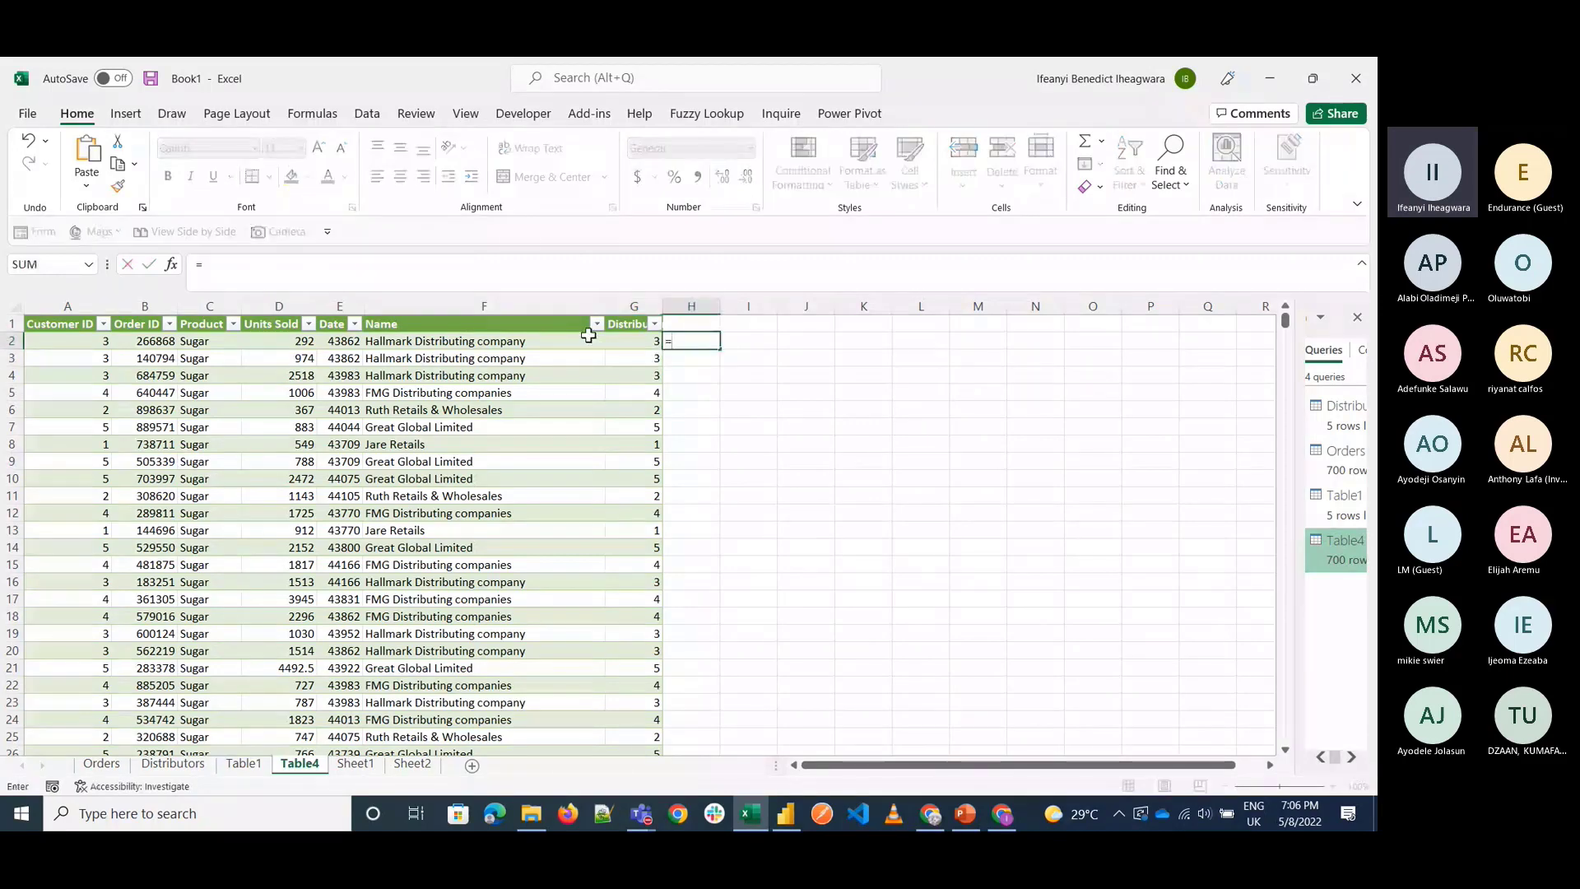
left_click(643, 340)
type("=")
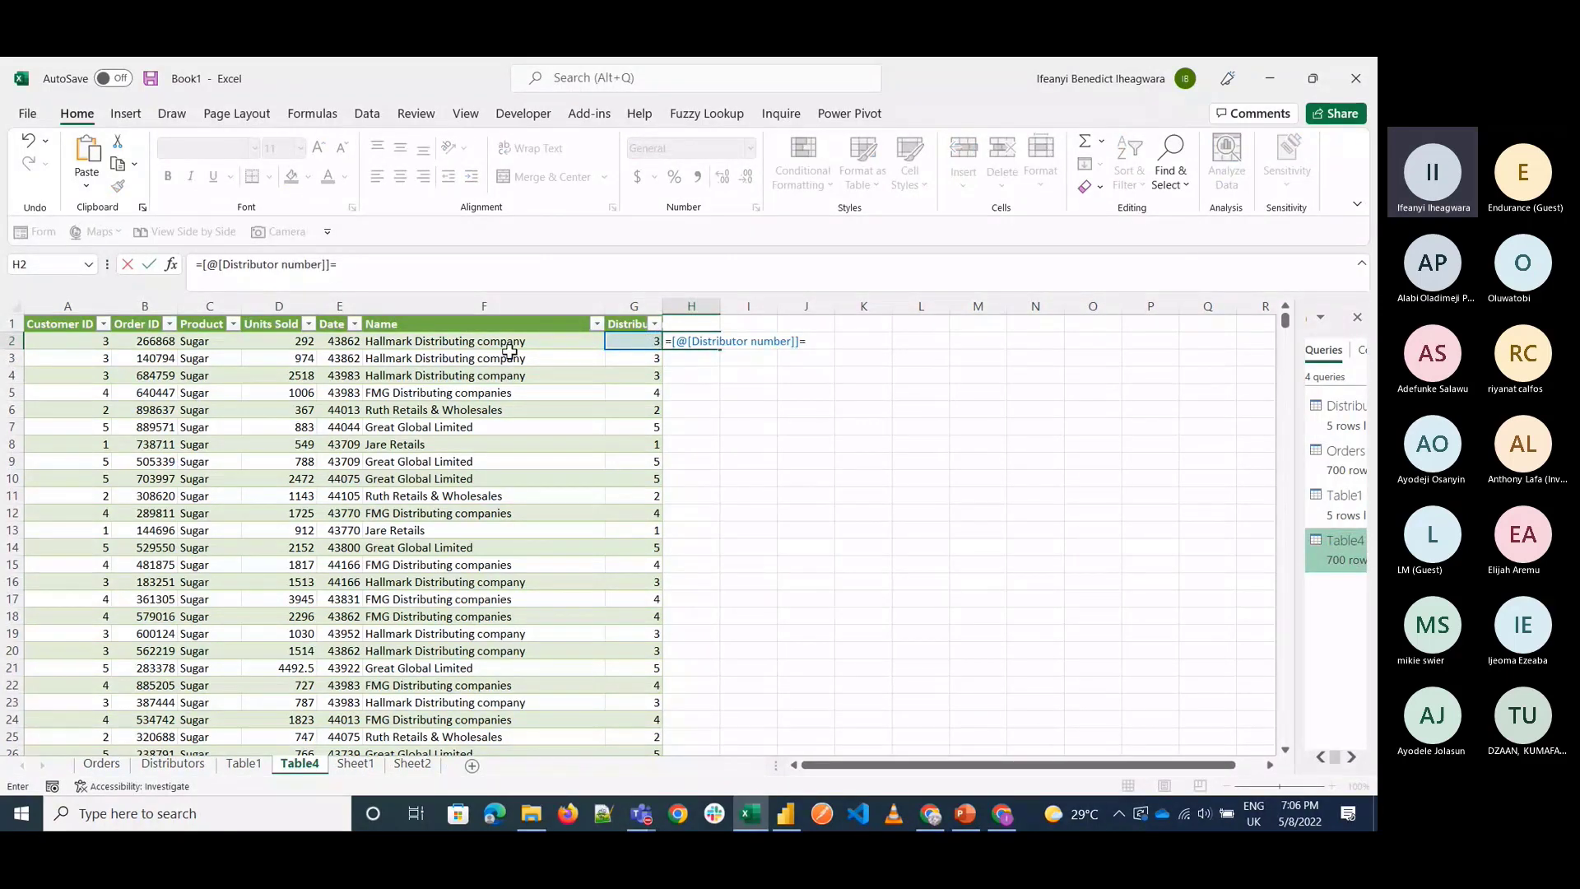
left_click(74, 344)
key("Return")
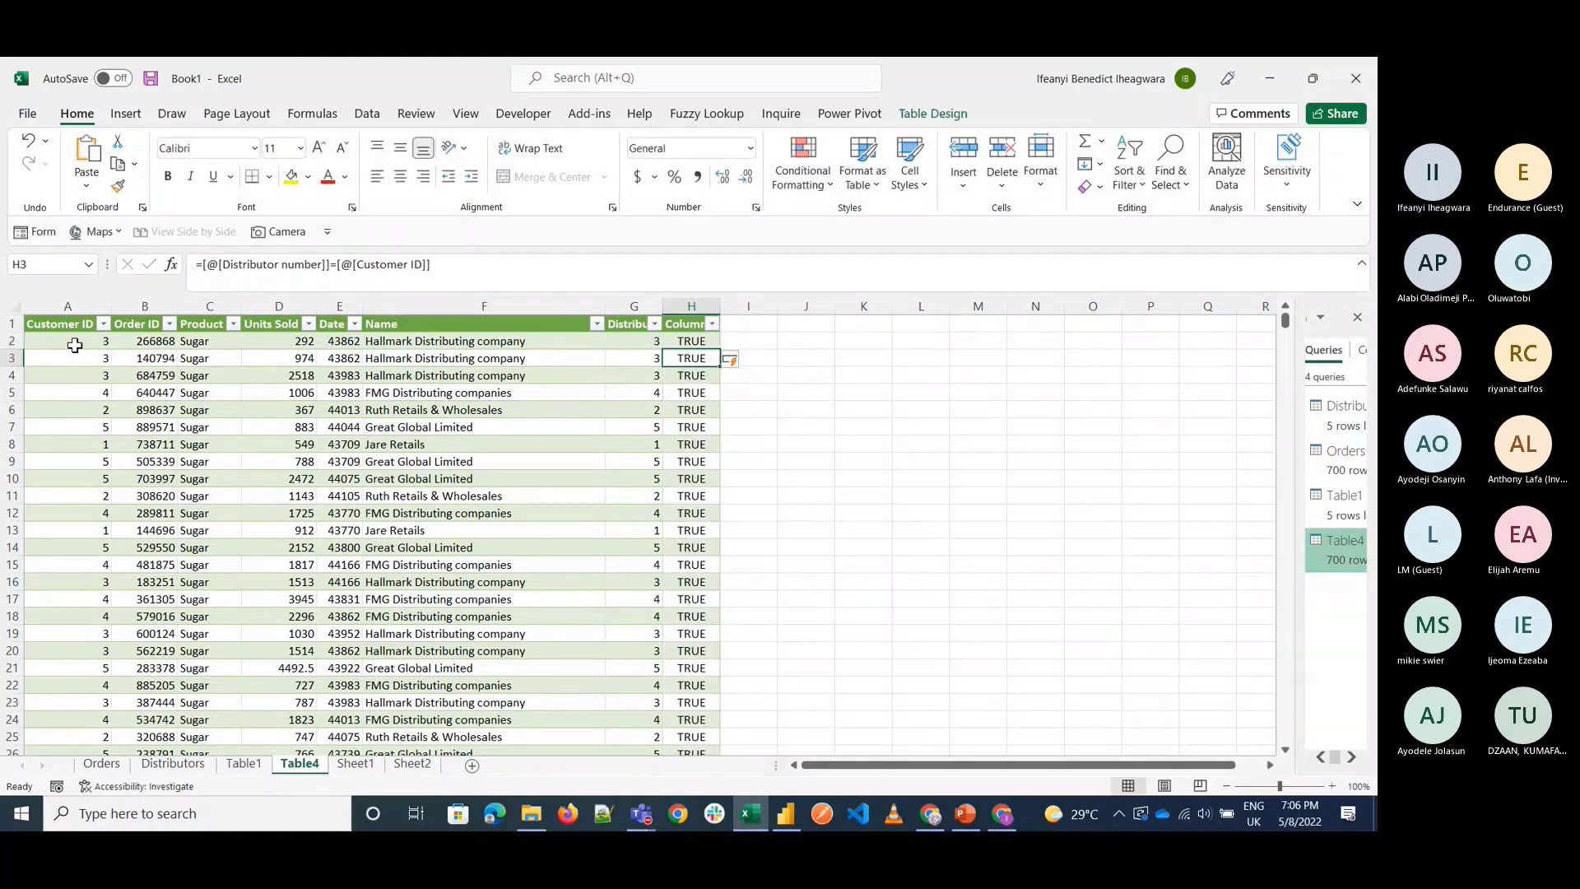
Rename the header of the comparison column in H1 to "Test".
key("Up")
key("Up")
type("Te")
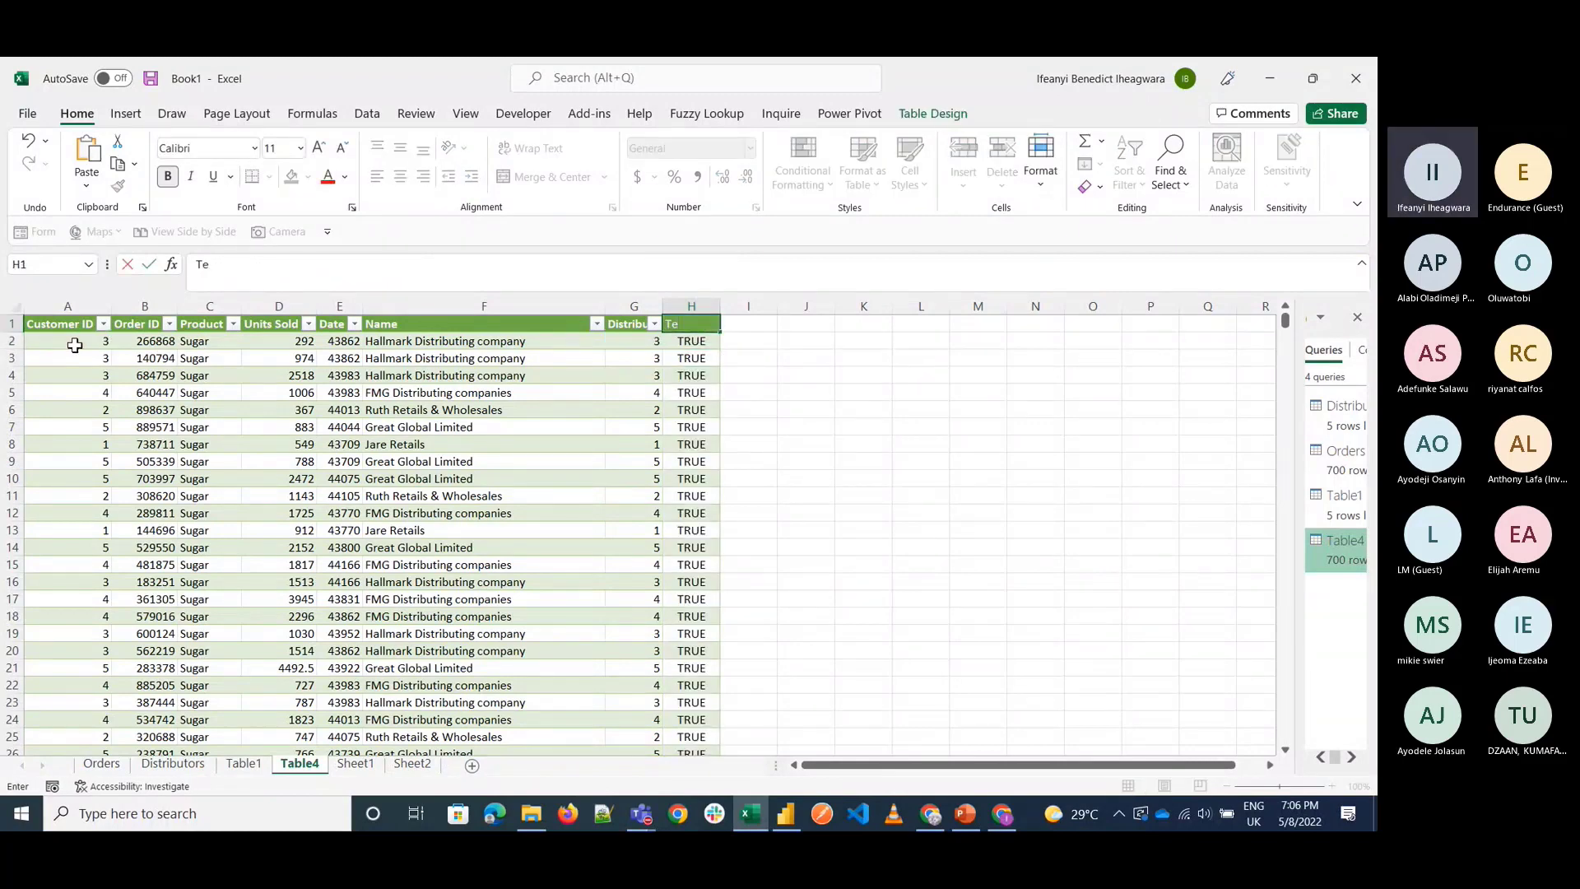
type("st")
key("Return")
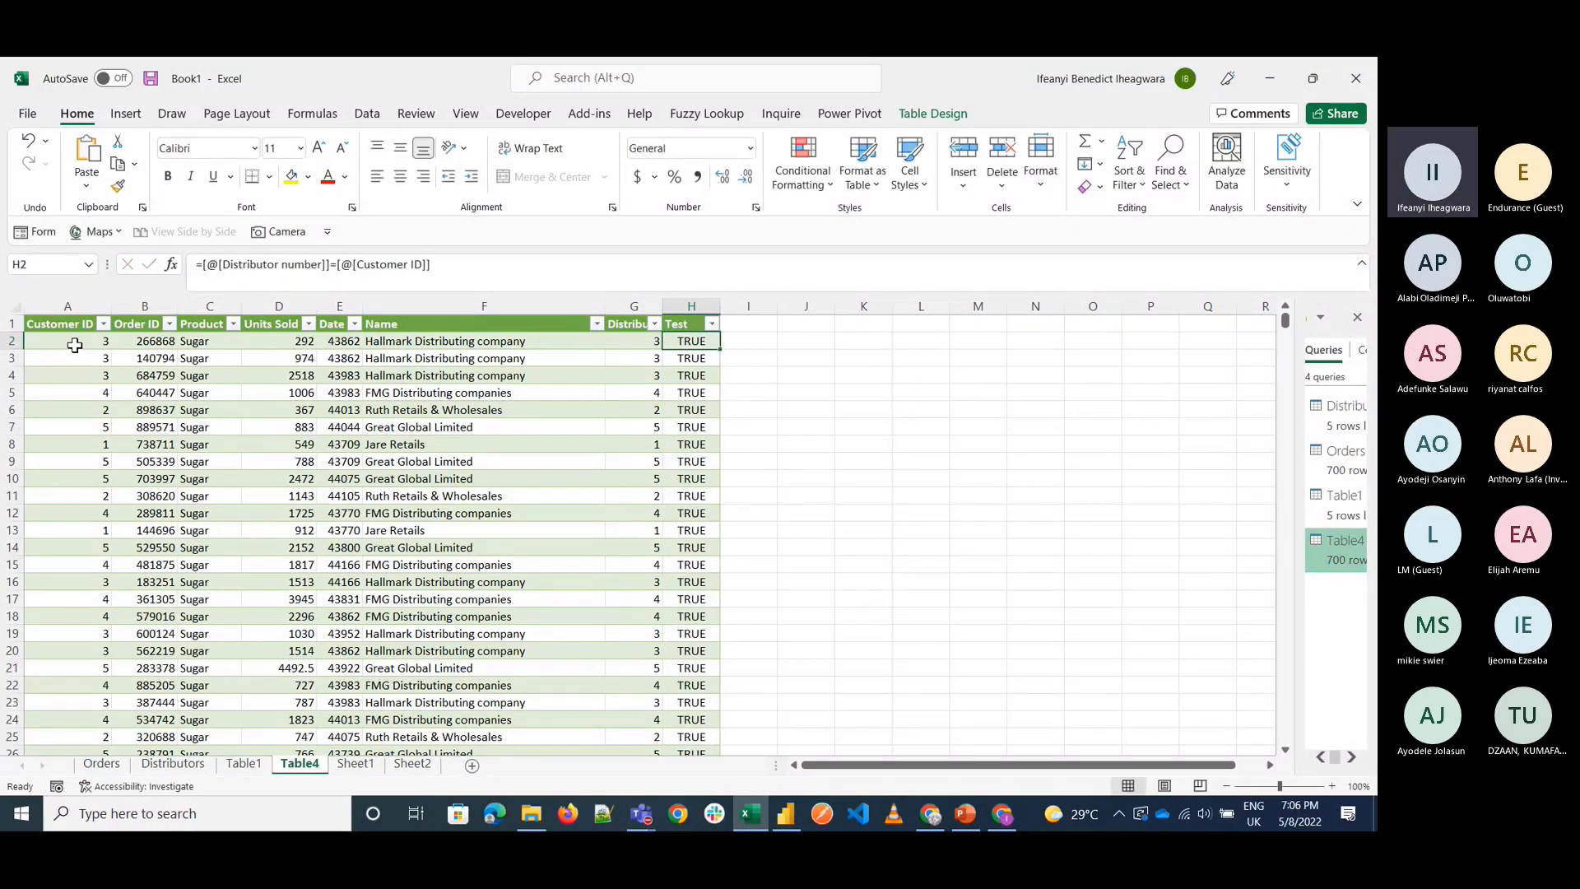
Check the distinct values in the Test column's filter list and close it without filtering.
key("alt+Down")
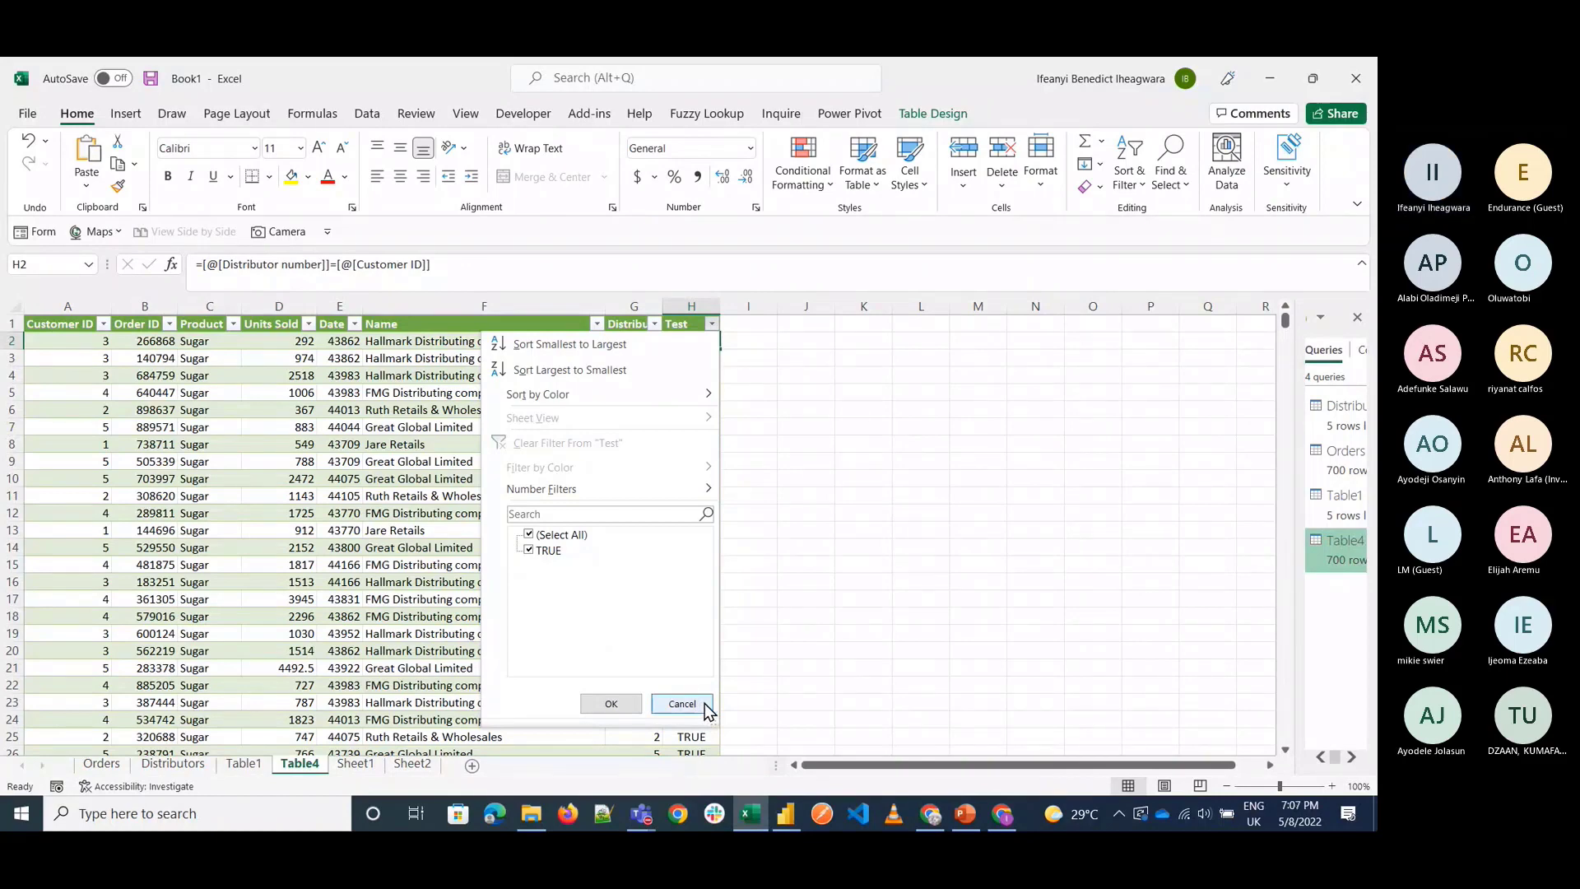
left_click(681, 704)
left_click(878, 534)
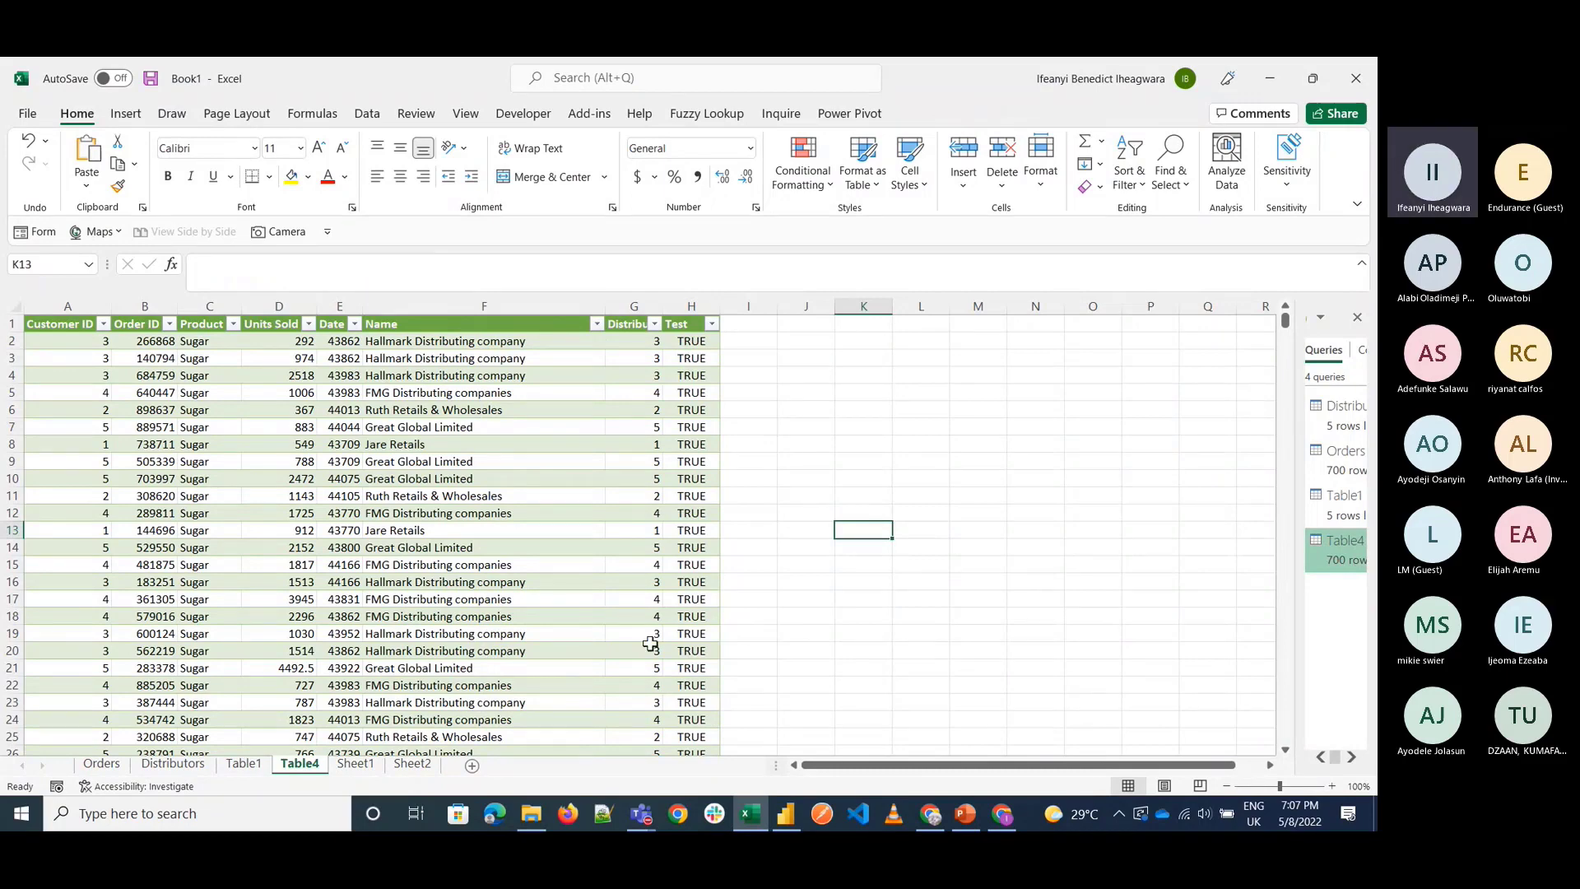
Switch to the Power BI Office Hour meeting in Teams, look through the participant list and return to Excel.
mouse_move(665, 803)
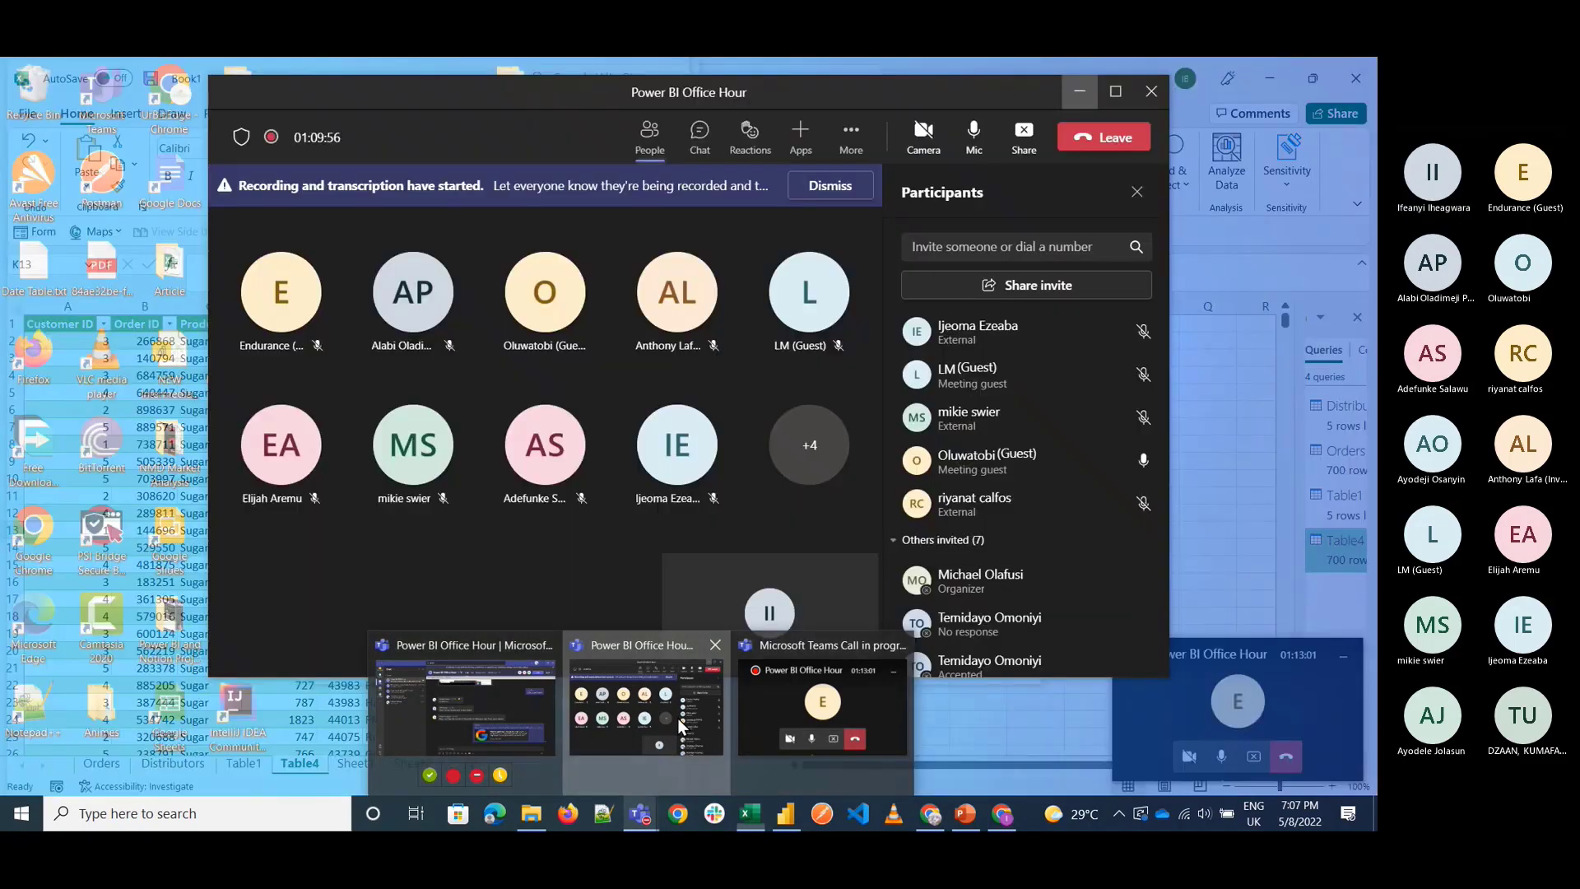
left_click(678, 717)
scroll(1013, 467, "up", 2)
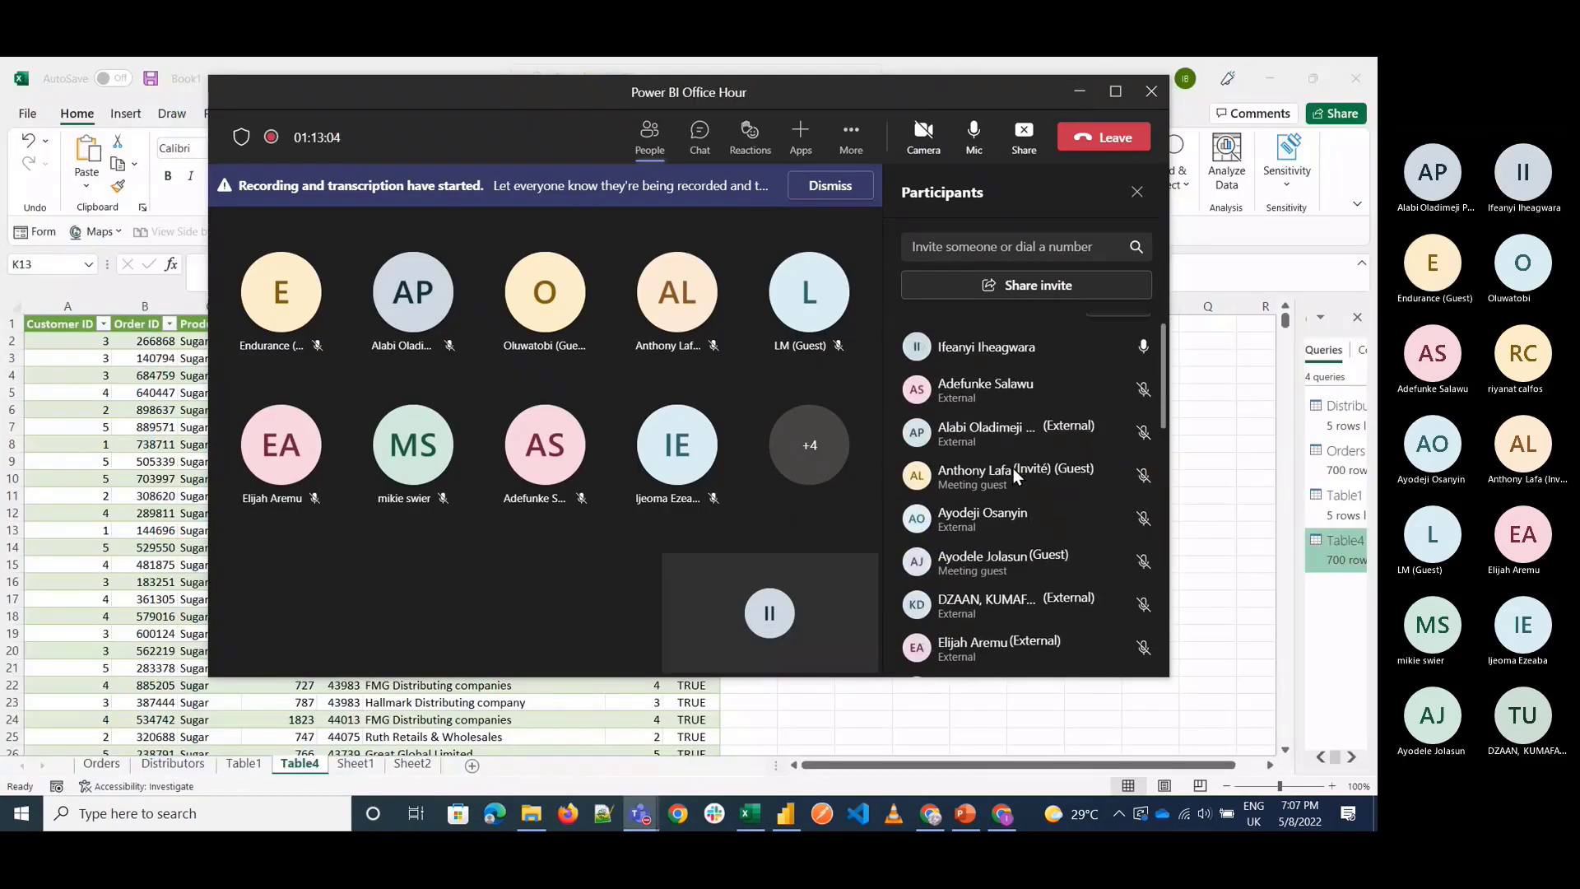
scroll(1014, 468, "down", 5)
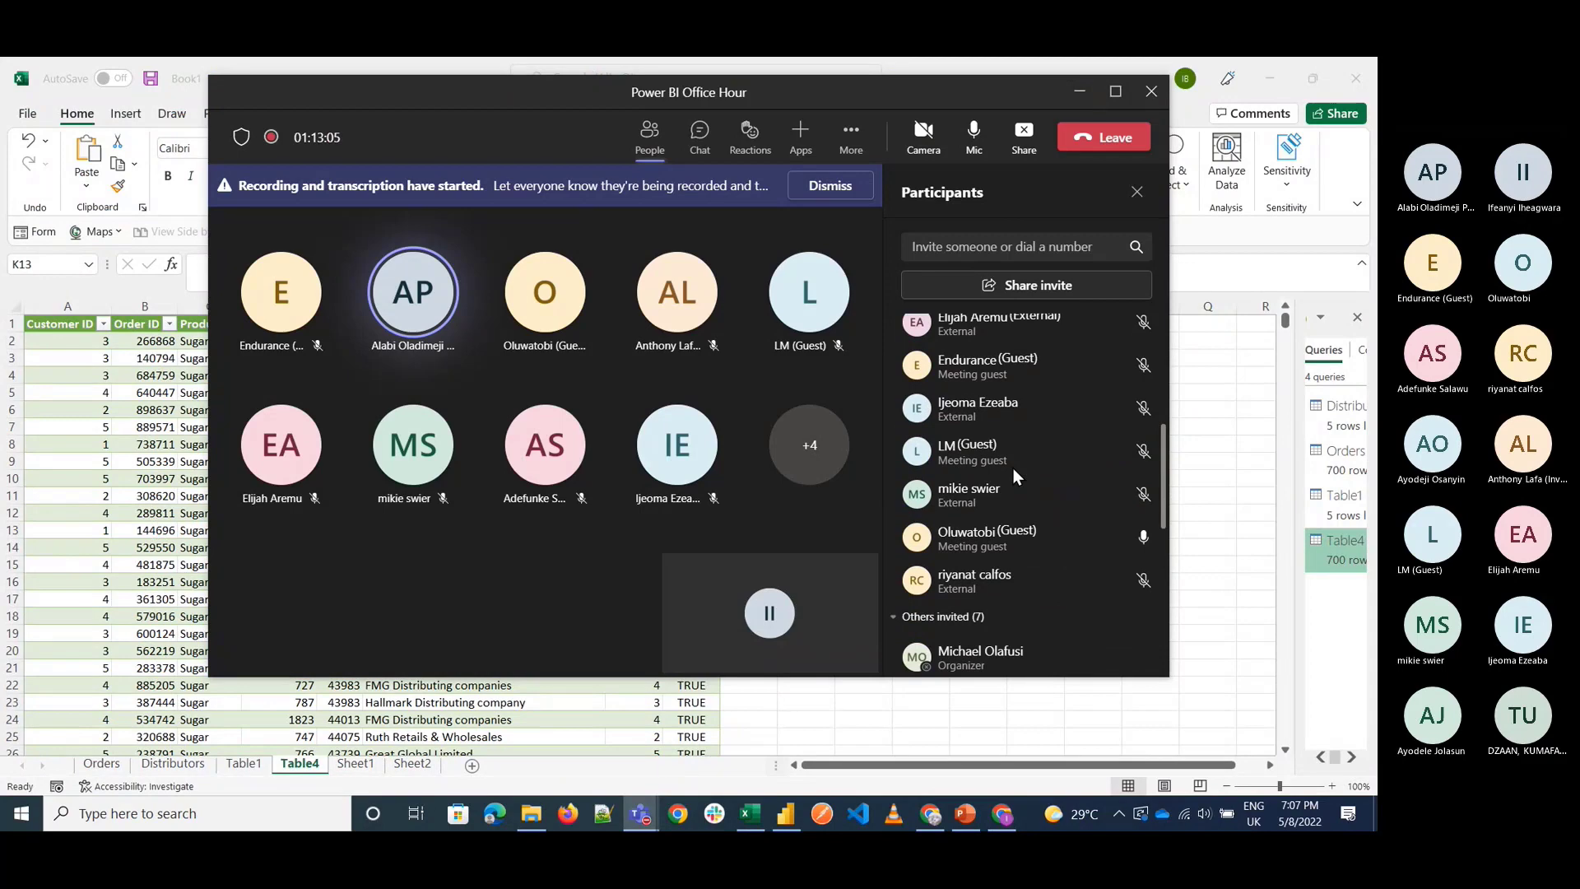
scroll(1013, 467, "up", 5)
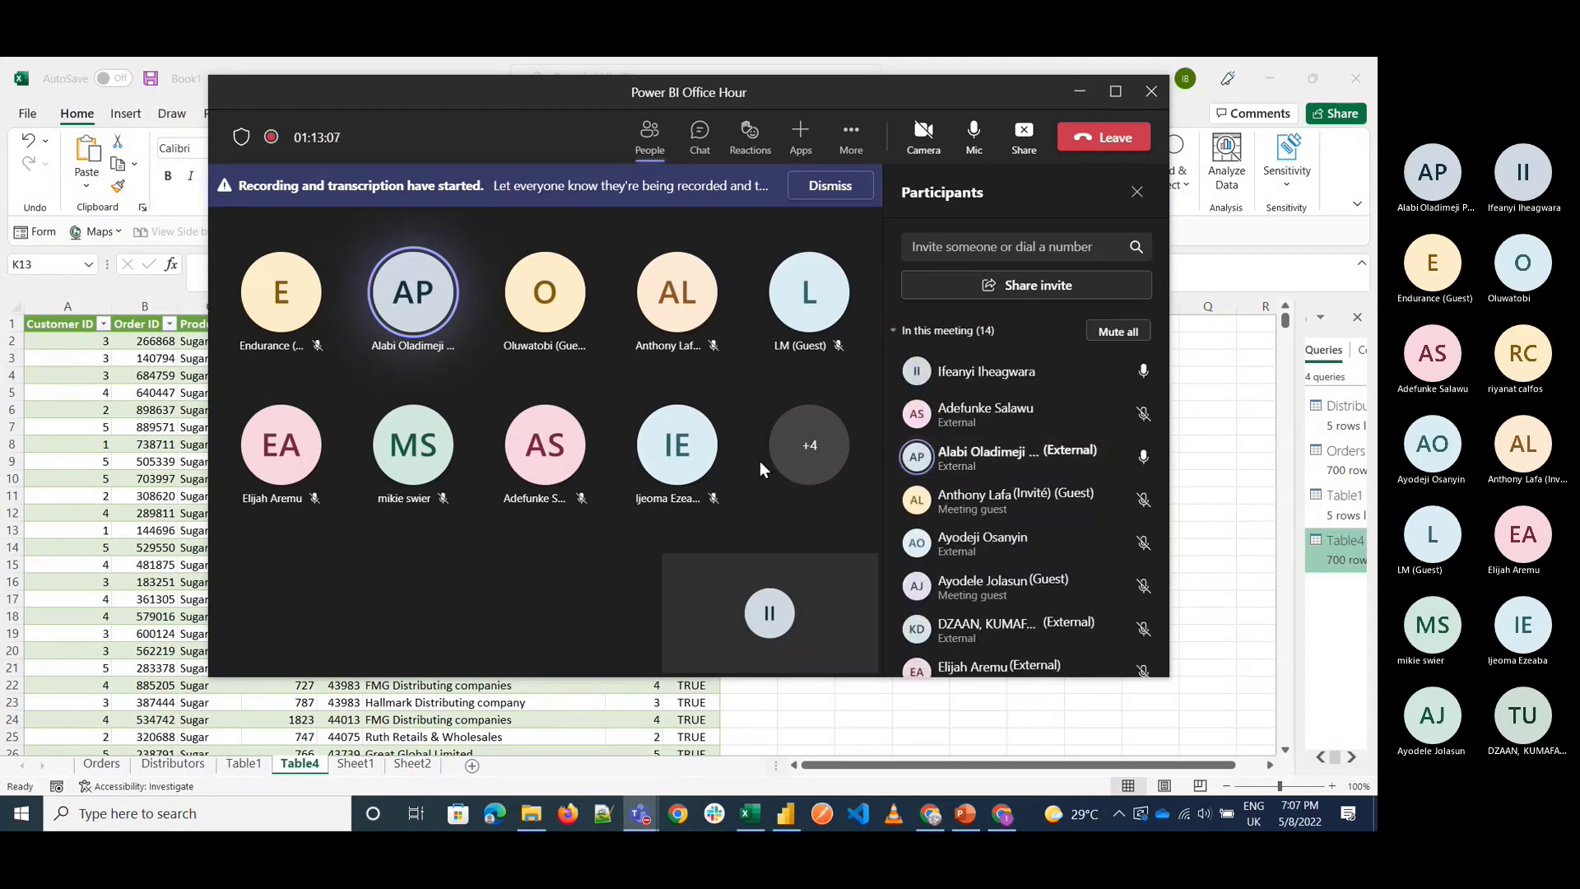
left_click(1212, 501)
Enter the note "Kaggle" in cell J5 beside the table.
left_click(832, 363)
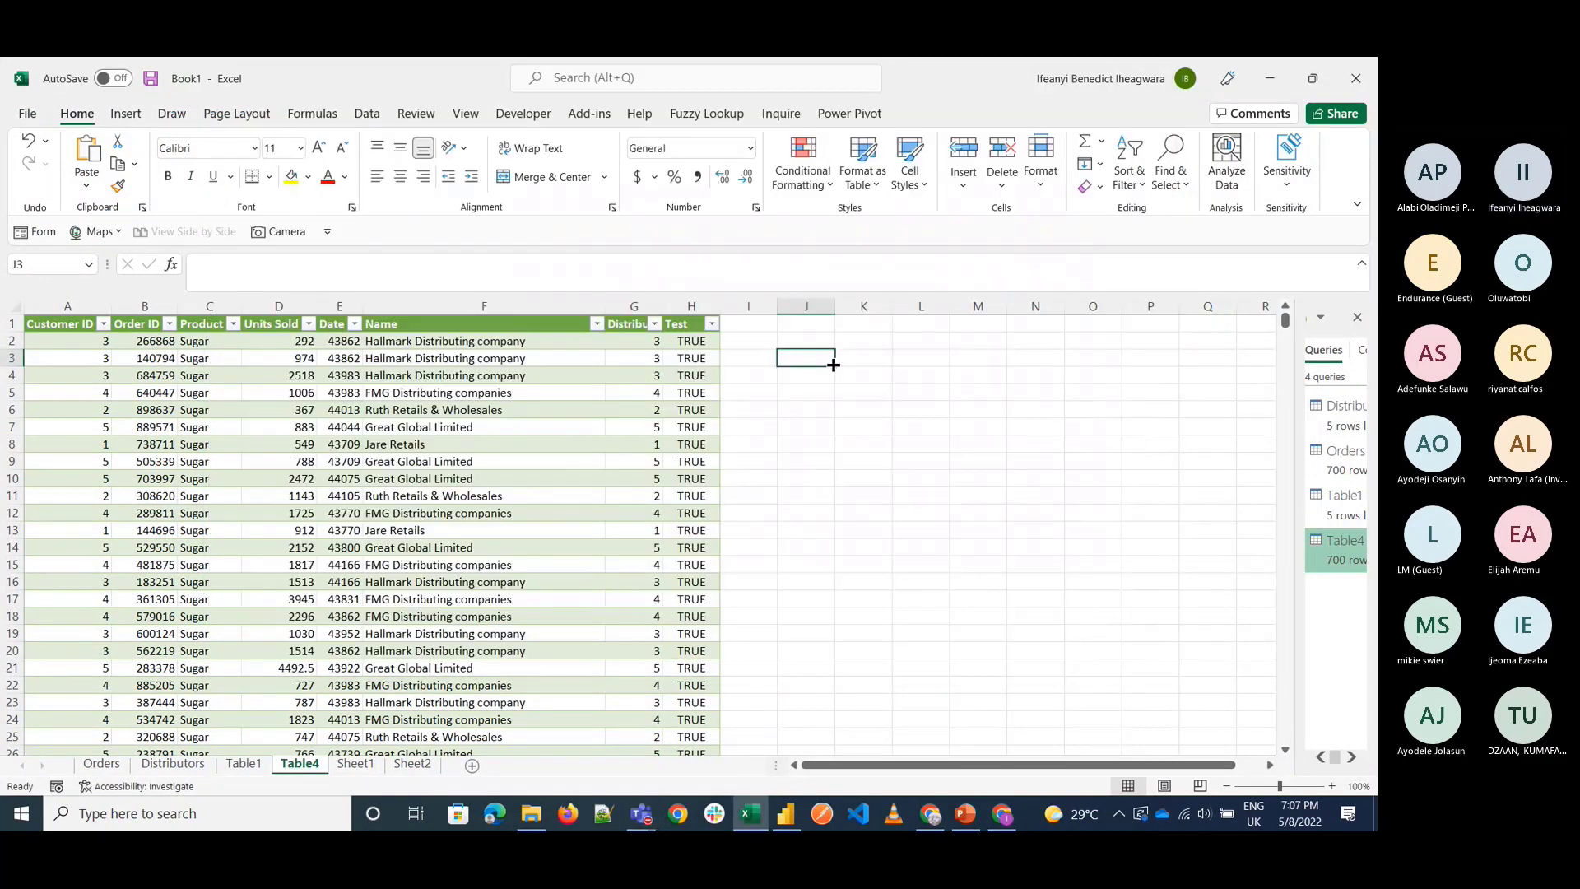
key("Down")
key("Down")
type("Kaggle")
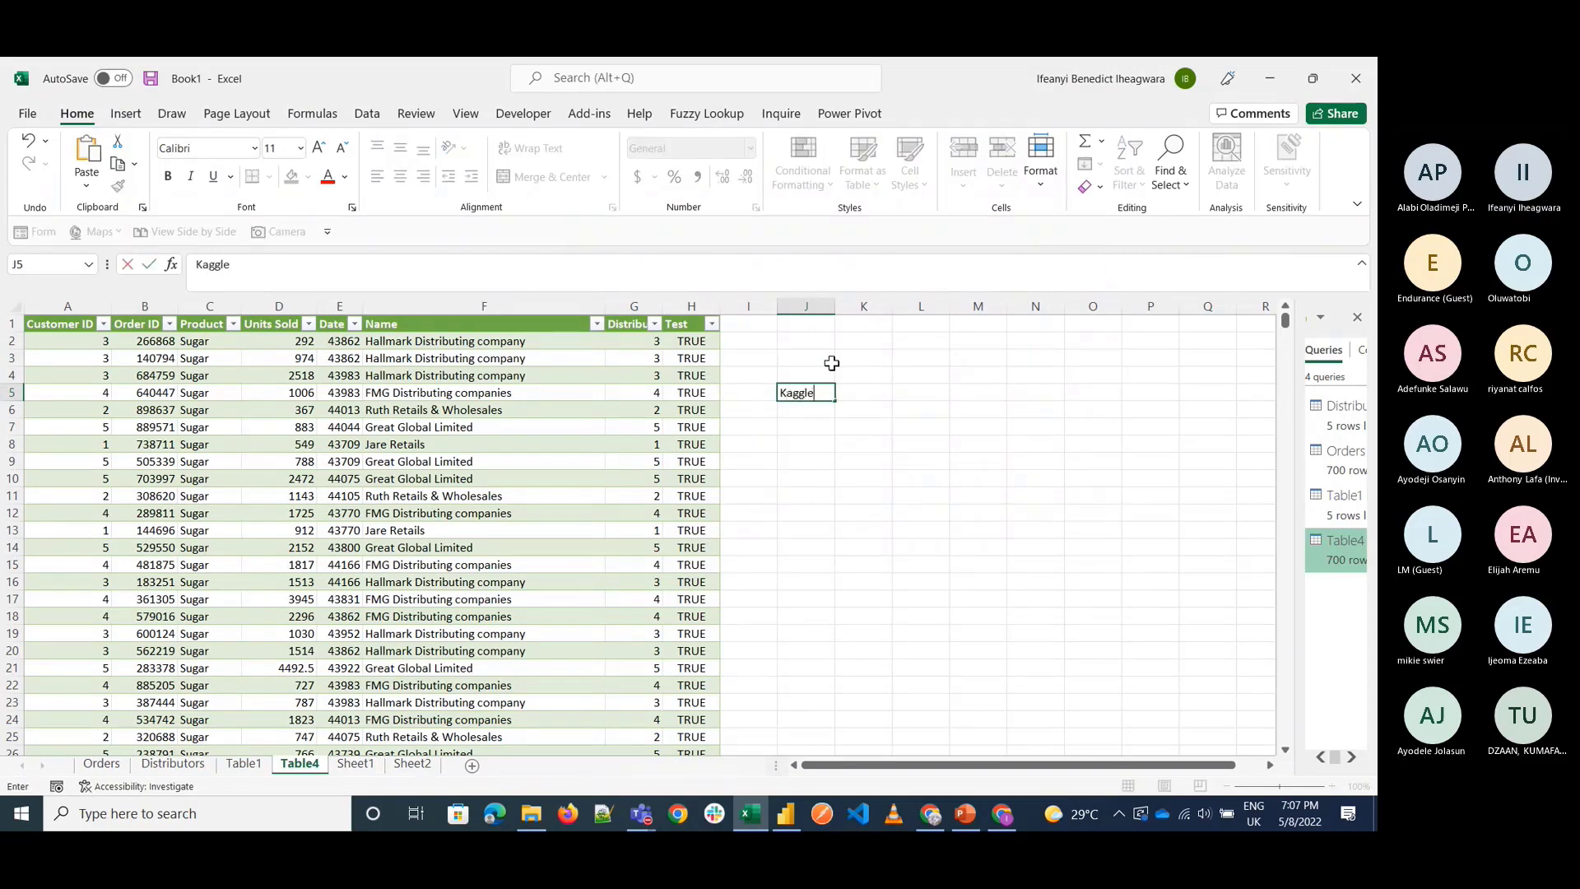
key("ctrl+Return")
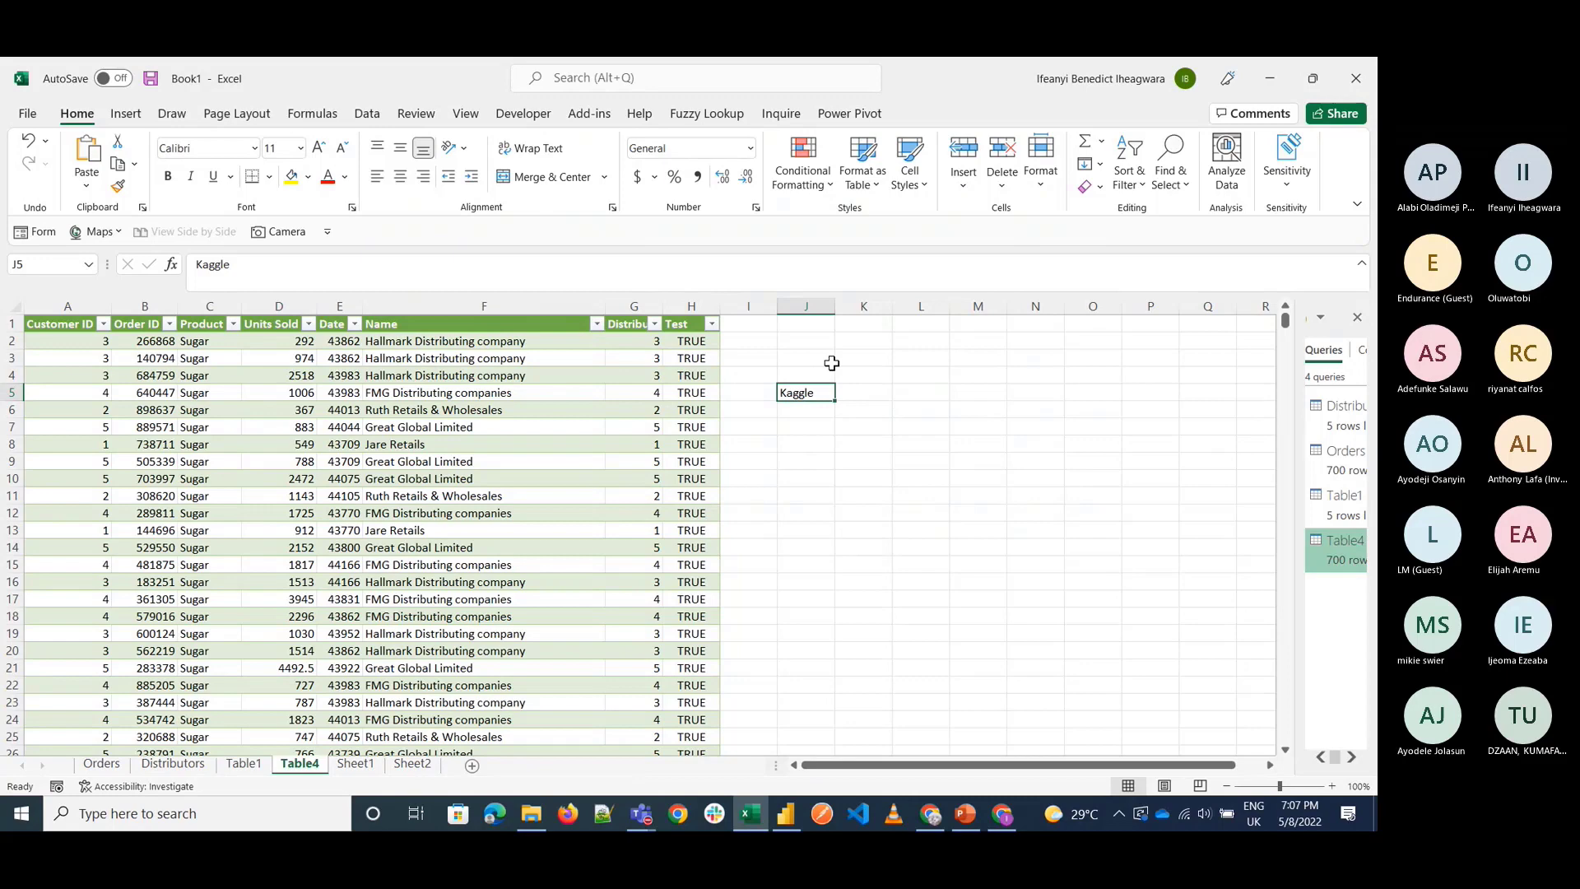
key("Return")
key("Return")
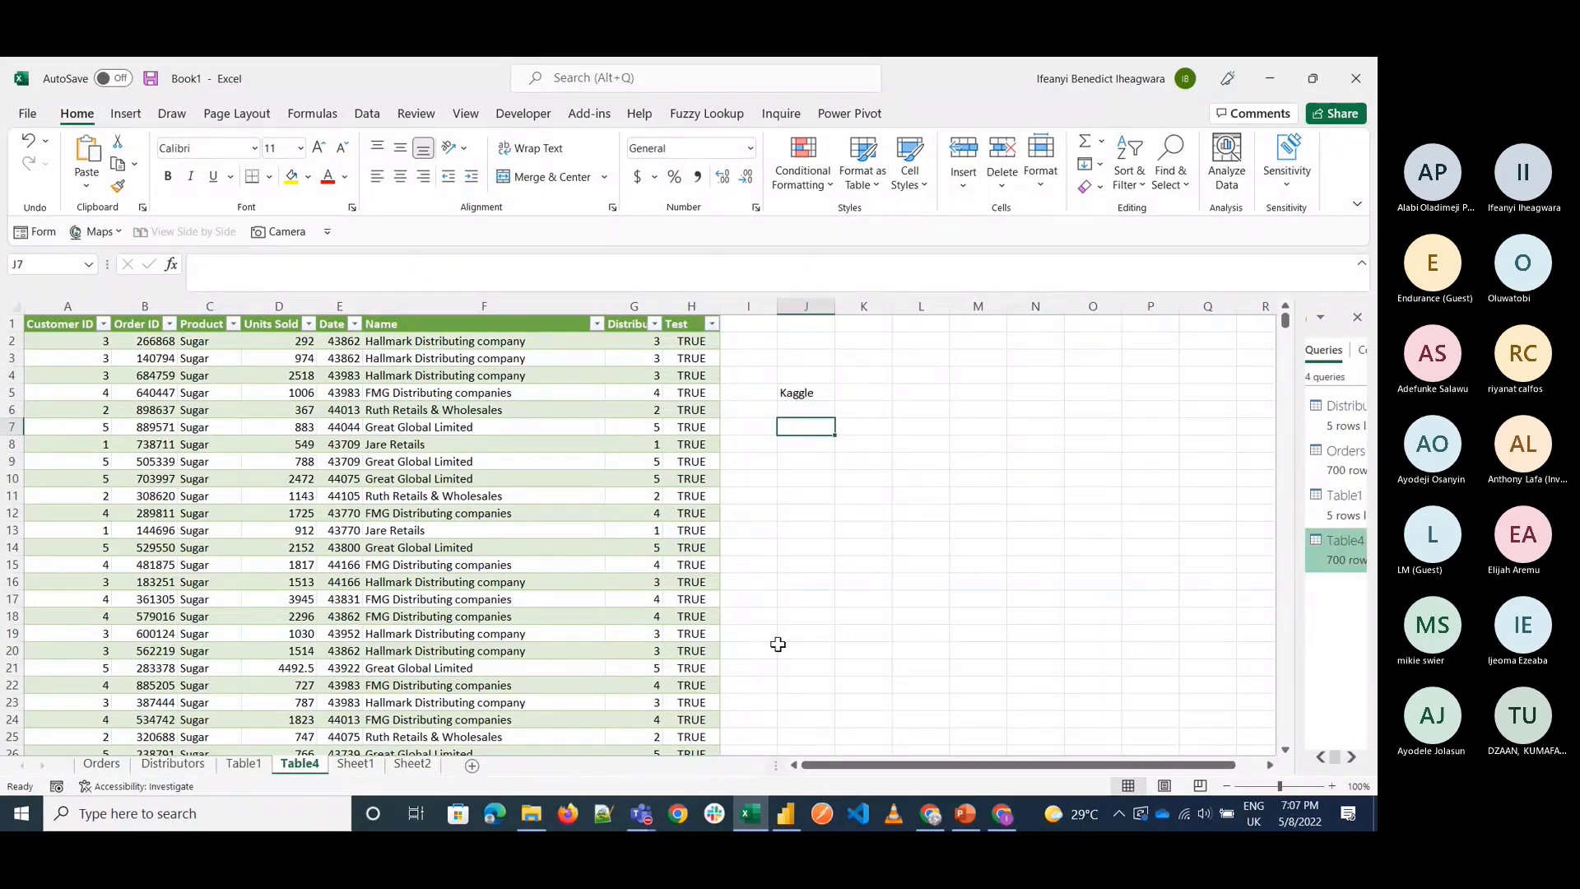
Set the Date column of the Table4 query to the Date type in Power Query Editor, then close the editor and keep the changes.
left_click(711, 330)
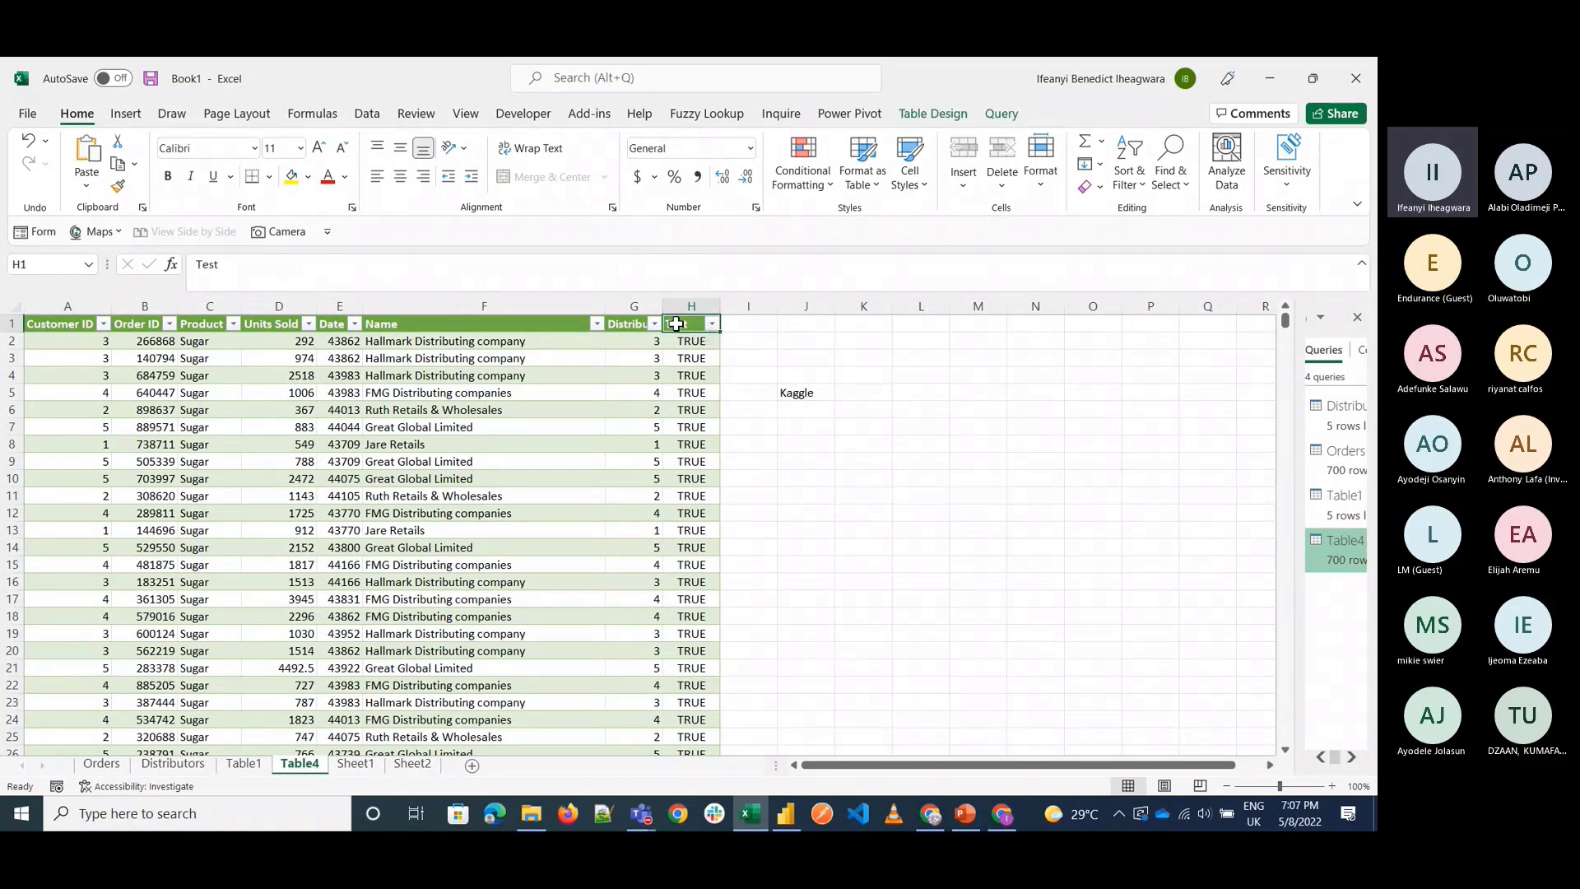
left_click(762, 323)
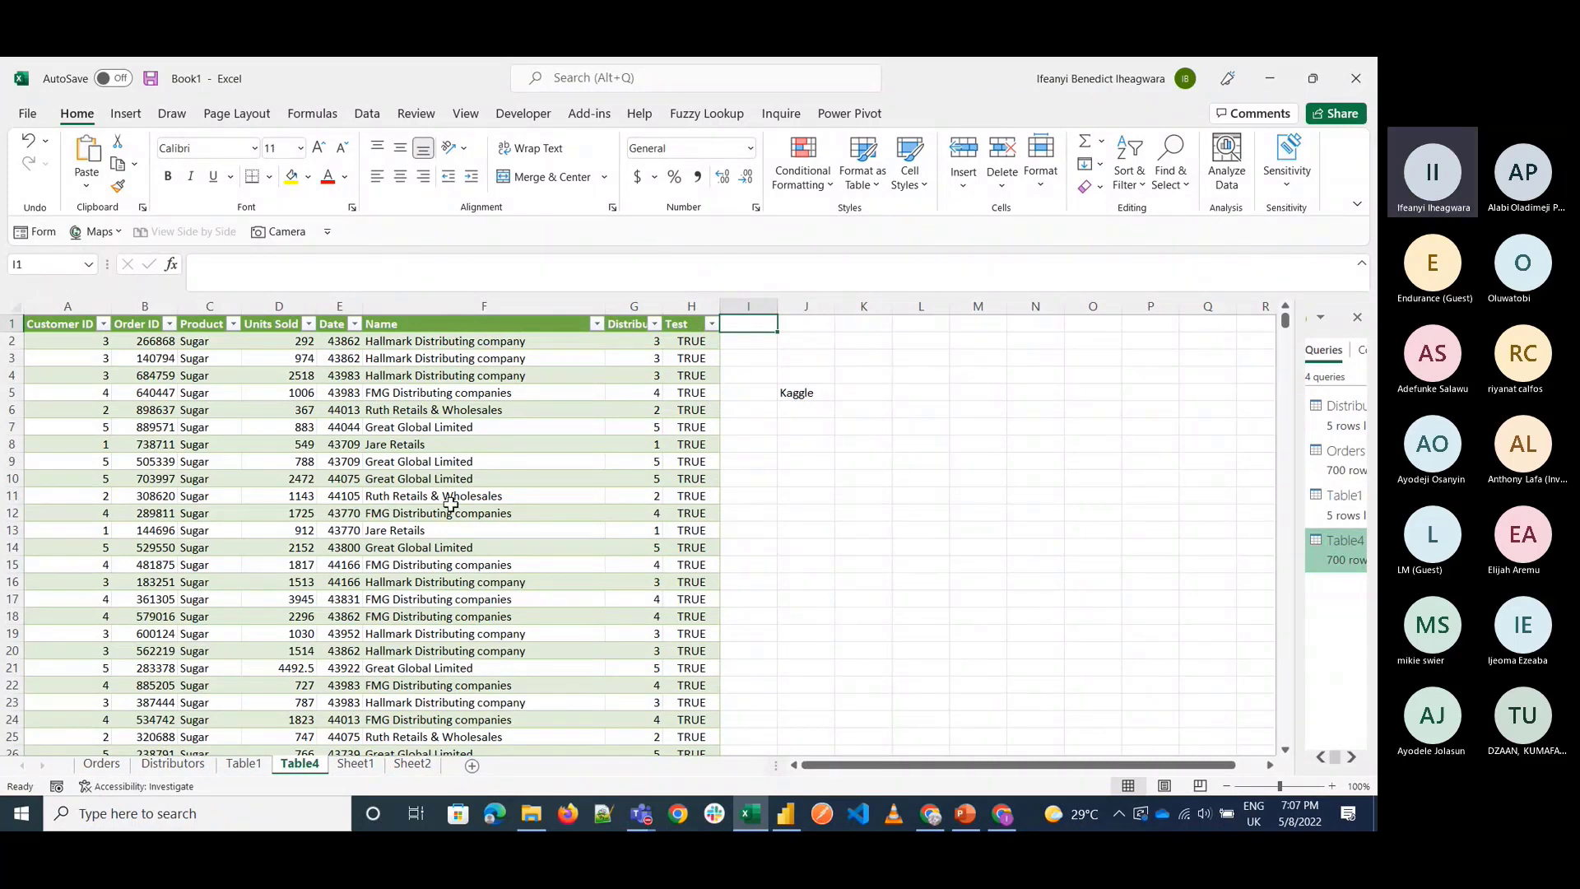
left_click(335, 307)
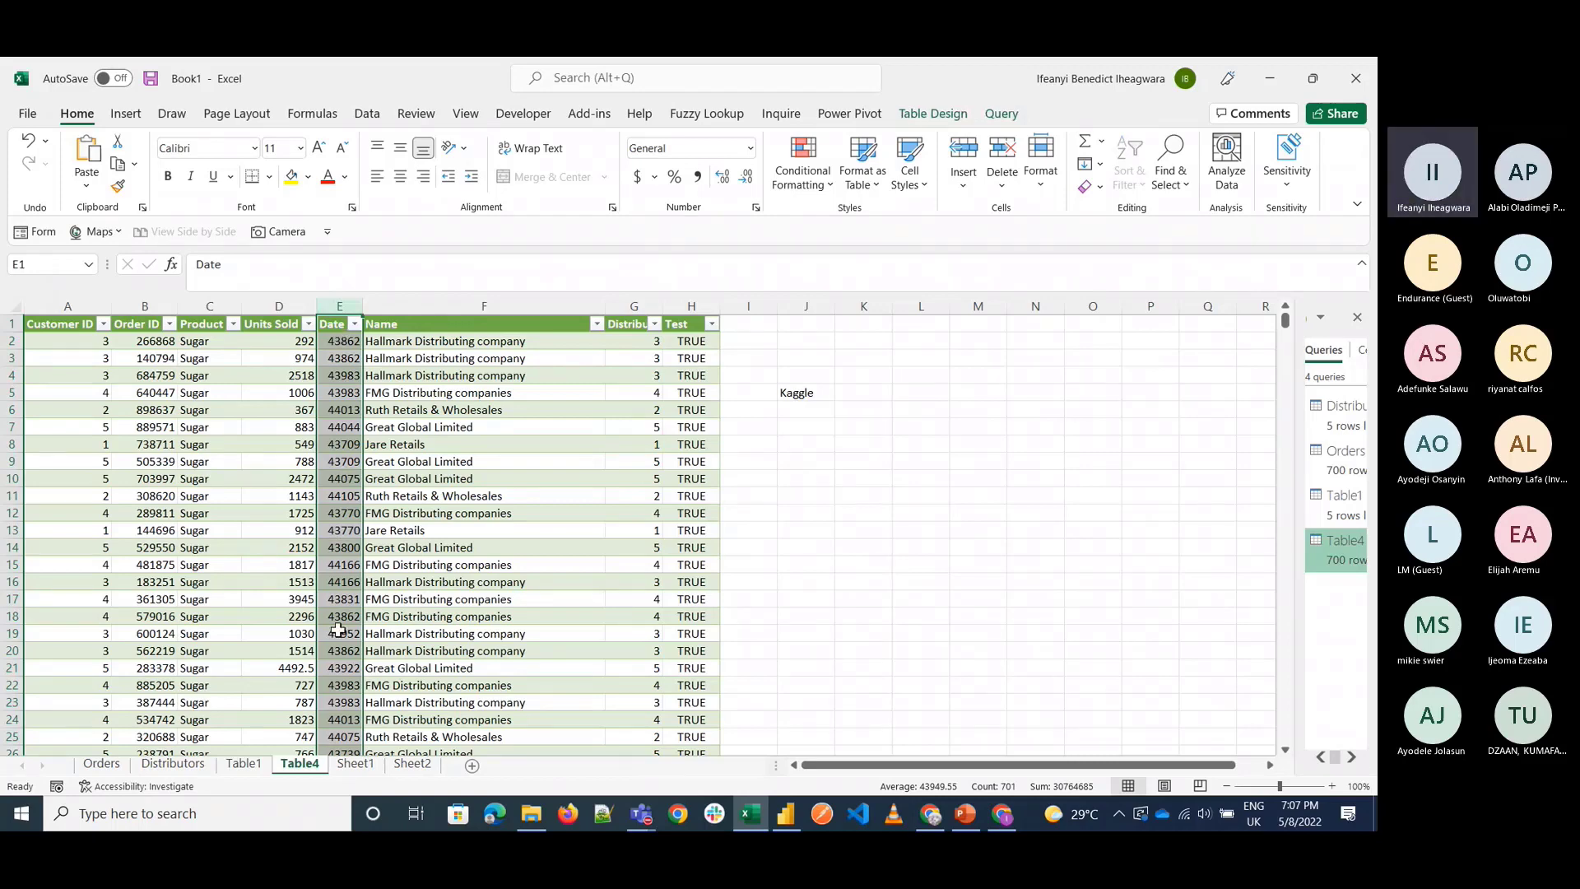
double_click(1339, 540)
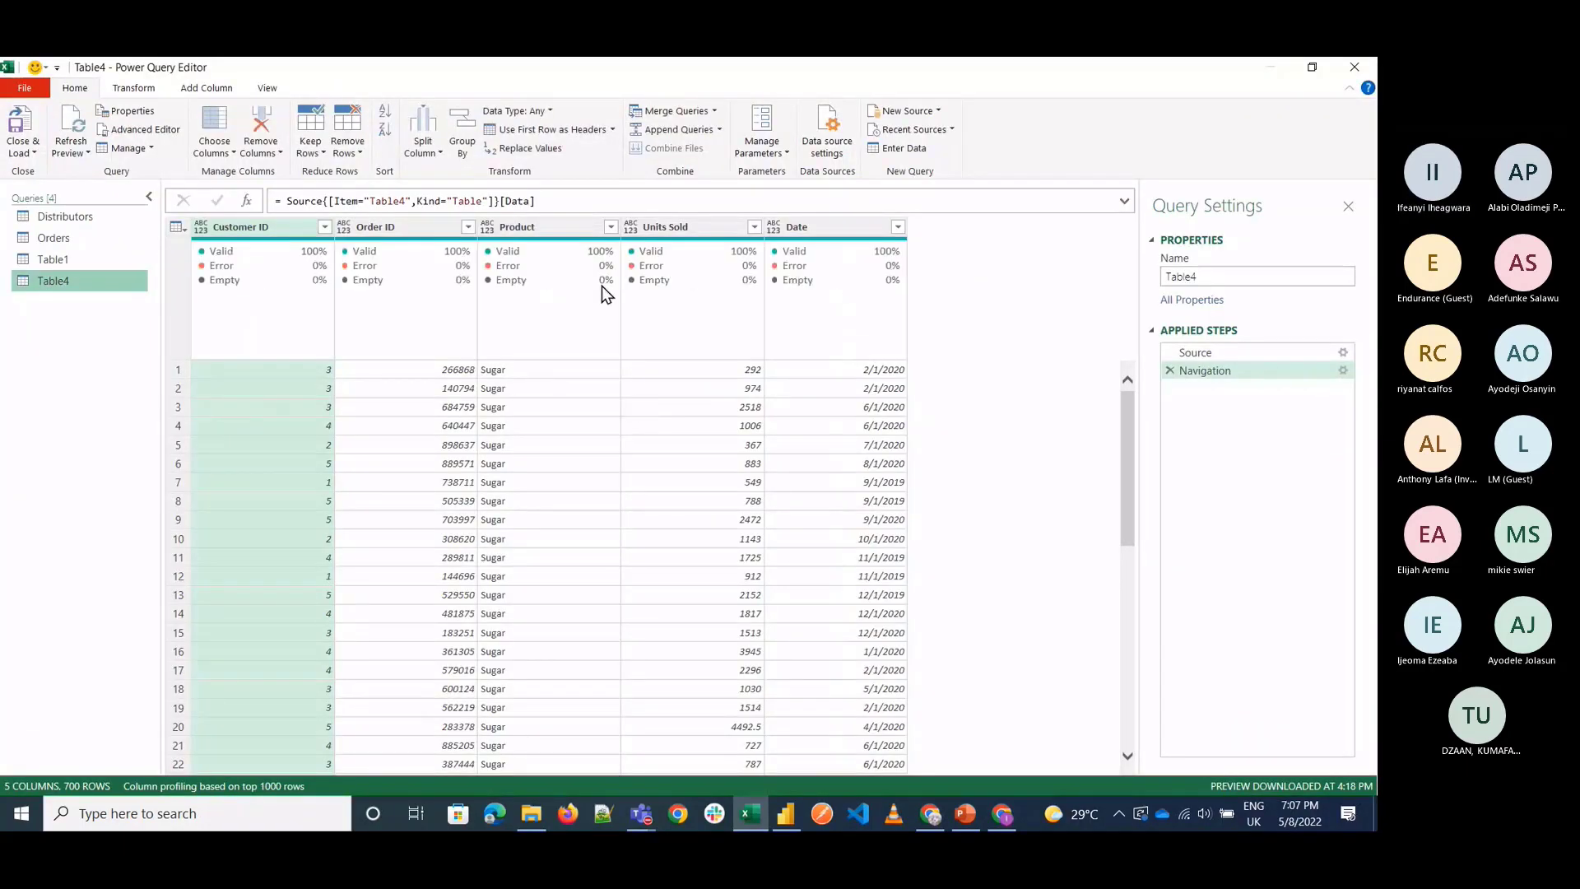
left_click(774, 227)
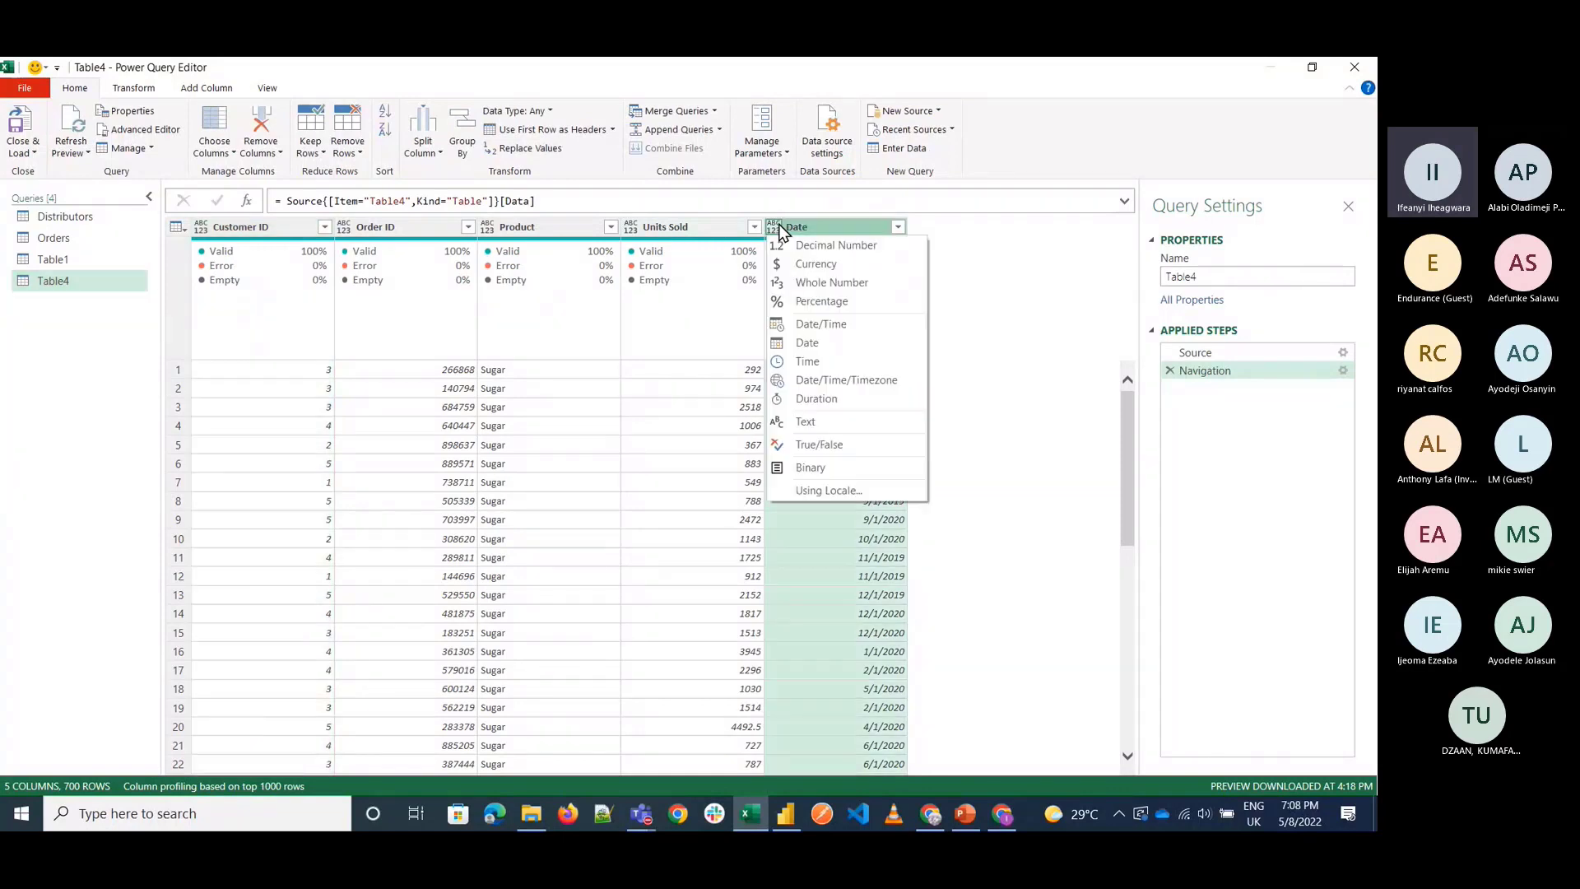
left_click(822, 340)
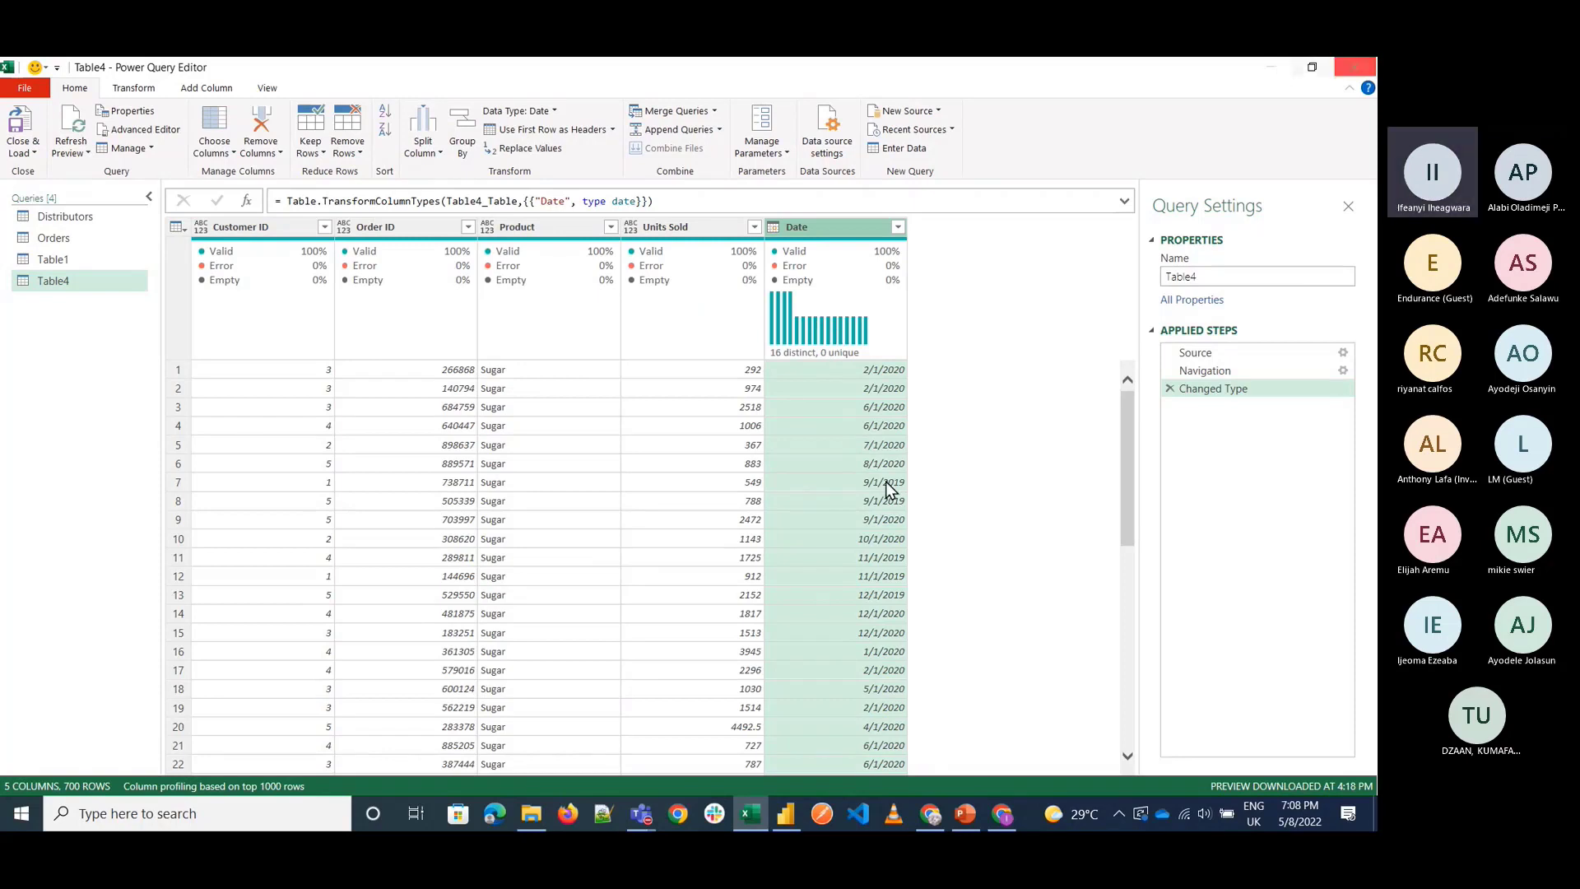
mouse_move(758, 803)
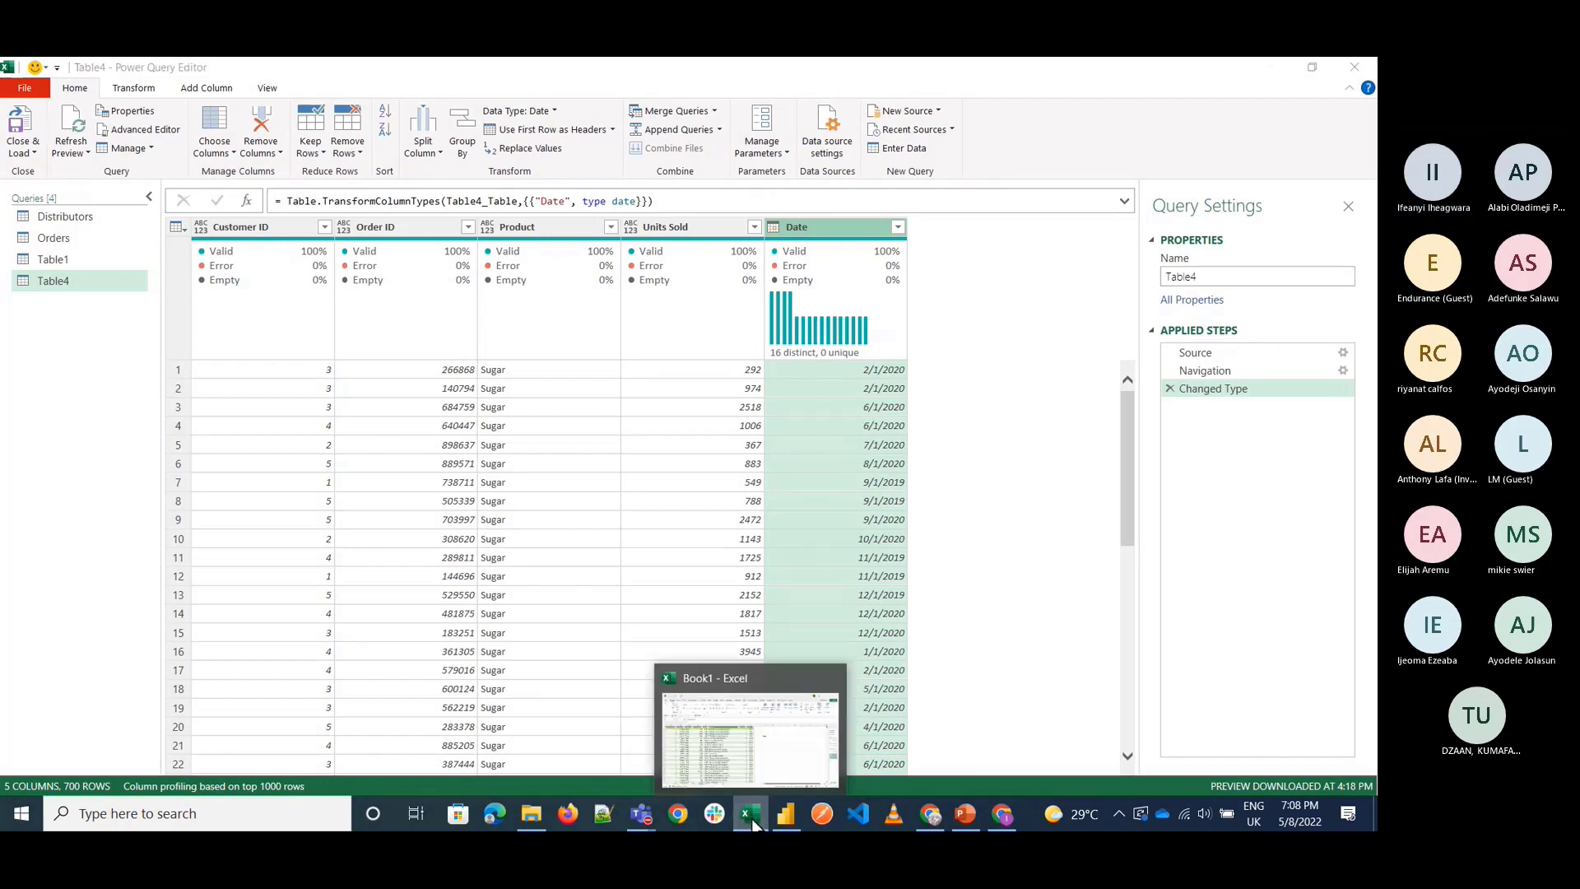
left_click(747, 739)
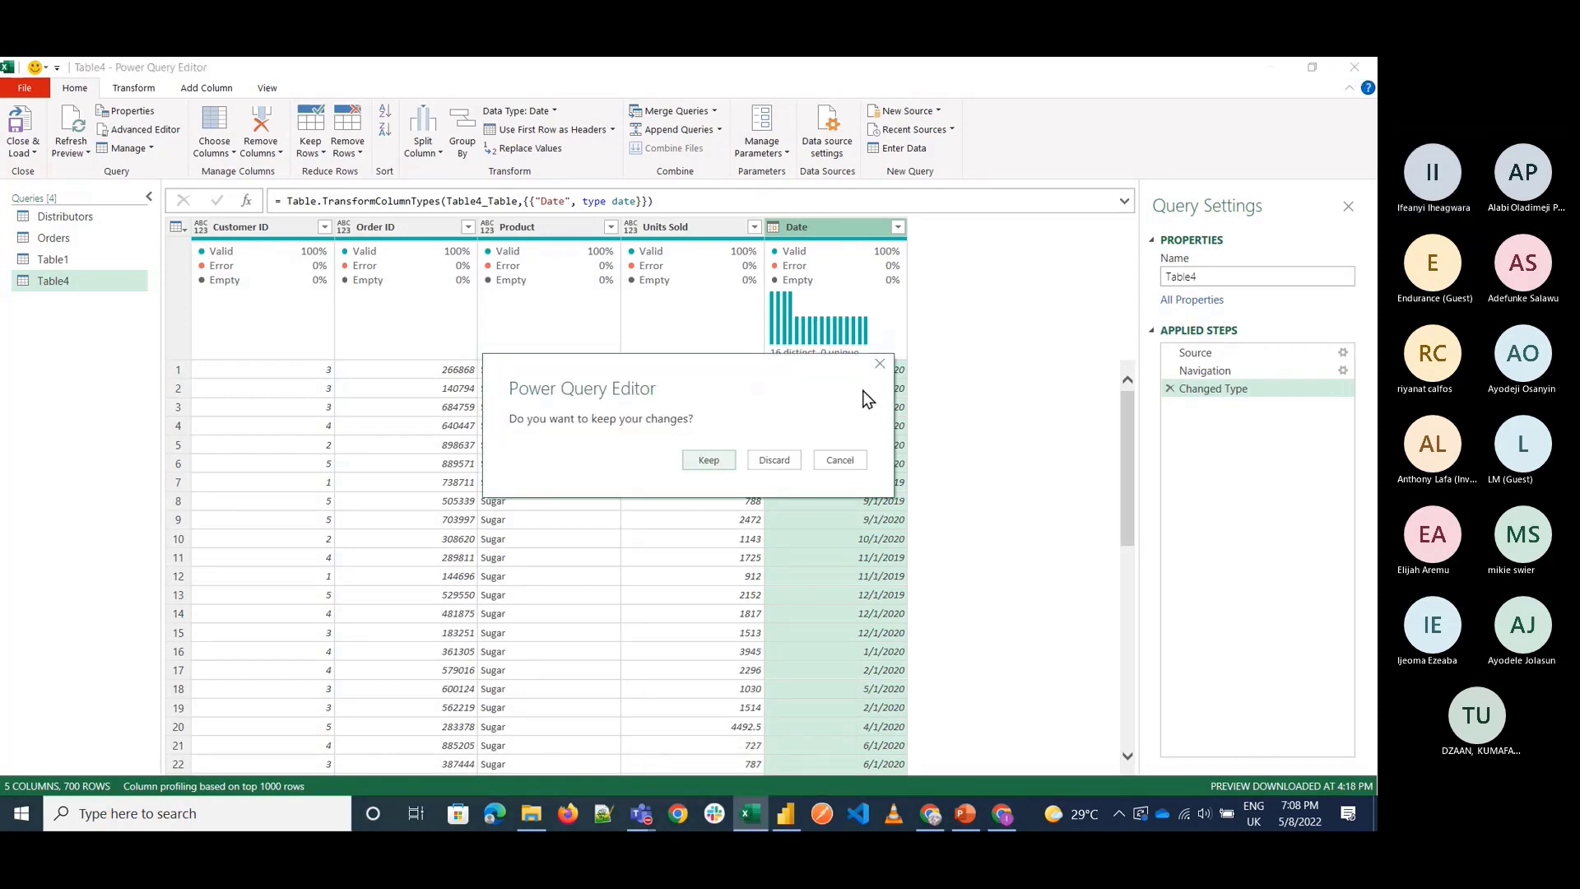
left_click(708, 466)
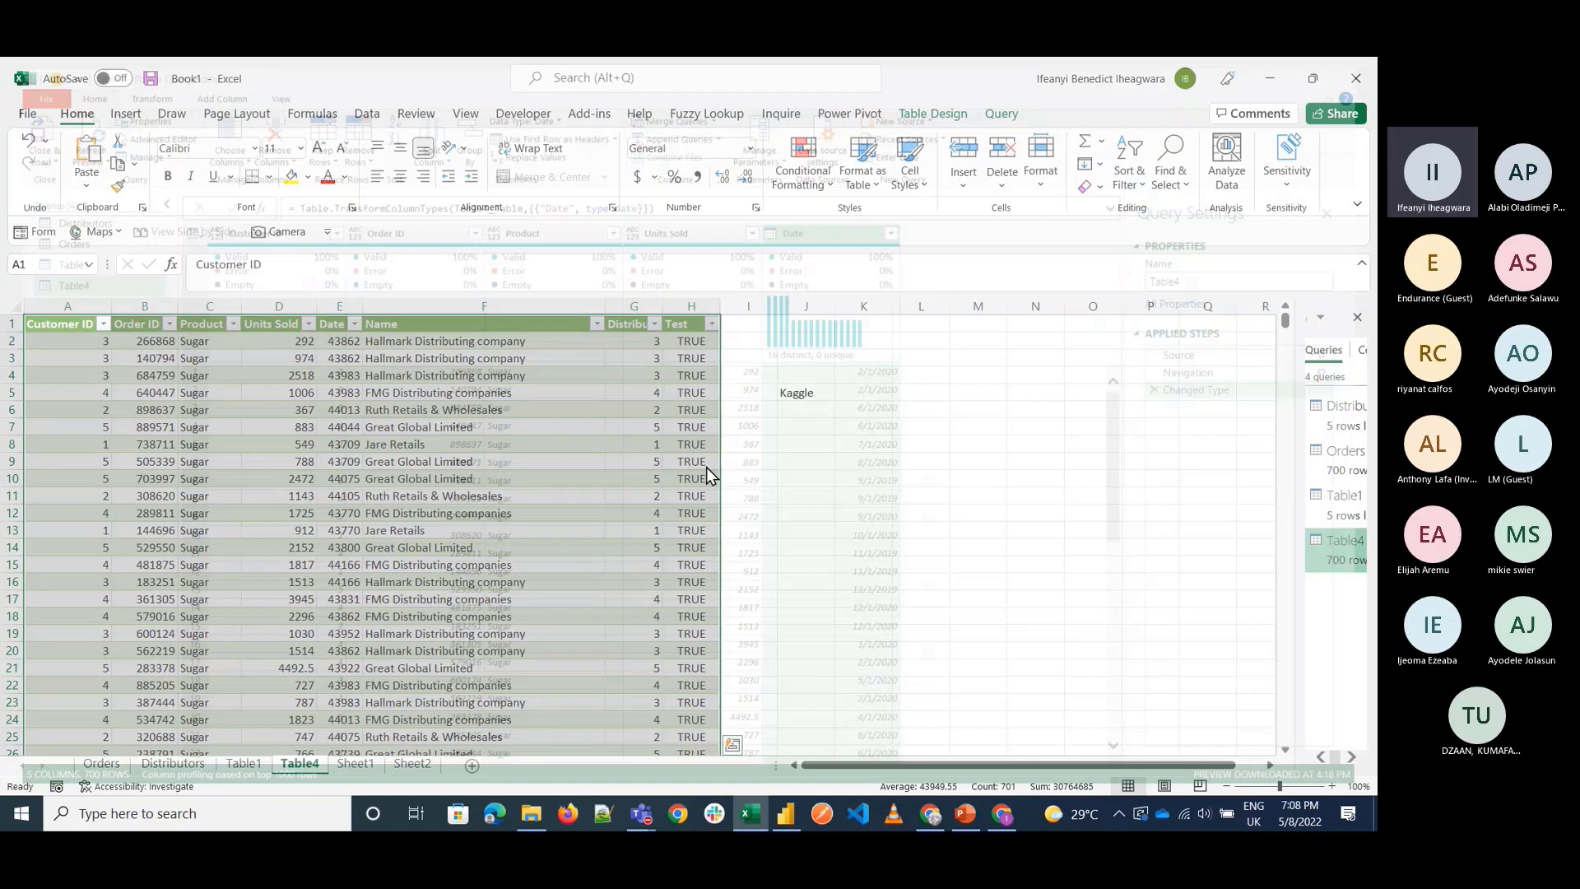
Enter "day/month/year" in cell L12 and fit the width of column L to the text.
left_click(938, 514)
type("day")
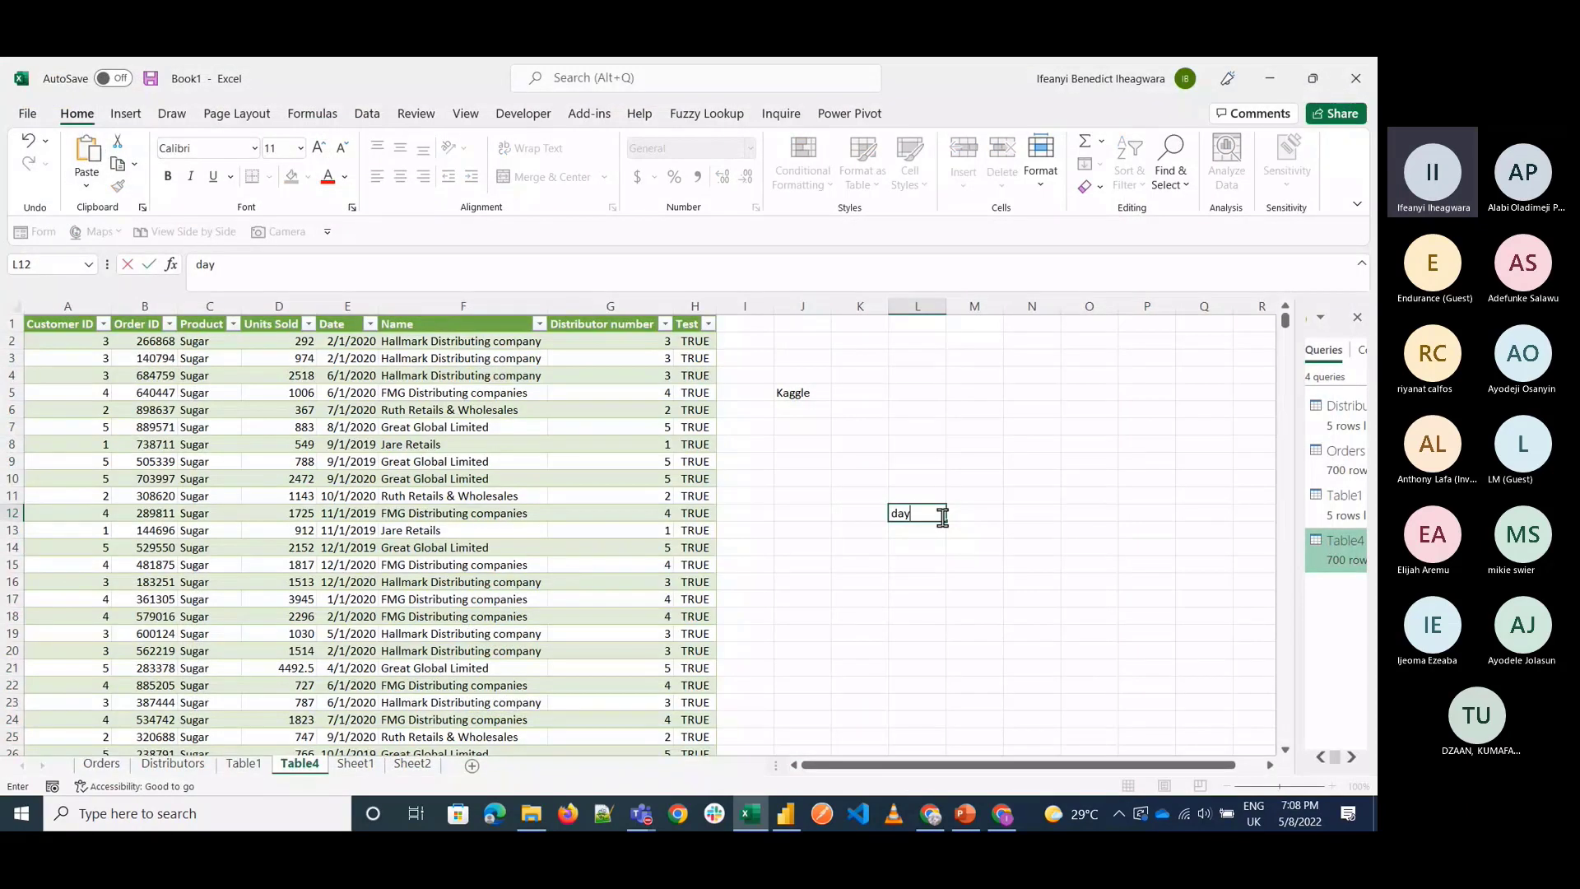
type("/mont")
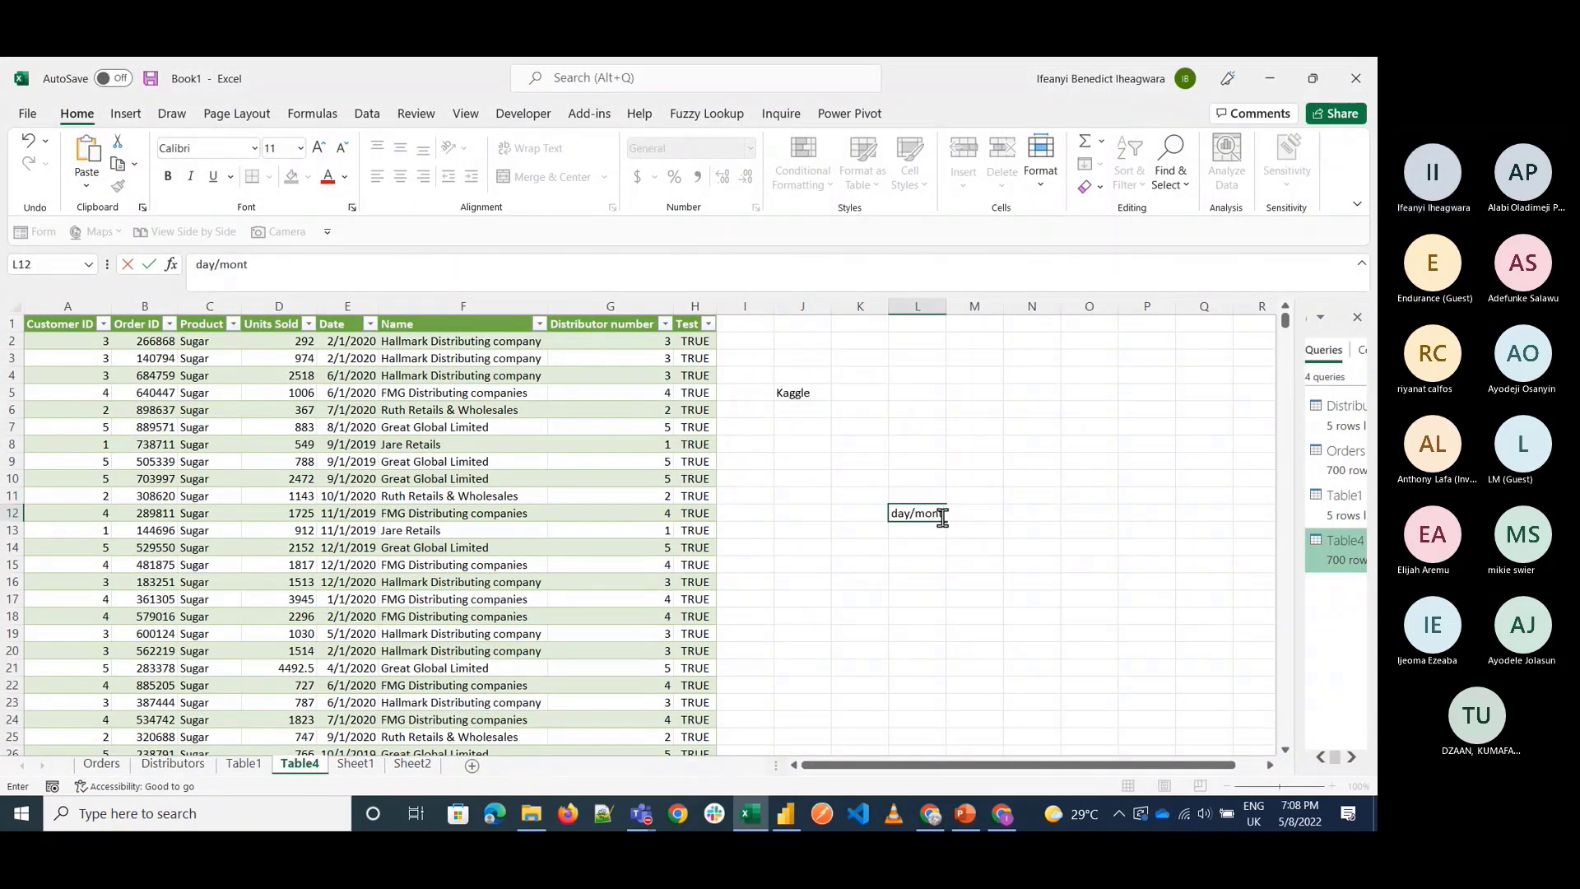
type("h/year")
key("Return")
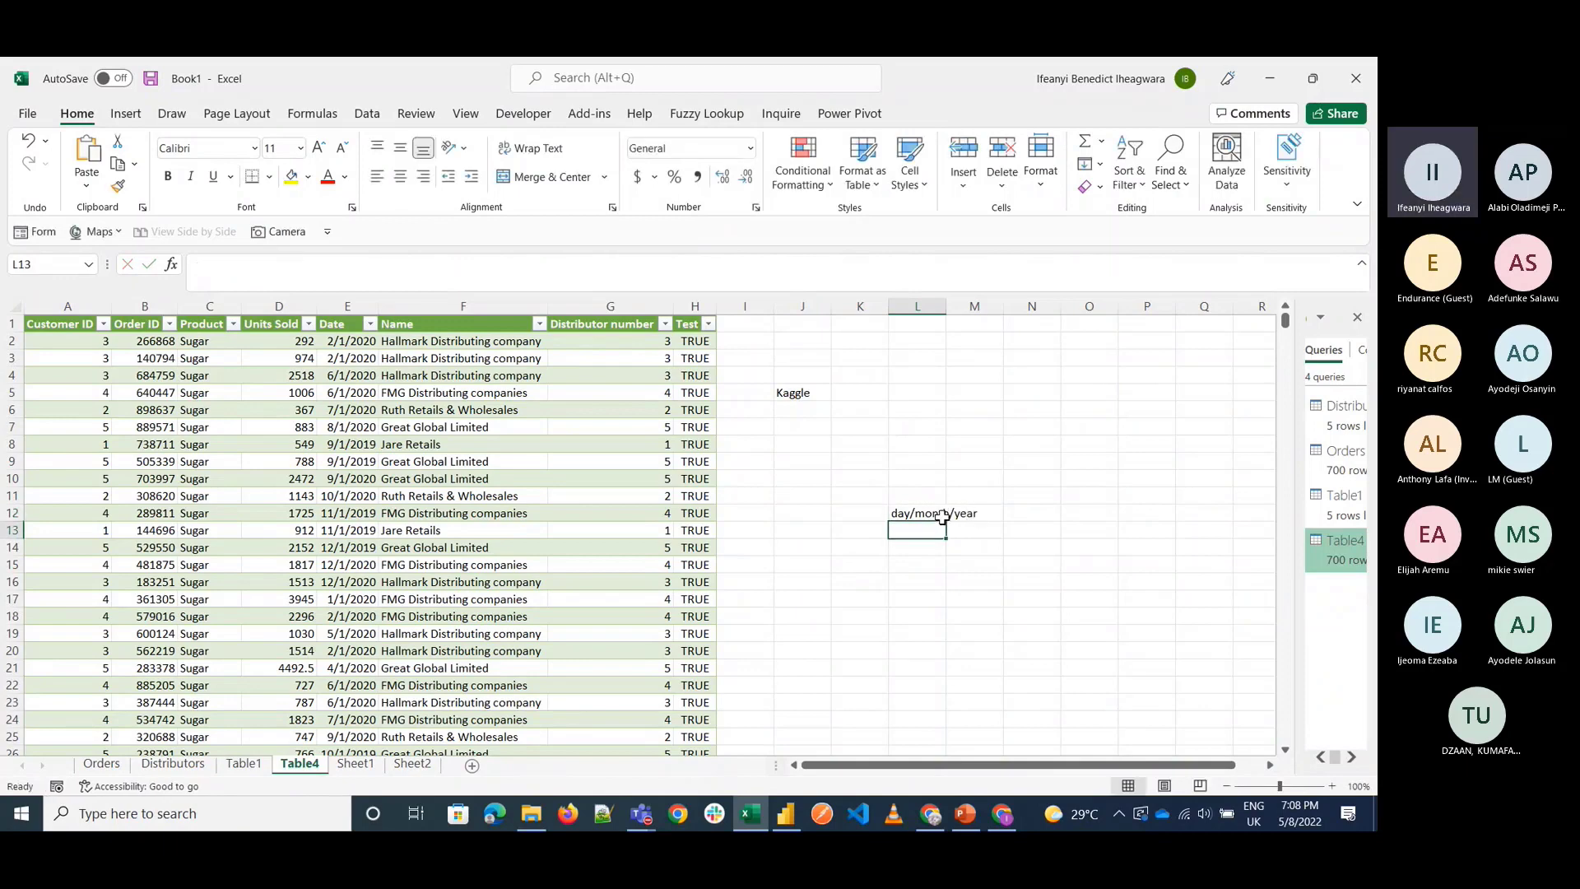
double_click(949, 305)
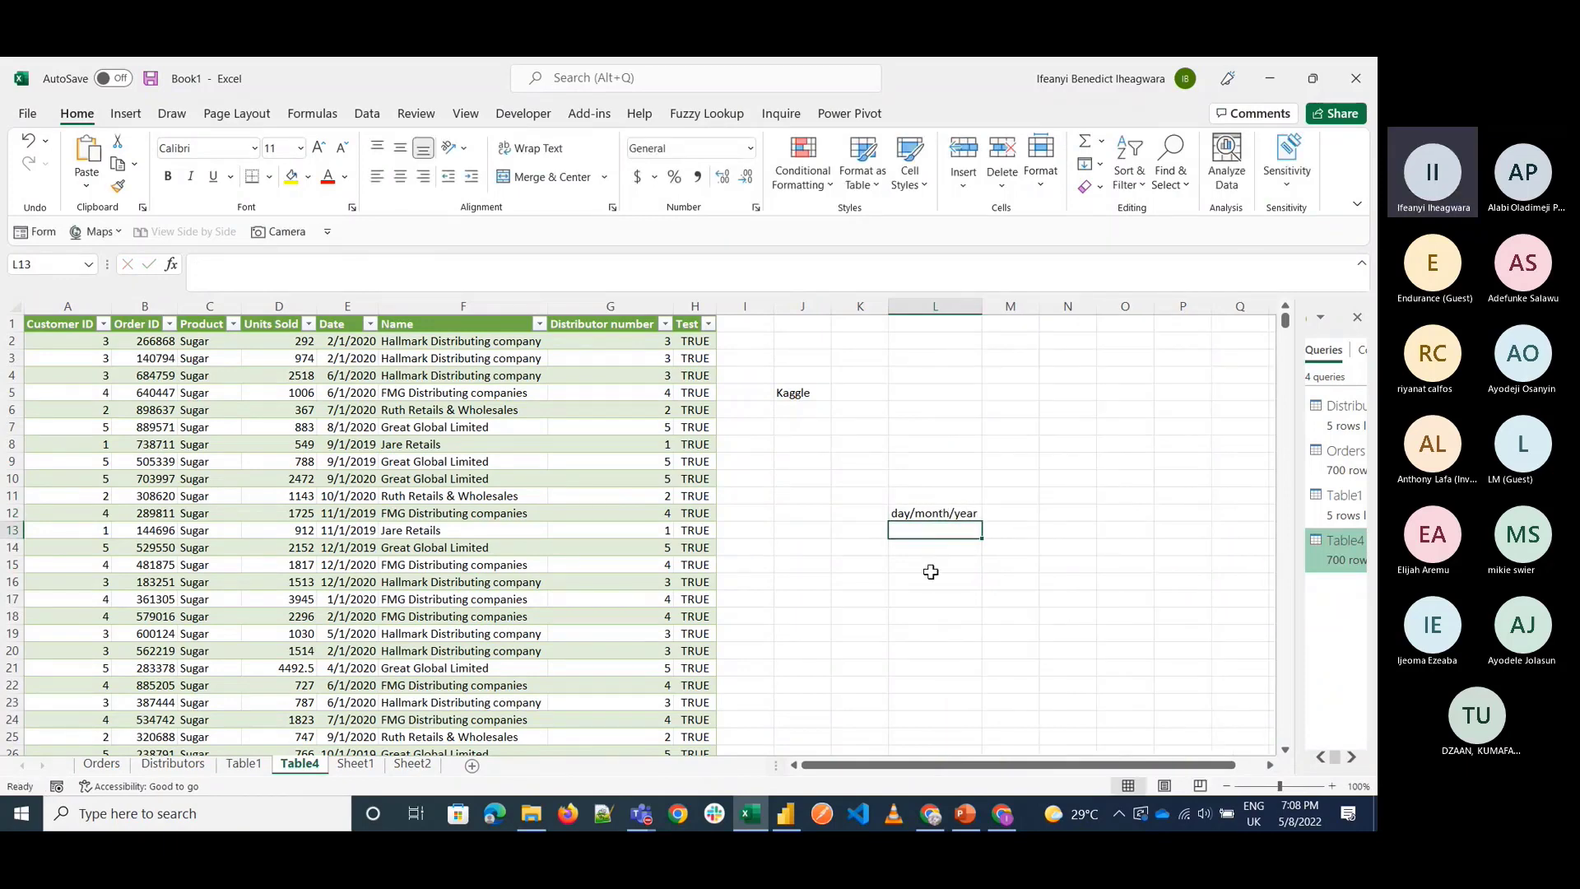
Enter the date 8/5/2022 in cells L14 and L16 under the day/month/year note.
key("Return")
type("8/5/")
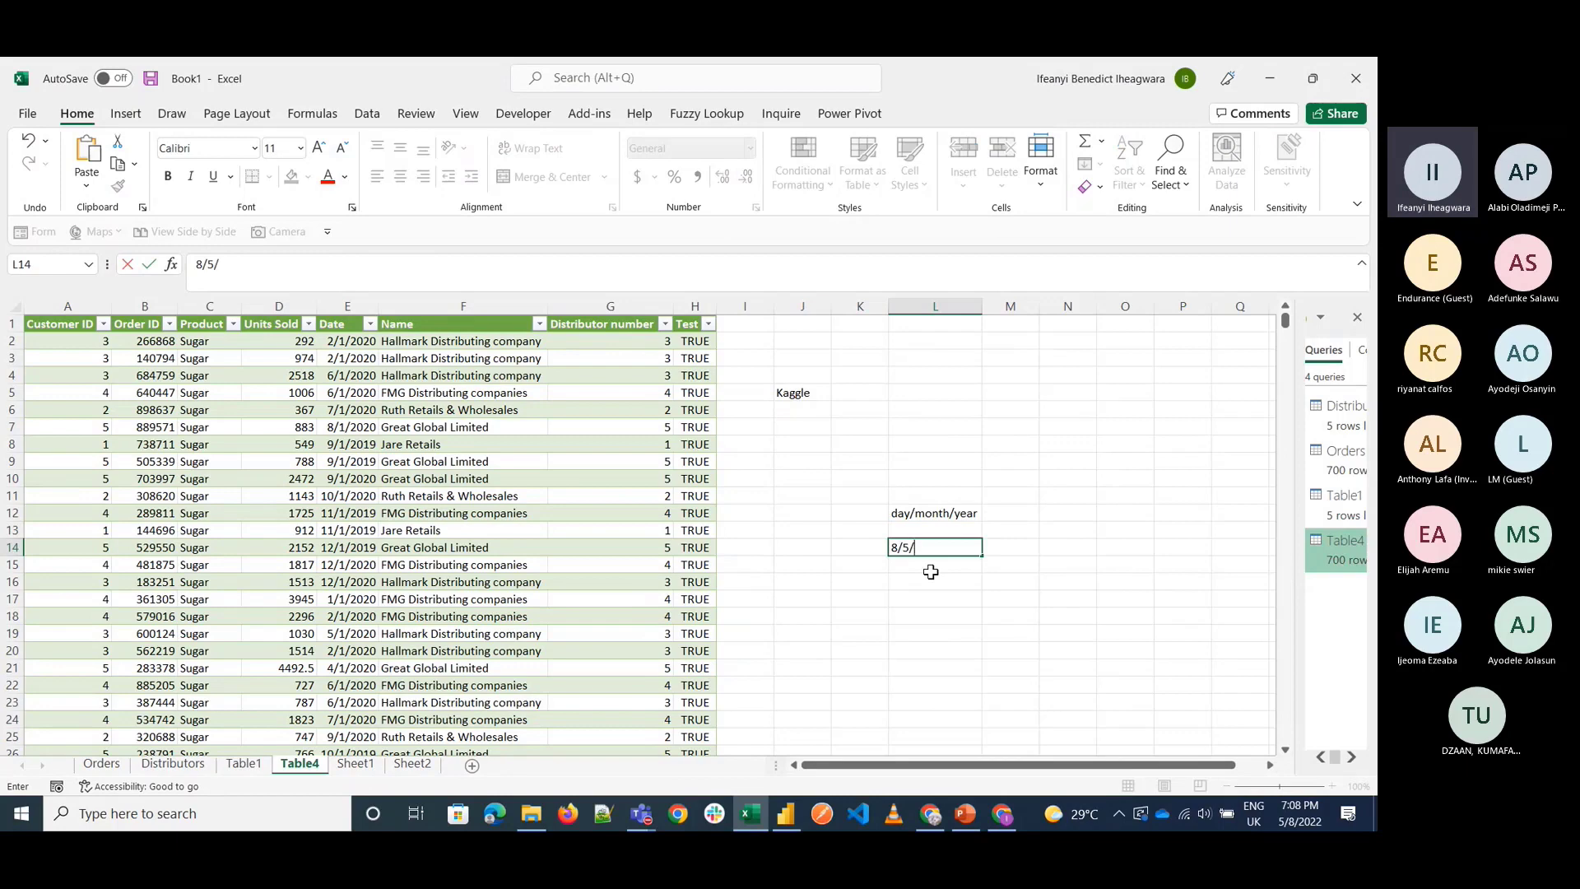
type("2022")
left_click(932, 580)
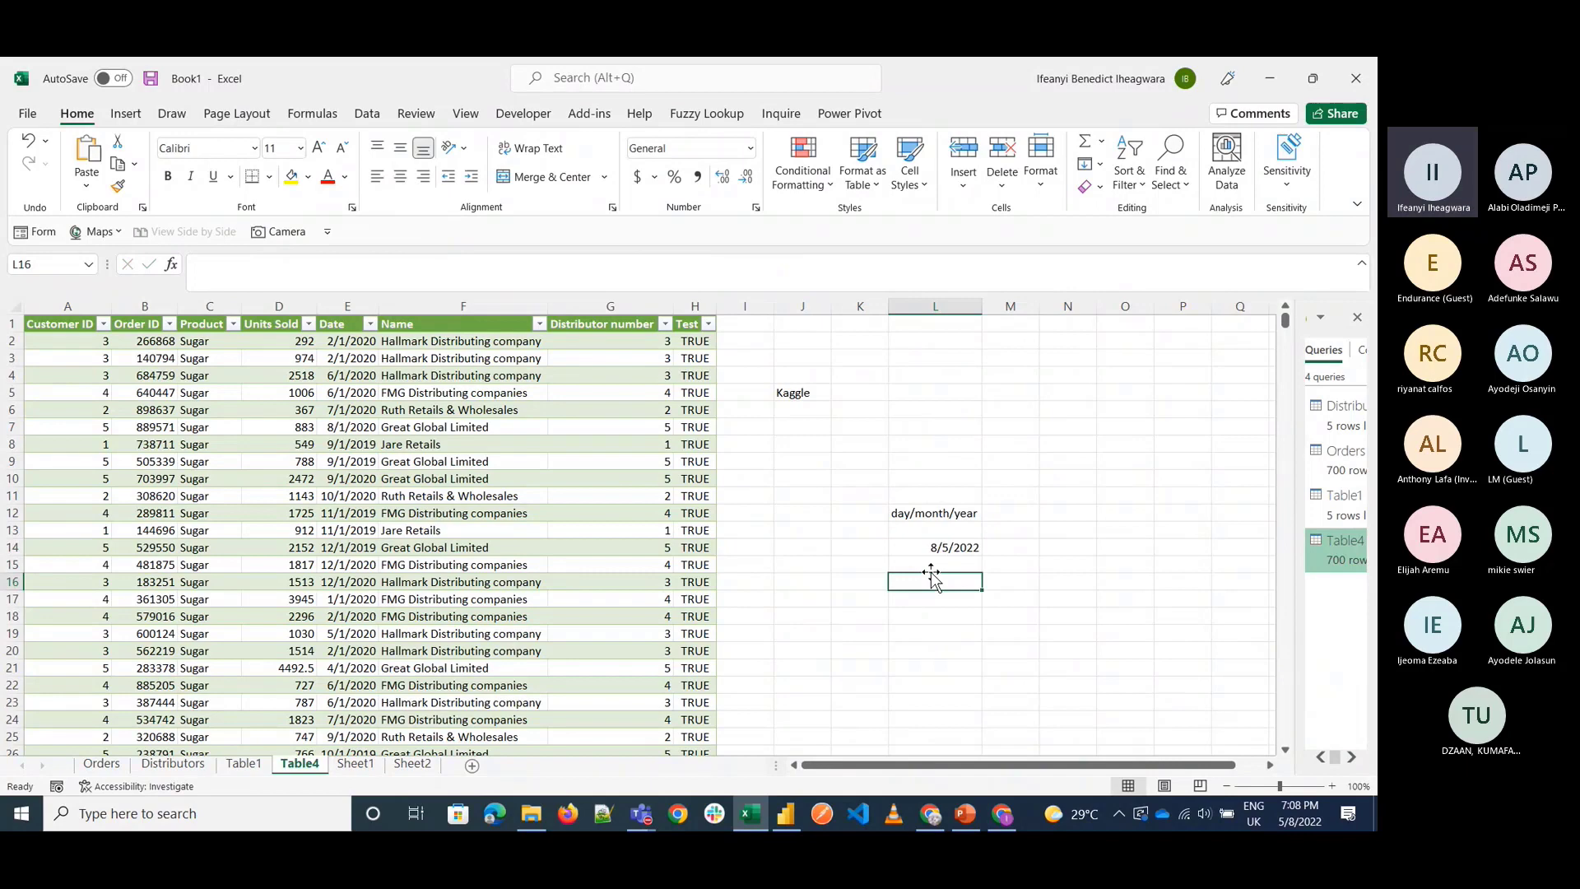
type("8")
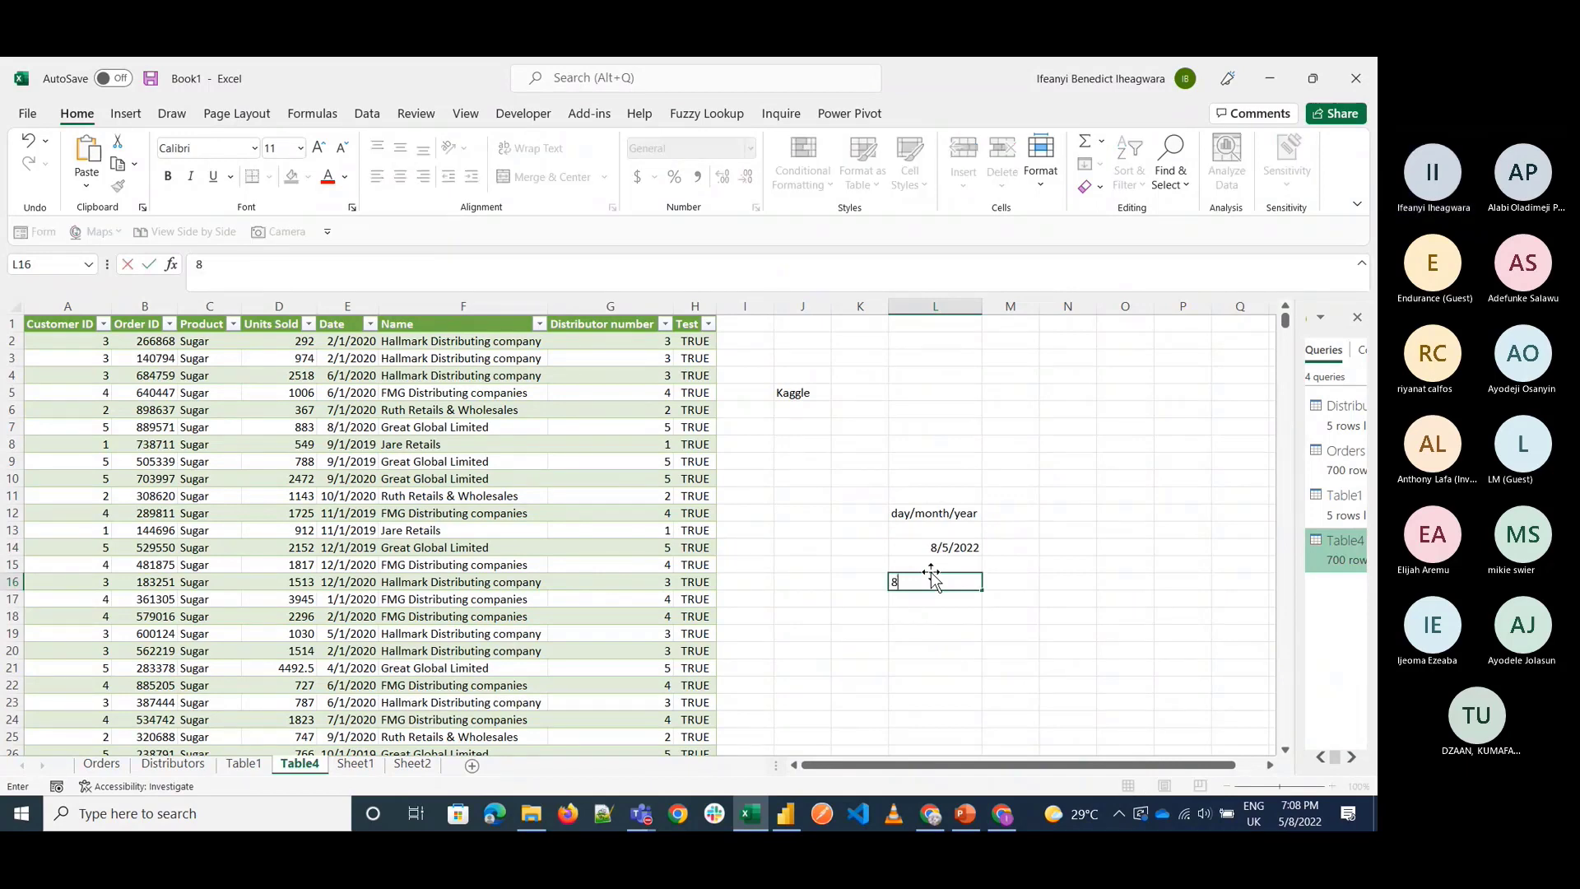
type("/5/2022")
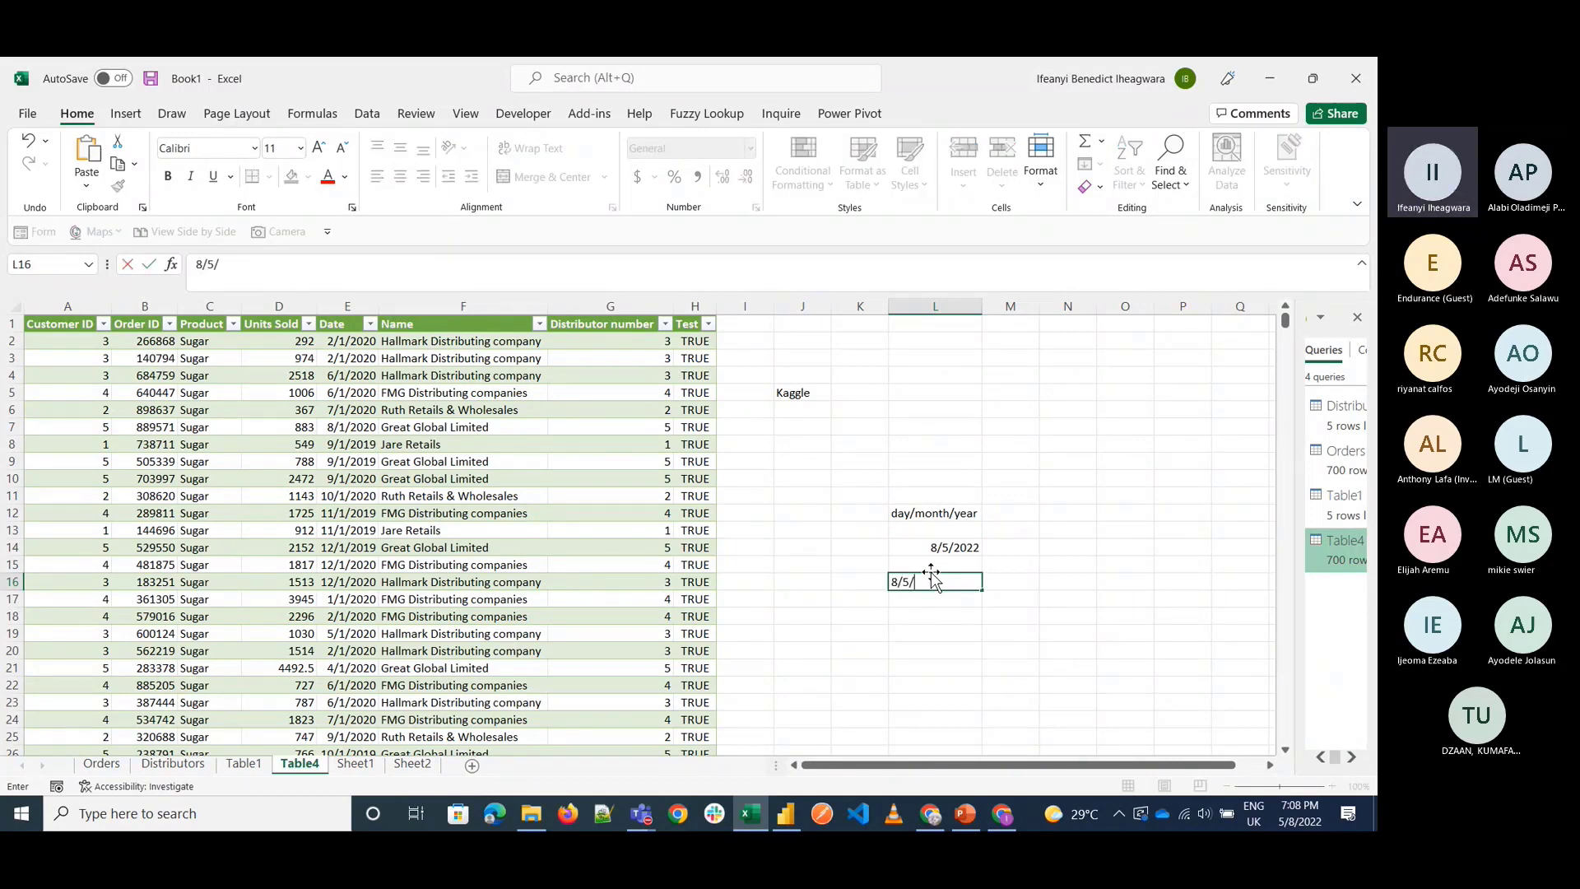
left_click(1044, 582)
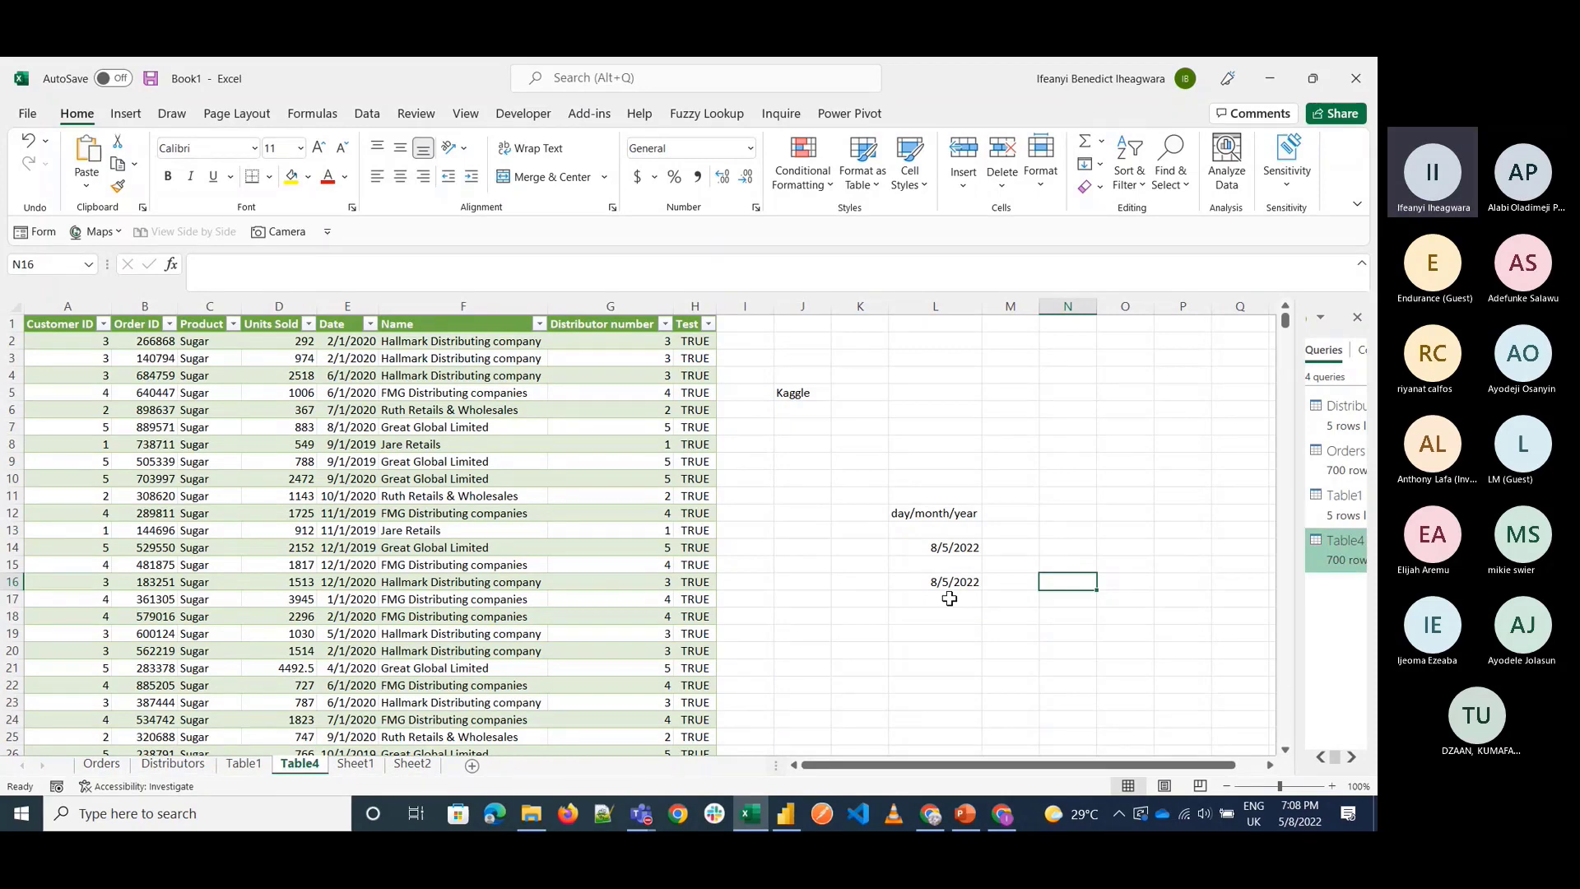
Label the two example dates by entering "may" in cell M14 and "august" in cell M16.
left_click(1013, 548)
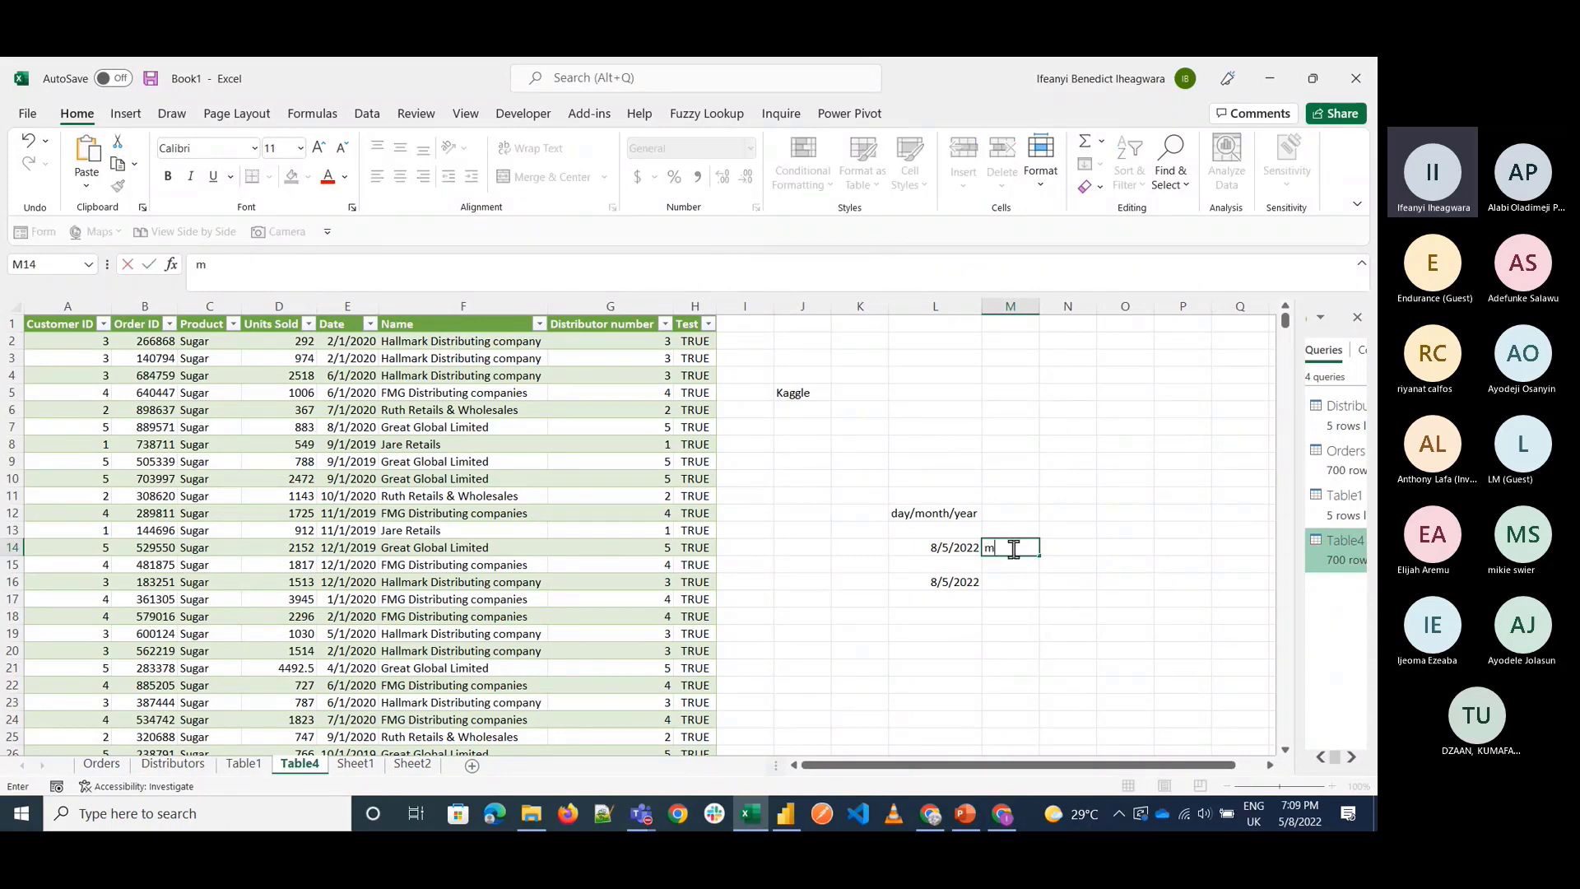
type("may")
key("Return")
key("Down")
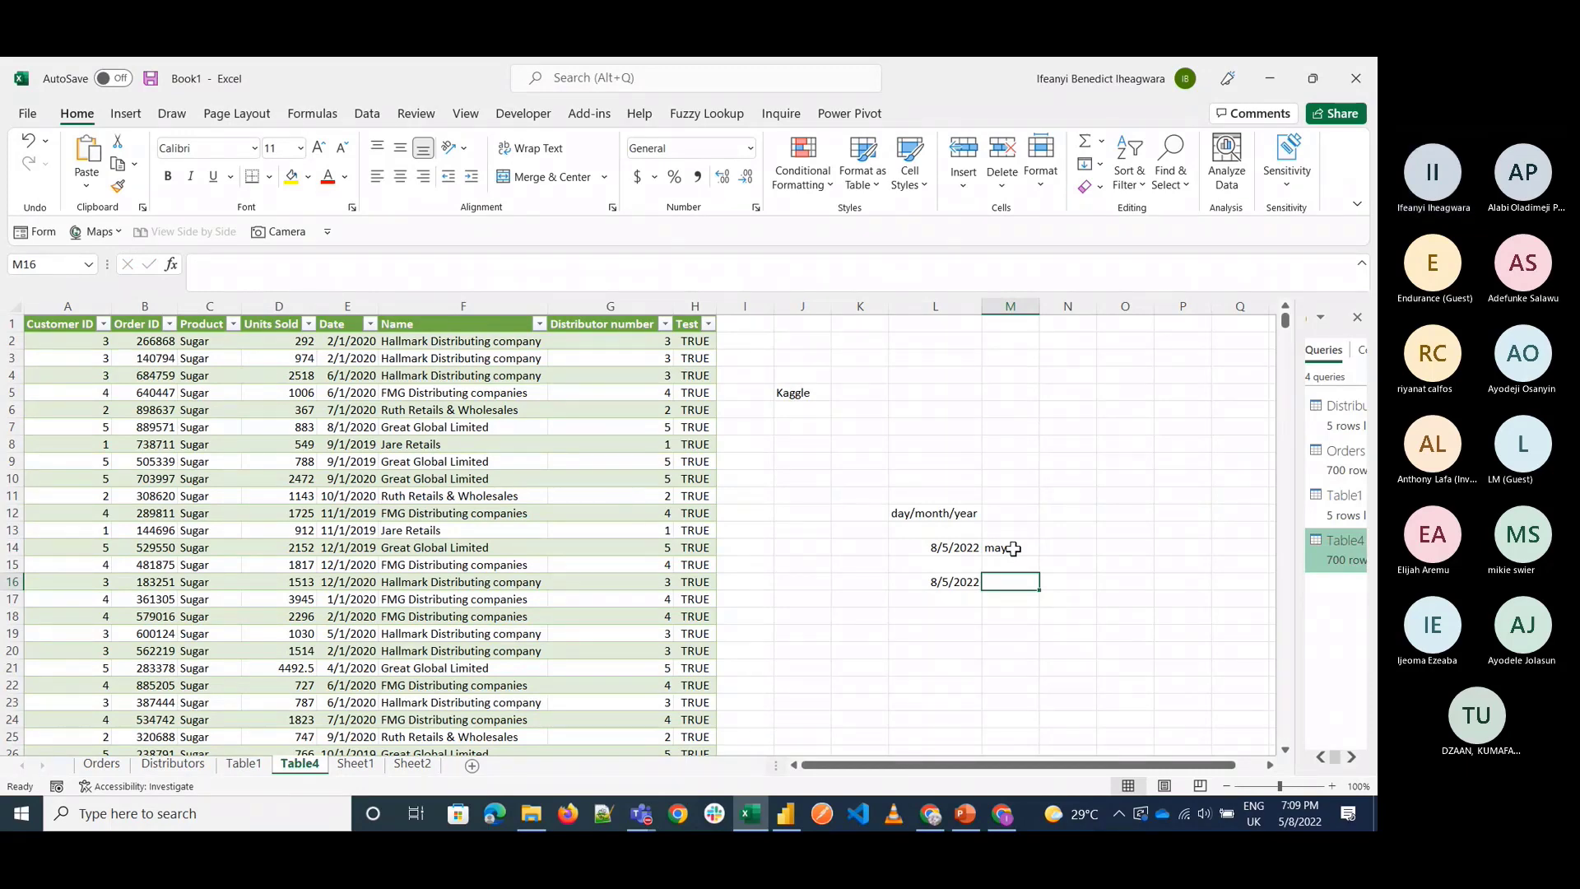
type("august")
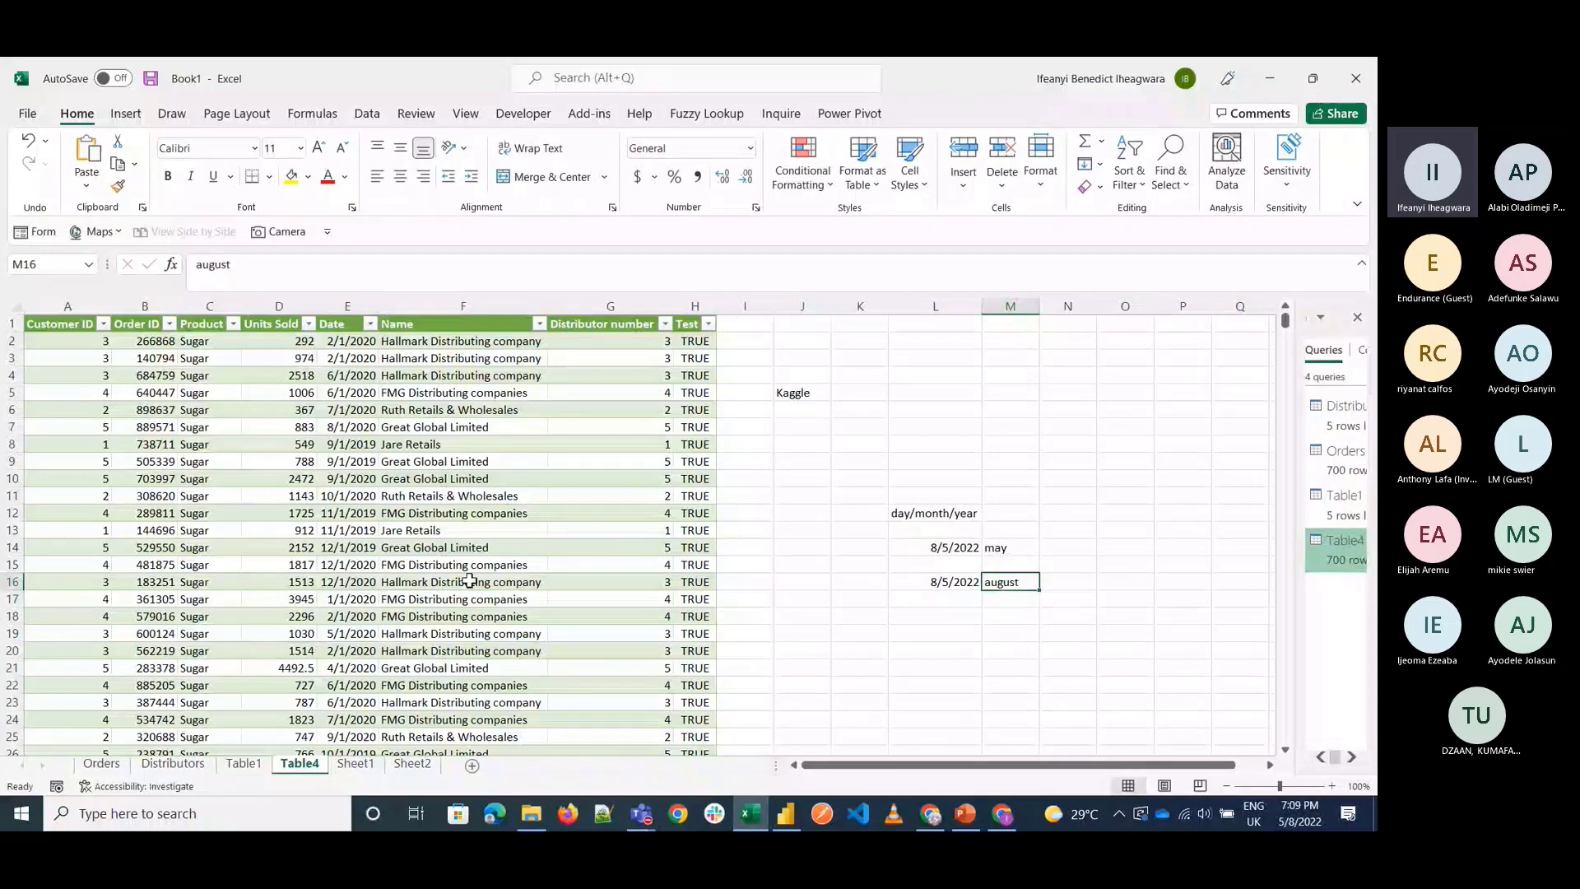
left_click(455, 583)
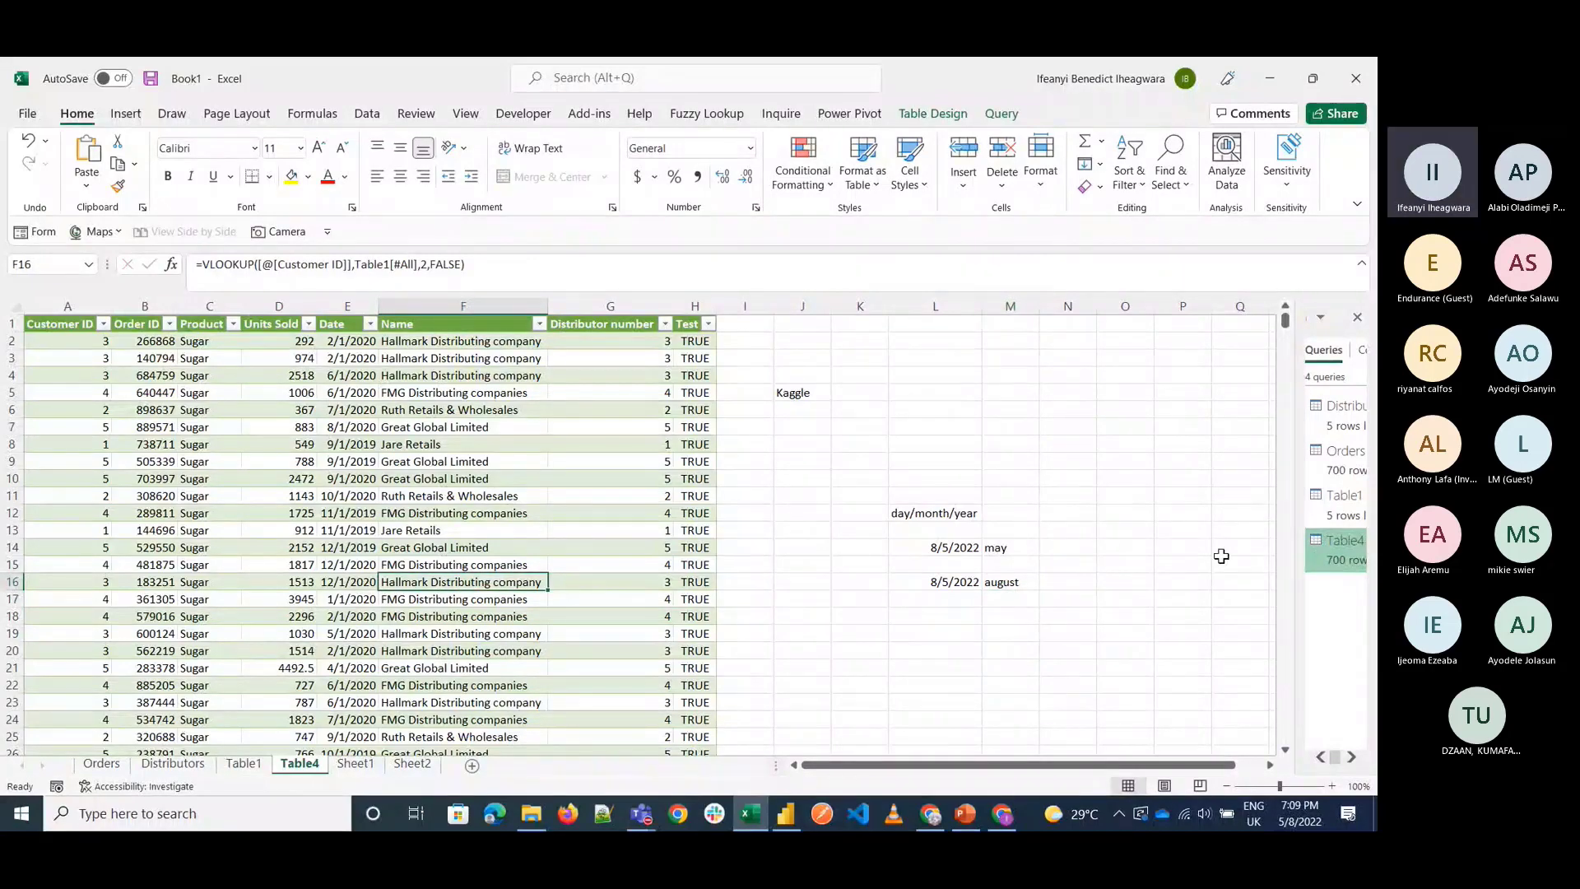
Enter 13/5/2022 in cell L19 as a further example date and select that cell.
left_click(930, 627)
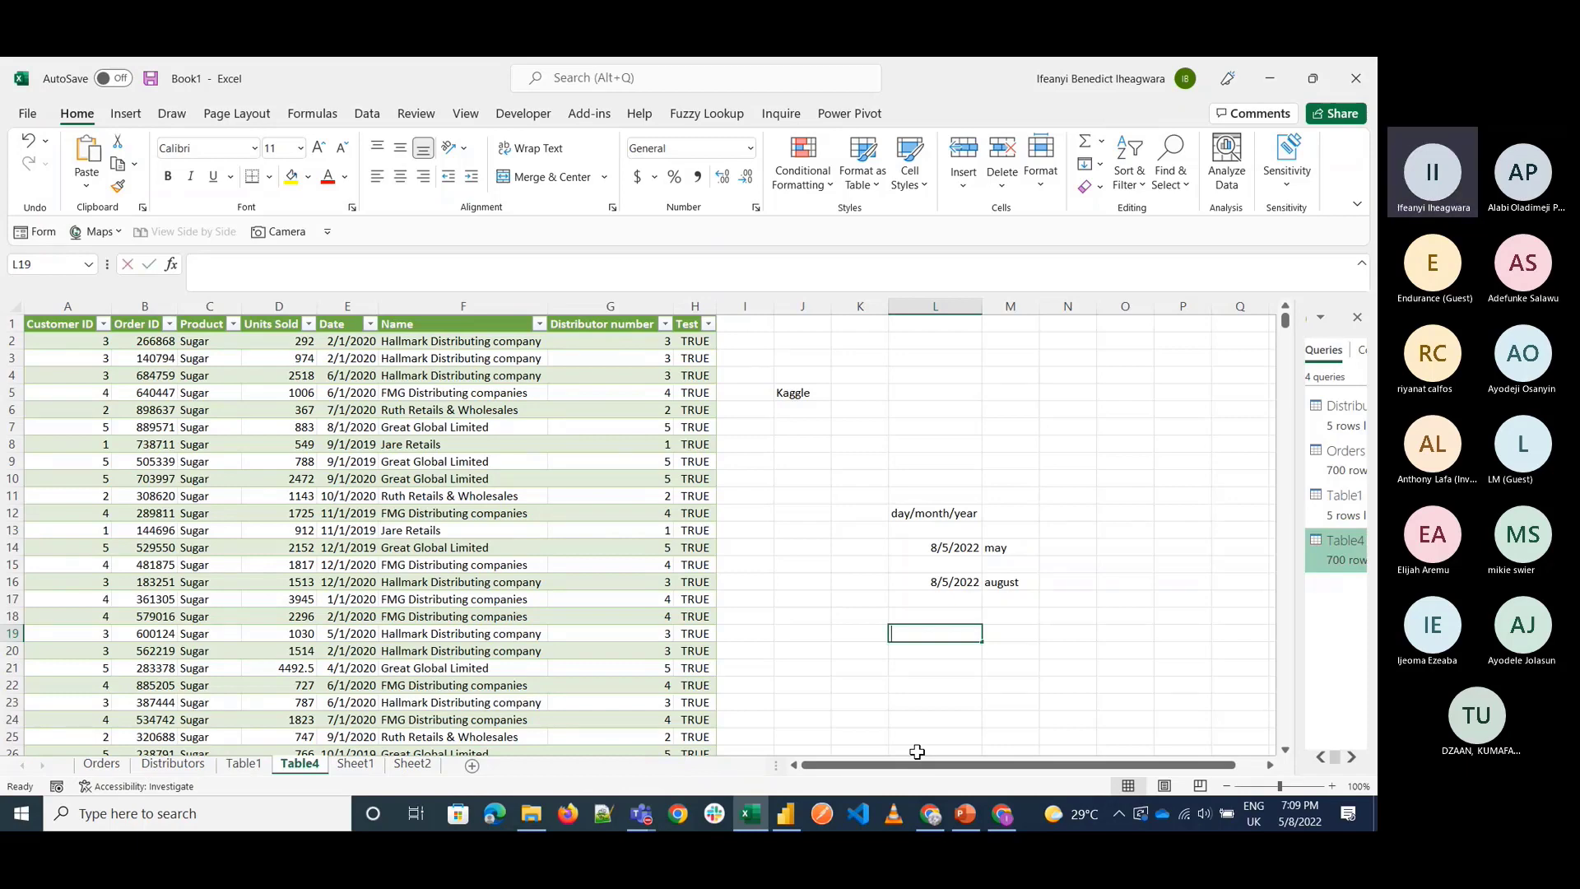
type("13")
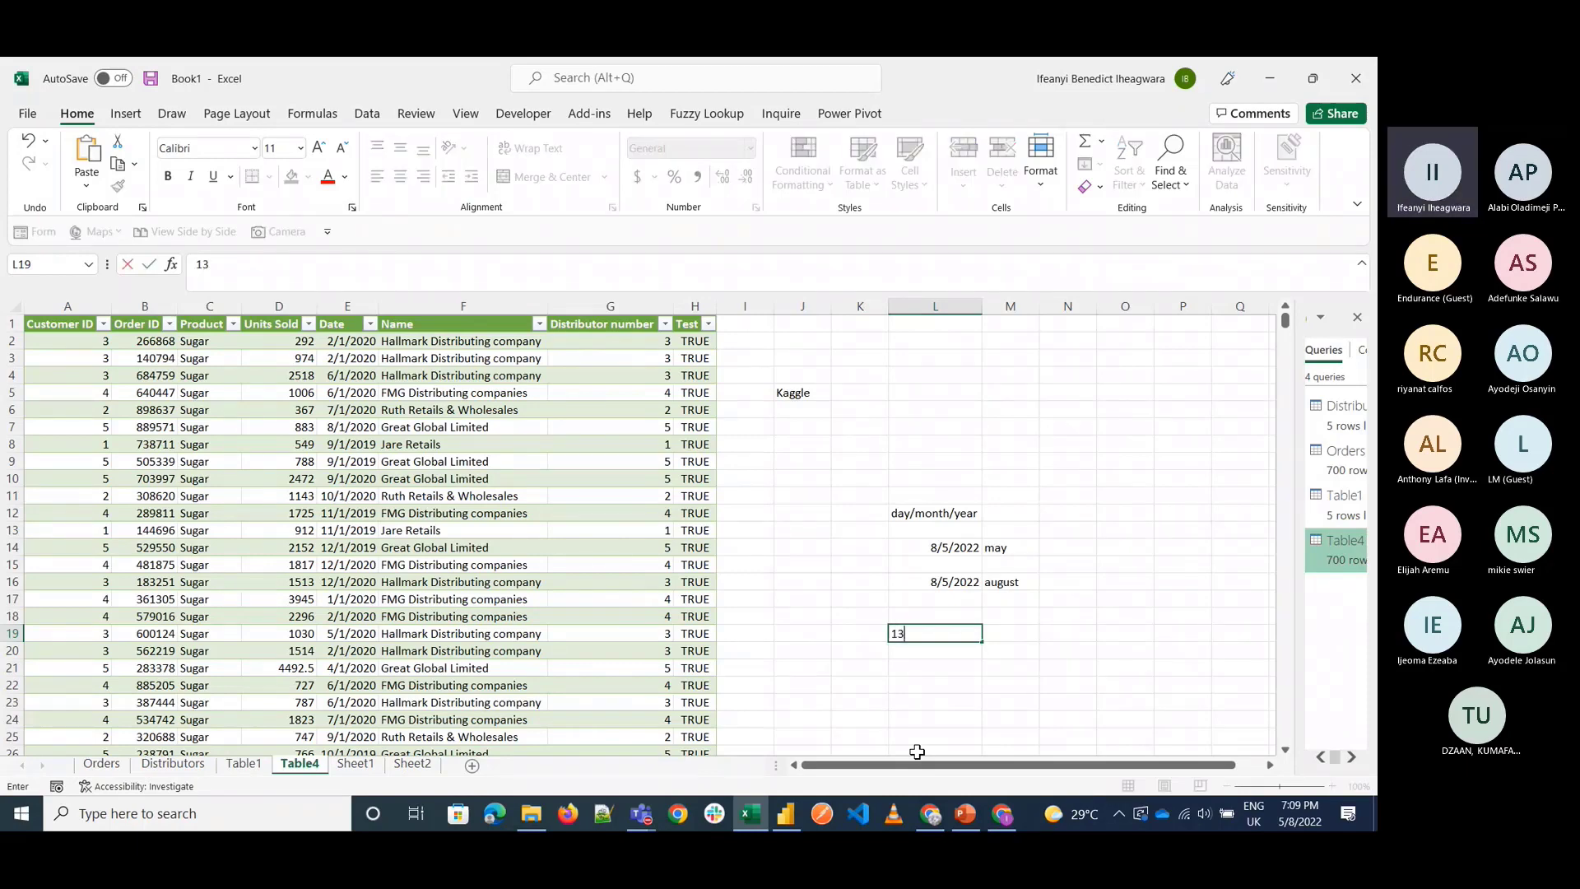
type("/5/2022")
key("Return")
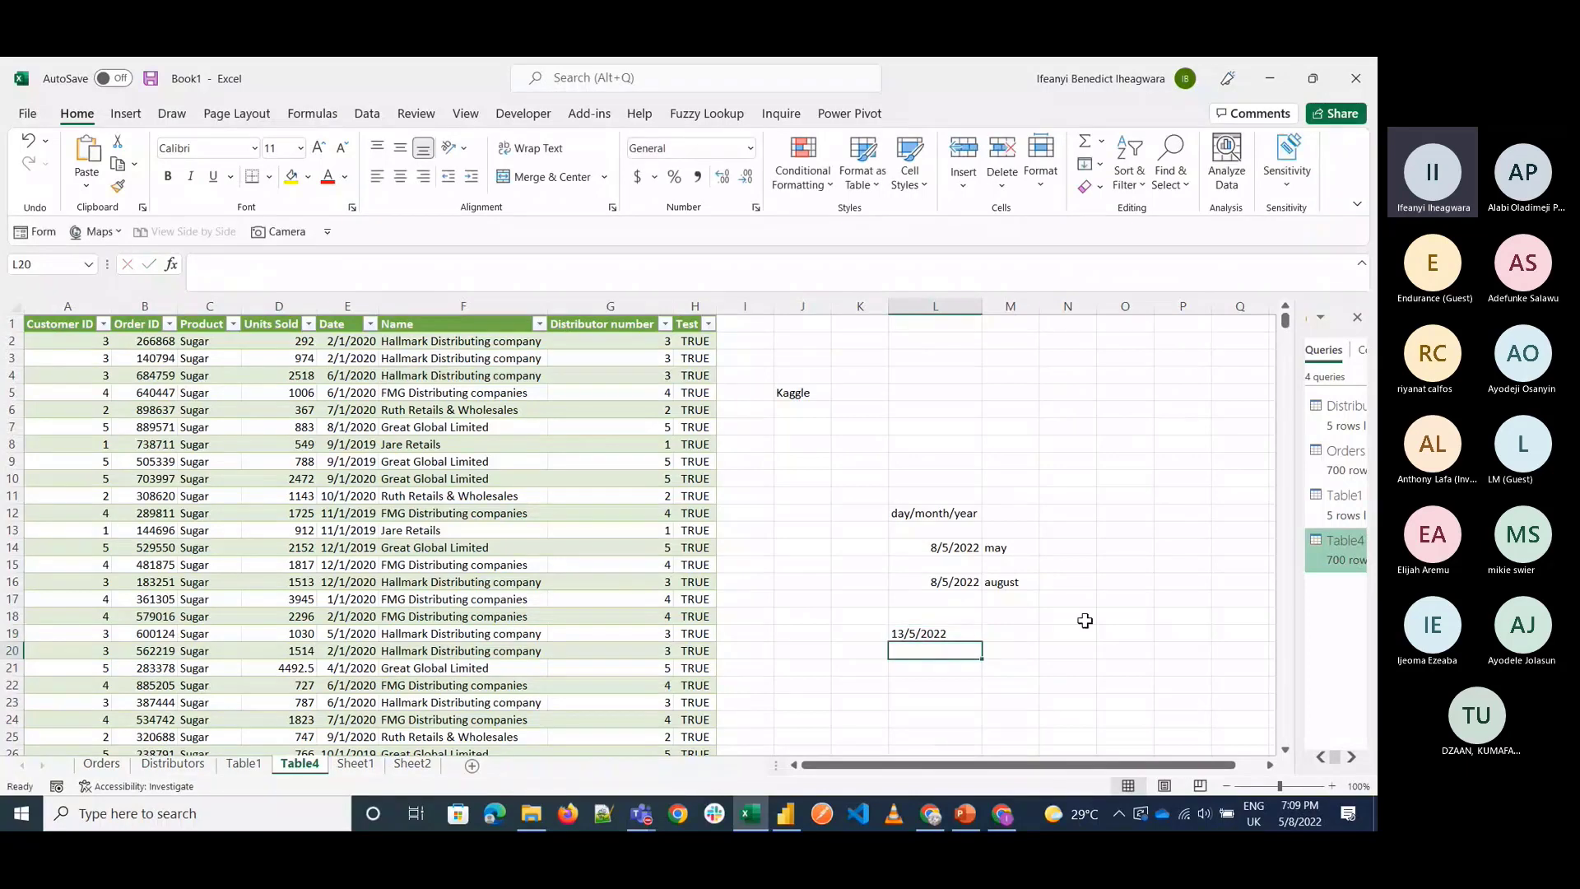
left_click(957, 636)
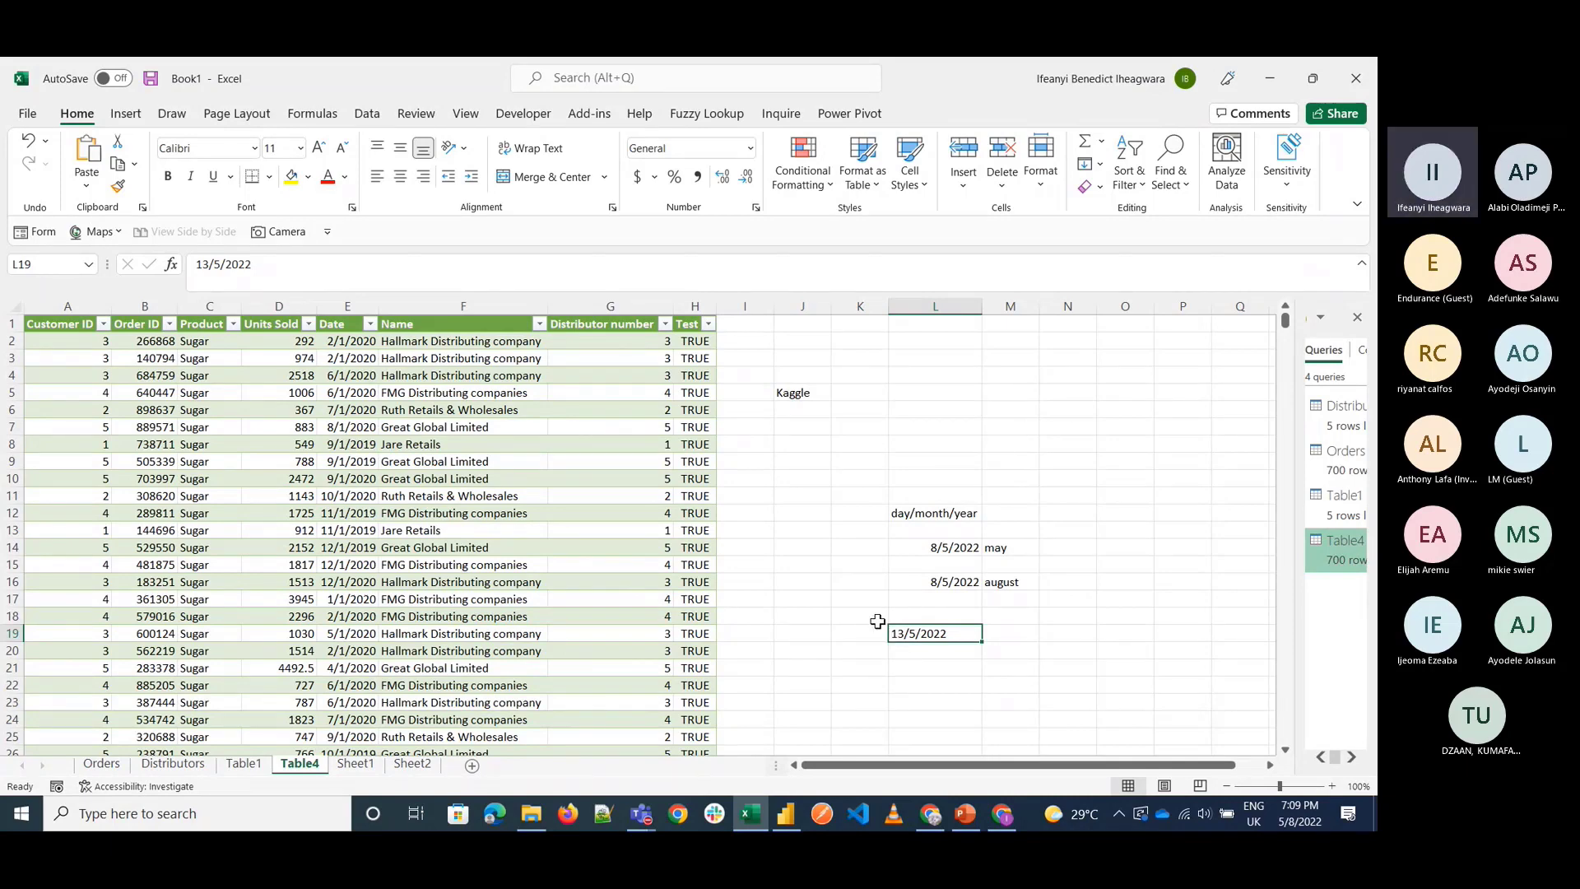
Open the Table4 query for editing and start a locale-based type change on the Date column with the Date data type.
right_click(1336, 551)
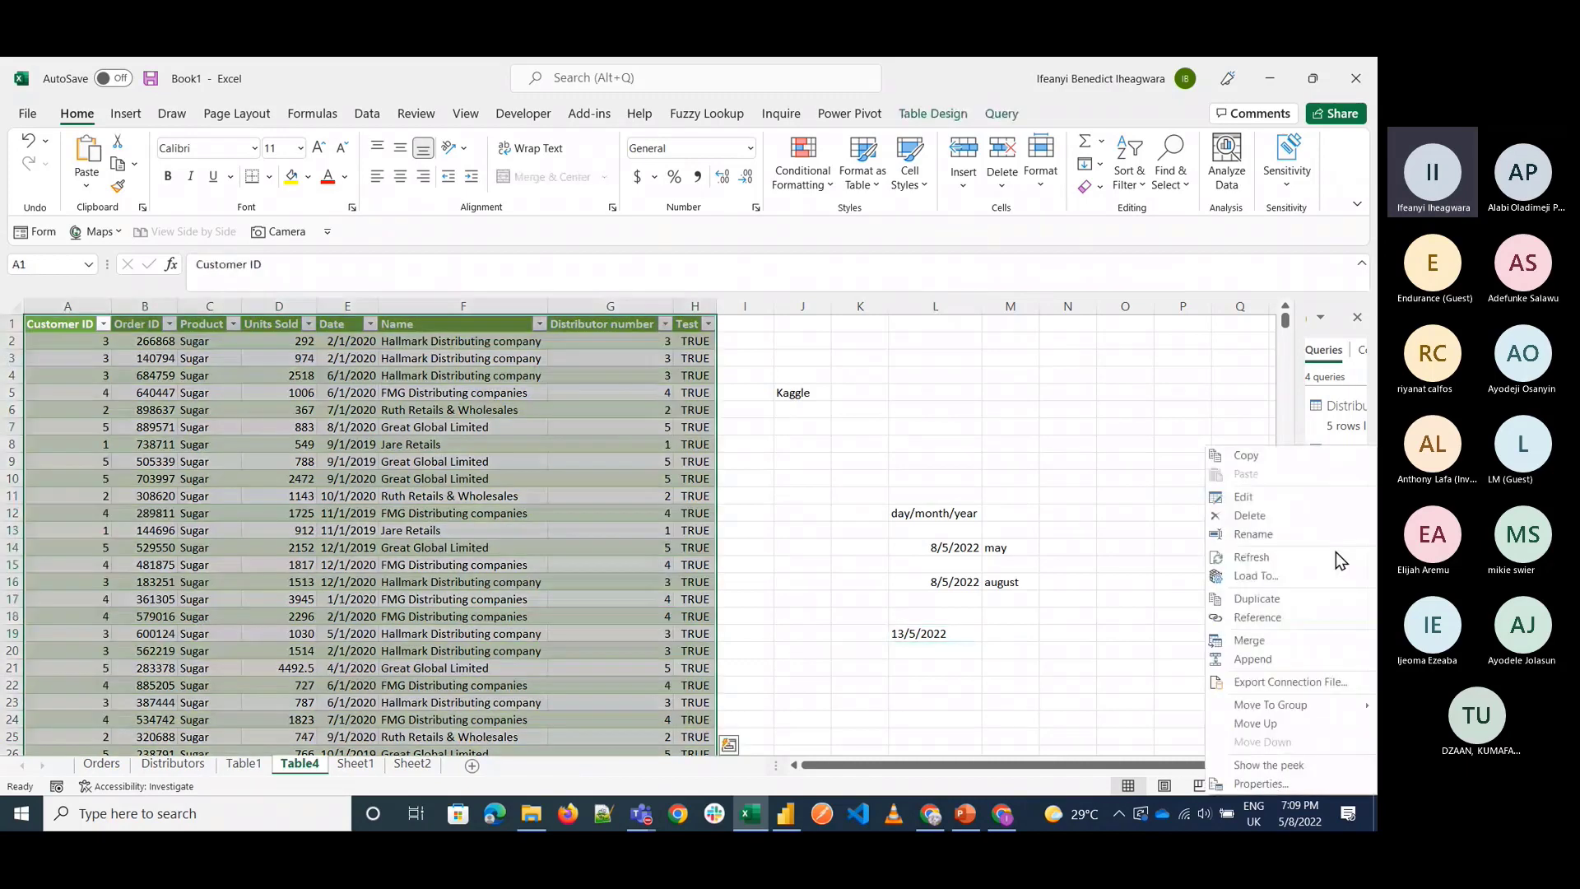
left_click(1256, 496)
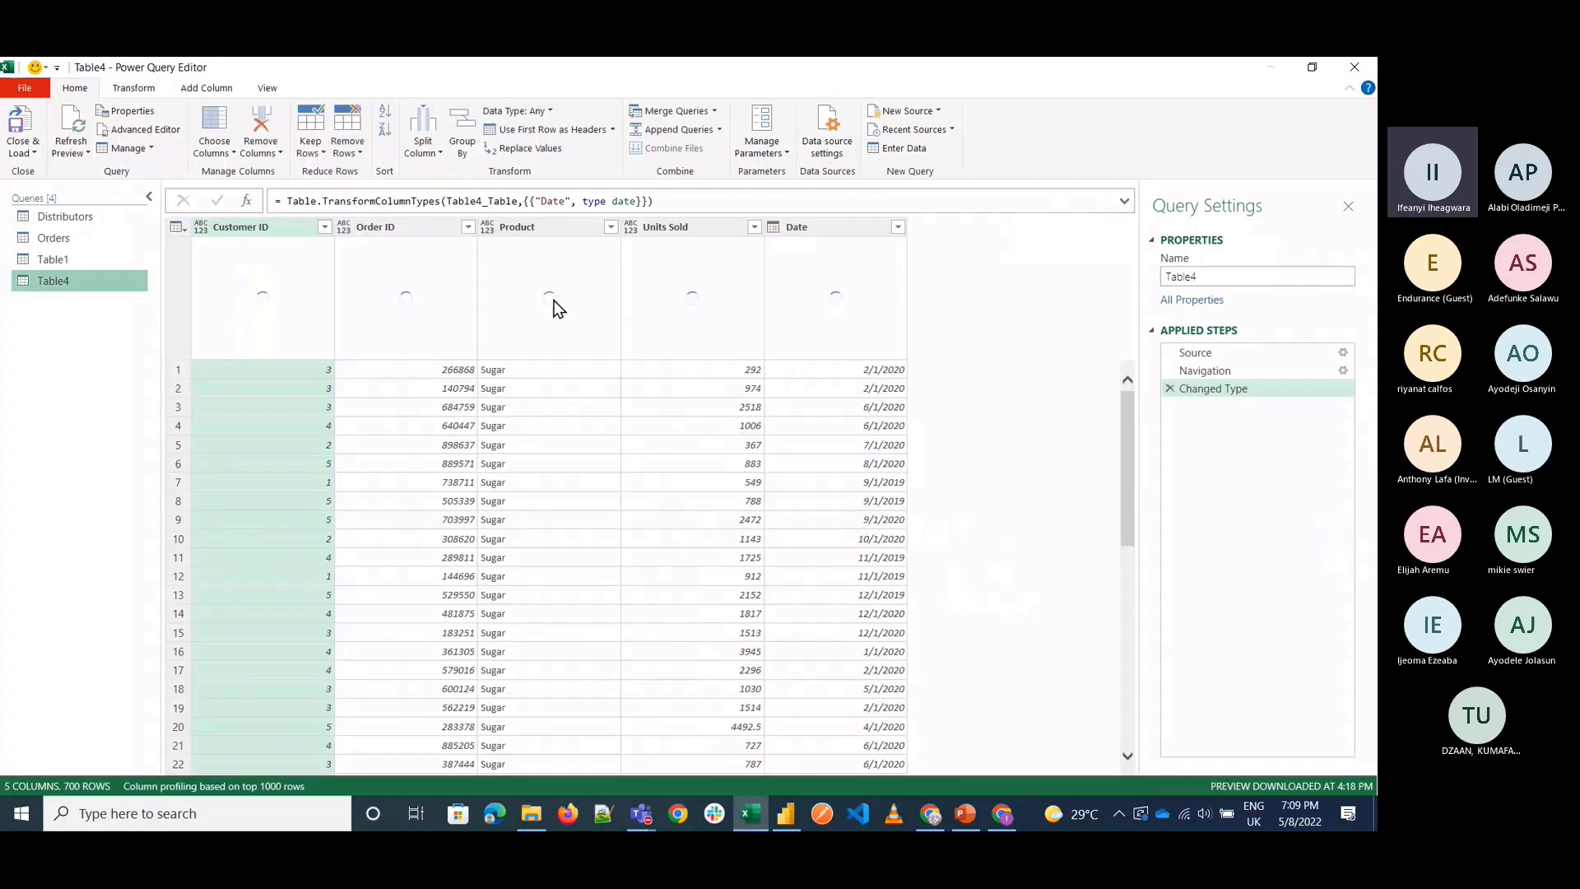
left_click(778, 230)
left_click(778, 231)
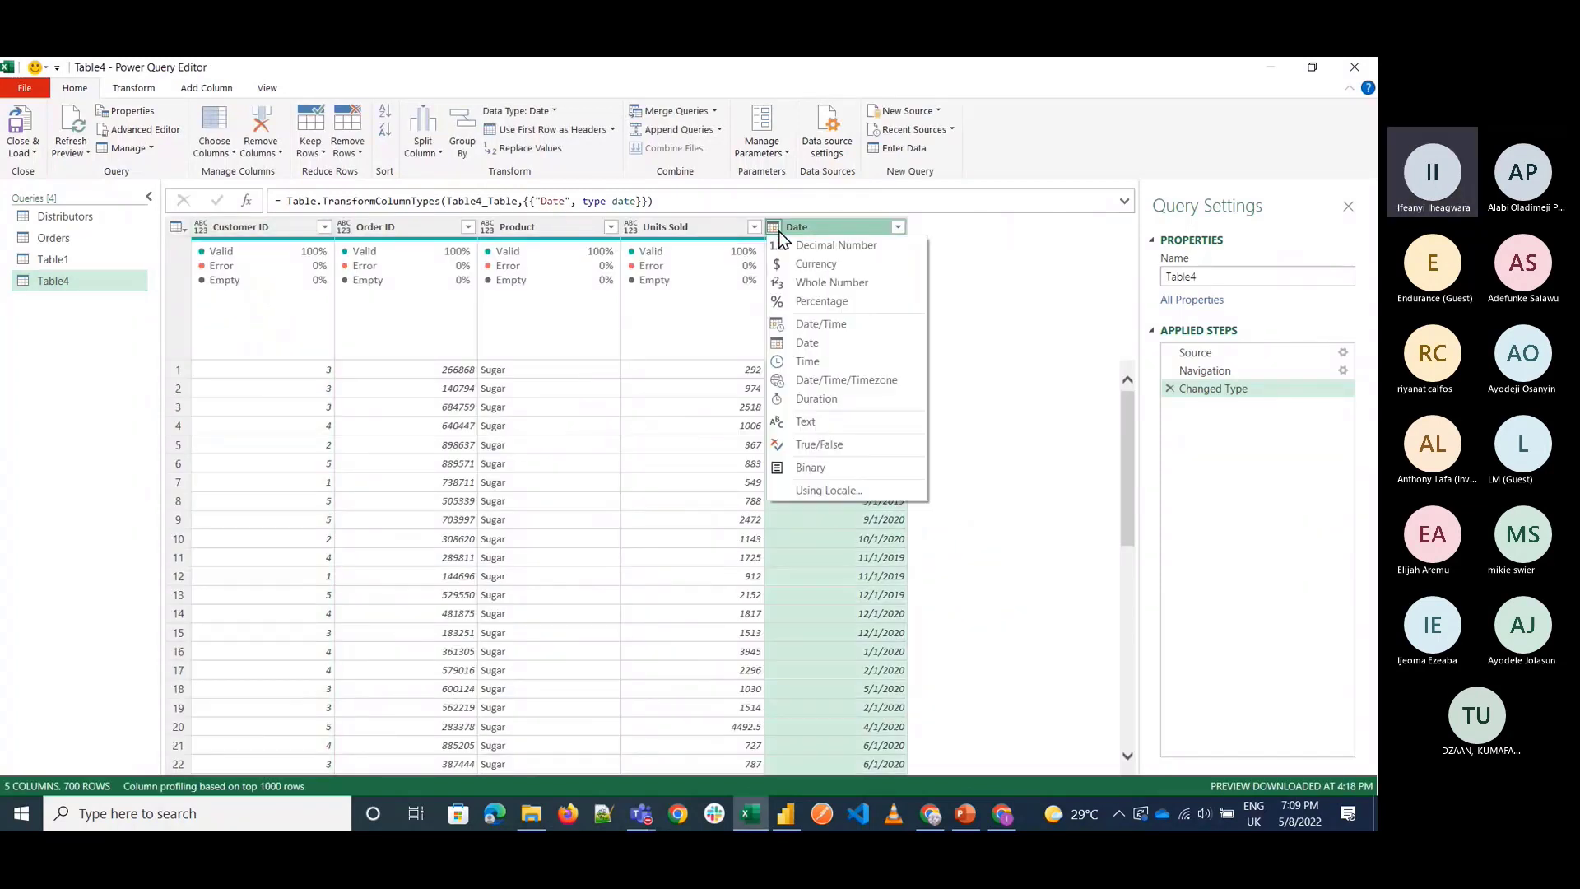
left_click(843, 494)
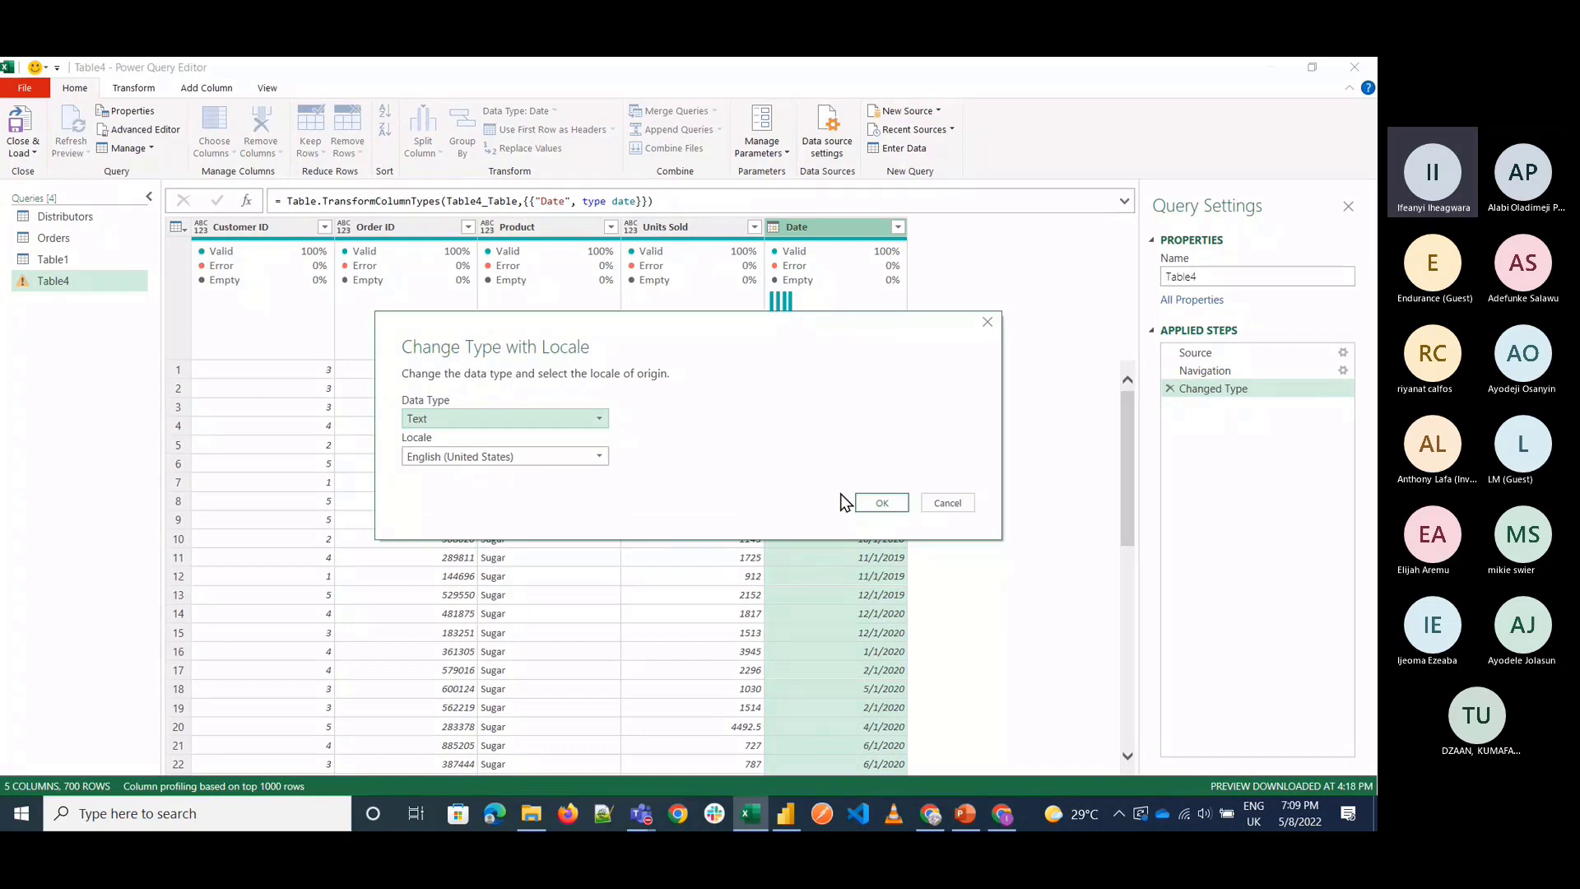
left_click(507, 418)
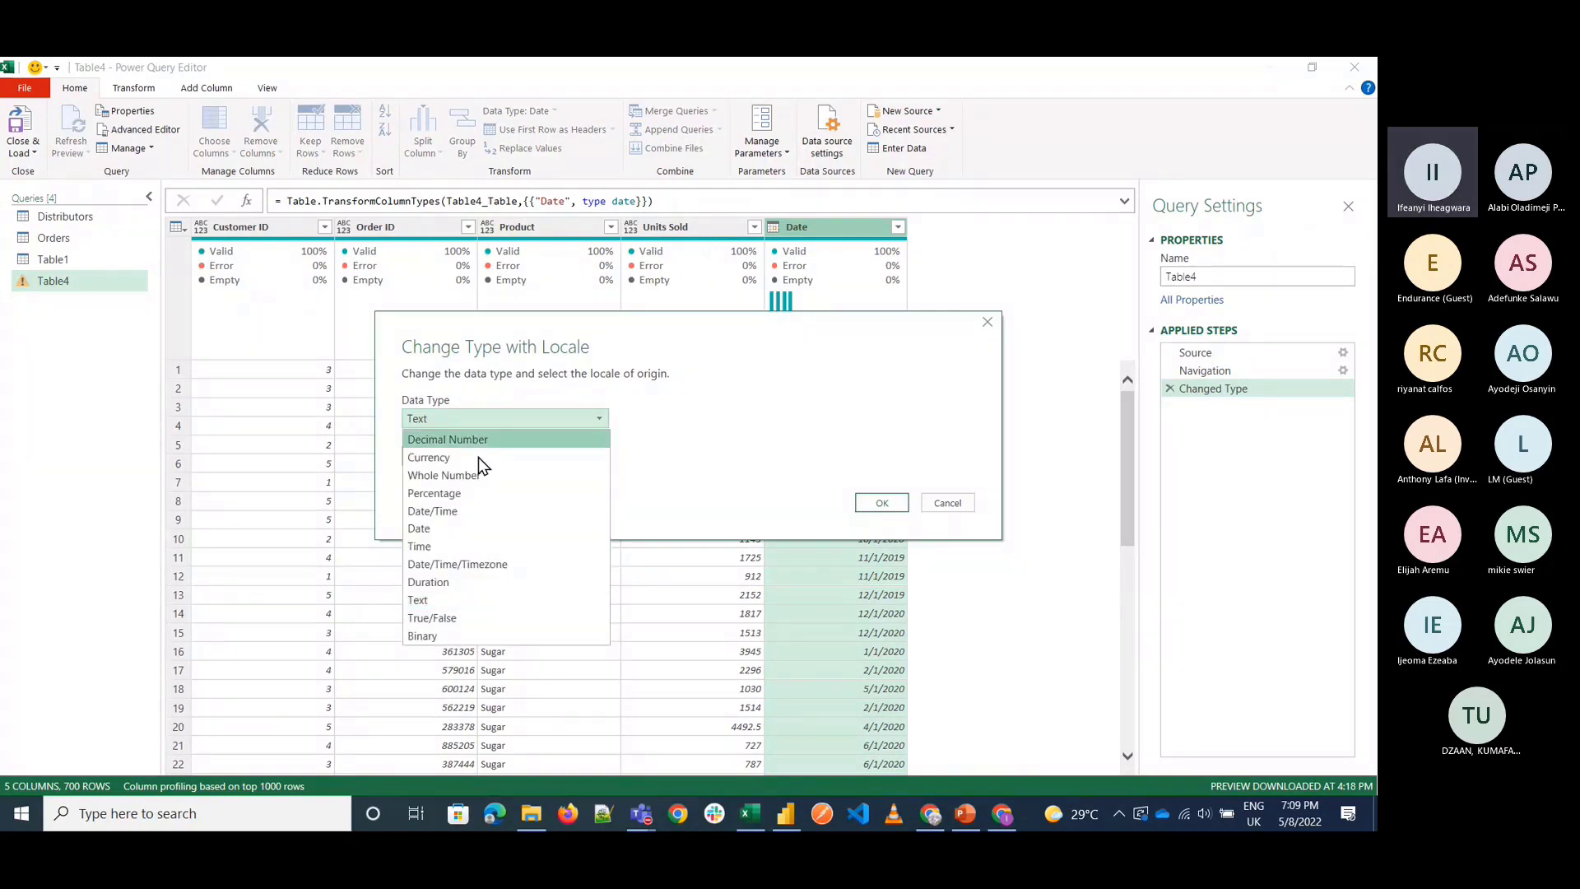
left_click(463, 528)
Browse the available locales for the Date column's type conversion, then cancel the change.
left_click(534, 458)
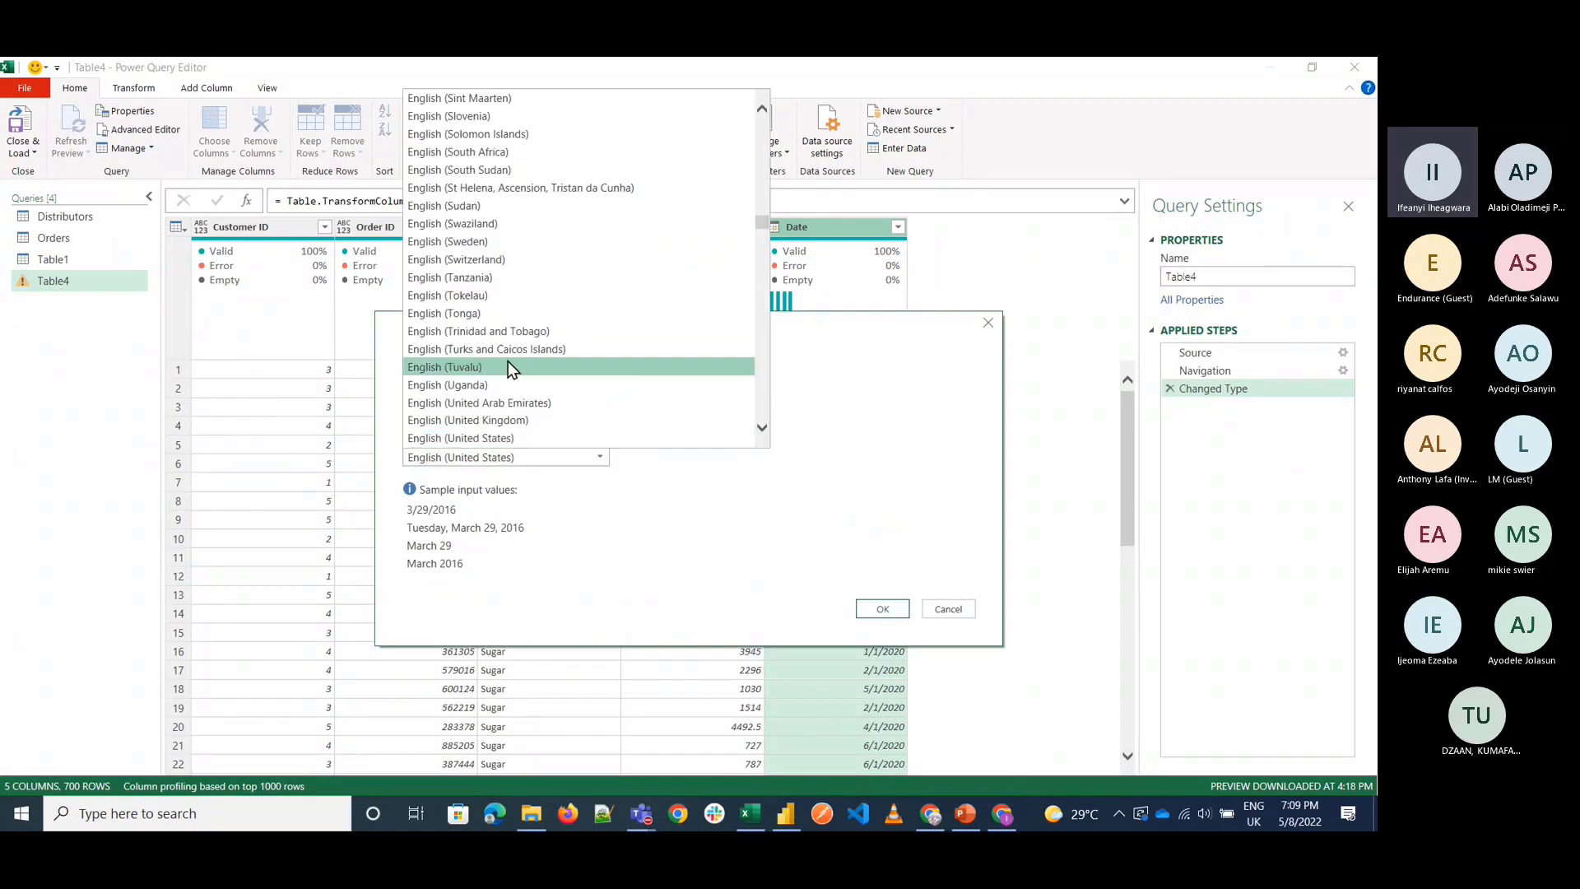
scroll(506, 367, "down", 12)
scroll(507, 367, "down", 15)
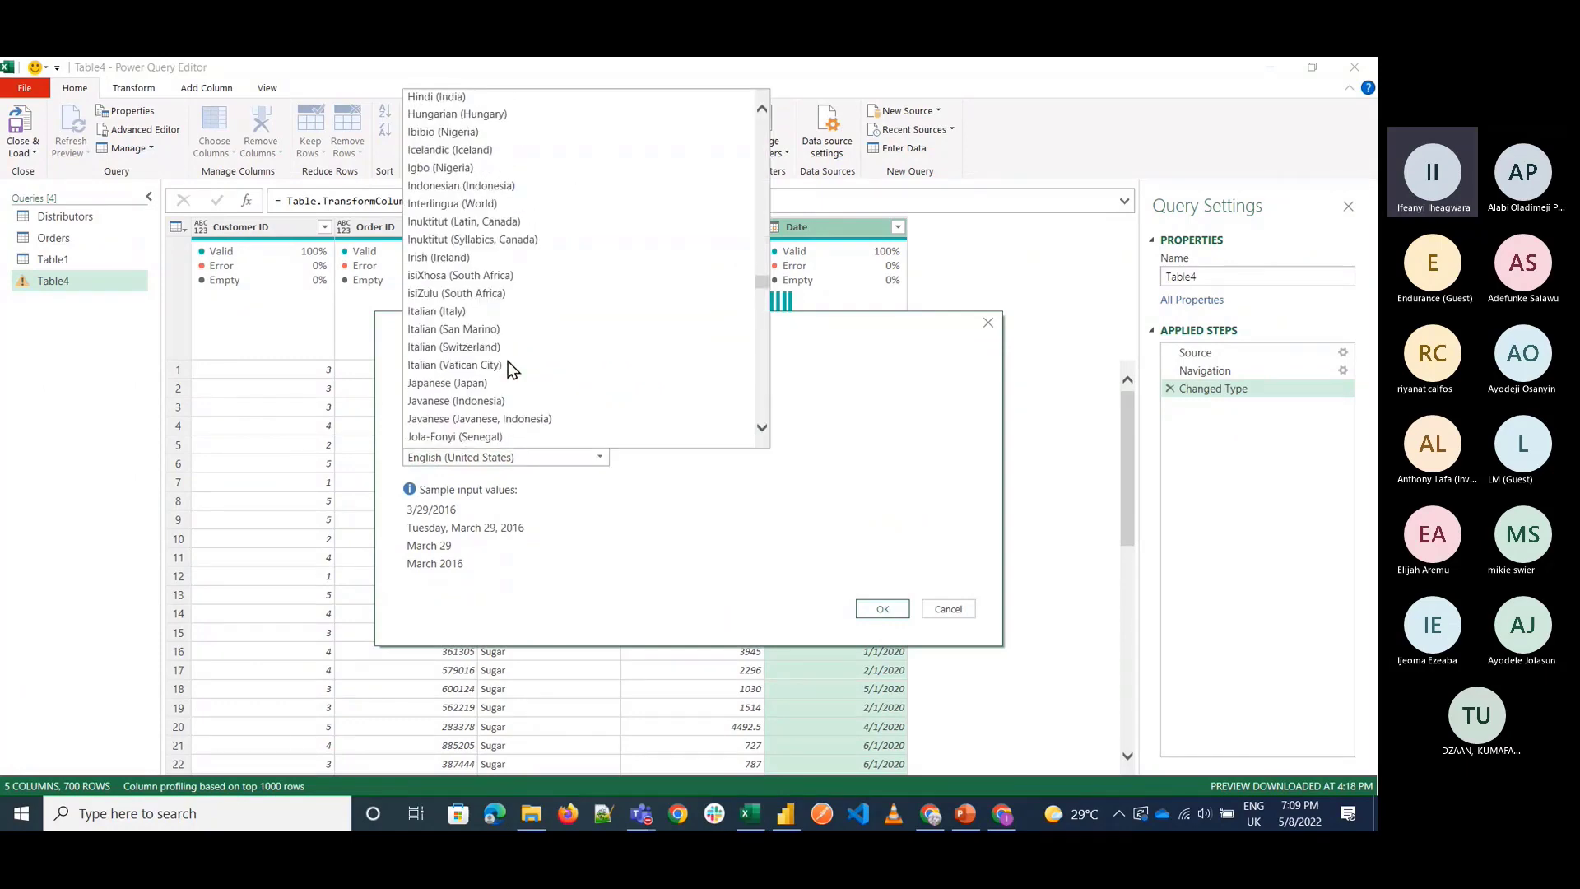
scroll(507, 362, "down", 5)
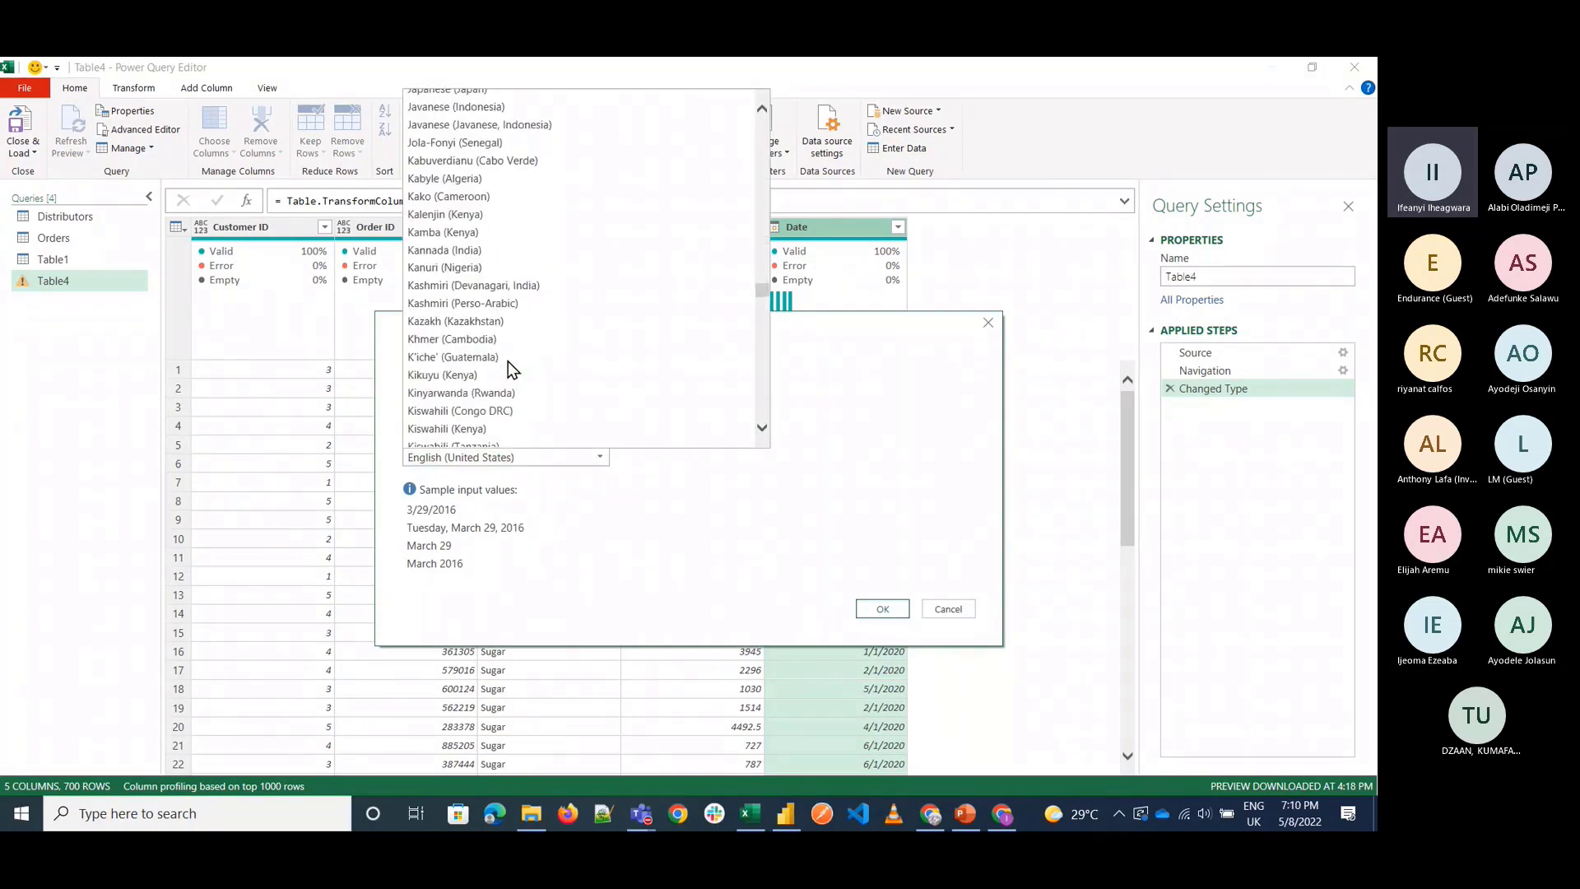
scroll(451, 272, "up", 2)
scroll(451, 271, "up", 20)
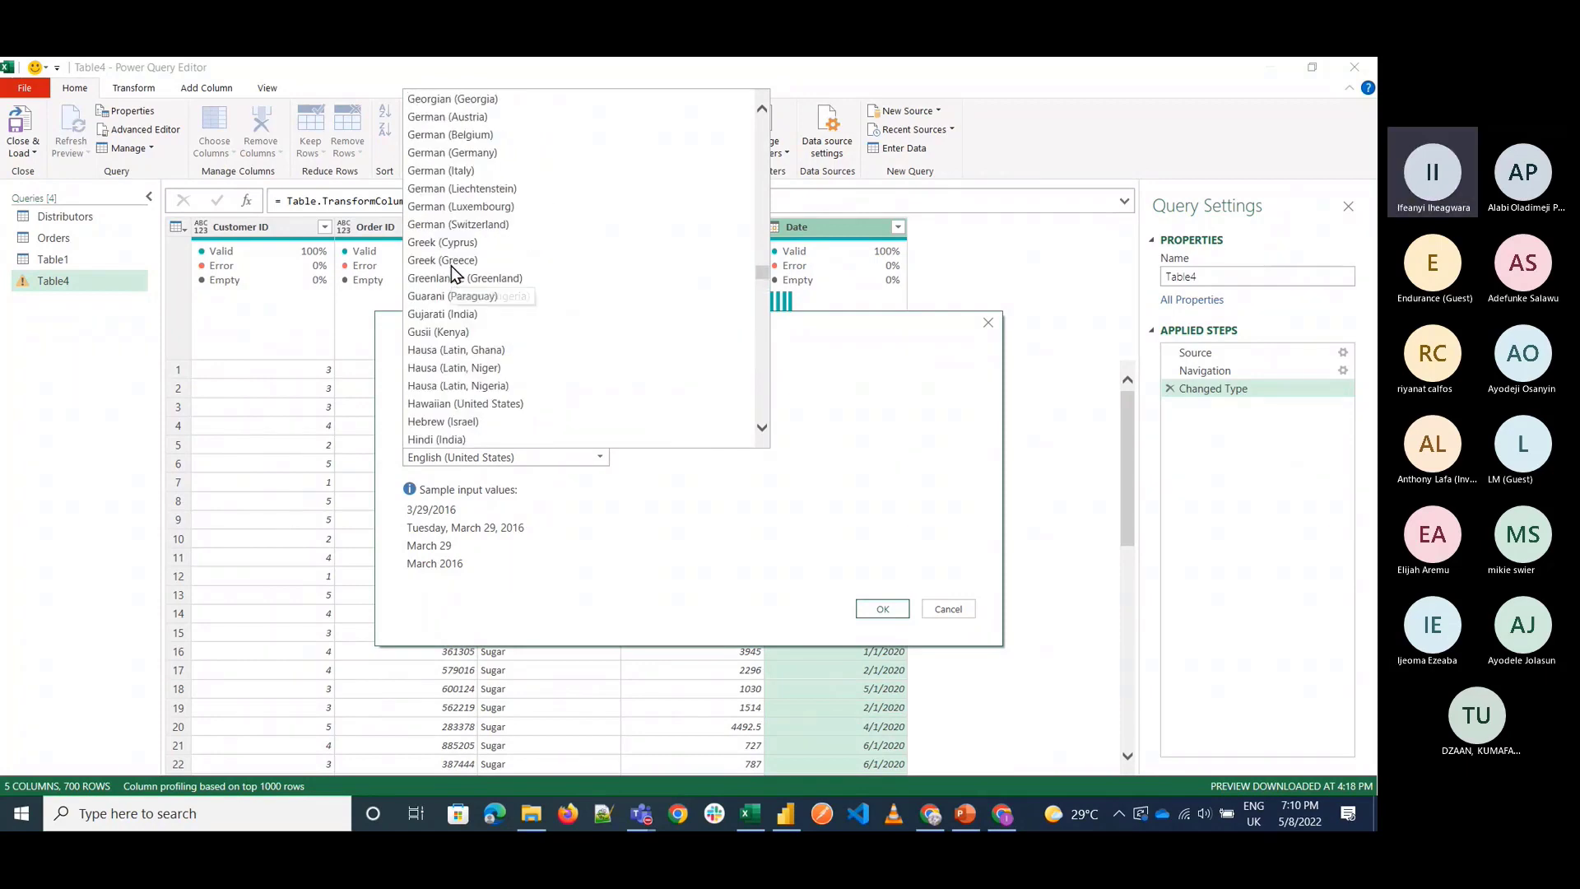
scroll(451, 272, "down", 20)
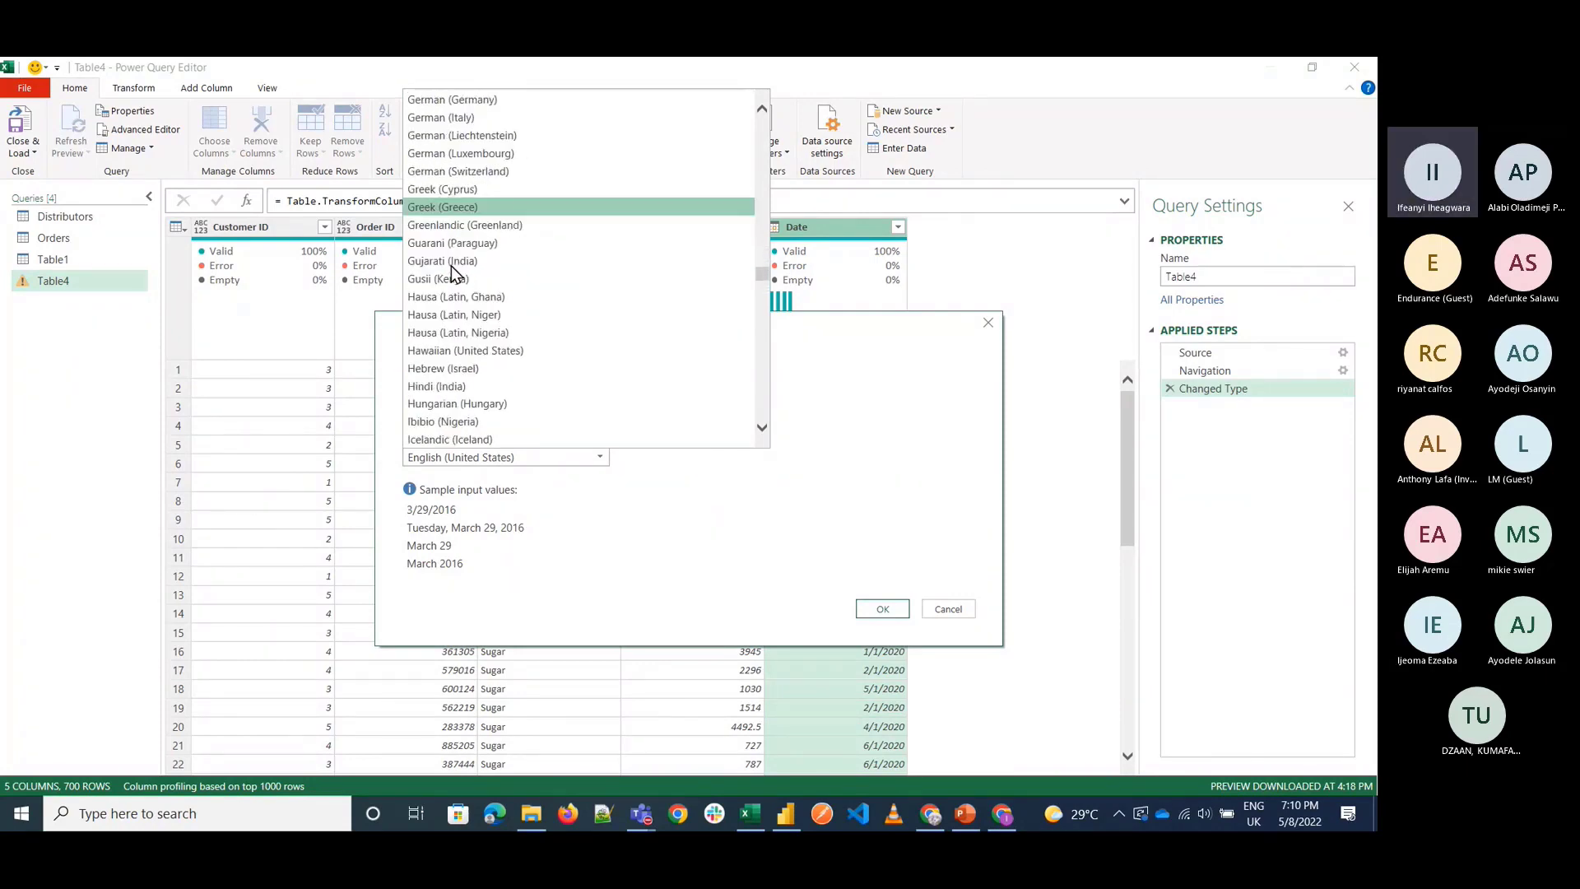
scroll(451, 267, "down", 20)
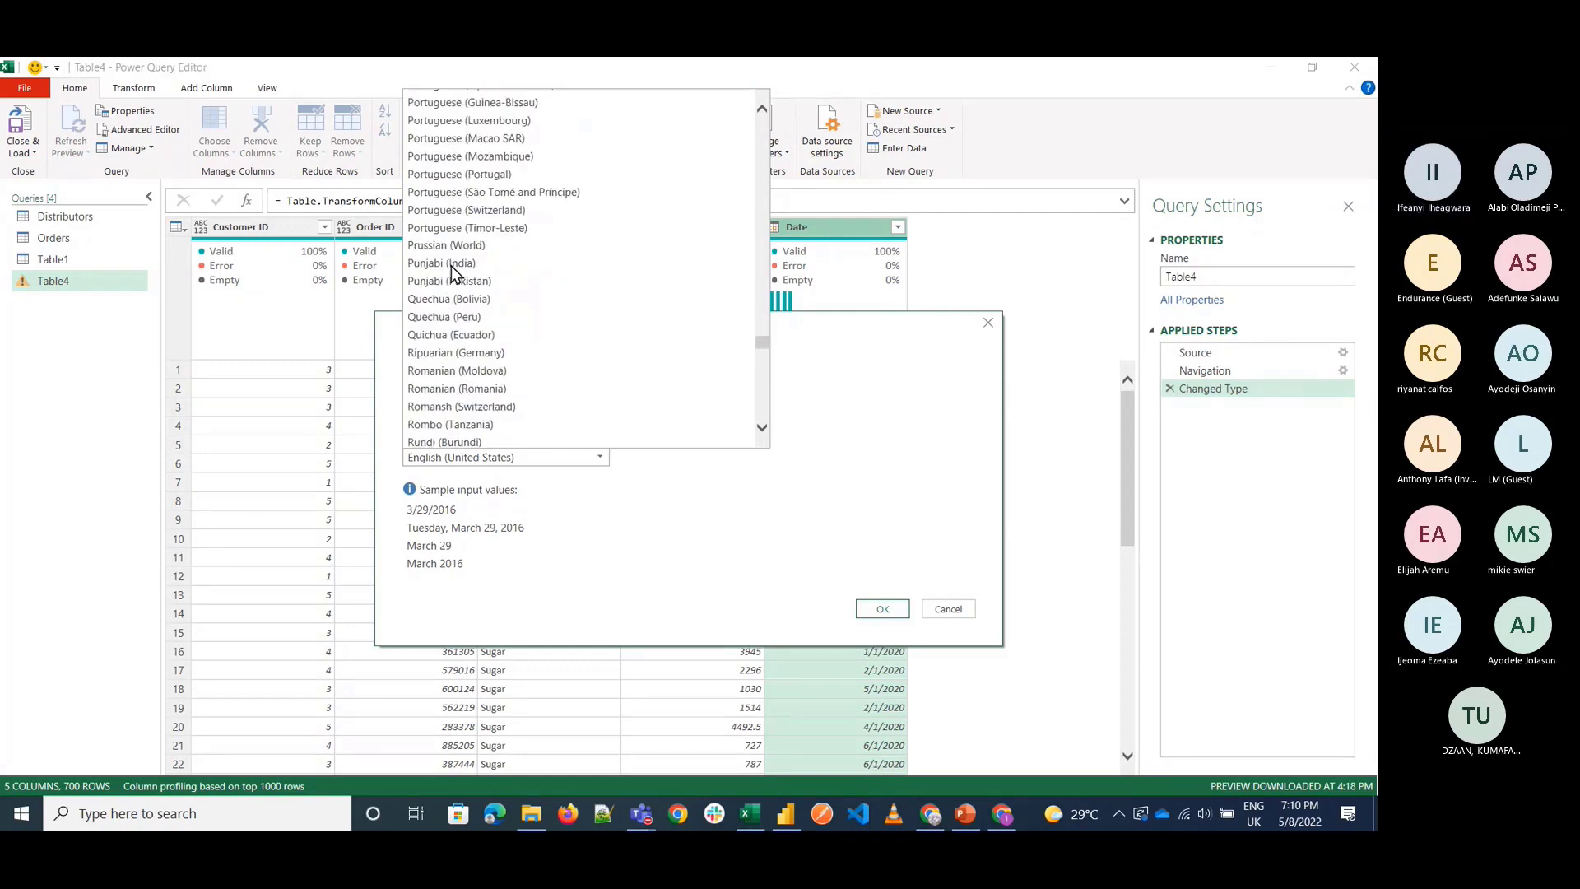
scroll(451, 271, "down", 20)
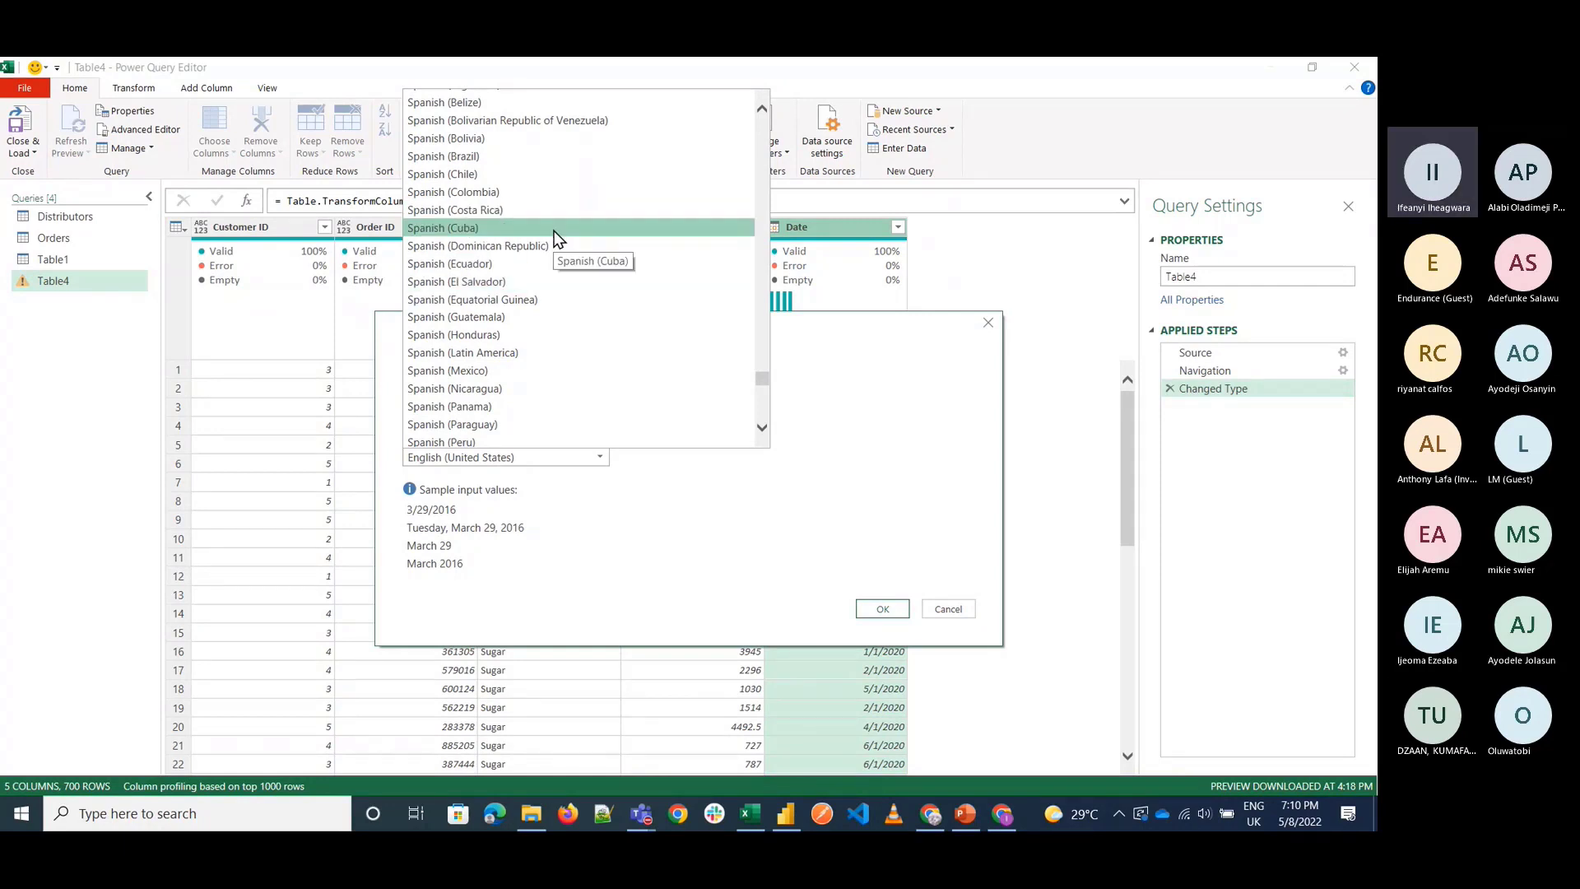
scroll(522, 249, "up", 15)
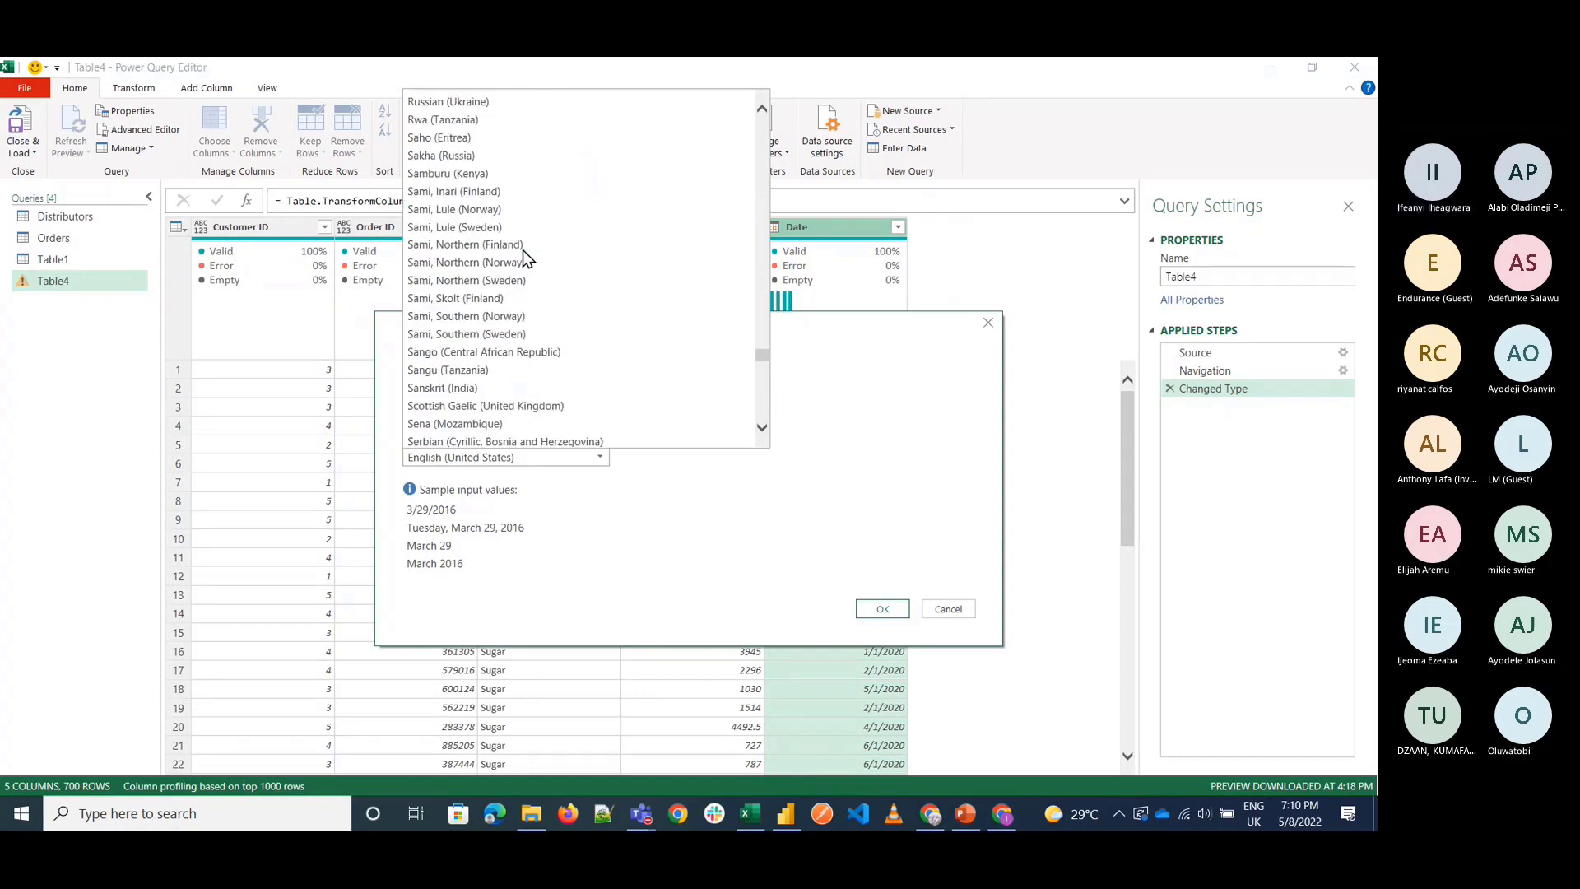
scroll(522, 249, "up", 1)
scroll(522, 249, "up", 20)
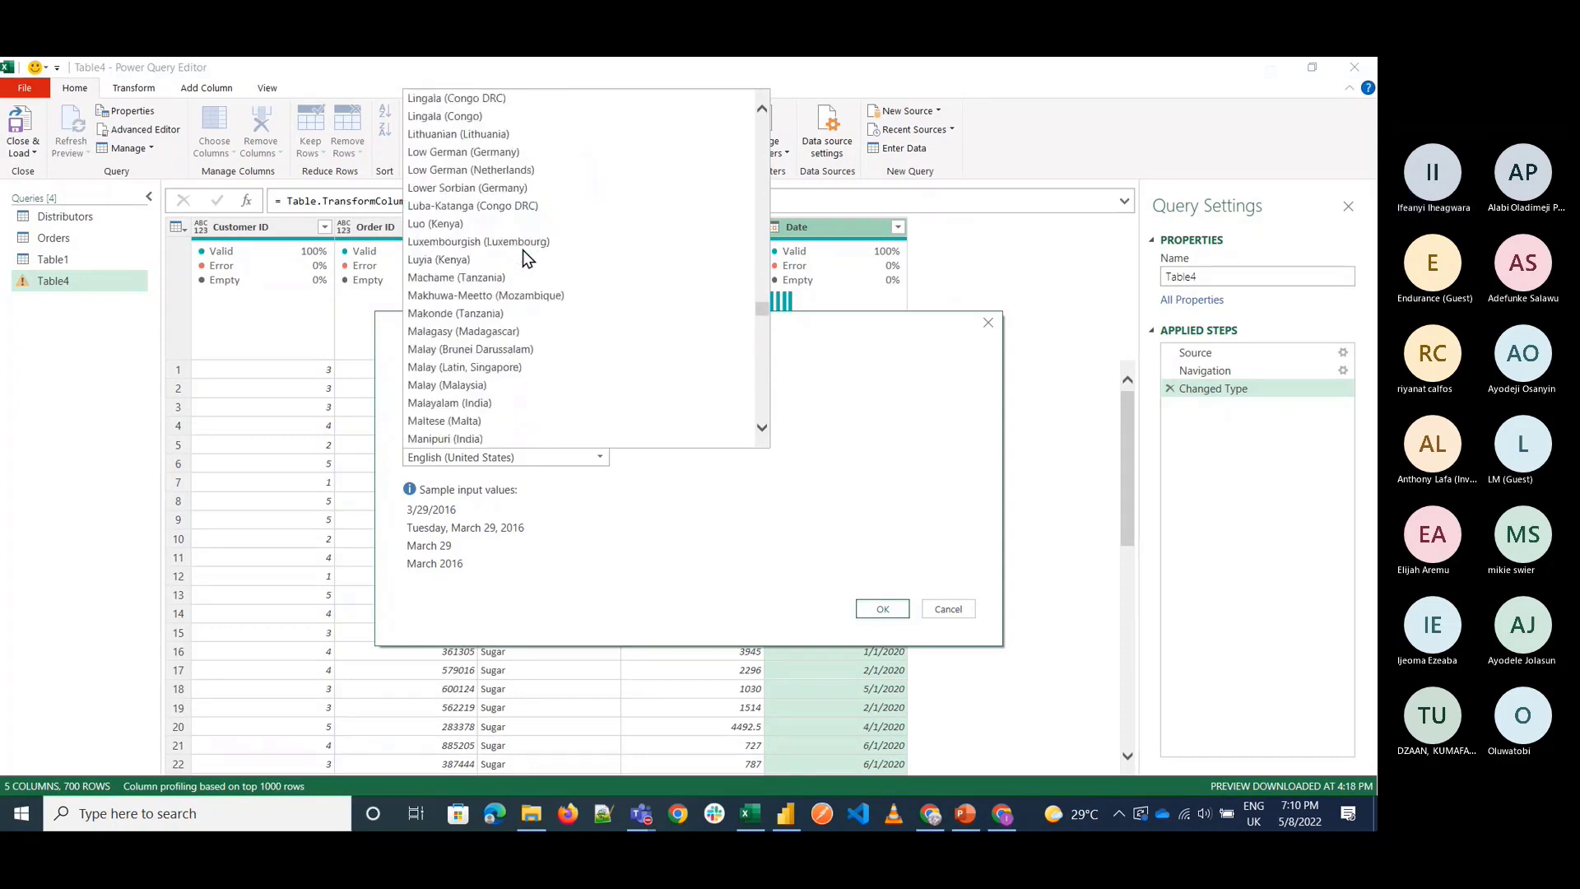
scroll(521, 249, "down", 10)
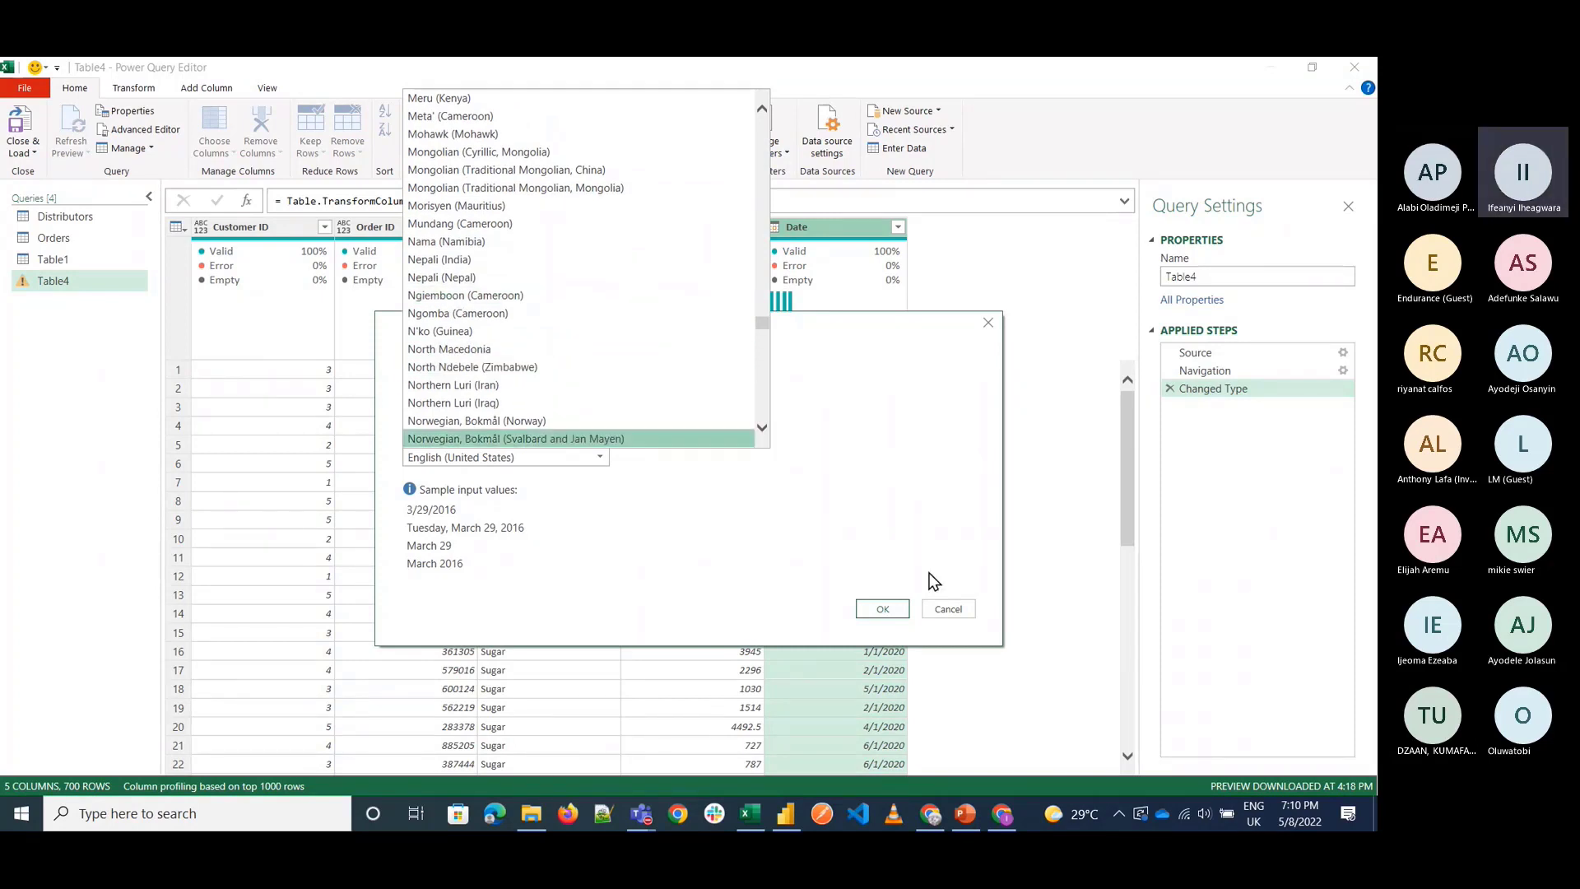
left_click(958, 610)
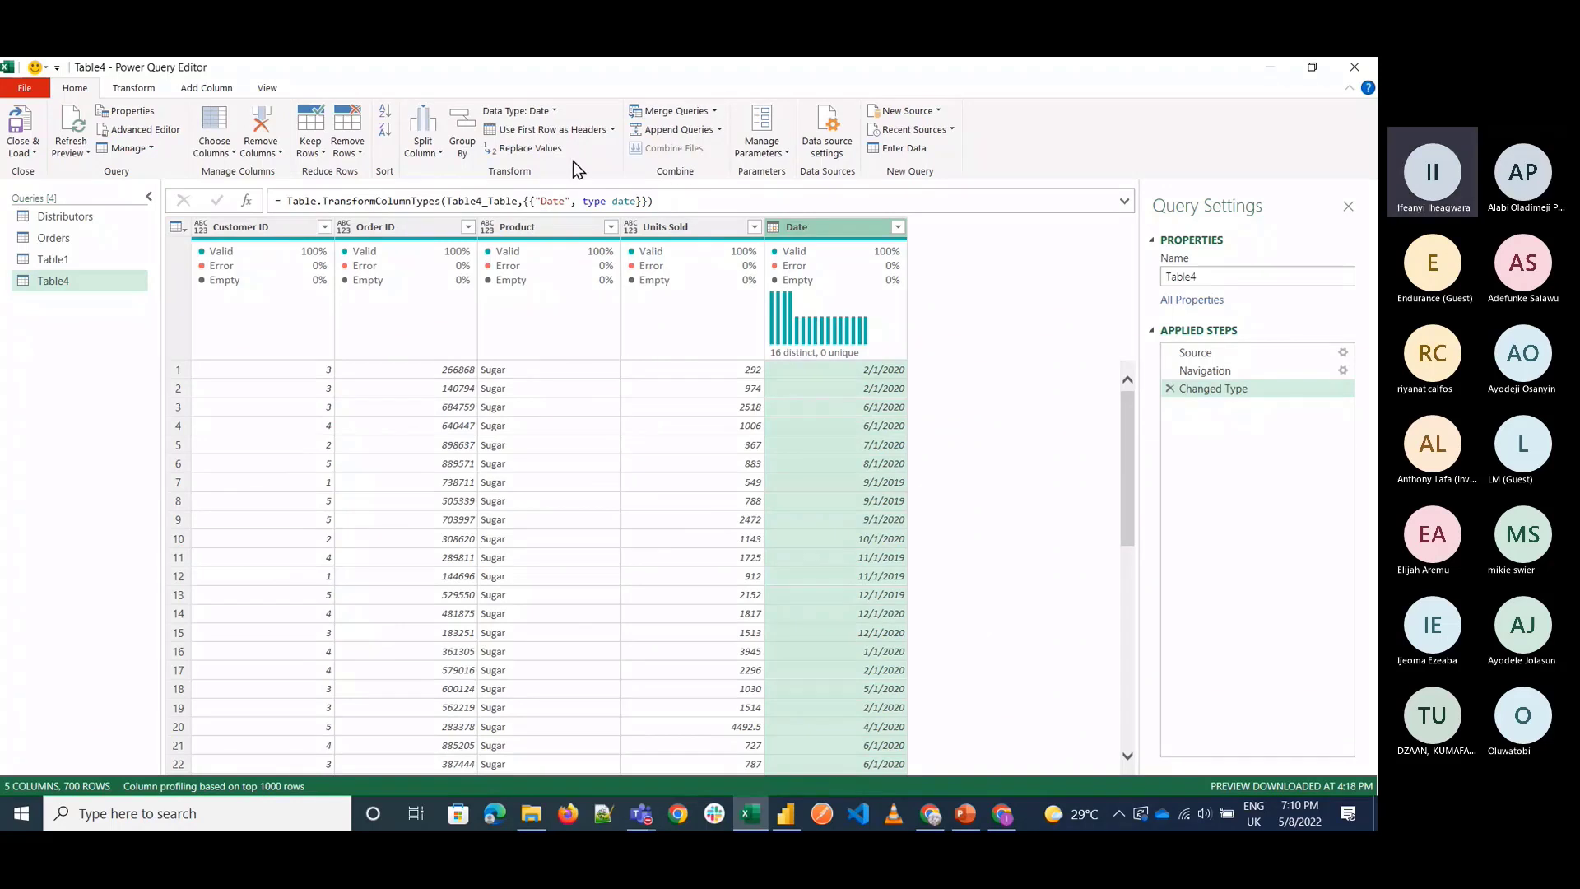
Look at the Date column's available operations and its value in row 18, then close Power Query Editor and return to the worksheet.
right_click(800, 231)
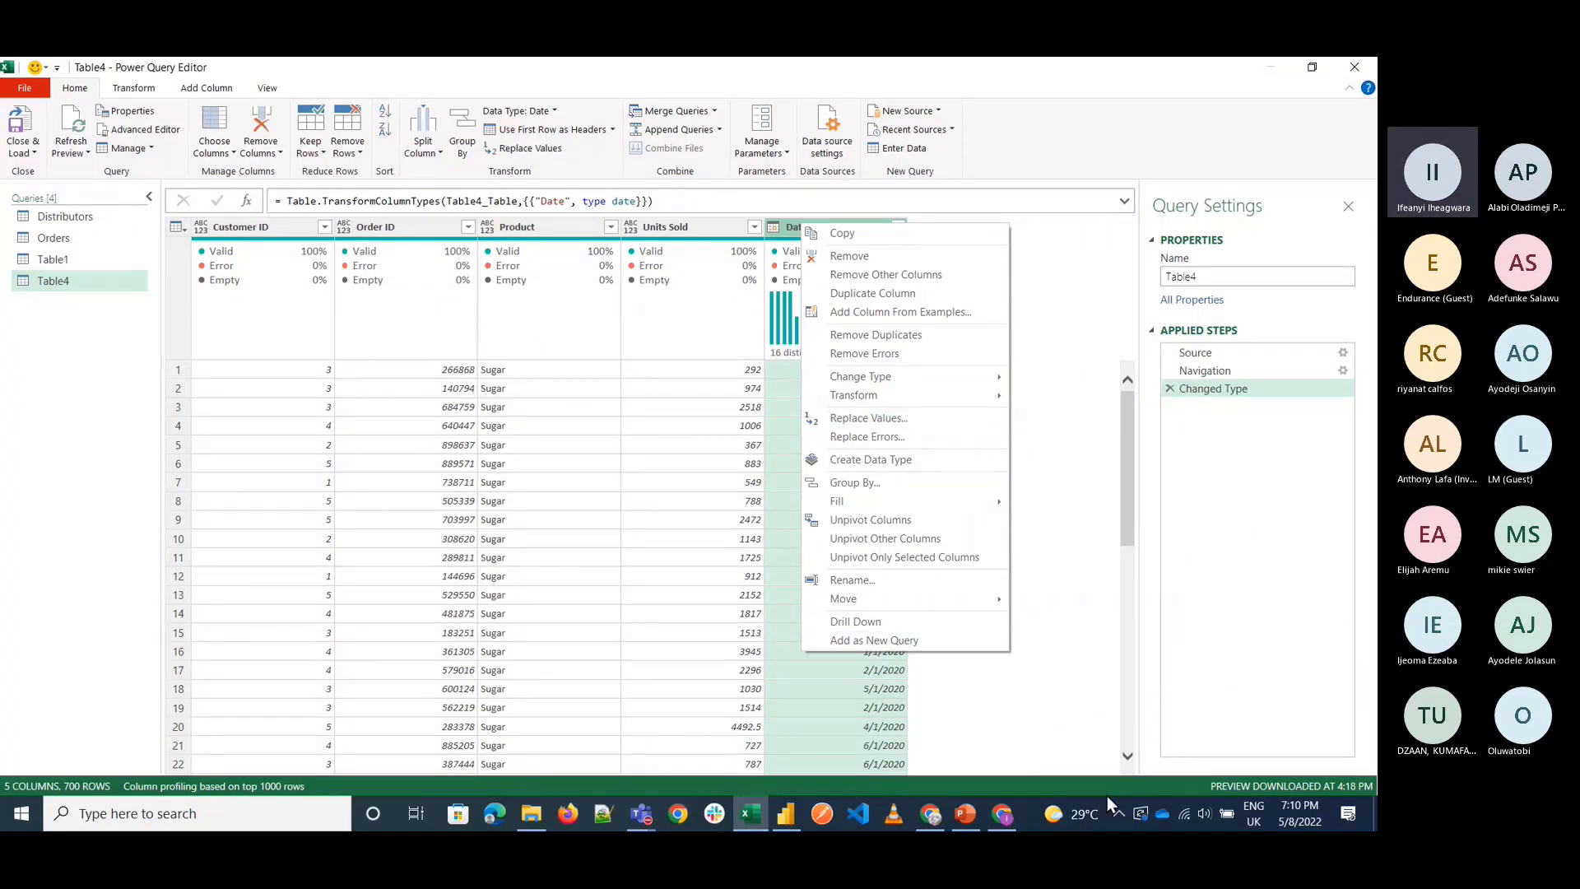
left_click(909, 694)
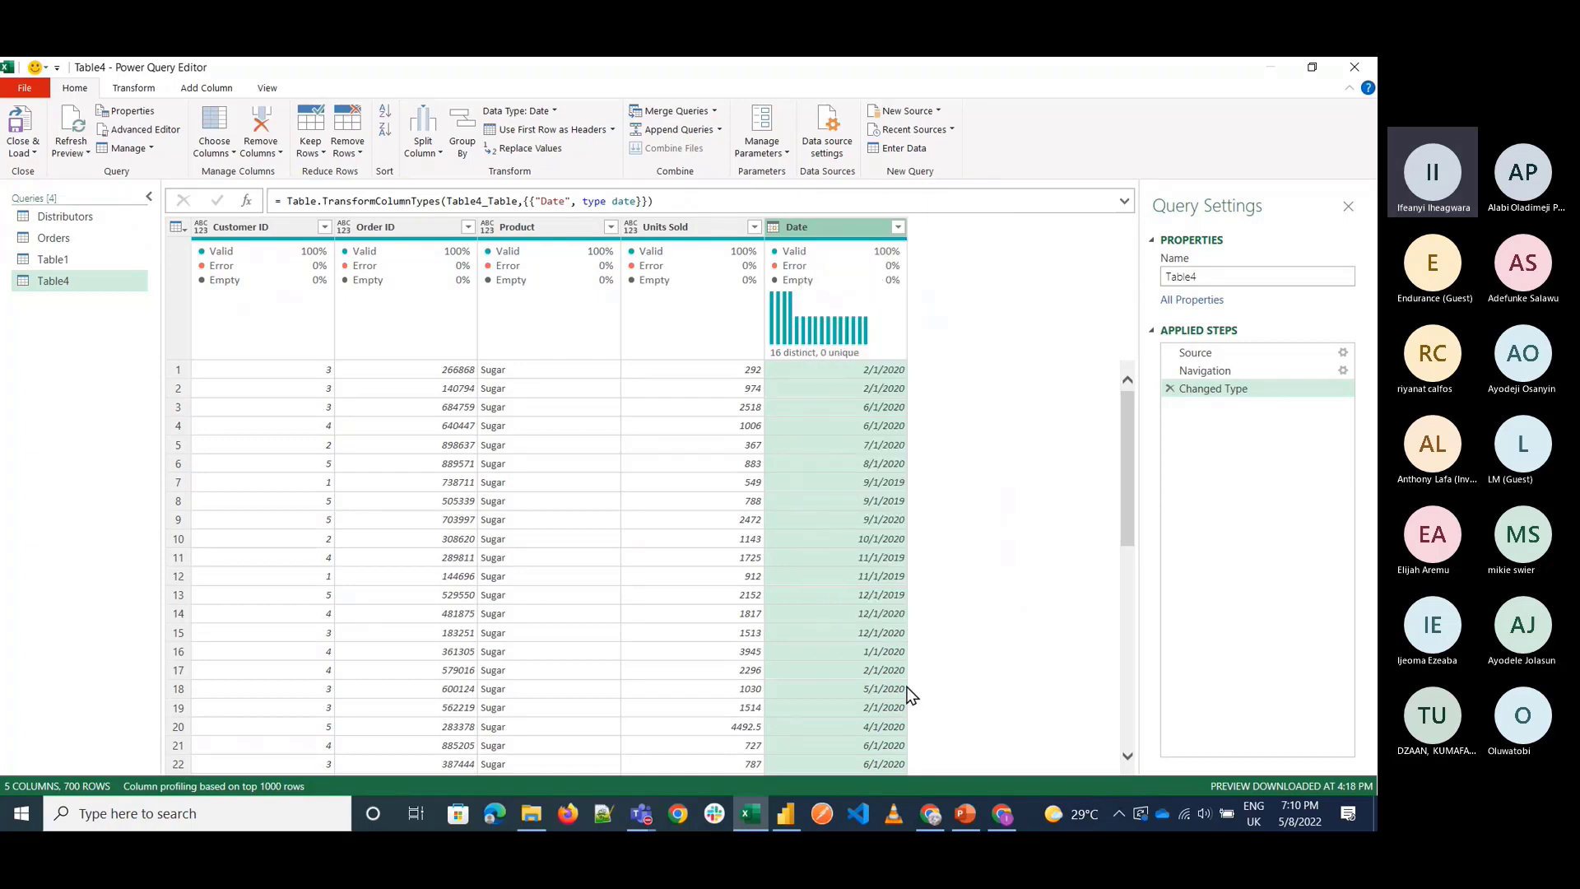
left_click(901, 689)
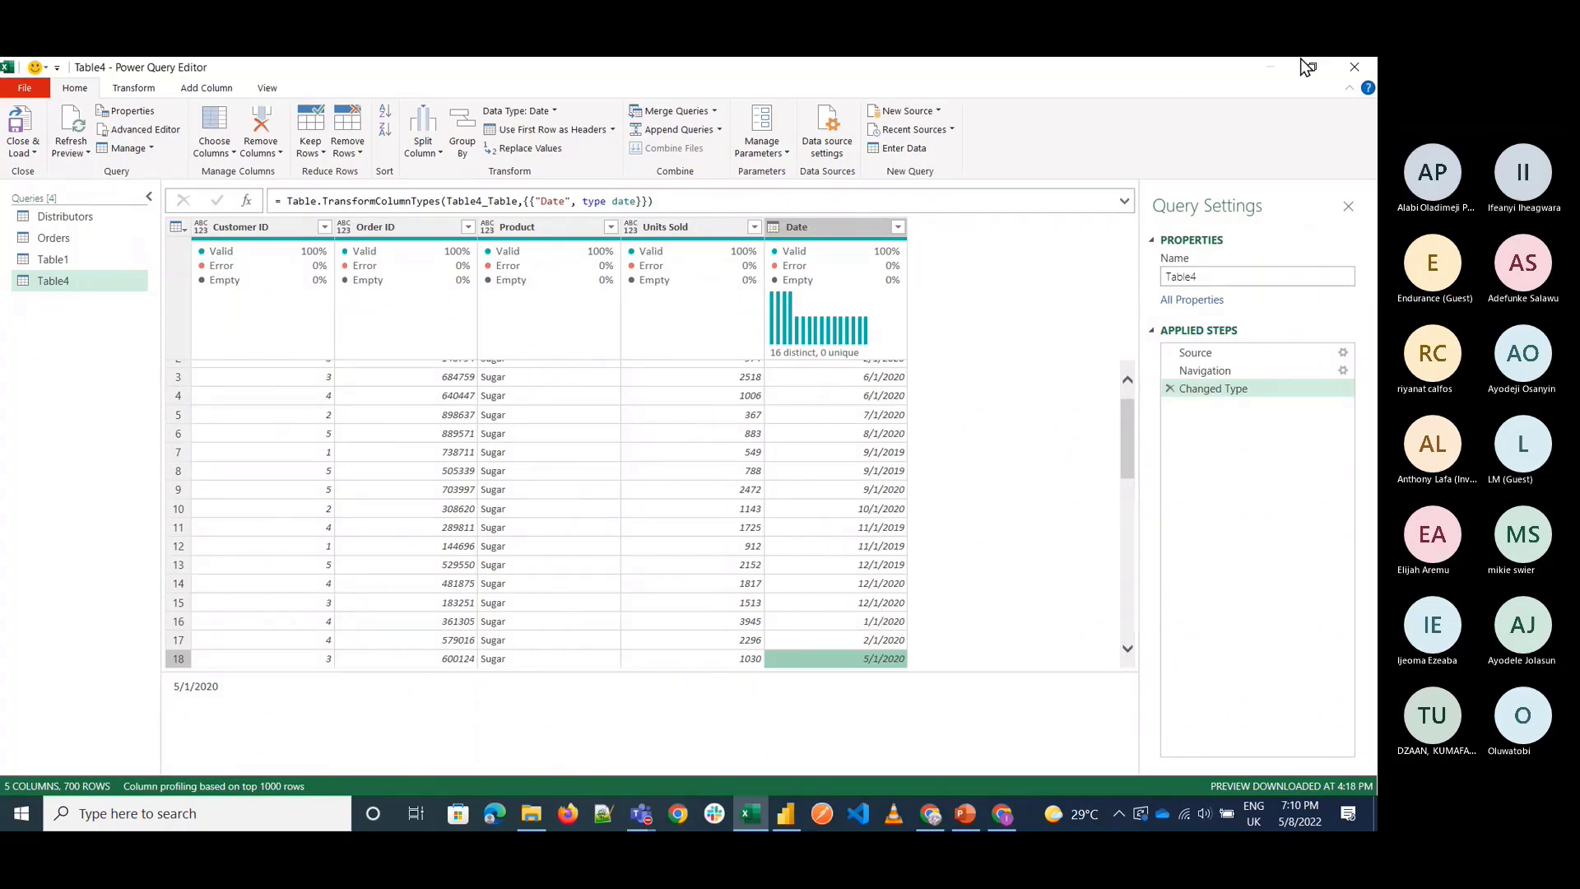
left_click(1359, 60)
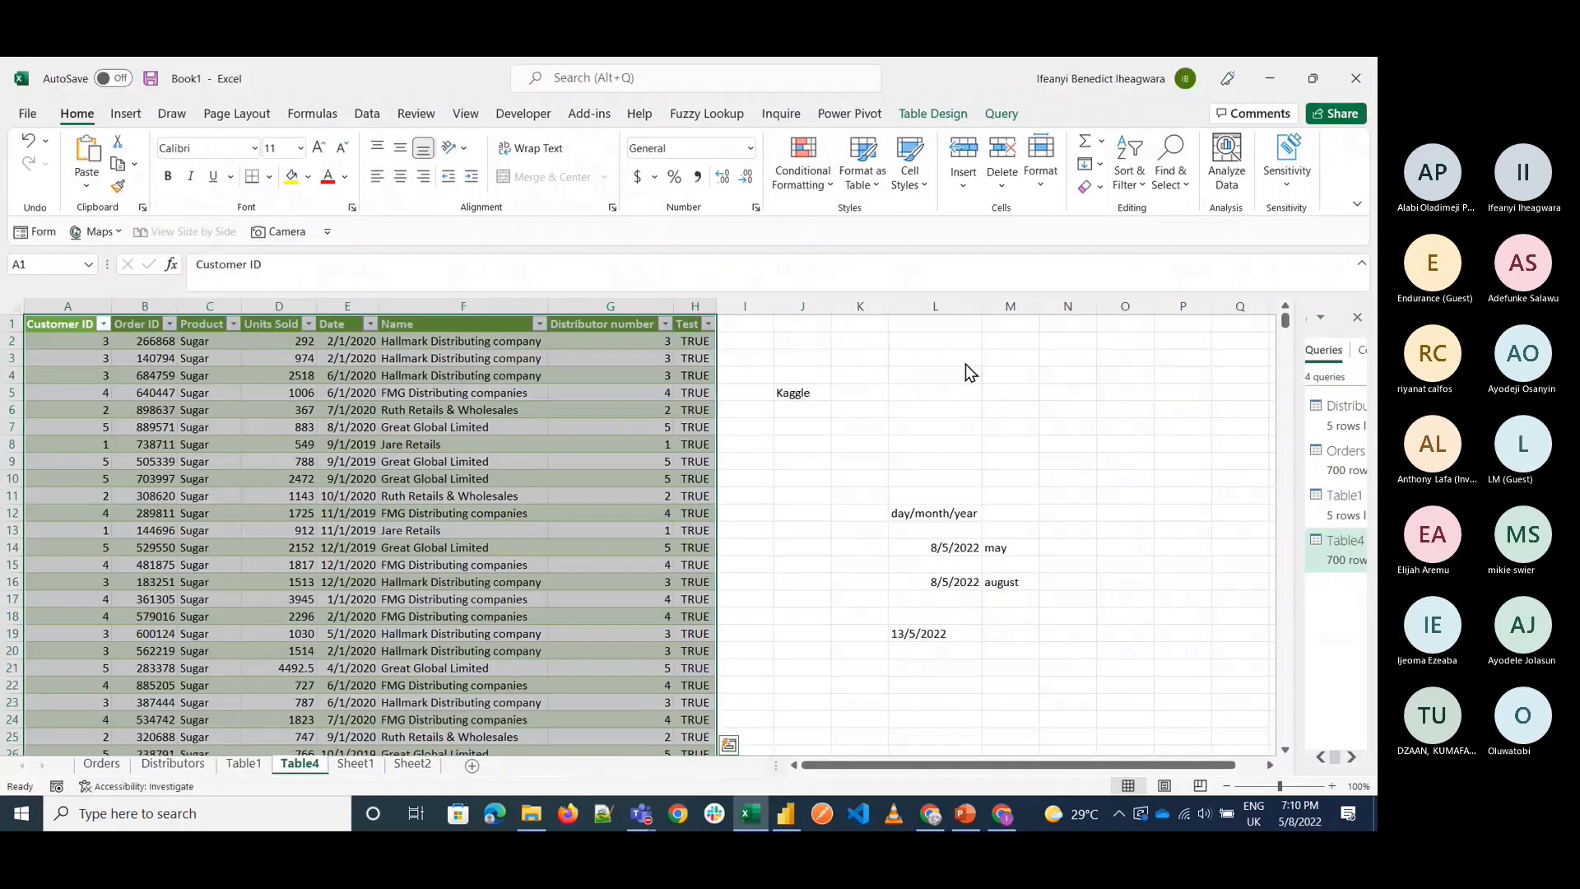
left_click(860, 512)
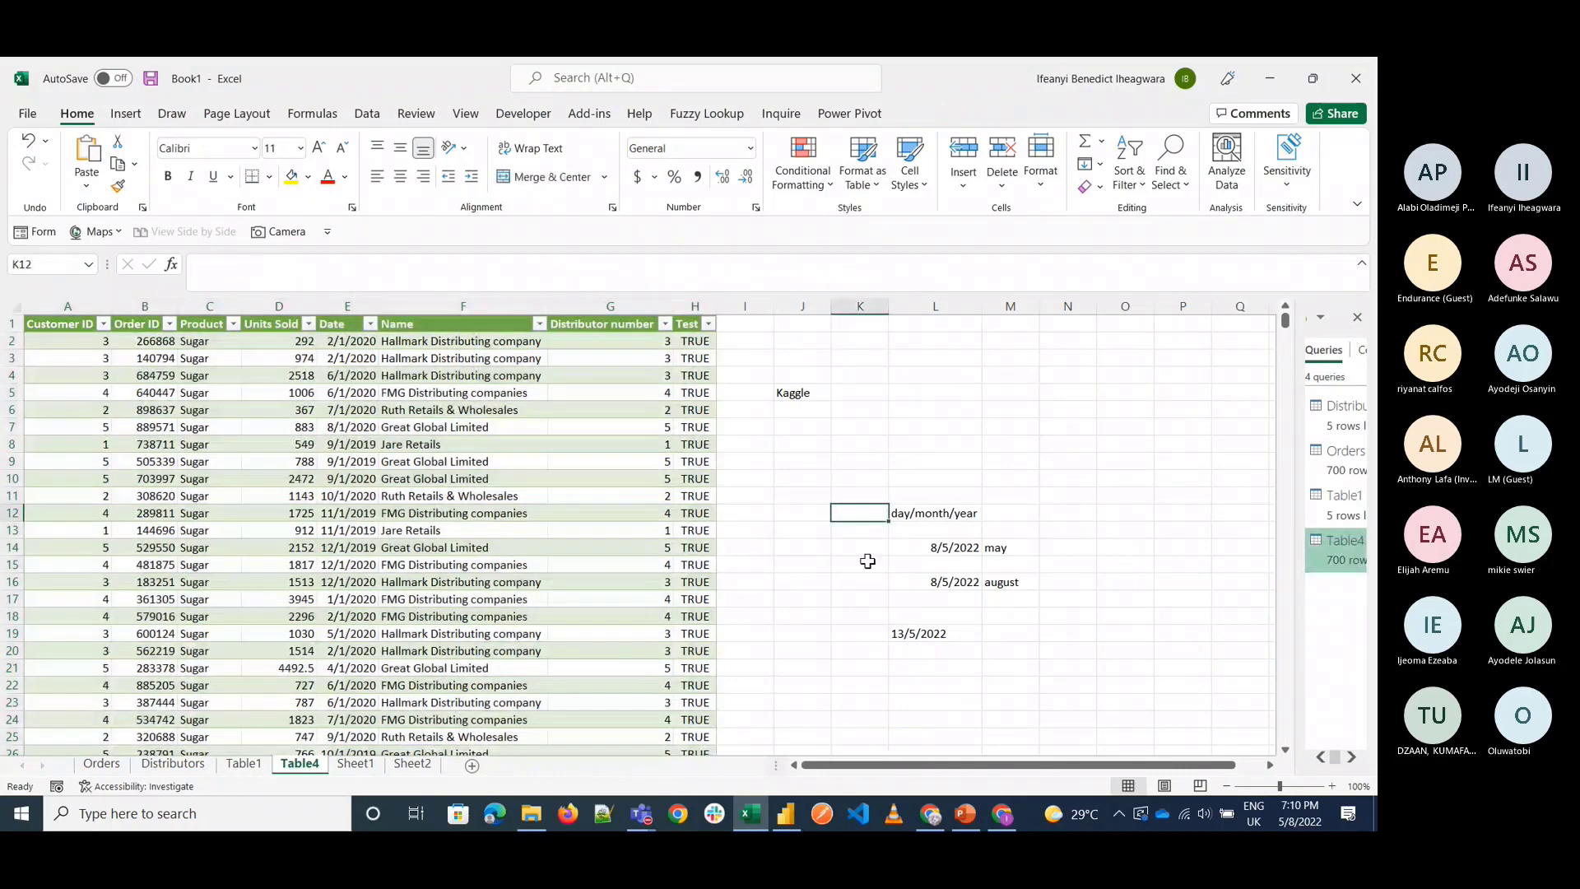
left_click(867, 561)
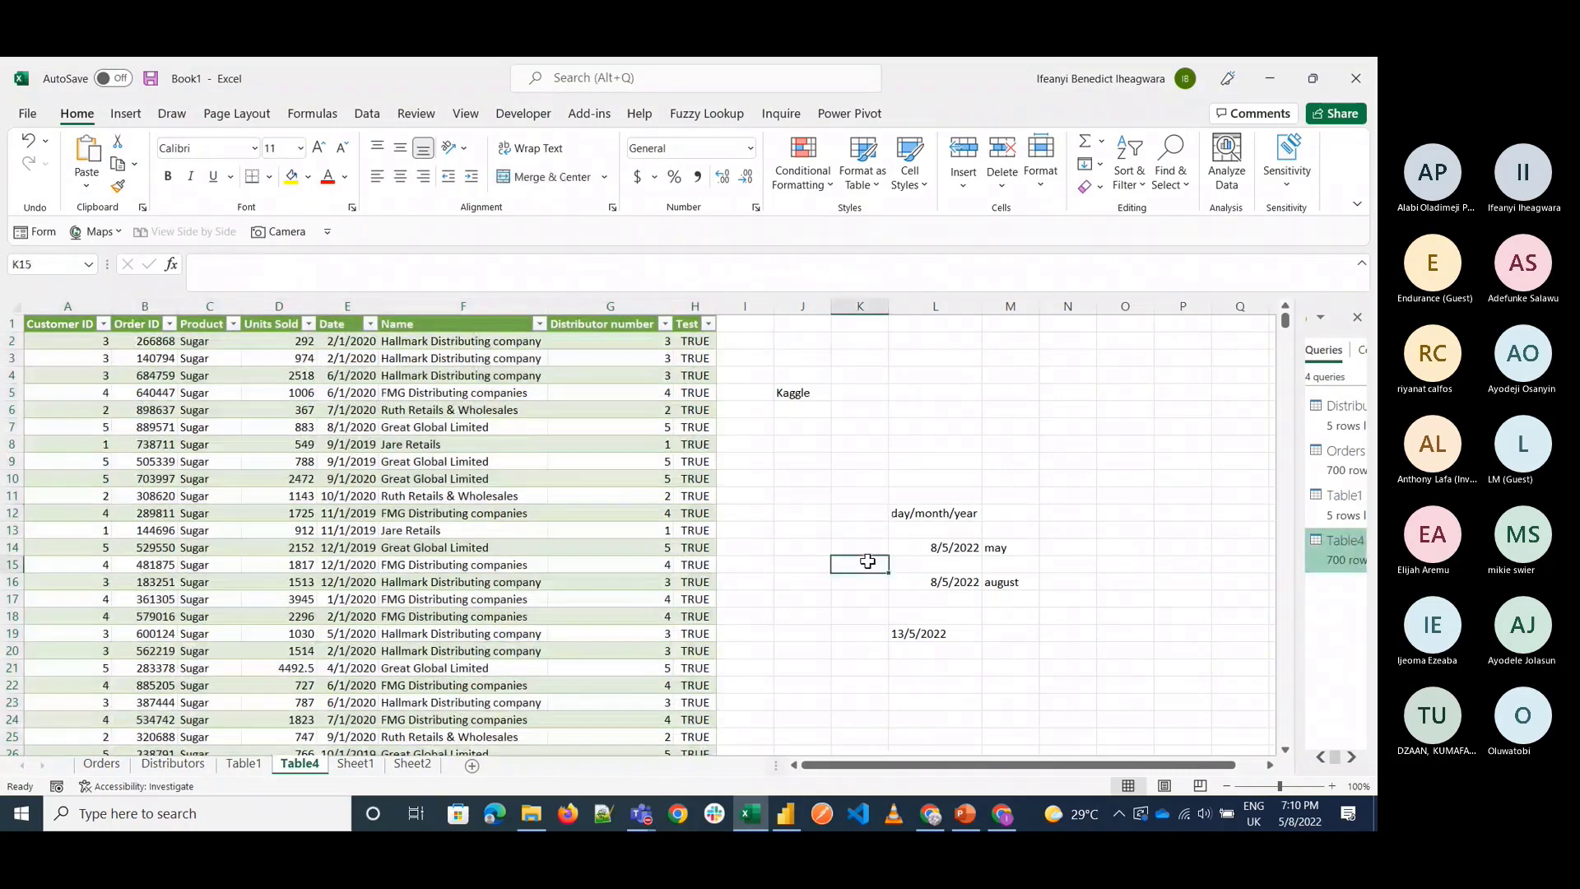
Open the Table4 query for editing and look through the Distributors and Orders queries.
right_click(1335, 550)
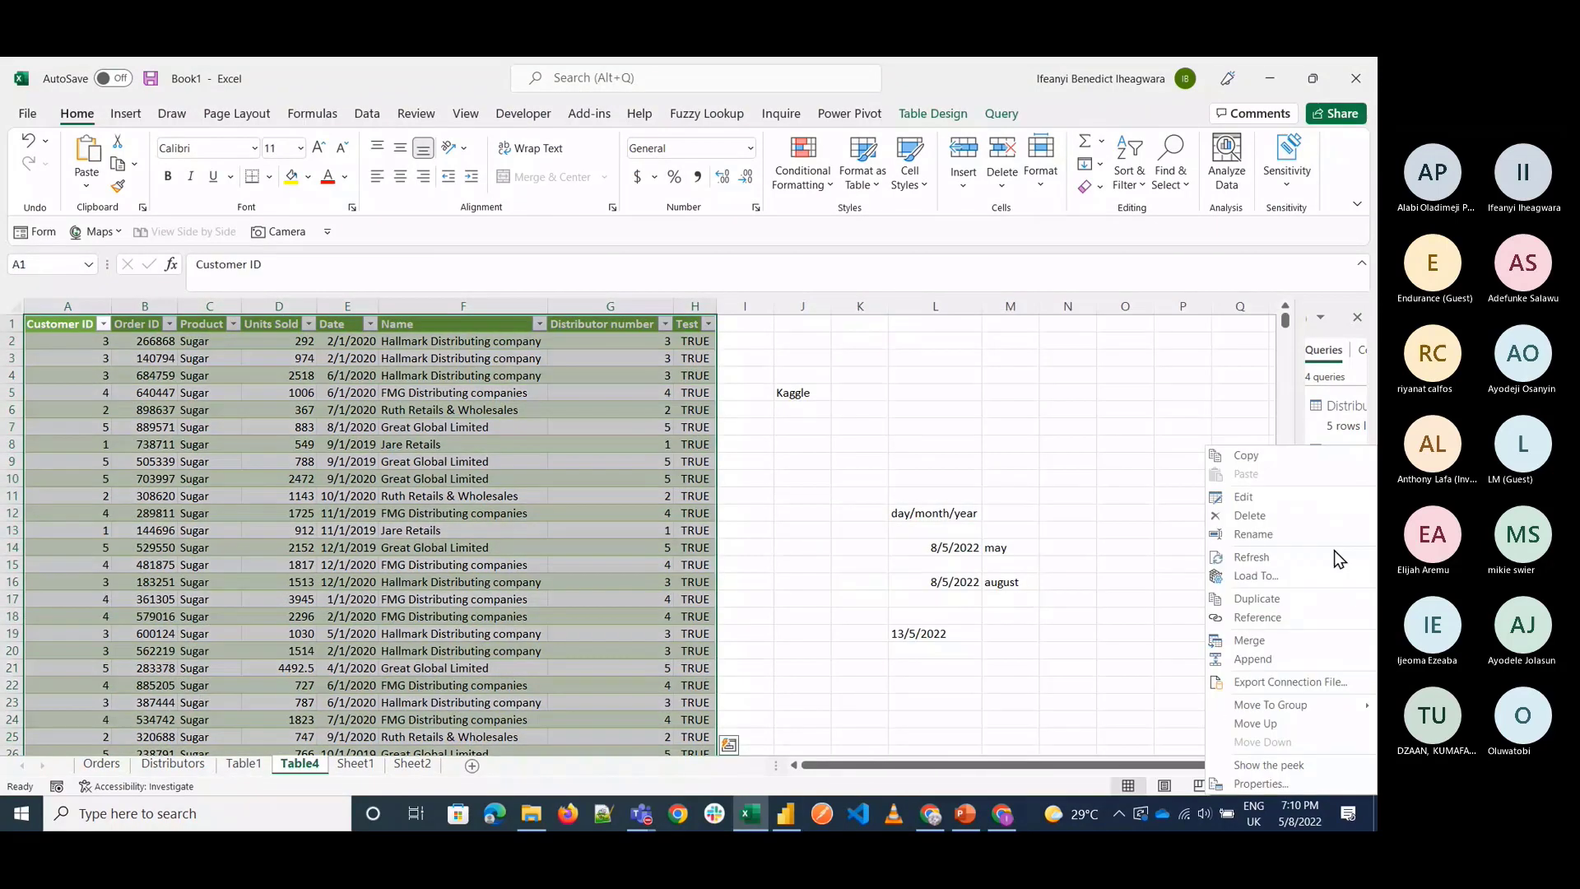
left_click(1257, 498)
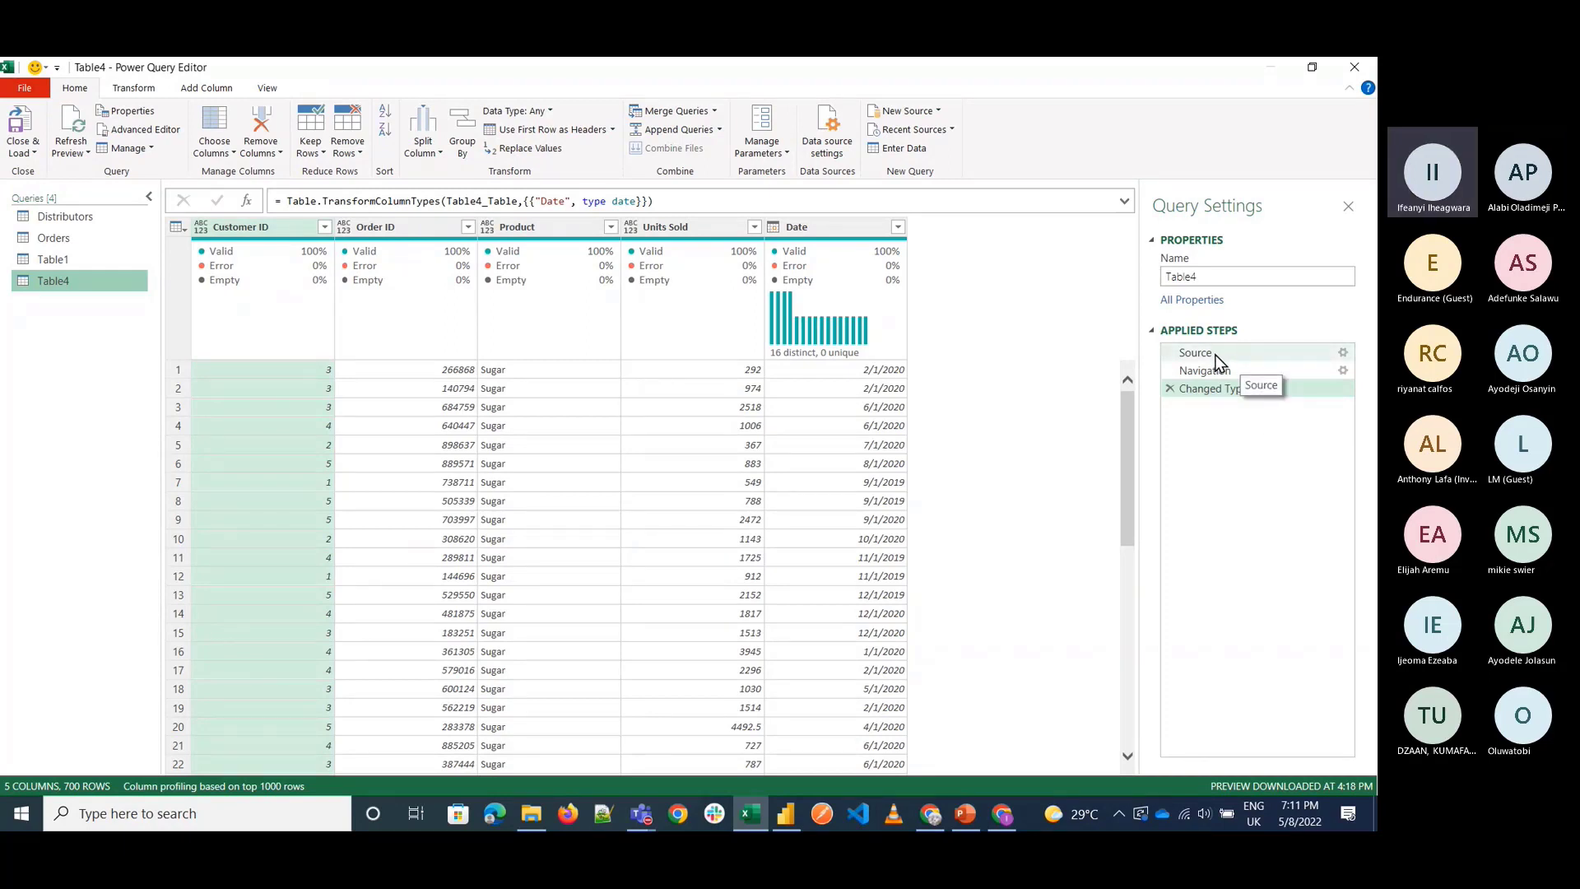
left_click(104, 218)
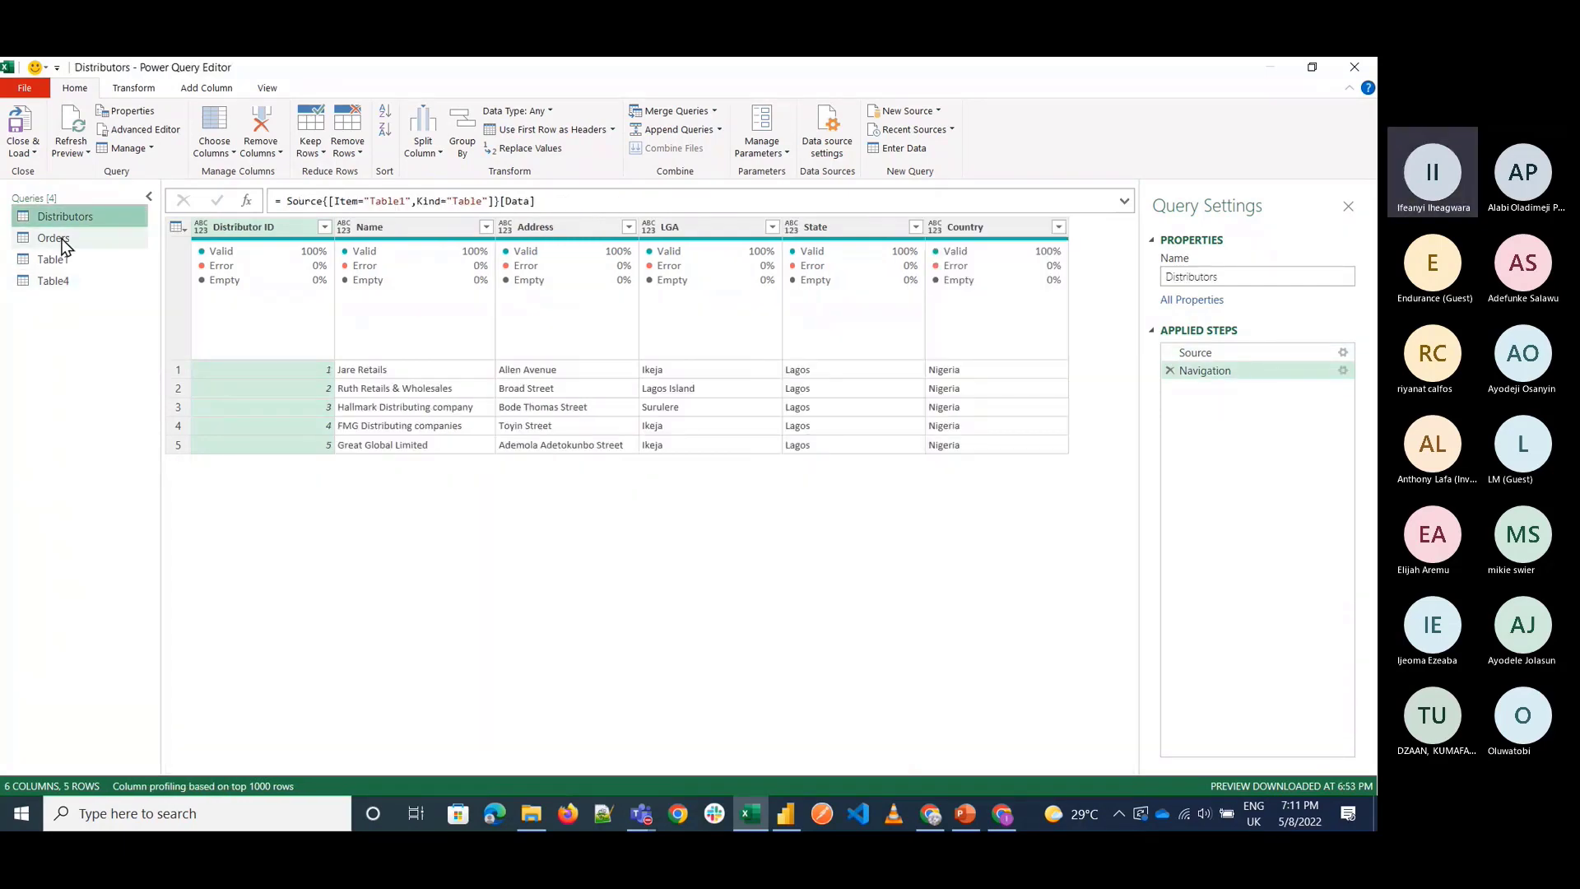
left_click(63, 243)
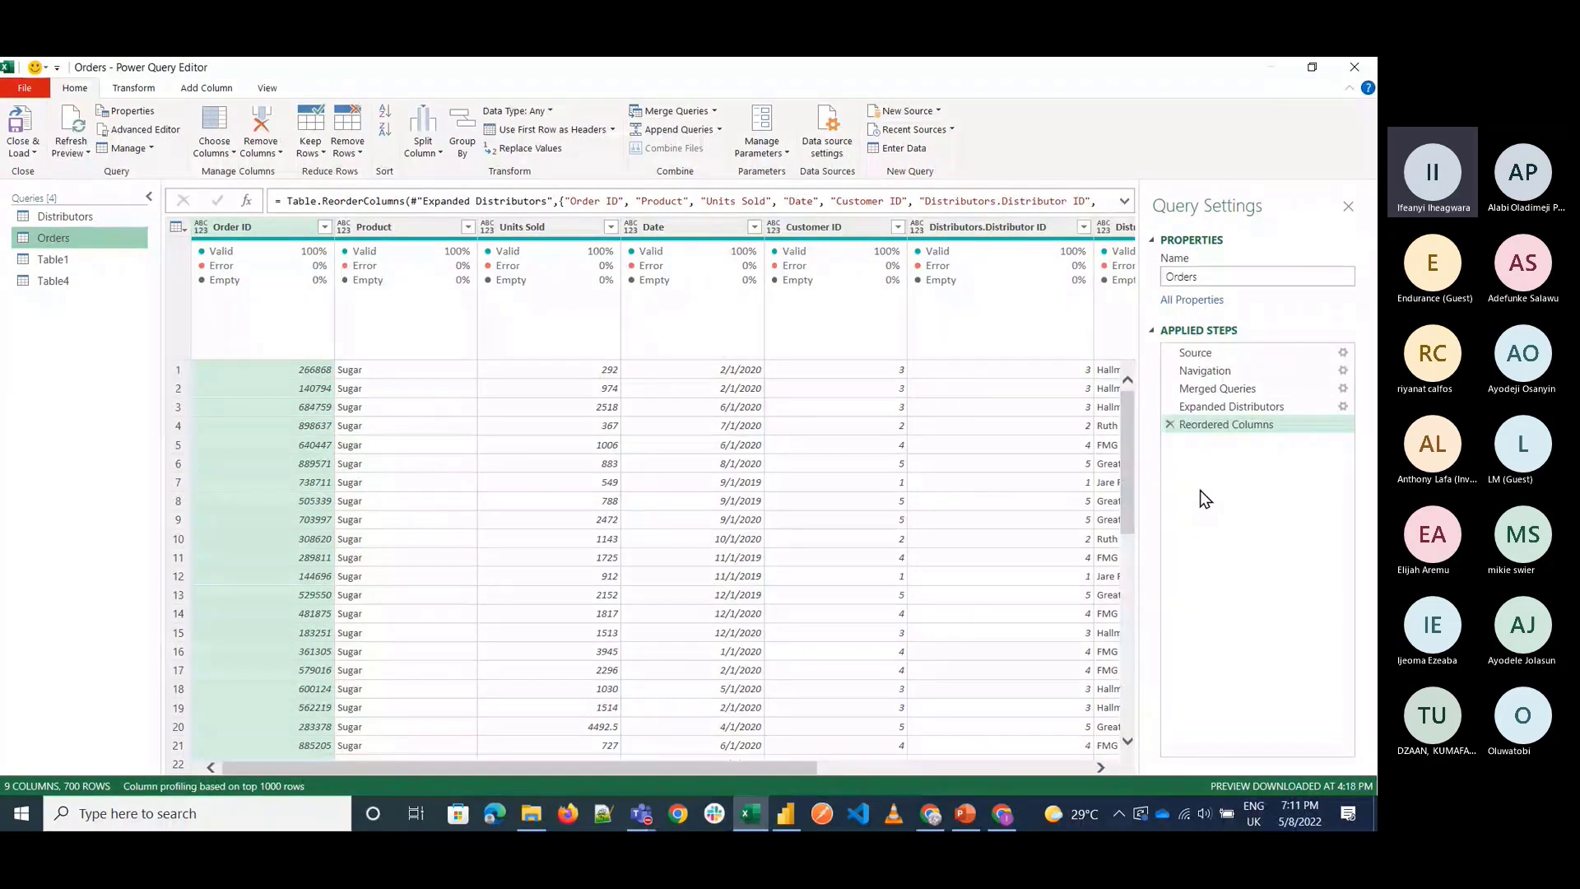
Inspect the Orders query at its Expanded Distributors step and view the data types available for the Distributors.Distributor ID column.
left_click(1267, 408)
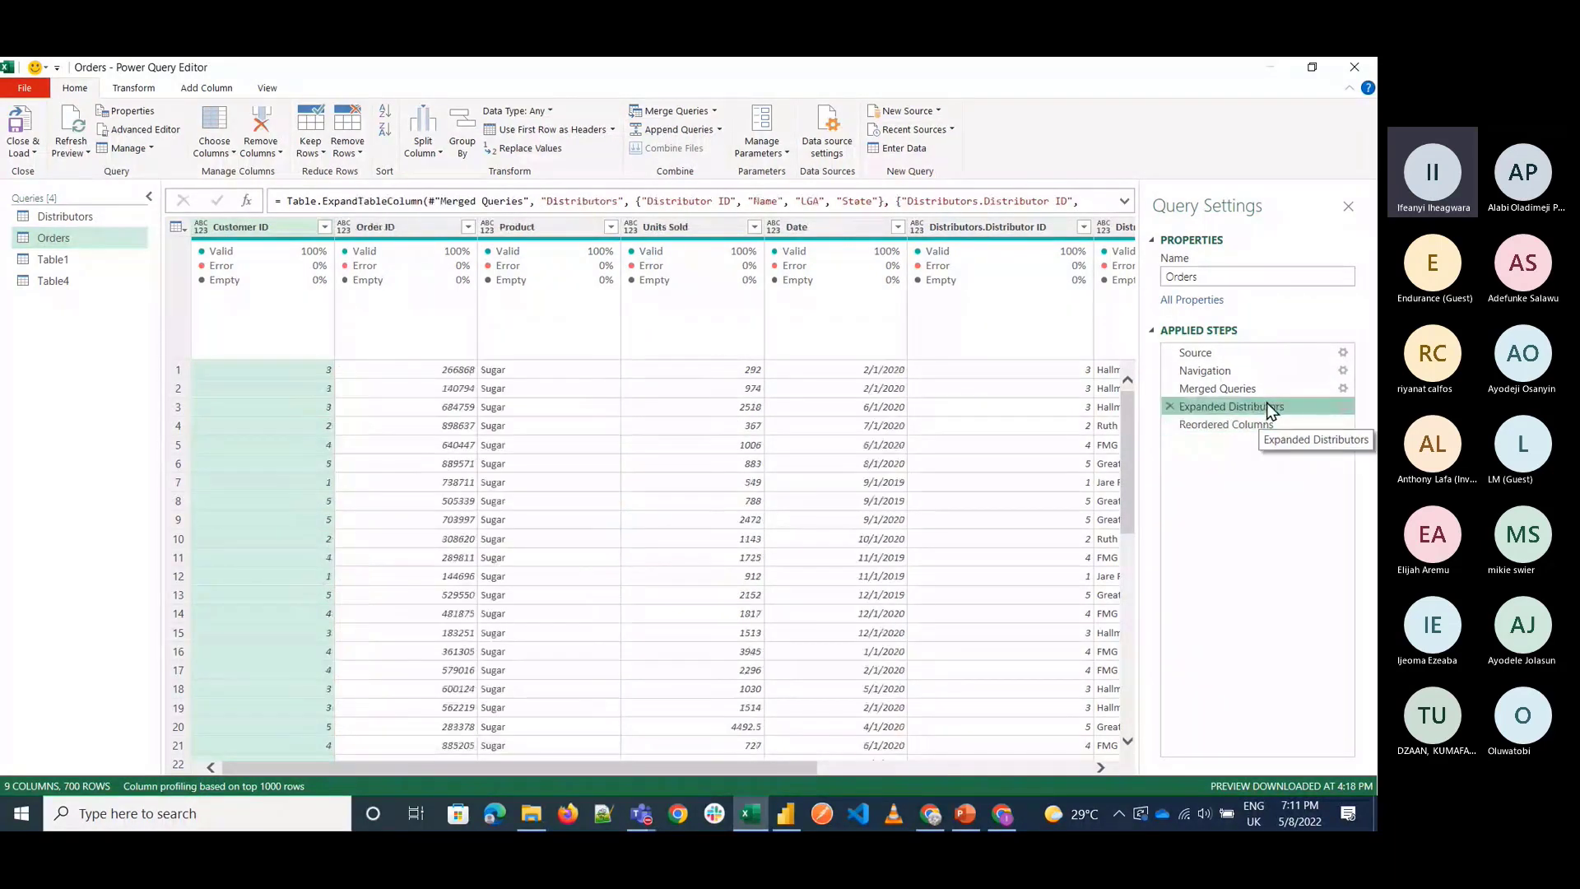
left_click(1021, 233)
right_click(1021, 234)
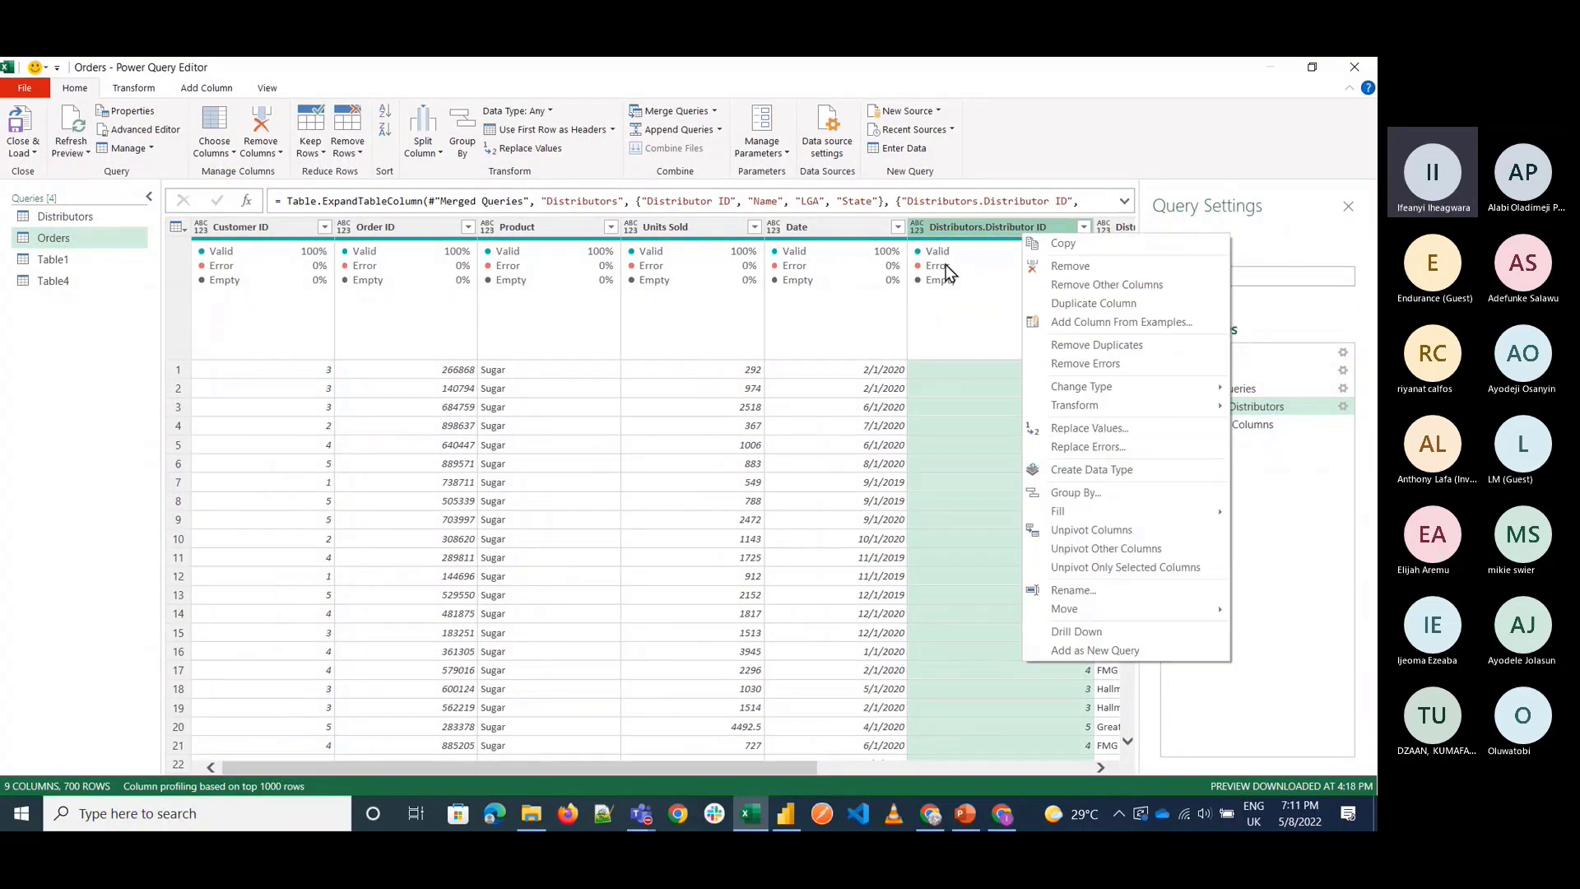
left_click(920, 227)
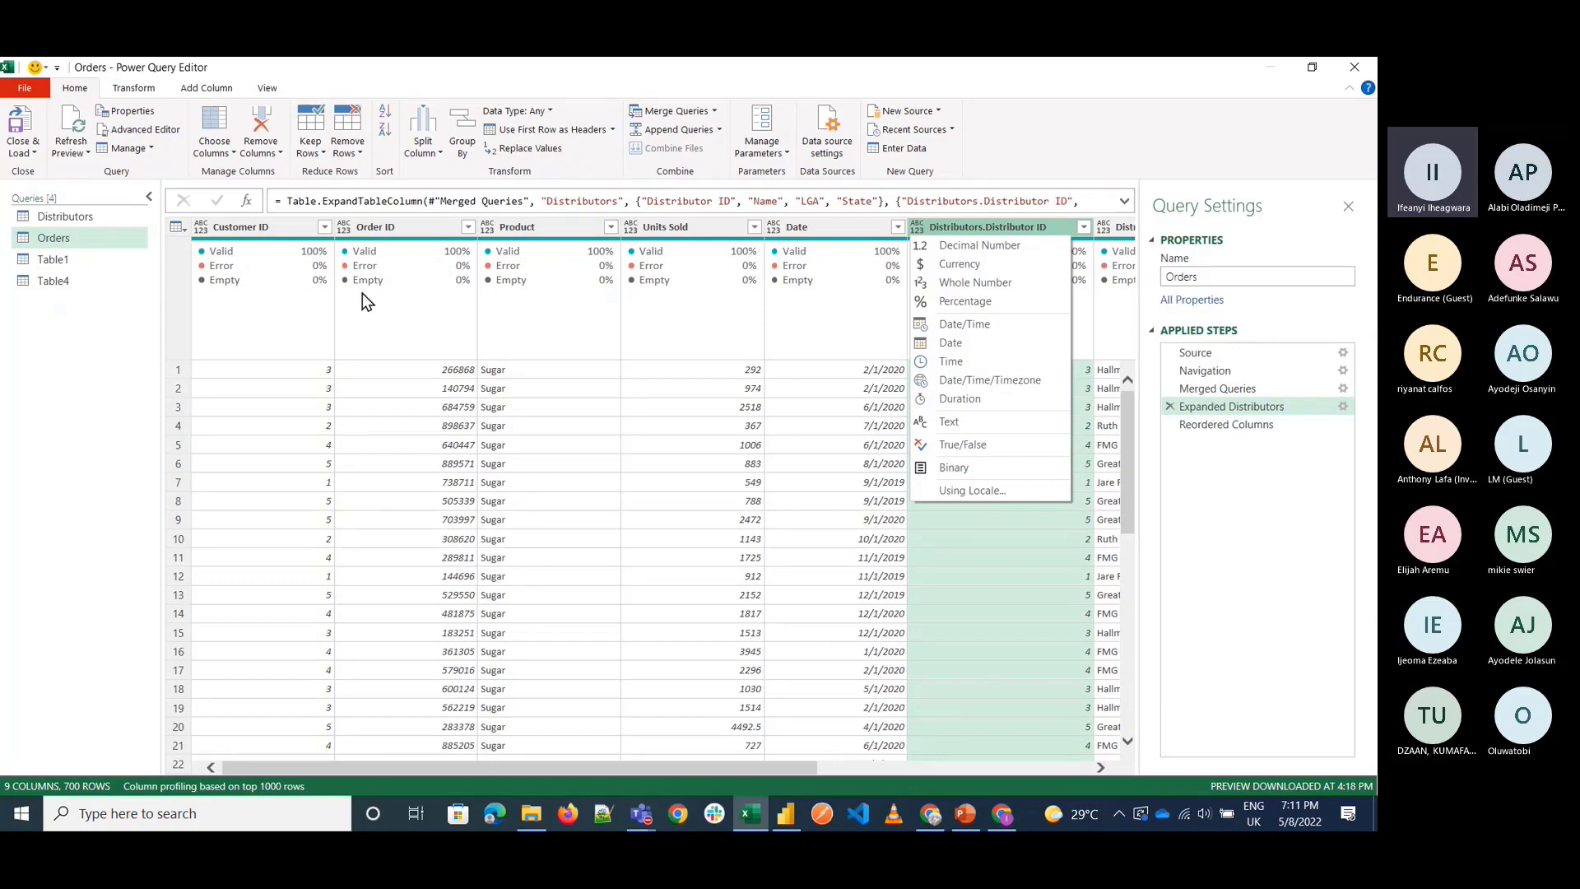
Return to the Table4 query and select its Date column to examine the date values.
left_click(58, 262)
left_click(66, 280)
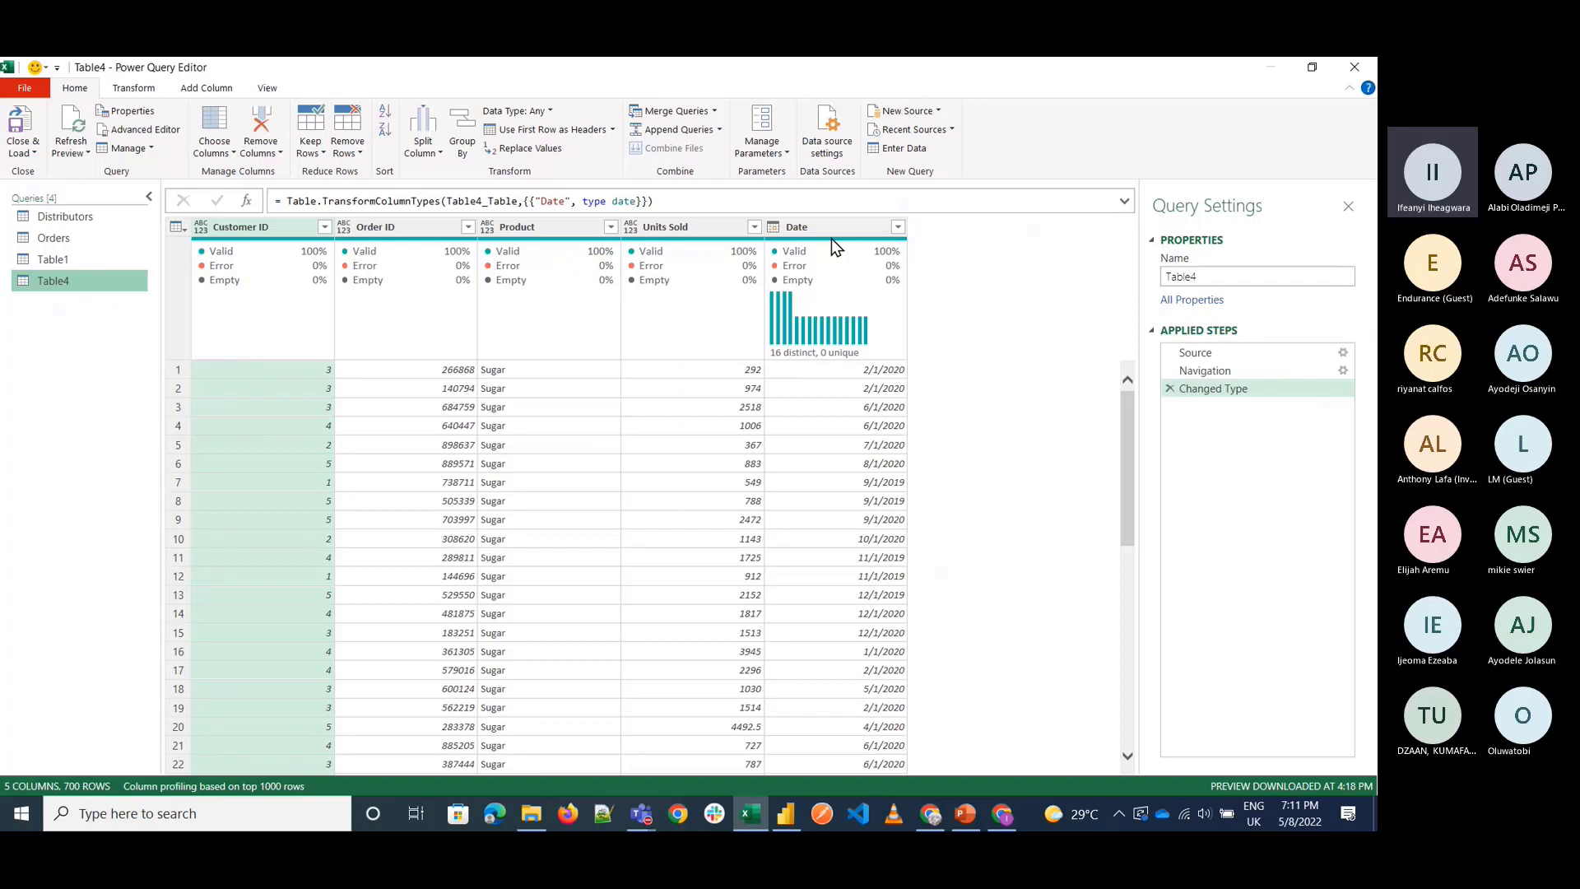
left_click(815, 235)
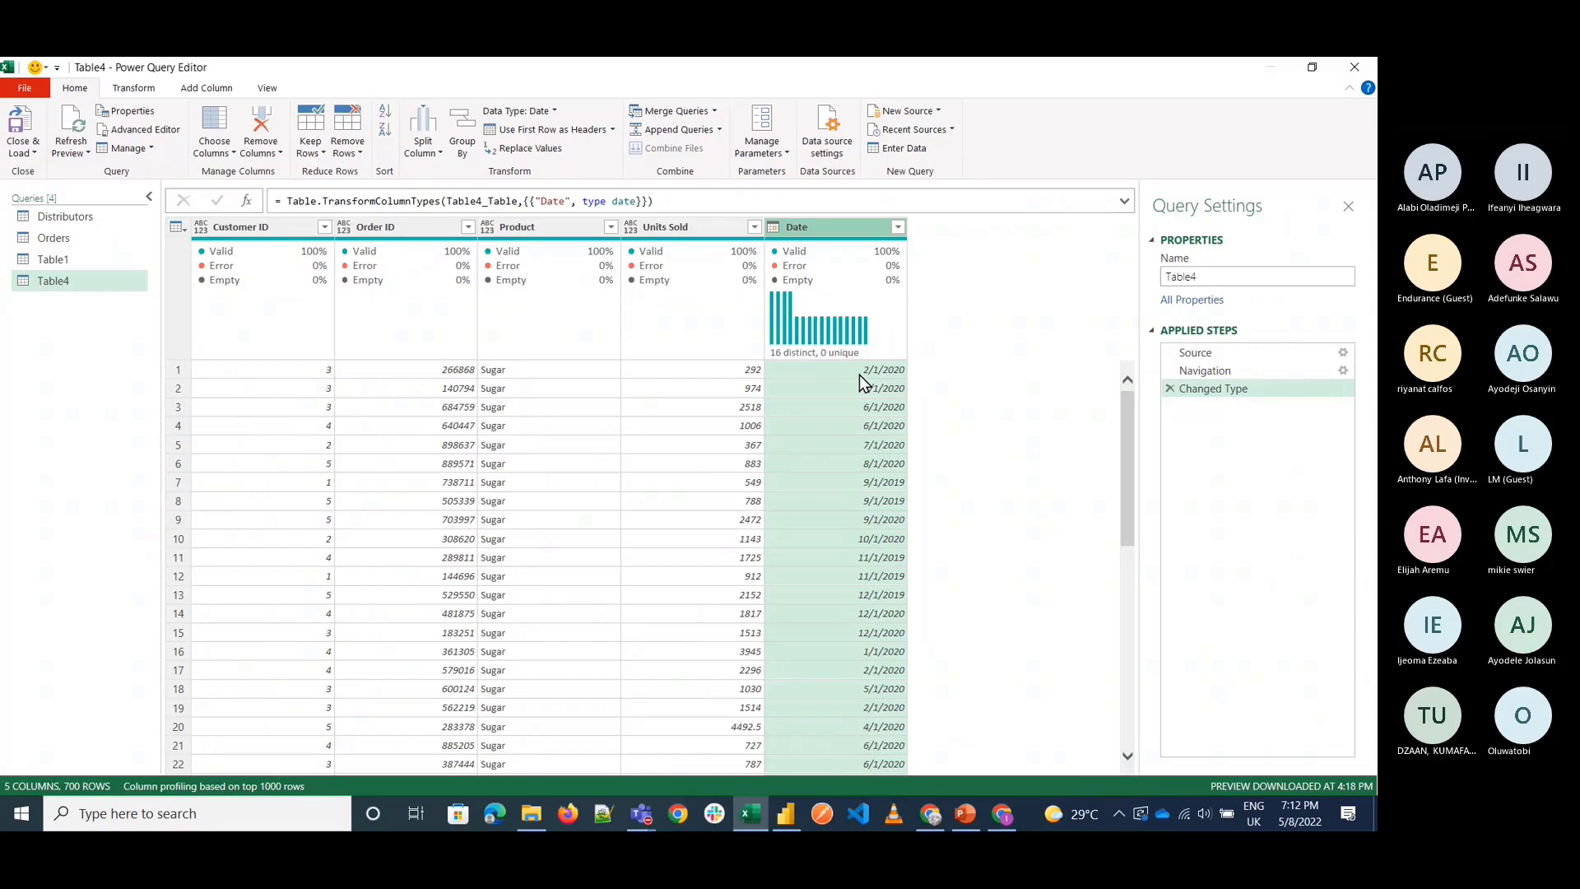
Switch to the Teams meeting, make the guest listed under Attendees a presenter, and minimize the meeting window.
mouse_move(640, 813)
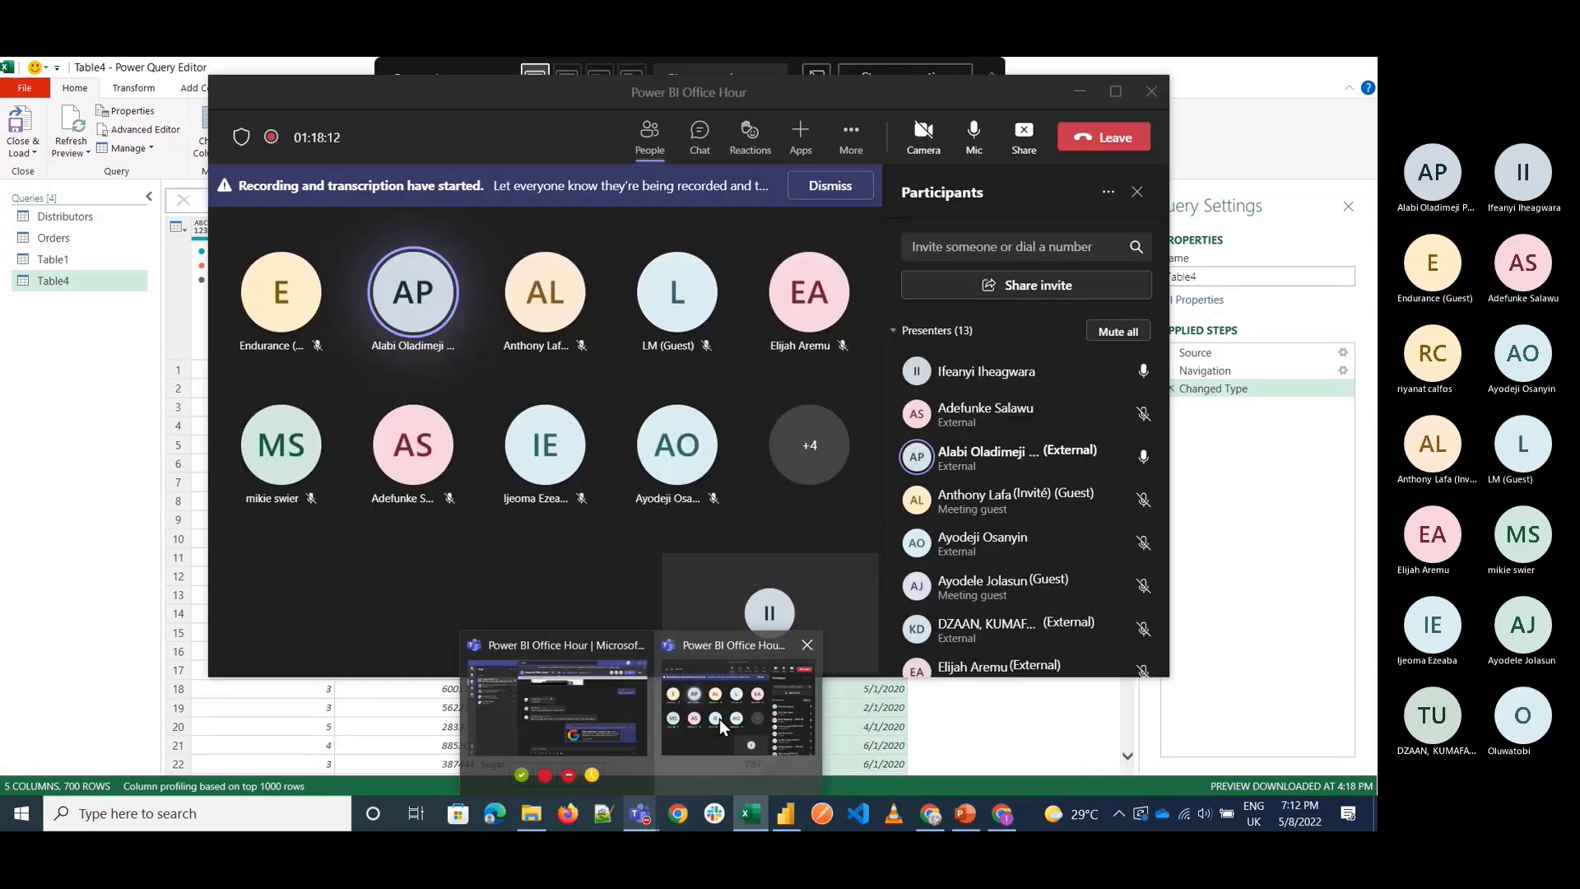
left_click(719, 718)
scroll(990, 481, "down", 10)
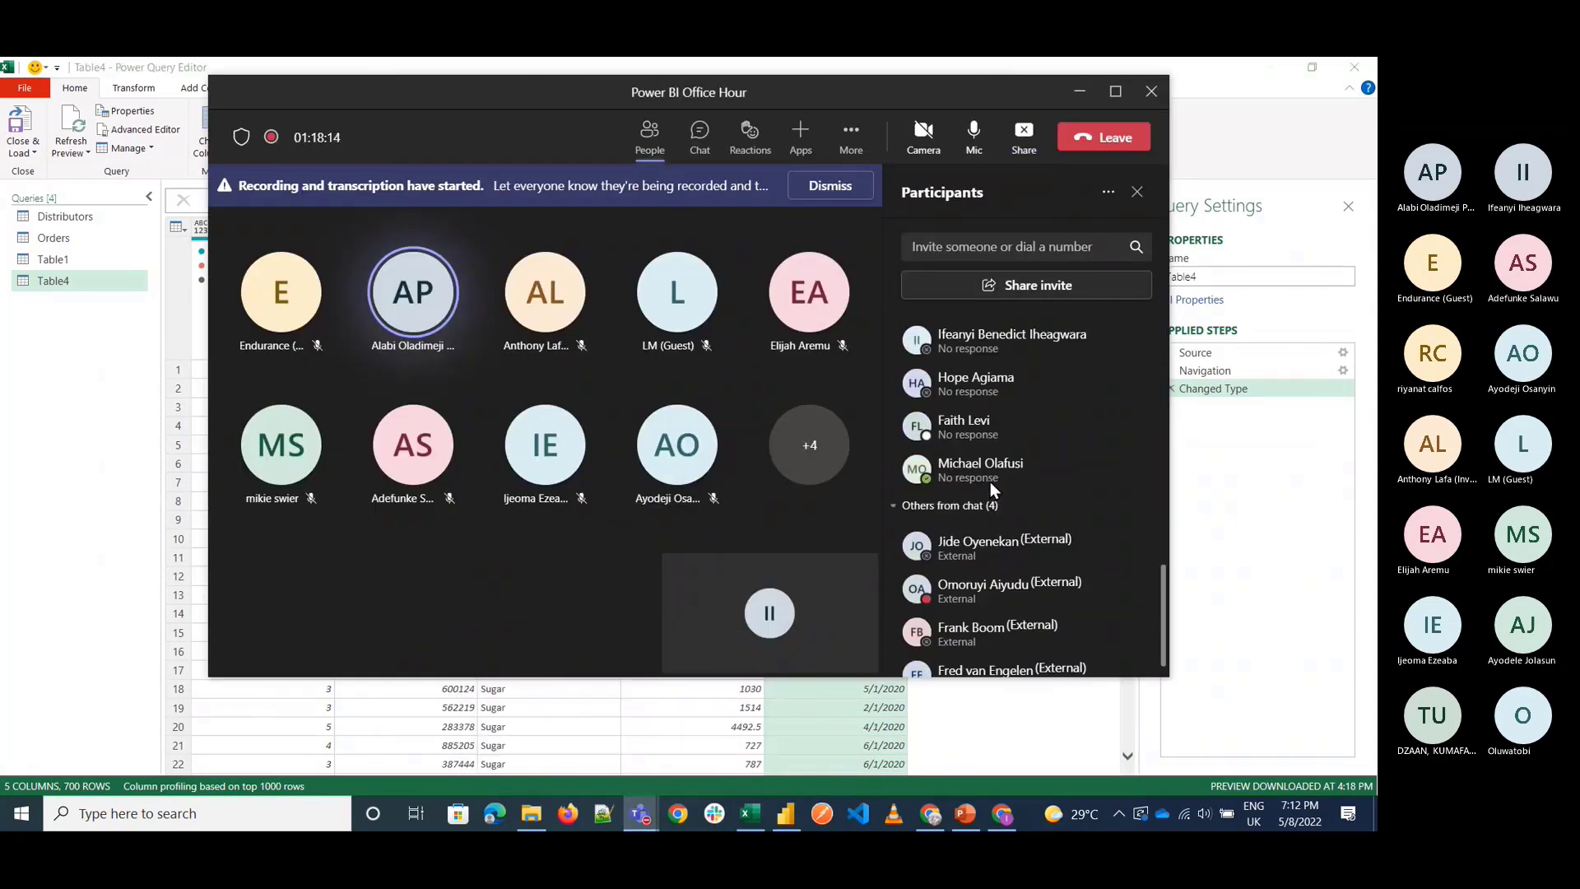
scroll(990, 490, "up", 10)
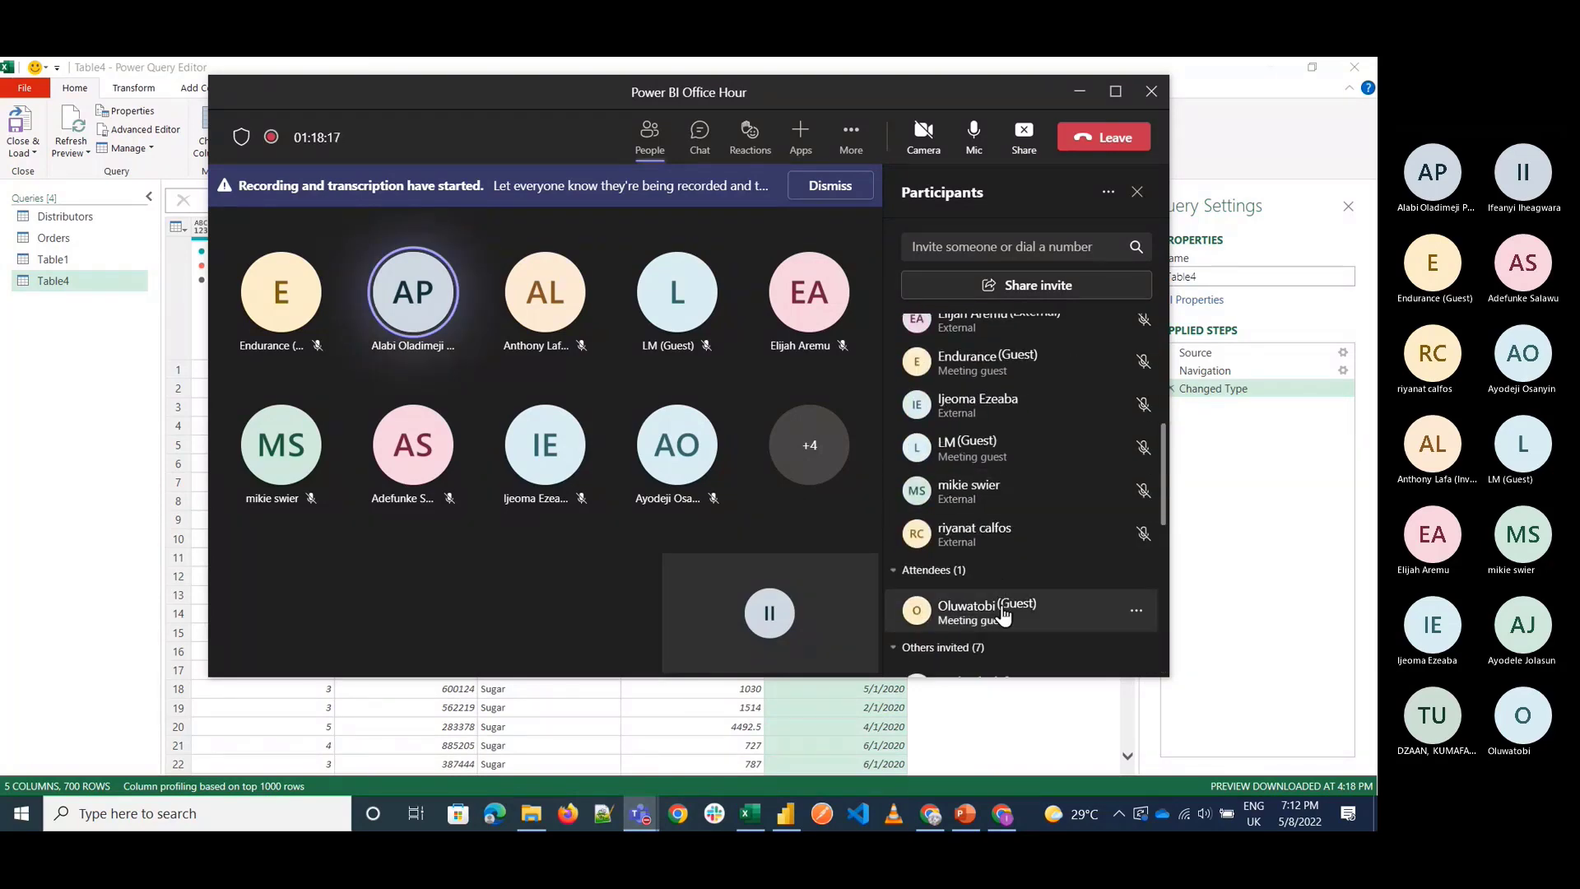
left_click(1136, 610)
left_click(912, 550)
left_click(883, 417)
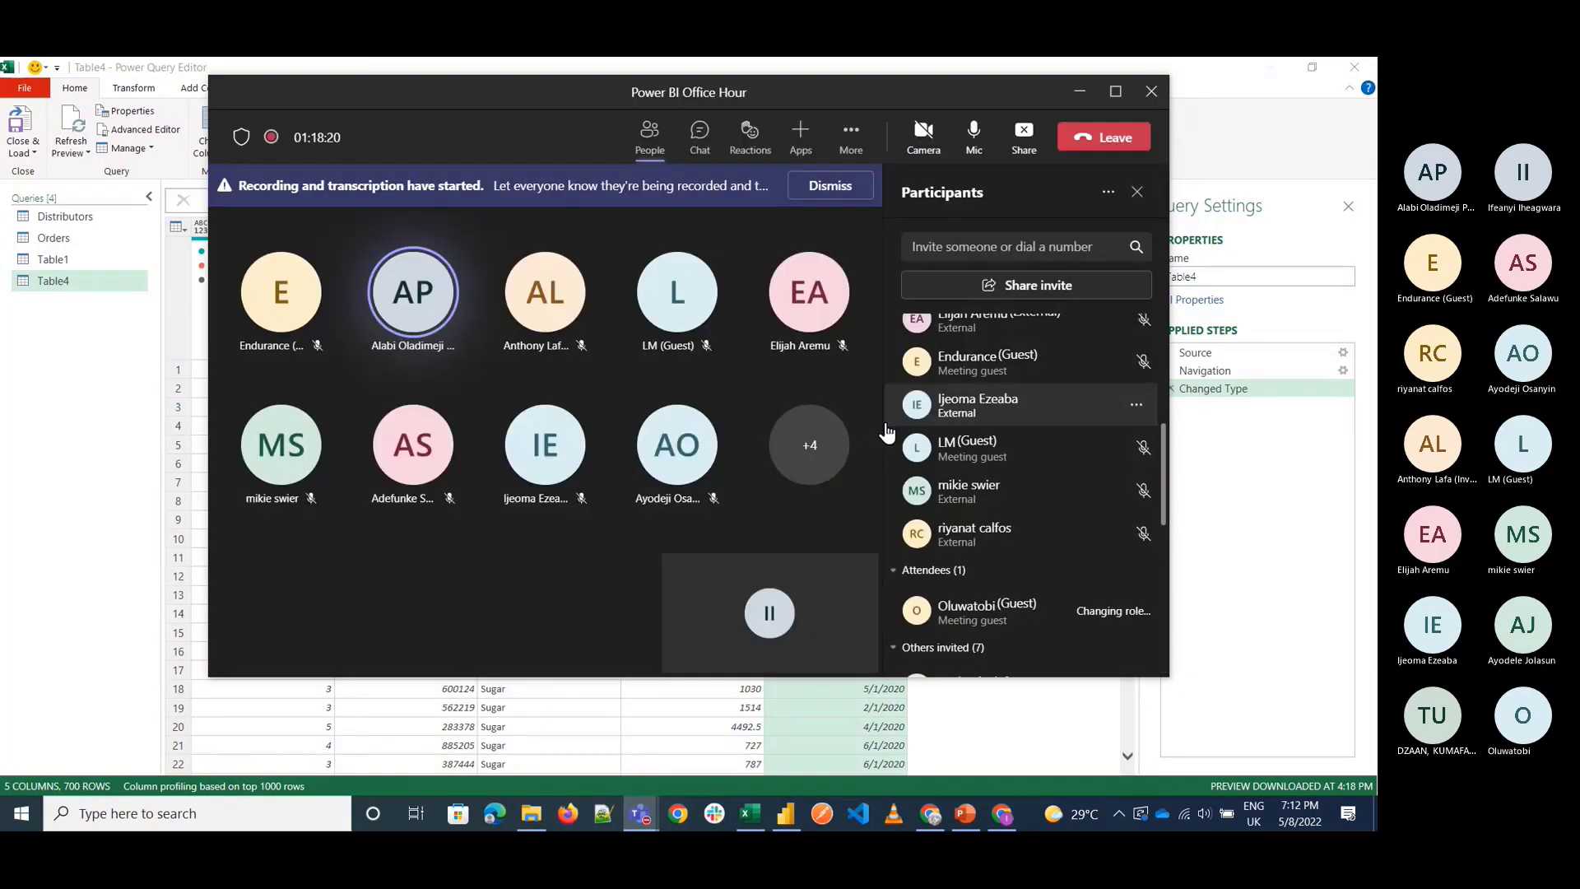
scroll(1047, 473, "up", 5)
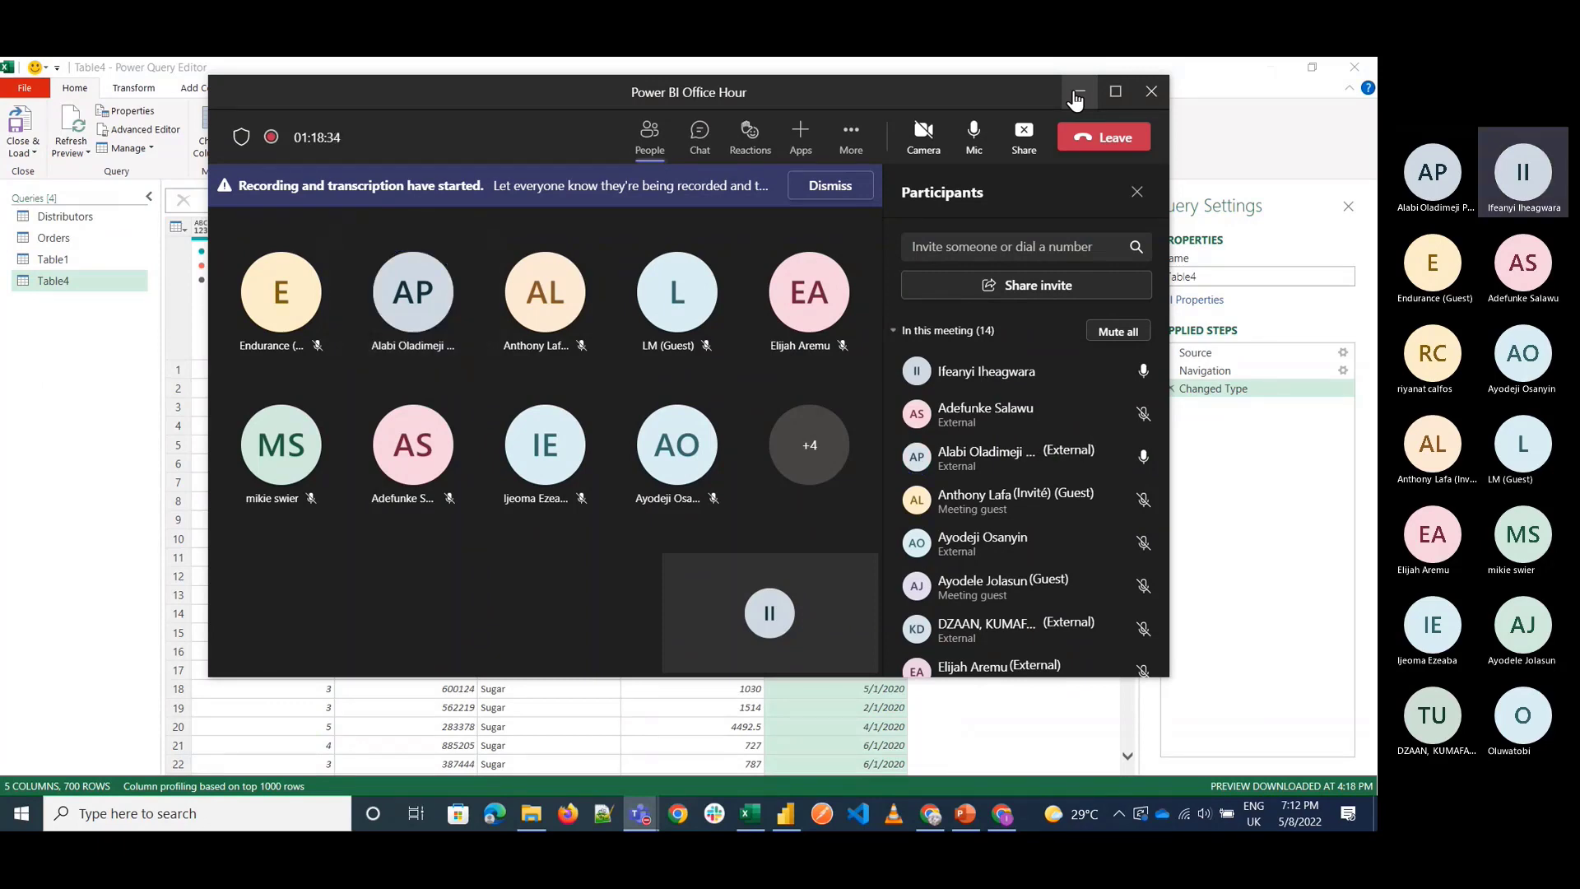
left_click(1077, 93)
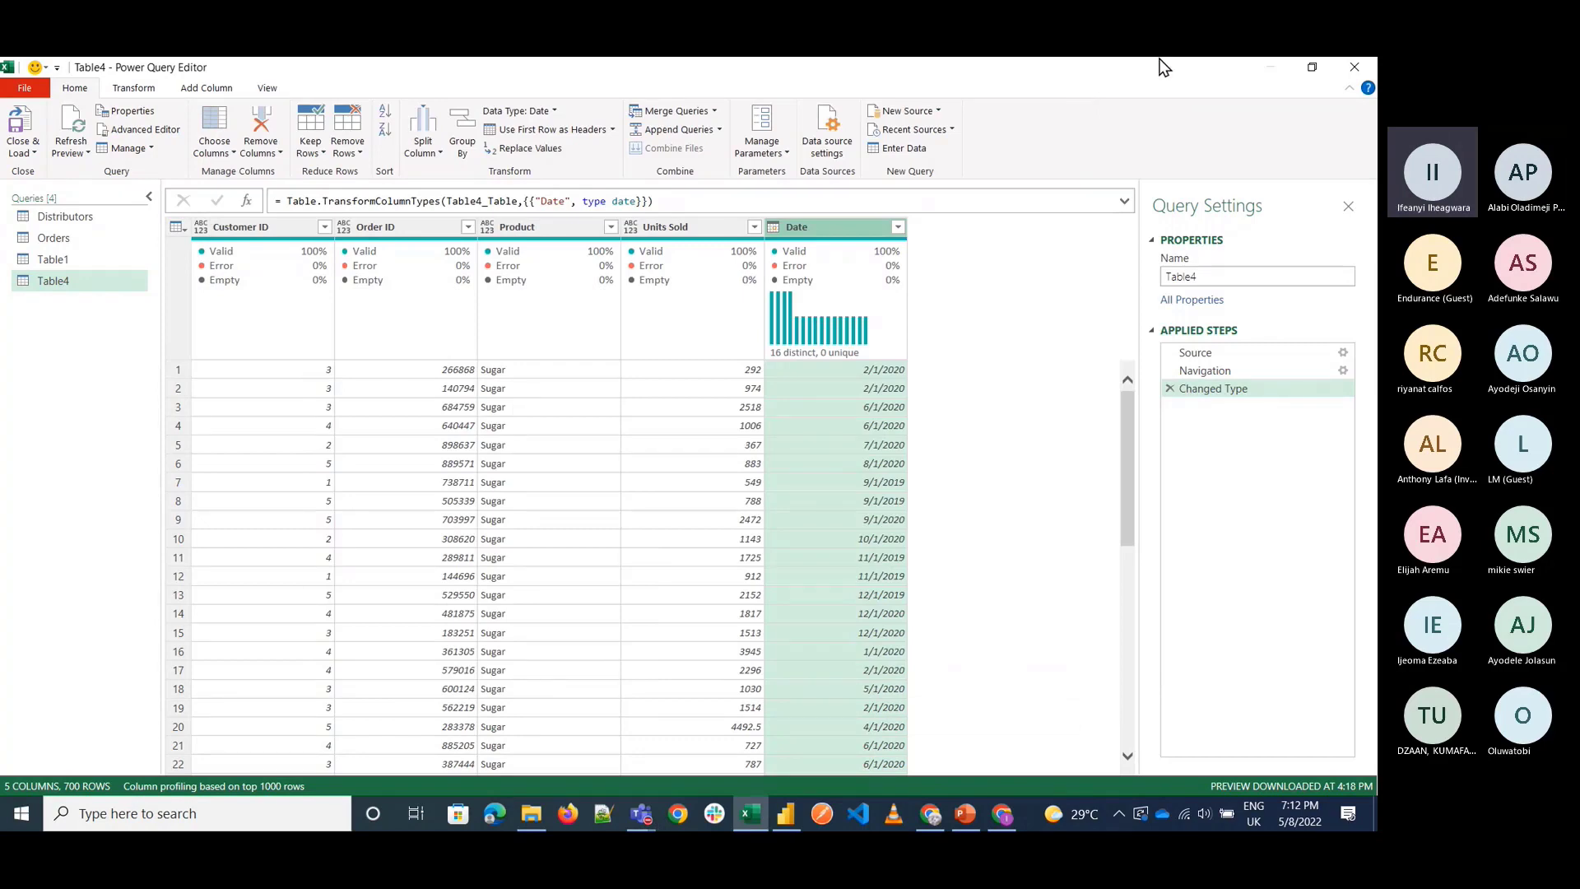
Close Power Query Editor and clear the date examples from cells L8:M24 on the Table4 sheet.
left_click(1353, 67)
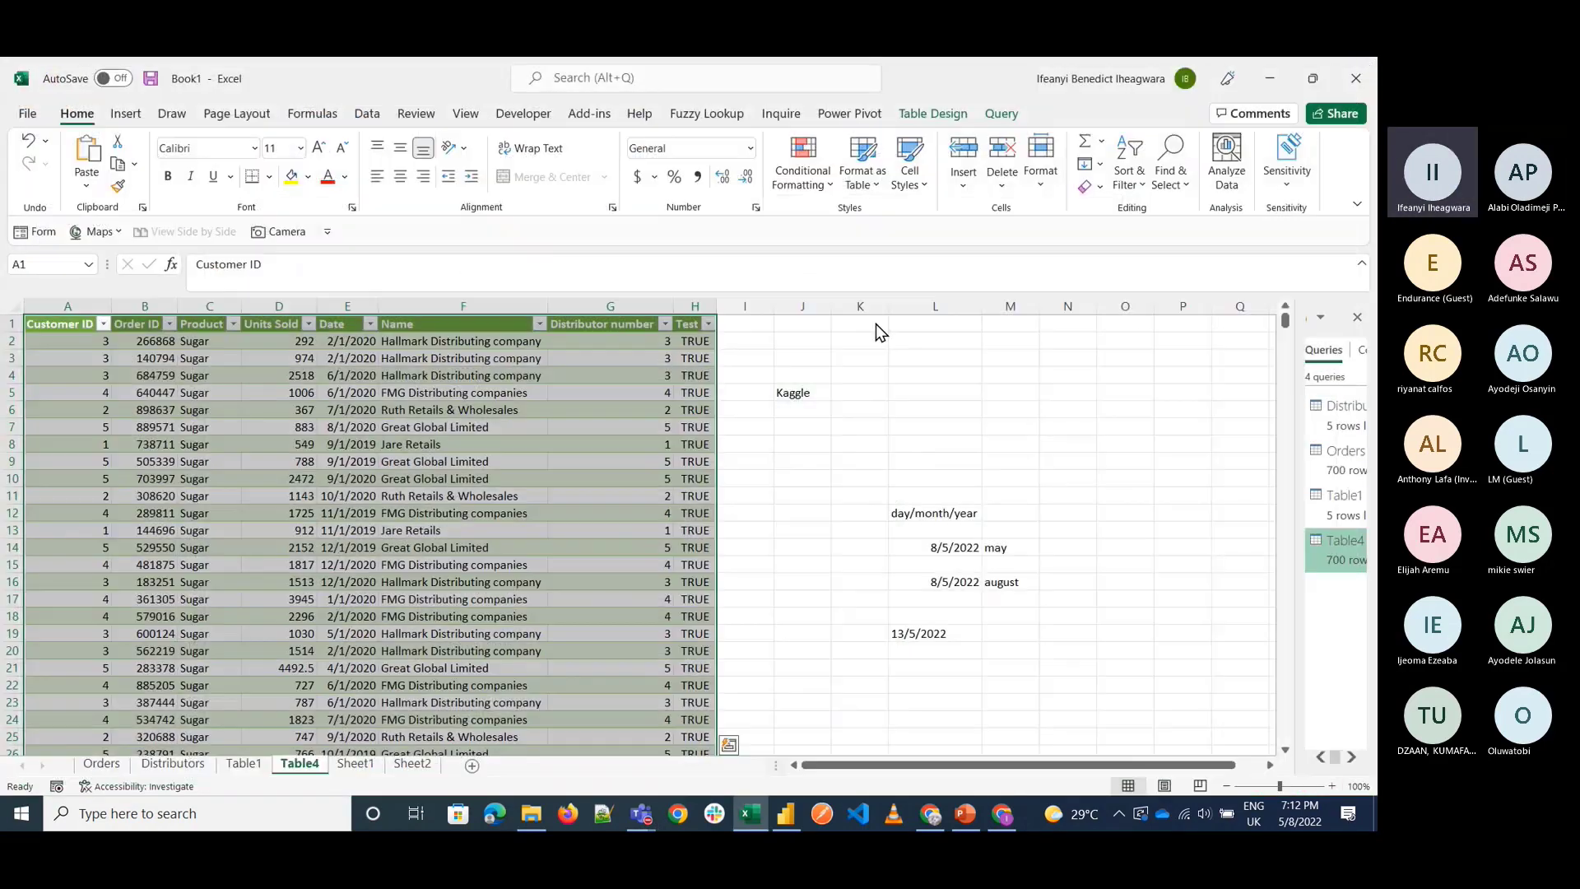
left_click_drag(930, 443, 930, 442)
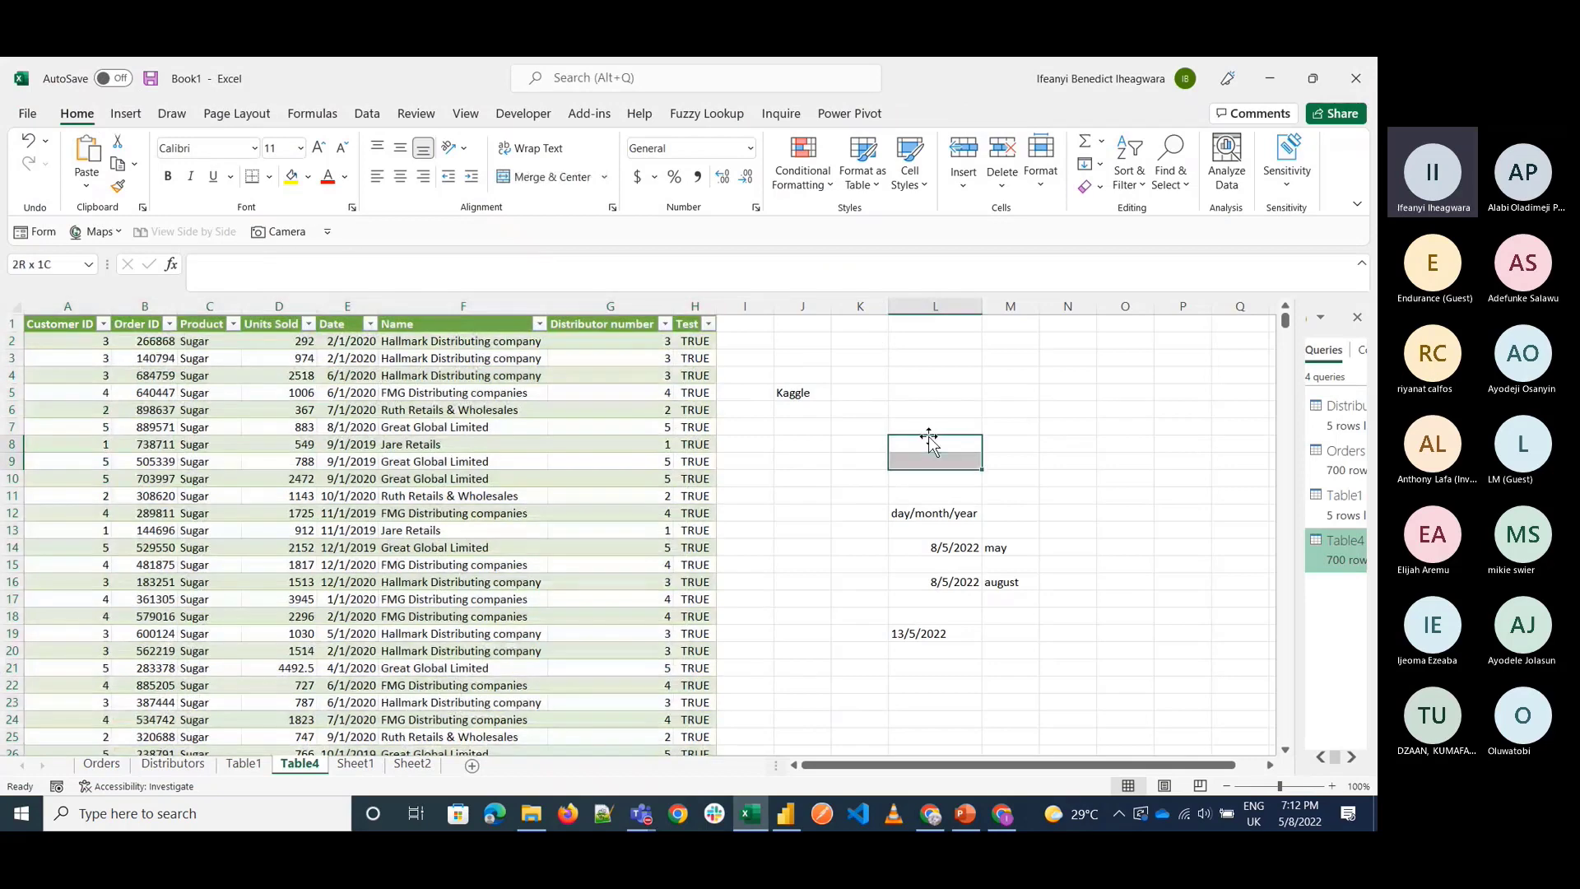
key("shift+Down")
key("shift+Down")
key("shift+Down")
key("shift+Down")
key("shift+Down")
key("shift+Down")
key("shift+Down")
key("shift+Down")
key("shift+Down")
key("shift+Down")
key("shift+Down")
key("shift+Down")
key("shift+Down")
key("shift+Down")
key("shift+Down")
key("shift+Right")
key("Delete")
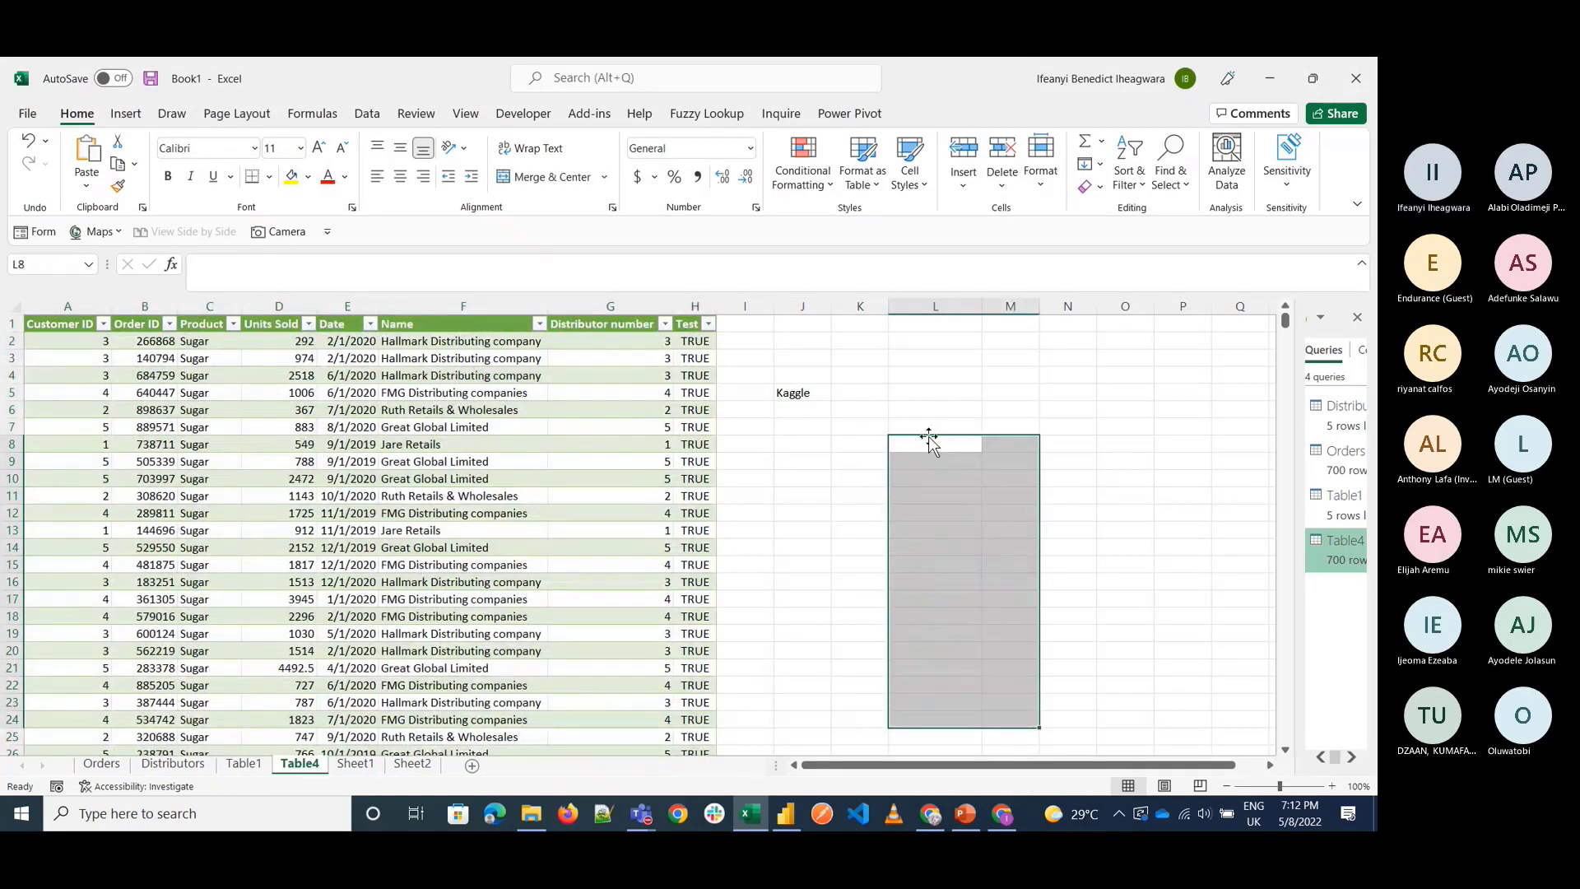
key("Left")
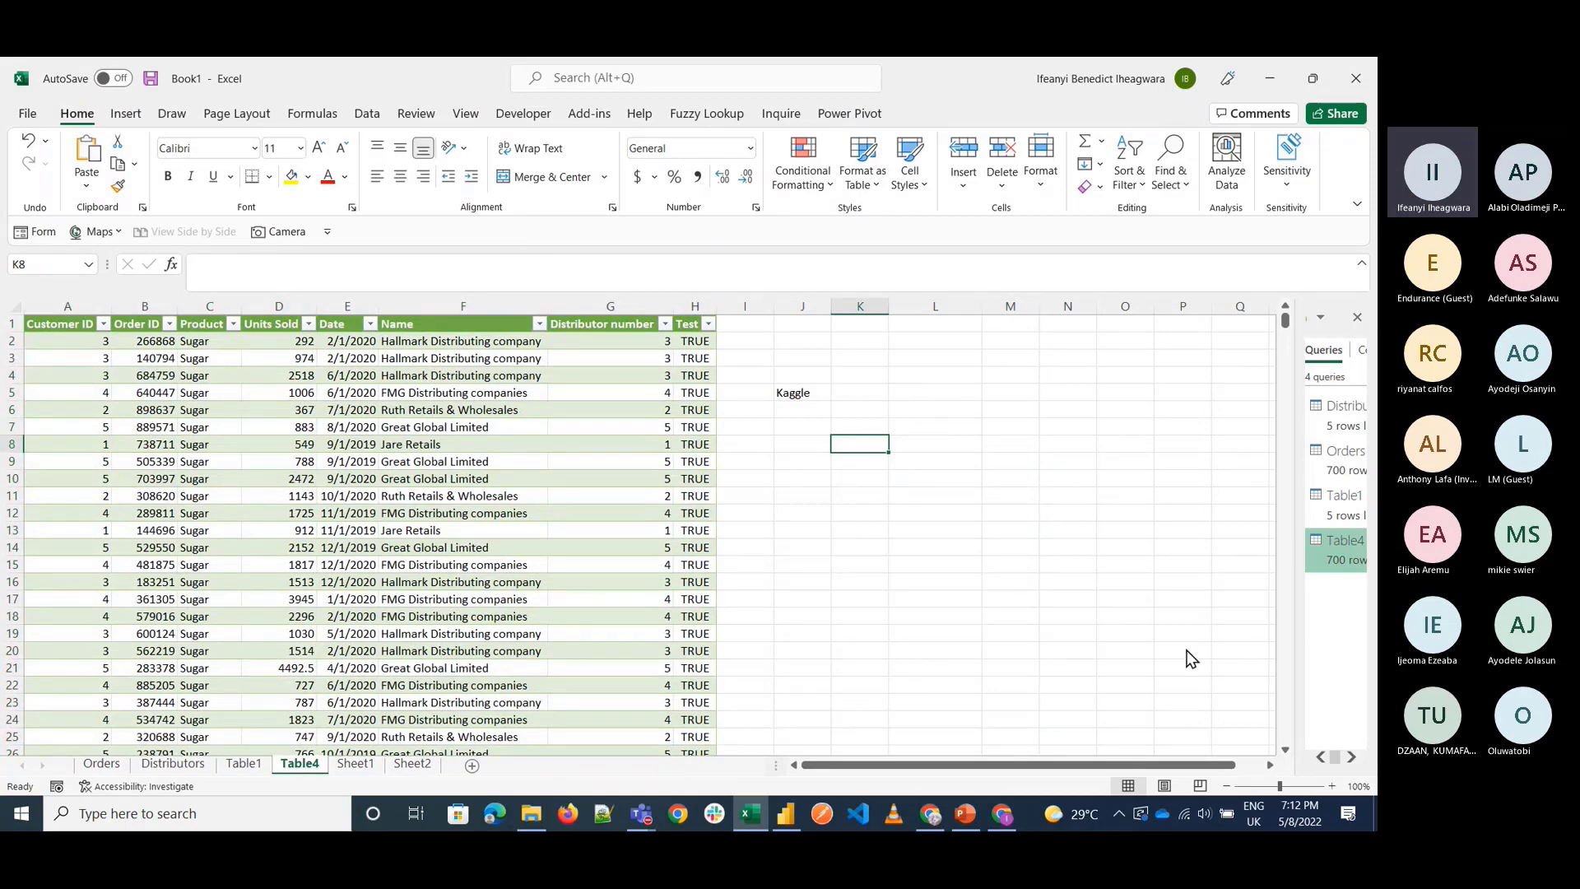
Enter null in cell J13 of the Table4 sheet as an example value.
left_click(1331, 785)
left_click(1331, 784)
left_click(1330, 784)
left_click(1331, 784)
left_click(1331, 785)
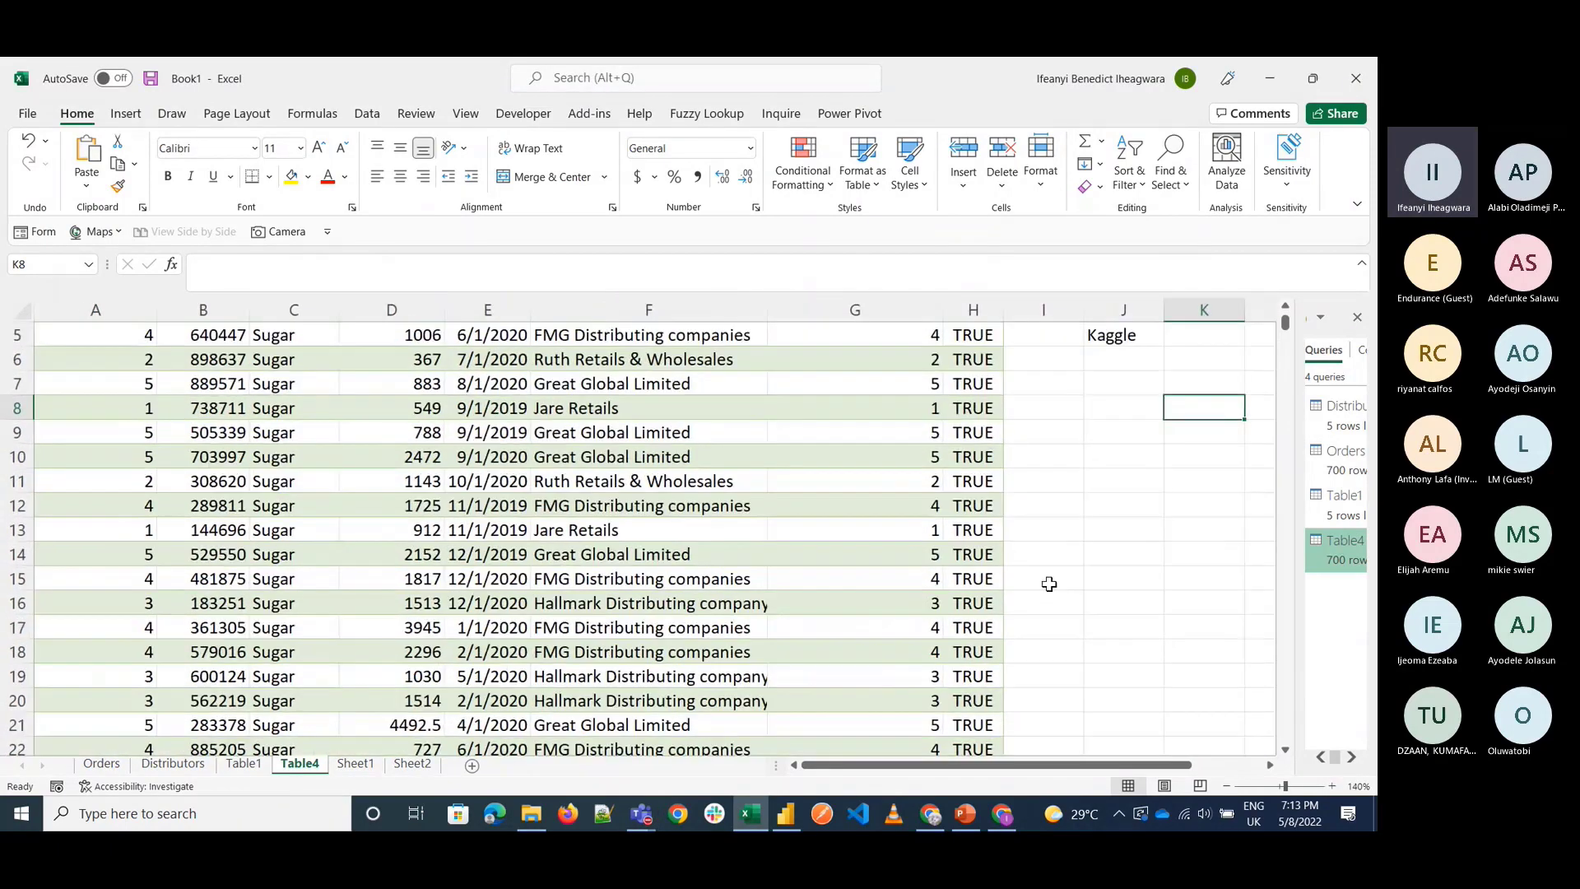
scroll(1037, 568, "up", 2)
left_click(1068, 632)
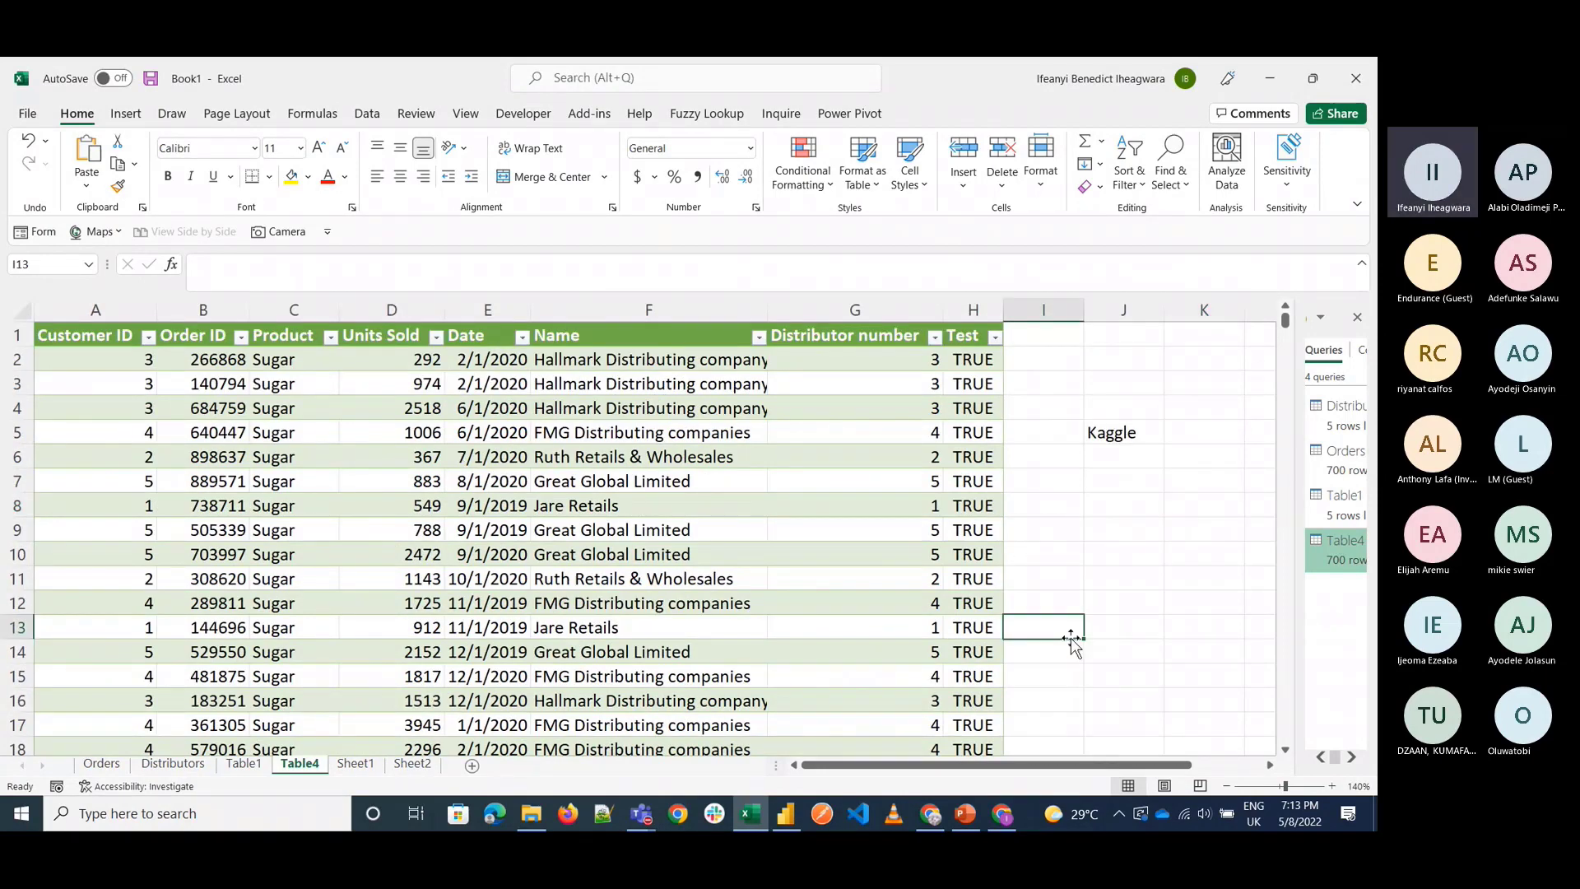
type("n")
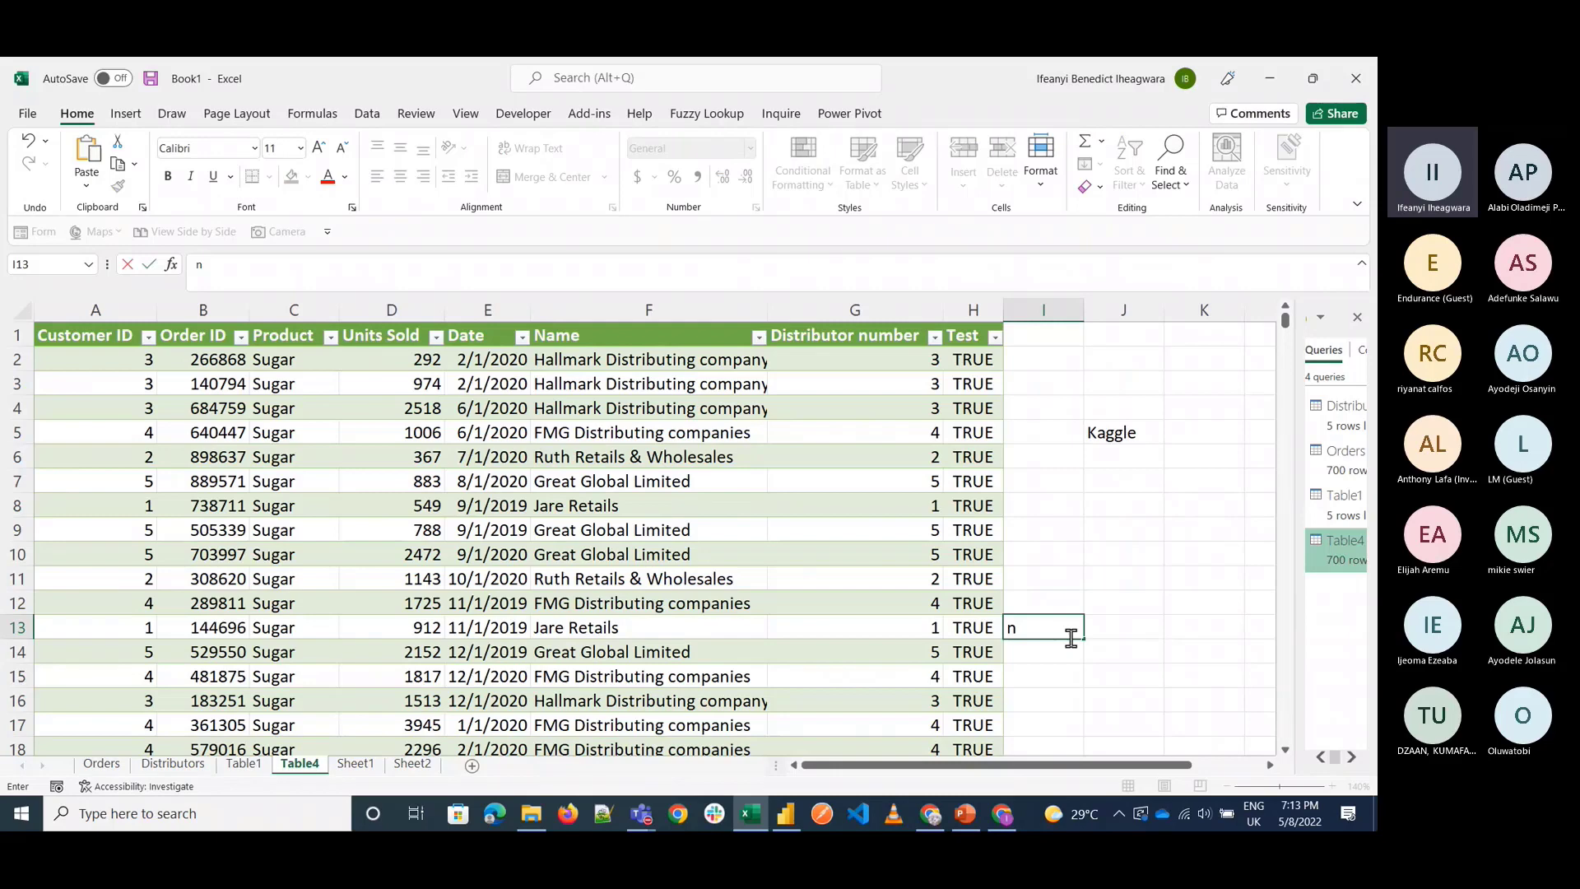
key("Escape")
key("Right")
type("nul")
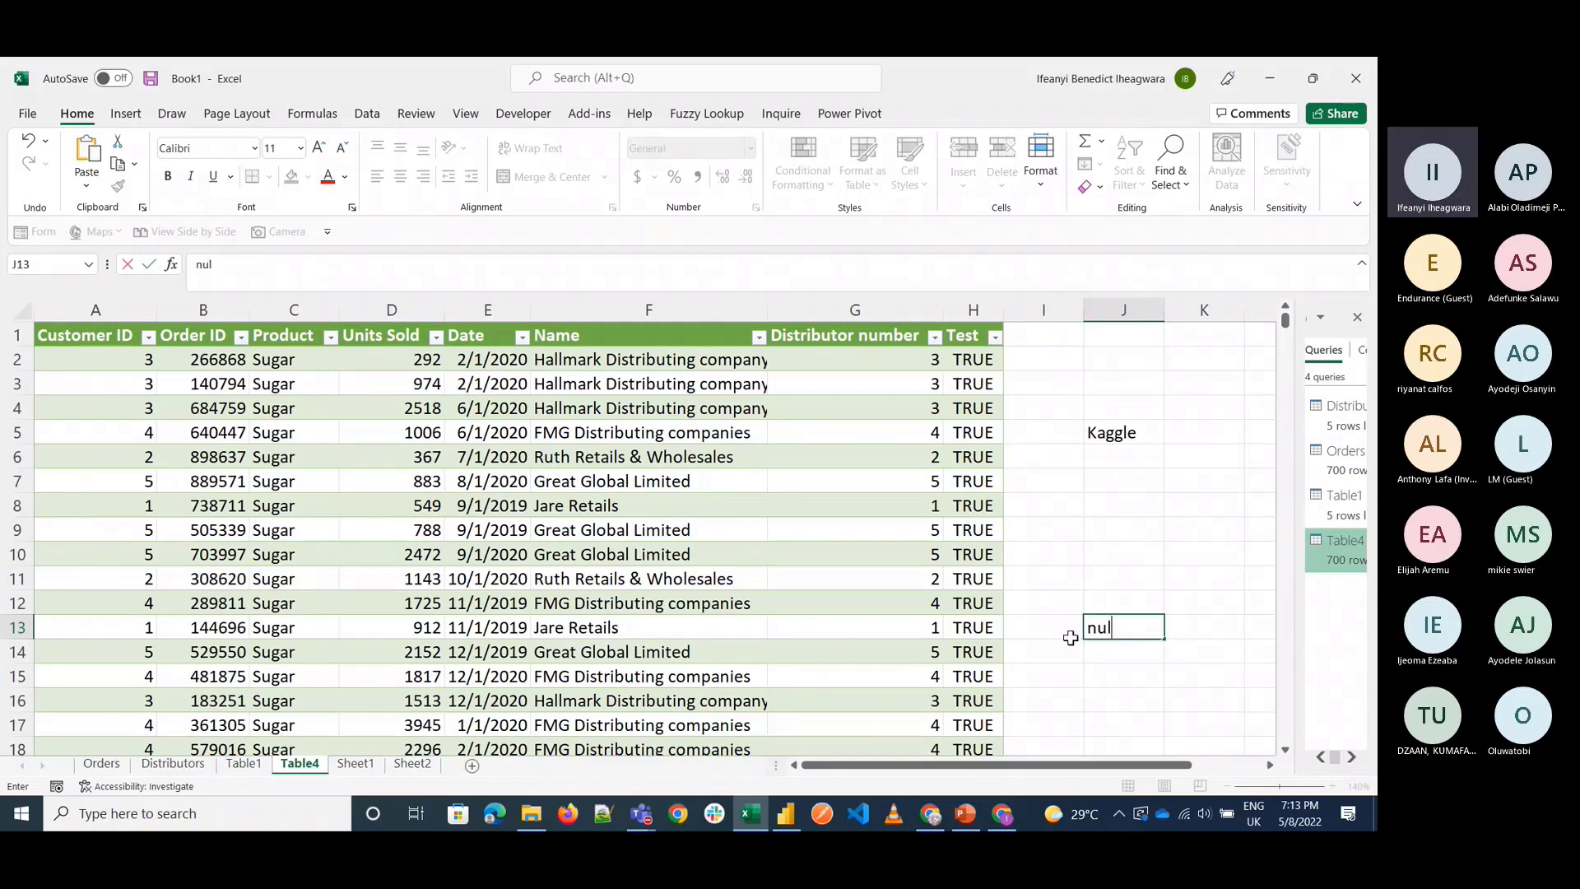
type("l")
key("Return")
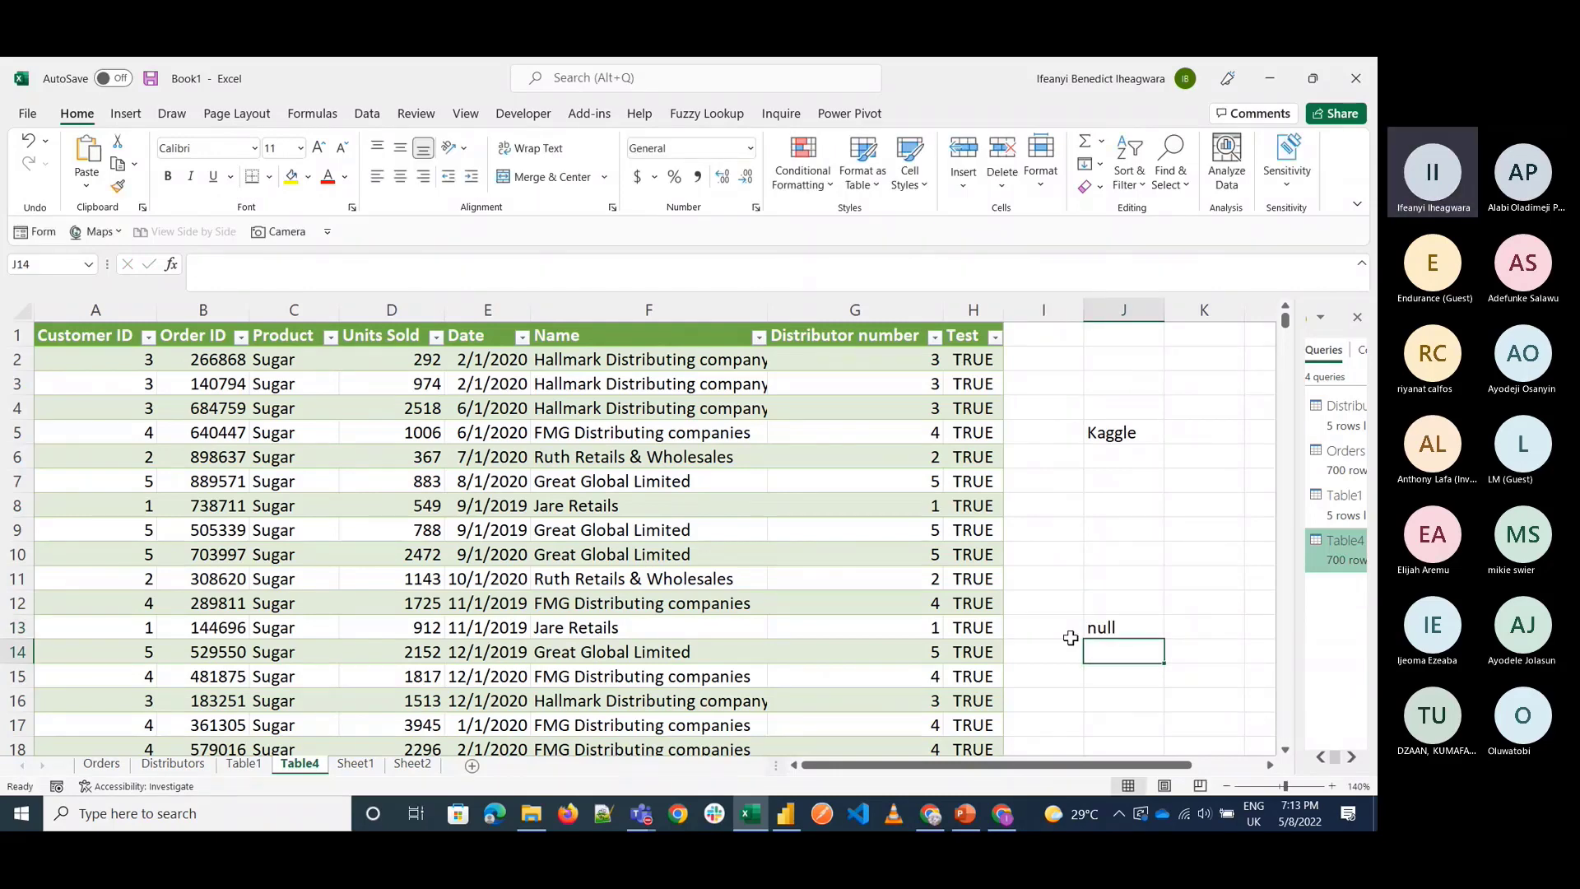
key("Return")
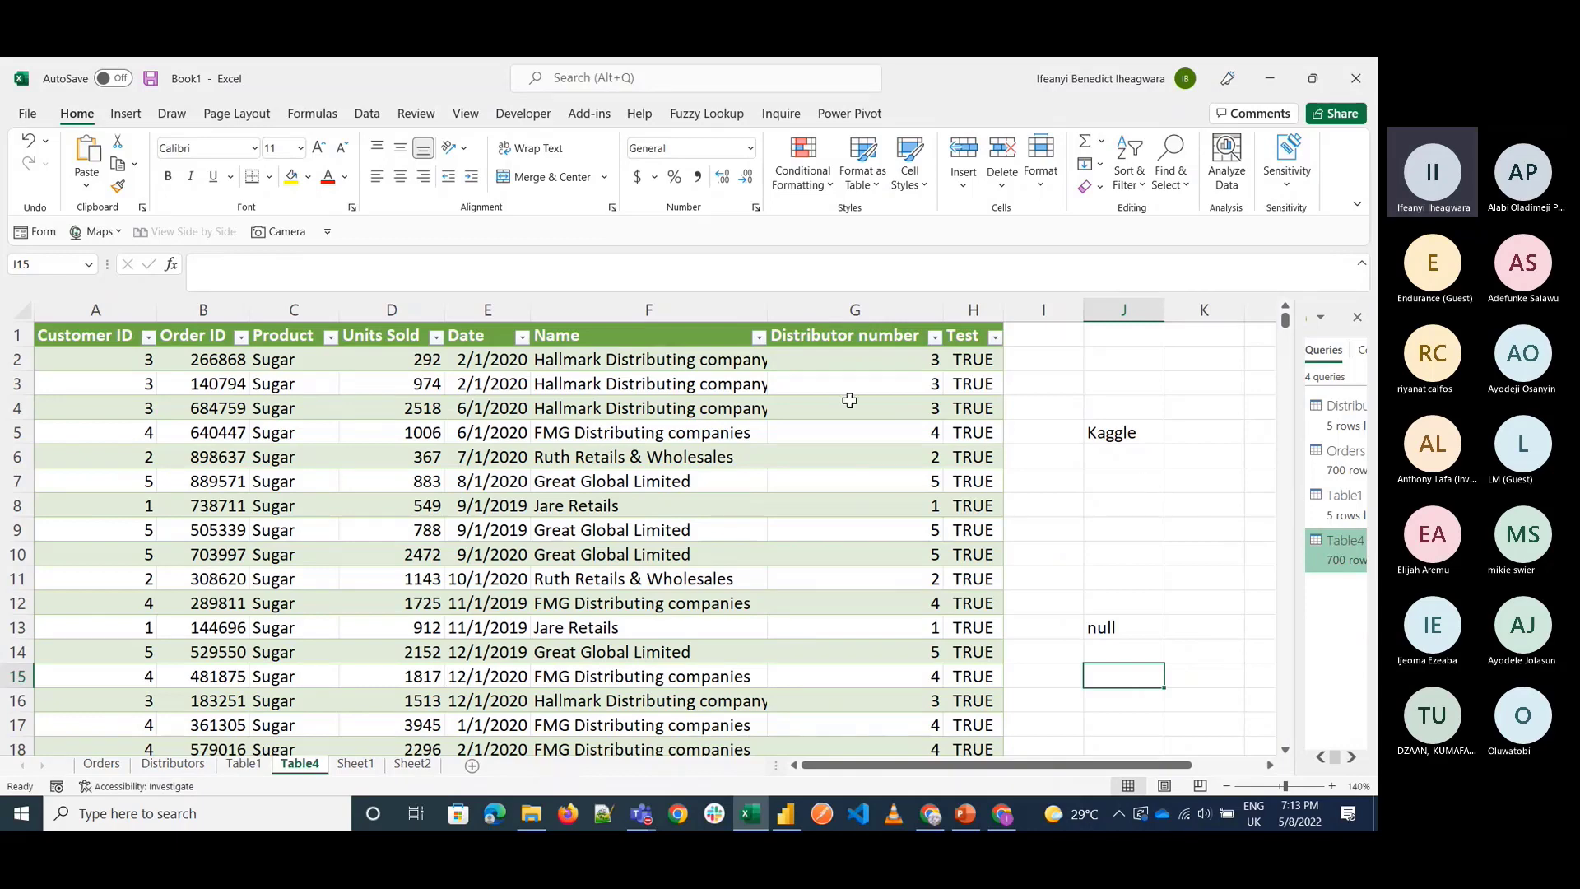
left_click(1136, 632)
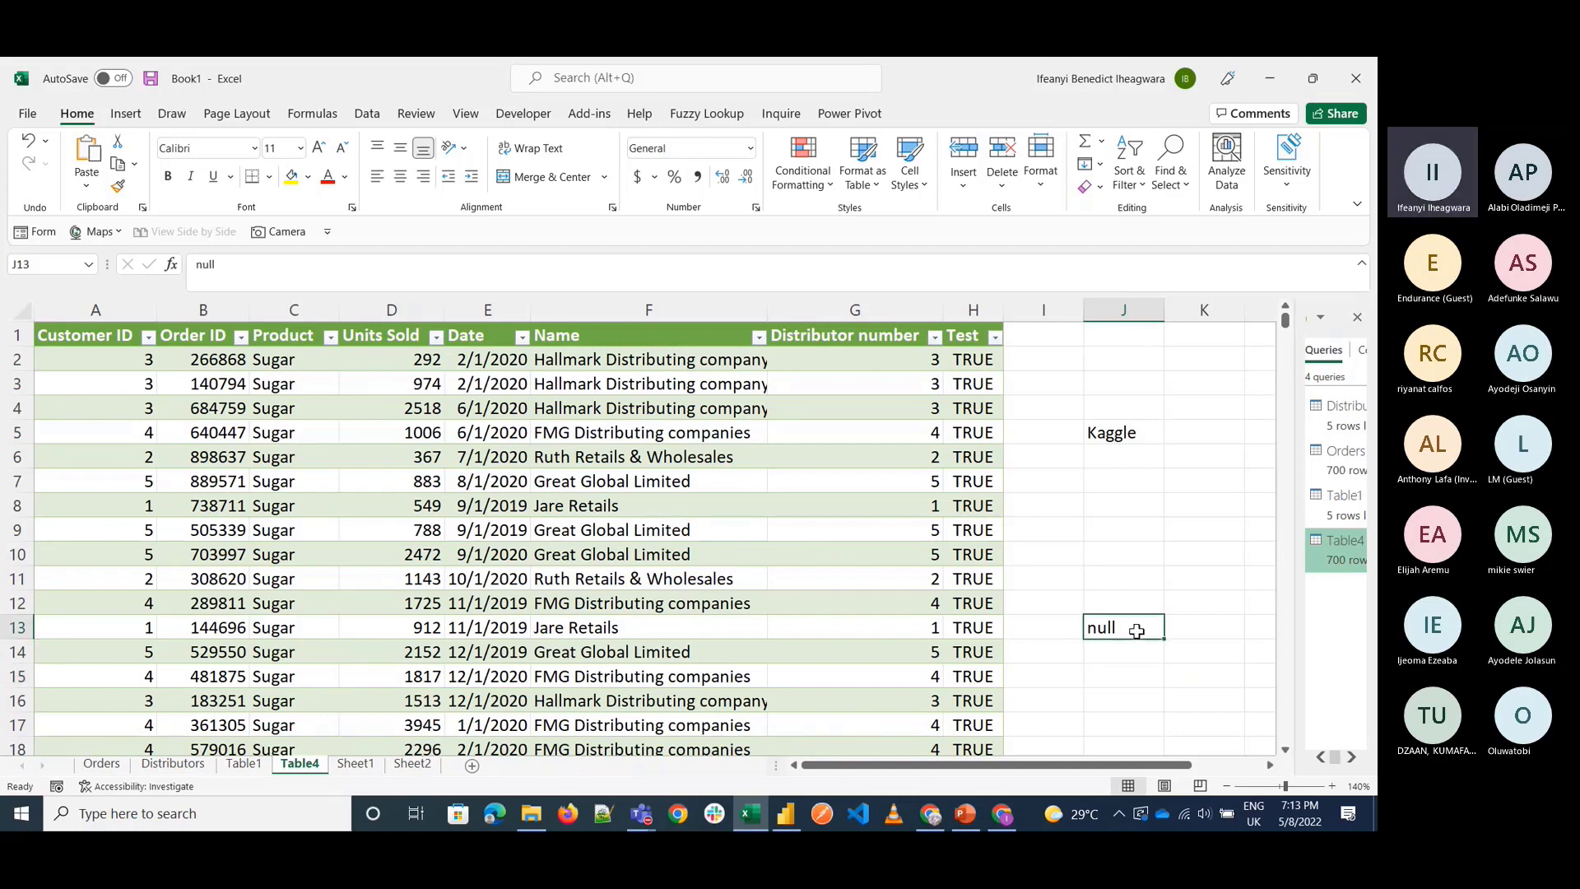
key("Return")
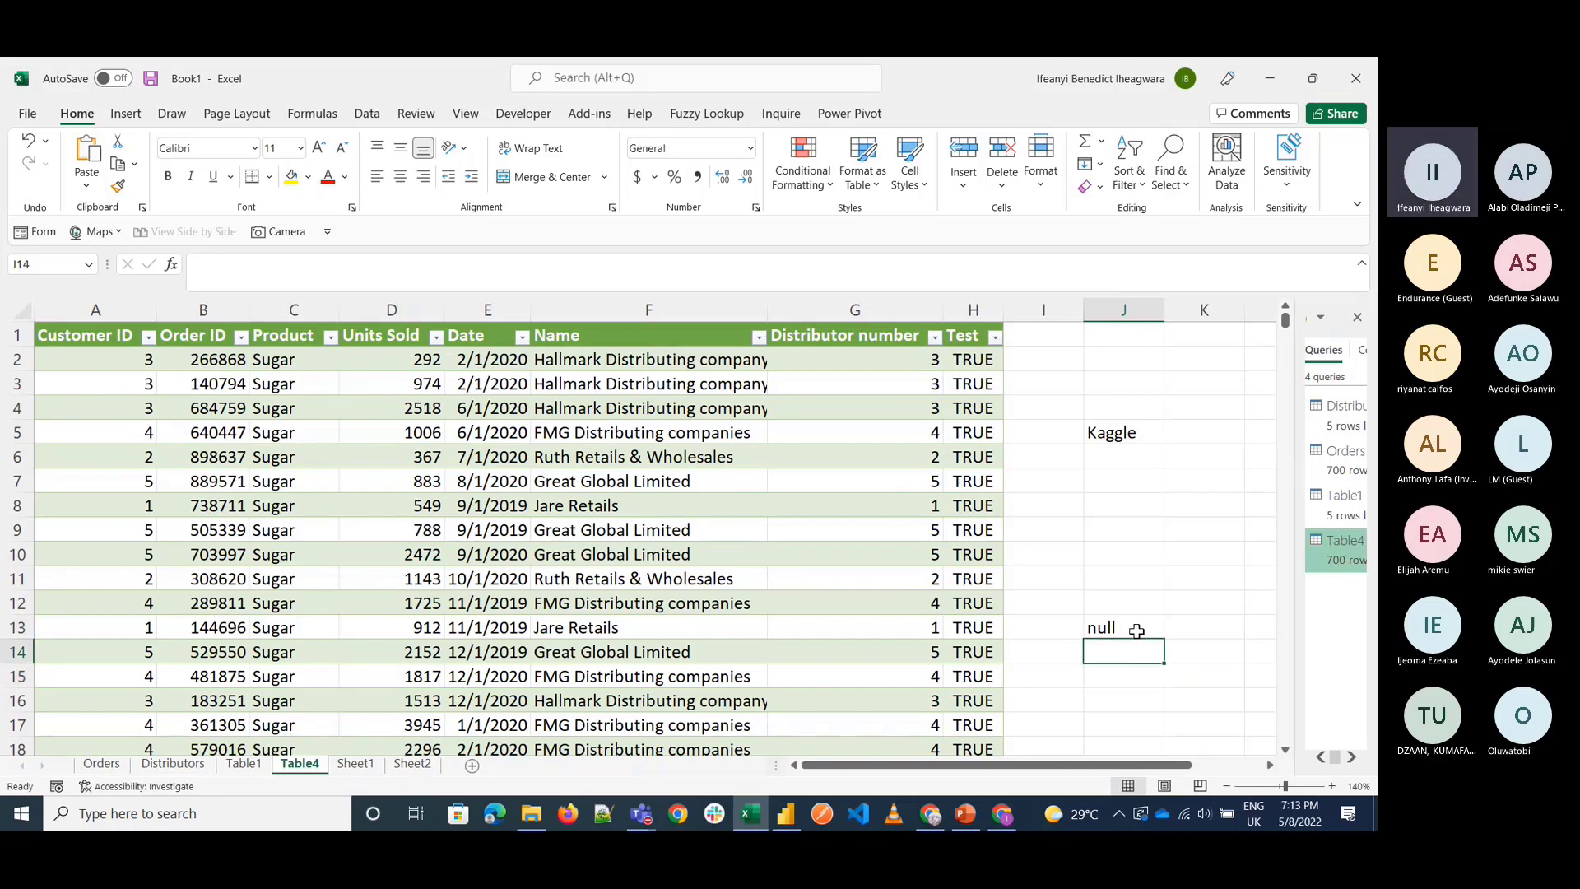
key("Return")
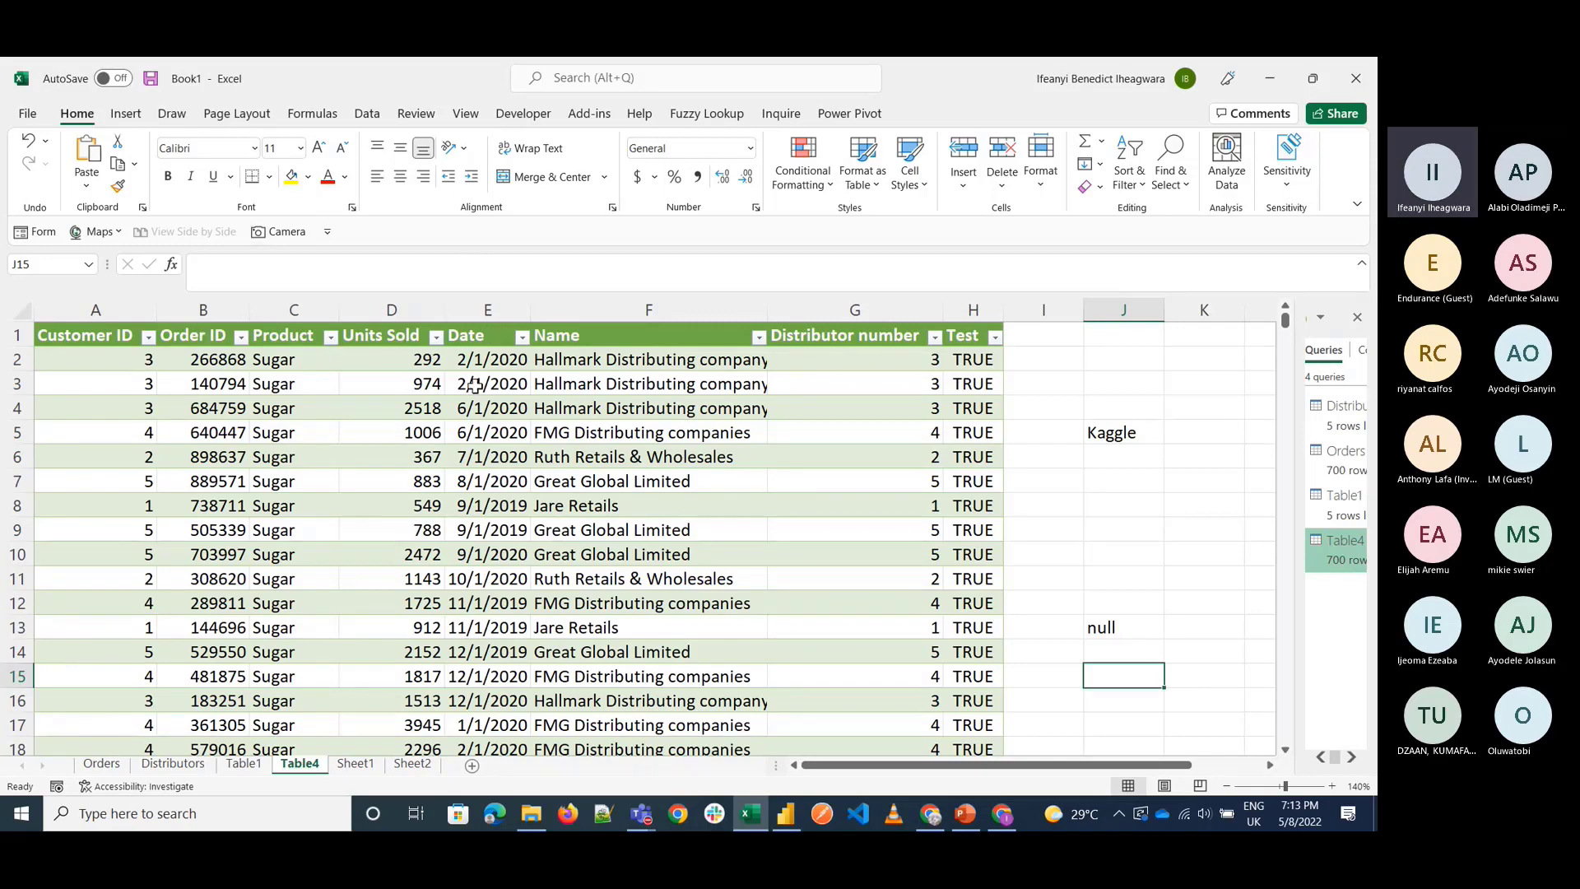
Delete the Units Sold value in cell D5 to create a blank example.
left_click(401, 354)
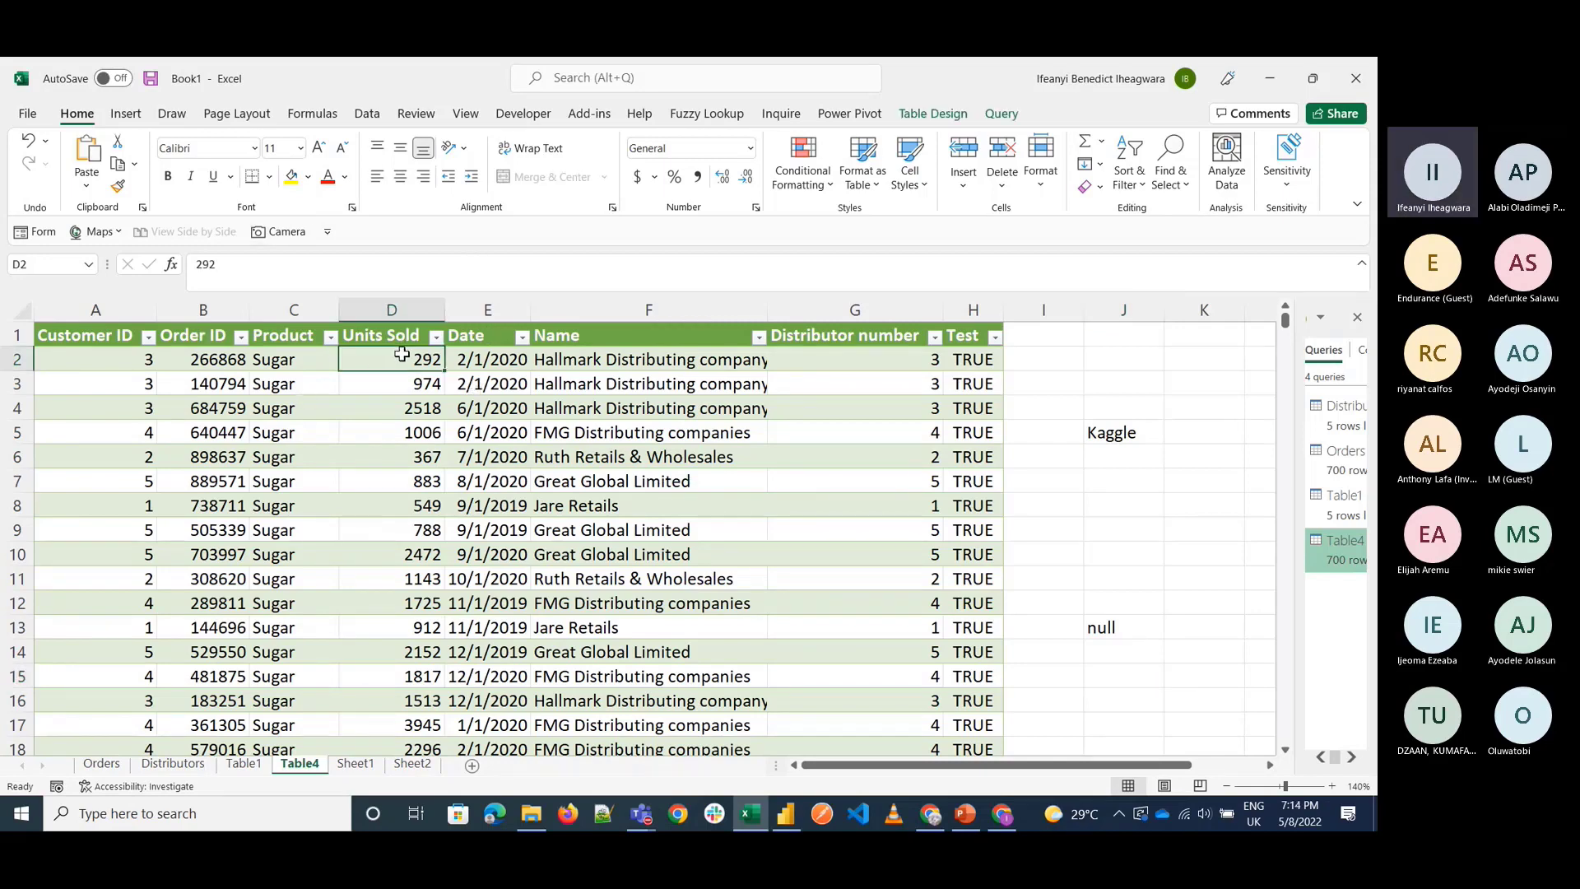
key("Down")
key("Down")
key("Down")
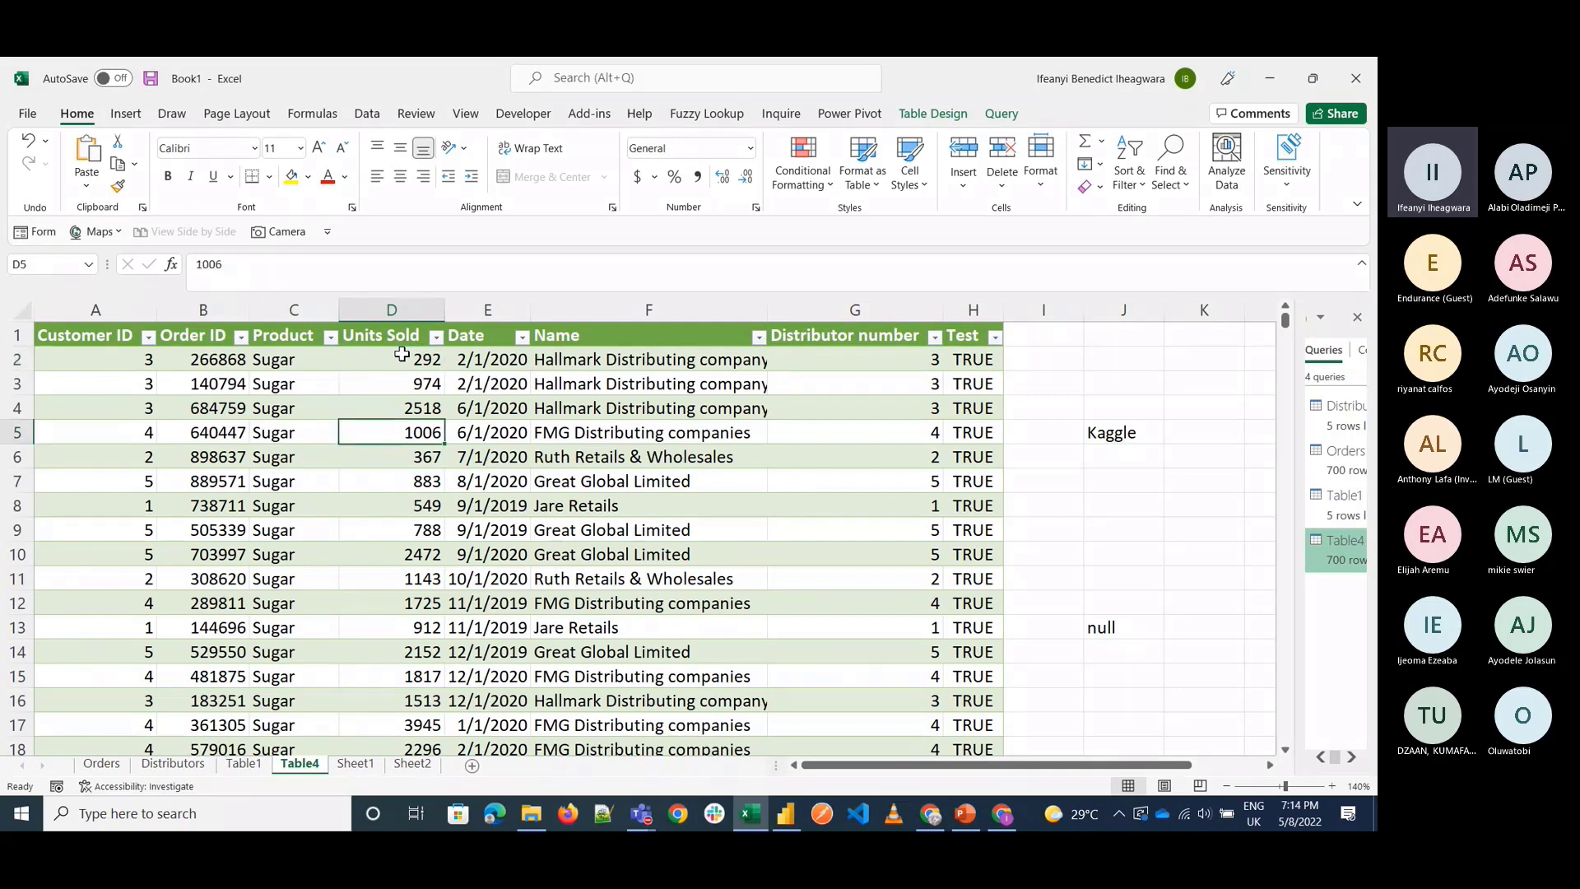
key("Delete")
left_click(1090, 549)
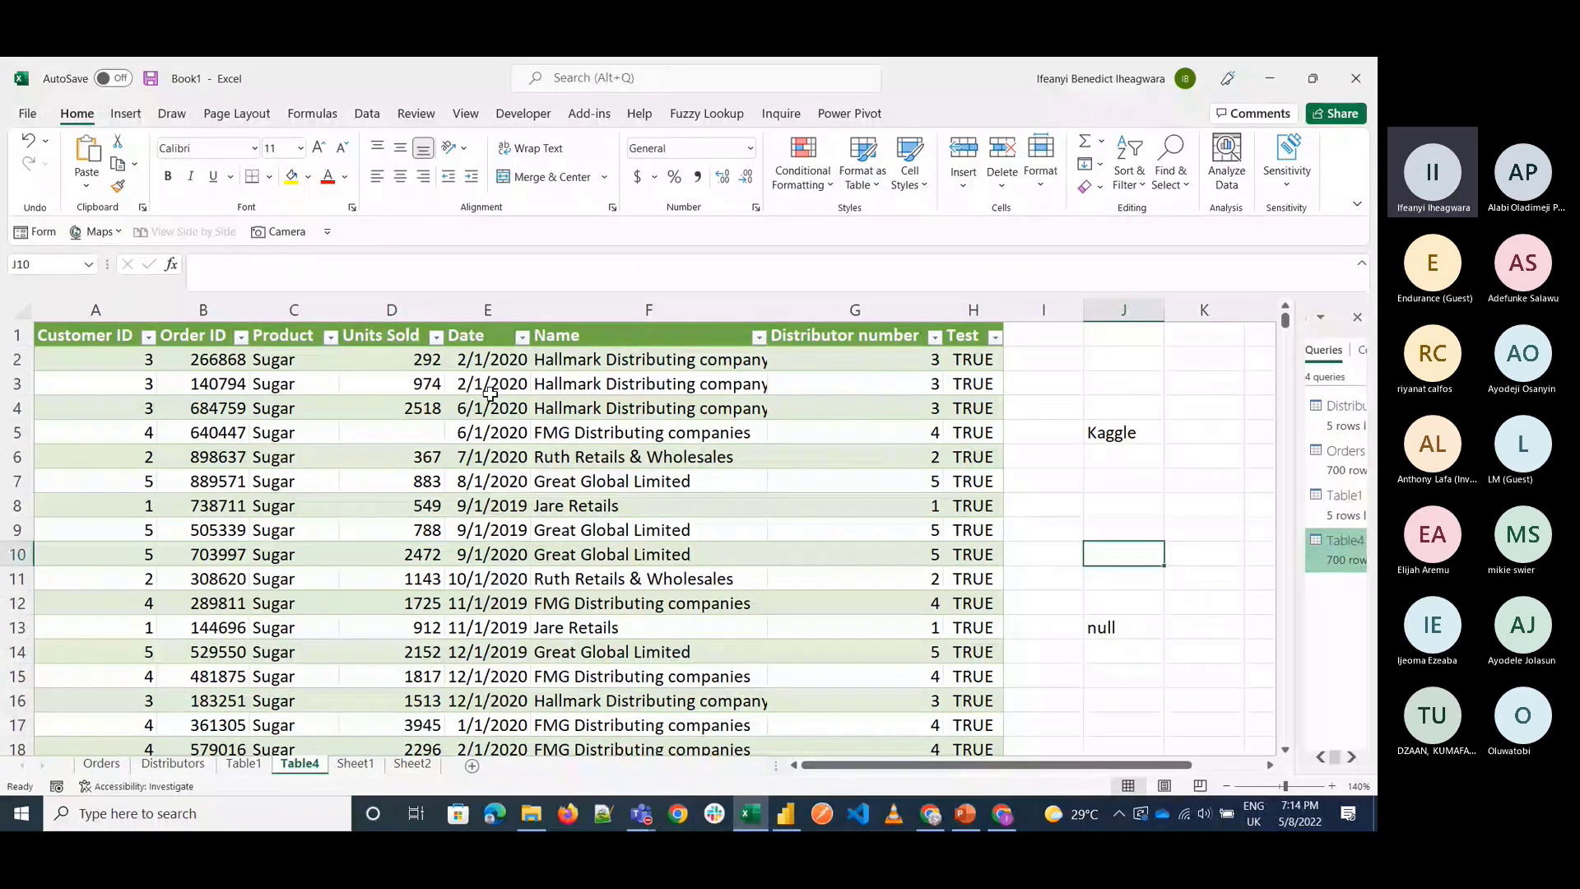
Point out the Units Sold column, its blank cell D5, and the Product and Order ID cells in the same row.
left_click(401, 310)
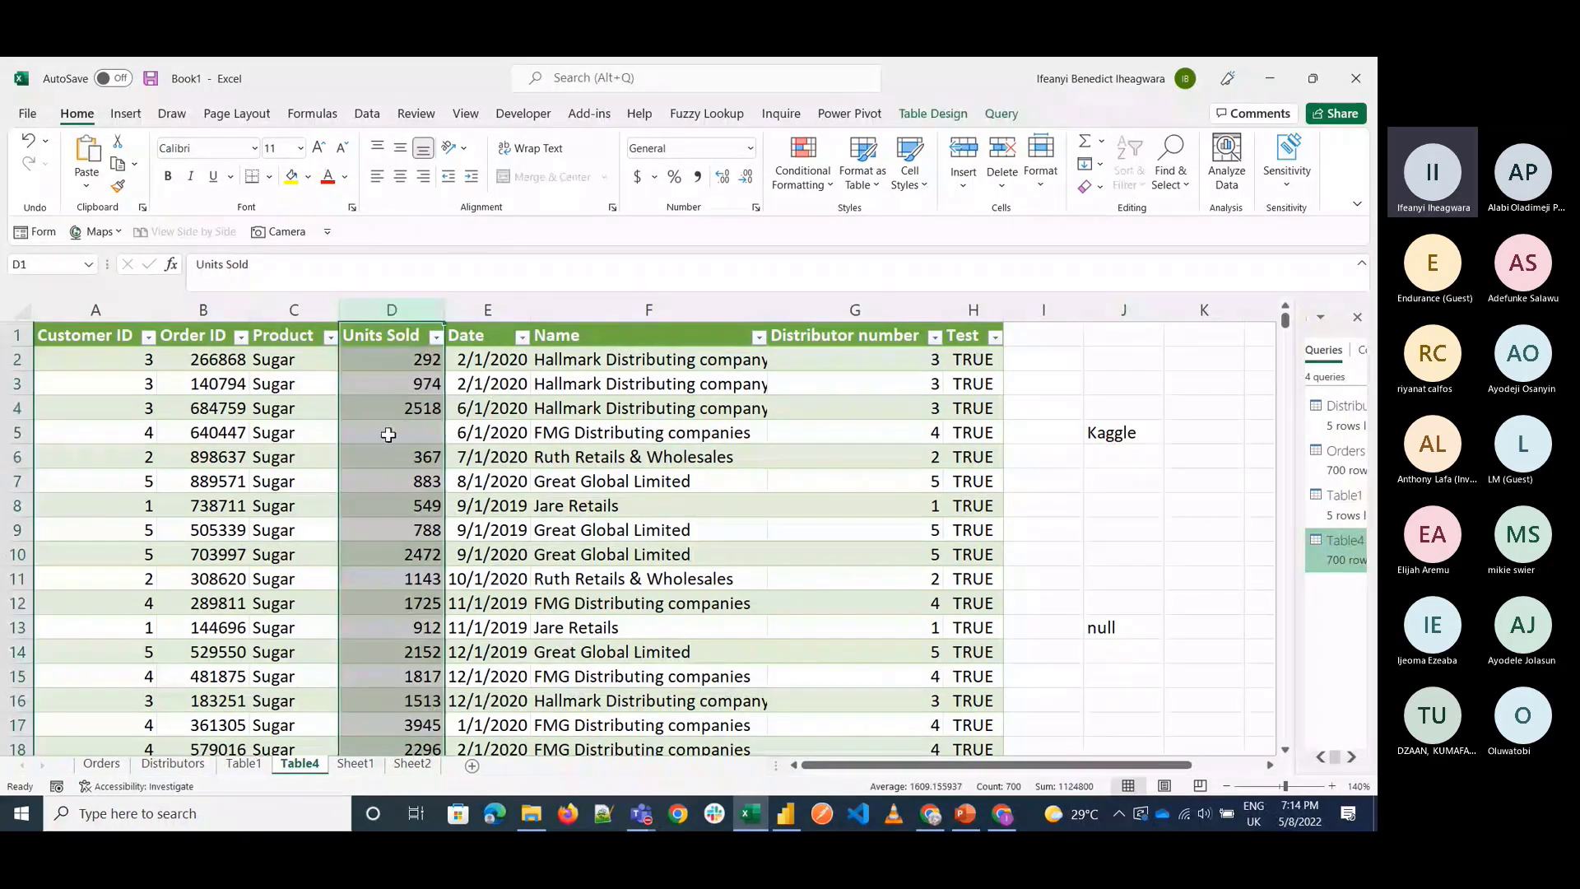
left_click(388, 434)
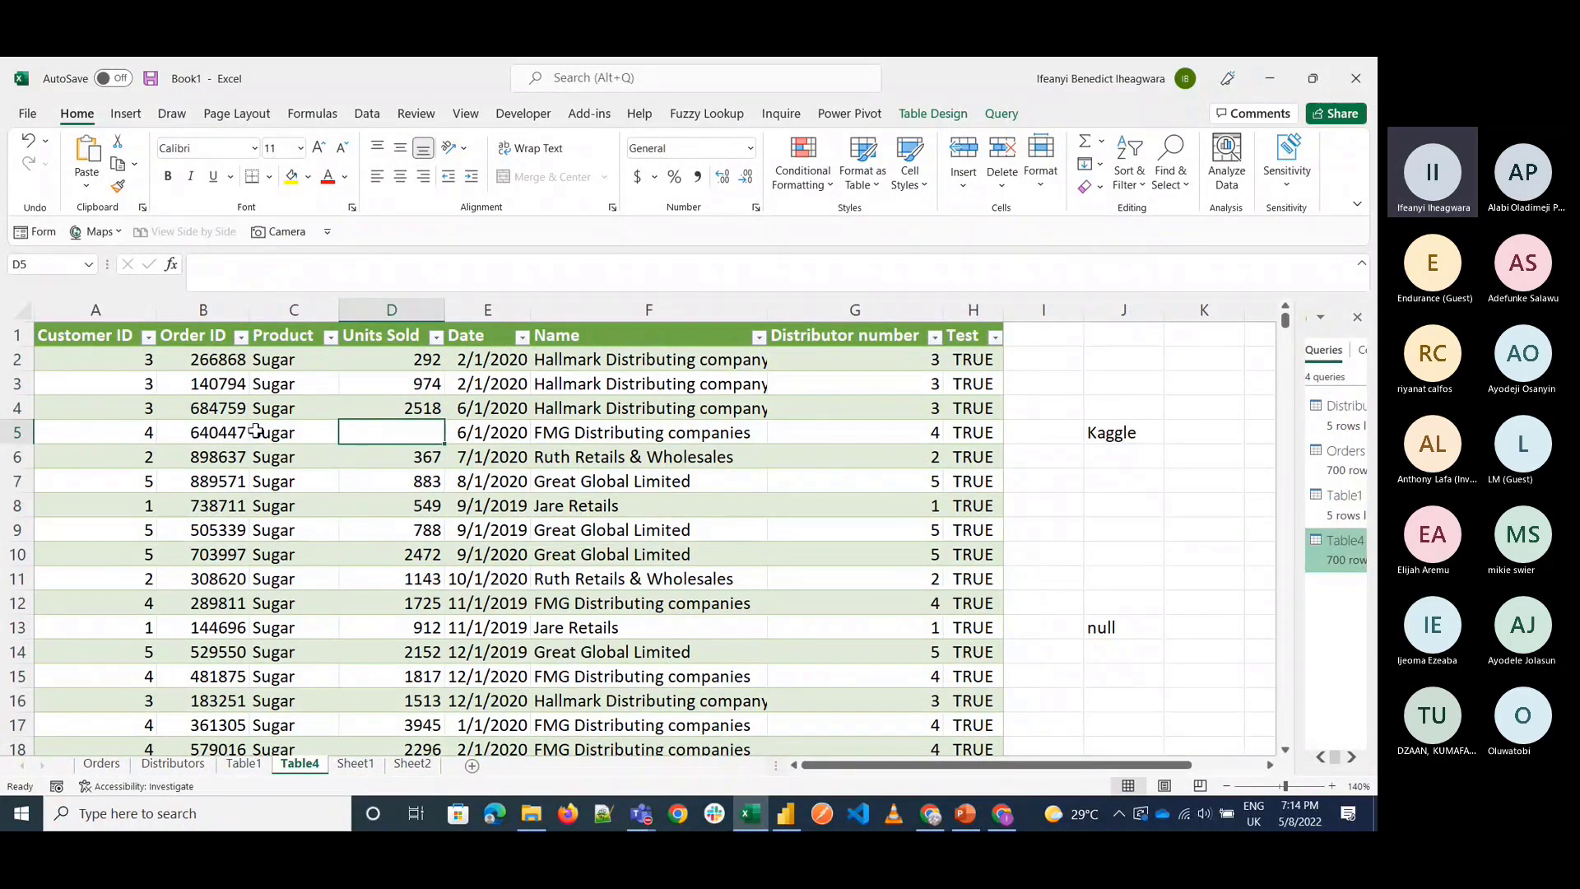
left_click(317, 434)
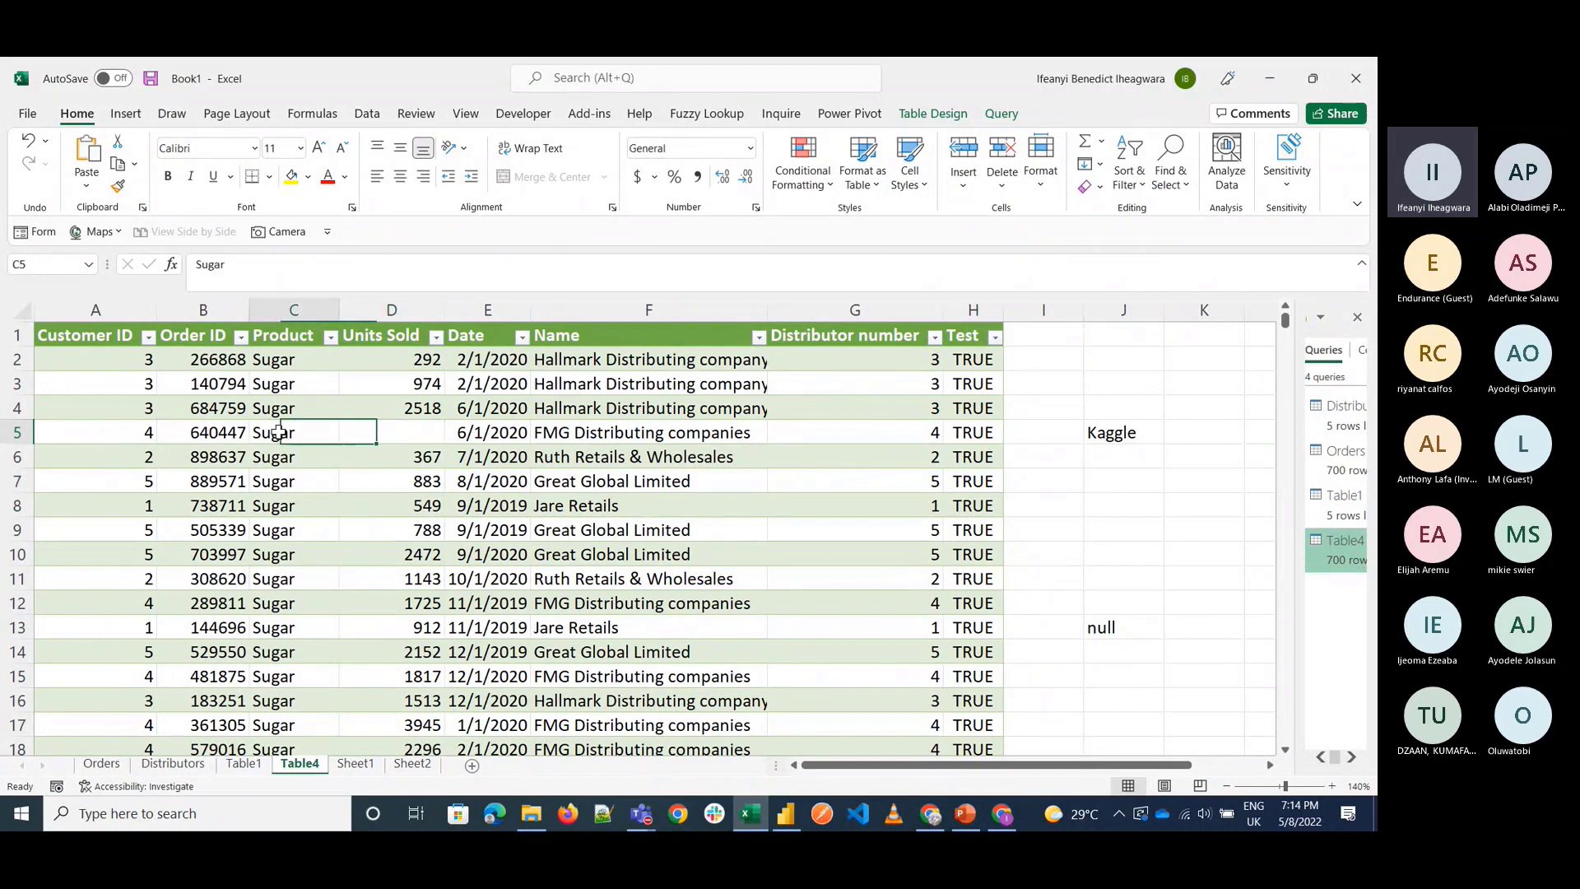
left_click(228, 435)
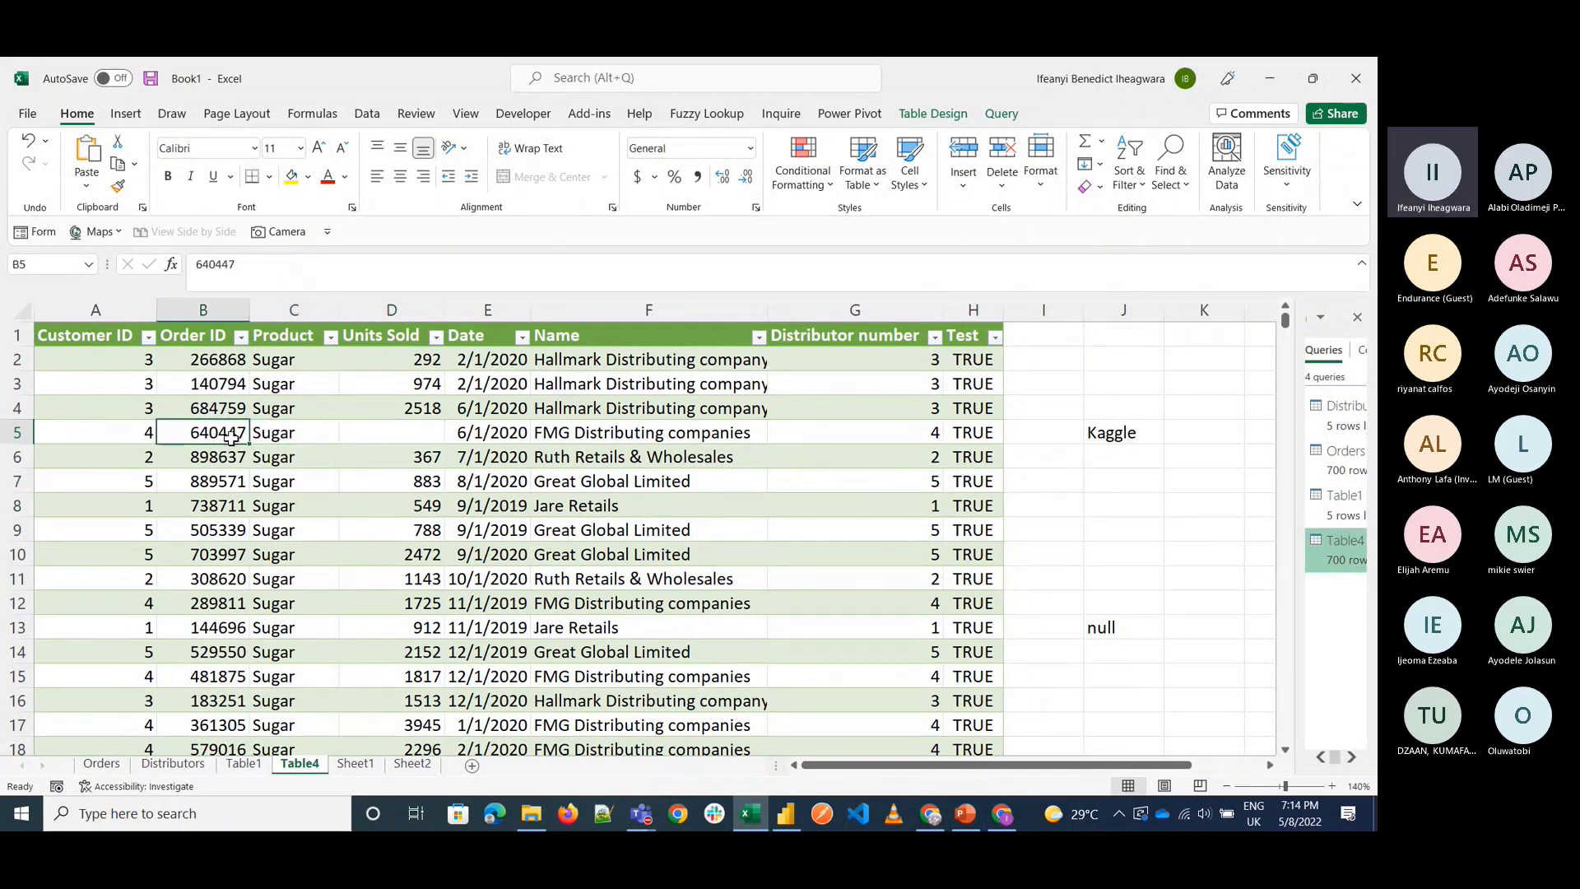
Enter 0 in cell J6 as a contrast to the blank Units Sold cell D5.
left_click(422, 434)
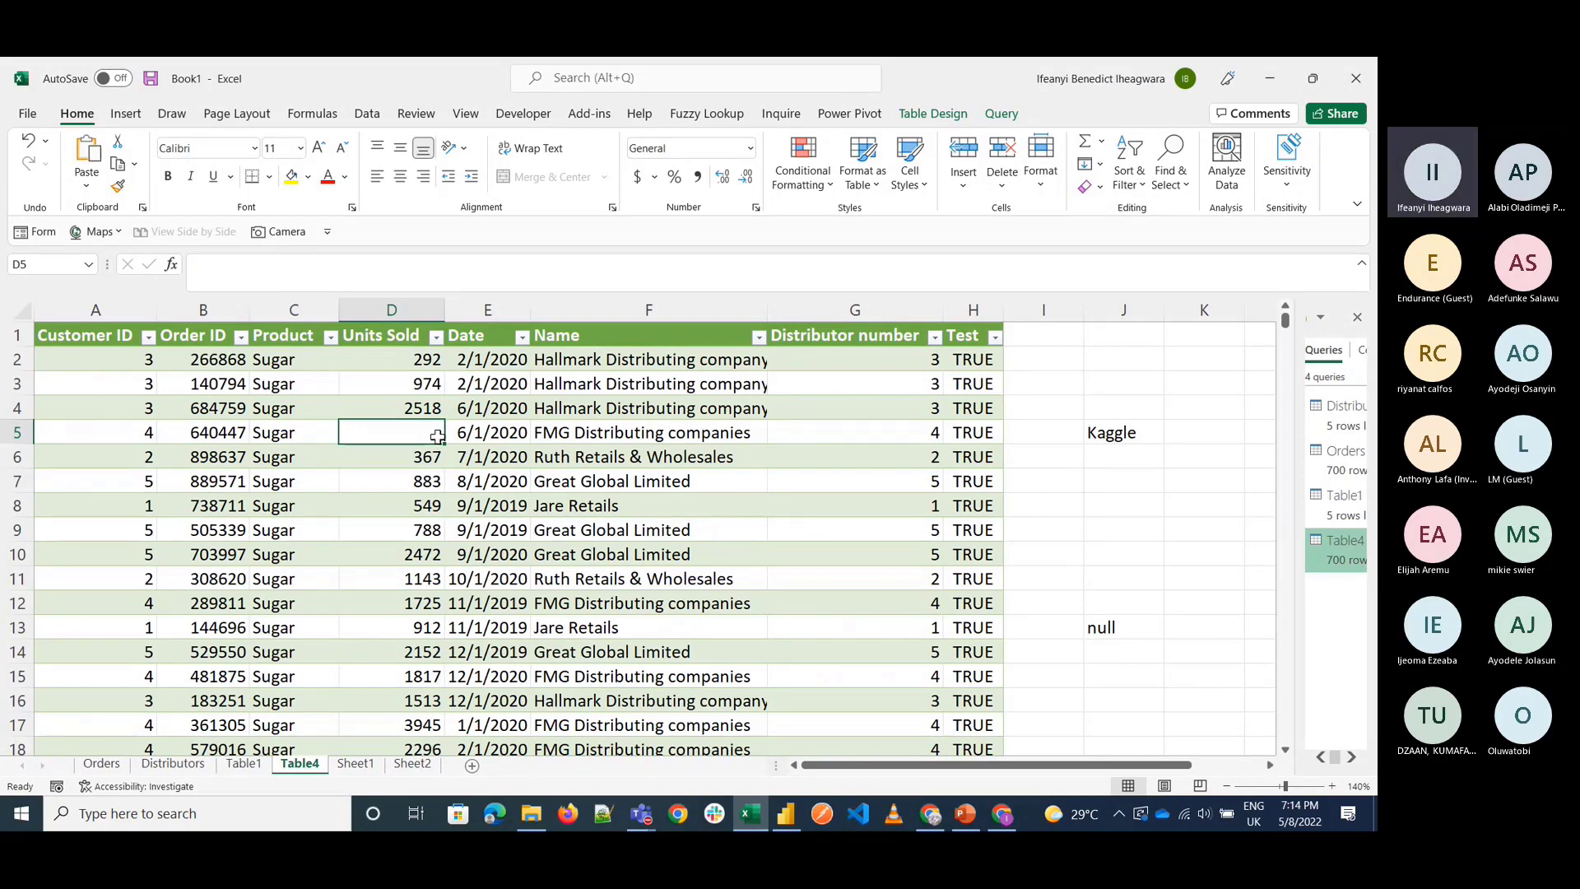
left_click(1058, 467)
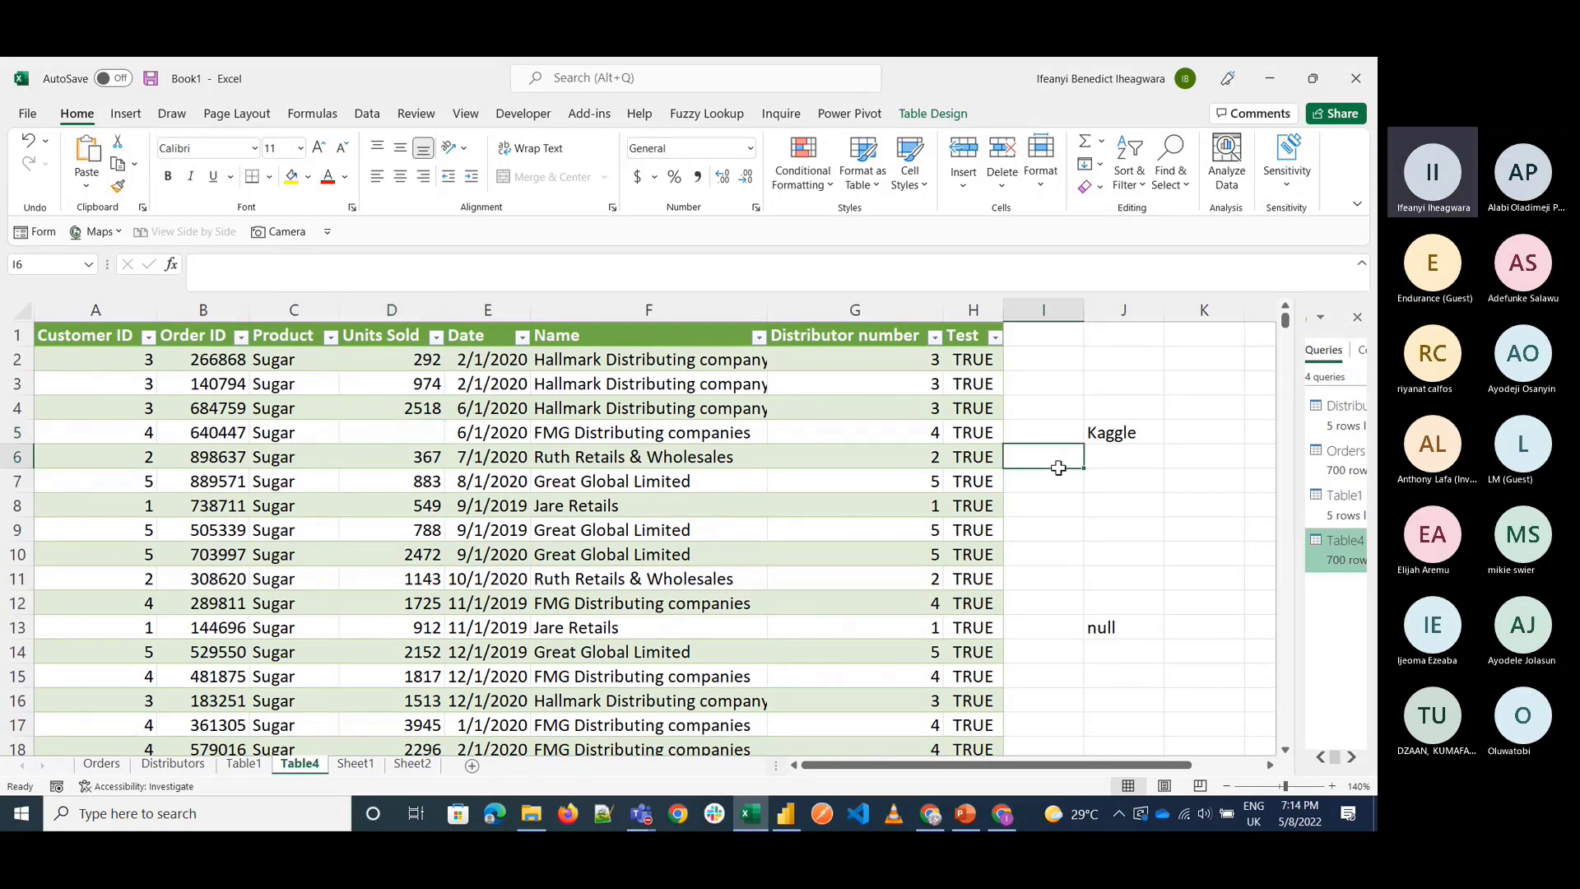
left_click(1105, 451)
type("0")
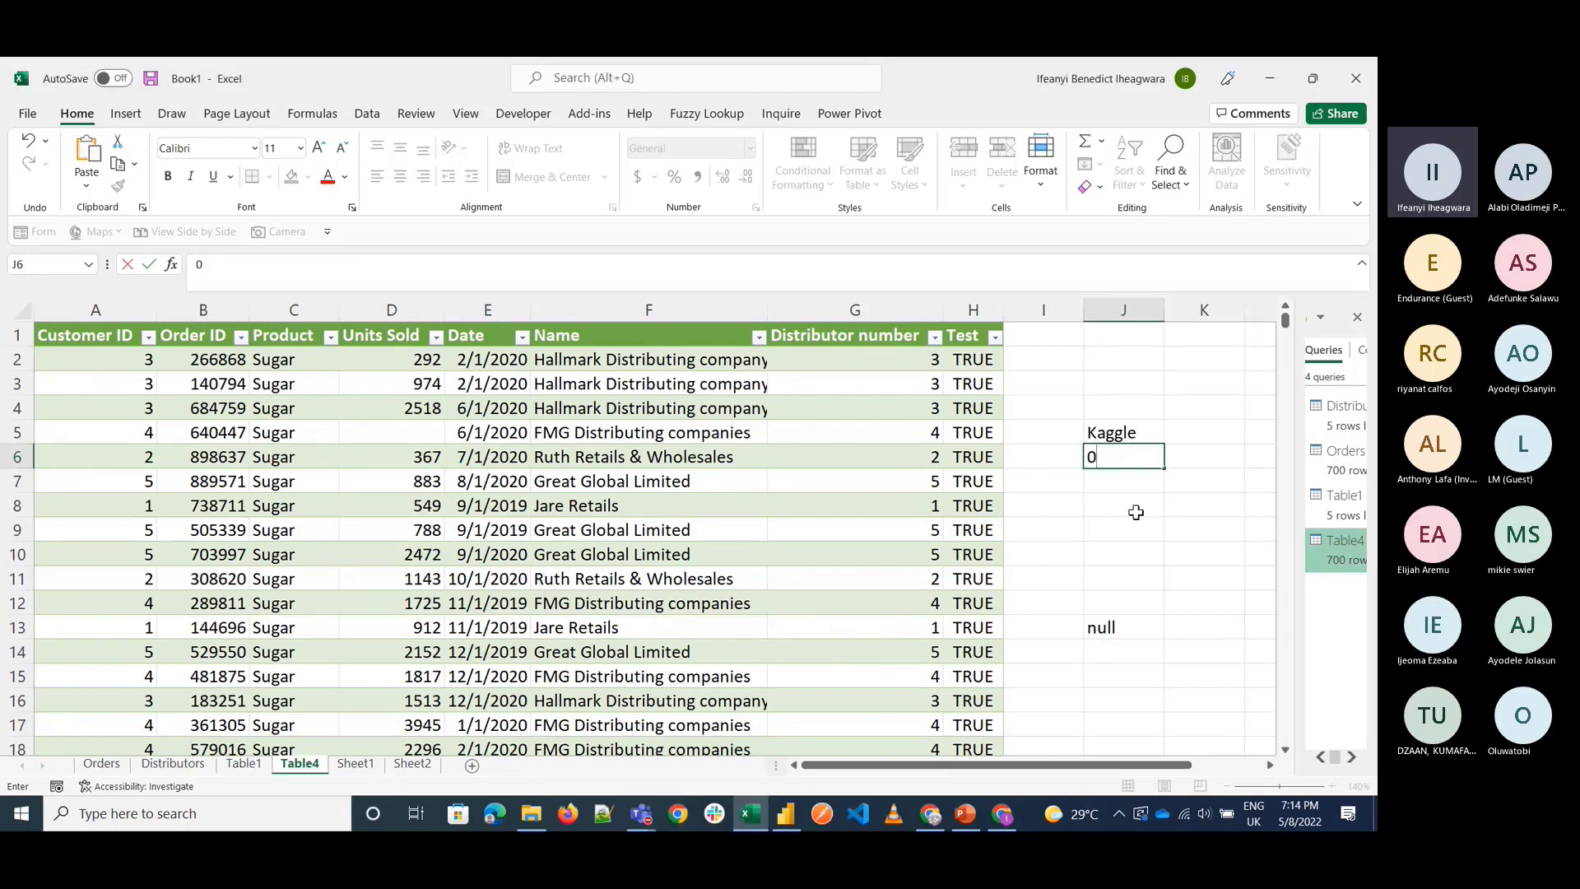
key("Return")
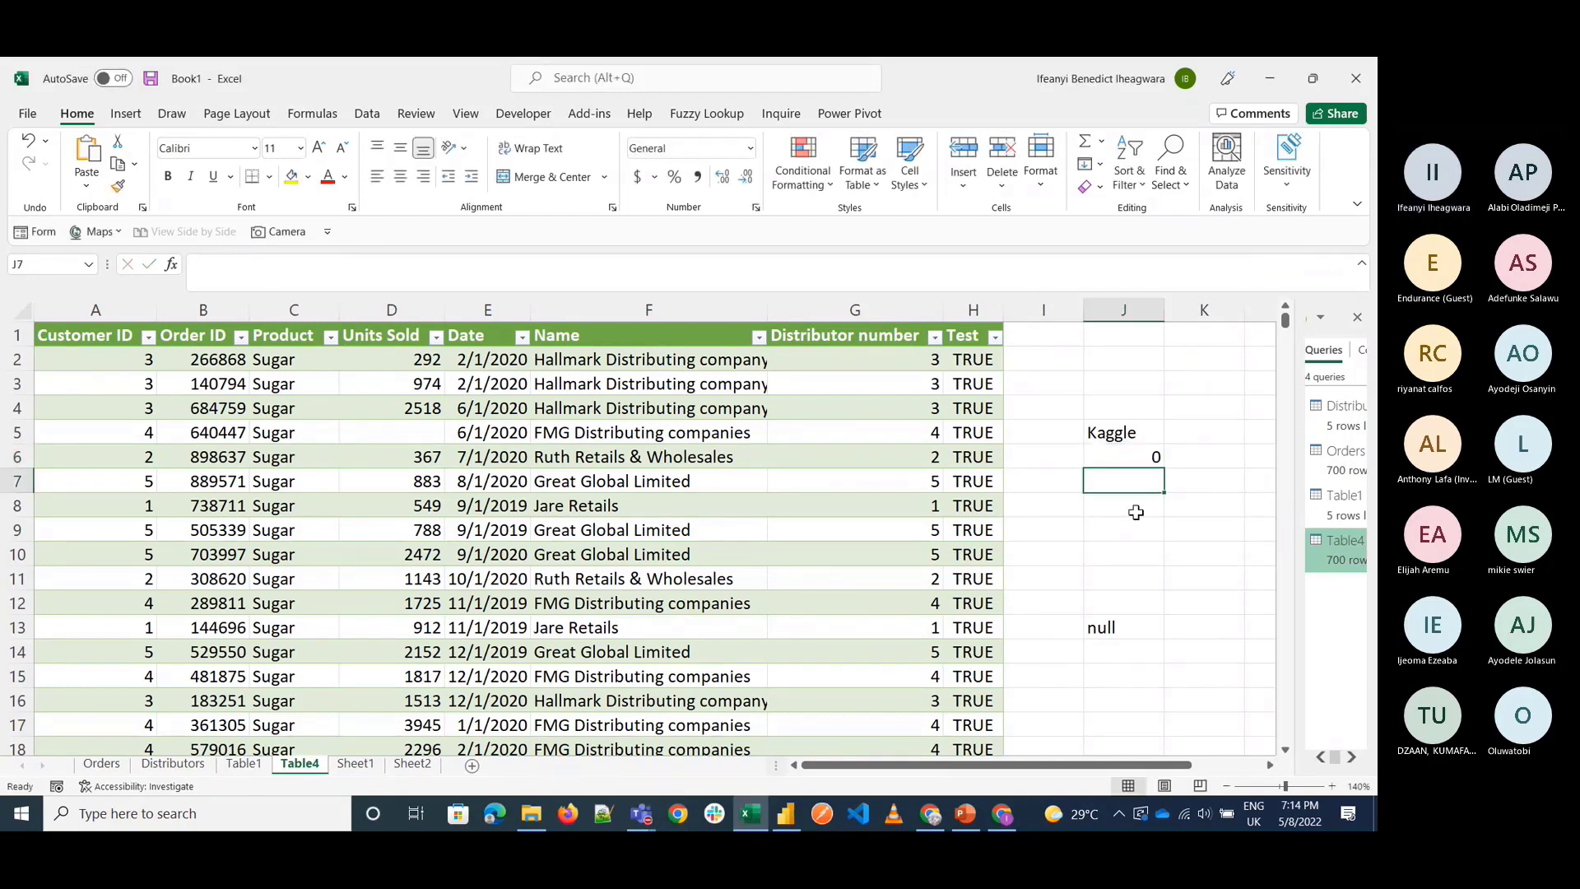
left_click(1135, 512)
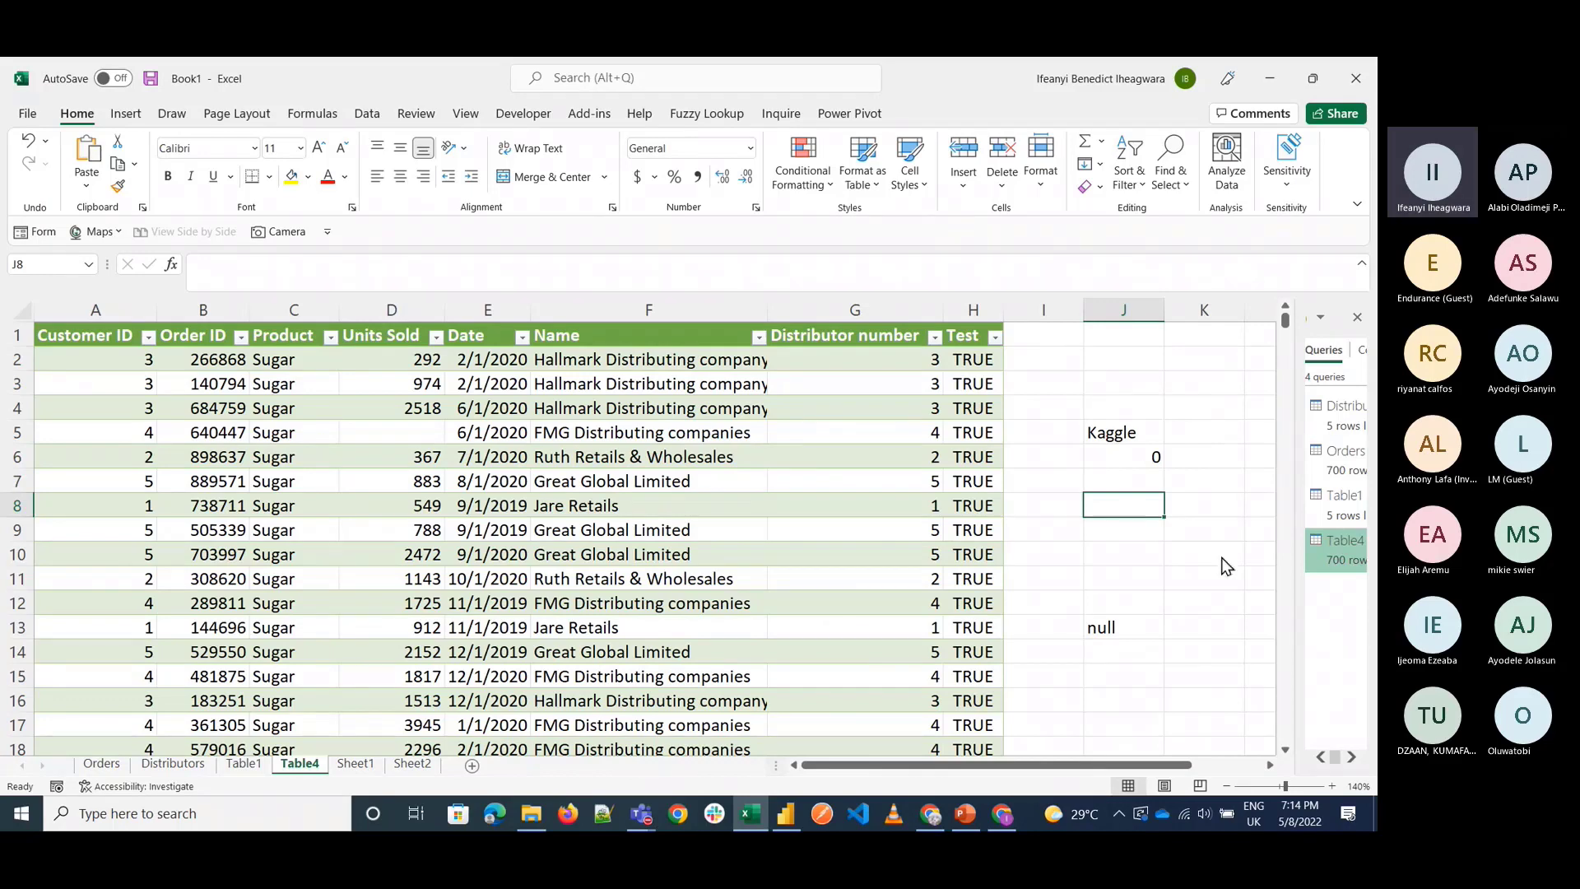
Open the Table4 query in Power Query Editor and start importing an Excel workbook as a new source.
left_click(1334, 547)
right_click(1335, 543)
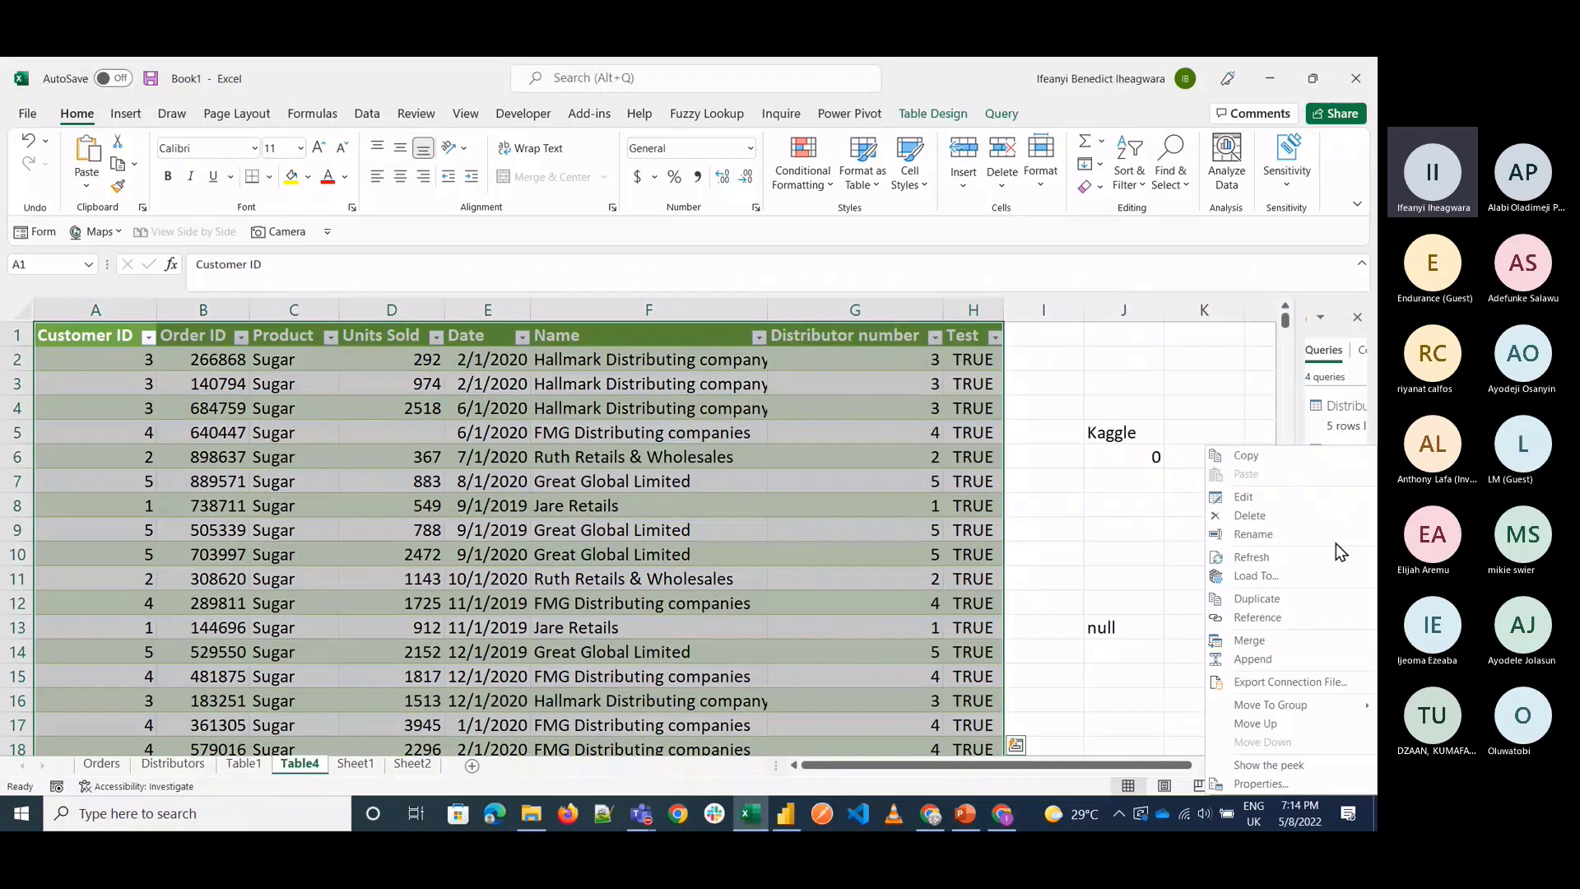
left_click(1304, 497)
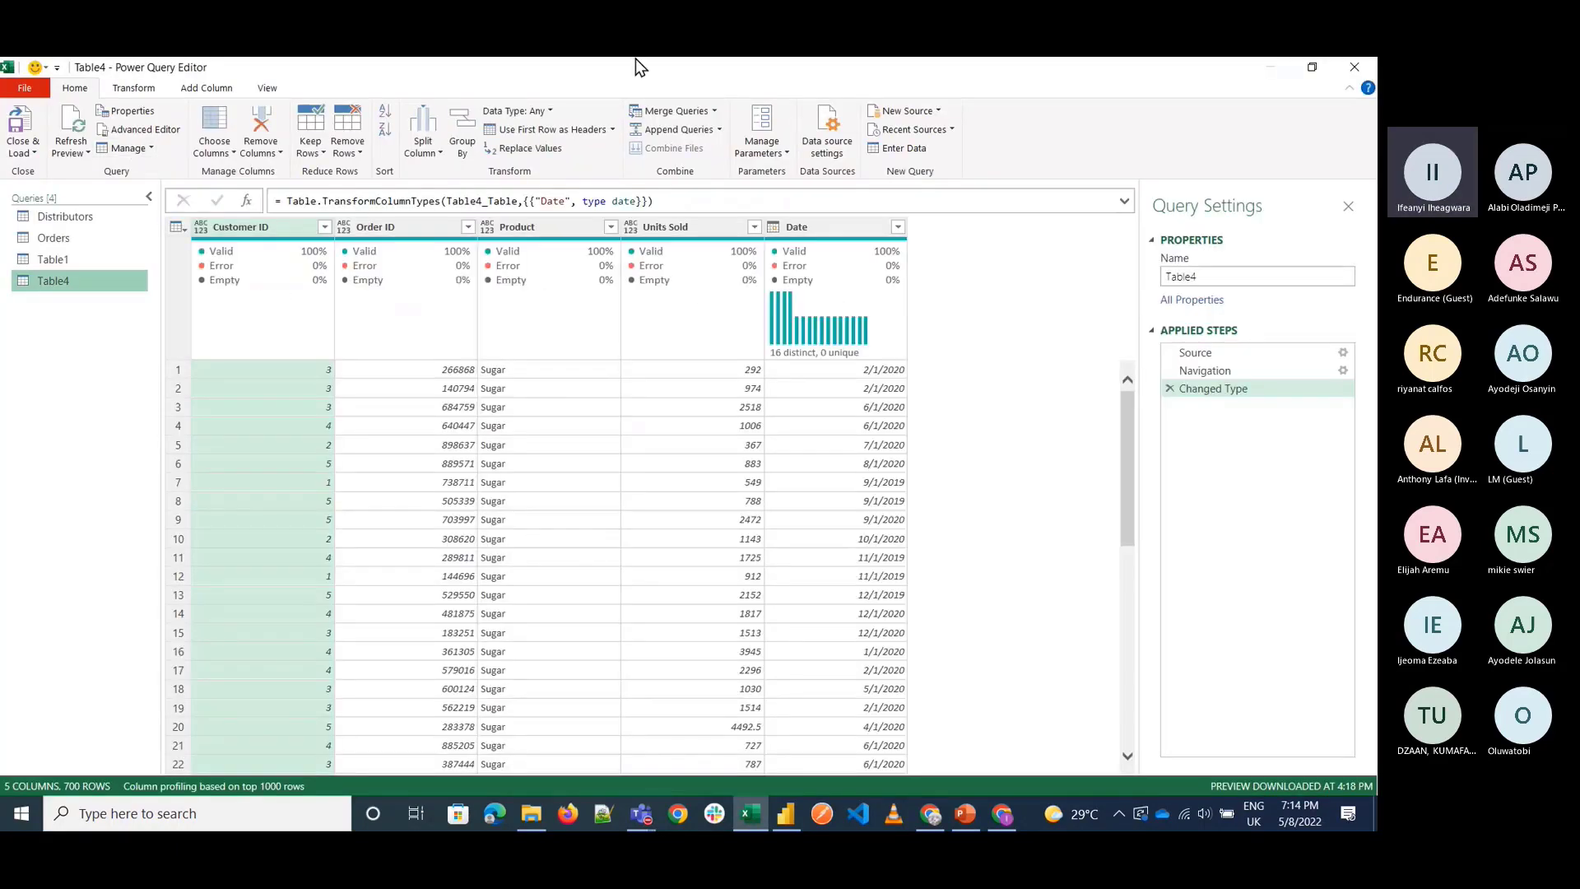
left_click(905, 110)
mouse_move(938, 131)
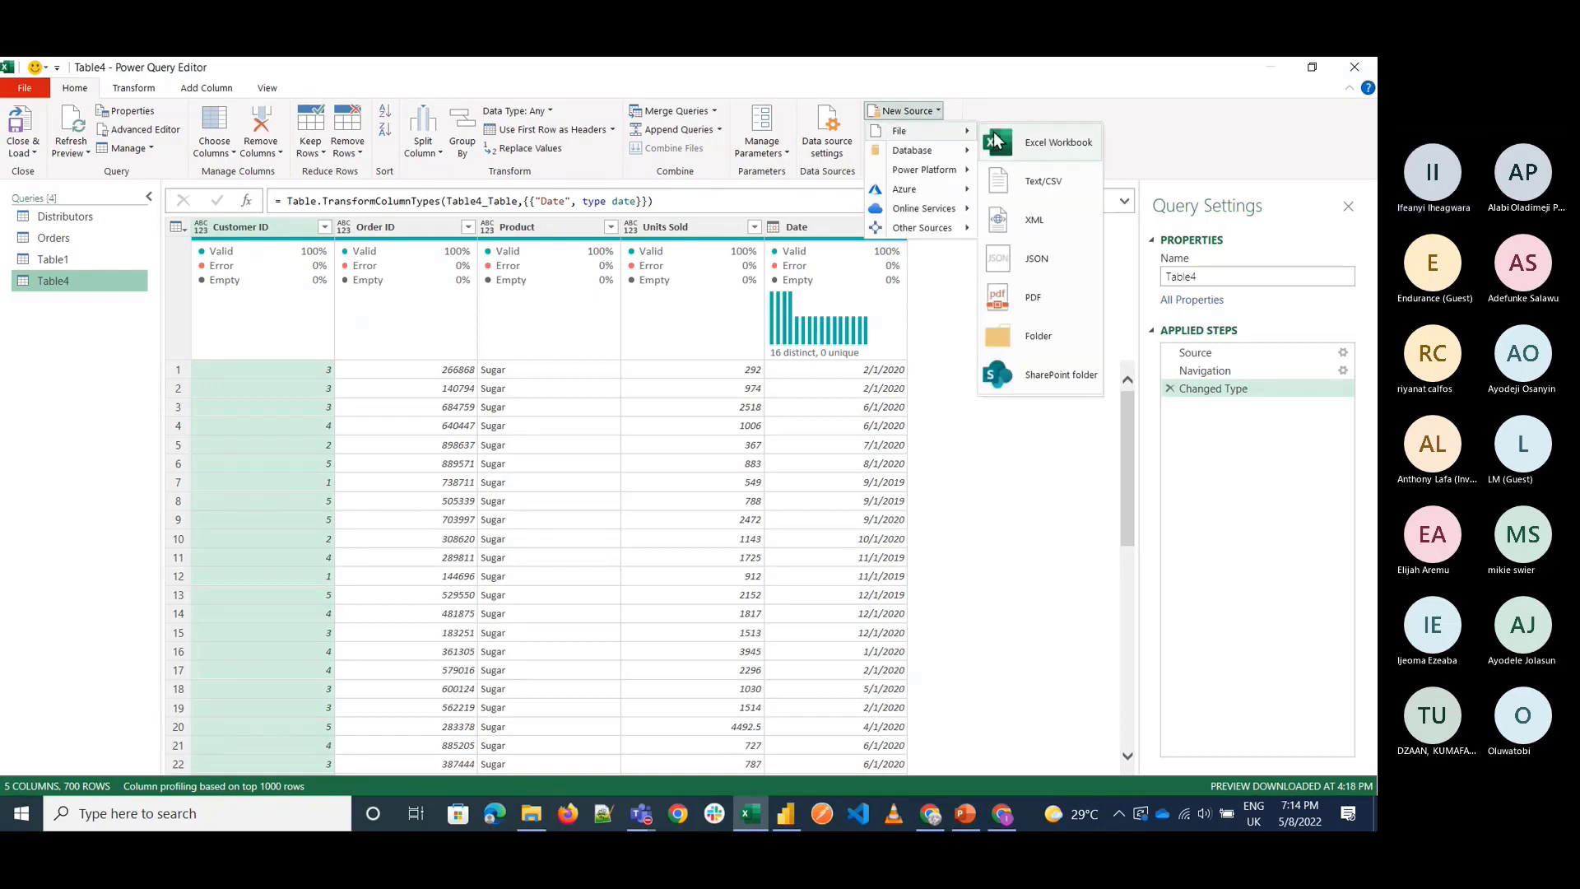
left_click(996, 142)
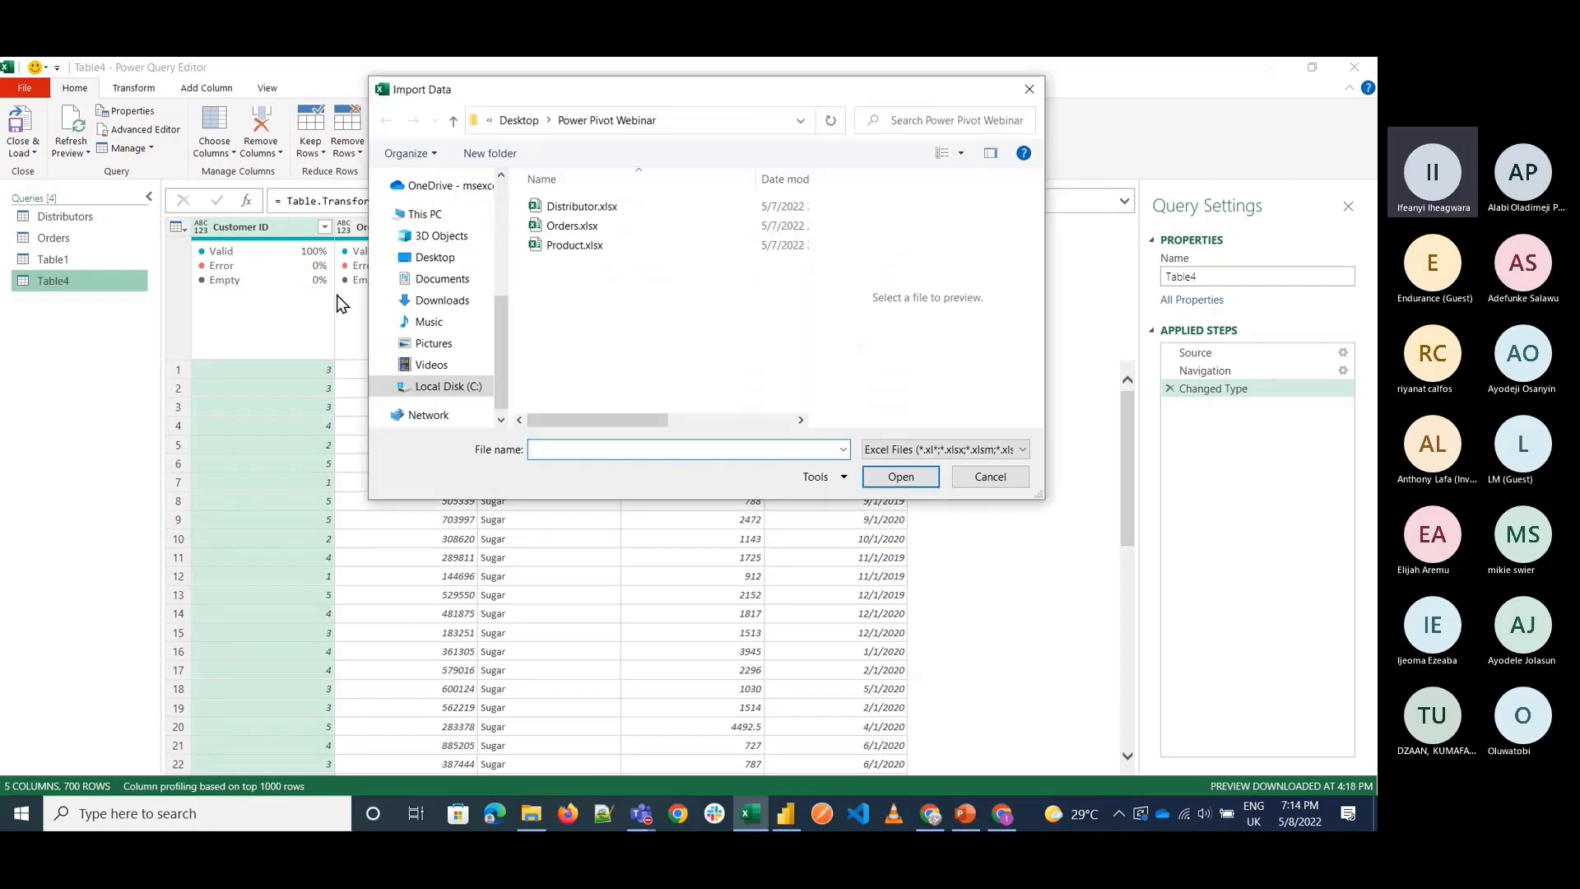
Look for a sample workbook in Downloads and in the UrBizEdge Excel training folder under Documents > Docs.
left_click(457, 299)
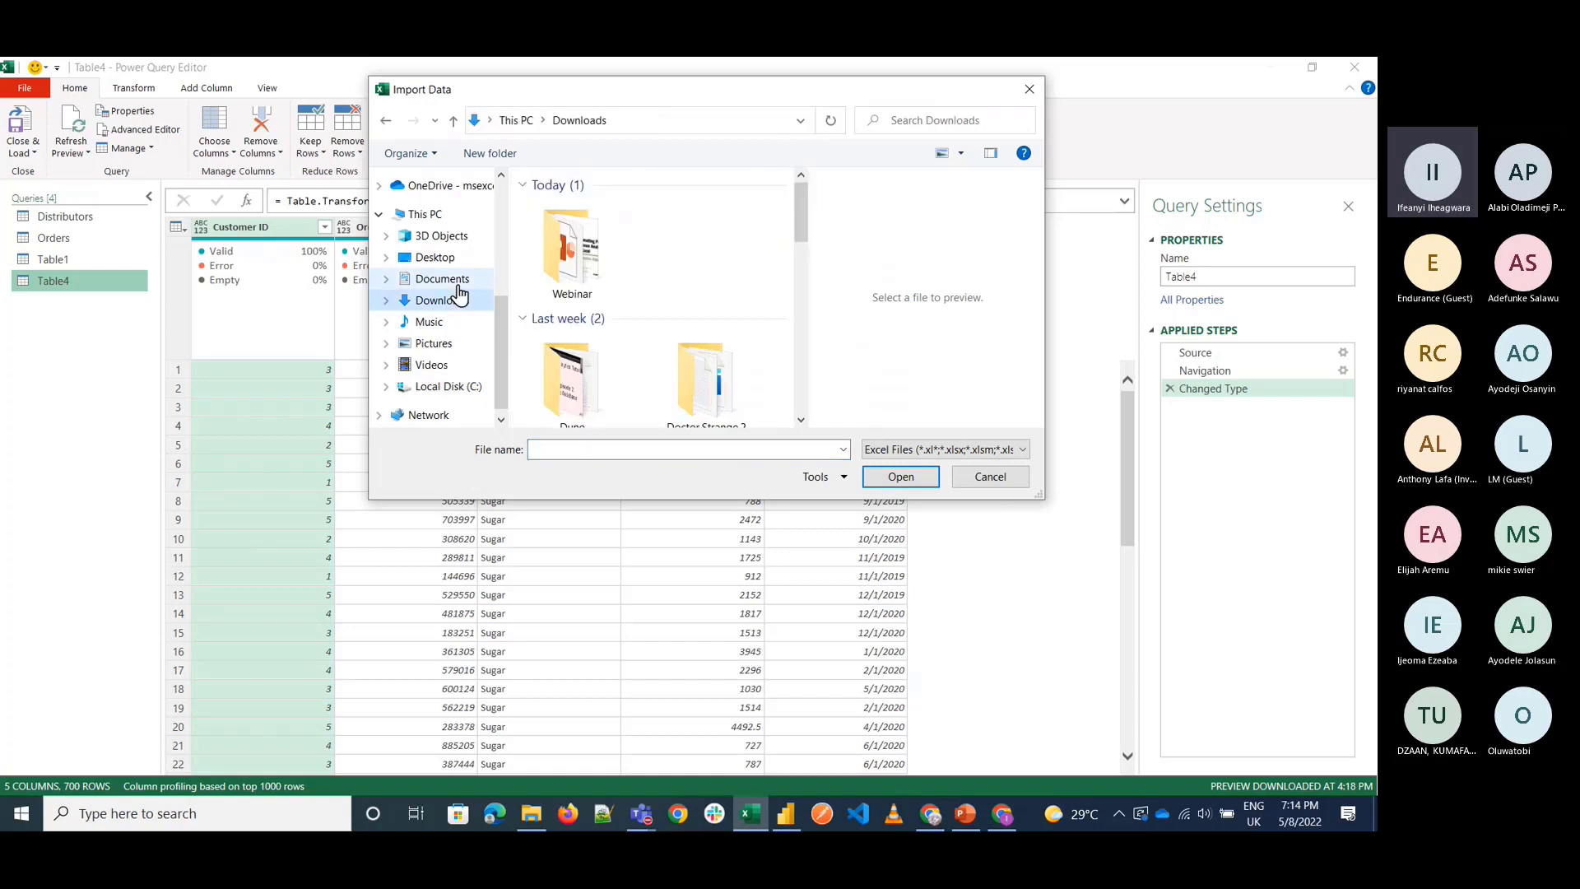
left_click(451, 280)
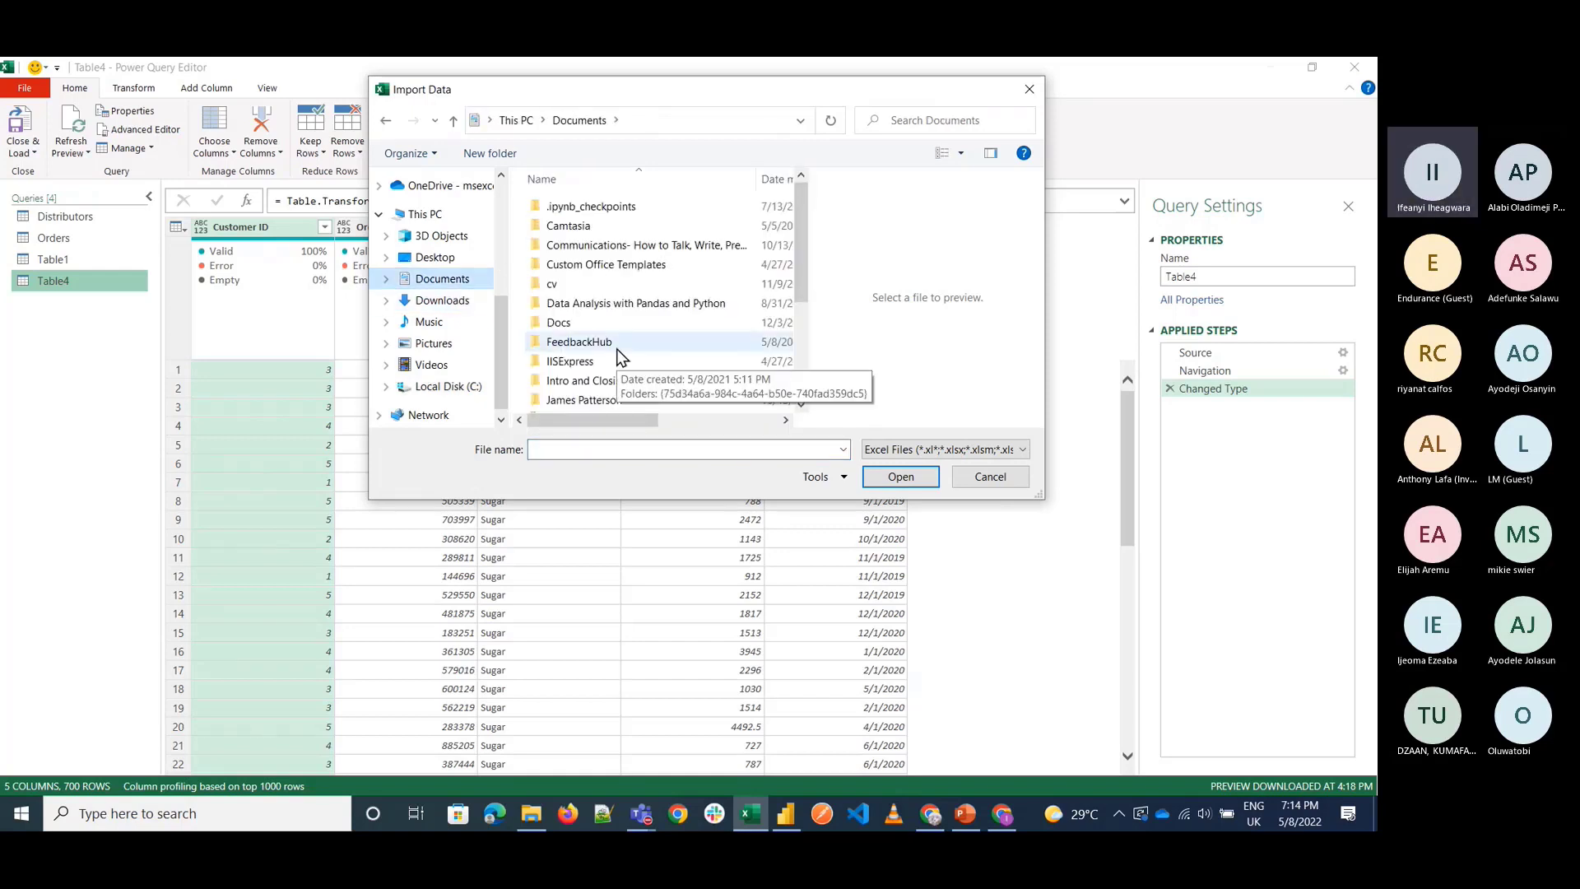
double_click(591, 327)
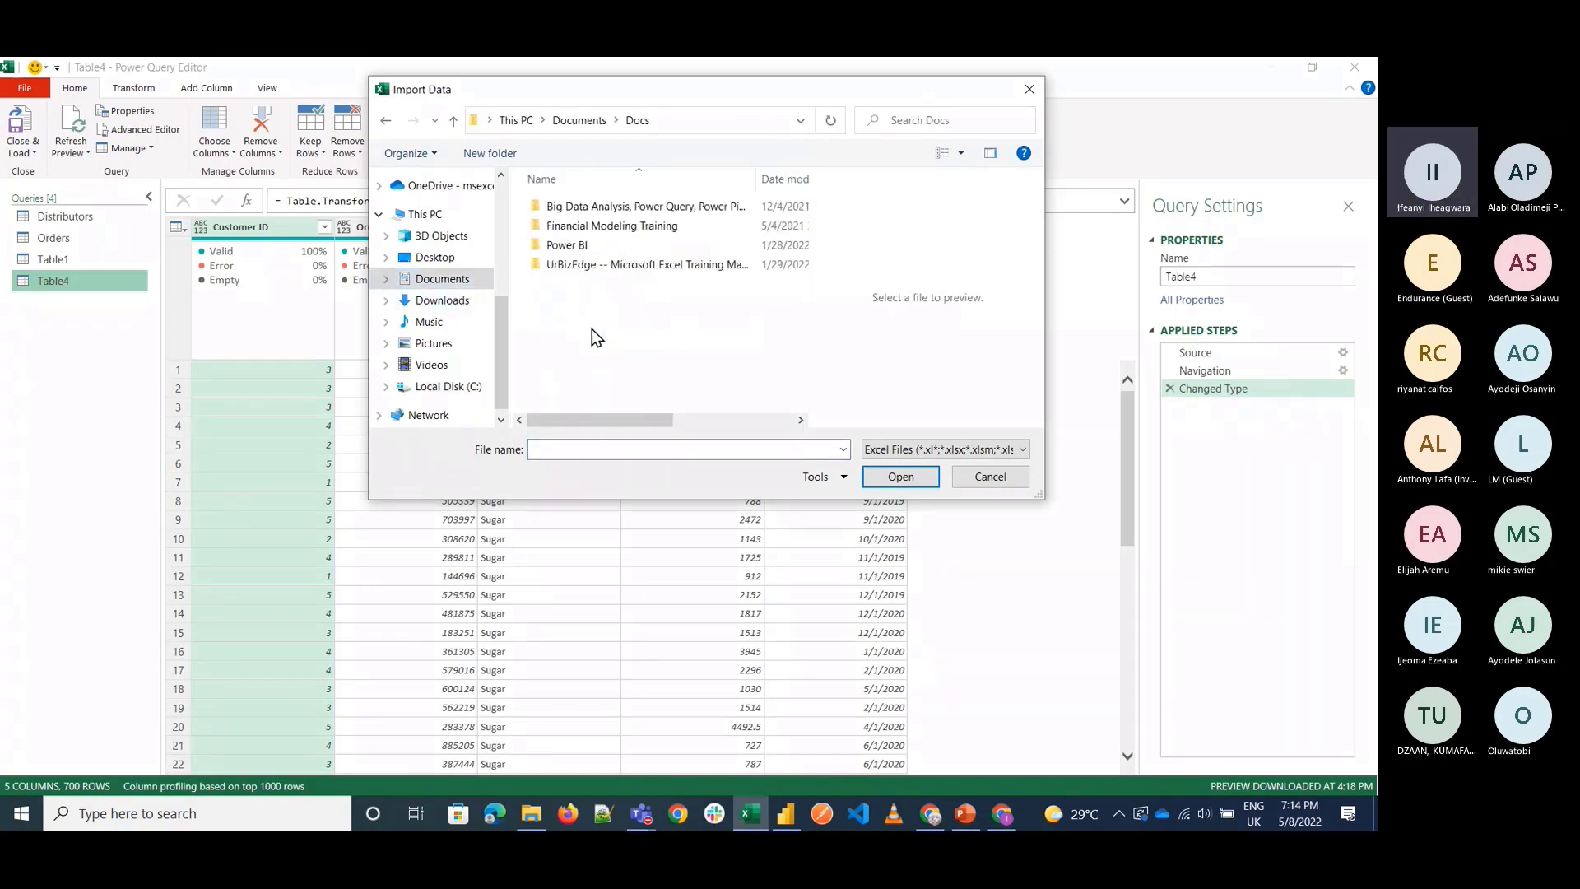
double_click(670, 264)
scroll(628, 352, "down", 10)
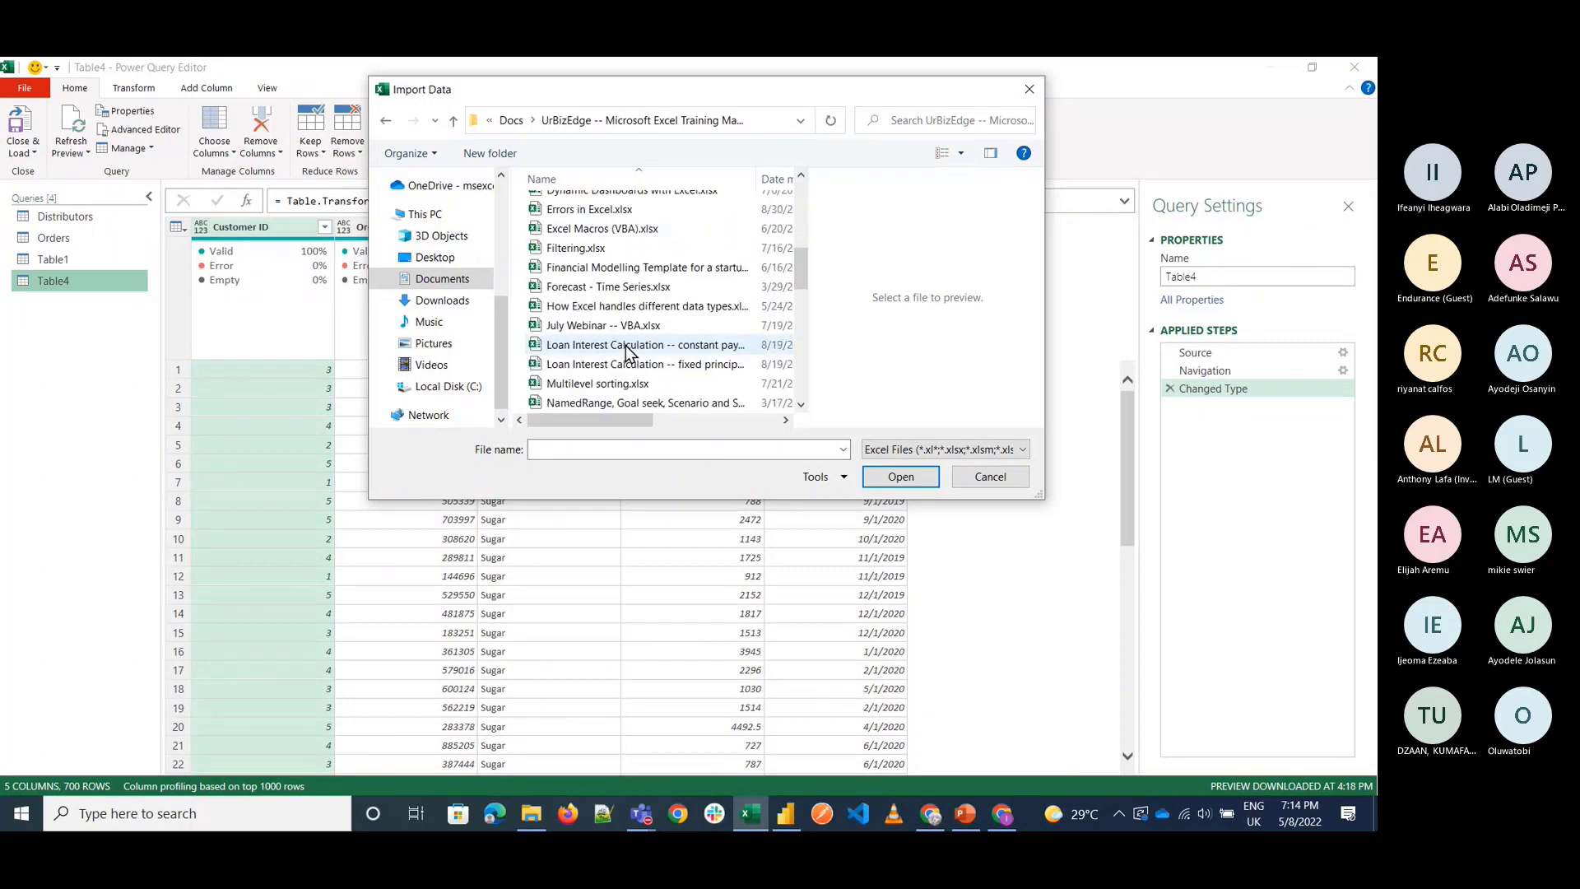
scroll(629, 352, "up", 4)
scroll(629, 354, "up", 5)
key("BackSpace")
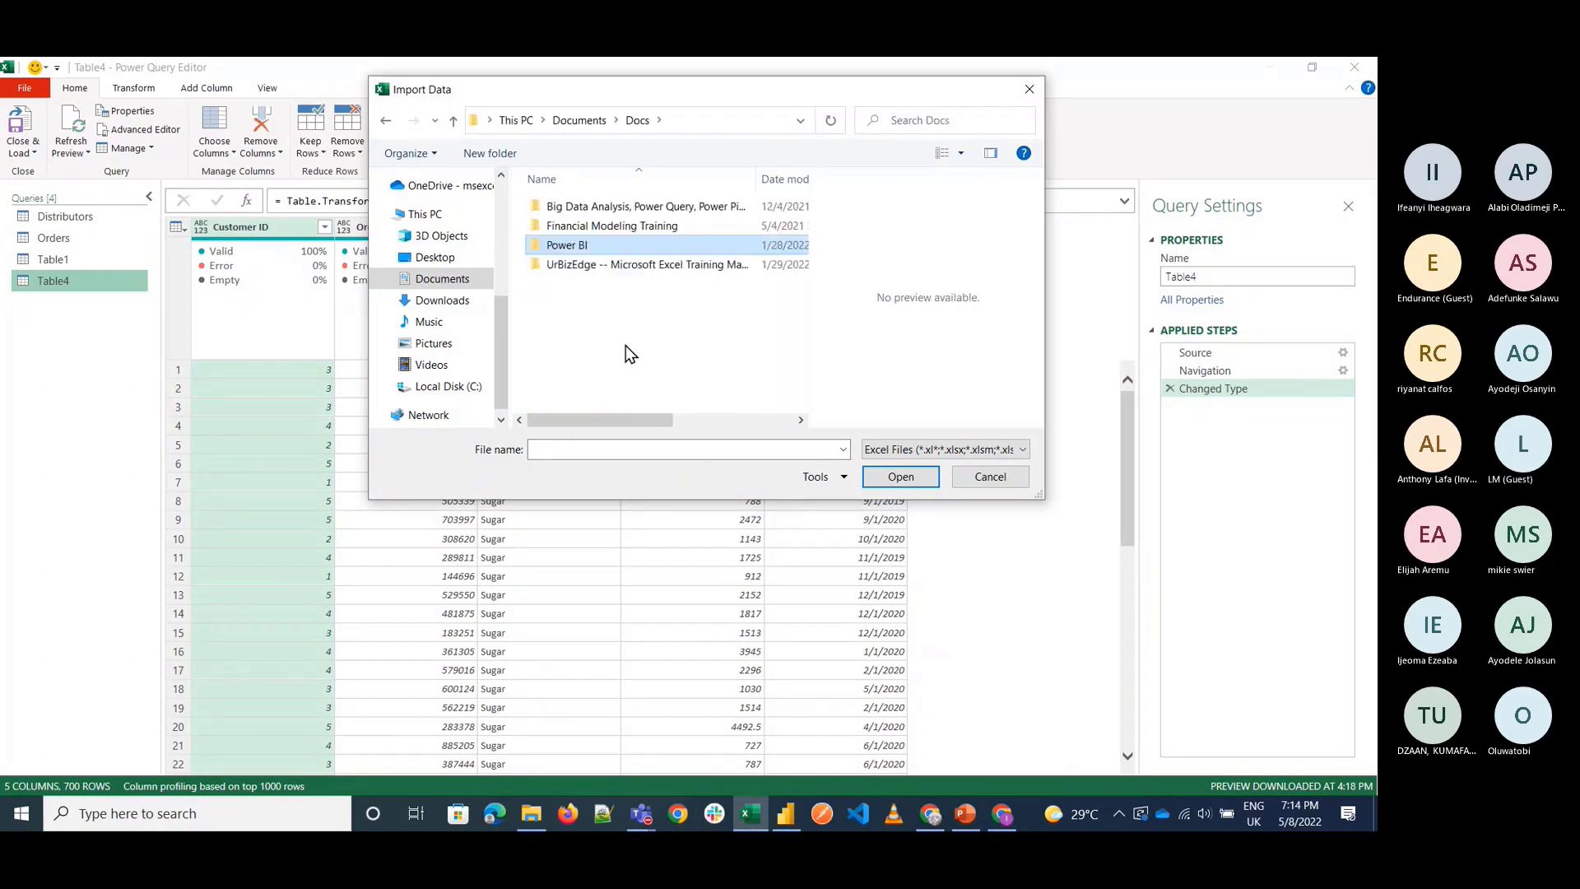
Look through the workbooks in the Power BI folder under Docs for a suitable sample.
key("Return")
key("Down")
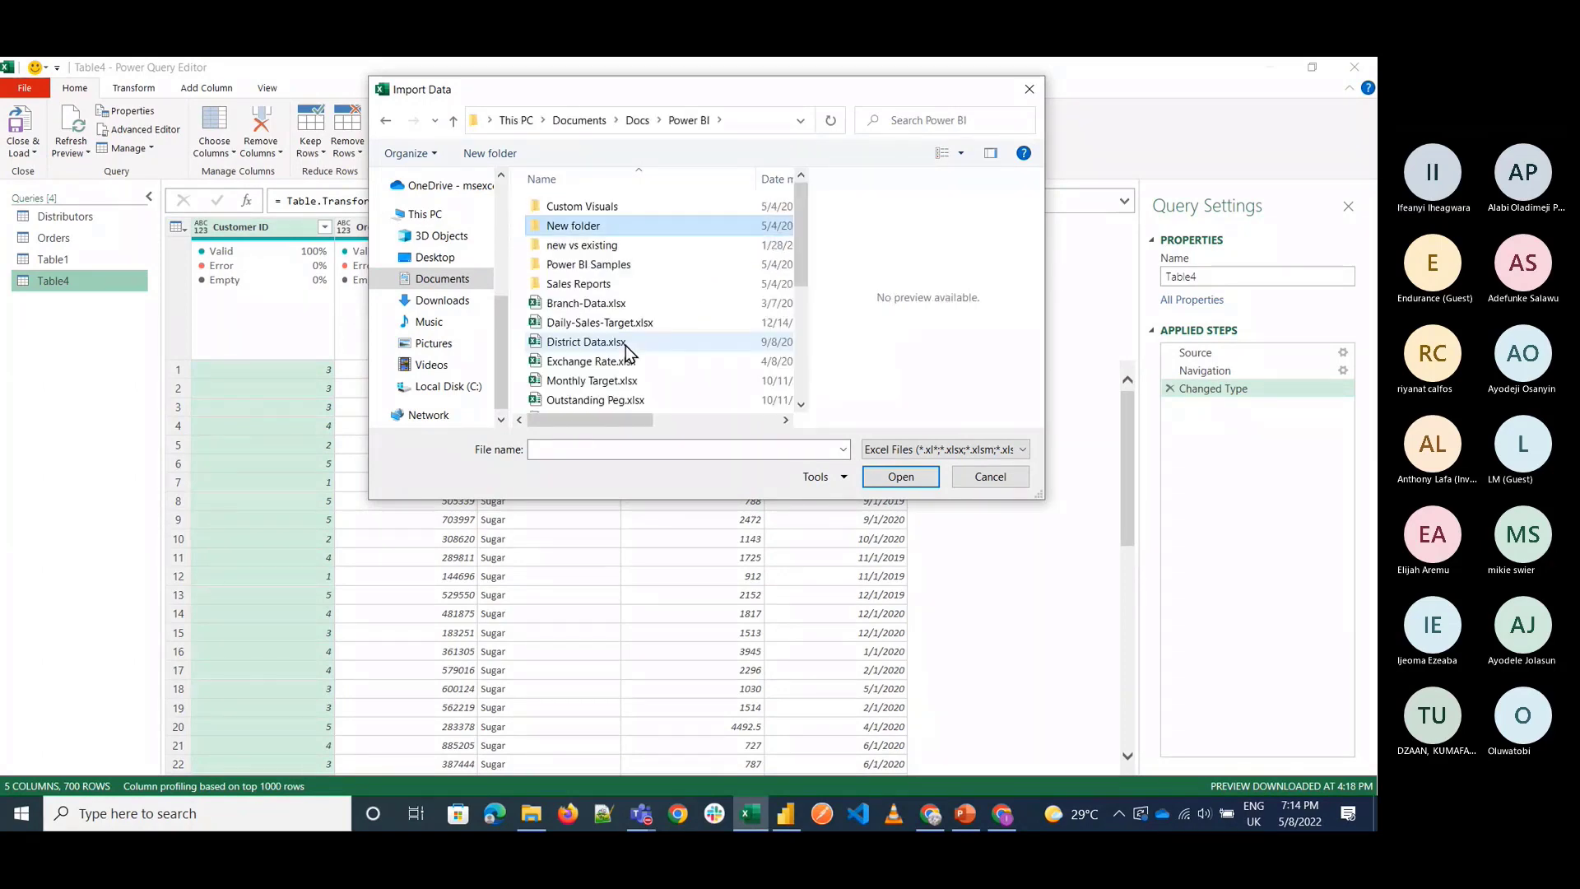
key("Down")
key("Down")
key("Up")
key("Up")
key("Down")
key("Down")
key("Down")
key("Down")
key("Down")
key("Down")
key("Down")
key("Down")
key("Down")
key("Down")
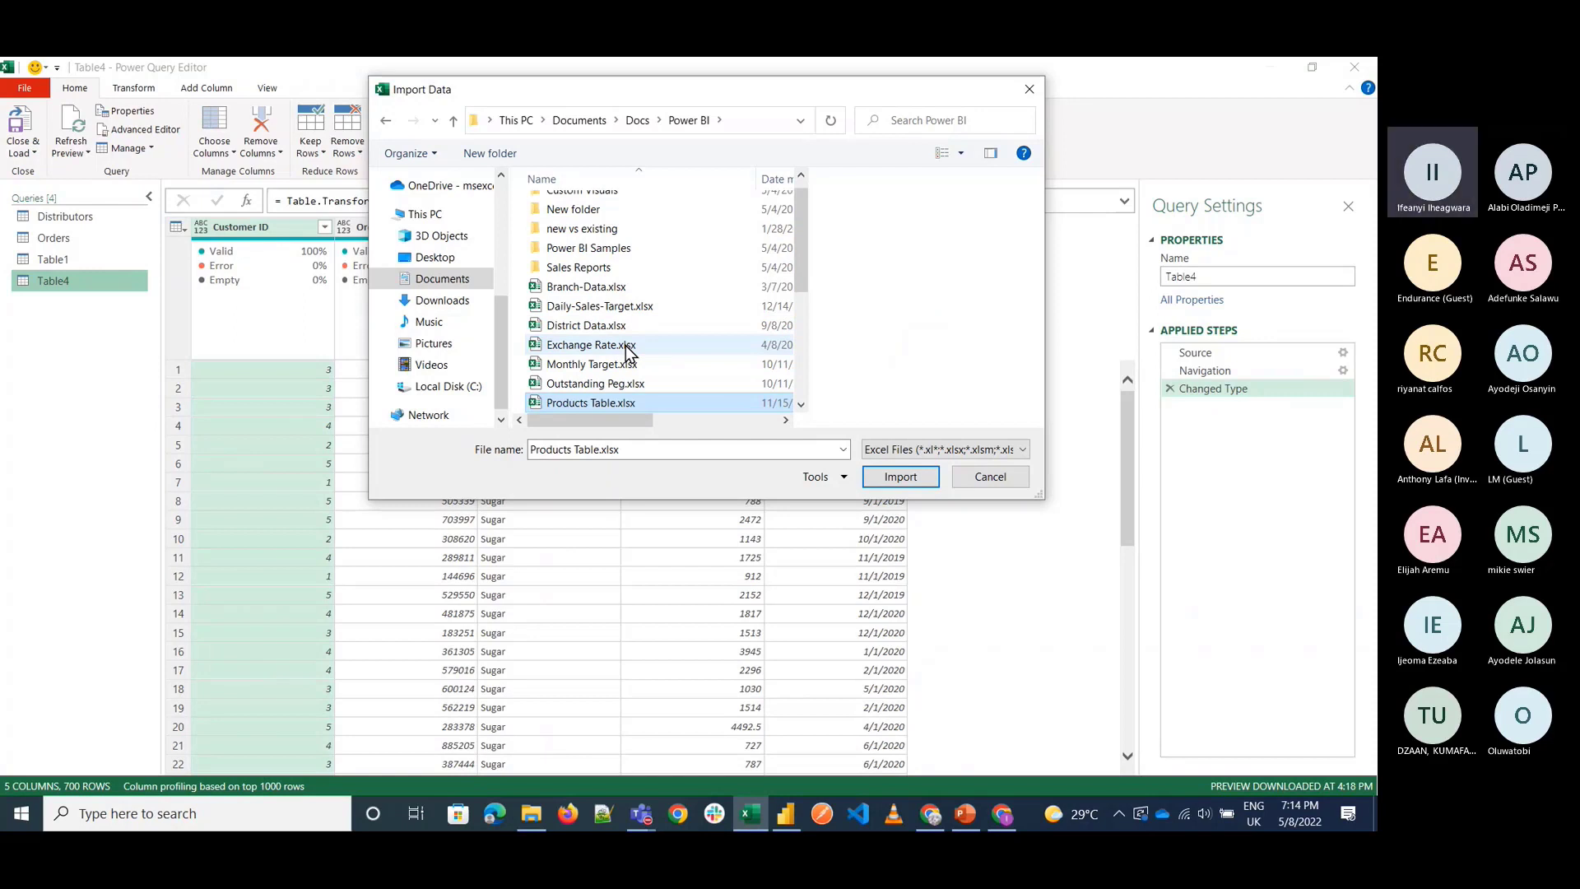
Check Daily-Sales-Target.xlsx, Products.xlsx and Sales-Data.xlsx as candidate samples and select Monthly Target.xlsx.
left_click(609, 307)
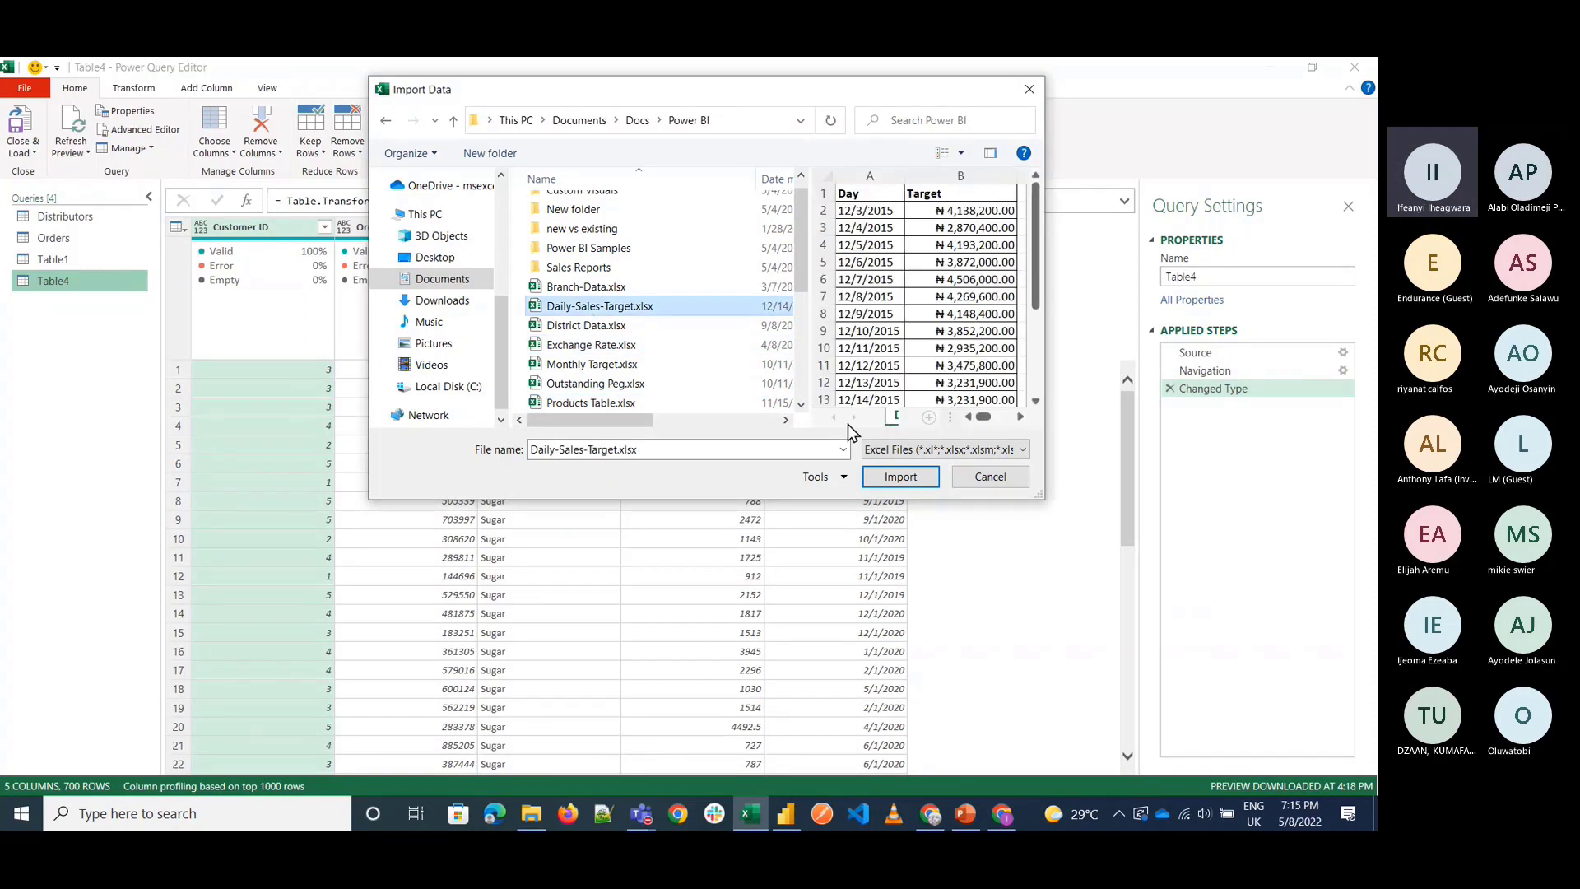
left_click_drag(989, 418, 971, 418)
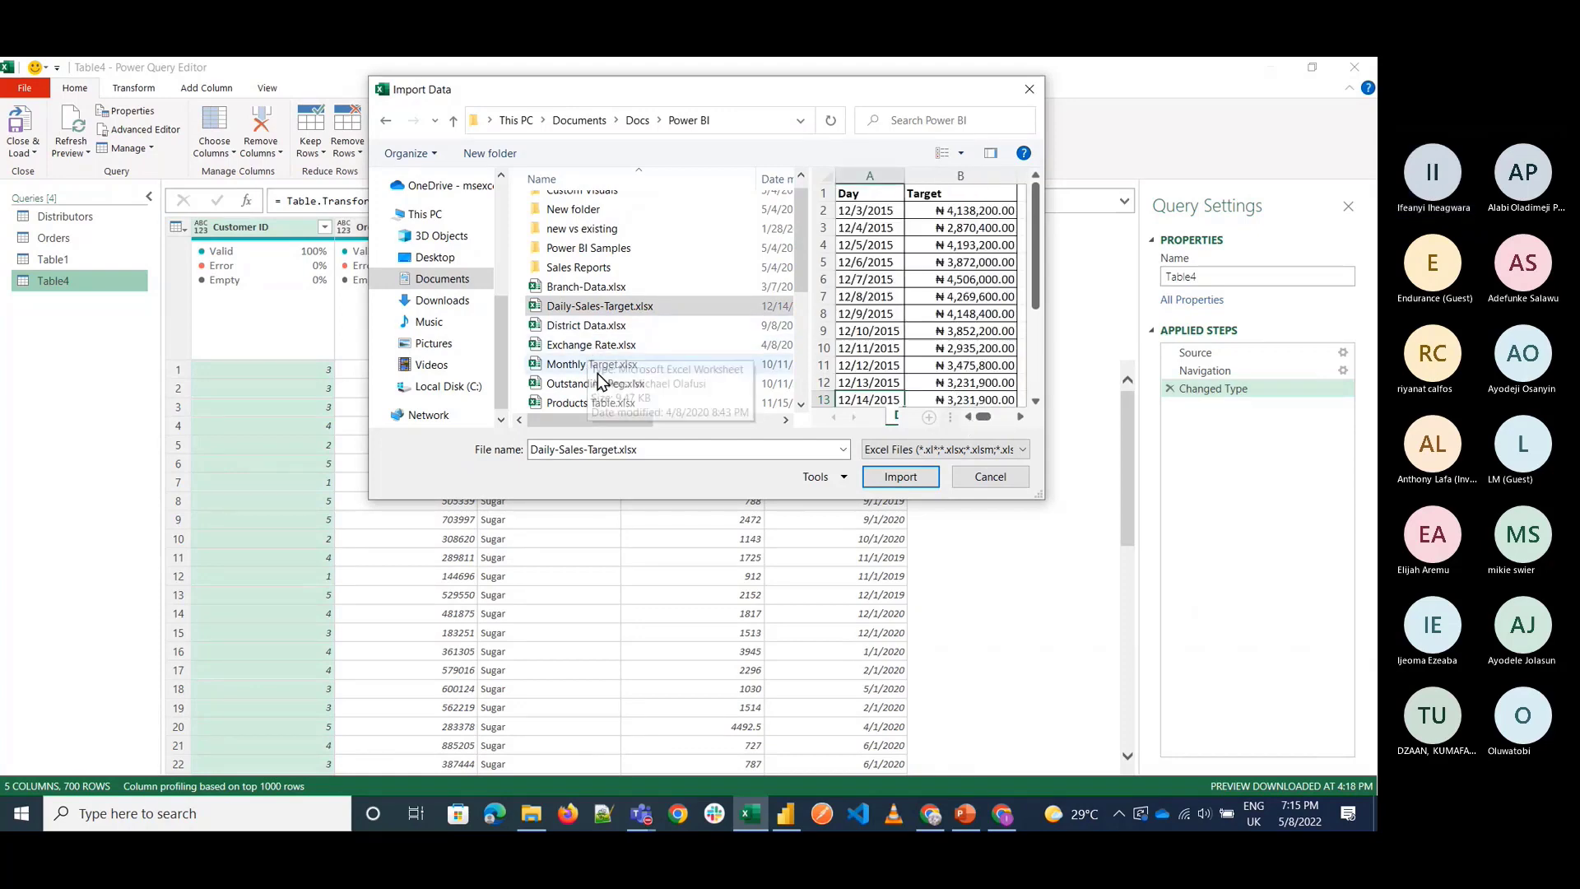
scroll(603, 378, "down", 1)
left_click(599, 368)
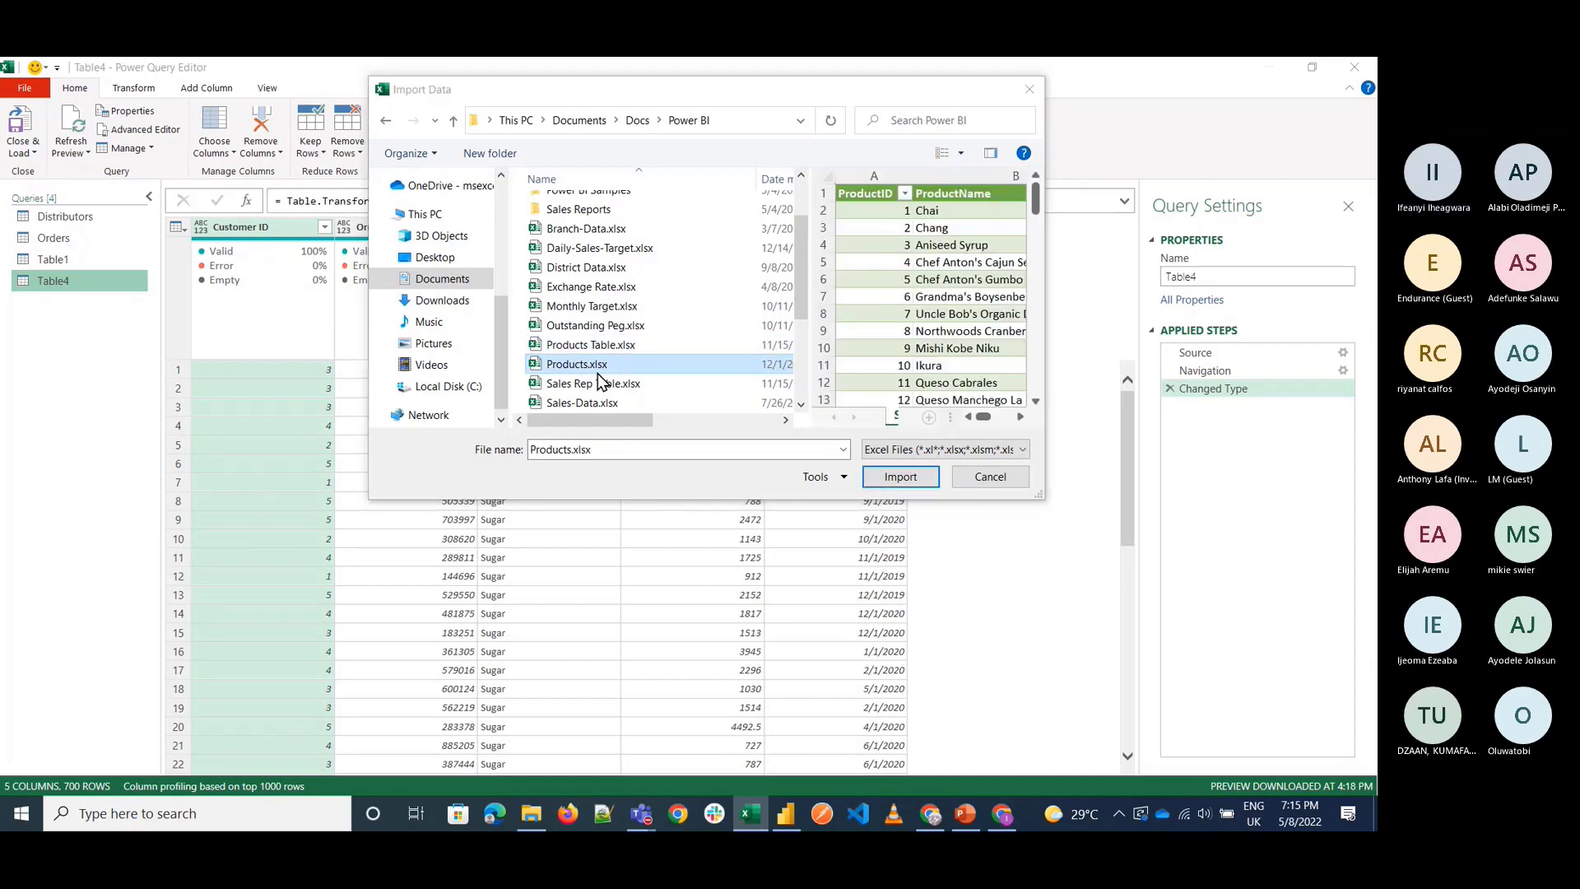
key("Down")
key("Down")
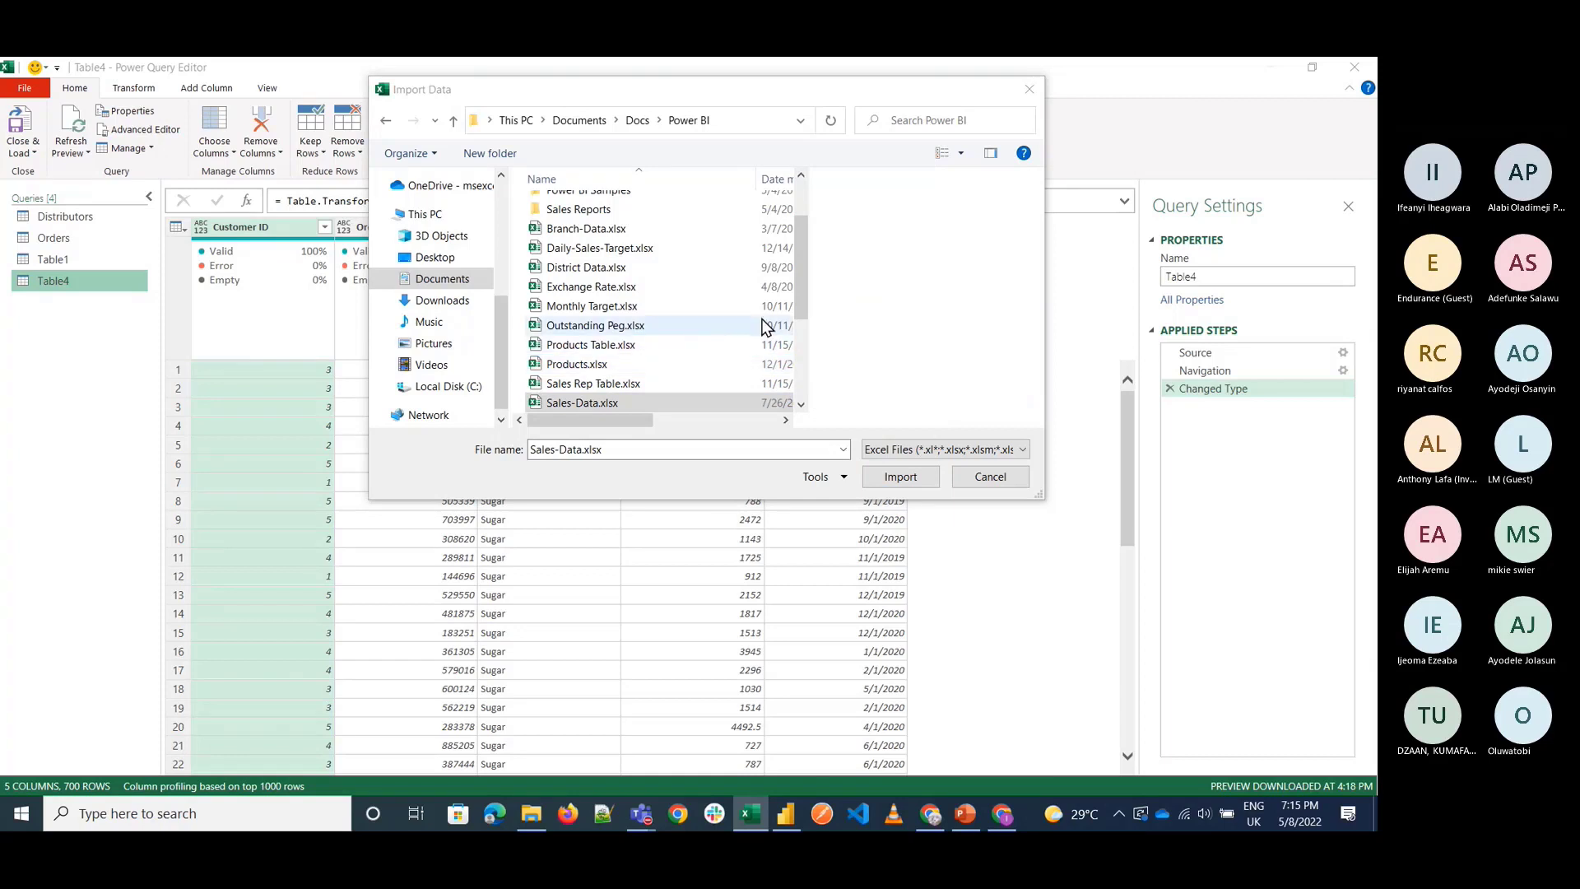
left_click_drag(795, 305, 797, 319)
left_click(589, 284)
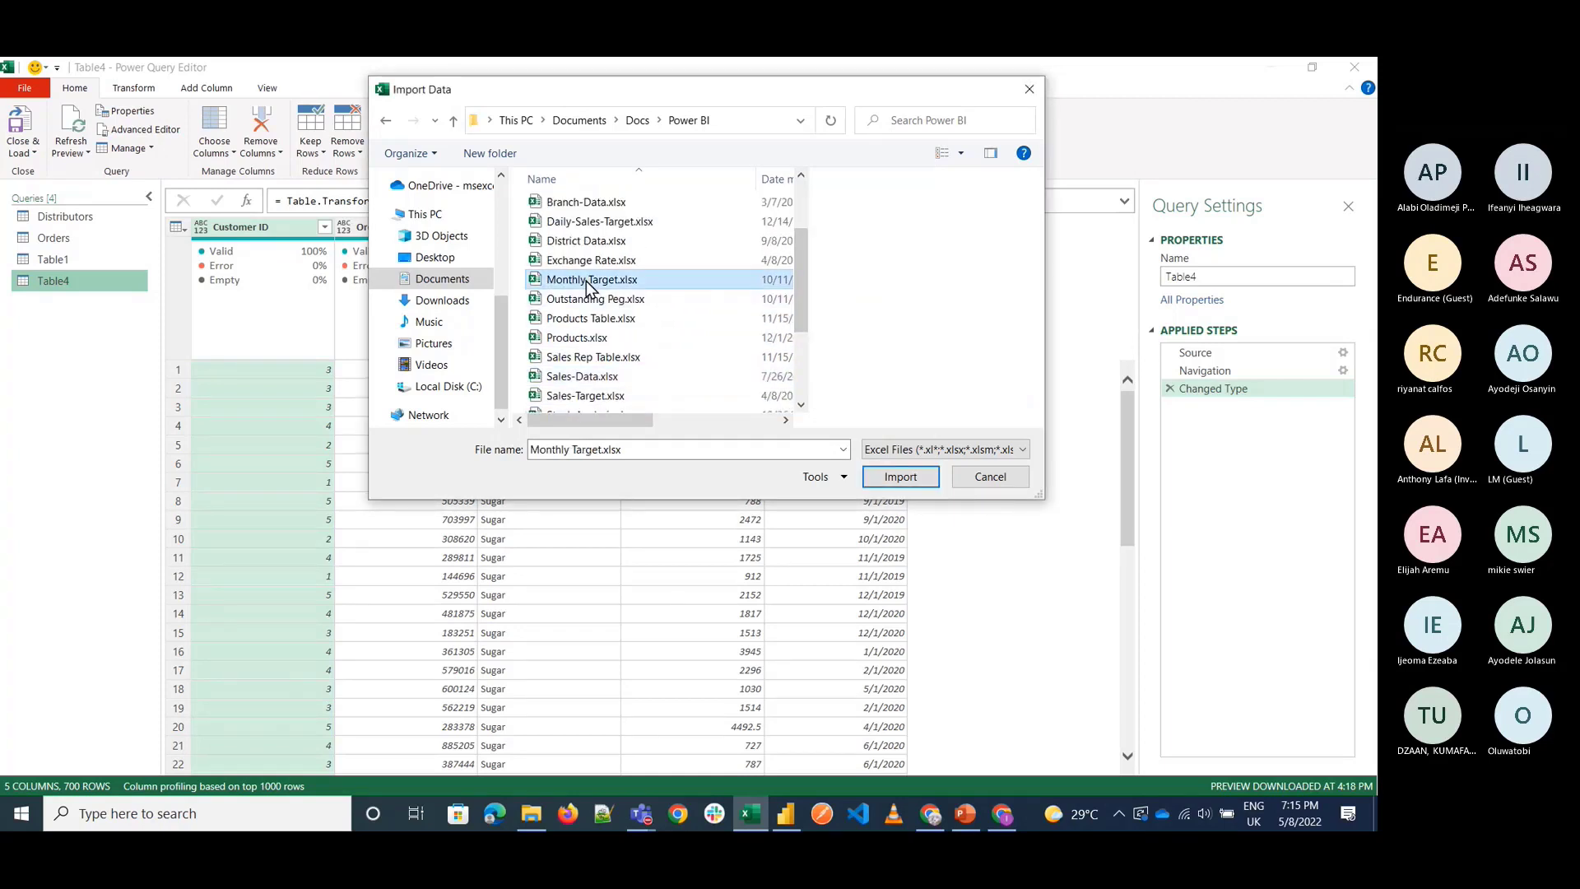
Preview the Monthly_Target sheet of Monthly Target.xlsx in the Navigator and leave without loading it.
left_click(900, 477)
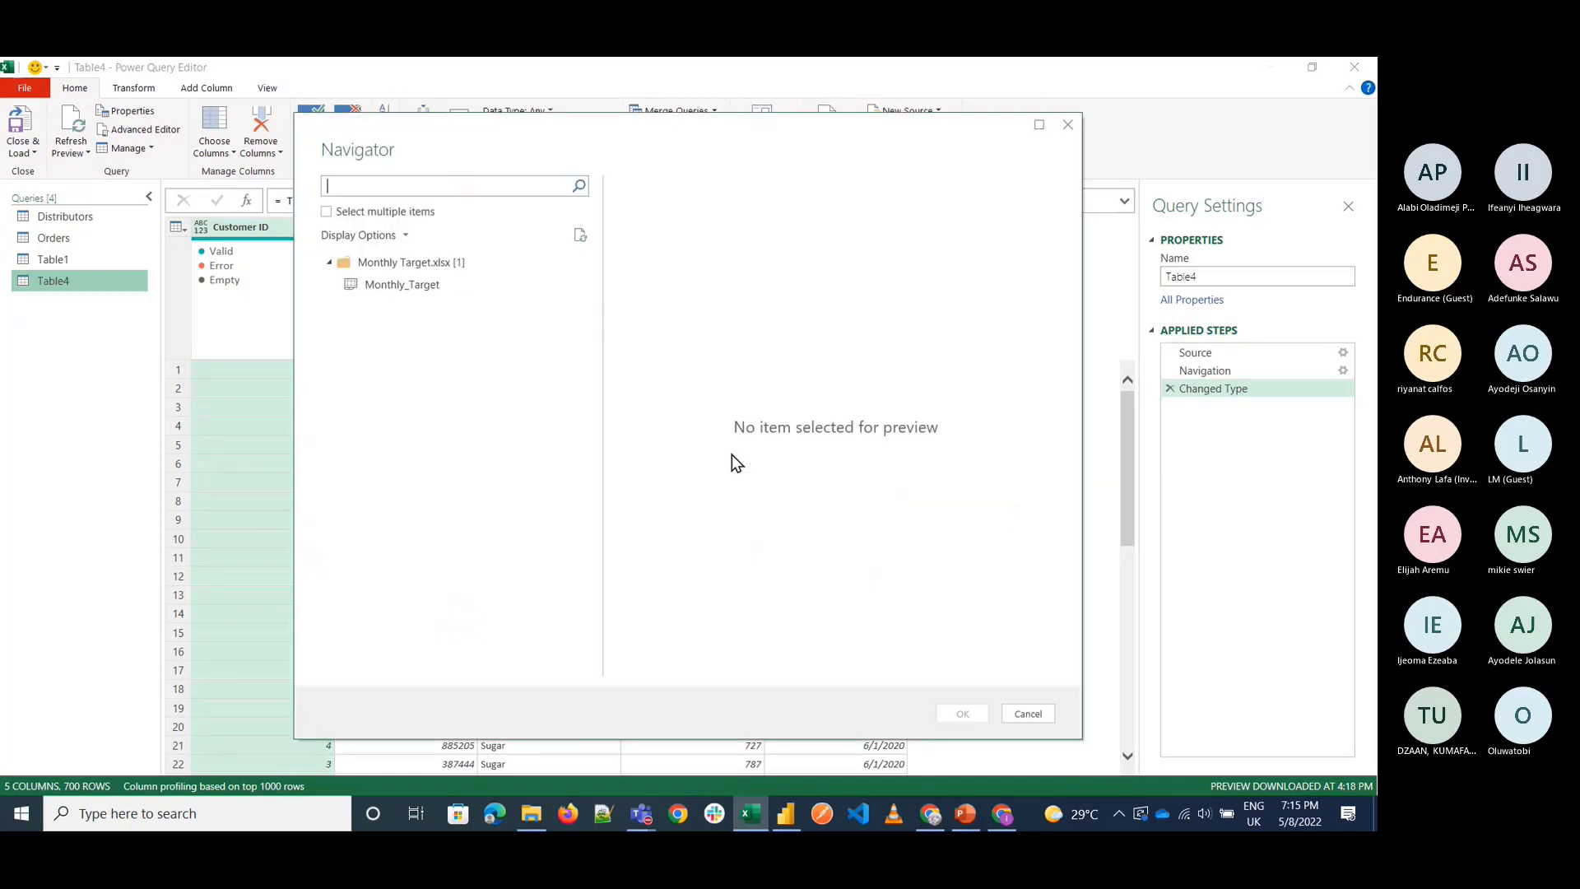
left_click(423, 284)
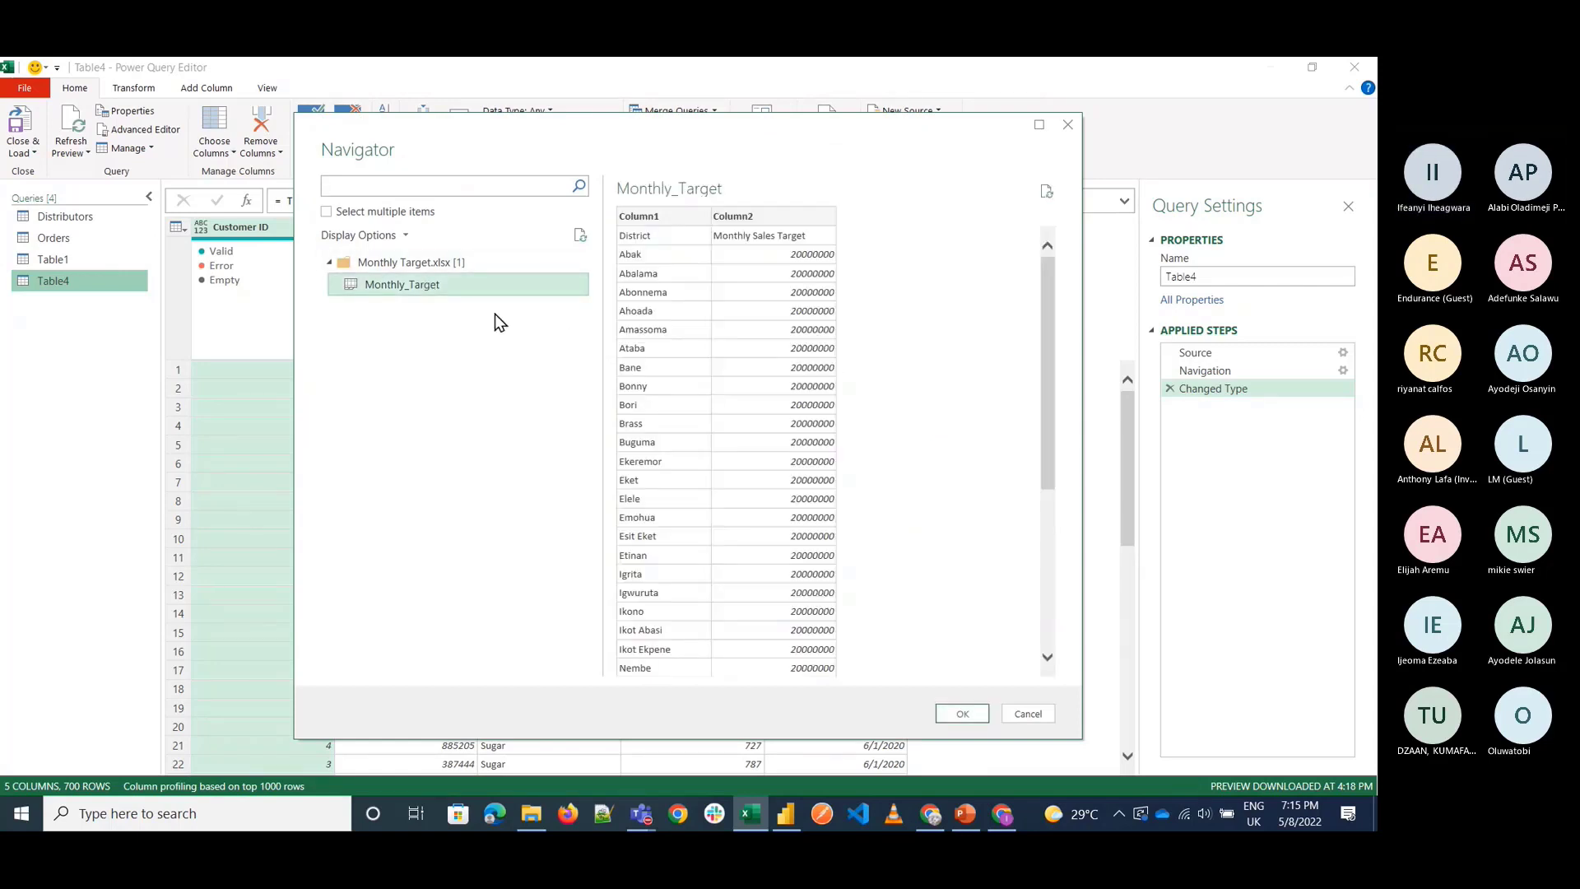
left_click(1029, 713)
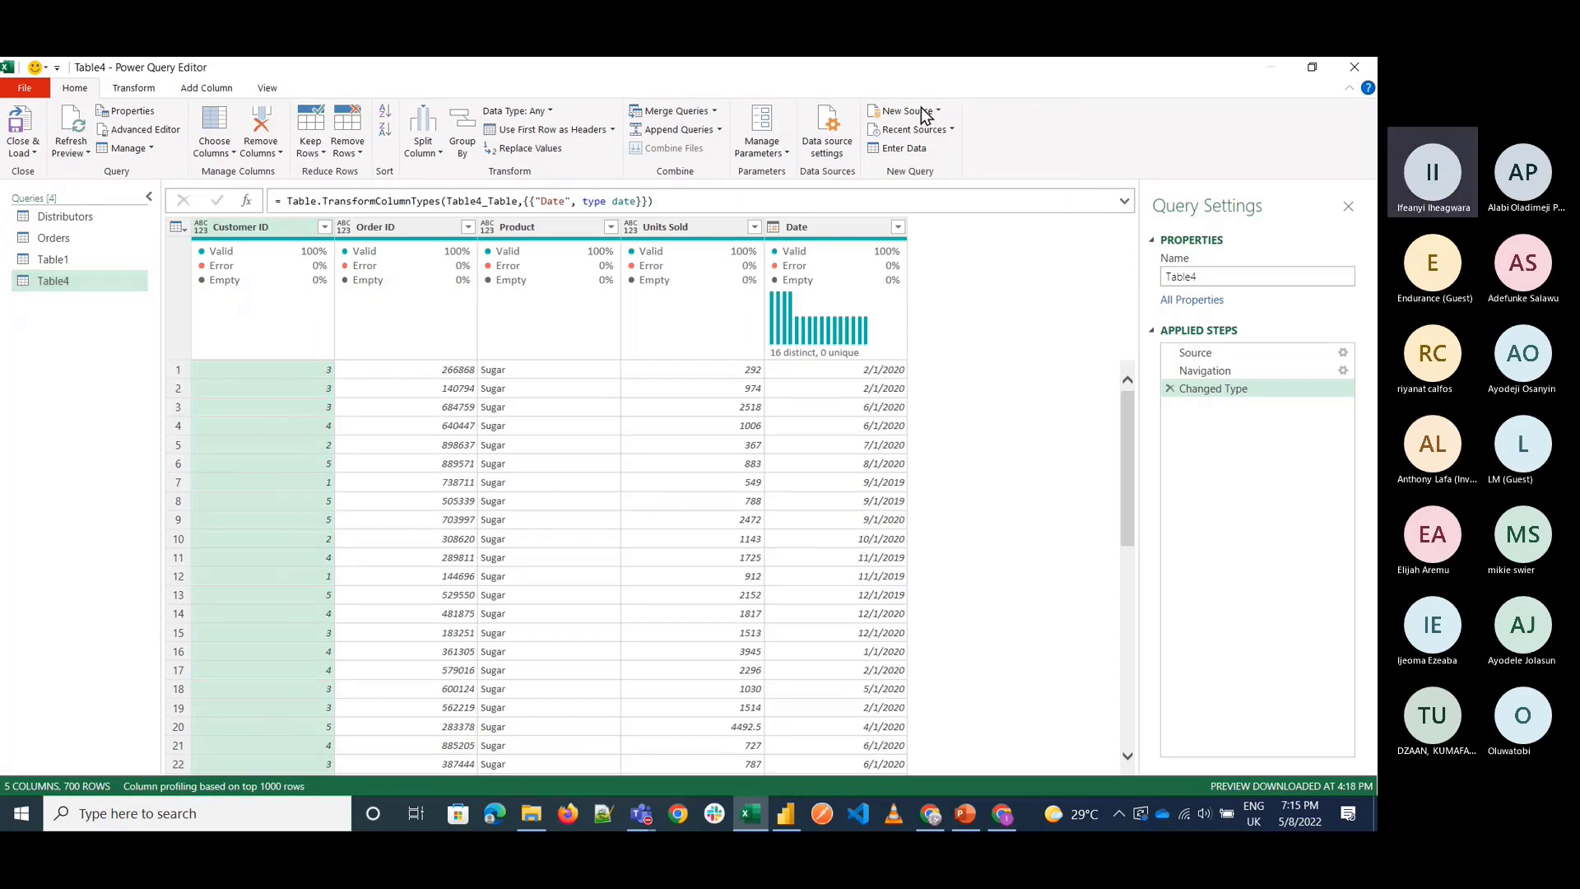
View the Distributors query, return to the workbook to peek at Table4, and reopen Table4 in Power Query Editor.
left_click(116, 219)
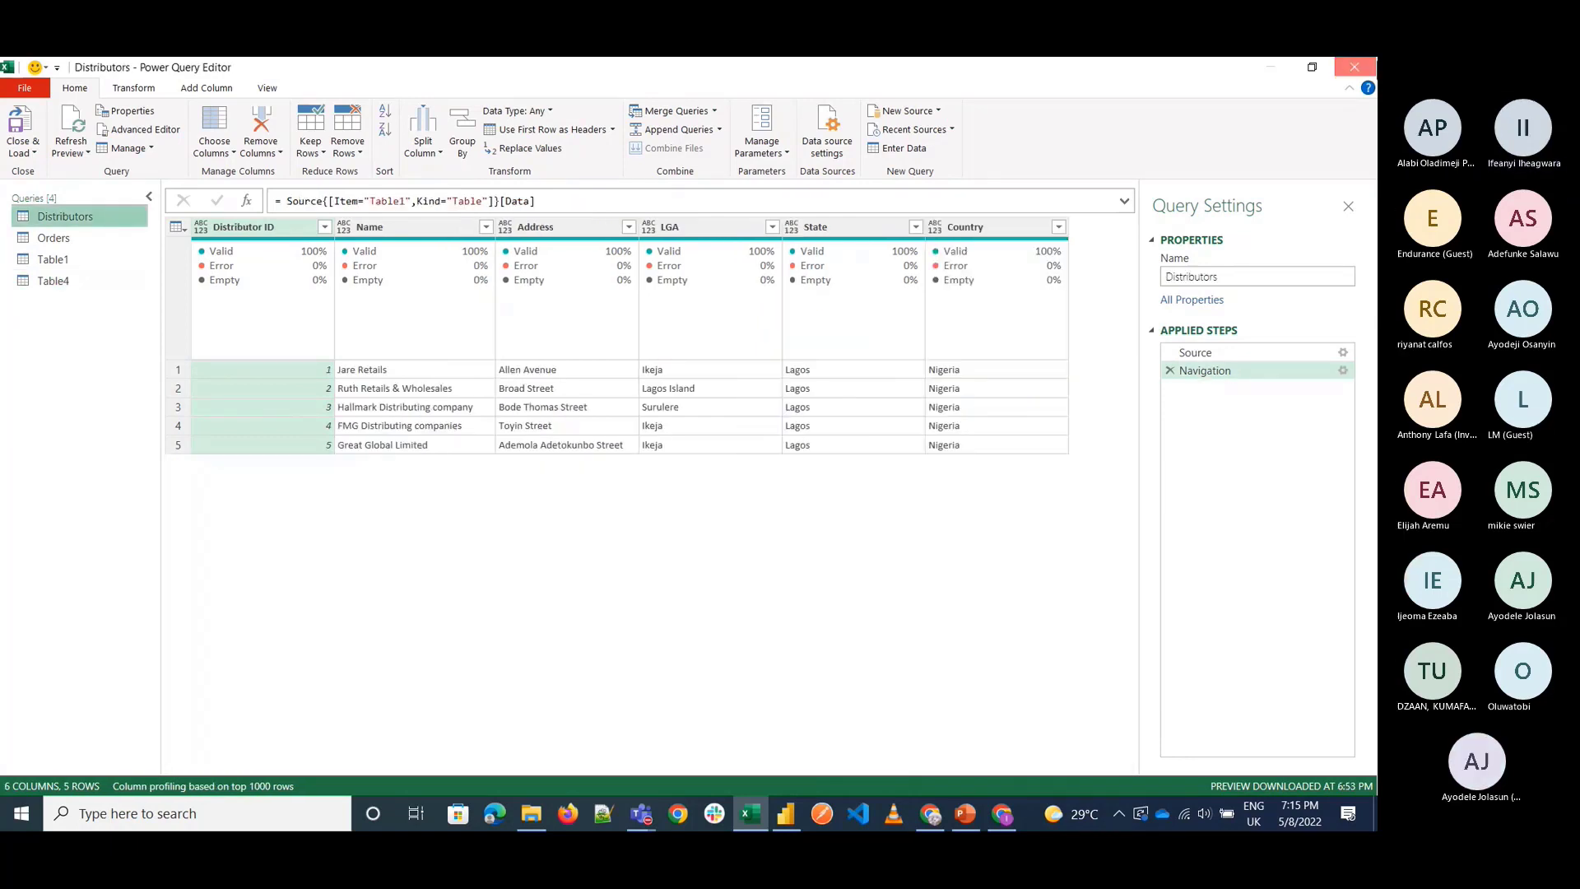
key("alt+Tab")
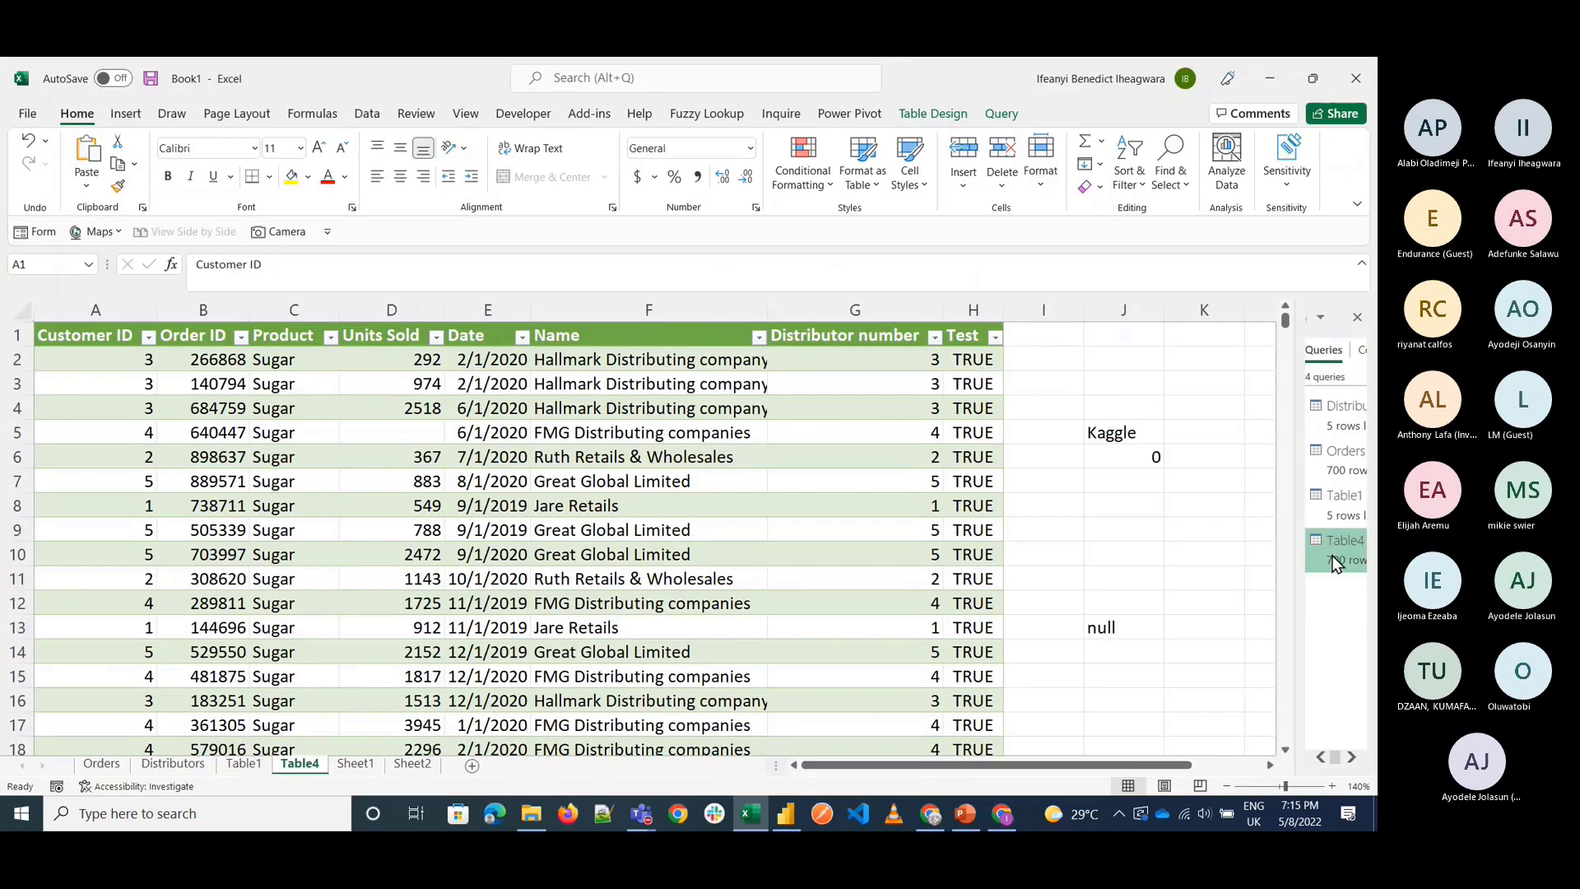
mouse_move(1331, 555)
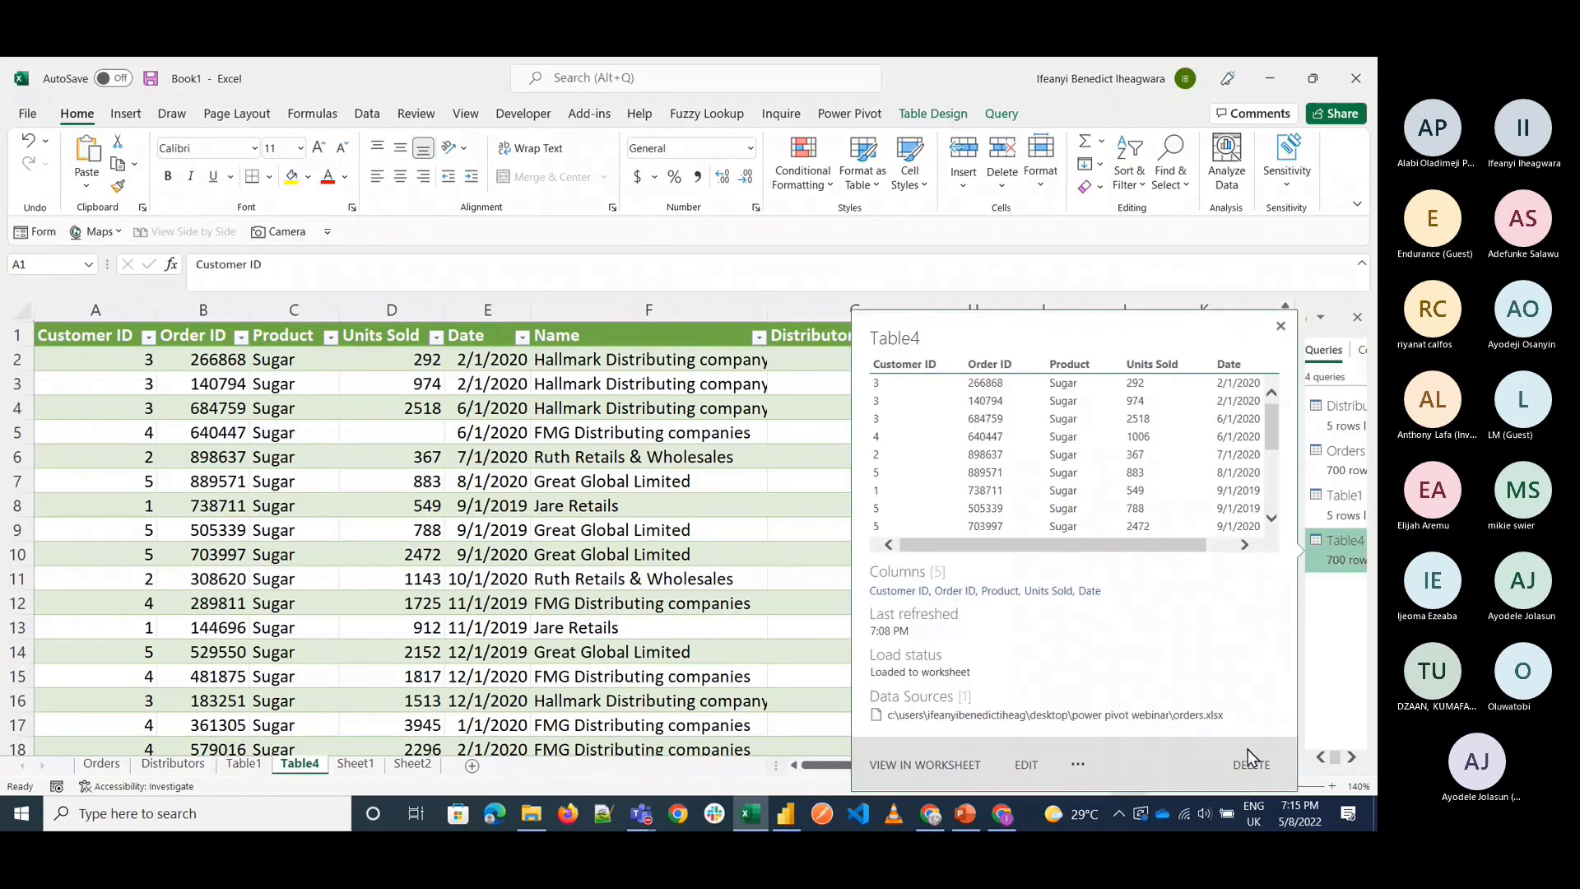
key("alt+Tab")
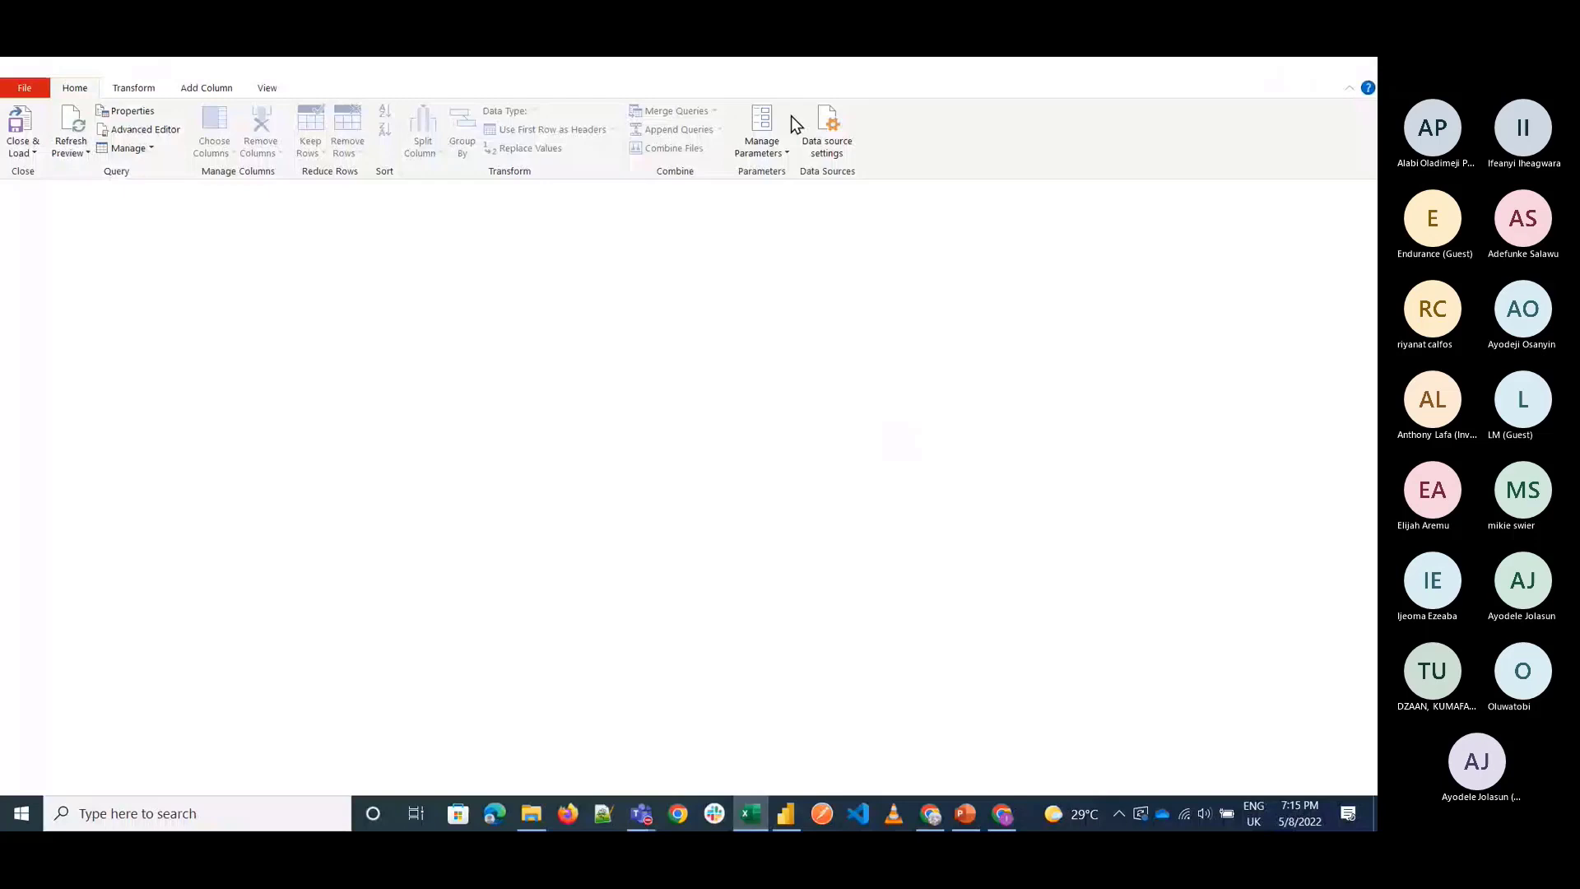
Start another Excel workbook import as a new source.
left_click(928, 113)
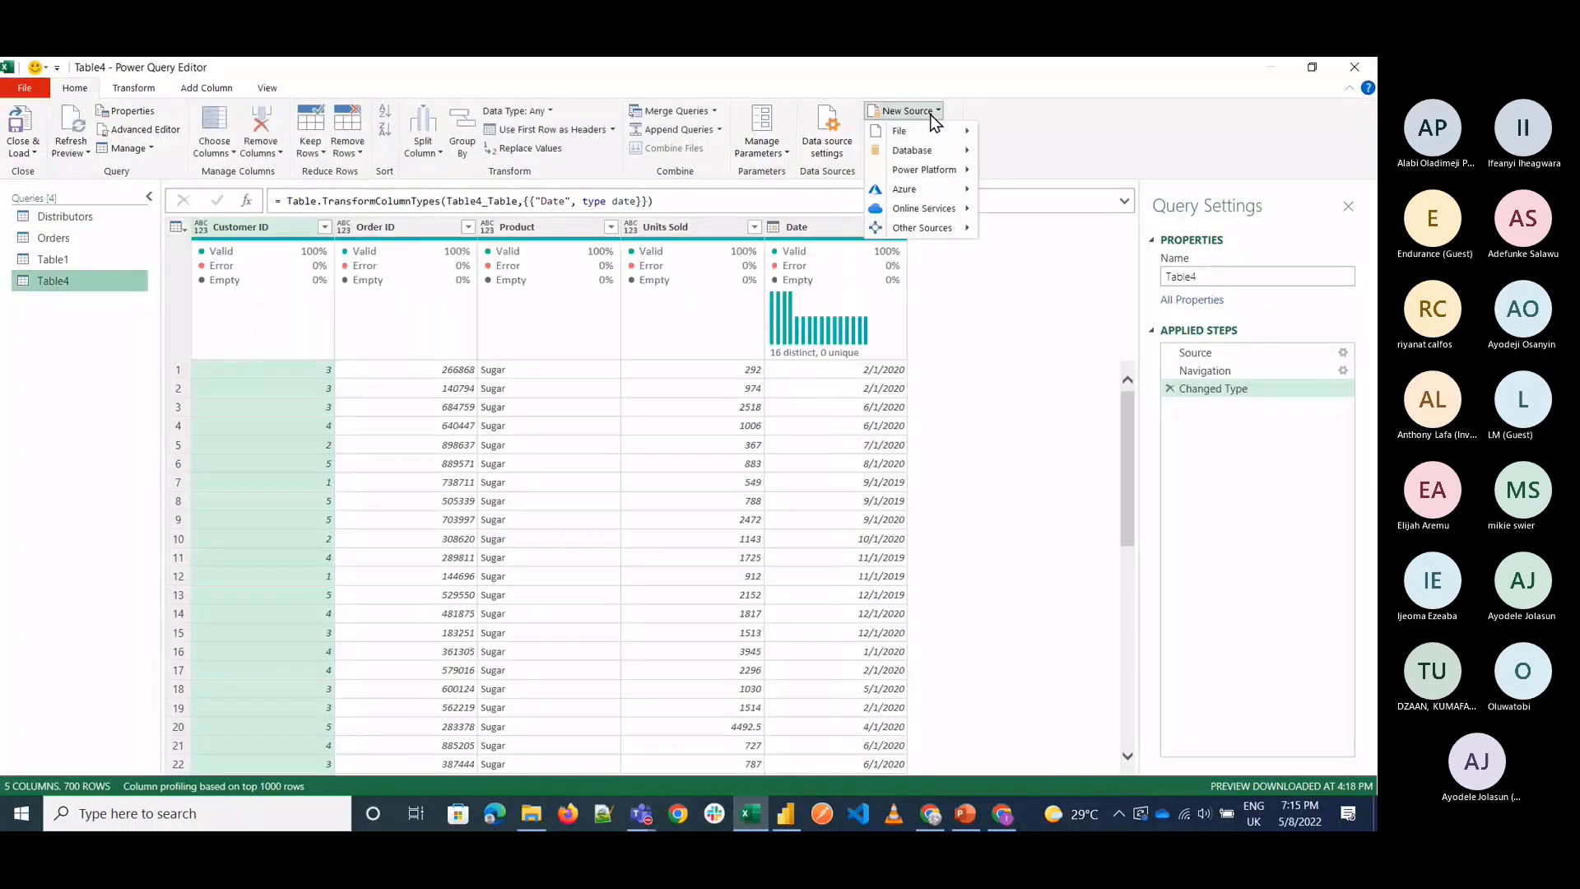
mouse_move(944, 136)
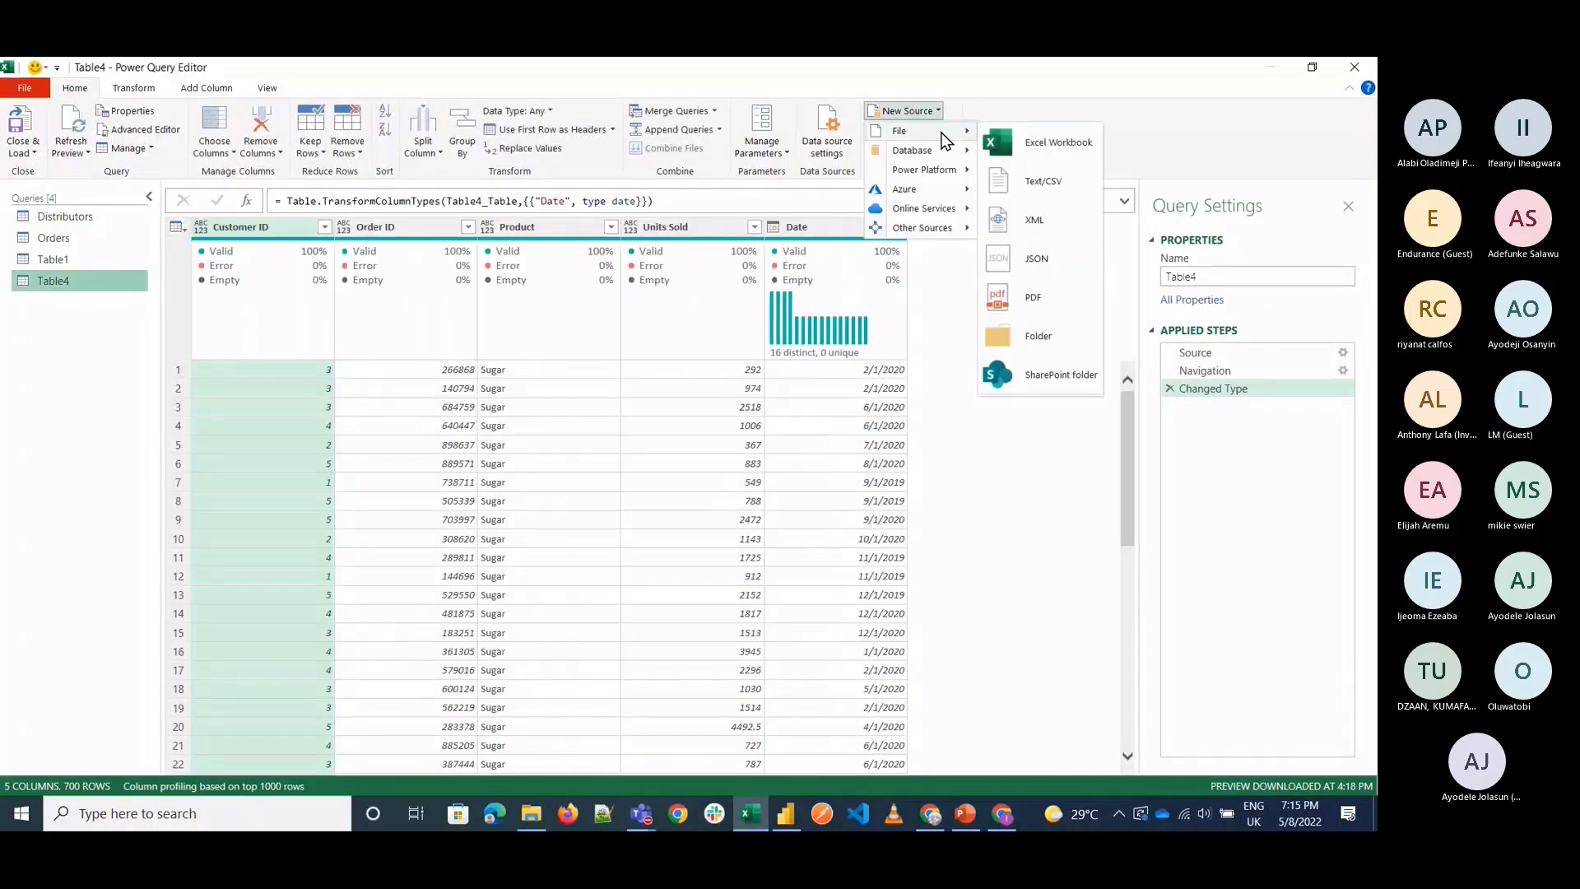
left_click(1020, 144)
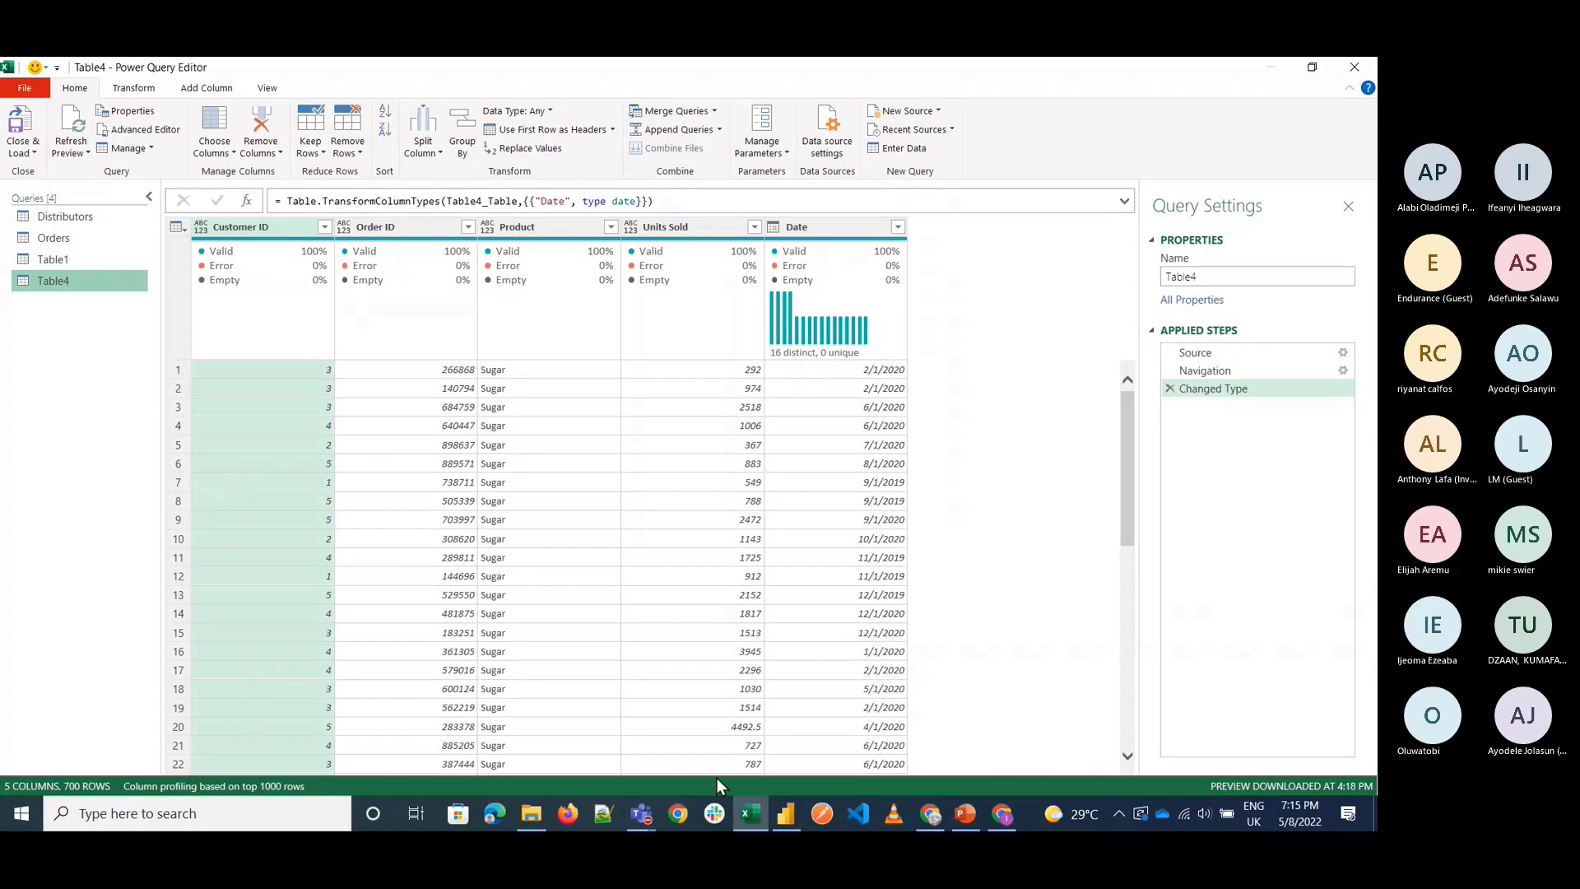
Switch to the Power BI Office Hour meeting in Microsoft Teams and check the participants list and meeting chat.
left_click(641, 813)
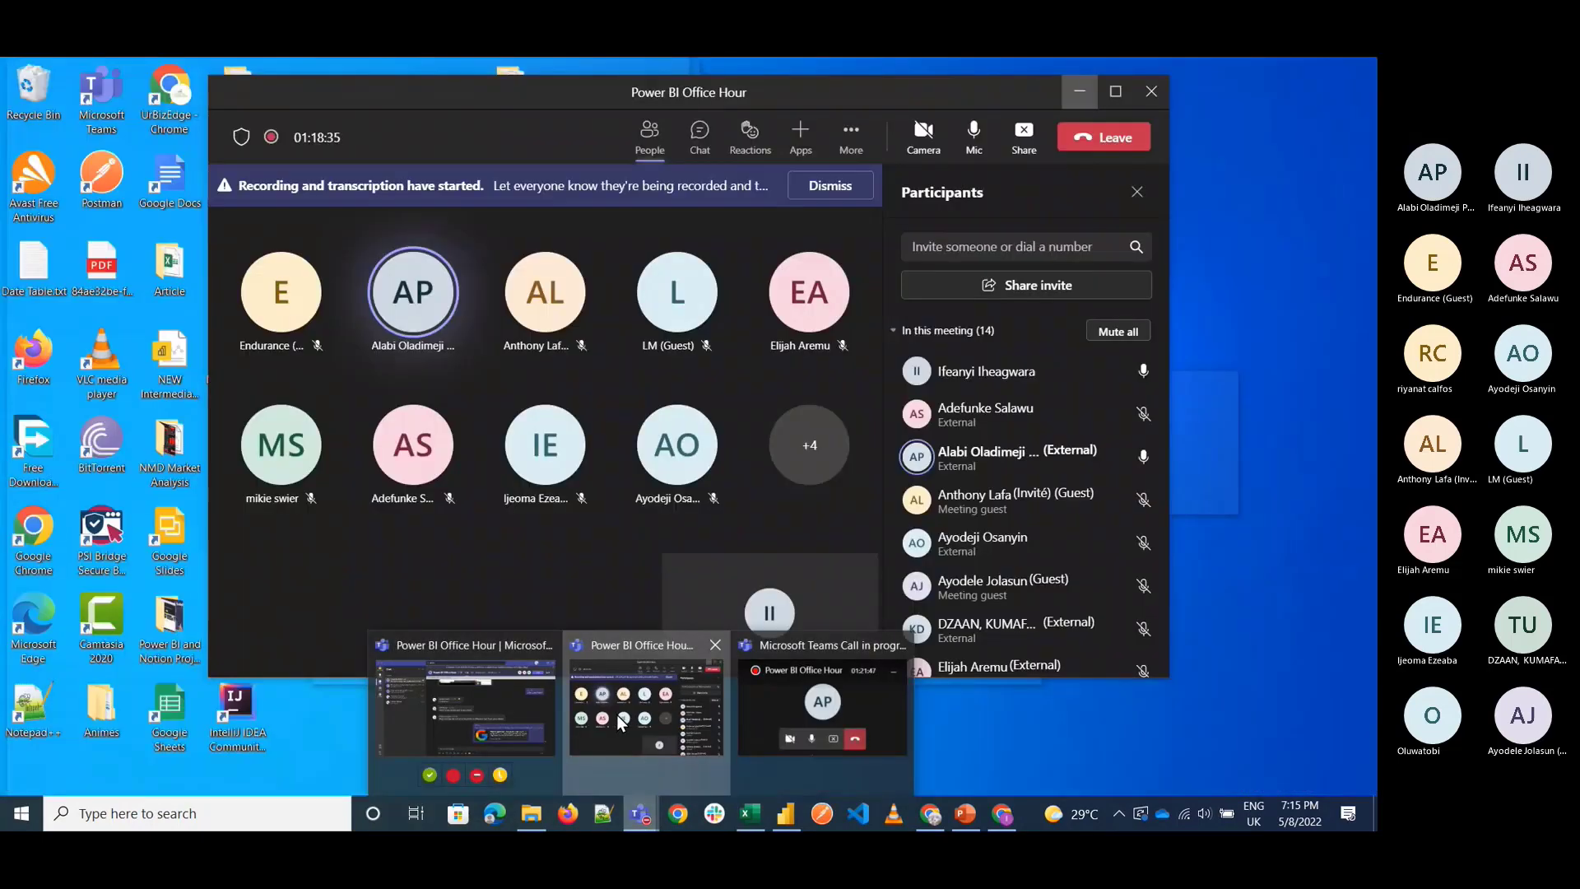
left_click(620, 723)
scroll(960, 530, "down", 5)
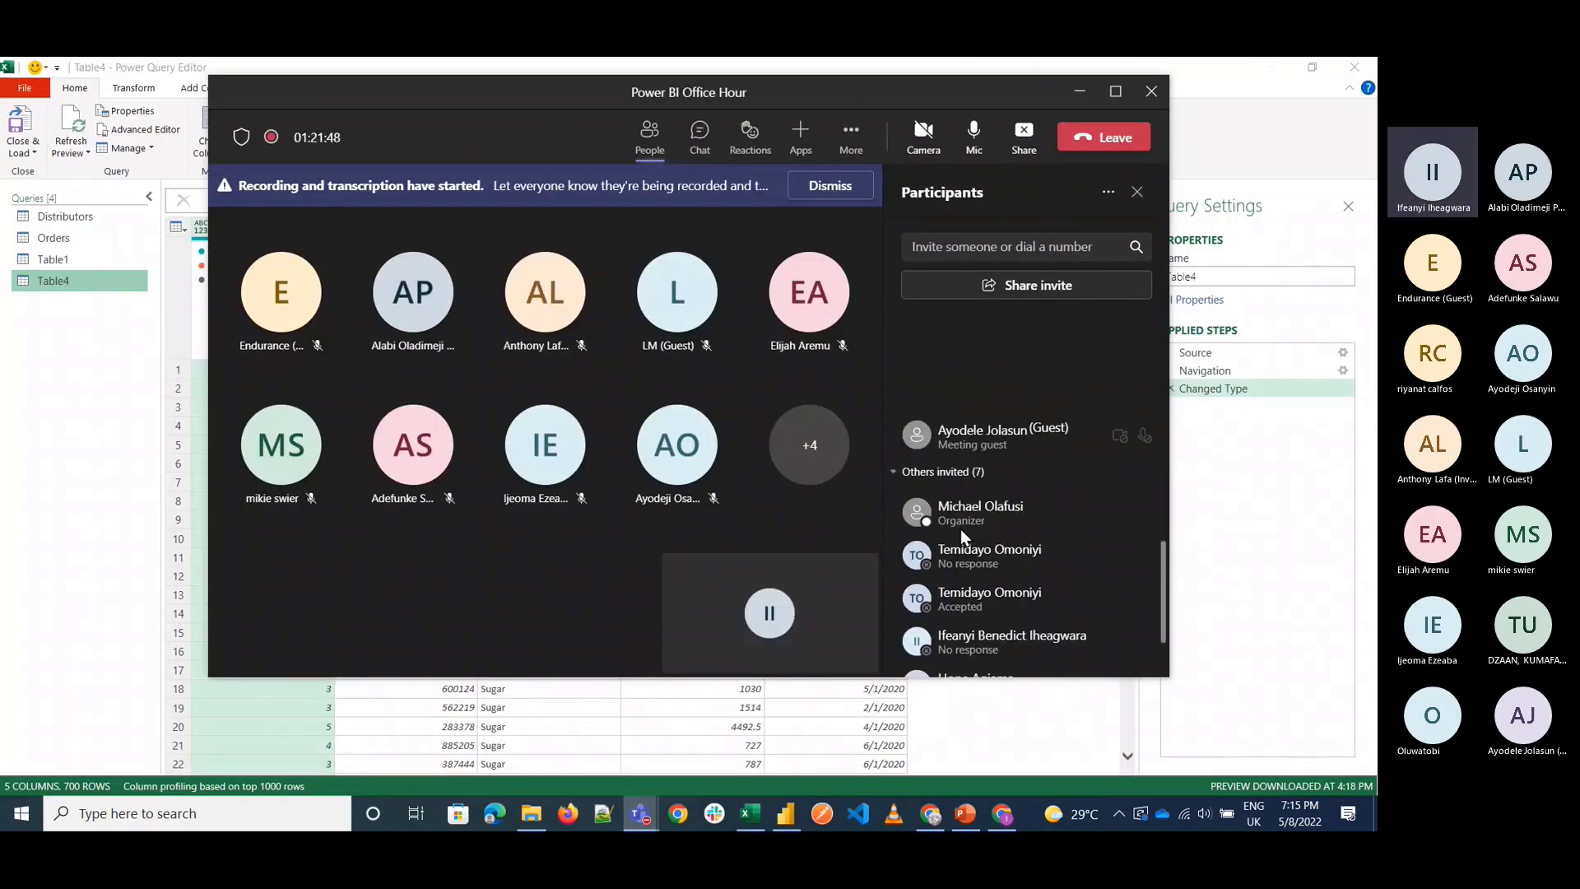
left_click(699, 134)
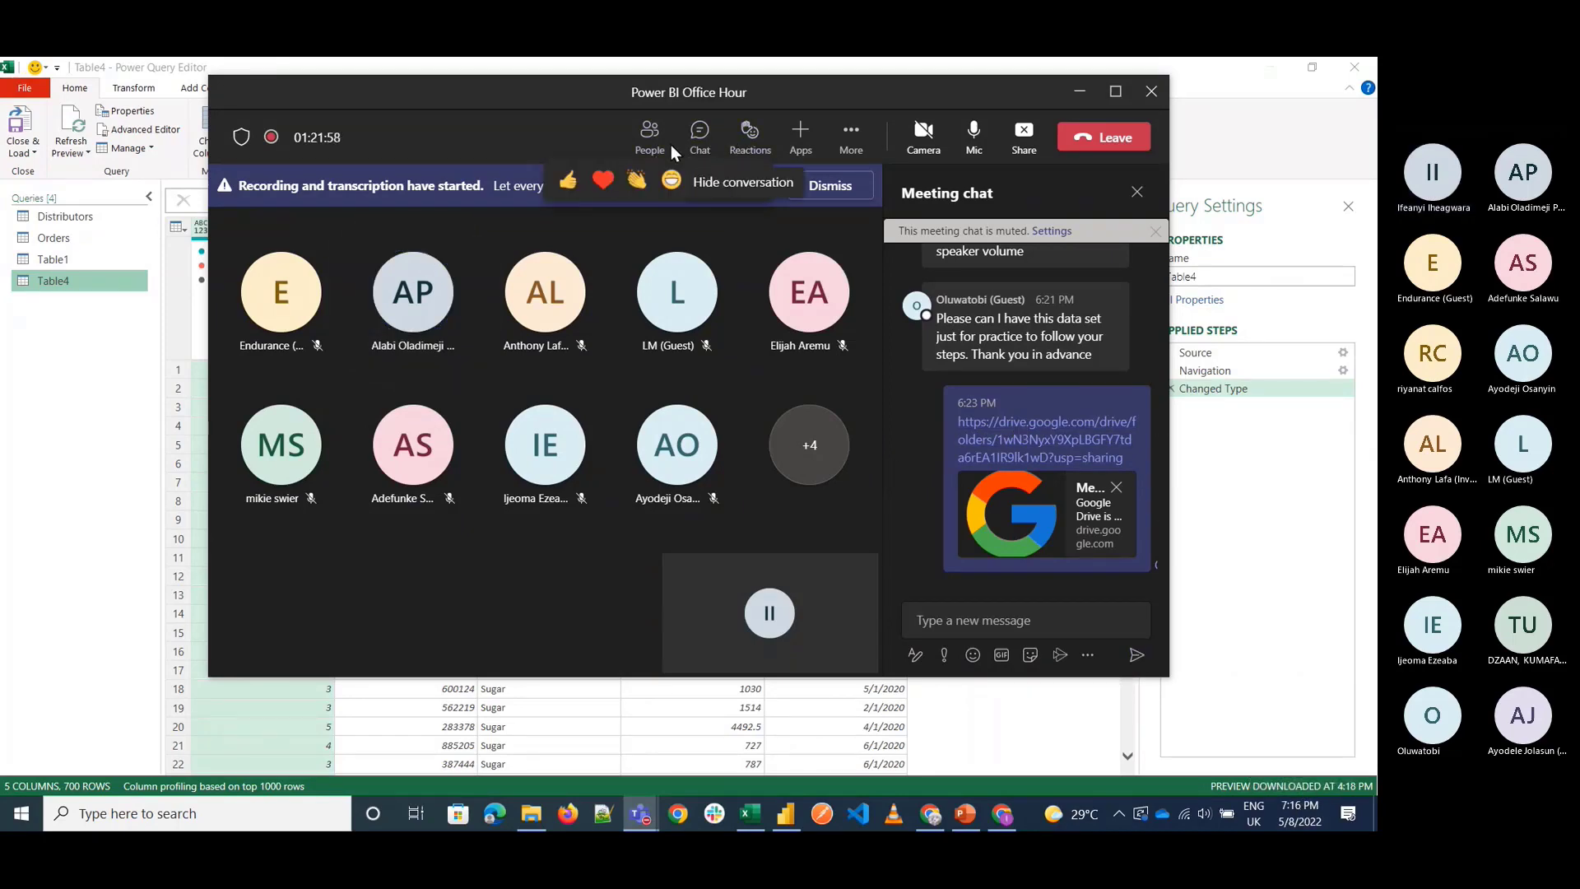
left_click(699, 133)
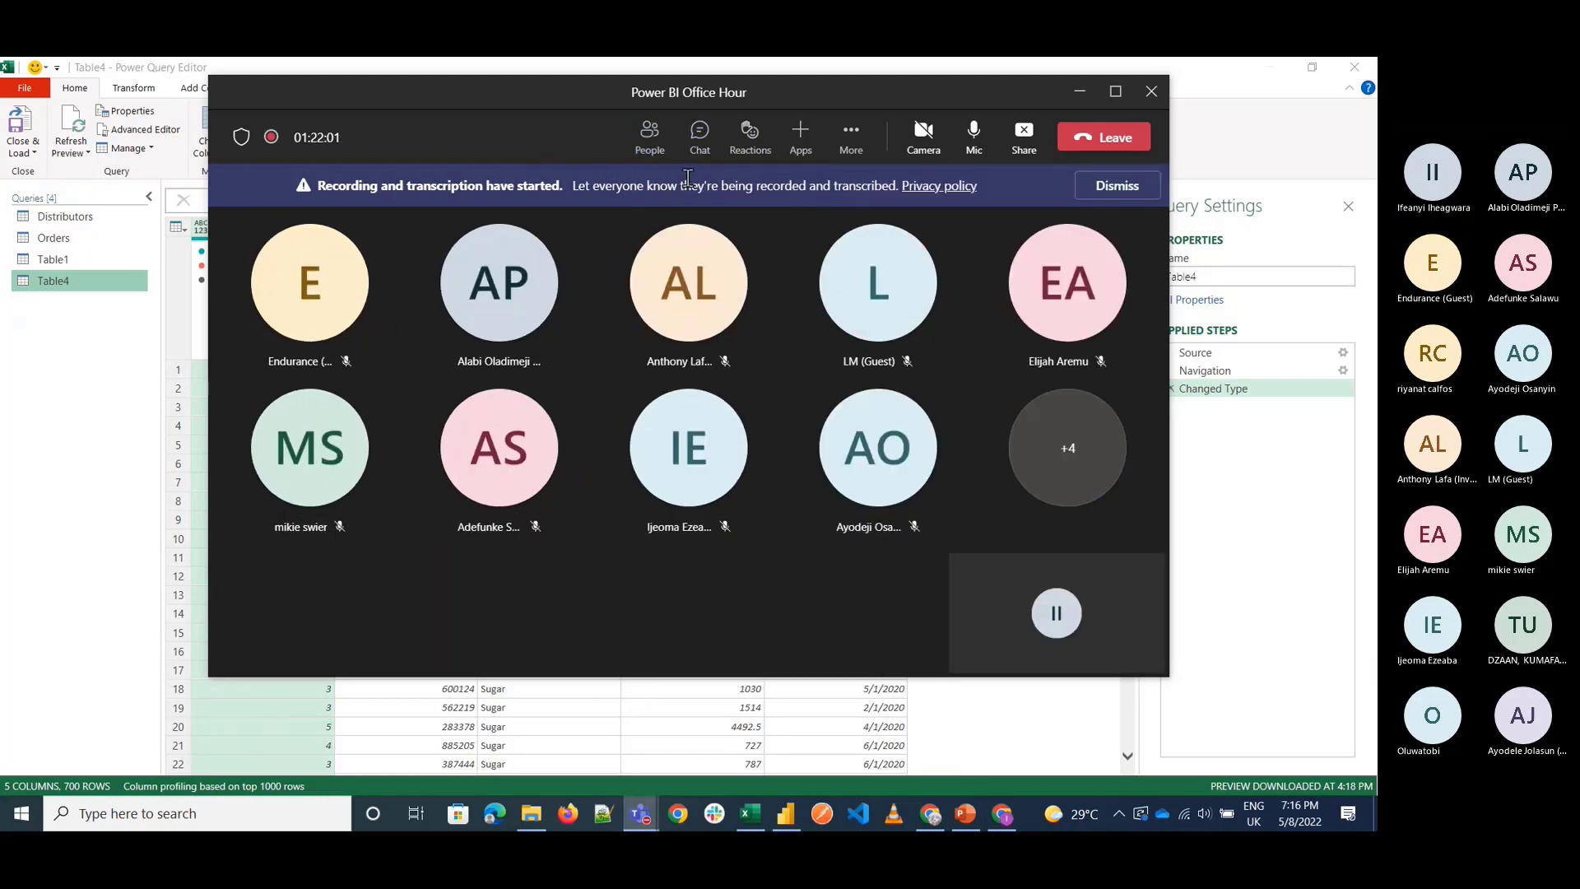
Post the presenter's social media handle as a message in the meeting chat.
left_click(699, 134)
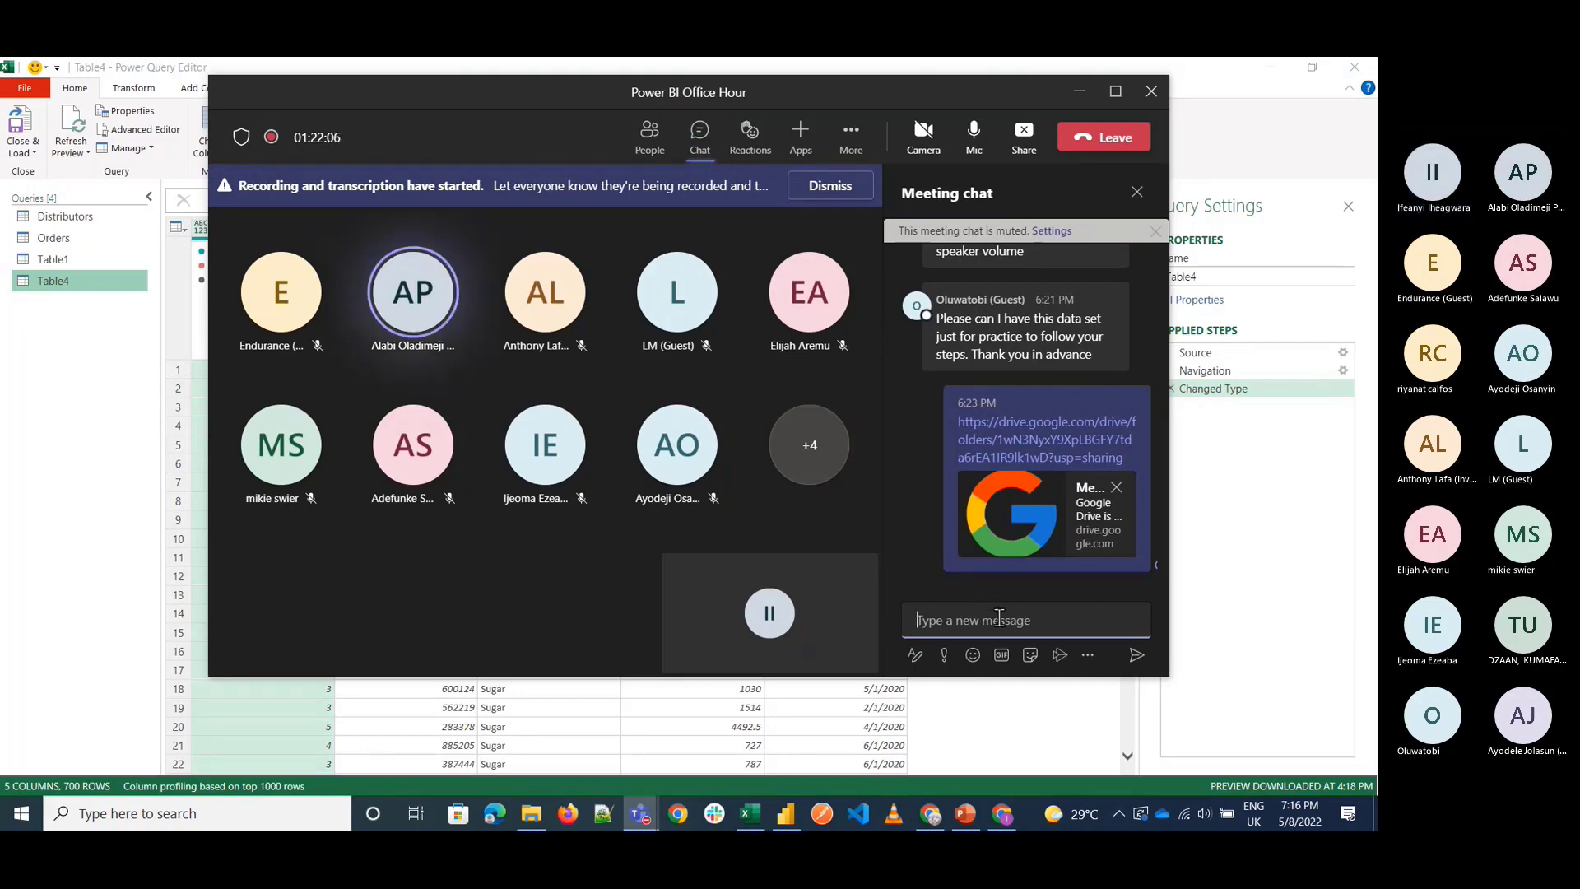
type("Benn")
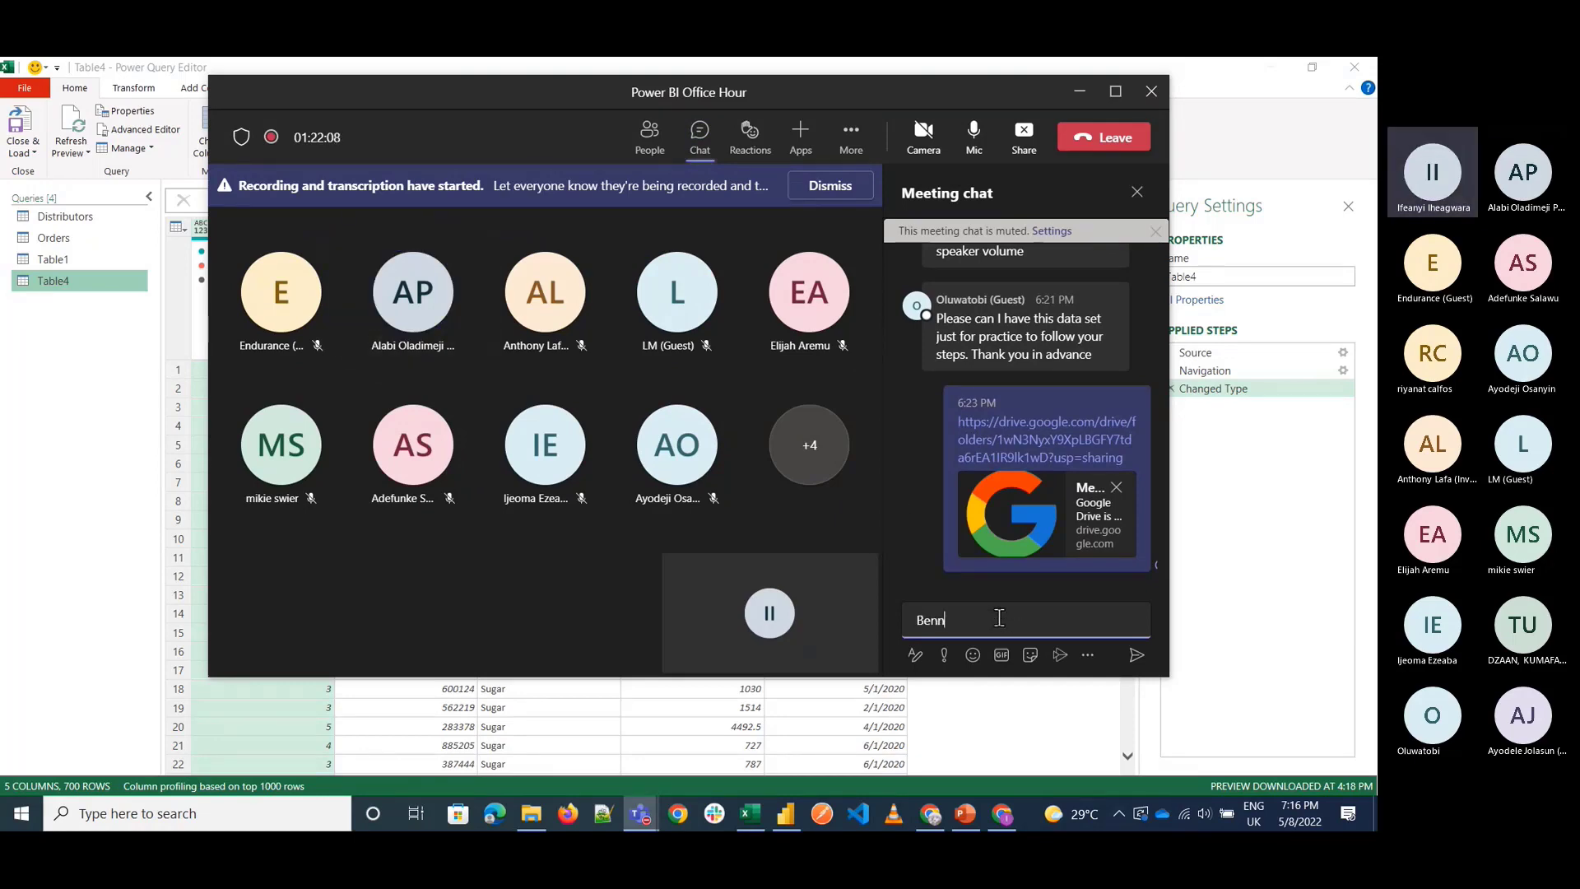
type("ykillua")
key("Return")
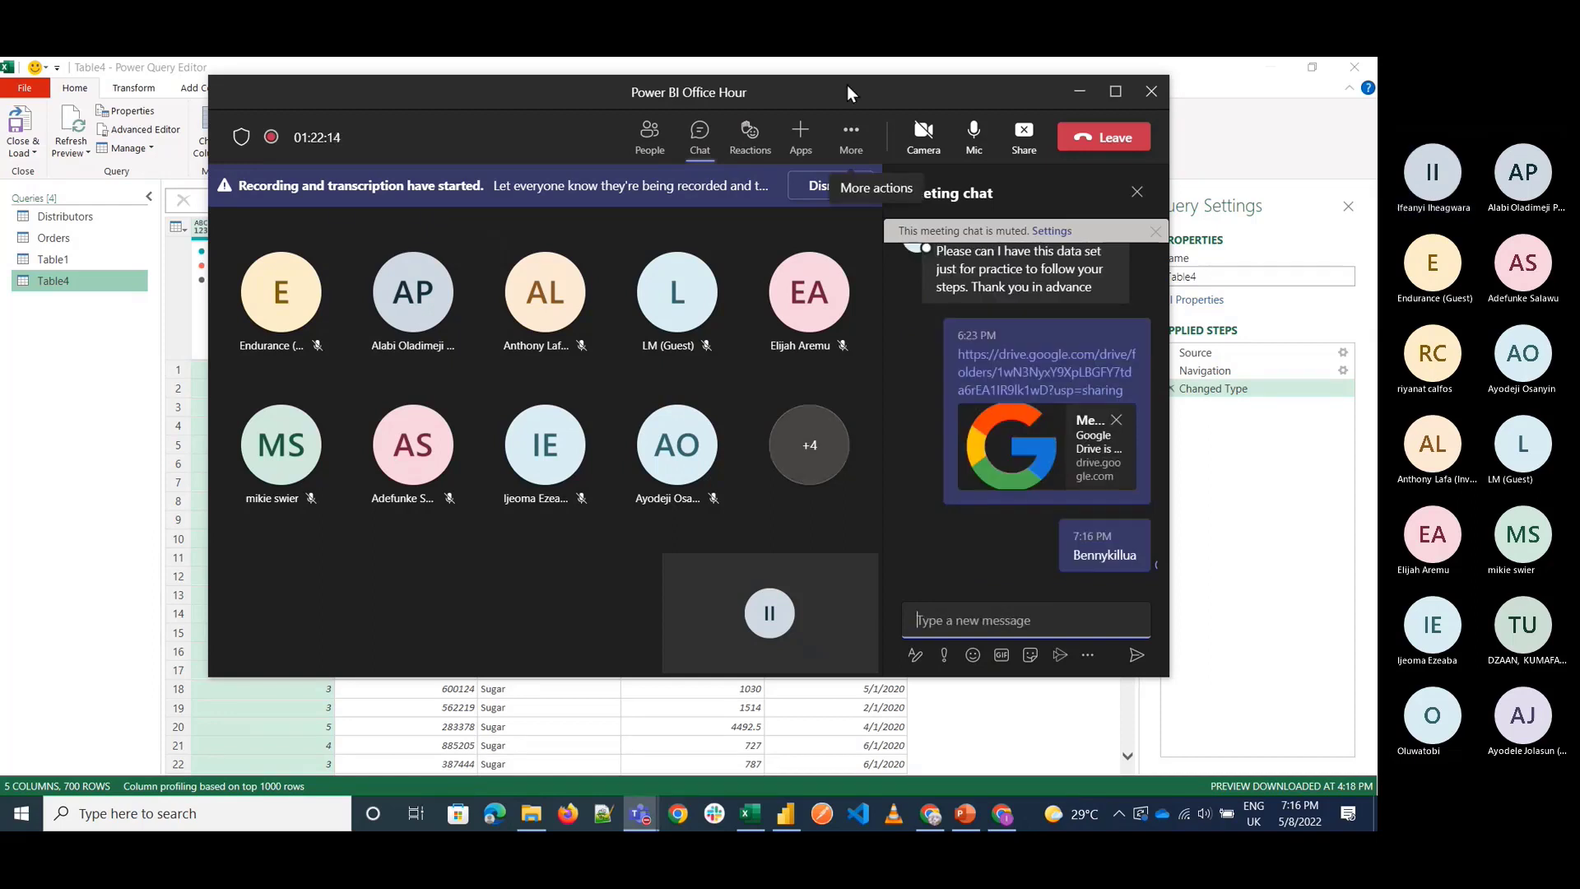
Repost the earlier "Feedback Forms: Who would you like to see?" message with its form link in the meeting chat.
left_click(740, 160)
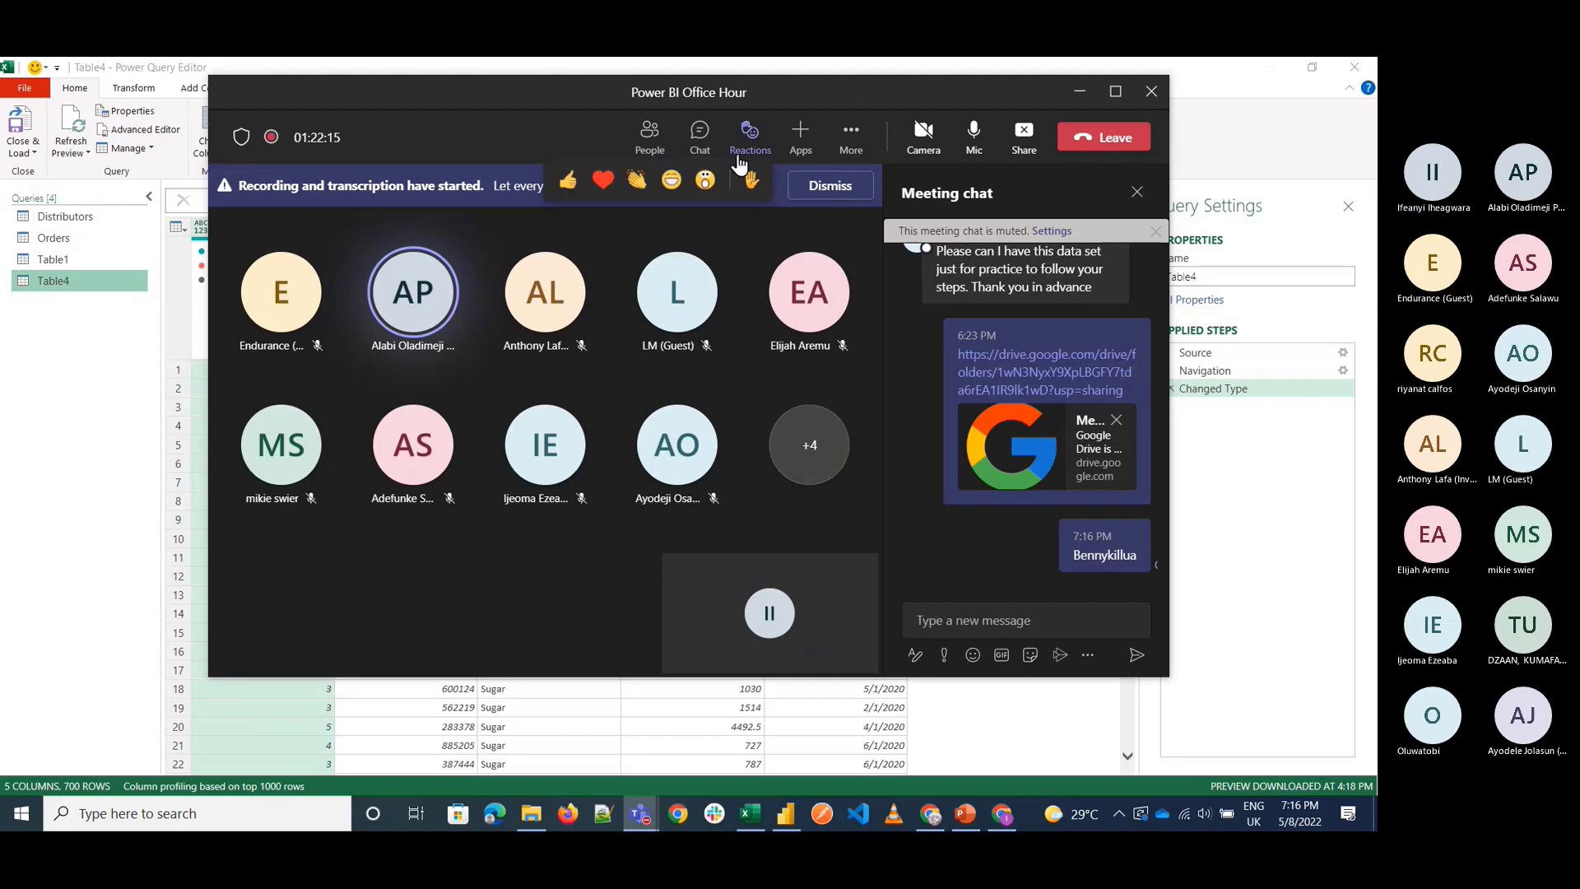
left_click(650, 139)
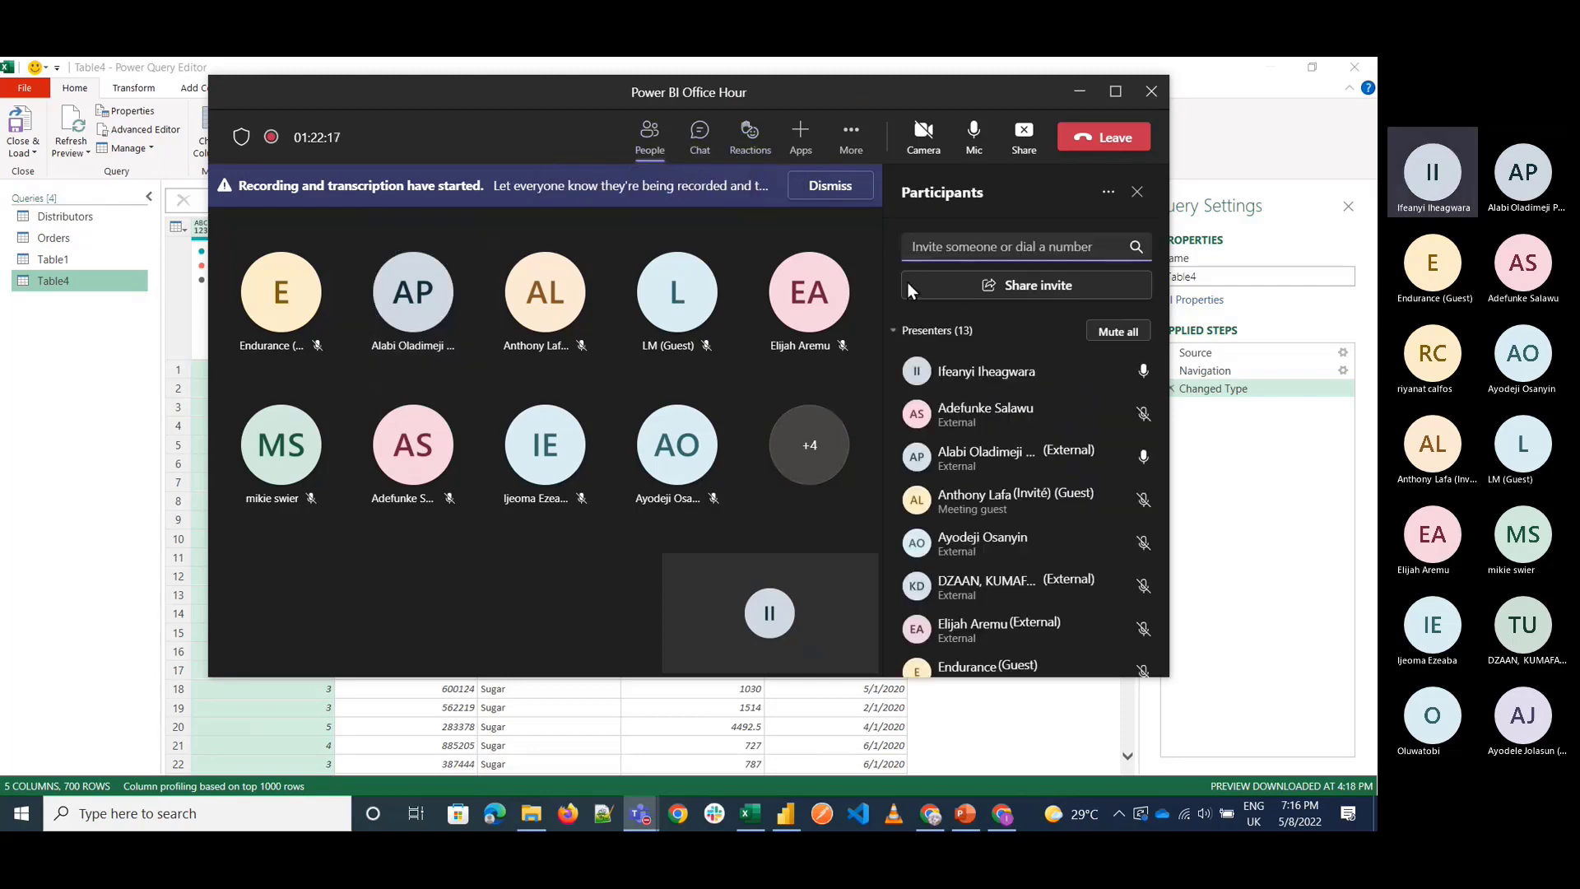
left_click(700, 138)
scroll(1035, 452, "up", 10)
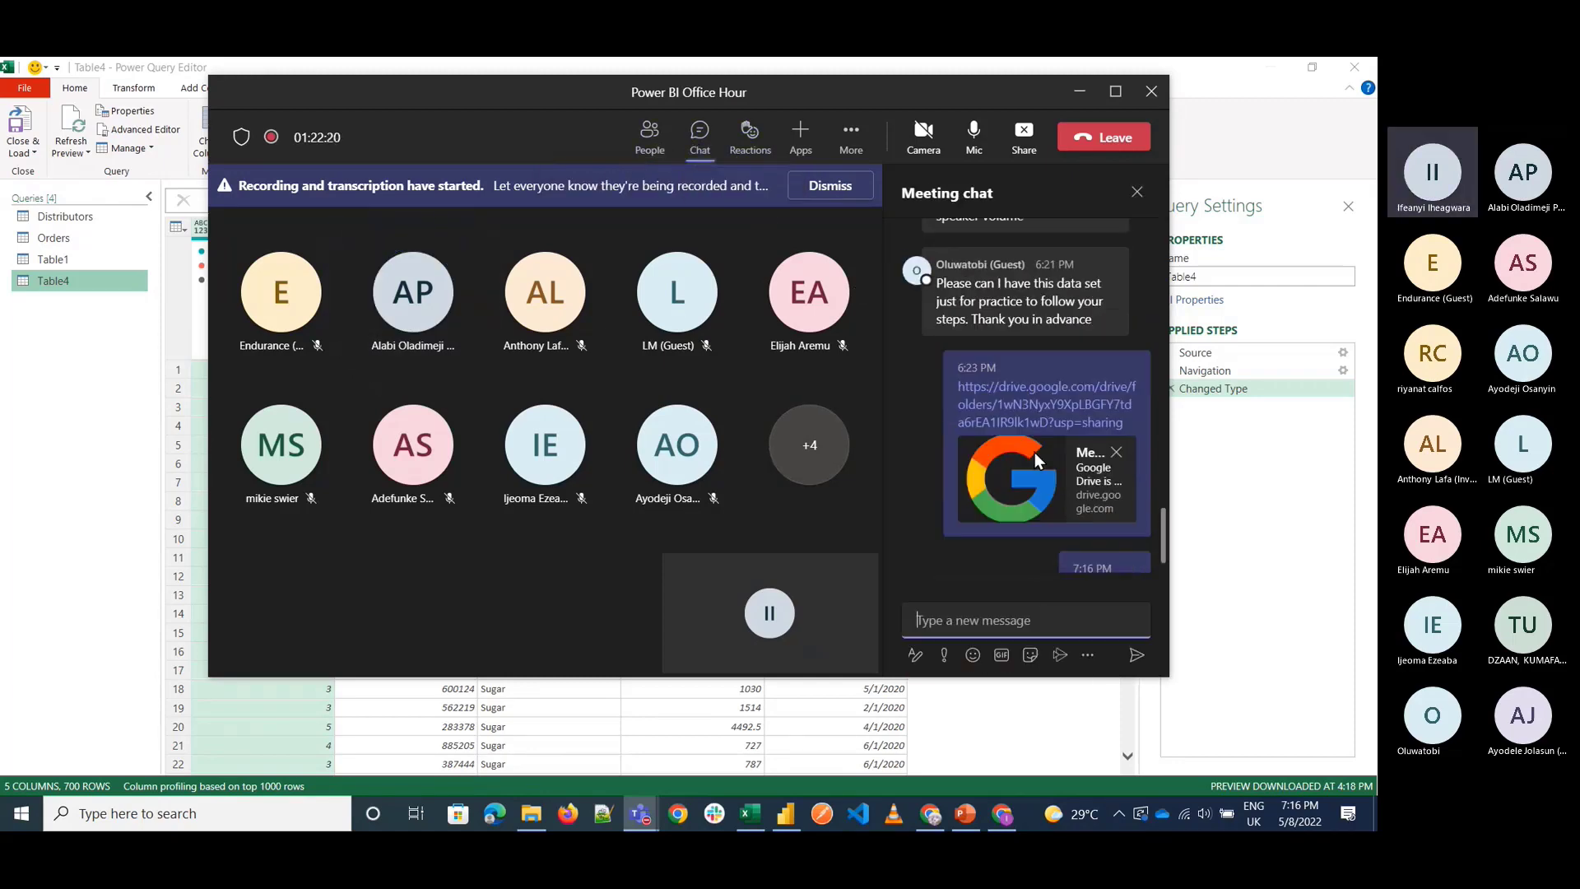
scroll(1034, 452, "up", 10)
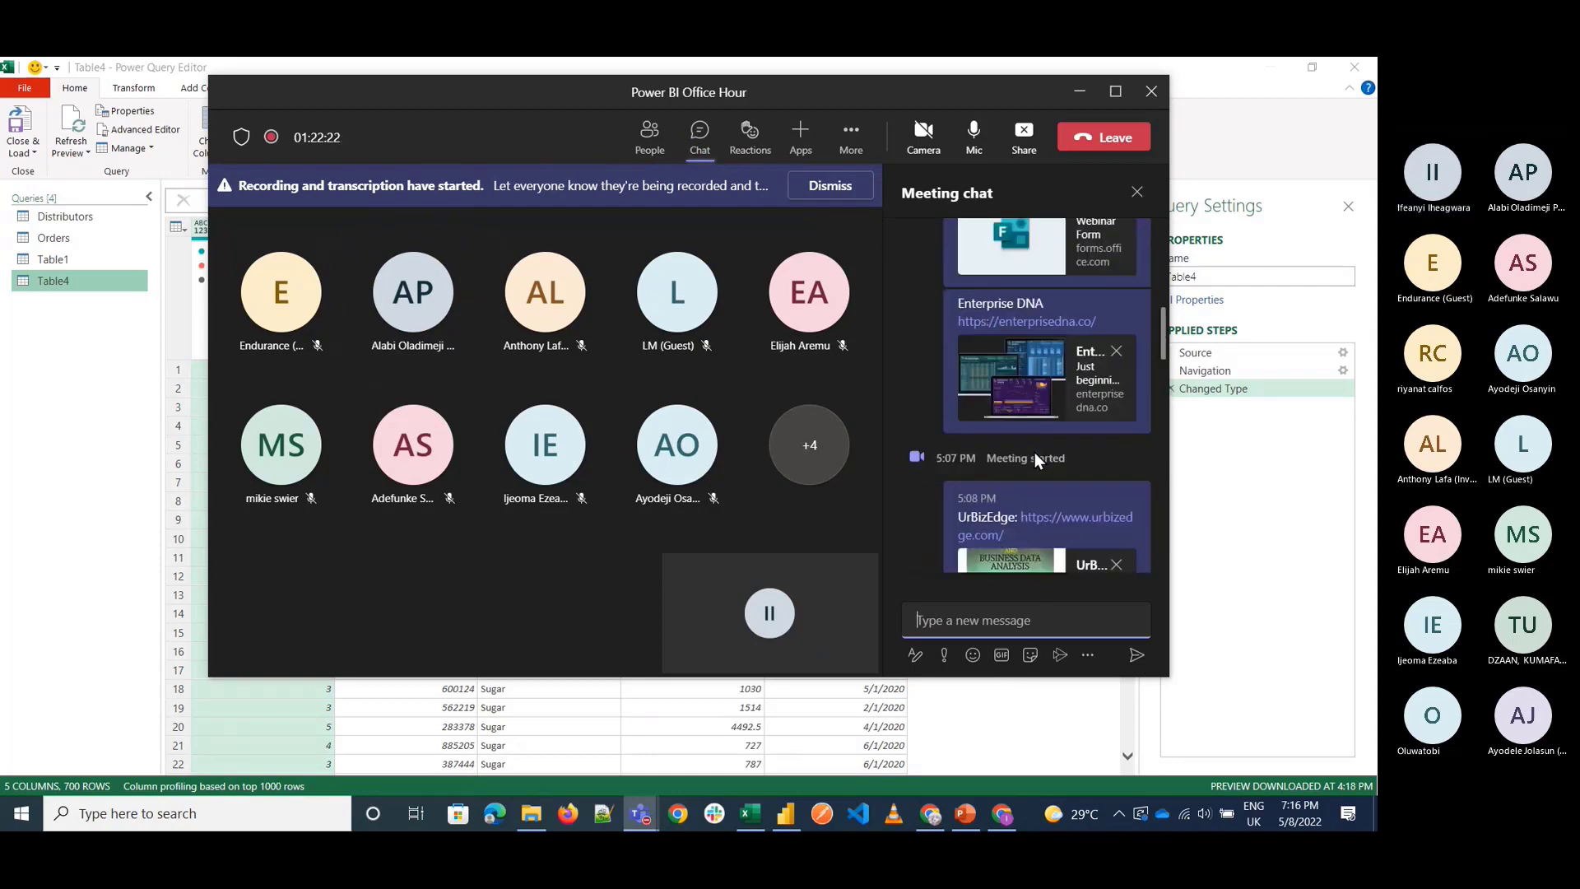
scroll(1061, 464, "up", 1)
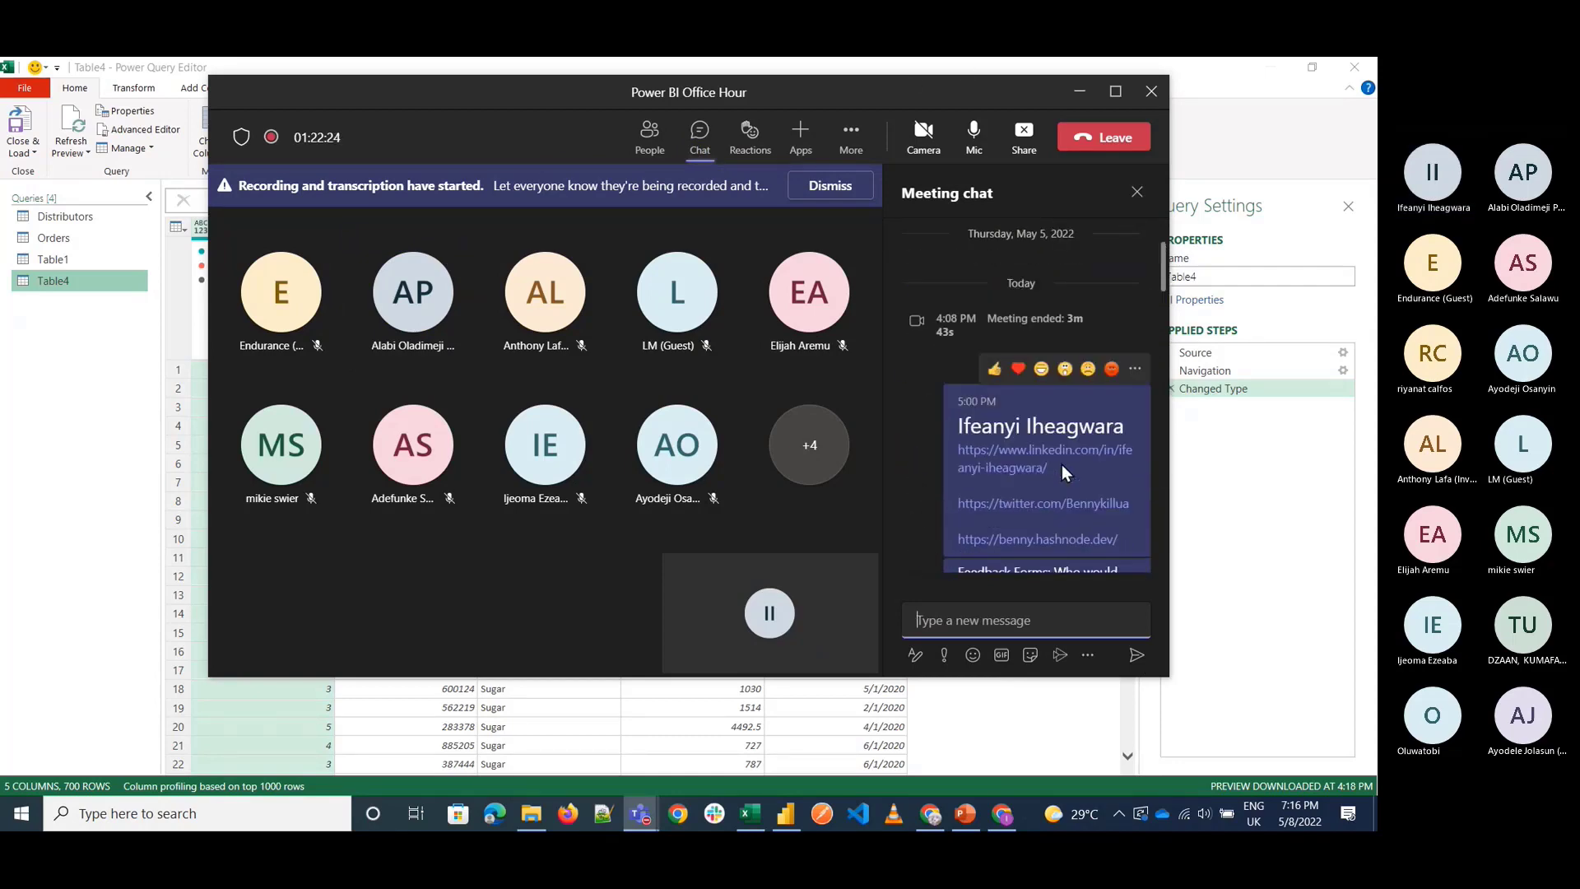
scroll(1062, 464, "down", 1)
left_click_drag(1019, 564, 956, 507)
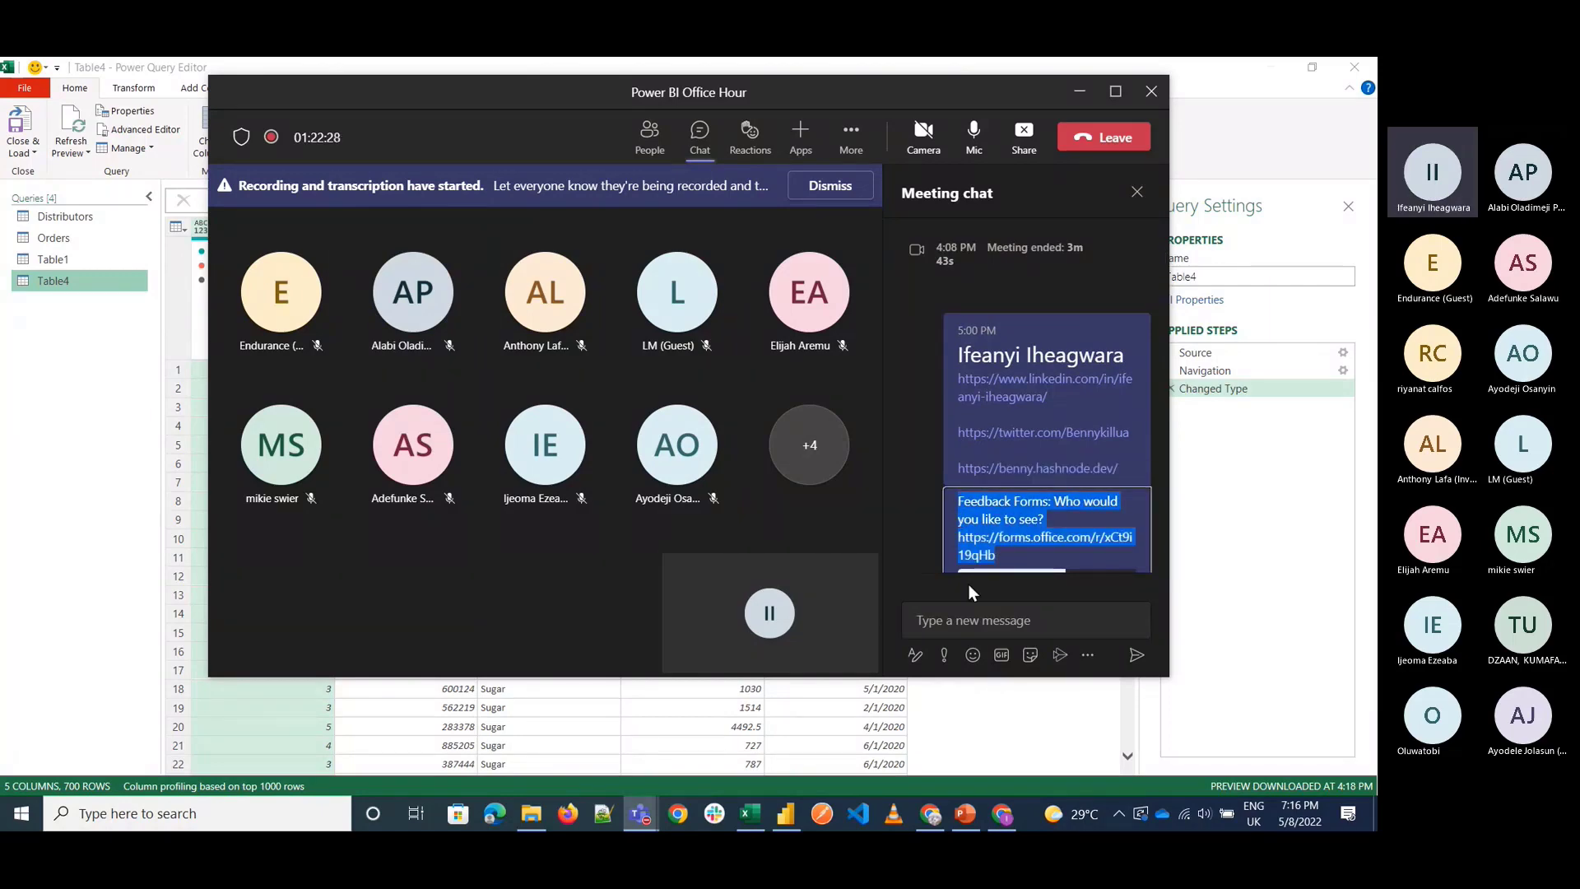
left_click(971, 615)
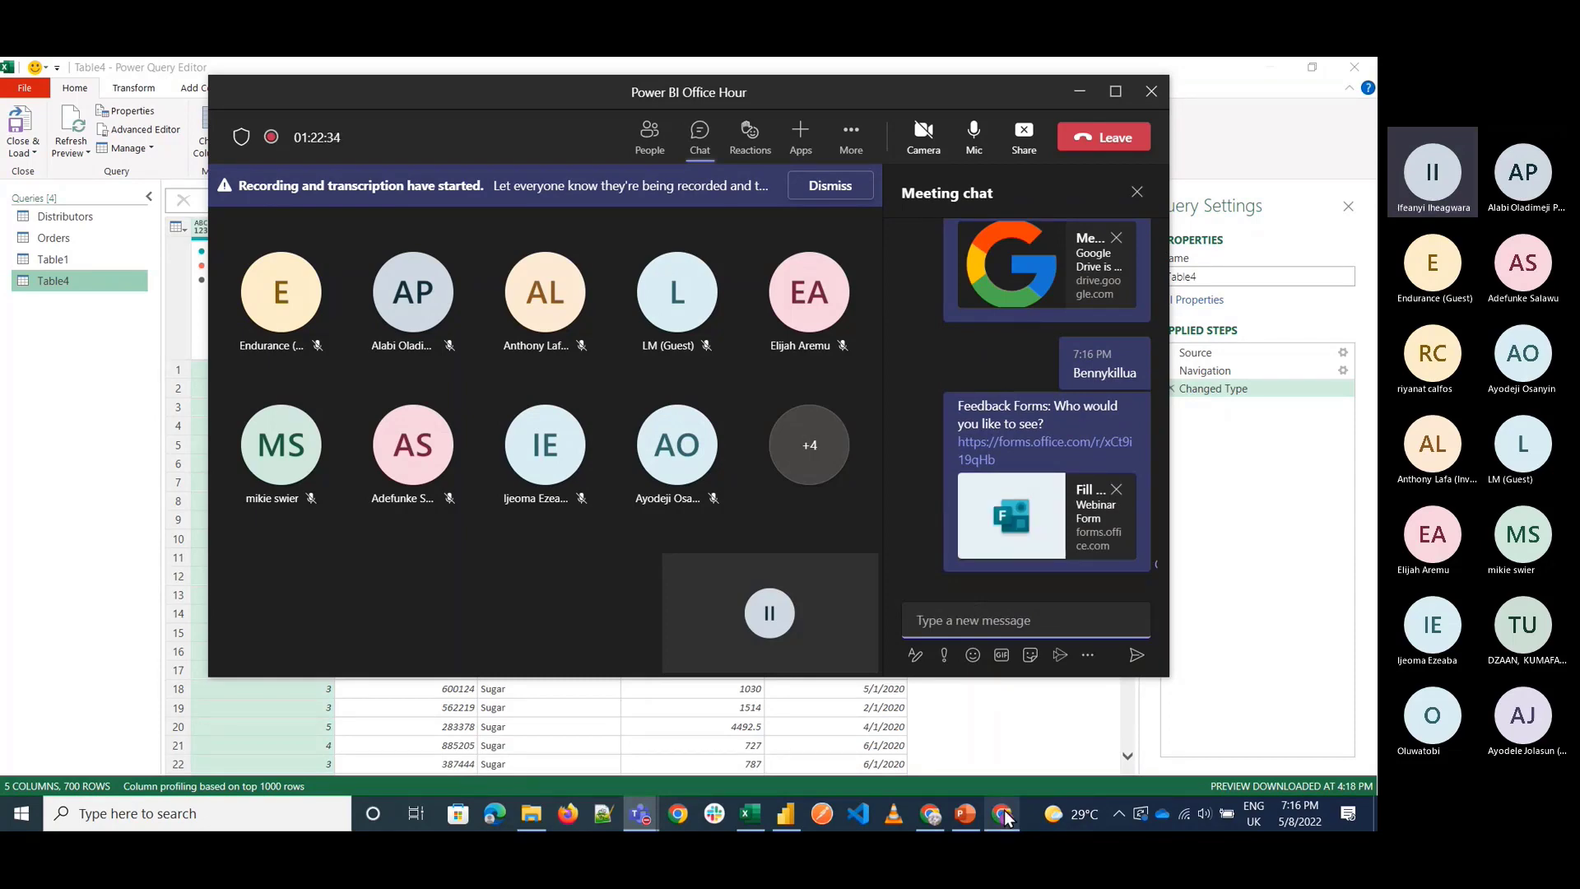
Switch to Chrome and look over the Meetup page of the "Starting out with Power Query" event.
left_click(935, 813)
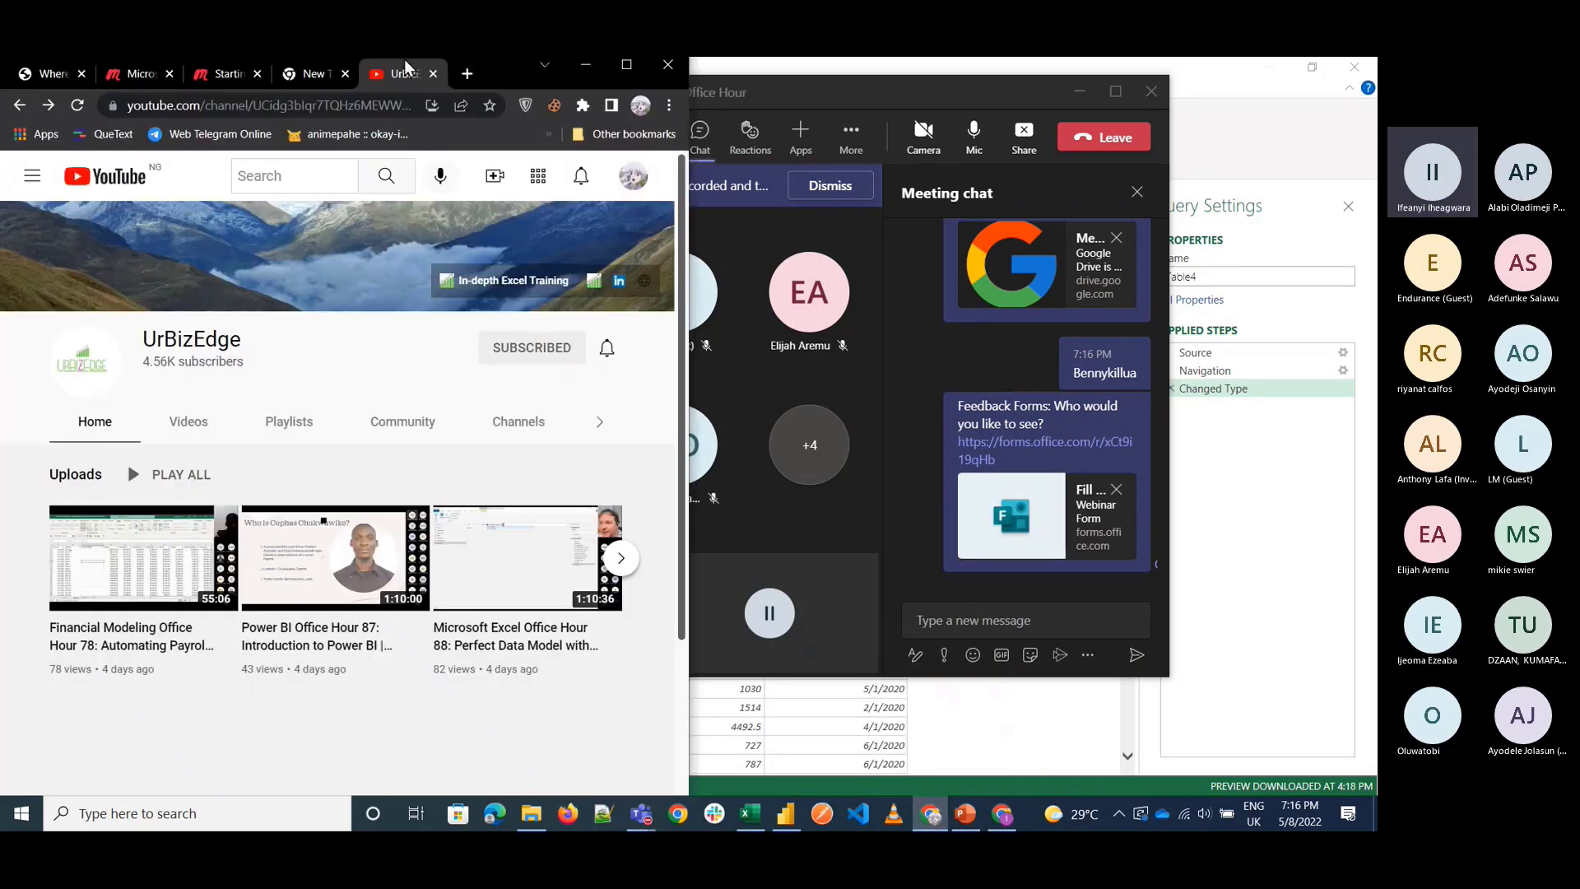
left_click(230, 71)
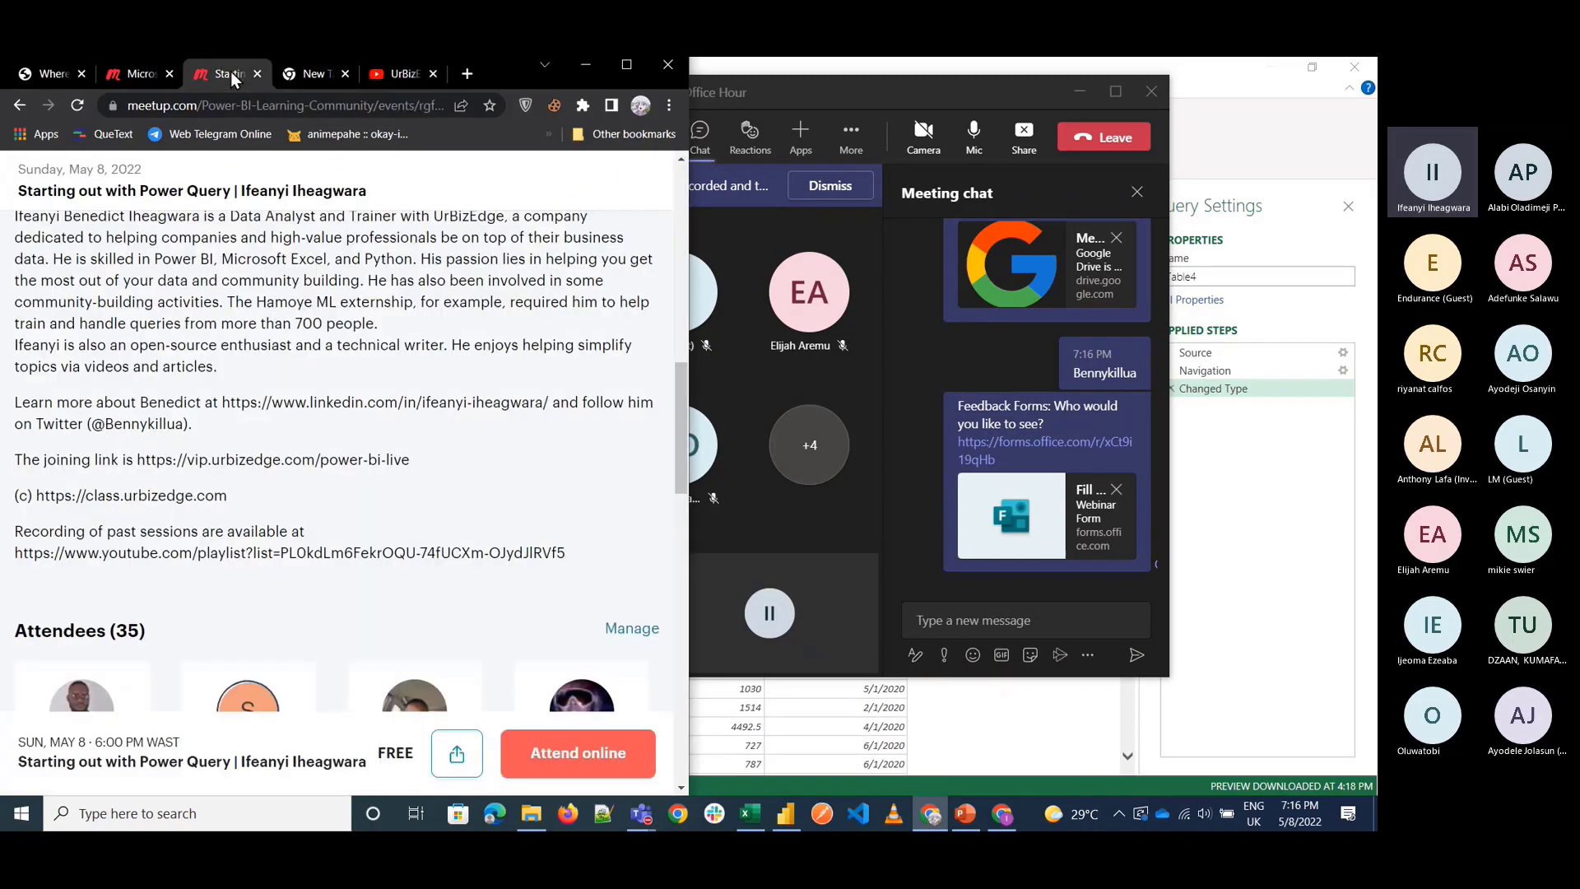
scroll(406, 427, "up", 5)
scroll(494, 469, "down", 1)
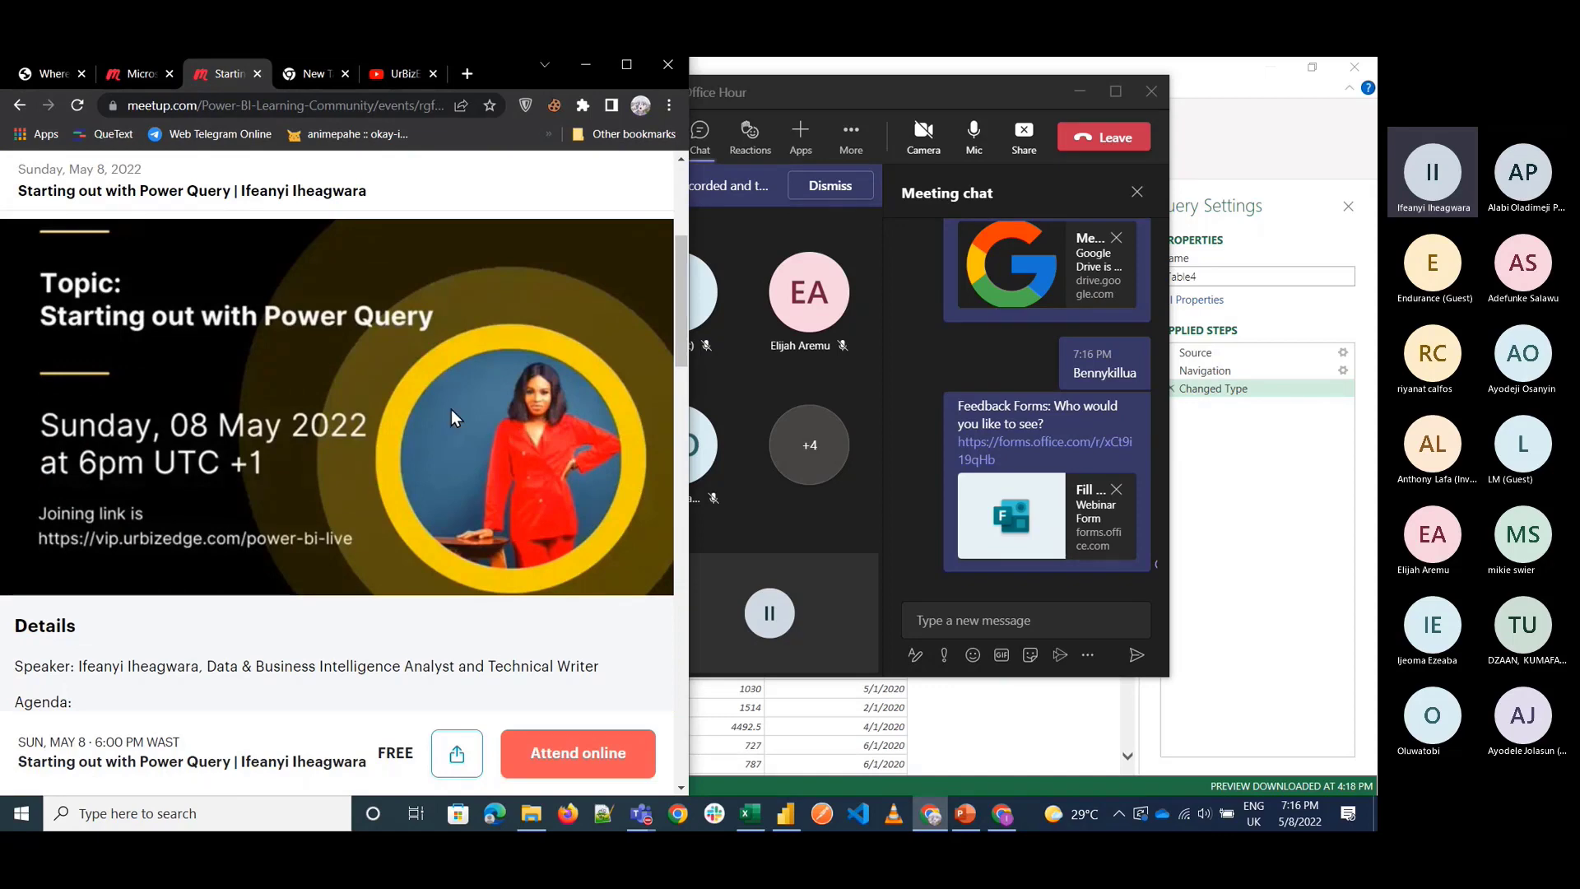
scroll(451, 408, "up", 5)
scroll(448, 517, "down", 4)
scroll(448, 517, "up", 4)
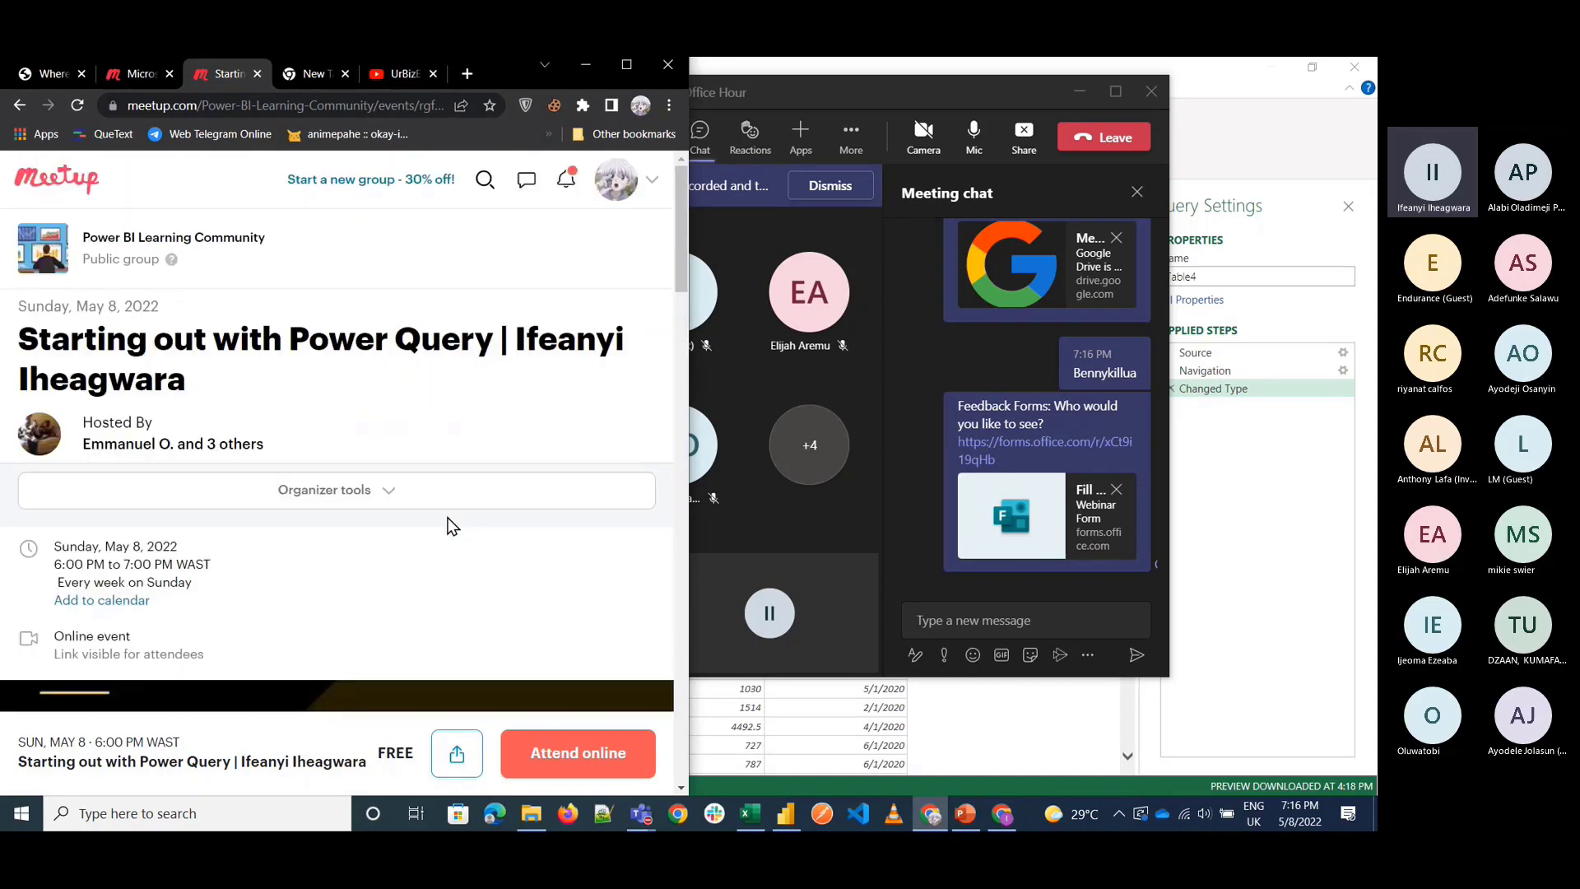
Browse the upcoming events of the Power BI and Microsoft Excel learning communities on Meetup and open their May 15, 2022 events.
left_click(93, 274)
left_click(176, 81)
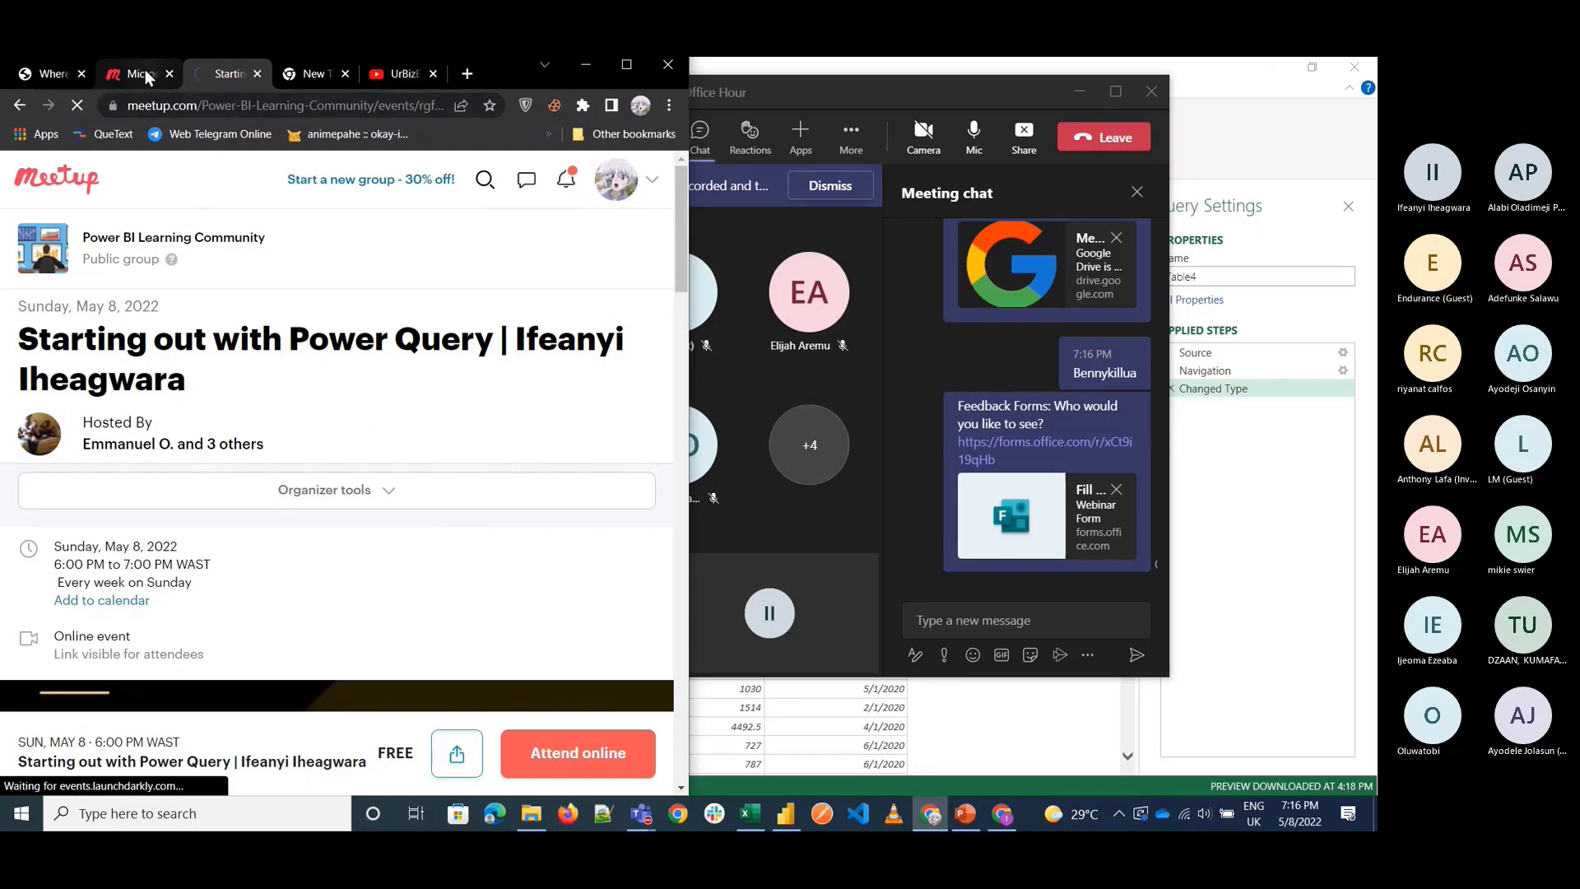
scroll(242, 527, "down", 5)
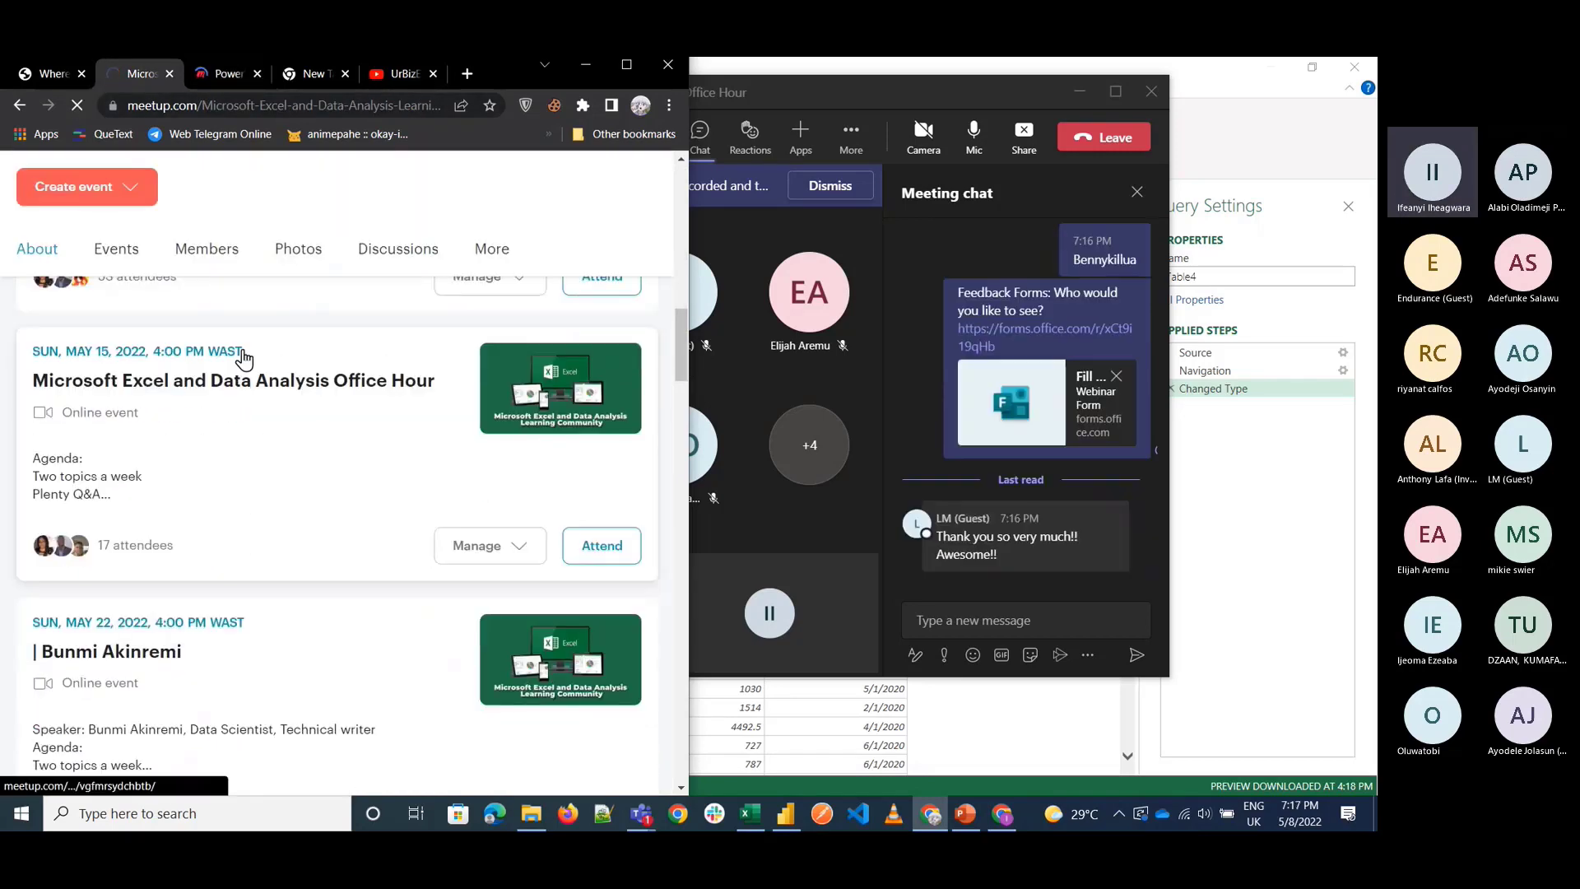
left_click(225, 82)
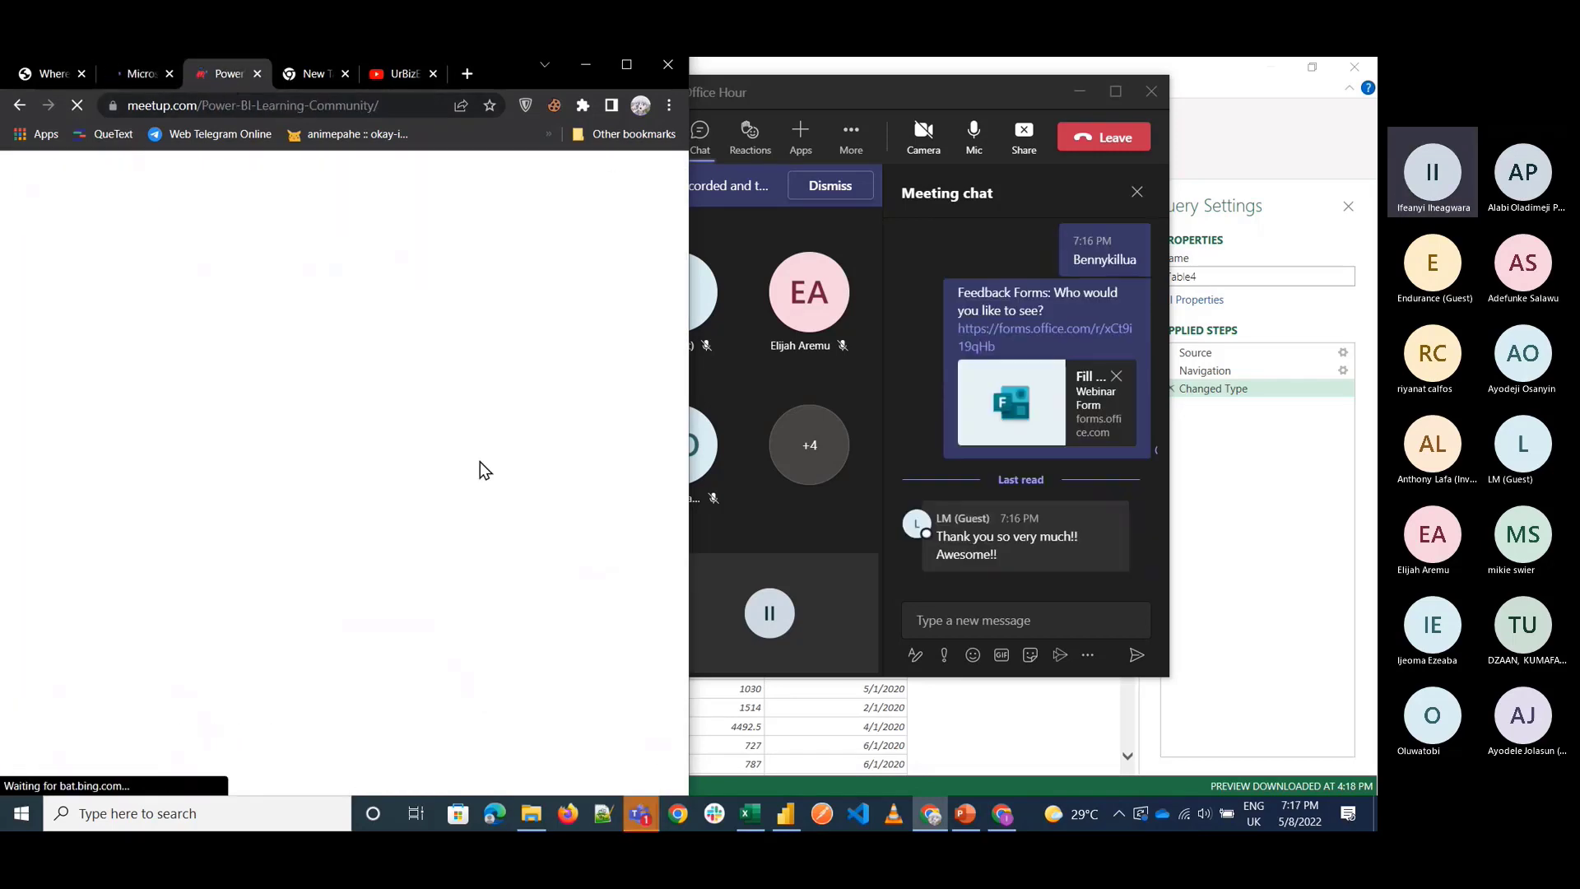
scroll(480, 462, "down", 5)
scroll(481, 462, "down", 3)
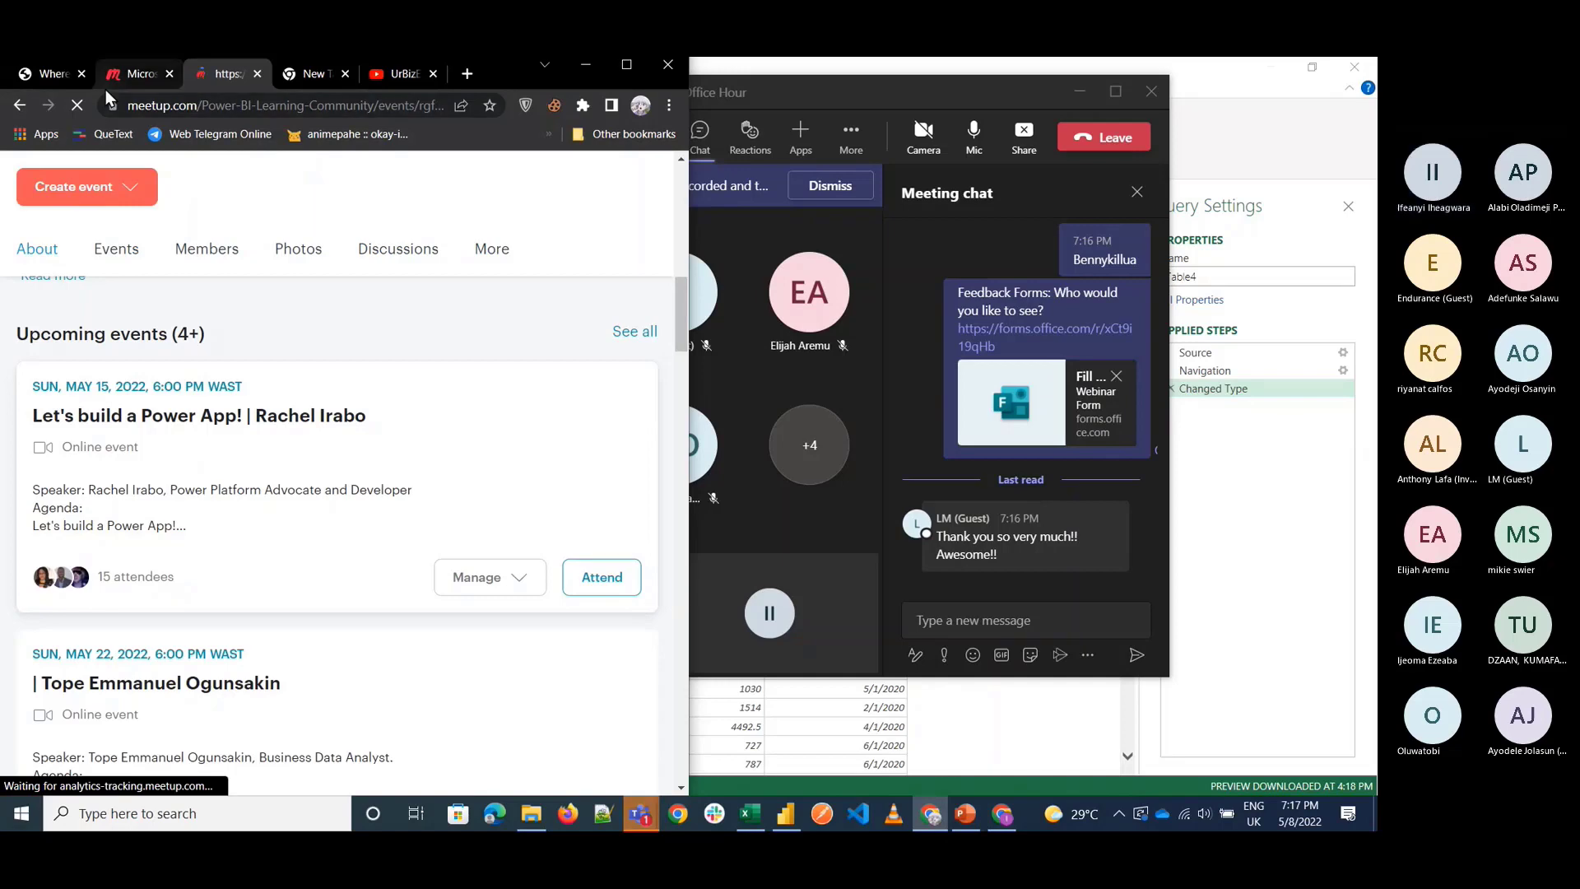
Show the event pages for "Microsoft Excel and Data Analysis Office Hour" and "Let's build a Power App!".
left_click(127, 78)
scroll(367, 370, "up", 2)
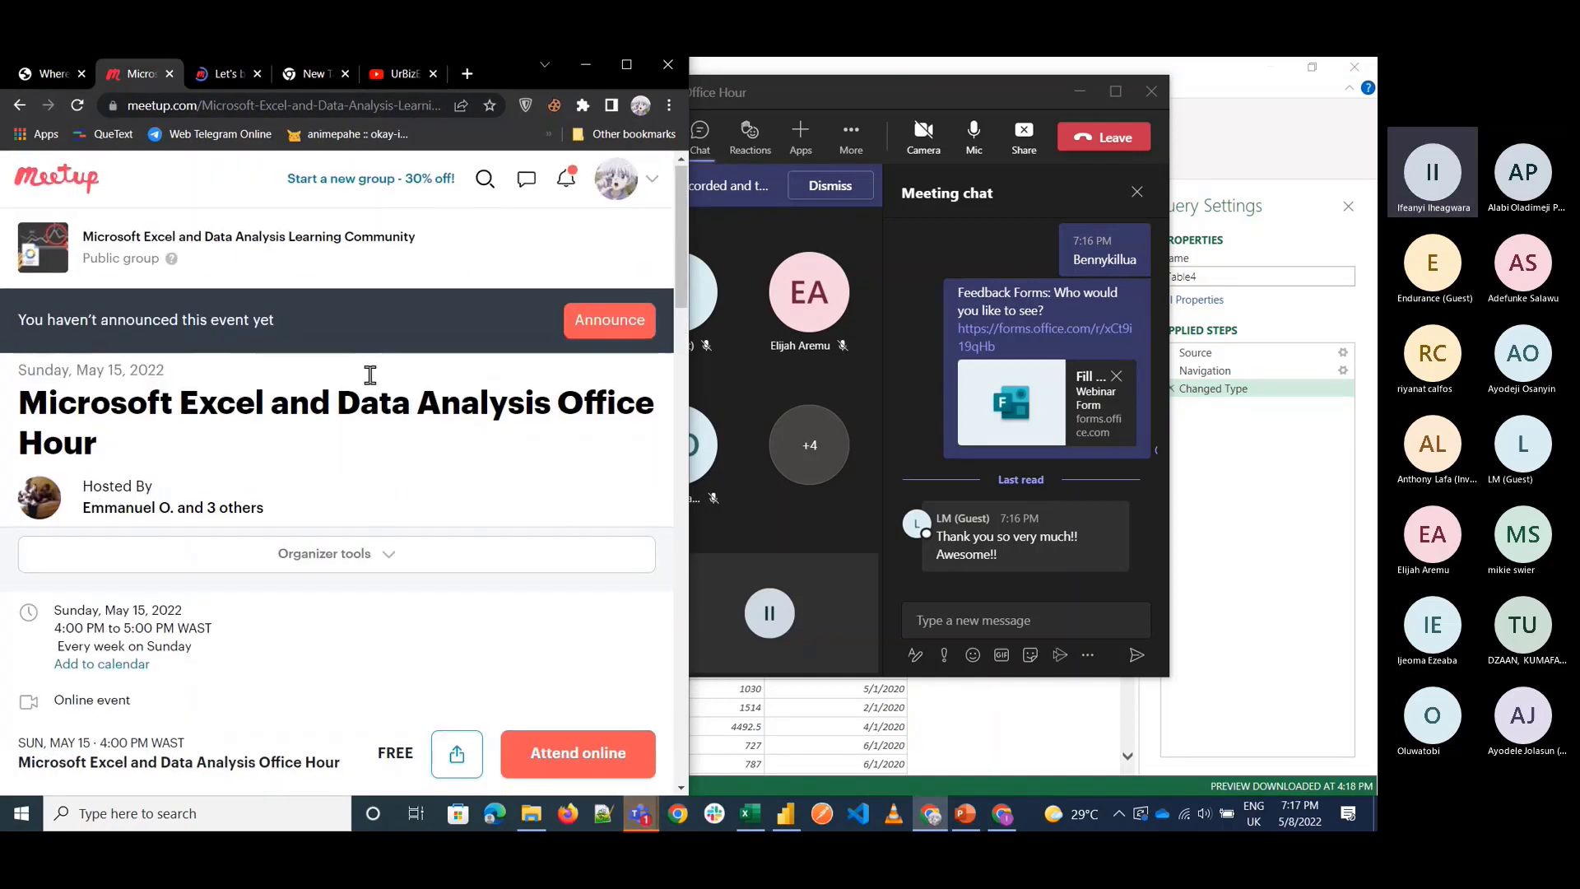
left_click(235, 76)
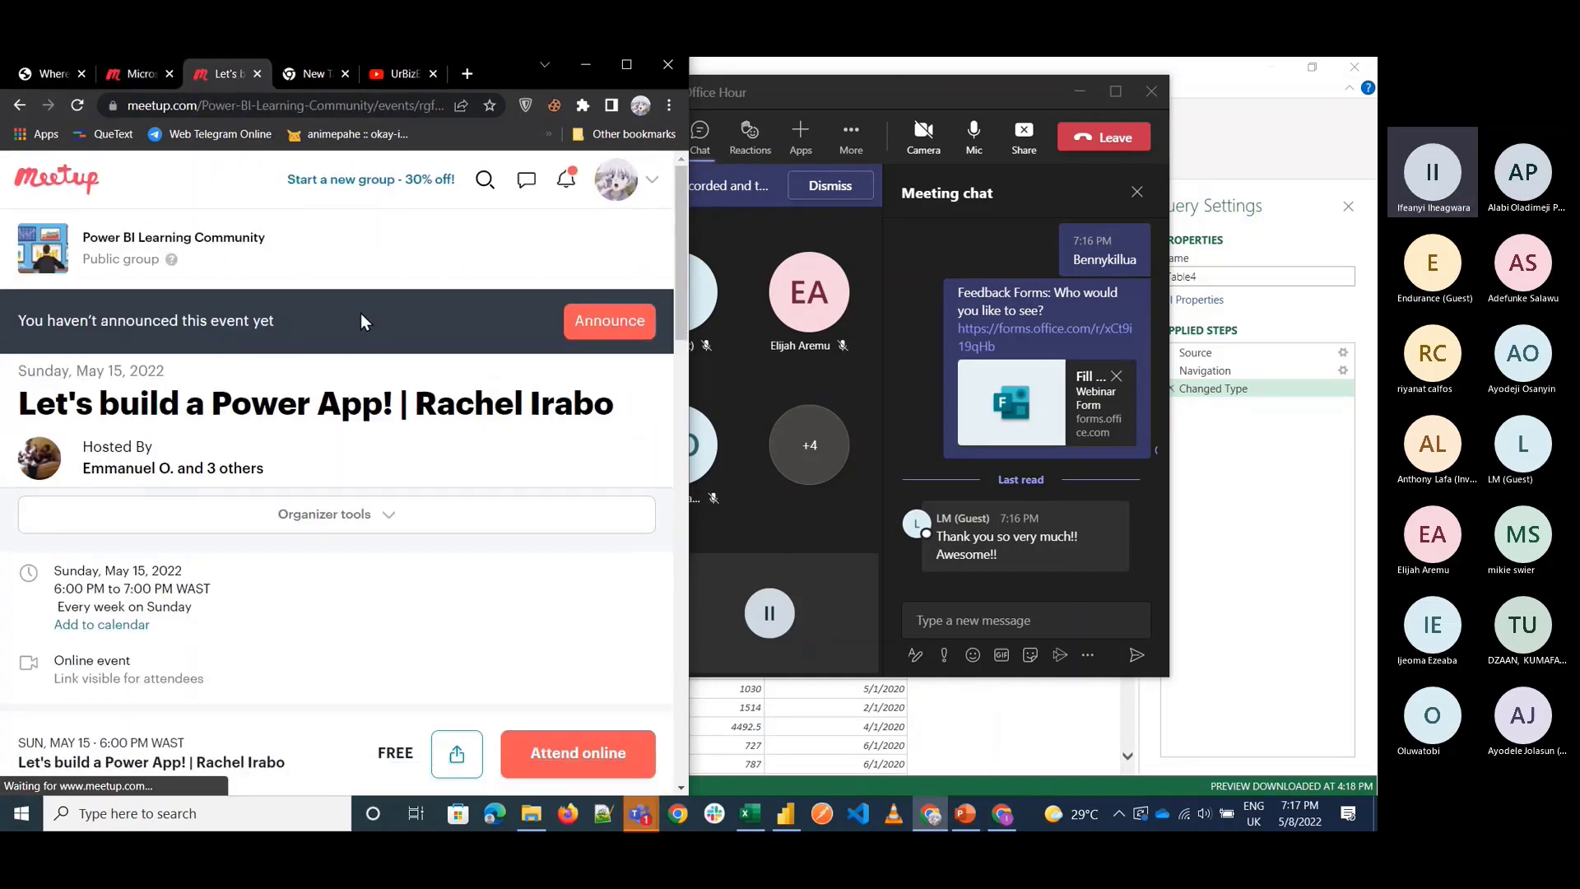
Return to the Teams meeting and look back through the links posted earlier in the chat.
left_click(918, 429)
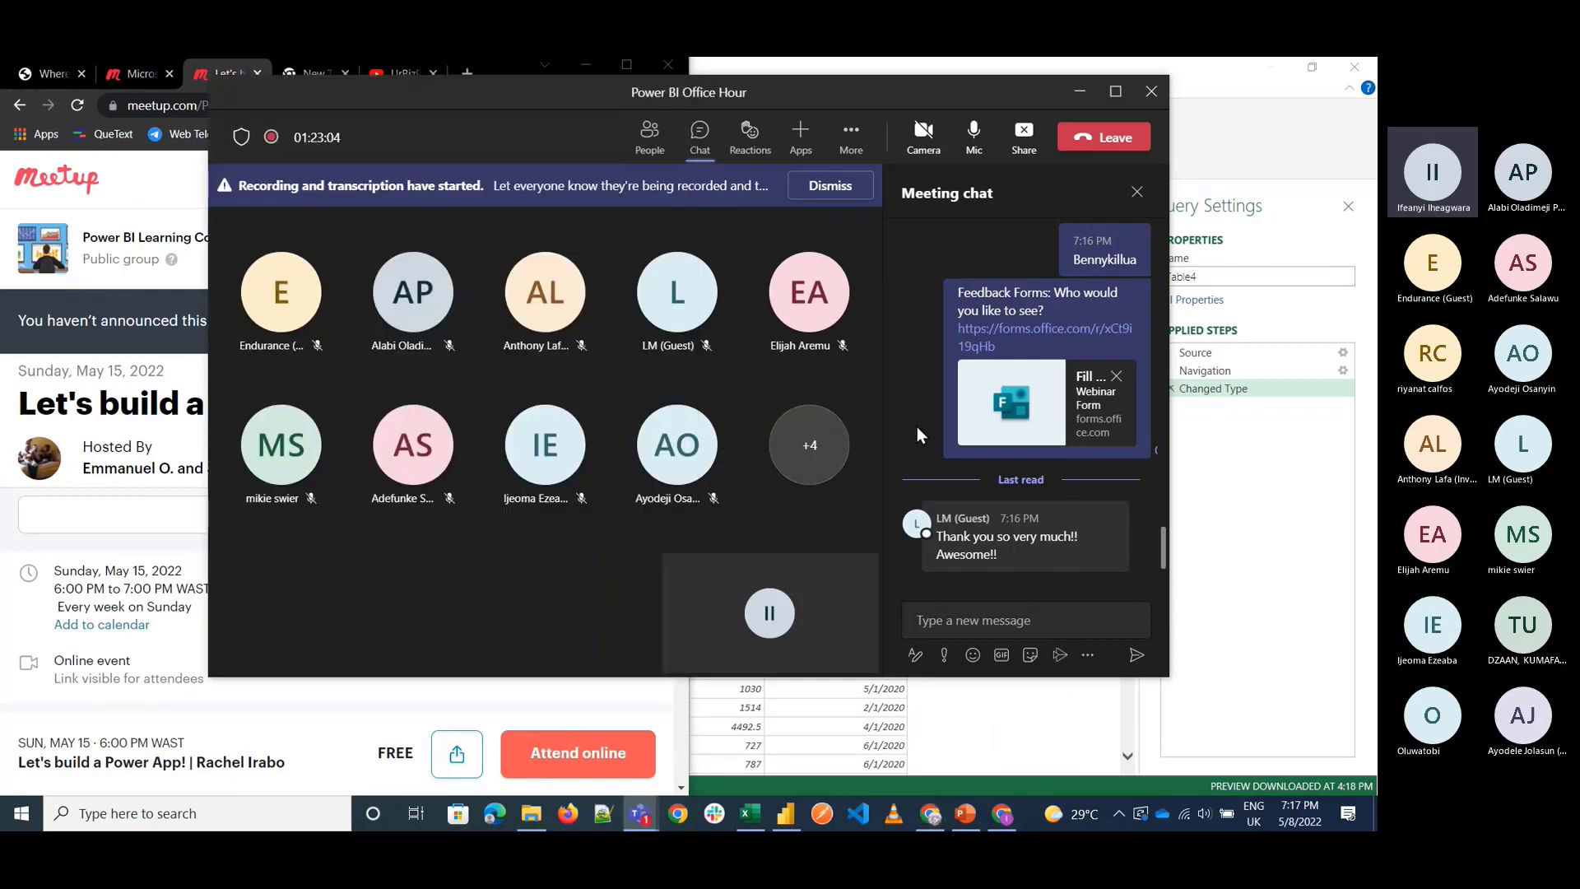
scroll(960, 428, "up", 10)
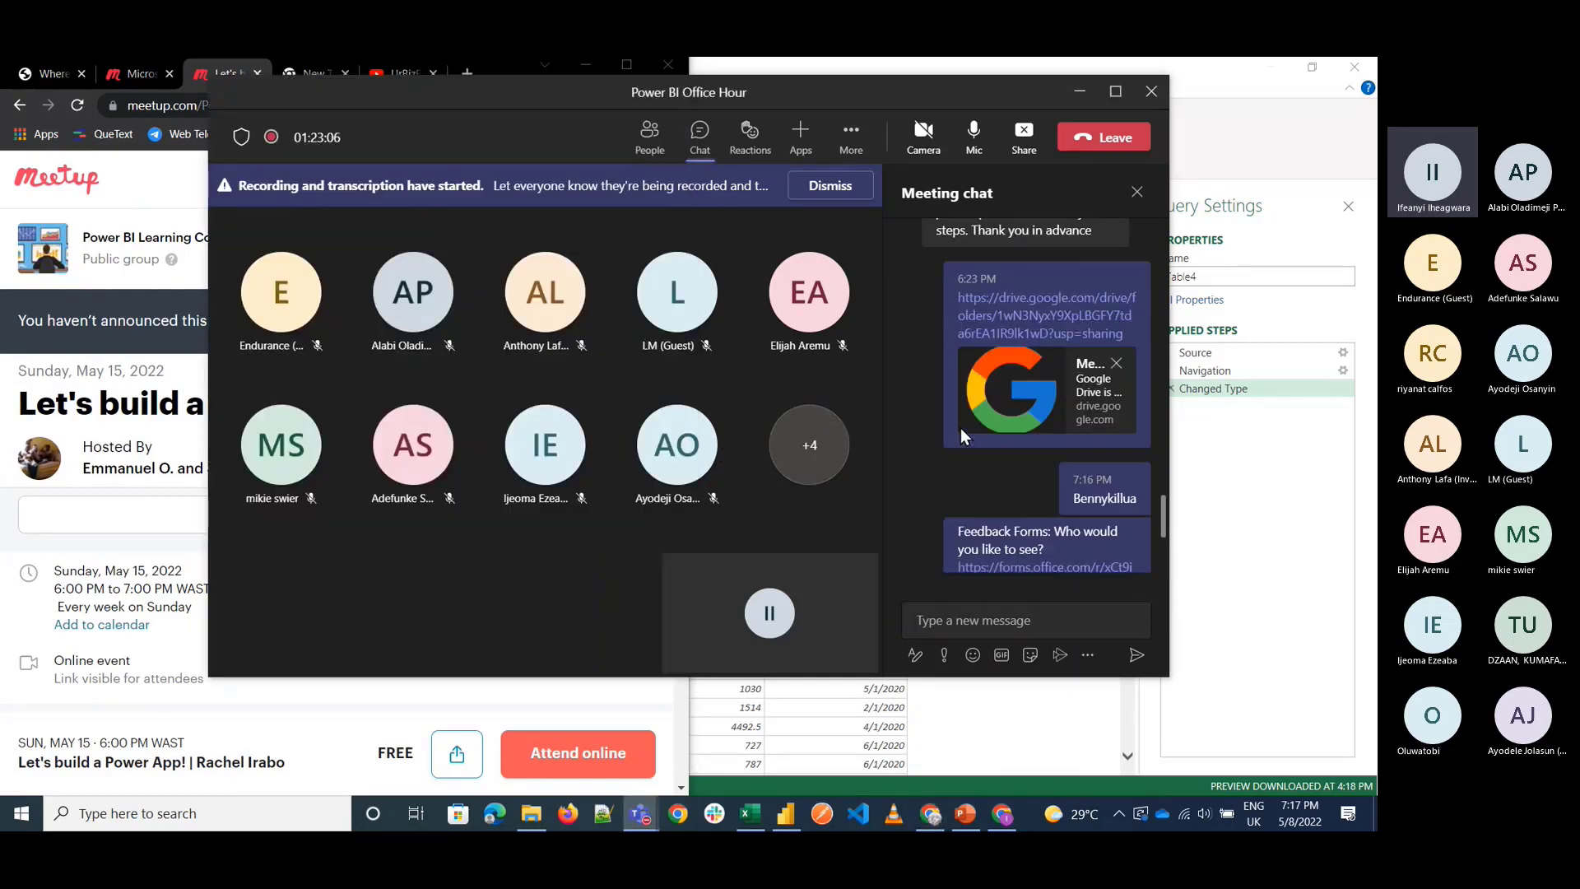
scroll(960, 428, "up", 15)
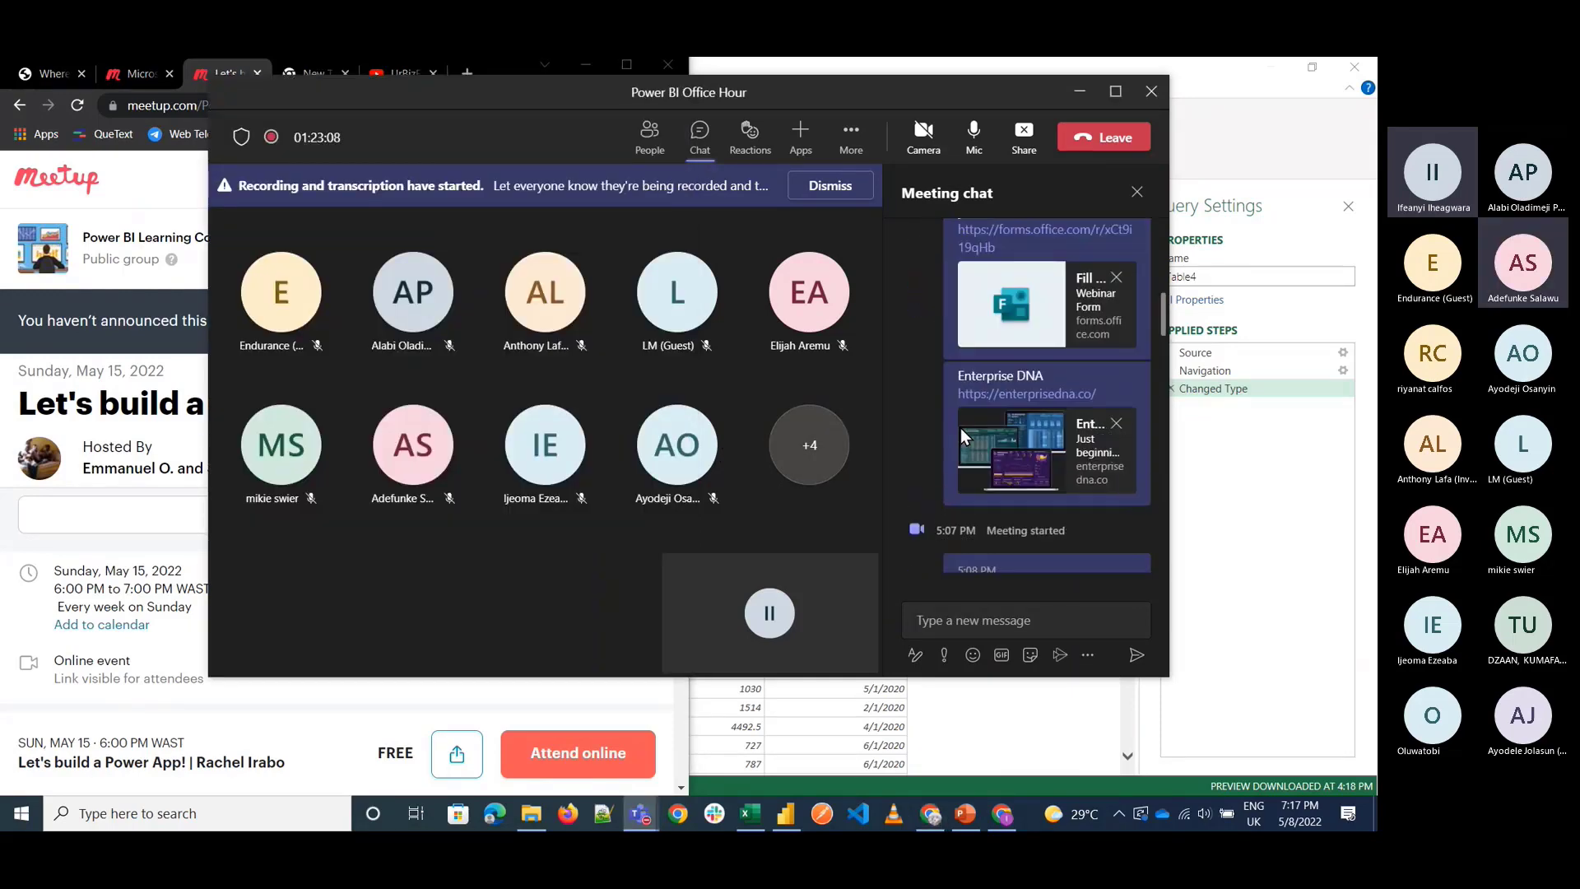
scroll(960, 428, "up", 15)
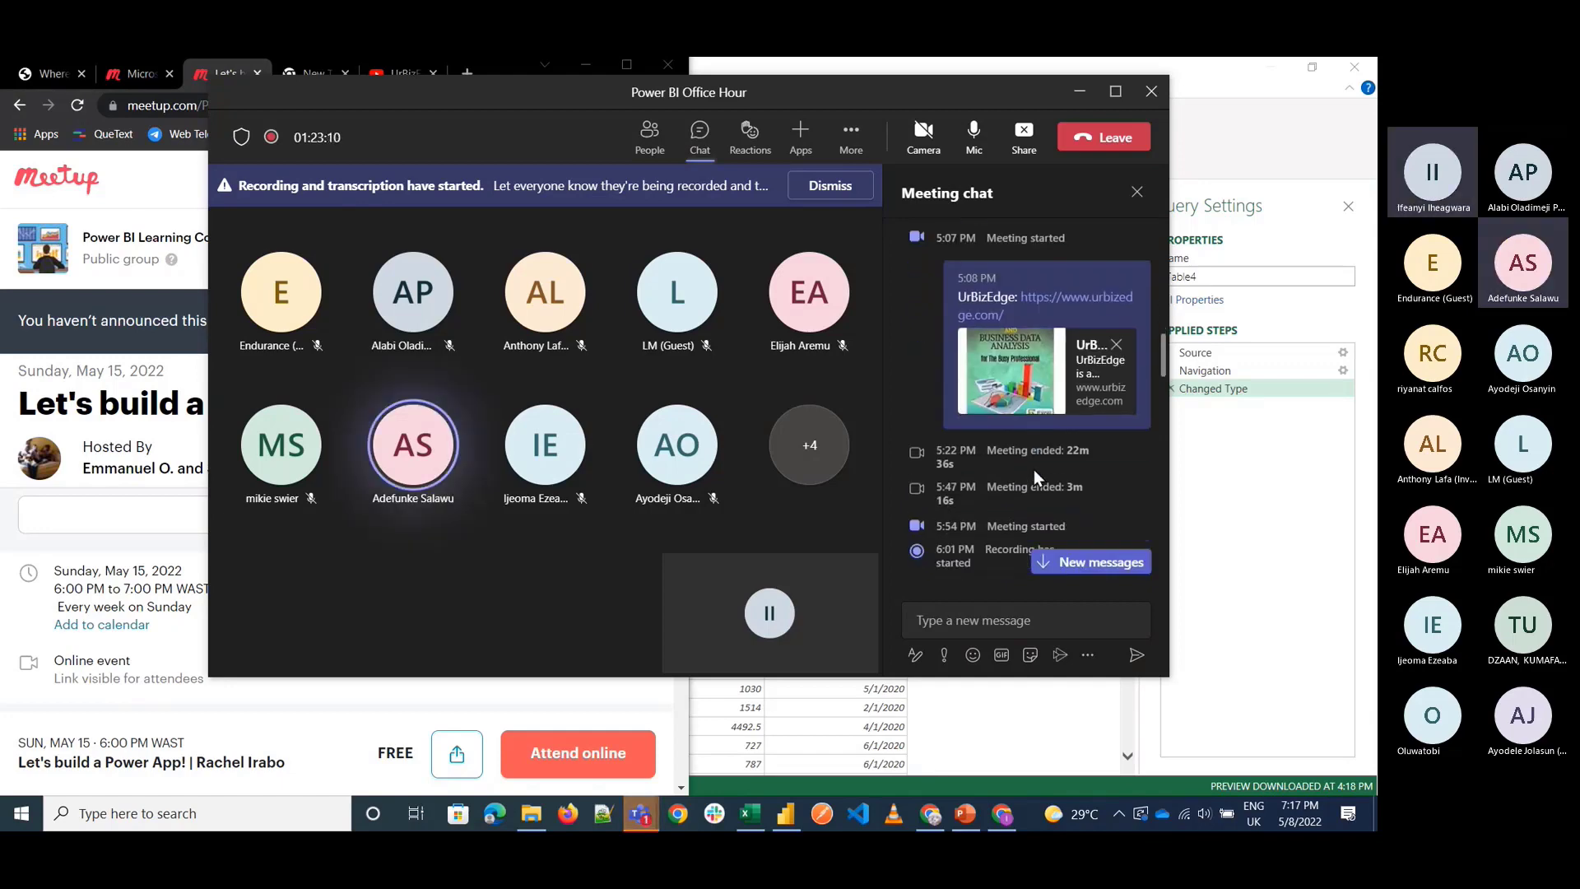
scroll(1033, 469, "up", 5)
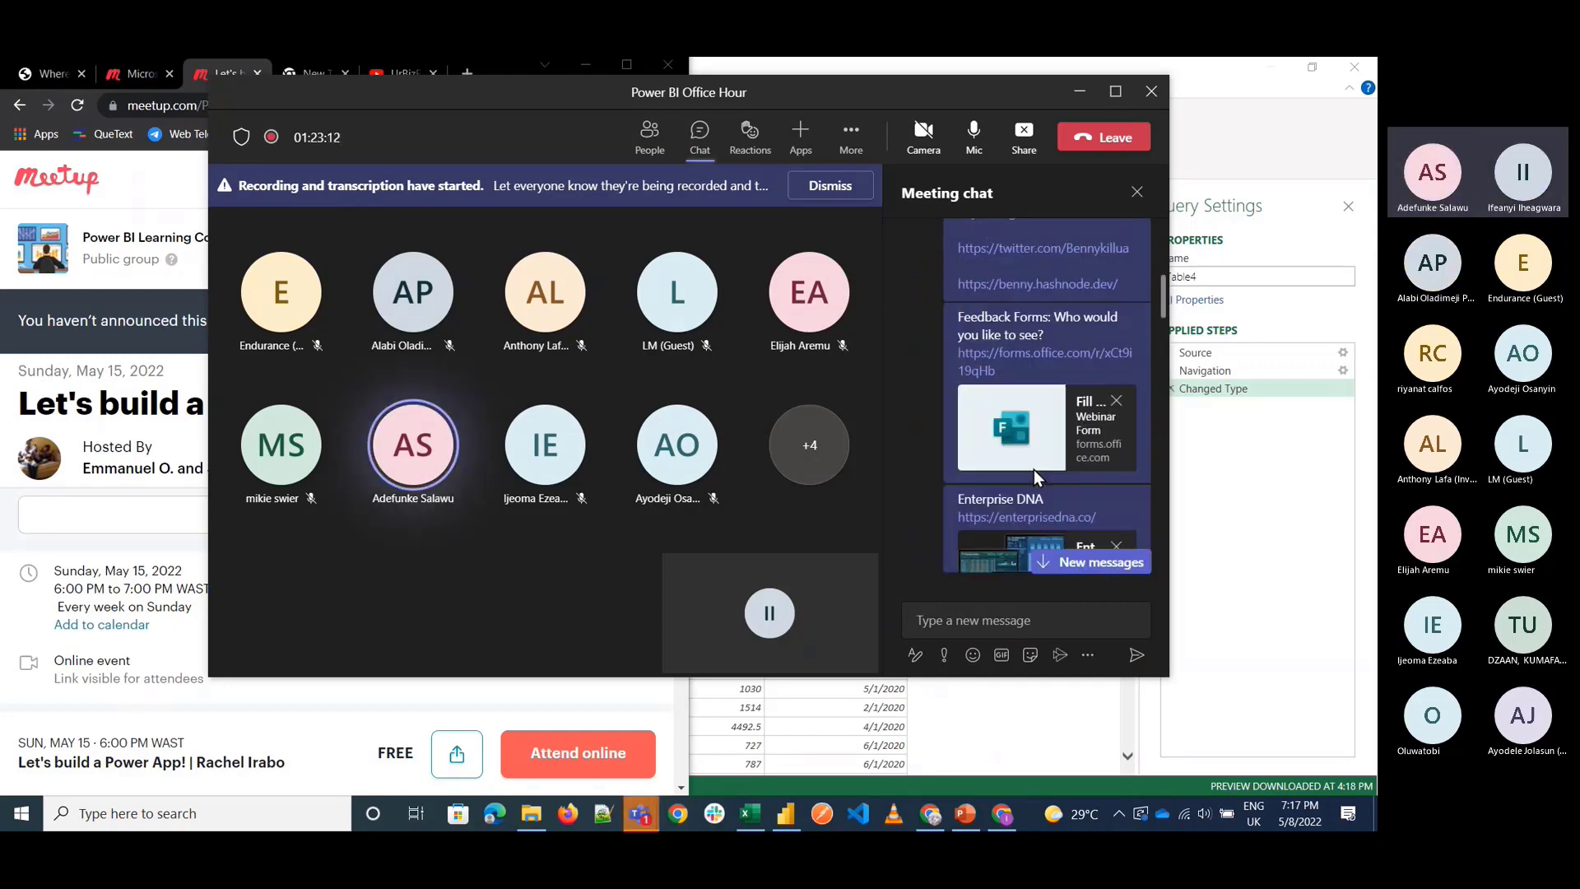
scroll(1034, 469, "up", 20)
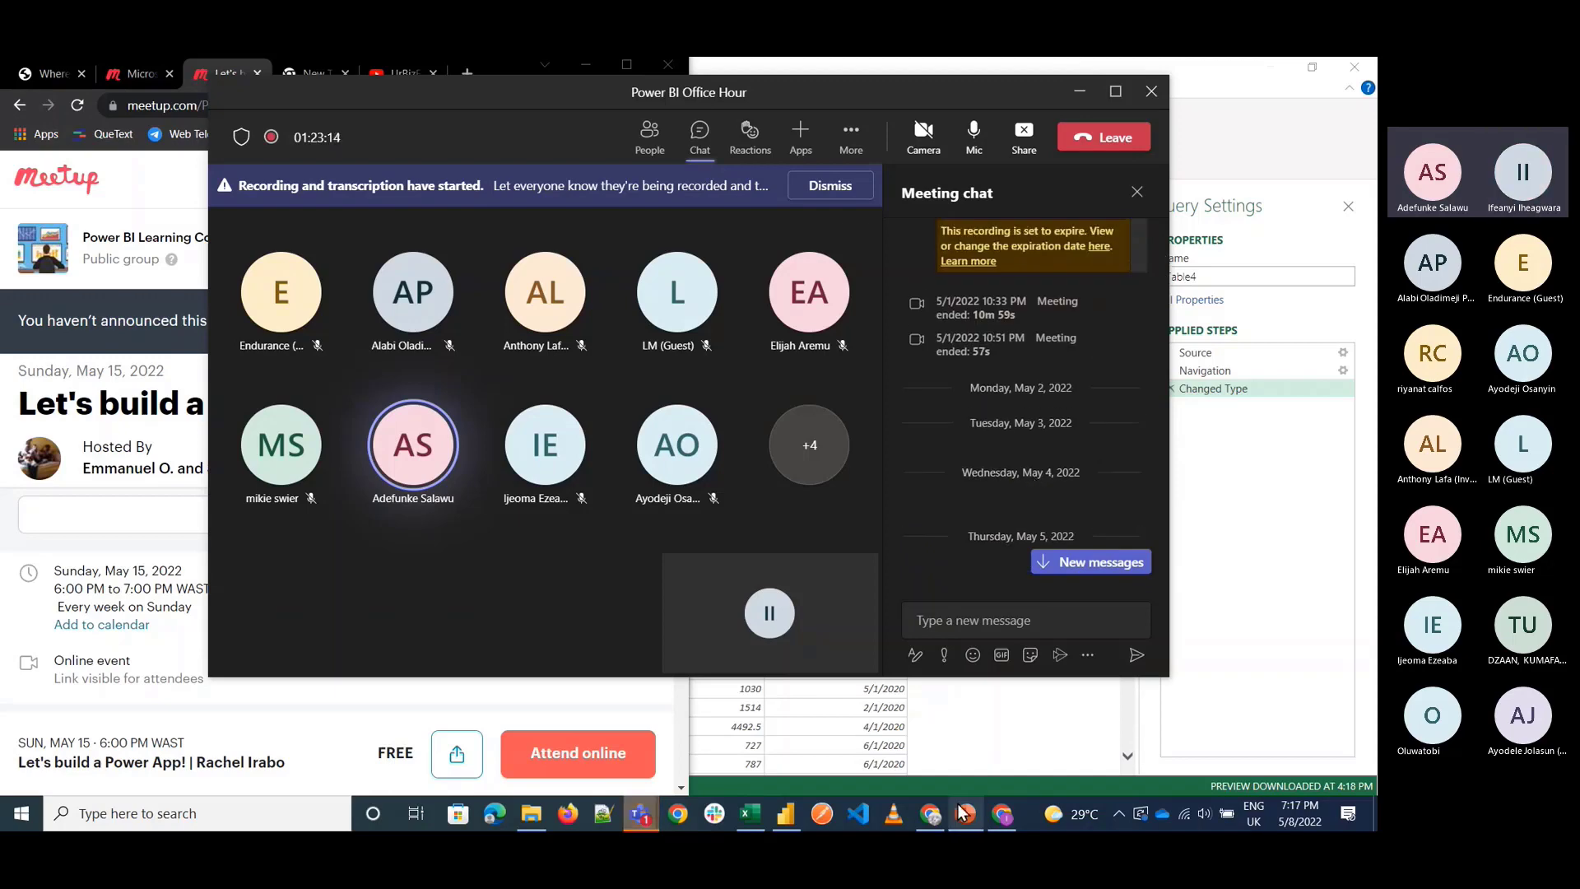
Copy the UrBizEdge YouTube channel address from Chrome and post it in the Teams meeting chat.
left_click(934, 814)
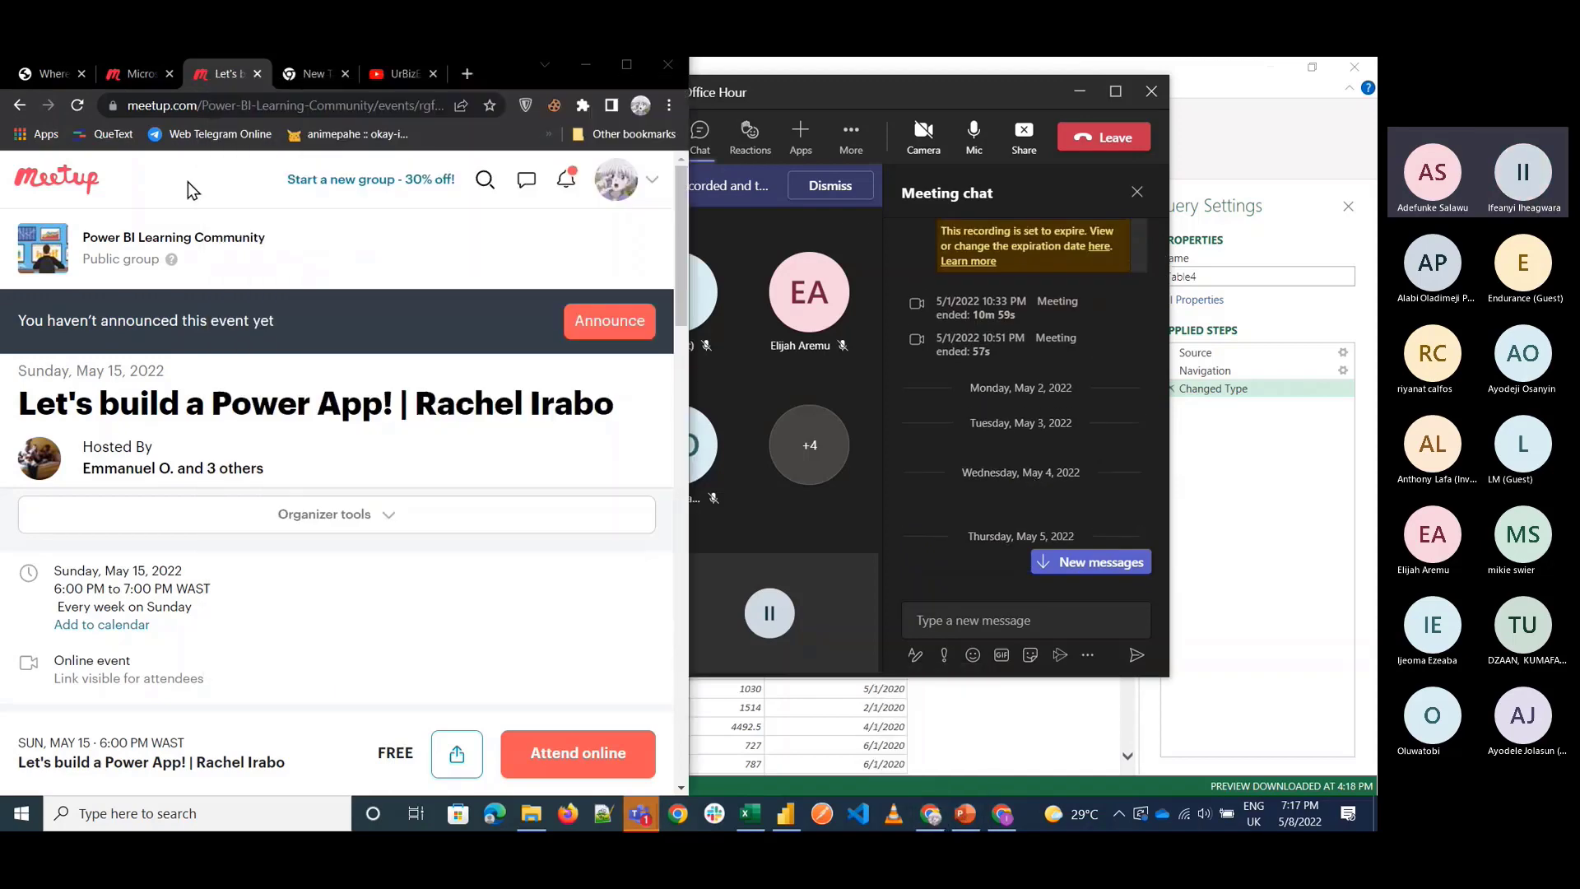
left_click(395, 74)
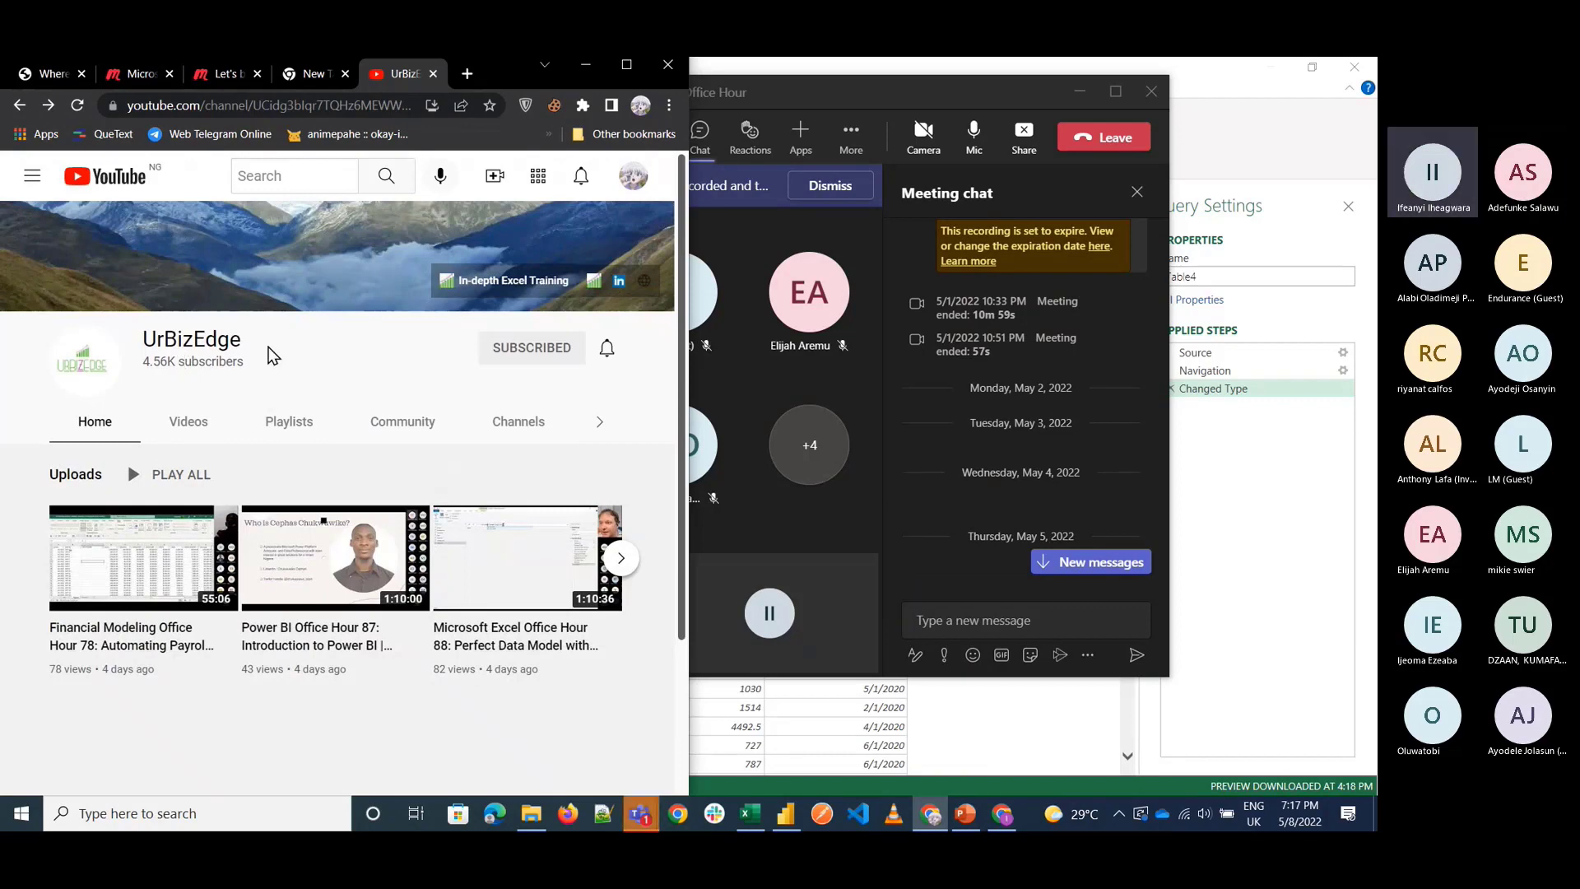
left_click_drag(274, 355, 140, 339)
left_click(398, 103)
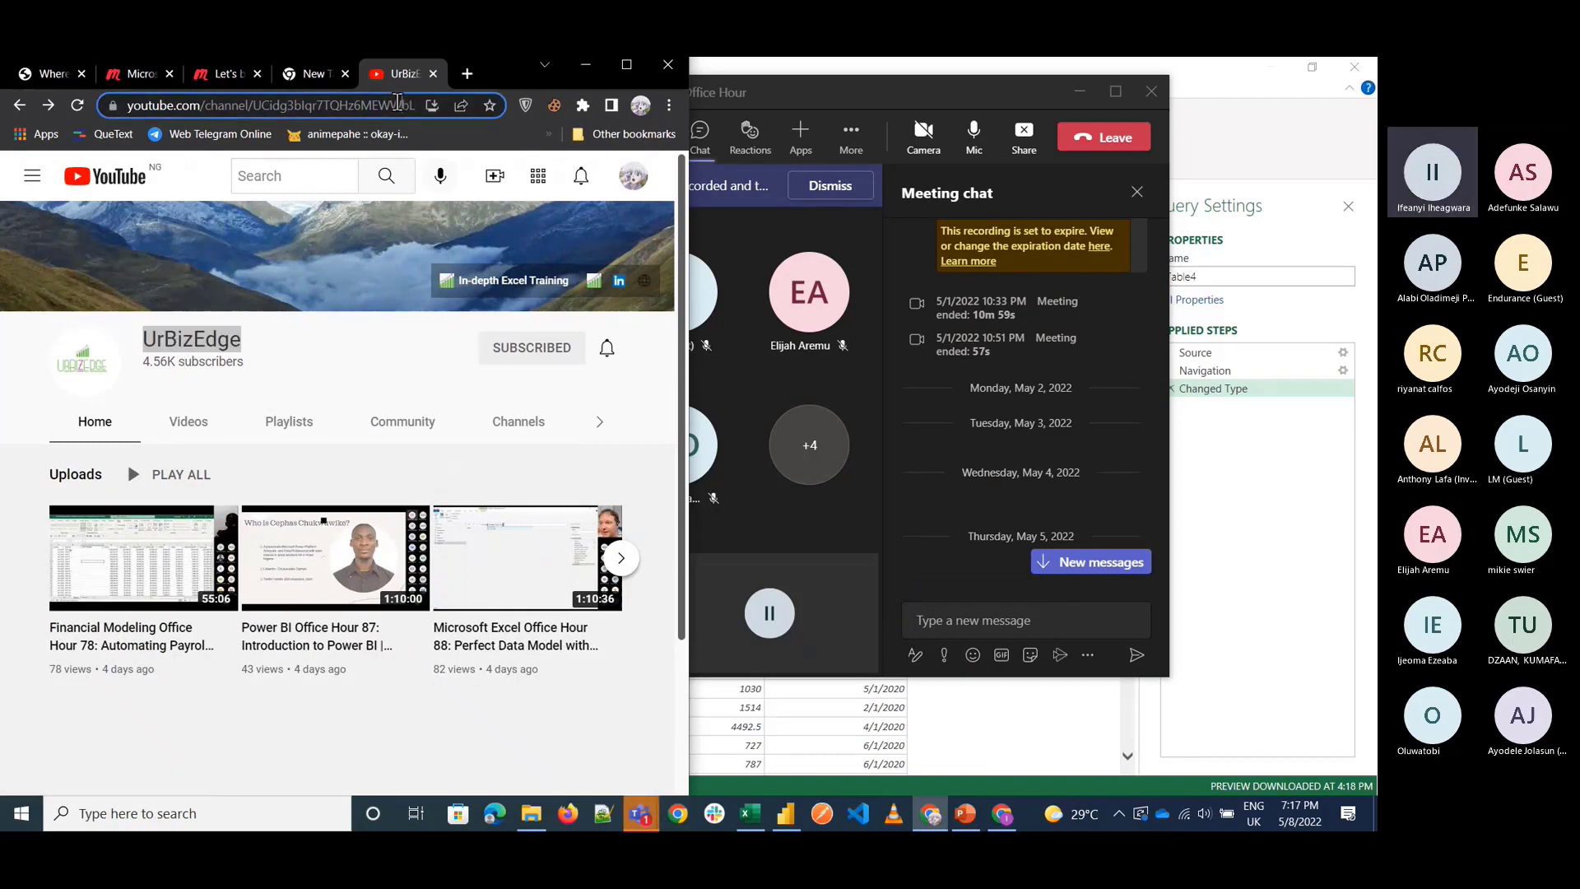
left_click(947, 623)
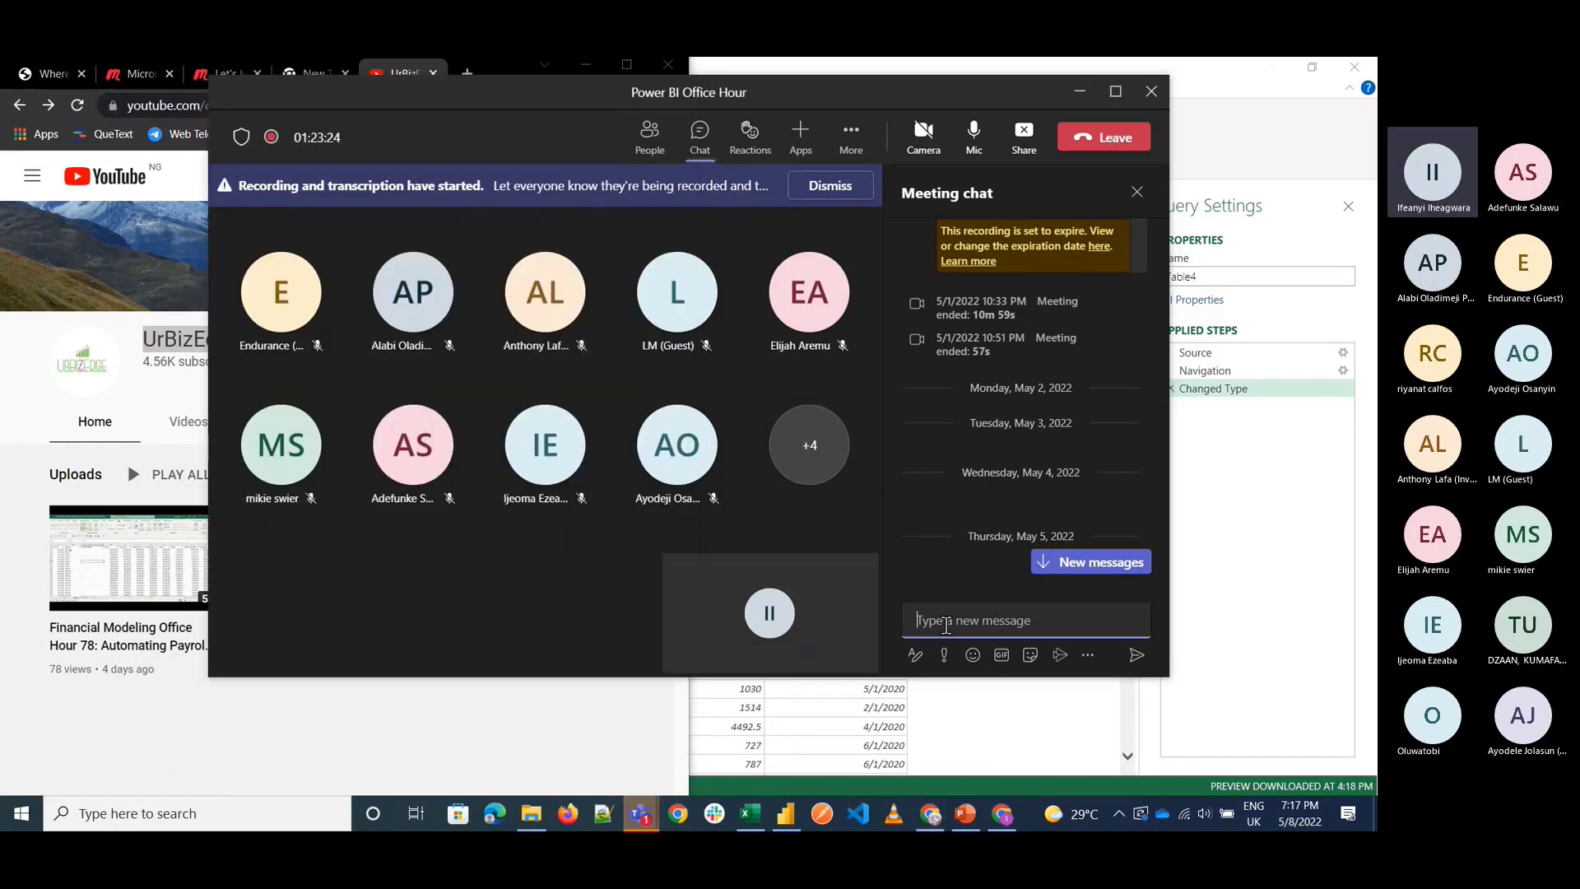
type("https://www.youtube.com/channel/UCidg3bIqr7TQHz6MEWWbLng")
key("Return")
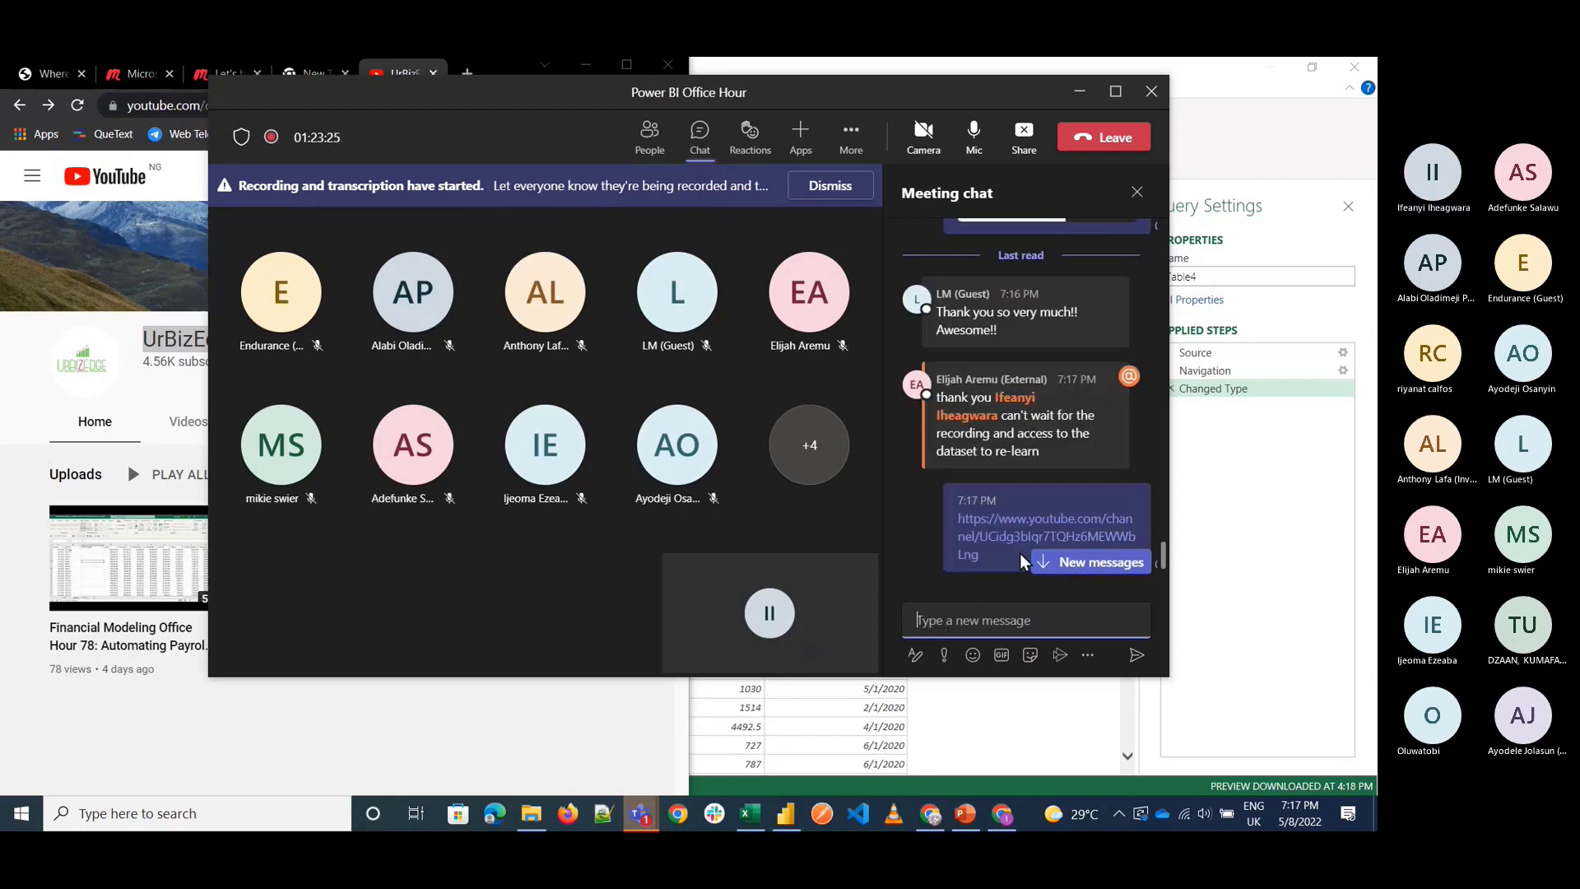
Copy the Google Drive dataset folder link from the earlier chat message and post it again in the meeting chat.
mouse_move(1062, 374)
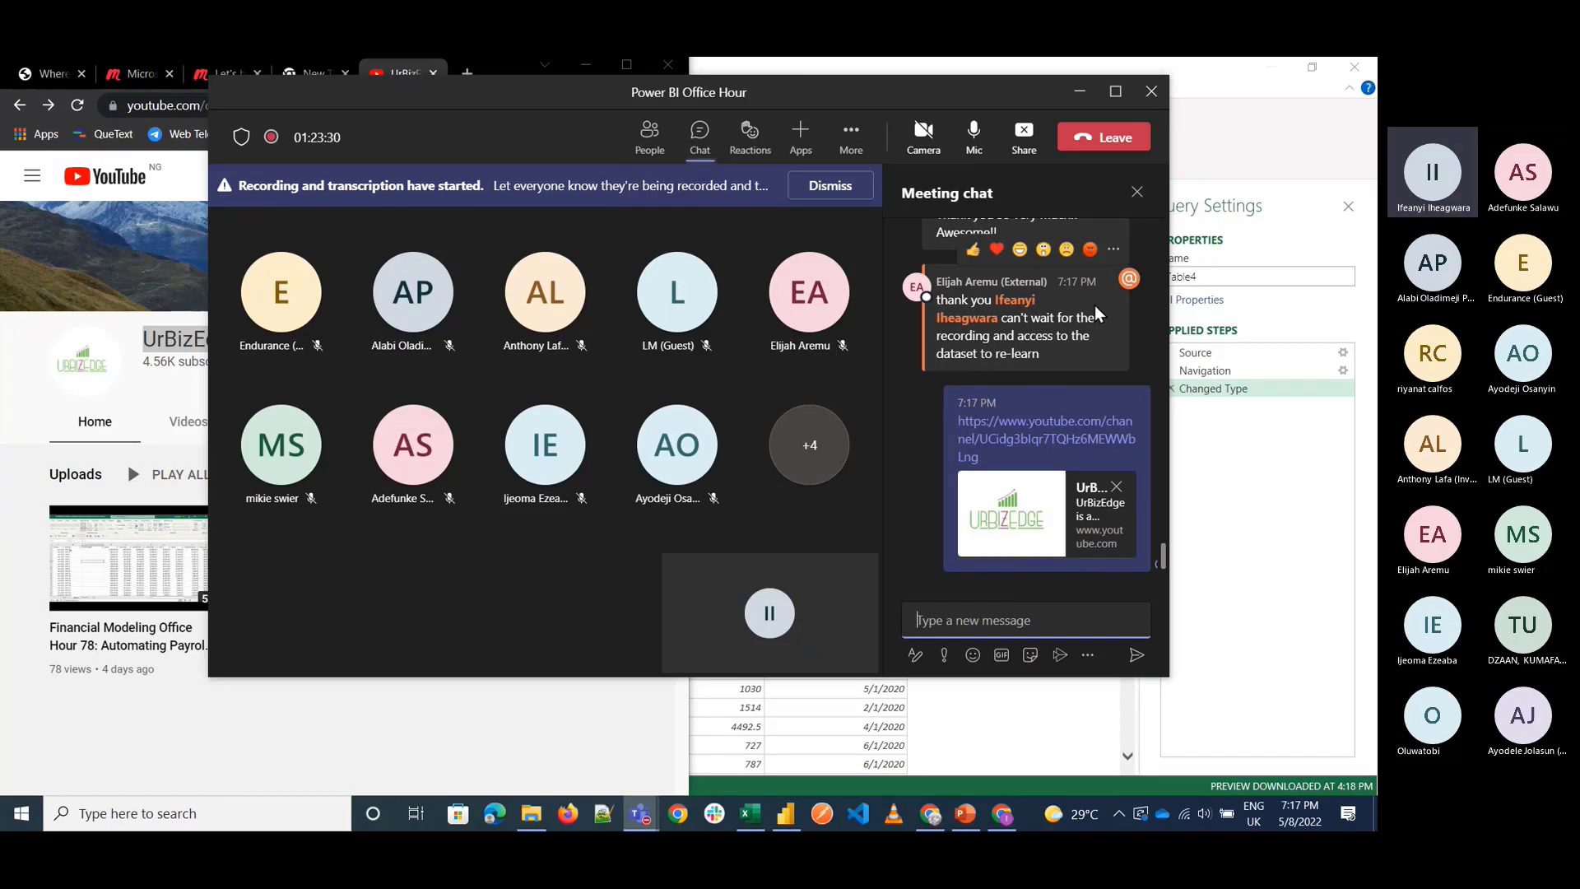
scroll(1094, 304, "up", 5)
scroll(1095, 304, "up", 1)
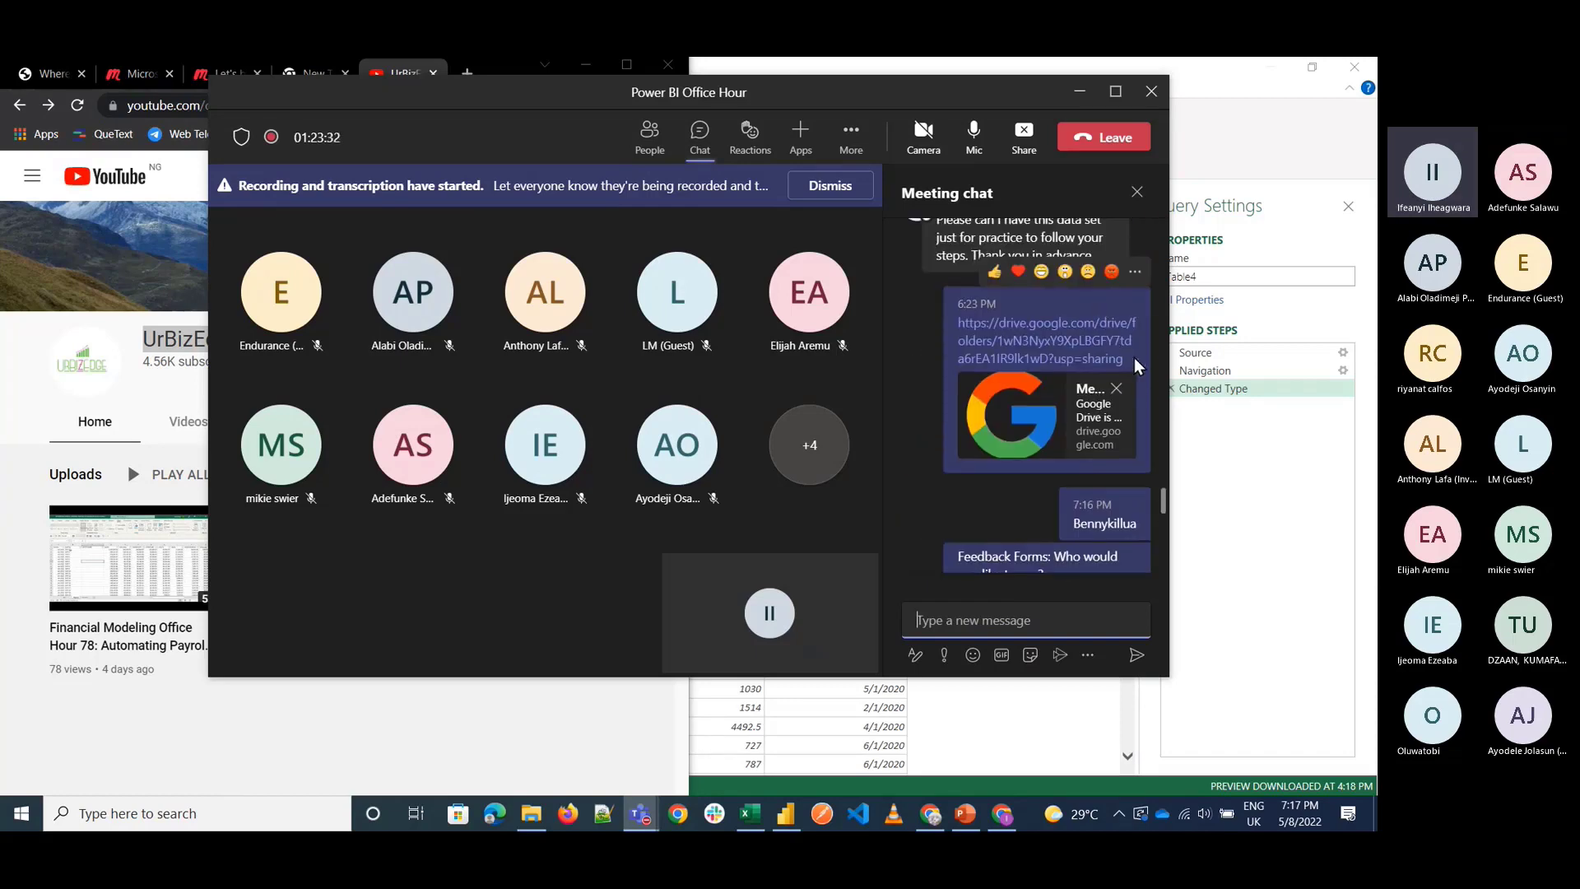
left_click_drag(1134, 359, 951, 327)
key("ctrl+c")
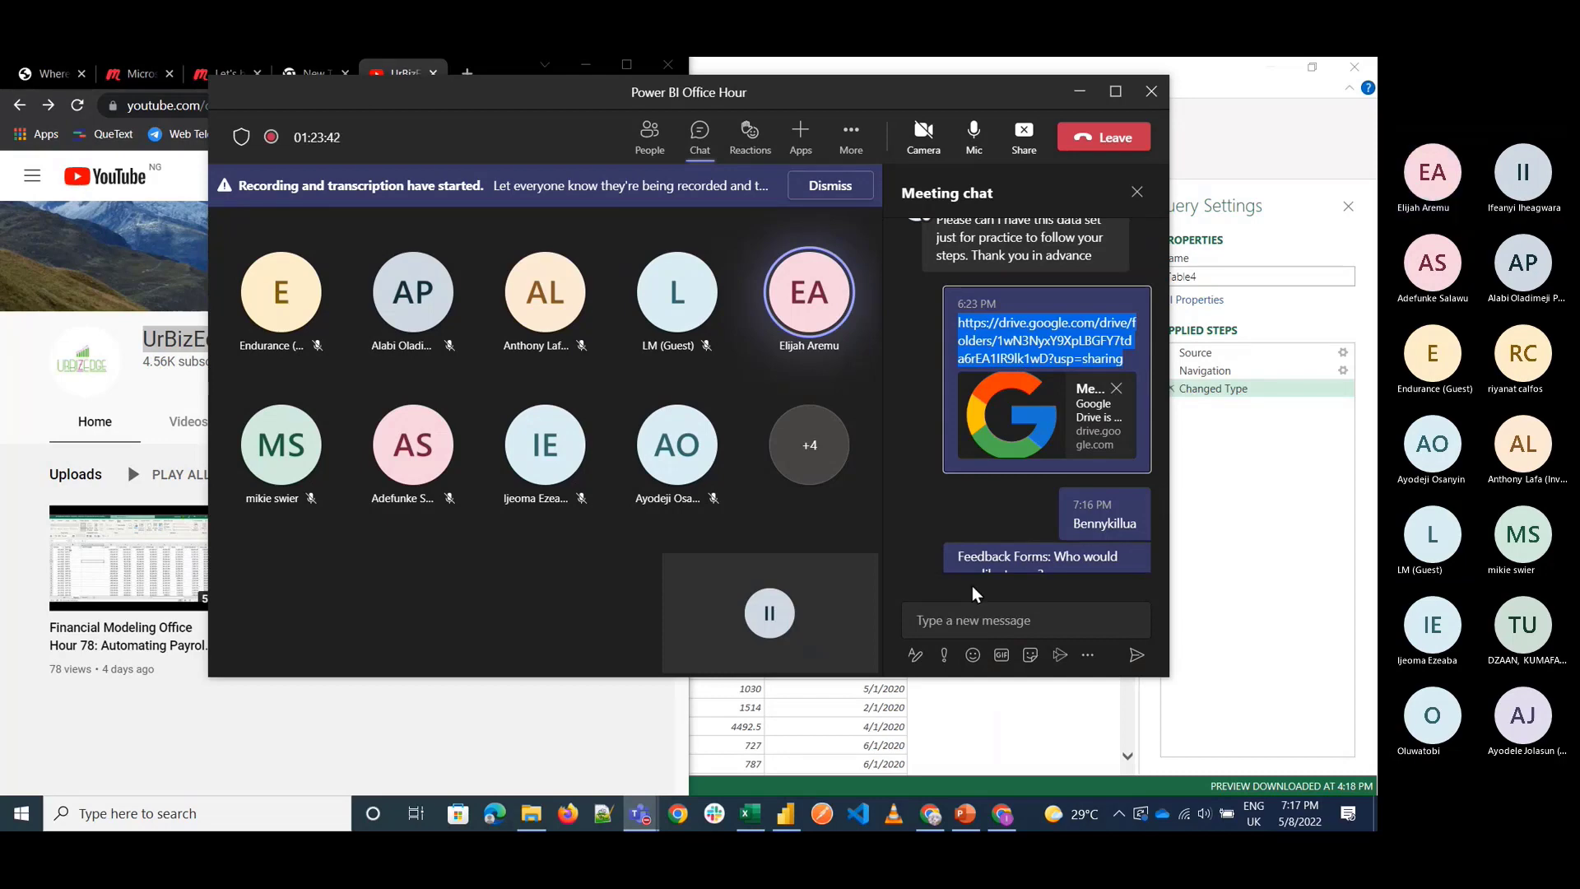
left_click(981, 619)
key("ctrl+v")
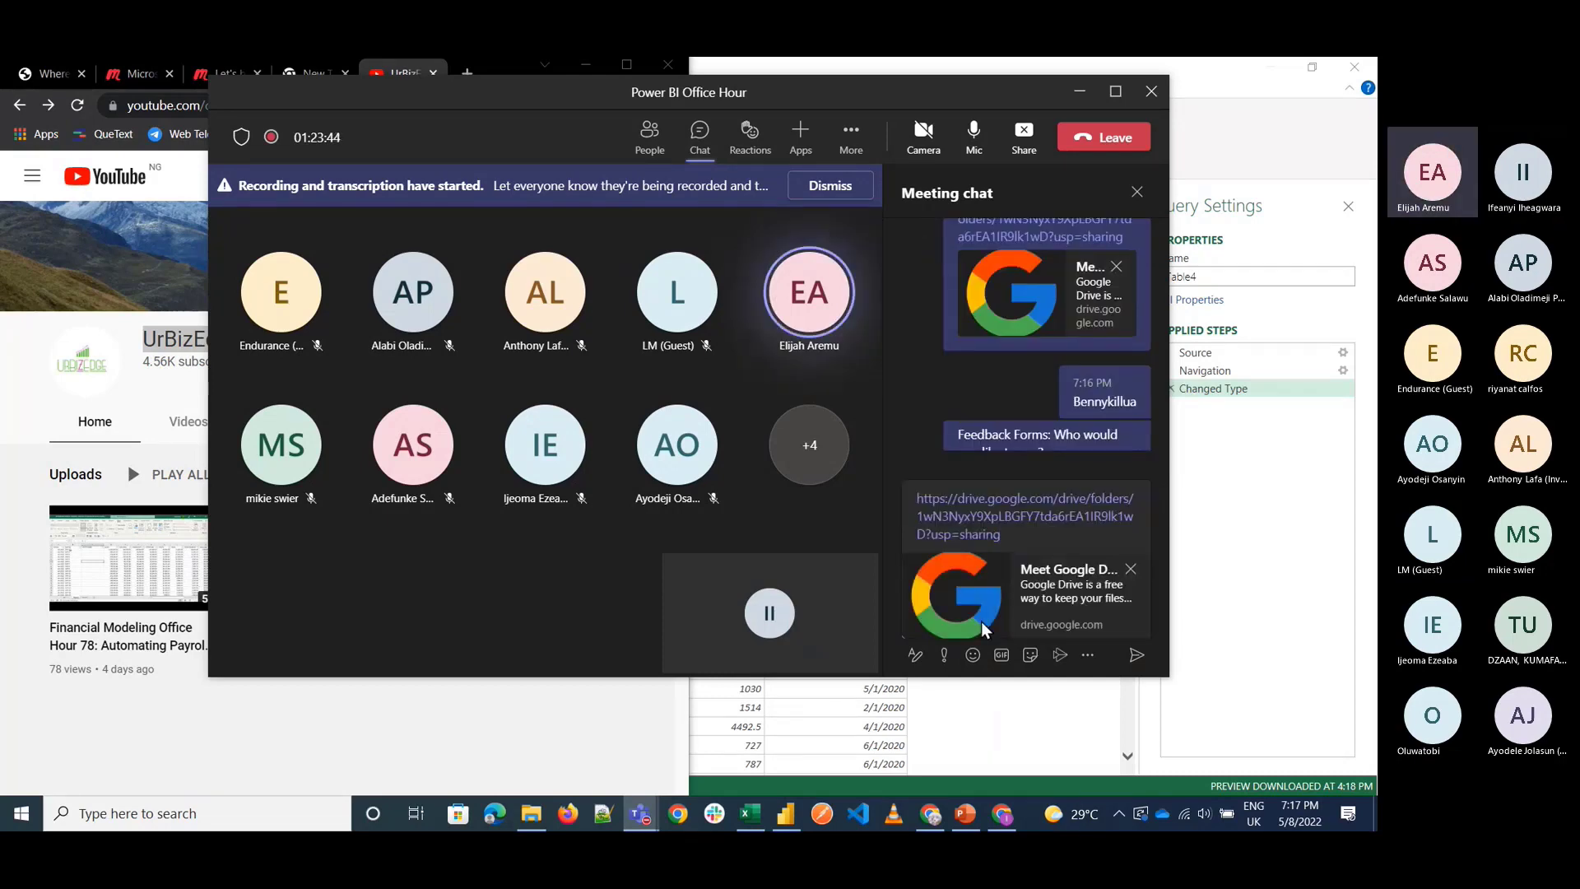
key("Return")
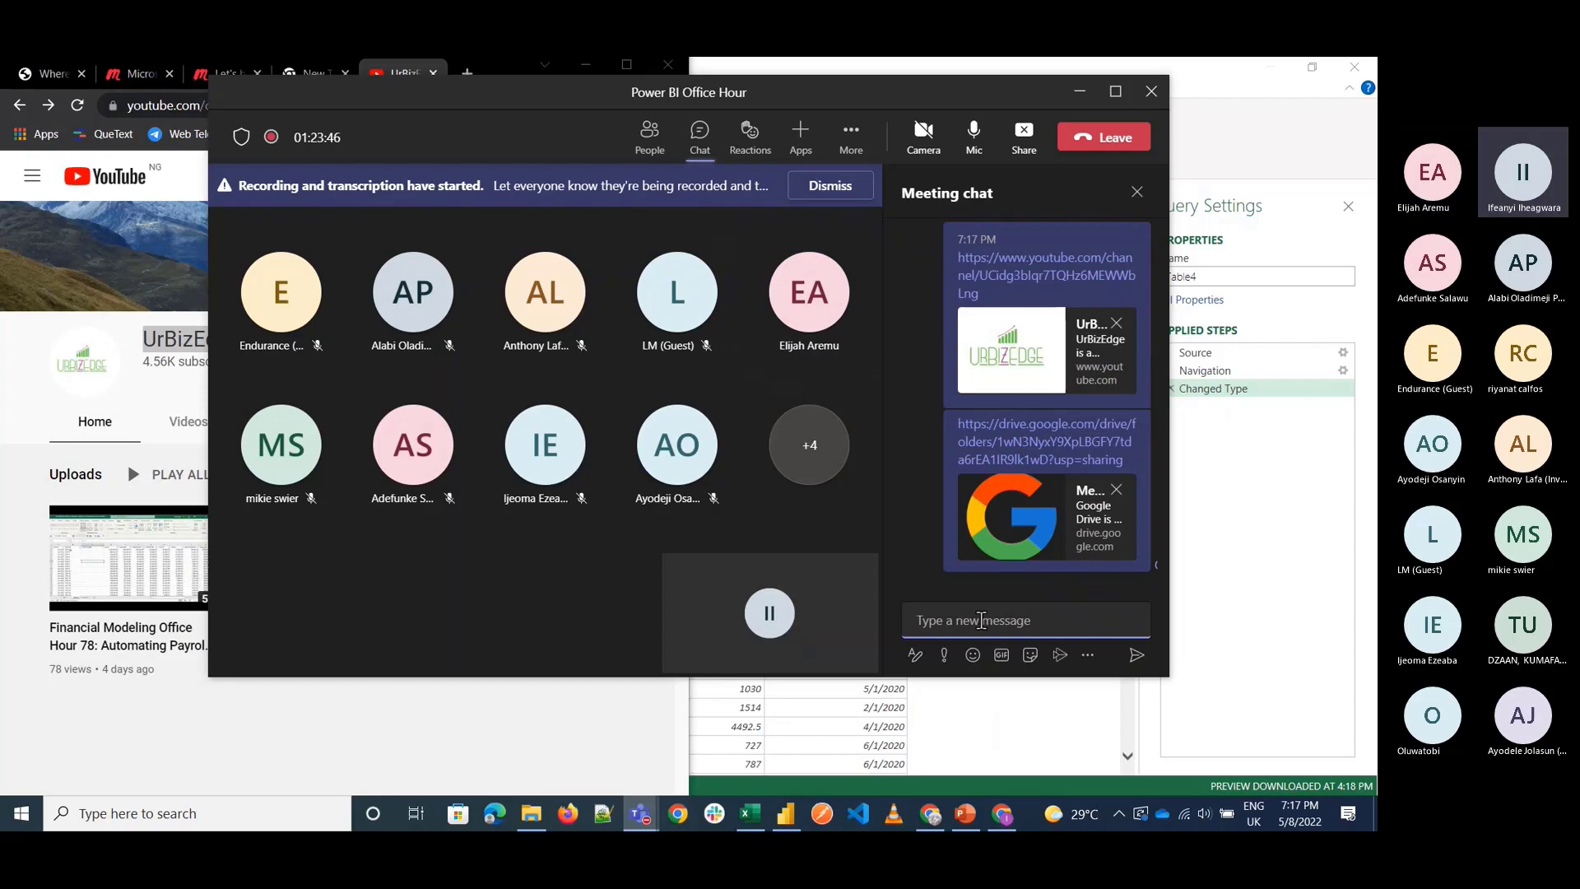
Switch to the Power Query folder in Google Drive and change its link access to "Anyone with the link".
mouse_move(1002, 815)
left_click(1002, 737)
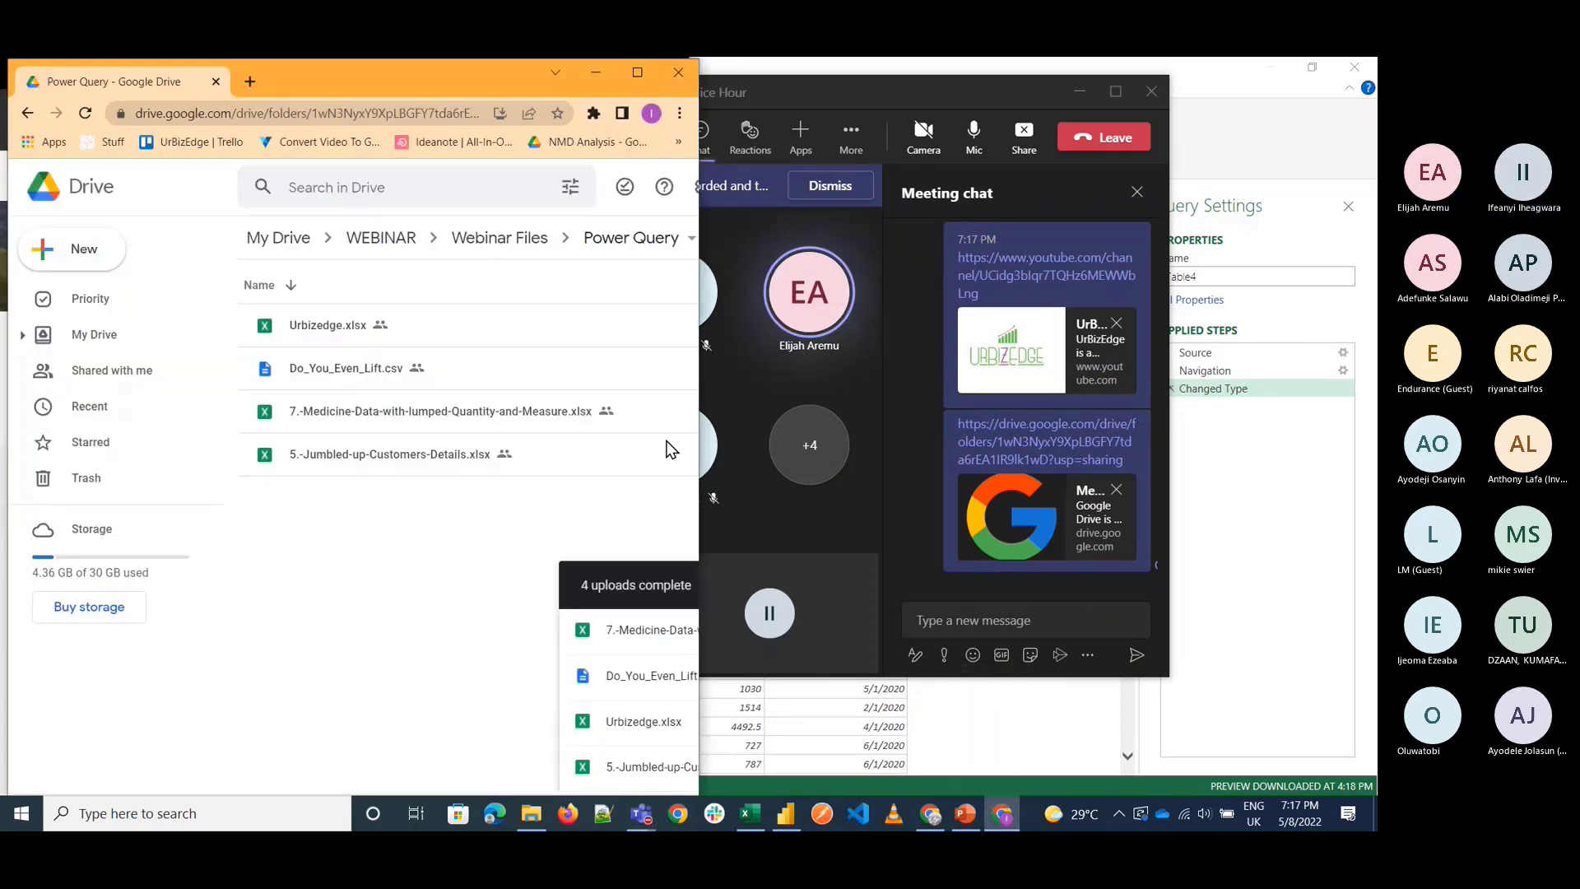
left_click(682, 240)
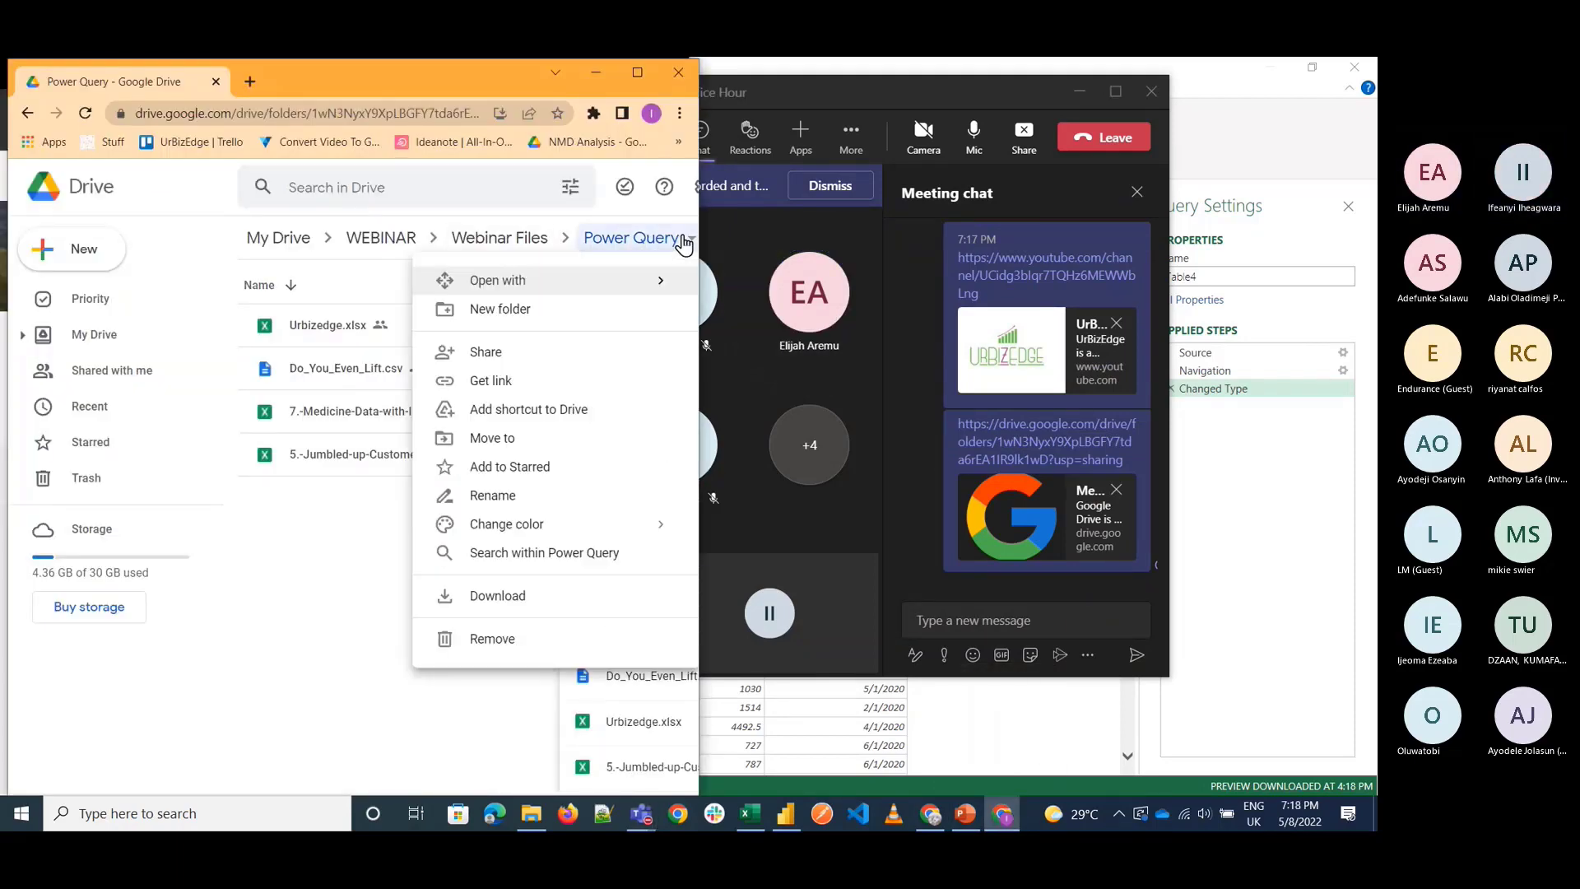
left_click(491, 359)
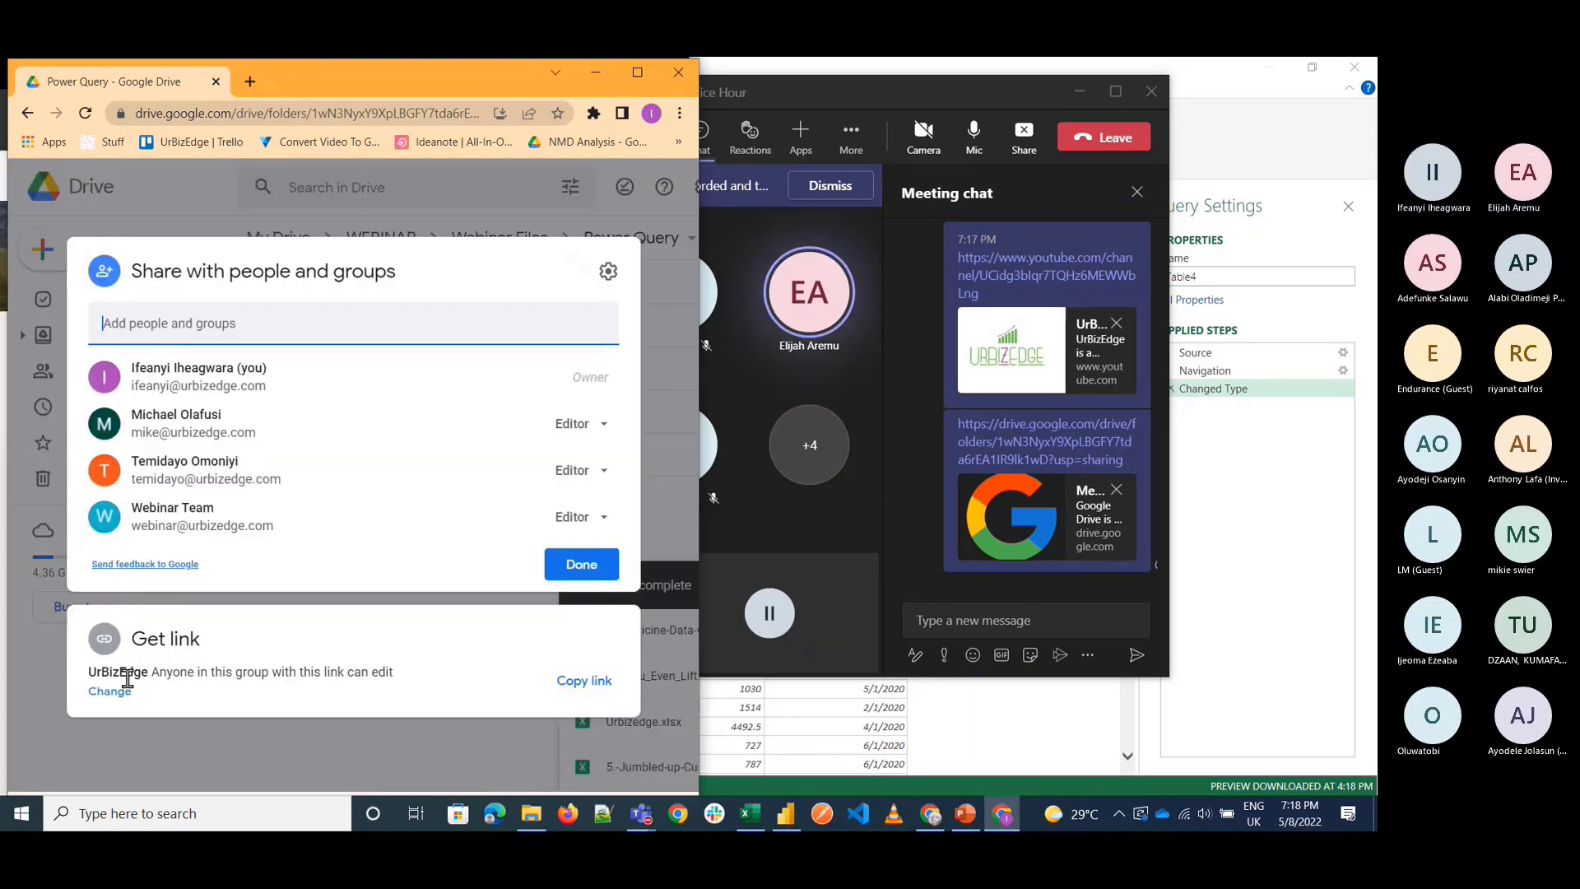
left_click(111, 690)
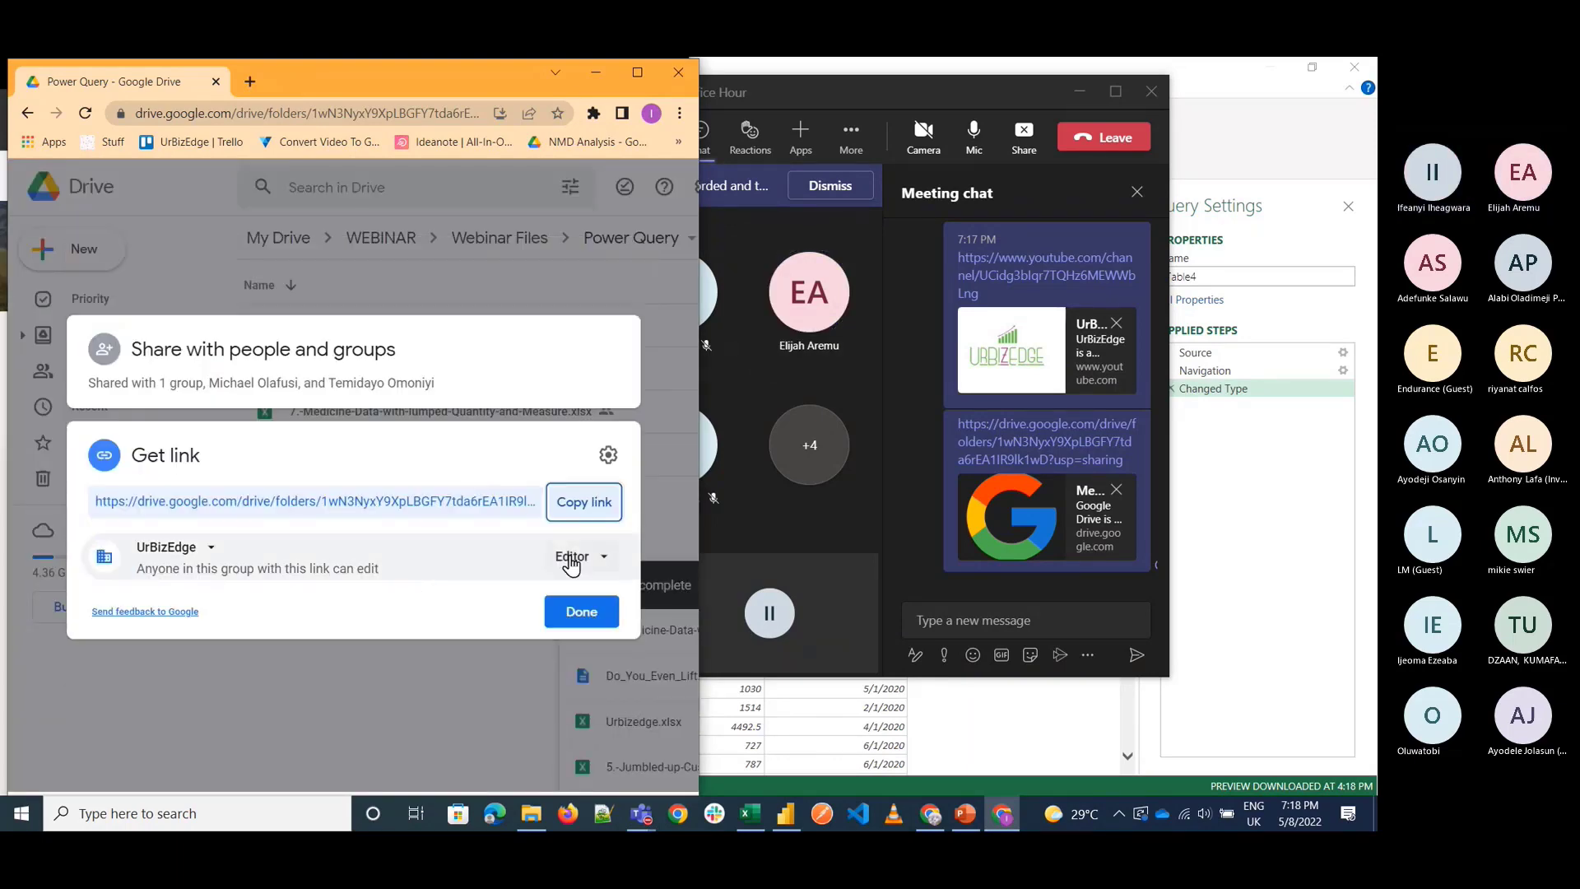
left_click(572, 557)
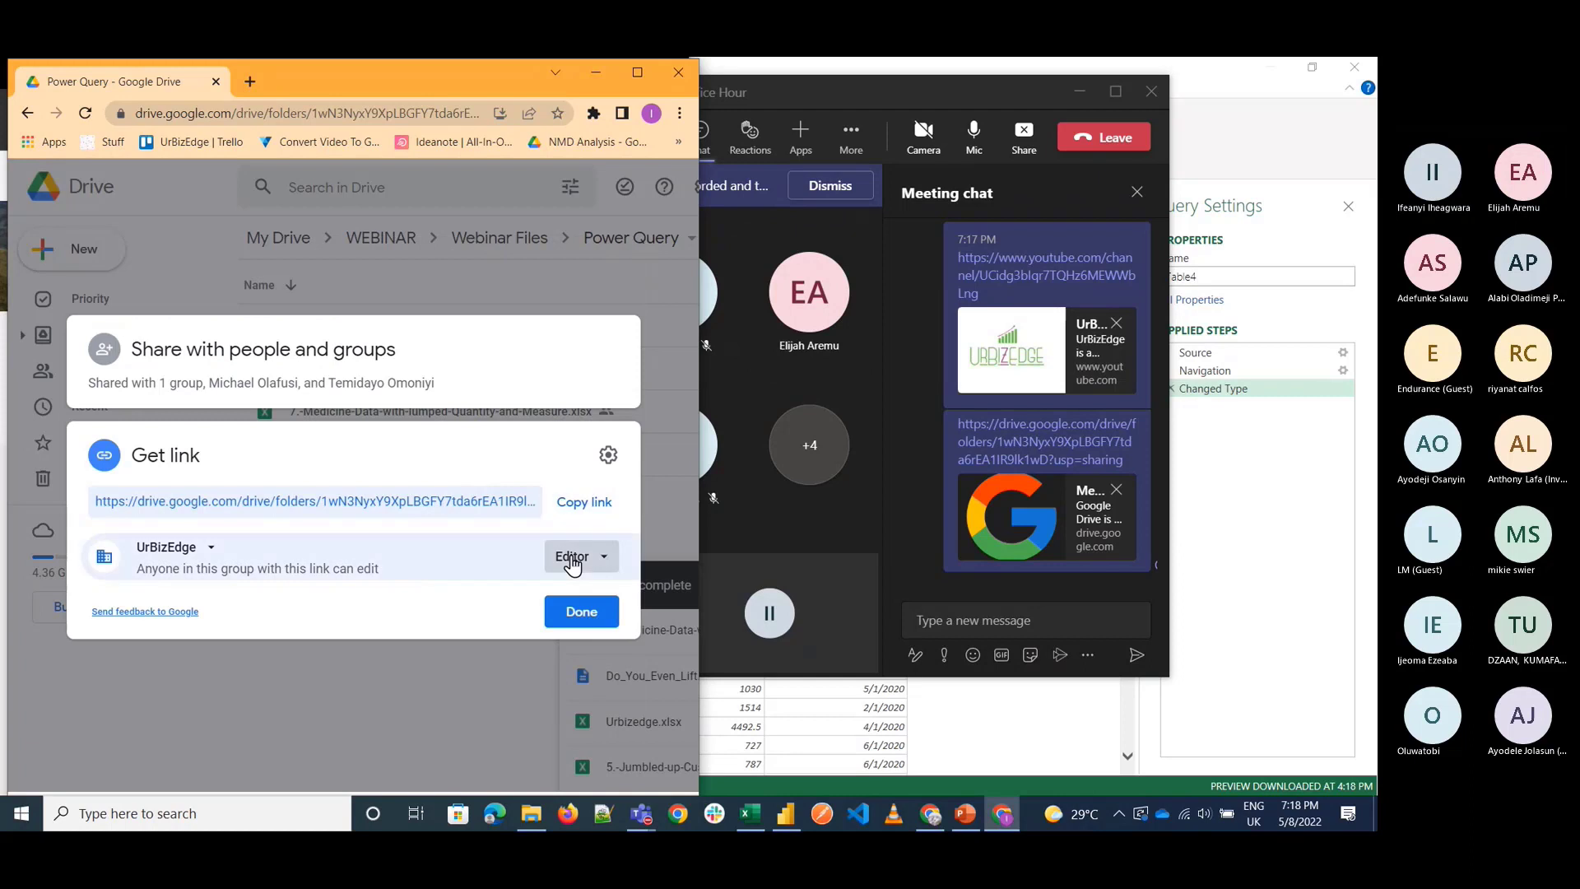
left_click(210, 548)
left_click(222, 705)
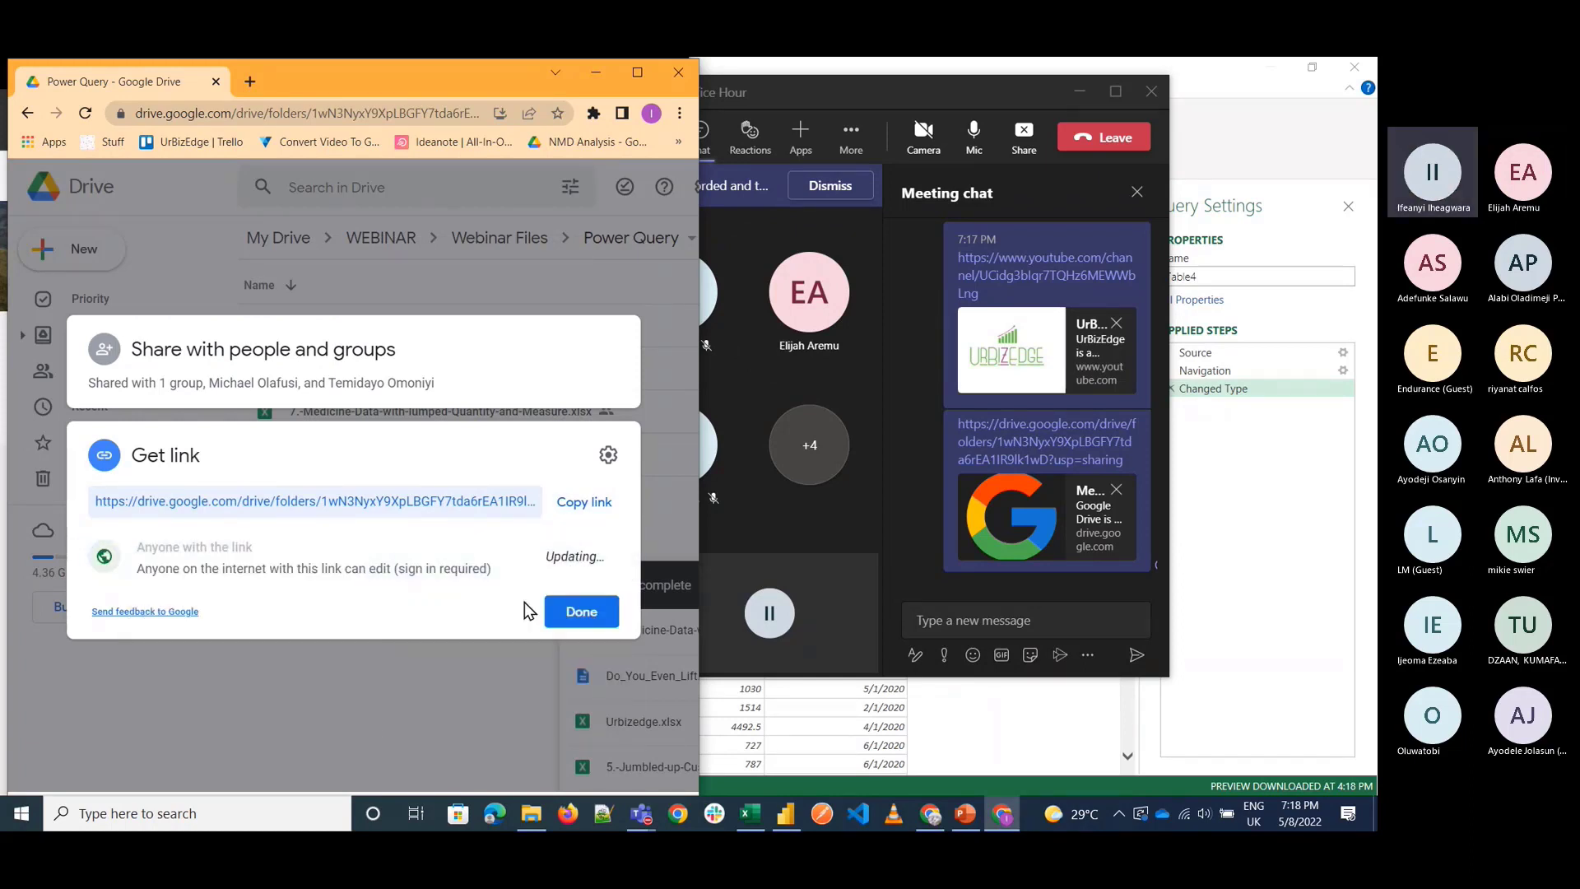
Copy the Power Query folder's sharing link, finish the sharing settings and post the link in the Teams meeting chat.
left_click(580, 506)
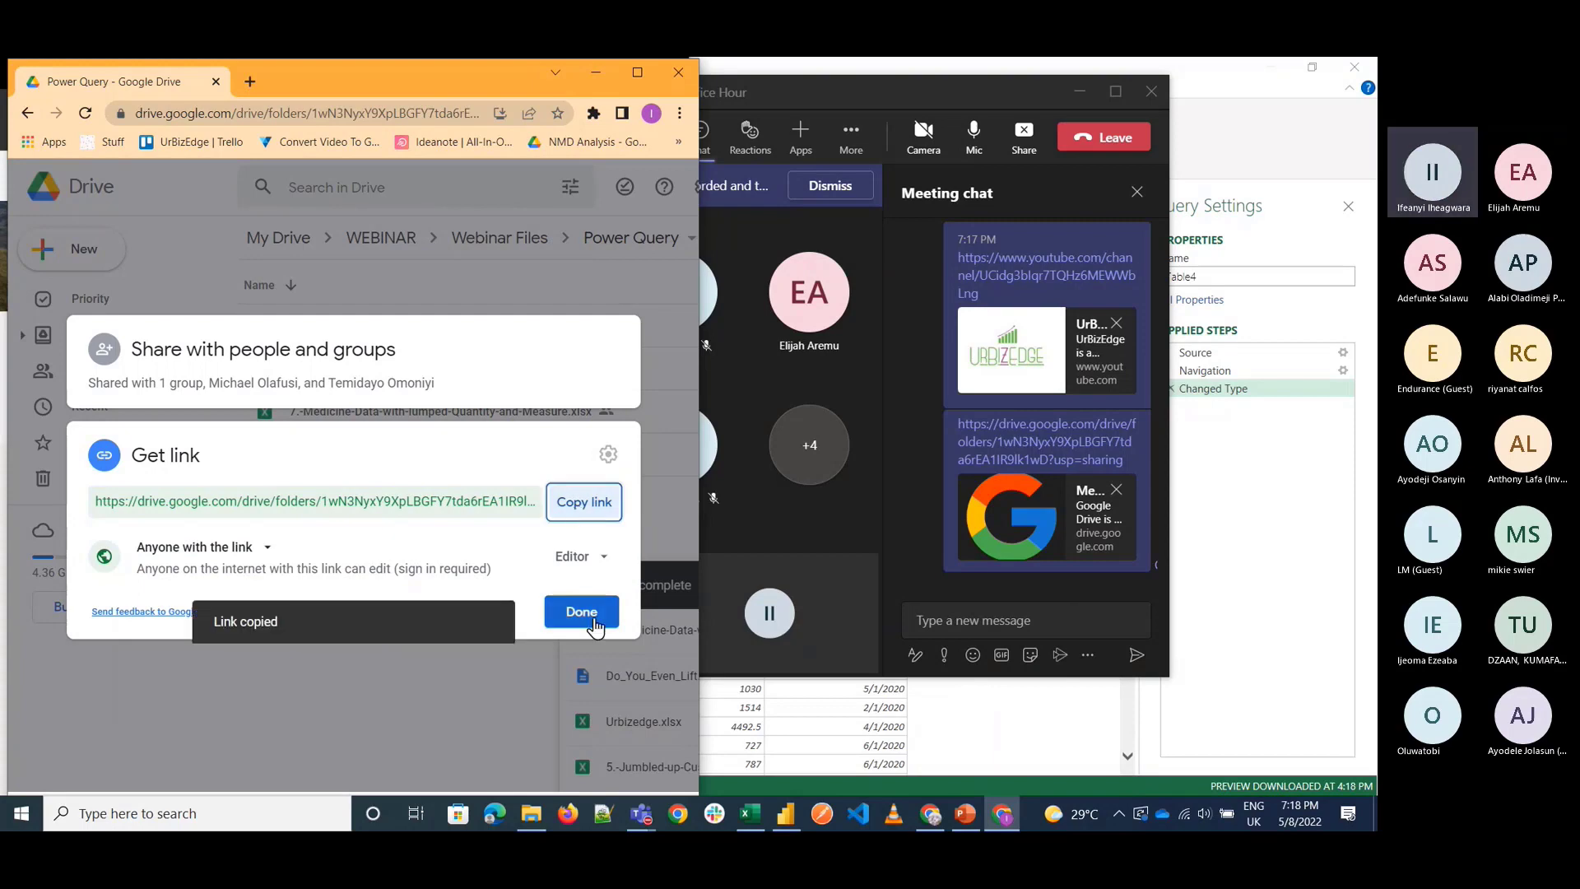
left_click(581, 611)
left_click(977, 621)
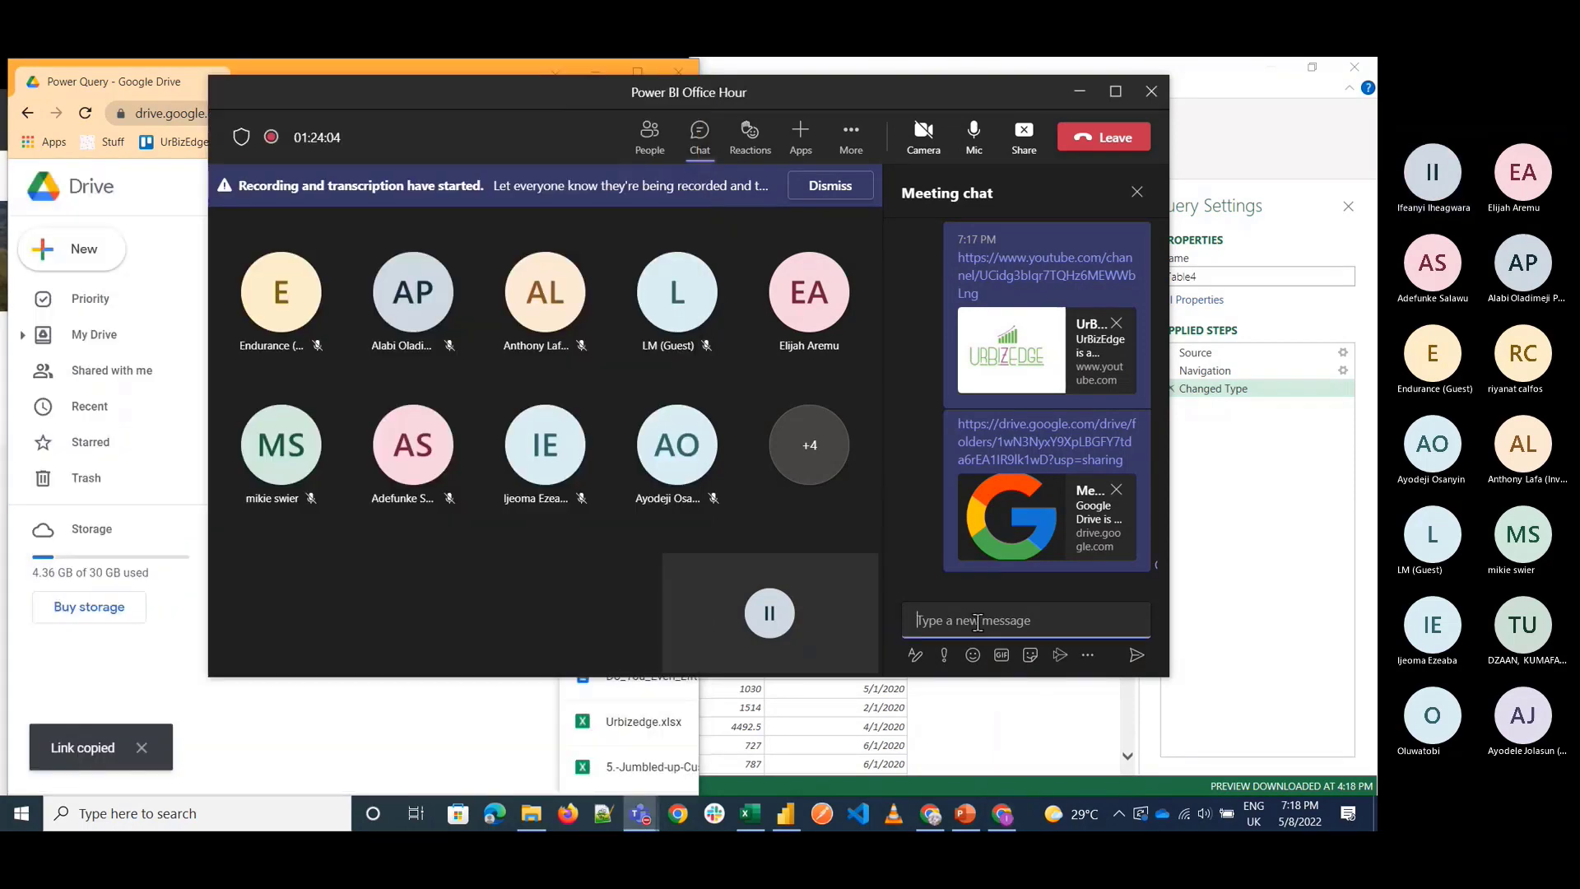
key("ctrl+v")
key("Return")
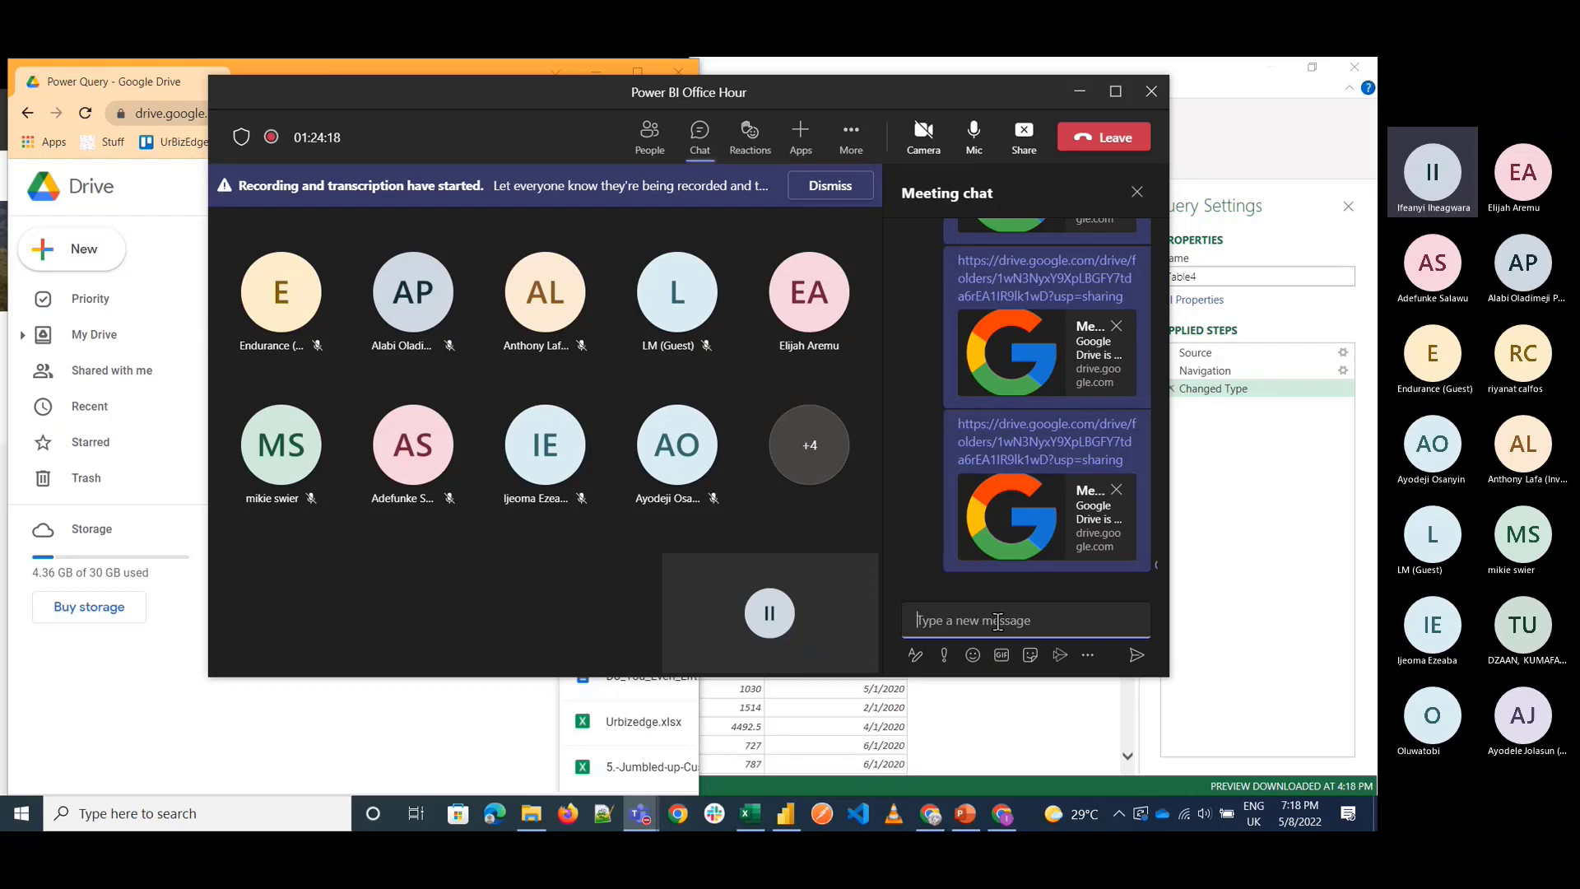
Check the newest meeting chat messages and open the UrBizEdge mailbox in a new Chrome tab.
scroll(1059, 440, "up", 2)
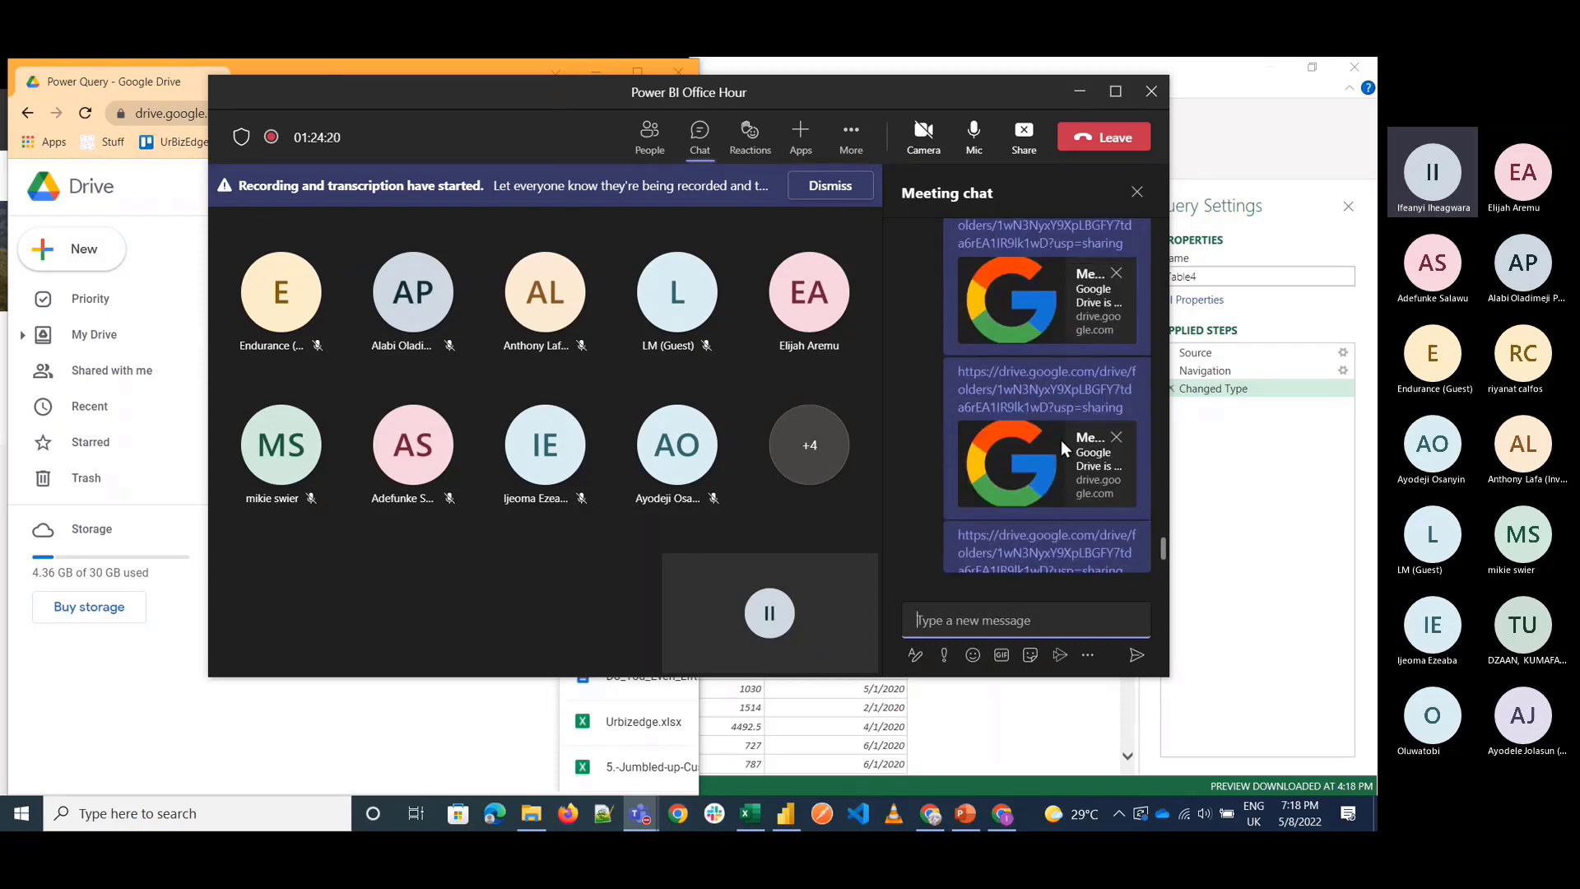
mouse_move(422, 295)
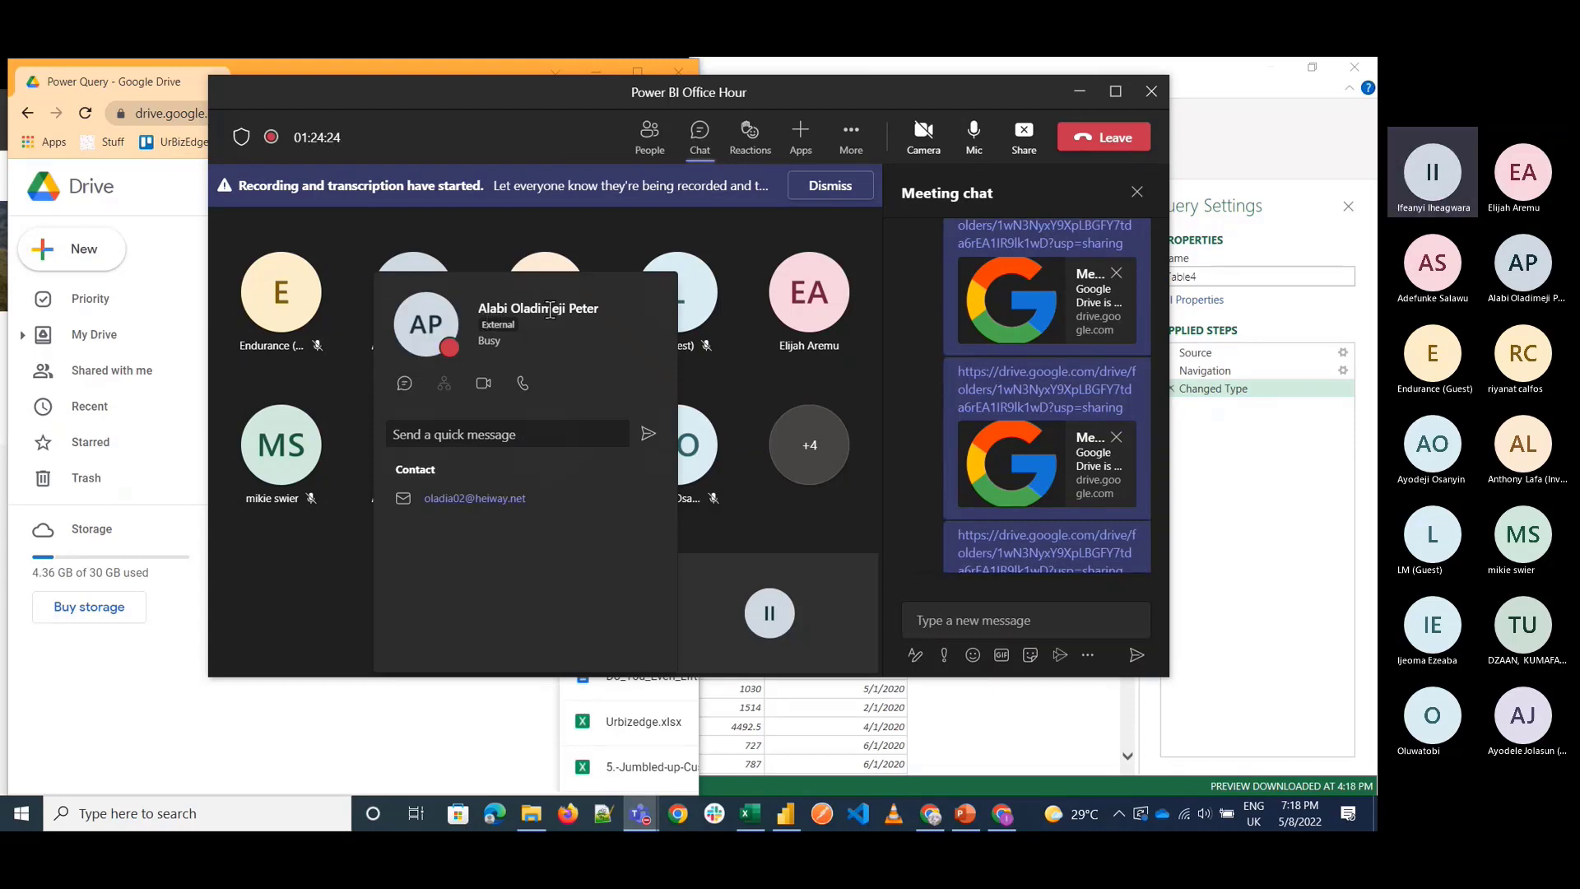
scroll(959, 486, "down", 3)
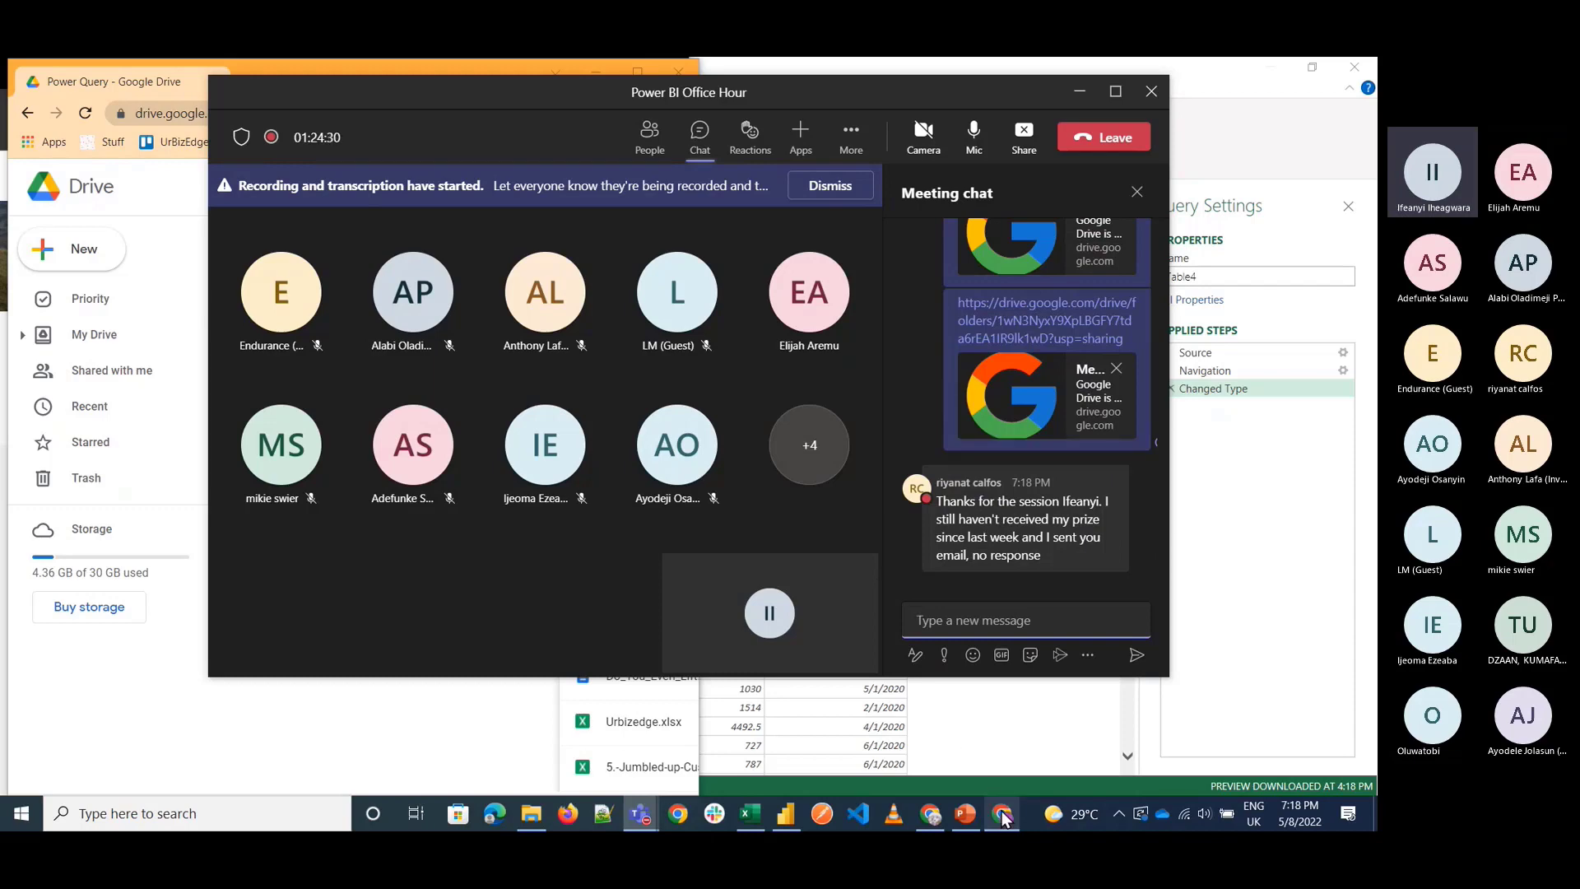
mouse_move(1002, 815)
left_click(1010, 733)
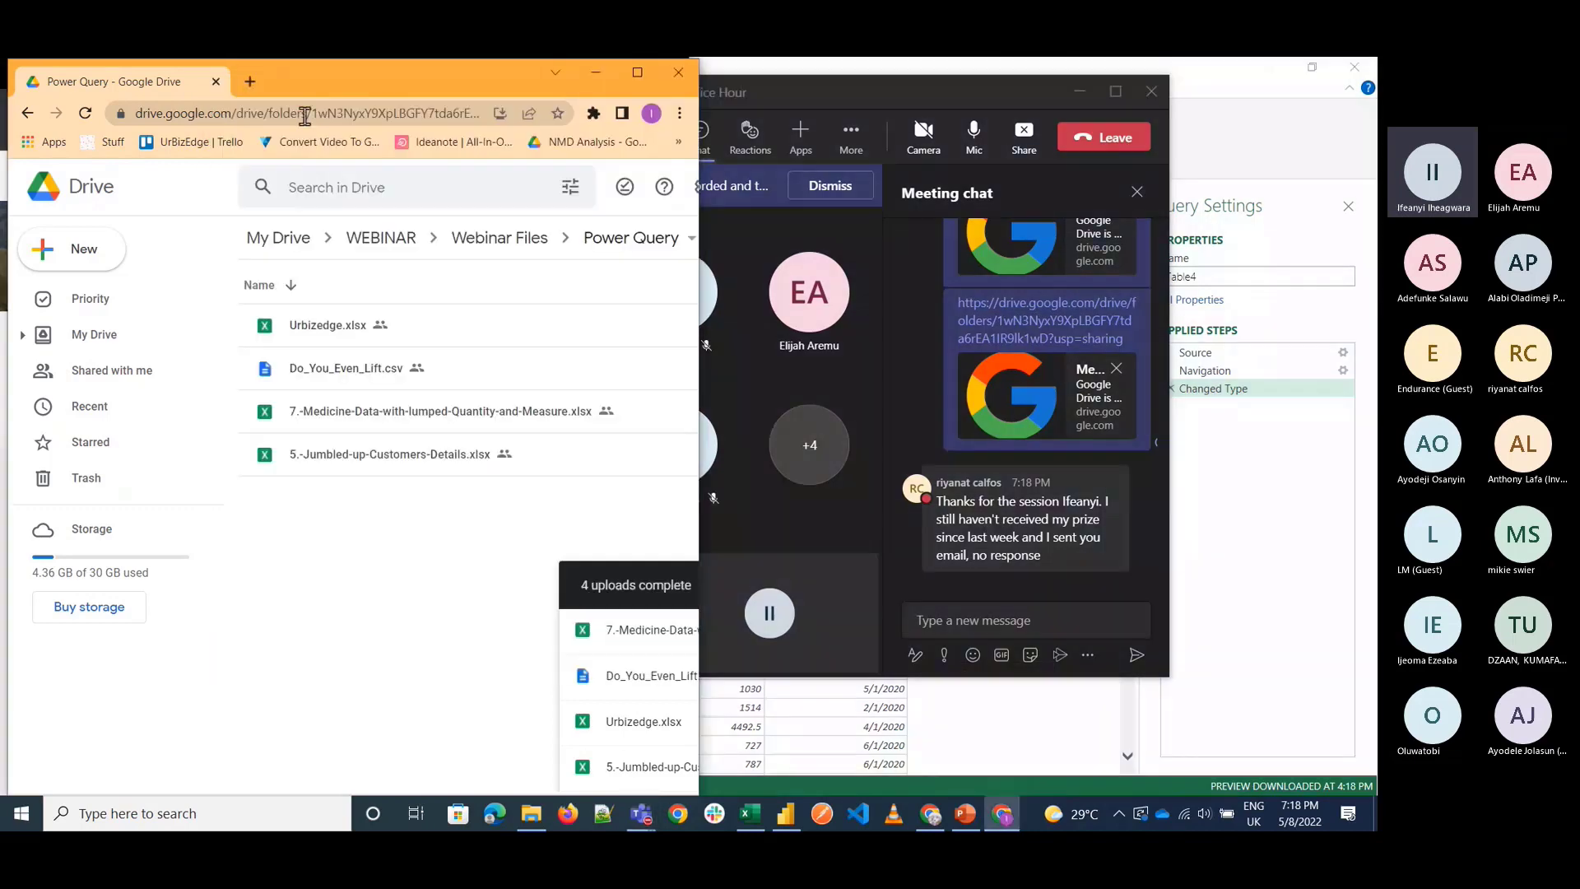
left_click(250, 81)
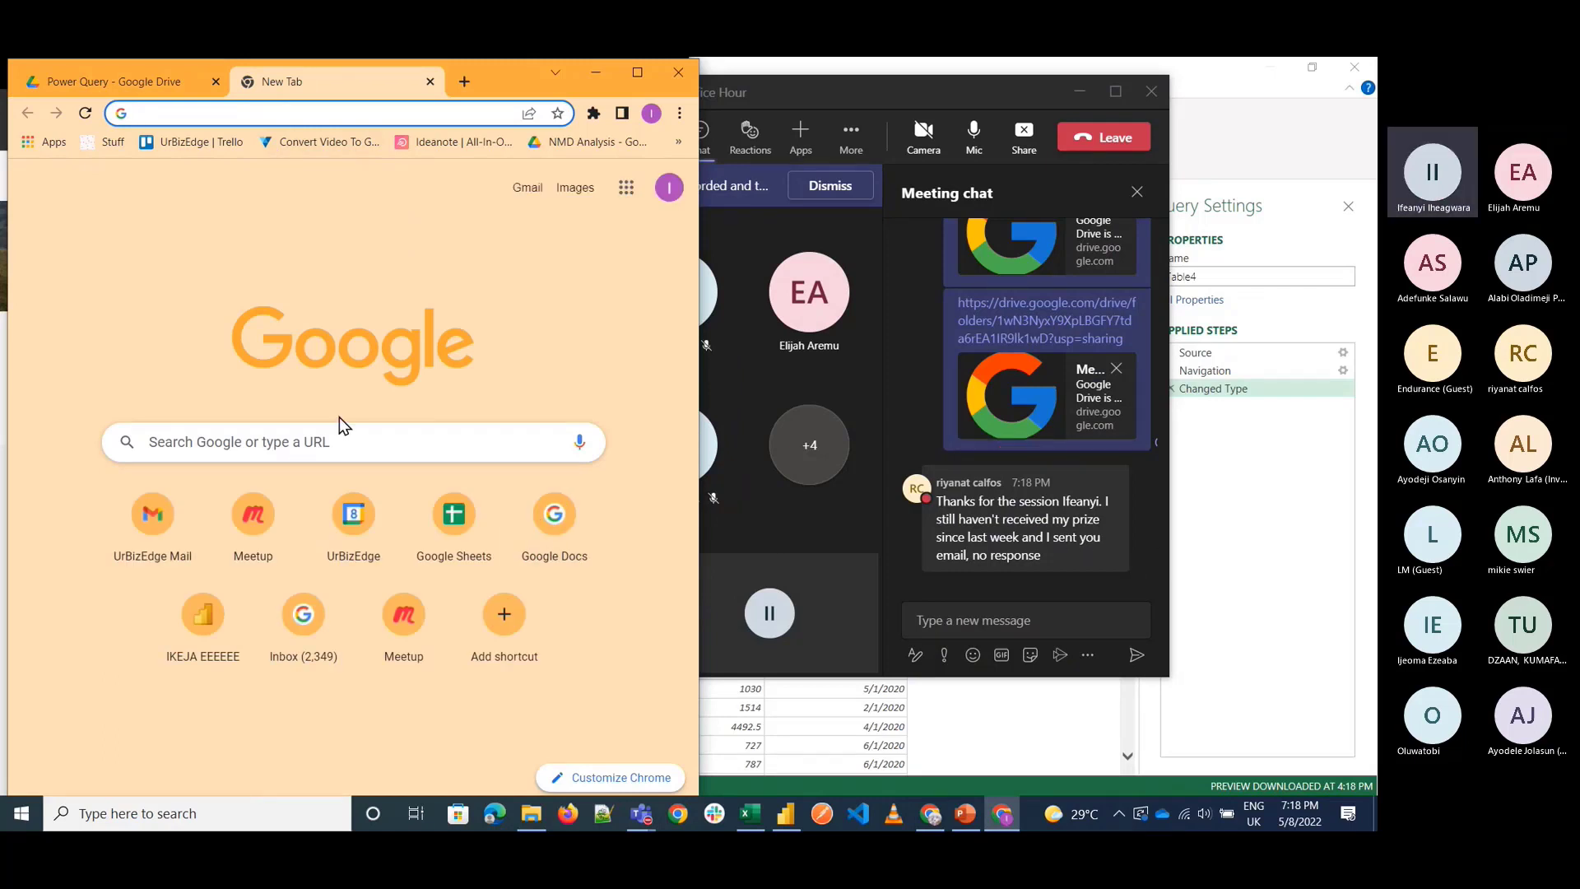
left_click(162, 541)
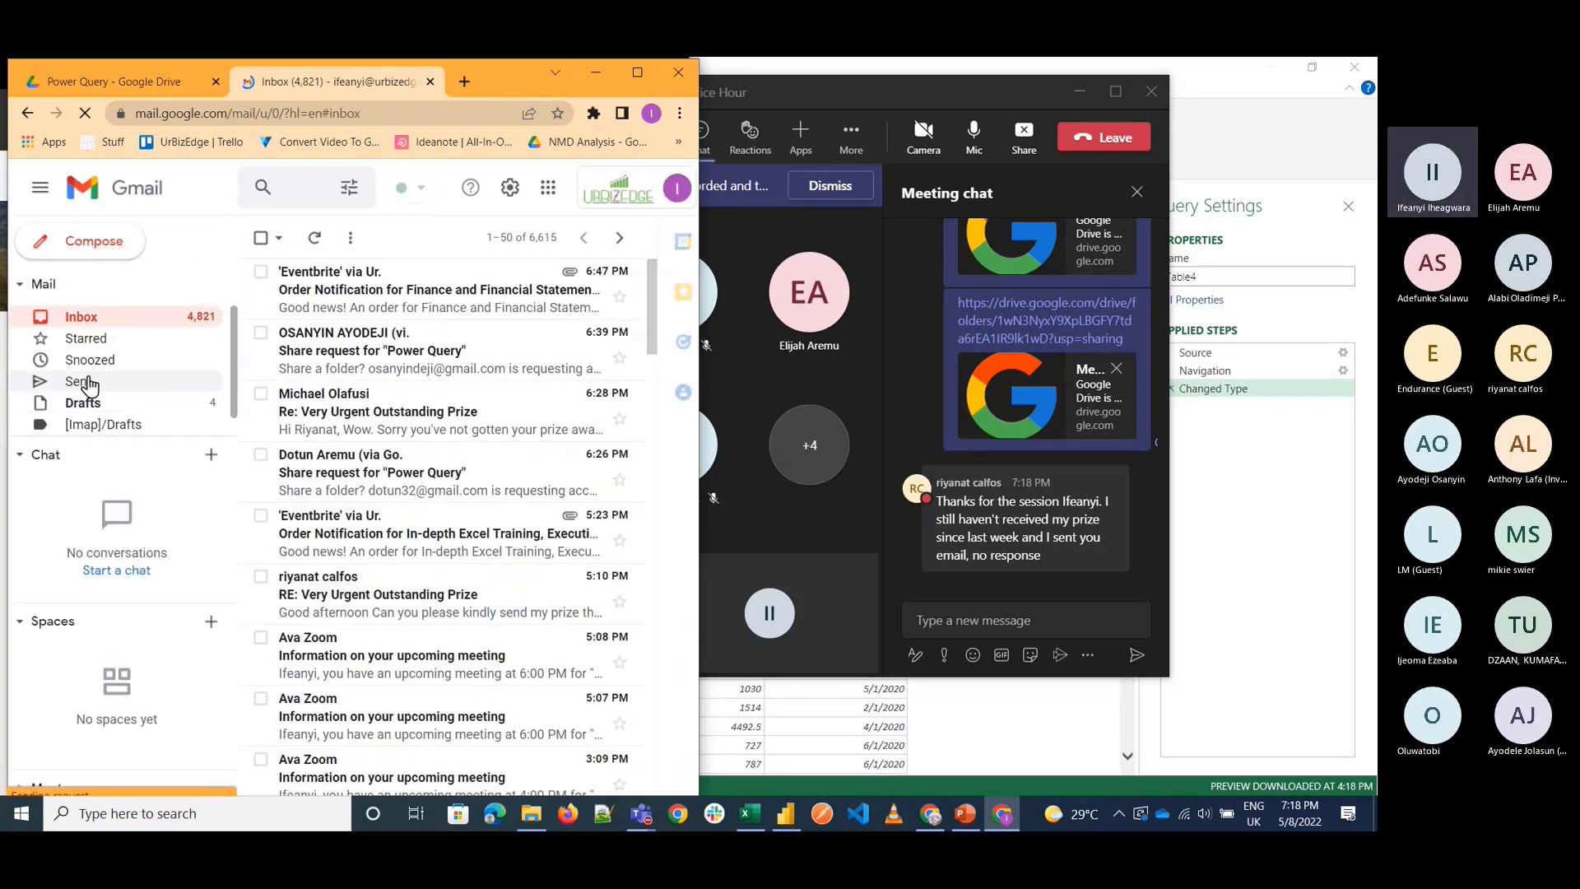
Review the sent "Enterprise Sponsorship" email down to its PDF attachment and return to the Teams meeting.
left_click(87, 382)
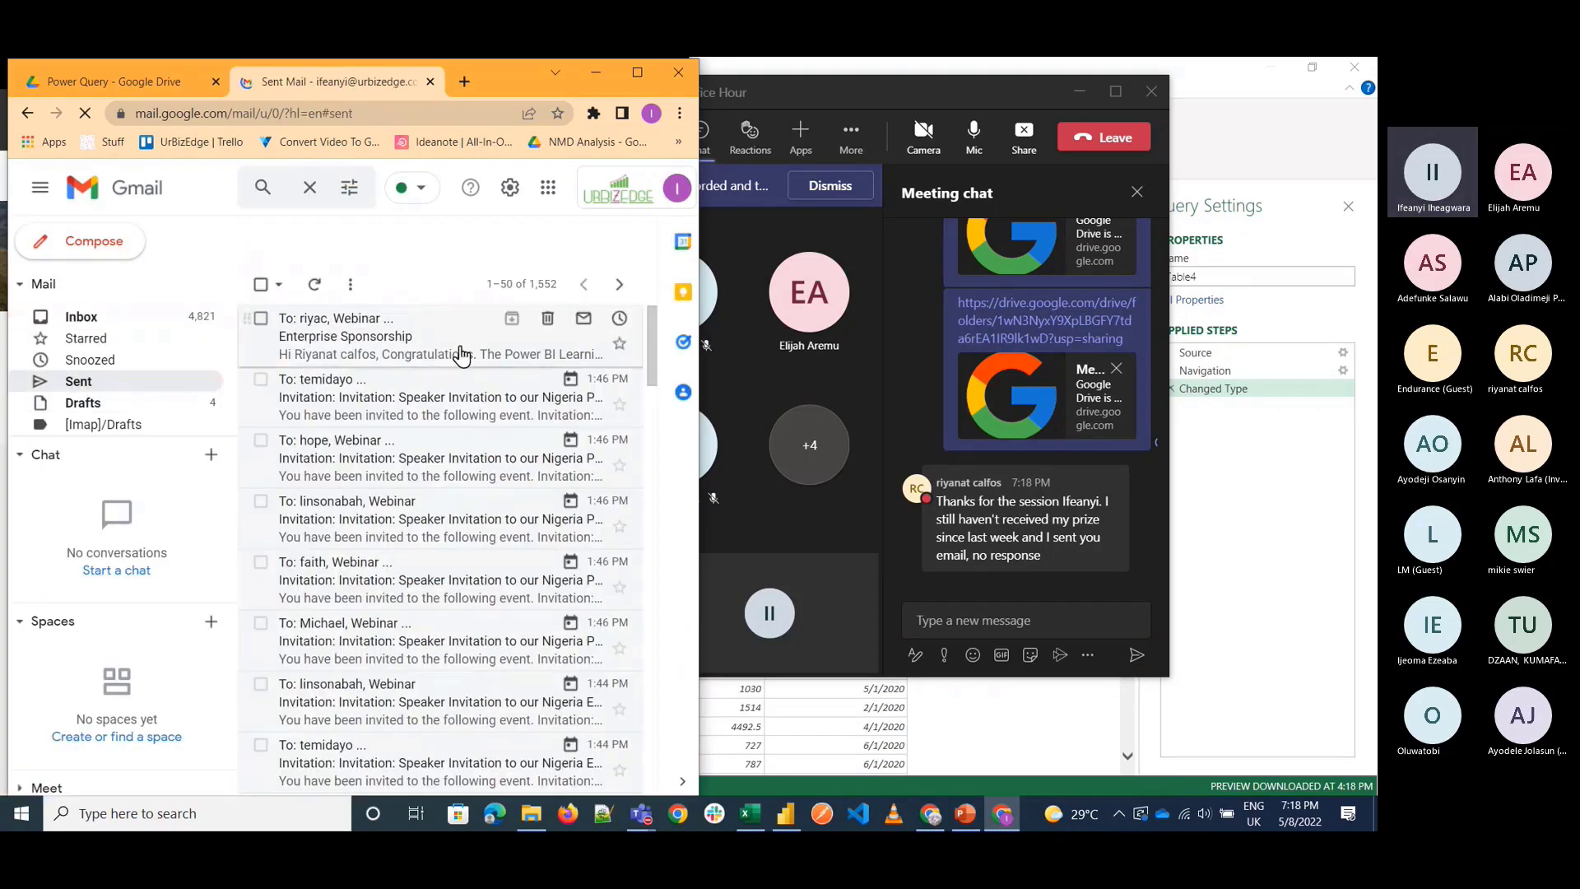
left_click(460, 354)
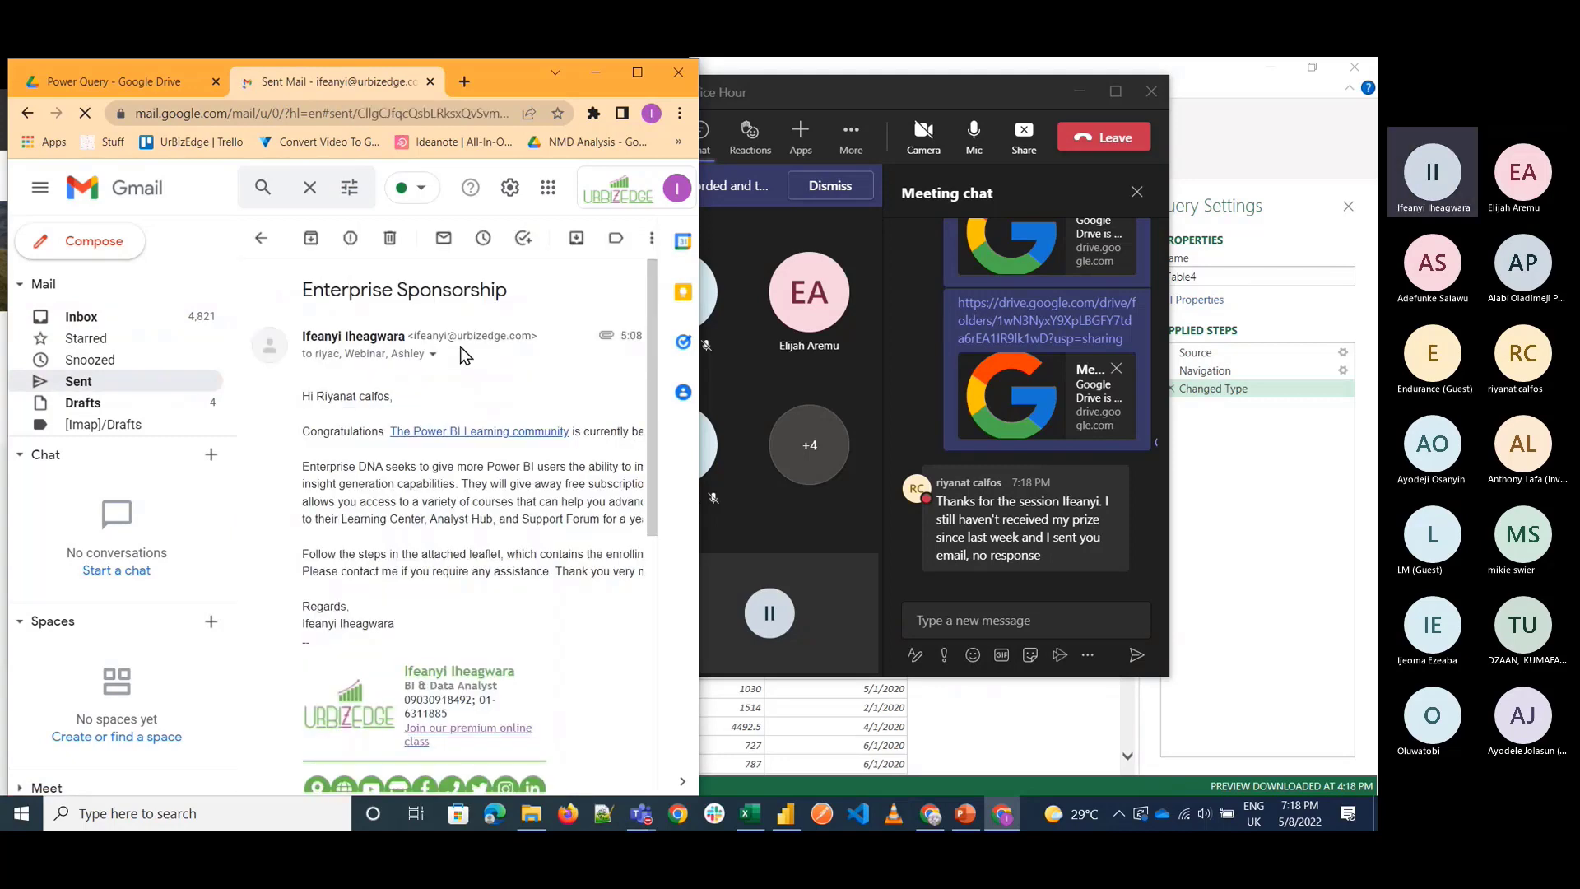
scroll(476, 500, "down", 6)
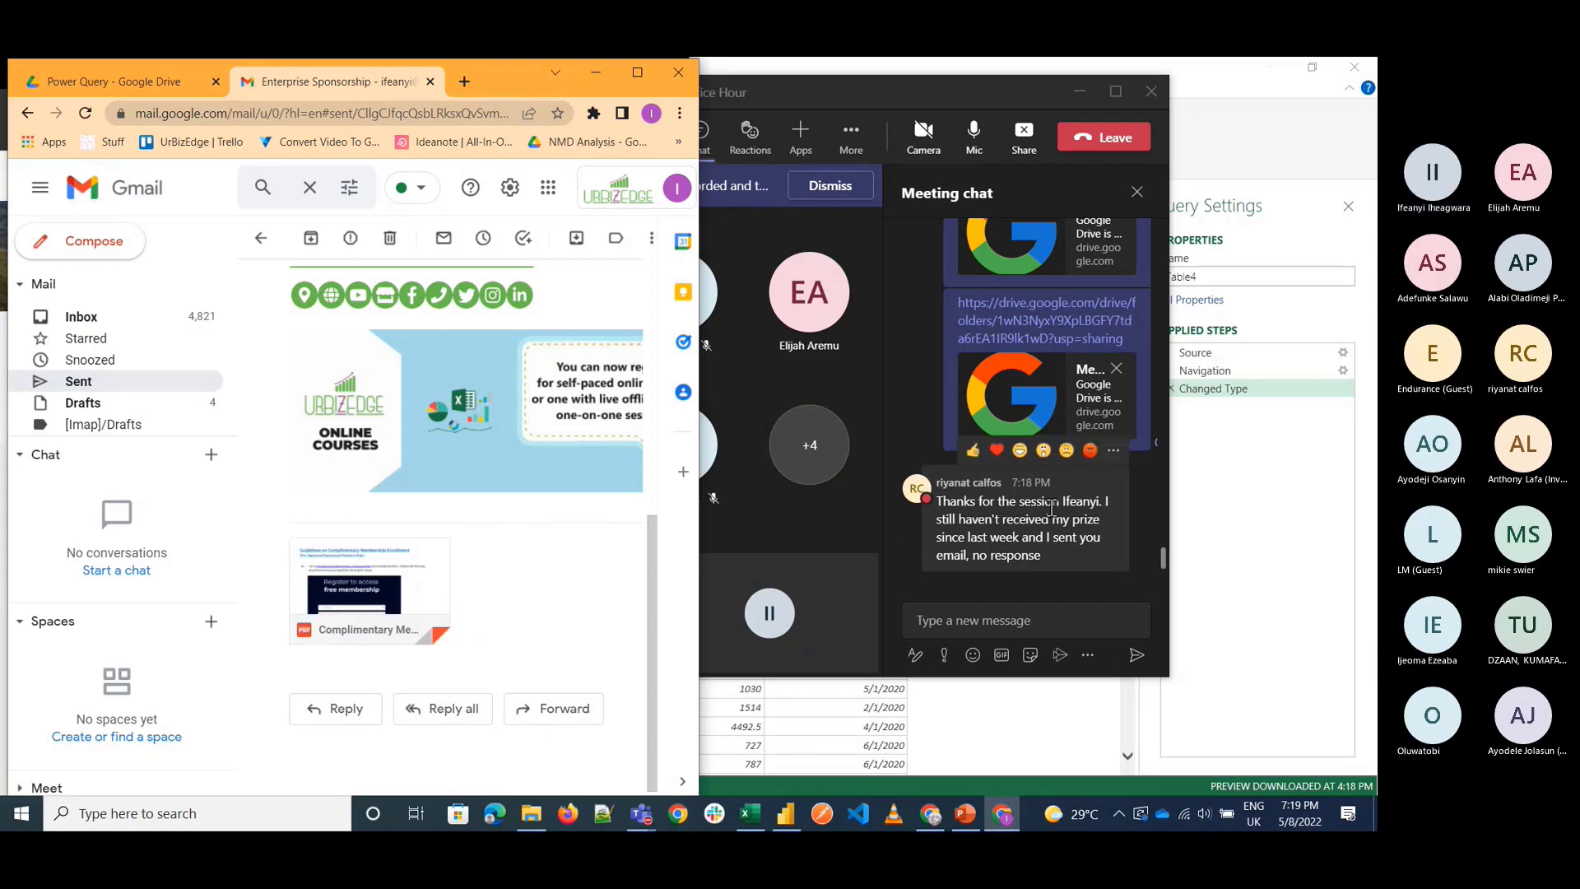
left_click(601, 72)
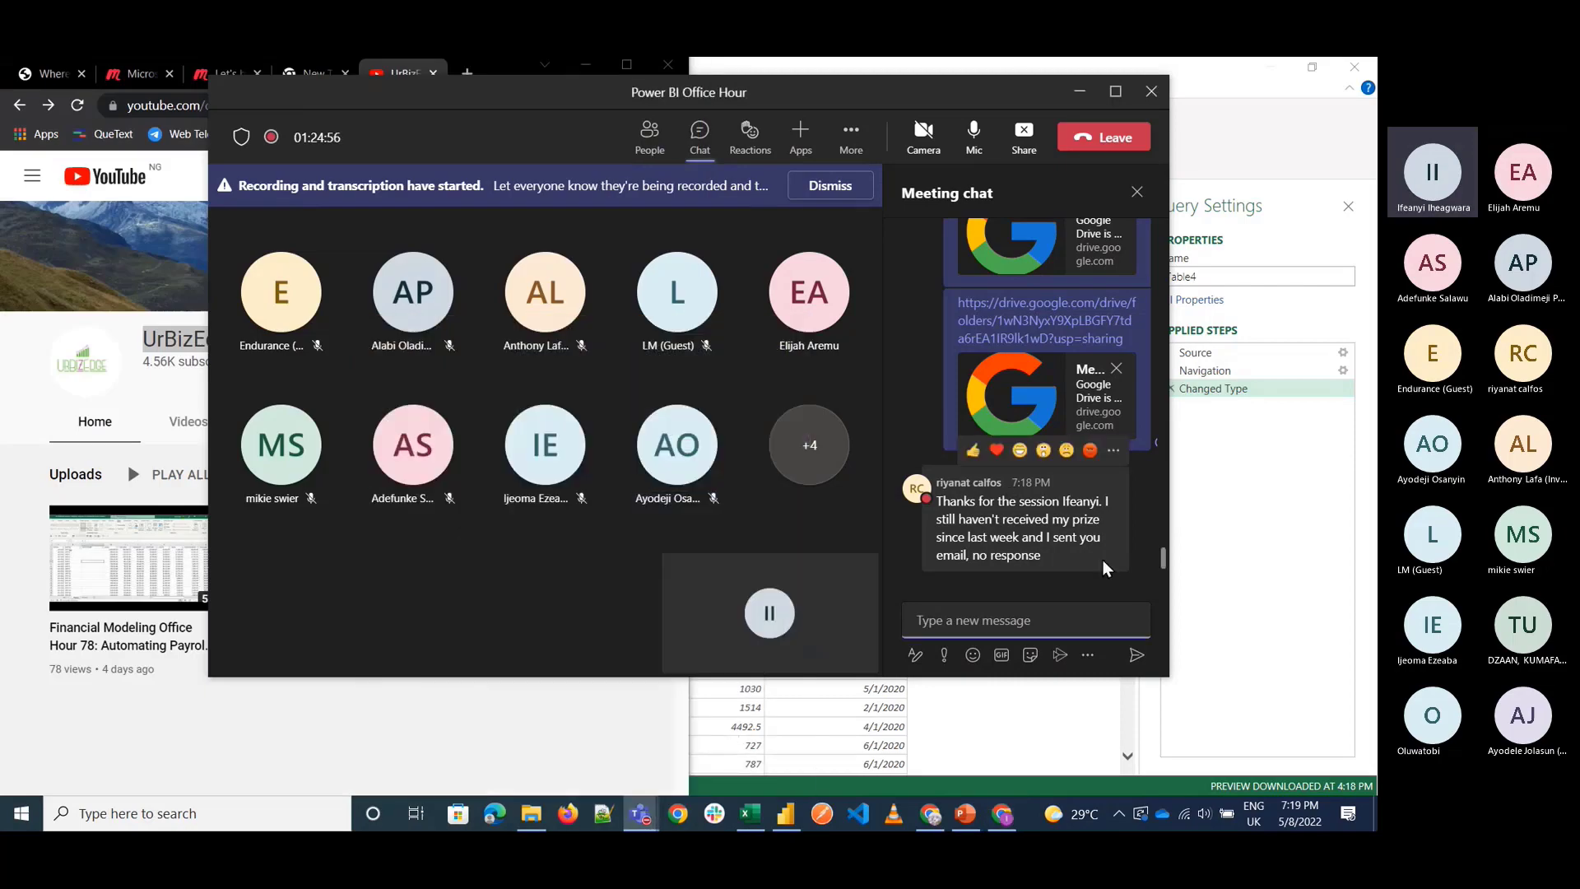